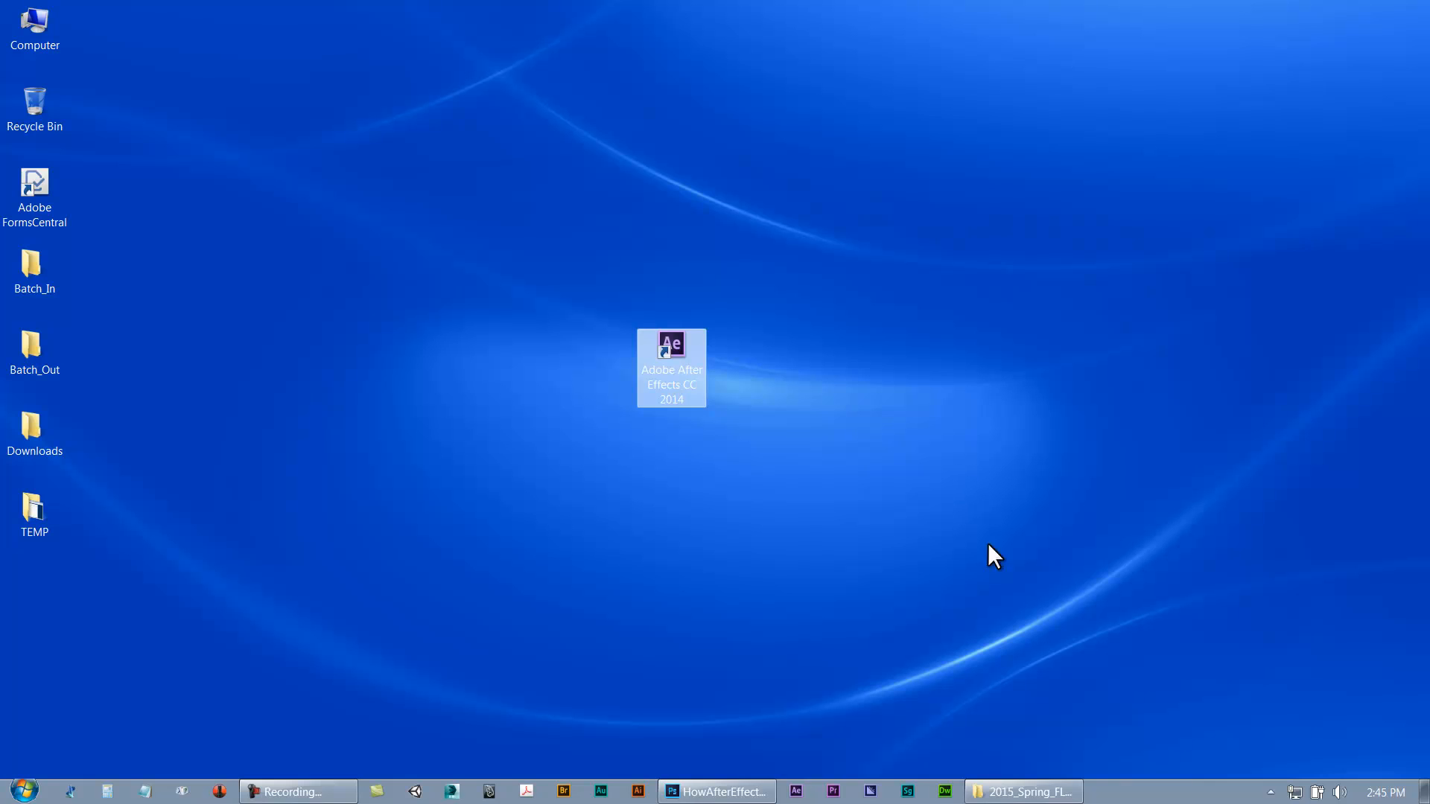
Launch Adobe After Effects CC 2014 and maximize its window
double_click(681, 347)
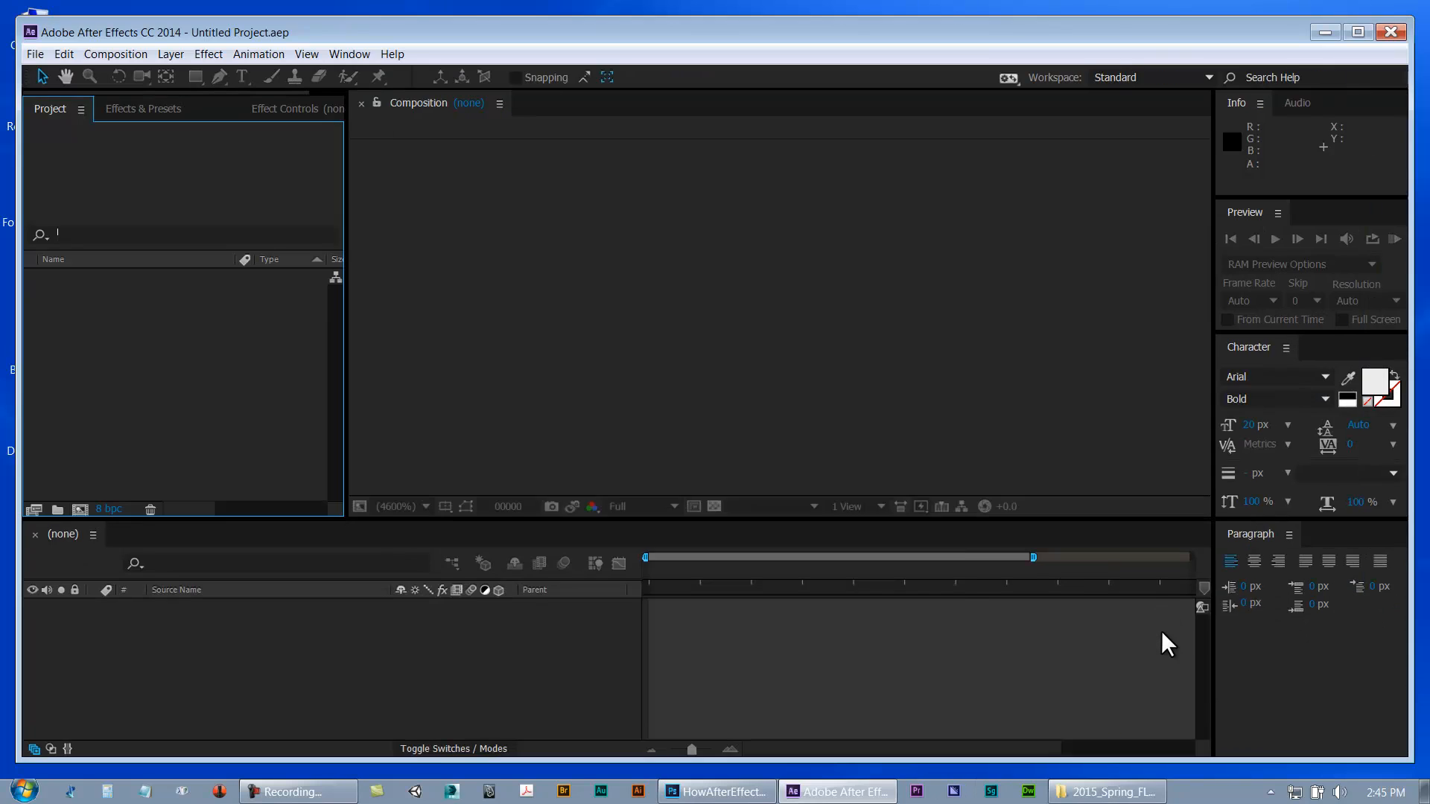
click(932, 179)
double_click(992, 36)
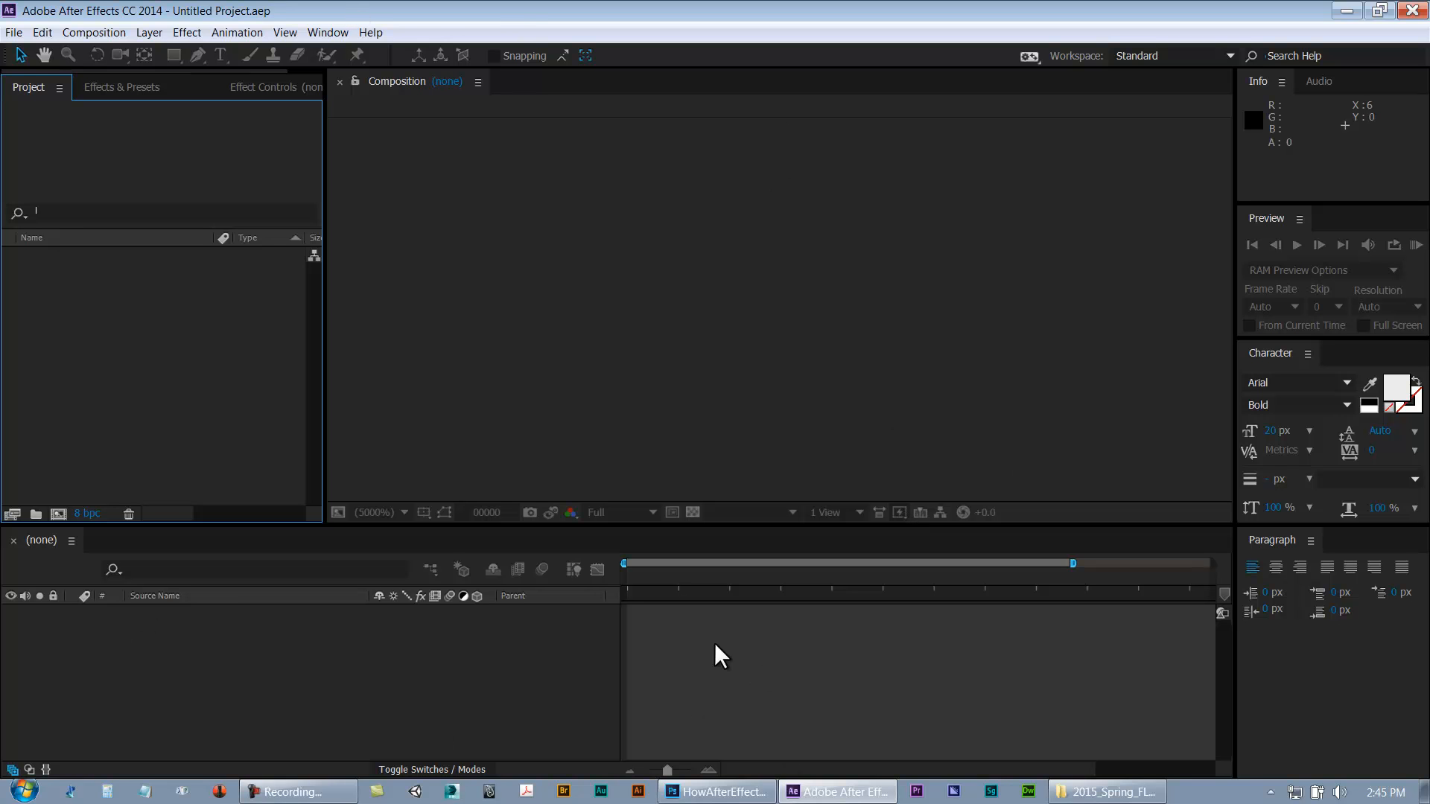
Switch to Windows Explorer, open the Week_03_HowAfterEffectsWorks folder and examine its project file, video, thumbnail image and Footage folder
click(1110, 792)
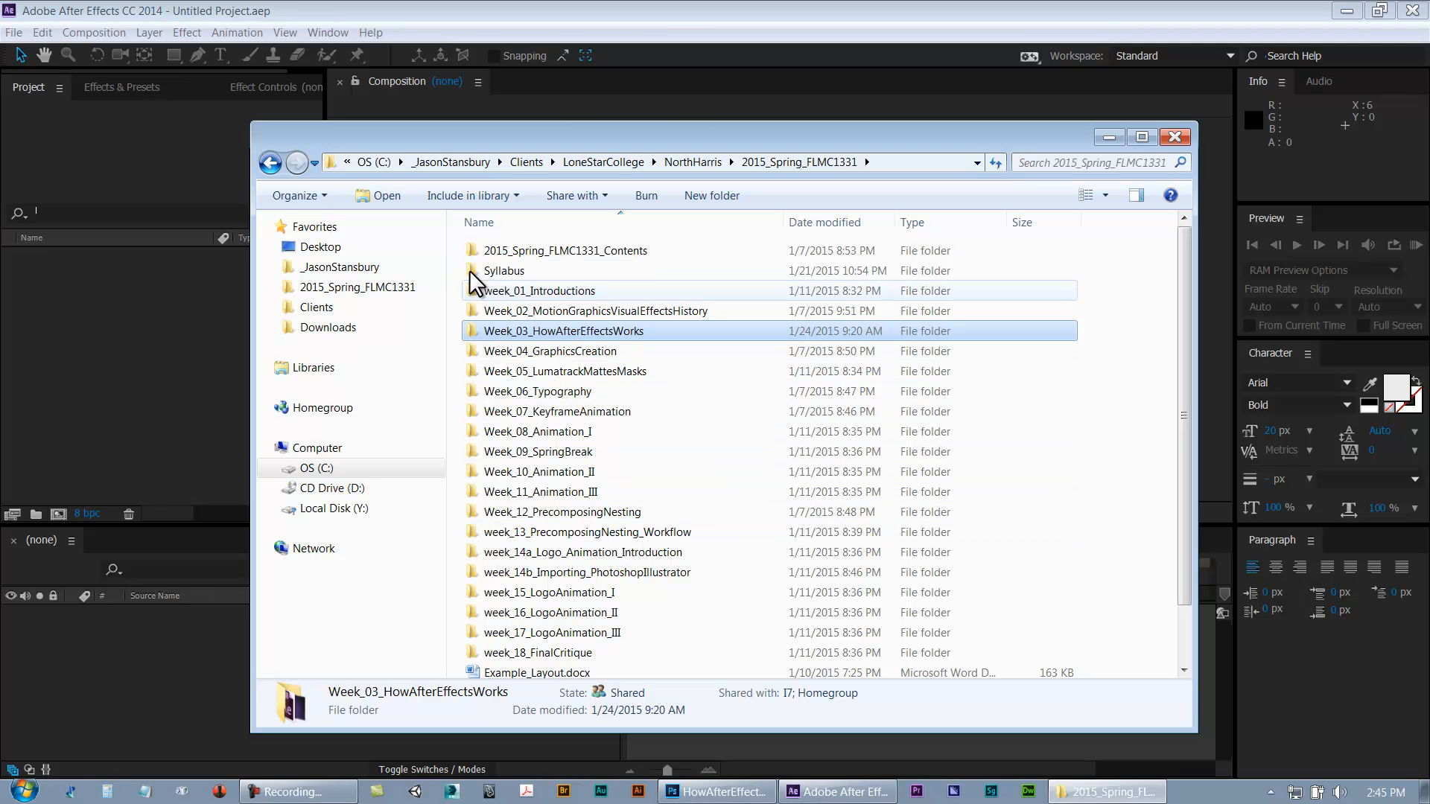
double_click(472, 329)
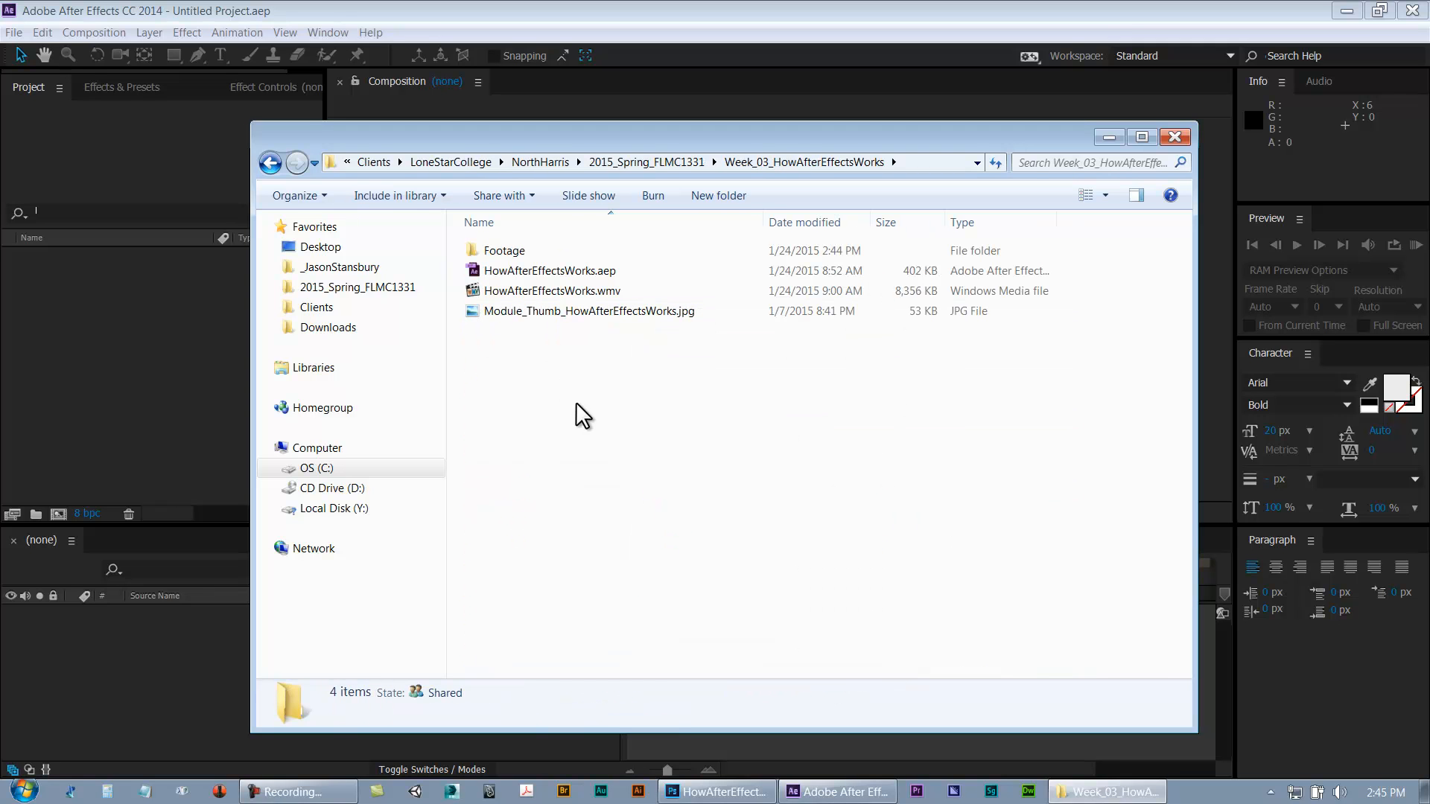
click(511, 293)
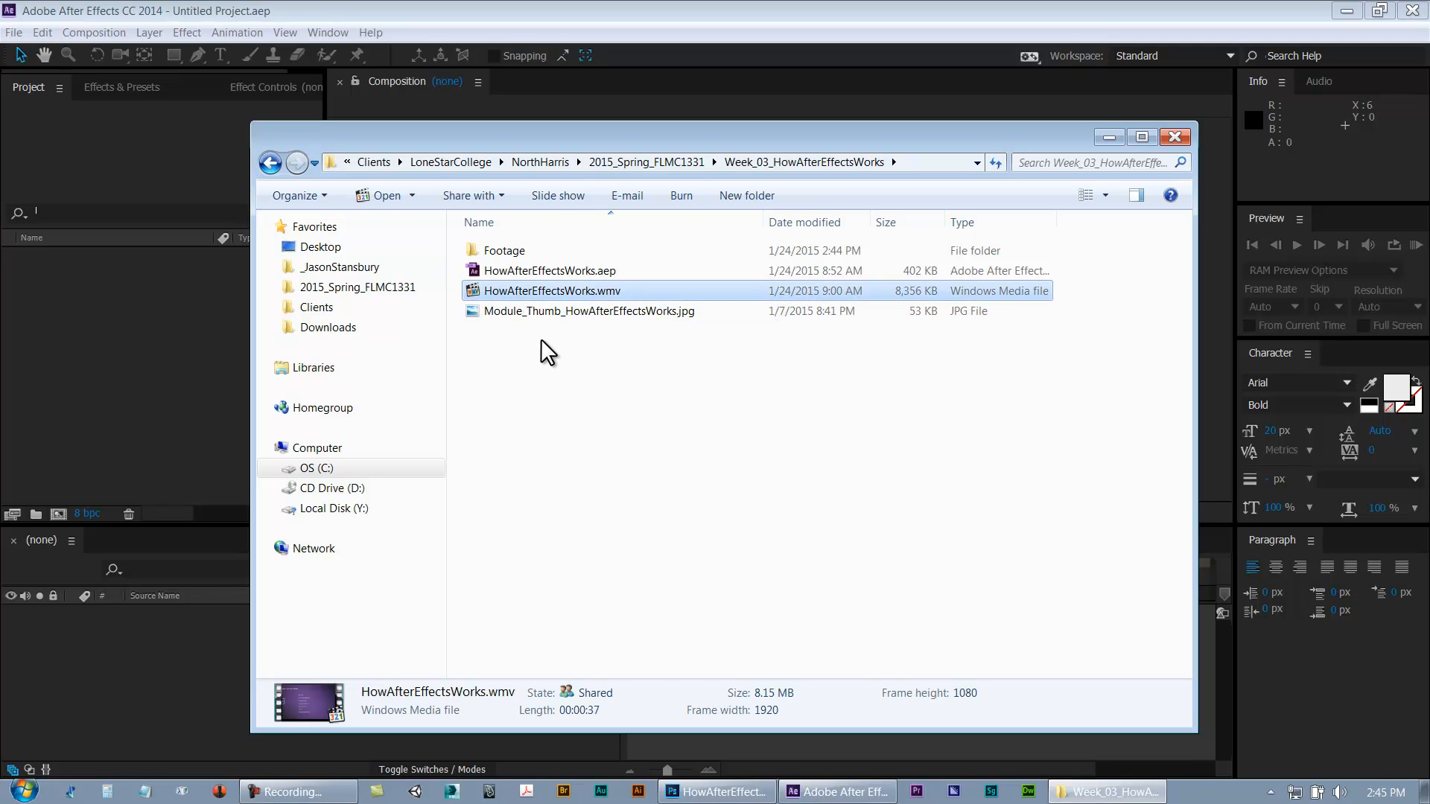
click(525, 310)
click(600, 406)
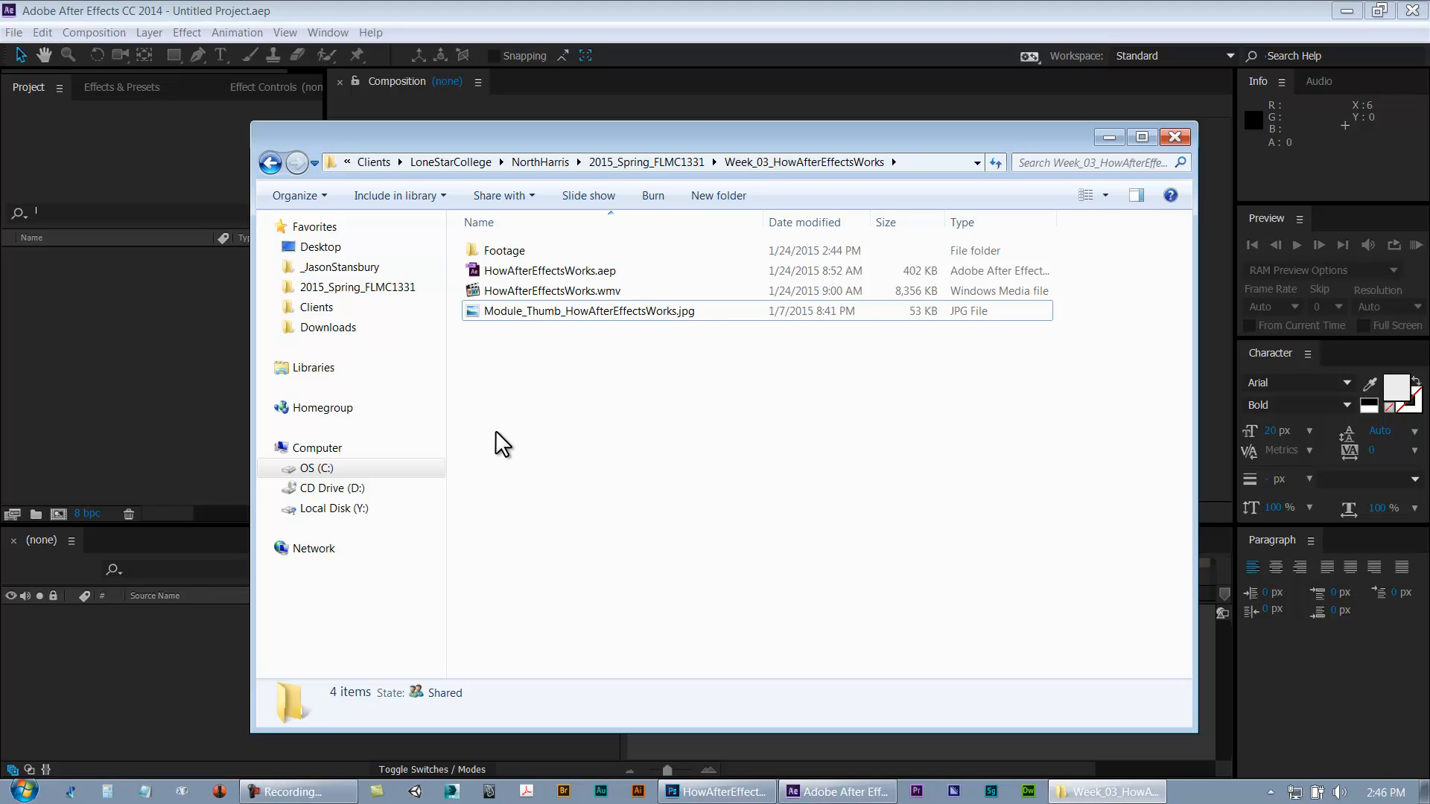
click(539, 274)
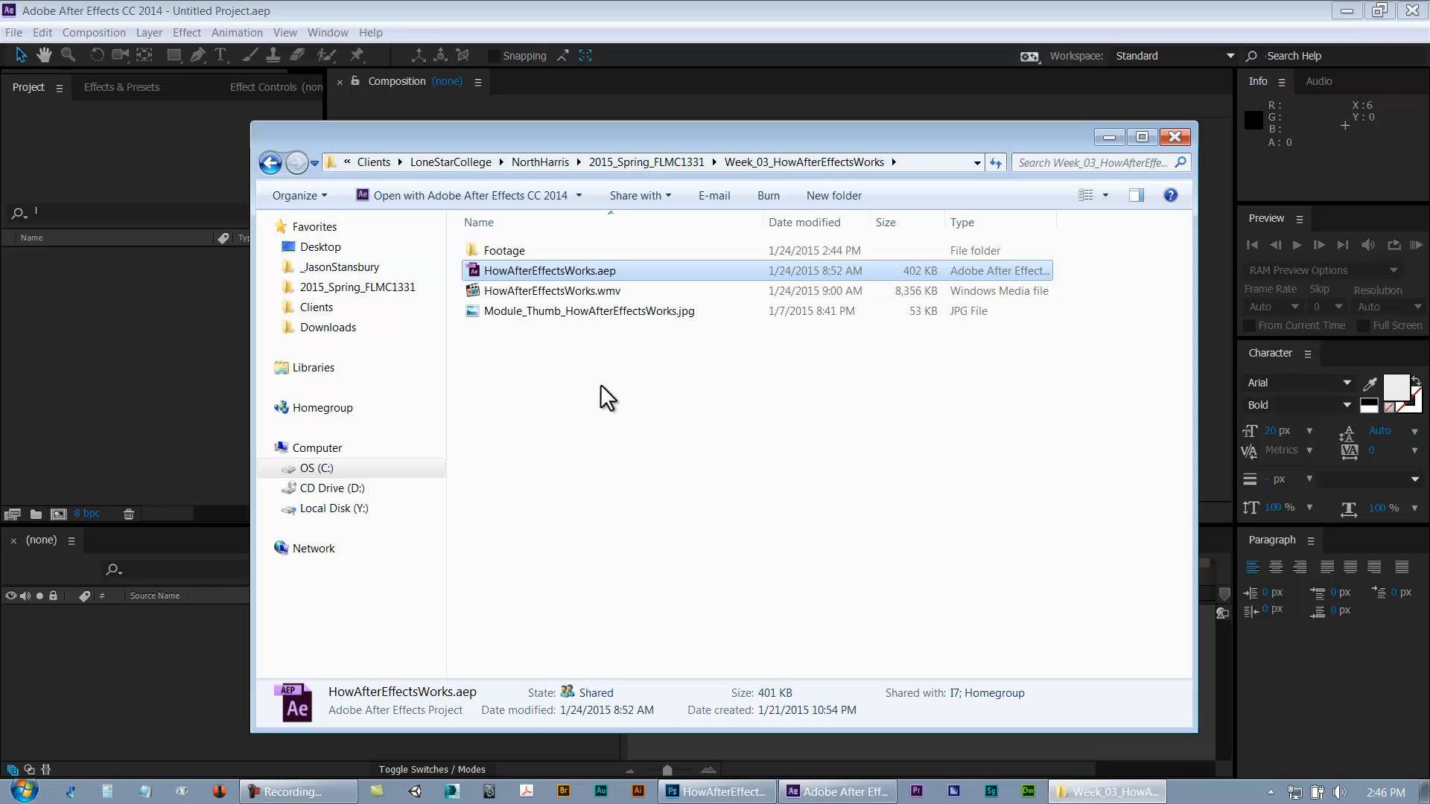
click(501, 249)
click(572, 356)
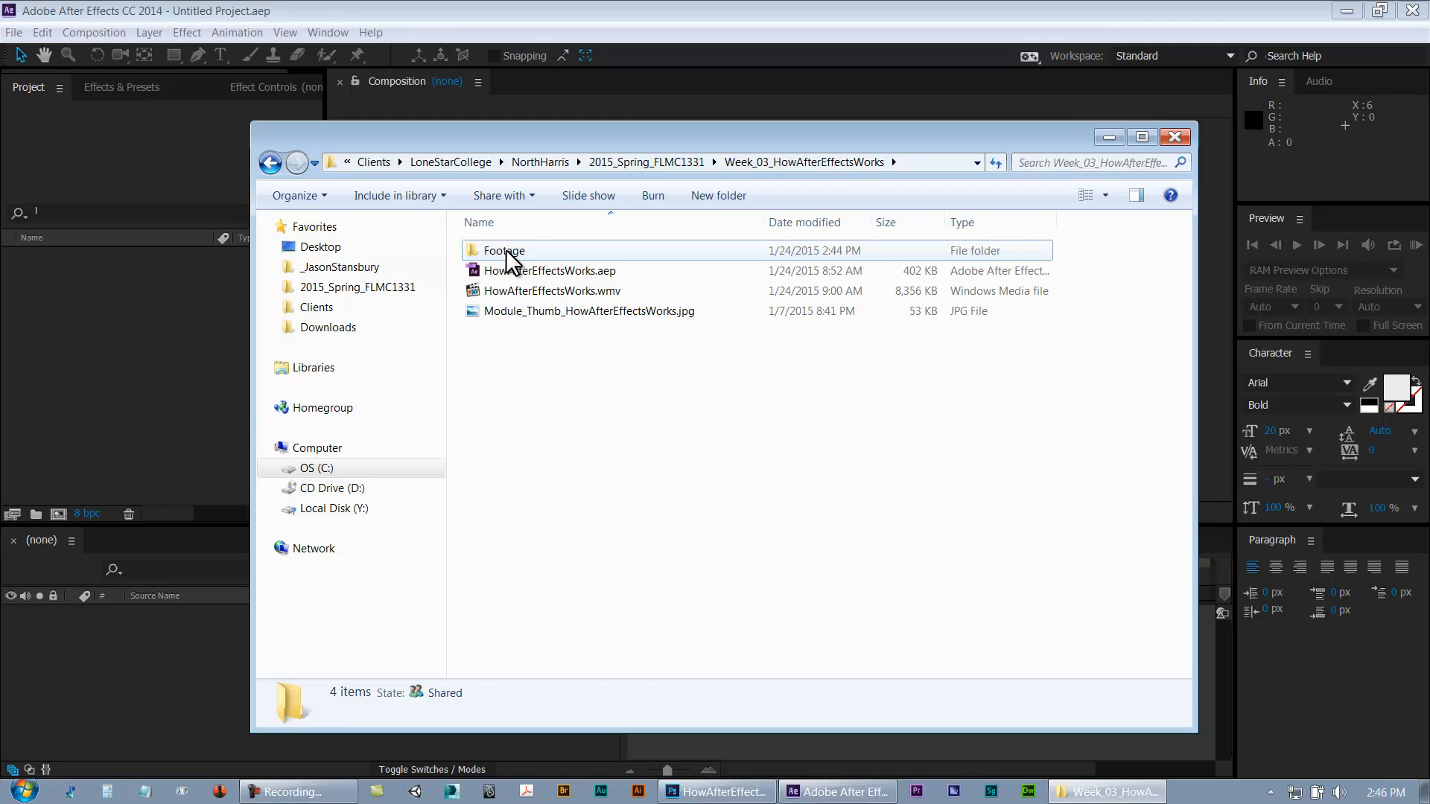
Look inside the Footage folder and return through the week 3 folder to the 2015_Spring_FLMC1331 course folder
double_click(506, 249)
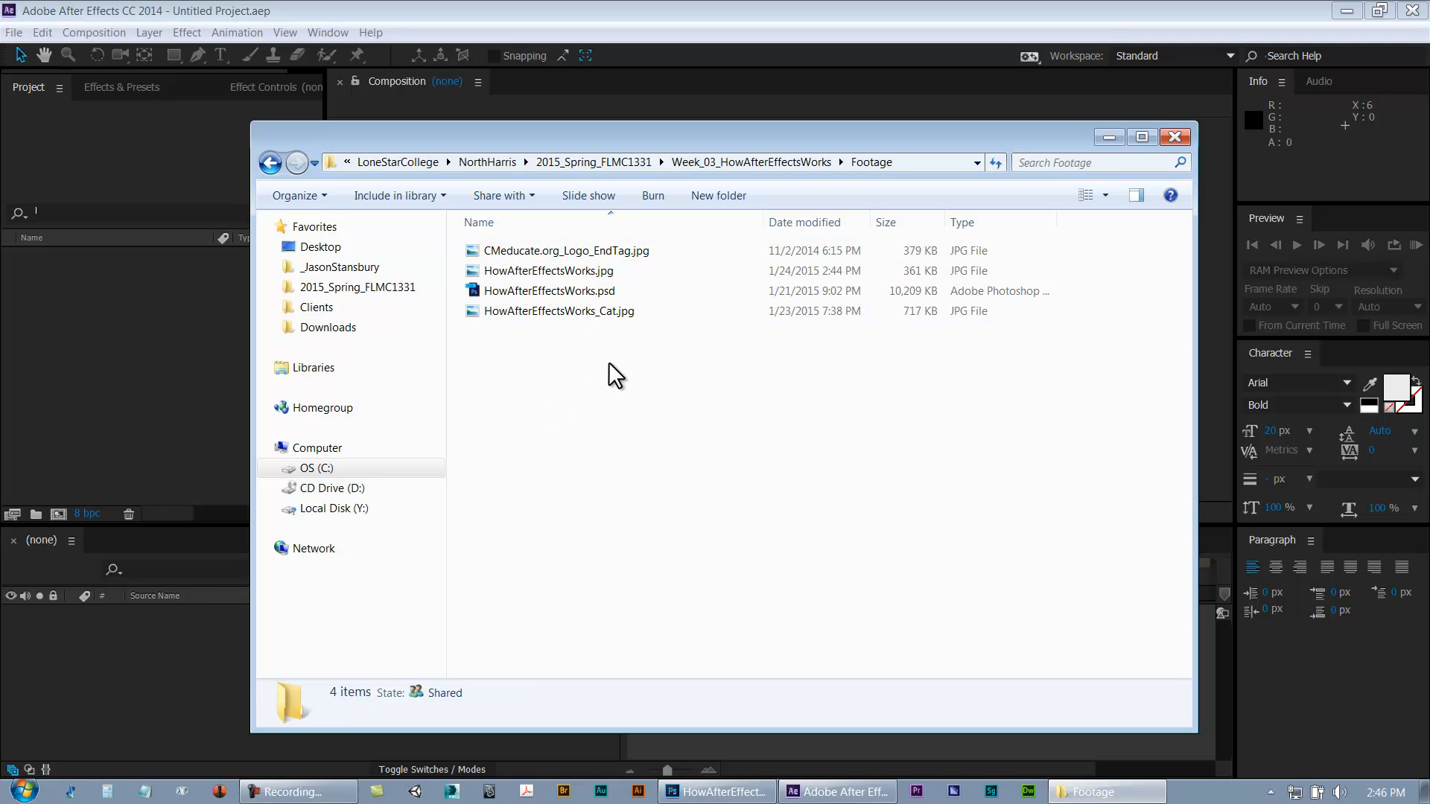
click(734, 162)
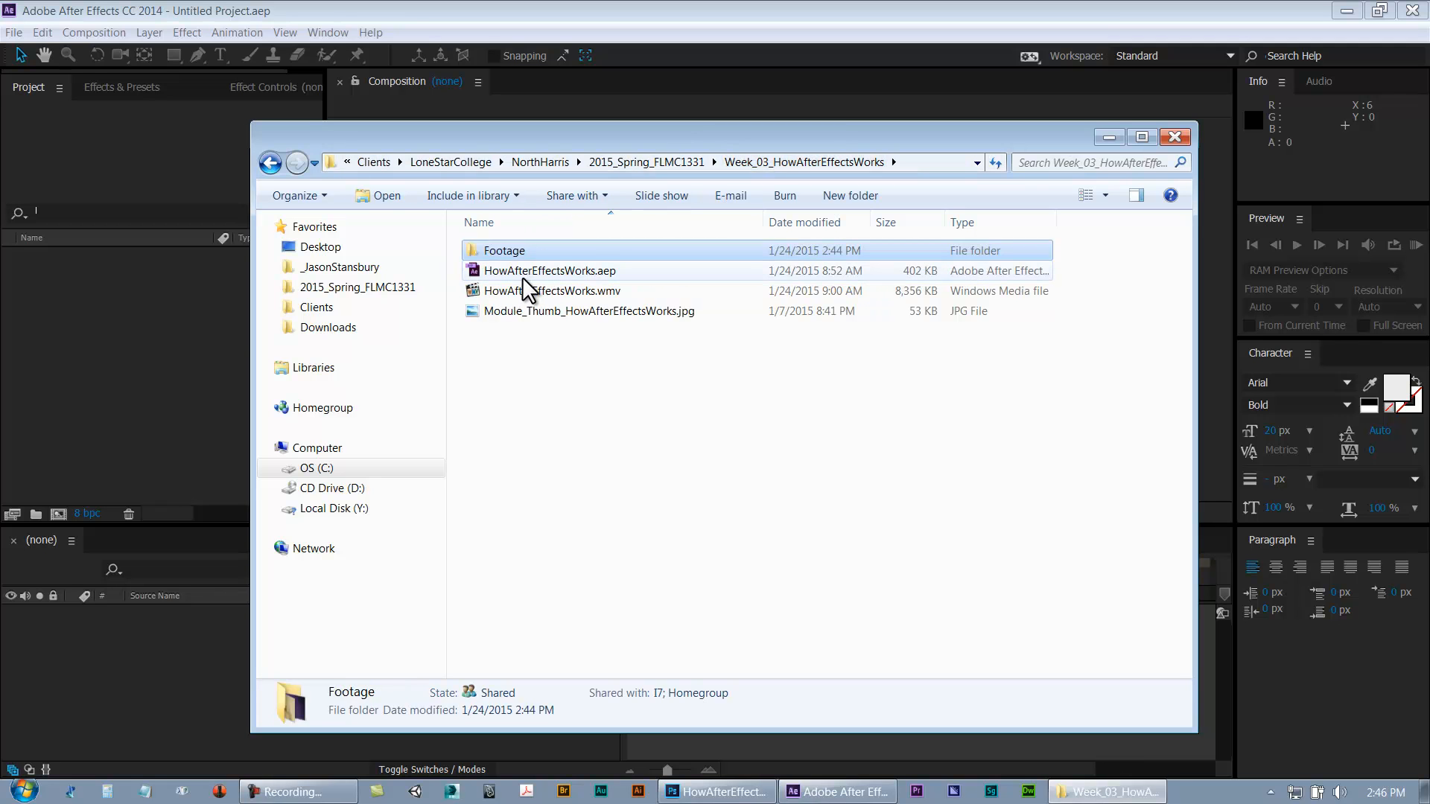
click(522, 273)
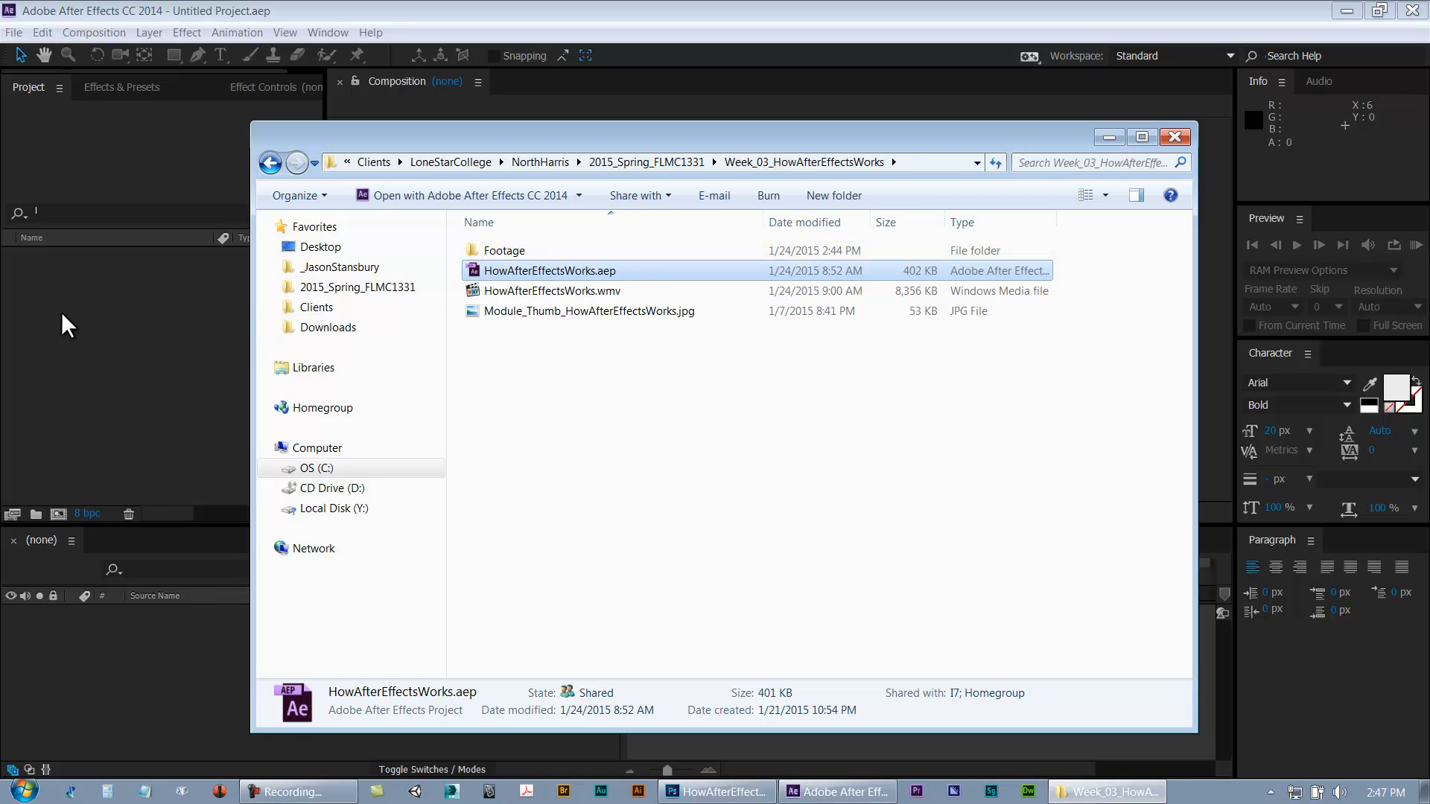
double_click(491, 251)
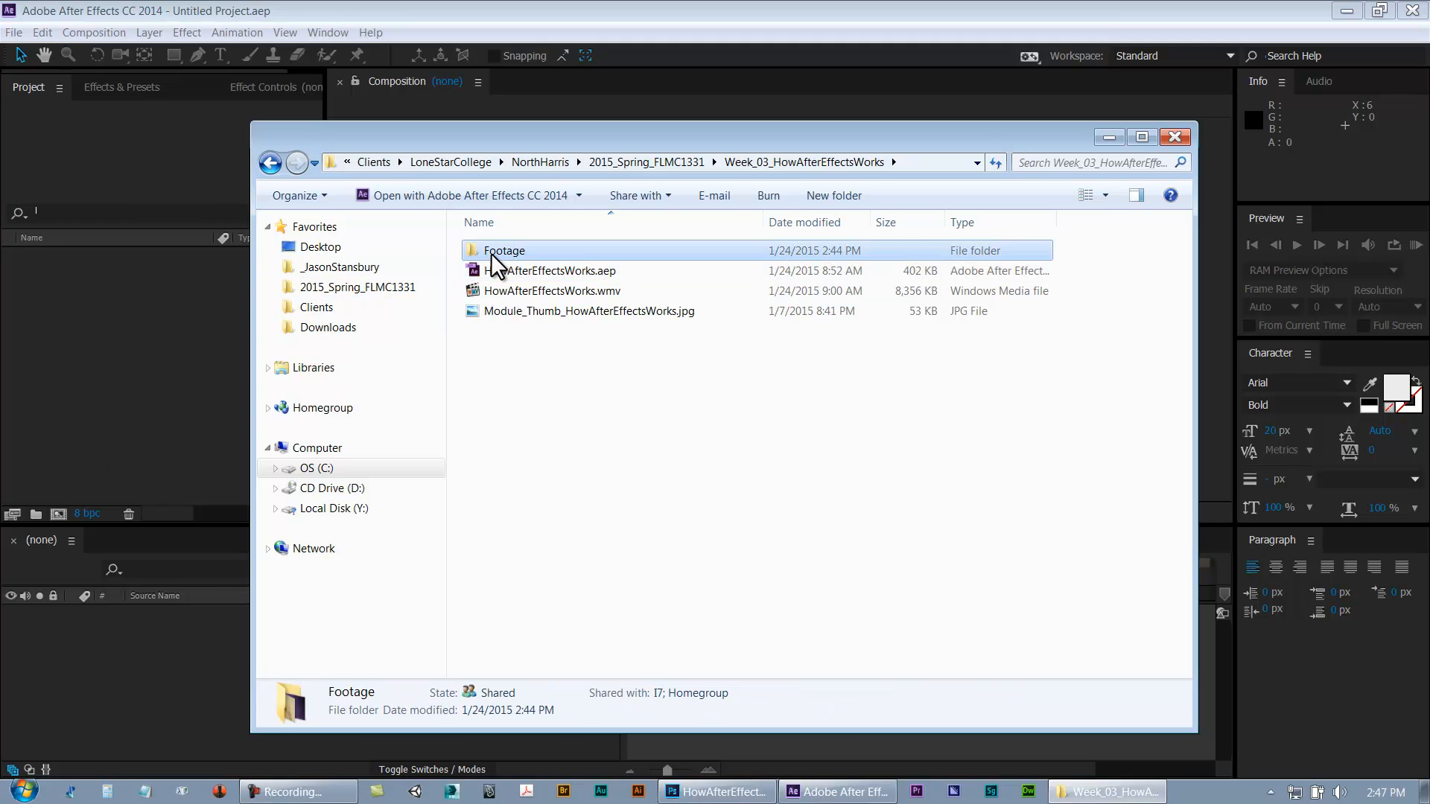
click(271, 162)
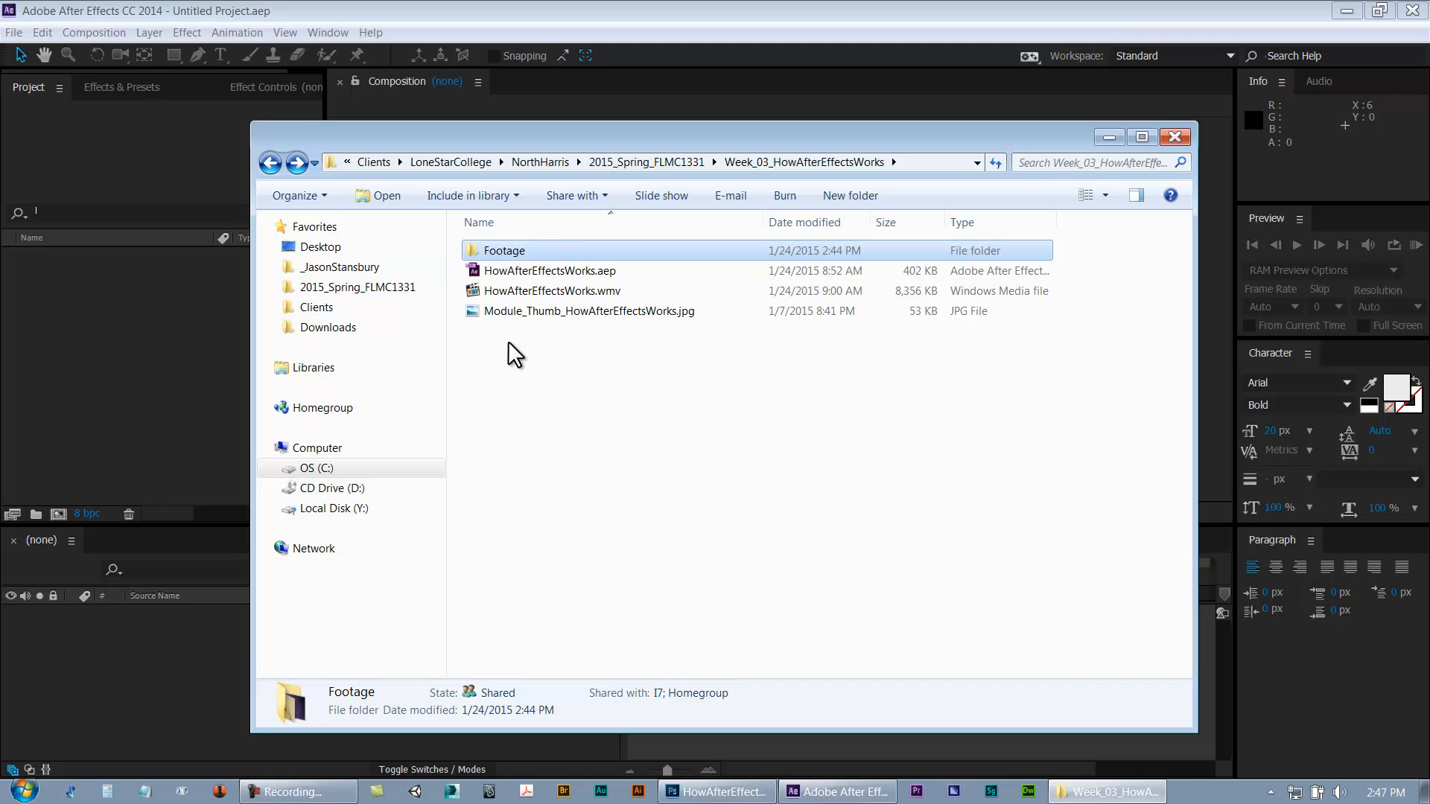
click(666, 162)
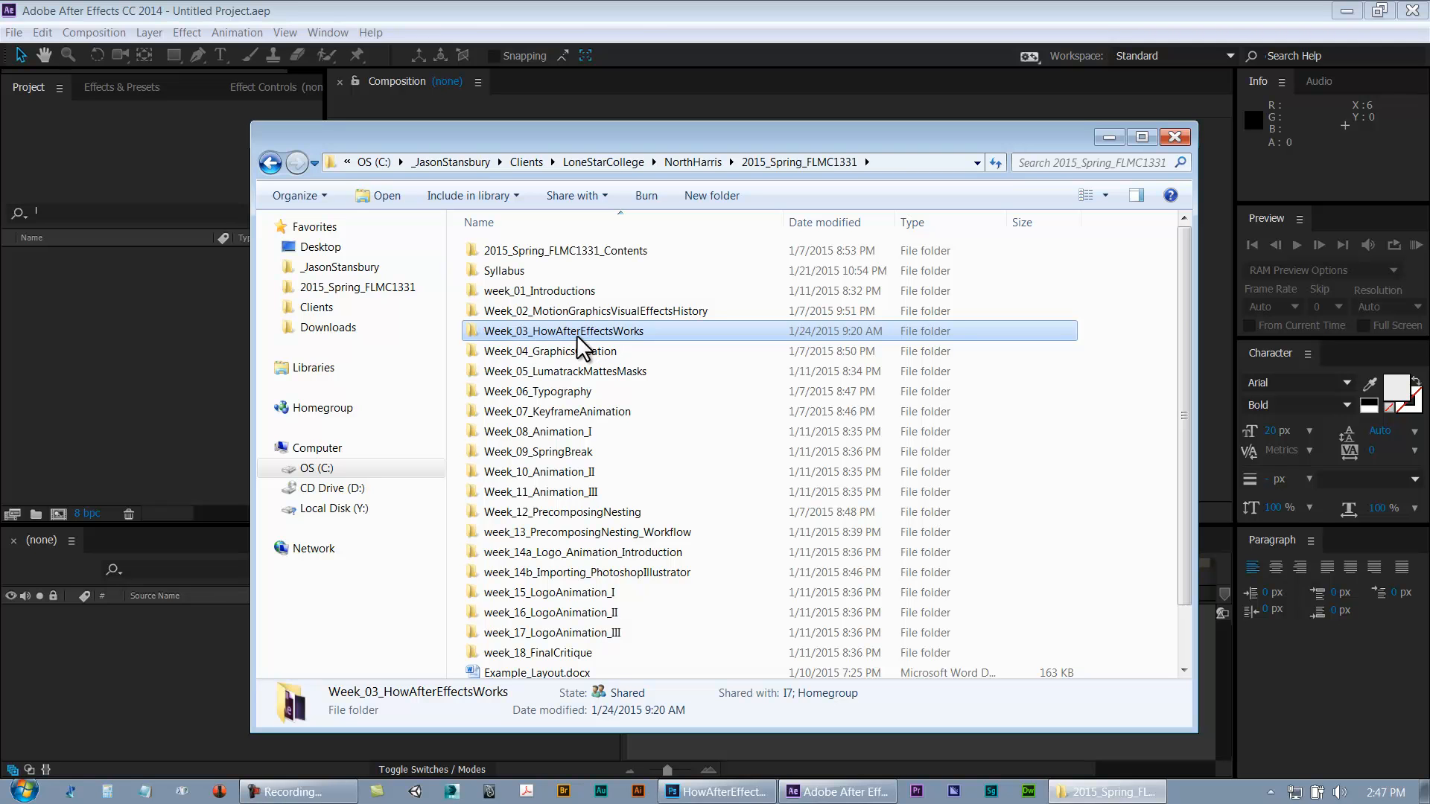
Review how HowAfterEffectsWorks.aep and the Footage folder are organized inside Week_03_HowAfterEffectsWorks within the course folder
double_click(549, 333)
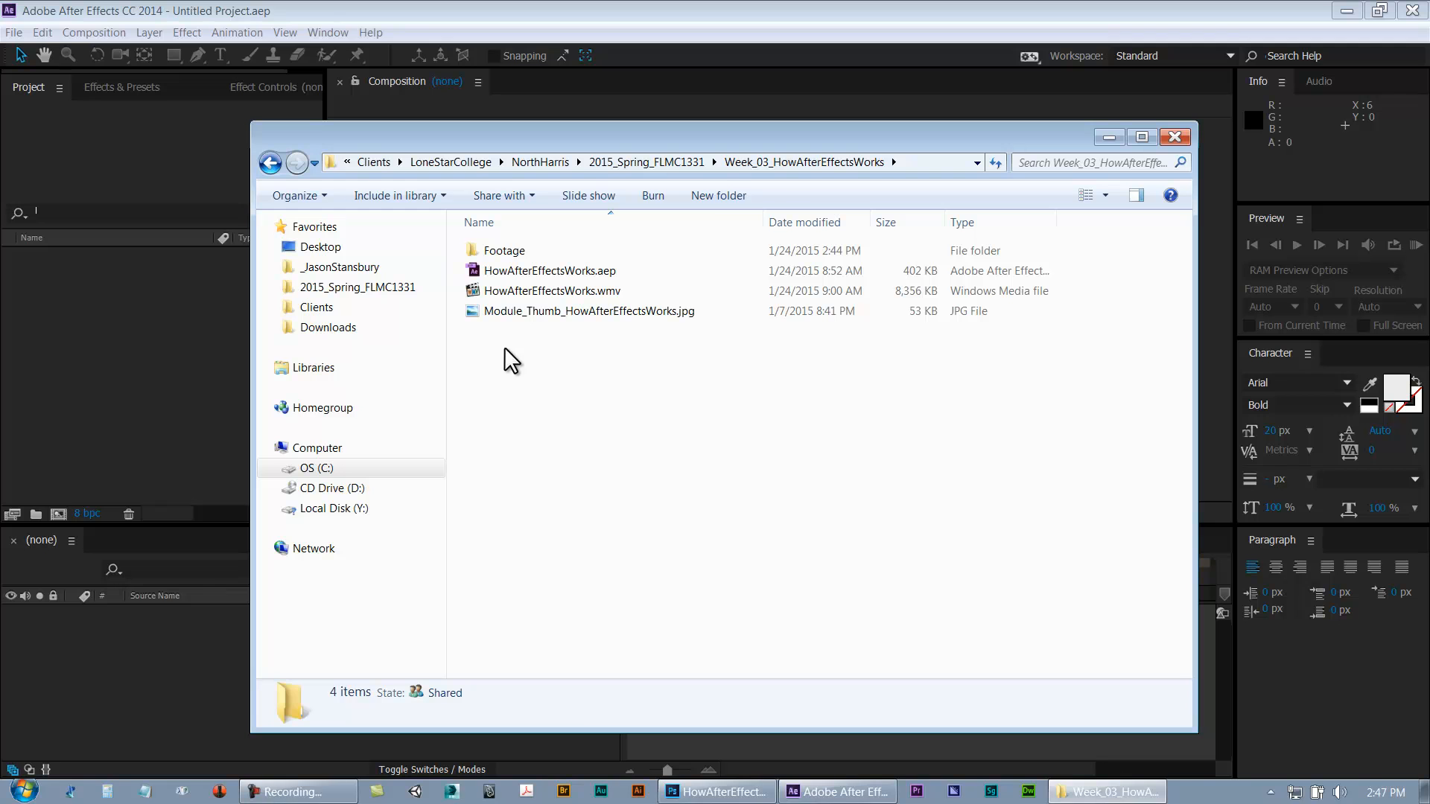
click(530, 270)
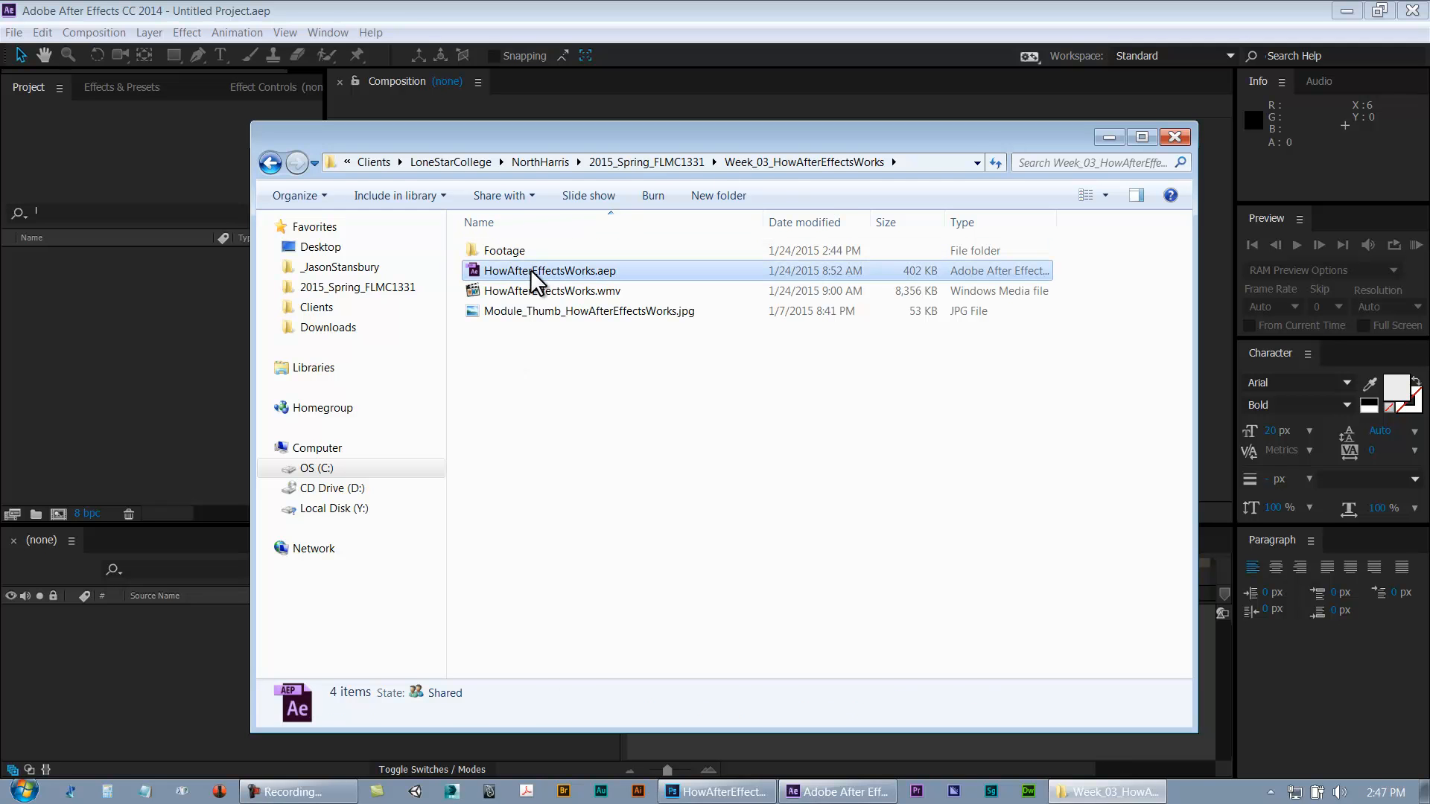
double_click(492, 250)
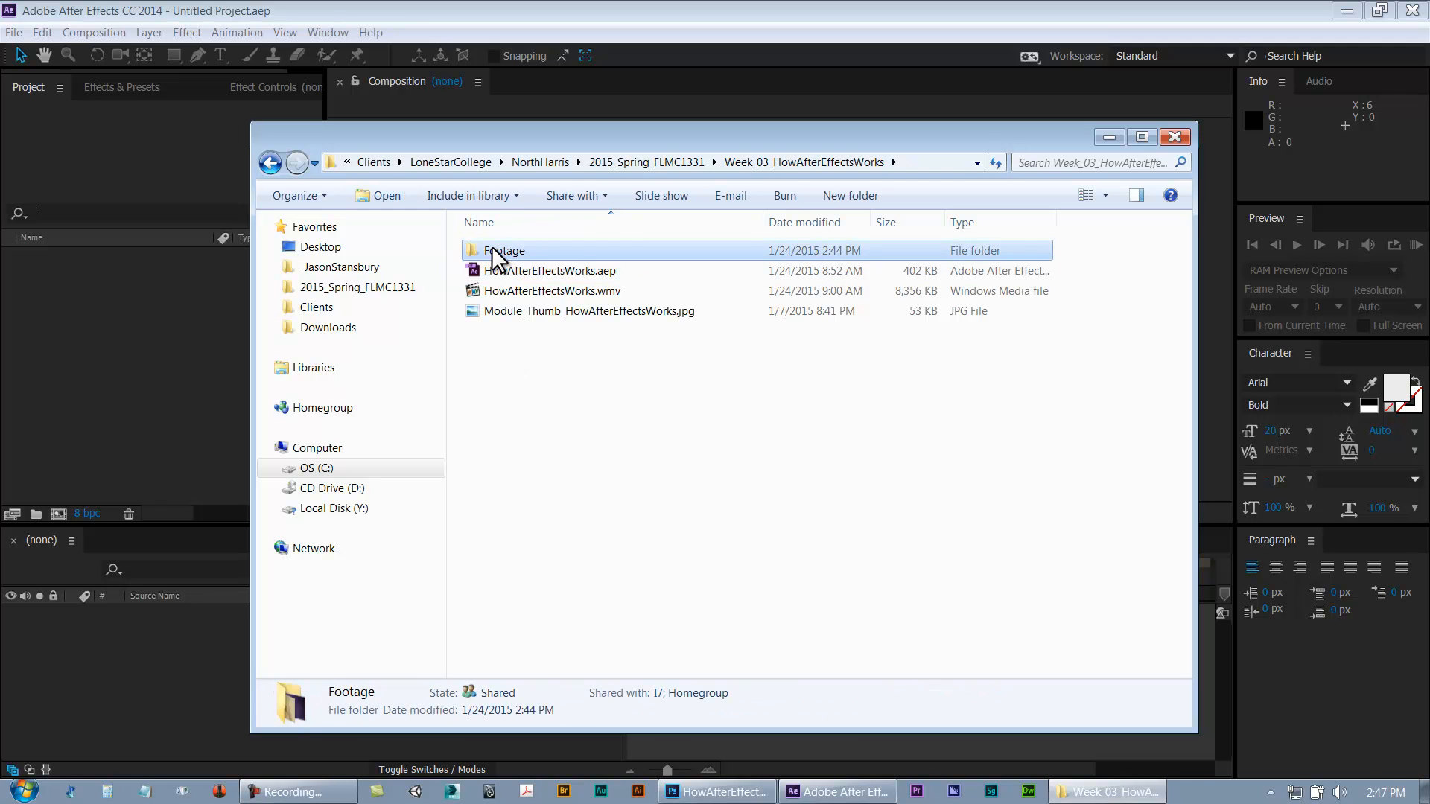
click(271, 164)
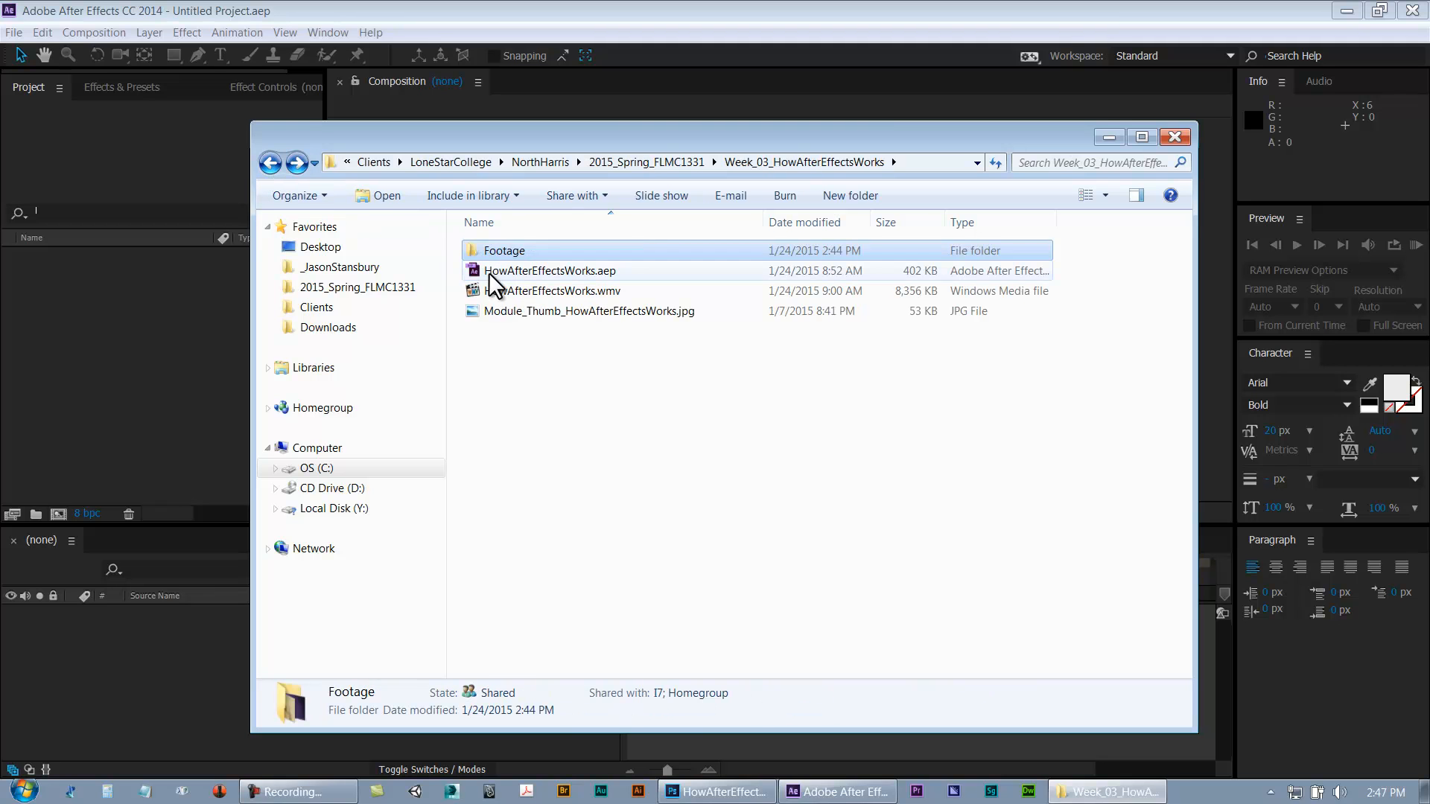
click(686, 160)
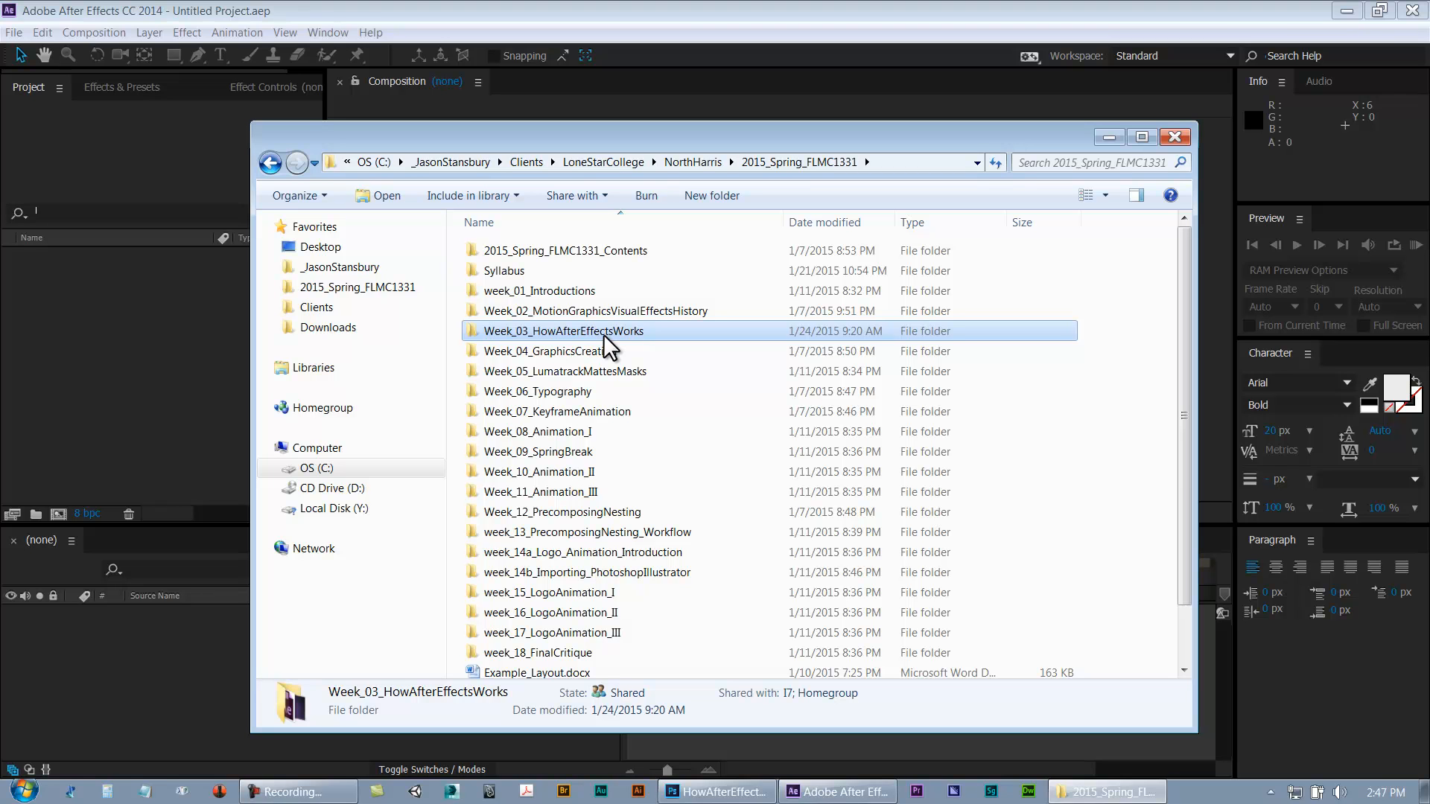
click(270, 163)
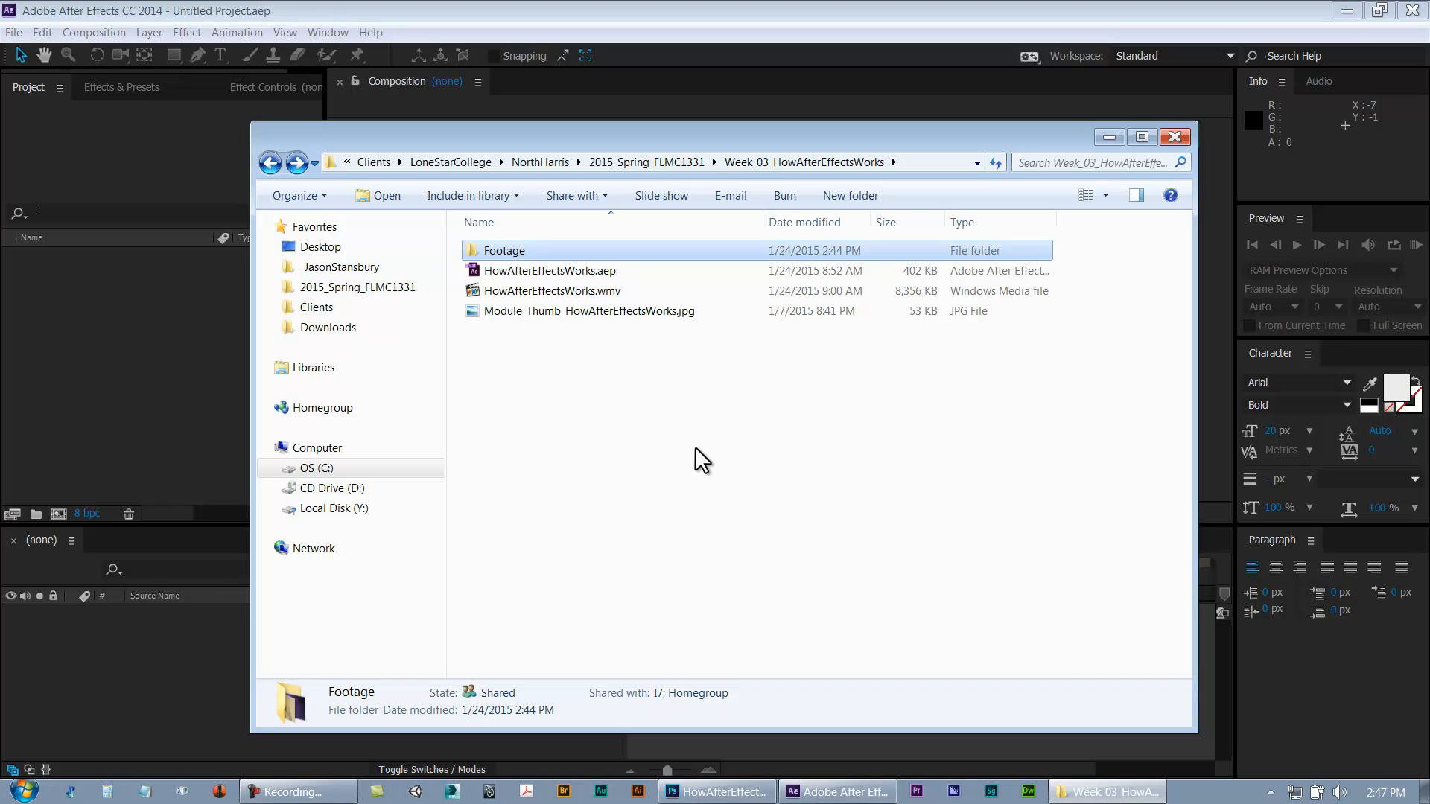
Switch back to After Effects and survey its commands for files, editing, preferences, compositions, effects, animation and windows
click(426, 6)
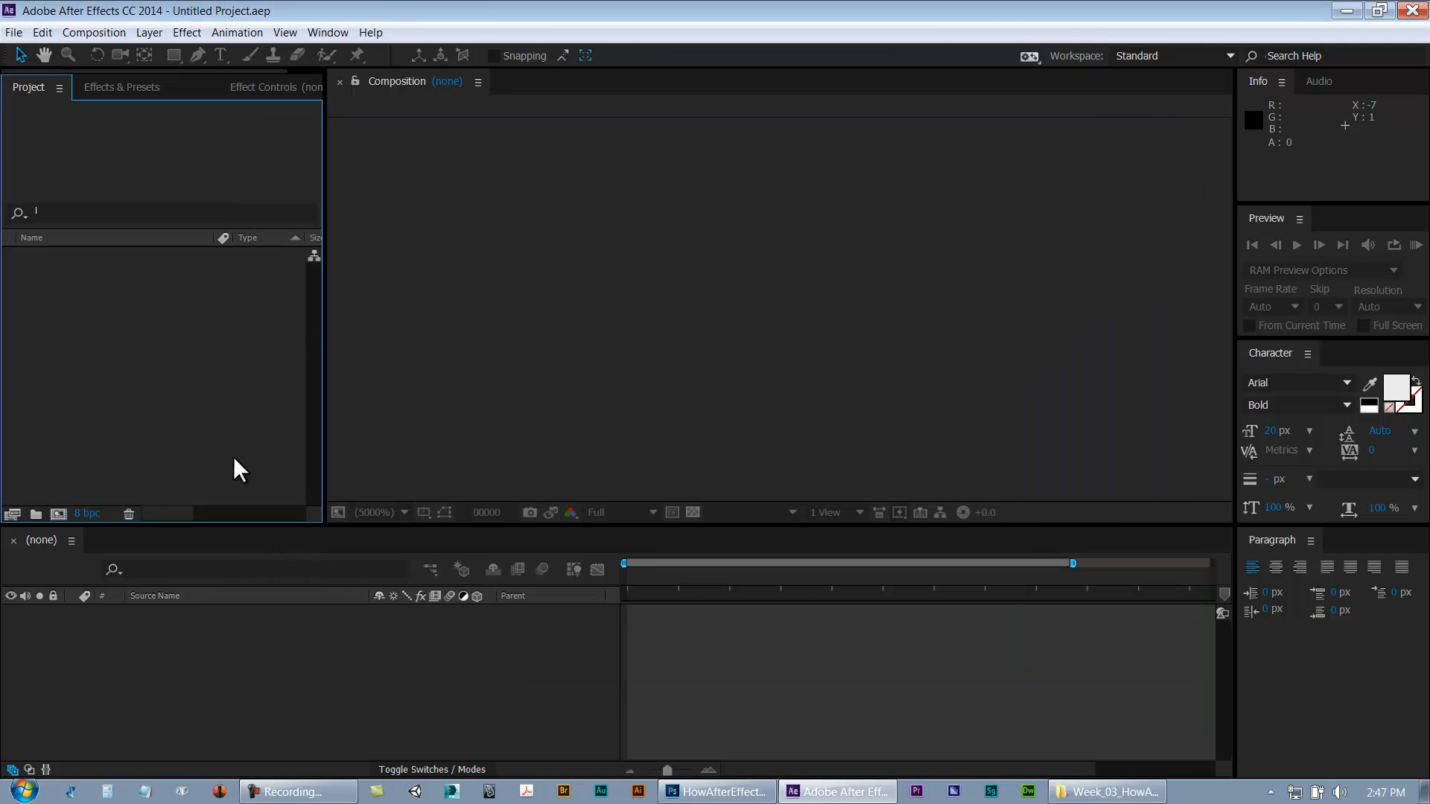
click(14, 33)
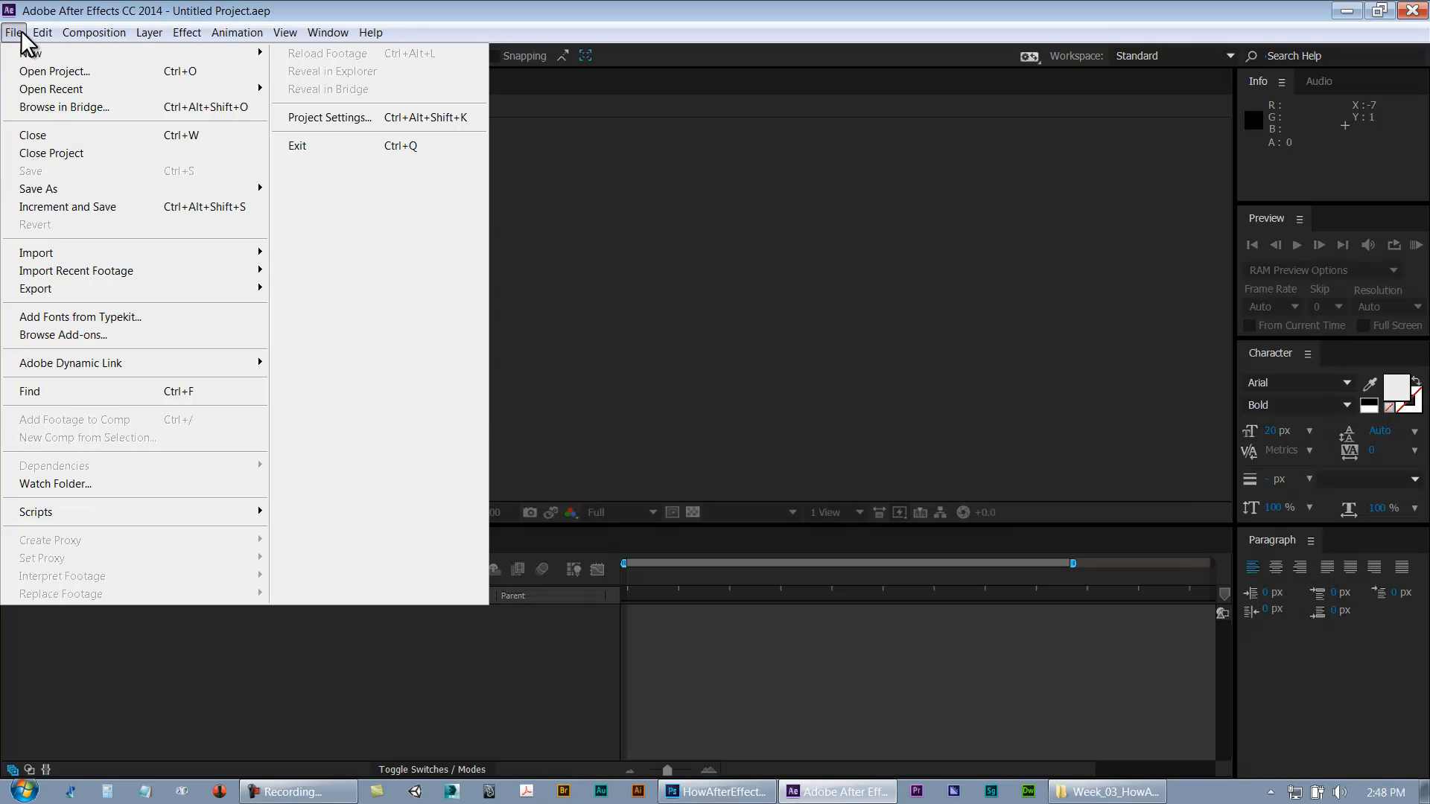
mouse_move(31, 37)
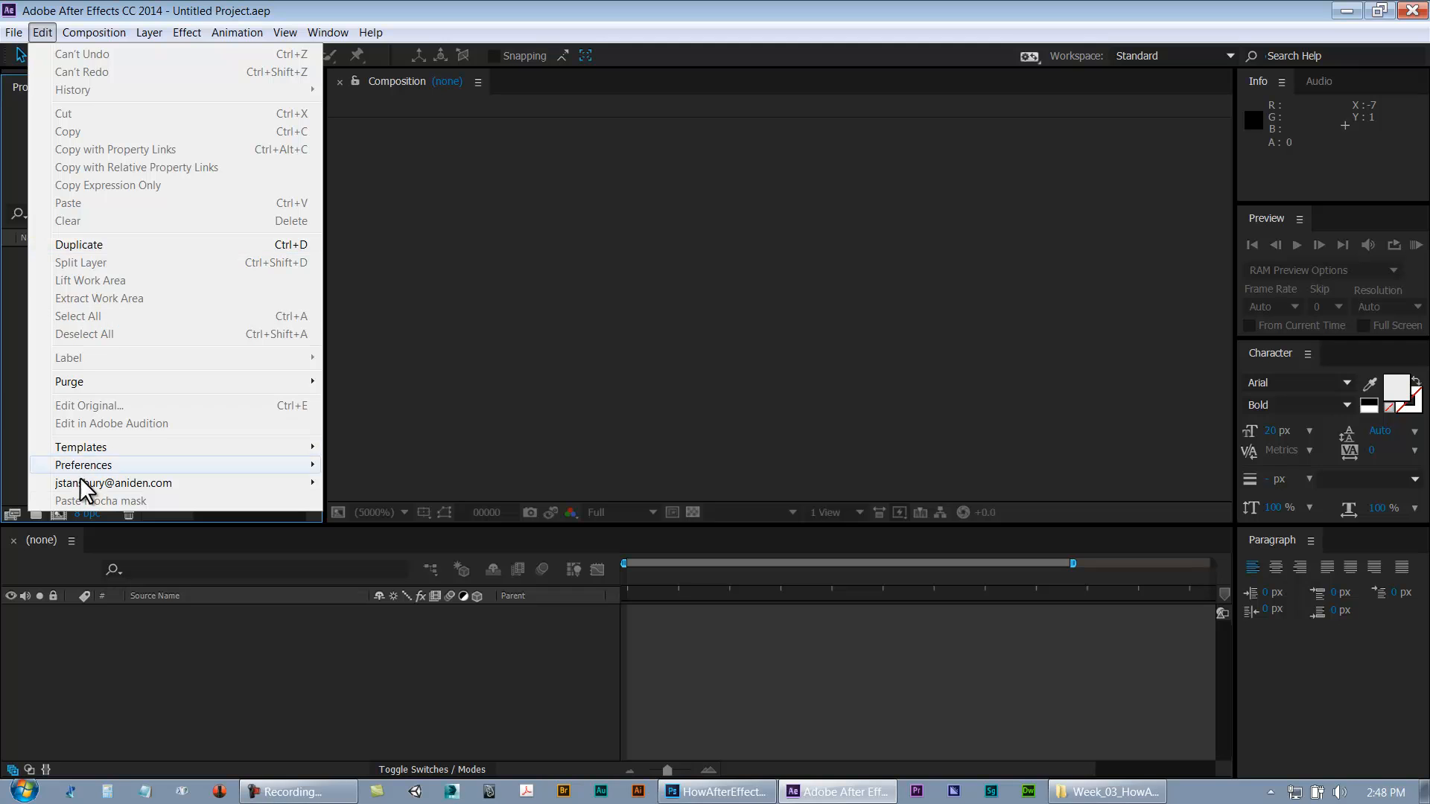
mouse_move(88, 461)
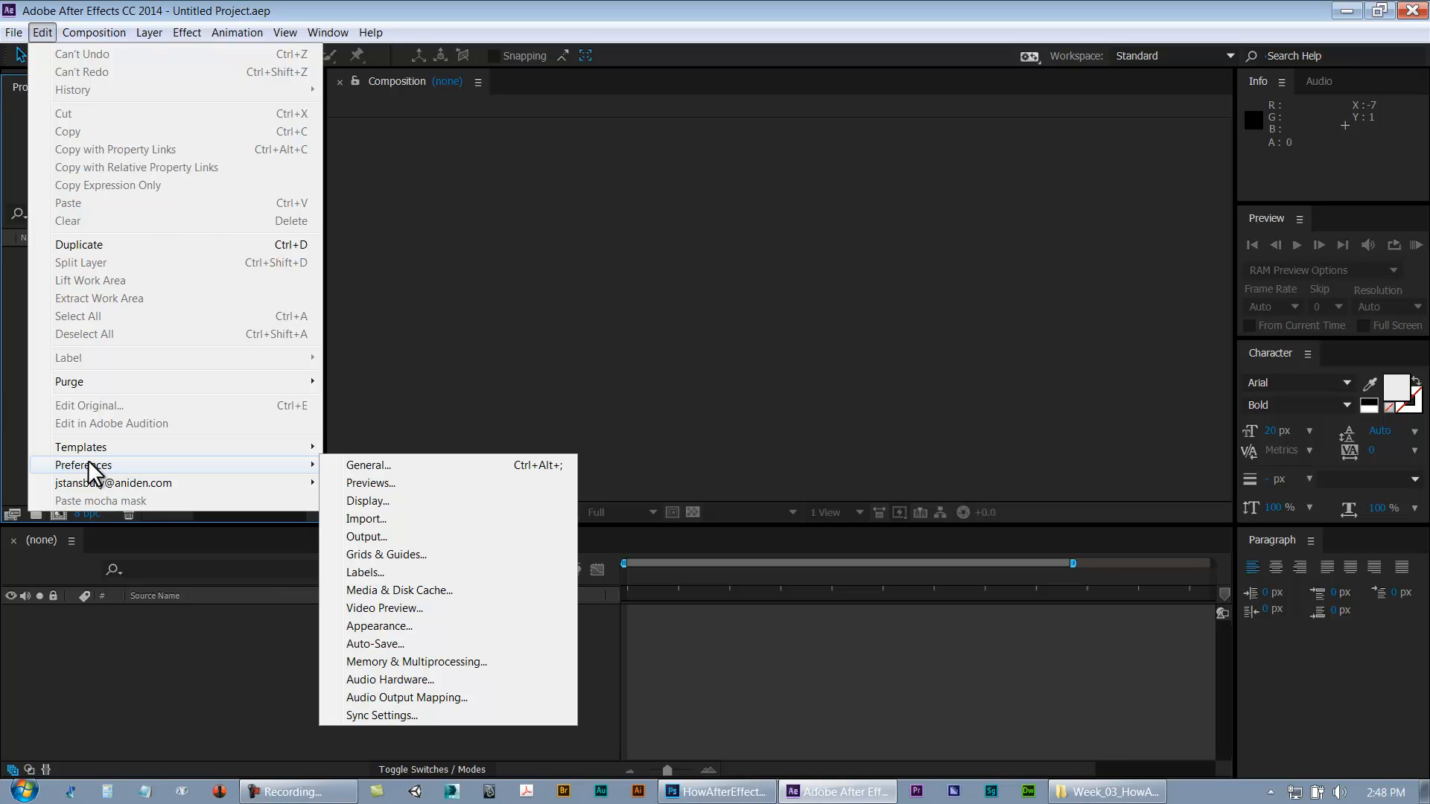
mouse_move(83, 37)
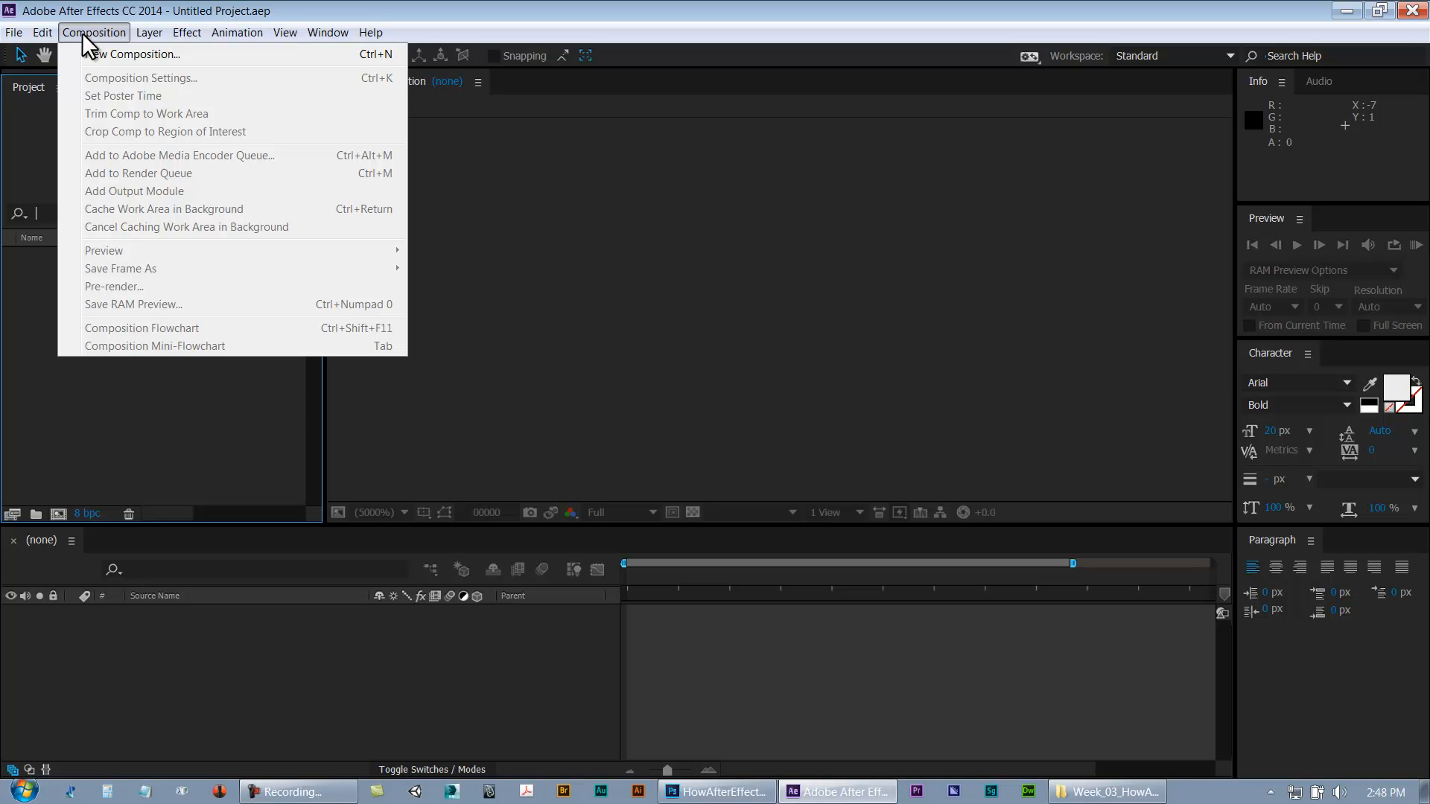
mouse_move(139, 38)
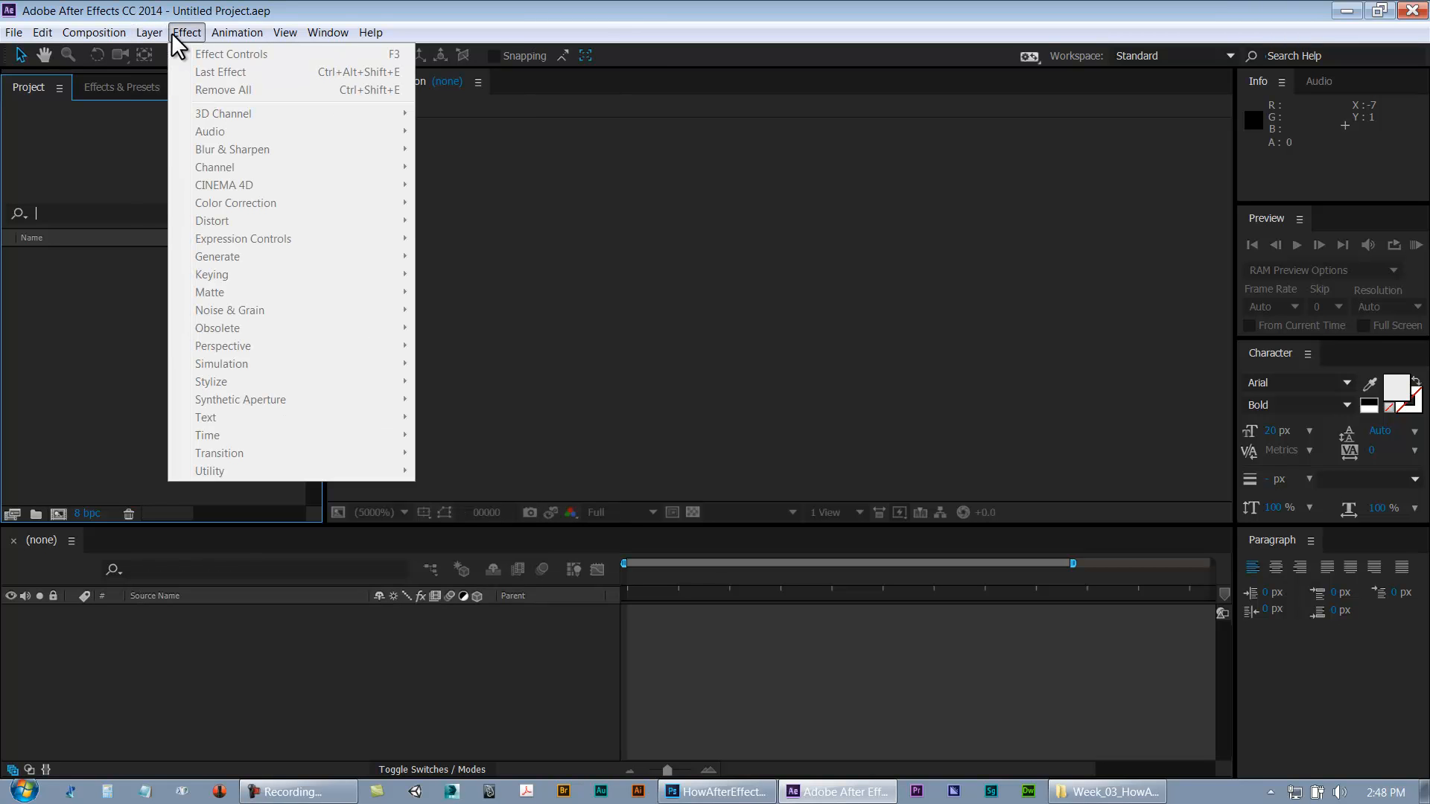
mouse_move(232, 31)
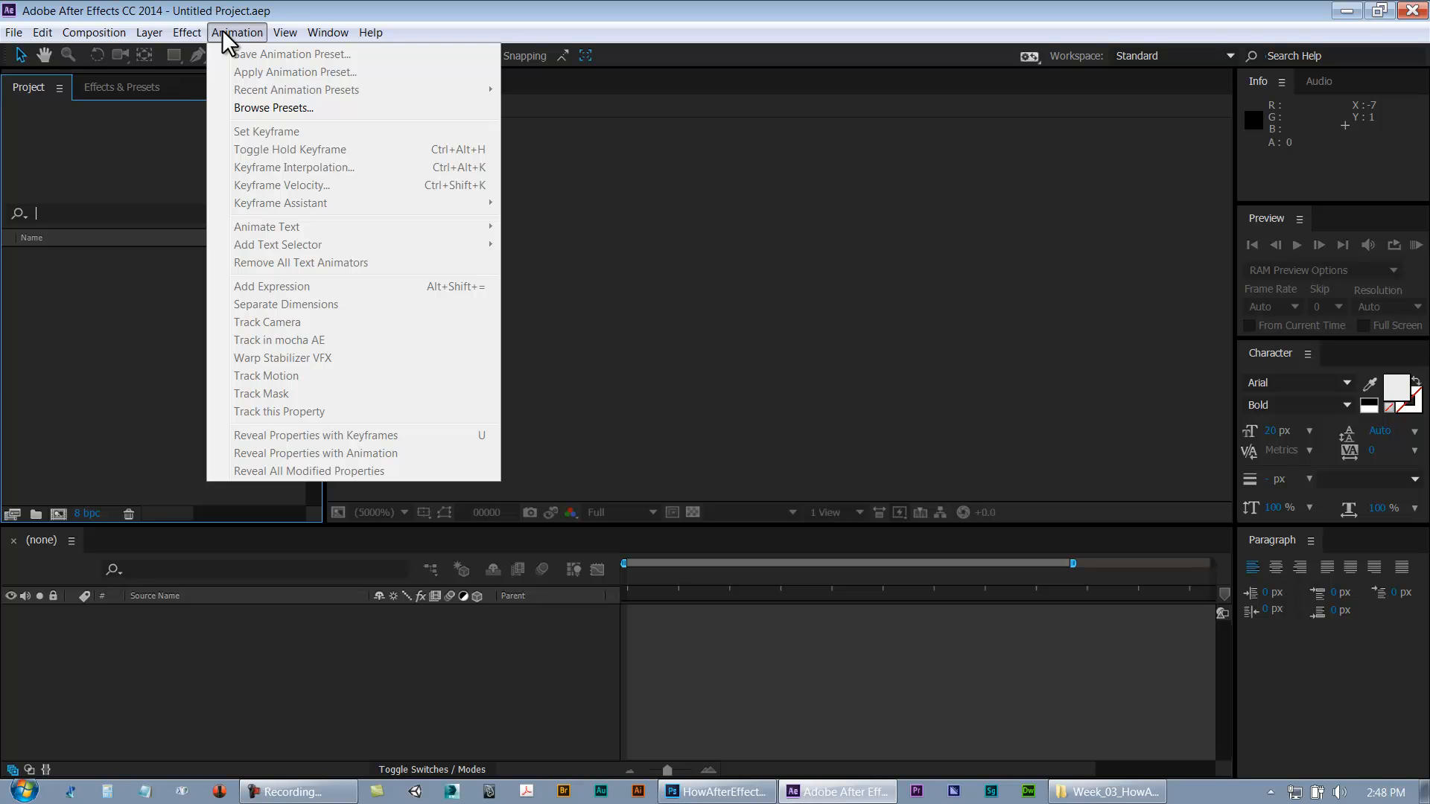
mouse_move(287, 36)
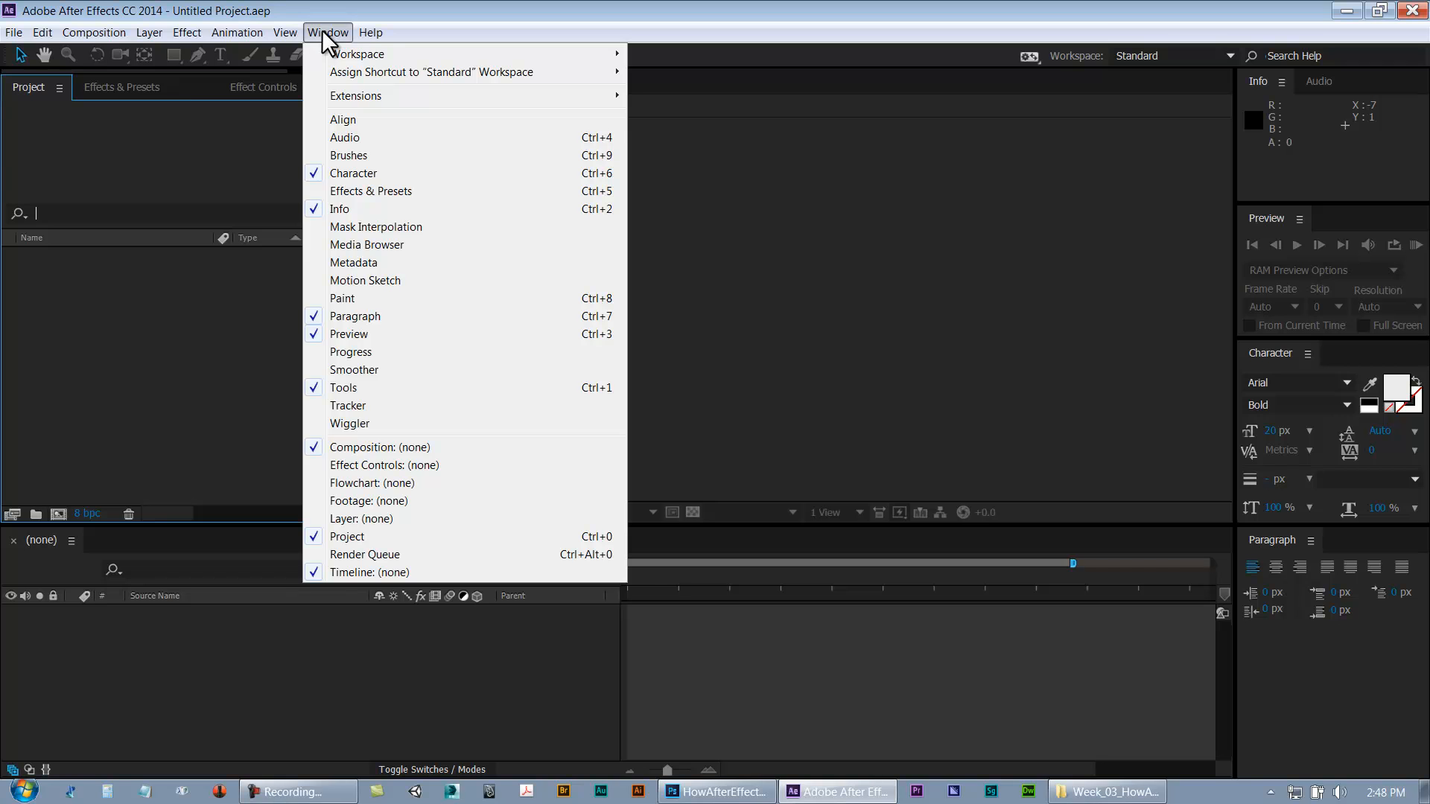
click(30, 91)
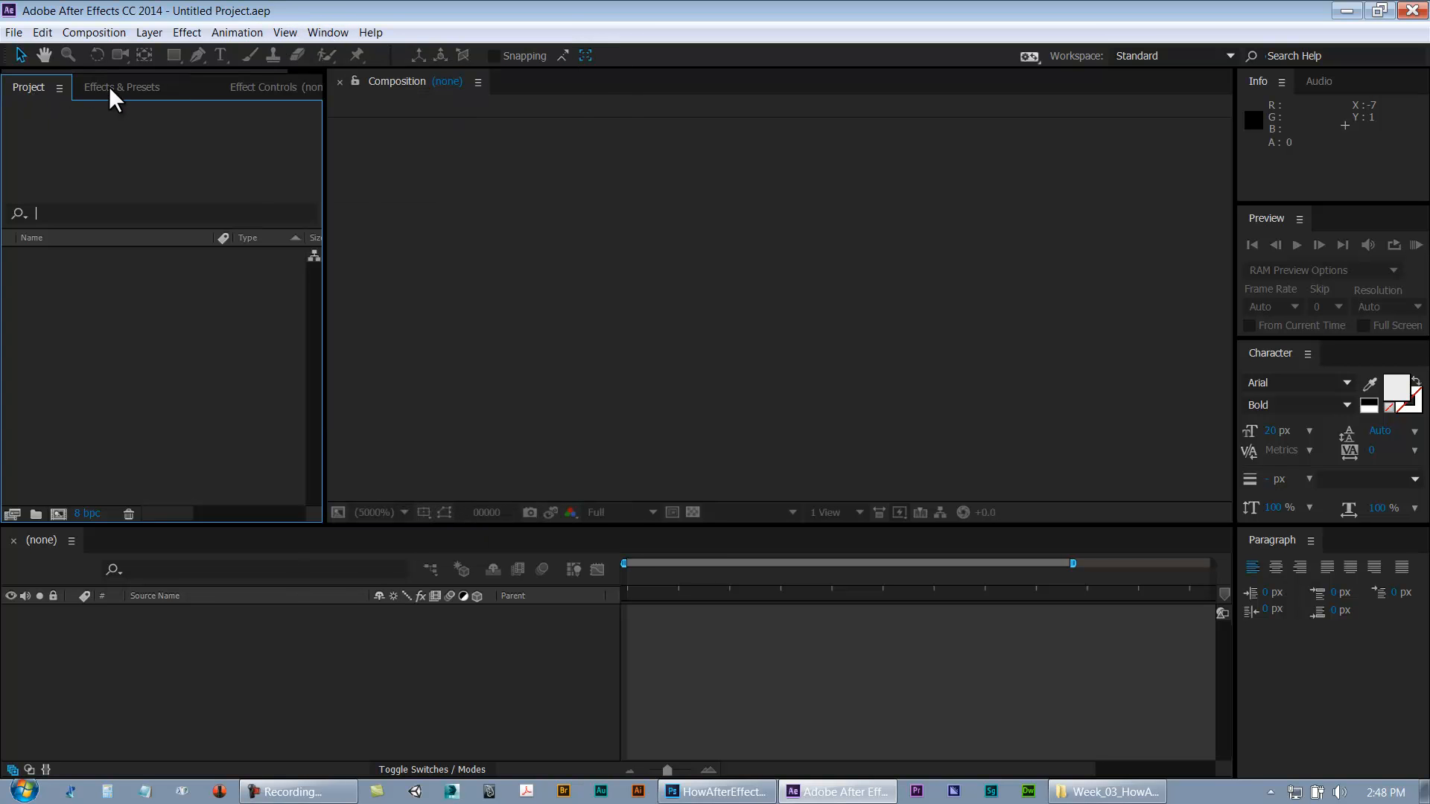
View the Effects & Presets and Effect Controls panels, ending on the Project panel
click(109, 86)
click(232, 90)
click(105, 92)
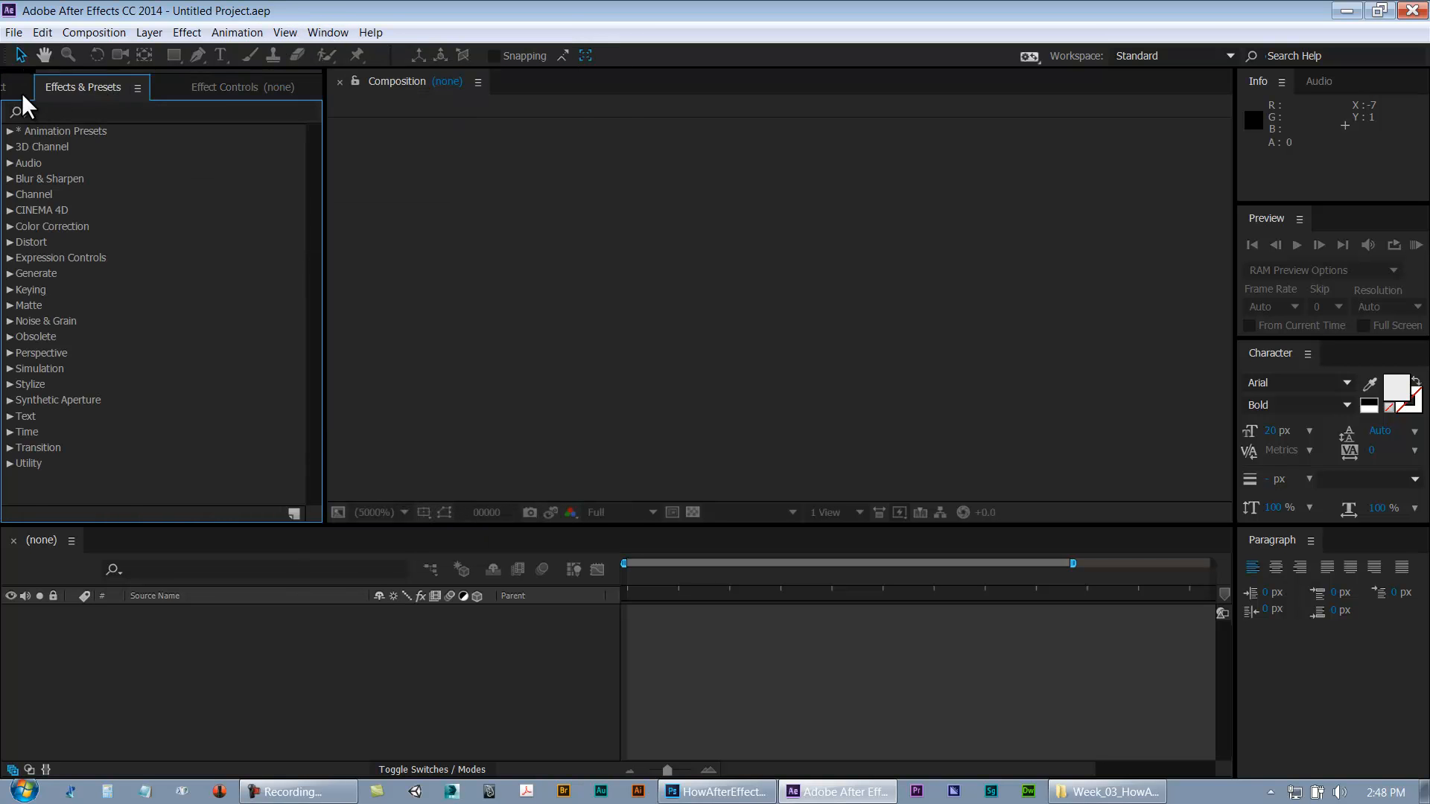
click(20, 92)
Examine the panel options for the Project, Effects & Presets, Effect Controls and Preview panels
right_click(33, 86)
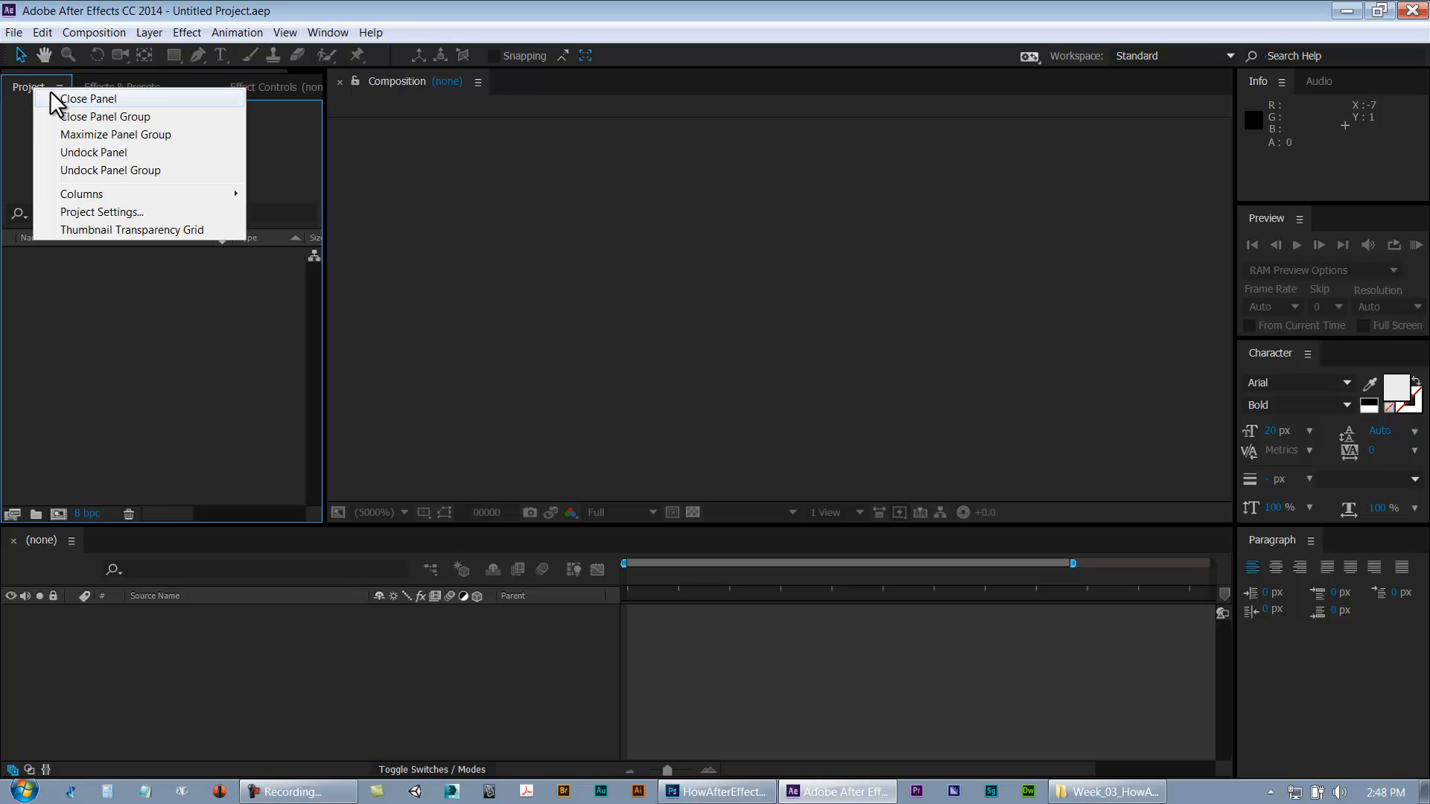
click(26, 83)
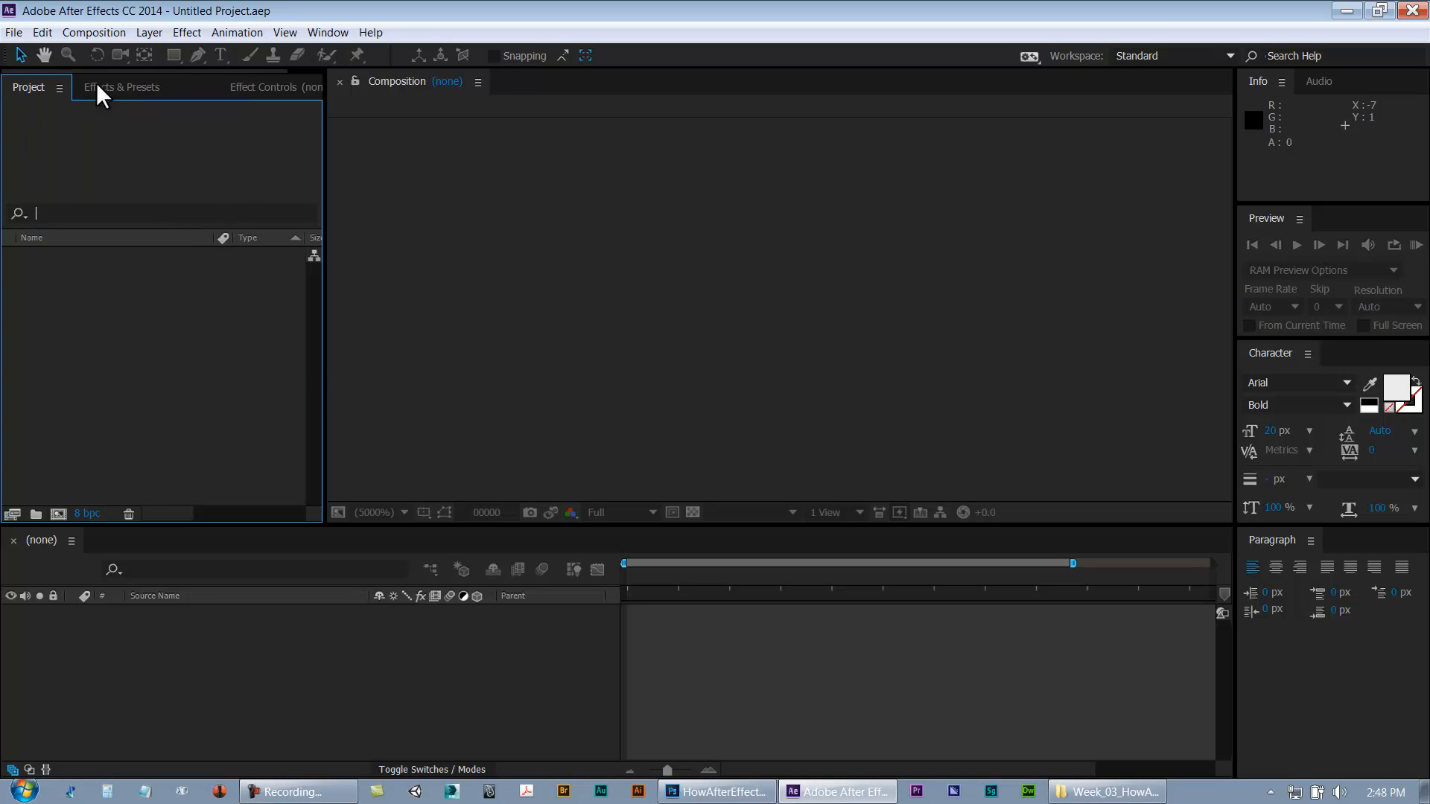
click(101, 84)
right_click(119, 83)
click(95, 88)
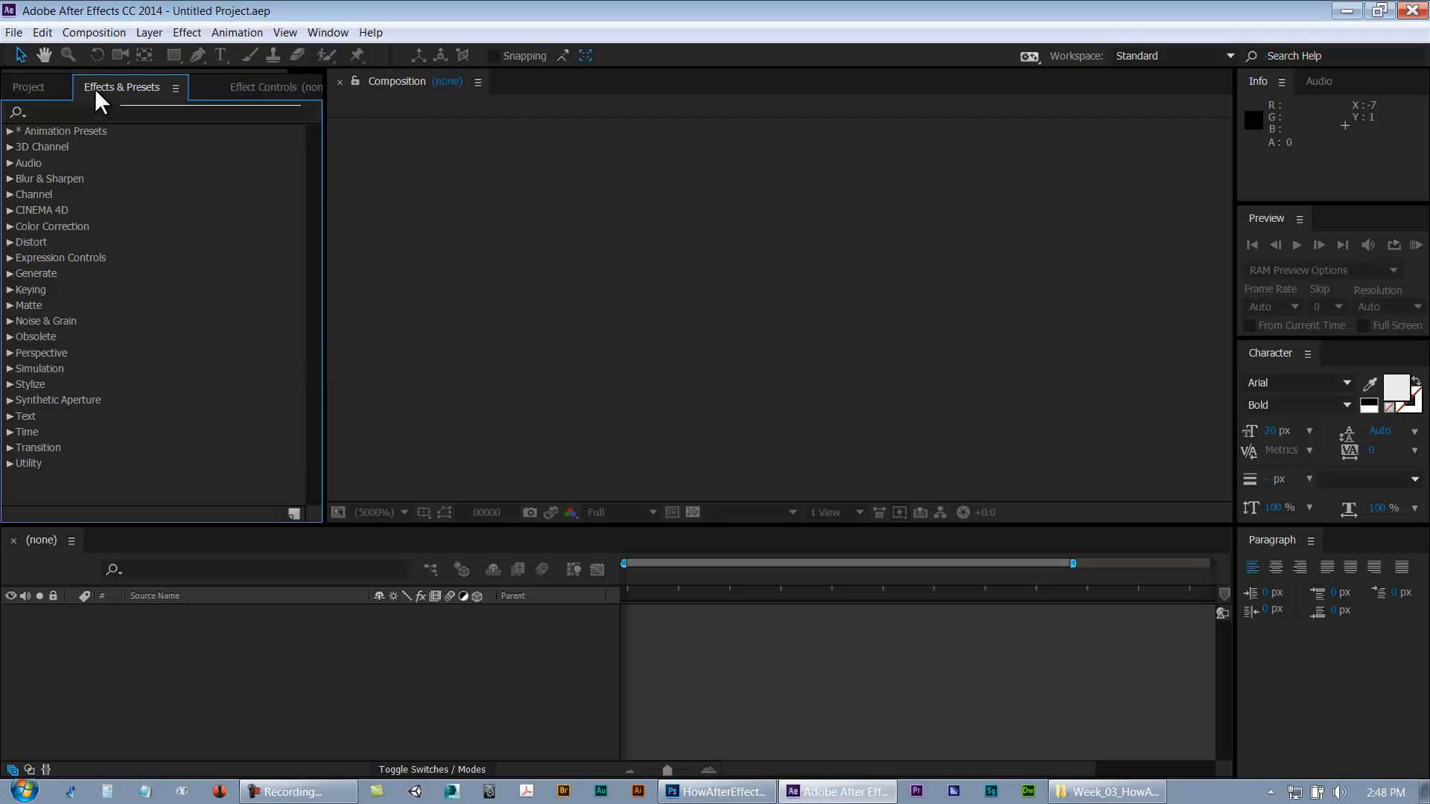
click(234, 87)
right_click(234, 84)
click(195, 94)
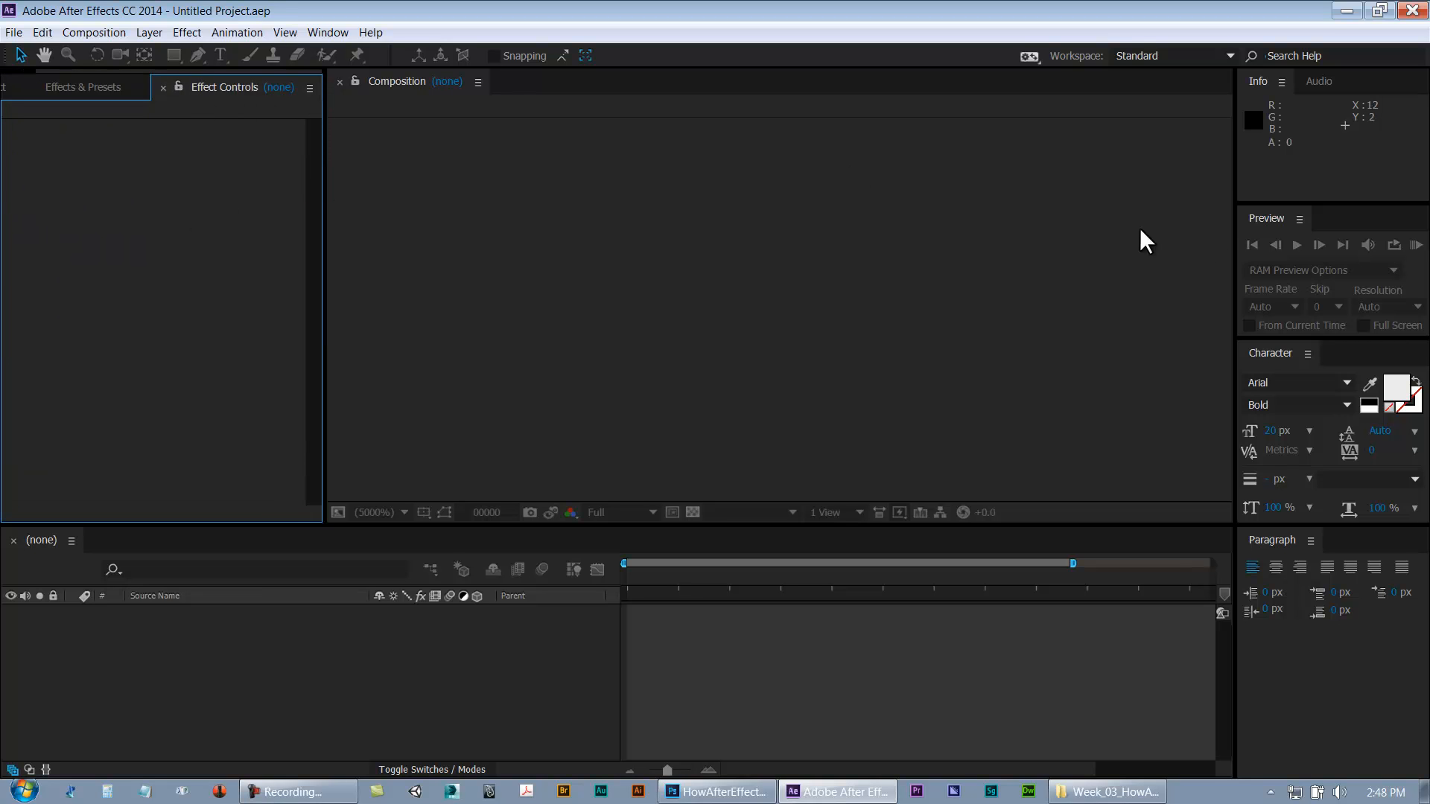
right_click(1265, 213)
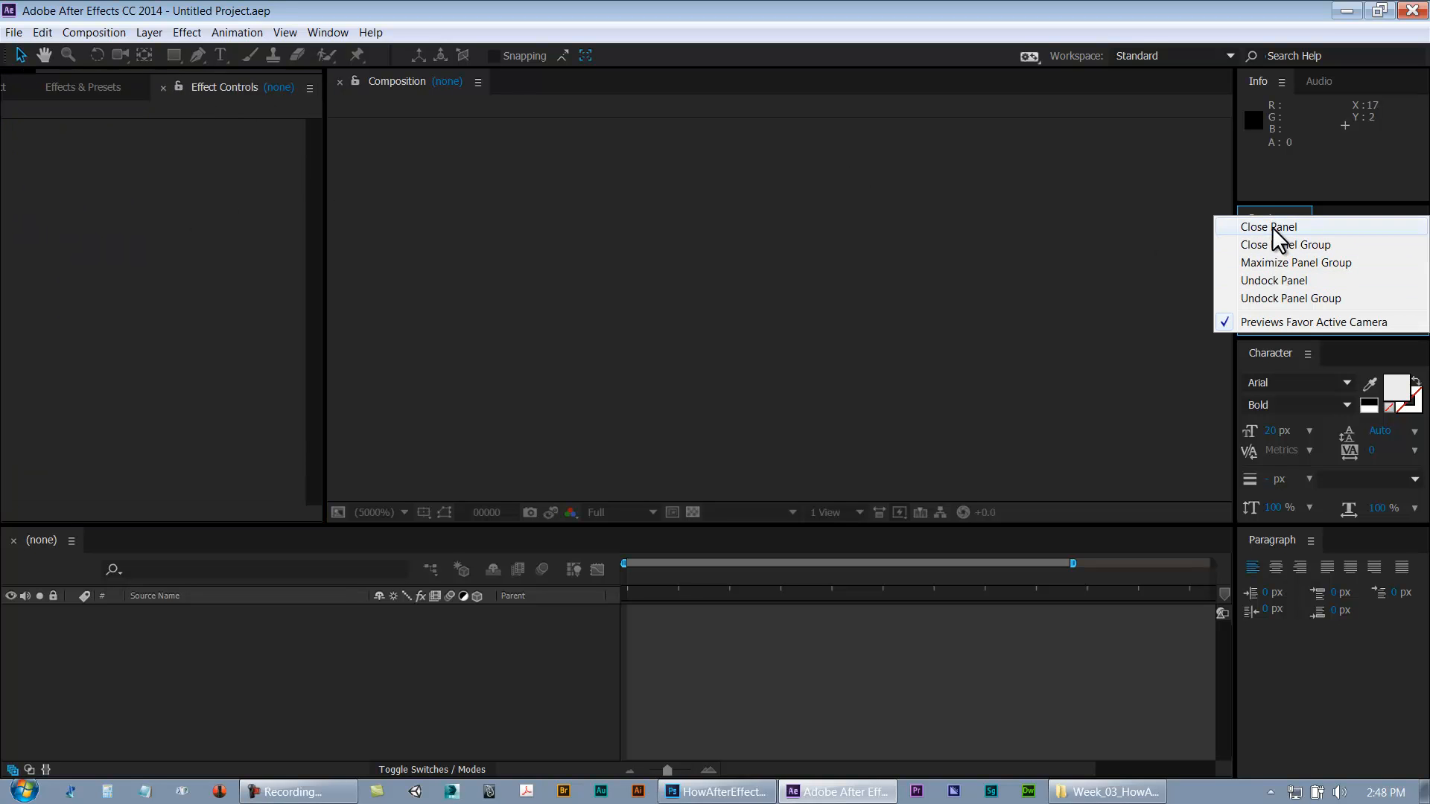
Review the list of available panels and bring the Audio panel forward in the Info group
click(338, 32)
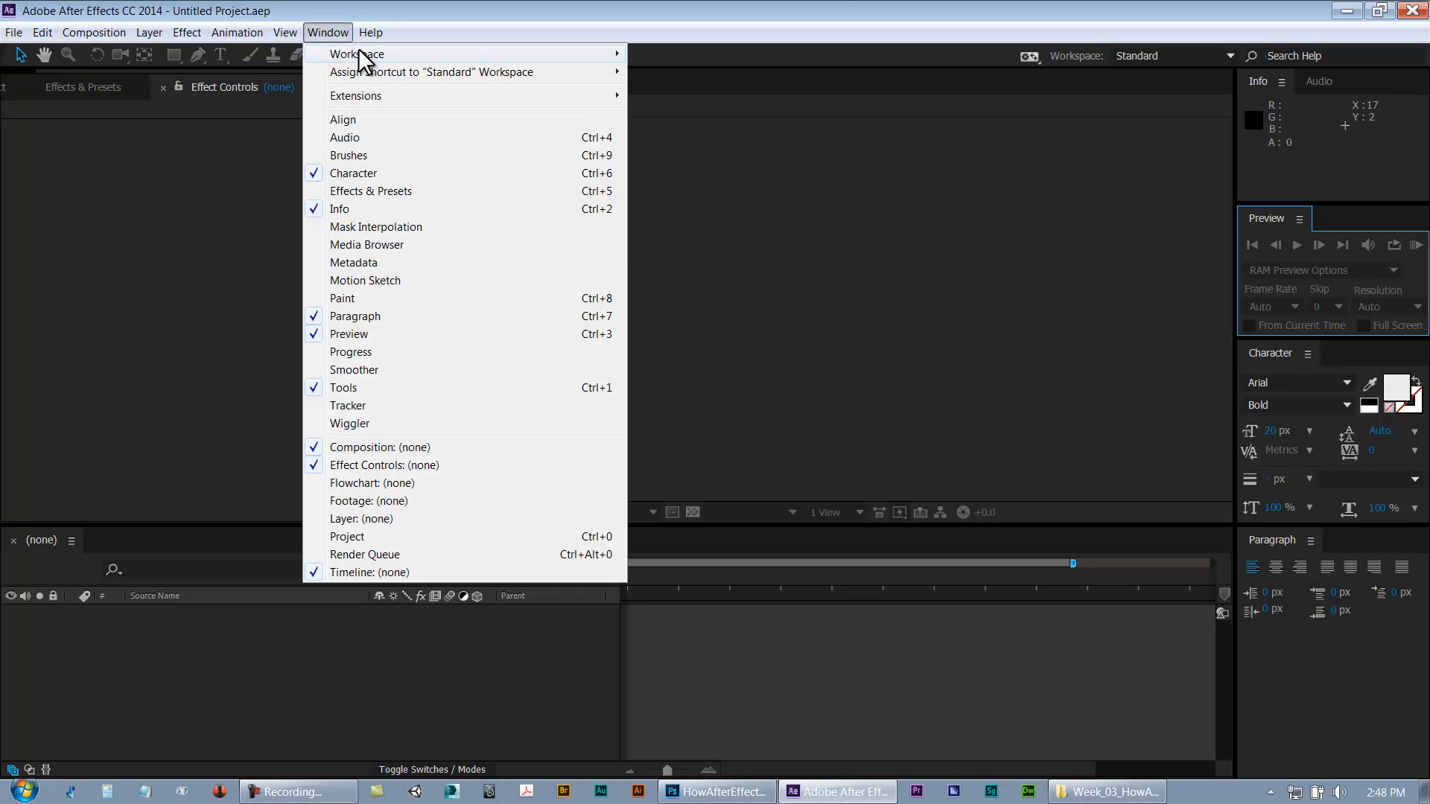
mouse_move(370, 63)
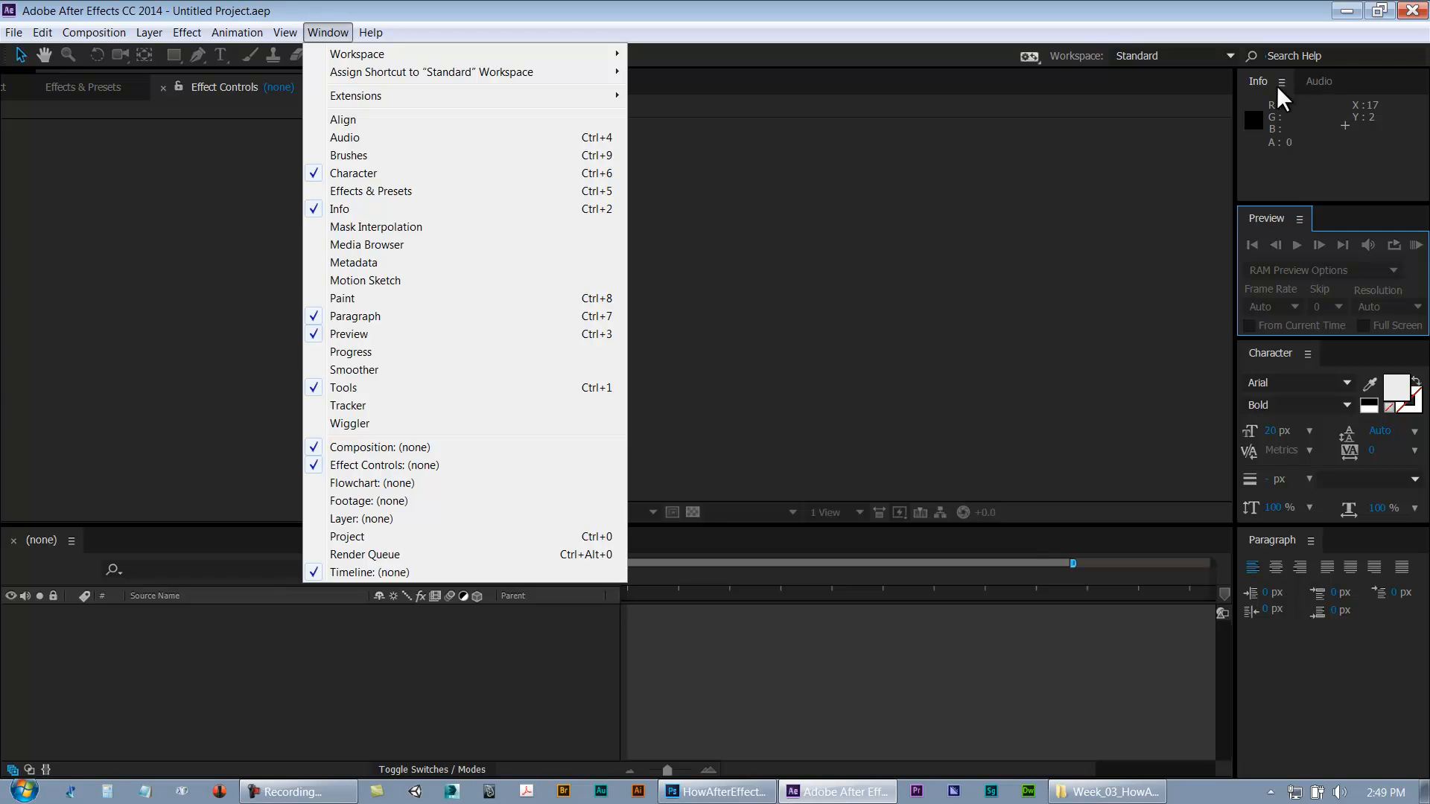
click(348, 139)
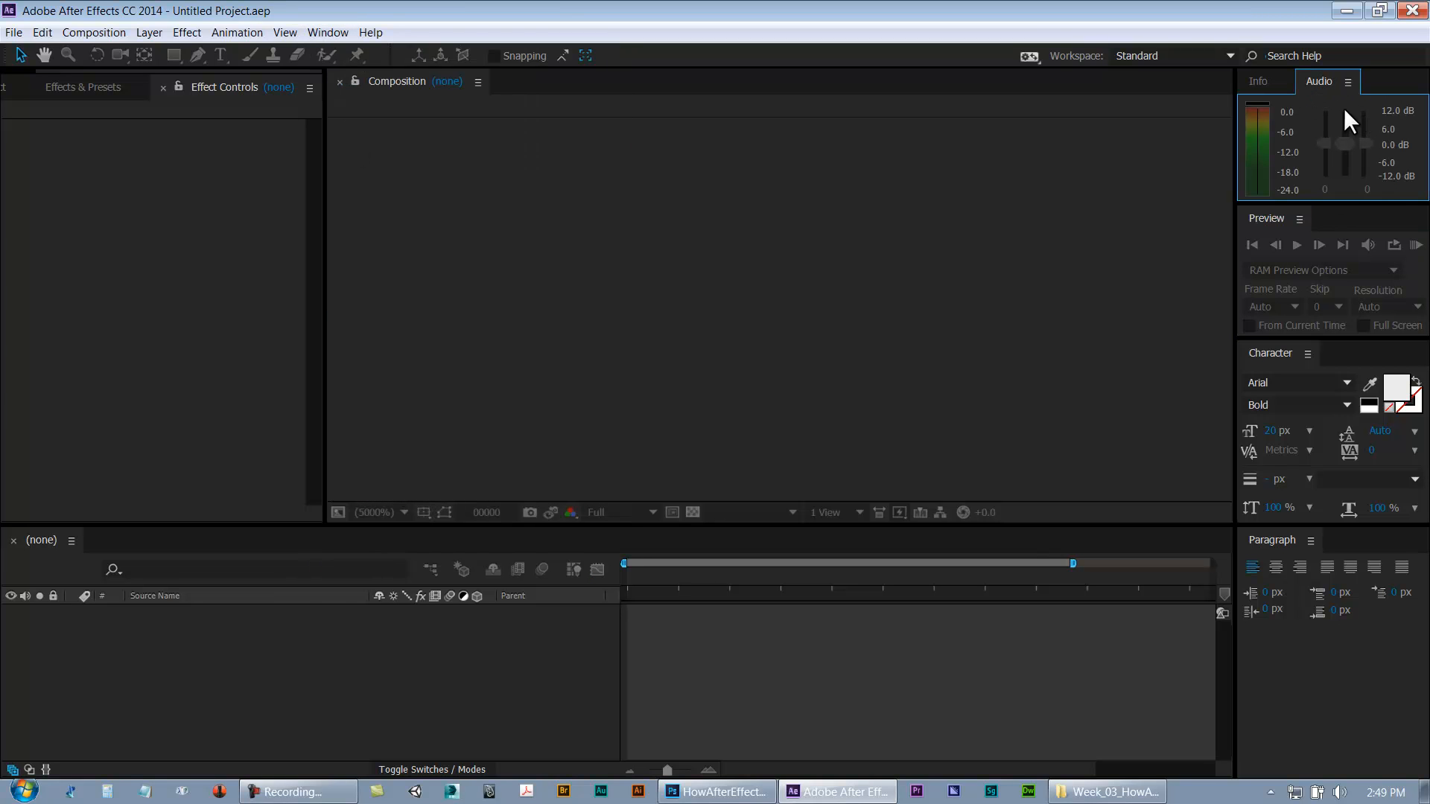
Try the Animation workspace layout, followed by the Effects workspace layout
click(320, 32)
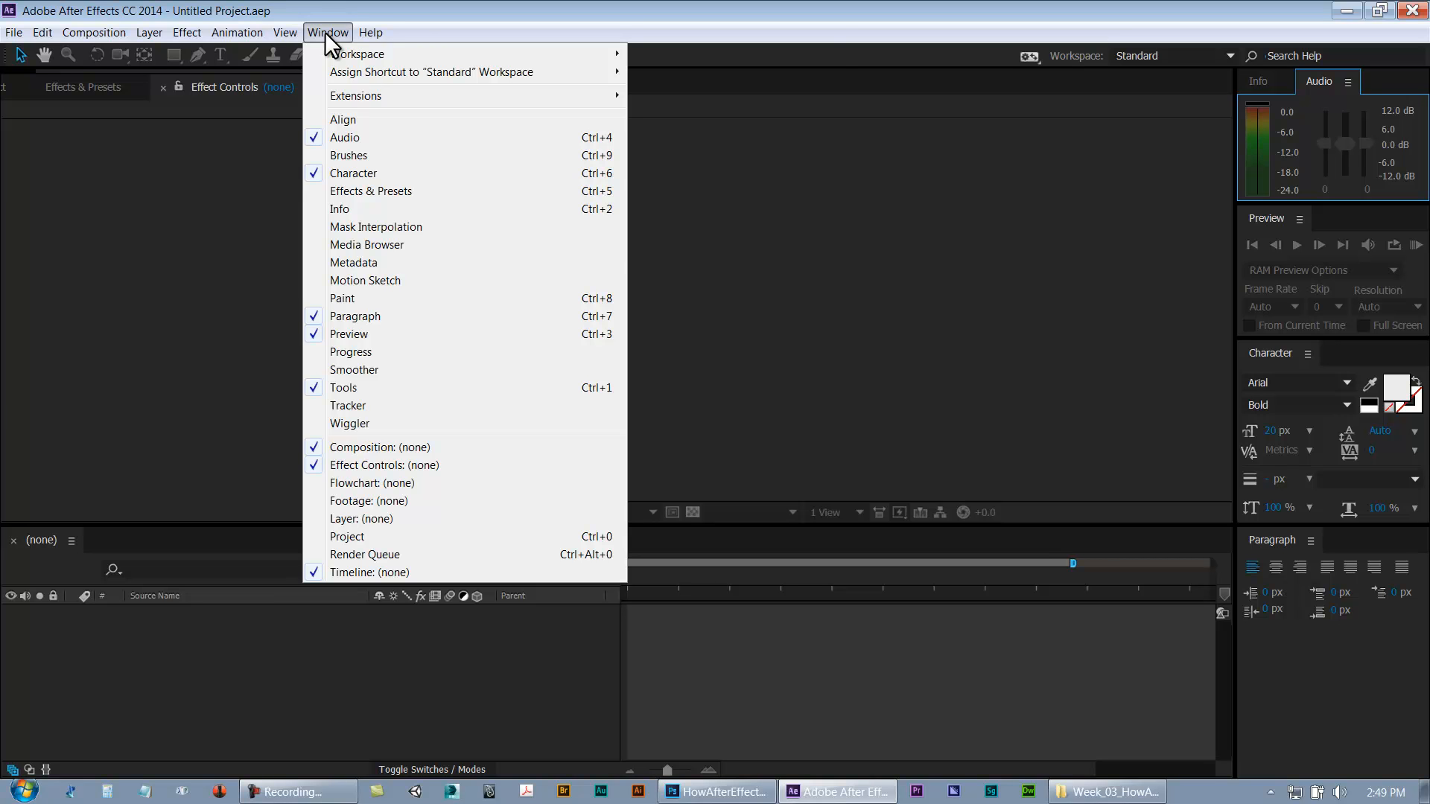
mouse_move(371, 33)
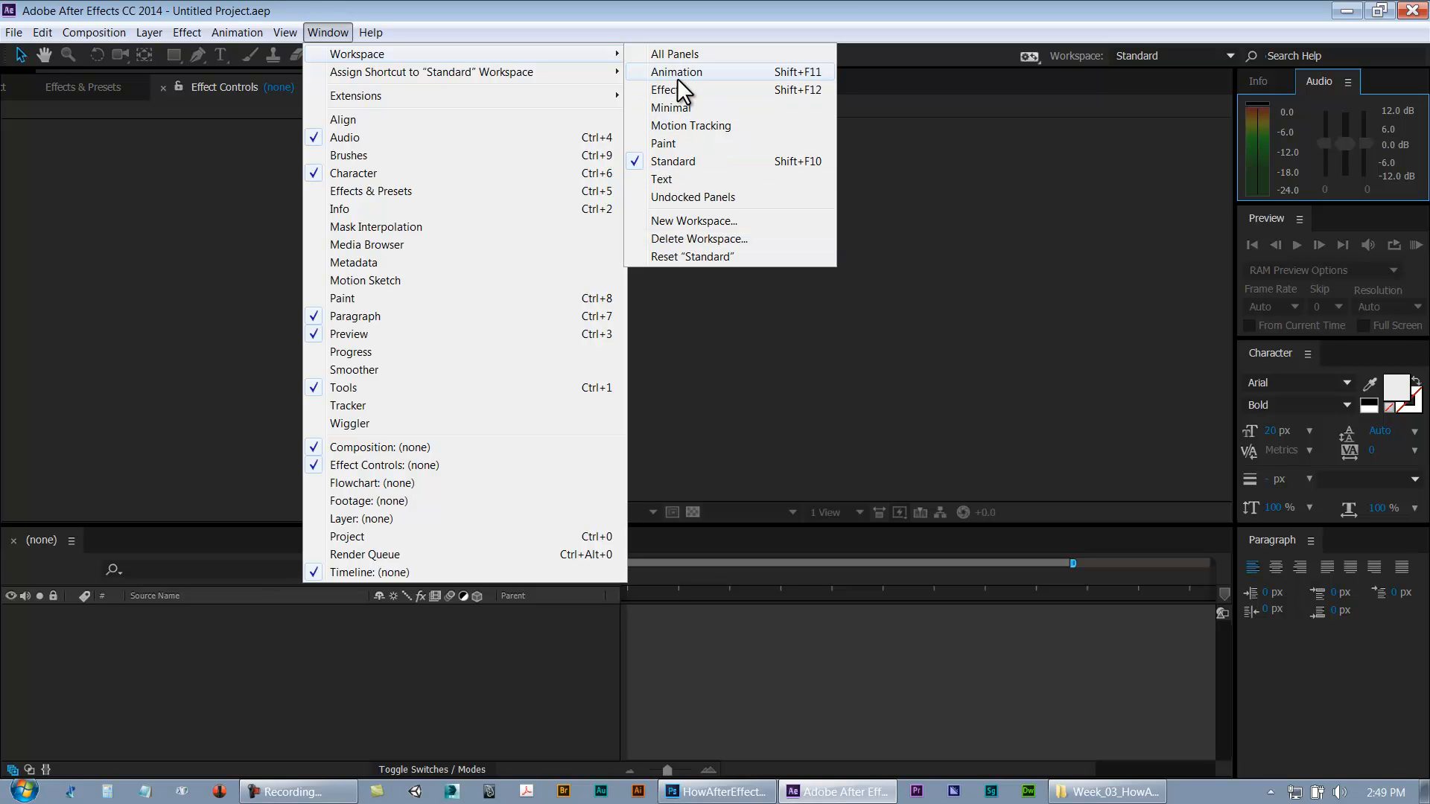
click(683, 74)
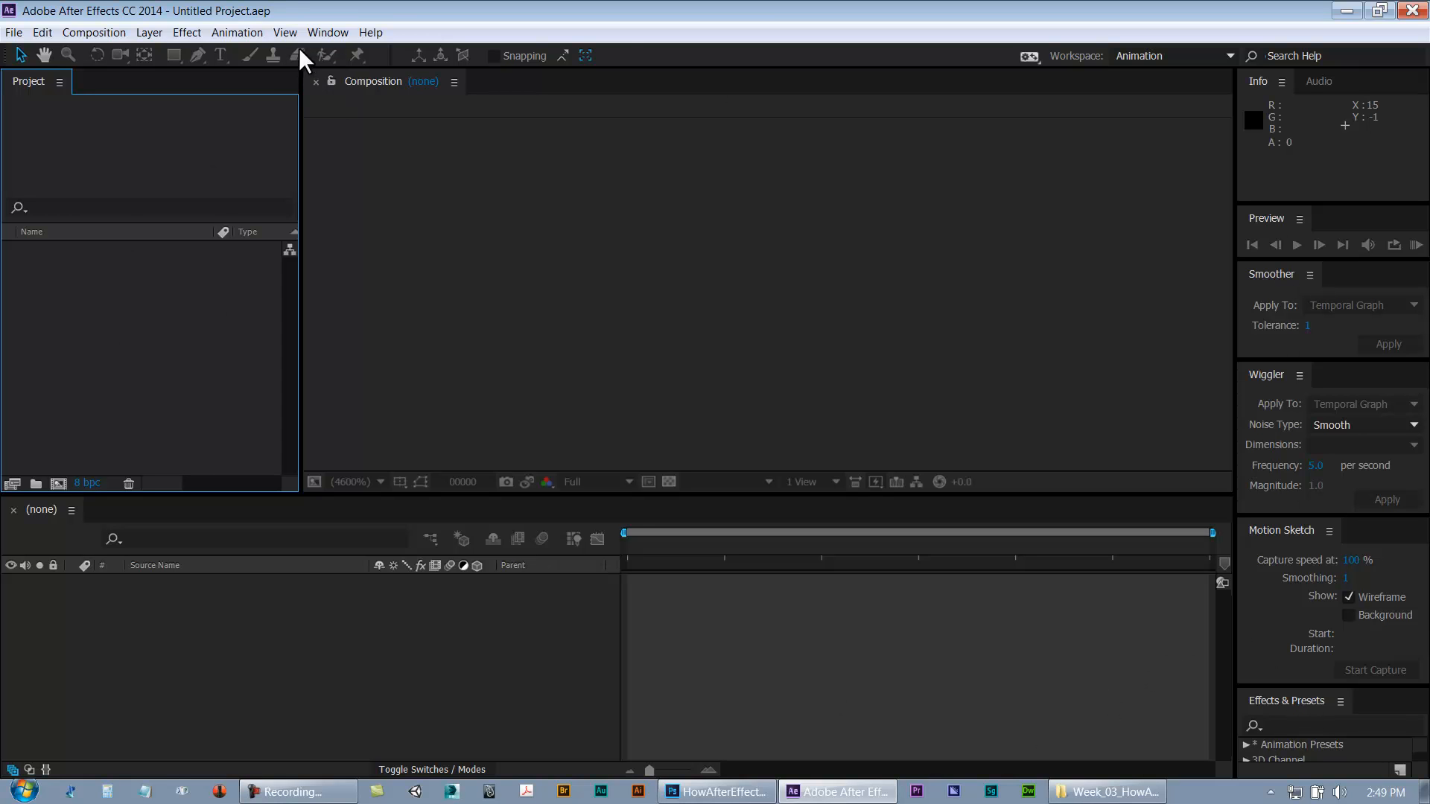
click(328, 32)
mouse_move(357, 55)
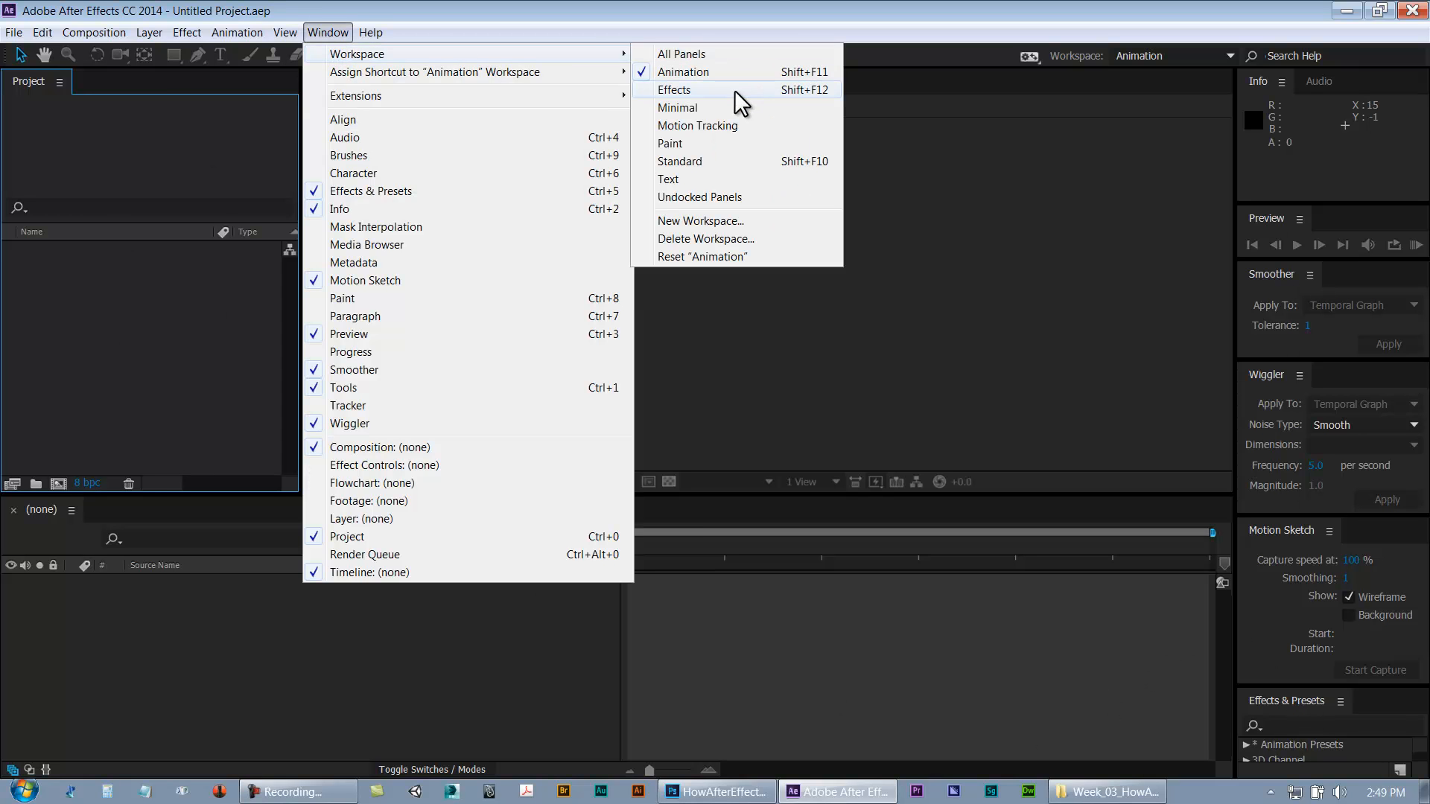
click(734, 90)
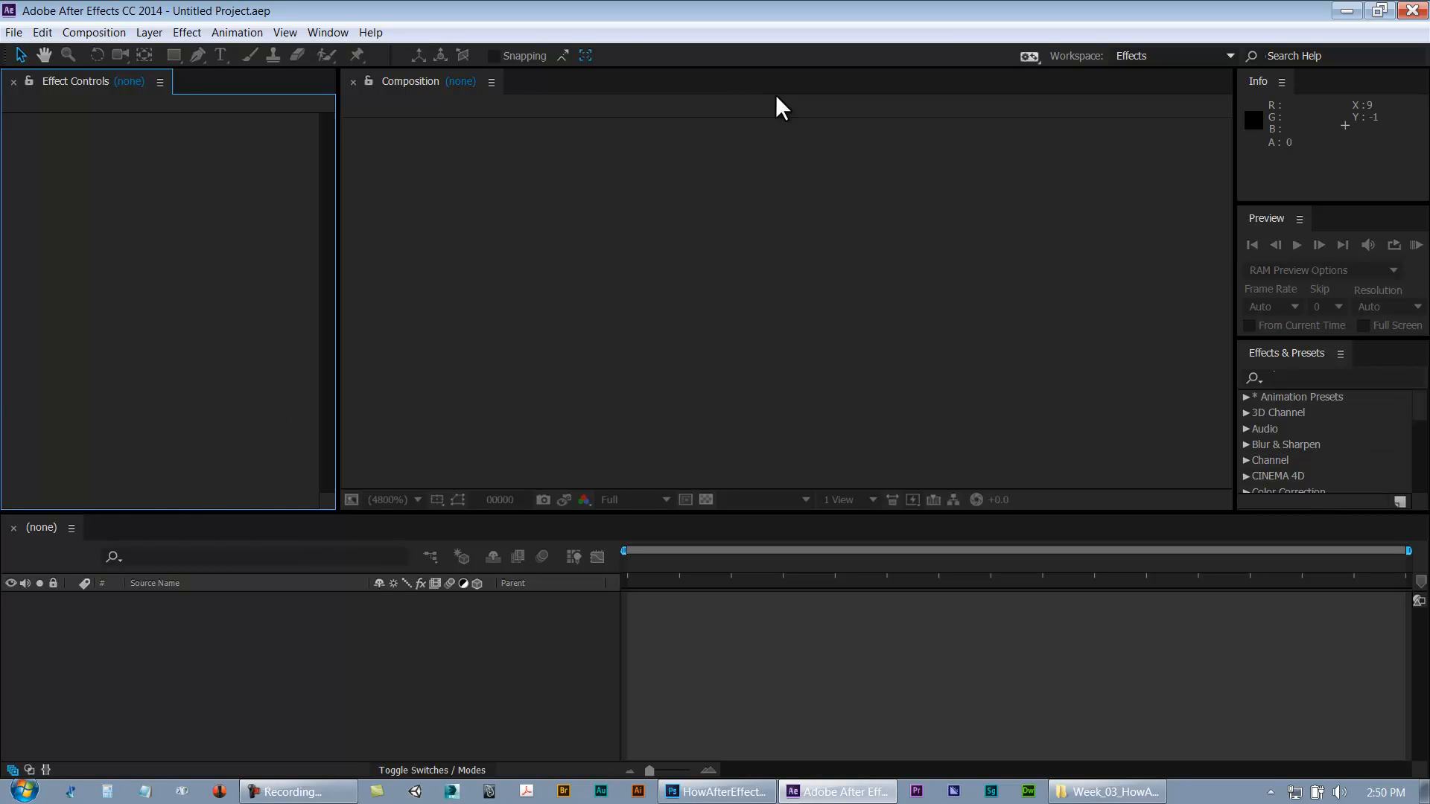
Review the remaining workspace choices and switch back to the Standard workspace
click(334, 34)
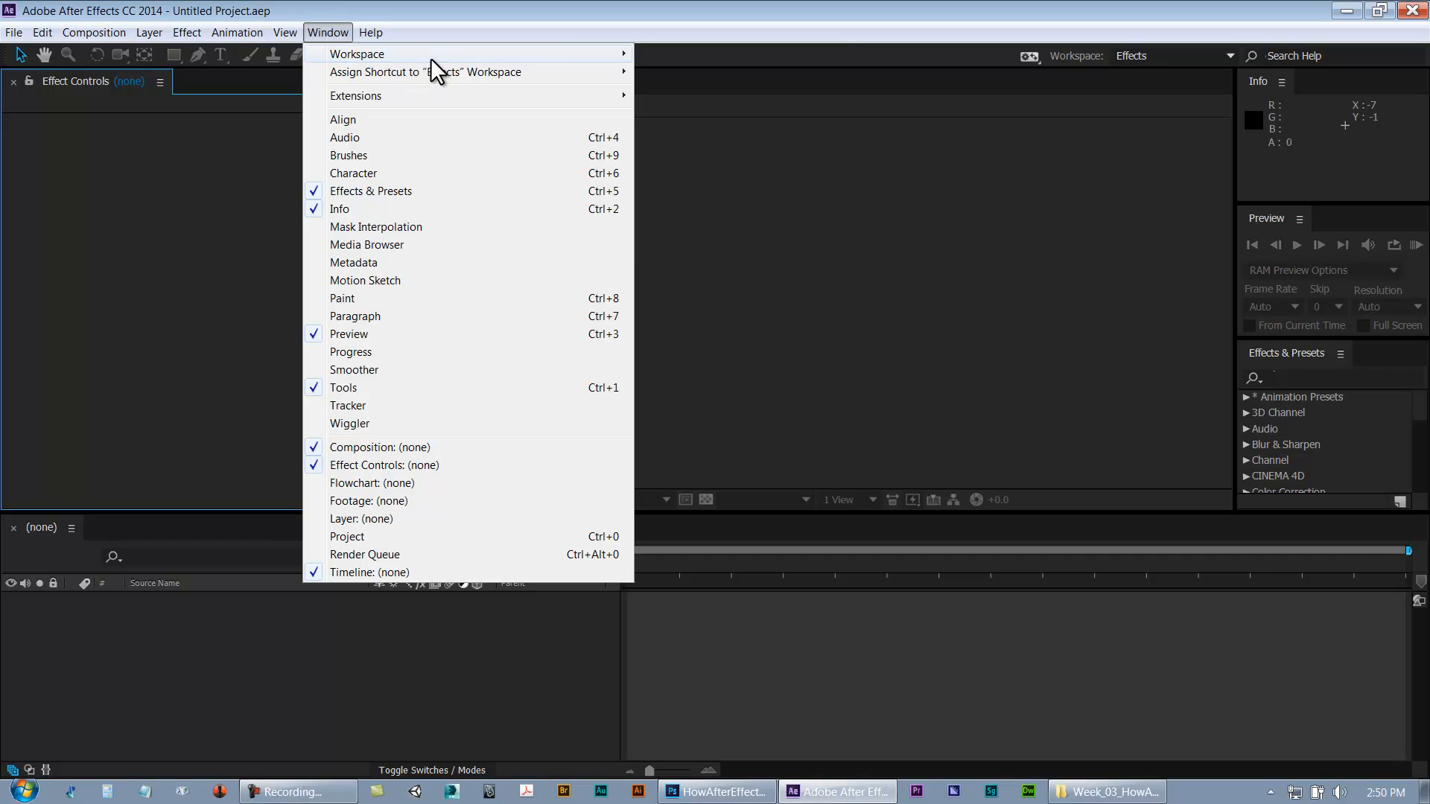
mouse_move(432, 58)
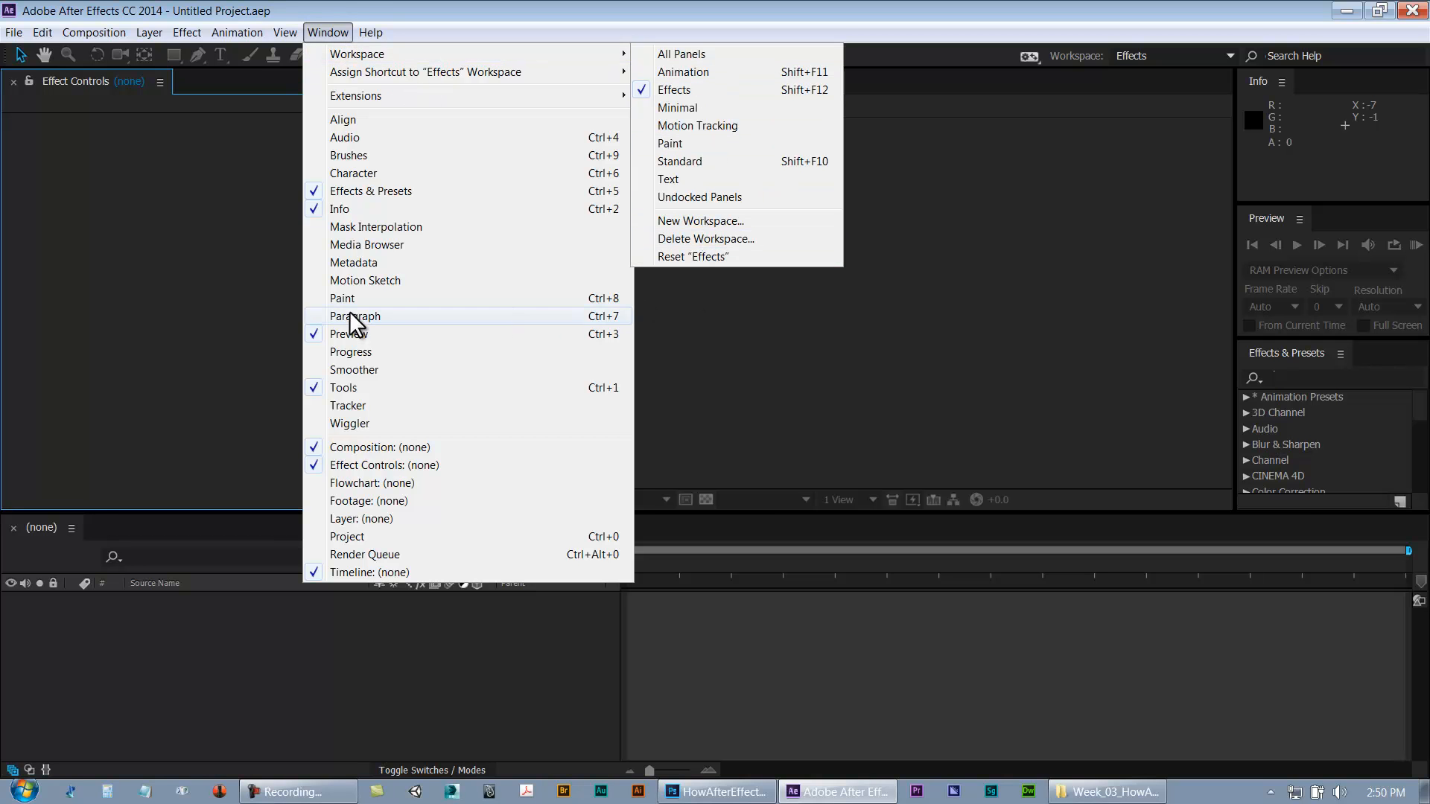
mouse_move(370, 32)
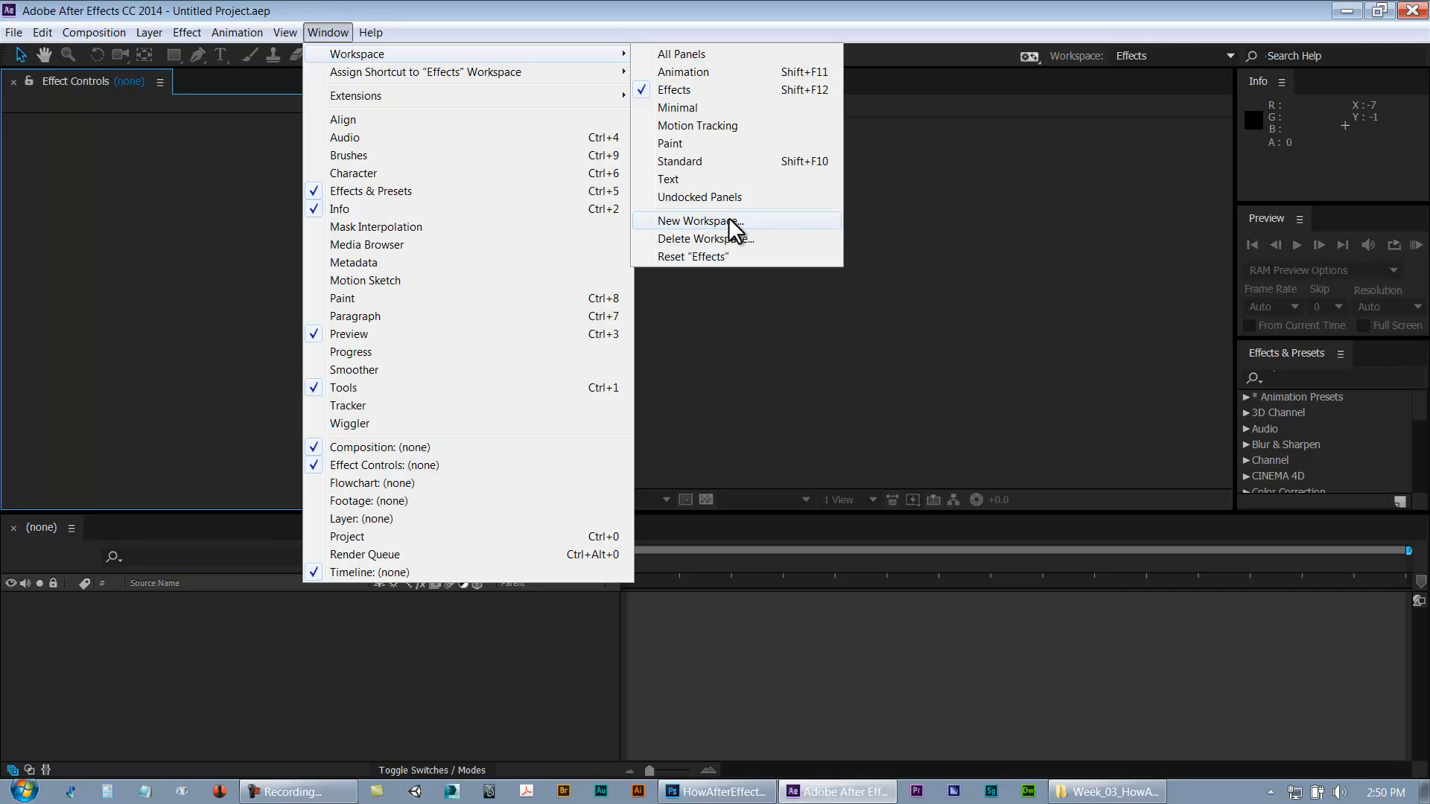
click(480, 684)
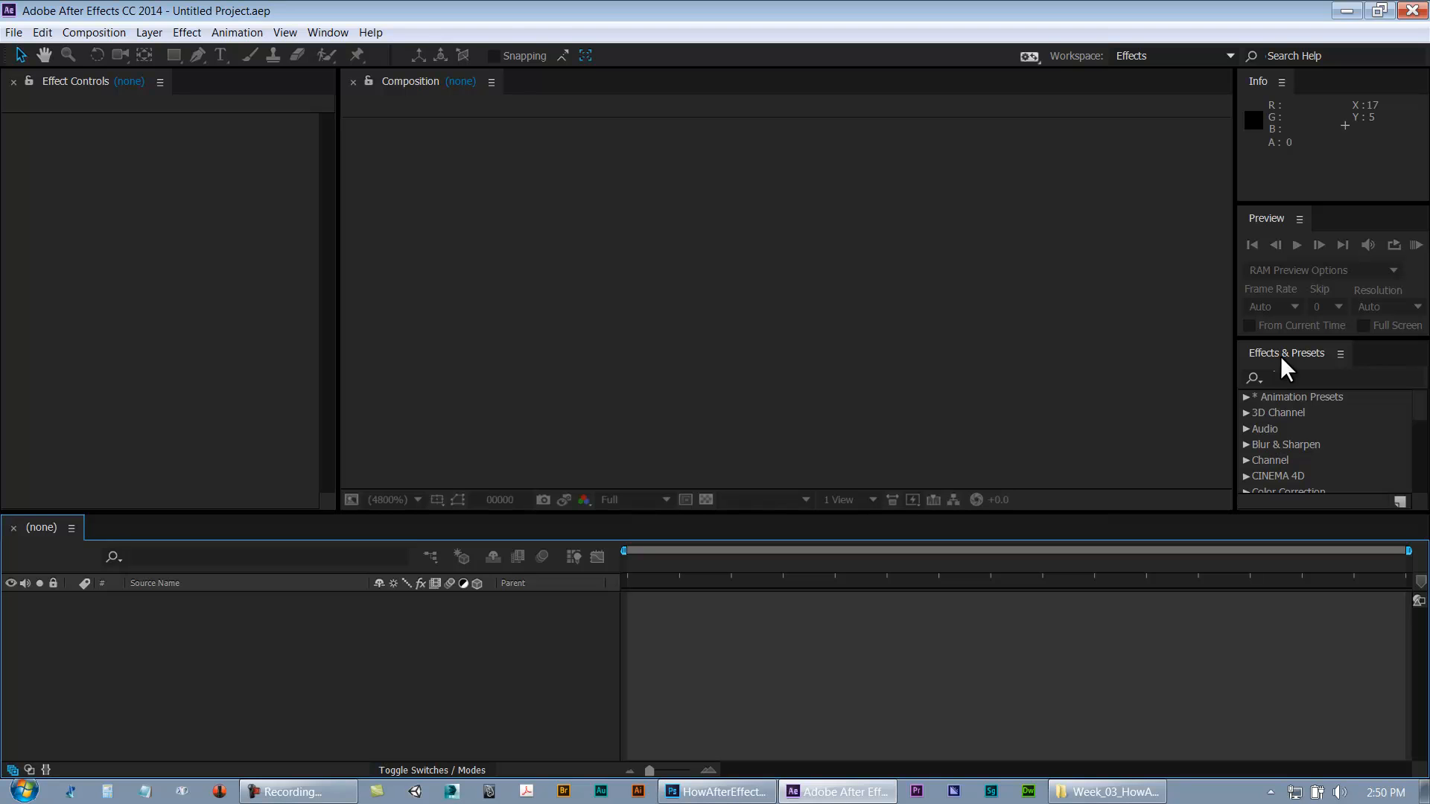
click(328, 32)
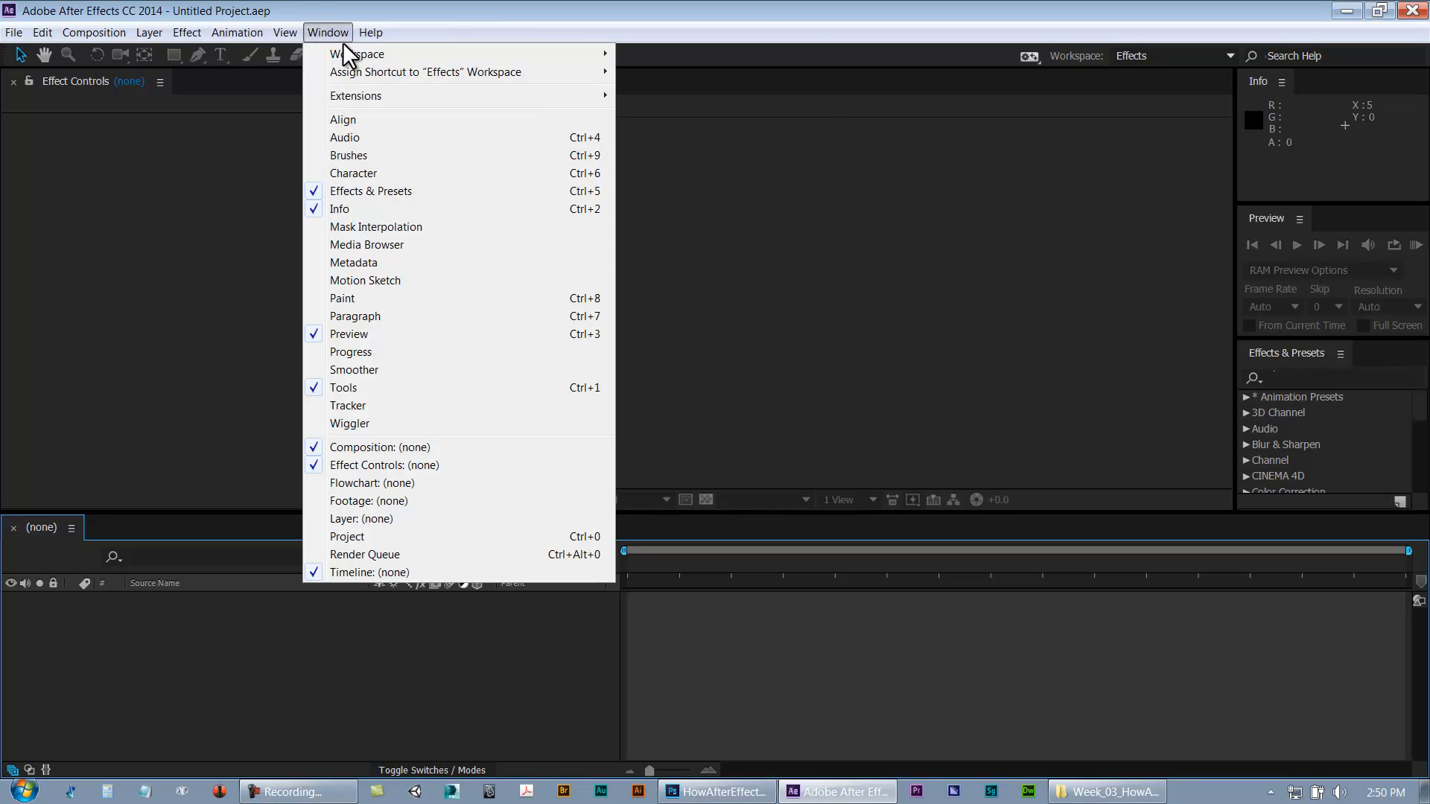
mouse_move(365, 56)
click(660, 161)
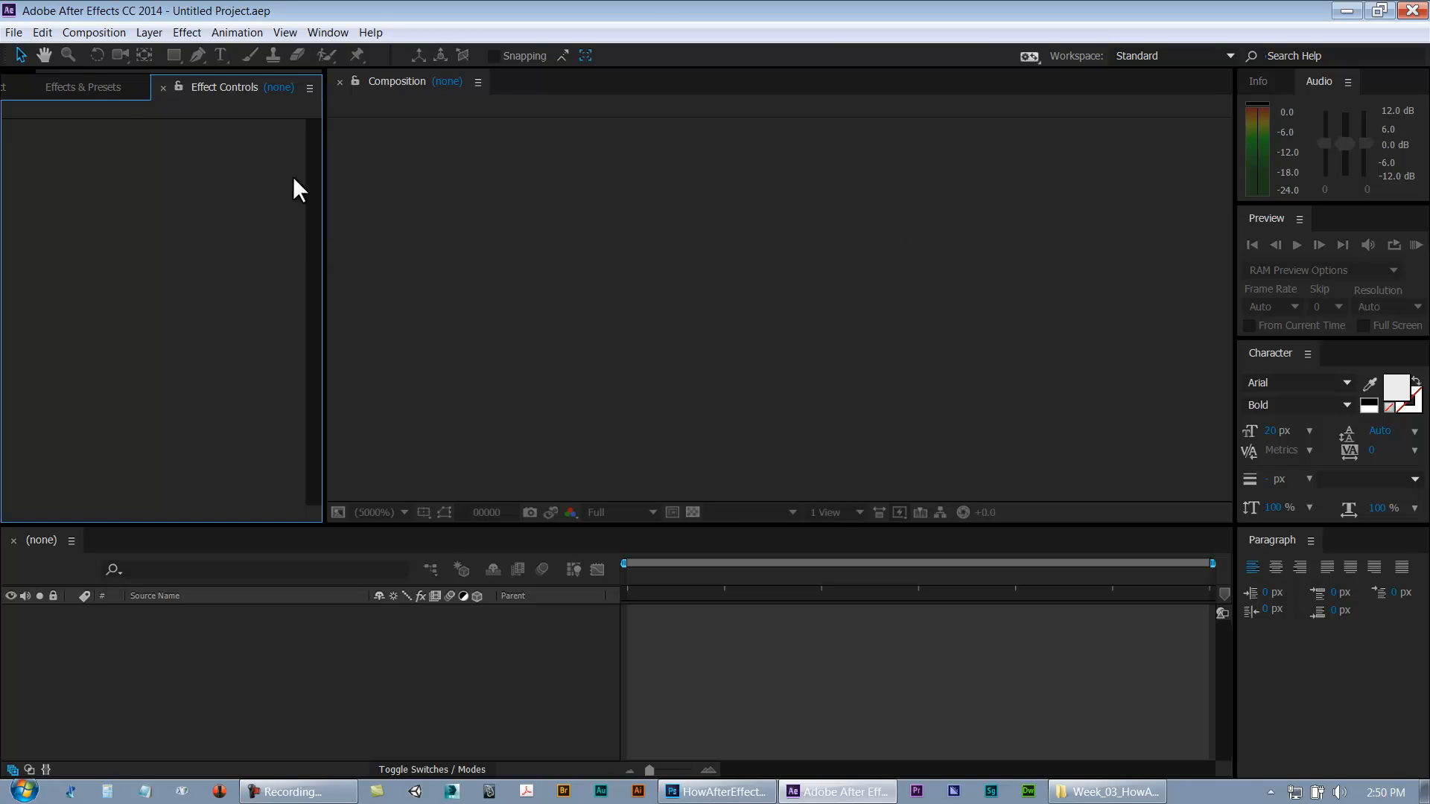
Try docking the Effects & Presets panel with the Paragraph panel, and return it to its group with Project and Effect Controls
drag(90, 70, 11, 72)
click(30, 88)
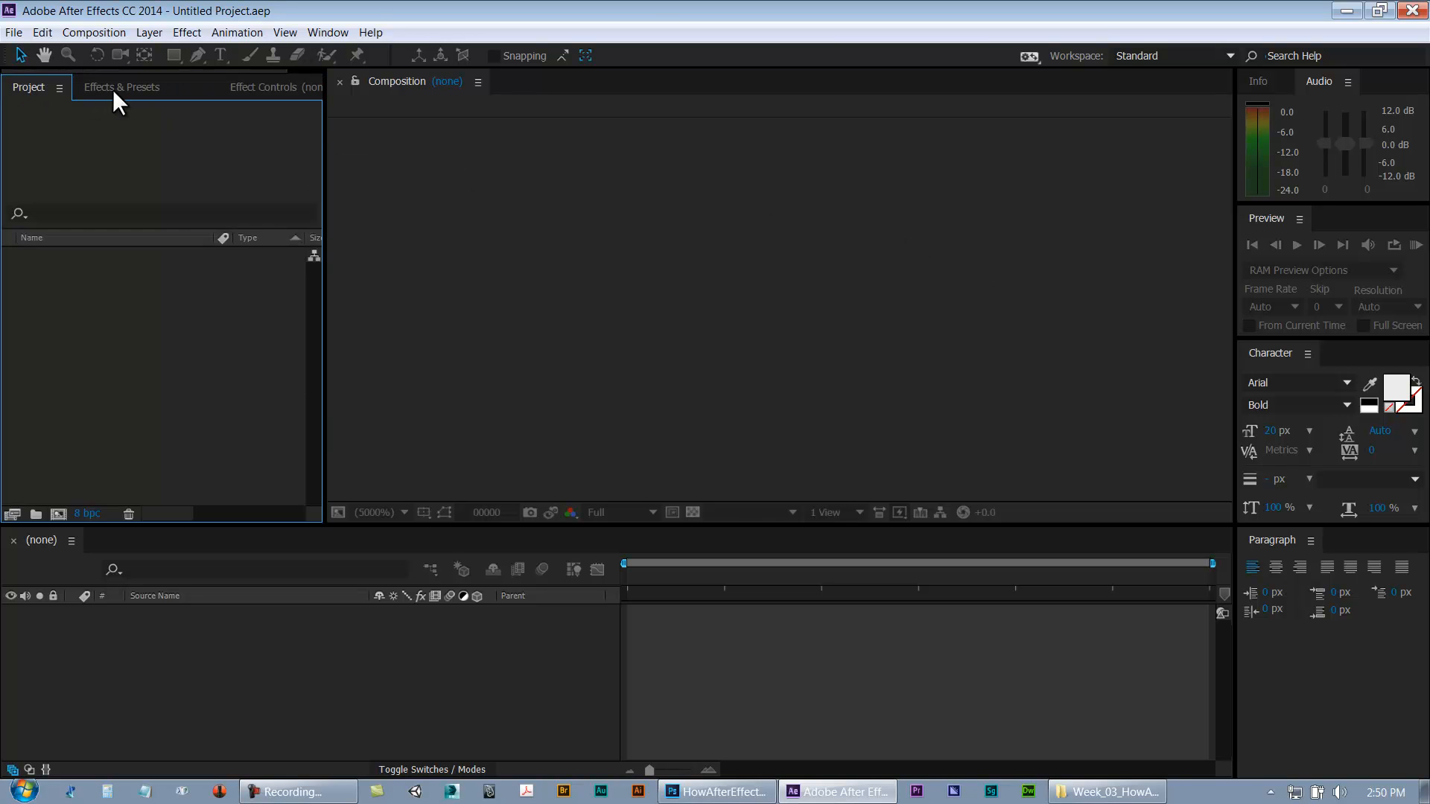
click(112, 88)
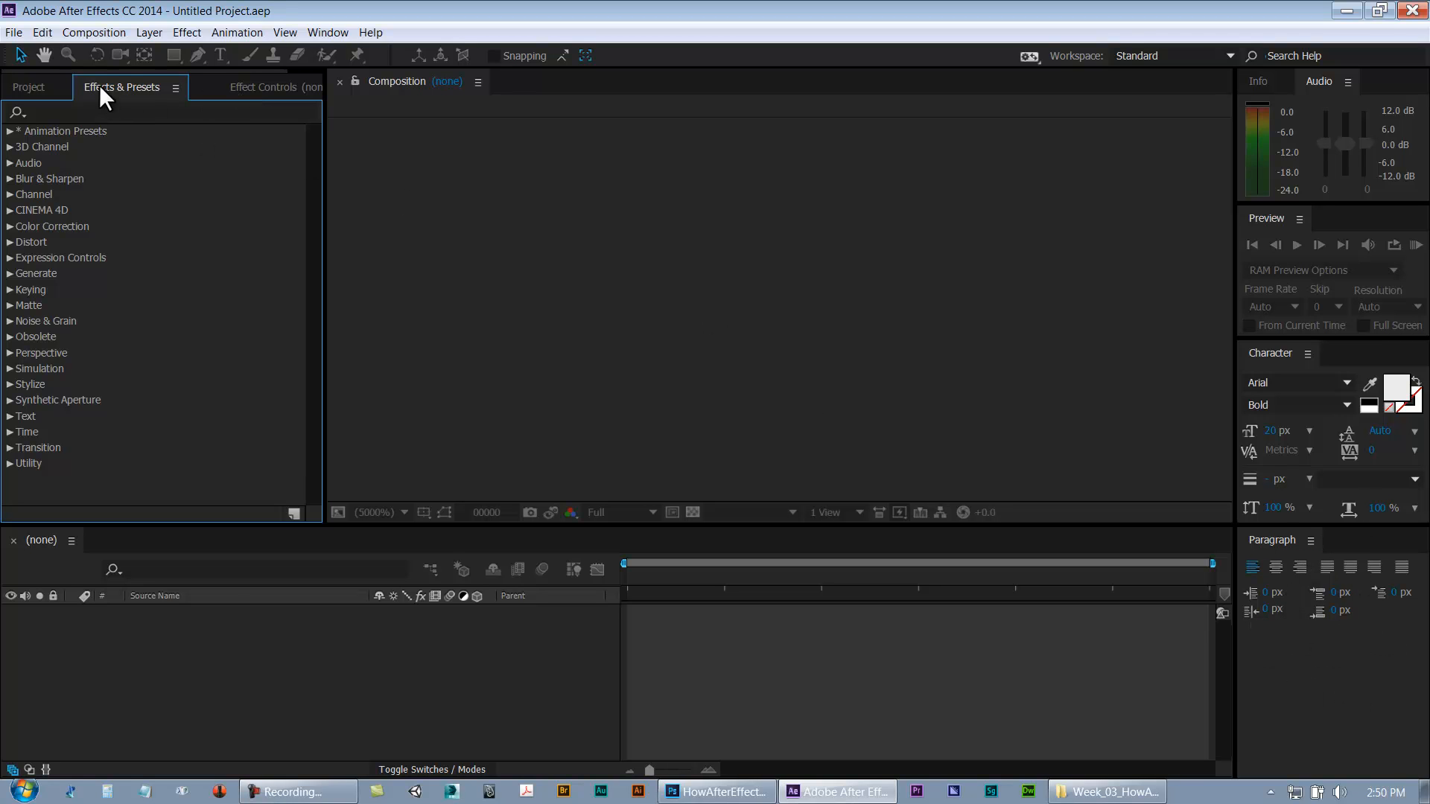
drag(82, 85, 1369, 539)
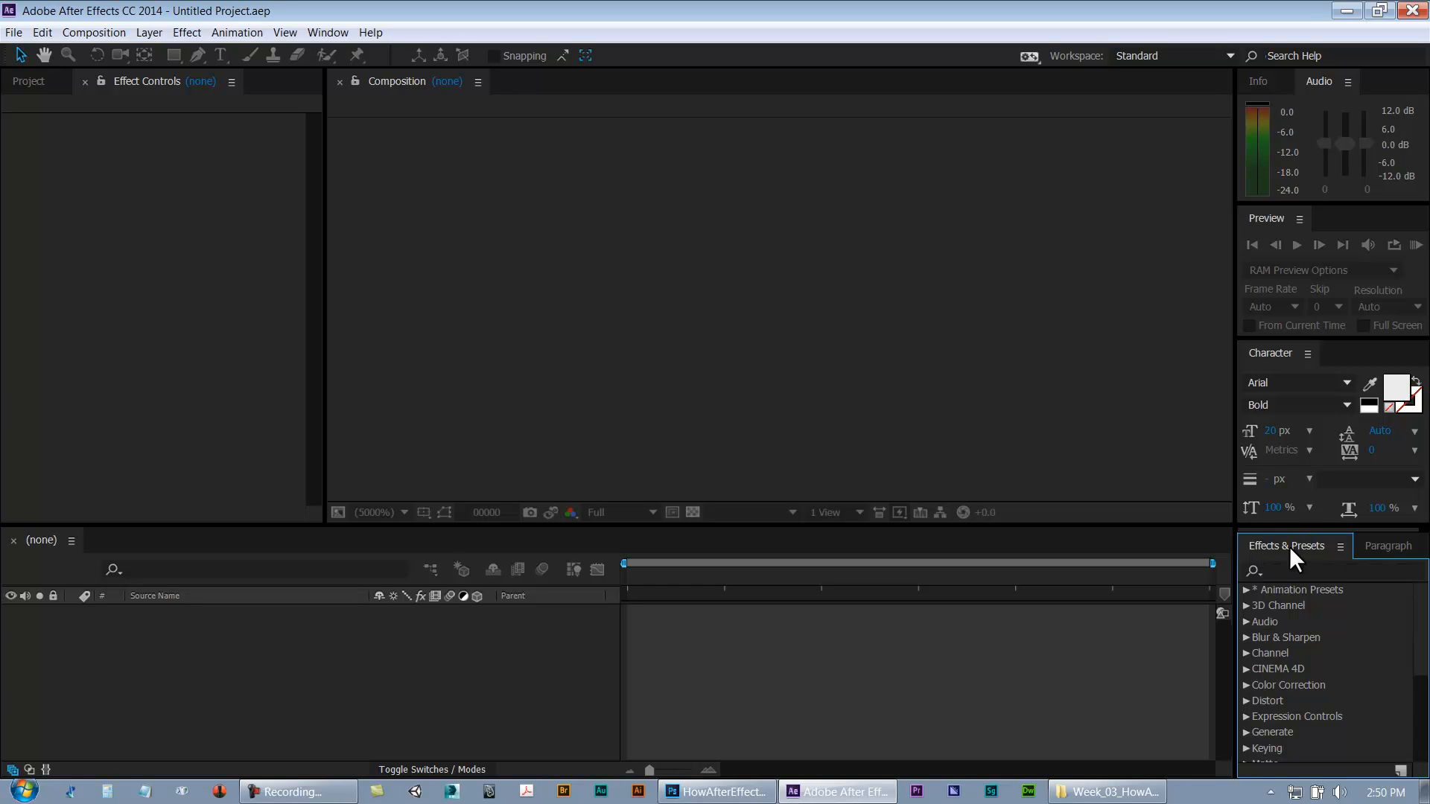
drag(1296, 549, 246, 85)
View the Effect Controls, Effects & Presets and Project panels in turn, ending on Effects & Presets
click(225, 87)
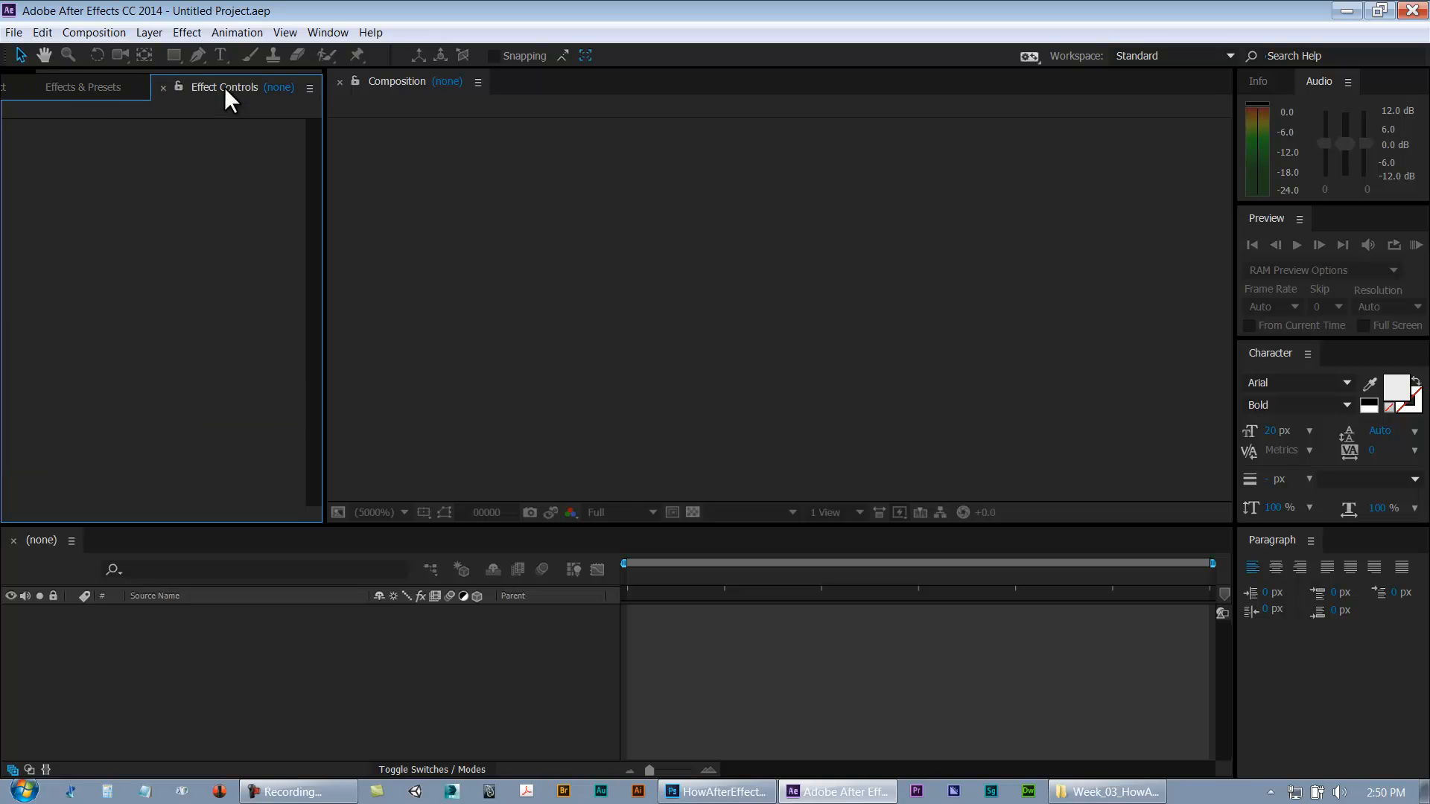
click(82, 89)
click(21, 91)
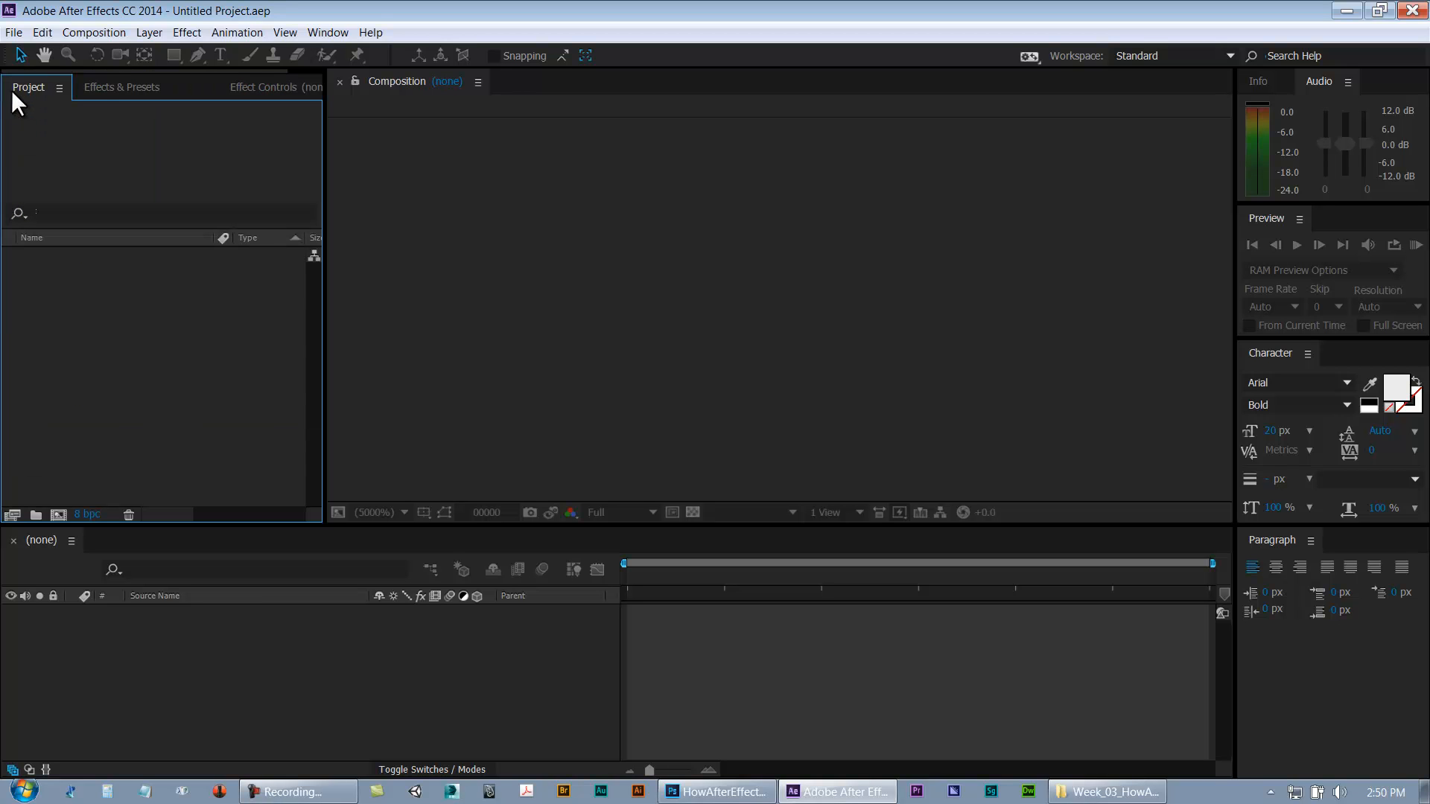
drag(131, 70, 74, 78)
click(153, 86)
click(222, 87)
click(95, 87)
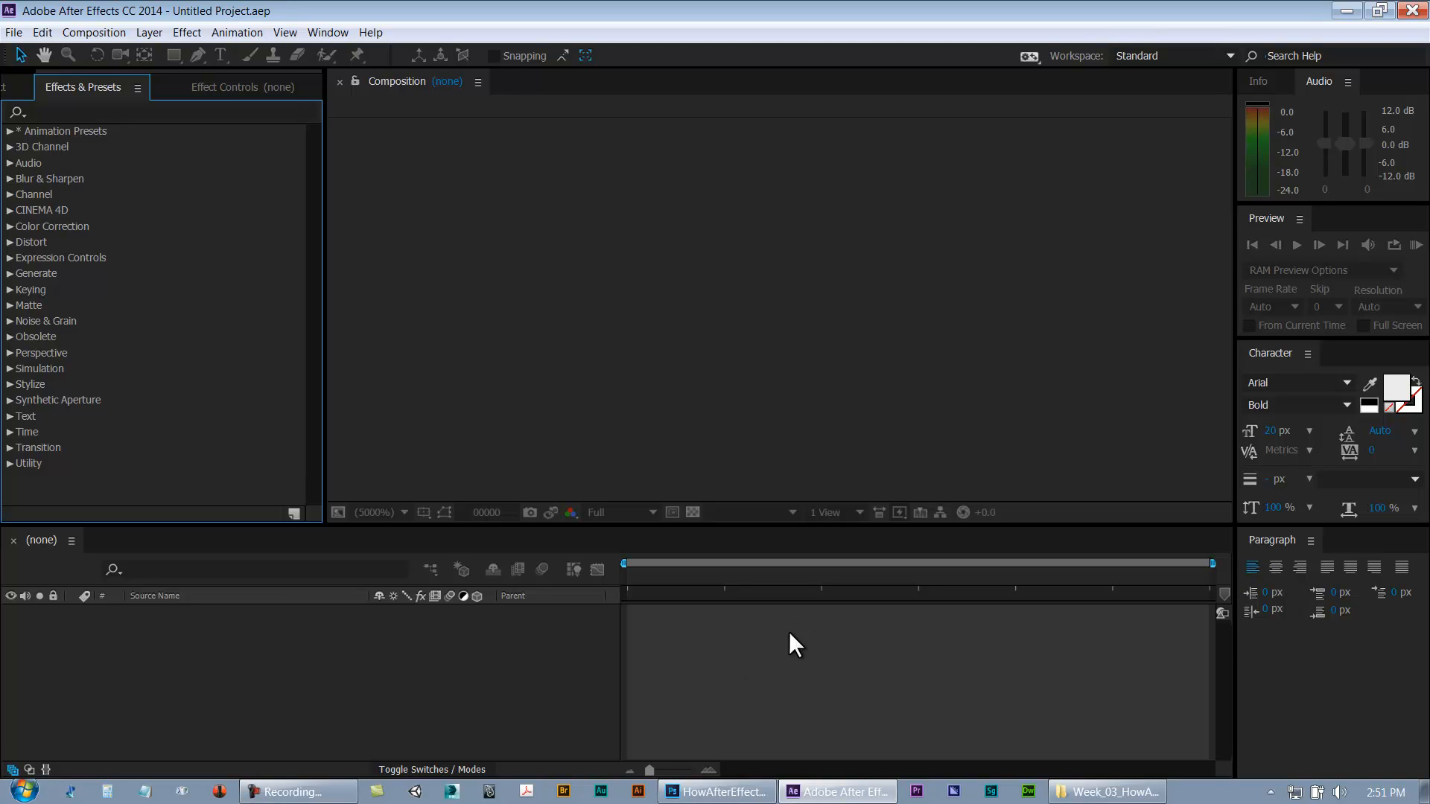
Dock the Paragraph panel in the Character panel's group and compare both panels, ending on Character
drag(1269, 535, 1321, 355)
click(1361, 353)
click(1307, 354)
click(1347, 354)
click(1357, 352)
click(1276, 354)
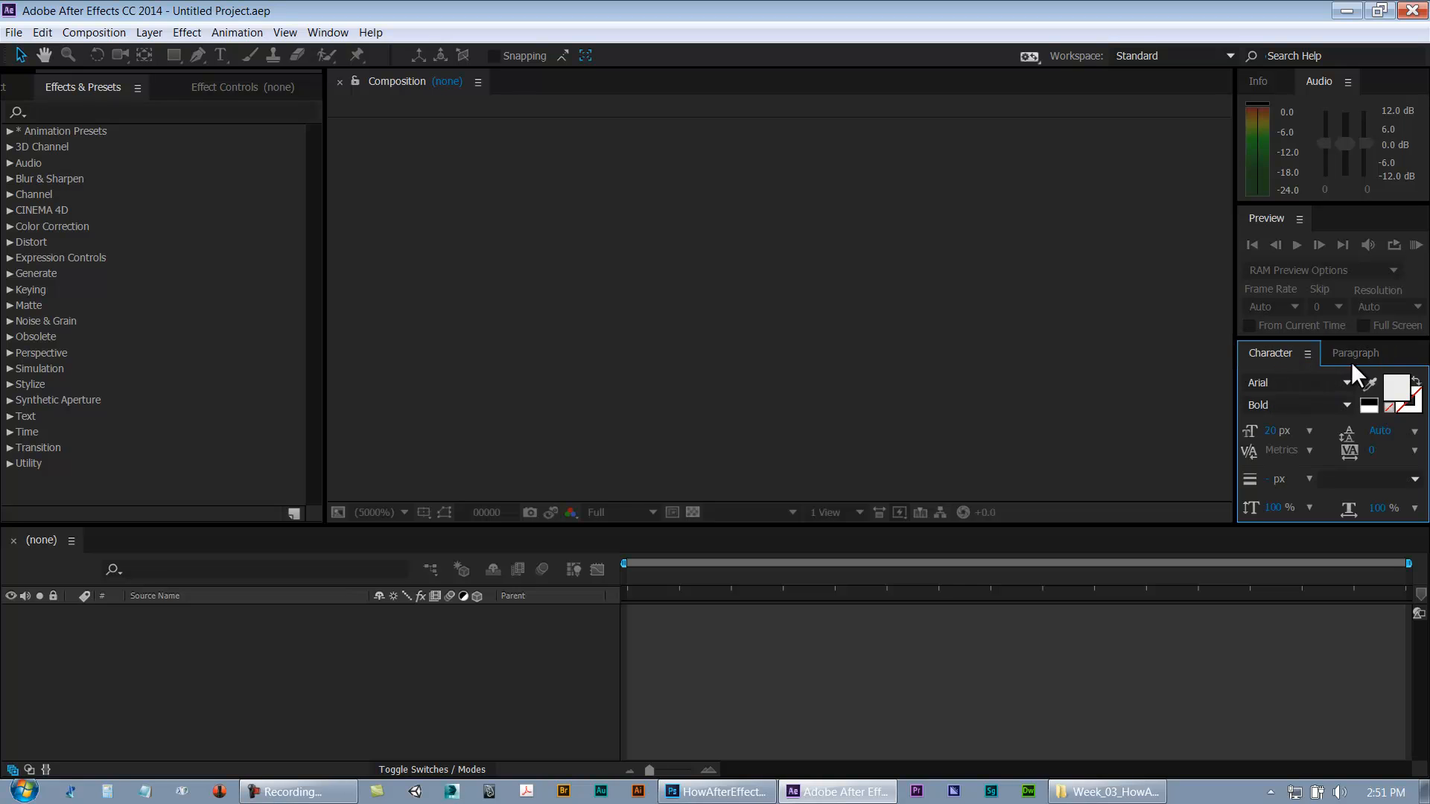
click(1356, 352)
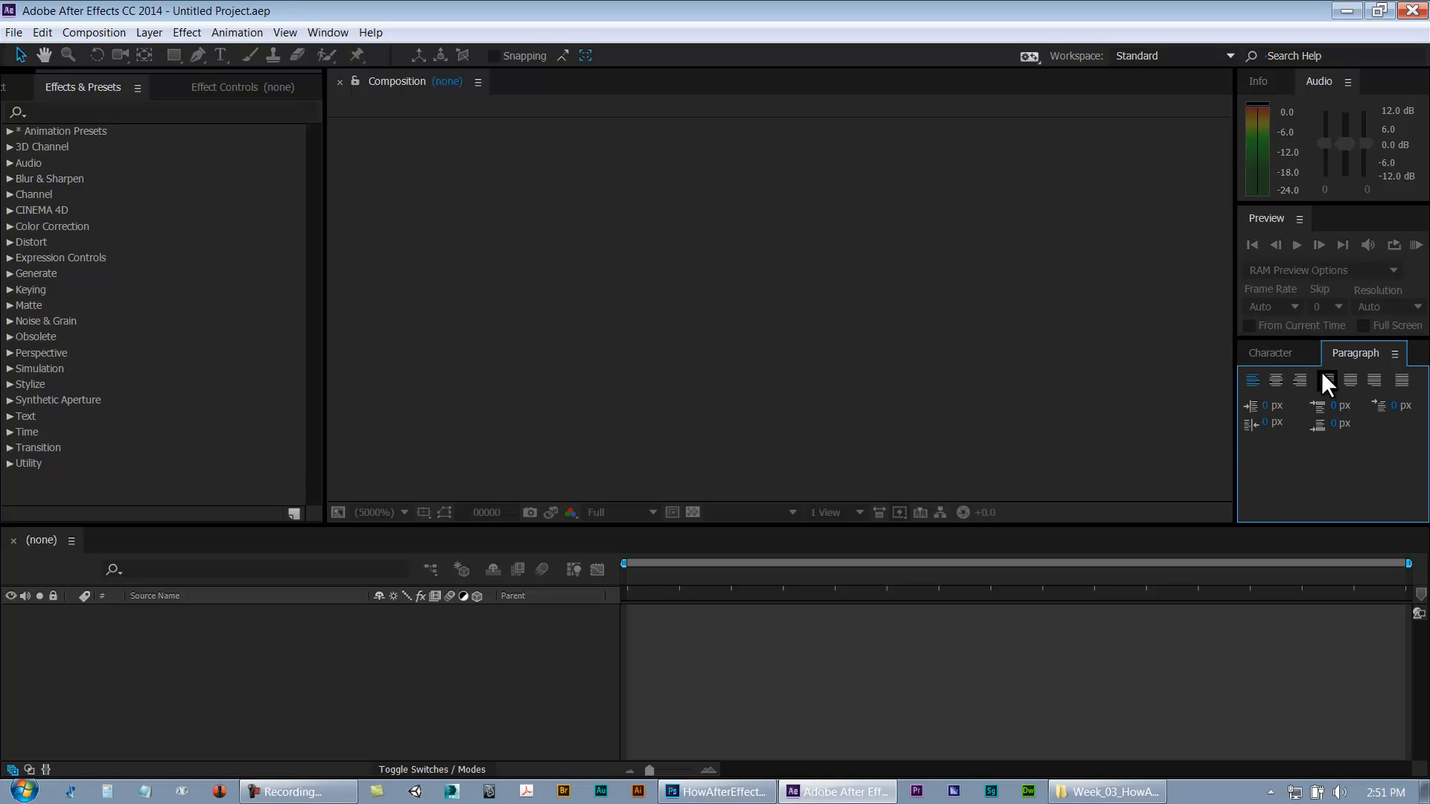
click(1275, 355)
Dock the Preview panel with Info and Audio, ordered Preview, Info, Audio, and leave the Audio panel in front
drag(1256, 222, 1382, 83)
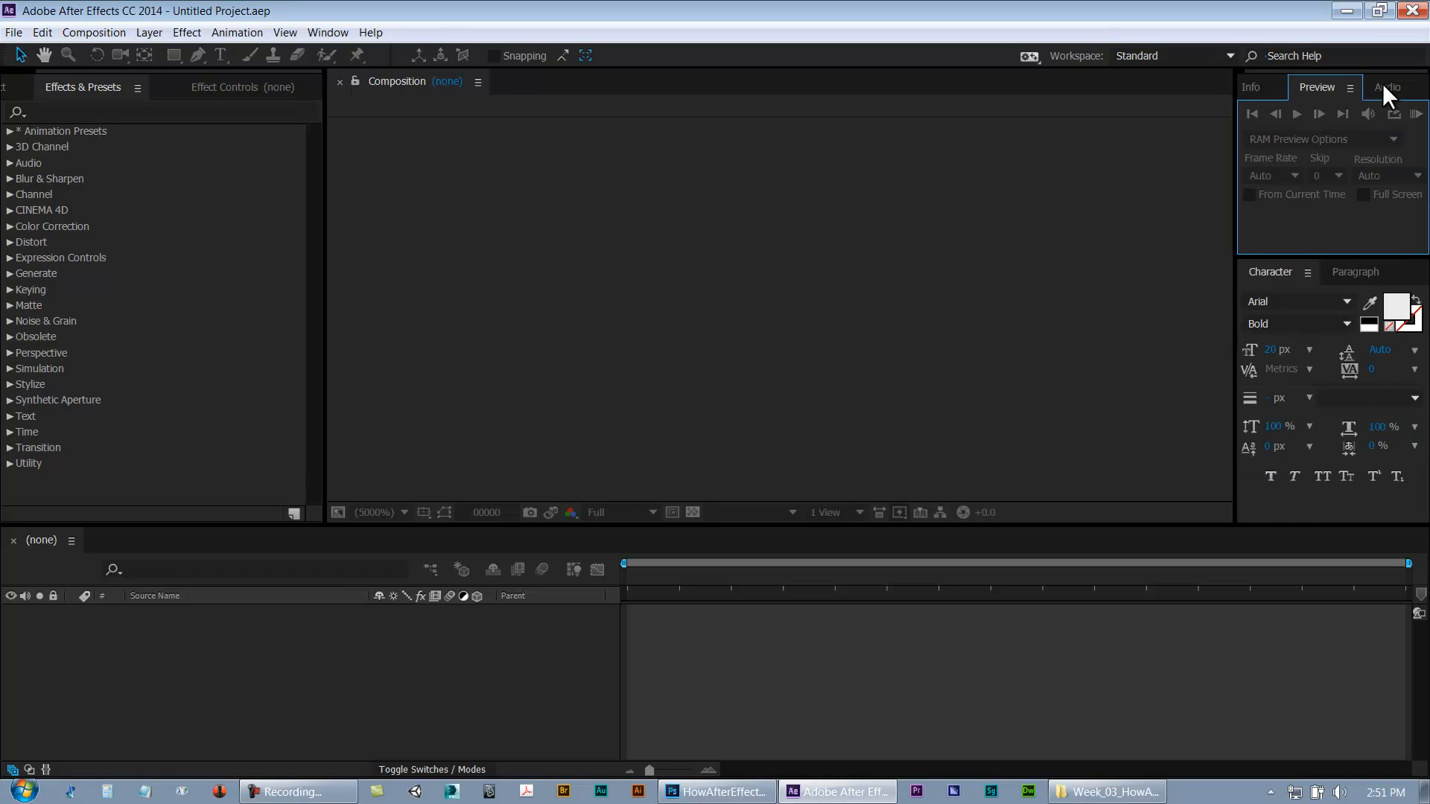
click(1254, 86)
click(1336, 87)
drag(1336, 87, 1308, 86)
click(1337, 87)
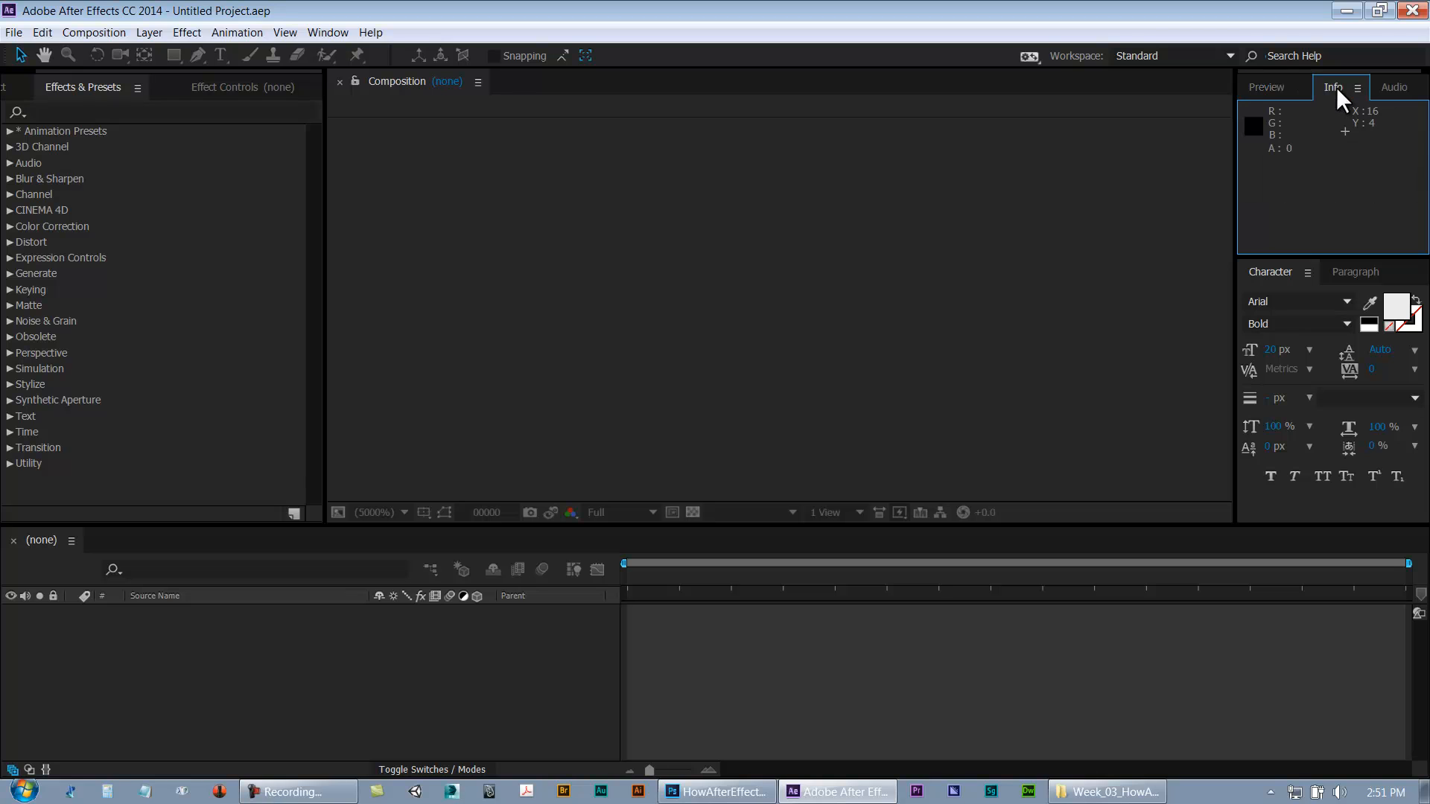
click(1394, 88)
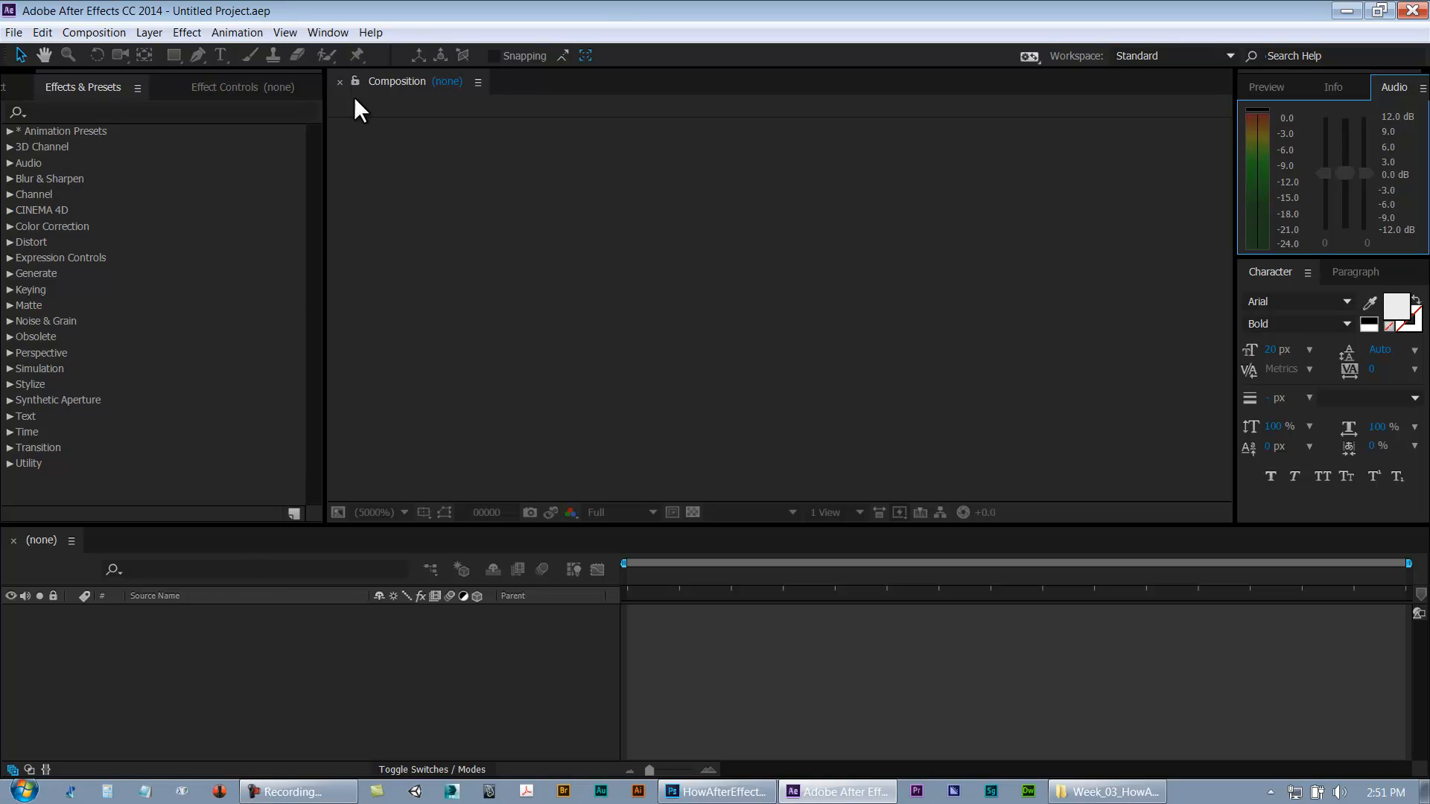
Bring the Project panel forward and save the current panel layout as a new workspace named with the owner's full name
click(42, 86)
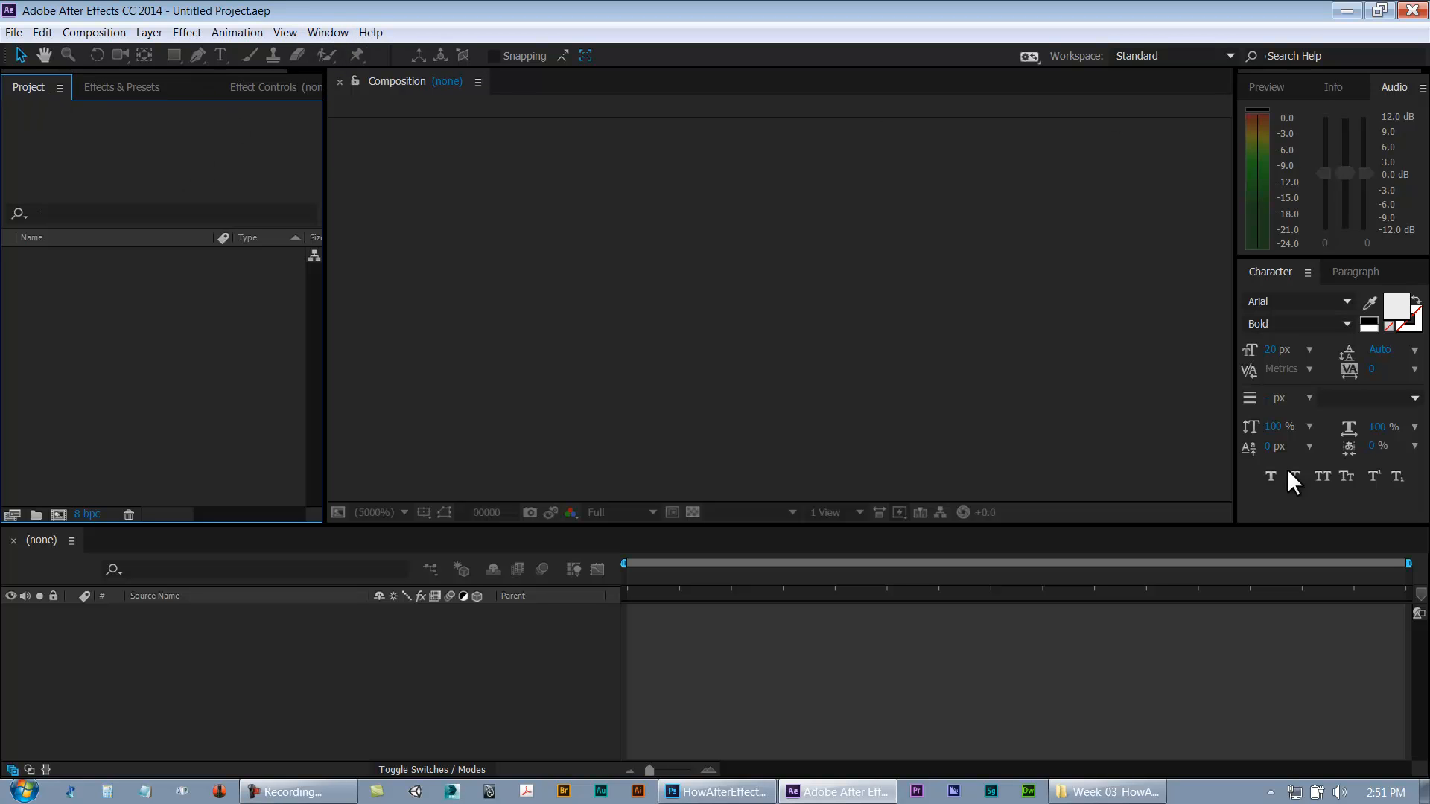
click(333, 33)
mouse_move(350, 56)
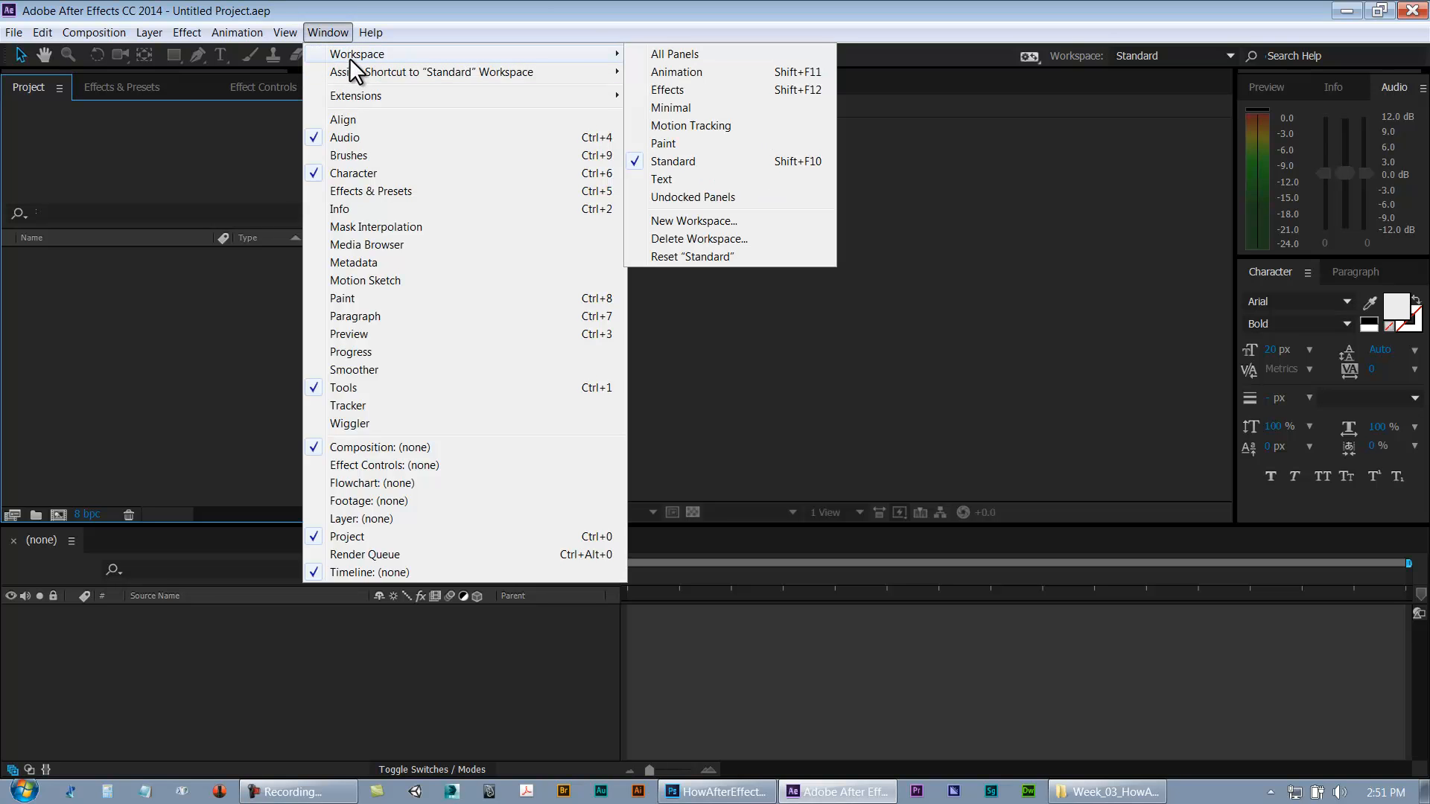
click(691, 221)
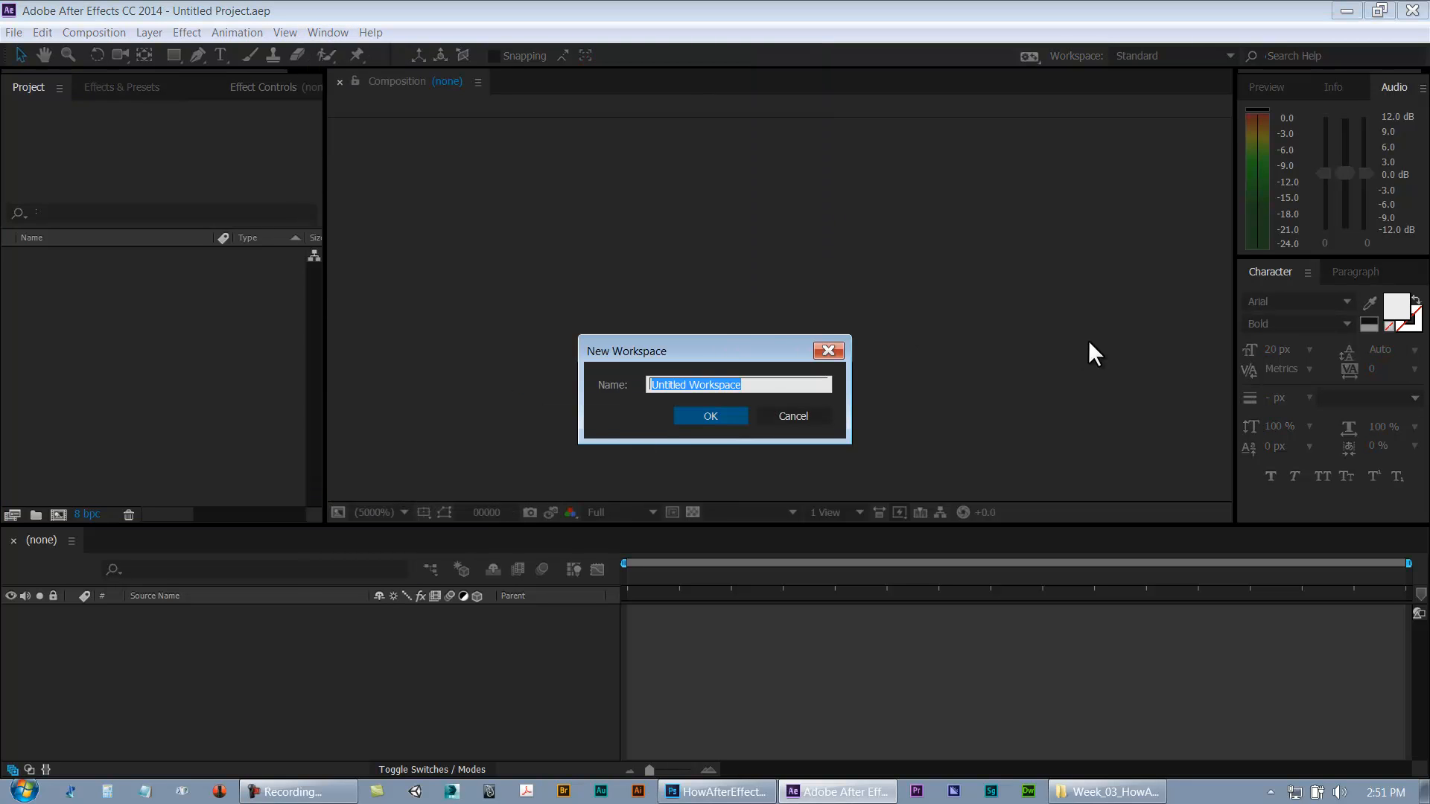
text(JasonStansbury)
click(708, 419)
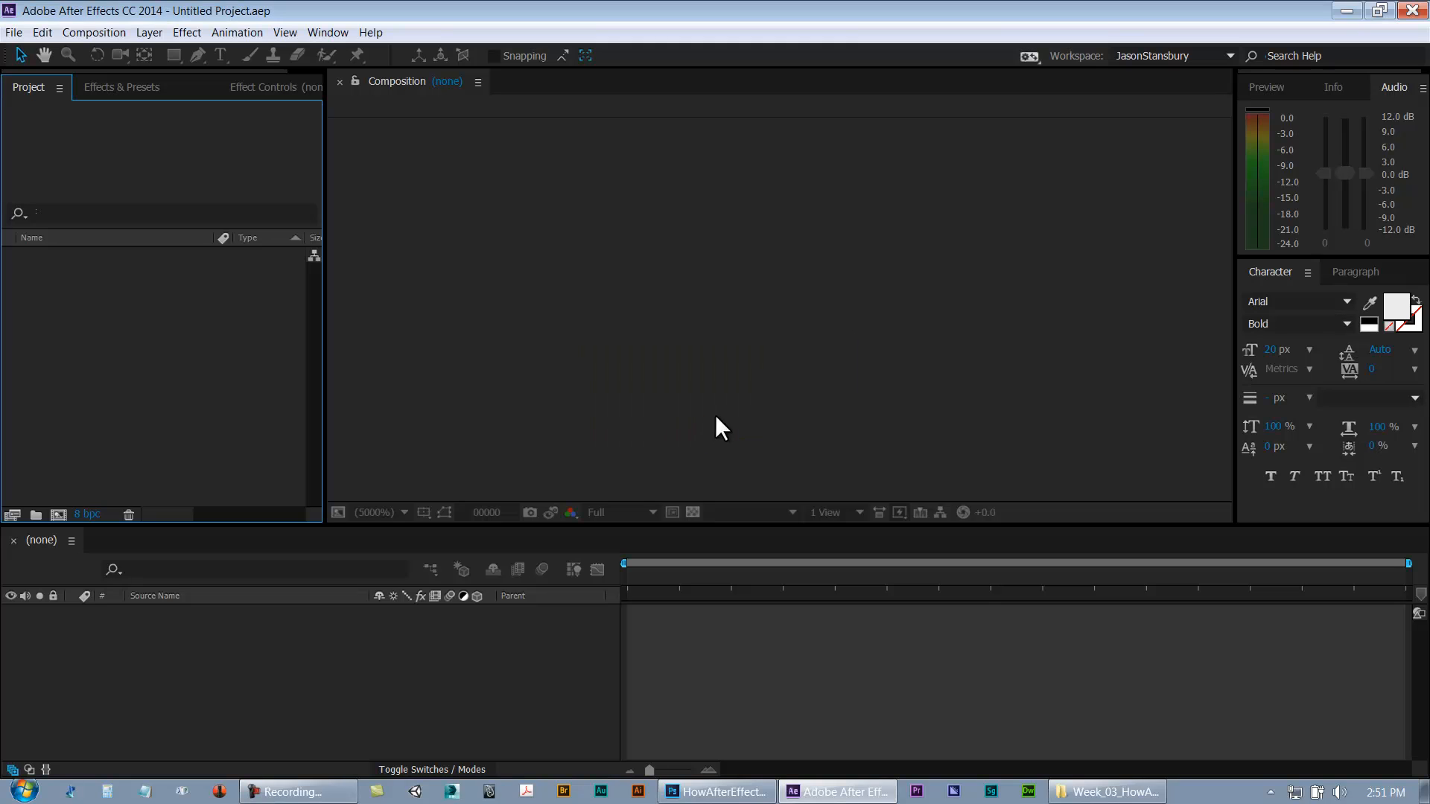
Review the list of panels that can be shown and the list of available workspaces
click(340, 38)
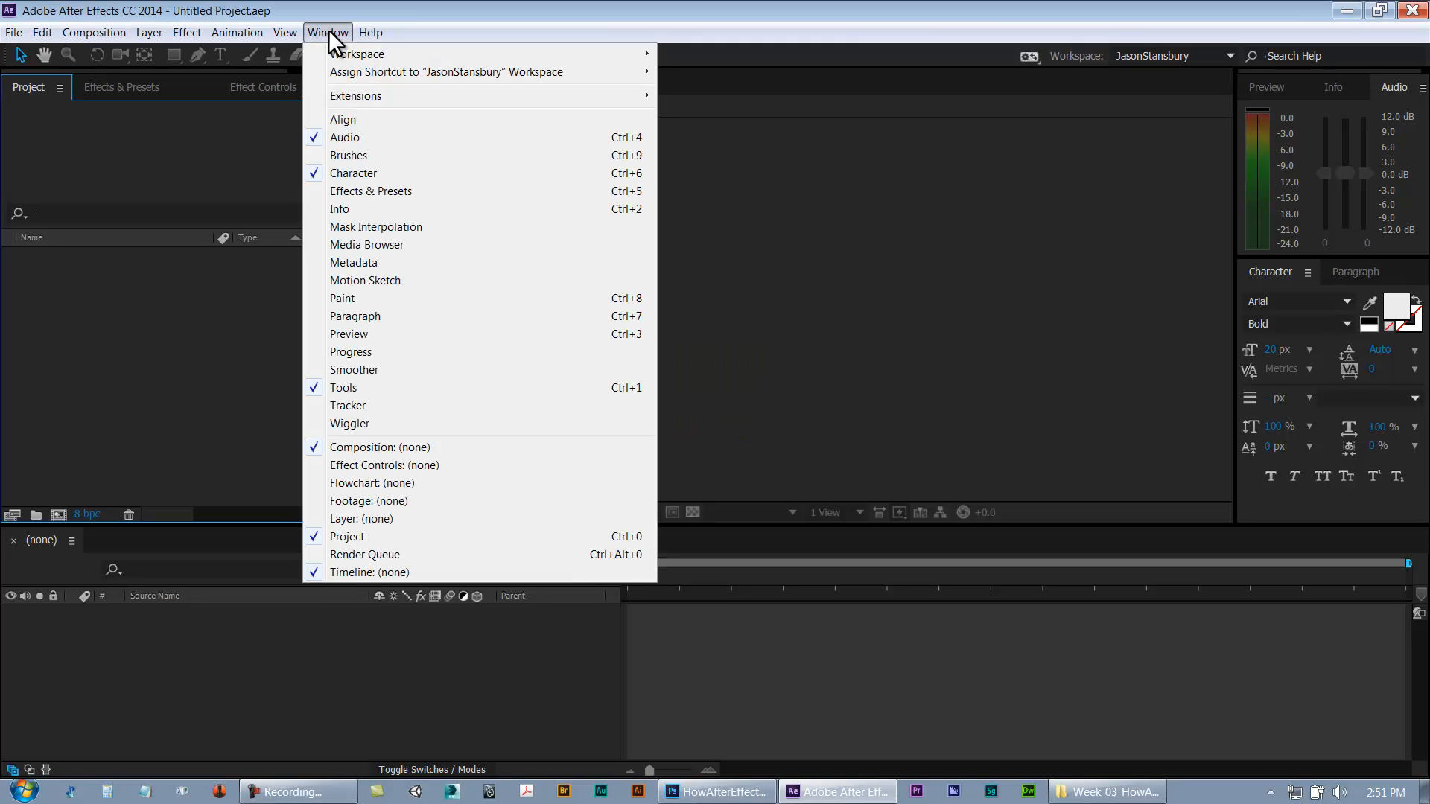
click(995, 534)
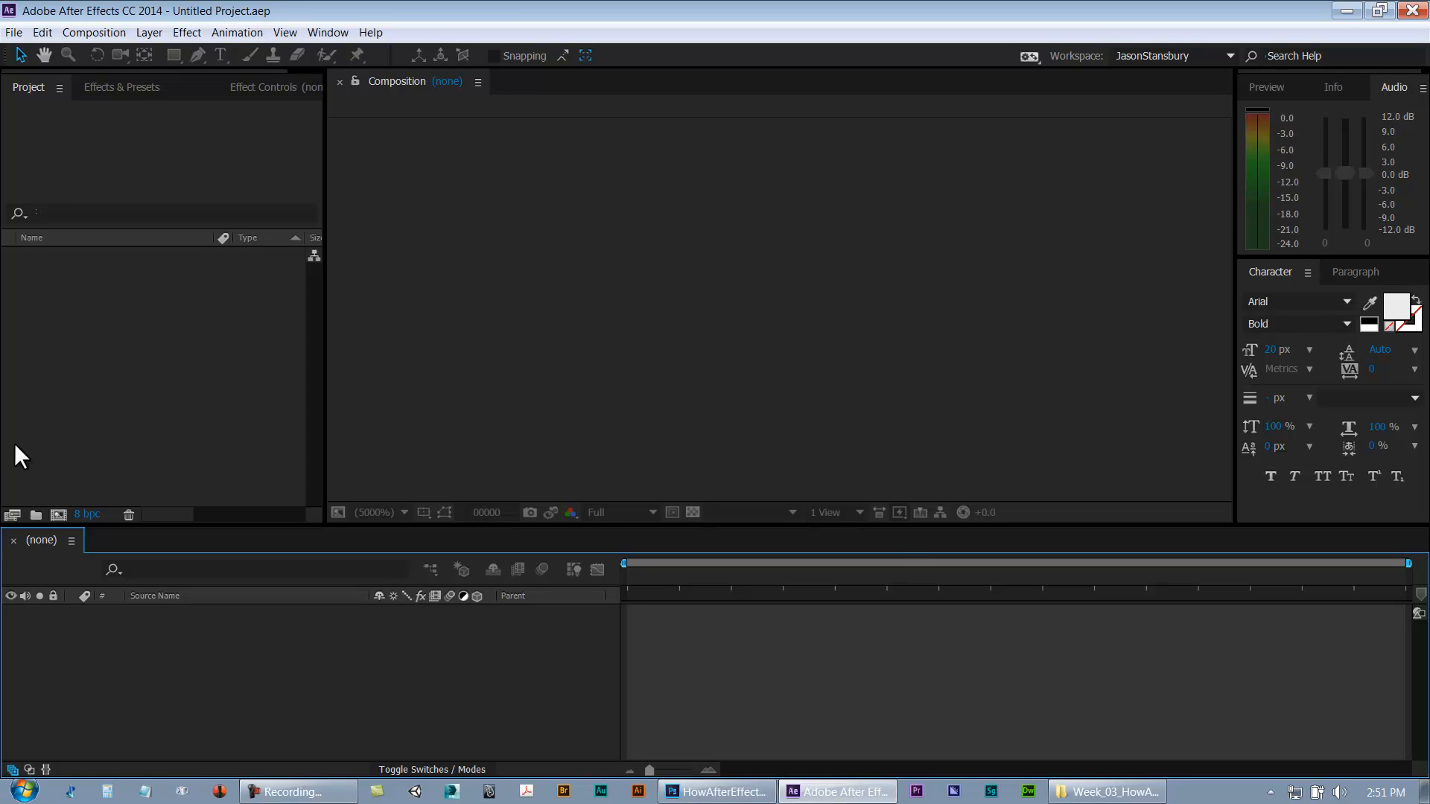
click(331, 34)
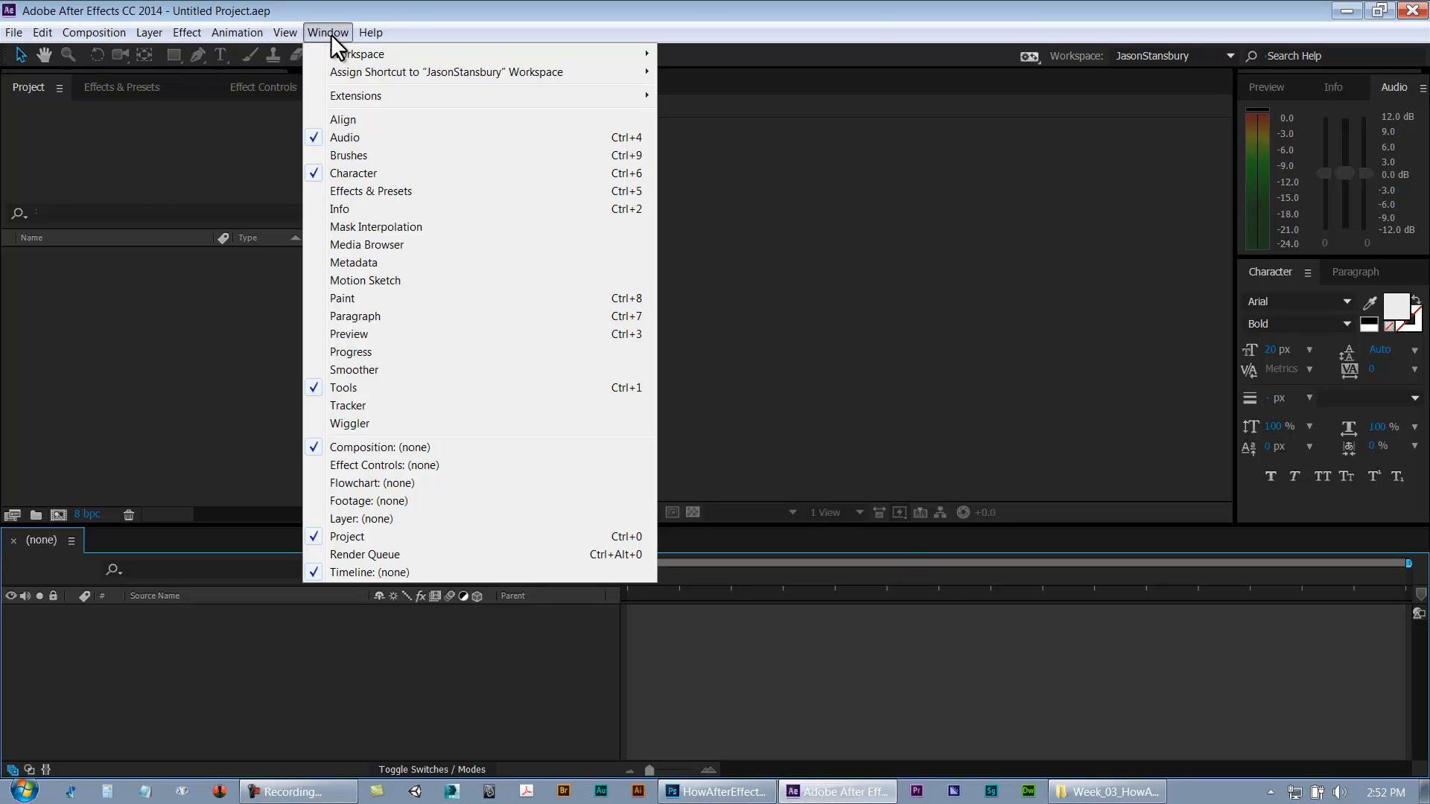
mouse_move(342, 51)
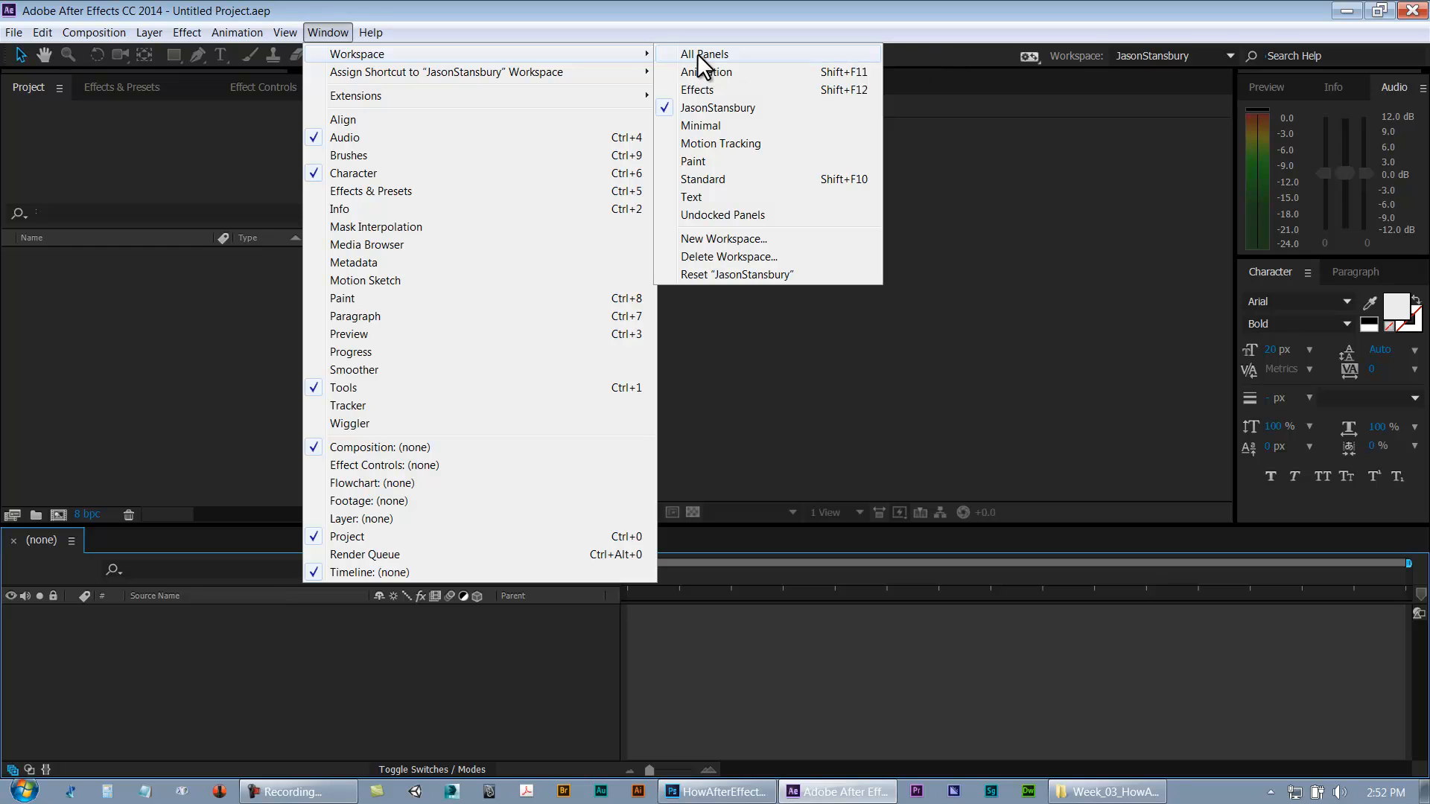
click(830, 655)
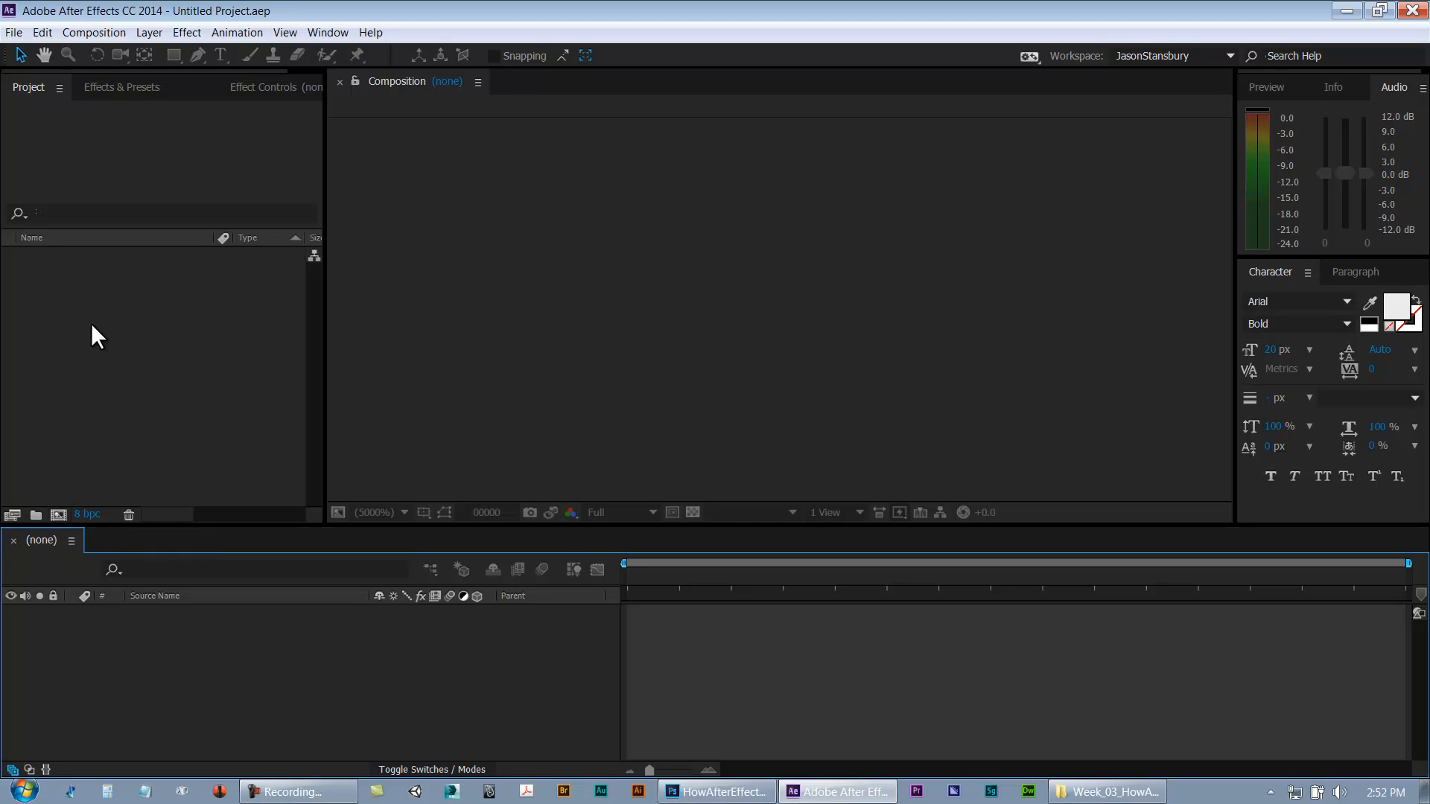
click(13, 32)
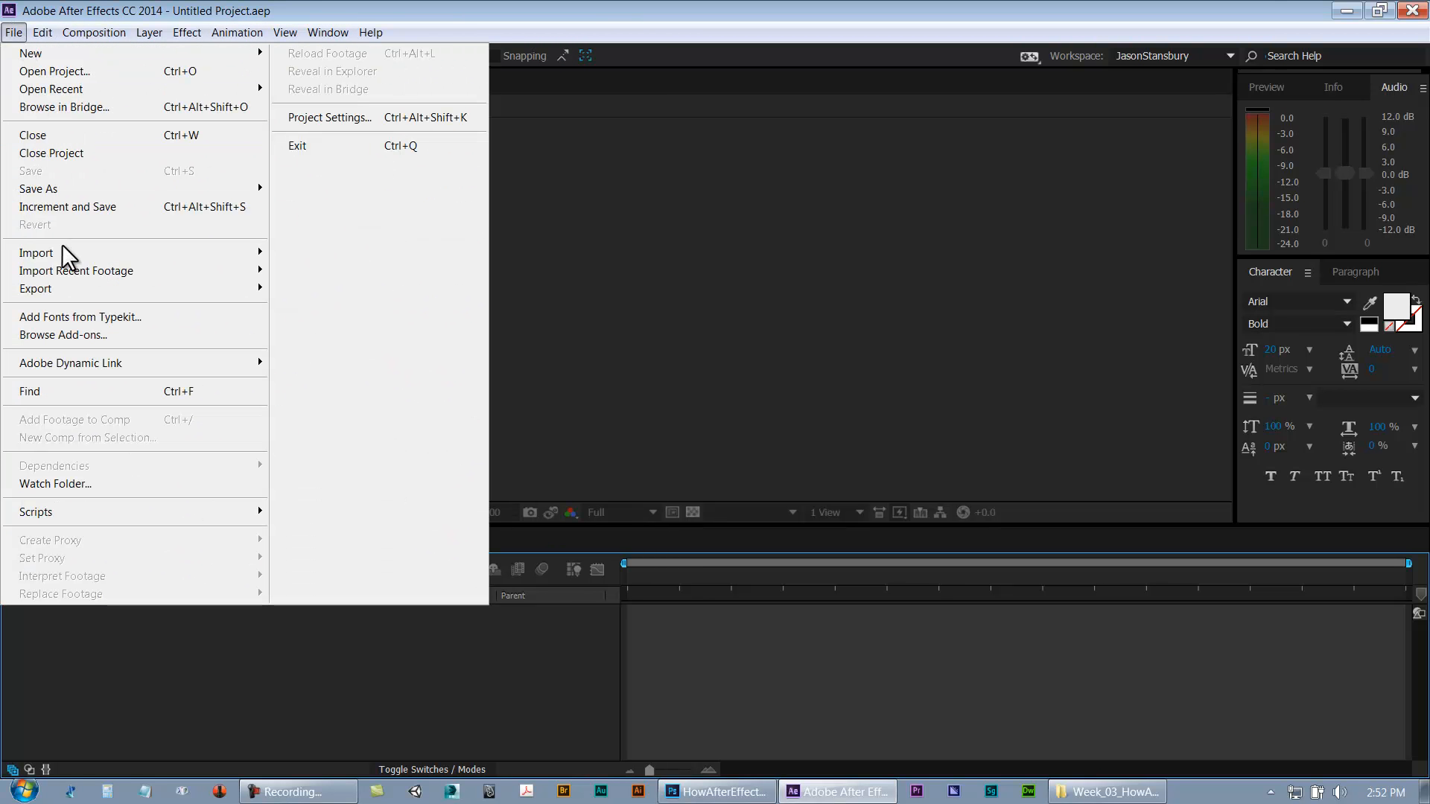
mouse_move(64, 252)
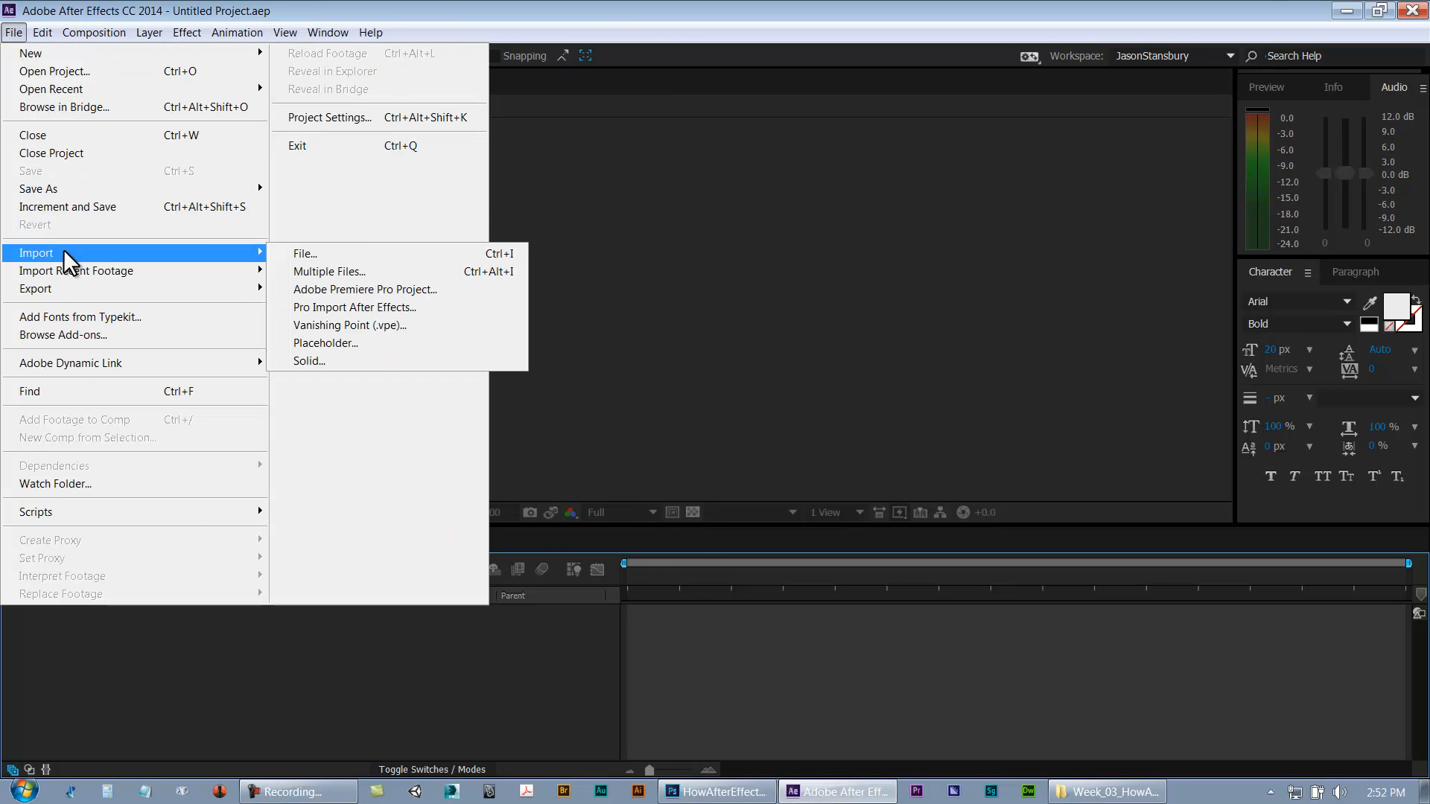
click(355, 257)
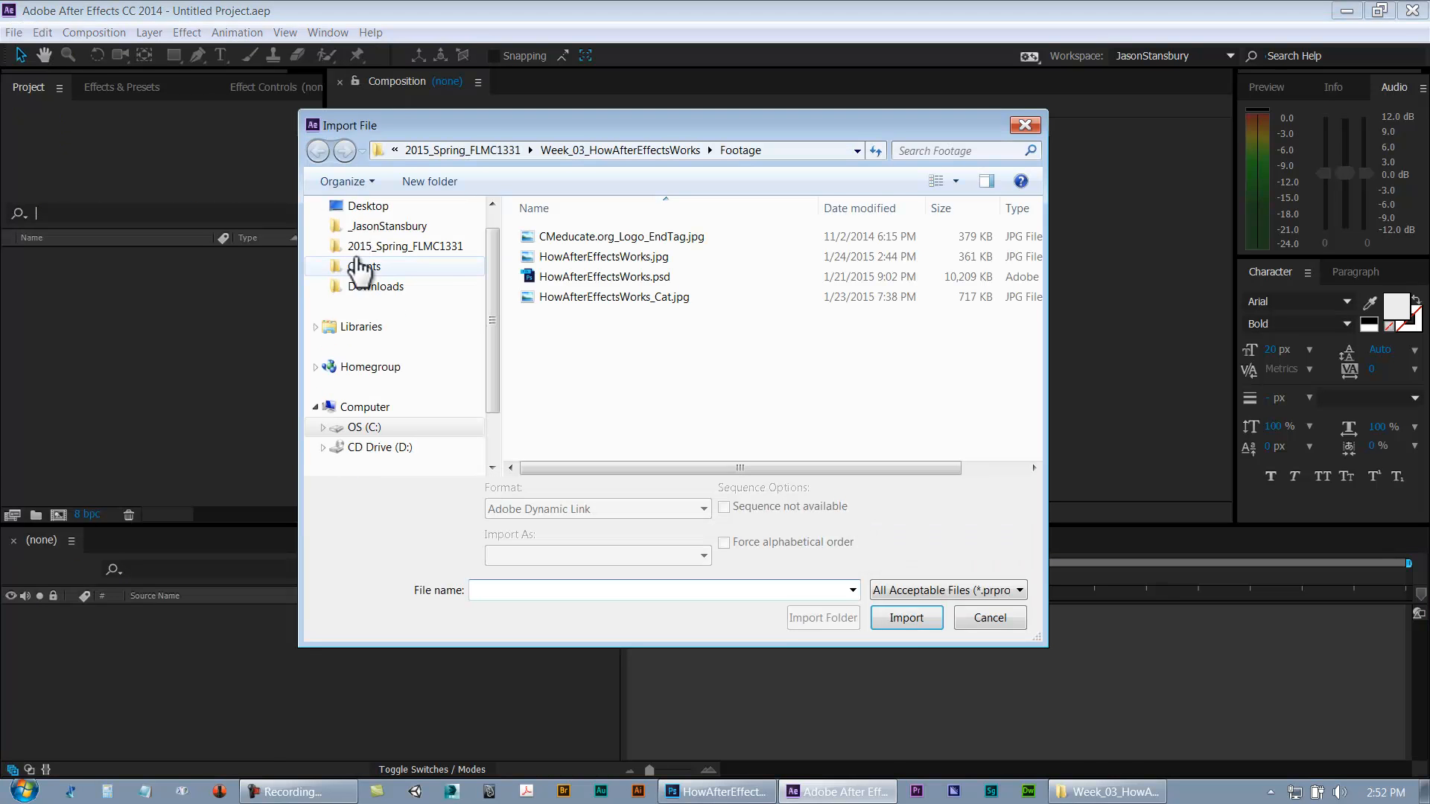
click(568, 287)
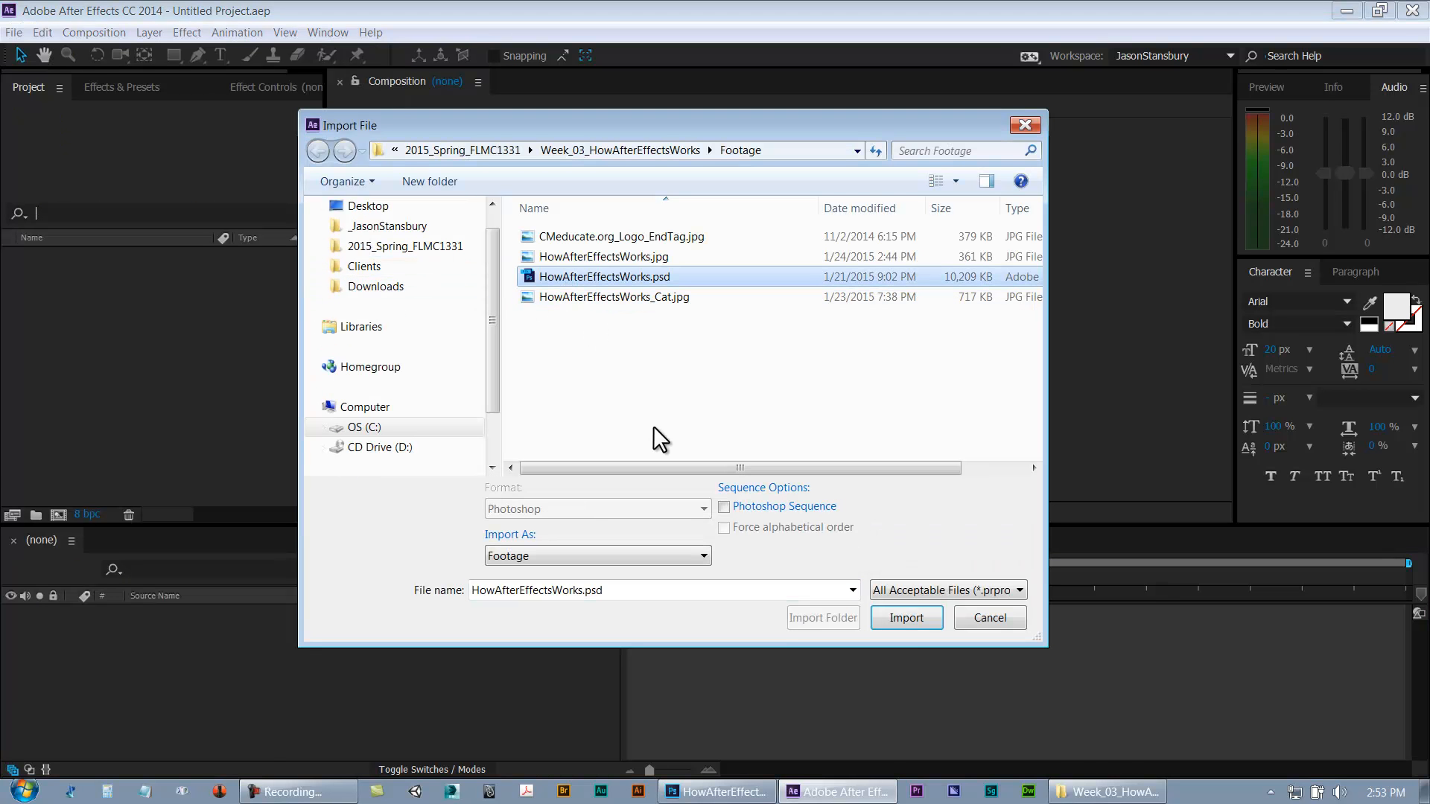
click(981, 621)
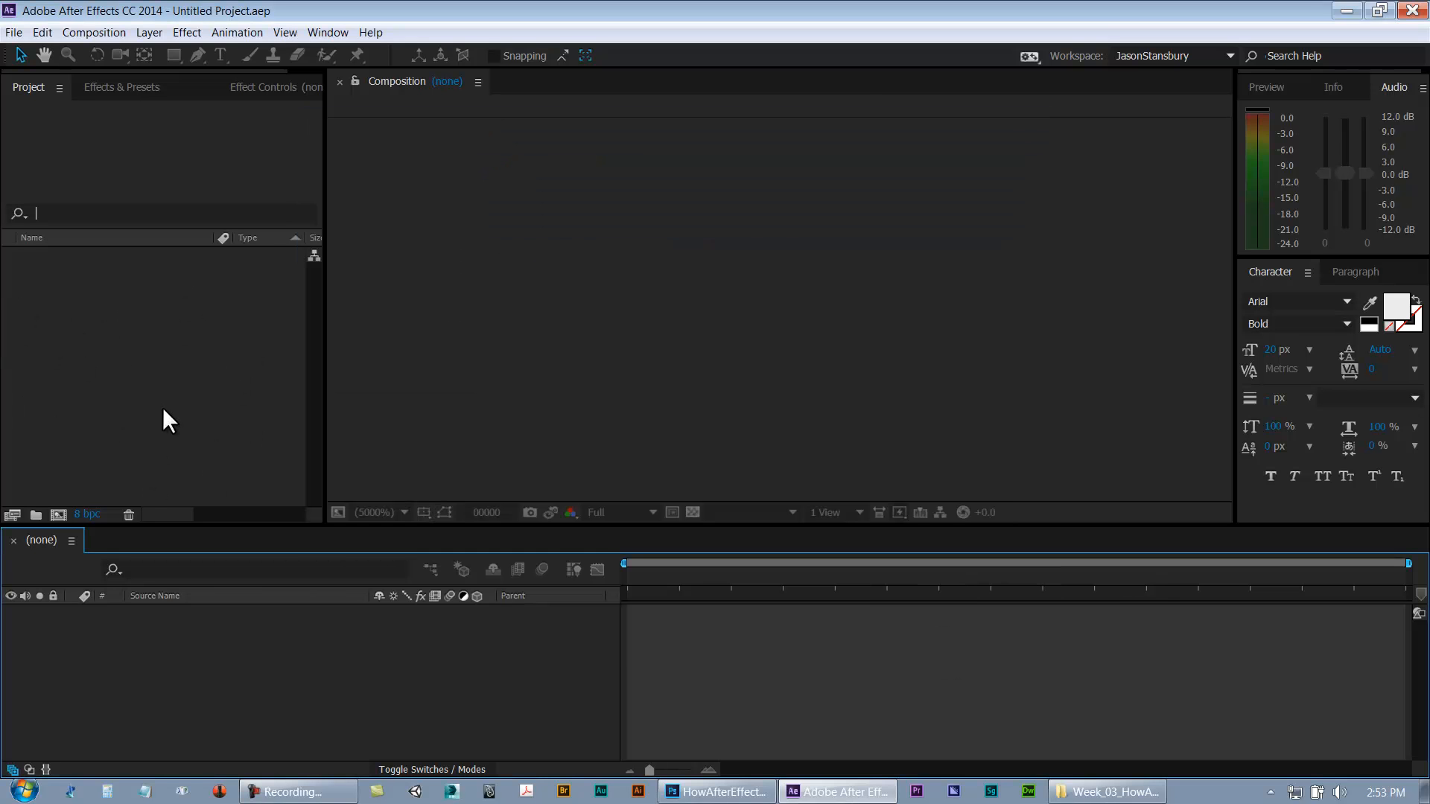
Import HowAfterEffectsWorks.jpg from the Footage folder as footage and widen the Project panel slightly
double_click(134, 356)
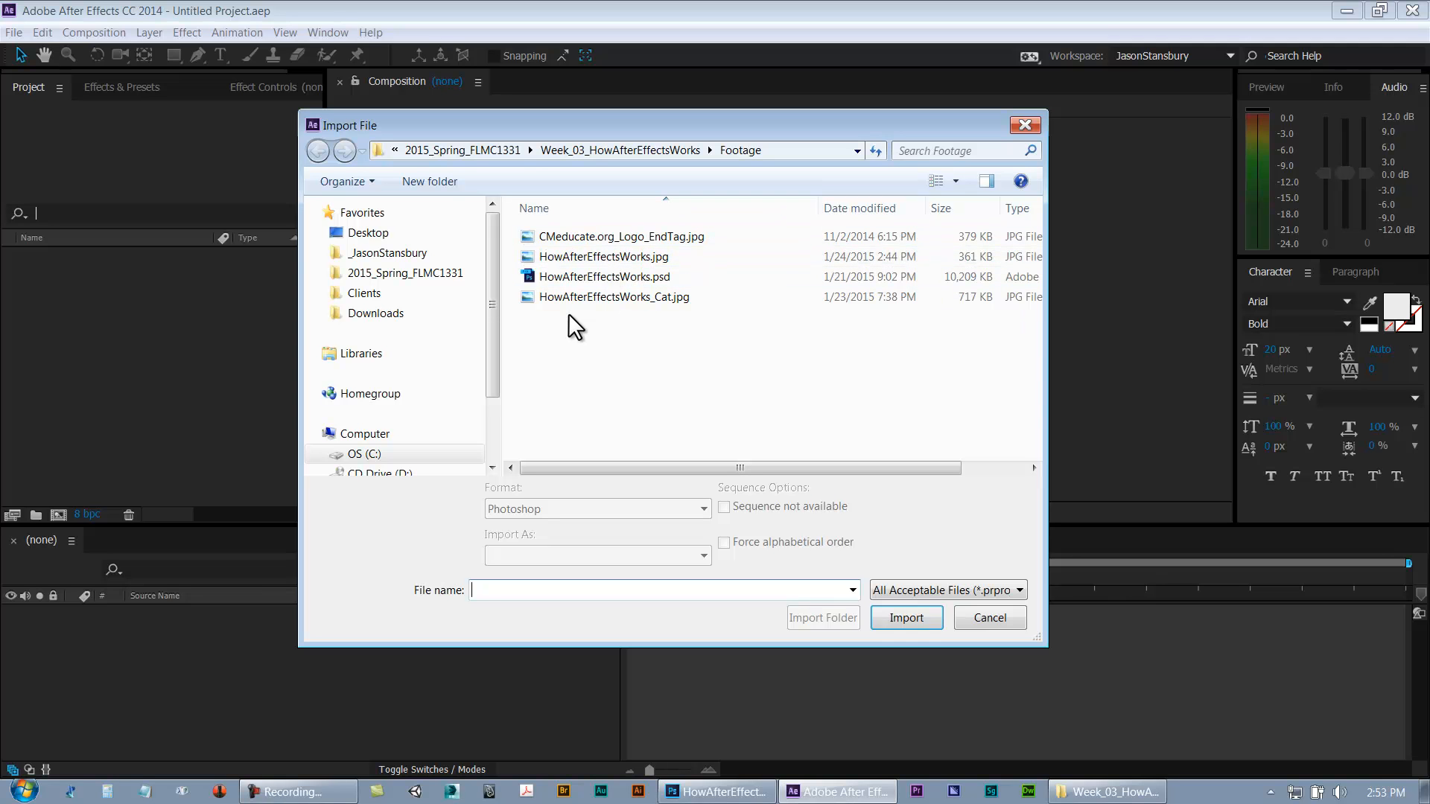
click(605, 275)
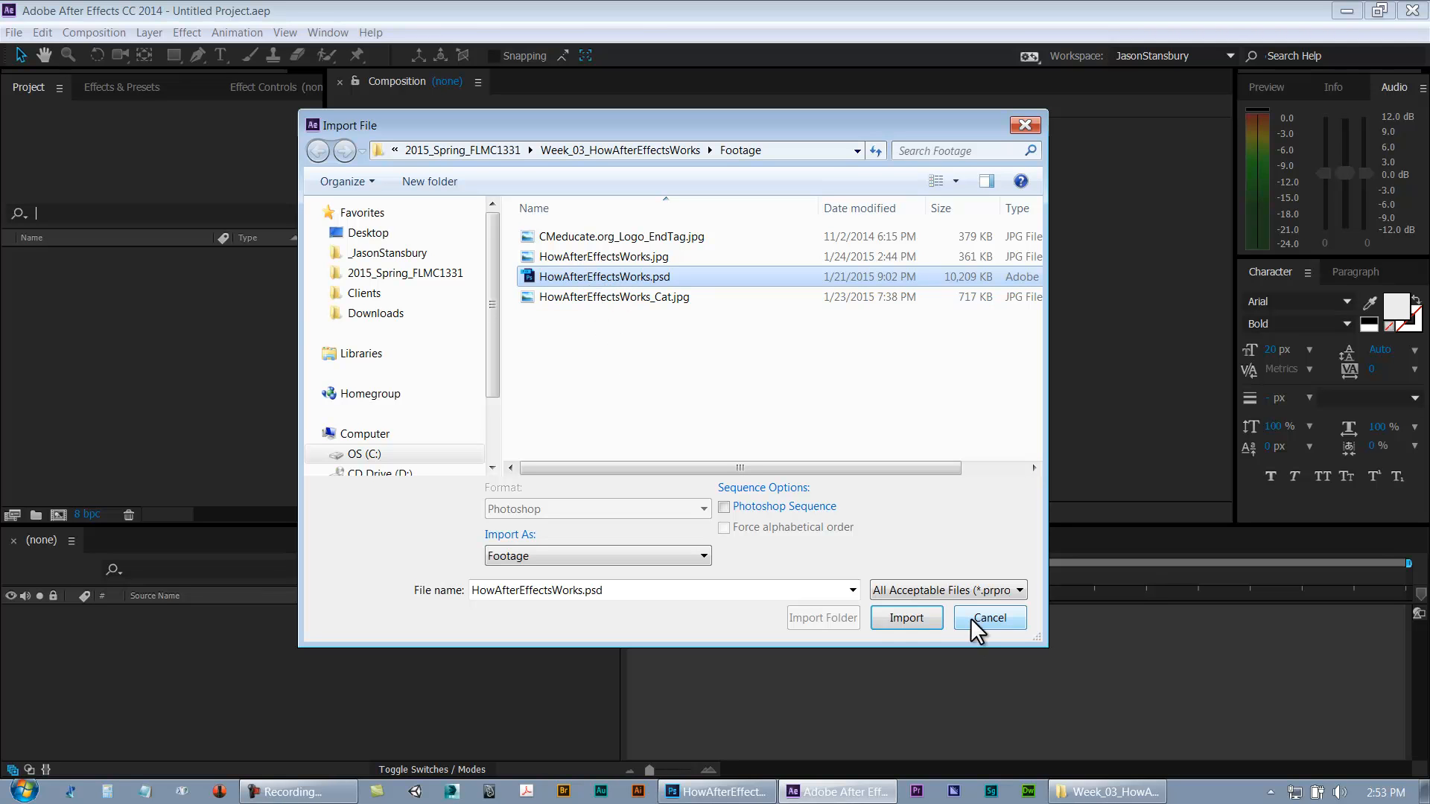
click(579, 253)
click(580, 238)
click(578, 258)
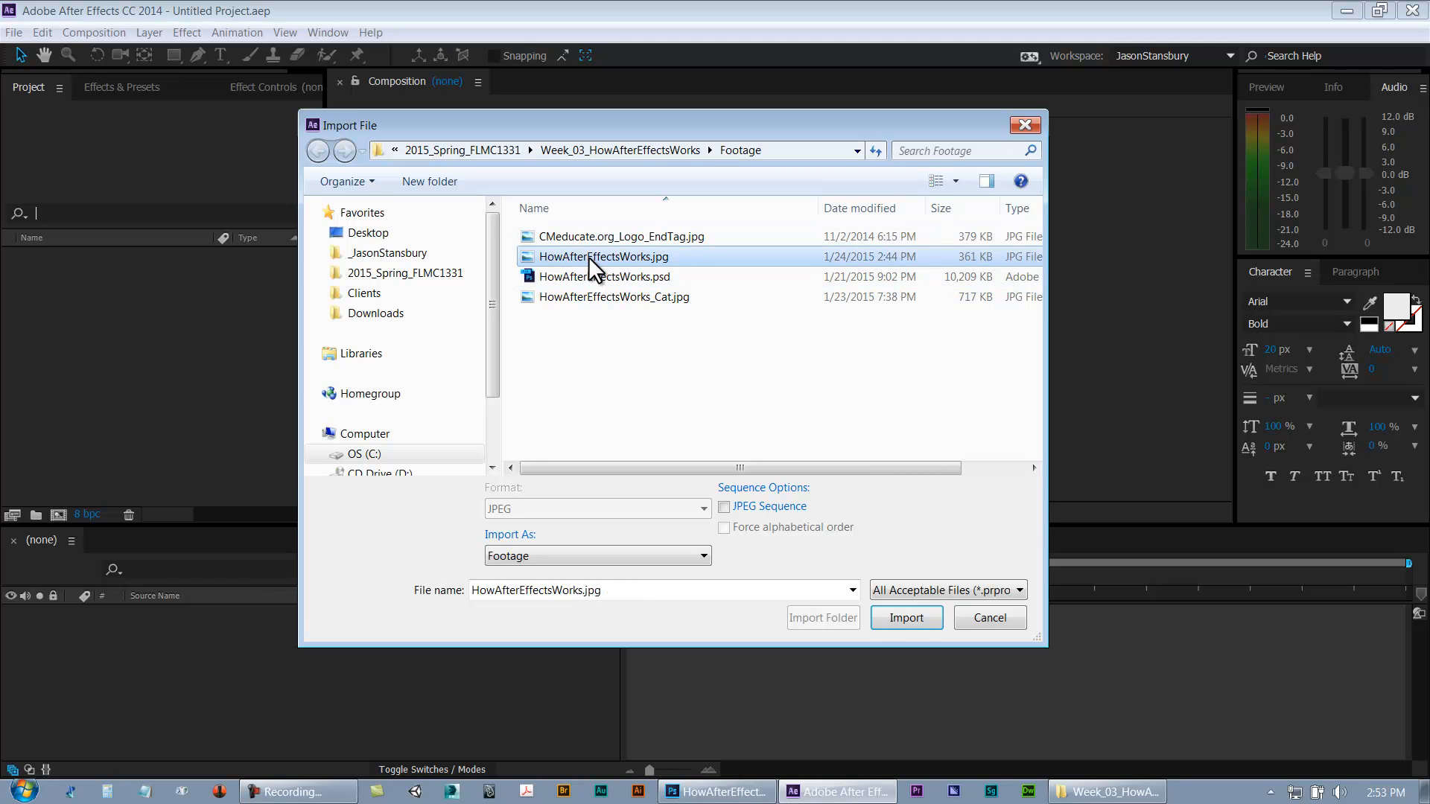
click(904, 619)
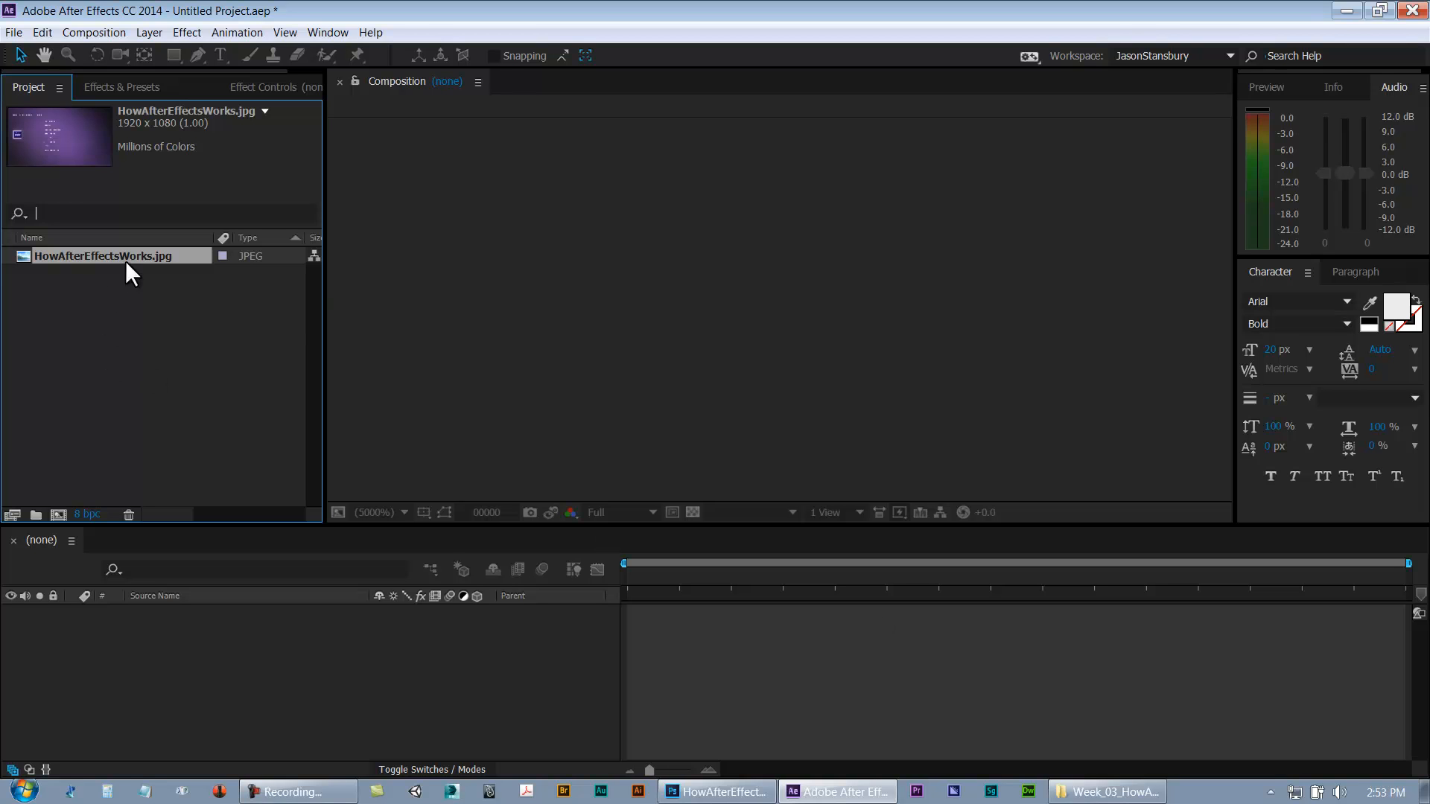
click(225, 328)
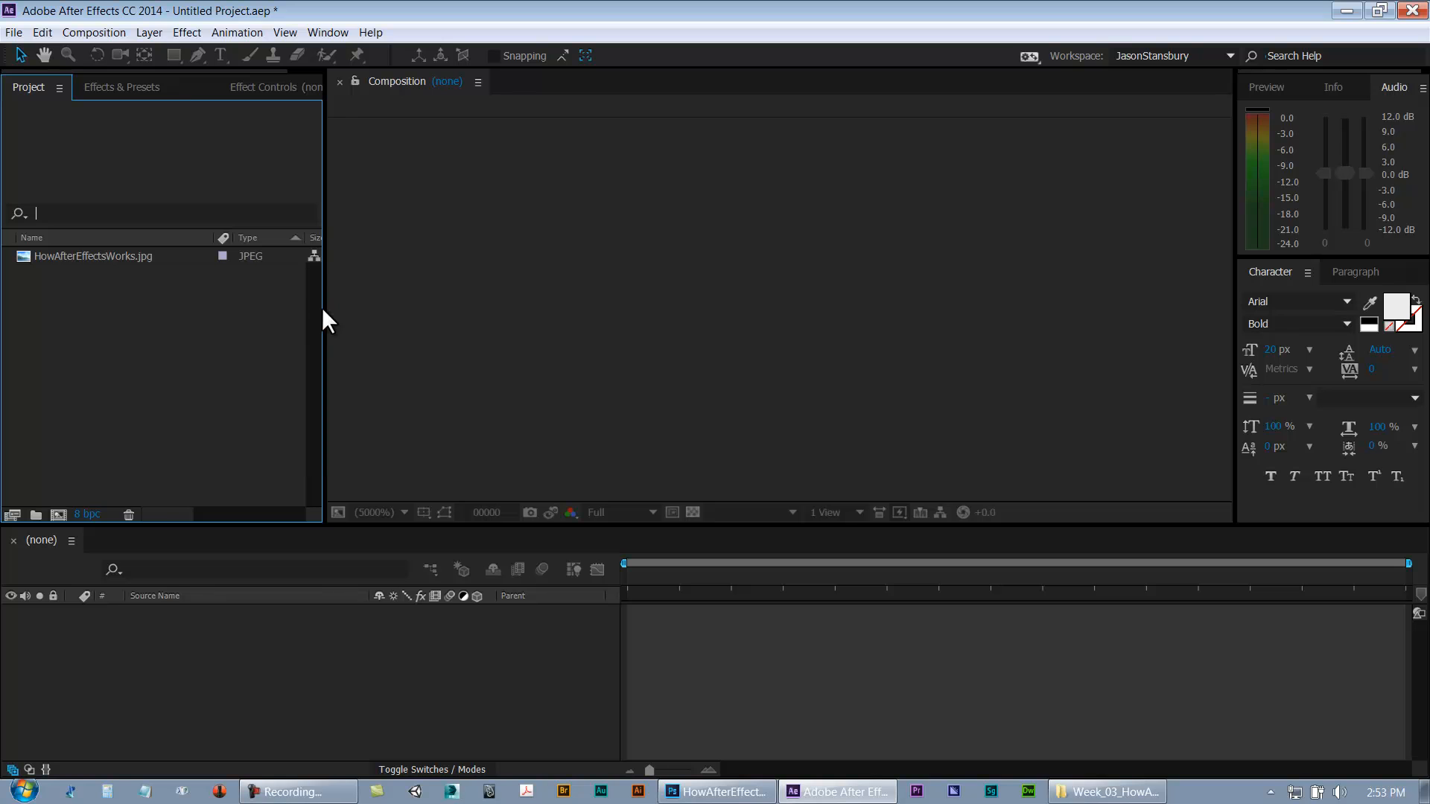
mouse_move(325, 310)
mouse_down()
mouse_move(431, 323)
mouse_move(336, 326)
mouse_move(348, 327)
mouse_up()
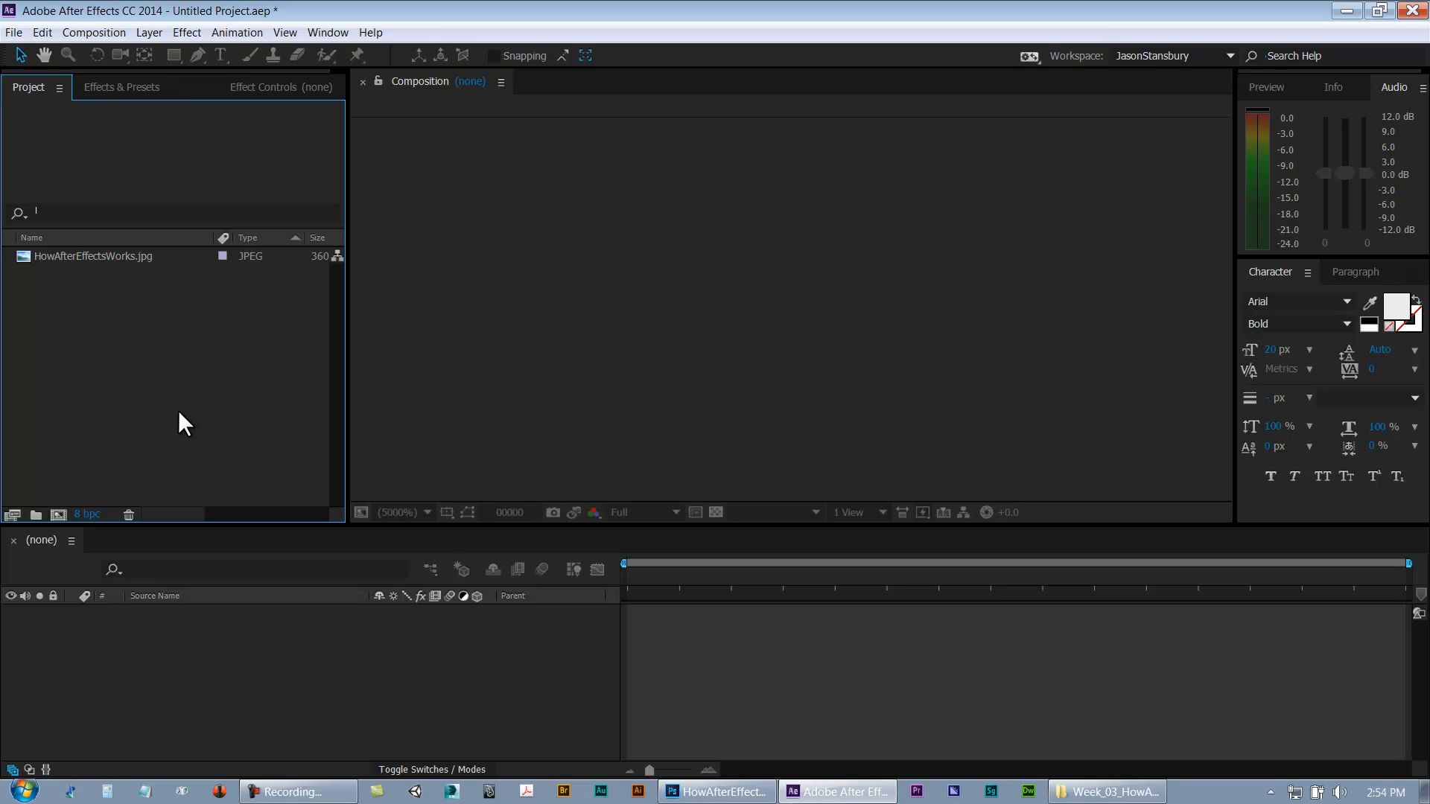
Maximize and restore the Project, Composition, Timeline and remaining docked panels one after another
key(grave)
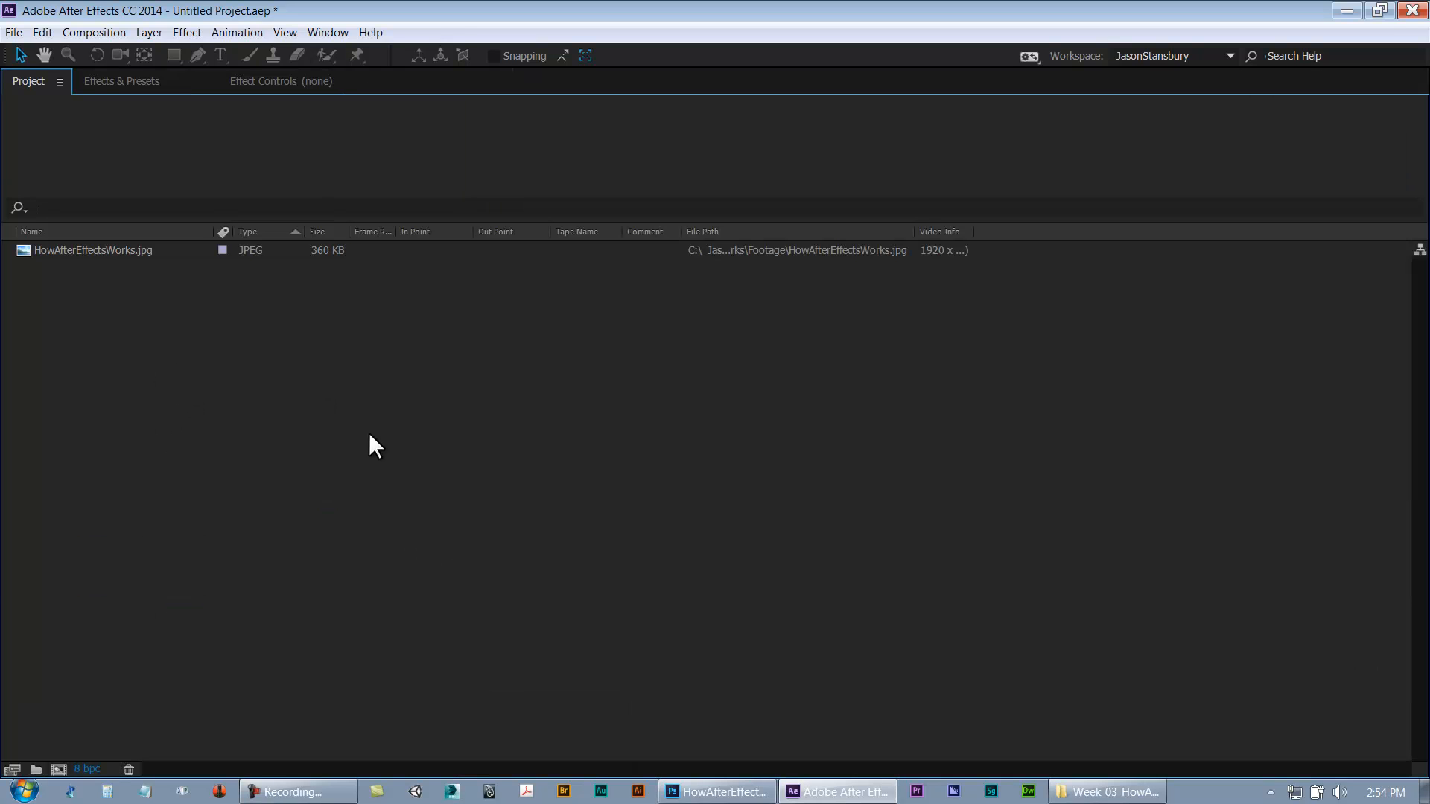
key(grave)
key(grave)
key(grave)
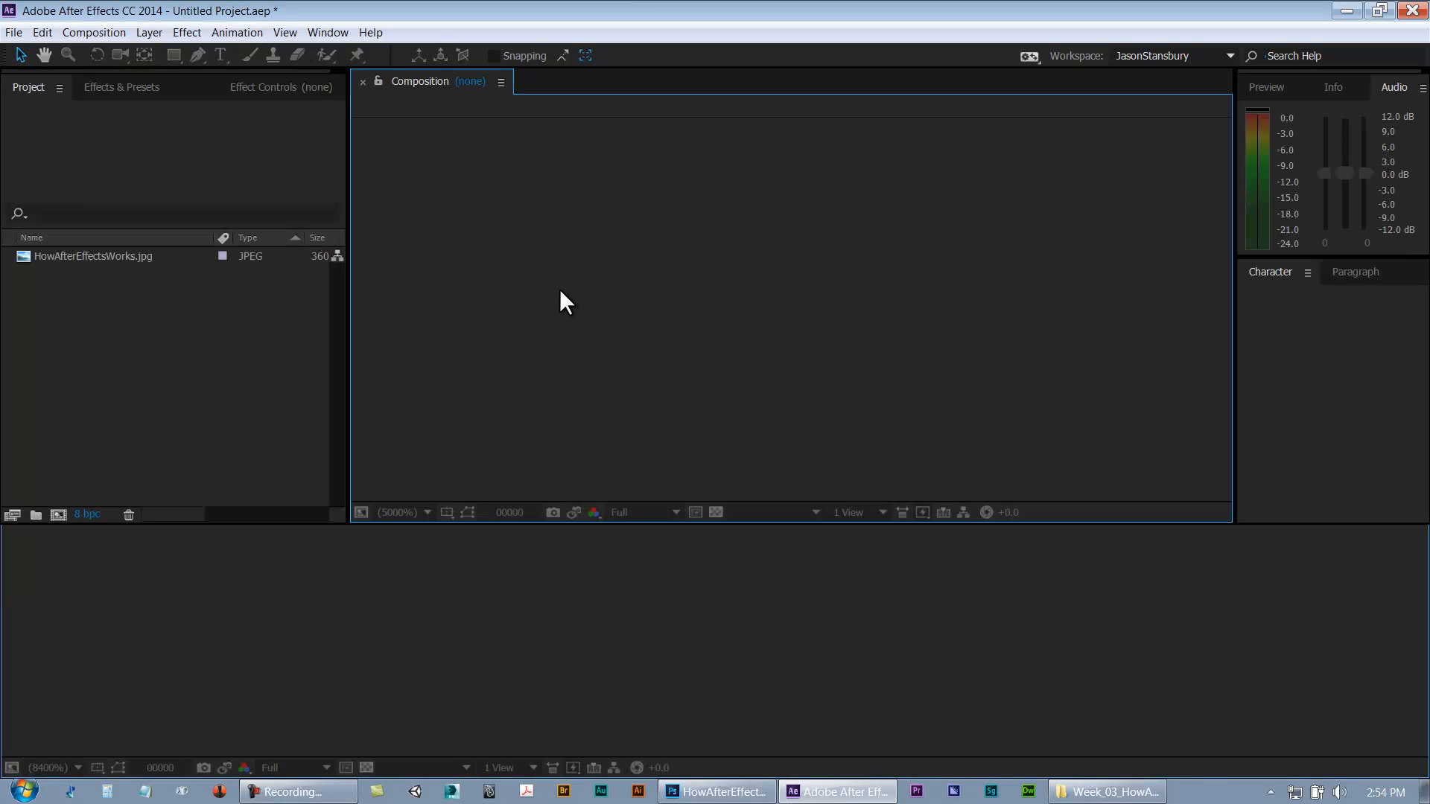
key(grave)
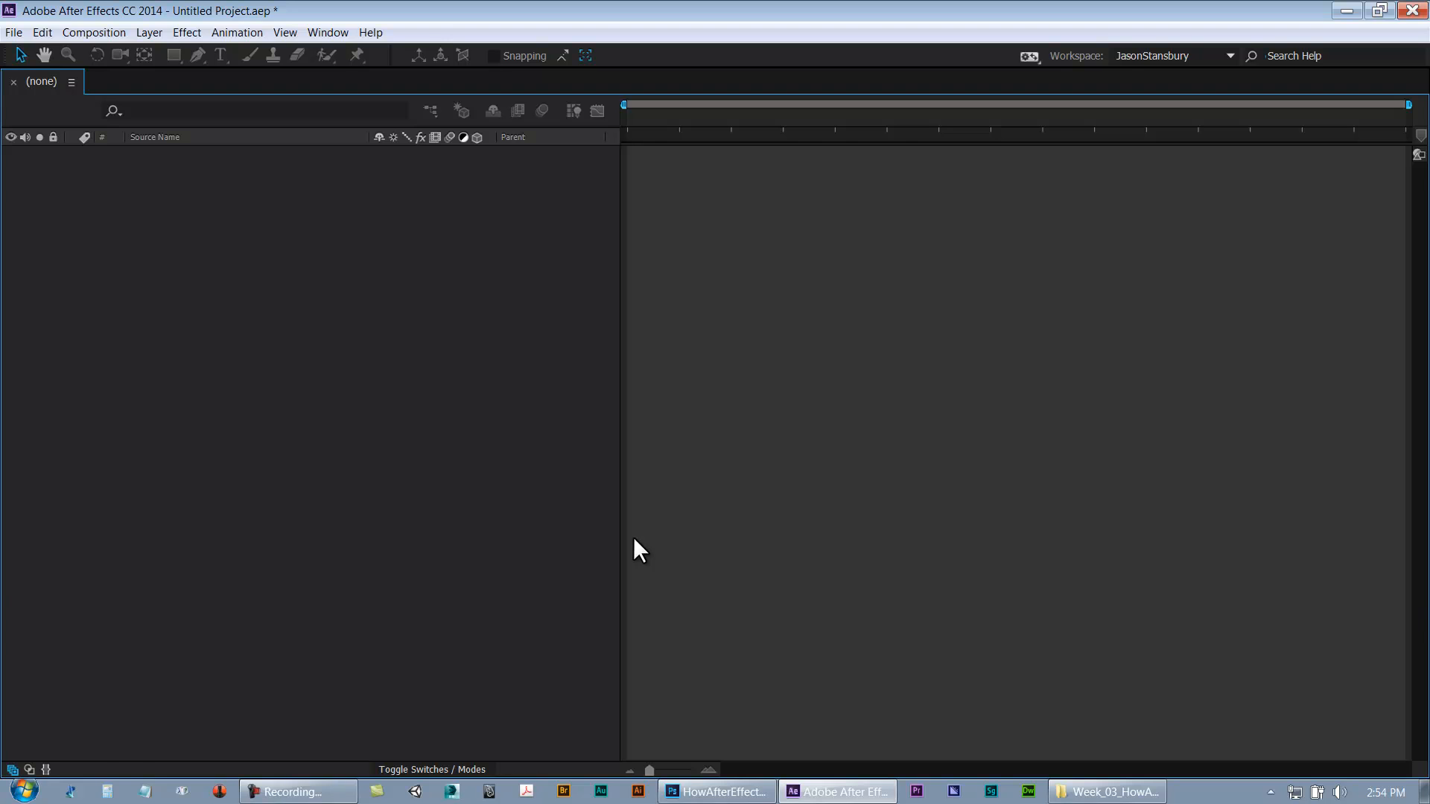
key(grave)
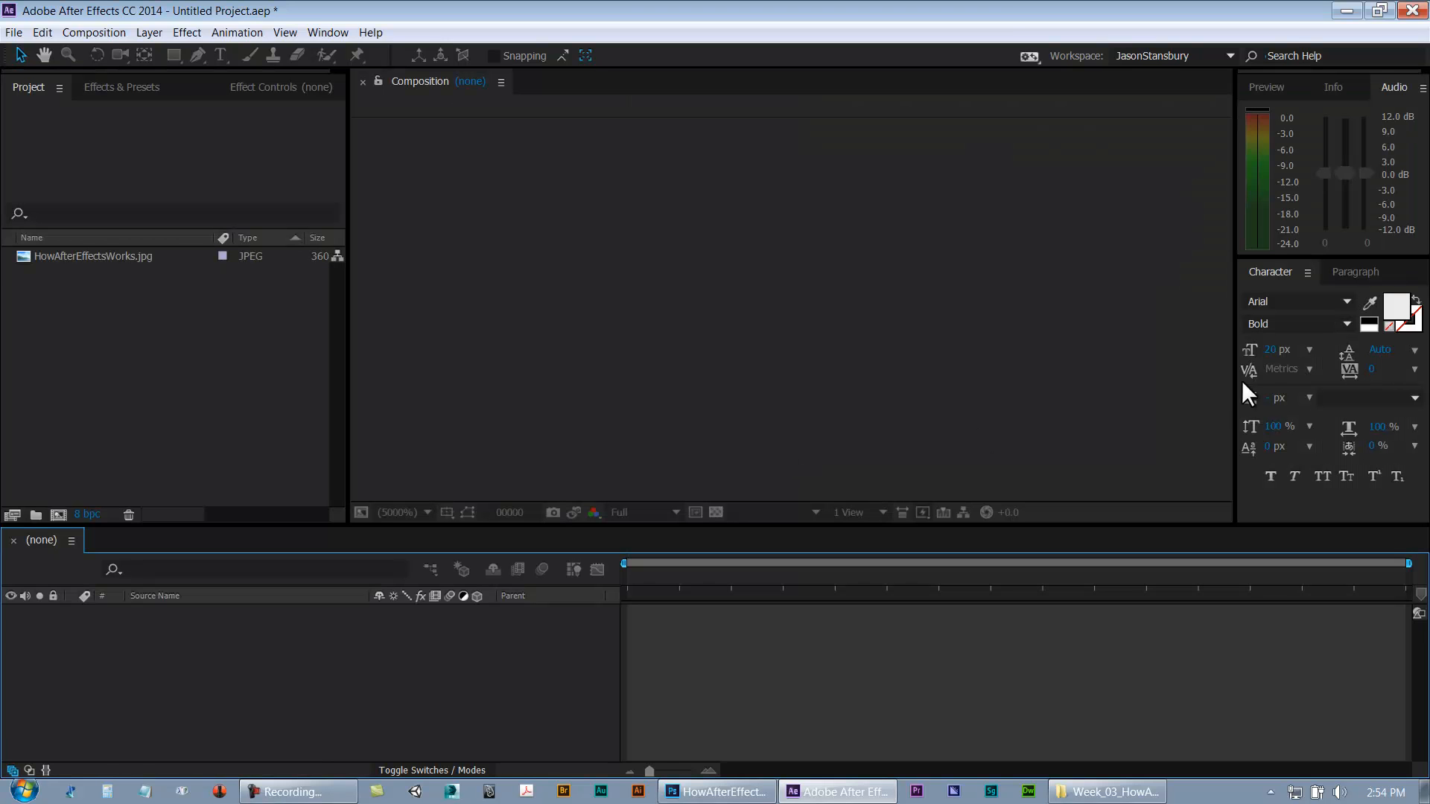
key(grave)
key(grave)
key(grave)
key(grave)
key(grave)
key(grave)
key(grave)
key(grave)
View the Effects & Presets and Effect Controls panels maximized in turn, restoring each, and return to the Project panel
click(113, 86)
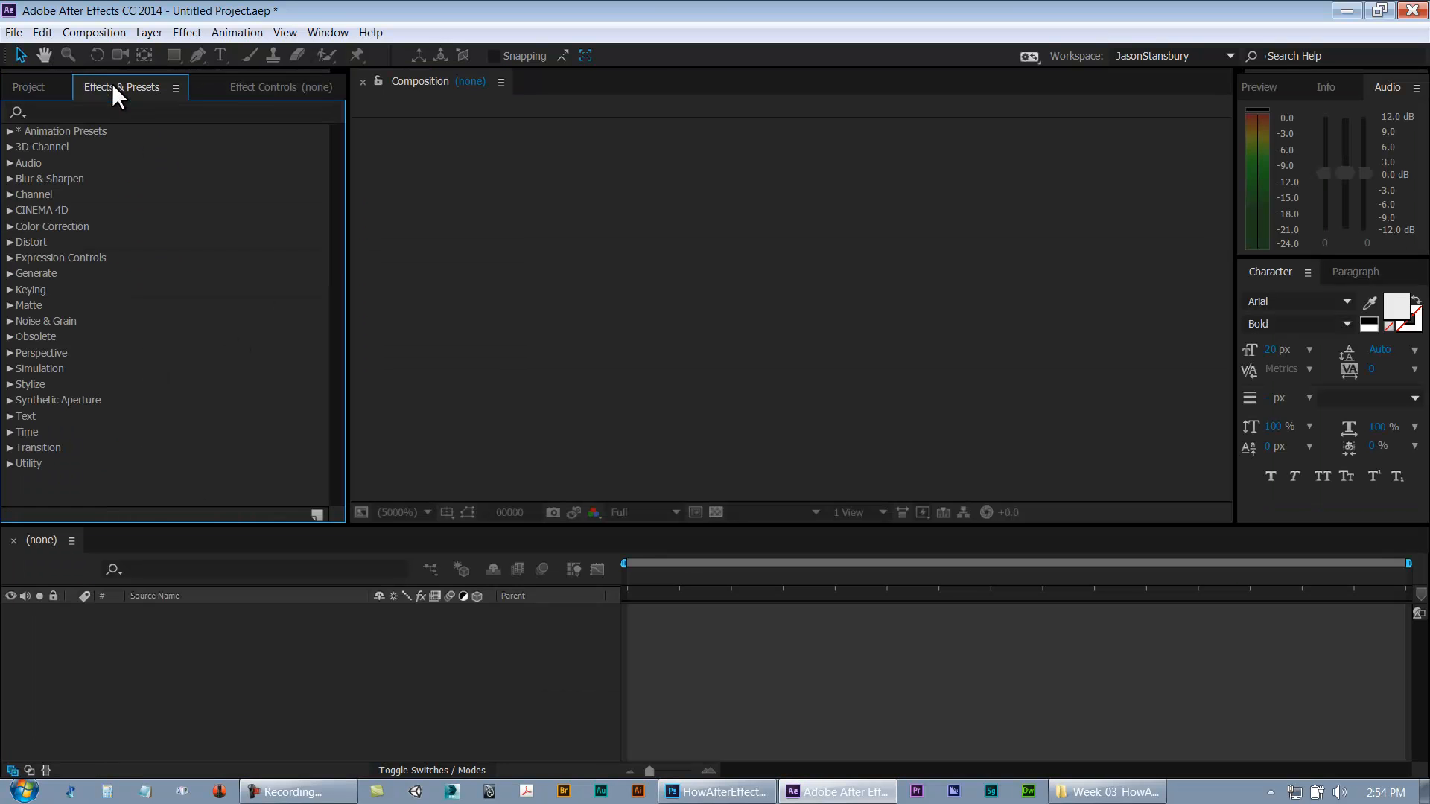
key(grave)
key(grave)
click(235, 89)
key(grave)
key(grave)
click(21, 86)
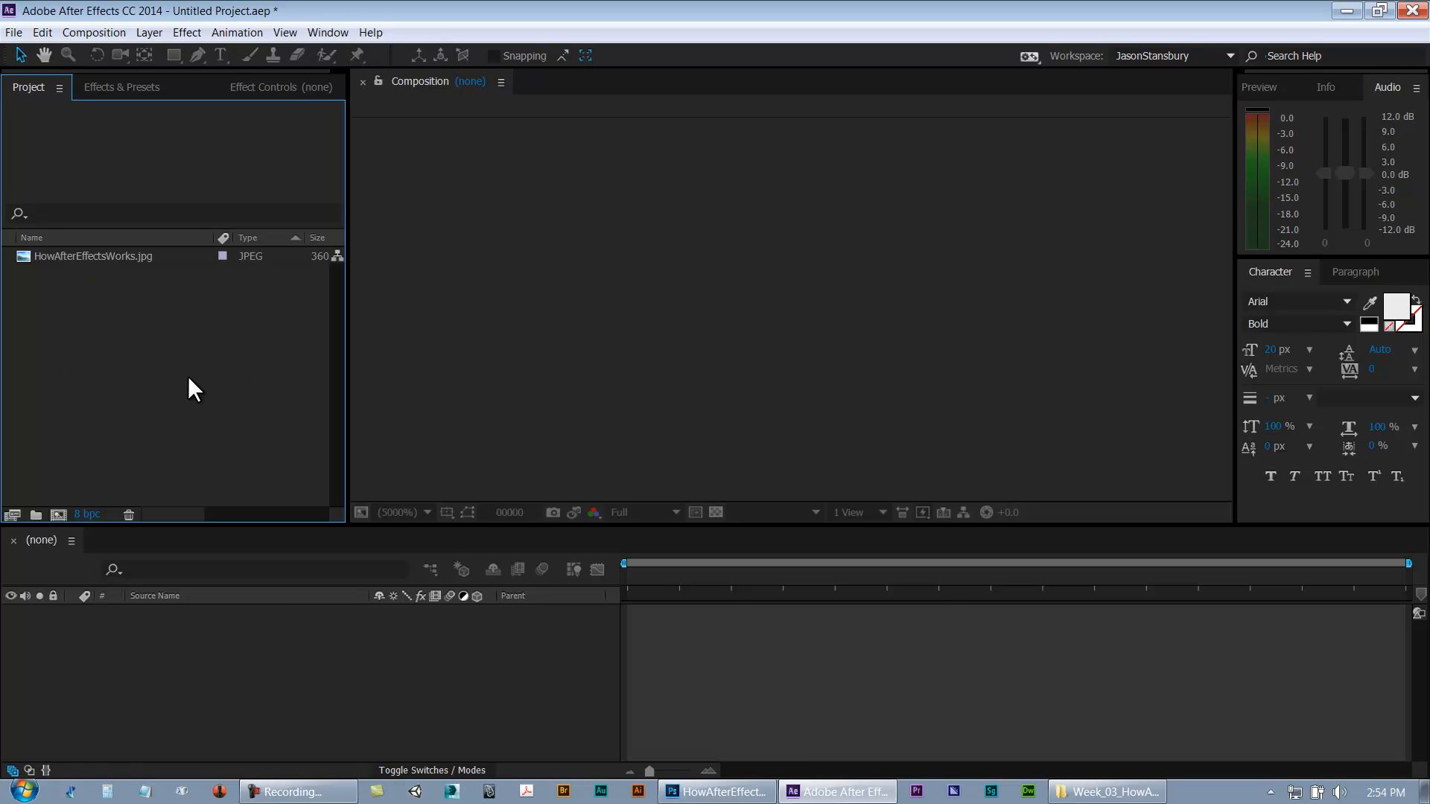
With the Project panel maximized, widen the Name column and hide the Type and Size columns
key(grave)
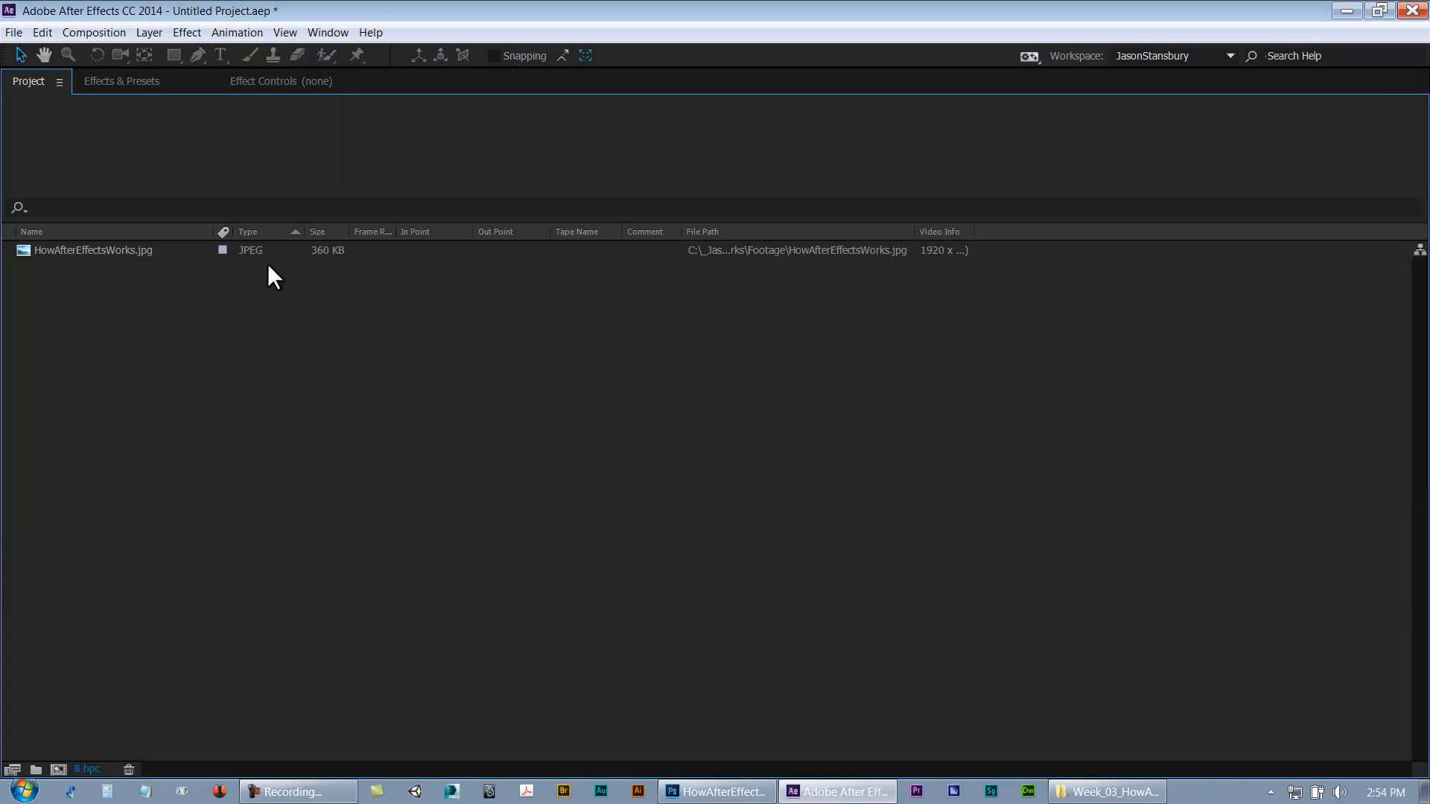
drag(214, 233, 274, 231)
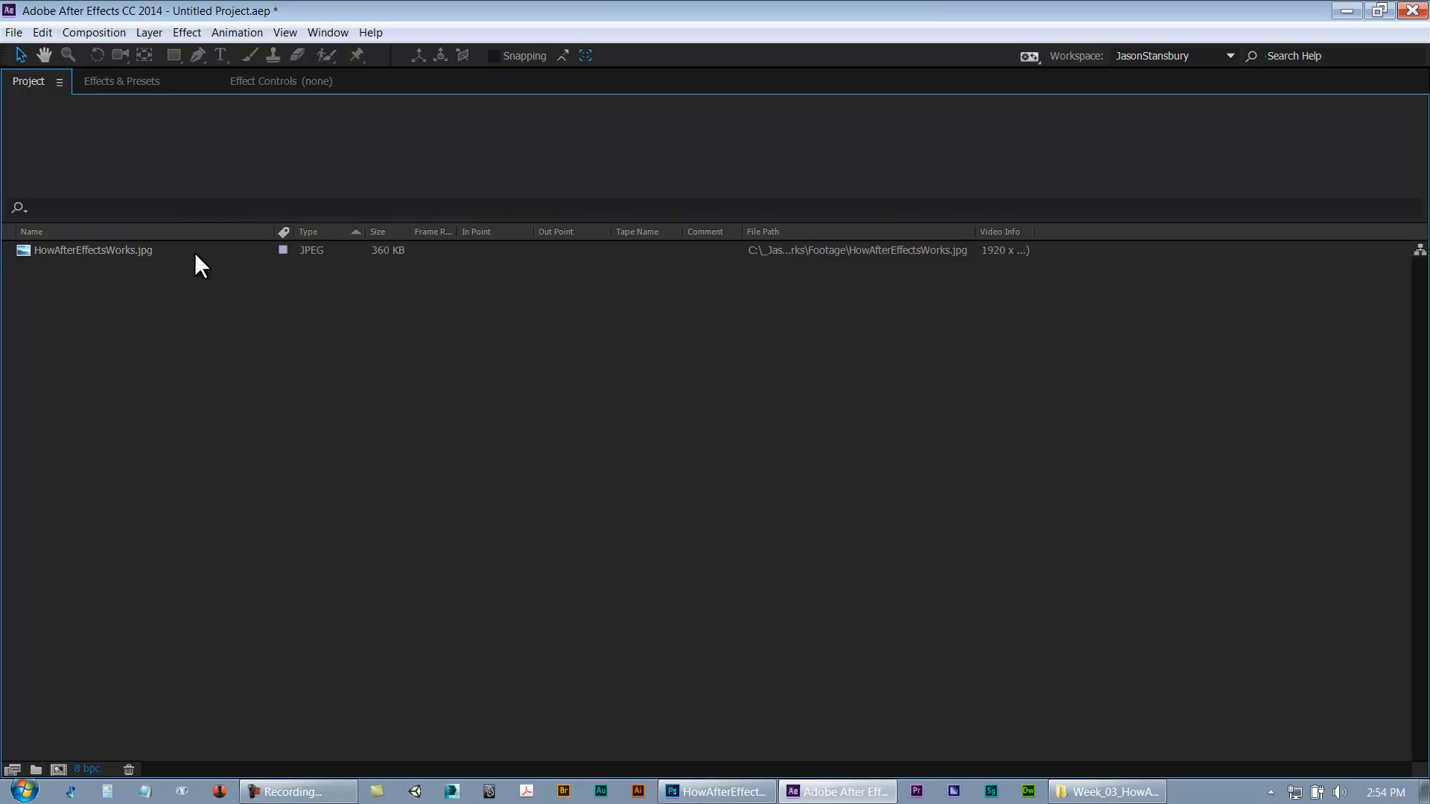
right_click(333, 232)
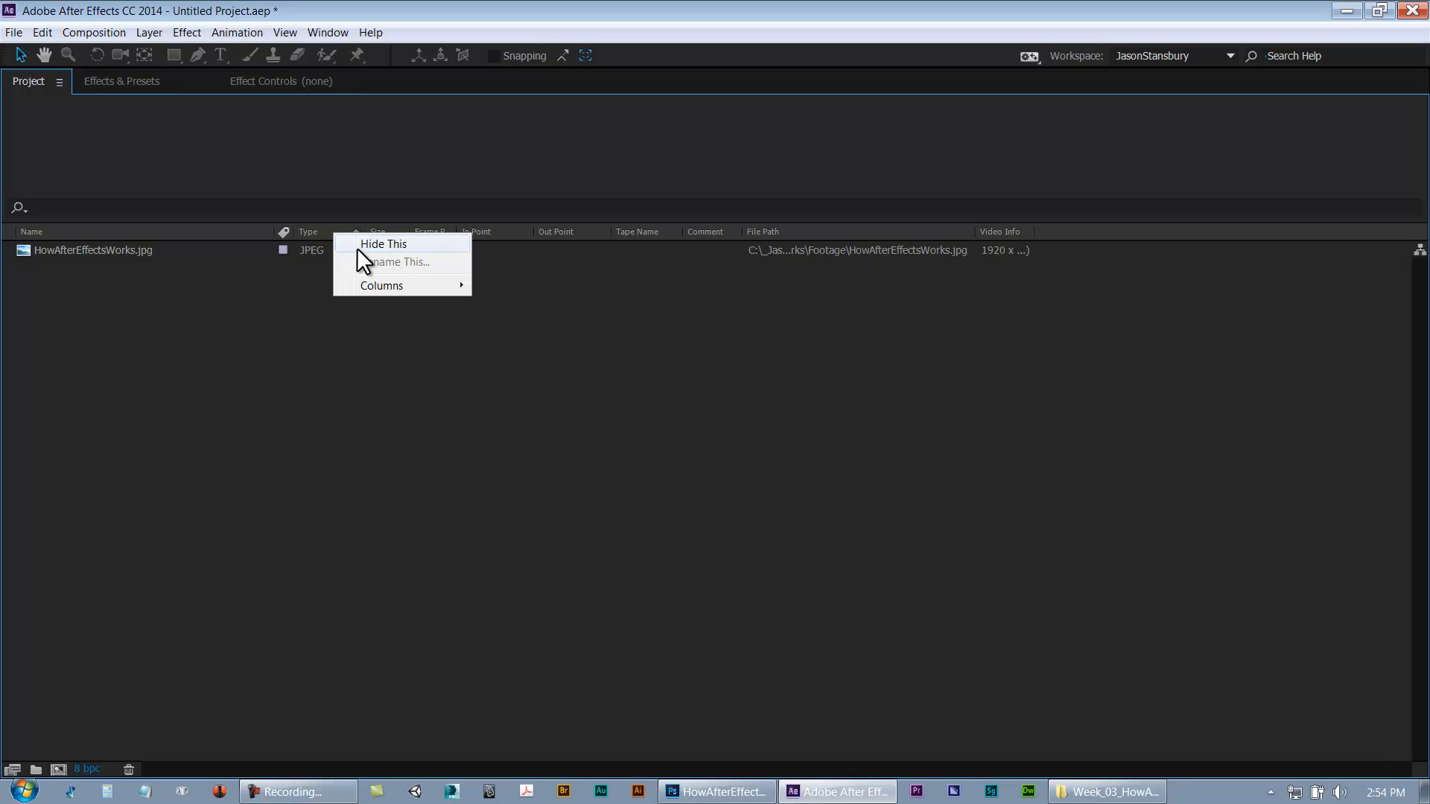
click(359, 245)
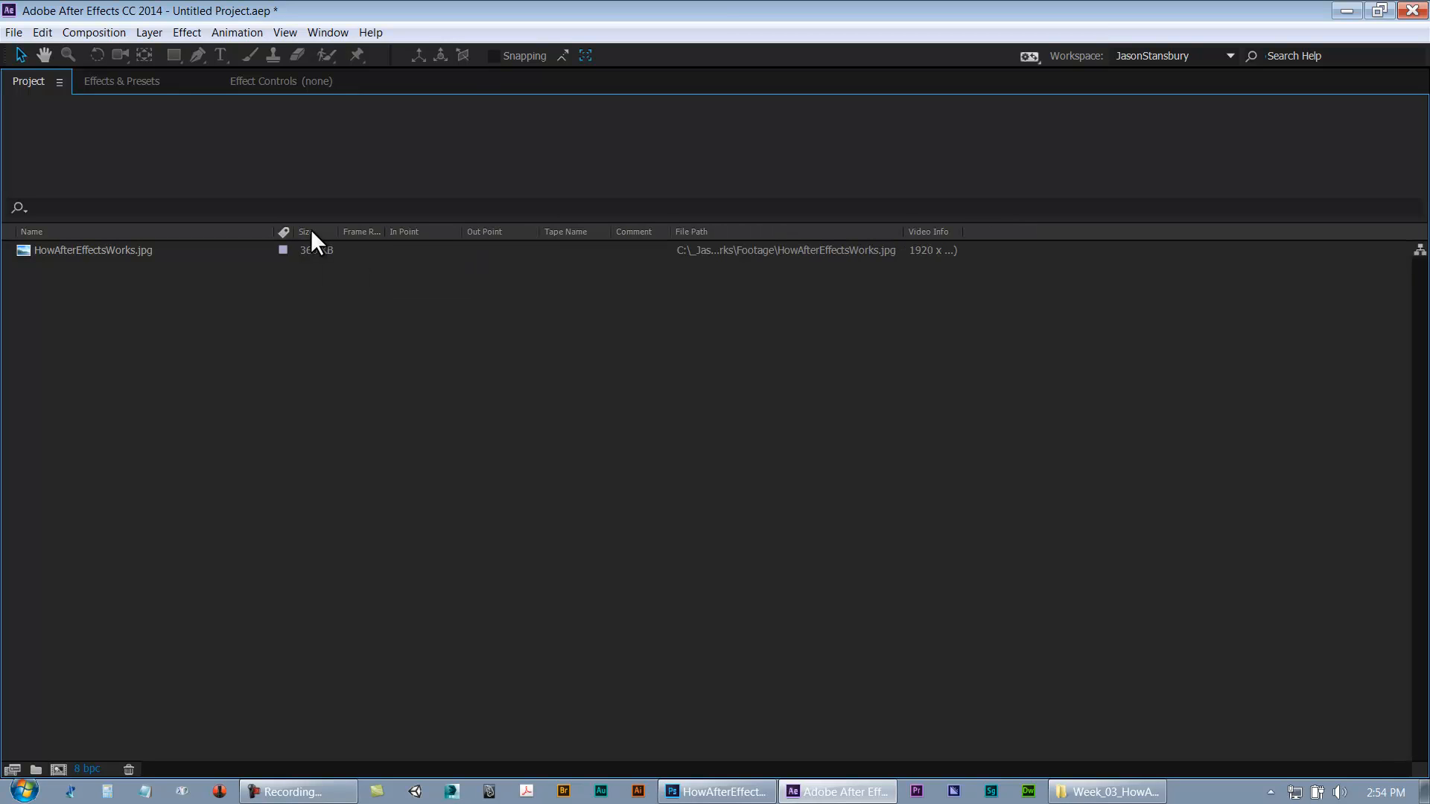
right_click(310, 230)
click(341, 239)
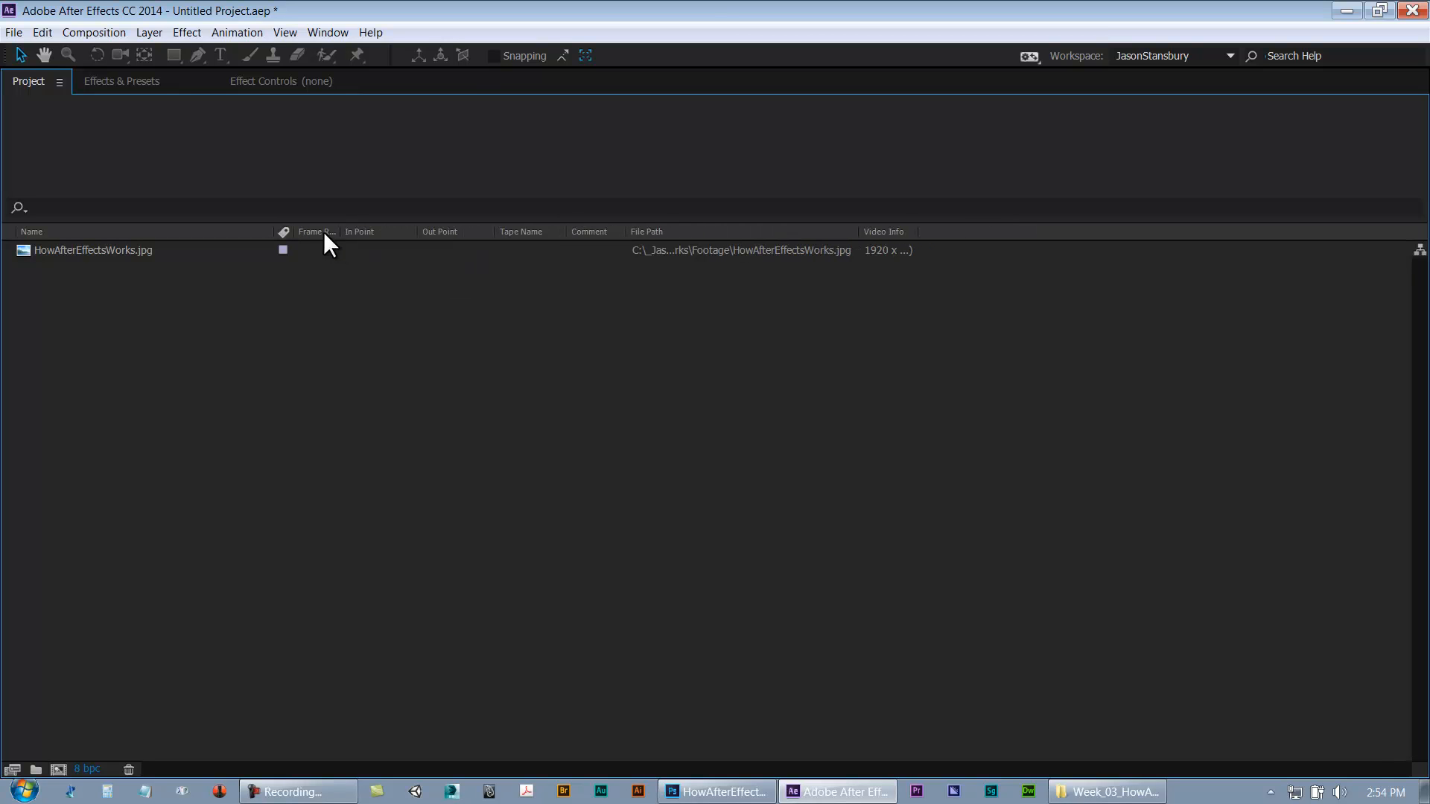
Hide the Video Info, Comment, Tape Name, Out Point, In Point and Frame Rate columns of the Project panel
right_click(864, 234)
click(895, 243)
right_click(587, 232)
click(596, 243)
right_click(530, 232)
click(540, 243)
right_click(439, 232)
click(454, 242)
right_click(388, 232)
click(413, 242)
right_click(316, 227)
click(338, 234)
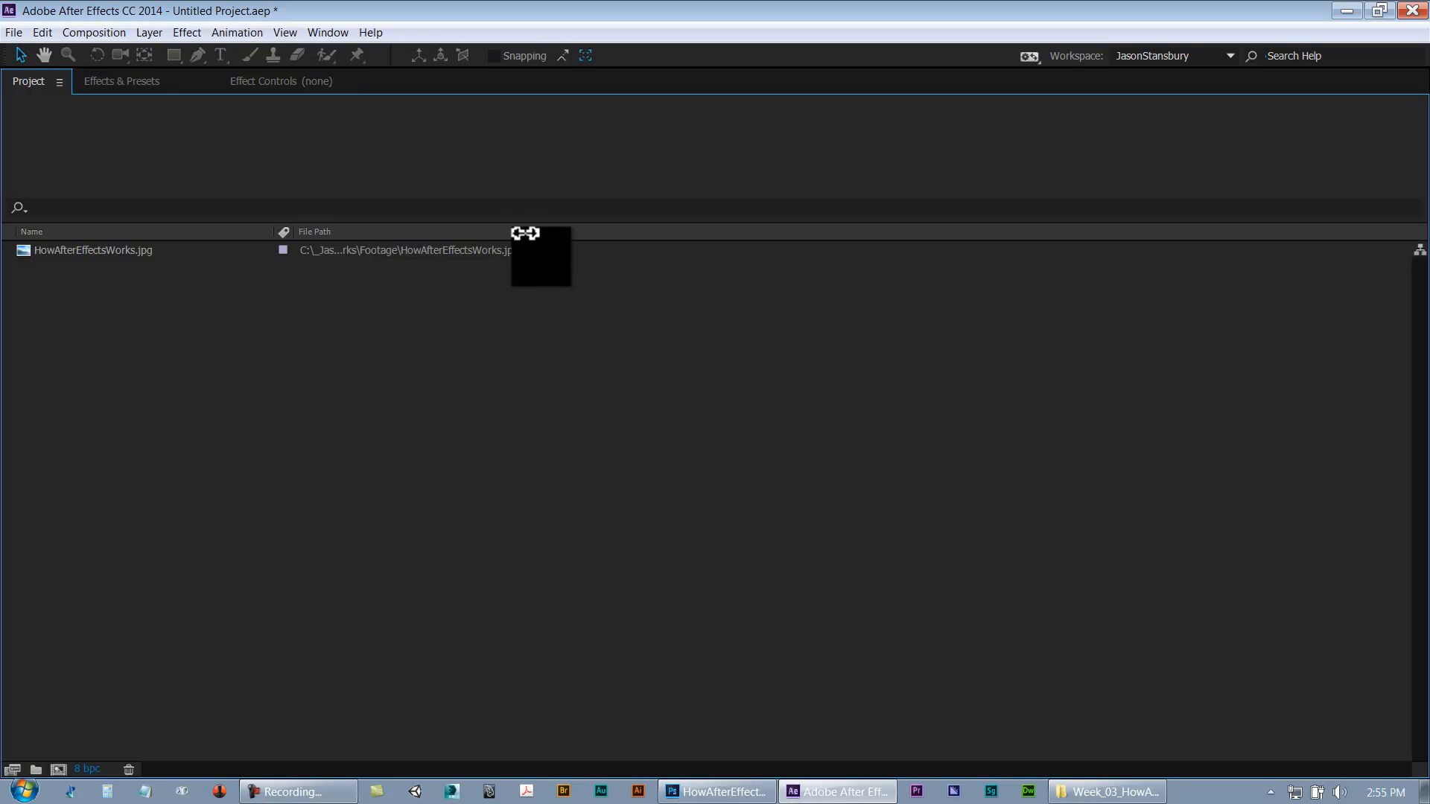
Widen the File Path column across the panel and check the full source path of HowAfterEffectsWorks.jpg
drag(526, 230, 1382, 243)
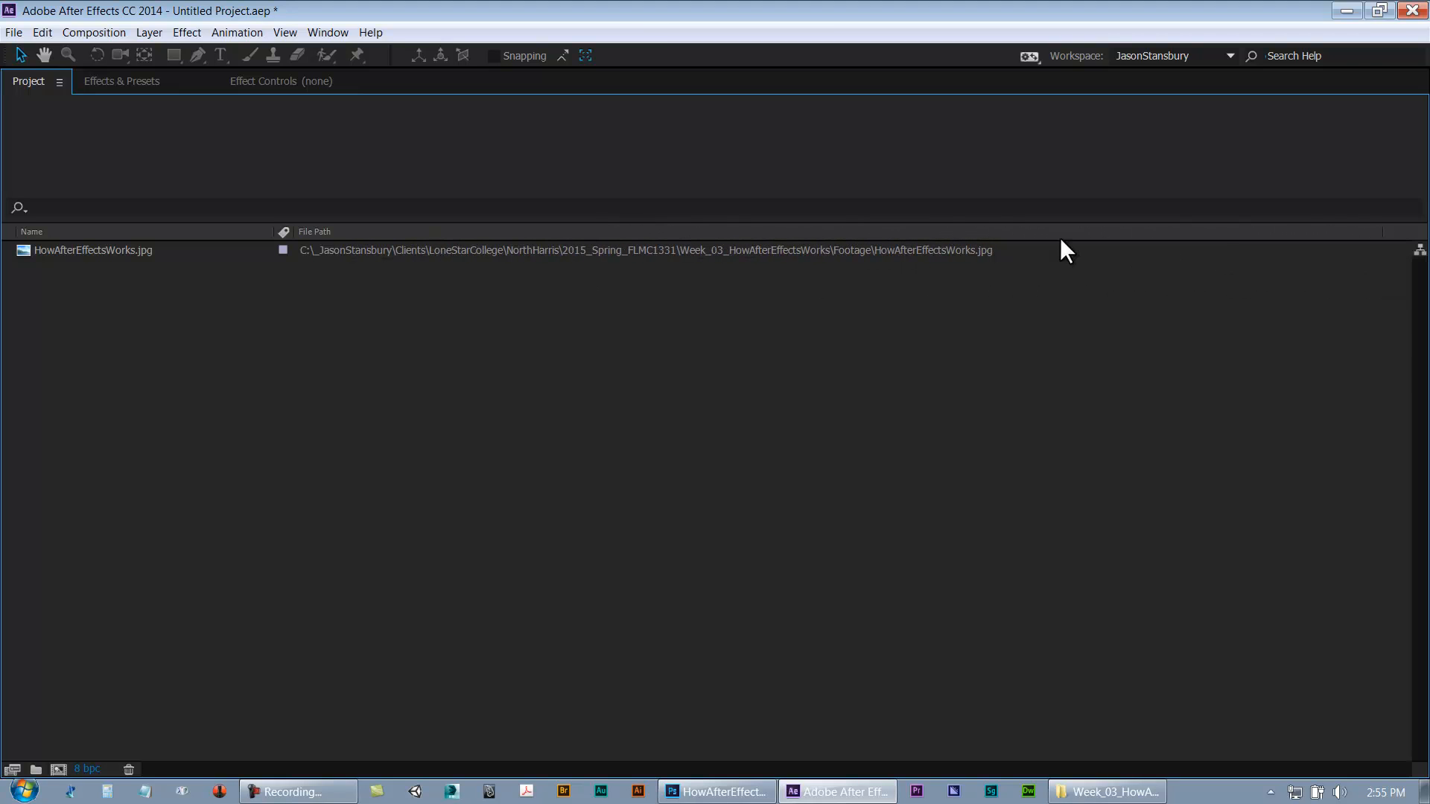
click(67, 252)
click(147, 332)
click(393, 252)
click(462, 354)
click(409, 253)
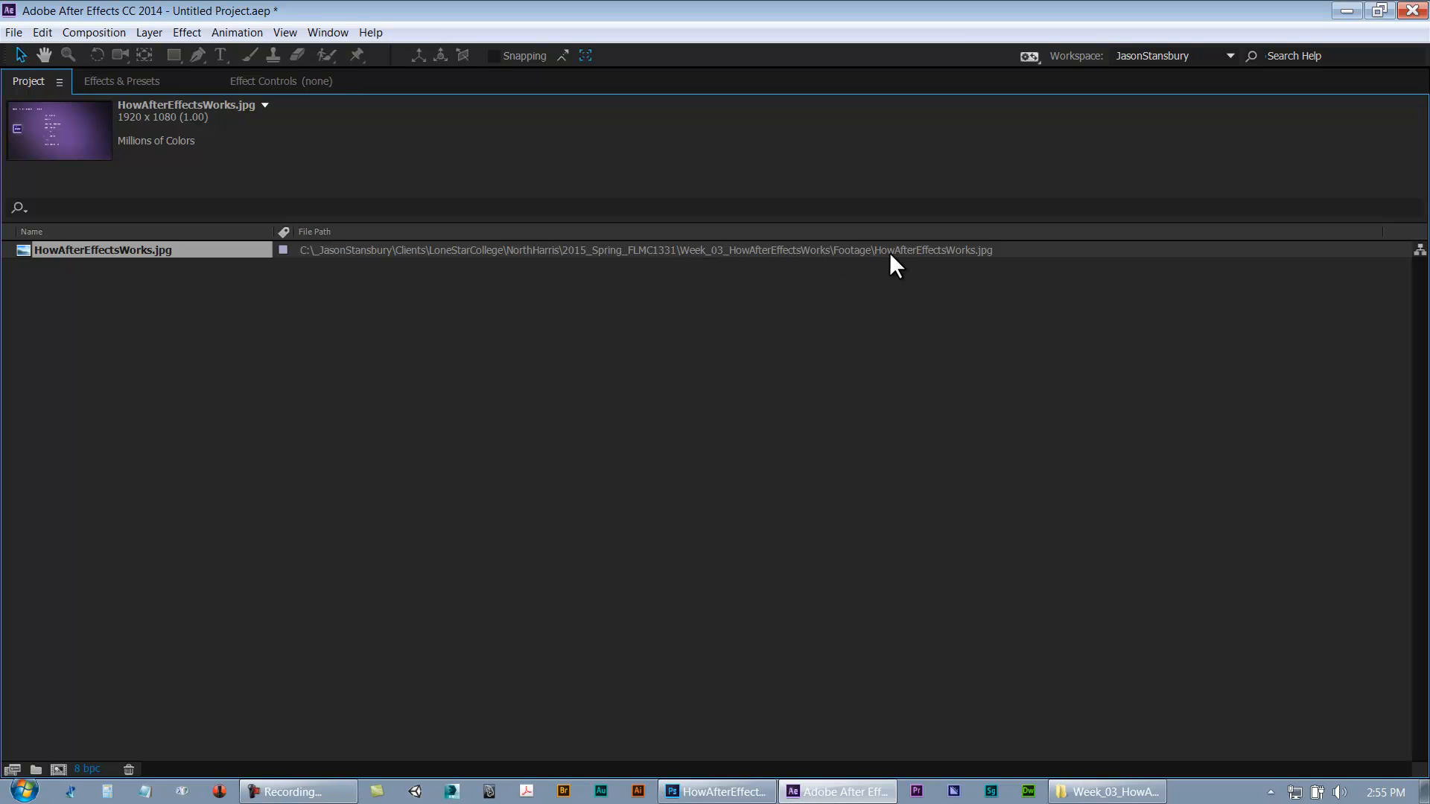
click(427, 345)
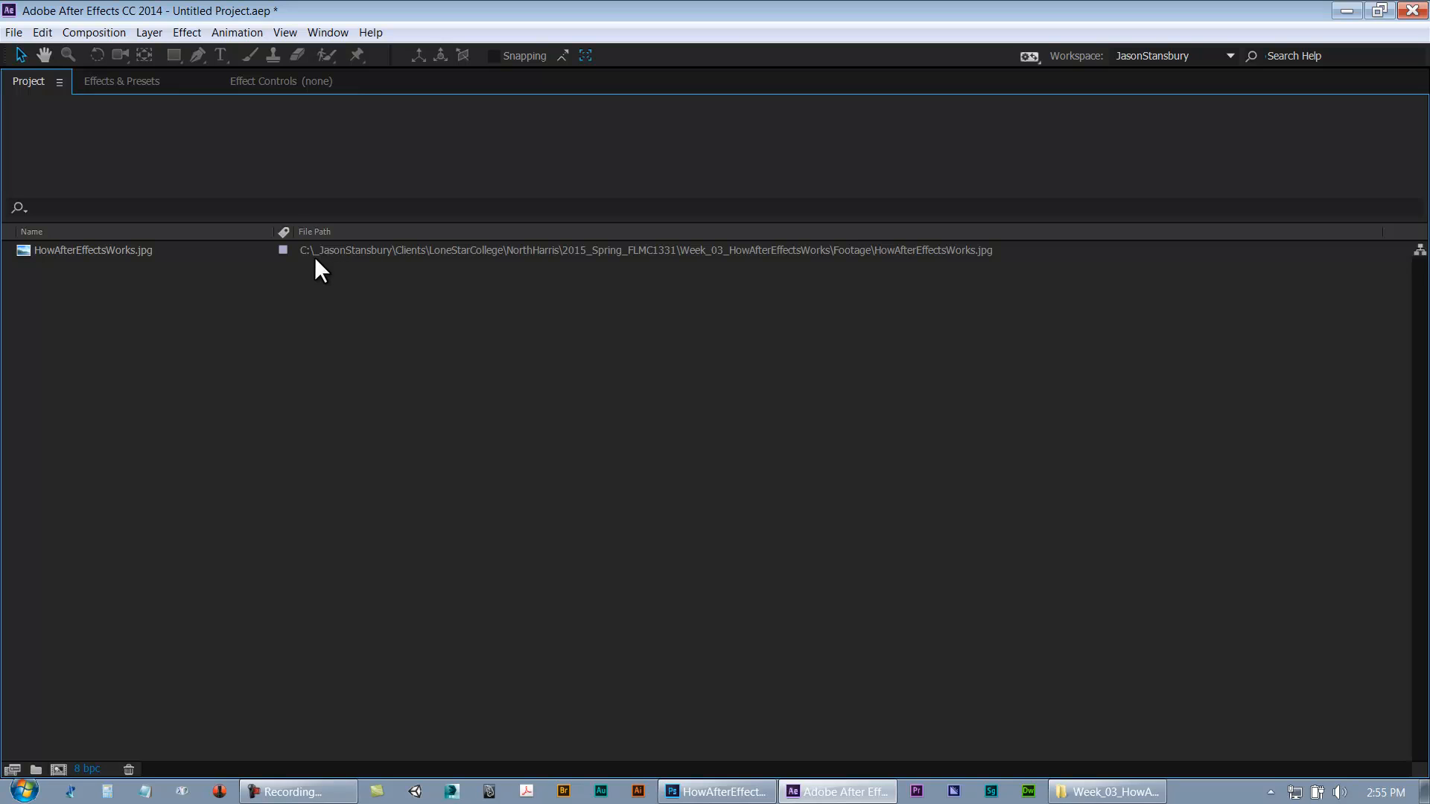
Restore the Project panel to its docked size and select HowAfterEffectsWorks.jpg in it
key(grave)
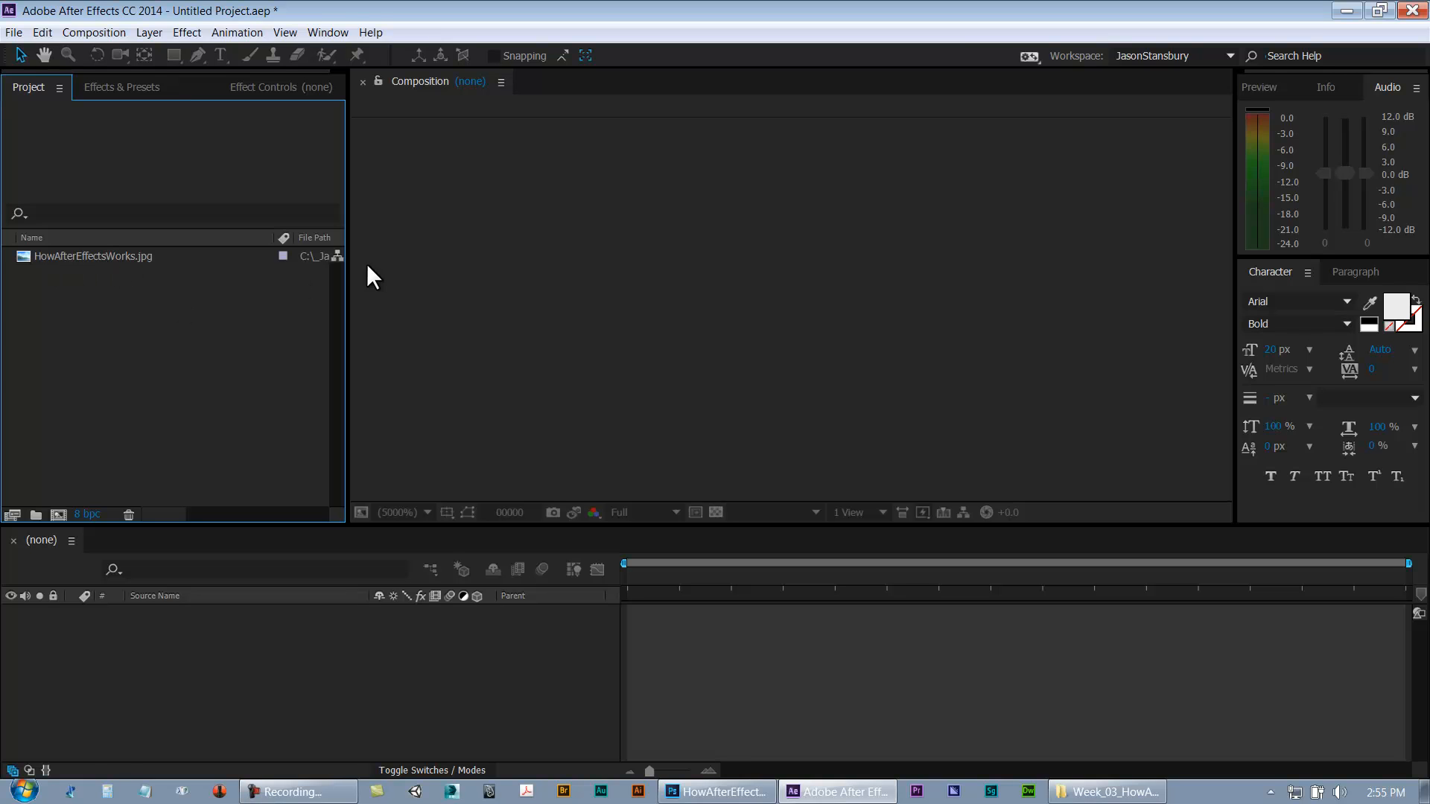
key(grave)
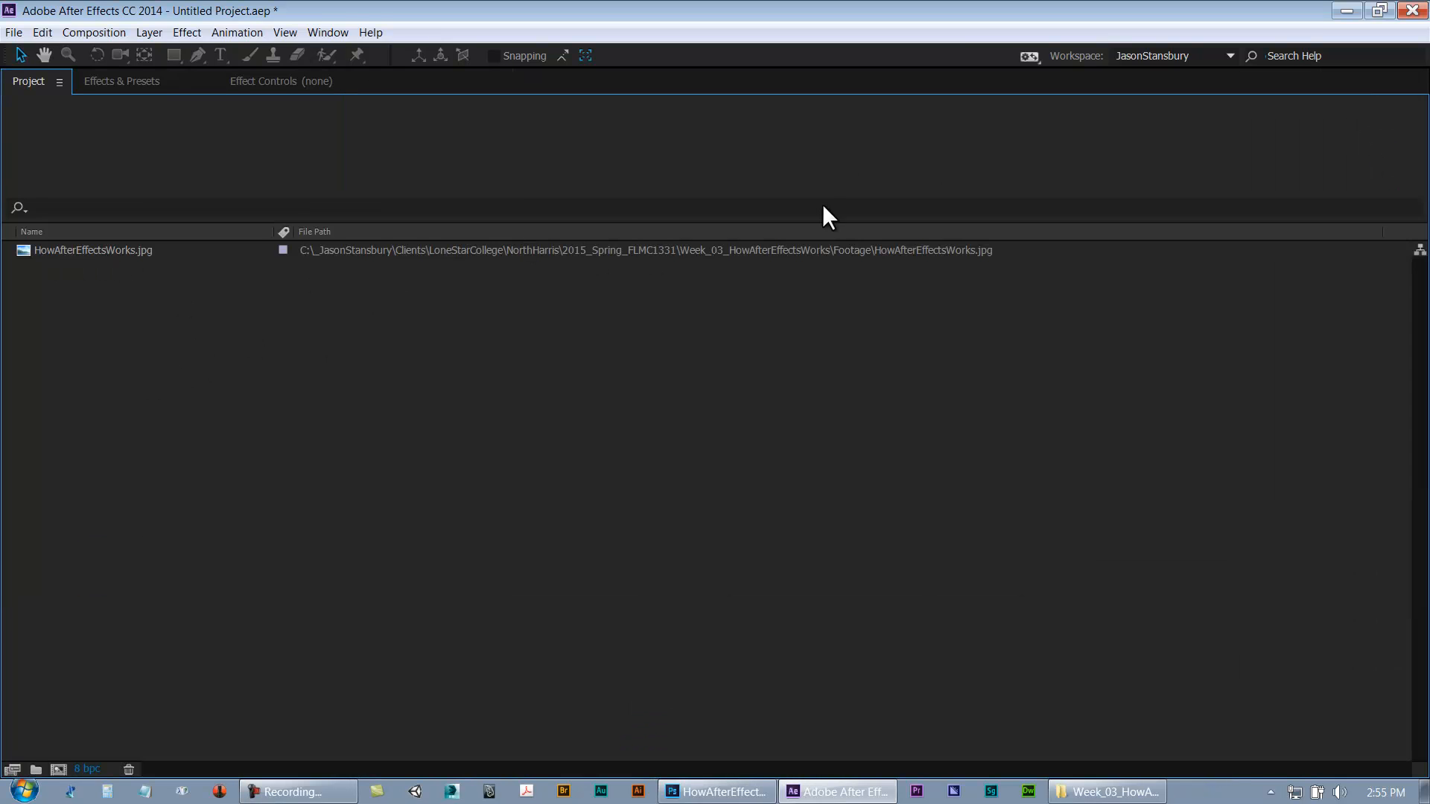
key(grave)
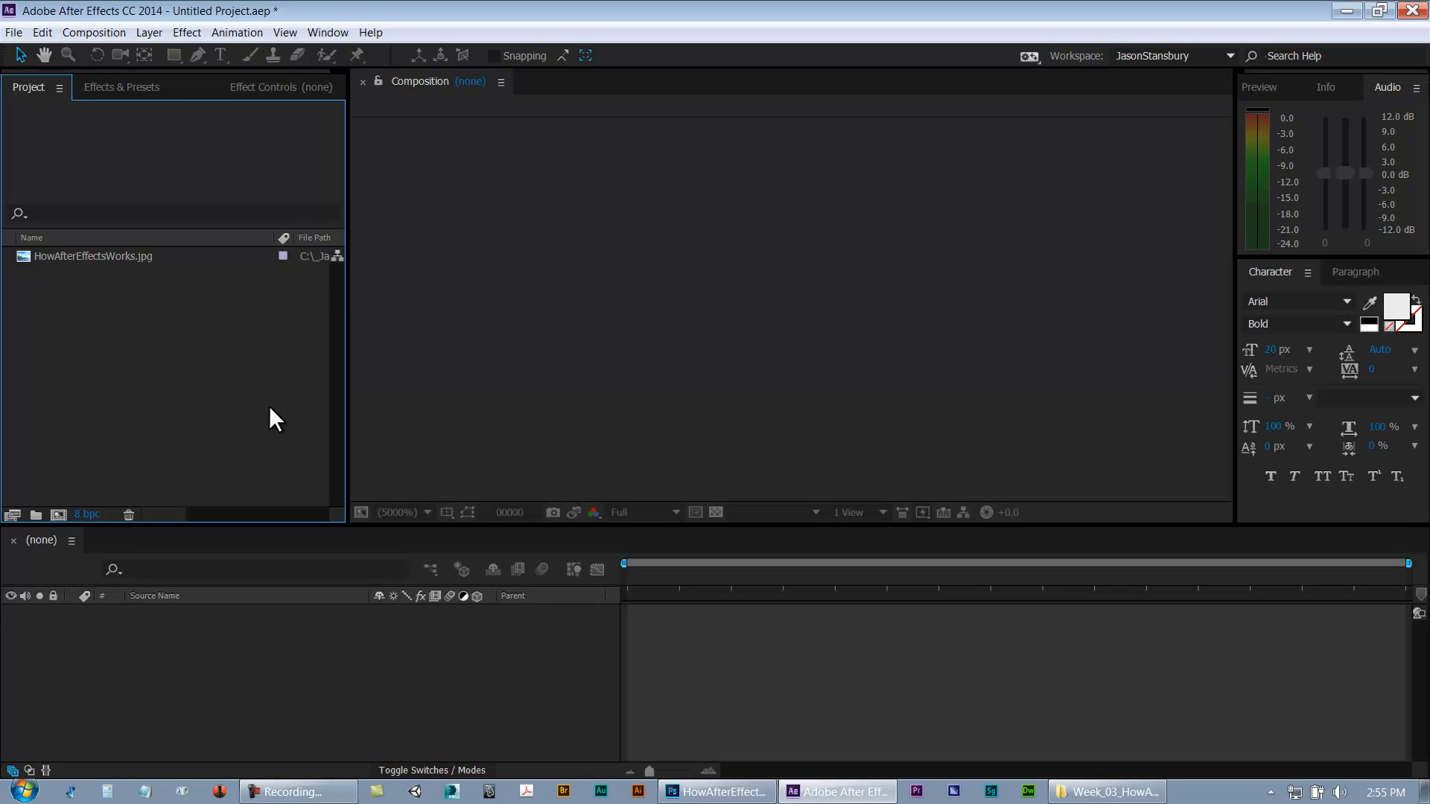
click(118, 257)
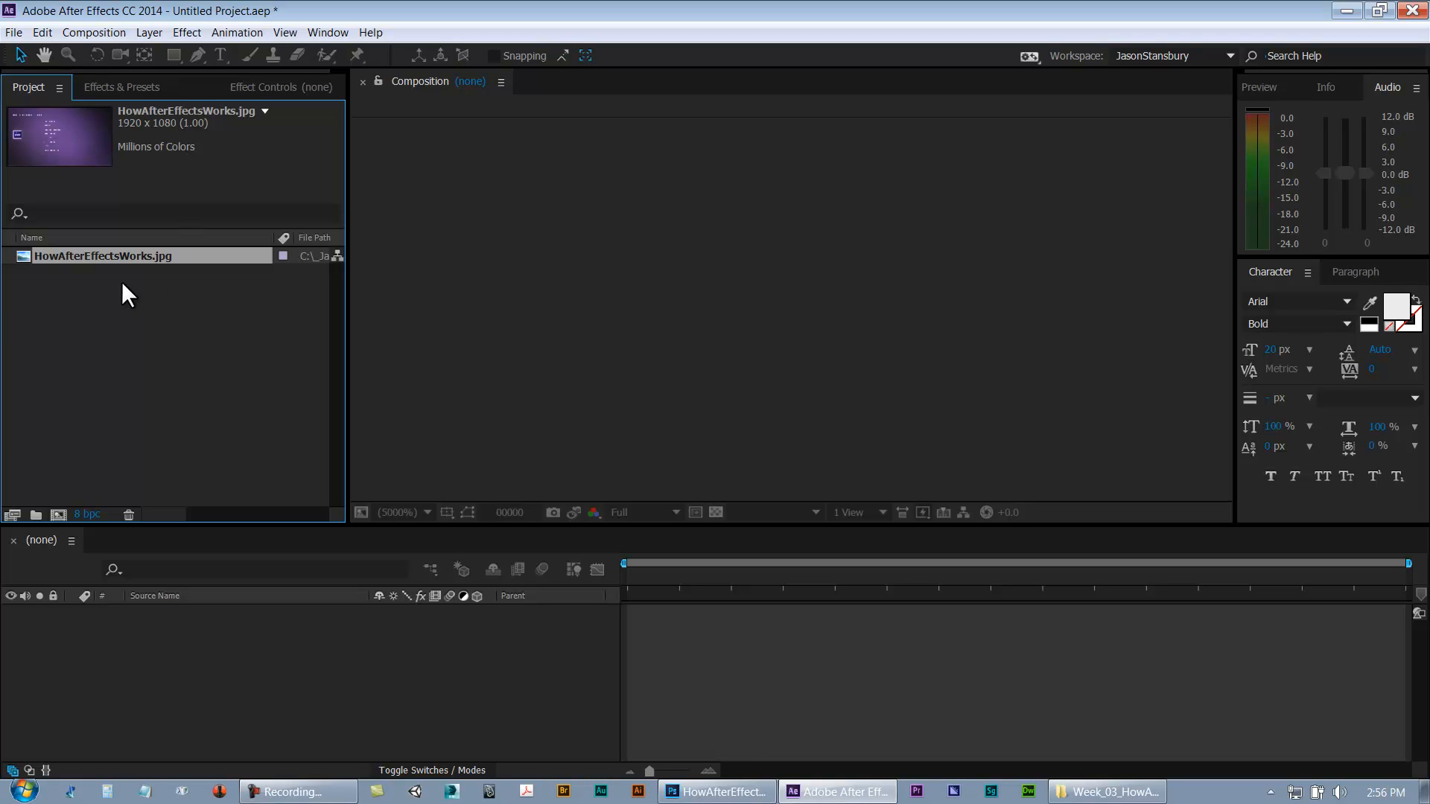
Create a composition from HowAfterEffectsWorks.jpg by placing it in the empty timeline, and view it at 50%
click(131, 310)
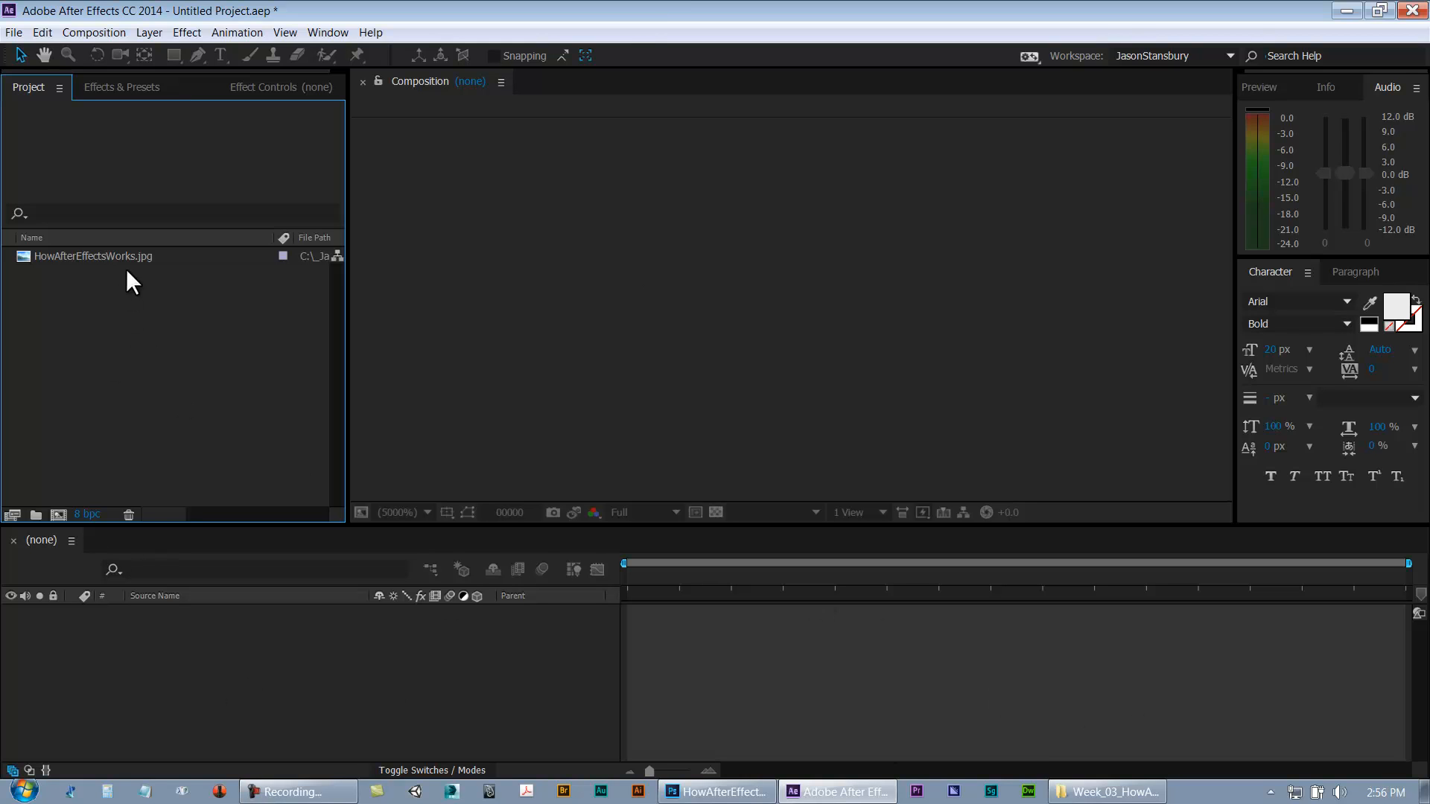
drag(109, 260, 178, 664)
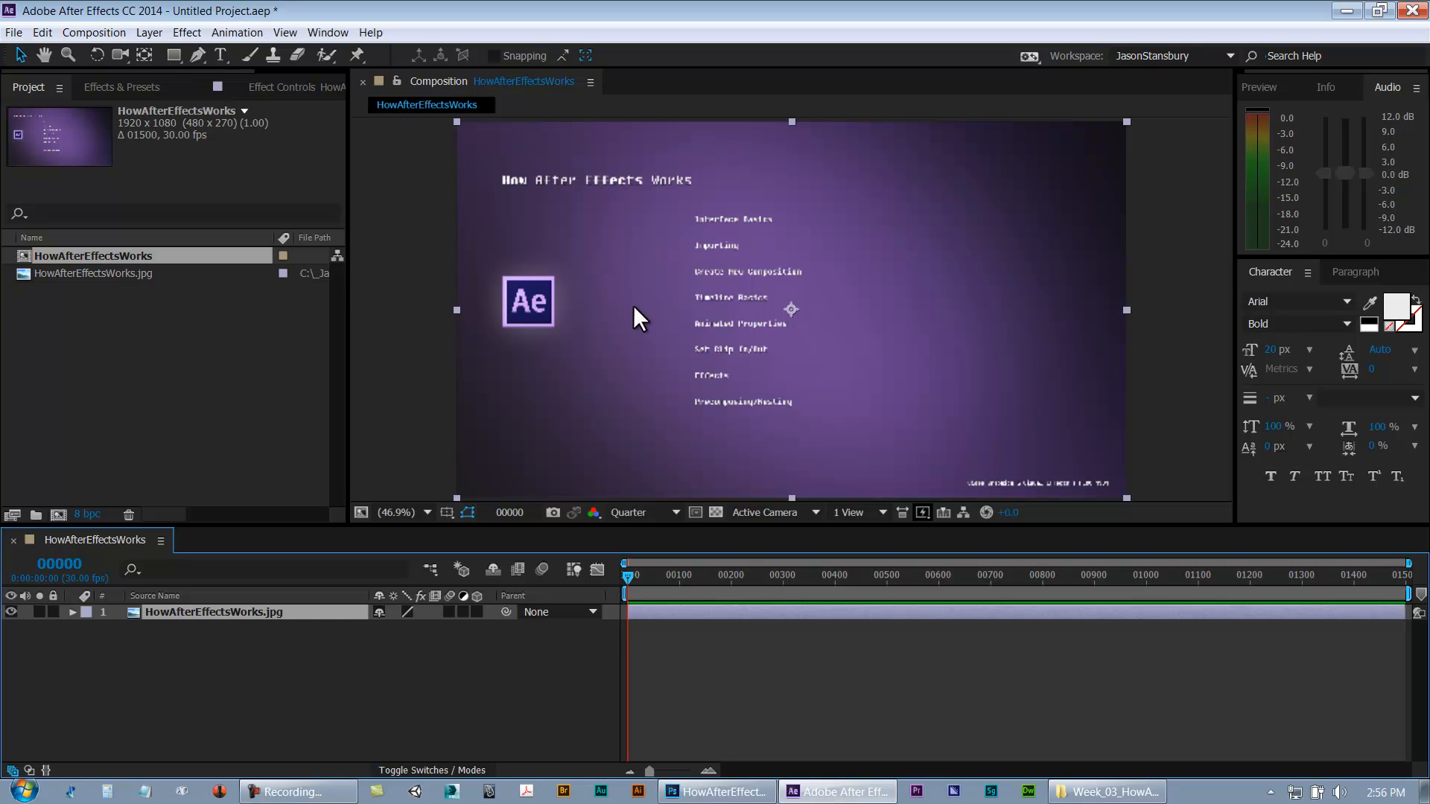
key(comma)
key(comma)
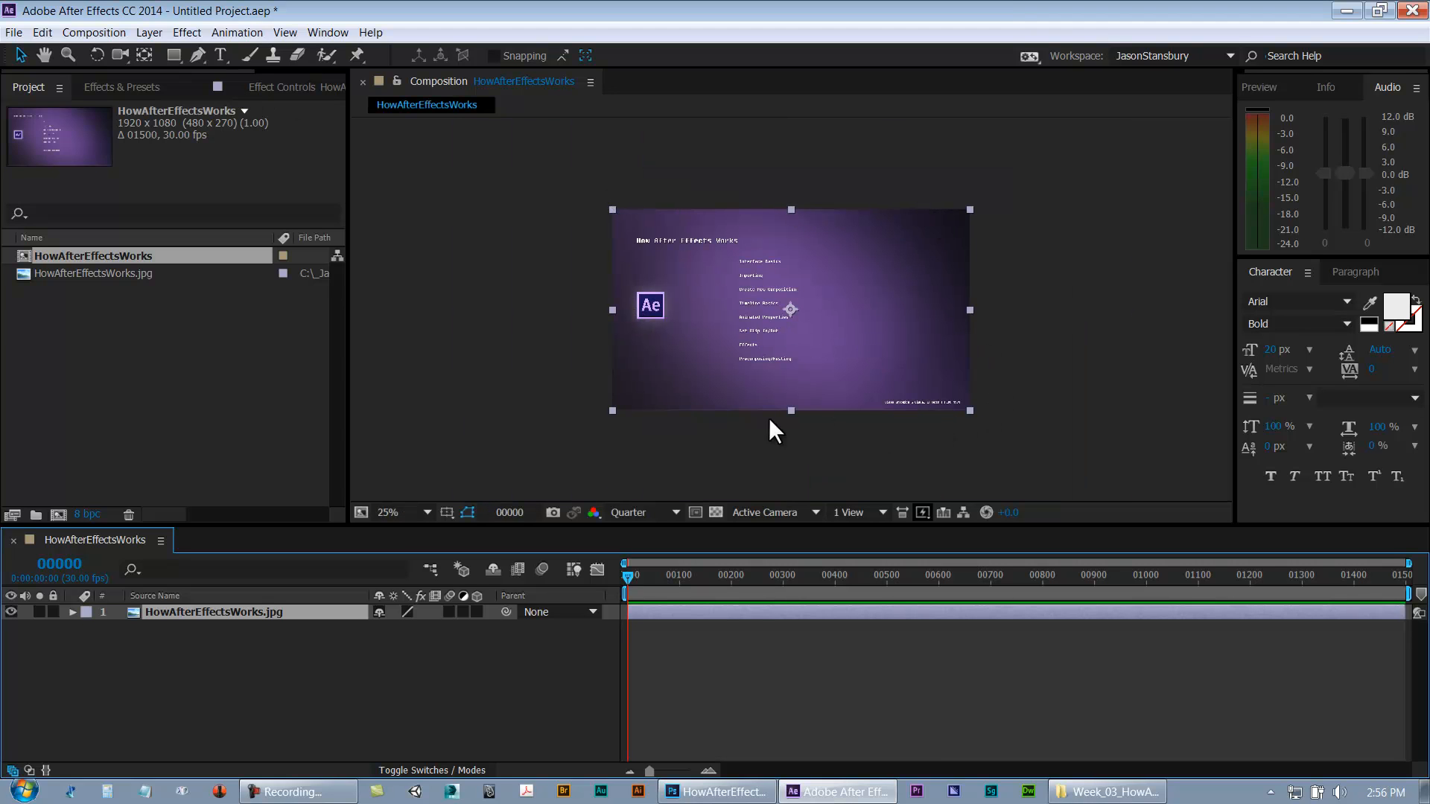
key(period)
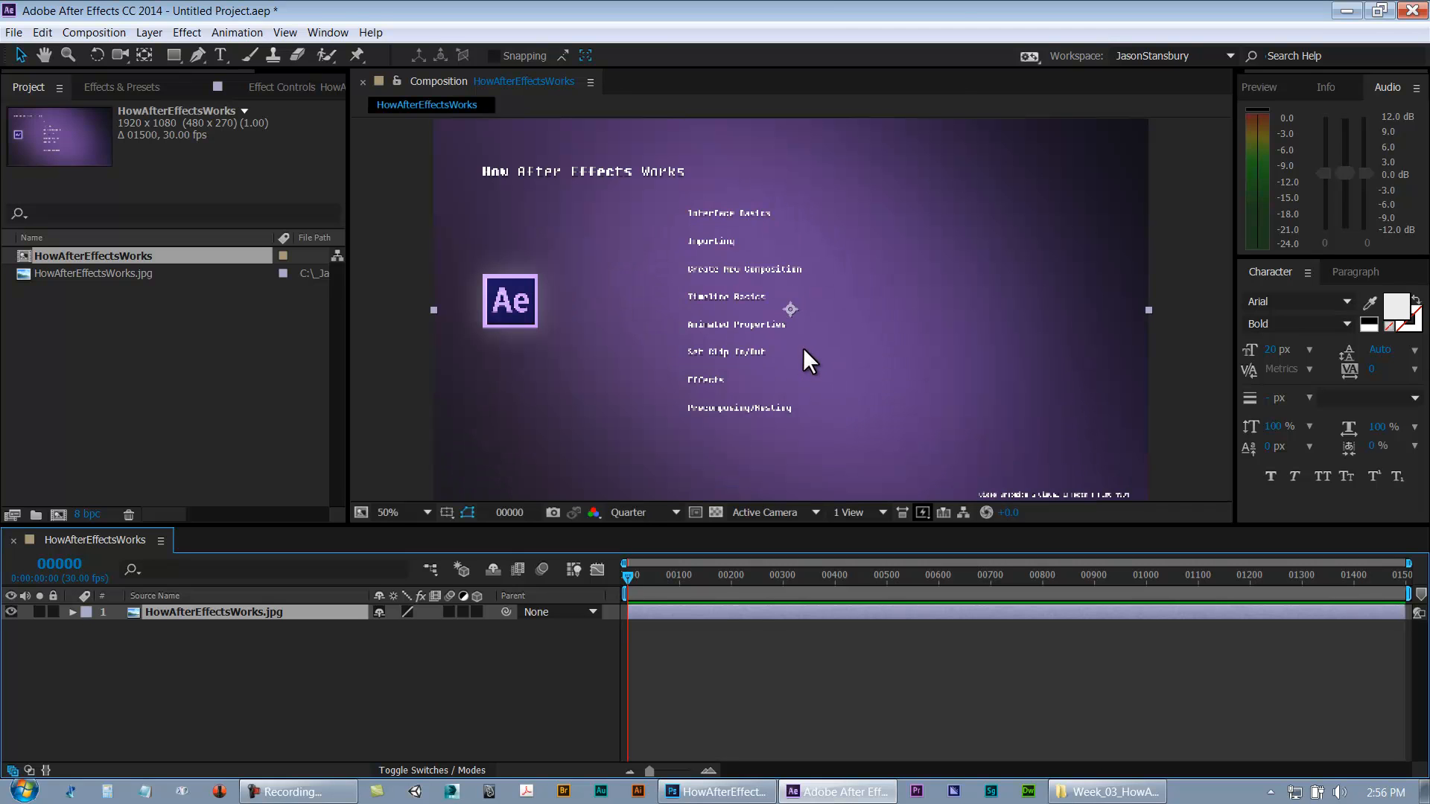
Delete the HowAfterEffectsWorks.jpg layer from the timeline, and undo the deletion
click(143, 658)
click(190, 614)
key(Delete)
click(65, 278)
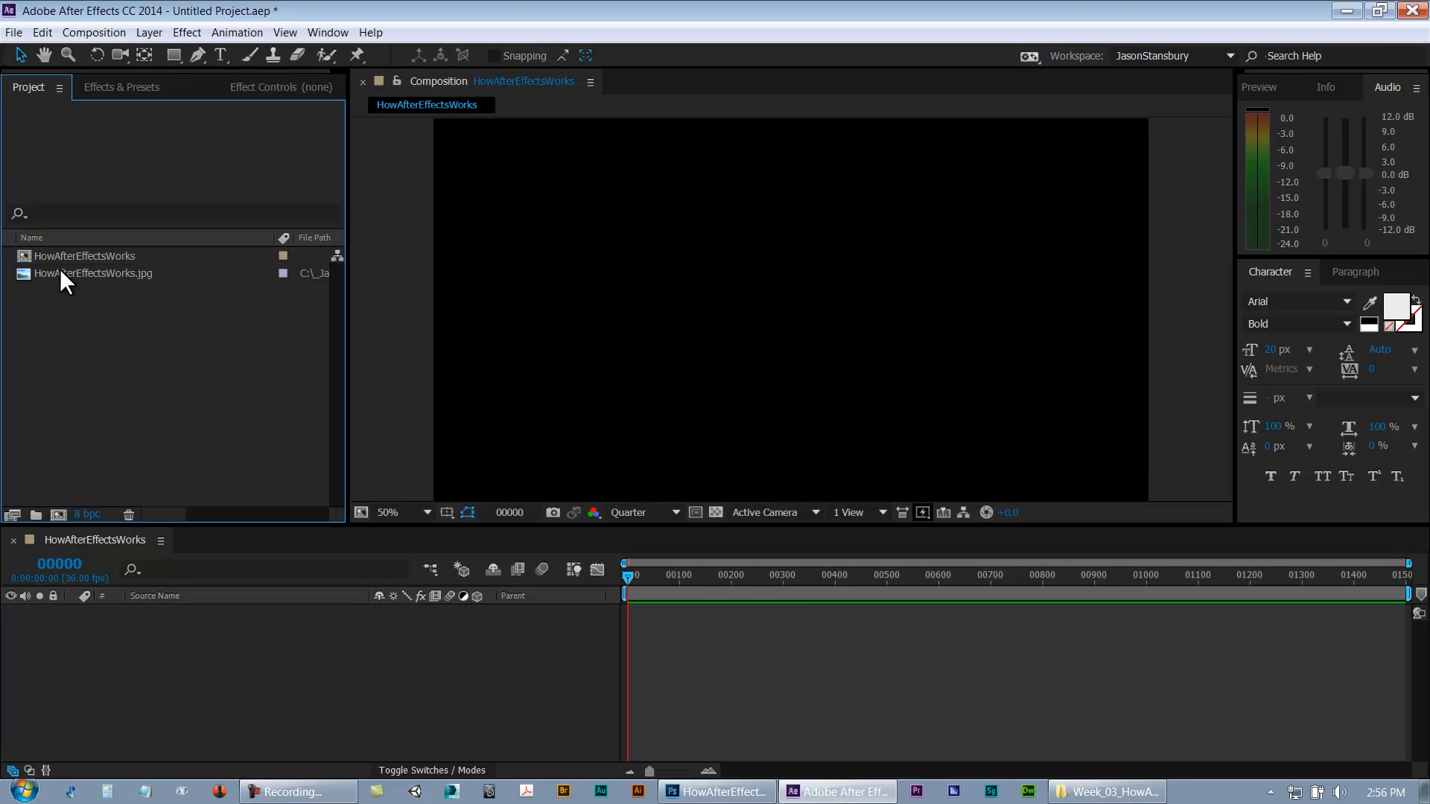
key(ctrl+z)
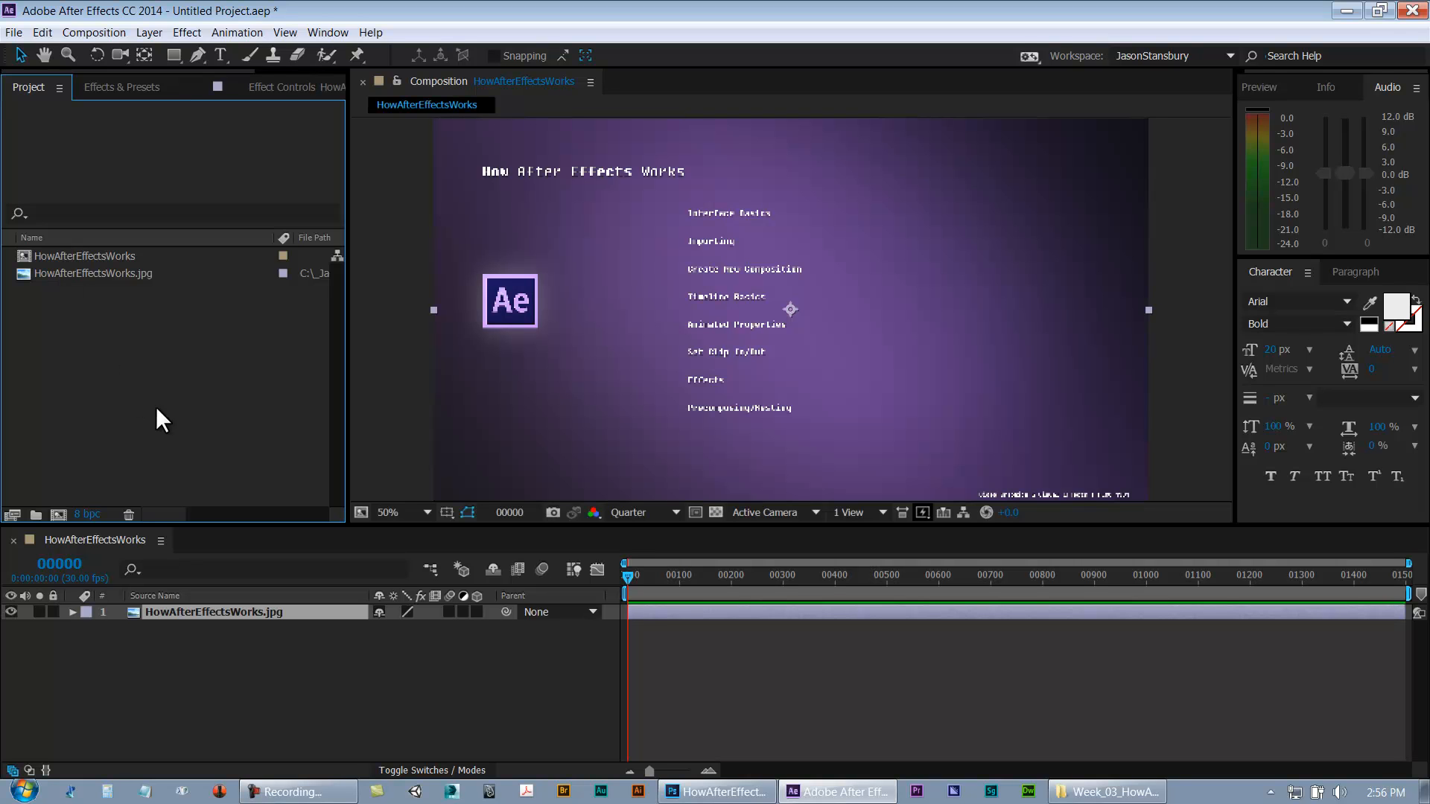
Select the image layer in the timeline, and check the matching image file and composition among the project items
click(162, 665)
click(164, 615)
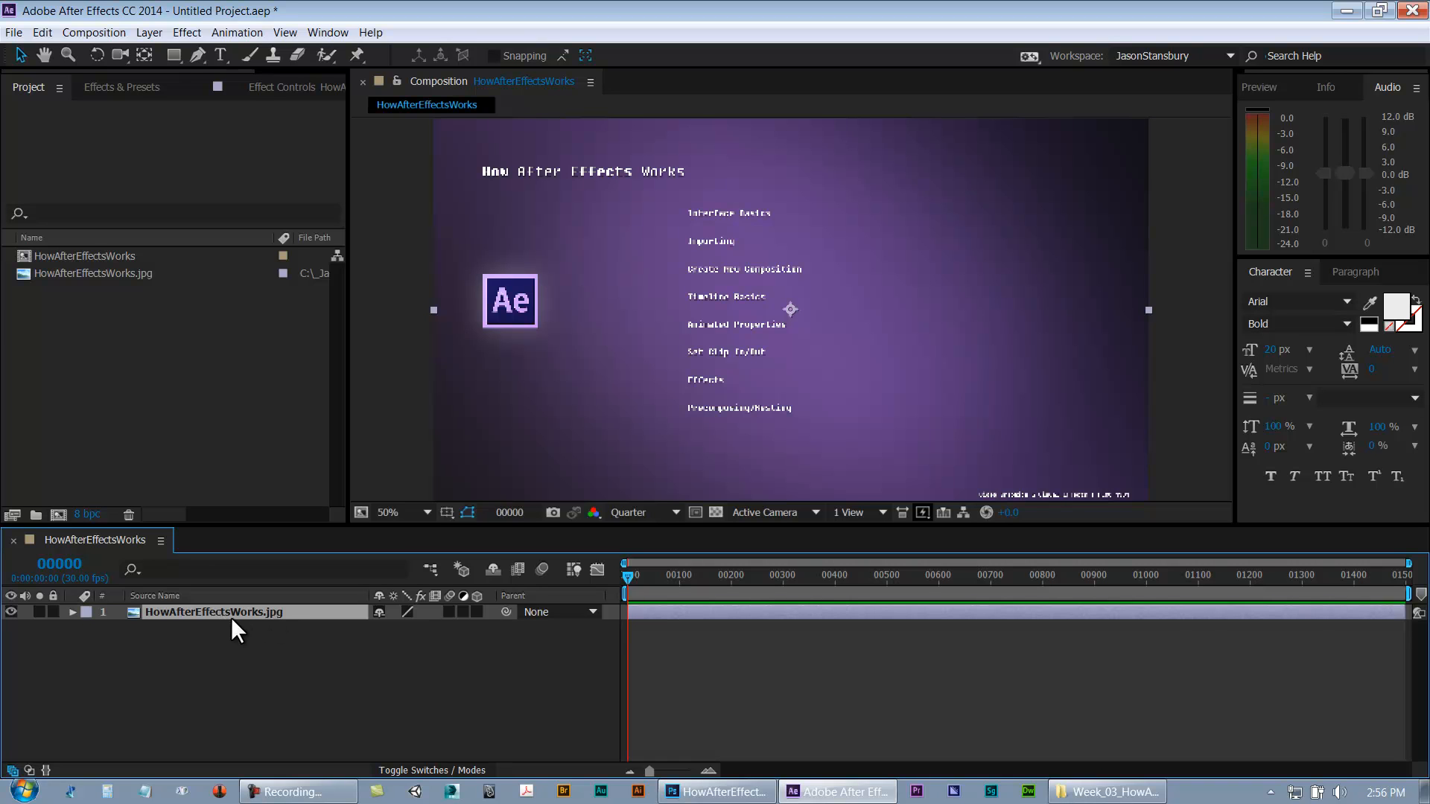
click(69, 257)
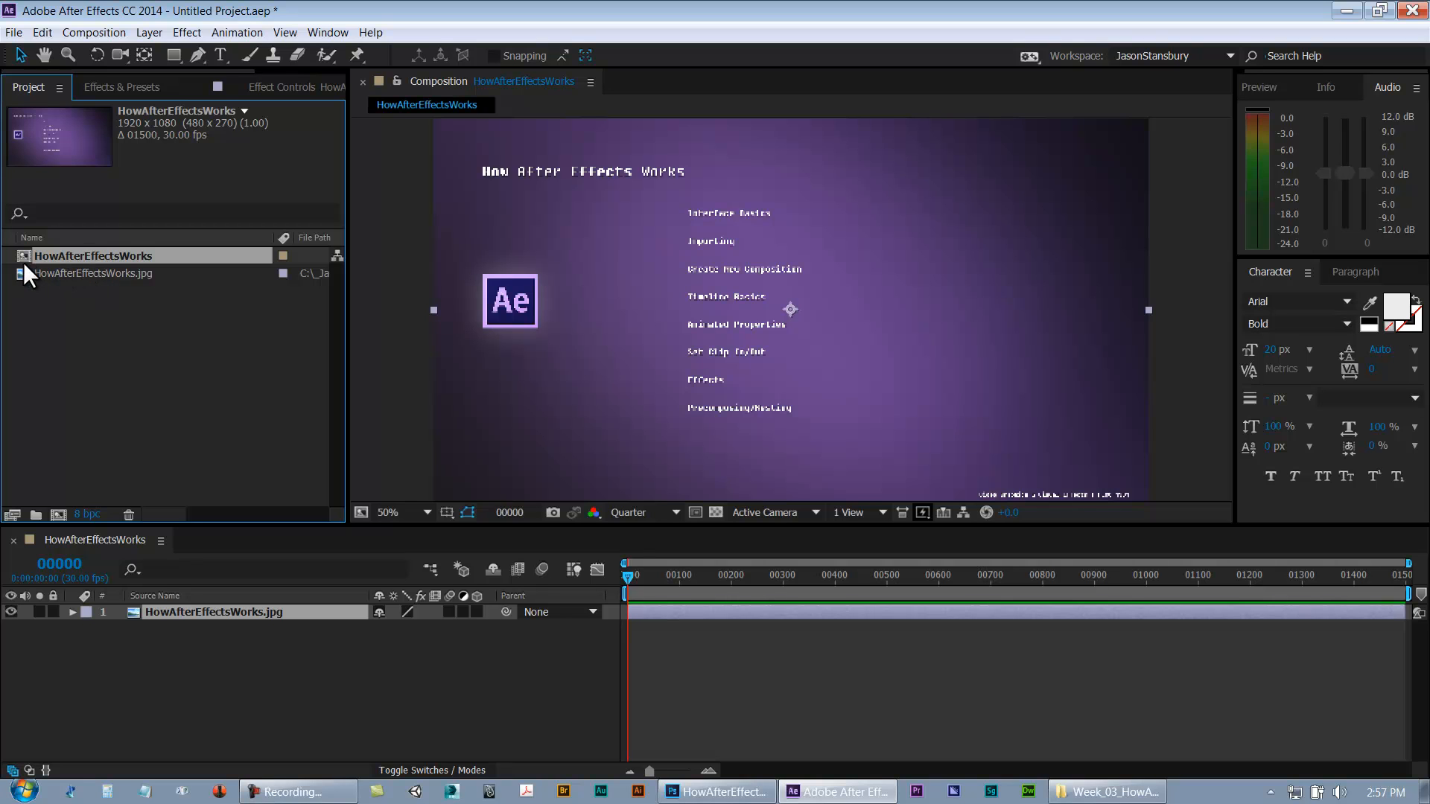
click(53, 274)
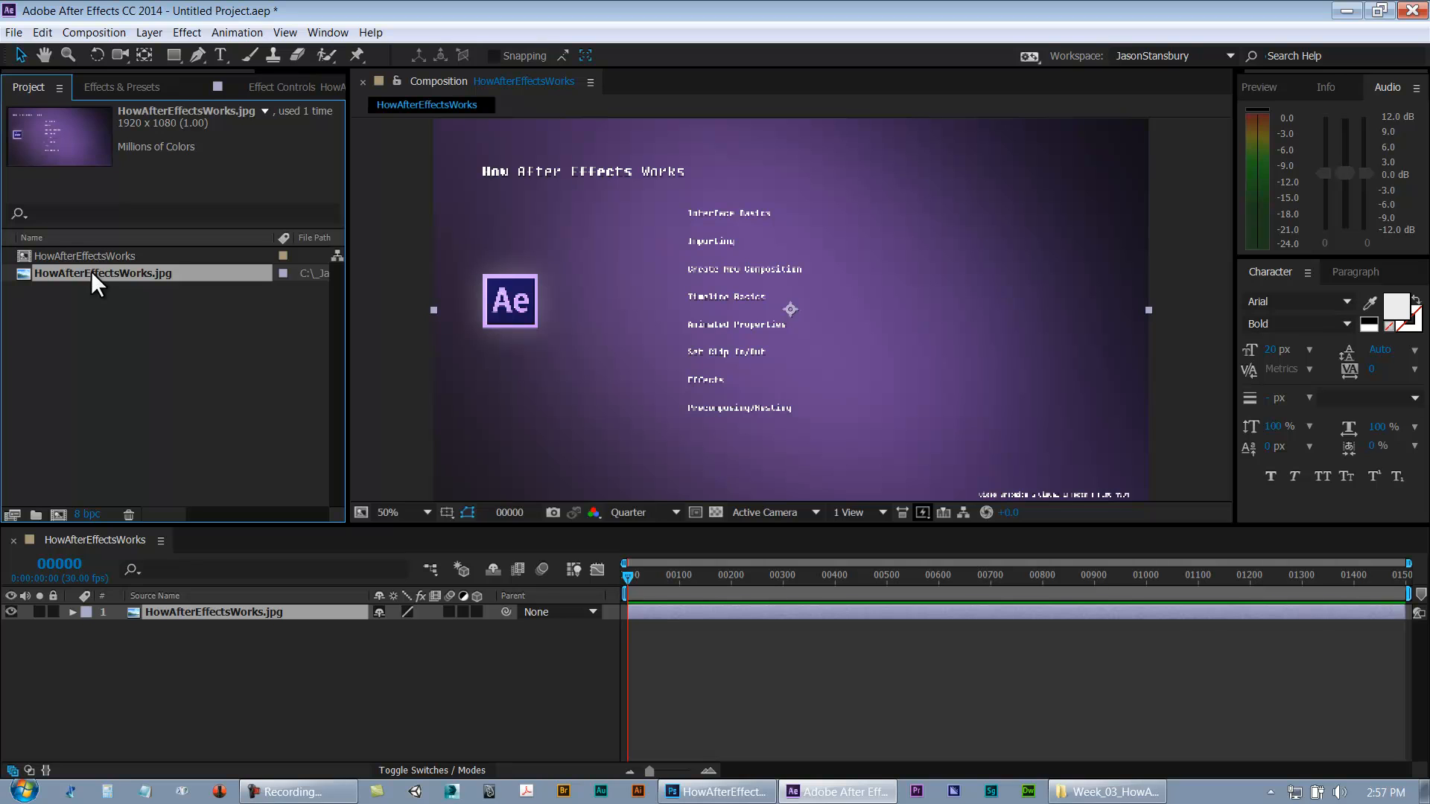
click(78, 255)
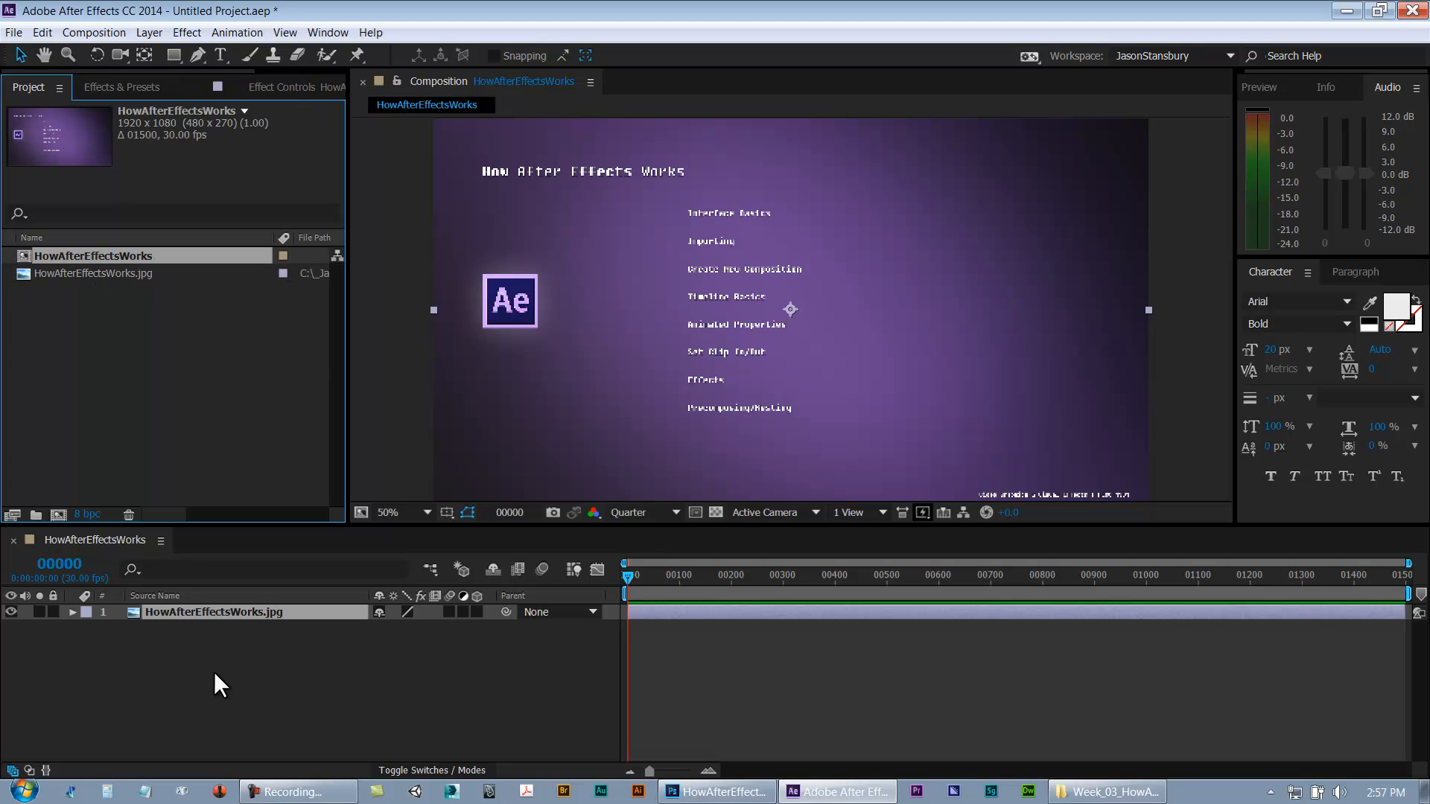
Delete the HowAfterEffectsWorks composition from the project and bring it back with HowAfterEffectsWorks.jpg as its layer
click(128, 333)
click(94, 256)
key(Delete)
click(788, 422)
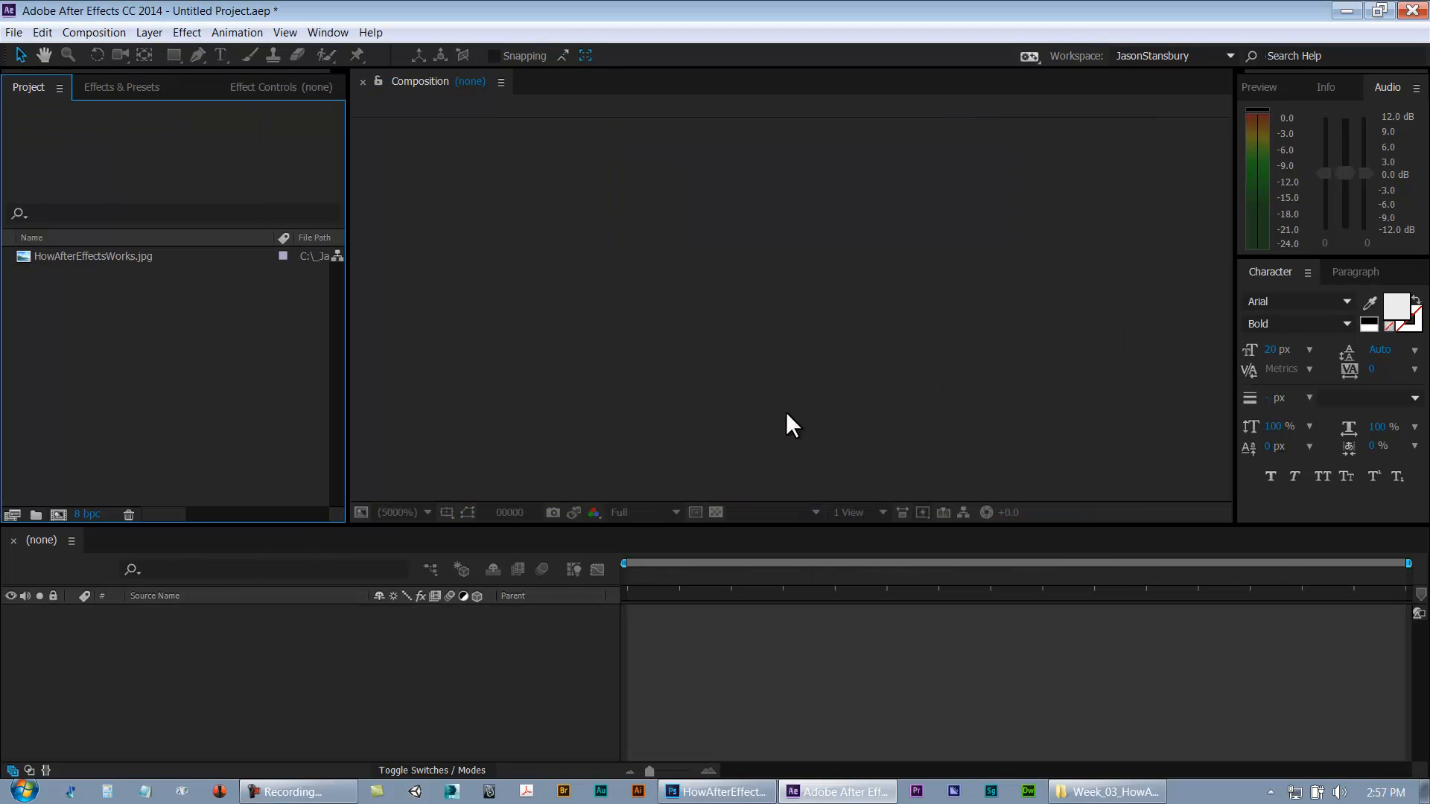
click(96, 262)
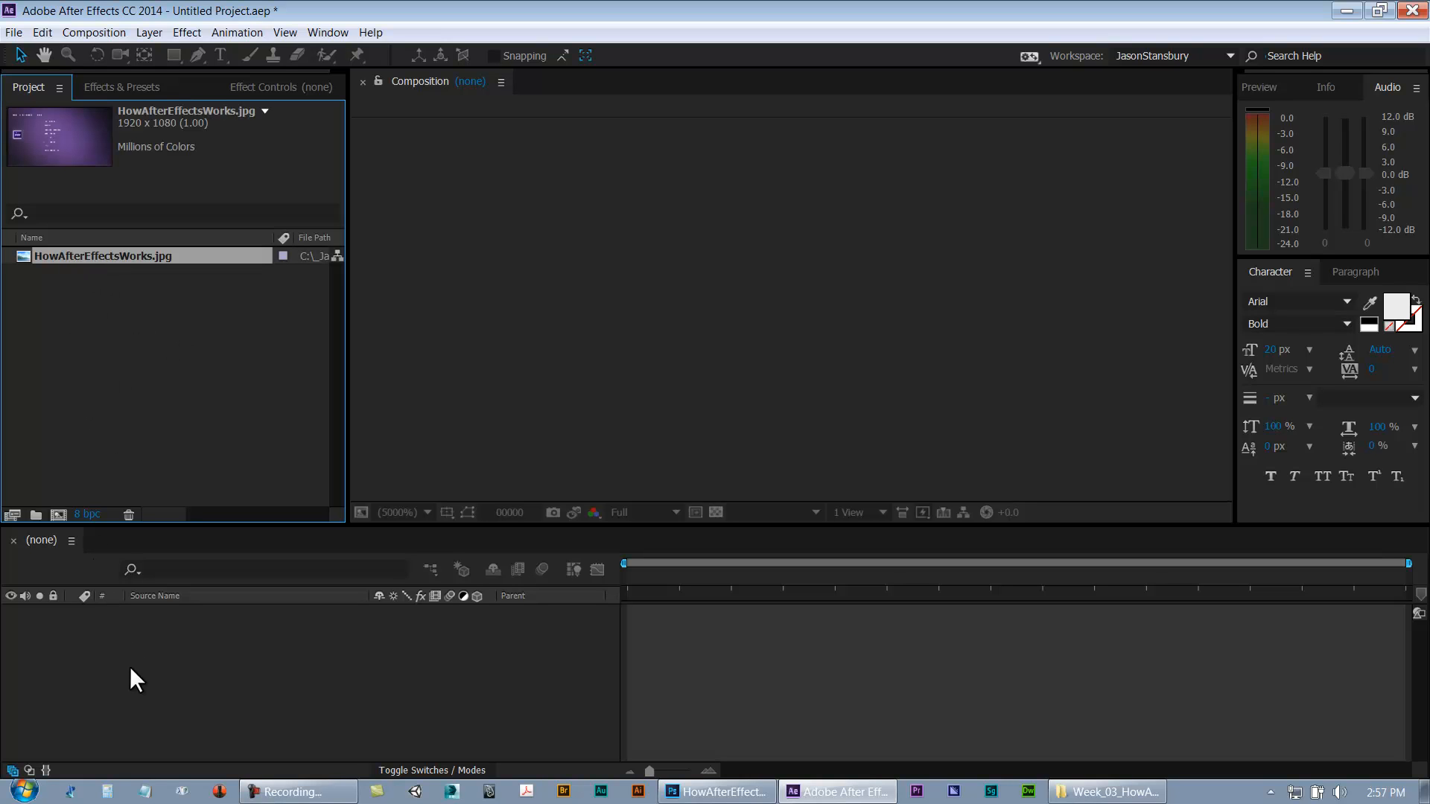
key(ctrl+z)
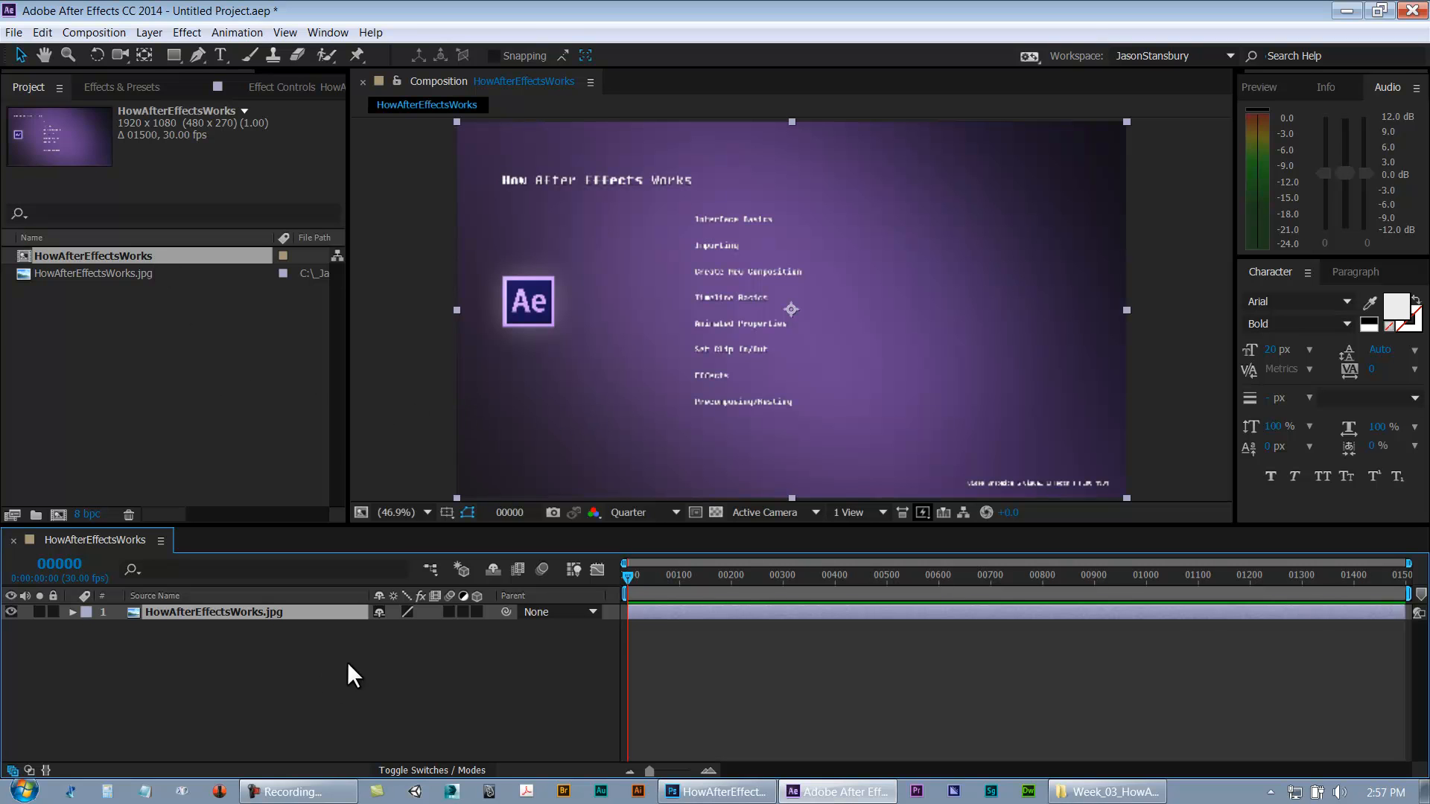
Compare the details of the HowAfterEffectsWorks.jpg footage with those of the HowAfterEffectsWorks composition
click(69, 270)
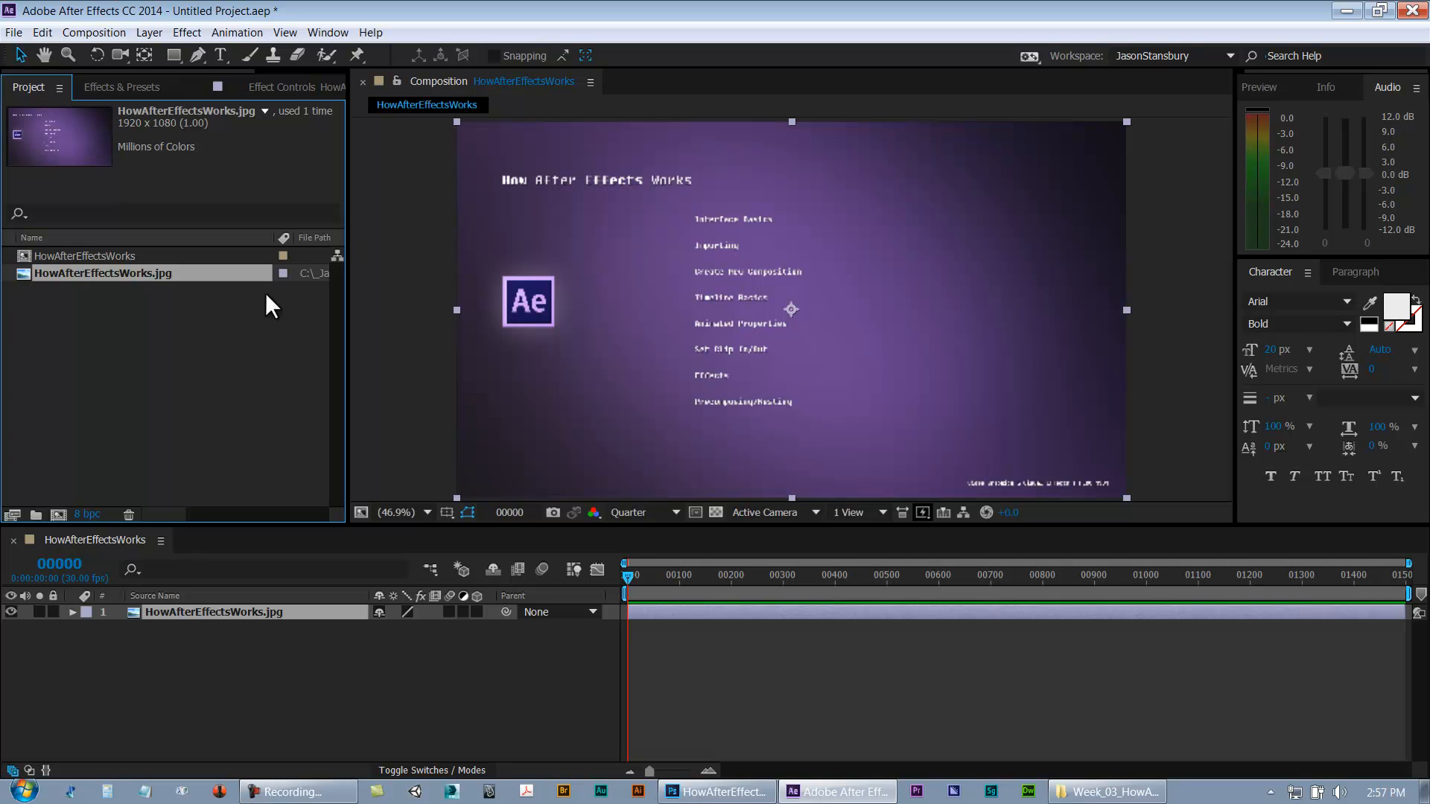
click(118, 257)
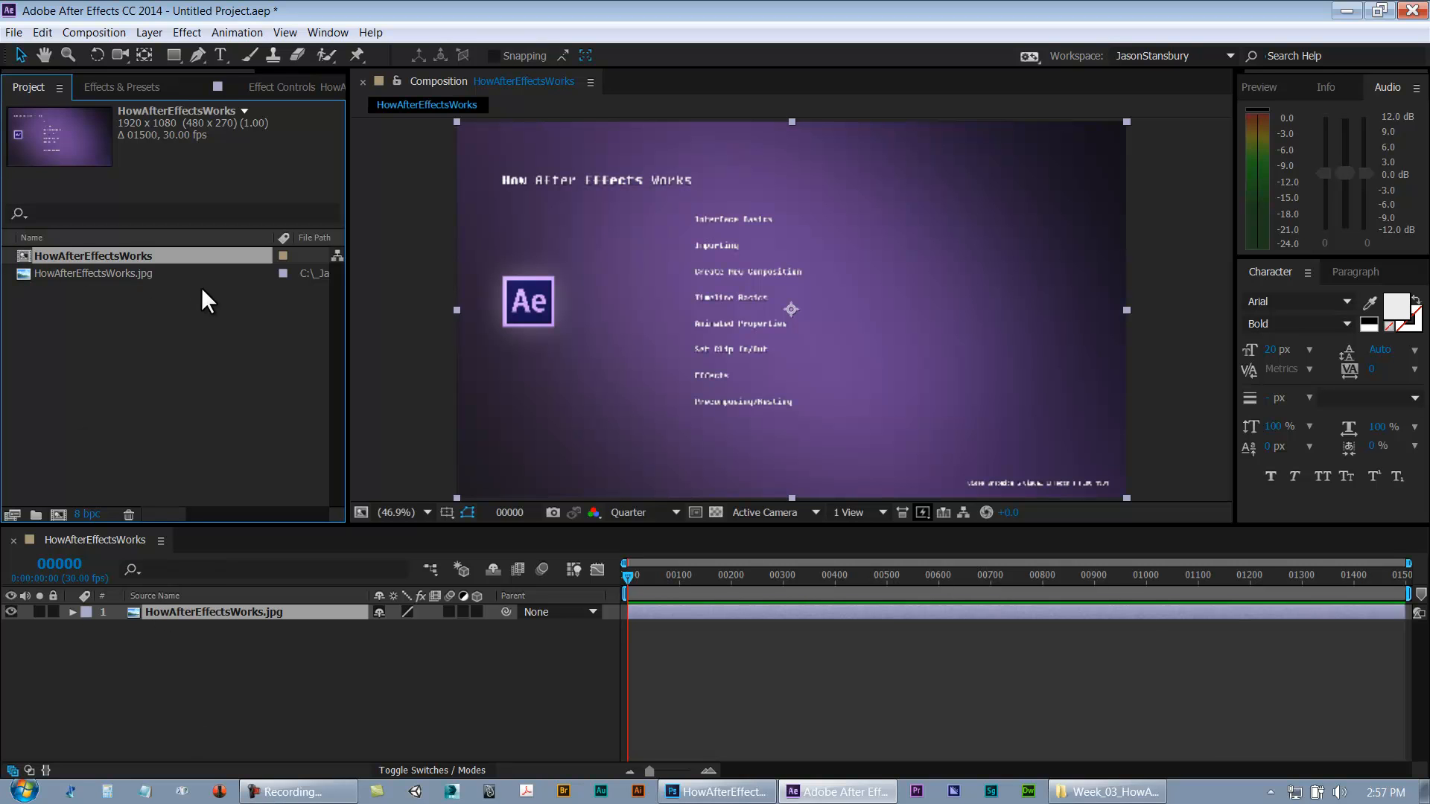
click(192, 370)
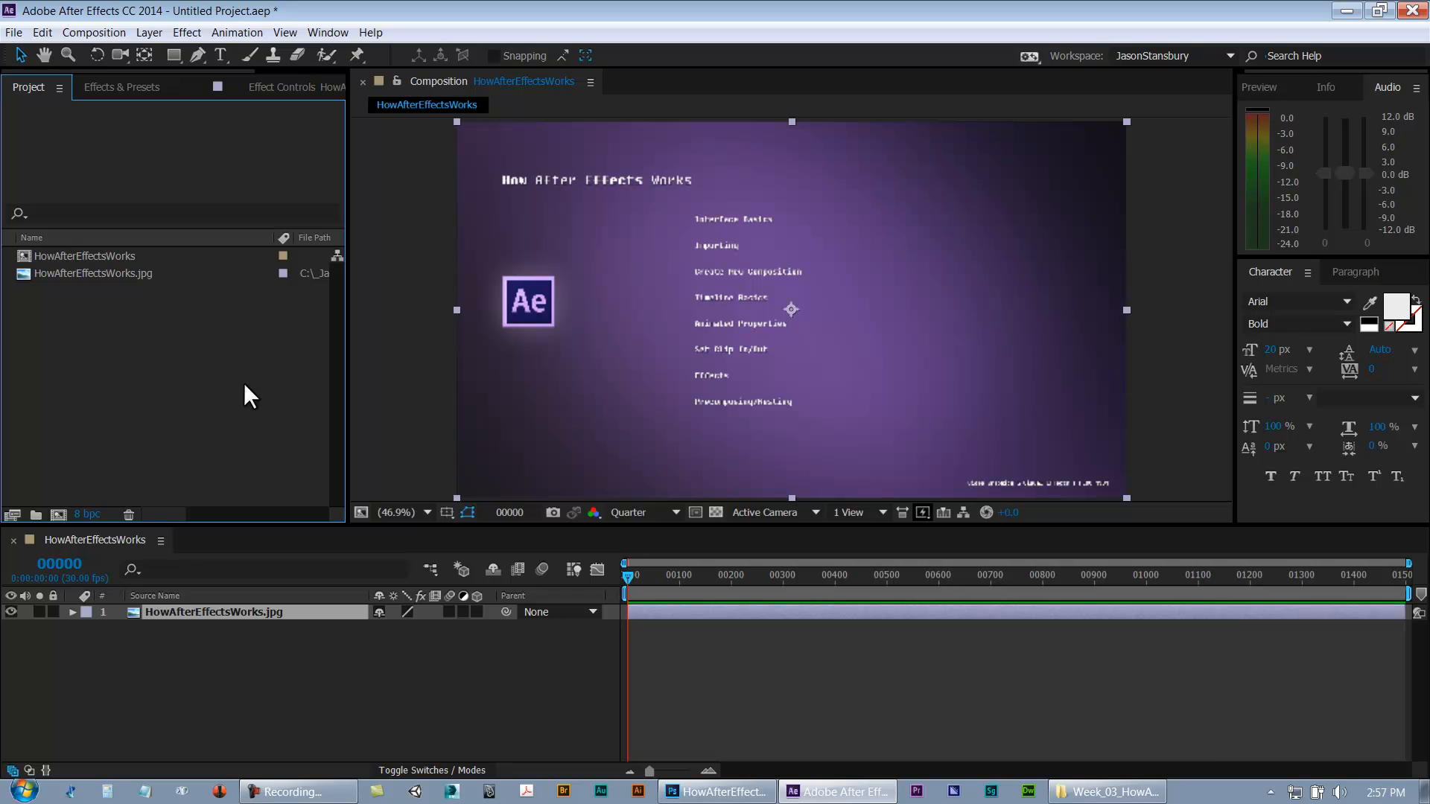
Set the composition preview to Full resolution and make the viewer taller so the frame fits at 50%
click(643, 511)
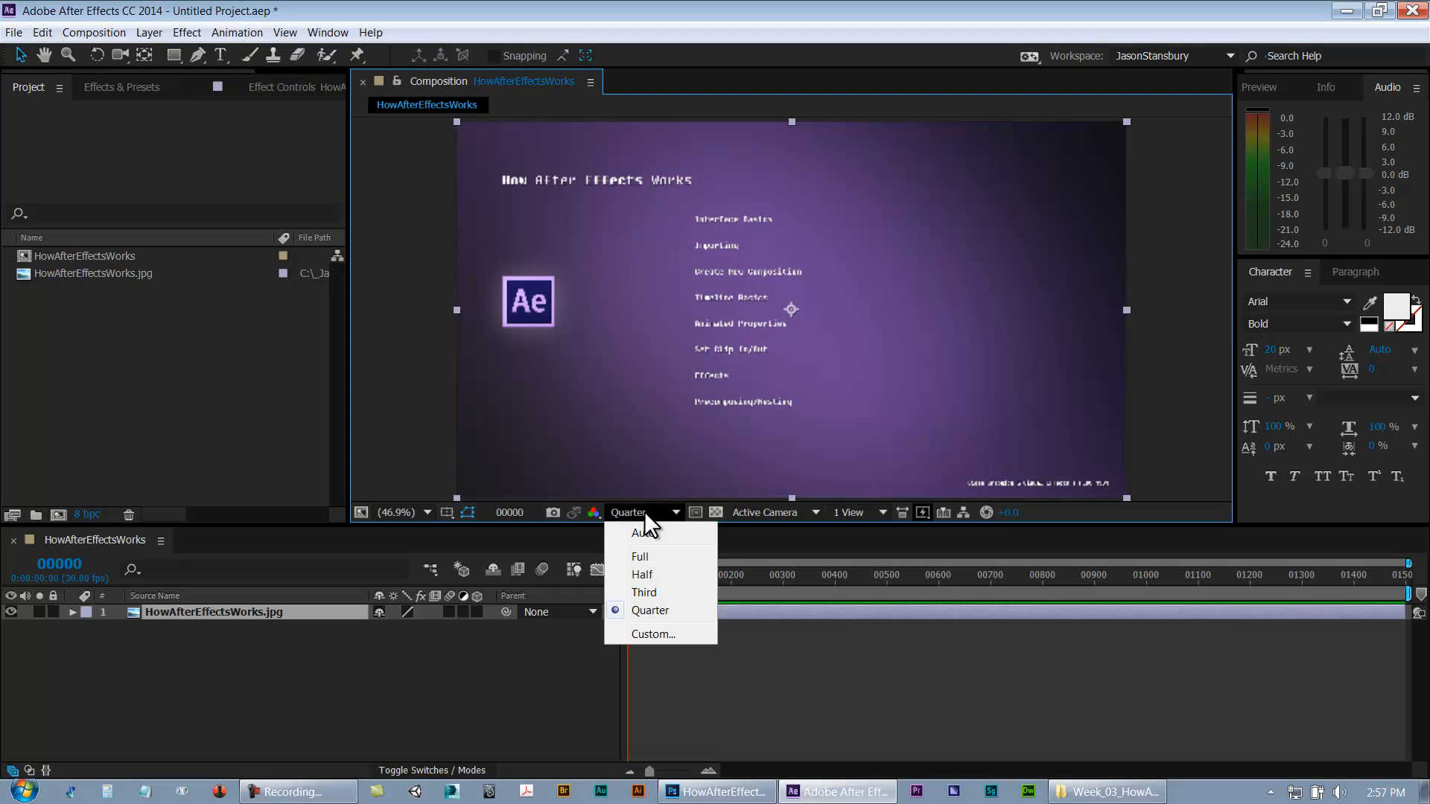
click(642, 557)
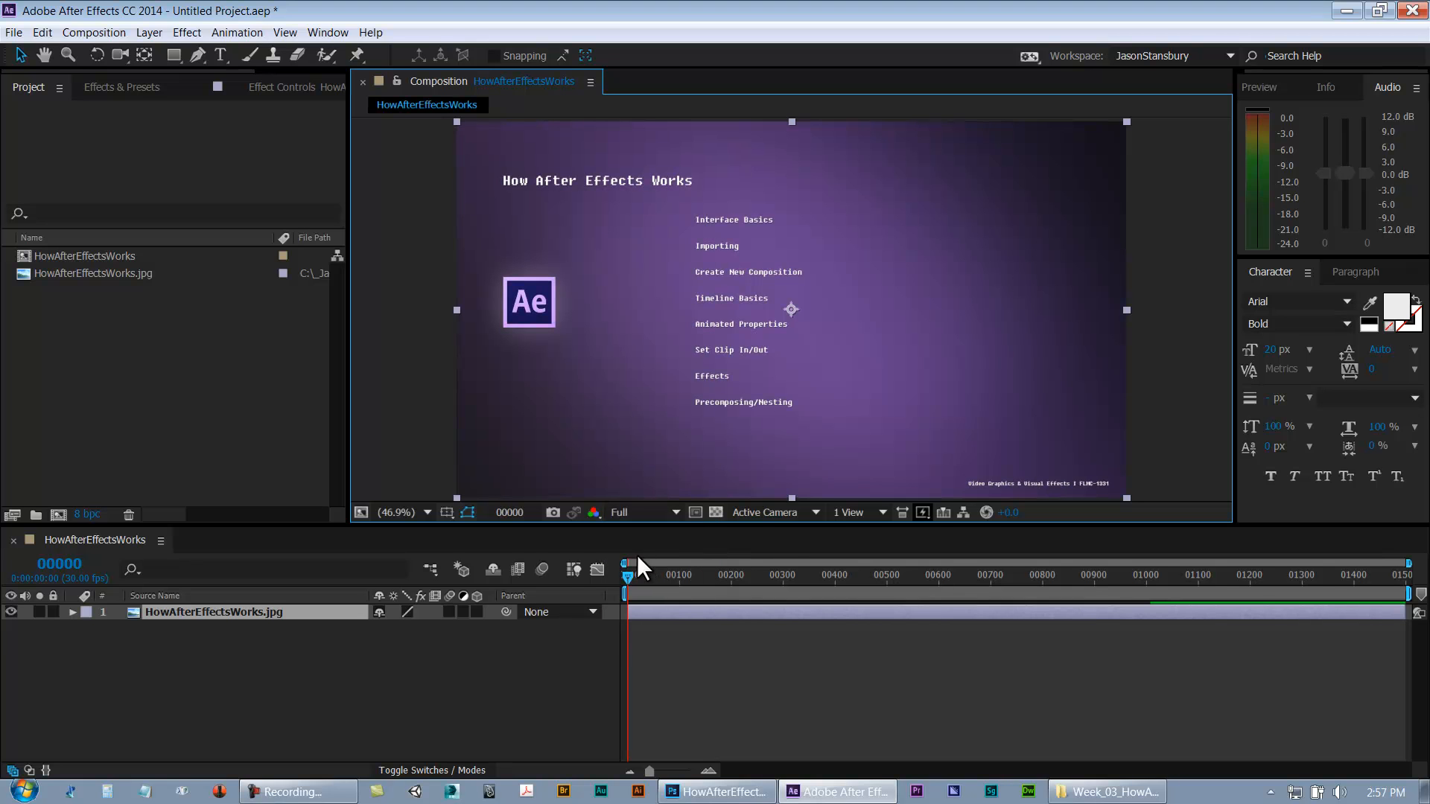
drag(634, 524, 631, 554)
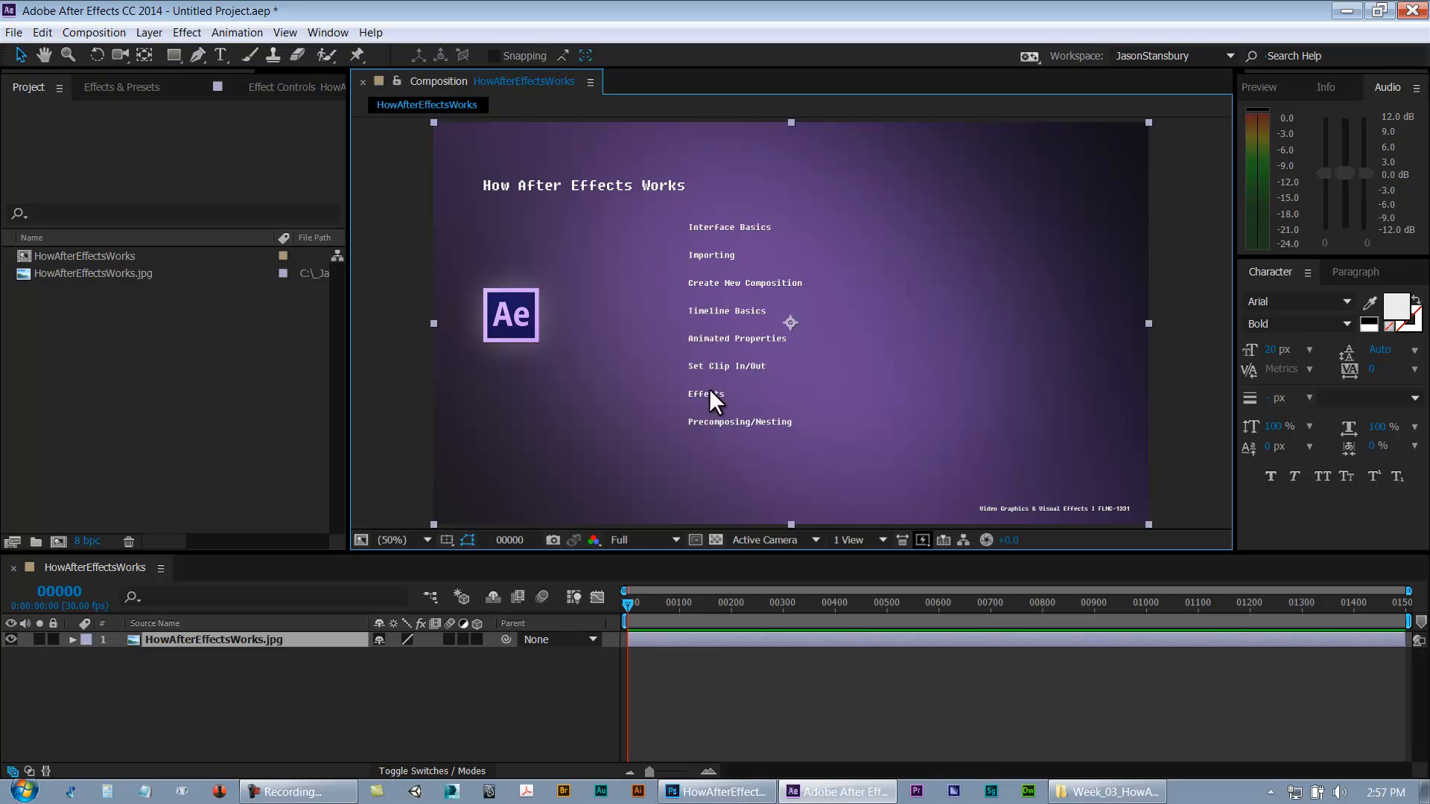
Preview the composition at Half, Third and Quarter resolution, and set it back to Full
click(637, 534)
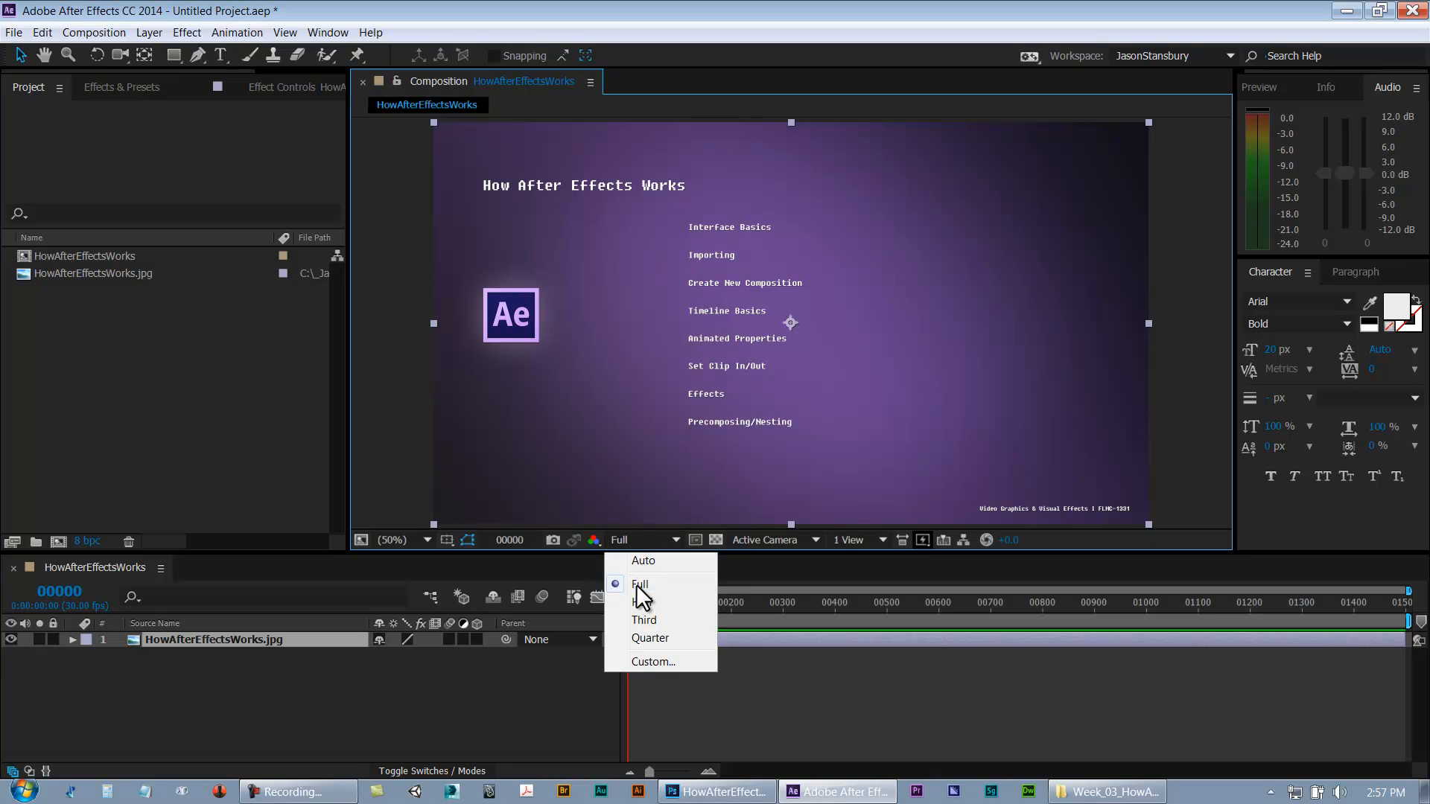
click(636, 584)
click(661, 537)
click(652, 604)
click(649, 540)
click(646, 621)
click(653, 534)
click(657, 639)
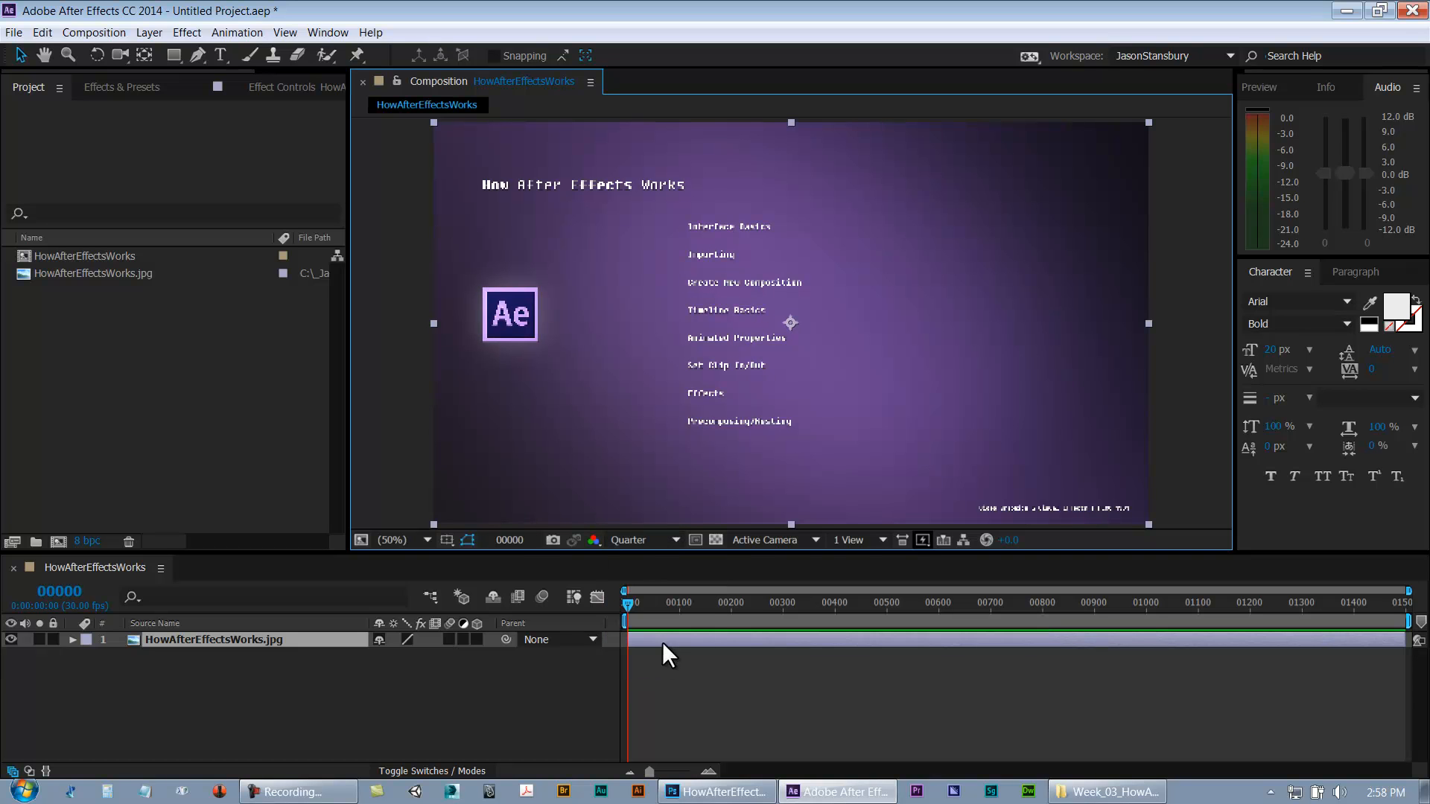
click(673, 538)
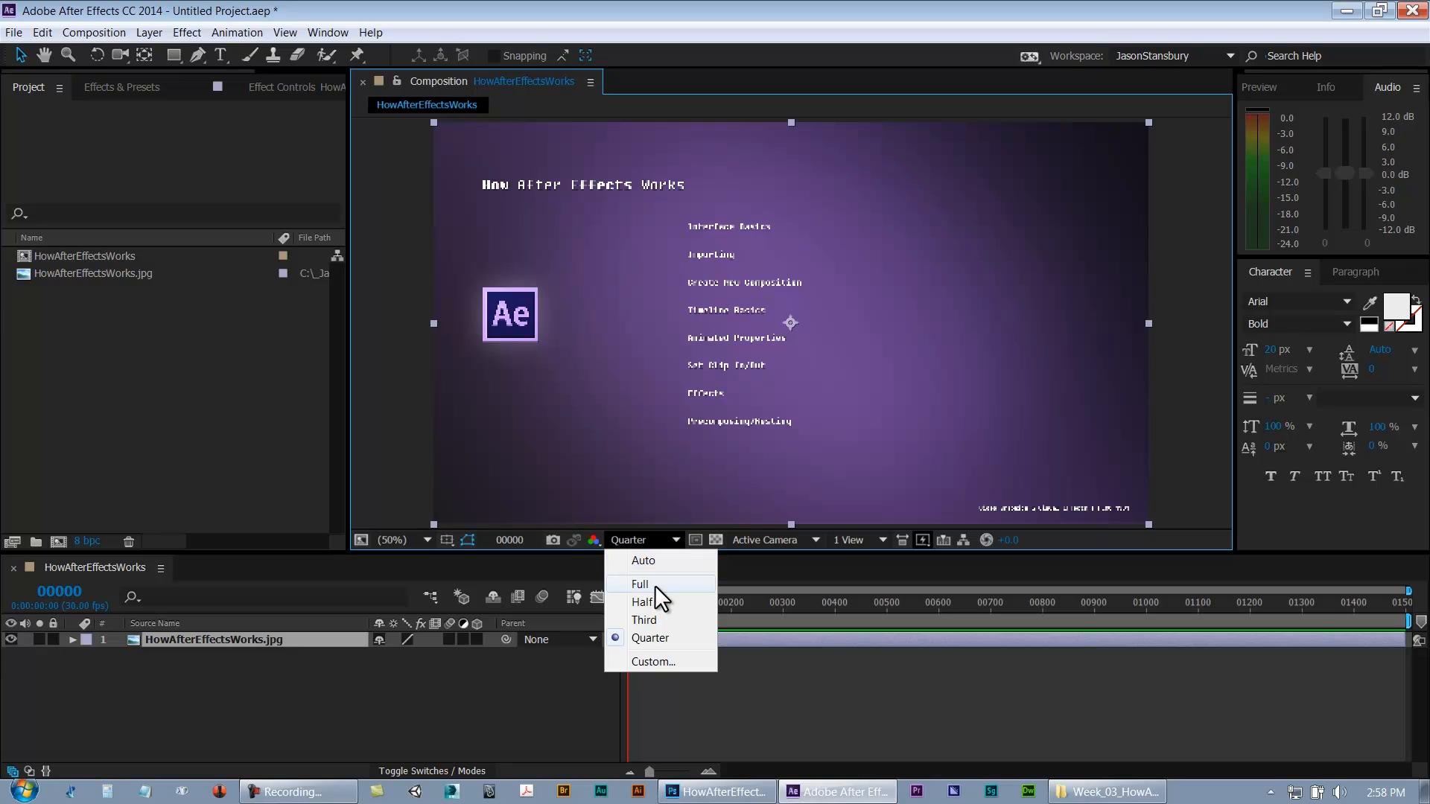
click(654, 585)
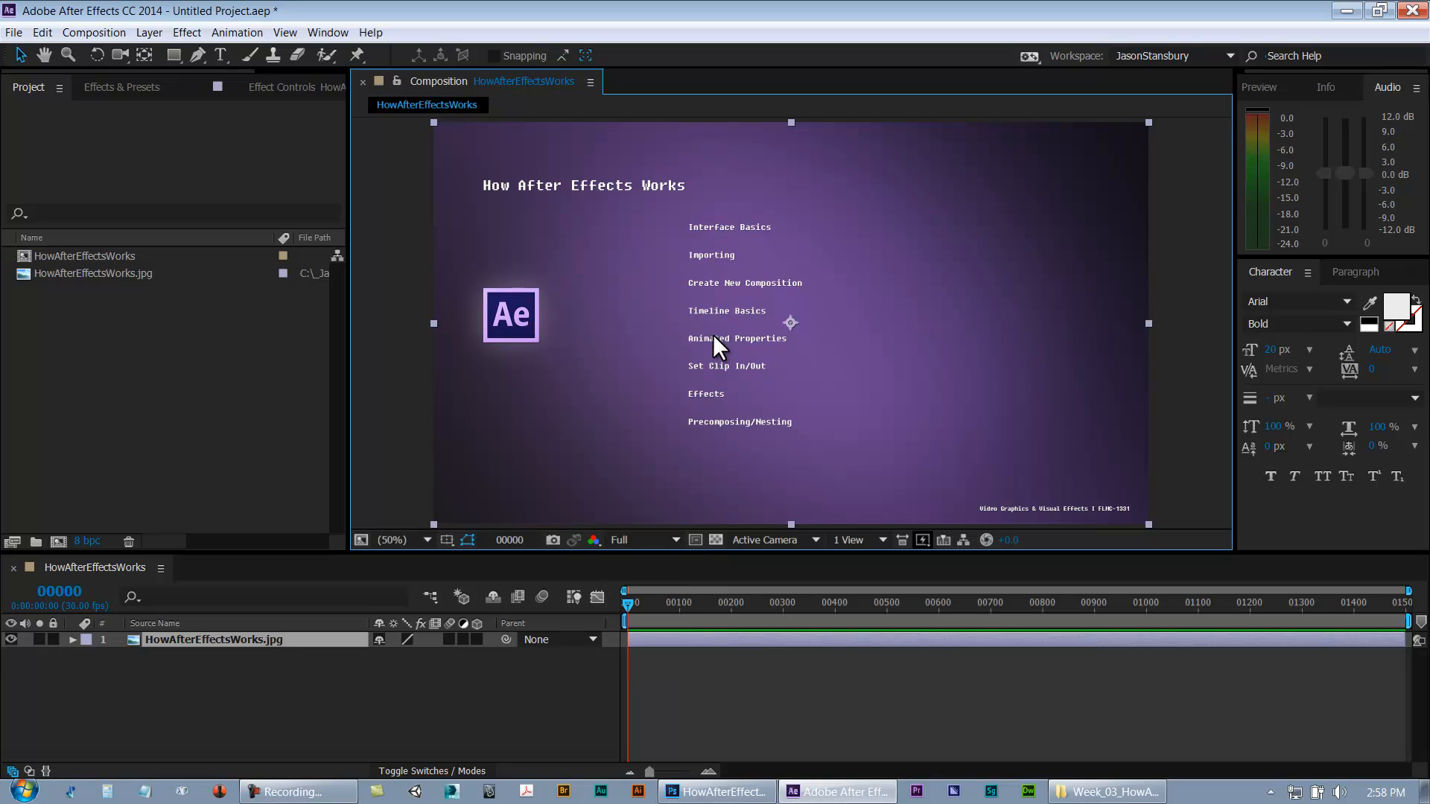
click(644, 537)
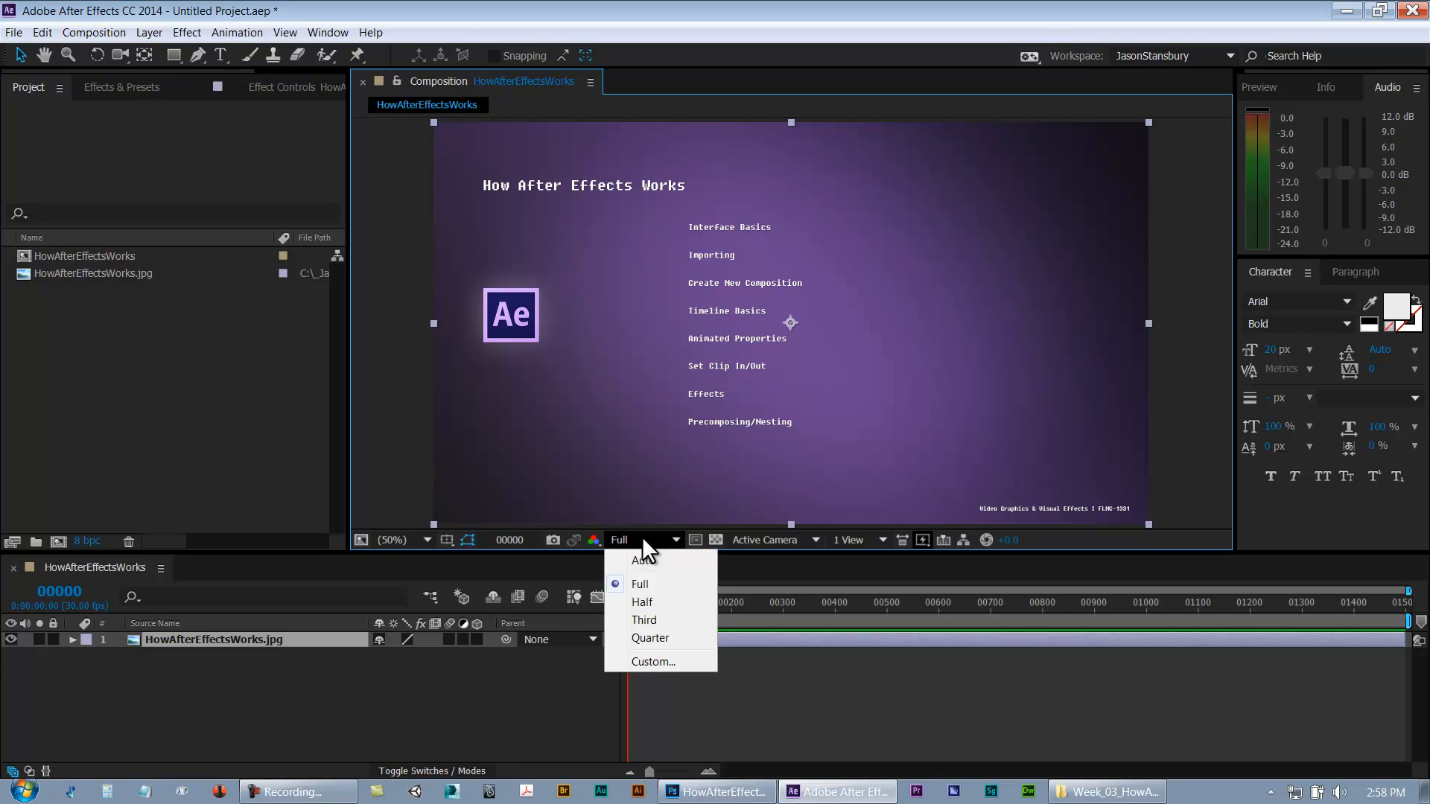
click(383, 483)
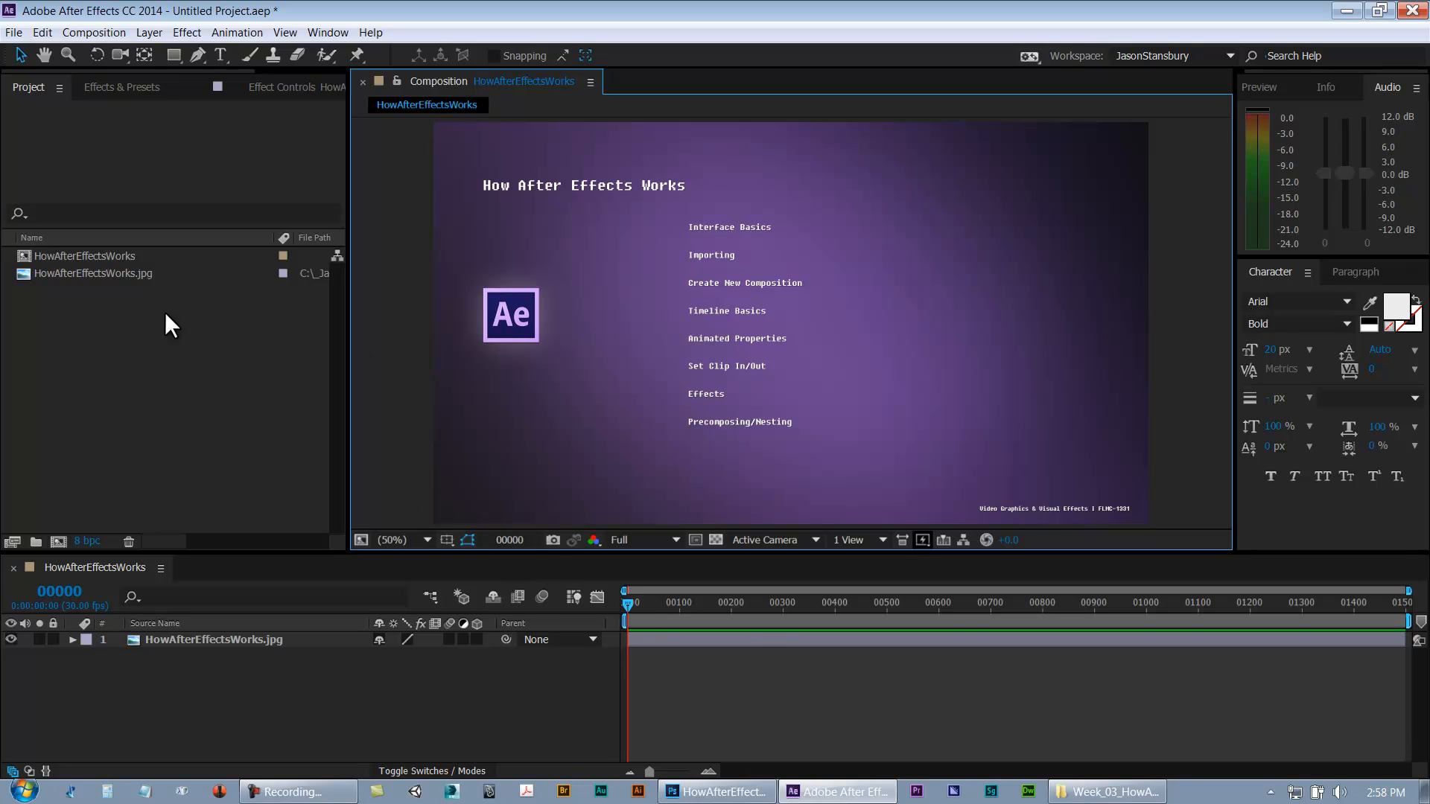
Play the composition from its first frame, stop it, and return the playhead to frame 00000
click(110, 274)
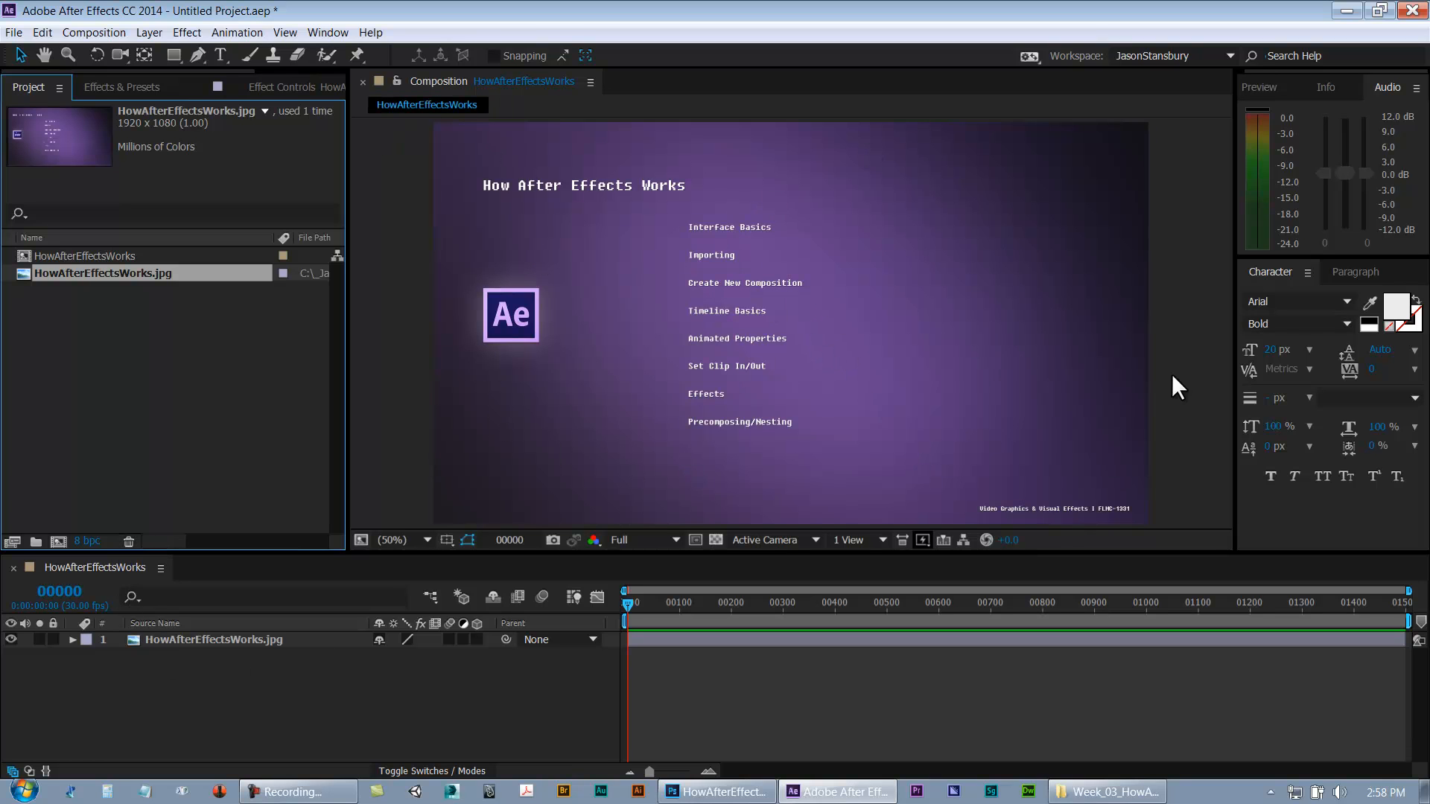
mouse_move(627, 608)
mouse_down()
mouse_move(780, 602)
mouse_move(612, 619)
mouse_up()
key(space)
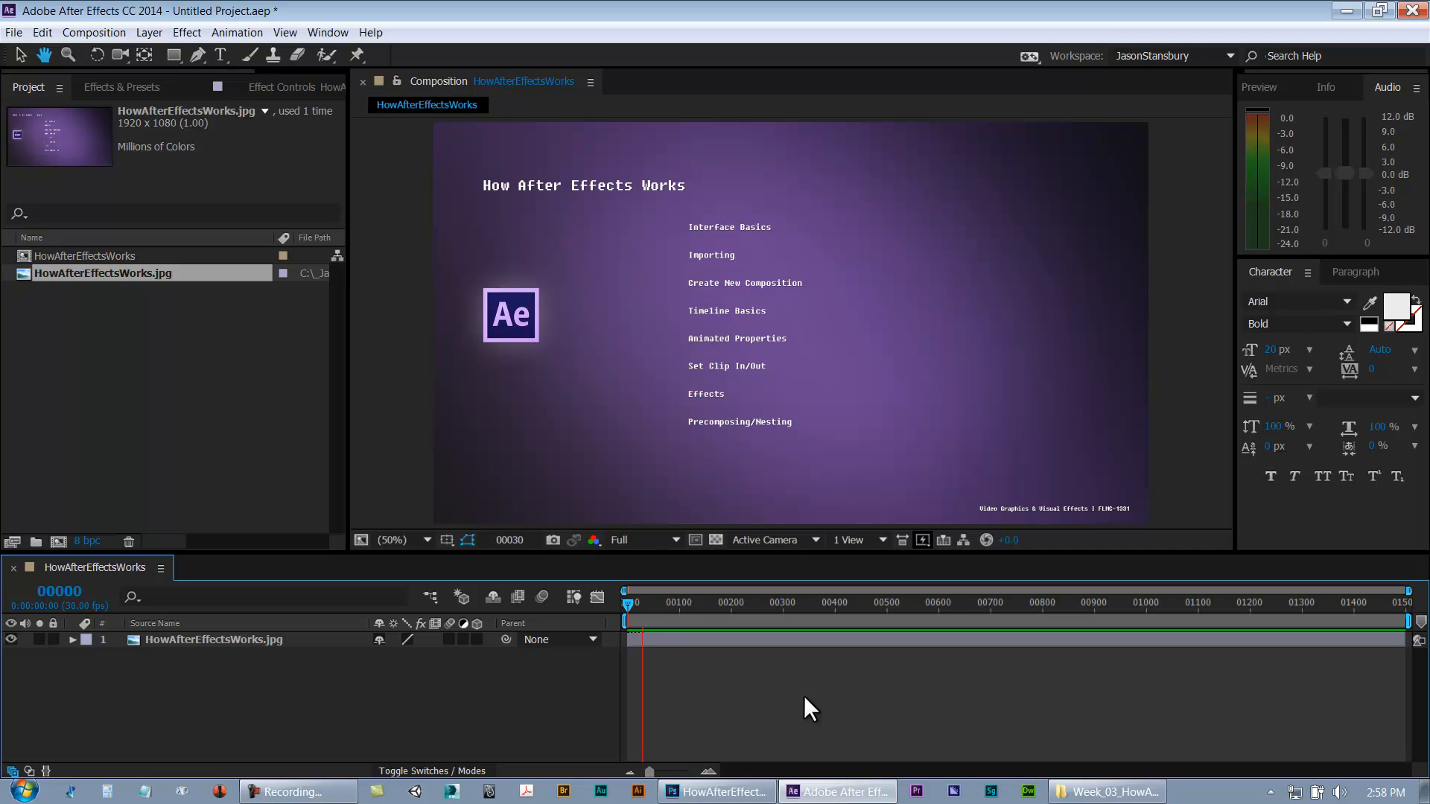
key(space)
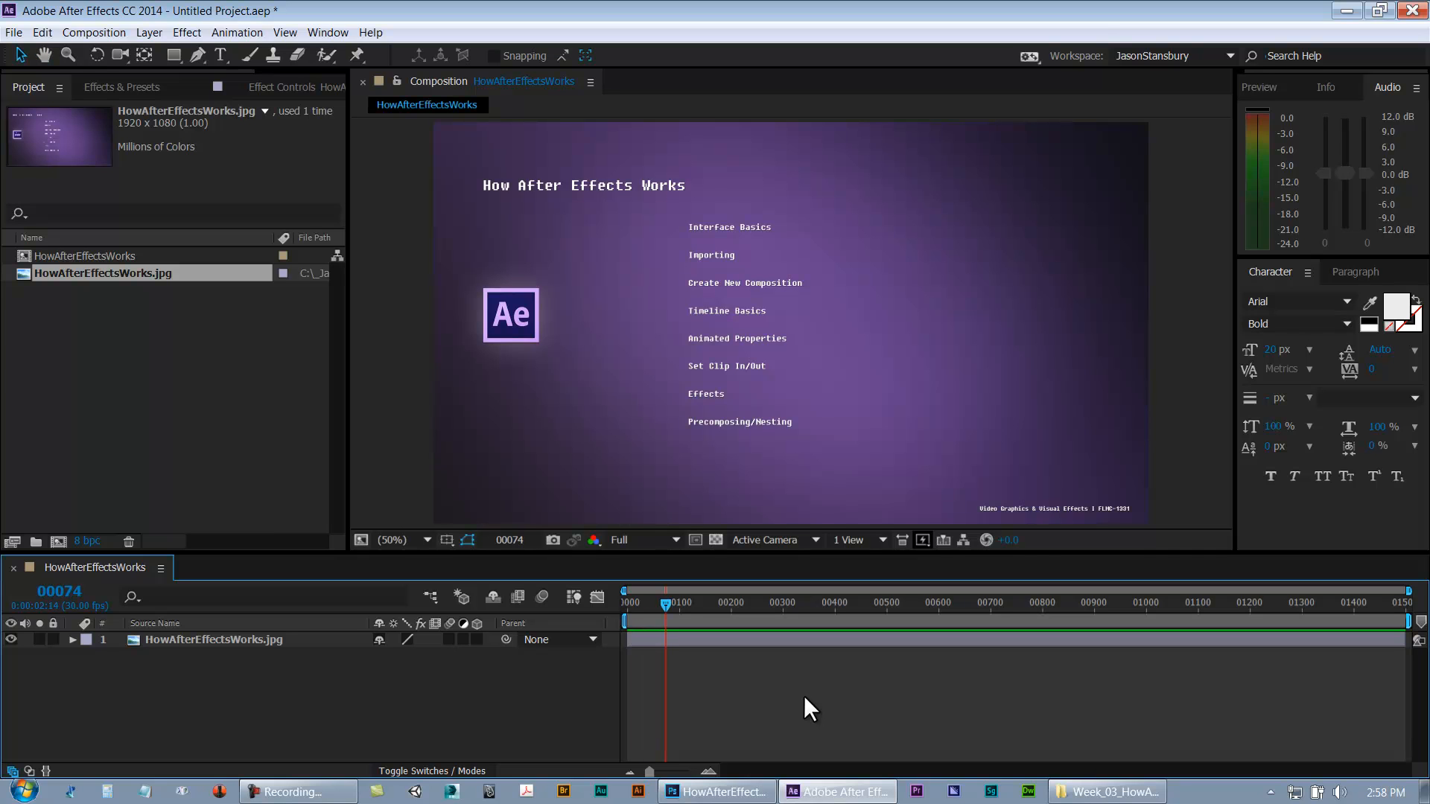
key(Home)
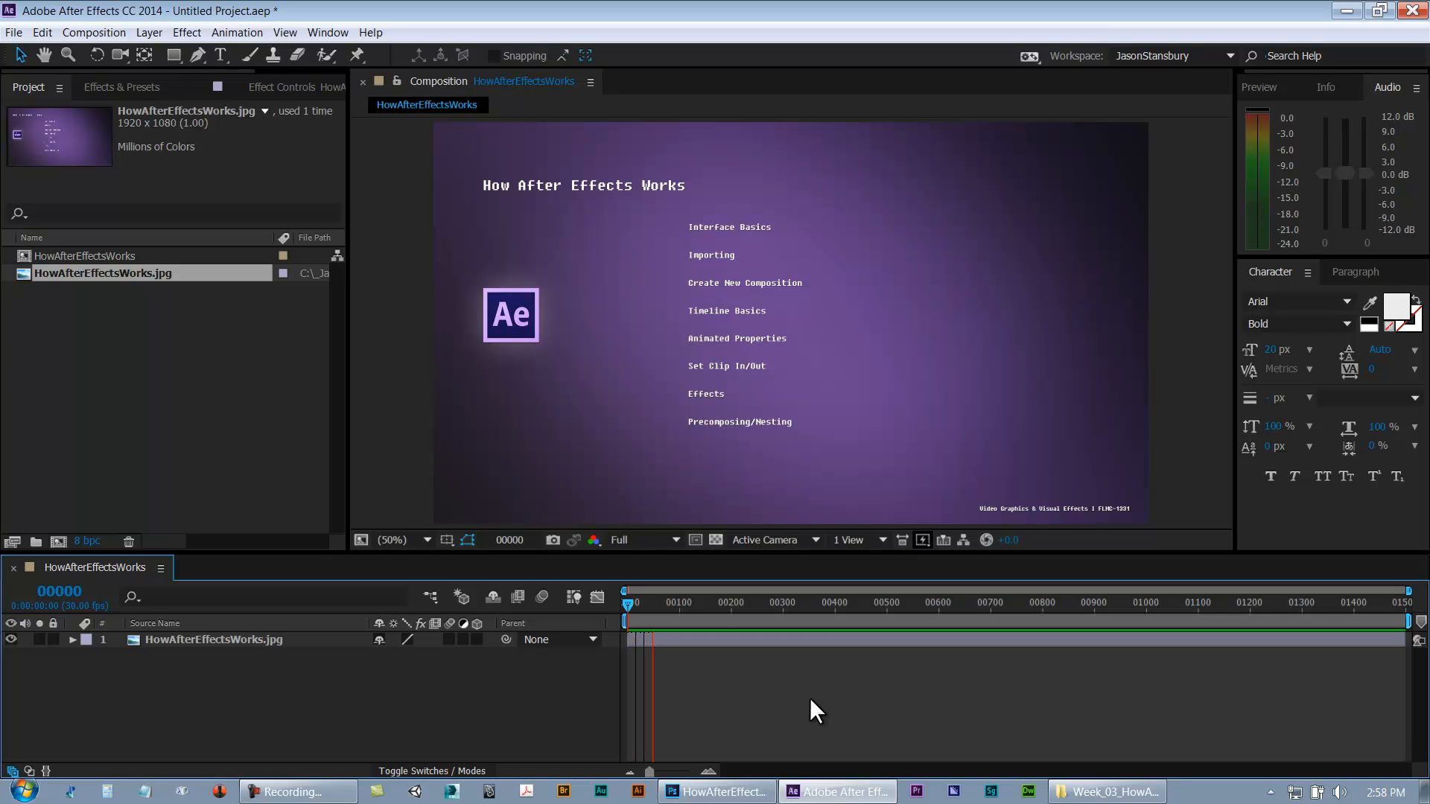
key(space)
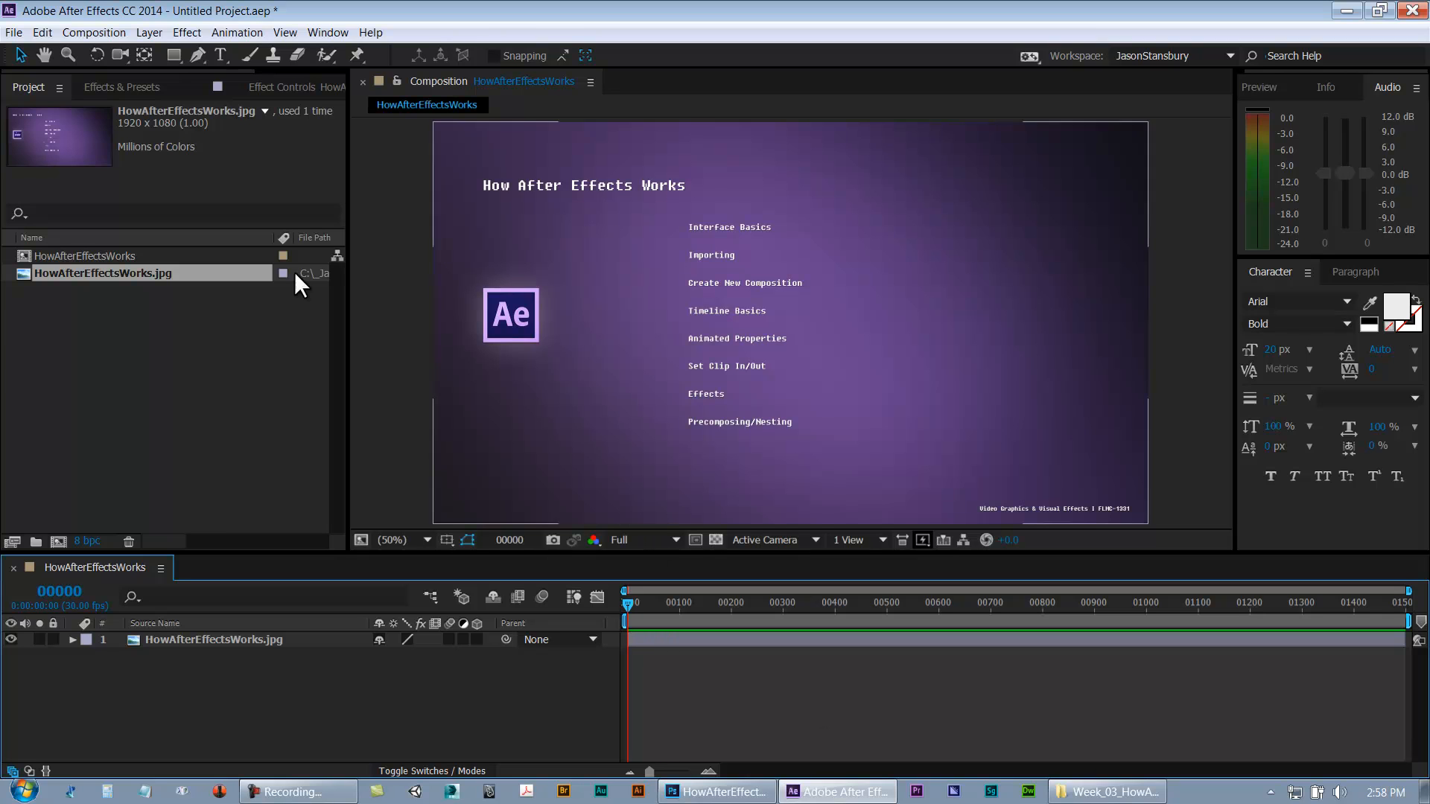
Switch to Photoshop to examine the layers of HowAfterEffectsWorks.psd with none selected, and return to After Effects
click(145, 347)
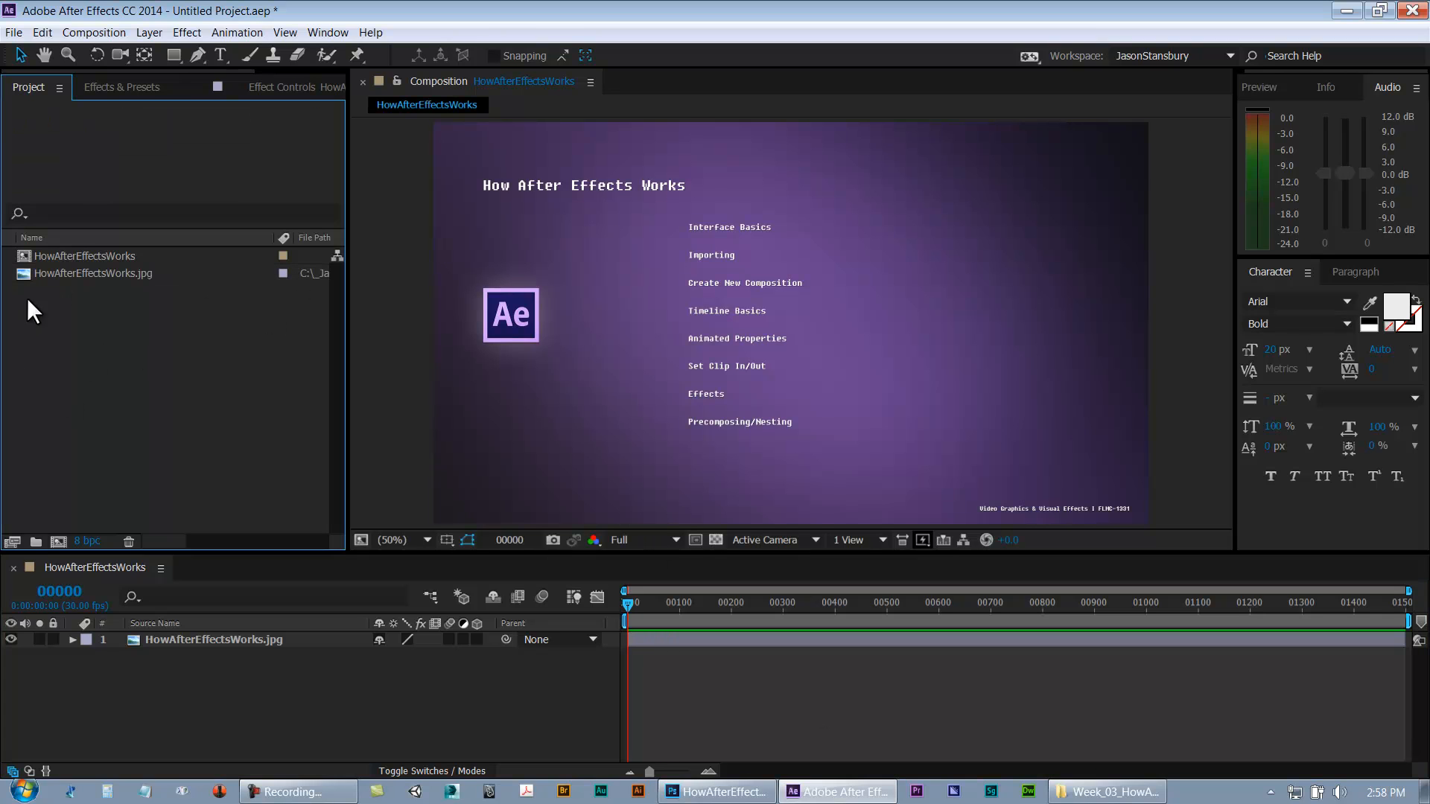
click(60, 276)
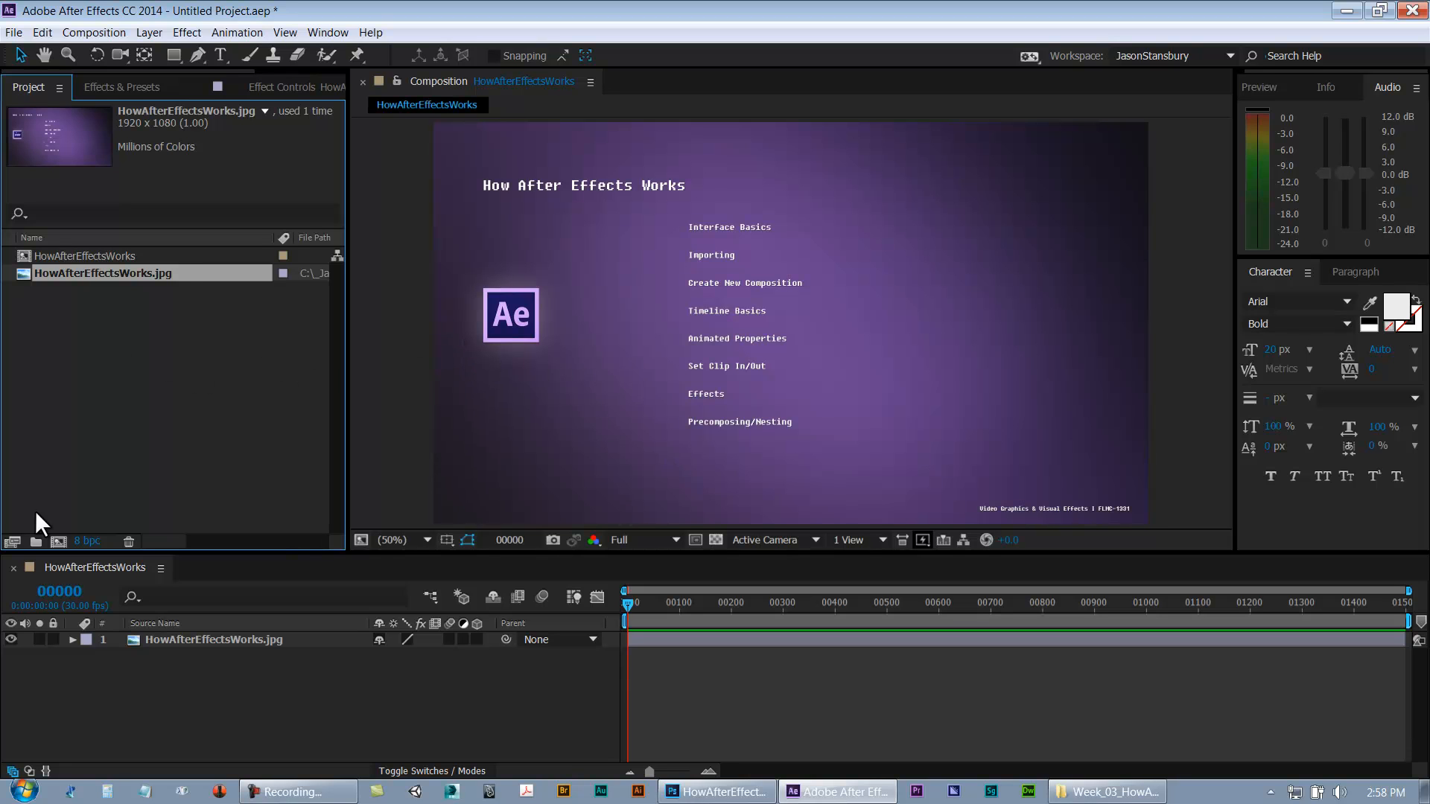
click(696, 792)
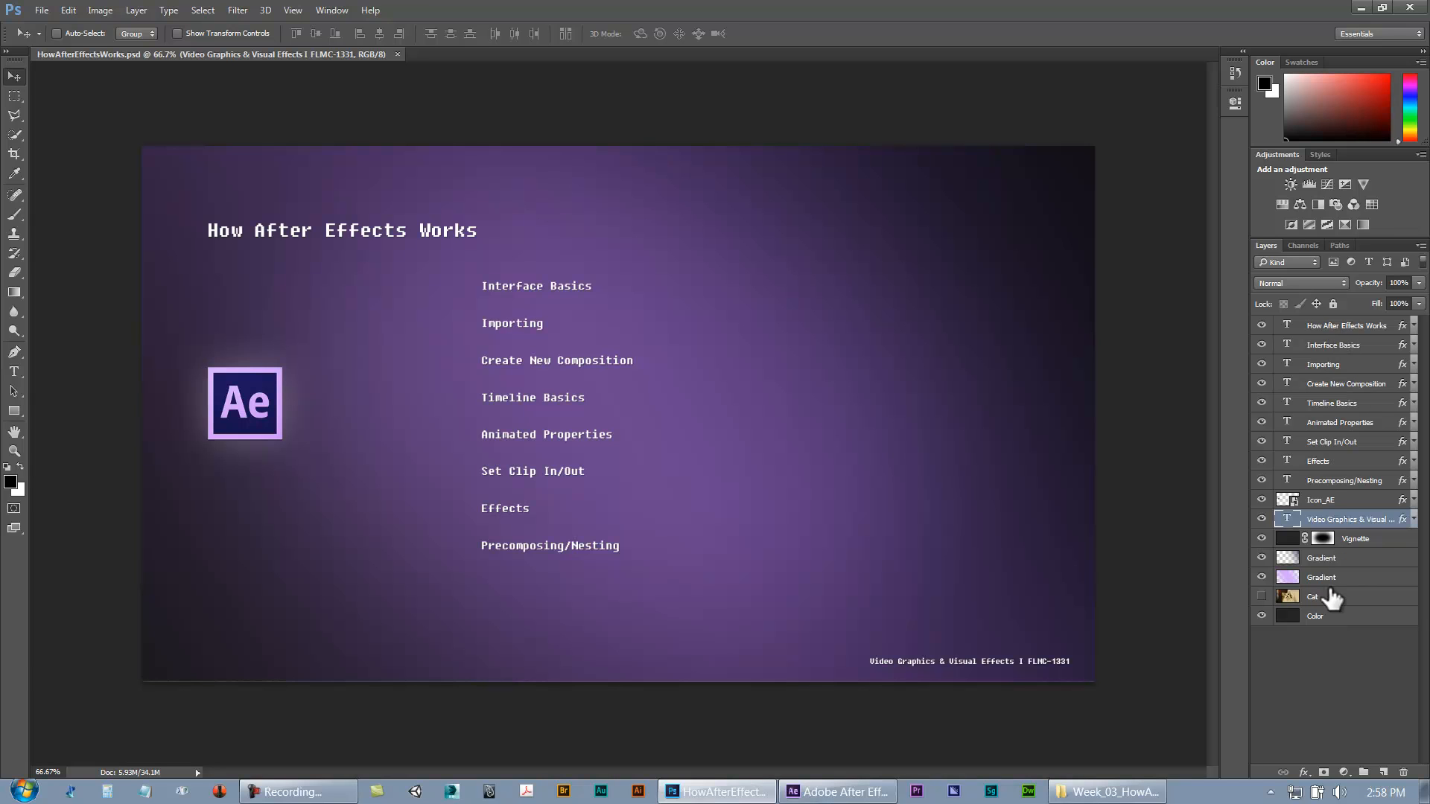
click(1330, 647)
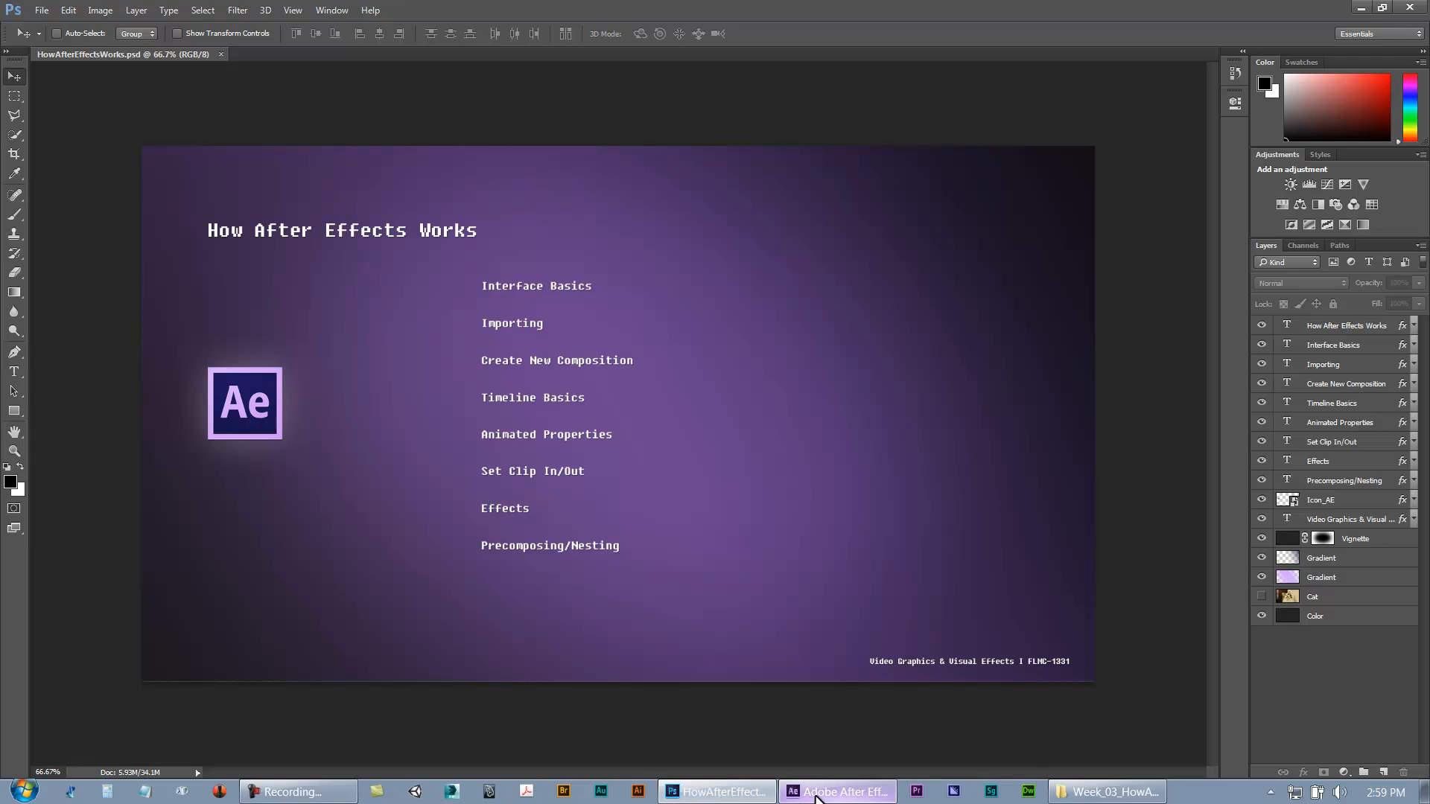
click(817, 797)
click(101, 339)
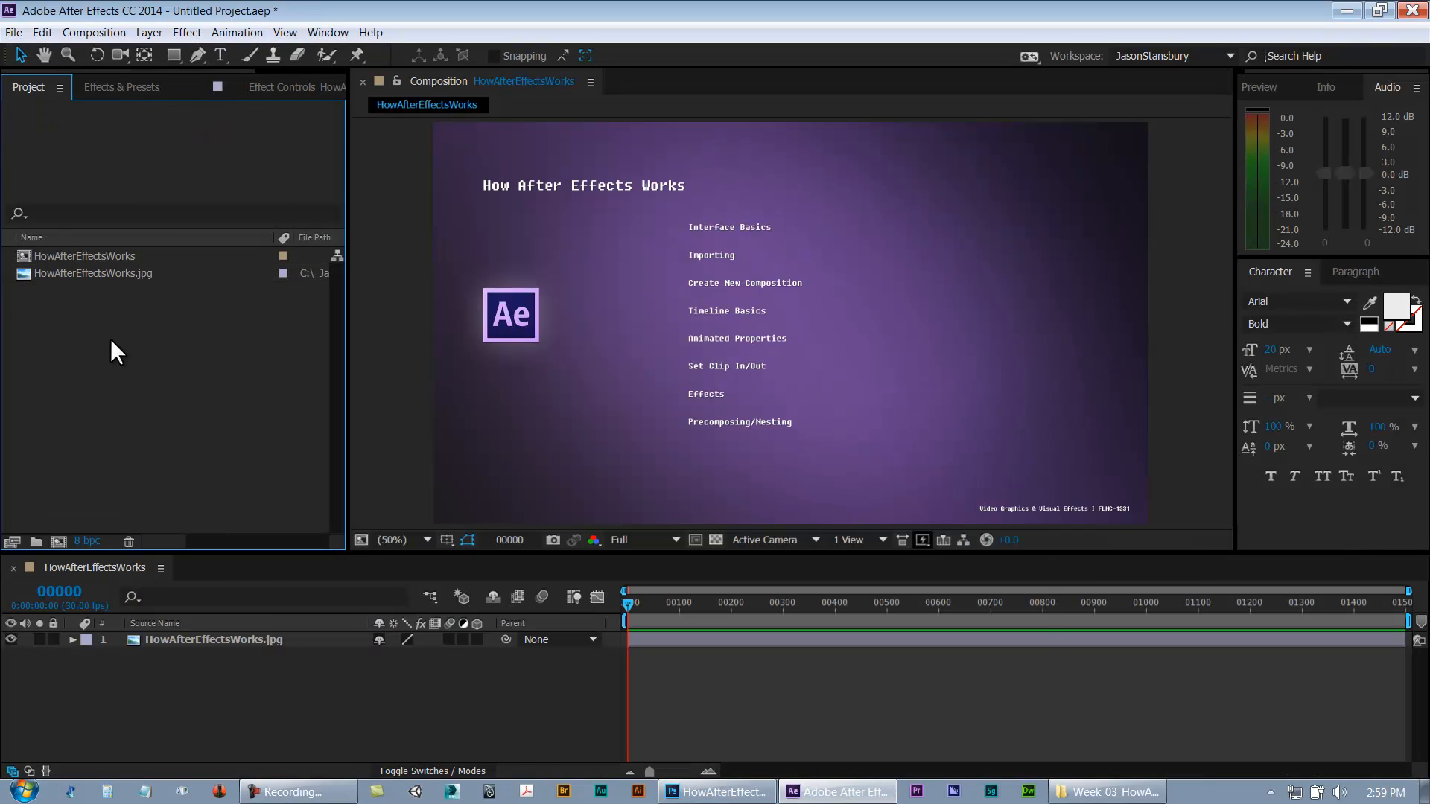
Import HowAfterEffectsWorks.psd as Footage with Merged Layers
double_click(110, 338)
click(637, 277)
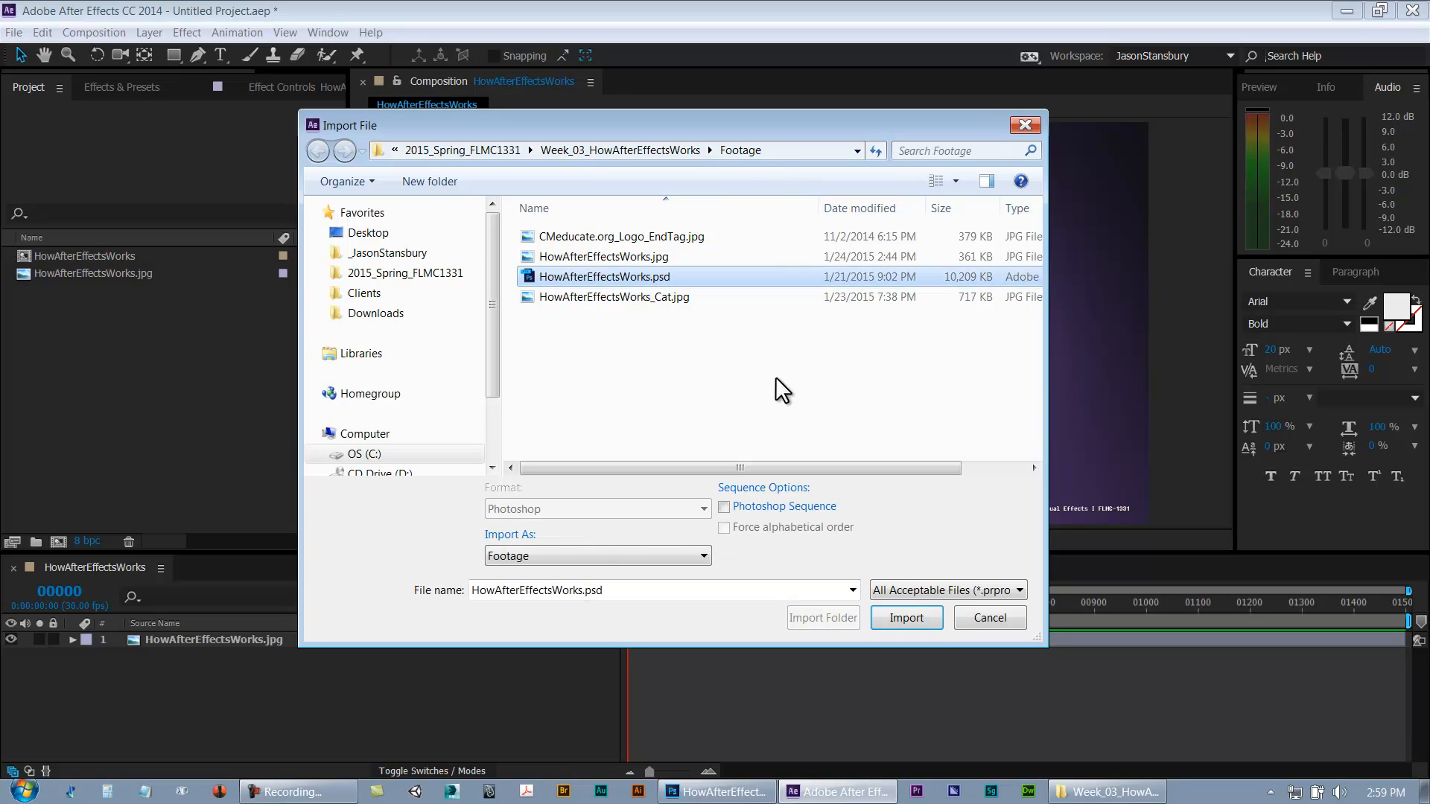
click(691, 559)
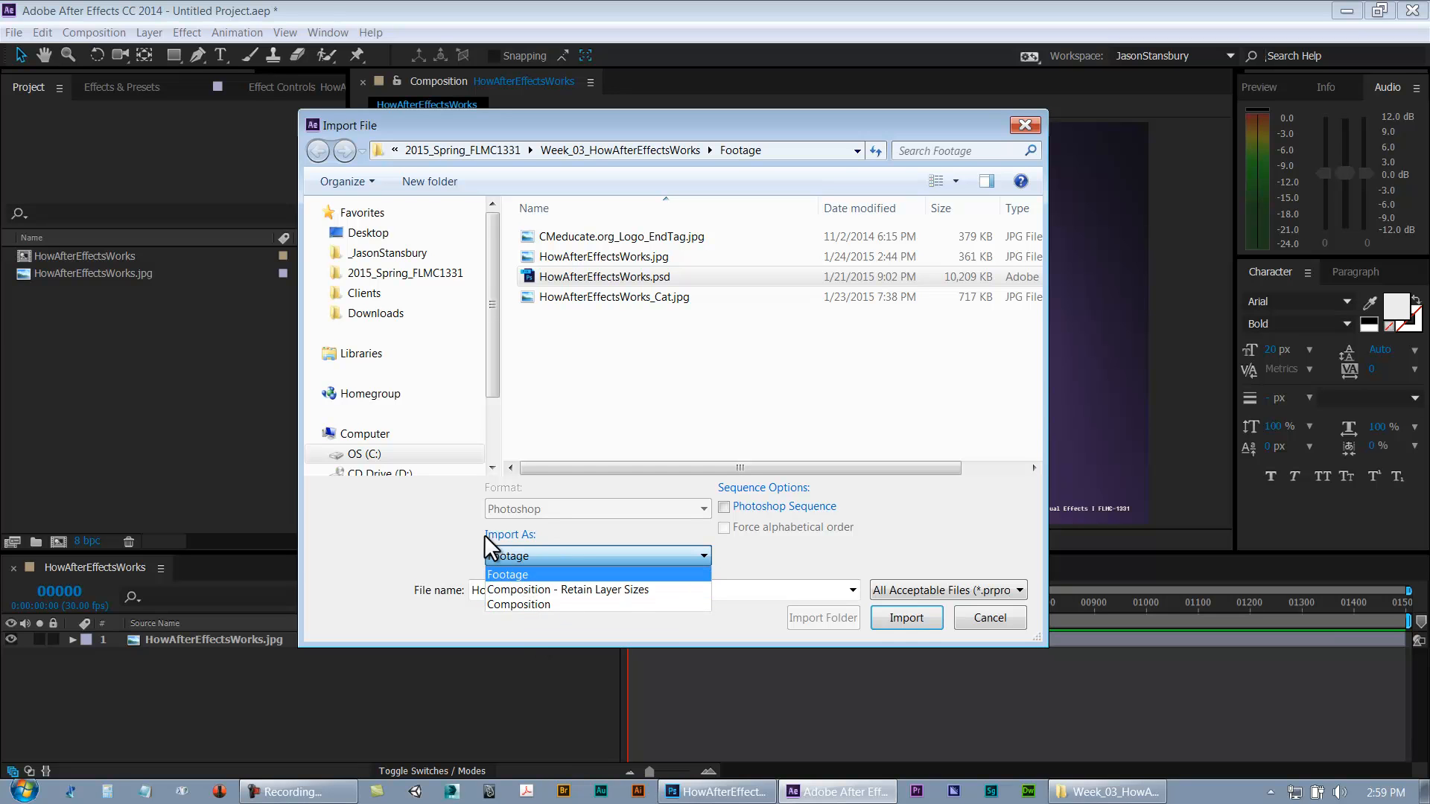
click(582, 339)
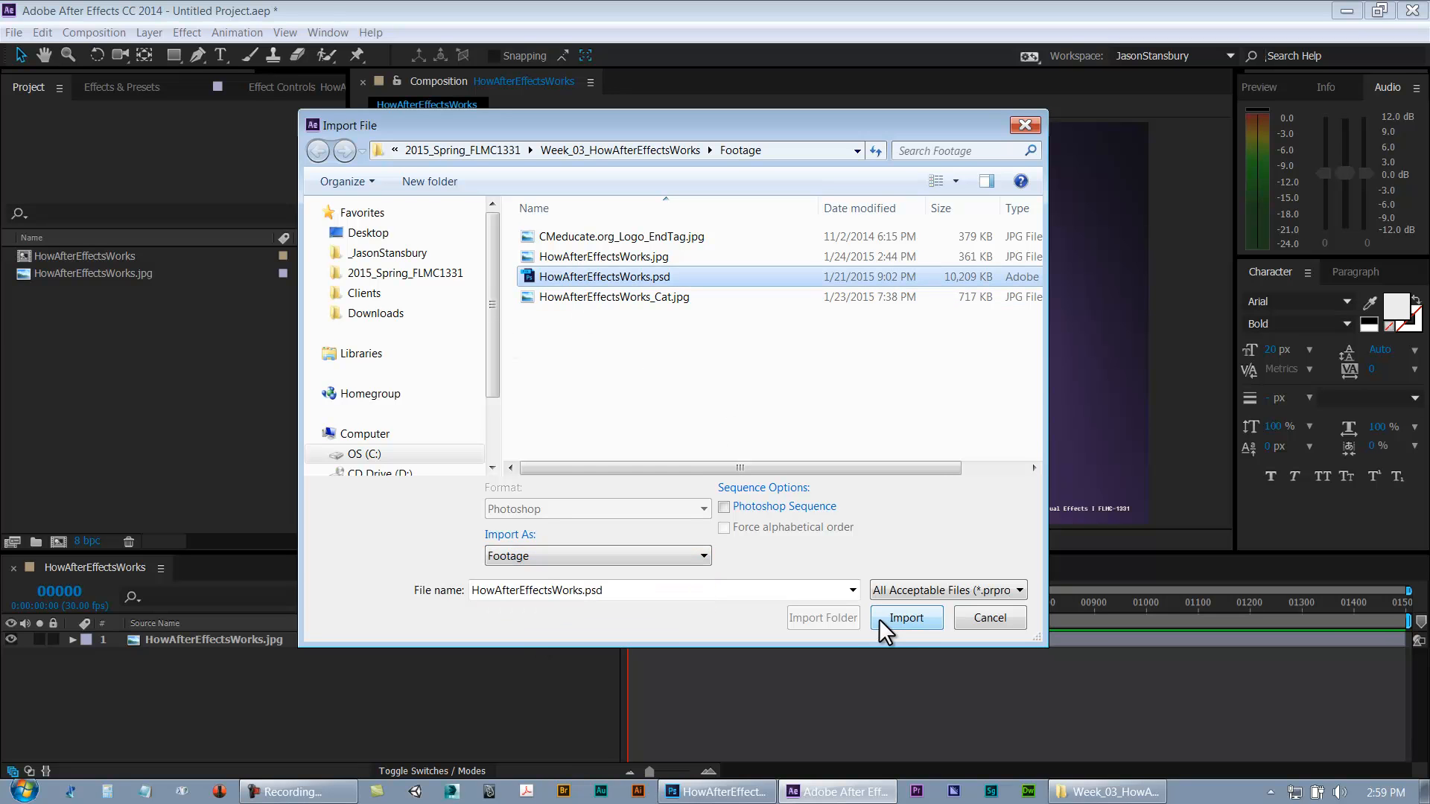
click(905, 618)
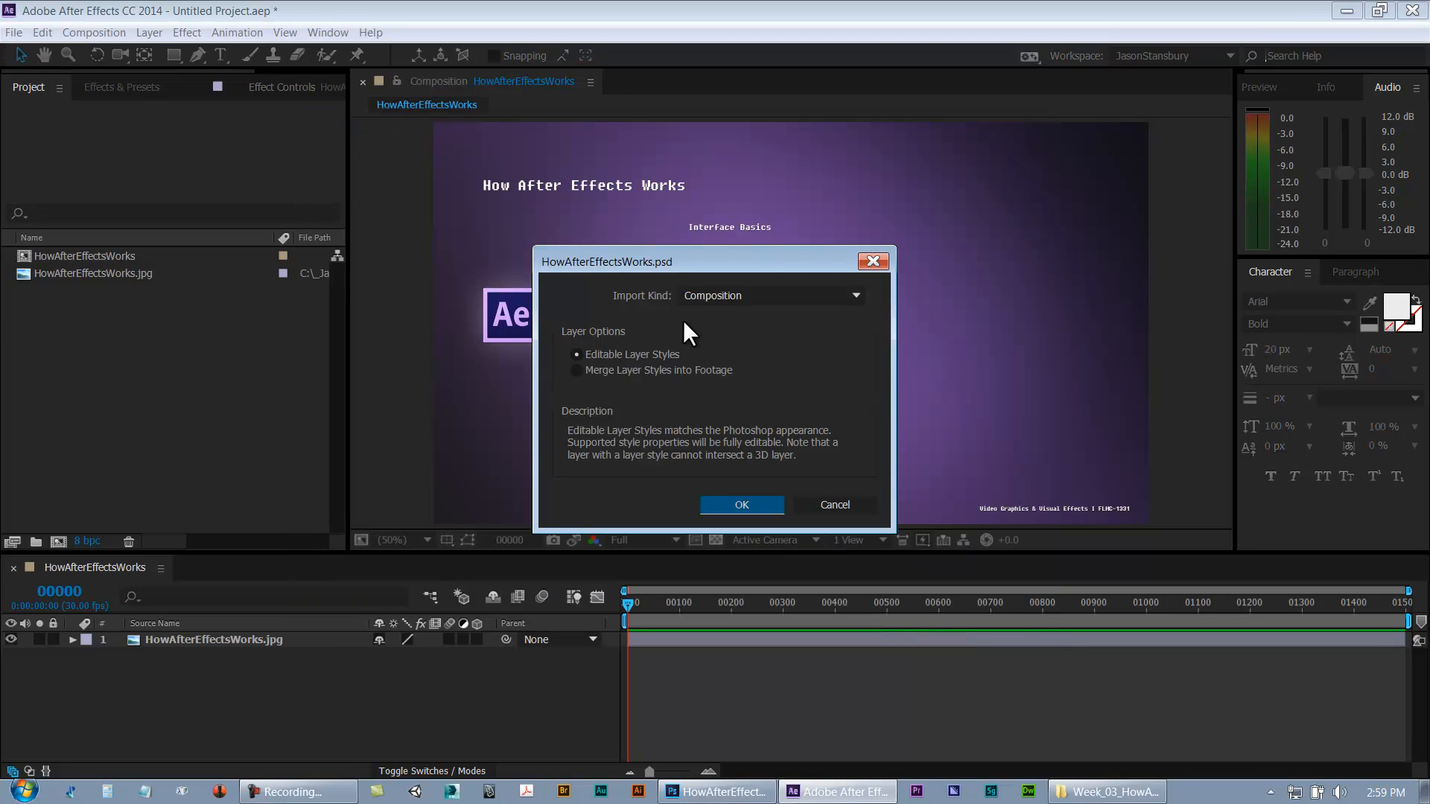
click(712, 297)
click(713, 317)
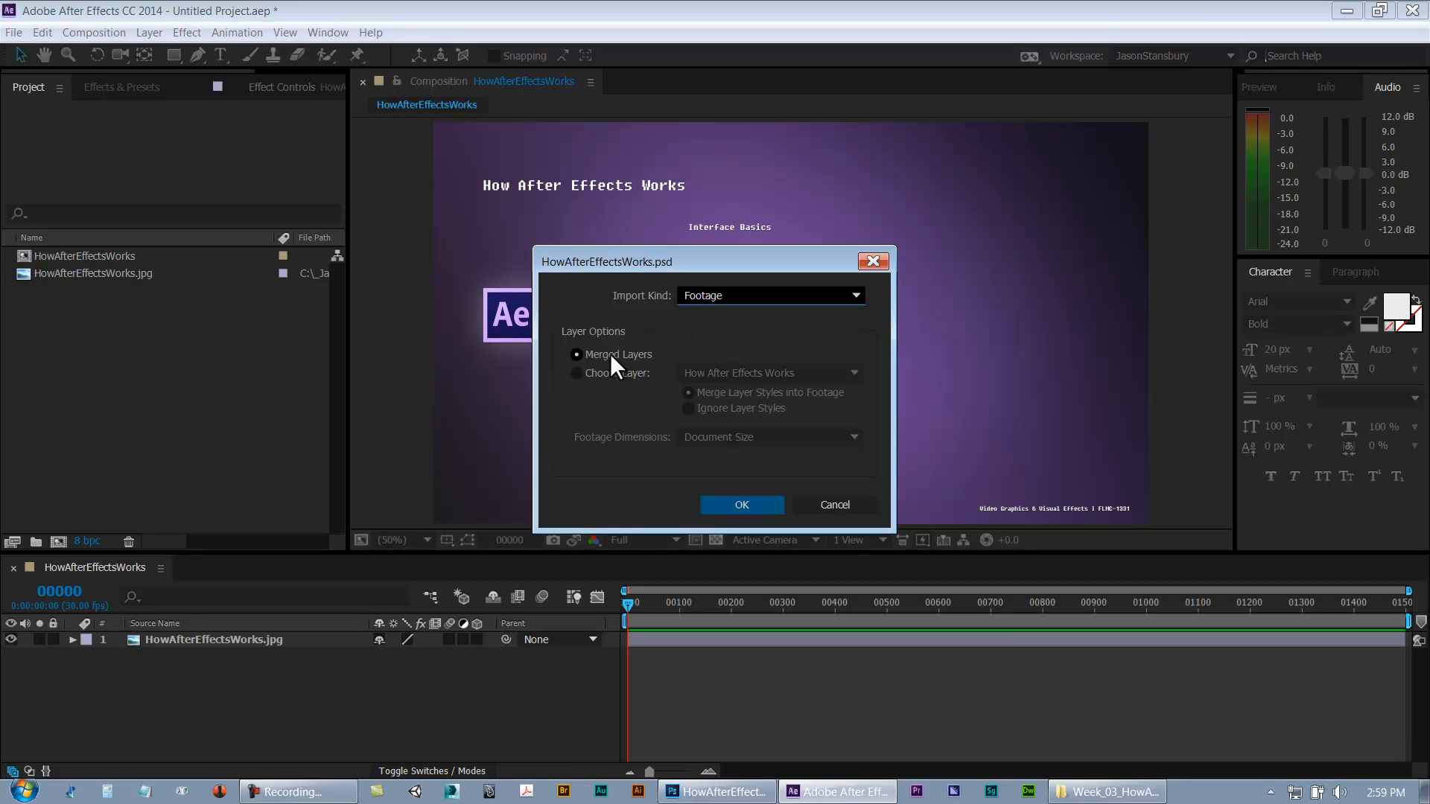
click(745, 504)
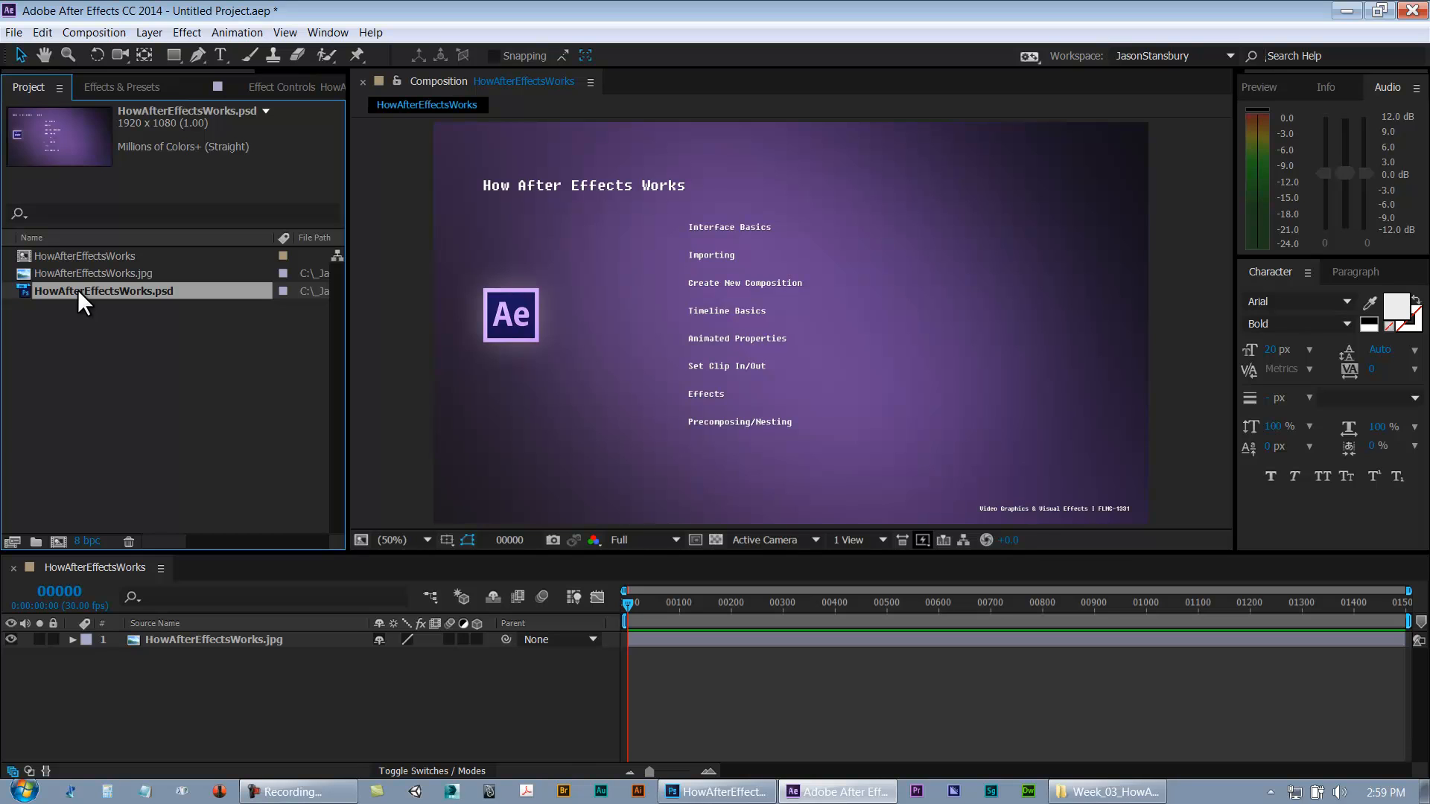
Add HowAfterEffectsWorks.psd to the composition above the JPG layer and delete the HowAfterEffectsWorks.jpg layer
drag(127, 620, 131, 633)
click(154, 655)
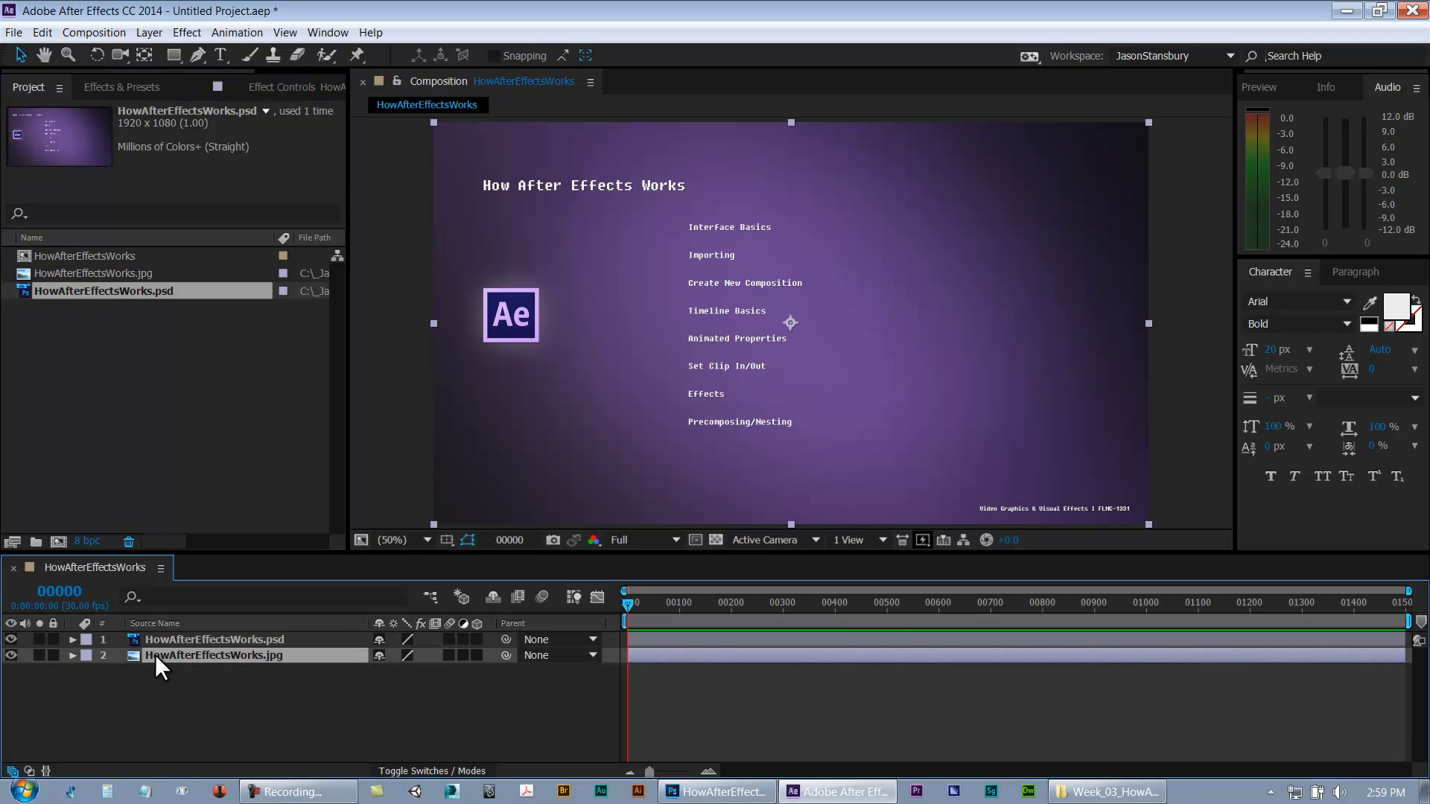
key(Delete)
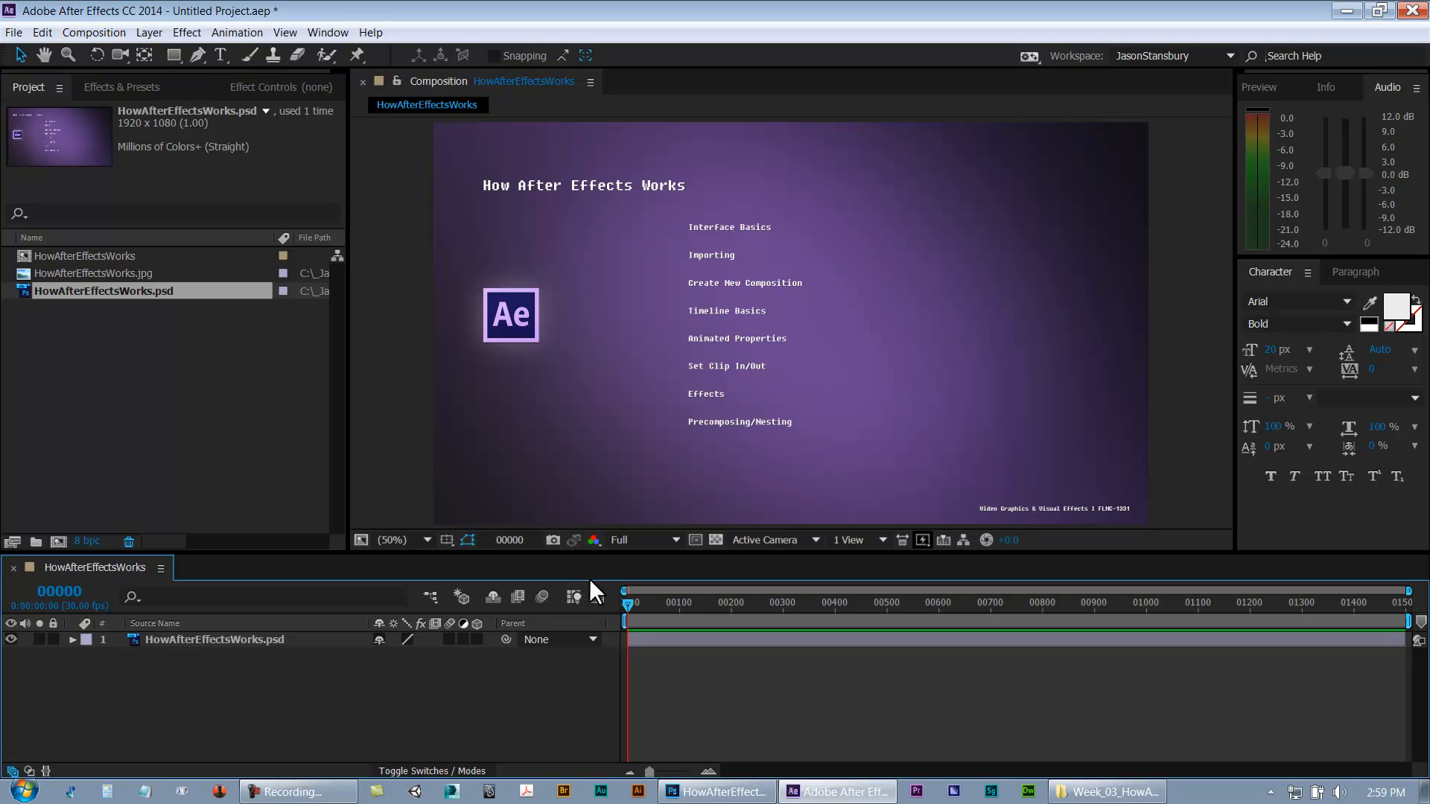
Hide and show the HowAfterEffectsWorks.psd layer twice and select it to examine how the merged image behaves
click(12, 639)
click(12, 638)
click(12, 638)
click(12, 638)
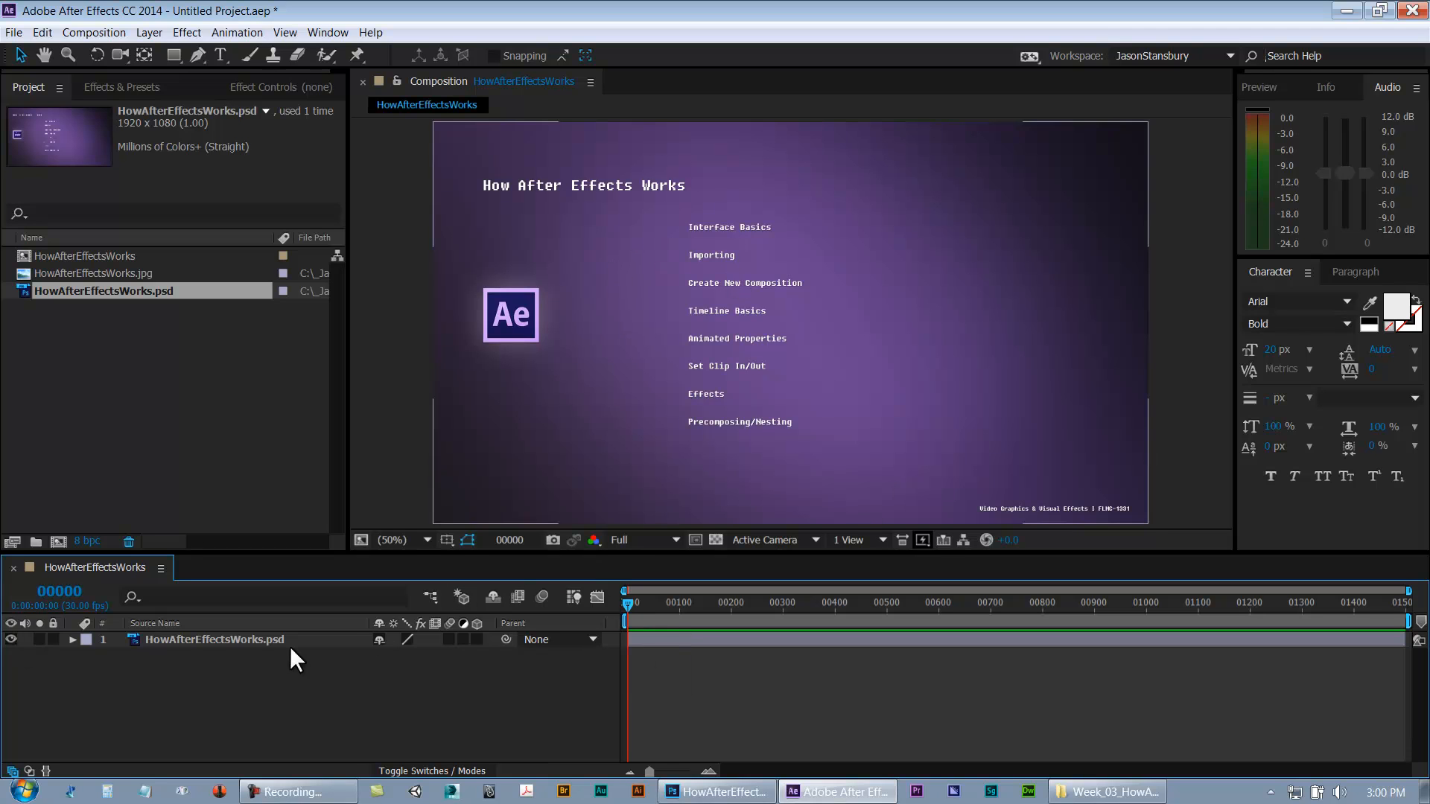
click(260, 641)
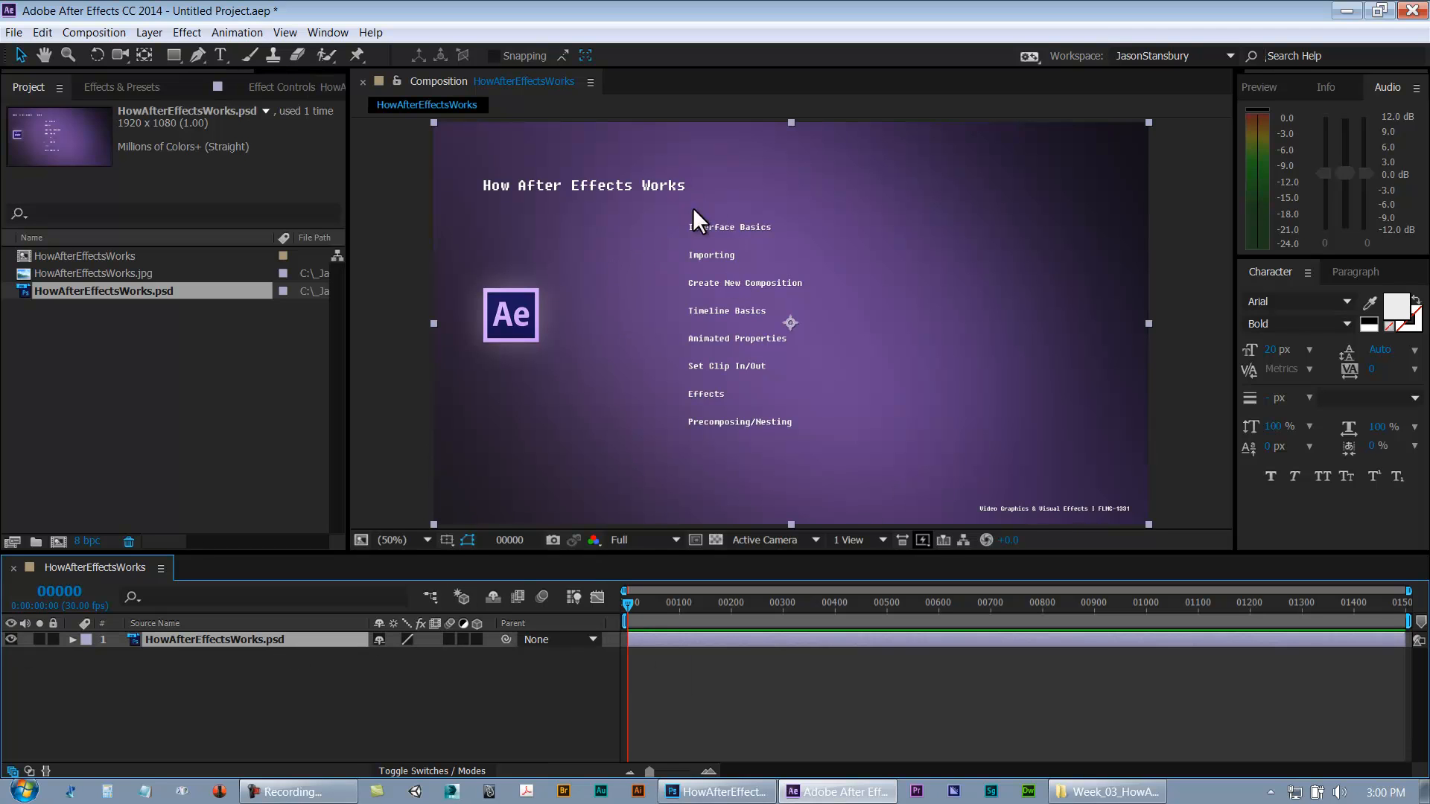
Delete the HowAfterEffectsWorks.psd layer from the composition and its footage item from the project
click(204, 658)
click(206, 639)
key(Delete)
click(83, 292)
key(Delete)
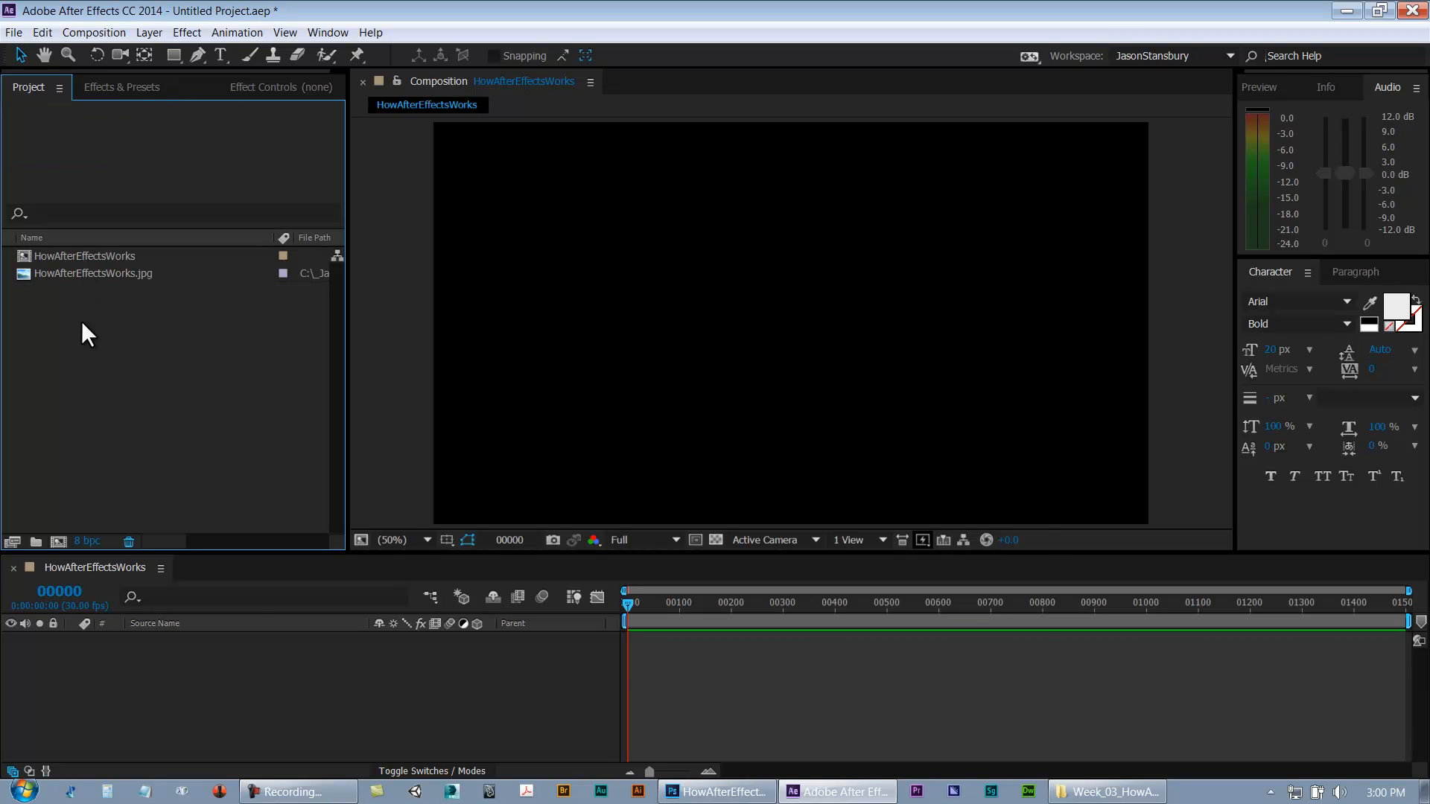
Import HowAfterEffectsWorks.psd again with the import kind set to Composition
double_click(41, 307)
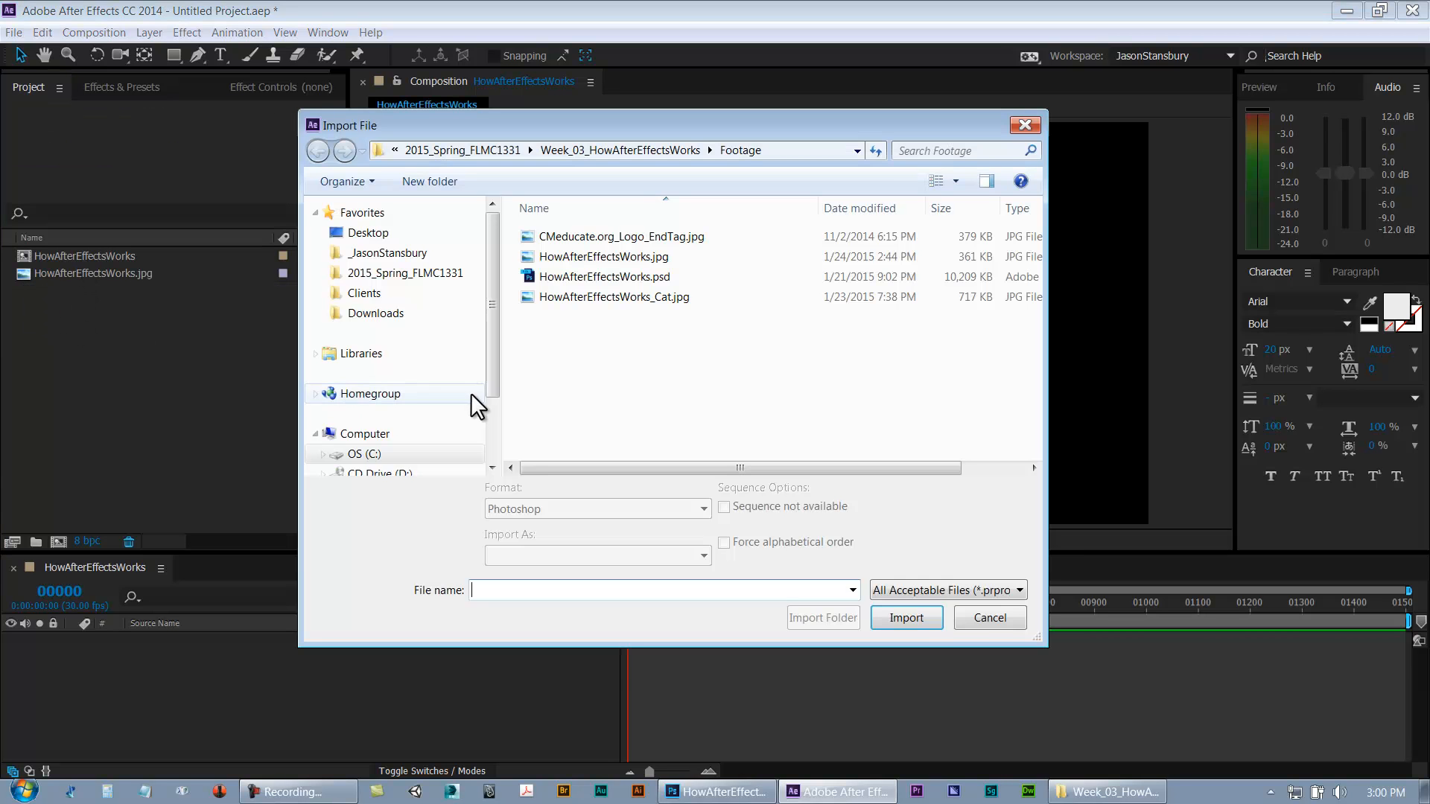
click(598, 277)
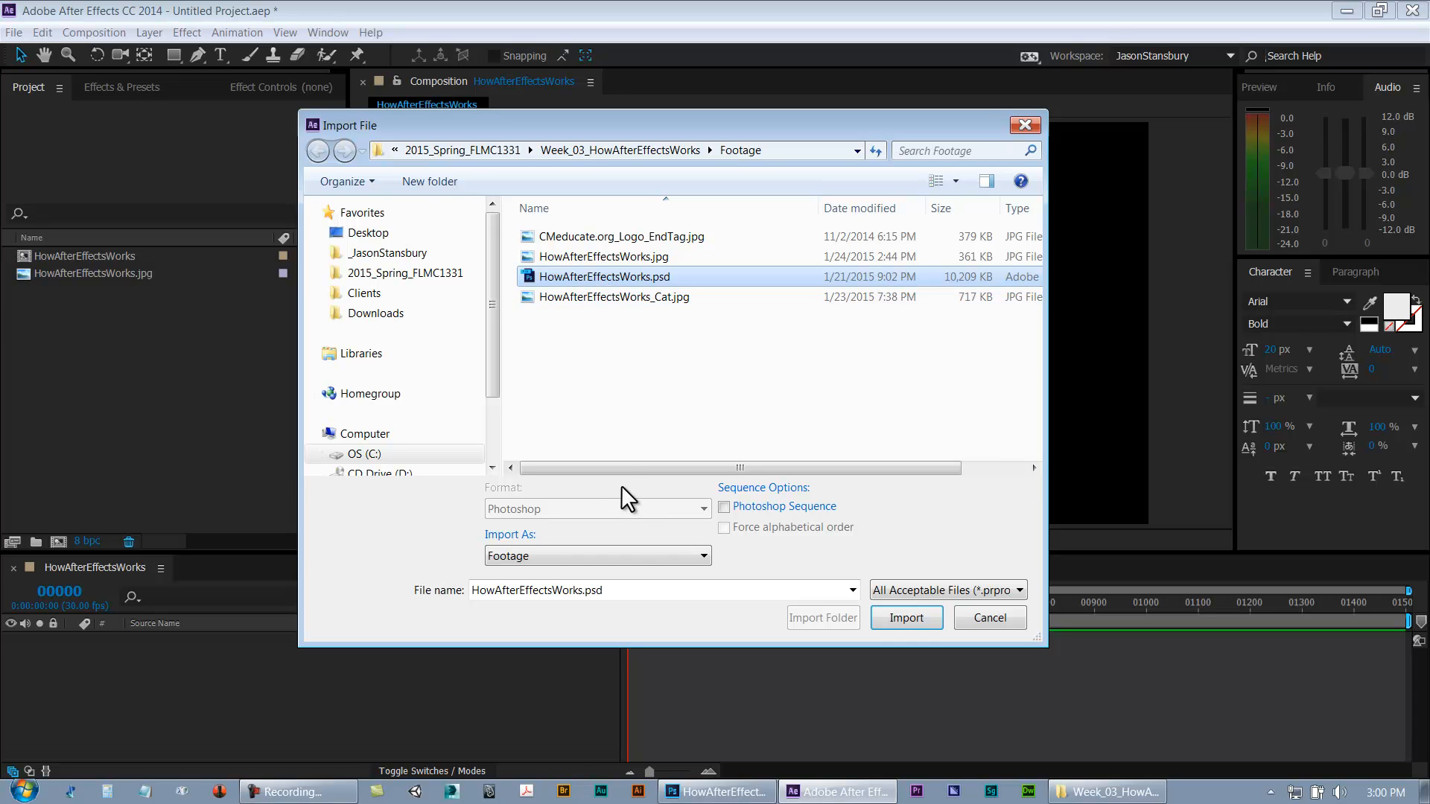
click(610, 556)
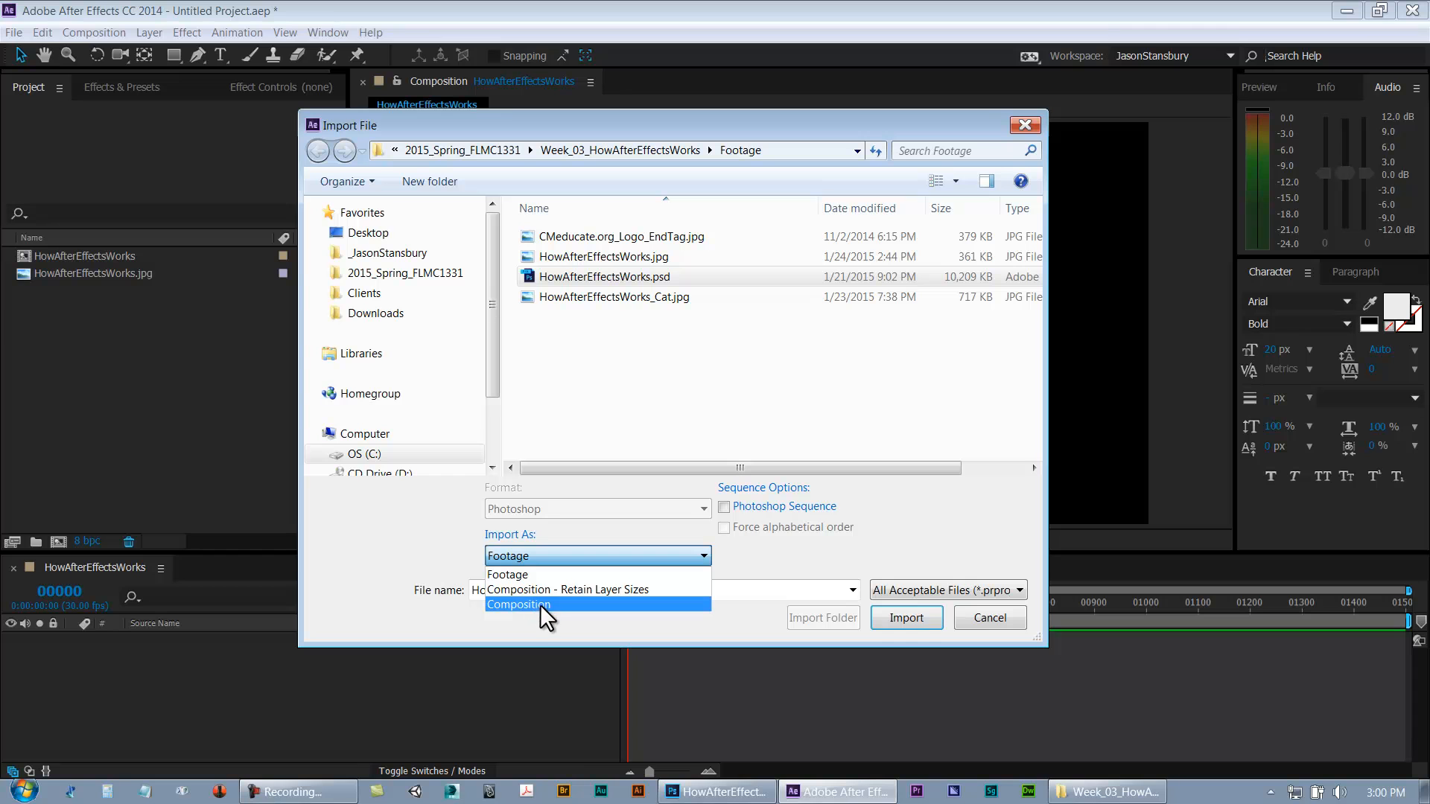
click(495, 575)
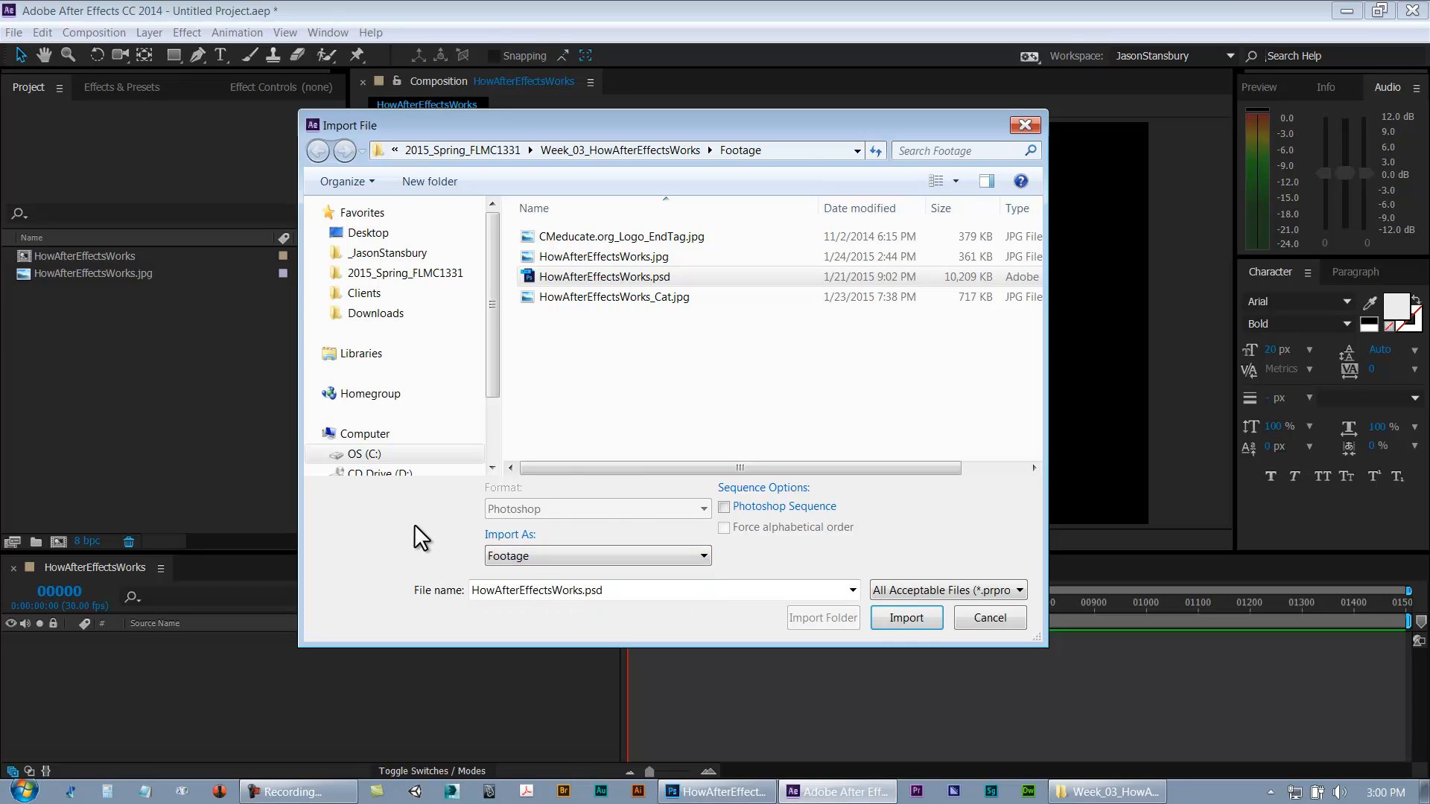
click(573, 275)
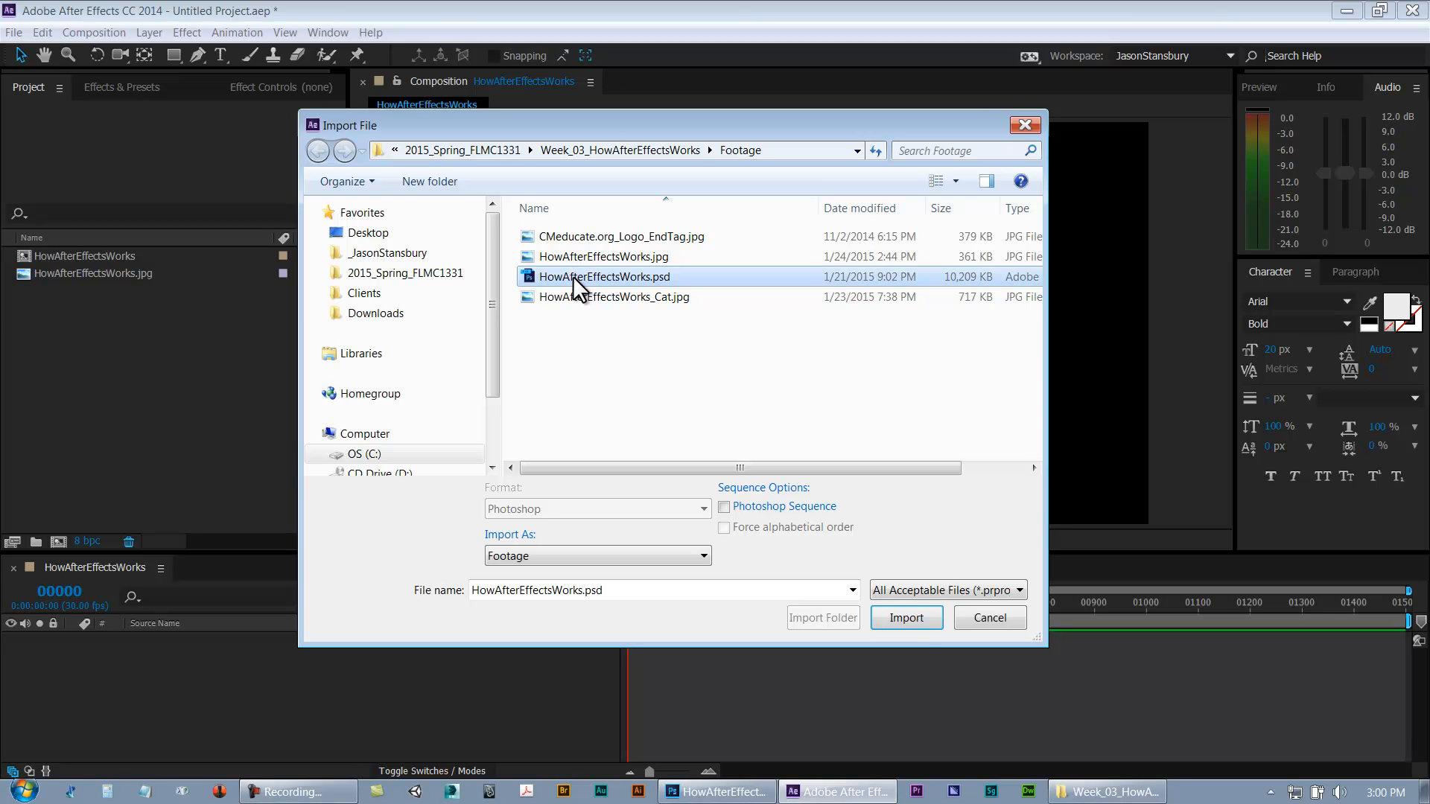
click(907, 619)
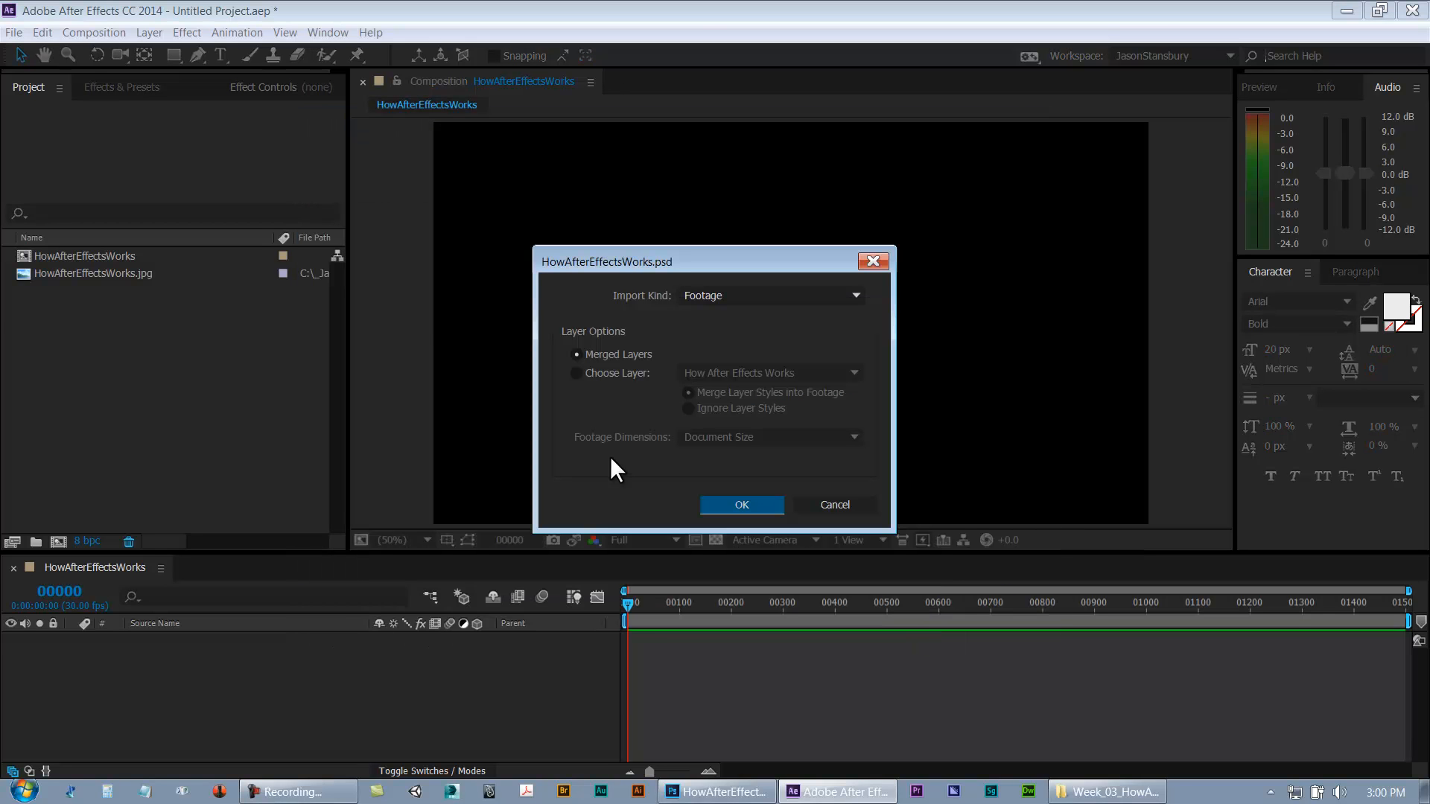
click(708, 298)
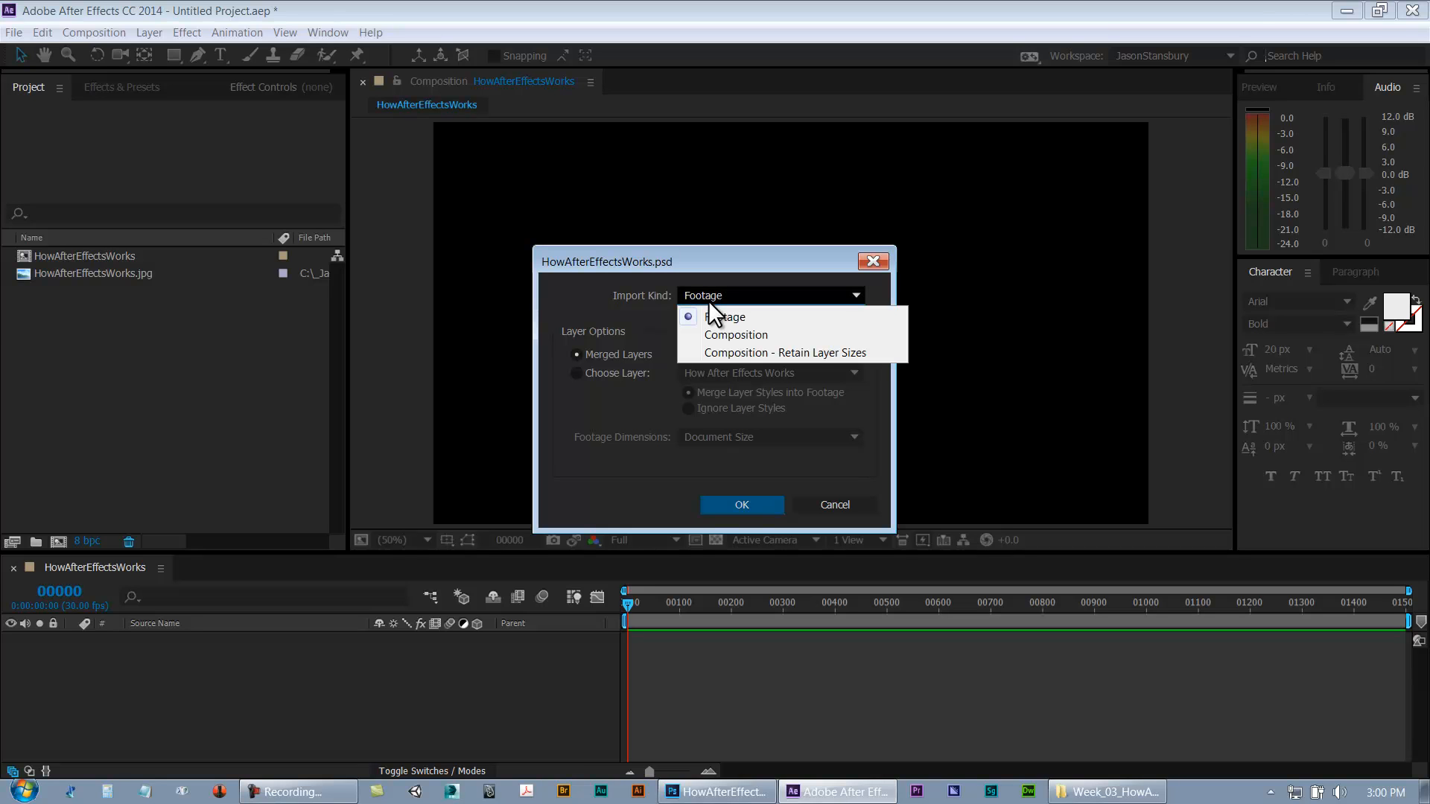
click(736, 333)
click(766, 499)
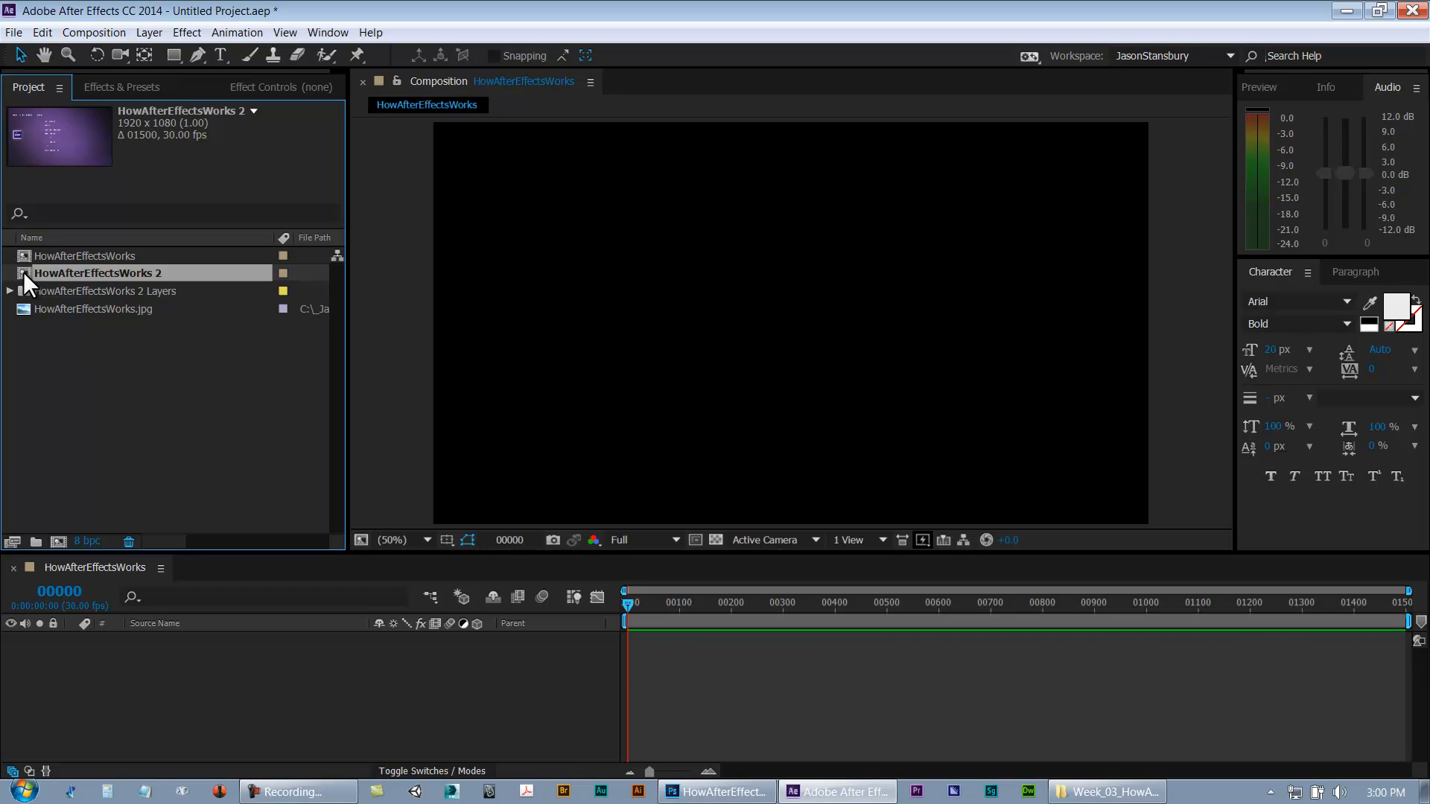
Expand the HowAfterEffectsWorks 2 Layers folder and look through the layer files inside it
click(23, 290)
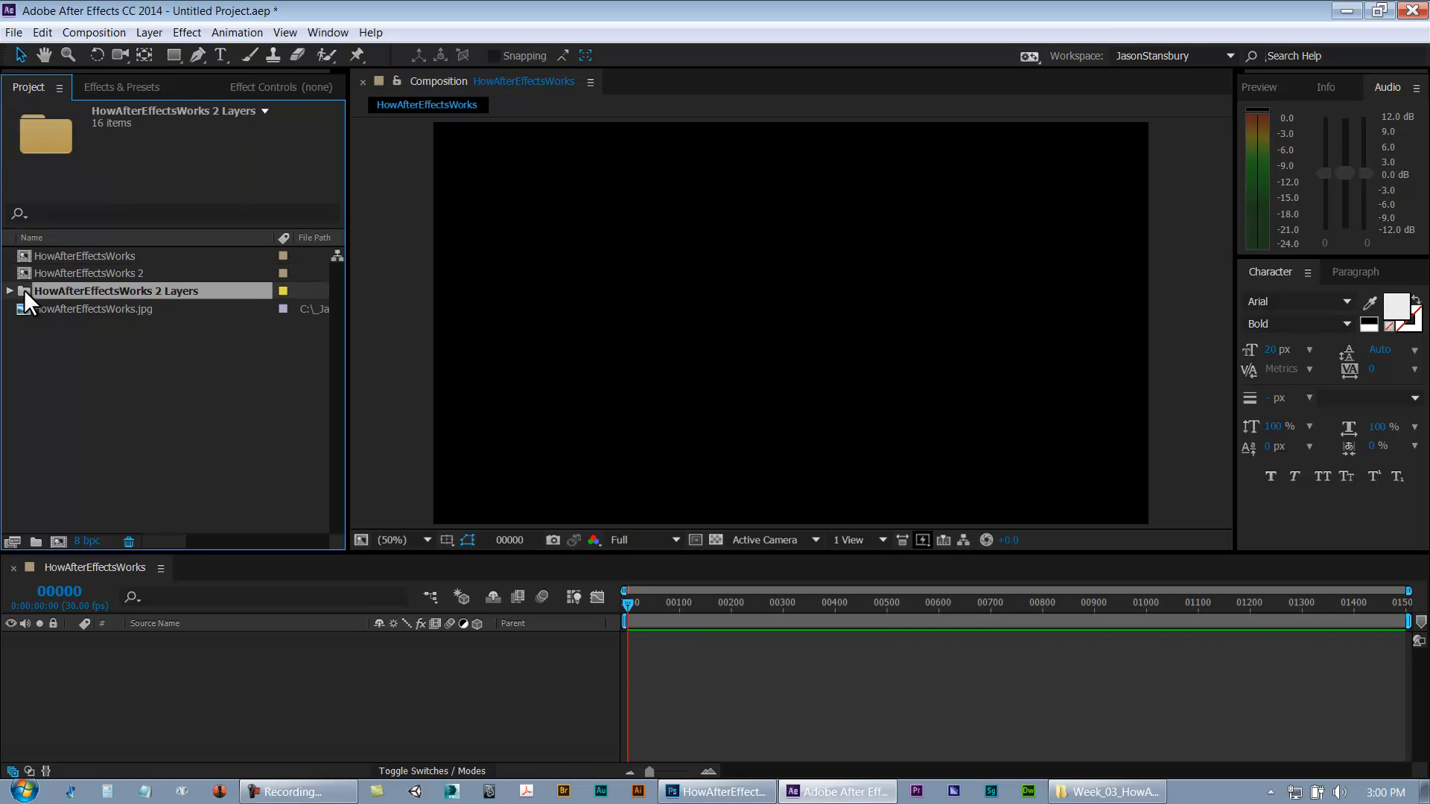
click(9, 290)
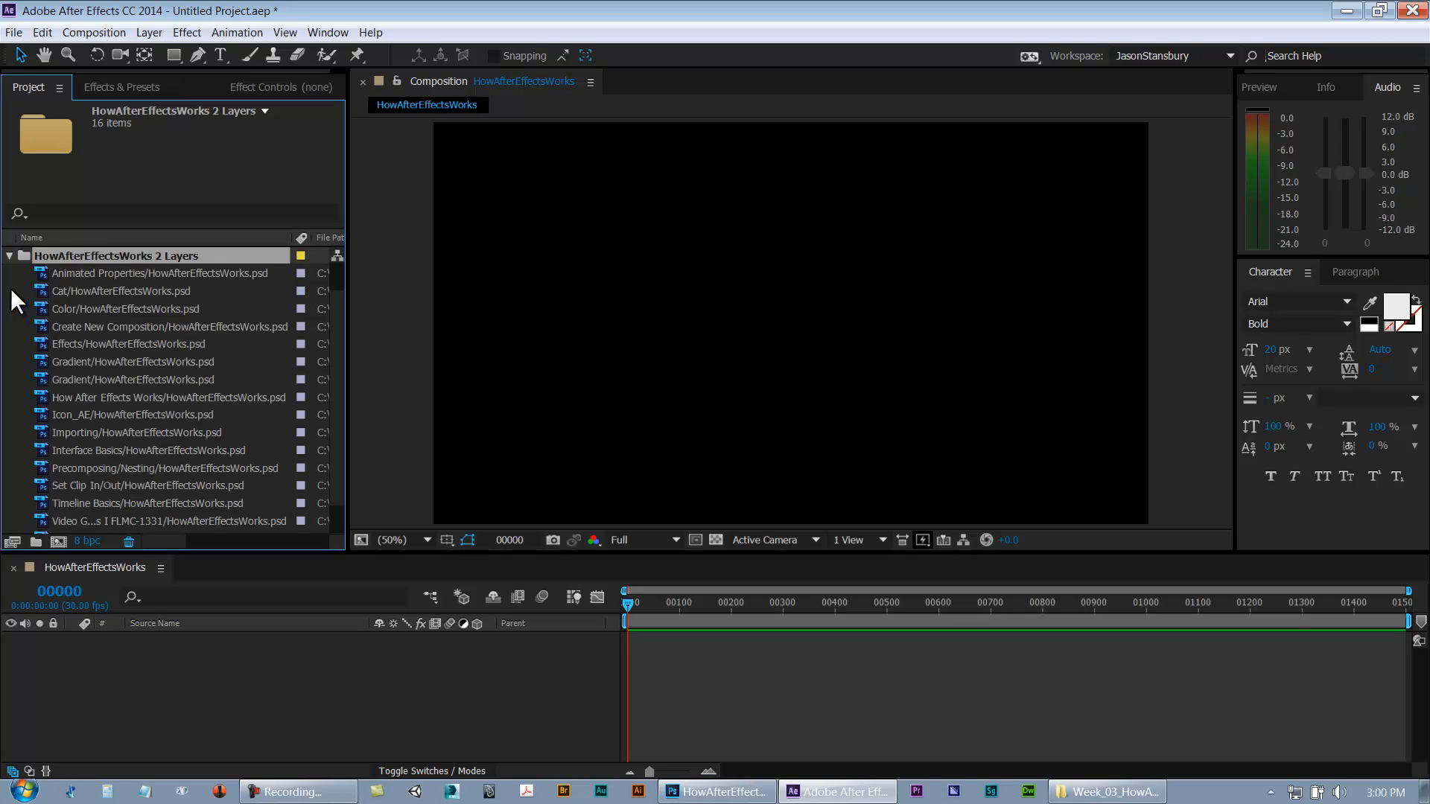
scroll(86, 365, down, 1)
scroll(86, 365, up, 2)
scroll(87, 365, down, 1)
Maximize the Project panel, widen its Name column to show full layer file names, and collapse the layers folder
key(grave)
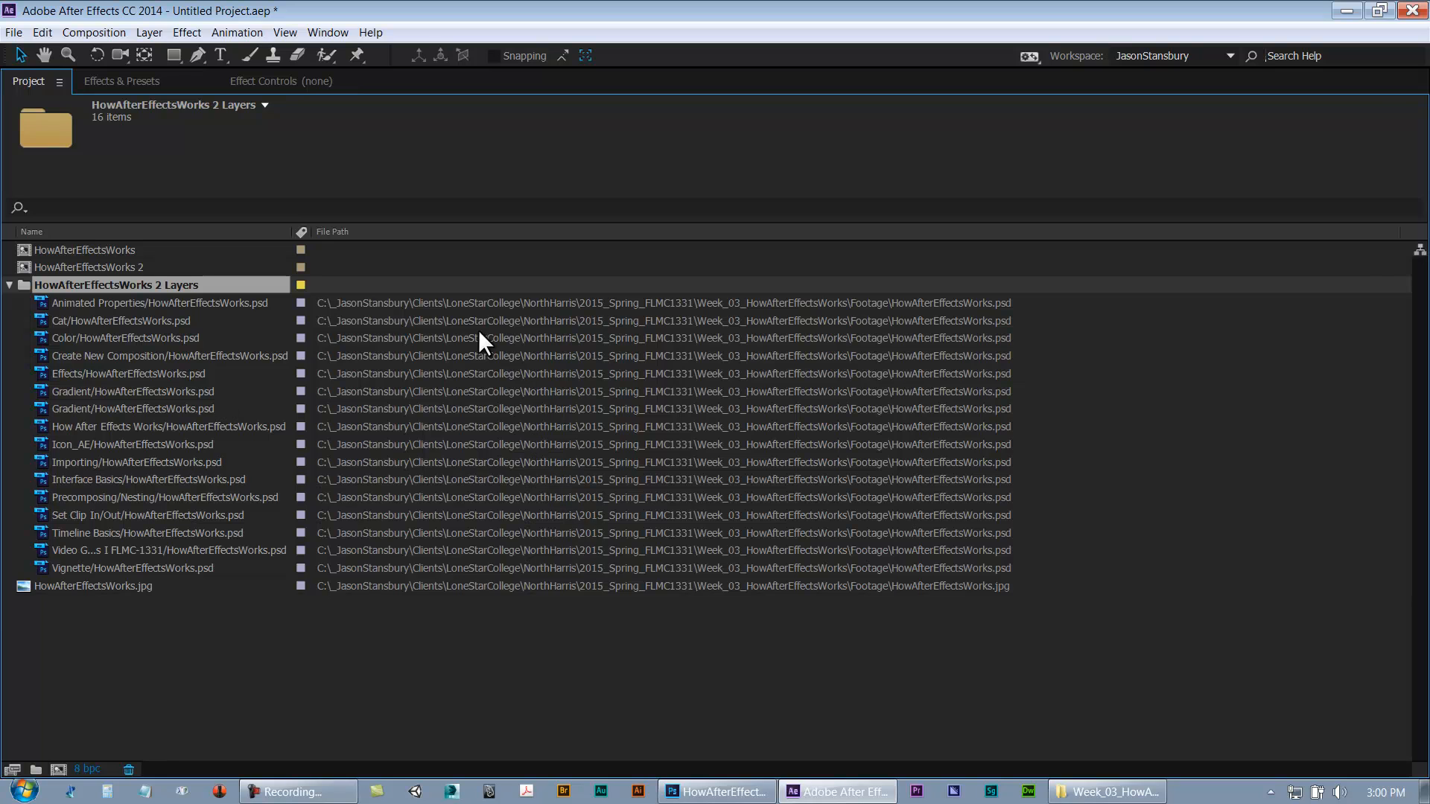
key(grave)
key(grave)
drag(292, 231, 410, 231)
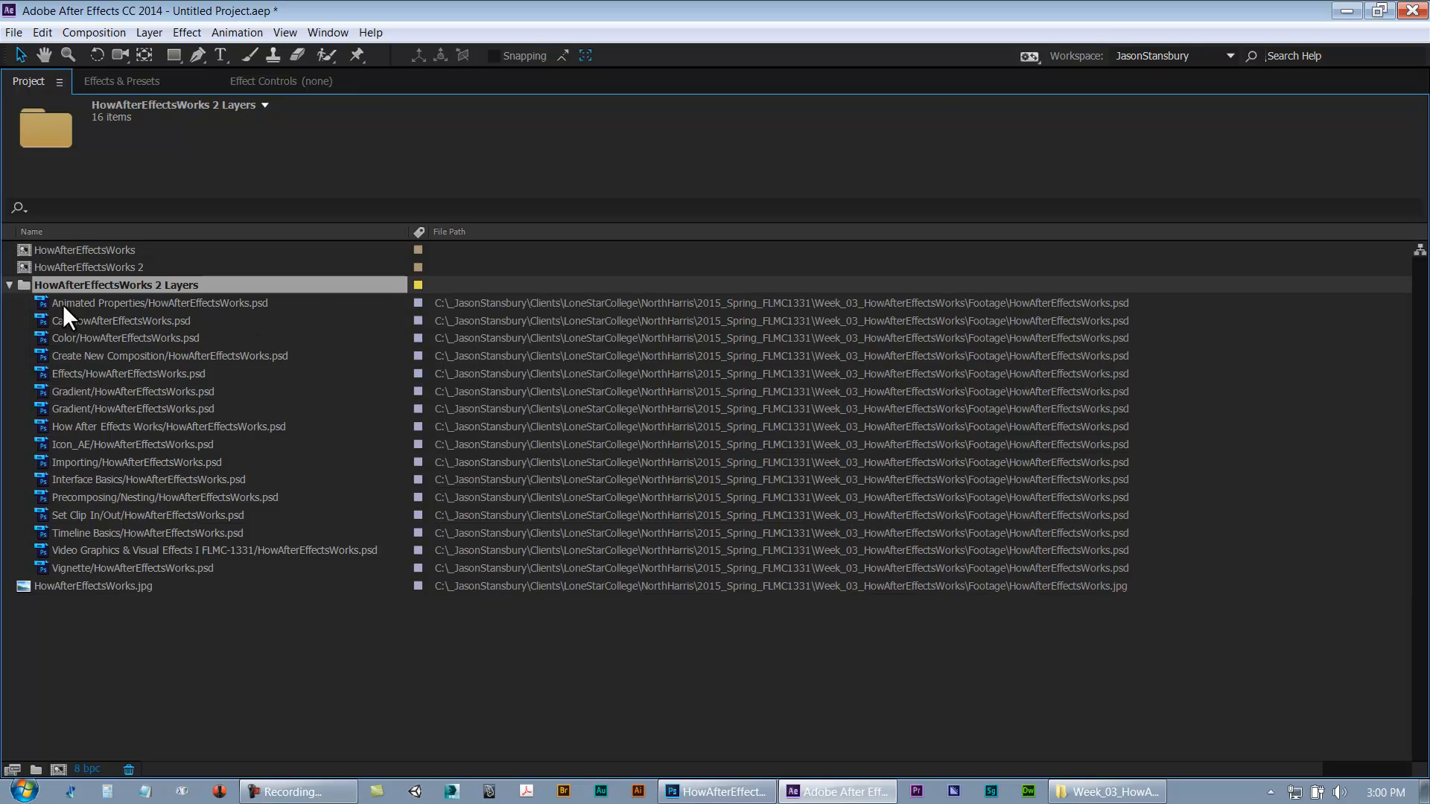
click(135, 305)
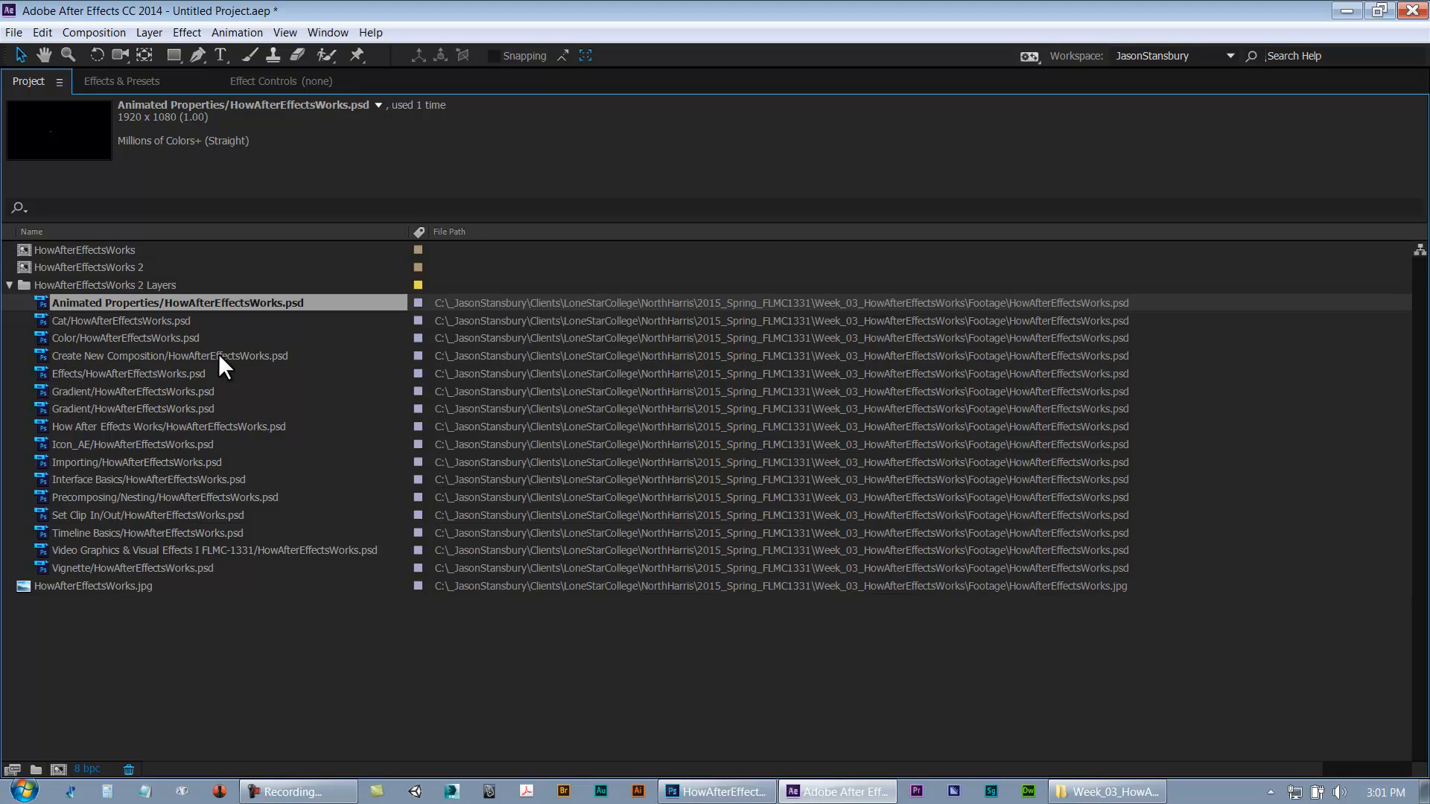
click(9, 285)
Restore the panel layout, open the HowAfterEffectsWorks 2 composition and make the timeline tall enough to list all 16 layers
double_click(113, 271)
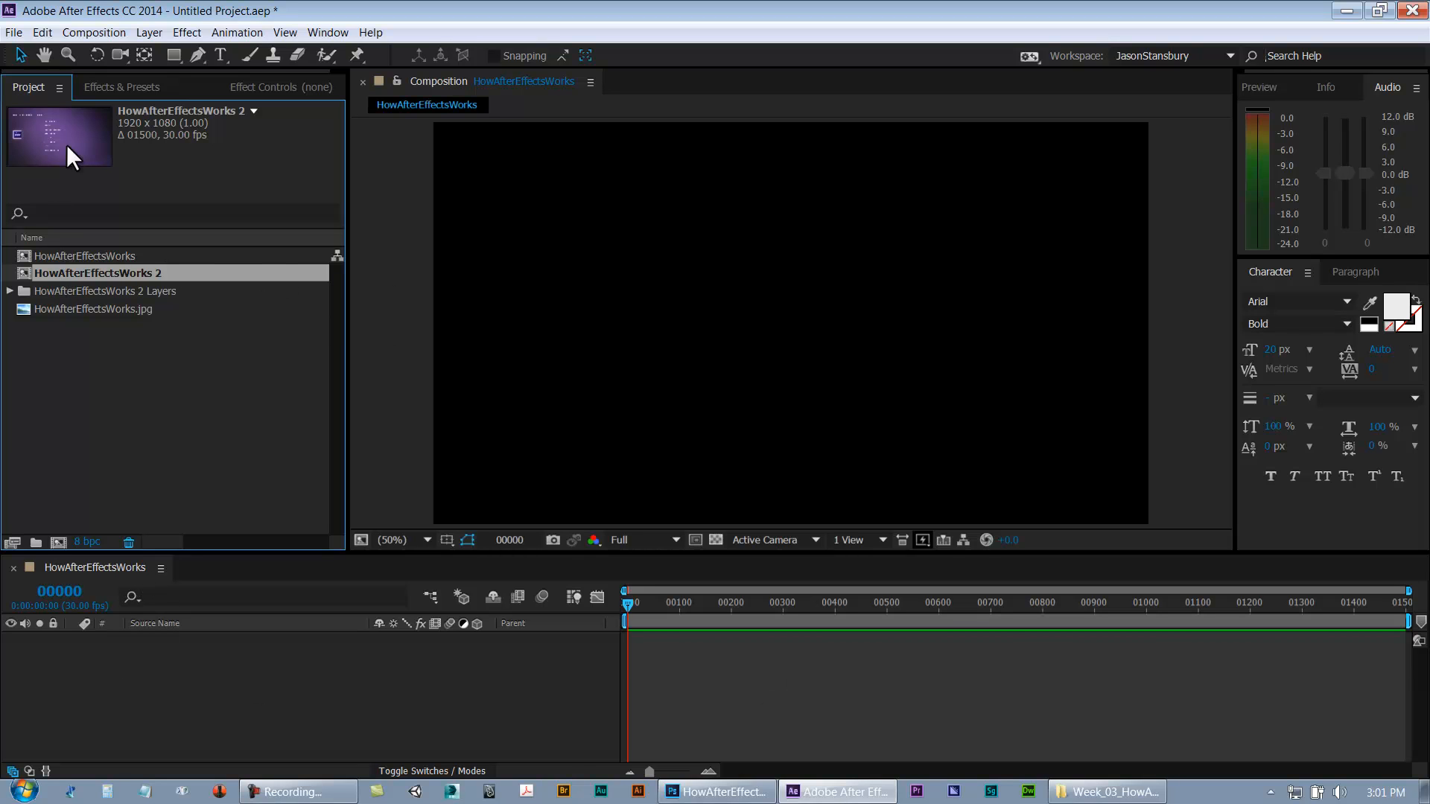
double_click(25, 274)
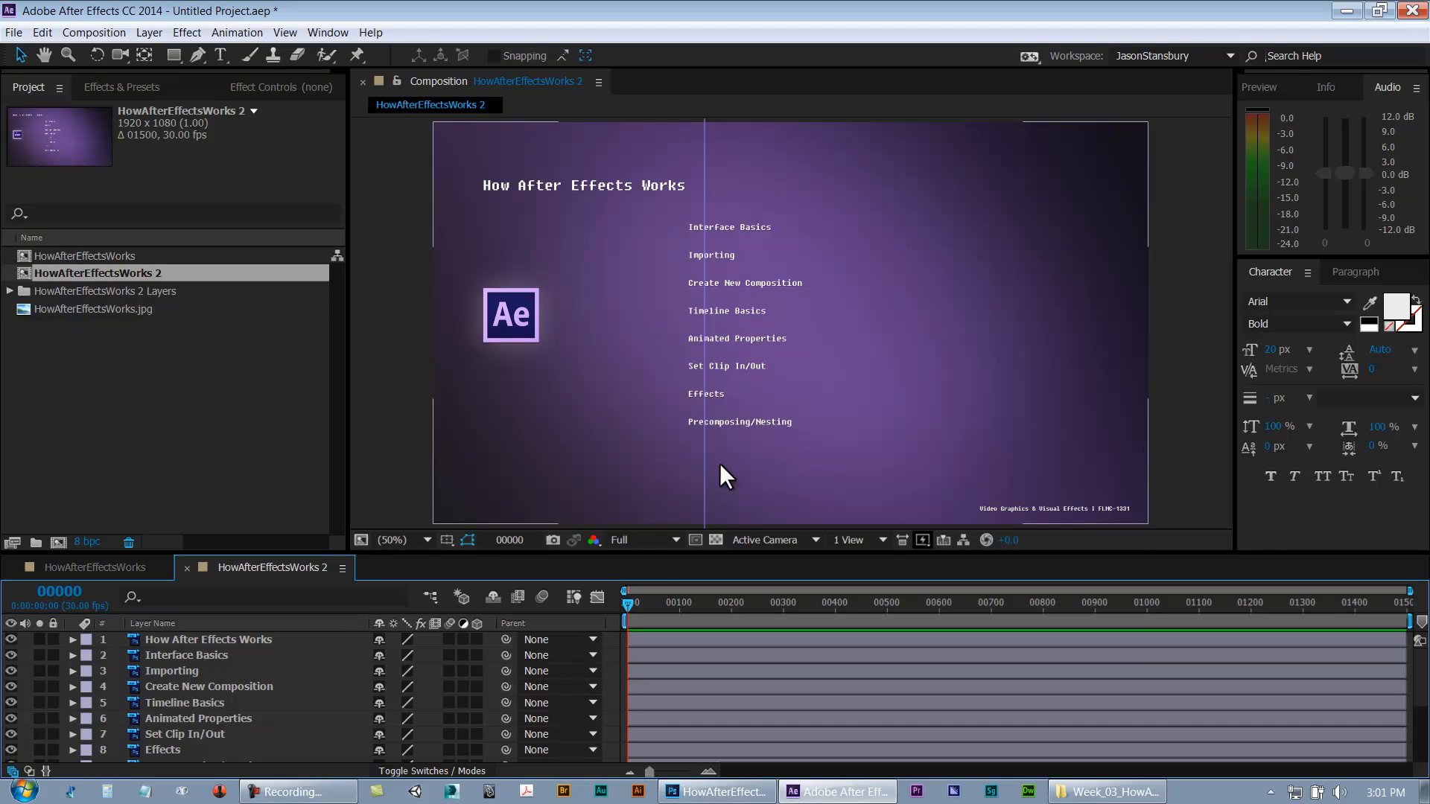
drag(616, 551, 607, 402)
drag(628, 449, 625, 485)
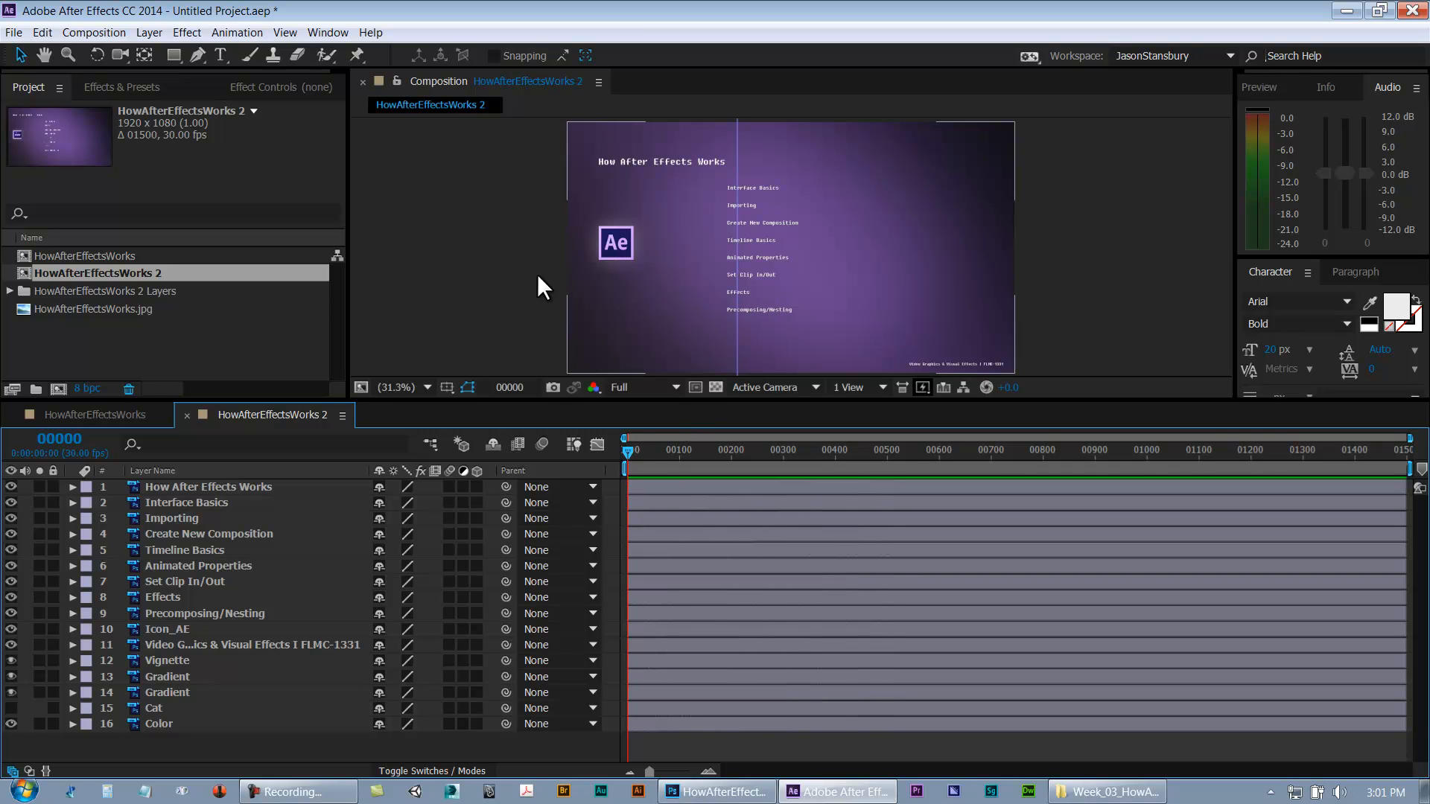
Select the top five layers, How After Effects Works through Timeline Basics, and try moving them together in the viewer
click(174, 553)
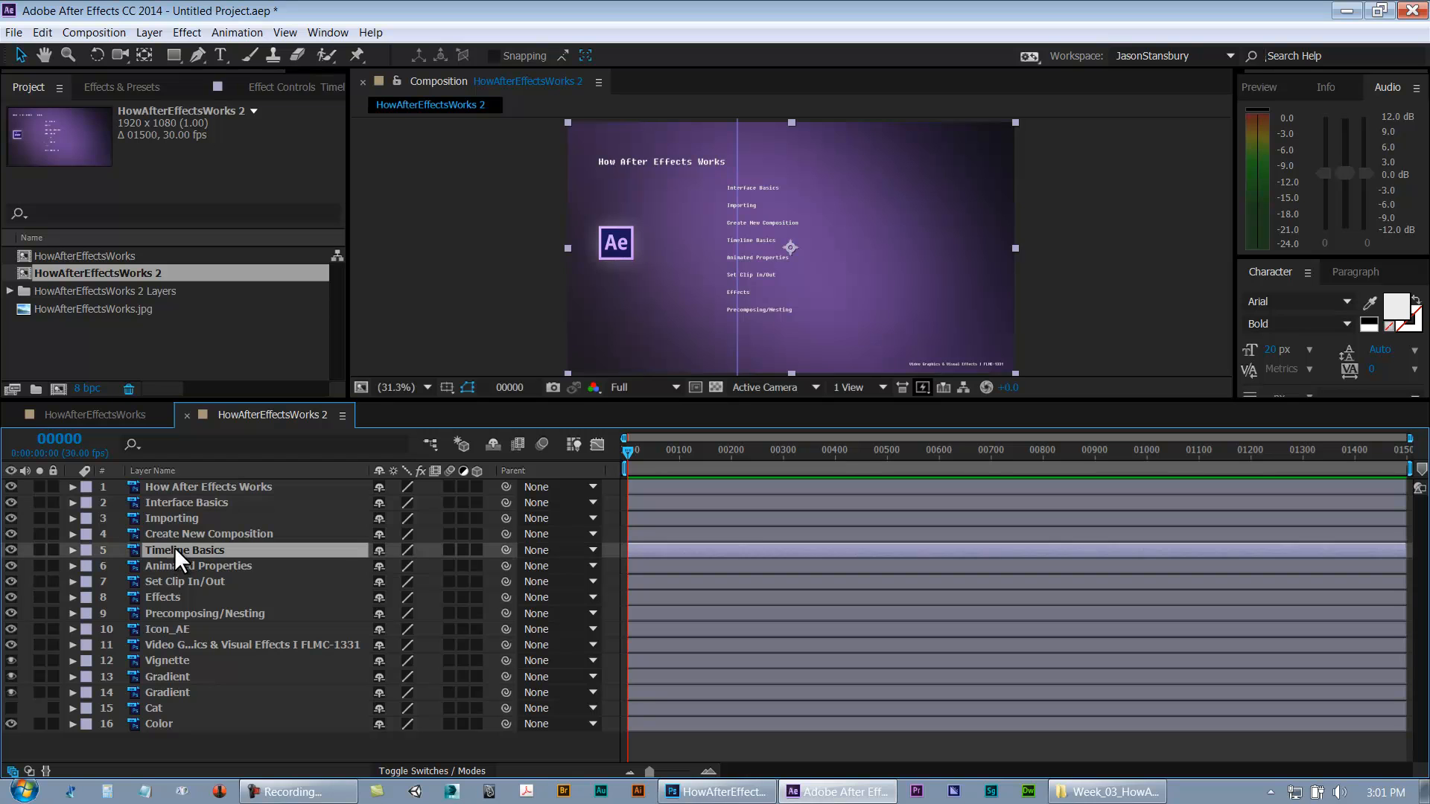
shift+click(173, 490)
drag(715, 257, 834, 248)
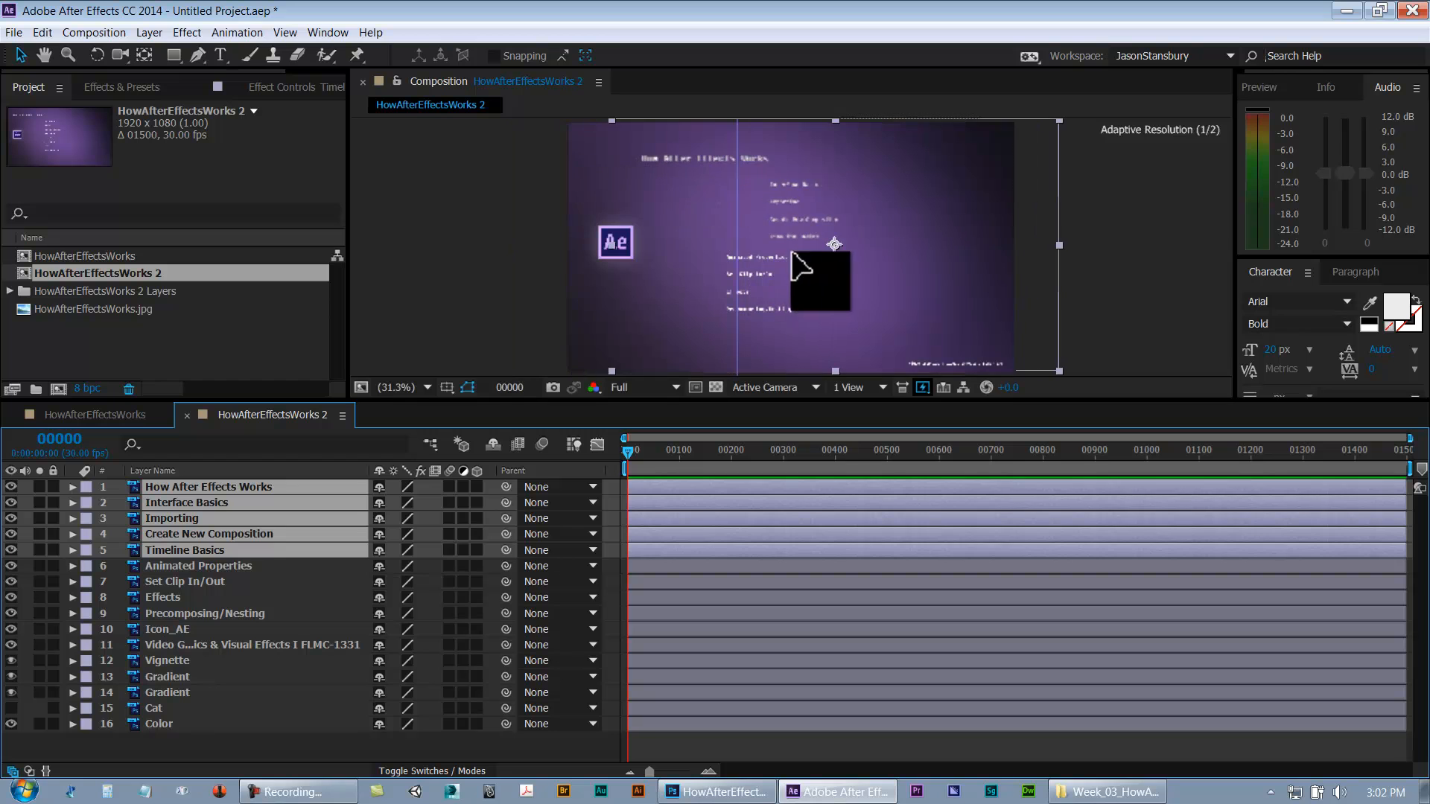
Try moving the Importing layer on its own in the viewer, undo the moves, and select the Precomposing/Nesting layer
click(179, 519)
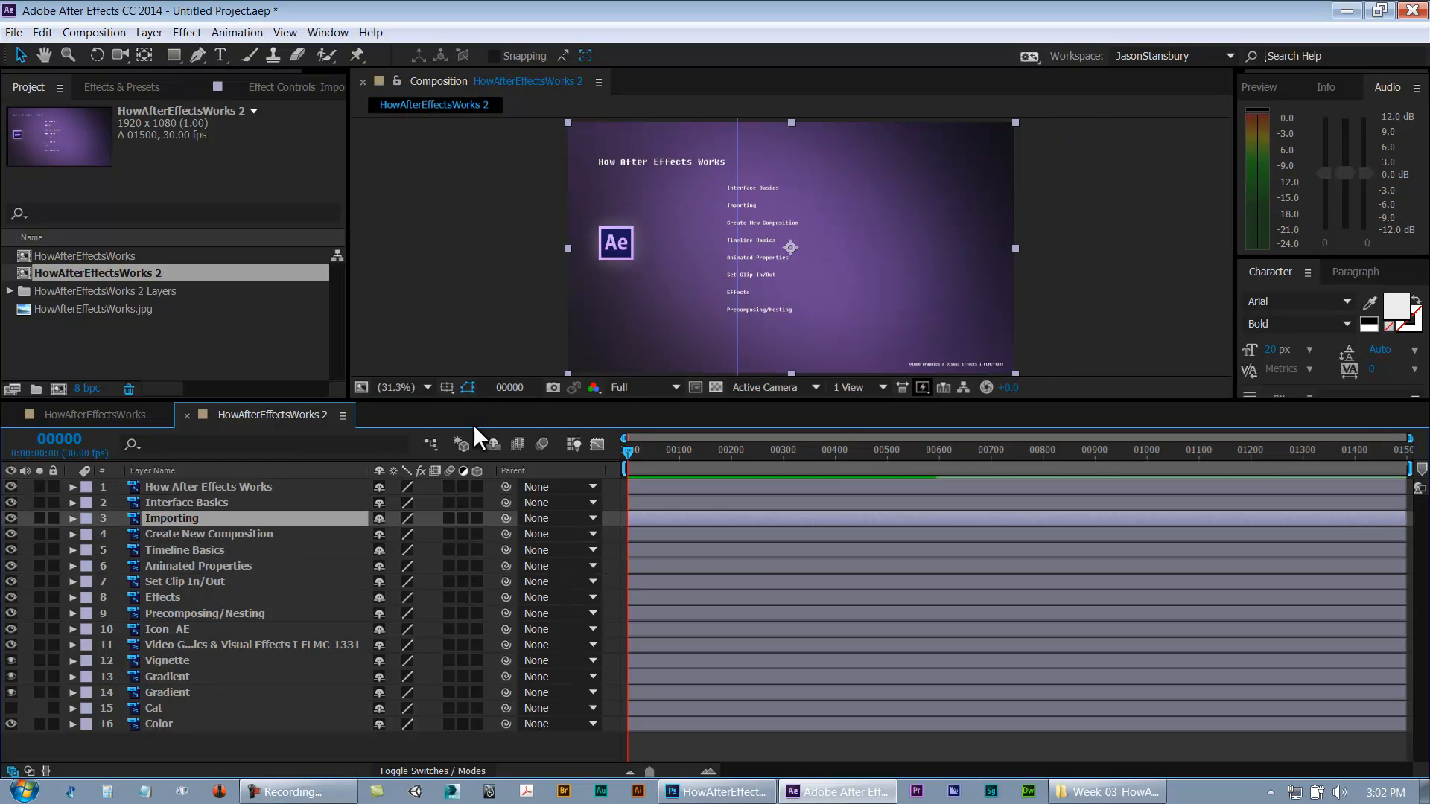
drag(771, 222, 692, 283)
click(209, 534)
click(226, 570)
key(ctrl+z)
click(246, 613)
key(ctrl+z)
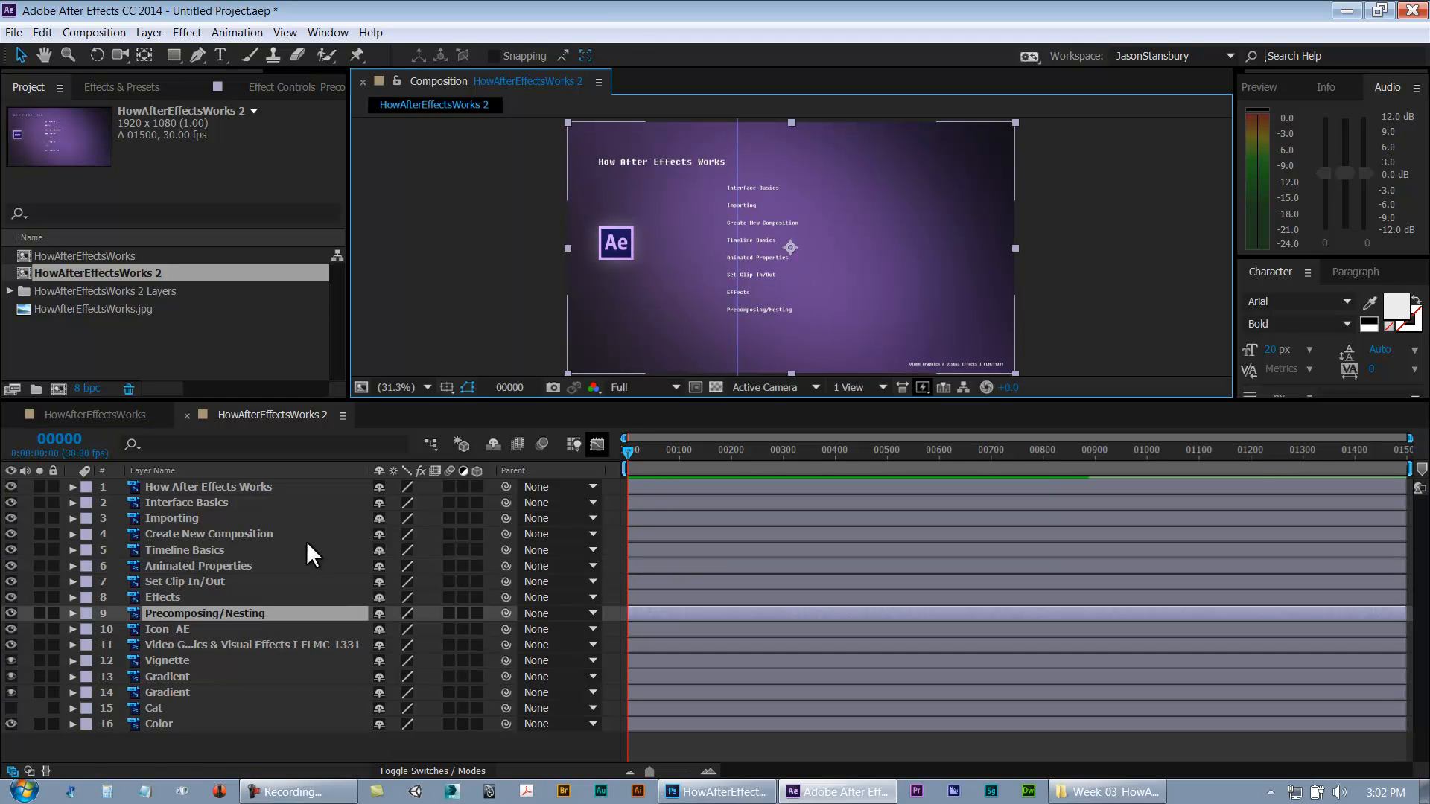
Try shifting the upper Gradient layer sideways in the viewer, undo it, and select the Color layer
click(212, 646)
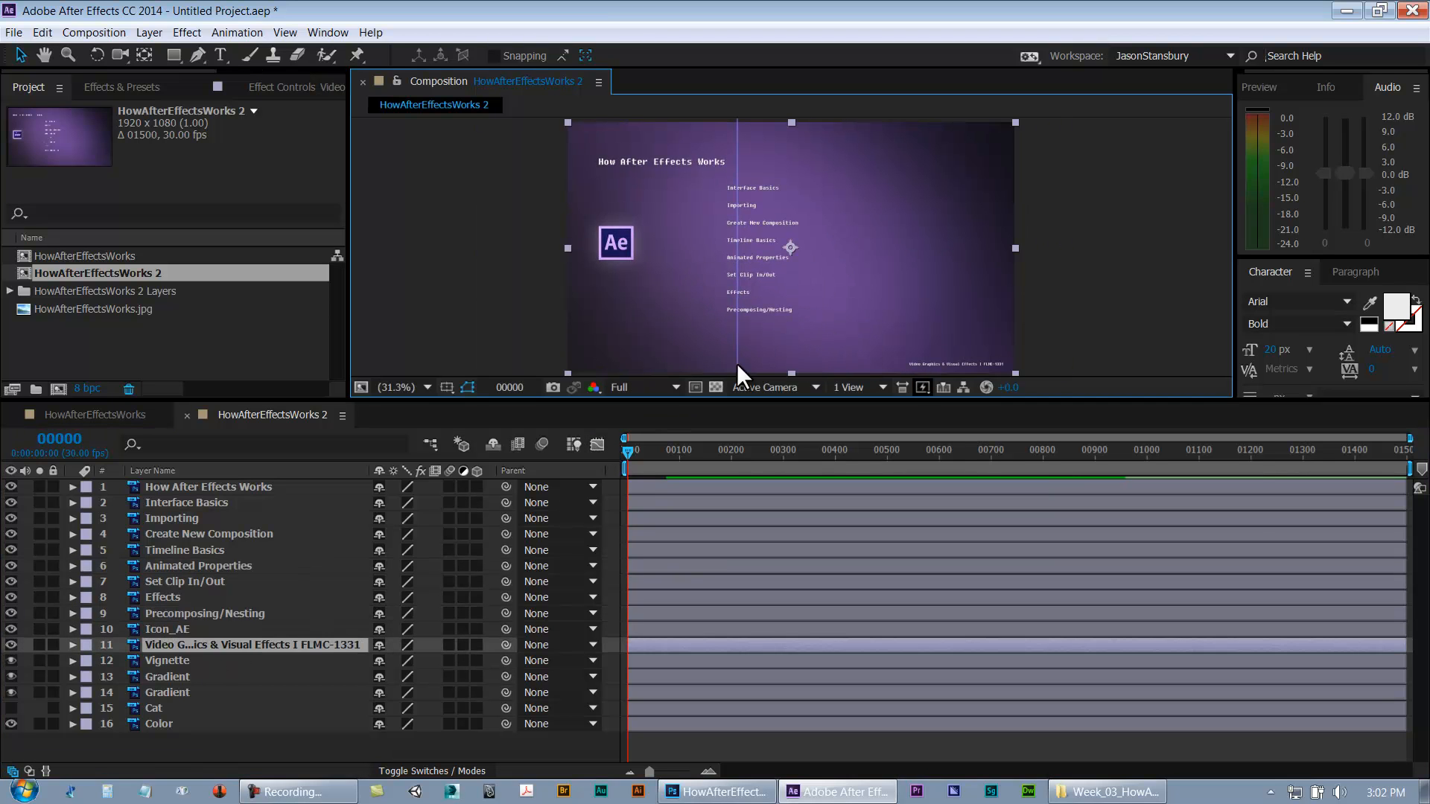
click(176, 677)
drag(782, 280, 744, 280)
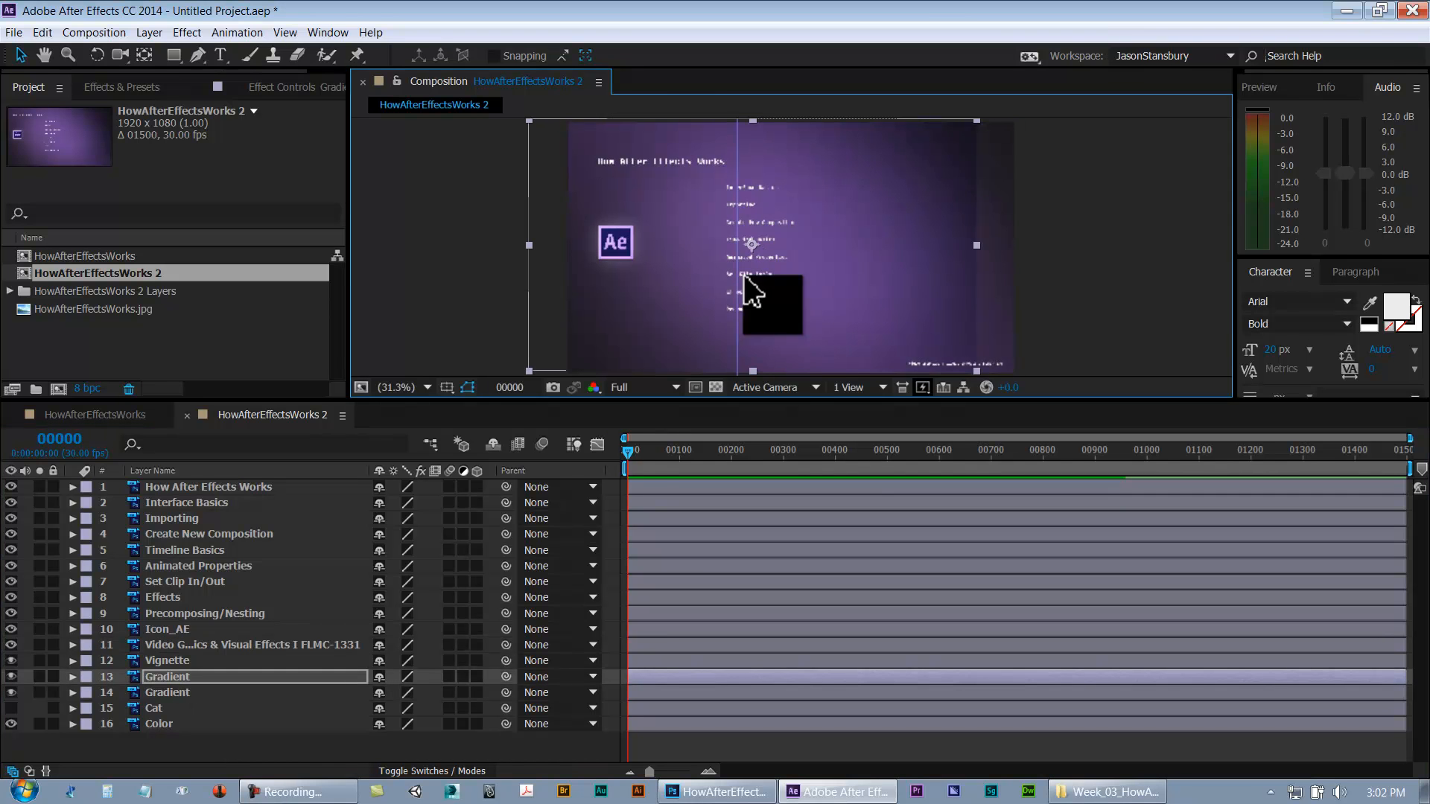
key(ctrl+z)
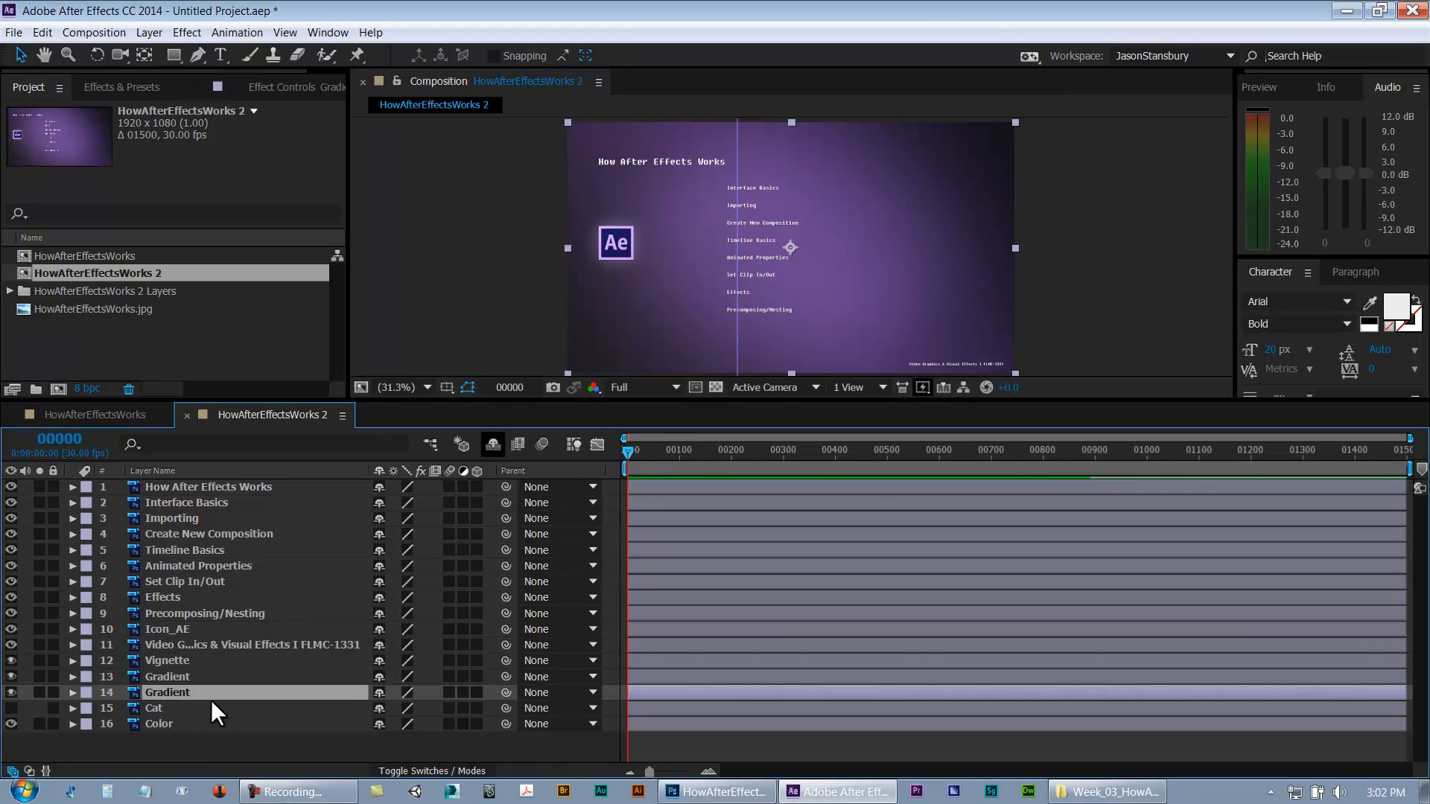
click(198, 723)
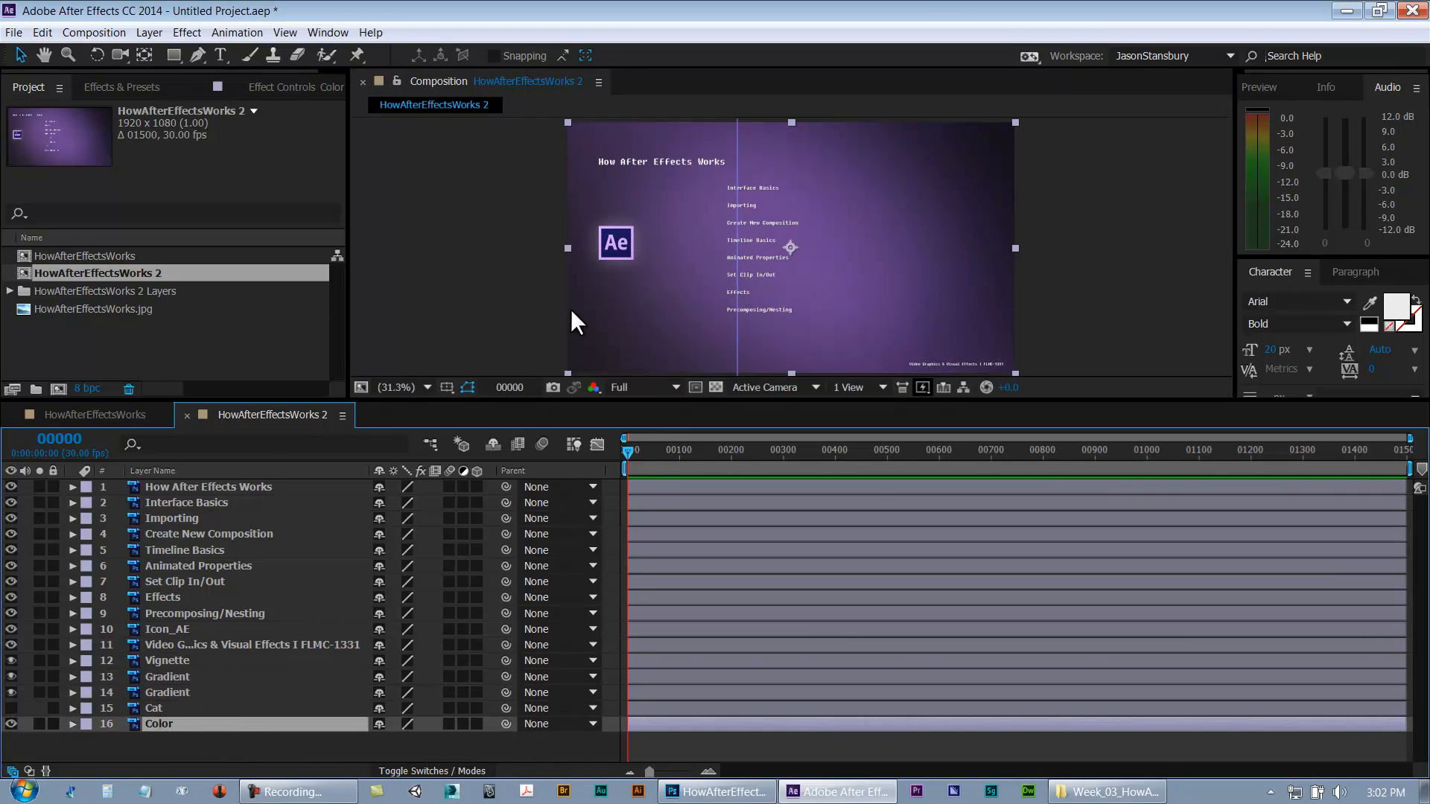
Try moving the Icon_AE layer sideways in the viewer, undo the move, and switch the layer's visibility off and on again
click(213, 494)
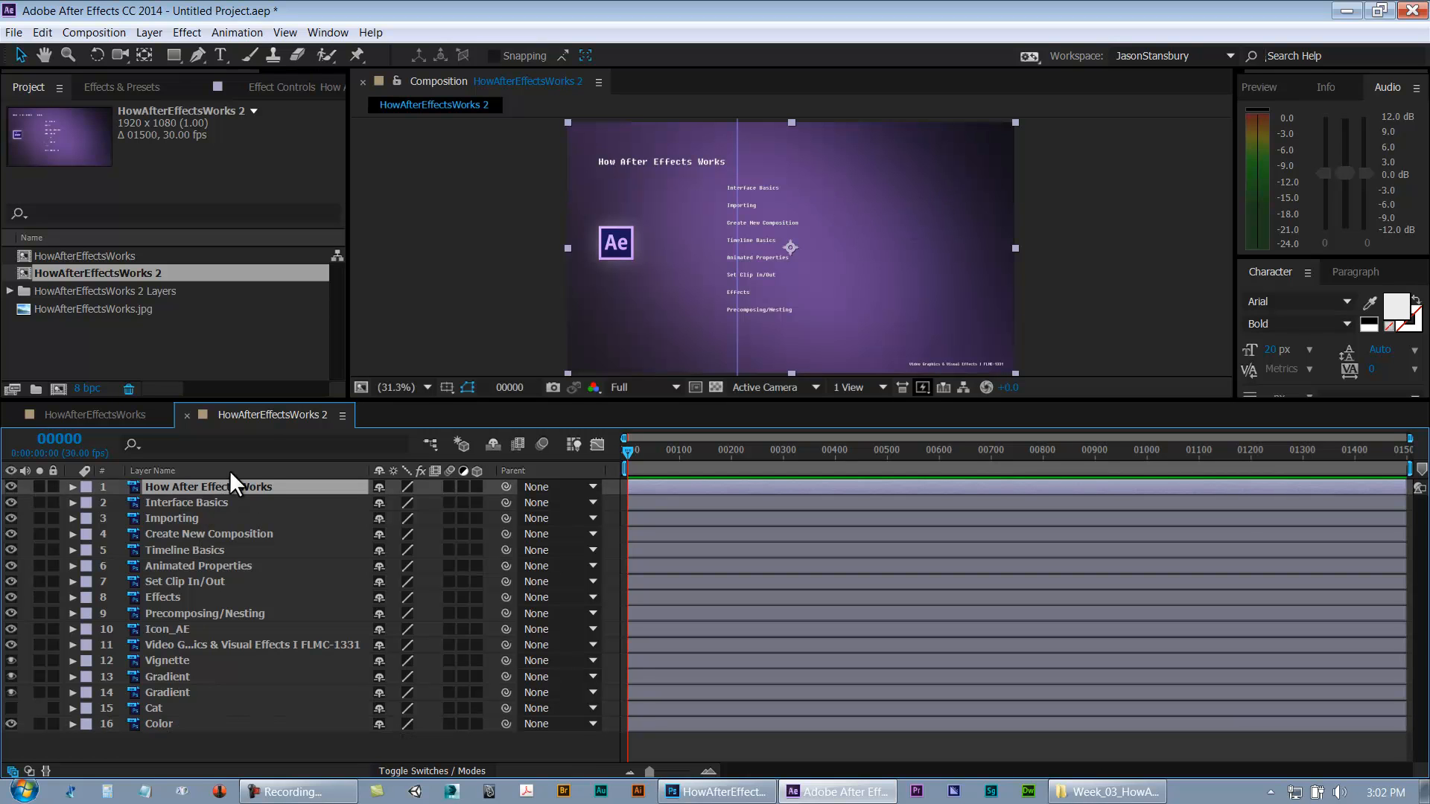
click(172, 631)
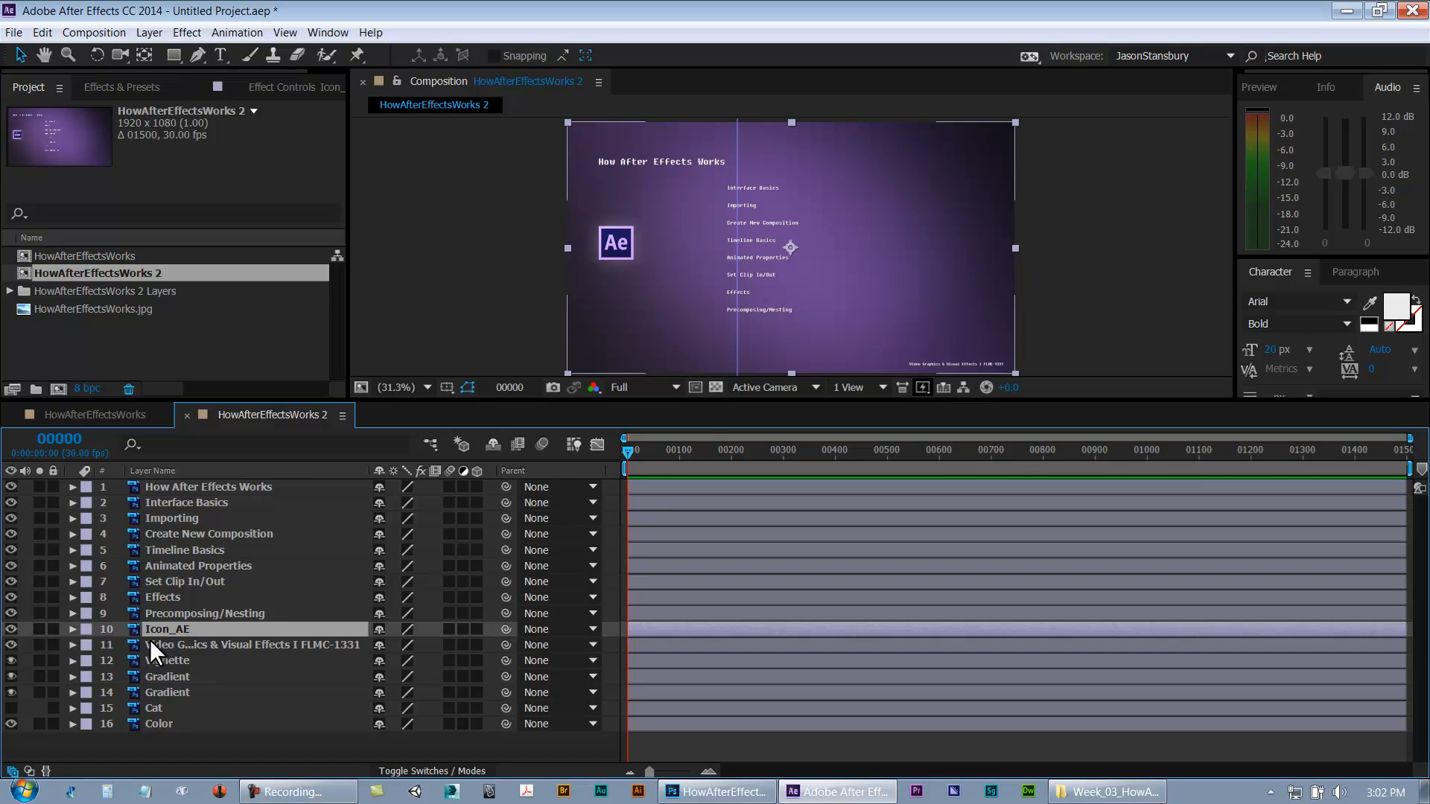
drag(662, 313, 731, 318)
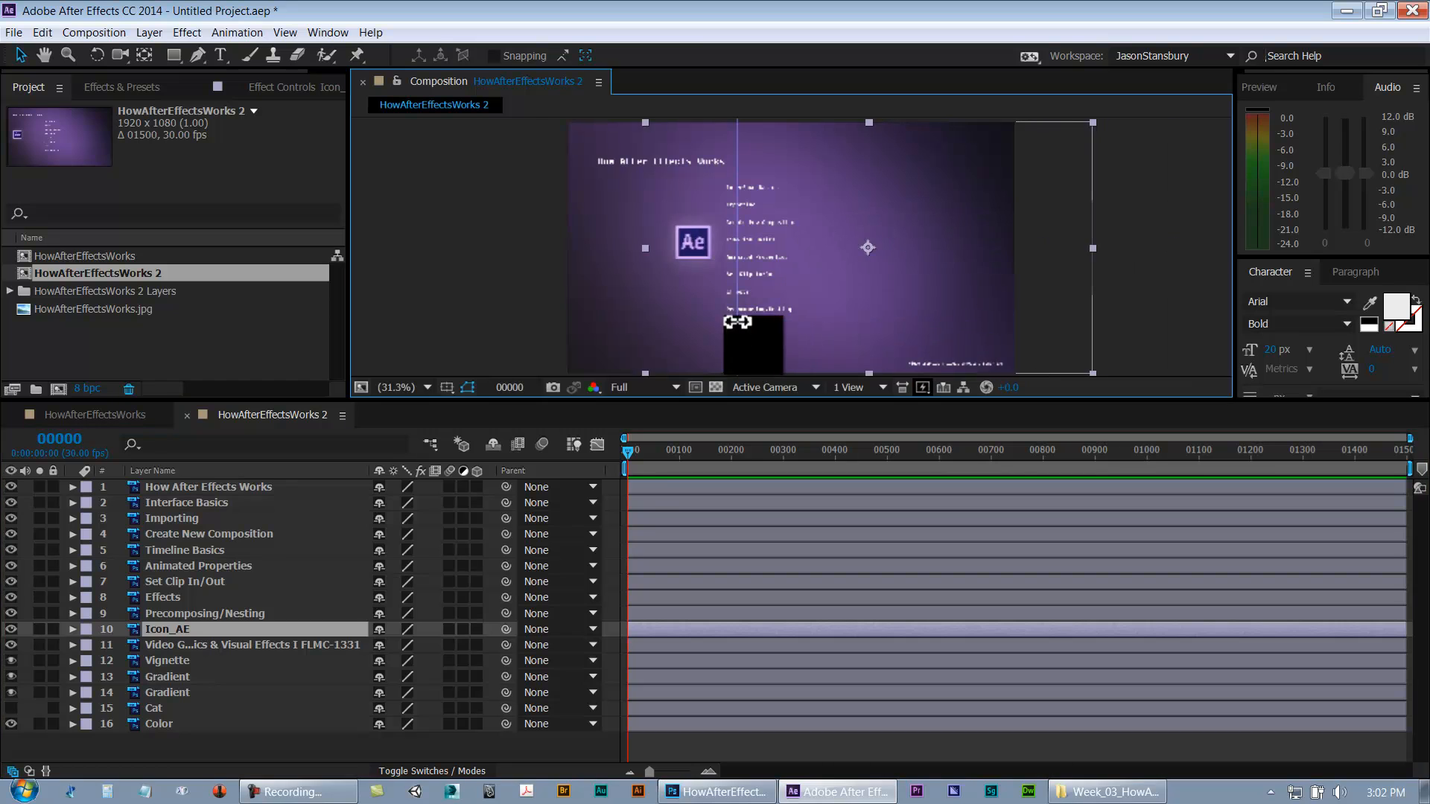
key(ctrl+z)
click(11, 629)
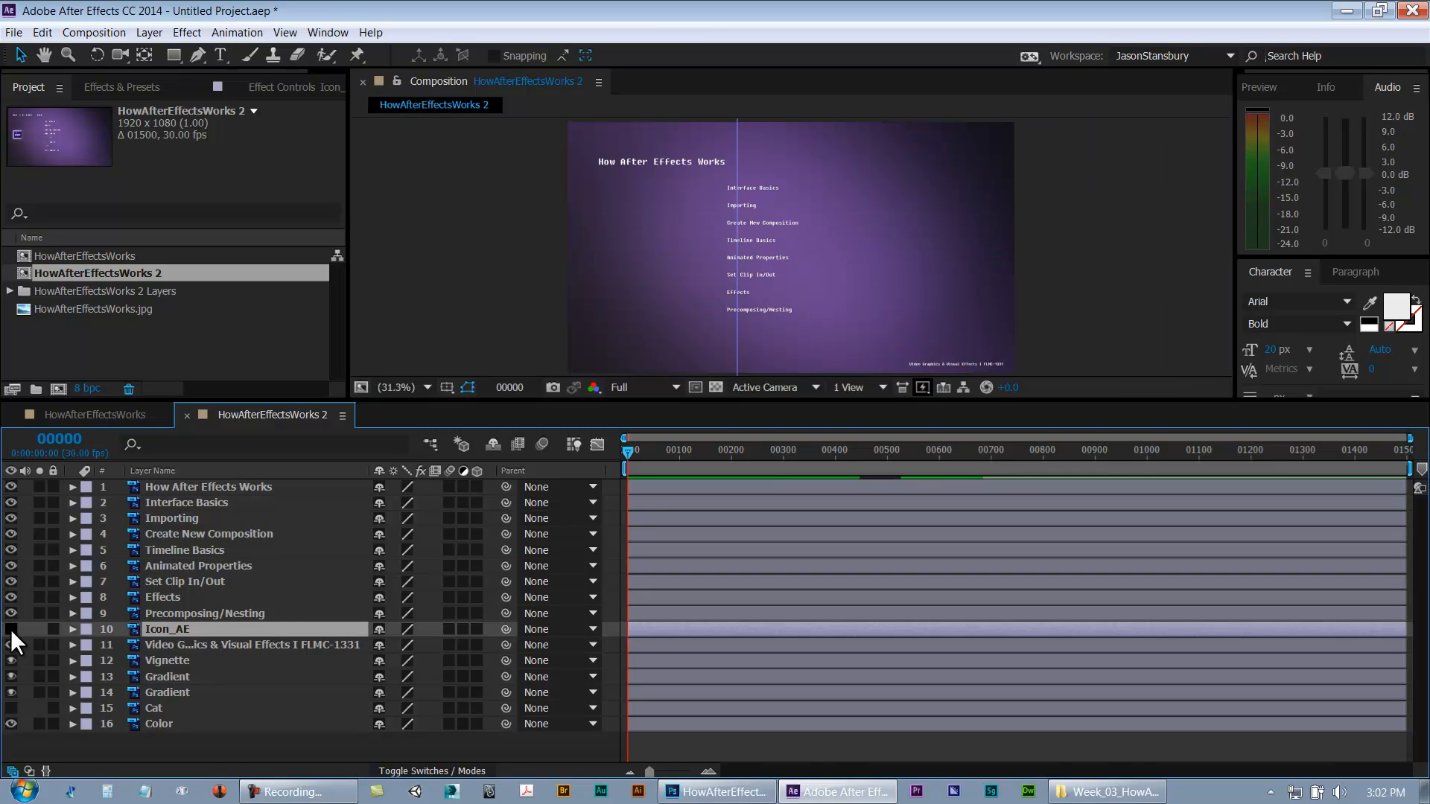
click(10, 629)
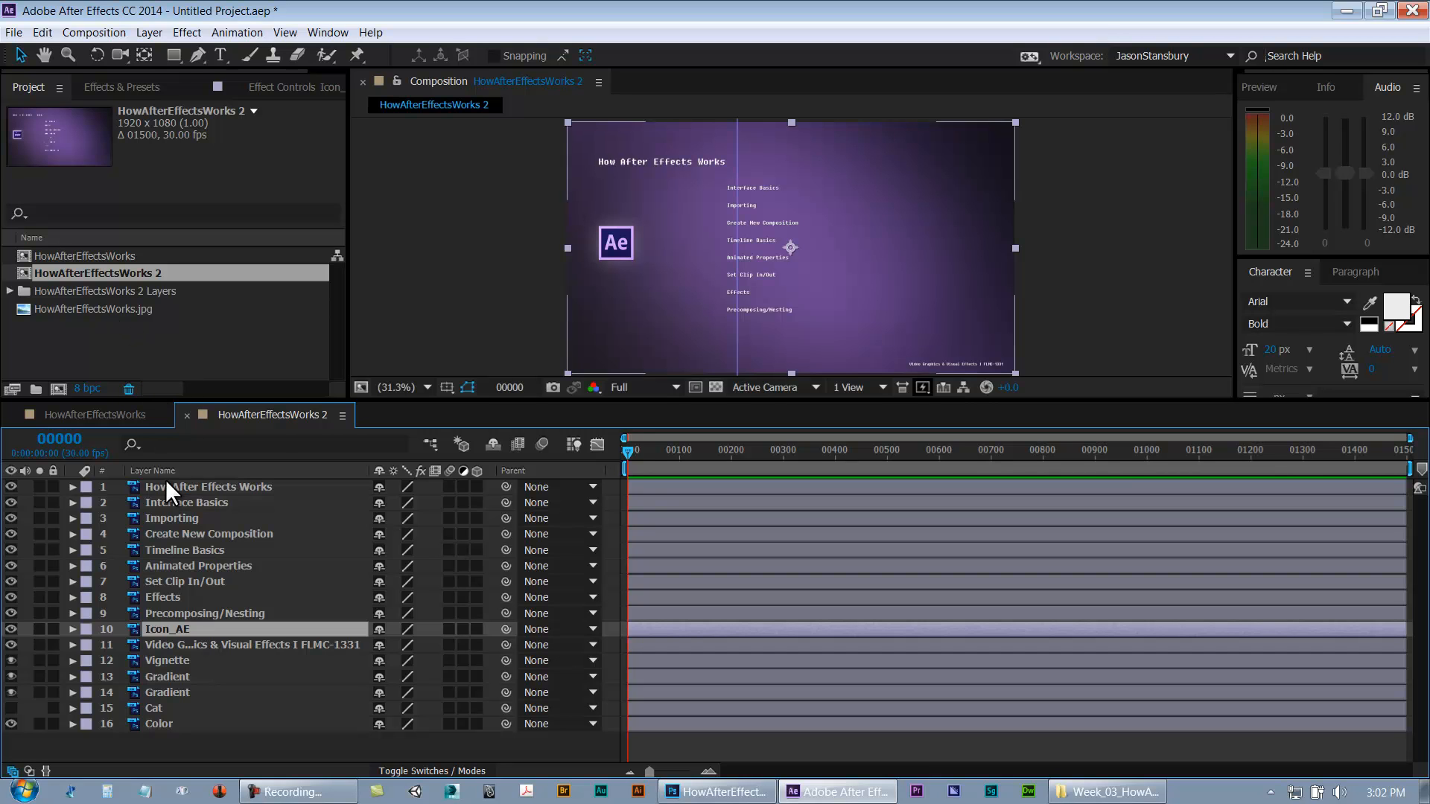
Close the HowAfterEffectsWorks 2 timeline and delete that composition together with its layers folder from the project
click(186, 414)
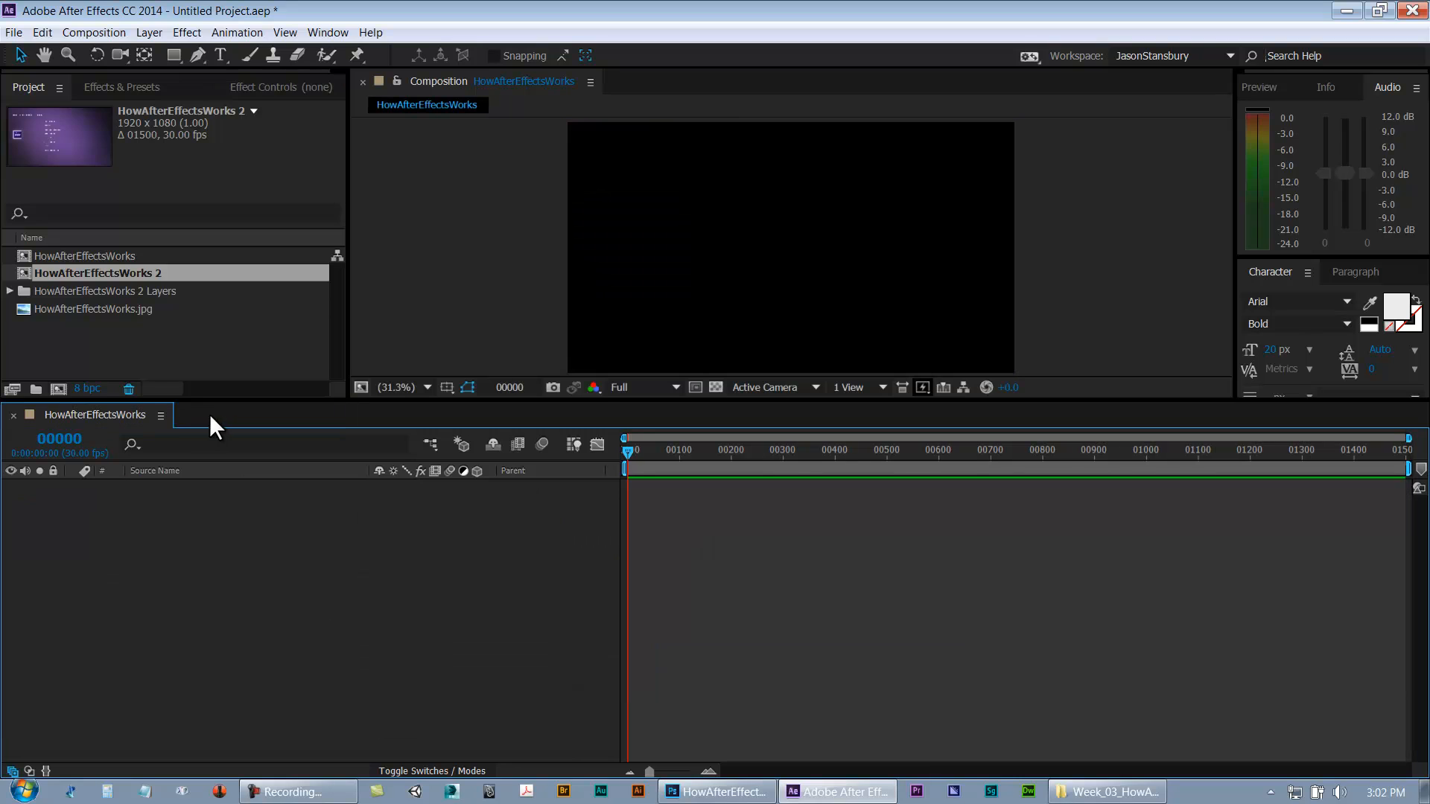
click(61, 334)
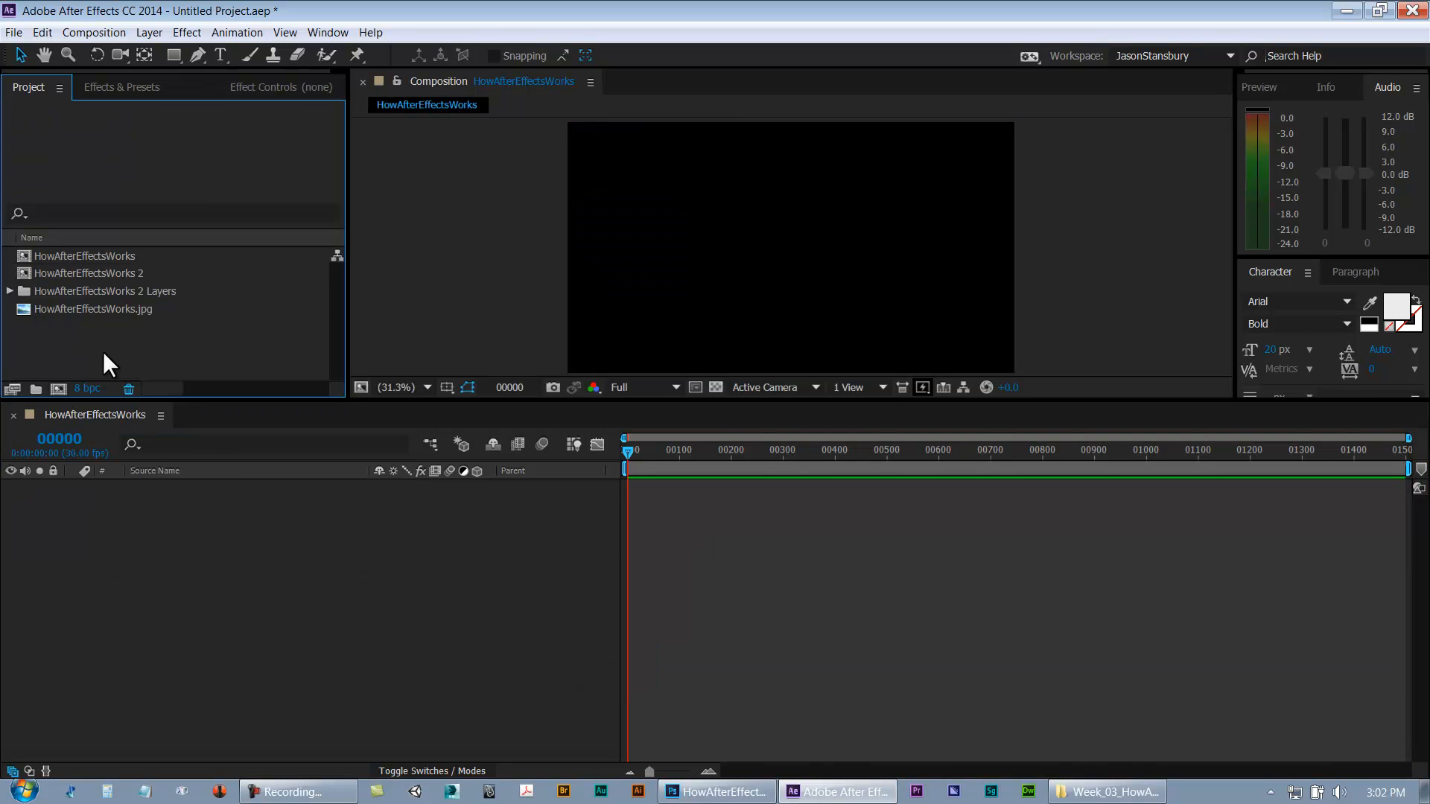
click(92, 272)
shift+click(94, 289)
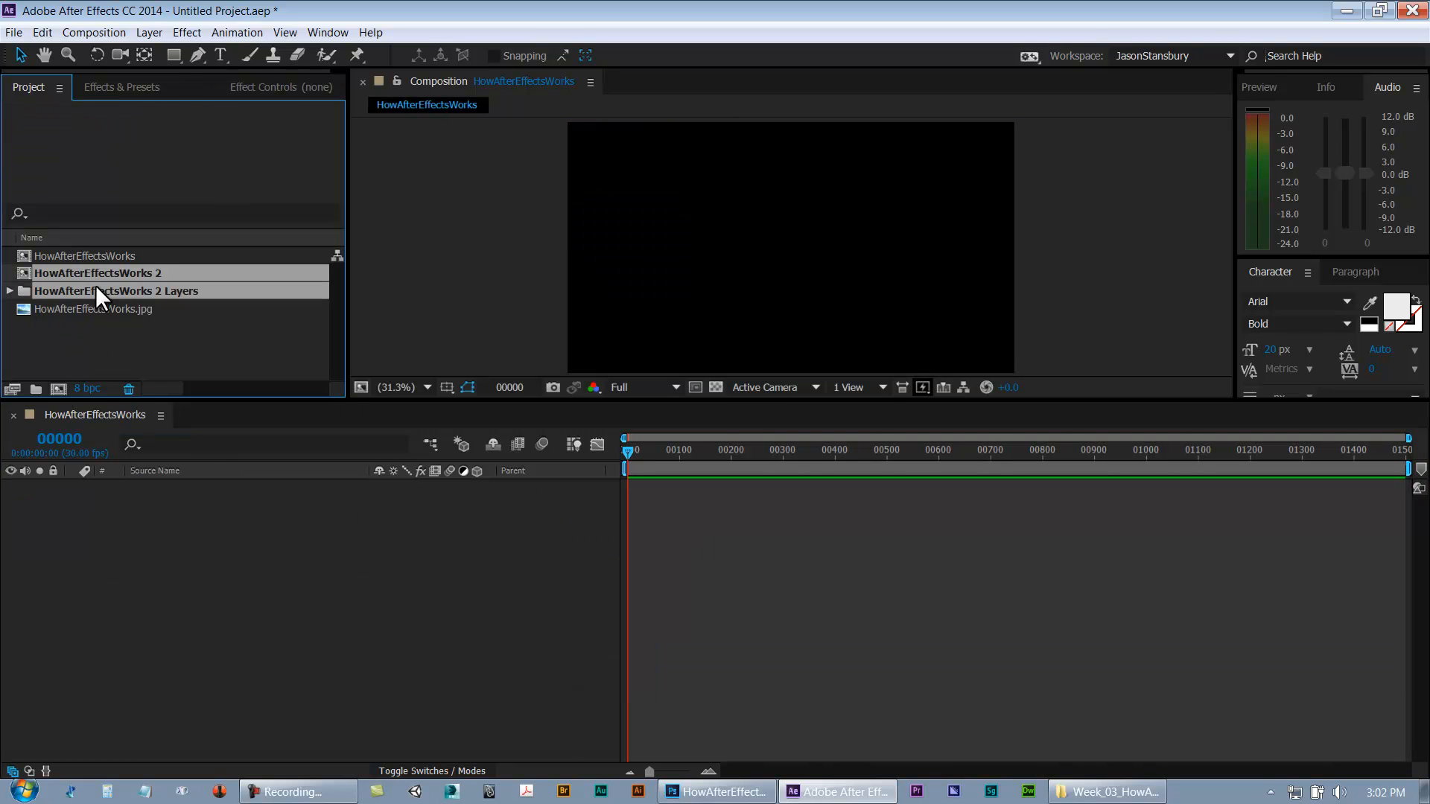
key(Delete)
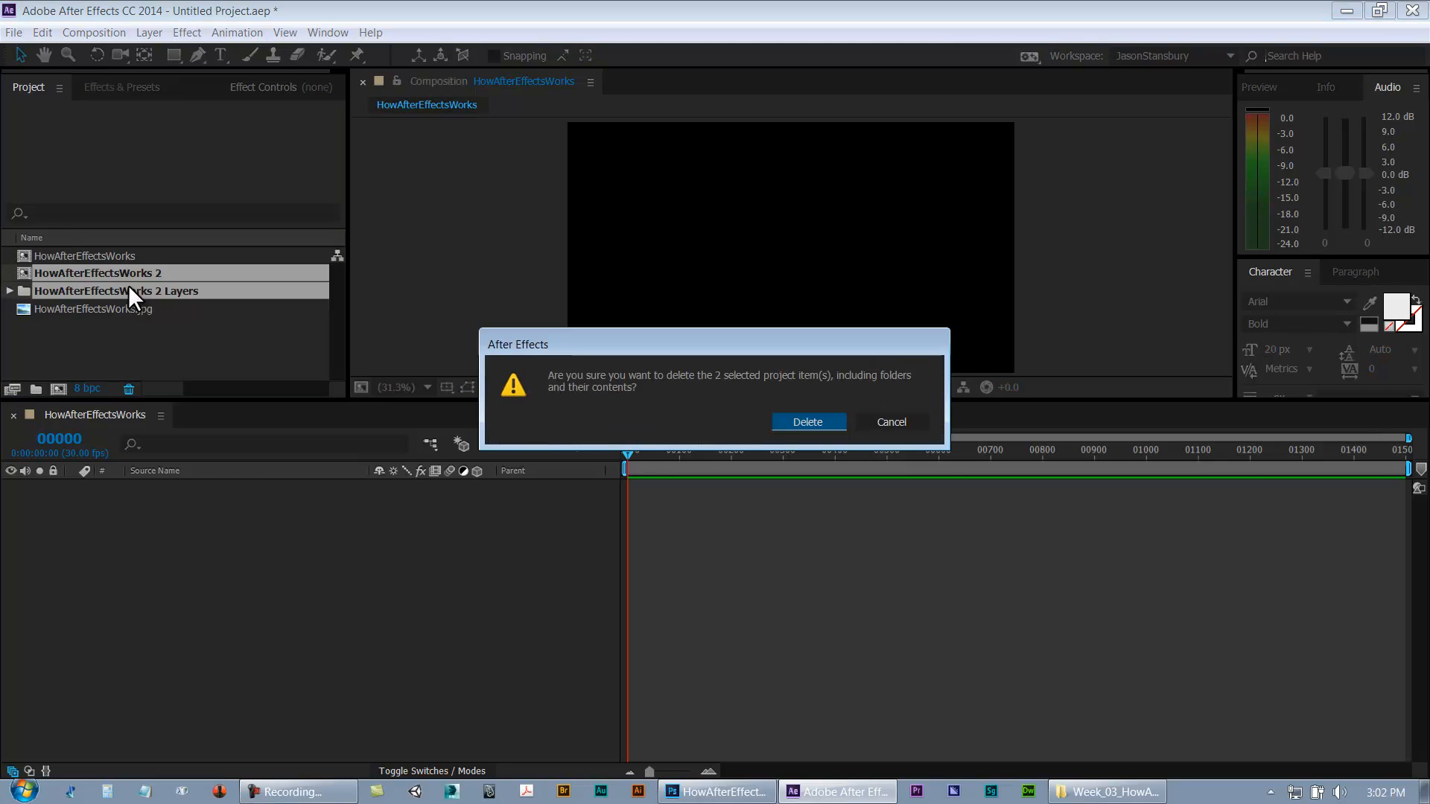
click(786, 425)
Delete the HowAfterEffectsWorks composition and HowAfterEffectsWorks.jpg from the project, and make the timeline area shorter
click(94, 256)
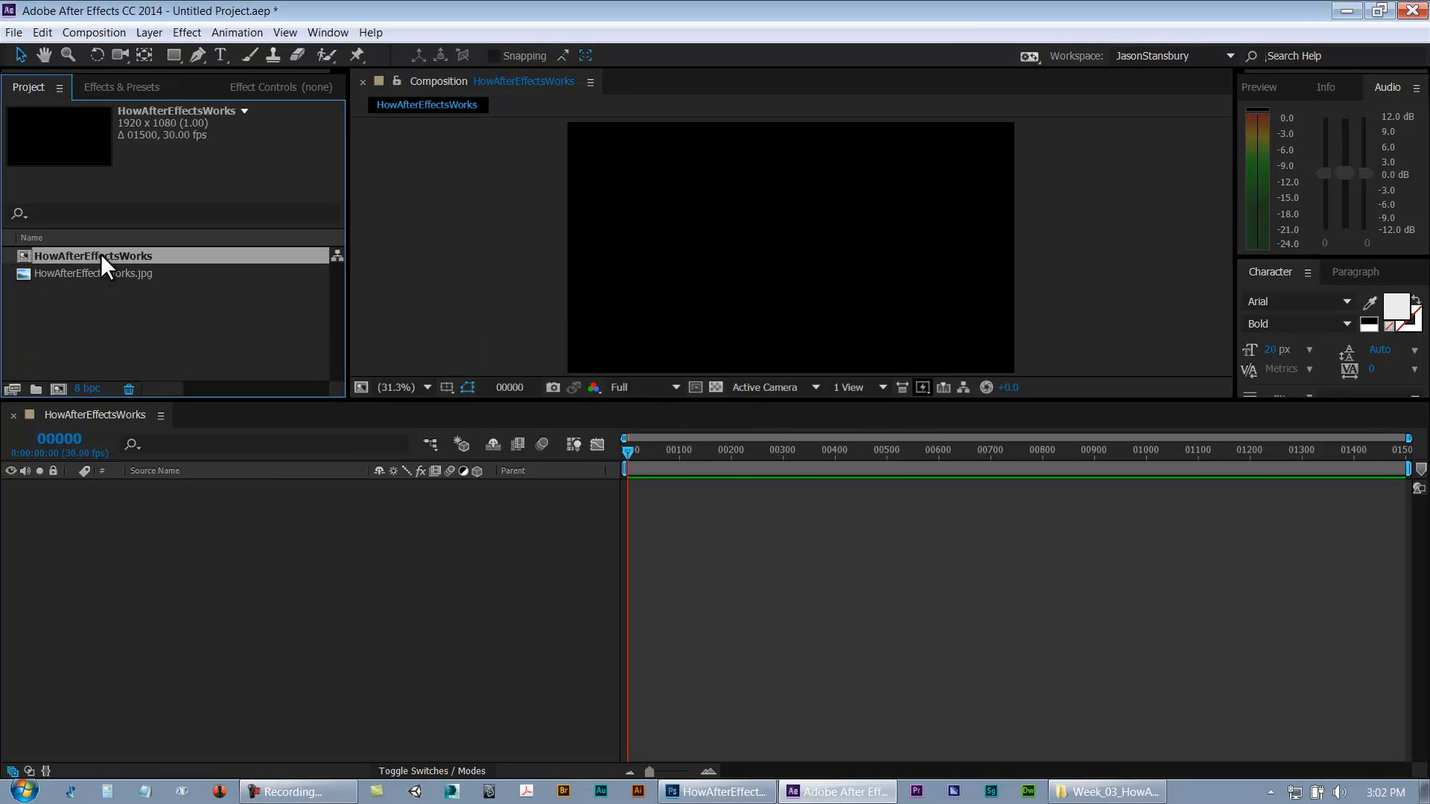
key(Delete)
click(104, 258)
key(Delete)
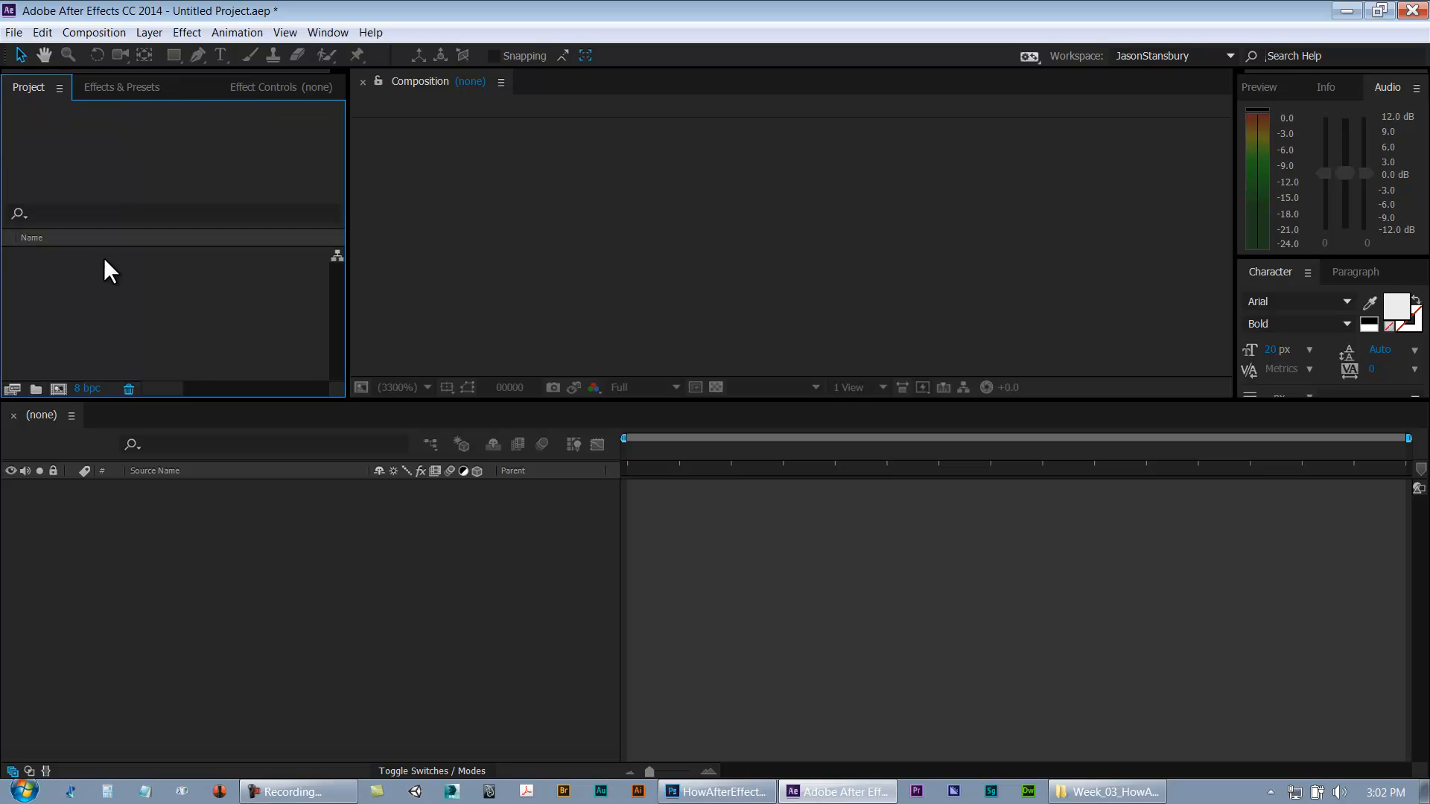
drag(249, 399, 245, 497)
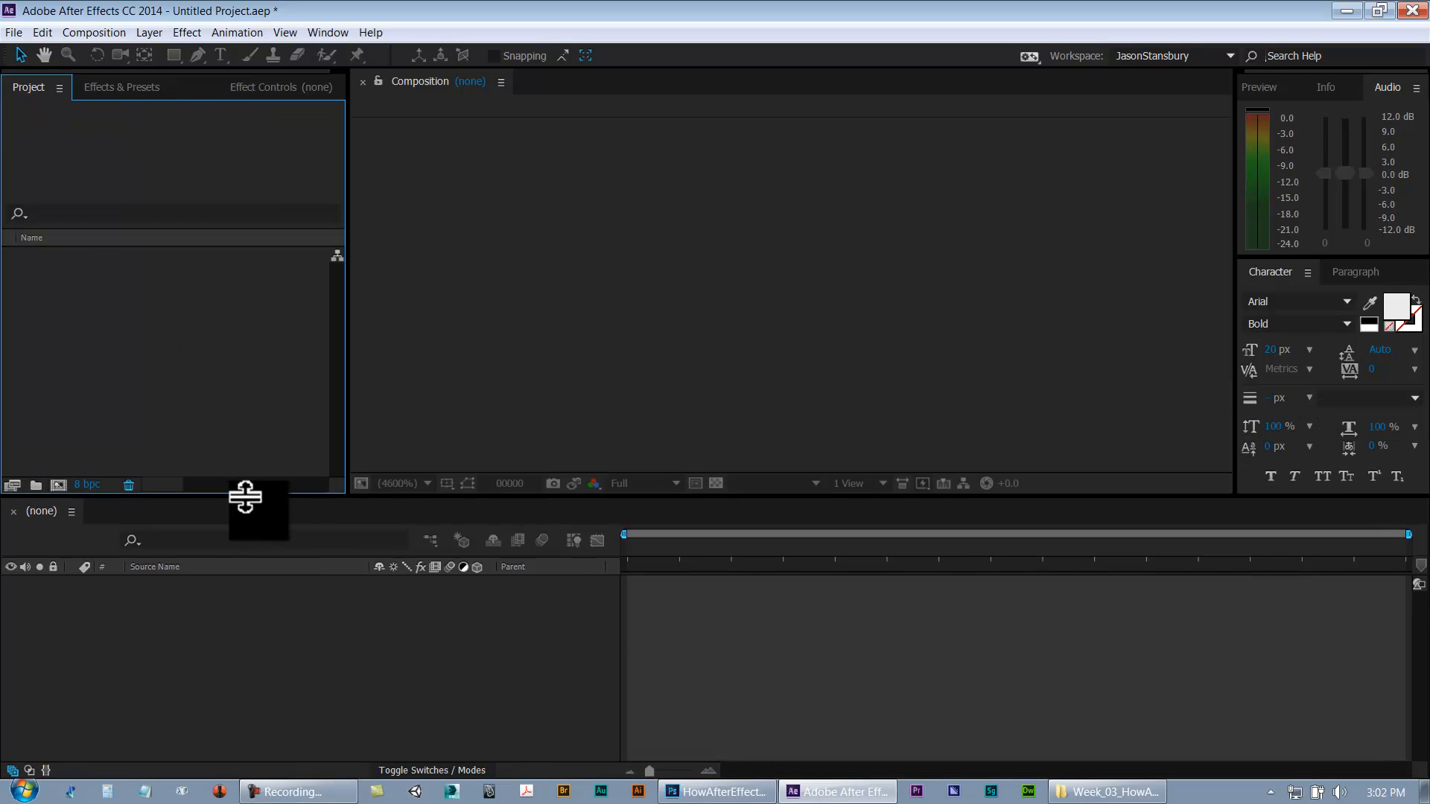
Import HowAfterEffectsWorks.jpg from the Footage folder and select it in the project
double_click(105, 287)
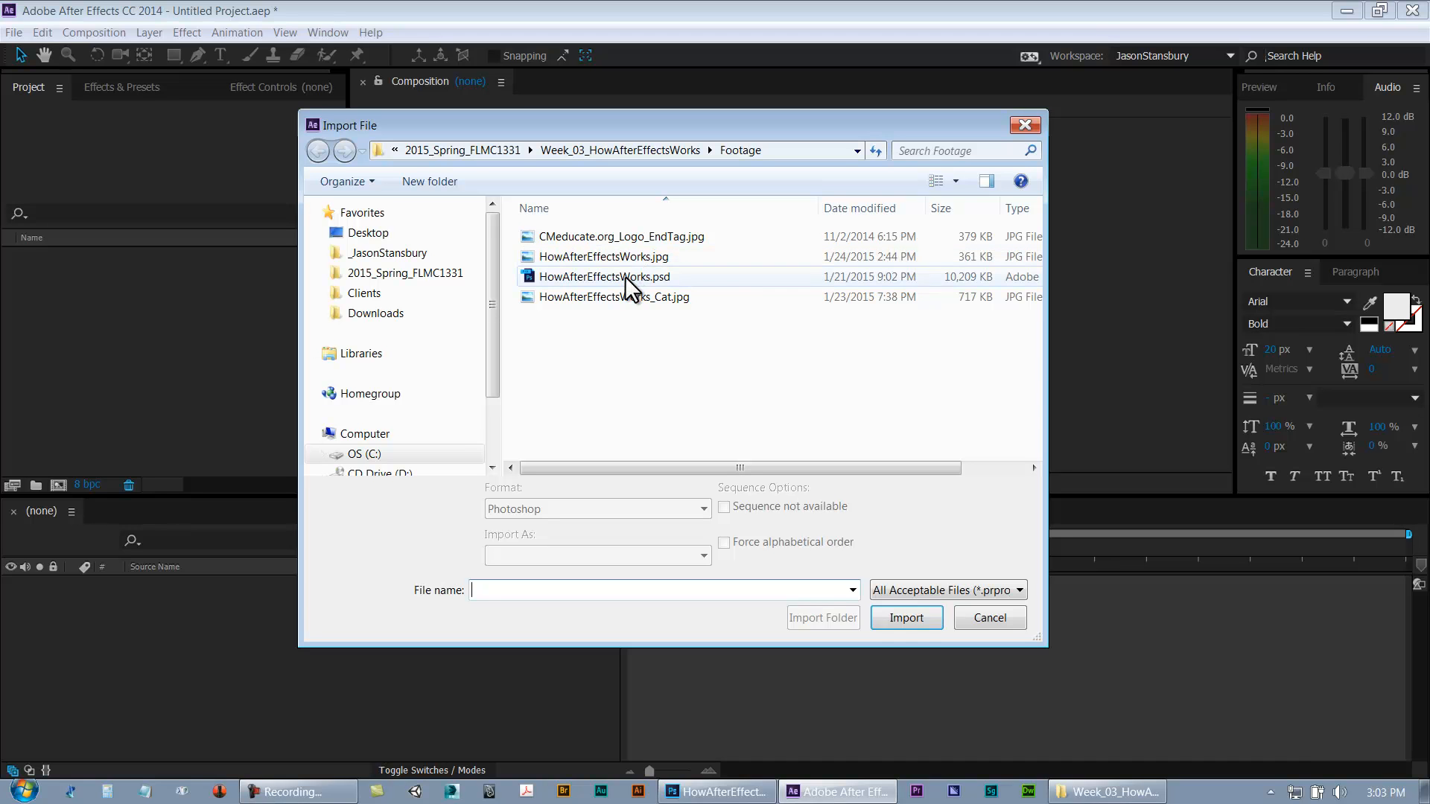
click(607, 256)
click(928, 623)
click(96, 266)
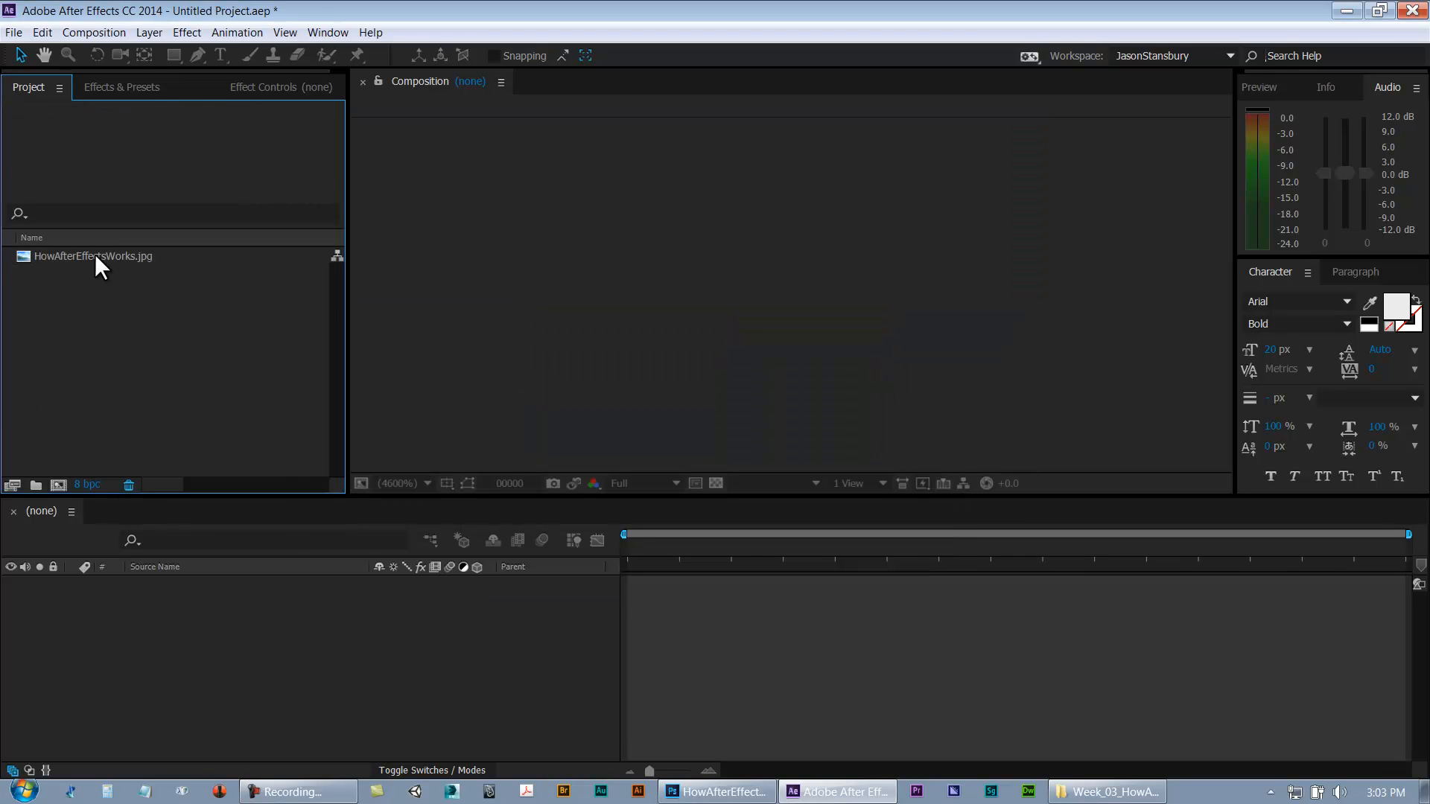
click(95, 256)
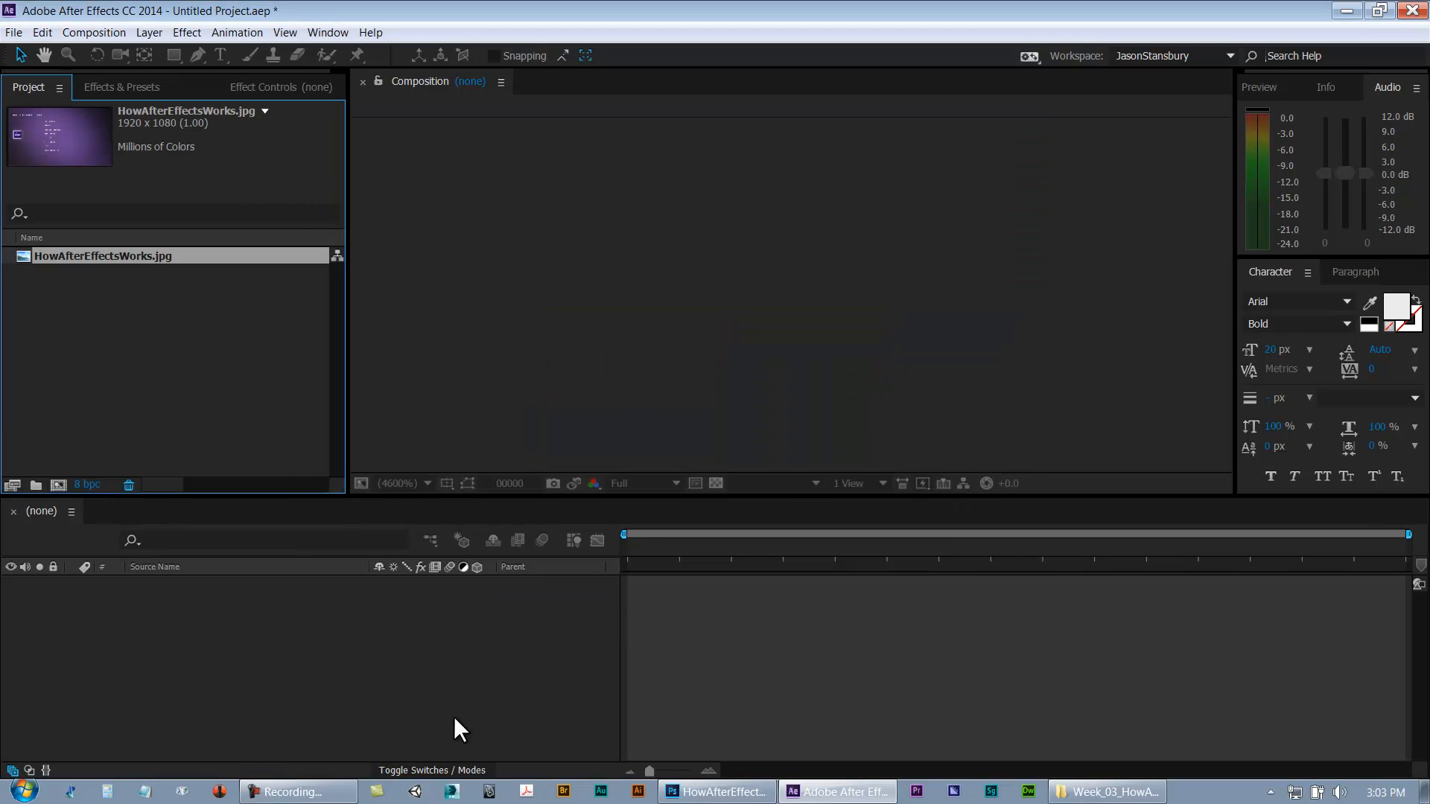
click(54, 305)
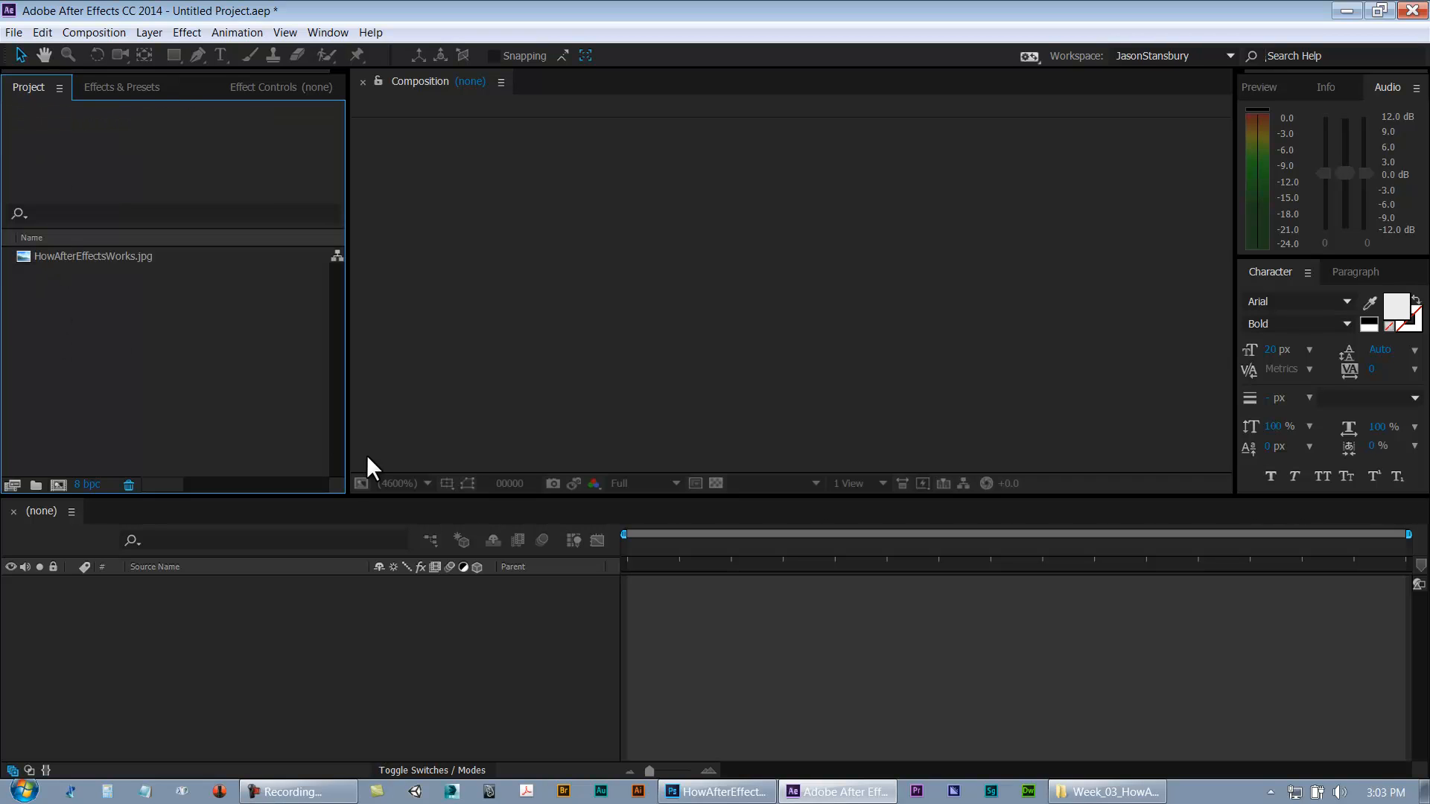
click(78, 262)
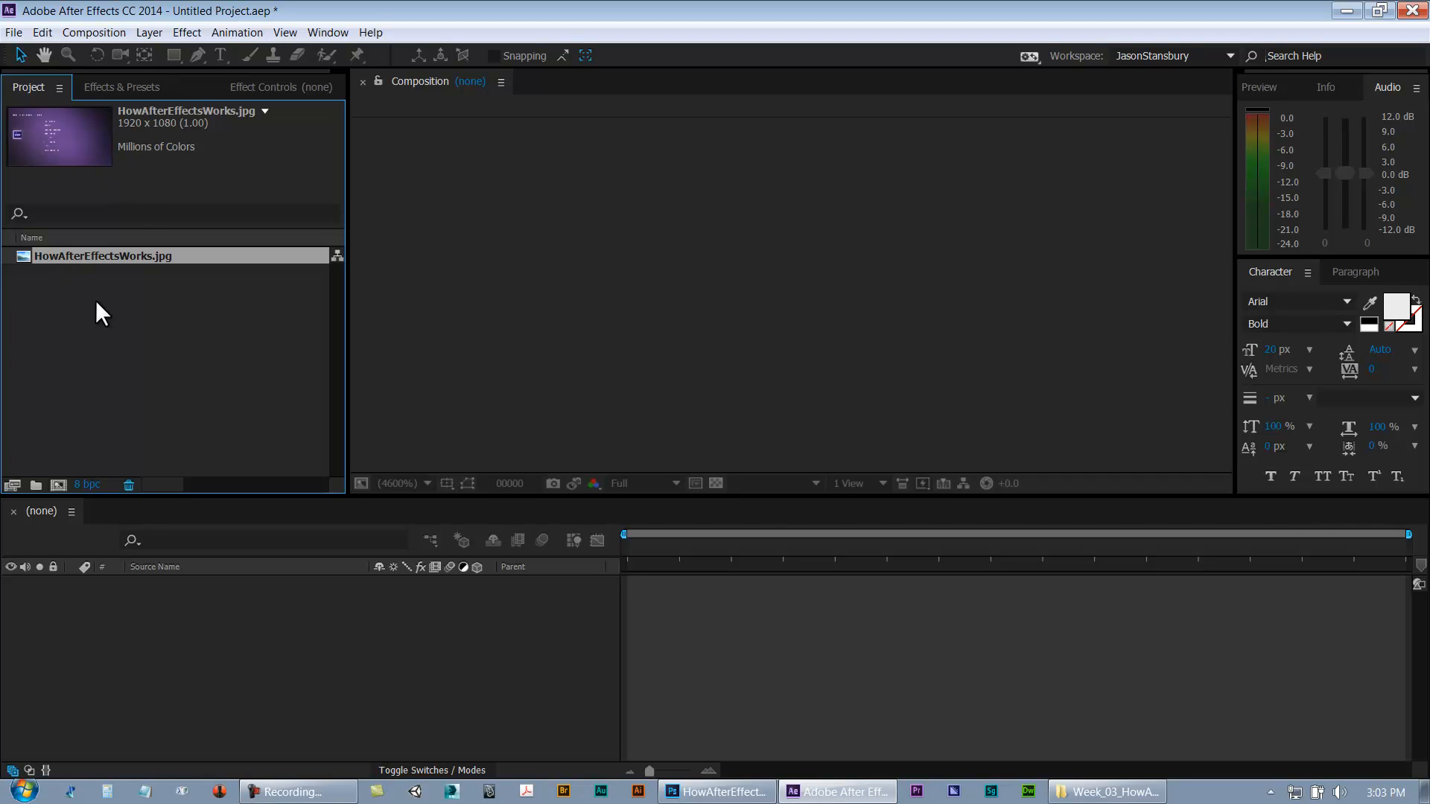
click(61, 318)
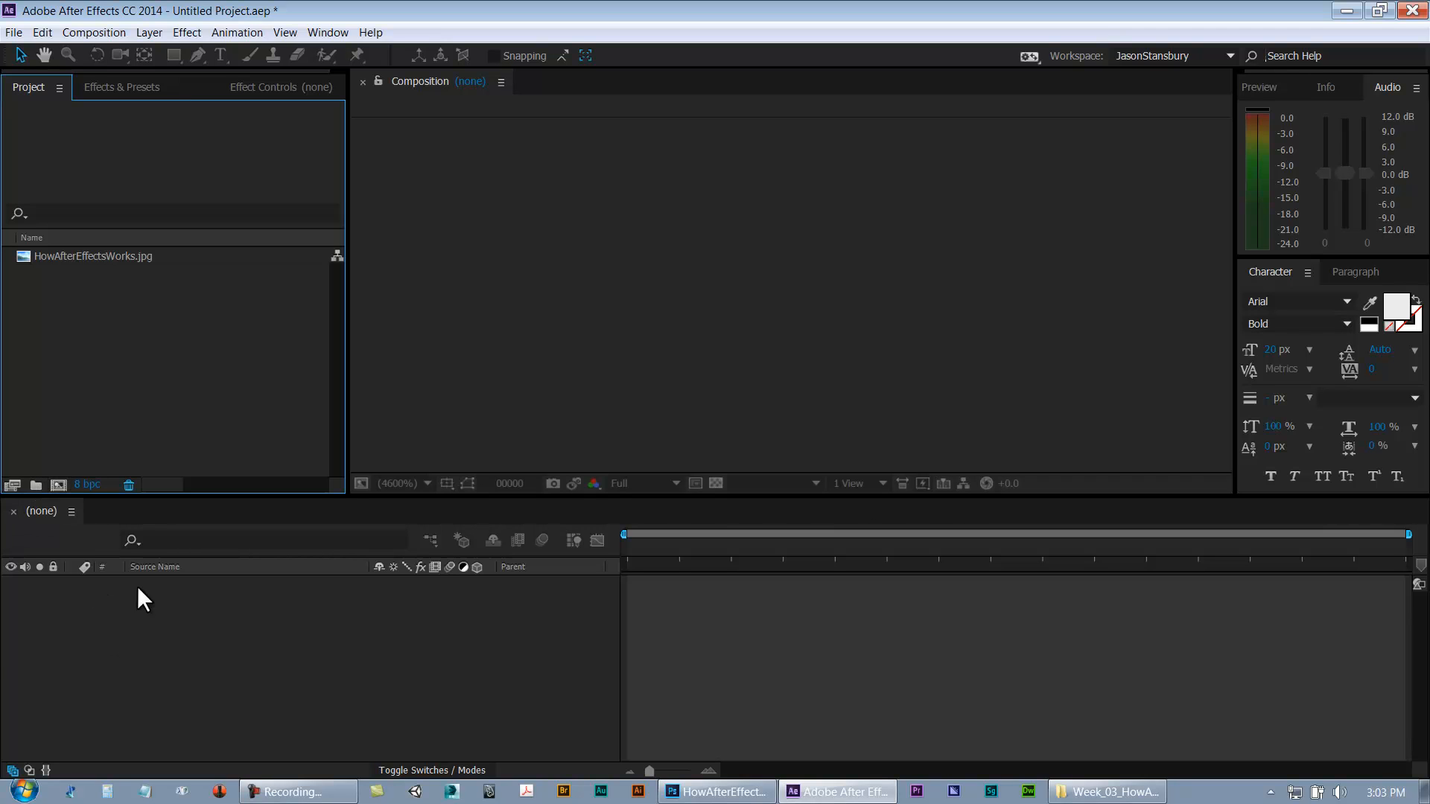
Create a 1920 x 1080 composition named Comp 1 at 30 fps and switch the time display from frames to timecode
click(58, 486)
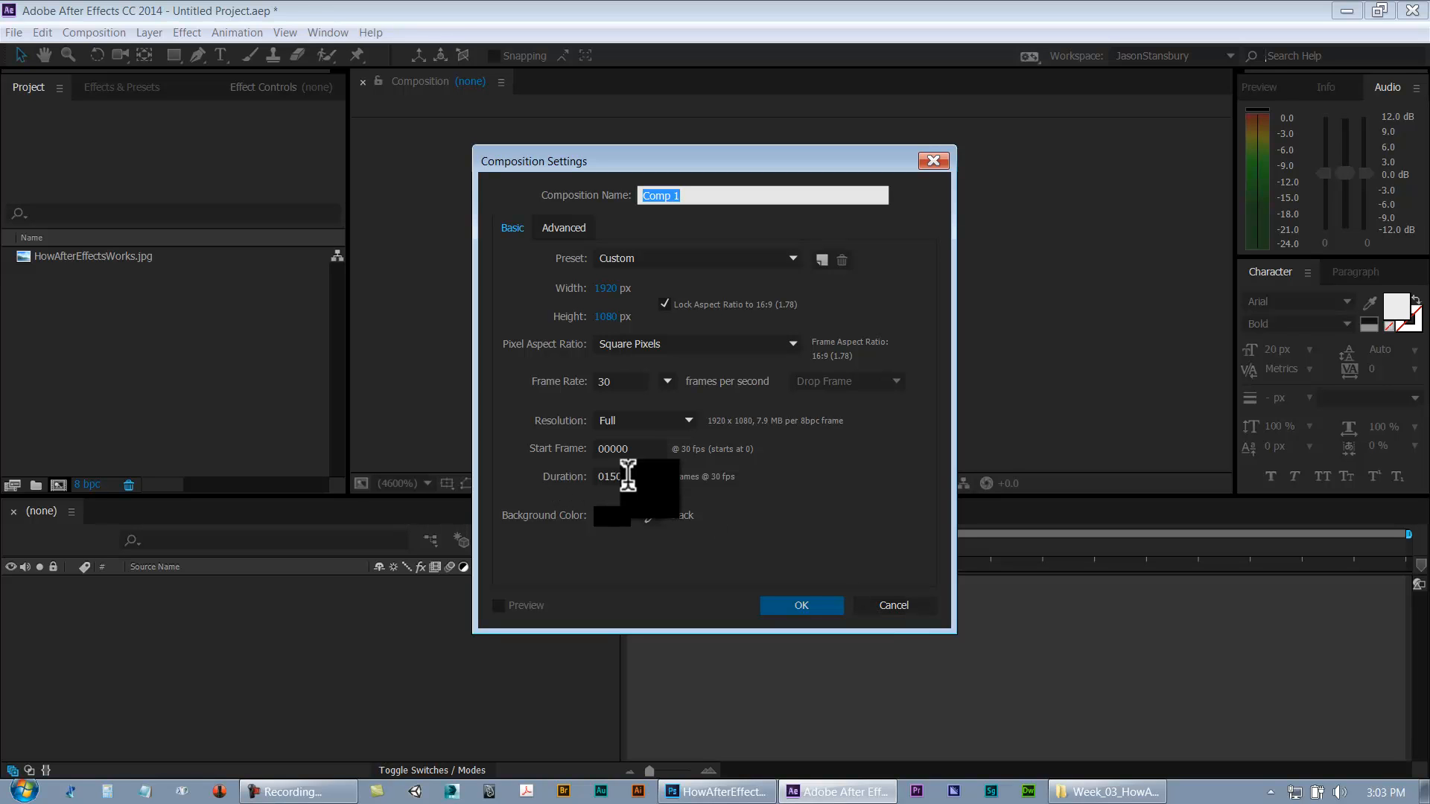
click(802, 605)
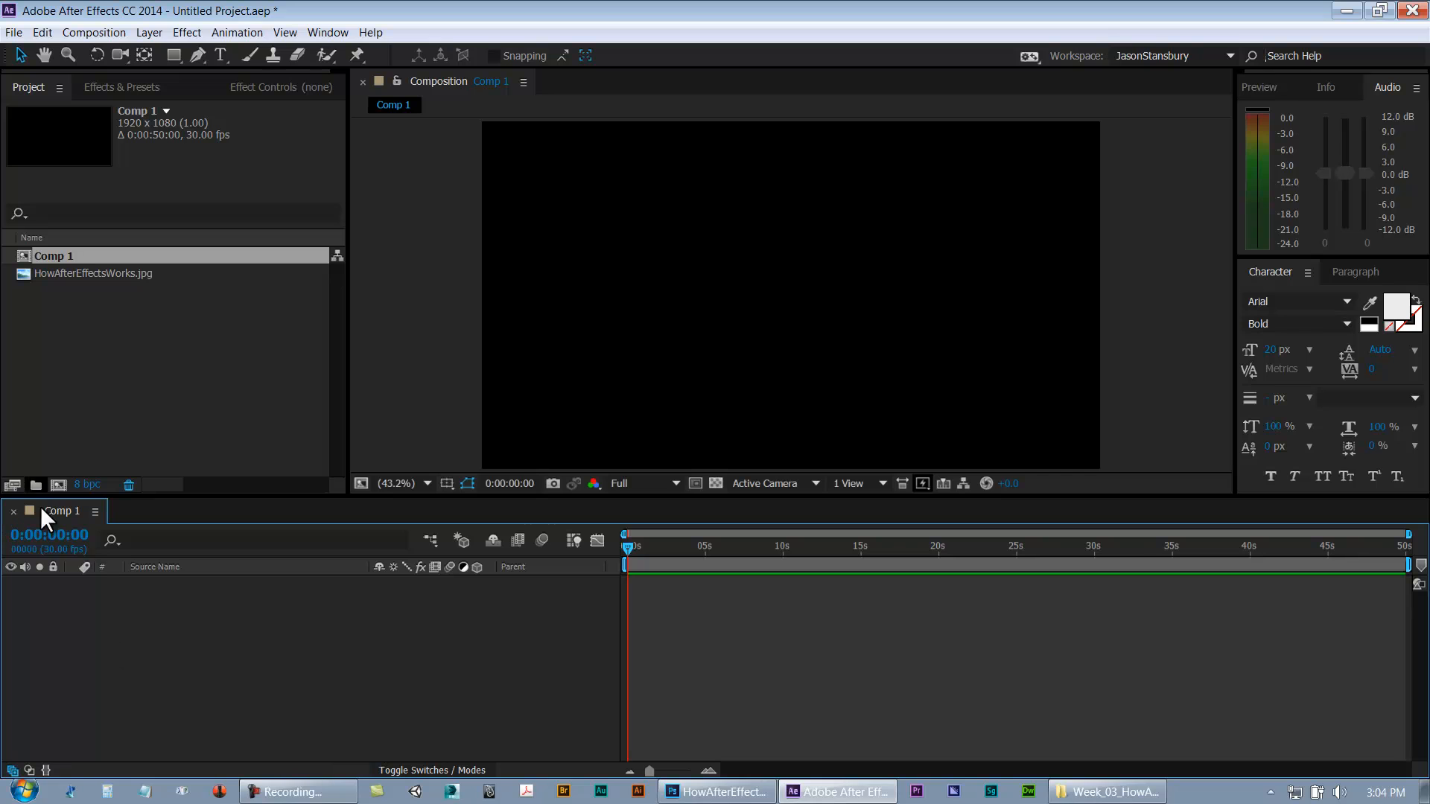
ctrl+click(50, 535)
ctrl+click(54, 551)
Delete Comp 1 from the project and open the settings for a new composition
click(45, 255)
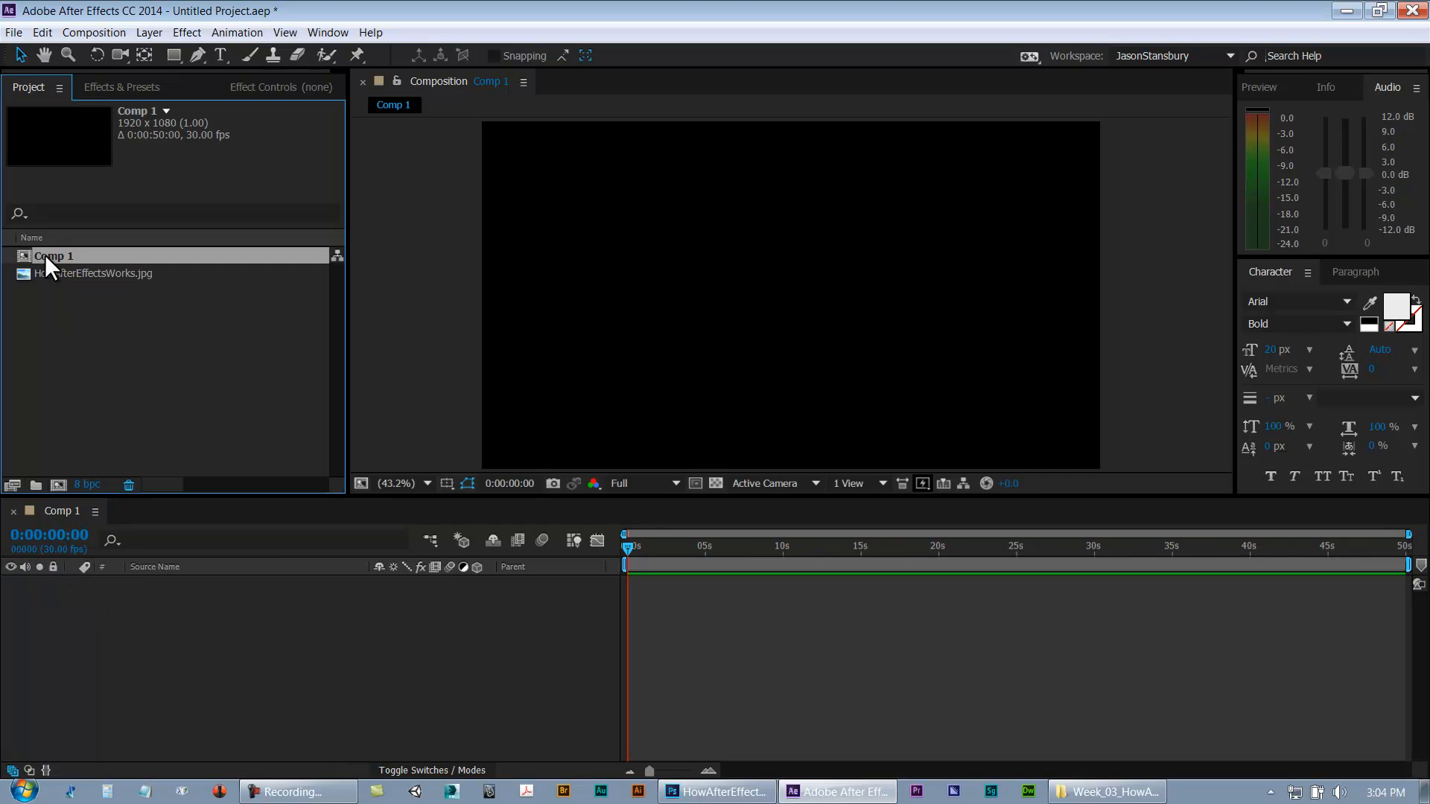
key(Delete)
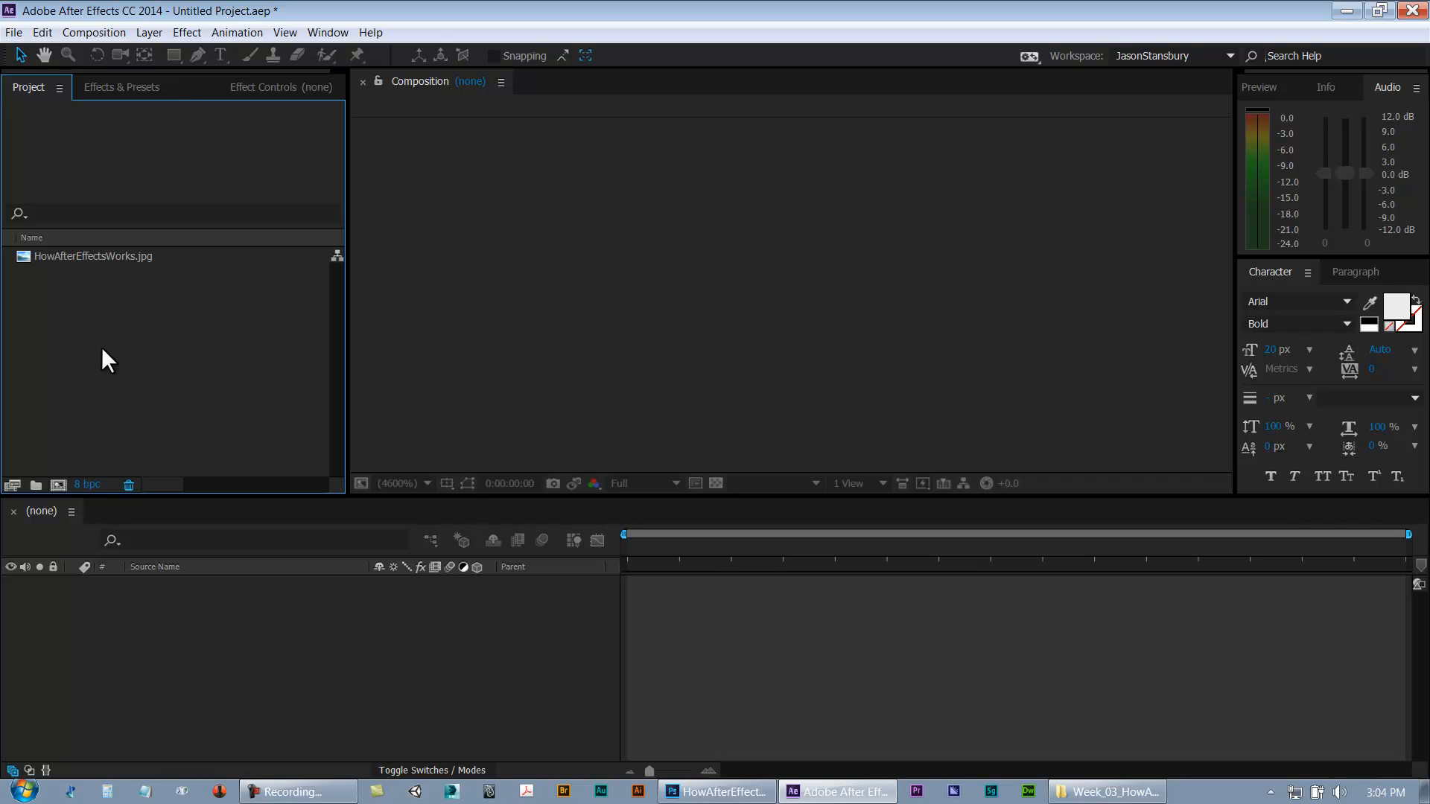
click(58, 484)
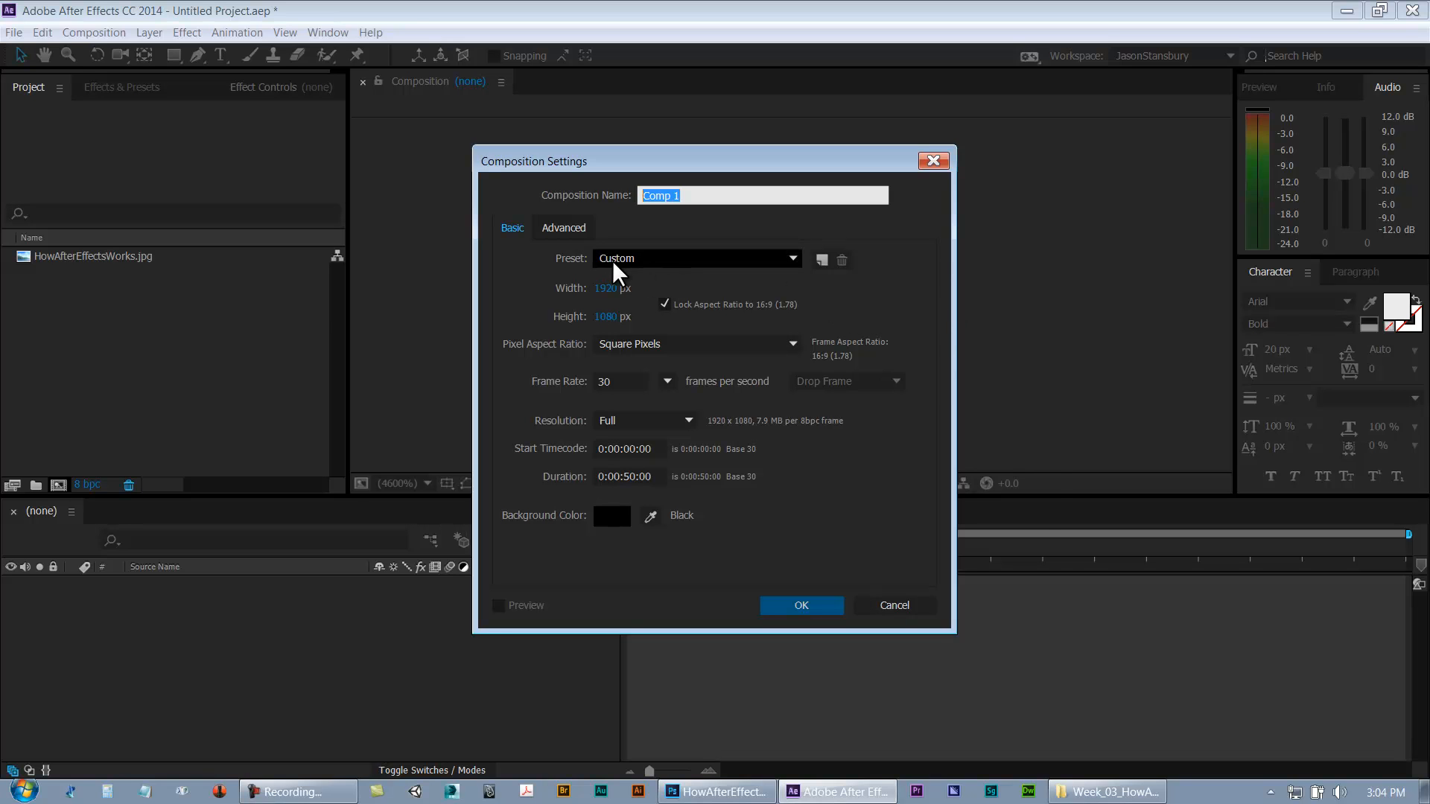
Review the available composition presets from web video to Film (4K), keeping the Custom preset
click(614, 264)
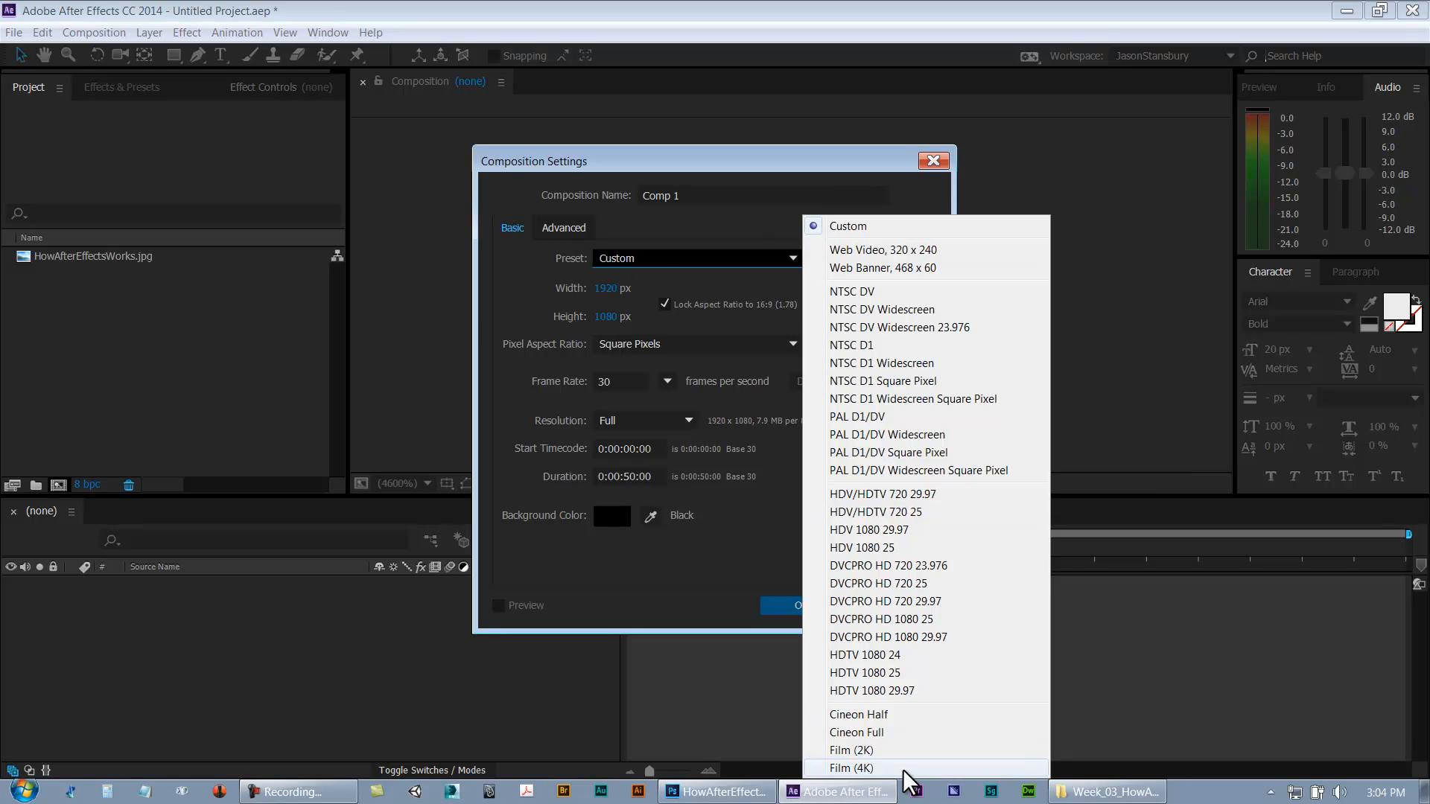
click(529, 292)
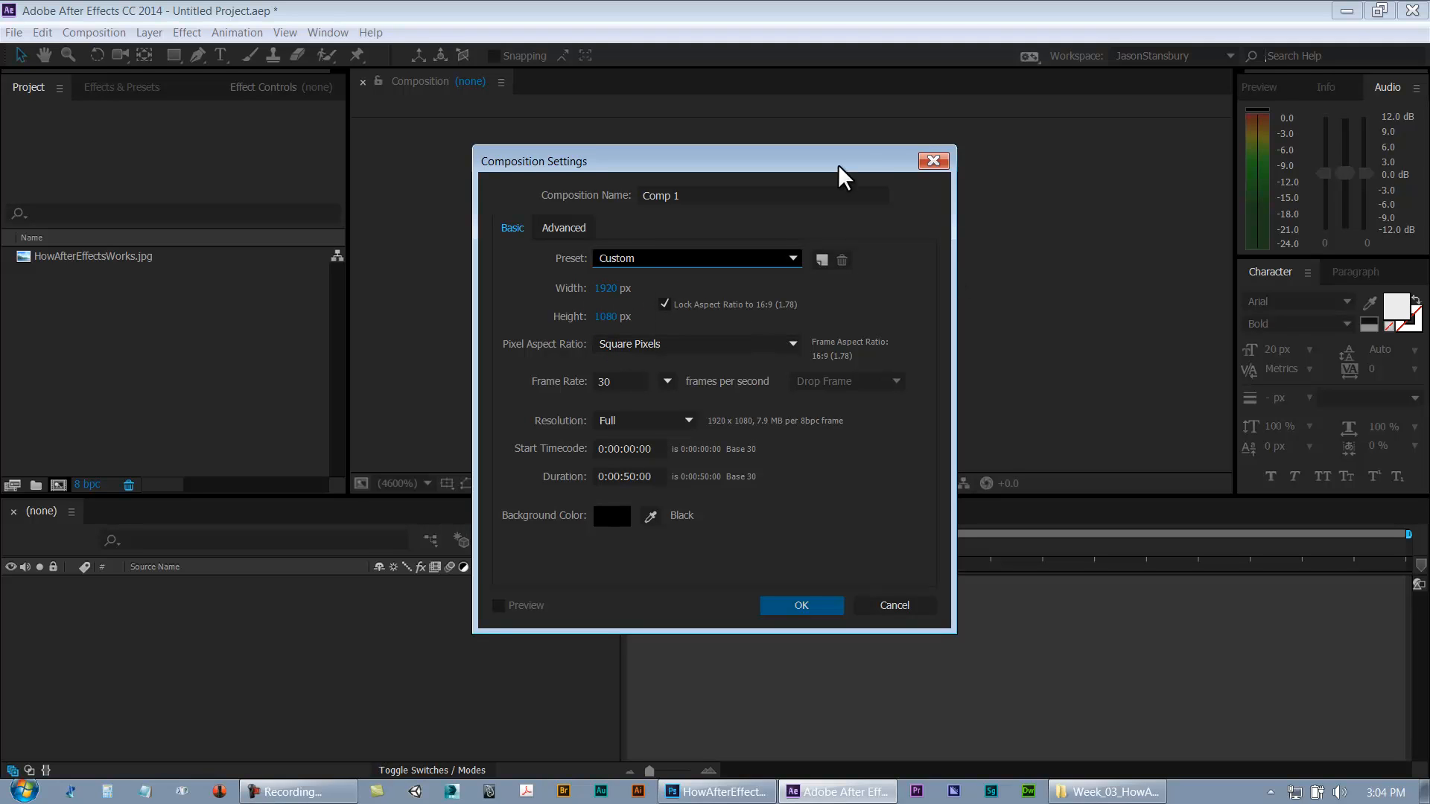
drag(864, 179, 887, 184)
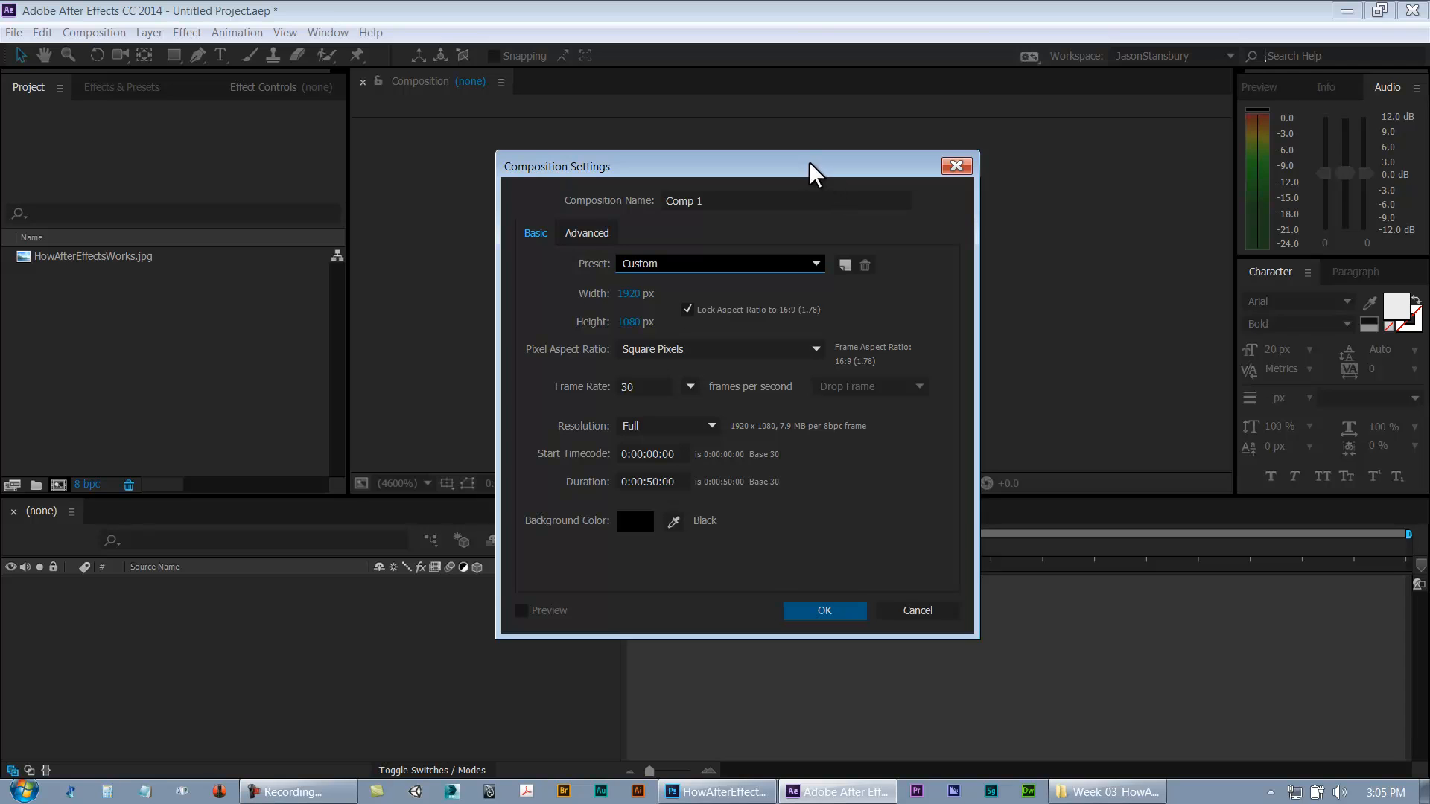
drag(825, 170, 808, 161)
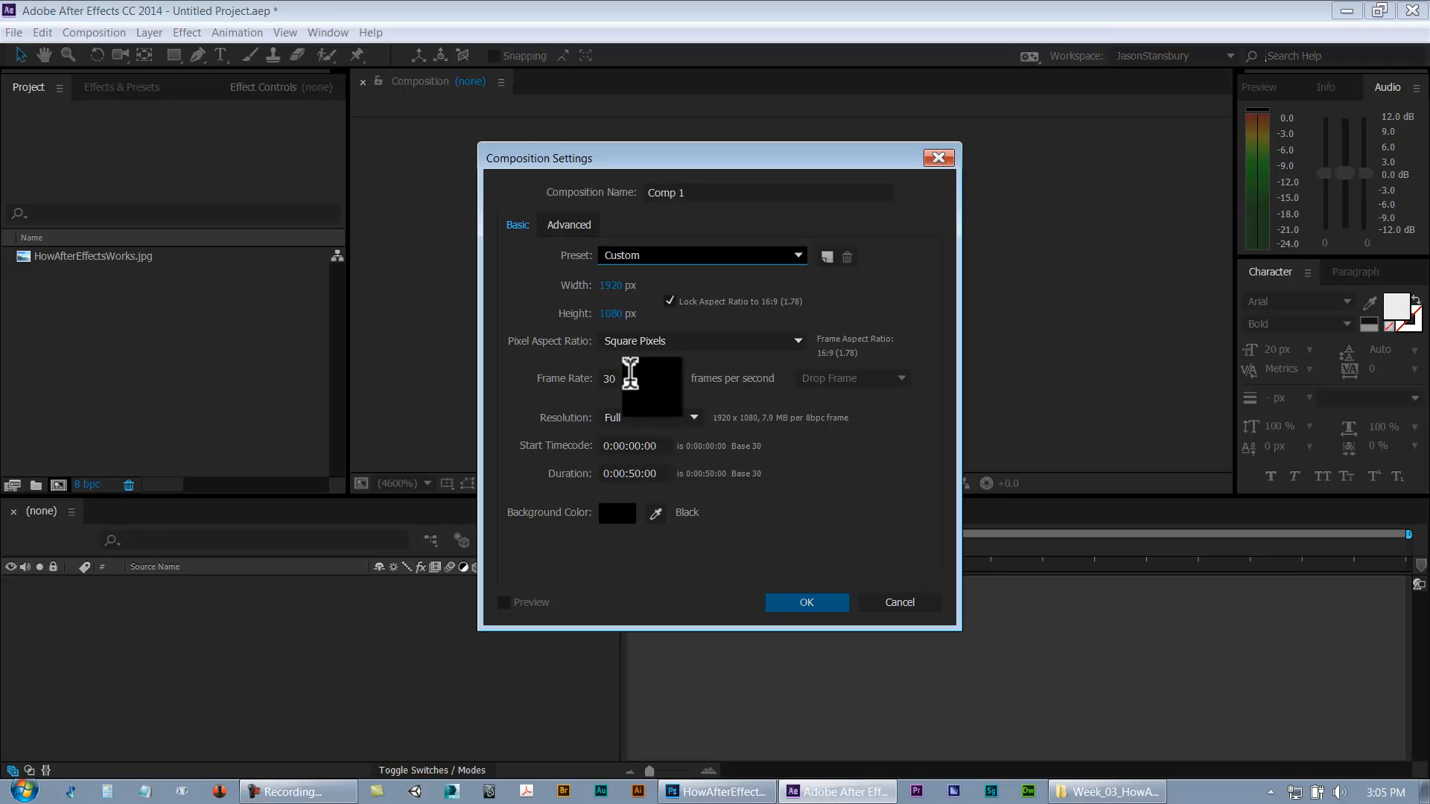
Try a frame rate of 29.97 for the new composition and set it back to 30 frames per second
click(673, 379)
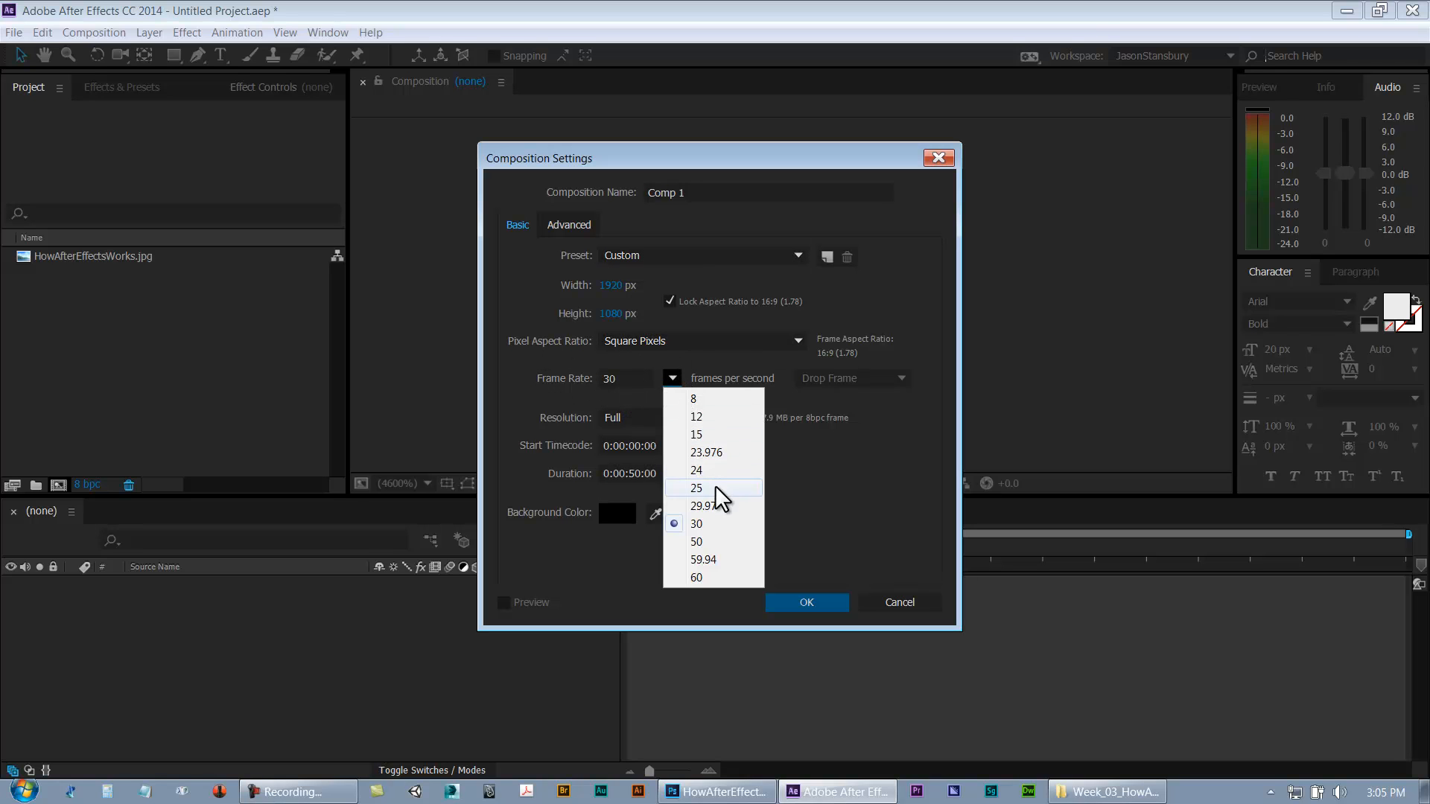
click(712, 507)
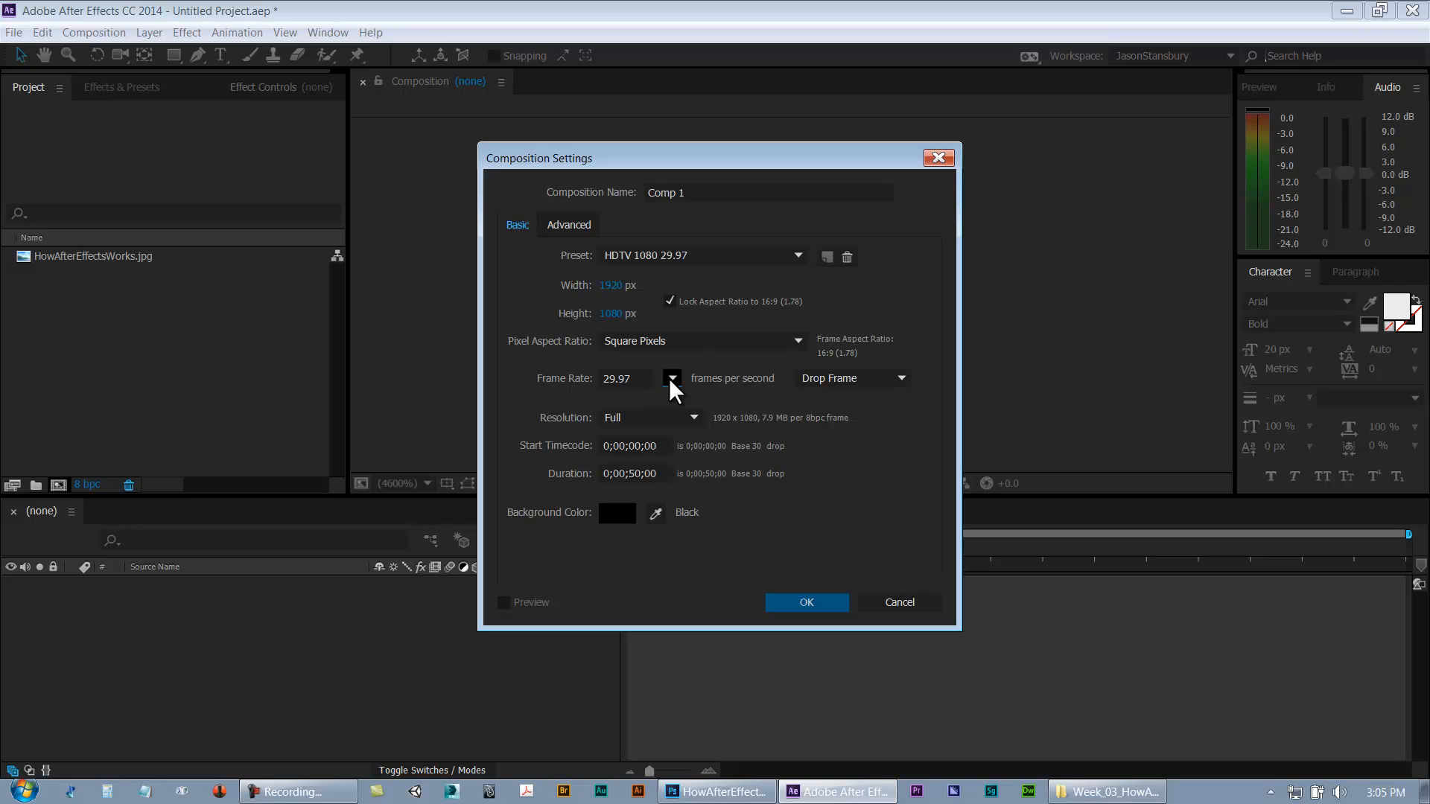
click(637, 376)
text(30)
click(541, 398)
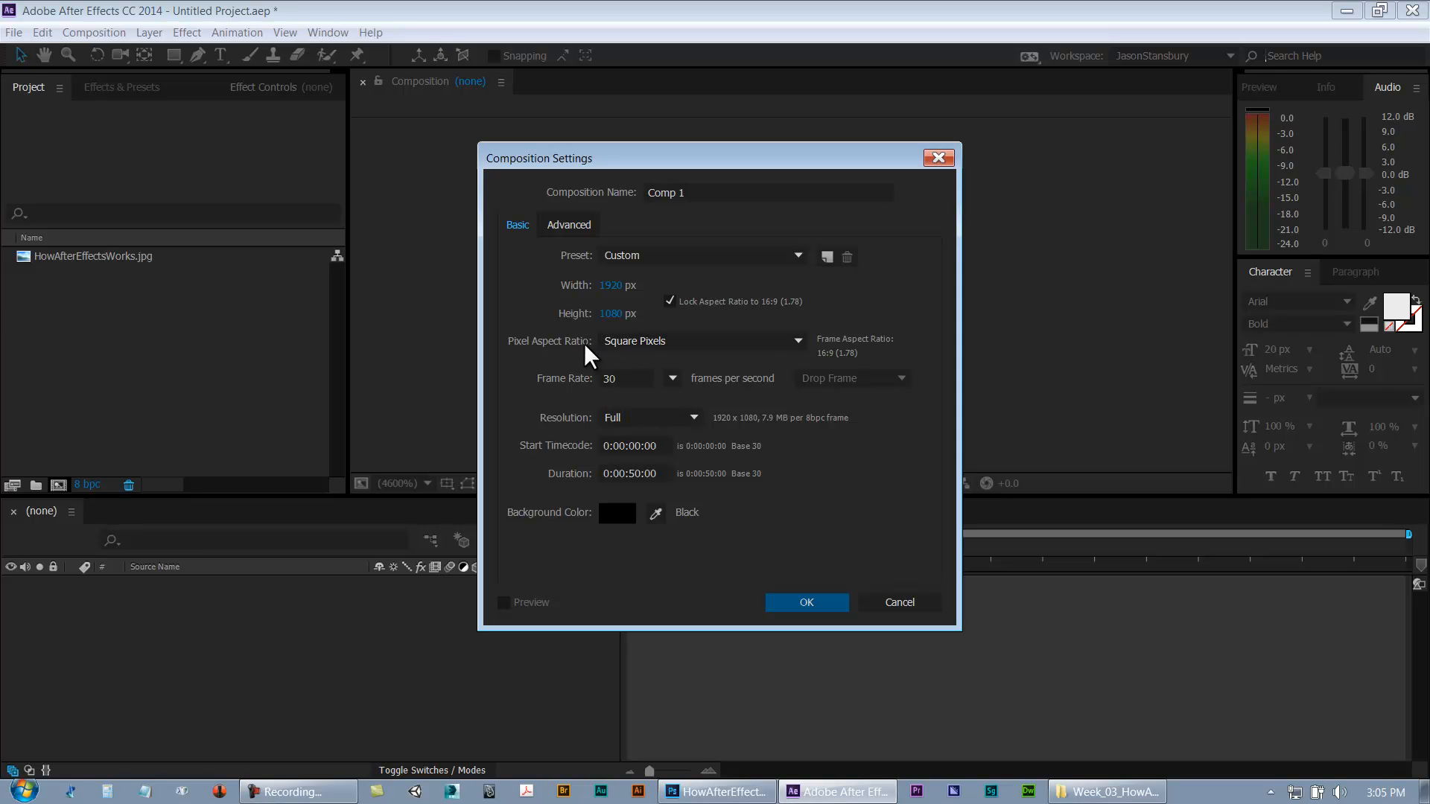
Review the pixel aspect ratio and resolution options of the new composition, keeping Square Pixels and Full
click(607, 347)
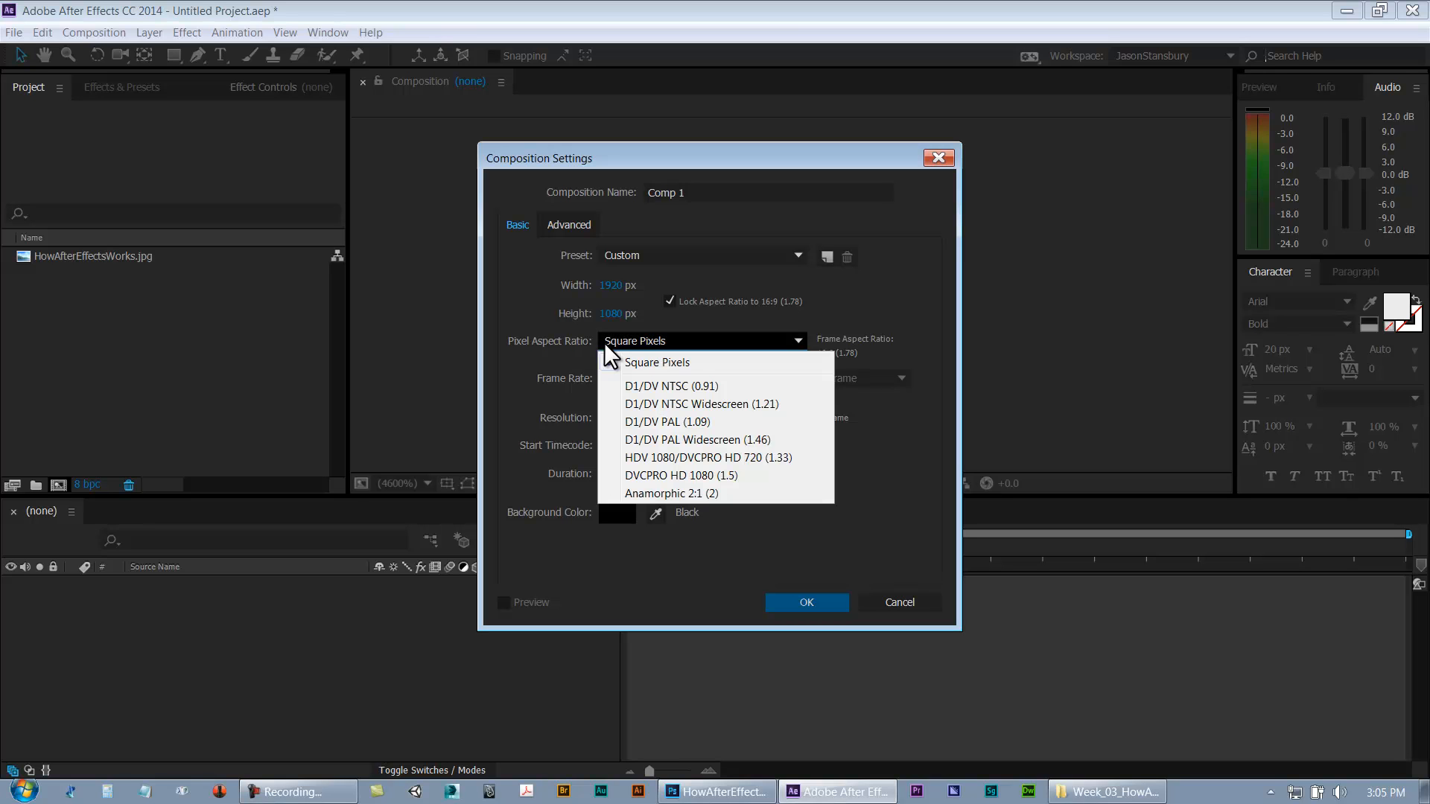
click(681, 361)
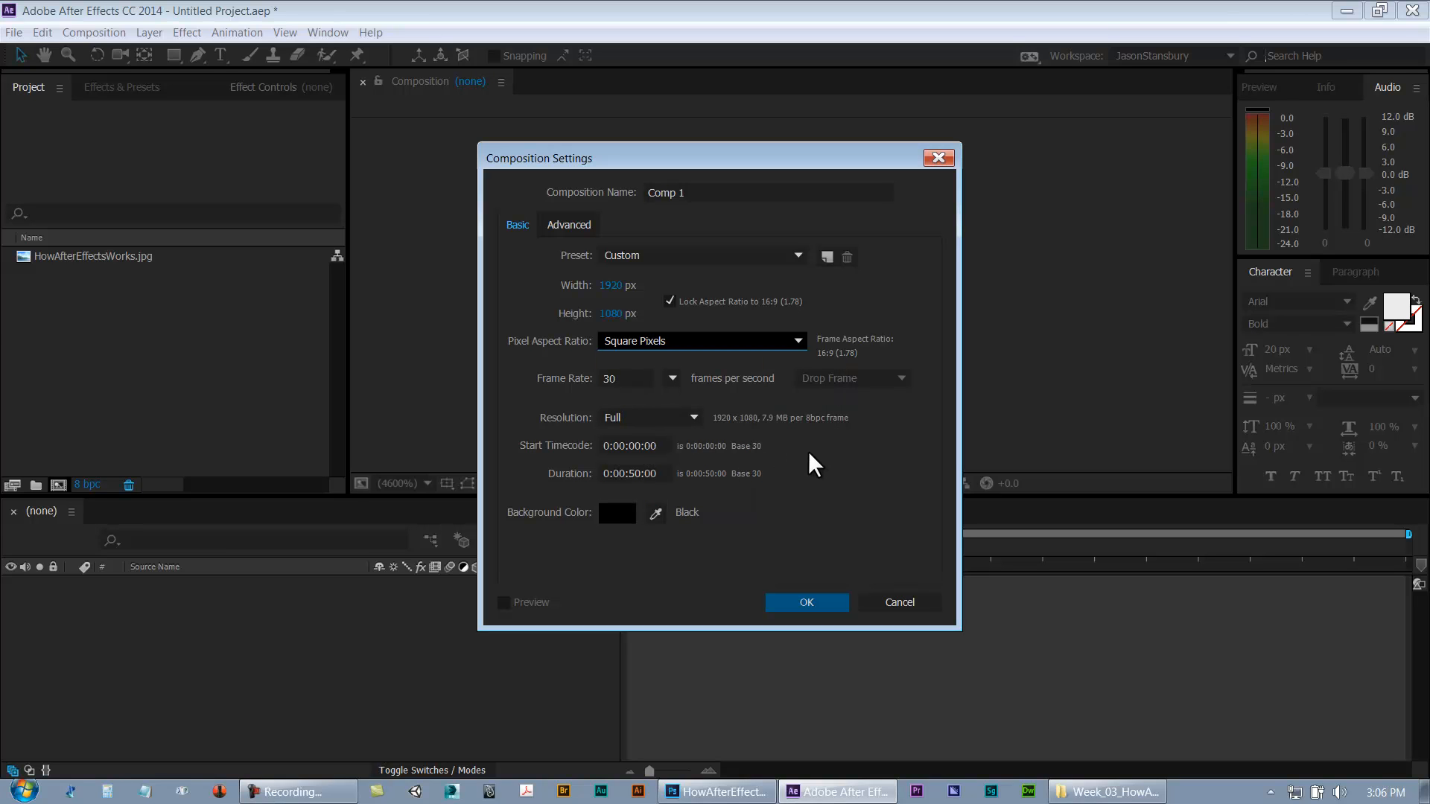
click(694, 419)
drag(755, 168, 1173, 160)
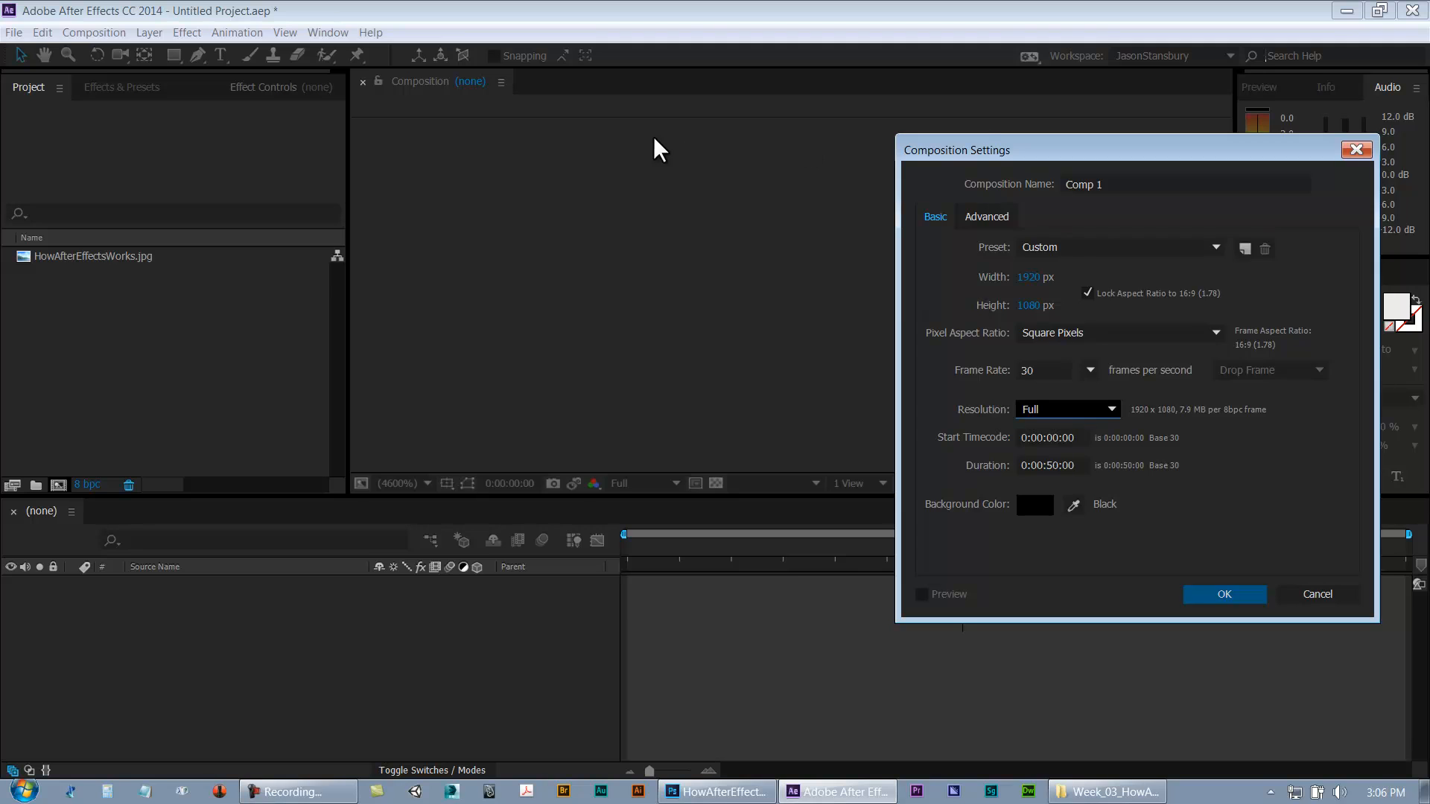
click(674, 398)
click(878, 445)
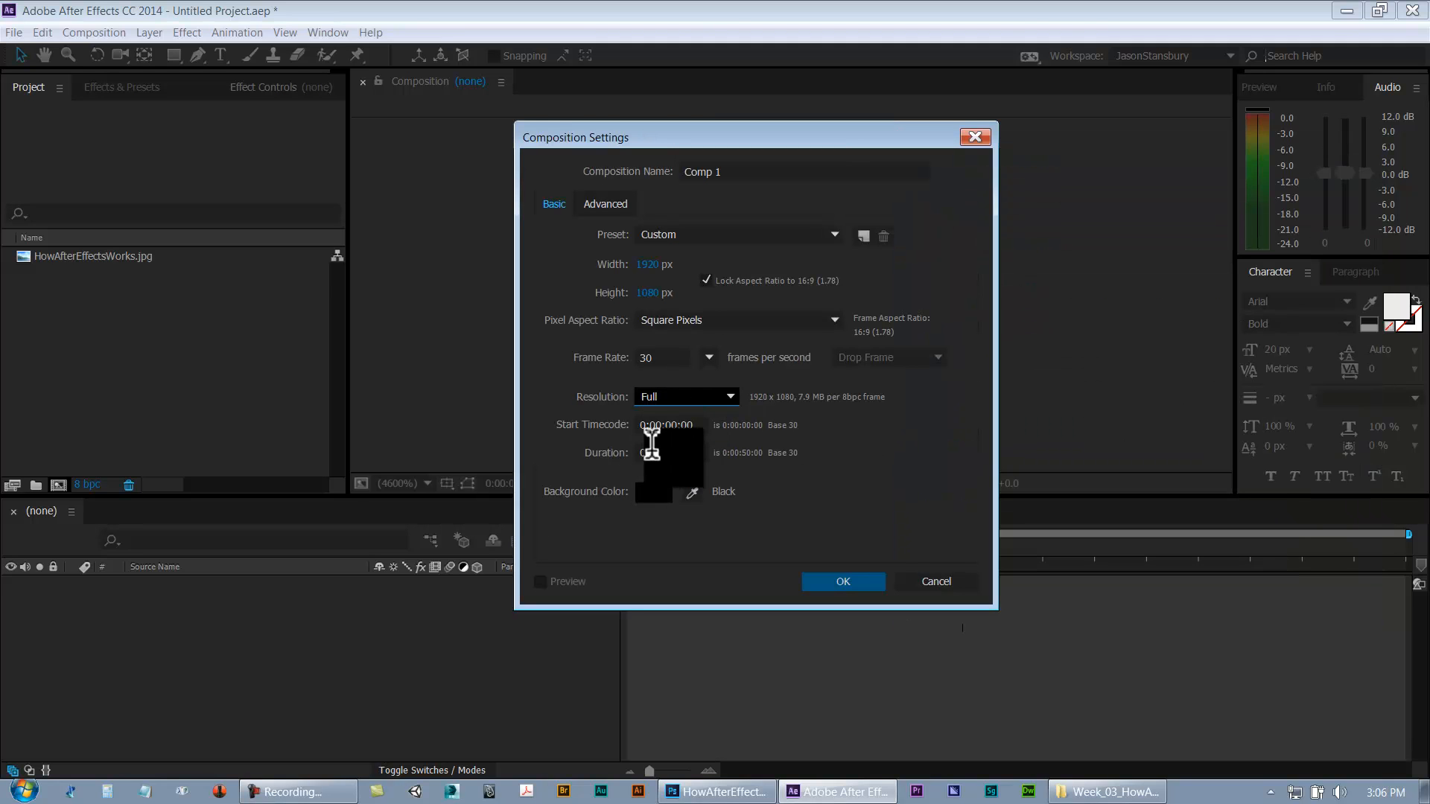
Examine the start timecode of the new composition, keeping 0:00:00:00
click(696, 425)
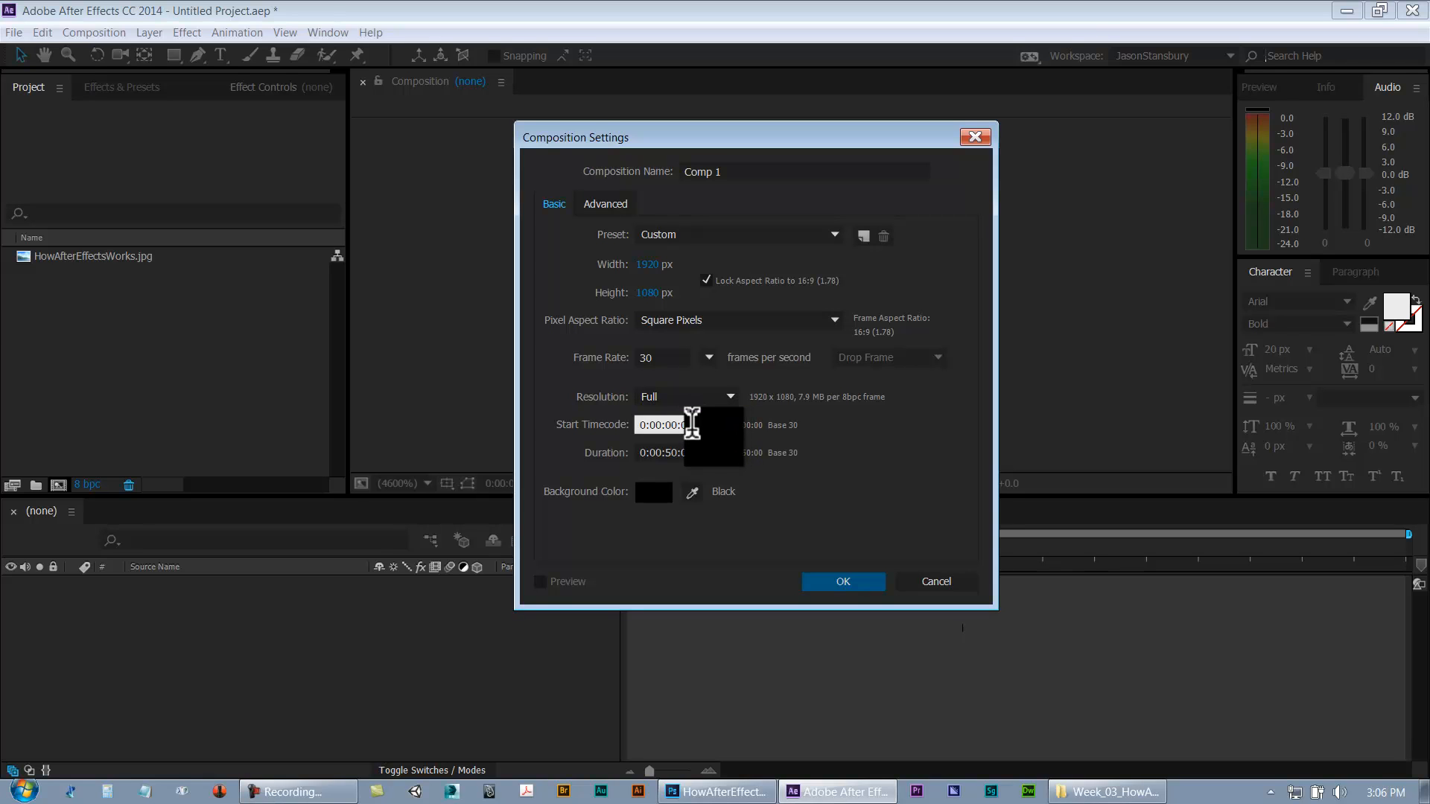
click(836, 436)
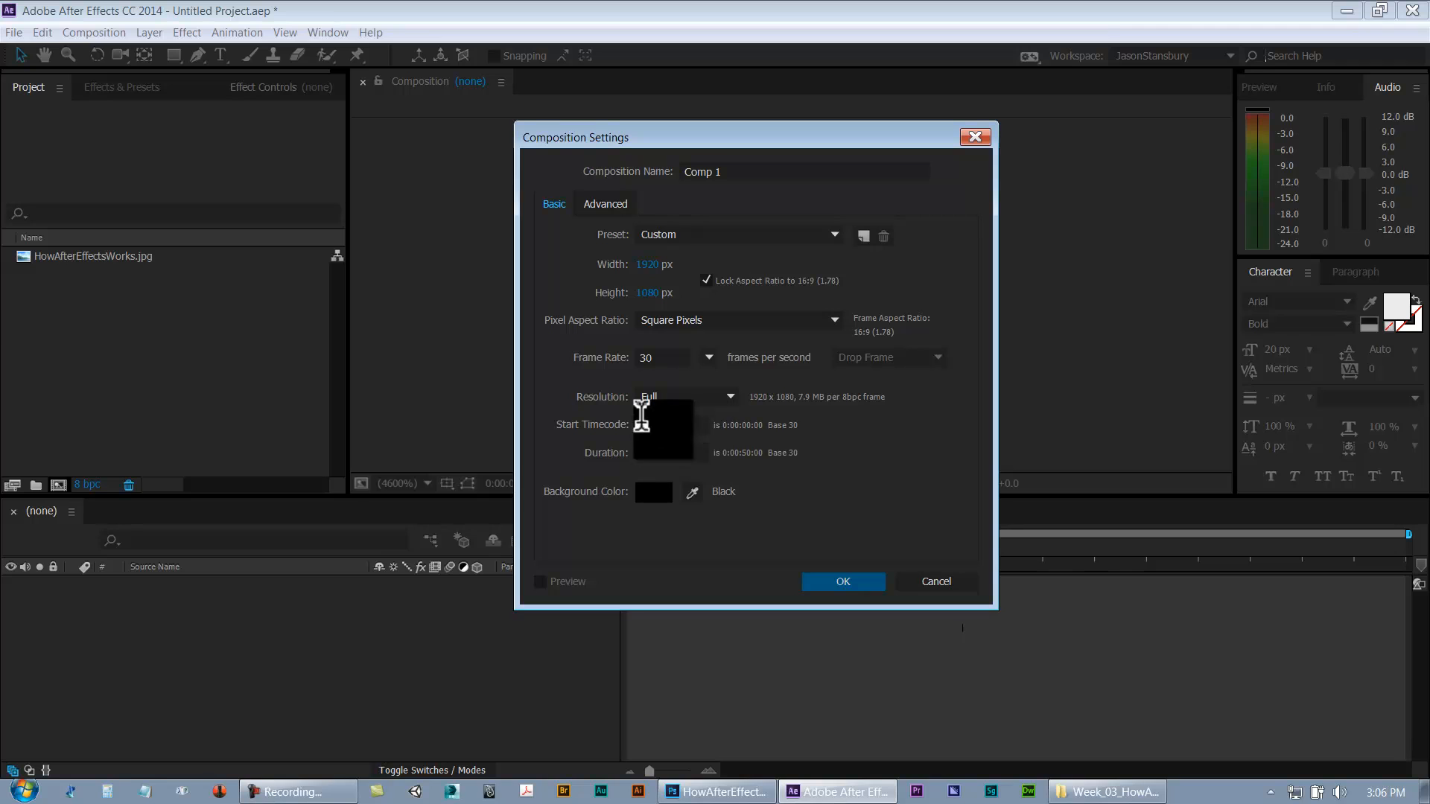
drag(688, 421, 704, 420)
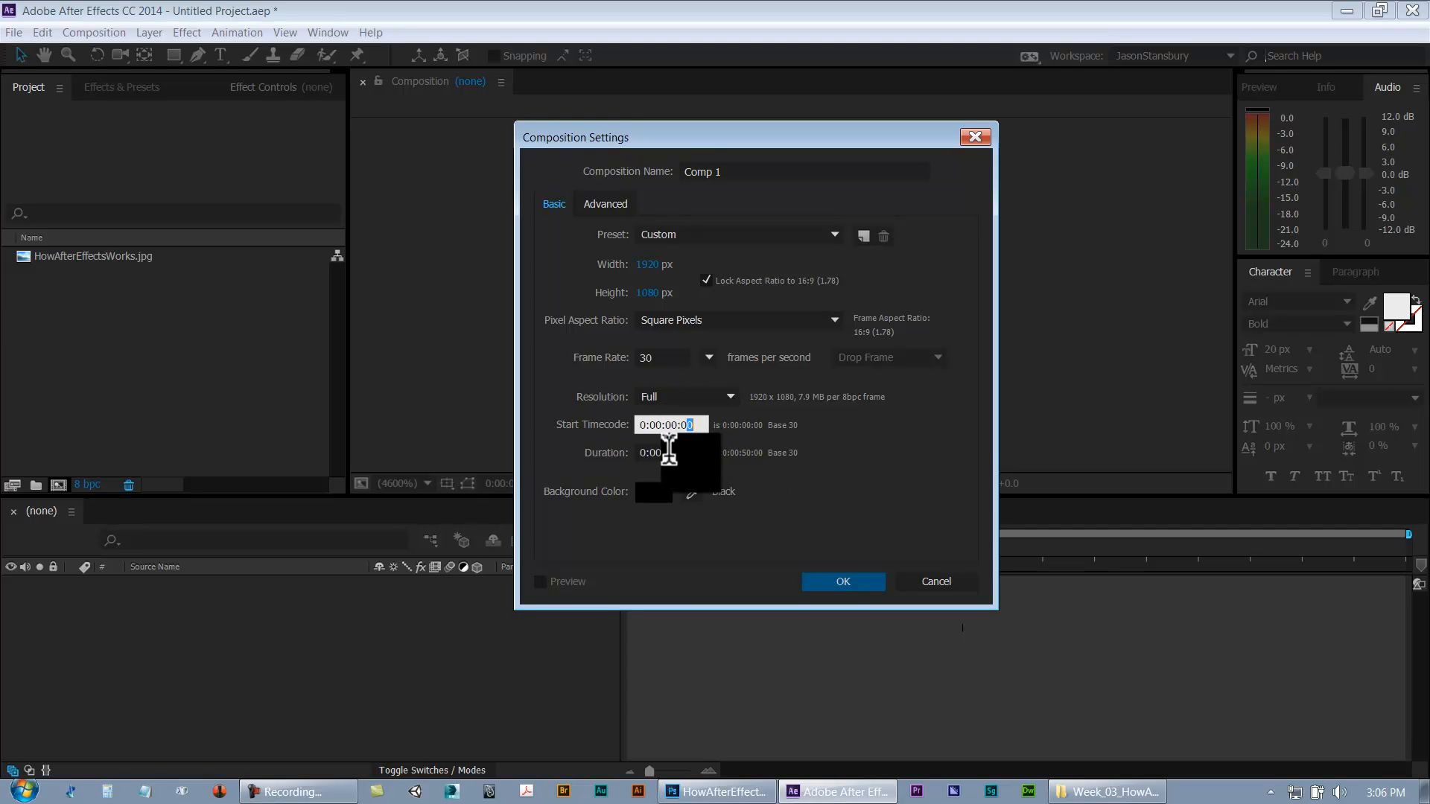
Set the new composition's duration to 0:00:30:00 and then extend it to 0:05:00:00
click(668, 452)
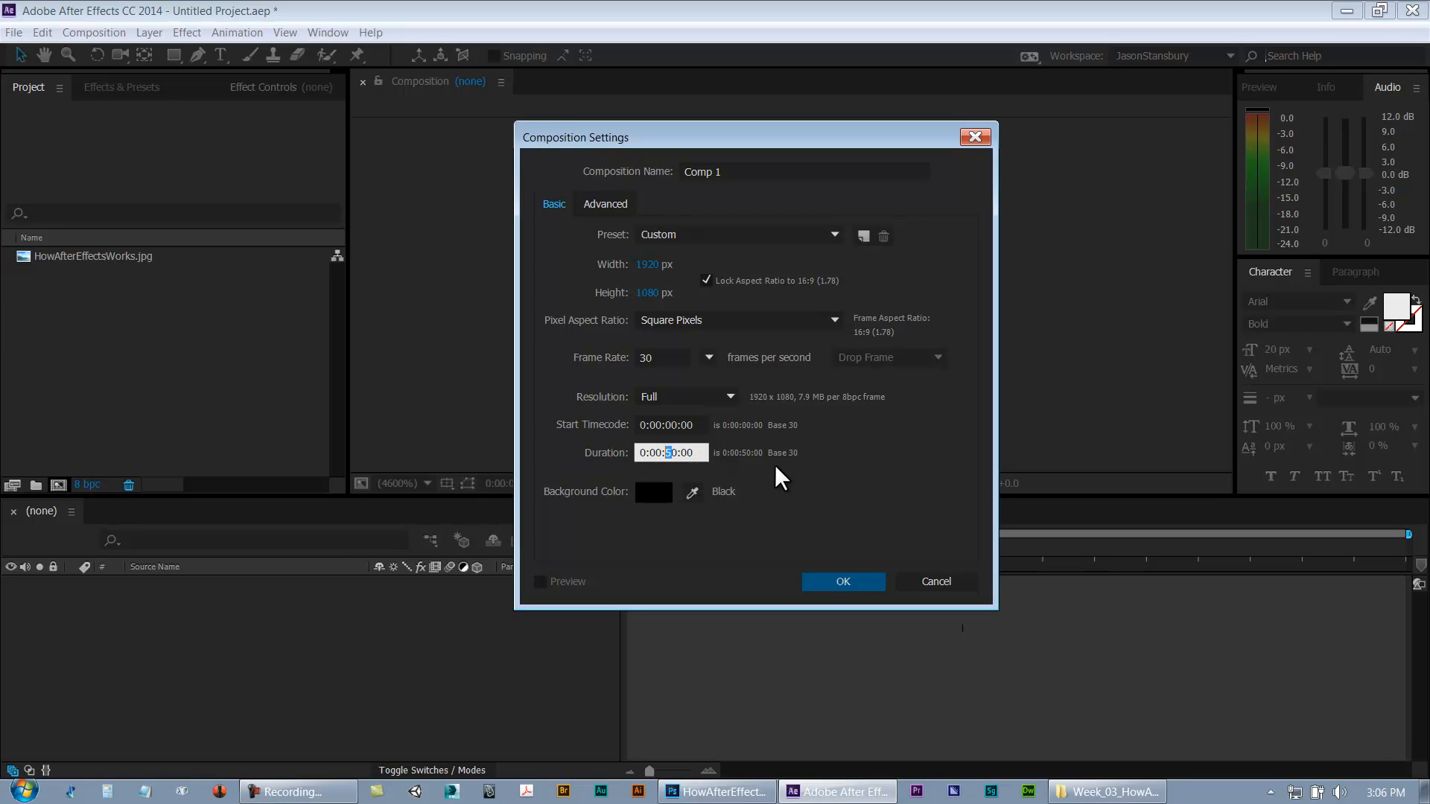
text(3)
click(809, 477)
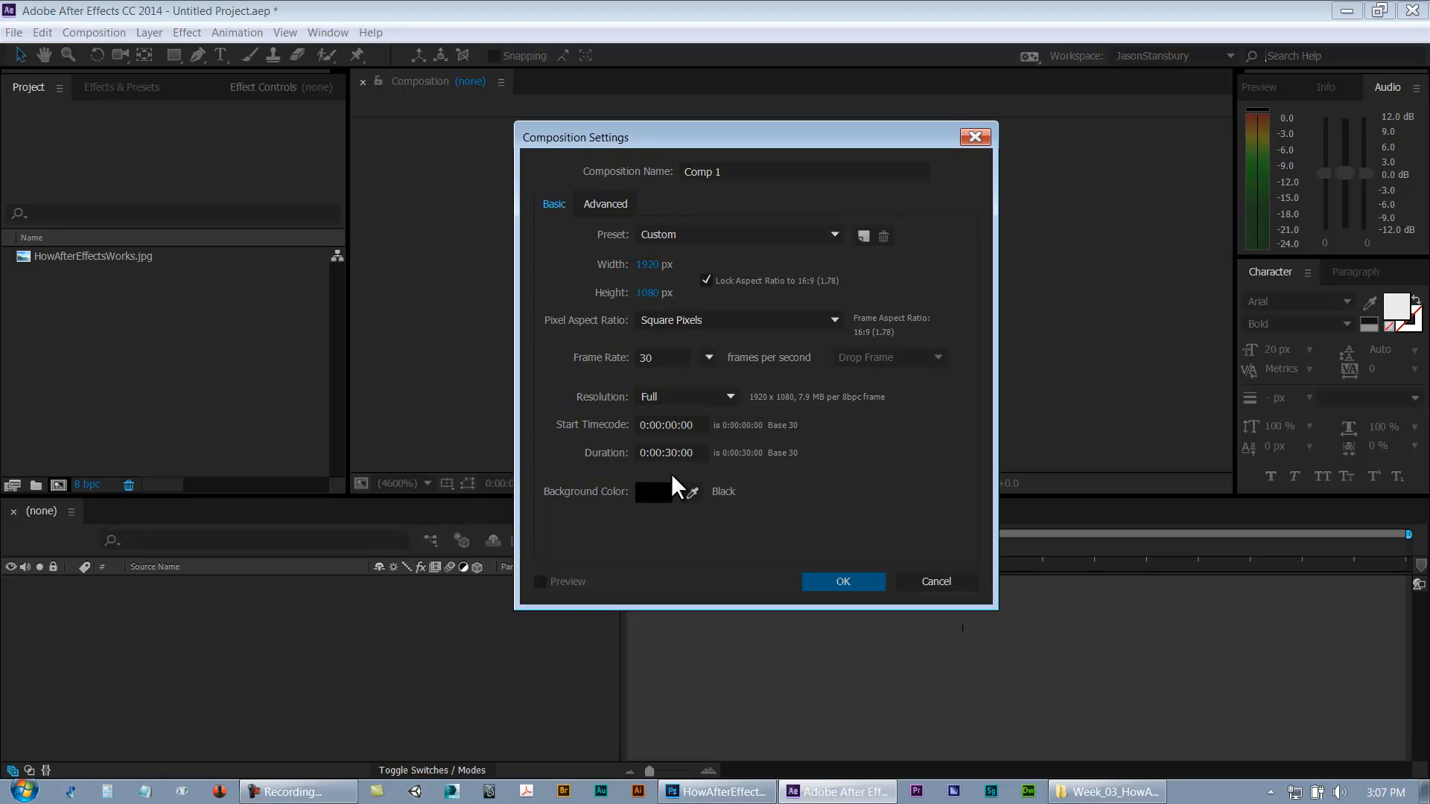
click(659, 452)
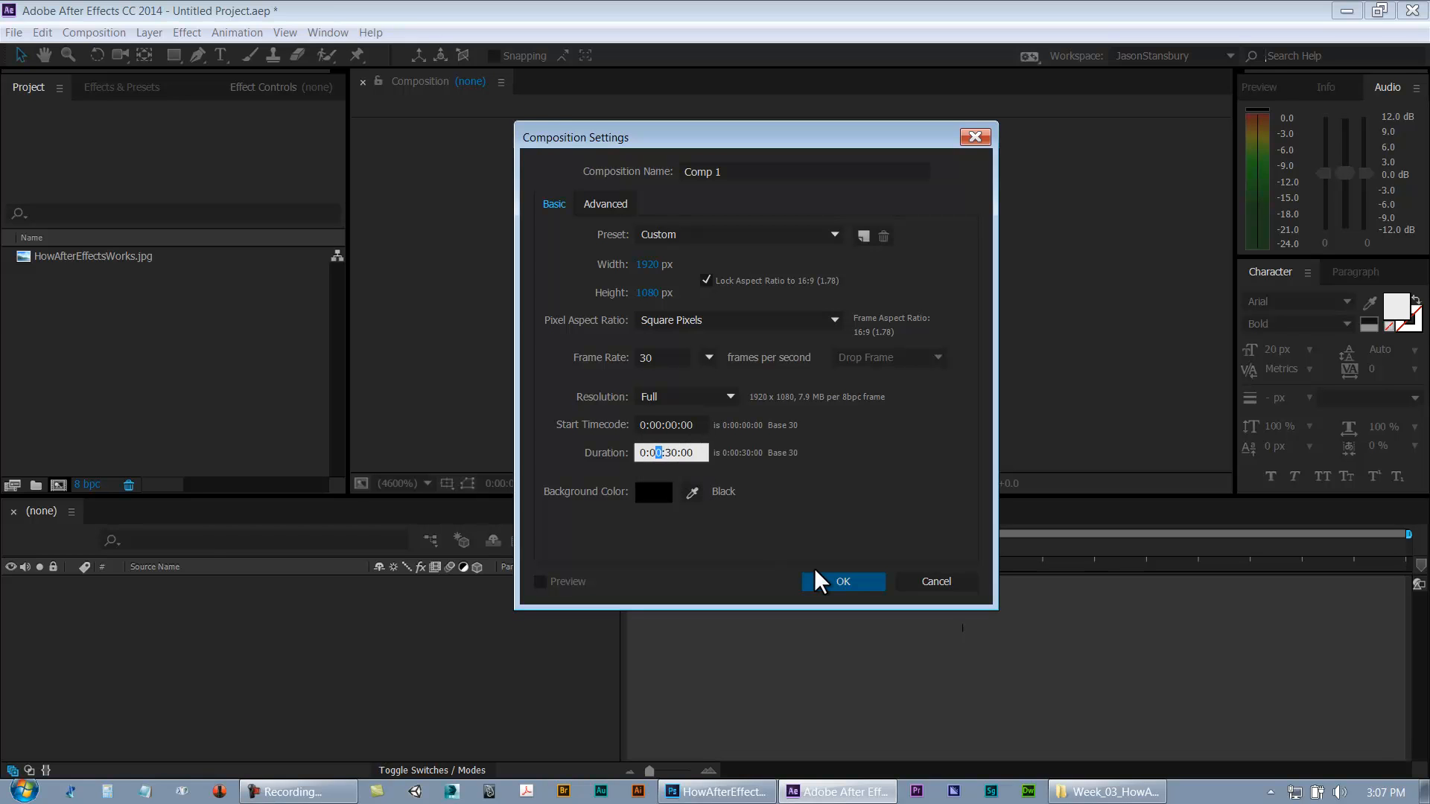
text(5)
click(789, 493)
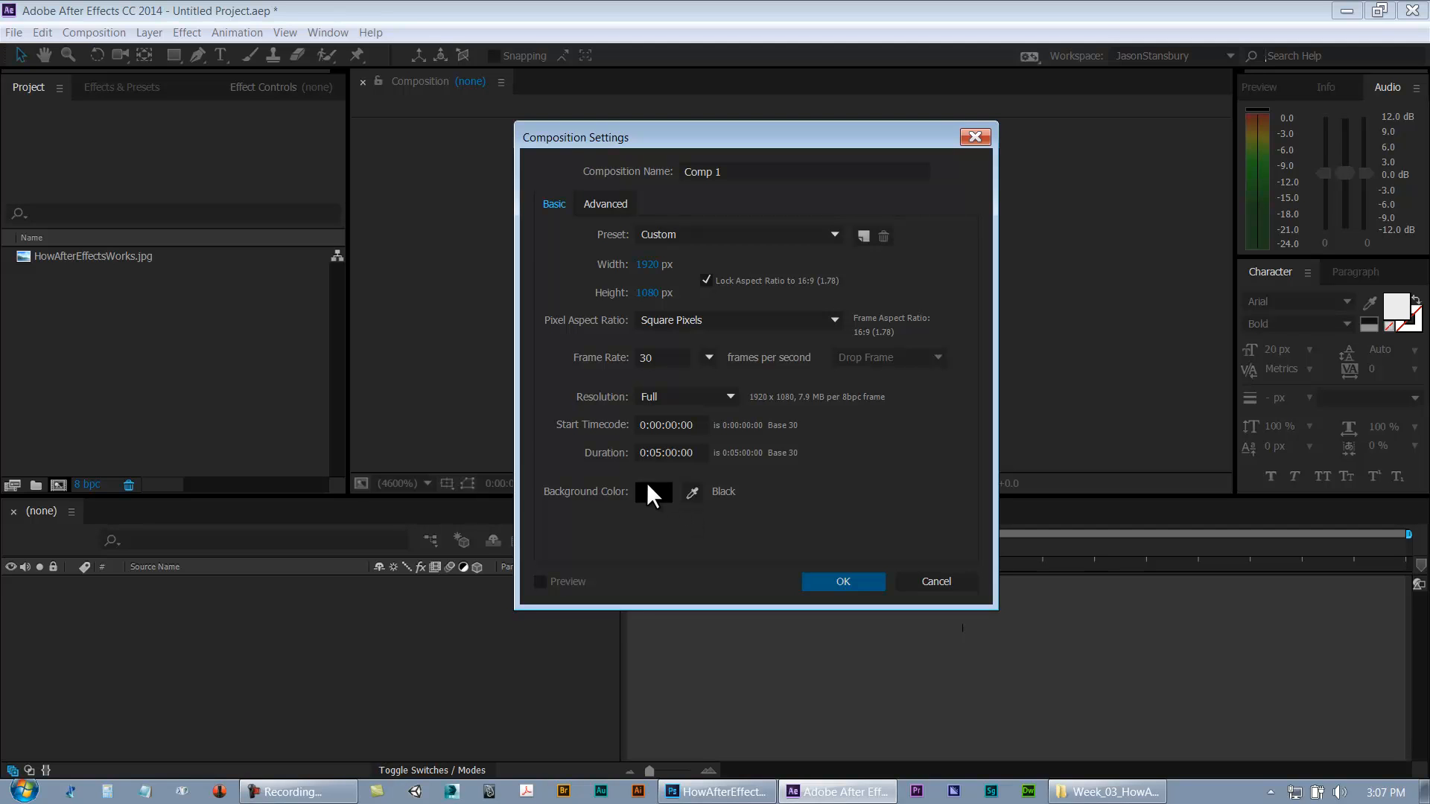
Check the background color picker, keep Black as the background, and create the composition Comp 1
click(656, 490)
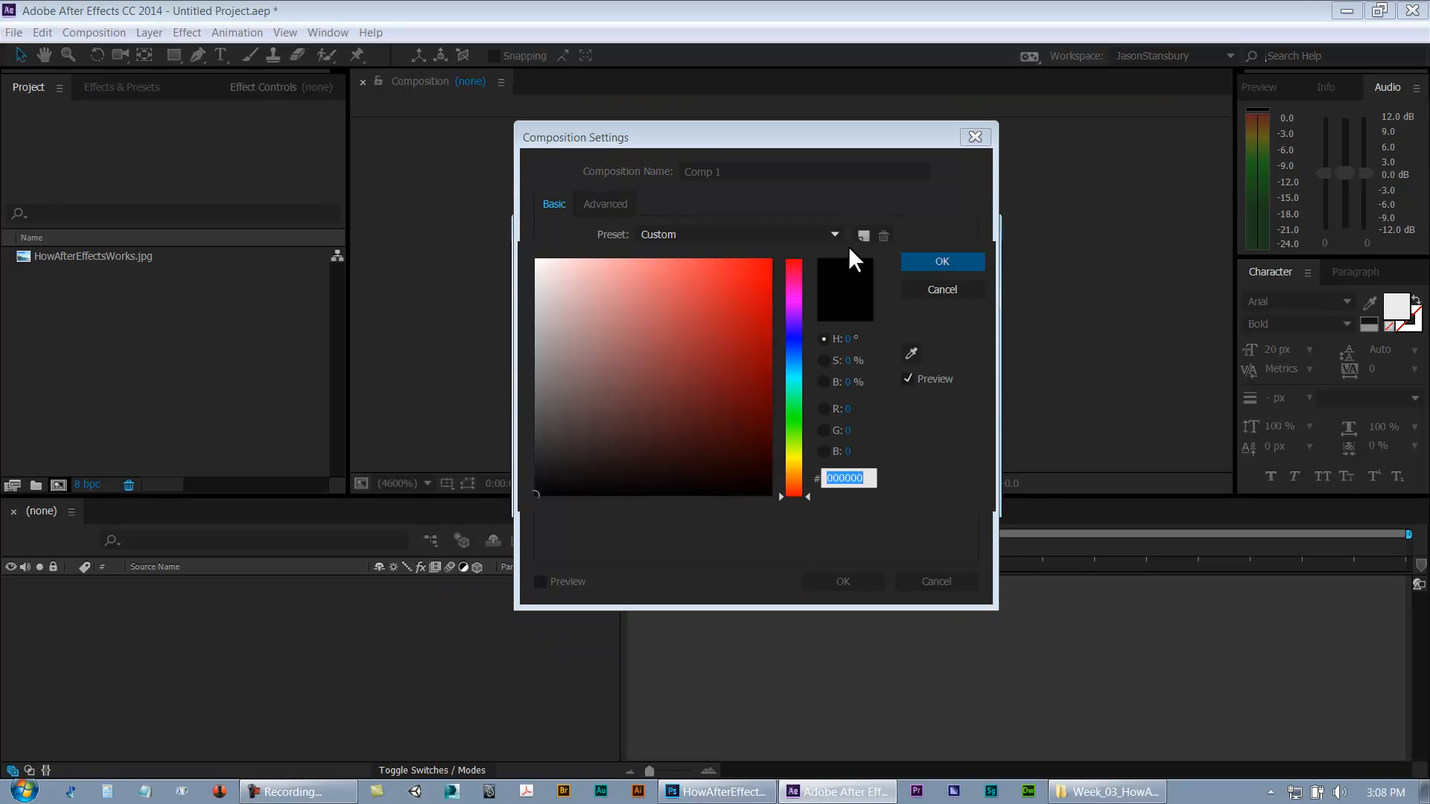
click(943, 290)
drag(871, 138, 1091, 353)
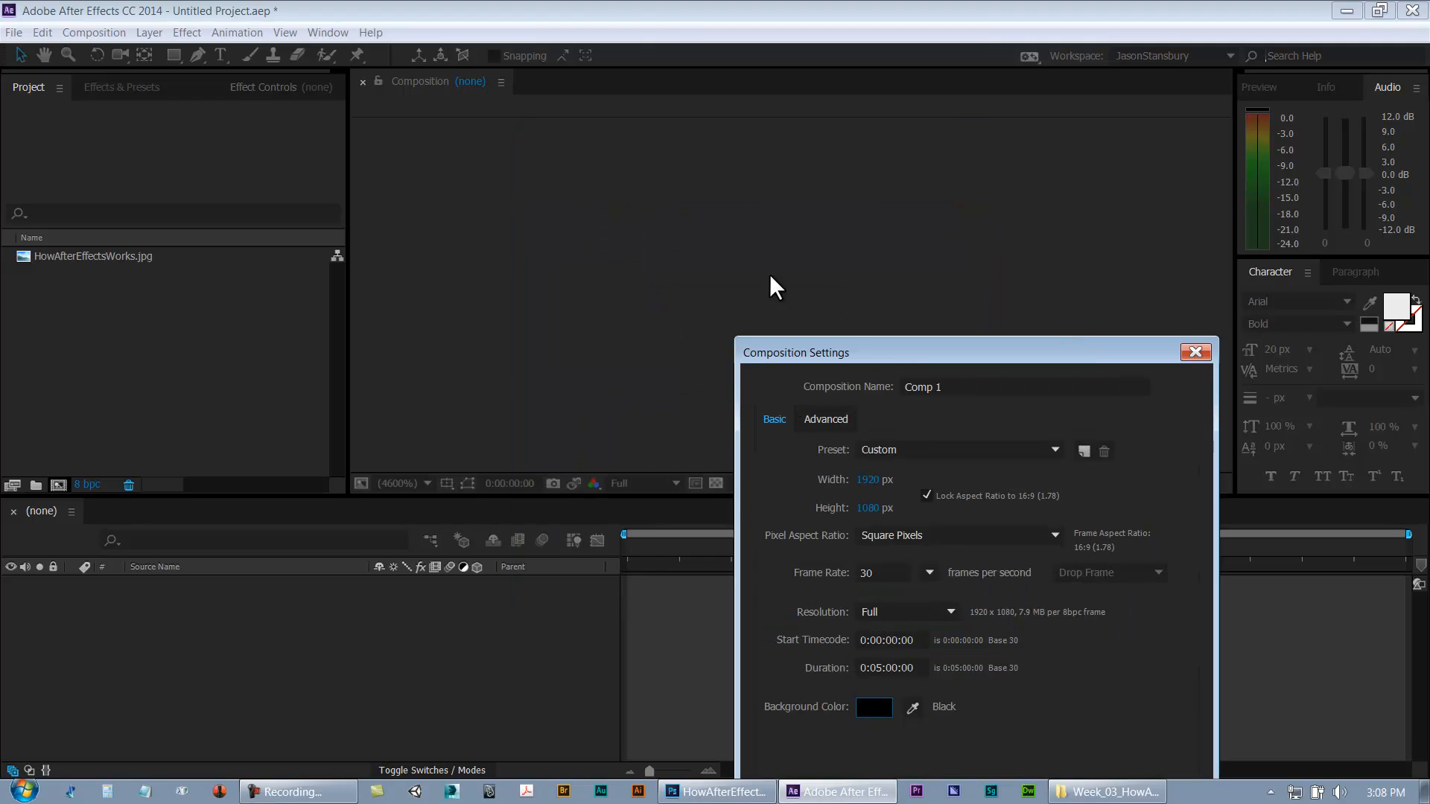
drag(906, 352, 722, 166)
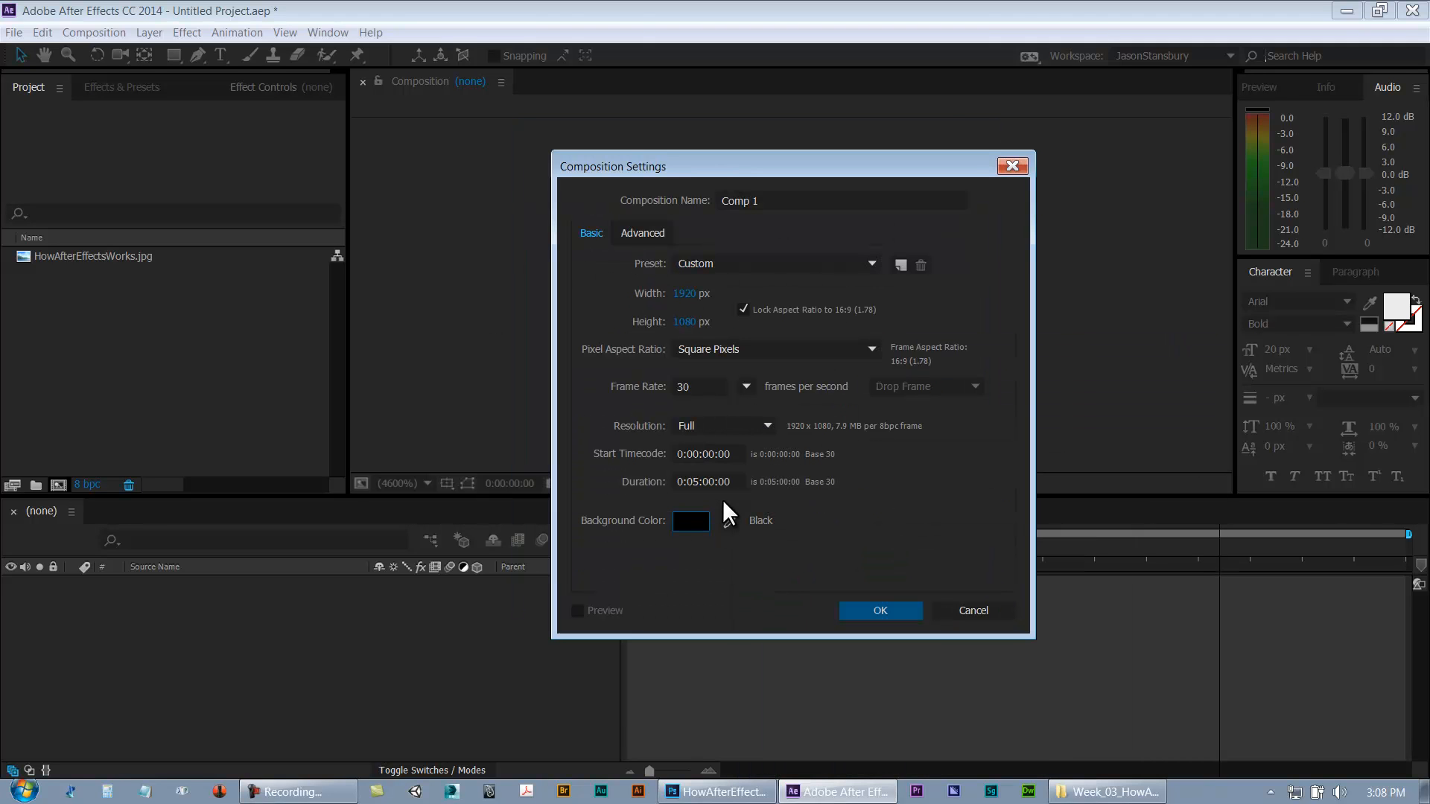
click(691, 524)
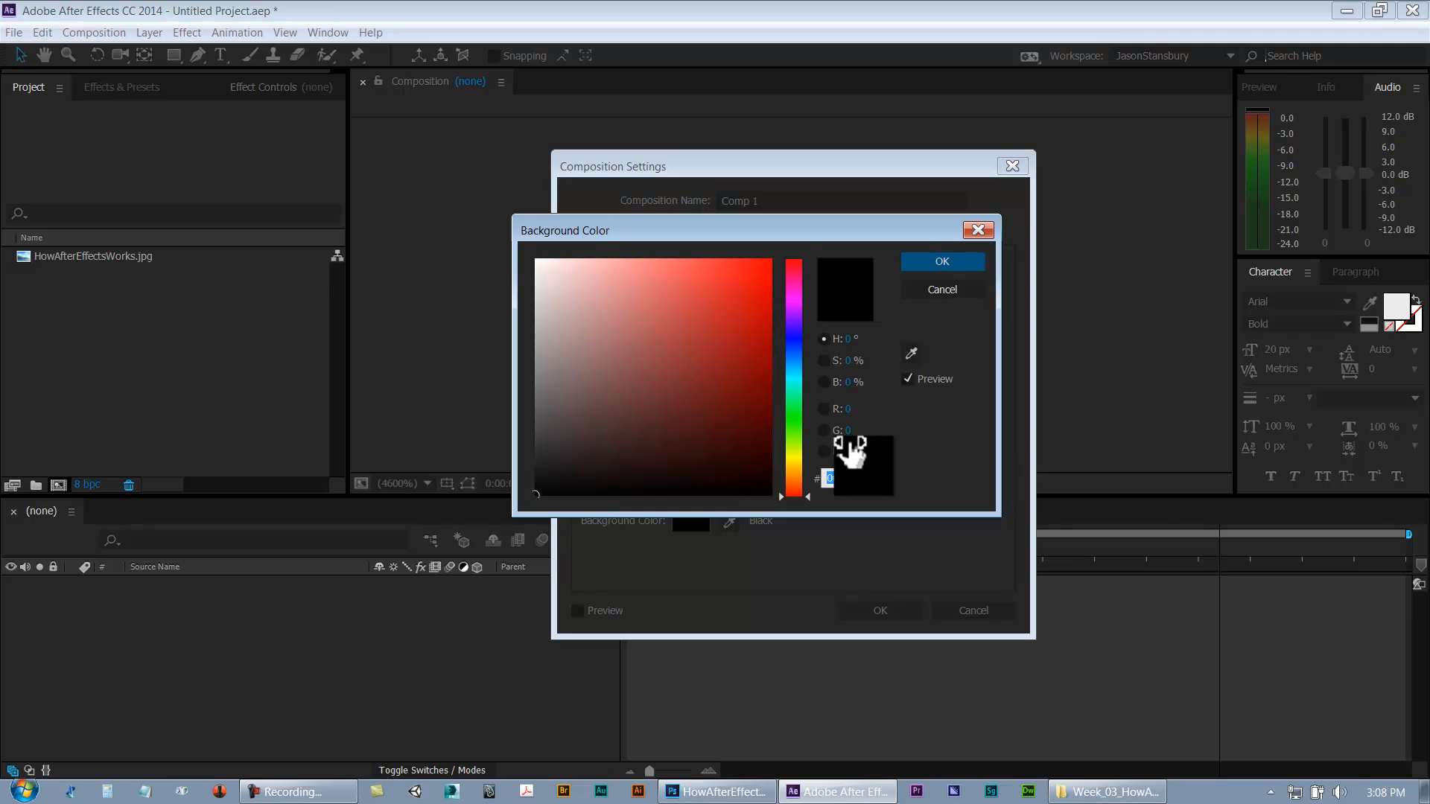
click(957, 288)
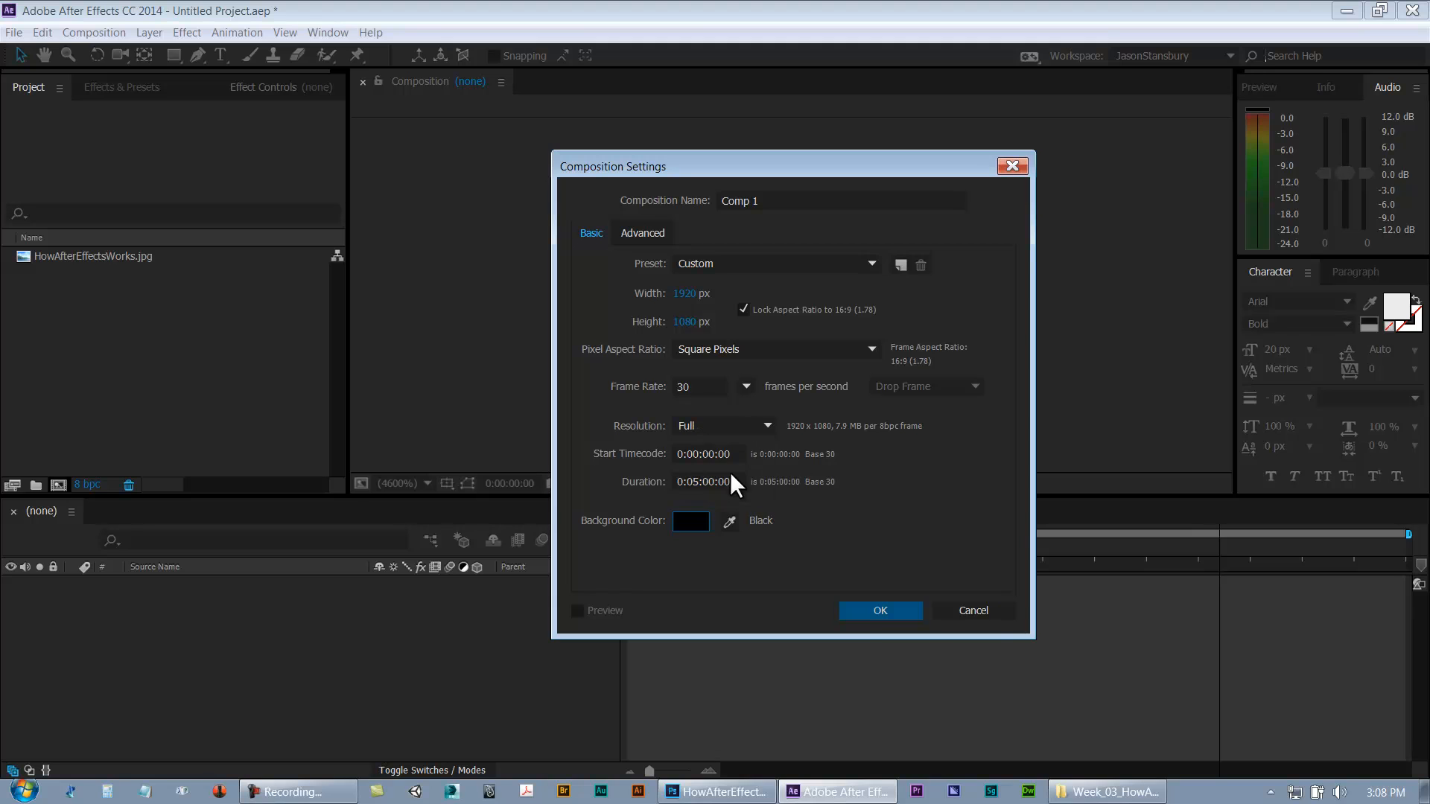
click(873, 607)
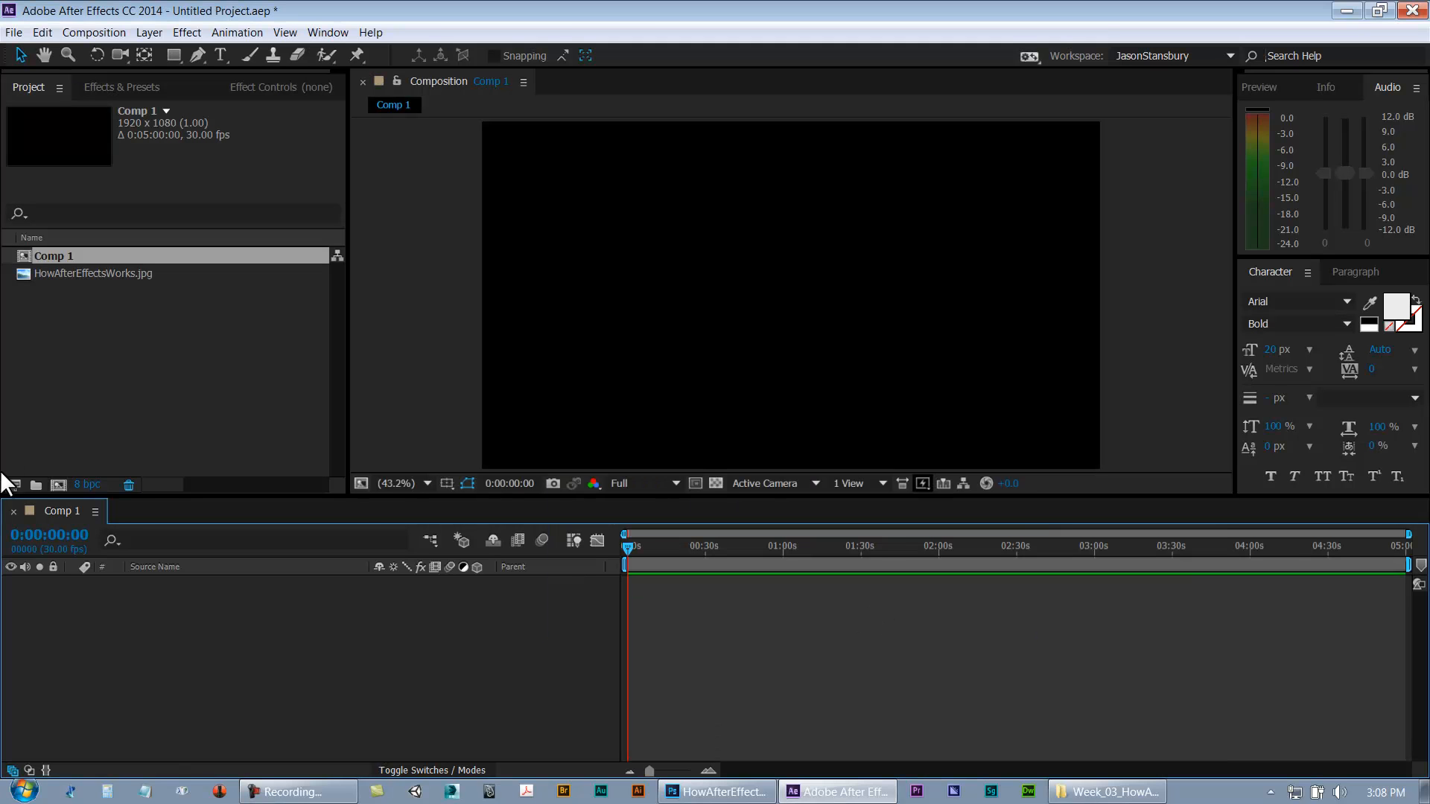
Switch the time display of Comp 1 from timecode to frame numbers, keeping the playhead at the first frame
click(55, 534)
click(55, 533)
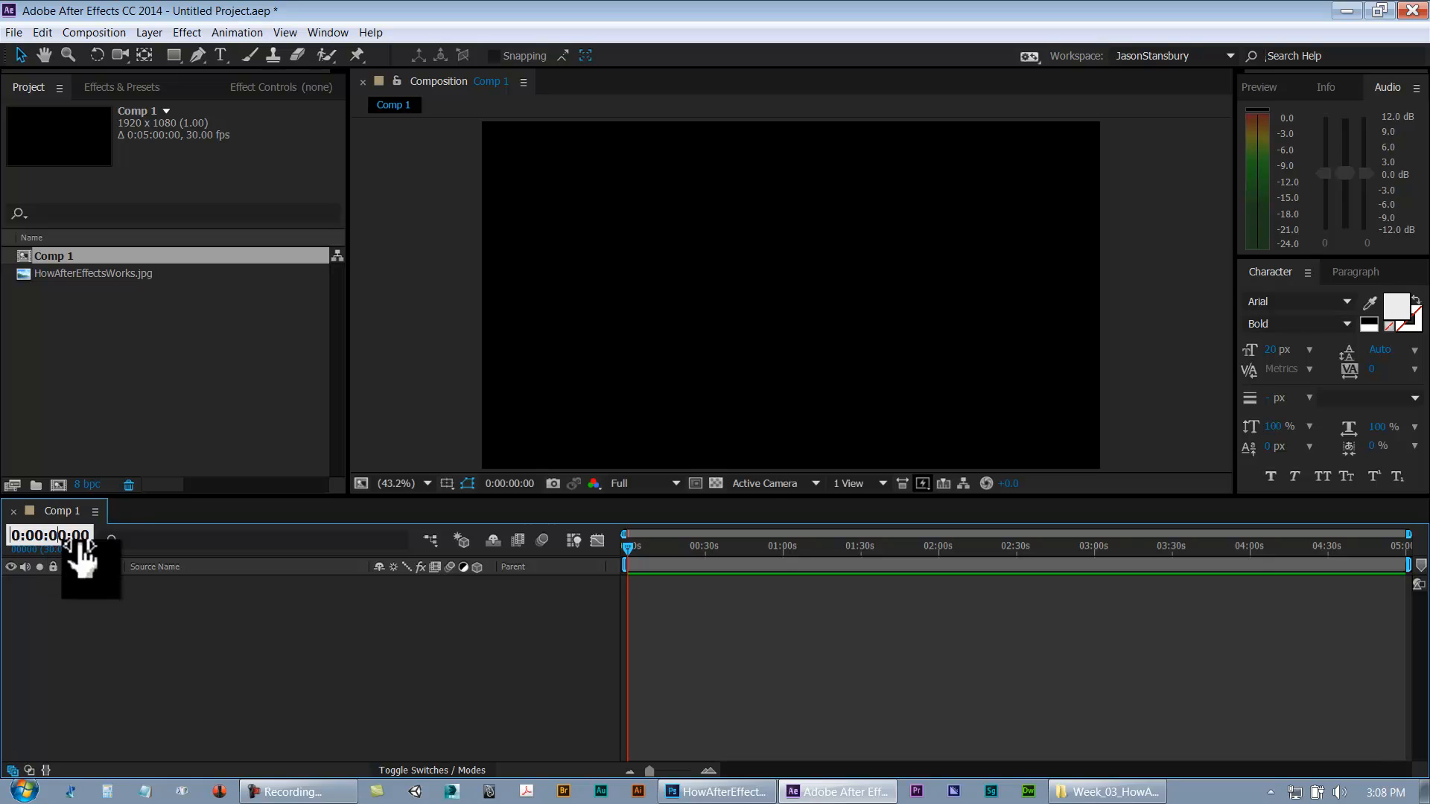
click(159, 595)
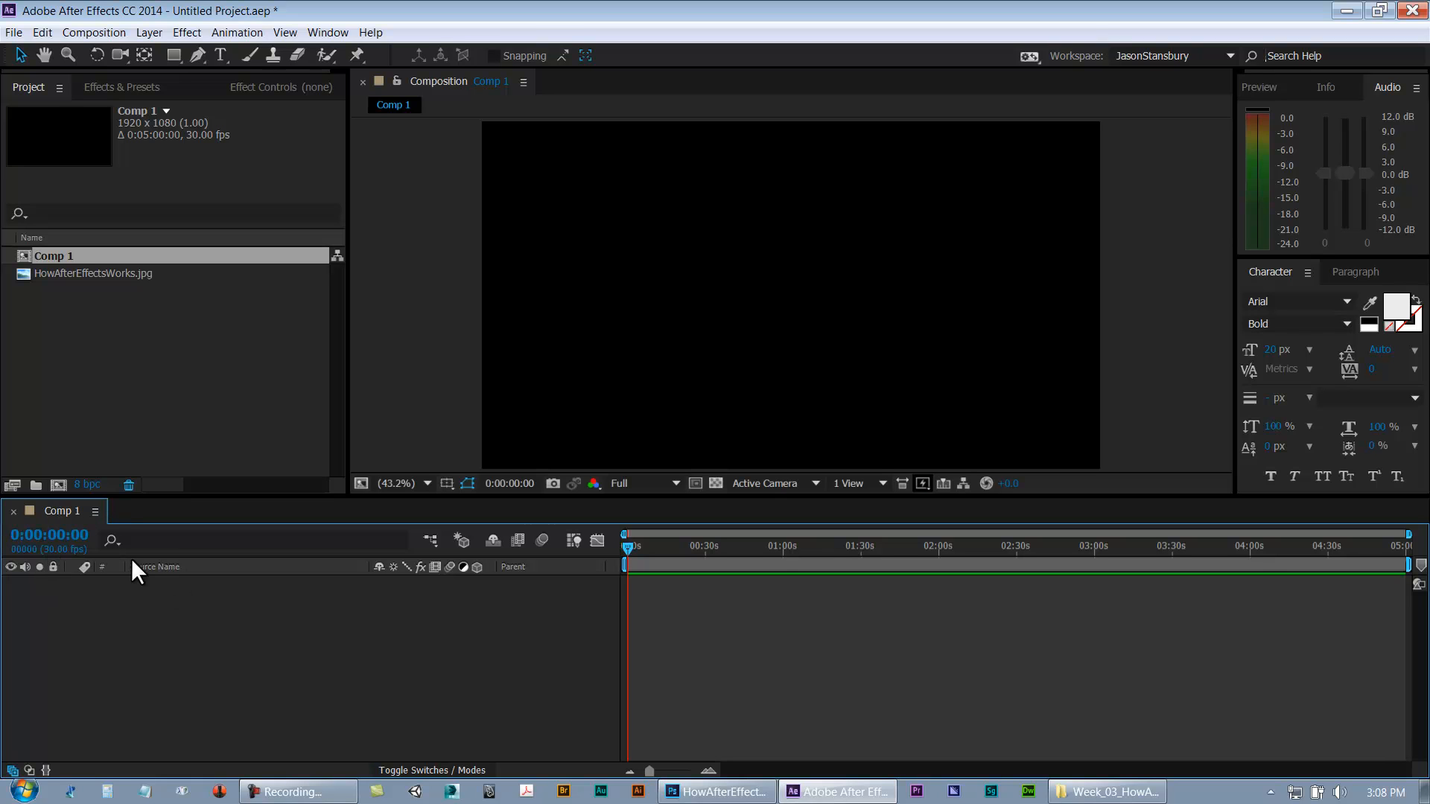
ctrl+click(54, 541)
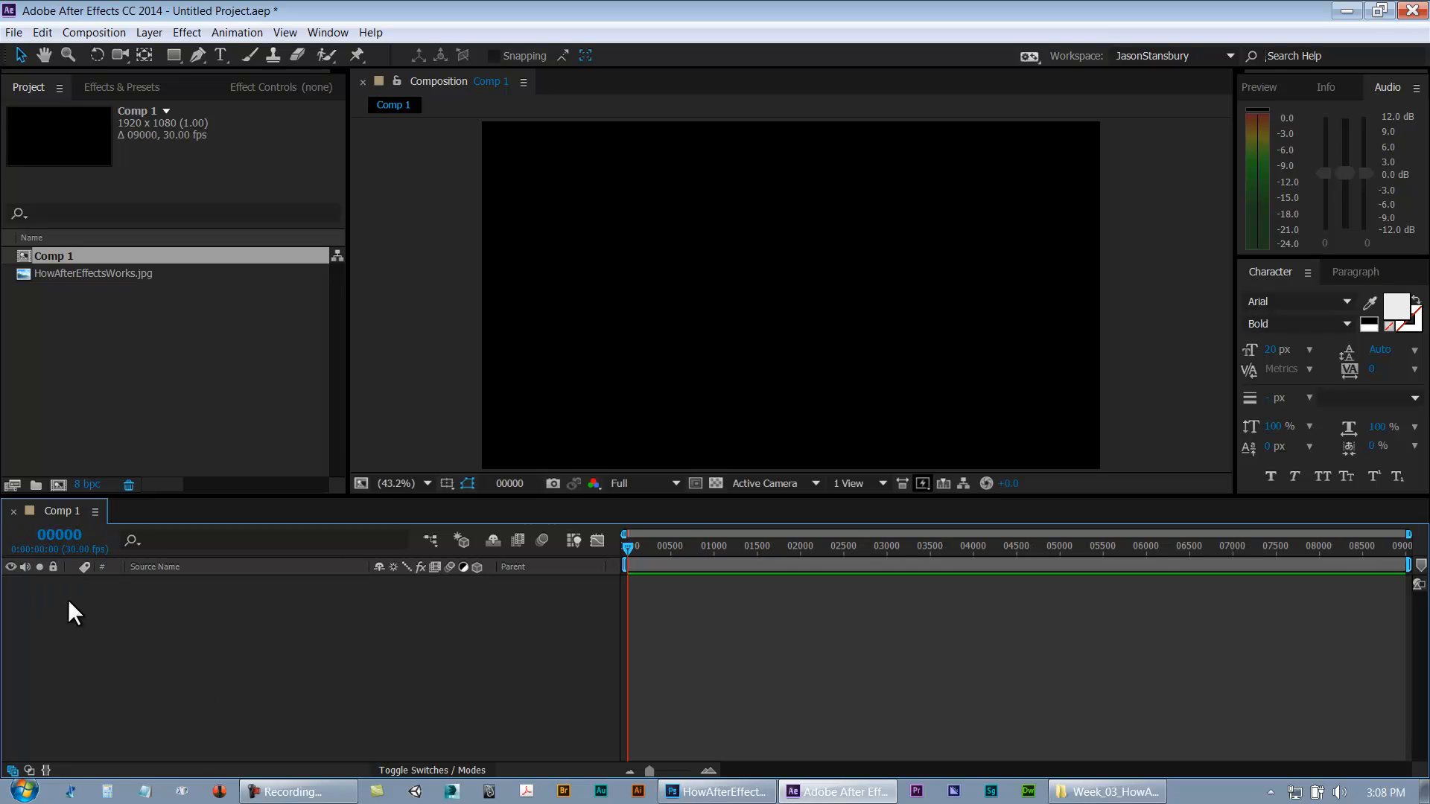
drag(631, 548, 324, 582)
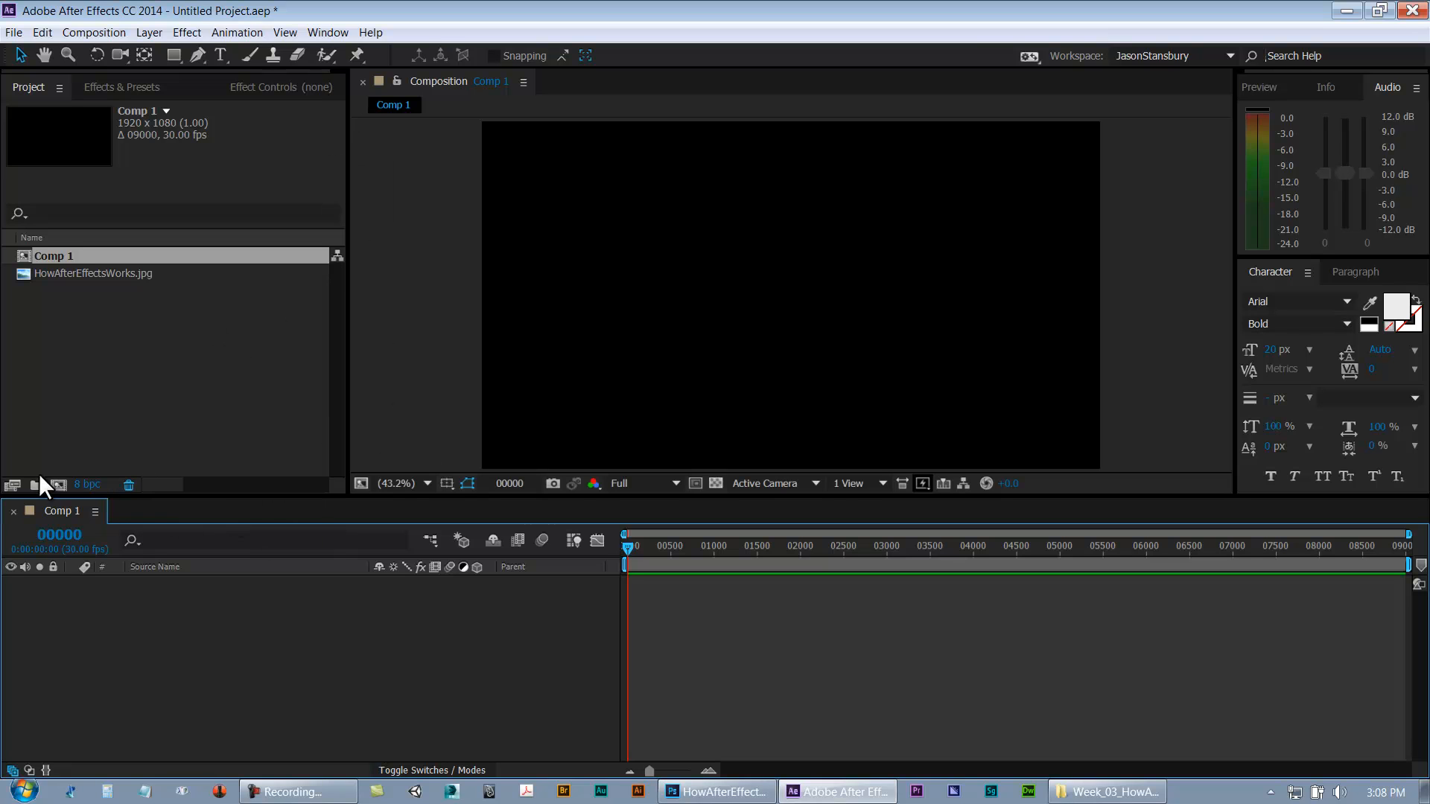
Make the Project, Composition, Character and Timeline panels active one after another, ending on the Comp 1 timeline
click(81, 360)
click(416, 342)
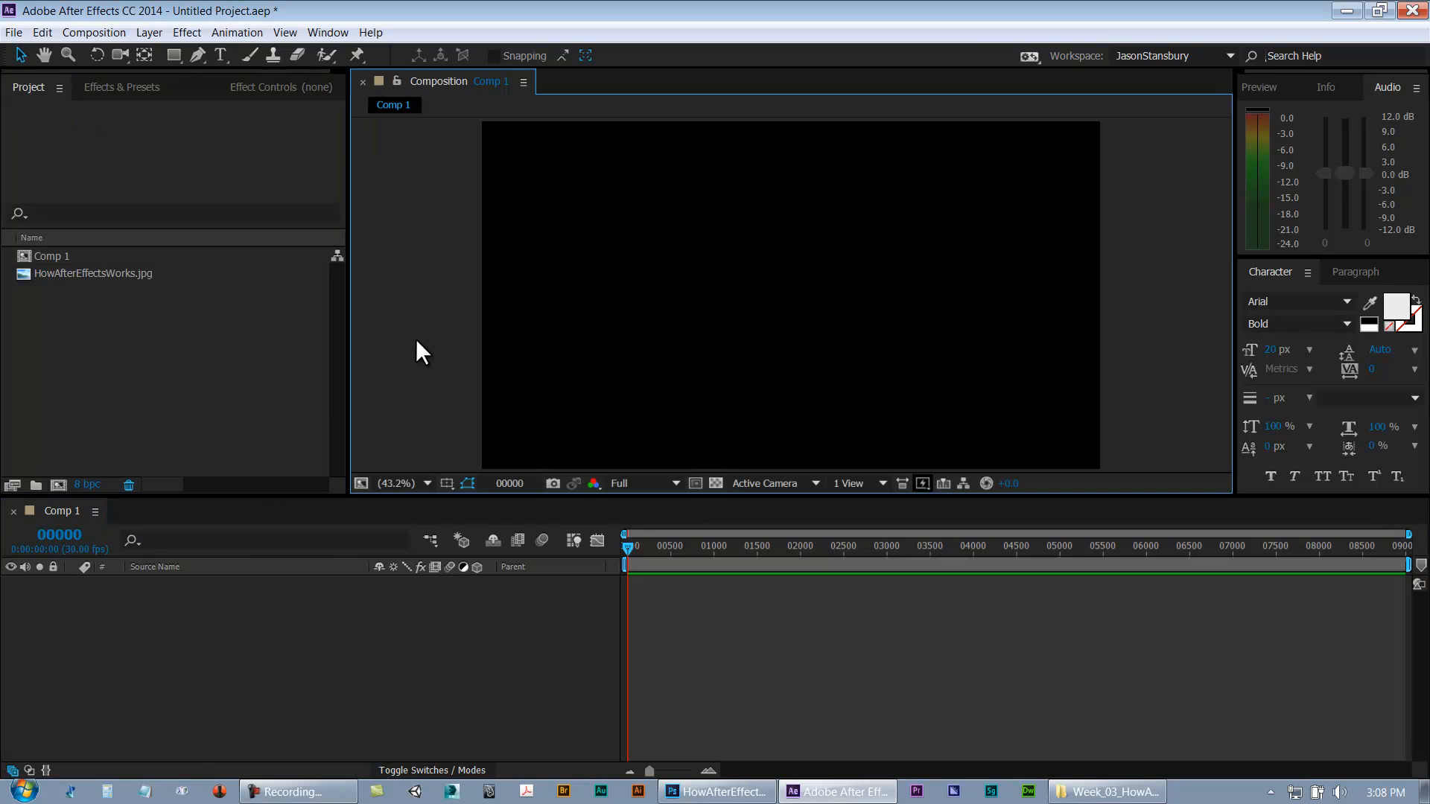
click(1262, 271)
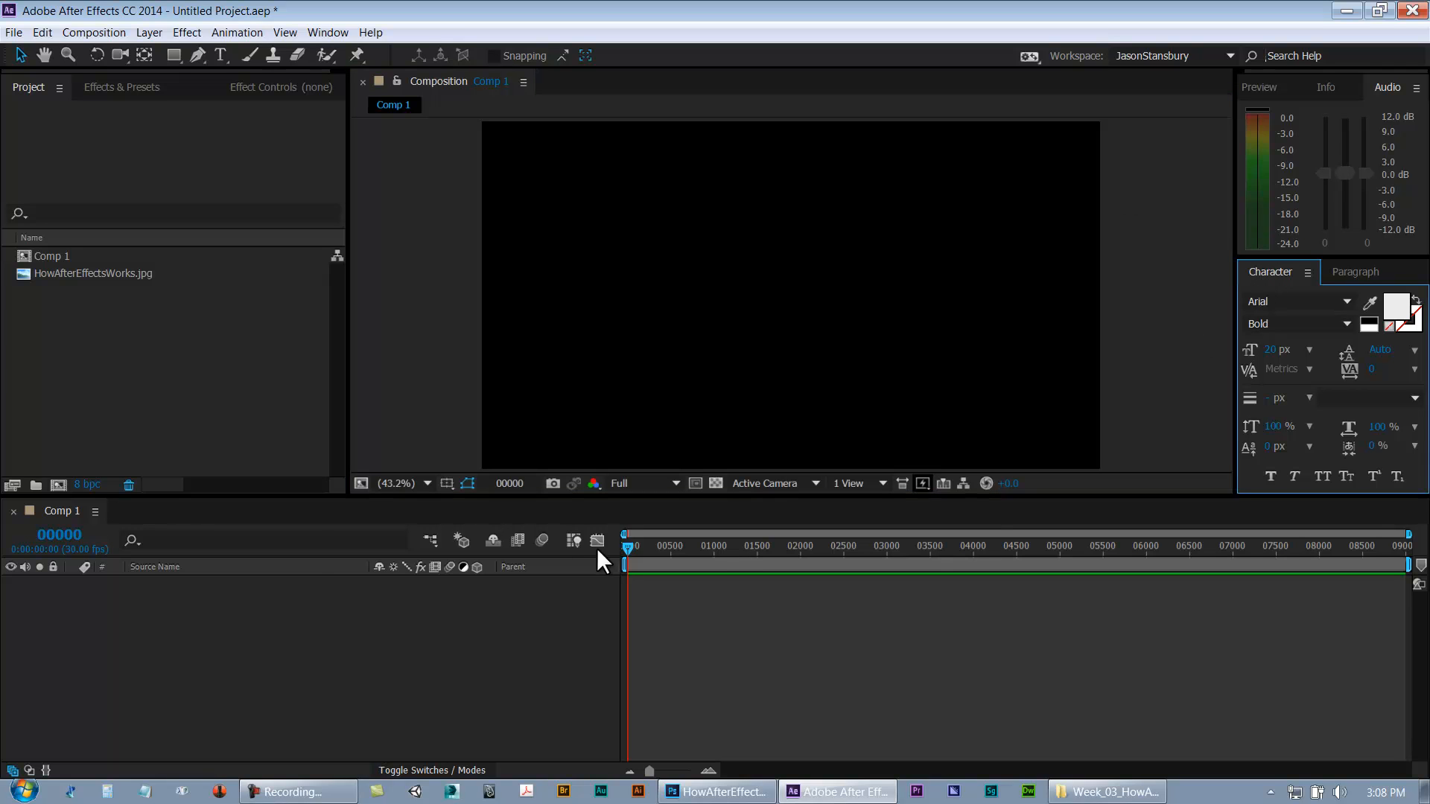
click(59, 512)
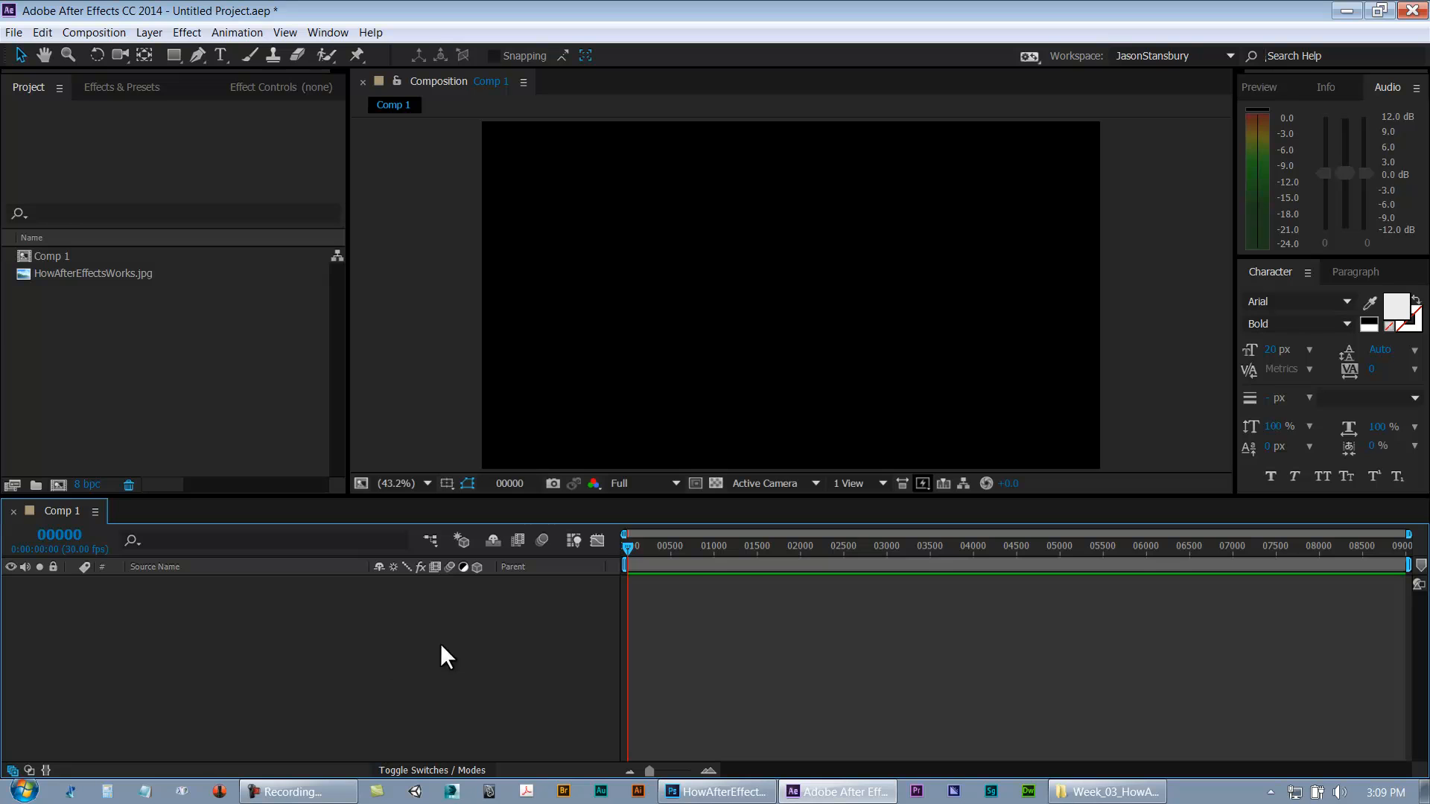
Move the playhead to frame 118 and set the duration of Comp 1 to 02000 frames
mouse_move(633, 548)
mouse_down()
mouse_move(664, 547)
mouse_move(642, 550)
mouse_move(662, 565)
mouse_move(638, 549)
mouse_up()
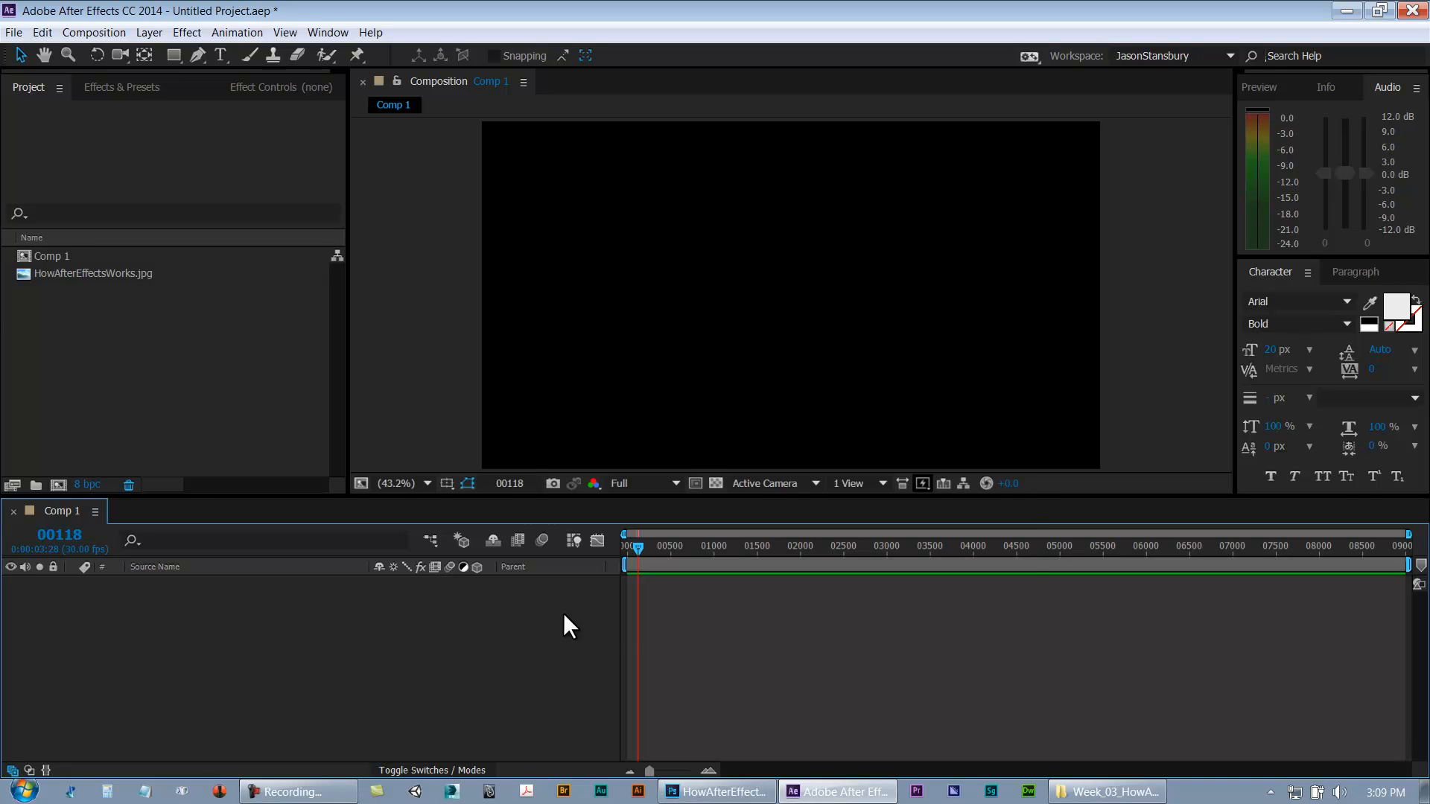
key(ctrl+k)
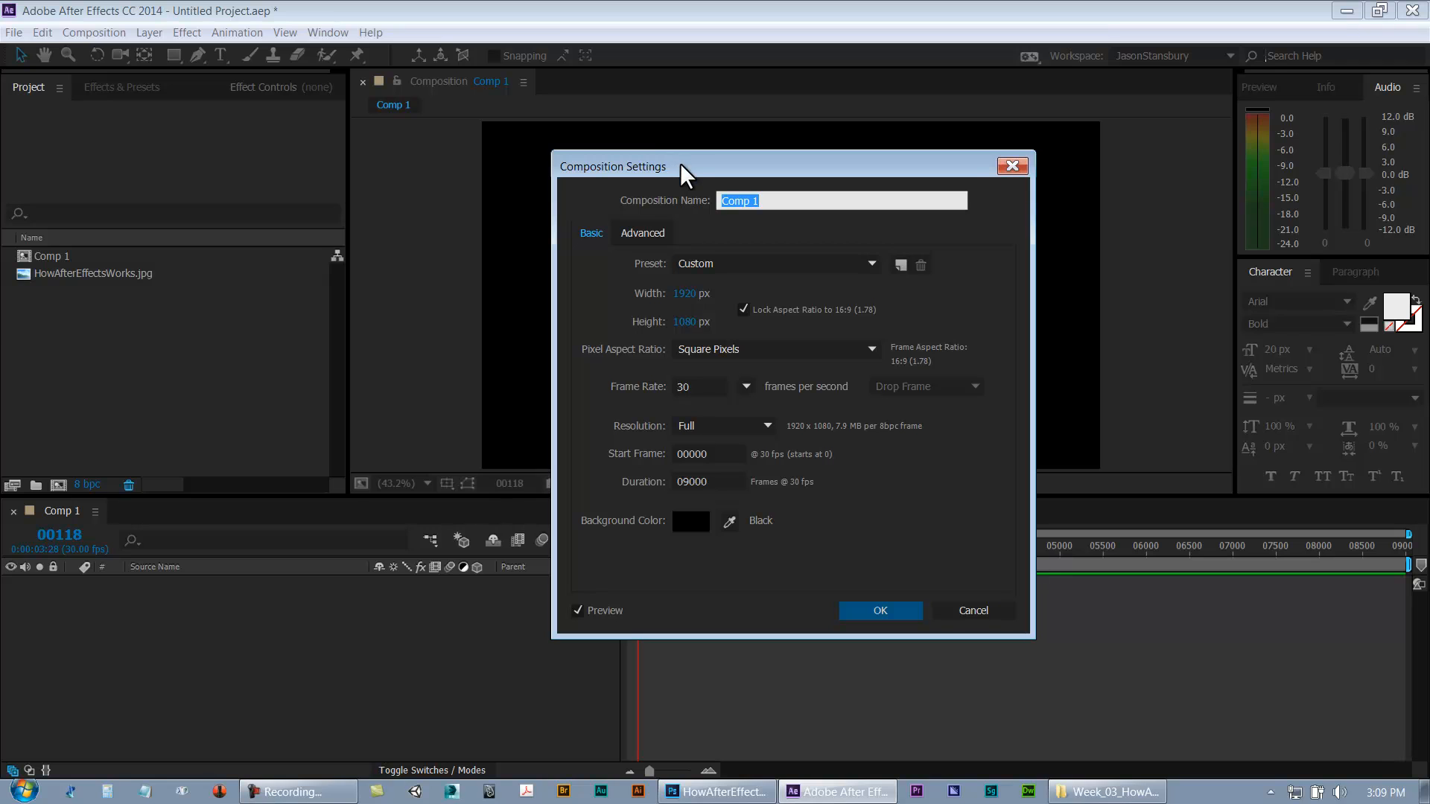
click(711, 481)
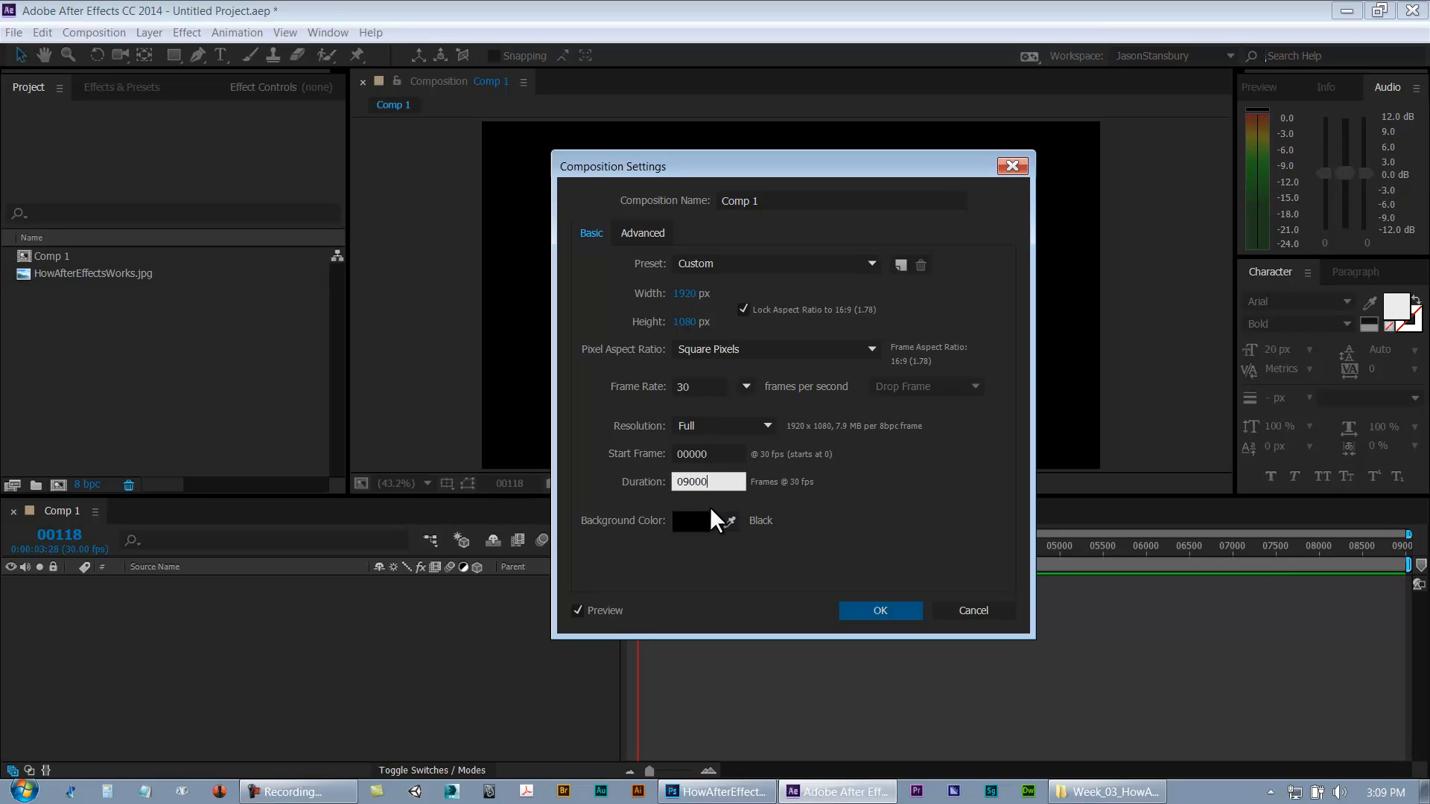
drag(689, 477, 682, 476)
text(5)
key(BackSpace)
text(2)
click(887, 611)
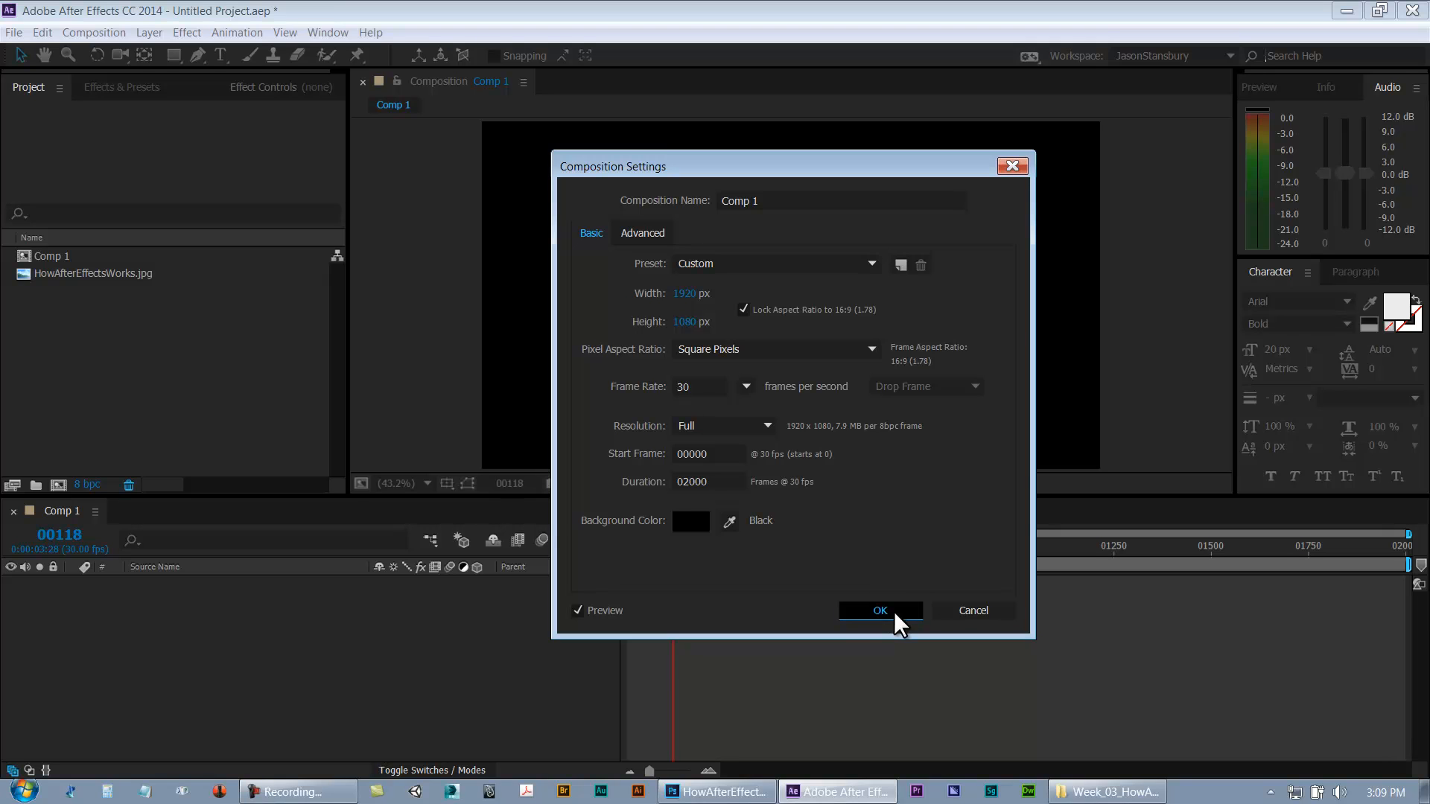
click(894, 611)
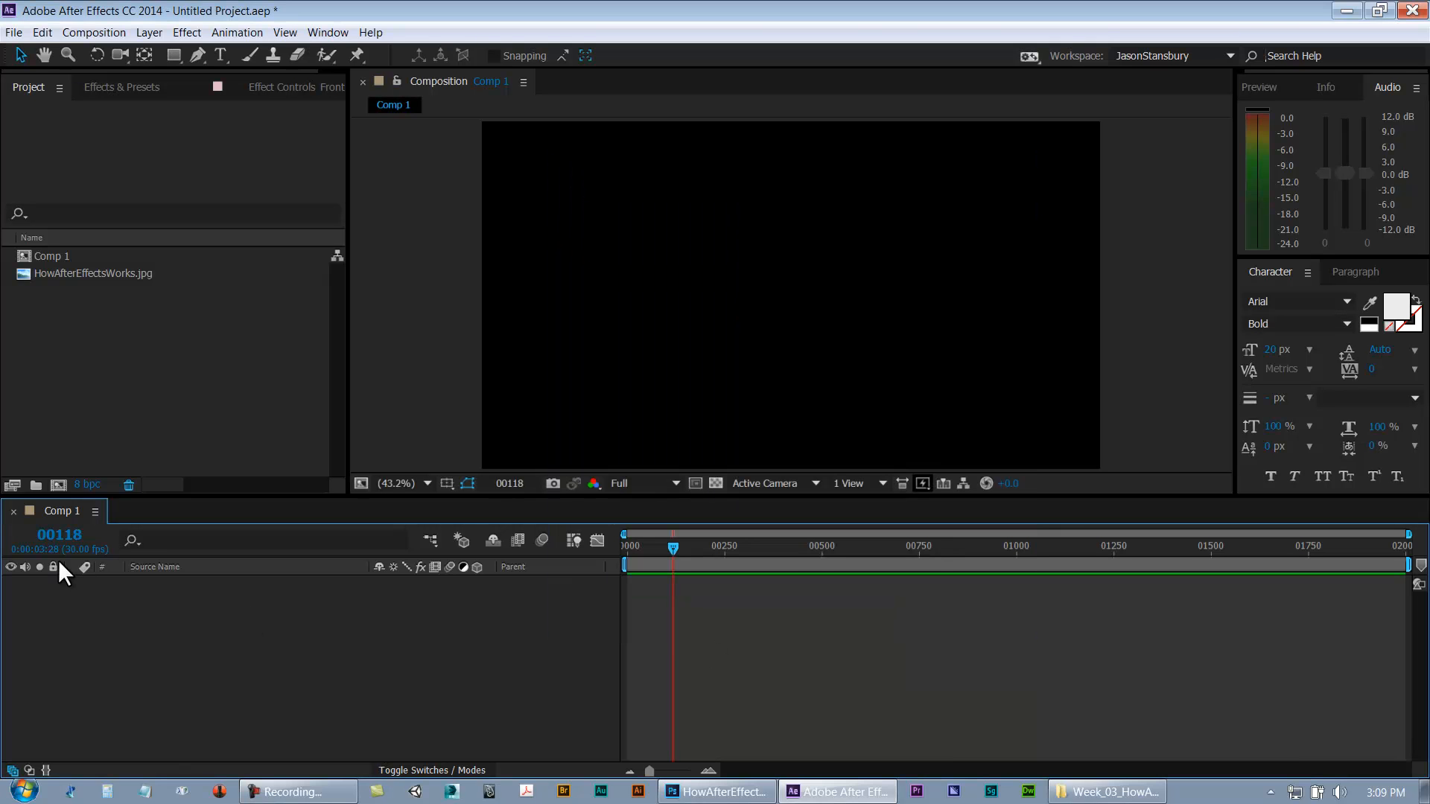
Scrub to the last frame and back to the start of Comp 1, and switch its time display back to timecode
drag(733, 548, 1412, 568)
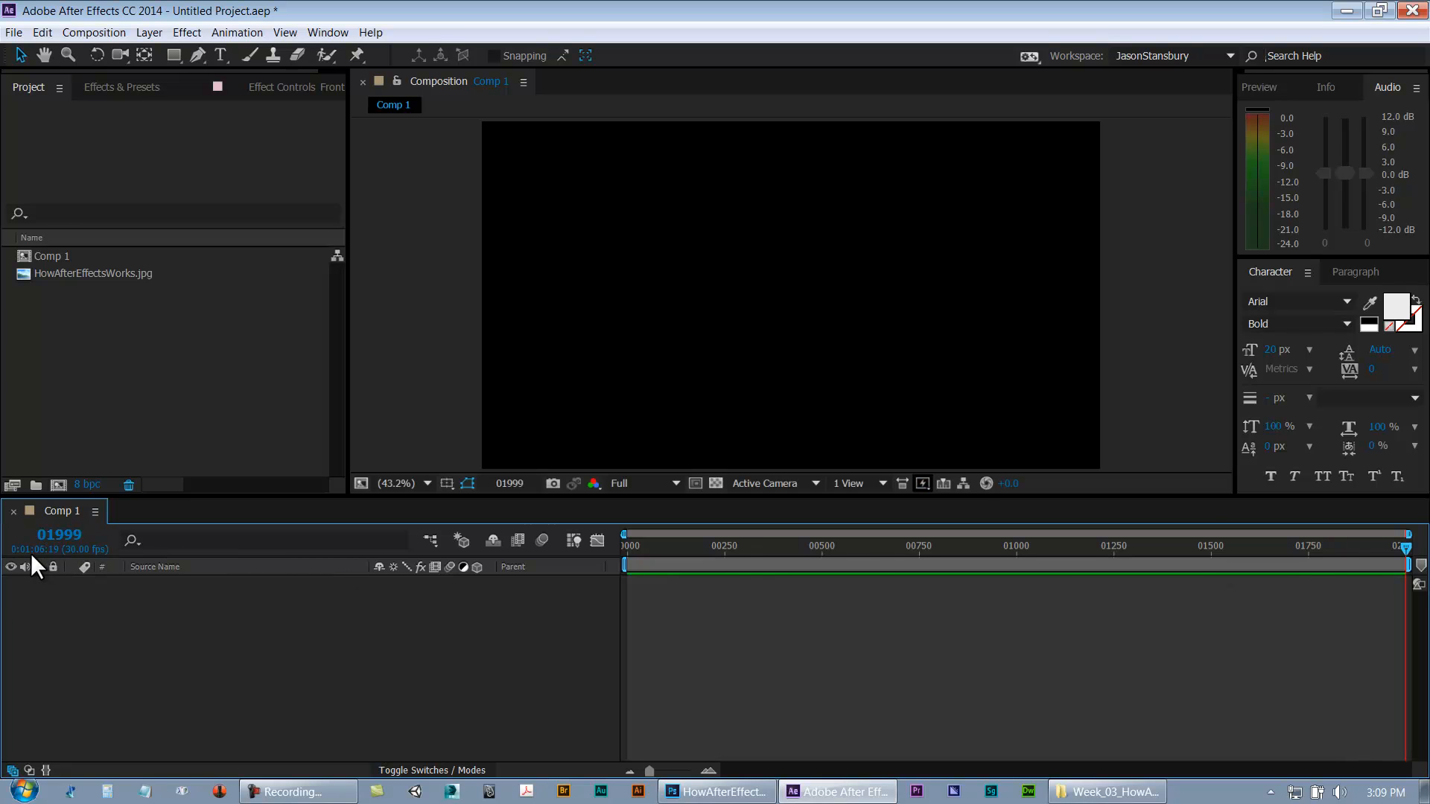
drag(1406, 548, 544, 604)
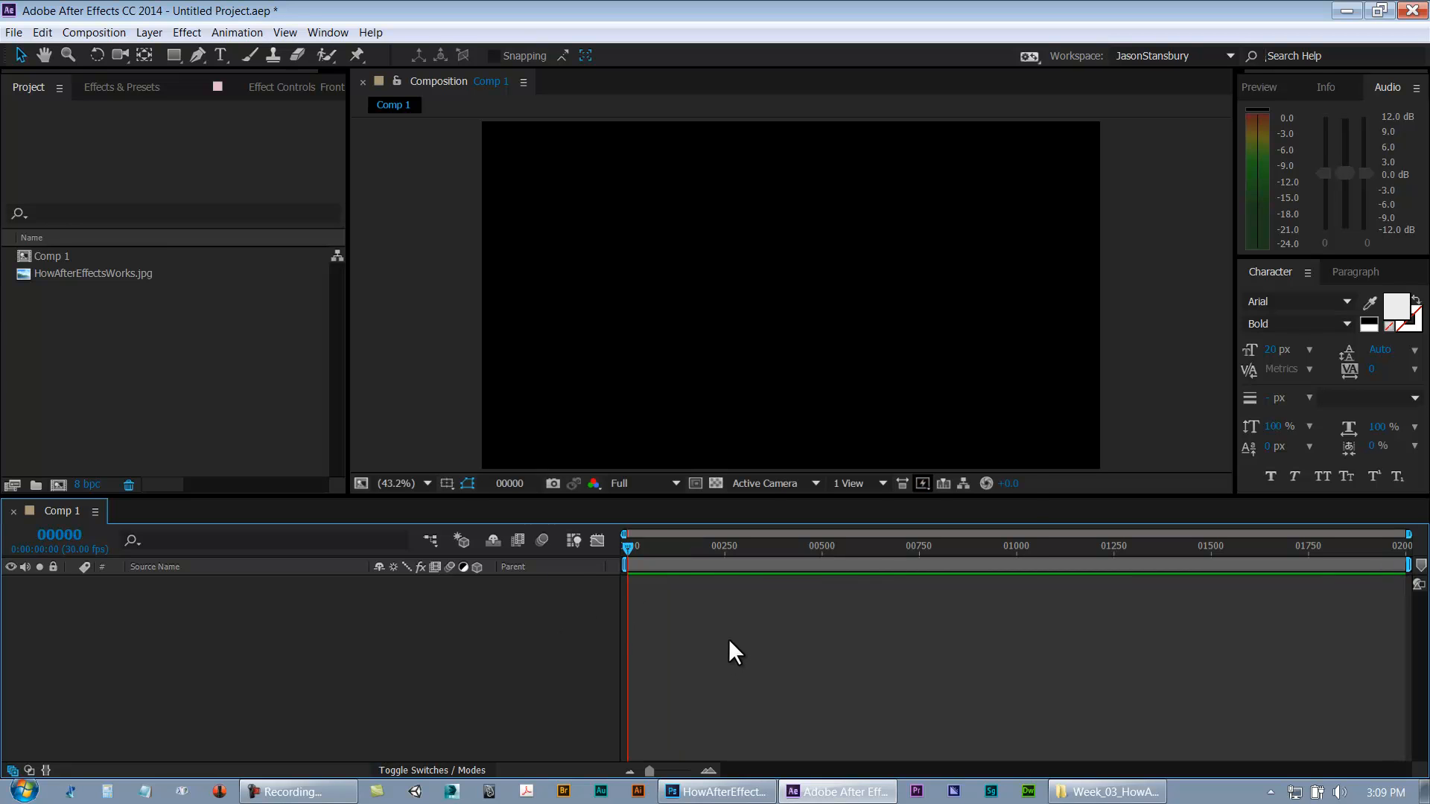
key(ctrl+k)
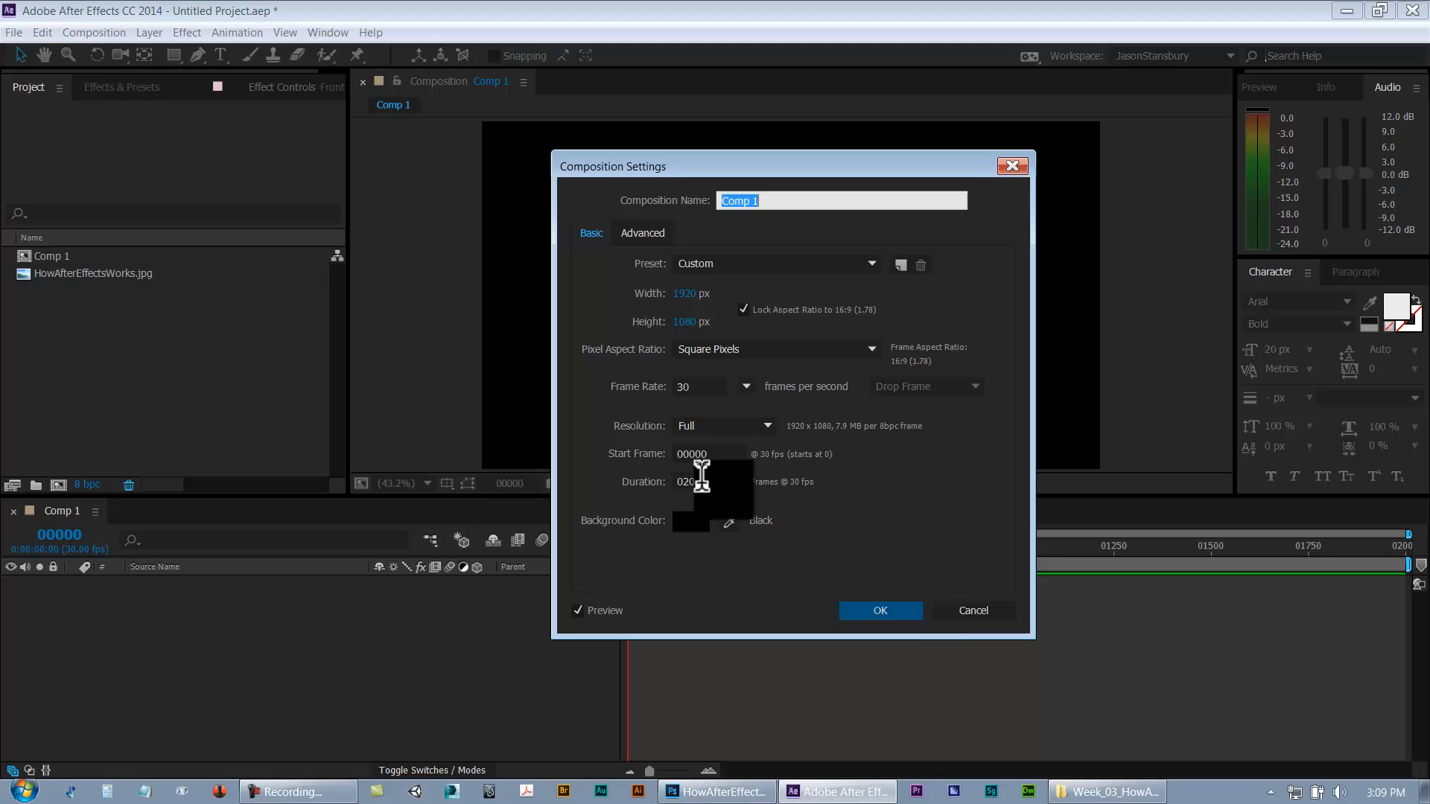
click(962, 613)
ctrl+click(50, 535)
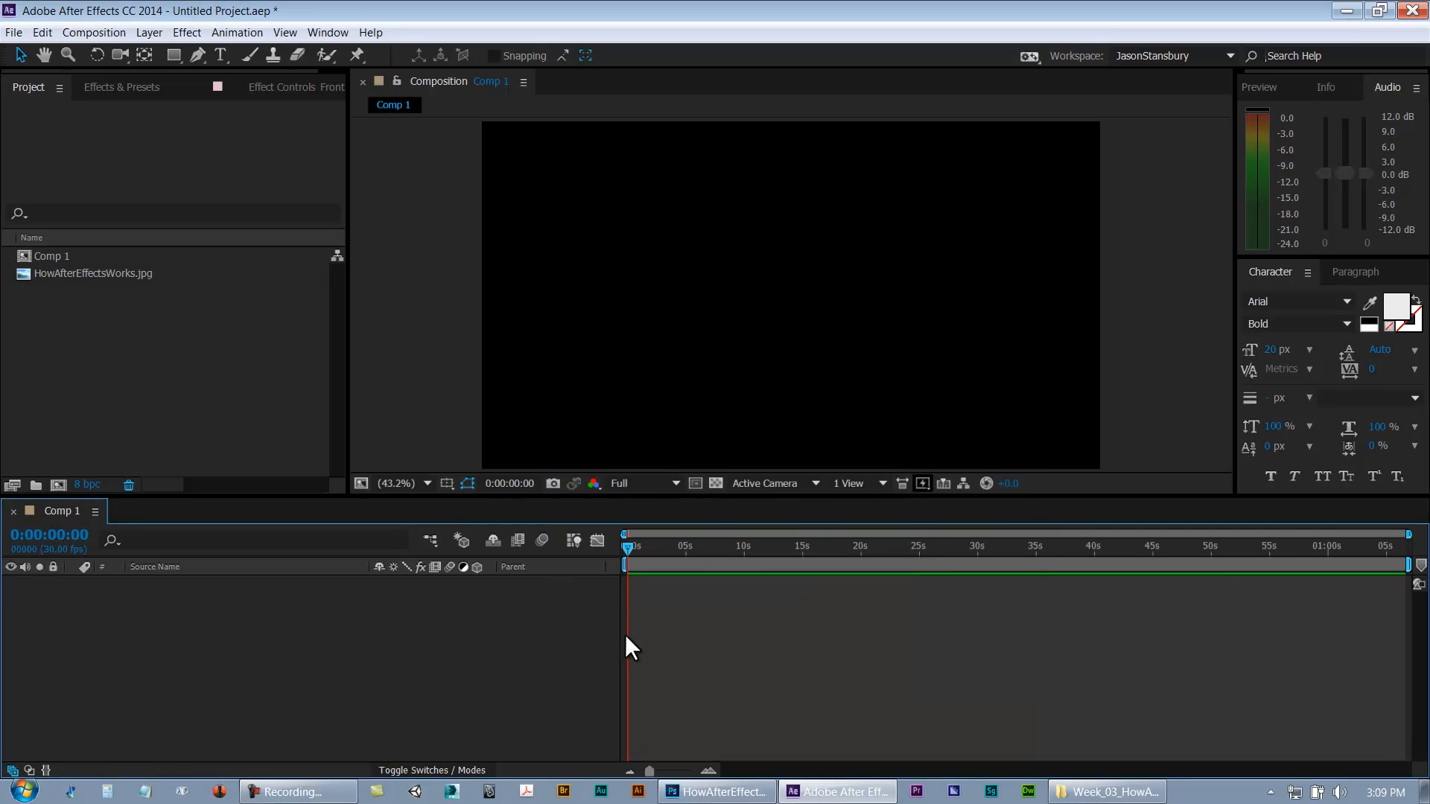
Set the duration of Comp 1 to 0:02:00:00 in its composition settings
key(ctrl+k)
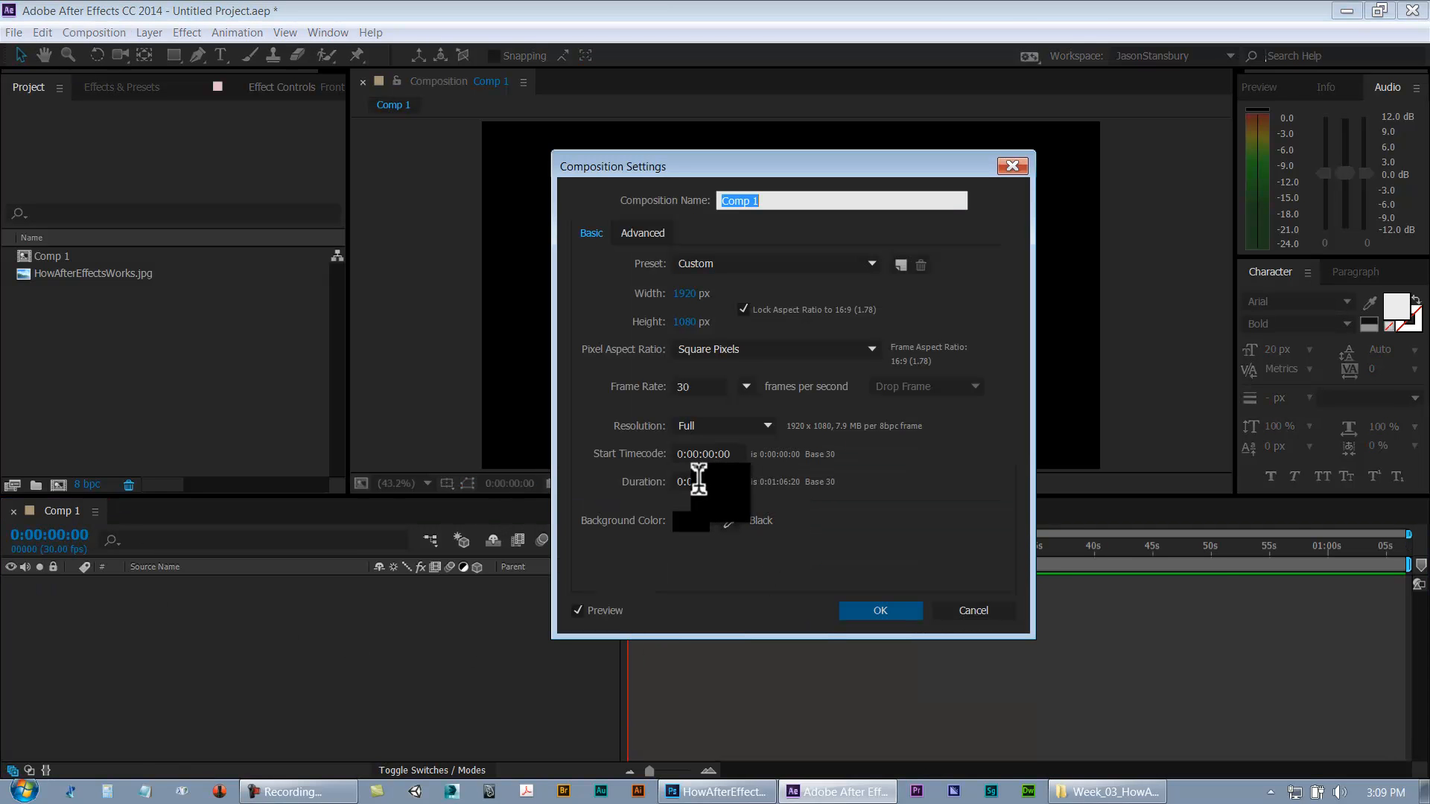
click(699, 482)
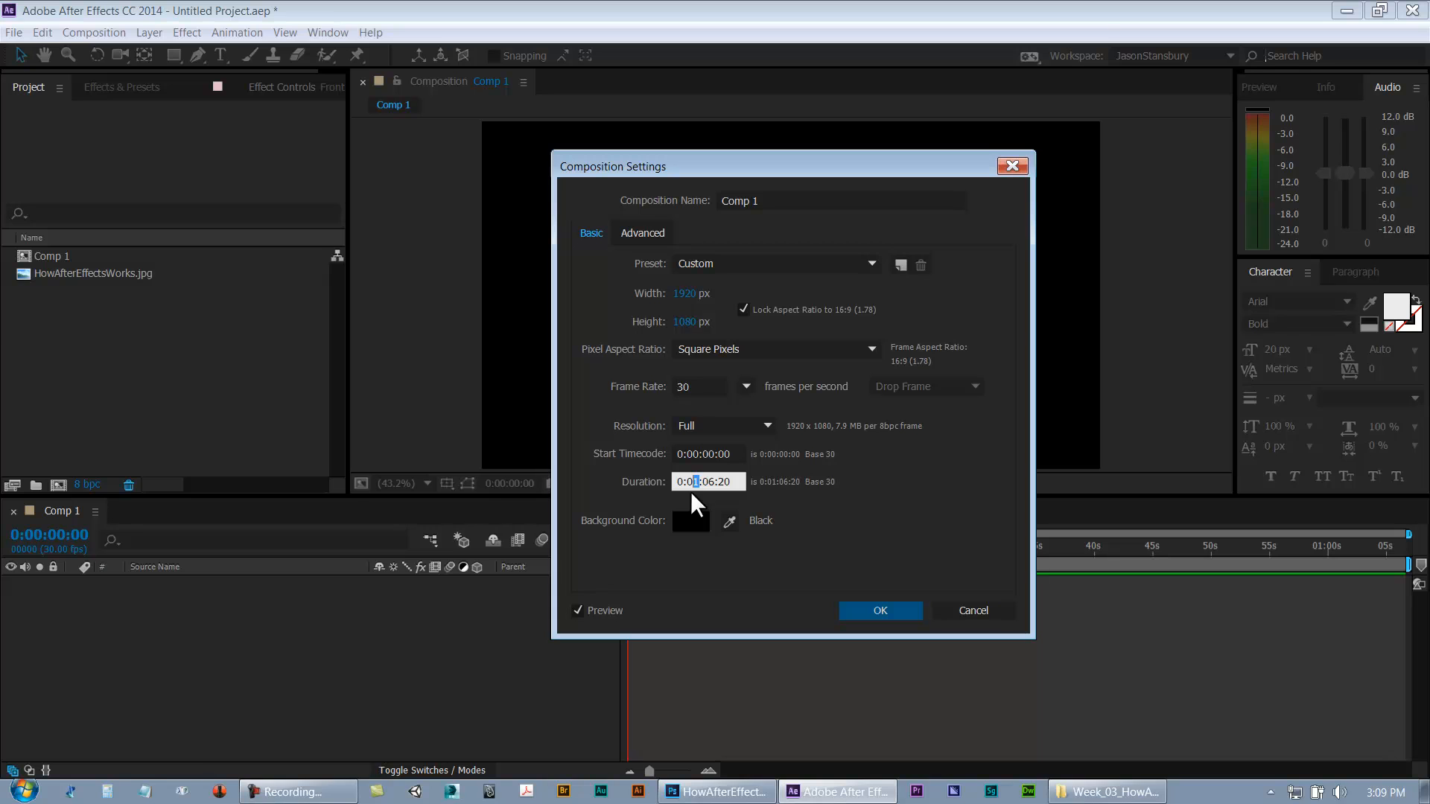
click(713, 478)
key(BackSpace)
text(0)
click(856, 615)
Scrub through Comp 1 to its end, return to the start, and view the timeline both at full length and zoomed in
drag(624, 559, 1426, 559)
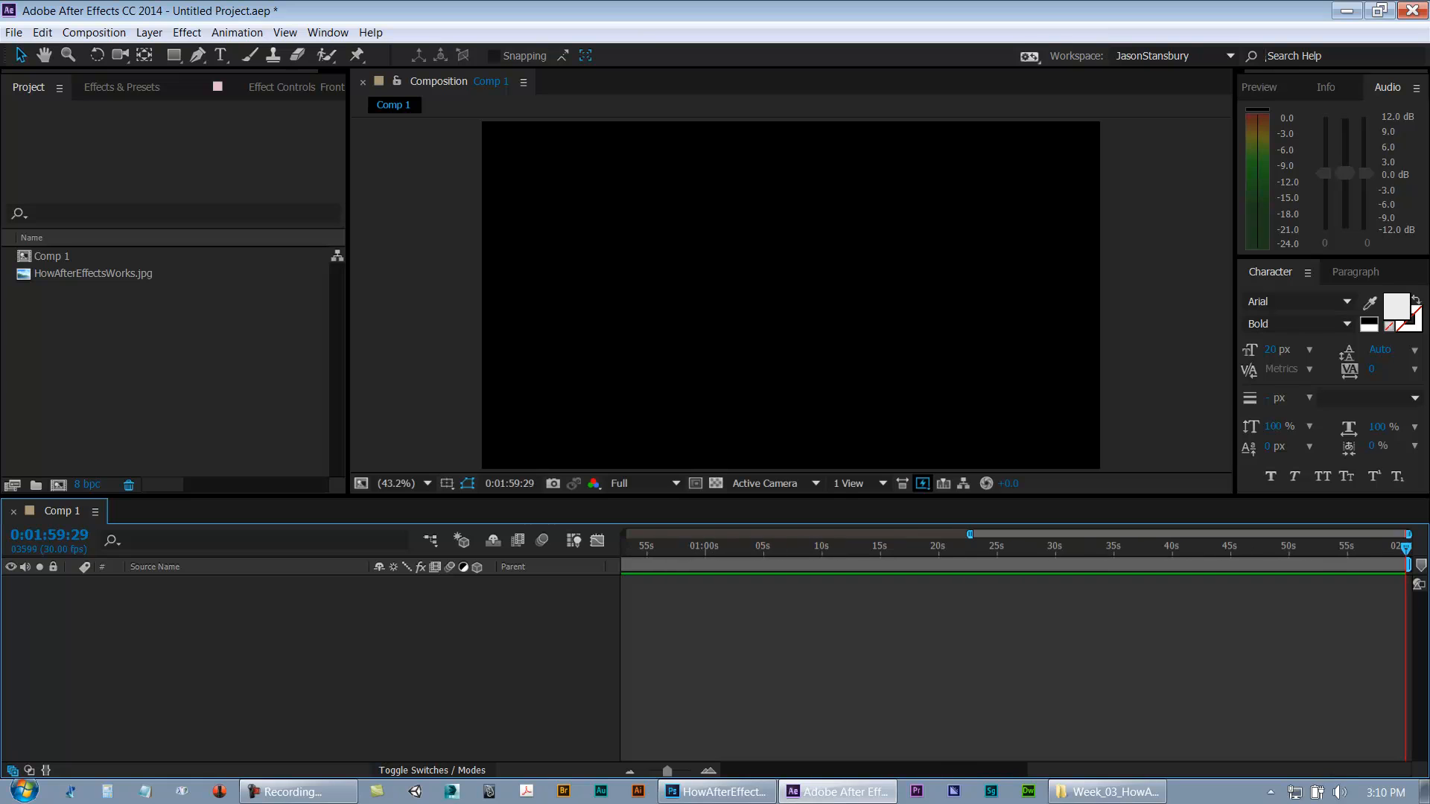
key(Home)
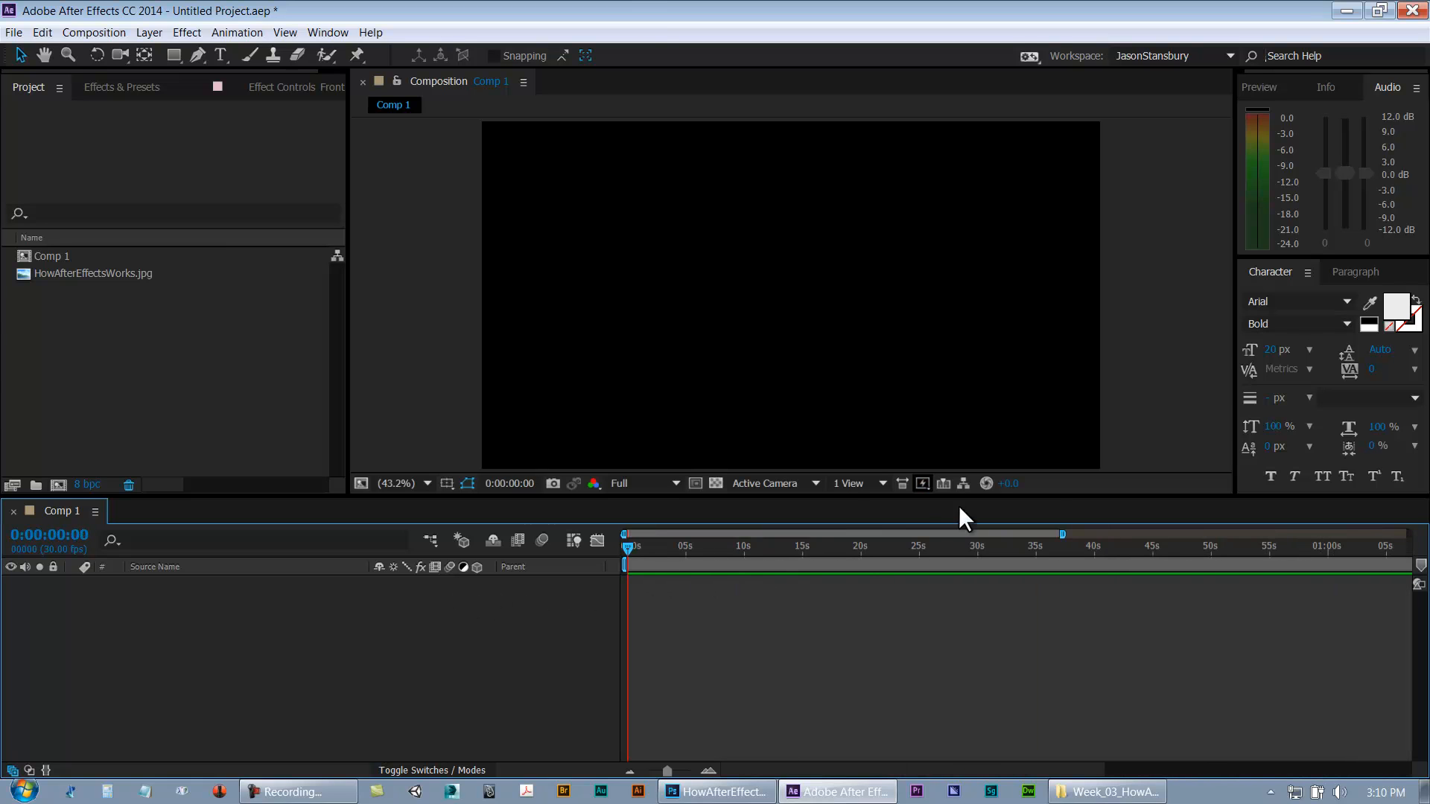
key(minus)
drag(627, 550, 575, 561)
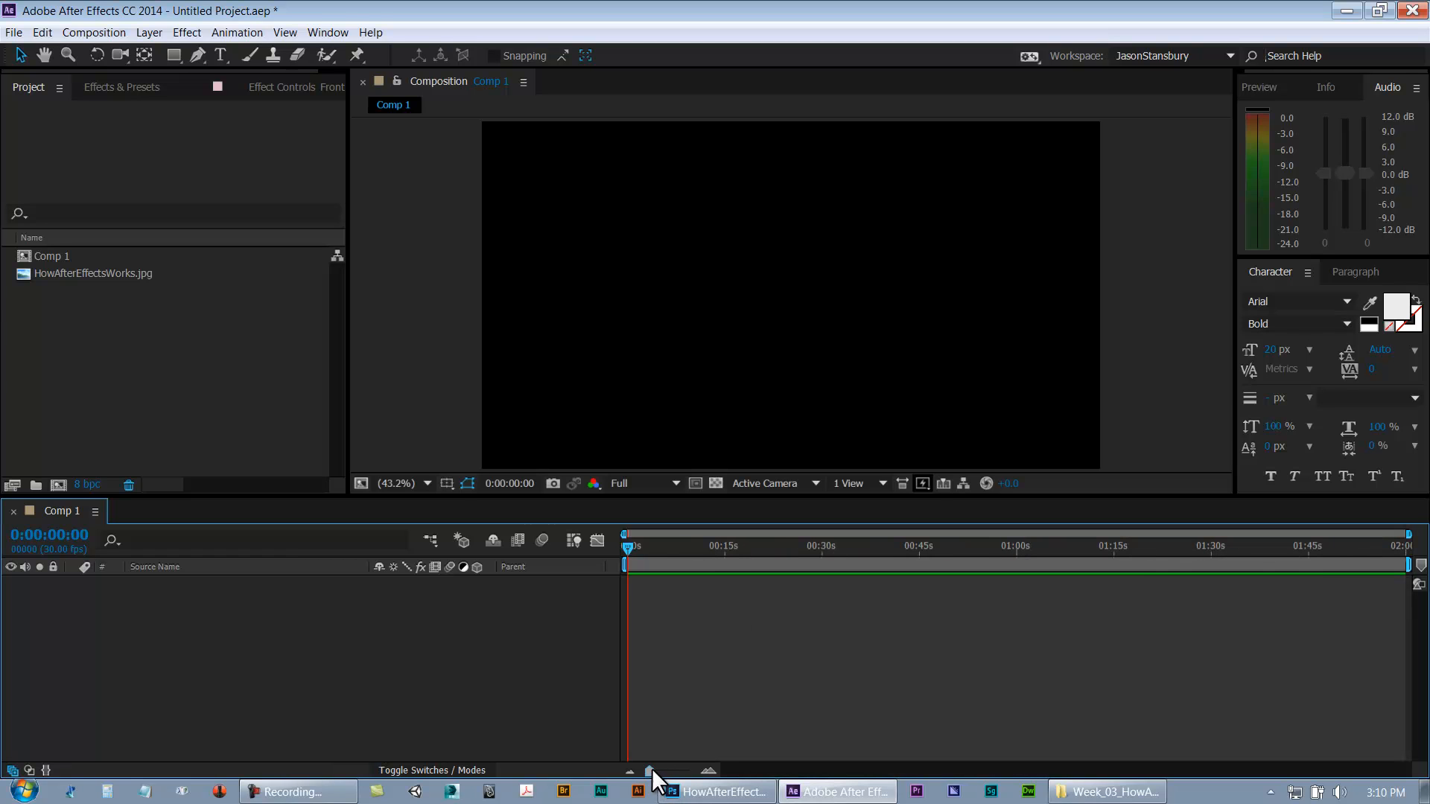
click(708, 771)
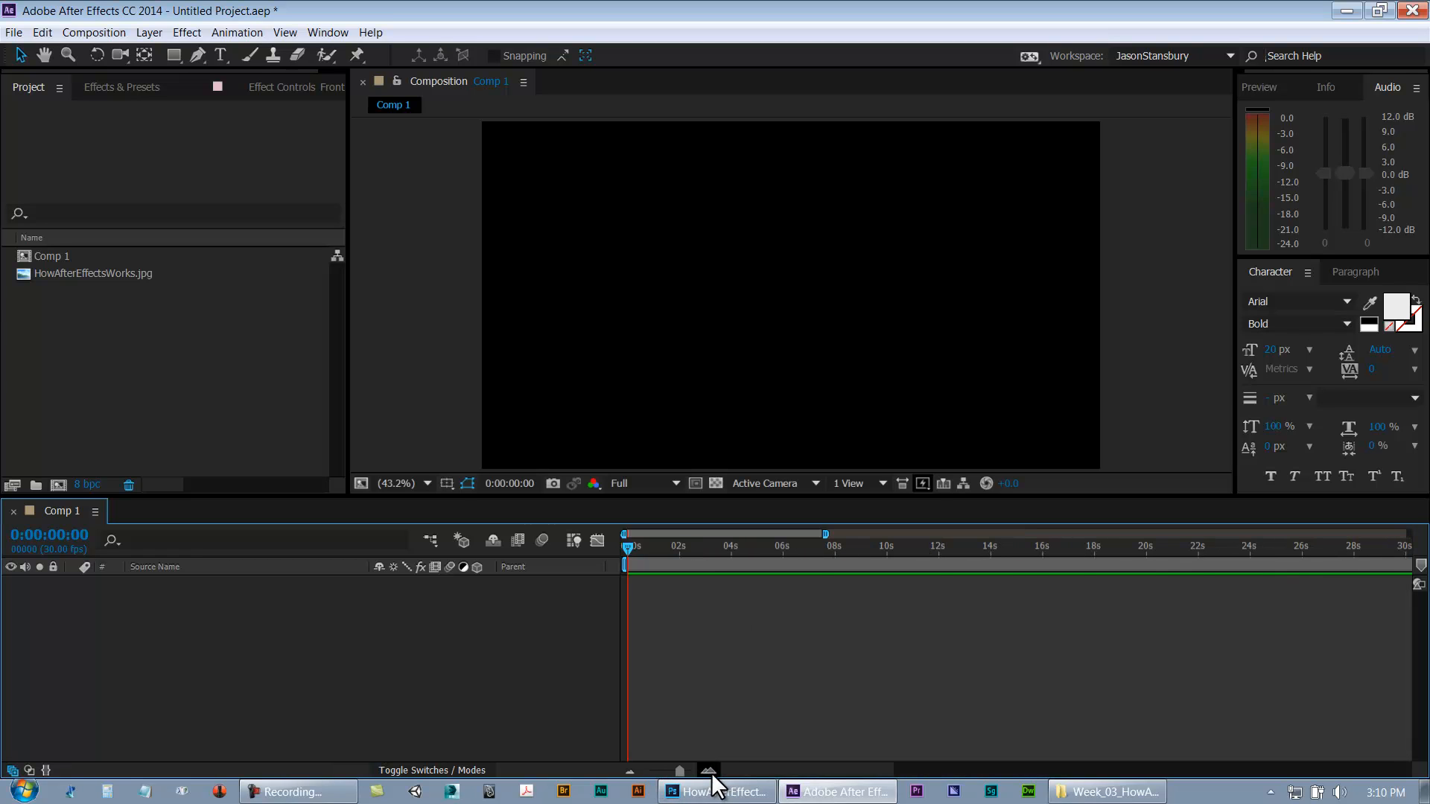
View Comp 1's timeline at several zoom levels and at full length, and scrub to about 15 seconds and back to the start
click(631, 773)
mouse_move(648, 772)
mouse_down()
mouse_move(690, 773)
mouse_move(649, 772)
mouse_move(663, 771)
mouse_up()
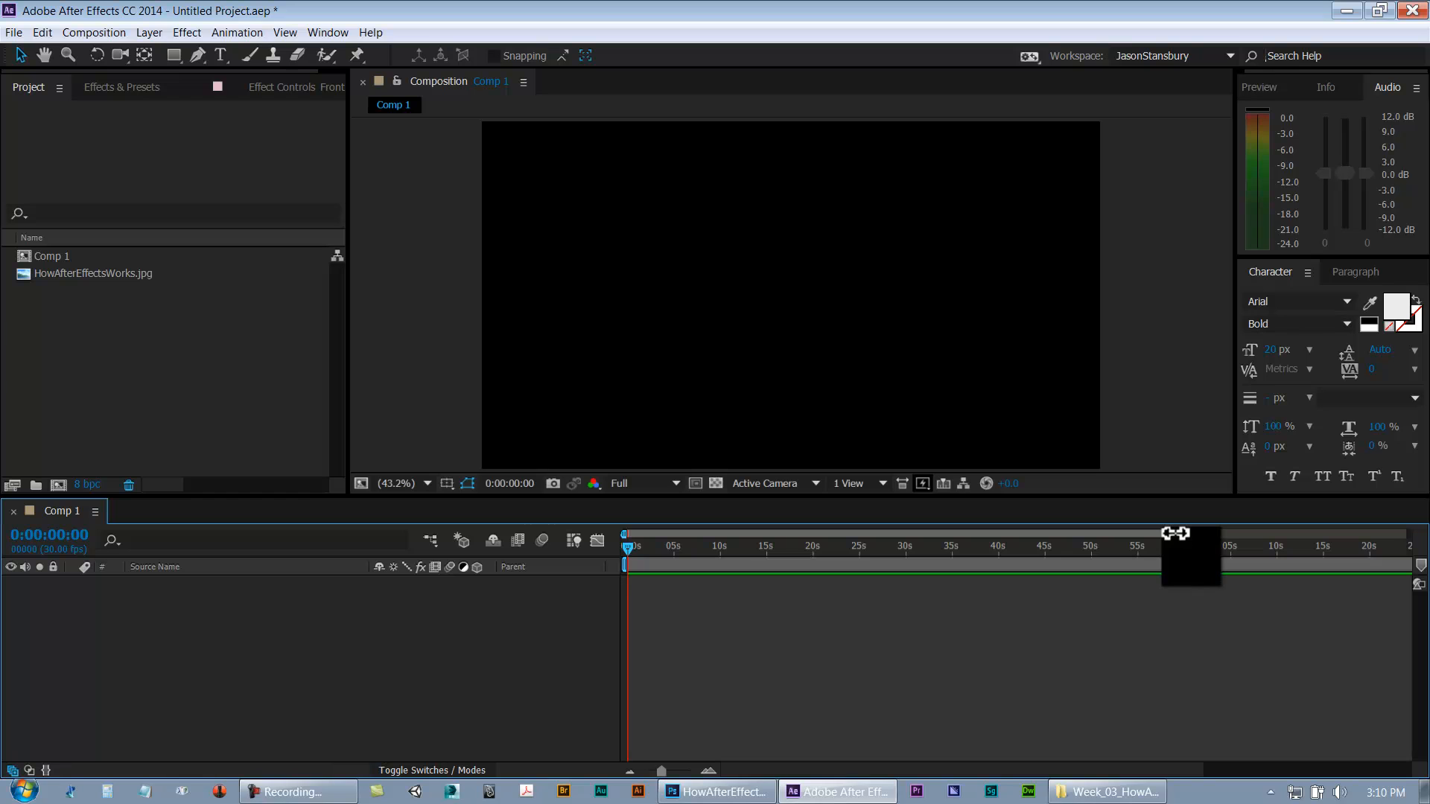
drag(1175, 534, 1427, 551)
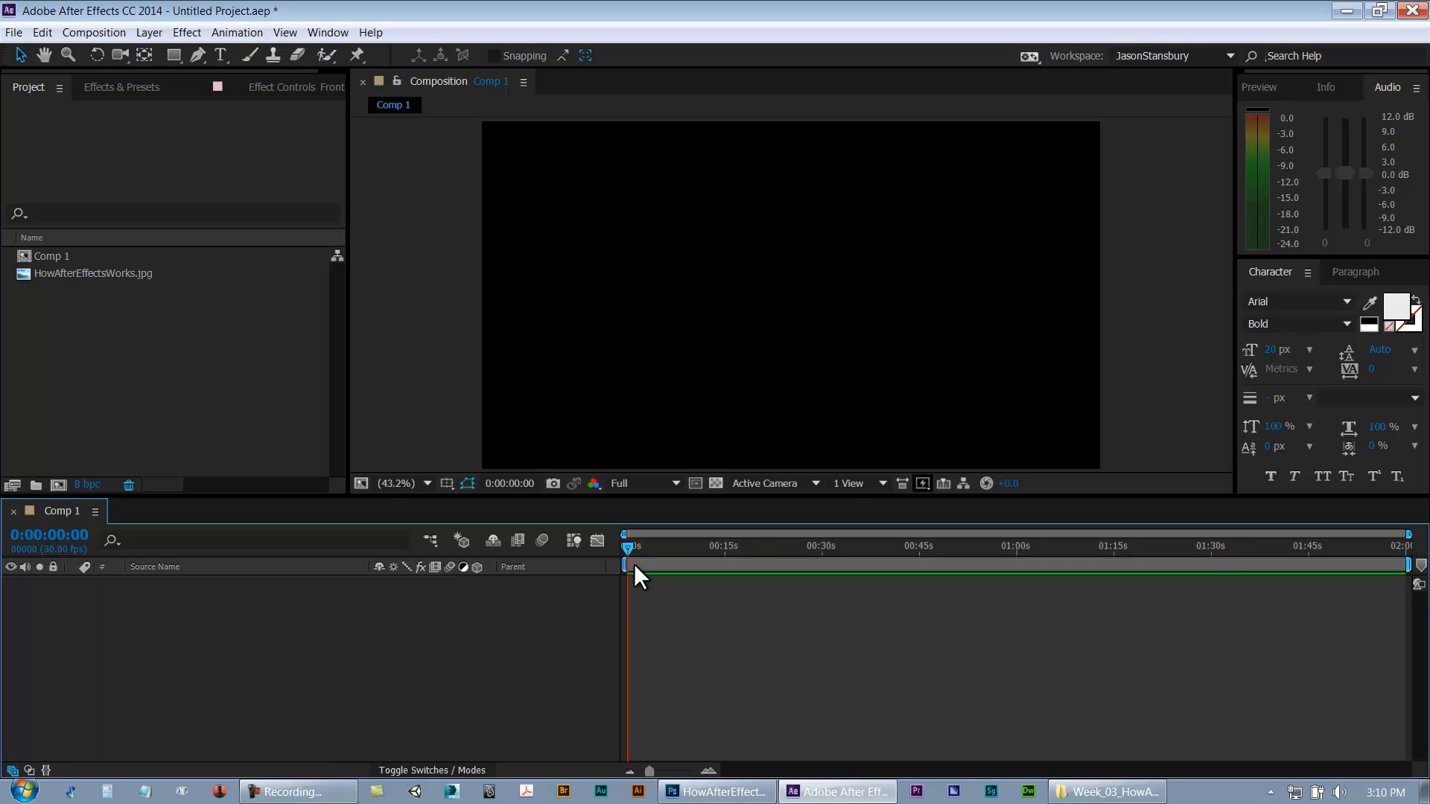
drag(649, 549, 598, 549)
drag(1407, 534, 965, 536)
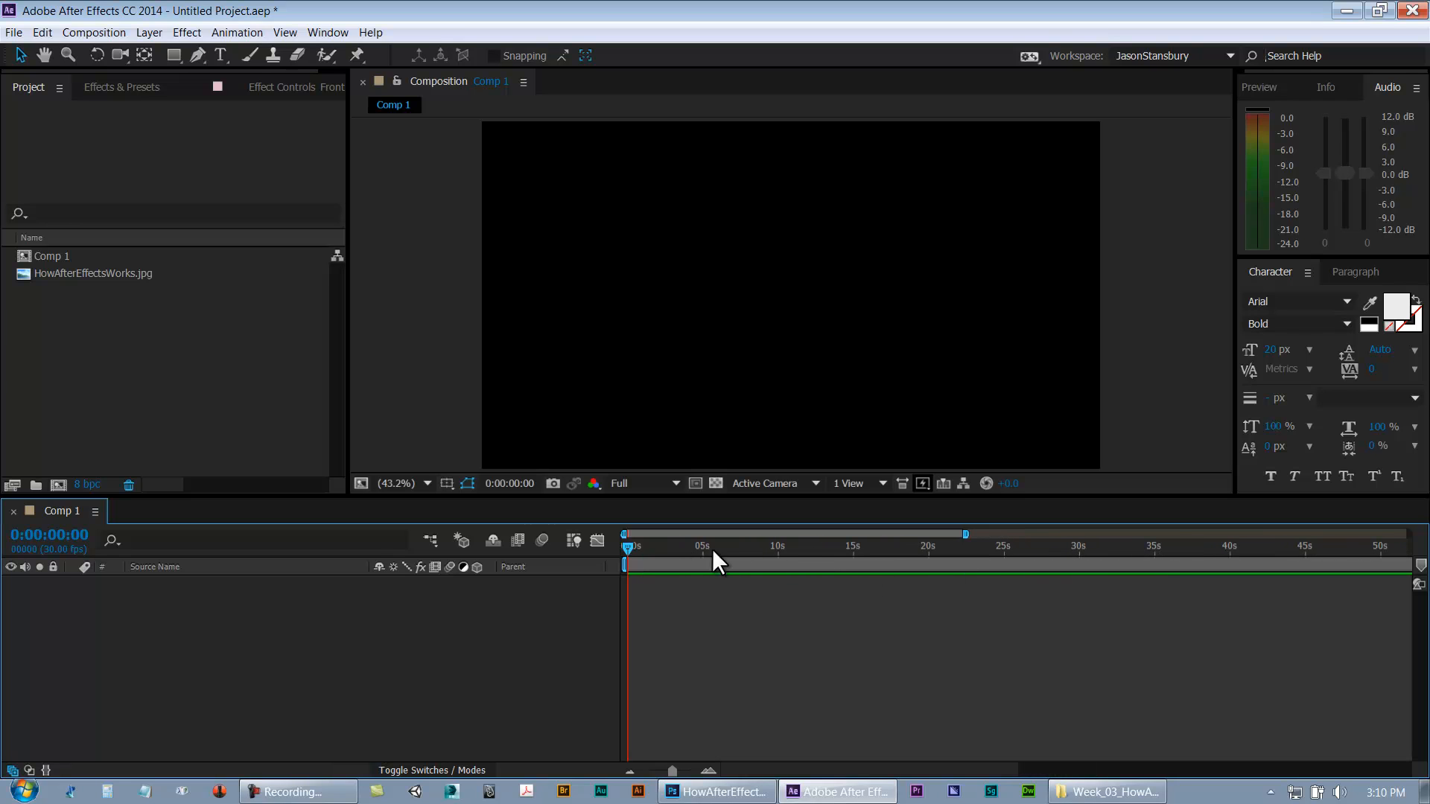
drag(966, 535, 733, 551)
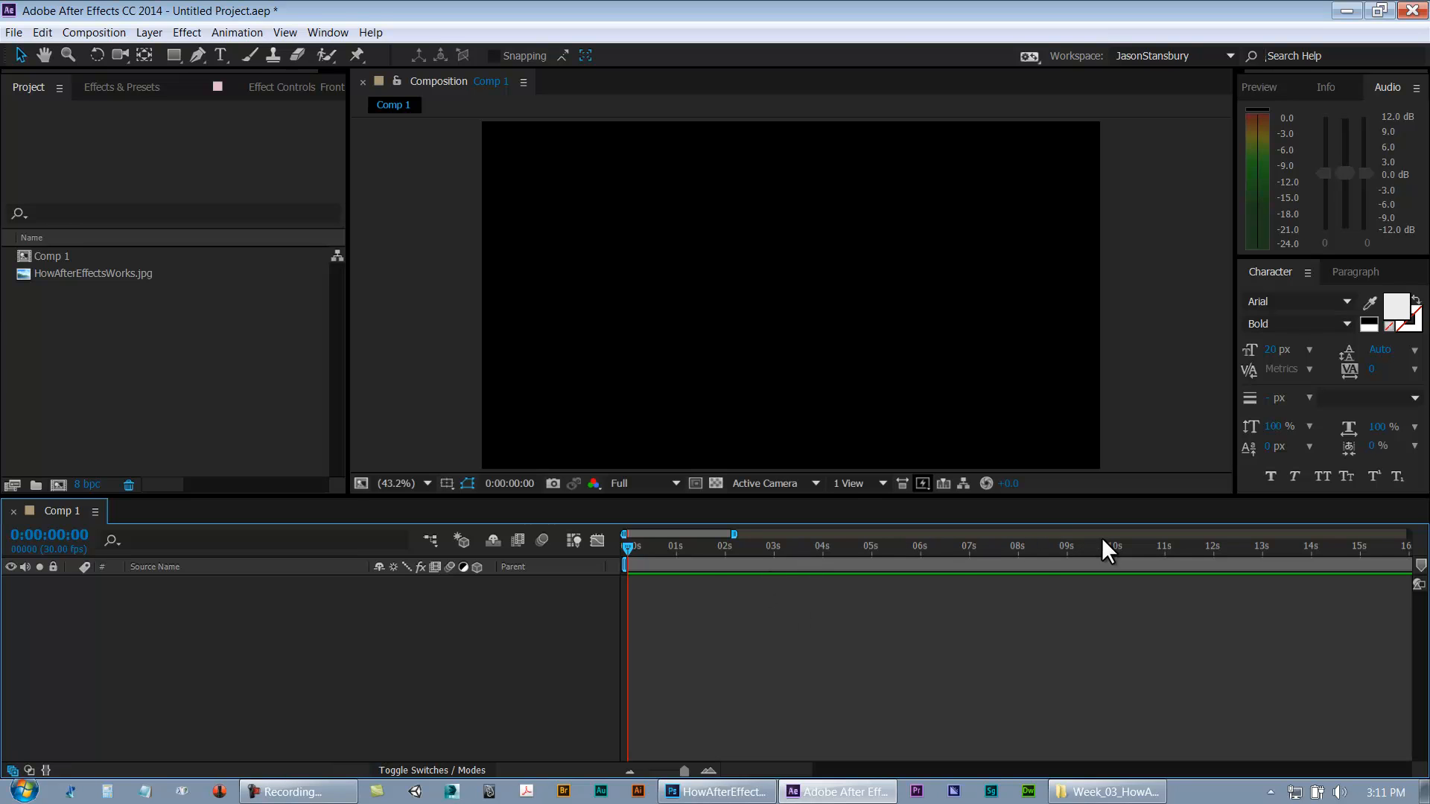
drag(733, 534, 675, 534)
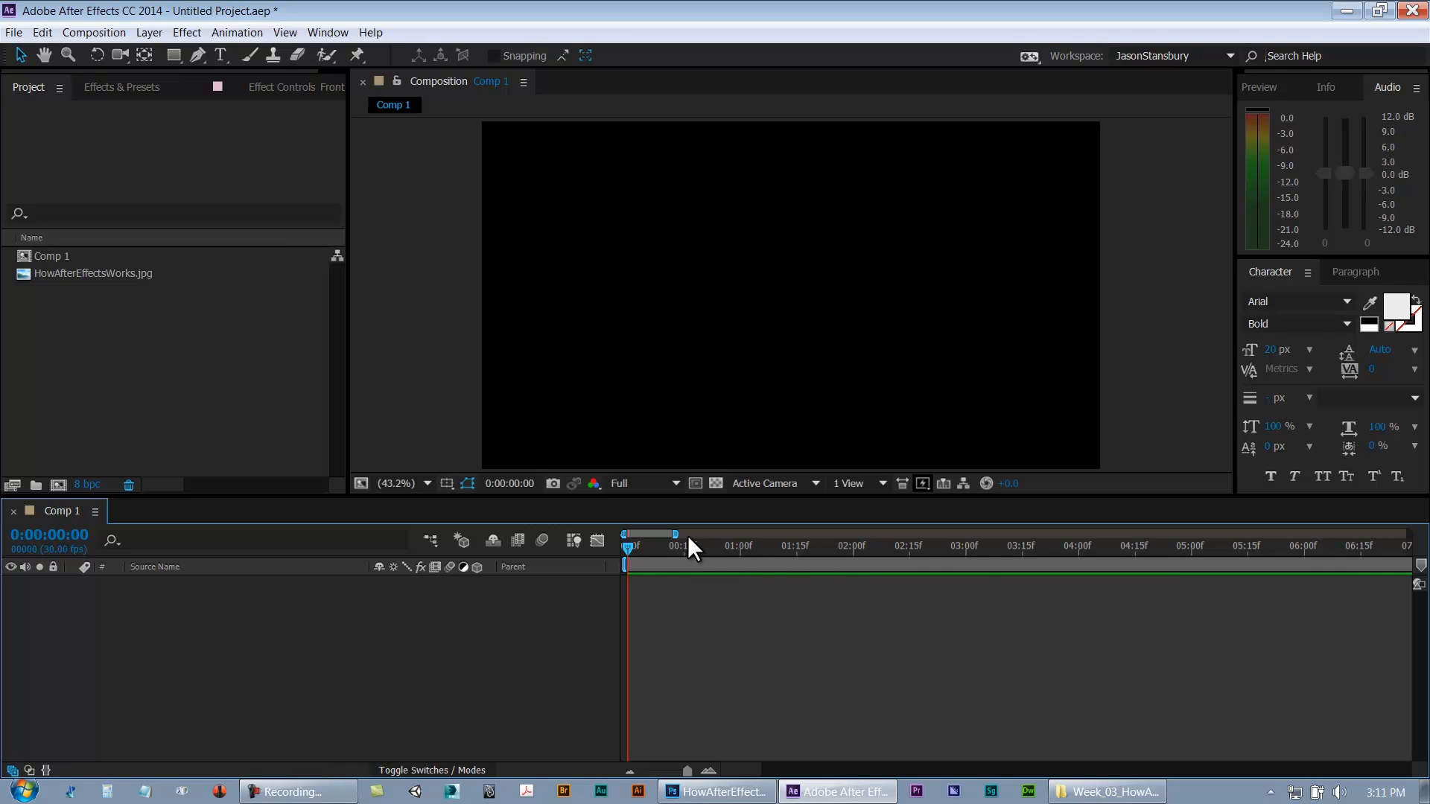
drag(672, 534, 717, 543)
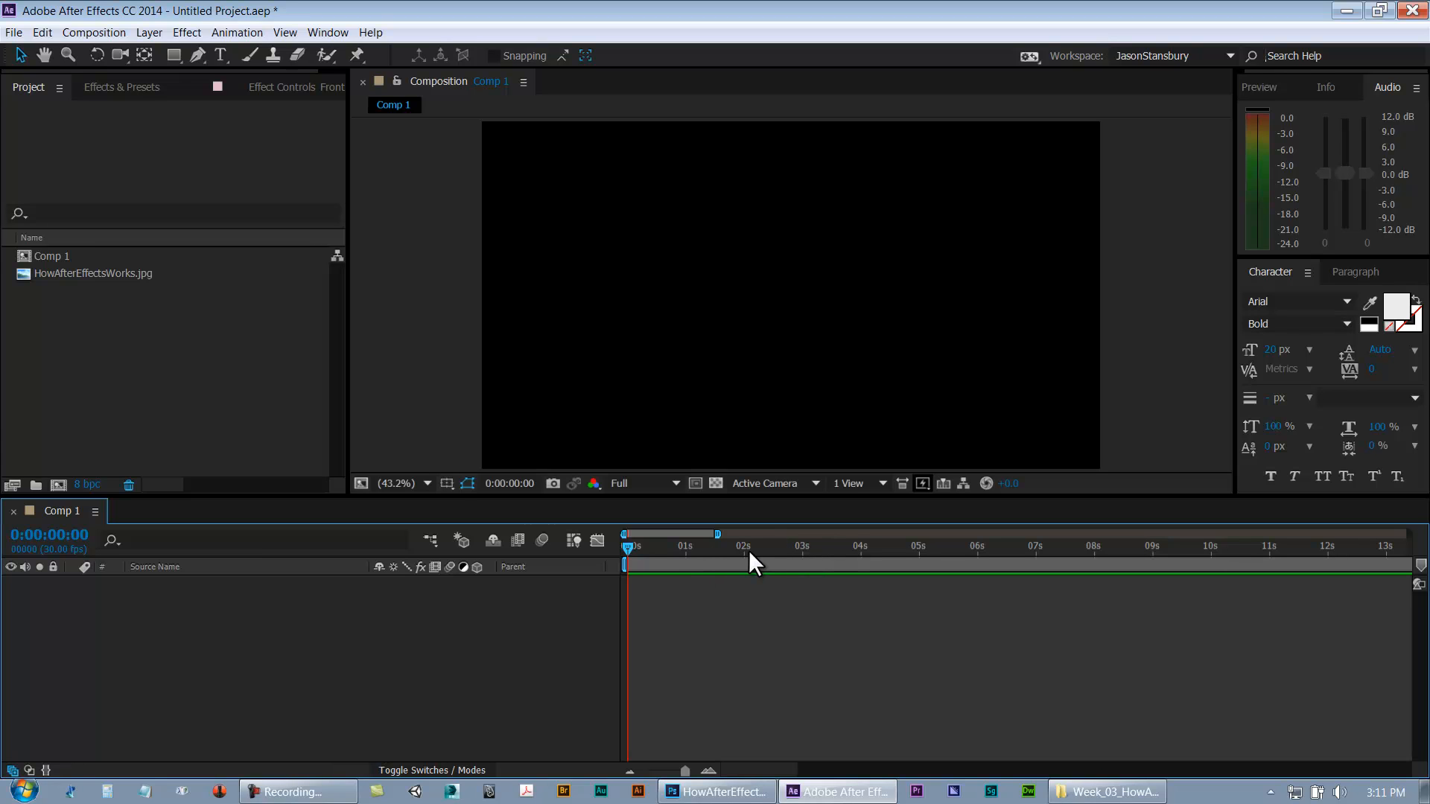
drag(717, 534, 1419, 534)
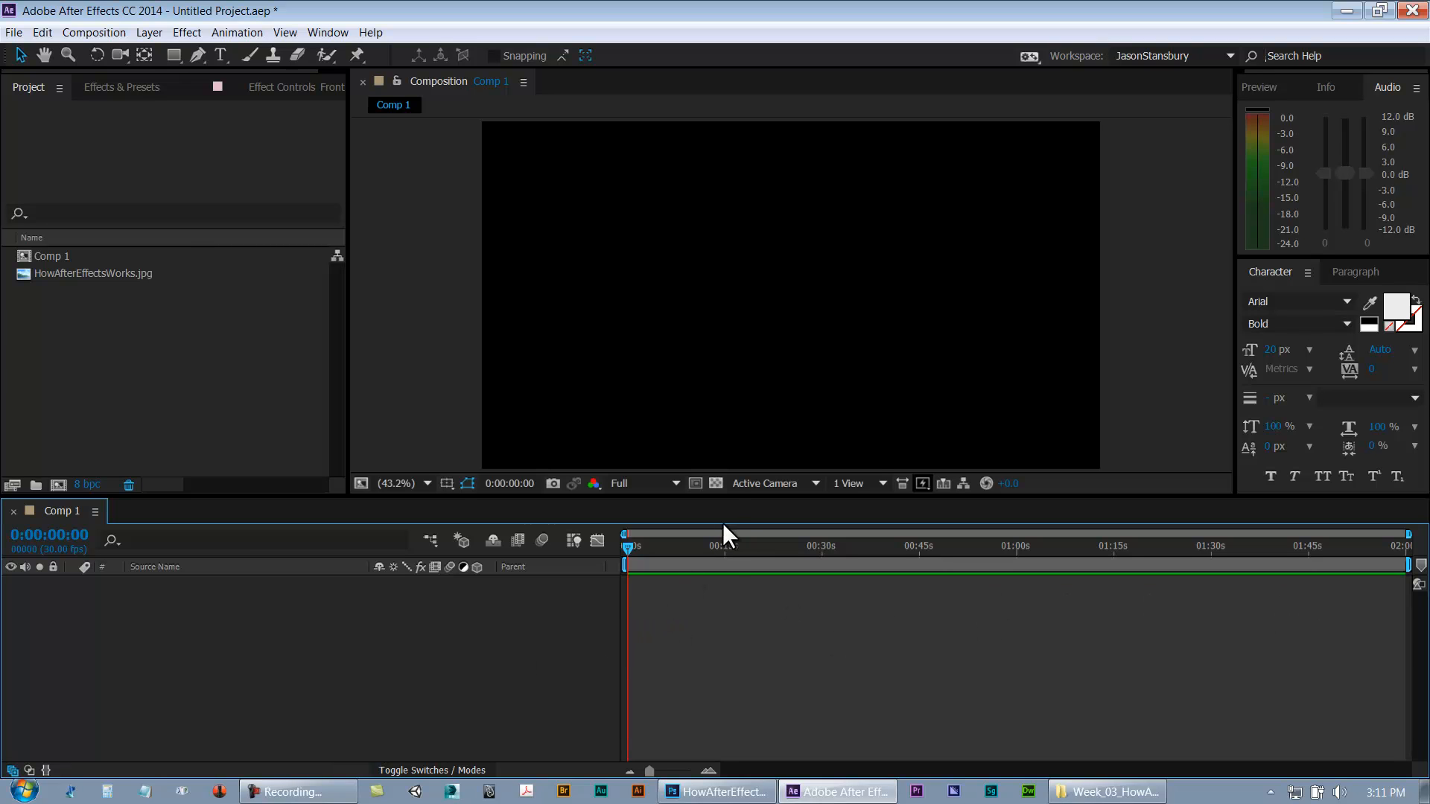
click(722, 547)
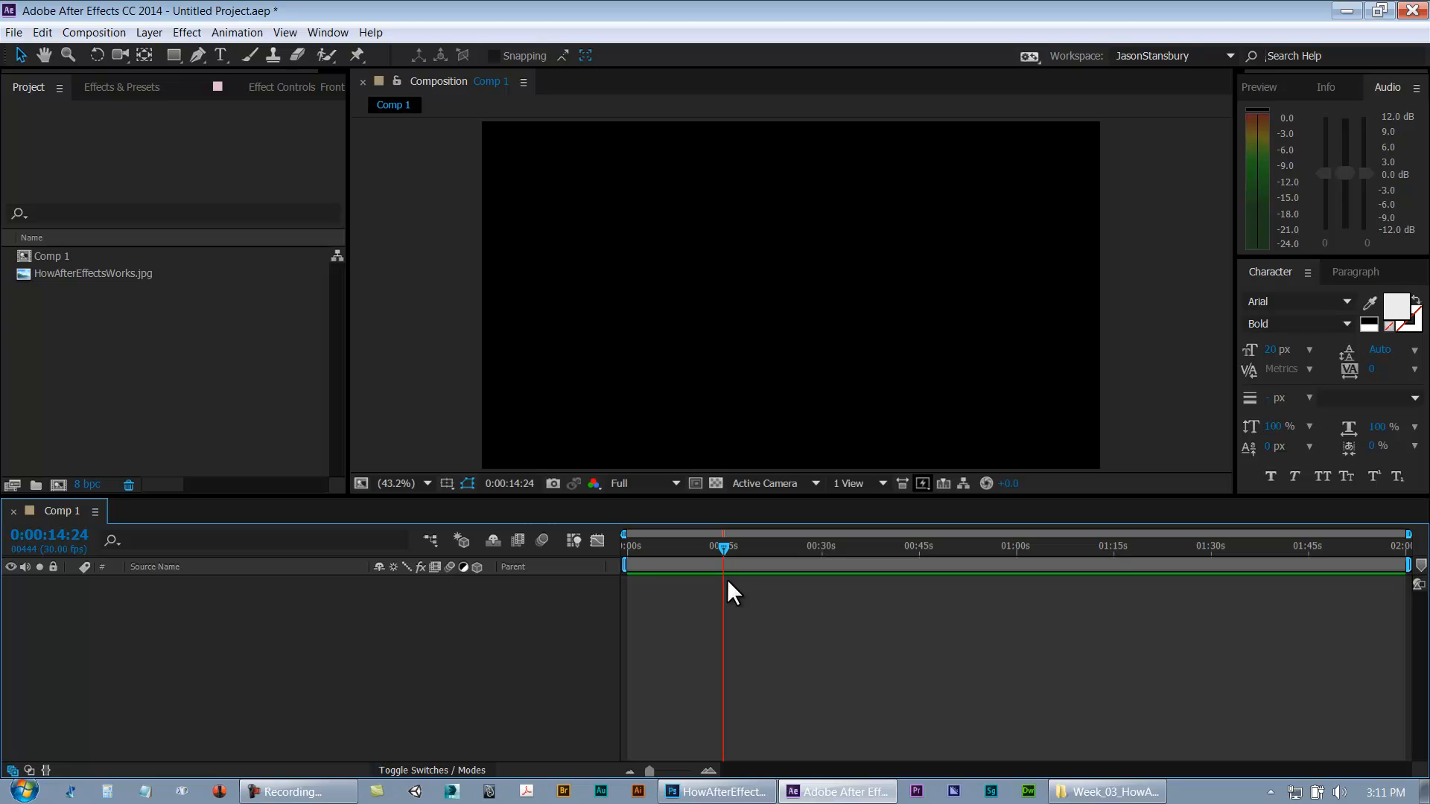
drag(721, 544, 612, 556)
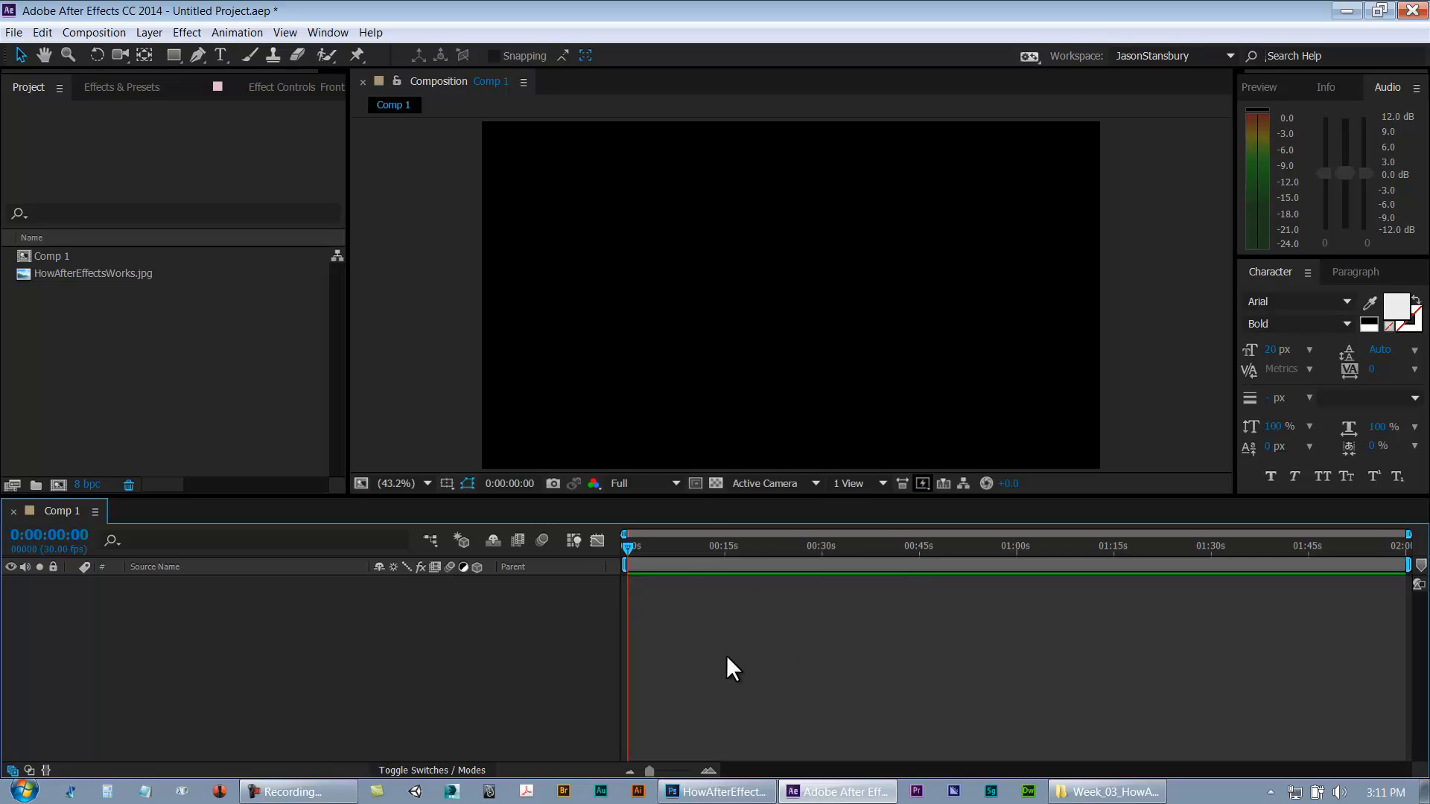
click(51, 273)
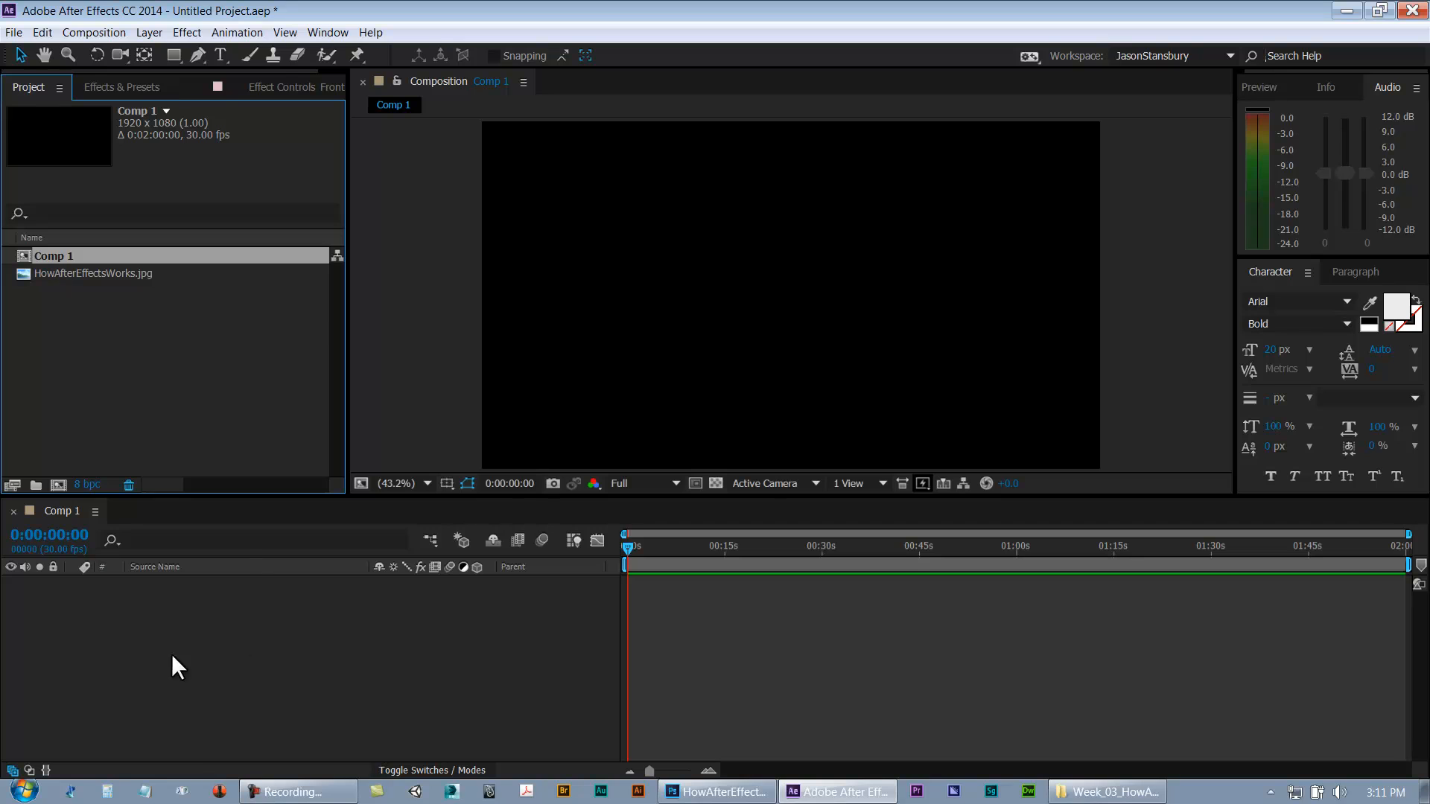
click(222, 669)
click(53, 262)
click(52, 257)
key(Return)
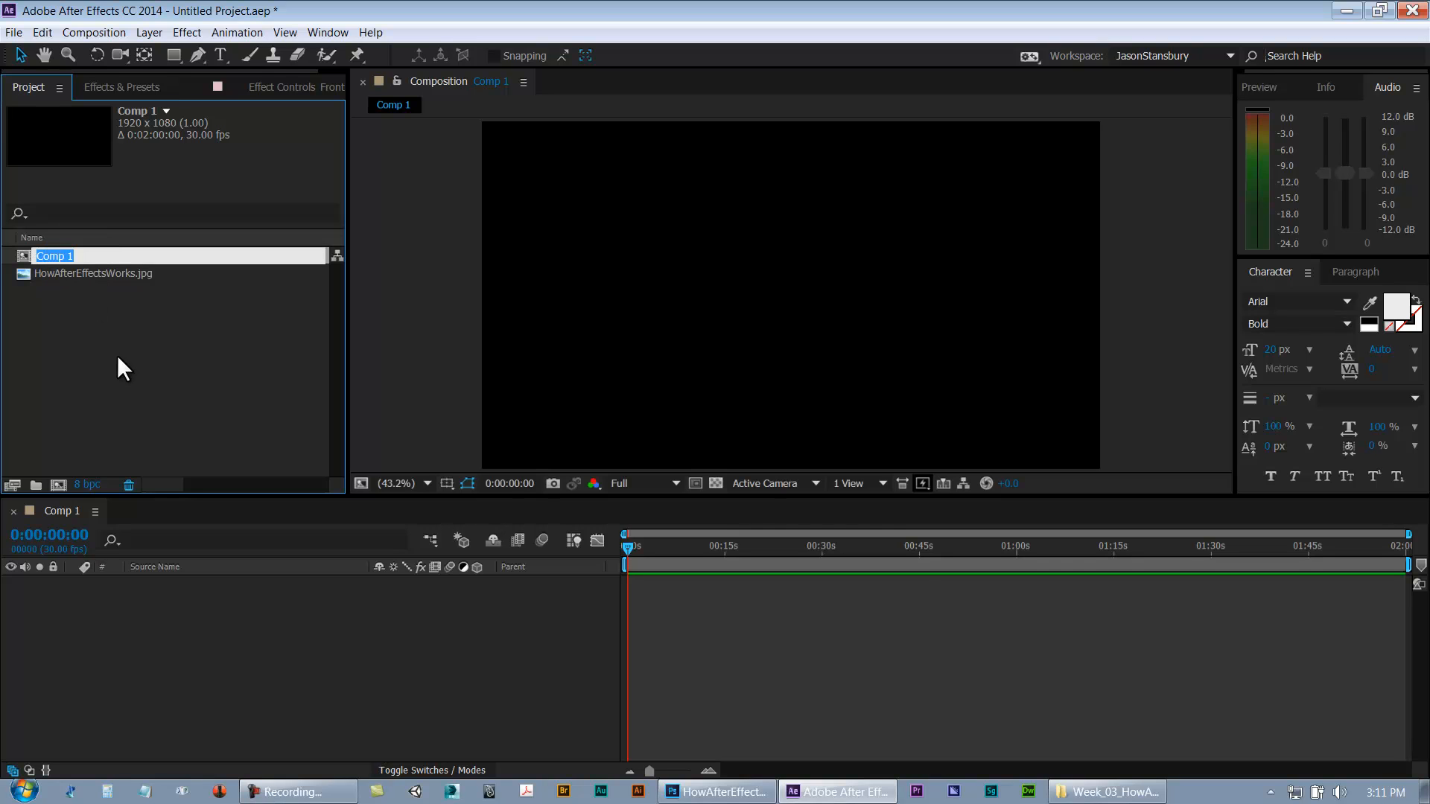
click(94, 302)
click(66, 263)
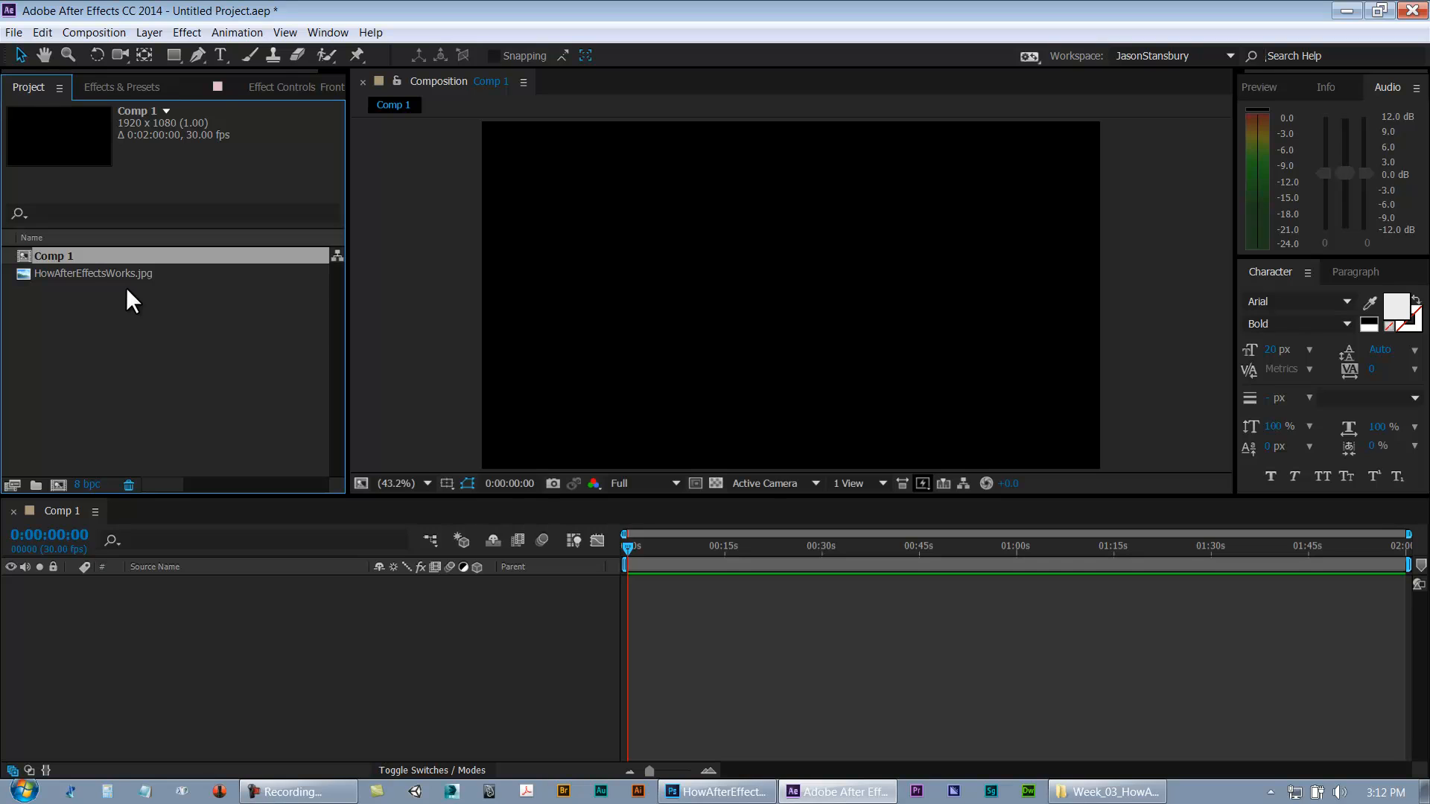
click(115, 327)
Rename Comp 1 in the project as HowAfterEffectsWorks
click(64, 255)
key(Return)
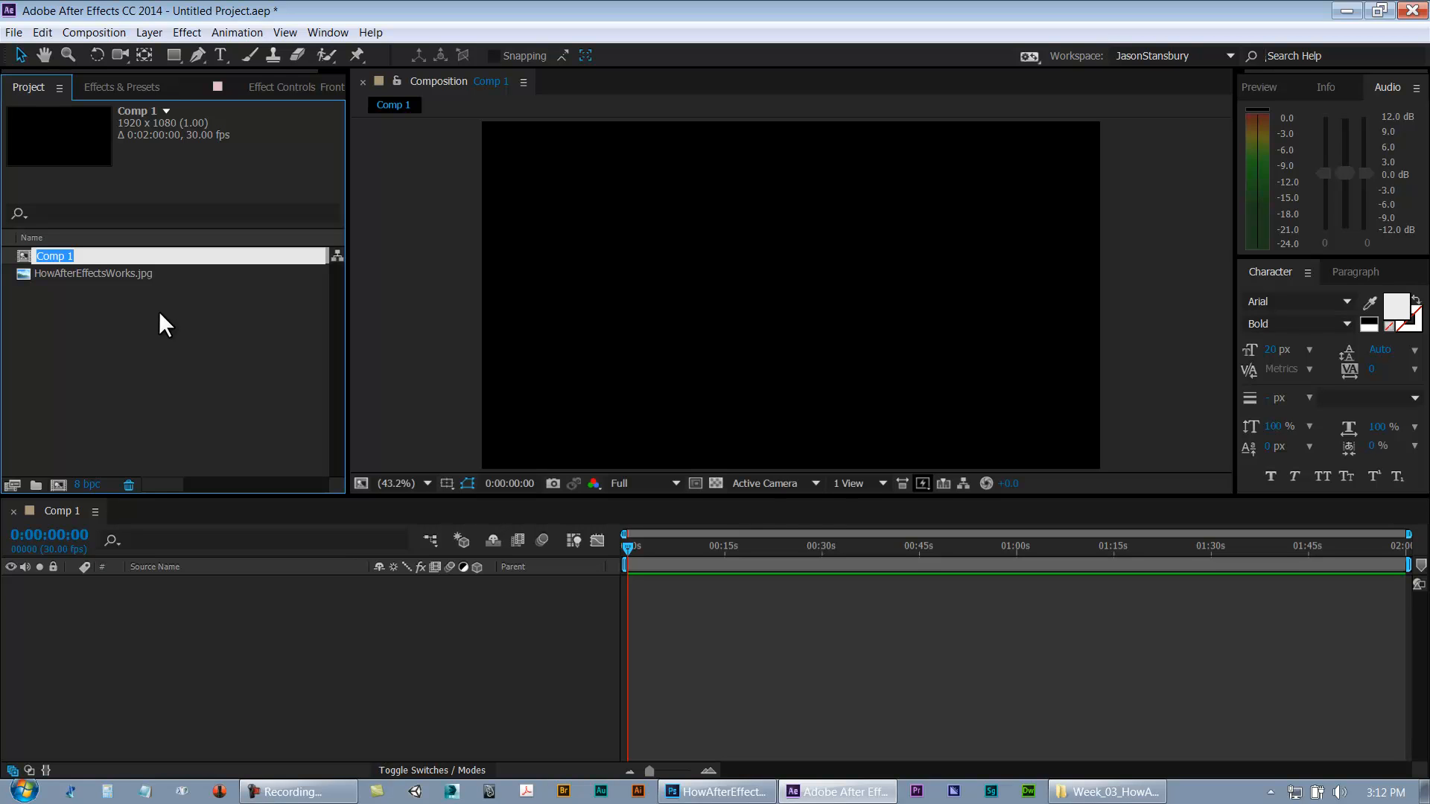
text(HowAfterEffectsWorks)
key(Return)
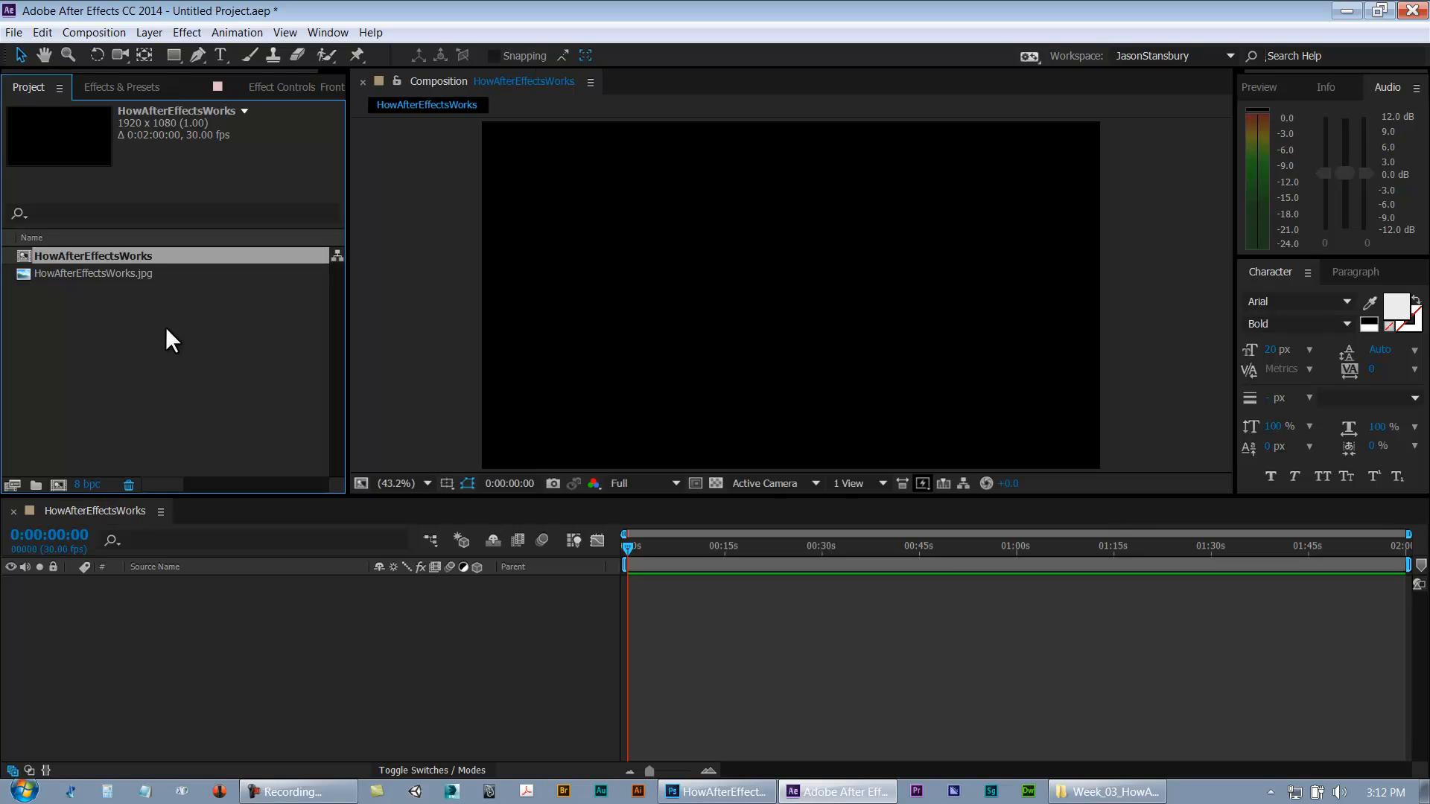
click(177, 341)
Review the composition name in the HowAfterEffectsWorks composition settings and close them without changes
click(104, 257)
click(670, 625)
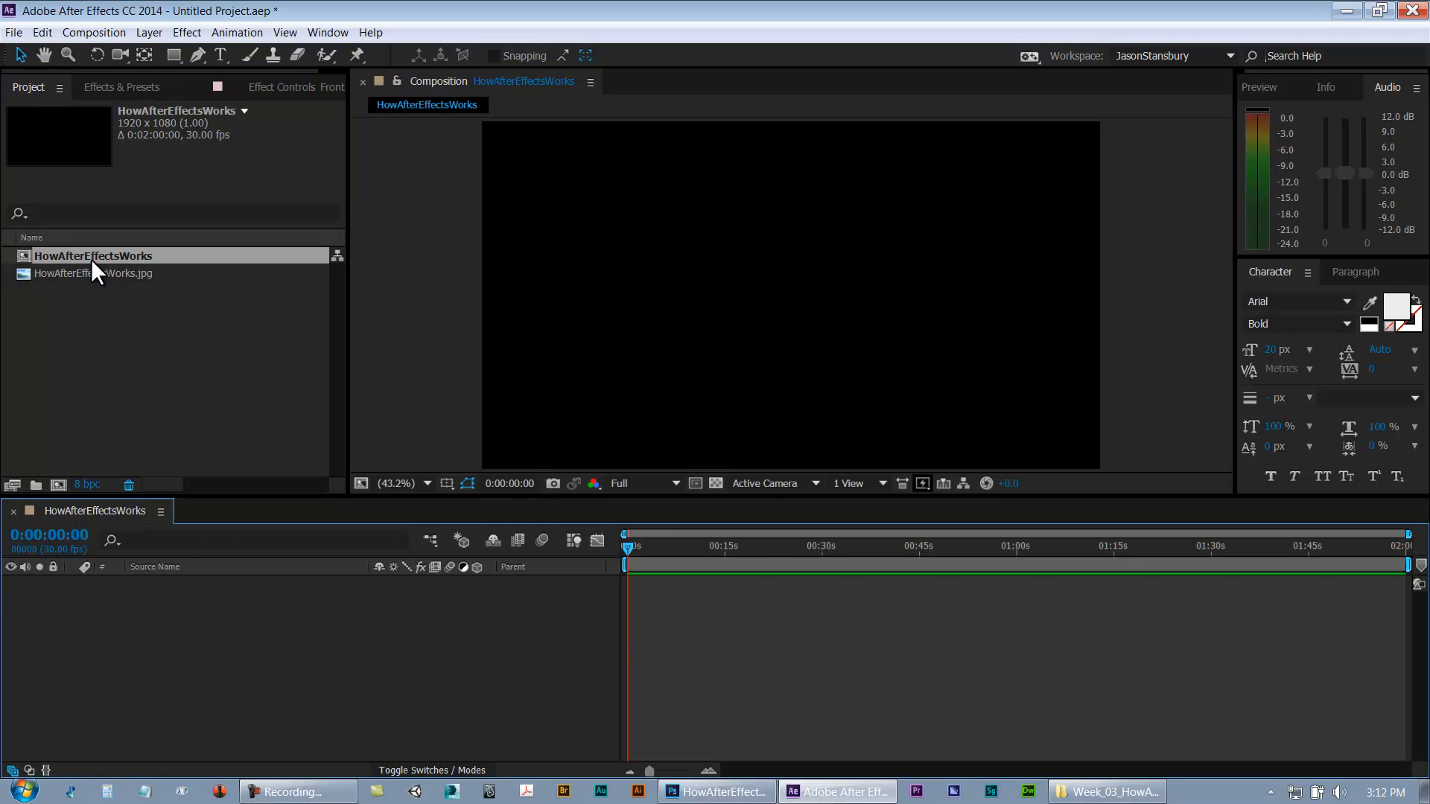
mouse_move(667, 551)
mouse_down()
mouse_move(681, 552)
mouse_move(653, 551)
mouse_up()
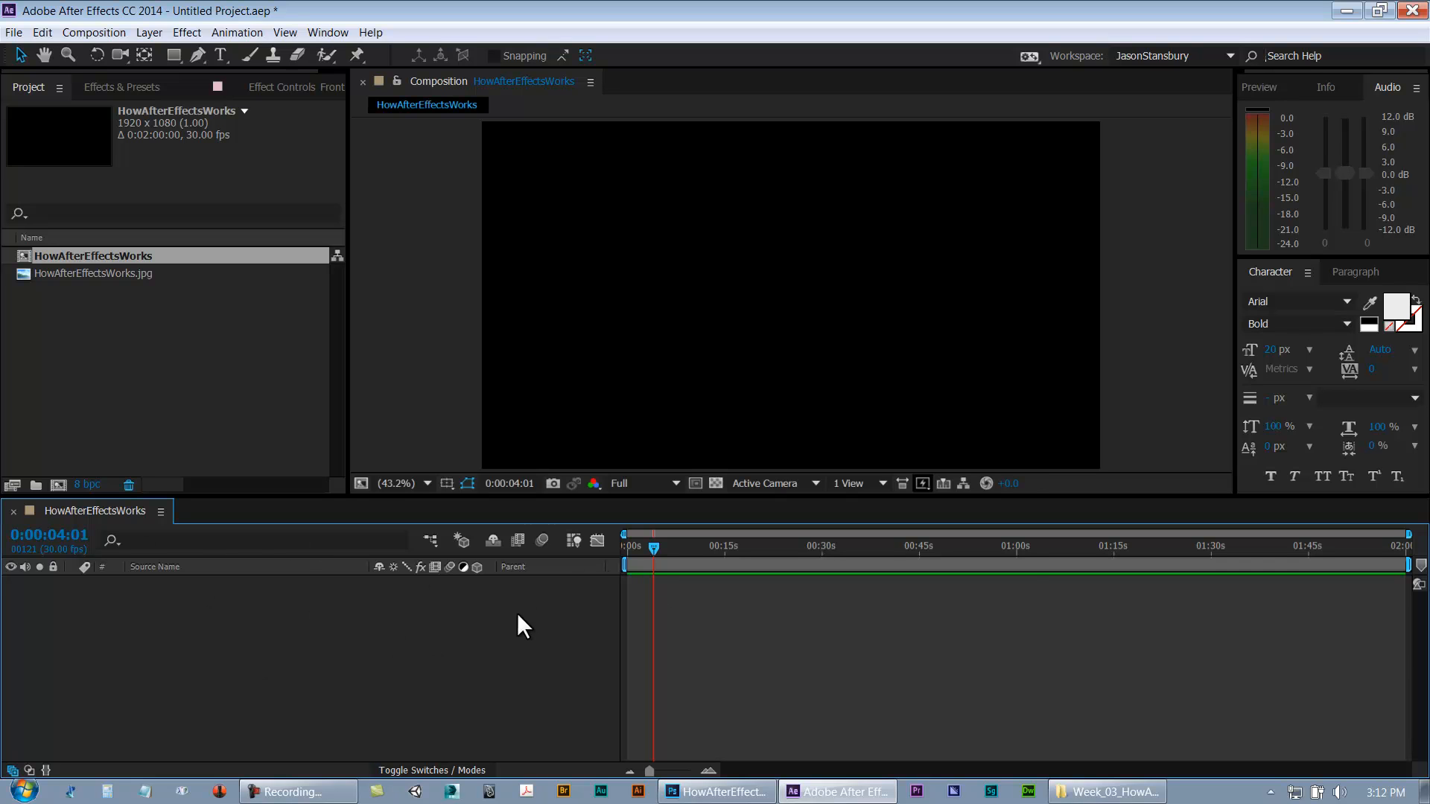
key(ctrl+k)
click(860, 200)
drag(860, 200, 685, 201)
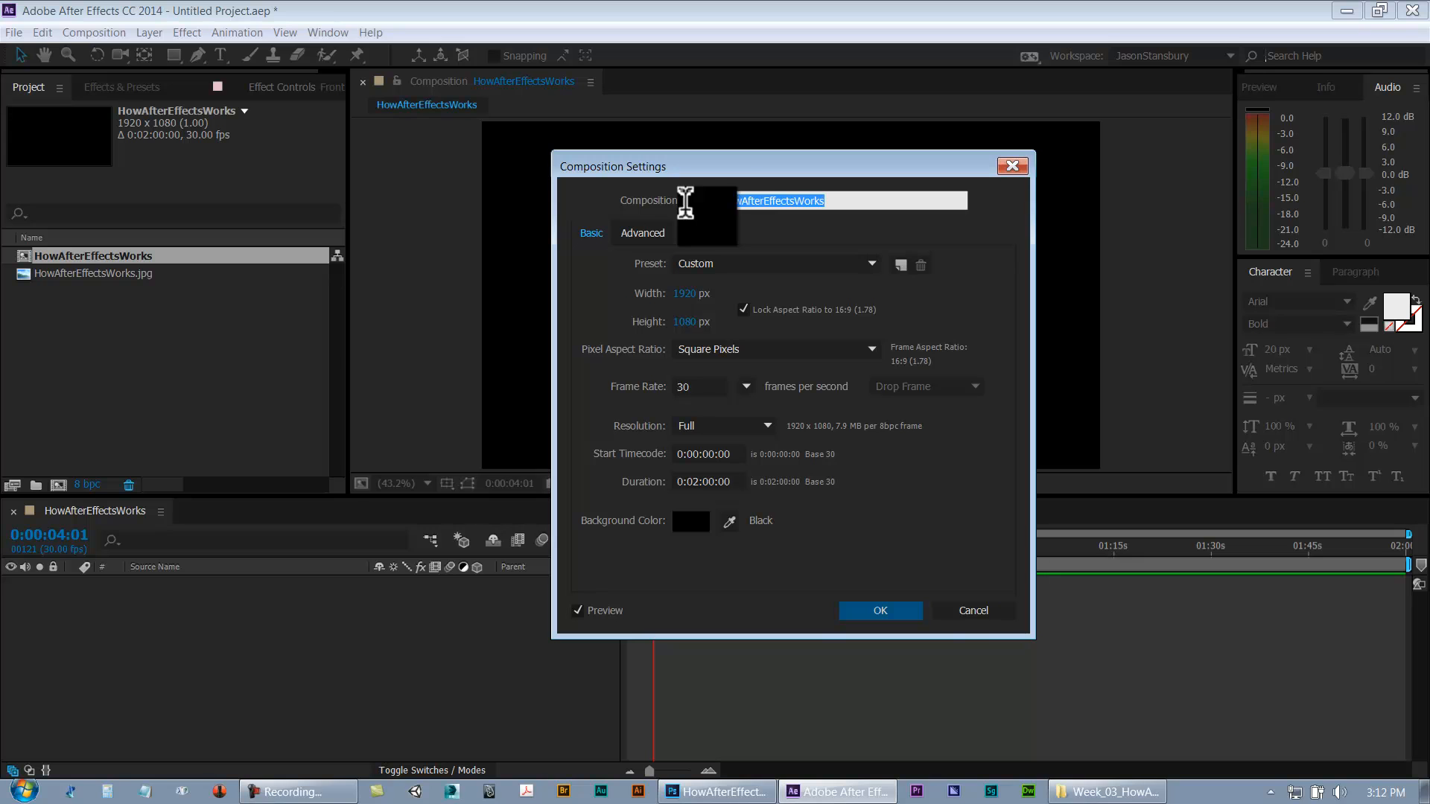
click(898, 620)
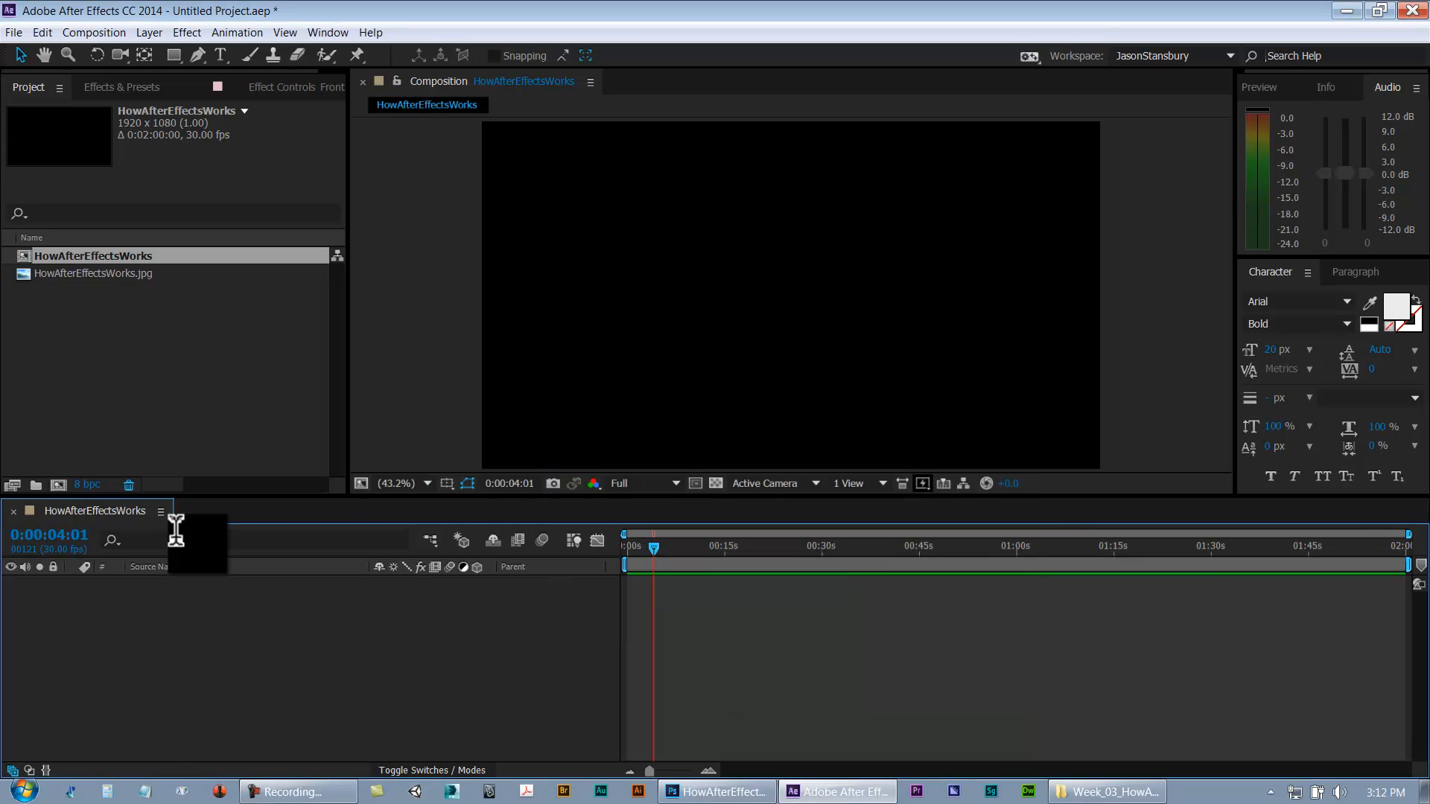
Switch the composition's time display from timecode to frames and return the playhead to frame 0
ctrl+click(64, 553)
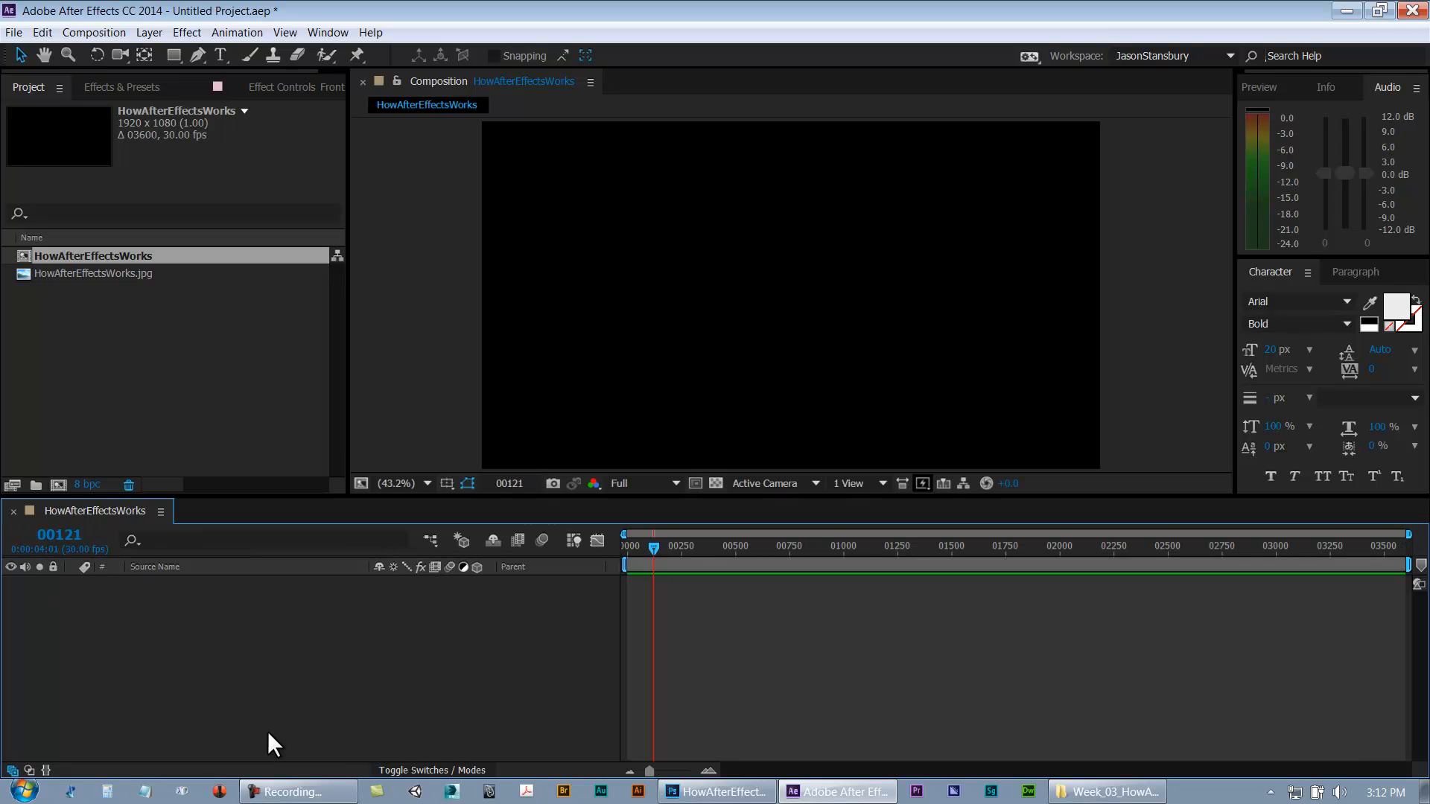
drag(644, 547, 622, 551)
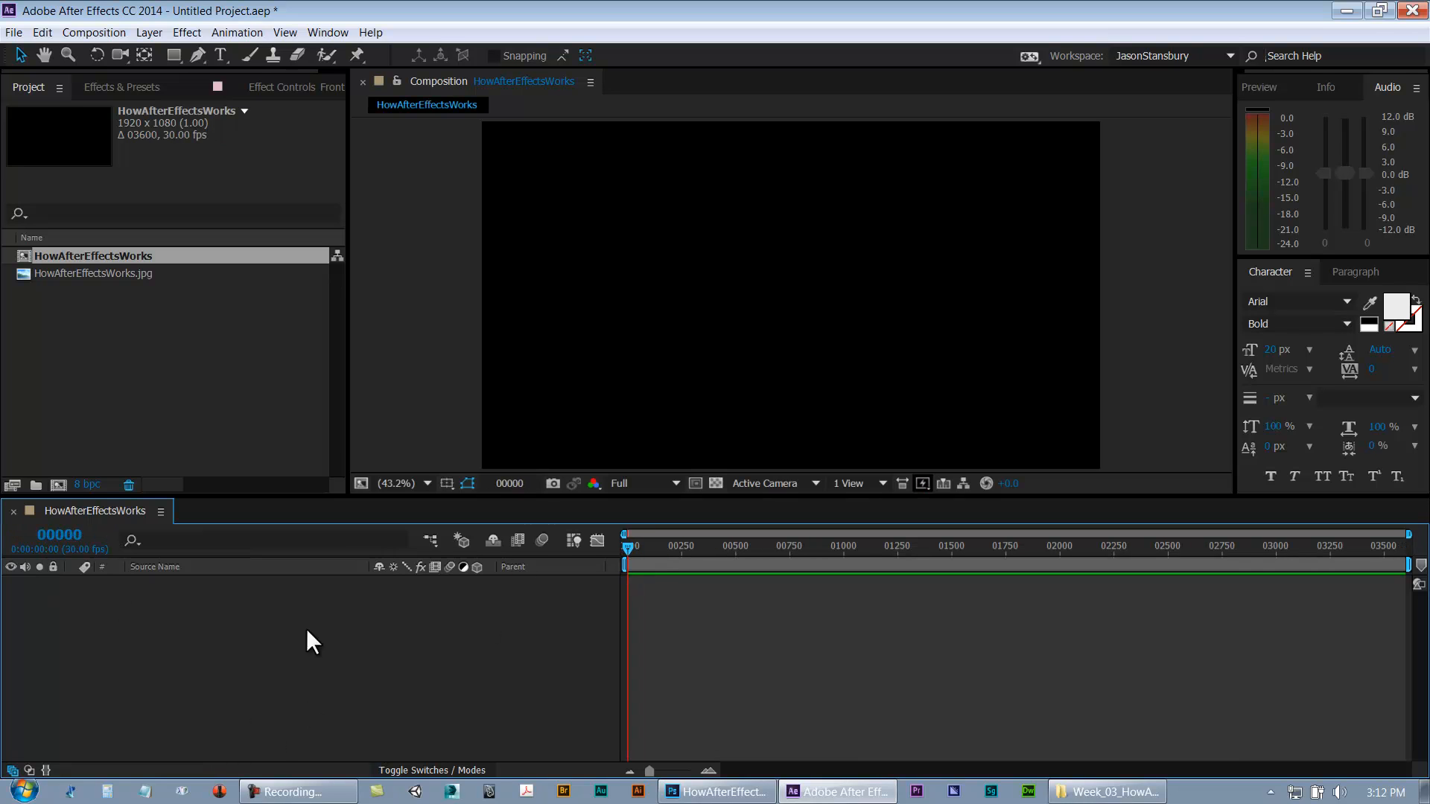
click(111, 274)
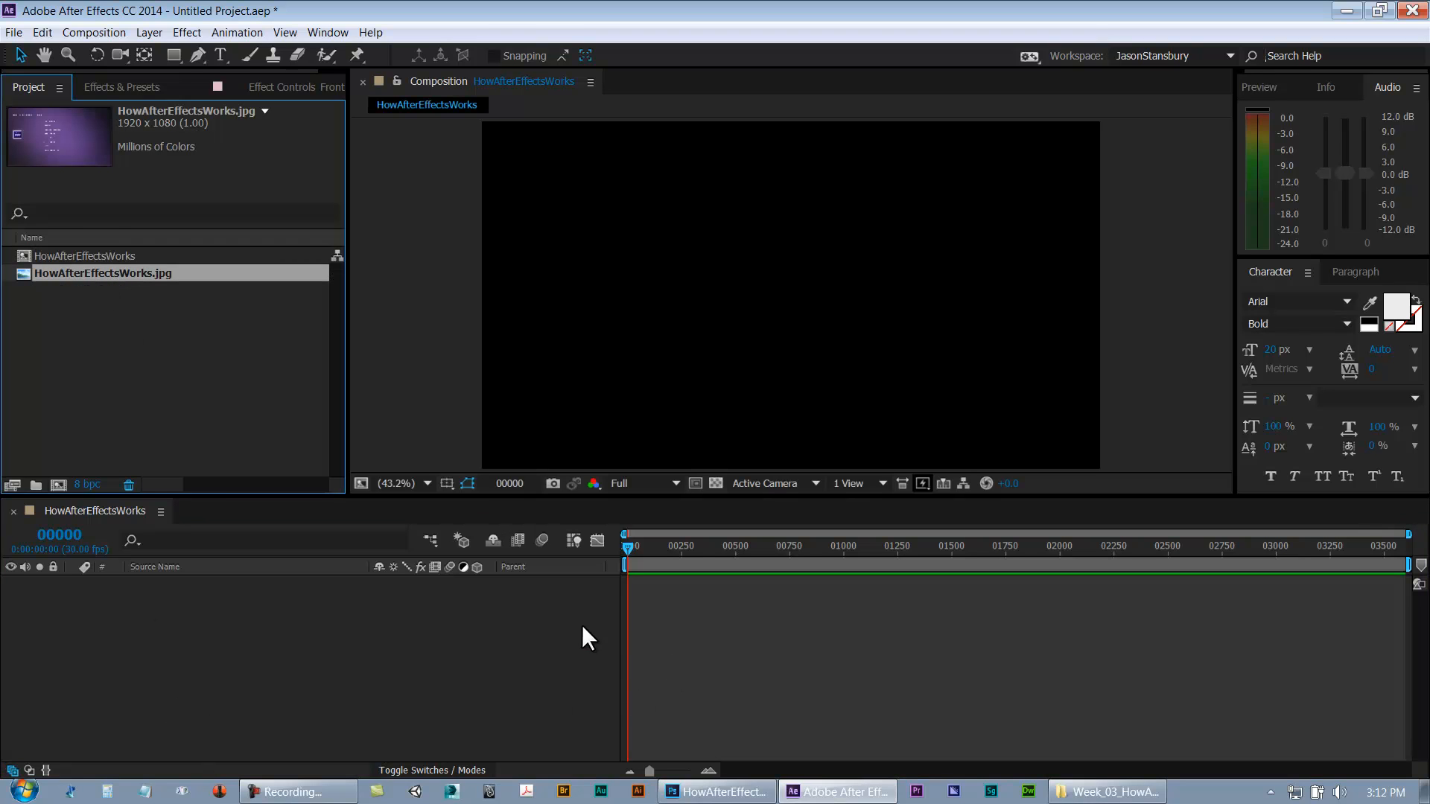
drag(733, 547, 561, 548)
Add HowAfterEffectsWorks.jpg to the composition through the timeline, and delete that layer
drag(113, 272, 126, 592)
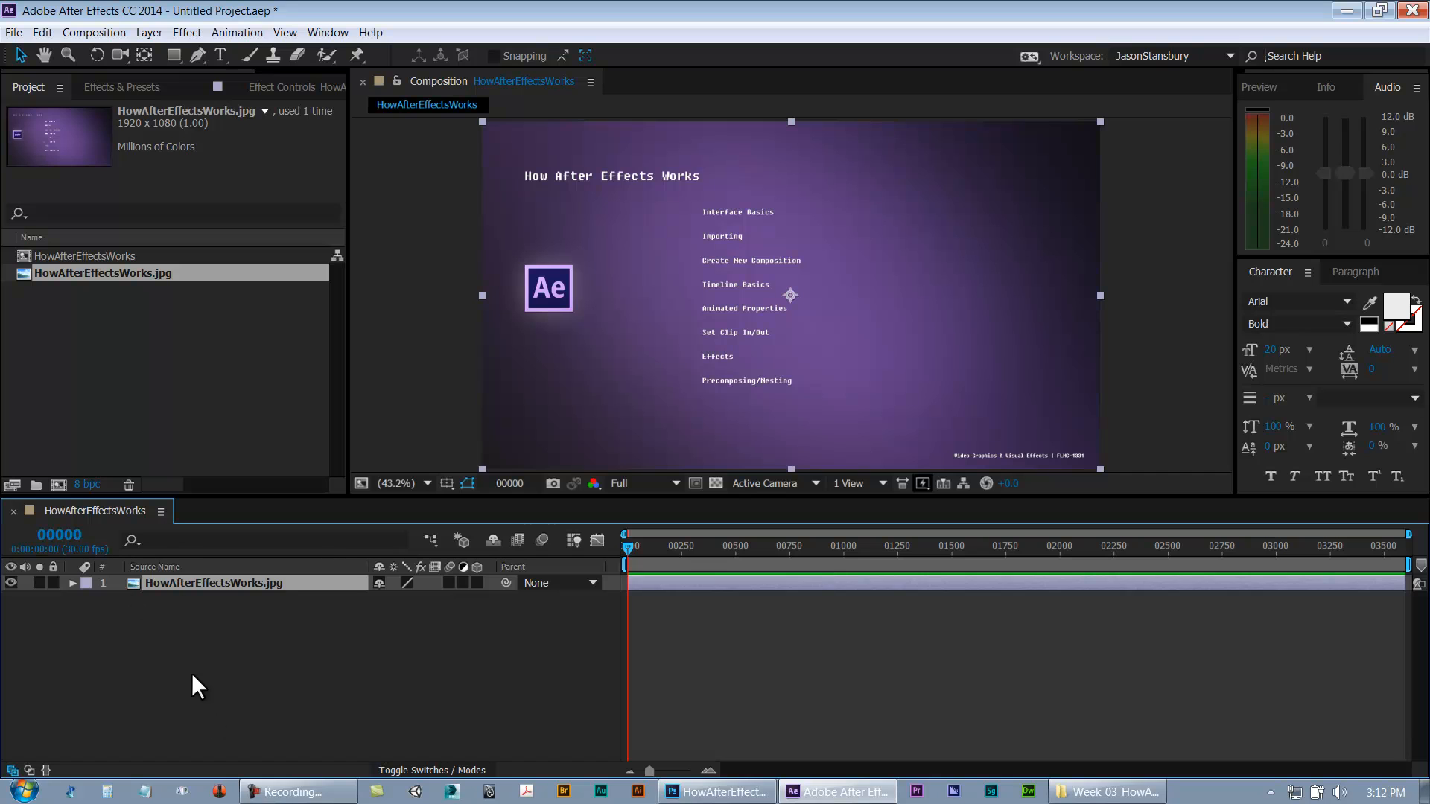
click(290, 598)
click(285, 578)
key(Delete)
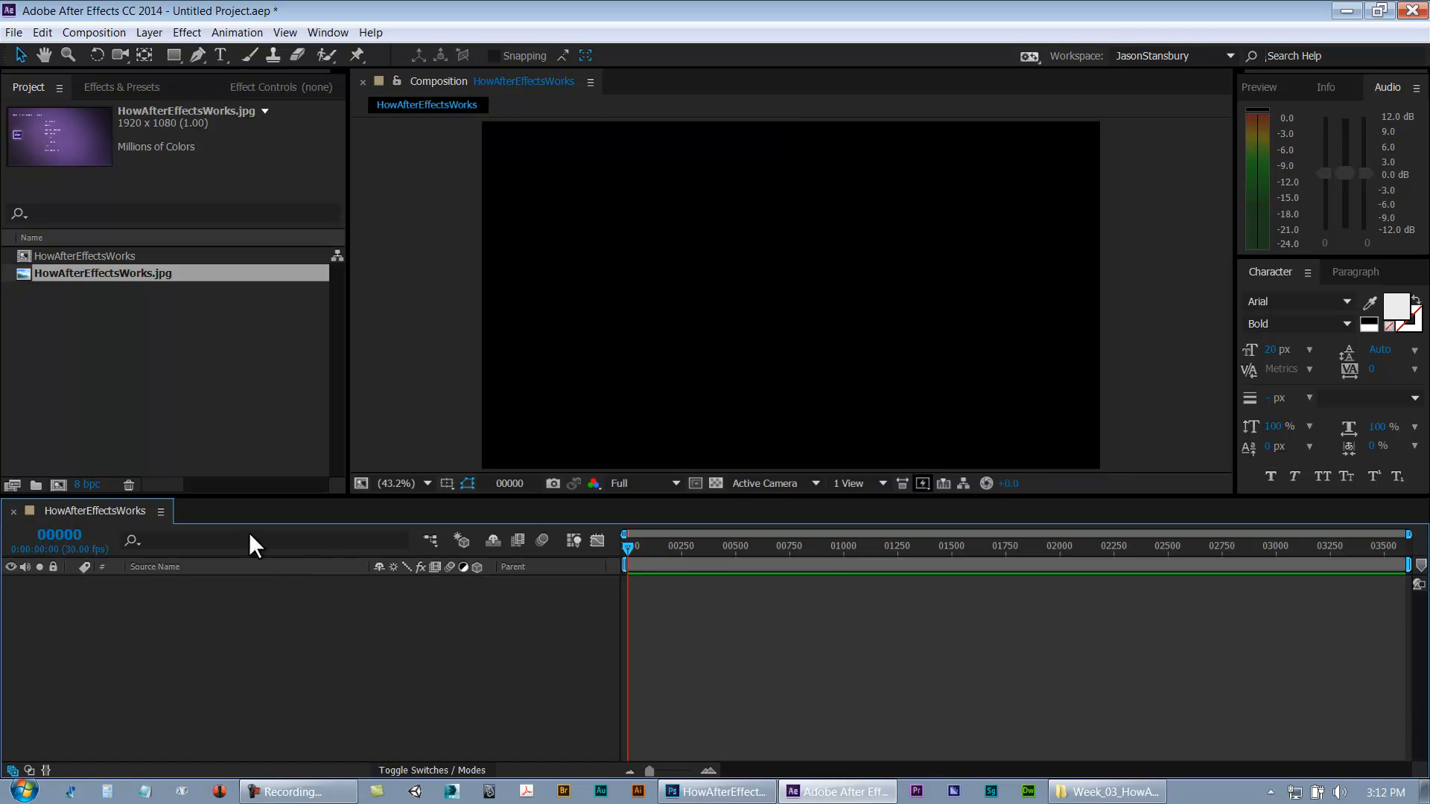
Place HowAfterEffectsWorks.jpg directly in the composition view and reposition it by hand to line up with the frame
click(250, 379)
drag(110, 274, 748, 270)
key(comma)
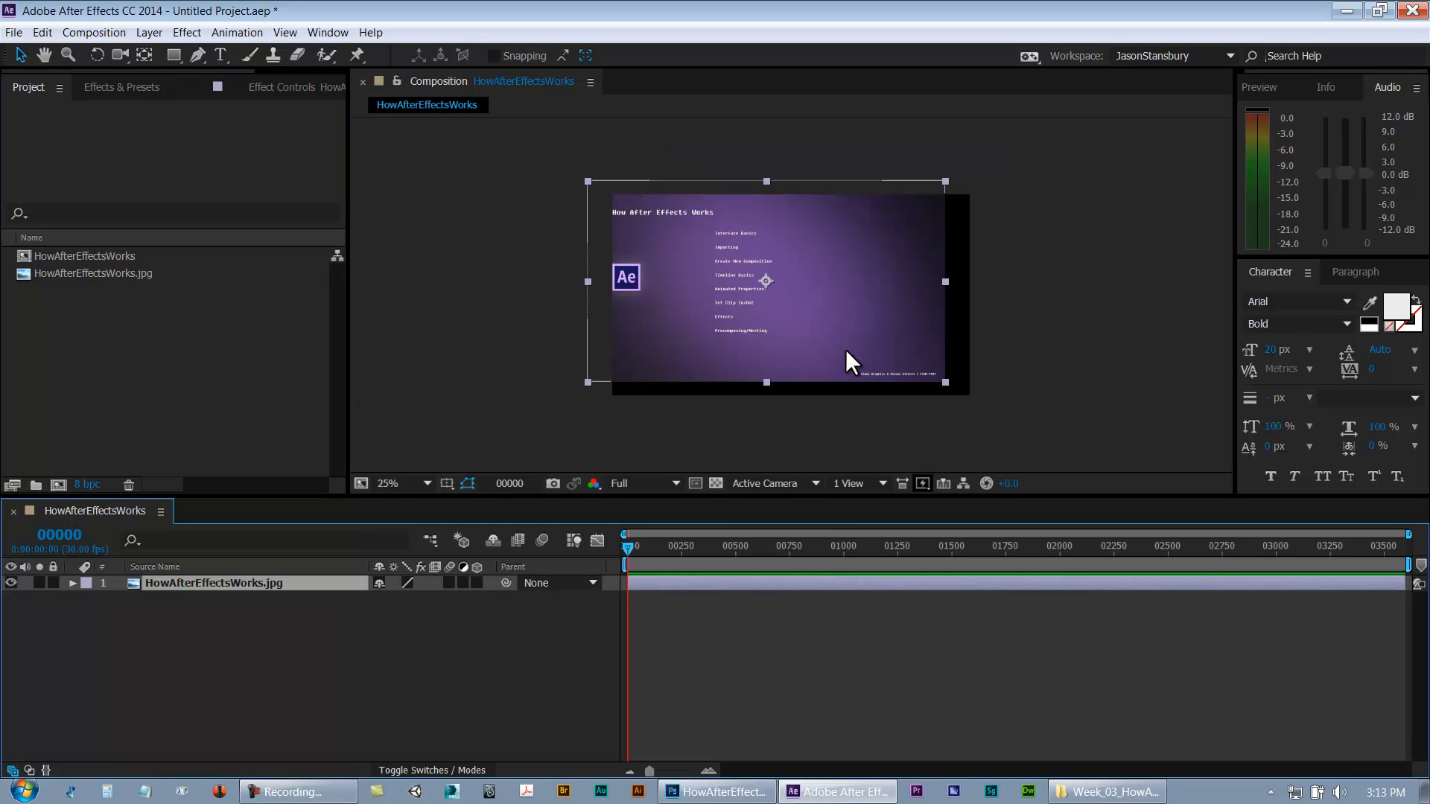
drag(859, 364, 900, 389)
key(period)
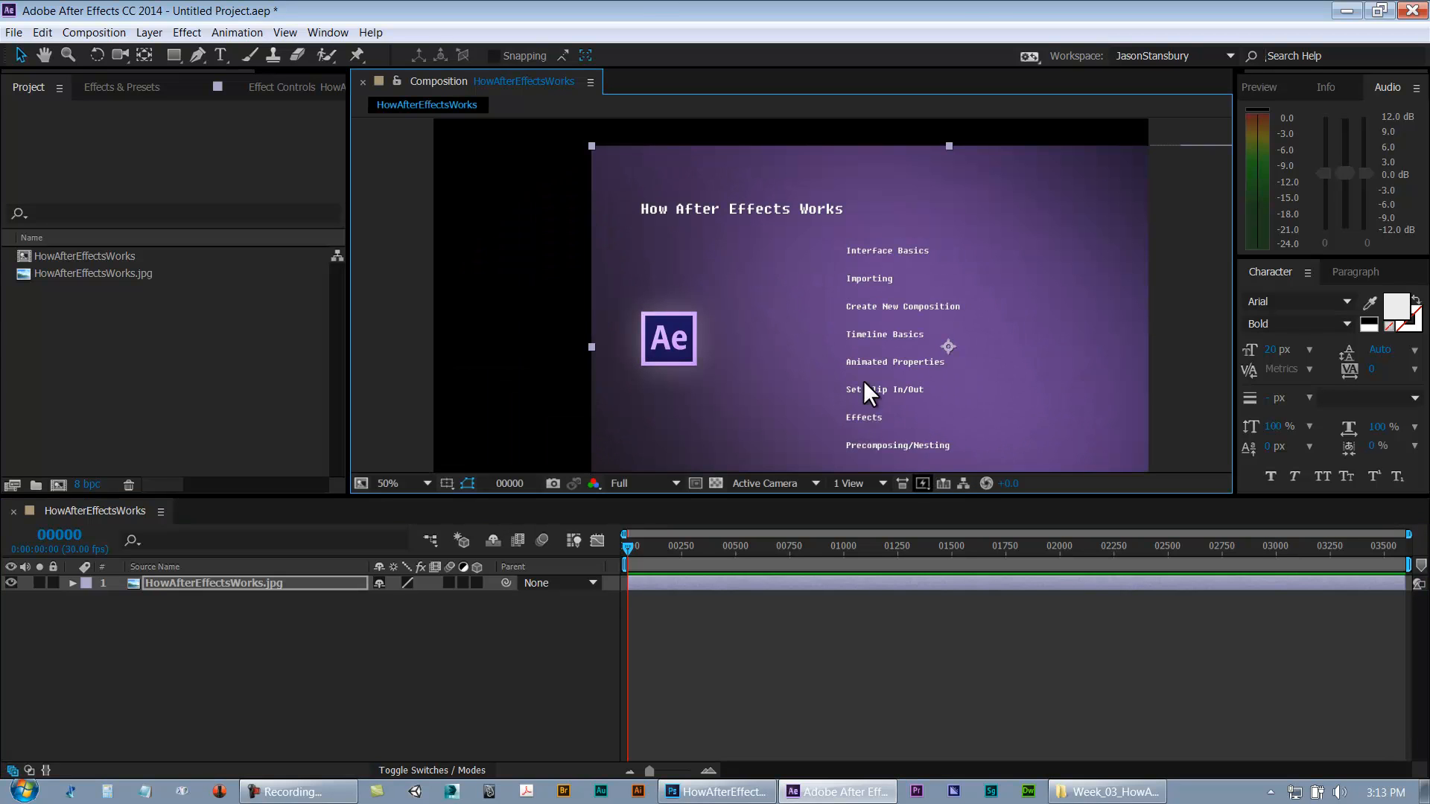
key(comma)
drag(784, 351, 738, 341)
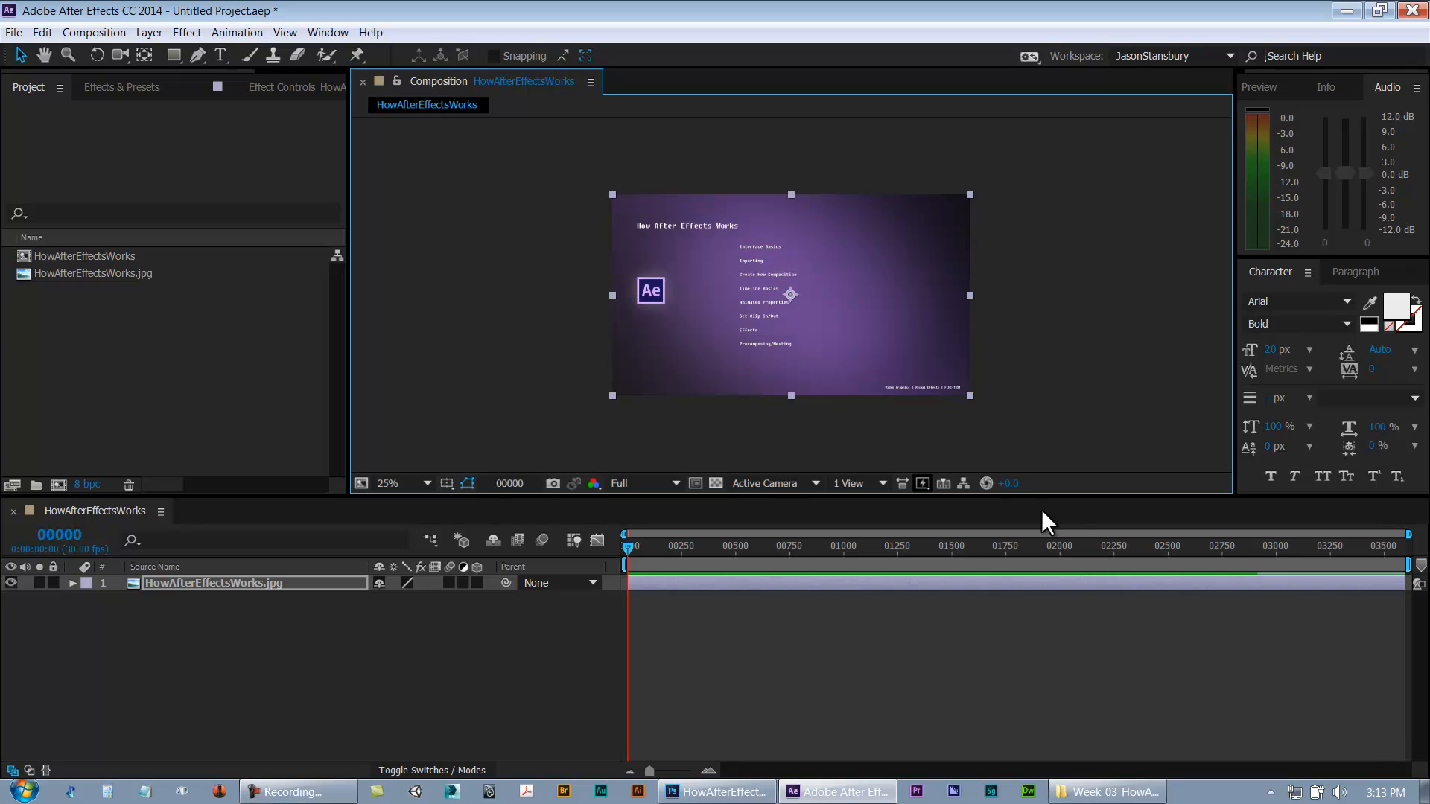
Delete the hand-placed image layer and add HowAfterEffectsWorks.jpg through the timeline so it is centred in the frame
click(880, 641)
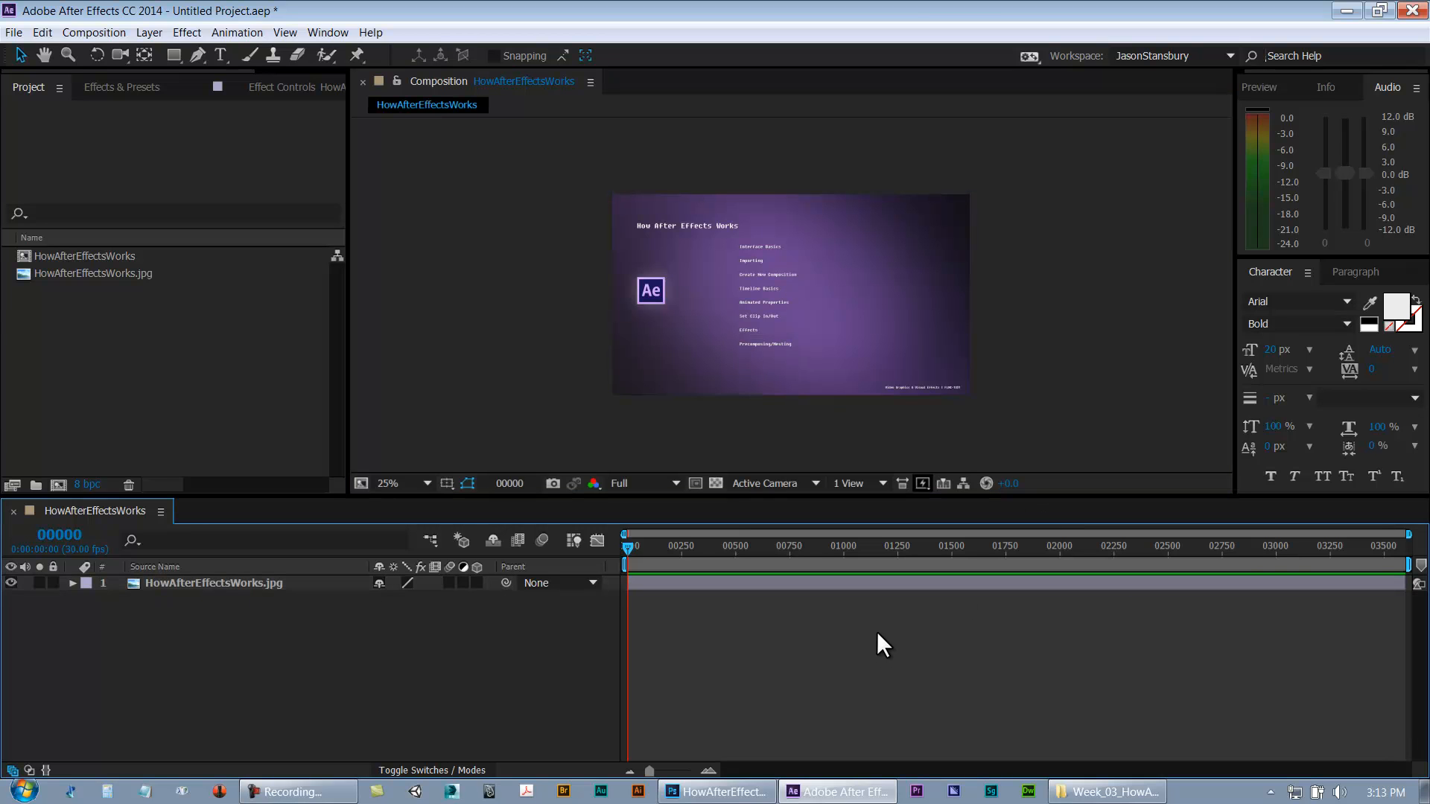
drag(749, 370, 754, 367)
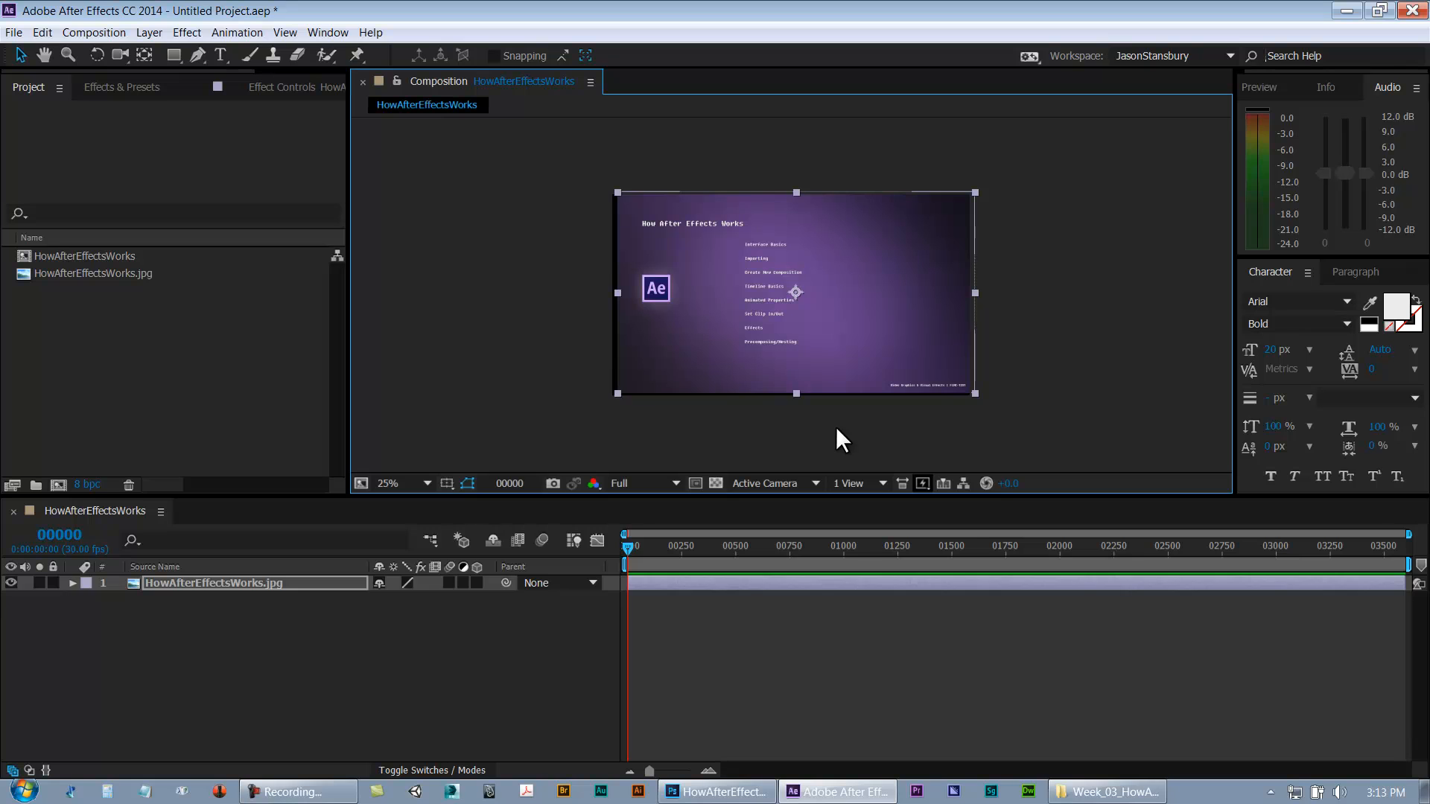
click(836, 426)
click(846, 355)
key(Delete)
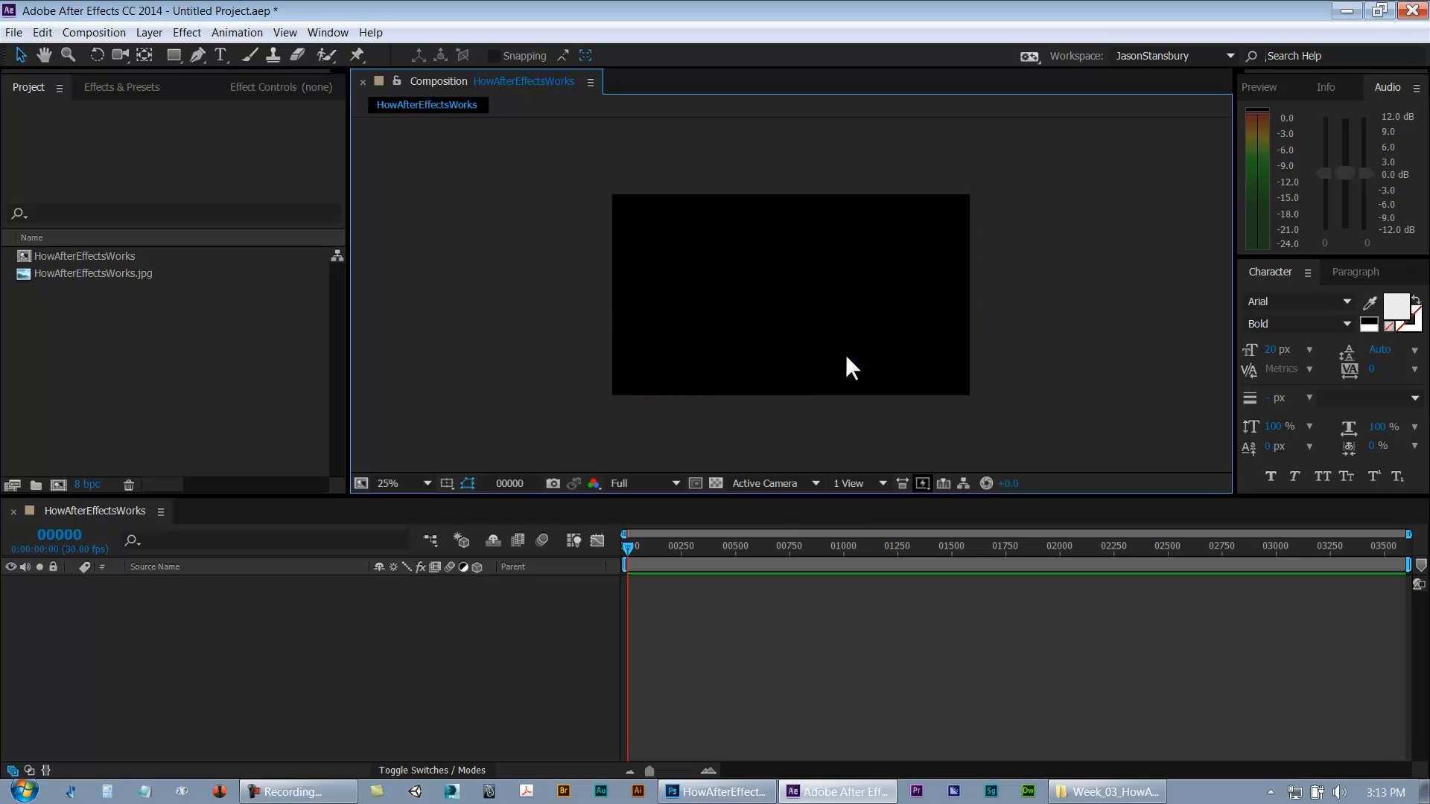
drag(84, 274, 148, 674)
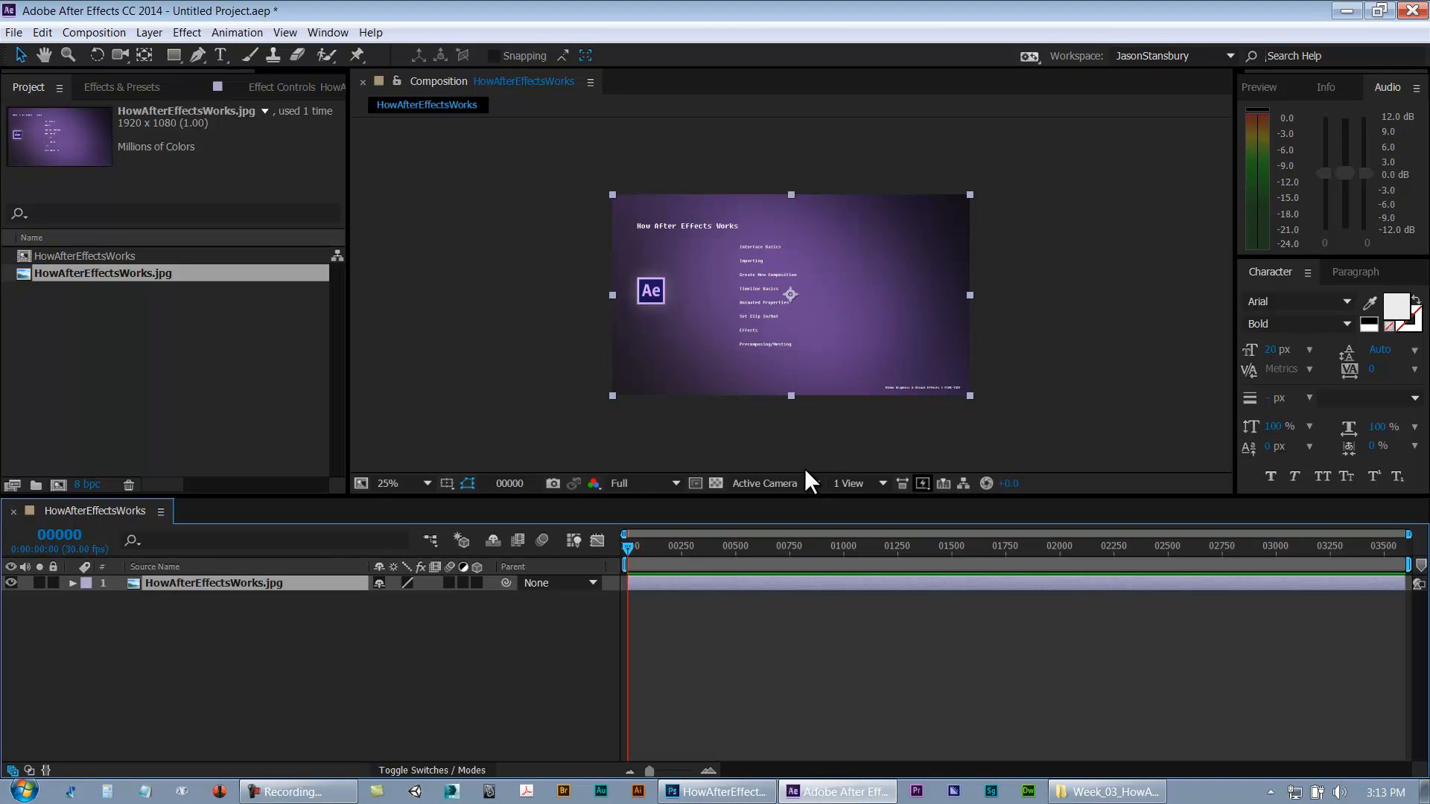
Inspect the image in the composition view at 50% magnification, panning around it with the Hand tool
scroll(817, 437, up, 2)
scroll(817, 437, down, 2)
scroll(818, 445, up, 1)
key(h)
drag(862, 327, 847, 237)
drag(883, 298, 832, 350)
key(v)
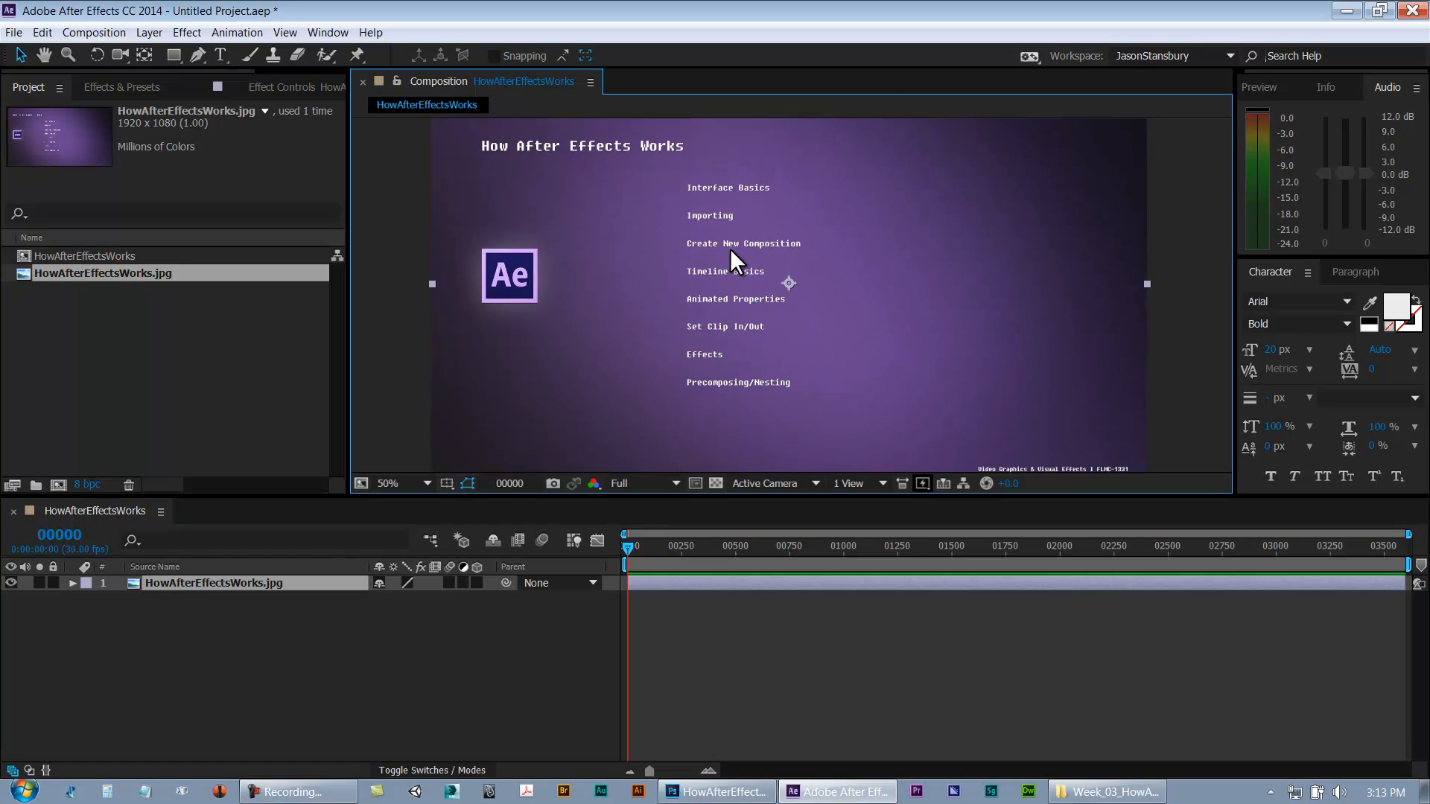
key(comma)
key(period)
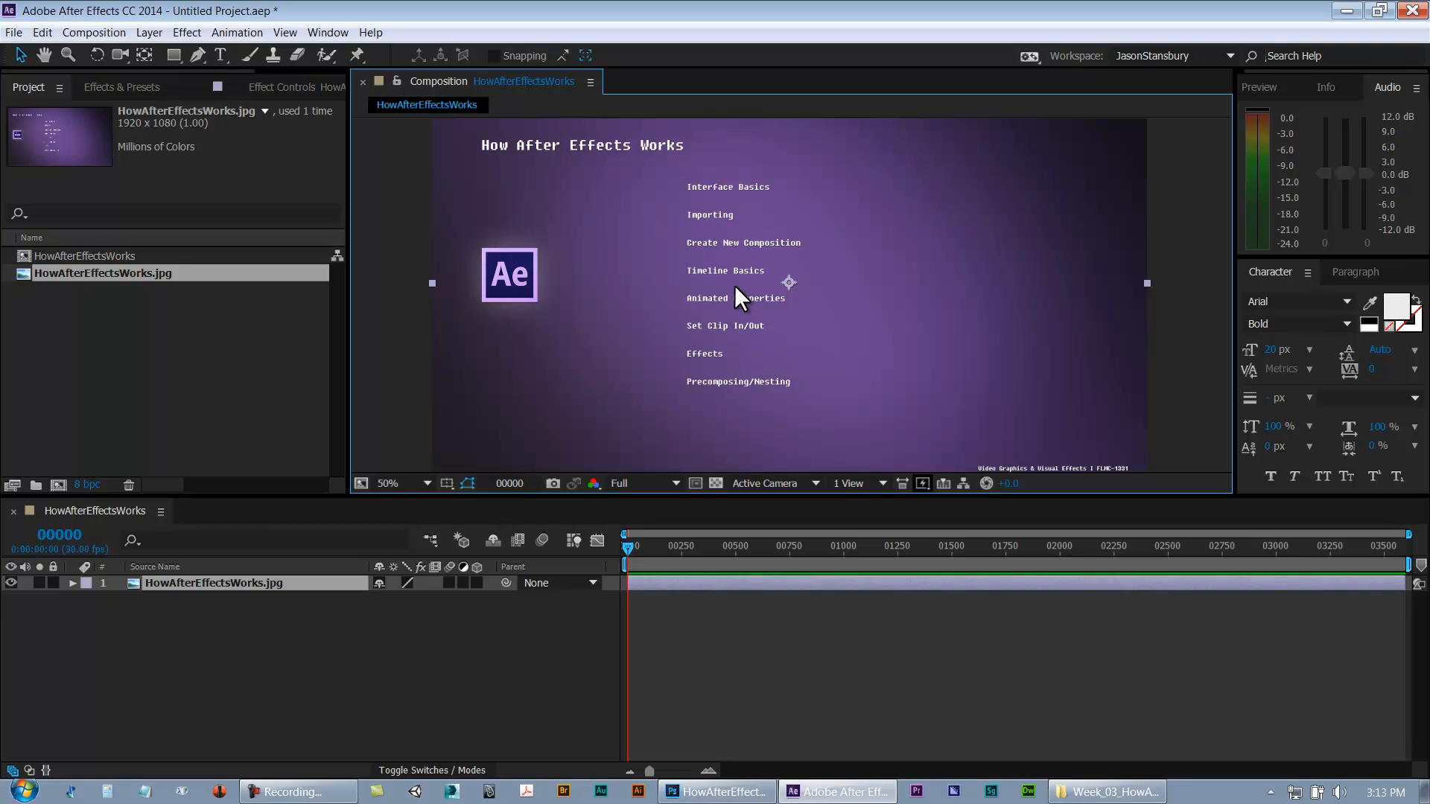
Compare the composition view at 6.25% and 100% magnification, and switch to the Hand tool
key(comma)
key(comma)
key(comma)
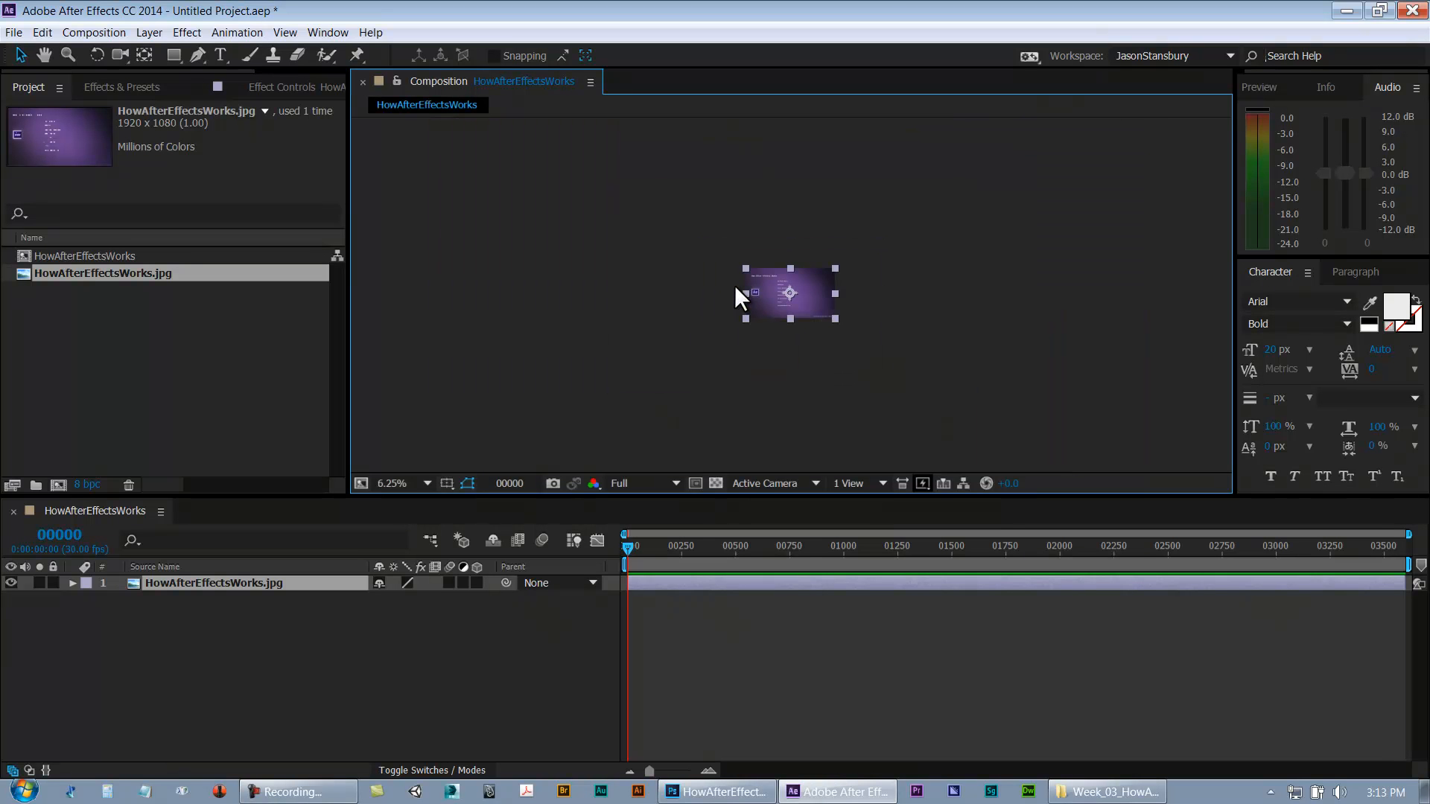
key(period)
key(period)
key(period)
key(period)
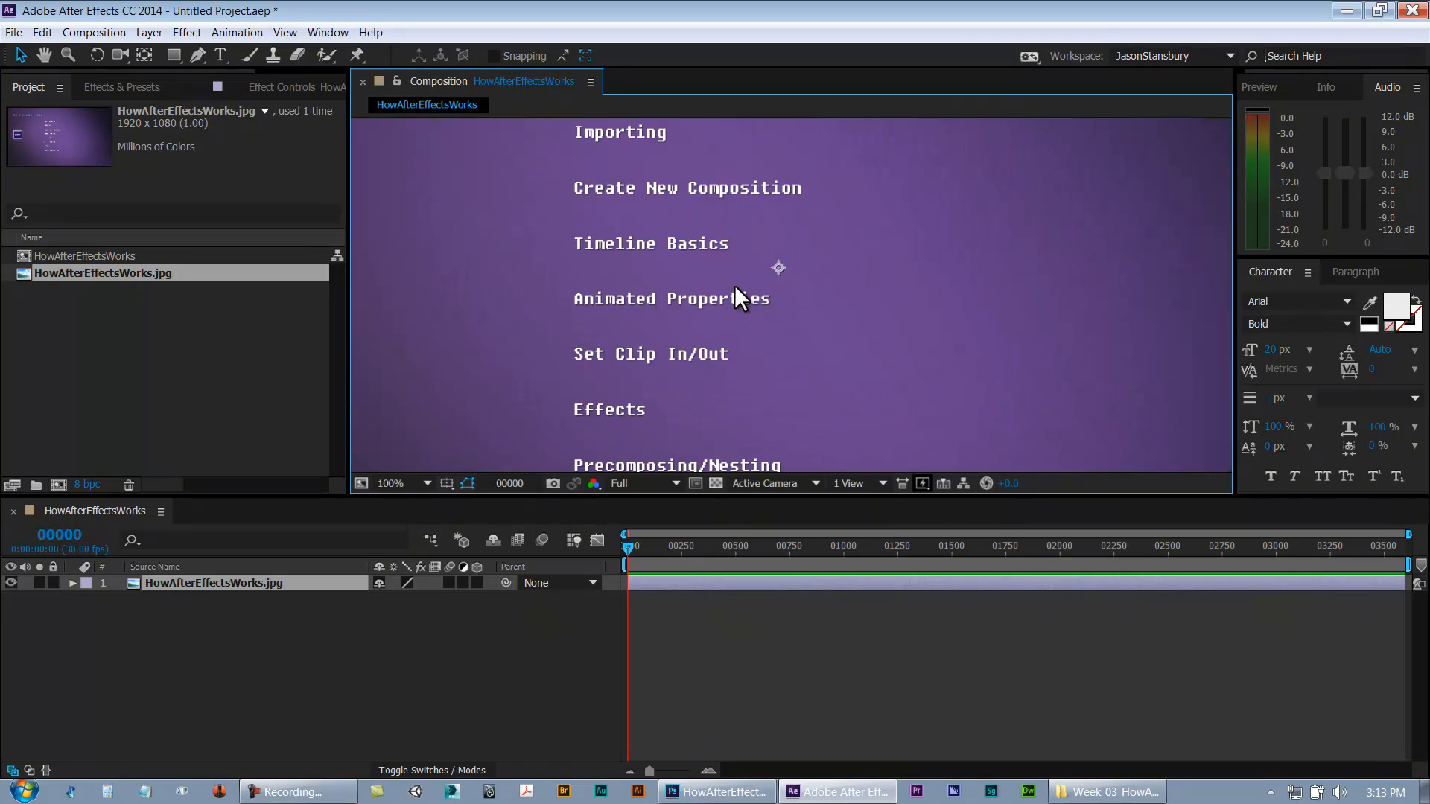
key(comma)
key(comma)
key(period)
key(period)
key(h)
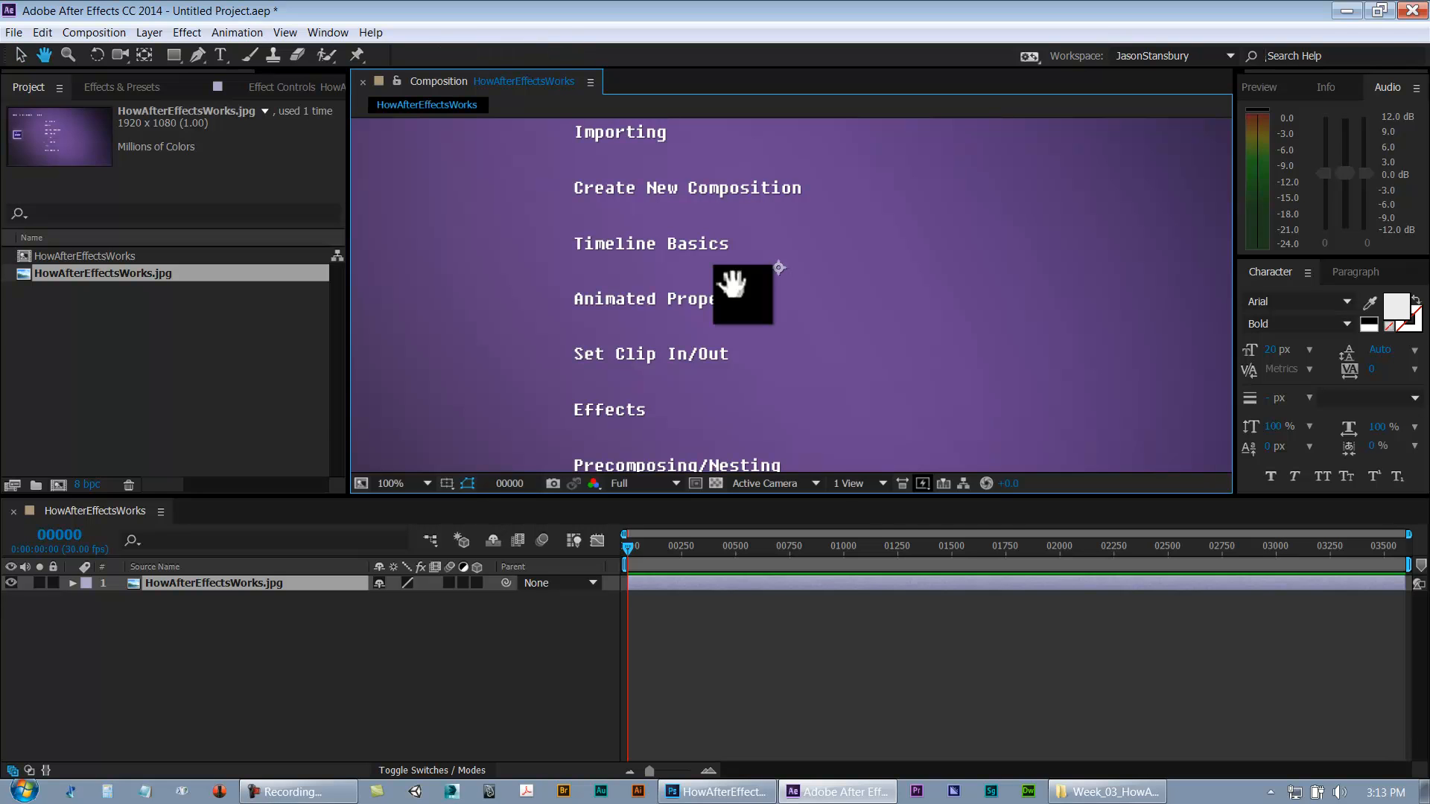
Pan around the image at 100% magnification with the Hand tool to inspect its title, logo and topic list
drag(704, 253, 1054, 444)
drag(820, 388, 905, 458)
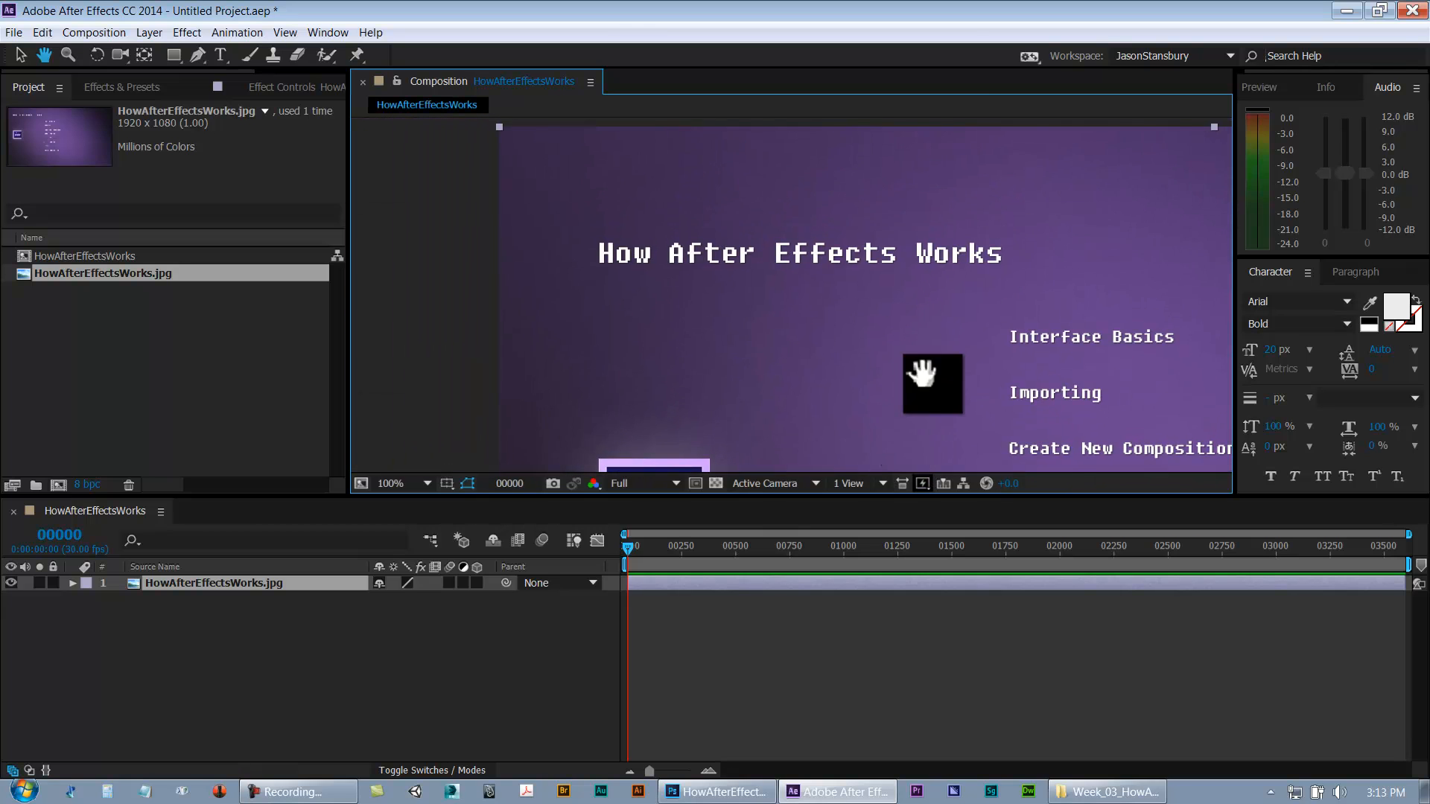
drag(1004, 345, 820, 330)
drag(949, 344, 744, 226)
drag(915, 358, 865, 295)
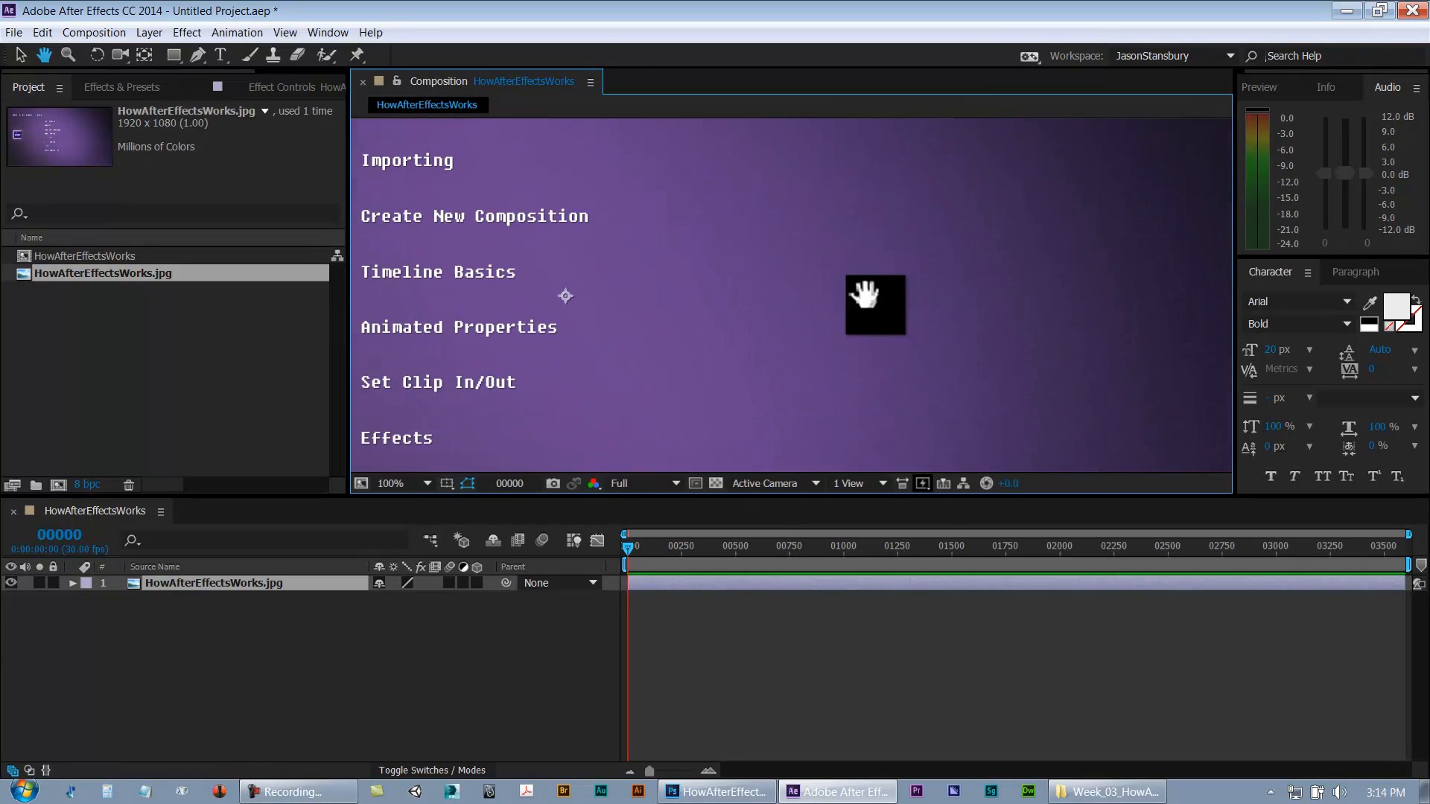
drag(683, 462, 807, 376)
drag(581, 444, 887, 422)
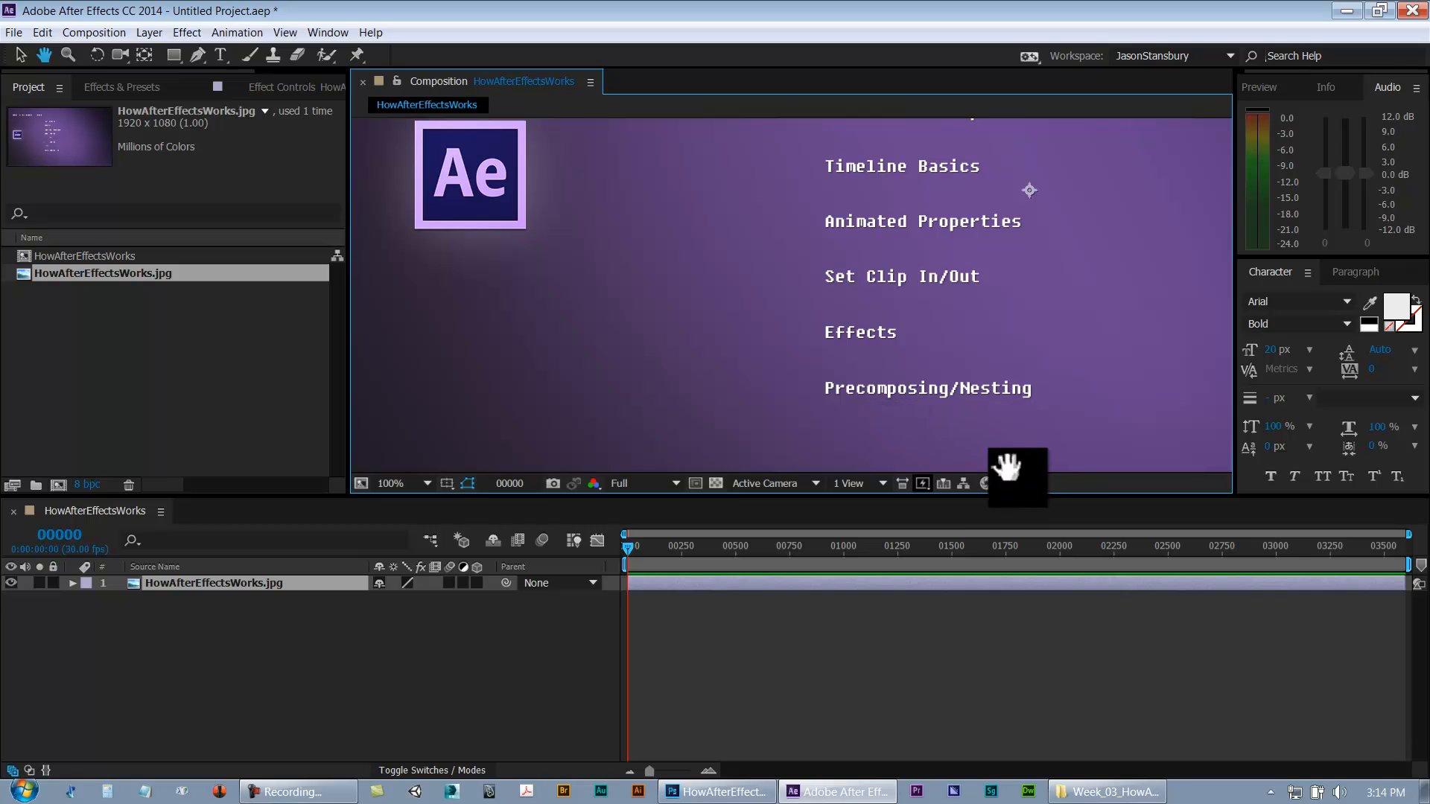
drag(689, 328, 581, 396)
drag(753, 309, 622, 377)
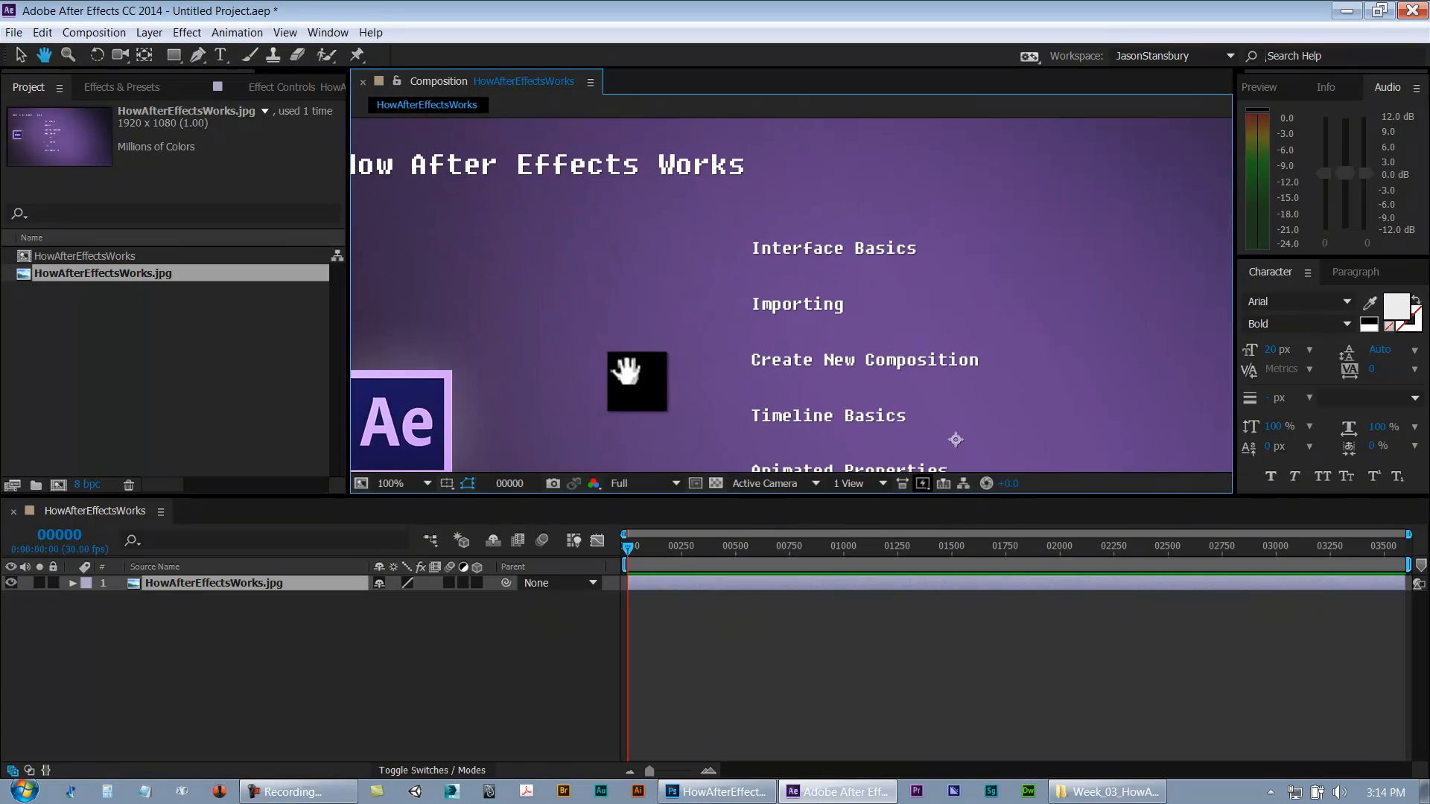
Alternate between the Selection and Hand tools, panning the composition view at 100% magnification in between
key(v)
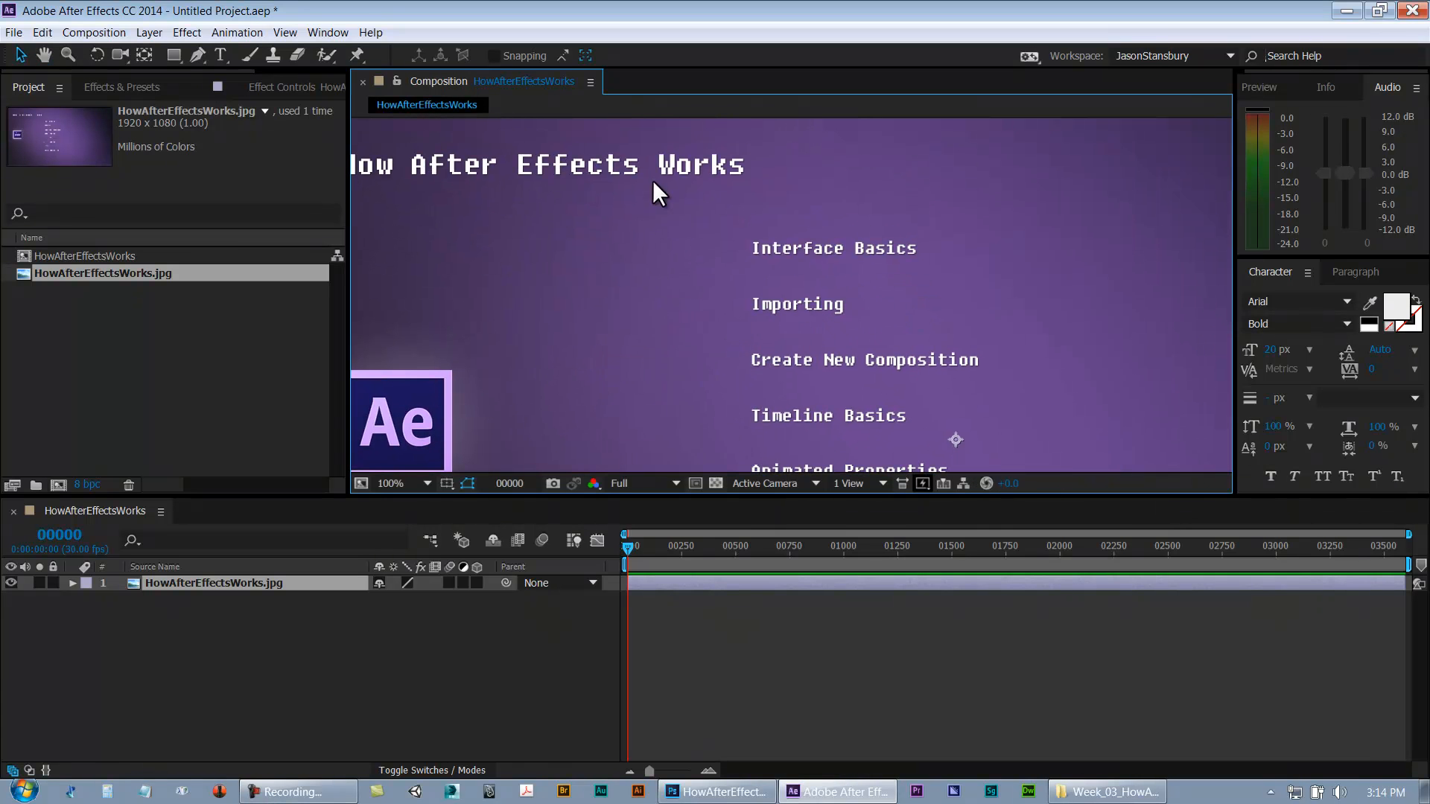
key(h)
drag(723, 343, 628, 167)
drag(1043, 419, 842, 306)
drag(1054, 471, 1046, 406)
drag(705, 238, 935, 415)
drag(887, 275, 945, 345)
key(v)
Reduce the composition view to 50% magnification and reposition the image in view, ending on the Selection tool
scroll(937, 350, down, 1)
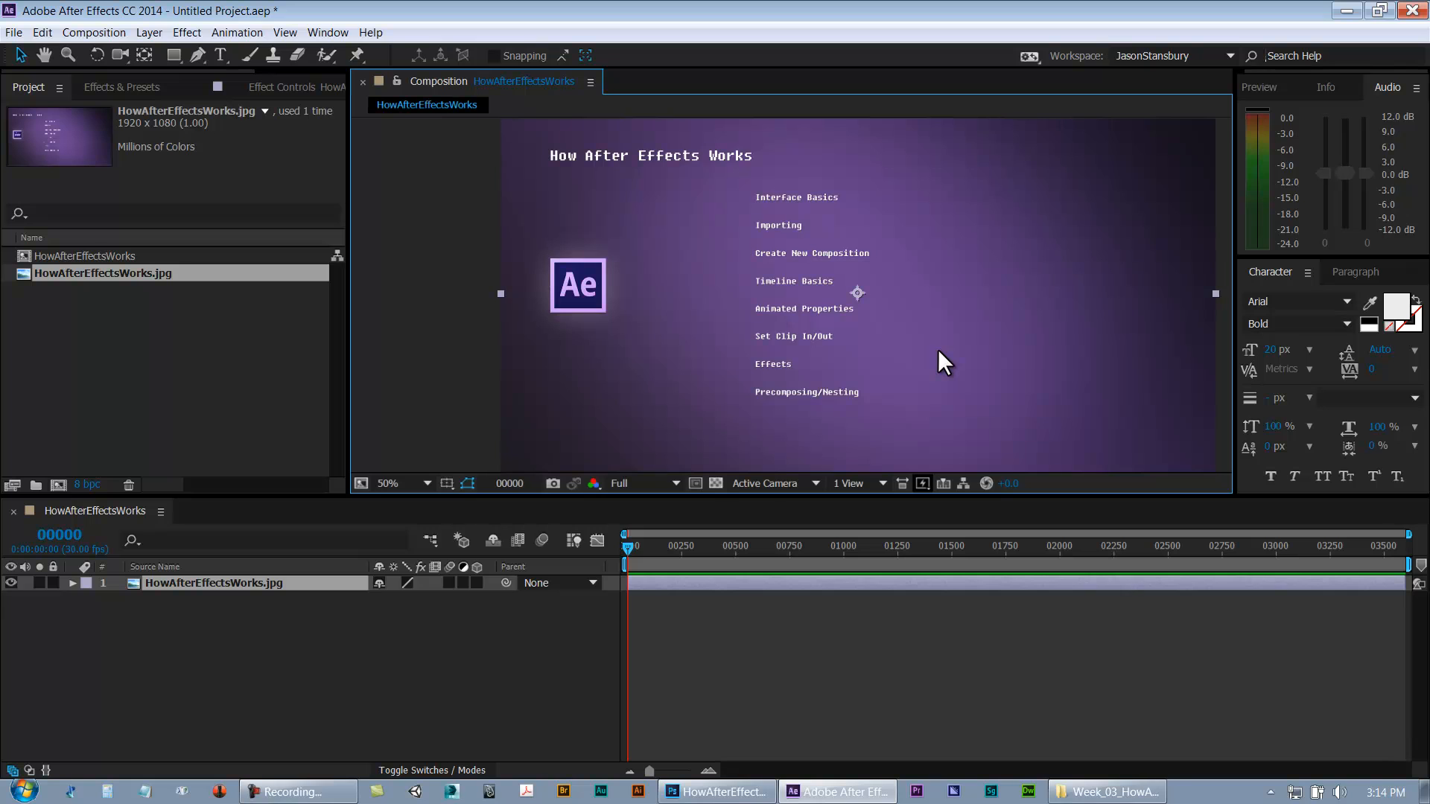
scroll(937, 350, down, 1)
scroll(937, 350, up, 1)
key(h)
drag(903, 341, 841, 355)
key(v)
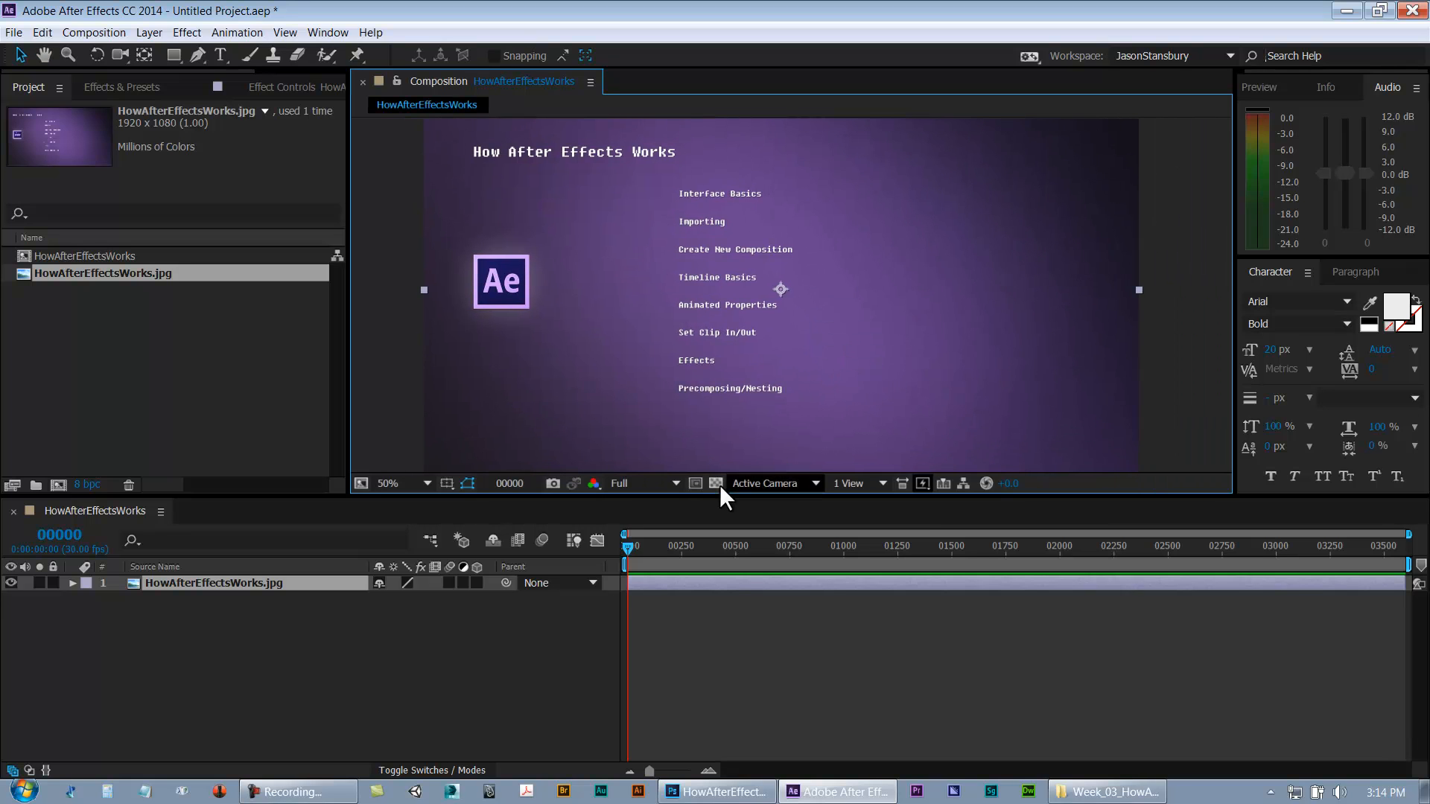
key(h)
mouse_move(686, 230)
mouse_down()
mouse_move(696, 192)
mouse_move(708, 297)
mouse_move(698, 232)
mouse_up()
key(v)
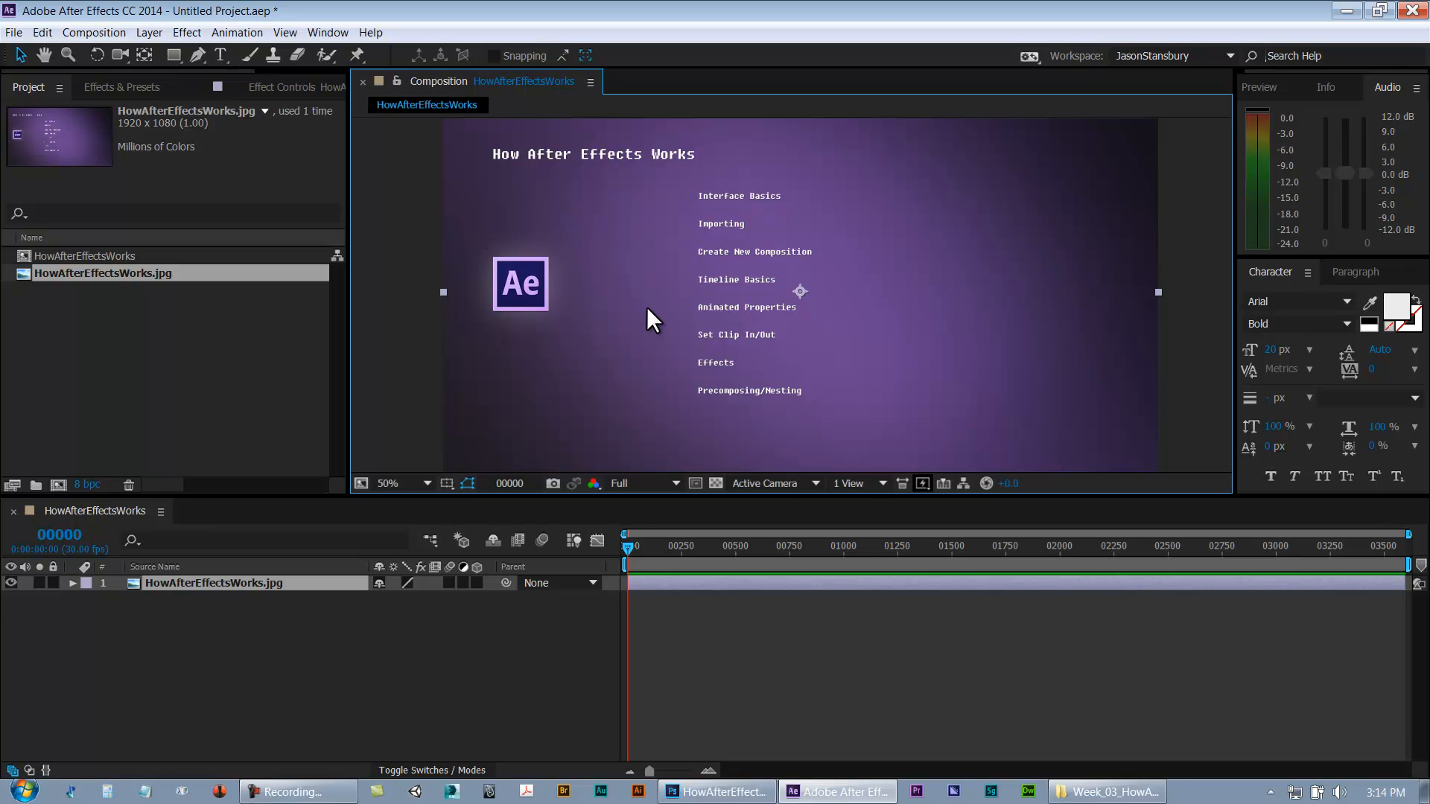
Set the composition view's magnification to Fit and make the timeline panel slightly taller
click(421, 492)
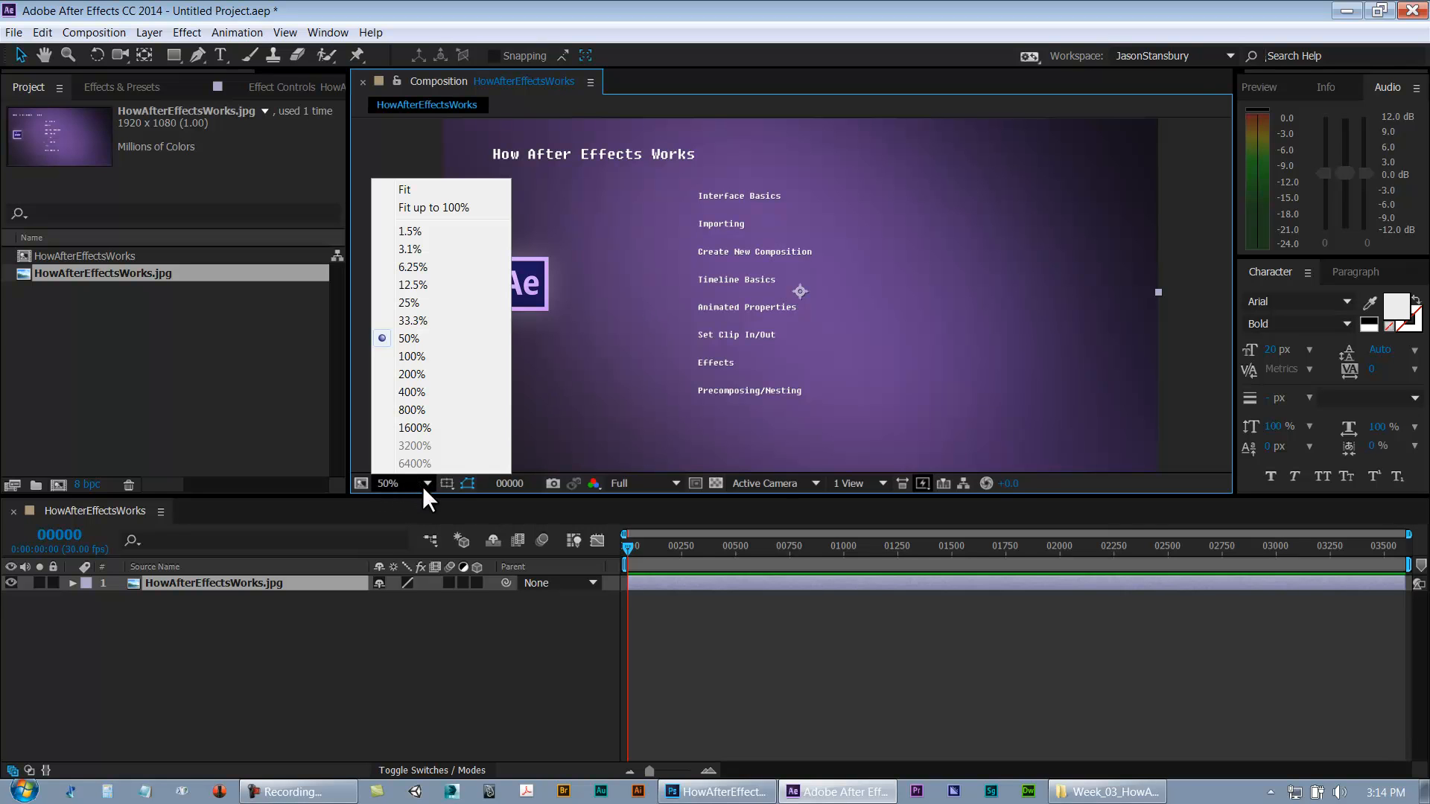
click(426, 191)
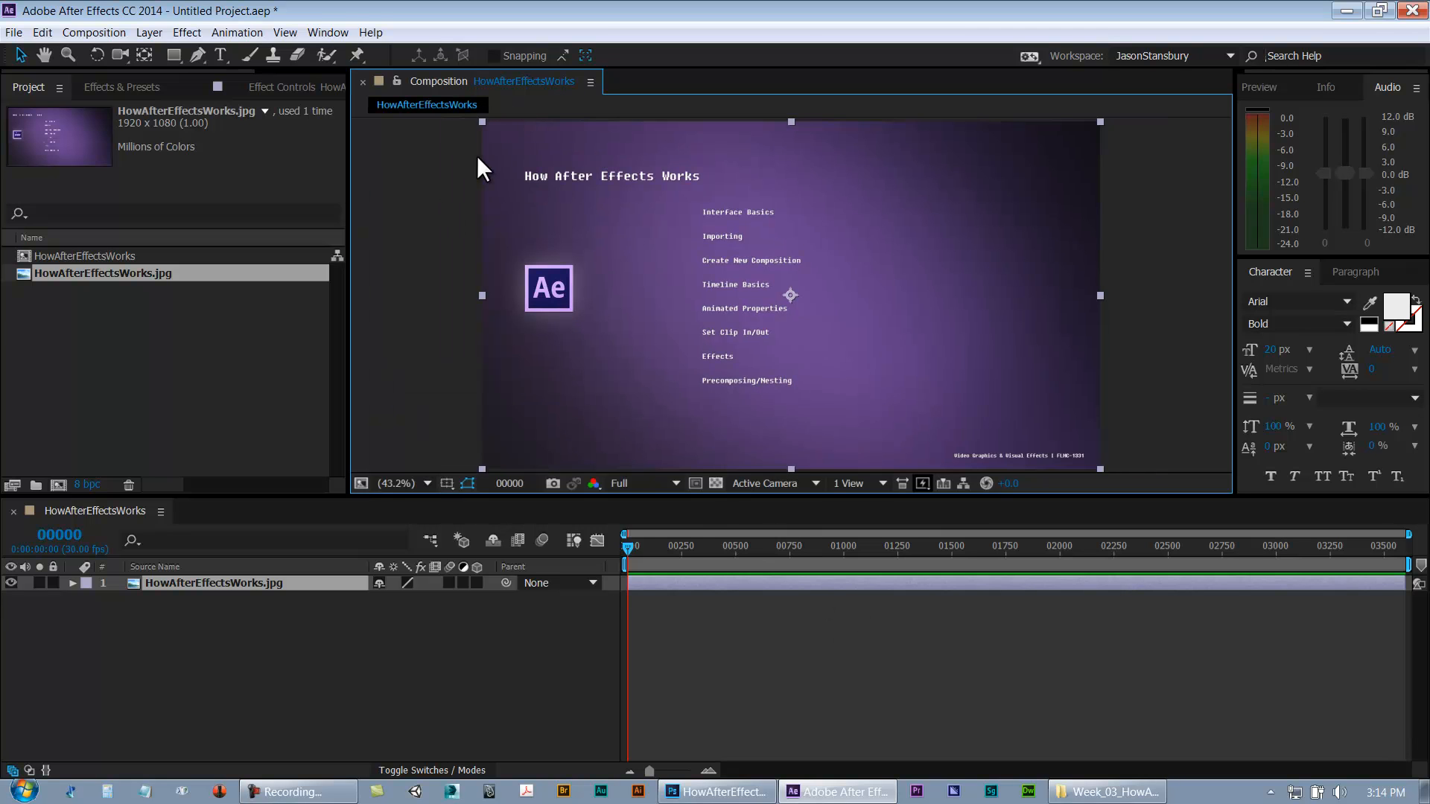
drag(393, 495, 420, 481)
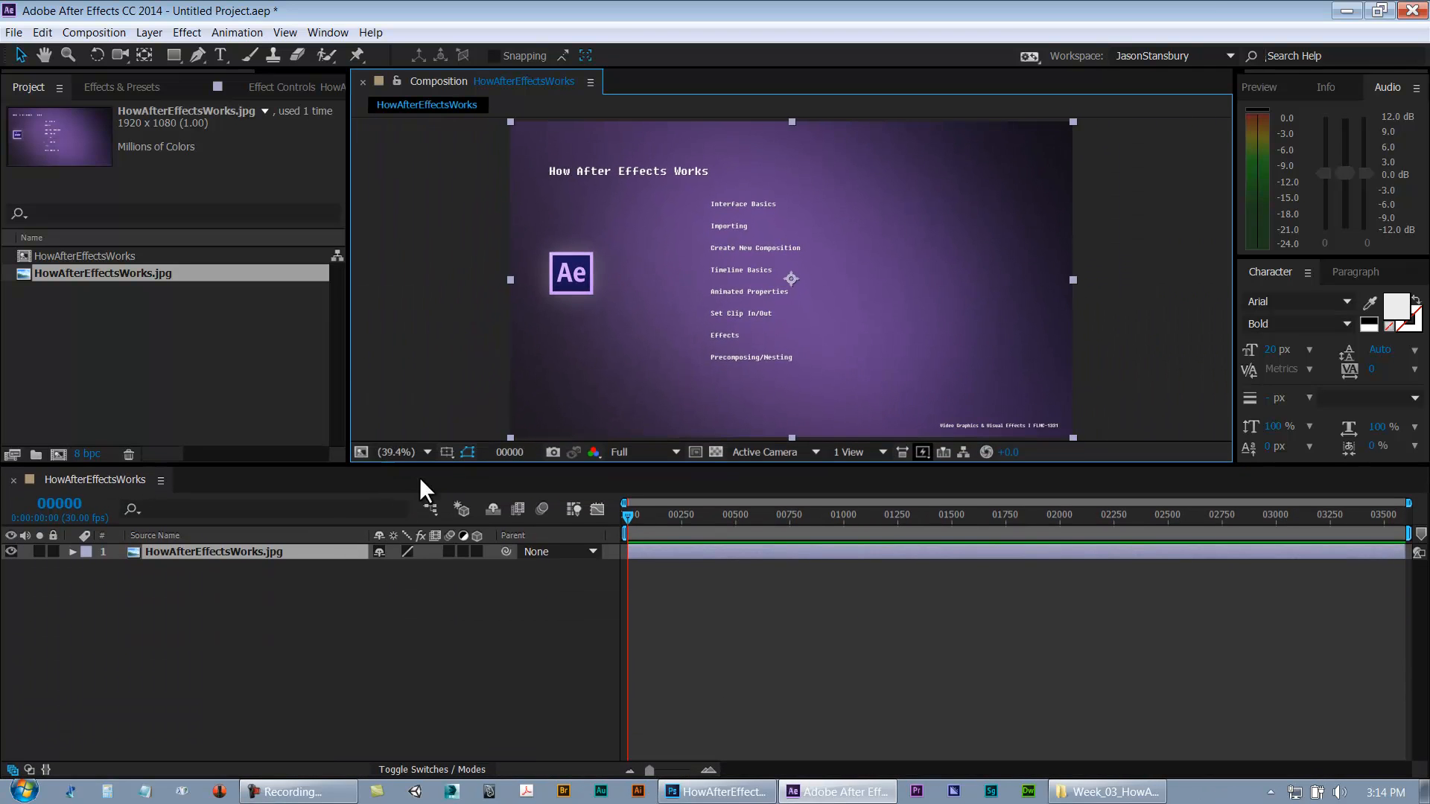
View the composition at 100% magnification, then set it back to Fit
key(slash)
key(shift+slash)
key(slash)
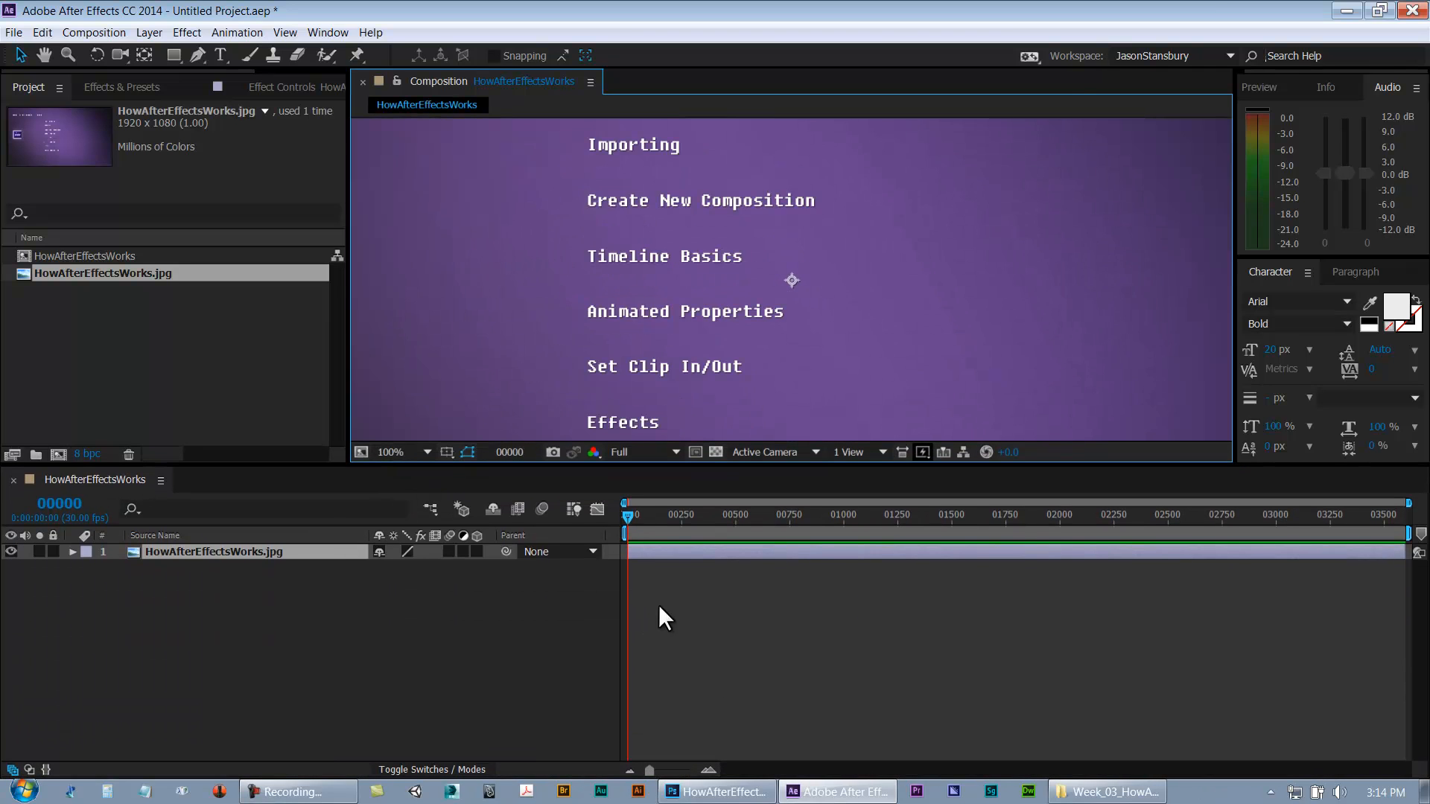
click(405, 453)
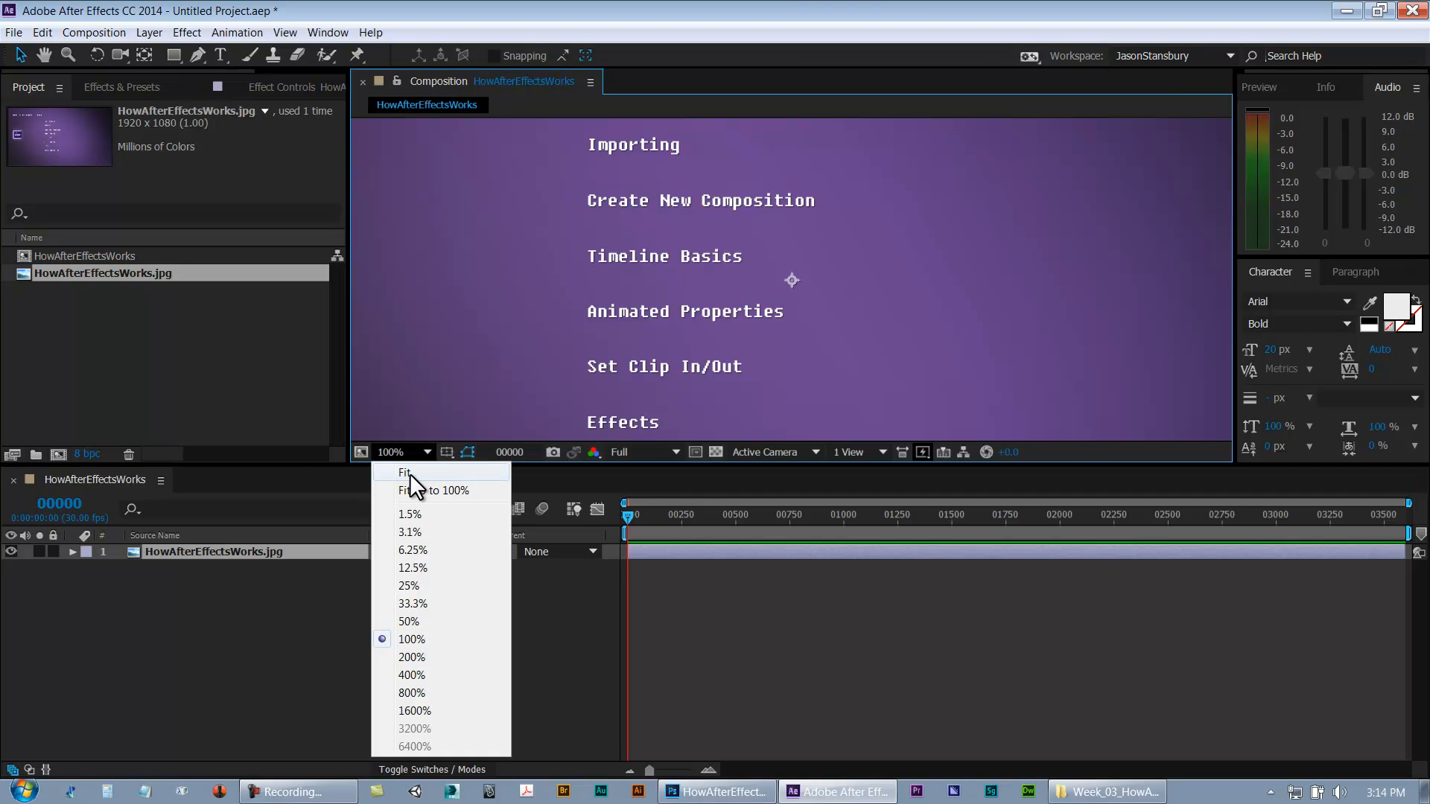
click(410, 474)
Enlarge the timeline panel a little more and make it the active panel, keeping the playhead at frame 00000
mouse_move(632, 466)
mouse_down()
mouse_move(651, 616)
mouse_move(648, 424)
mouse_move(652, 458)
mouse_up()
click(677, 596)
click(281, 541)
mouse_move(632, 520)
mouse_down()
mouse_move(1366, 521)
mouse_move(629, 514)
mouse_up()
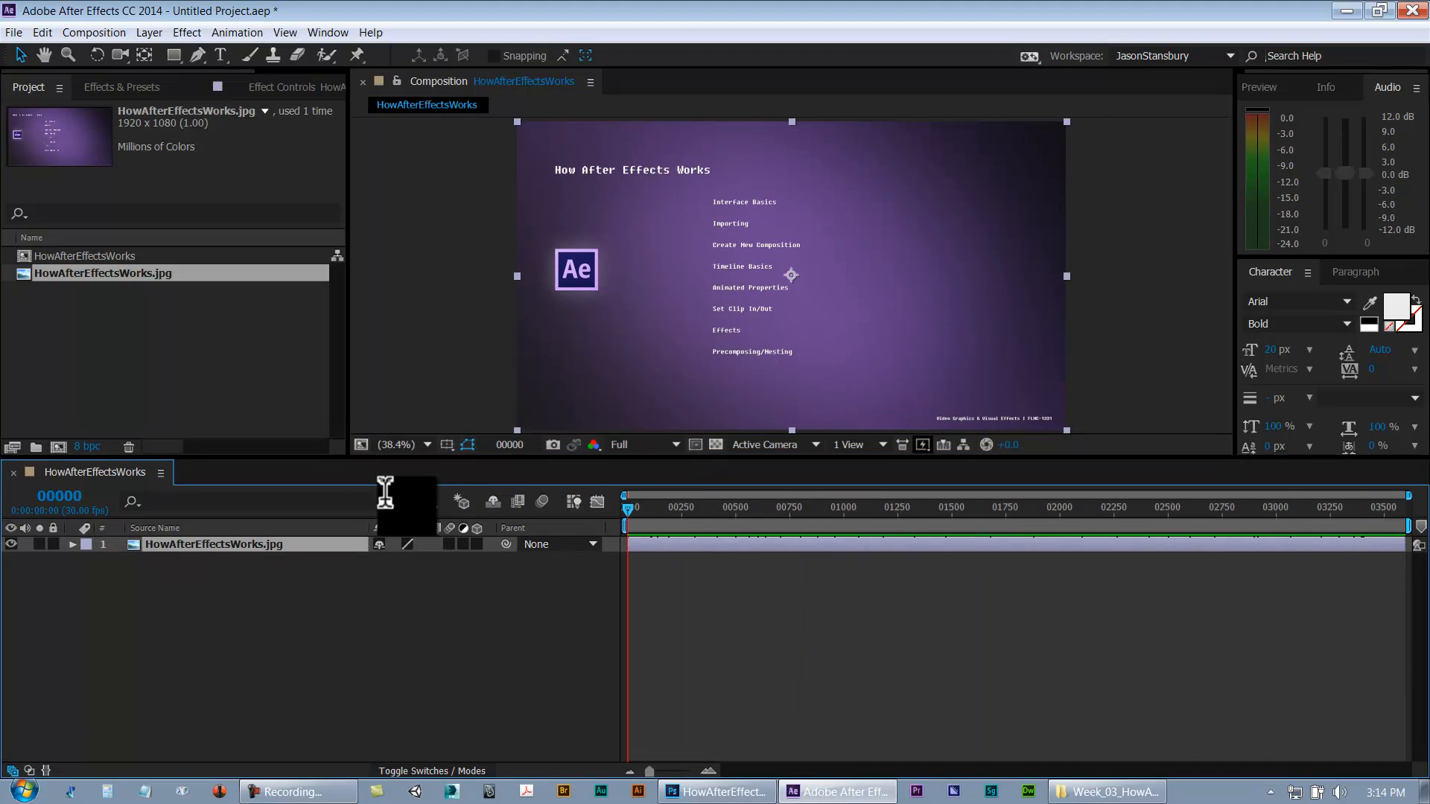
Switch to Windows Explorer, go up to 2015_Spring_FLMC1331 and open its Week_03_HowAfterEffectsWorks folder
click(87, 335)
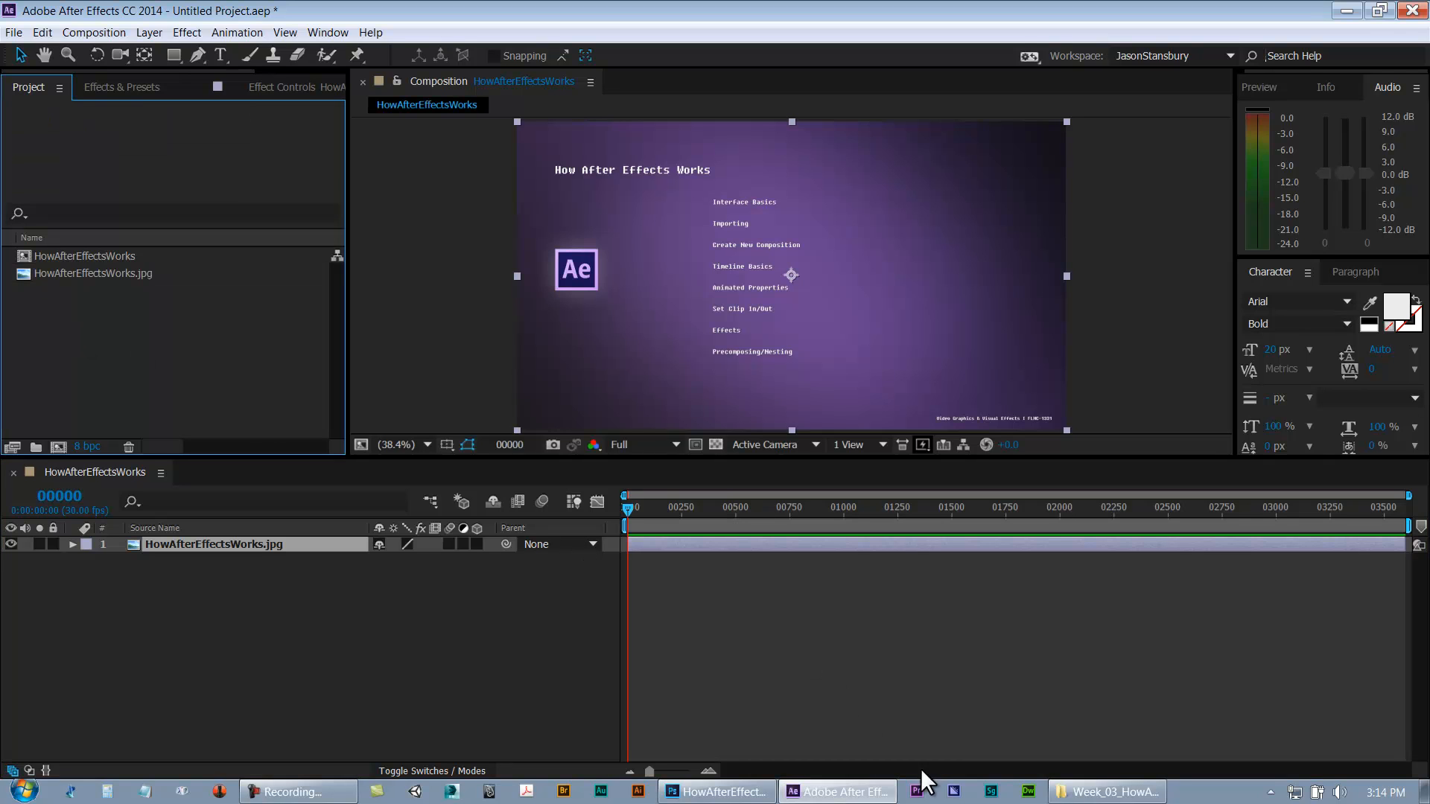
click(1108, 792)
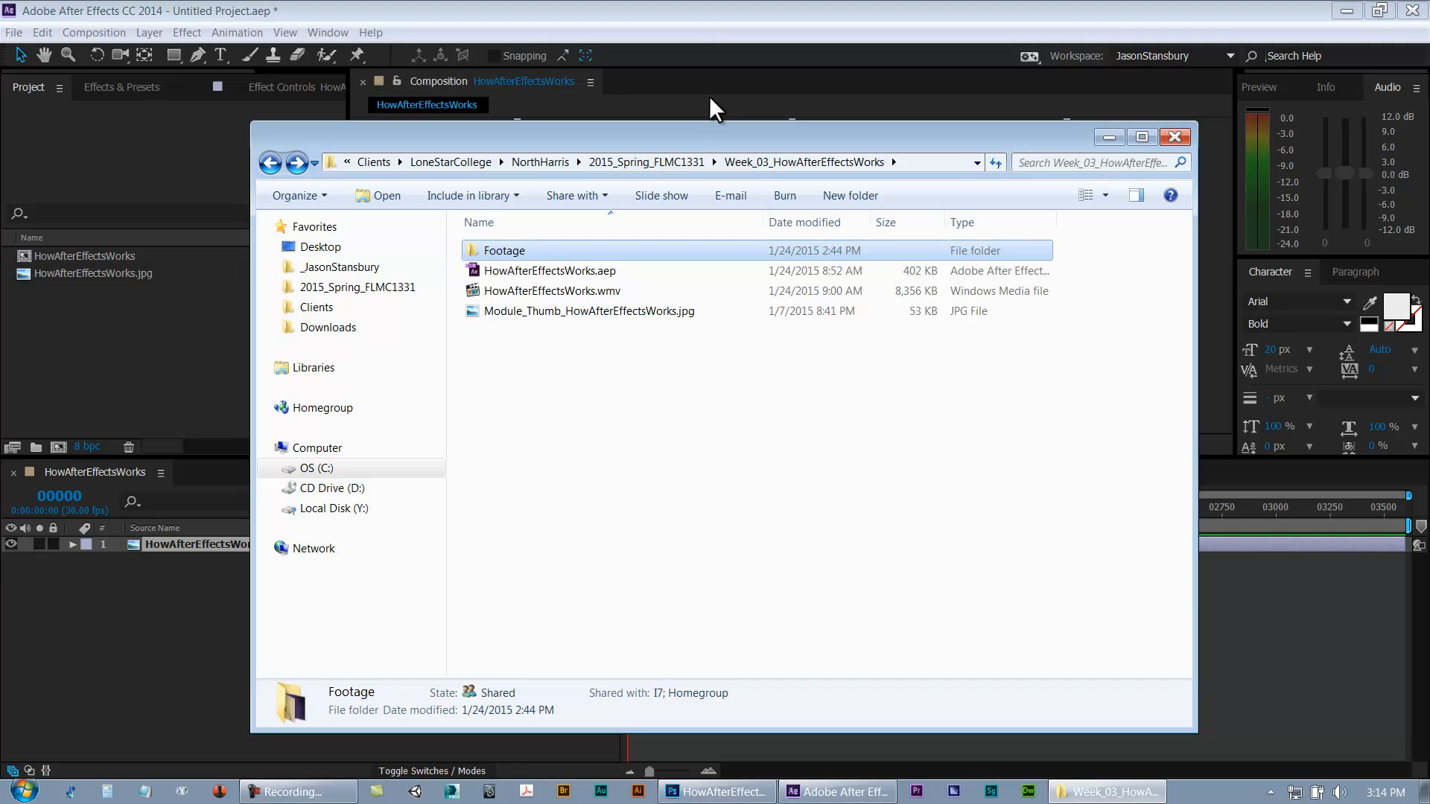
click(678, 164)
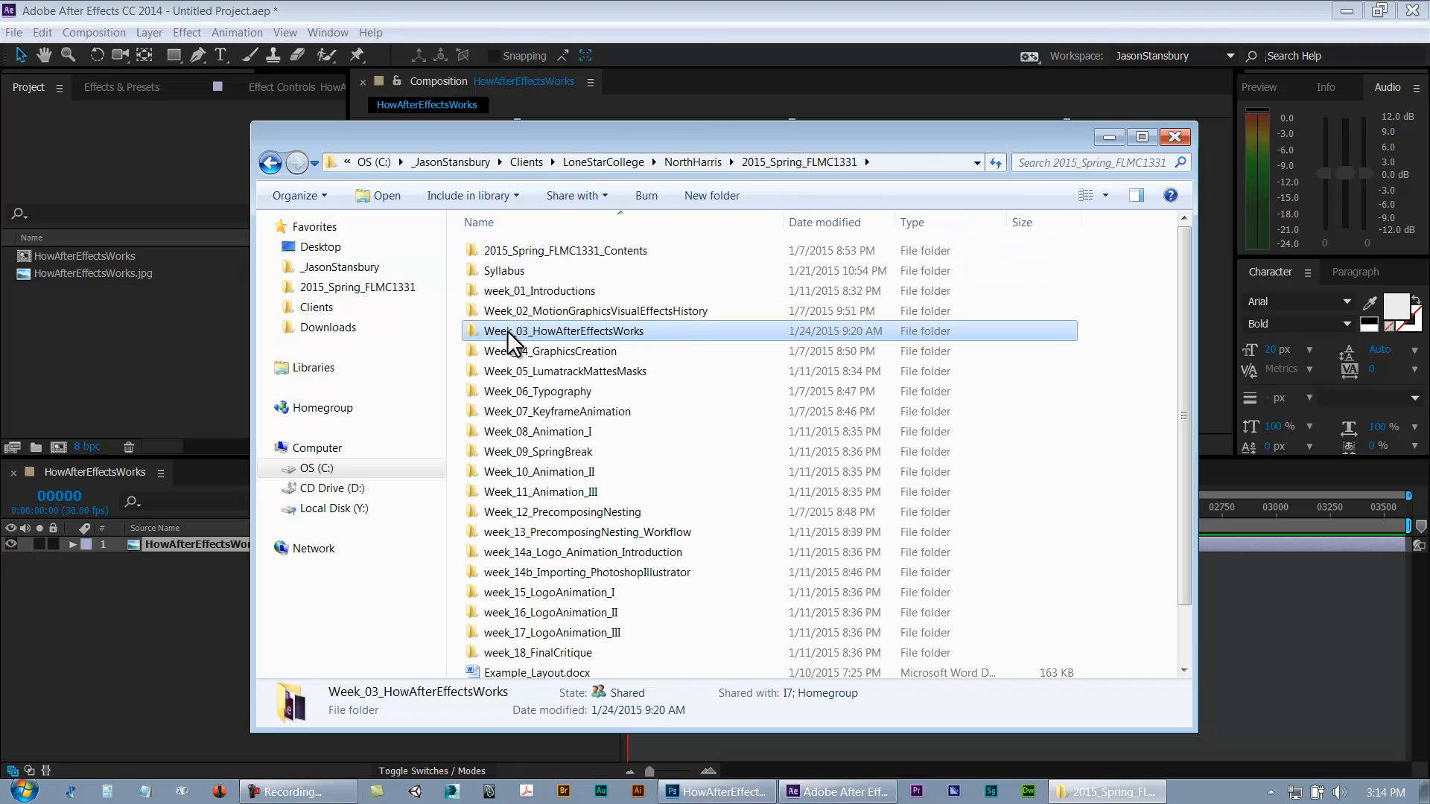
double_click(542, 331)
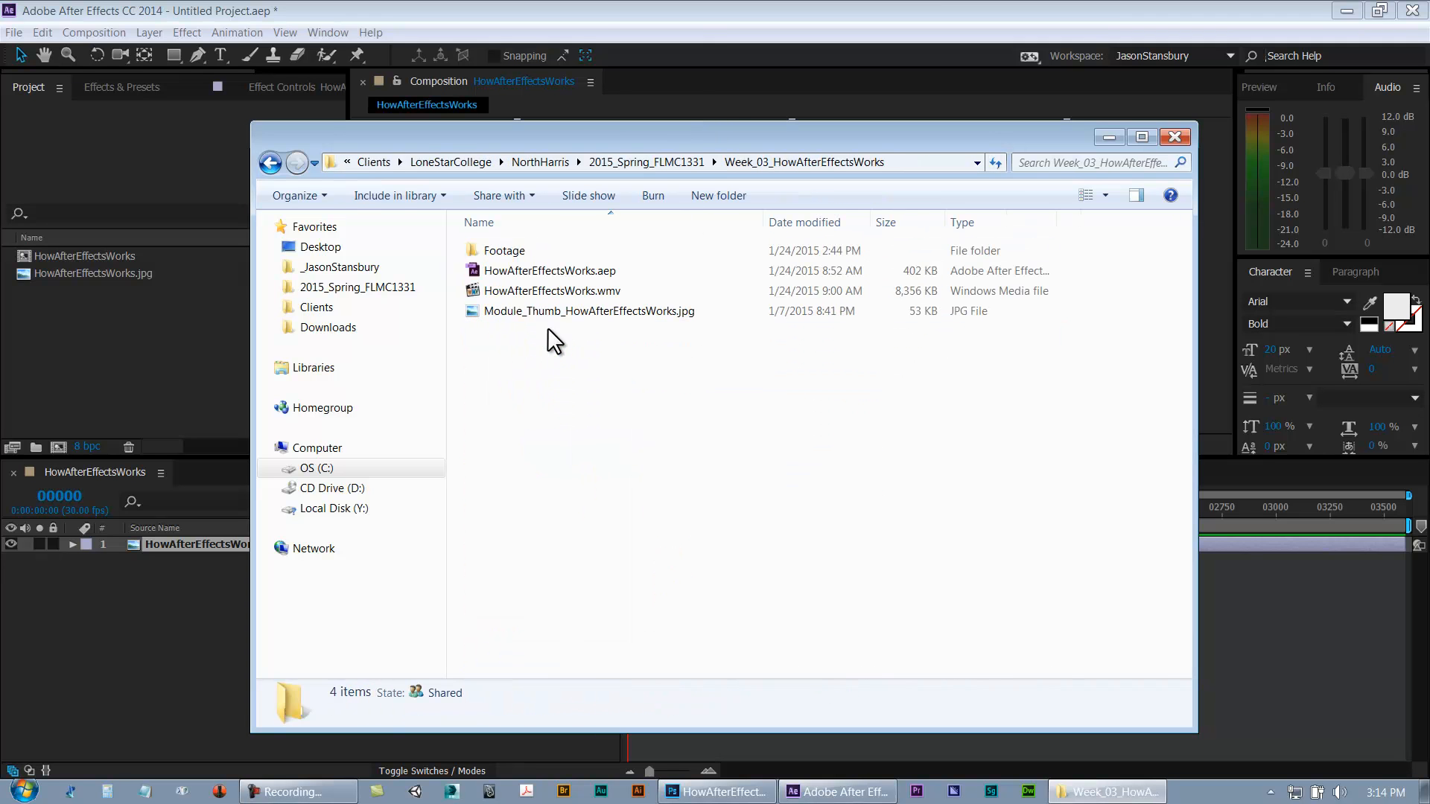
Examine how HowAfterEffectsWorks.aep and the Footage folder with its source files are organized on disk
click(508, 269)
click(502, 250)
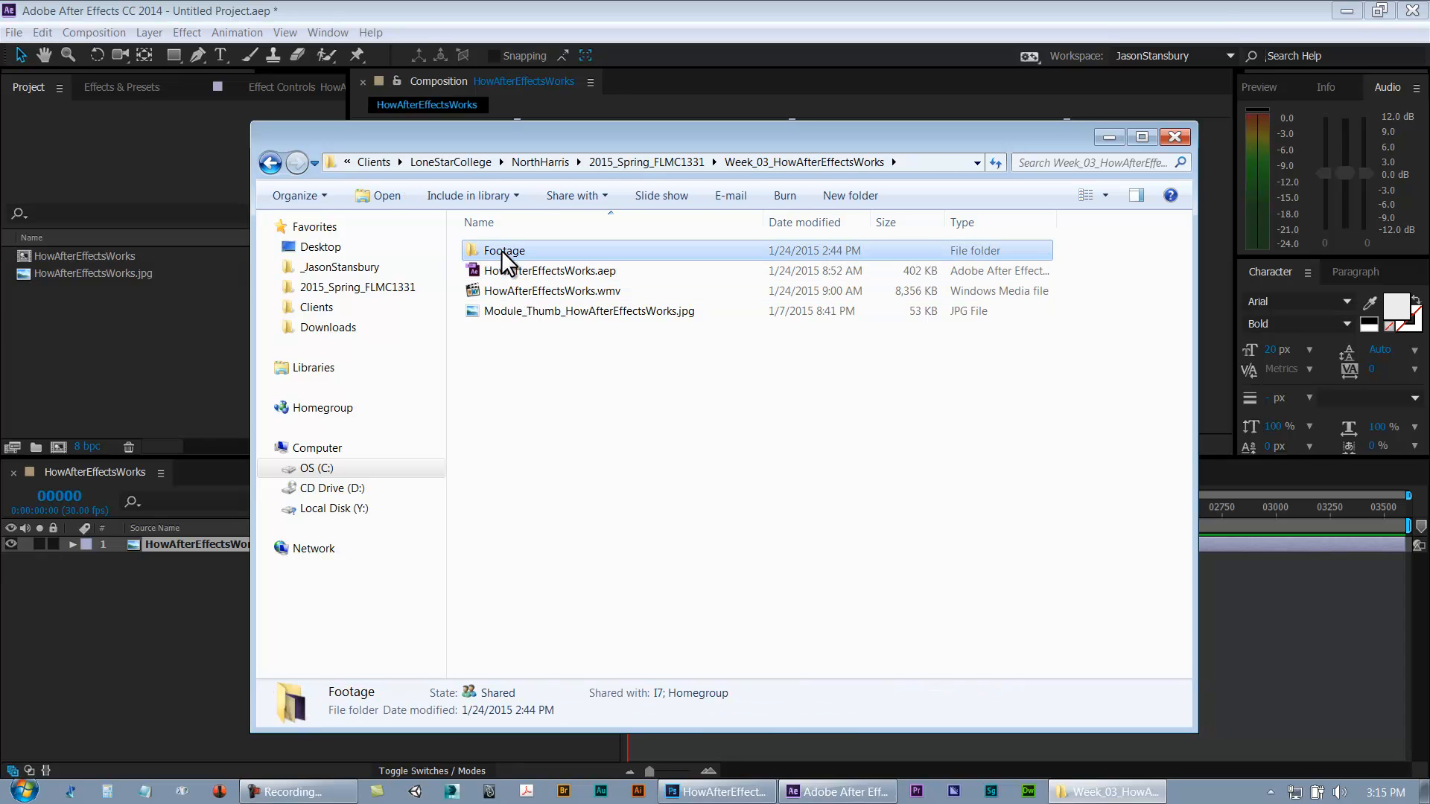
double_click(502, 251)
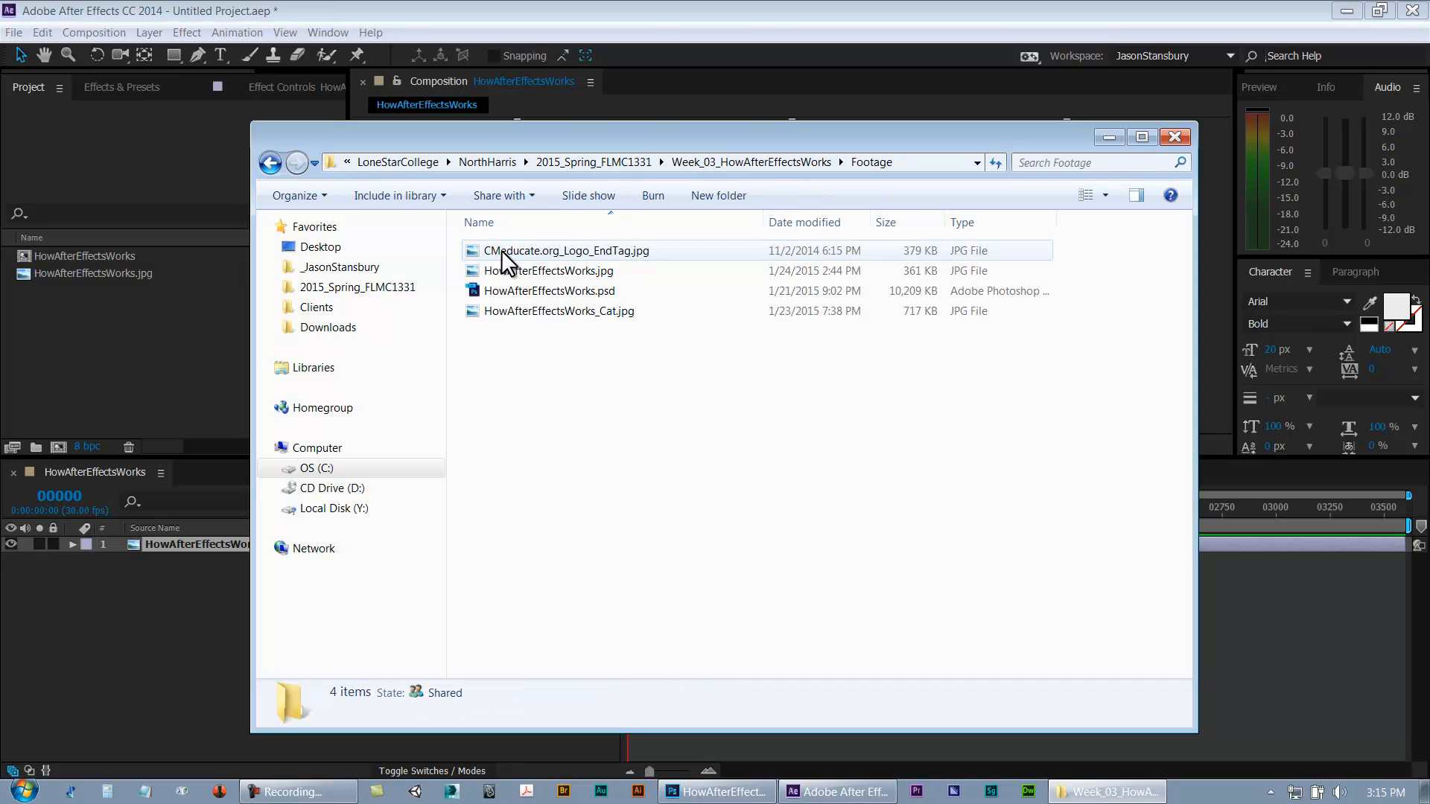
click(270, 162)
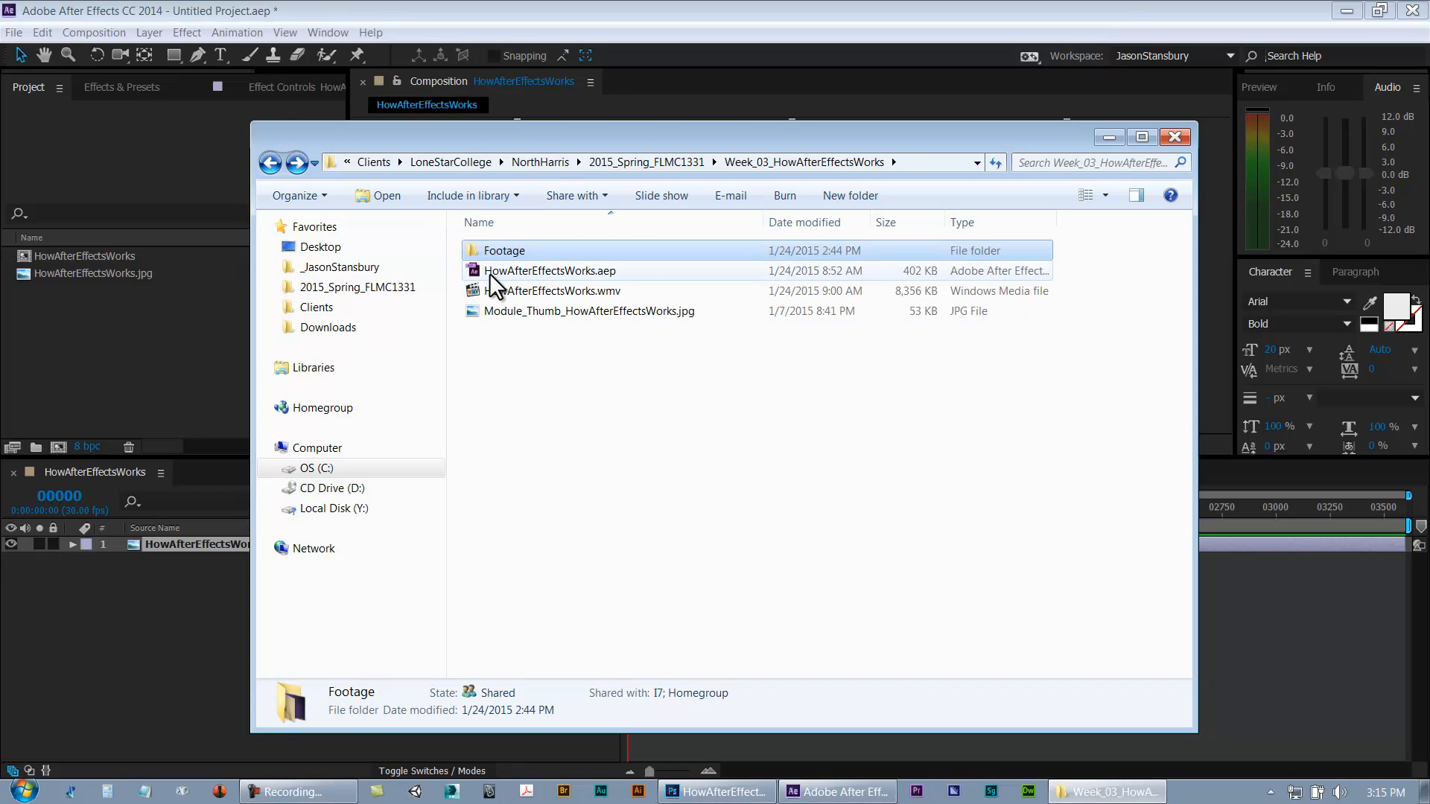
click(563, 272)
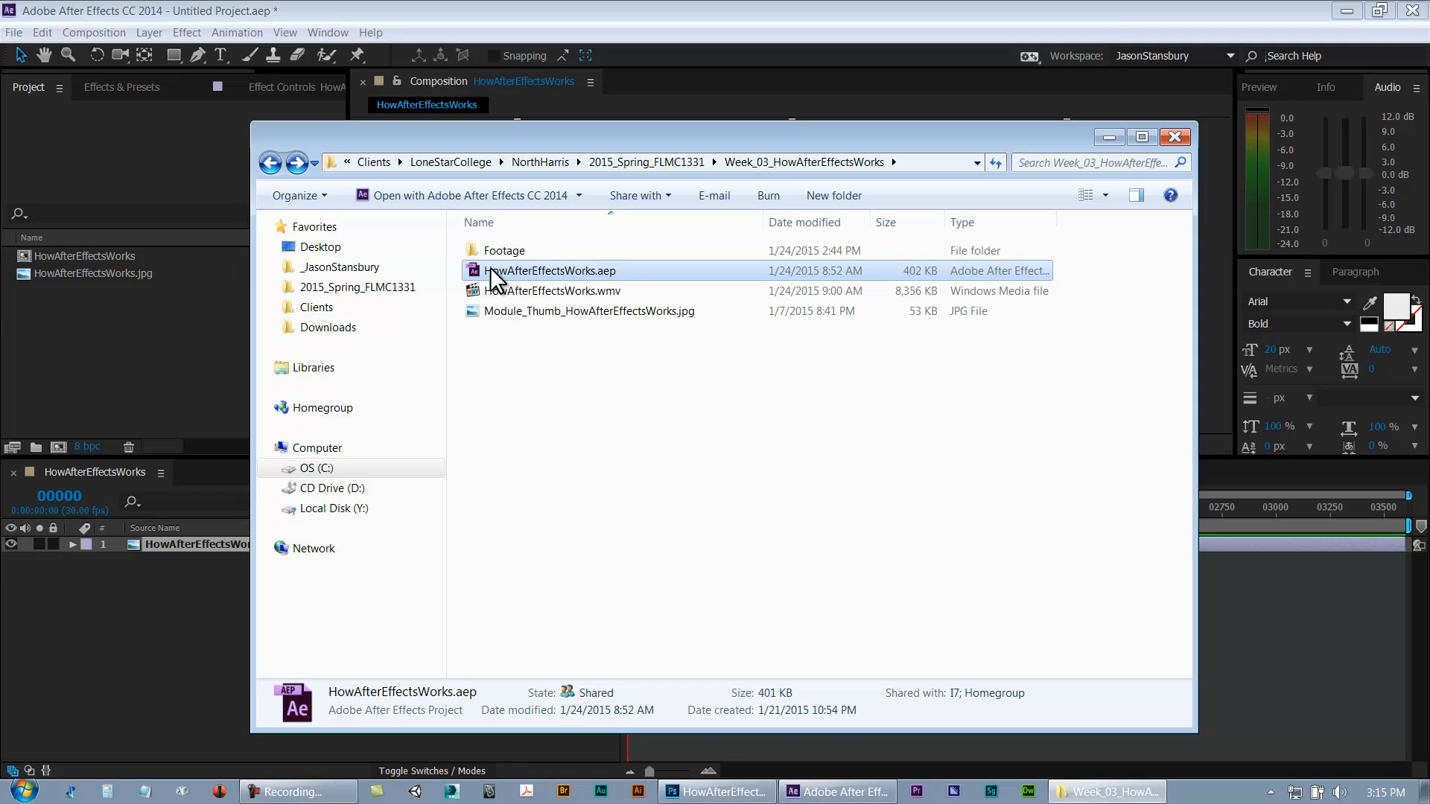
double_click(499, 250)
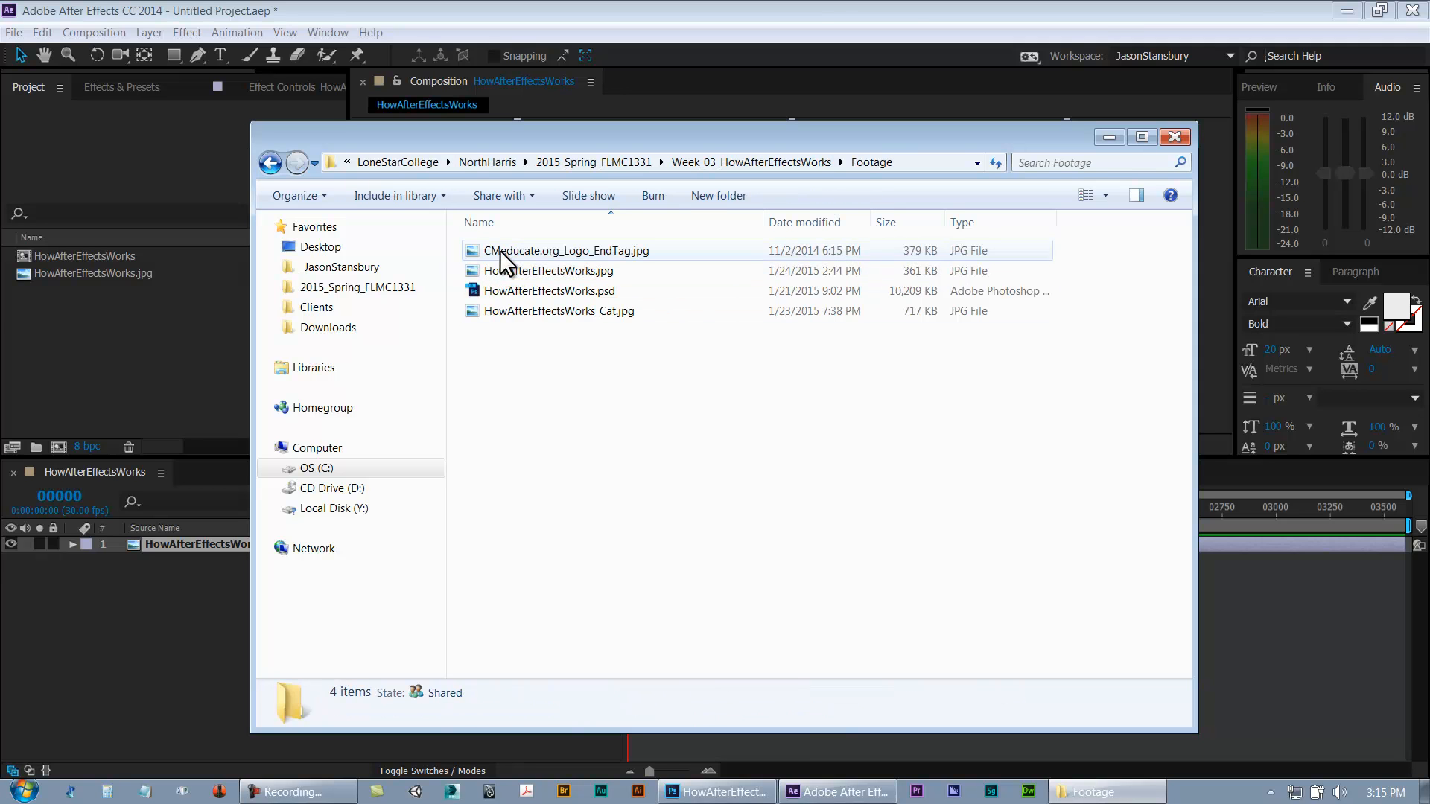
click(270, 163)
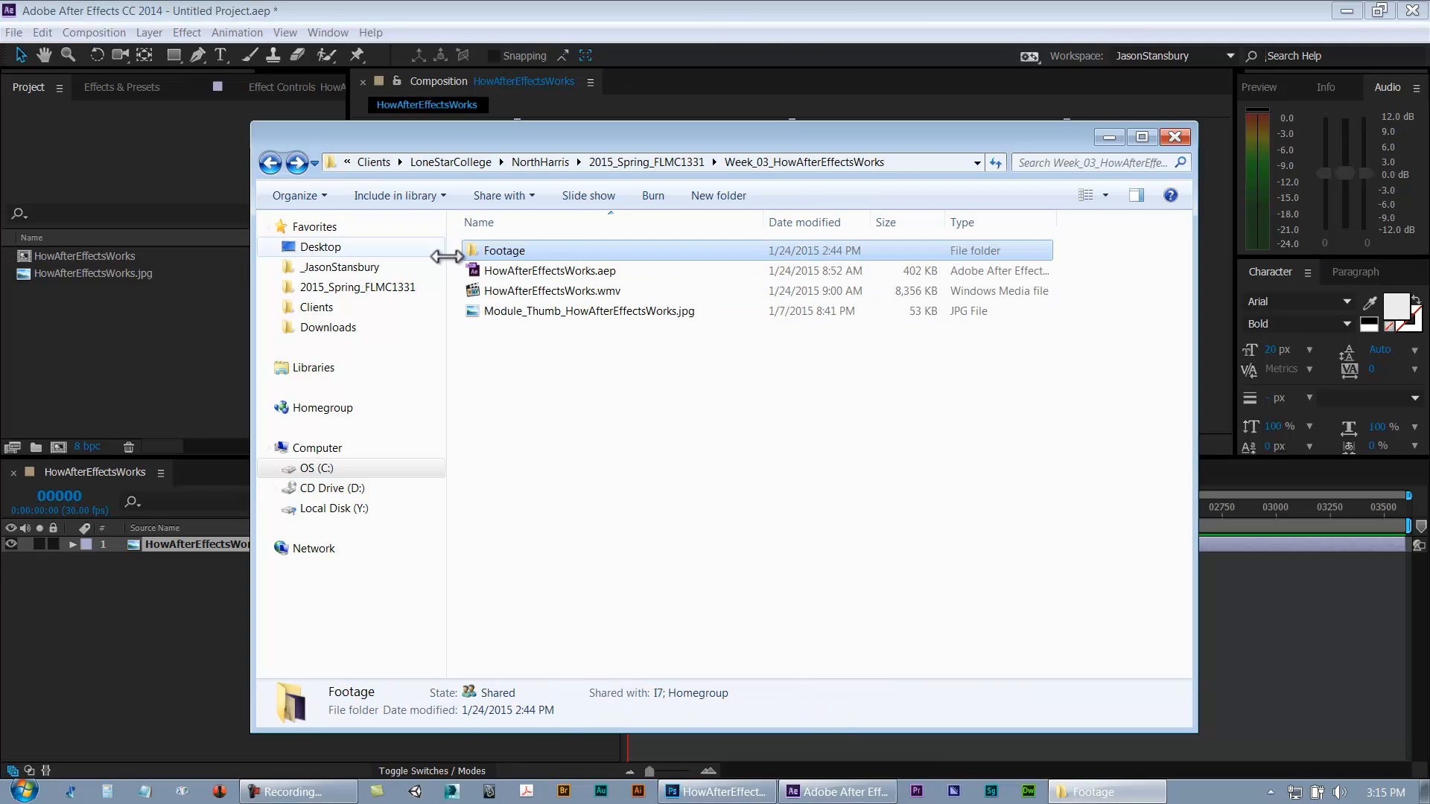
Switch back to After Effects and review the HowAfterEffectsWorks composition in the project and its image layer
click(109, 372)
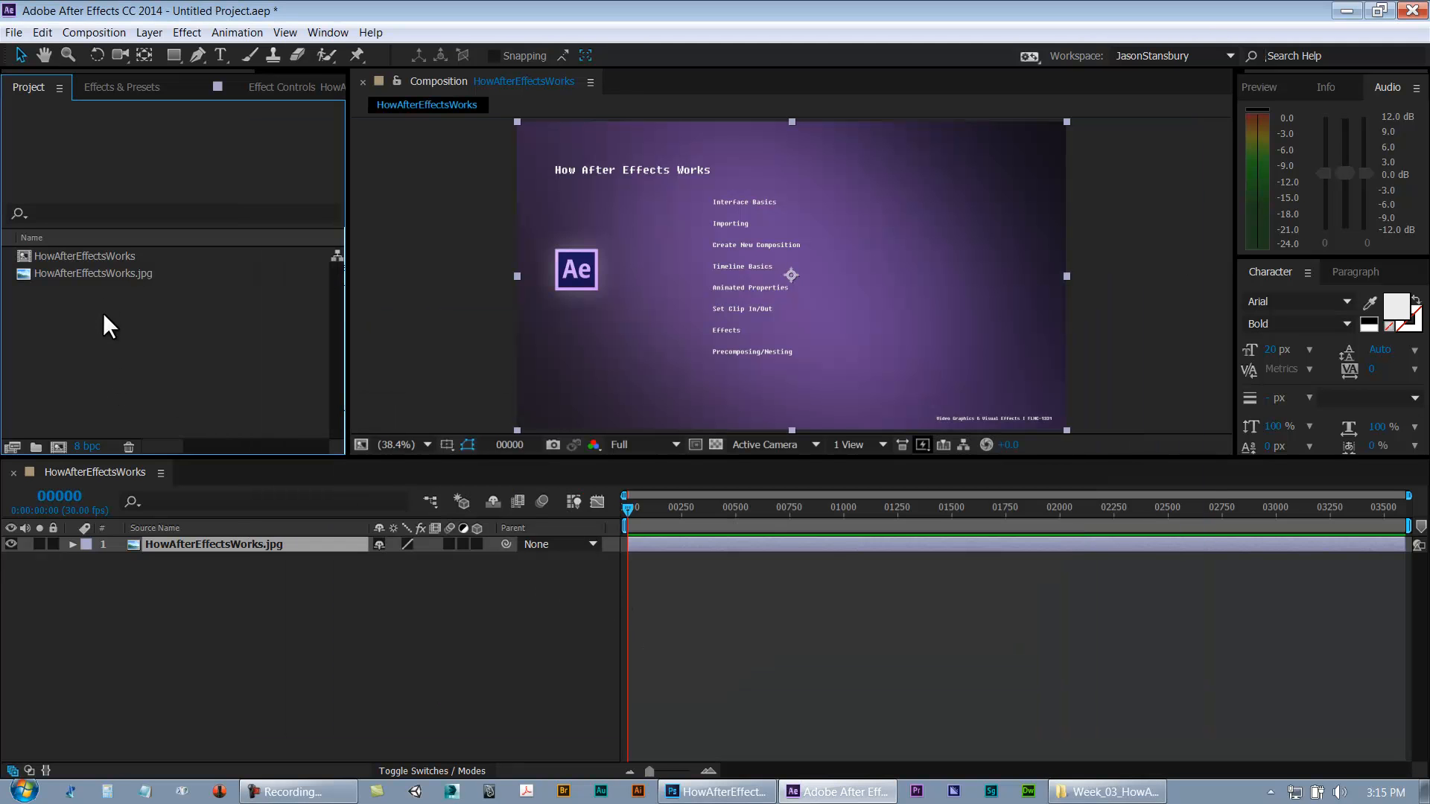
click(69, 257)
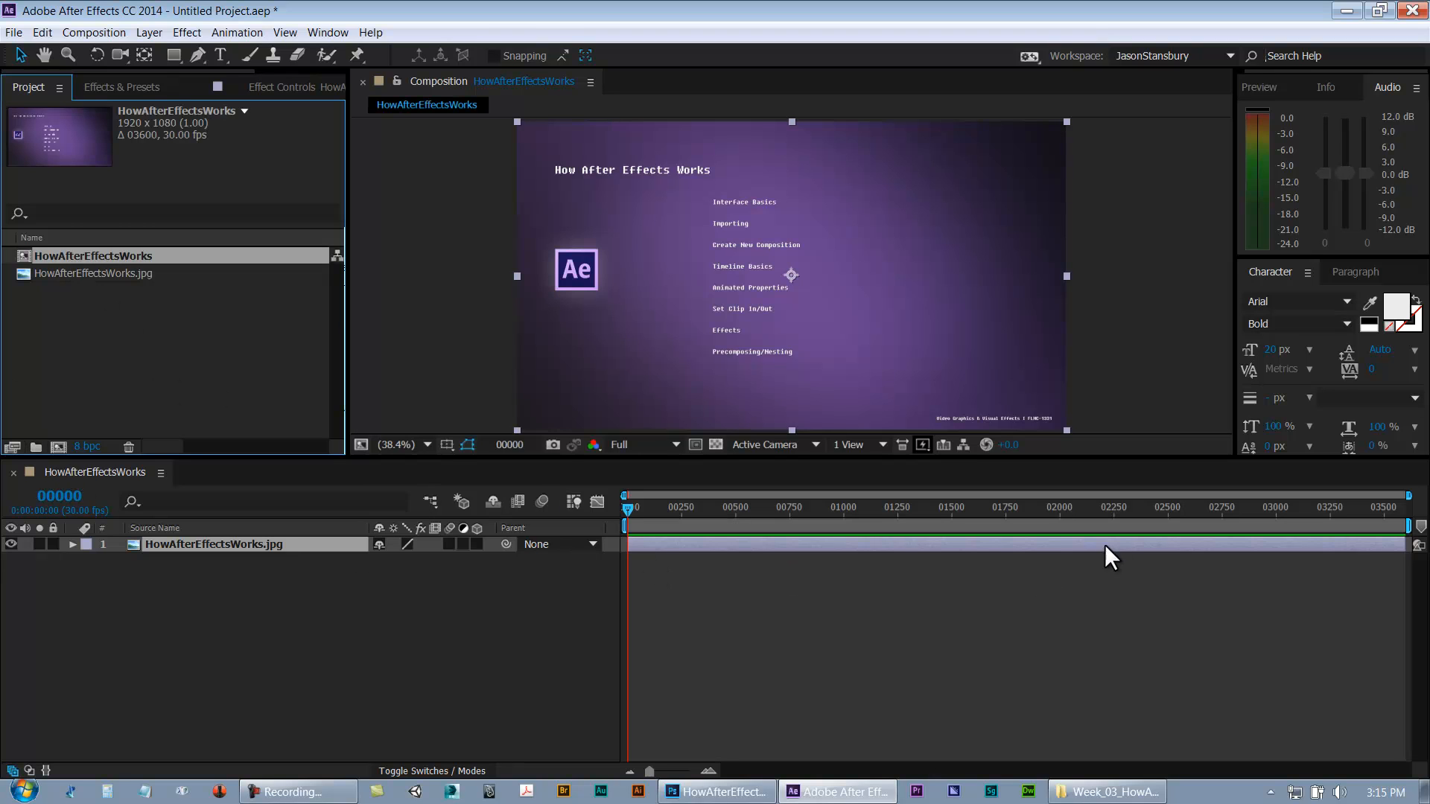
click(407, 544)
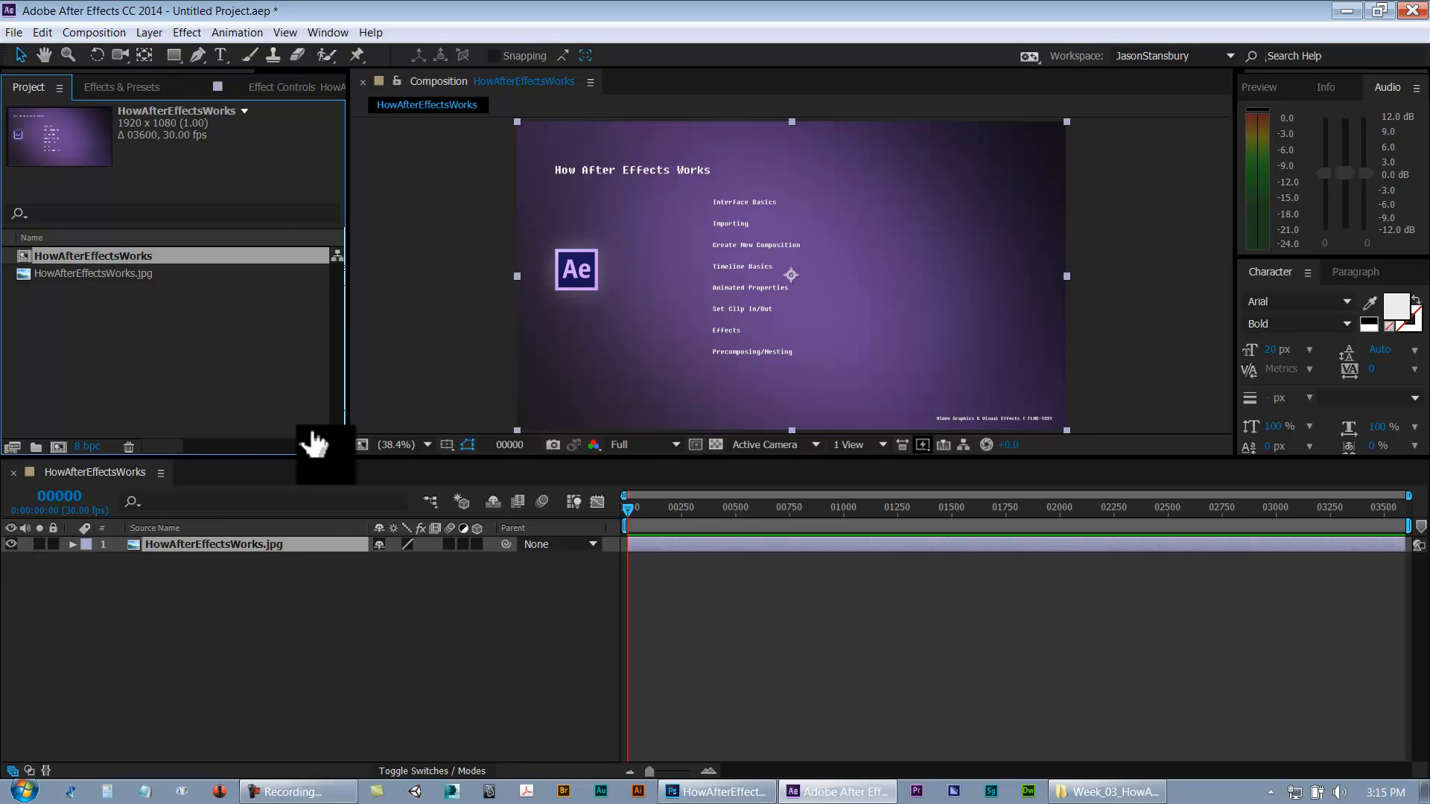
Create a new folder named Footage in the project, outside any other item
click(49, 325)
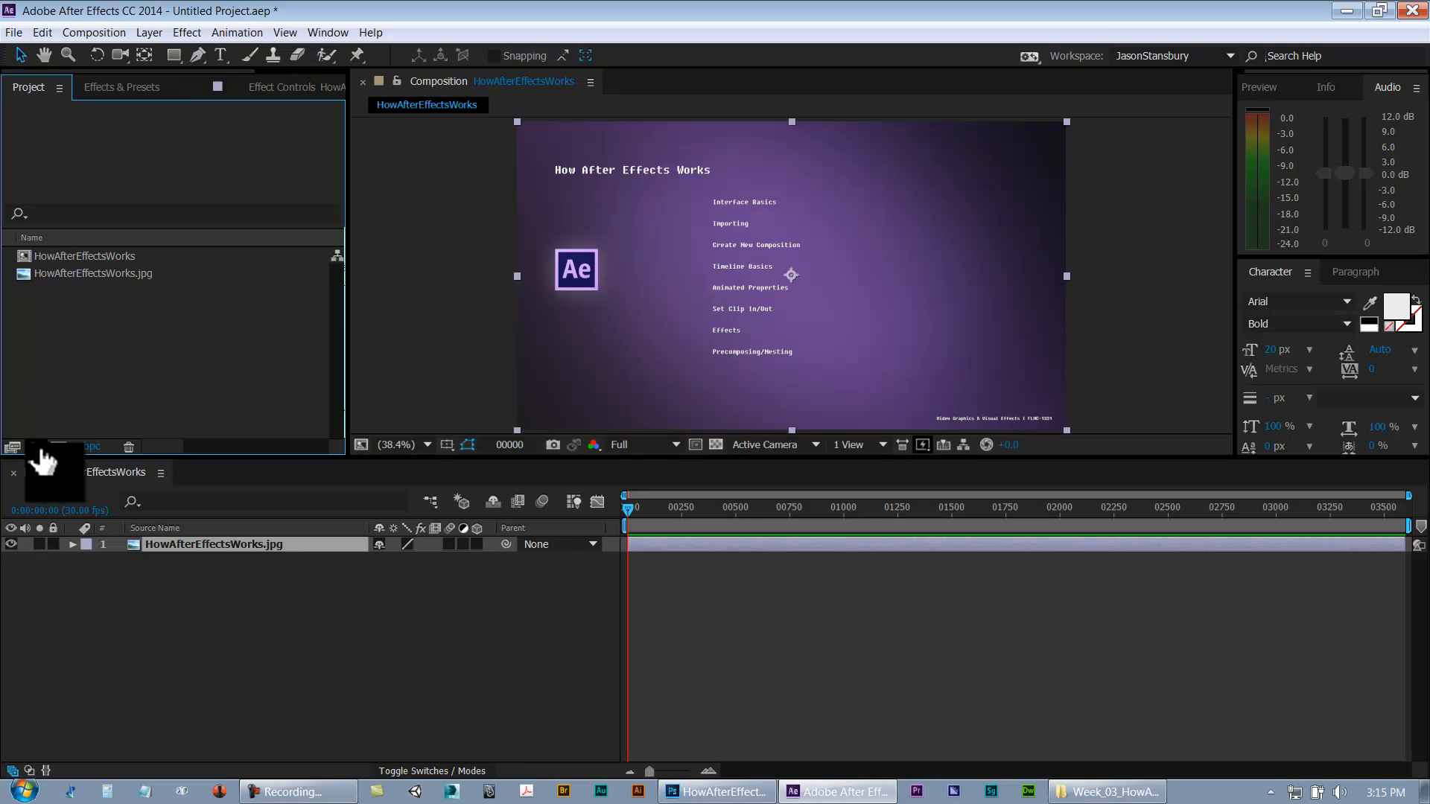
right_click(55, 359)
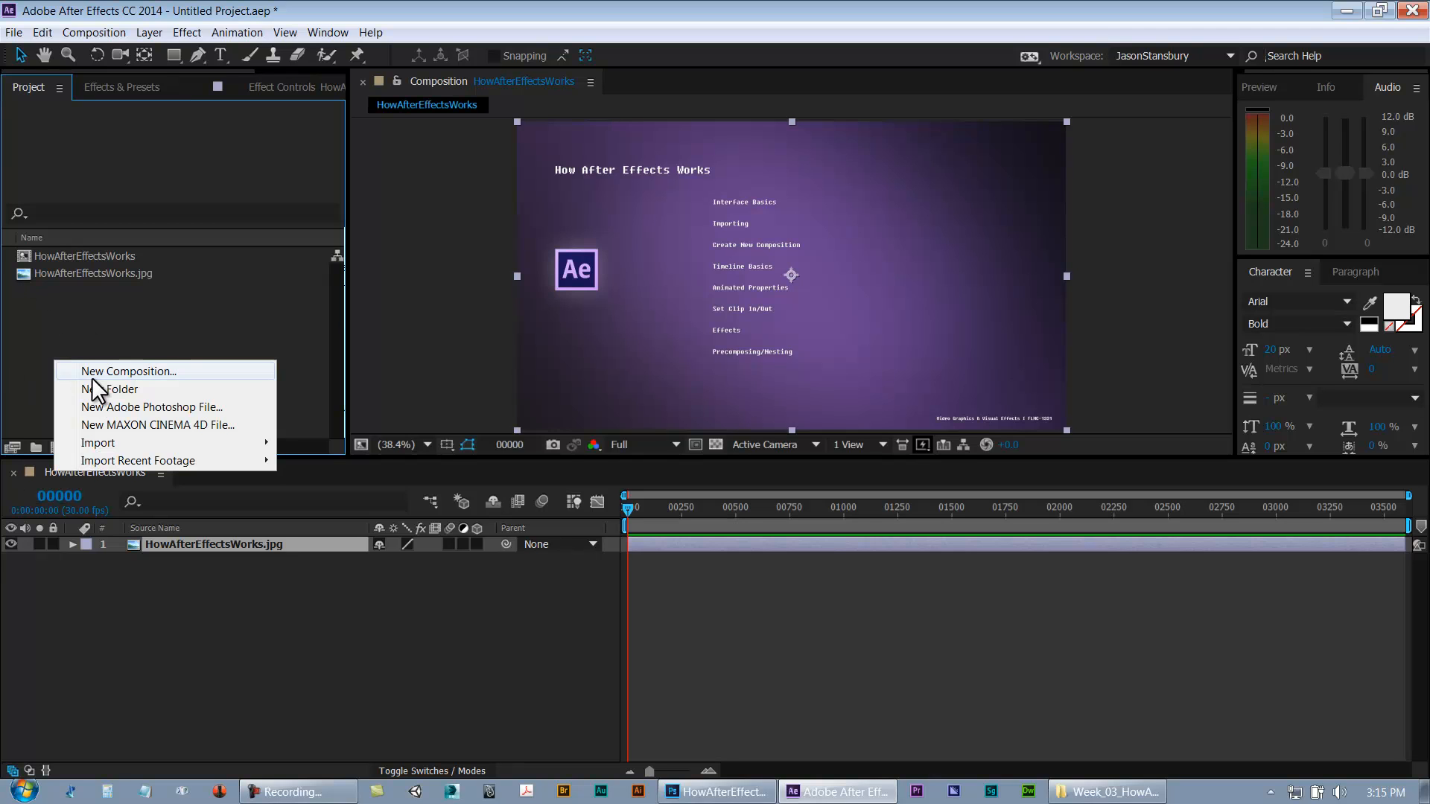
click(100, 388)
text(Footage)
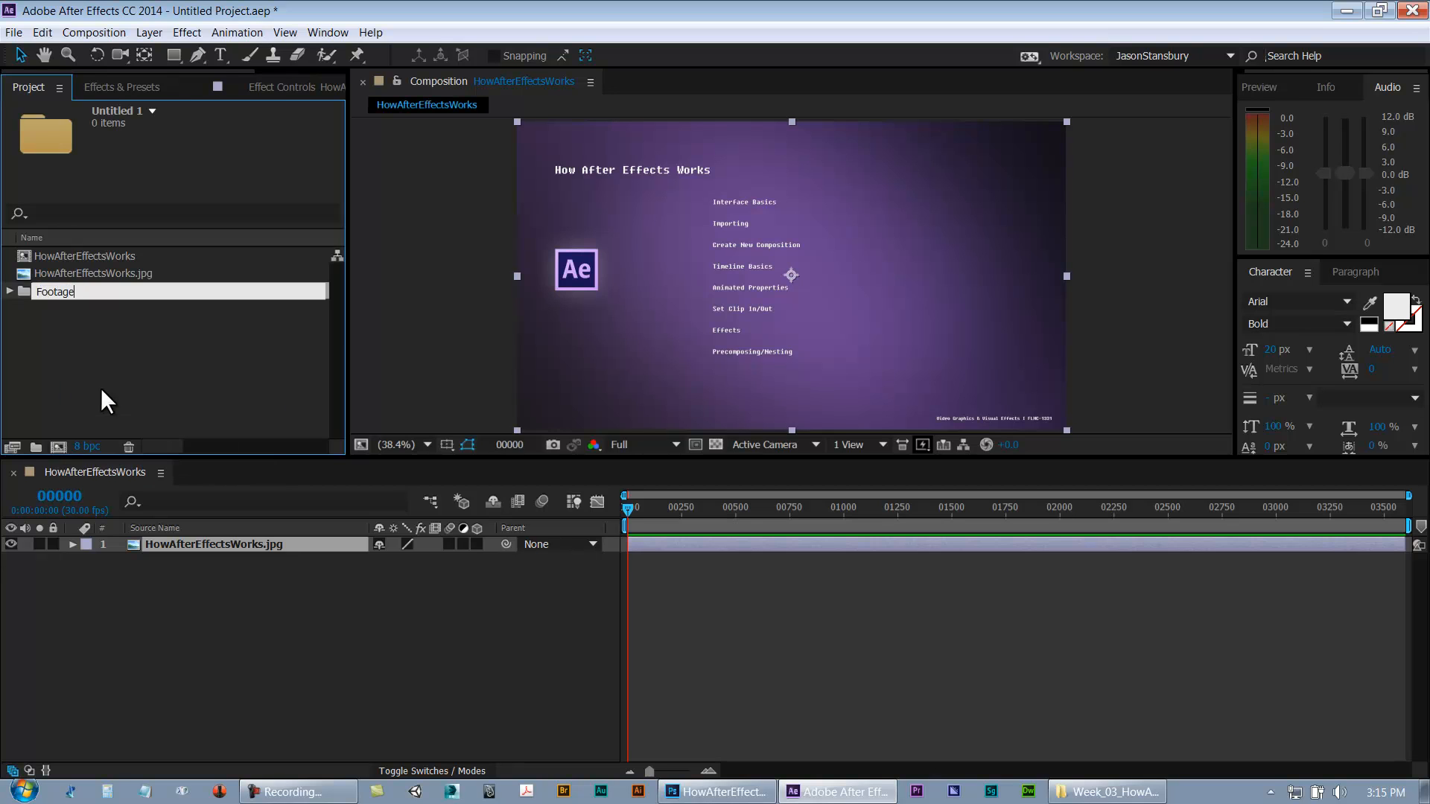
key(Return)
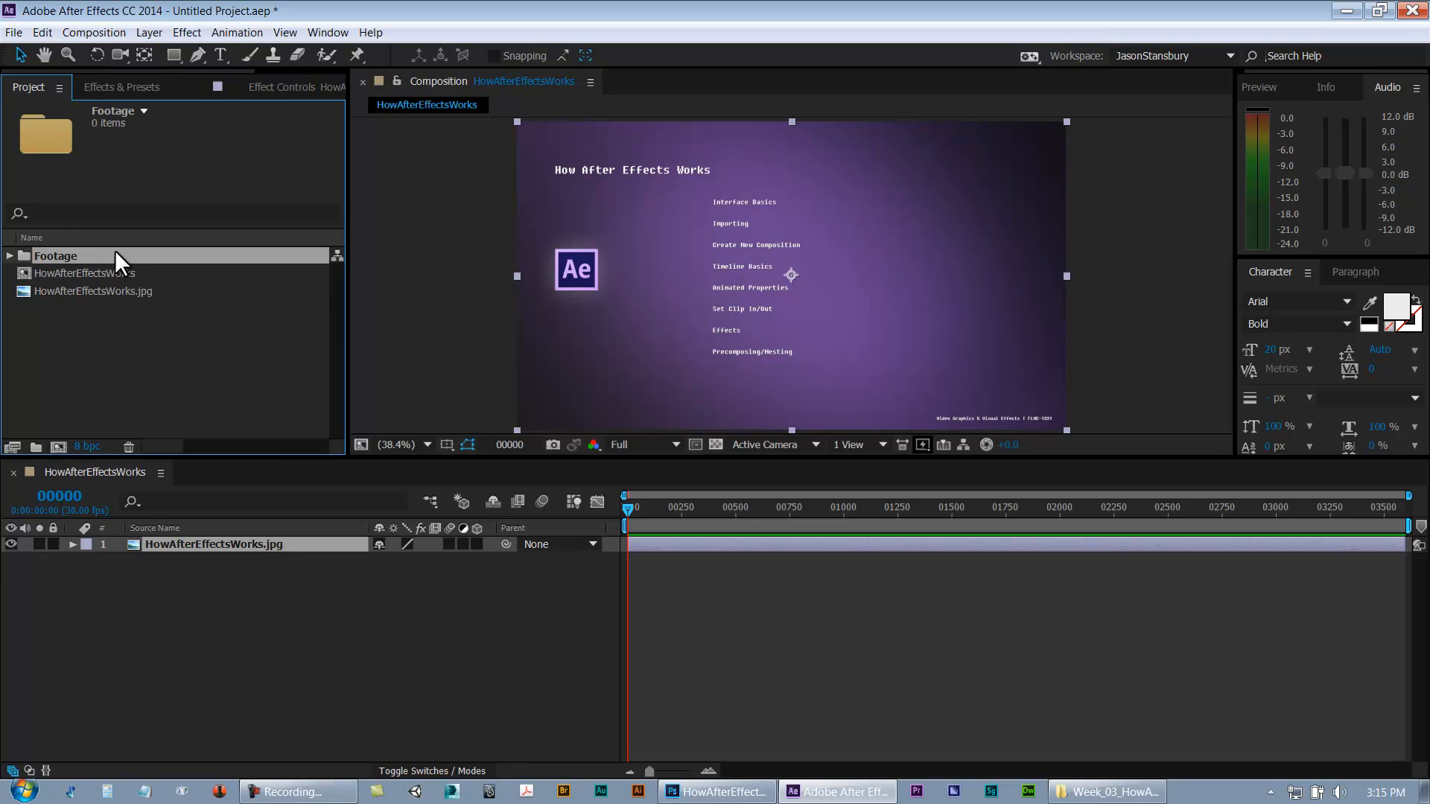
Create a second project folder named SupportingComps alongside the Footage folder
right_click(67, 332)
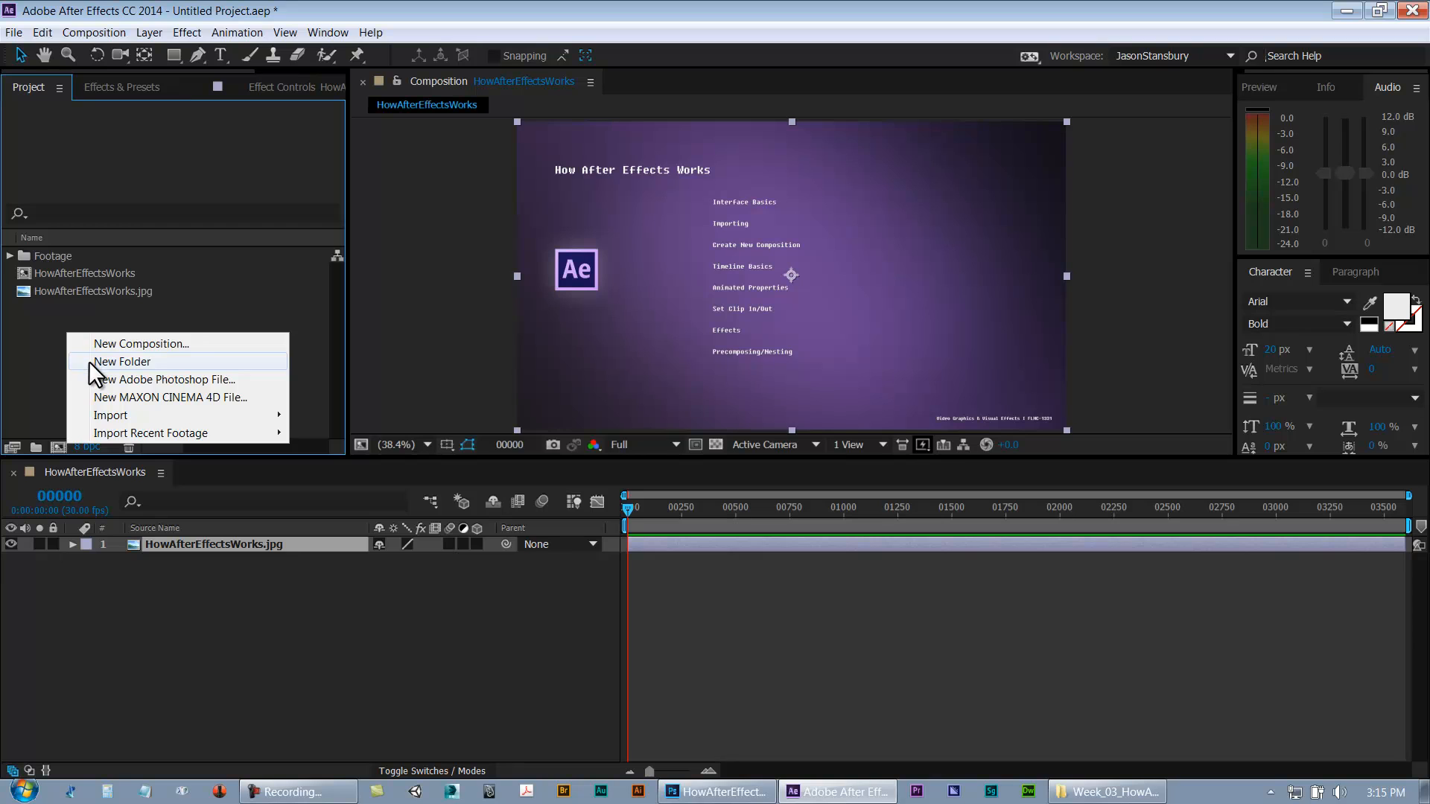
click(49, 357)
right_click(64, 335)
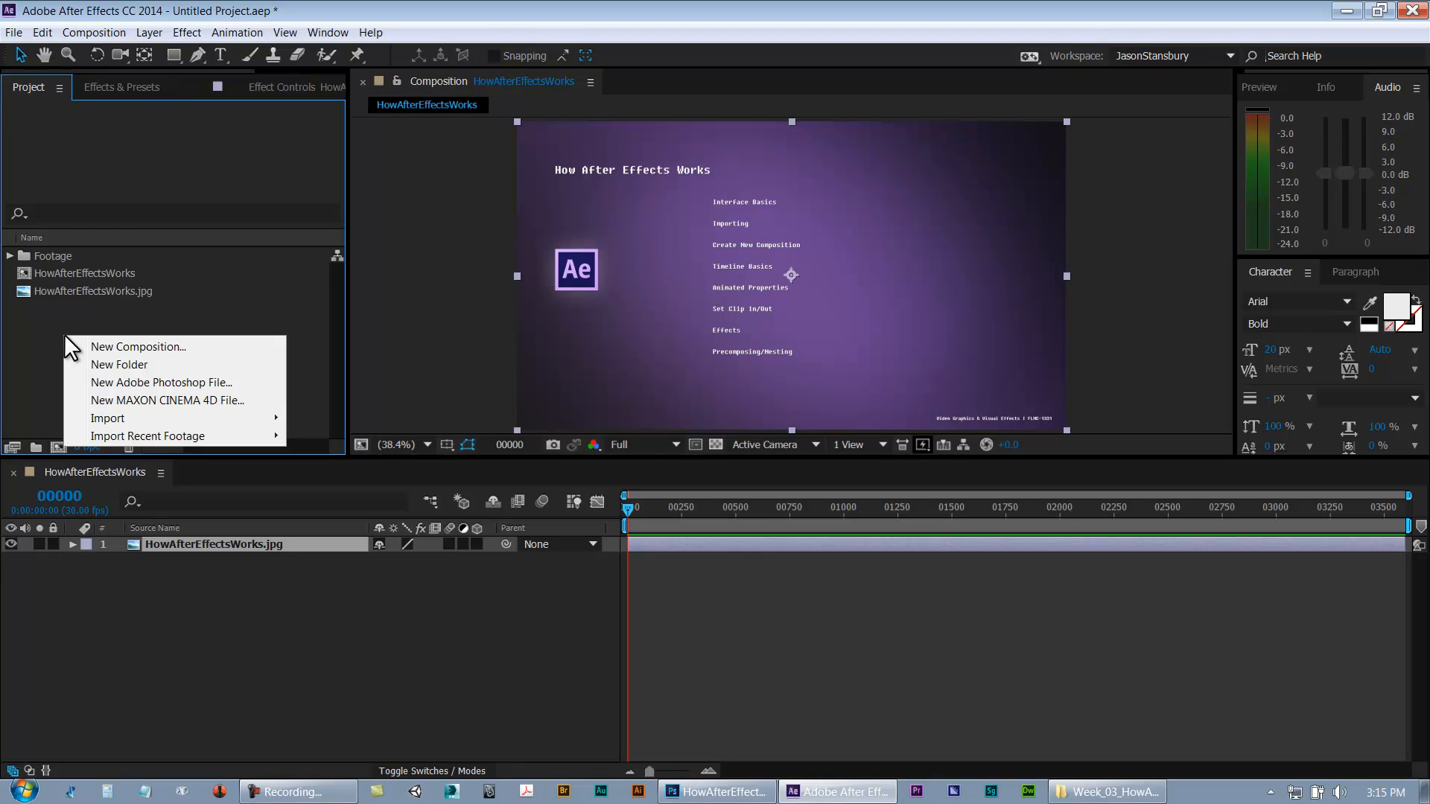
click(113, 364)
text(SupportingComps)
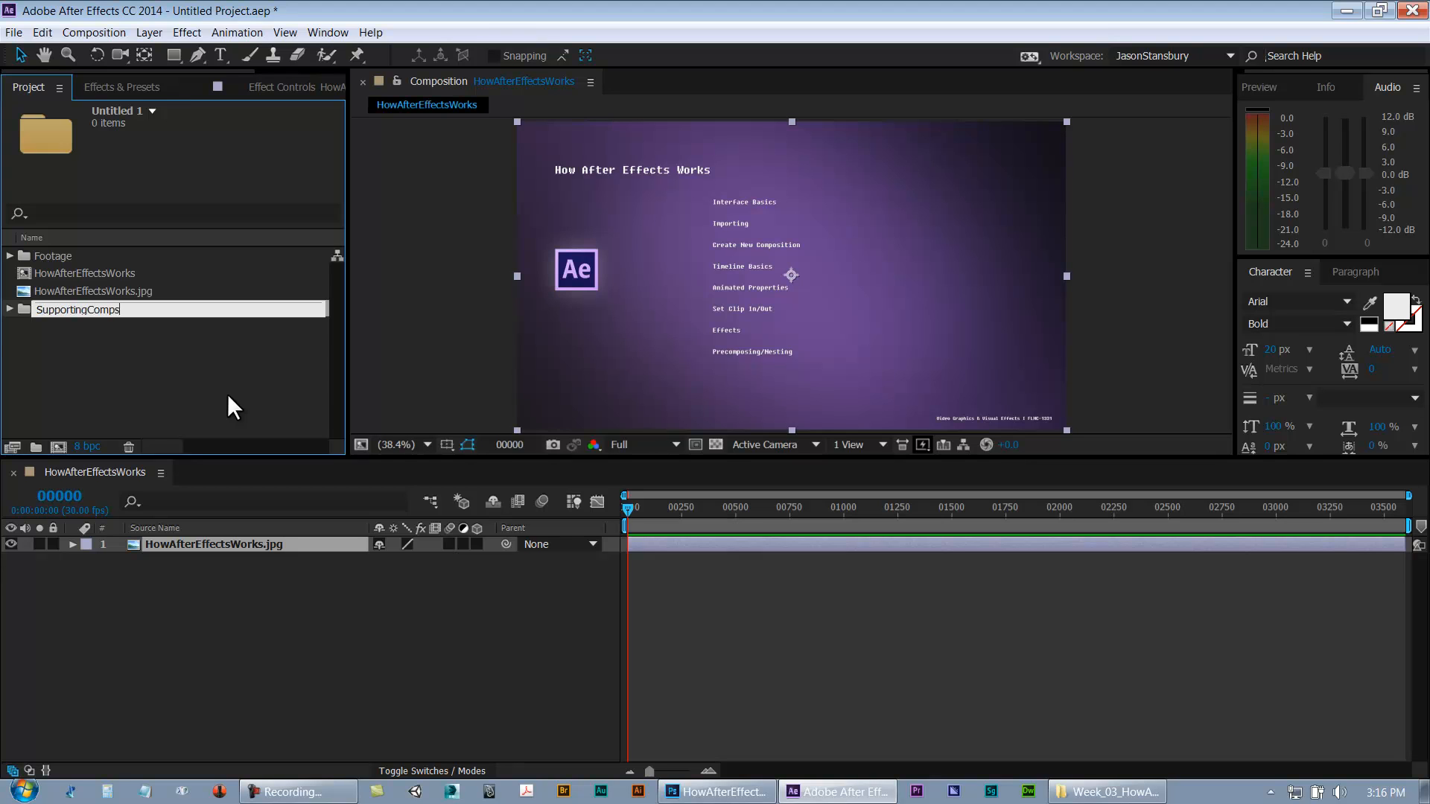
key(Return)
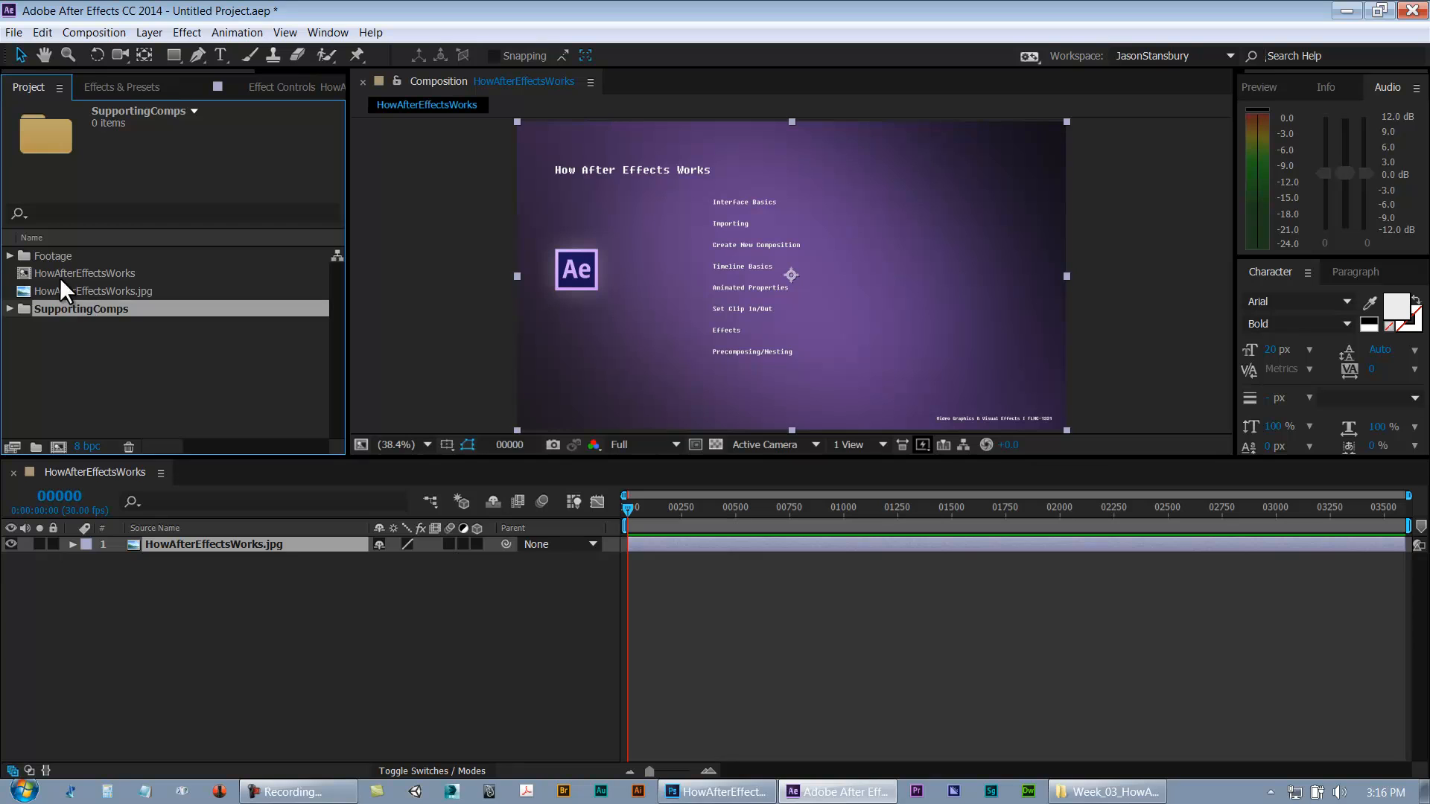
Move HowAfterEffectsWorks.jpg into the Footage folder of the project
click(25, 275)
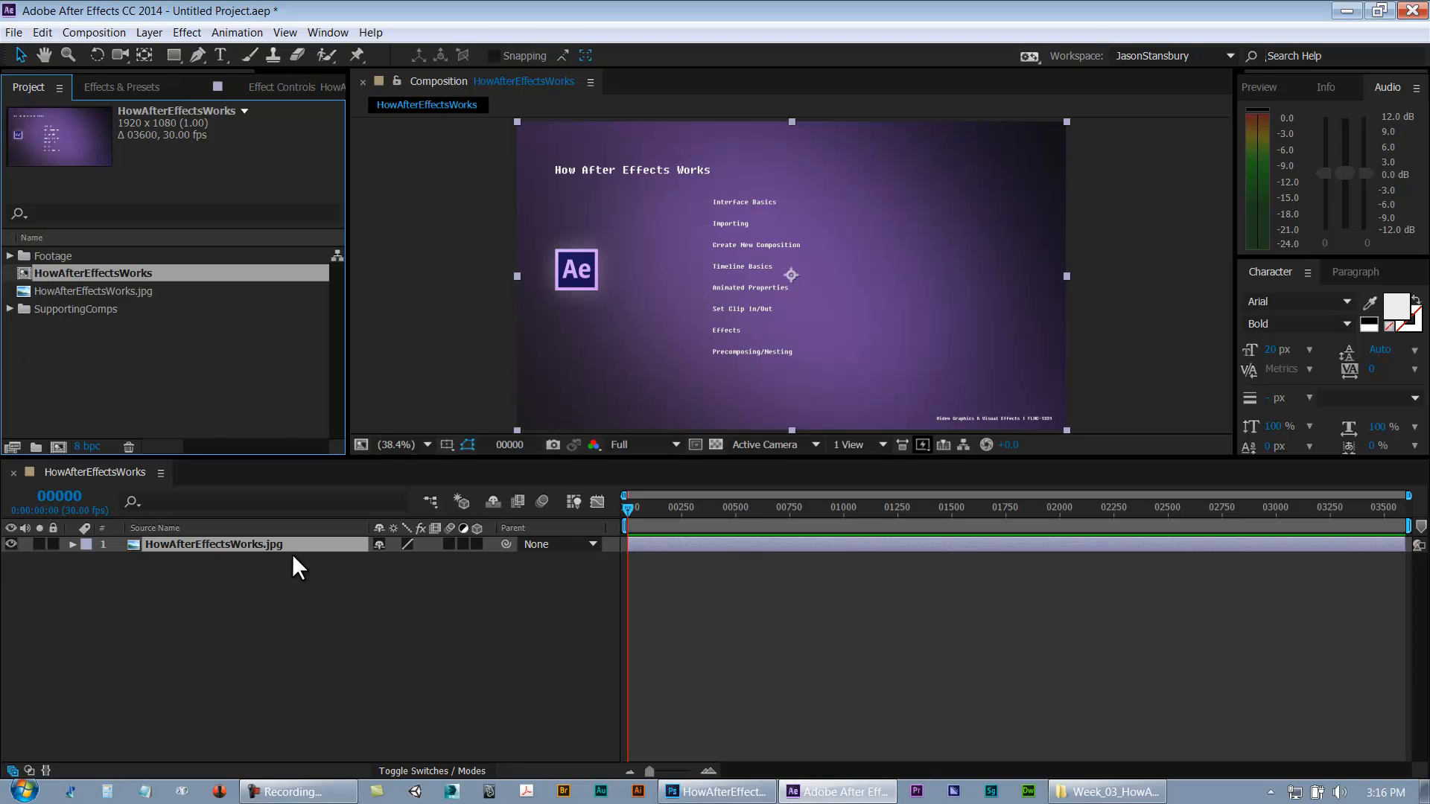
click(44, 309)
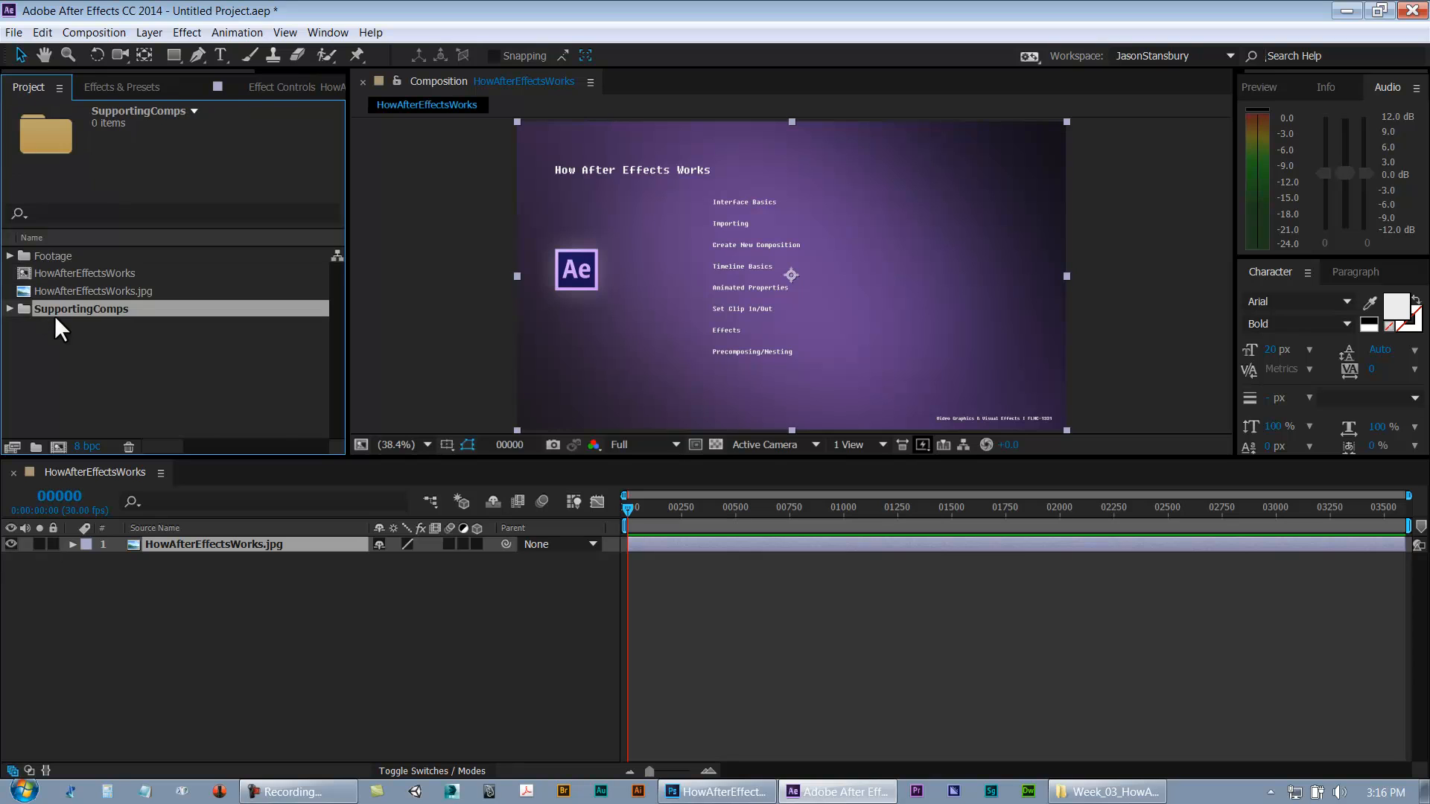
click(103, 291)
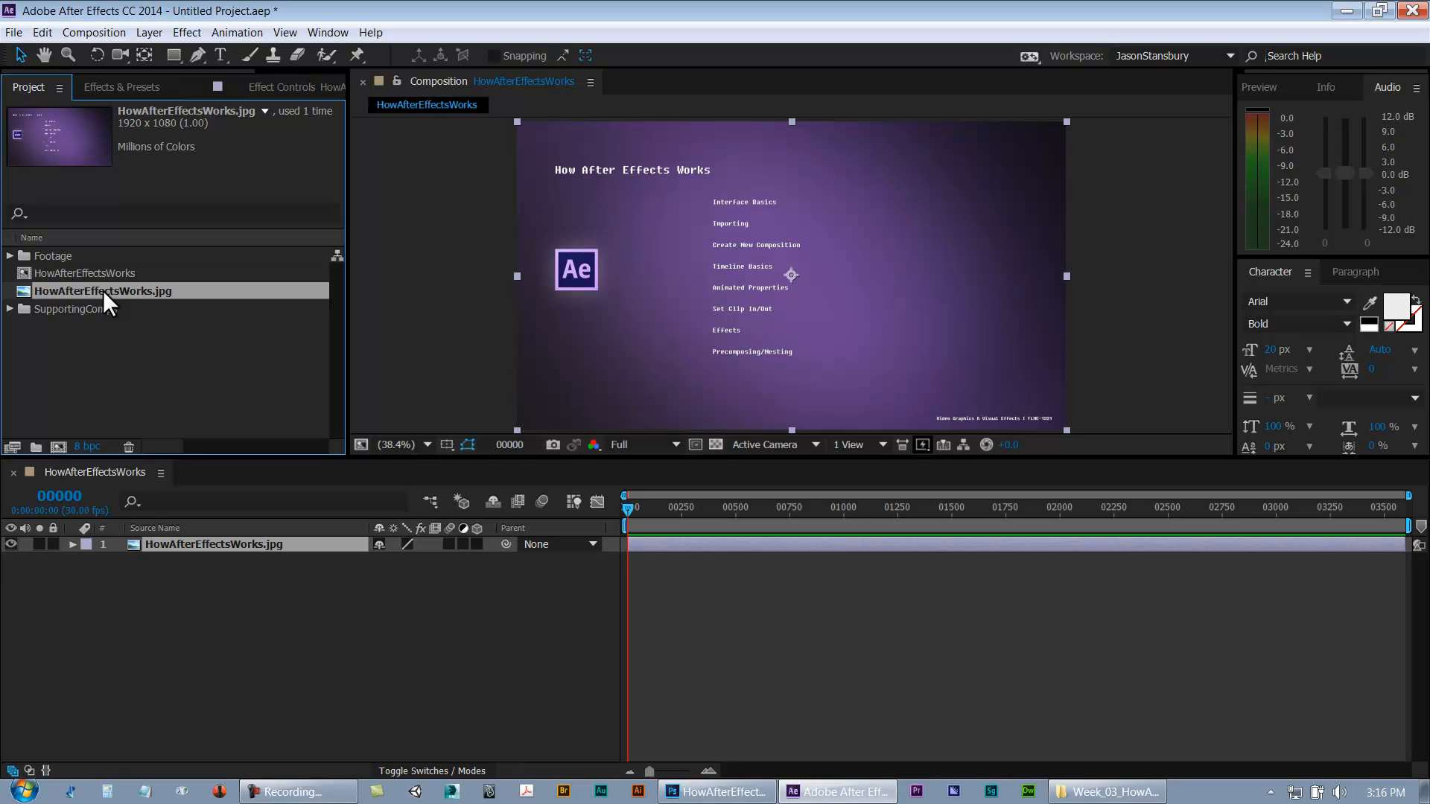
drag(82, 290, 78, 261)
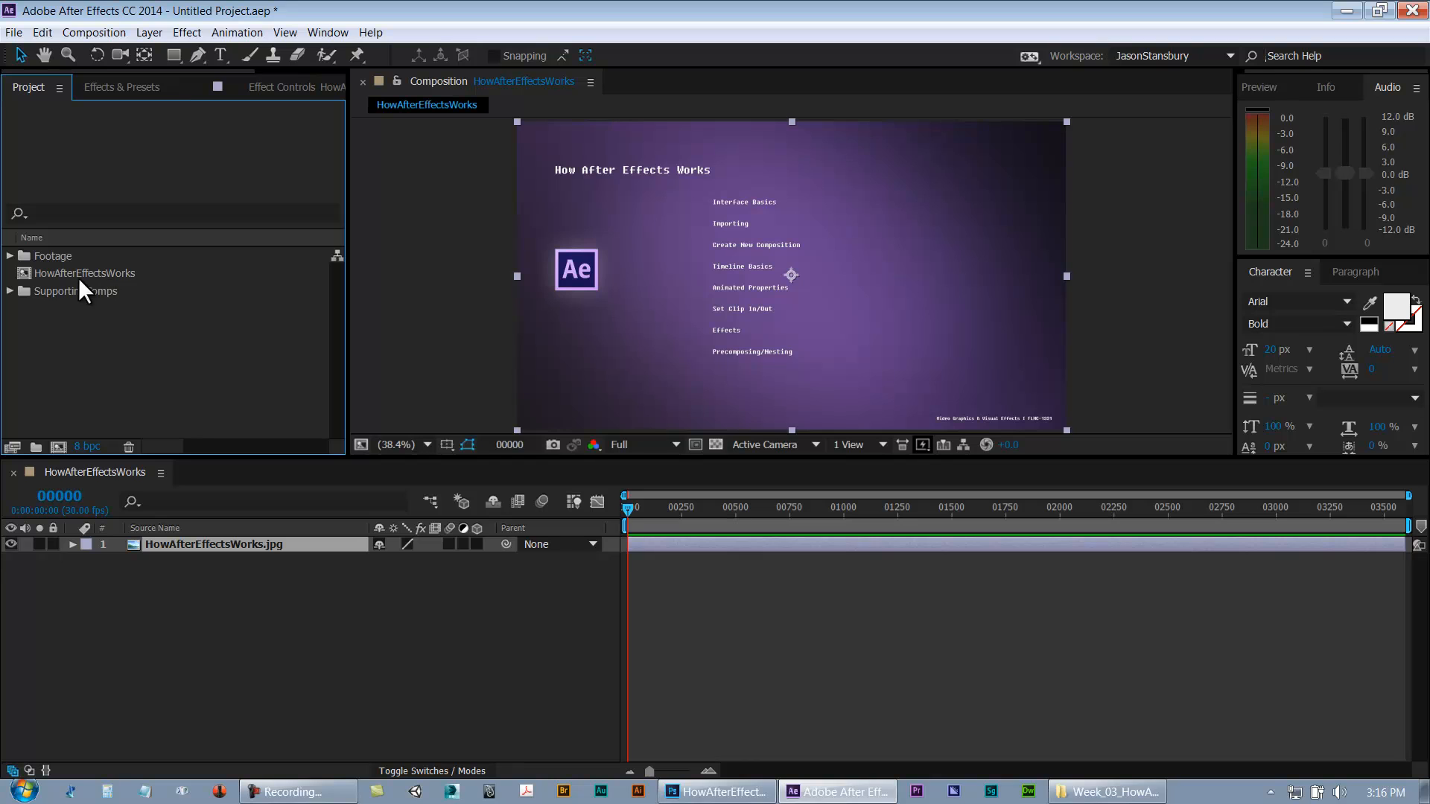
Enlarge the project list to full window, sort its items by label colour, and restore the panel layout
key(grave)
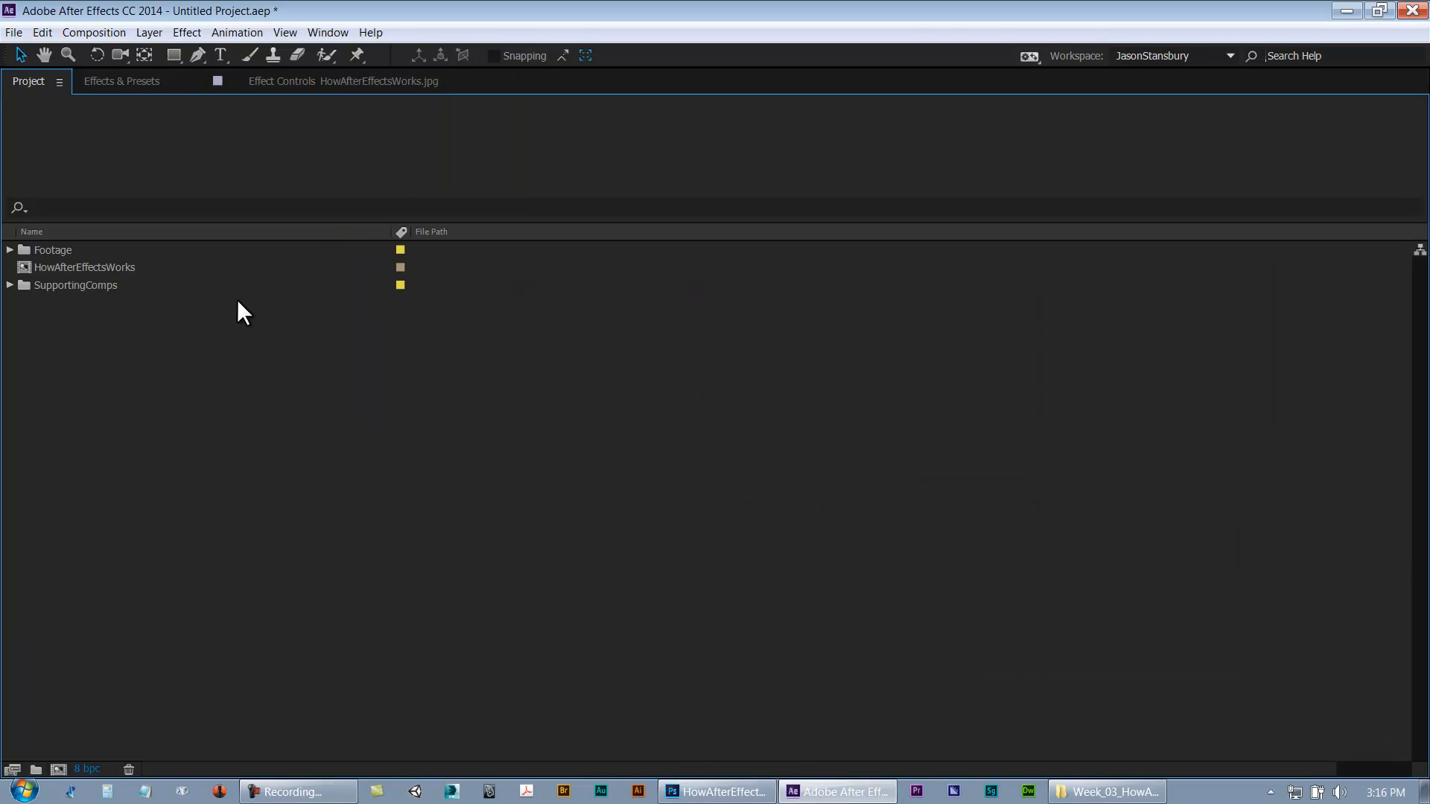
click(402, 231)
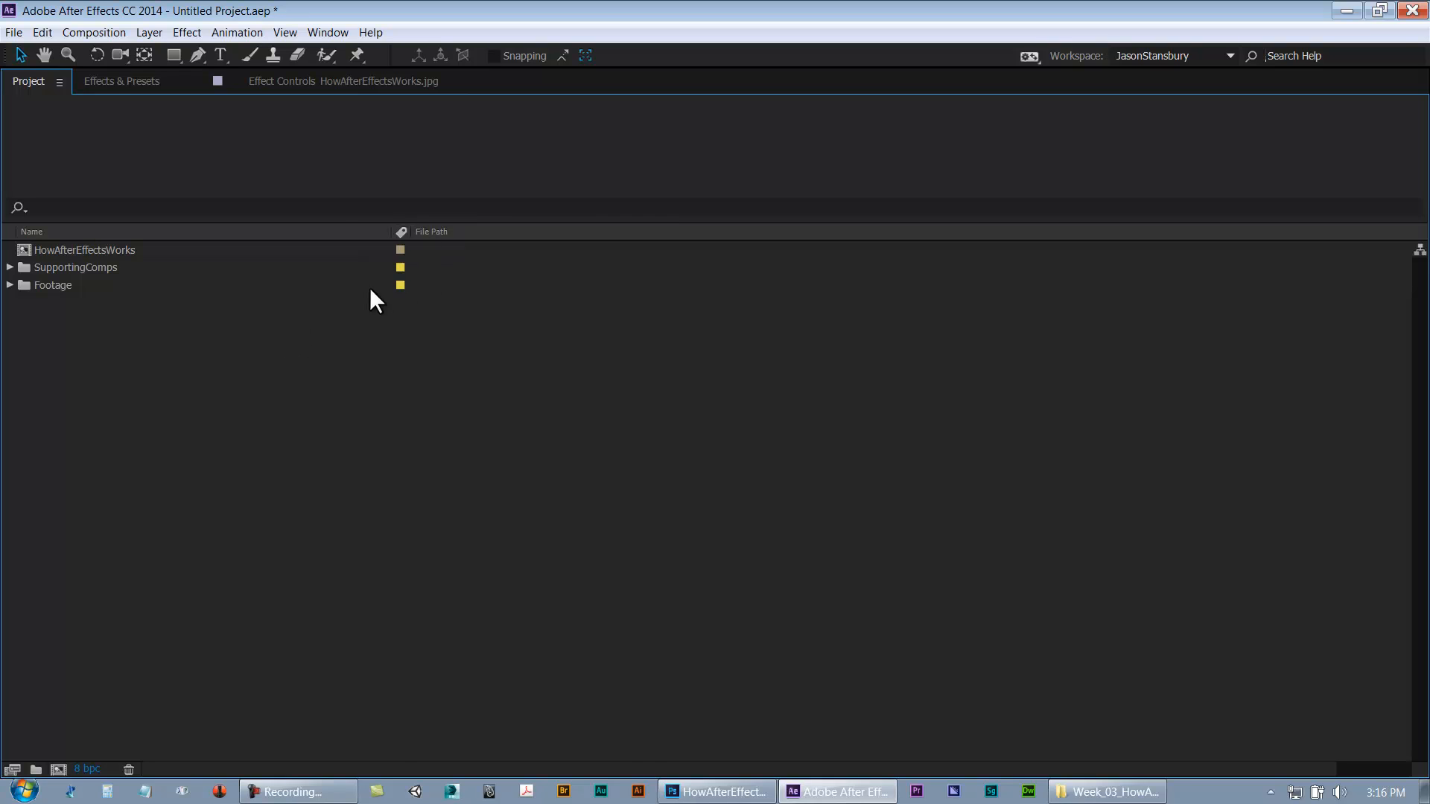
key(grave)
Review the main composition, the contents of the Footage folder and the SupportingComps folder in the project
click(72, 261)
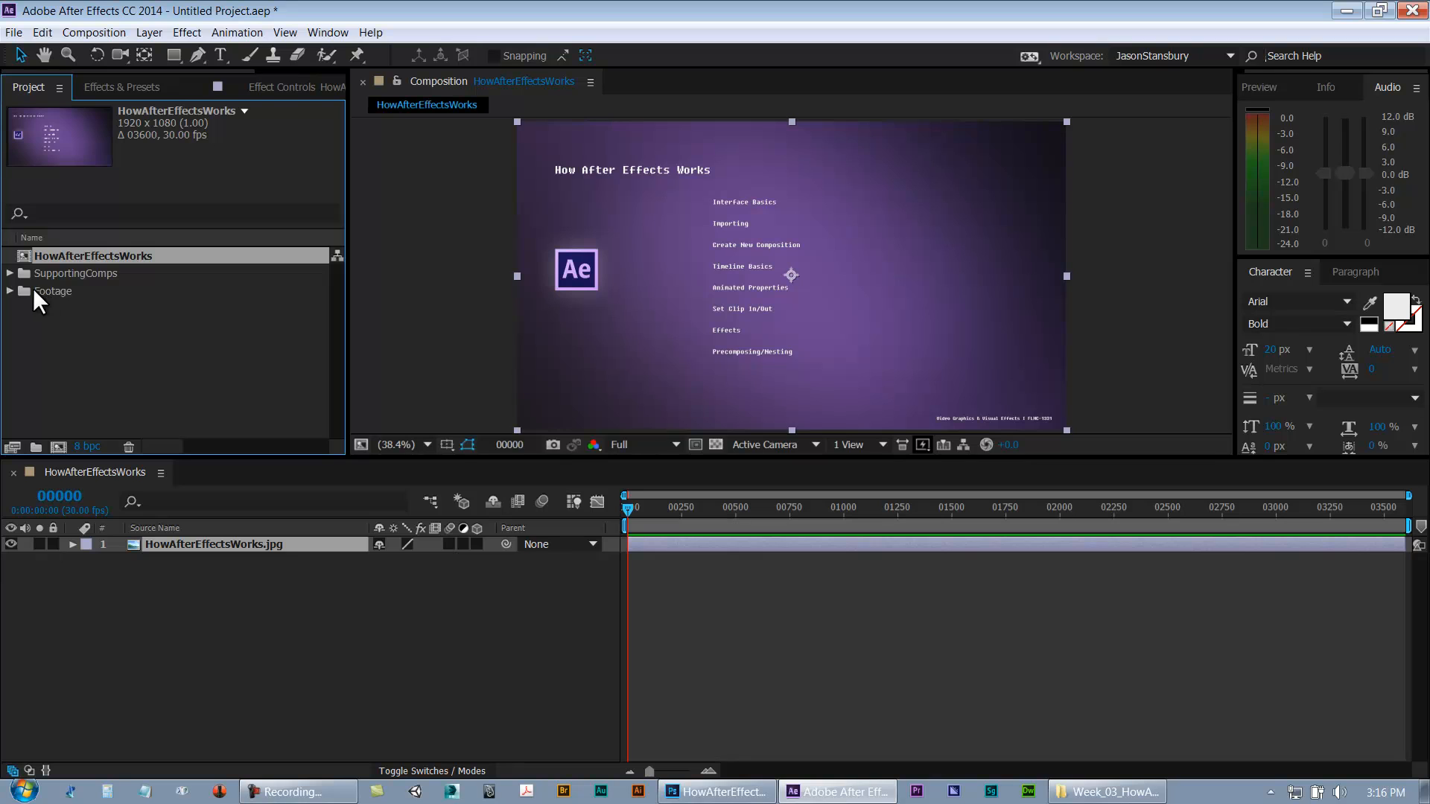
click(11, 291)
click(54, 291)
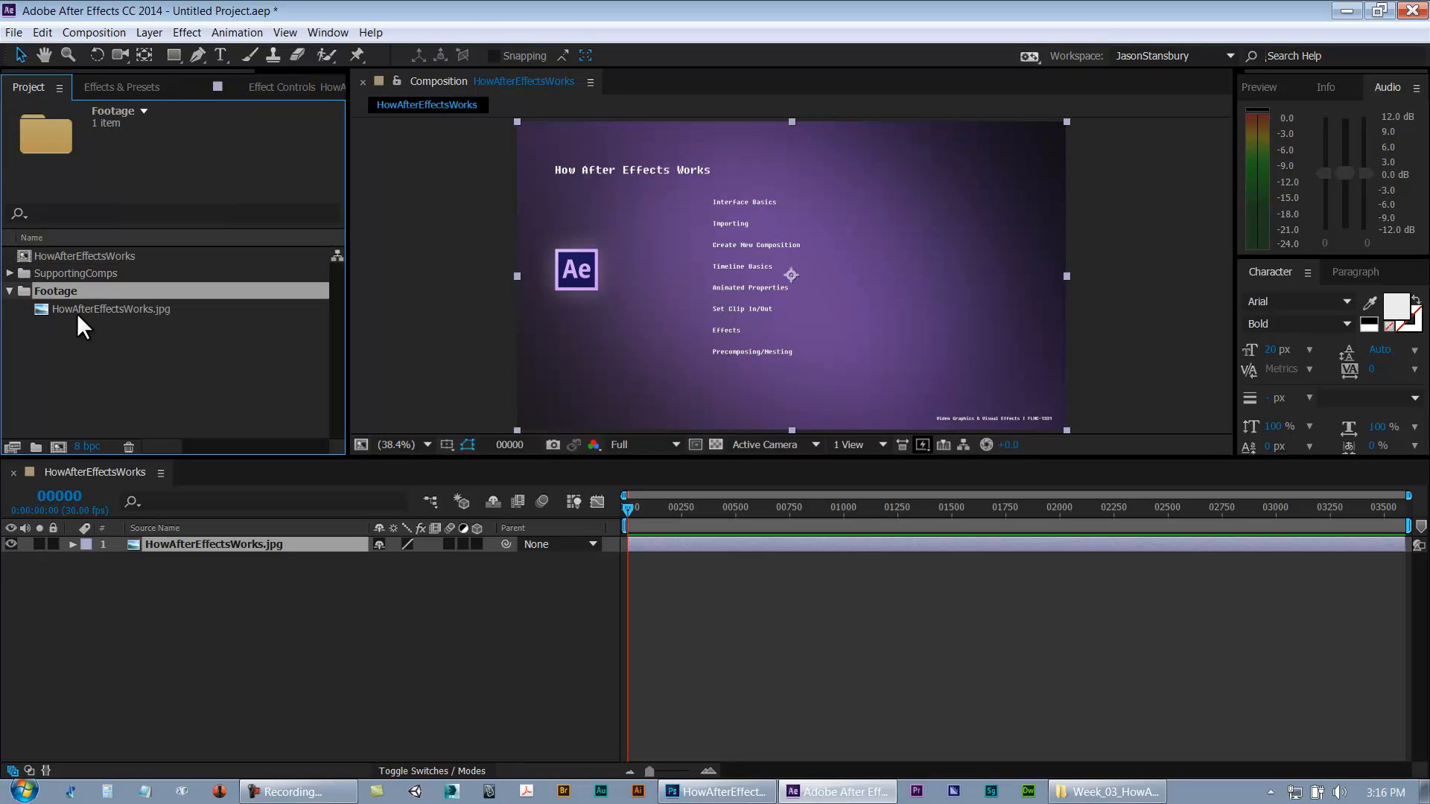
click(11, 290)
click(22, 256)
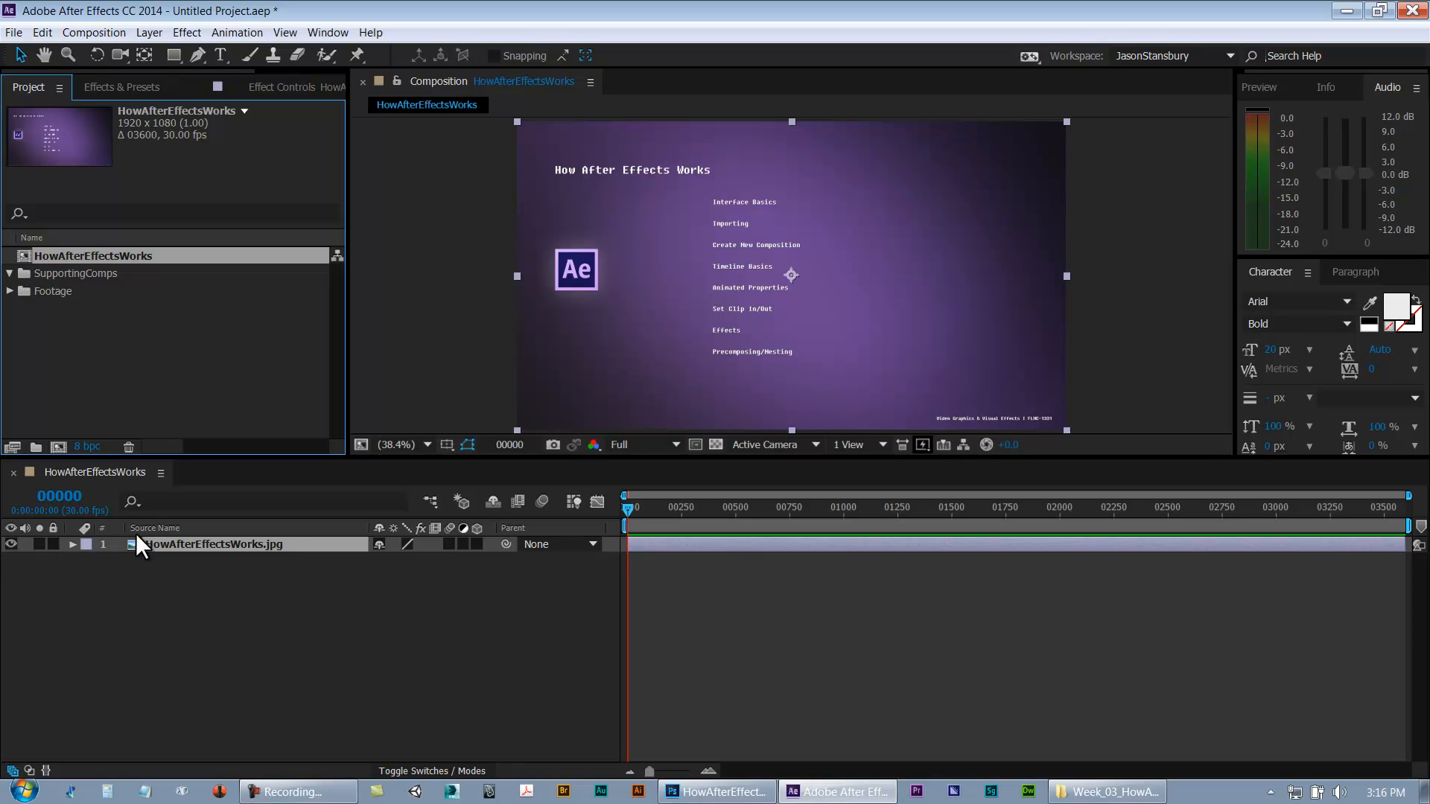
click(54, 274)
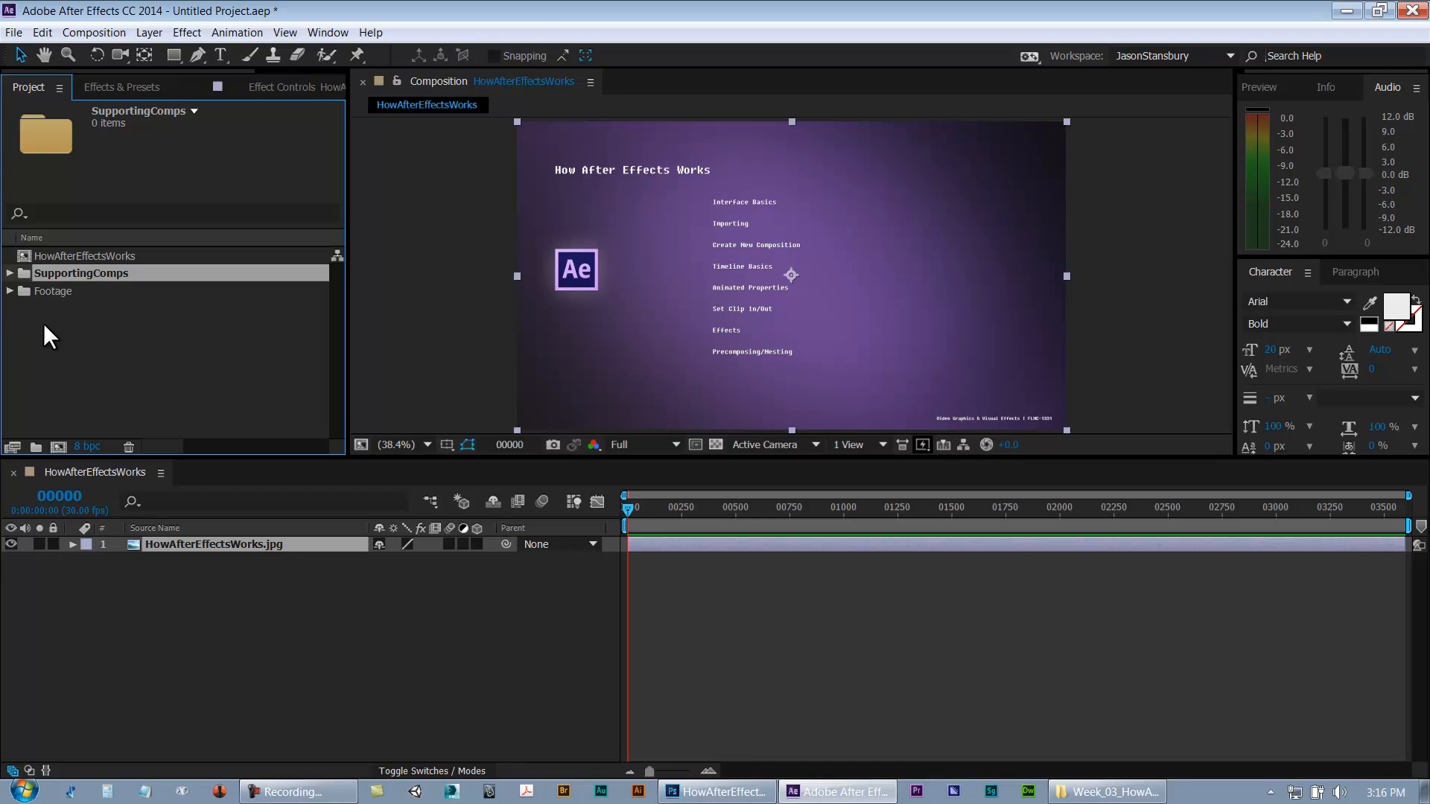
Import CMeducate.org_Logo_EndTag.jpg and HowAfterEffectsWorks_Cat.jpg together into the project's Footage folder
click(11, 291)
click(51, 294)
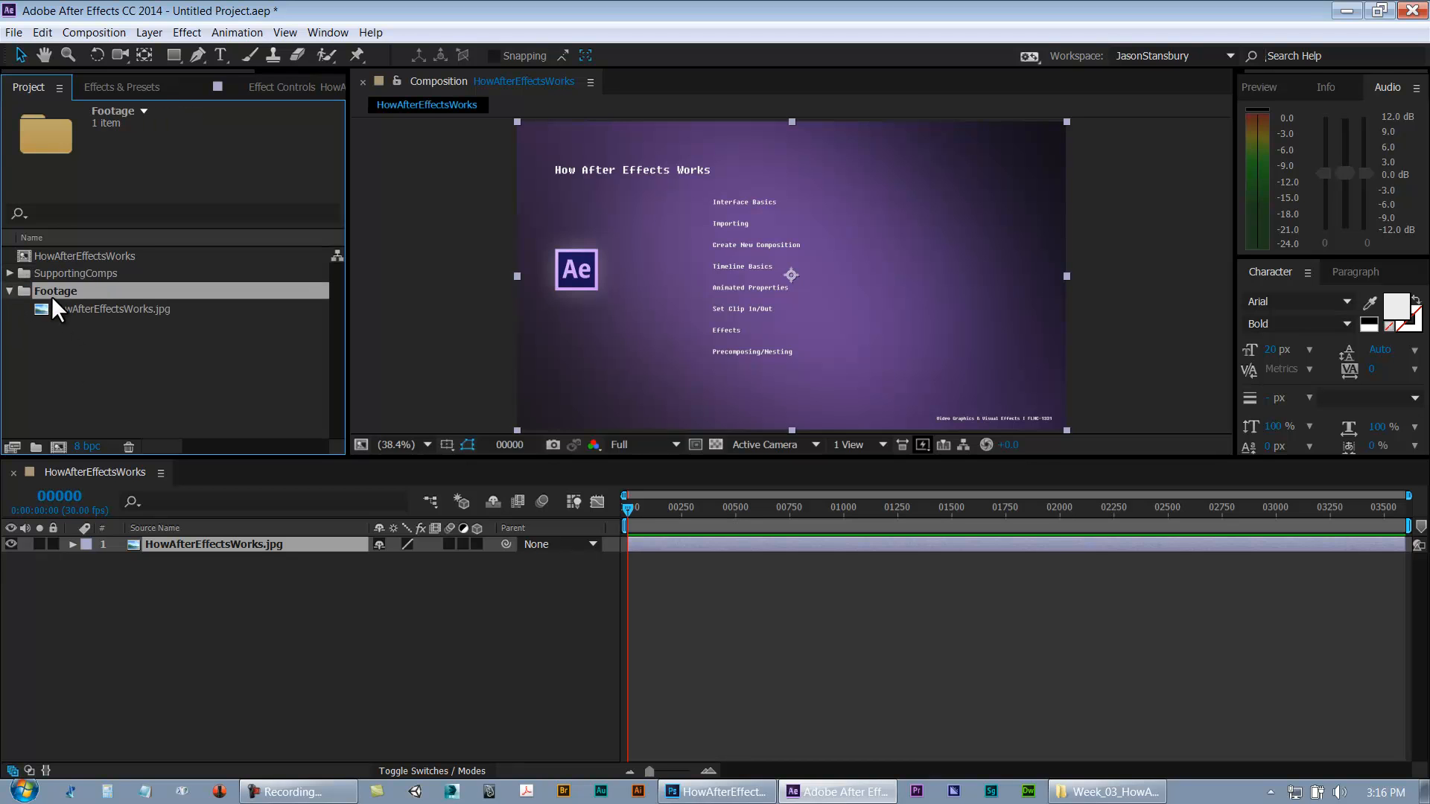
double_click(53, 297)
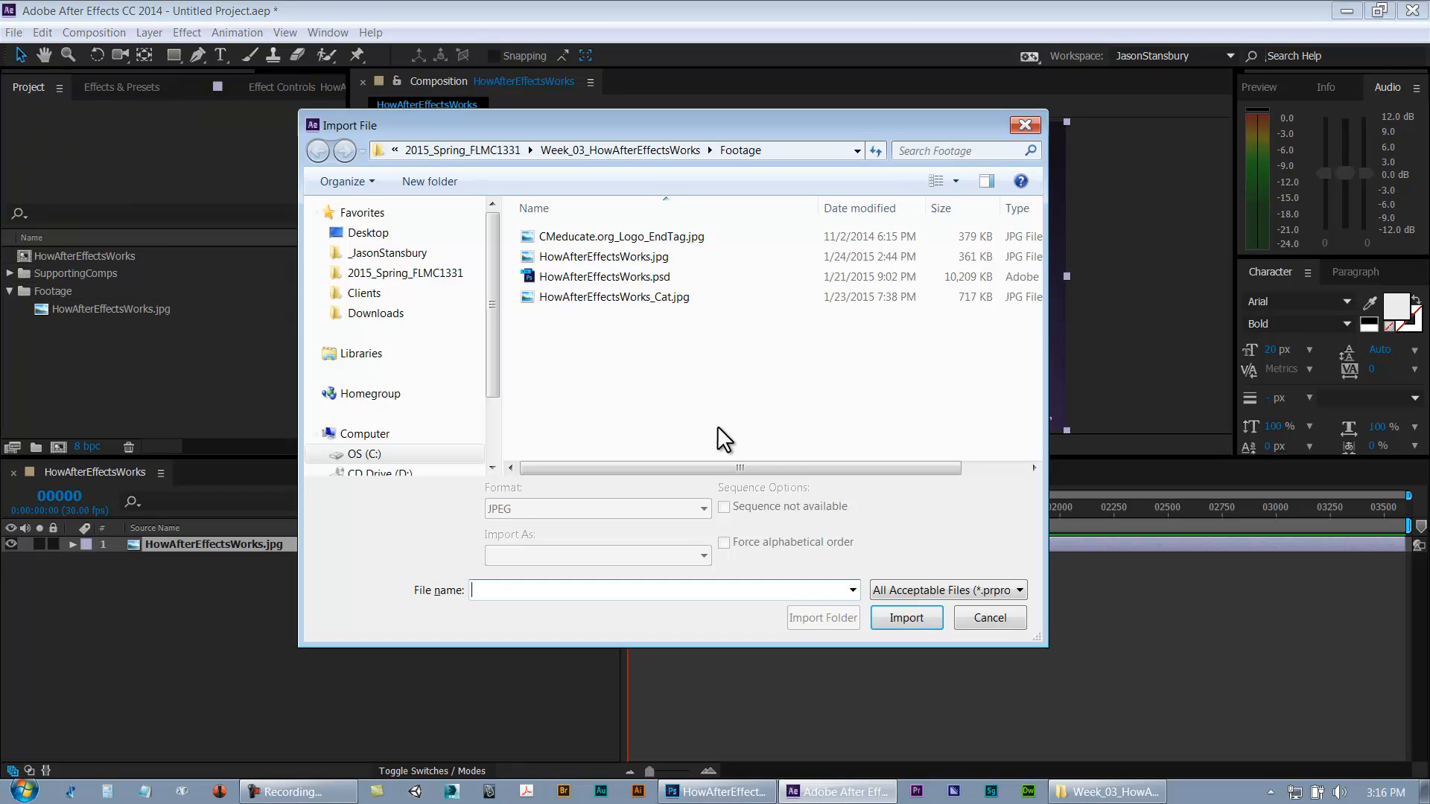
click(994, 619)
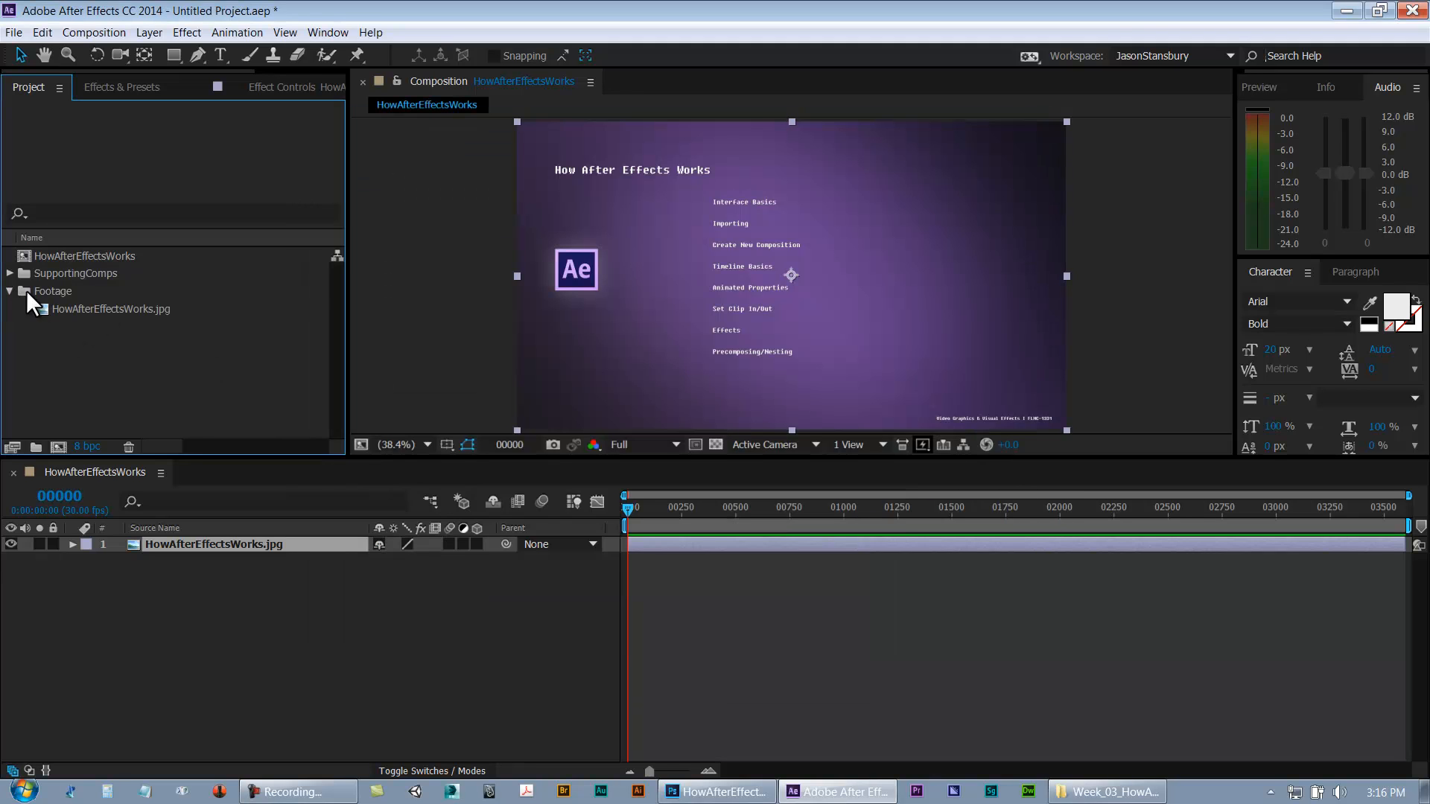
click(57, 291)
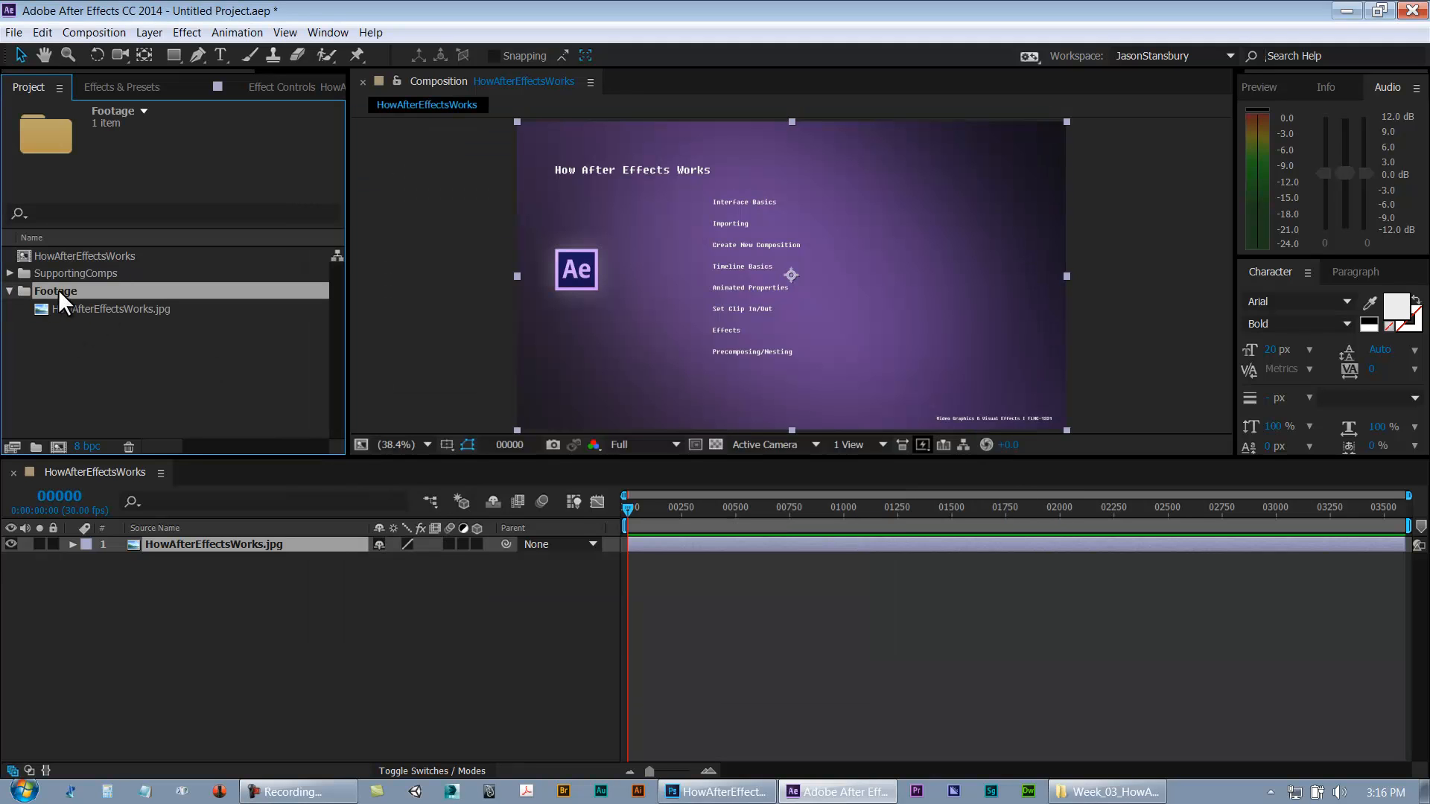
double_click(109, 311)
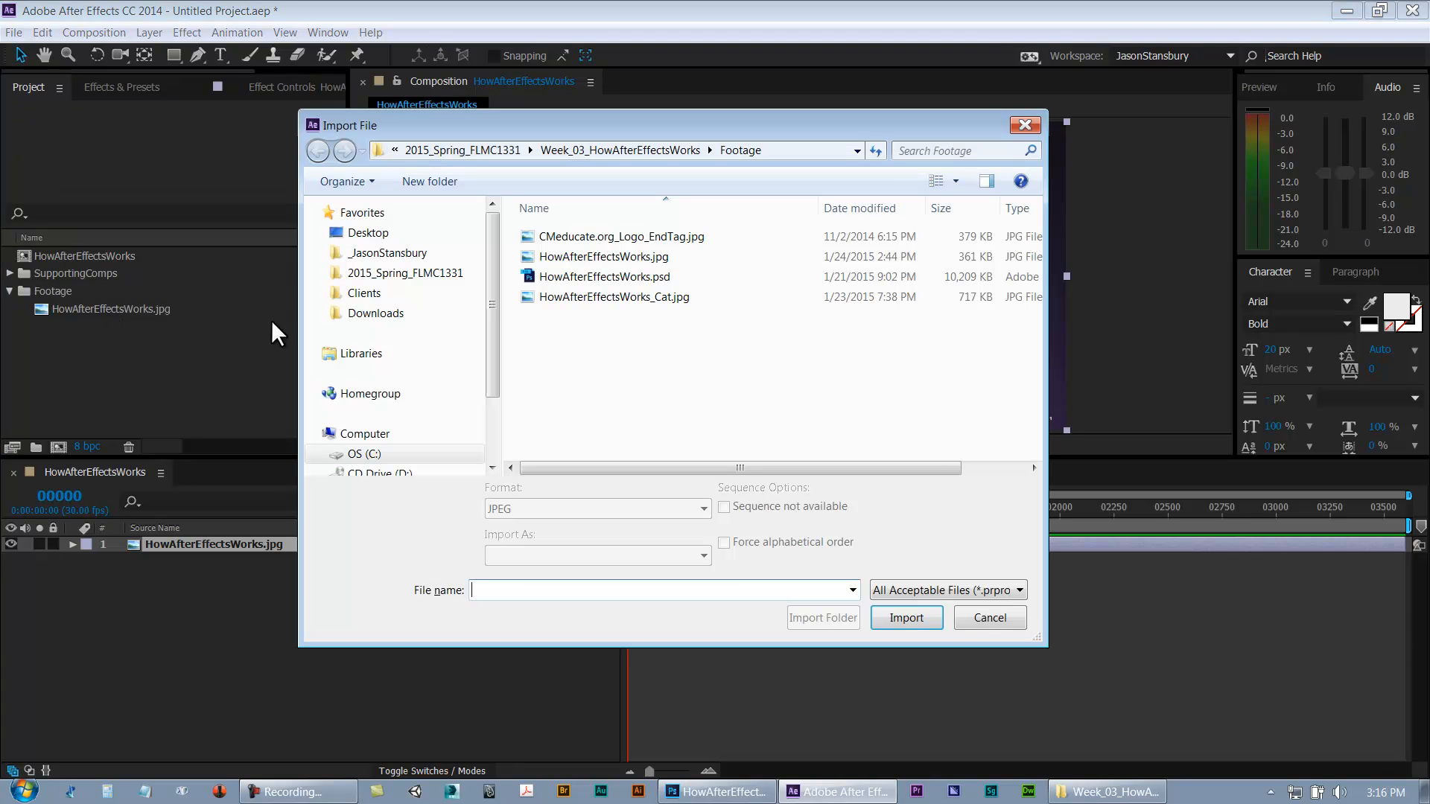
click(605, 237)
ctrl+click(614, 298)
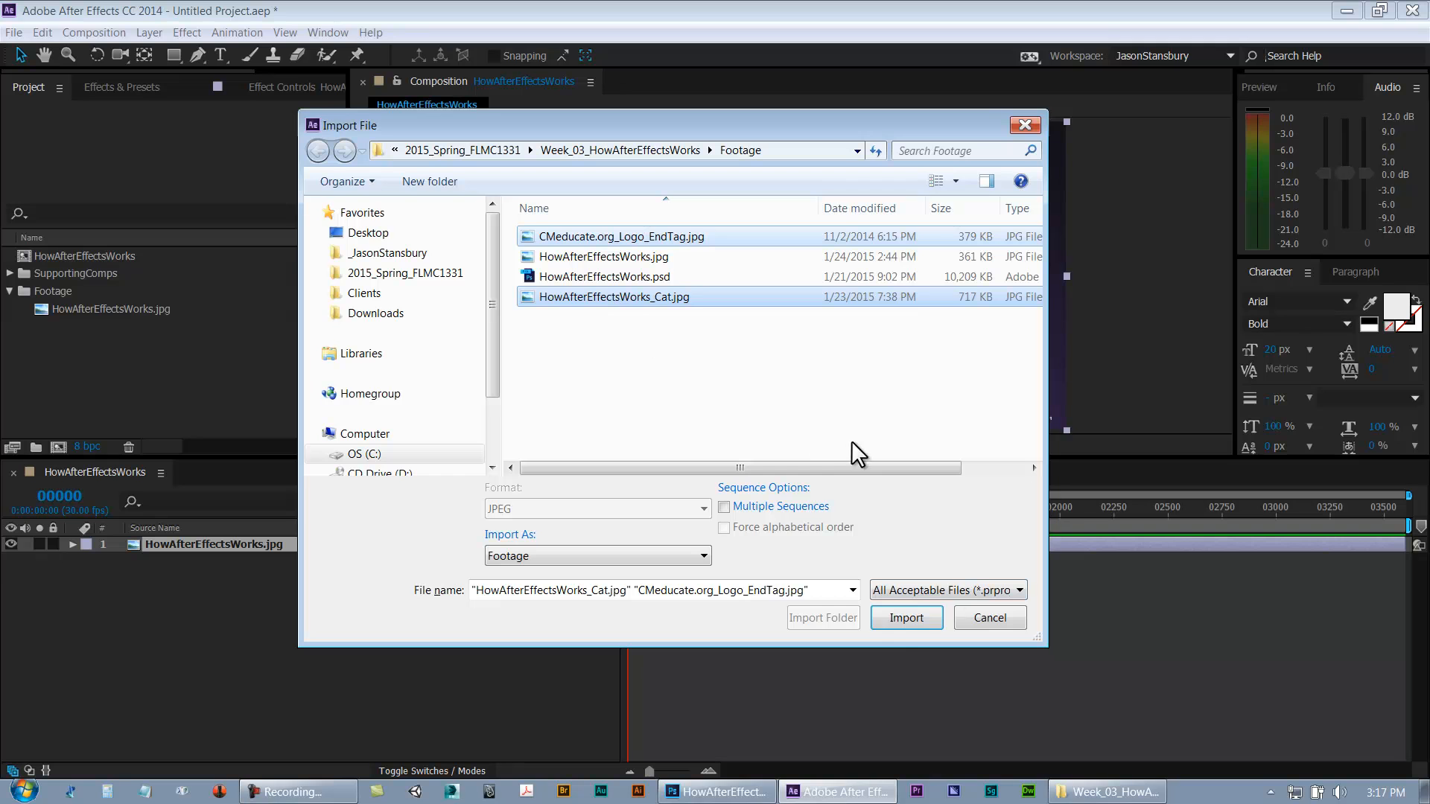
click(907, 620)
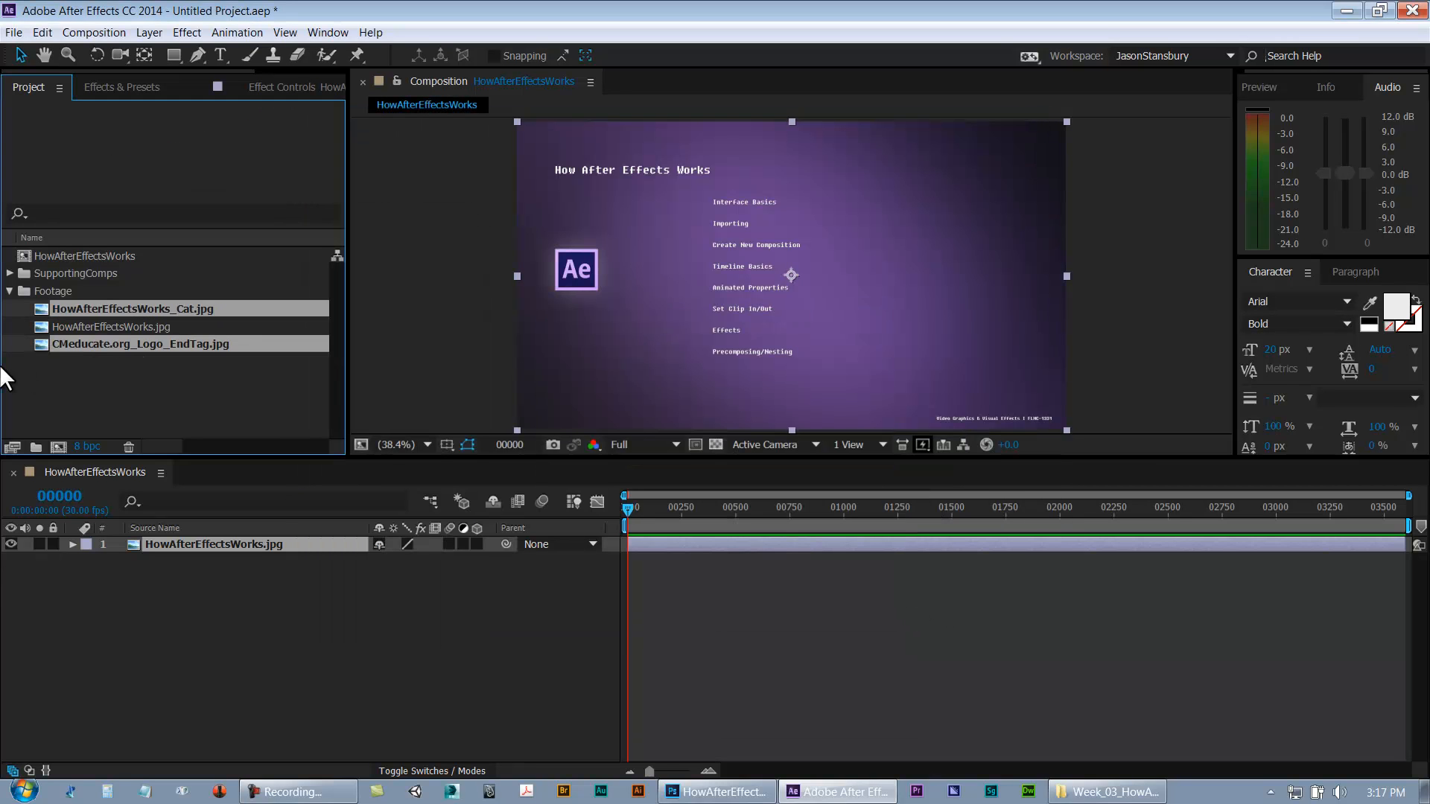
click(91, 392)
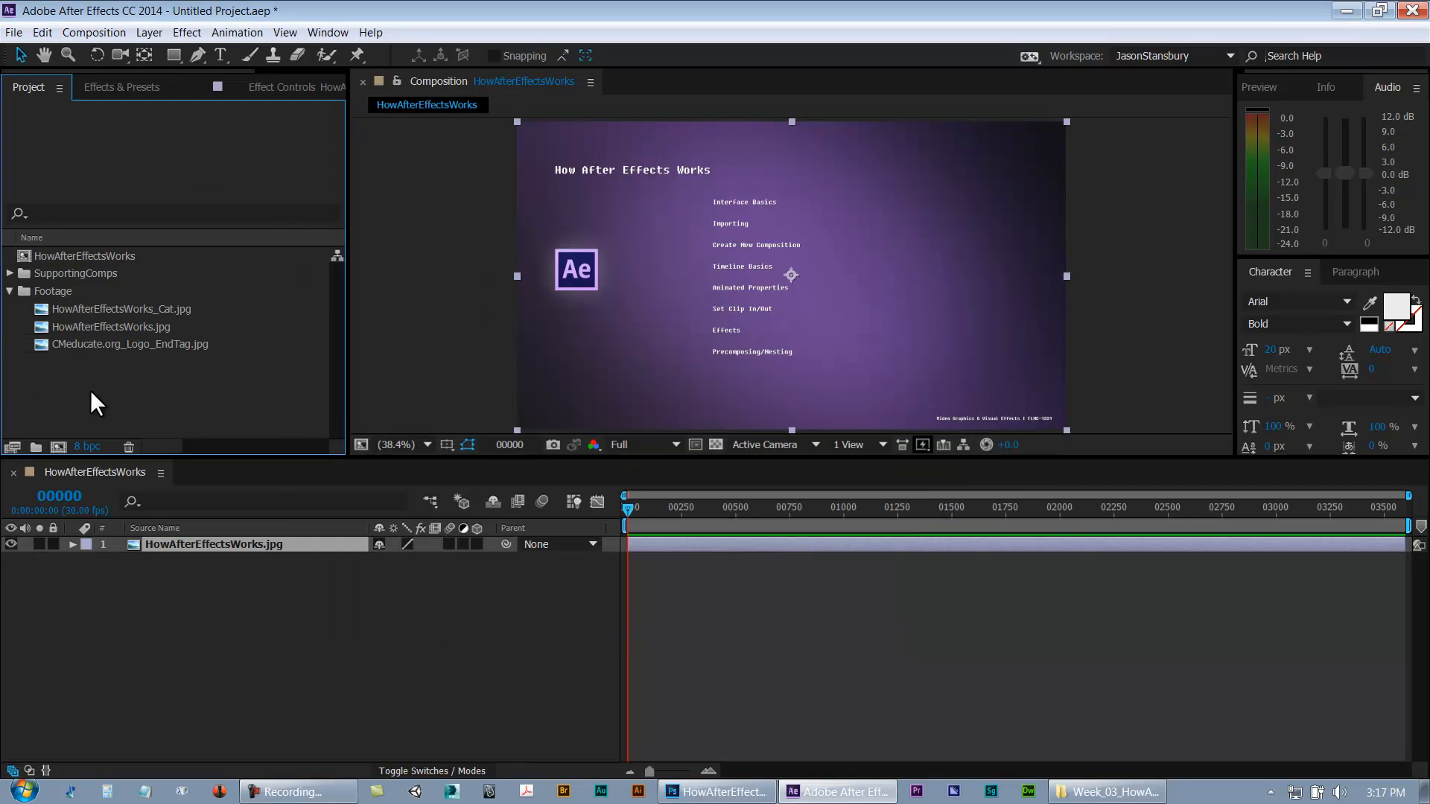
Import HowAfterEffectsWorks.psd into the Footage folder with import kind Footage and Merged Layers
click(53, 287)
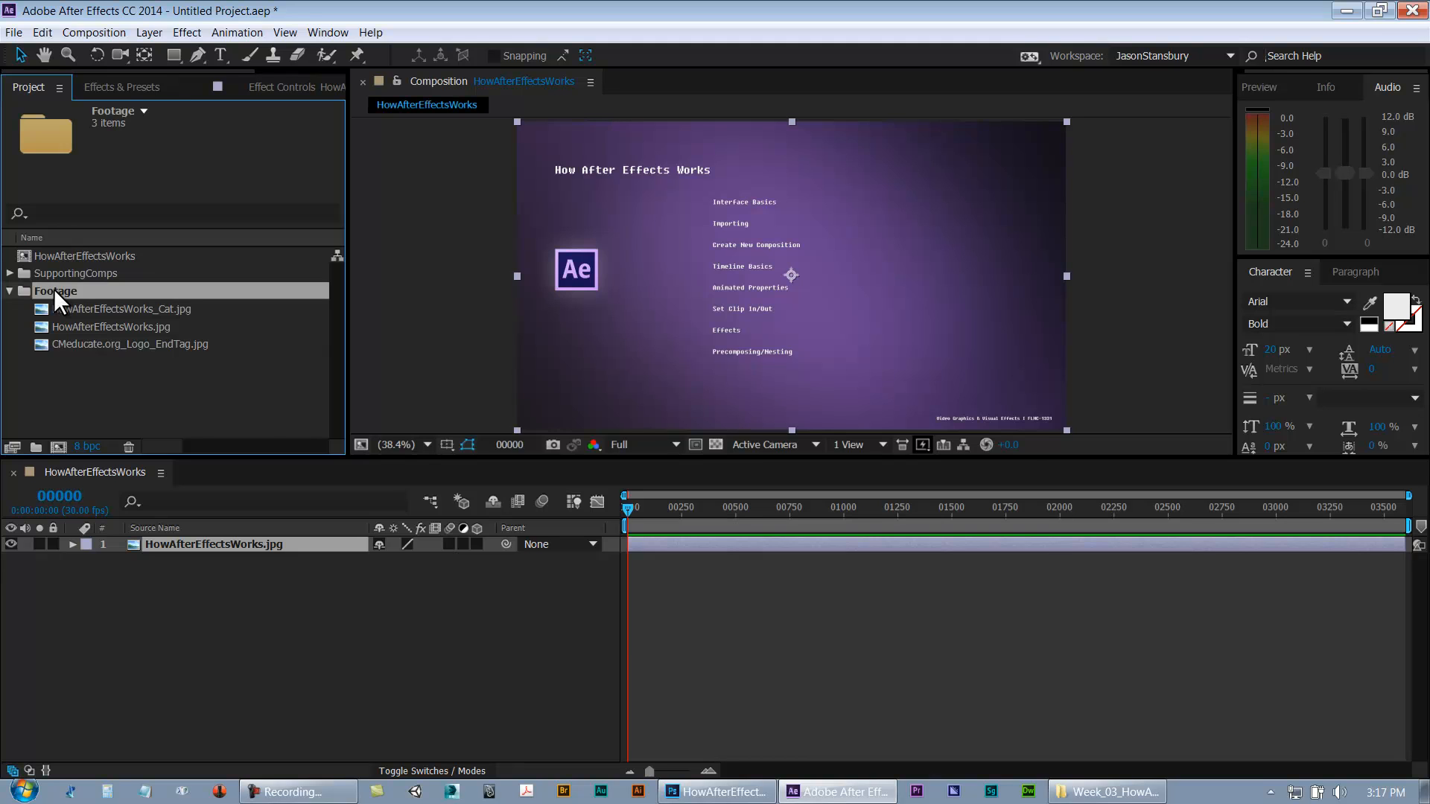
key(ctrl+i)
click(565, 277)
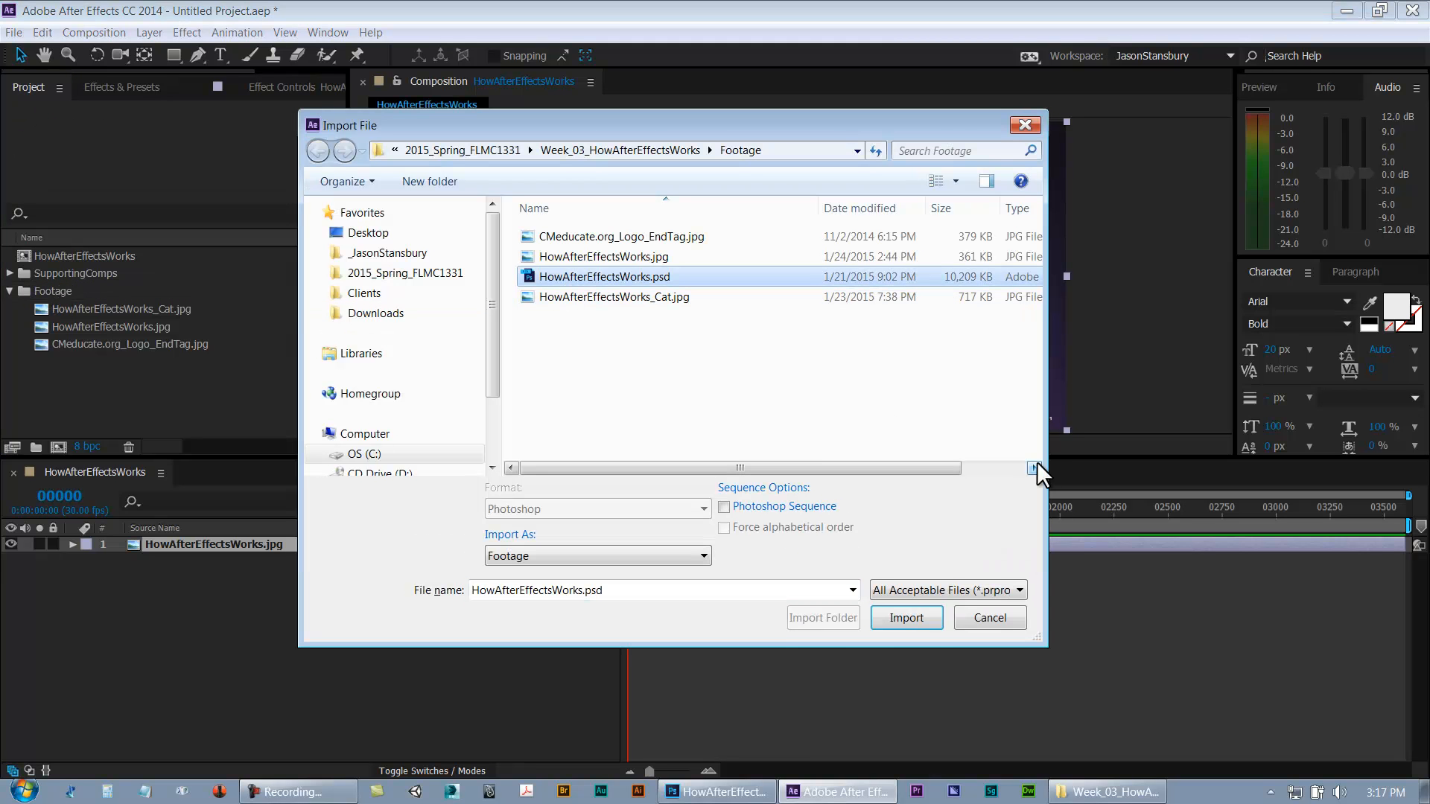
click(927, 622)
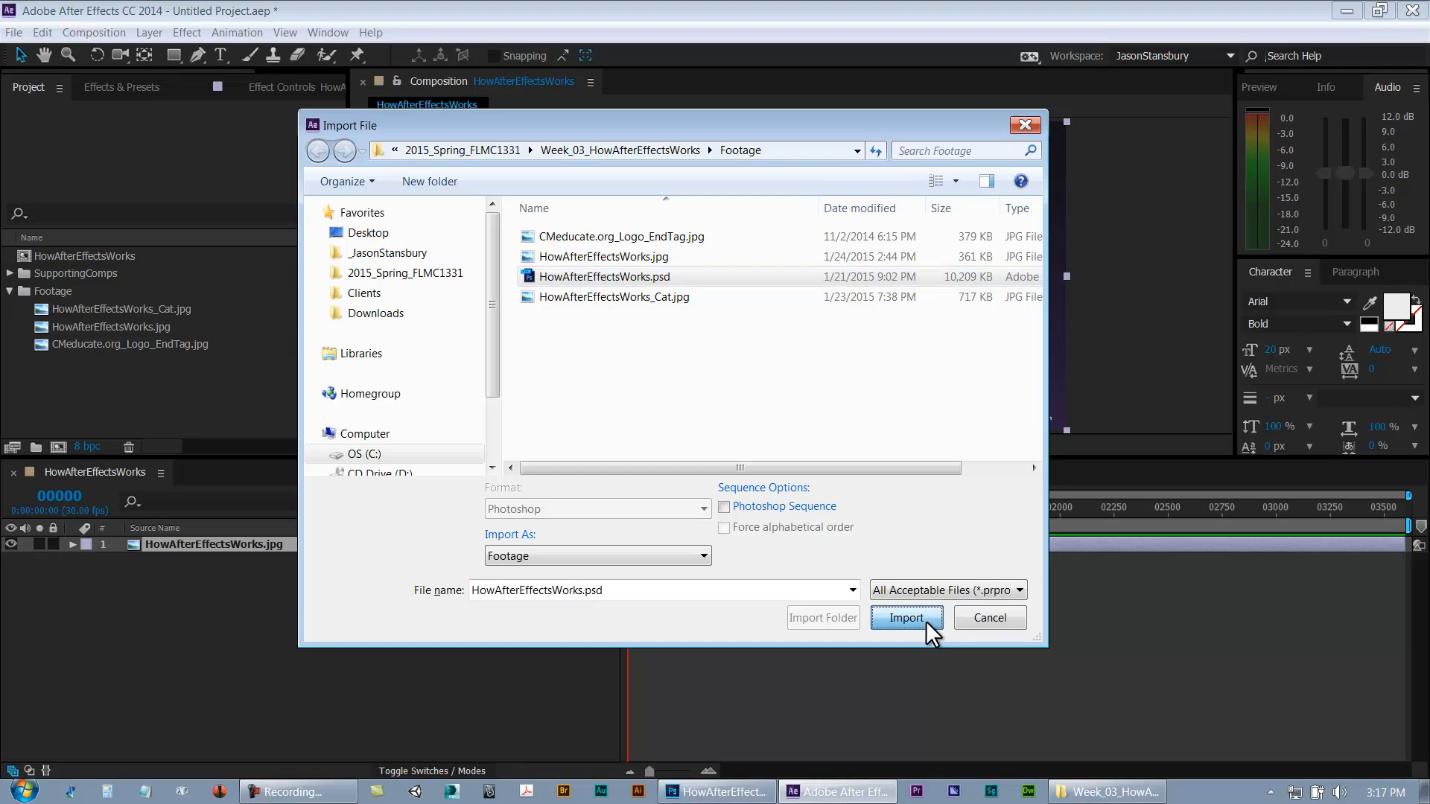
click(729, 293)
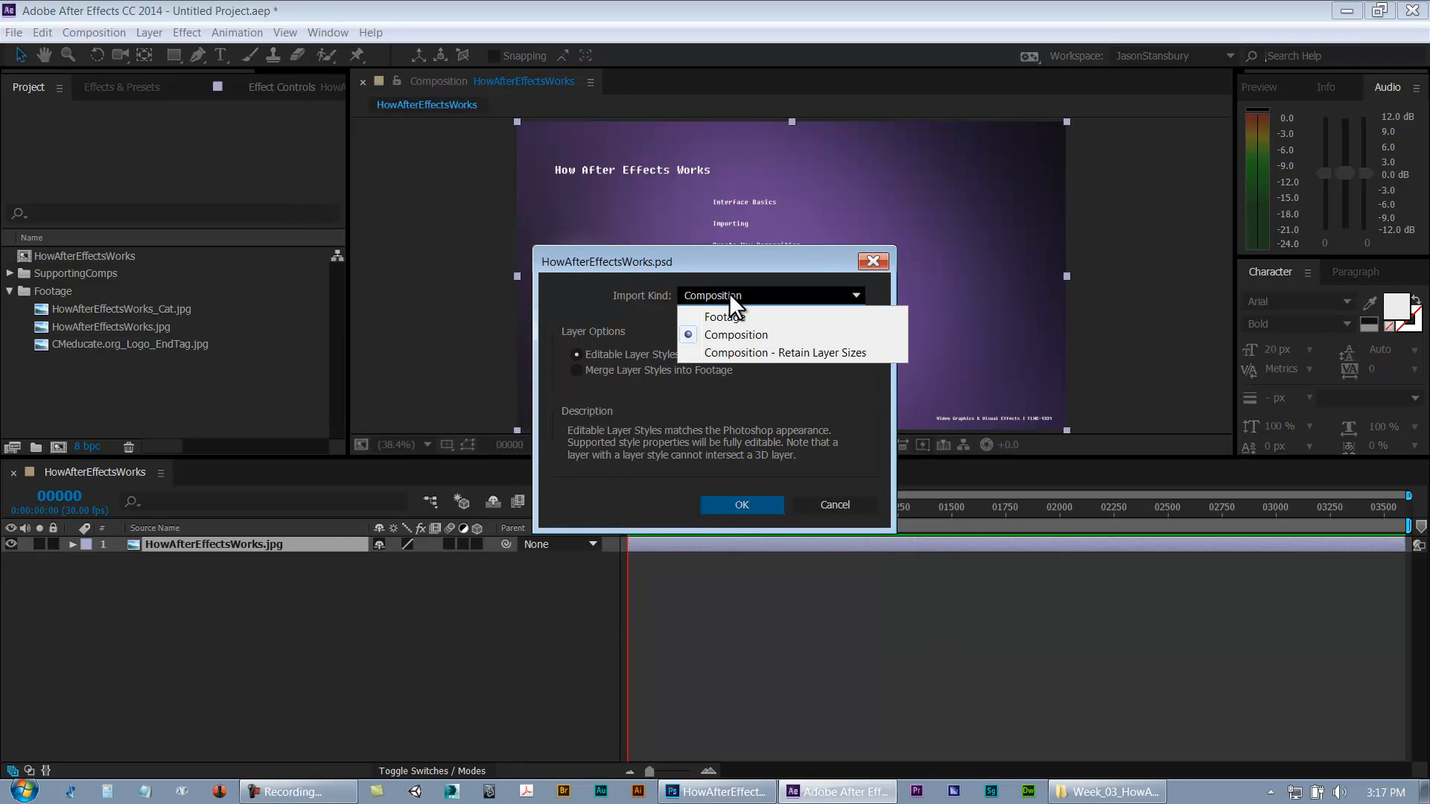
click(727, 313)
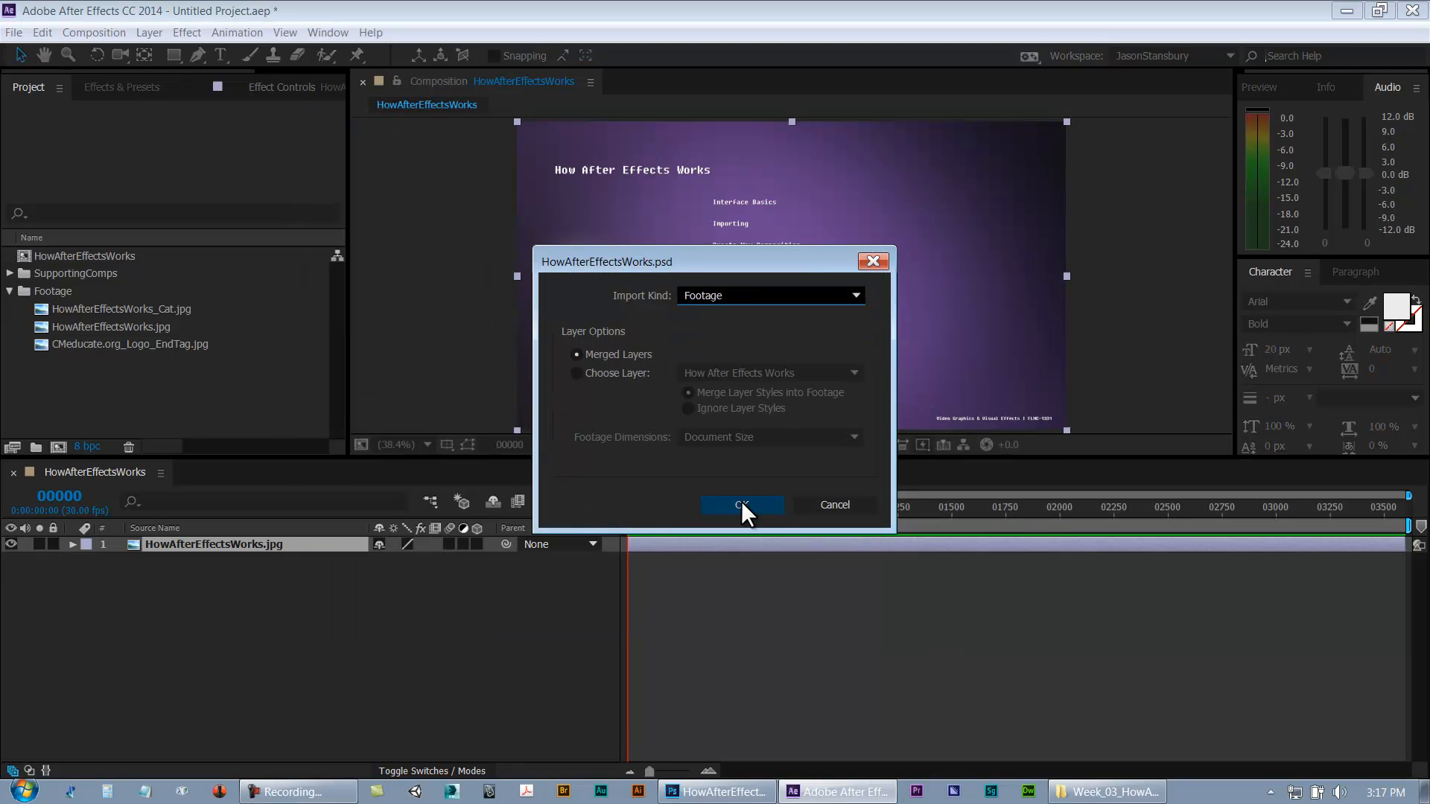
click(740, 502)
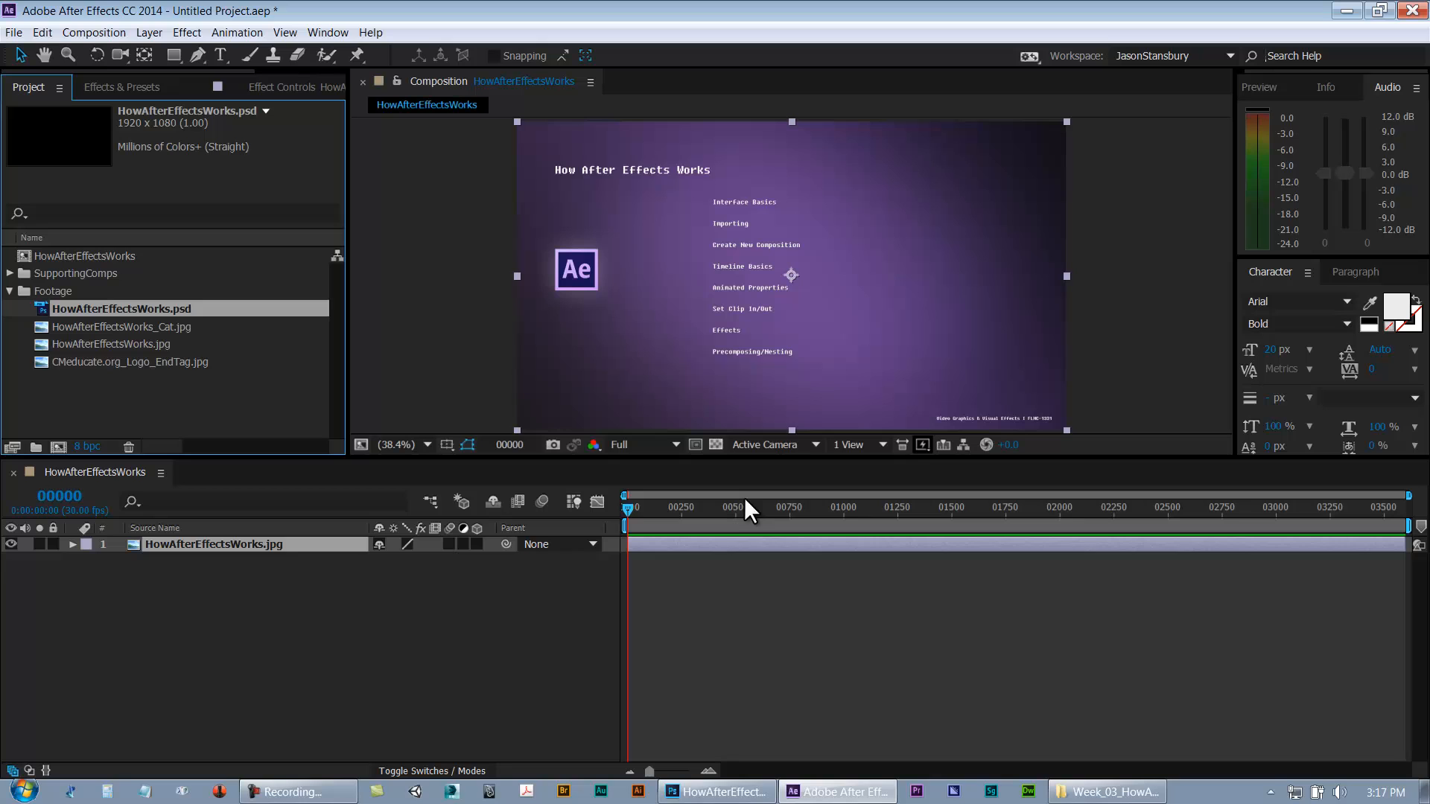
Collapse the Footage folder, open the HowAfterEffectsWorks composition, and expand Footage to view the imported files
click(10, 291)
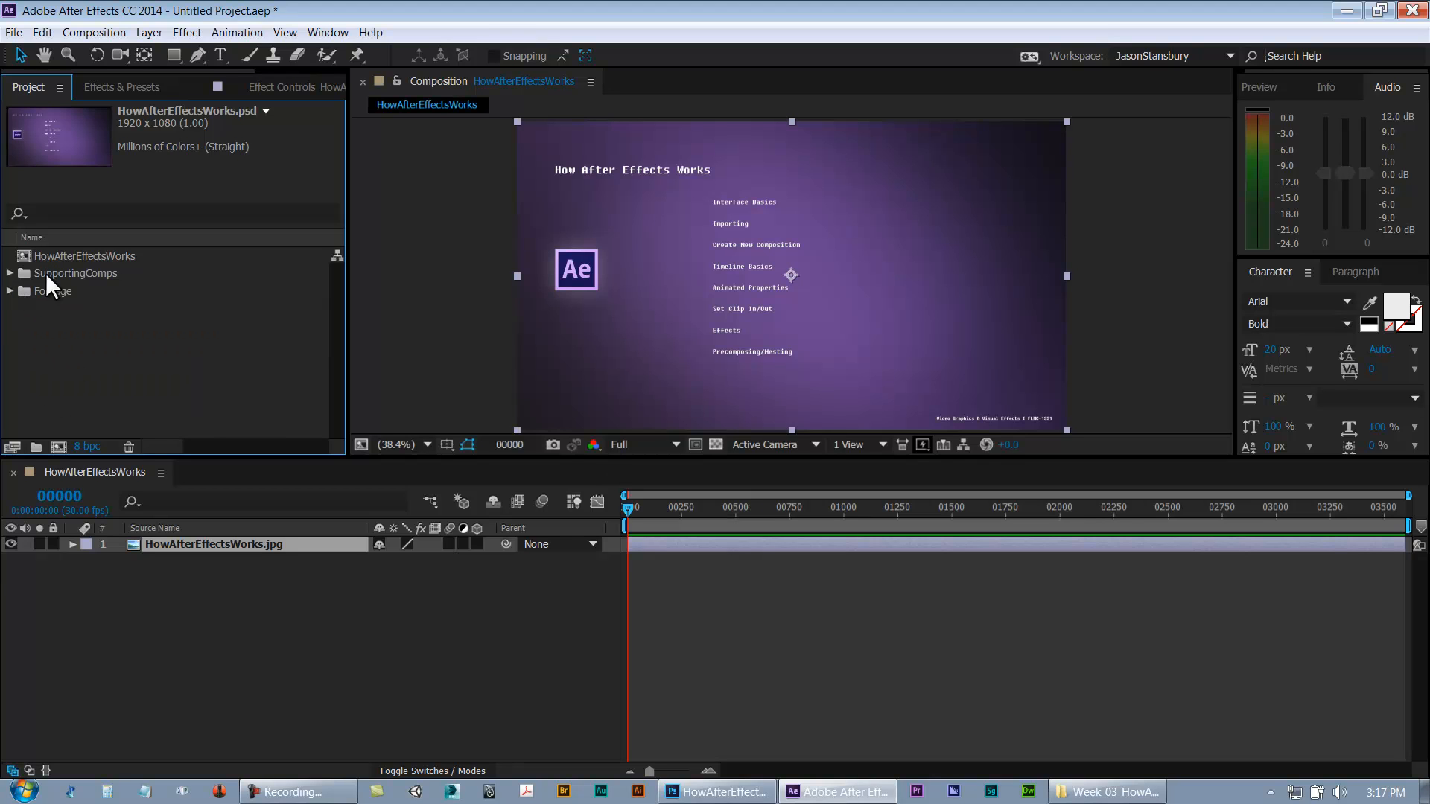
click(87, 288)
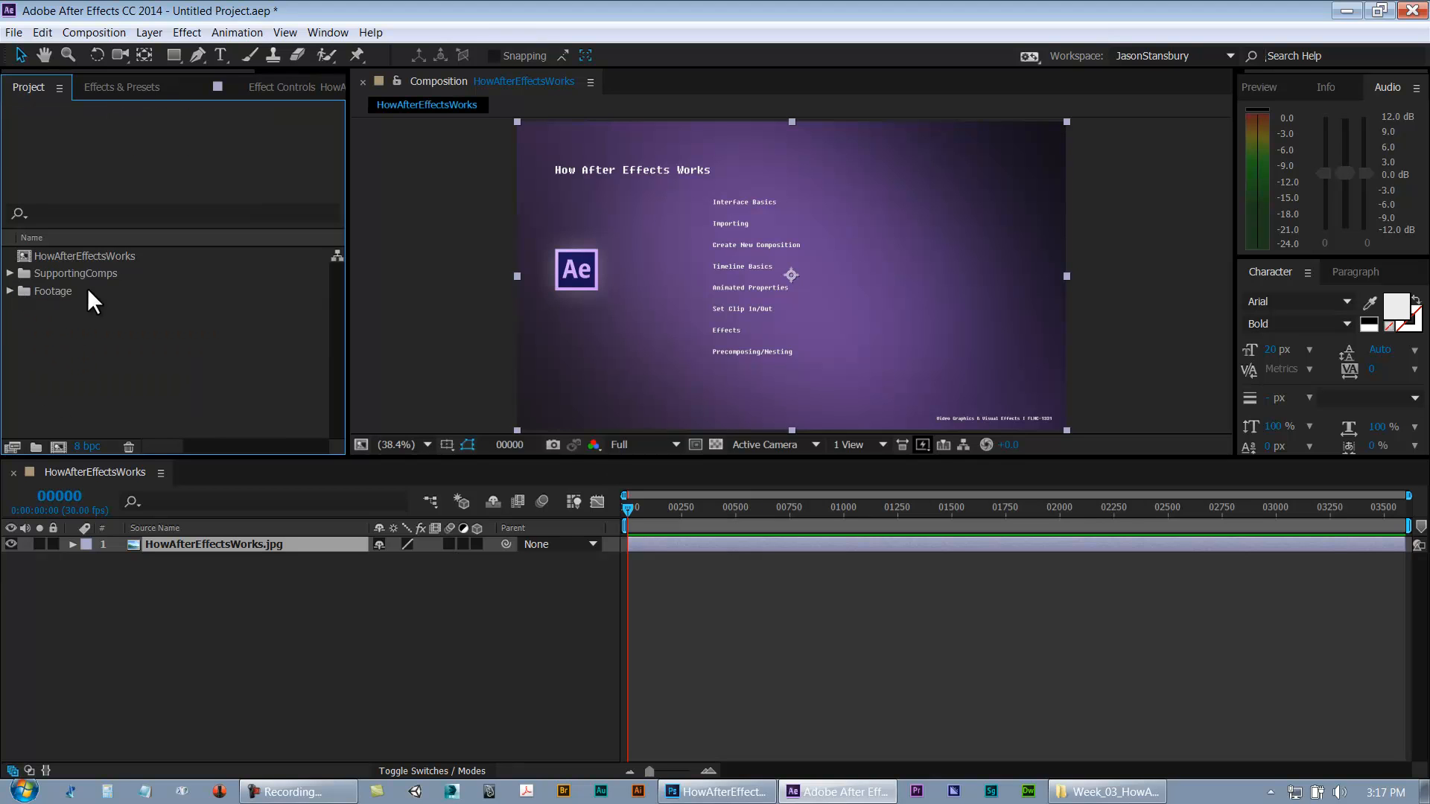
double_click(50, 257)
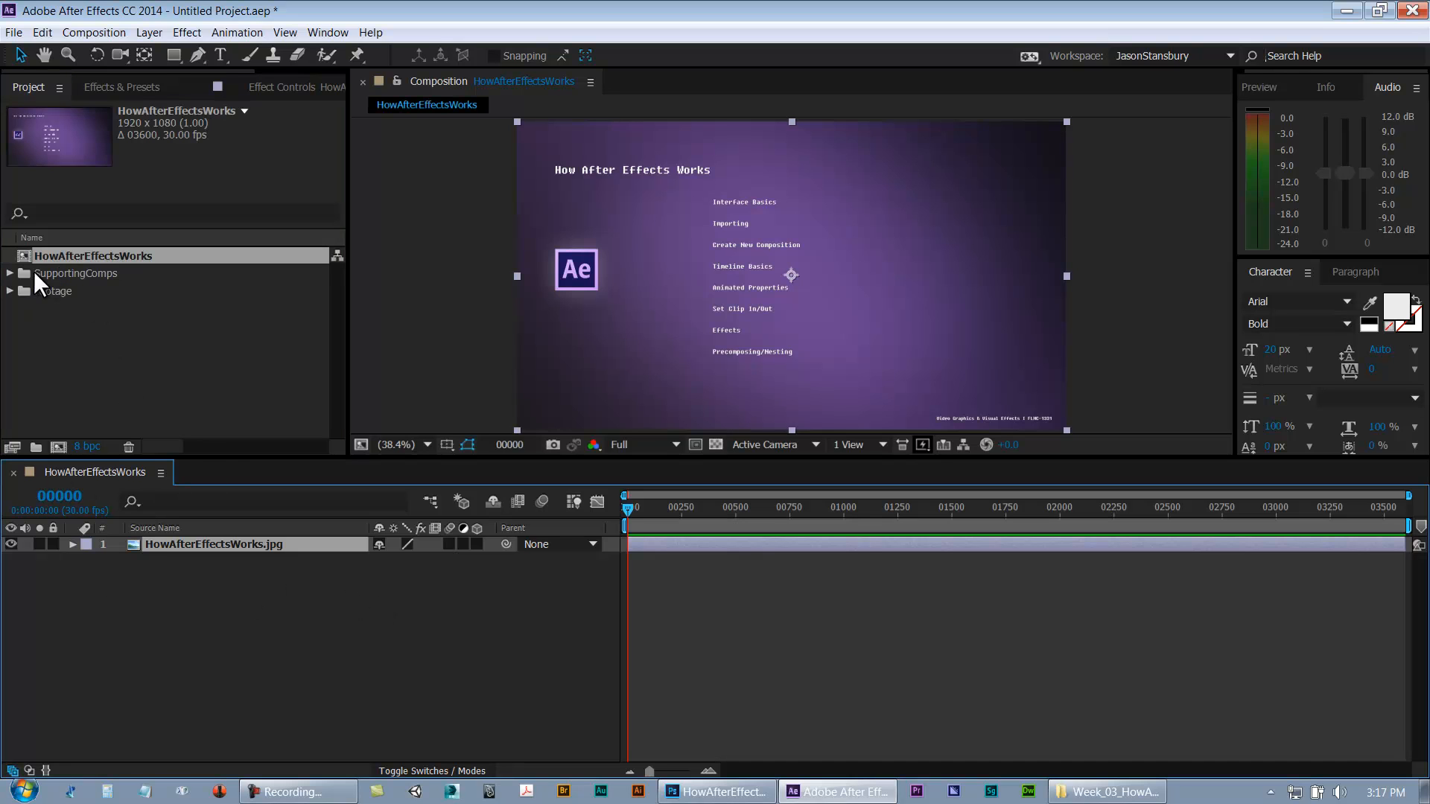
click(10, 292)
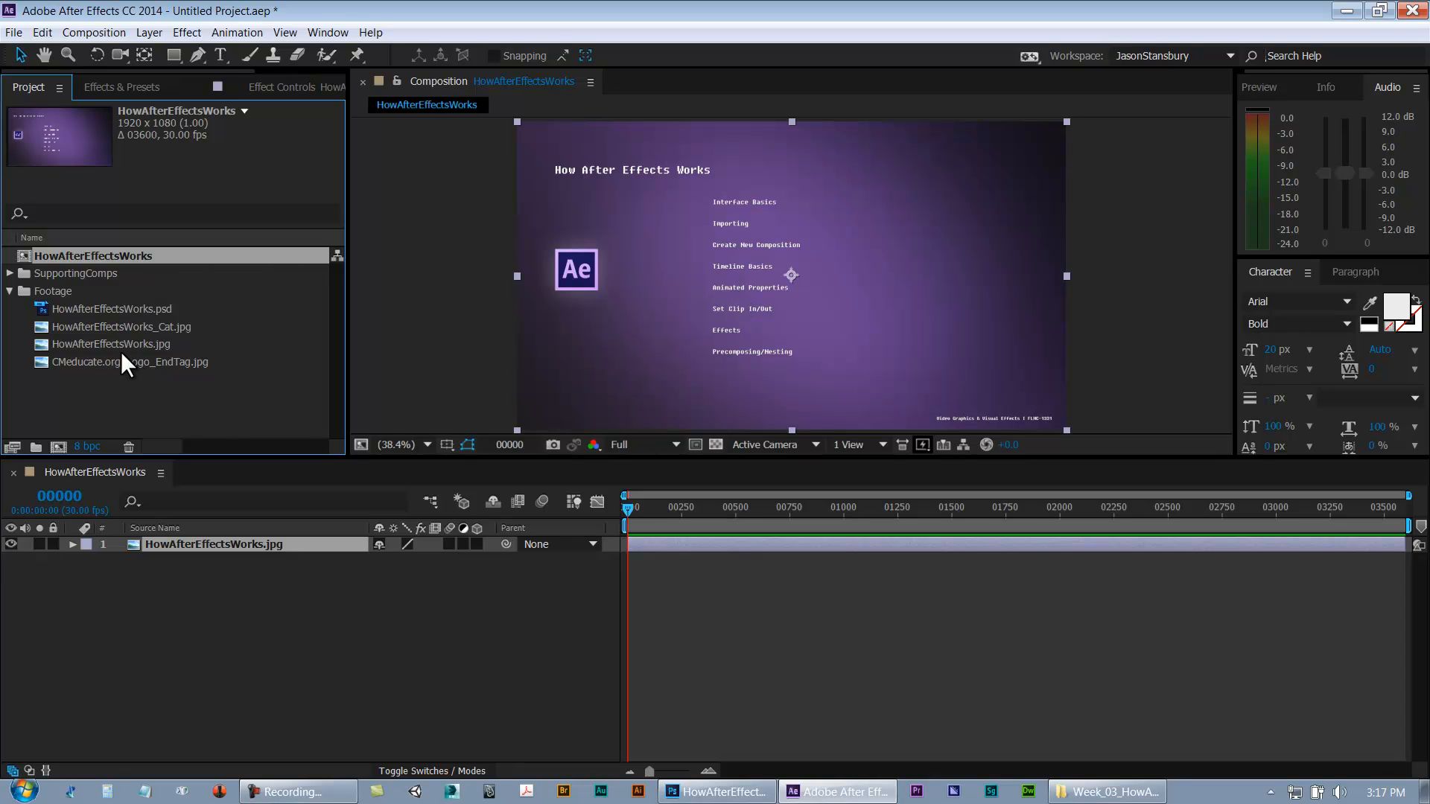
Try placing HowAfterEffectsWorks_Cat.jpg freehand in the composition view, and delete that layer
drag(153, 329, 672, 308)
drag(678, 369, 810, 338)
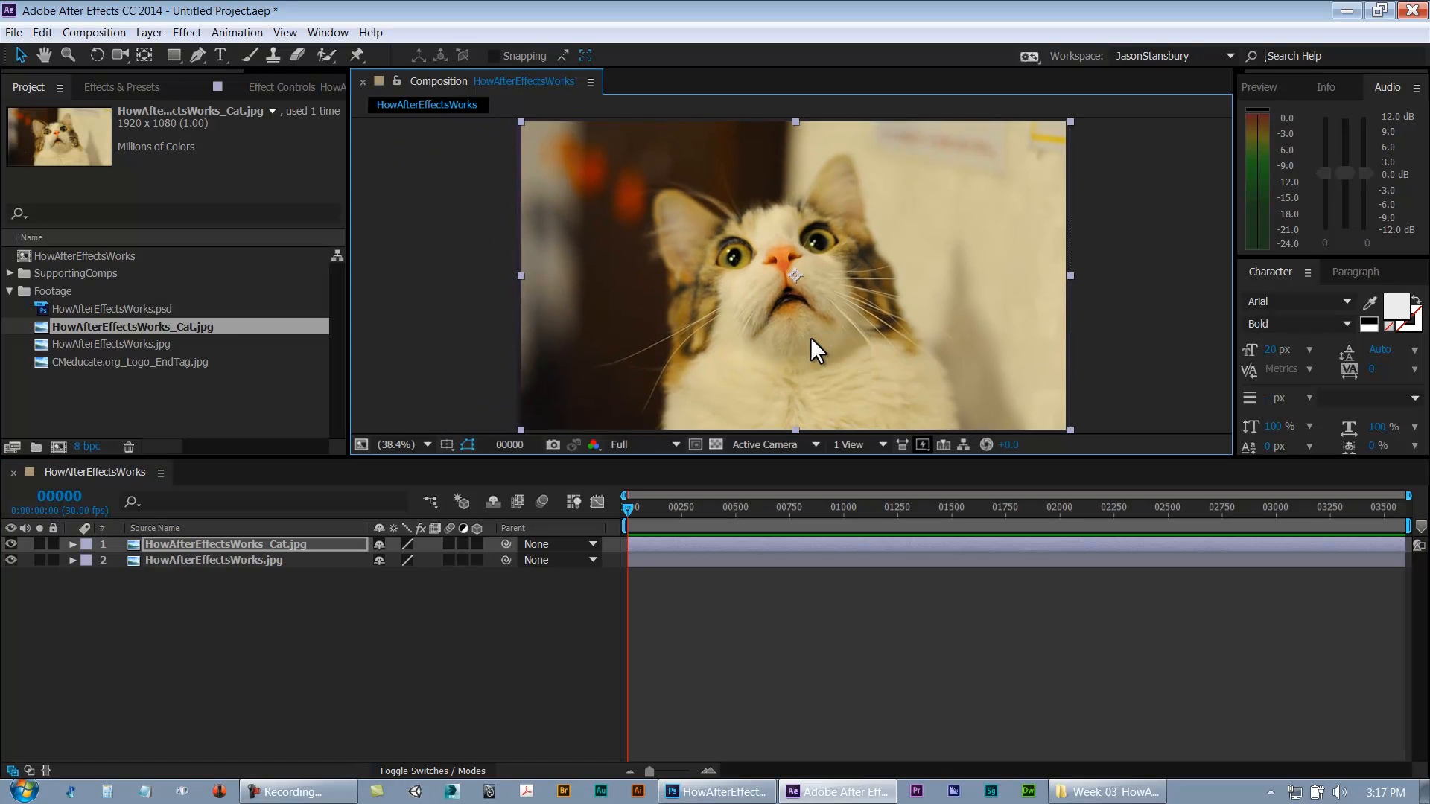
key(Delete)
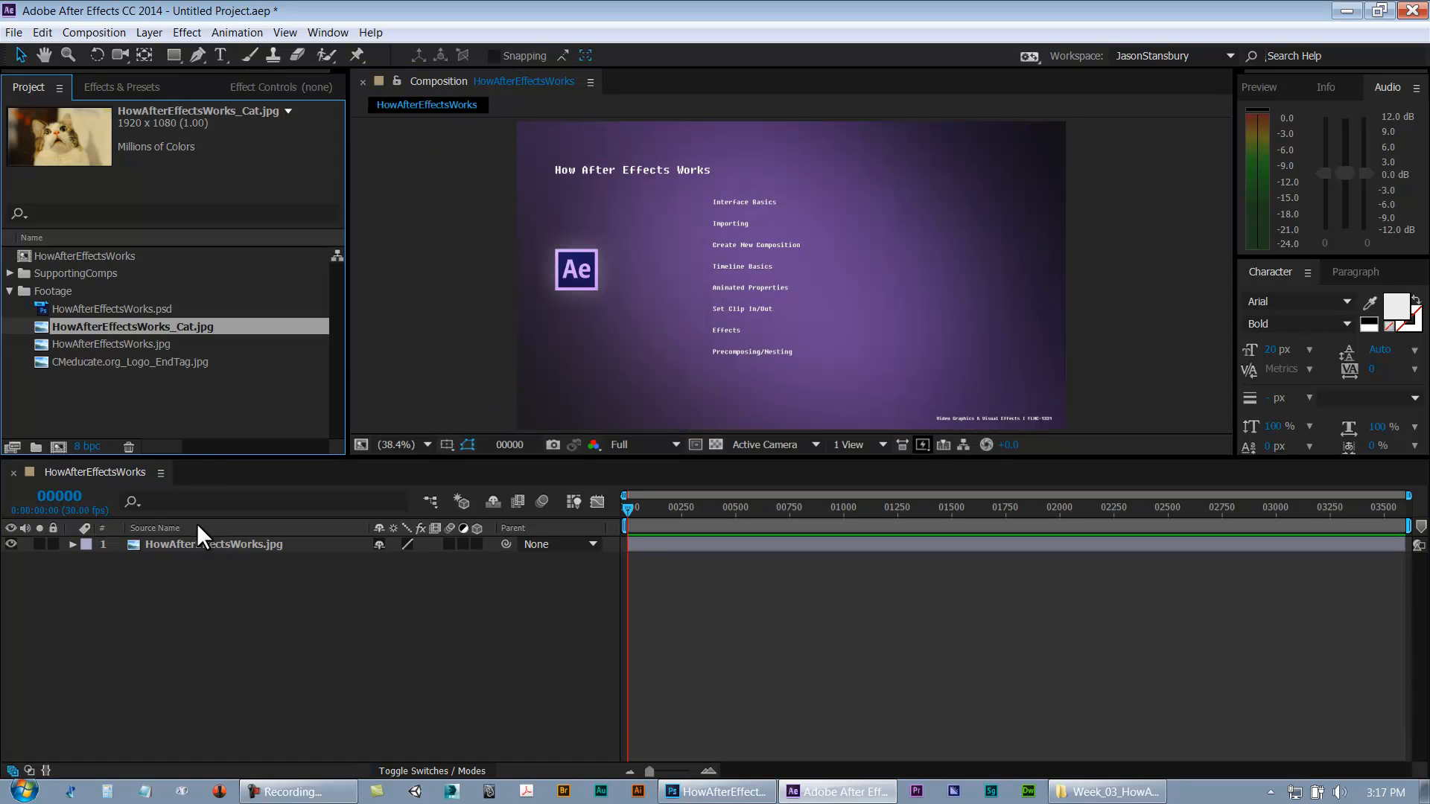
Add HowAfterEffectsWorks_Cat.jpg to the composition, centred in the frame, as the layer above HowAfterEffectsWorks.jpg
click(199, 541)
key(ctrl+z)
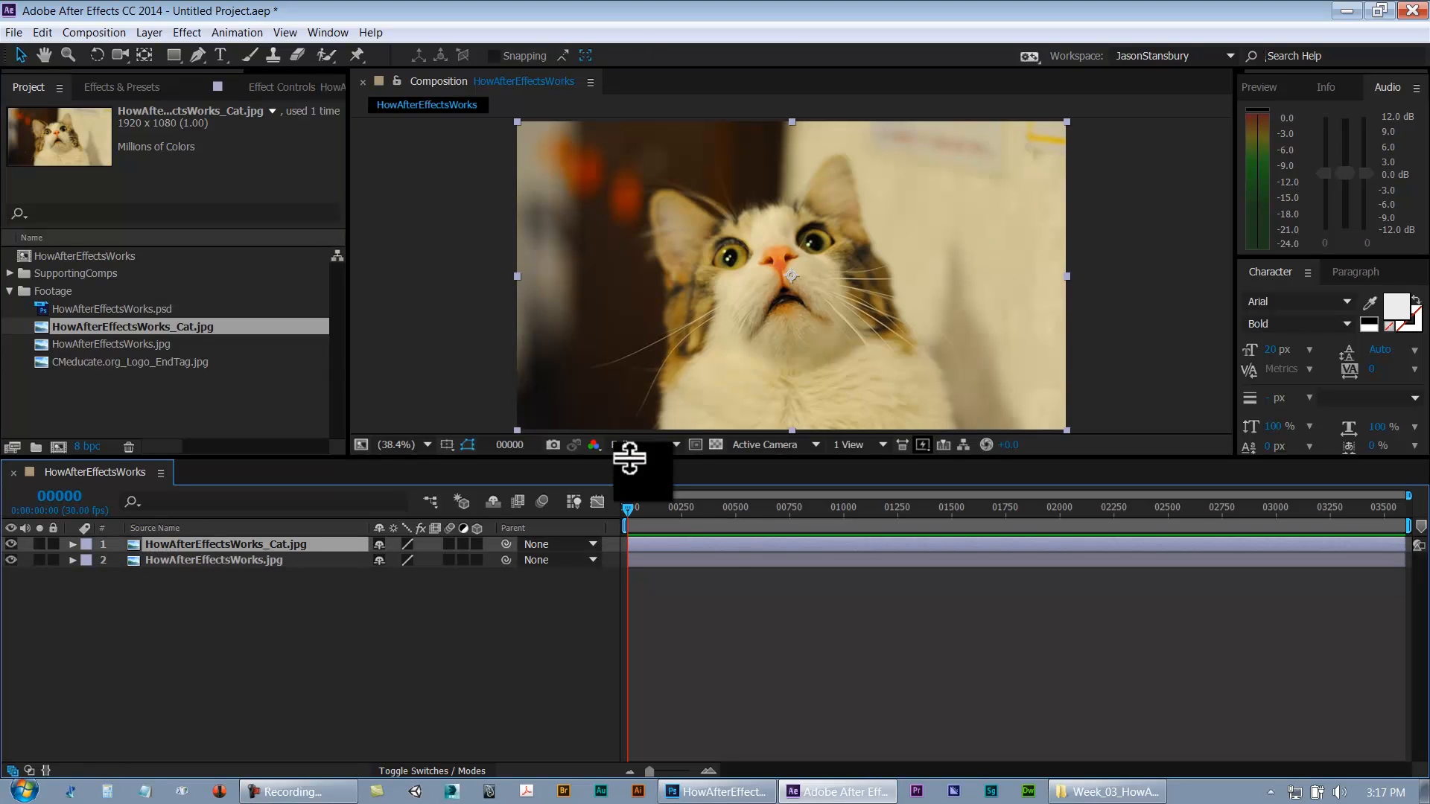
Enlarge the composition view, add CMeducate.org_Logo_EndTag.jpg as the topmost layer, and hide all three layers
drag(629, 458, 638, 492)
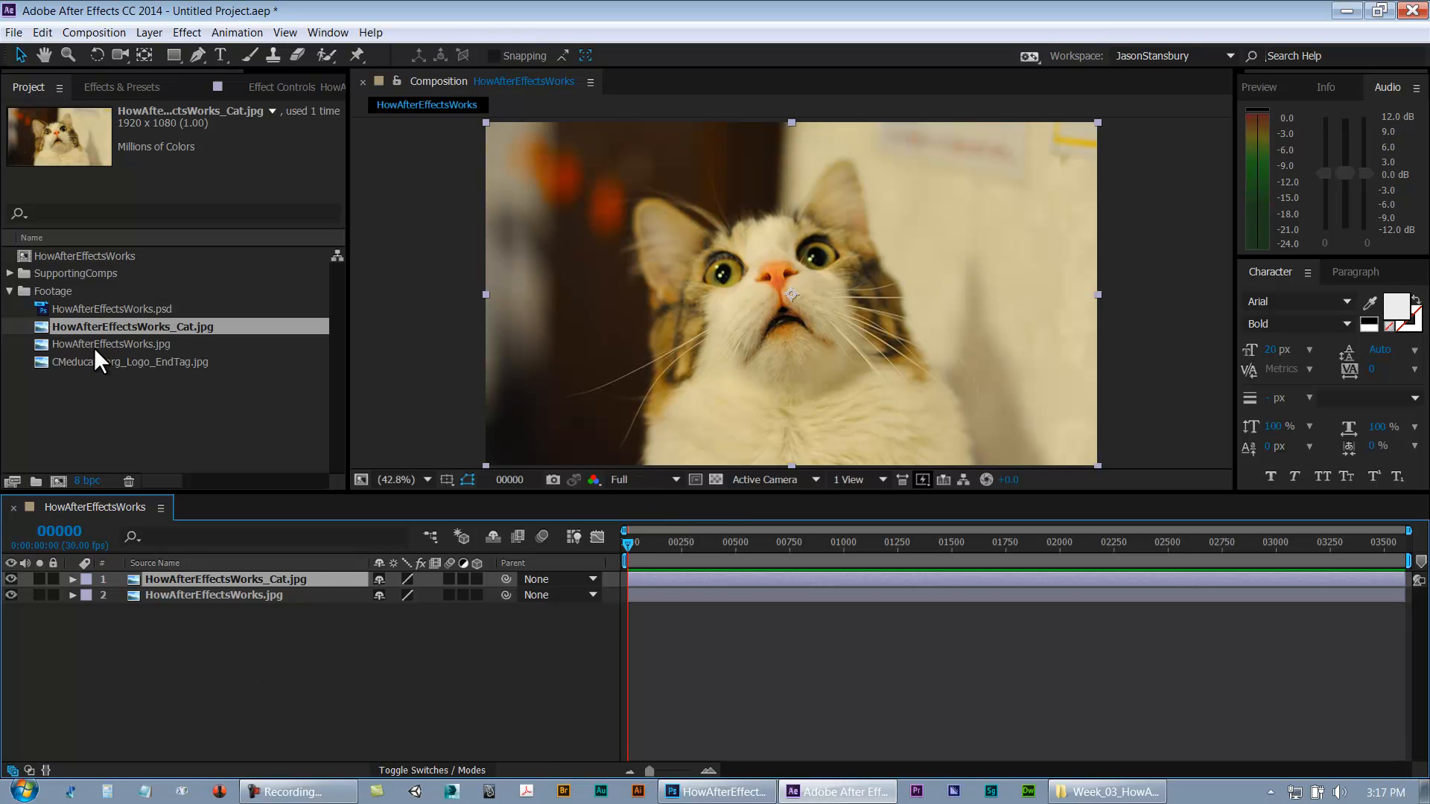
drag(98, 365, 136, 574)
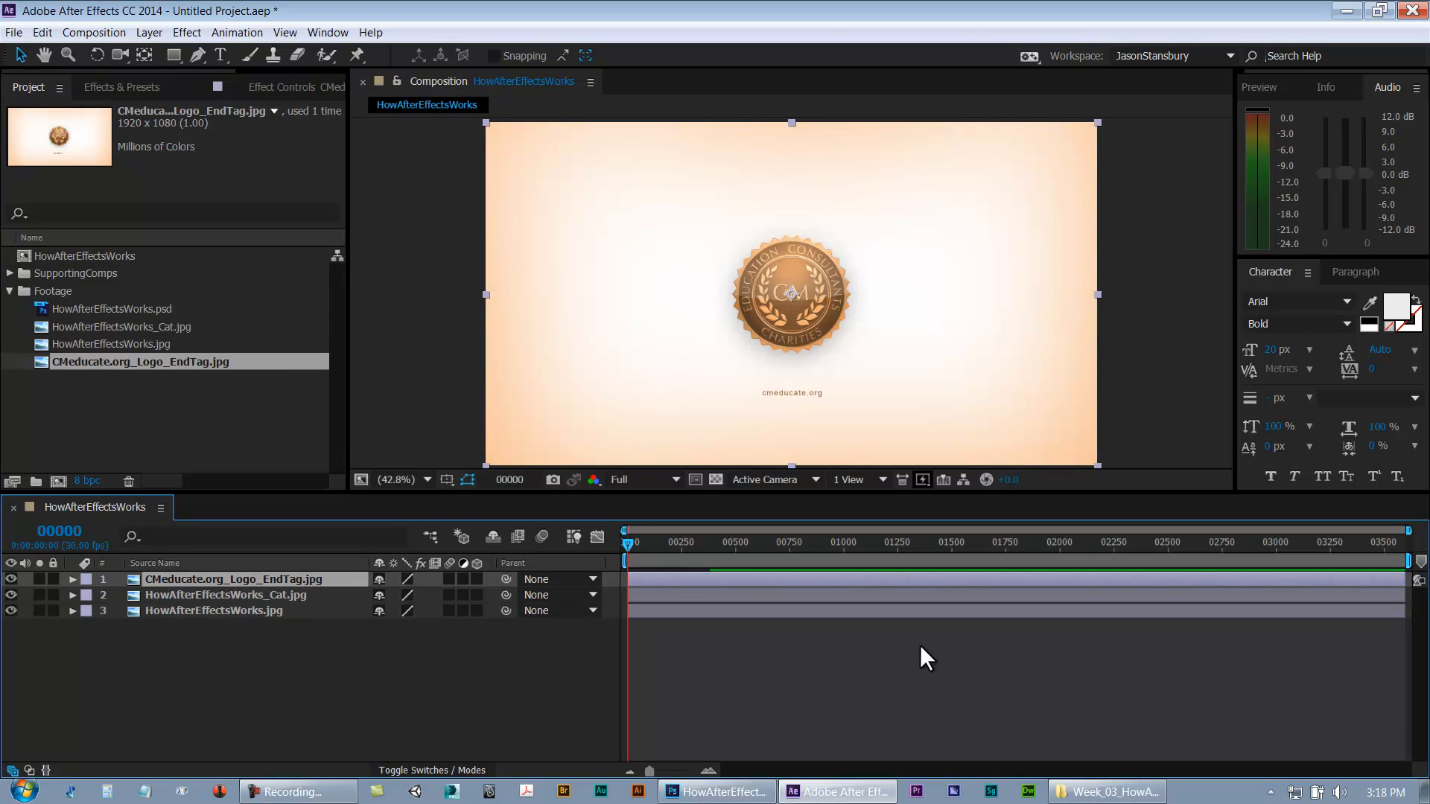
click(909, 667)
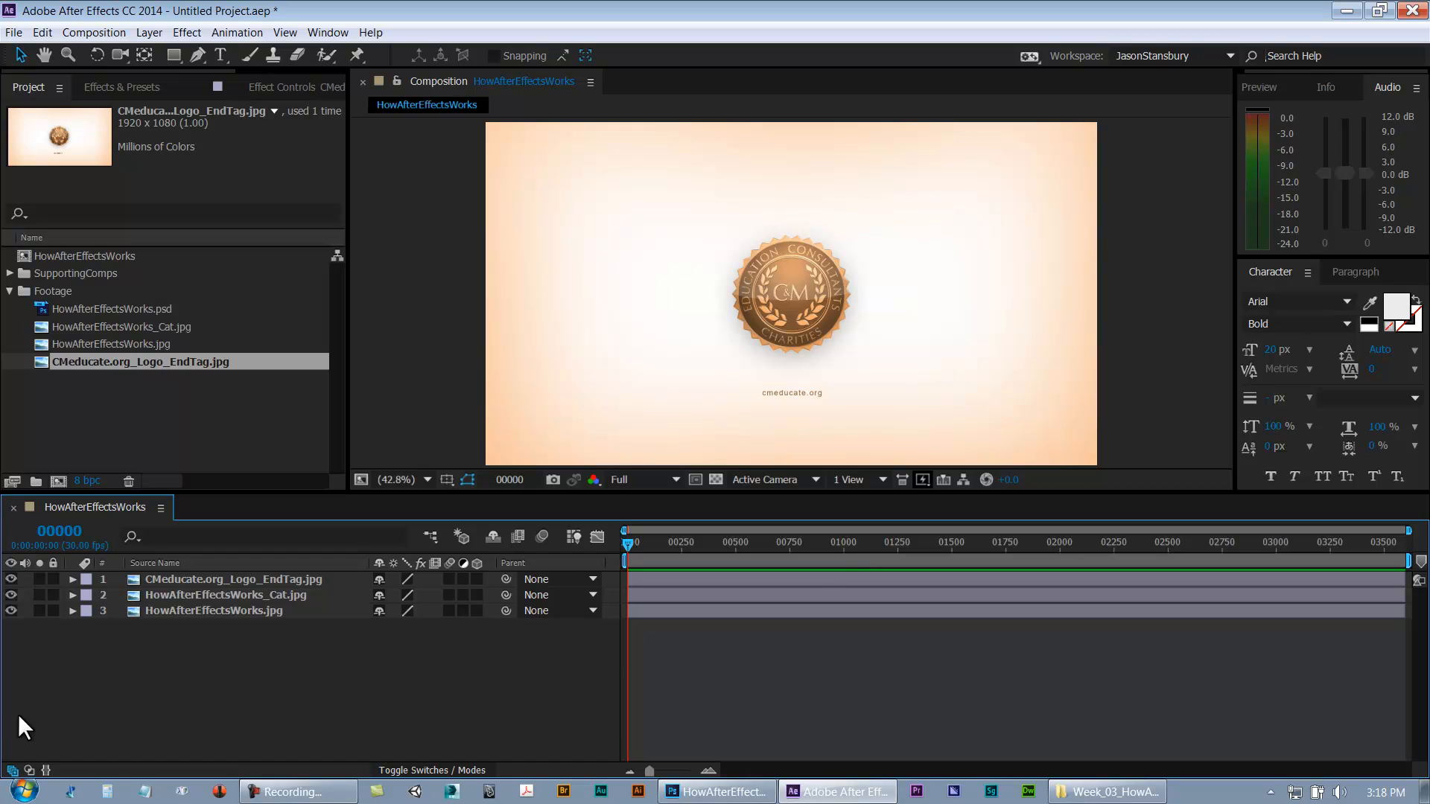
click(12, 578)
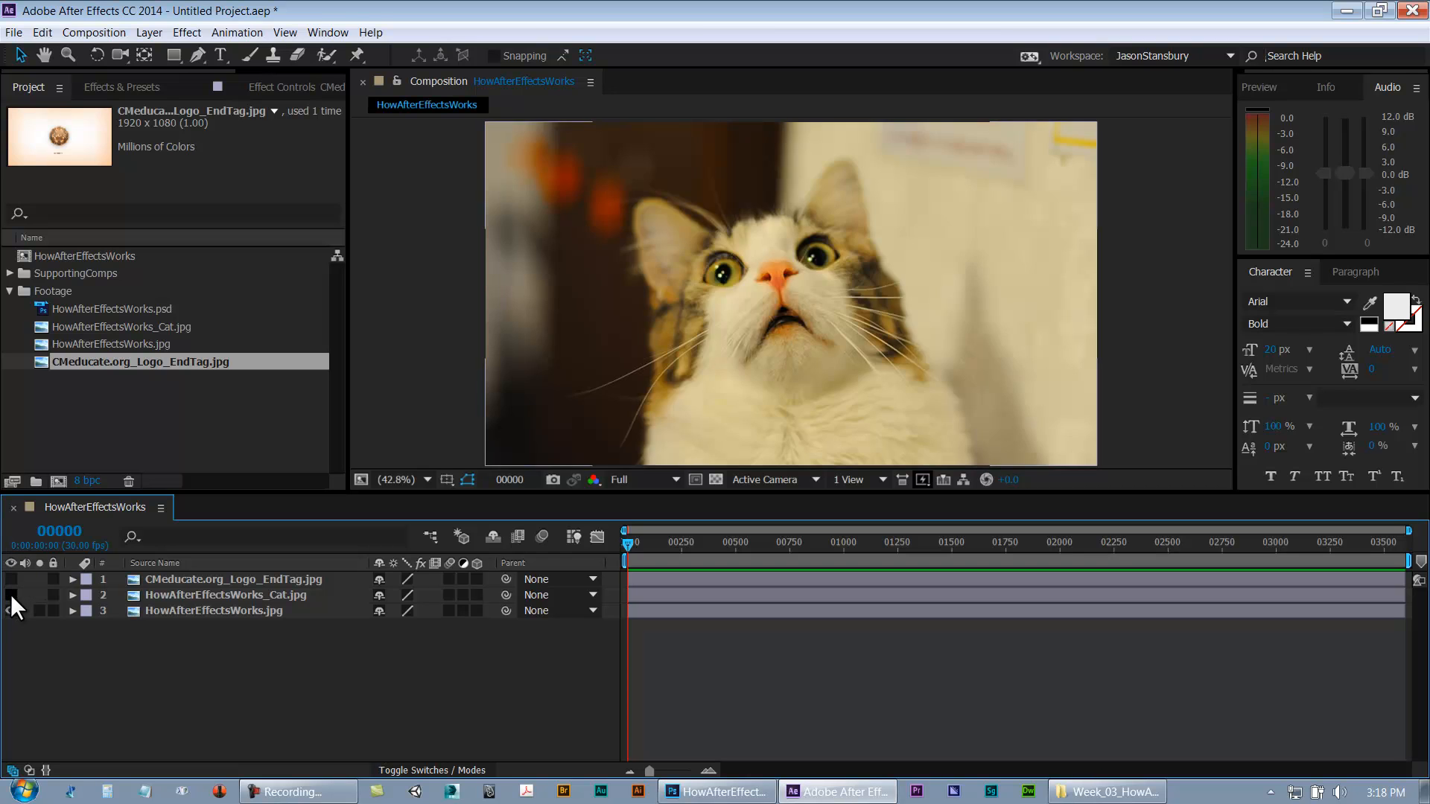
click(11, 610)
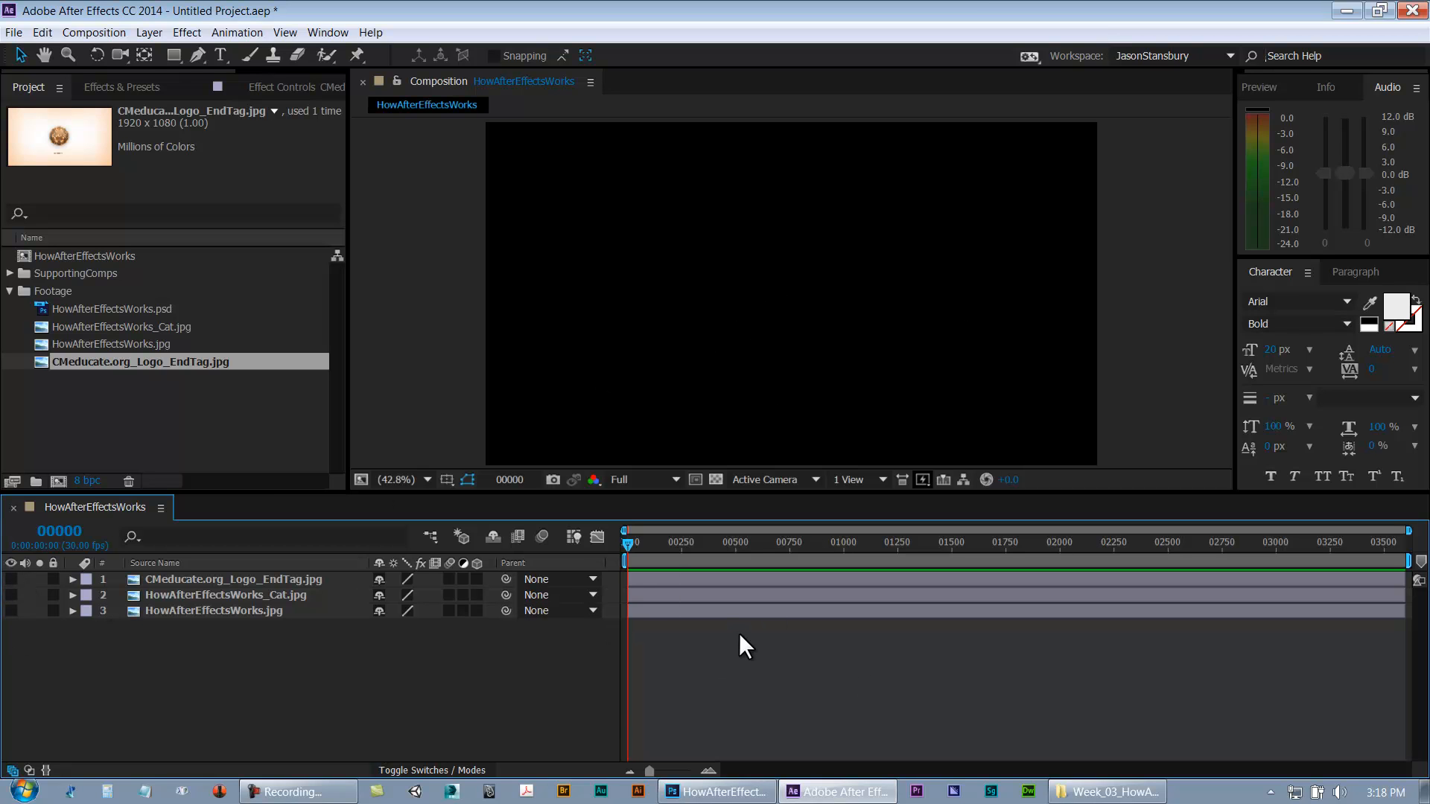
Set the composition's background color to pure red, FF0000, and apply the composition settings
key(ctrl+k)
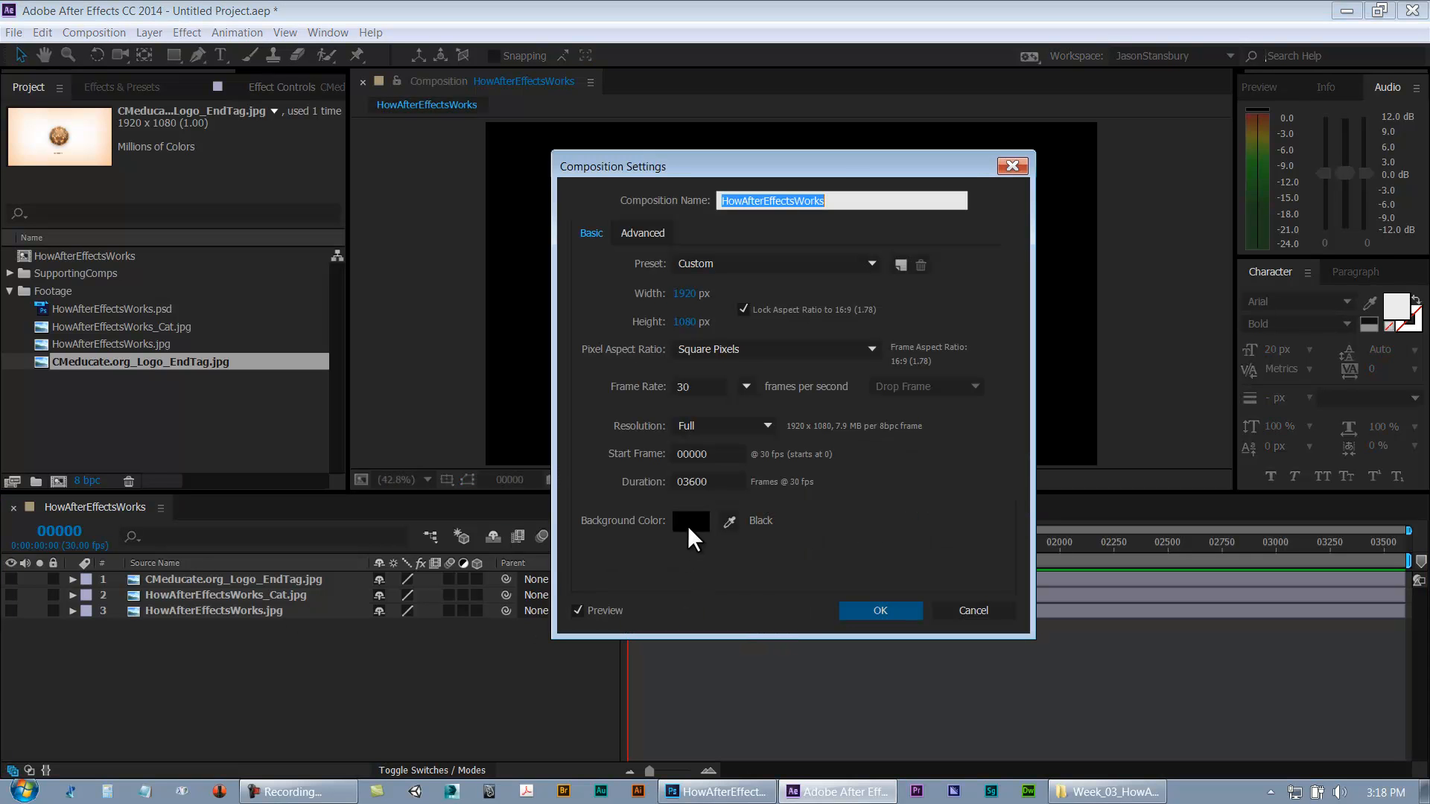
drag(830, 175, 1174, 268)
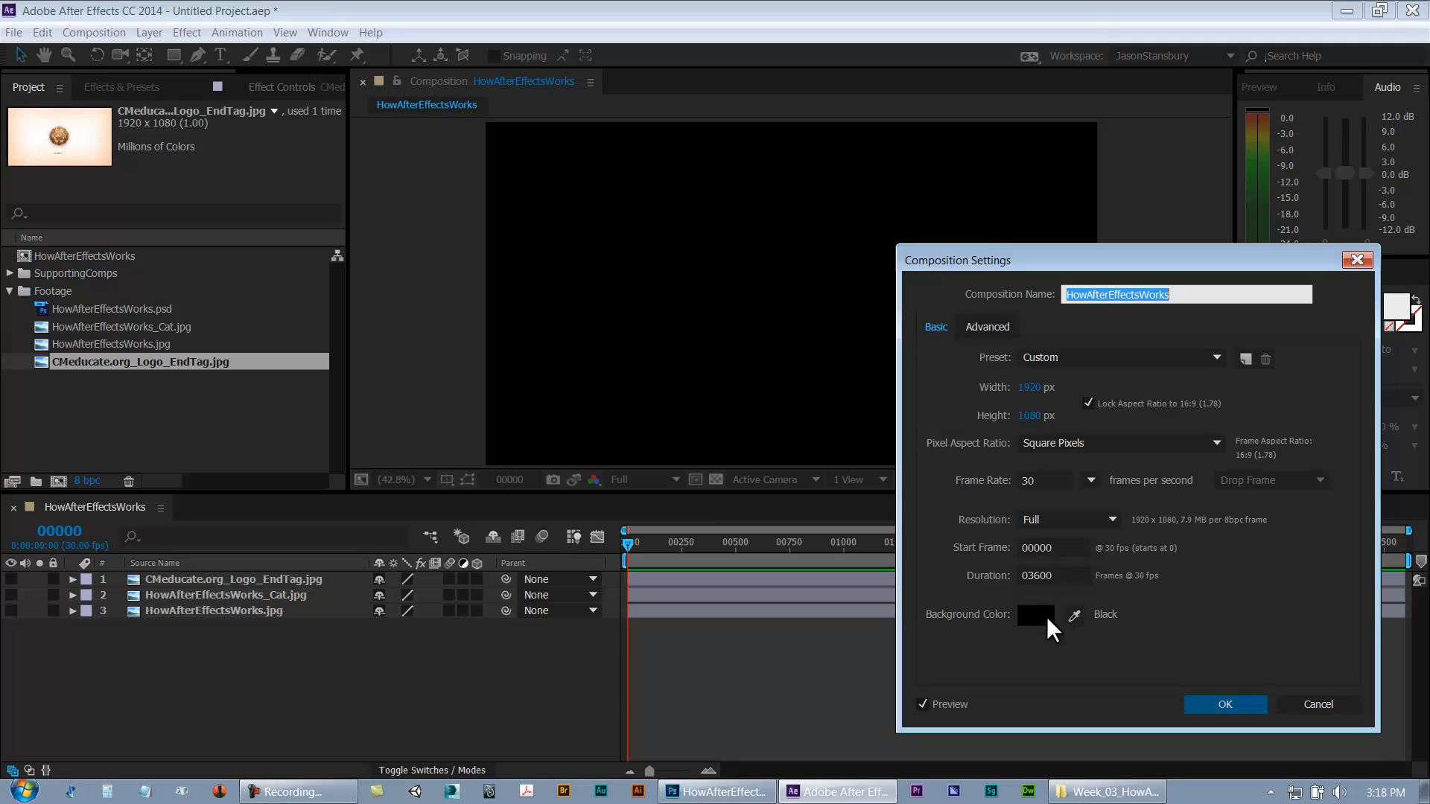
click(1047, 615)
drag(760, 323, 785, 231)
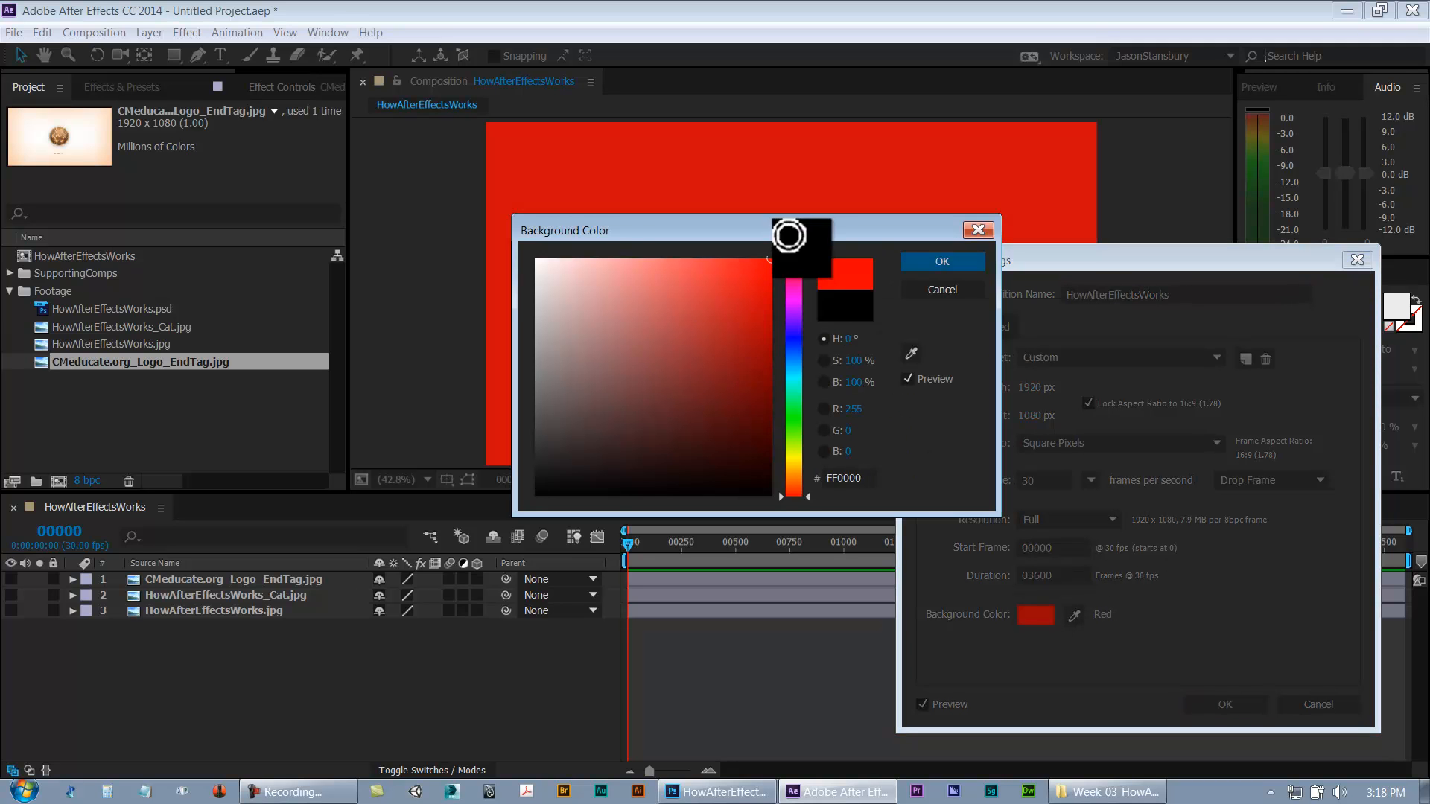
click(932, 257)
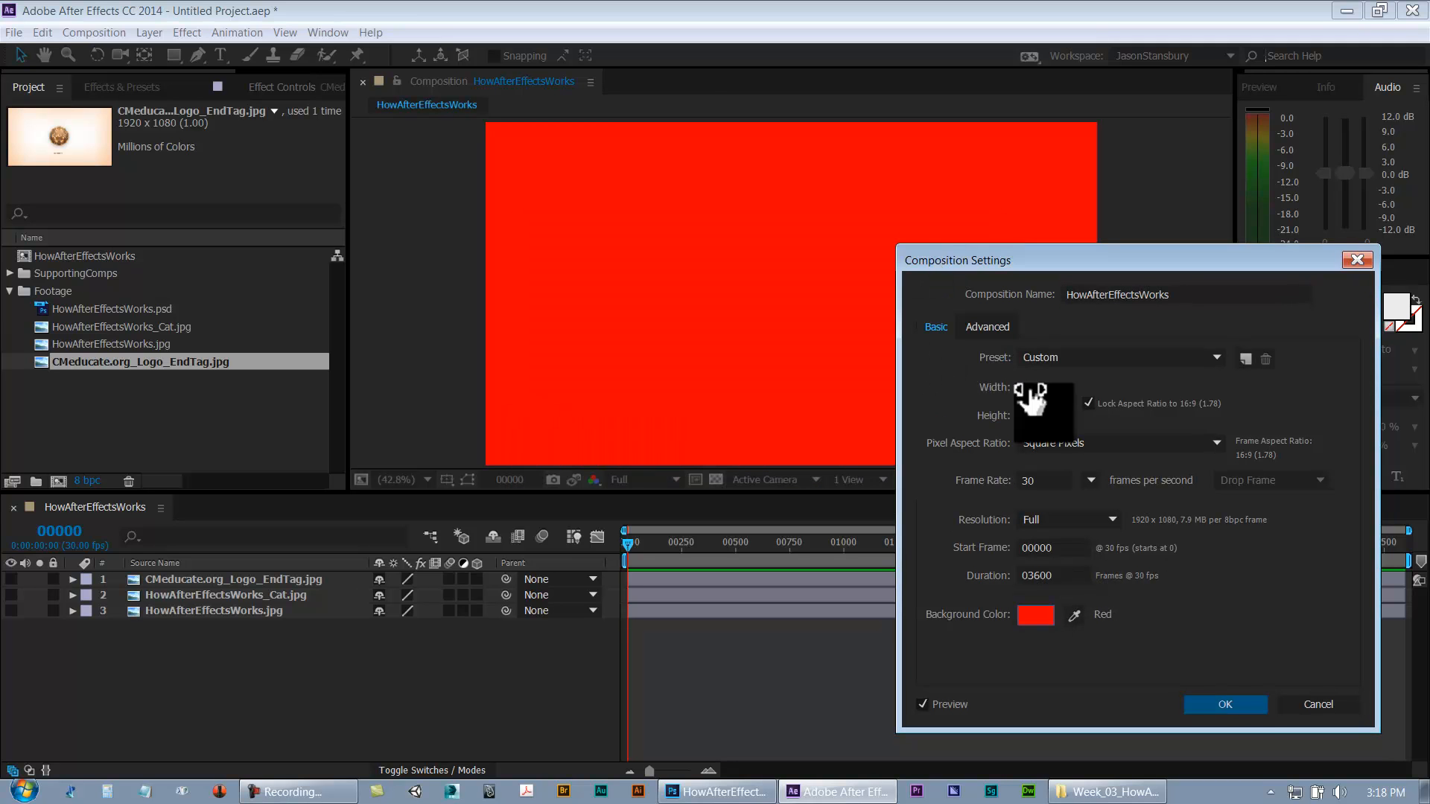
click(1261, 711)
Change the composition's background color to dark gray and apply the composition settings
key(ctrl+k)
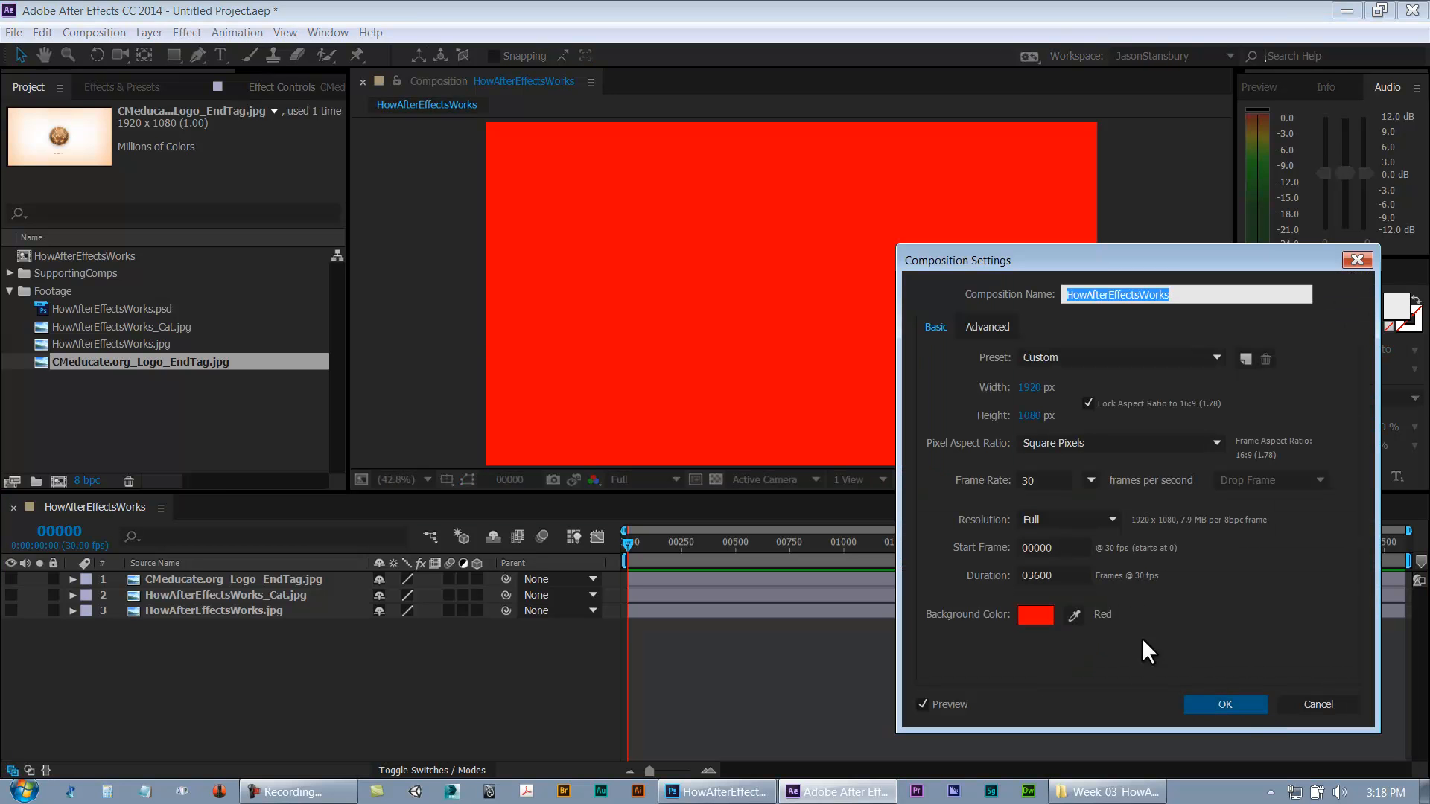
click(1038, 616)
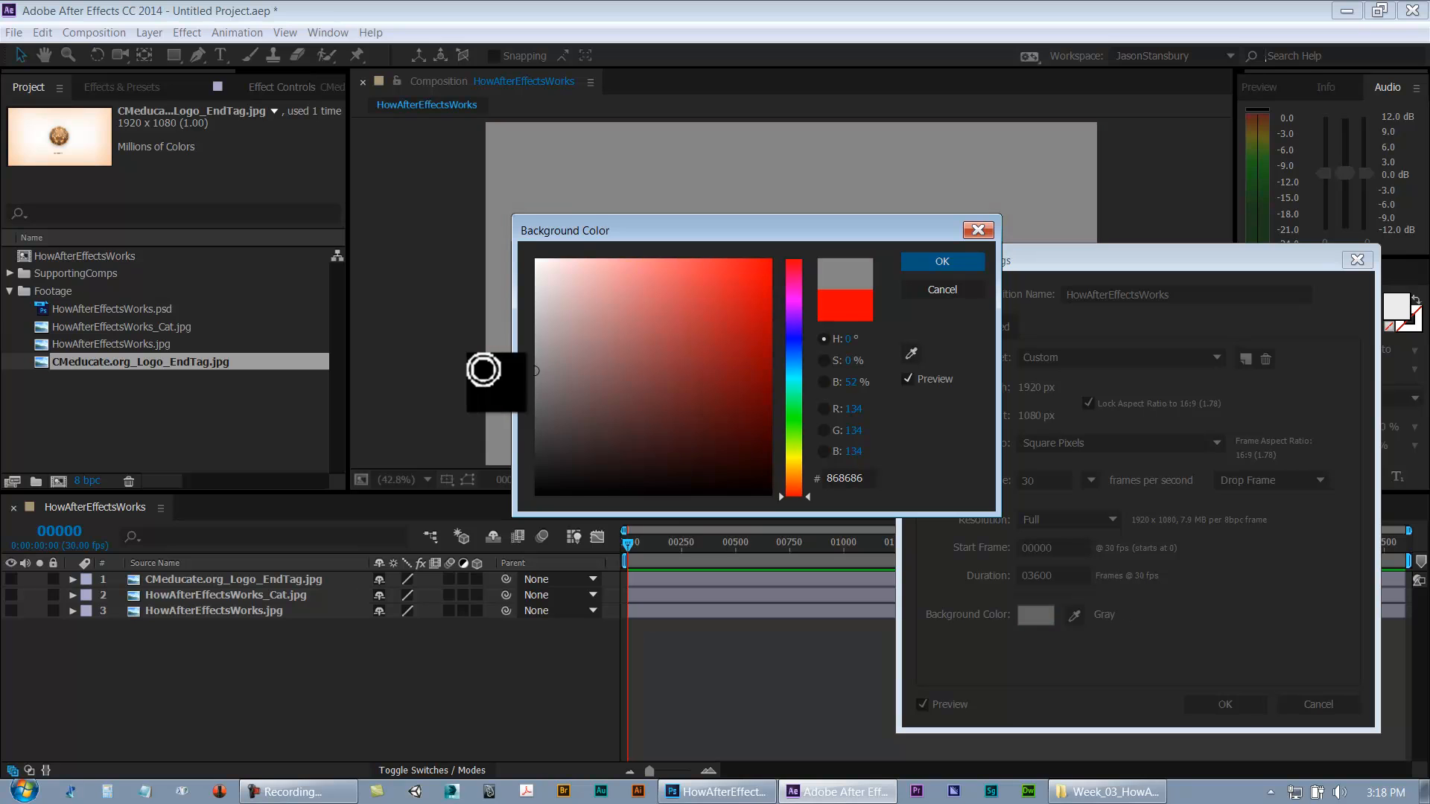
click(534, 409)
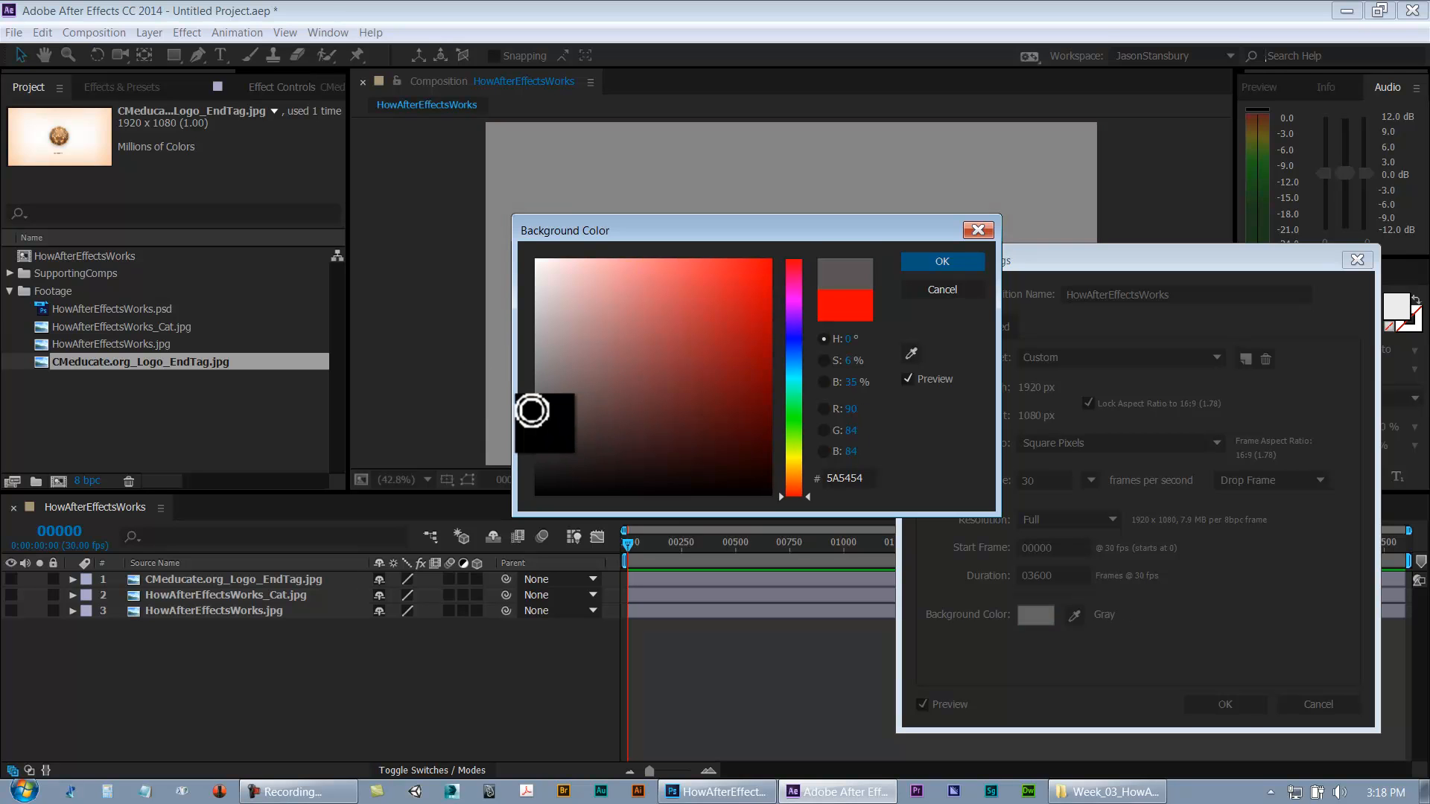
click(949, 263)
click(1229, 704)
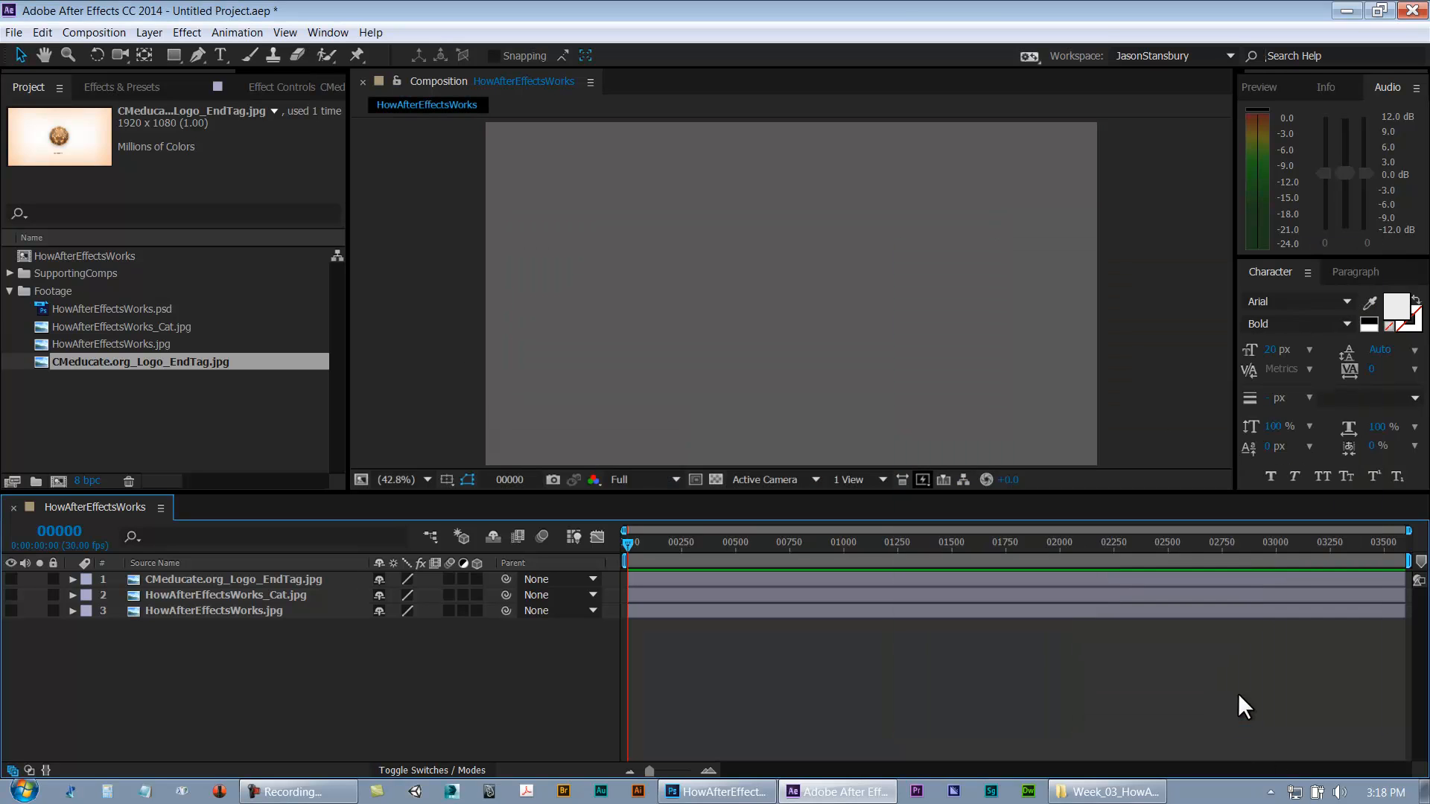
Set the composition's background color to black, trying several near-black shades before settling on 000000
key(ctrl+k)
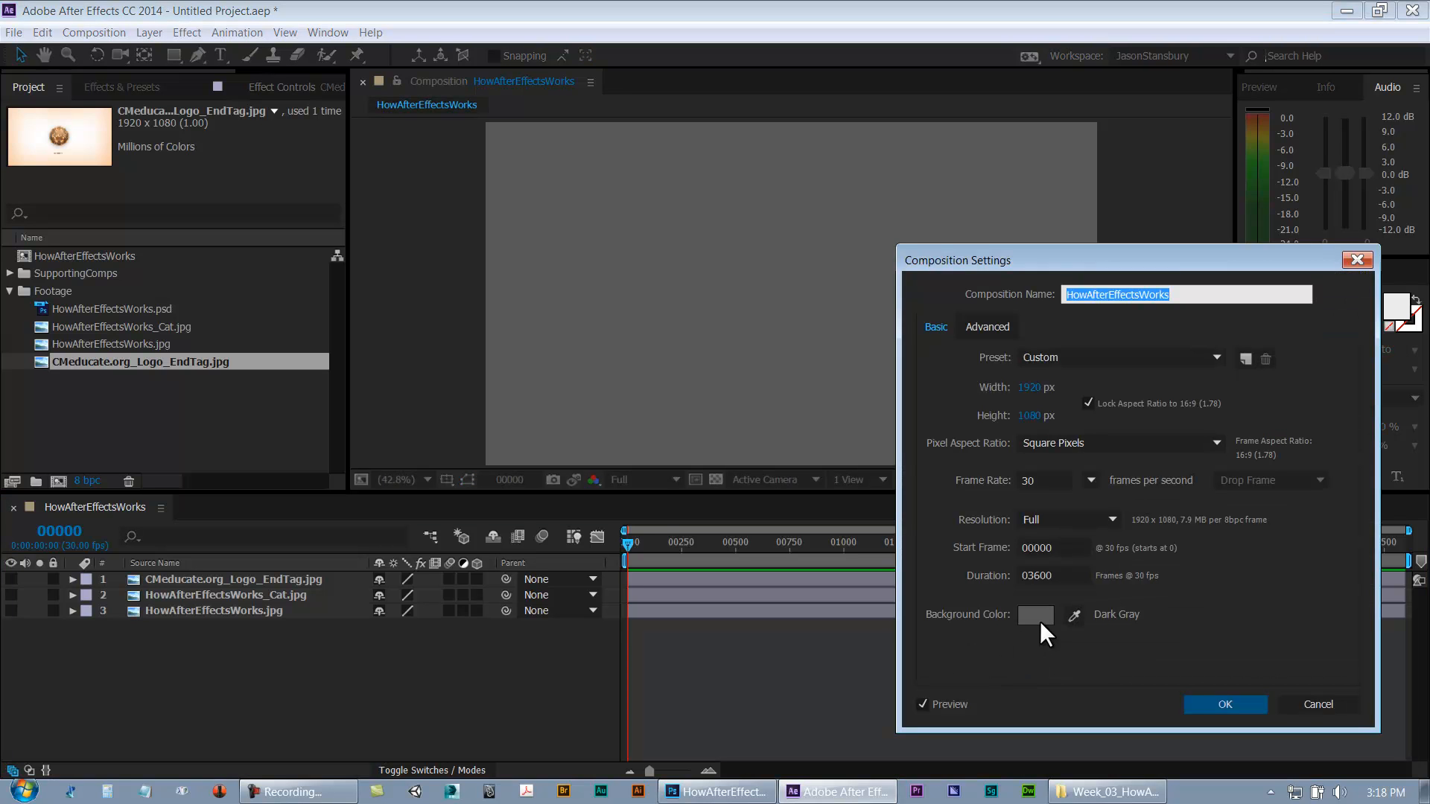
click(1041, 620)
mouse_move(539, 418)
mouse_down()
mouse_move(501, 511)
mouse_move(537, 489)
mouse_move(501, 511)
mouse_move(535, 503)
mouse_move(511, 495)
mouse_up()
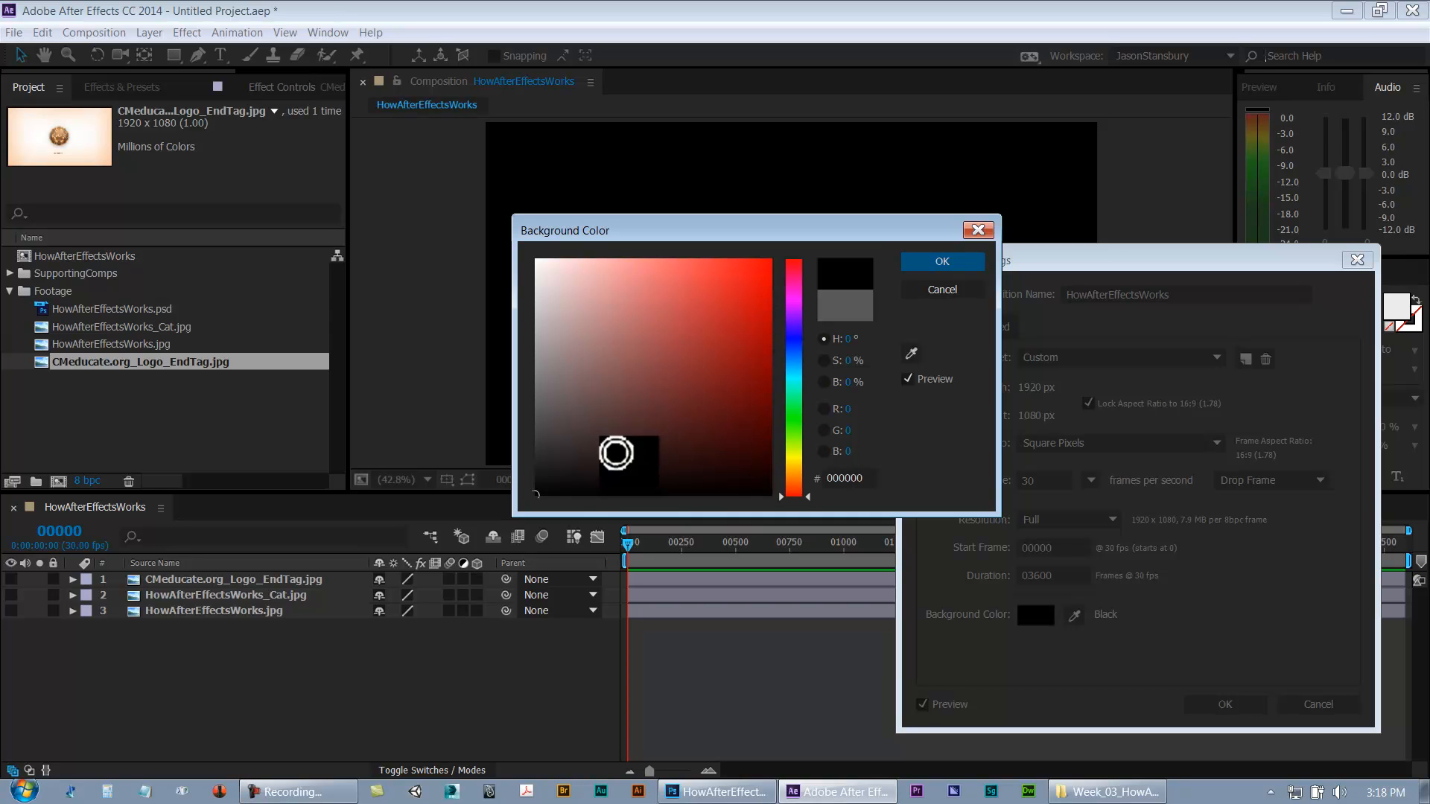
click(555, 485)
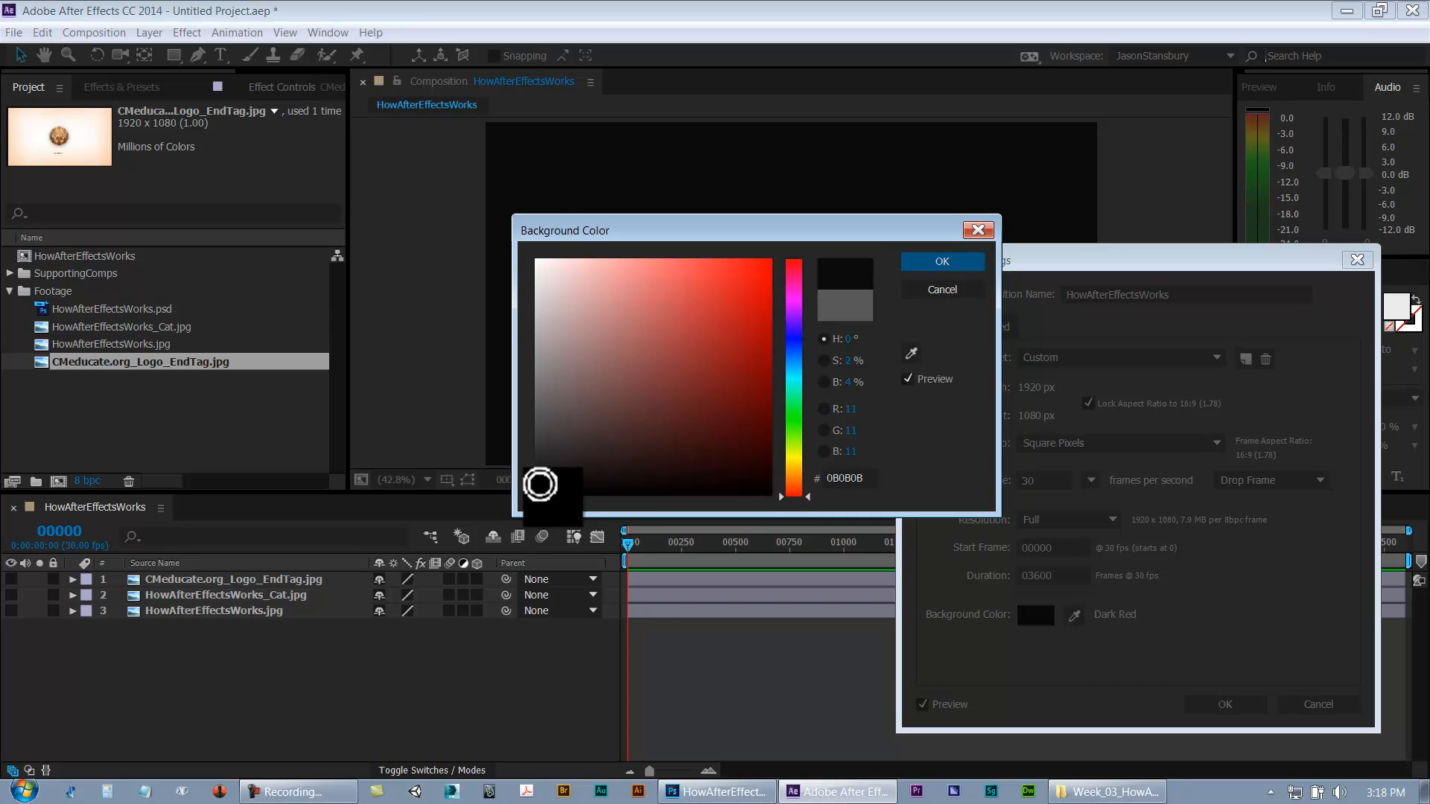
click(551, 484)
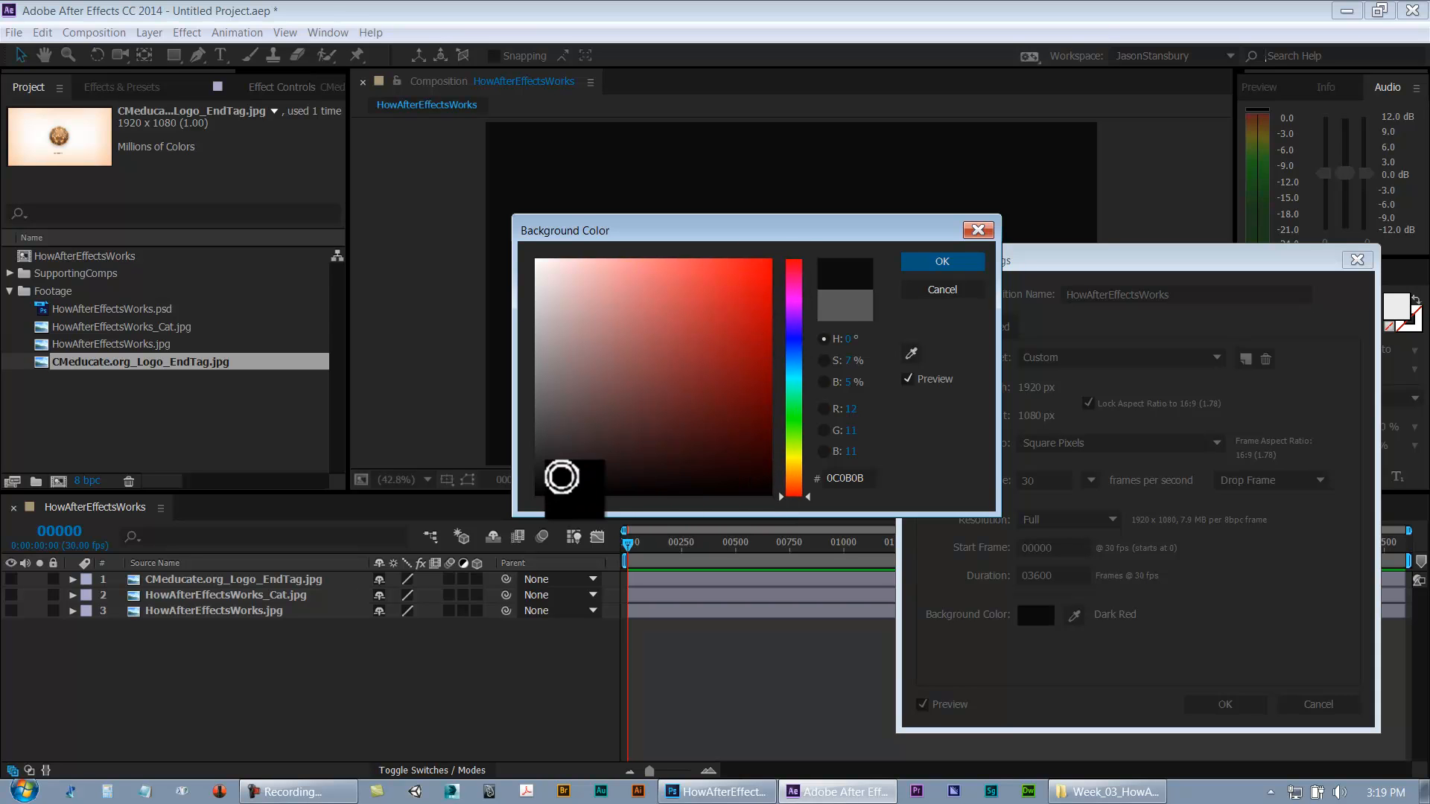
drag(549, 484, 517, 479)
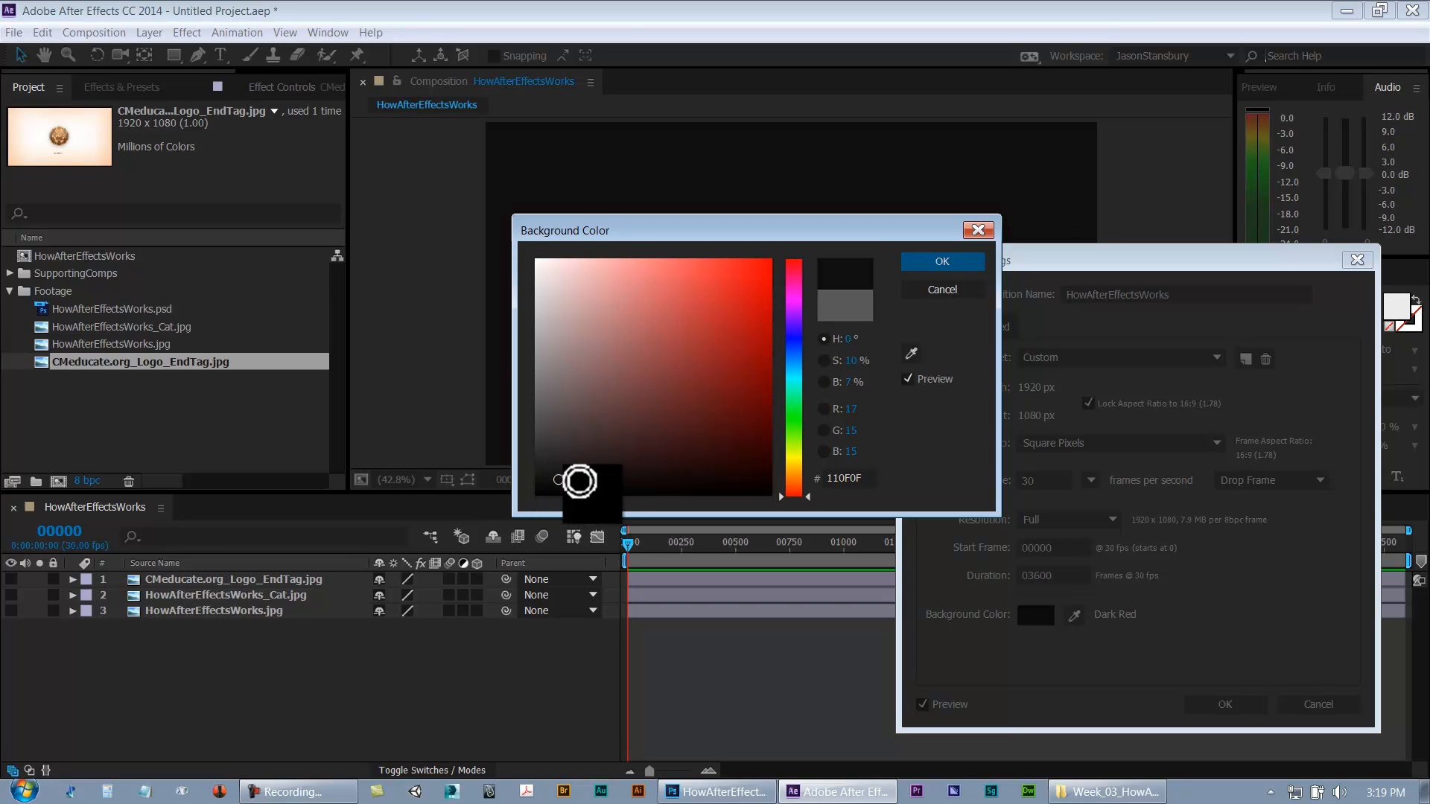
click(603, 478)
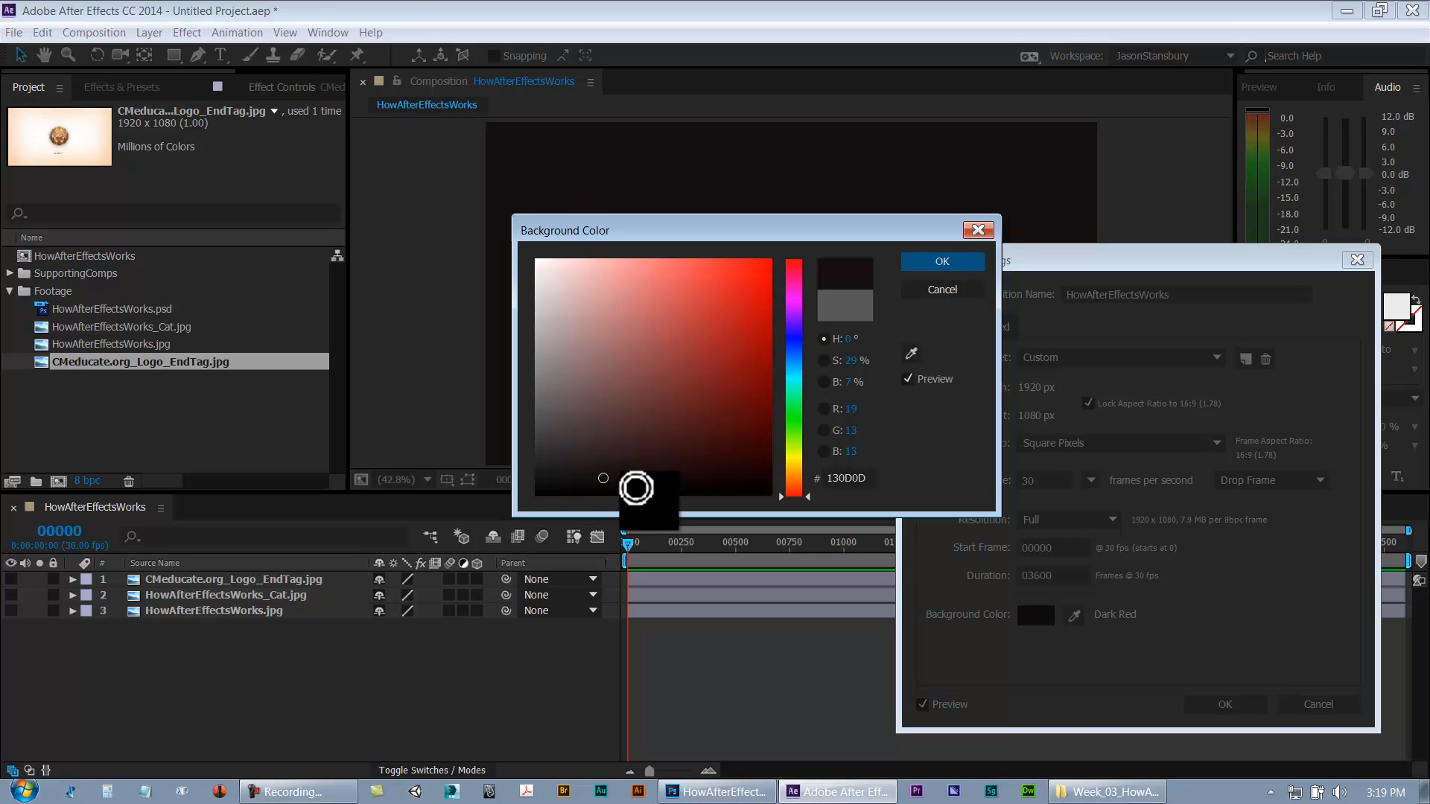
click(549, 482)
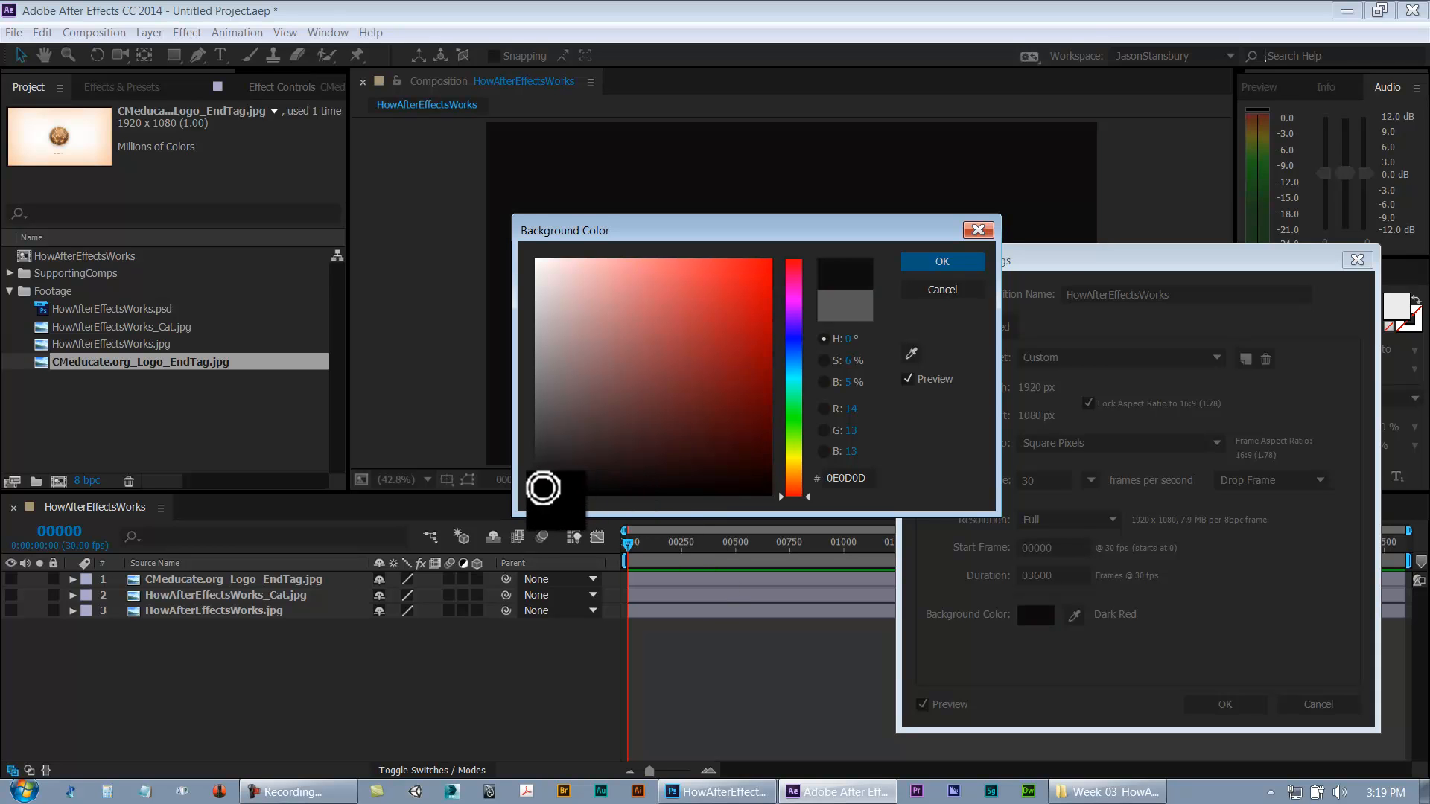
drag(539, 490, 533, 494)
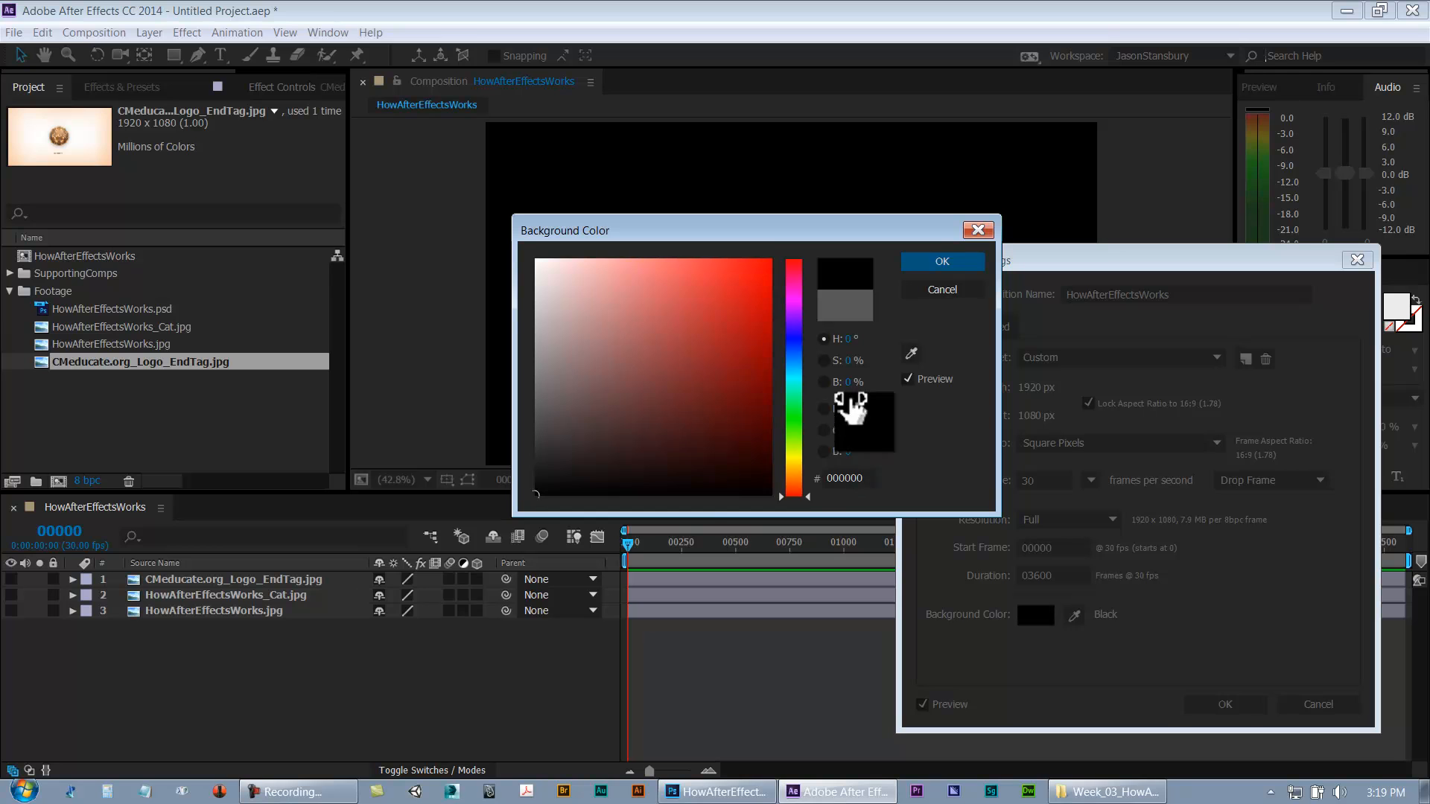
Try a dark orange background with R 41 and G 18, reset R, G and B to 0, and apply the settings
drag(848, 430, 916, 403)
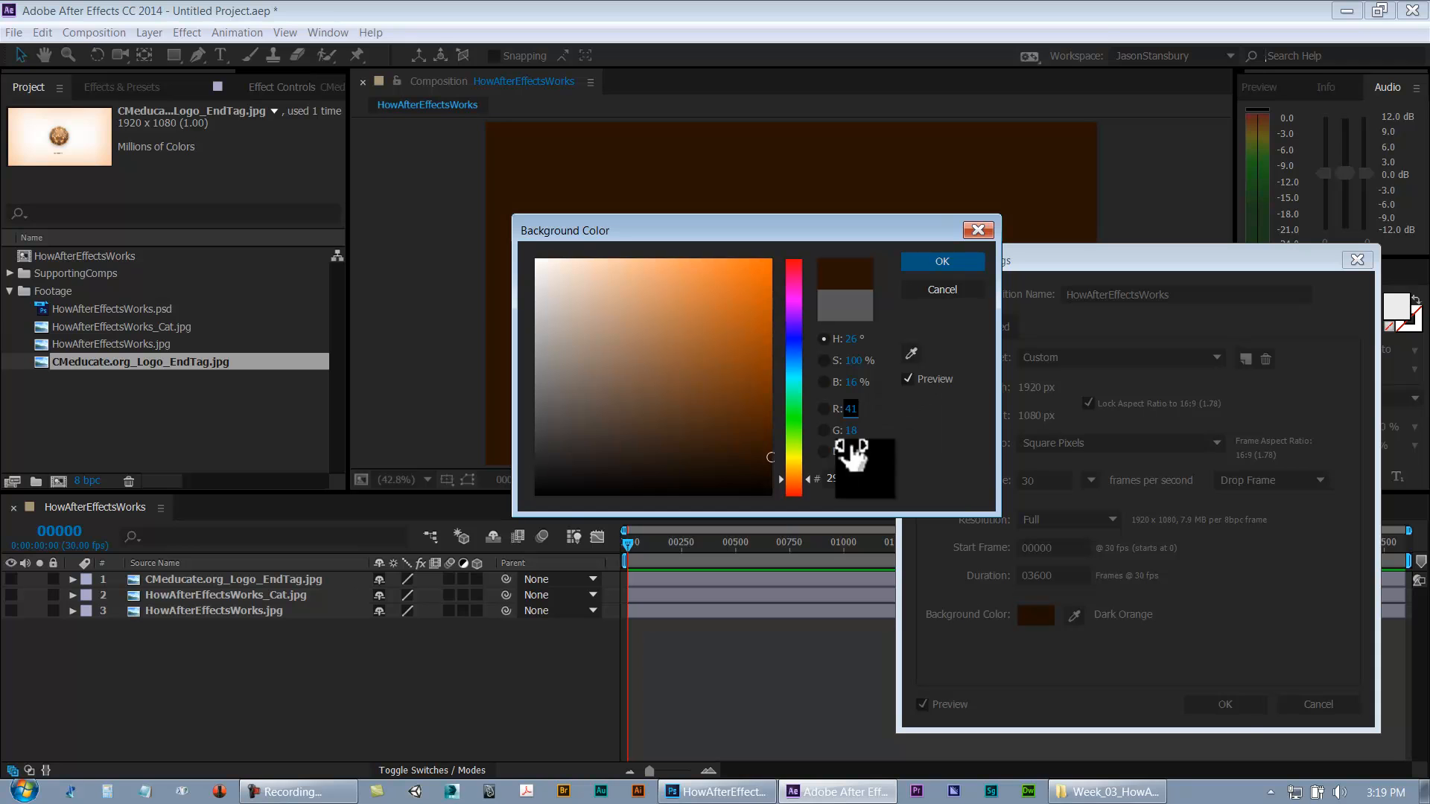
text(0)
key(Tab)
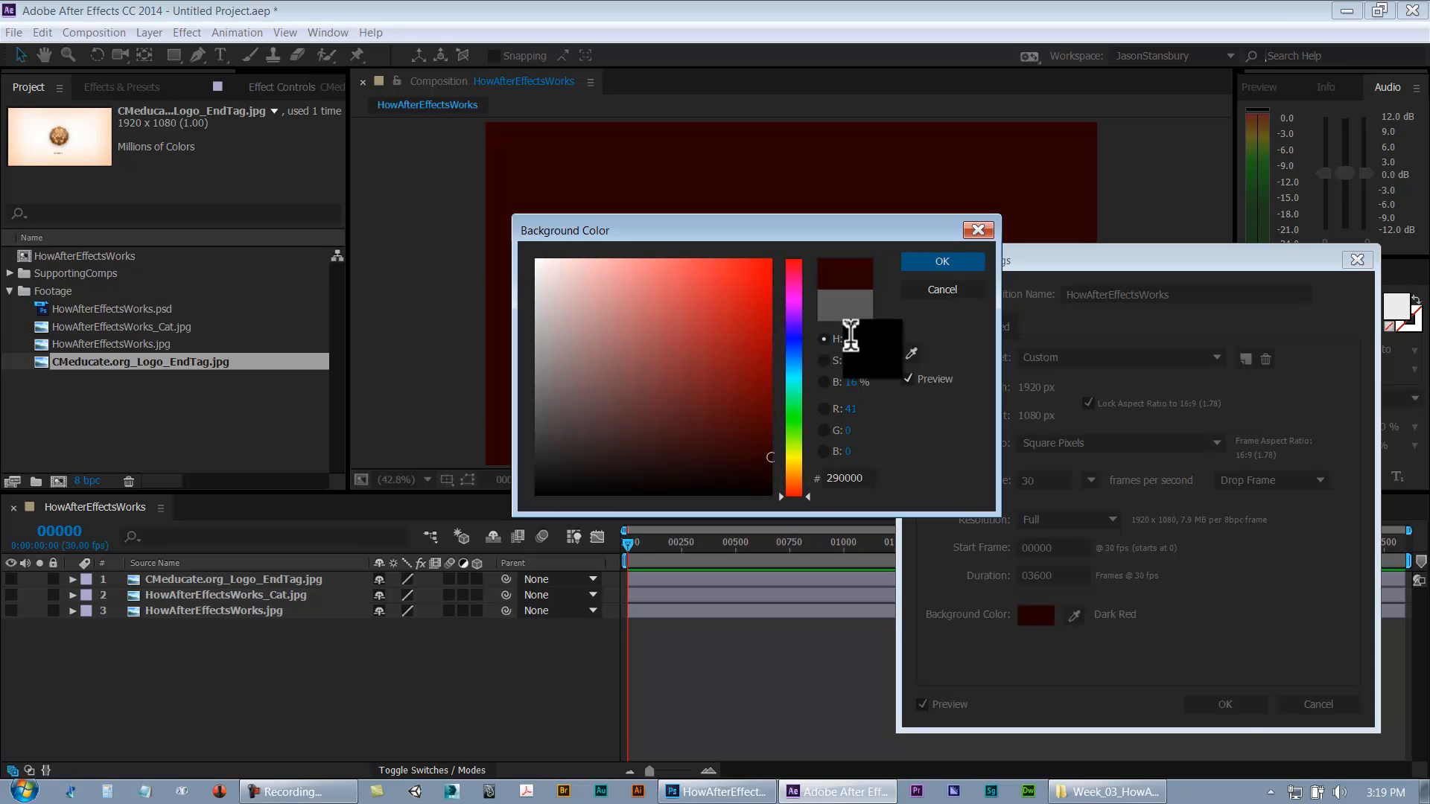
text(0)
key(Tab)
text(0)
key(Tab)
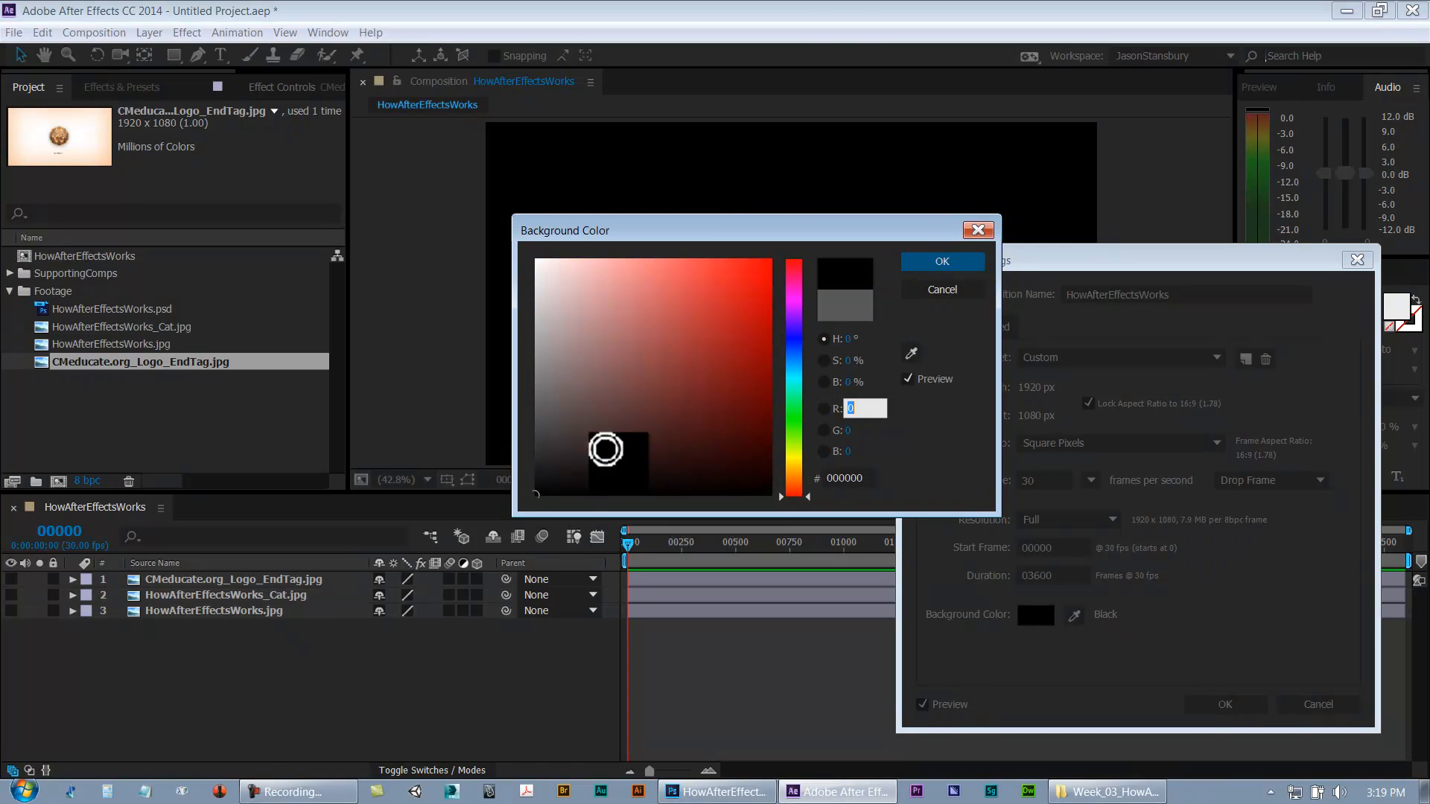
click(948, 262)
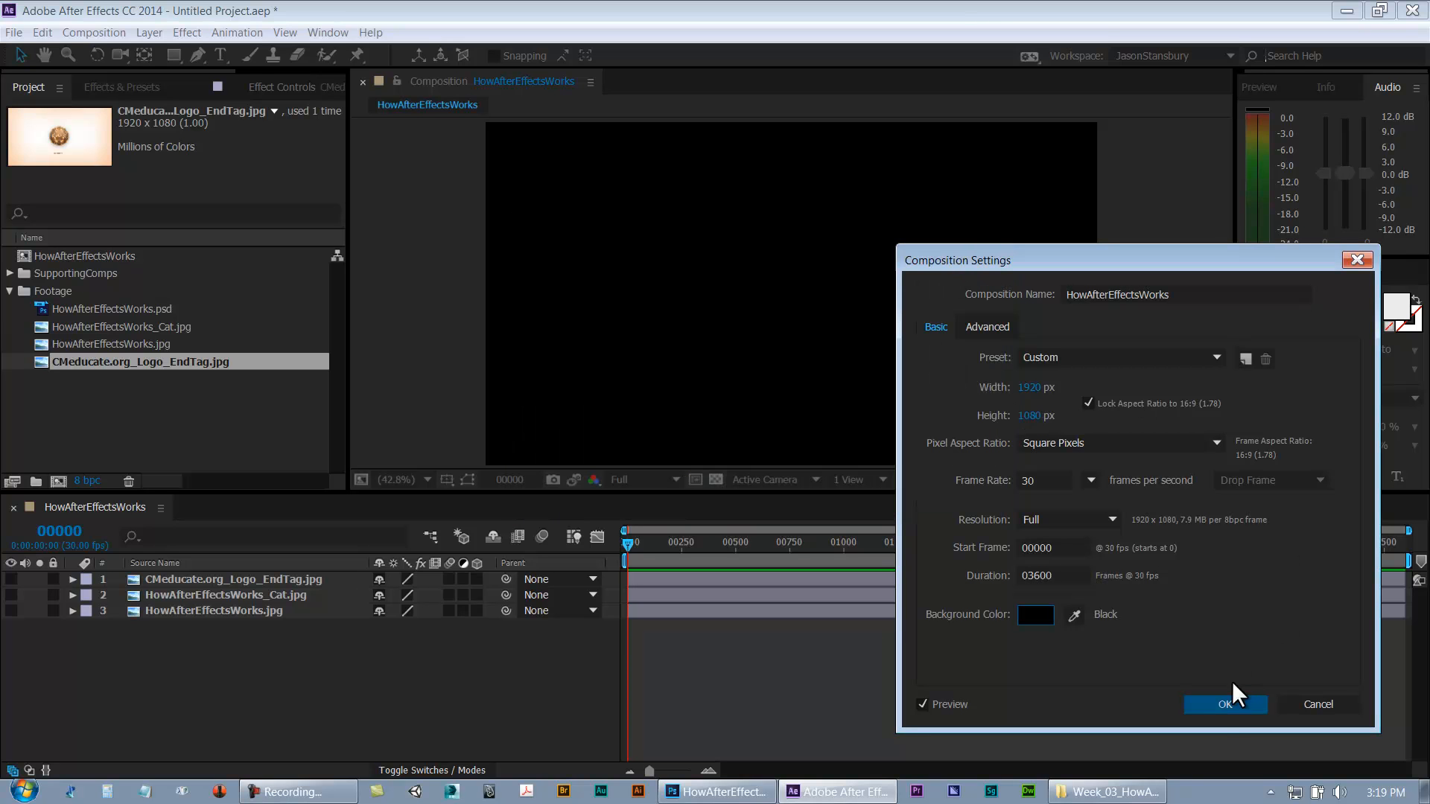
click(1228, 704)
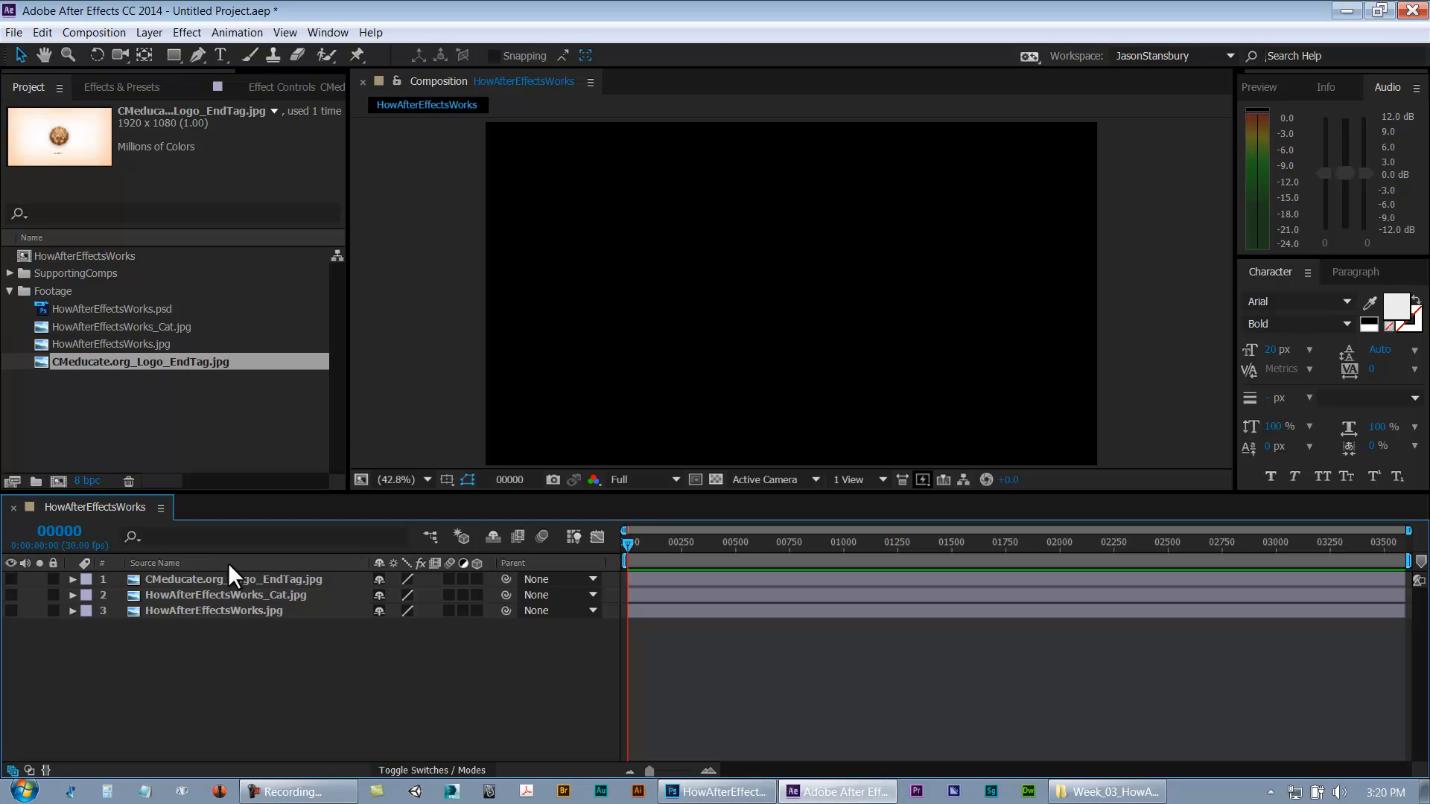
key(ctrl+s)
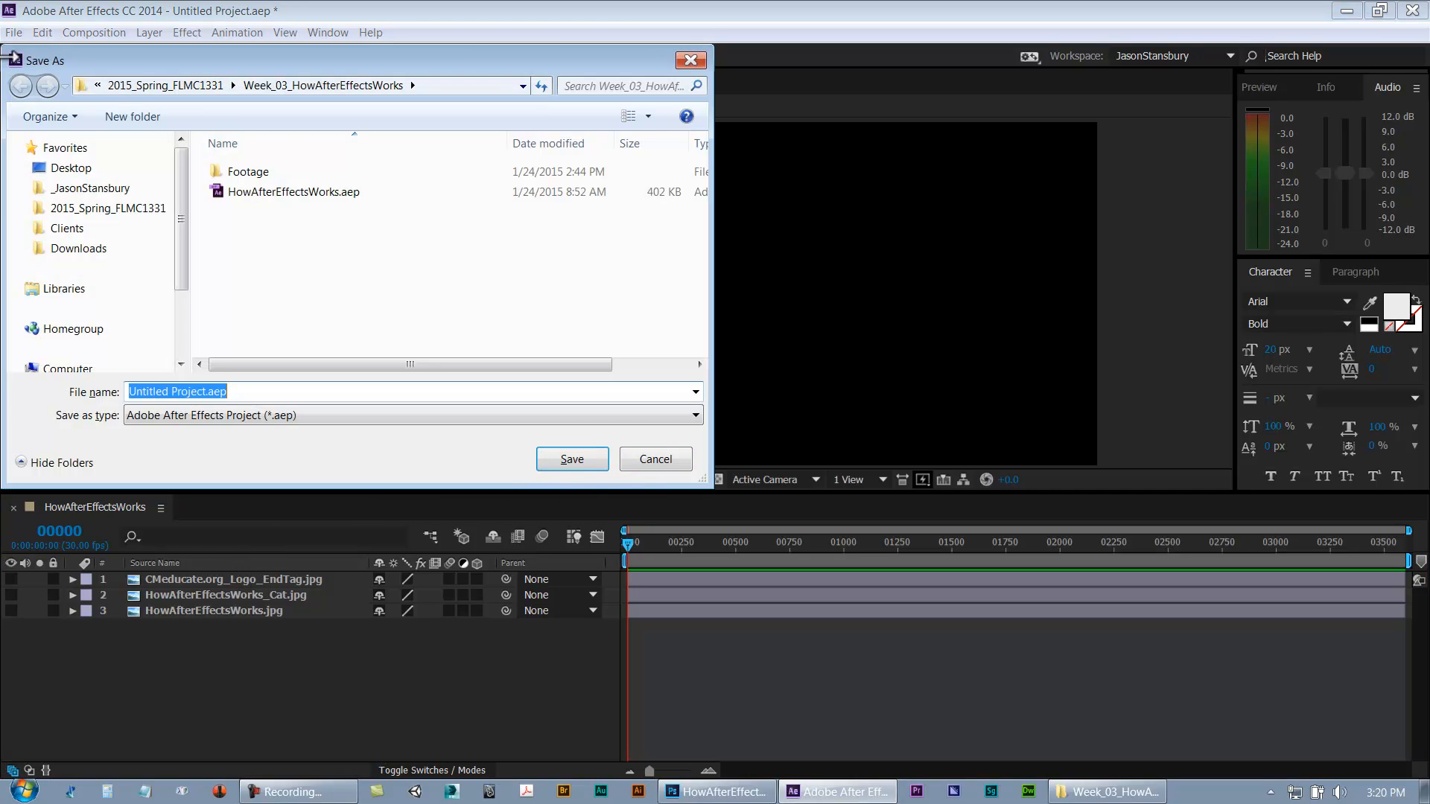
drag(236, 70, 237, 71)
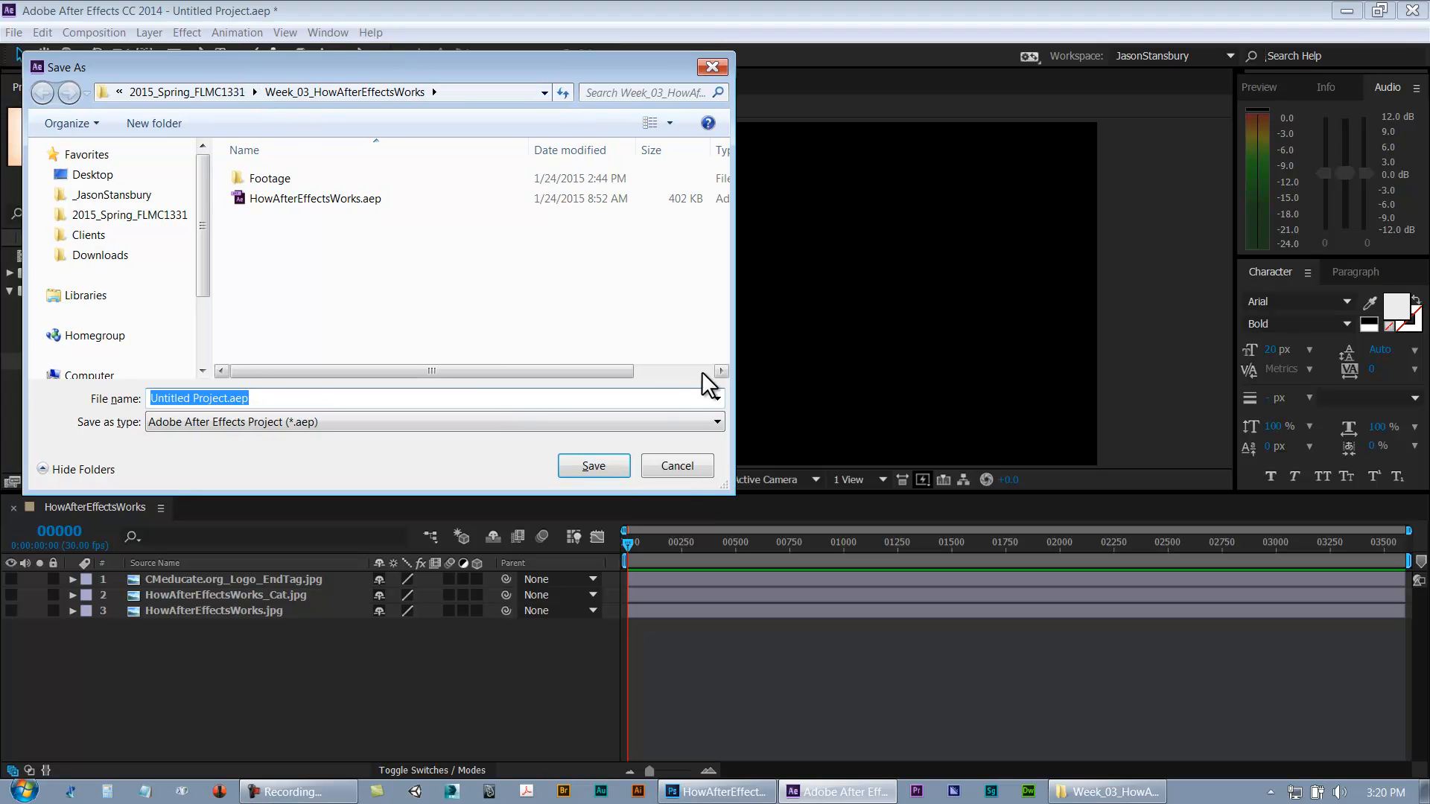
click(680, 466)
Save the project as HowAfterEffectsWorks_Lesson.aep in the Week_03_HowAfterEffectsWorks folder
click(13, 33)
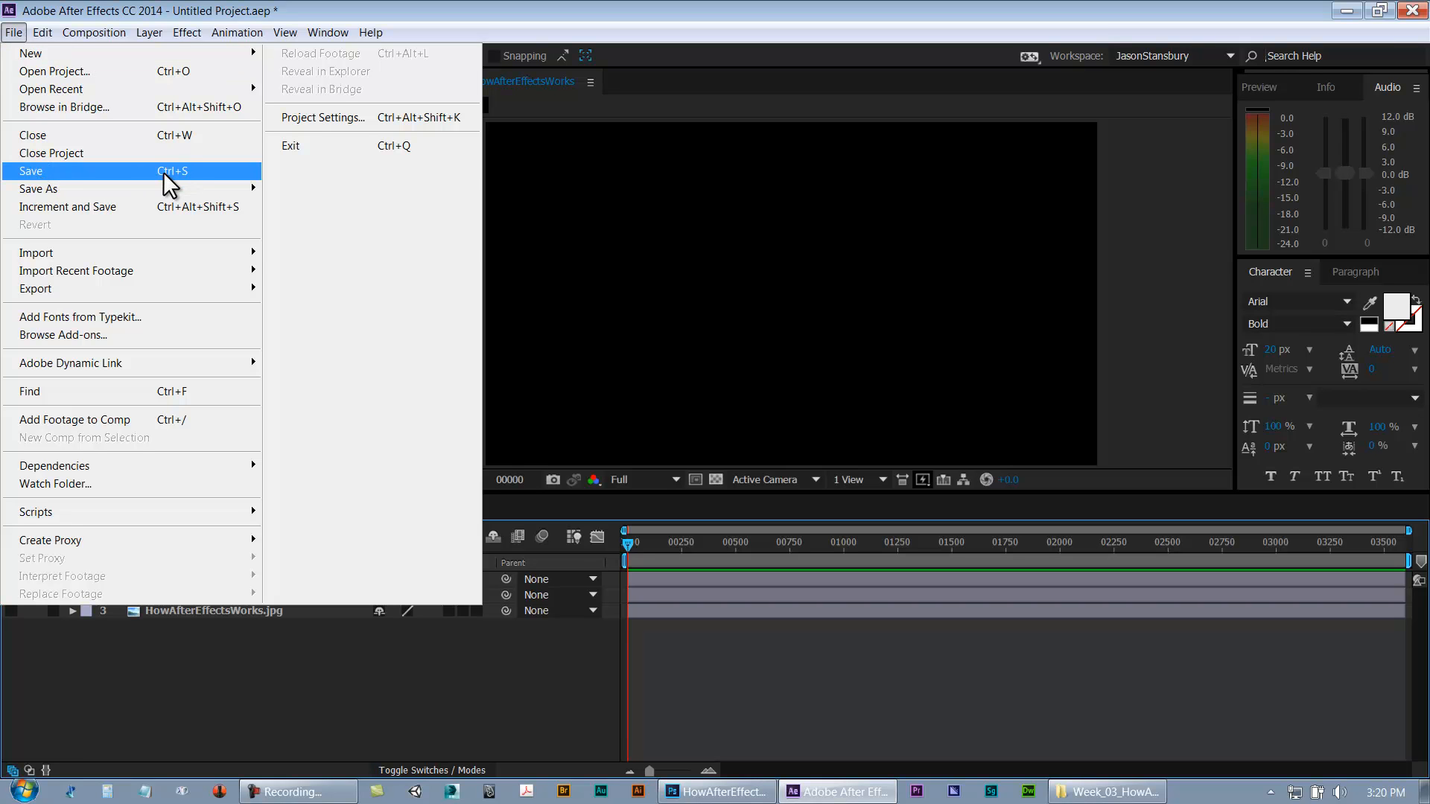
mouse_move(166, 192)
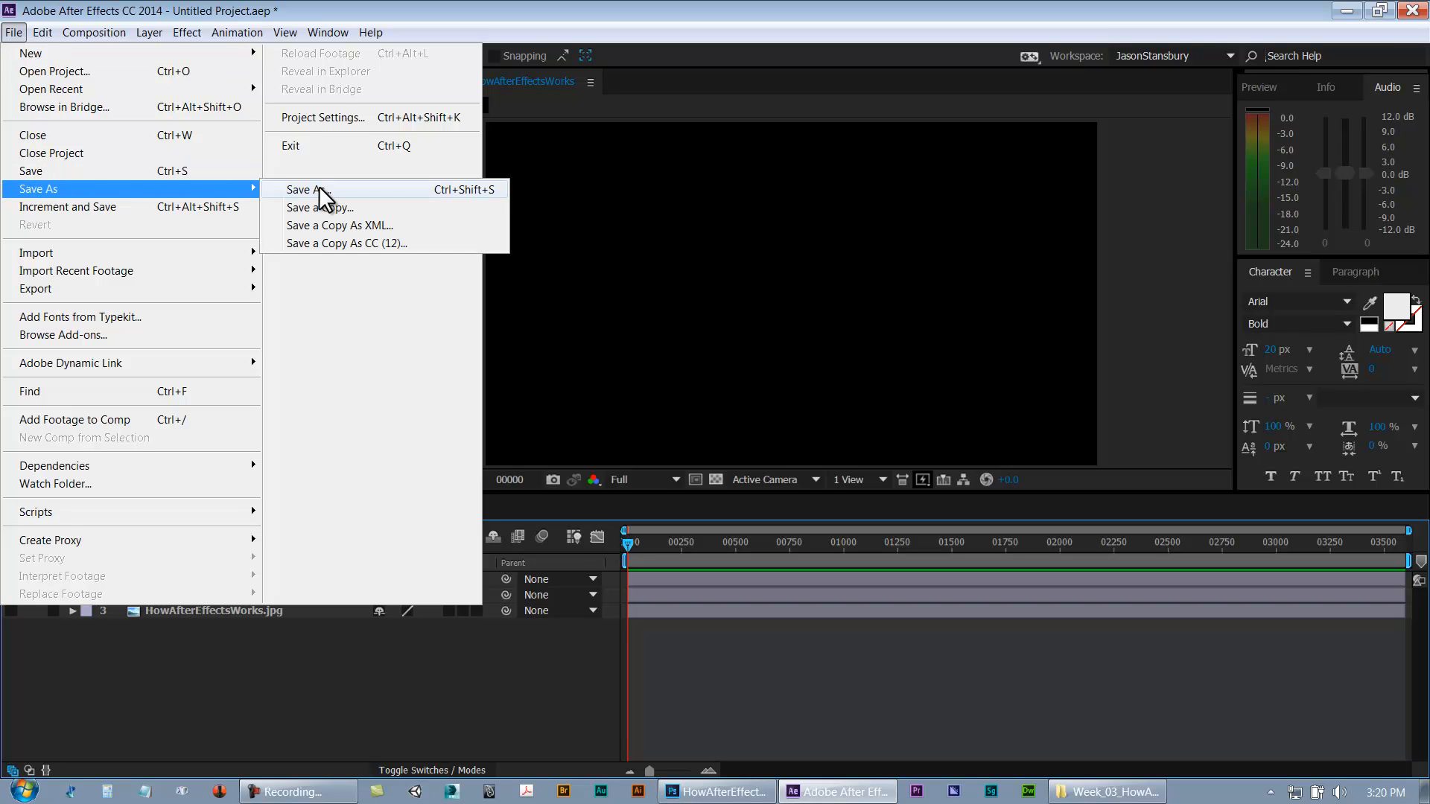
click(118, 169)
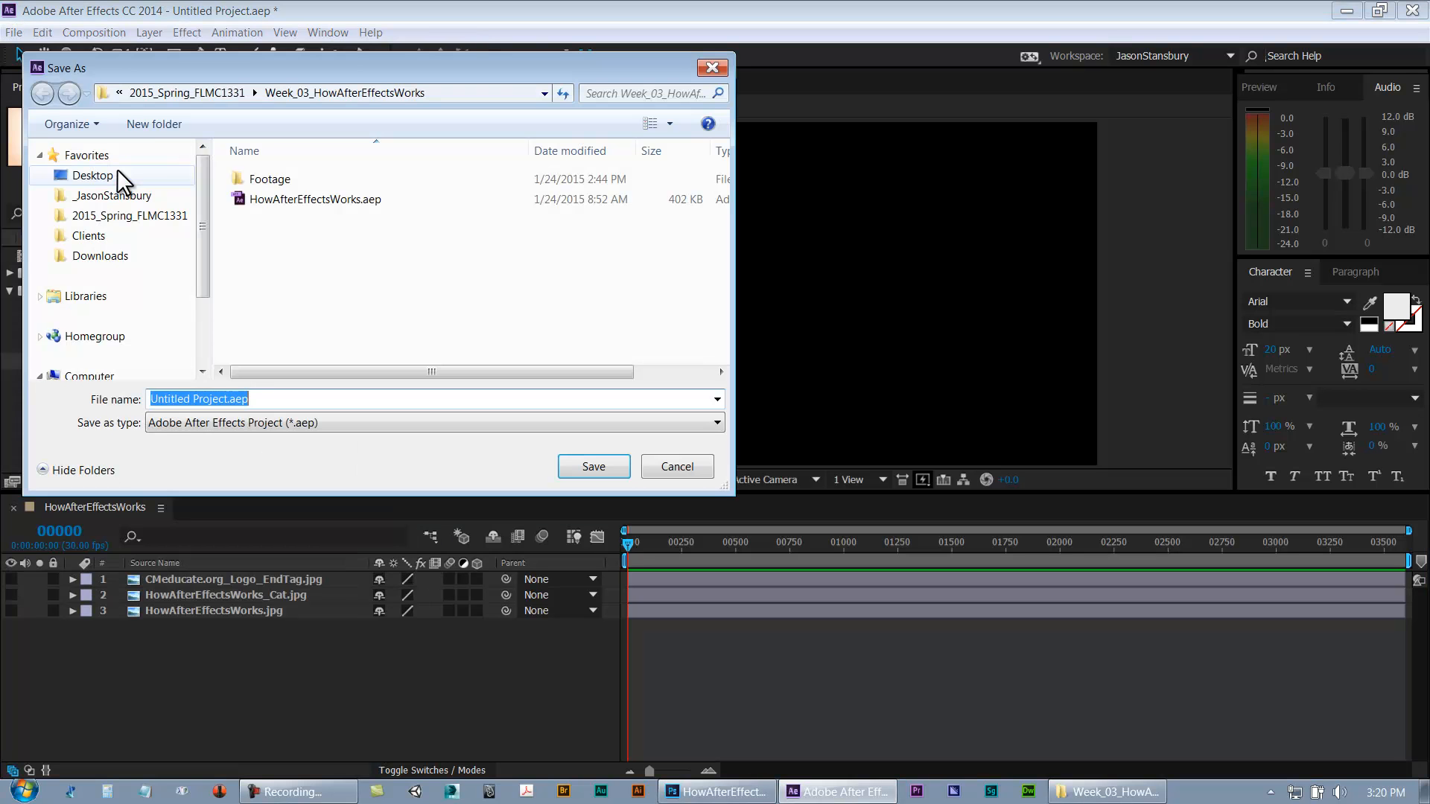
click(274, 201)
click(267, 406)
click(262, 404)
text(_)
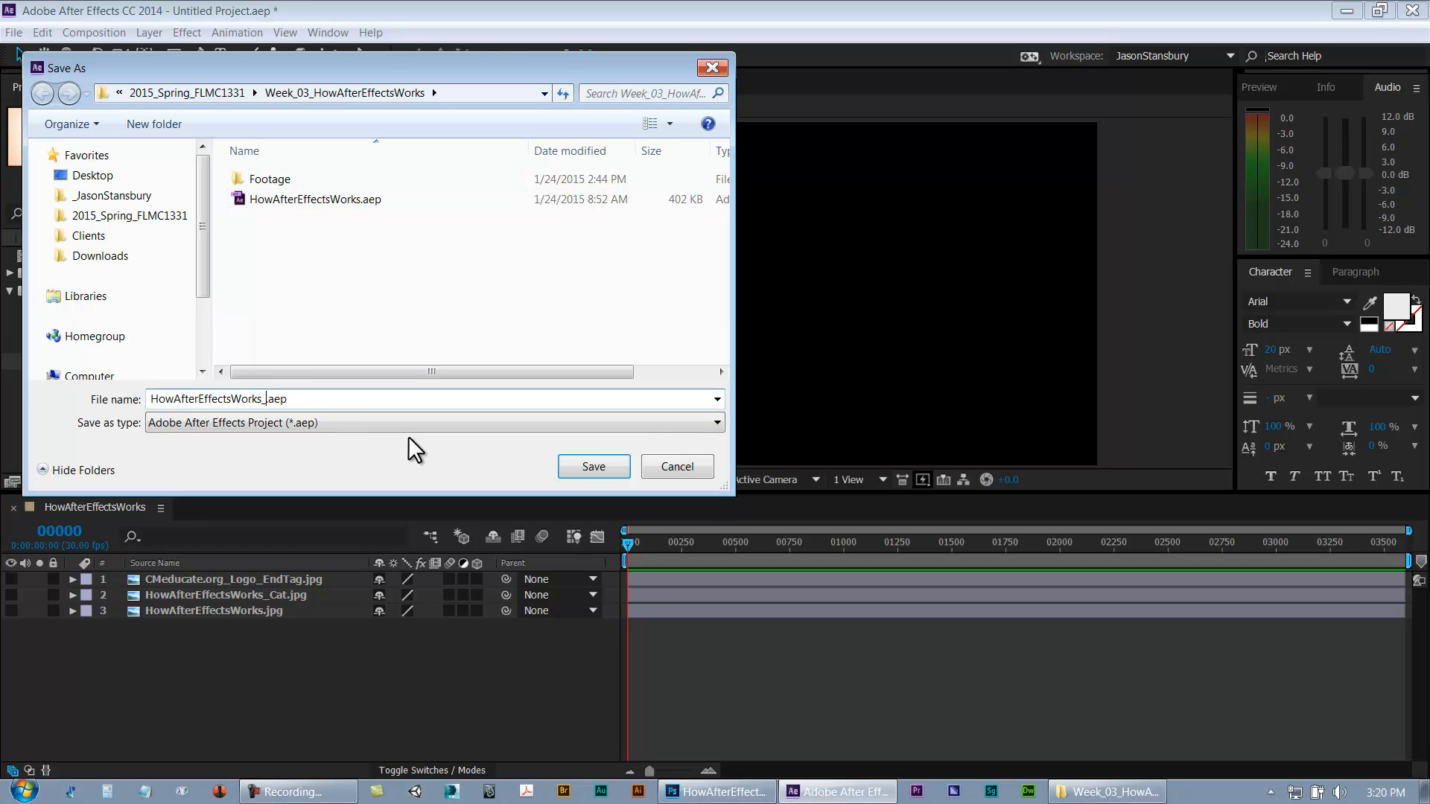
text(Lesson)
click(599, 463)
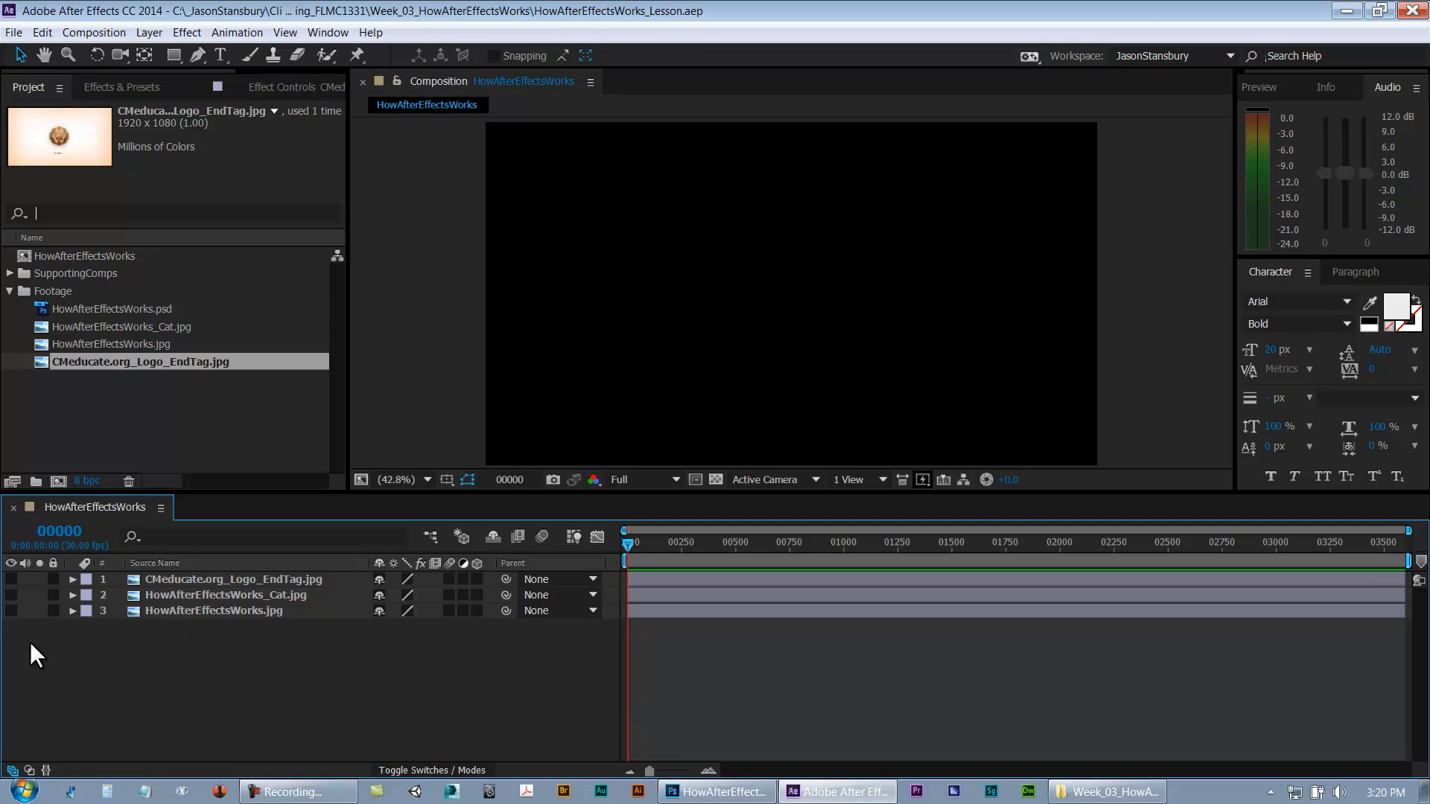
Make the HowAfterEffectsWorks.jpg layer visible again and select it in the timeline
click(11, 611)
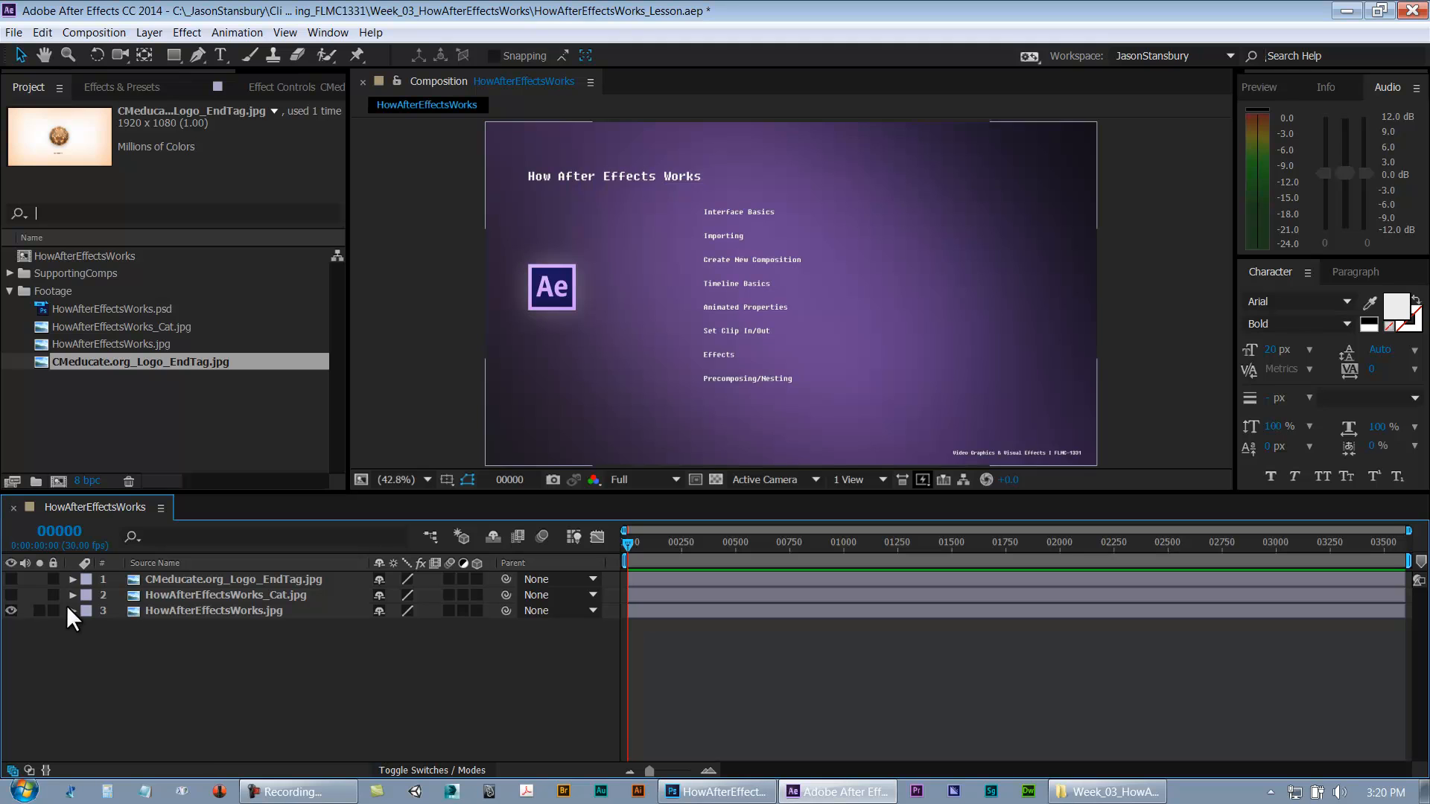
click(167, 610)
click(11, 611)
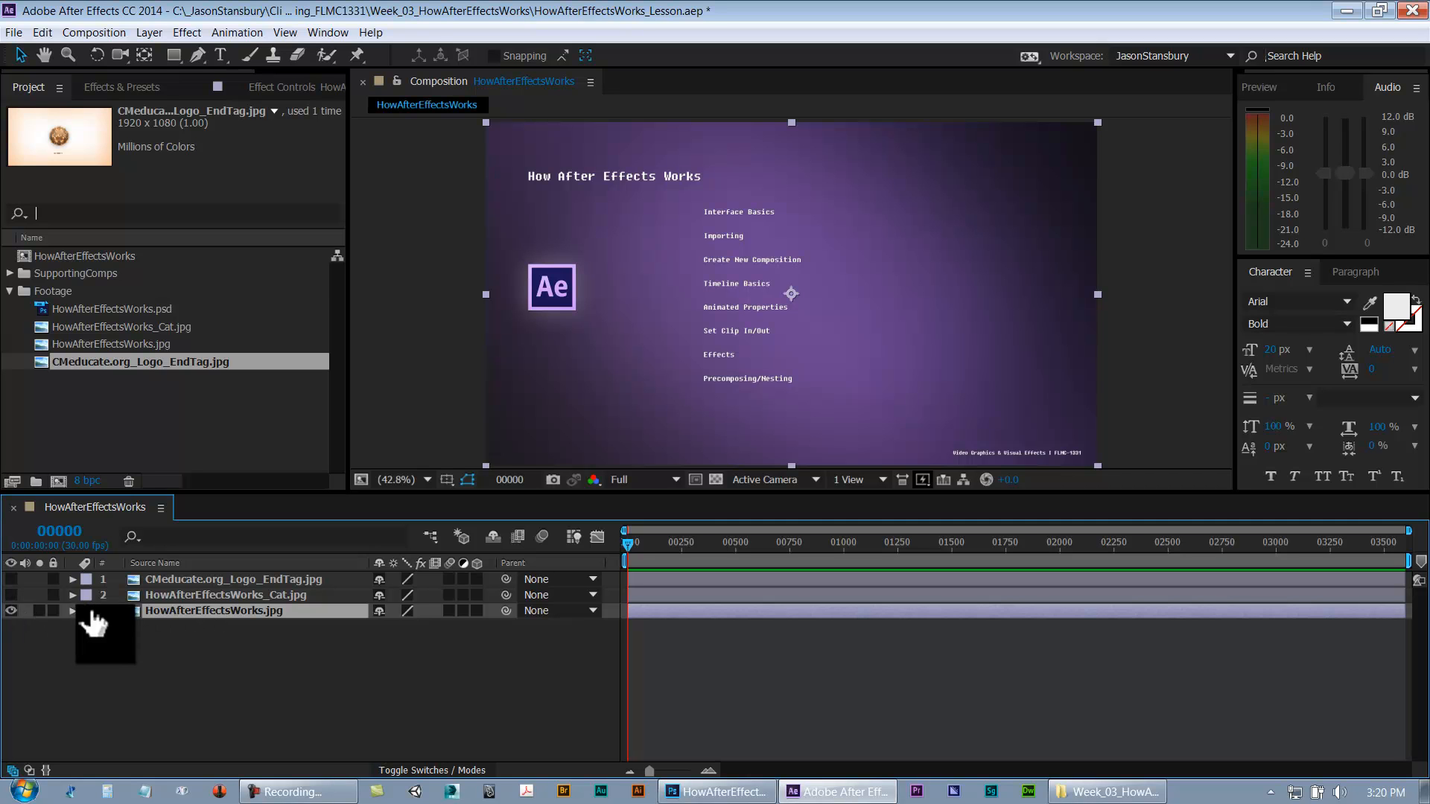
Make the HowAfterEffectsWorks_Cat.jpg and CMeducate.org_Logo_EndTag.jpg layers visible again, and select the logo layer
click(11, 594)
click(163, 594)
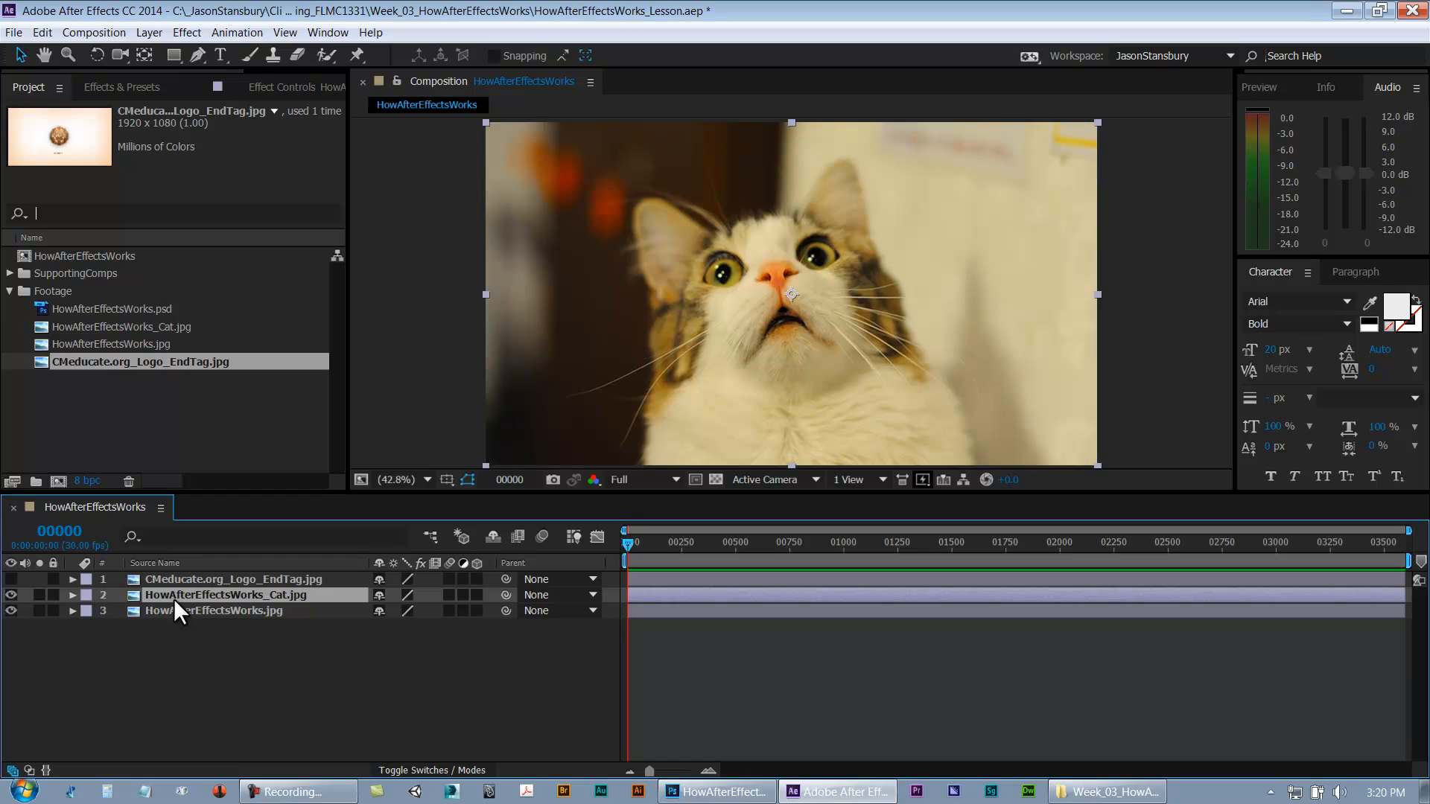
click(13, 596)
click(12, 595)
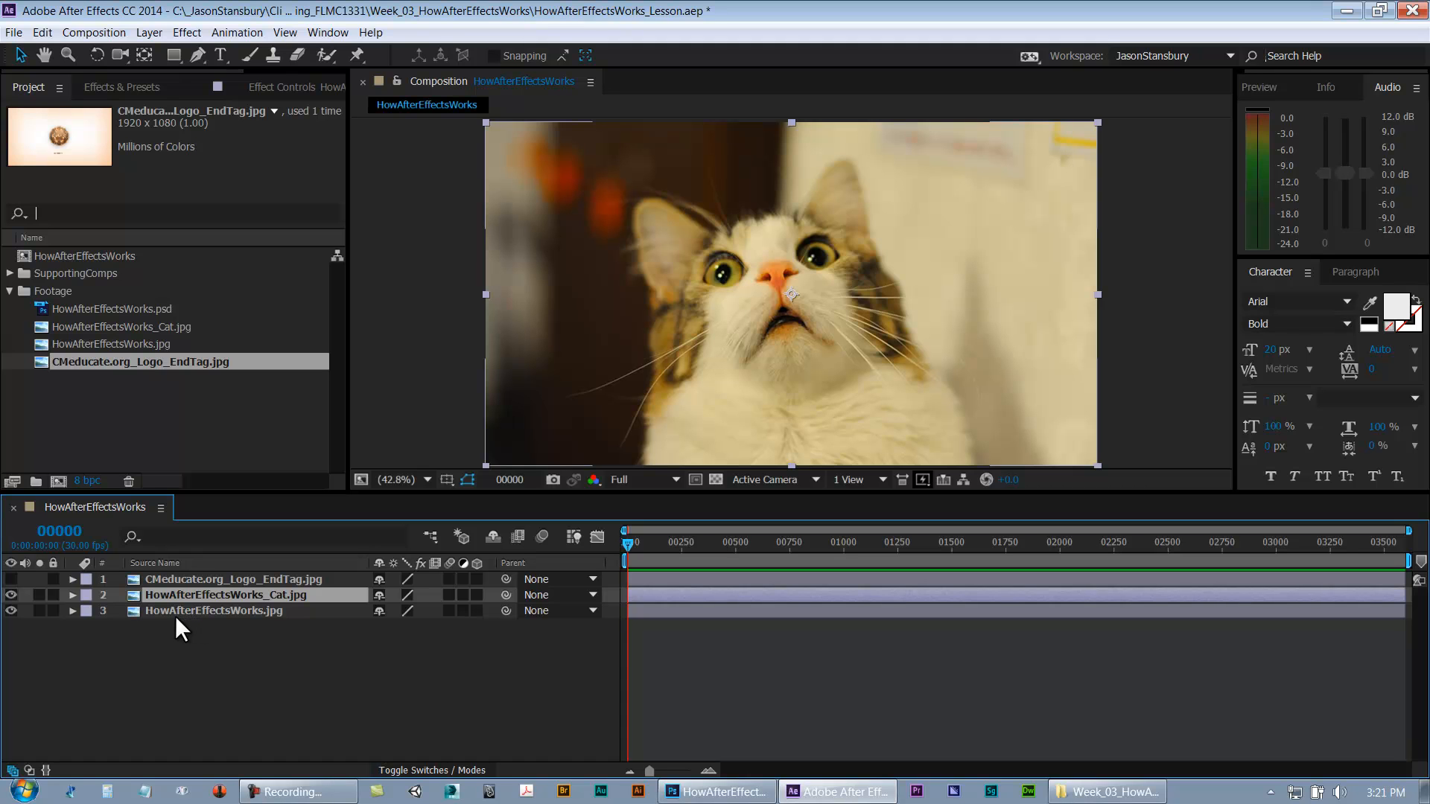
click(12, 580)
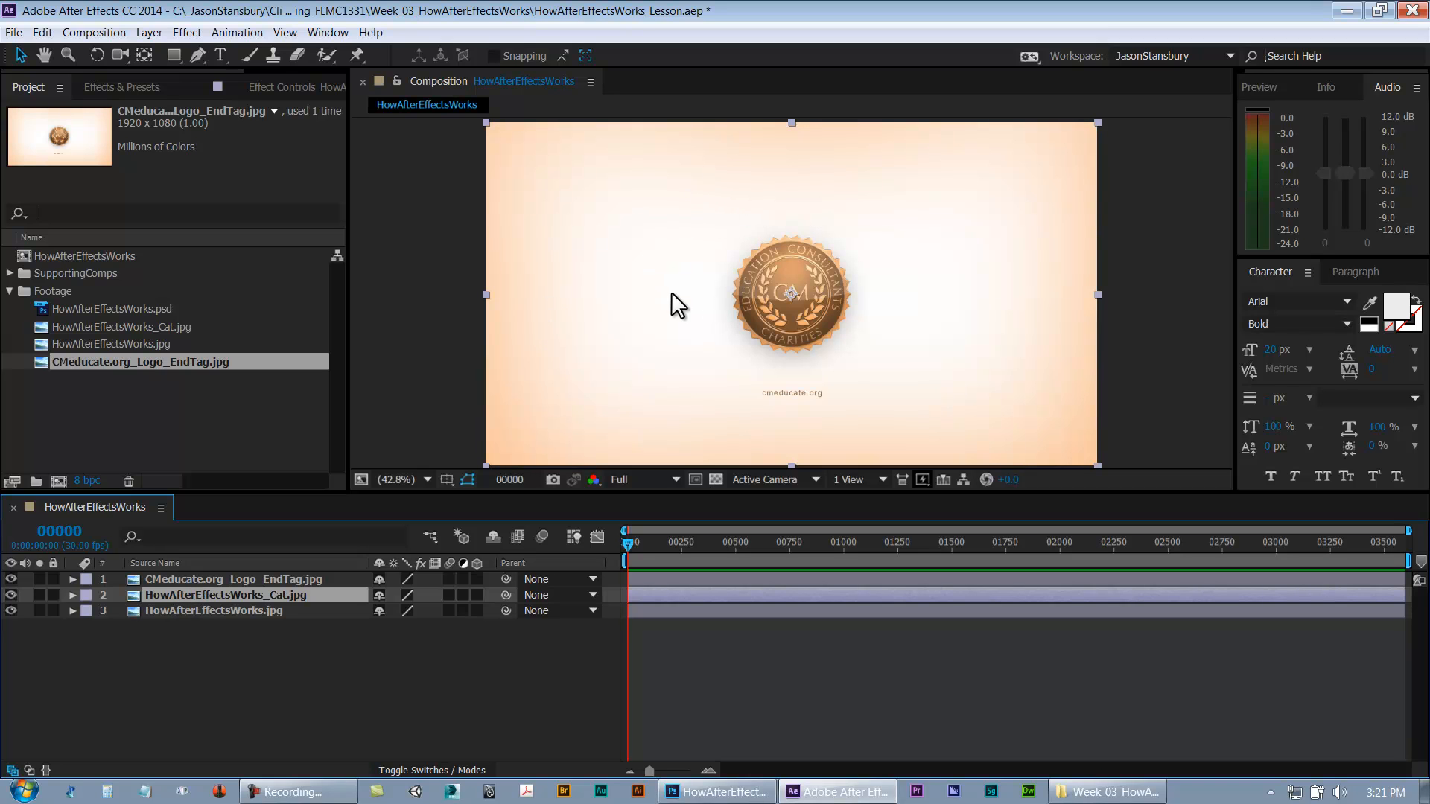
click(194, 578)
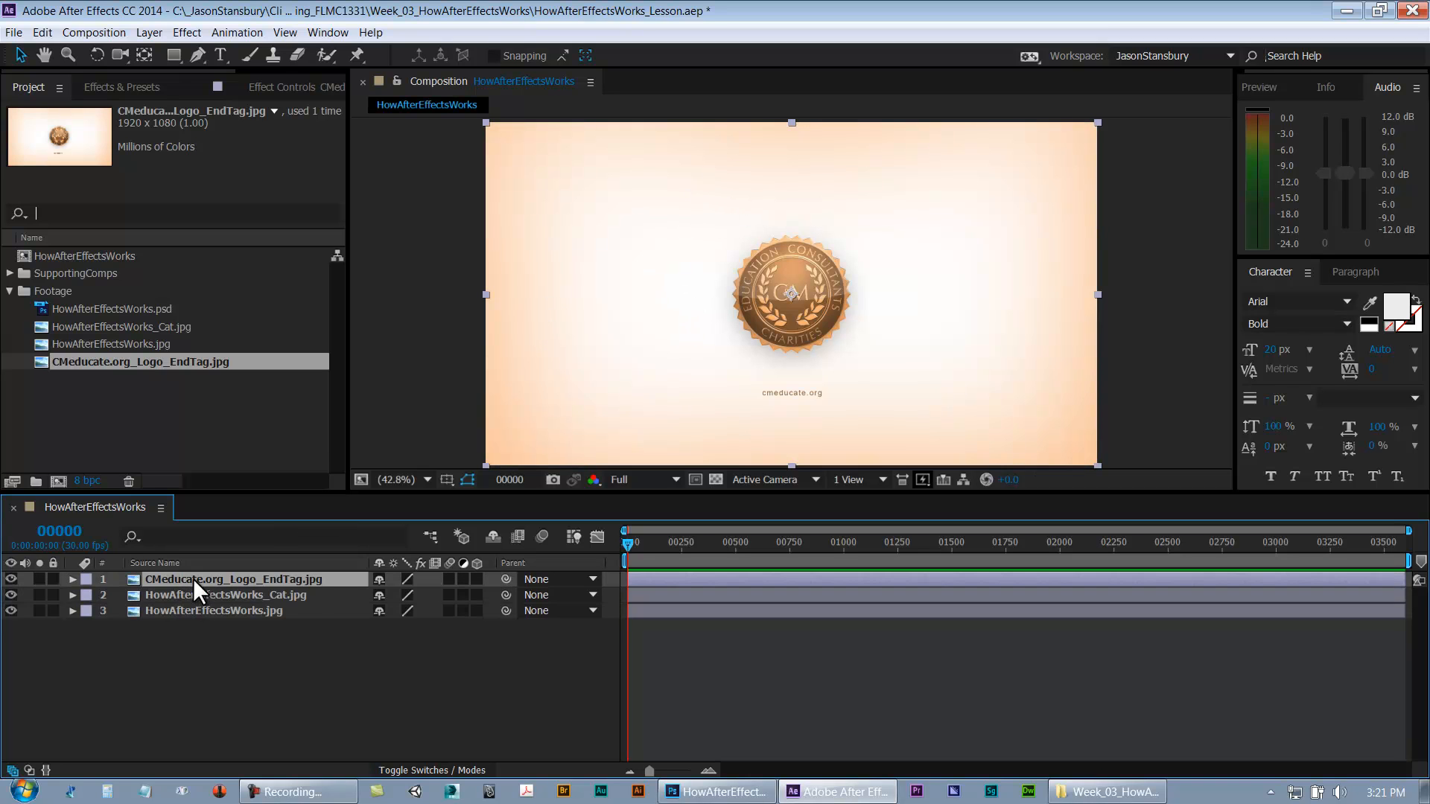
Move the CMeducate.org logo layer to the right, partly outside the frame, to uncover the cat image
drag(701, 300, 689, 245)
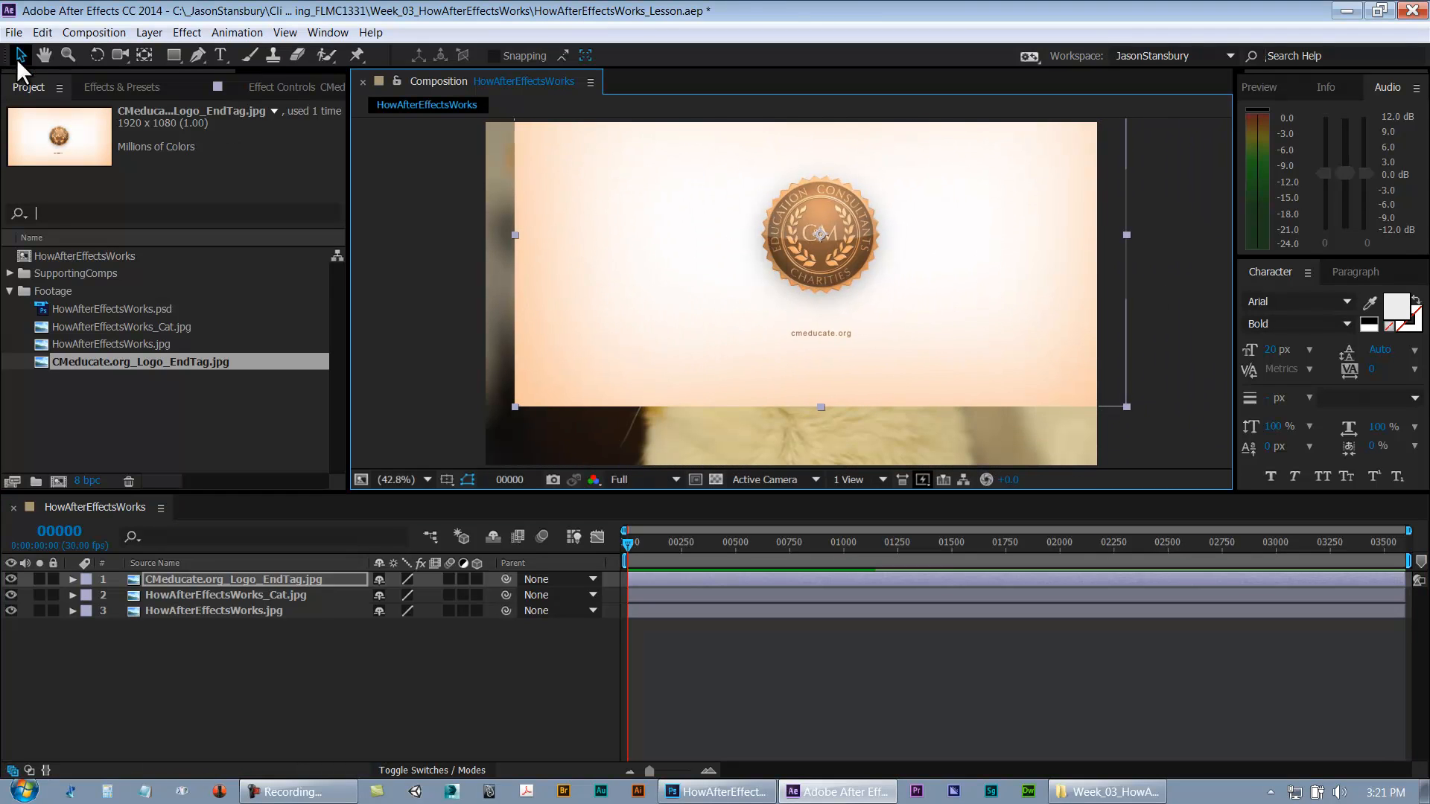
drag(640, 292, 806, 302)
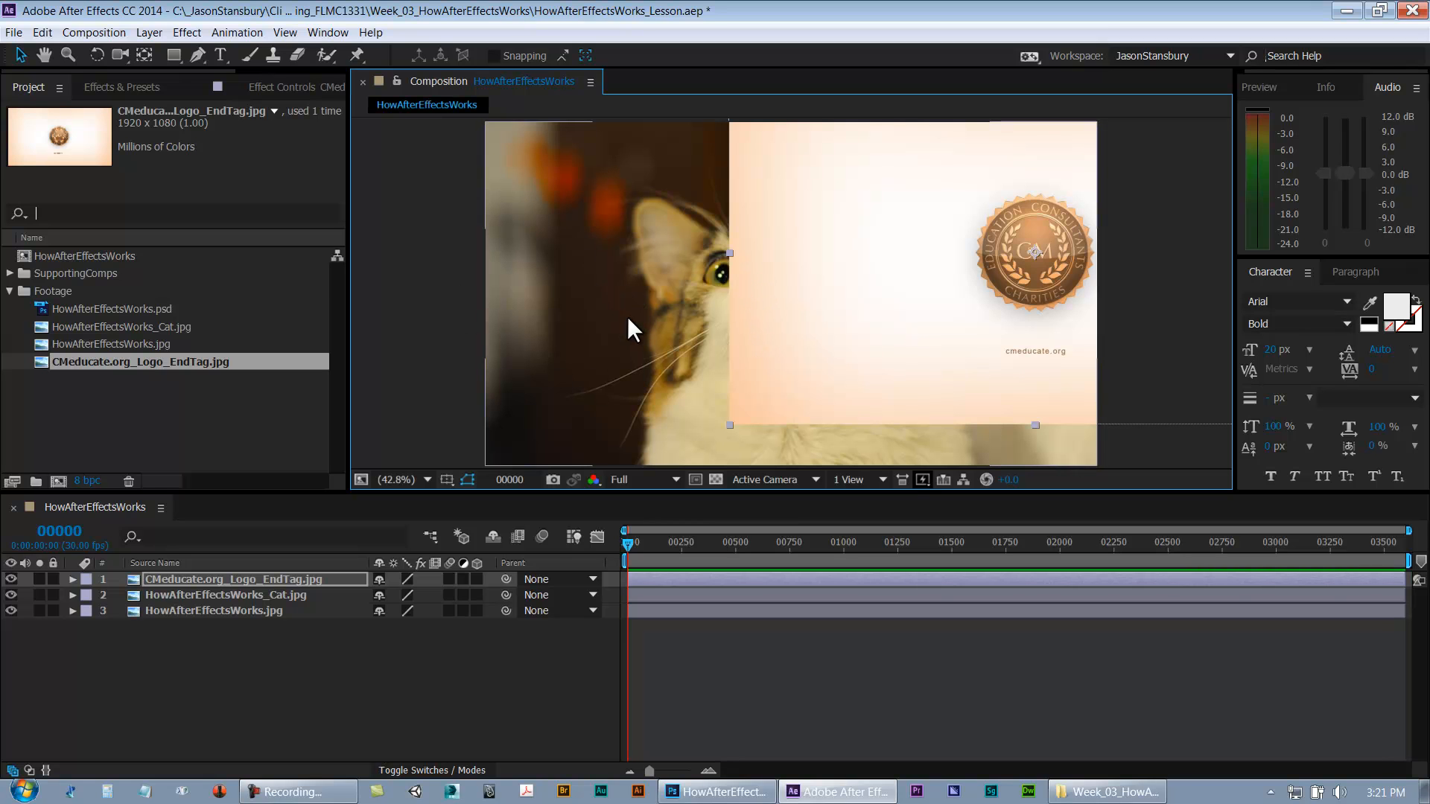
key(comma)
key(comma)
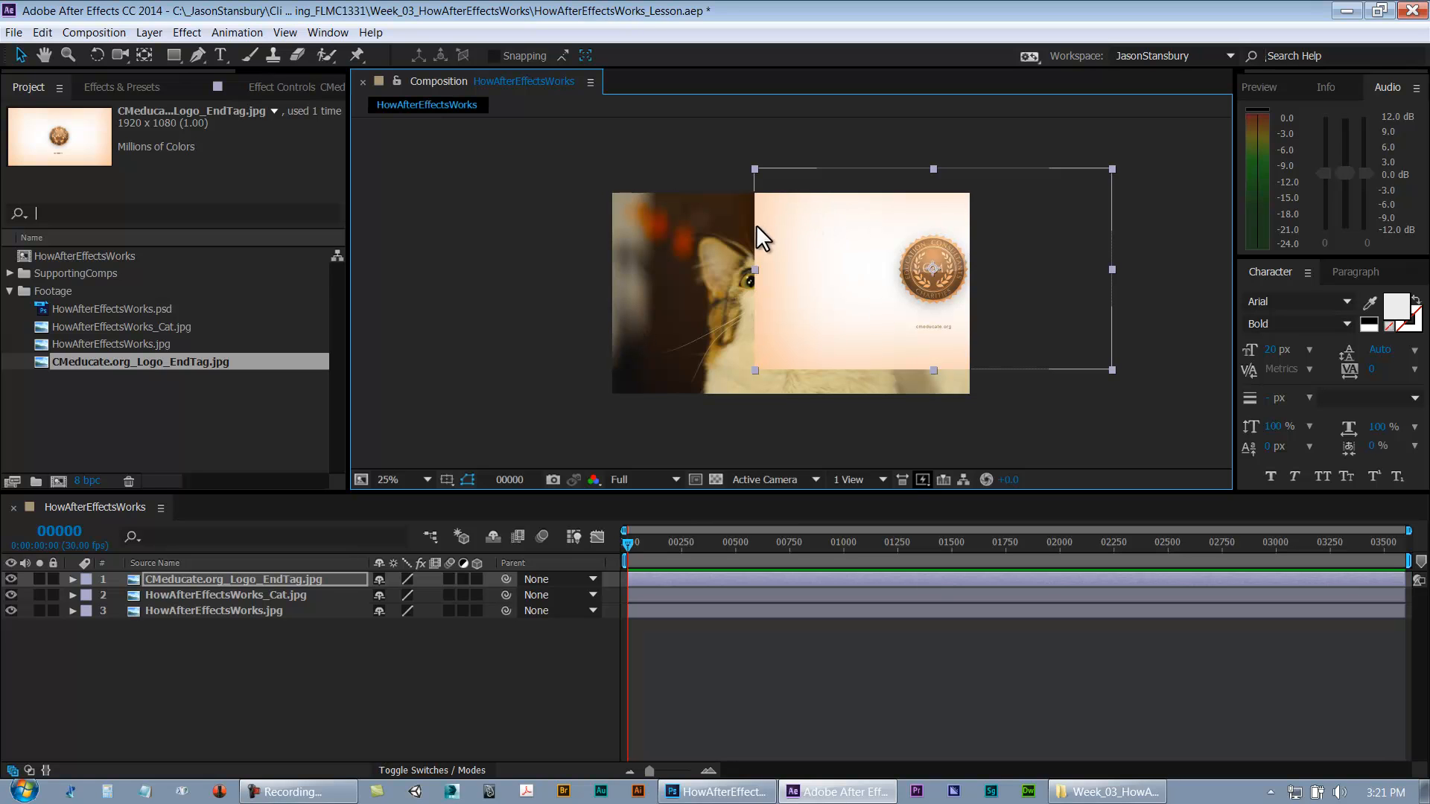
drag(796, 237, 841, 286)
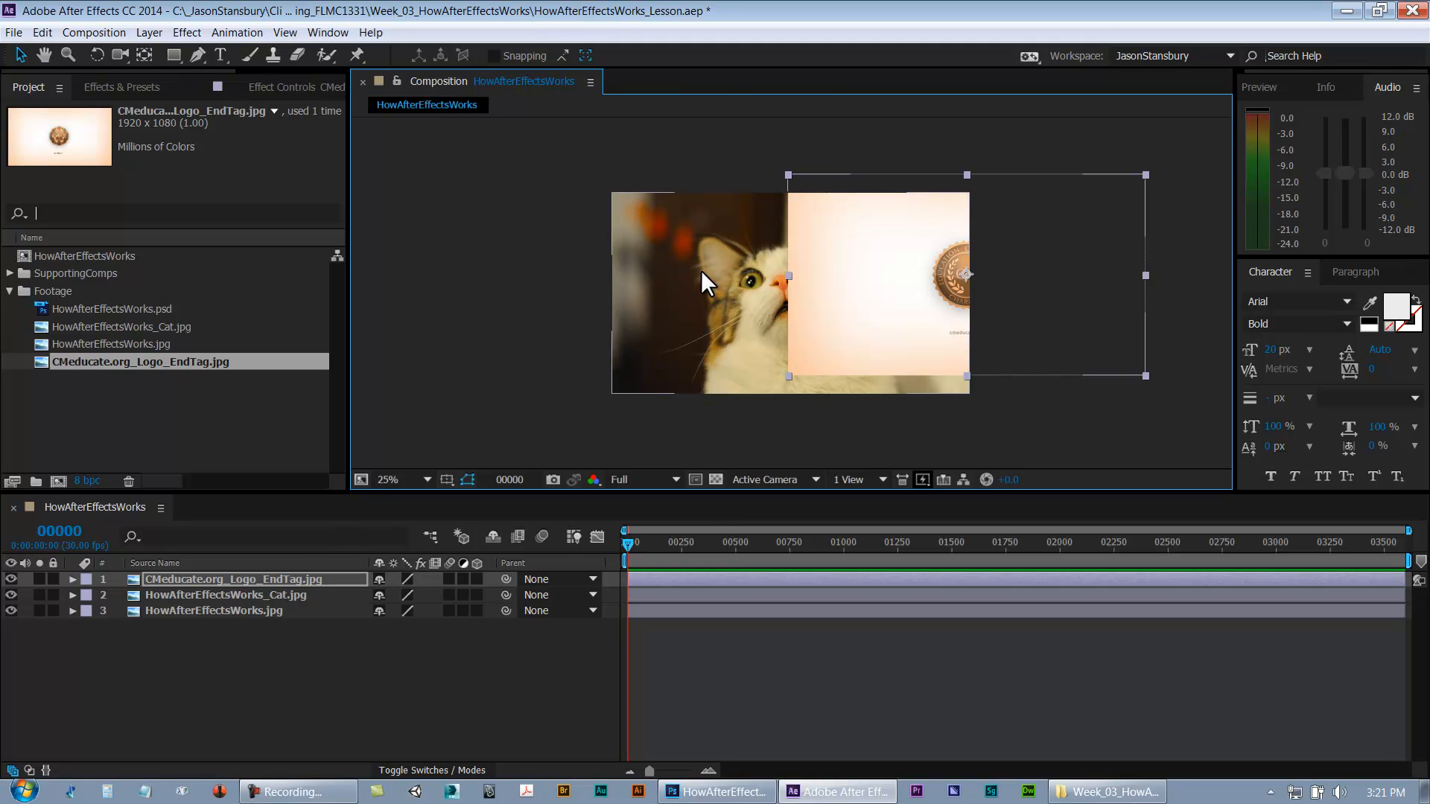
Move the cat image down and left, and the purple HowAfterEffectsWorks.jpg image up and left
drag(700, 271, 658, 336)
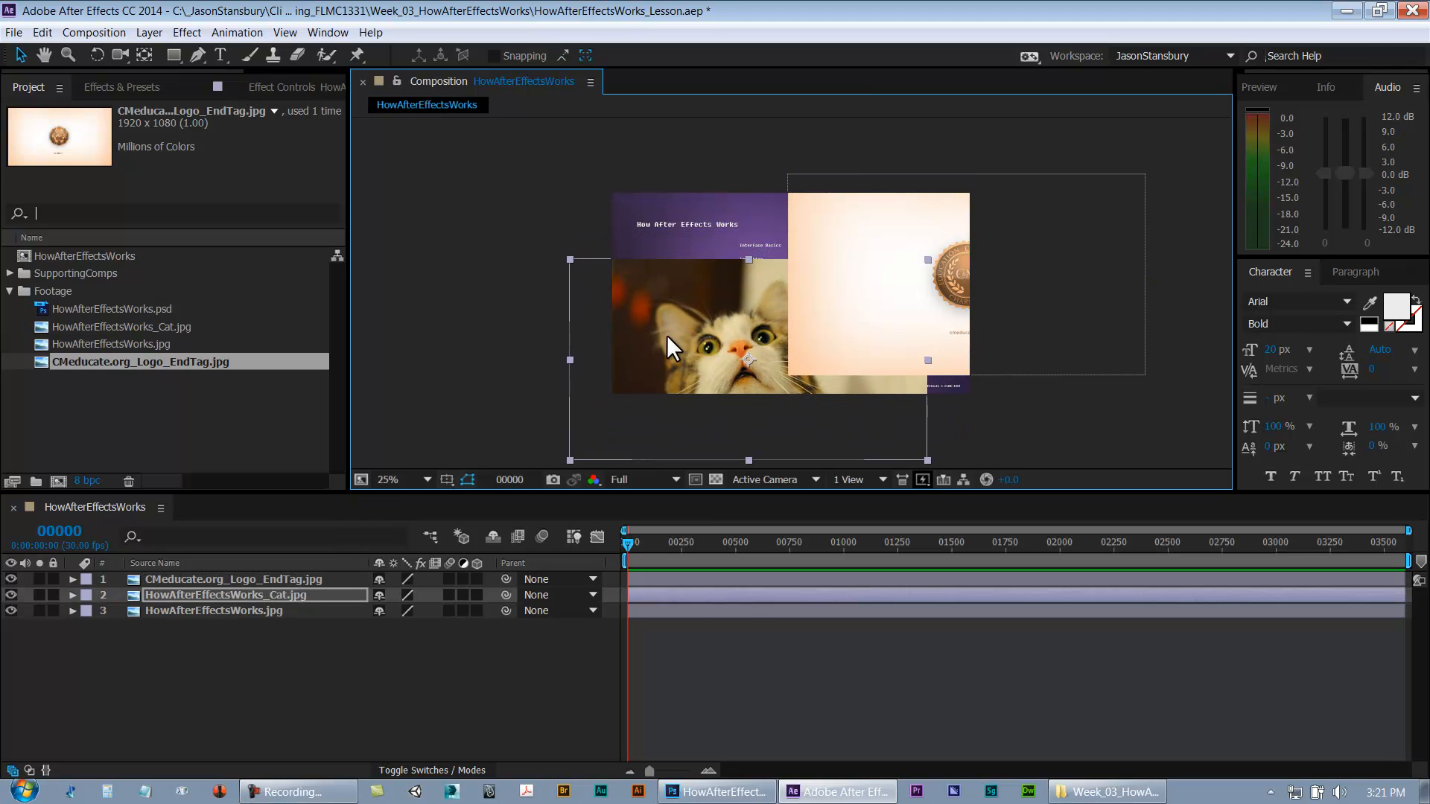
drag(682, 339, 662, 197)
click(676, 199)
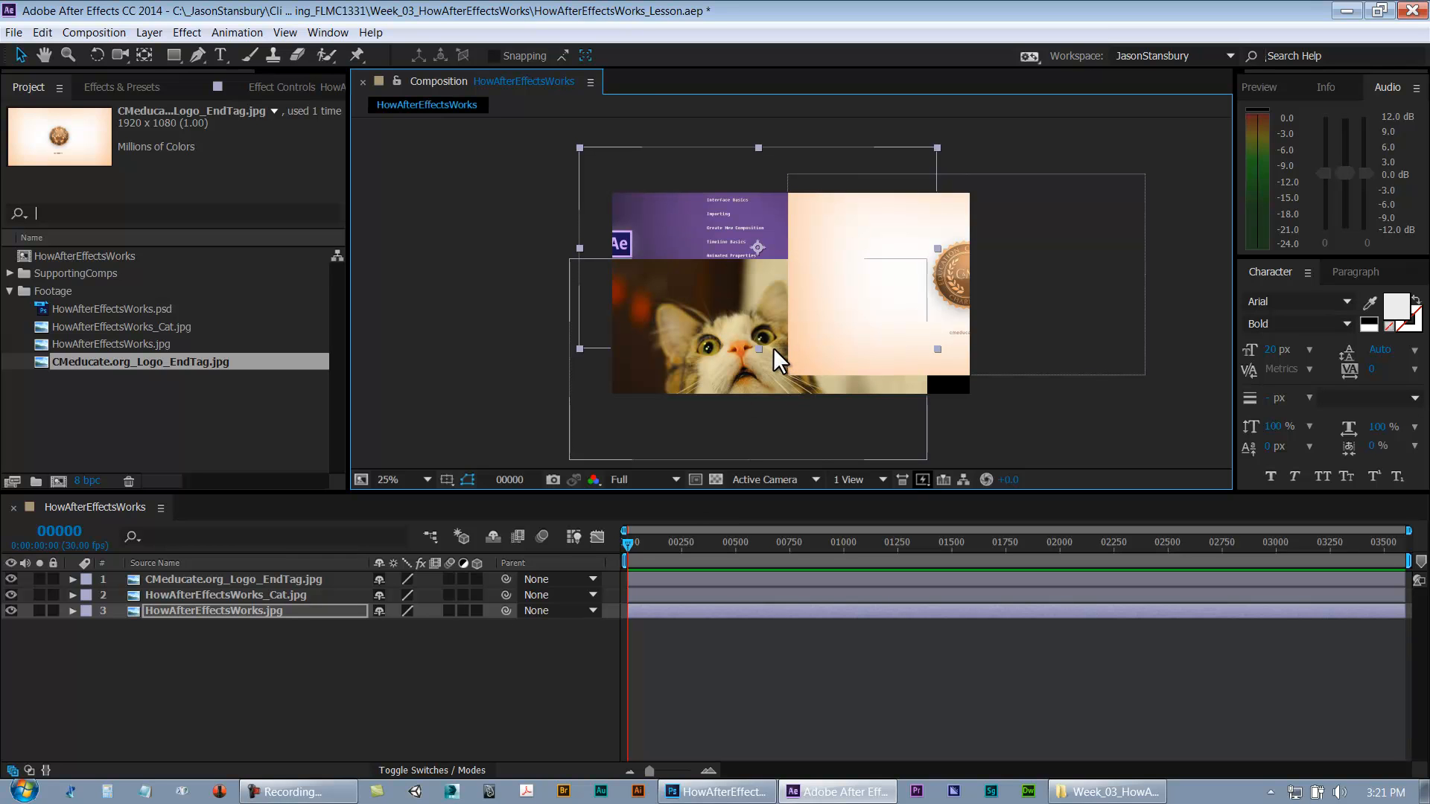
Undo all the layer moves until the images are centered, and deselect everything
key(ctrl+z)
key(ctrl+z)
key(ctrl+z)
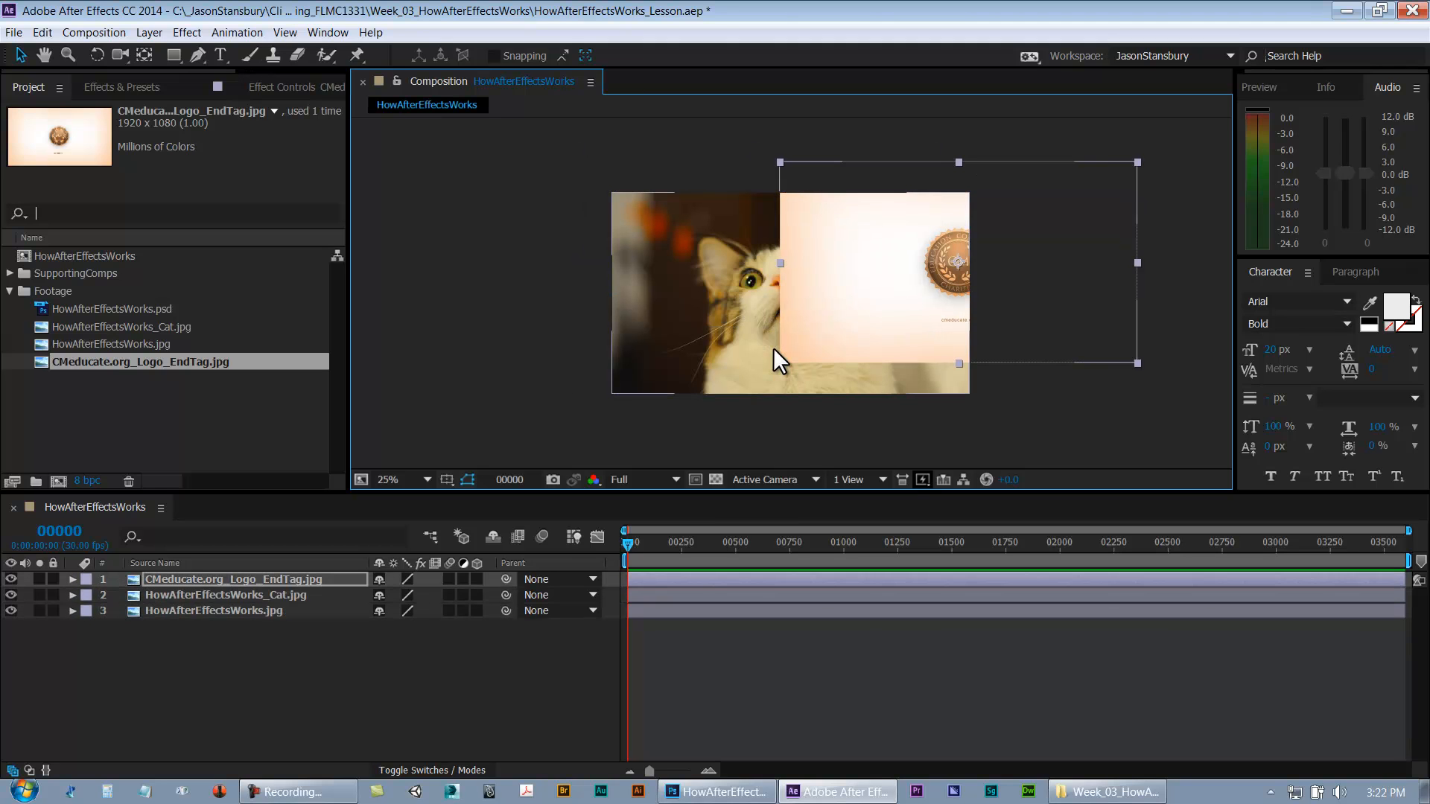
key(ctrl+z)
key(ctrl+z)
key(ctrl+z)
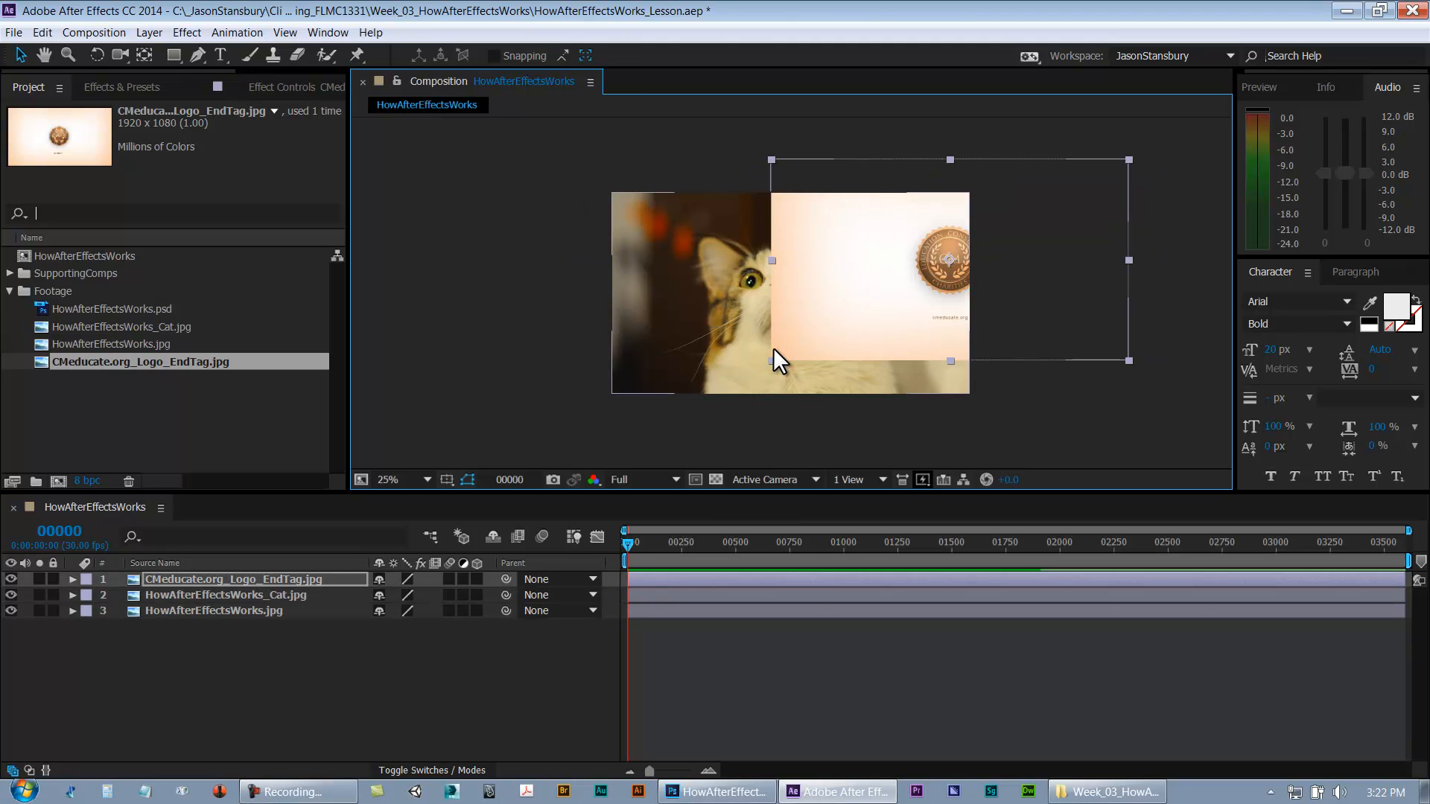
key(ctrl+z)
key(ctrl+z)
click(400, 663)
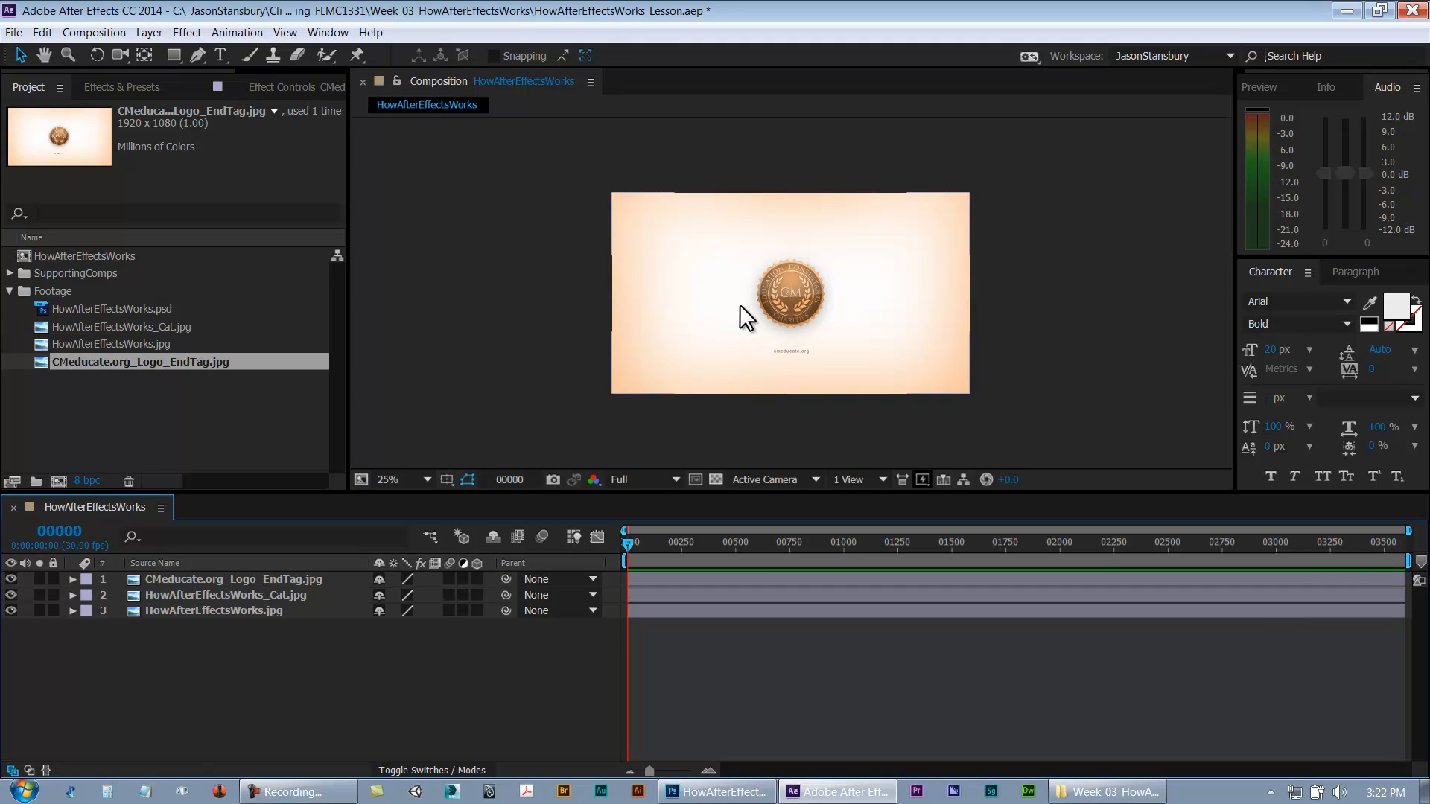
Move the logo layer to cover only the right half of the frame, and lock the HowAfterEffectsWorks_Cat.jpg layer
drag(740, 305, 918, 307)
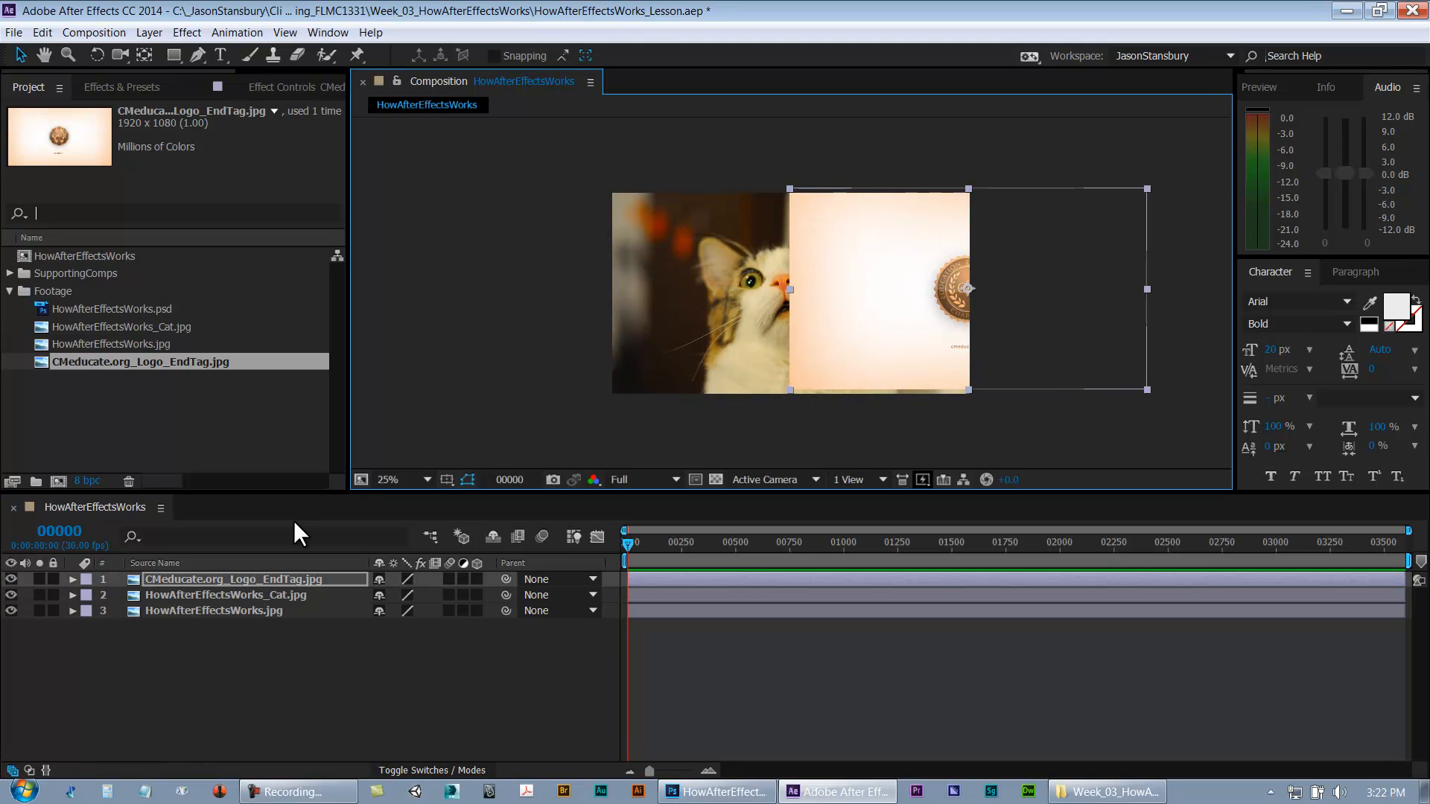
click(259, 595)
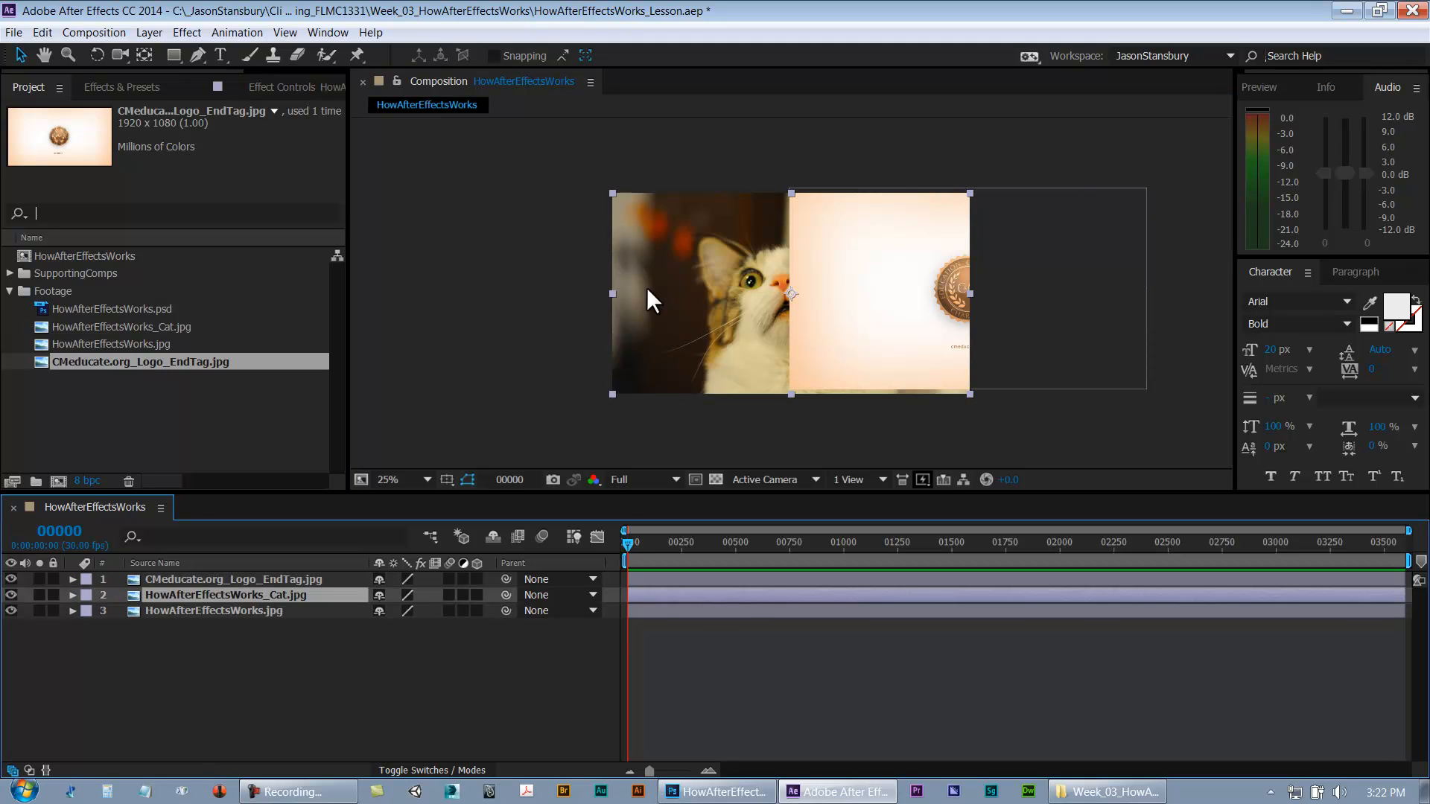
click(53, 594)
Try dragging at the locked cat image, and undo the moves made to the HowAfterEffectsWorks.jpg layer beneath it
drag(728, 282, 696, 347)
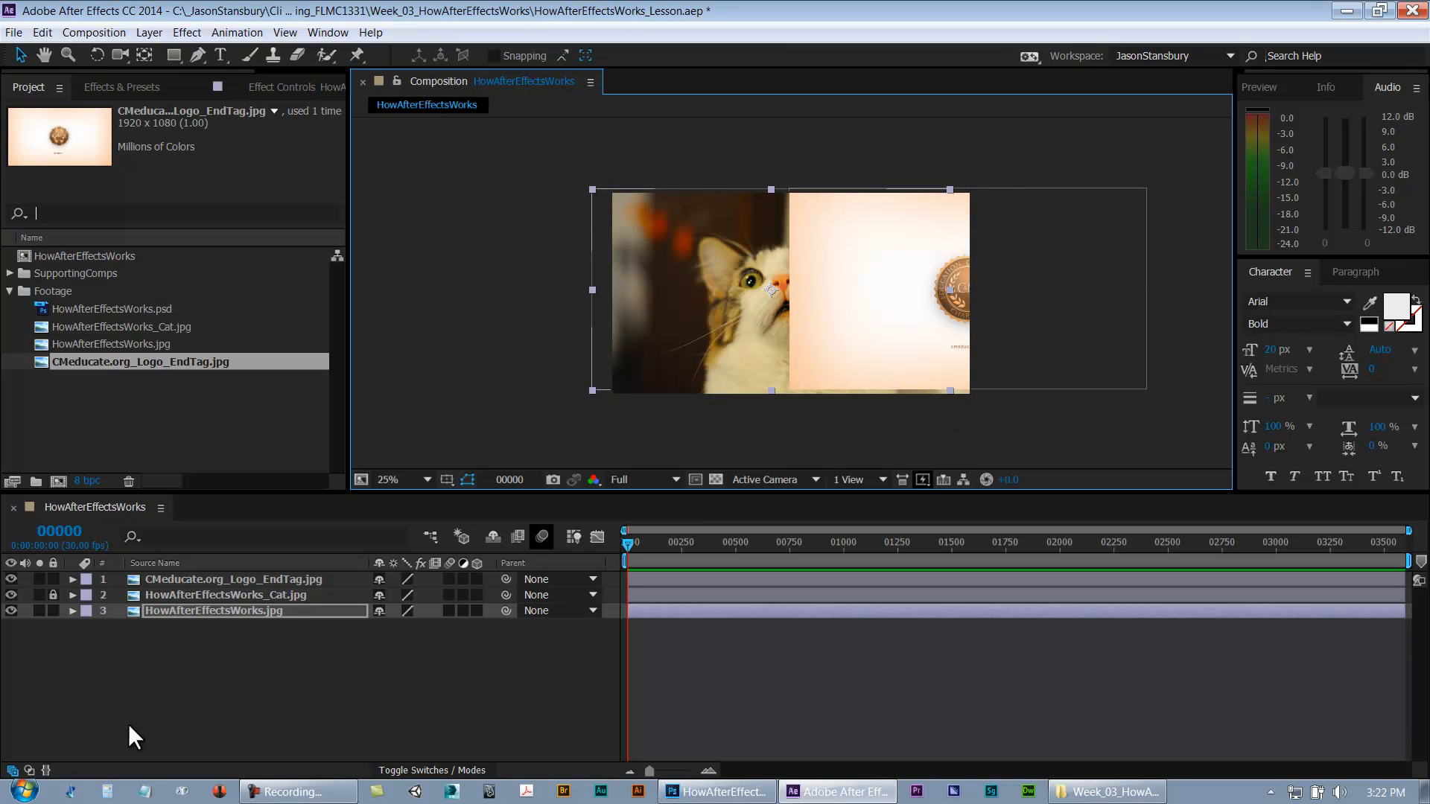
key(ctrl+z)
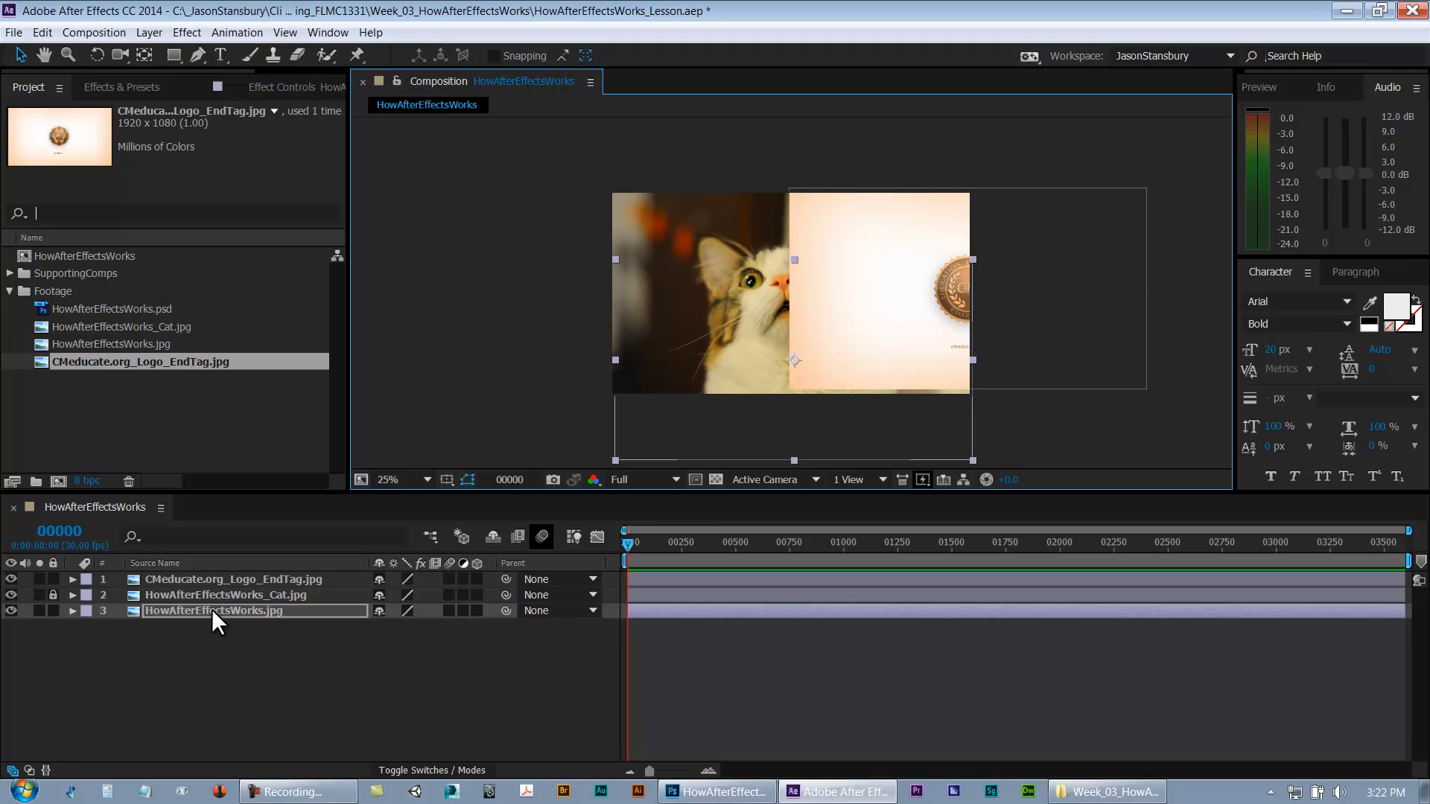
key(z)
key(ctrl+z)
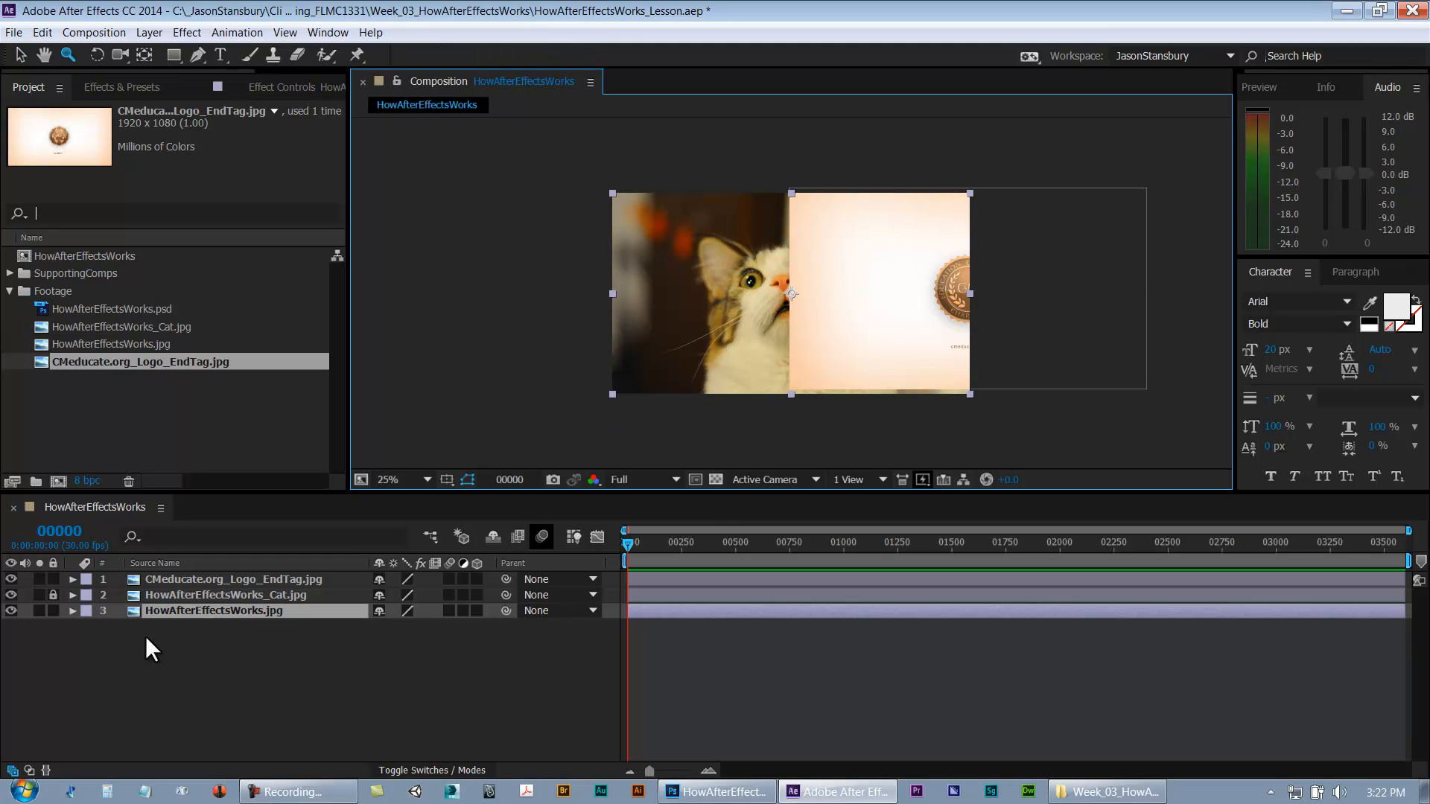
Lock the HowAfterEffectsWorks.jpg layer and reposition the logo layer slightly right of the frame's center
click(52, 611)
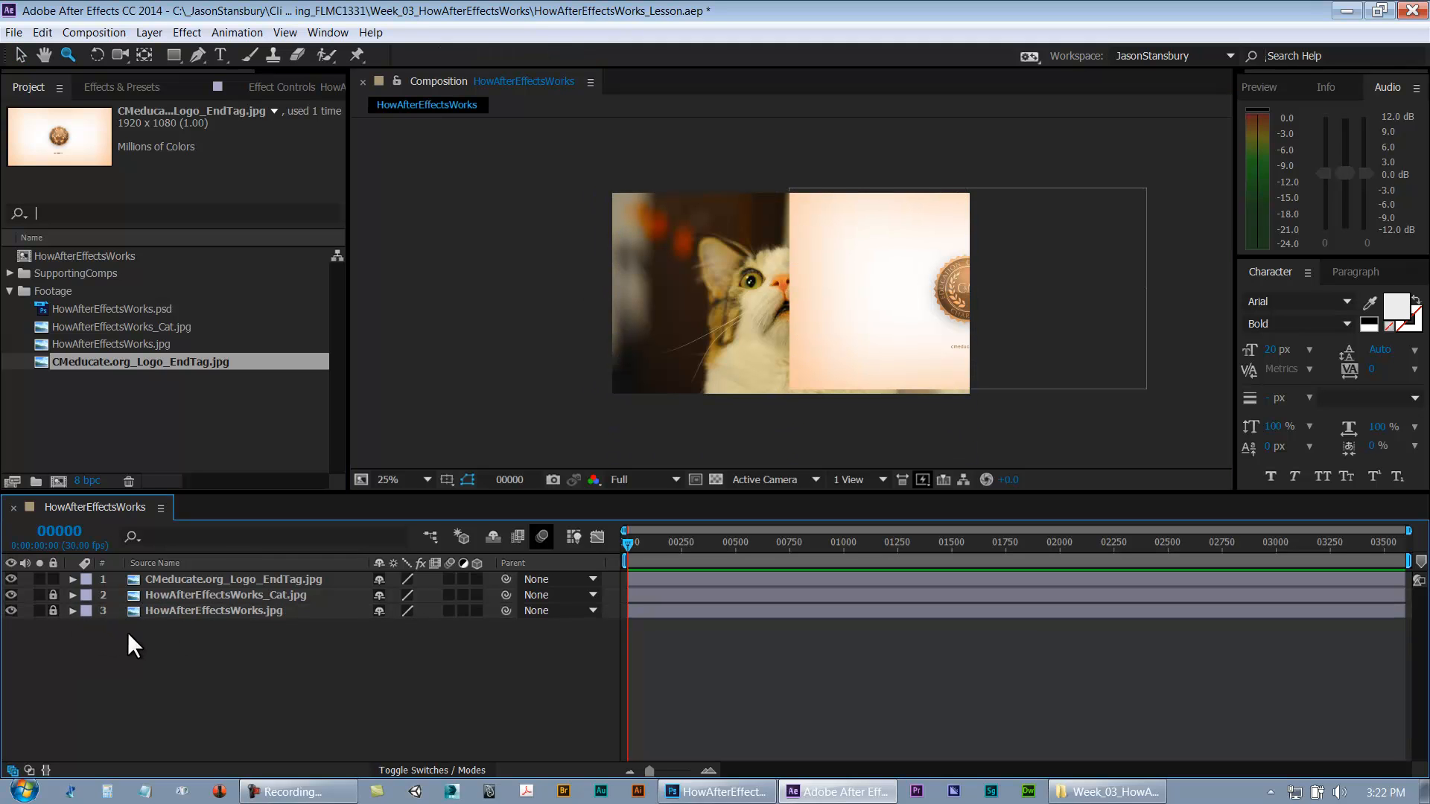
click(171, 580)
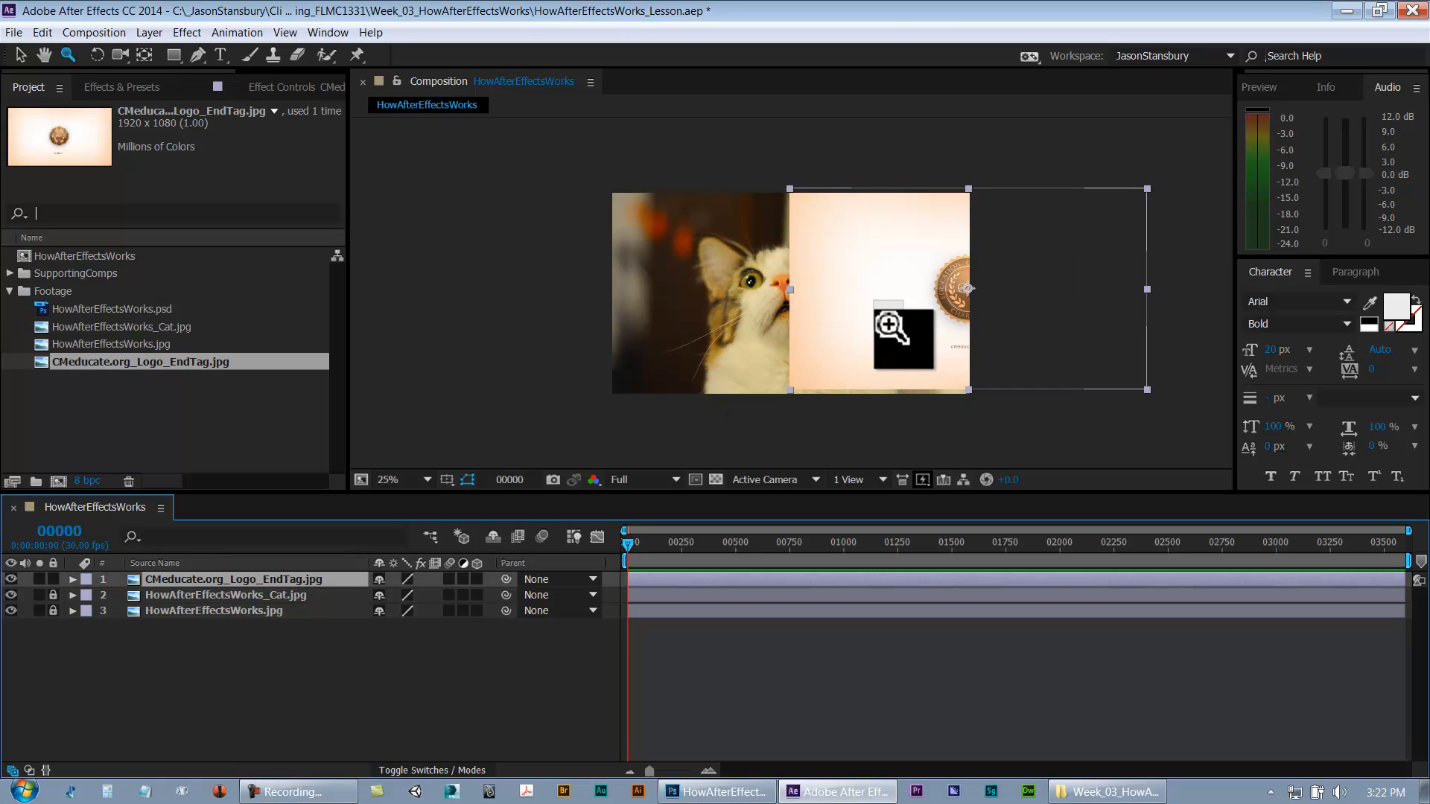
scroll(888, 326, up, 8)
scroll(898, 321, down, 8)
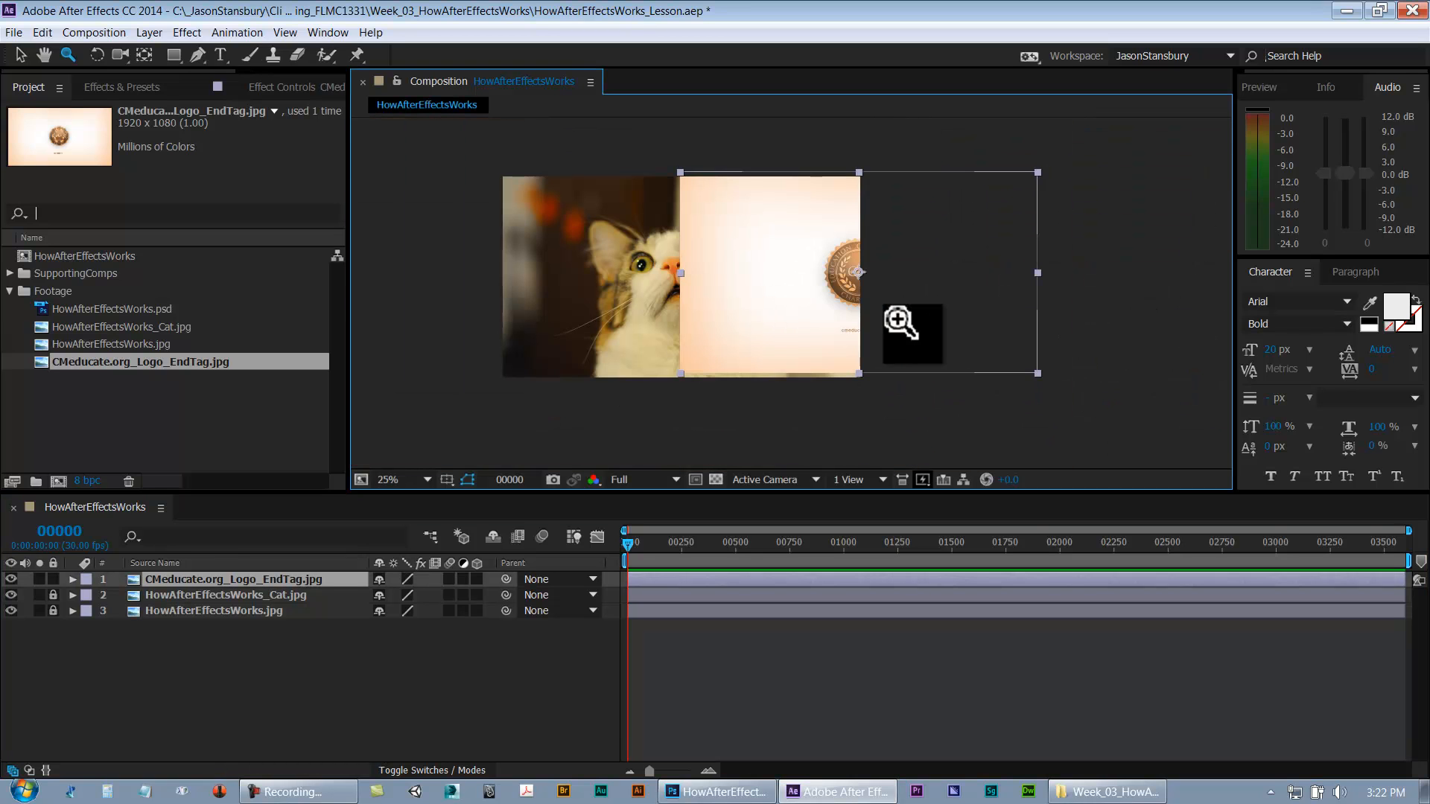
click(20, 55)
mouse_move(763, 314)
mouse_down()
mouse_move(656, 351)
mouse_move(651, 328)
mouse_move(753, 319)
mouse_up()
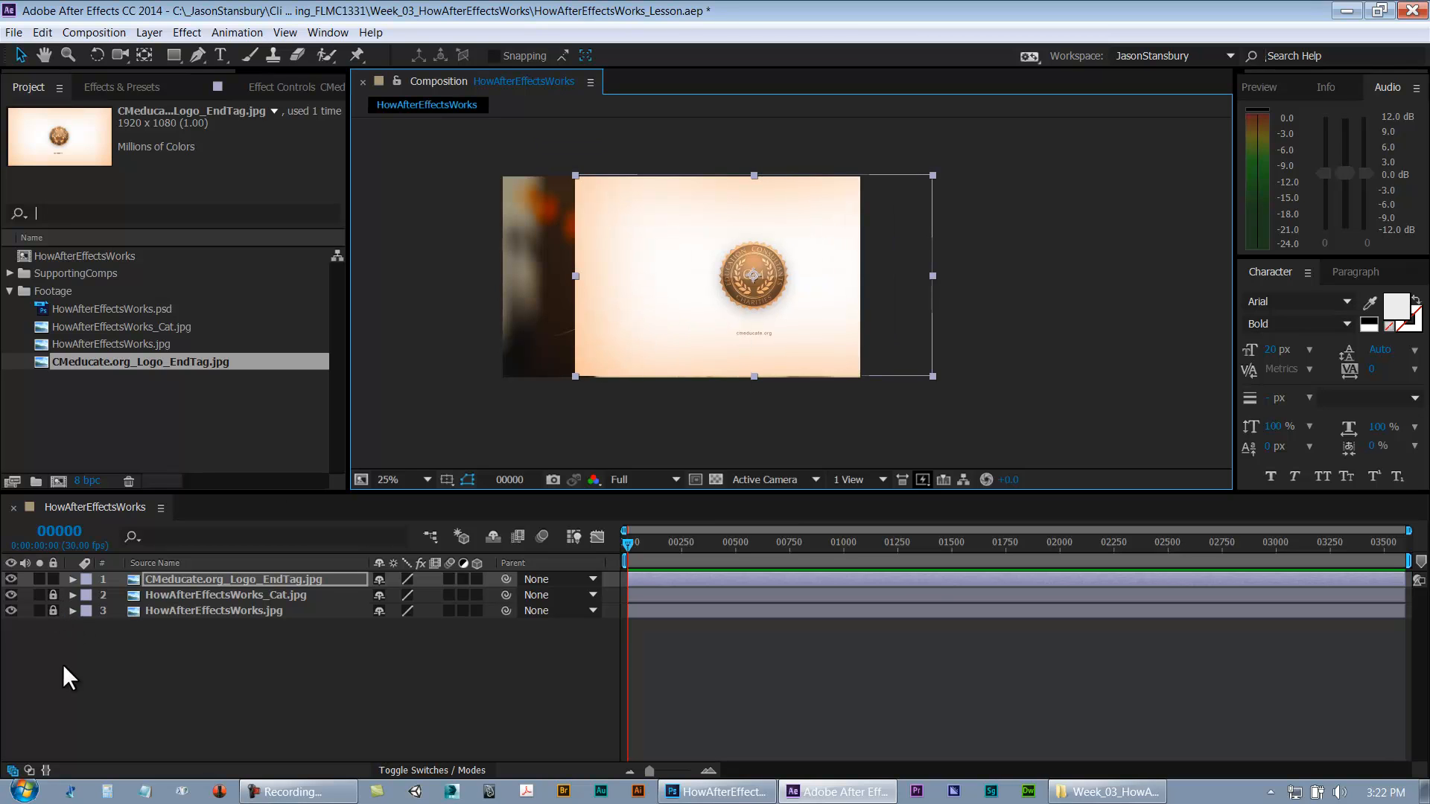
drag(673, 313, 775, 341)
scroll(770, 341, up, 2)
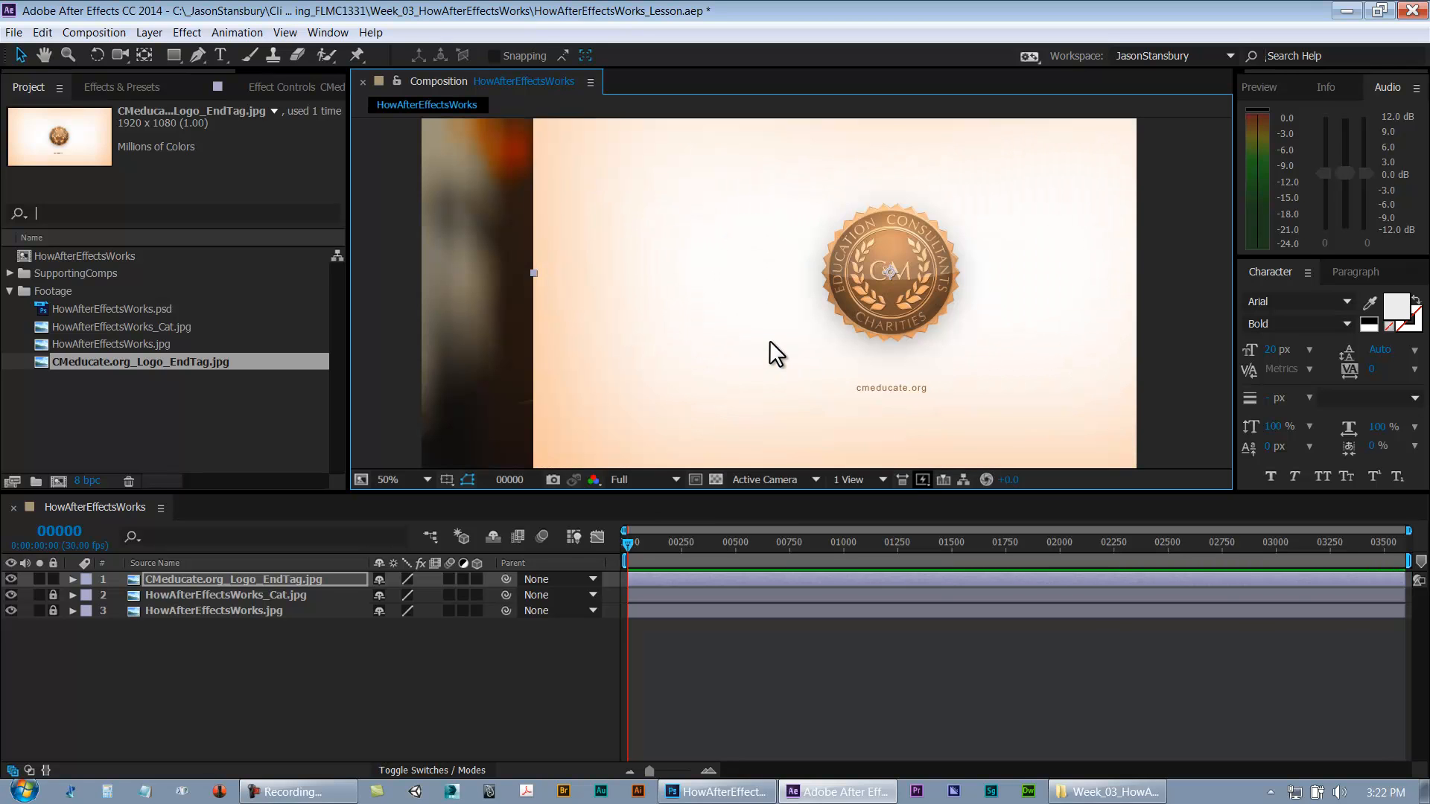
scroll(760, 339, down, 2)
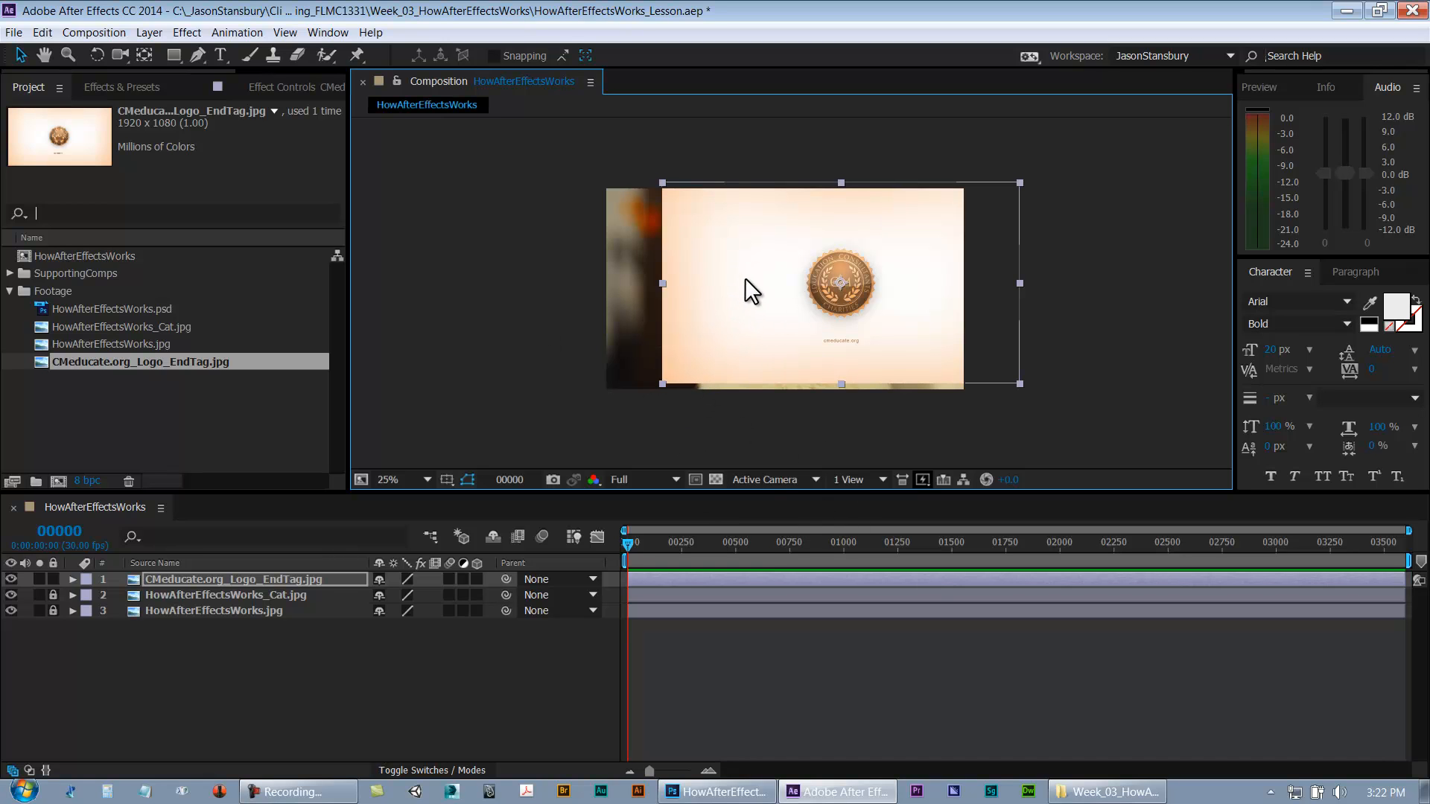
Unlock the HowAfterEffectsWorks_Cat.jpg and HowAfterEffectsWorks.jpg layers and try moving the cat image up and left
click(735, 436)
drag(51, 598, 51, 611)
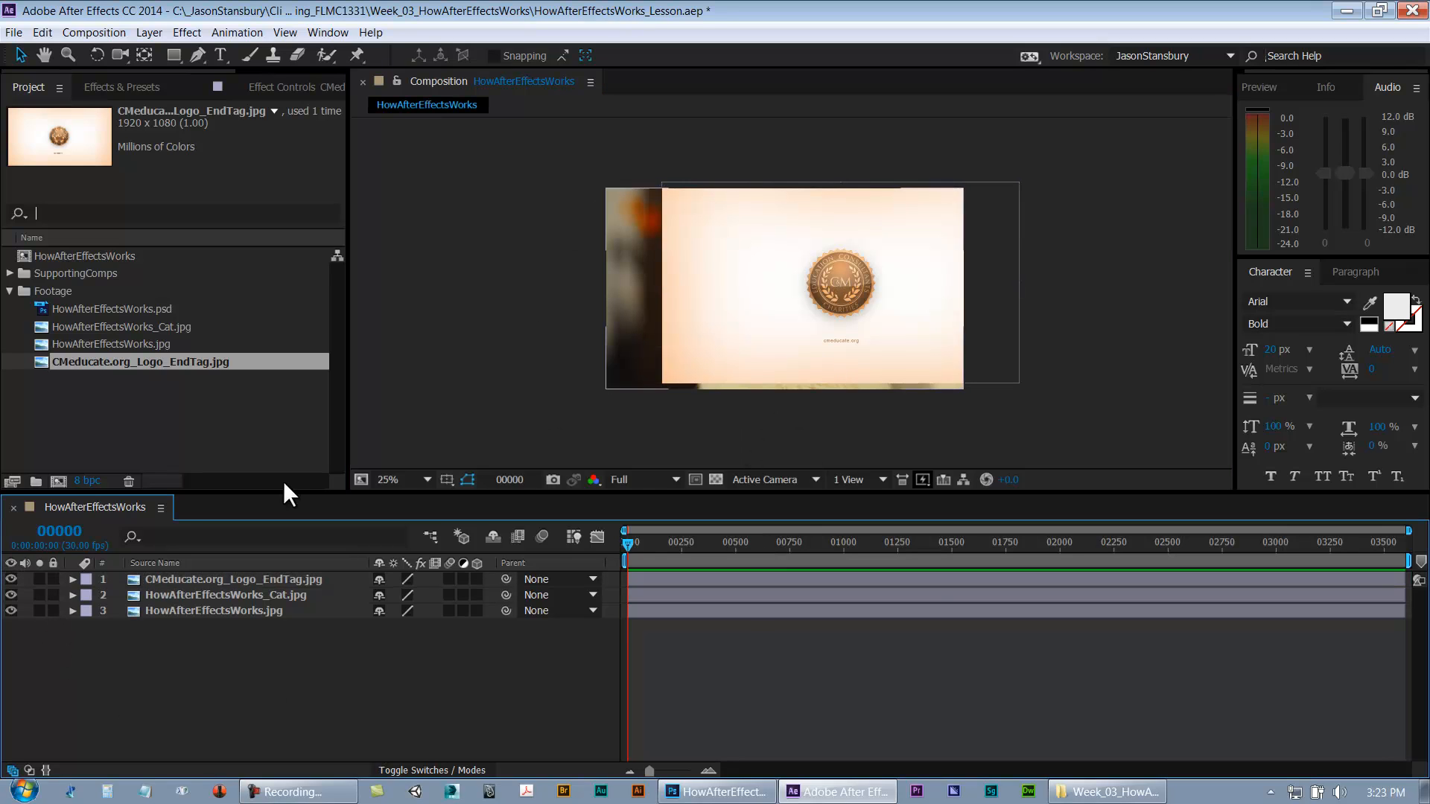
drag(614, 272, 588, 235)
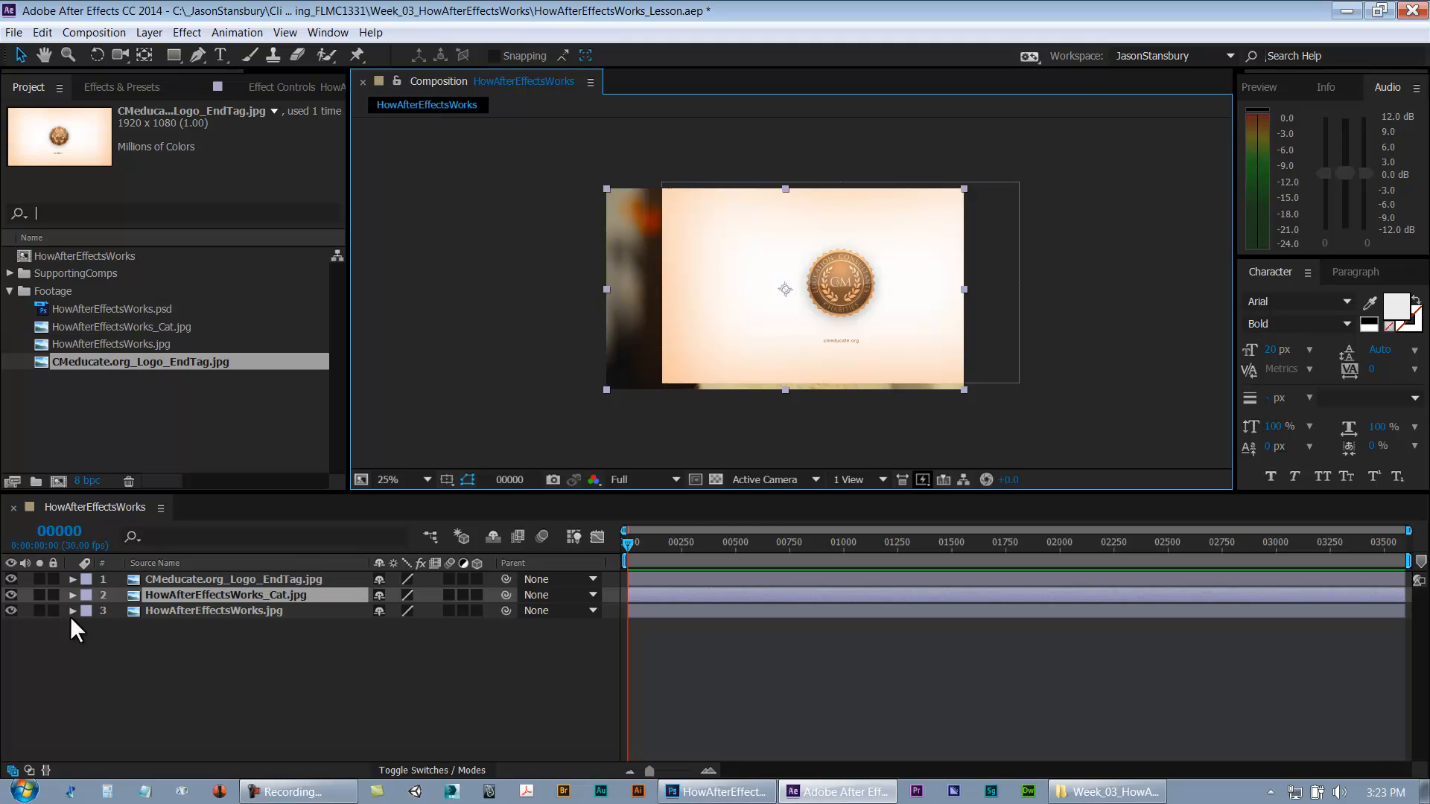
Lock the cat layer, try moving HowAfterEffectsWorks.jpg up and left with the upper layers hidden, and undo these changes
click(52, 595)
click(194, 615)
drag(645, 304, 585, 270)
drag(10, 579, 10, 593)
drag(914, 374, 868, 360)
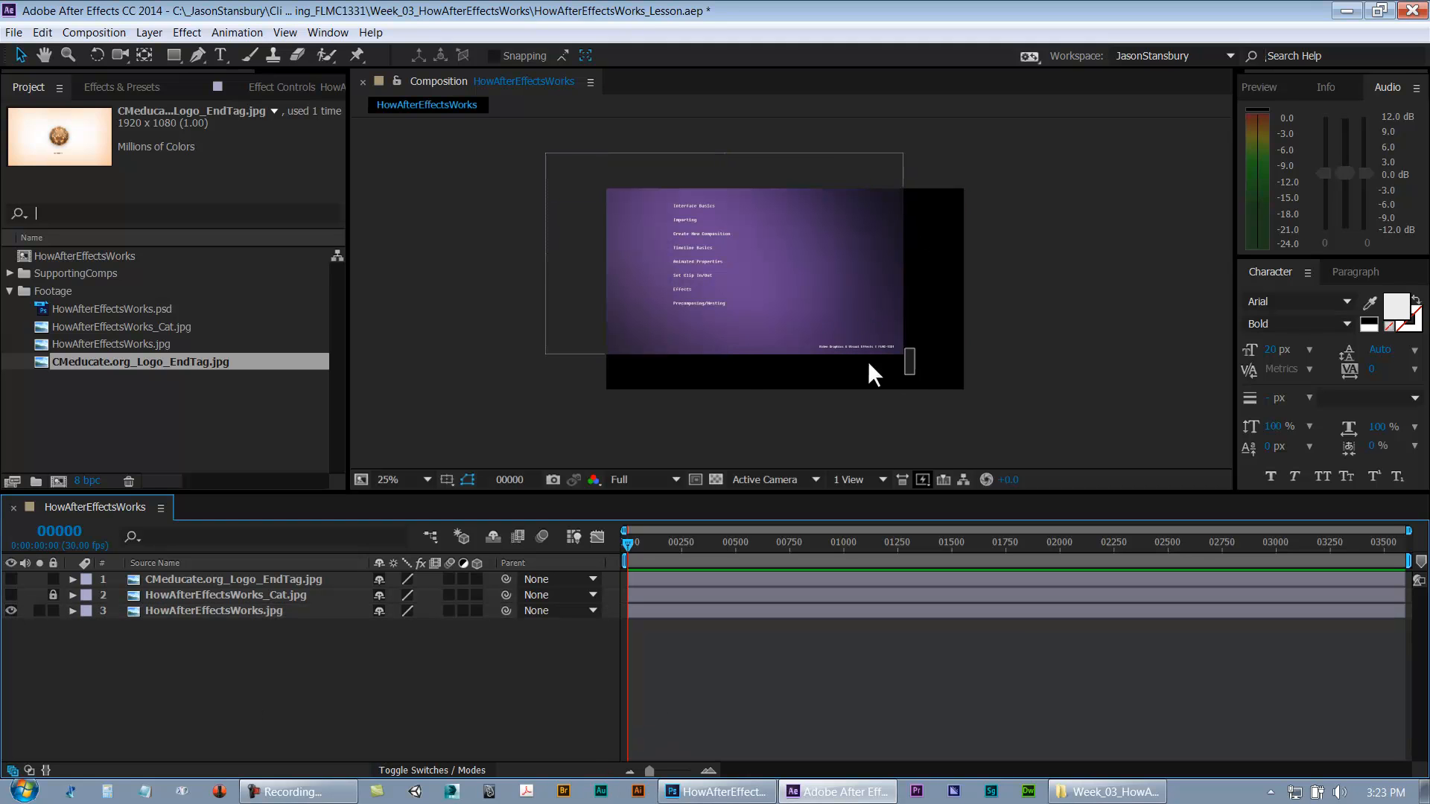
key(ctrl+z)
click(193, 659)
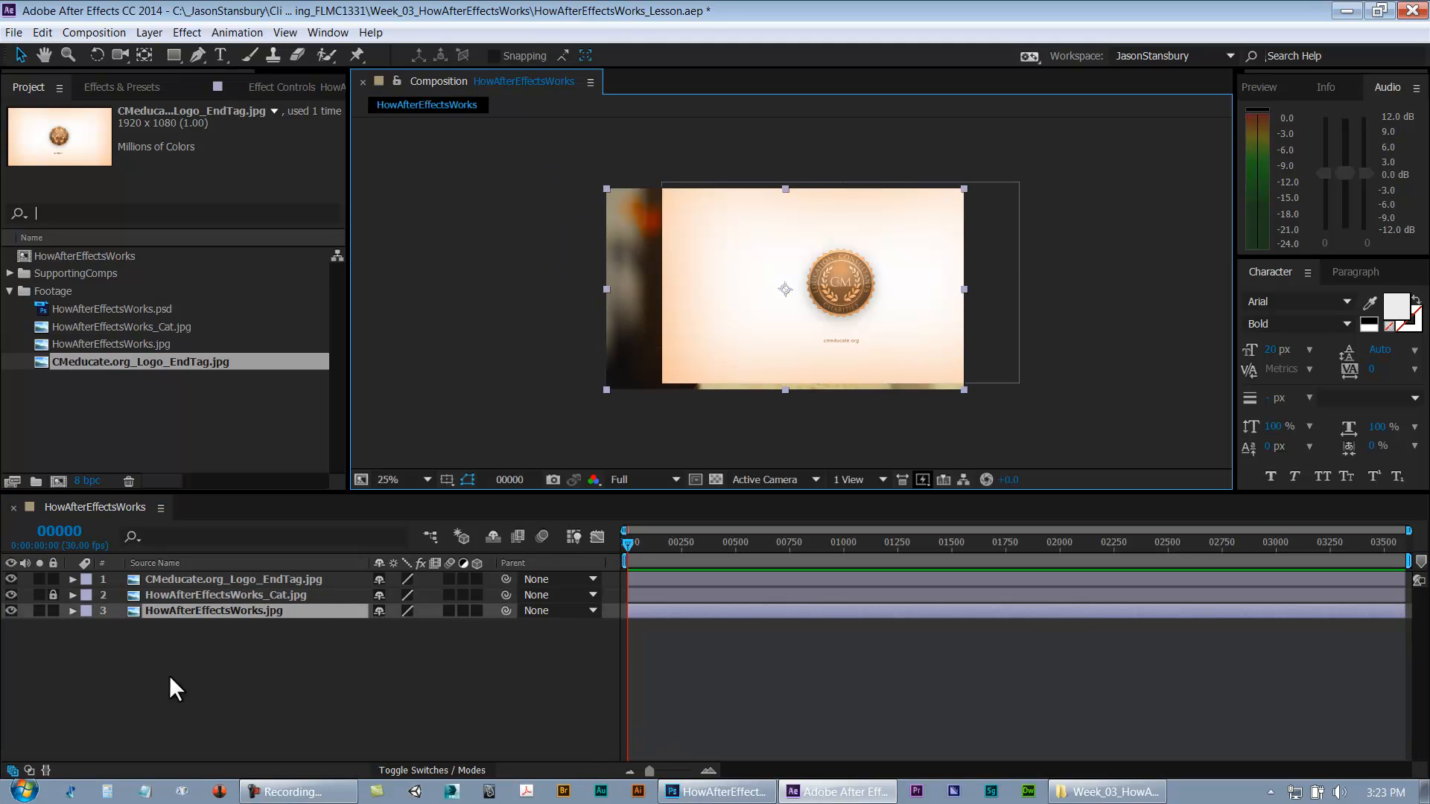
Lock the HowAfterEffectsWorks_Cat.jpg and HowAfterEffectsWorks.jpg layers, and move the unlocked logo layer slightly up and right of center
click(53, 594)
drag(56, 610, 55, 580)
click(53, 578)
click(181, 581)
drag(772, 277, 704, 288)
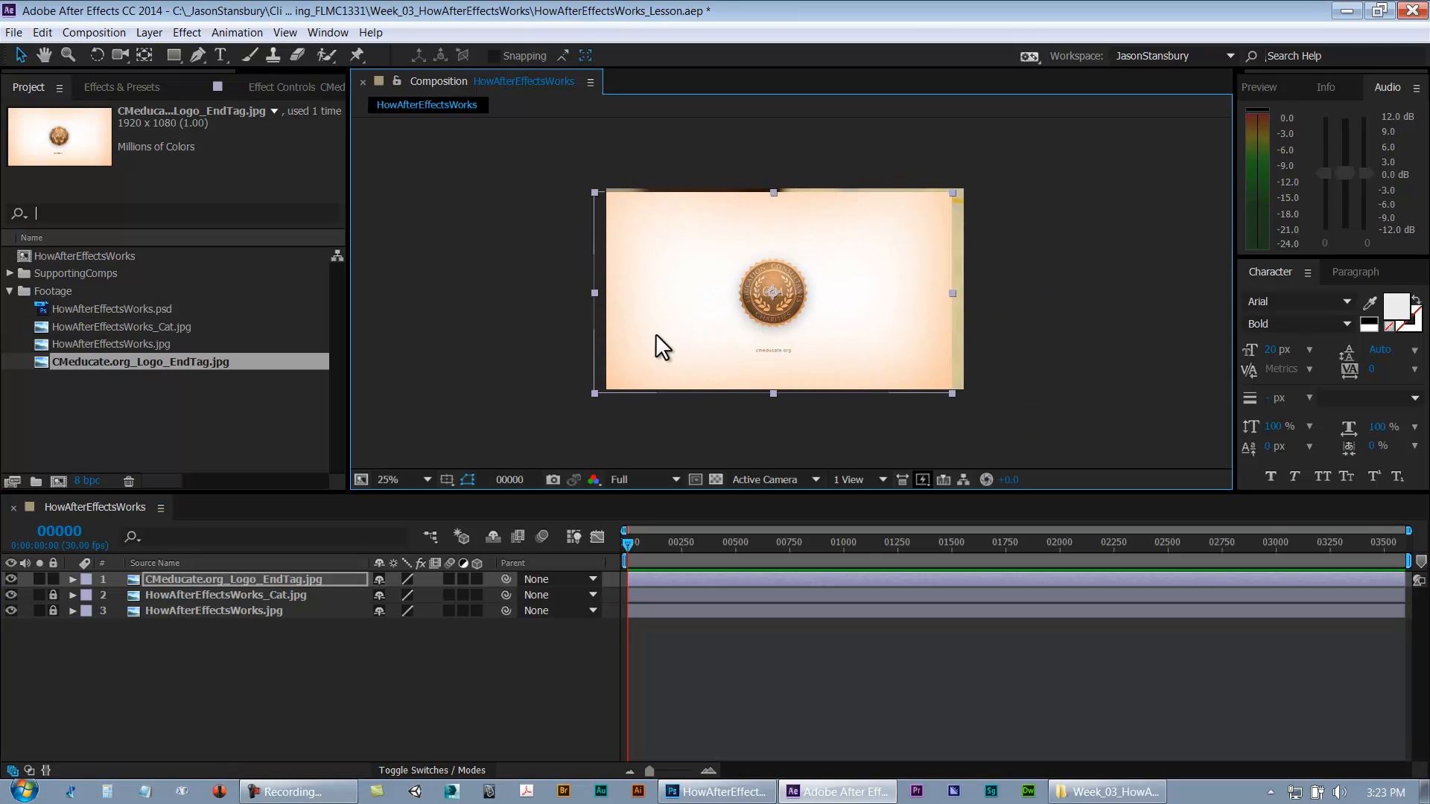
drag(724, 339, 770, 303)
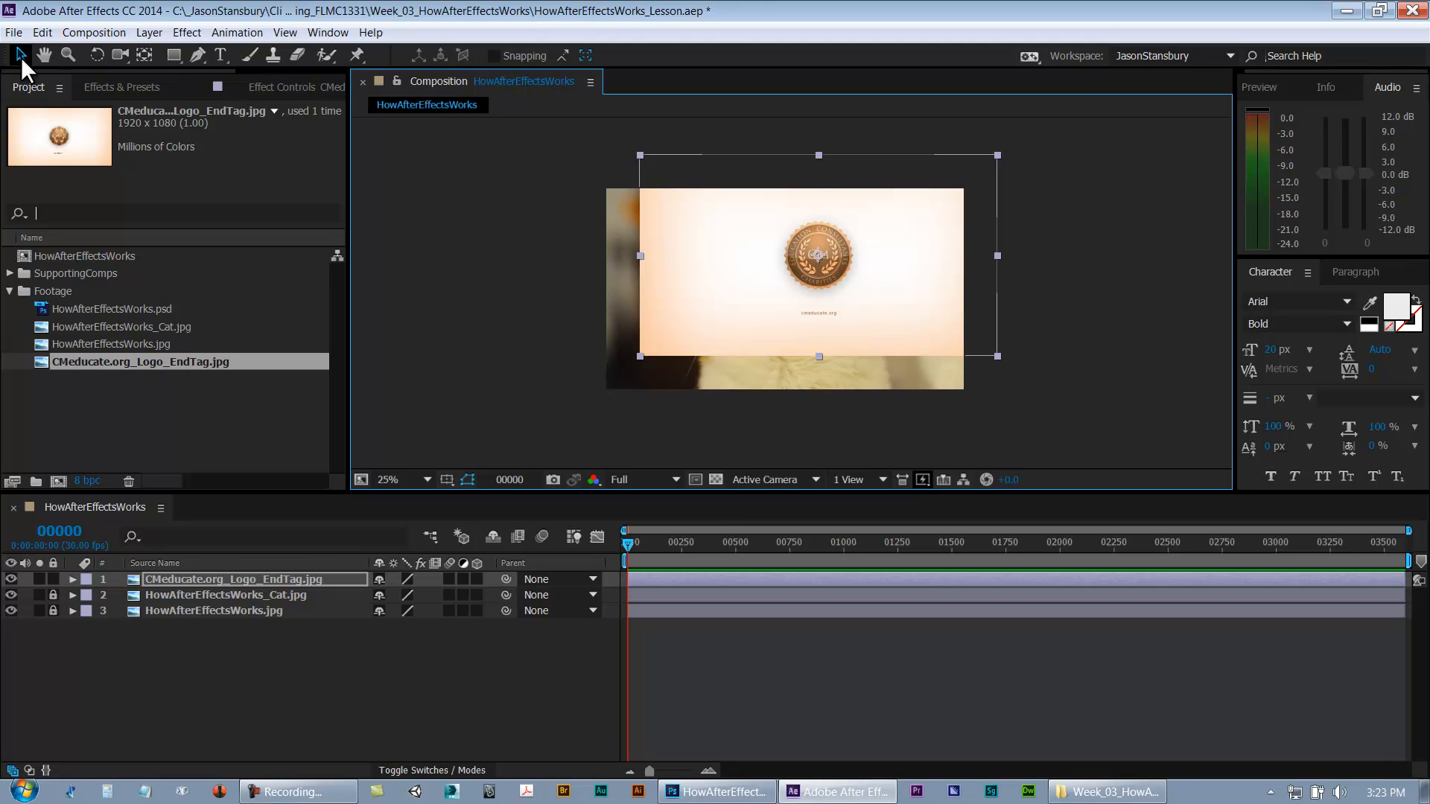
click(868, 429)
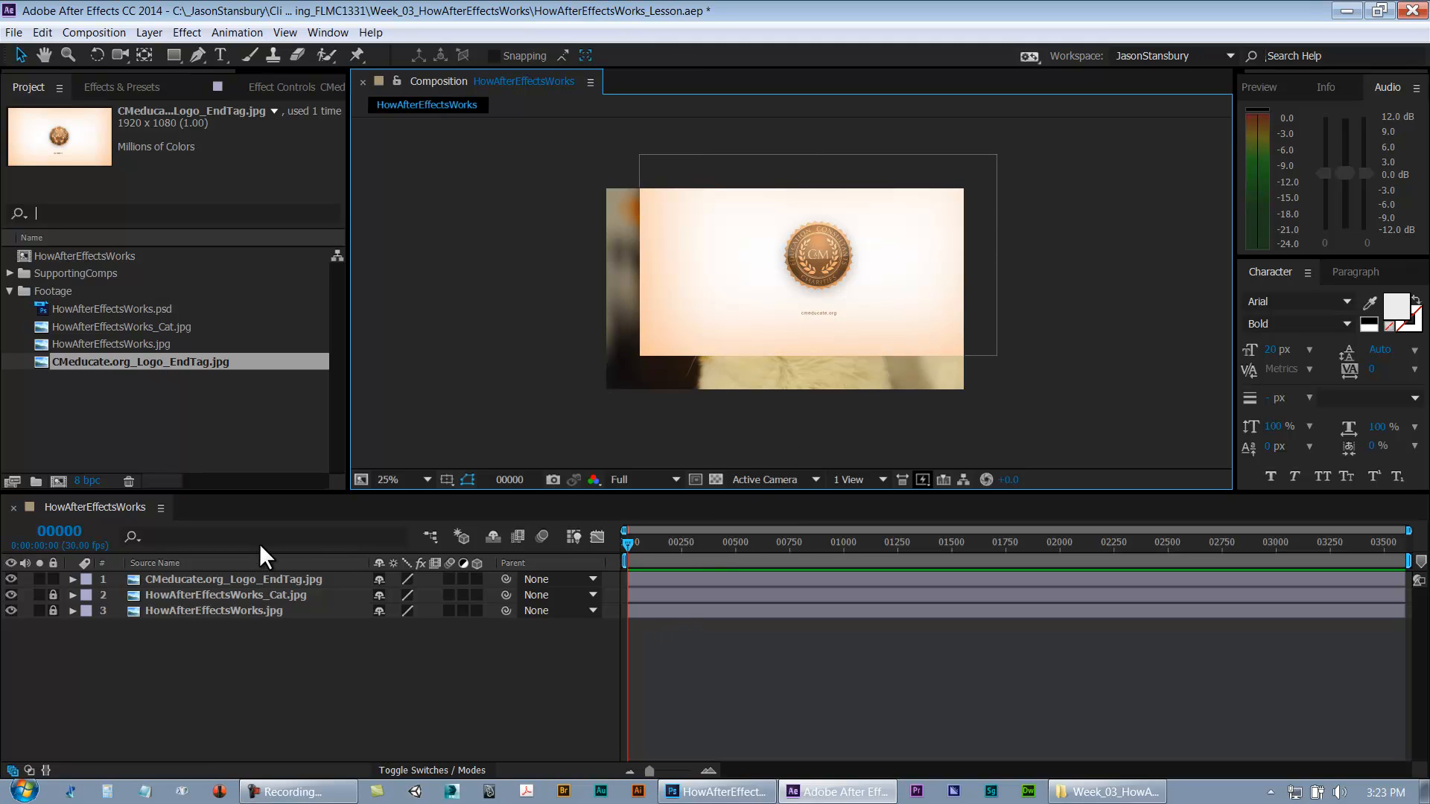
With no layer selected, add a text layer reading "asdlkf;asldknf" to the left of the logo seal, and return to the Selection tool
click(246, 581)
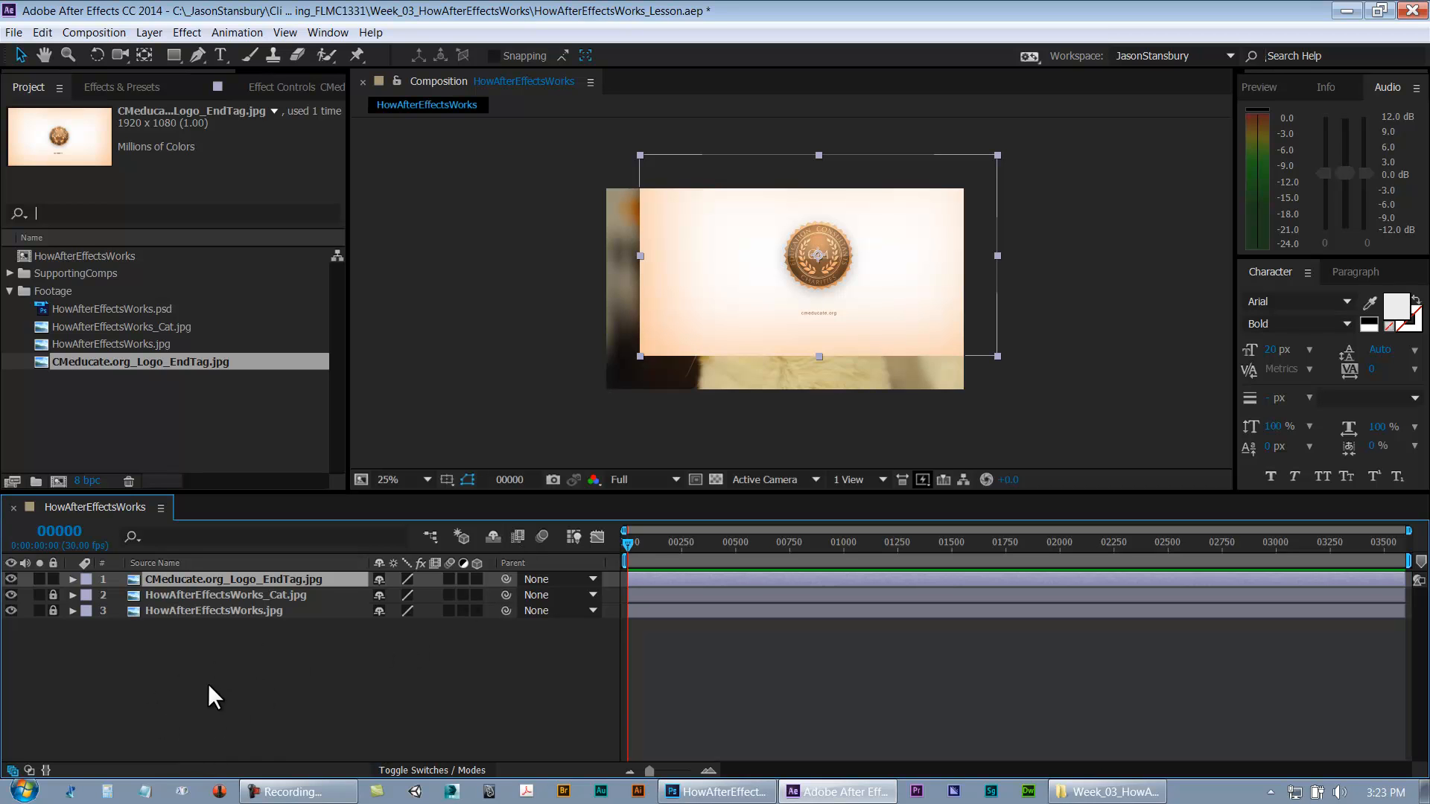
click(715, 690)
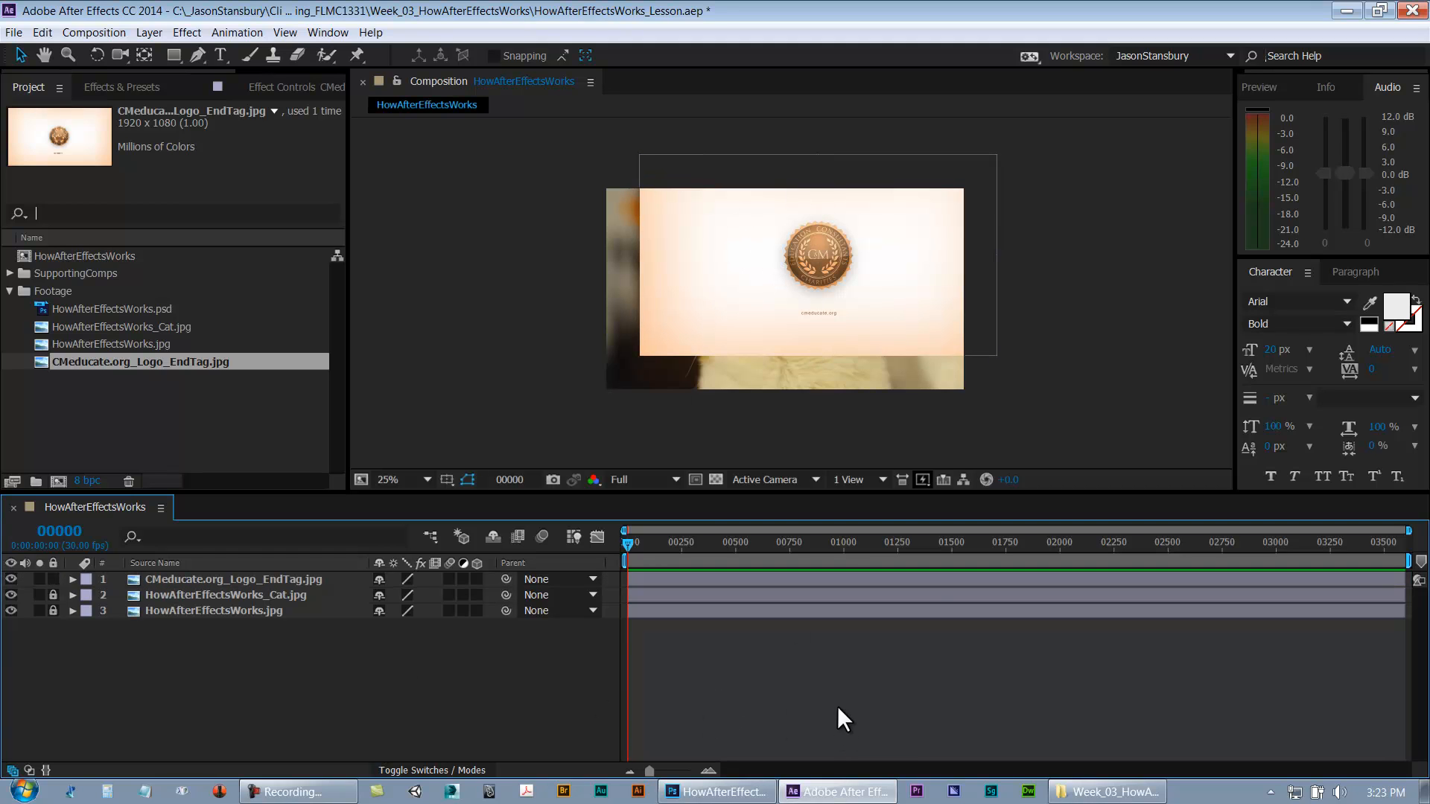
click(220, 53)
click(702, 237)
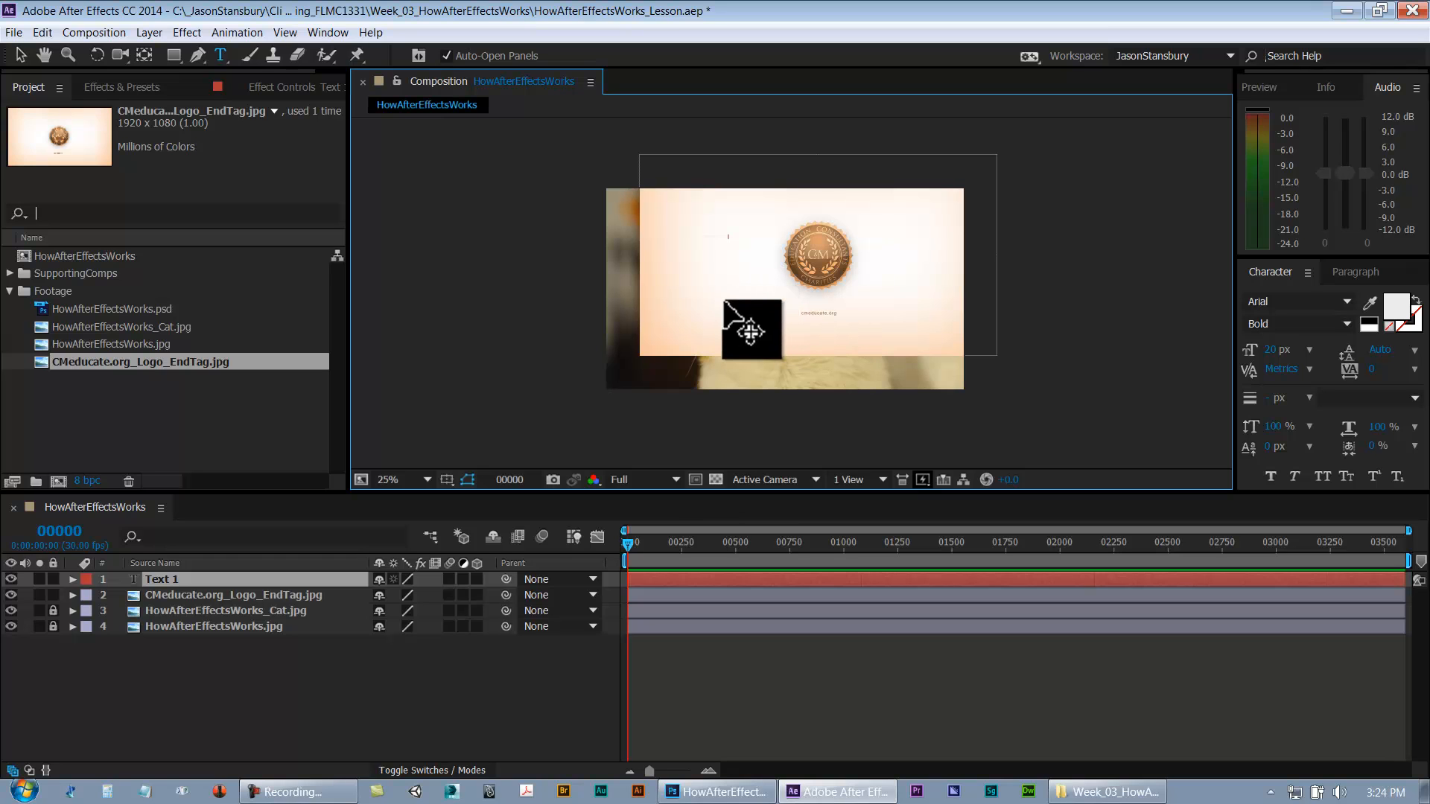
click(21, 57)
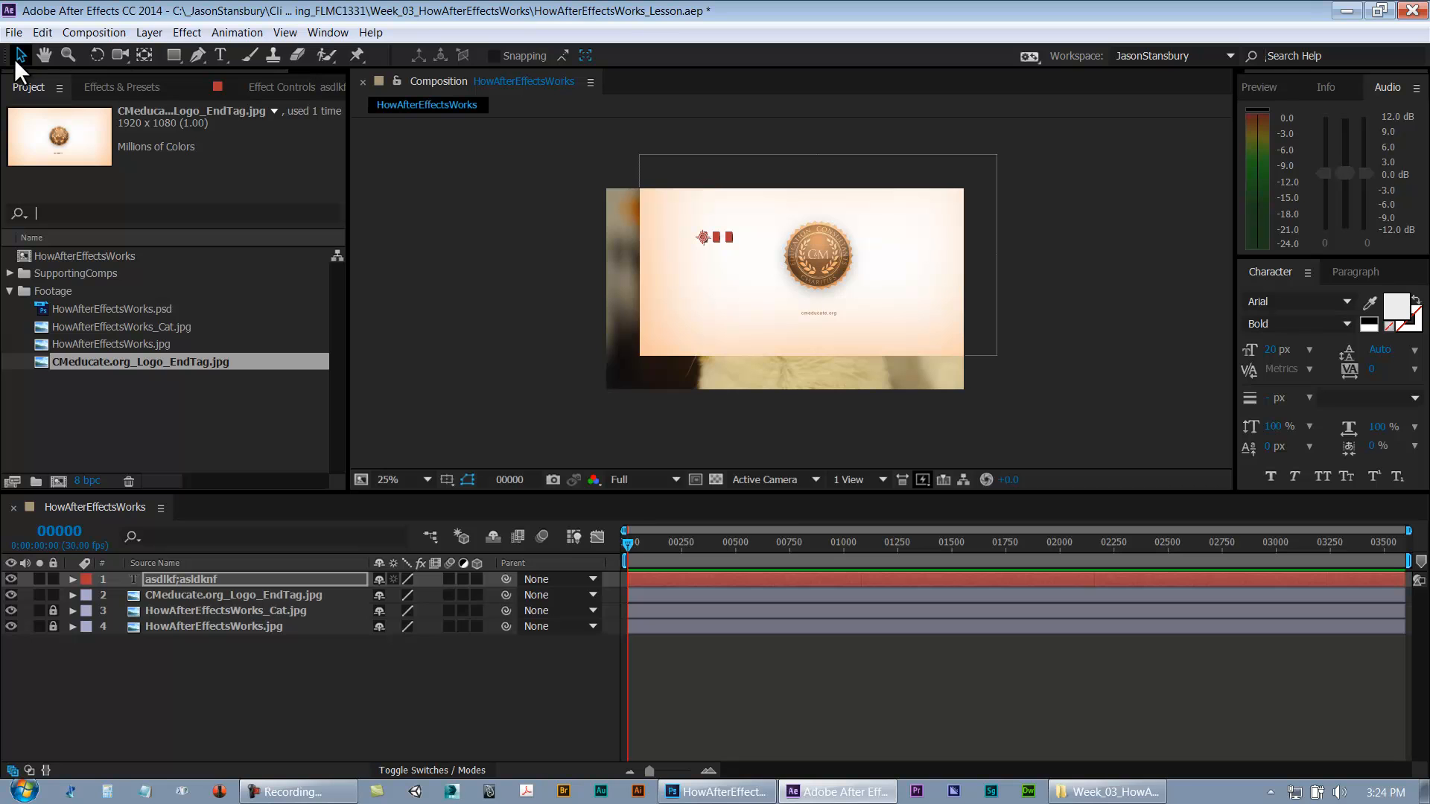
Change the text layer's fill color to red and return to the Selection tool
click(216, 52)
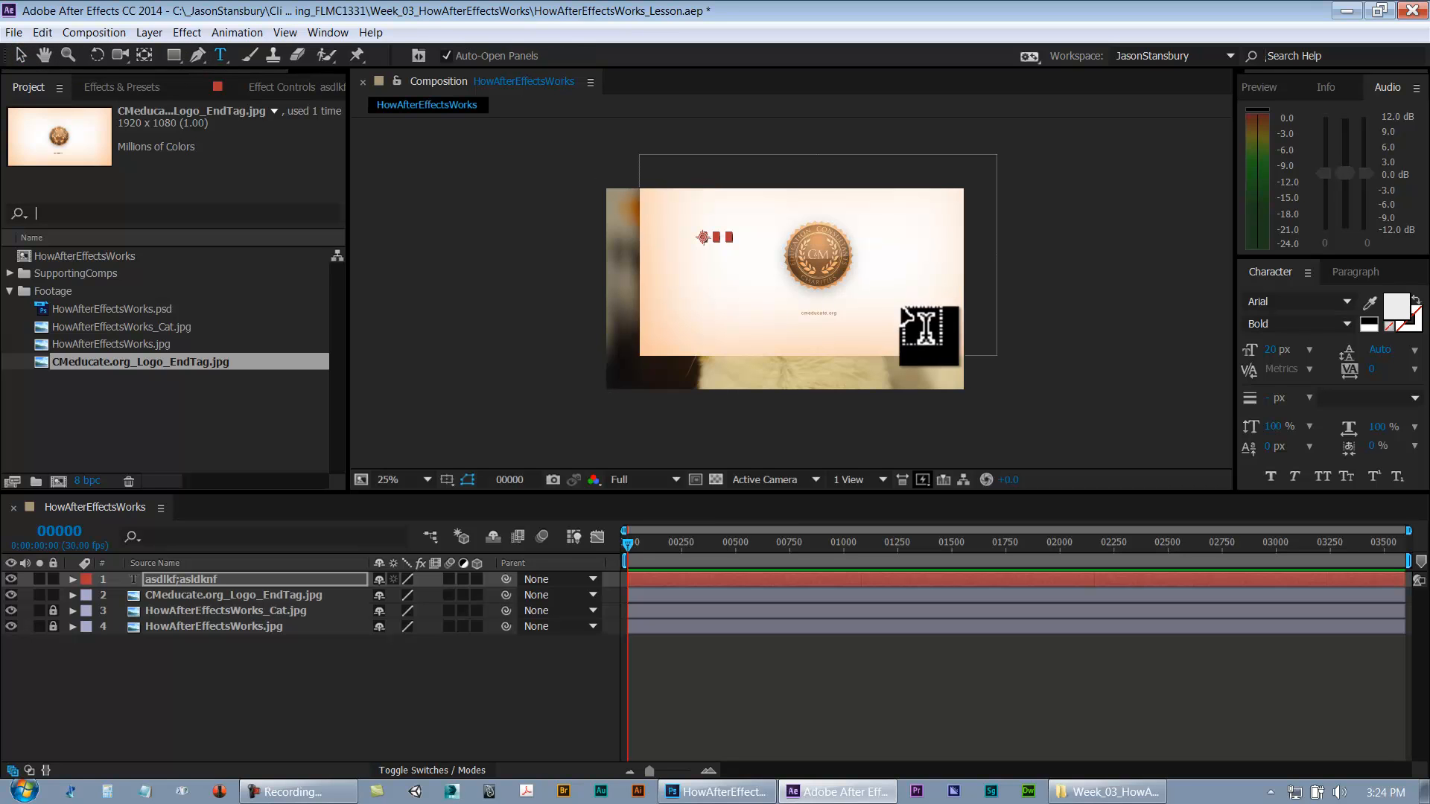
click(1395, 305)
click(771, 259)
click(917, 267)
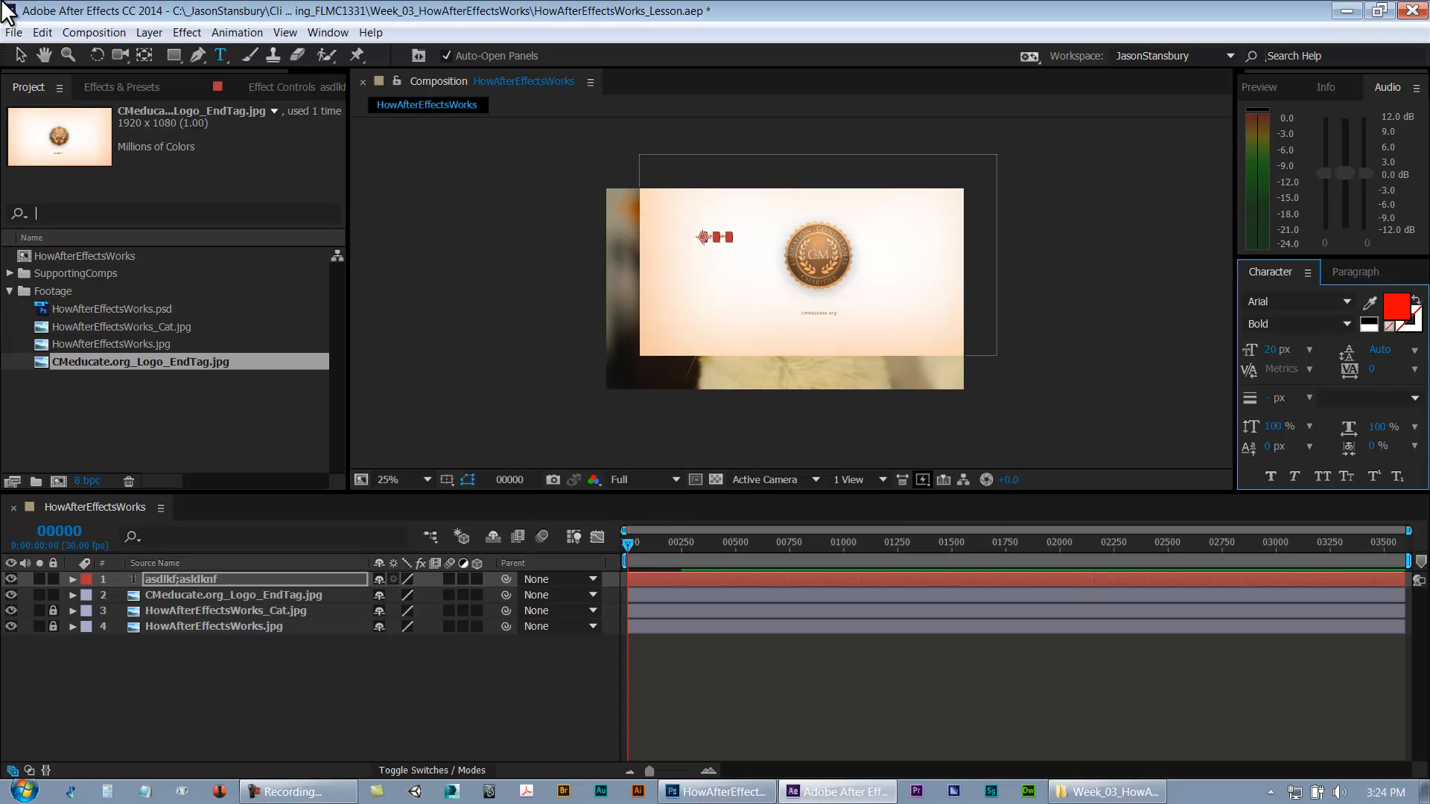
click(20, 52)
Scale the red text up to roughly seal-spanning width and move it below the logo seal
key(period)
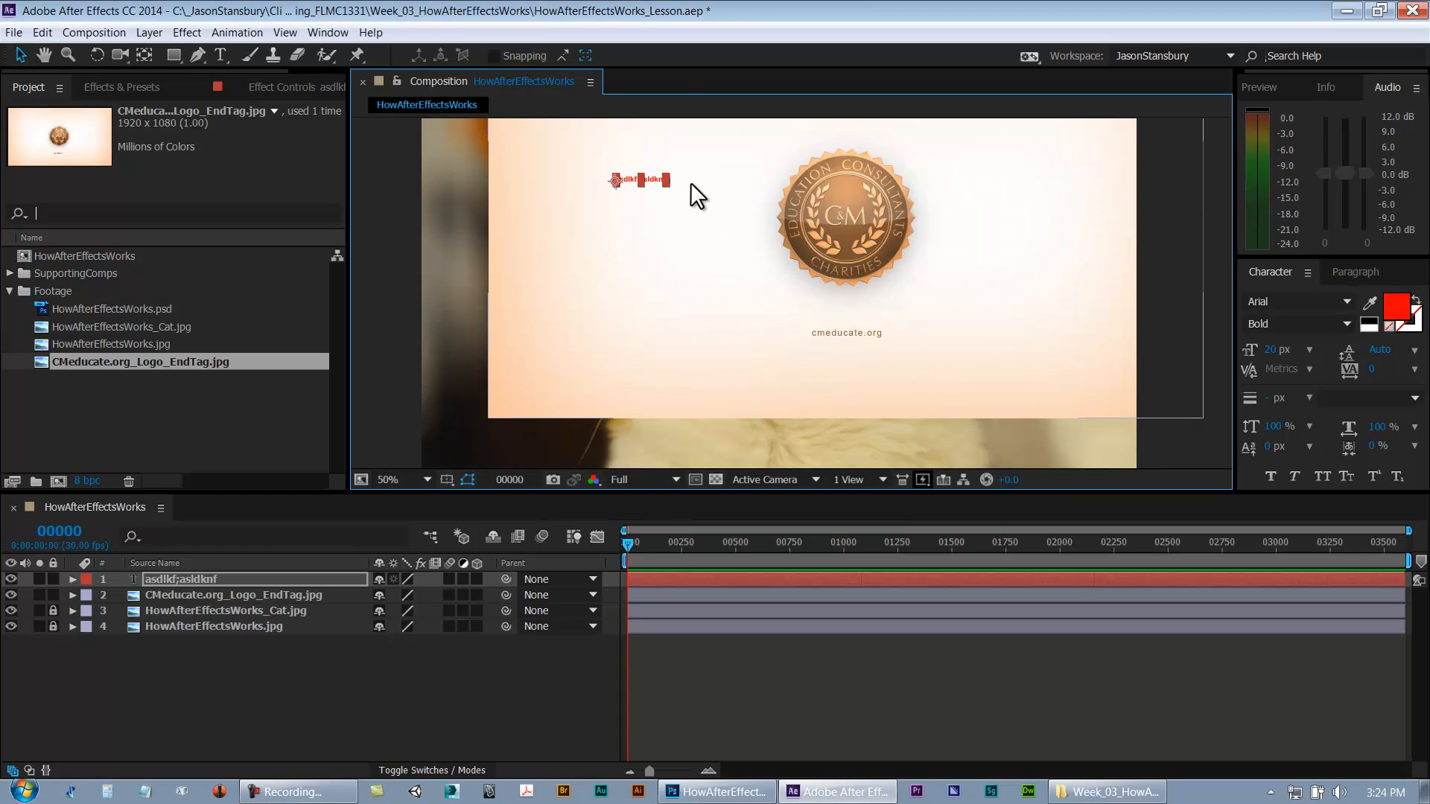
drag(668, 176, 1084, 133)
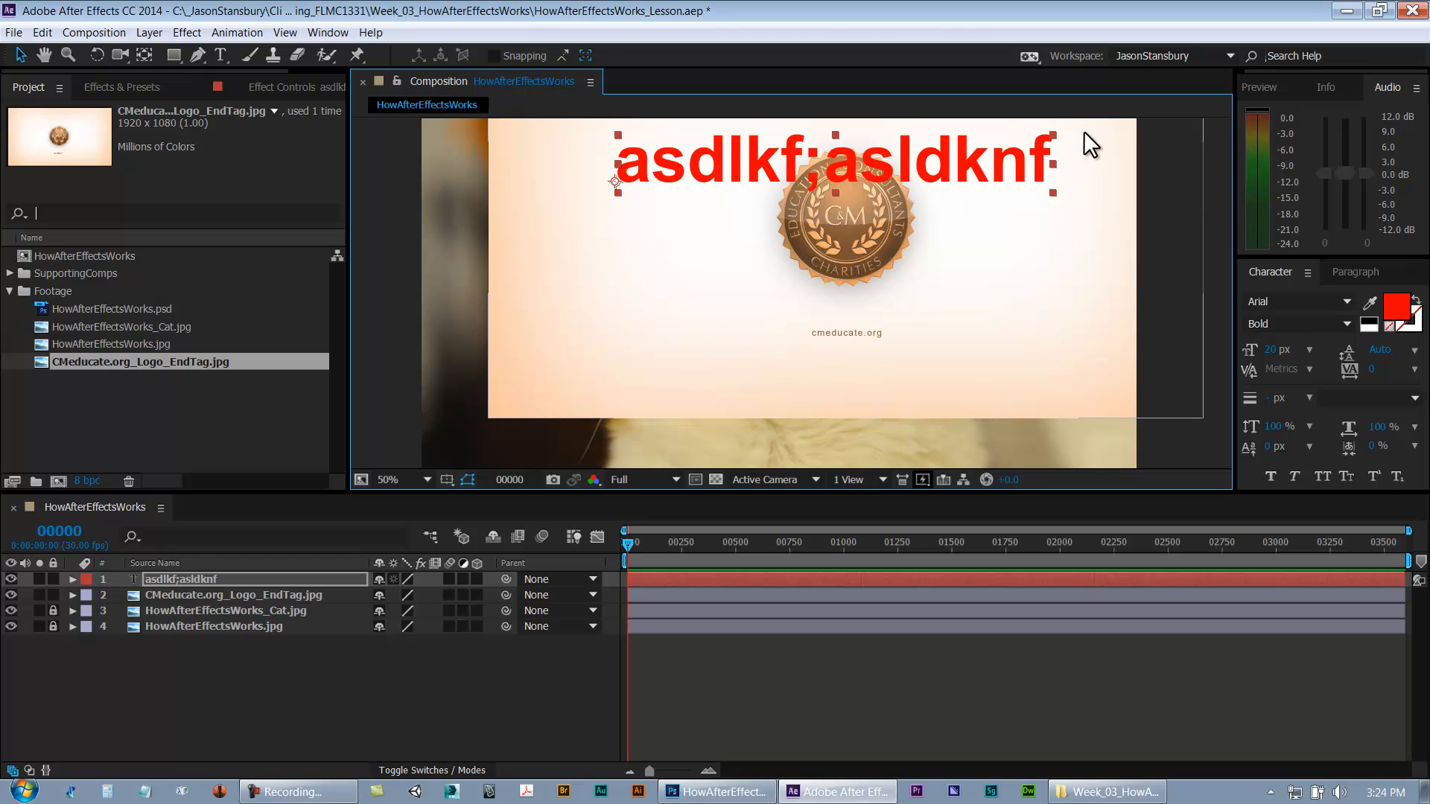
key(comma)
drag(867, 214, 826, 331)
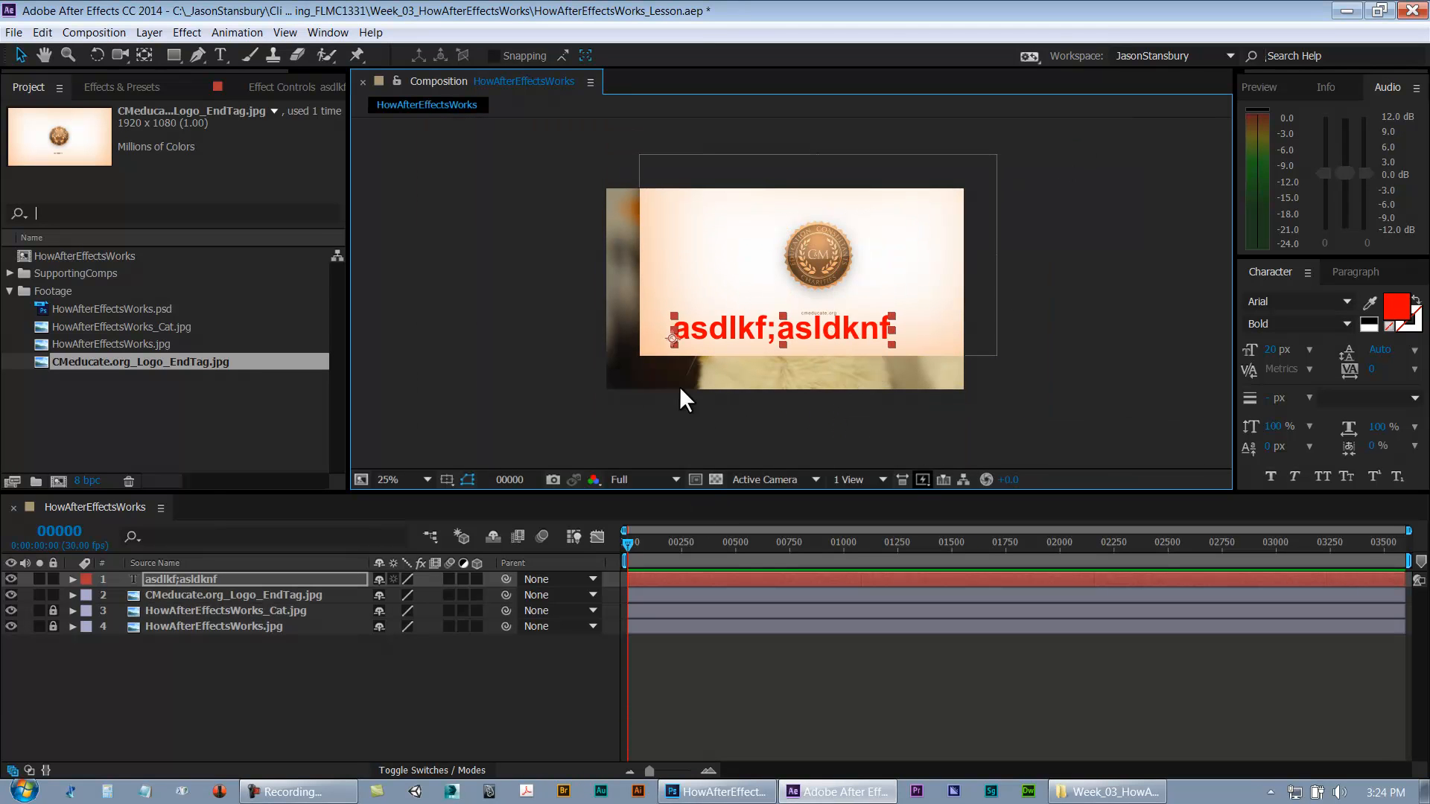
Replace the layer's text with "asdlfkjasdlfv" and return to the Selection tool
click(221, 55)
double_click(767, 331)
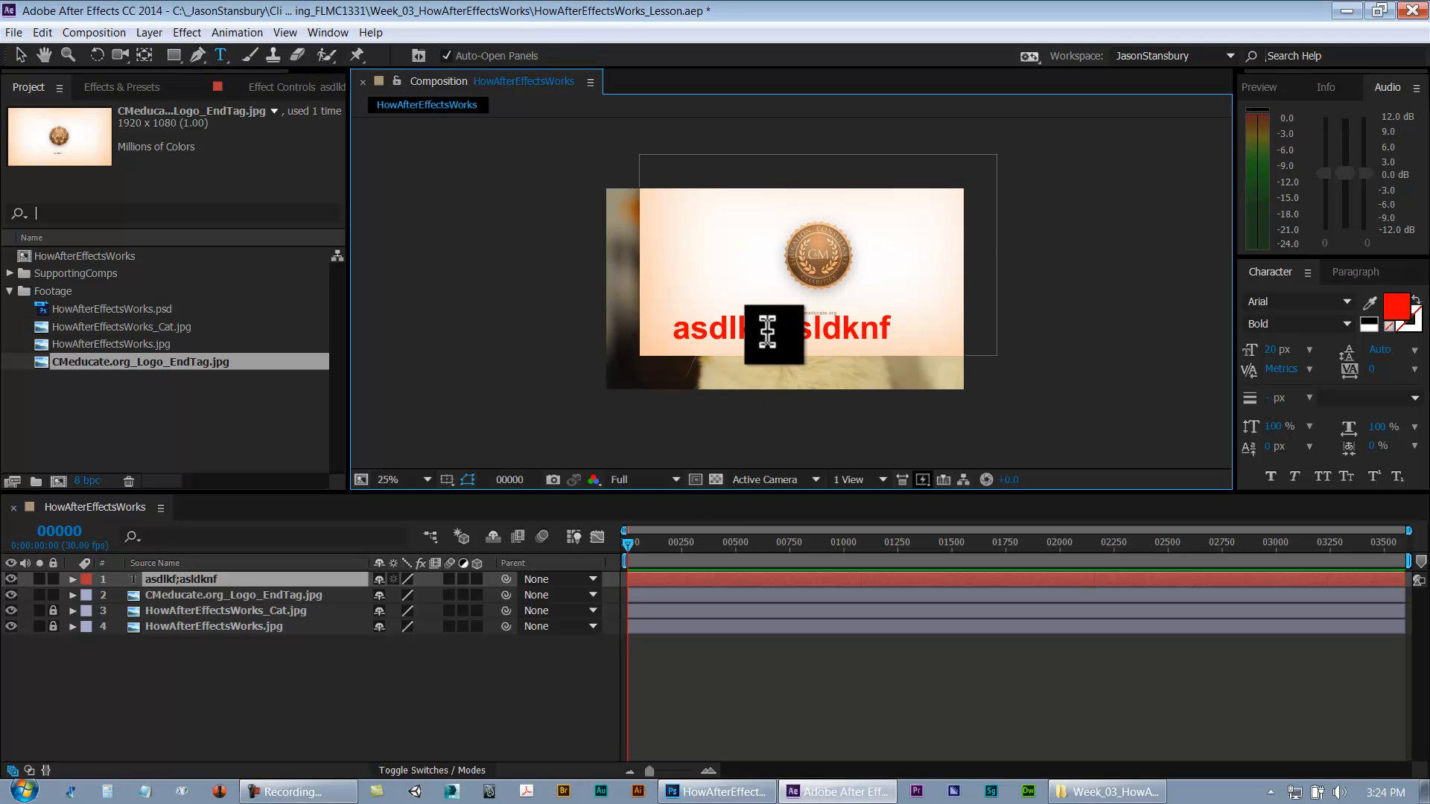
text(asdlkf;asdlf)
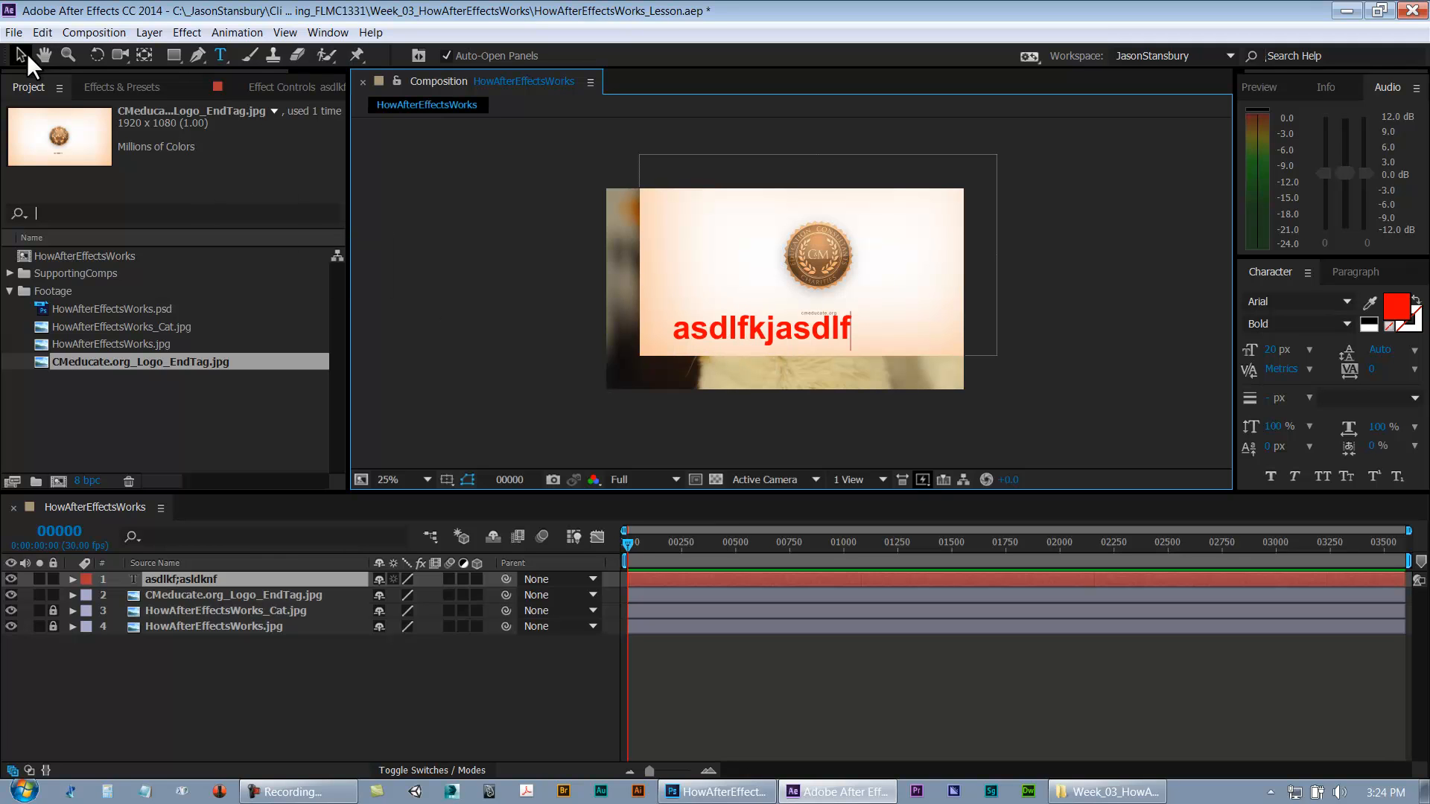
text(v)
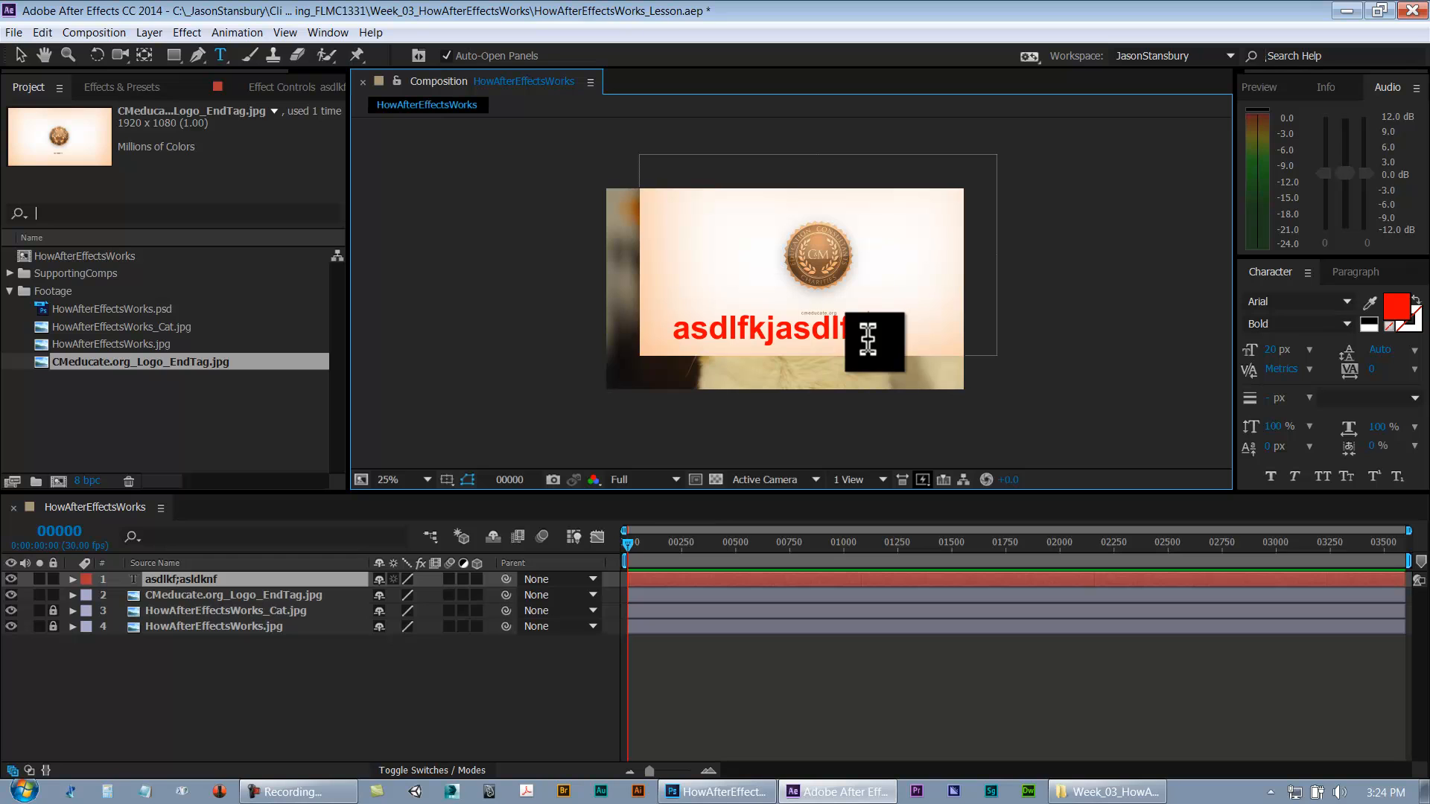
click(16, 56)
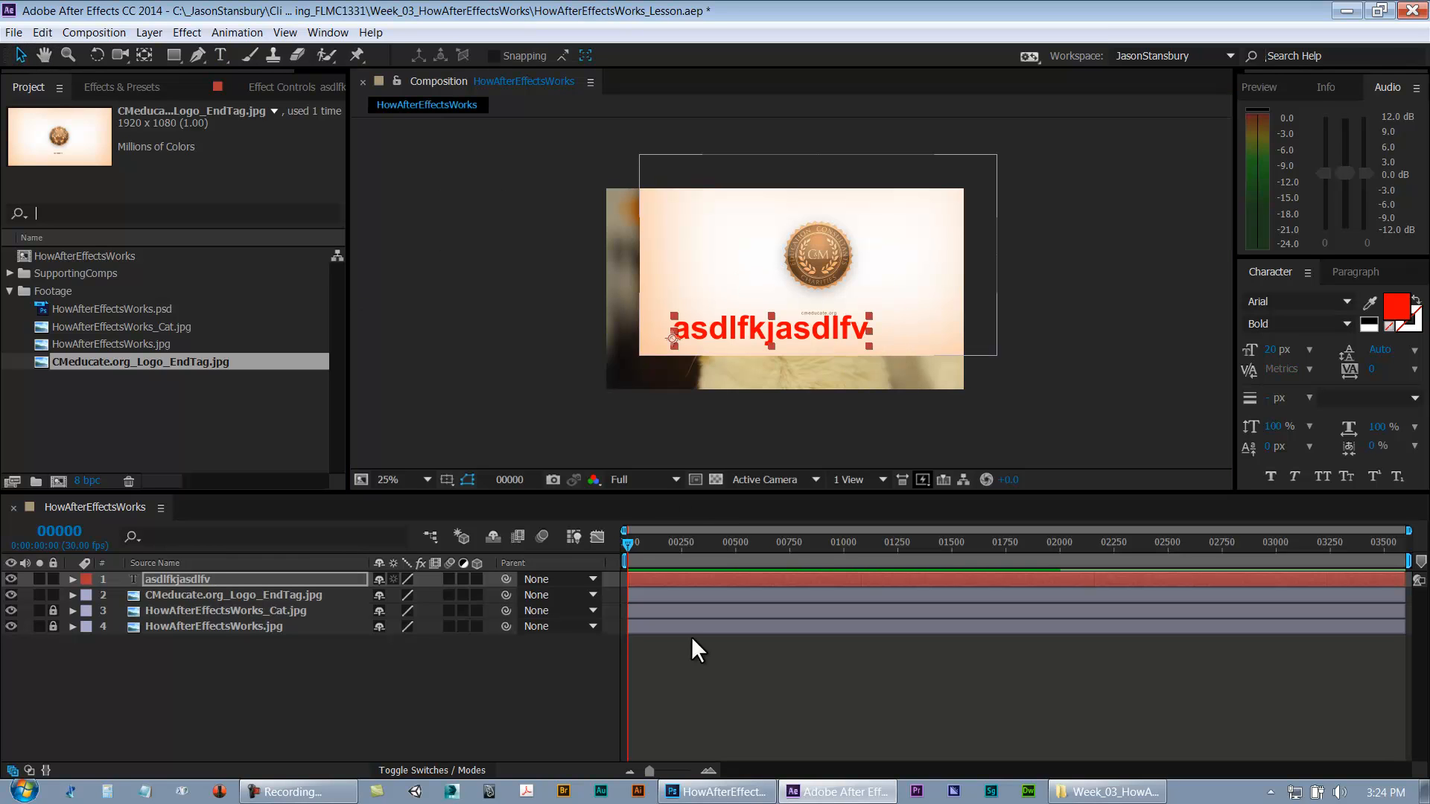
Delete the red text layer from the composition
click(703, 663)
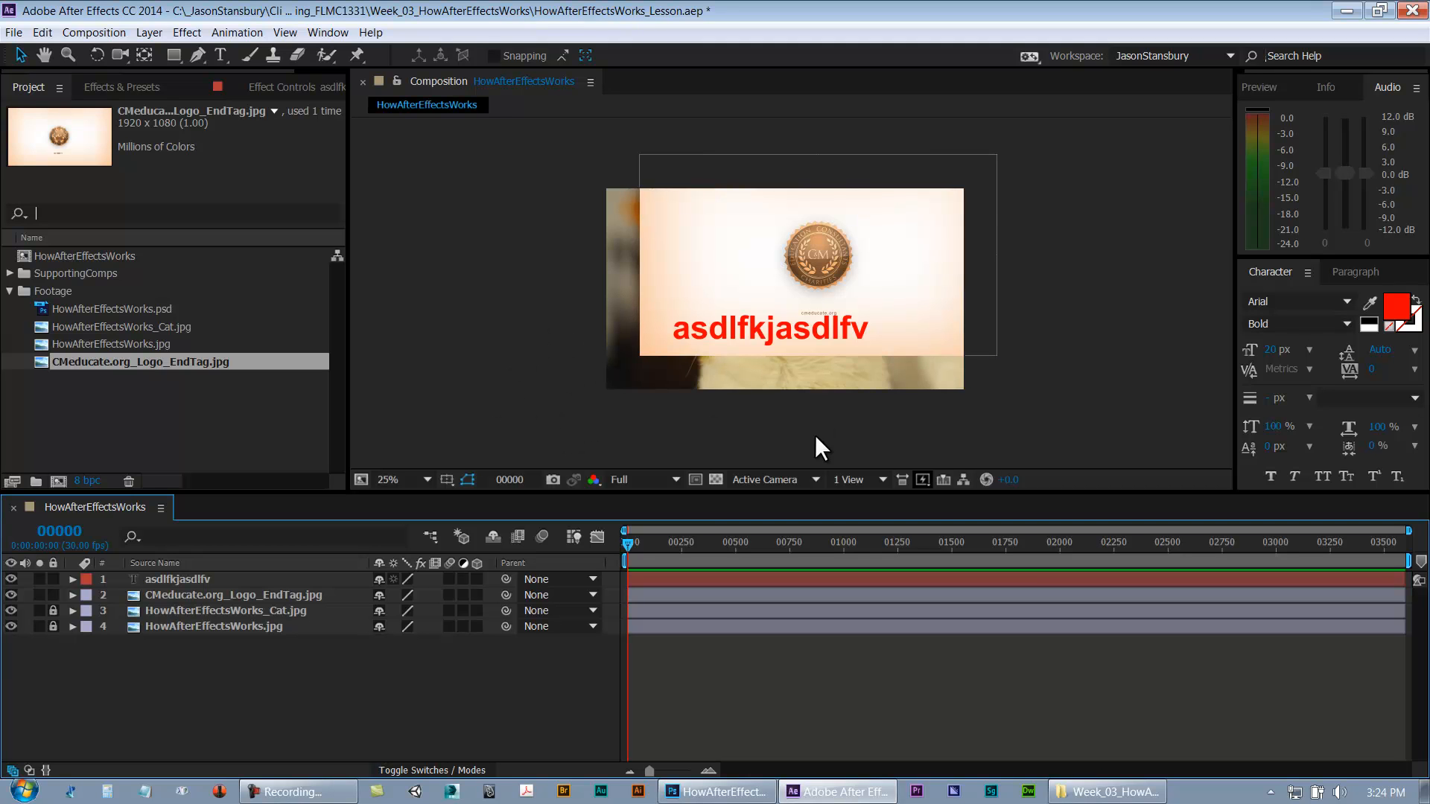
click(847, 337)
key(Delete)
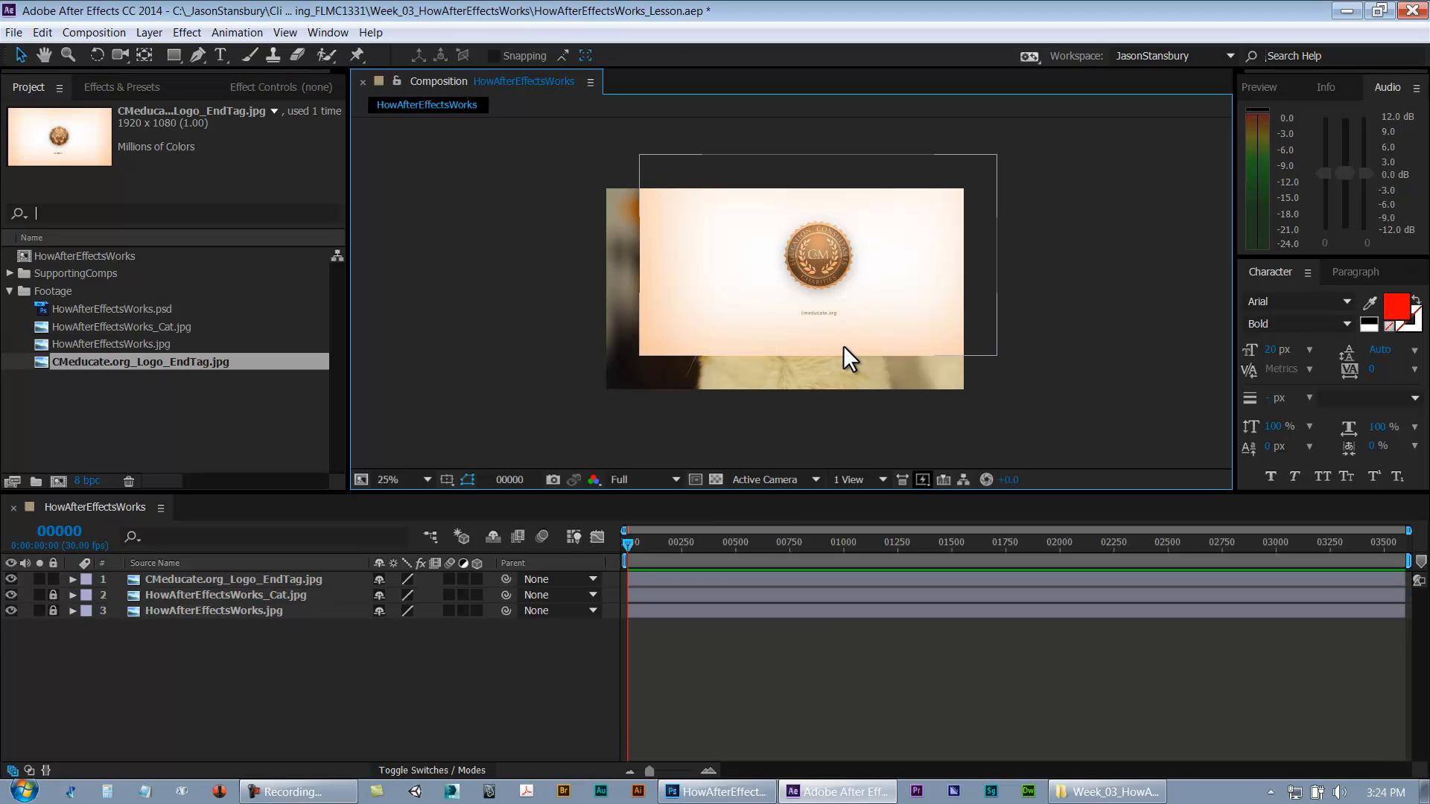
Unlock the HowAfterEffectsWorks_Cat.jpg and HowAfterEffectsWorks.jpg layers, and move the logo layer slightly down and right
drag(54, 595, 54, 611)
click(161, 578)
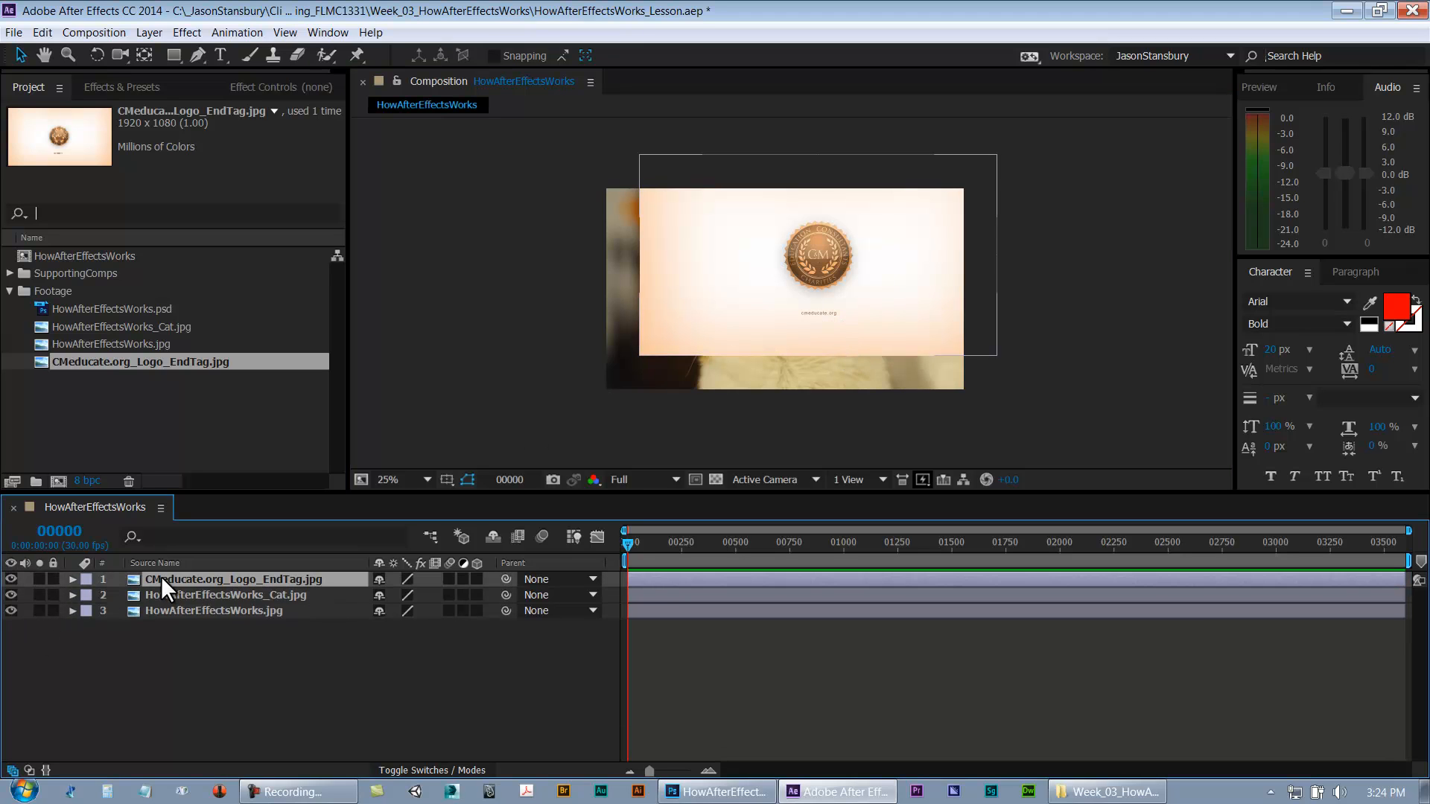
drag(864, 297, 899, 318)
Hide the HowAfterEffectsWorks_Cat.jpg and HowAfterEffectsWorks.jpg layers, with no layer selected
click(10, 594)
click(11, 611)
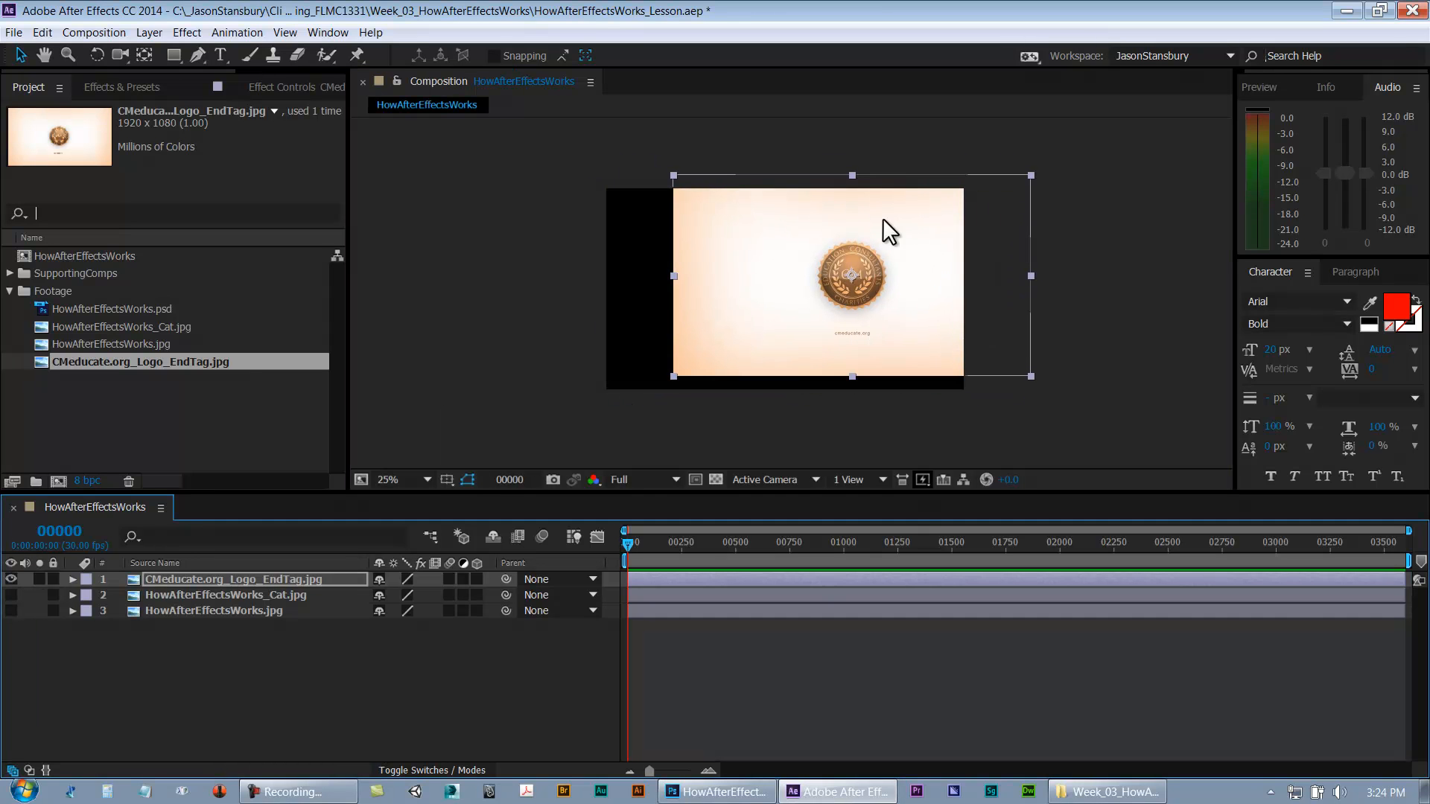
click(70, 665)
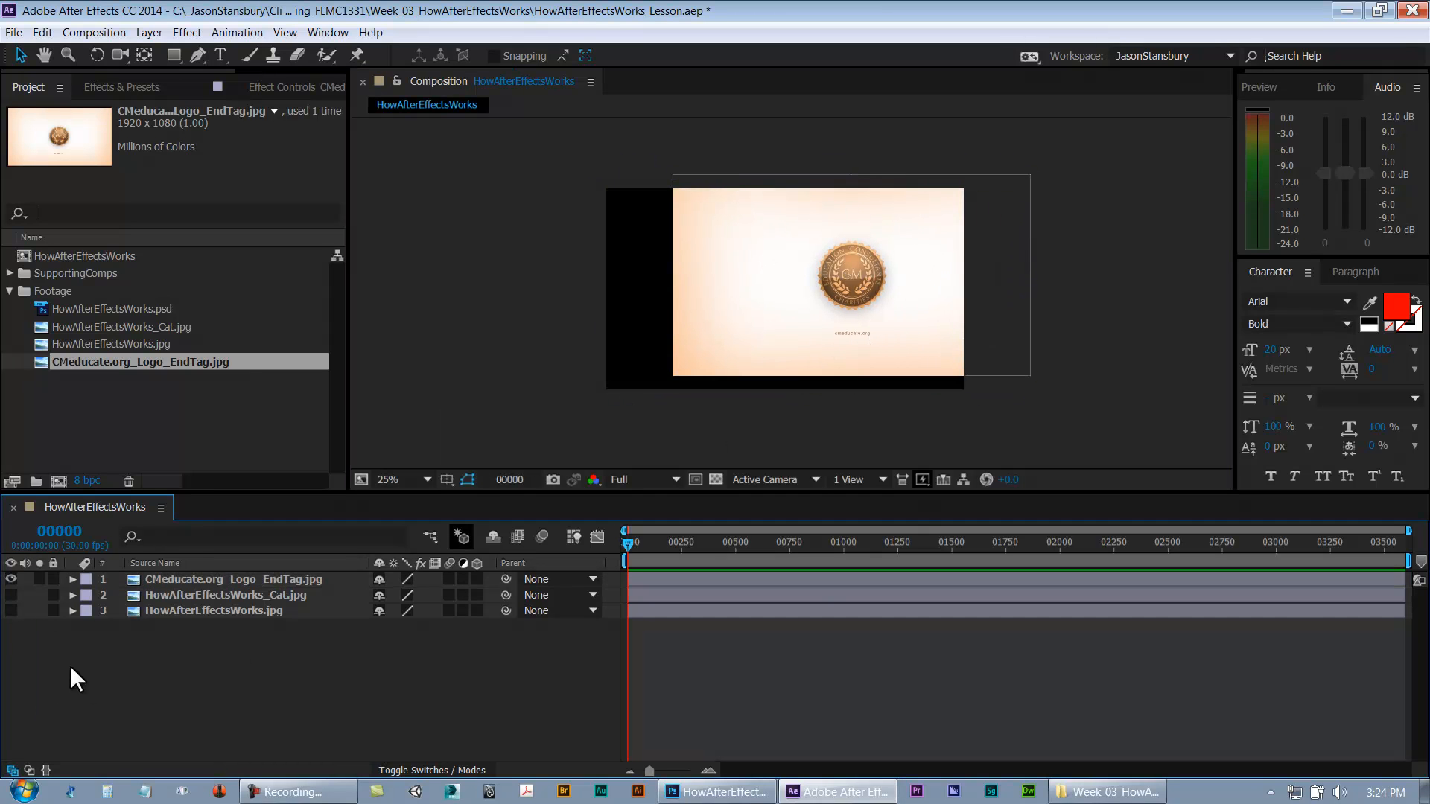
click(11, 609)
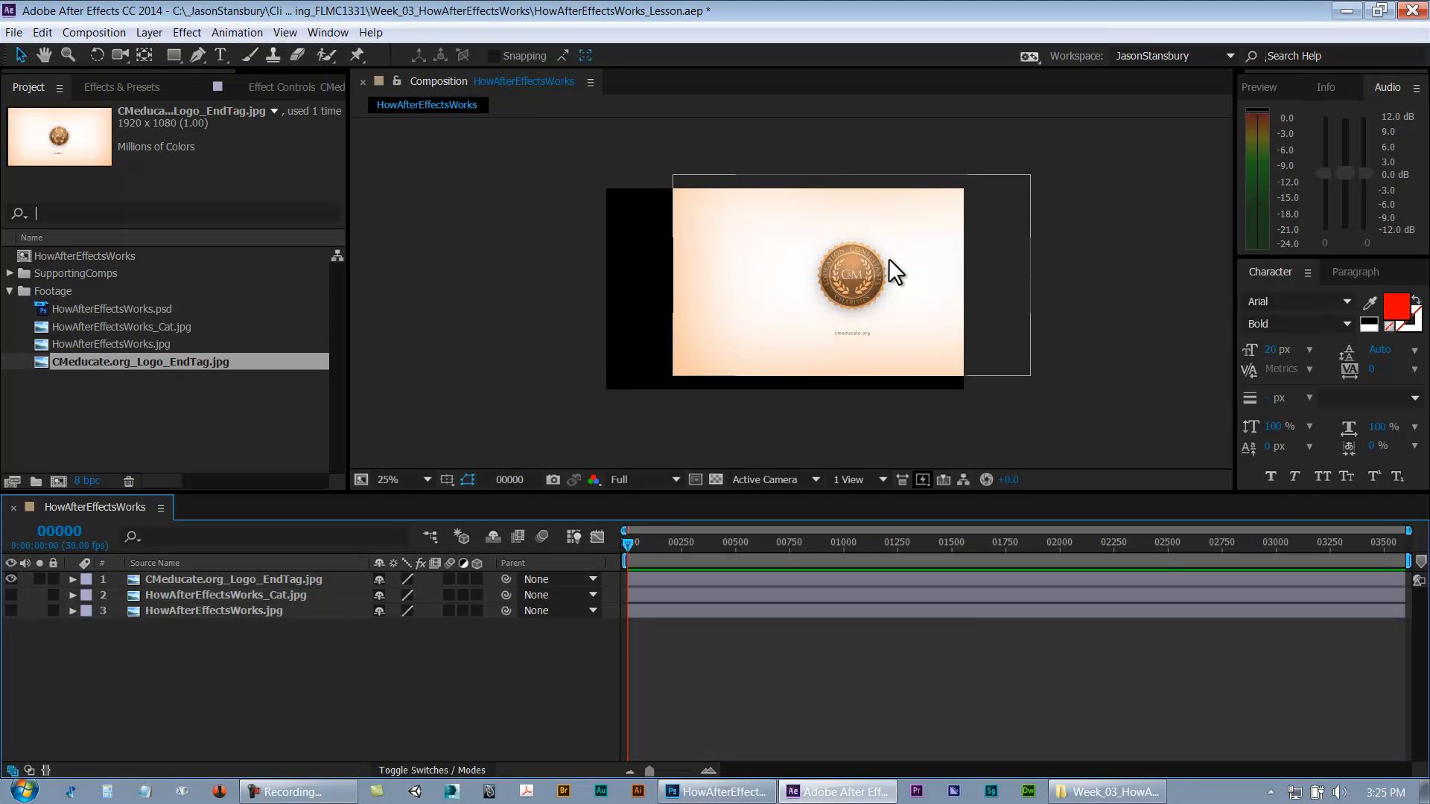
Select the logo layer in the composition view, deselect it, and select it again in the timeline
click(749, 271)
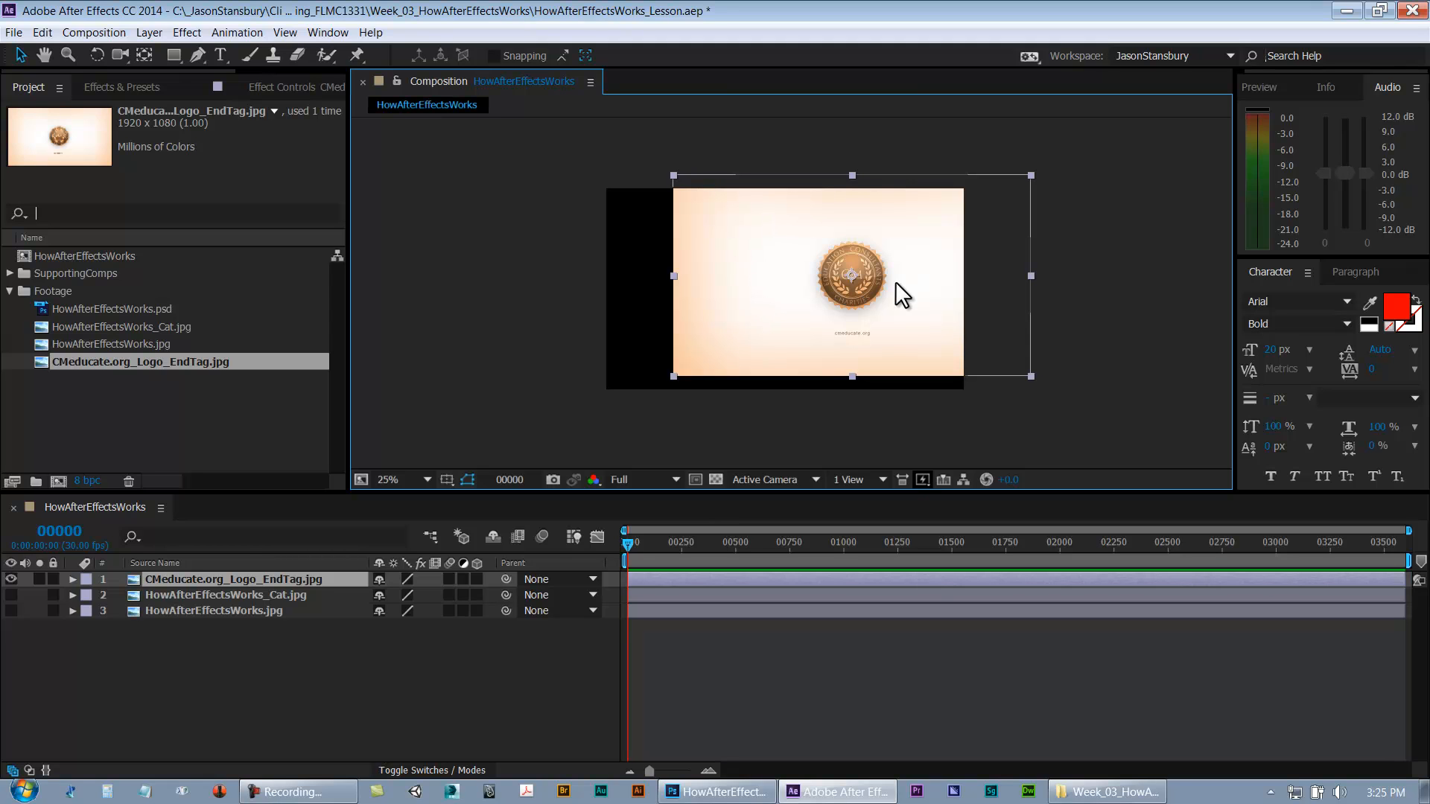
click(603, 650)
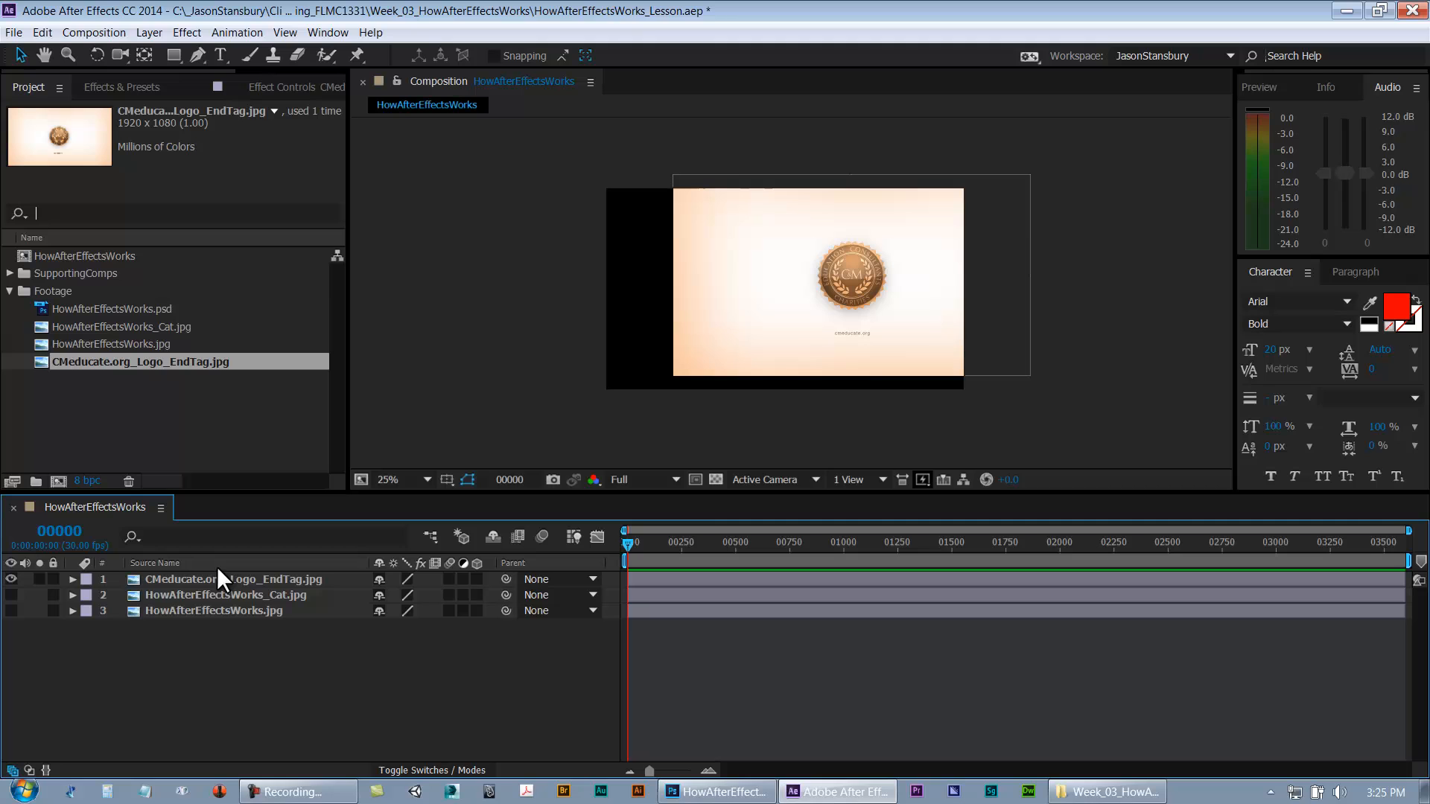
click(176, 581)
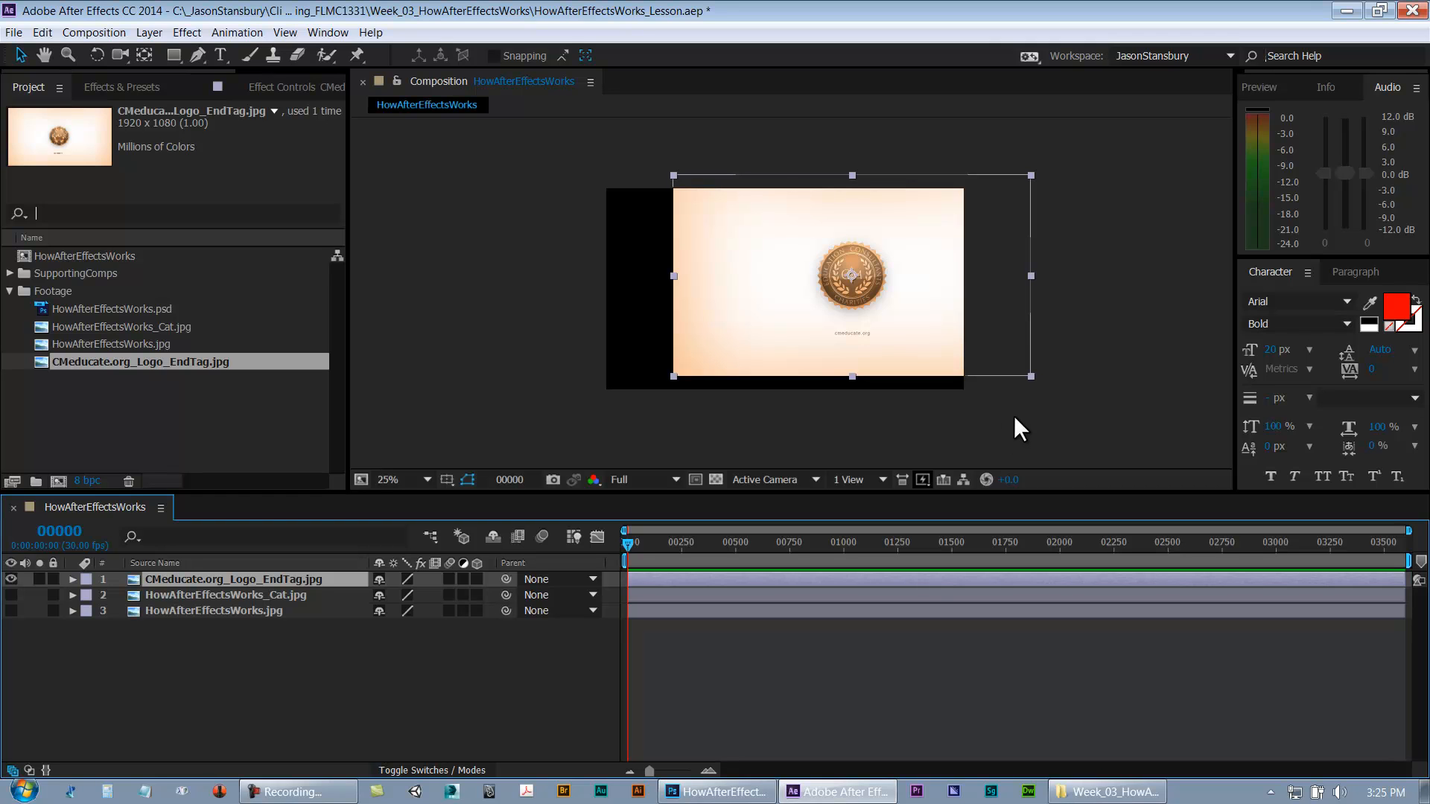
Check the HowAfterEffectsWorks composition settings from the timeline and from its project item, closing them without changes
click(693, 690)
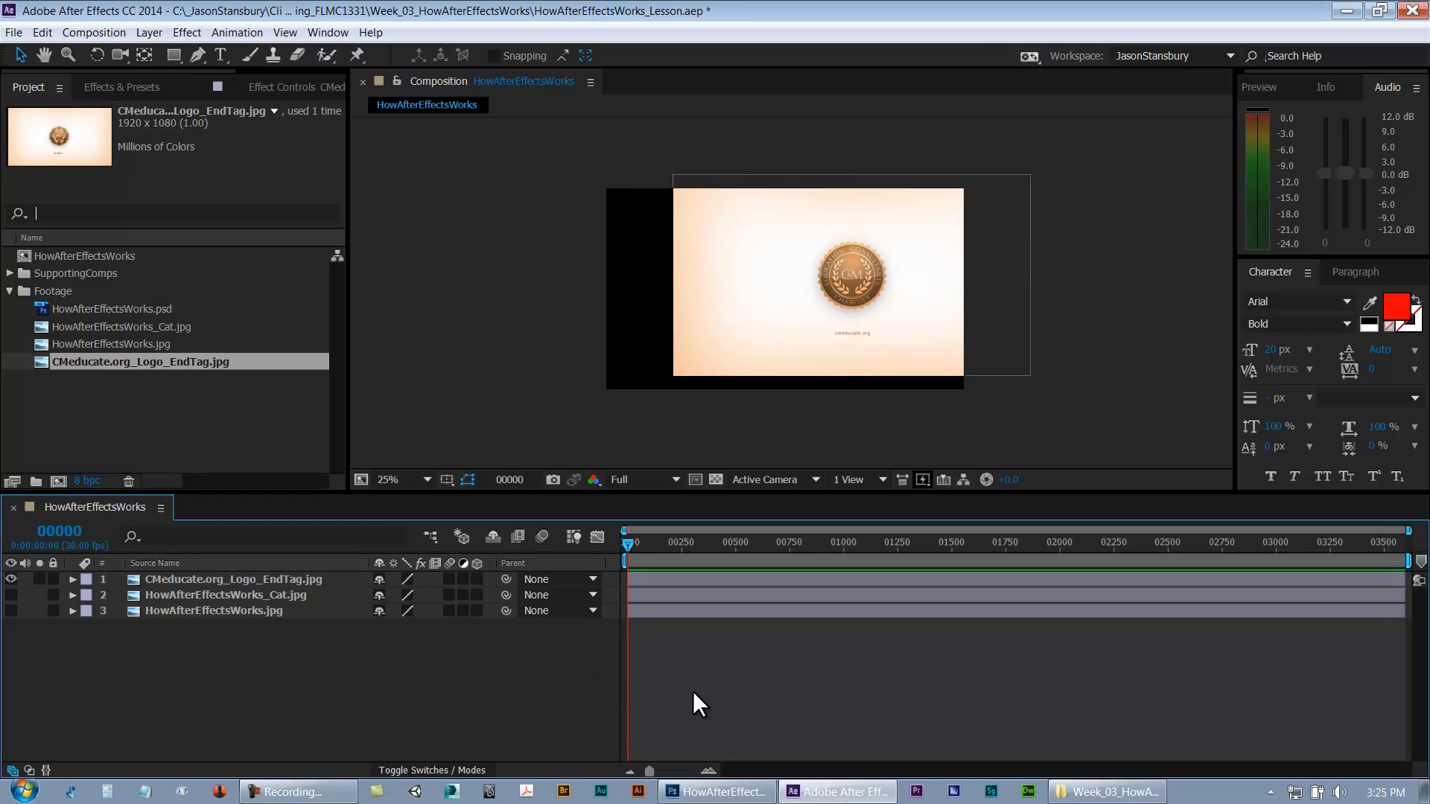
key(ctrl+k)
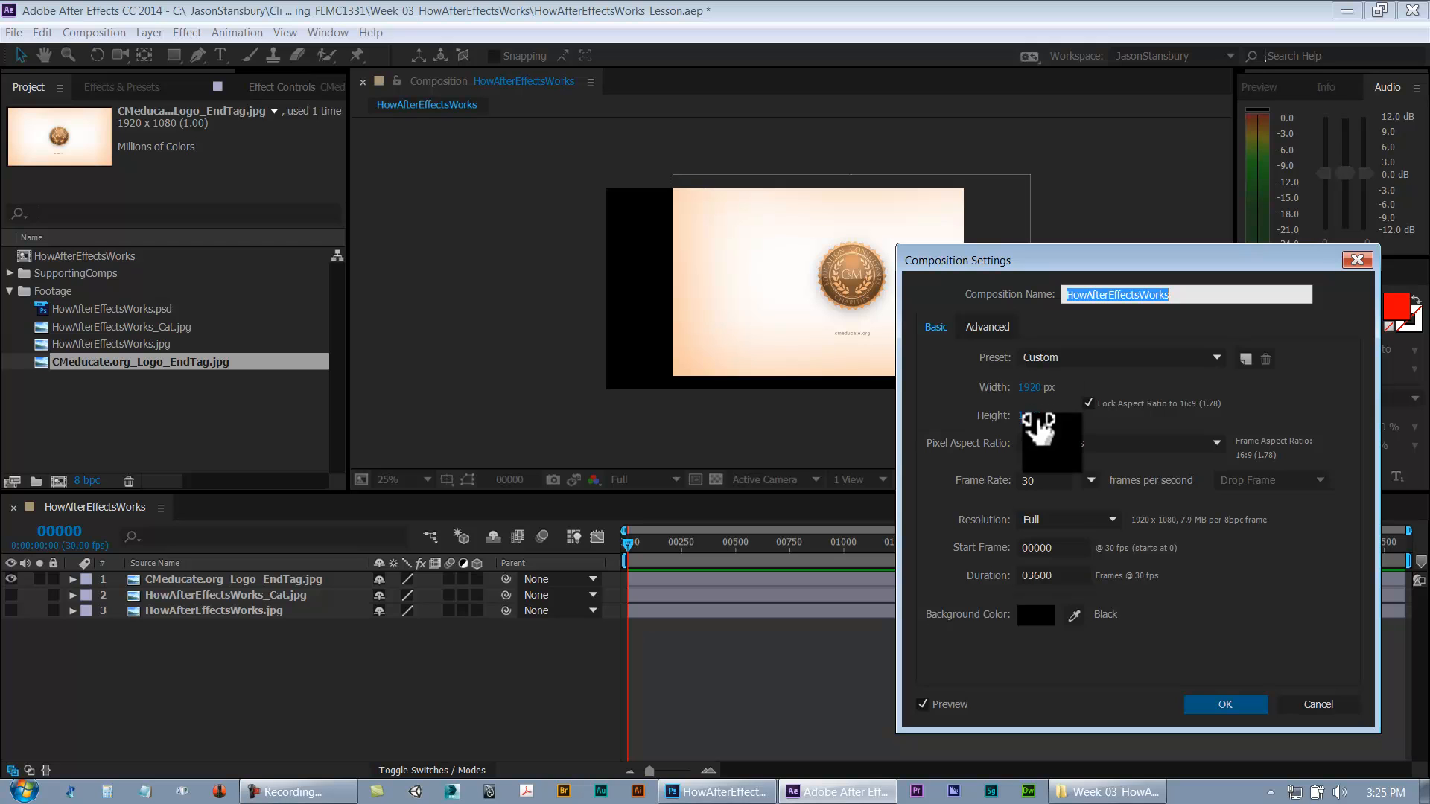
click(1319, 706)
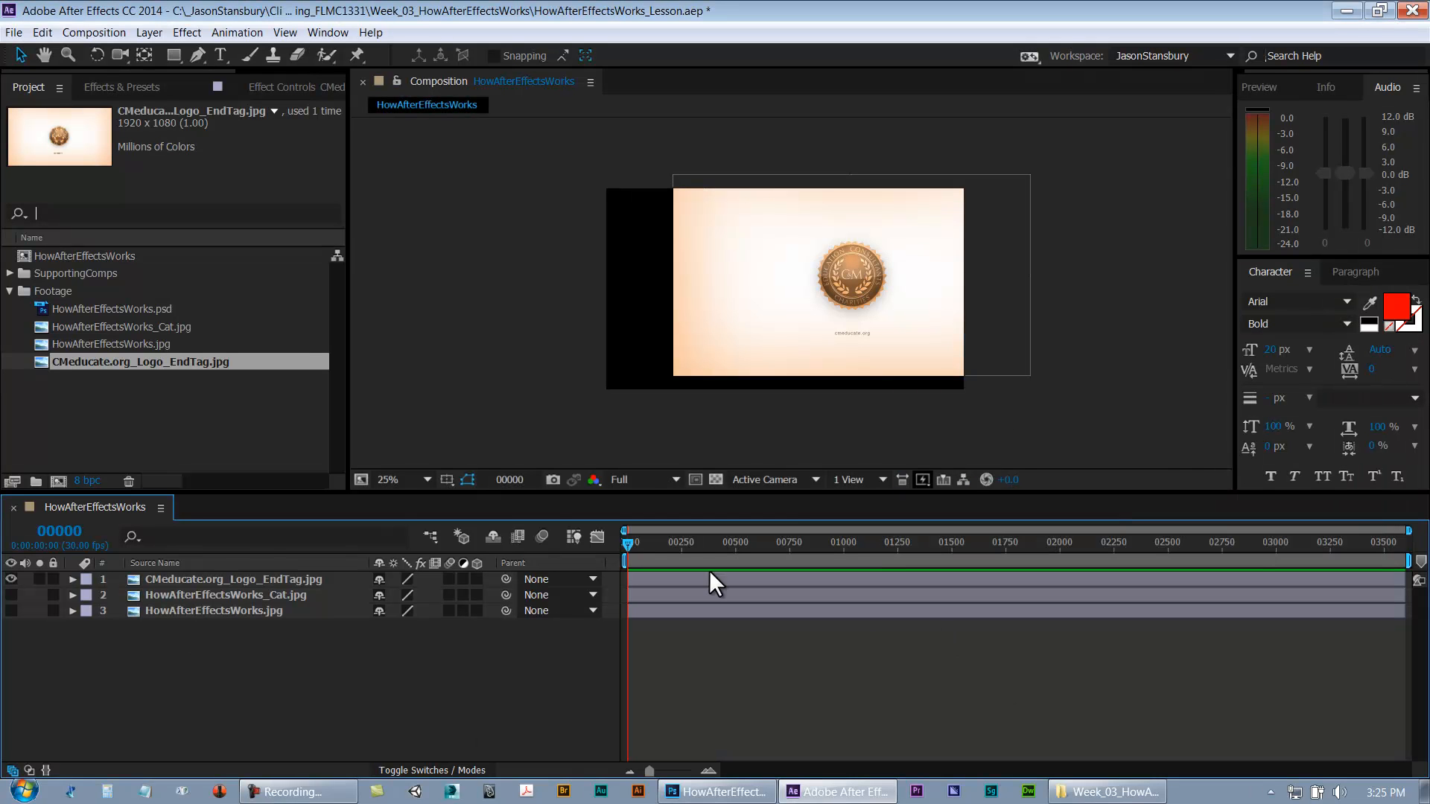
click(73, 256)
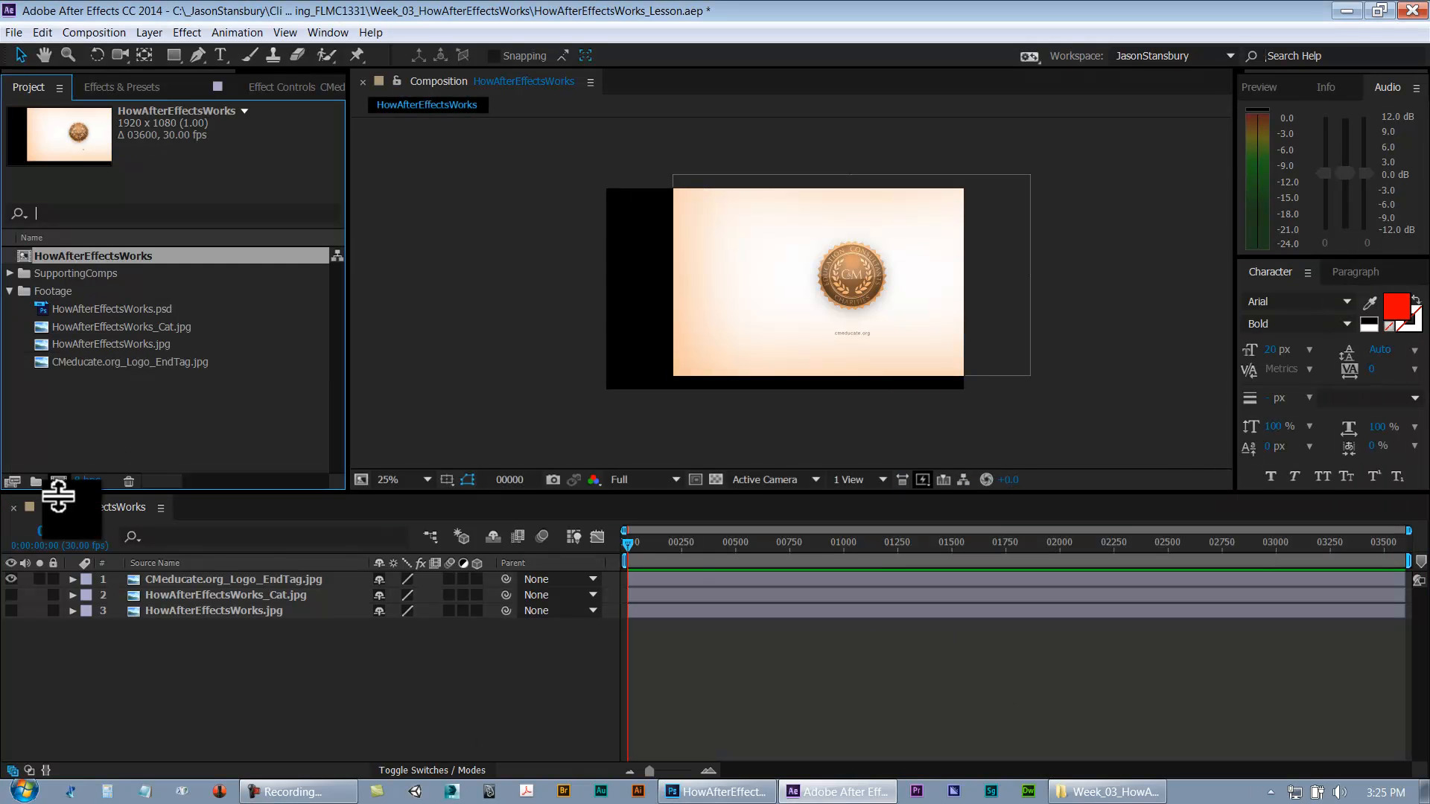
key(ctrl+k)
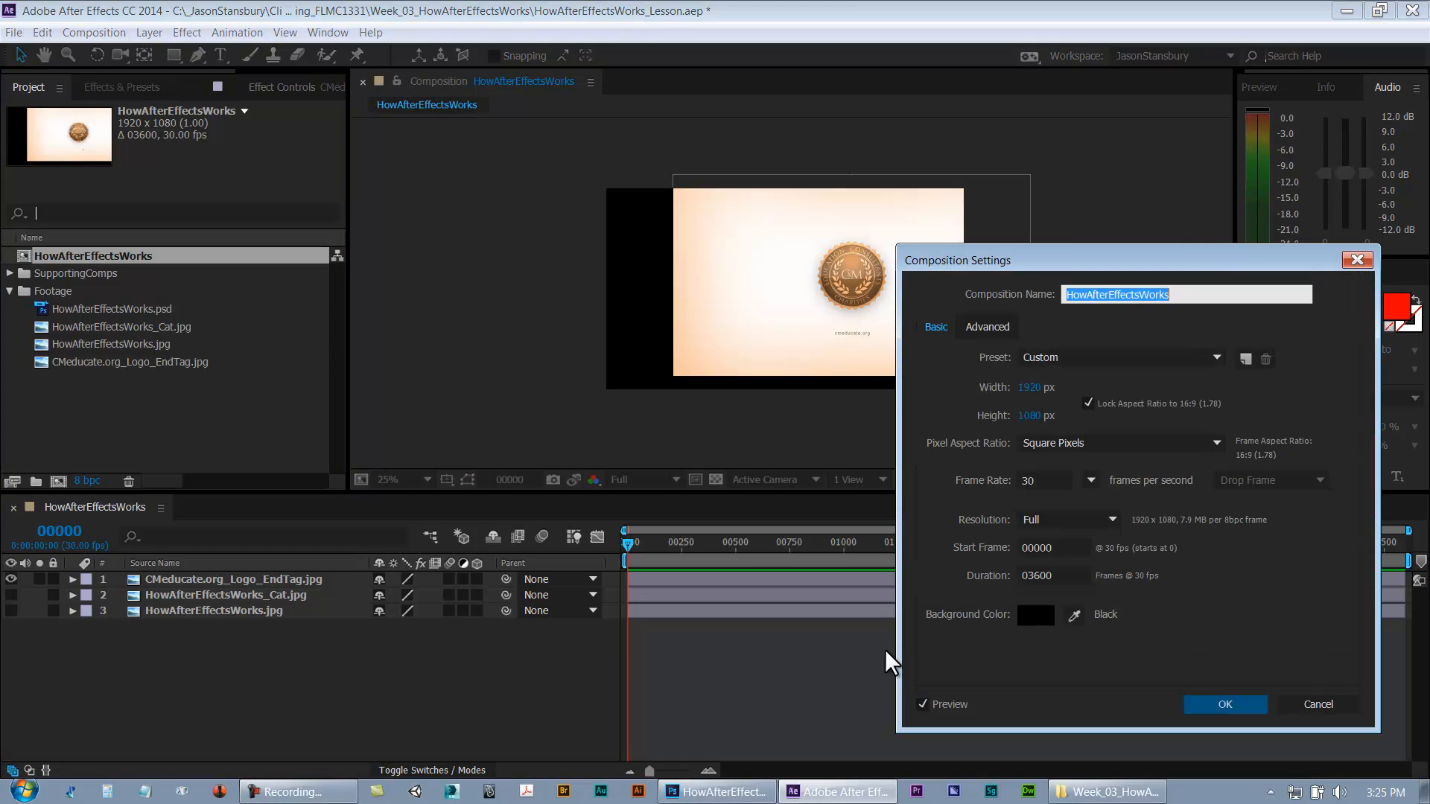
click(1317, 705)
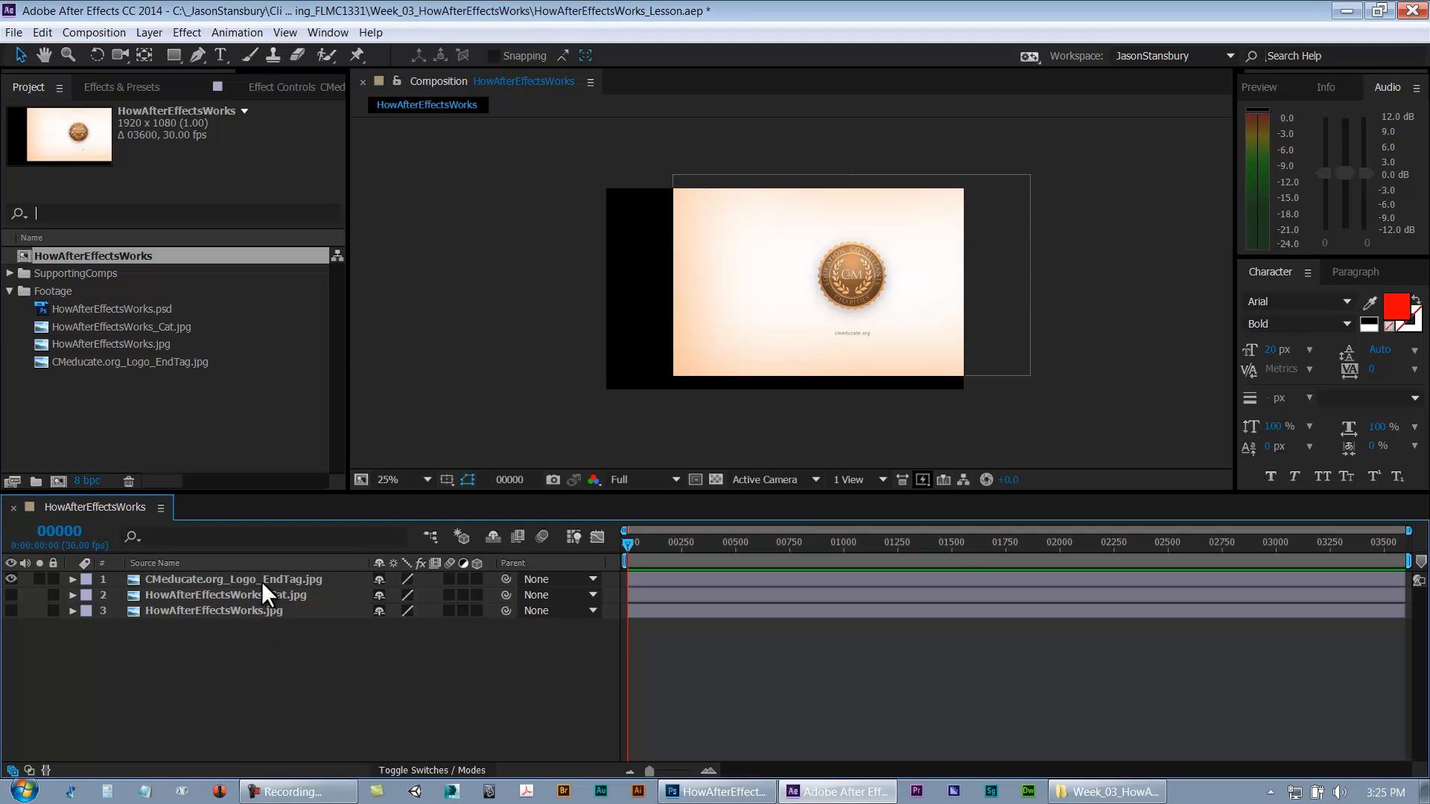
Fit the CMeducate.org_Logo_EndTag.jpg layer to the composition frame with Fit to Comp, and deselect it
click(176, 579)
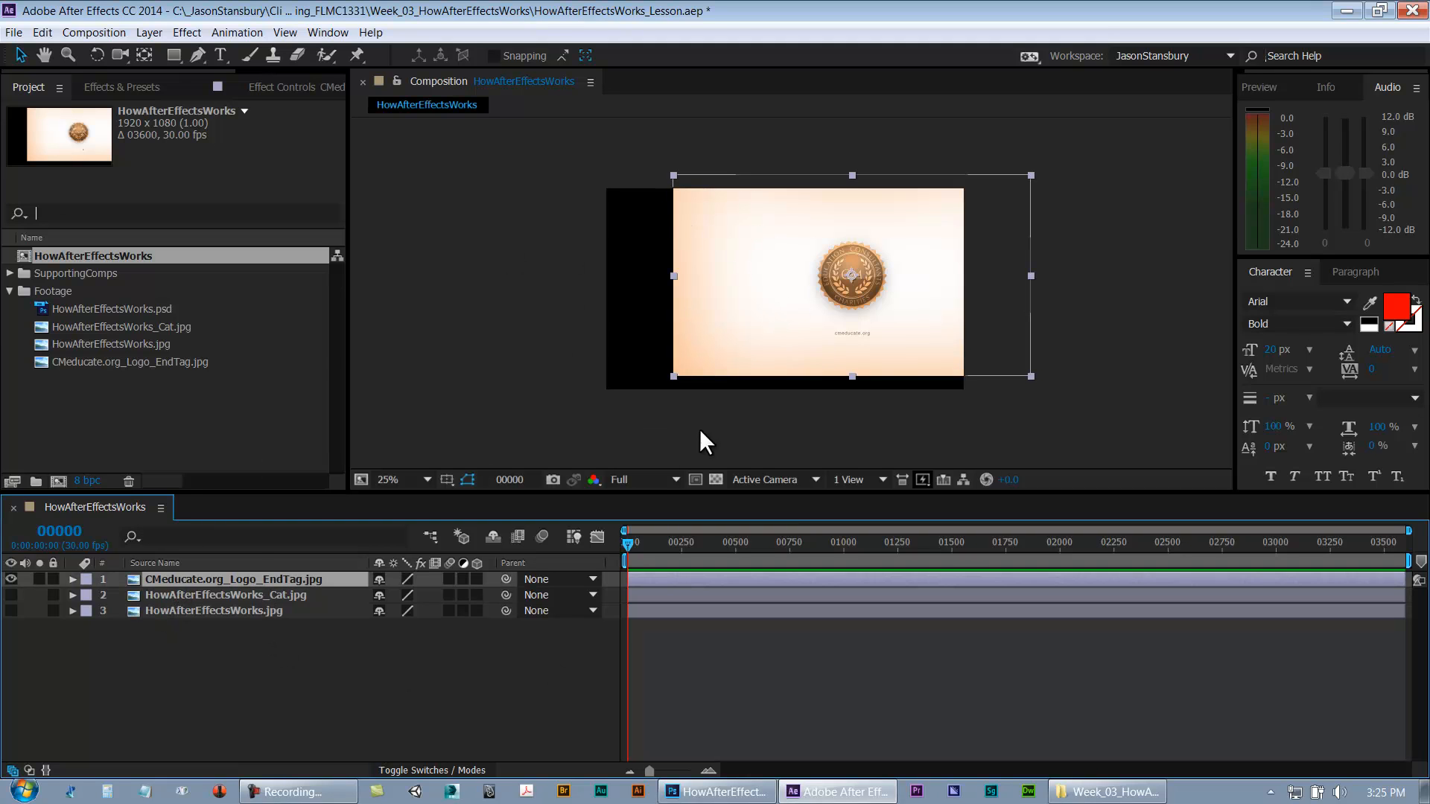
right_click(721, 579)
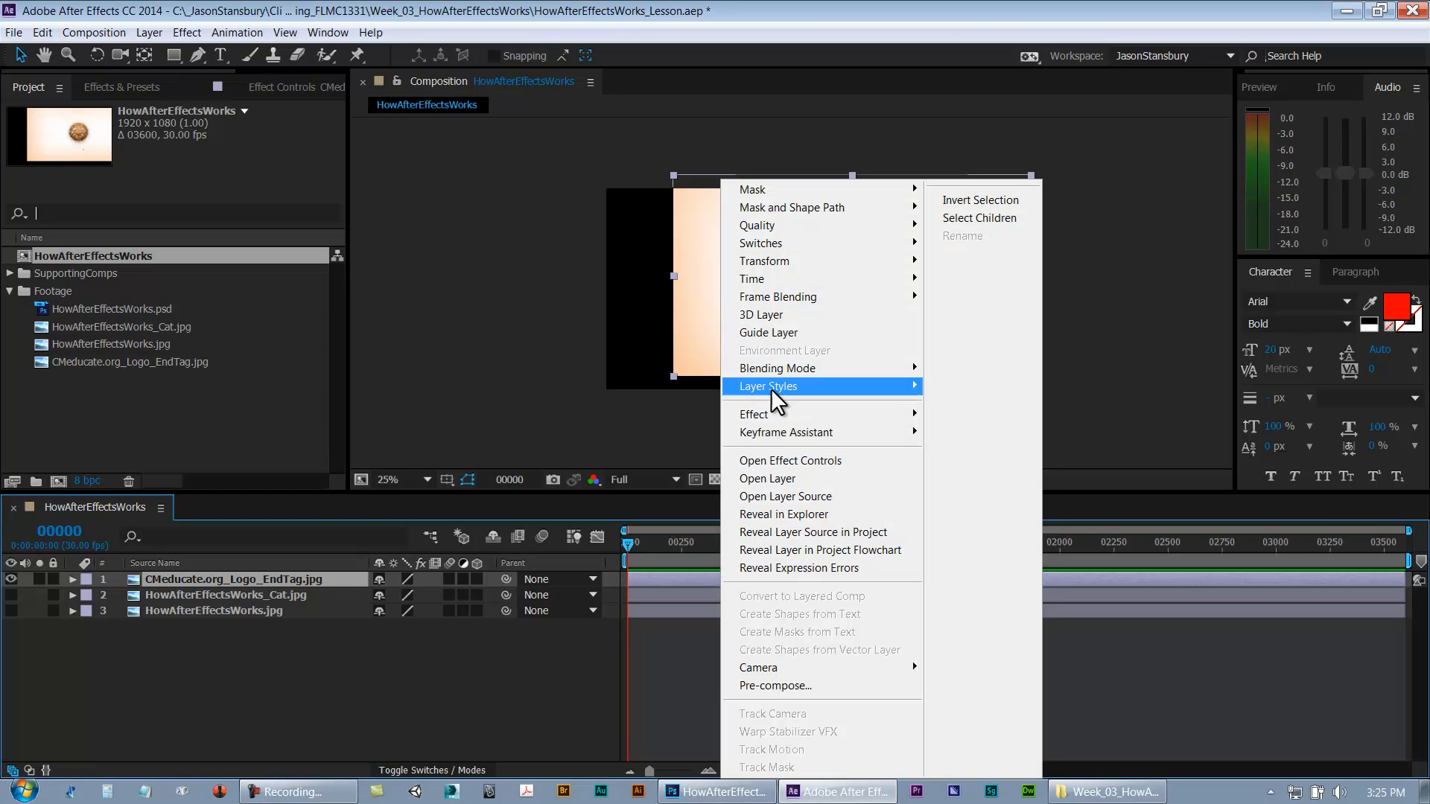
mouse_move(780, 266)
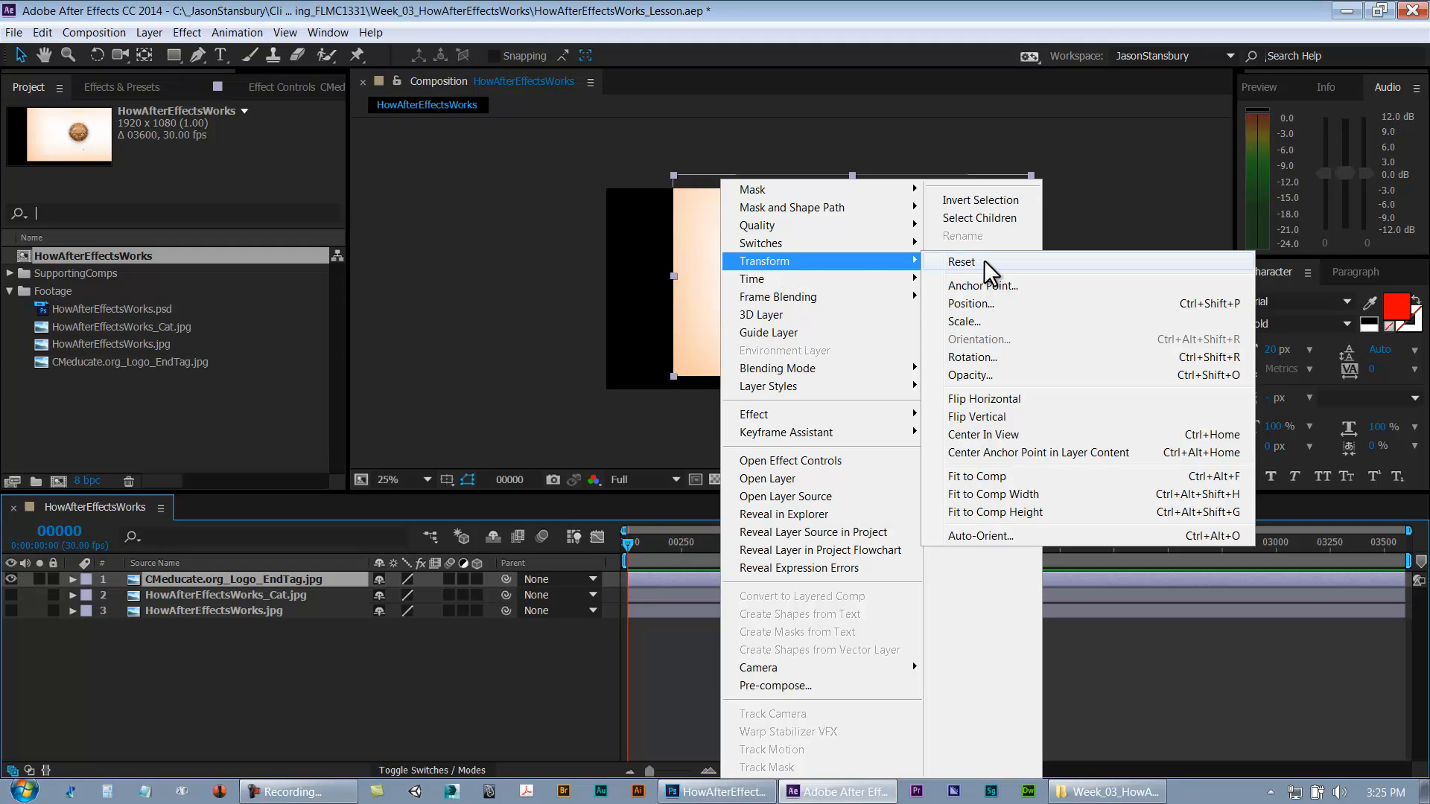
click(978, 477)
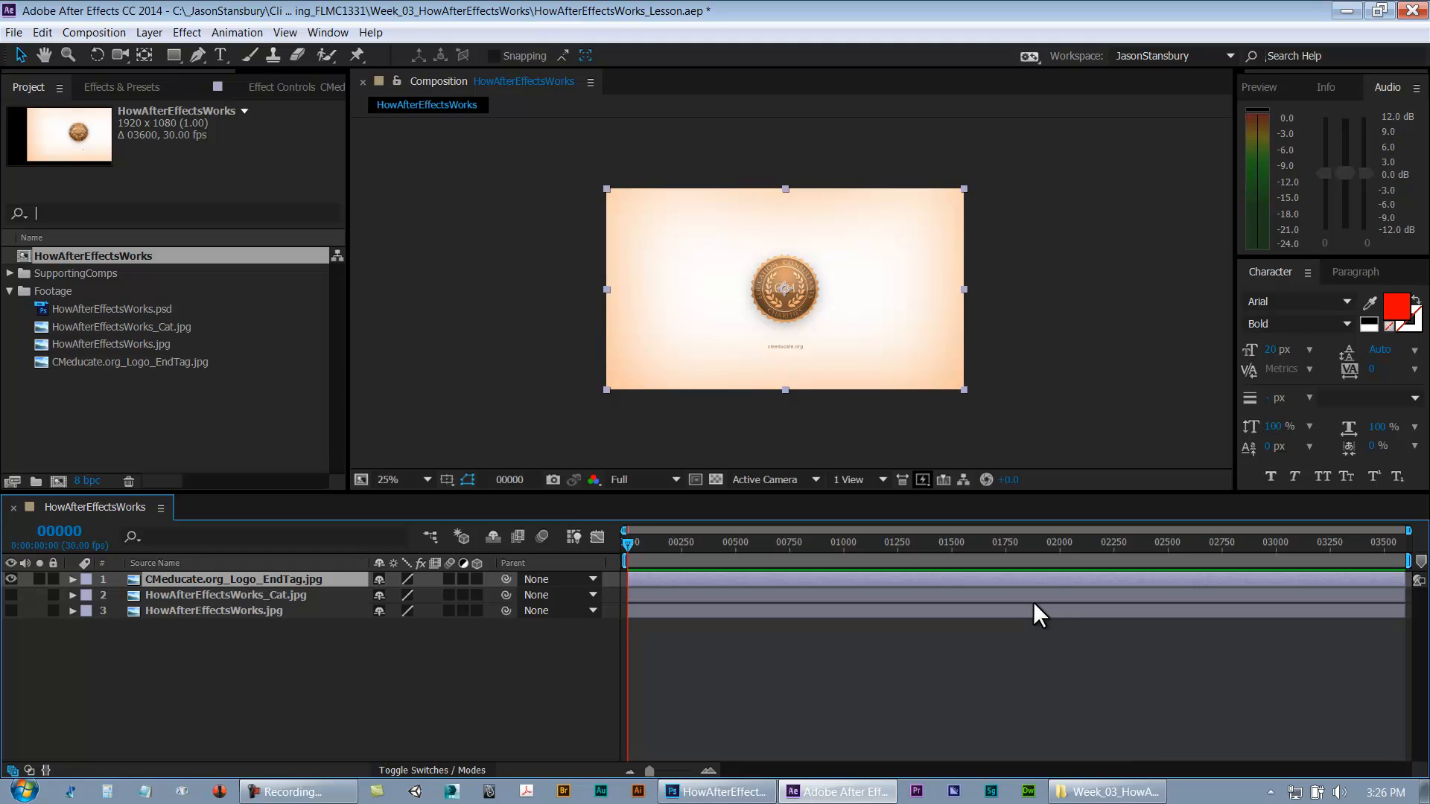
click(190, 643)
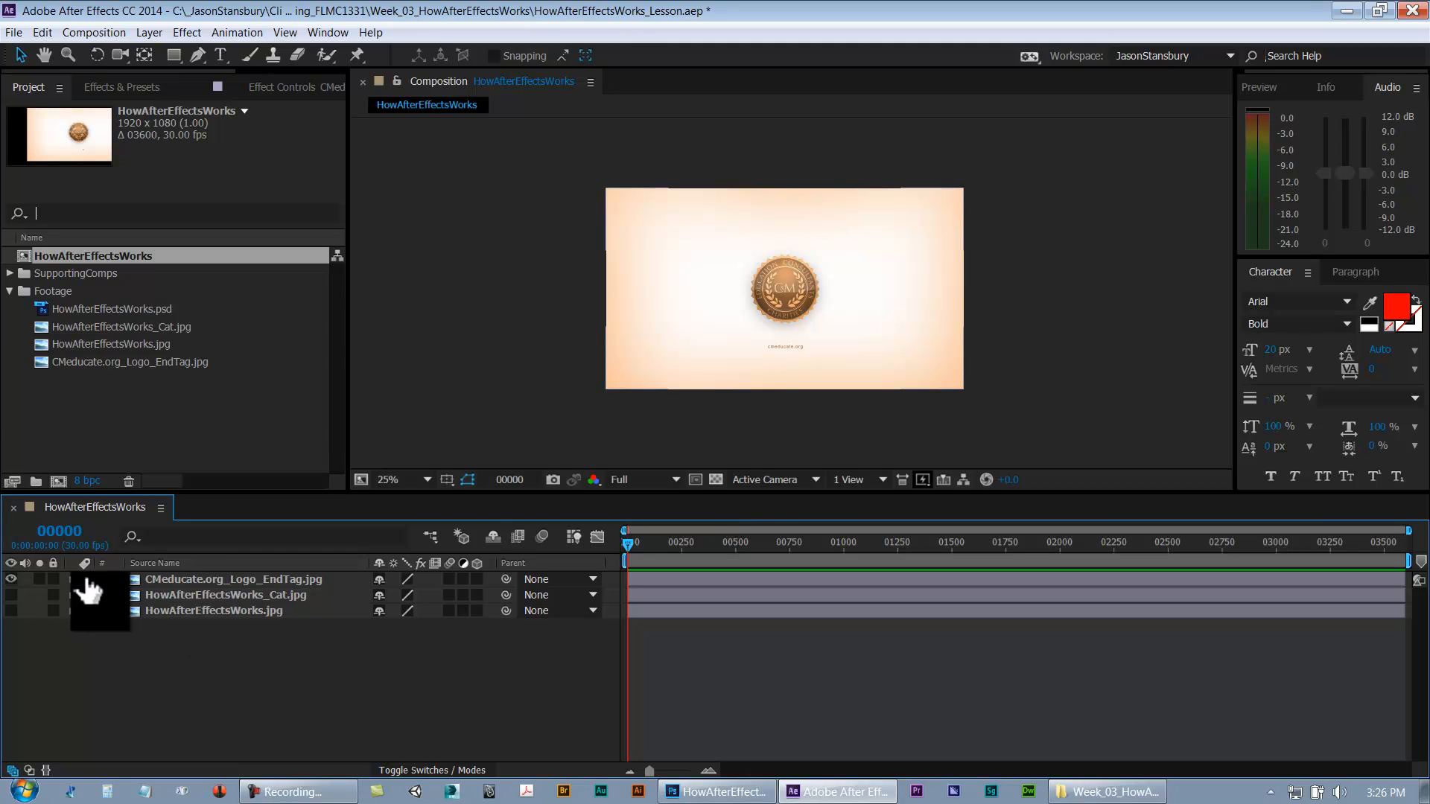
Review the Transform commands available for the logo layer, including Fit to Comp, without applying any
right_click(178, 579)
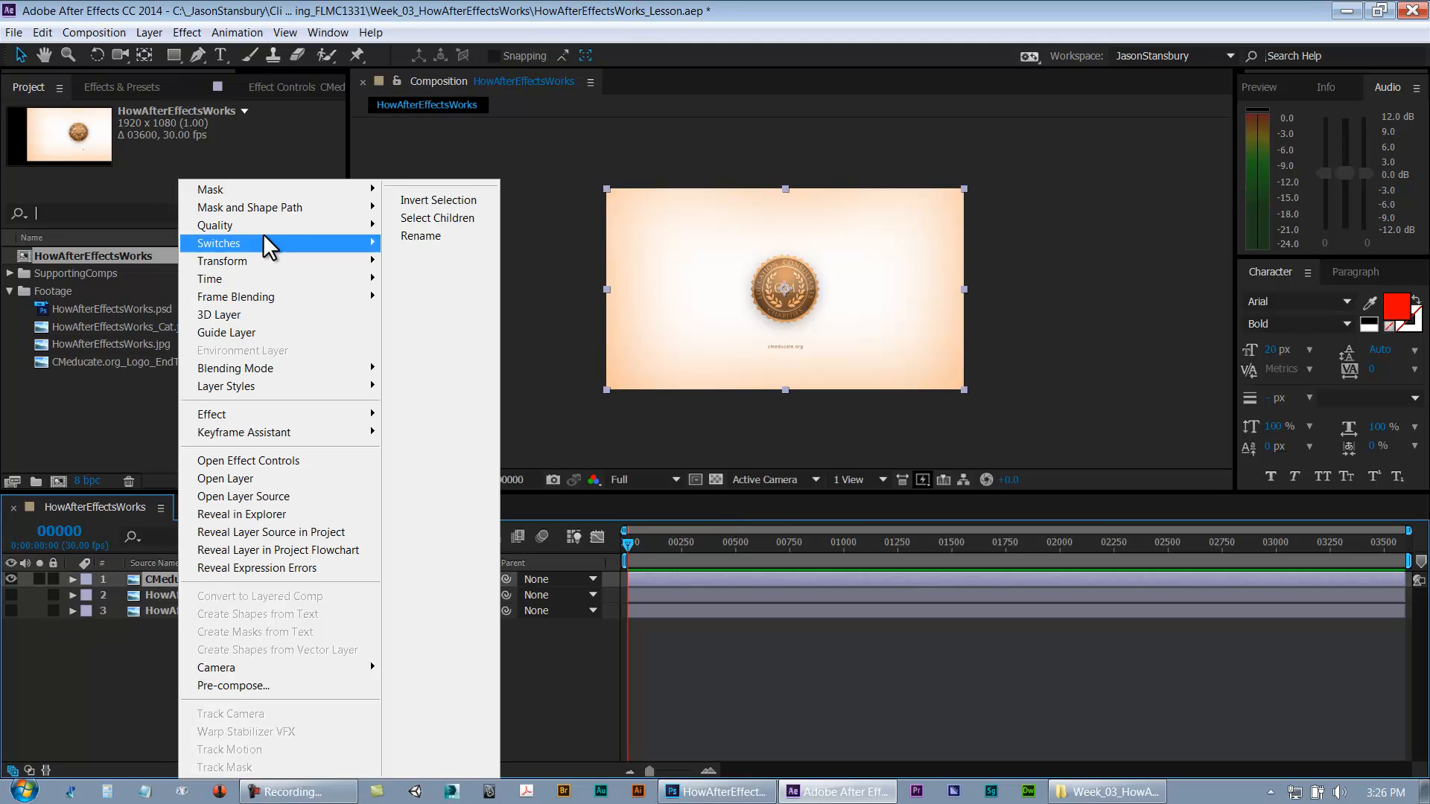
mouse_move(263, 264)
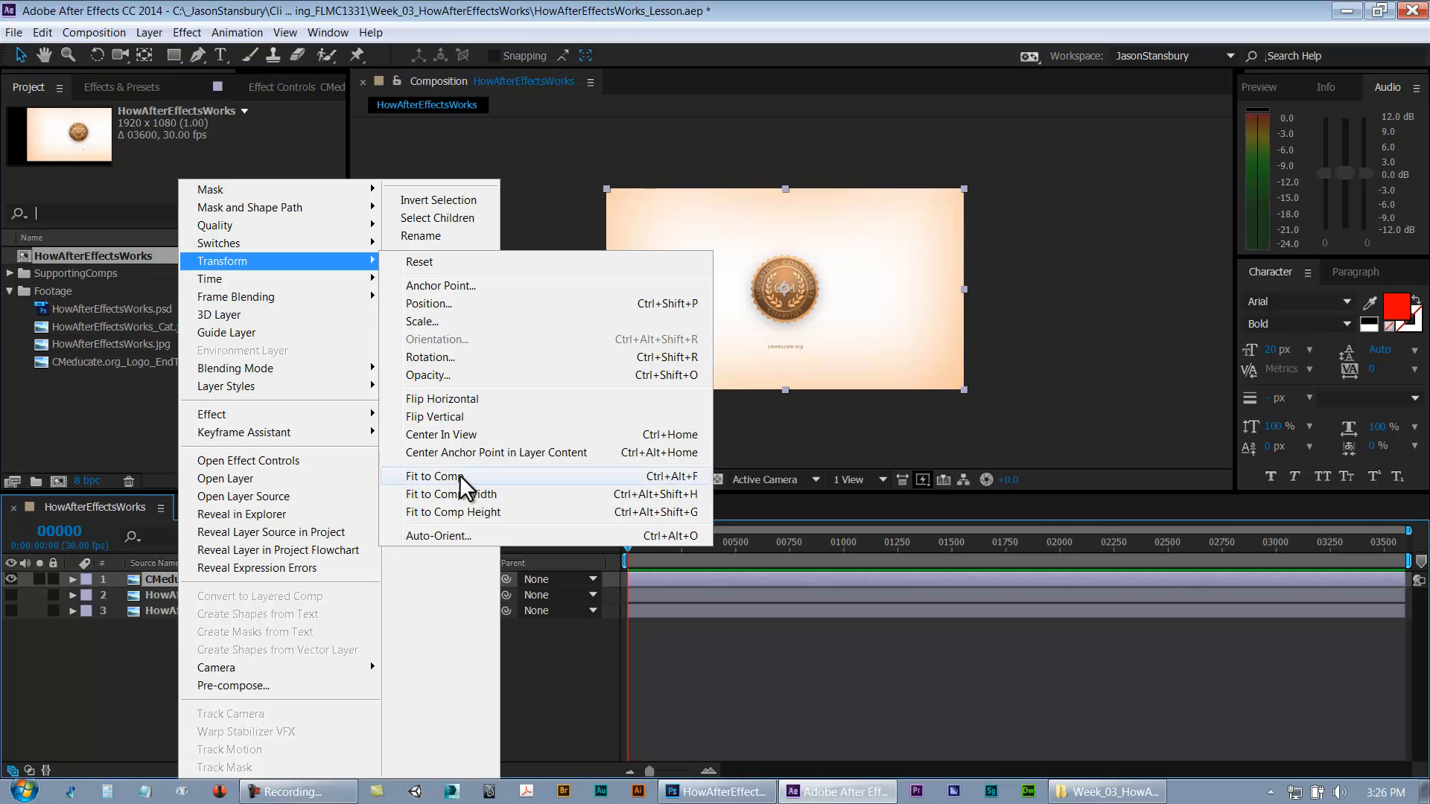
click(146, 591)
right_click(175, 579)
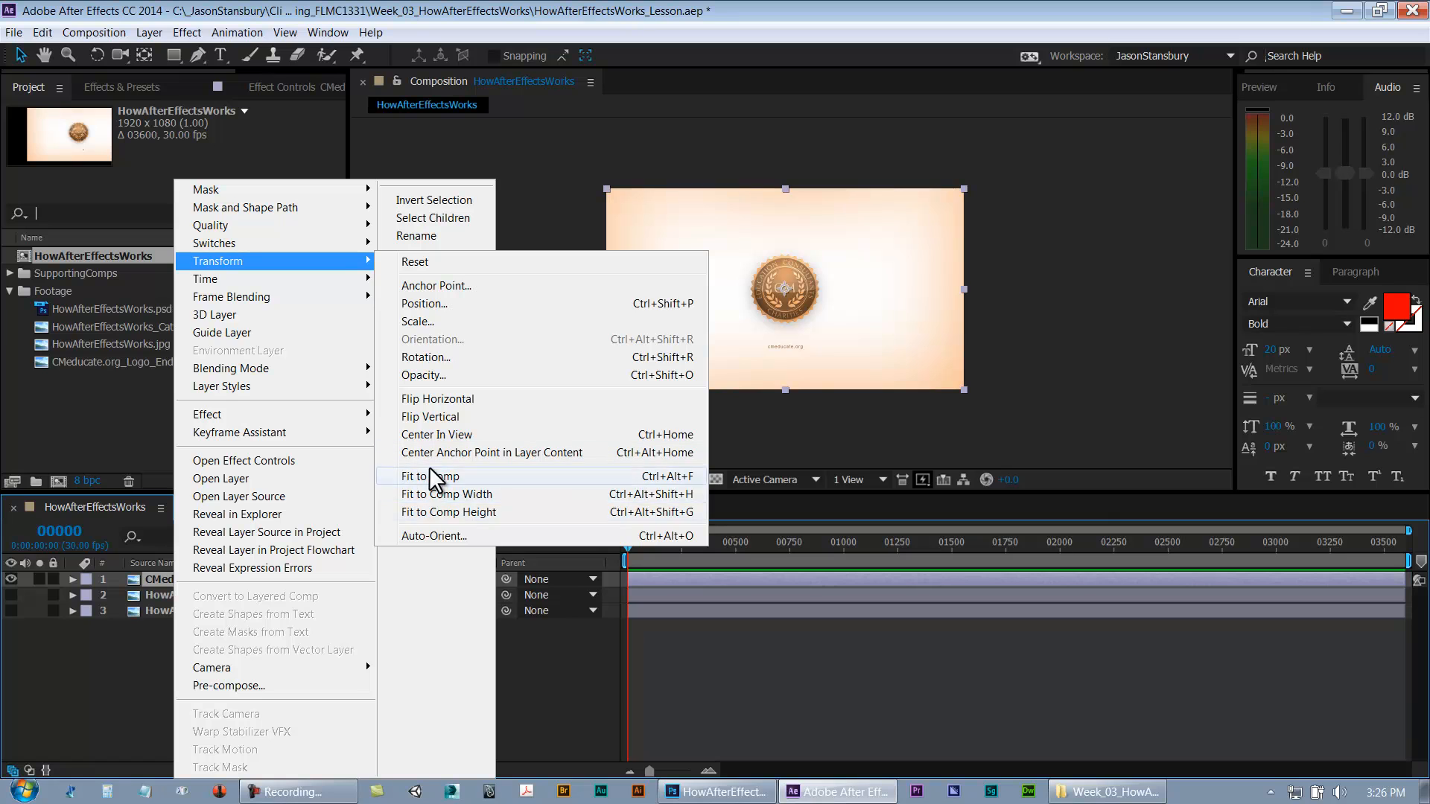
click(728, 650)
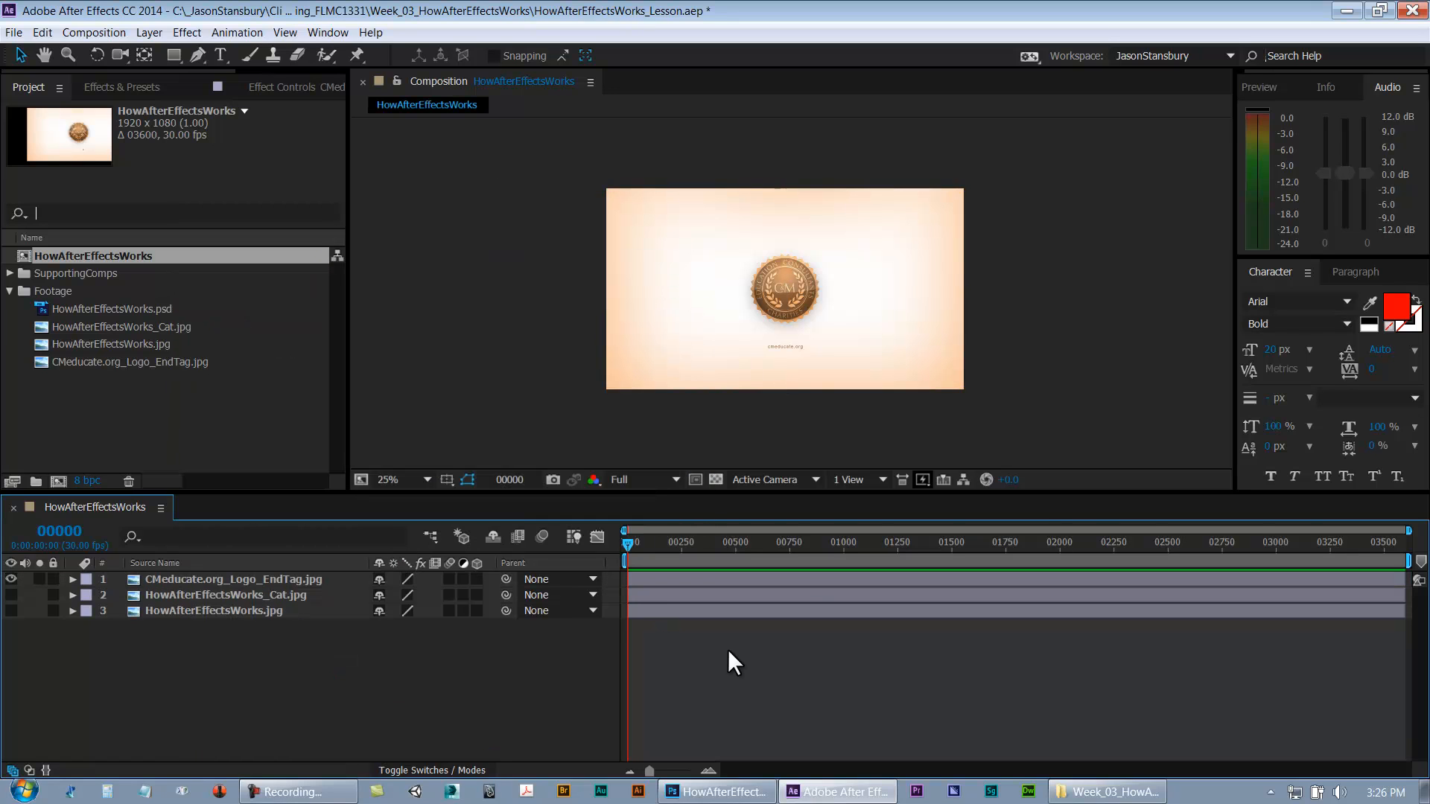
Check each of the three layers by switching its visibility on and off, ending with only the logo layer shown
click(12, 581)
click(12, 594)
click(12, 594)
click(11, 610)
click(11, 610)
click(11, 580)
Collapse the Footage folder, make the two hidden image layers visible, and select the logo layer
click(9, 291)
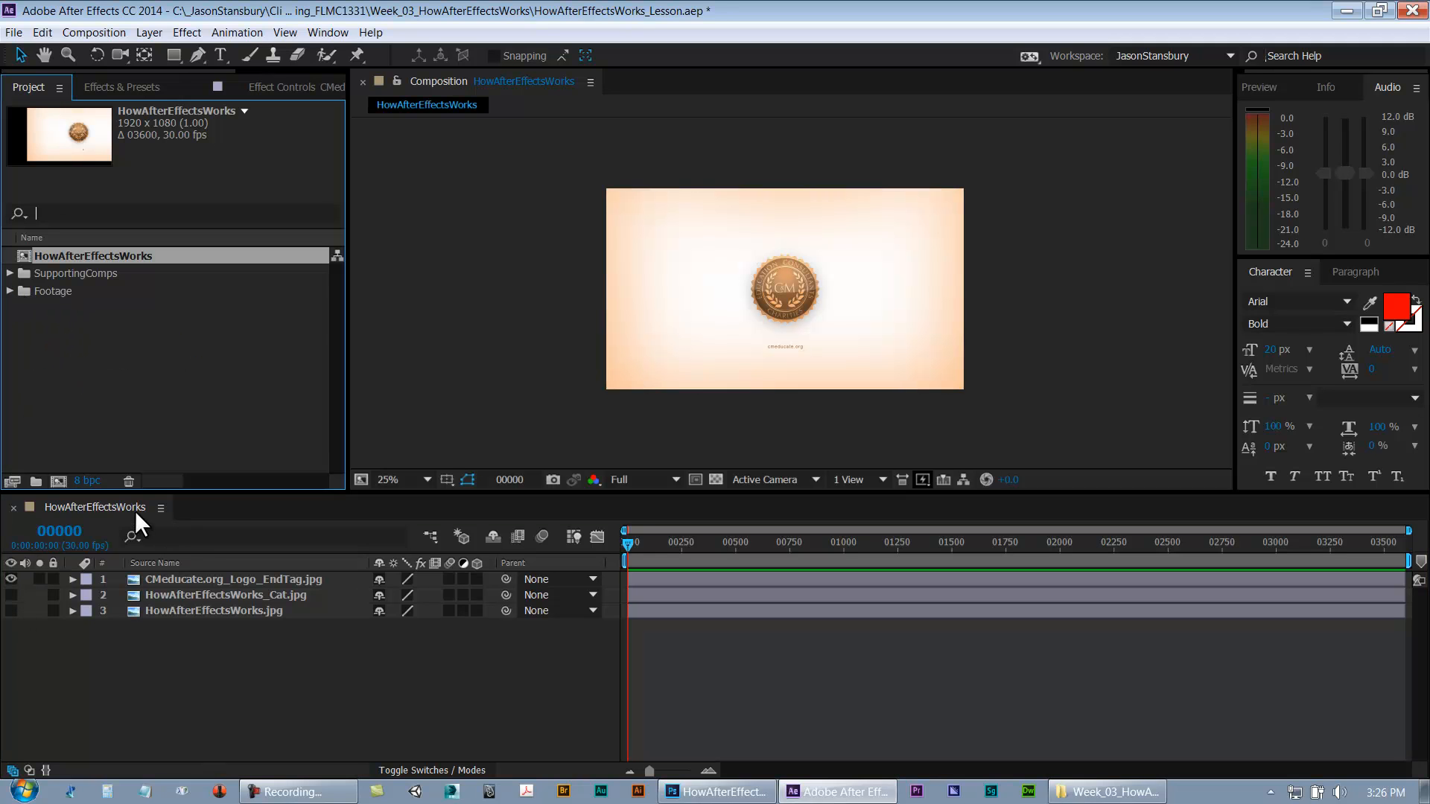
click(12, 594)
click(217, 579)
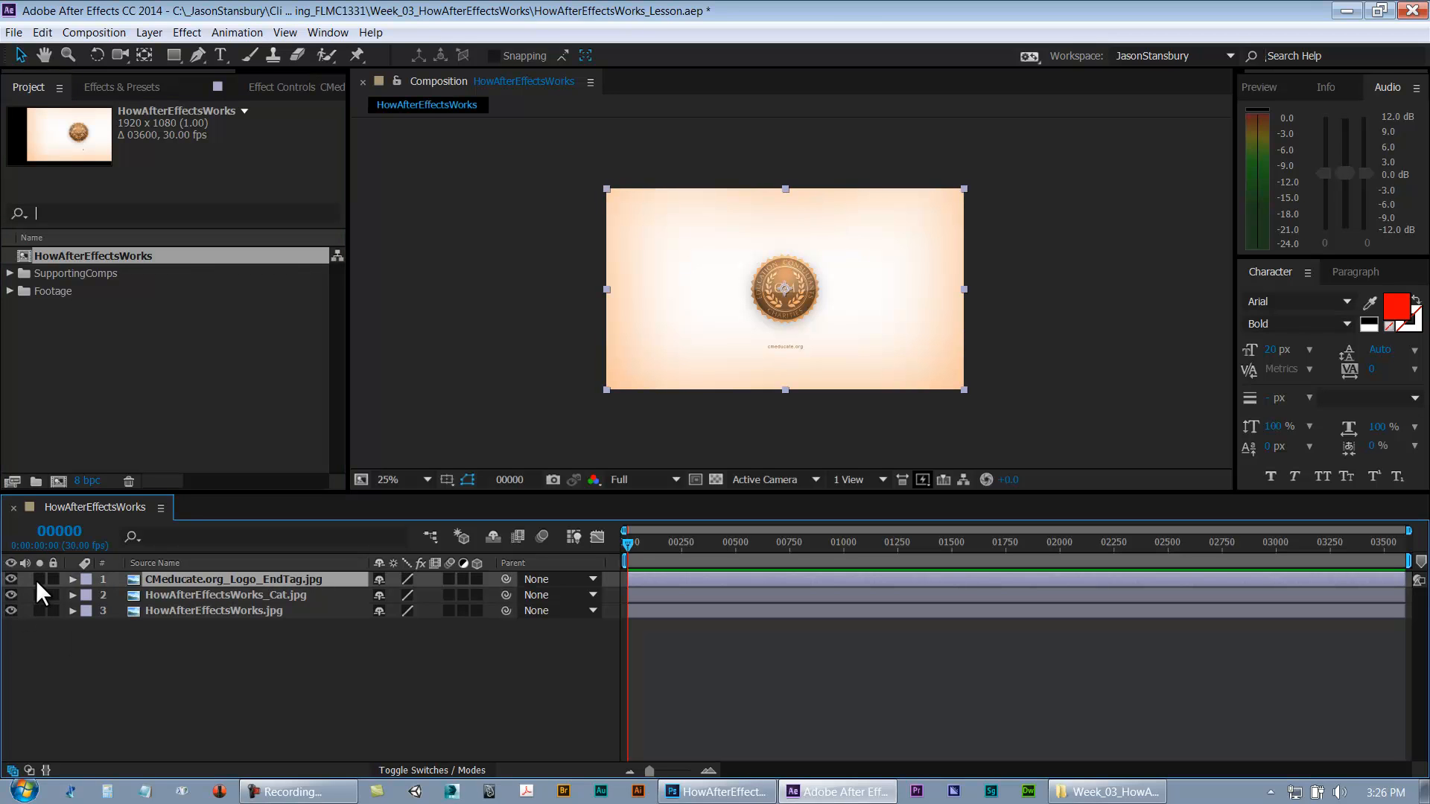
Switch the visibility of the logo, cat and title layers off and back on to check what each one covers
click(12, 578)
click(13, 595)
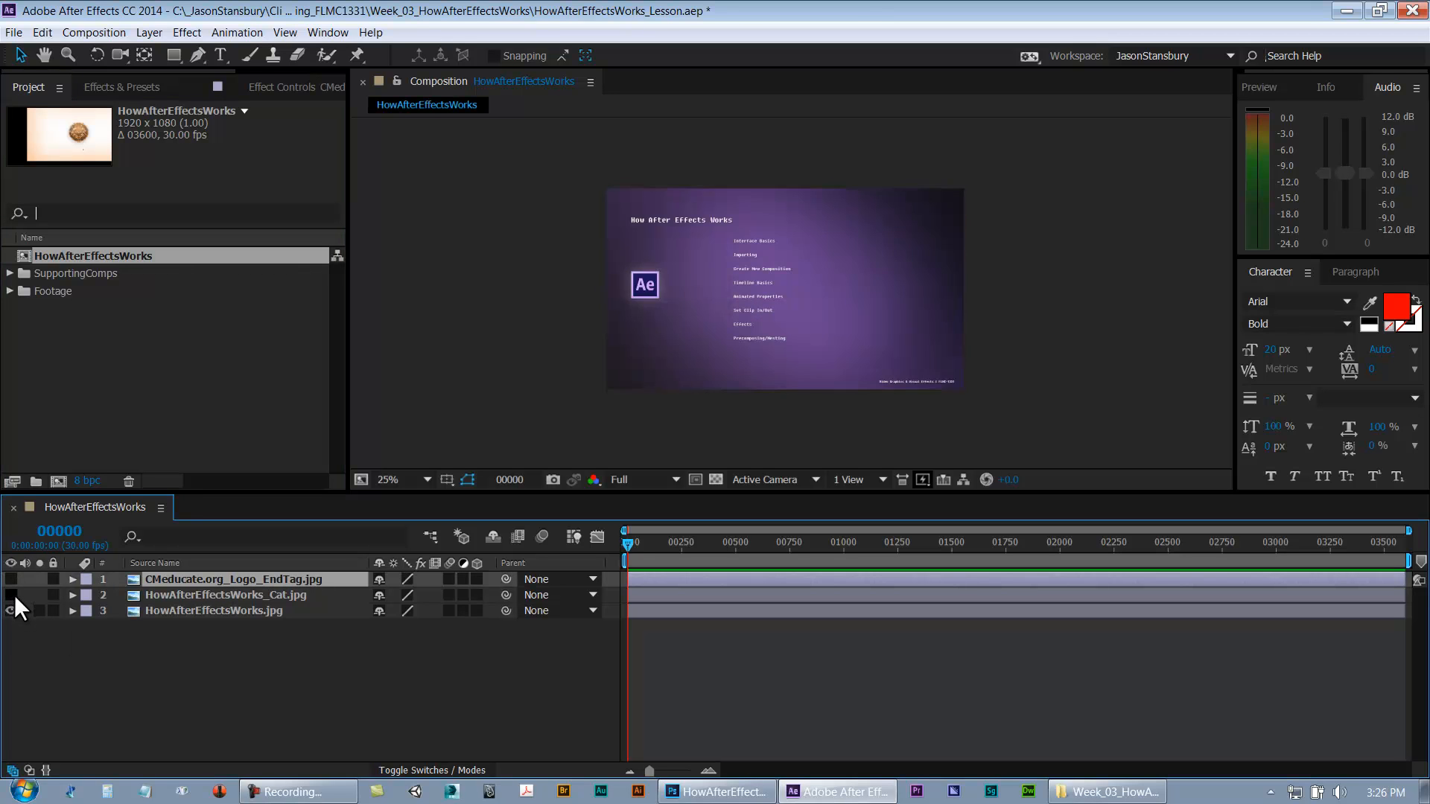
click(10, 609)
click(10, 610)
click(12, 594)
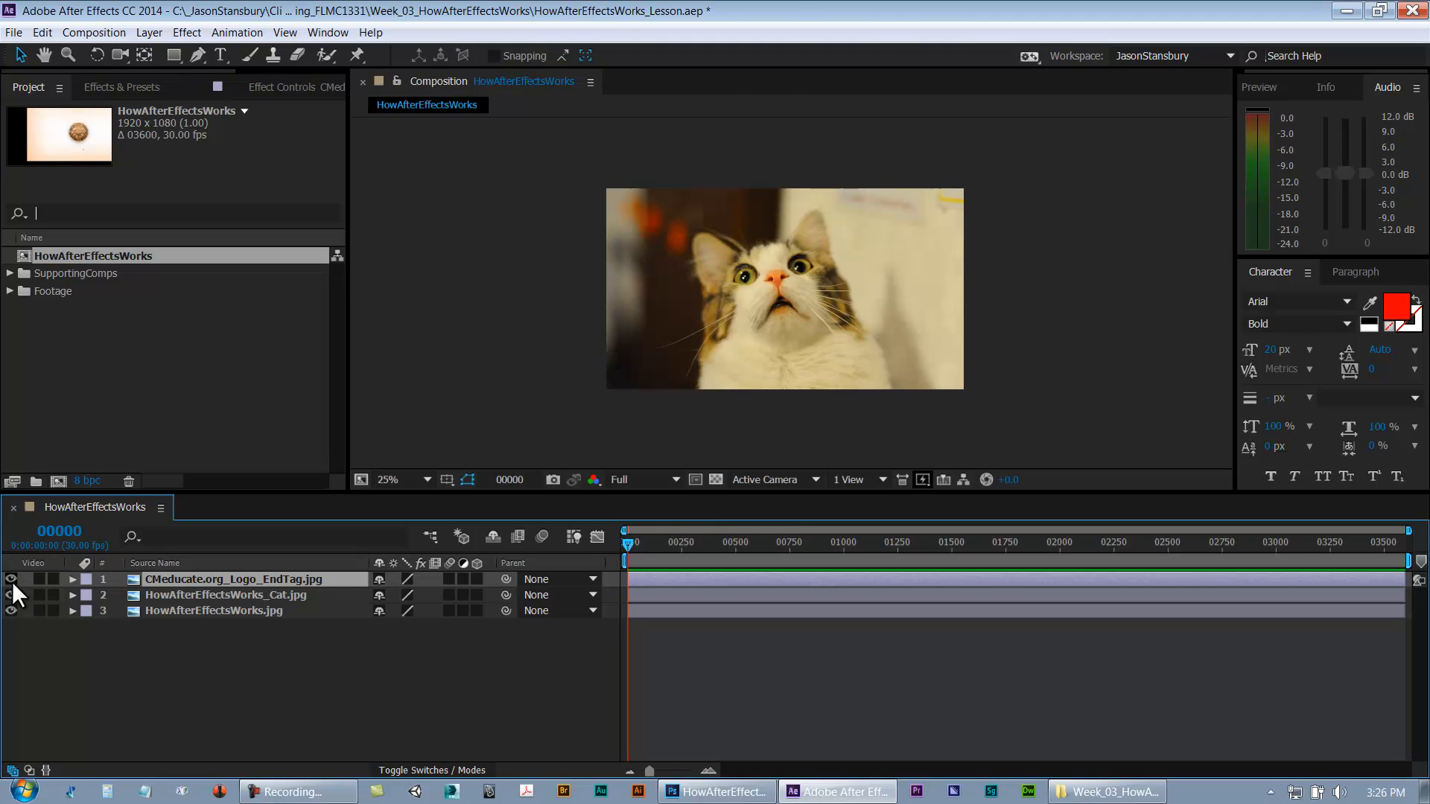
click(12, 580)
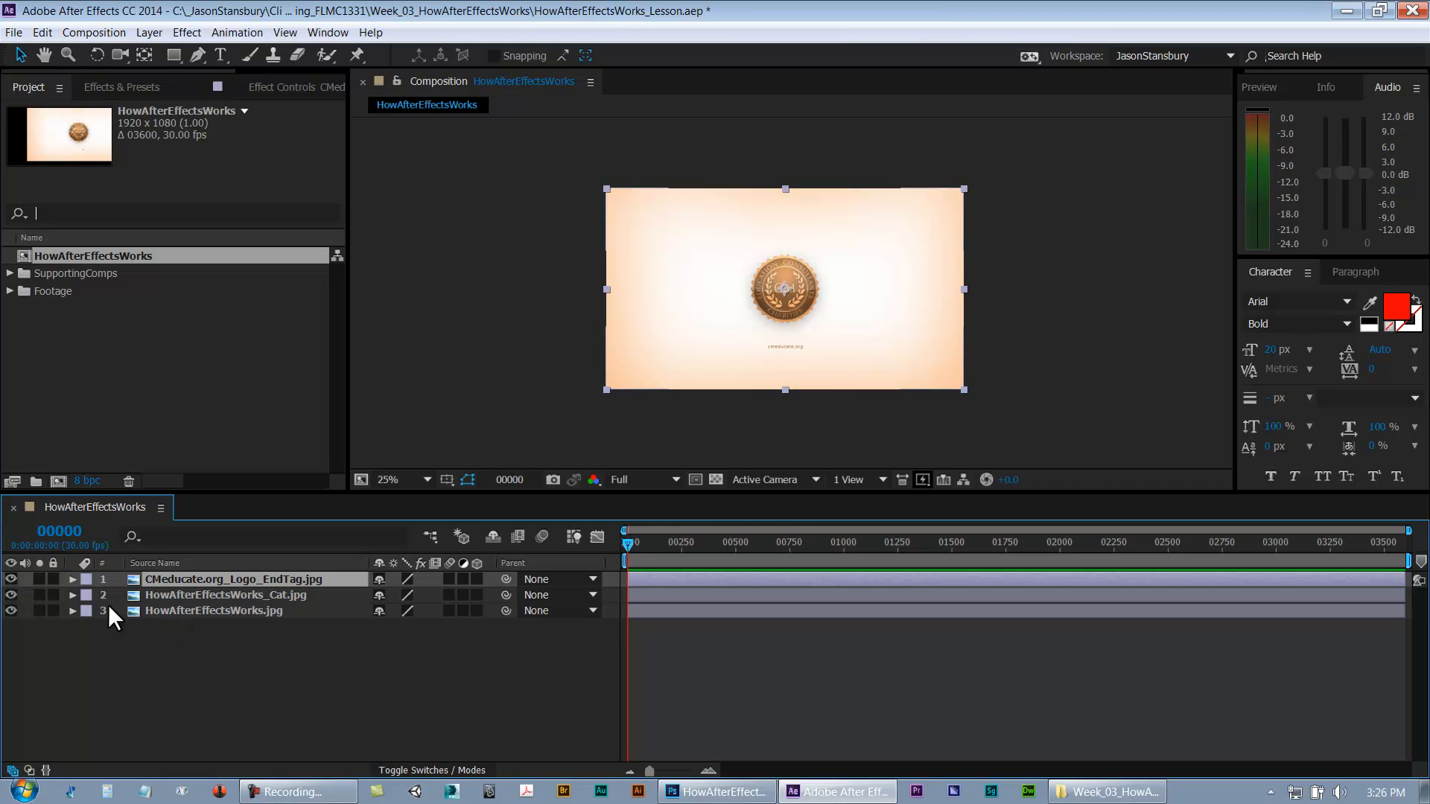
Move the HowAfterEffectsWorks.jpg layer to the top of the layer stack, and deselect all layers
drag(185, 609, 199, 576)
click(181, 607)
click(195, 596)
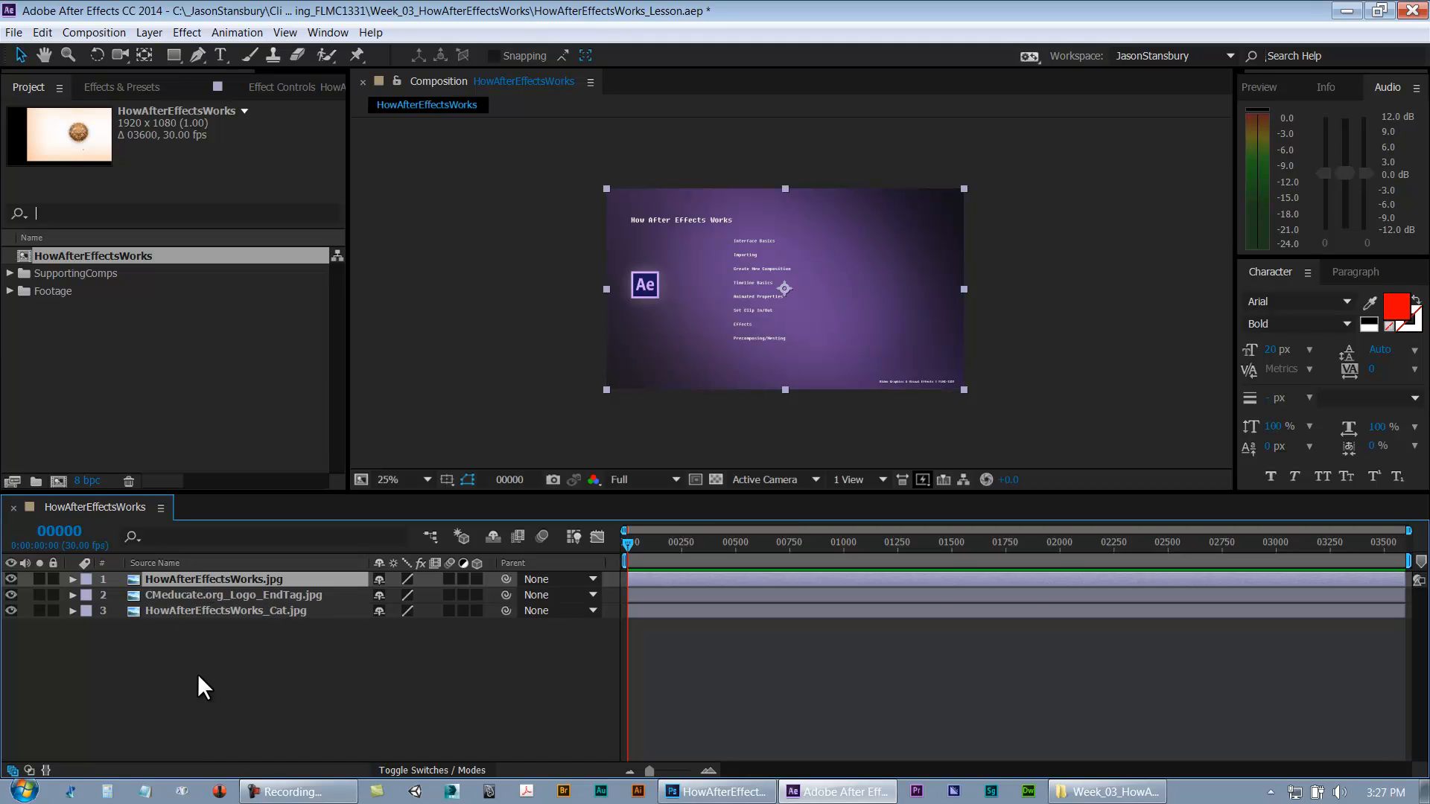
click(264, 669)
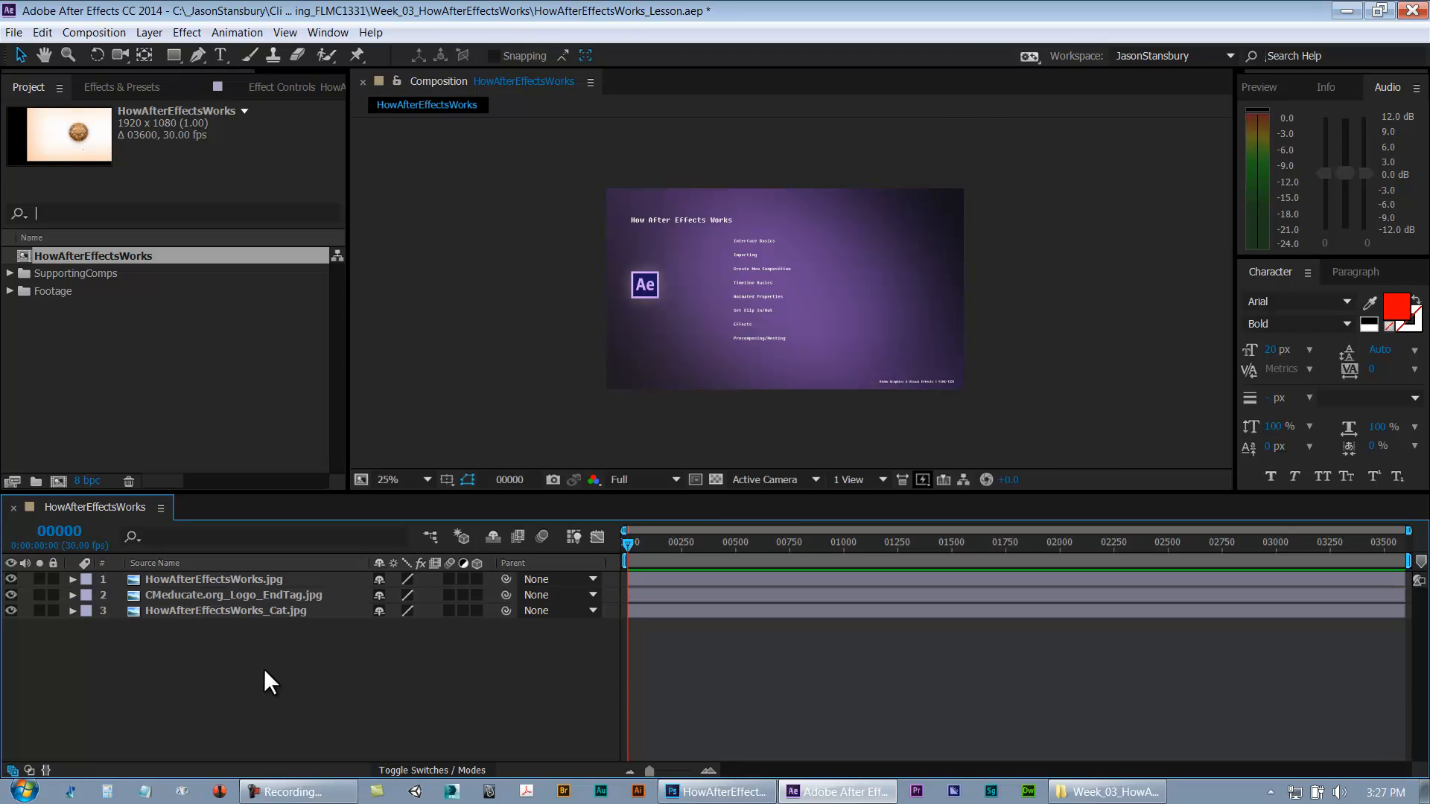
Expand the Transform properties of the HowAfterEffectsWorks.jpg layer and select its Position property
key(period)
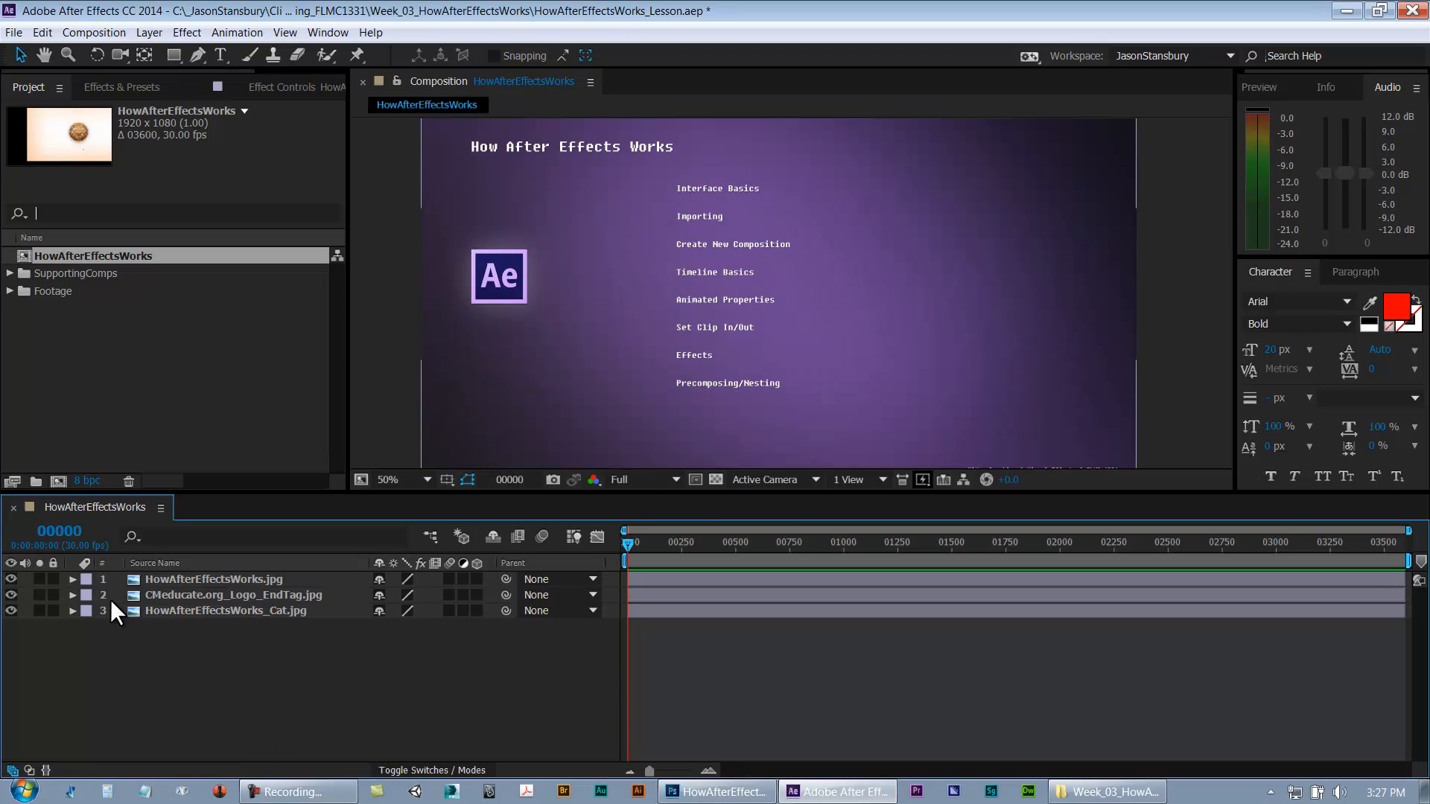
click(173, 580)
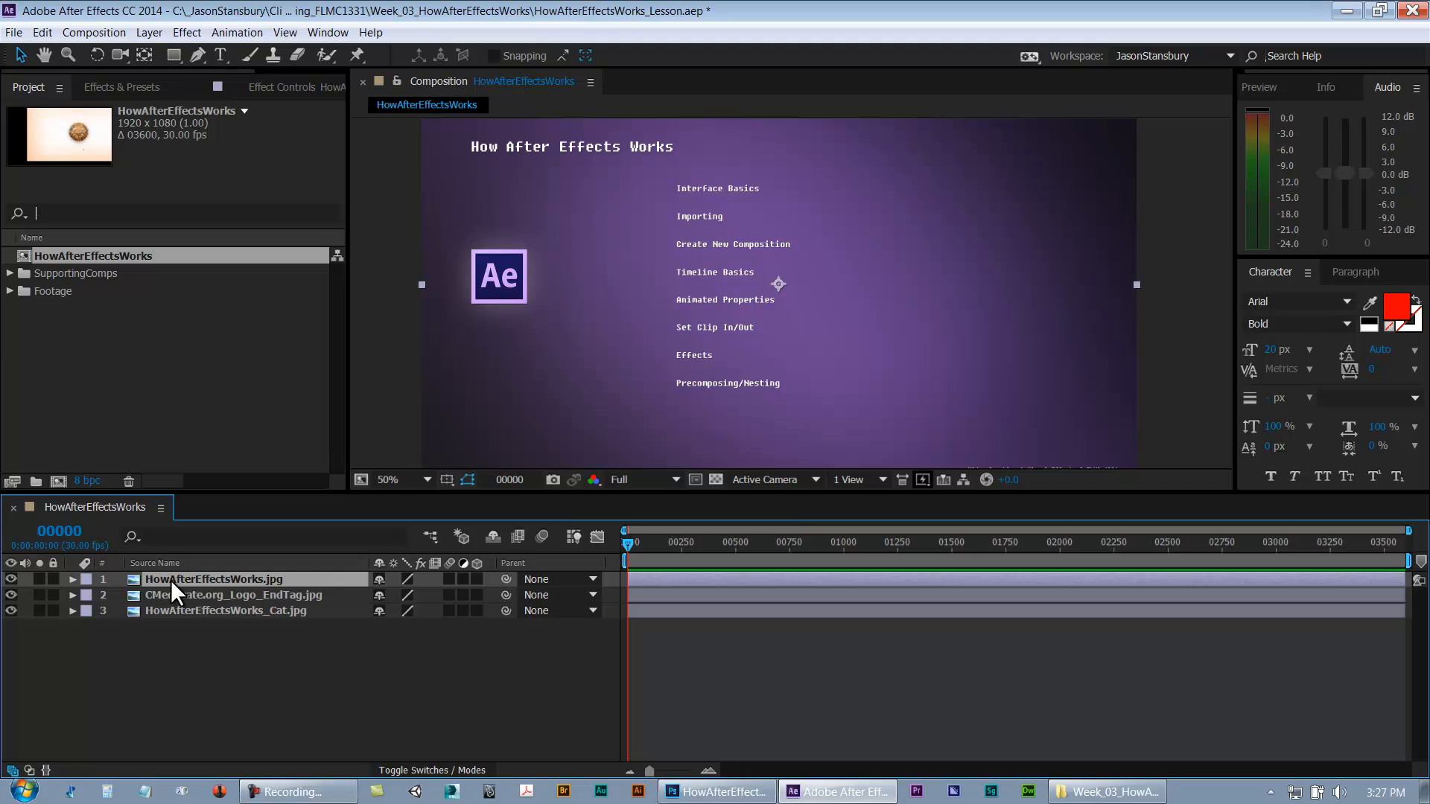
click(72, 579)
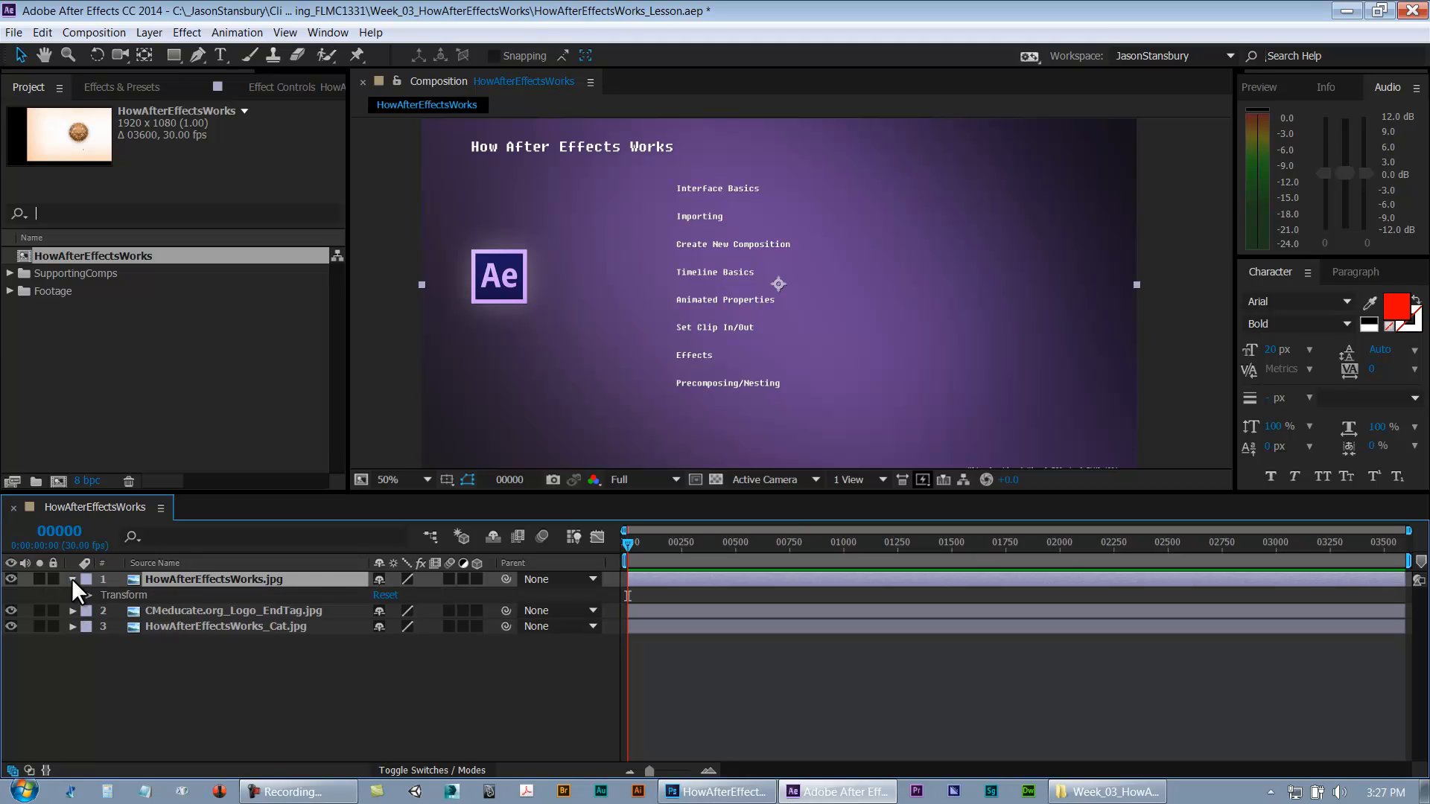
click(72, 579)
click(71, 578)
click(88, 595)
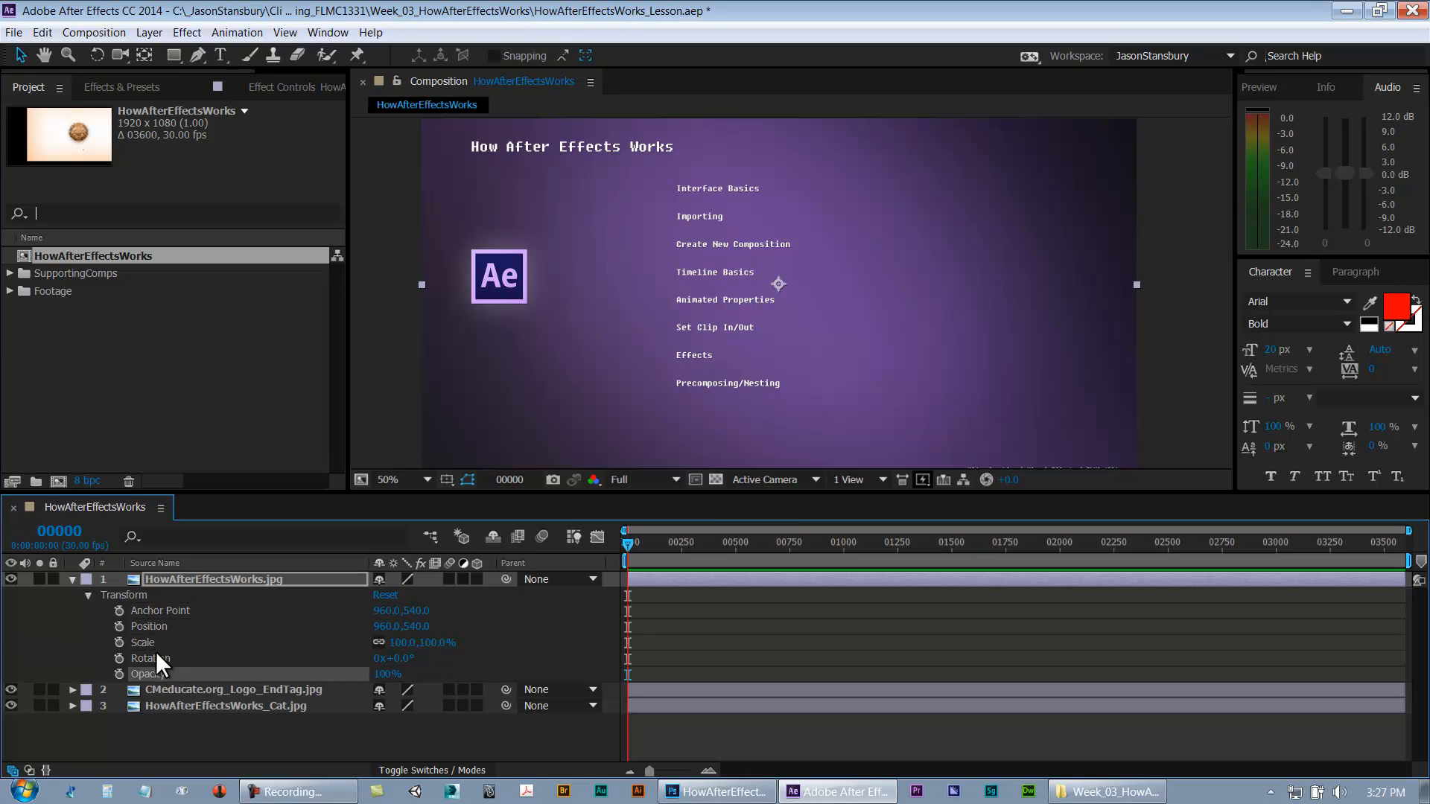
click(150, 626)
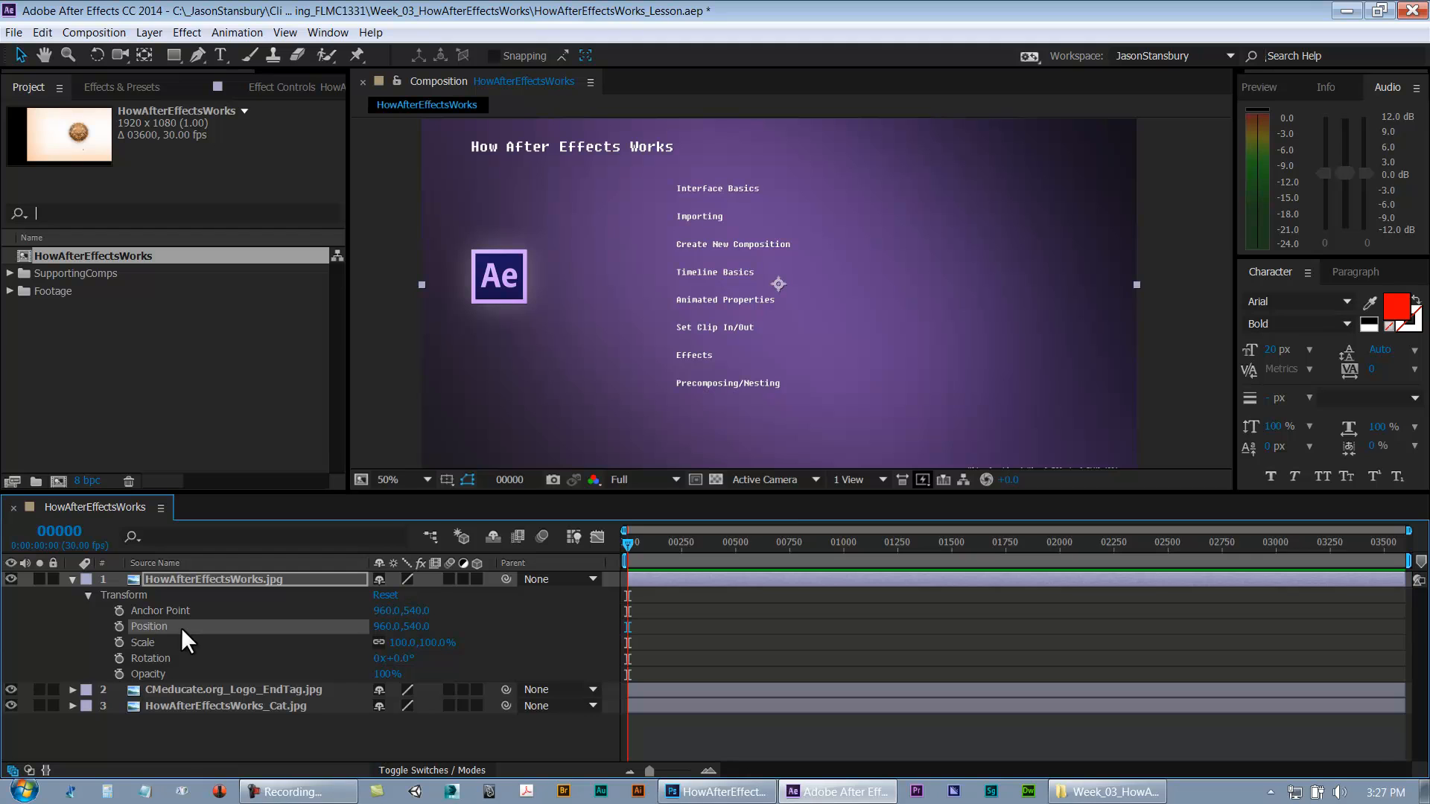
Hide the logo and cat layers, and shift the HowAfterEffectsWorks.jpg layer's position to about 1475, 521
drag(10, 690, 9, 705)
drag(385, 626, 998, 612)
drag(402, 627, 218, 642)
drag(425, 627, 483, 555)
Change the HowAfterEffectsWorks.jpg layer's anchor point to about 987, 627 and scale it uniformly to about 54%
click(404, 479)
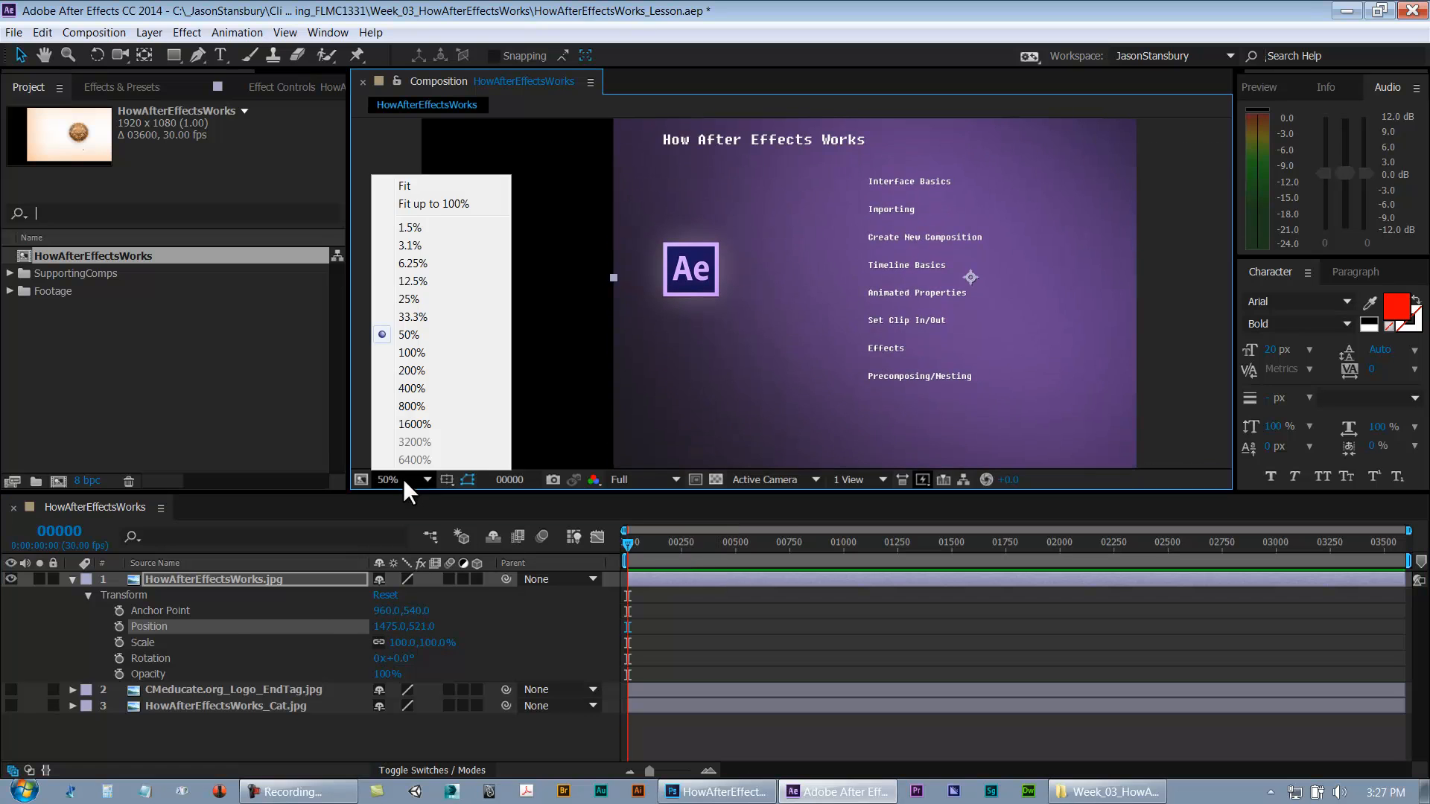
click(452, 192)
drag(383, 611, 248, 642)
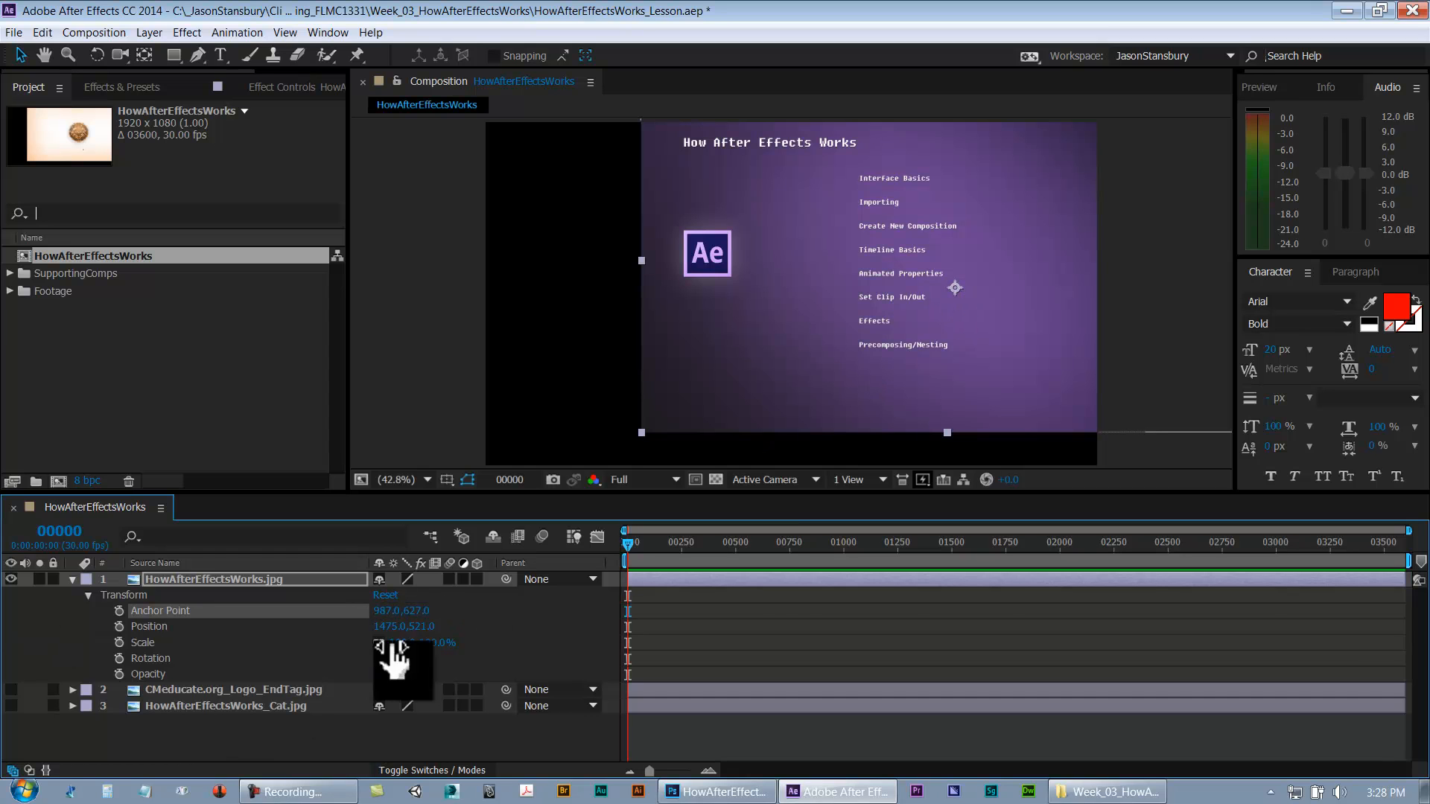
mouse_move(407, 648)
mouse_down()
mouse_move(255, 655)
mouse_move(700, 658)
mouse_move(402, 677)
mouse_move(429, 654)
mouse_up()
key(ctrl+z)
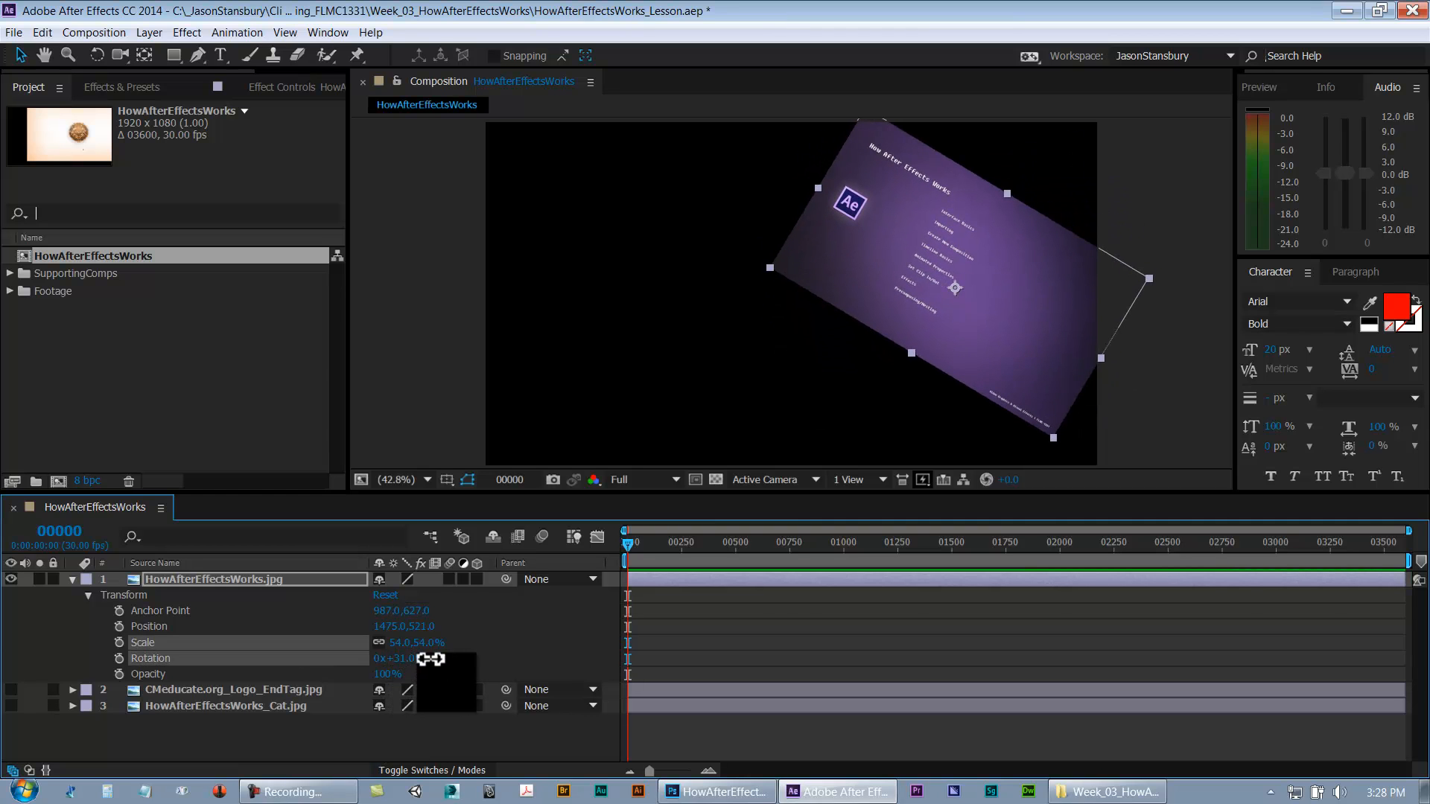
Try rotating the HowAfterEffectsWorks.jpg layer to 45, 90 and 180 degrees in turn
click(404, 657)
text(45)
key(Return)
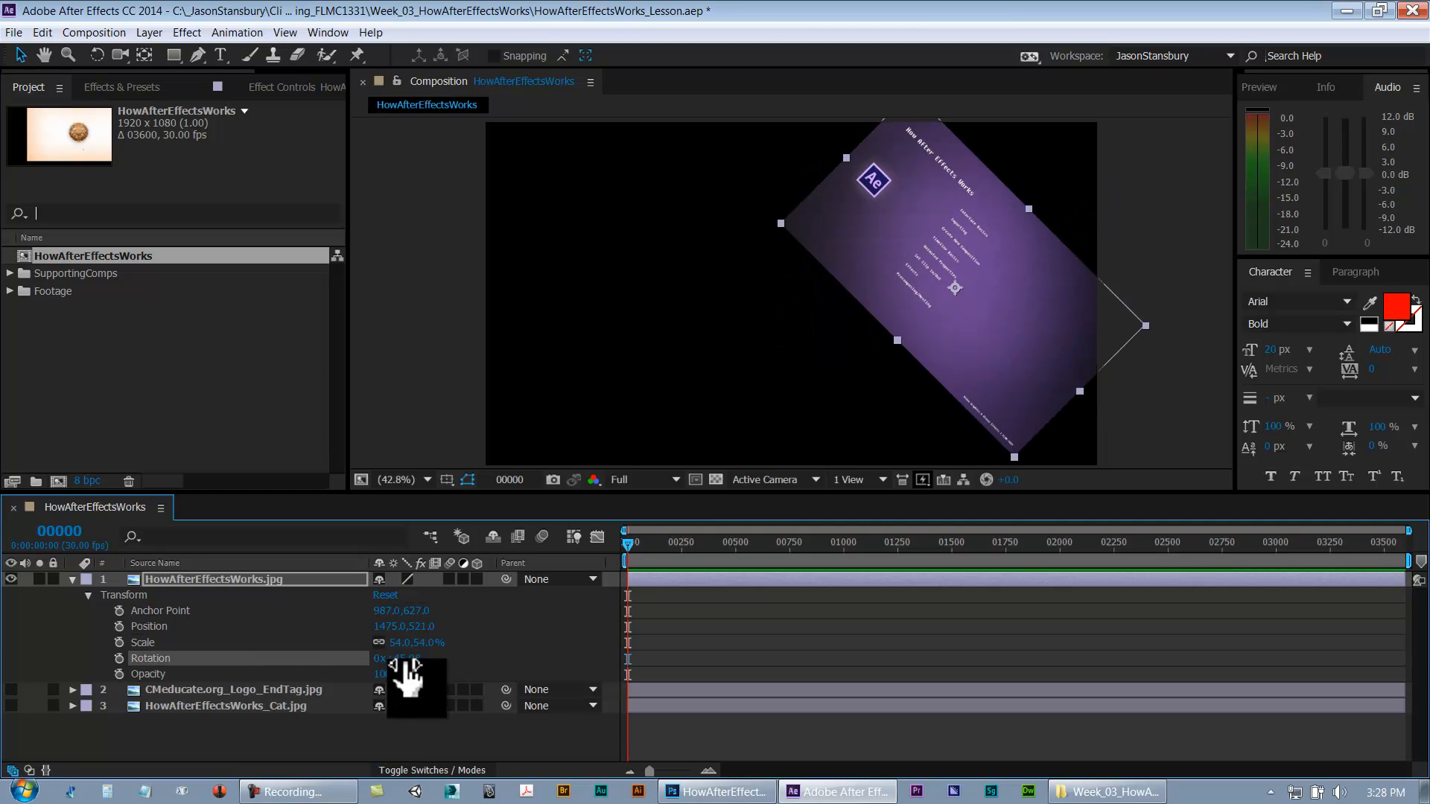
text(90)
key(Return)
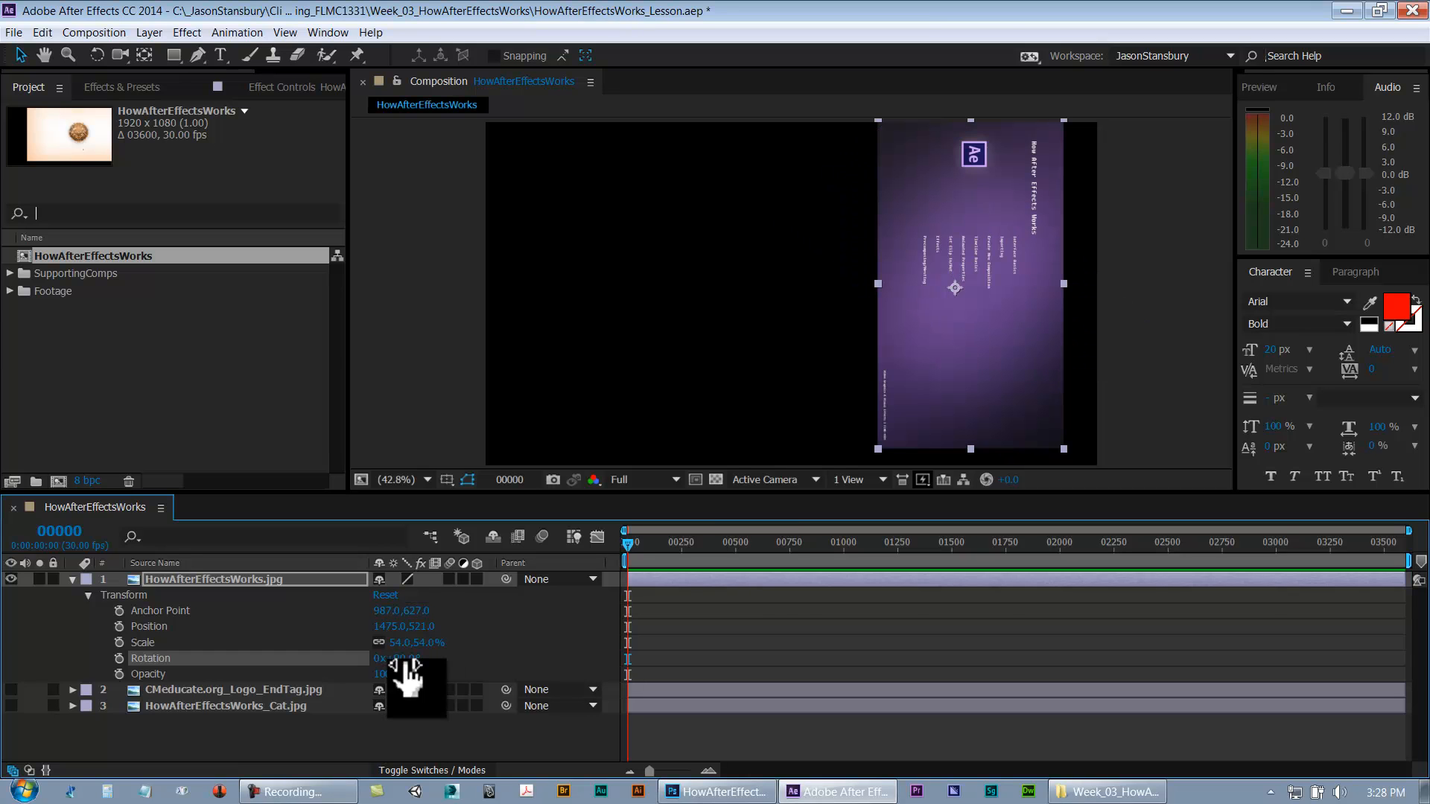
click(404, 657)
text(180)
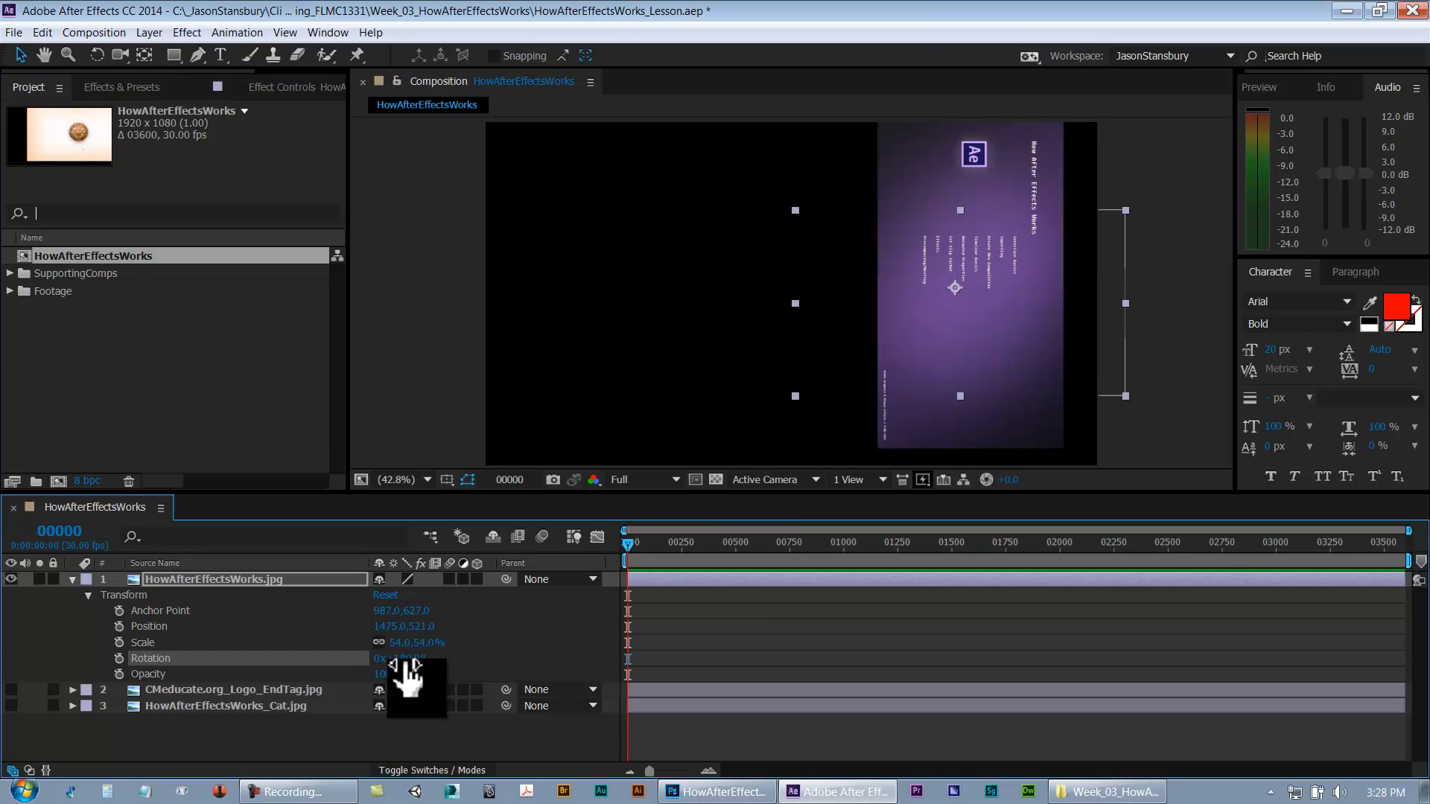
key(Return)
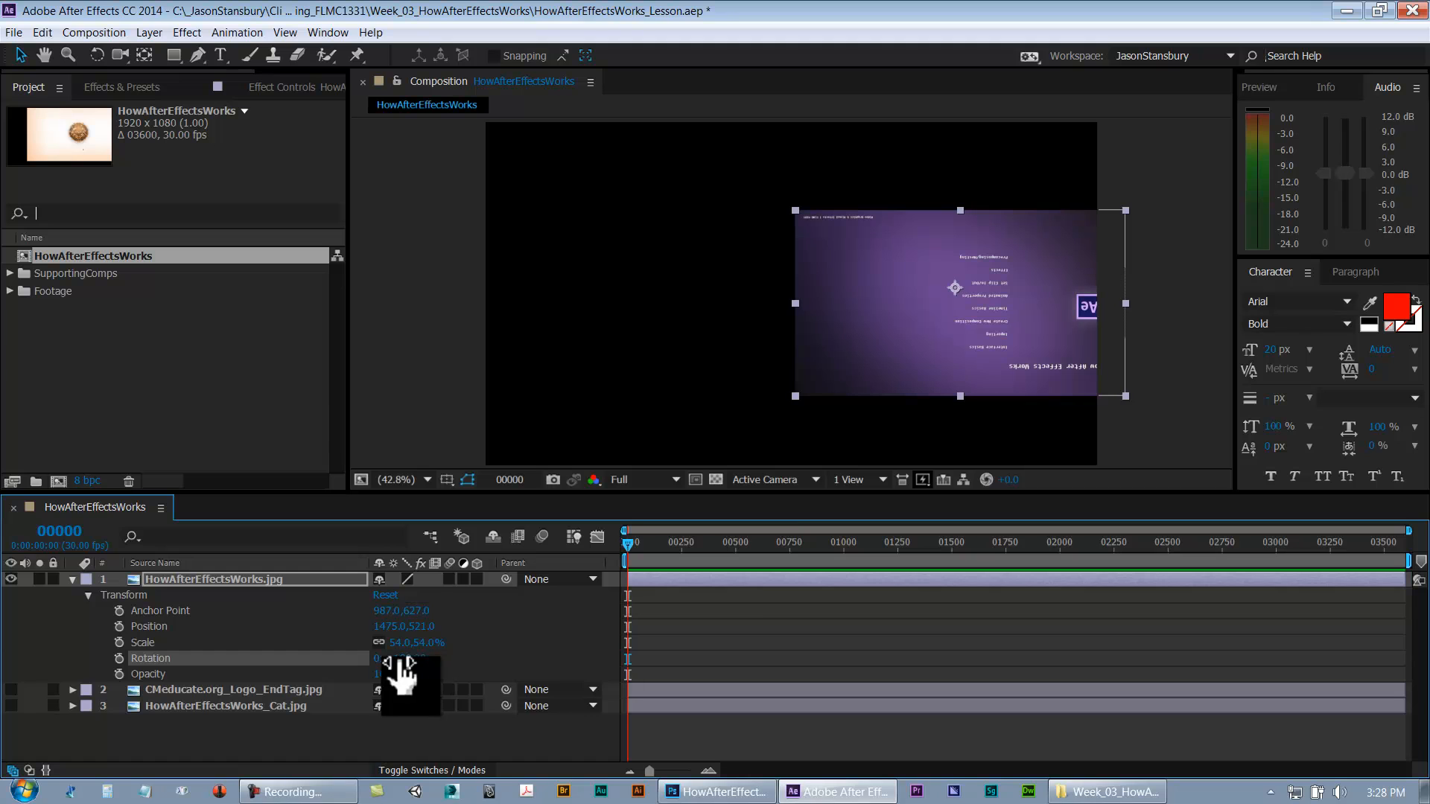
Set the layer's rotation to 360 degrees, and return its full-revolution value to 0
click(405, 659)
text(360)
key(Return)
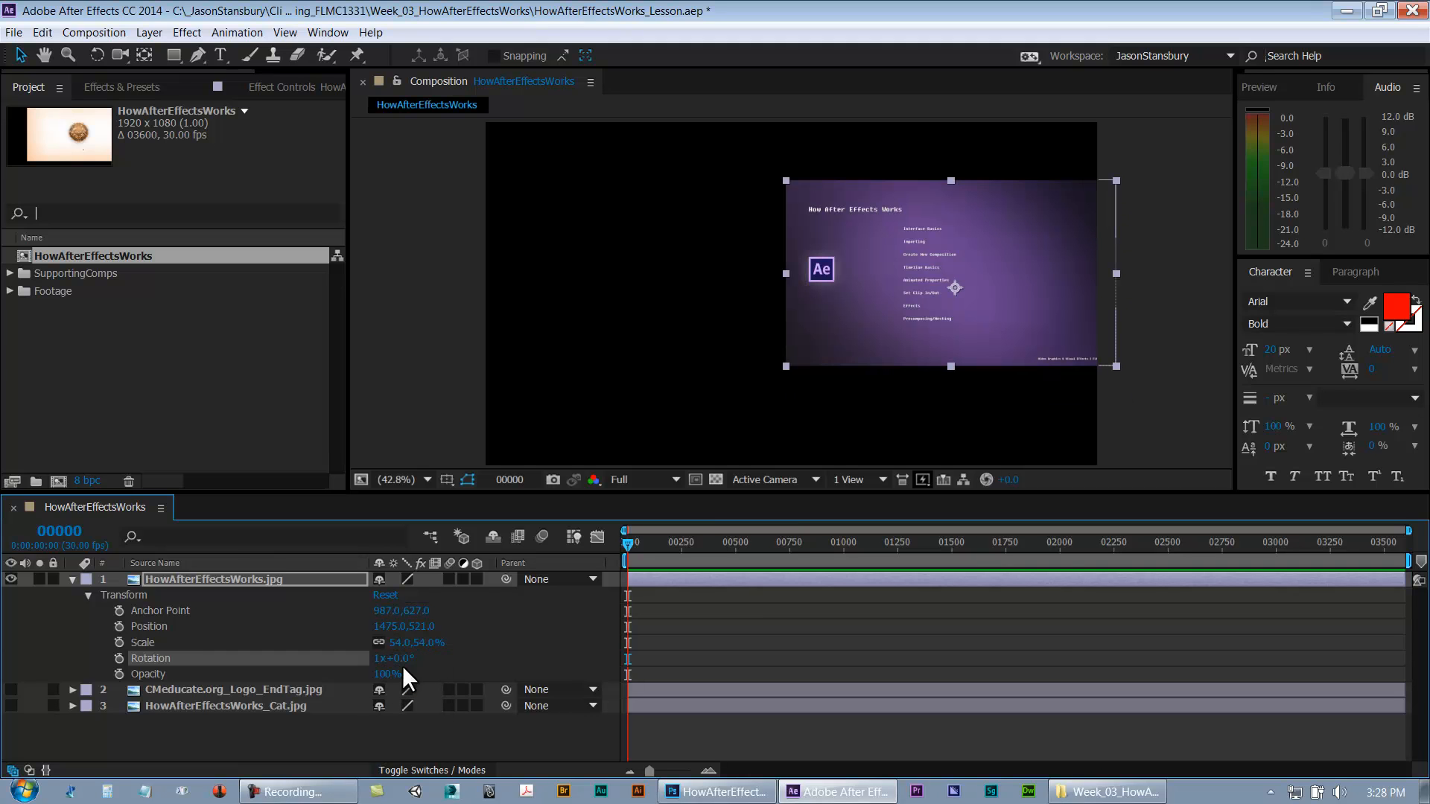
click(378, 660)
text(0)
key(Return)
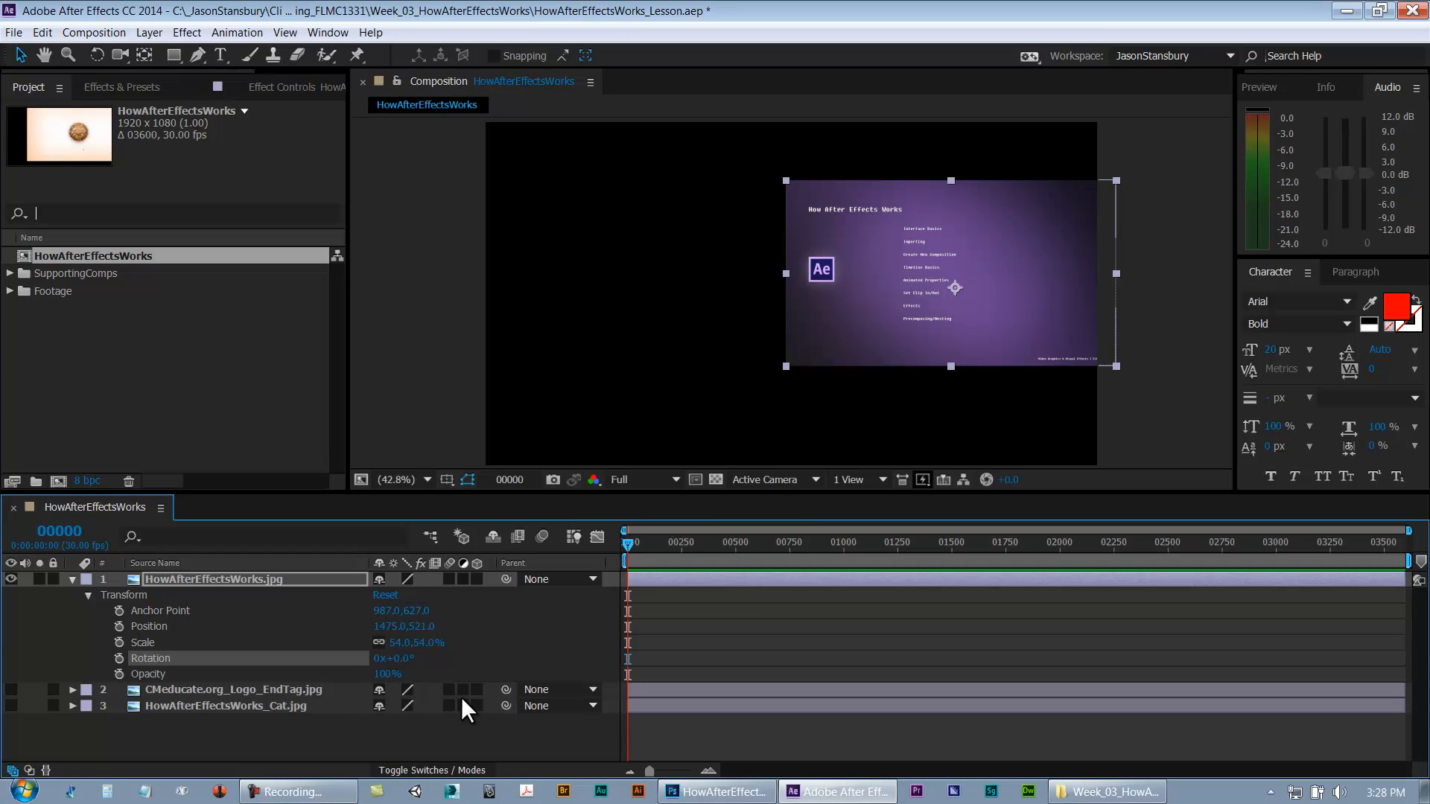
Try a rotation of 3 full revolutions on the layer, and set the revolutions back to 0
click(383, 660)
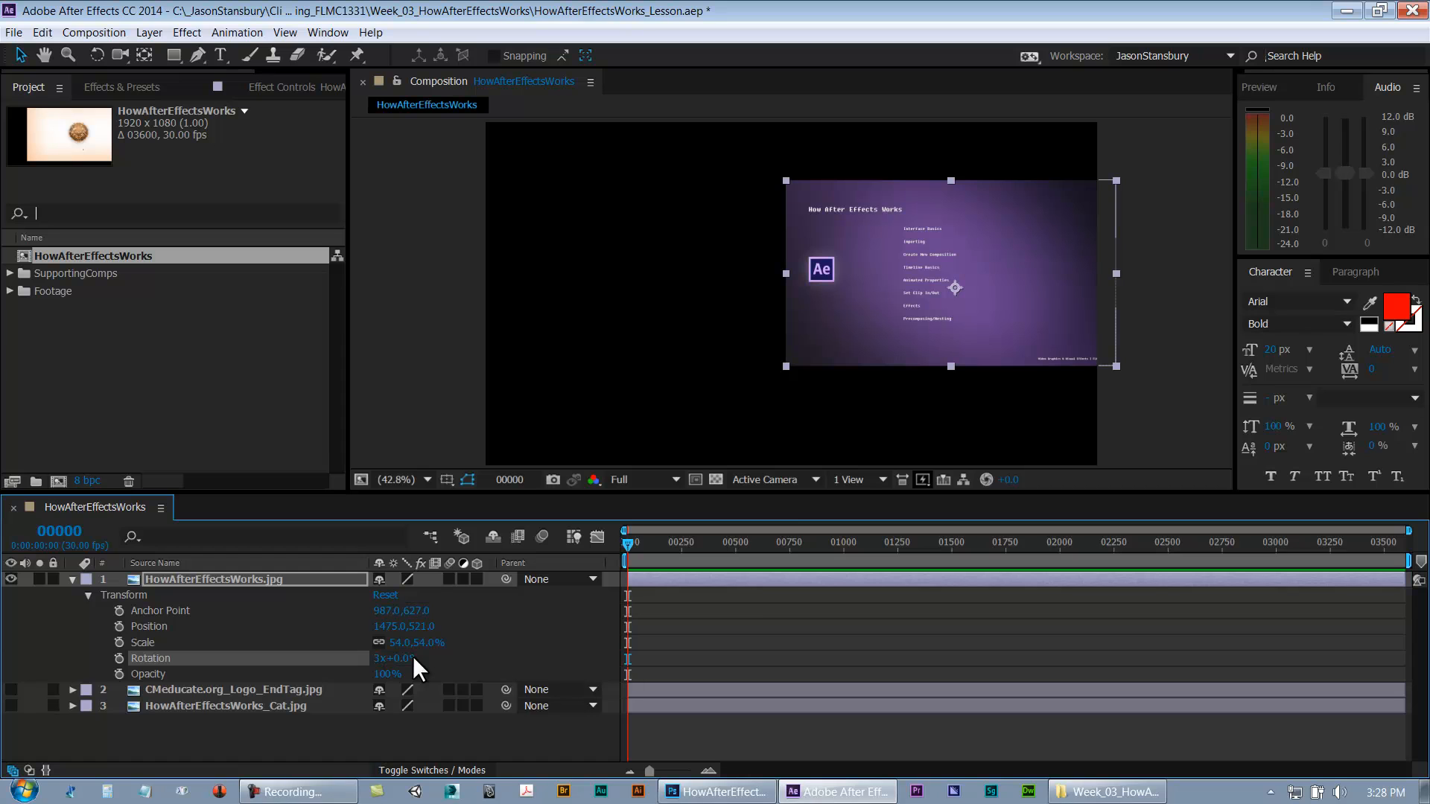
click(378, 660)
text(0)
key(Return)
Try varying the layer's opacity and toggling the transparency grid, ending with 100% opacity and the grid off
drag(386, 674, 444, 686)
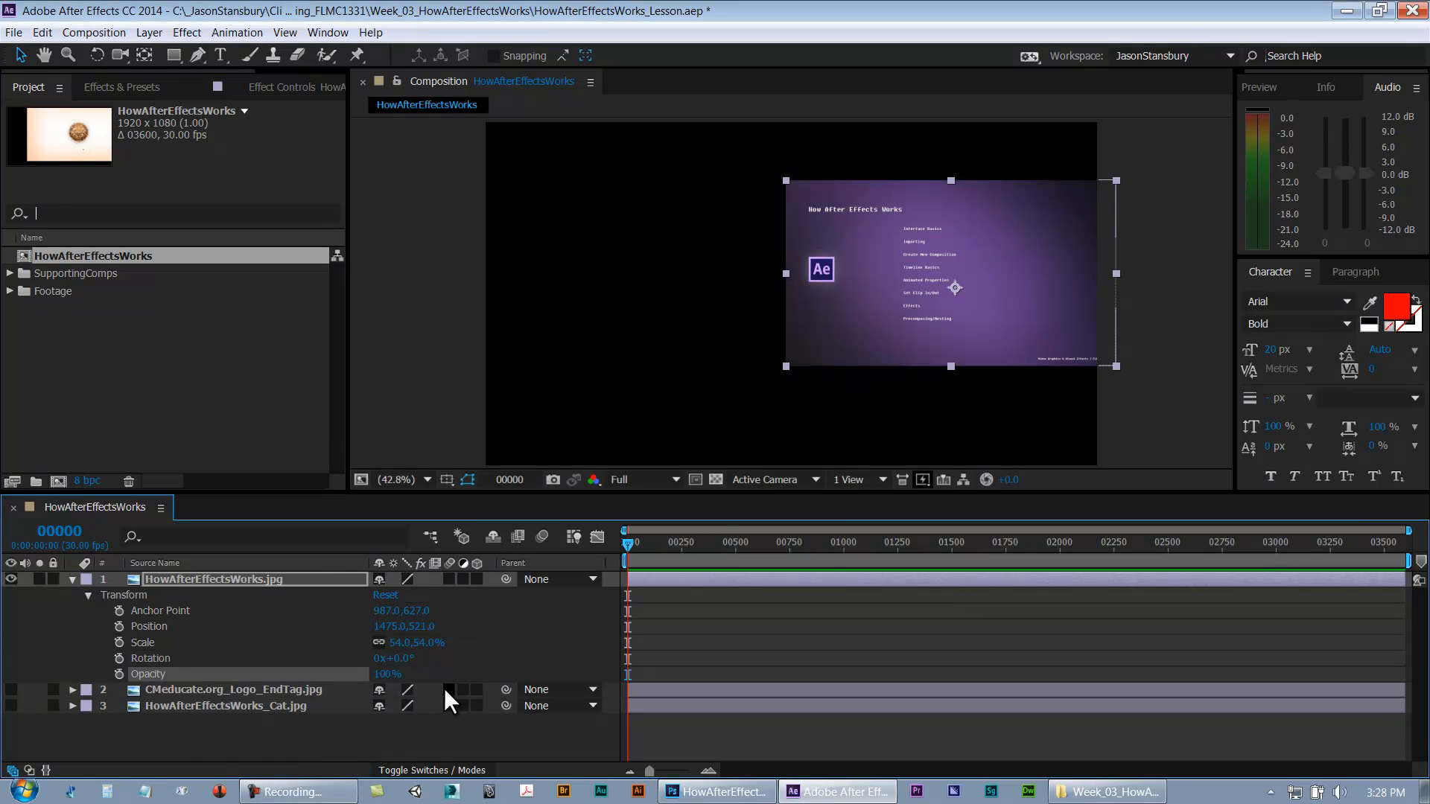
click(716, 479)
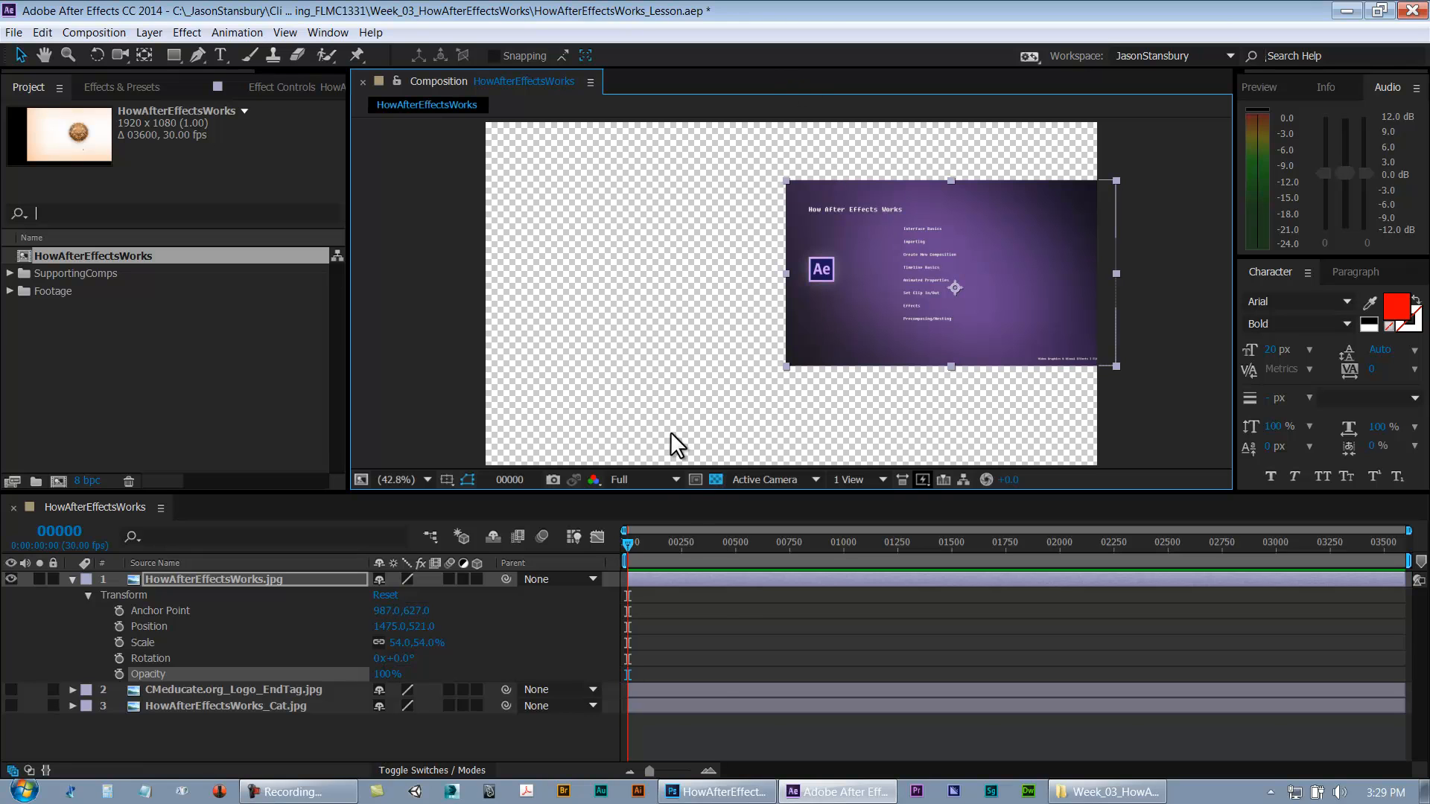
click(716, 480)
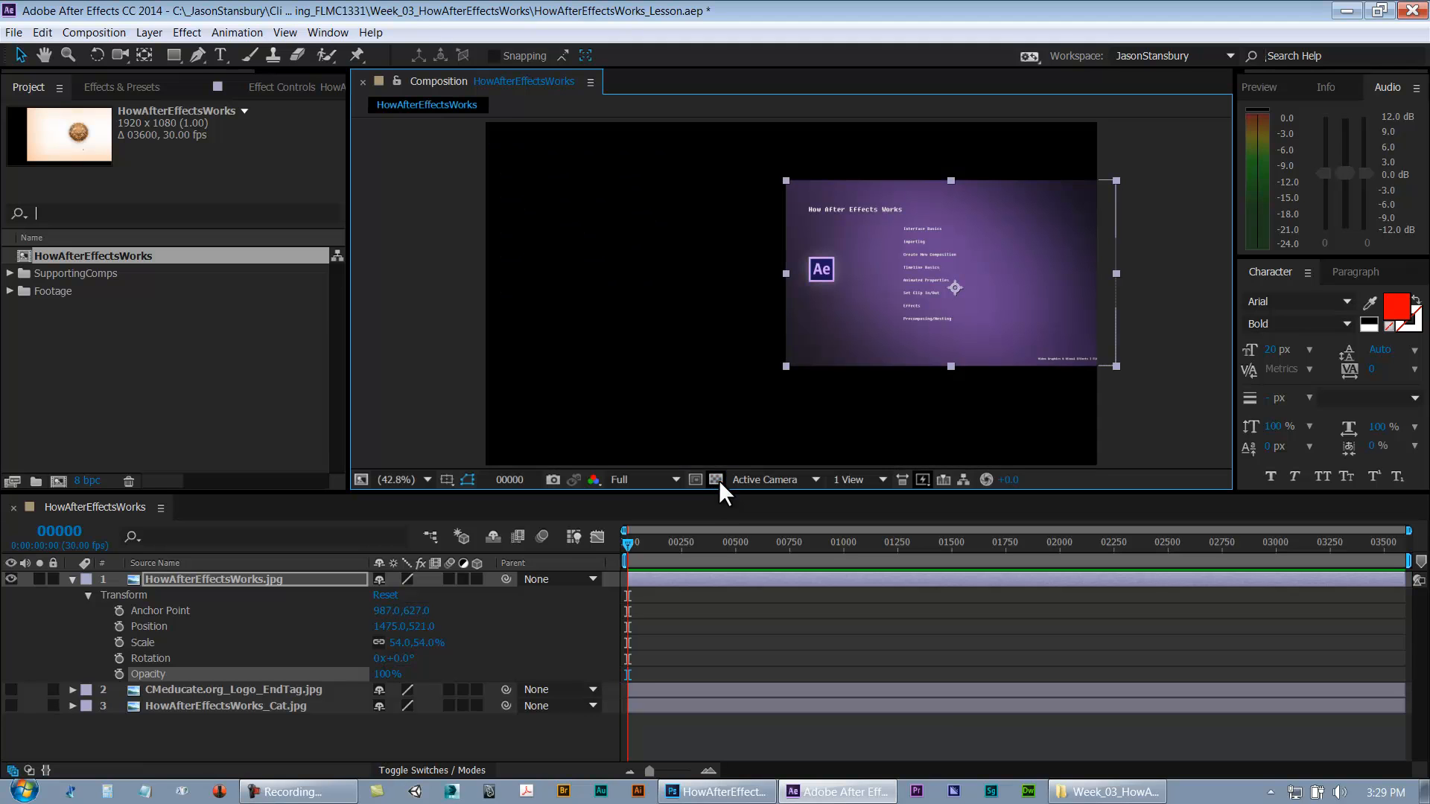
click(716, 480)
click(719, 479)
click(718, 477)
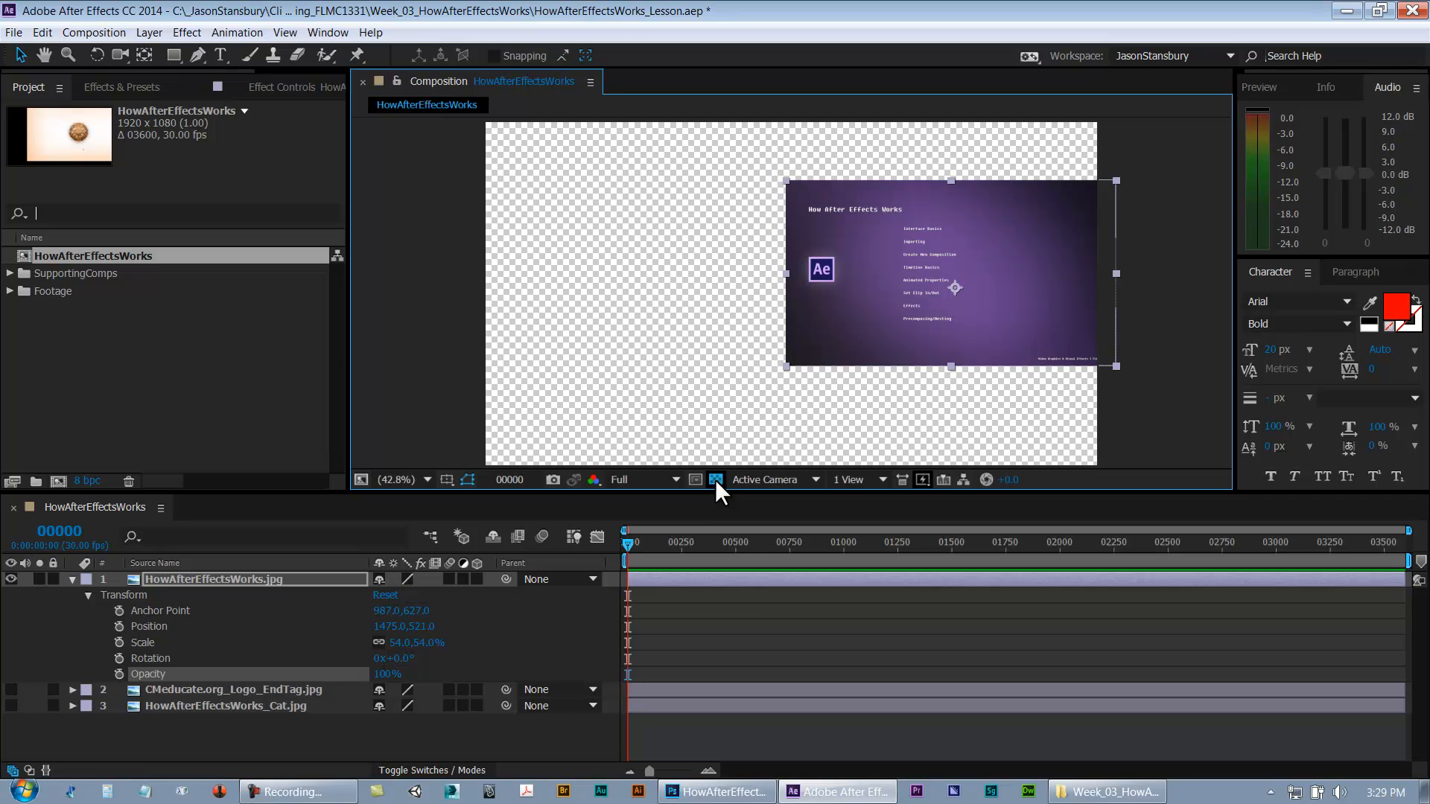
click(715, 480)
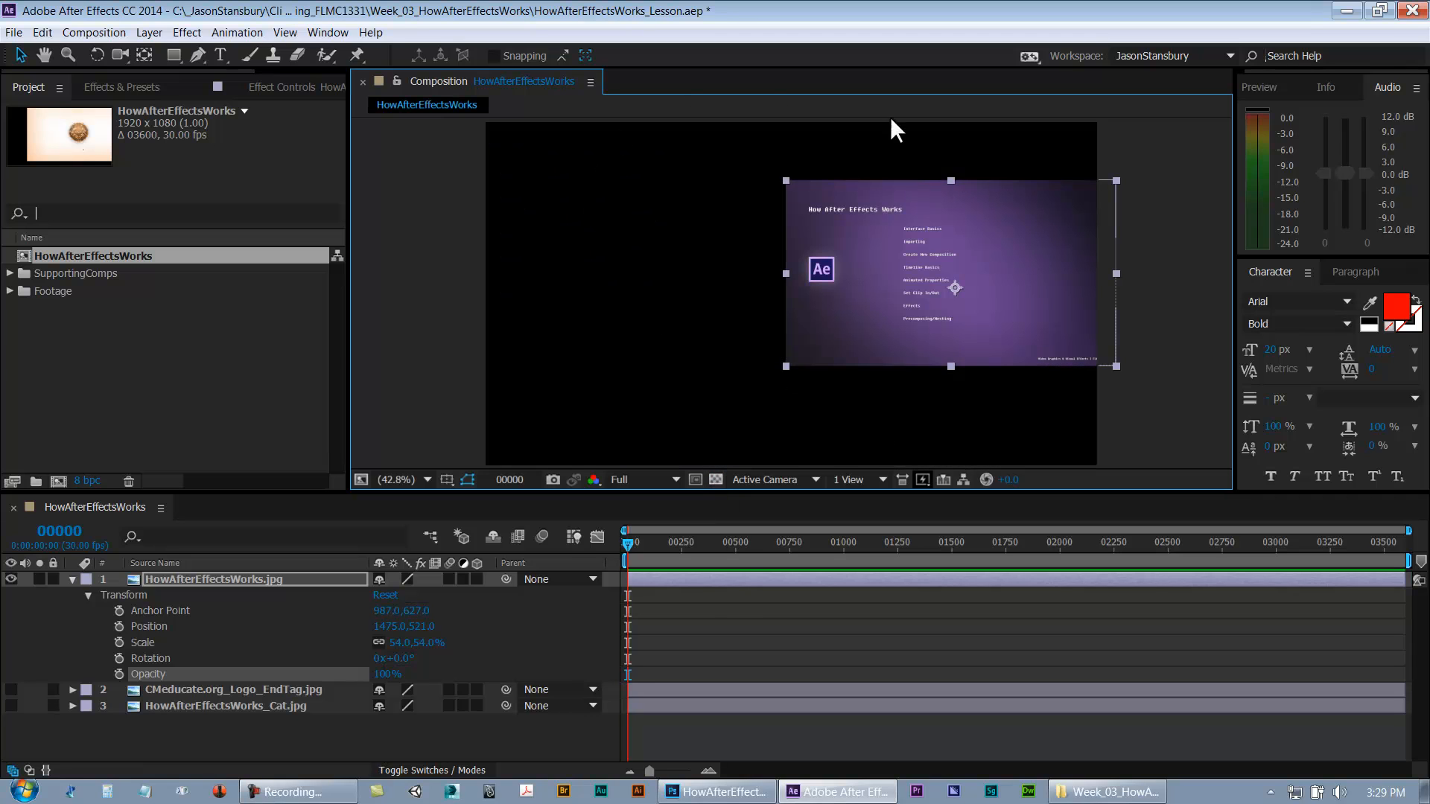
click(715, 480)
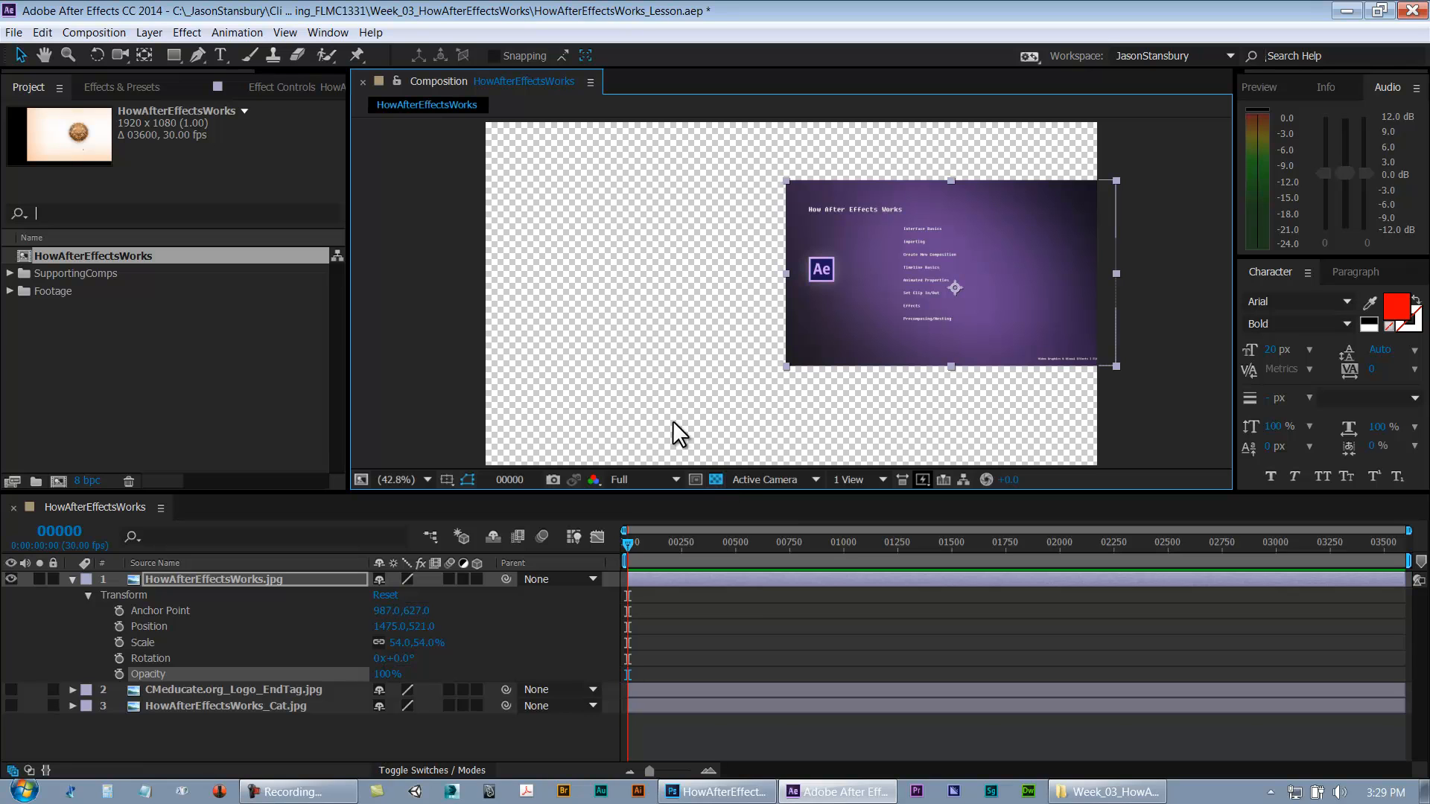
click(716, 480)
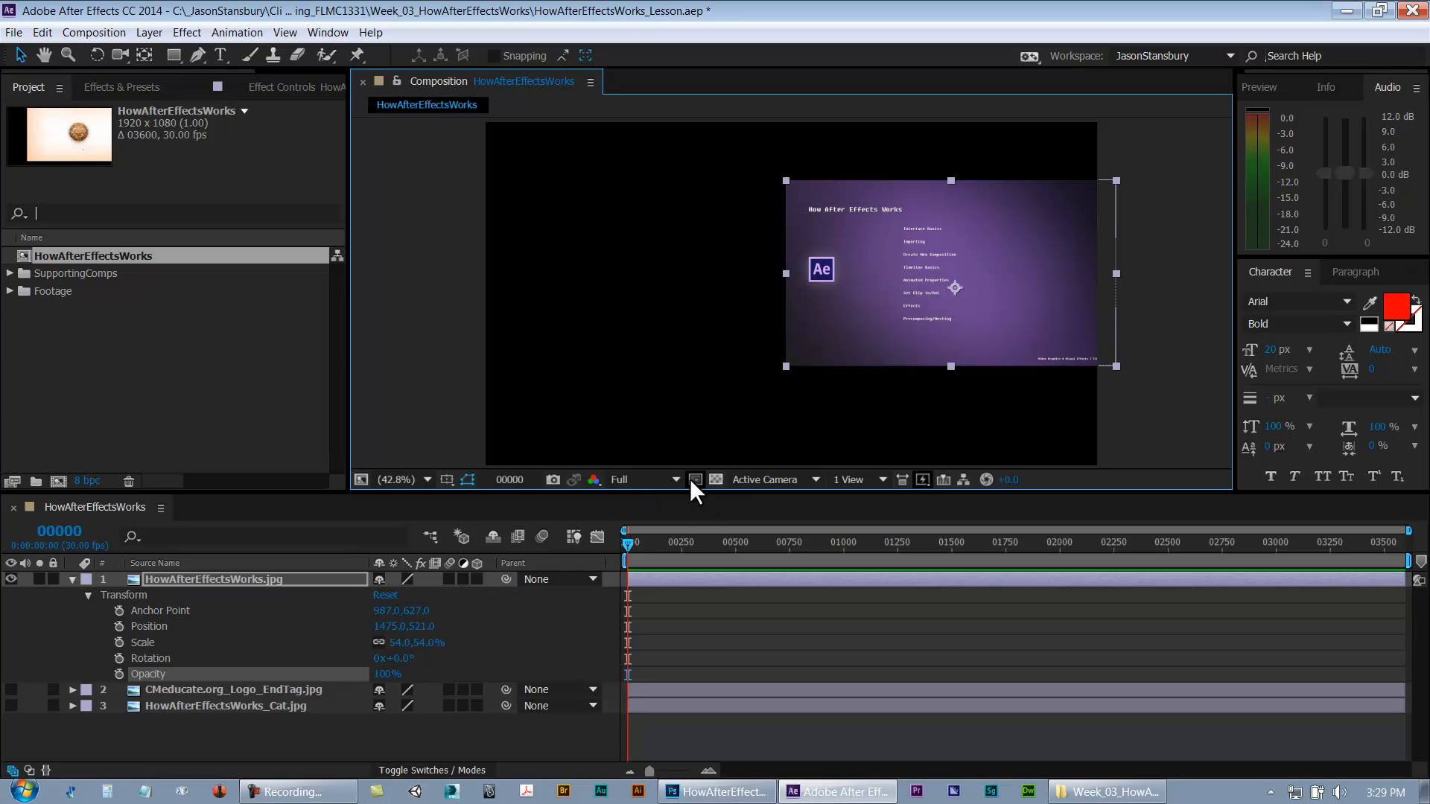
click(715, 480)
drag(386, 676, 434, 699)
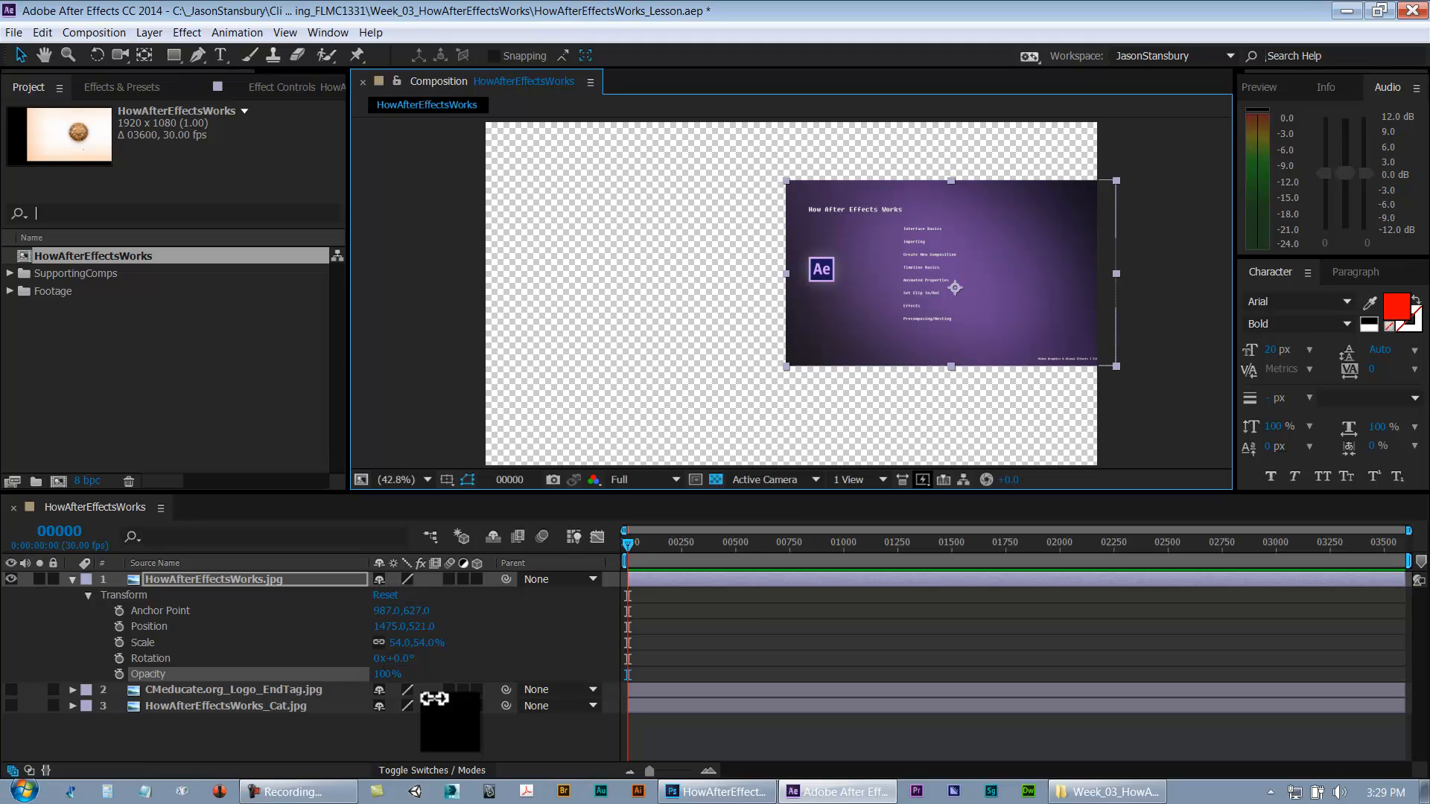
click(716, 480)
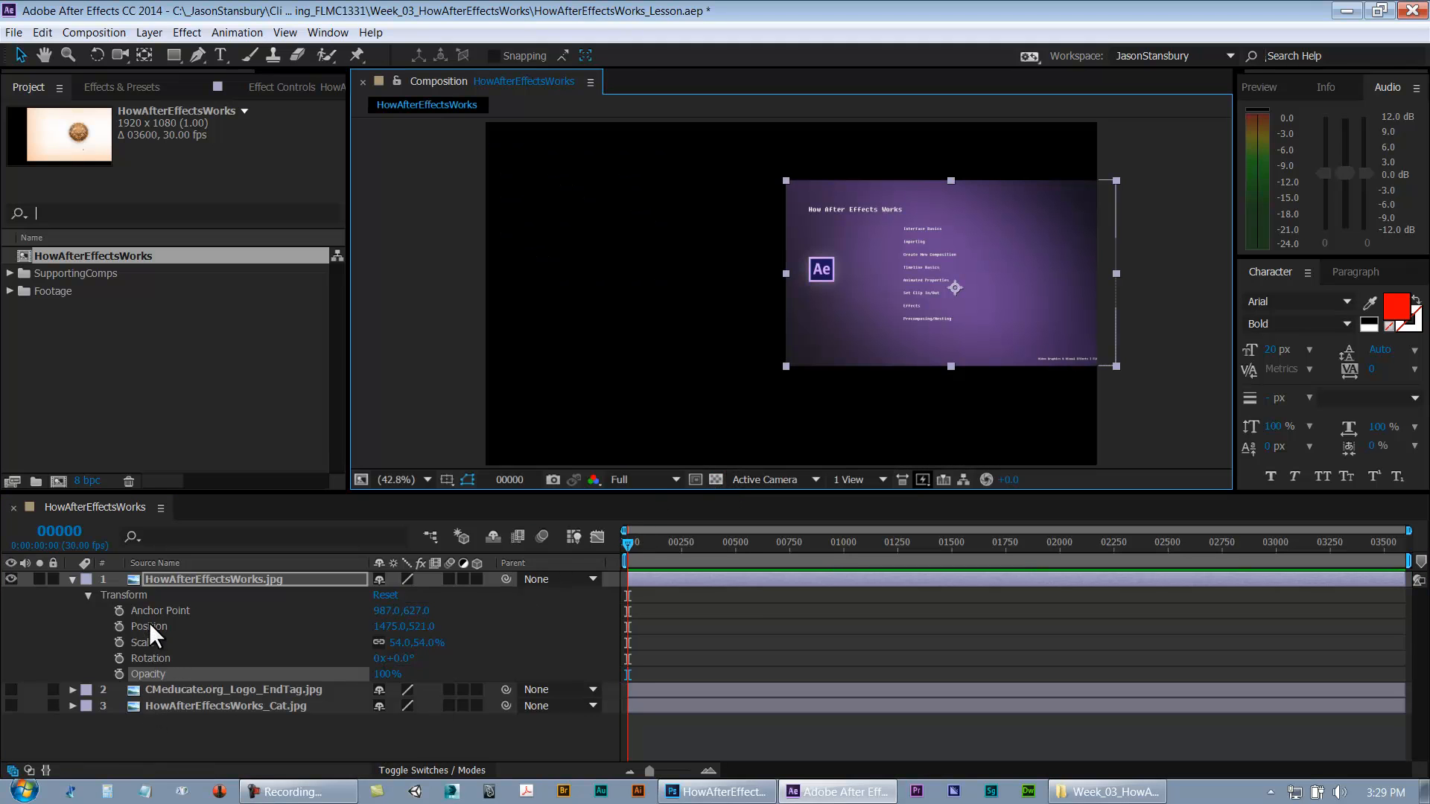
Move the layer near the frame's centre to about 978, 610, and undo a trial corner resize
drag(382, 626, 82, 594)
drag(893, 250, 857, 276)
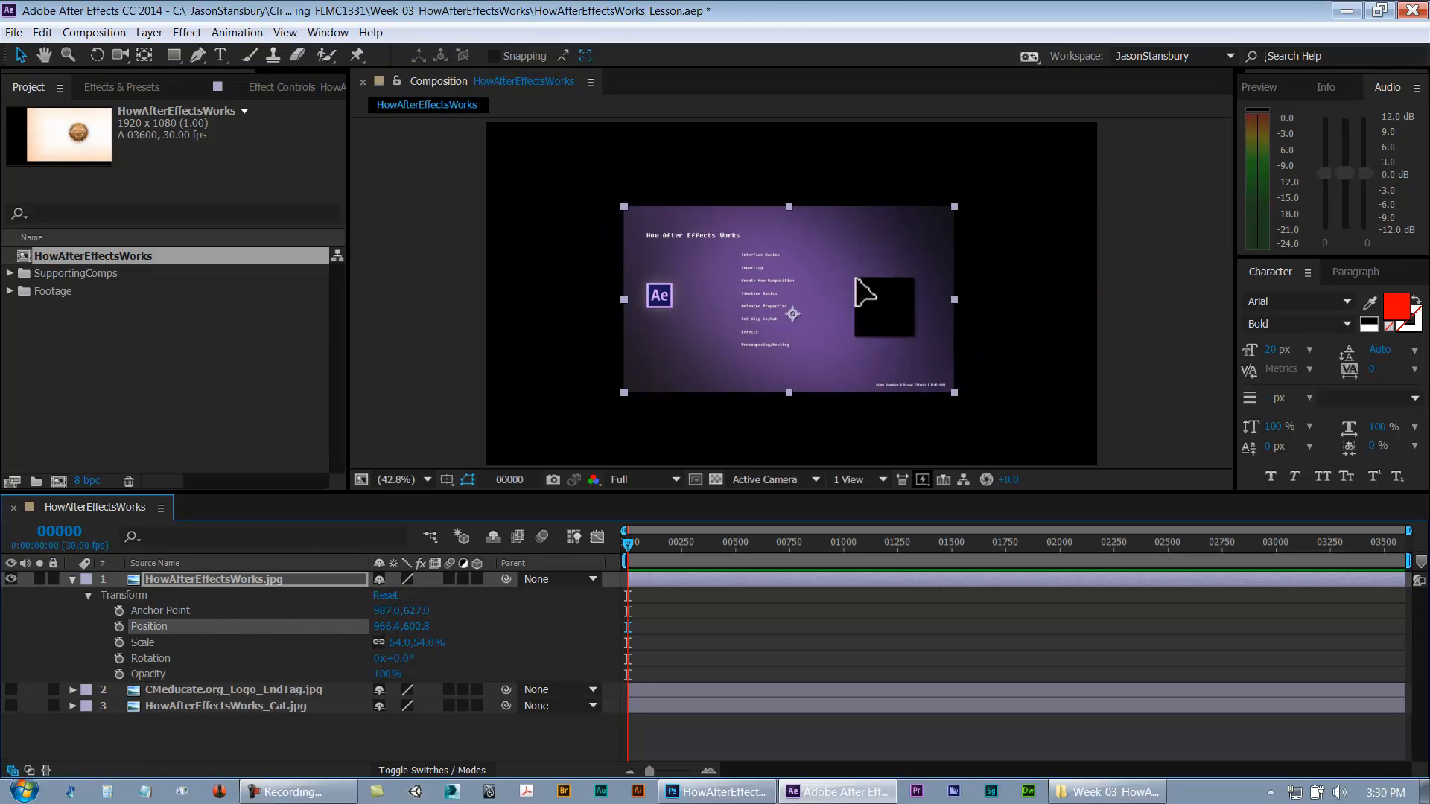
drag(958, 211, 978, 263)
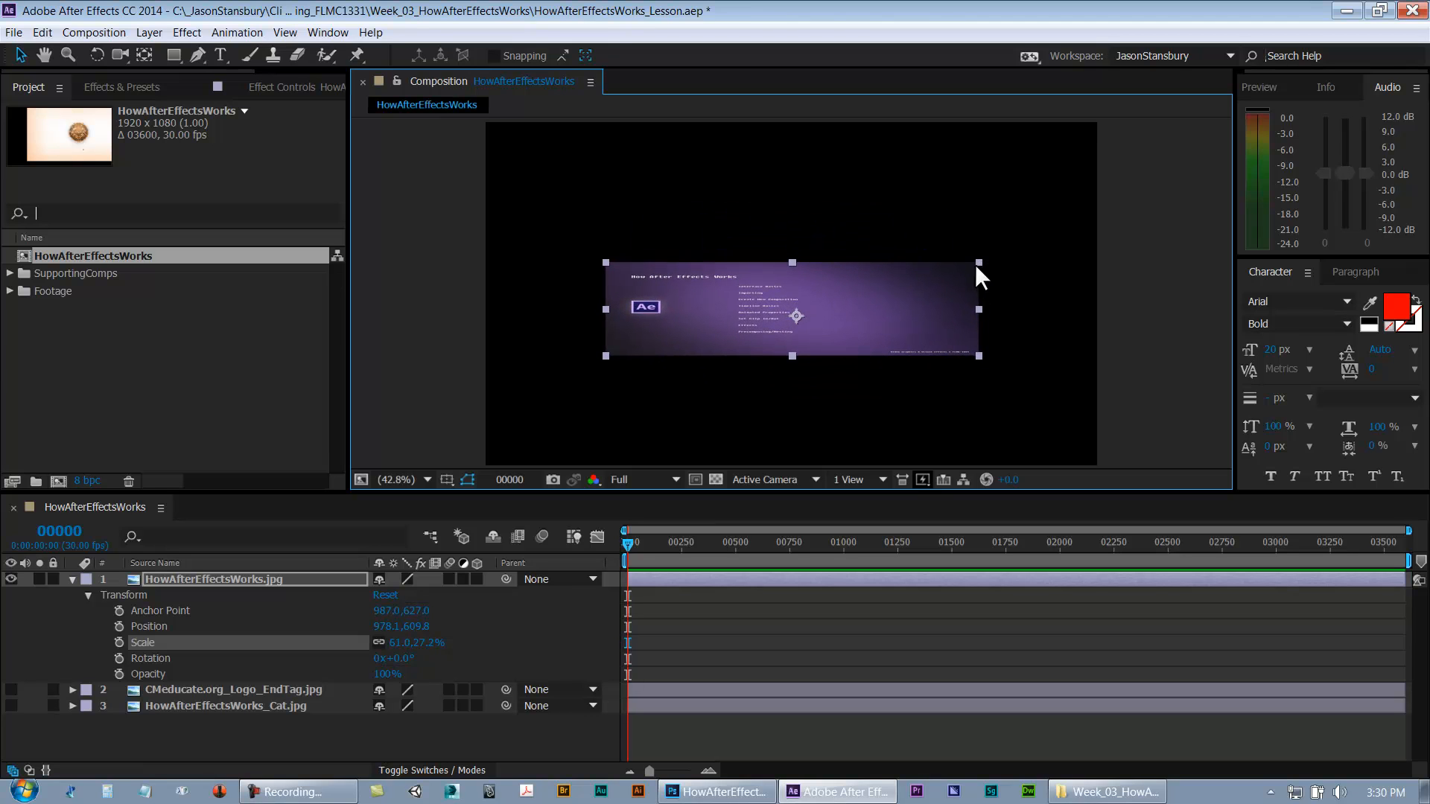
key(ctrl+z)
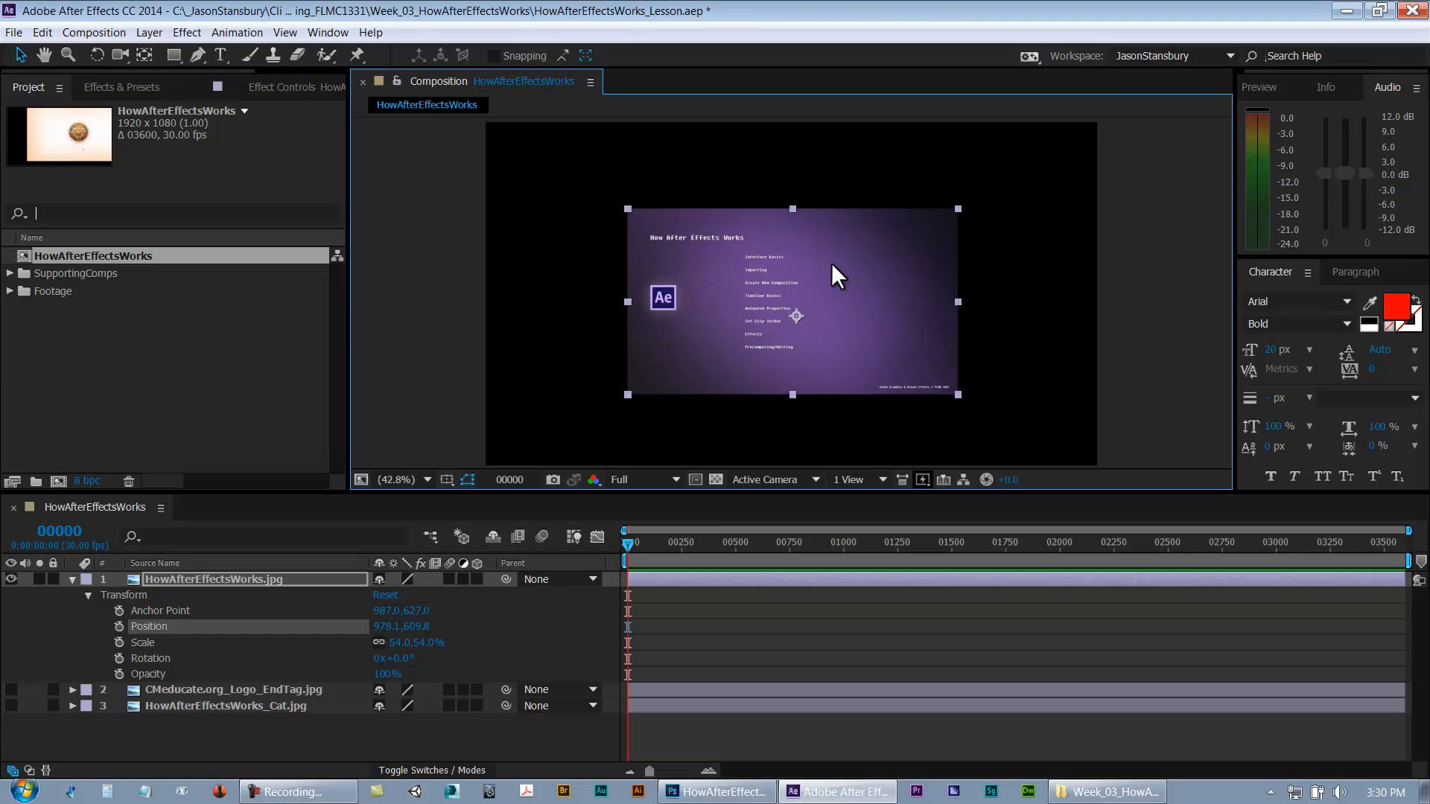
Scale the layer proportionally to about 53.1% and move it to about 994.5, 584.1, undoing the trial distortion
mouse_move(959, 211)
mouse_down()
mouse_move(983, 231)
mouse_move(959, 186)
mouse_move(999, 212)
mouse_move(961, 247)
mouse_move(1004, 178)
mouse_move(1021, 182)
mouse_move(1008, 218)
mouse_move(1041, 181)
mouse_move(863, 250)
mouse_move(819, 305)
mouse_move(913, 240)
mouse_move(871, 295)
mouse_move(954, 187)
mouse_up()
drag(838, 315, 862, 177)
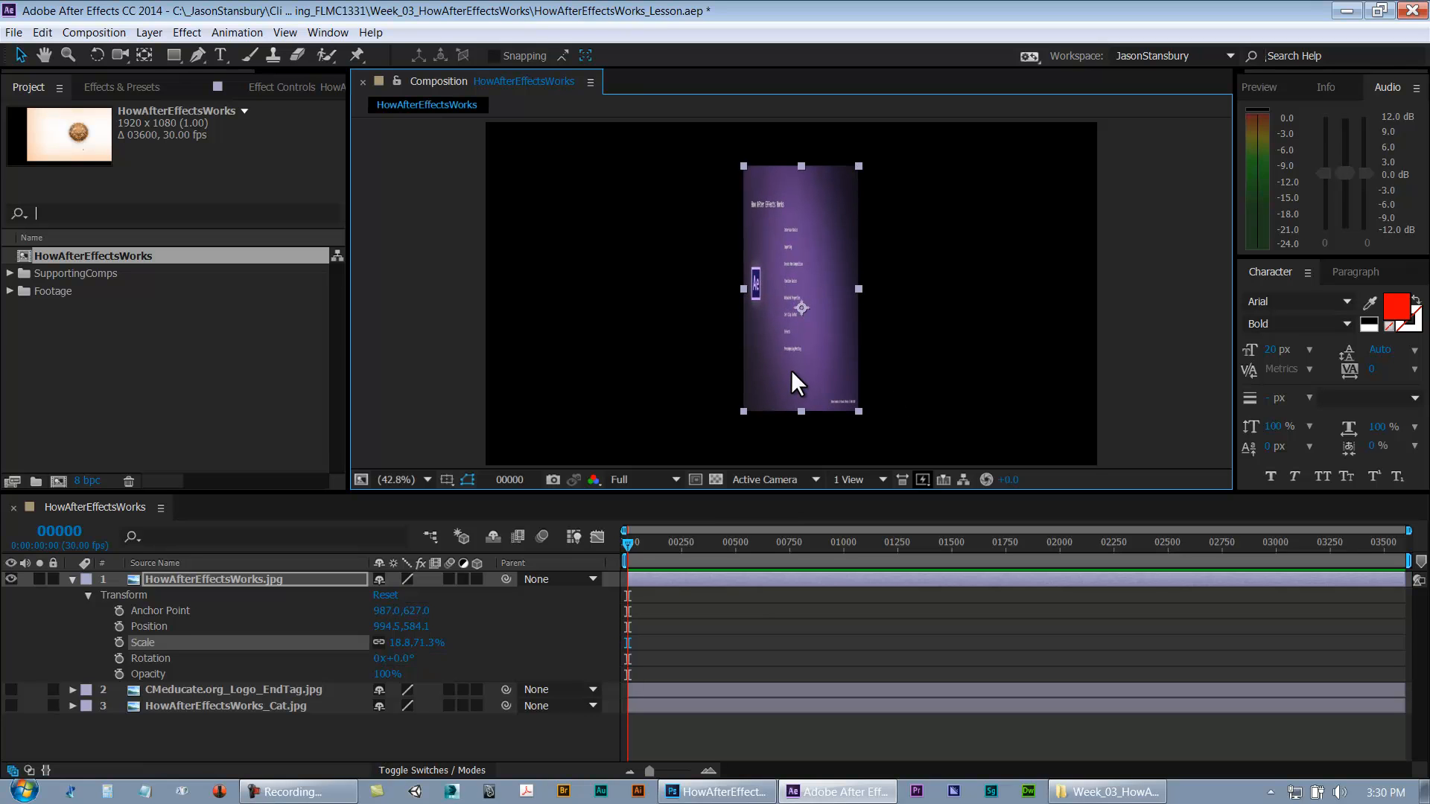
key(ctrl+z)
key(ctrl+z)
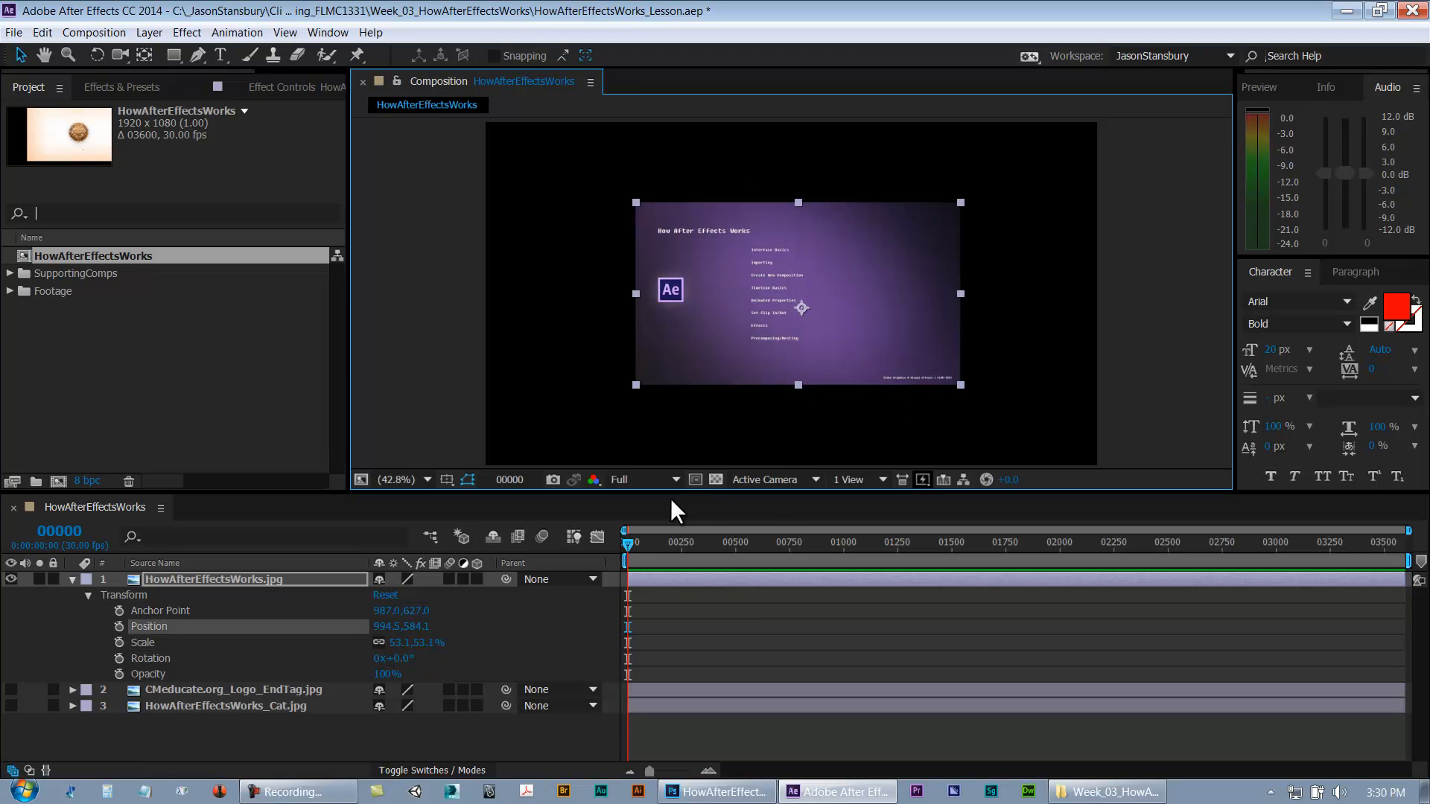
Squash the layer non-proportionally from its upper-right corner to a scale of about 50.3 by 21.8%
drag(960, 204, 954, 268)
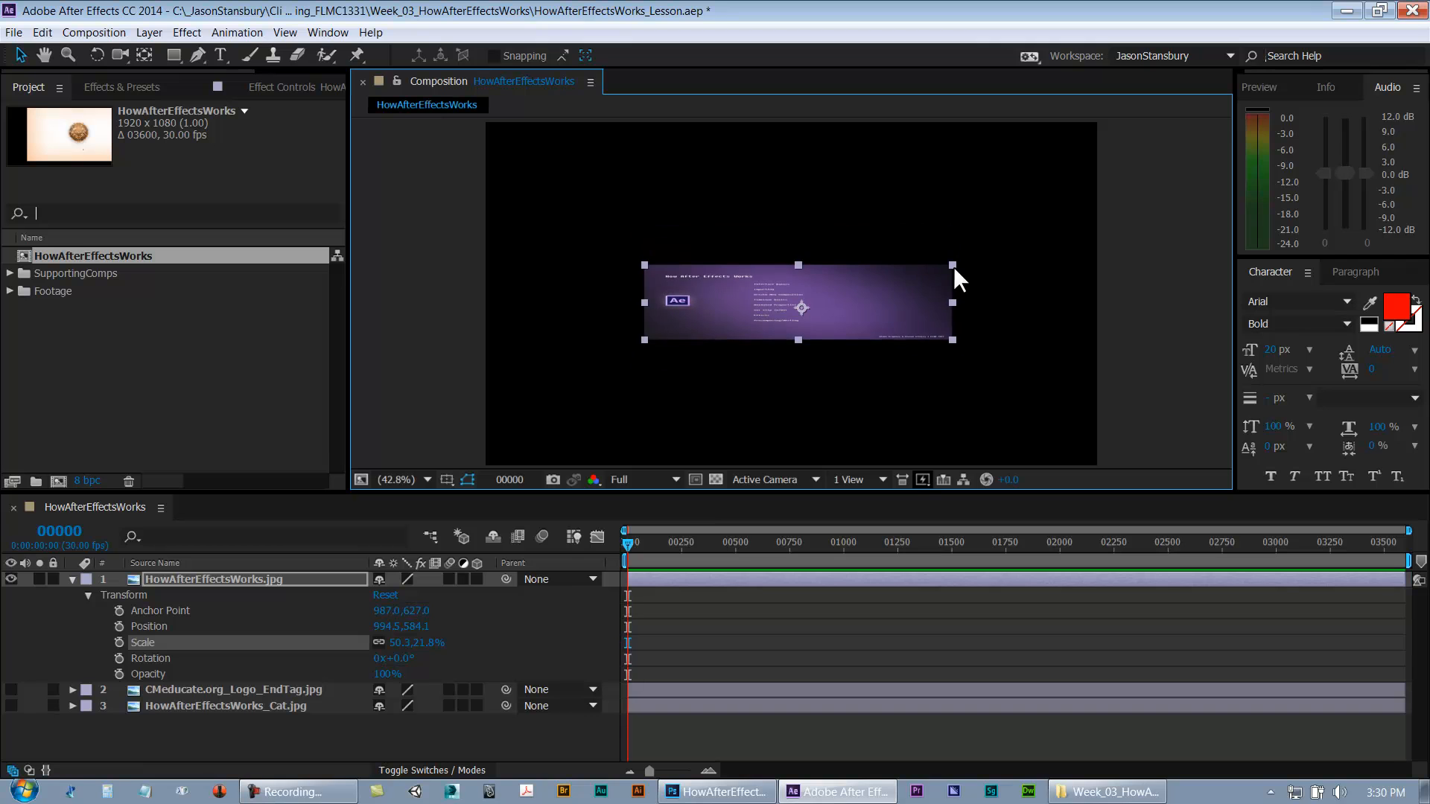
Undo the layer's squash and a trial corner resize, and reset its Transform properties to their defaults
key(ctrl+z)
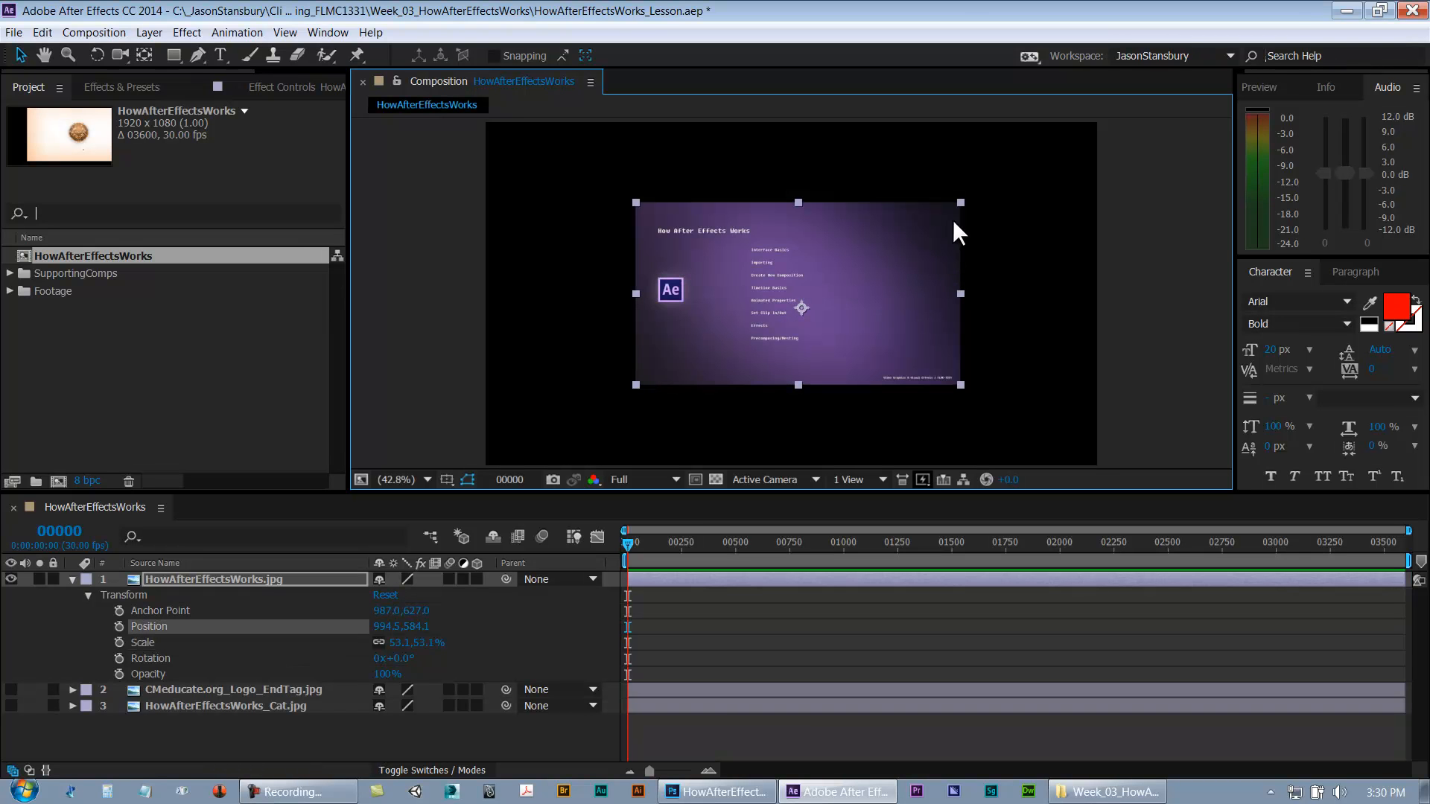
drag(959, 202, 1027, 161)
key(ctrl+z)
click(73, 690)
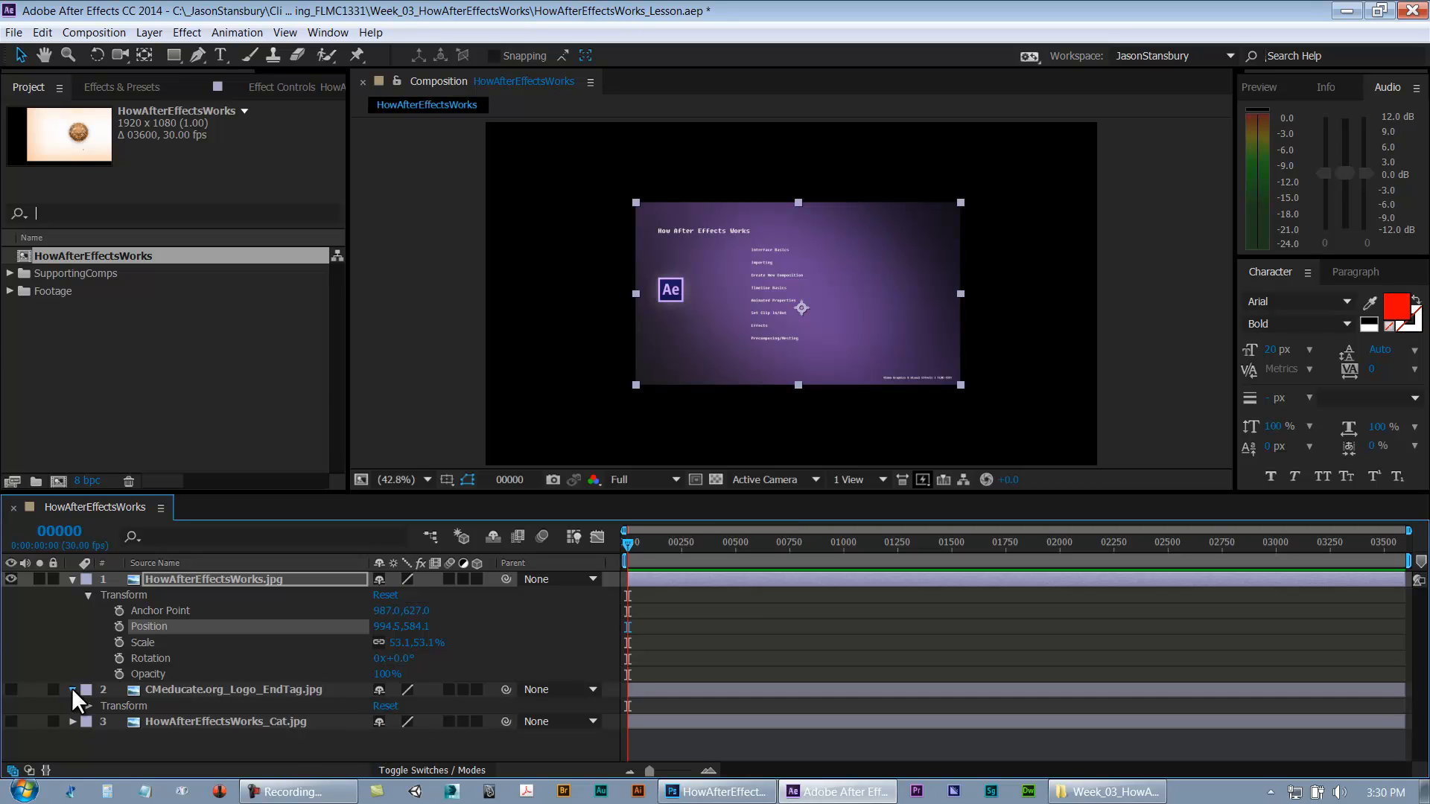
click(72, 689)
click(386, 595)
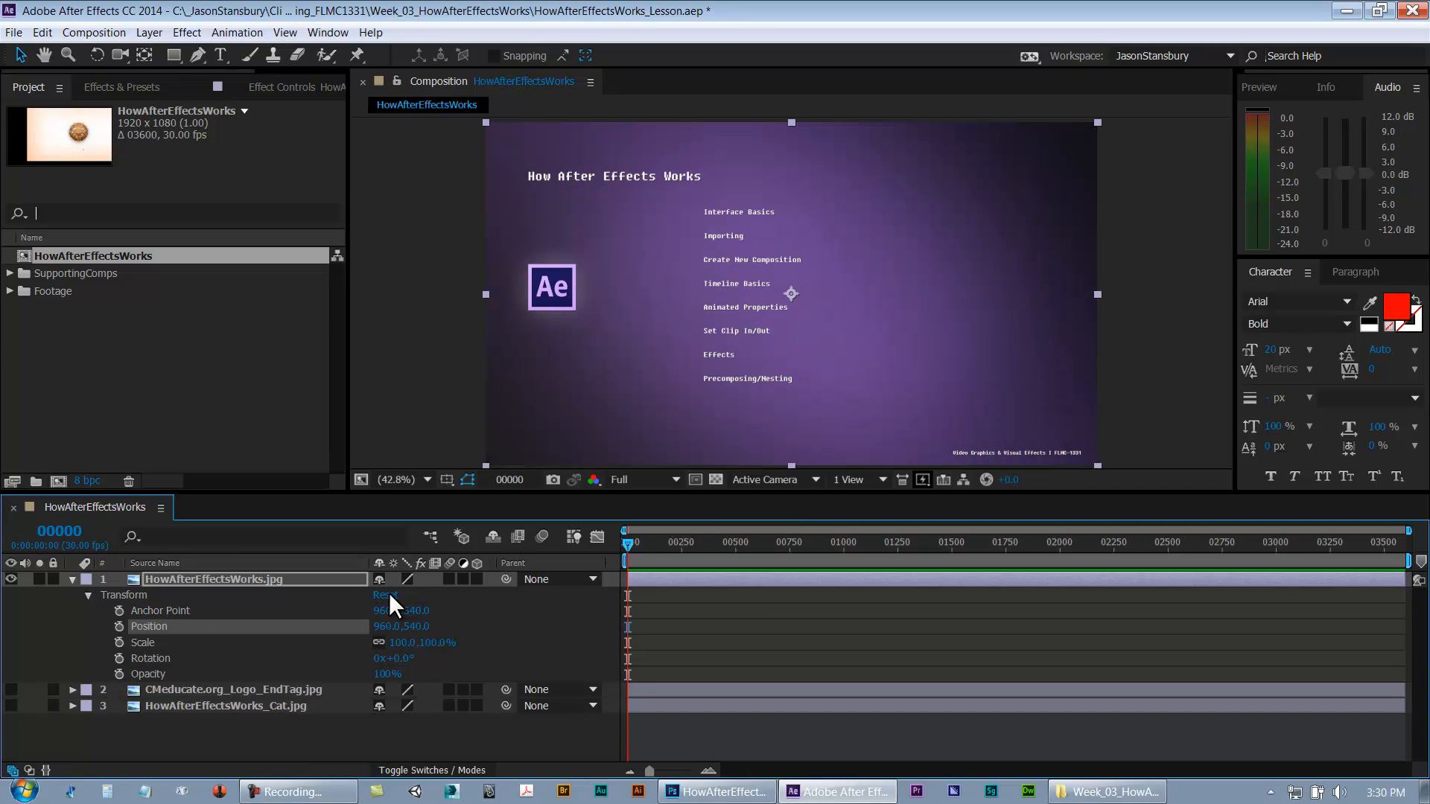
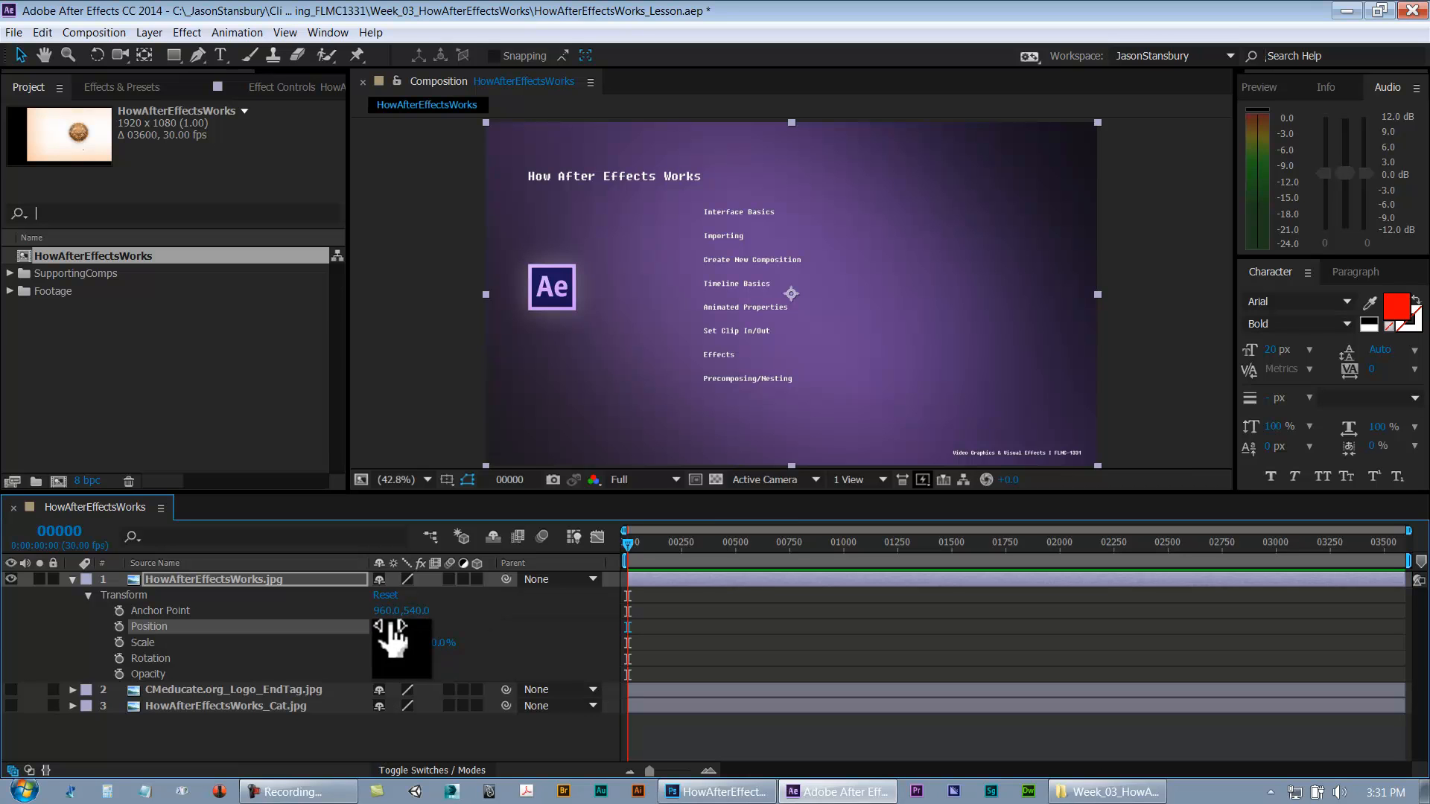
Try shrinking the layer proportionally to about 57.1%, and set its Scale back to 100%
drag(1087, 128, 973, 197)
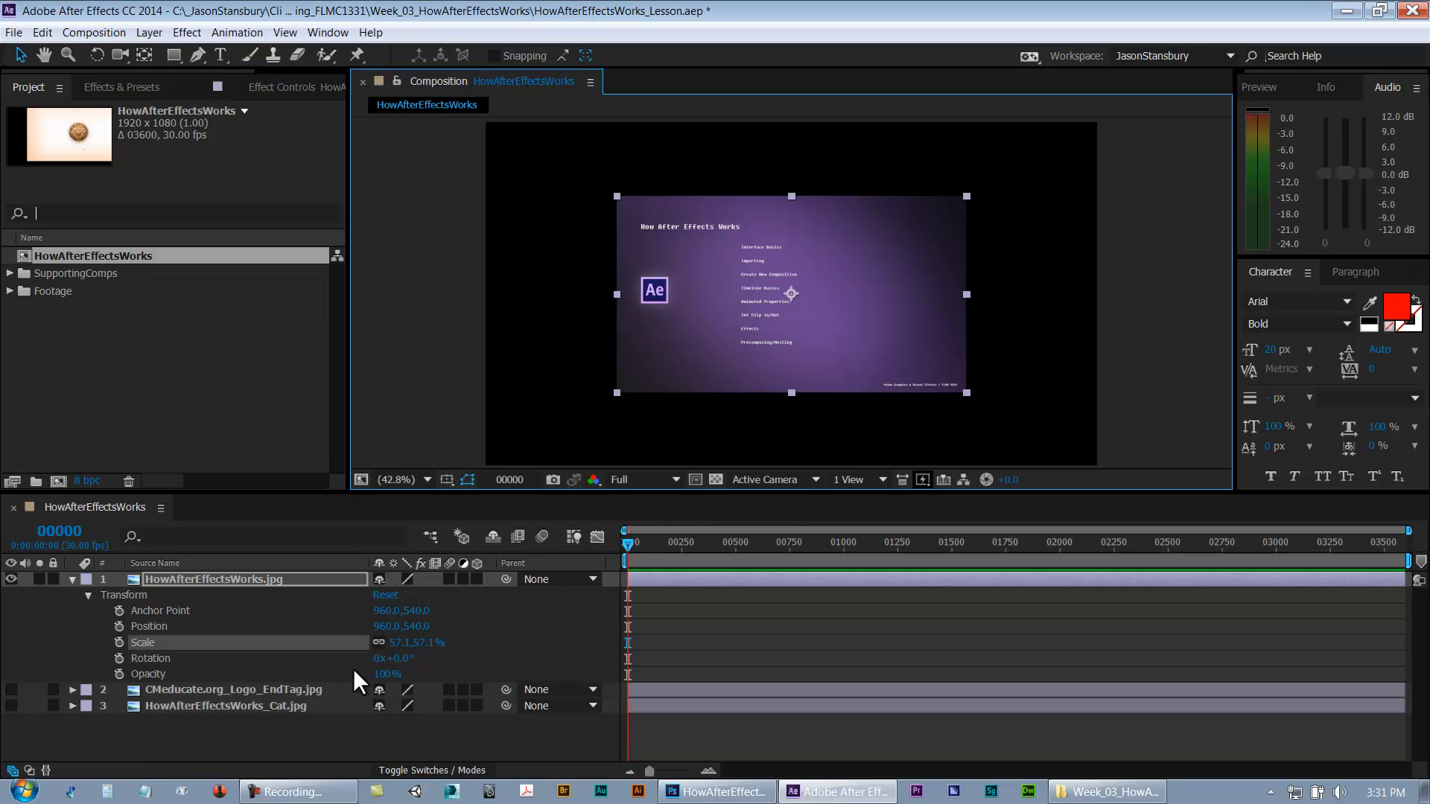
click(402, 642)
text(100)
key(Return)
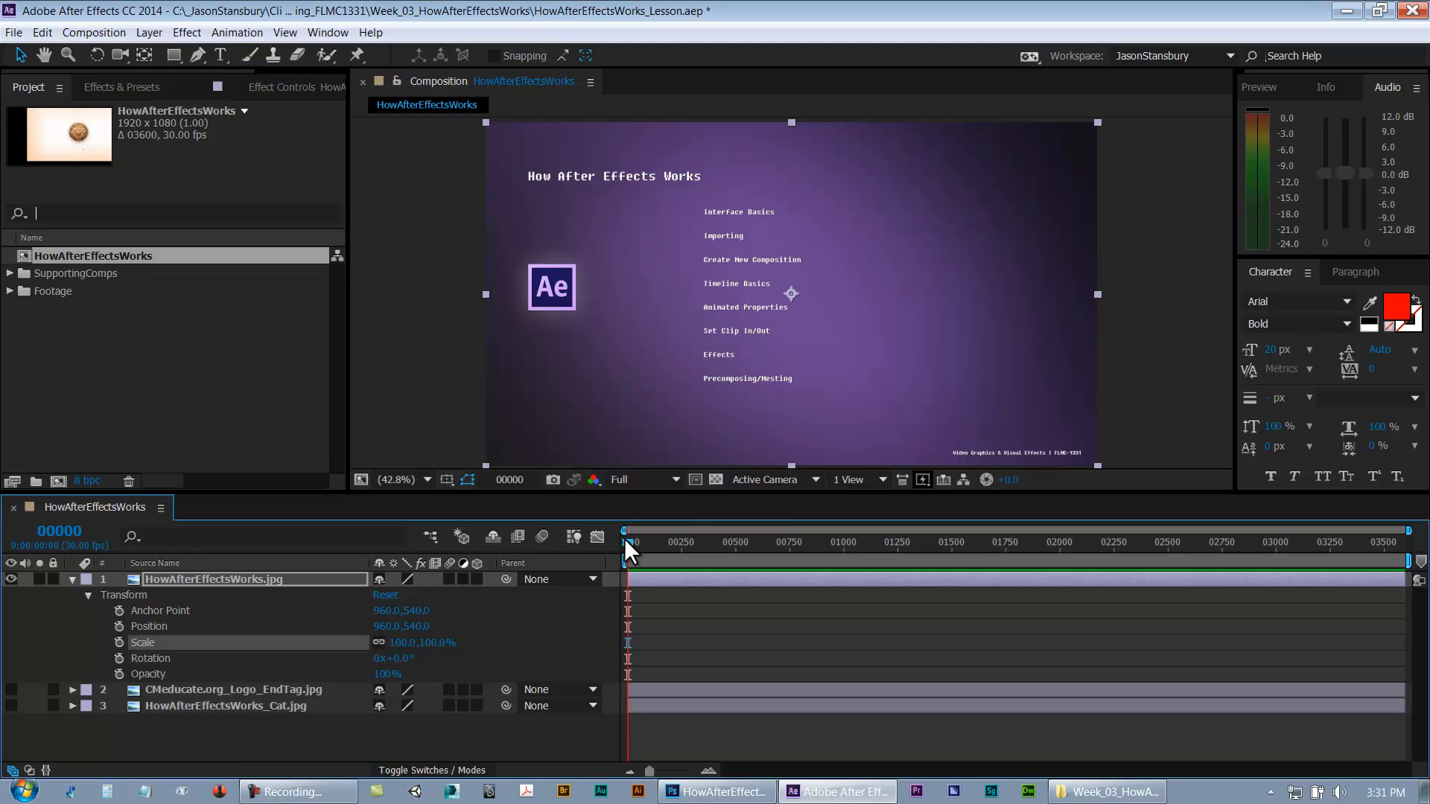
Enable Position keyframing on the HowAfterEffectsWorks.jpg layer at frame 0 and add a second Position keyframe at frame 43
drag(637, 545, 682, 551)
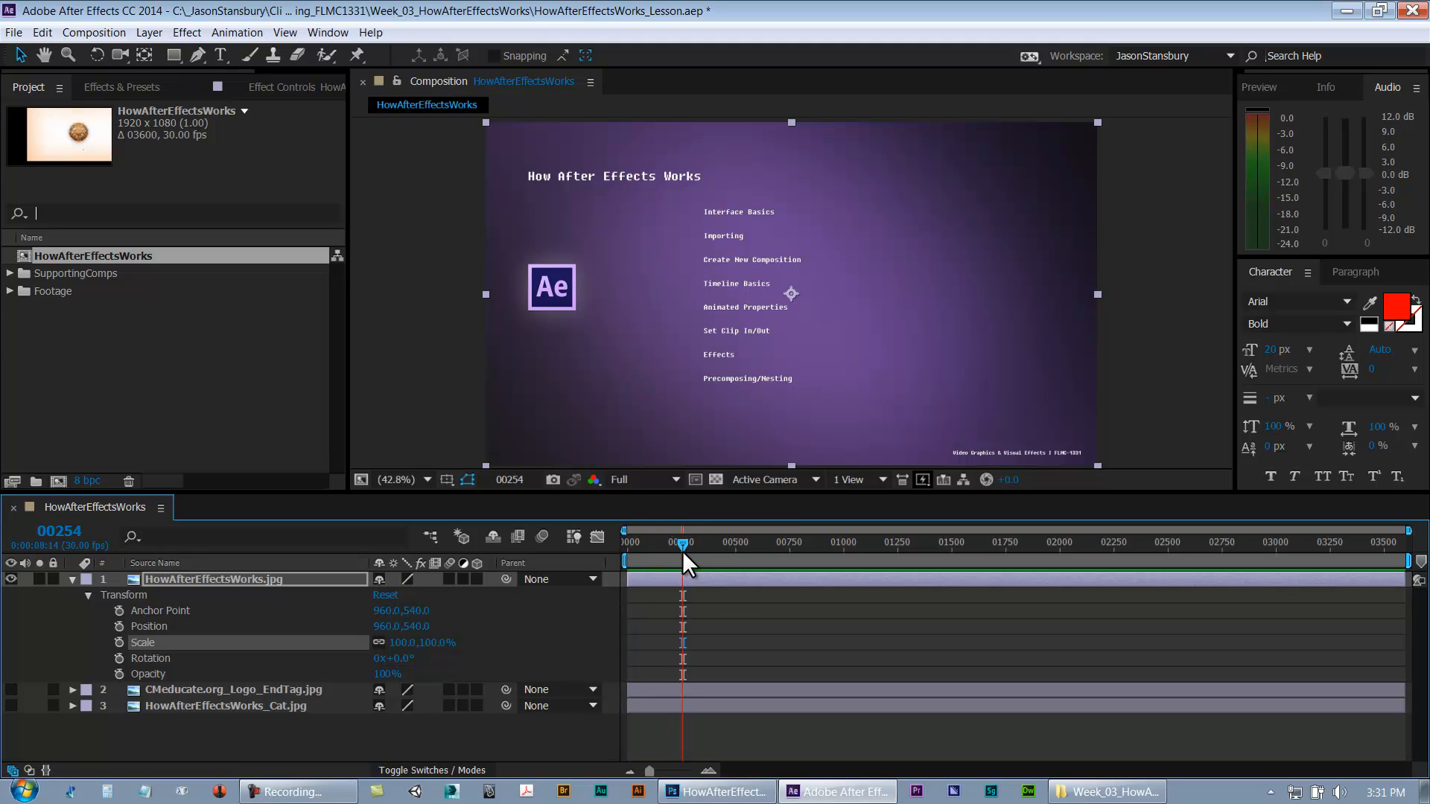
key(=)
key(Home)
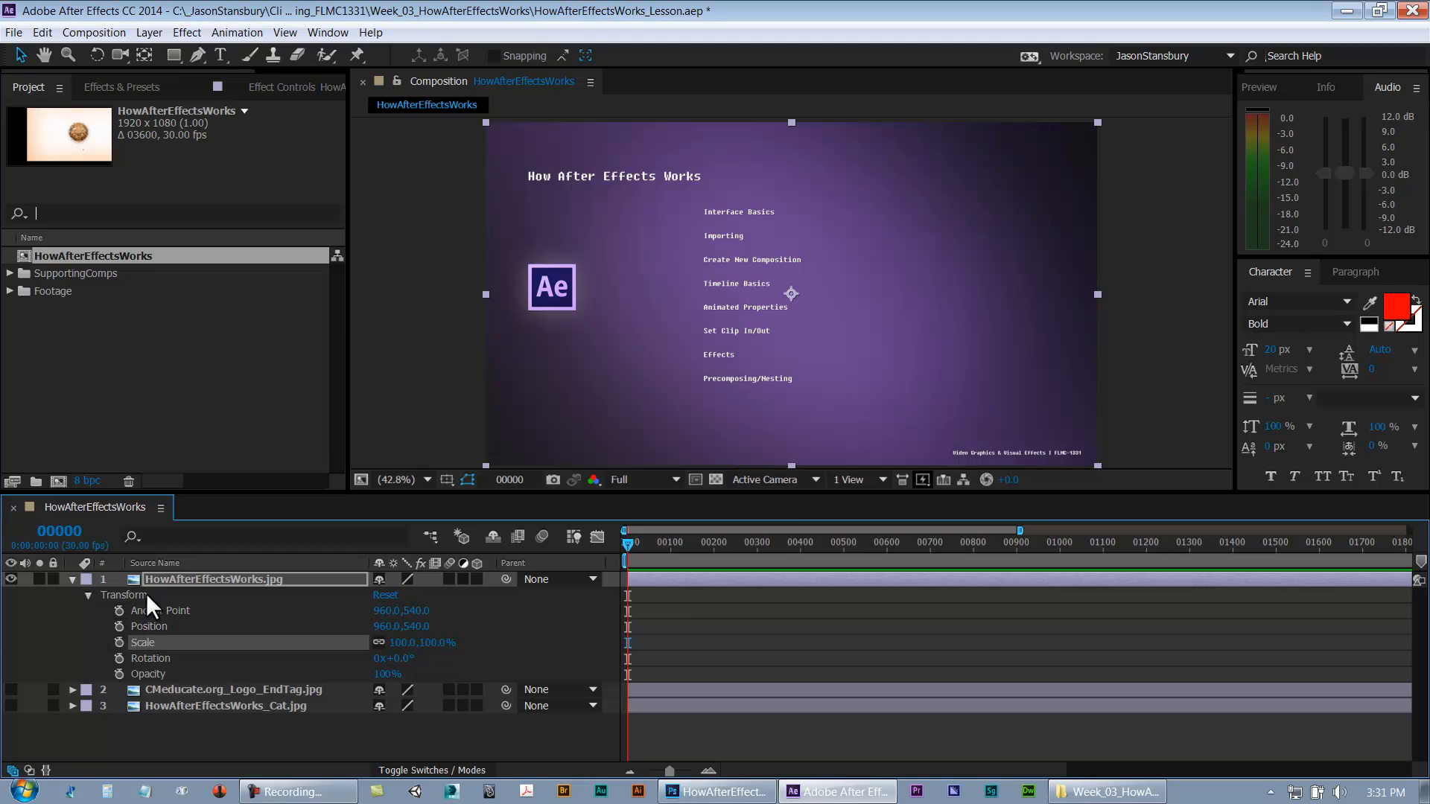
click(119, 627)
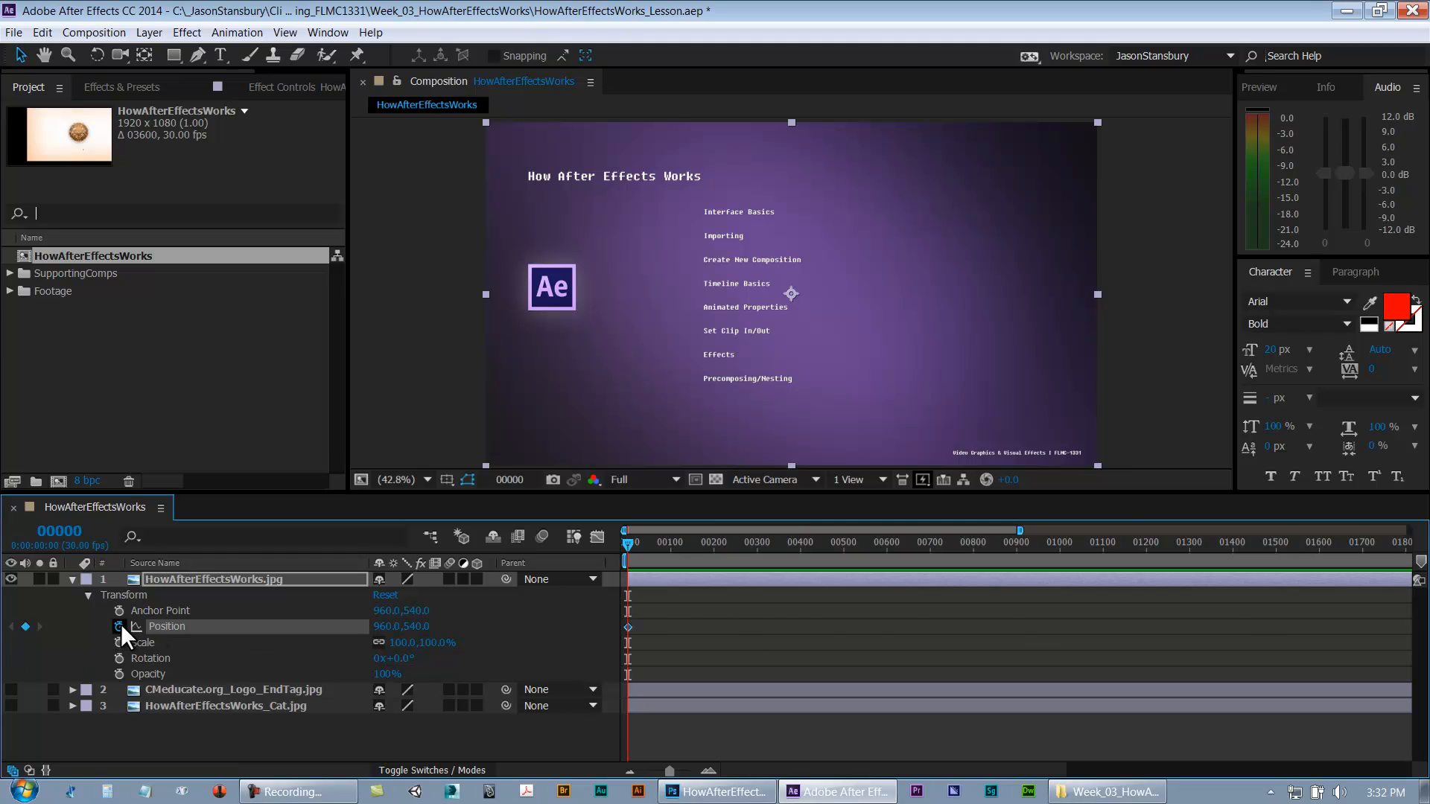
drag(634, 541, 647, 549)
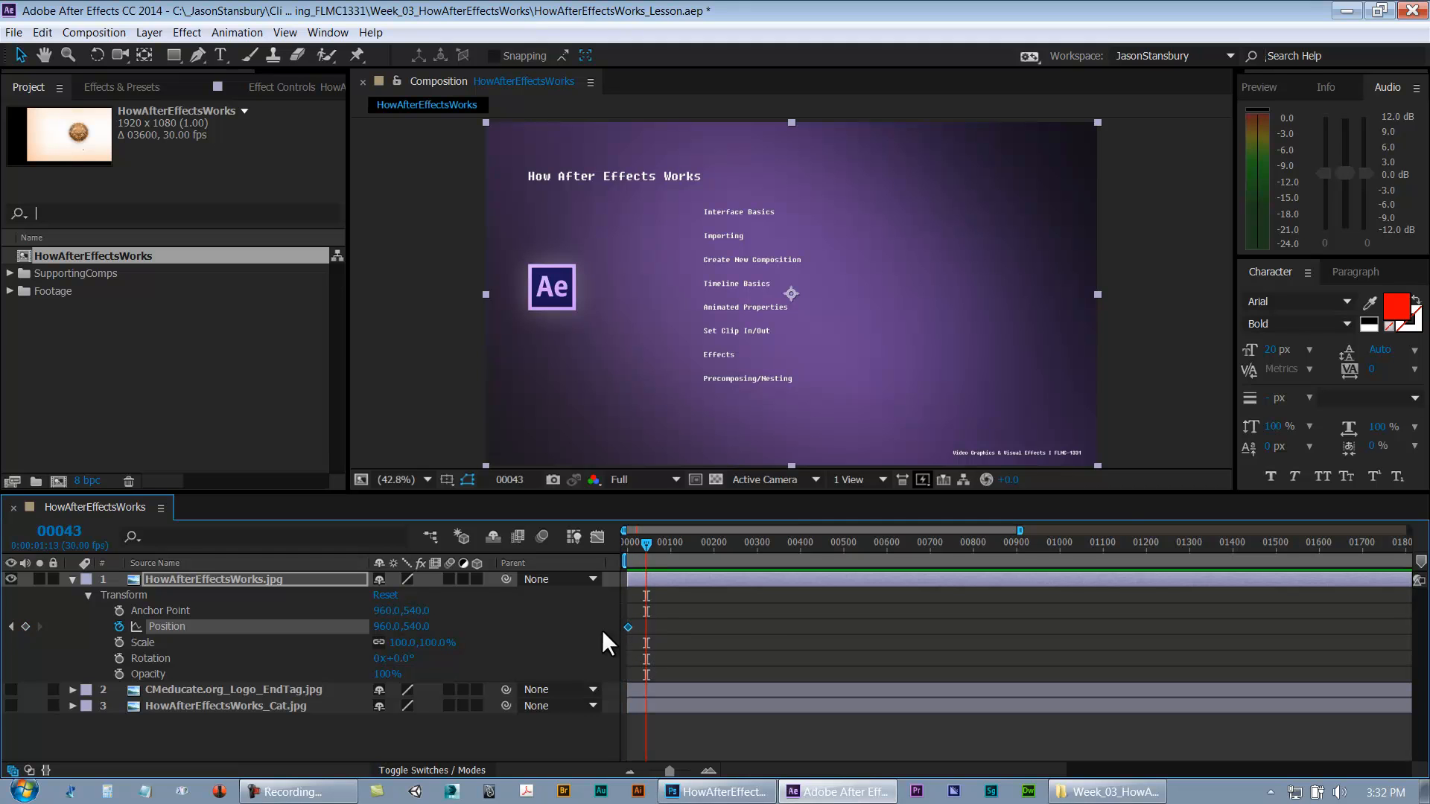
click(119, 627)
click(119, 627)
click(619, 544)
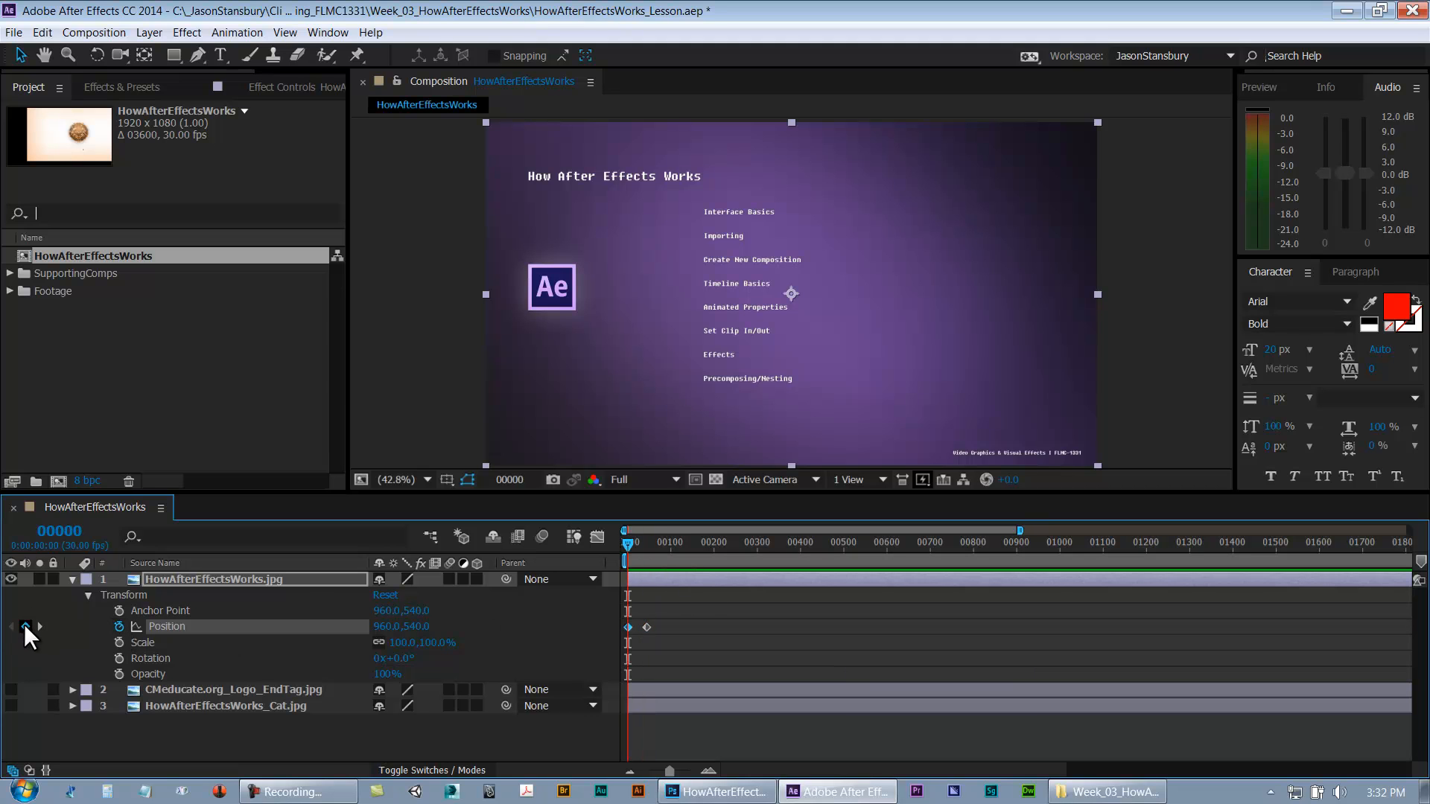
Add further unchanged Position keyframes between frames 116 and 357, and remove them all by disabling Position keyframing
click(674, 550)
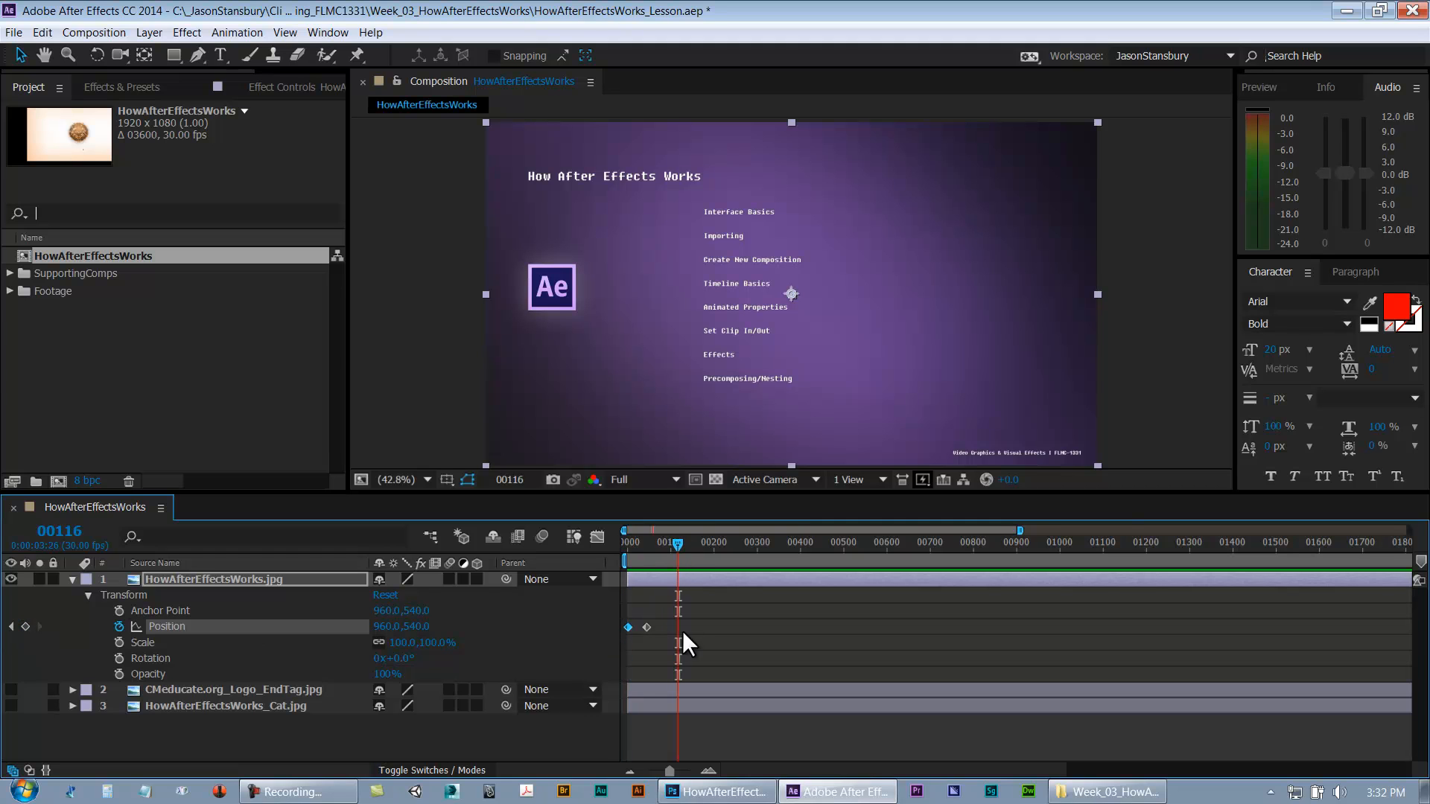
click(26, 627)
drag(681, 548, 738, 547)
click(25, 626)
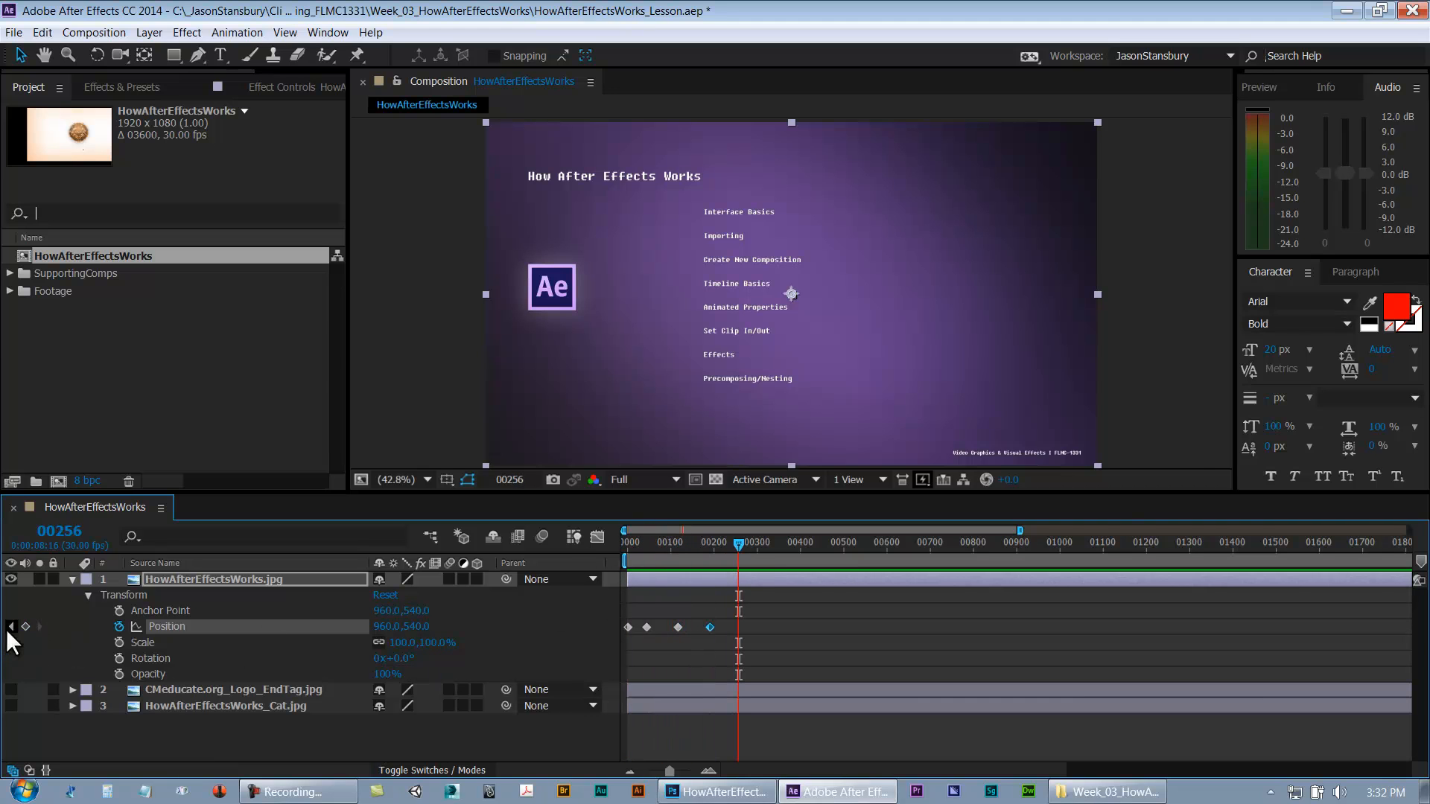
click(761, 564)
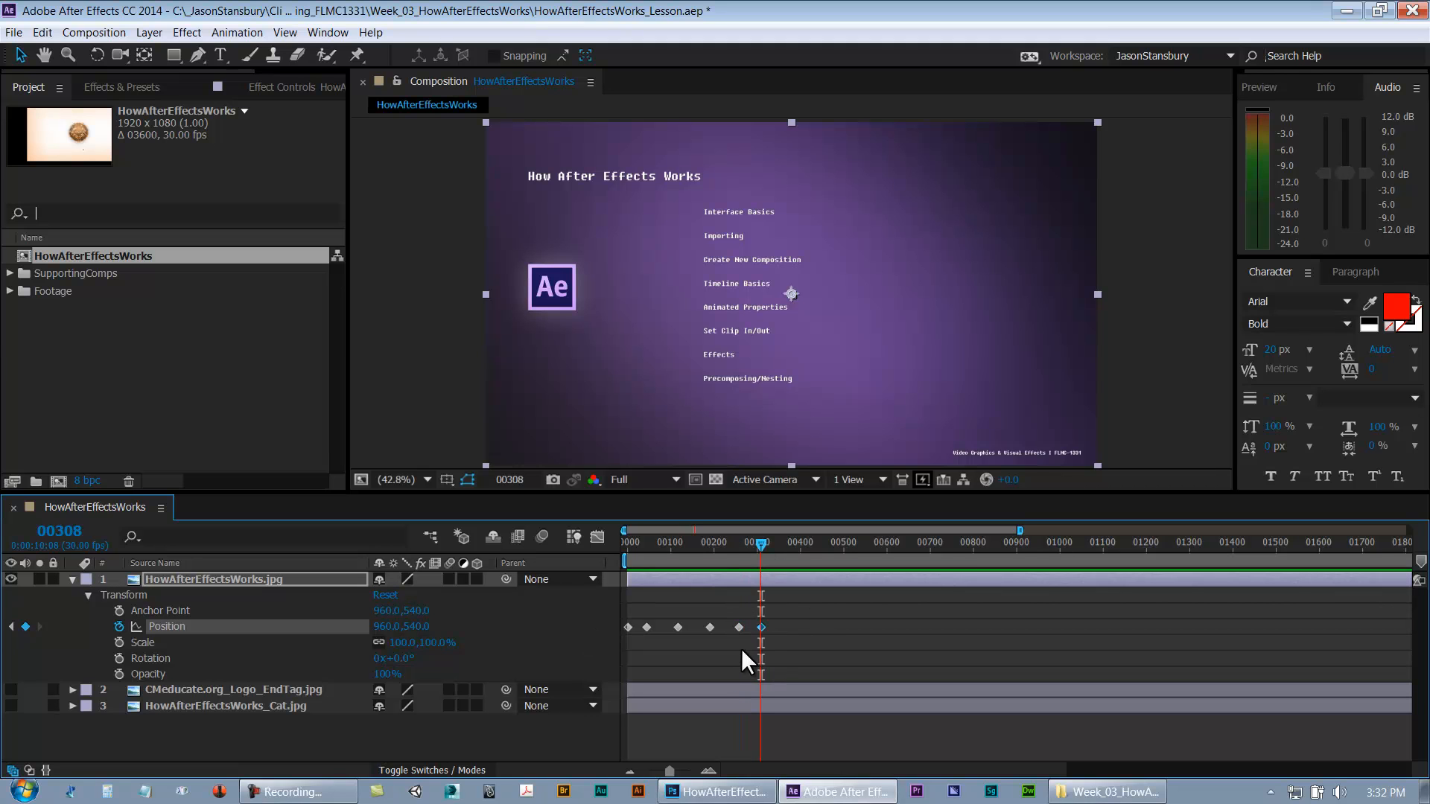
click(782, 544)
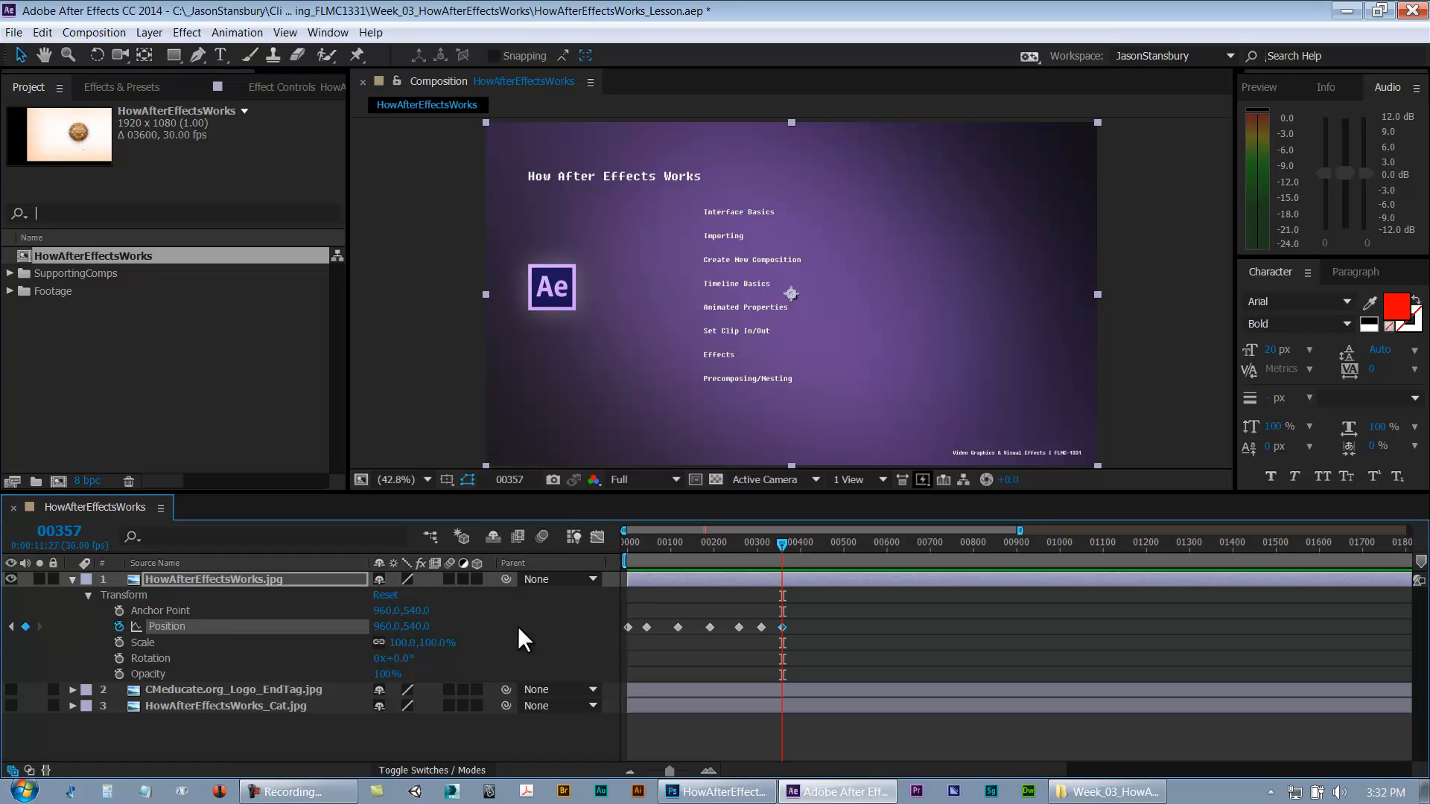
click(120, 627)
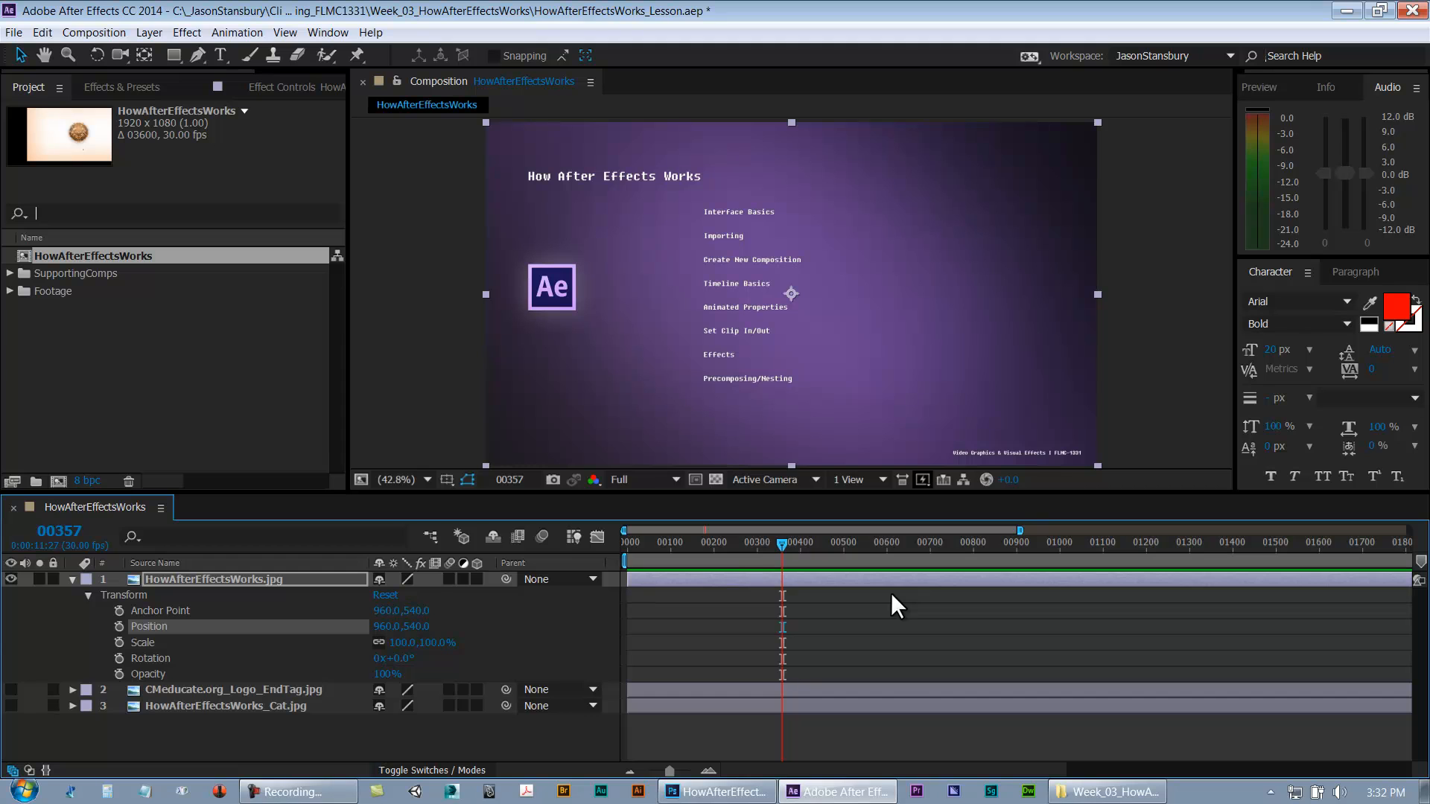
Enable Position keyframing again at frame 0, and try switching the time display to timecode and back to frames
key(Home)
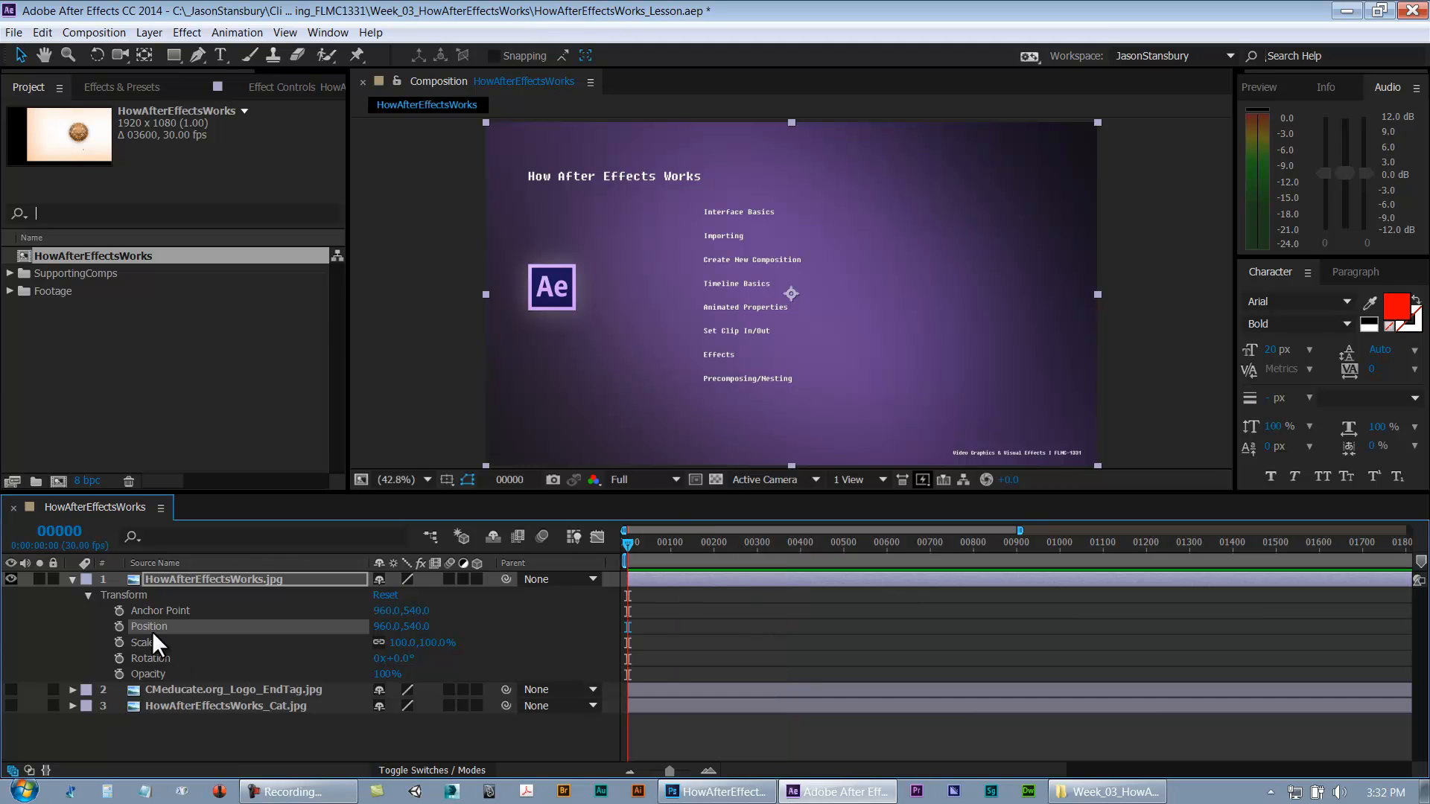
click(118, 627)
drag(627, 547, 671, 548)
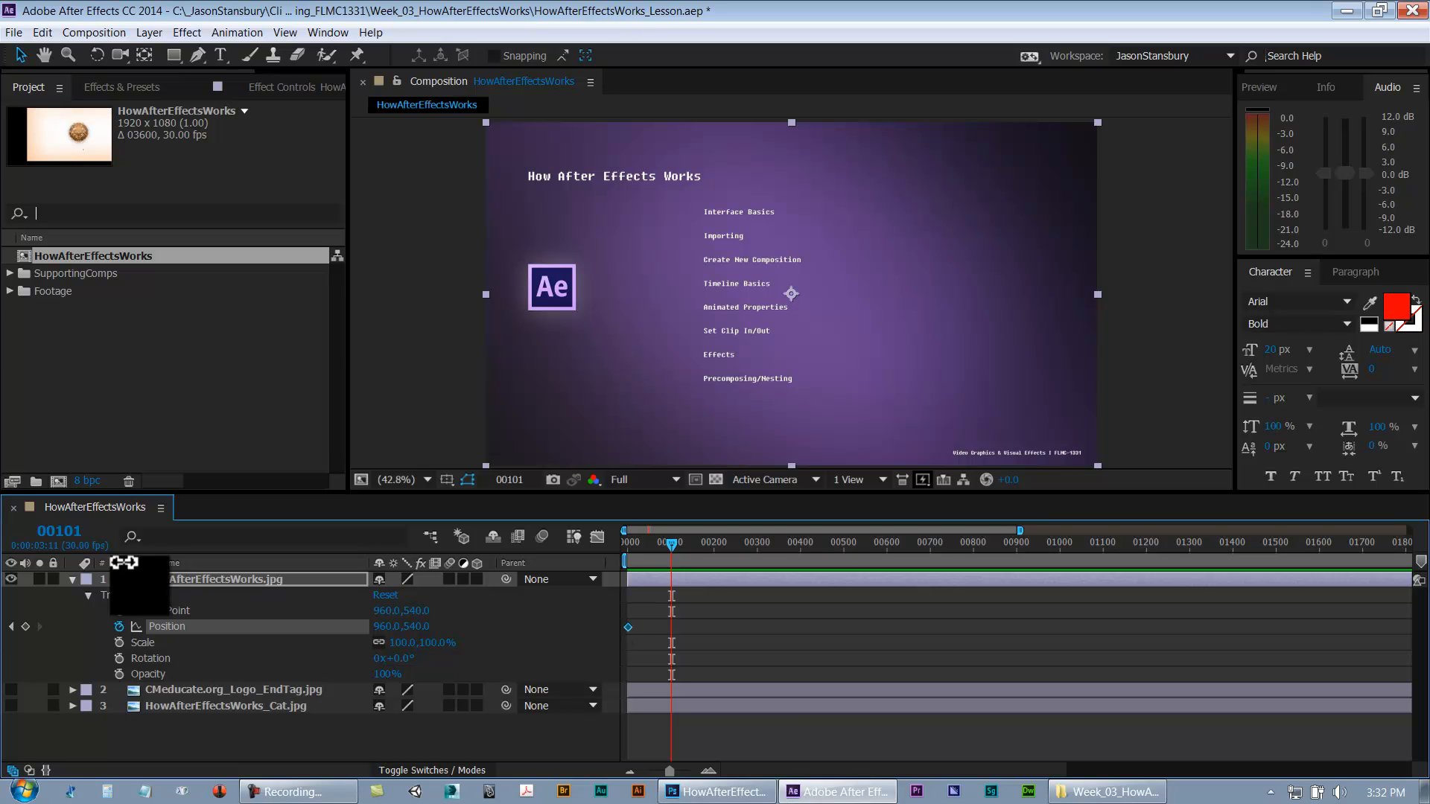
ctrl+click(47, 535)
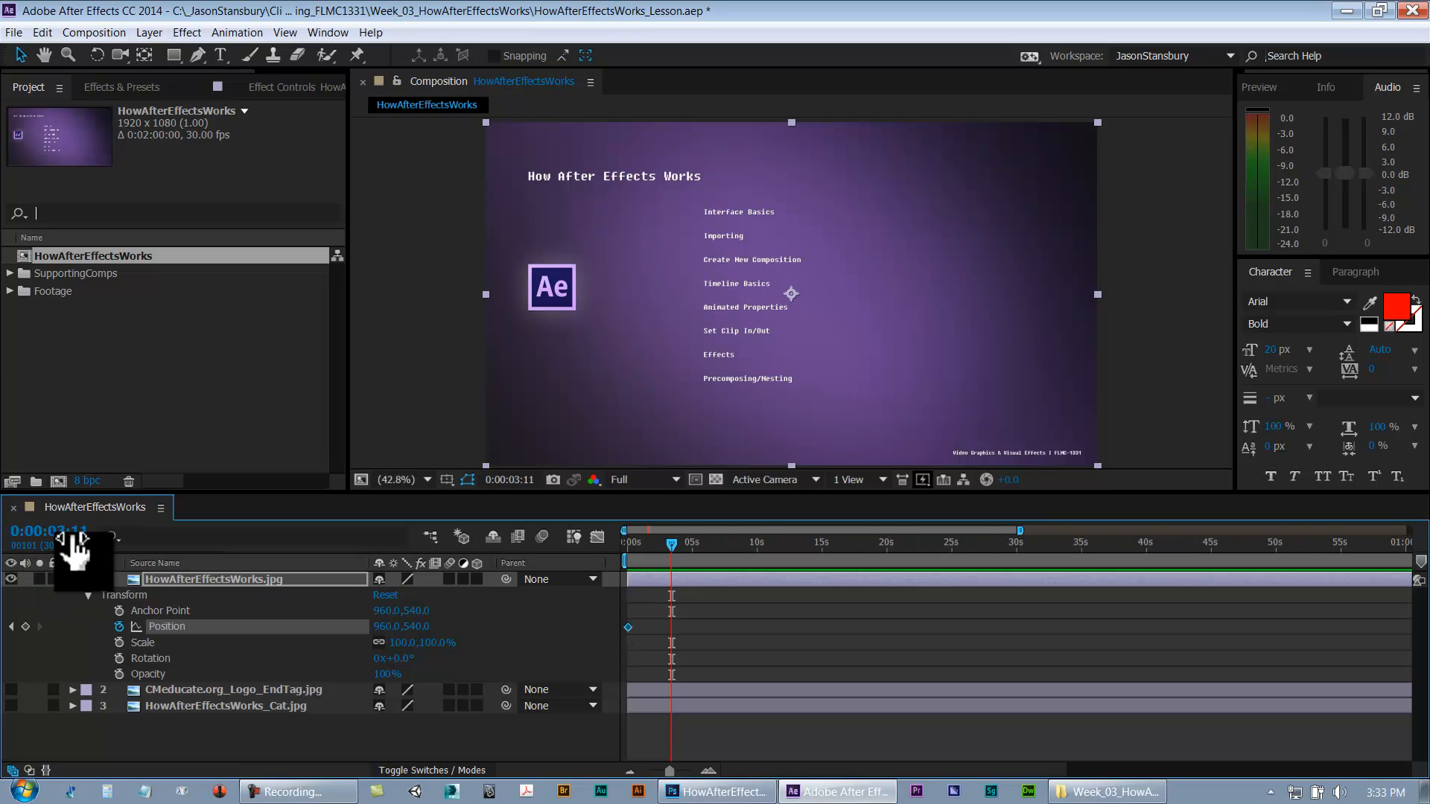
ctrl+click(70, 537)
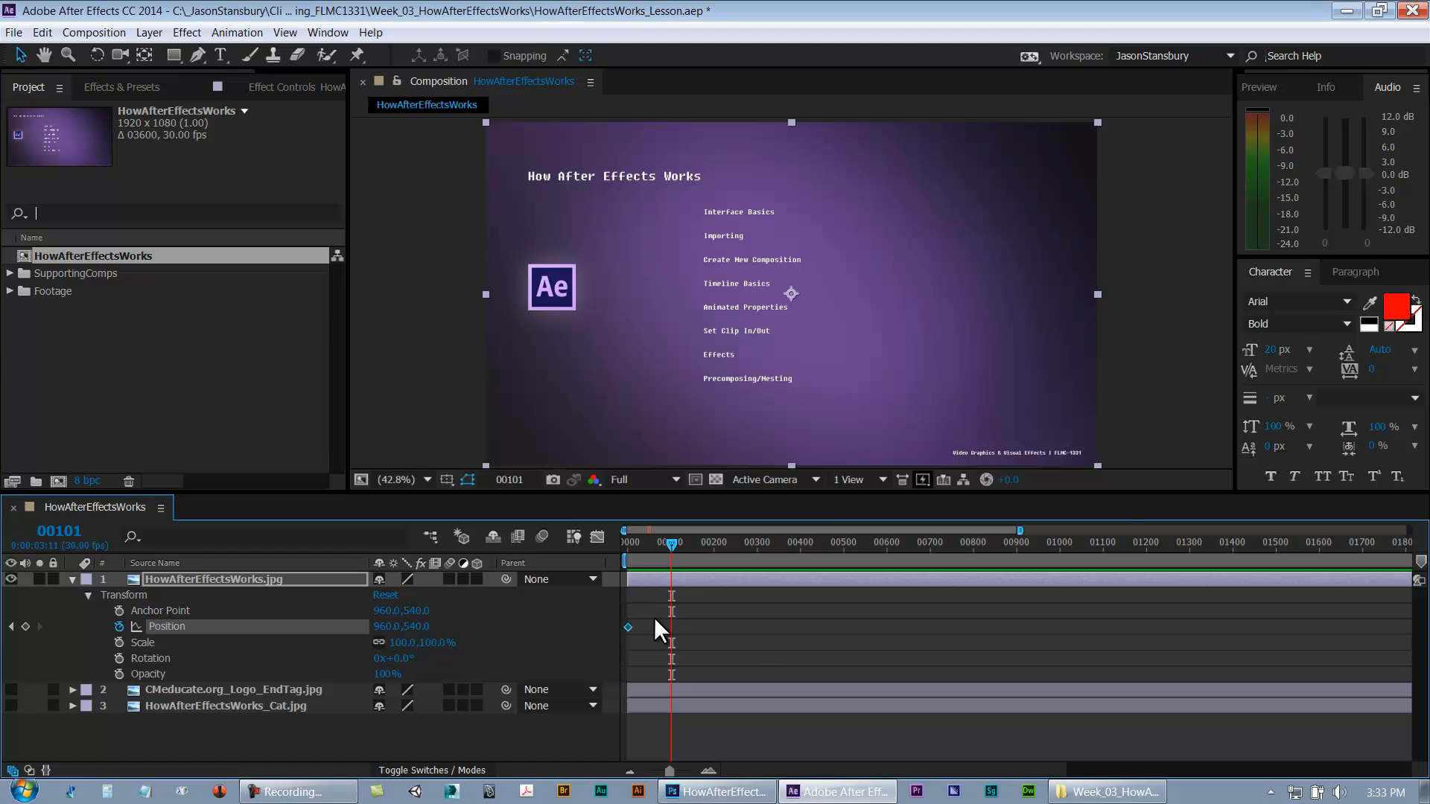
Keyframe a looping move of the layer at frames 24, 47 and 68, from about 1277.9, 540 to about 831.4, 301.6
key(equal)
key(equal)
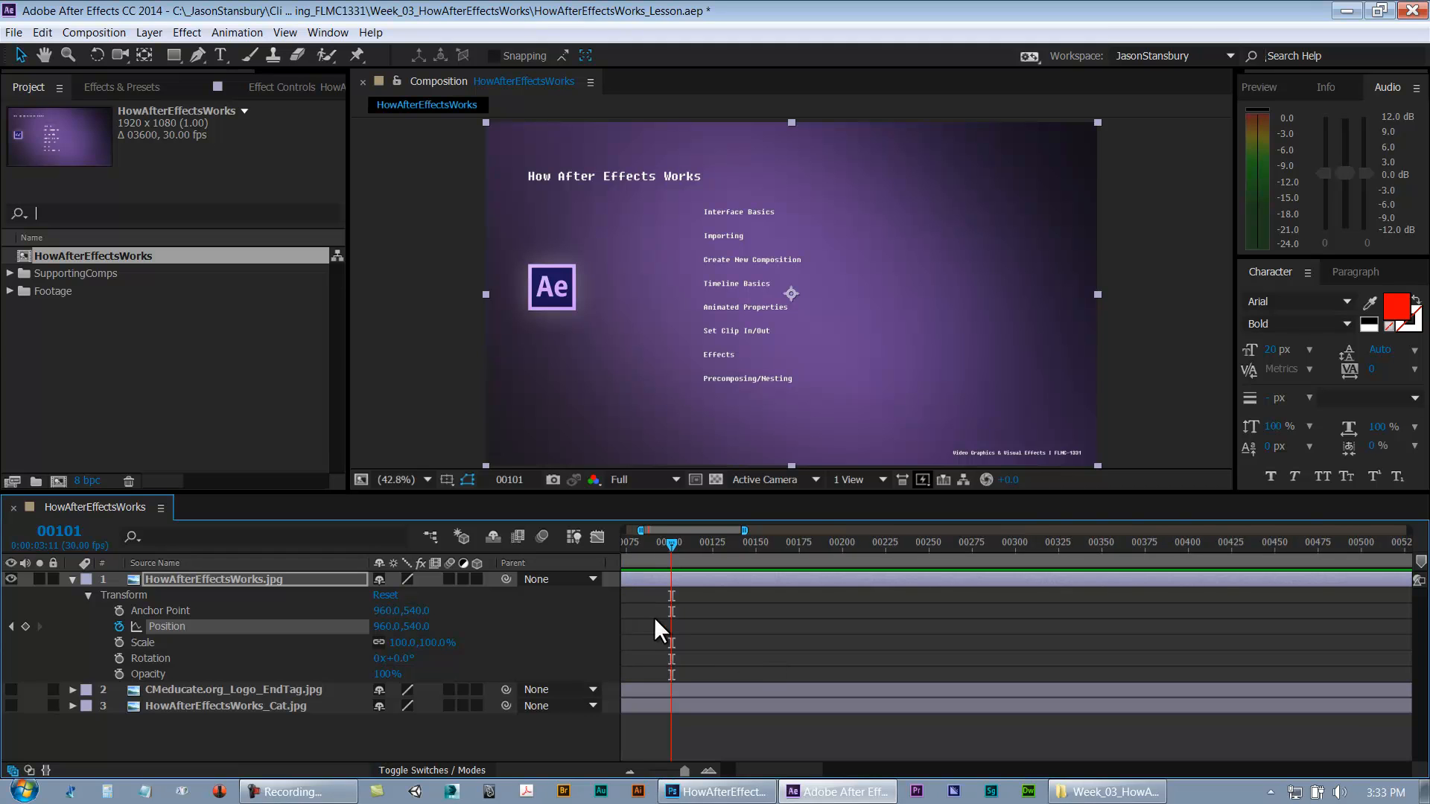
key(Home)
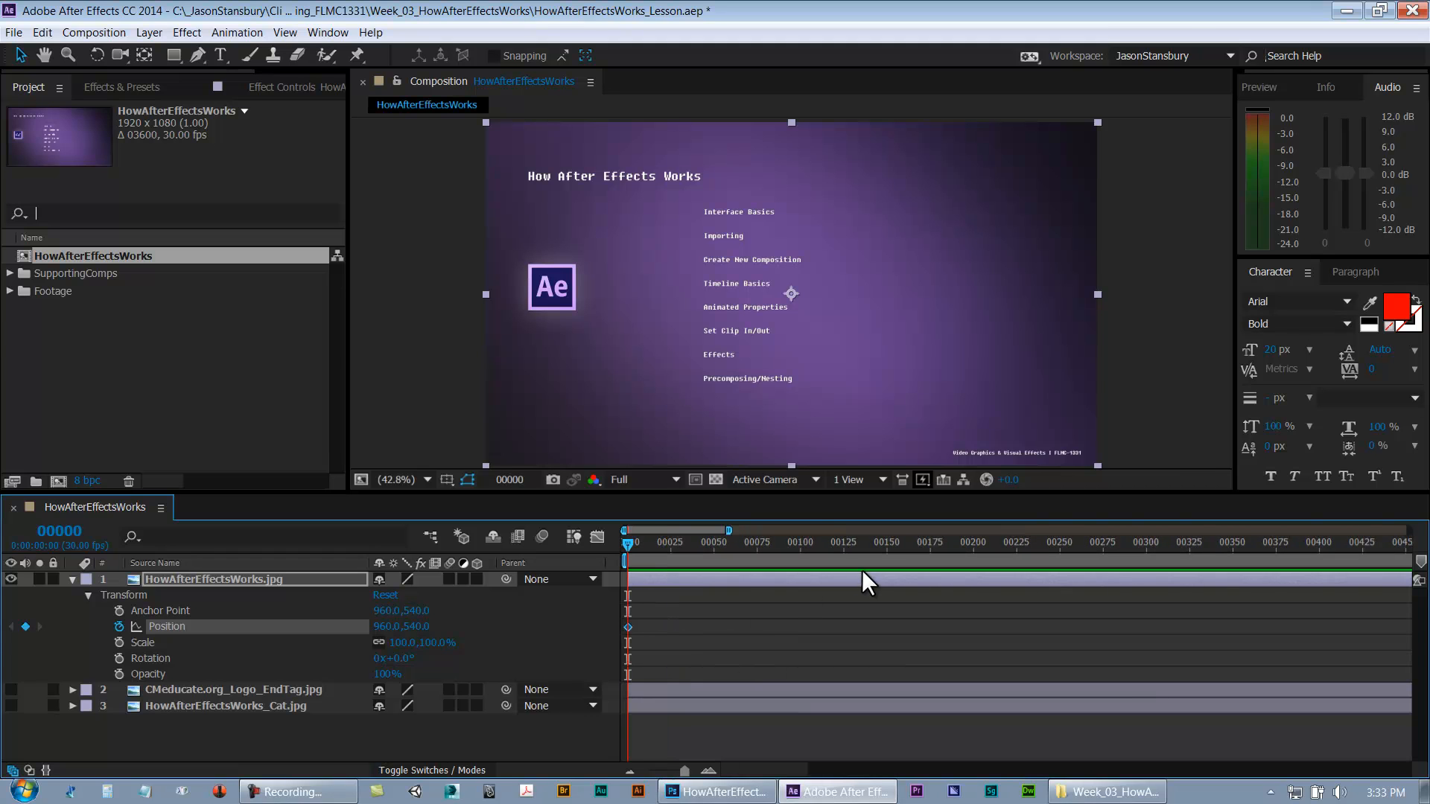
click(800, 549)
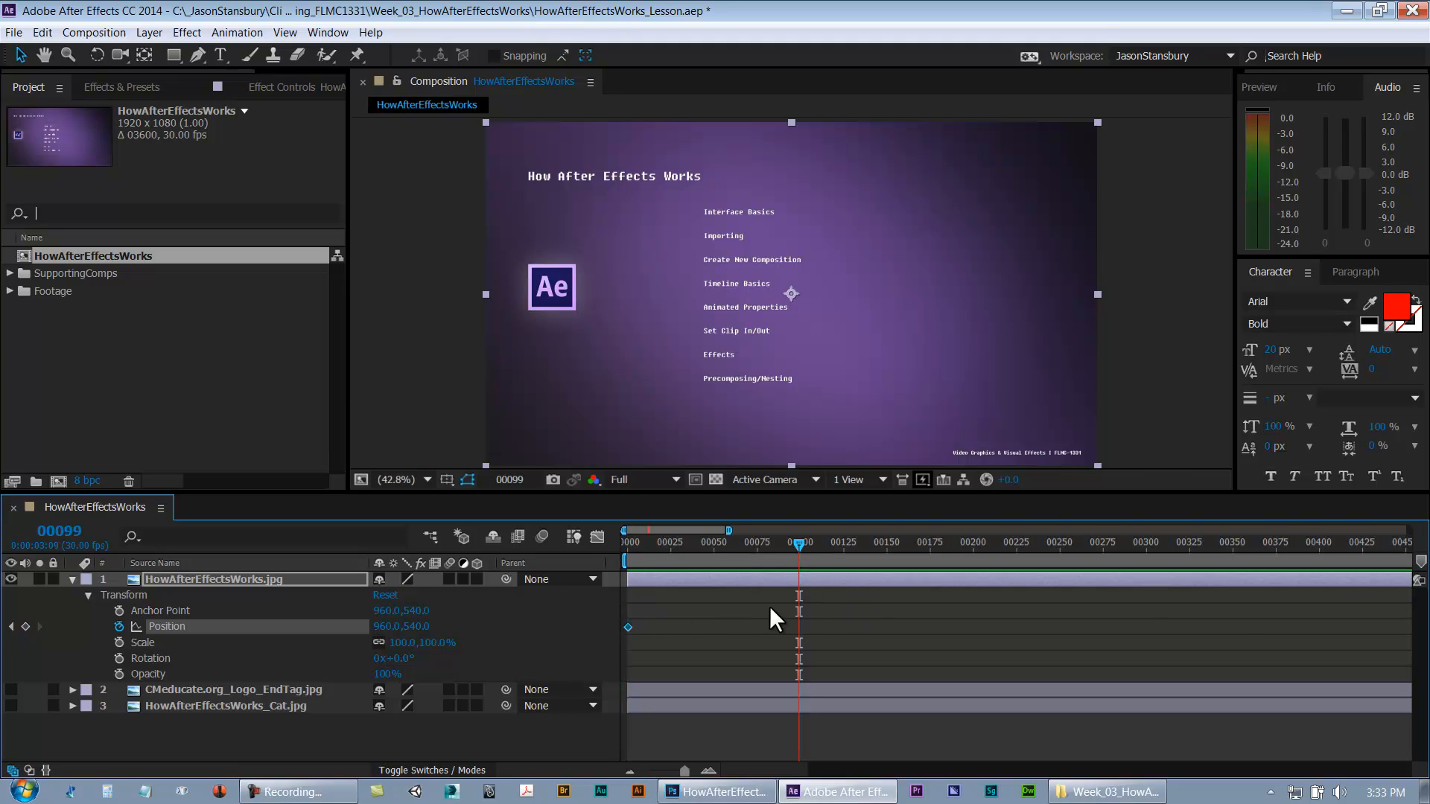
drag(641, 549, 669, 556)
drag(701, 377, 771, 374)
click(708, 543)
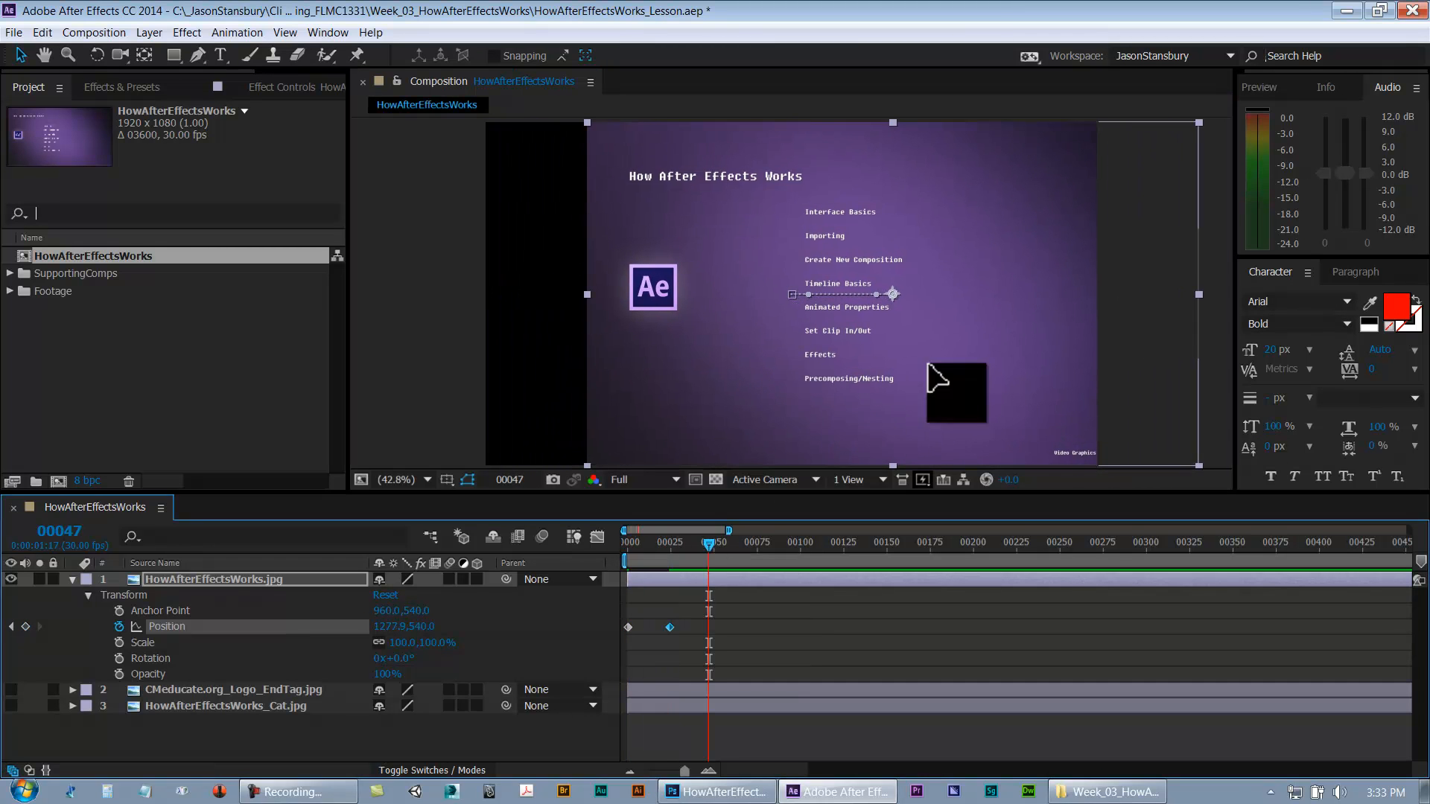
drag(930, 376, 938, 321)
click(745, 543)
drag(894, 365, 751, 344)
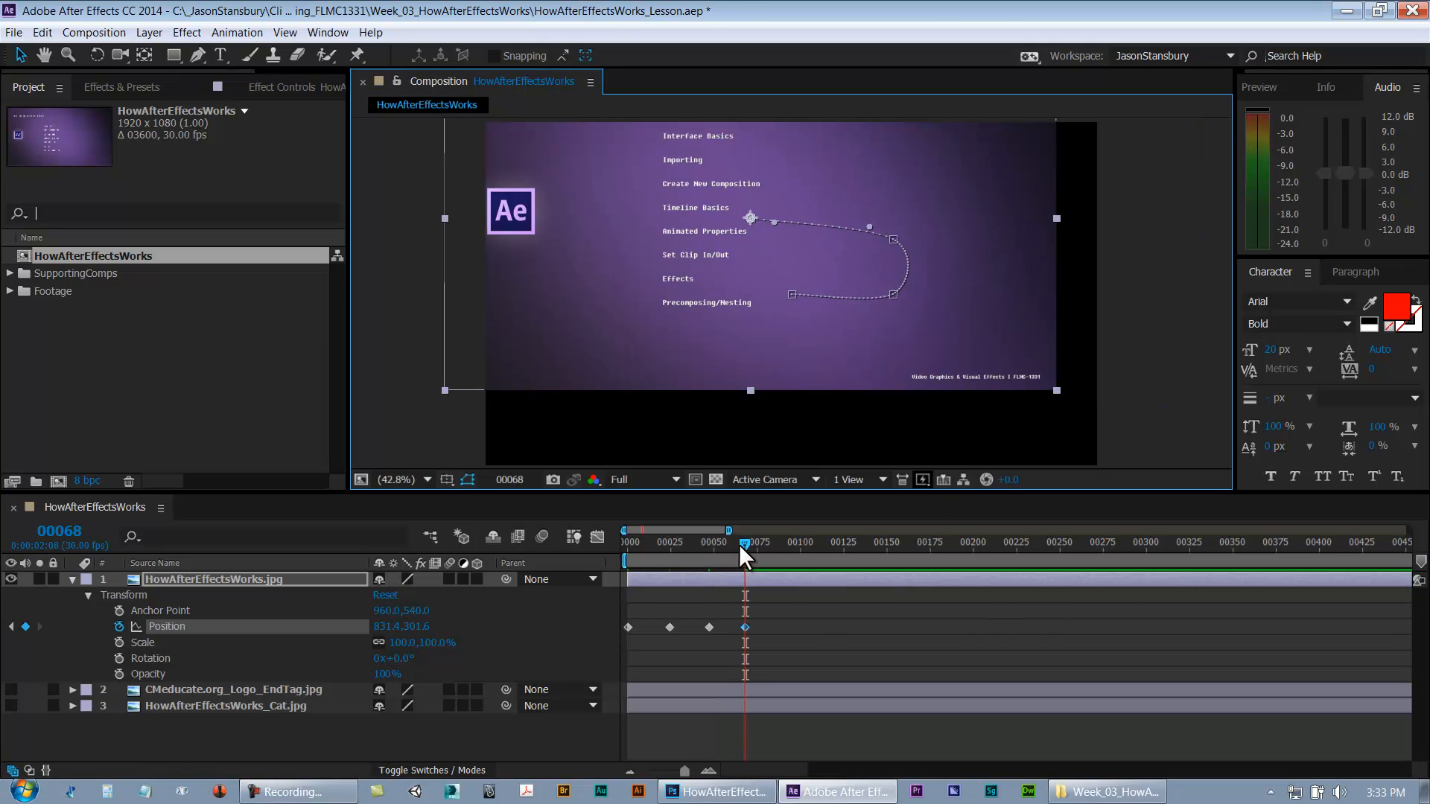
Scrub through the layer's motion, and delete all of its Position keyframes
key(Home)
drag(620, 563, 669, 551)
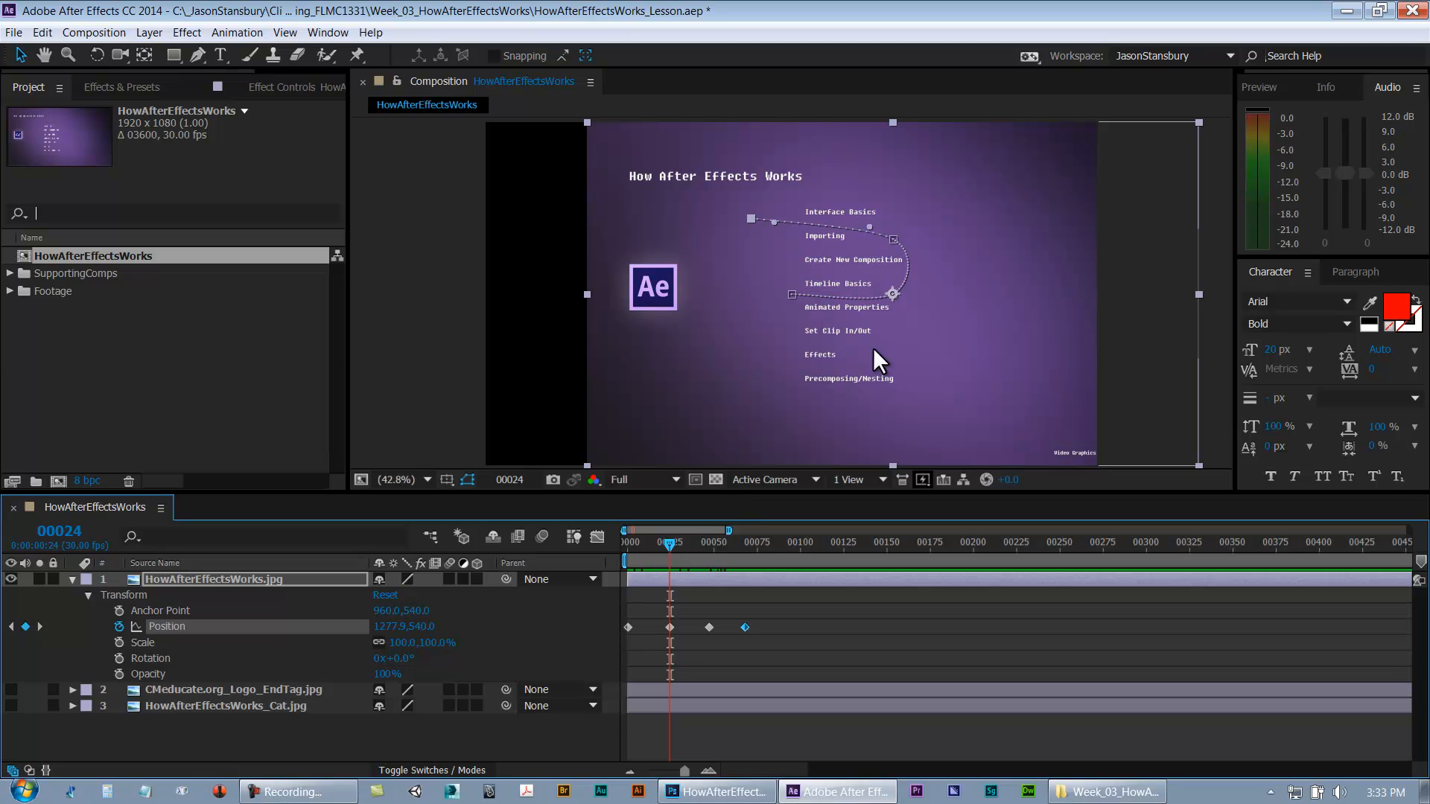
drag(809, 633, 656, 645)
key(Delete)
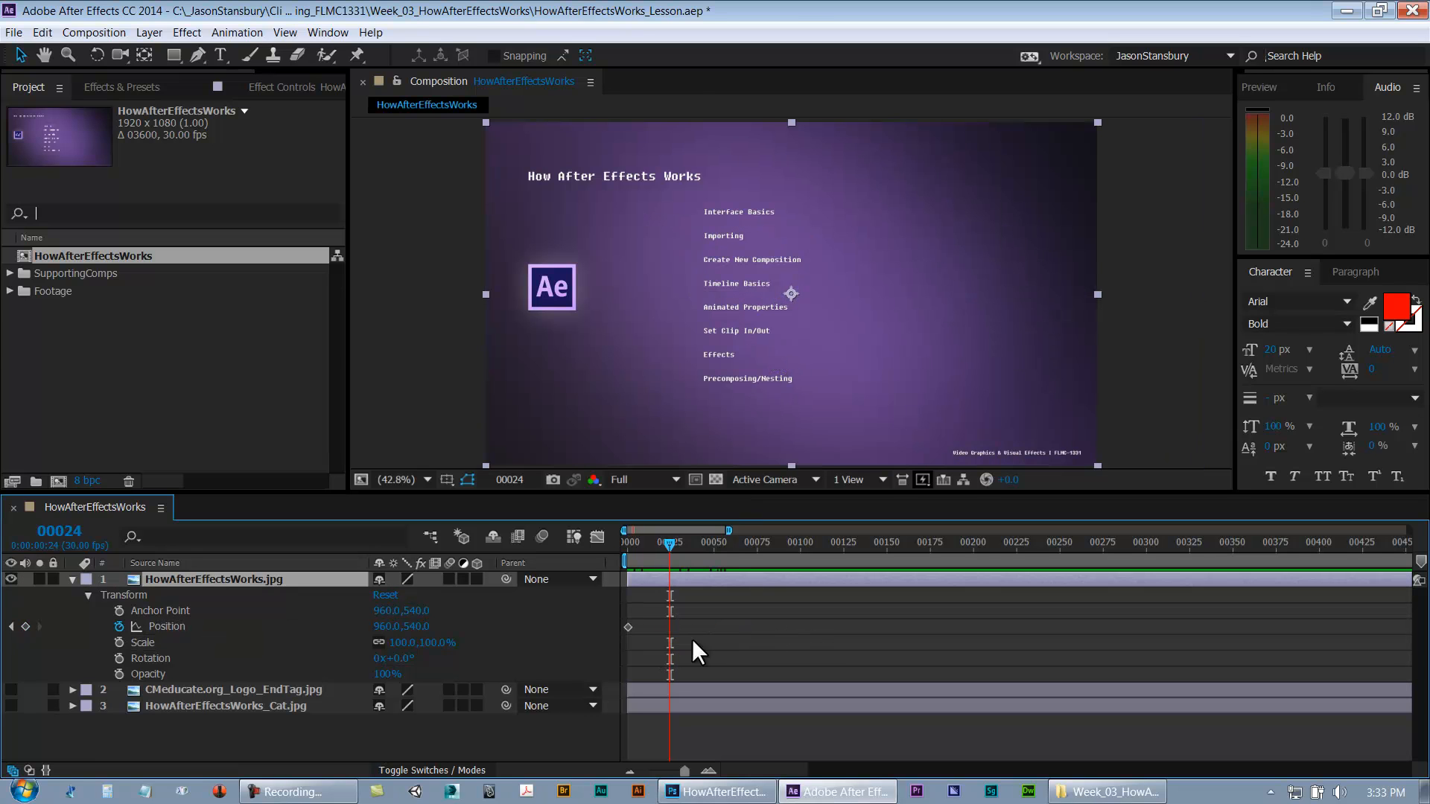
drag(663, 548, 578, 548)
drag(637, 618, 615, 639)
key(Delete)
Enable Position keyframing at frame 0, and keyframe the layer at about 1095.6, 533 (frame 20), 889.9, 388.1 (about frame 44) and 845.5, 542.3 (frame 68)
click(119, 626)
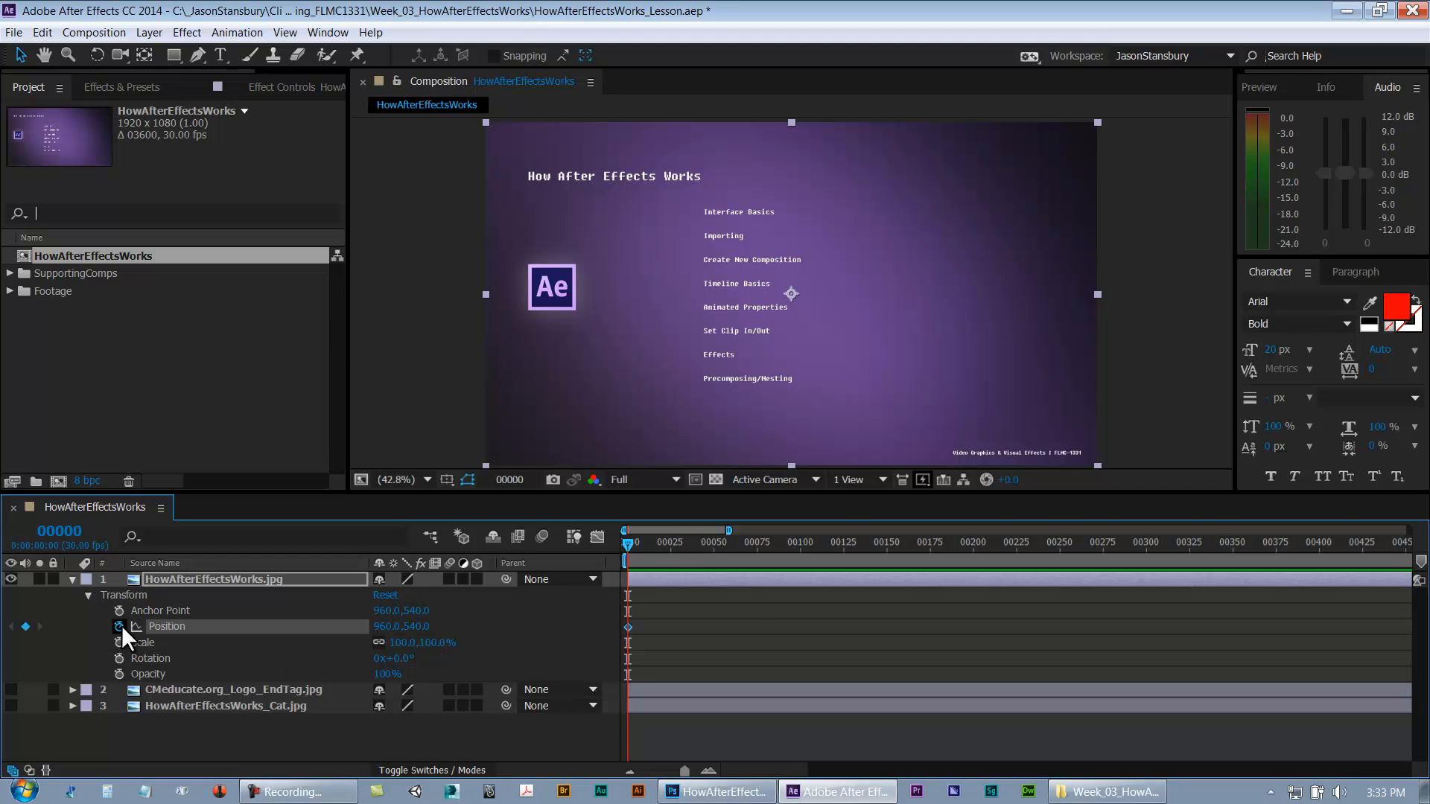
drag(637, 540, 662, 542)
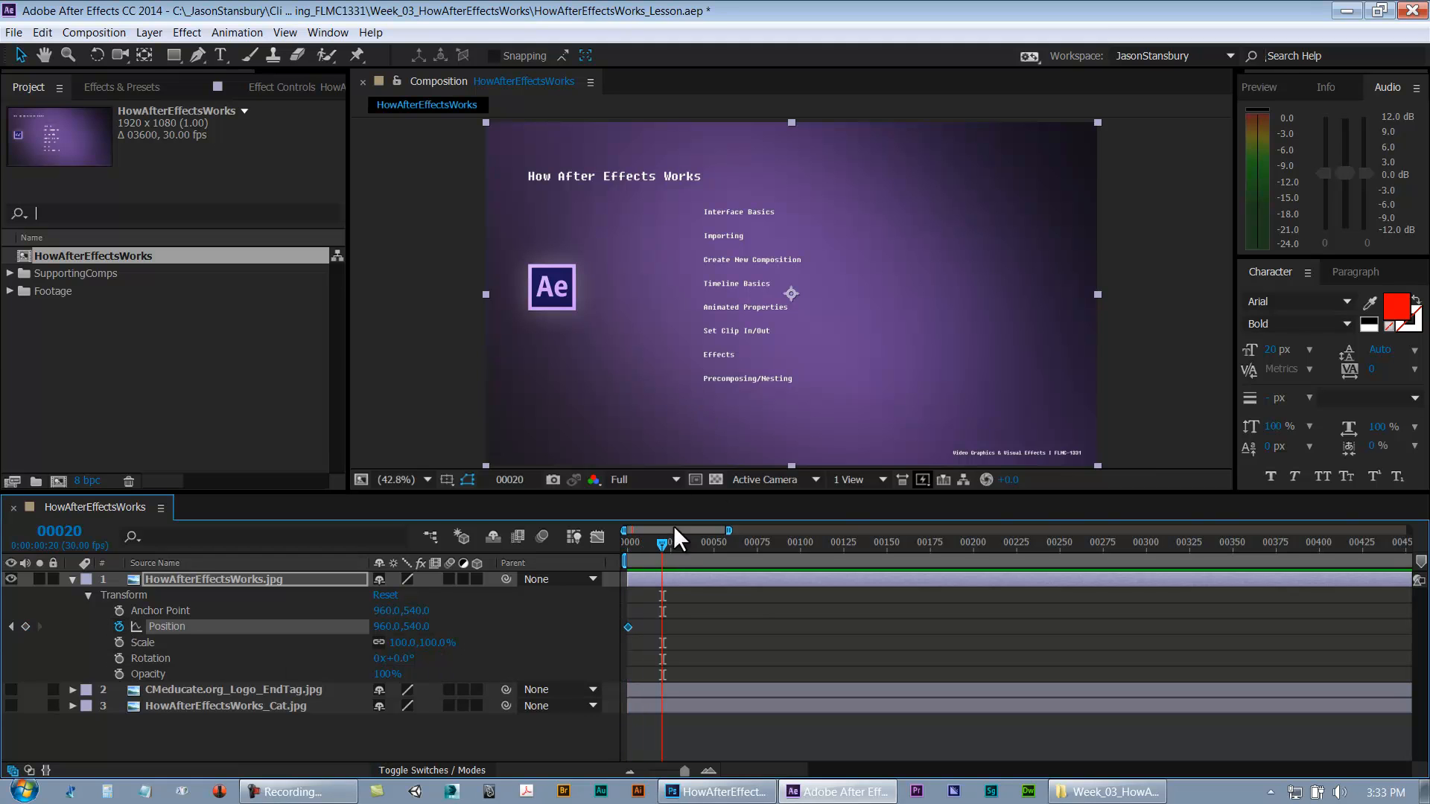
drag(653, 405, 698, 402)
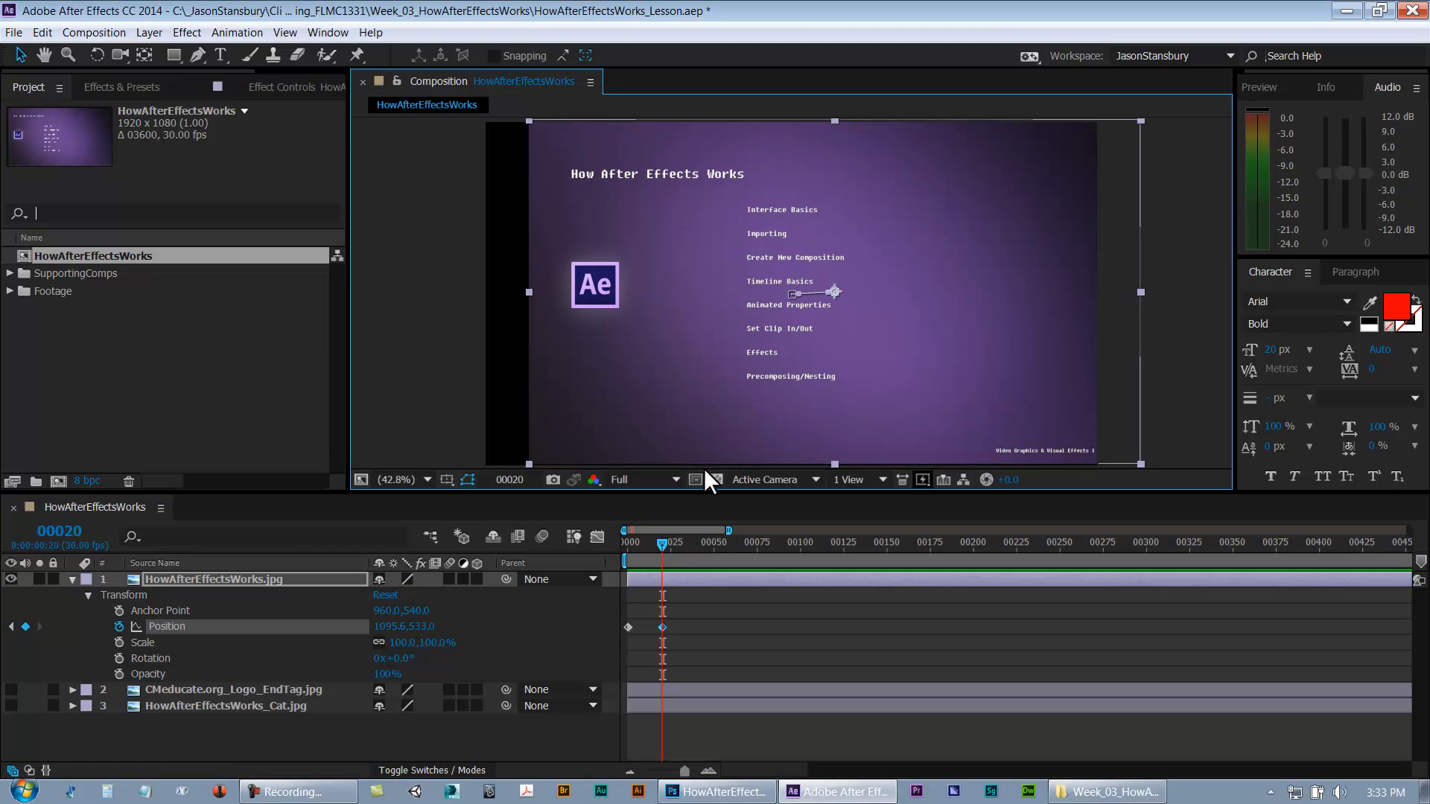
drag(660, 539, 705, 546)
drag(790, 408, 725, 362)
drag(726, 544, 743, 547)
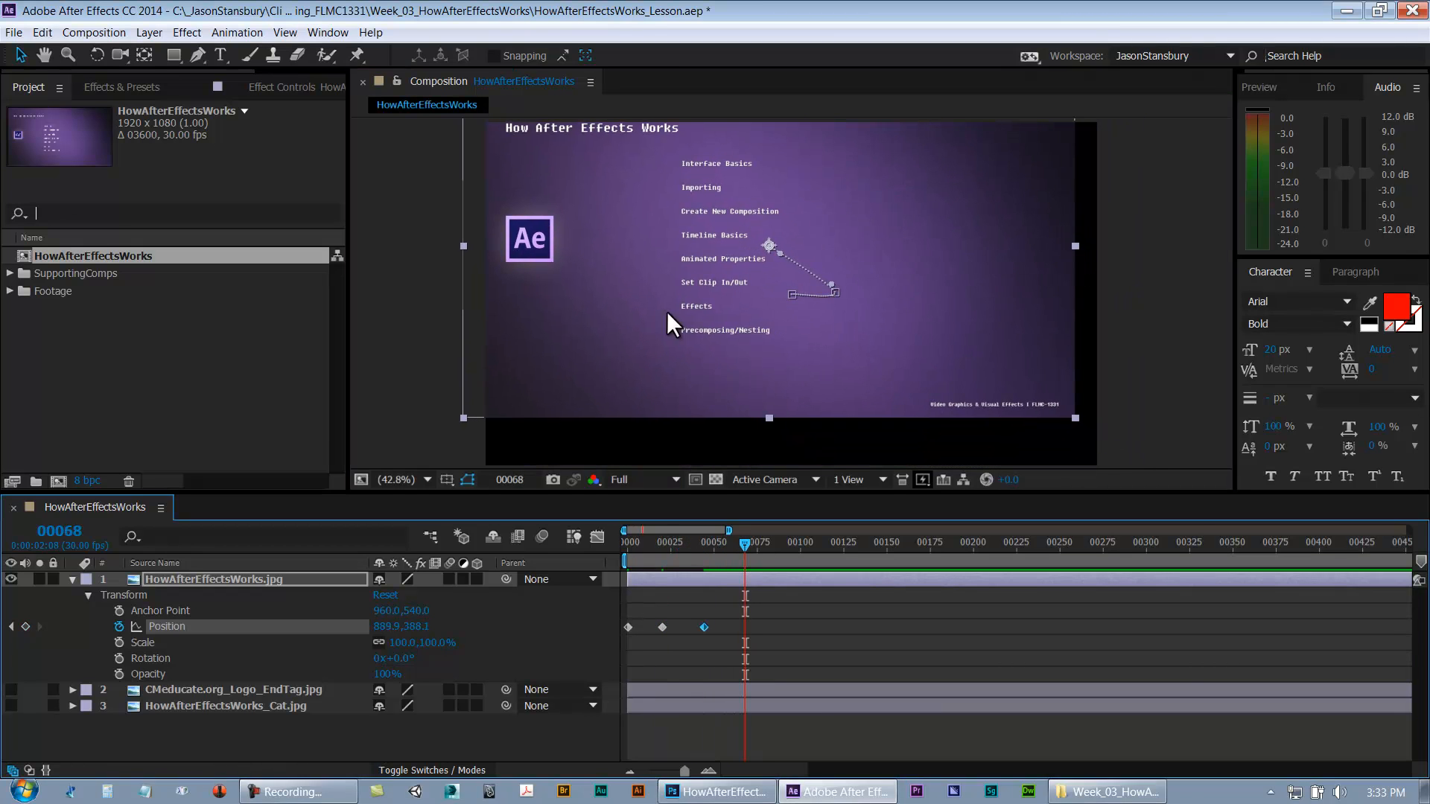
drag(668, 311, 642, 350)
Copy the layer's first Position keyframe and paste it at frame 92 to close the motion path
click(785, 547)
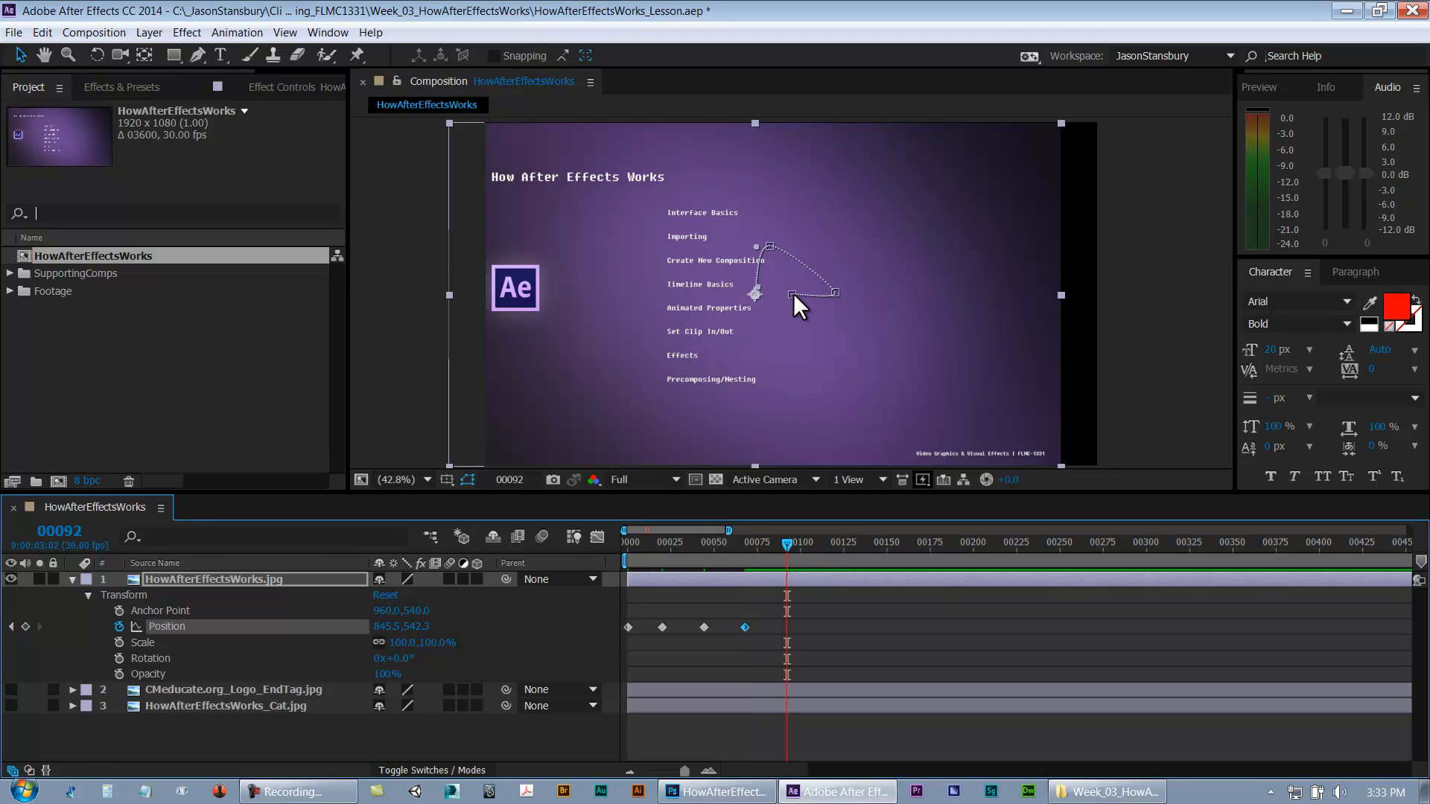
drag(651, 614, 623, 641)
key(ctrl+c)
key(ctrl+v)
Return to frame 0 and play a preview of the layer's position animation
drag(788, 543, 588, 557)
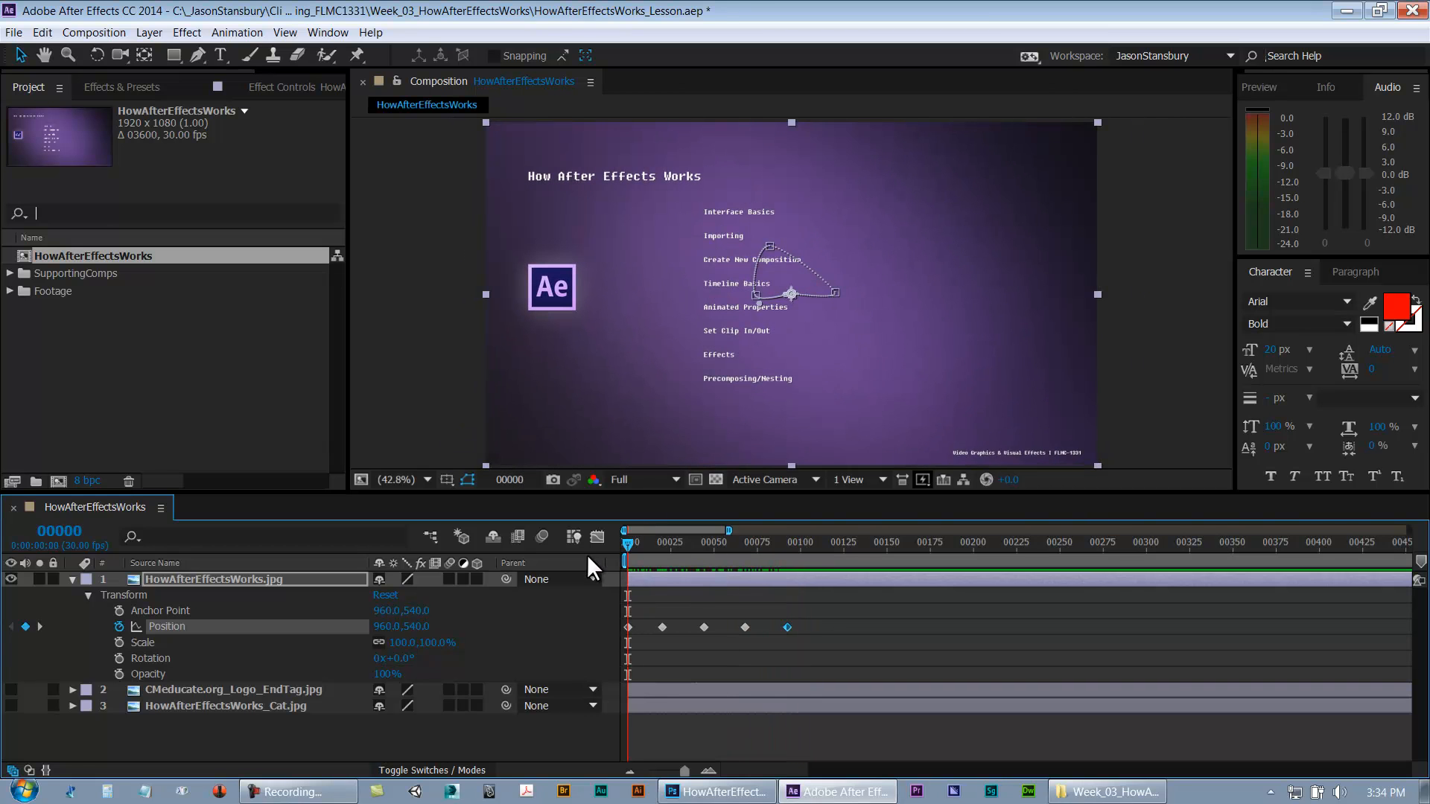
key(space)
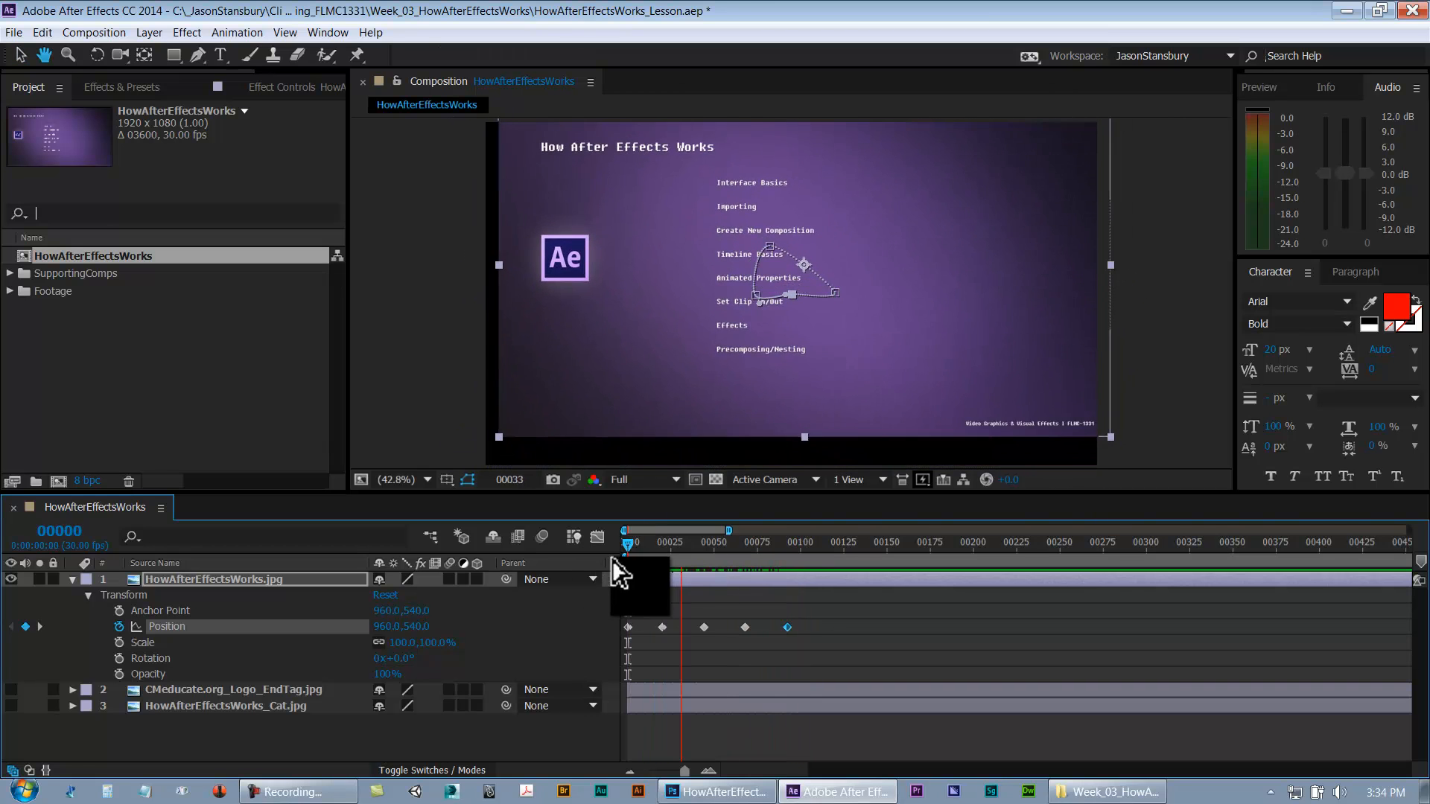
key(space)
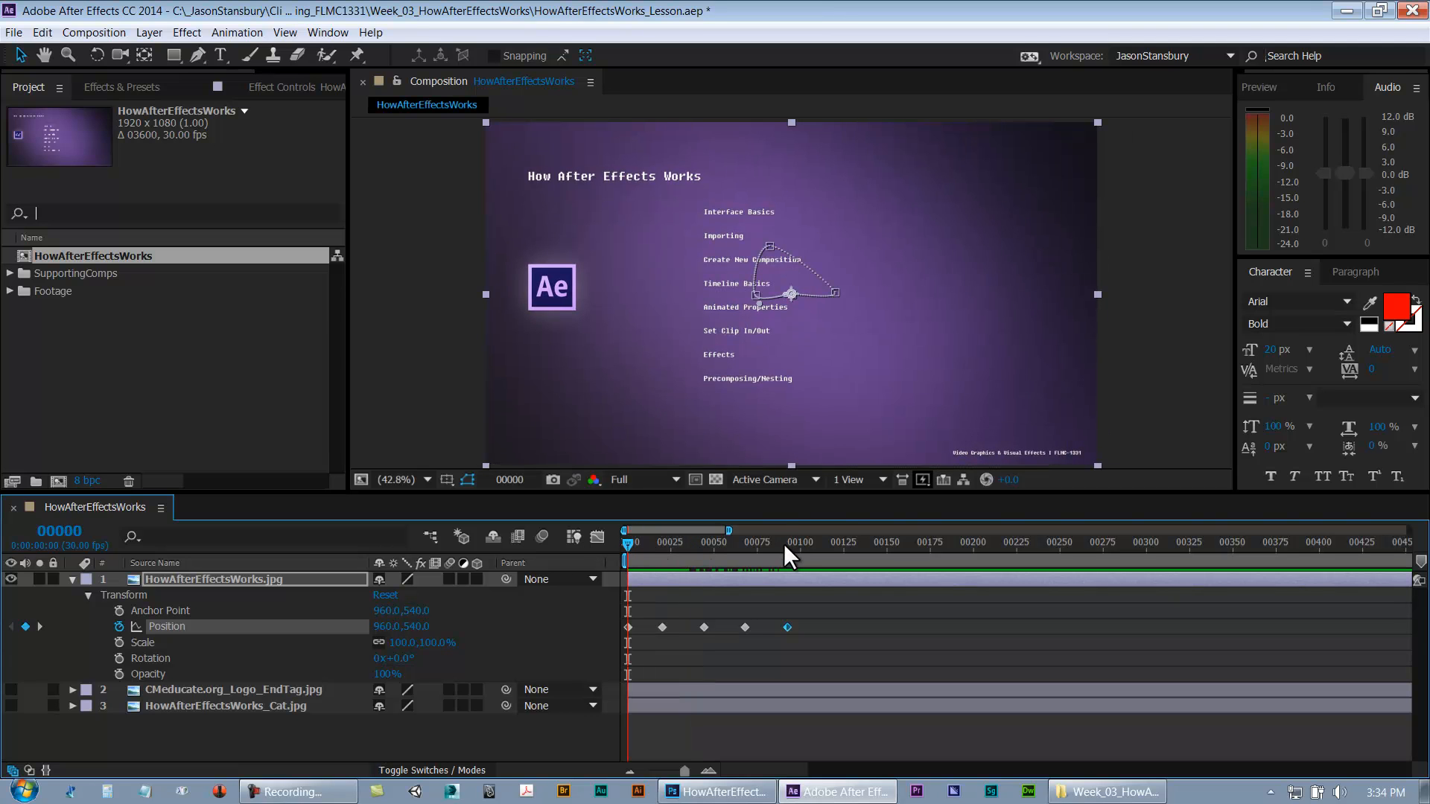
Shorten the work area so it ends at about frame 92, by the layer's last Position keyframe
mouse_move(802, 540)
mouse_down()
mouse_move(855, 551)
mouse_move(786, 557)
mouse_up()
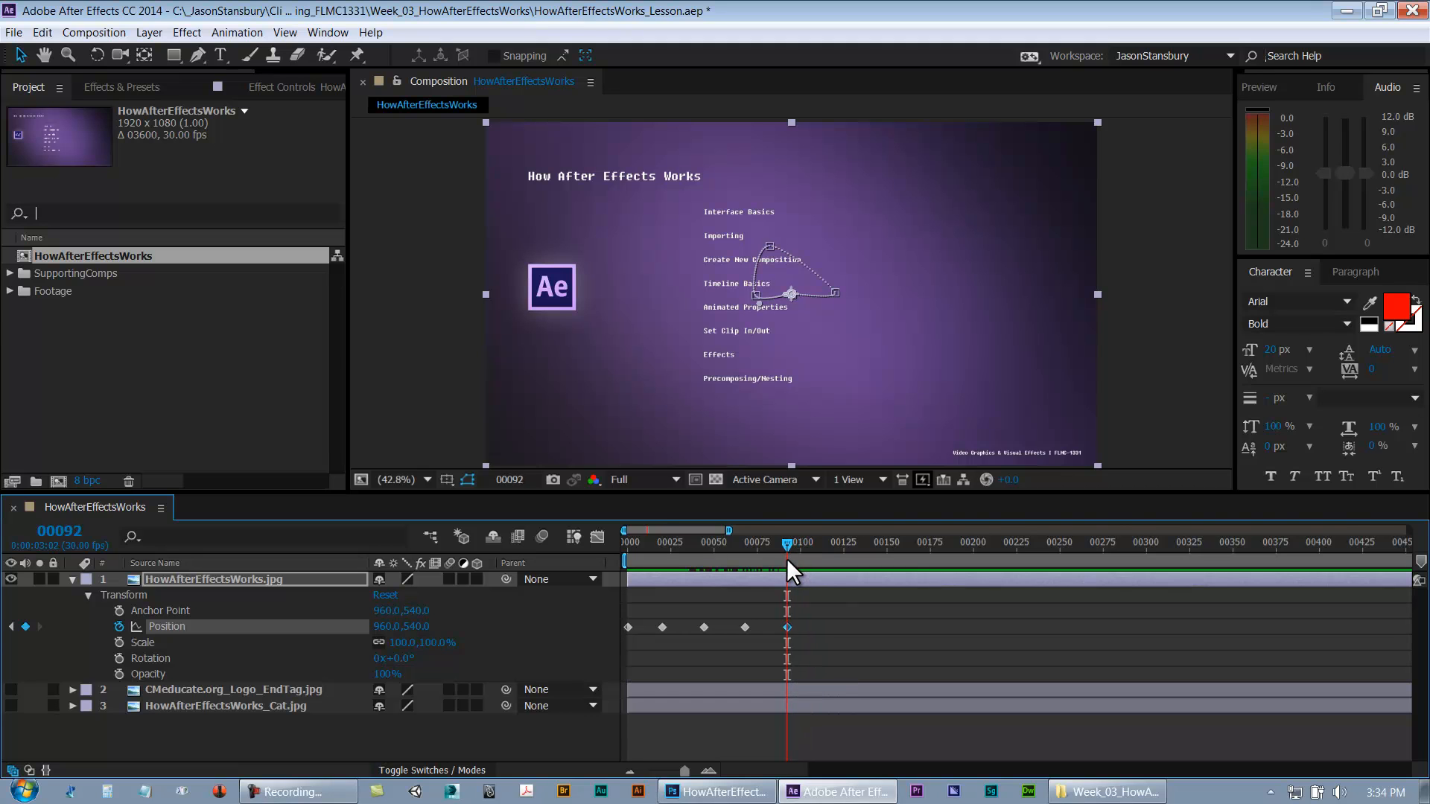
key(minus)
key(minus)
key(minus)
key(minus)
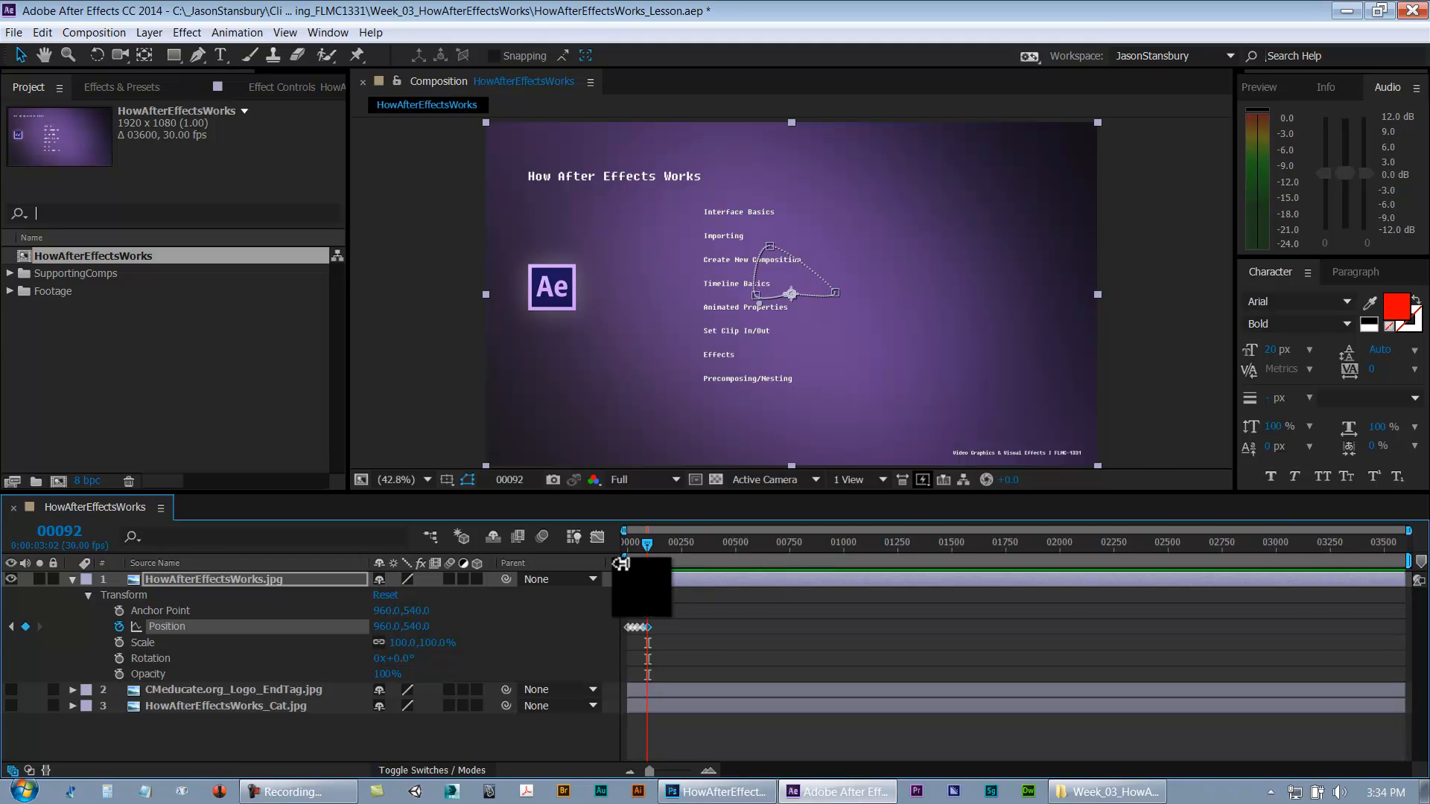
drag(1409, 560, 665, 633)
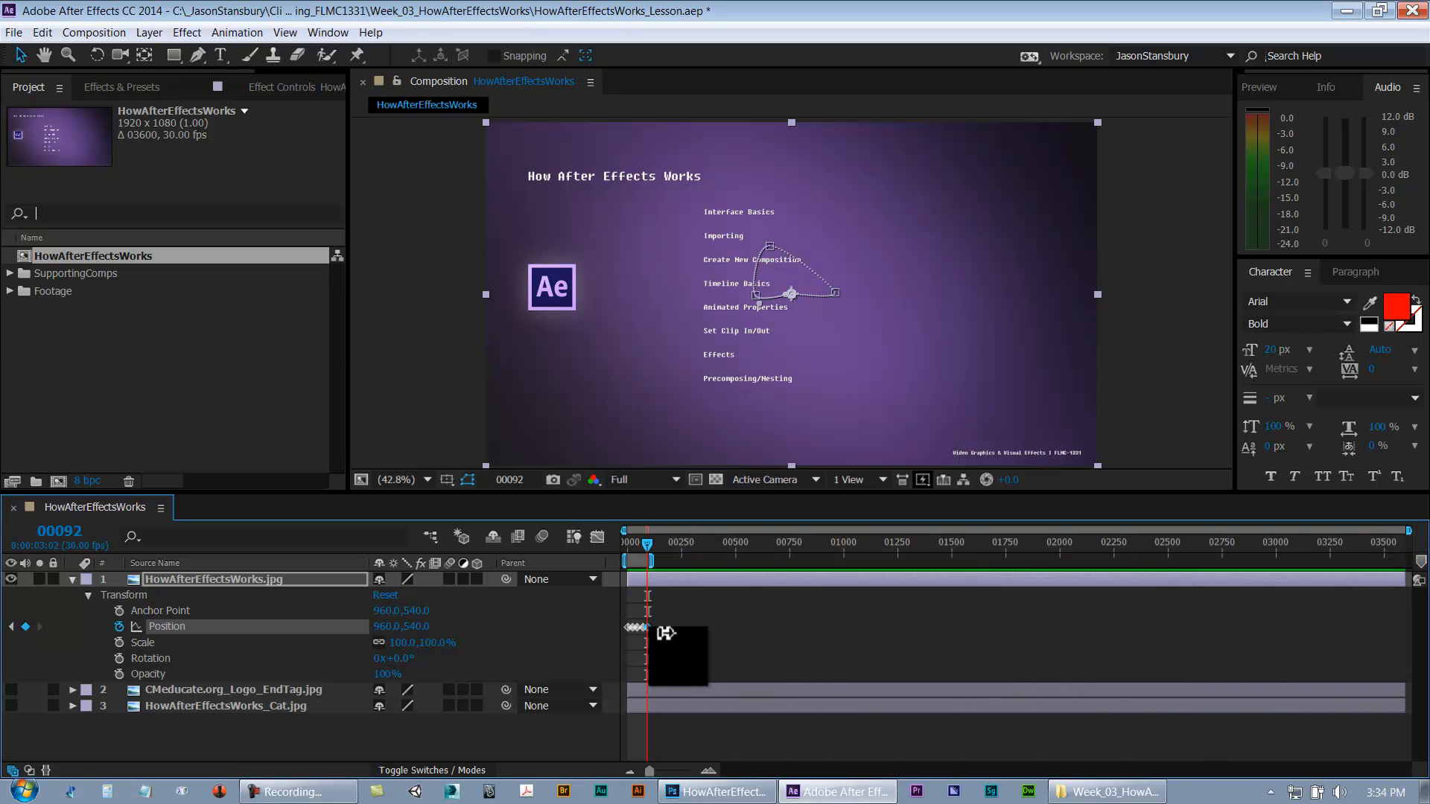
key(=)
key(=)
key(=)
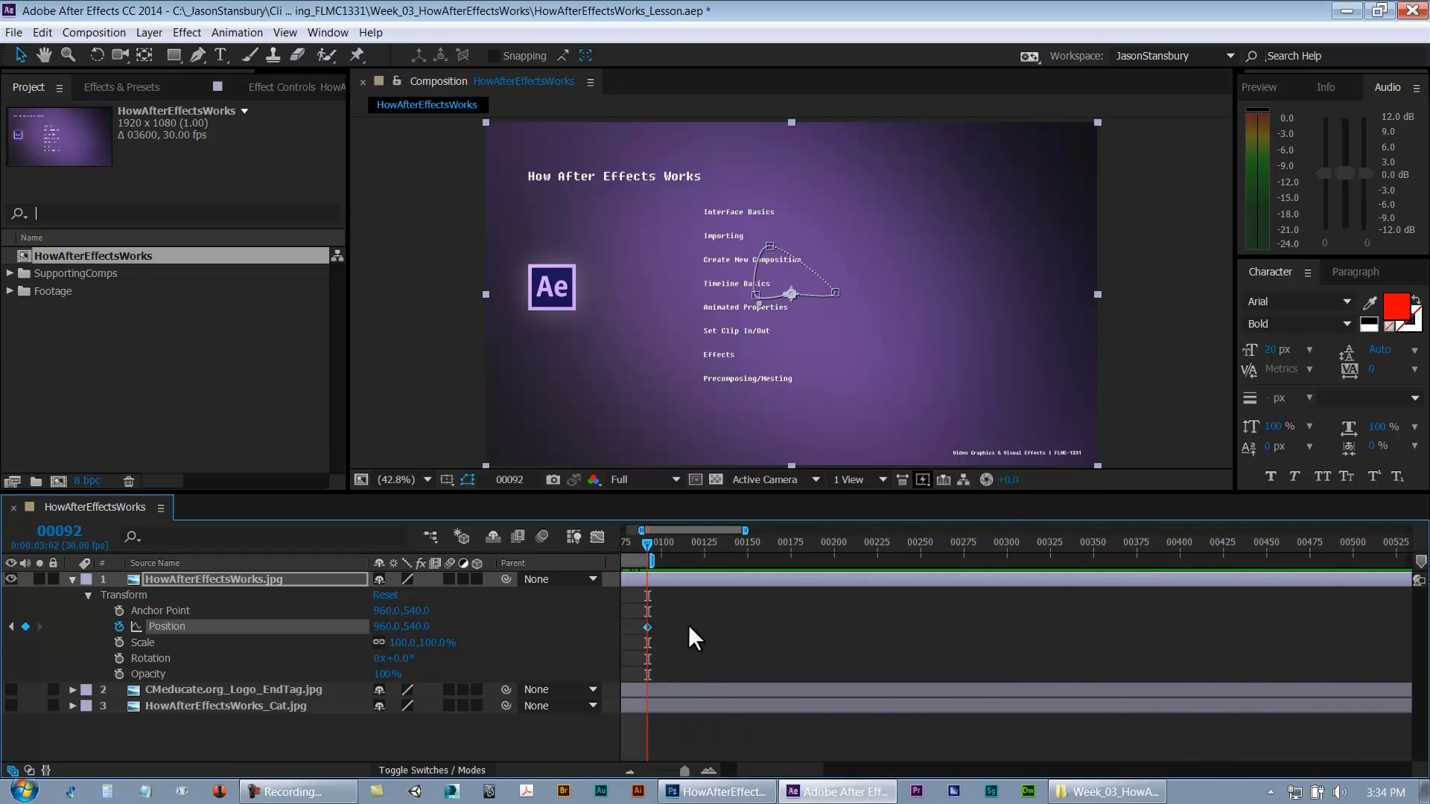
Play a preview of the work area from frame 0, show the preview options, and preview again with the current time at frame 11
key(Home)
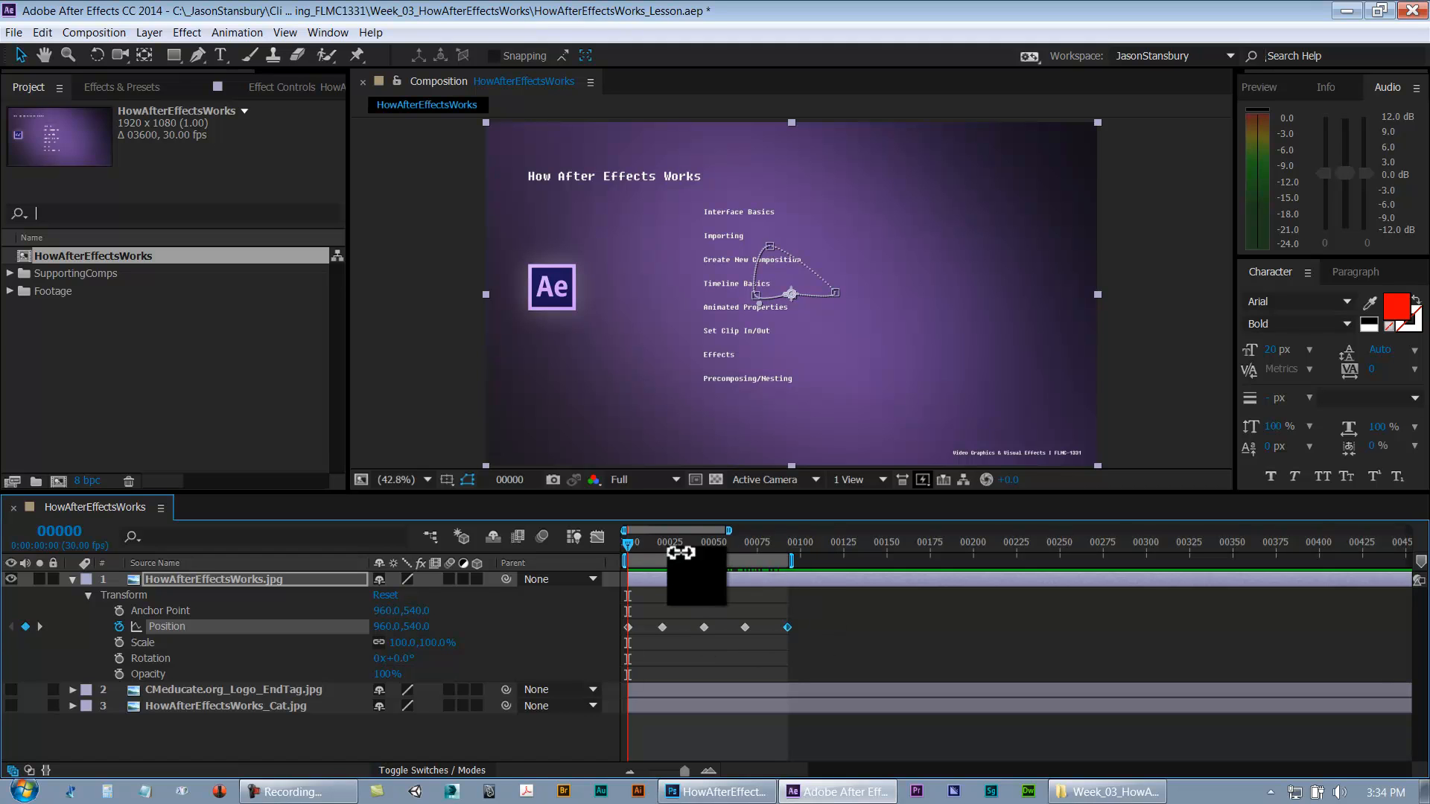
key(space)
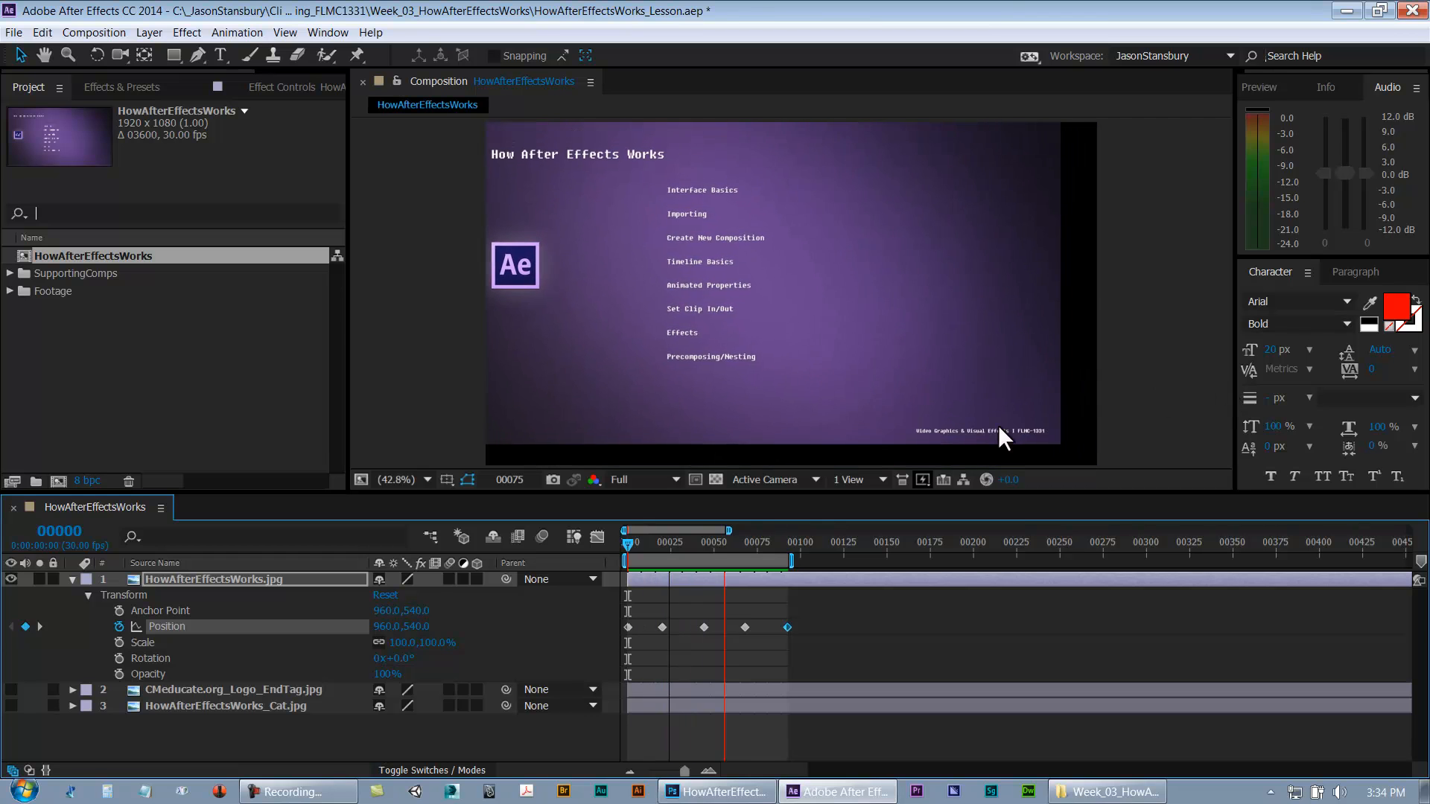
click(1266, 85)
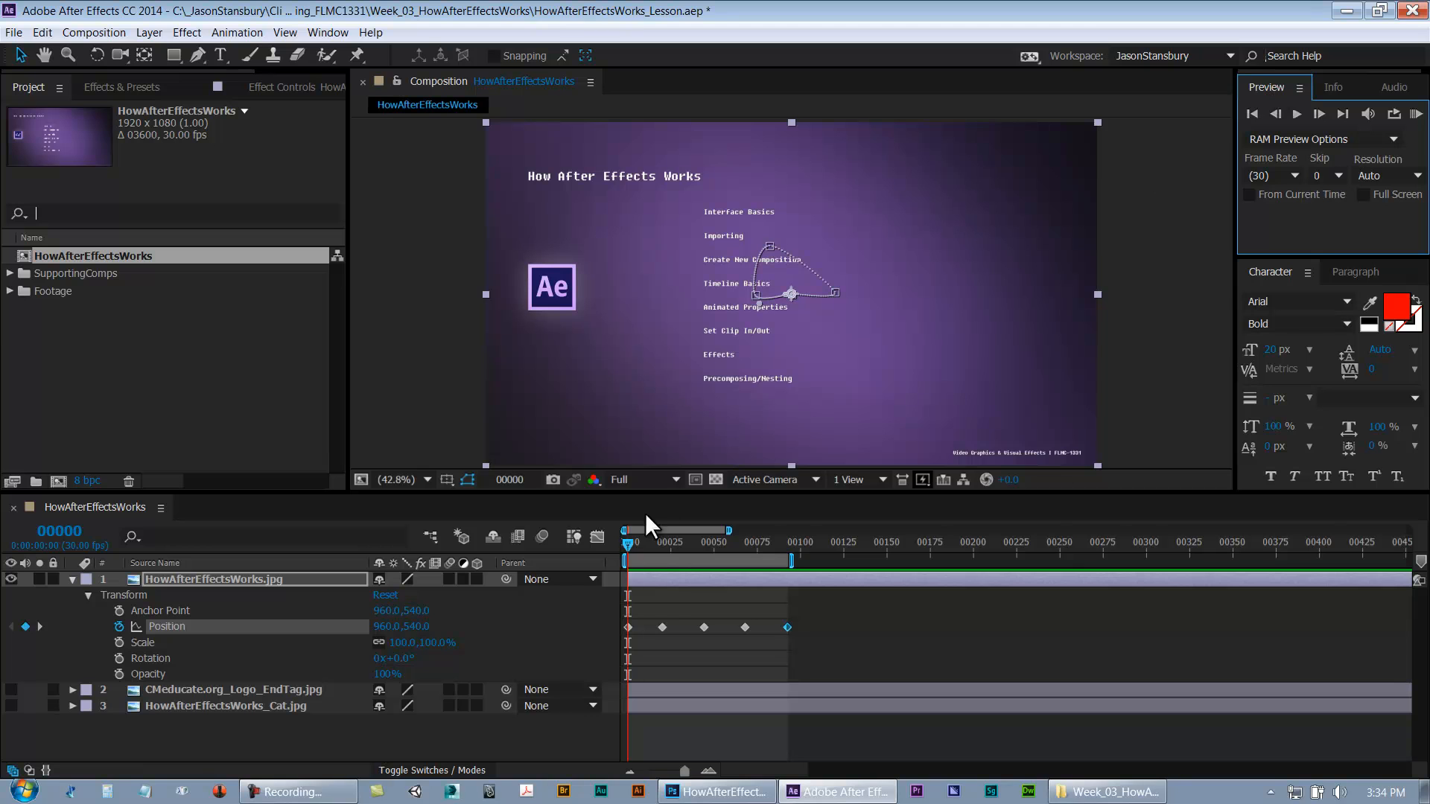
click(646, 547)
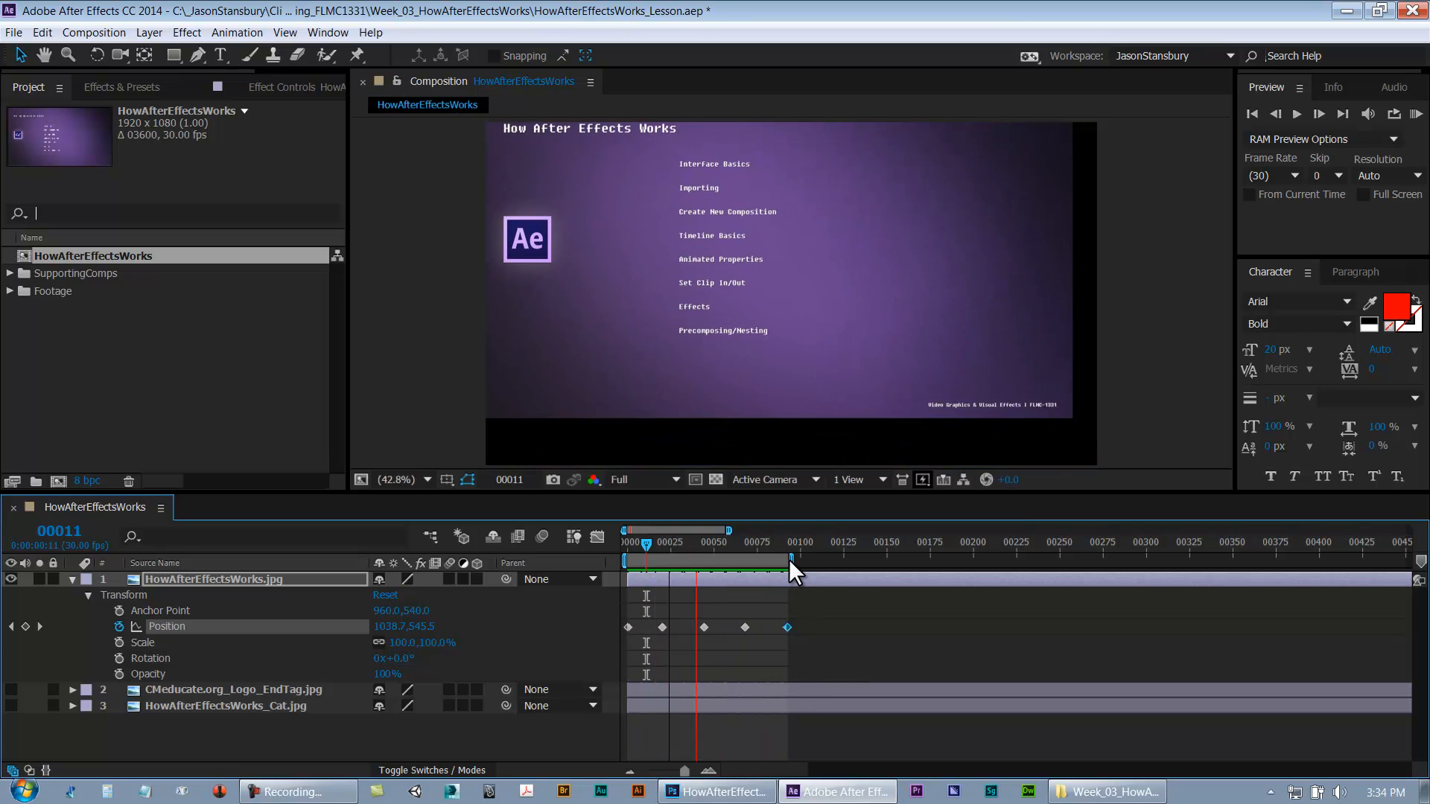
key(space)
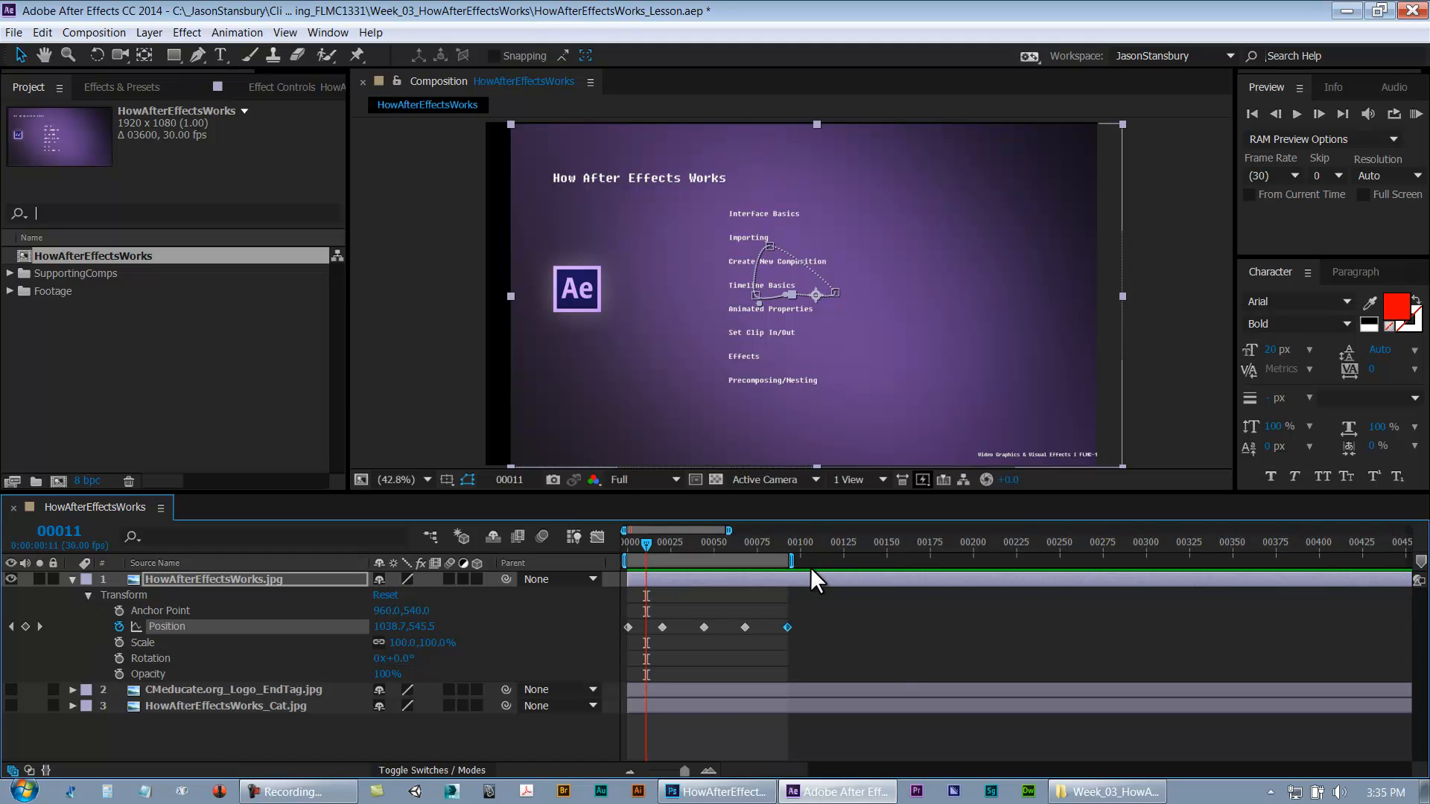
Move and stretch the work area so it spans about frames 82 to 220
click(705, 543)
drag(730, 562, 823, 565)
drag(778, 566, 773, 570)
drag(959, 560, 1013, 571)
Reposition the layer to about 1455.6, 437.1 at frame 20, and move it higher in the composition at the frame 44 keyframe
drag(704, 545, 665, 587)
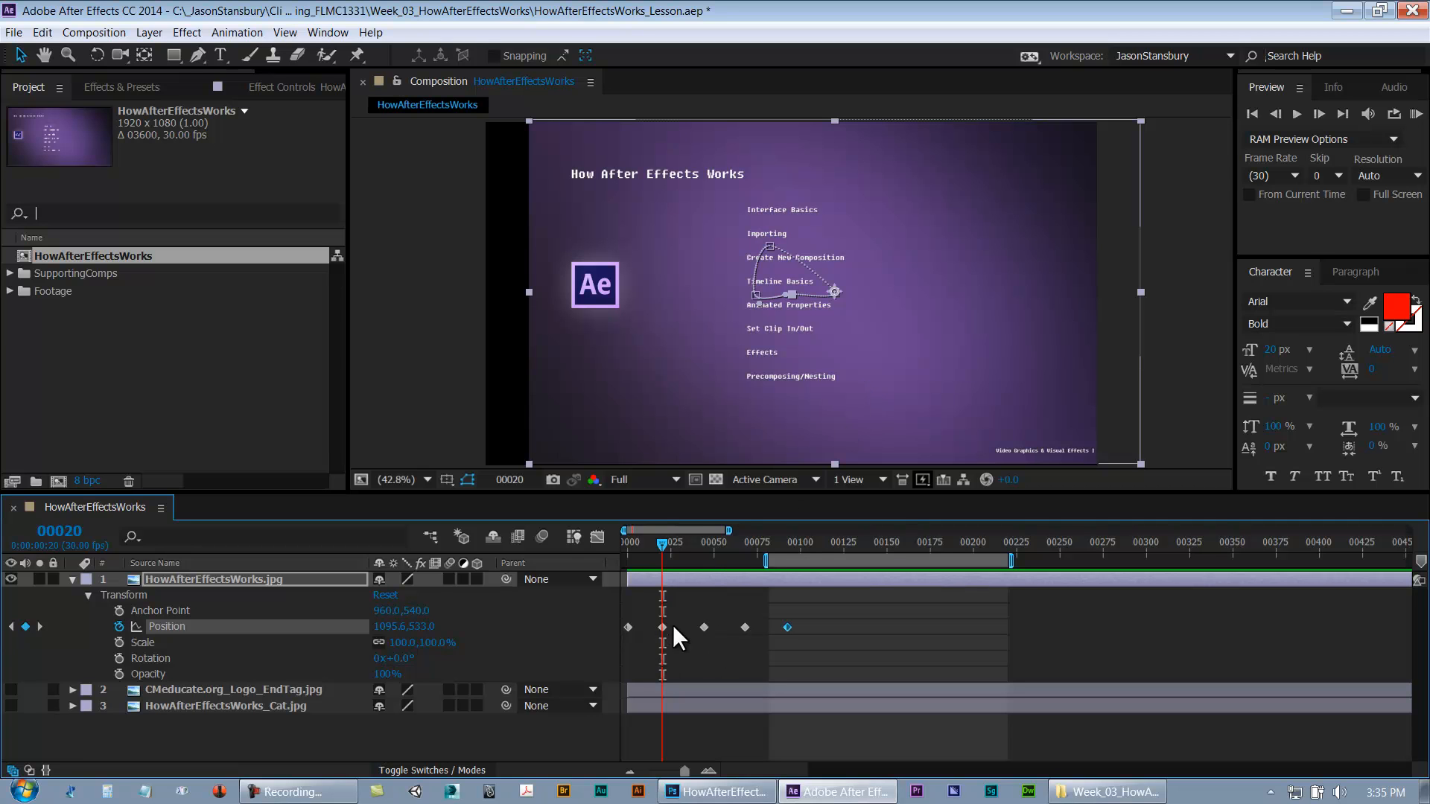
drag(663, 547, 668, 548)
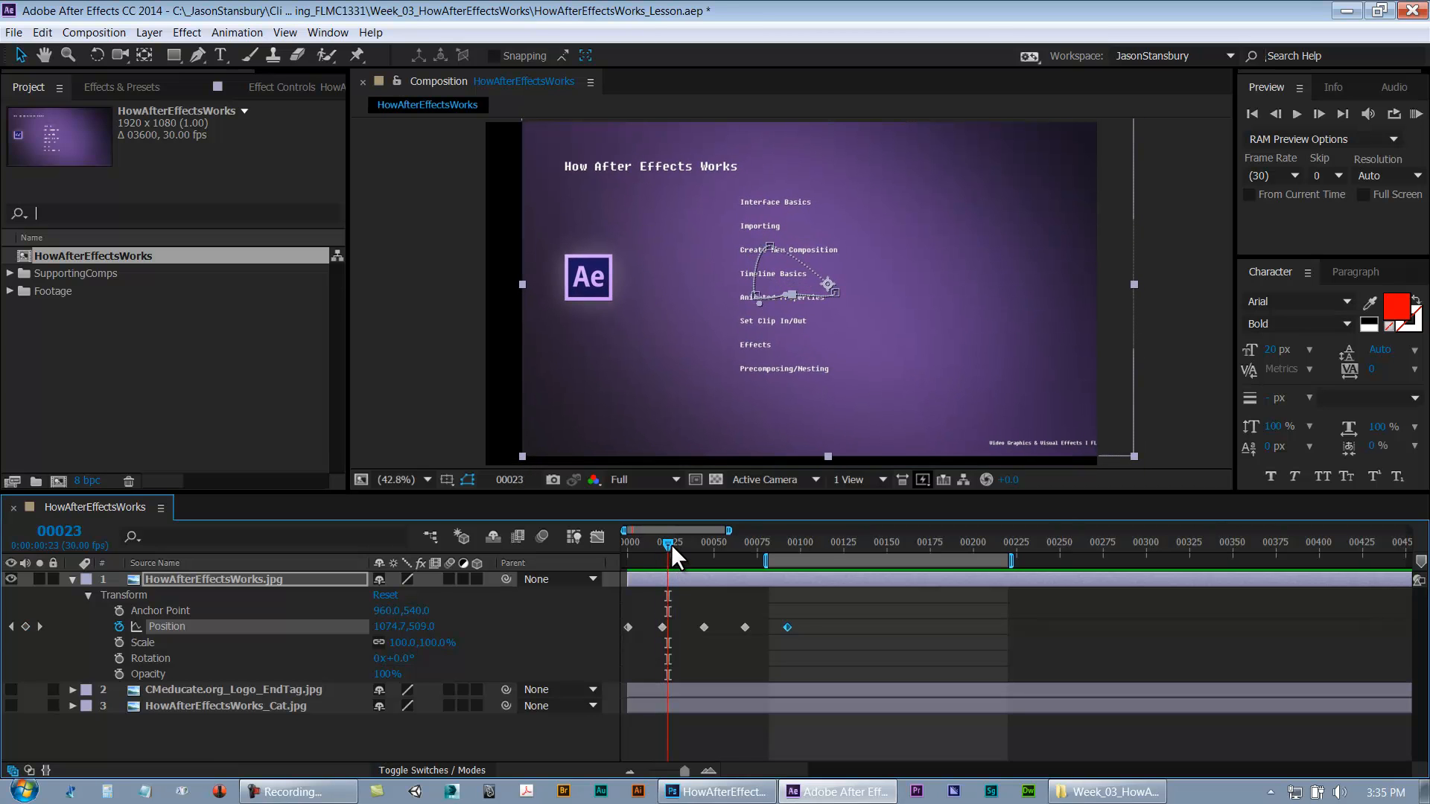
drag(669, 545, 660, 586)
drag(806, 357, 831, 310)
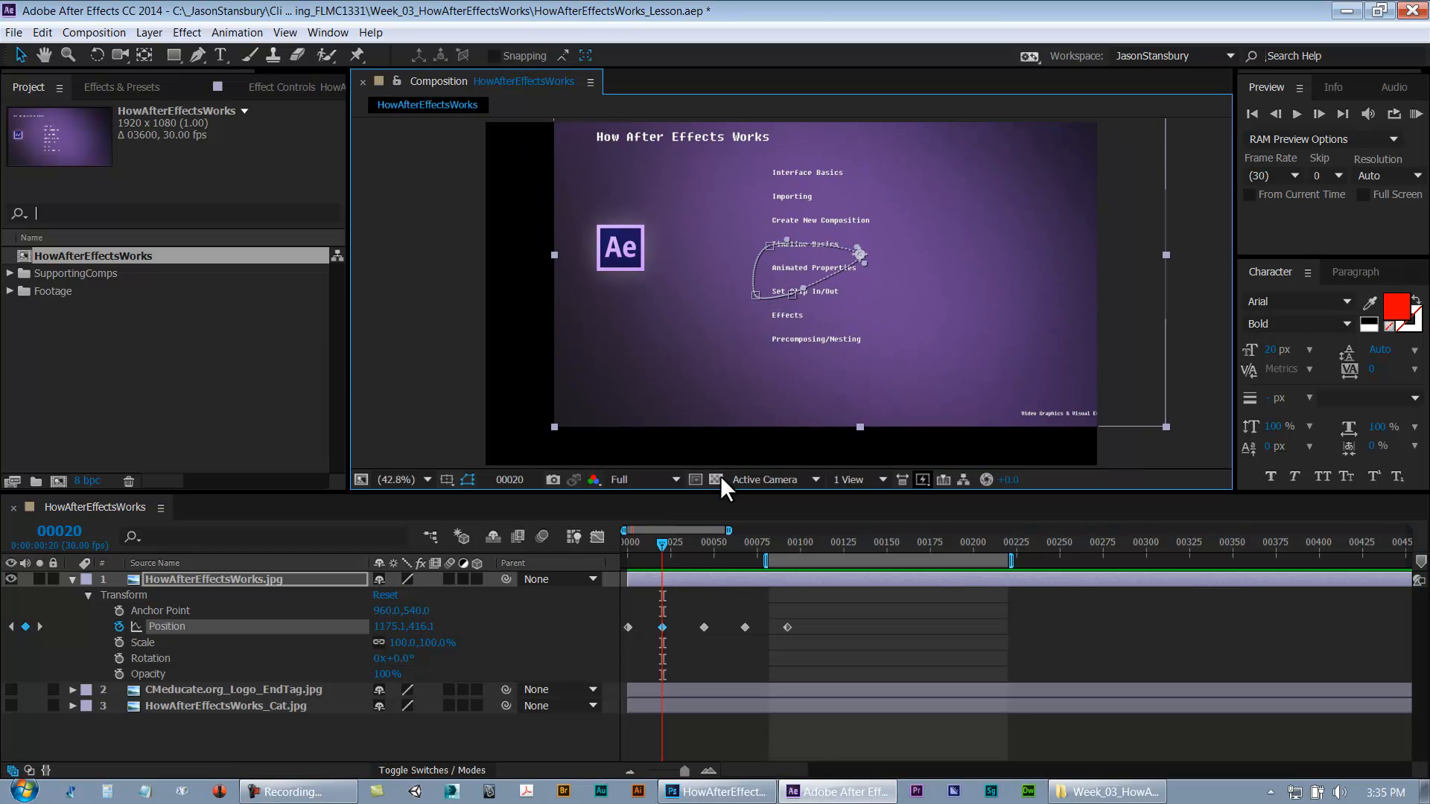
drag(872, 386, 901, 425)
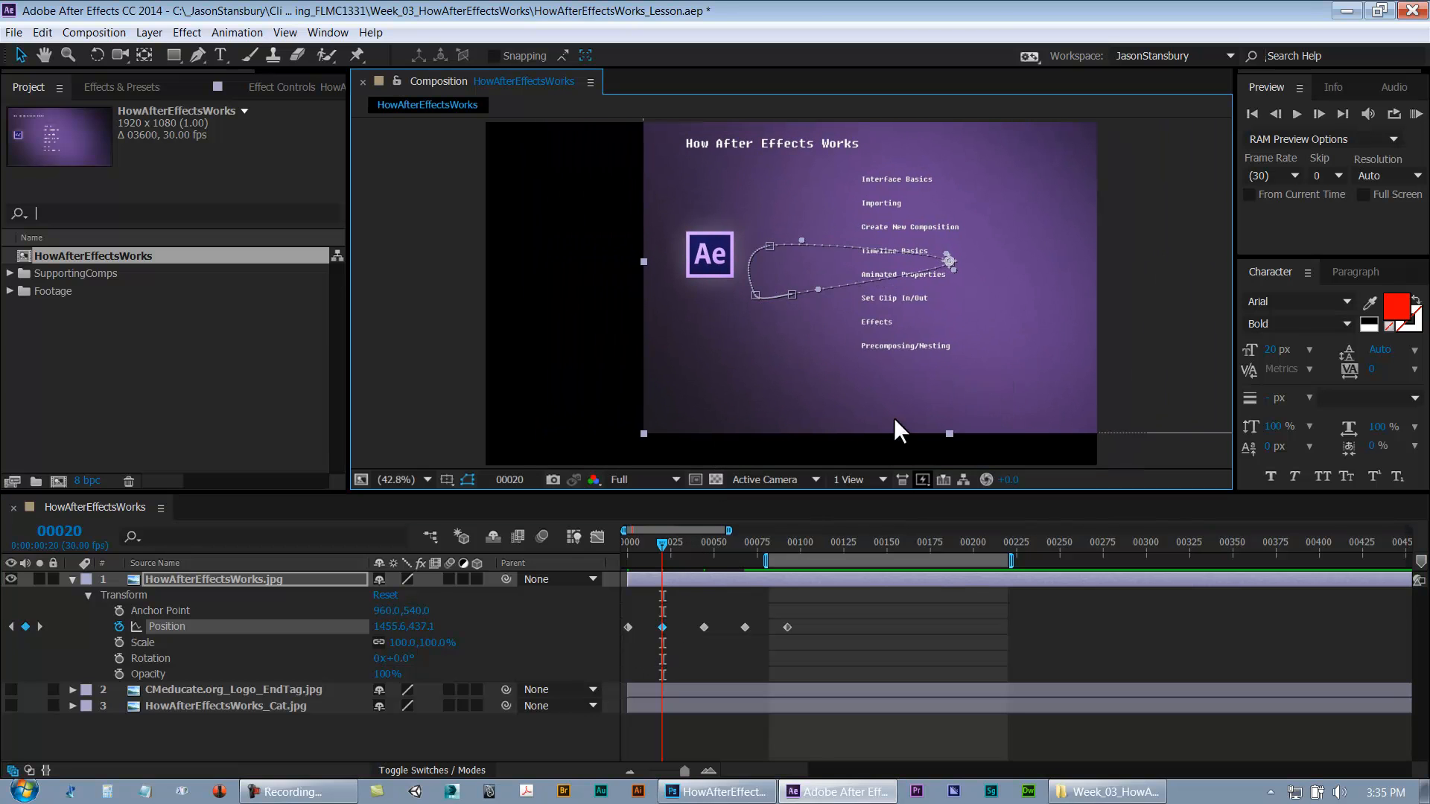
drag(658, 544, 705, 553)
drag(800, 402, 788, 351)
Try moving the layer to about 522.2, 174.3 at frame 43, inspect the closely spaced keyframes, and undo the move
mouse_move(715, 556)
mouse_down()
mouse_move(605, 565)
mouse_move(700, 555)
mouse_up()
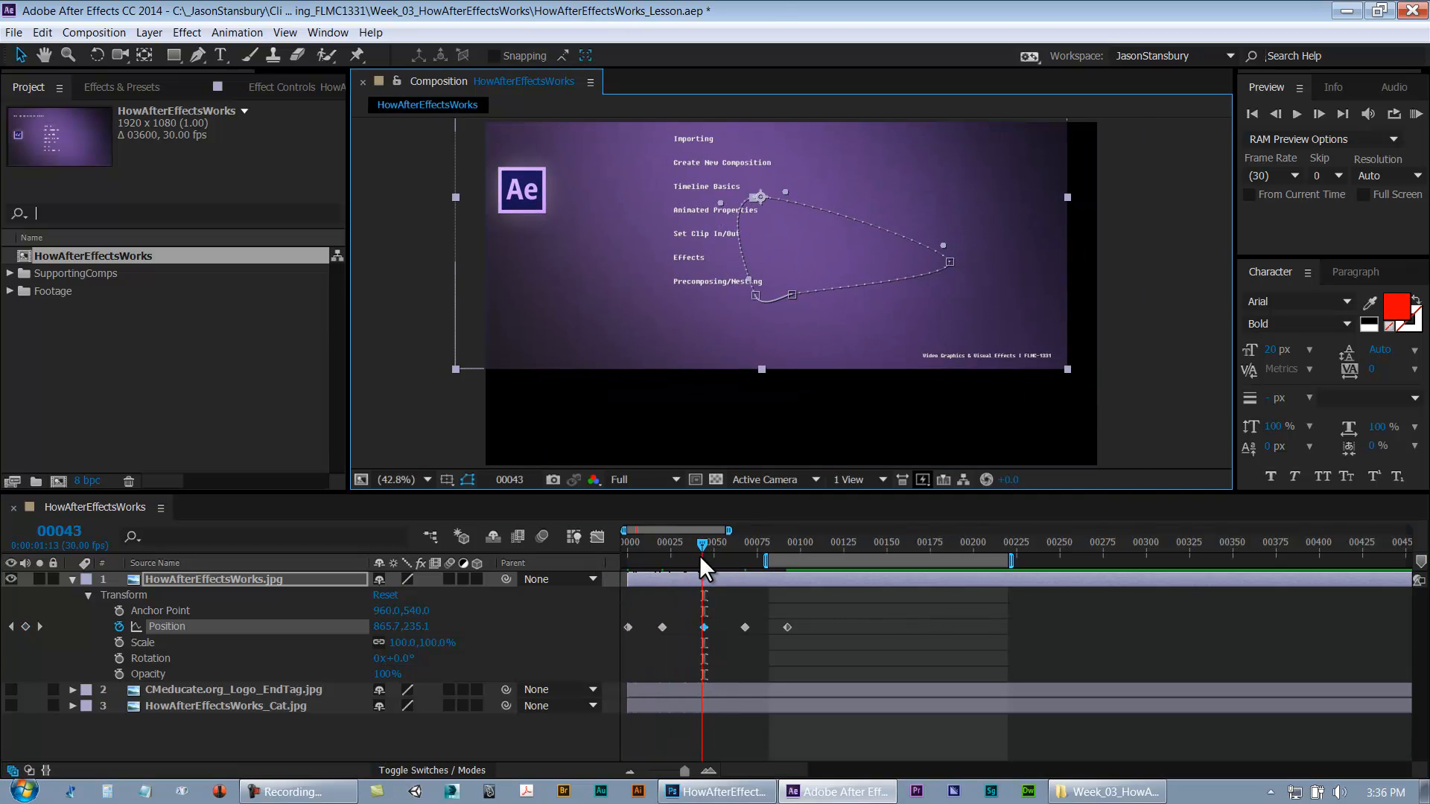
drag(807, 370, 698, 350)
key(equal)
key(equal)
key(equal)
key(equal)
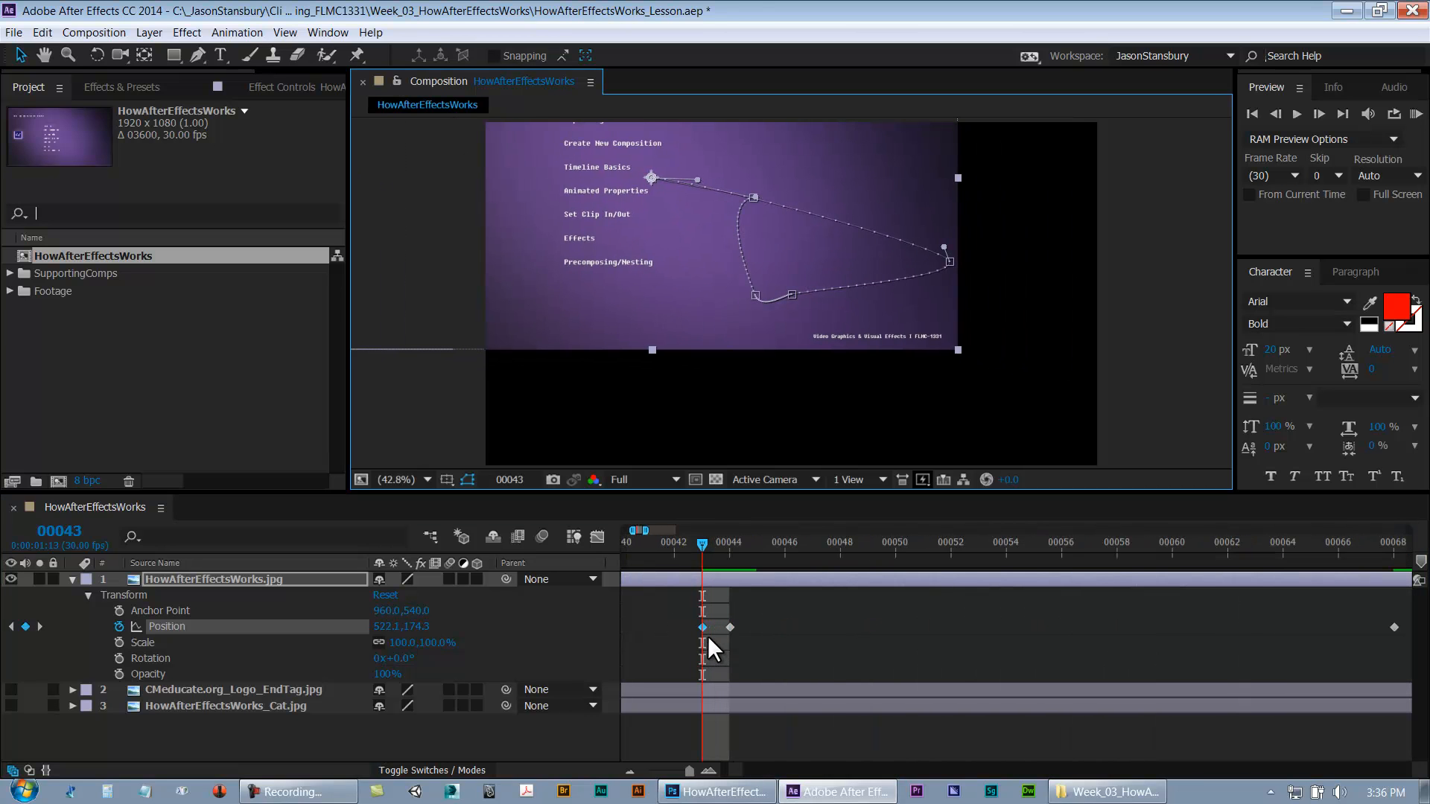
key(ctrl+z)
key(minus)
key(minus)
key(minus)
key(minus)
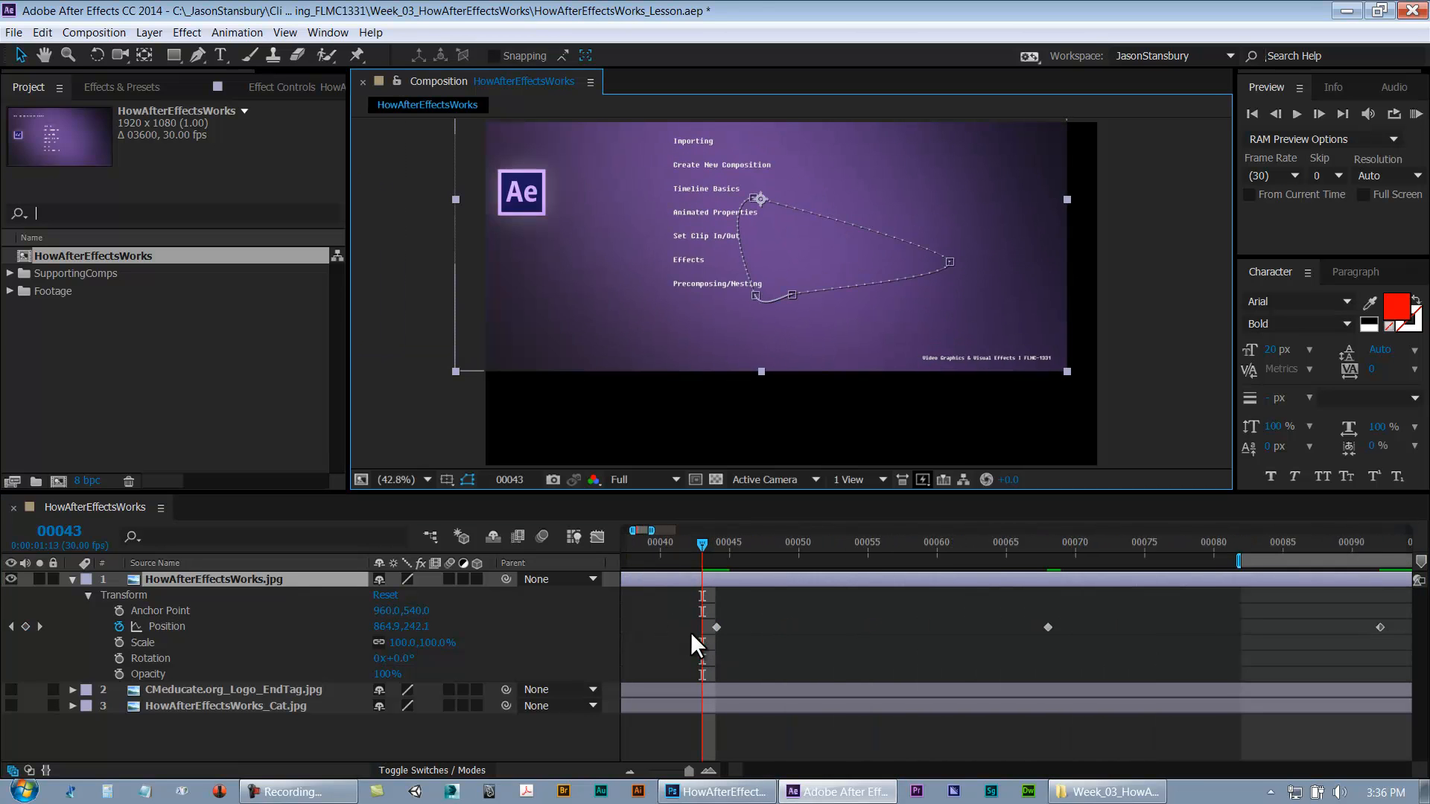
Set the work area to begin at frame 20 and end at frame 92, using the current time for each end
drag(707, 547, 661, 576)
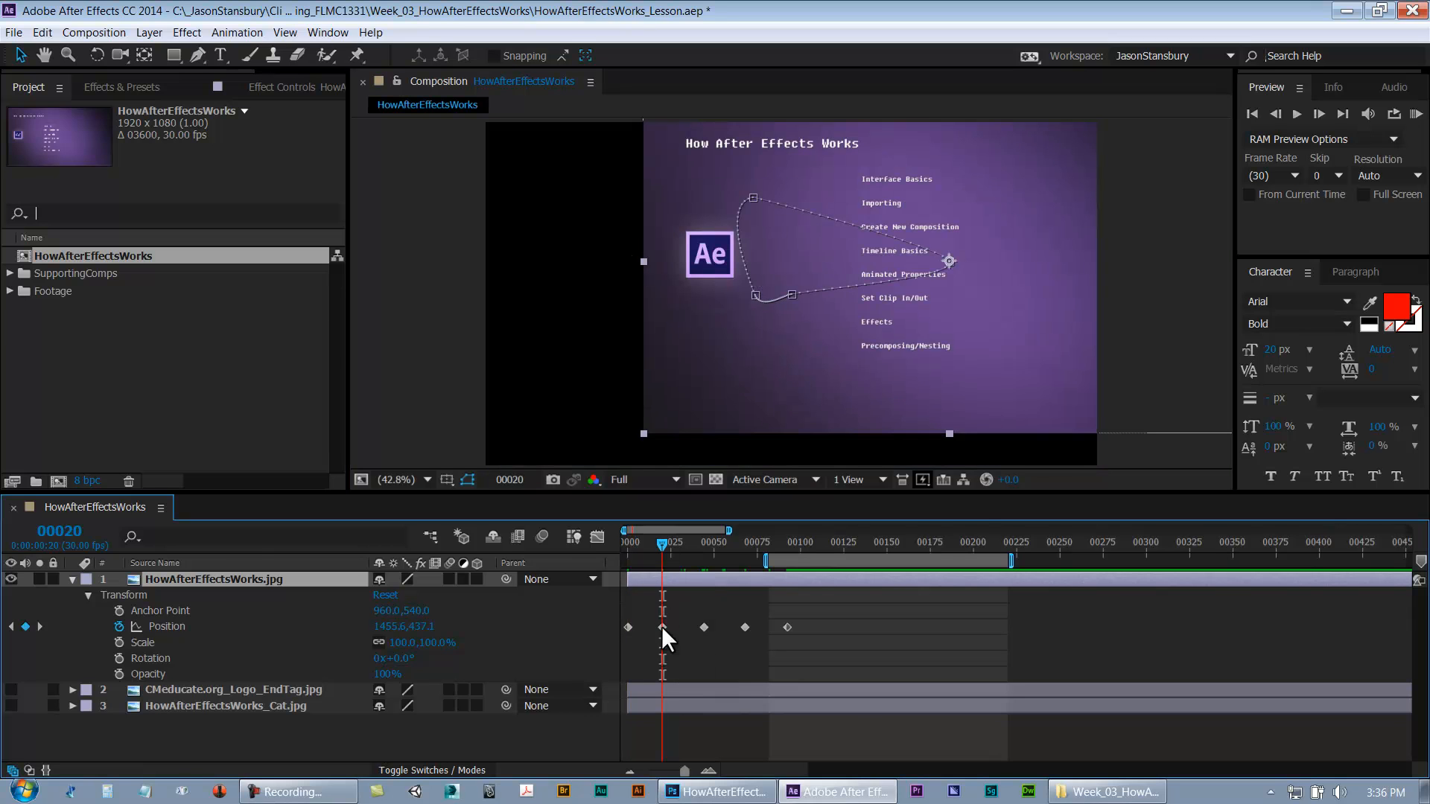
drag(767, 562, 773, 564)
key(b)
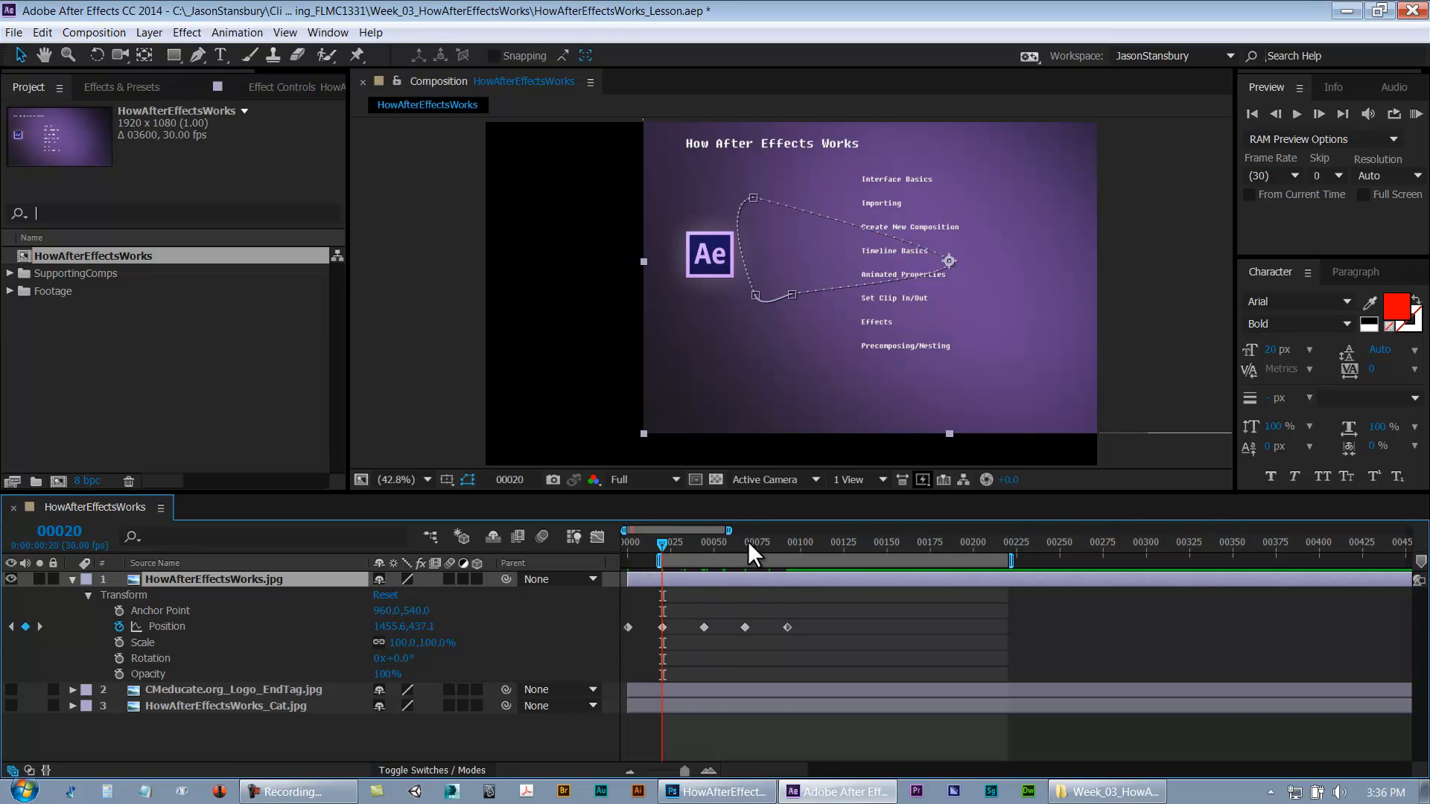
drag(748, 541, 785, 548)
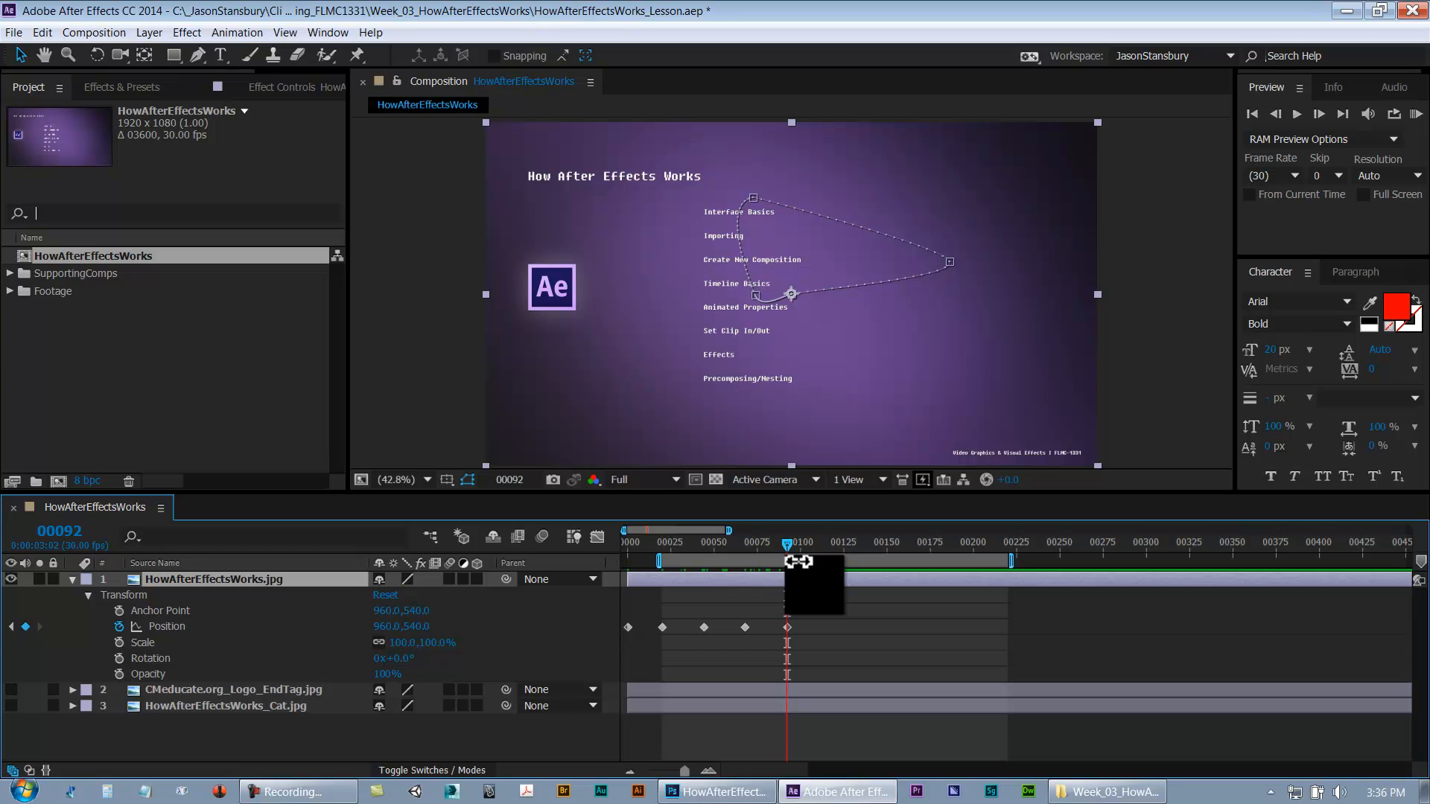
key(n)
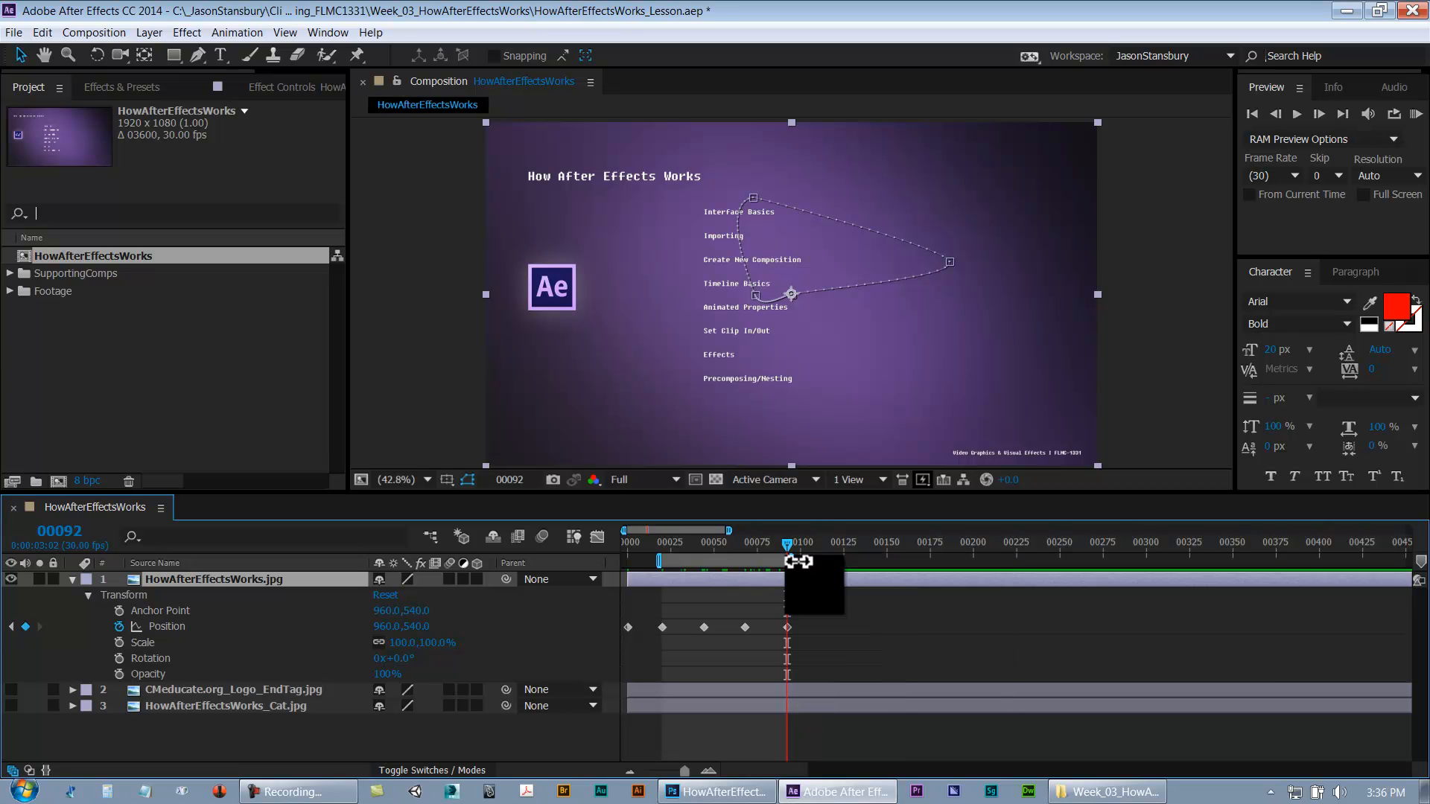
Return to frame 0 and set the start of the work area there
drag(785, 543, 613, 561)
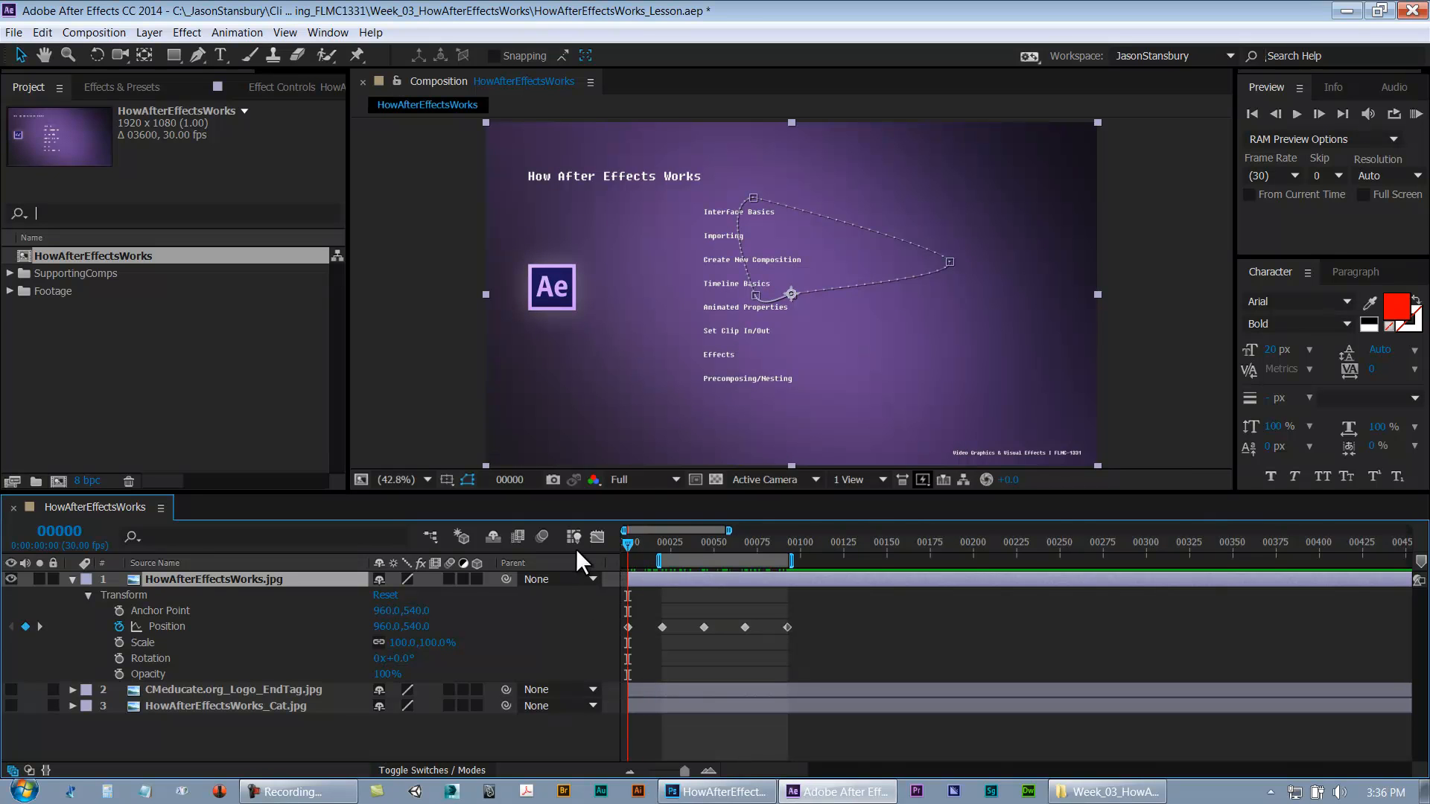
click(880, 549)
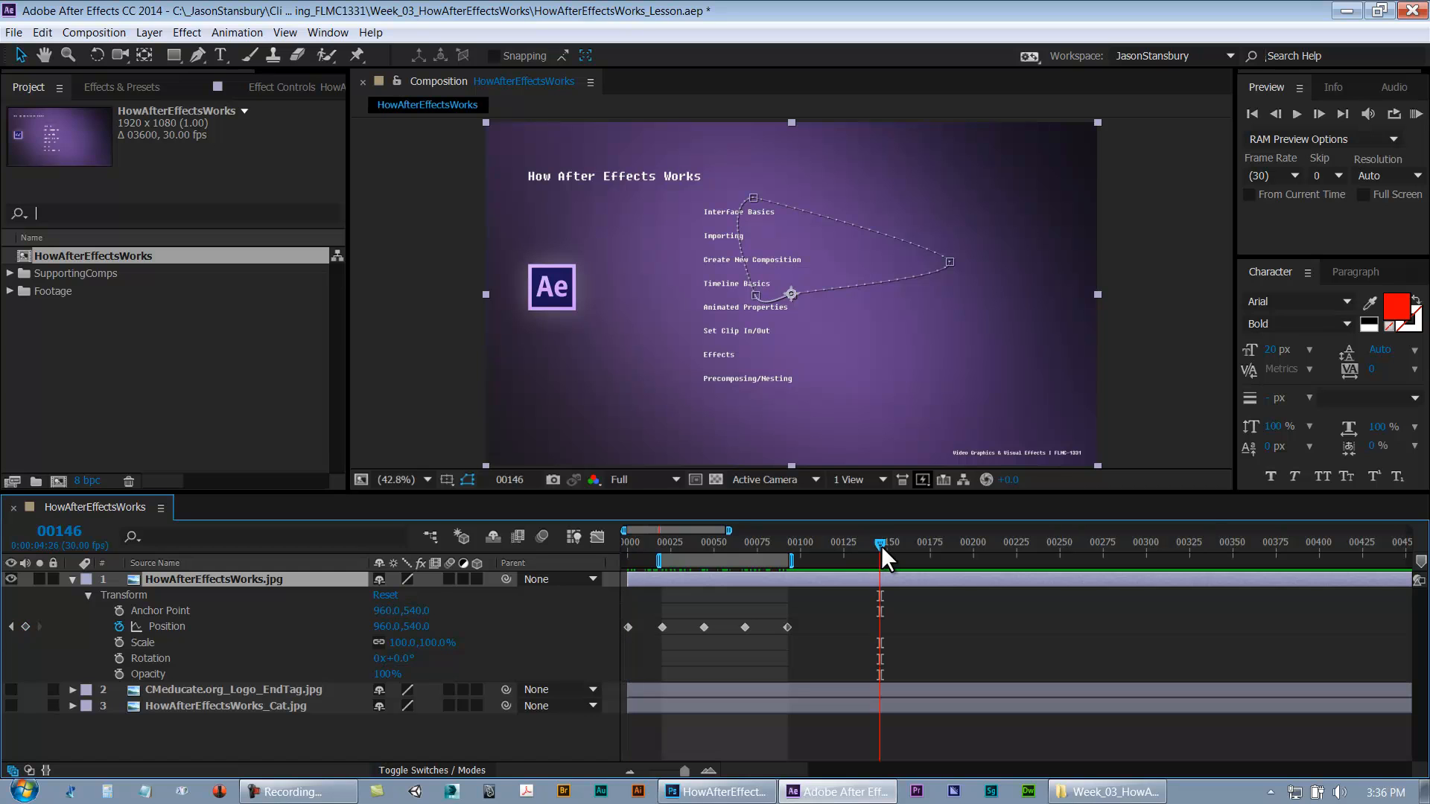
key(Home)
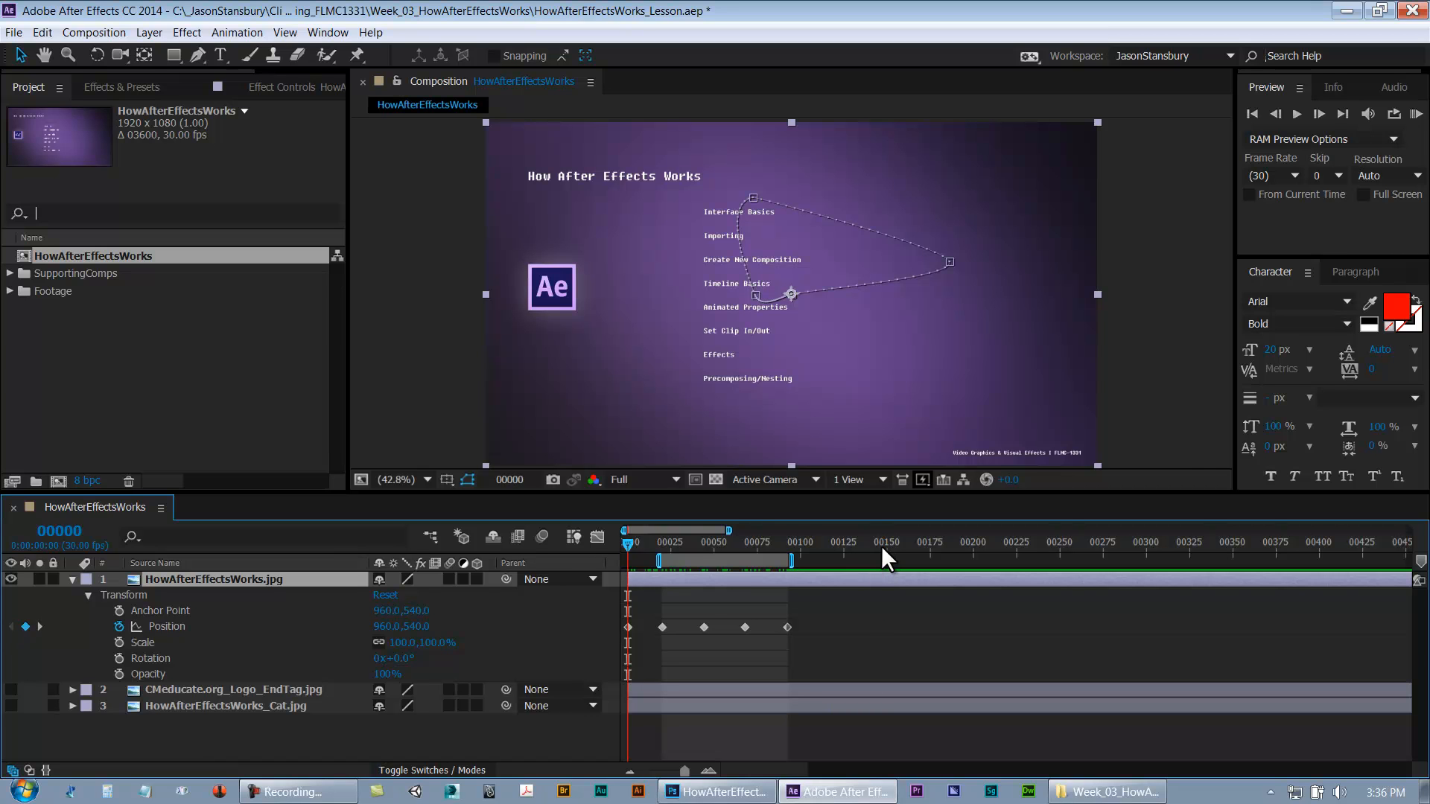
key(b)
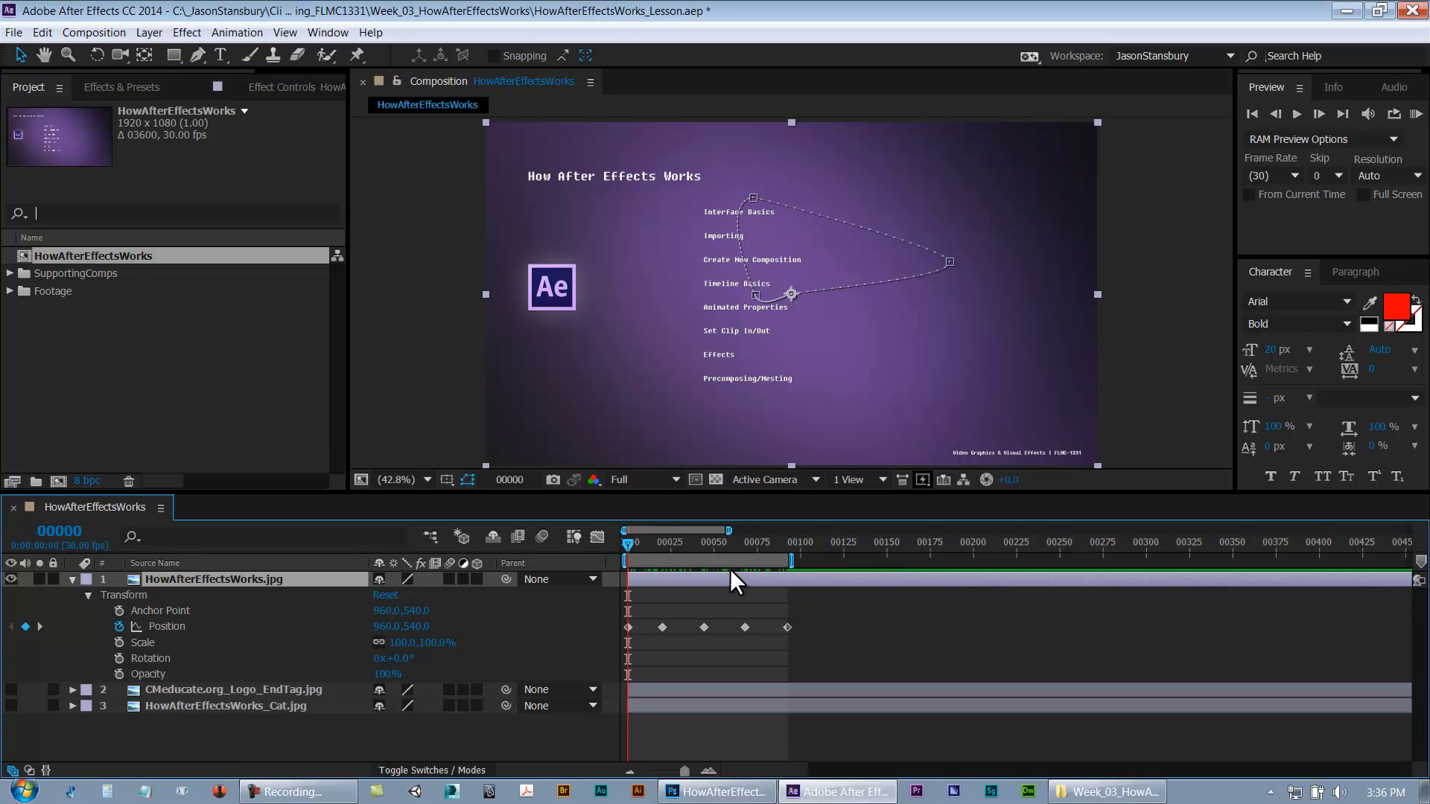
Redefine the work area twice from the current time, first to about frames 29 to 121, and again to about frames 61 to 106
click(678, 540)
key(b)
click(838, 546)
key(n)
click(735, 547)
key(b)
click(810, 547)
key(n)
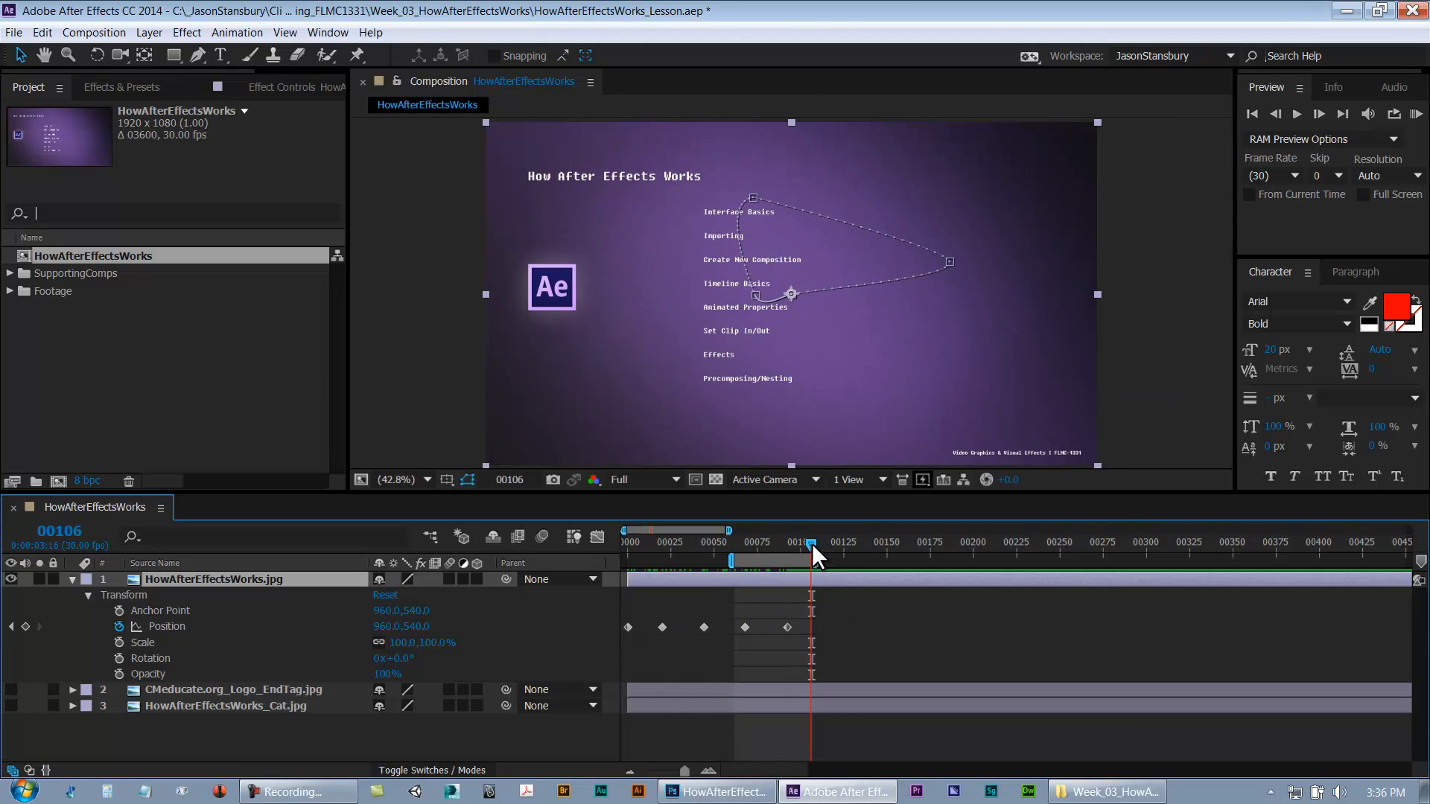
Set the work area to run from frame 0 to frame 92, and save the project
key(Home)
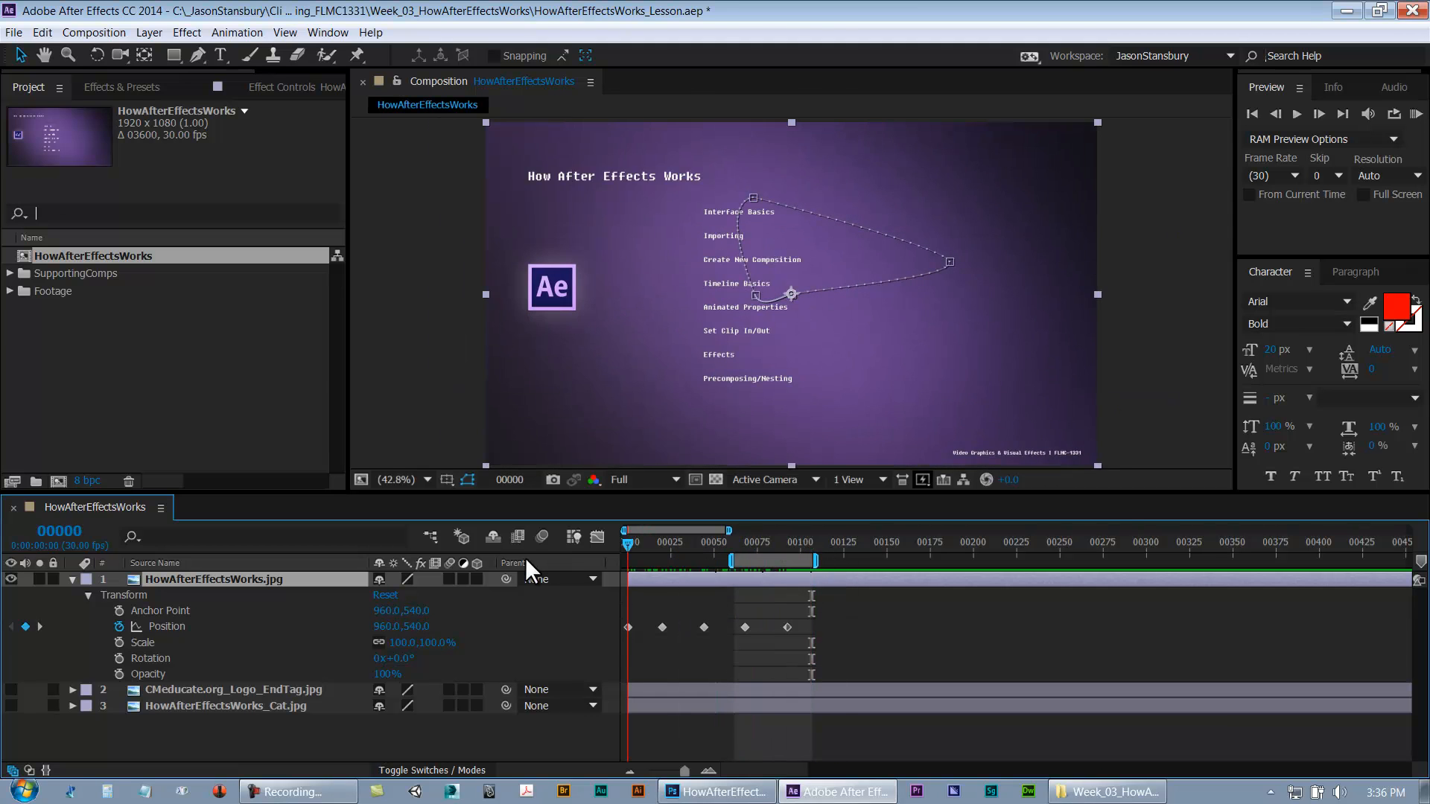
key(b)
click(792, 542)
key(n)
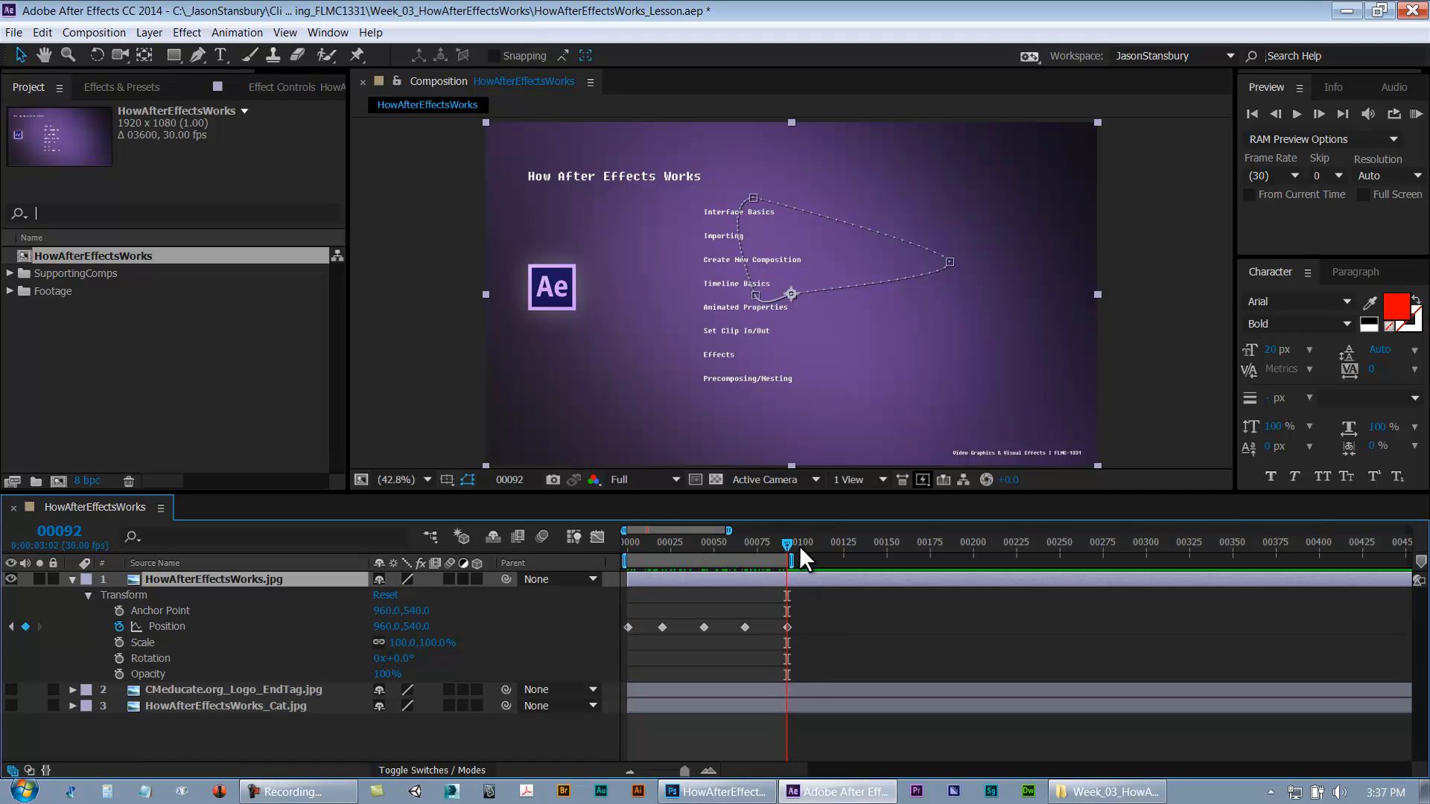
key(ctrl+s)
Return to frame 0 and play a preview of the position animation within the work area
drag(737, 543, 595, 543)
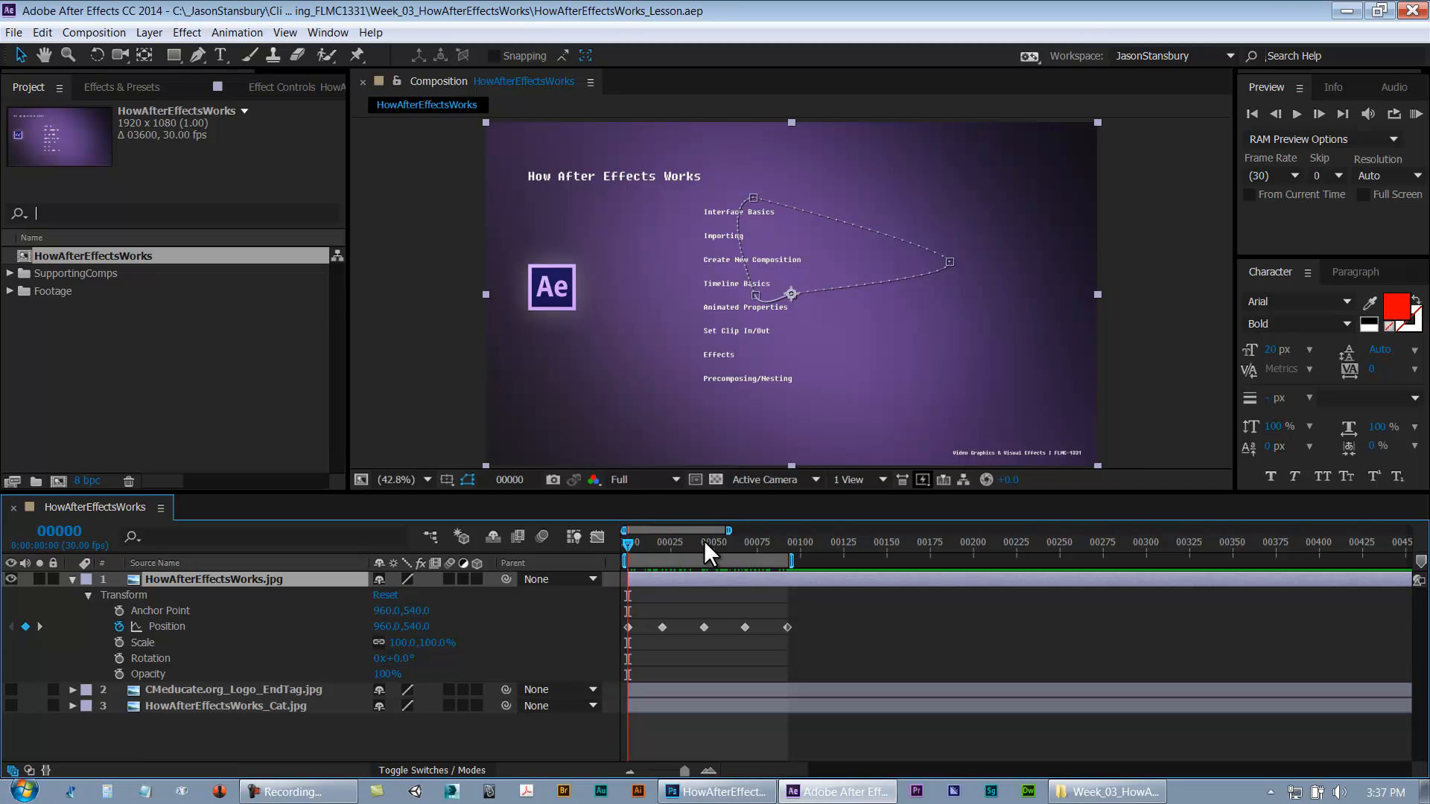
key(space)
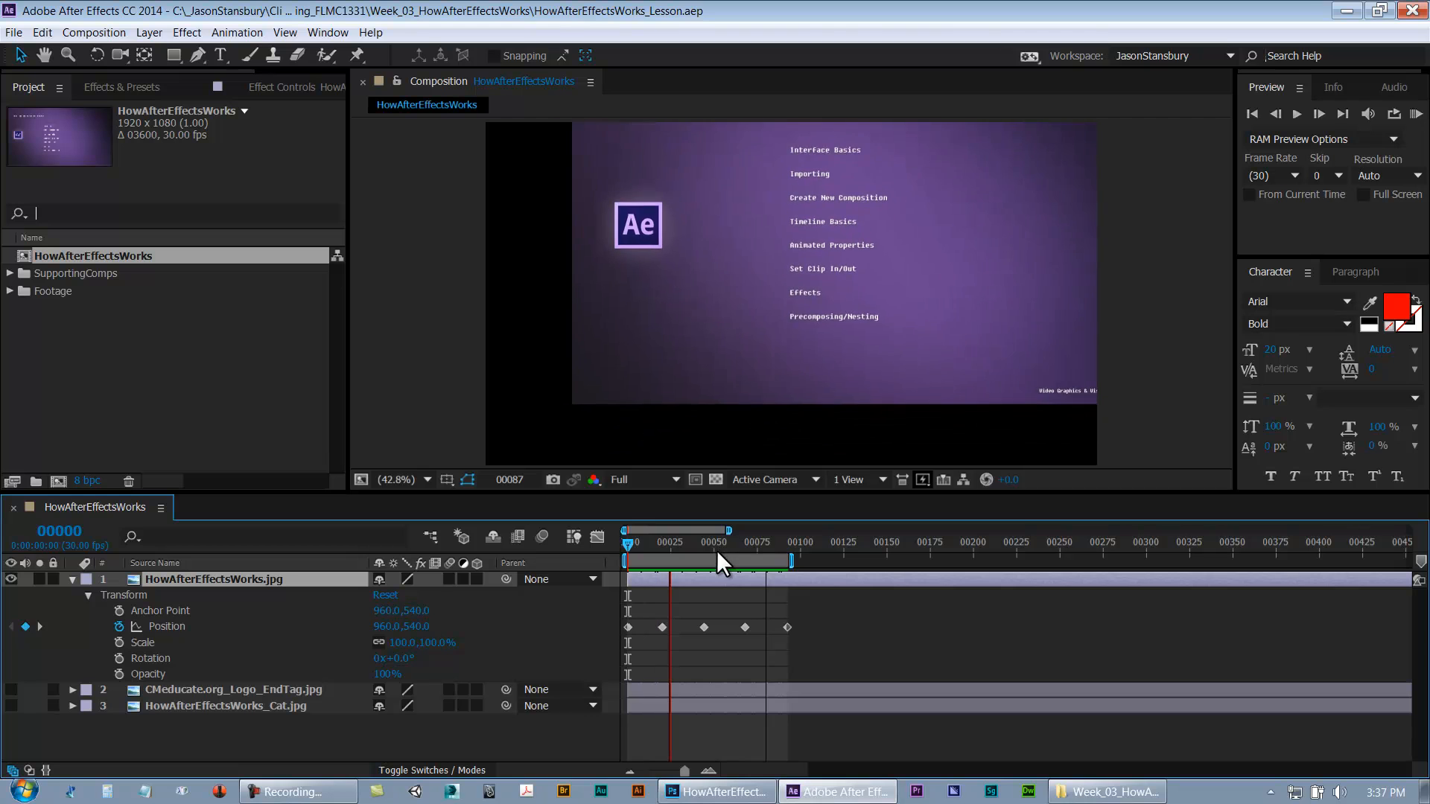
key(space)
Delete all of the layer's Position keyframes and collapse its Transform group
drag(824, 615, 574, 664)
key(Delete)
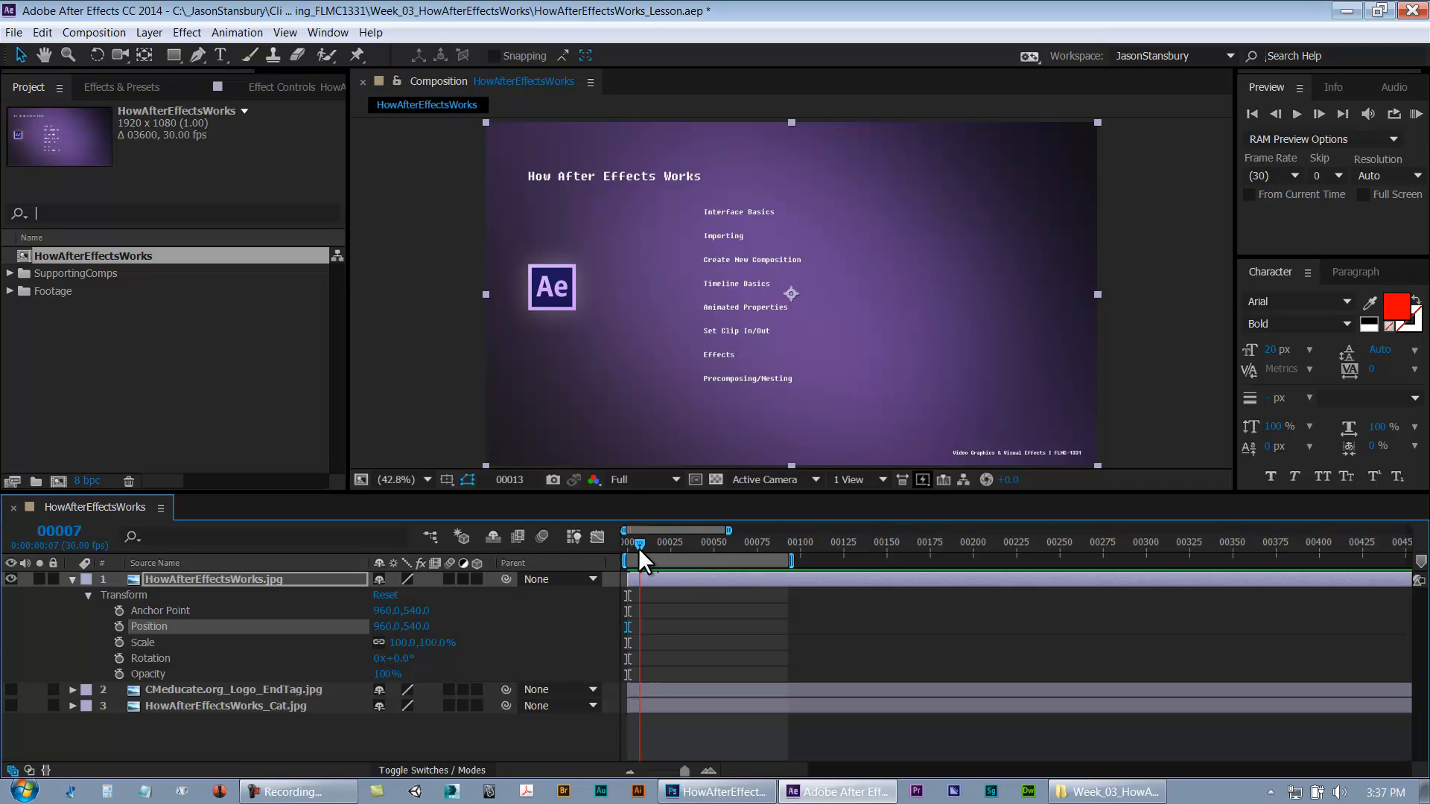
click(87, 594)
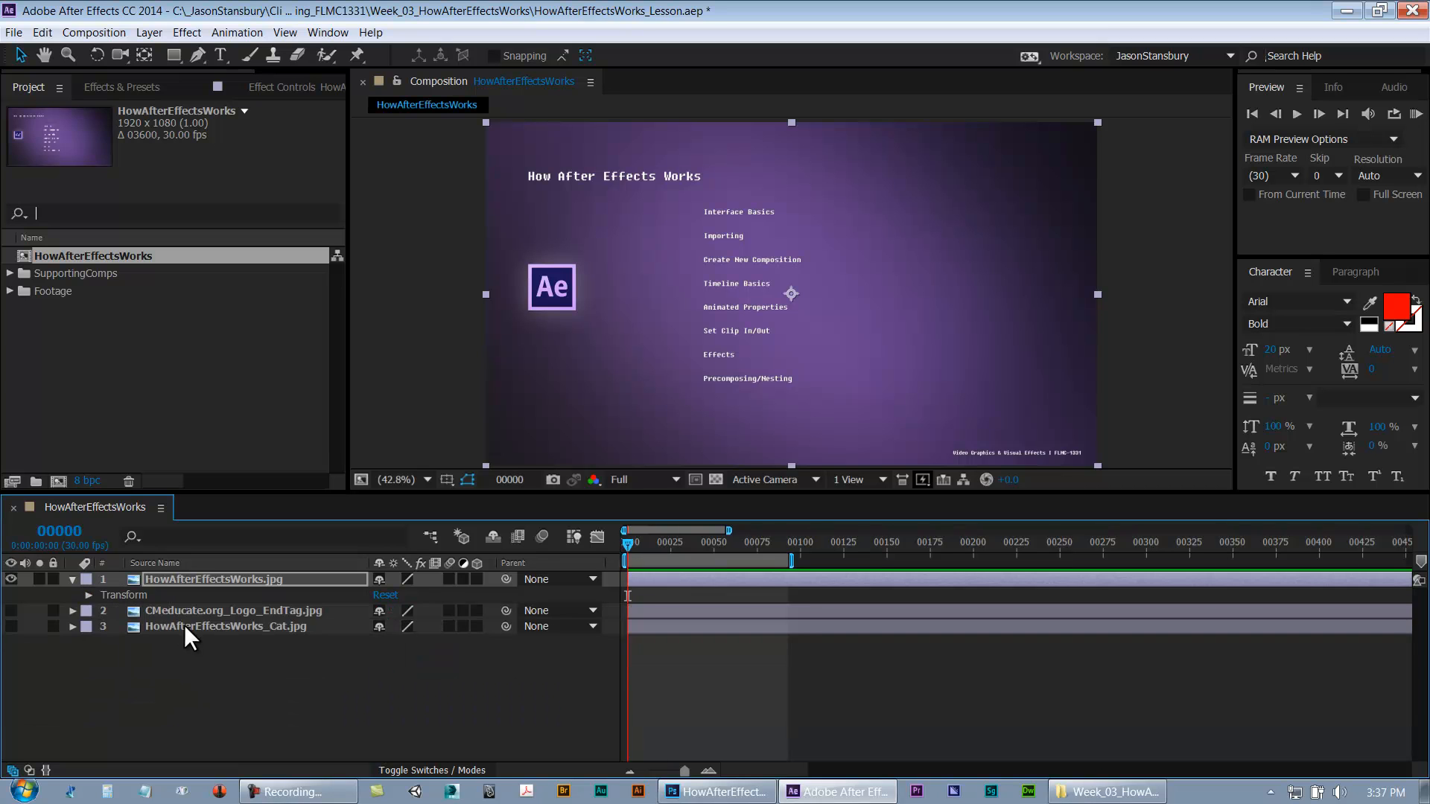
Try rotating the HowAfterEffectsWorks.jpg layer to -39°, and undo the rotation
click(87, 595)
click(224, 658)
drag(406, 659, 315, 659)
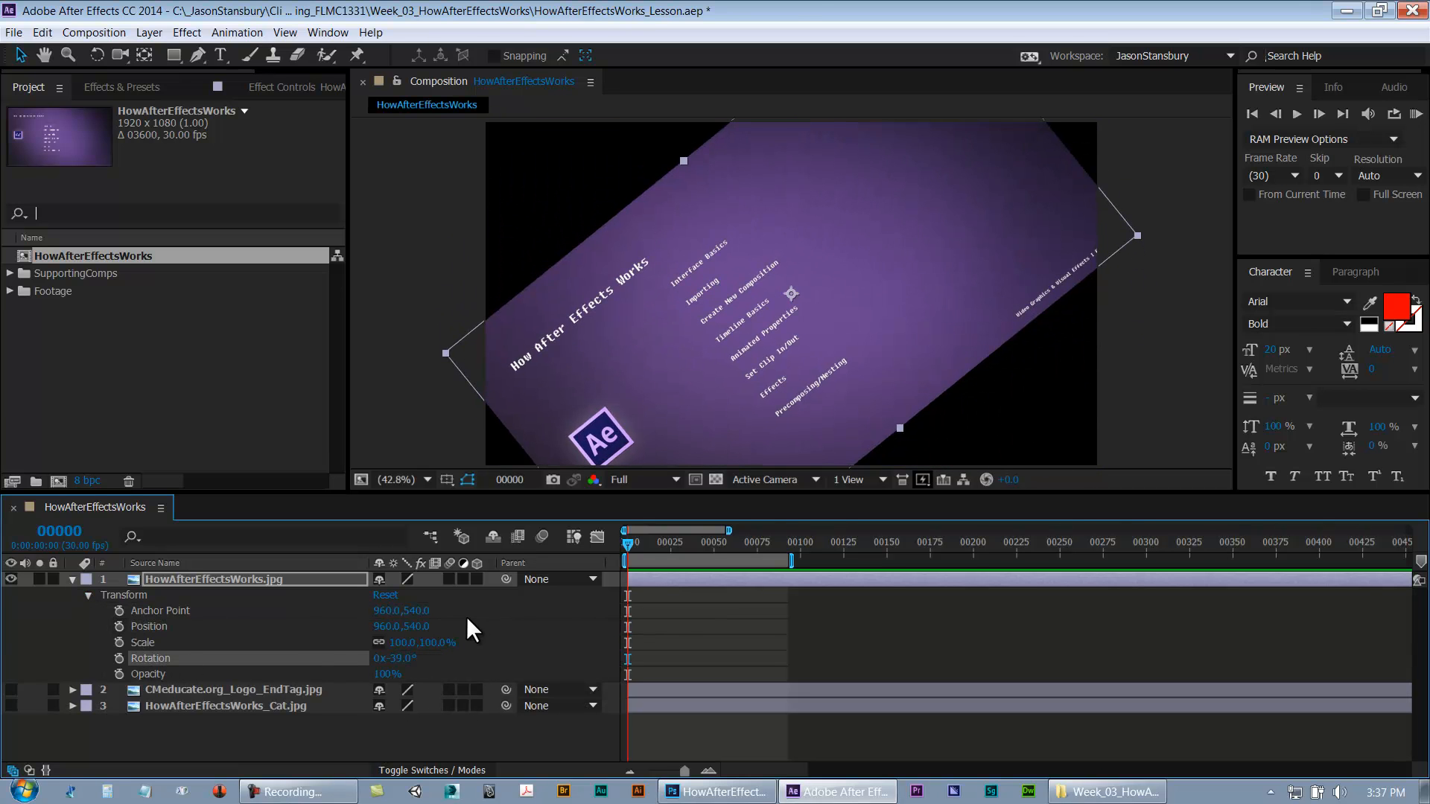
key(ctrl+z)
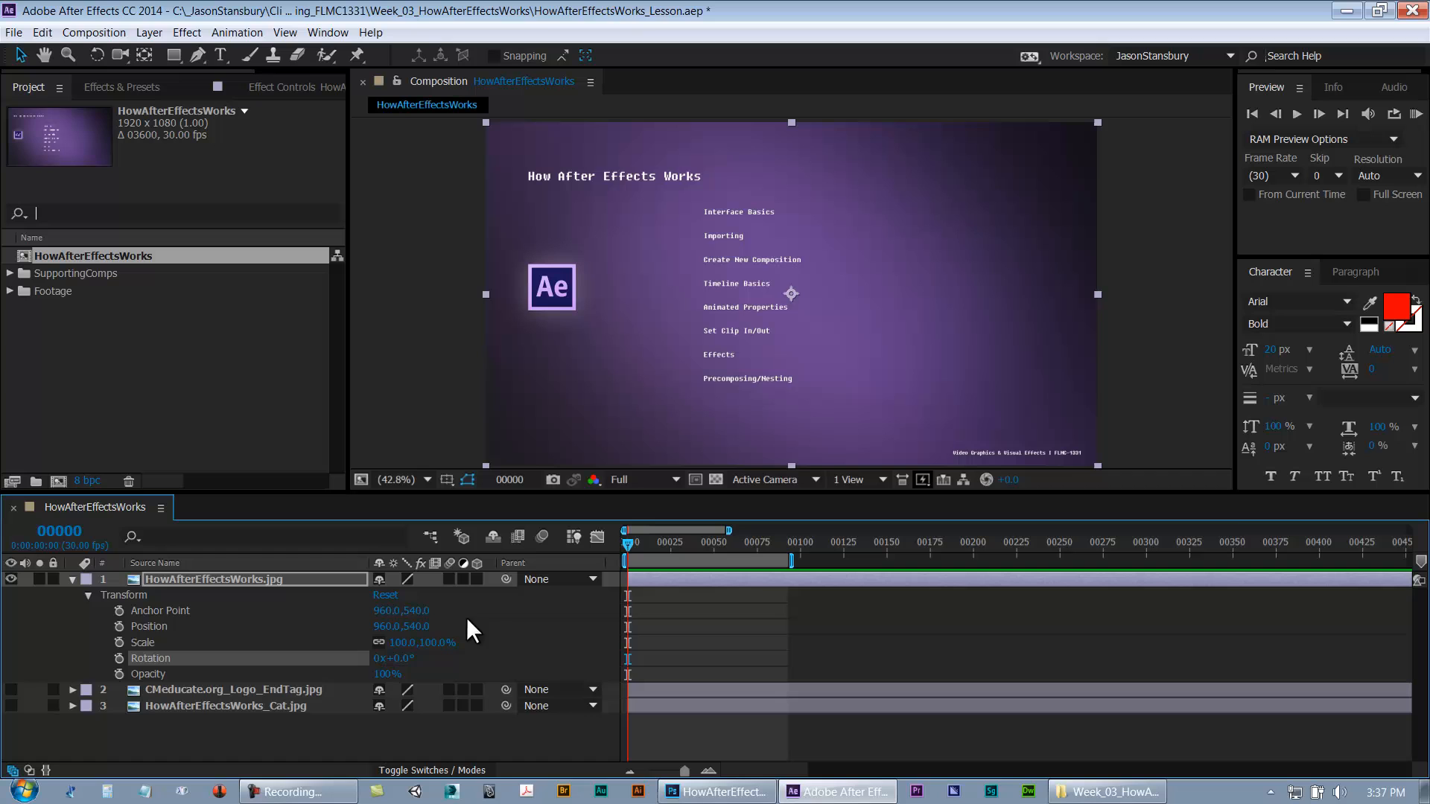
Collapse all properties of the HowAfterEffectsWorks.jpg layer, and reselect only that layer
click(88, 595)
click(73, 579)
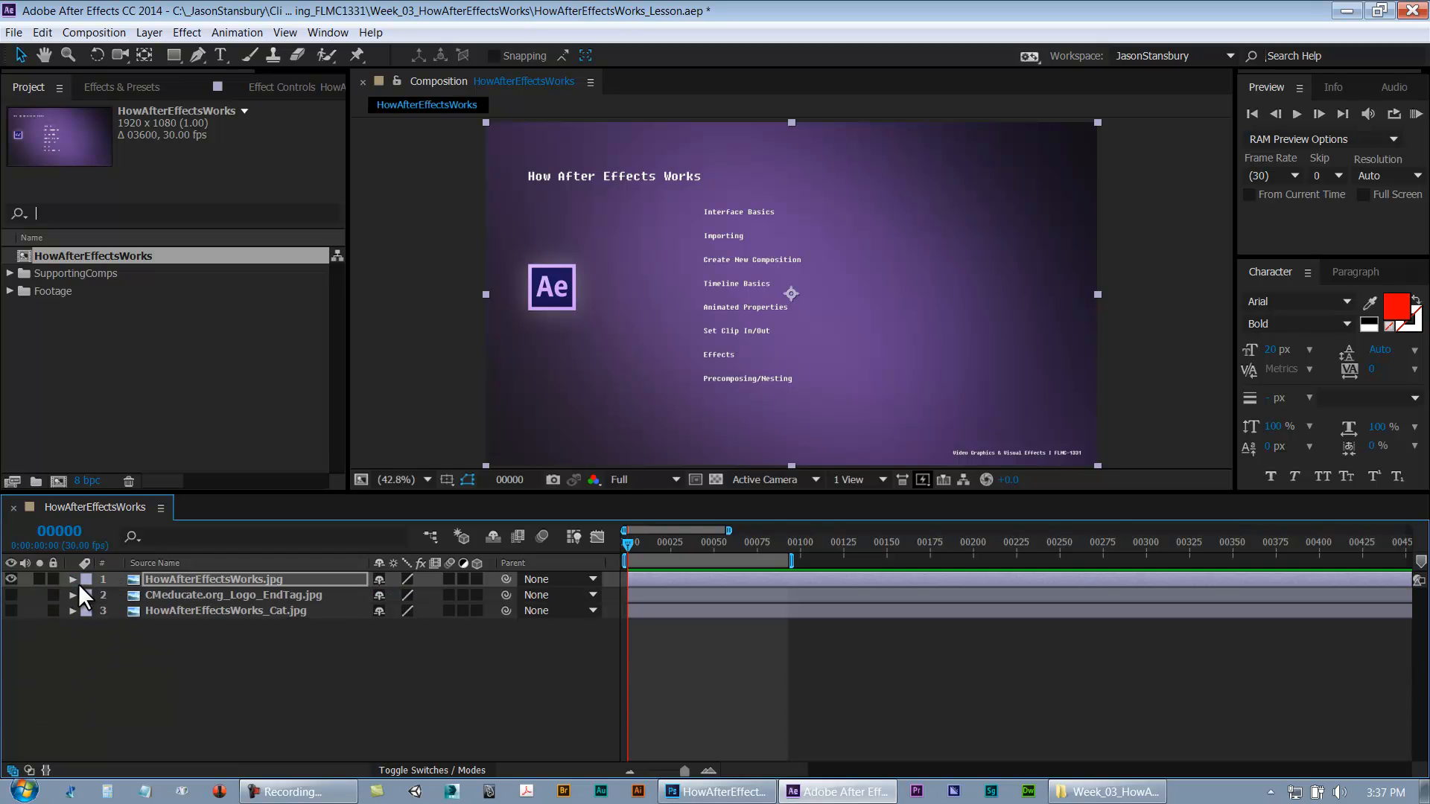
key(ctrl+shift+a)
click(196, 582)
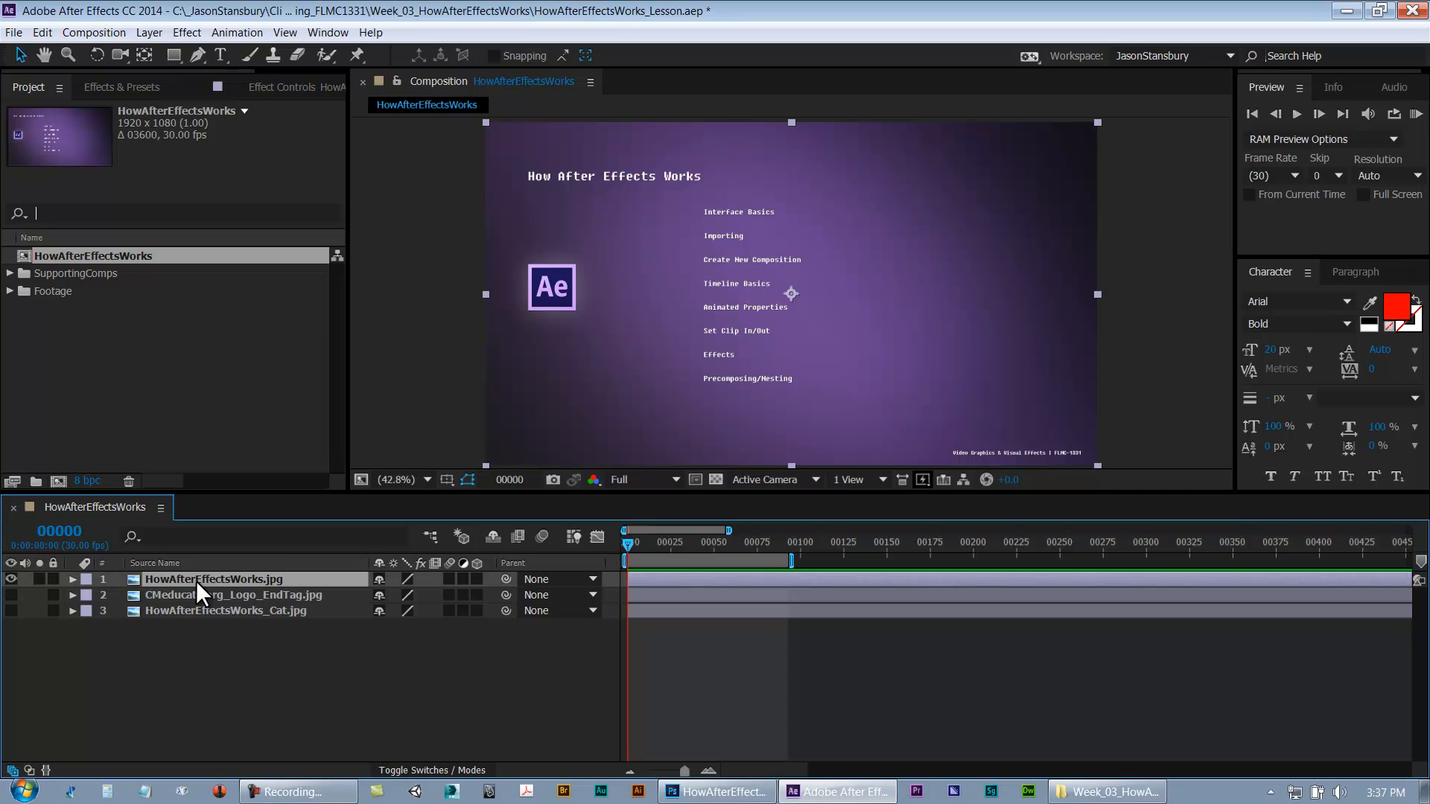
Review the Transform properties of the HowAfterEffectsWorks.jpg layer, and collapse the layer again
click(73, 579)
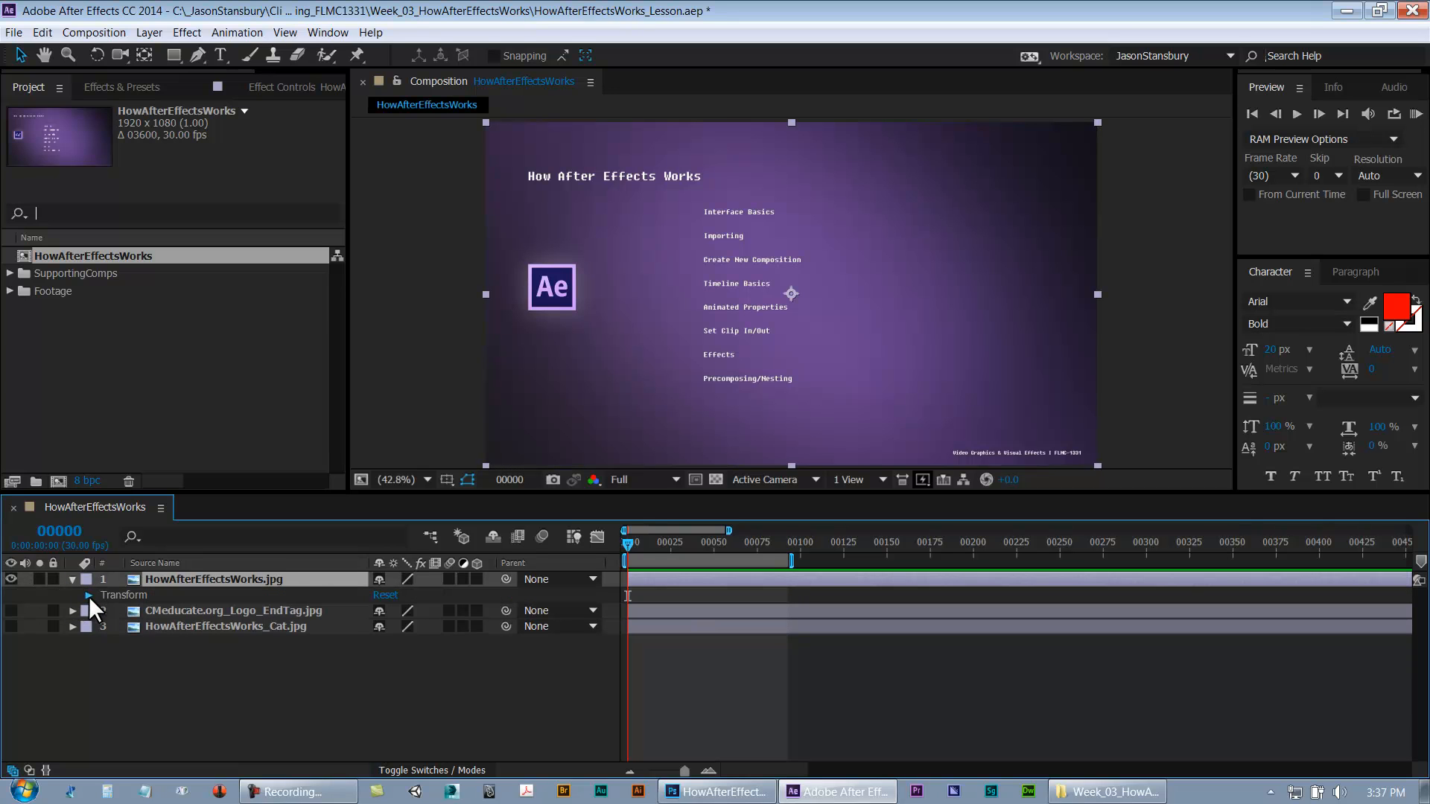
click(88, 596)
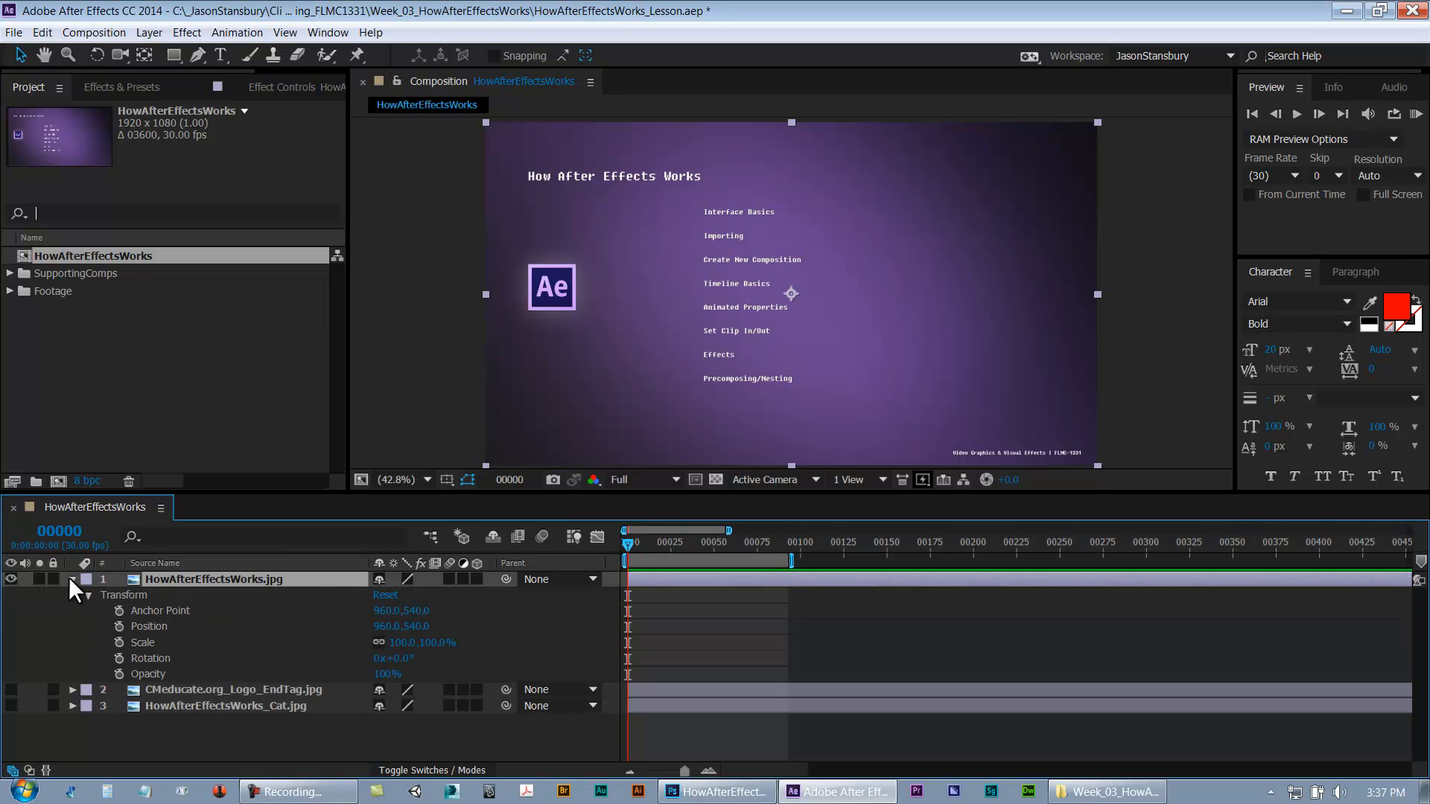
click(71, 579)
click(185, 620)
Look through the effect categories available for the HowAfterEffectsWorks.jpg layer, including Color Correction and Generate
right_click(188, 578)
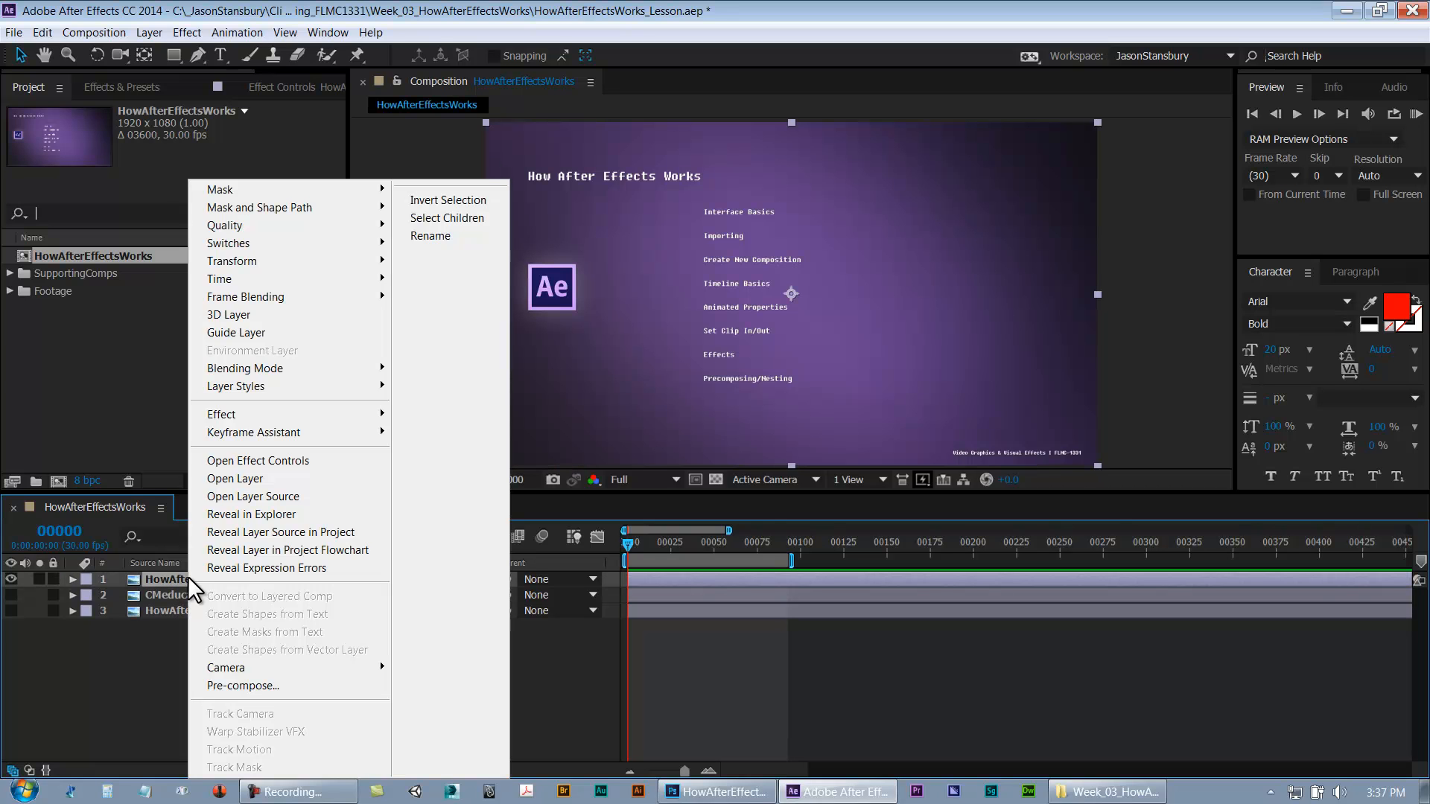
click(149, 622)
click(194, 580)
right_click(194, 578)
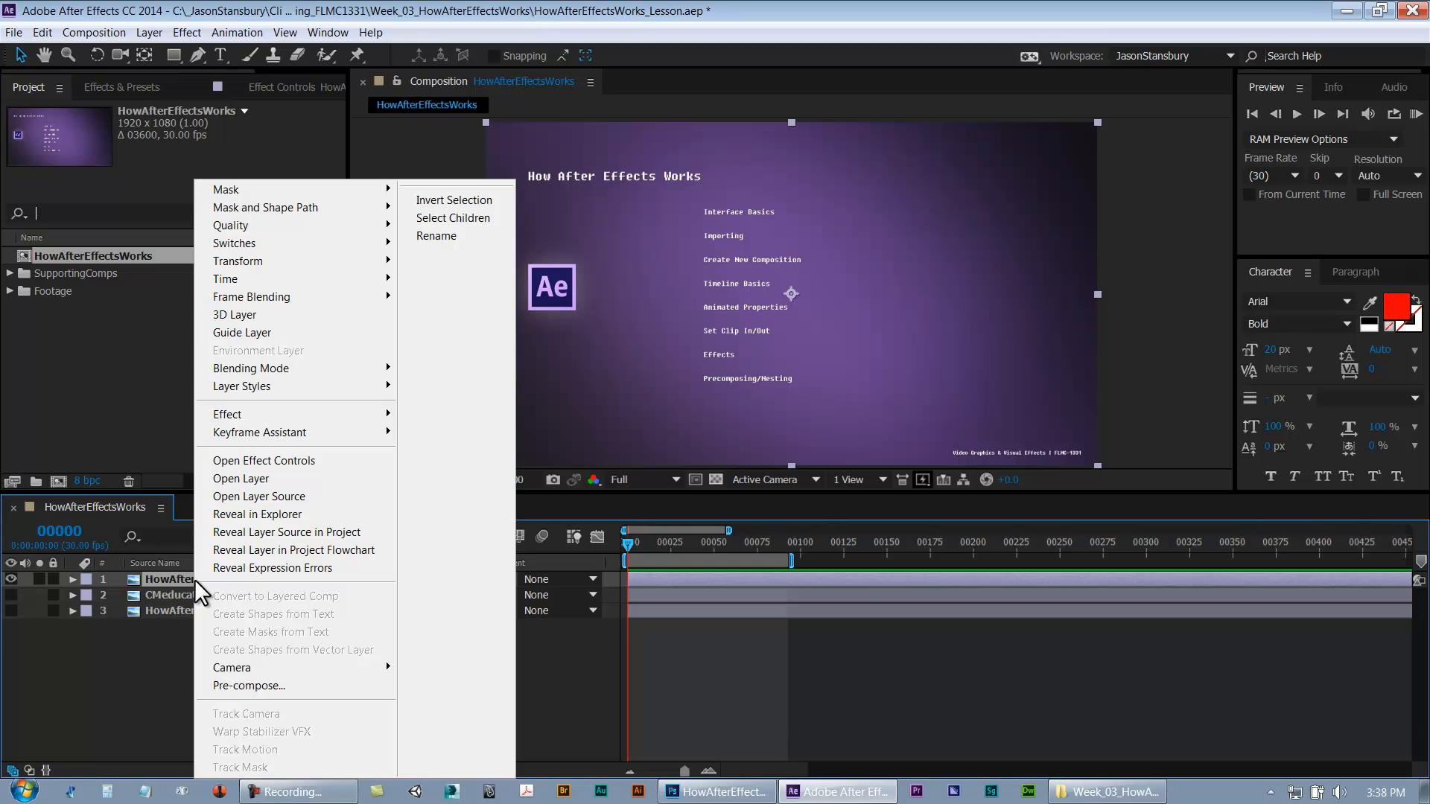
mouse_move(296, 419)
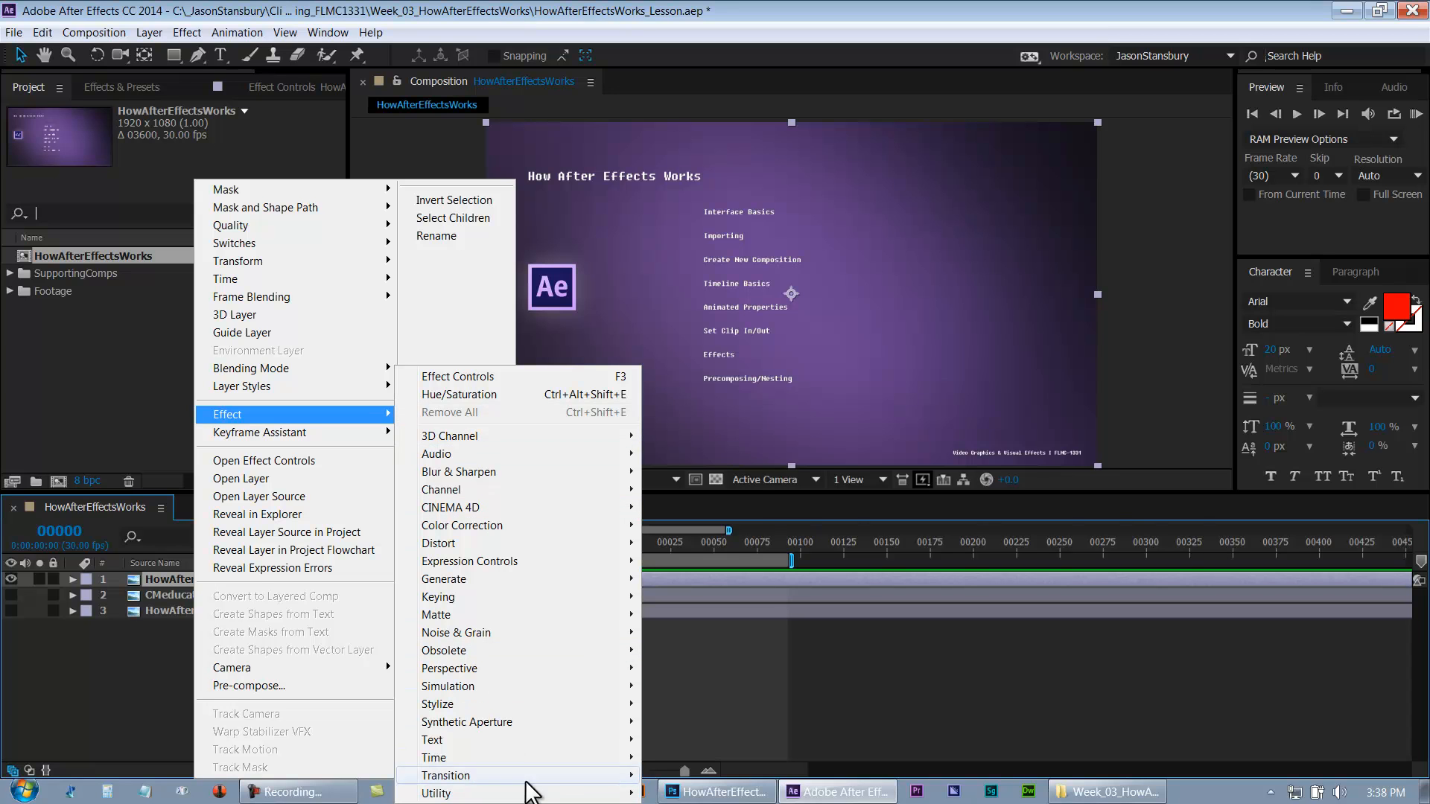
mouse_move(556, 512)
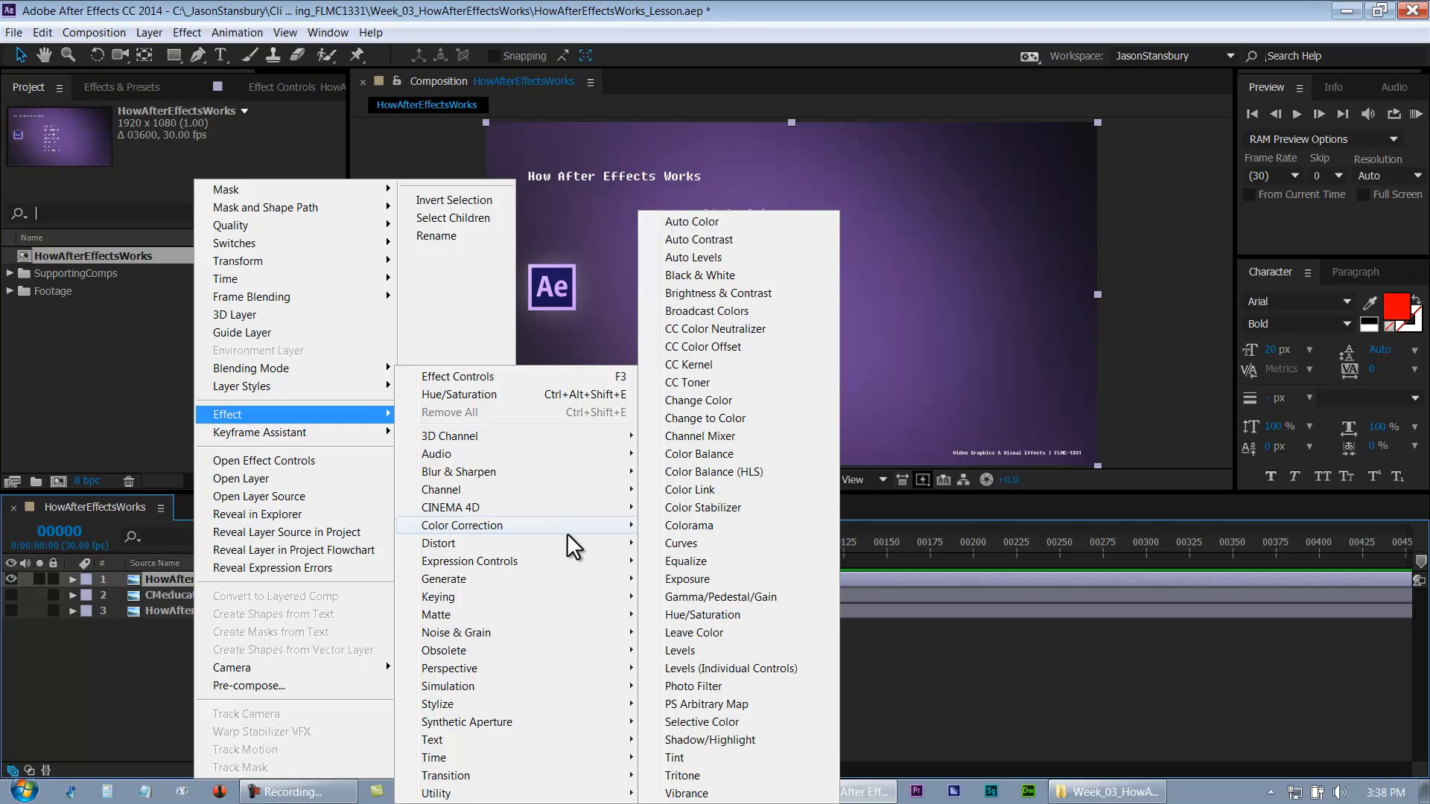
mouse_move(560, 557)
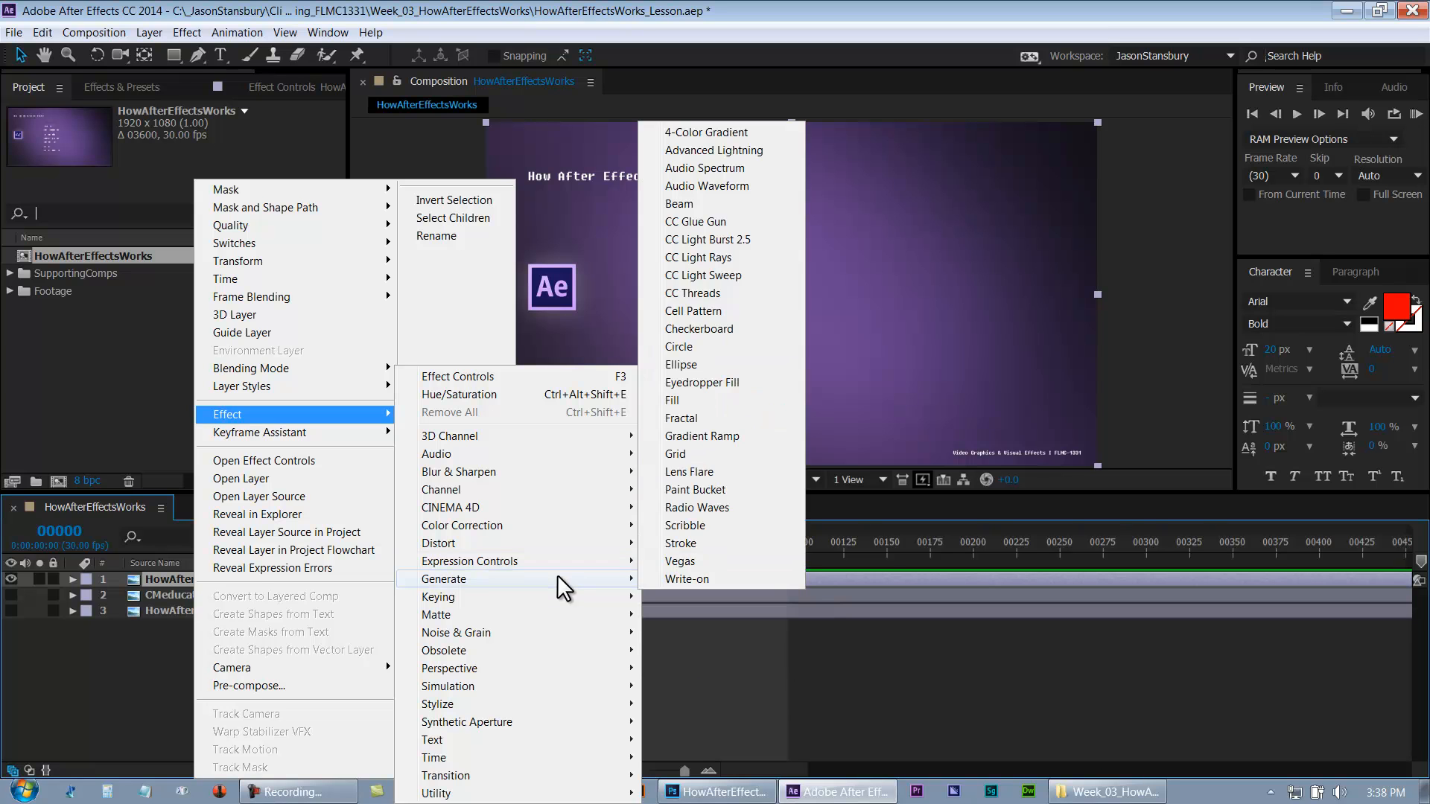
click(105, 742)
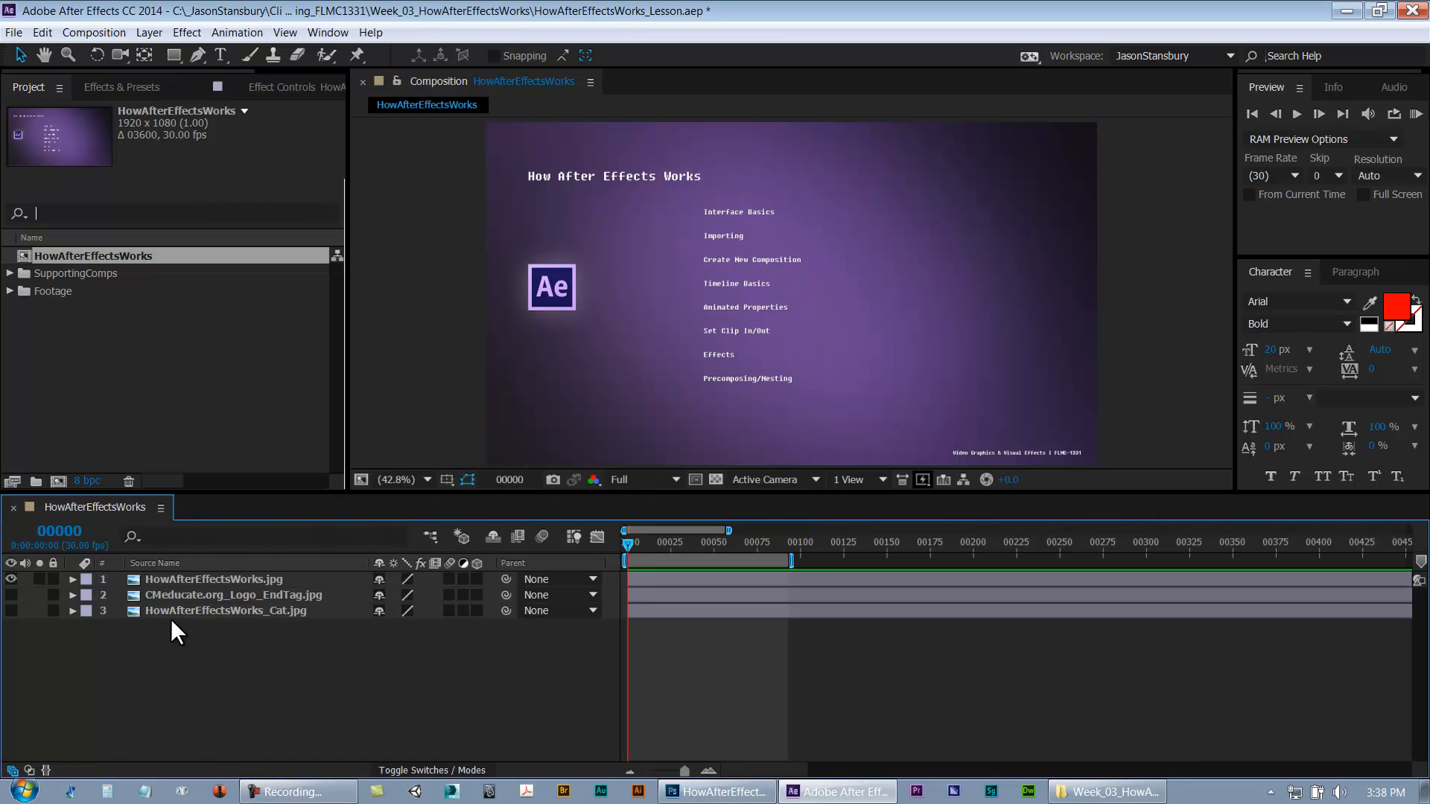
Apply the Circle effect from the Generate category to the HowAfterEffectsWorks.jpg layer
right_click(234, 579)
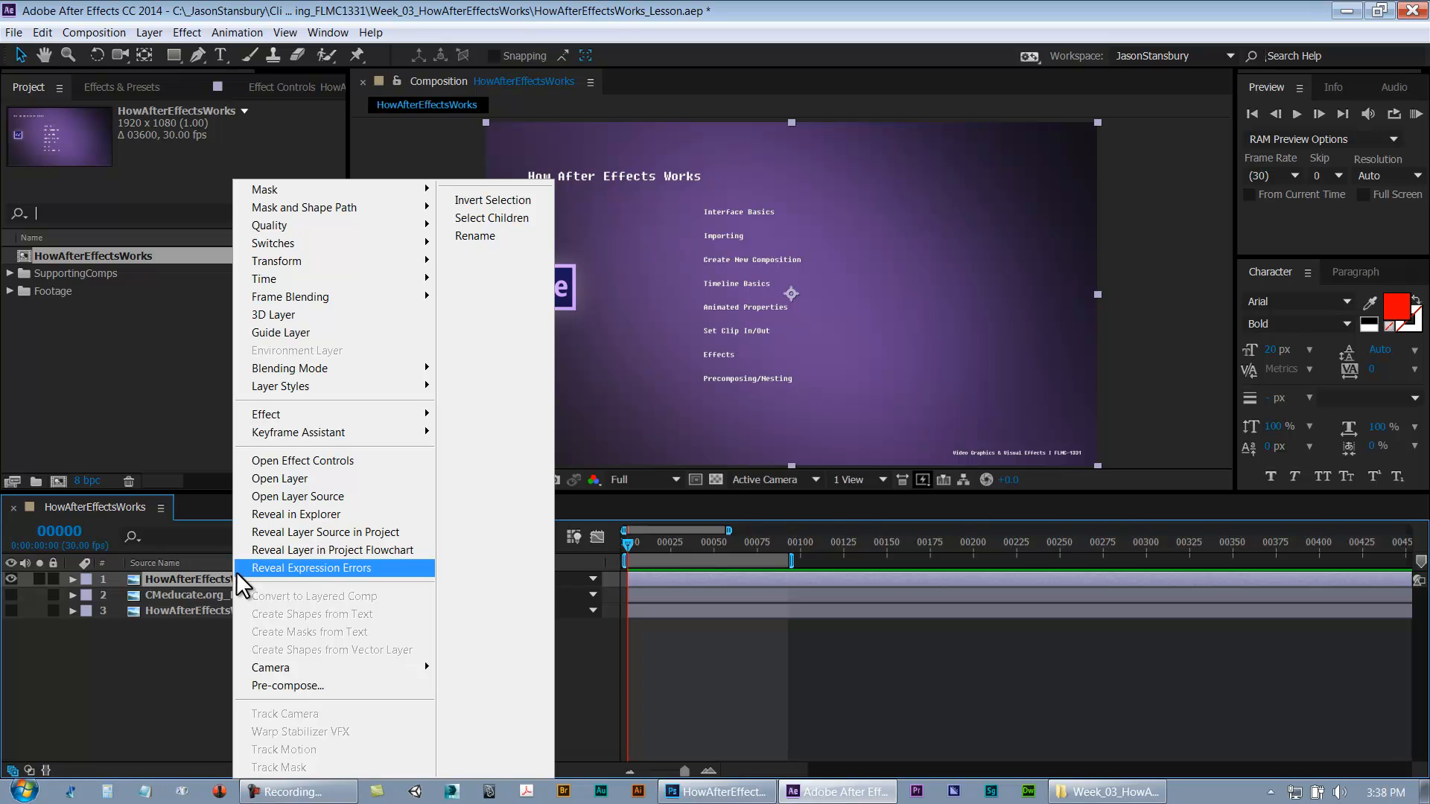
mouse_move(314, 413)
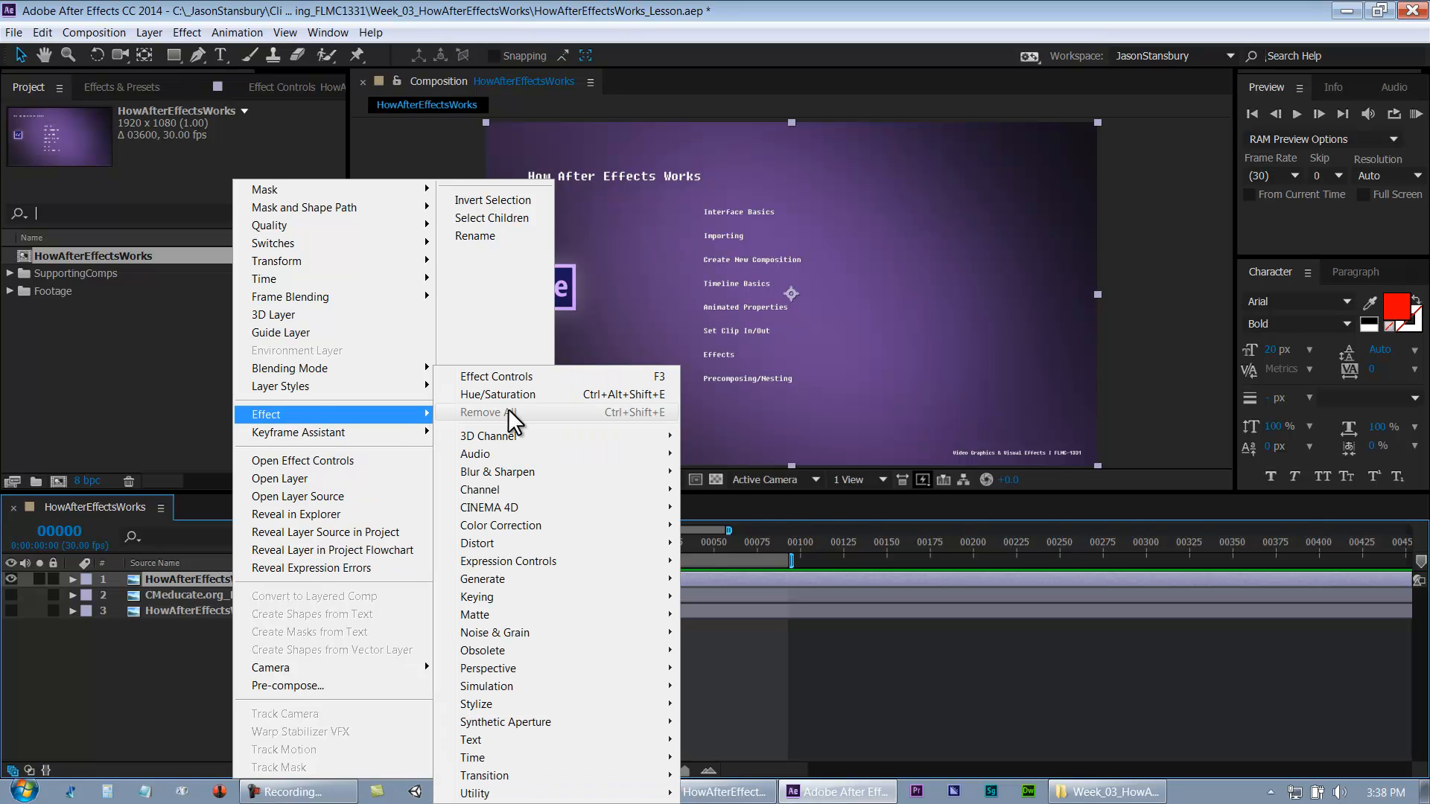
mouse_move(507, 585)
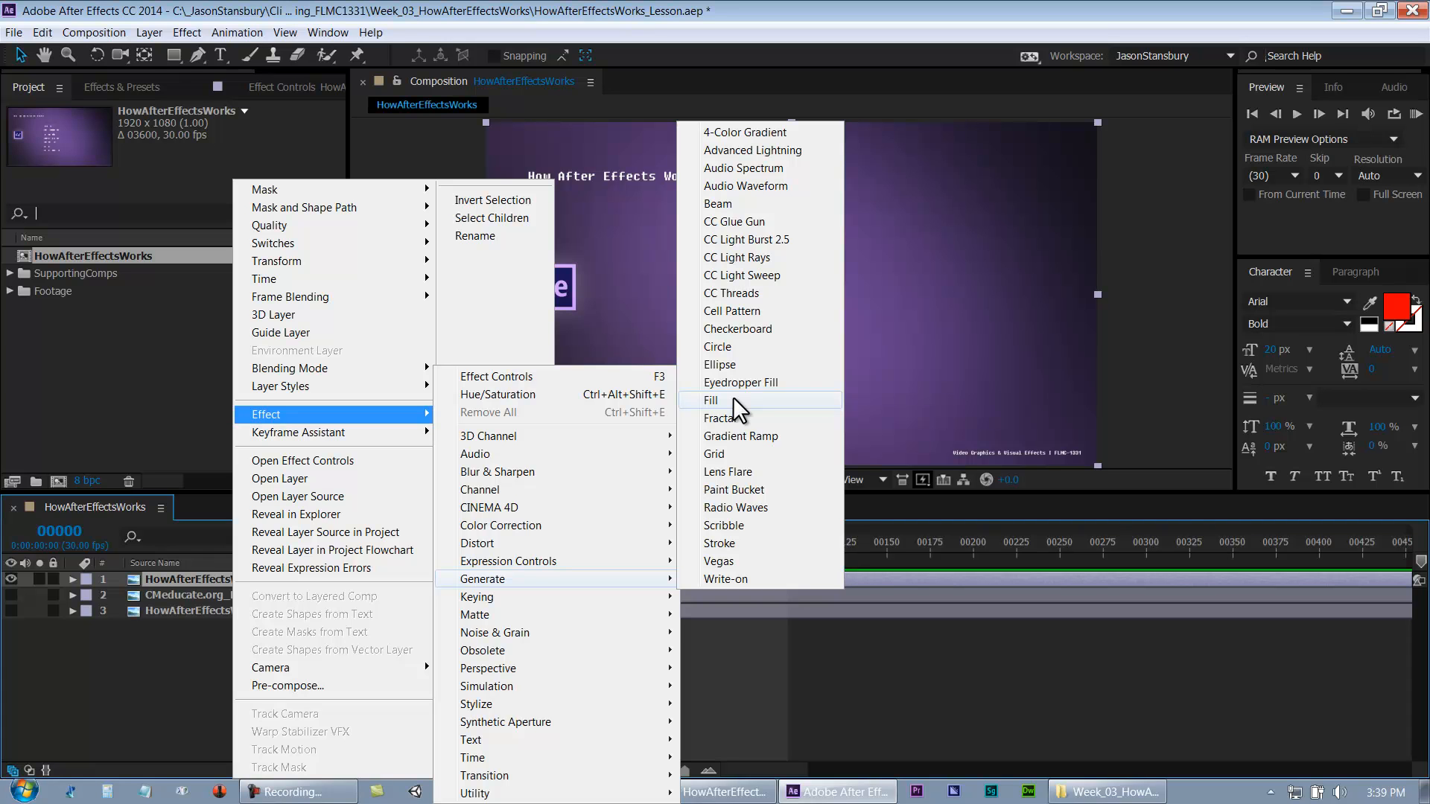
click(717, 347)
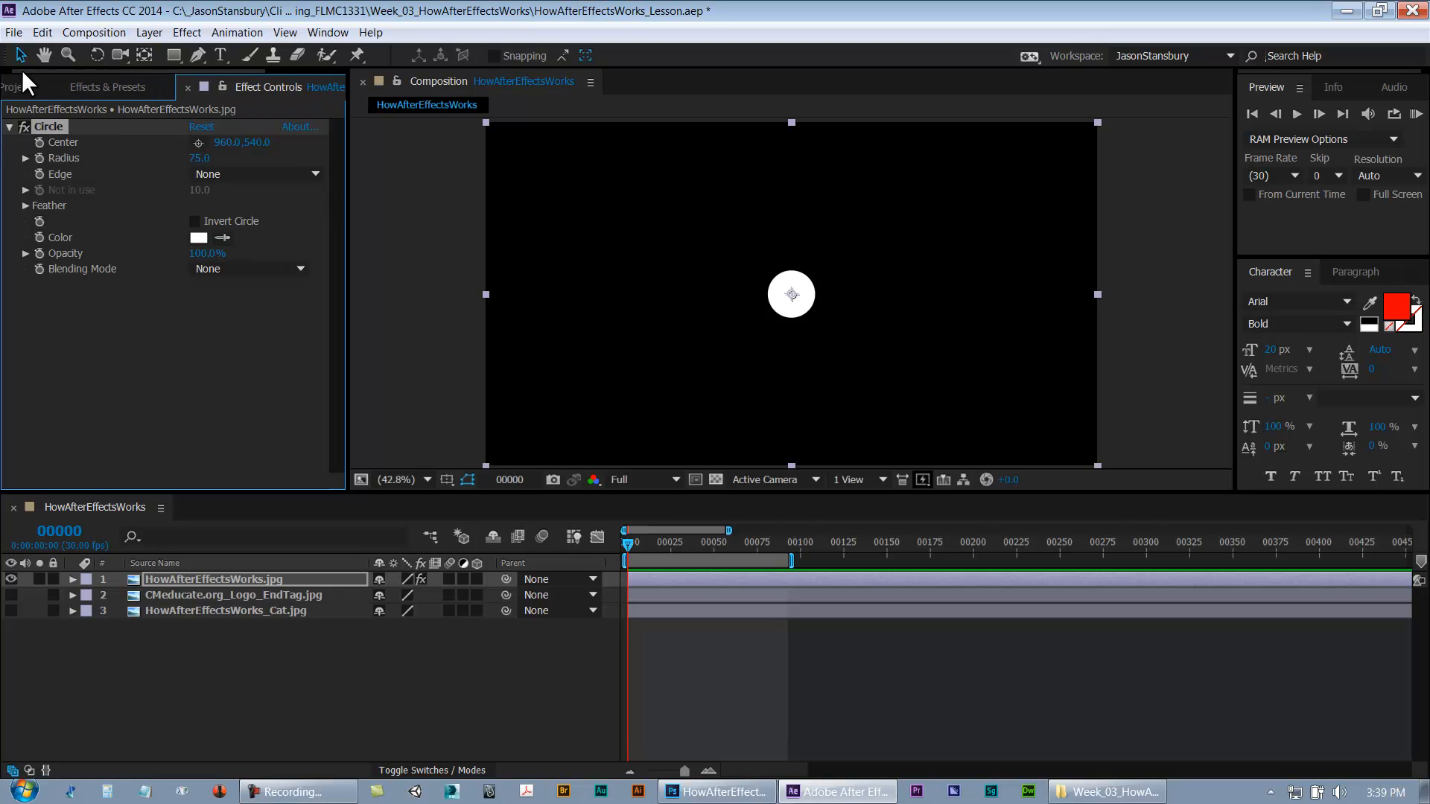
Show the Effects & Presets list and compare its categories with the effects offered directly on the HowAfterEffectsWorks.jpg layer
click(38, 88)
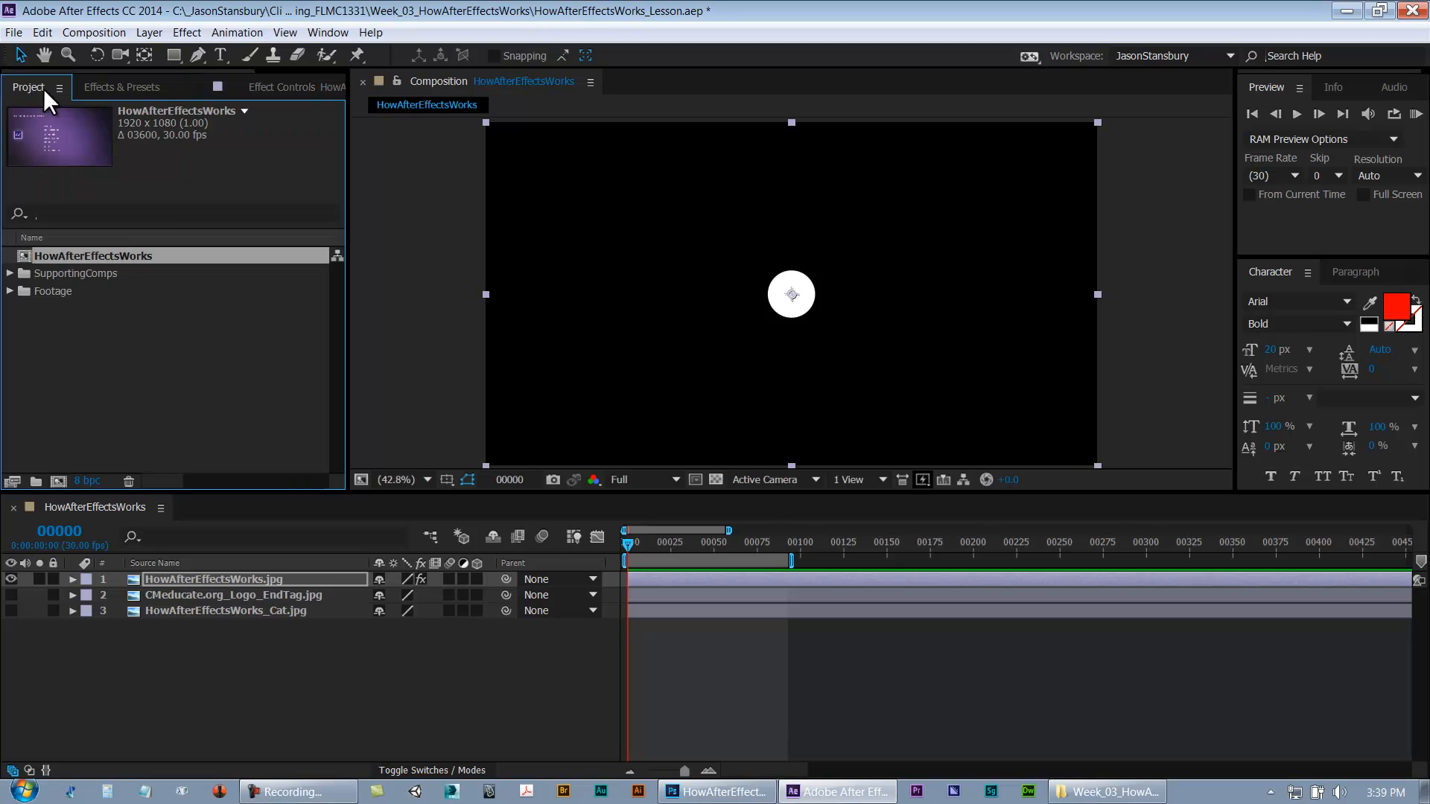
click(124, 86)
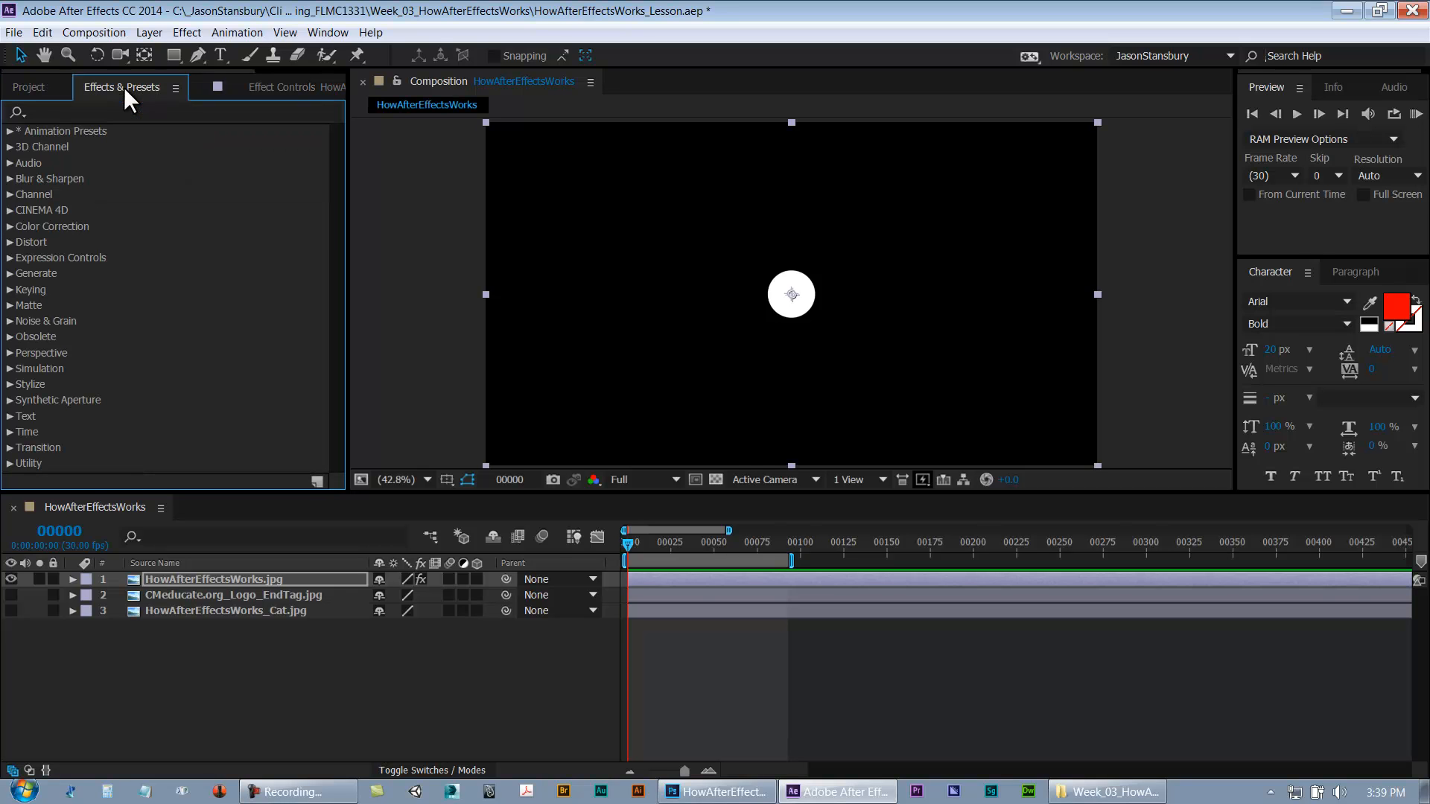
right_click(145, 578)
mouse_move(233, 418)
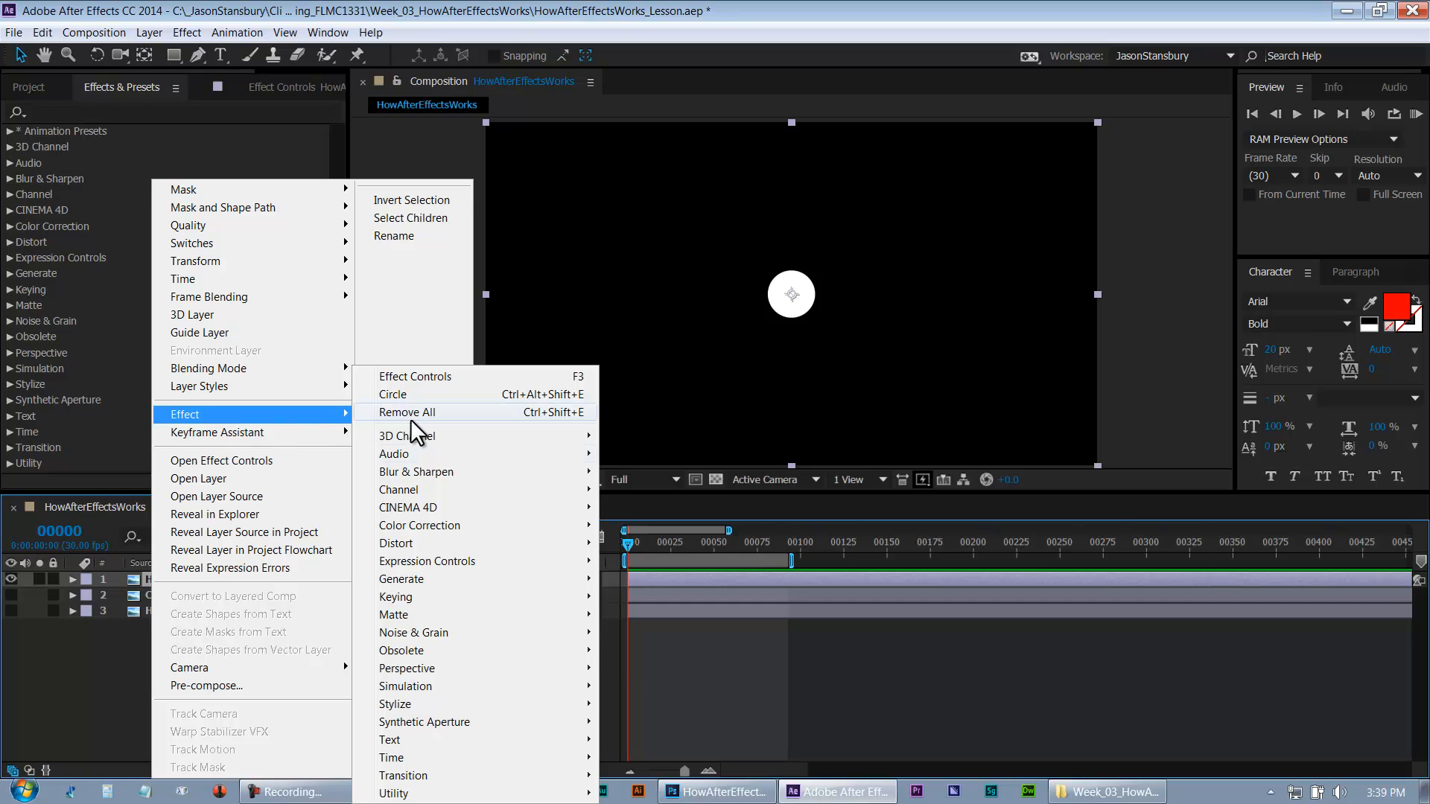
click(106, 680)
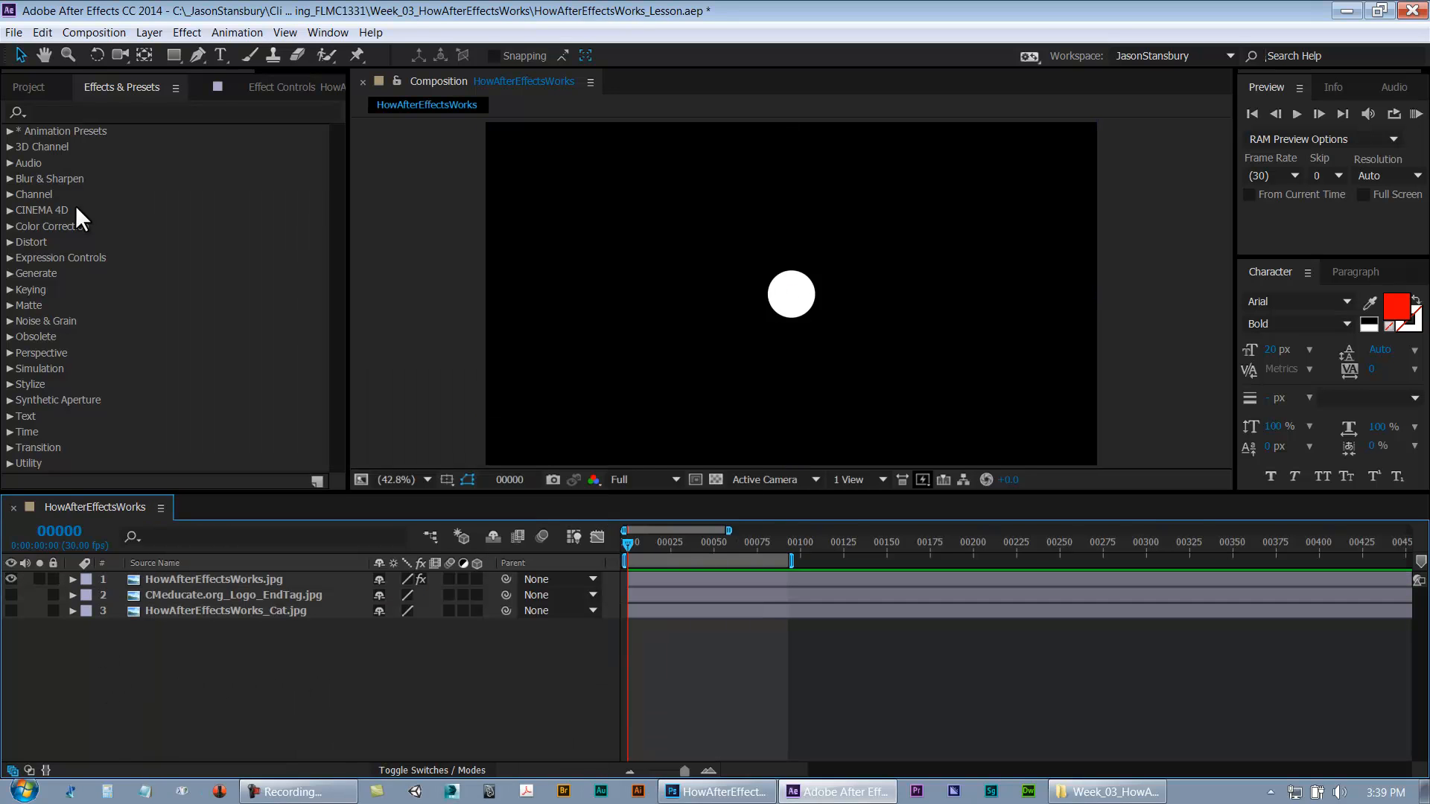
Browse the Generate category in the Effects & Presets list, and collapse it again
click(75, 109)
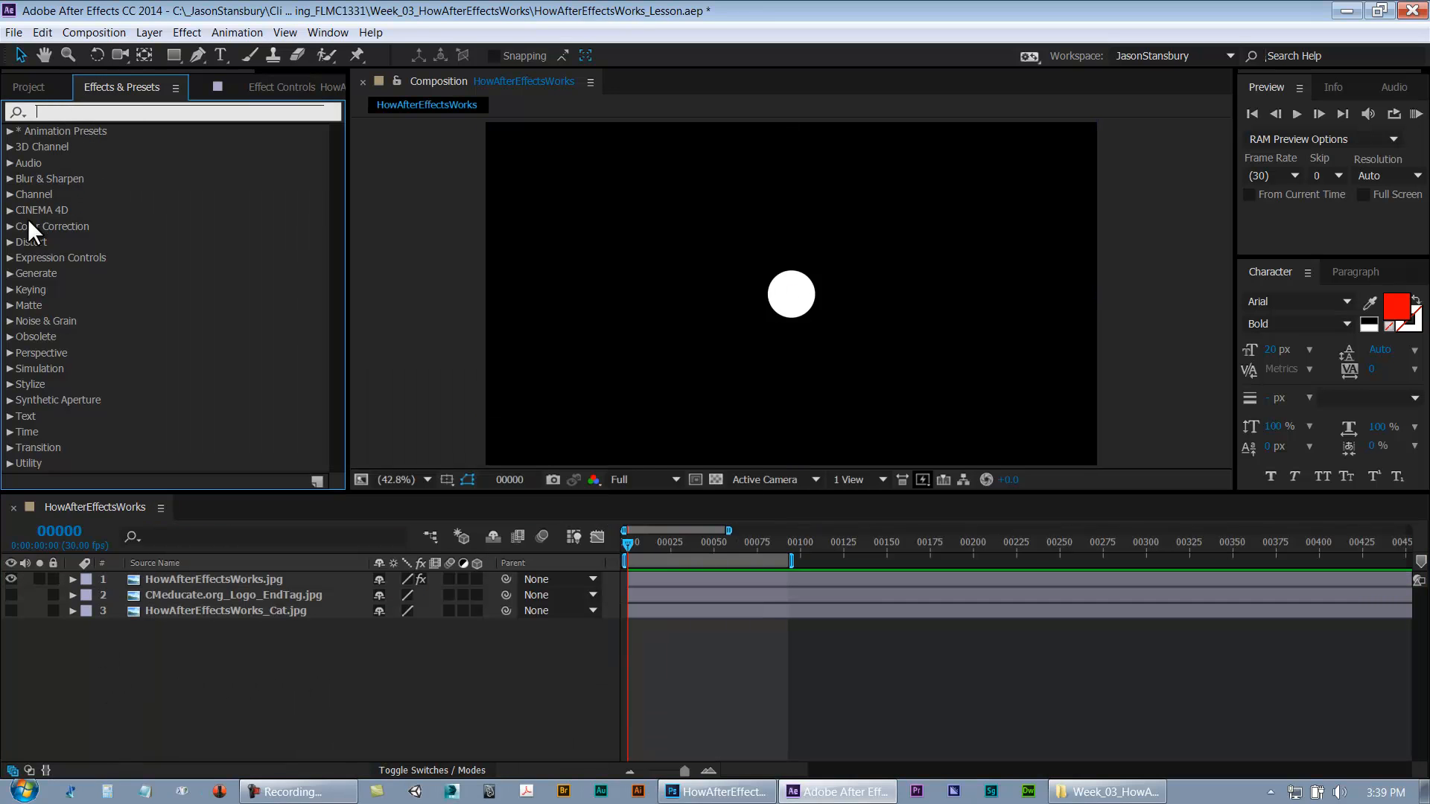
click(9, 274)
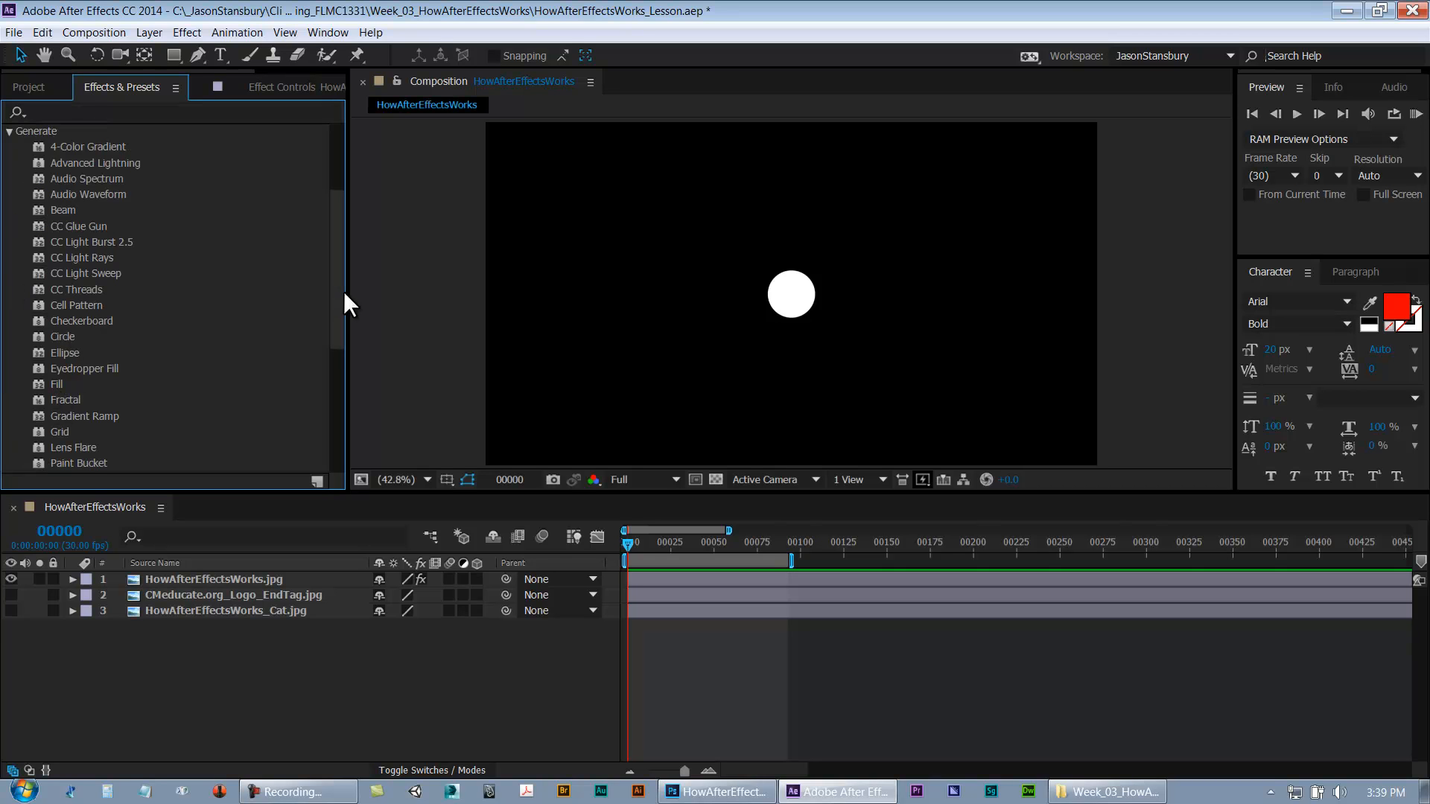
drag(338, 292, 335, 228)
click(10, 271)
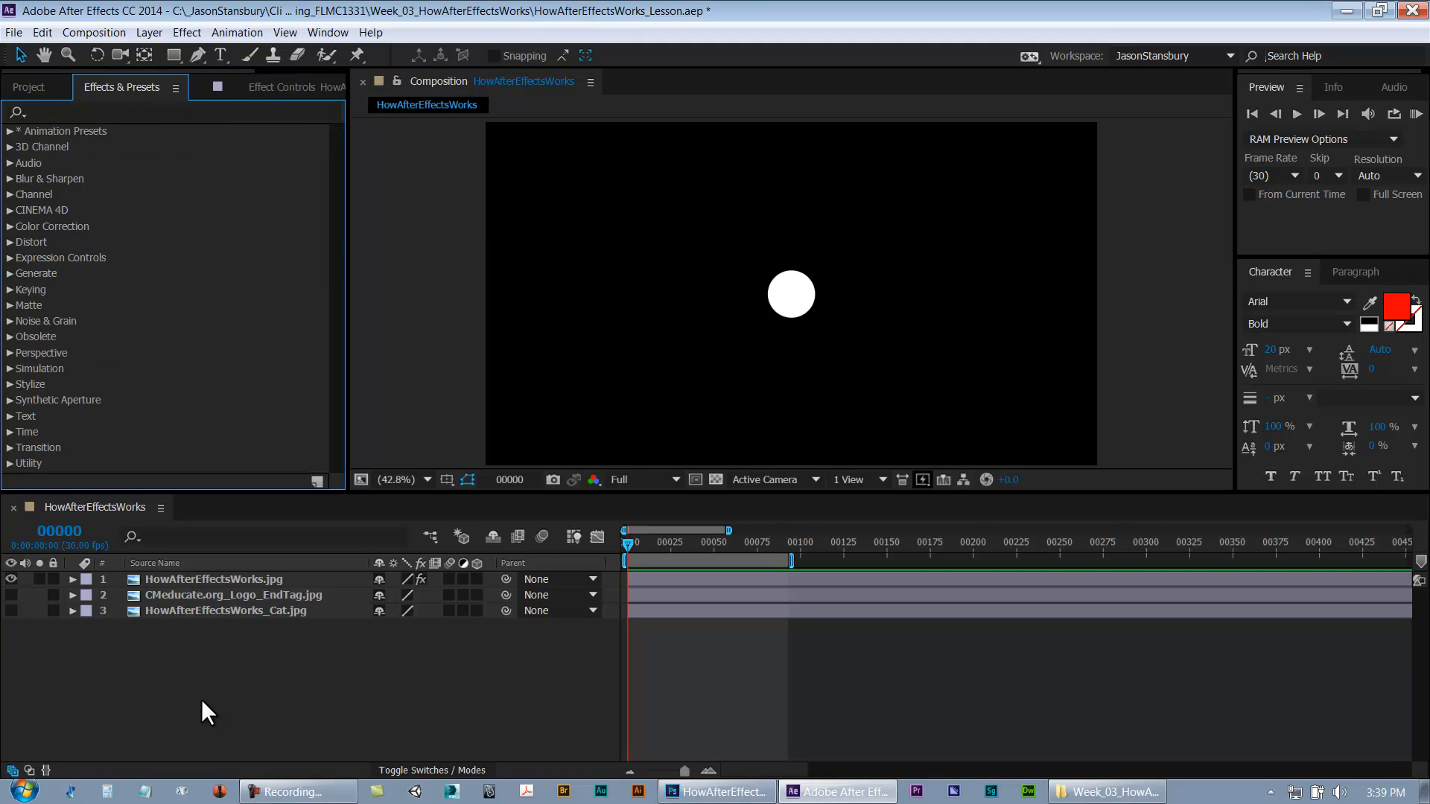
Show the Circle effect's controls and expand the same Circle properties under the layer in the timeline
click(242, 88)
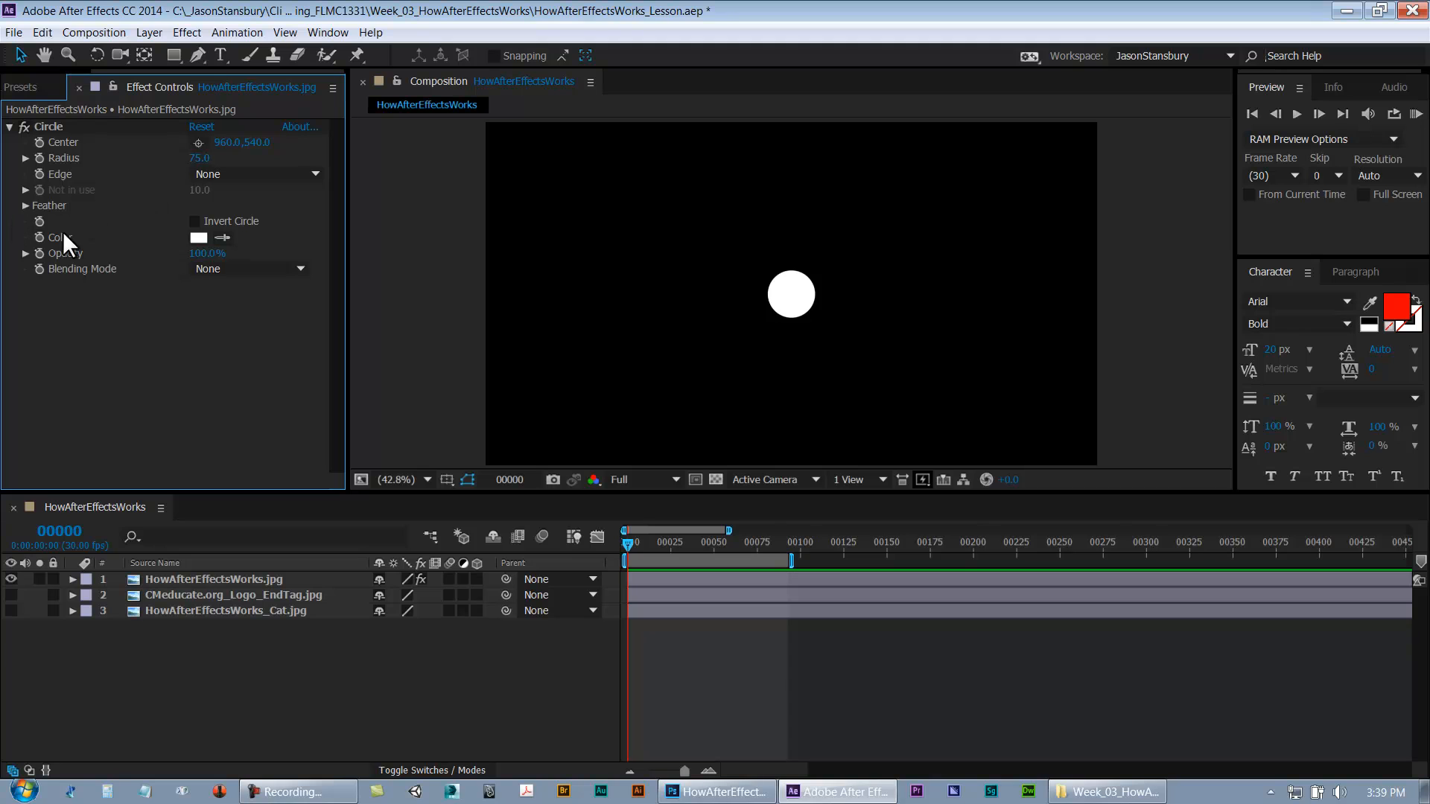
click(37, 127)
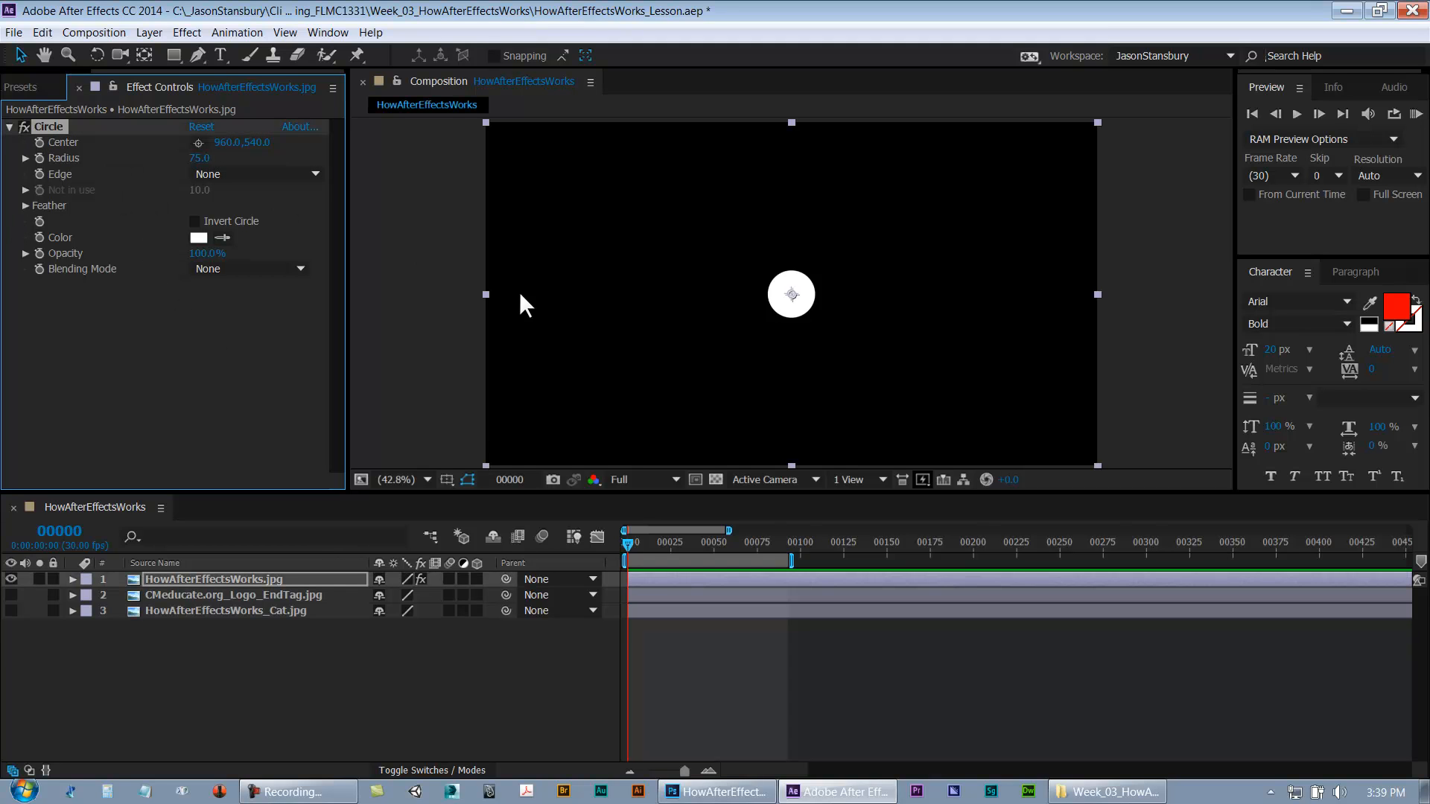
click(73, 579)
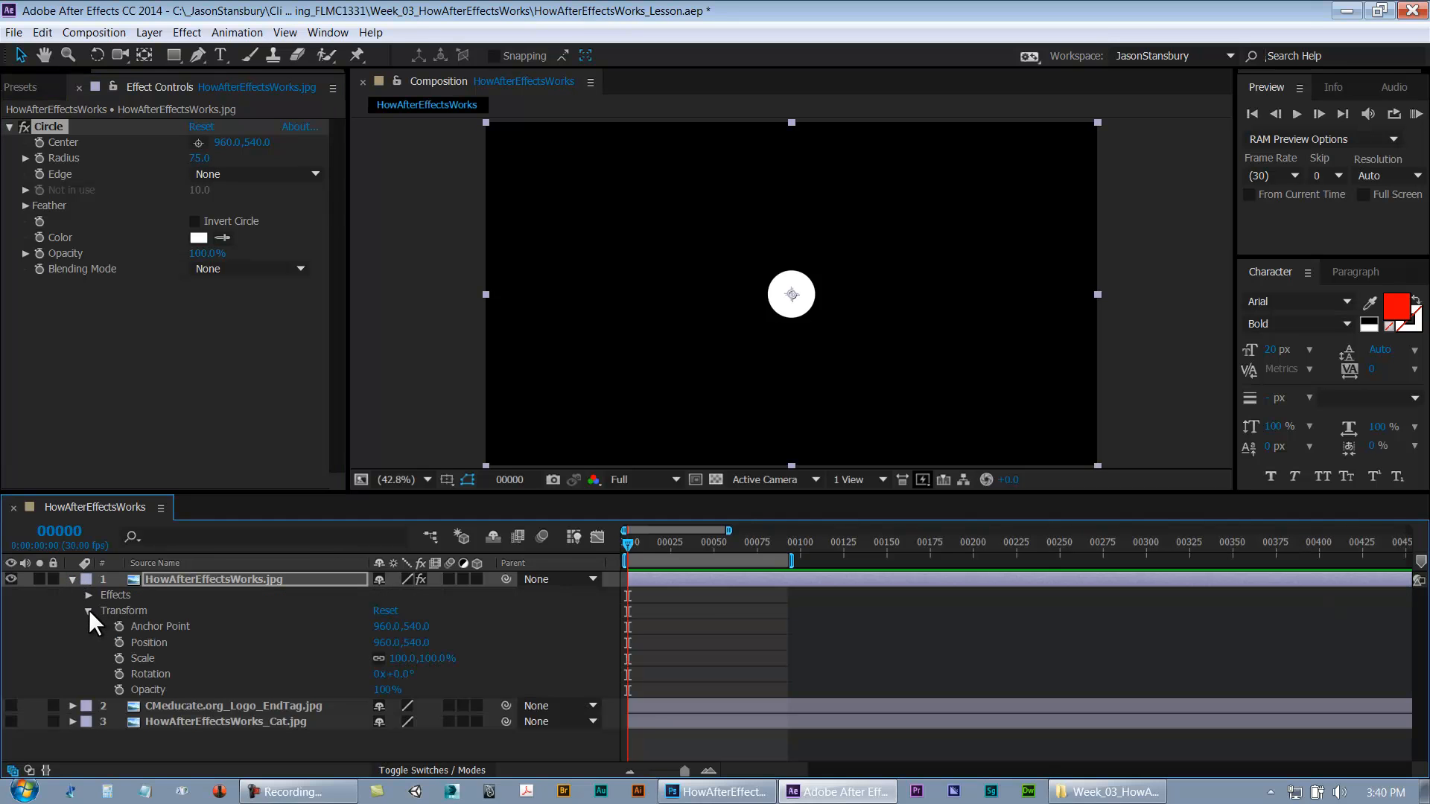
click(88, 610)
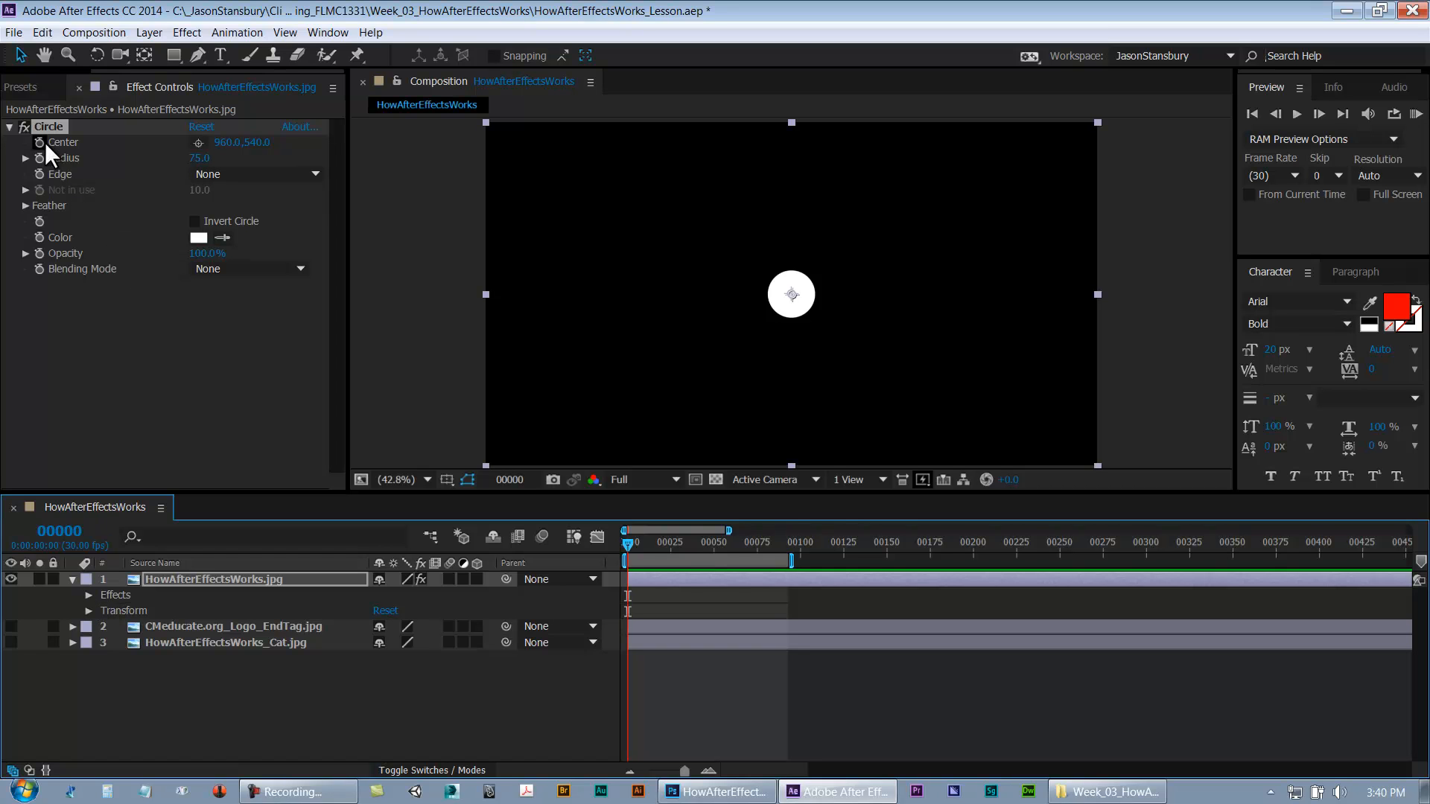
click(88, 594)
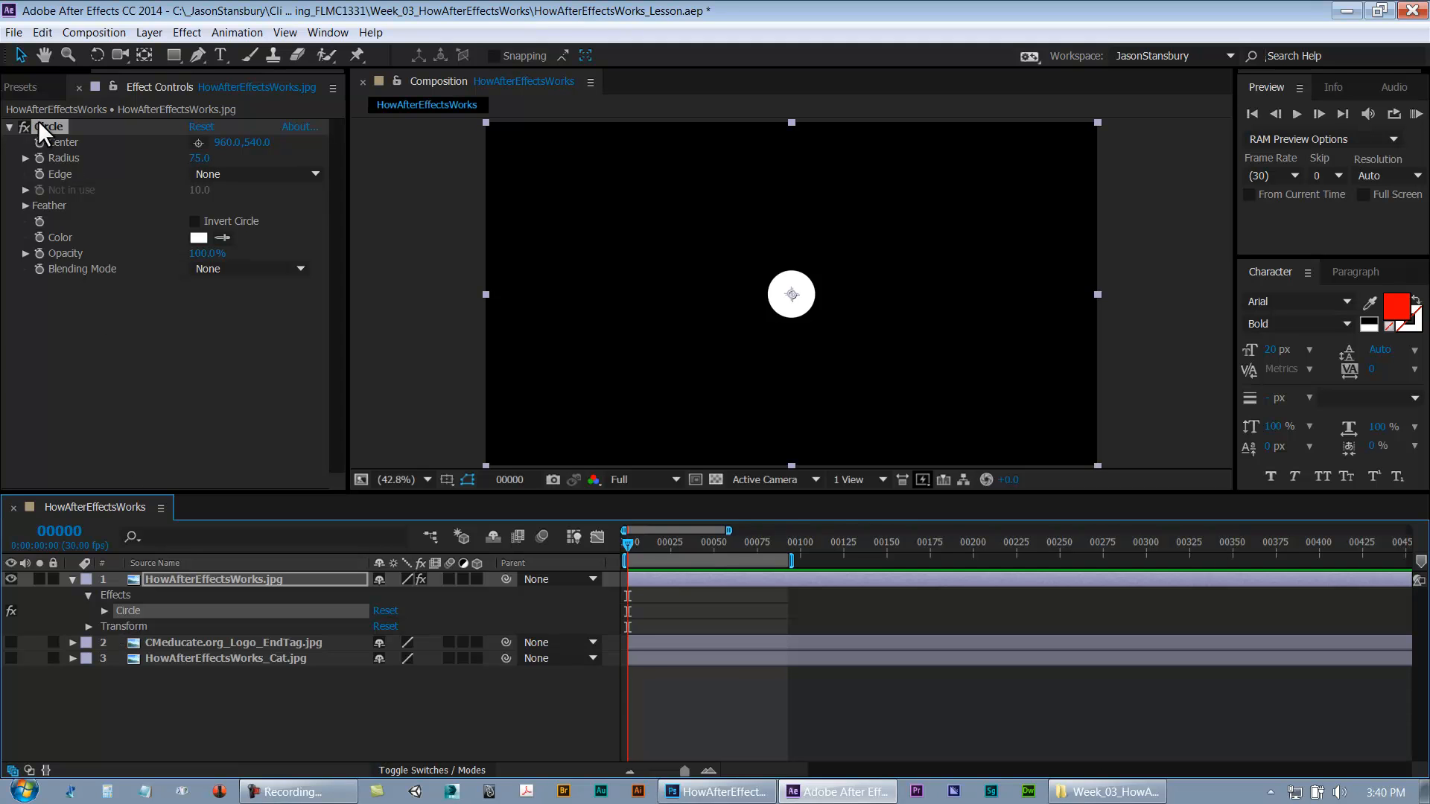
click(104, 611)
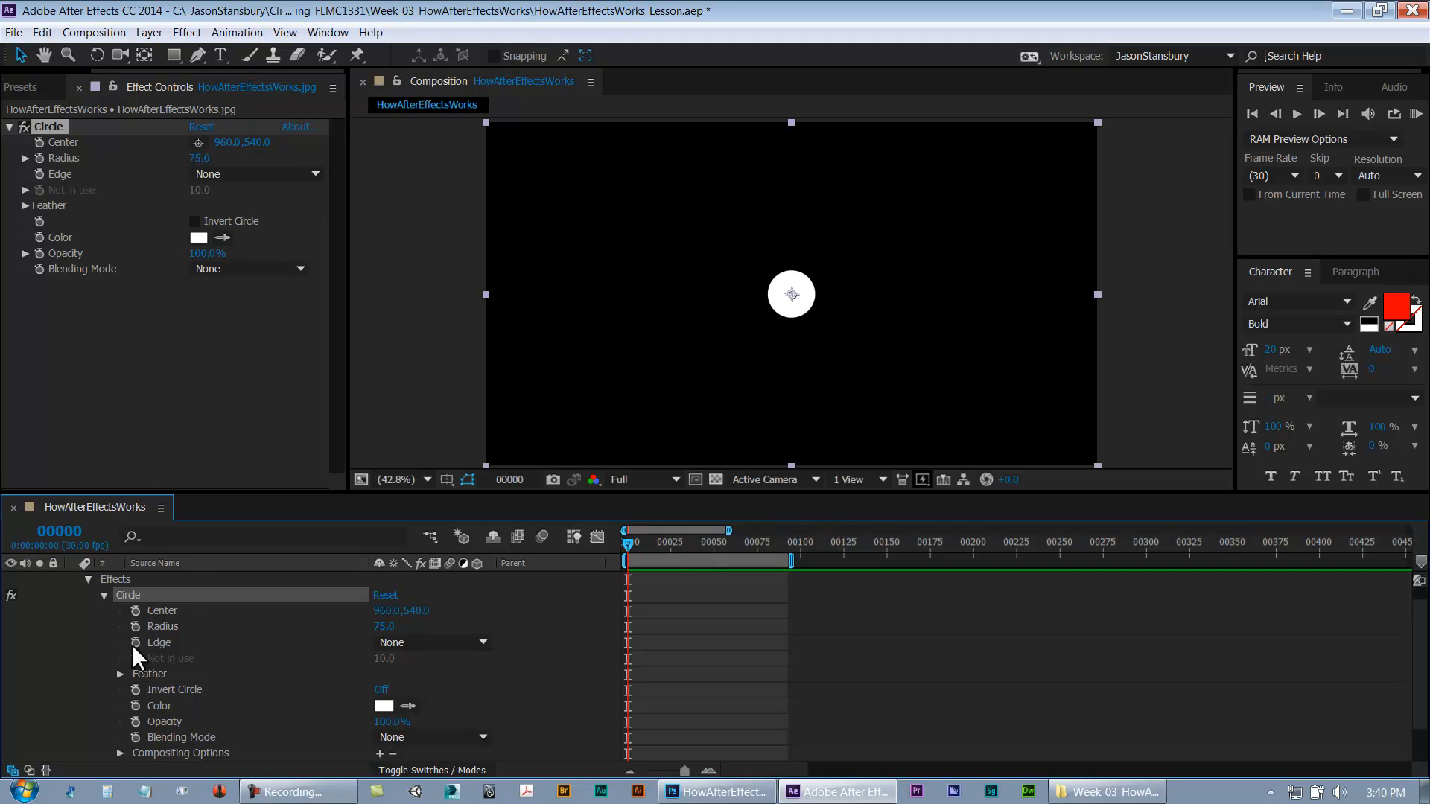
scroll(102, 625, up, 1)
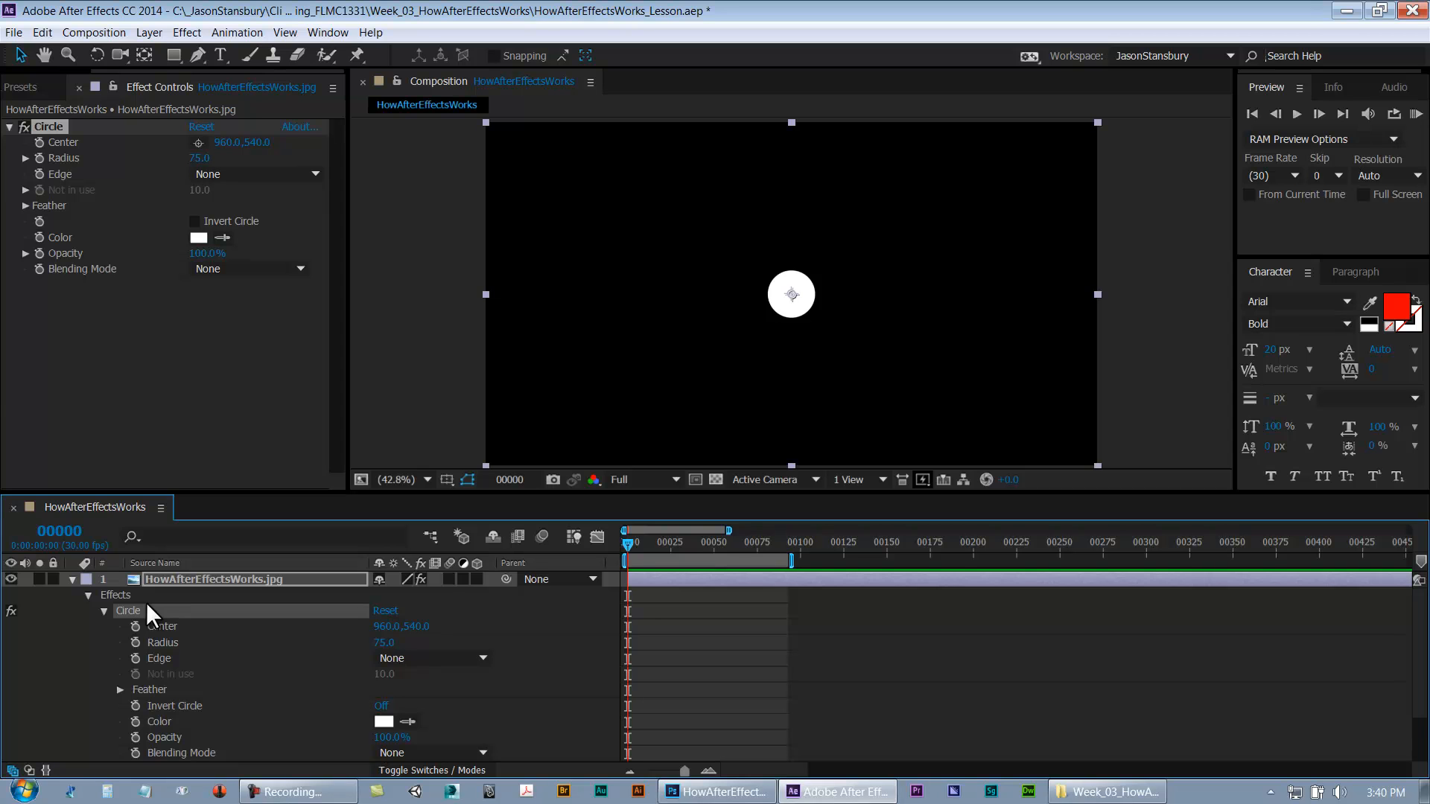
Maximize the timeline to view all Circle properties, restore the normal layout, and collapse the layer
key(grave)
key(grave)
key(grave)
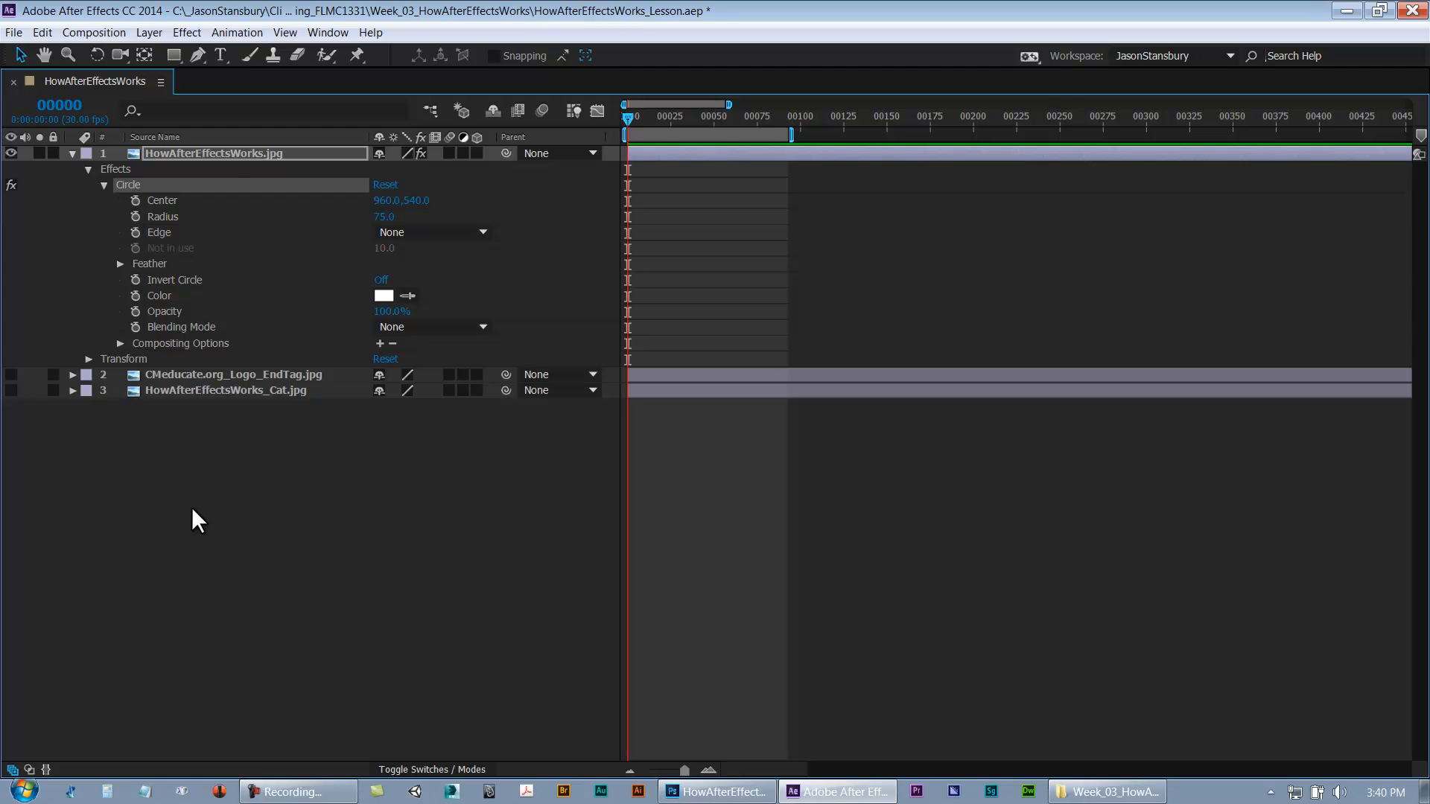
click(107, 471)
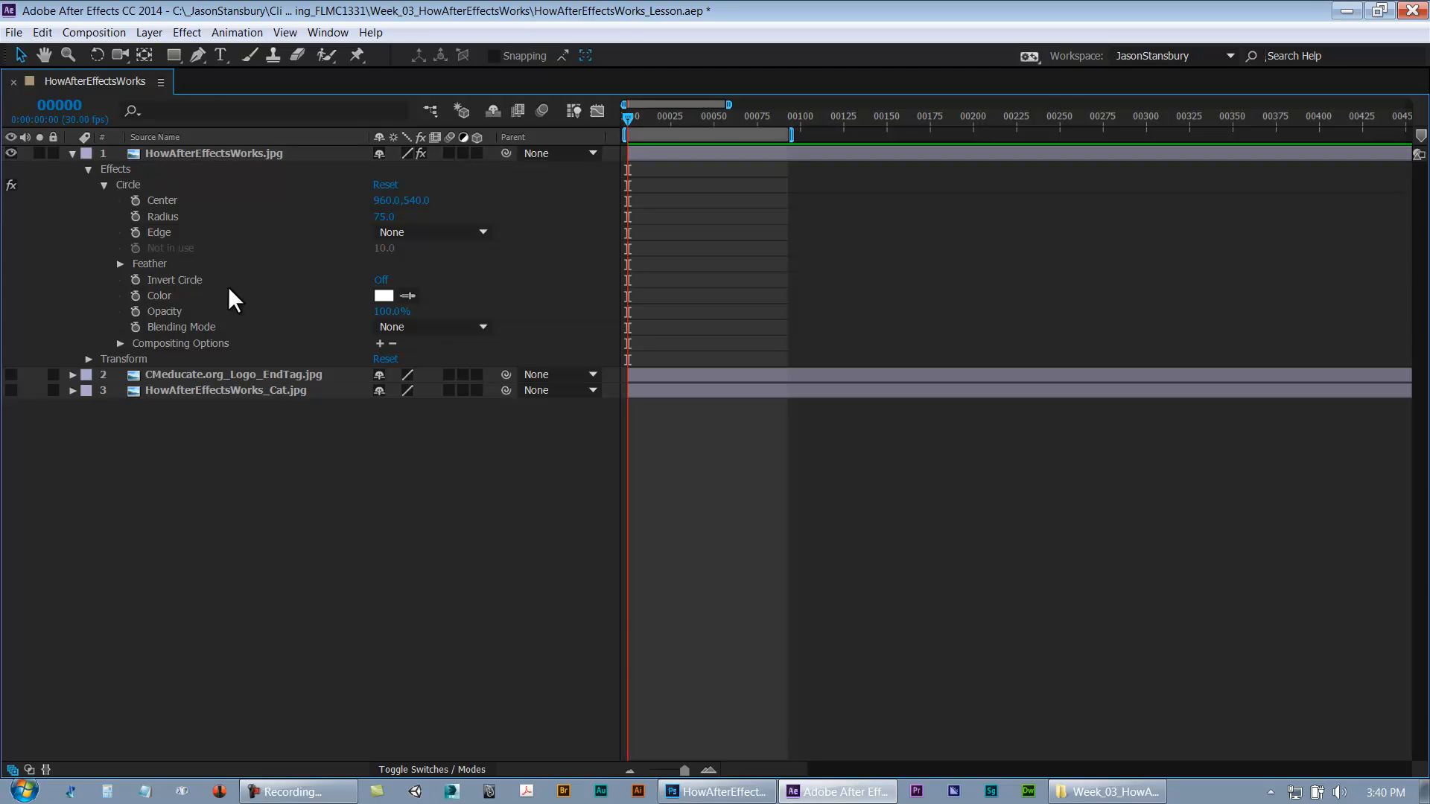
key(grave)
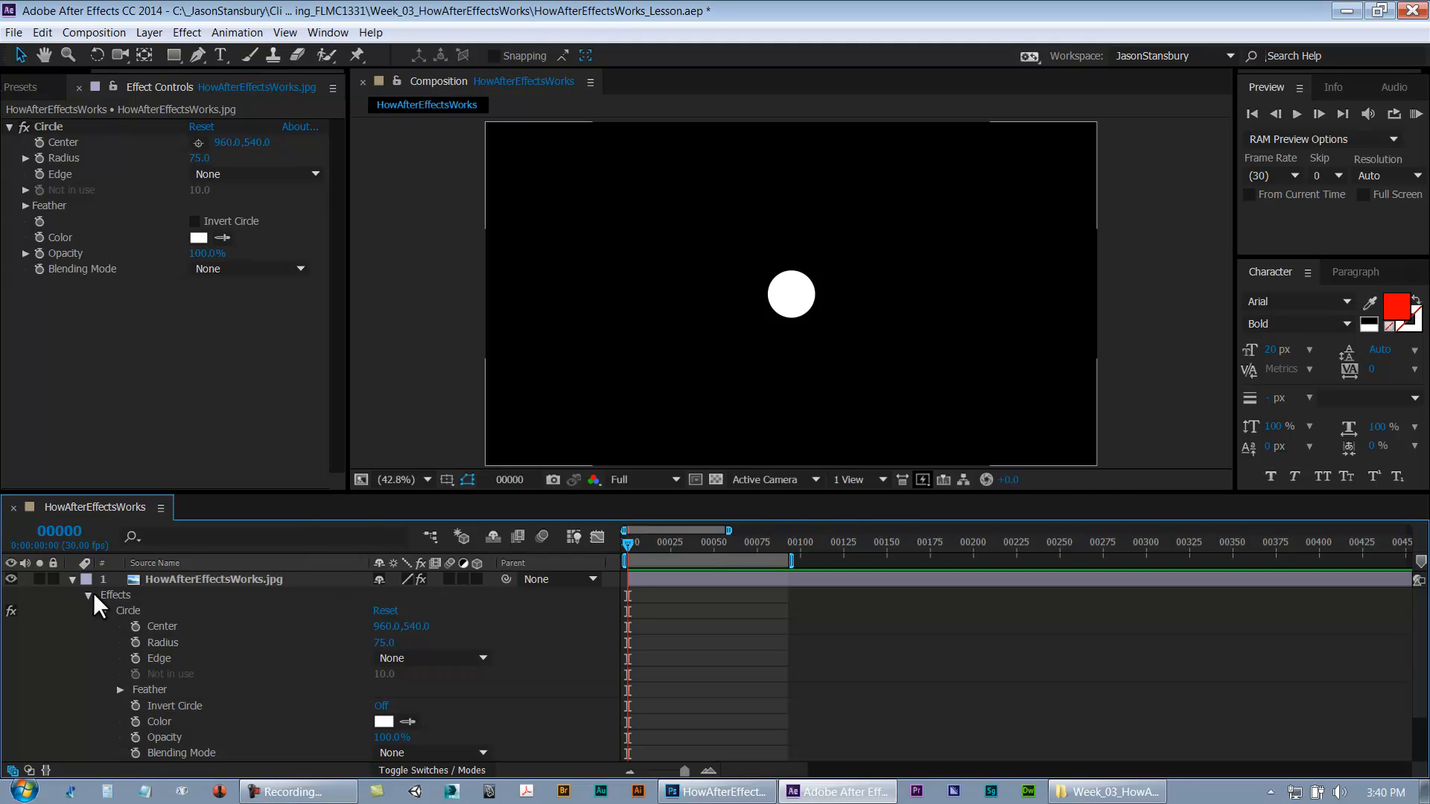
click(72, 579)
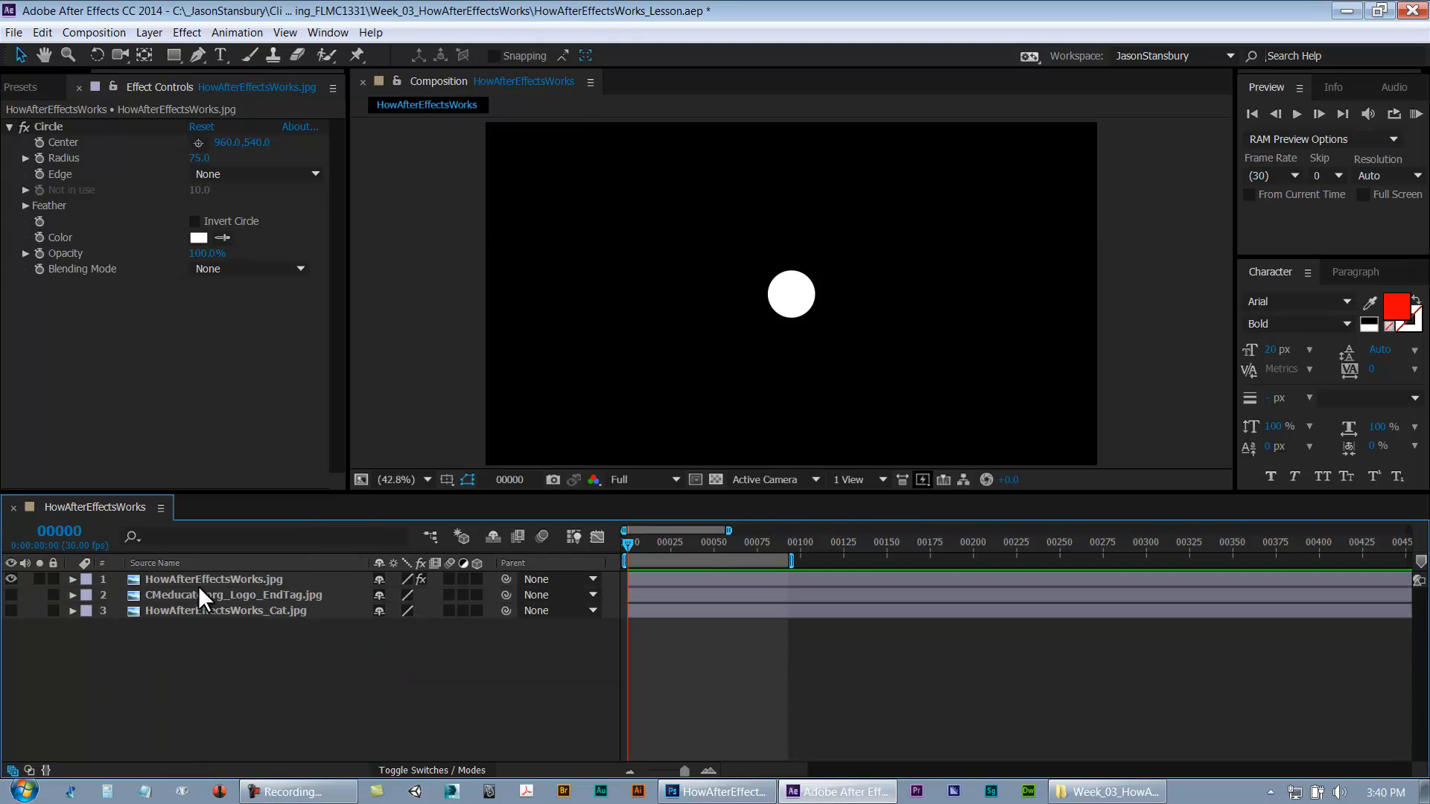
Select the HowAfterEffectsWorks.jpg layer, review its expanded Circle properties in the timeline again, and collapse it
click(669, 579)
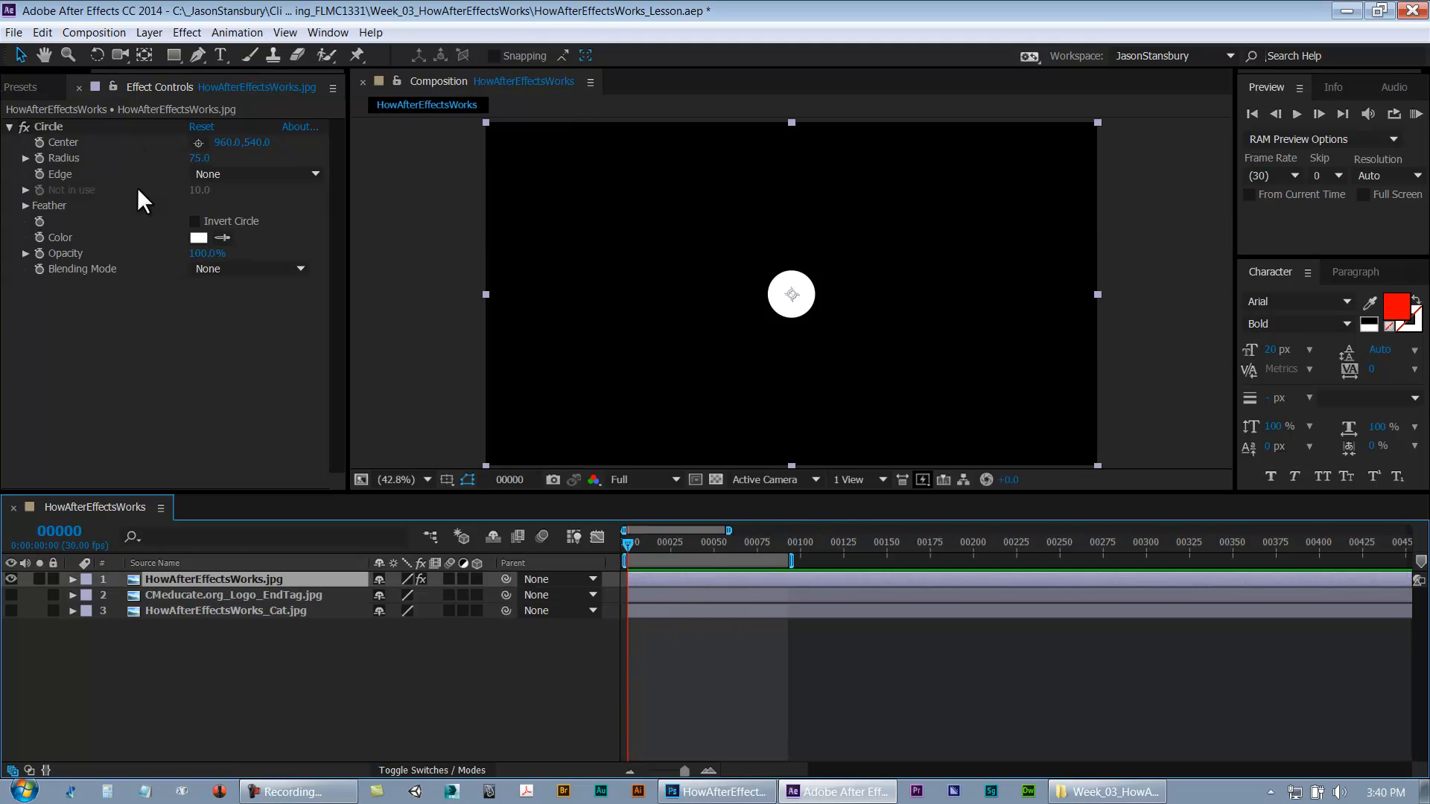
click(72, 579)
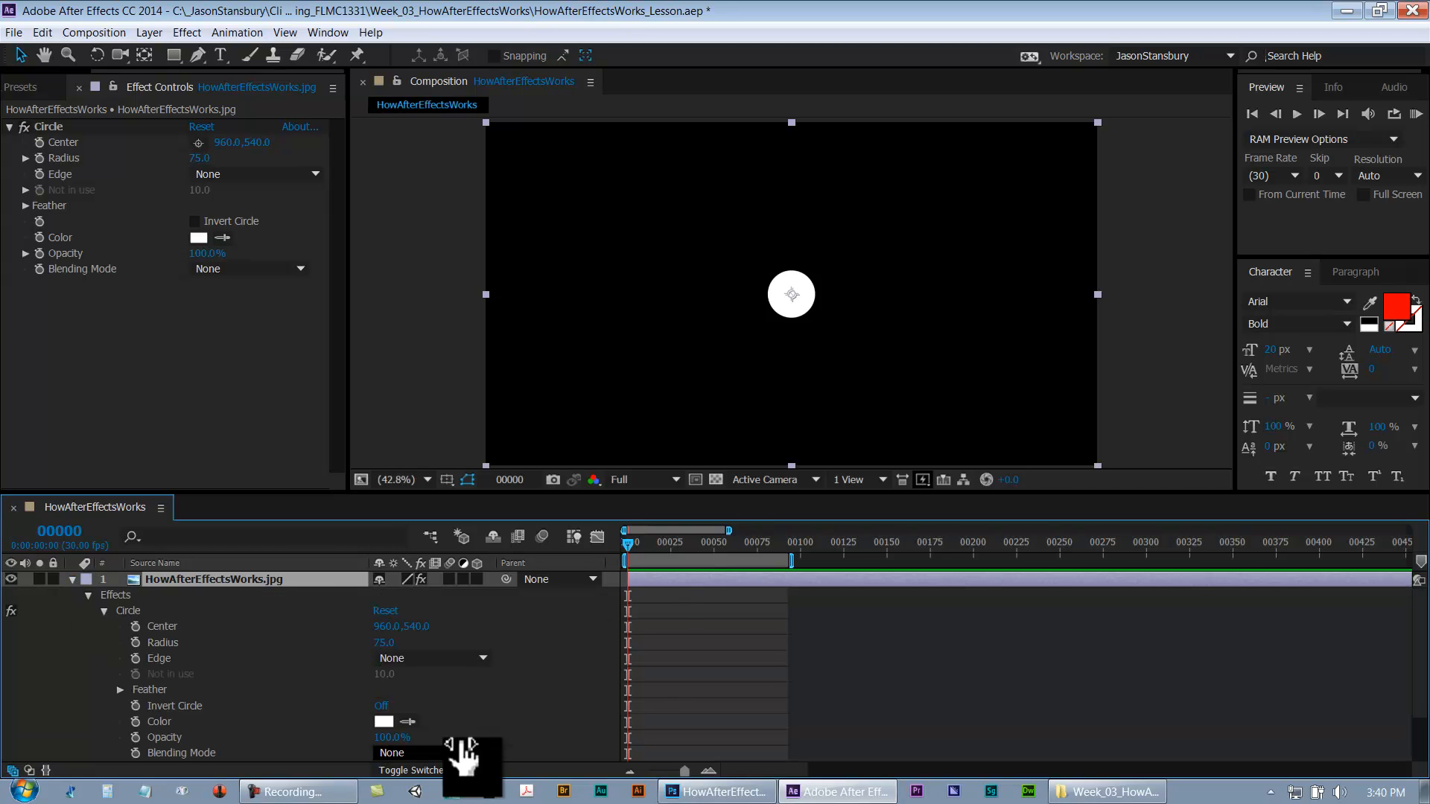
key(grave)
key(grave)
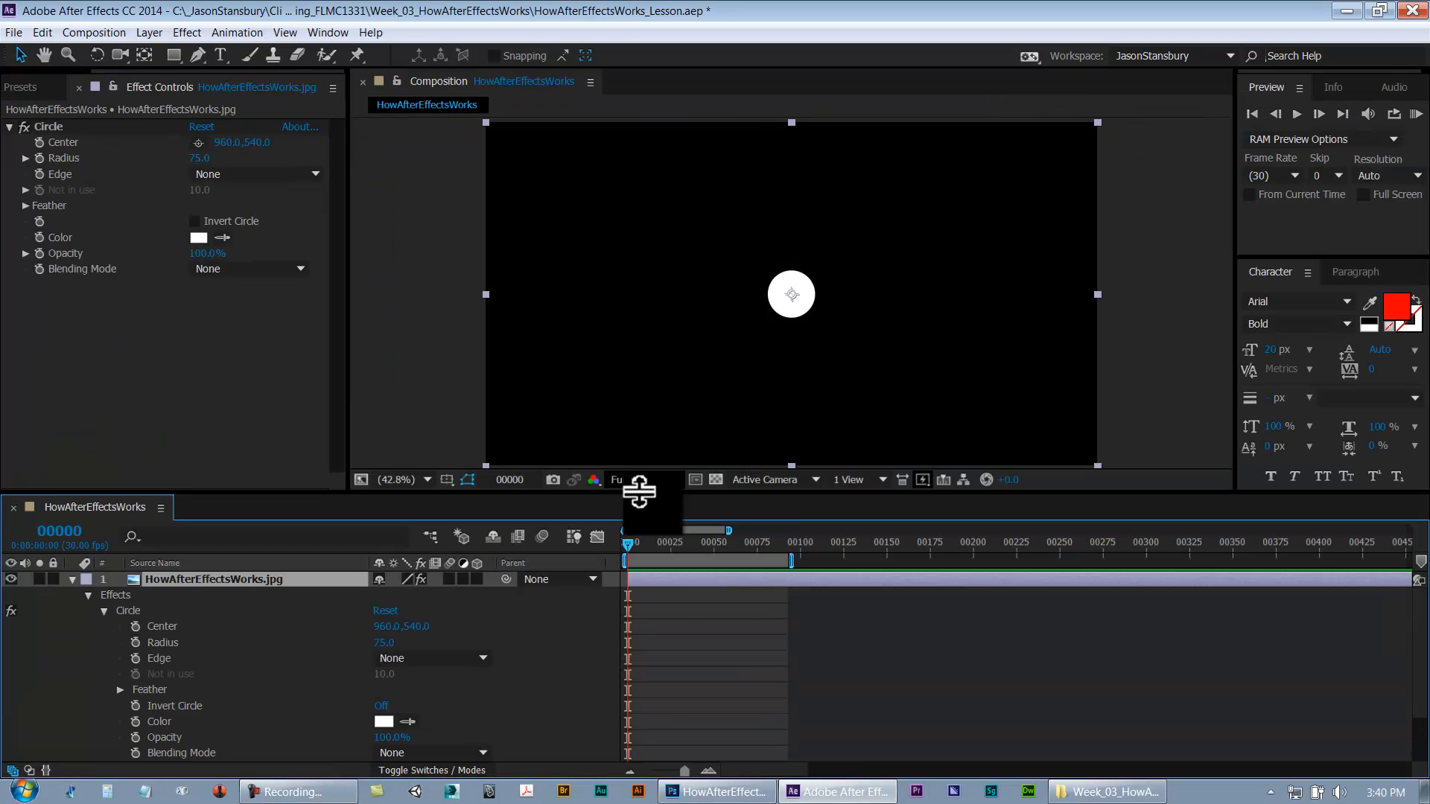
scroll(636, 717, down, 3)
scroll(636, 716, up, 3)
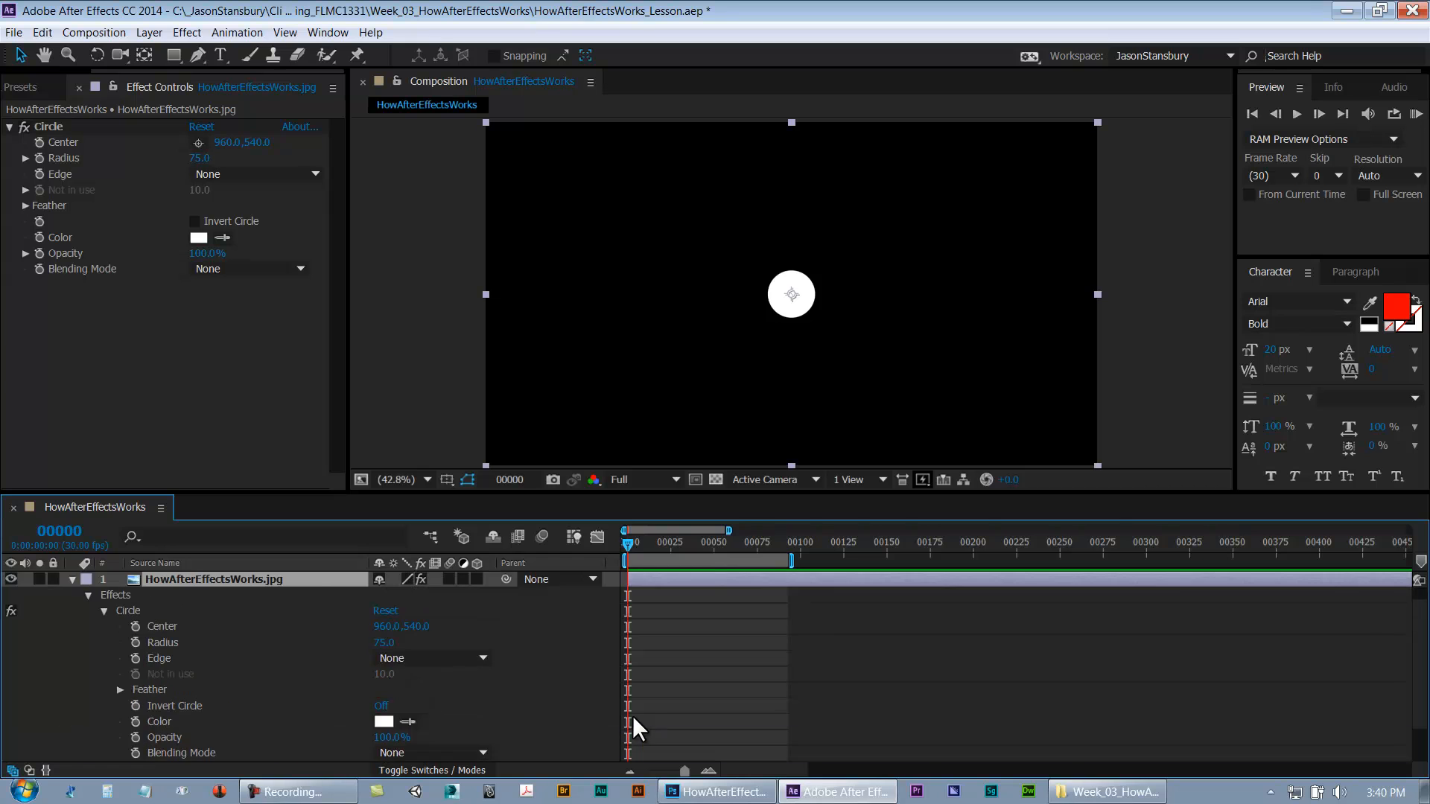
click(72, 578)
click(186, 628)
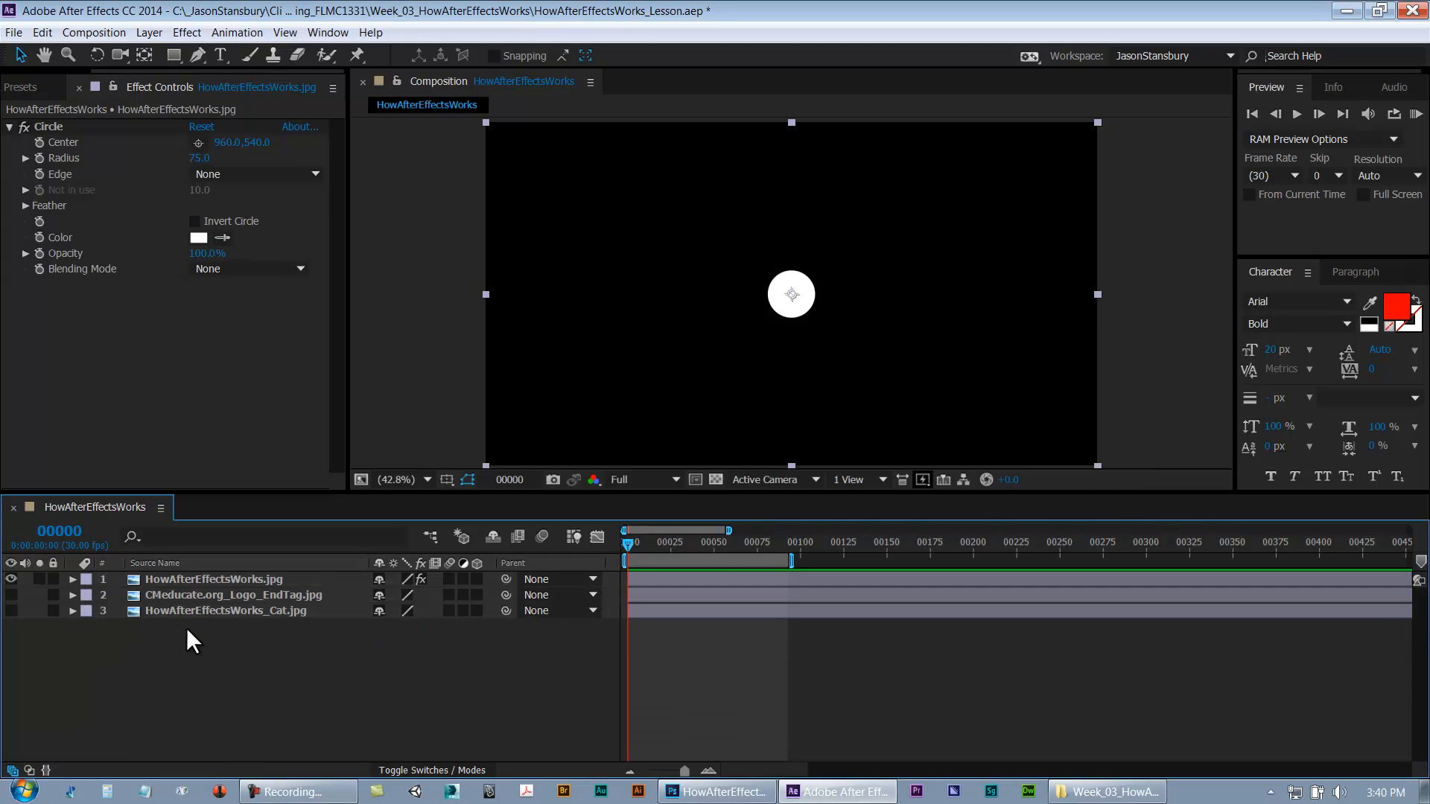
Select each of the three layers in turn to compare their effect controls, and deselect everything
click(187, 594)
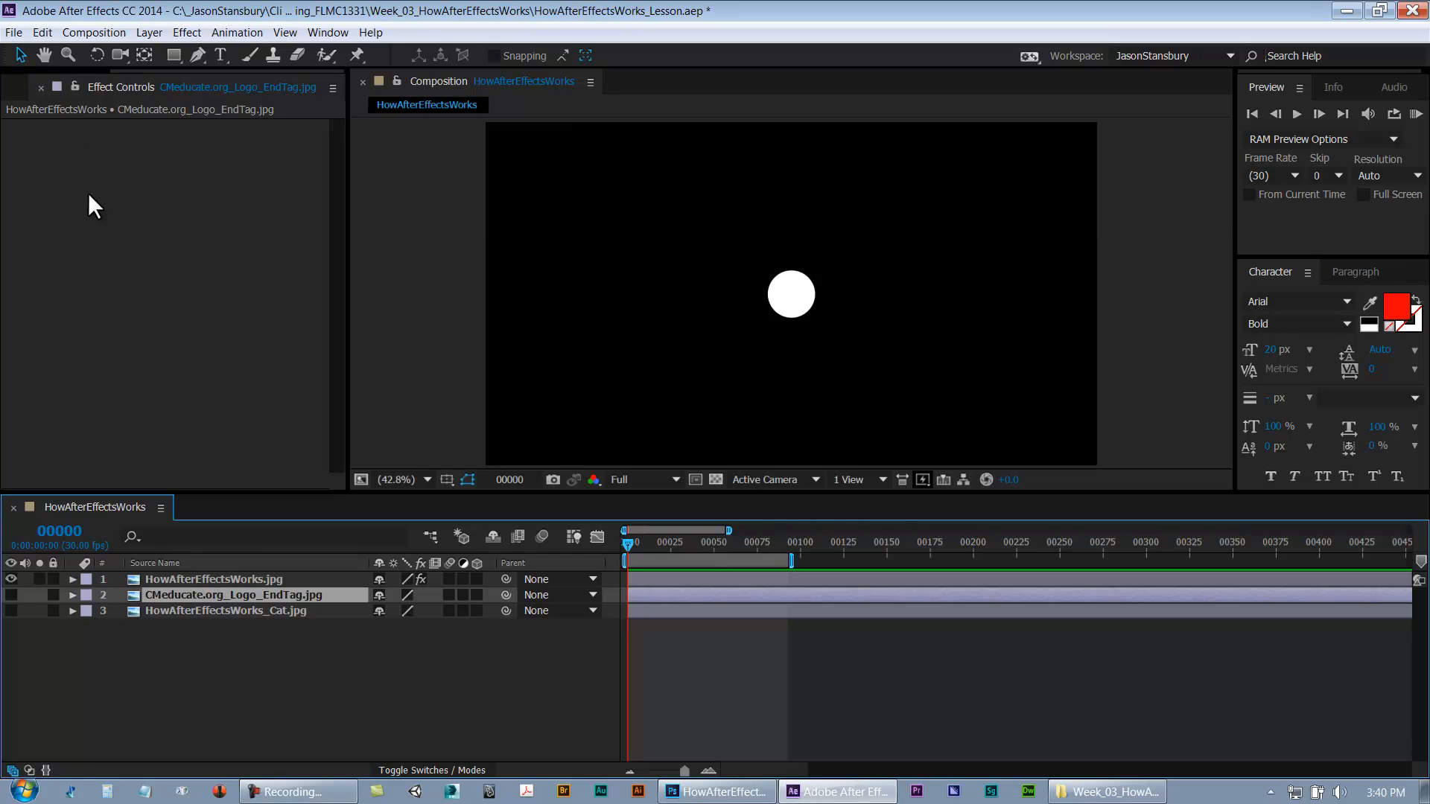
click(206, 579)
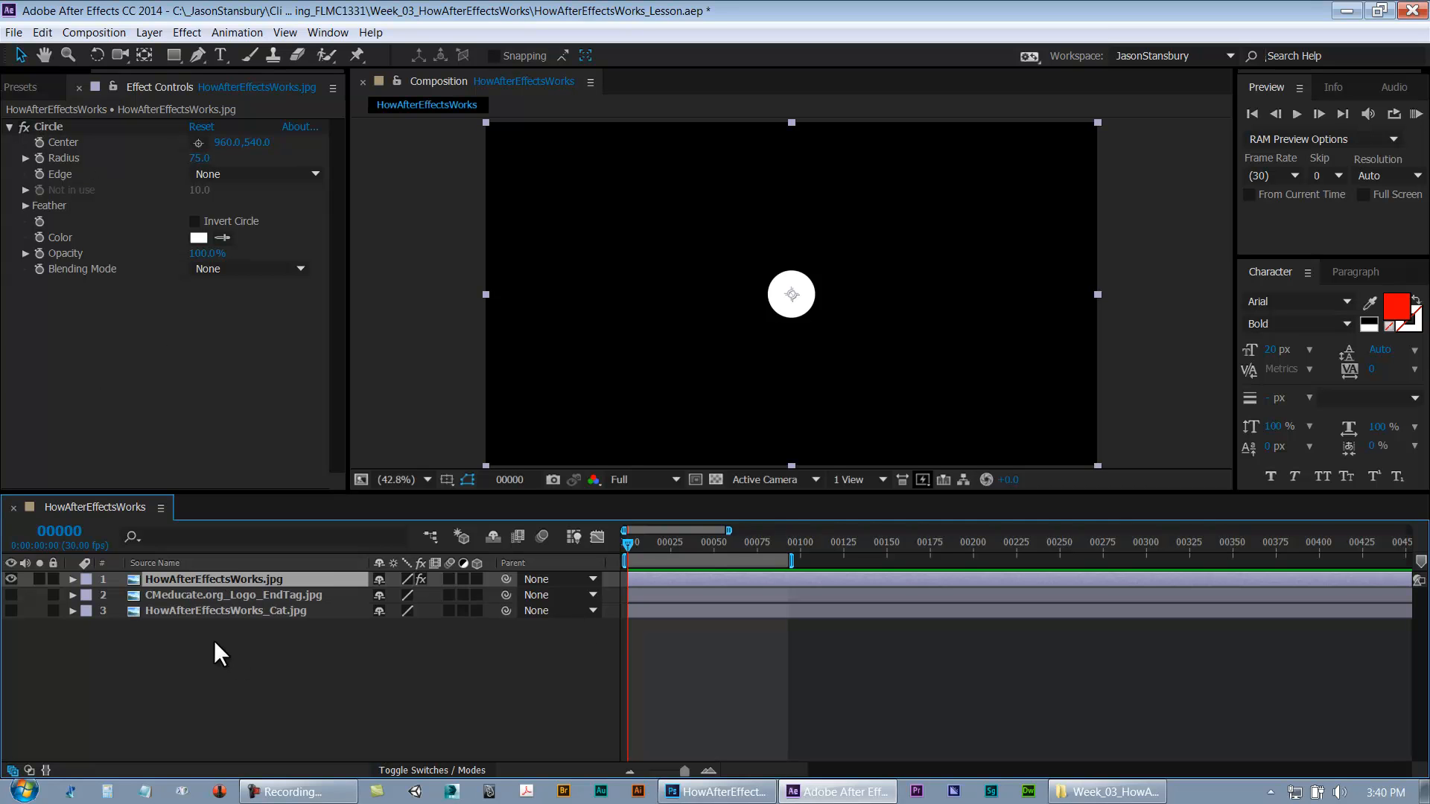
click(216, 699)
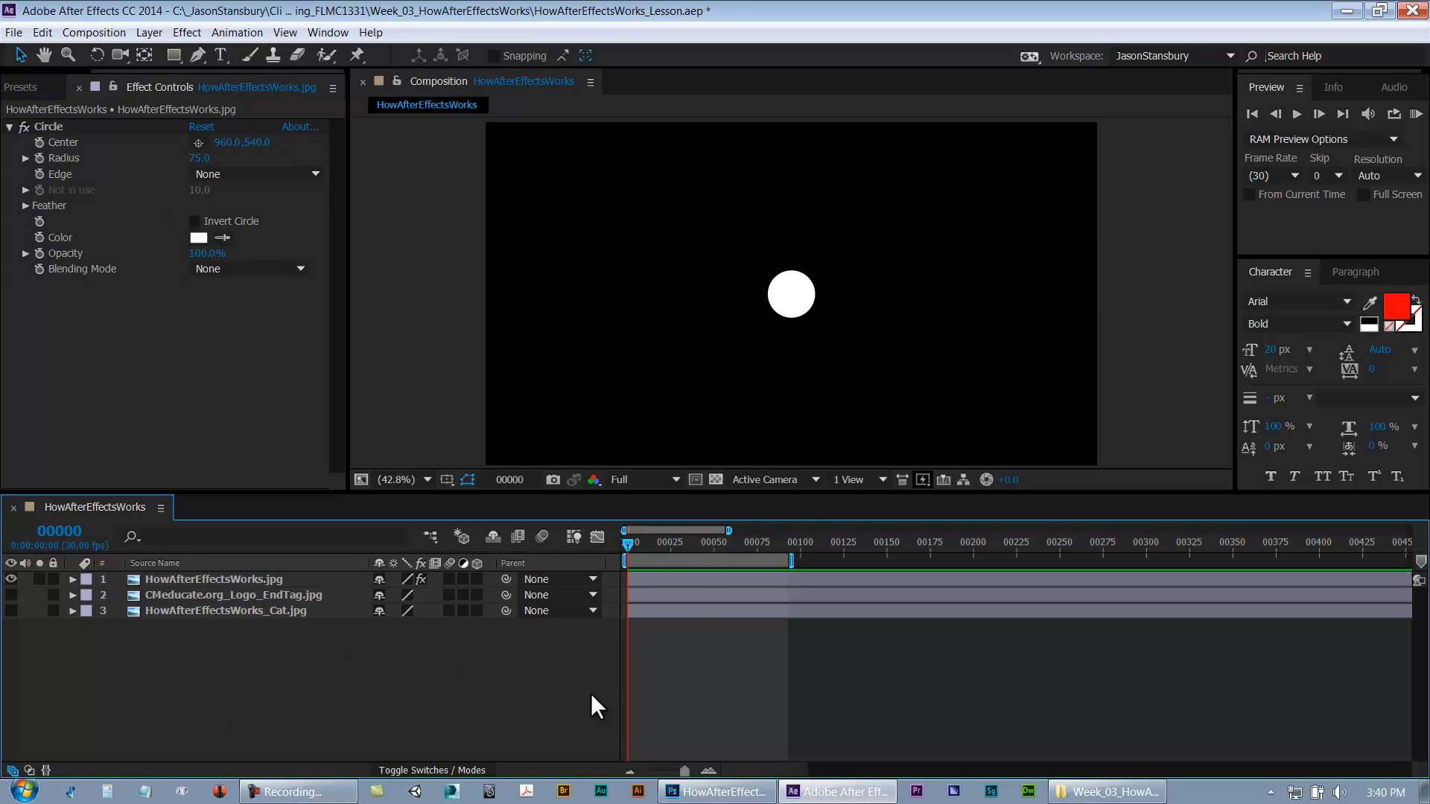
click(660, 597)
click(661, 613)
click(677, 641)
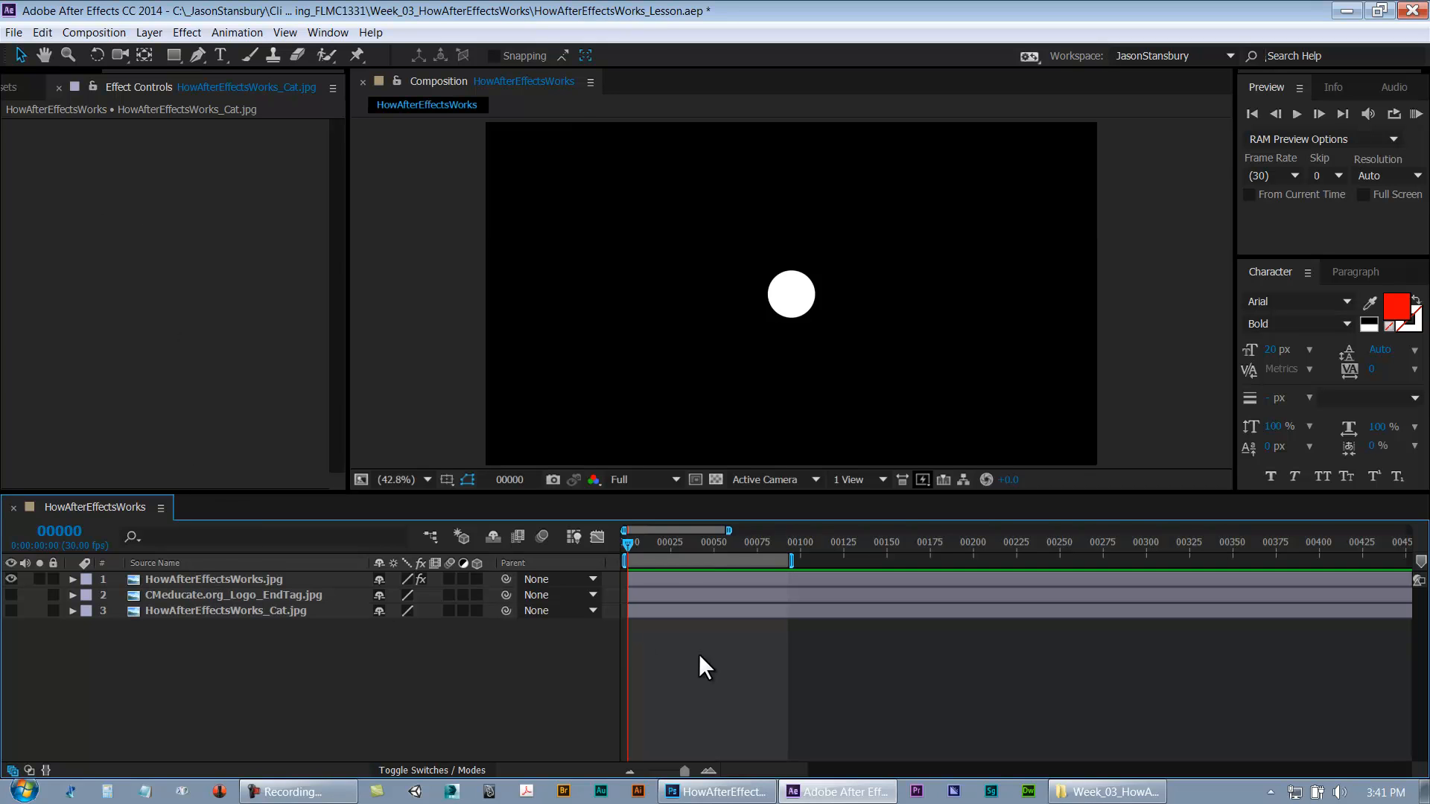
Increase the HowAfterEffectsWorks.jpg layer's Circle radius to about 471 and set the composition preview resolution to Quarter
click(218, 579)
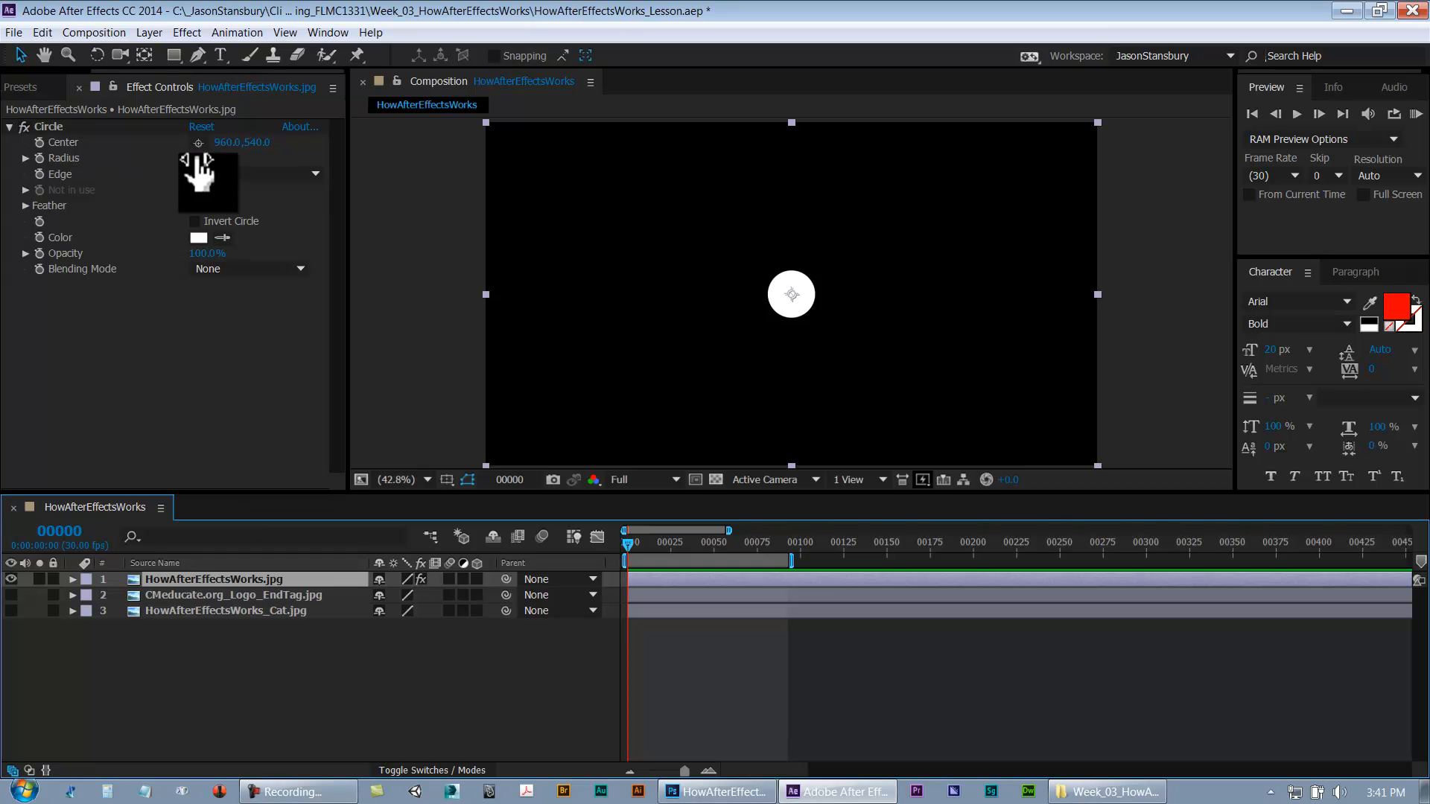
drag(195, 158, 577, 183)
click(657, 480)
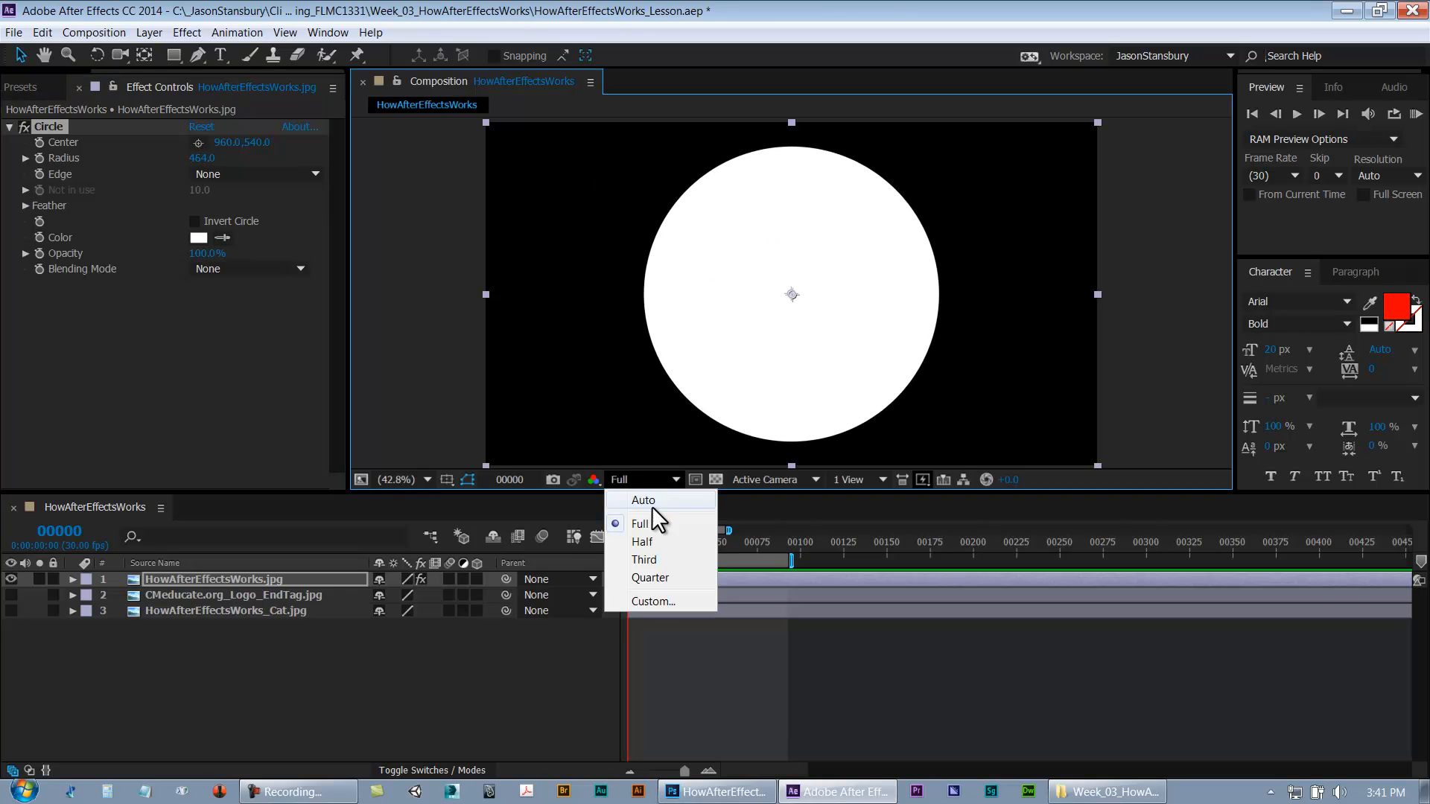
click(656, 579)
drag(199, 159, 227, 184)
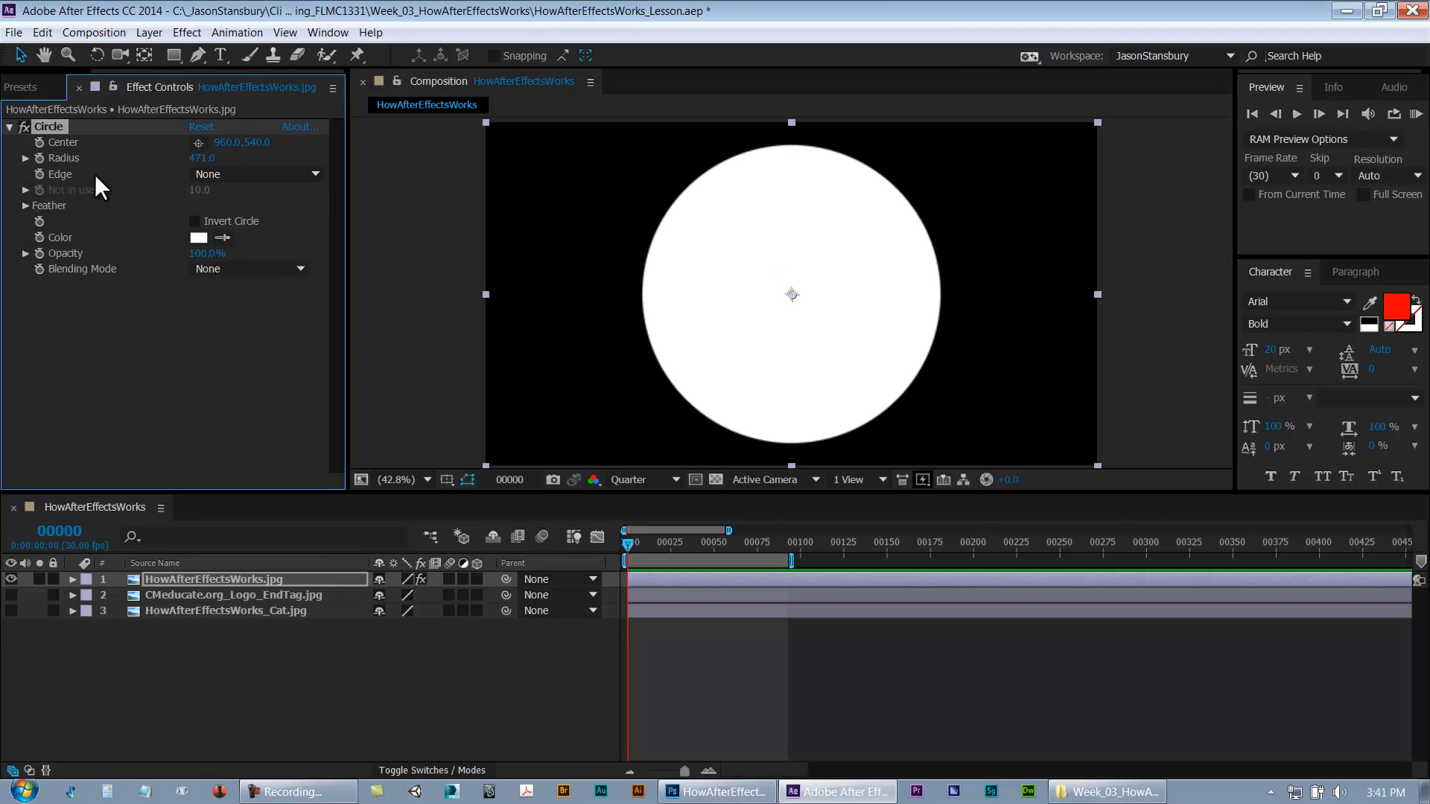
Set the Circle's Edge option to Edge Radius and raise the edge radius to about 239
click(227, 173)
click(232, 196)
click(234, 173)
click(234, 187)
click(198, 174)
click(223, 205)
drag(197, 191, 402, 196)
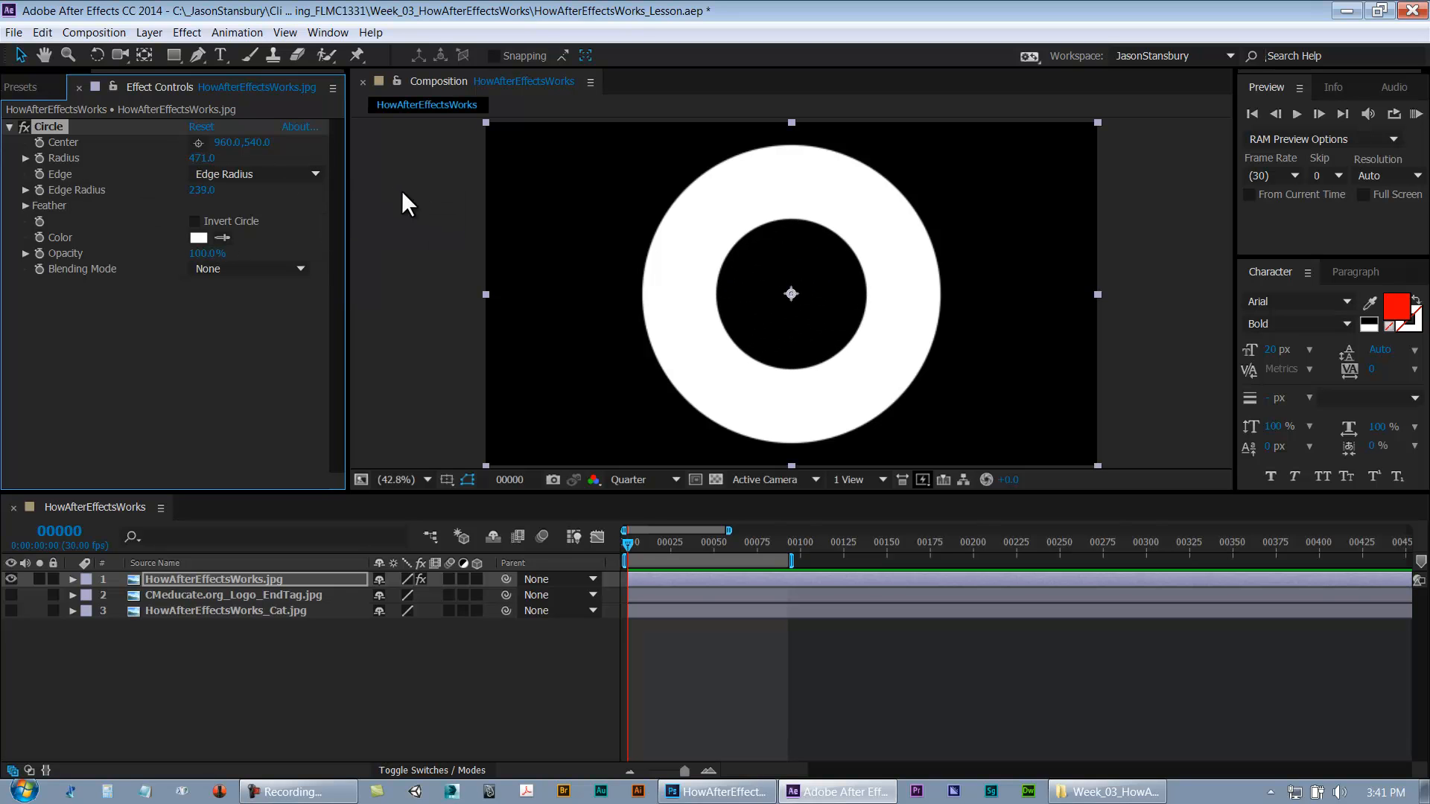
Try the Circle's Thickness edge, switch it to Thickness * Radius, and reduce the radius to about 233 and the thickness to about 36
drag(197, 157, 213, 252)
click(194, 173)
click(221, 225)
click(236, 174)
click(231, 241)
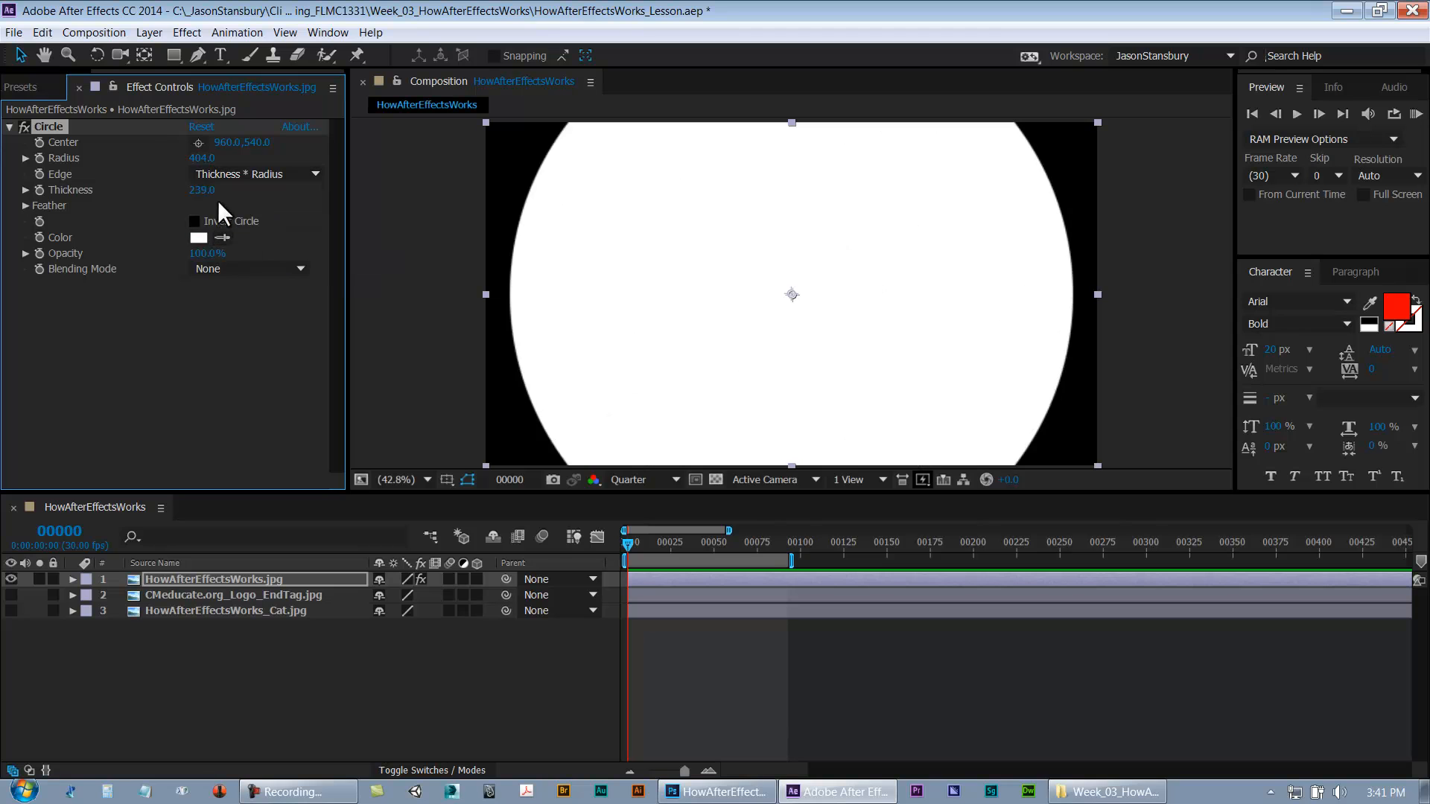
drag(199, 158, 52, 169)
drag(198, 189, 15, 192)
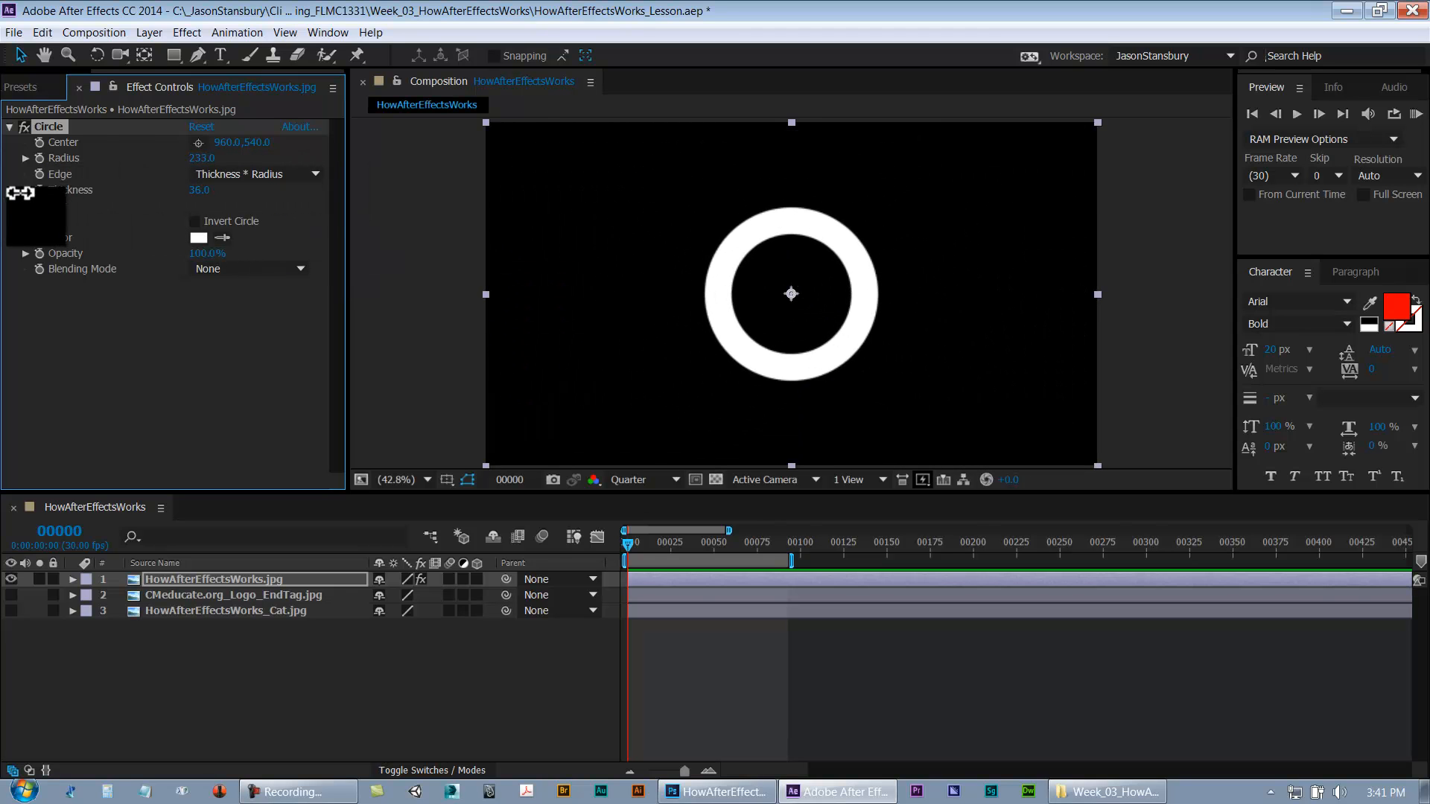
Raise the Circle's radius to about 321, try the Thickness & Feather * Radius edge, and set Edge back to None
drag(198, 160, 286, 173)
click(247, 177)
click(246, 257)
click(286, 173)
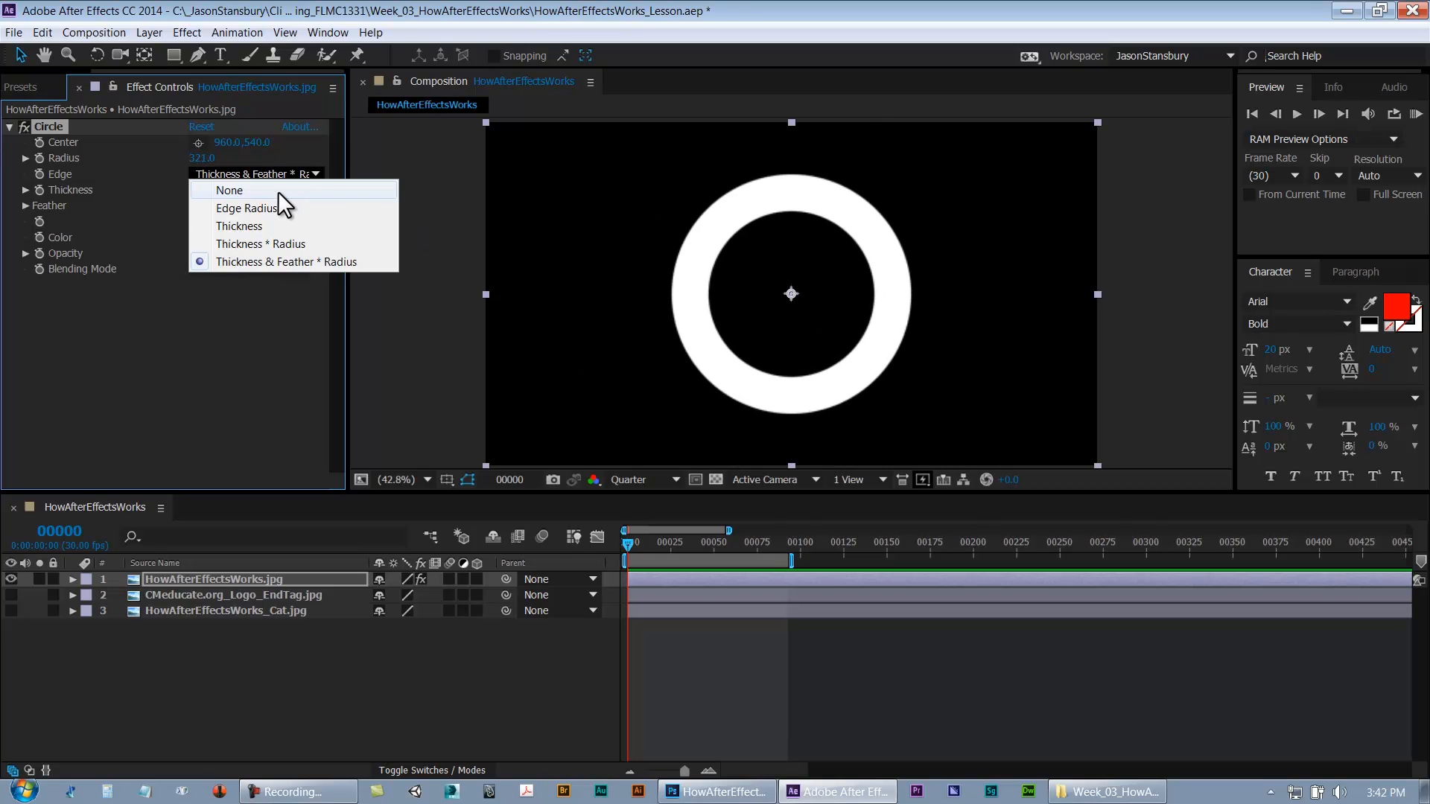
click(278, 190)
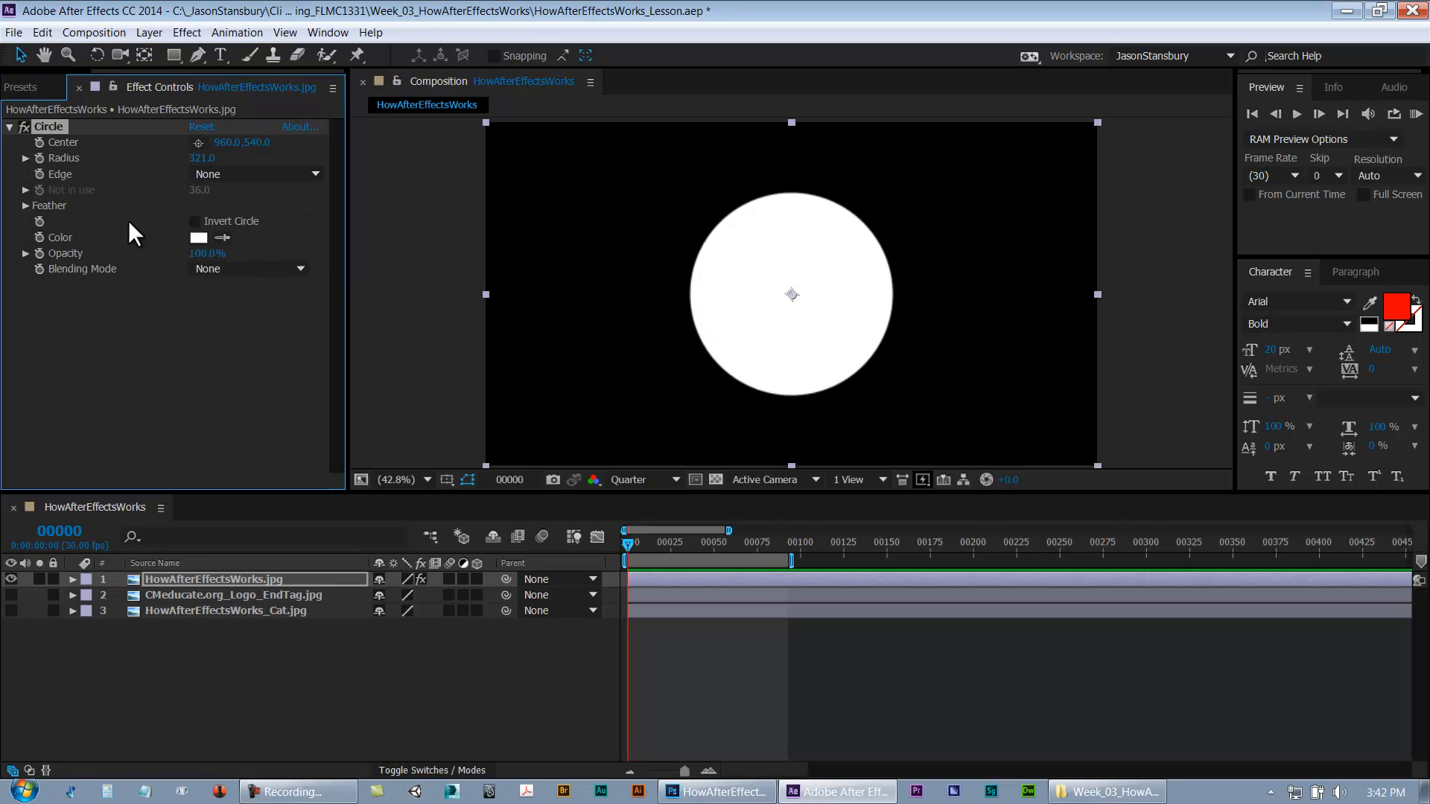
Soften the Circle by adjusting its Feather Outer Edge to about 29, leaving the Feather group expanded
click(25, 205)
drag(195, 222, 351, 220)
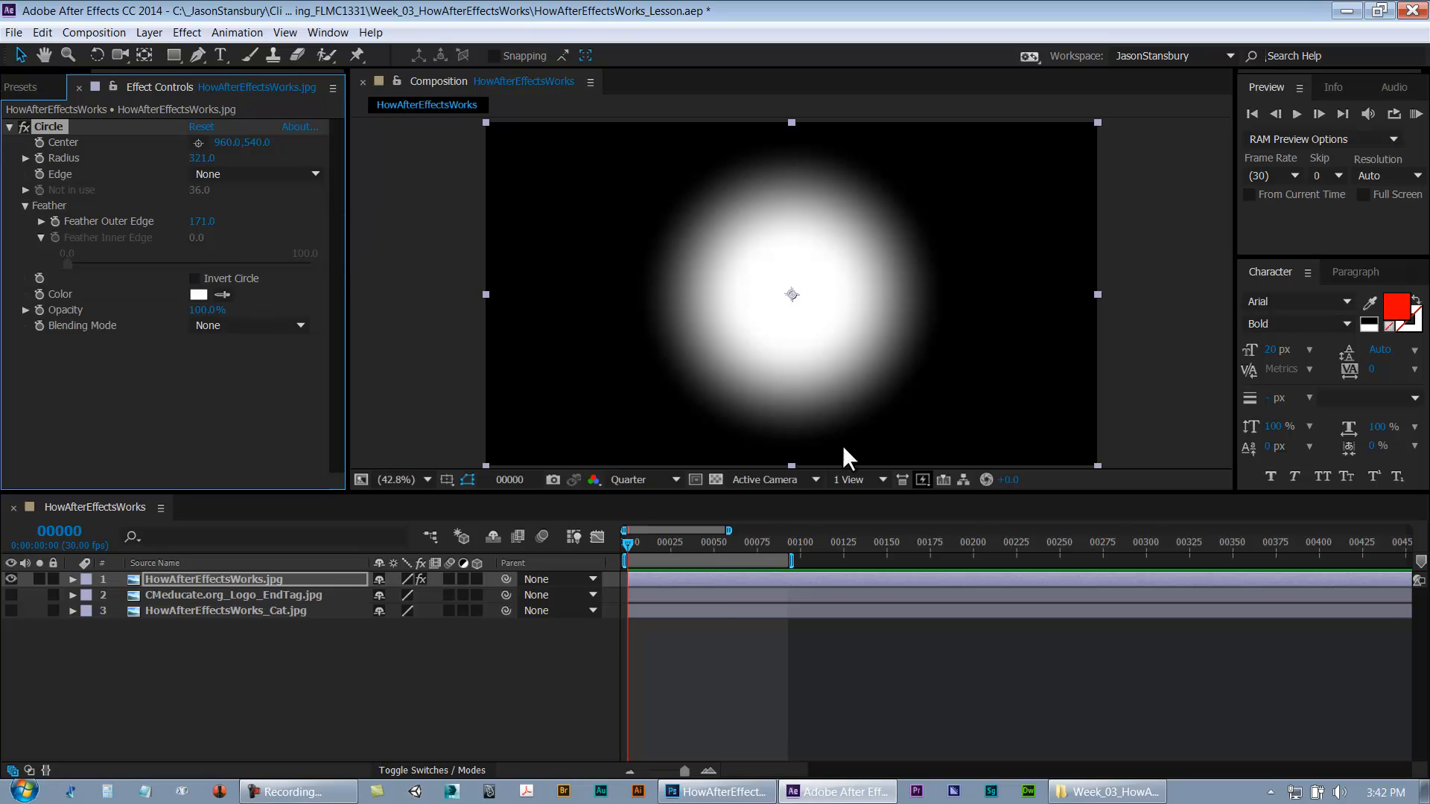
drag(654, 548, 624, 548)
drag(201, 221, 89, 268)
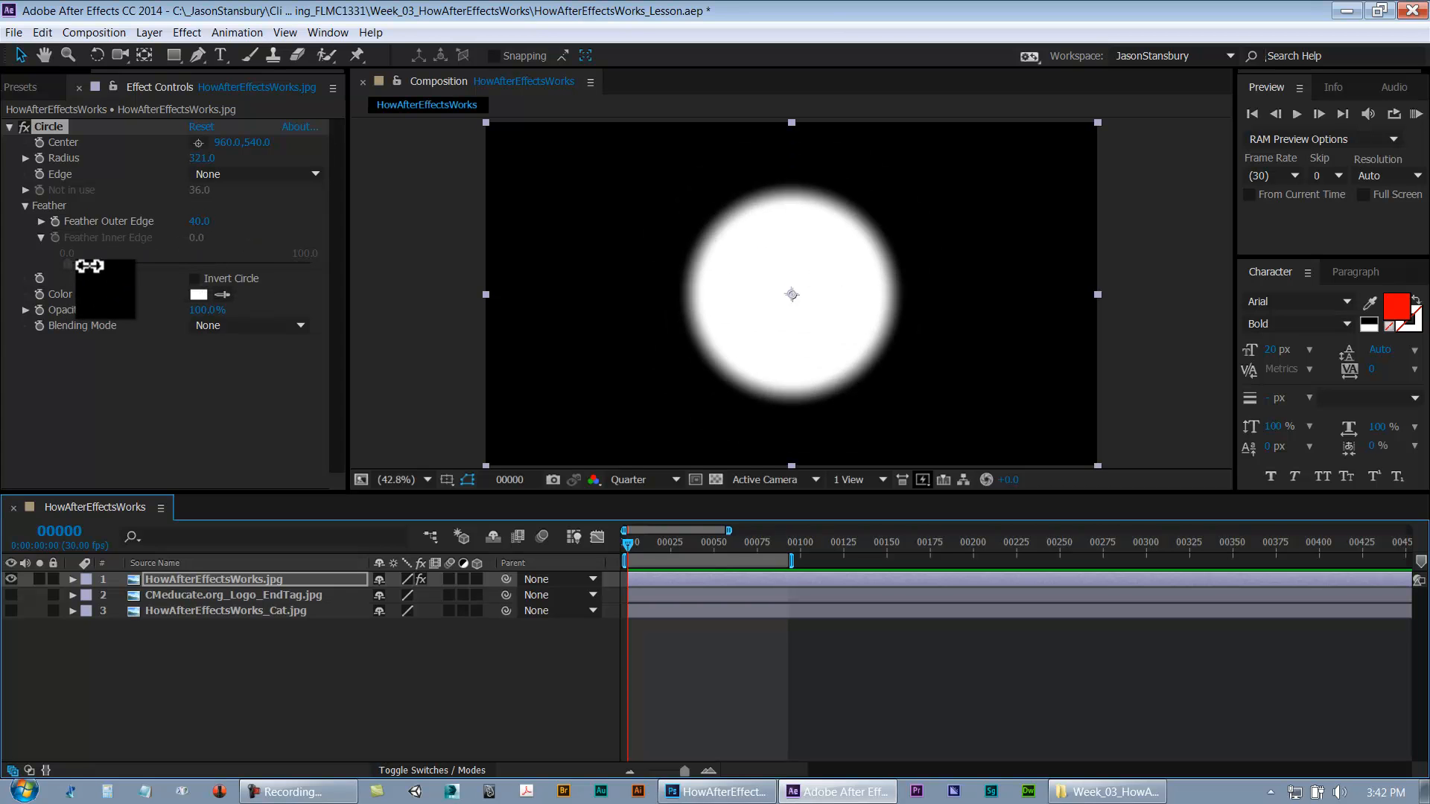
mouse_move(197, 221)
mouse_down()
mouse_move(472, 223)
mouse_move(175, 231)
mouse_up()
click(25, 206)
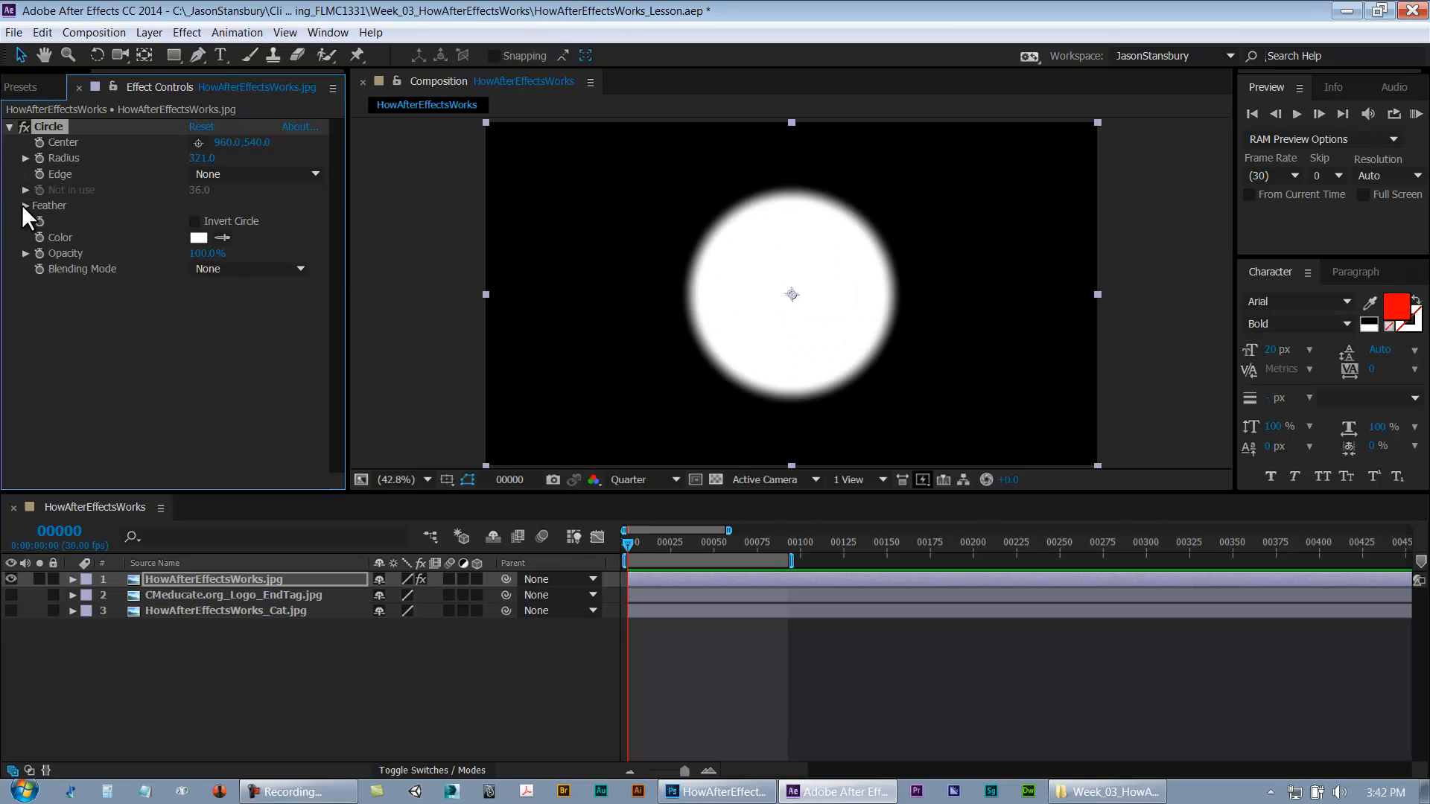
click(25, 206)
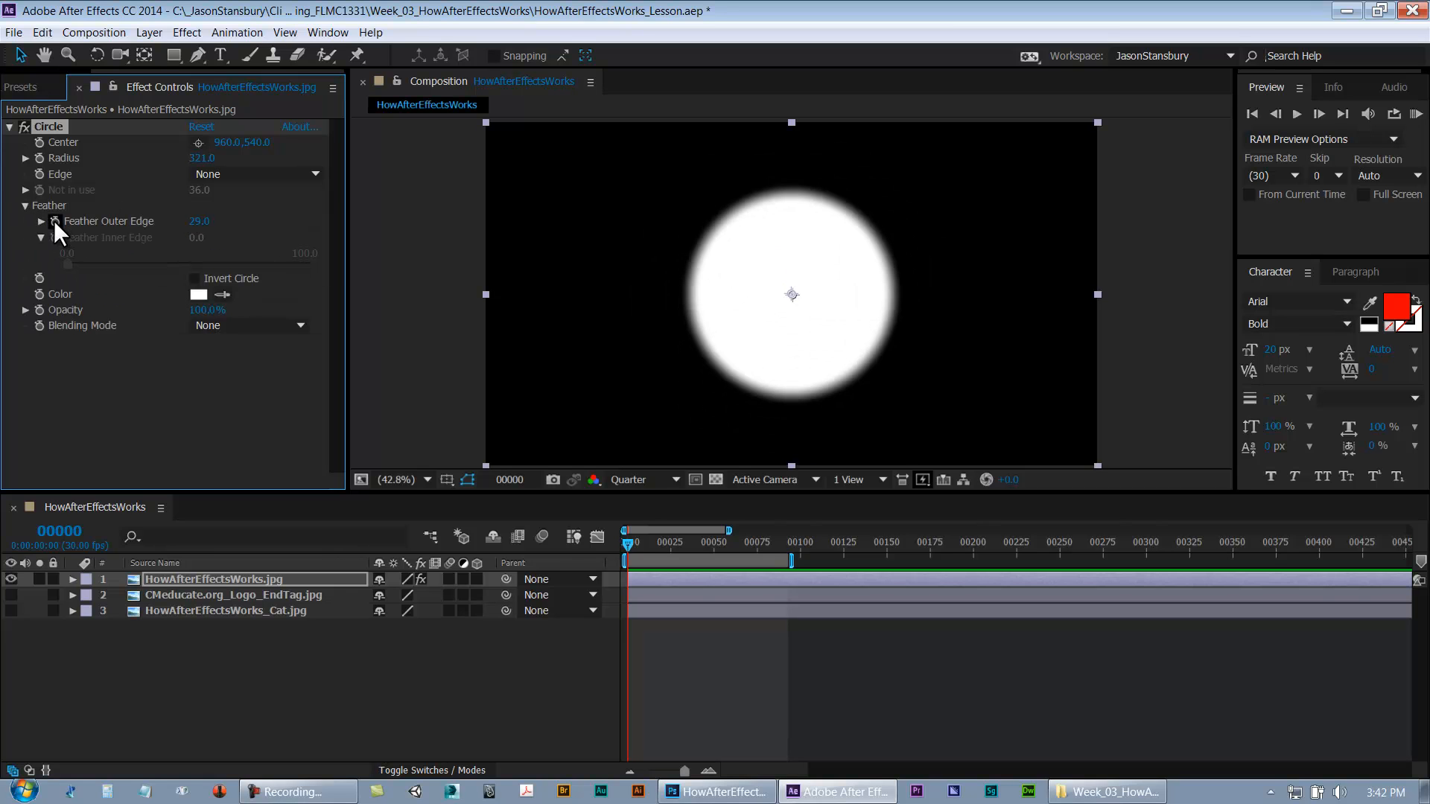
Turn Invert Circle on and off again, and look over the Circle's blending modes without choosing another
click(194, 279)
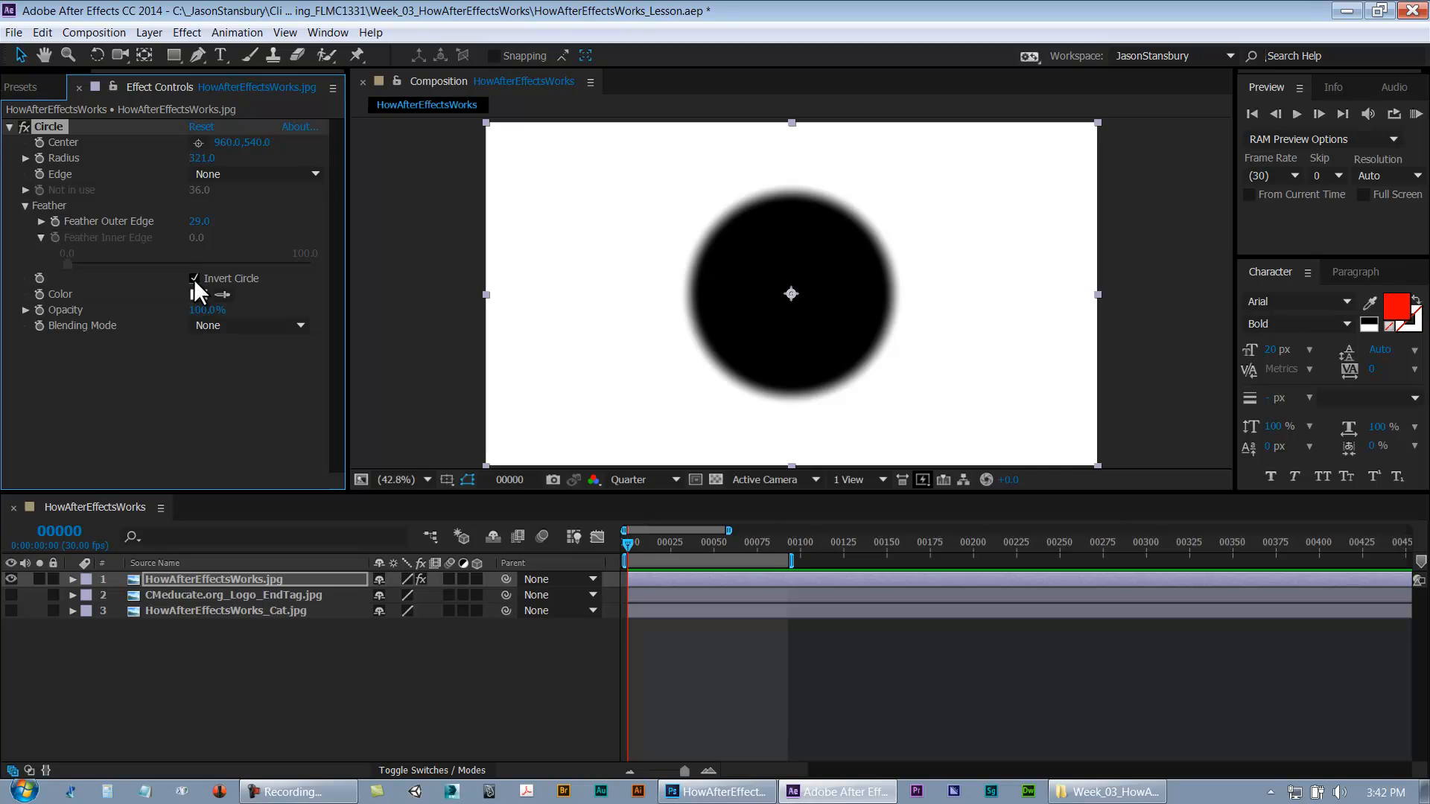
click(193, 278)
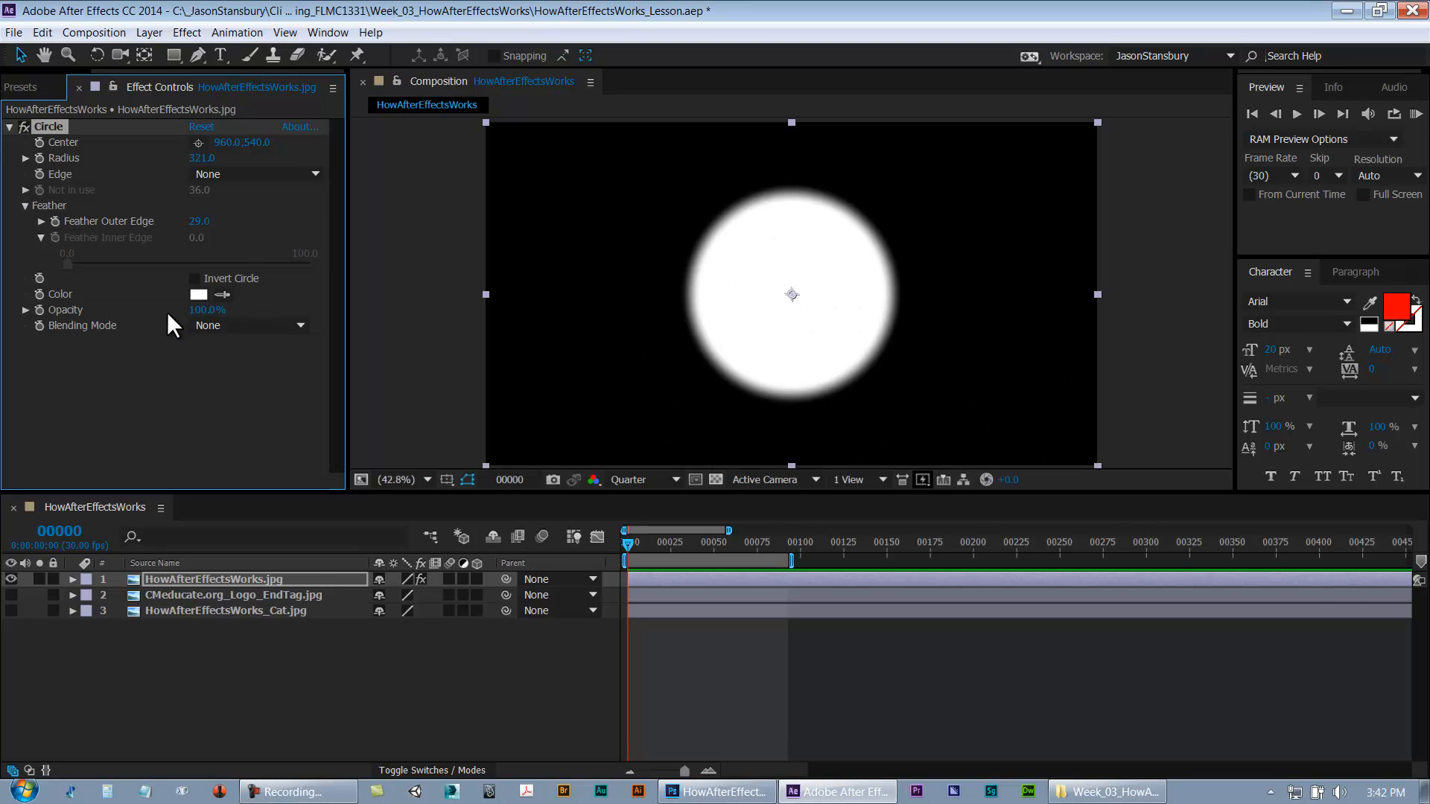
click(214, 327)
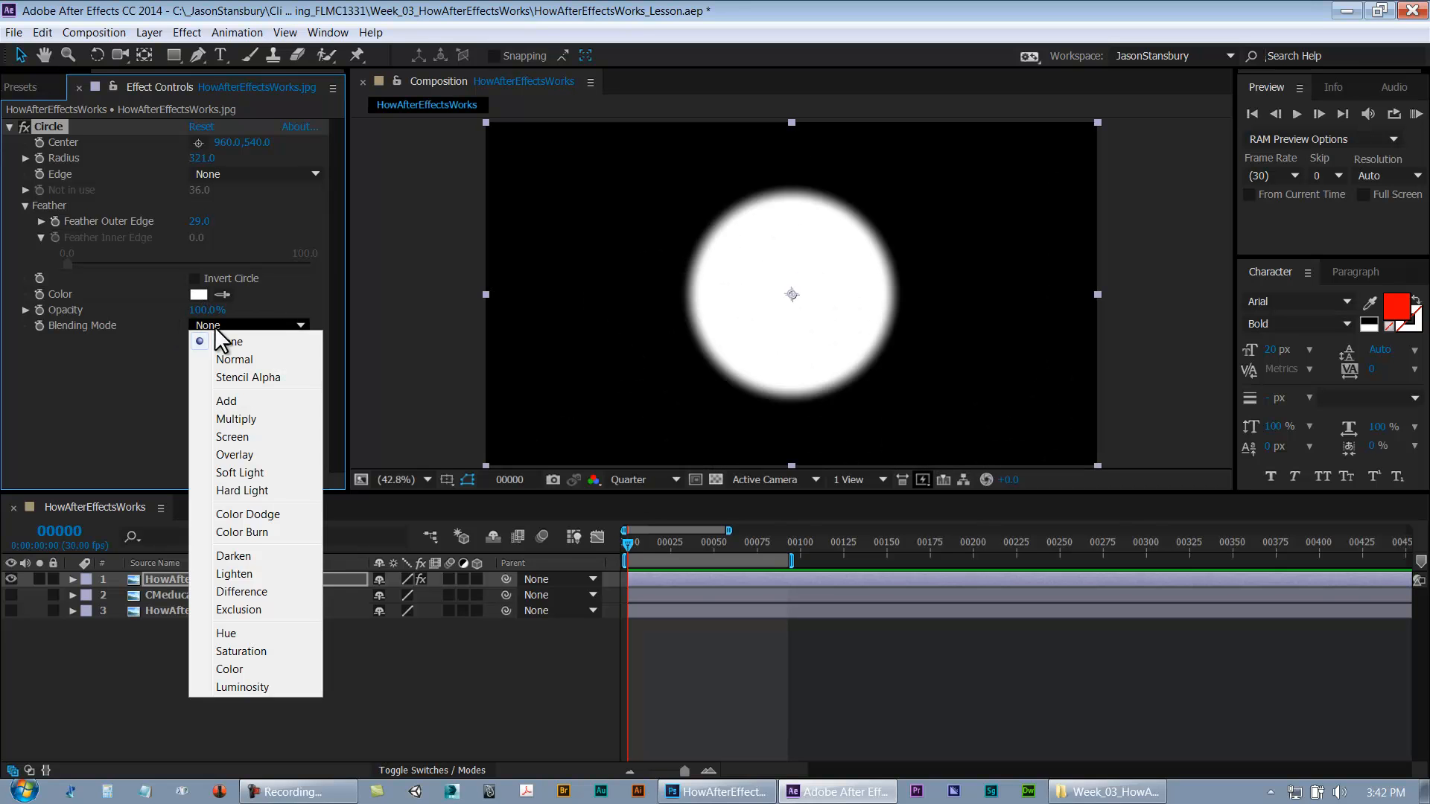
click(95, 402)
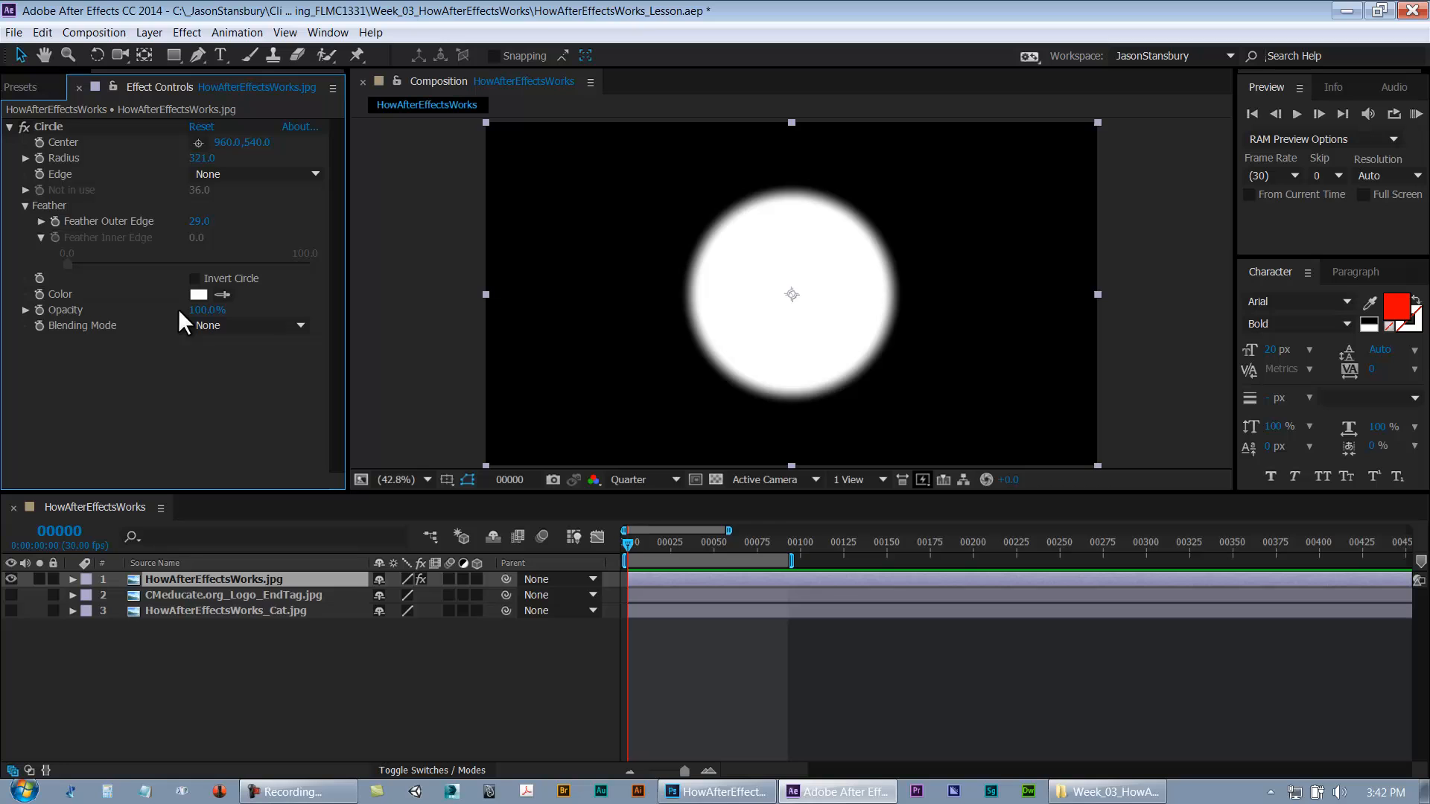
Collapse the Circle effect's controls and reveal the effect under the HowAfterEffectsWorks.jpg layer in the timeline
click(9, 127)
click(63, 125)
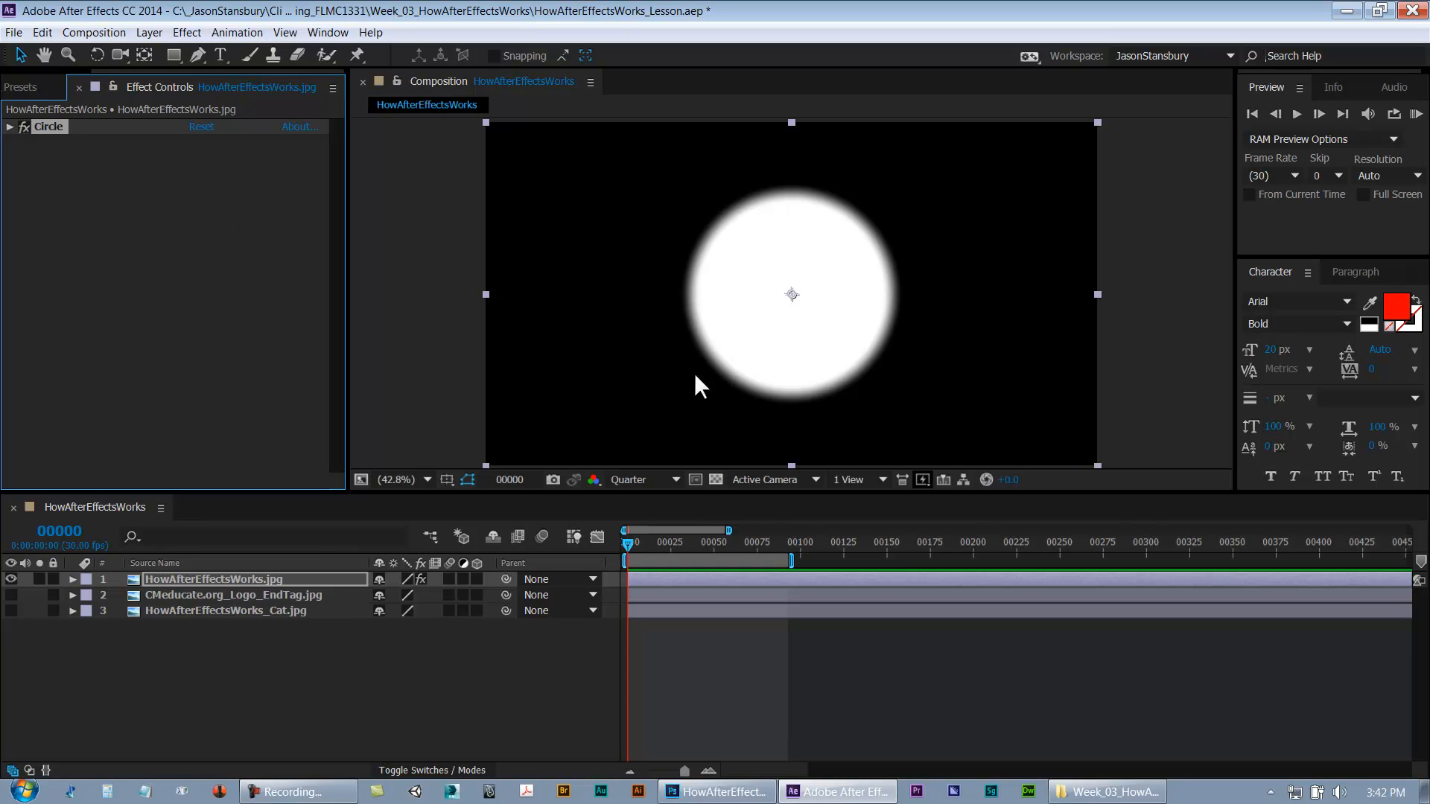
click(164, 598)
click(169, 579)
key(e)
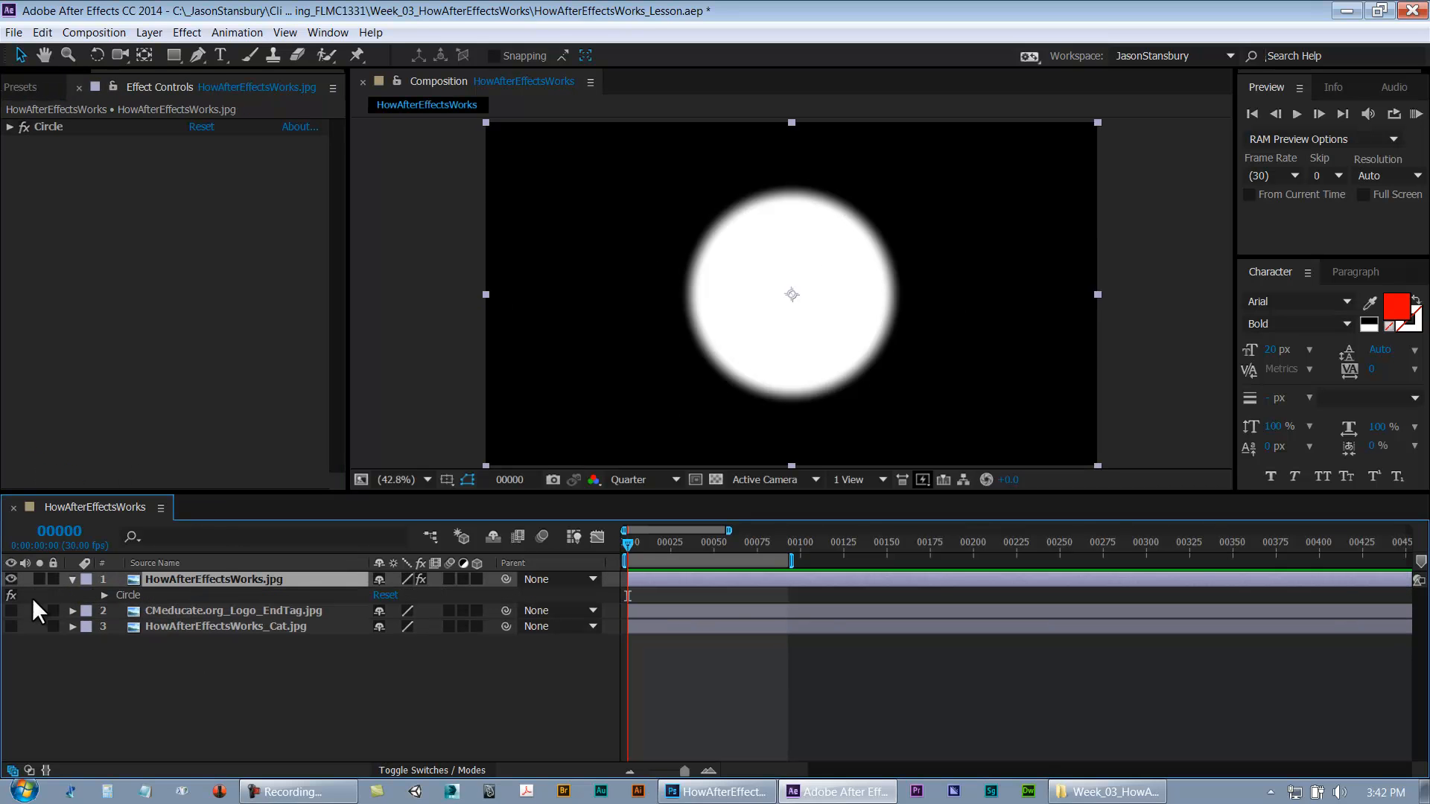
Toggle the Circle effect off and on several times, and delete it from the HowAfterEffectsWorks.jpg layer
click(25, 126)
click(25, 127)
click(26, 127)
click(26, 127)
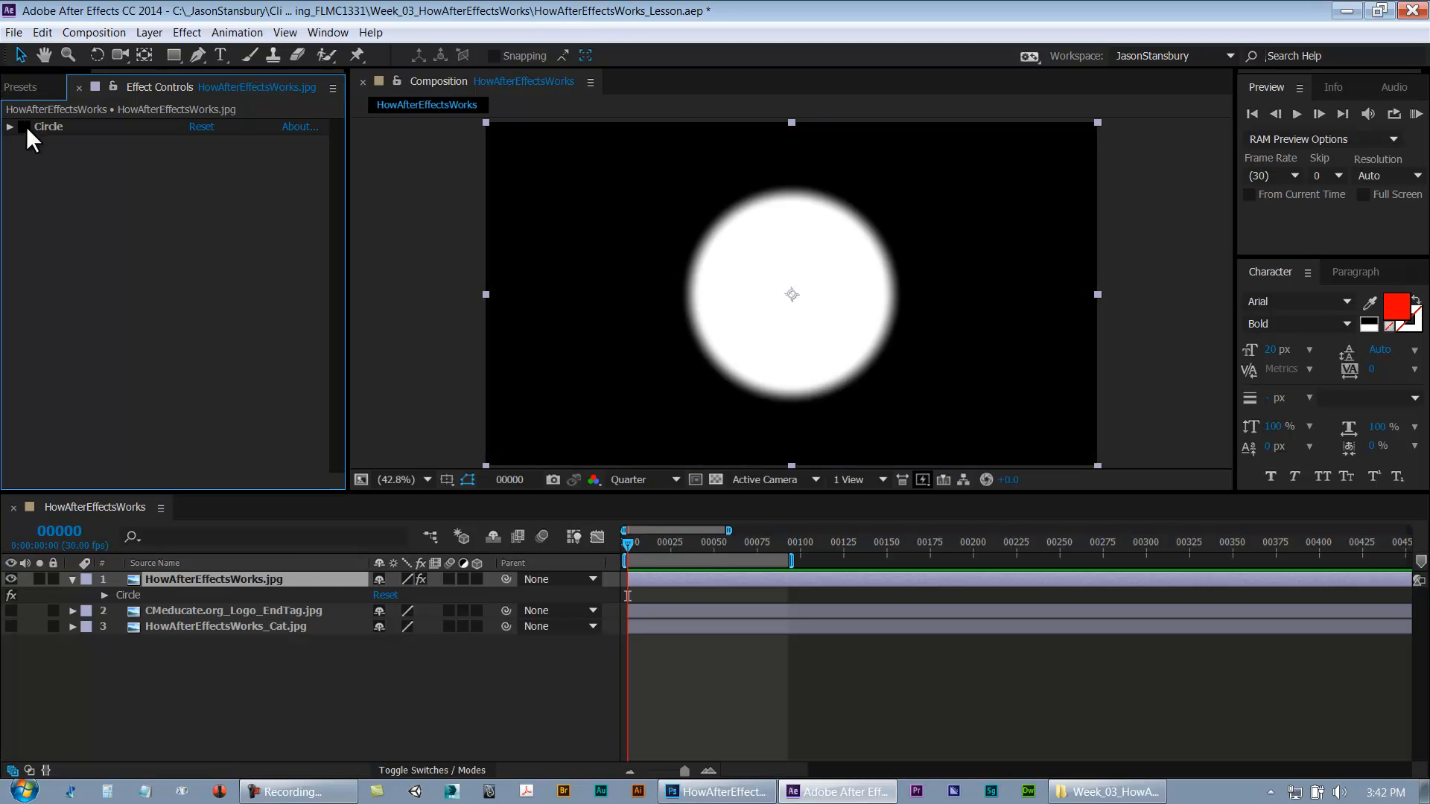
click(25, 127)
click(25, 127)
click(26, 126)
click(26, 126)
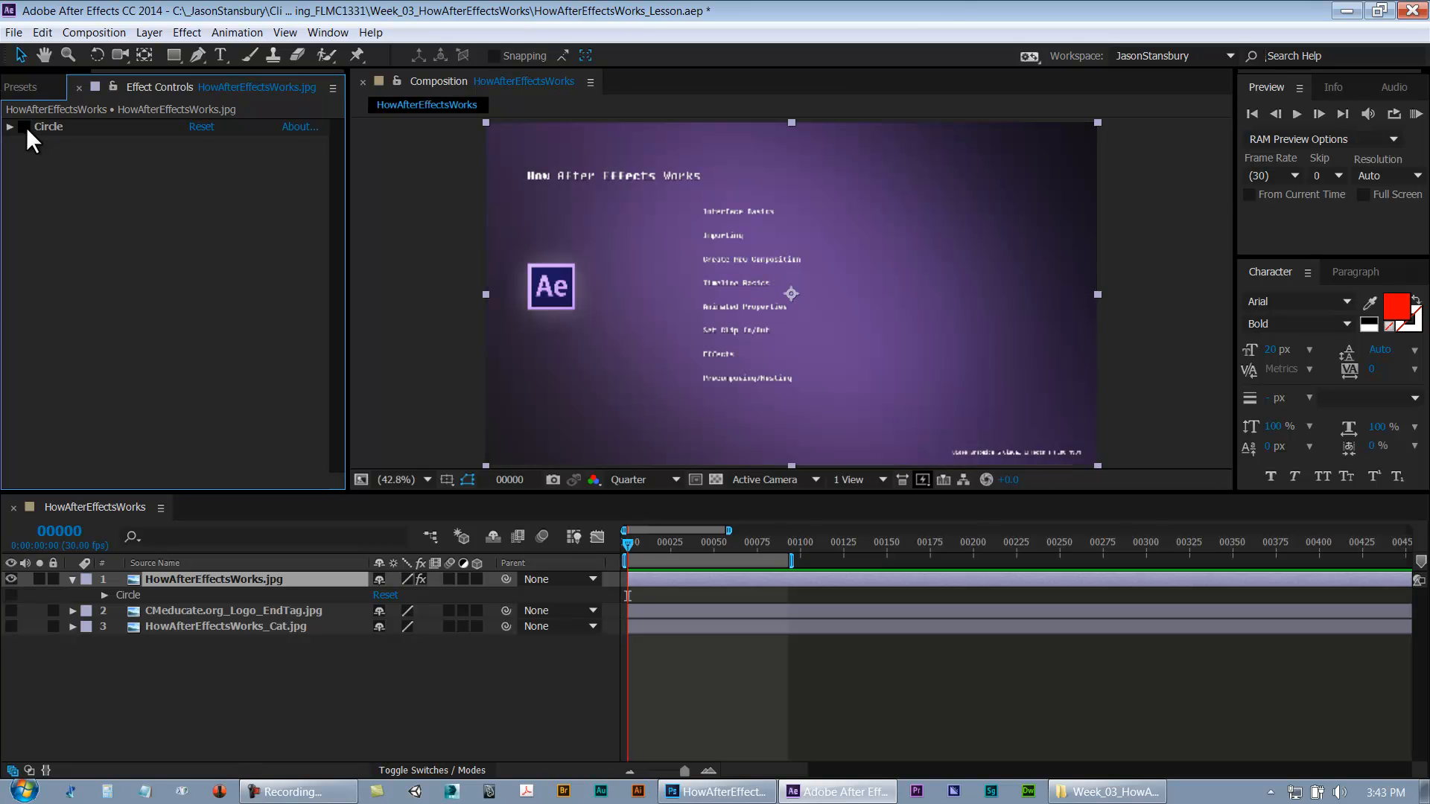
click(43, 127)
key(Delete)
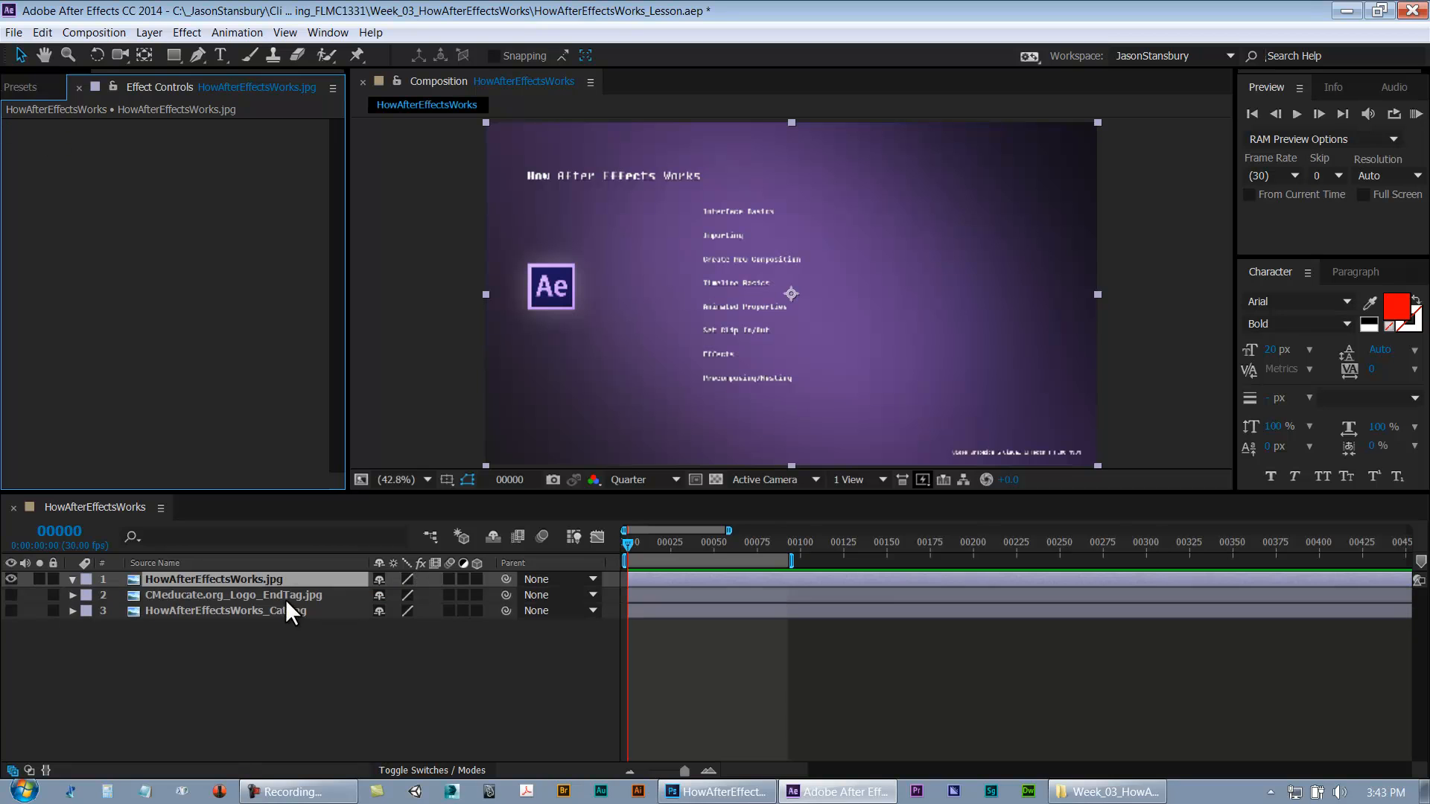
Apply the Generate category's Fill effect to the HowAfterEffectsWorks.jpg layer, and delete it again
right_click(190, 579)
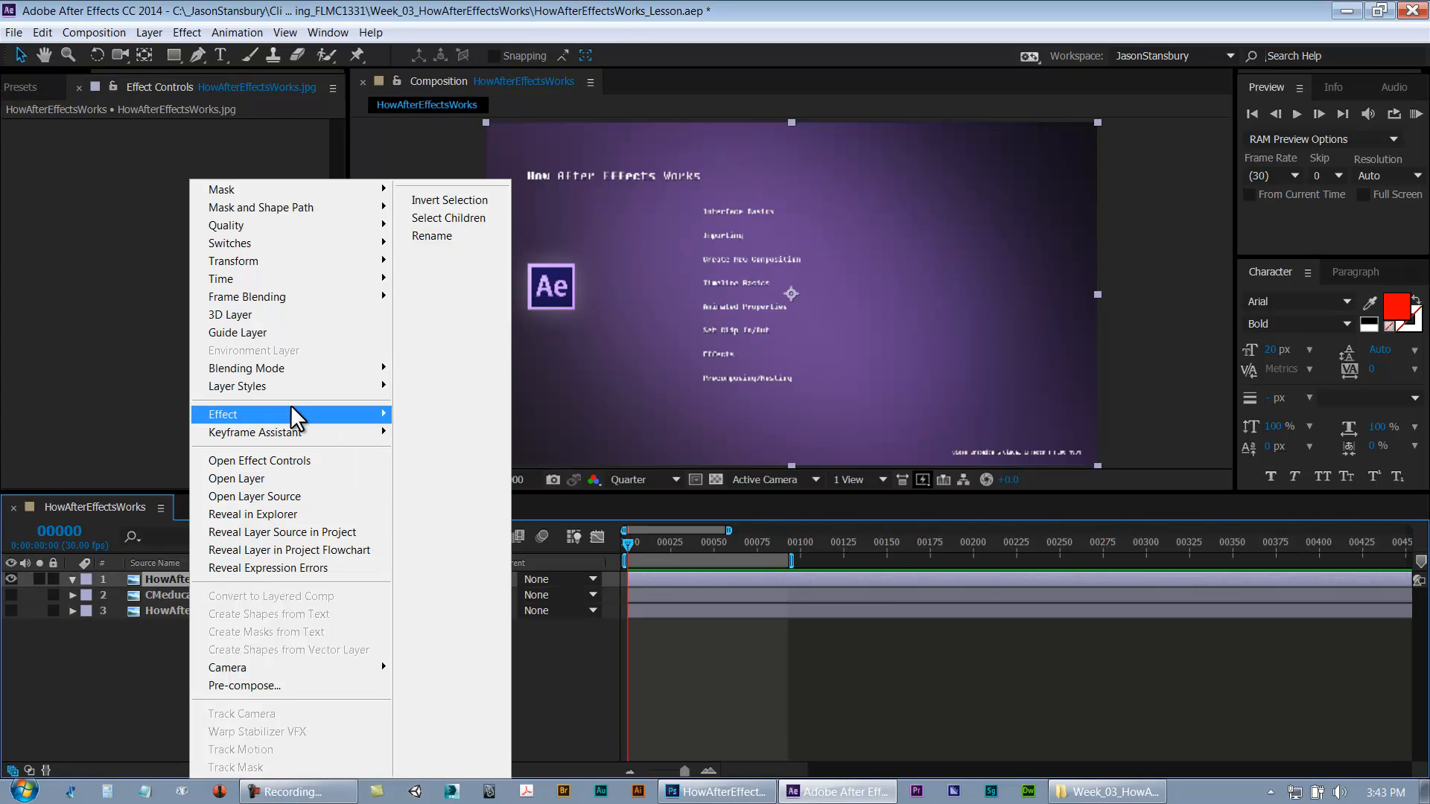
mouse_move(293, 411)
mouse_move(503, 581)
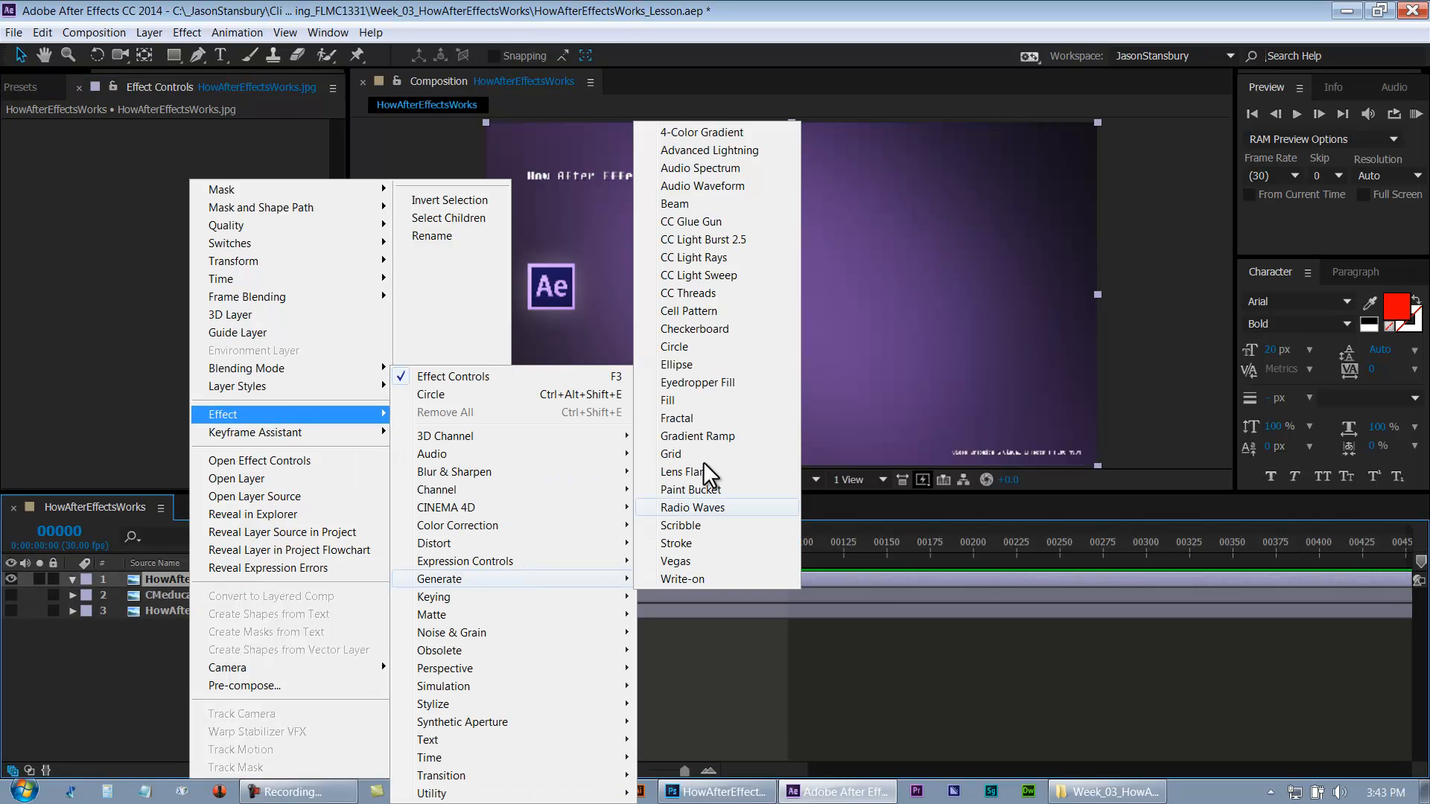
click(696, 402)
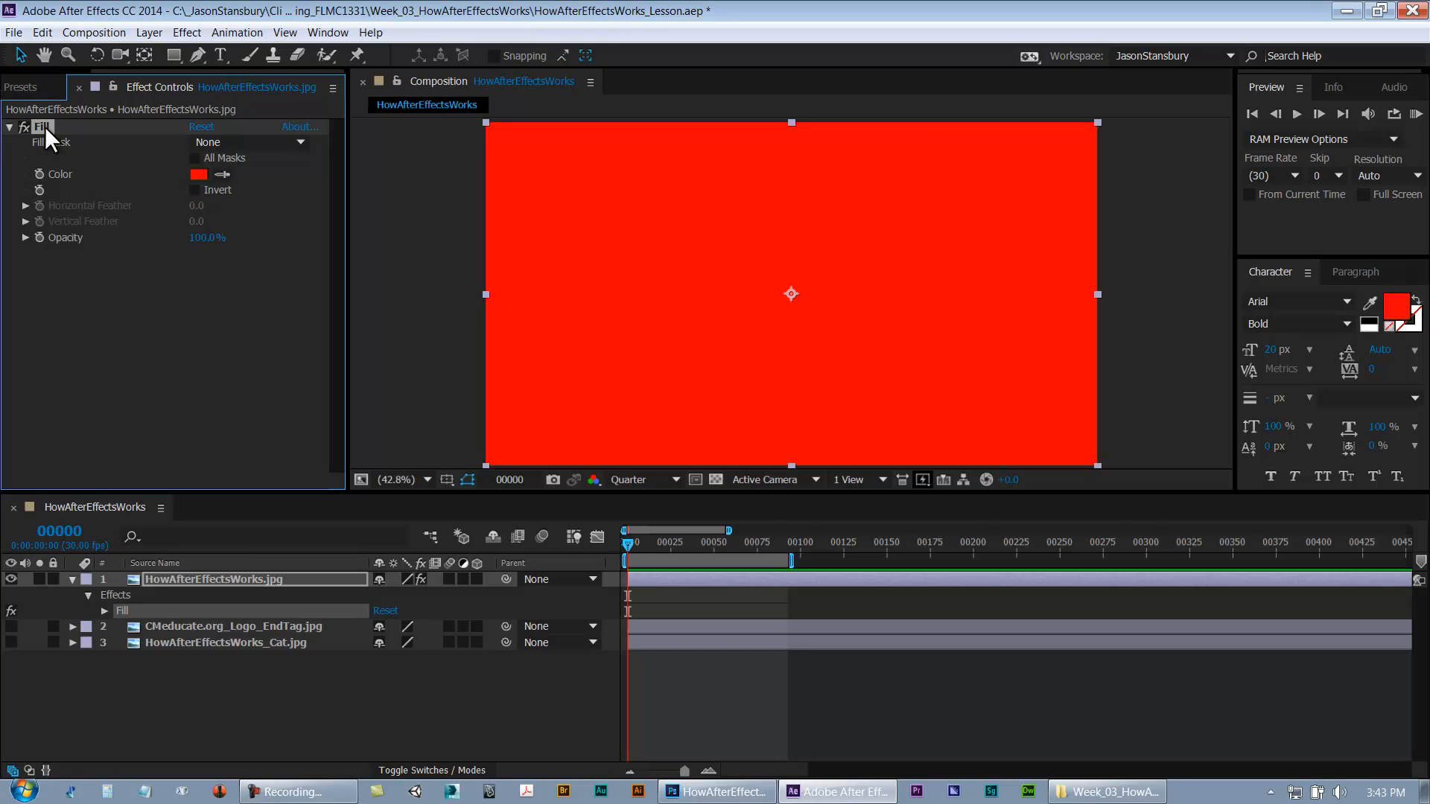
key(Delete)
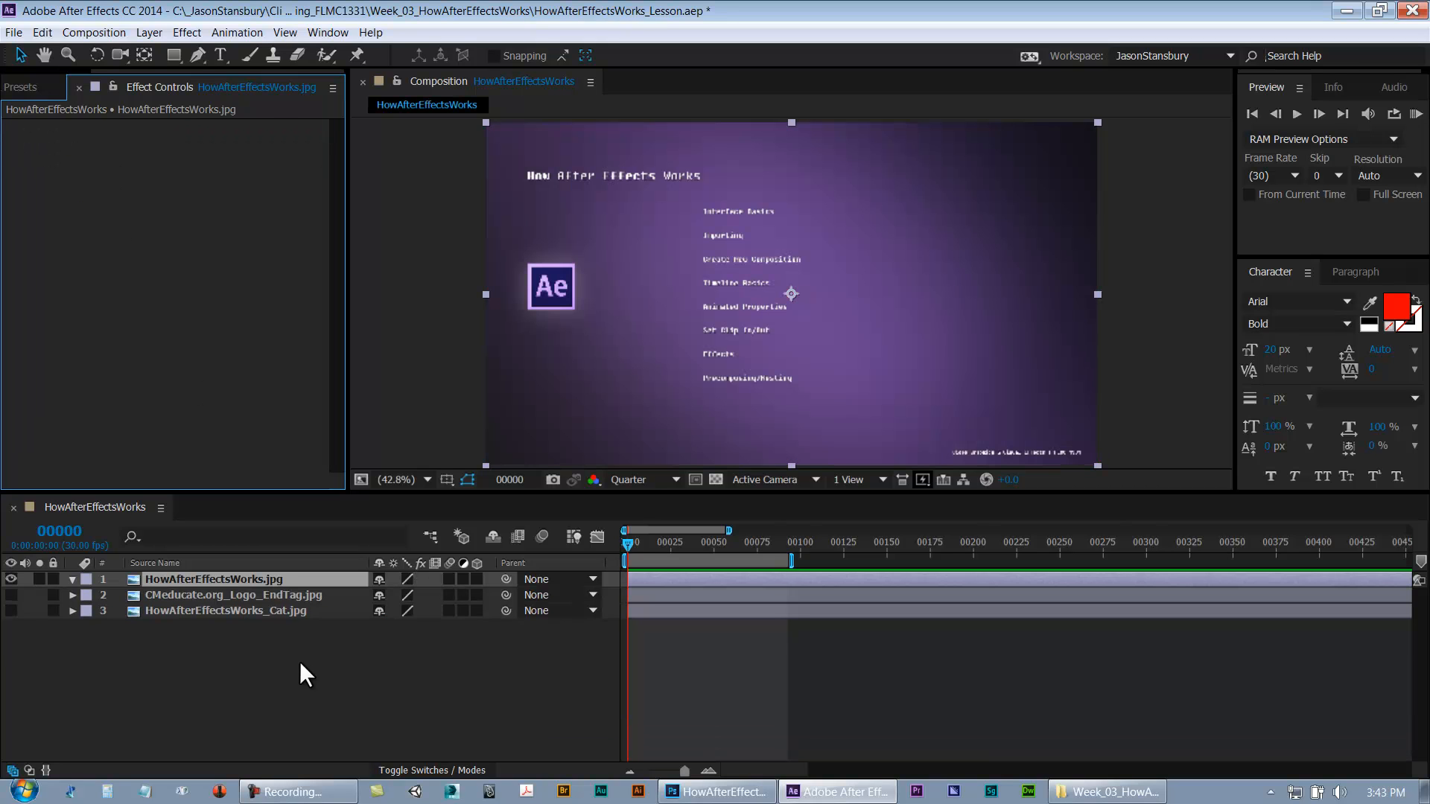
Return to the start of the timeline, show the project's item list, and deselect all layers
drag(630, 545, 533, 568)
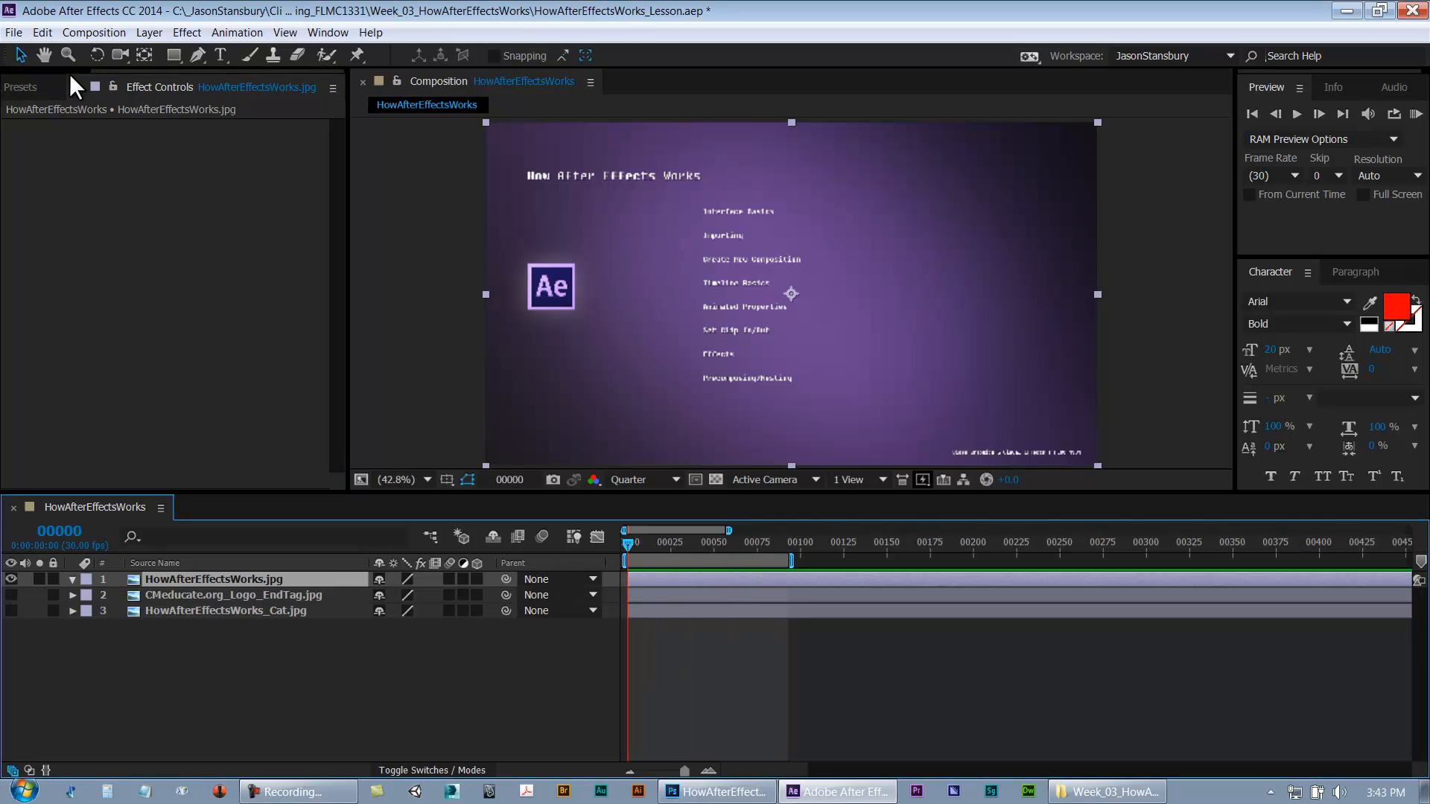
click(14, 83)
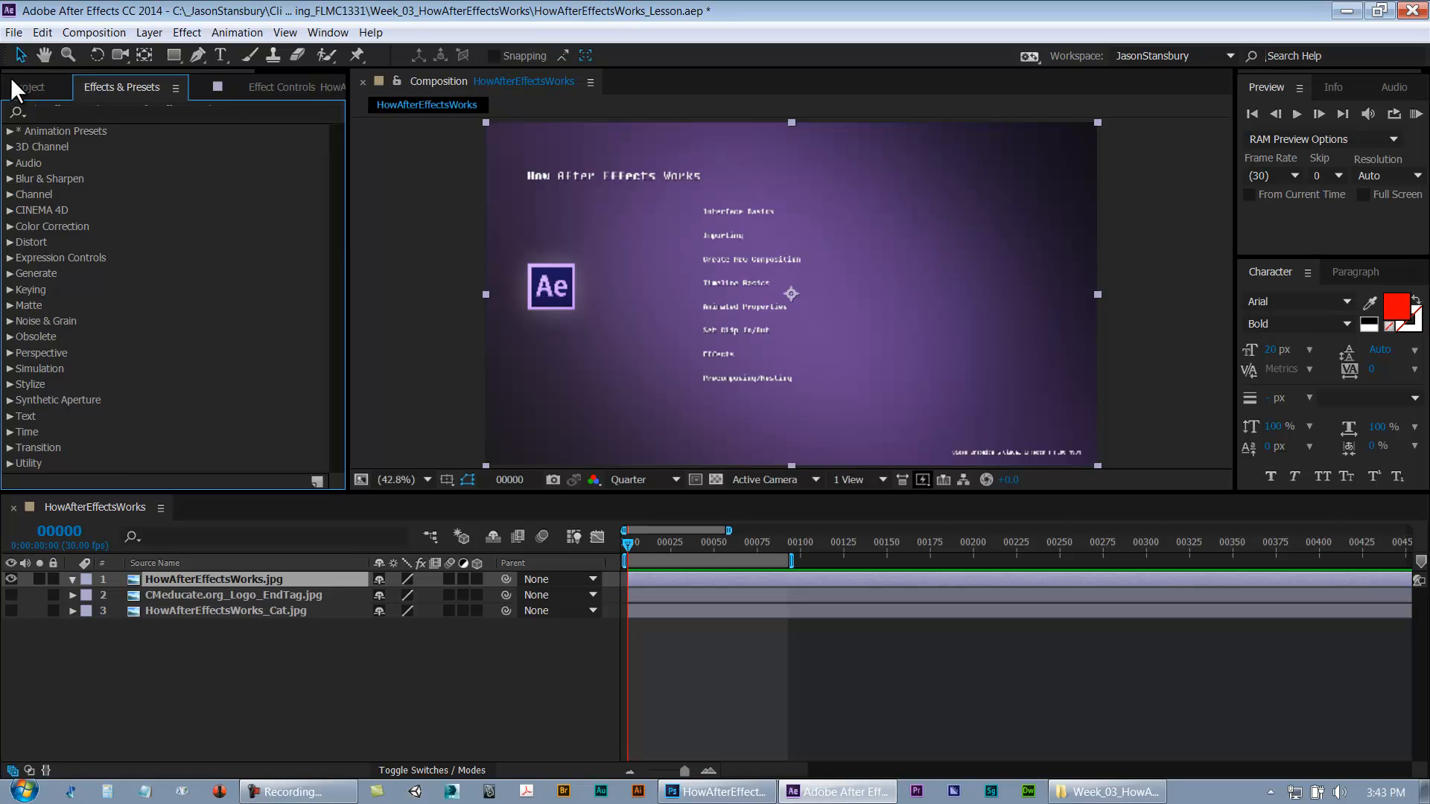
click(11, 81)
click(252, 668)
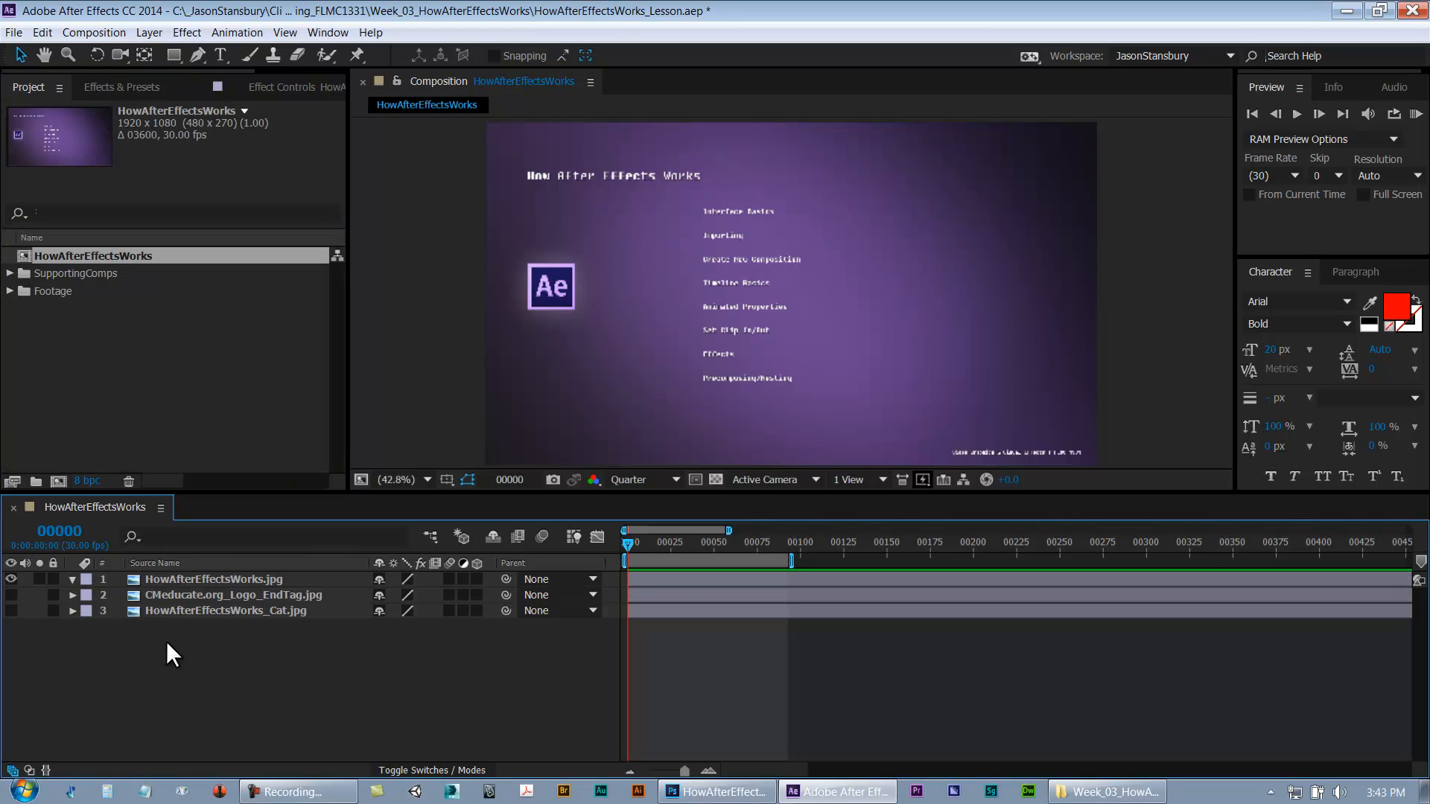
Start a new solid layer in the HowAfterEffectsWorks composition and size it to the composition
right_click(191, 681)
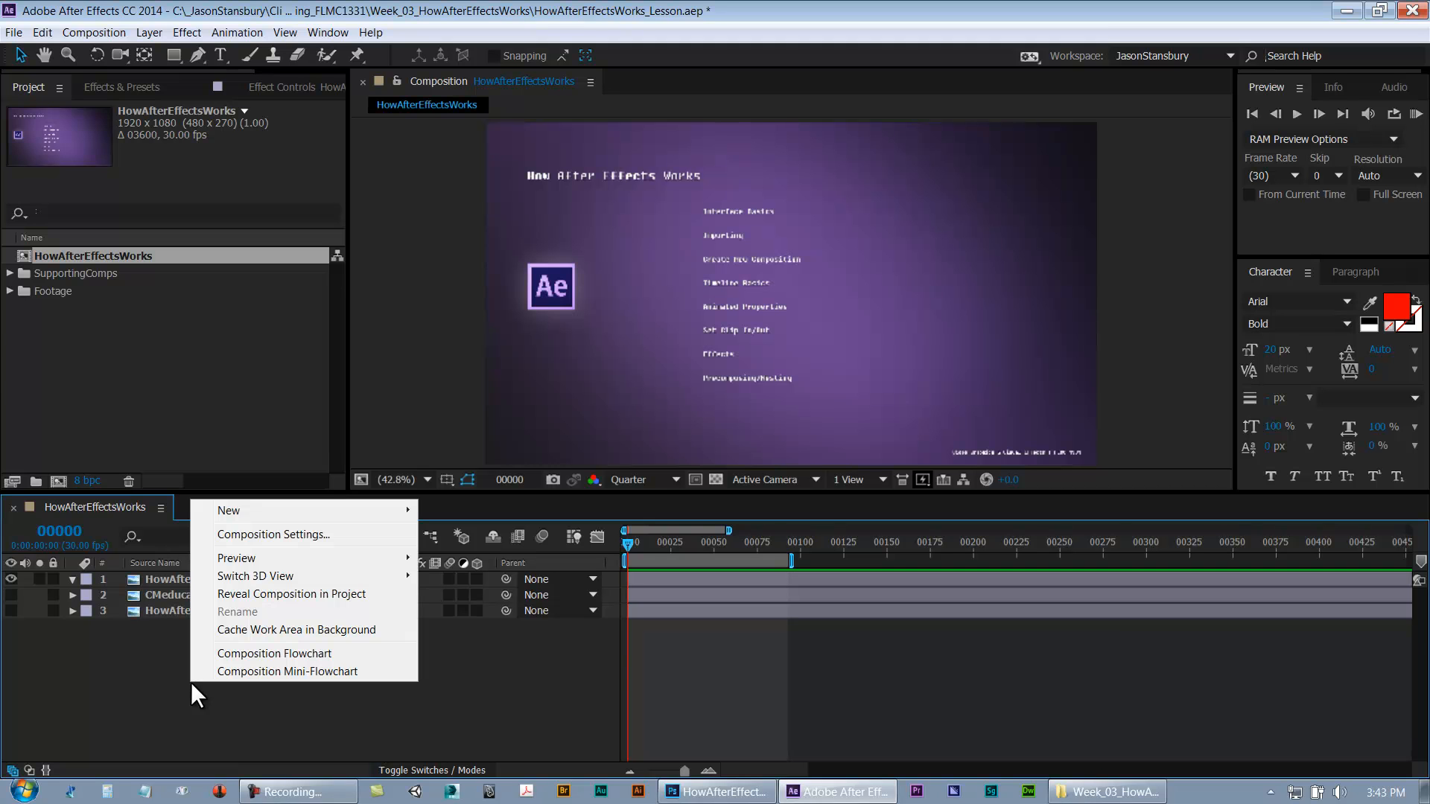
click(783, 676)
right_click(253, 703)
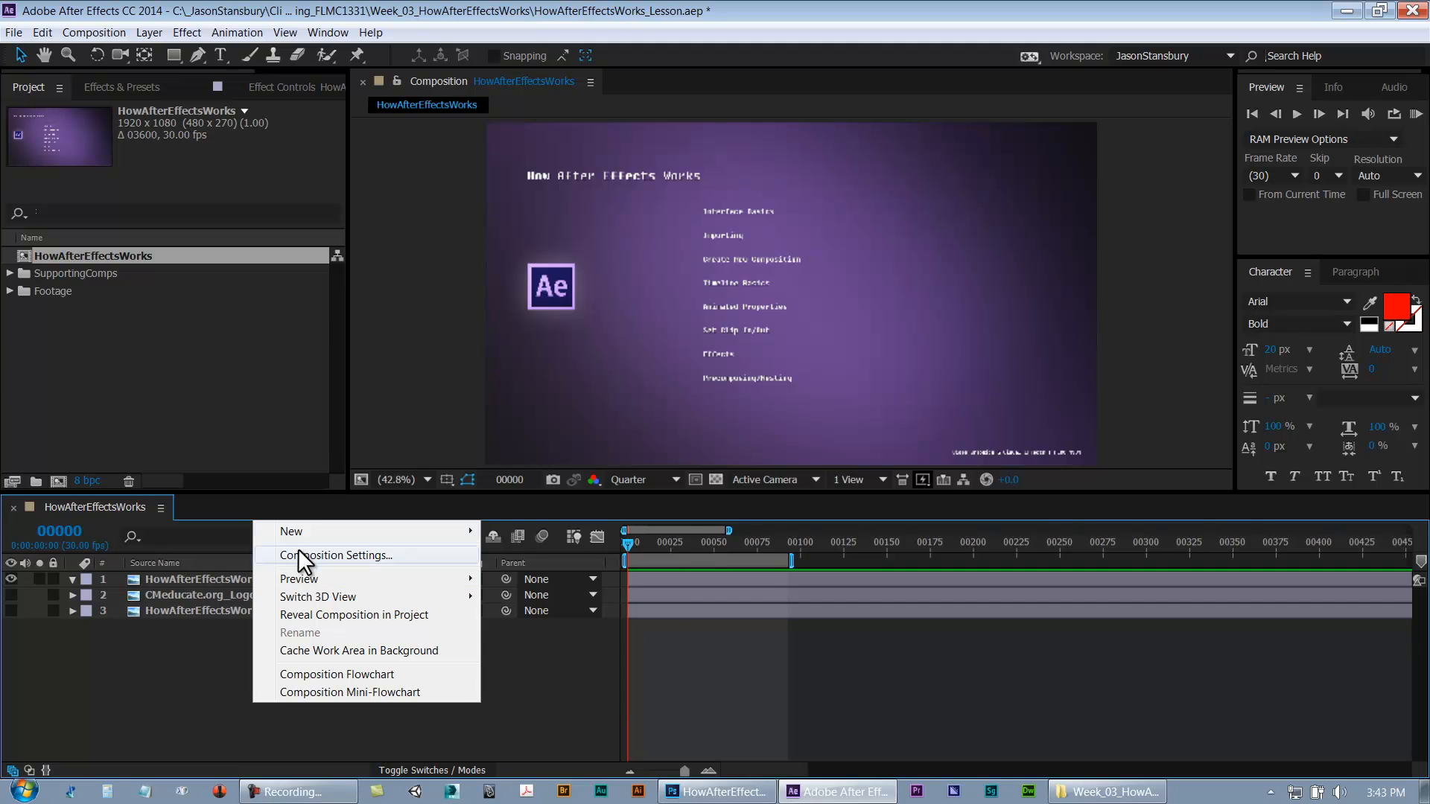
mouse_move(310, 527)
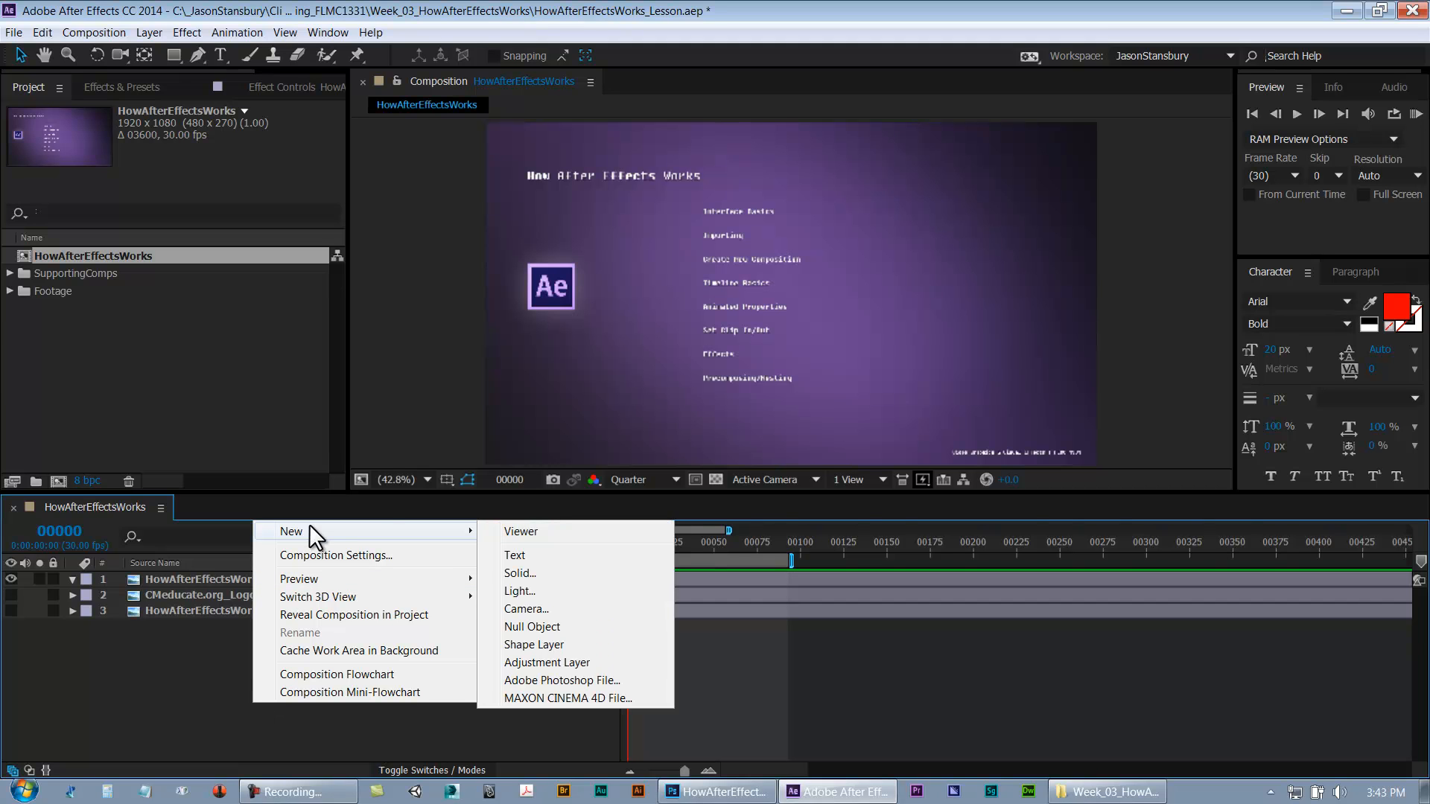
click(548, 575)
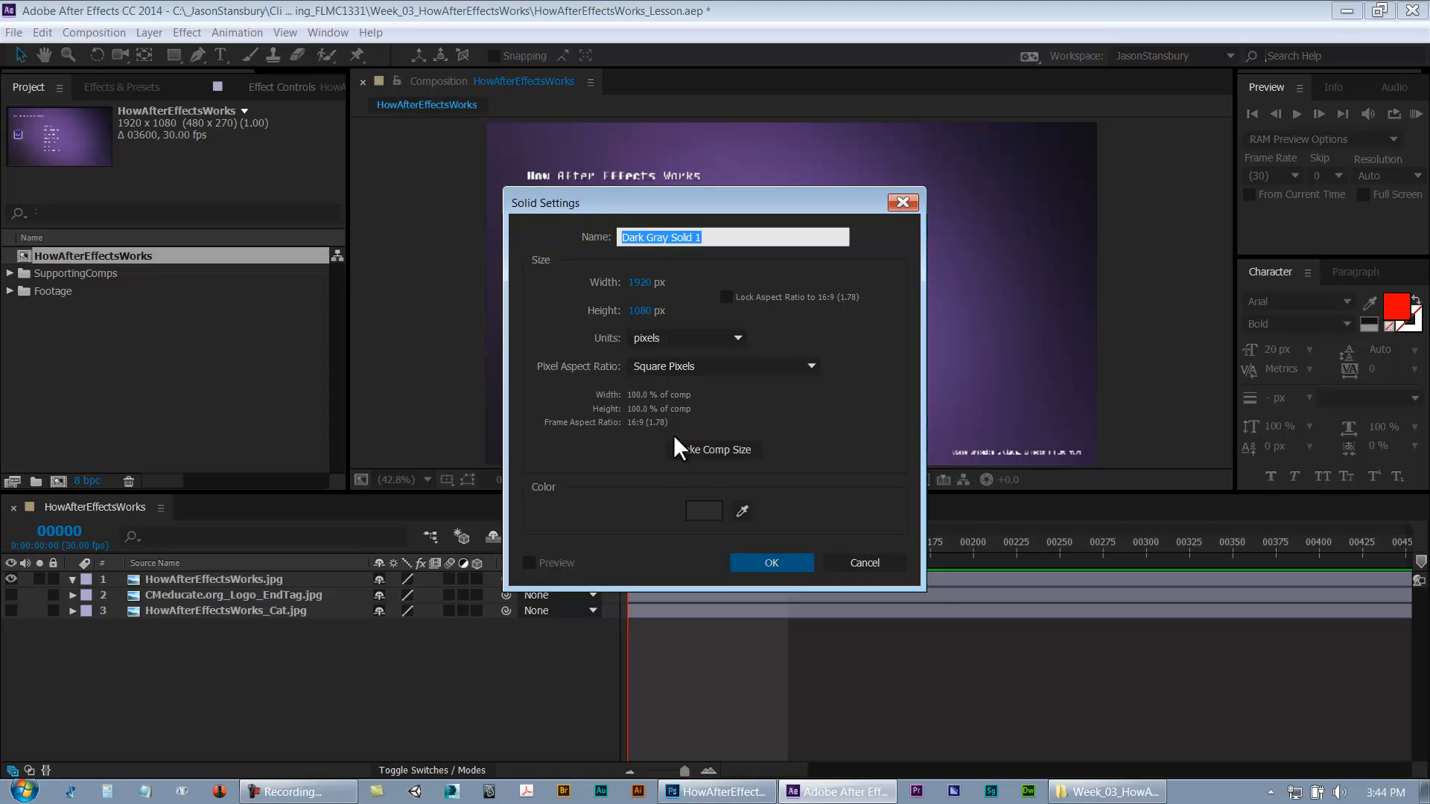
click(700, 451)
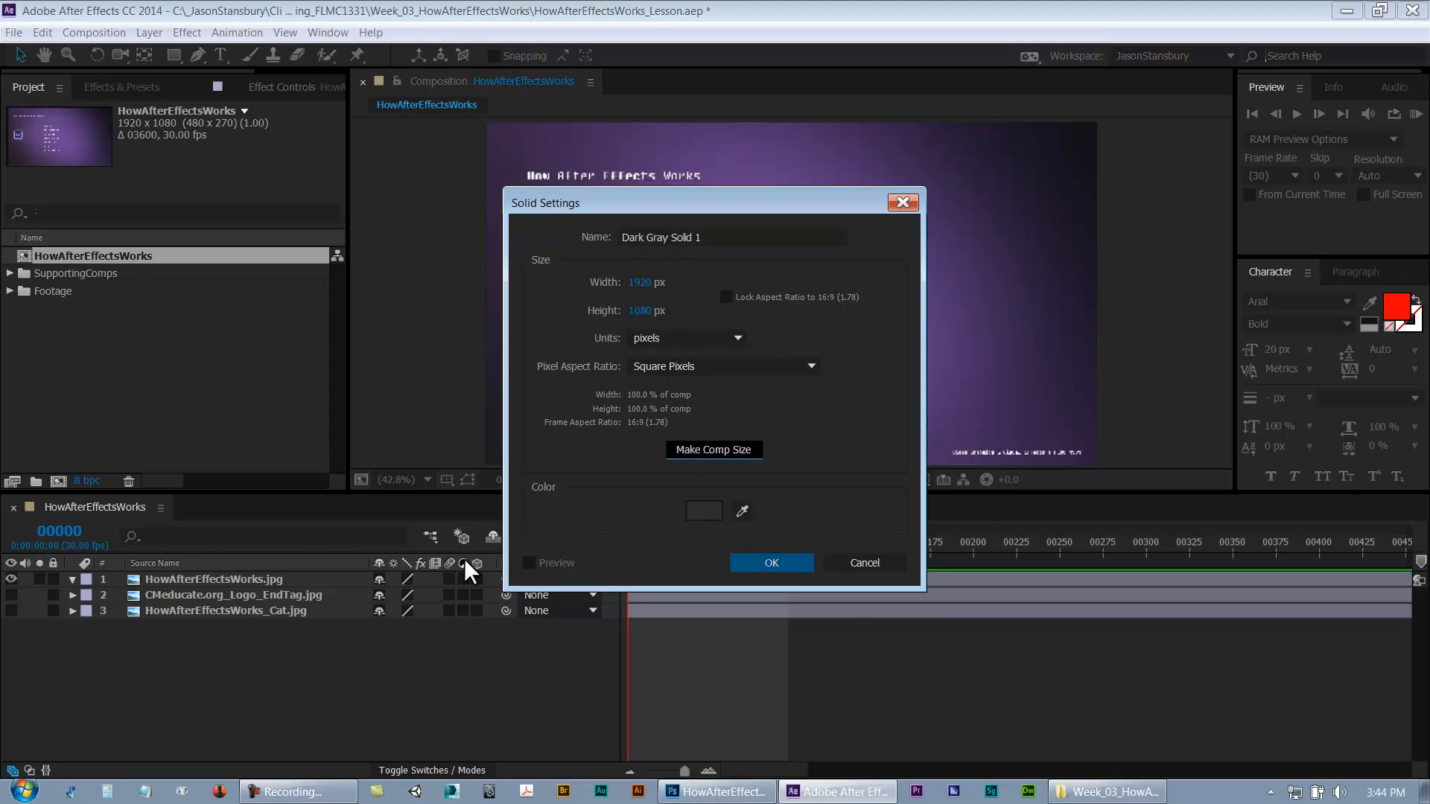
Set the new solid's color to mid gray 808080 and create the solid
click(703, 511)
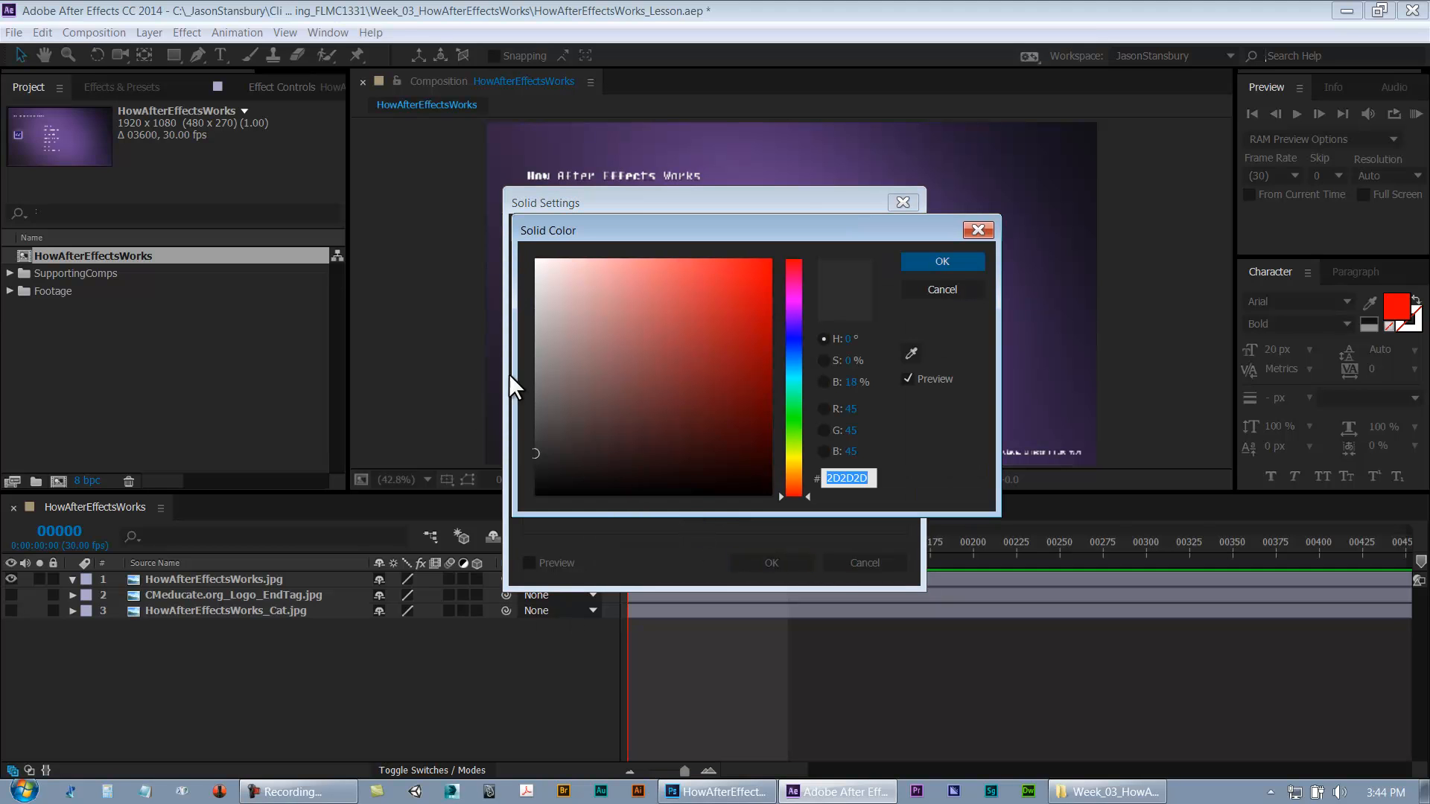
click(535, 390)
drag(571, 418, 455, 527)
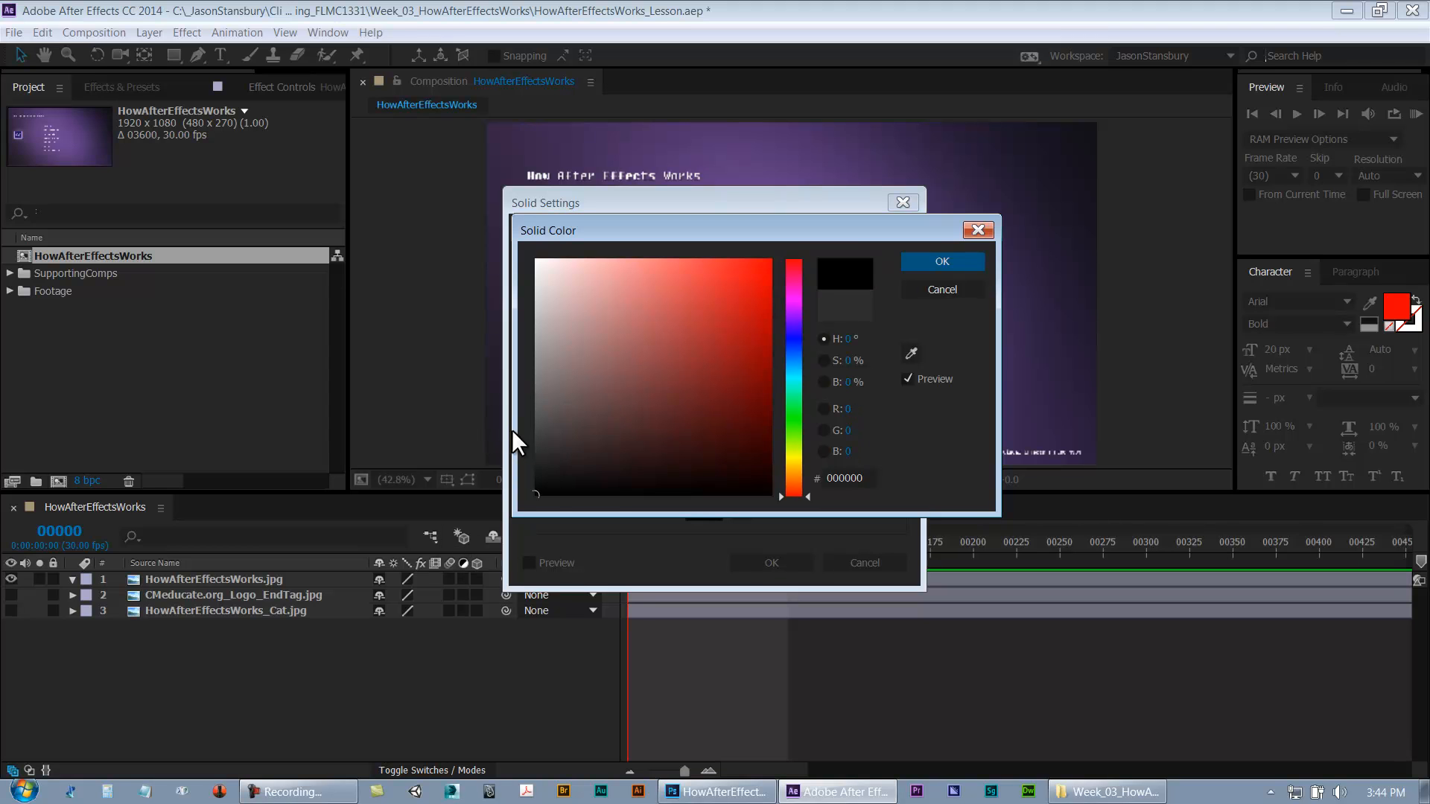
drag(545, 381, 470, 388)
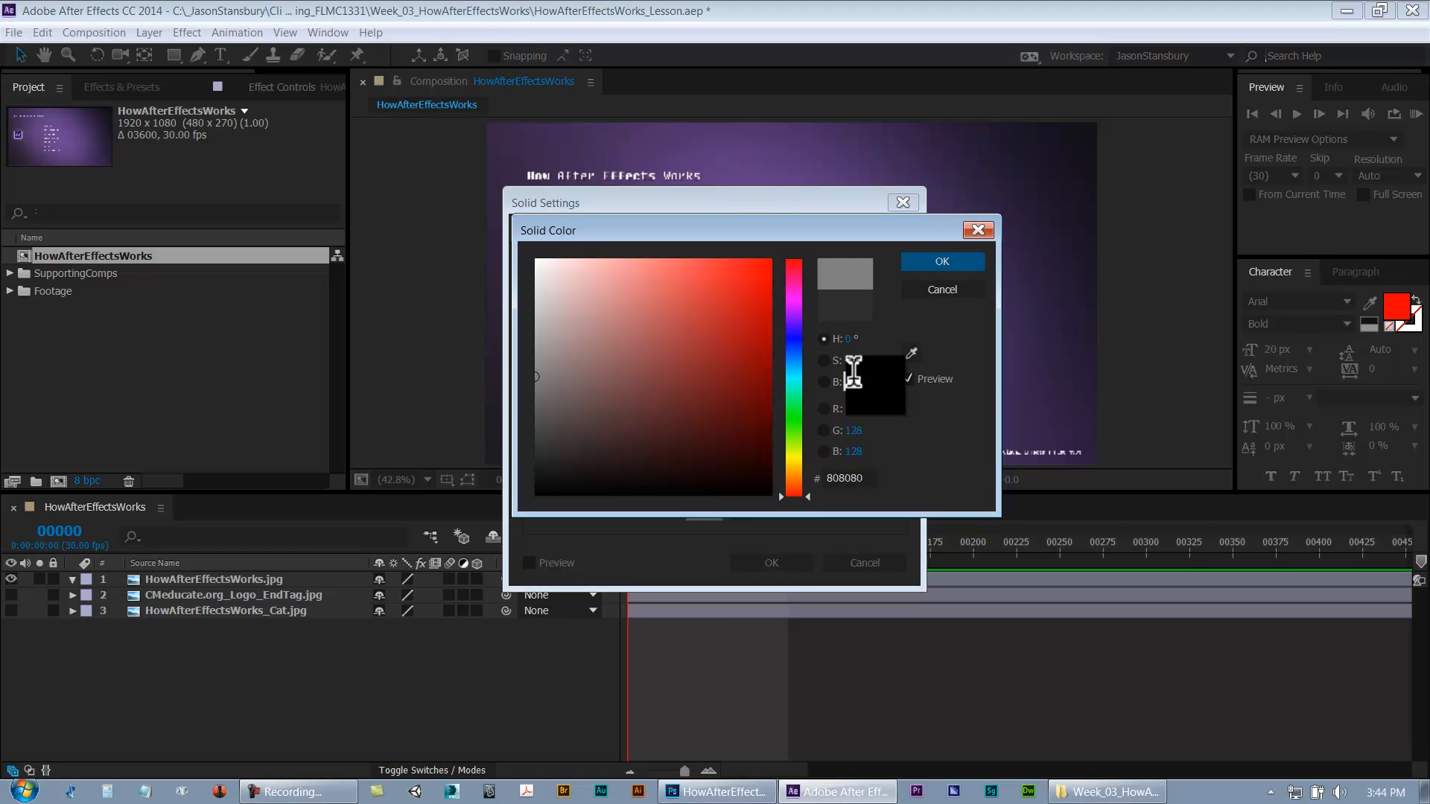
click(951, 263)
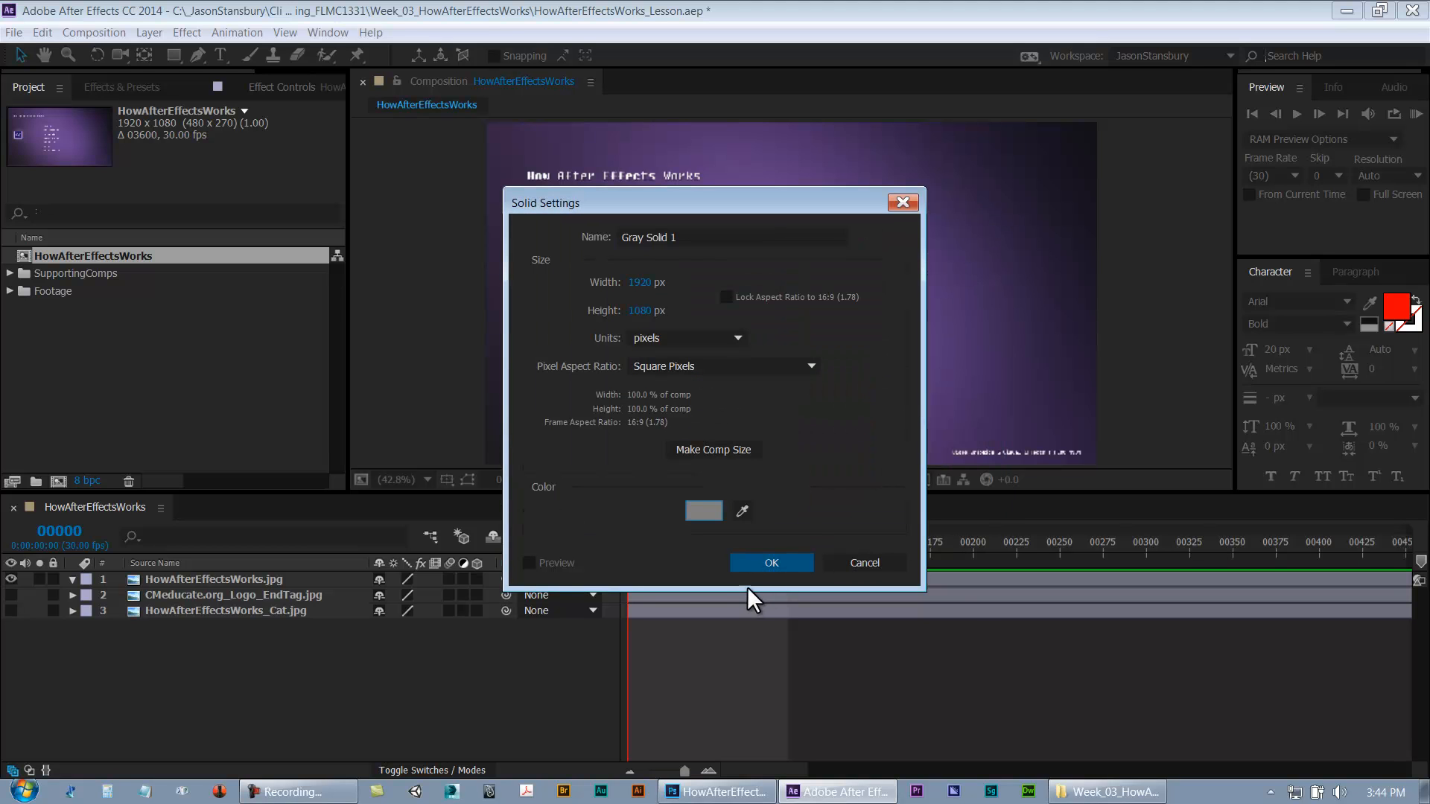
click(757, 562)
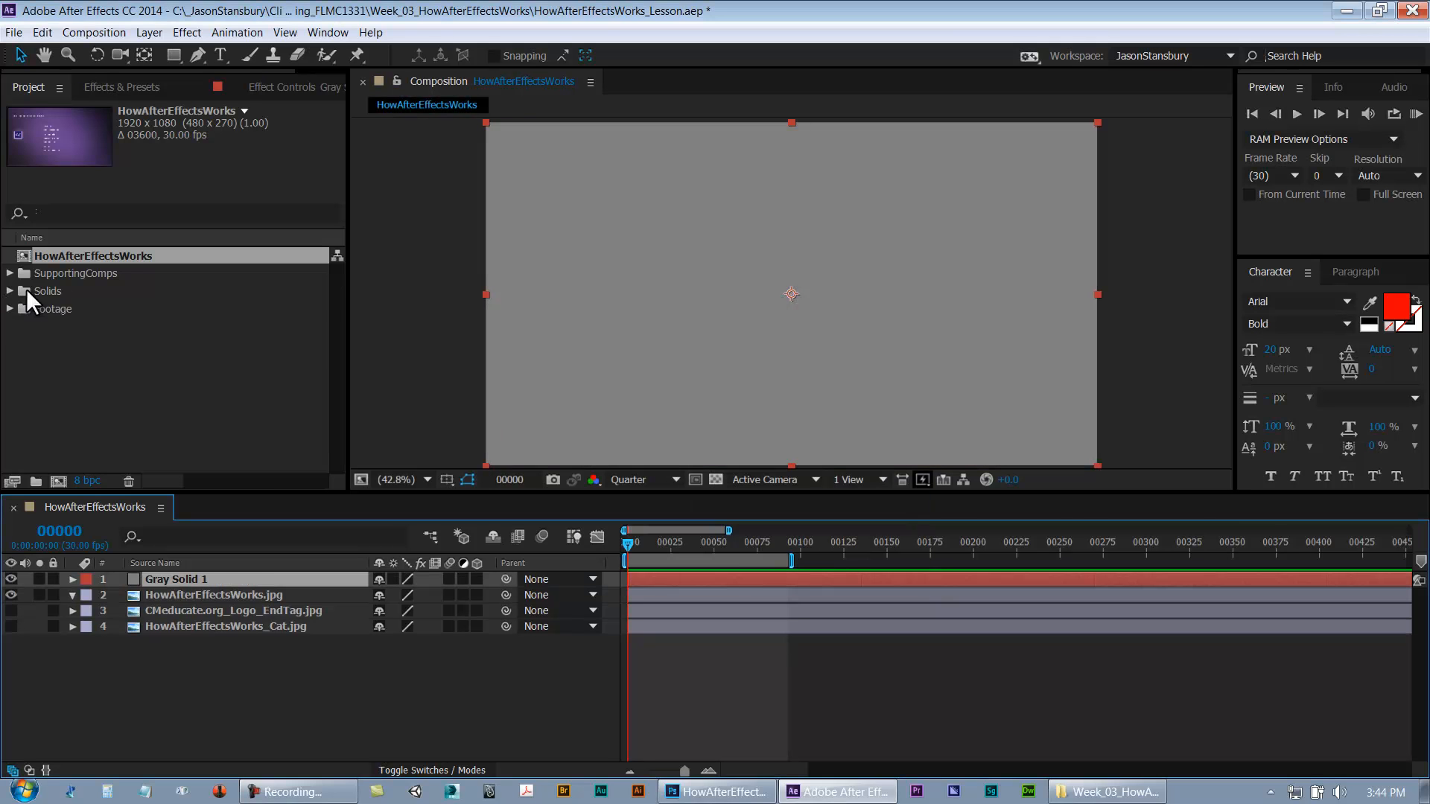
Rename the gray solid in the project's Solids folder as Utility, and collapse the folder
click(42, 291)
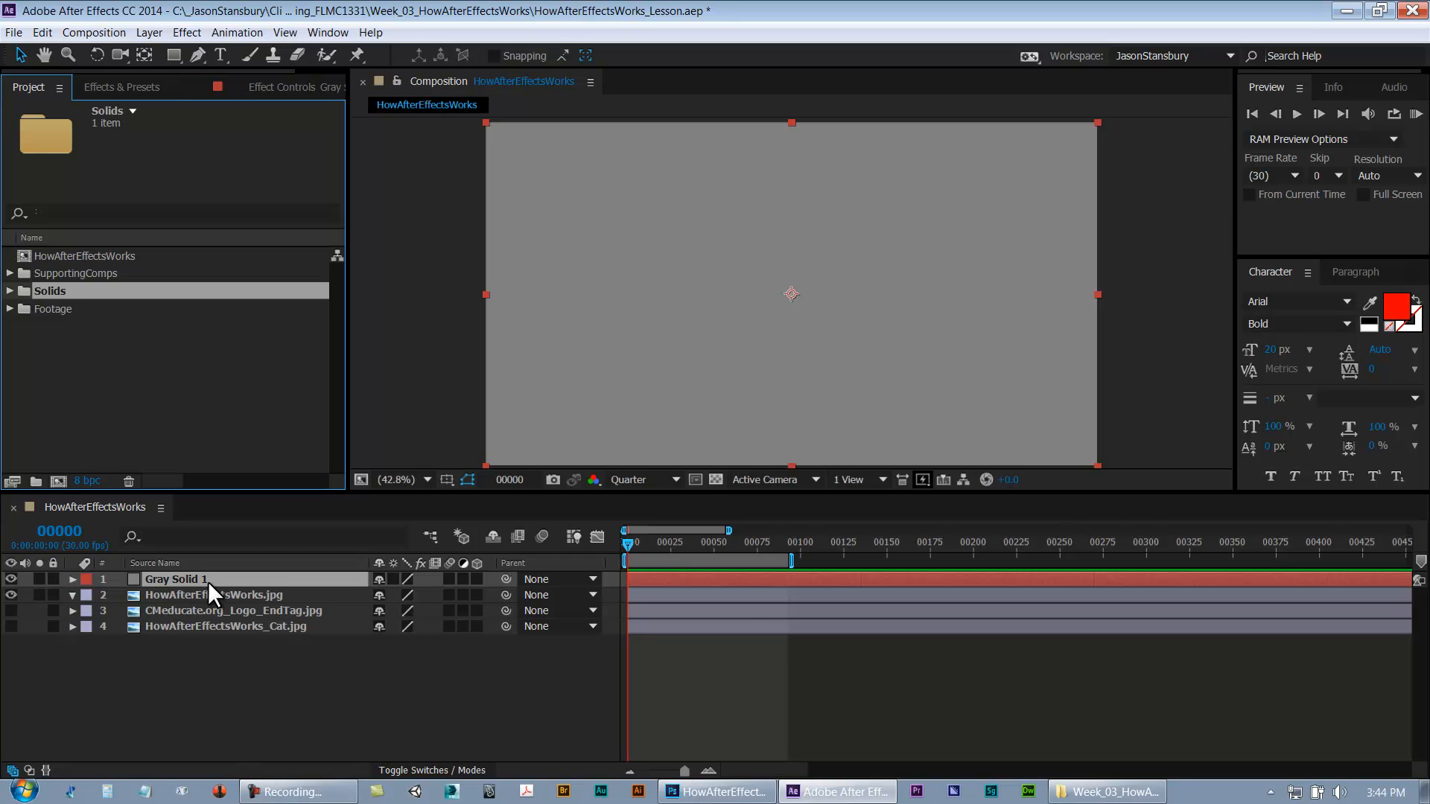
drag(631, 543, 566, 575)
click(11, 579)
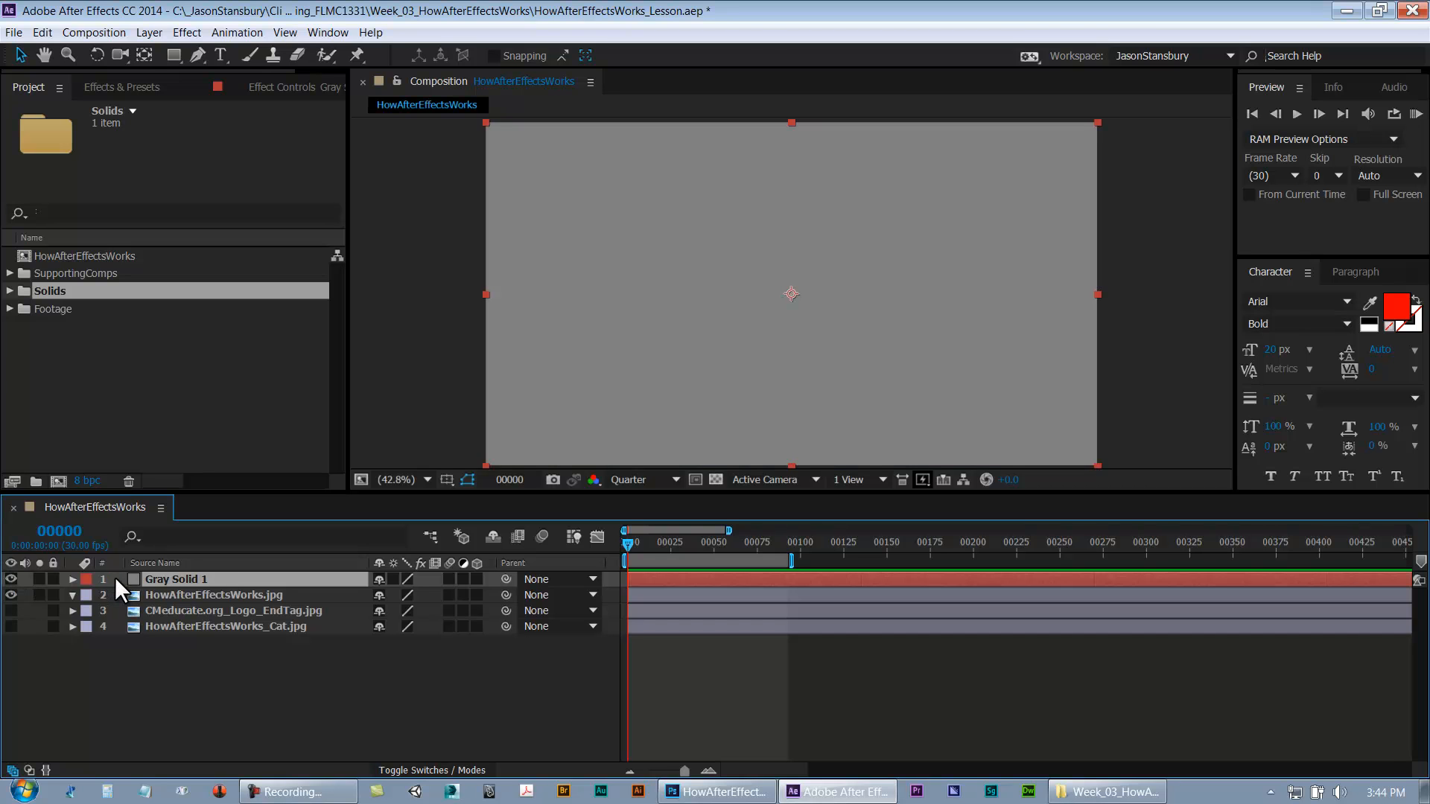
click(8, 291)
click(70, 310)
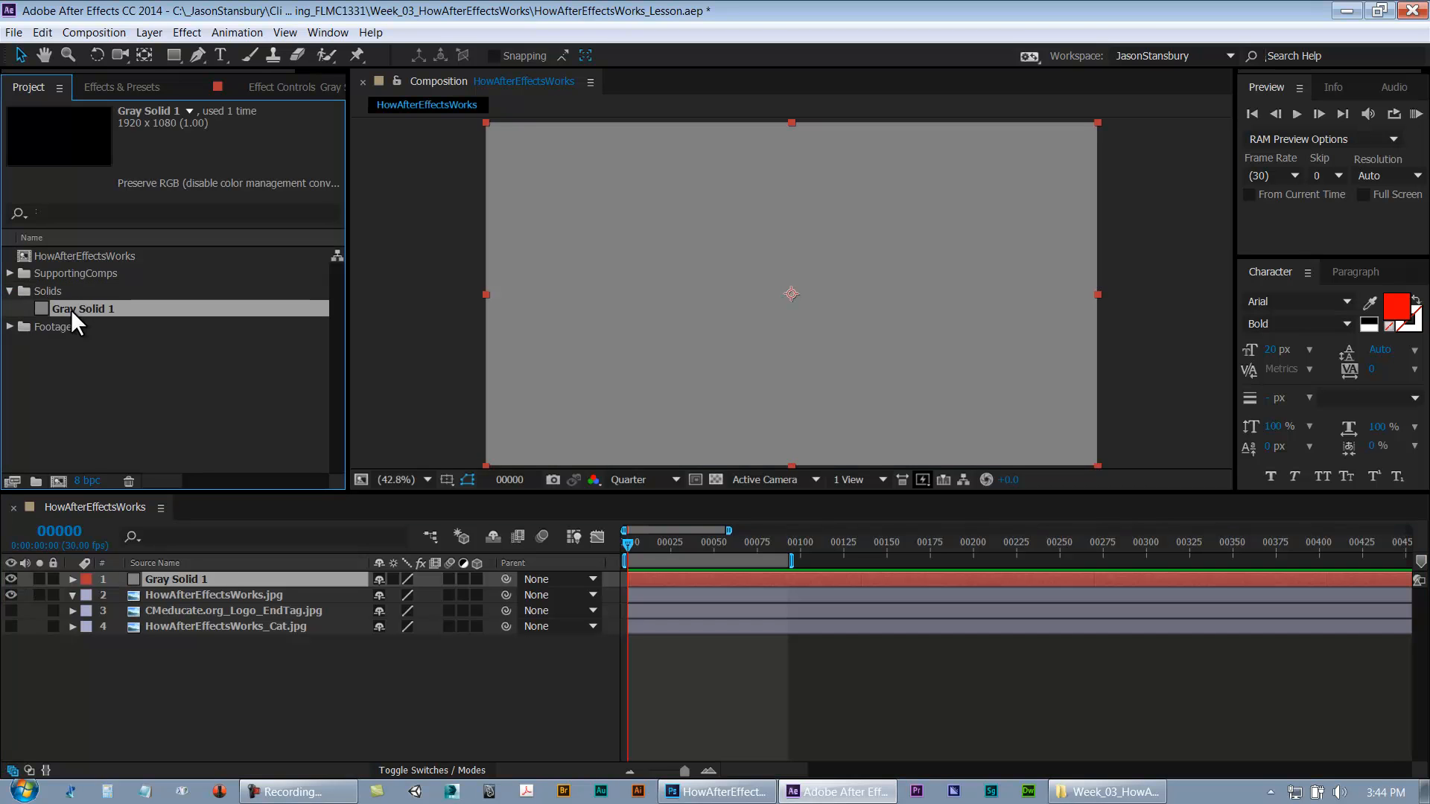
key(Return)
text(Utility)
key(Return)
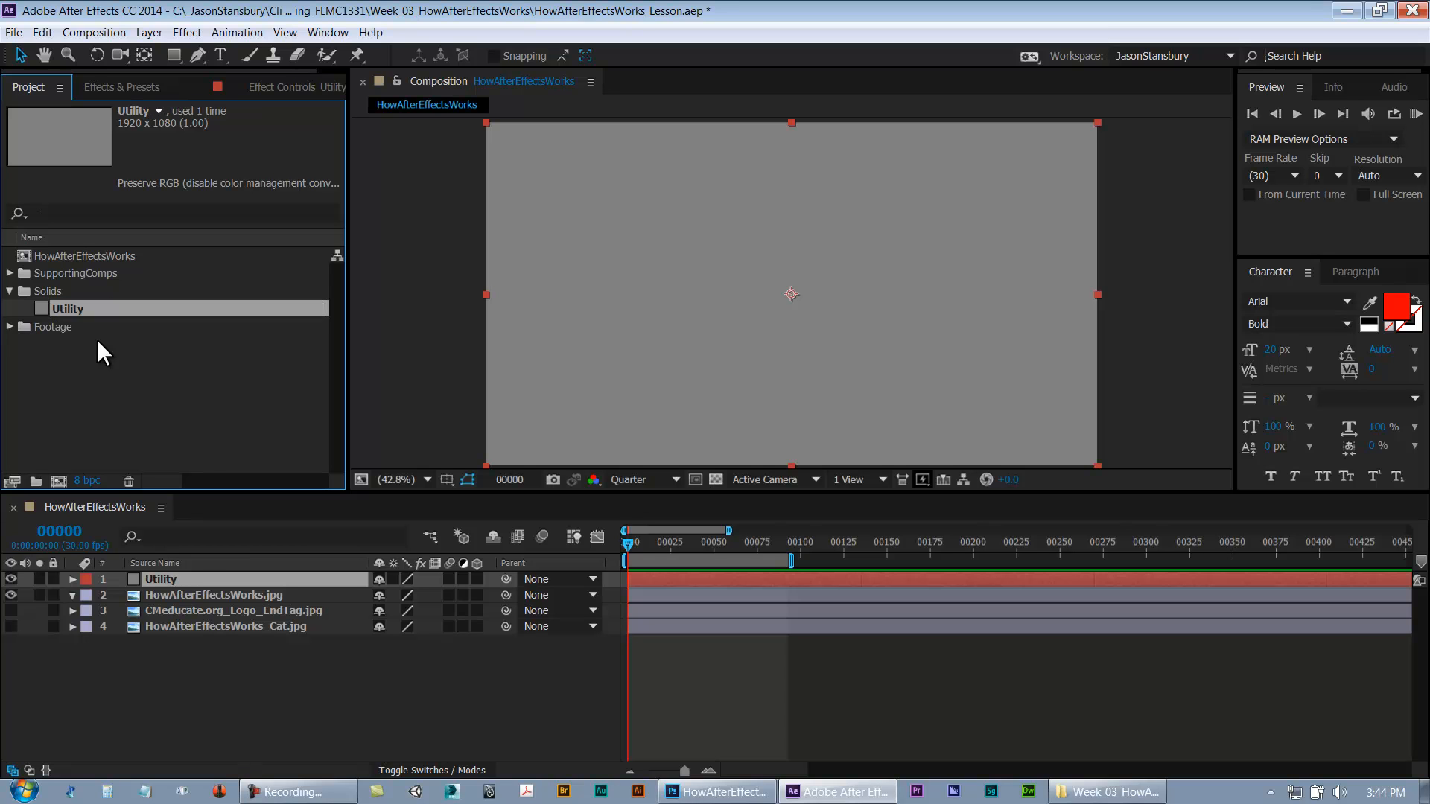
click(181, 413)
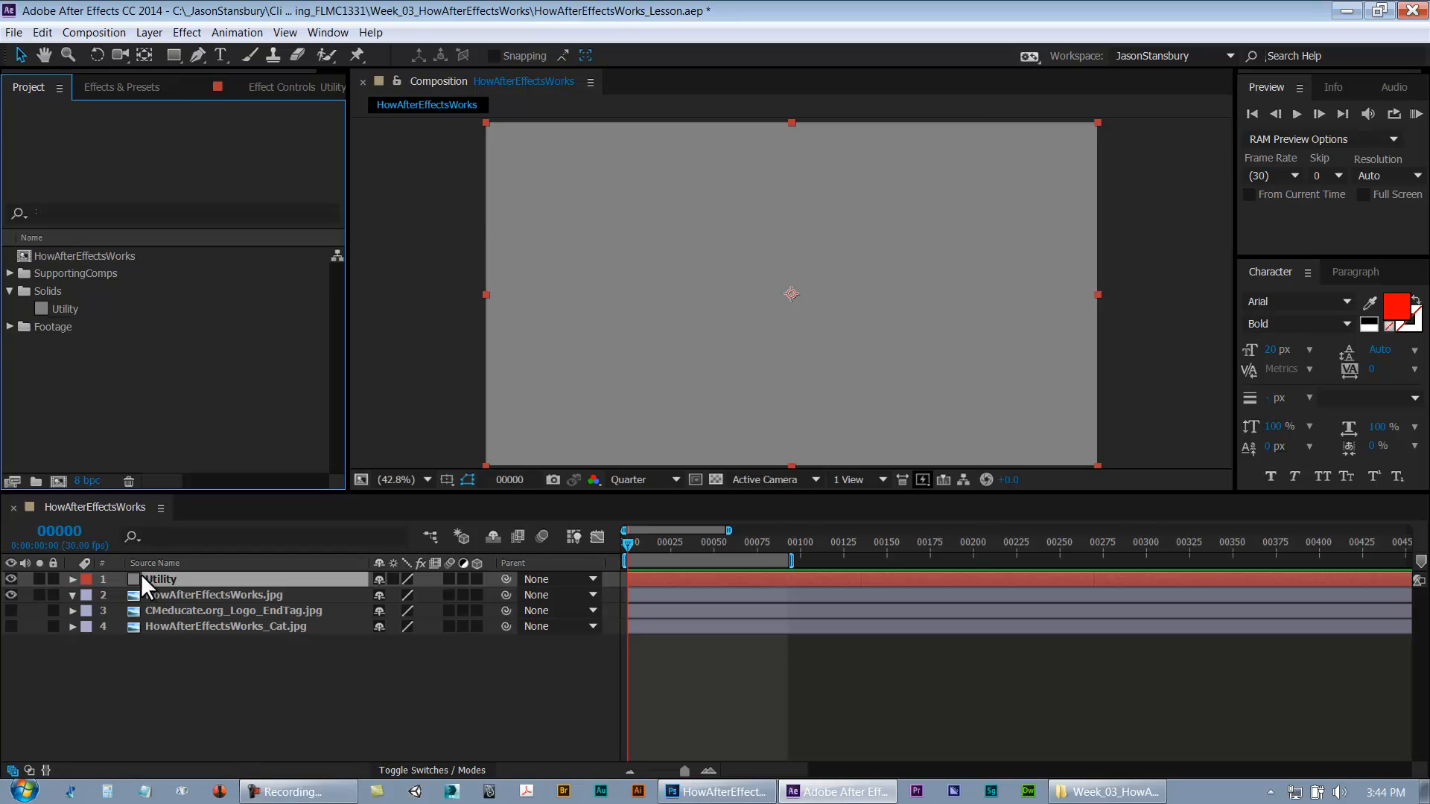
click(11, 293)
Apply the Generate category's Fill effect to the Utility layer
click(163, 752)
click(164, 584)
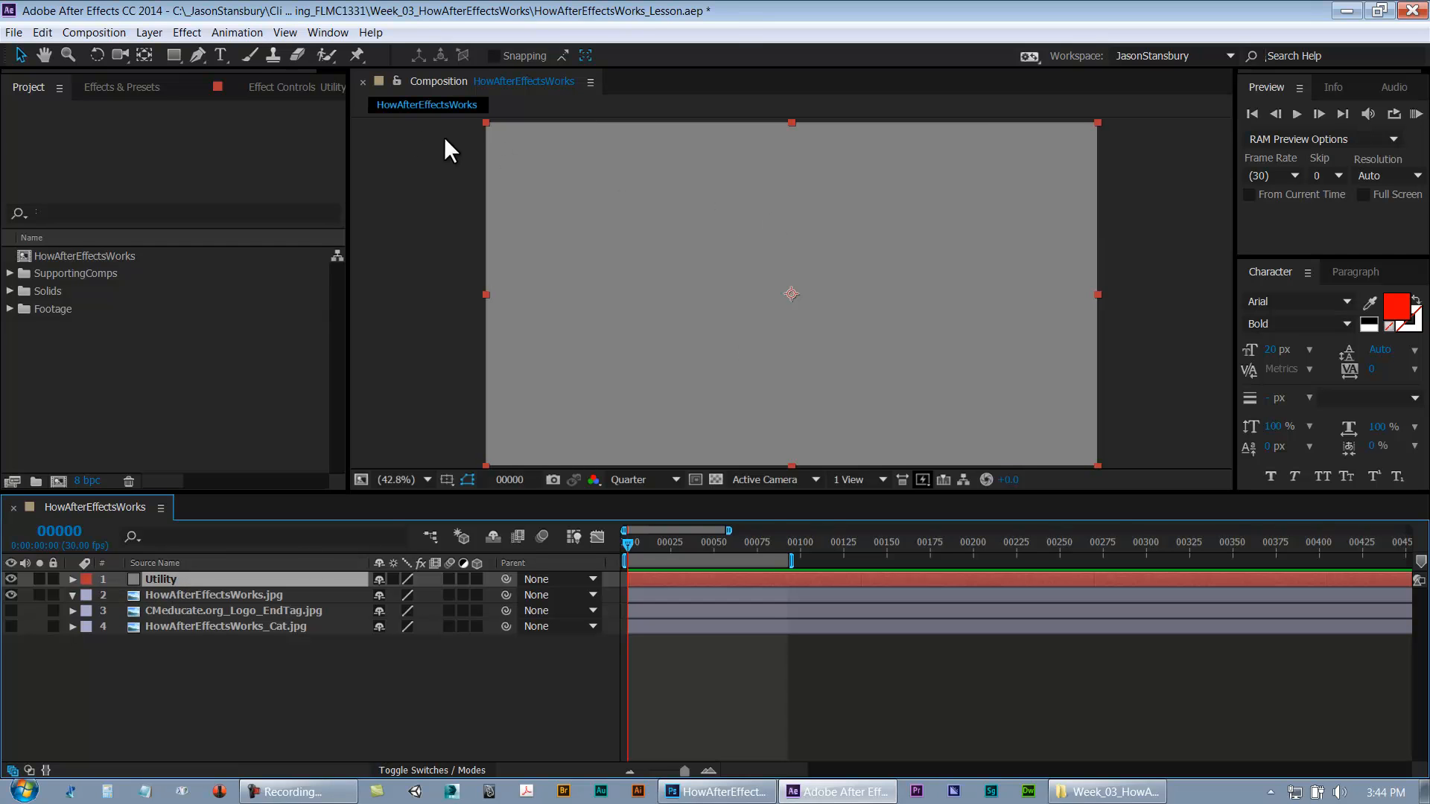
right_click(174, 578)
click(152, 663)
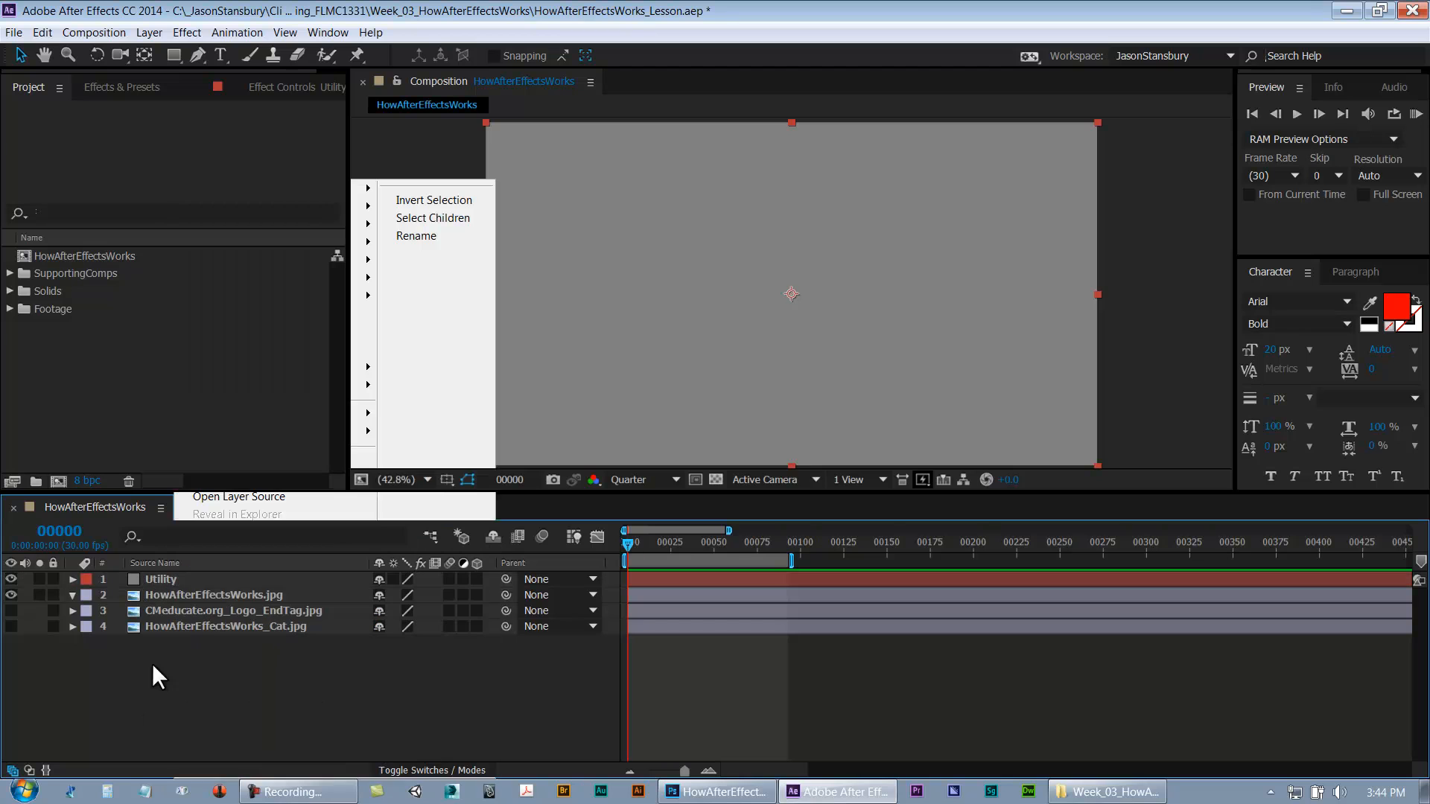
click(159, 583)
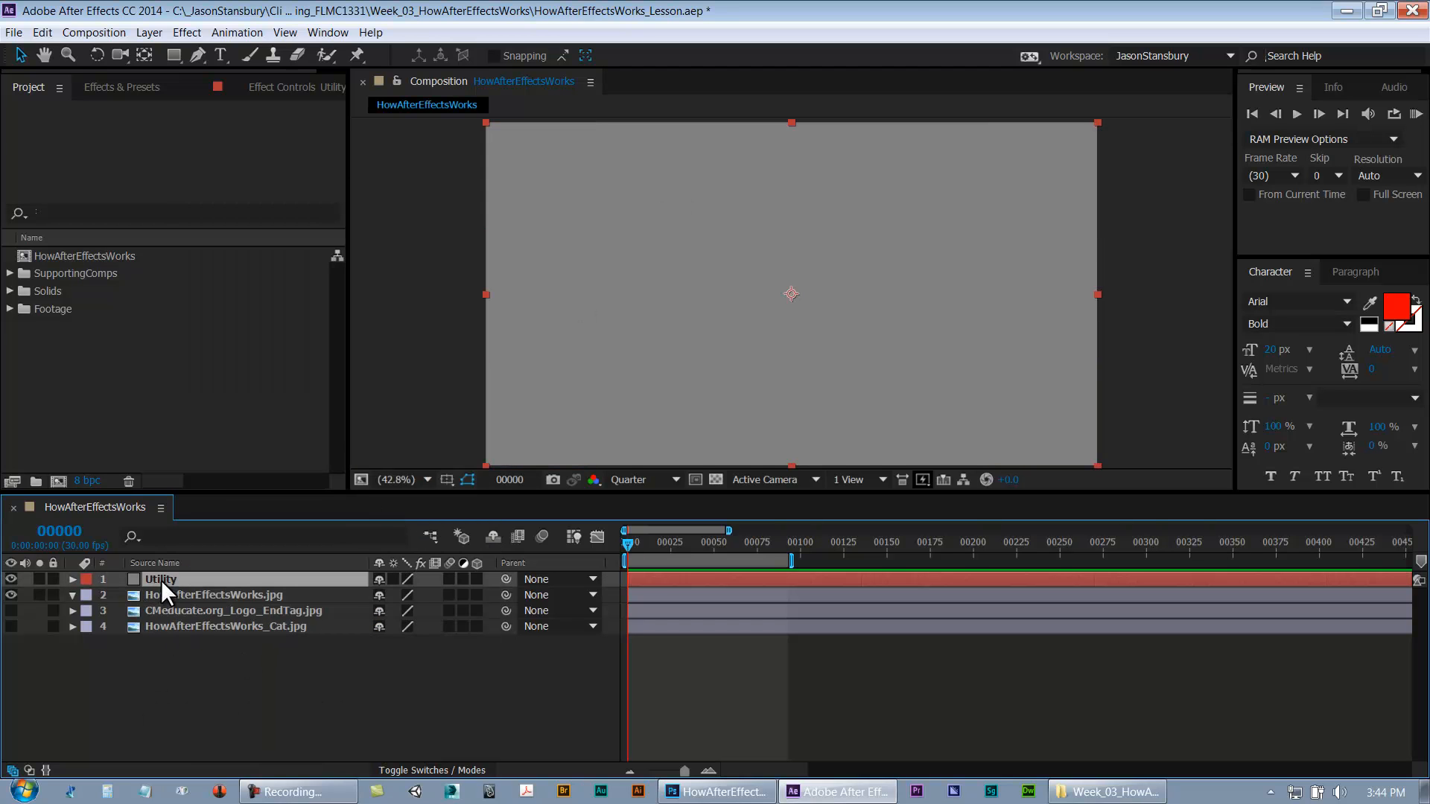
right_click(161, 579)
mouse_move(252, 409)
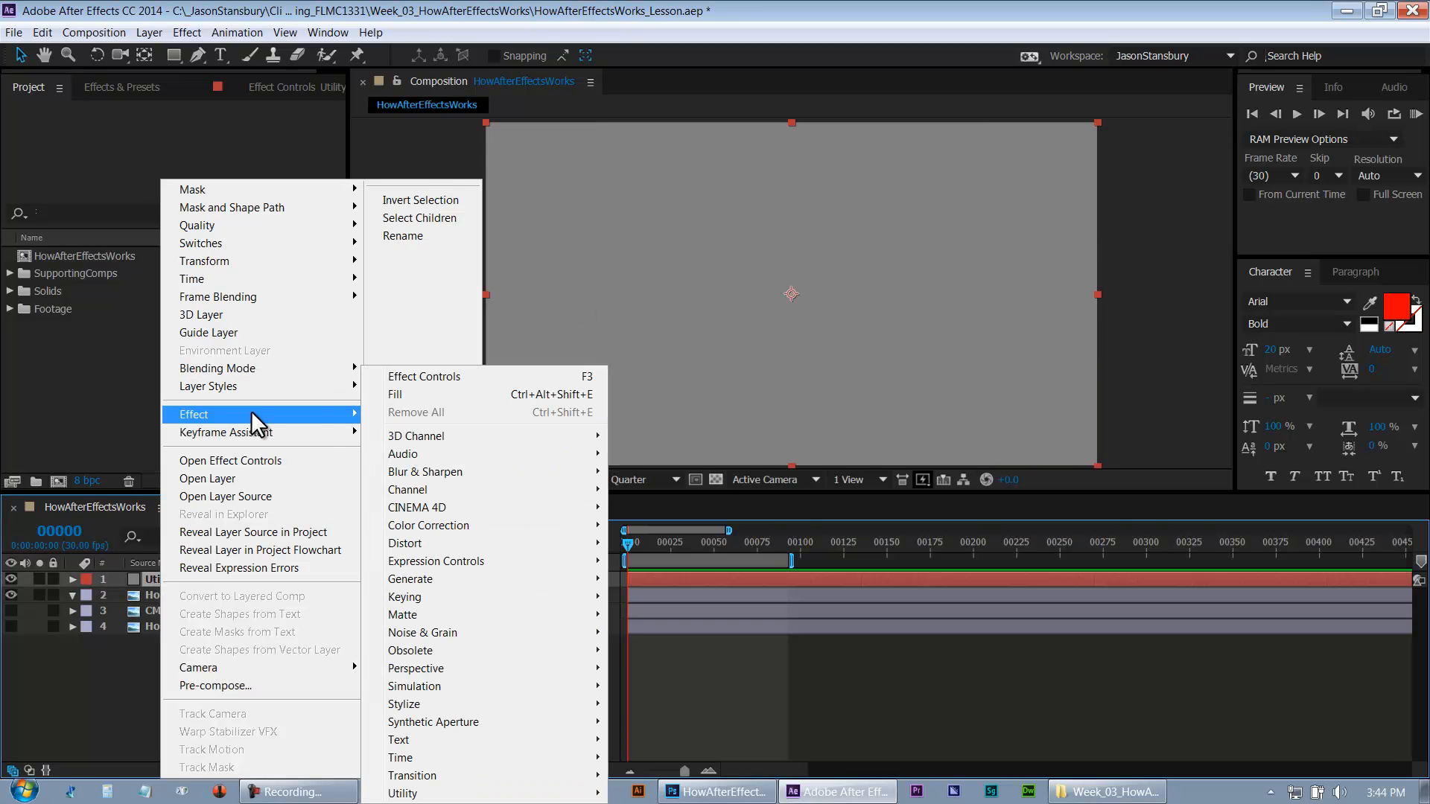
mouse_move(453, 581)
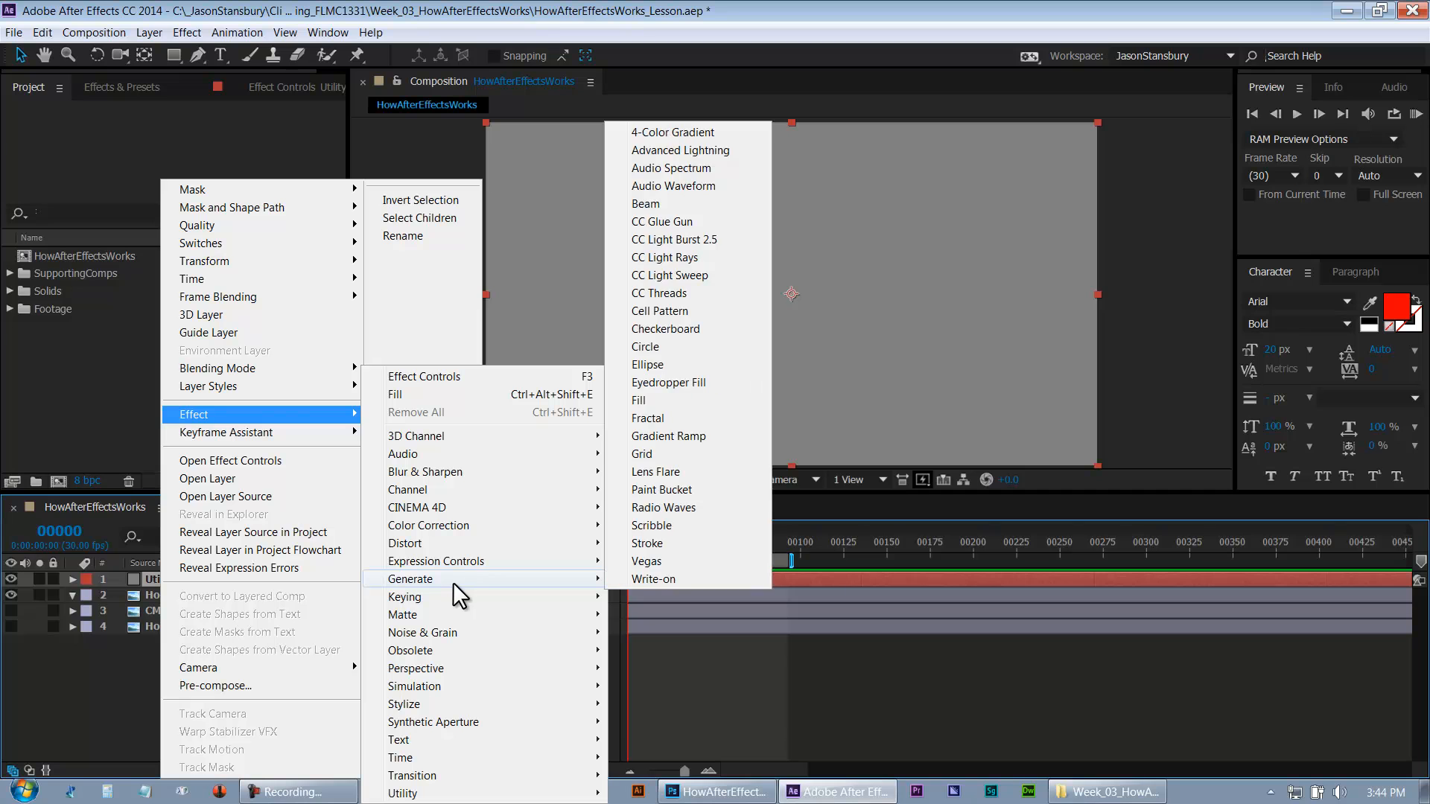
click(643, 399)
click(117, 697)
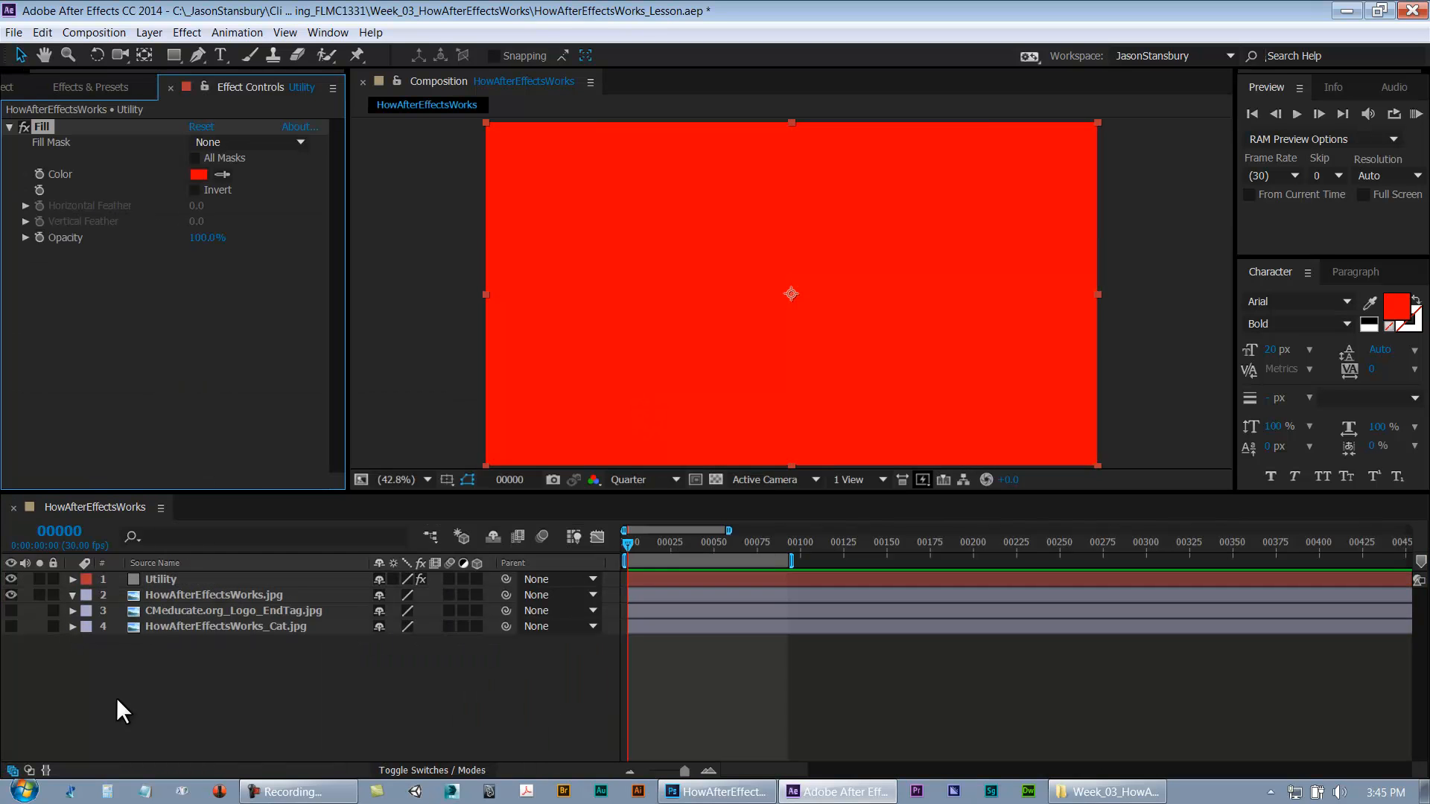
Reveal the Utility layer's Fill effect in the timeline, return to the project's item list, and collapse the layer
click(170, 579)
key(e)
click(156, 596)
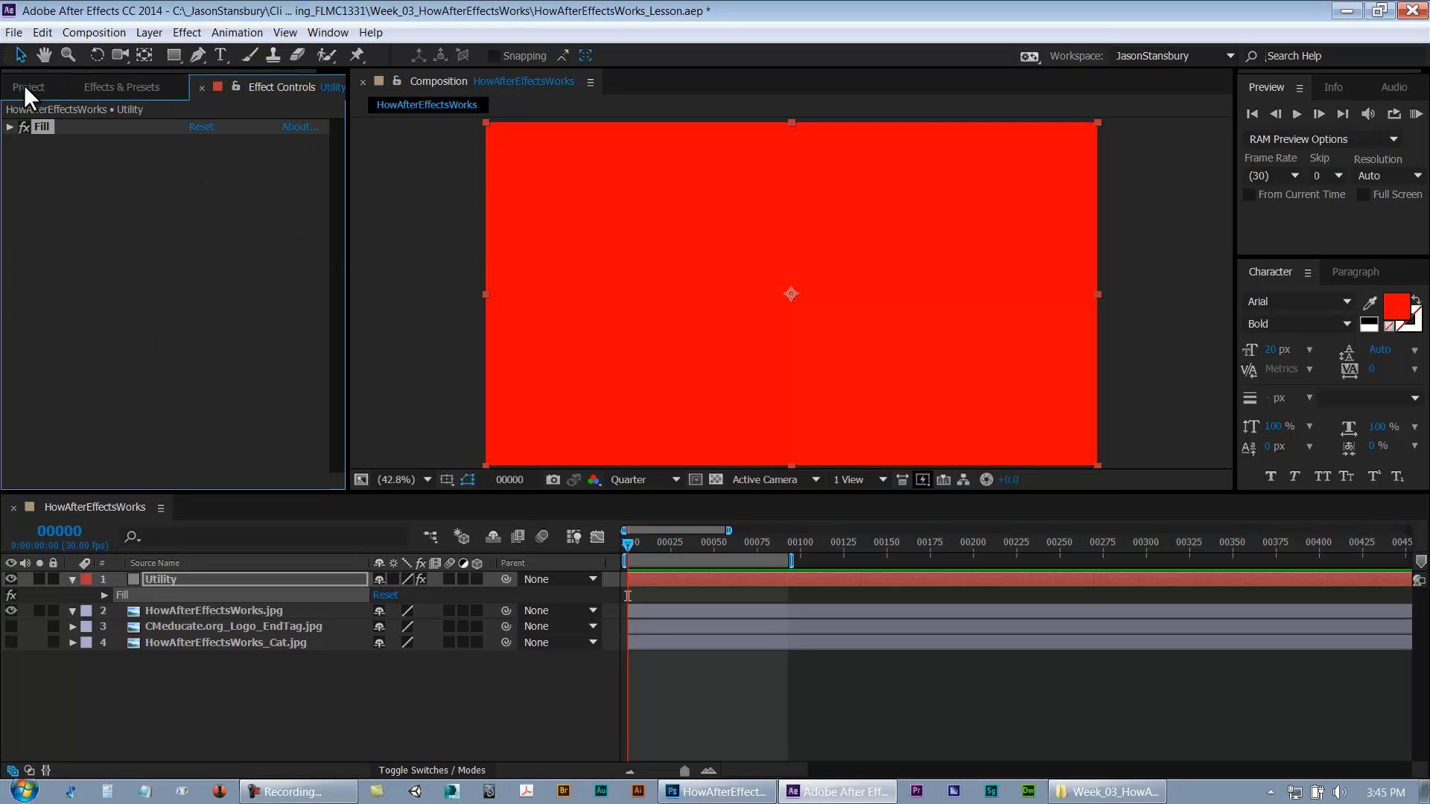
click(26, 86)
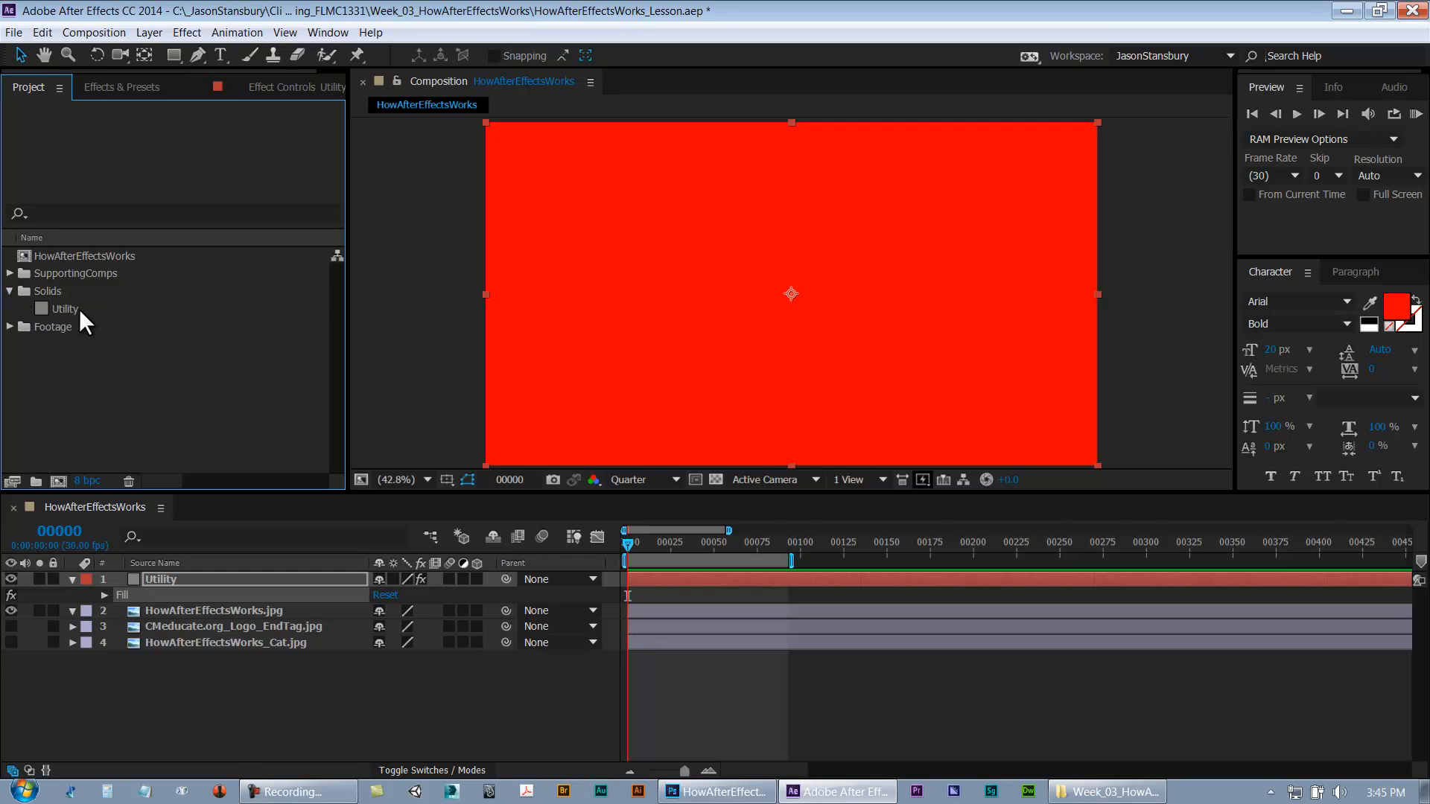
click(73, 579)
Duplicate the Utility layer, then undo and redo the duplication
click(180, 578)
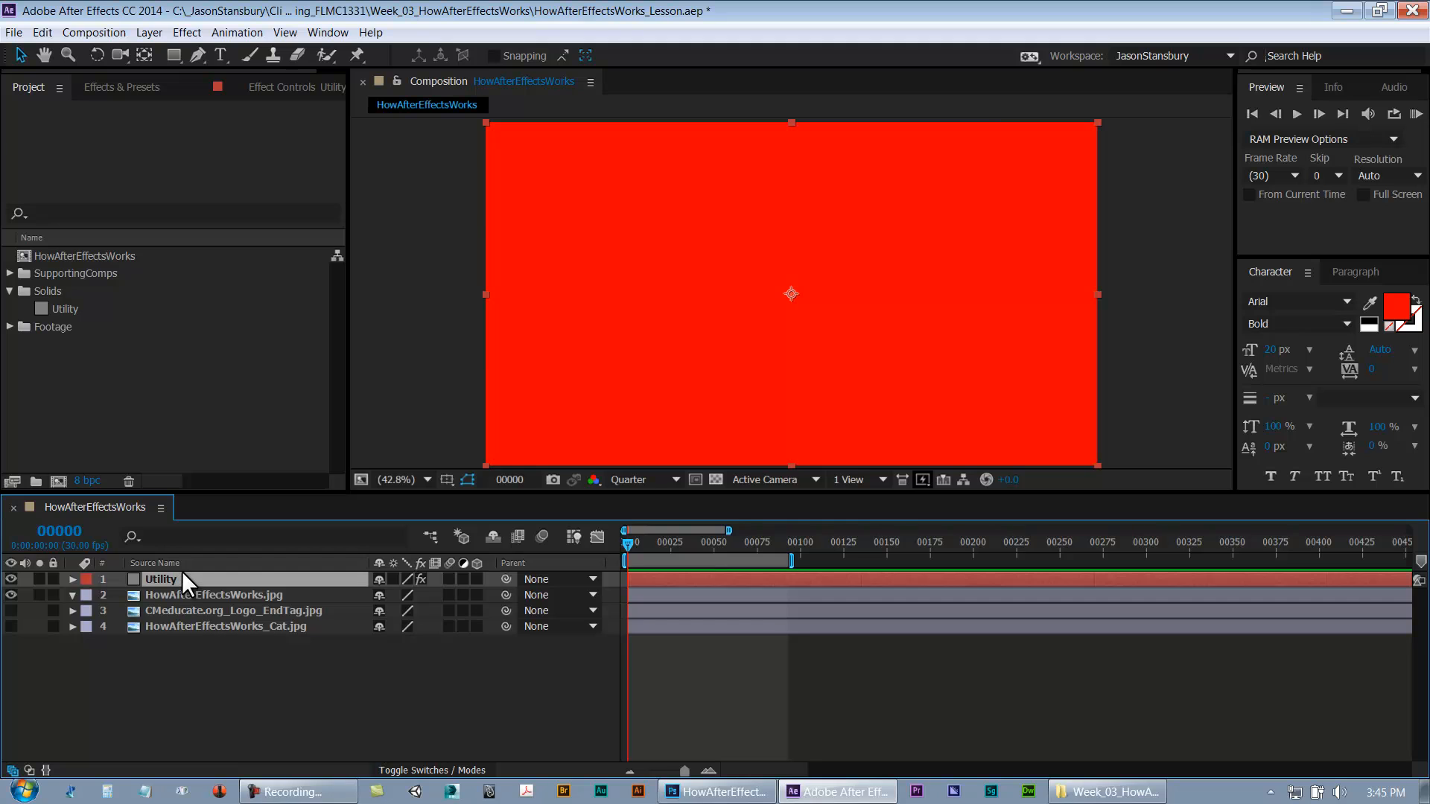
key(ctrl+d)
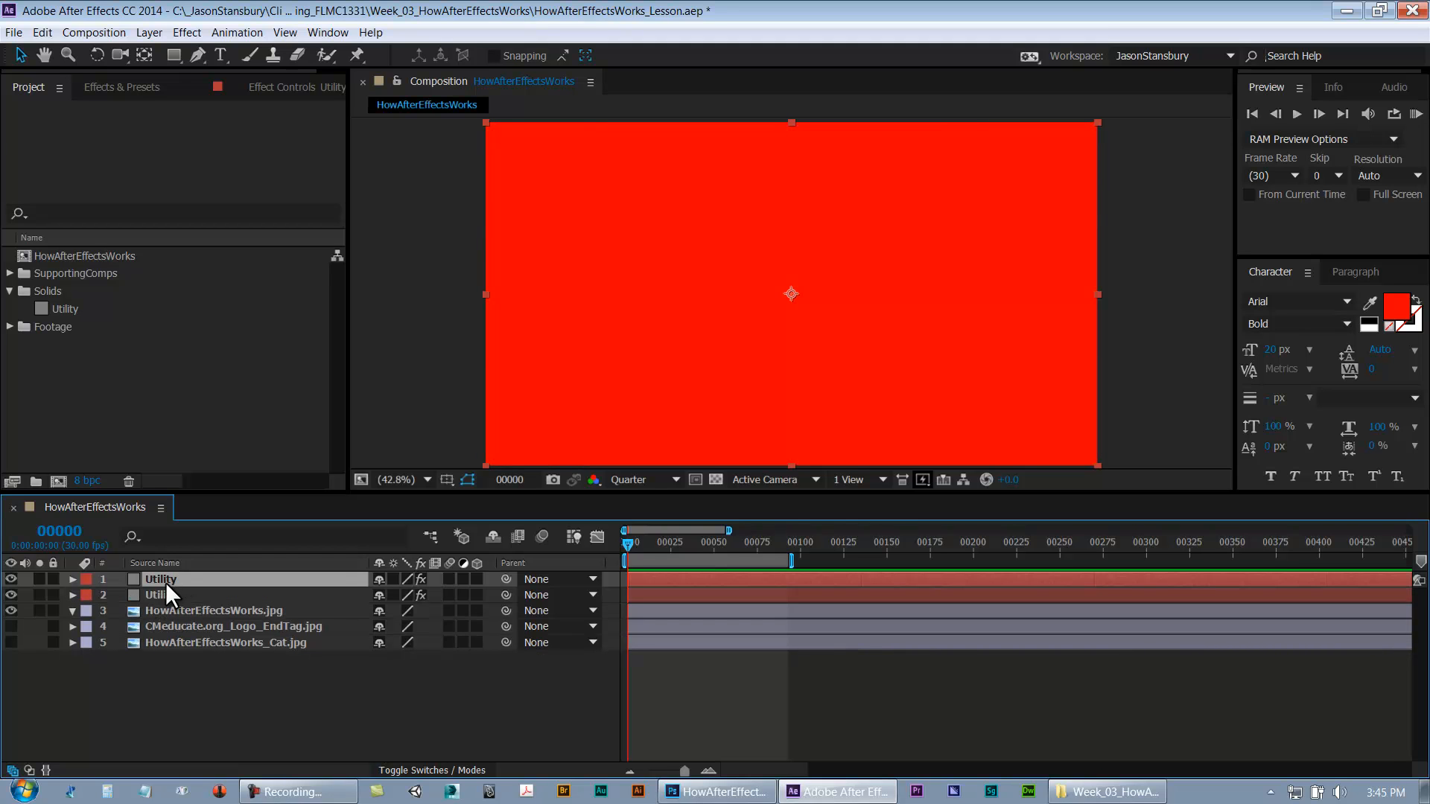
key(ctrl+z)
key(ctrl+shift+z)
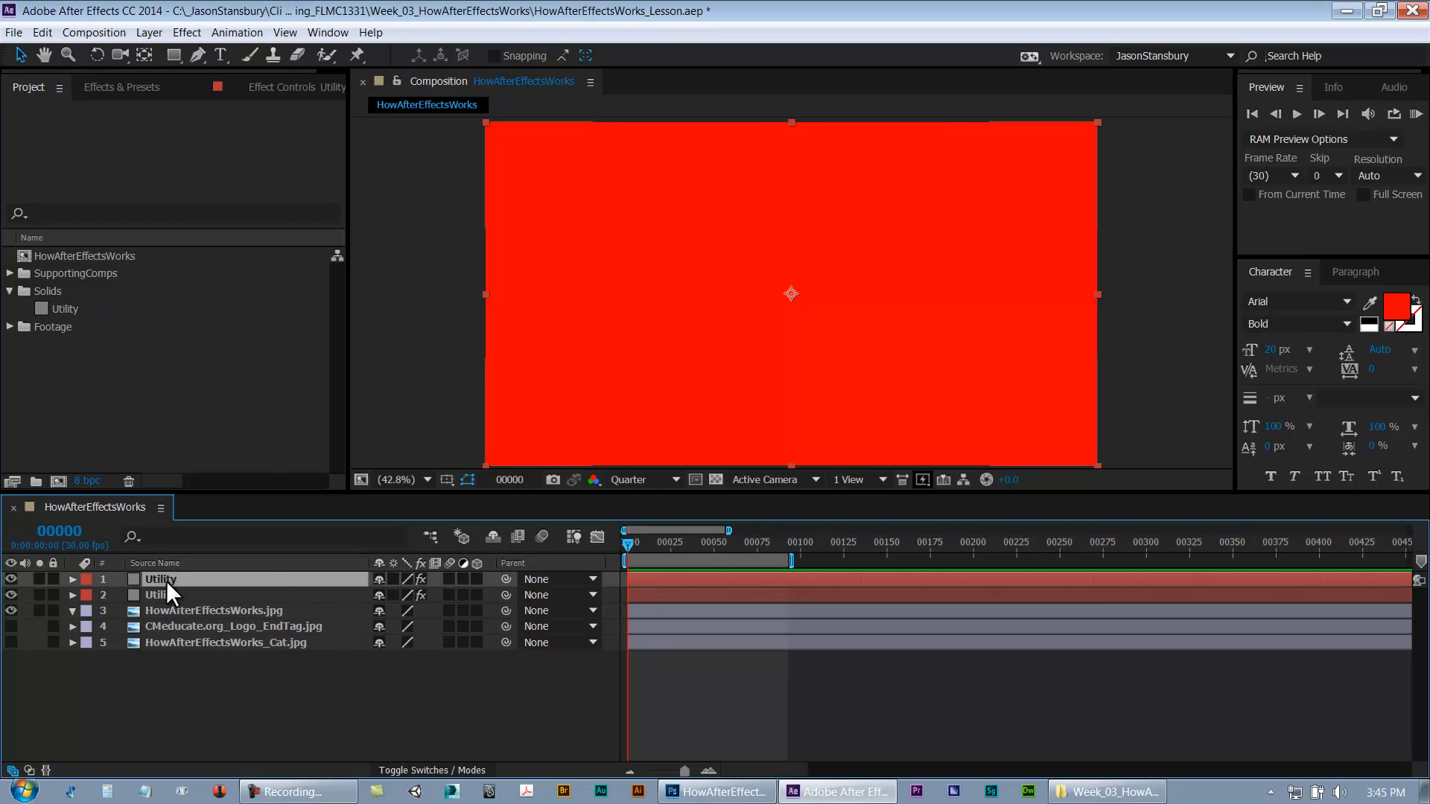
Change the Fill effect's color on the upper Utility layer to blue
key(e)
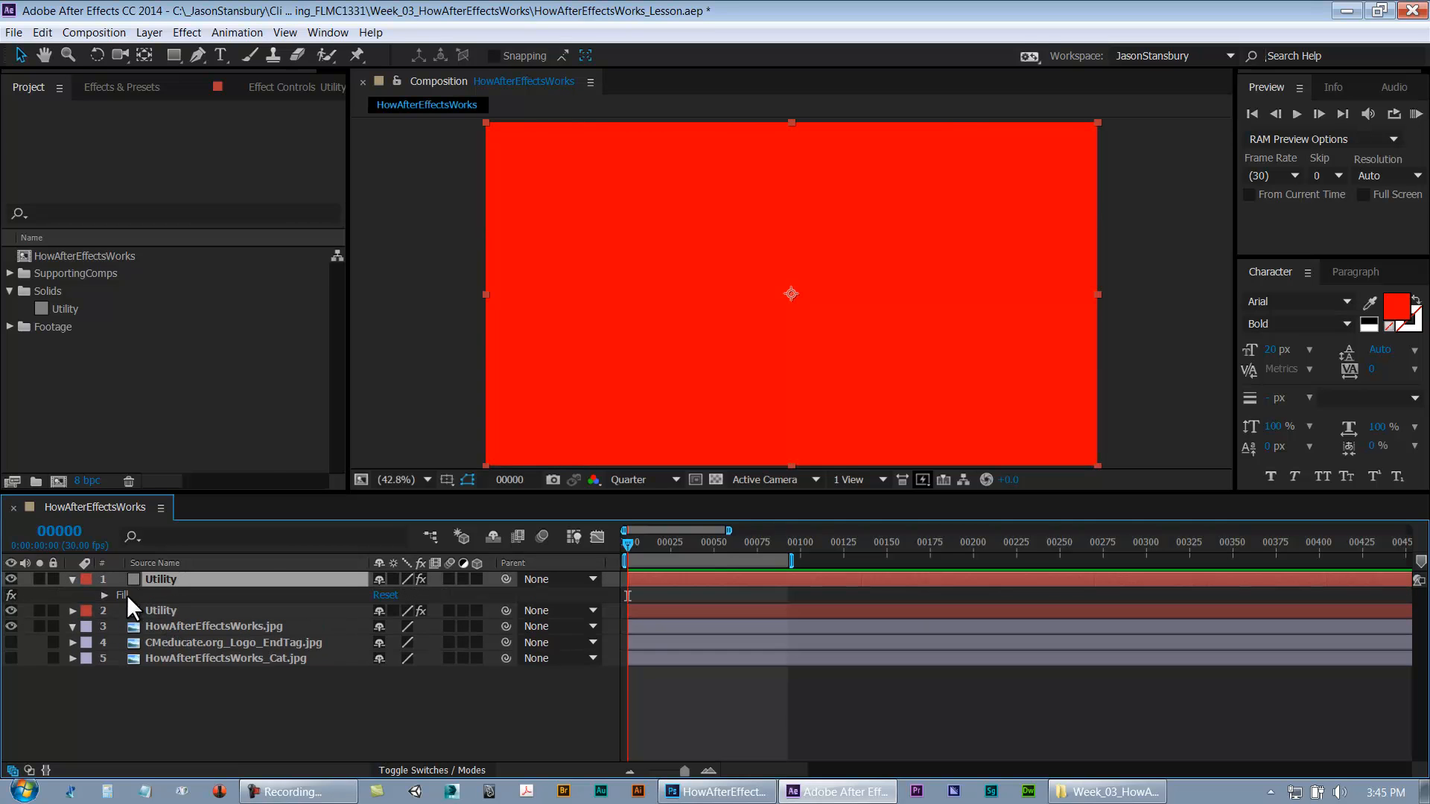
double_click(125, 594)
click(205, 176)
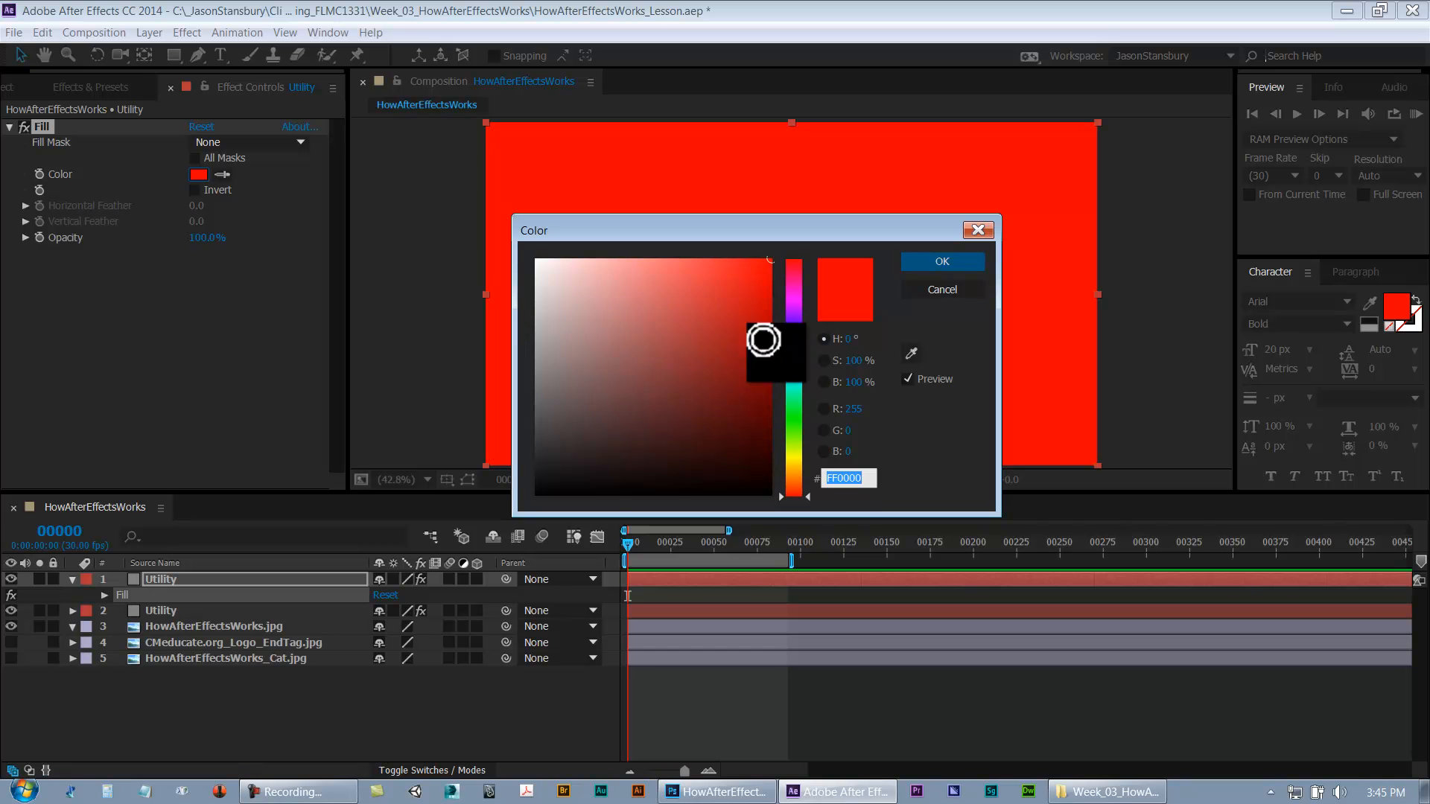
click(794, 337)
click(939, 261)
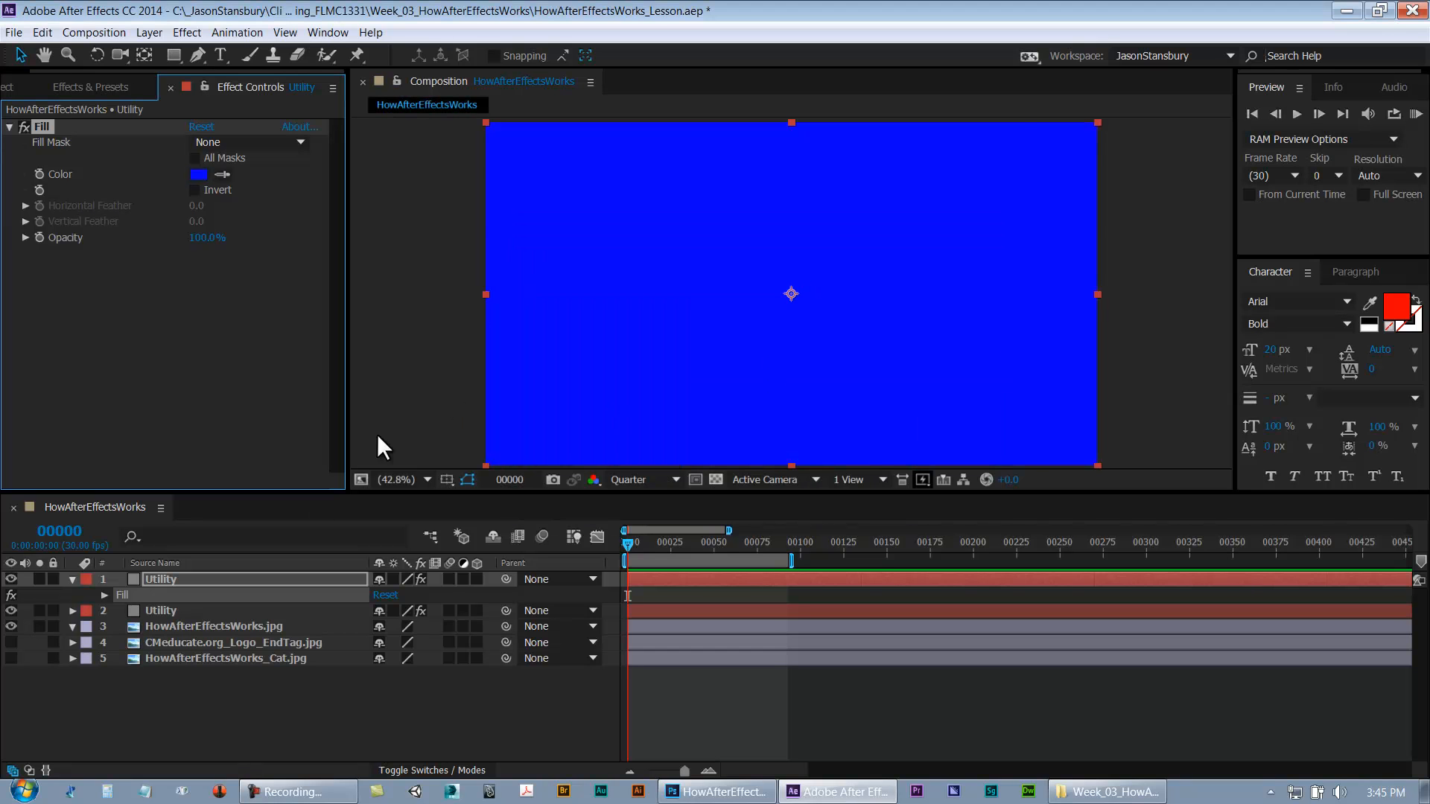
Collapse the upper Utility layer and move its blue solid about a third of the frame width to the right
click(182, 717)
click(72, 579)
click(171, 579)
drag(670, 376, 839, 373)
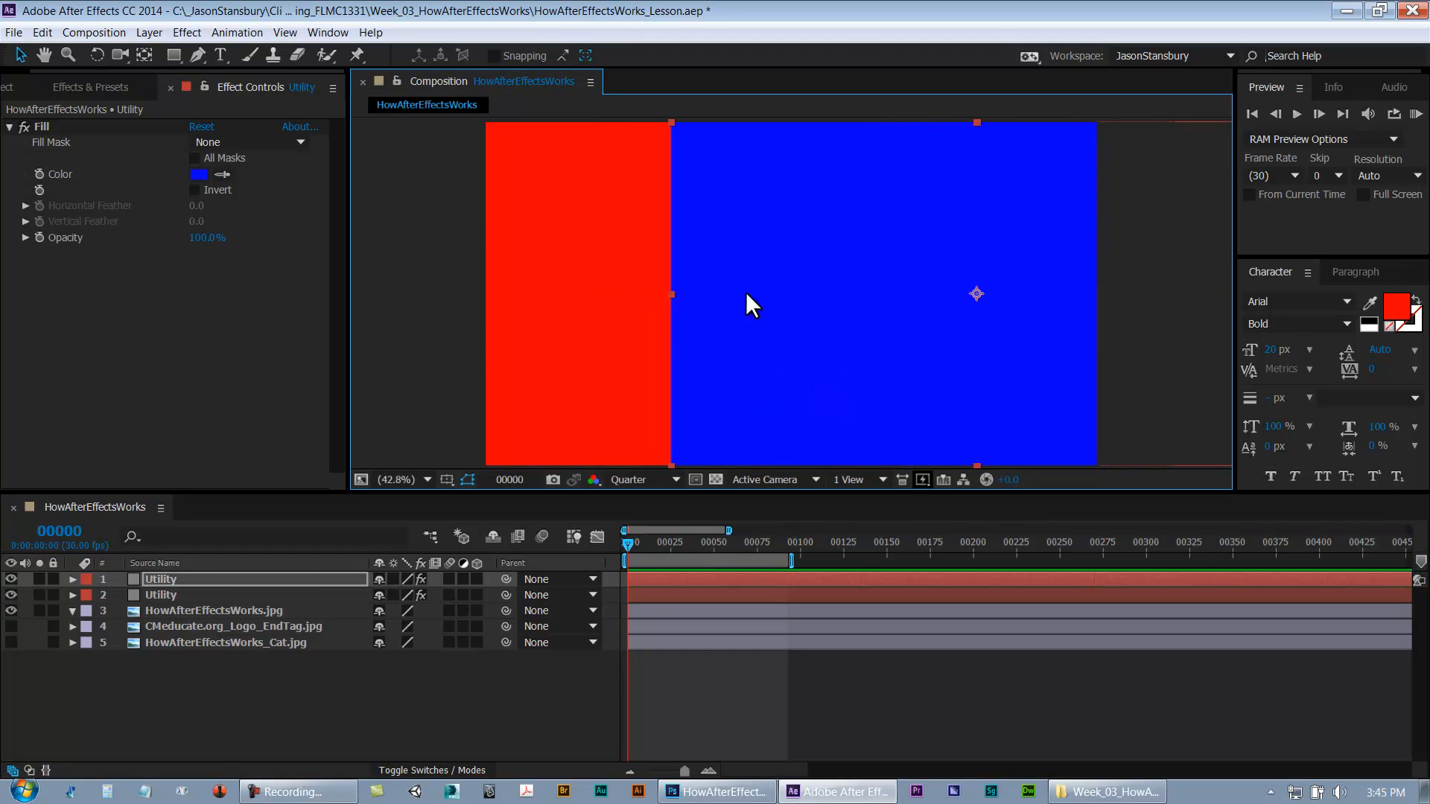
Show the project's item list and select the Utility solid to inspect its source details
drag(70, 71, 24, 73)
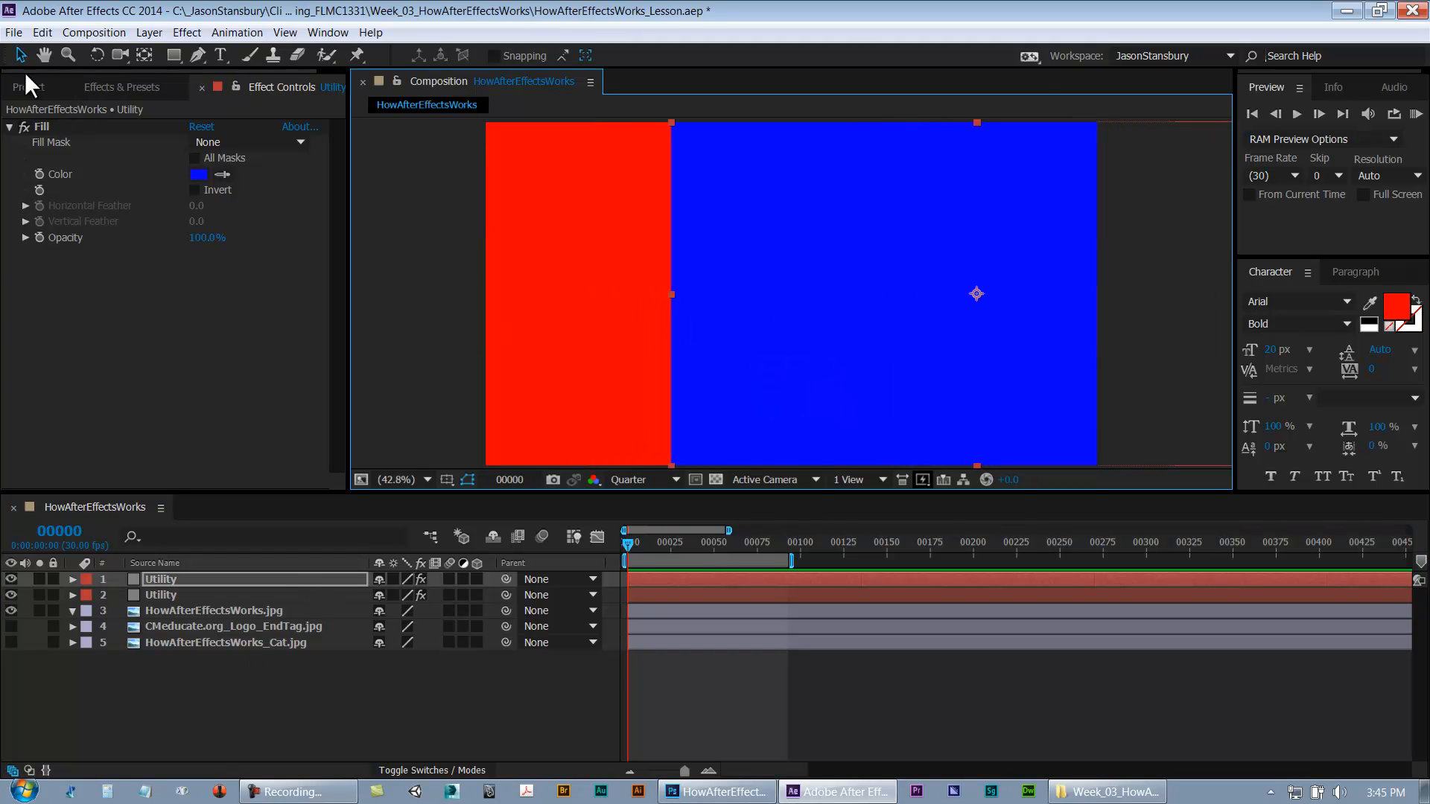
click(22, 87)
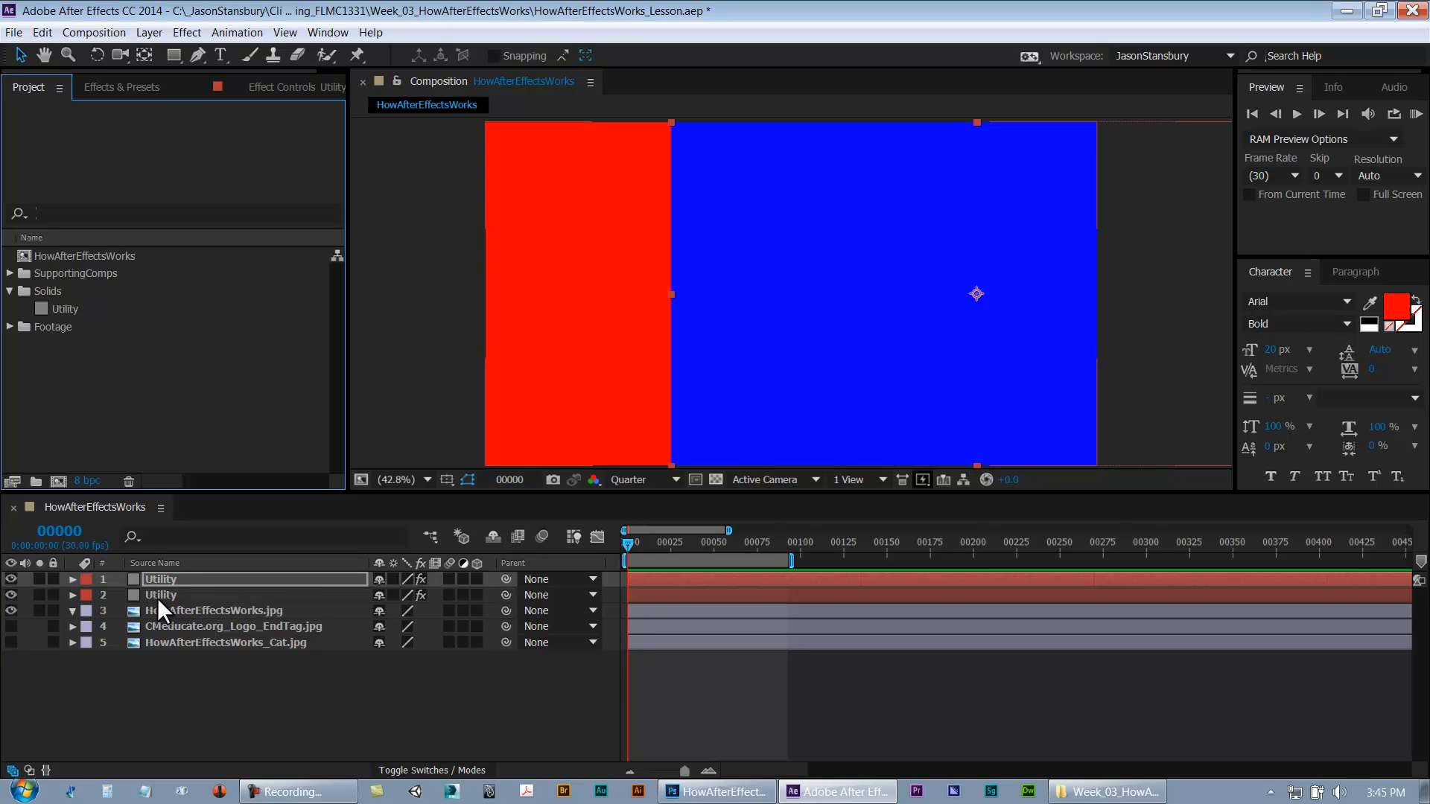
click(62, 309)
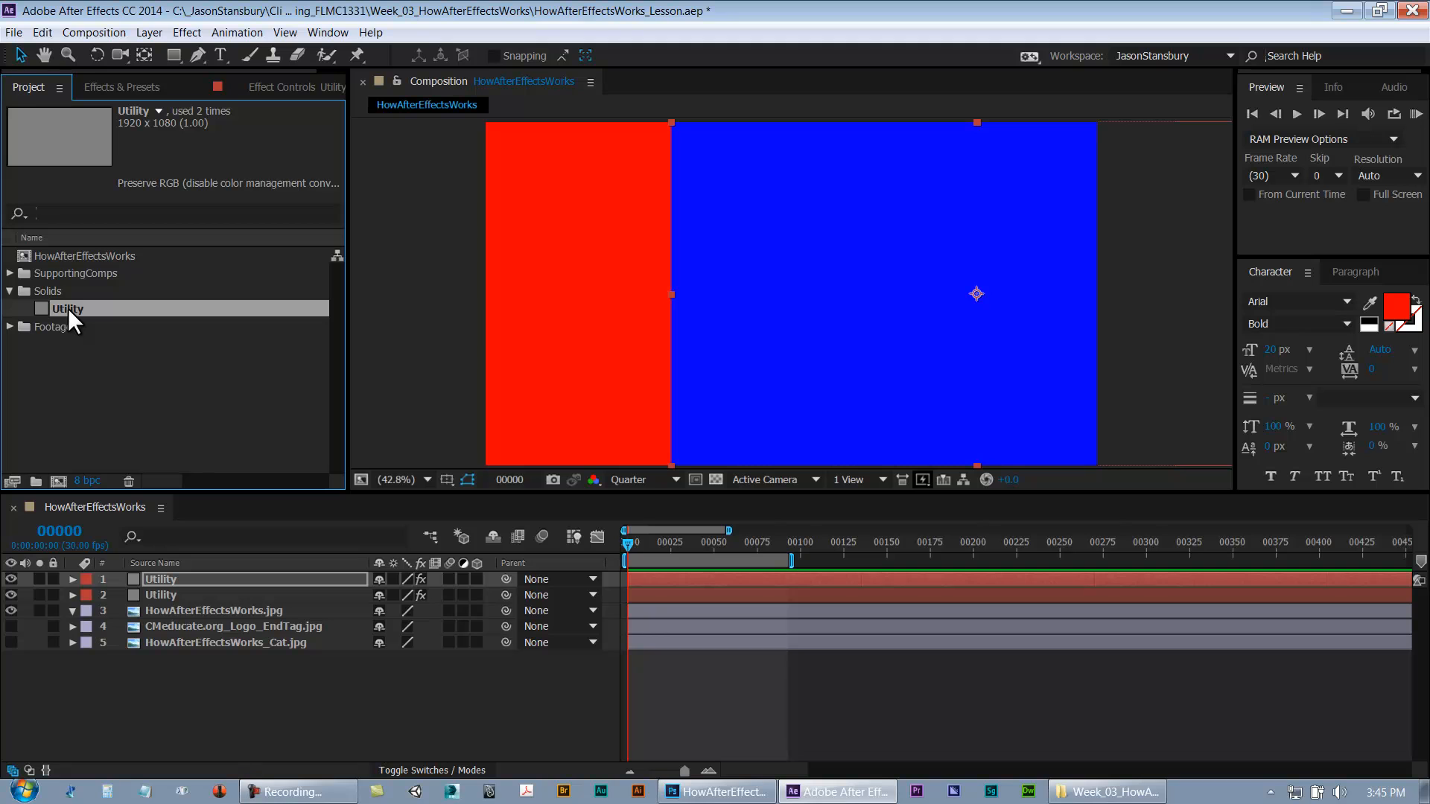
Delete the CMeducate.org_Logo_EndTag.jpg and HowAfterEffectsWorks_Cat.jpg layers, and hide both Utility layers
click(171, 629)
shift+click(174, 638)
key(Delete)
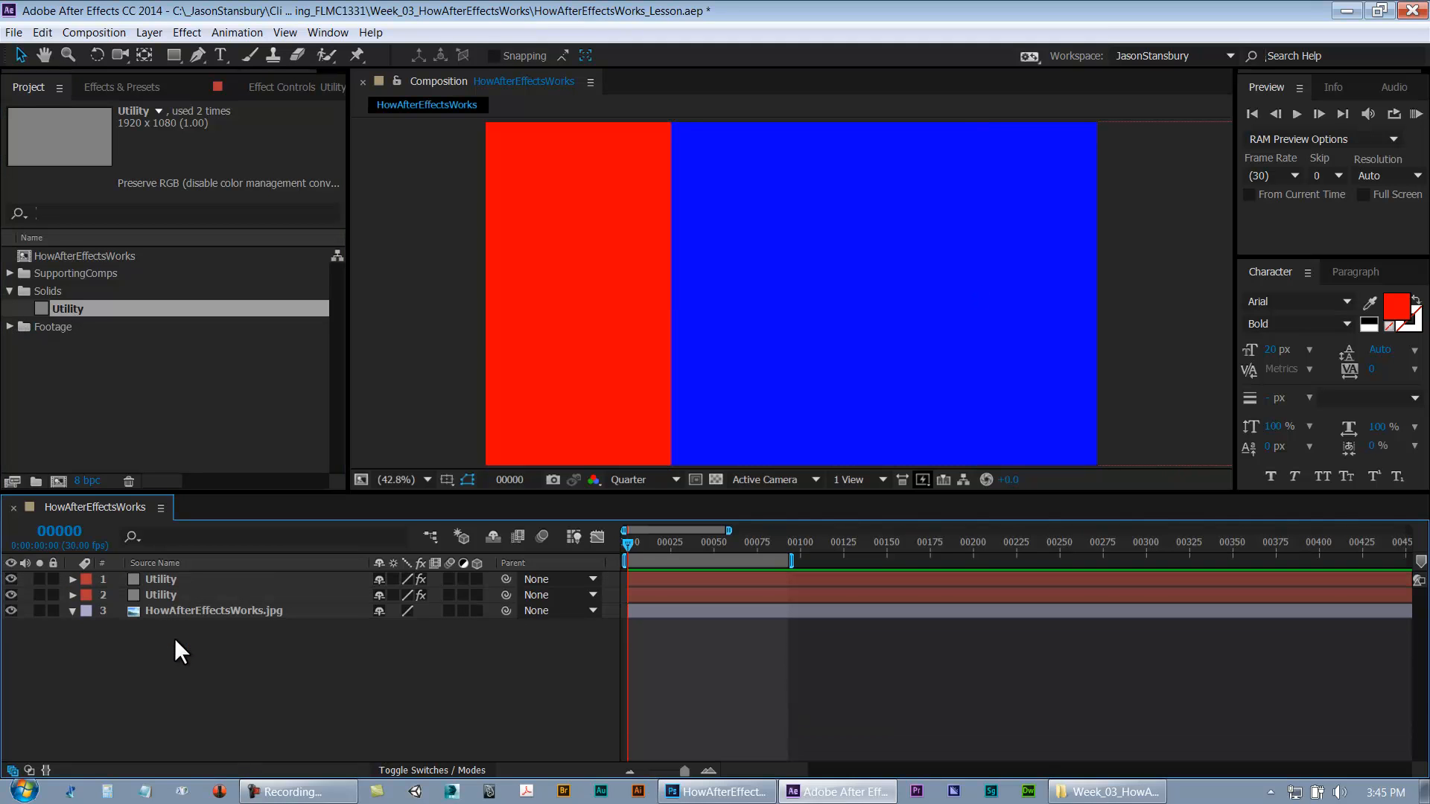
click(181, 612)
drag(12, 594, 12, 580)
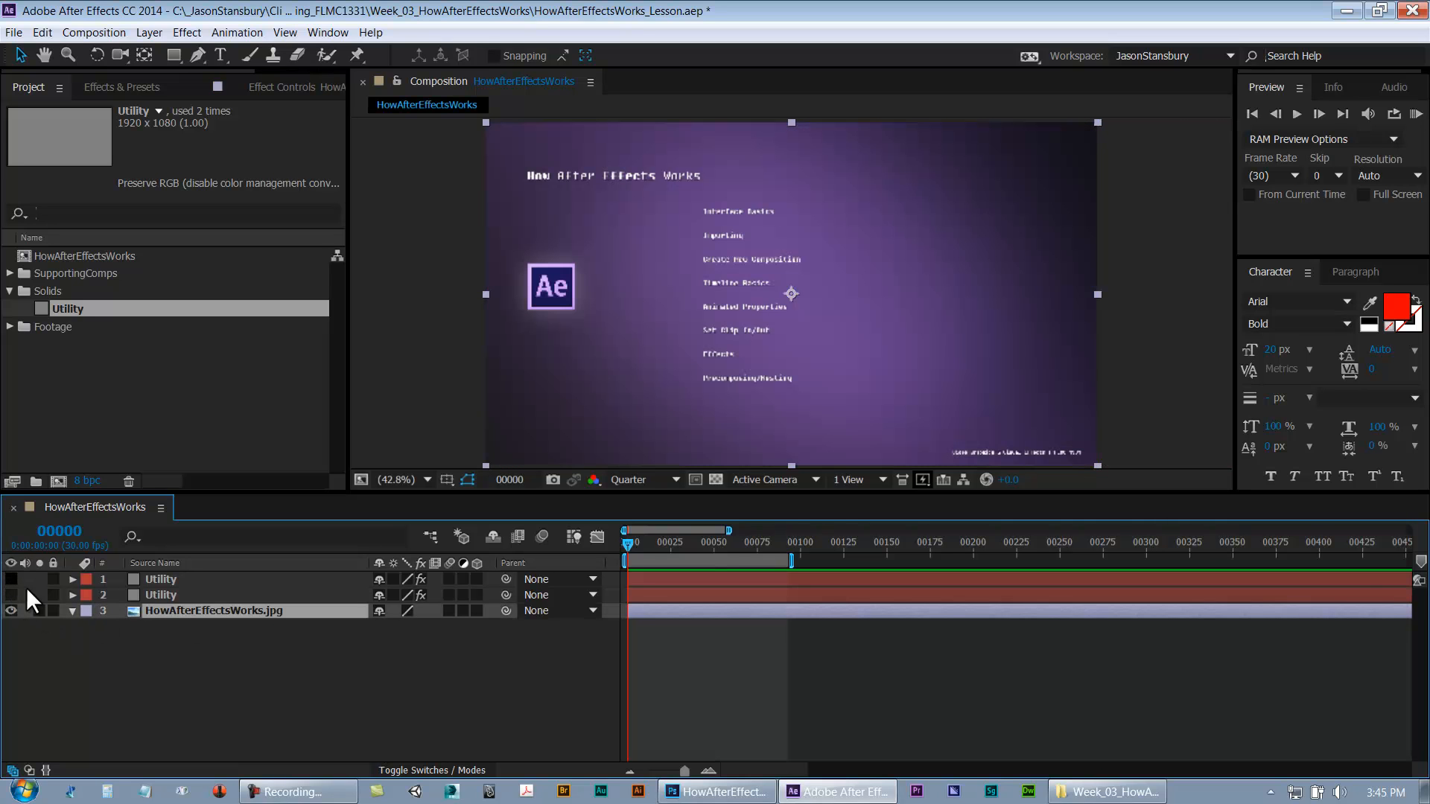
Duplicate the HowAfterEffectsWorks.jpg layer and move the copy about a third of the frame width to the right
click(158, 621)
click(173, 609)
key(ctrl+d)
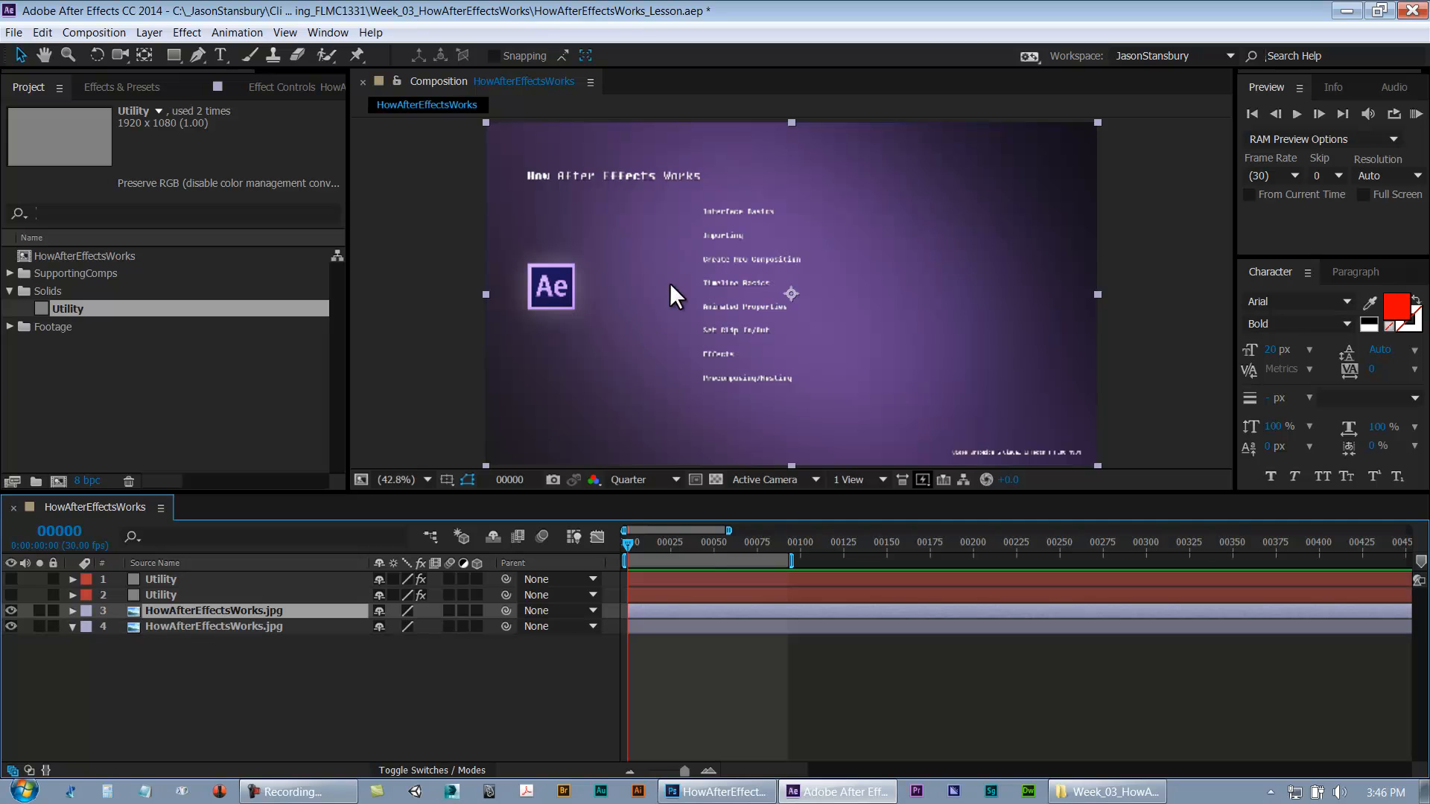
drag(644, 333, 837, 333)
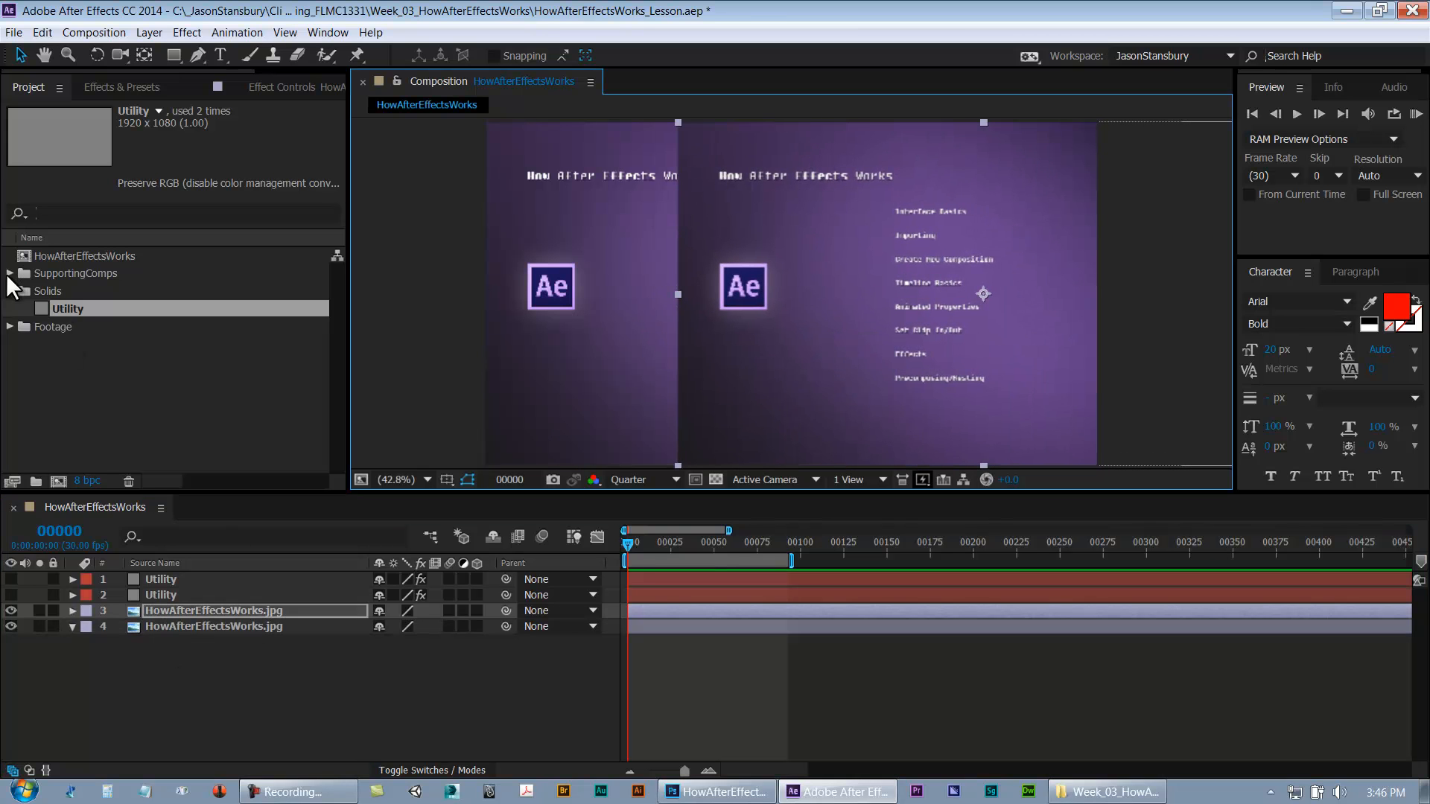
Expand the project's Footage folder and select HowAfterEffectsWorks.jpg to inspect its source details
click(11, 326)
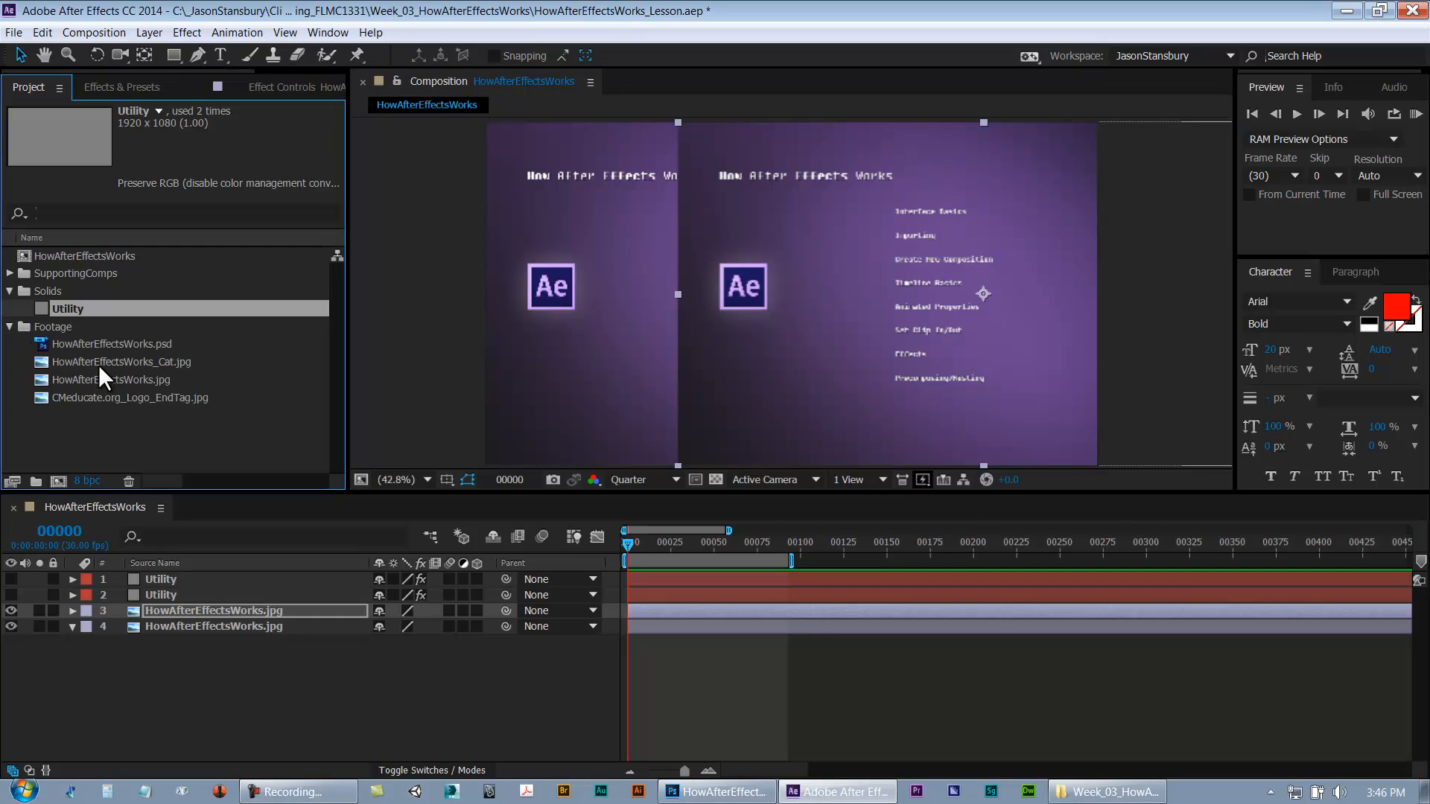
click(92, 379)
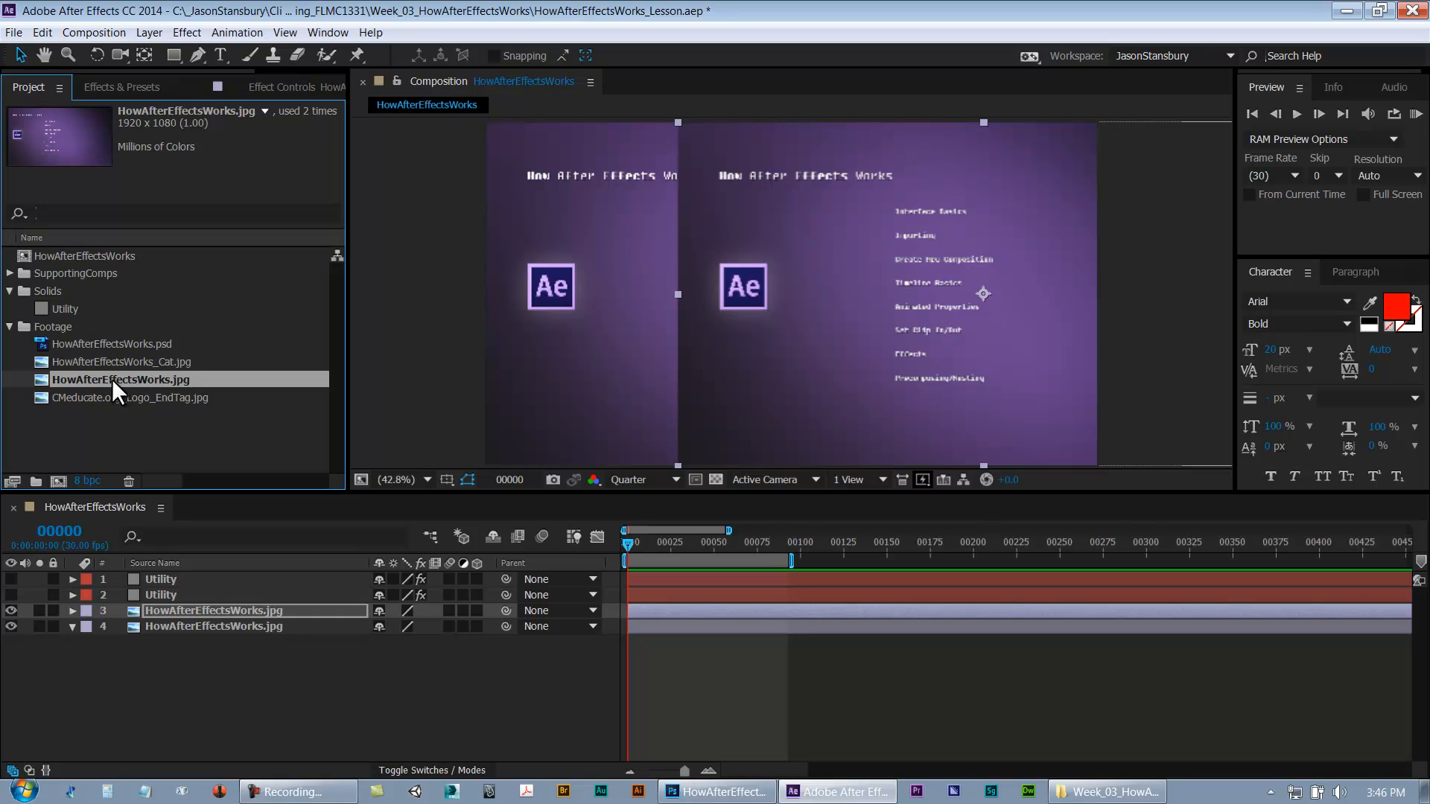
Duplicate the upper HowAfterEffectsWorks.jpg layer nine times
click(265, 609)
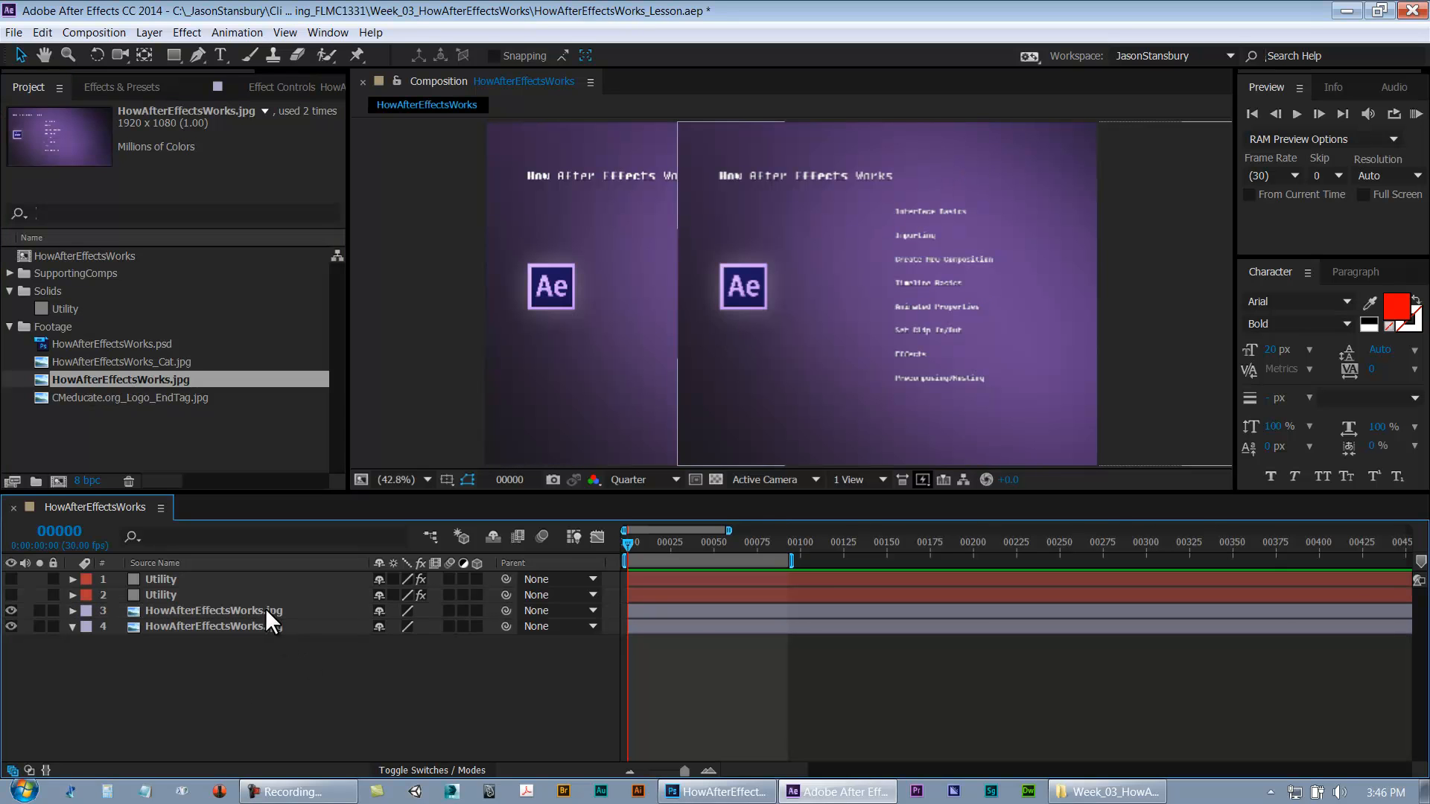
key(ctrl+d)
key(ctrl+d)
key(ctrl+d)
key(ctrl+d)
key(ctrl+d)
key(ctrl+d)
key(ctrl+d)
key(ctrl+d)
key(ctrl+d)
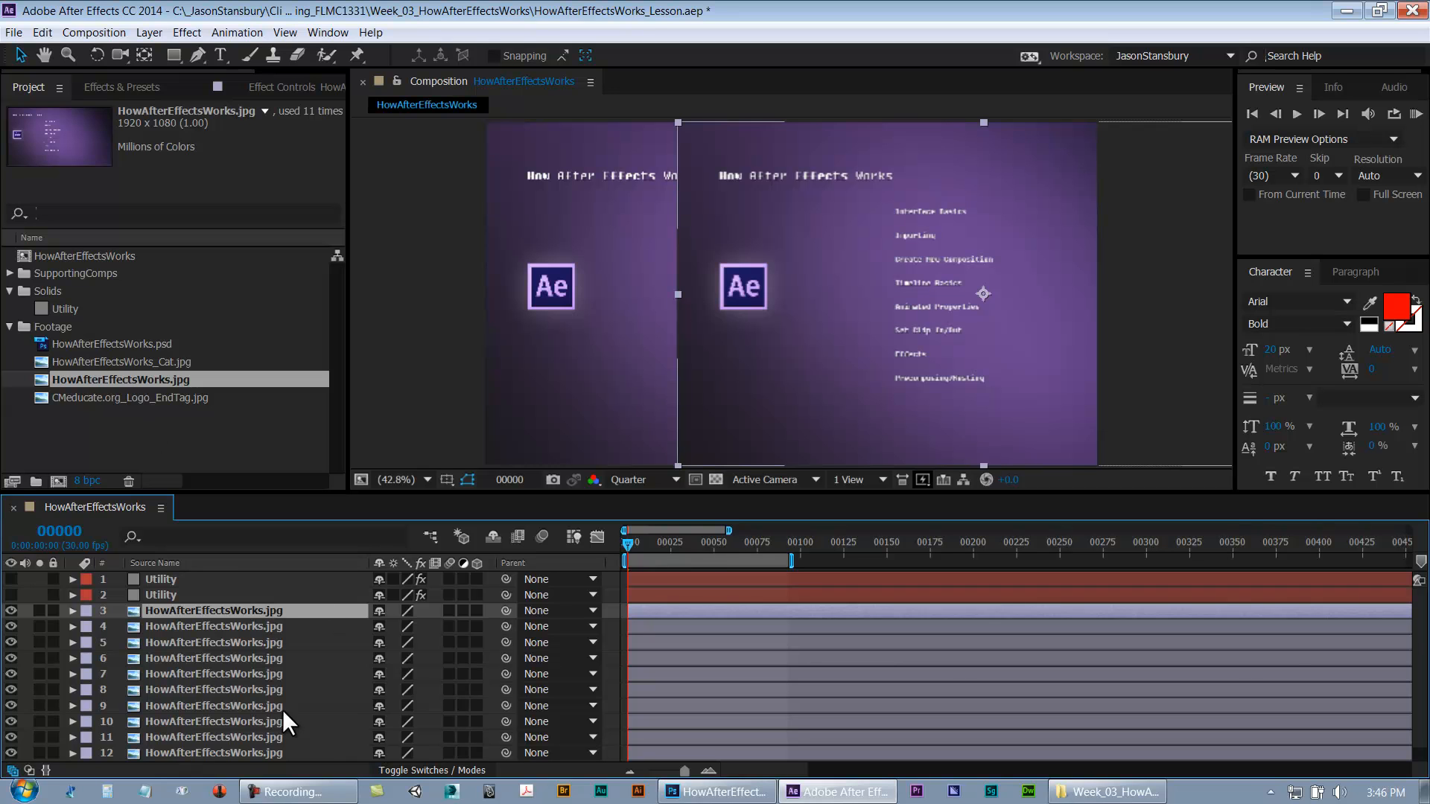
Delete all the duplicated HowAfterEffectsWorks.jpg layers, keeping only the original at the bottom of the stack
scroll(283, 709, down, 1)
shift+click(271, 739)
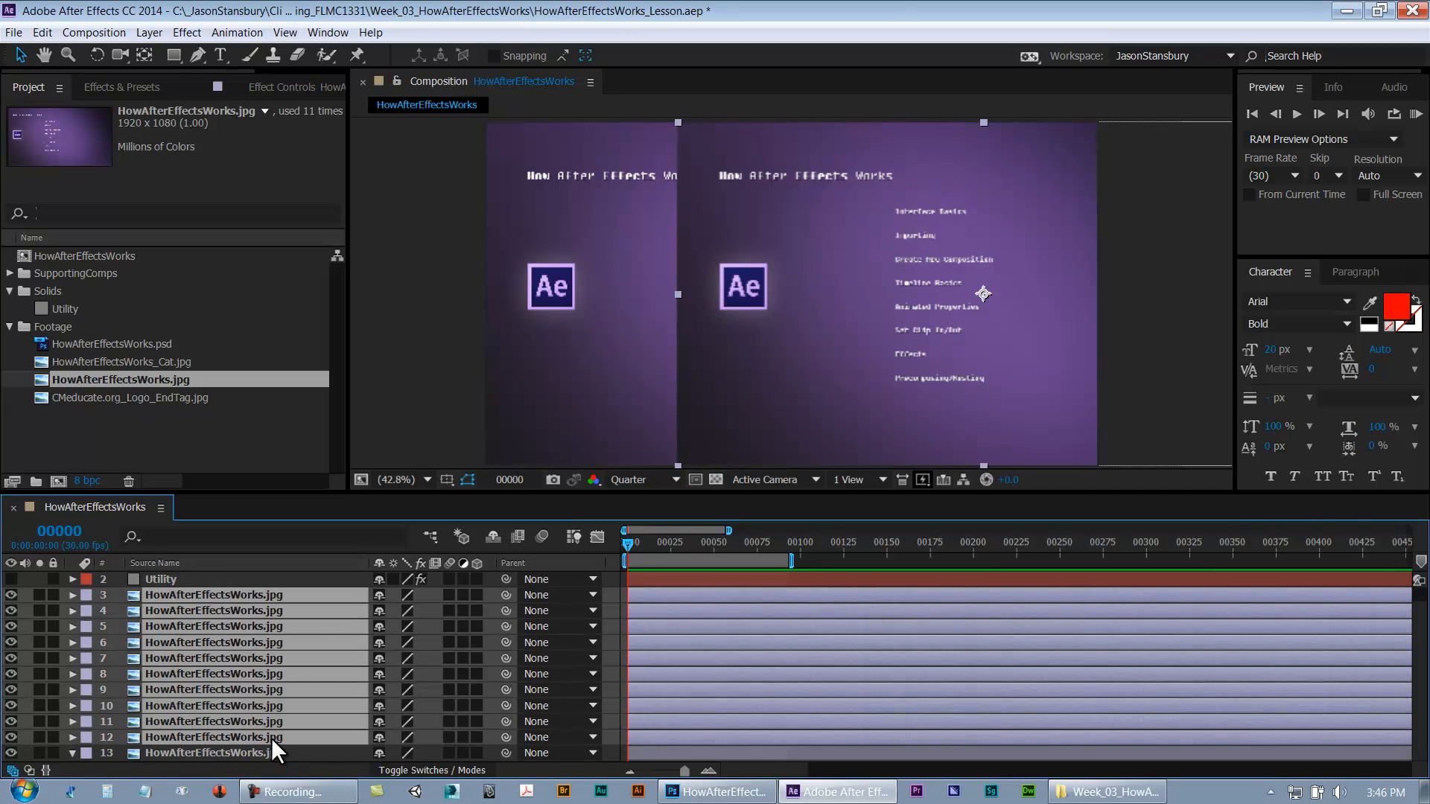
key(Delete)
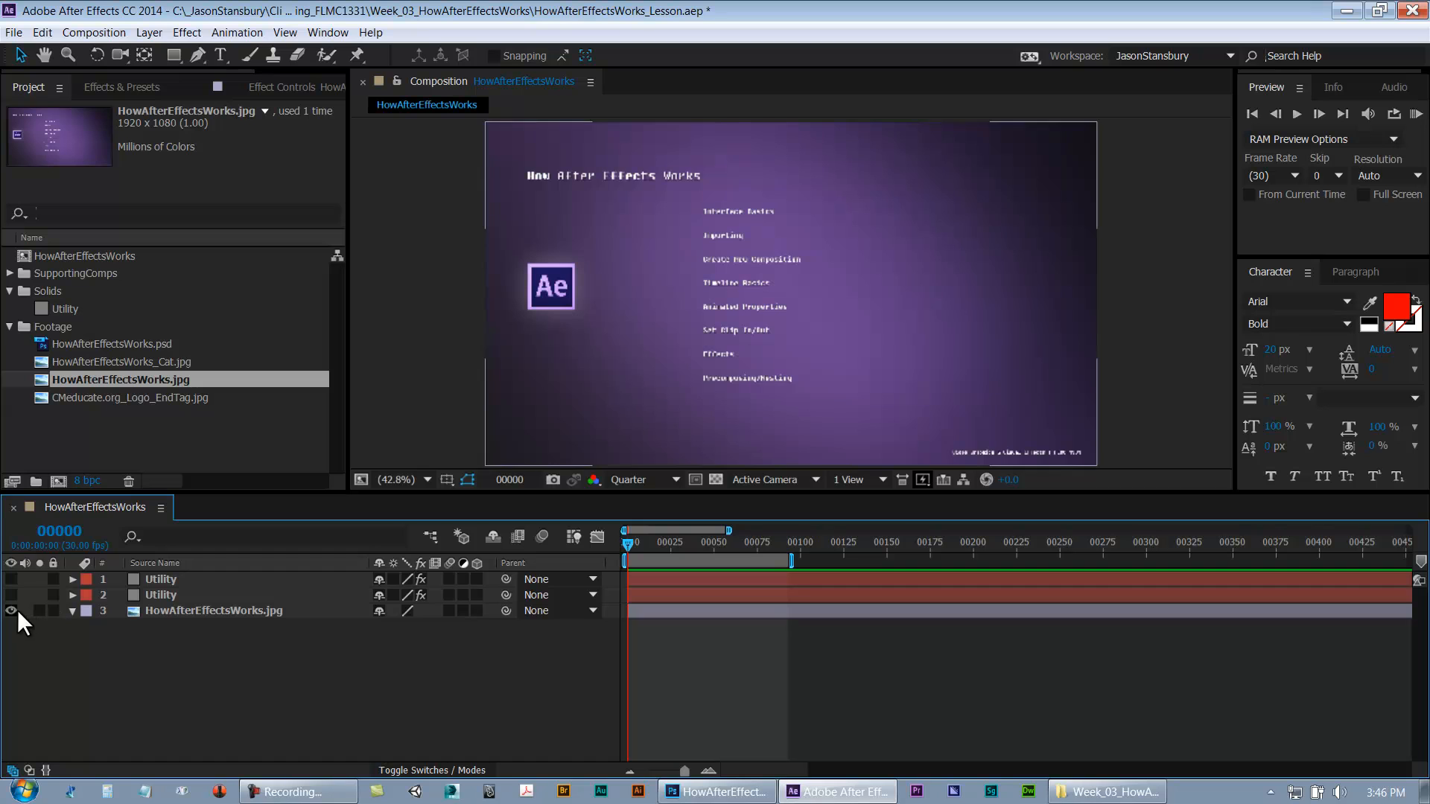
Hide HowAfterEffectsWorks.jpg, show both Utility layers, and move the blue solid about a ninth of the frame width further right
click(11, 611)
drag(11, 578, 11, 595)
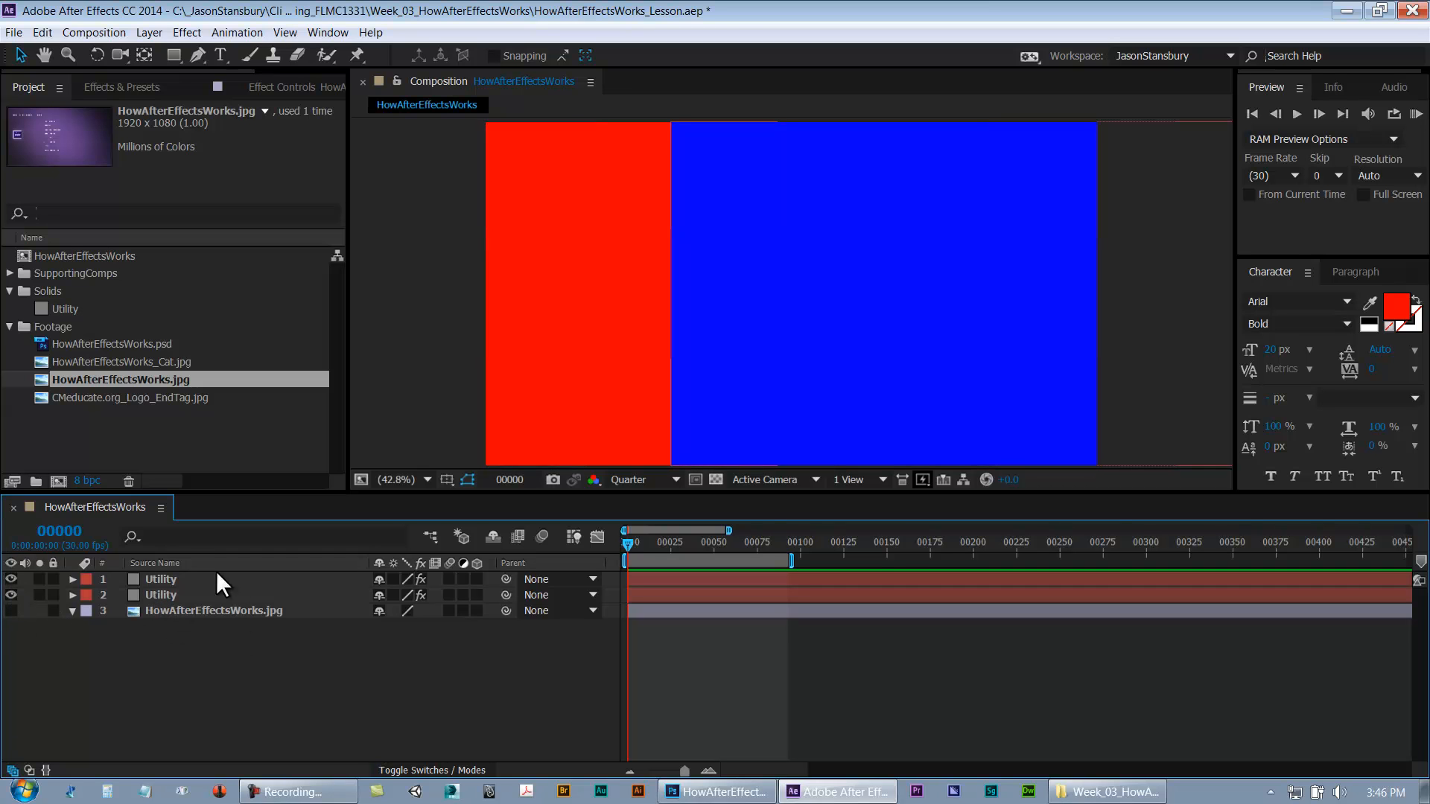
drag(775, 293, 855, 293)
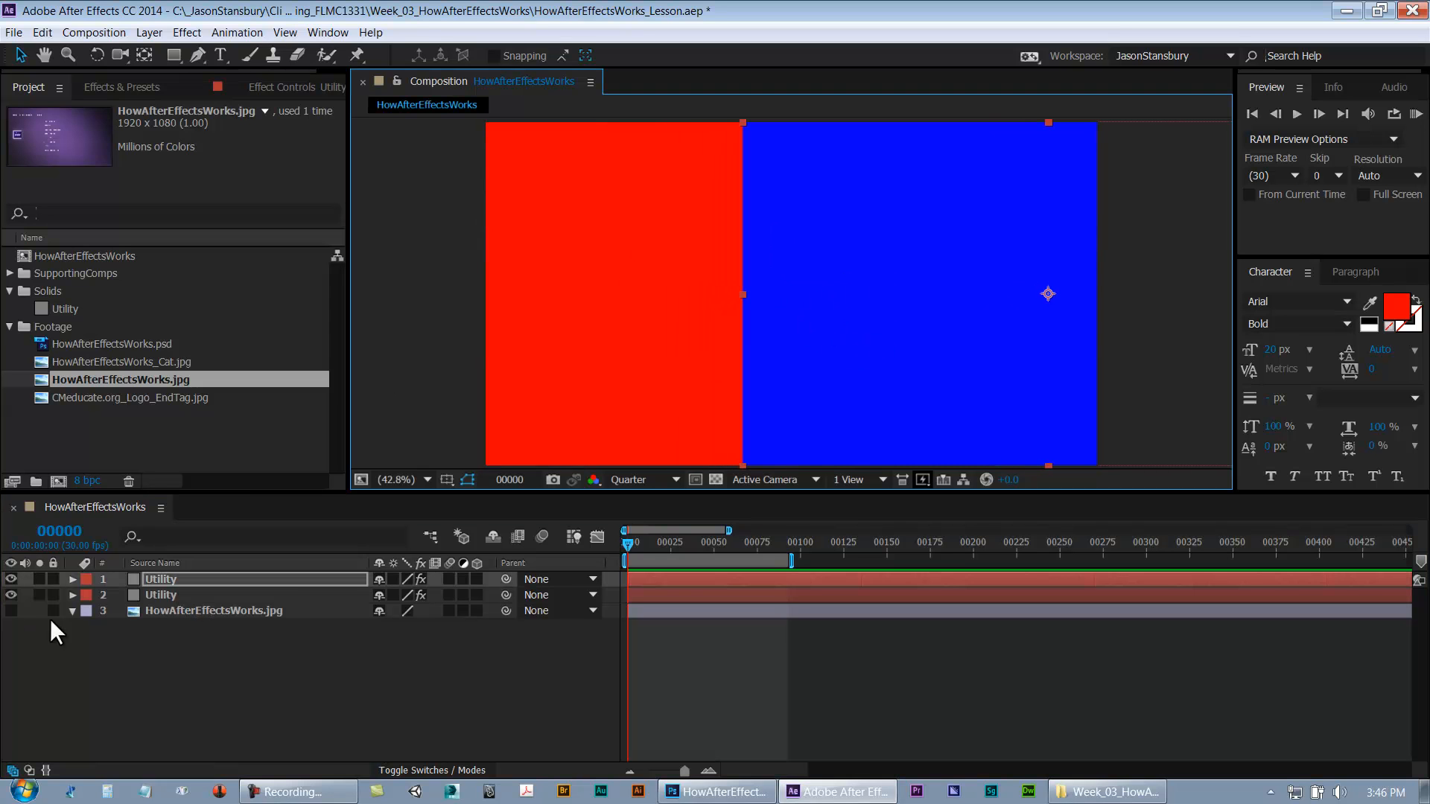
Delete both Utility layers, the blue one and the red one, from the composition
key(Delete)
click(196, 580)
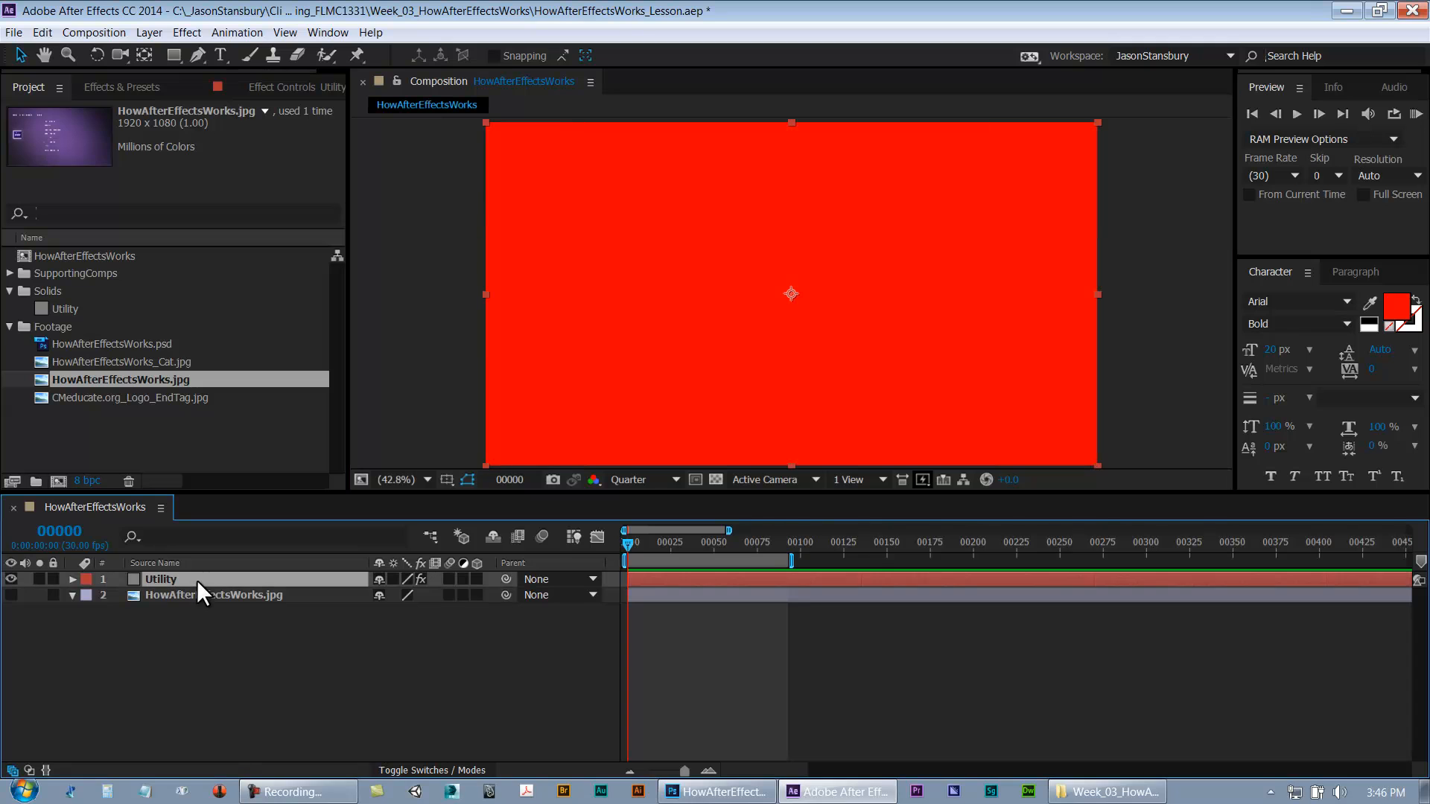
key(Delete)
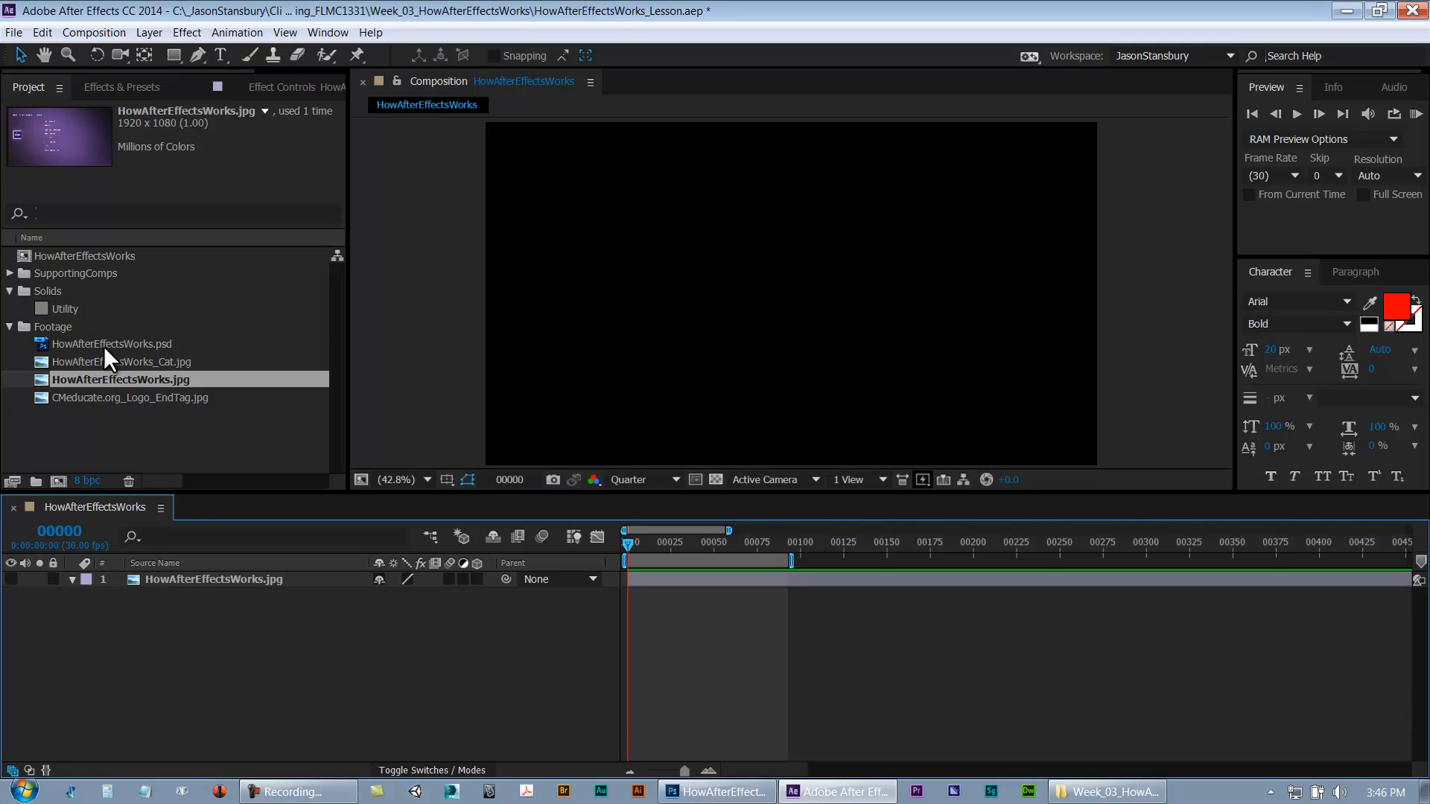
Place the Utility solid from the project above HowAfterEffectsWorks.jpg and keep both layers visible
drag(65, 309, 155, 575)
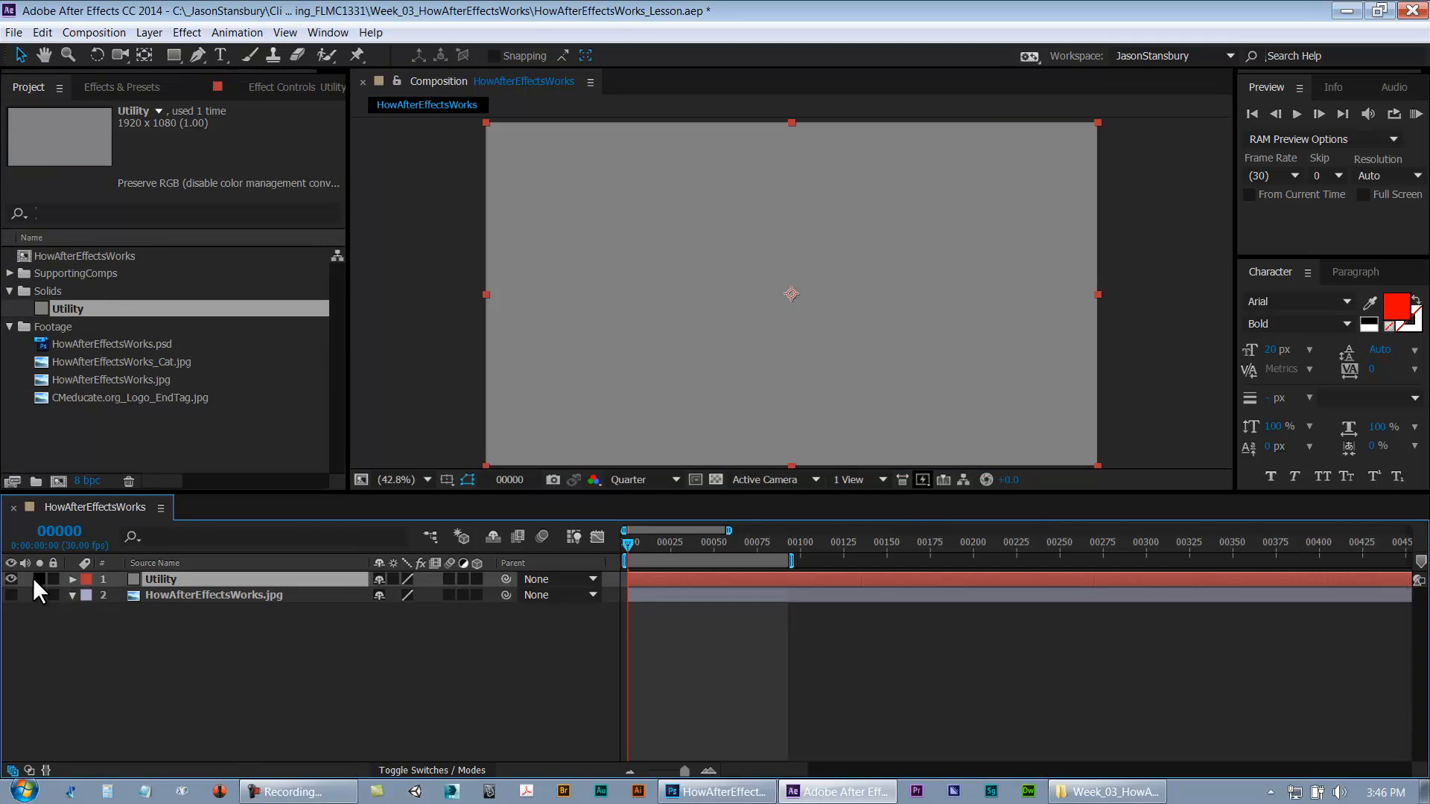
click(11, 579)
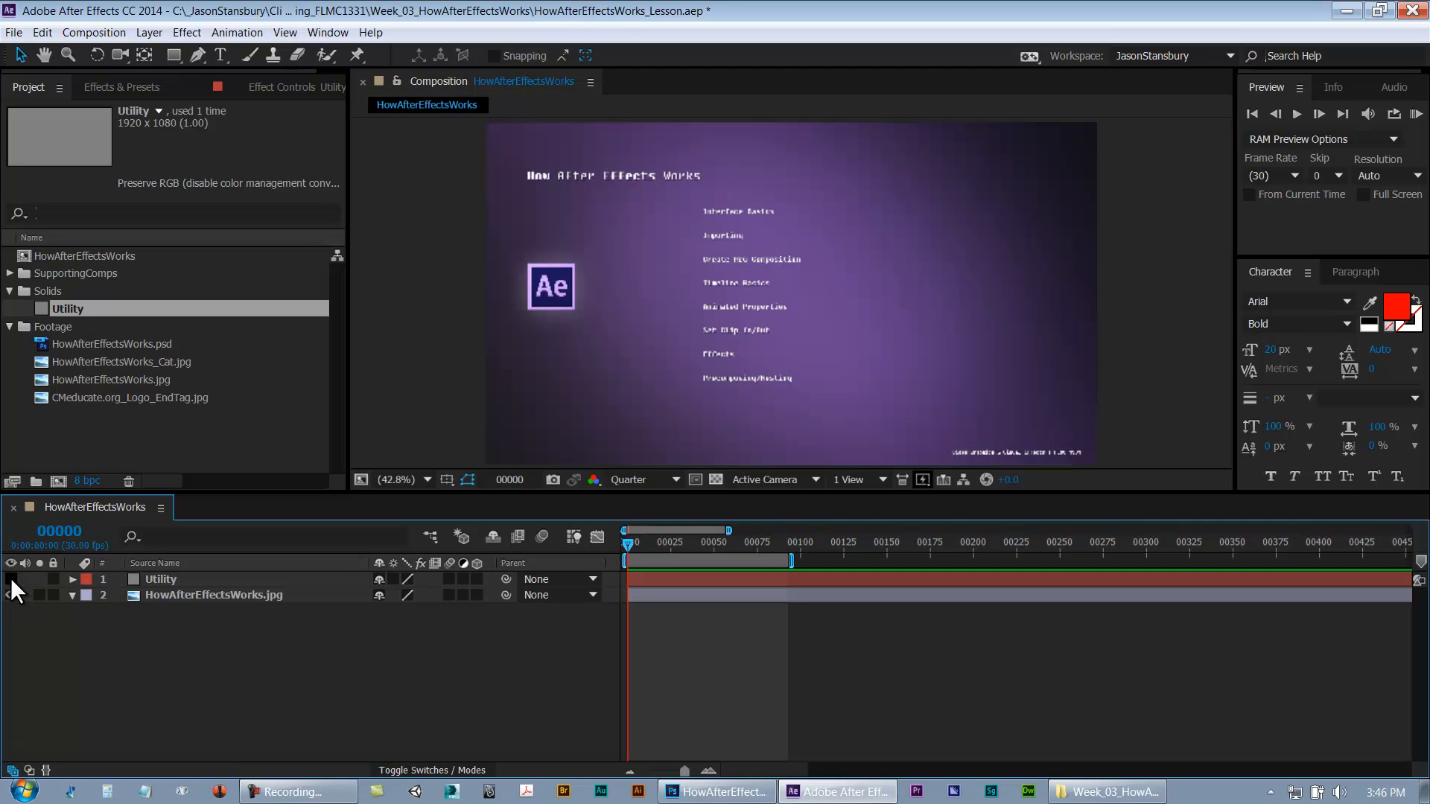
click(12, 579)
Apply the Circle effect from the Generate category to the Utility layer
click(172, 579)
right_click(172, 578)
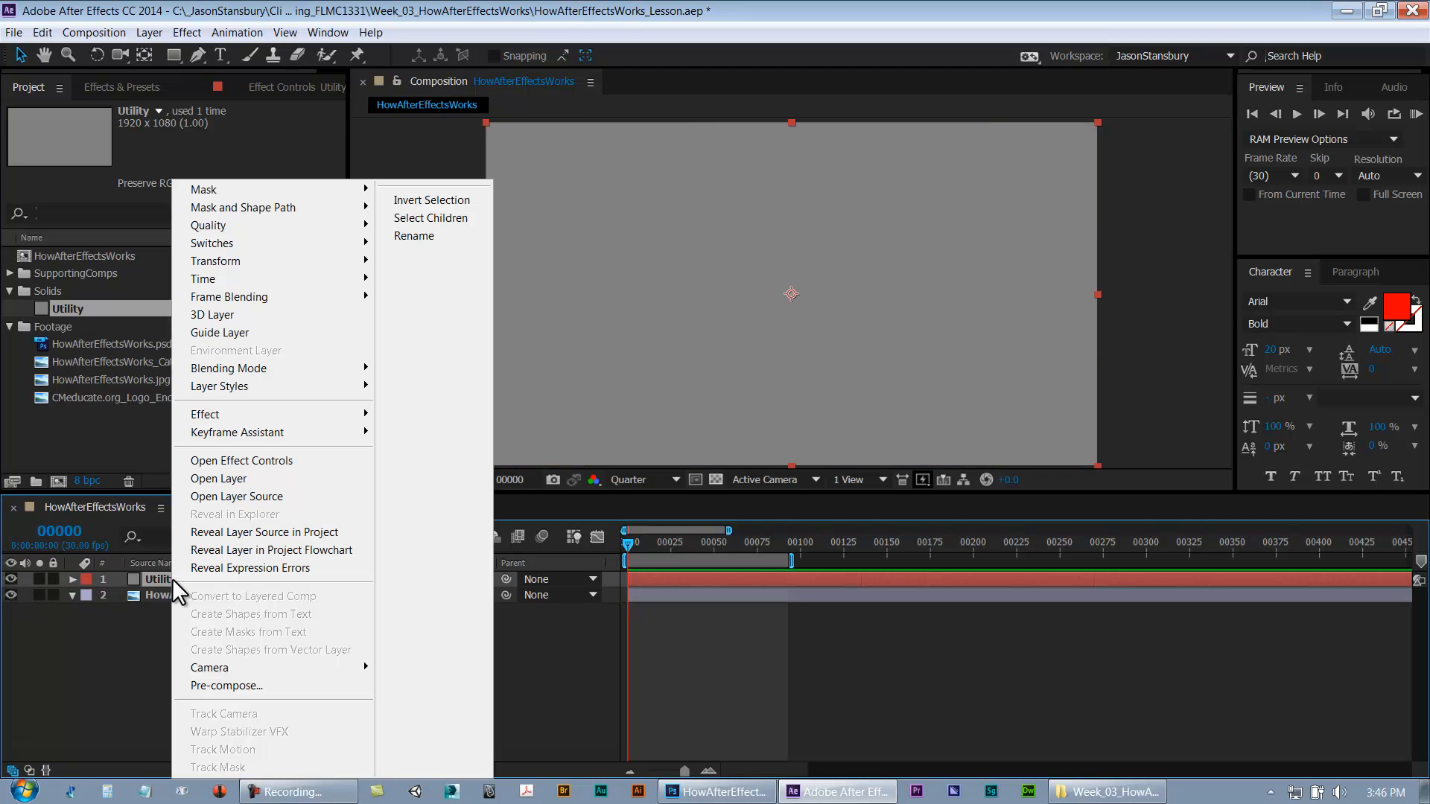
mouse_move(304, 411)
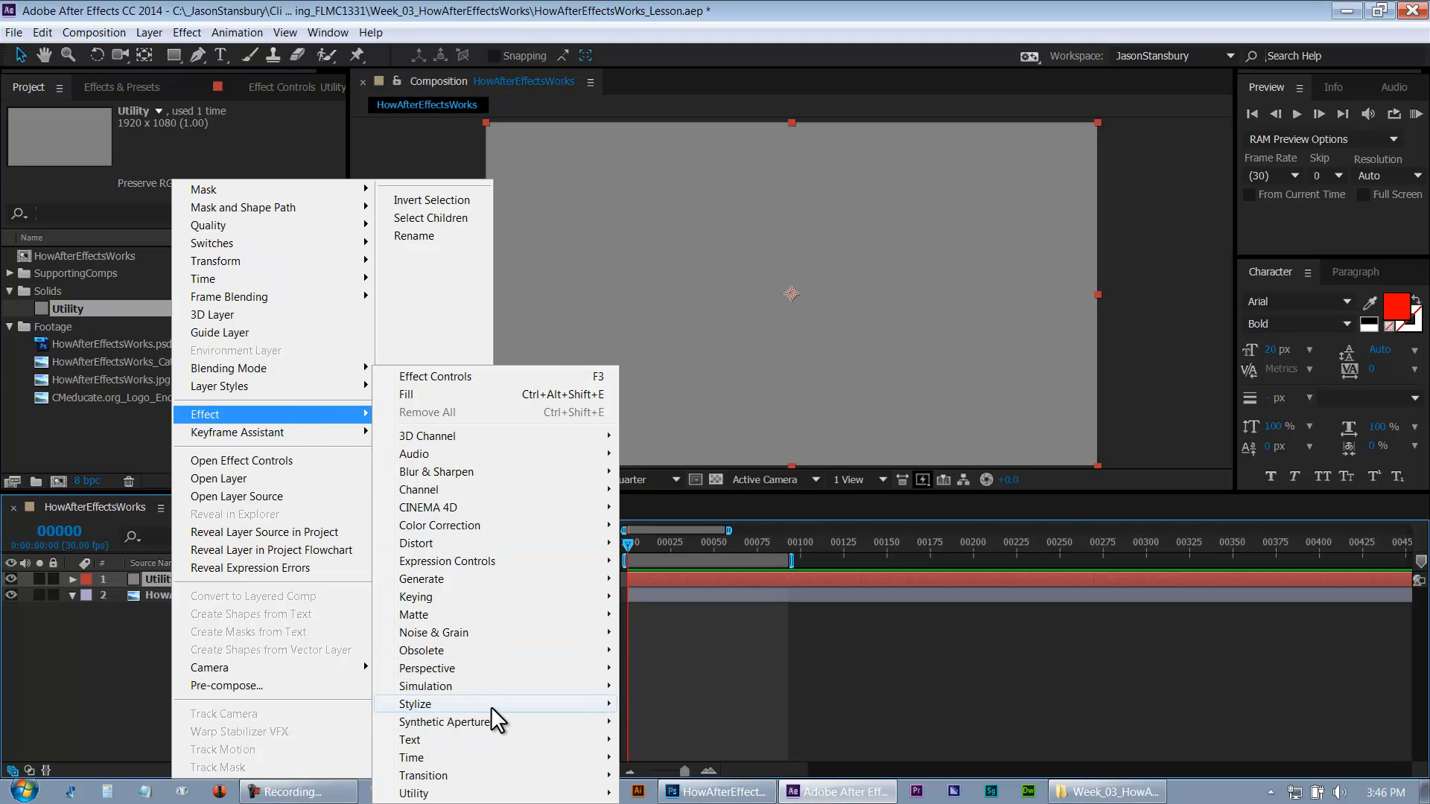
mouse_move(490, 705)
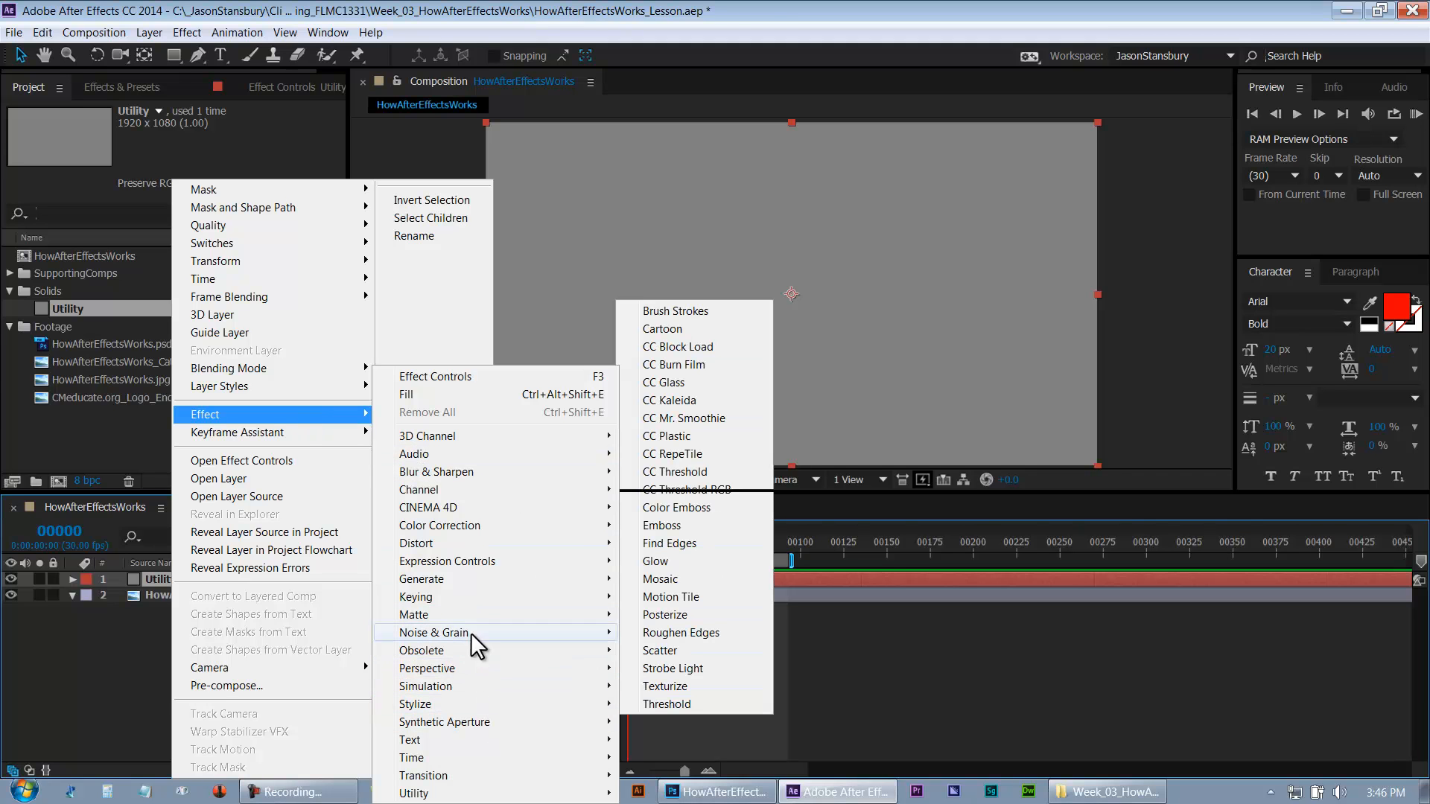
mouse_move(444, 580)
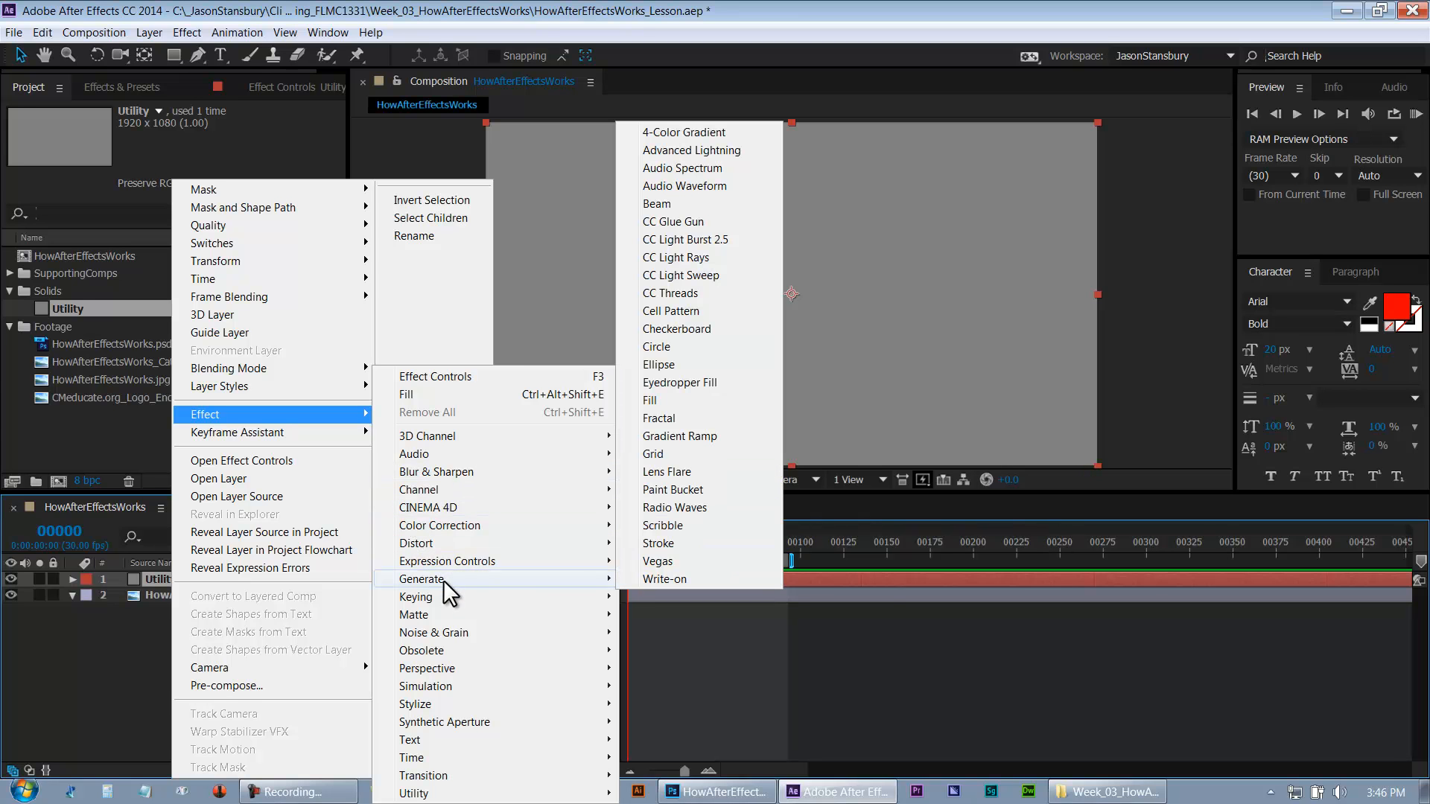
click(691, 347)
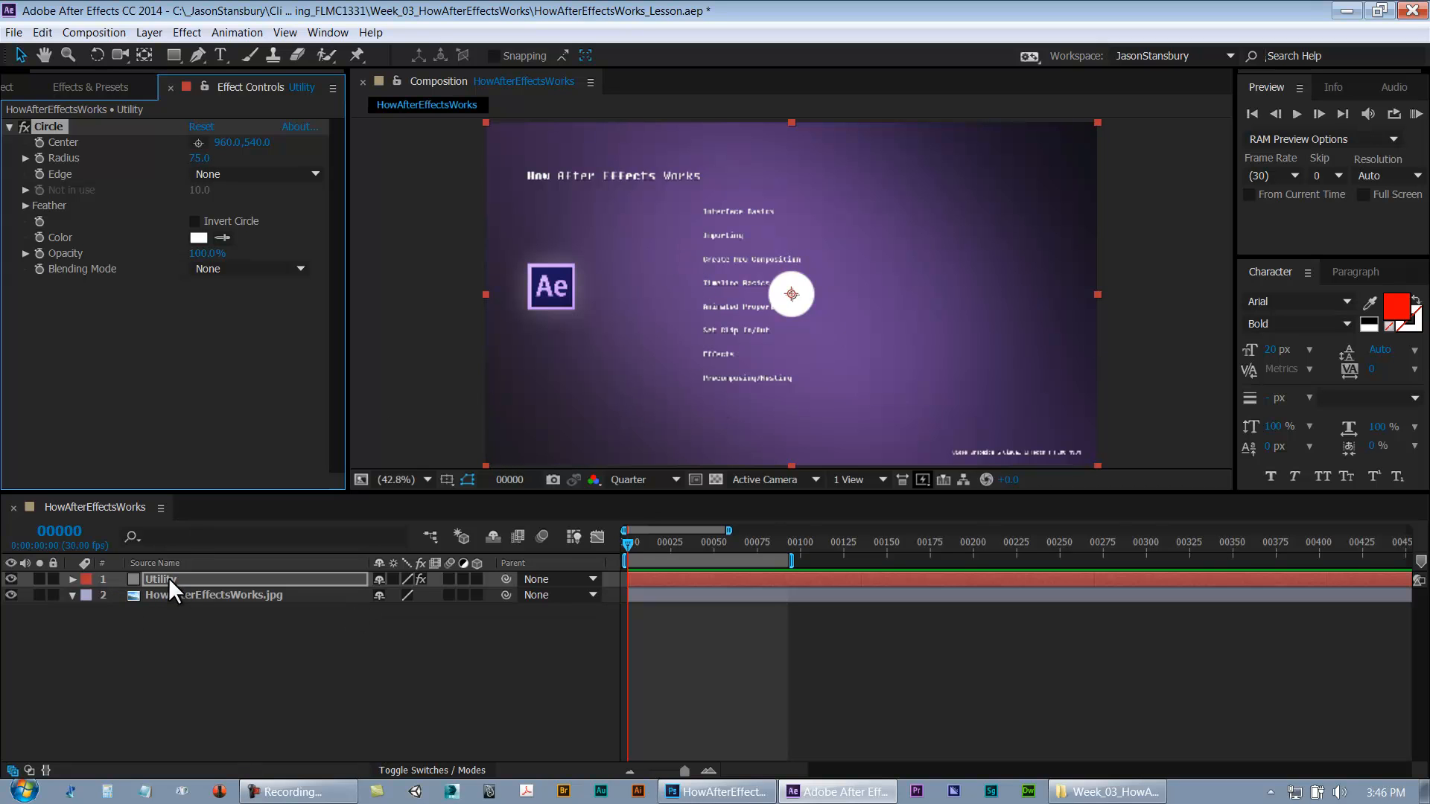
Invert the Circle effect on the Utility layer and set its radius to 875
drag(198, 159, 573, 163)
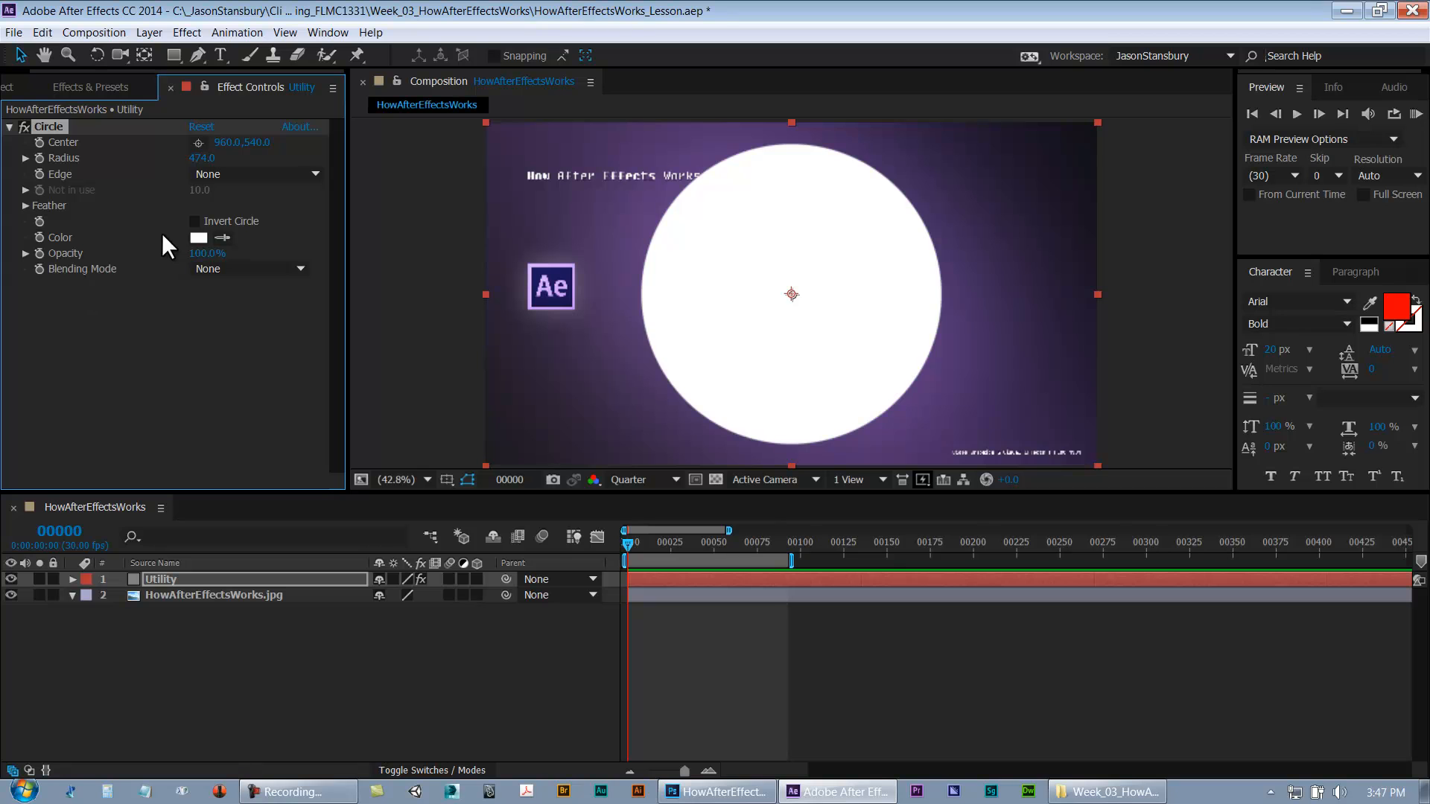
click(194, 221)
drag(202, 158, 631, 219)
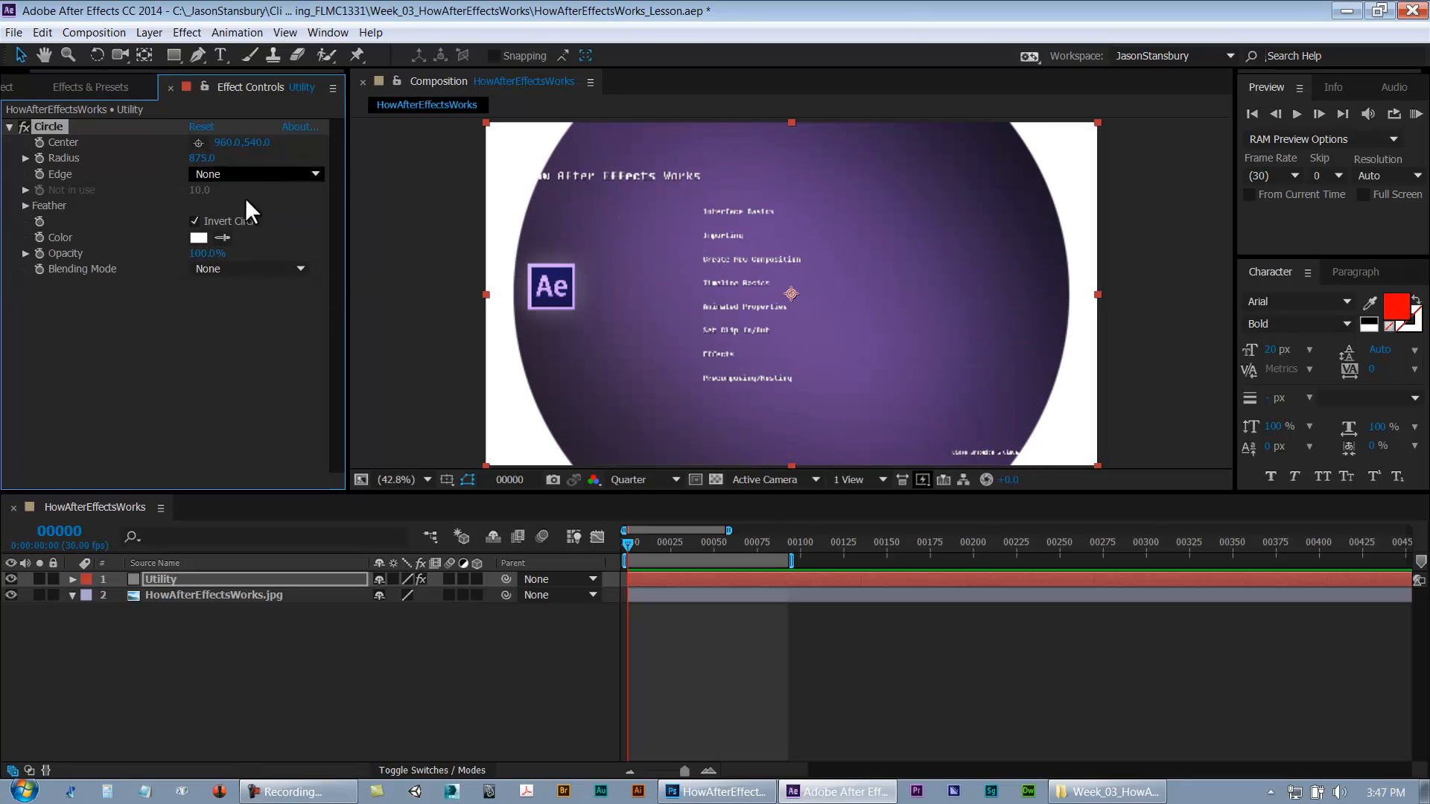
Feather the circle's outer edge by 131 and change the Circle effect's color to black
click(26, 205)
drag(193, 222, 319, 220)
click(197, 294)
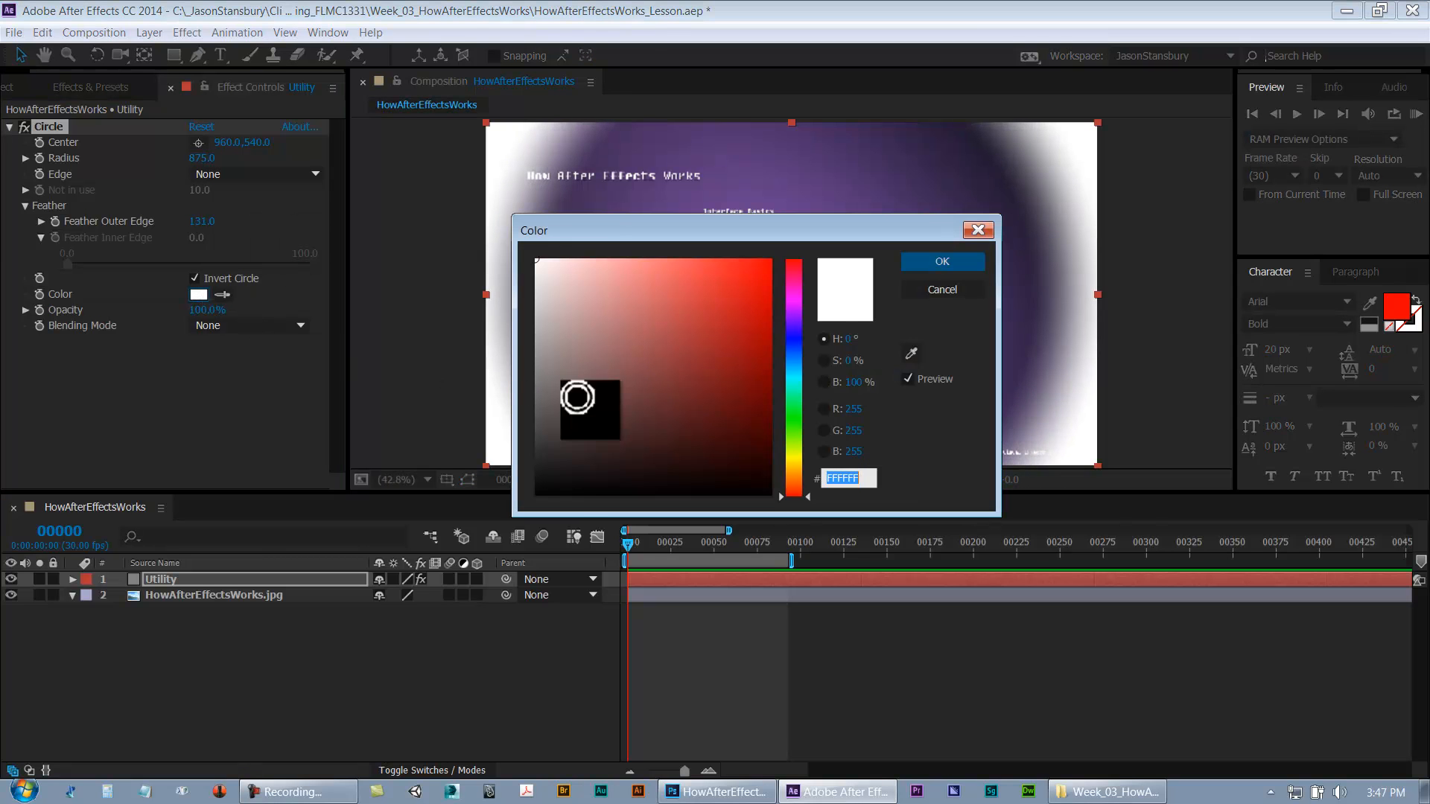
drag(574, 399, 499, 524)
click(910, 260)
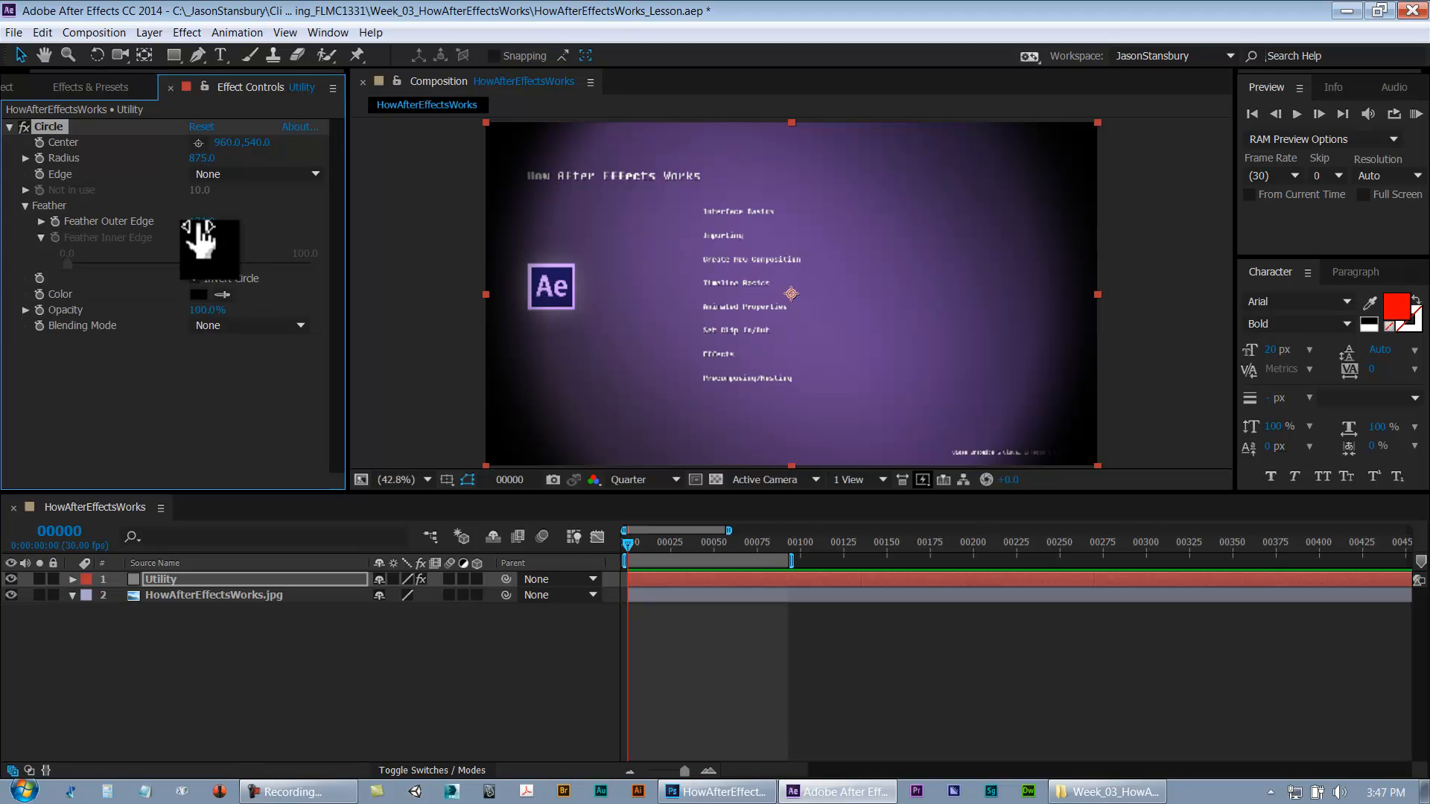
Increase the circle's Feather Outer Edge to 800 to soften the dark vignette
drag(201, 221, 508, 232)
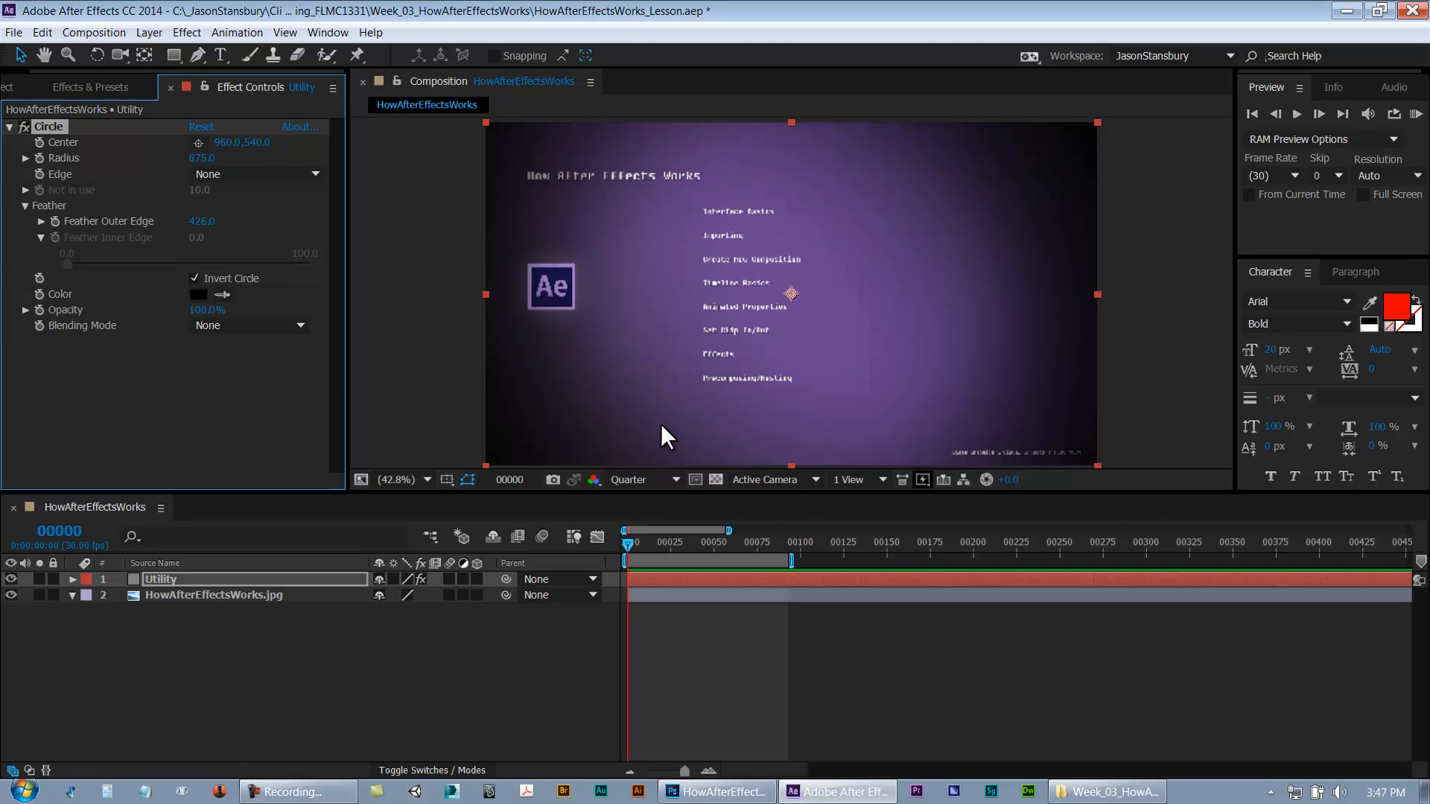
drag(212, 224, 620, 249)
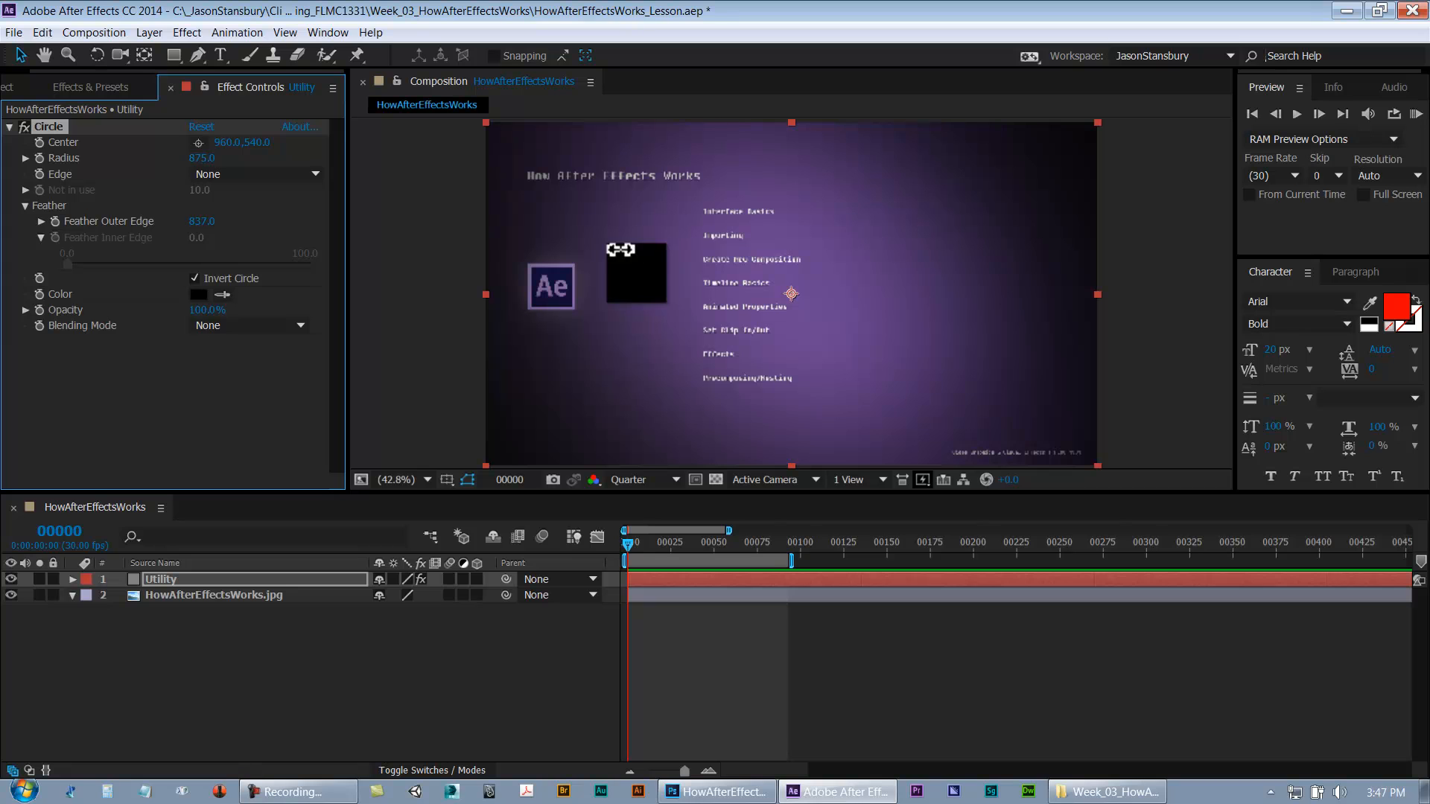
click(202, 222)
text(800)
key(Return)
Set the circle's radius to 884 and toggle the Circle effect off and on to compare the result
drag(201, 157, 277, 223)
click(24, 127)
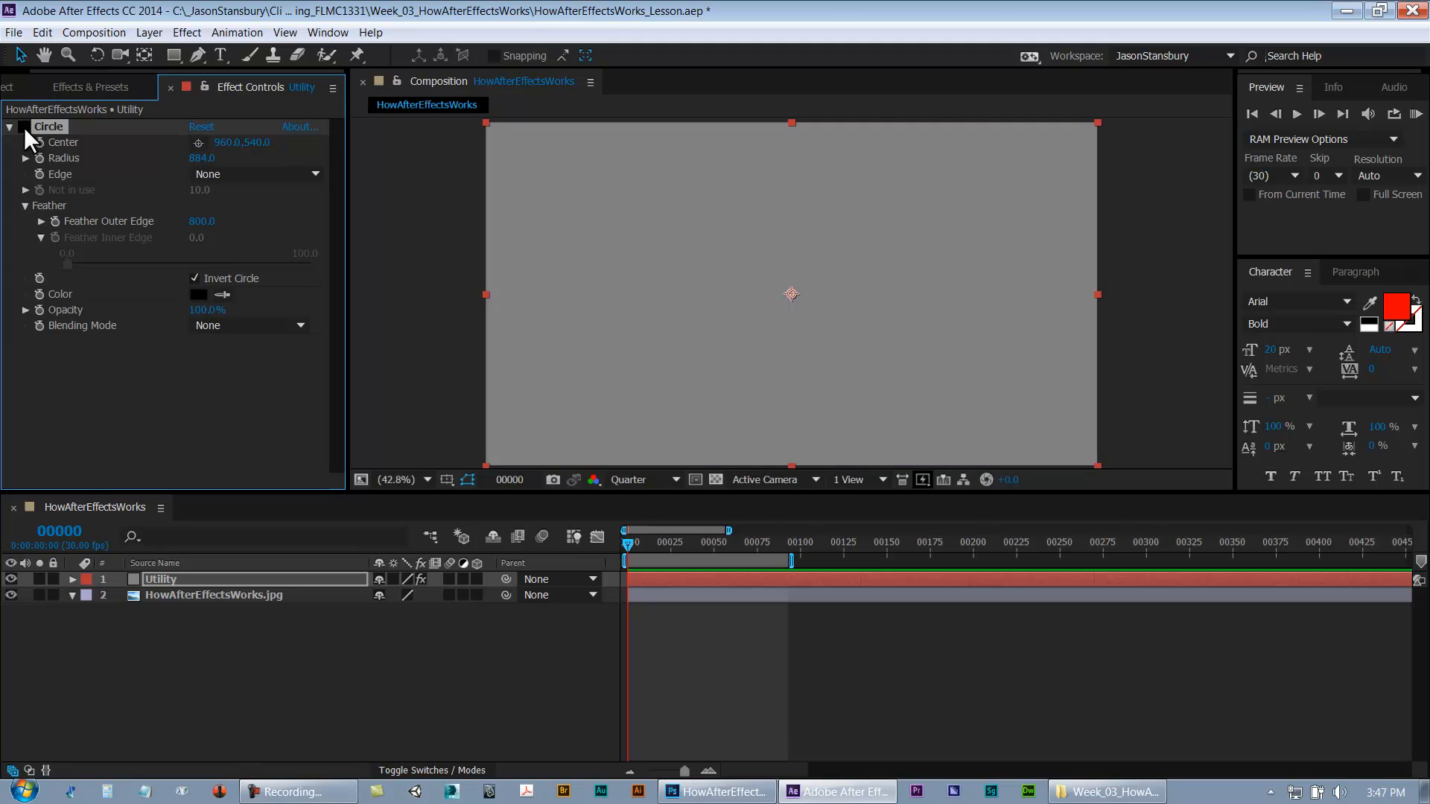
click(23, 127)
click(23, 127)
click(24, 127)
click(24, 127)
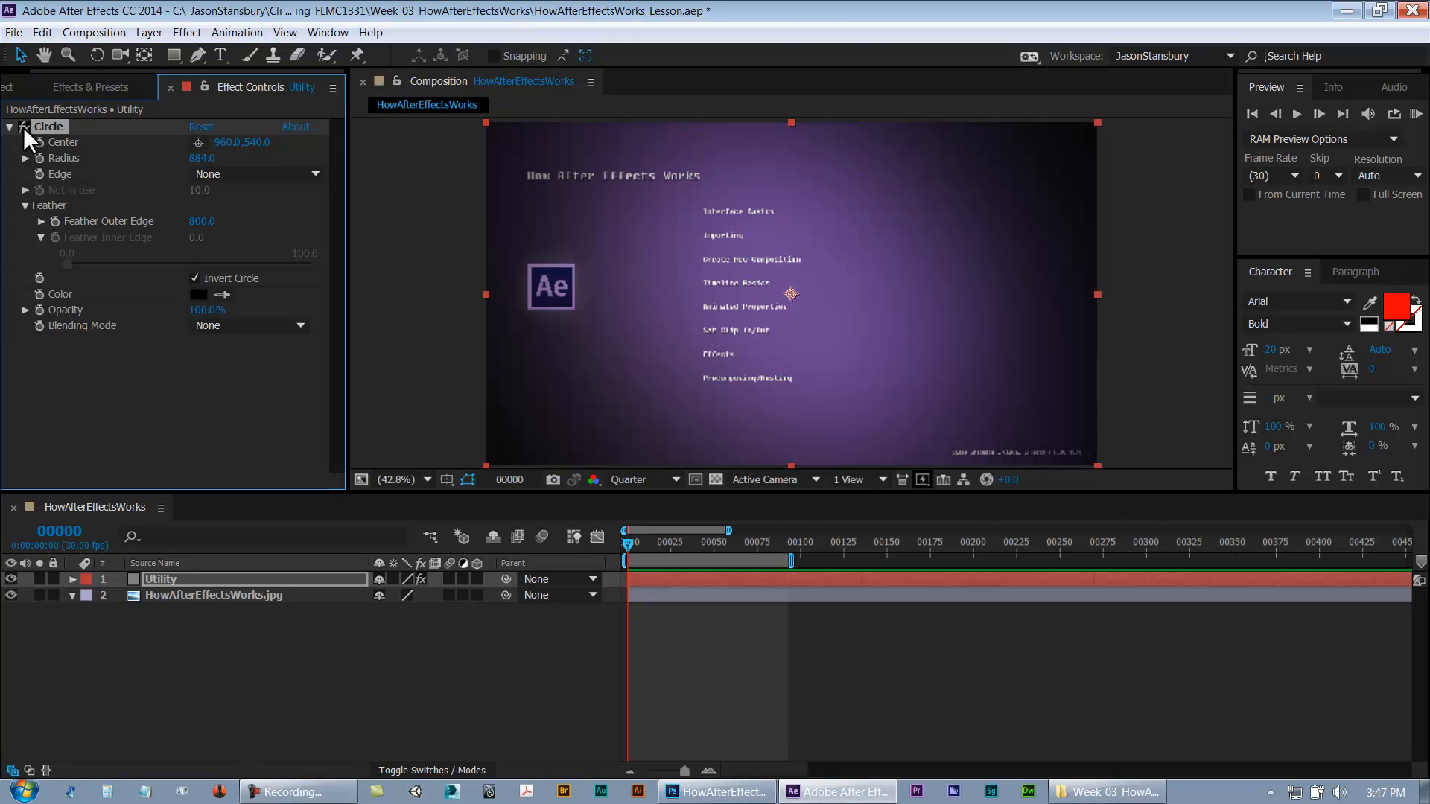
Toggle the Utility layer's visibility to compare the image with and without the vignette
click(13, 578)
click(13, 578)
click(13, 578)
click(14, 578)
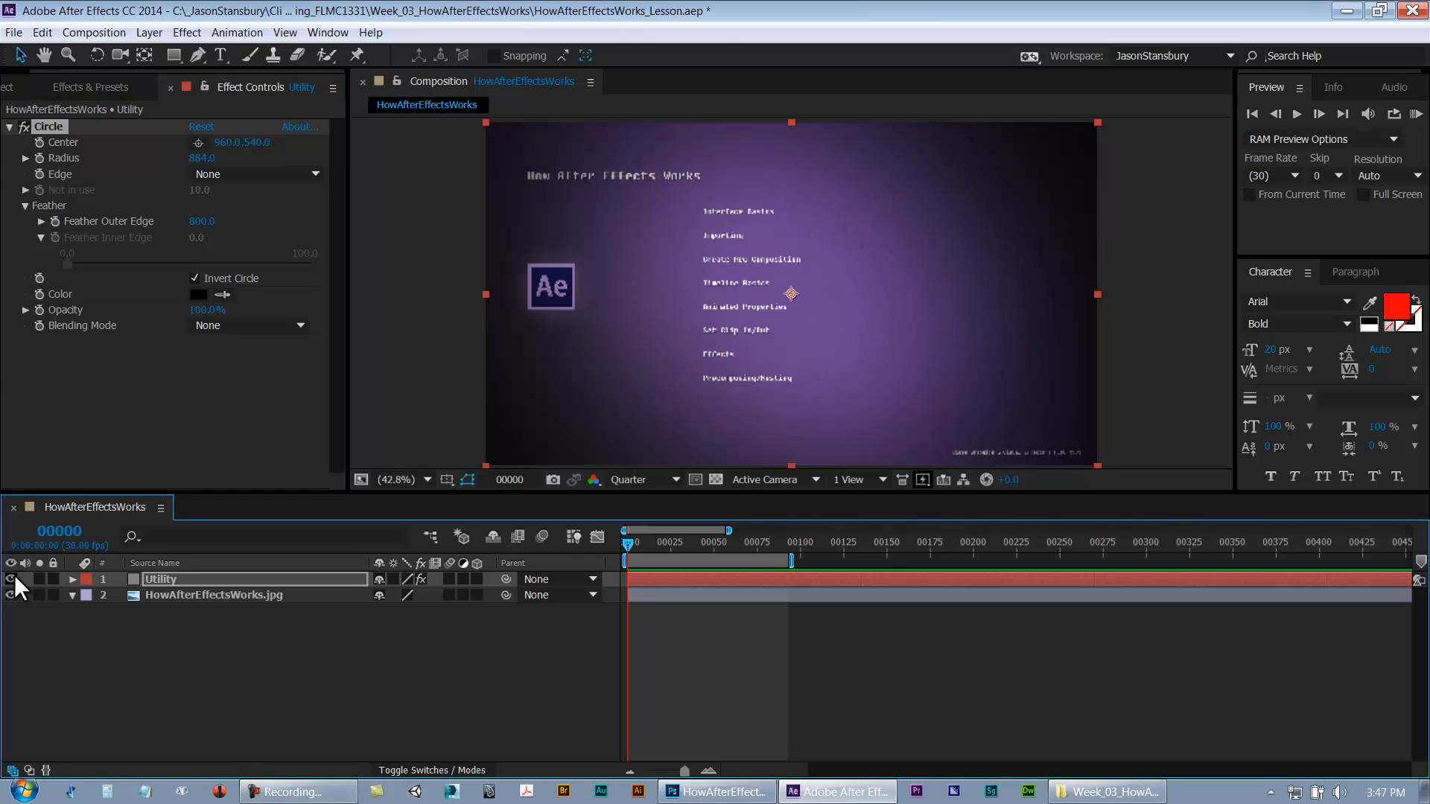
click(14, 577)
click(13, 577)
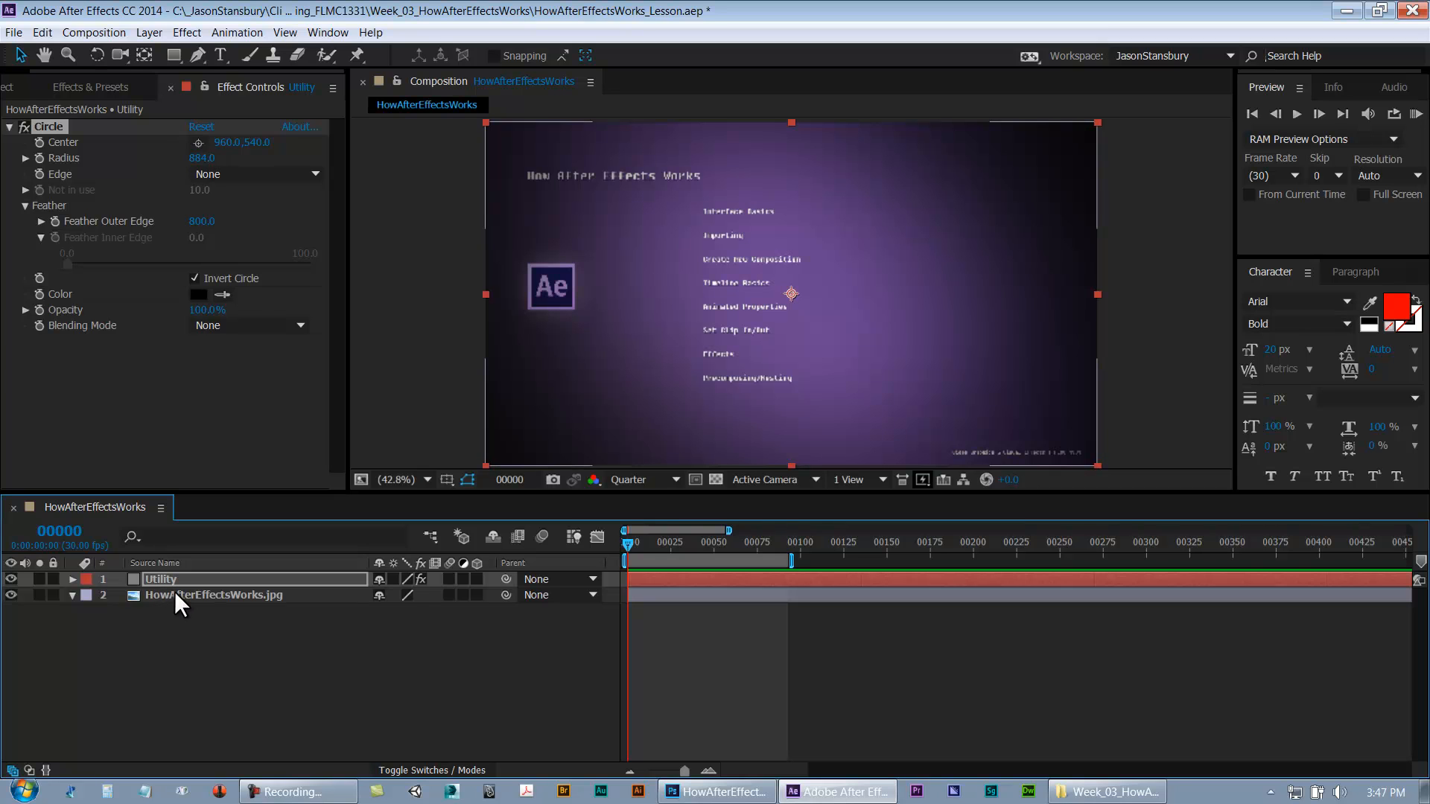
Collapse the Circle effect's settings and delete the Utility layer from the HowAfterEffectsWorks composition
click(10, 127)
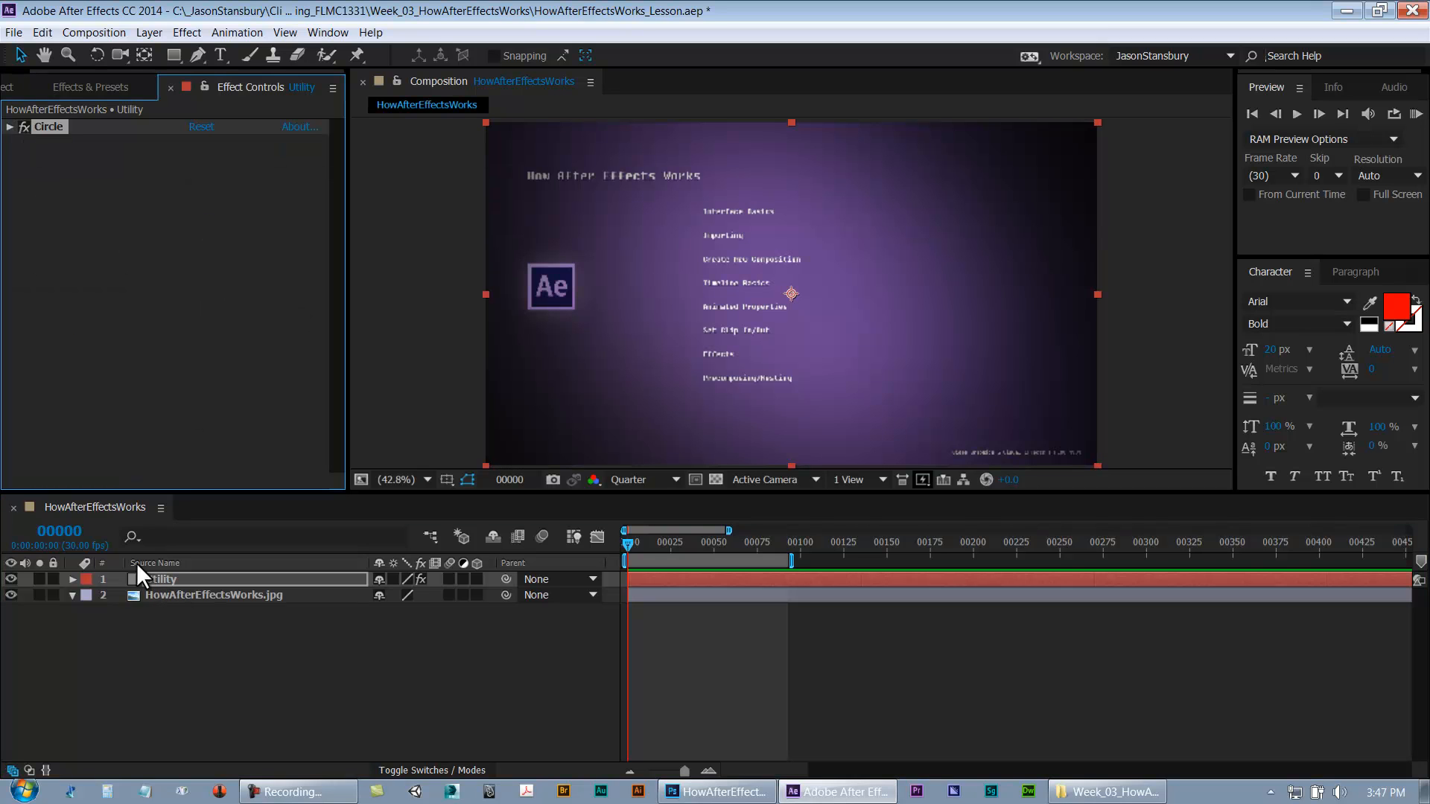
click(168, 591)
click(196, 576)
key(Delete)
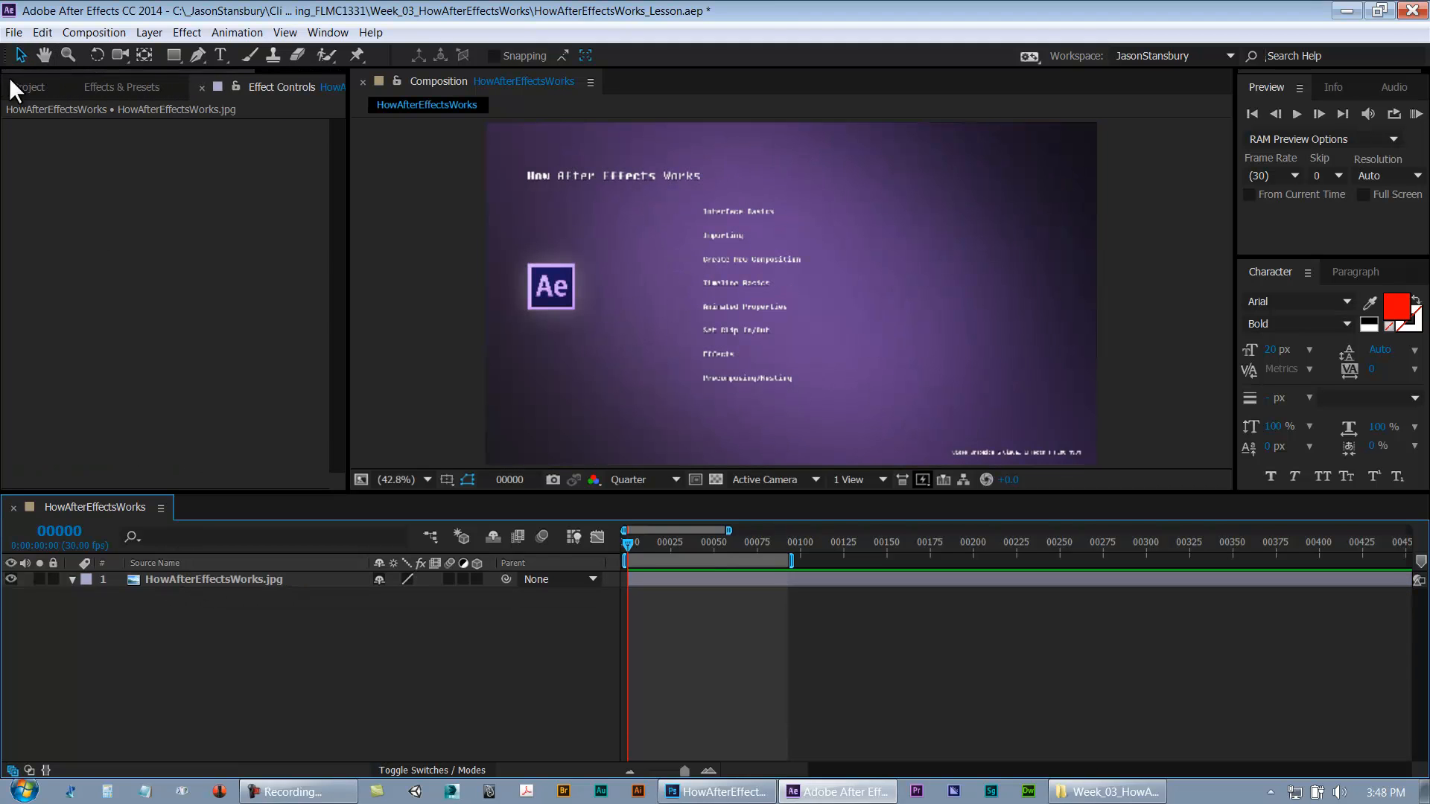
Bring up the project items and delete the HowAfterEffectsWorks.jpg layer from the composition
click(9, 79)
click(8, 327)
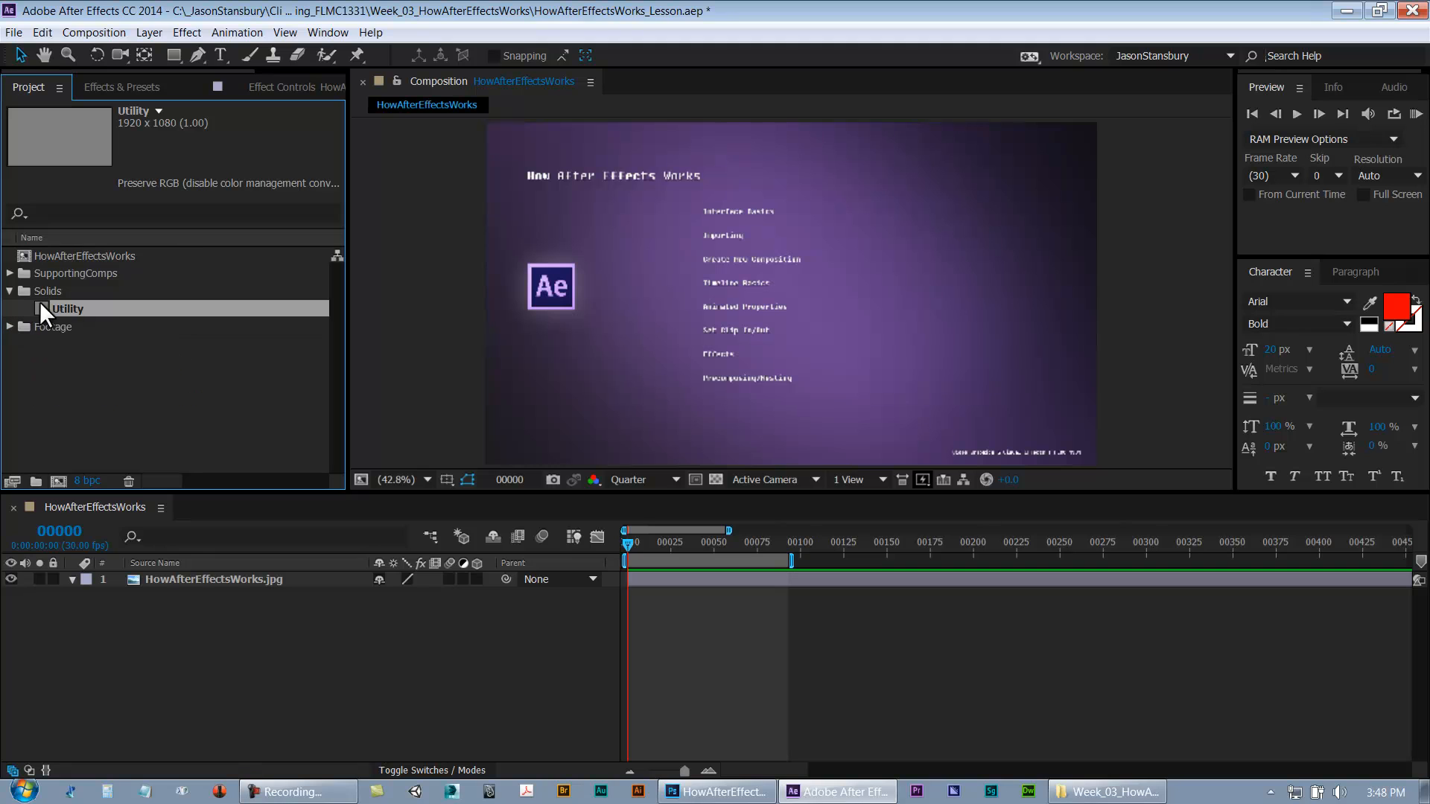
click(249, 679)
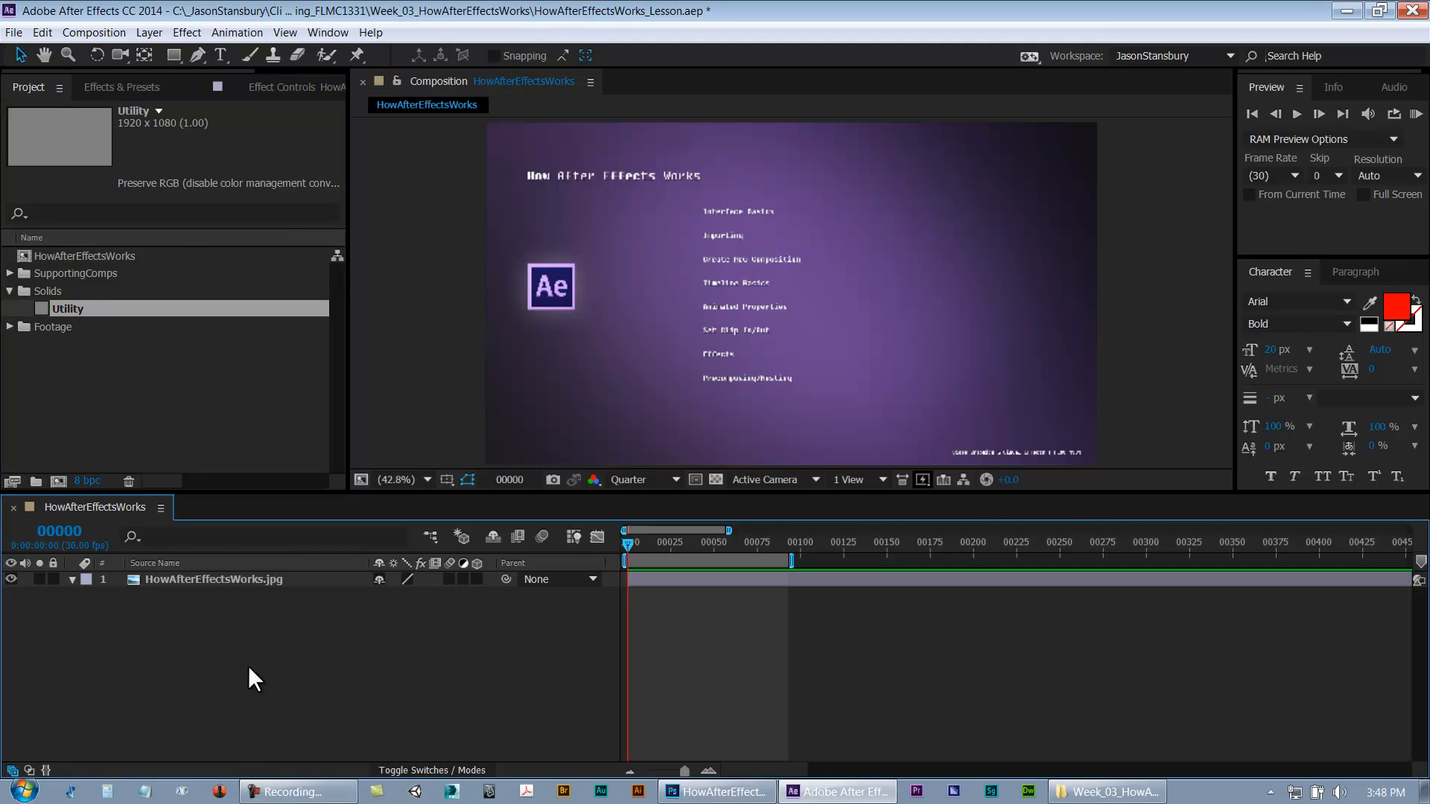
click(177, 573)
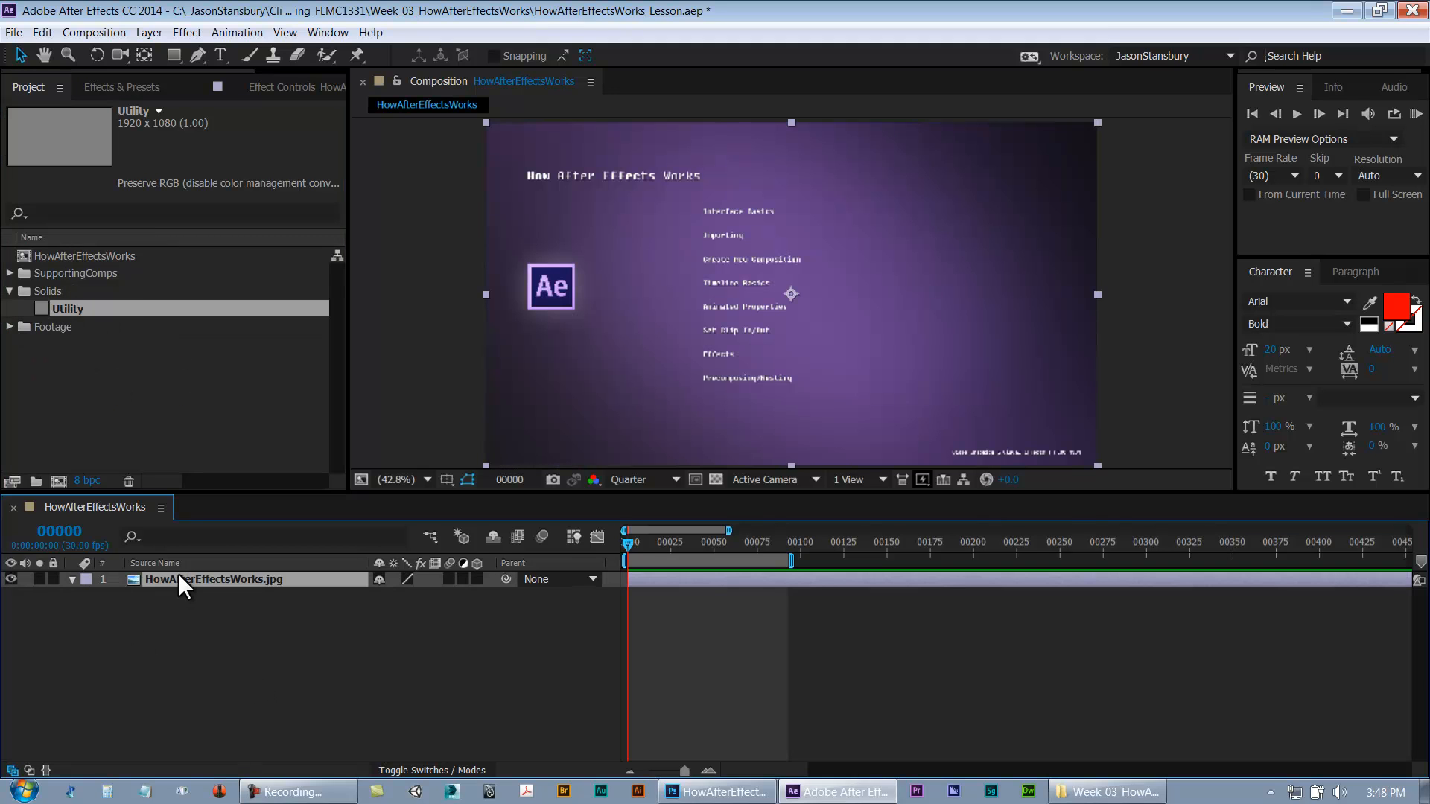
key(Delete)
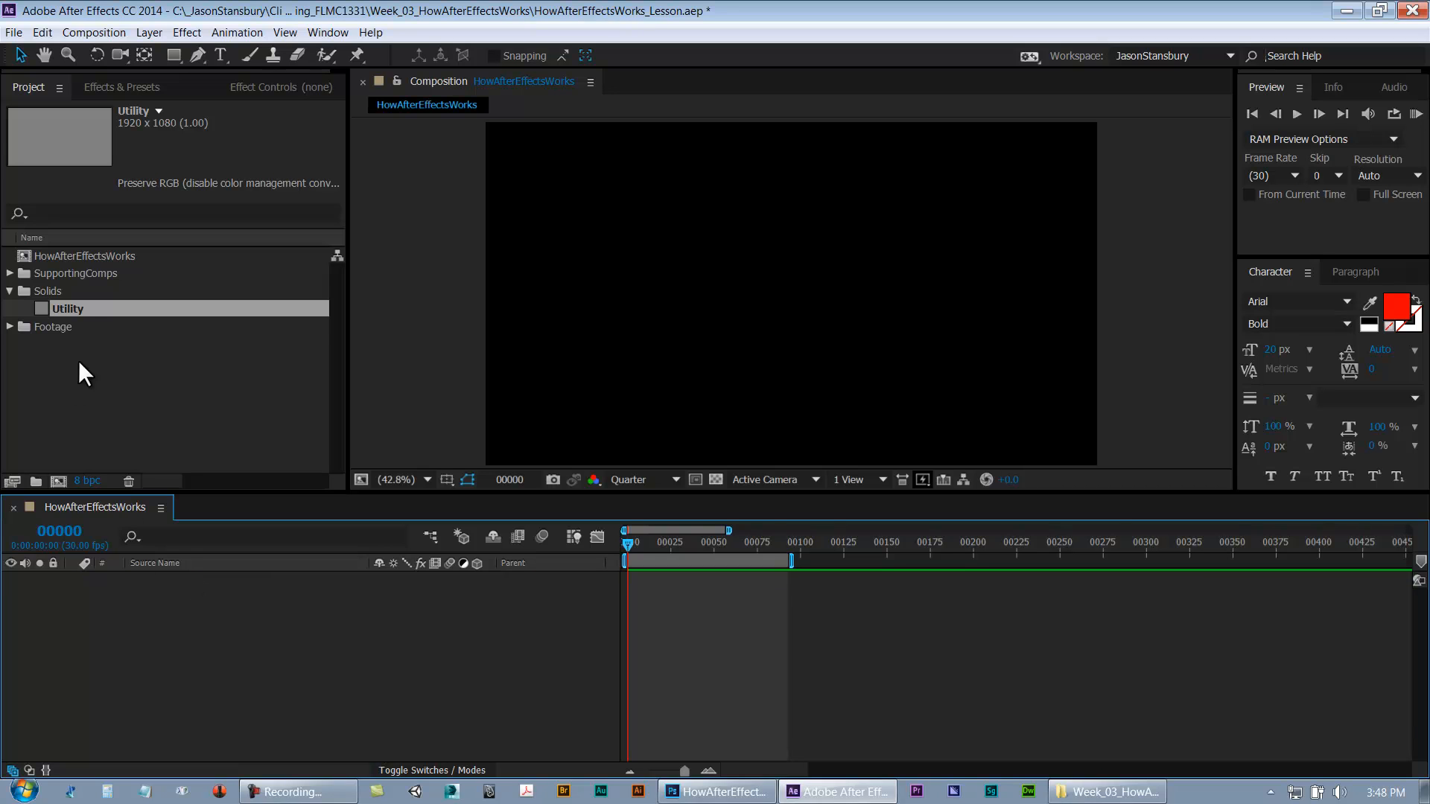
Add the Utility solid from the Solids folder to the composition and apply the Circle generate effect to it
drag(73, 313, 123, 680)
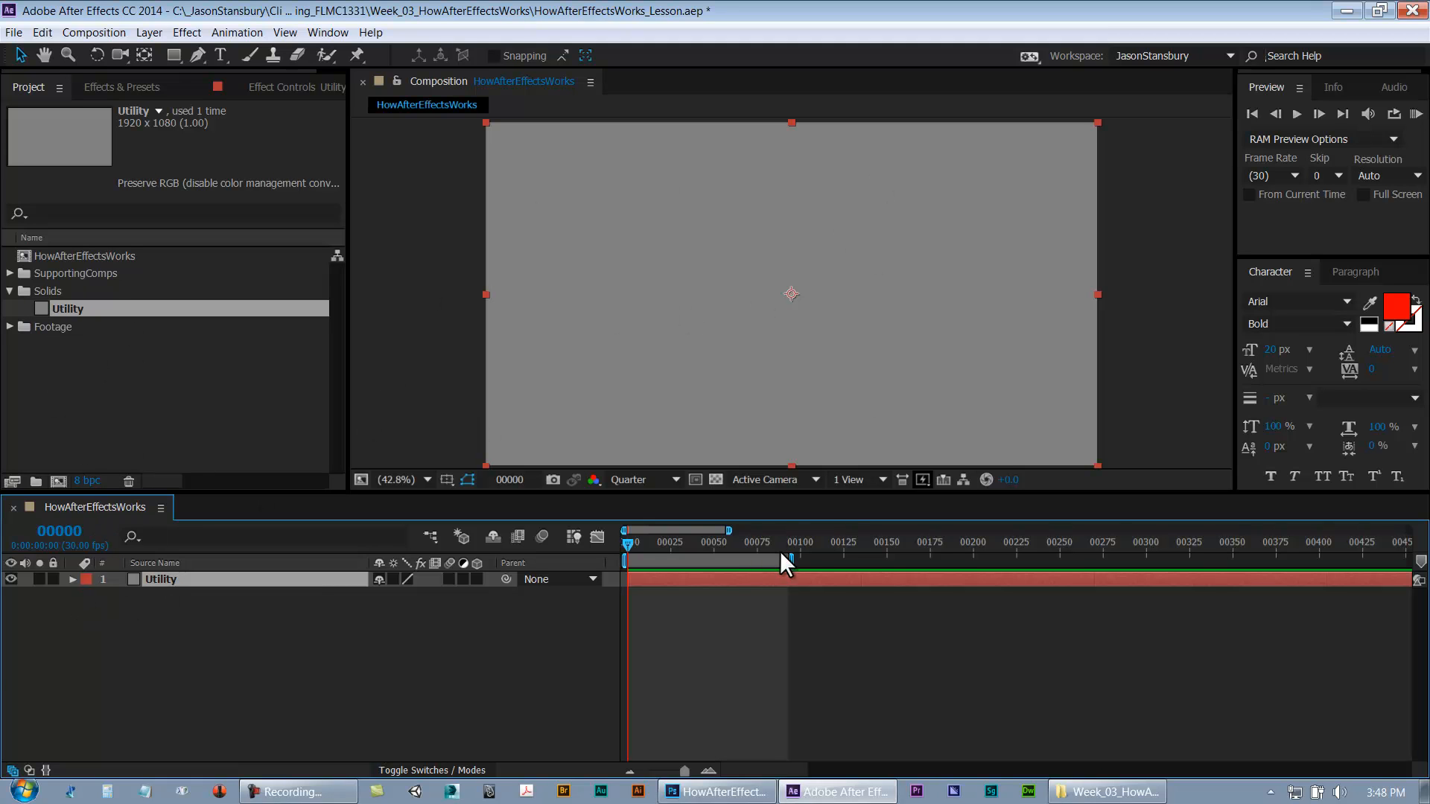
click(140, 617)
click(161, 583)
right_click(191, 578)
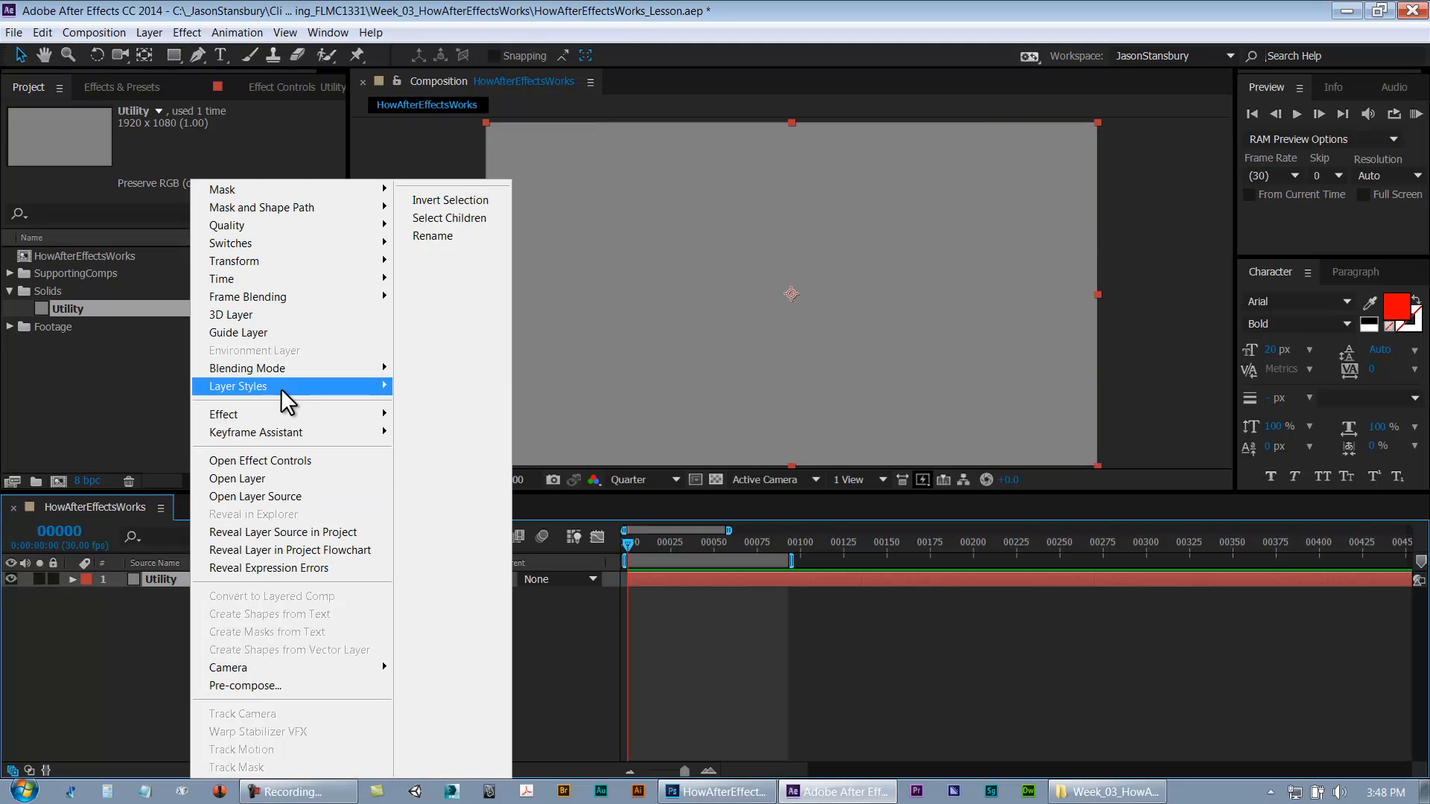
mouse_move(360, 414)
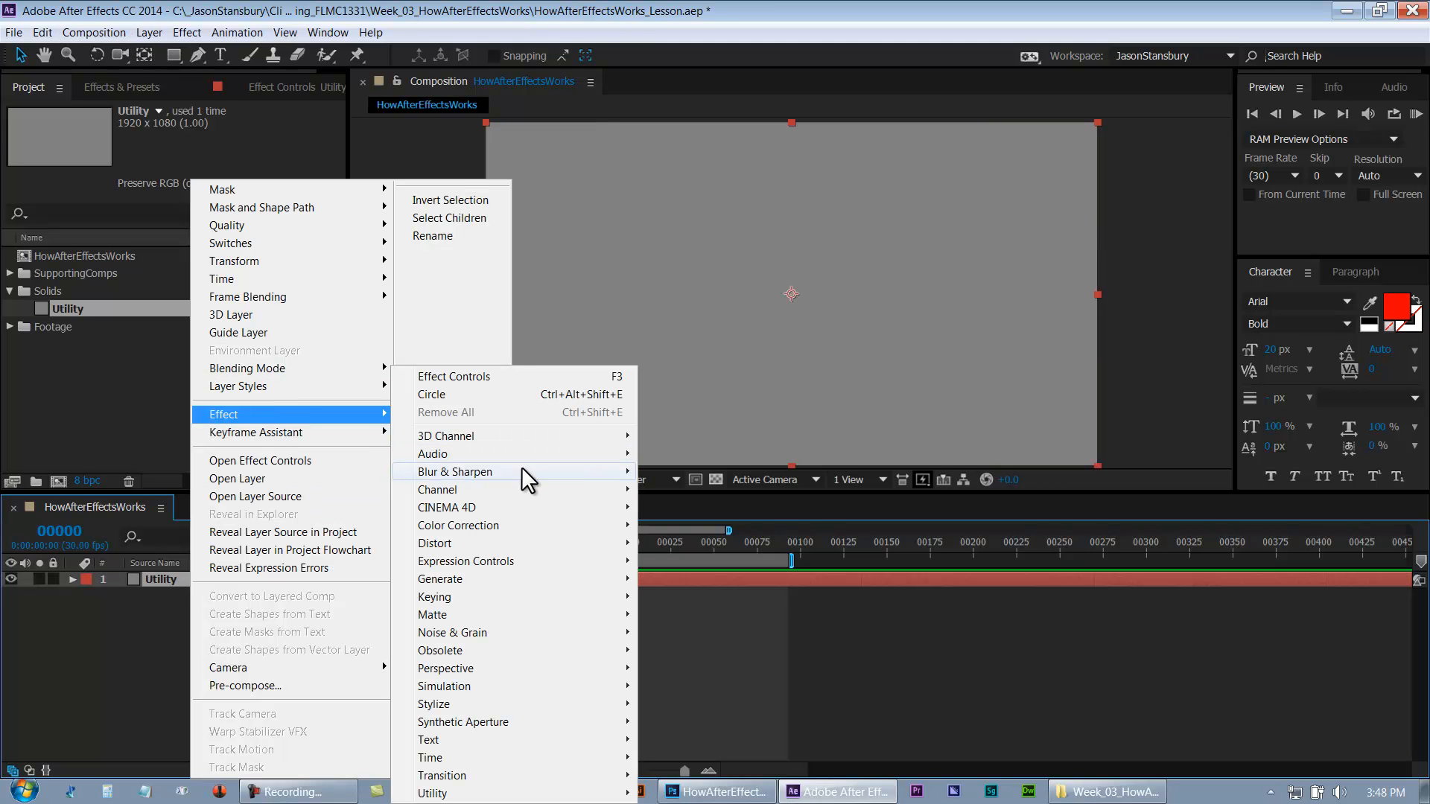
mouse_move(503, 582)
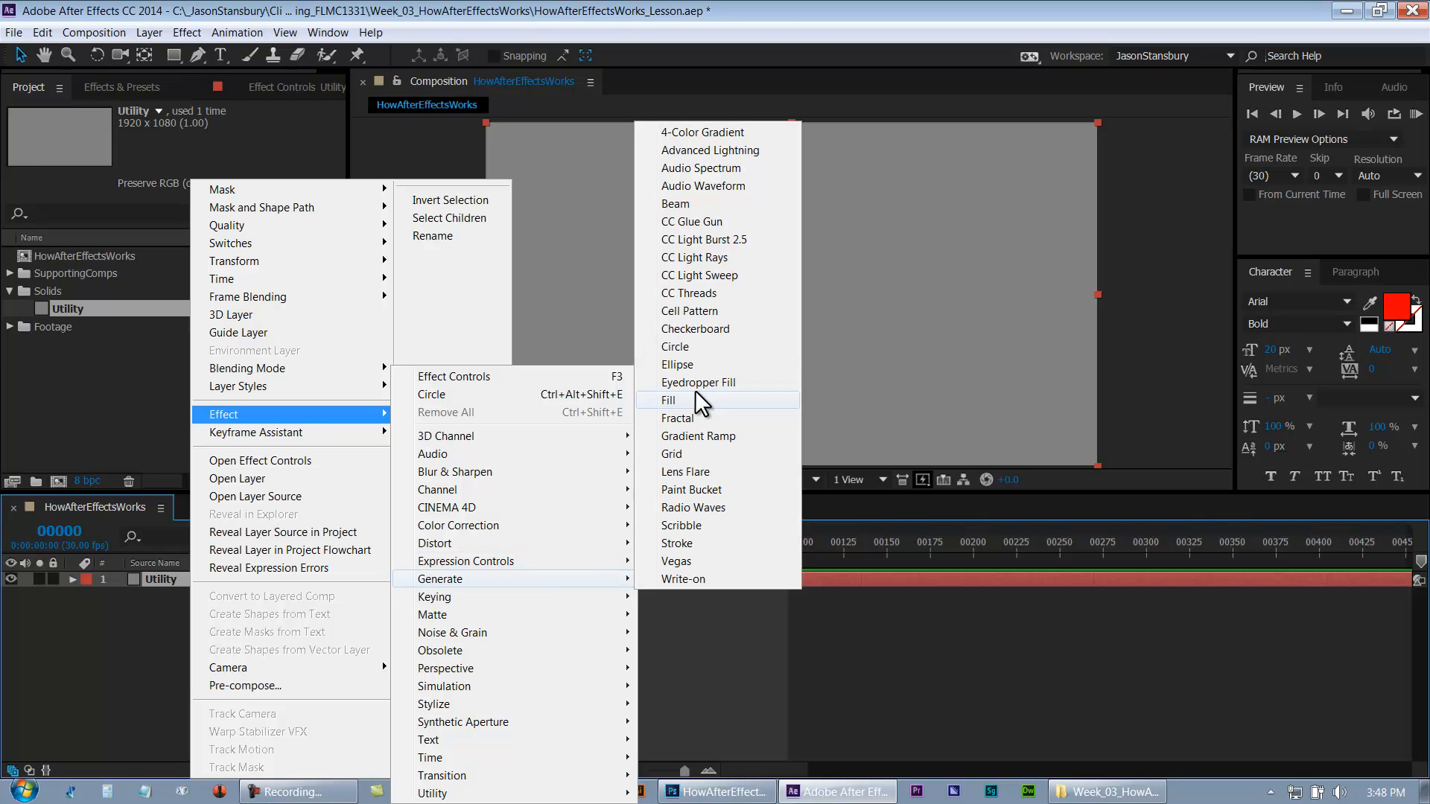
click(694, 352)
Set the Circle effect's radius to about 765 and its outer edge feather to about 317, with Invert Circle off
drag(200, 158, 708, 162)
click(216, 223)
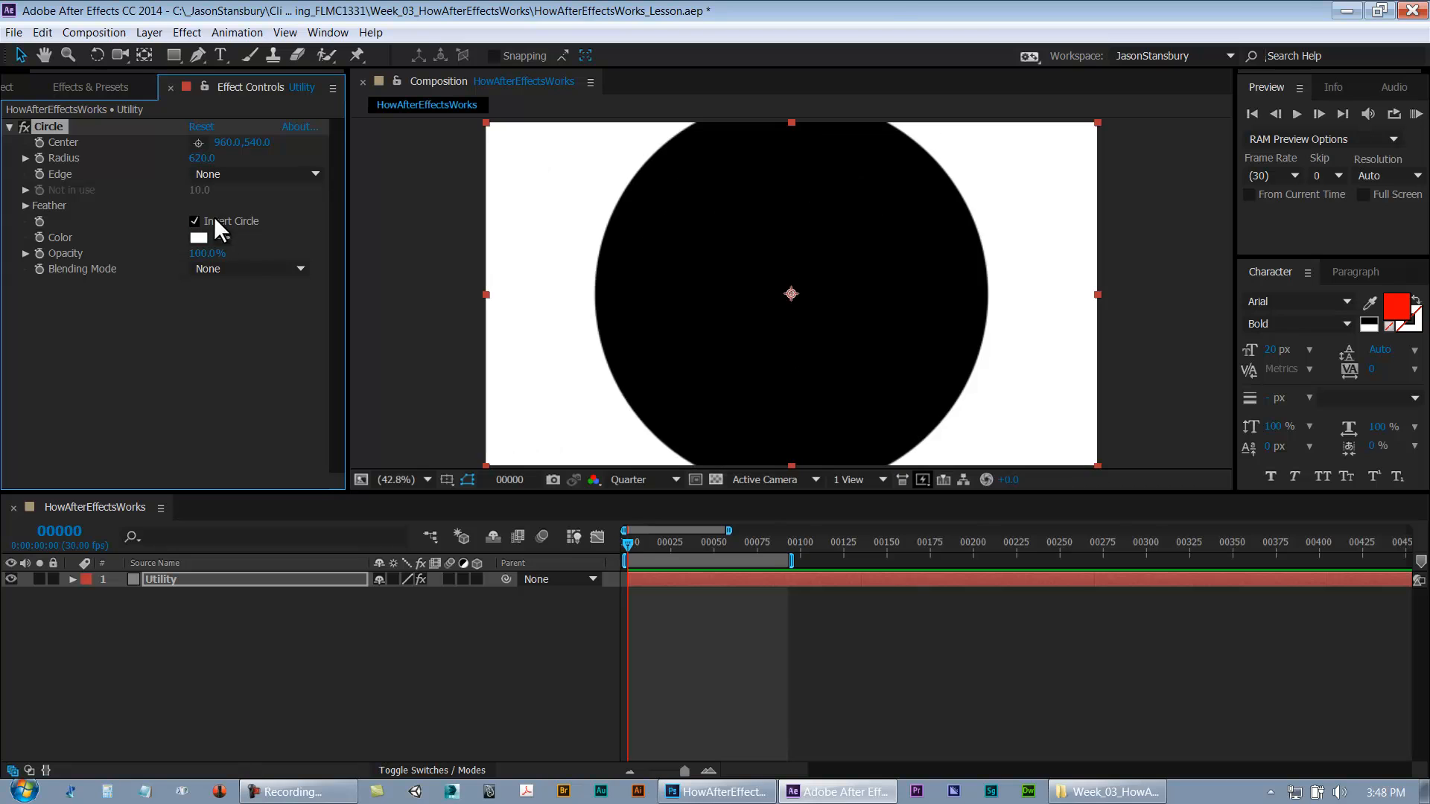
drag(211, 159, 331, 159)
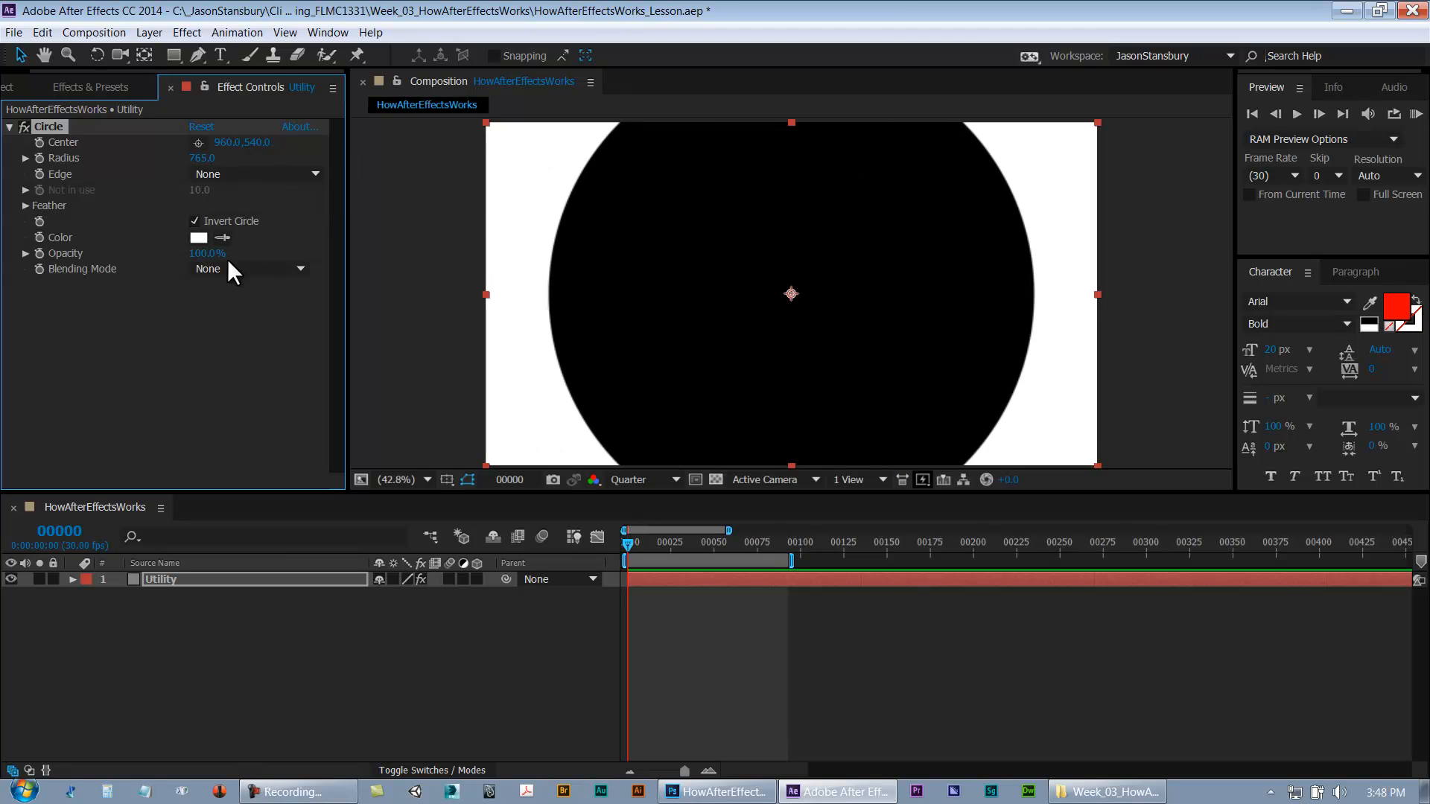
click(25, 206)
drag(199, 227, 501, 231)
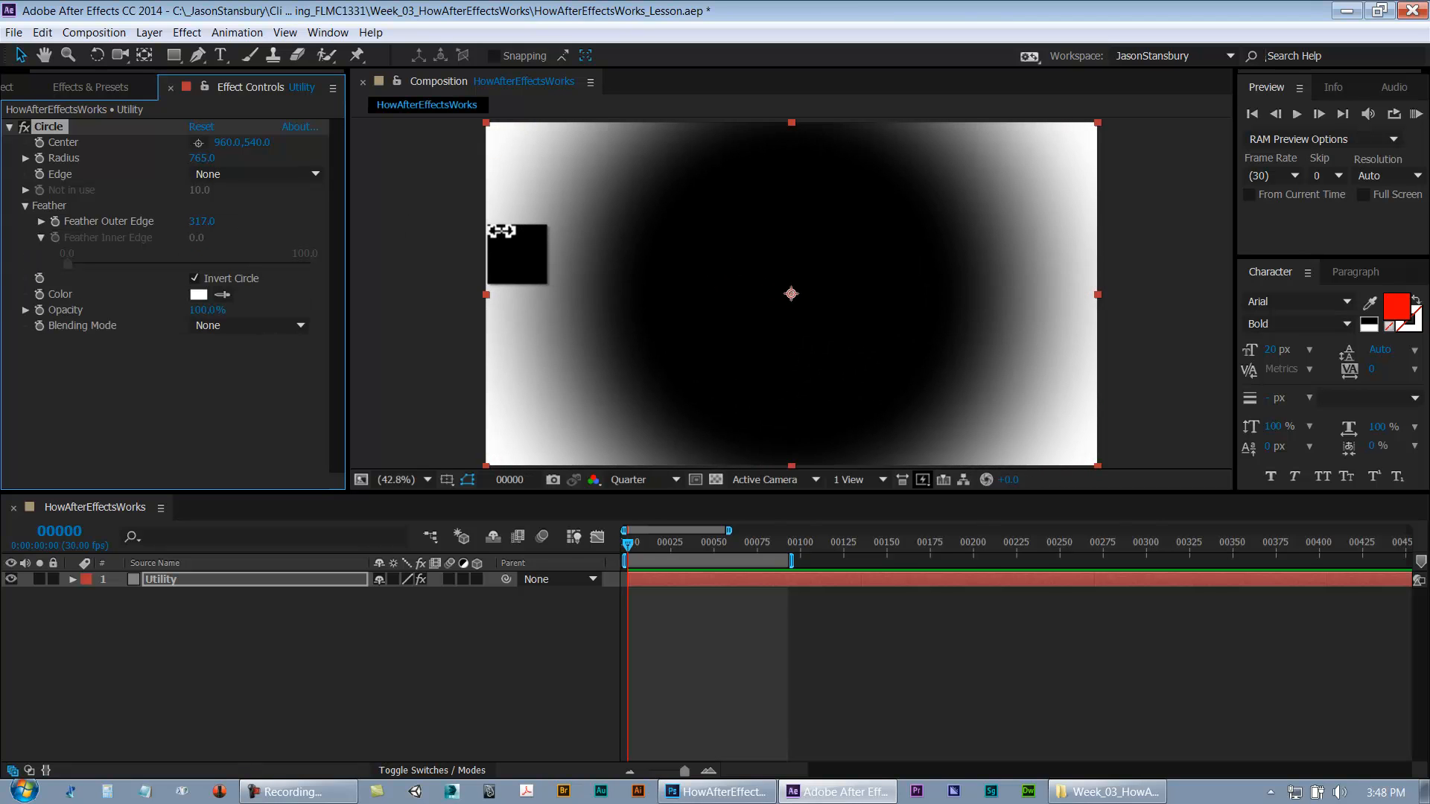
click(195, 279)
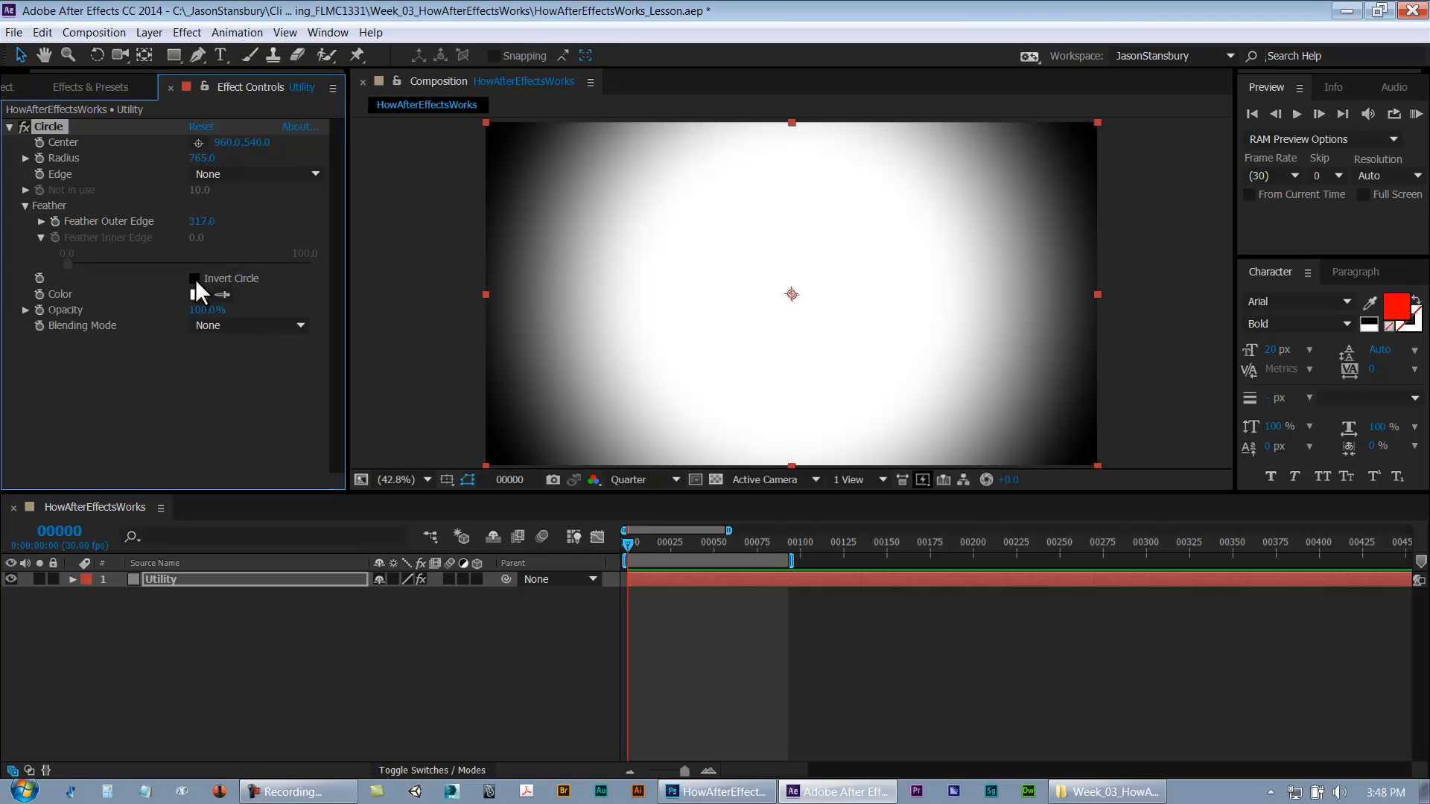
click(10, 126)
click(233, 704)
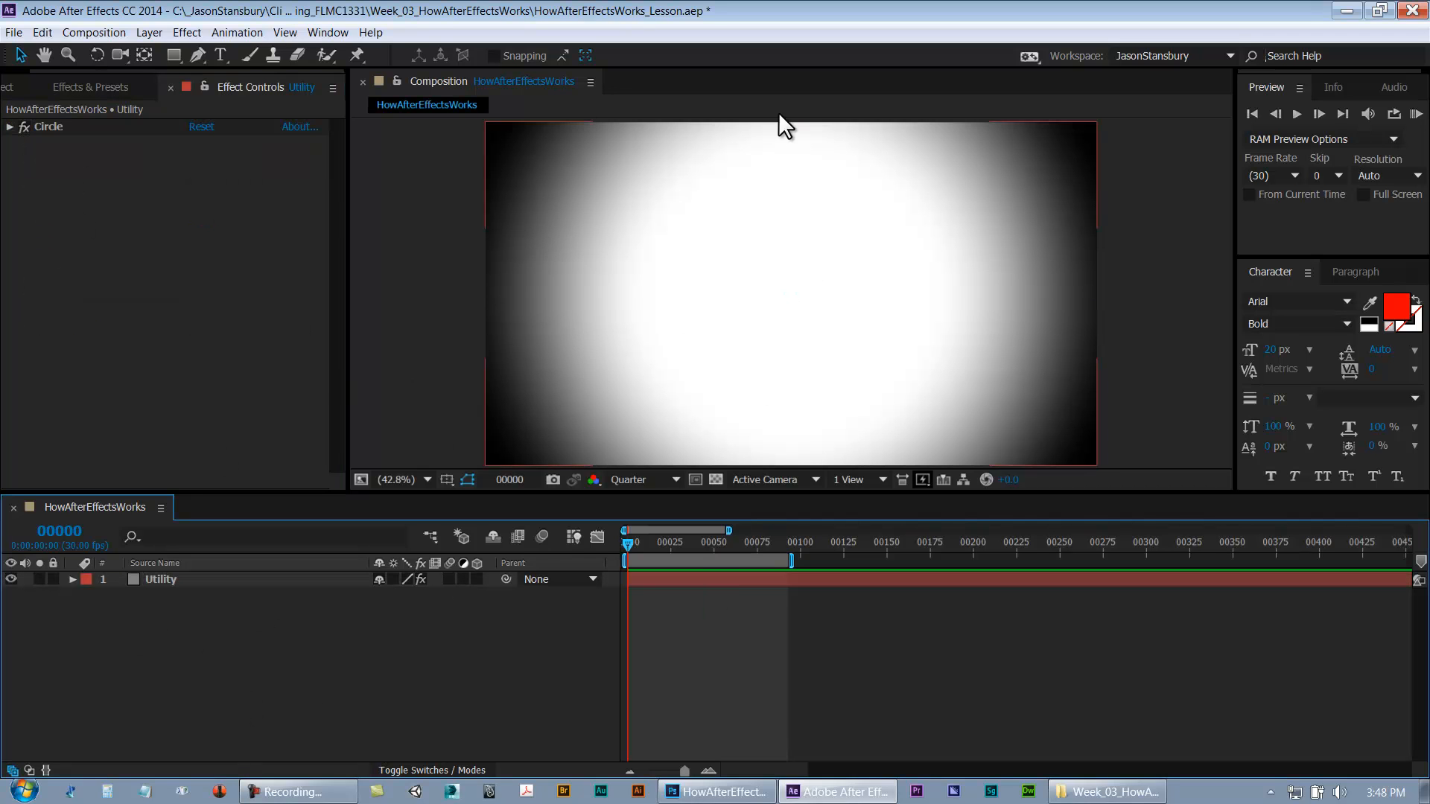
Return to the project items and rename the Utility layer in the timeline to Vignette
click(160, 580)
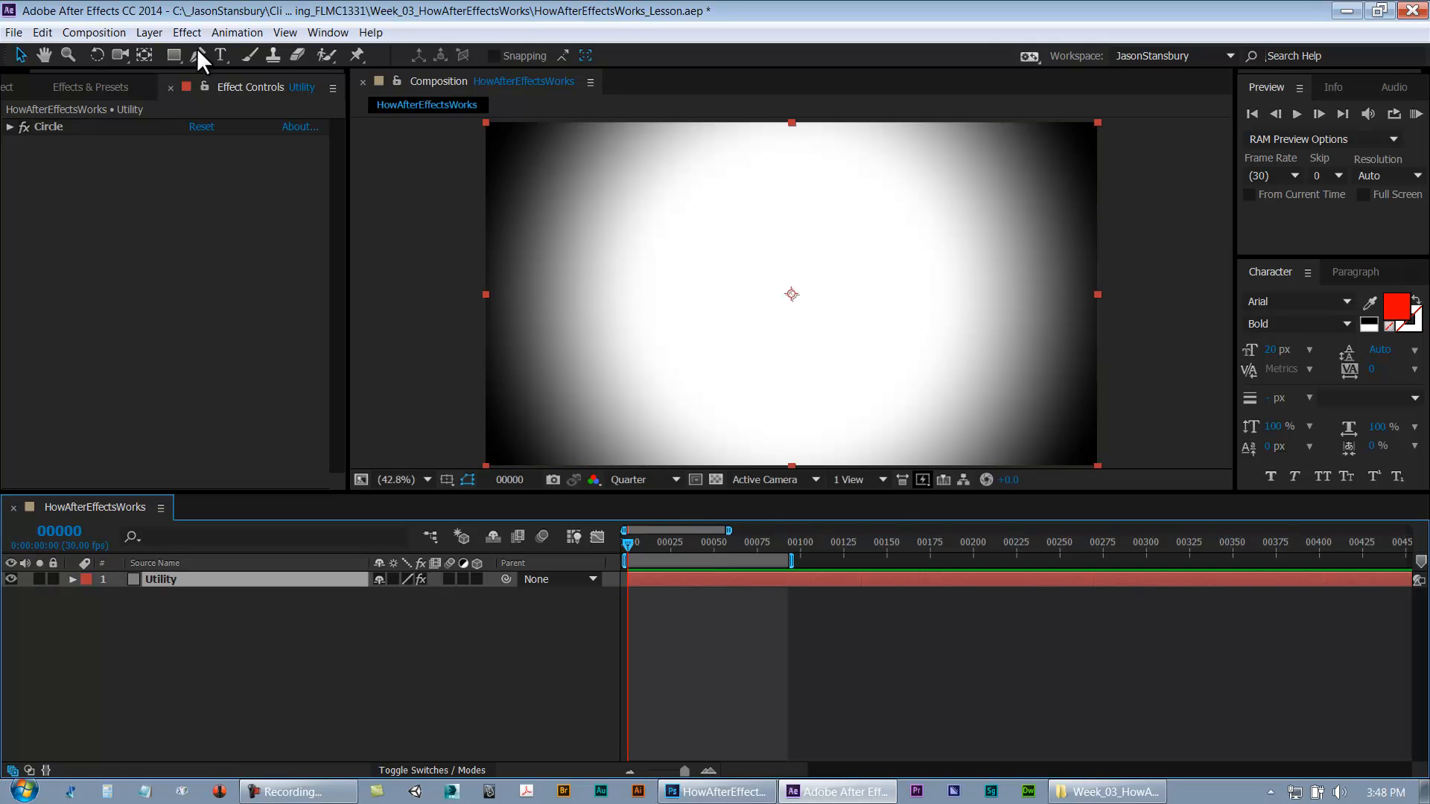
drag(107, 72, 88, 71)
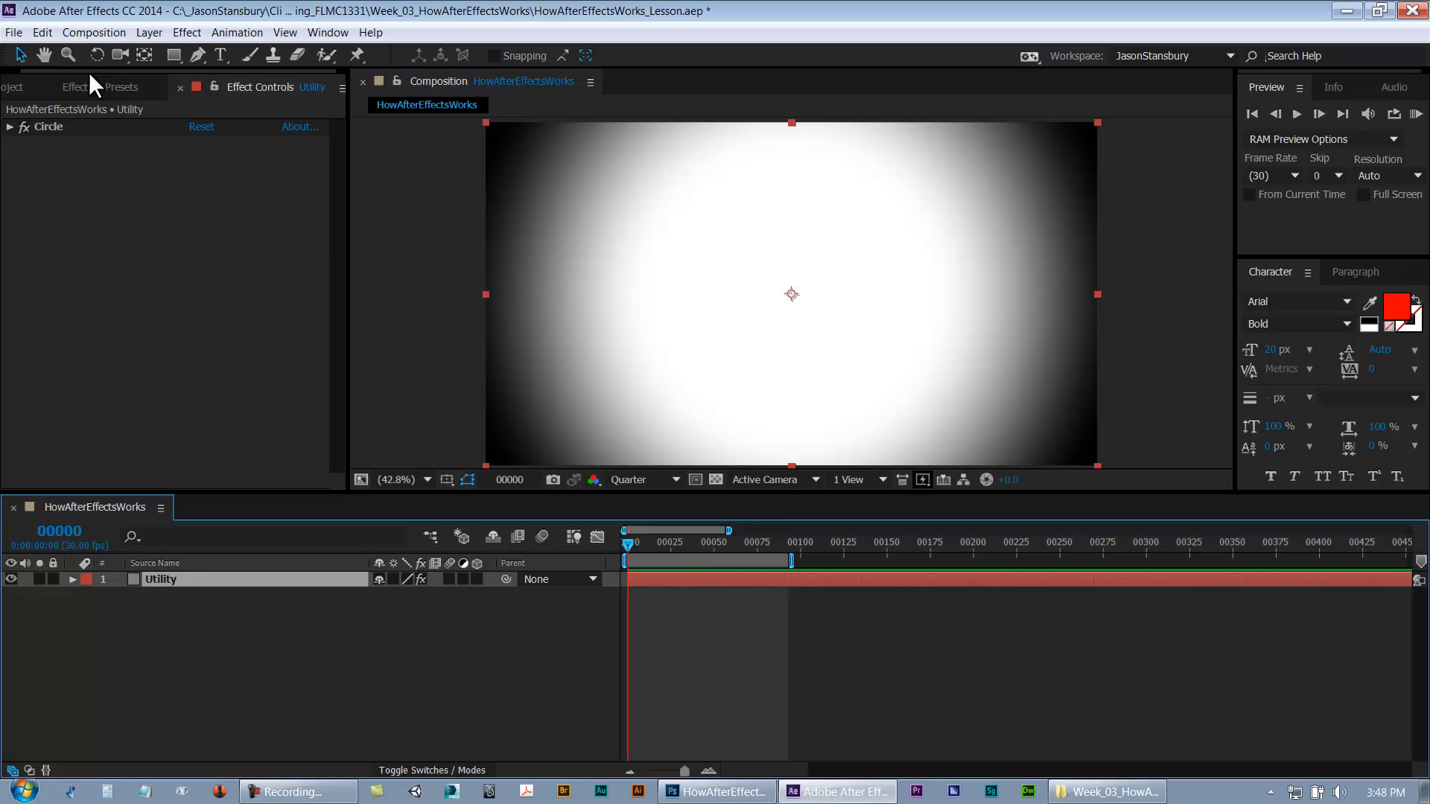
click(20, 86)
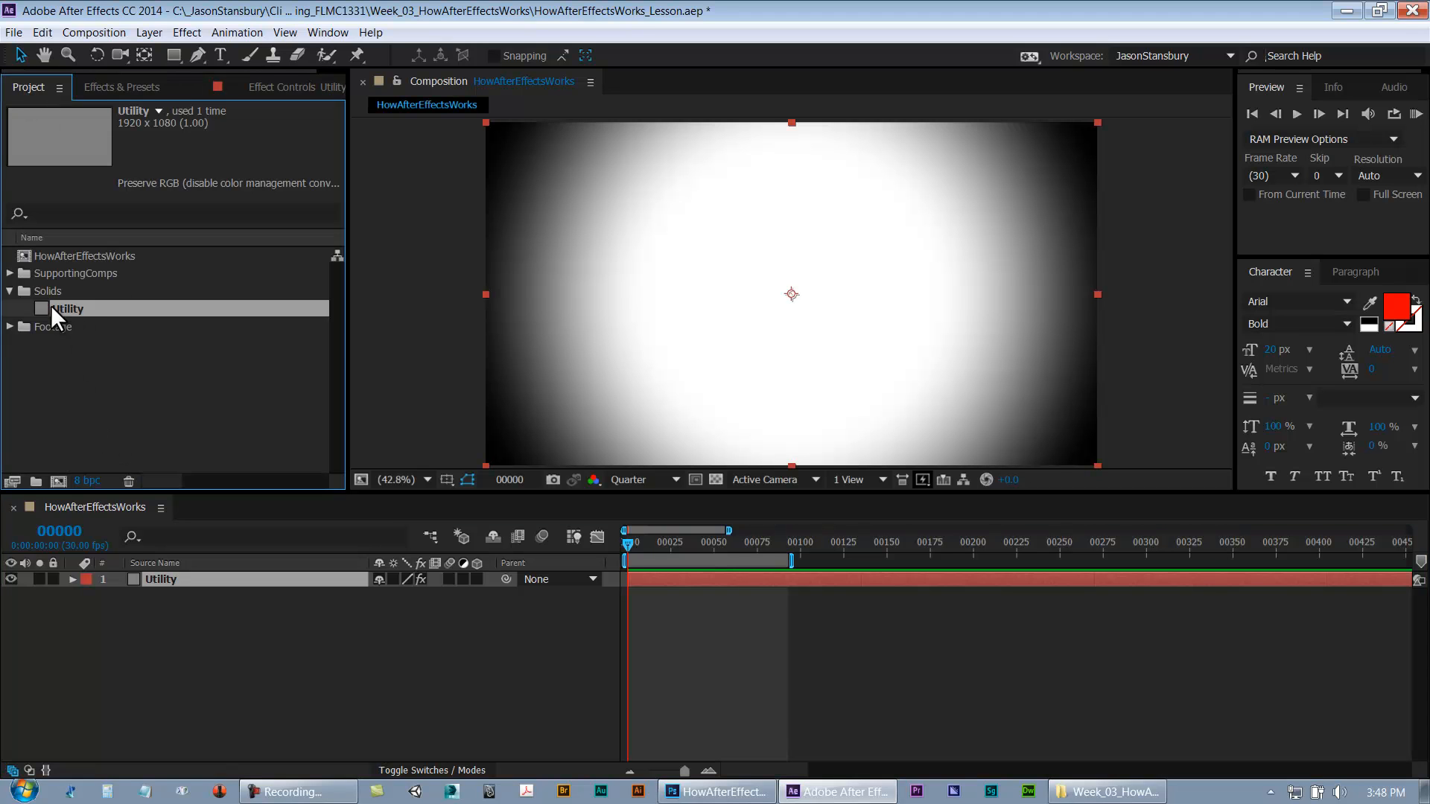
click(141, 660)
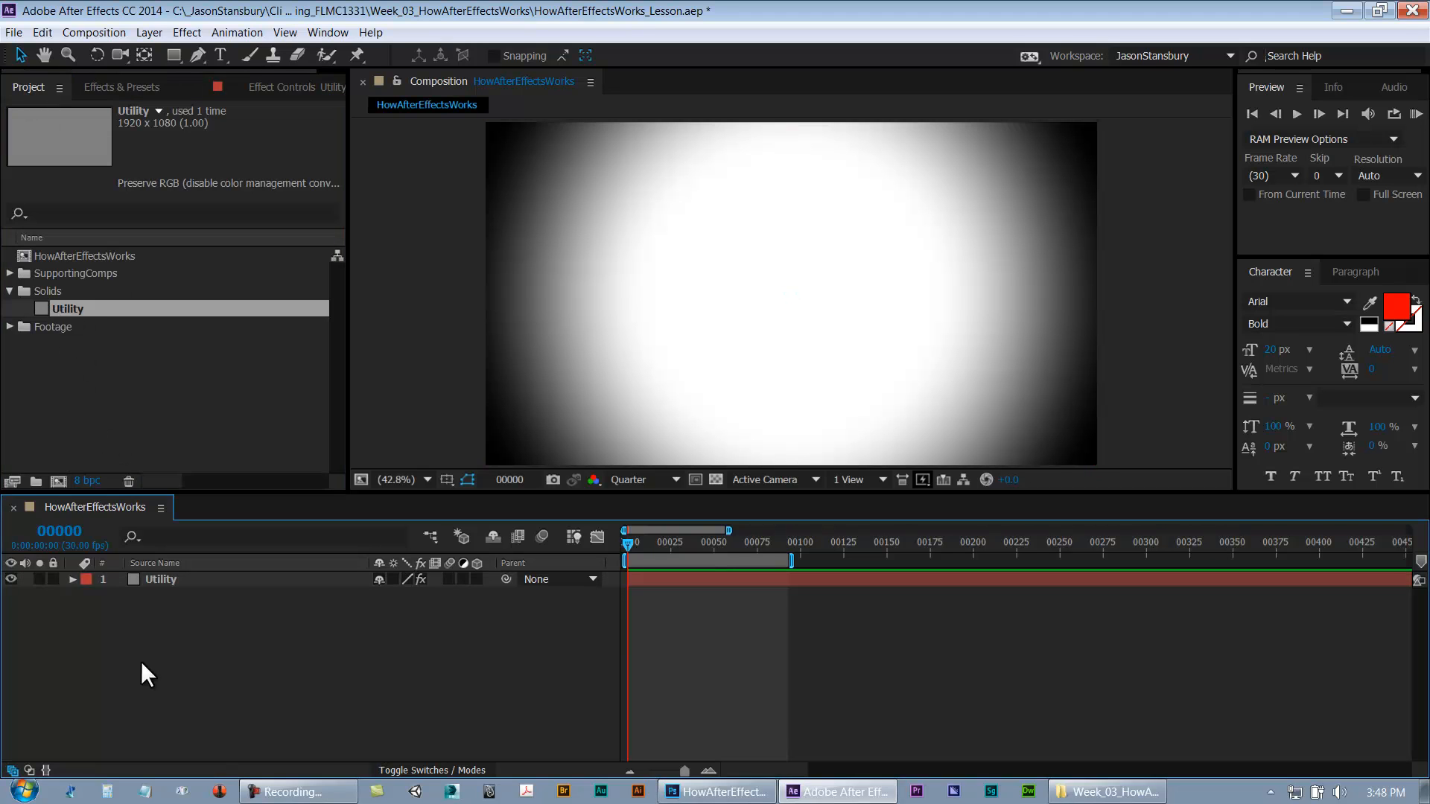
click(167, 579)
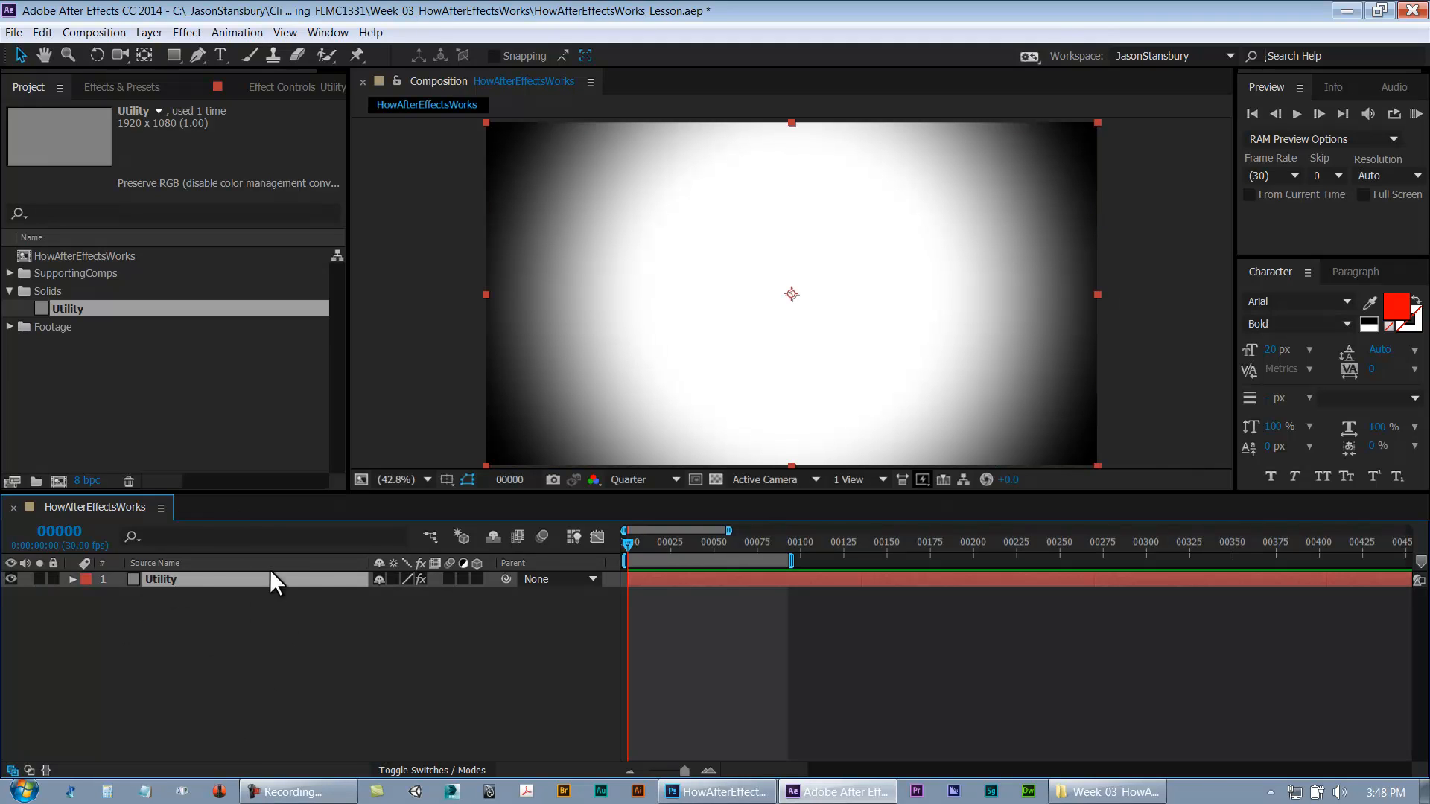
click(171, 580)
key(Return)
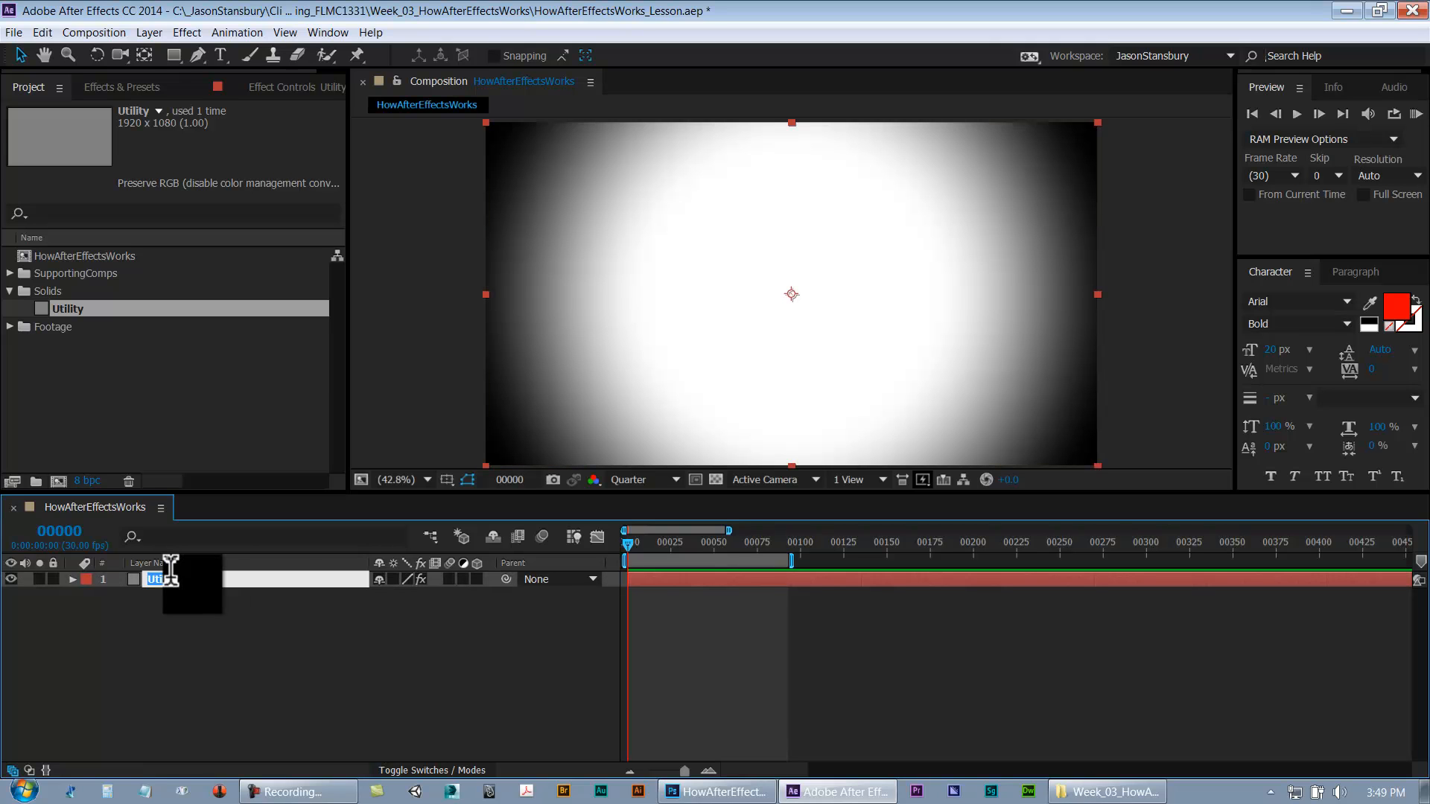
click(202, 598)
click(192, 580)
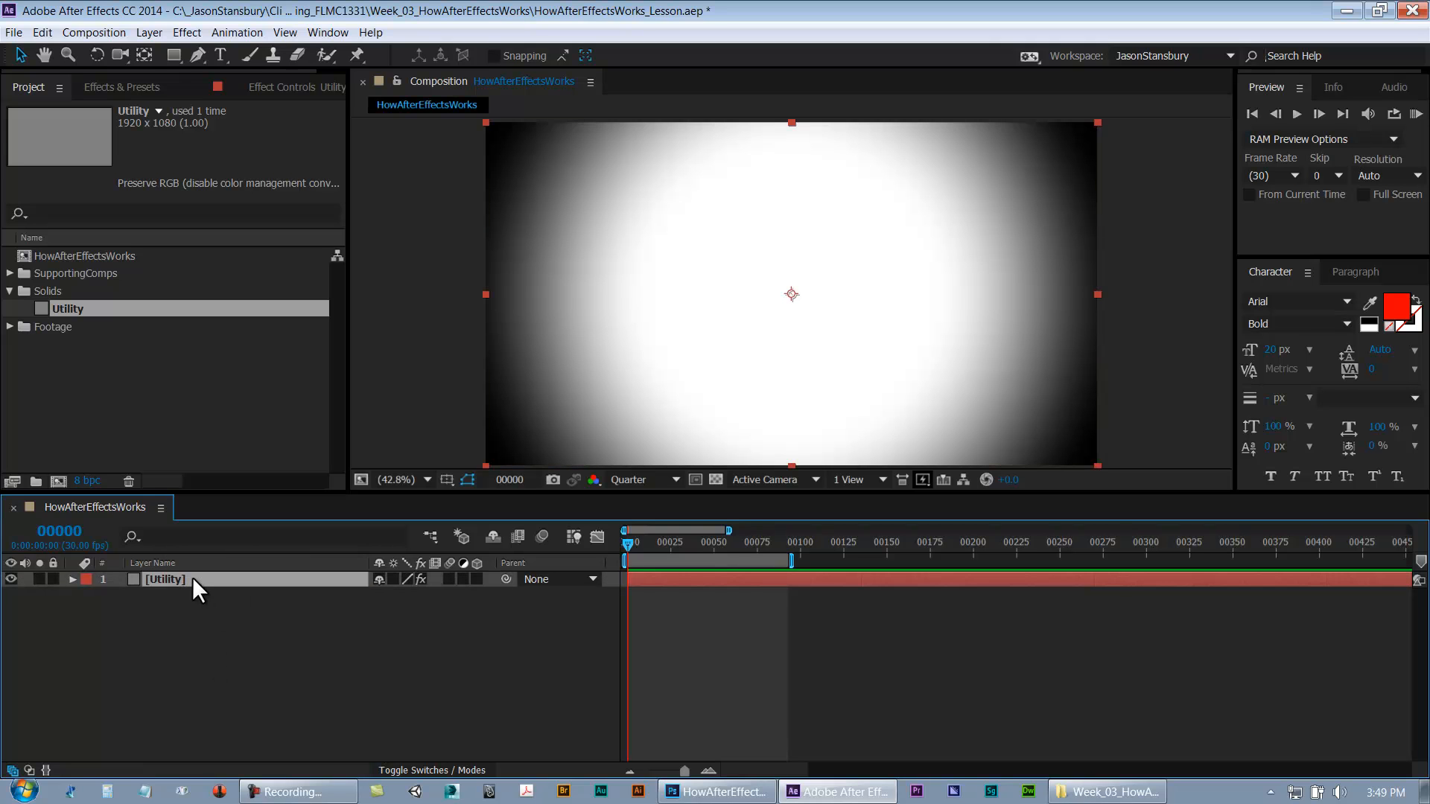
key(Return)
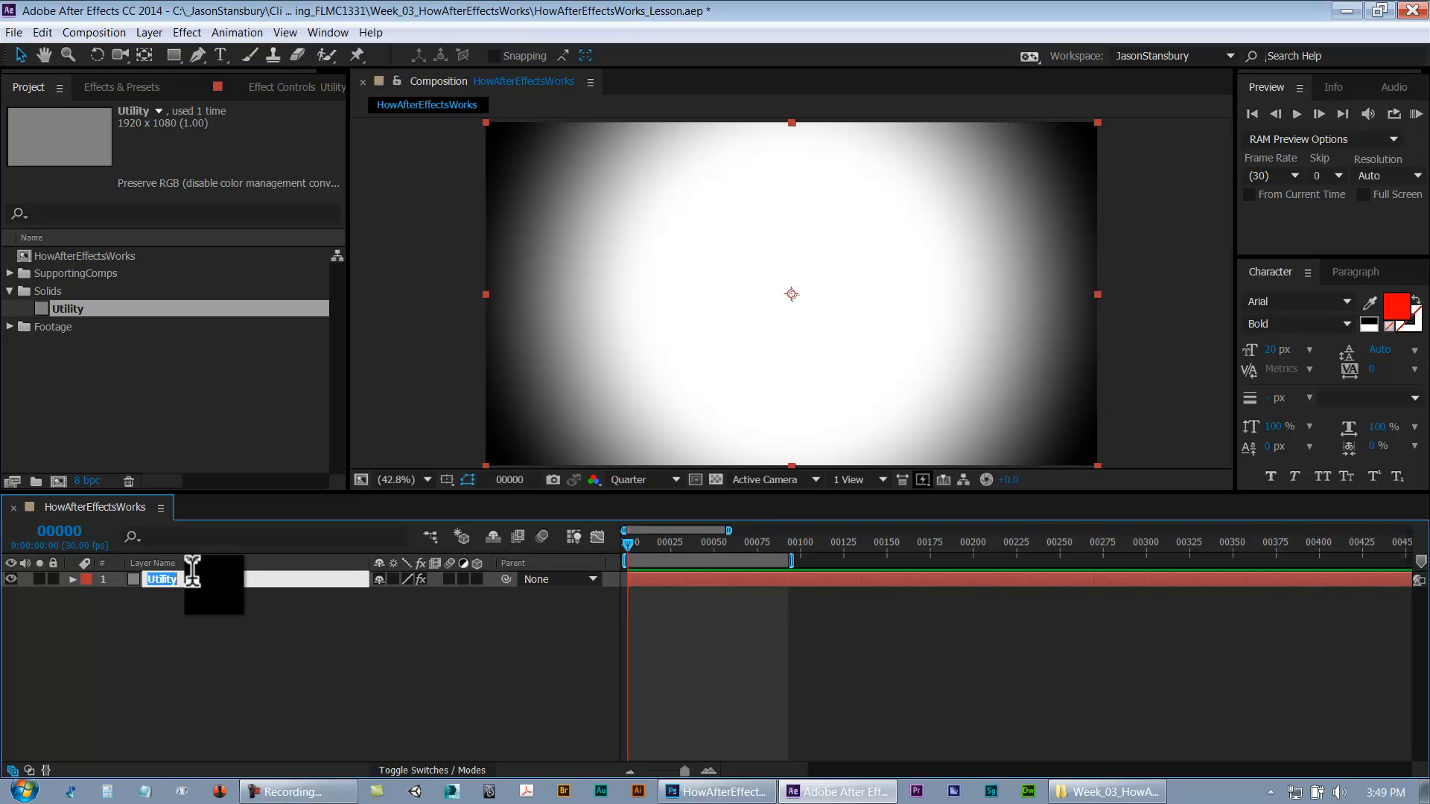
text(Vignette)
click(203, 600)
Duplicate the Vignette layer, hide the original, and rename the copy to Box
click(180, 583)
key(ctrl+d)
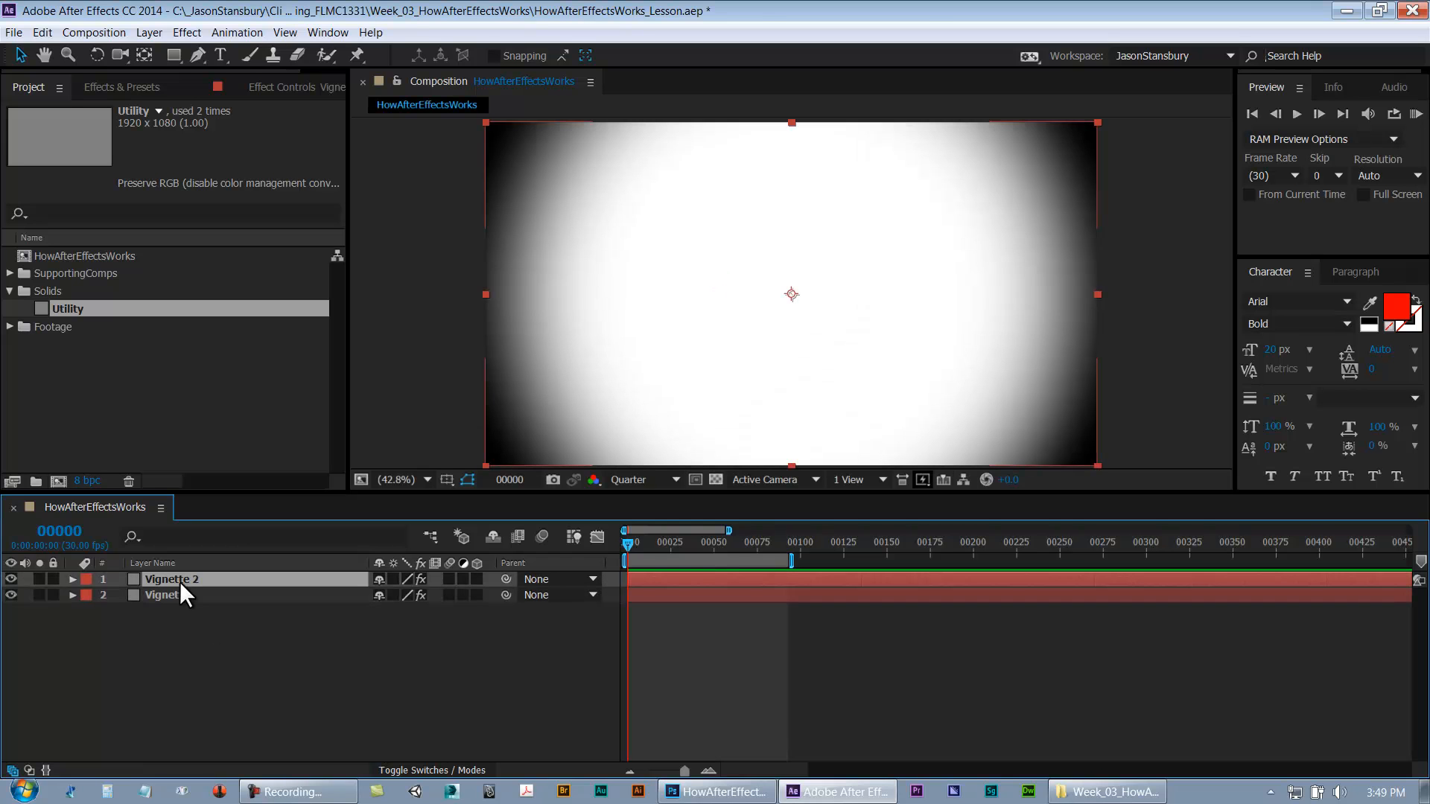
click(11, 595)
key(Return)
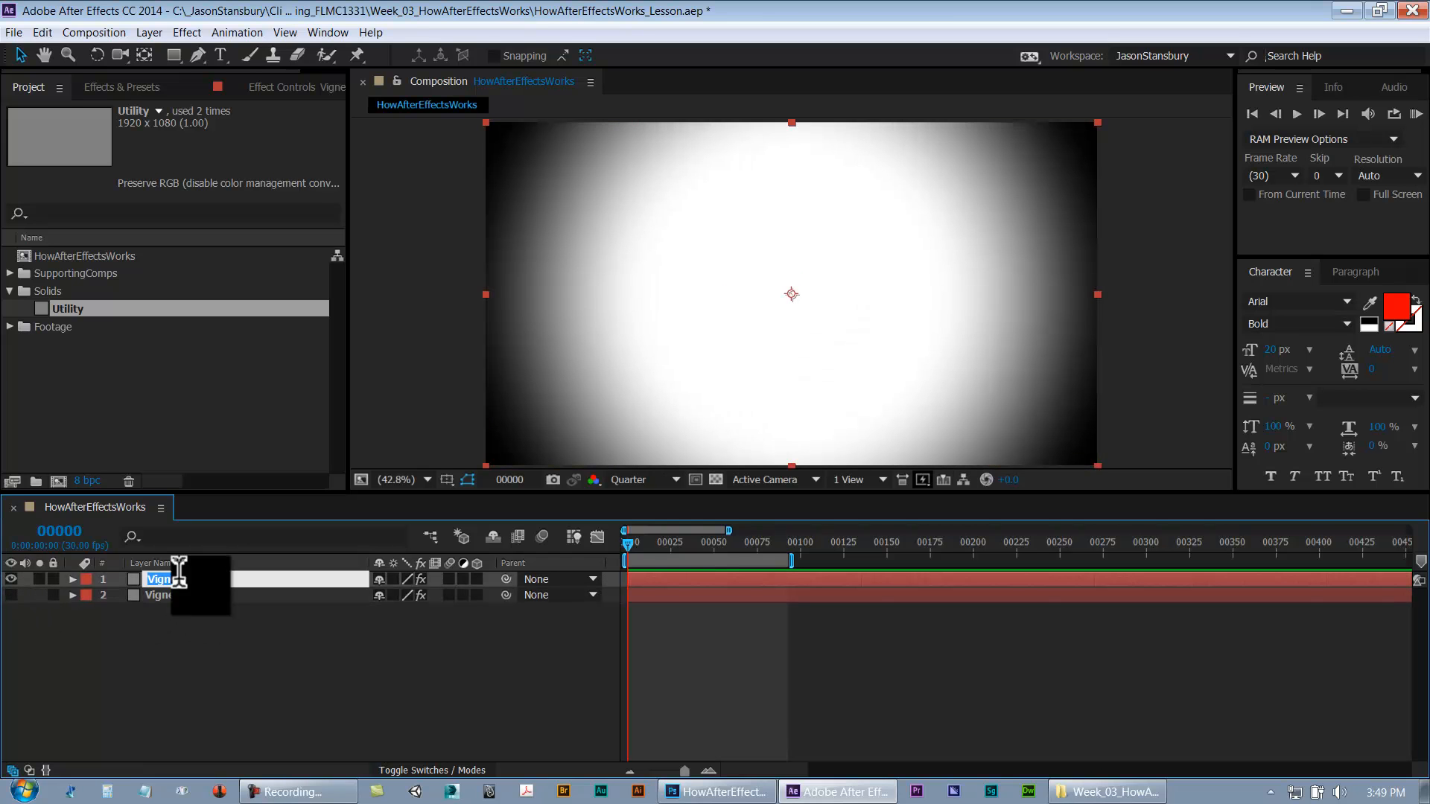
text(Box)
key(Return)
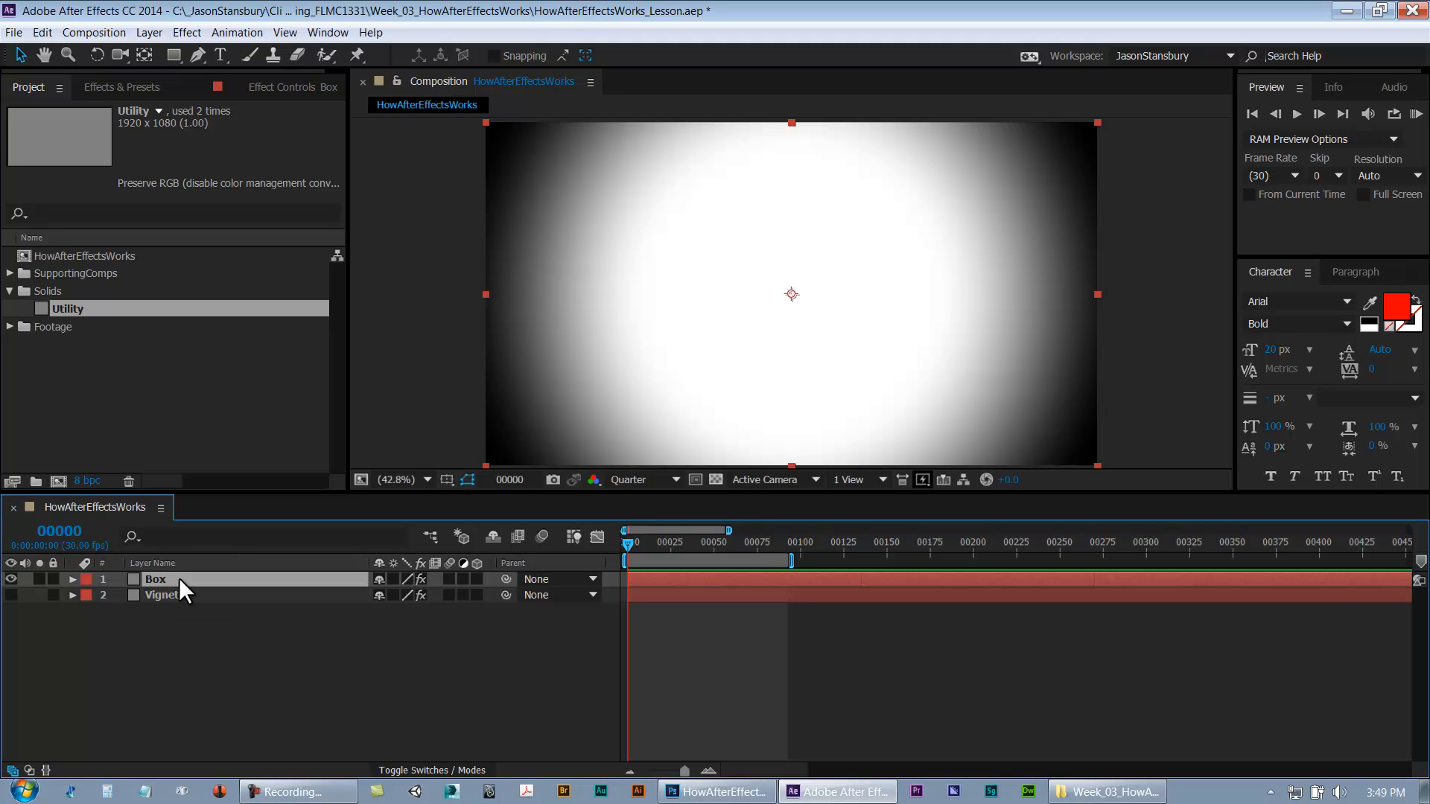
Expand the Box layer's properties, show its effect controls, and delete the Circle effect from it
key(e)
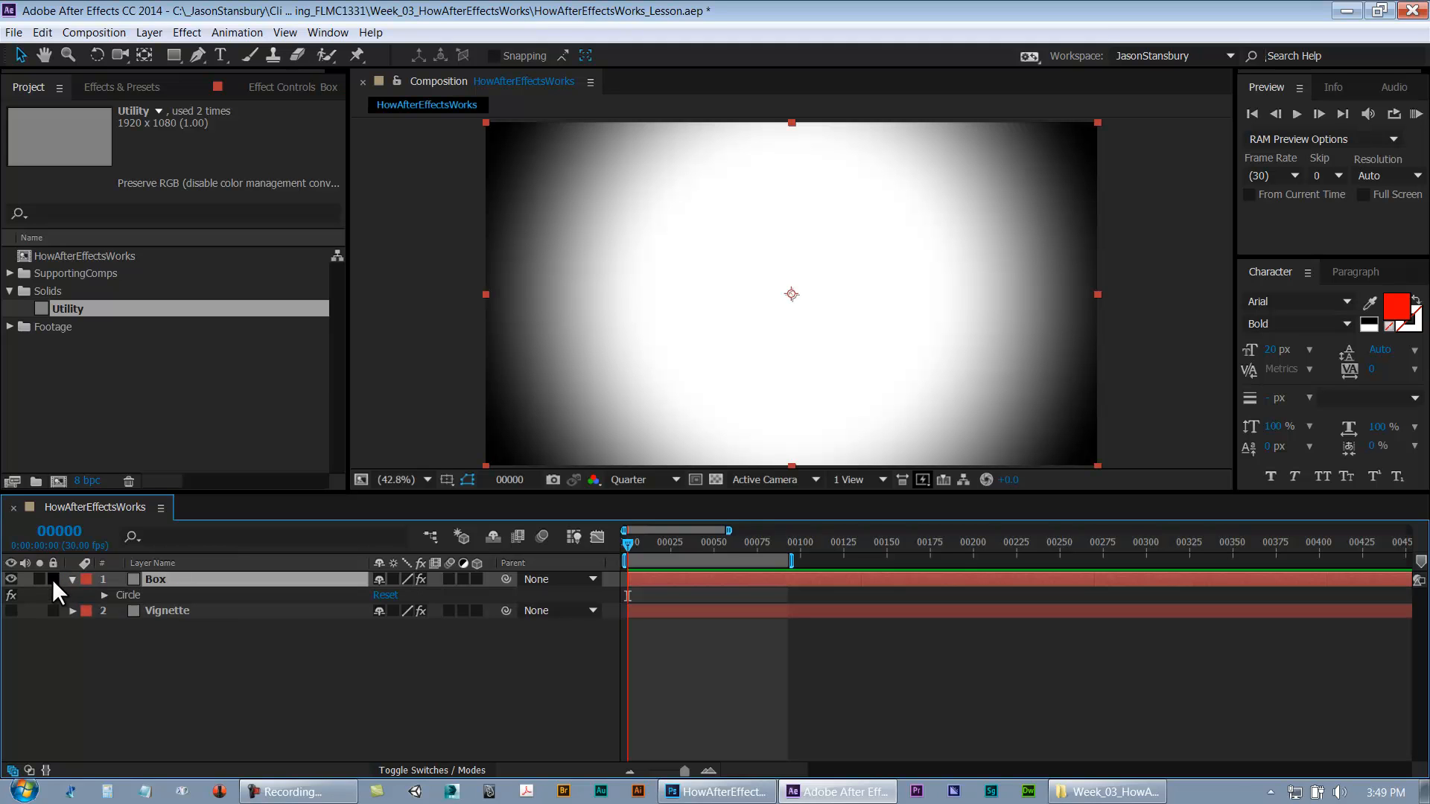
click(79, 581)
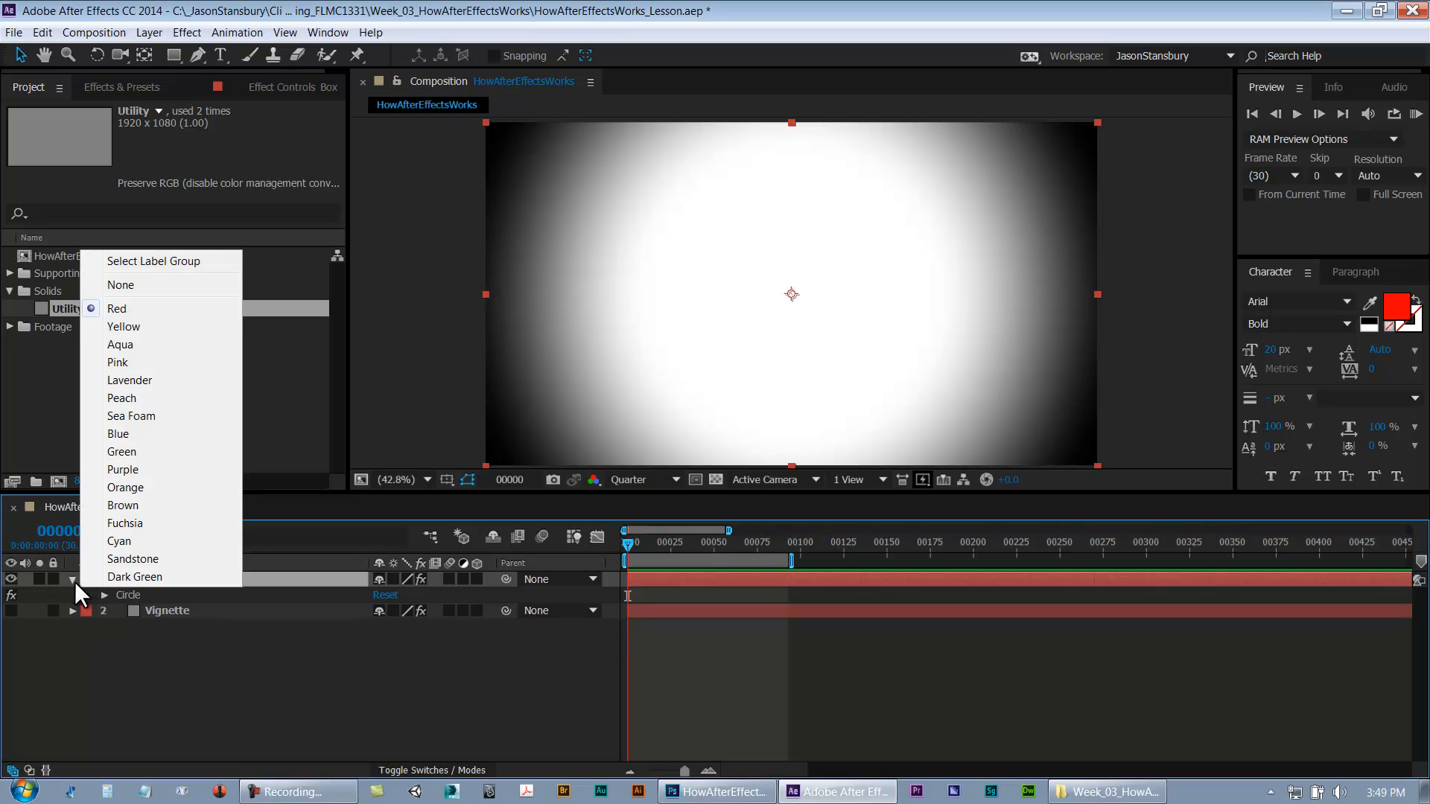
click(72, 579)
click(72, 579)
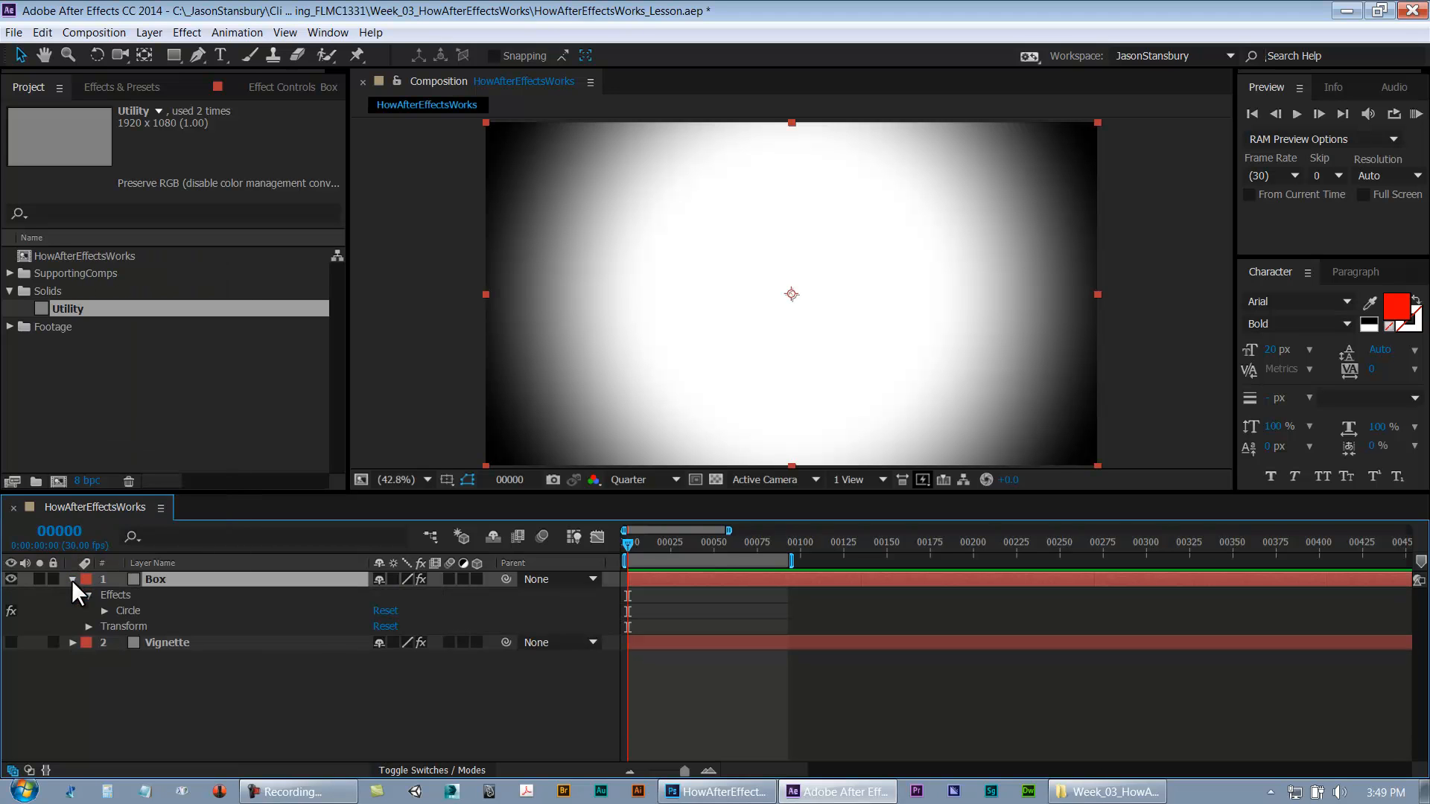
click(301, 88)
click(140, 576)
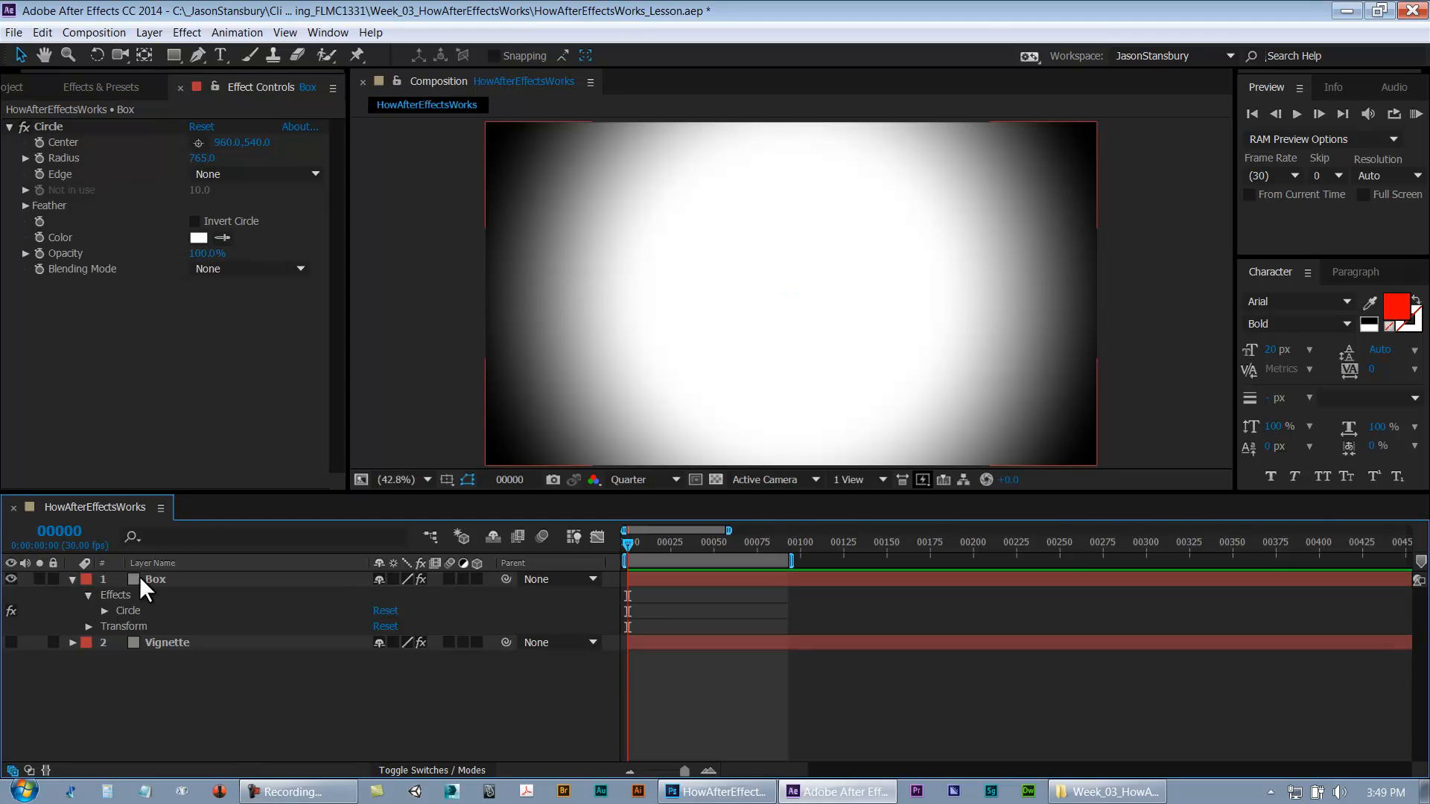
click(191, 712)
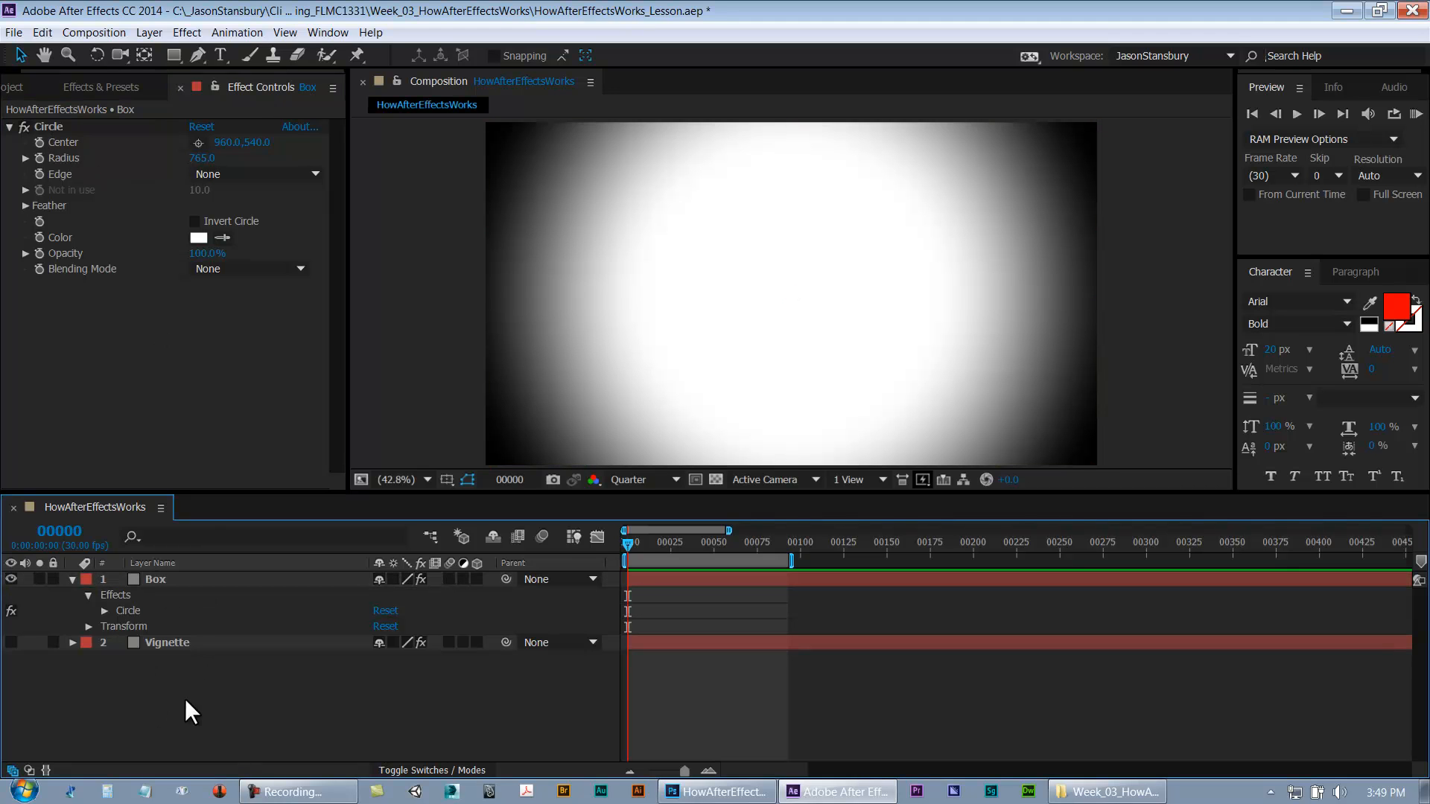
click(173, 639)
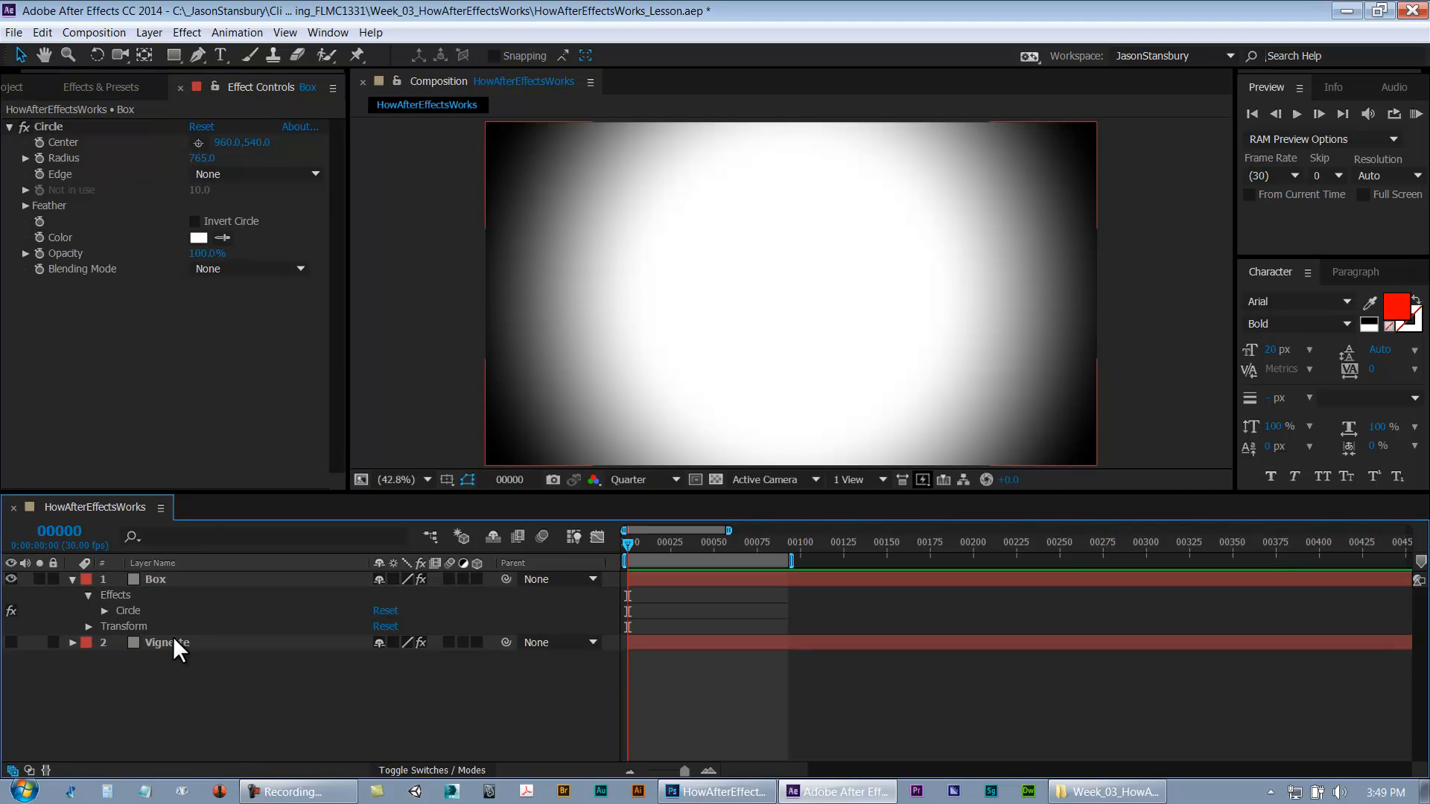
click(167, 579)
click(59, 127)
key(Delete)
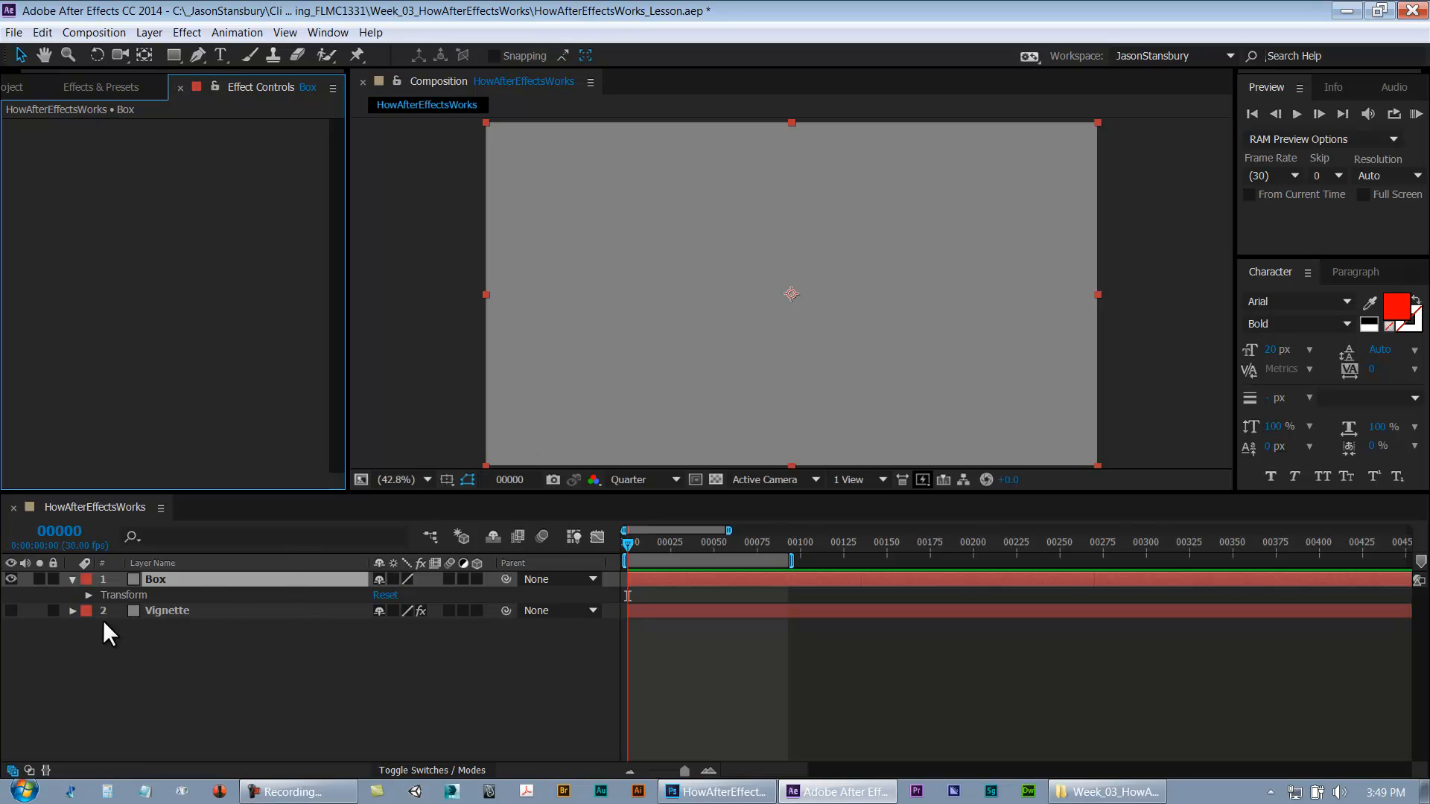
Return to the project items, draw a rectangular mask around the middle of the Box layer, and check it against the transparency grid
drag(34, 65, 7, 69)
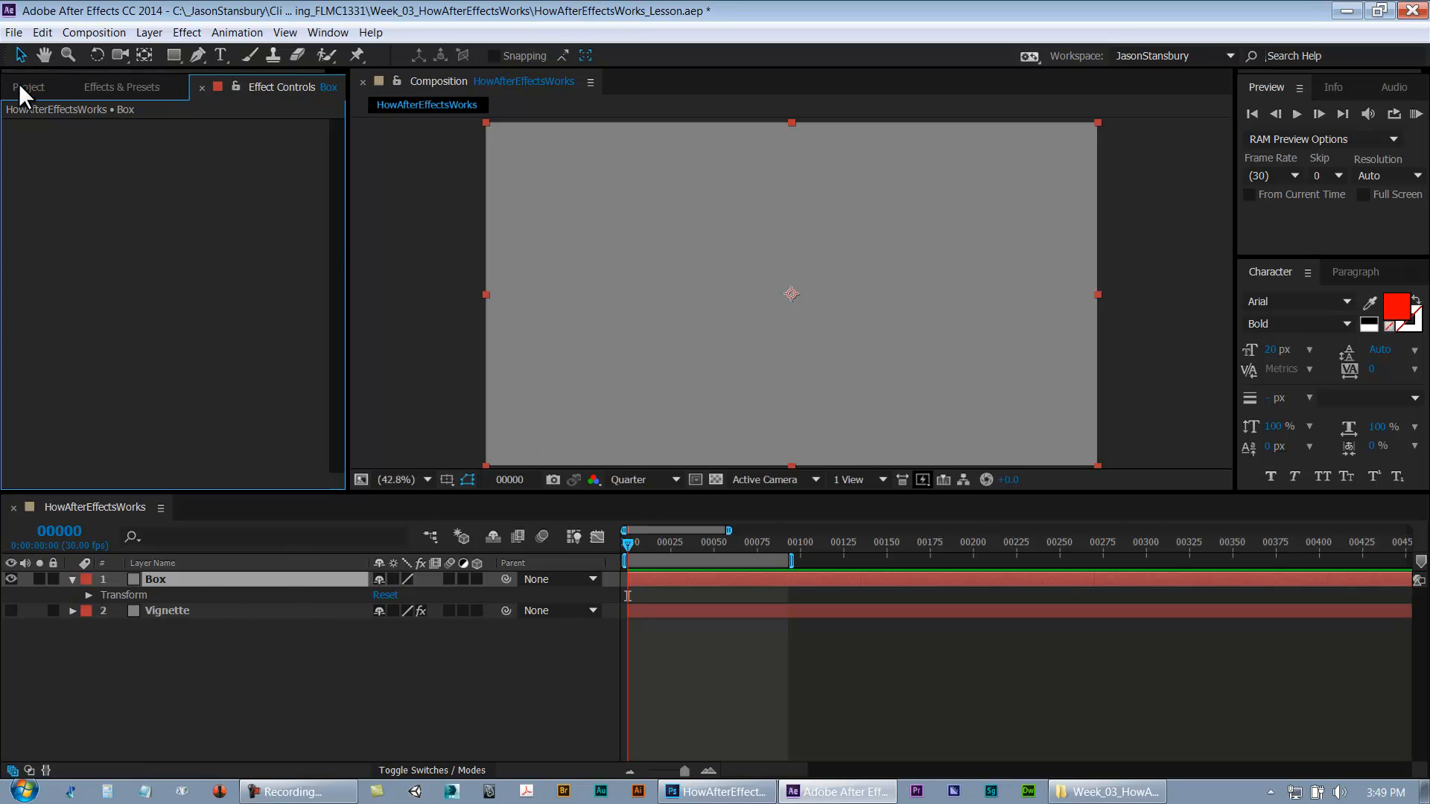
click(28, 88)
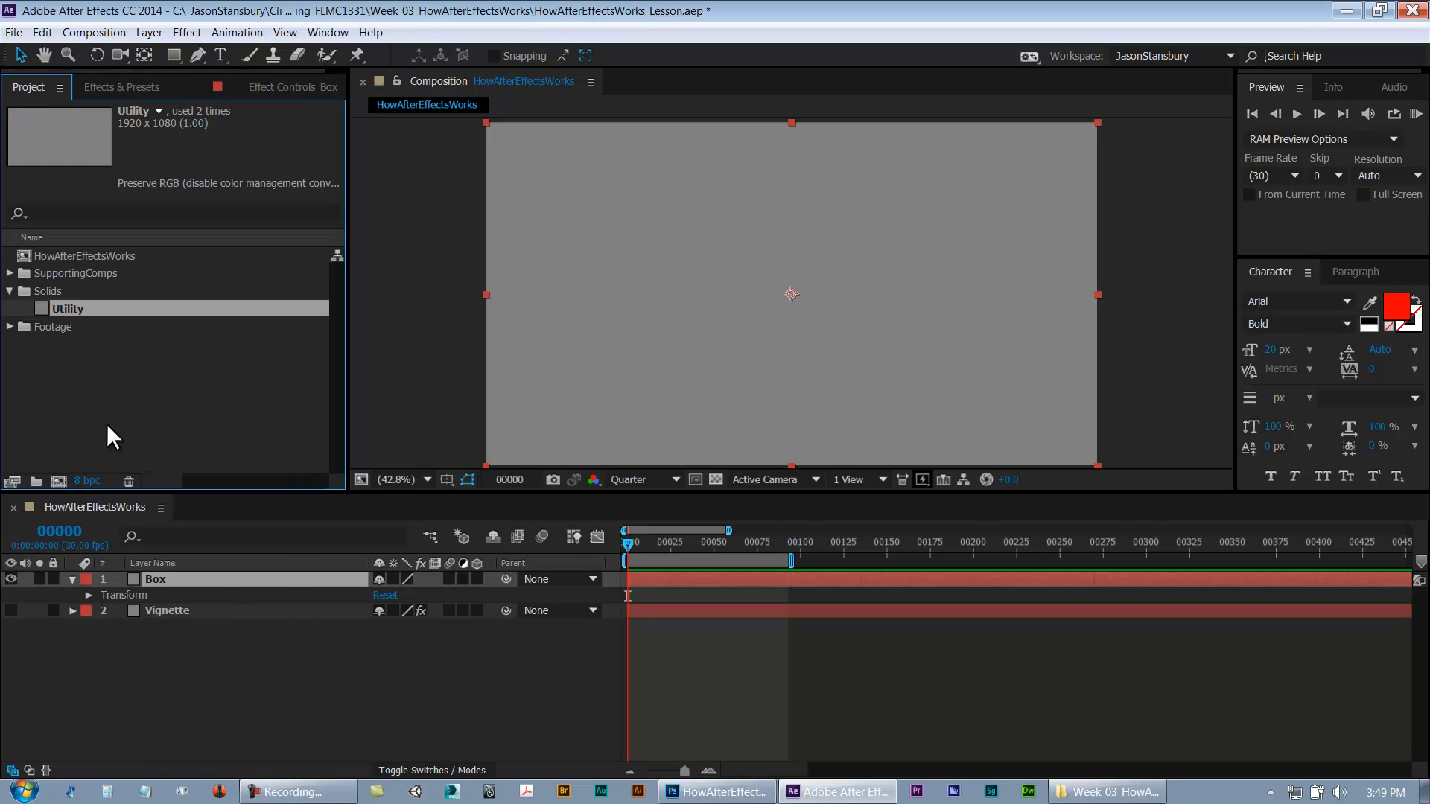
click(184, 681)
click(173, 583)
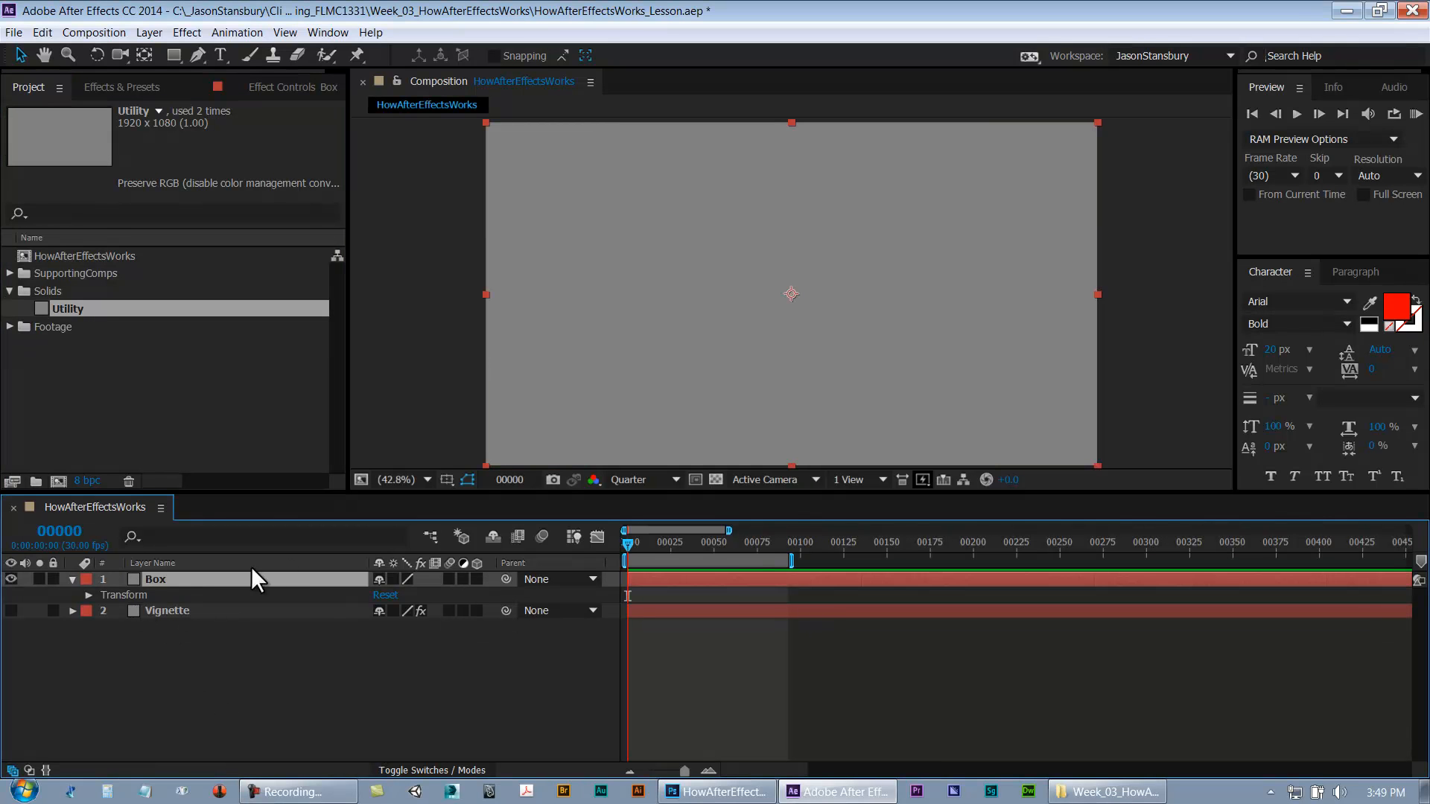
click(174, 55)
mouse_move(670, 249)
mouse_down()
mouse_move(718, 283)
mouse_move(814, 313)
mouse_move(590, 199)
mouse_move(830, 367)
mouse_move(968, 386)
mouse_move(1038, 345)
mouse_move(1040, 401)
mouse_up()
key(h)
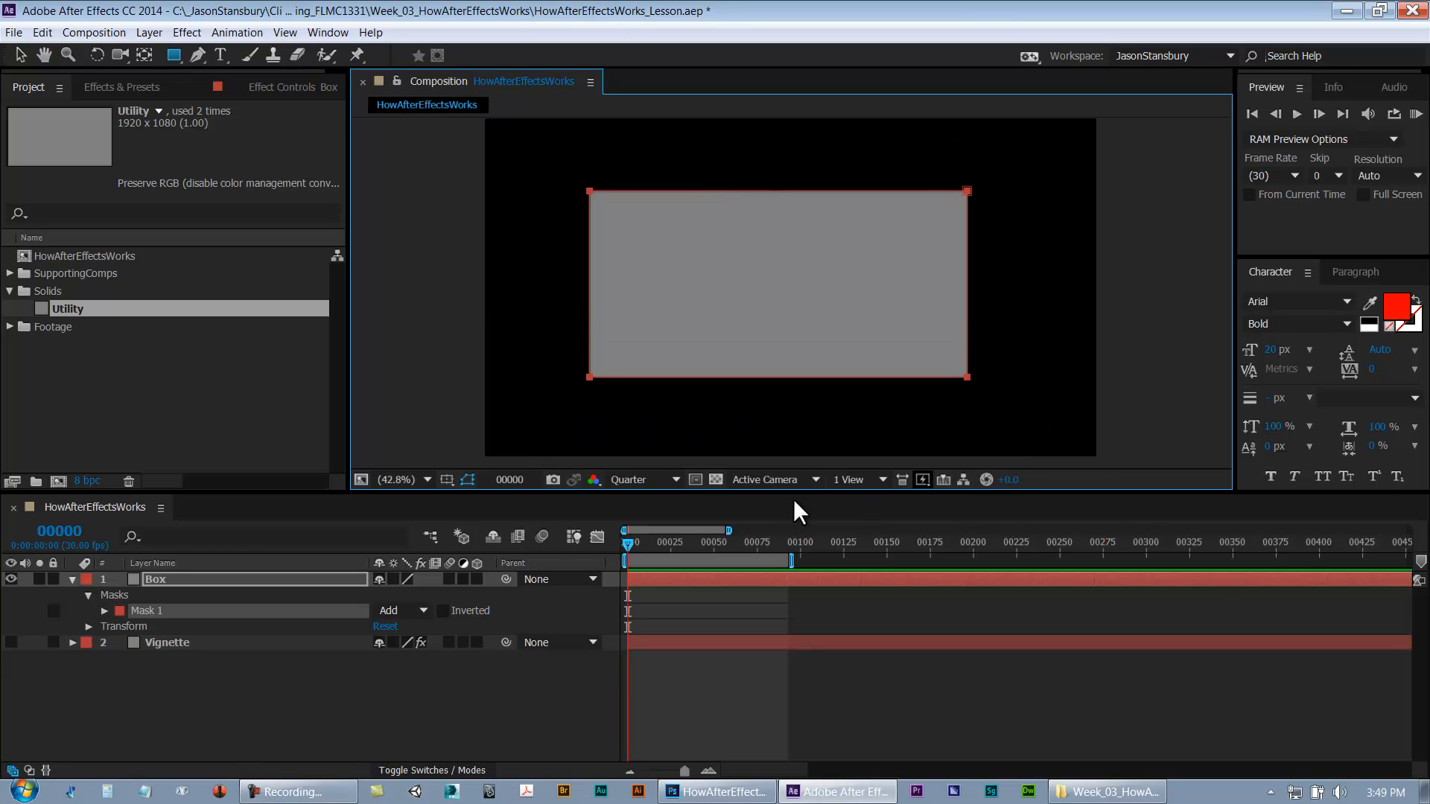
click(716, 480)
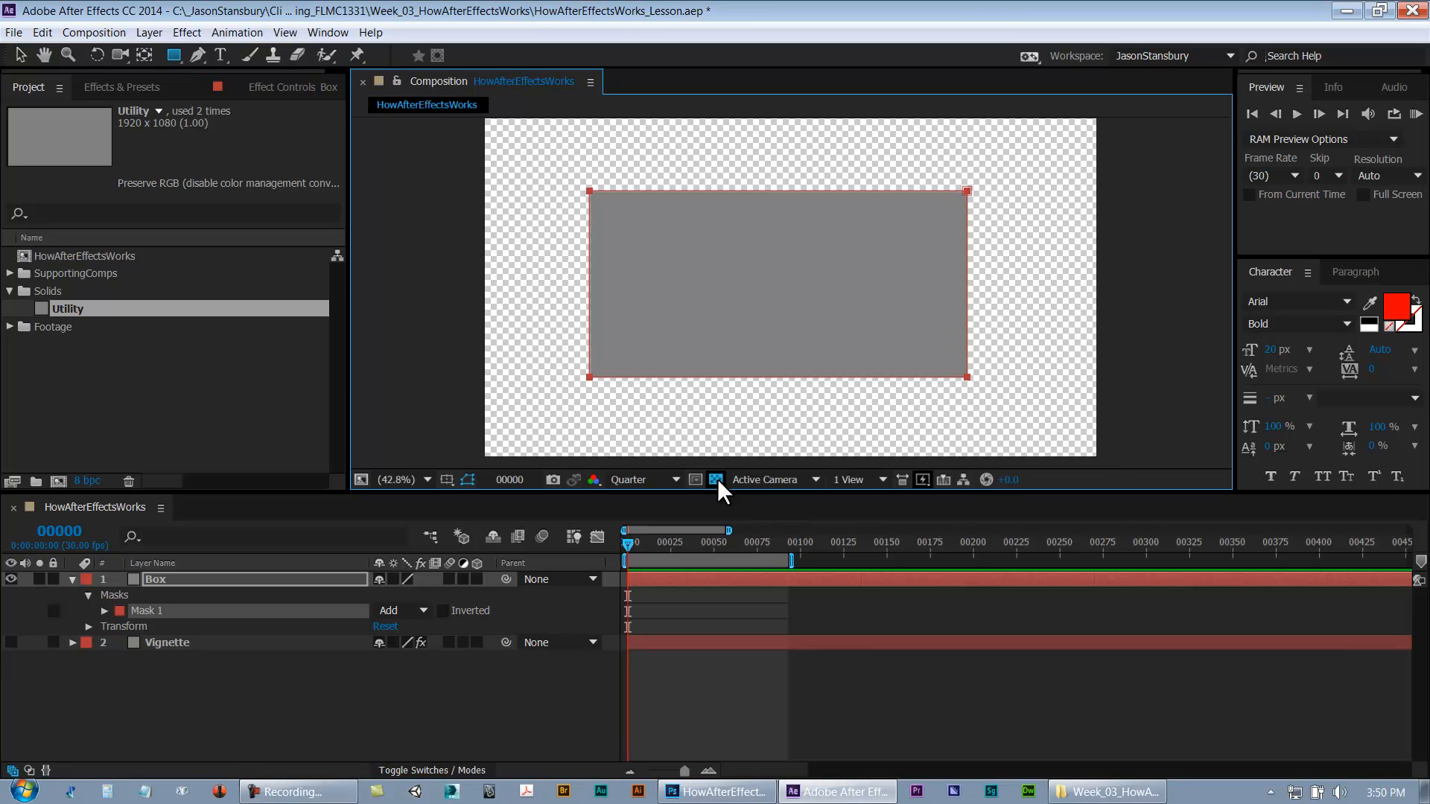
click(715, 479)
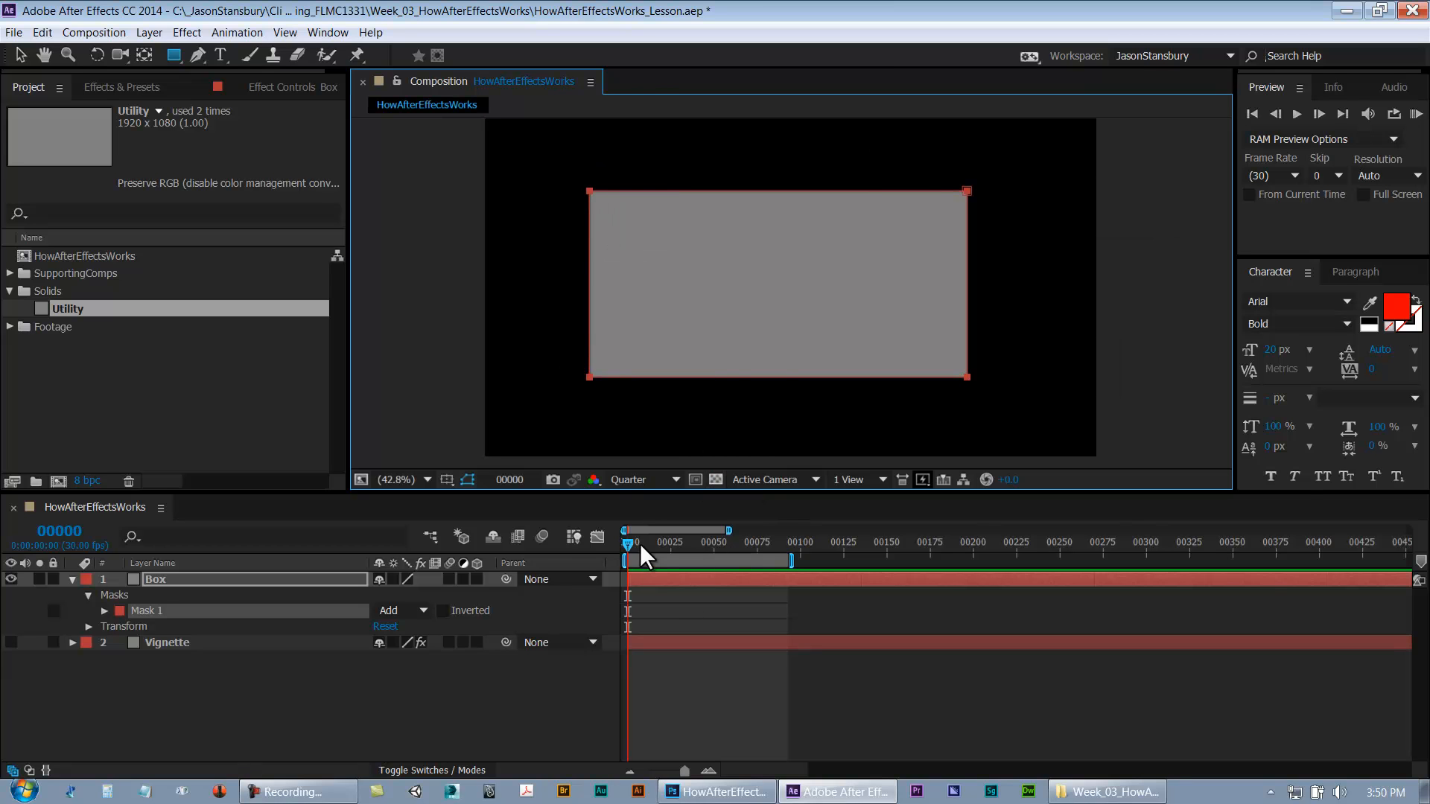
Reshape the Box layer's rectangular mask into an irregular quadrilateral by moving its four corner points individually
click(149, 699)
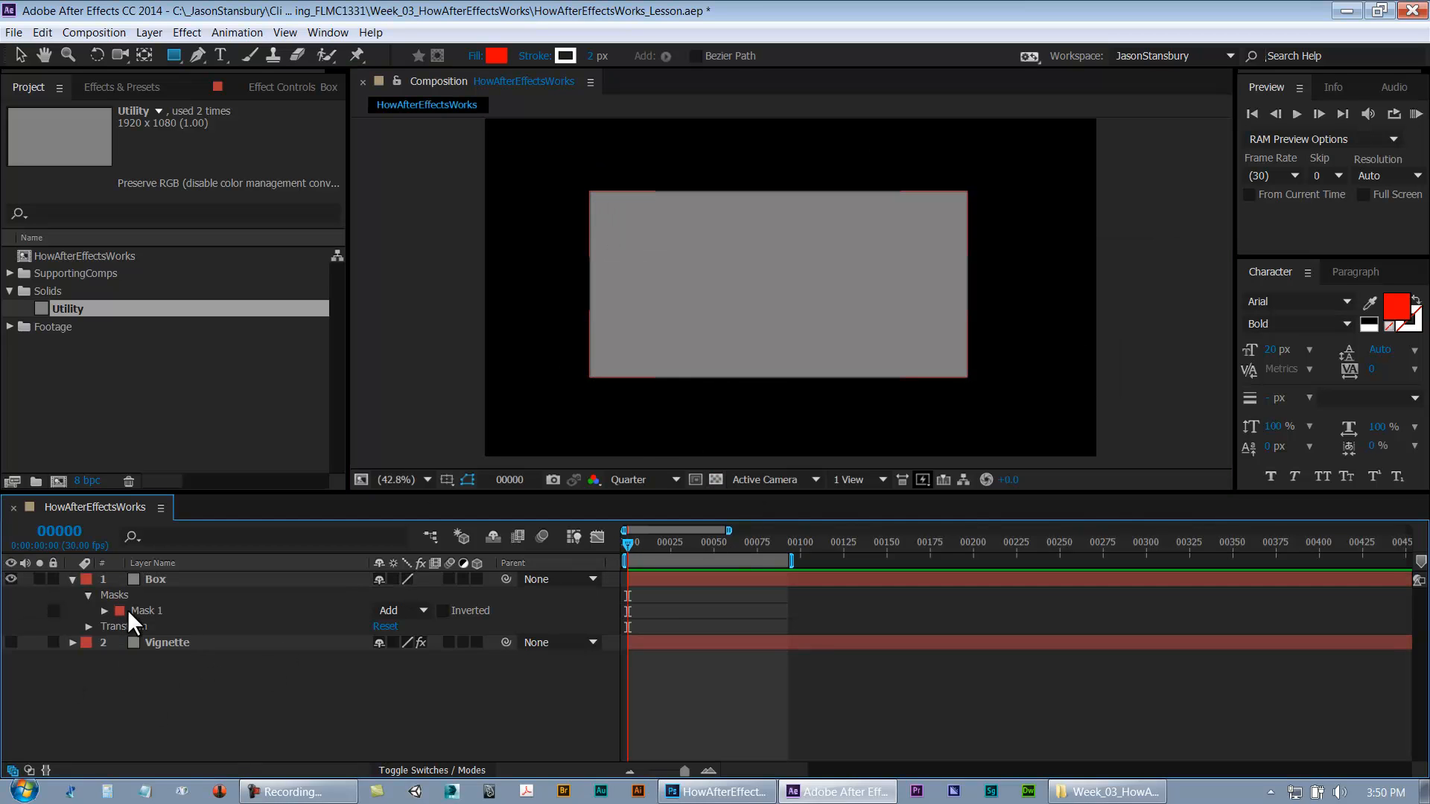
click(154, 611)
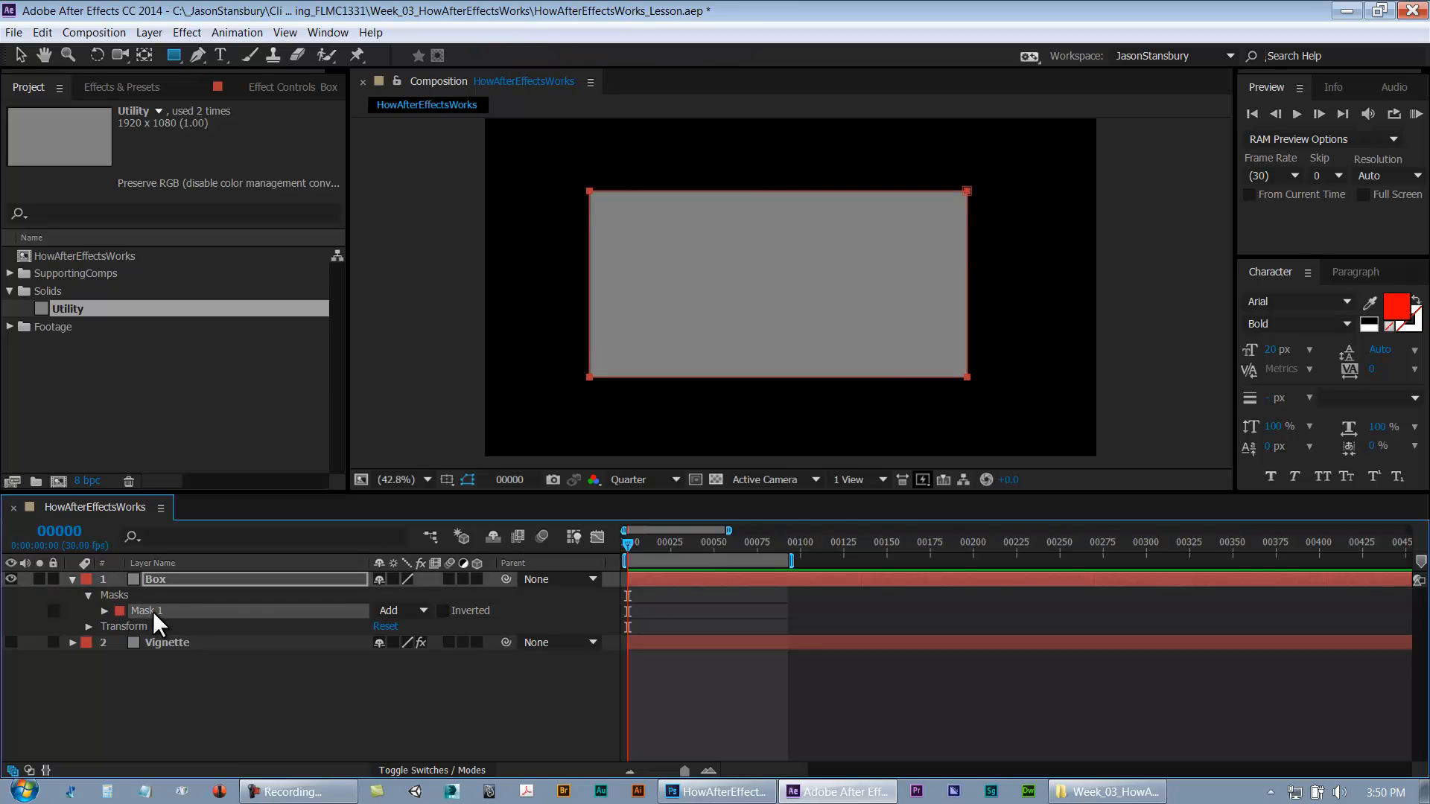
key(v)
double_click(669, 191)
mouse_move(670, 190)
mouse_down()
mouse_move(846, 265)
mouse_move(879, 262)
mouse_move(910, 377)
mouse_move(859, 232)
mouse_move(768, 184)
mouse_move(753, 198)
mouse_move(721, 167)
mouse_move(572, 186)
mouse_move(641, 223)
mouse_move(667, 189)
mouse_move(653, 186)
mouse_up()
click(627, 207)
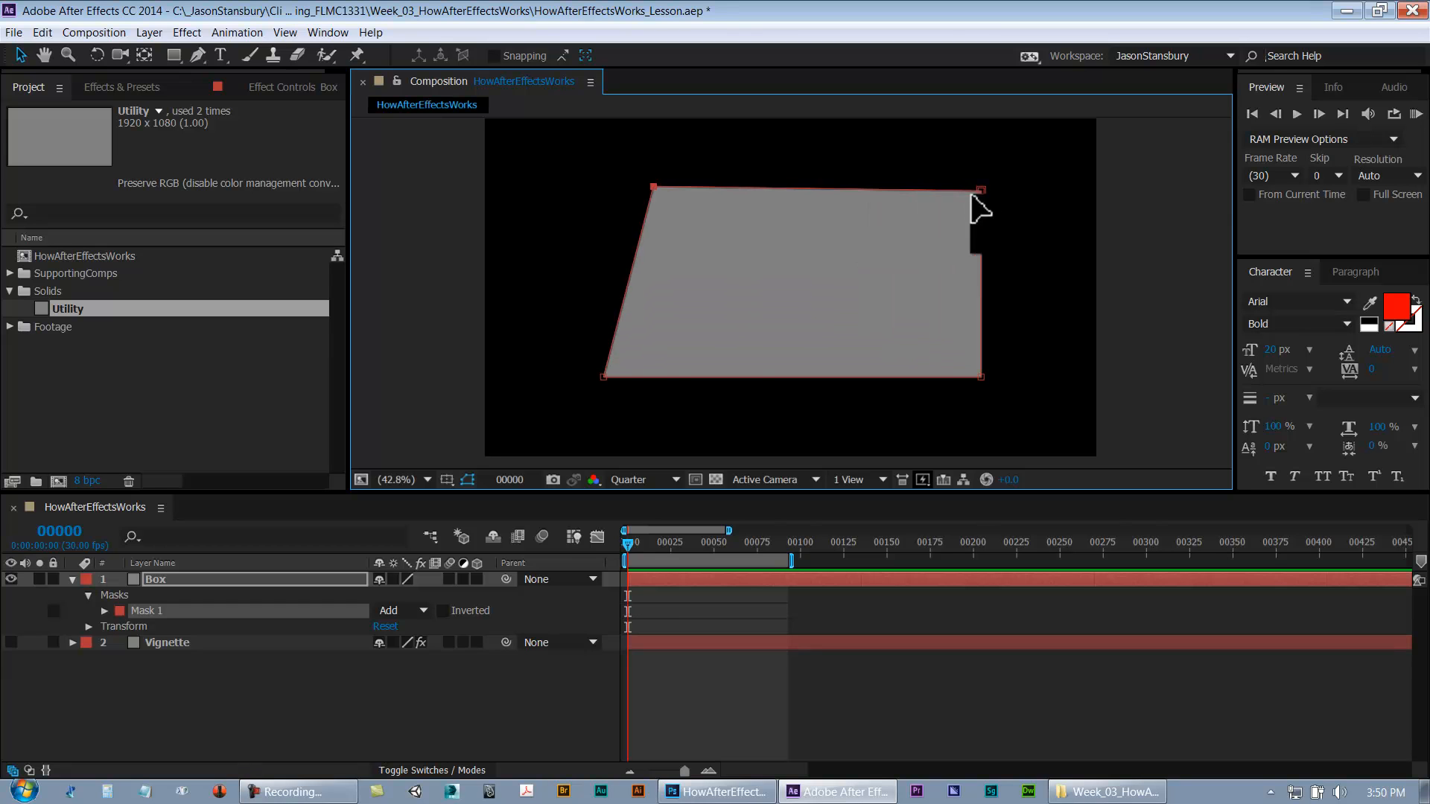
drag(980, 191, 913, 220)
drag(980, 376, 957, 347)
drag(603, 377, 595, 393)
click(602, 712)
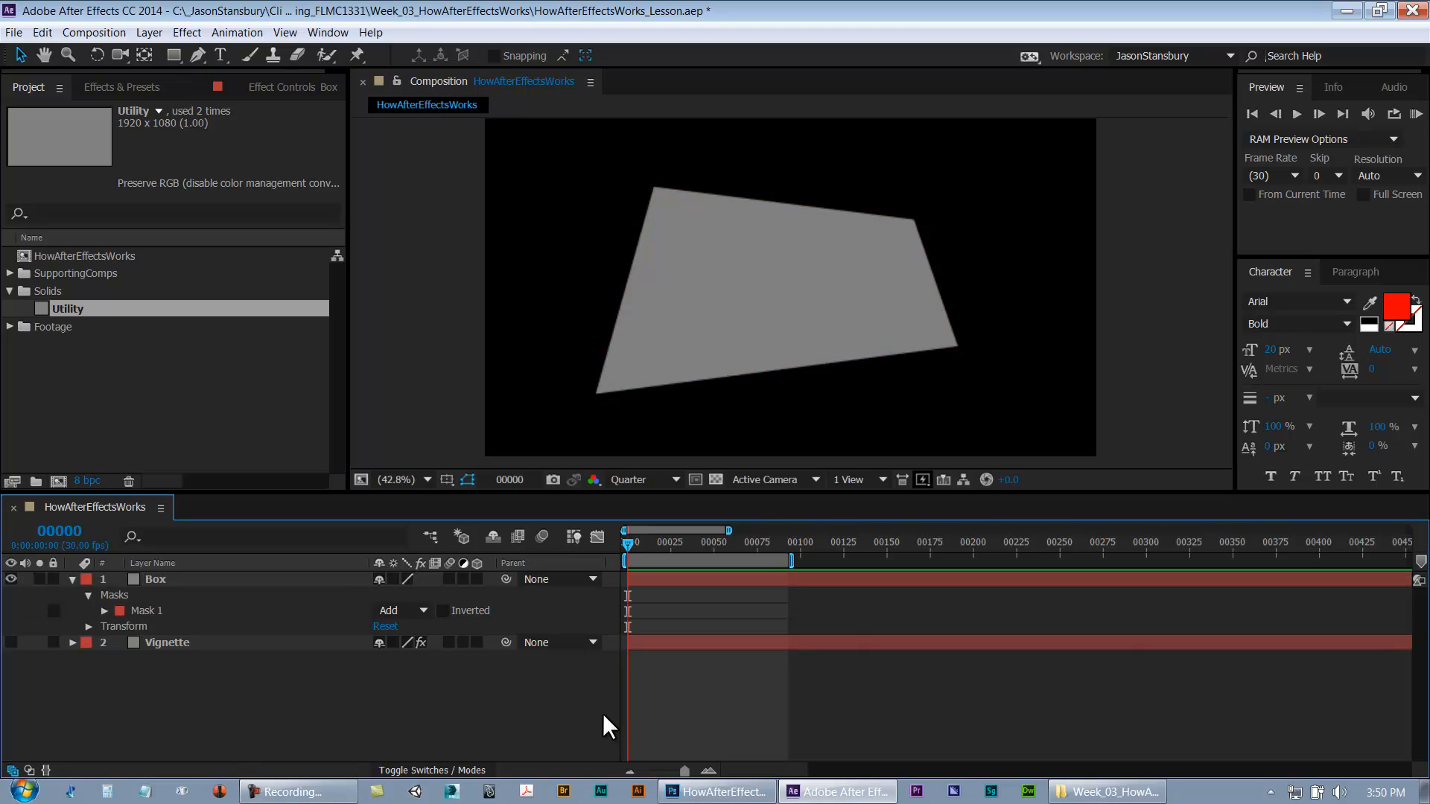
Move the whole Box layer left in the composition until its masked shape extends past the frame's left edge
click(742, 330)
click(195, 580)
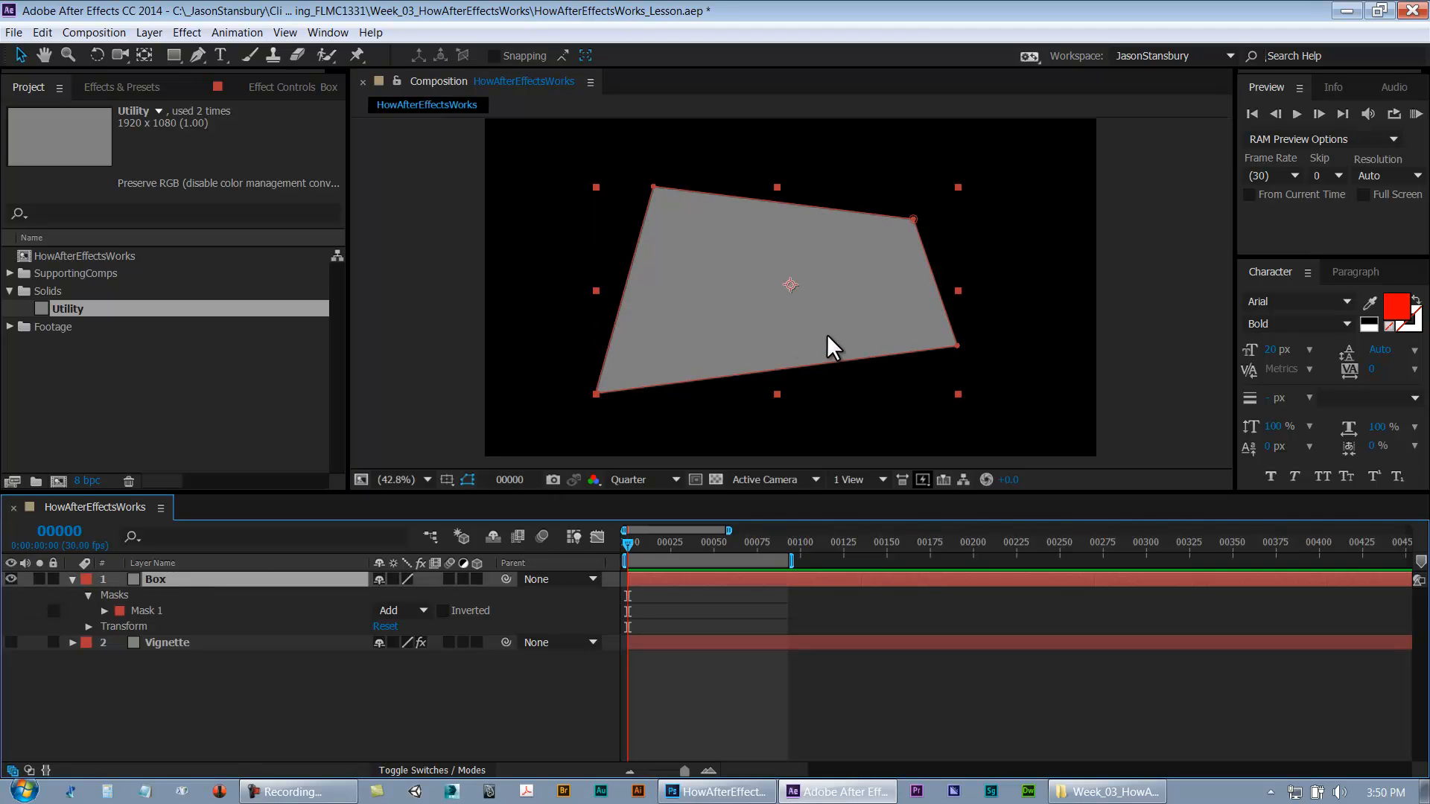
drag(829, 334, 760, 324)
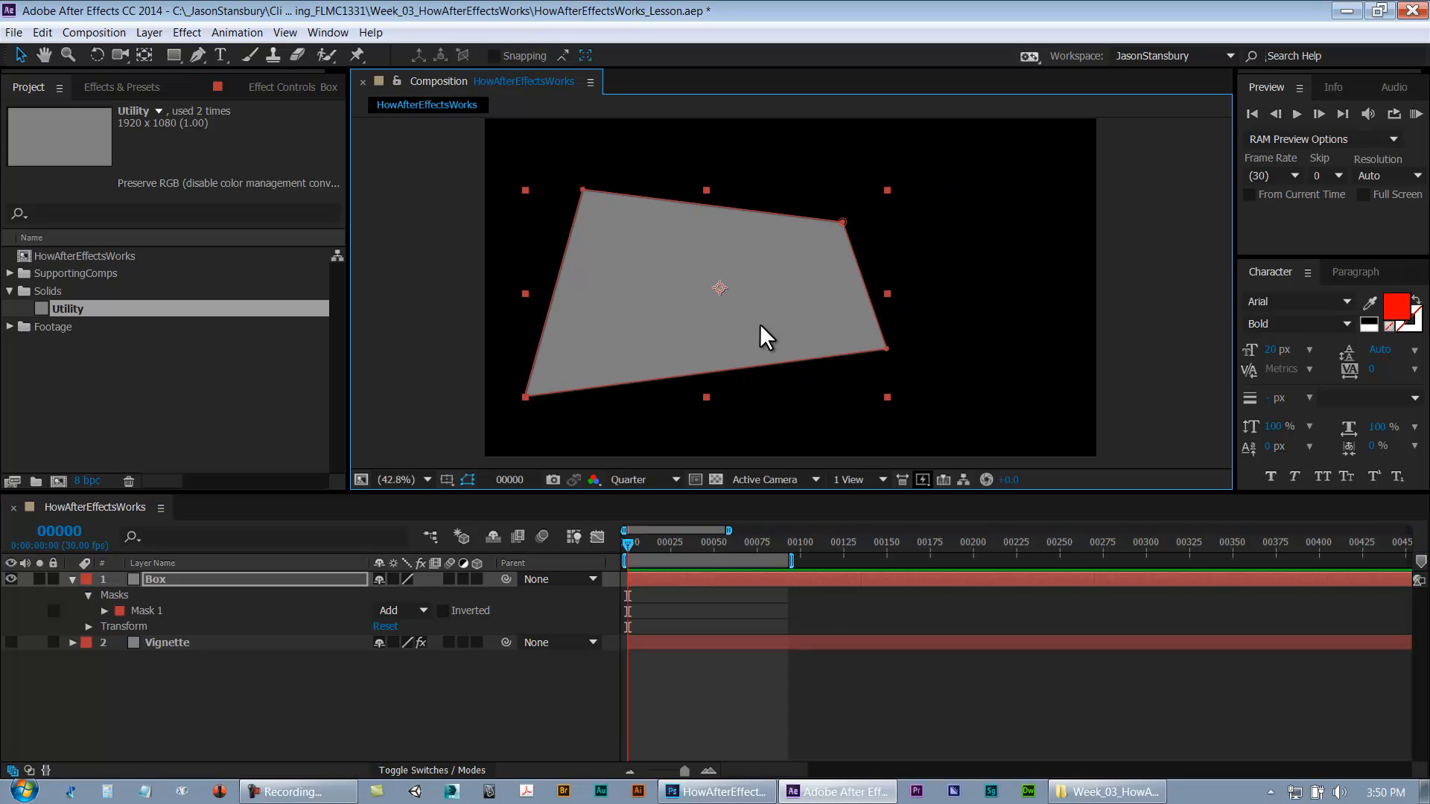
drag(812, 262, 740, 216)
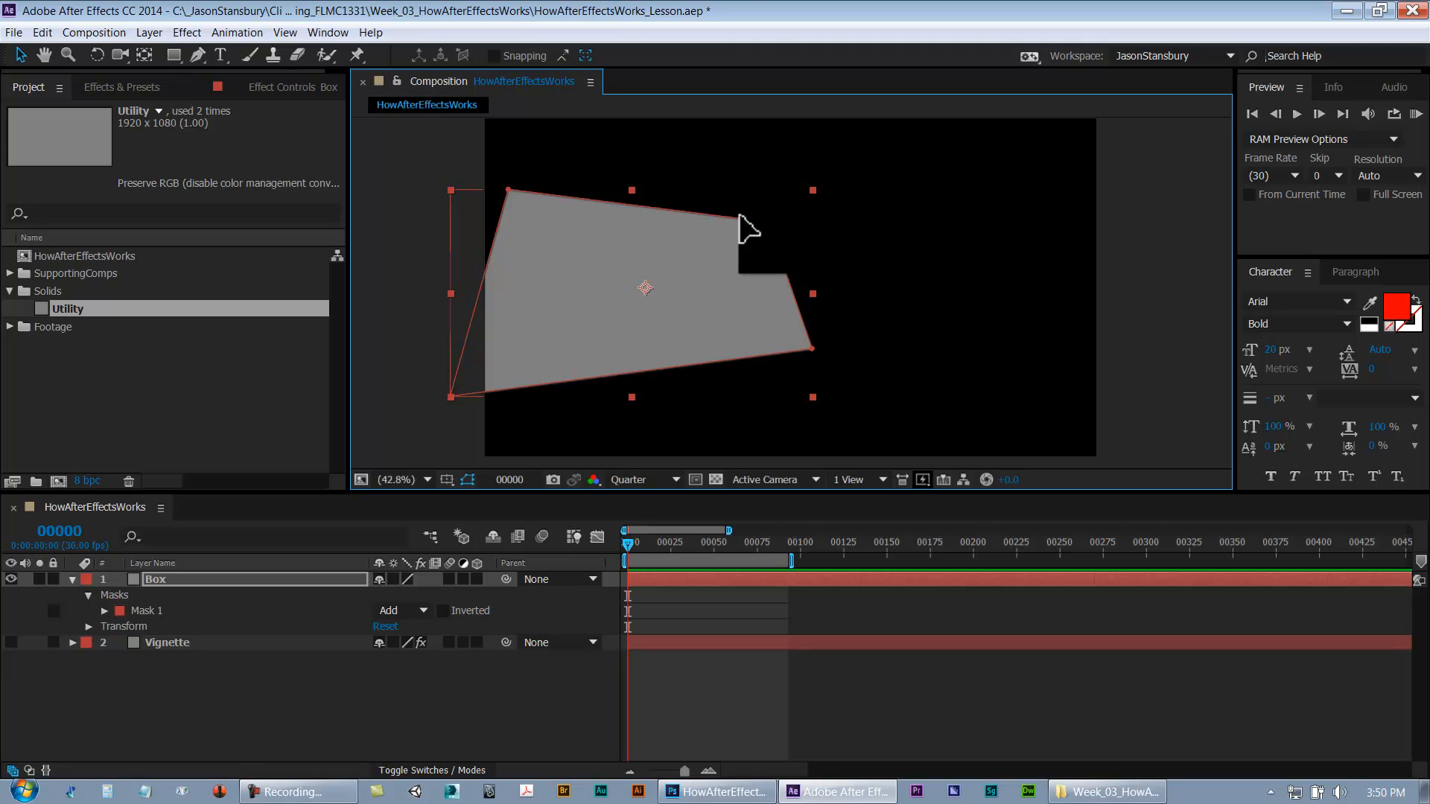
Move only the Box layer's mask path right so it extends beyond the solid's right edge, and reselect the layer
double_click(740, 218)
drag(728, 289, 1003, 290)
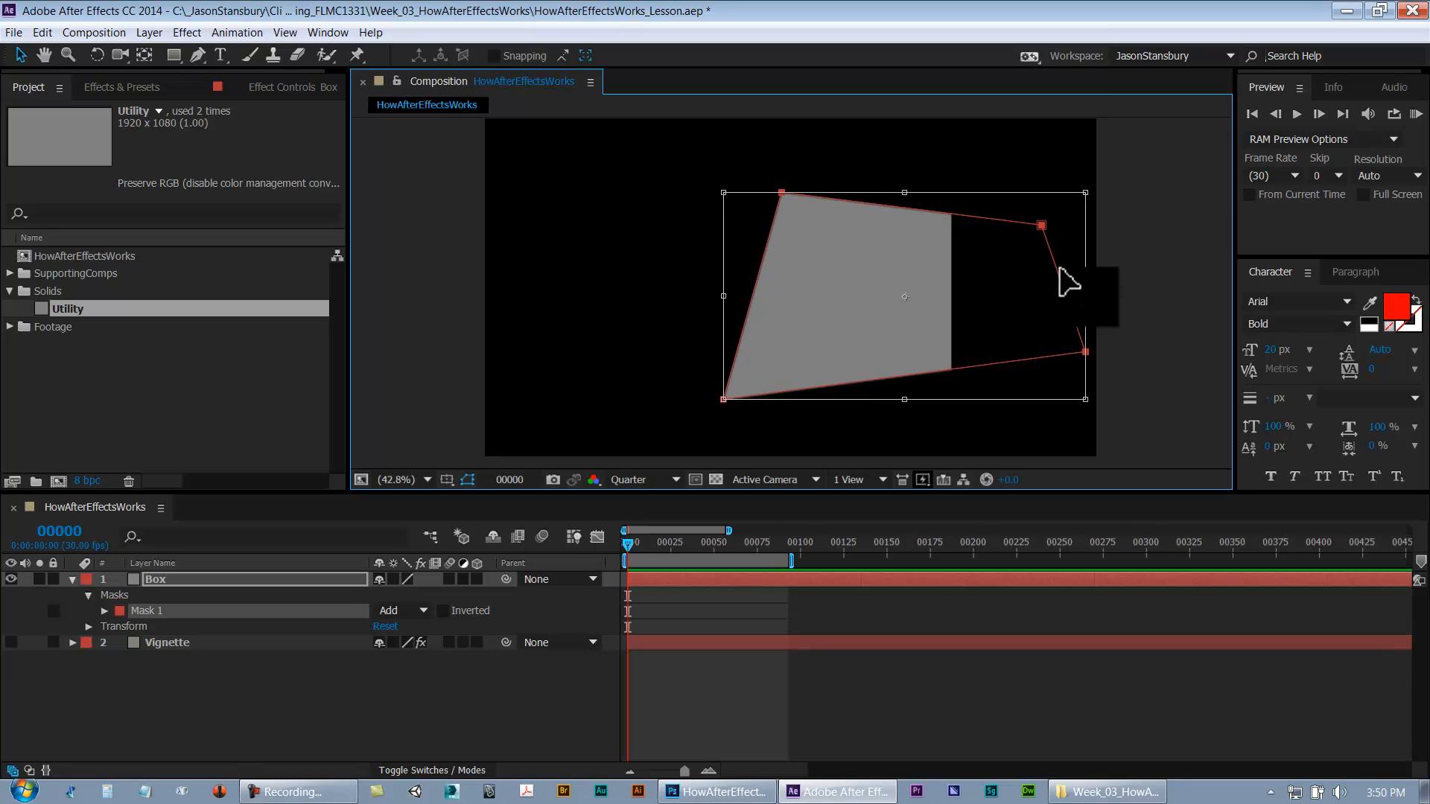
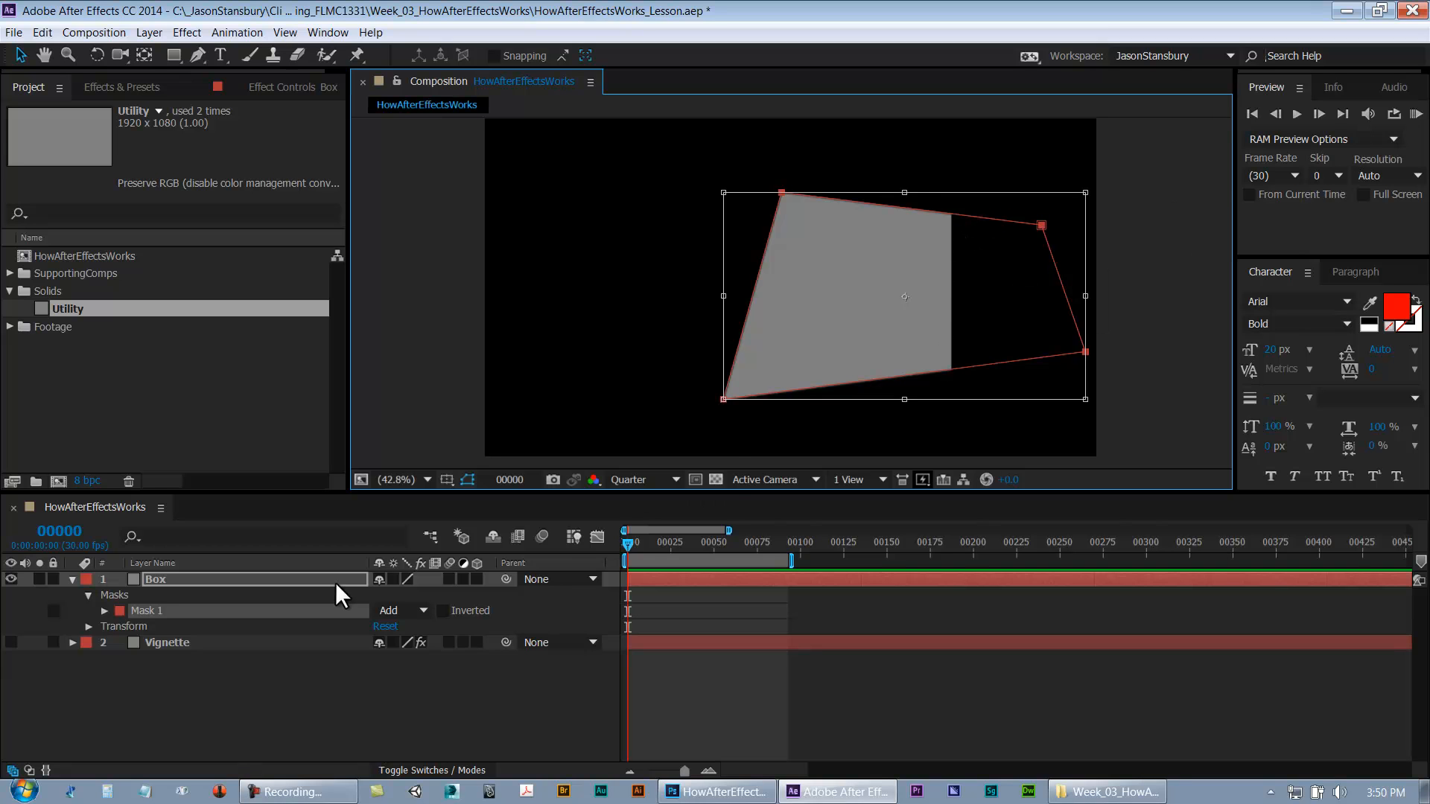
click(154, 578)
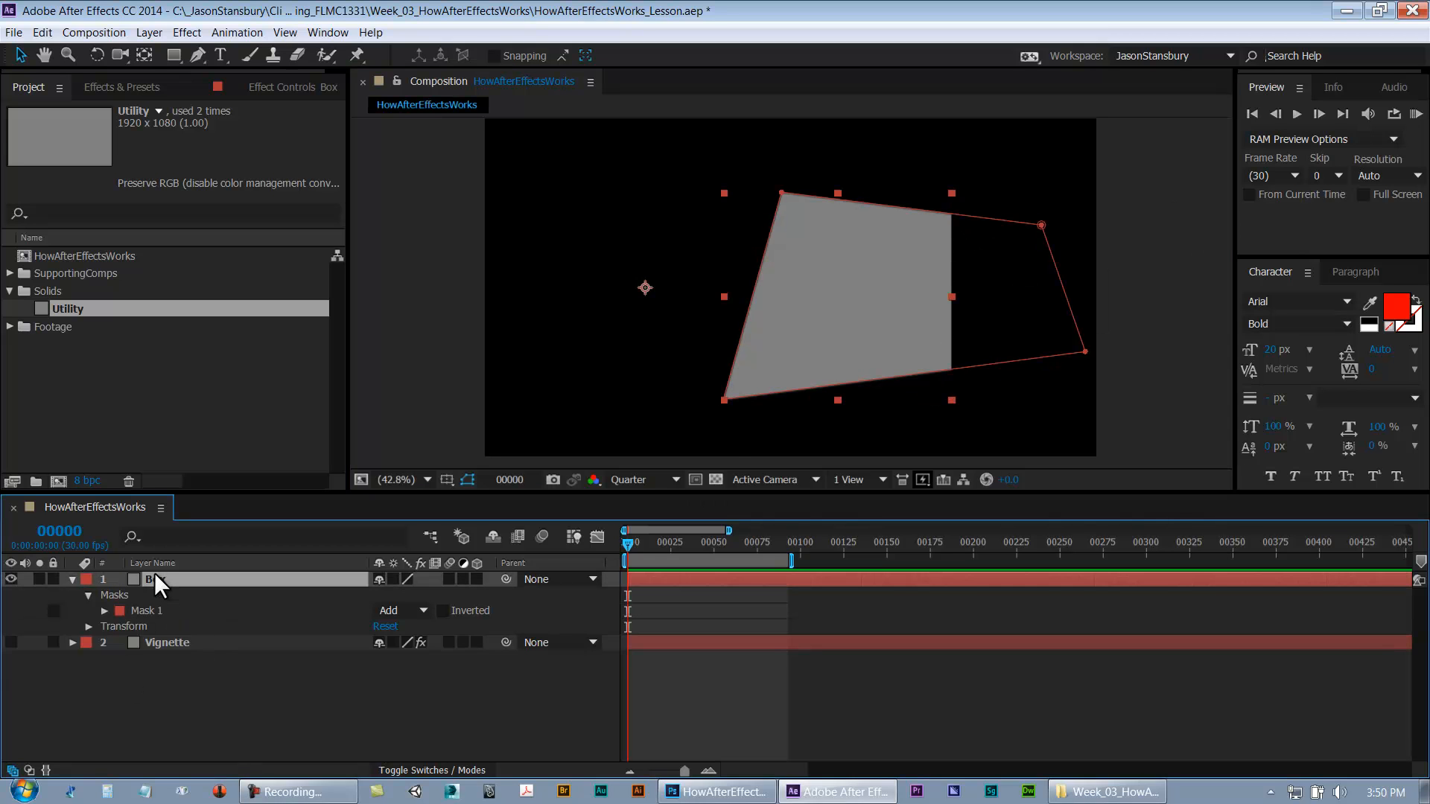
key(comma)
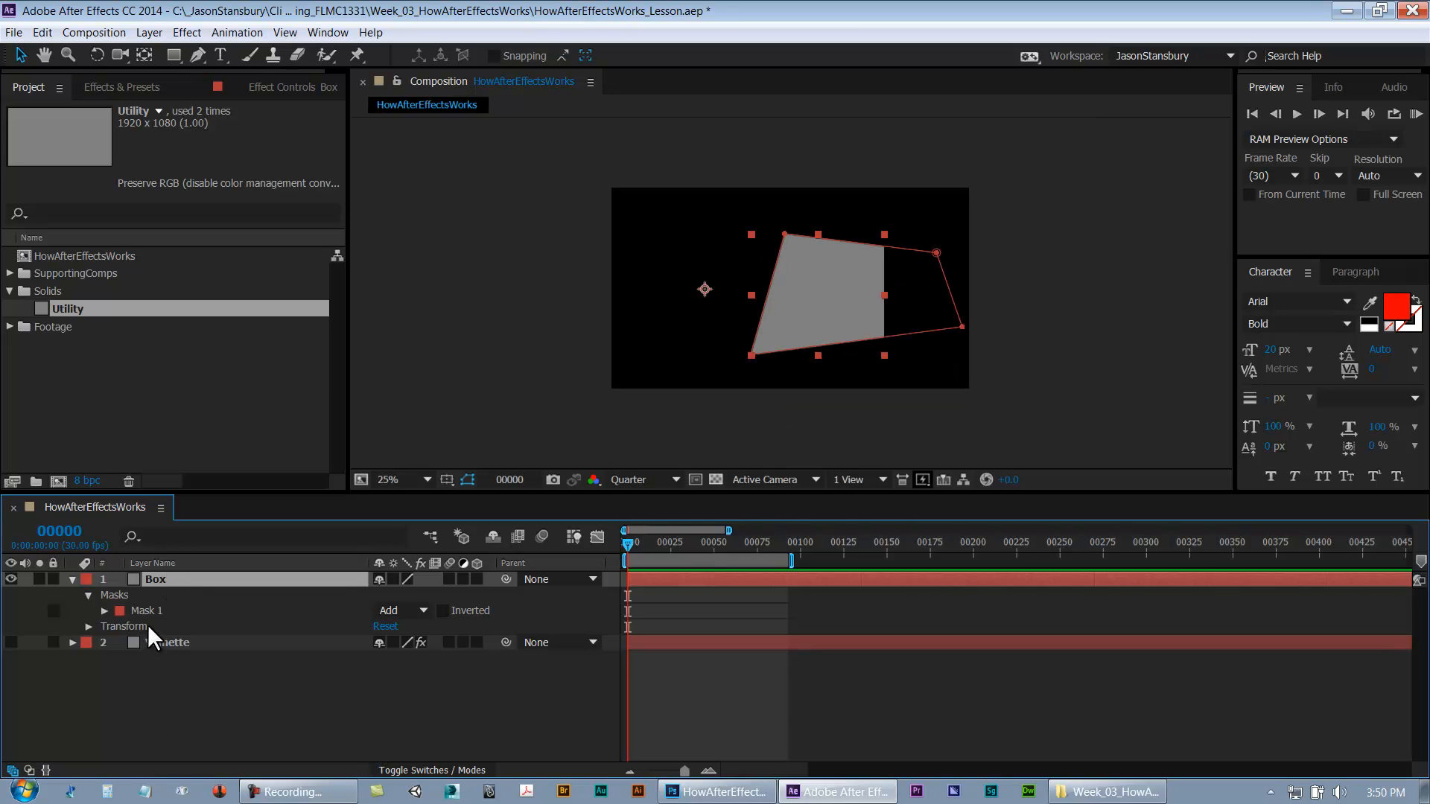
Expand Mask 1's properties, try its Subtract and Intersect modes, and return it to Add
click(105, 611)
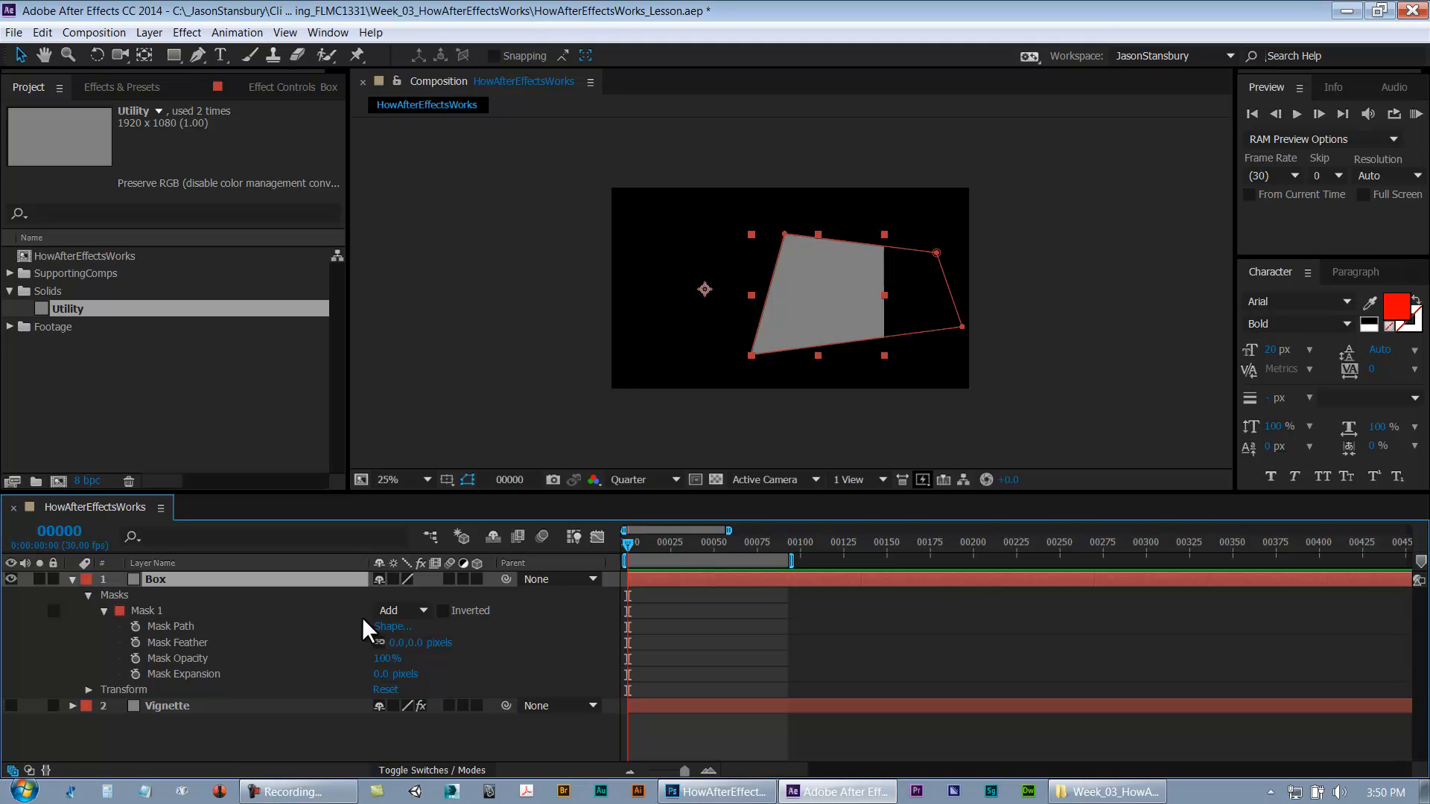
click(389, 611)
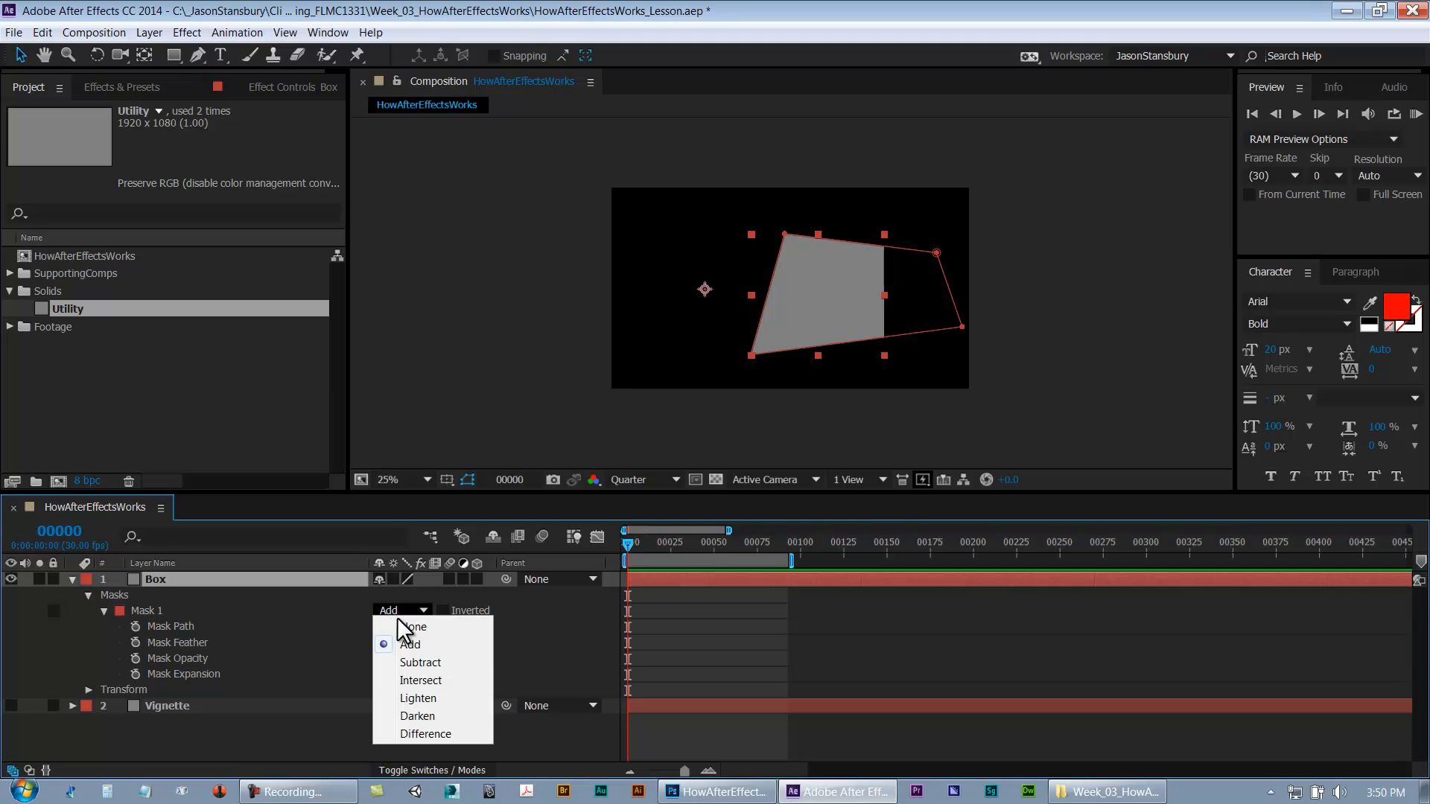
click(422, 663)
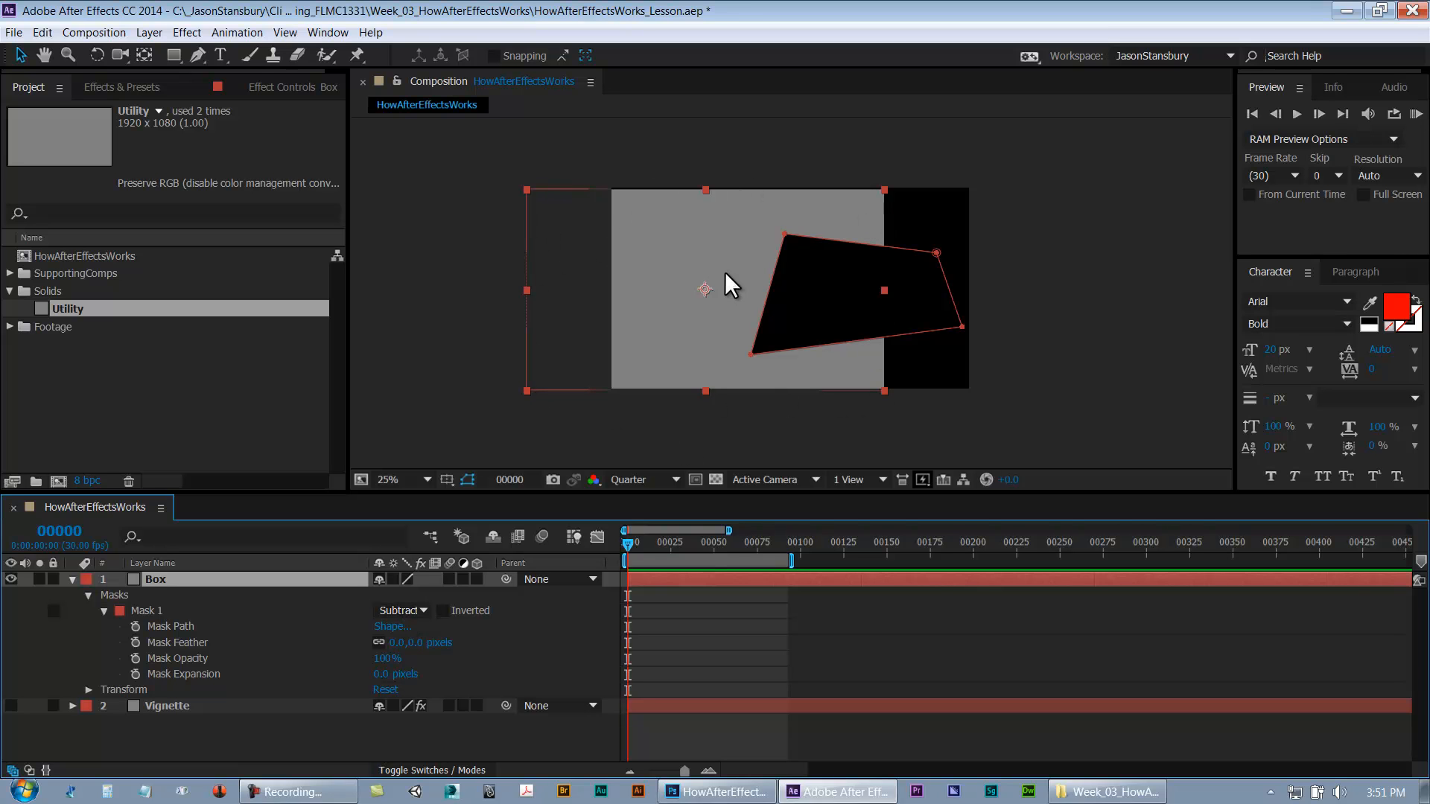
click(402, 610)
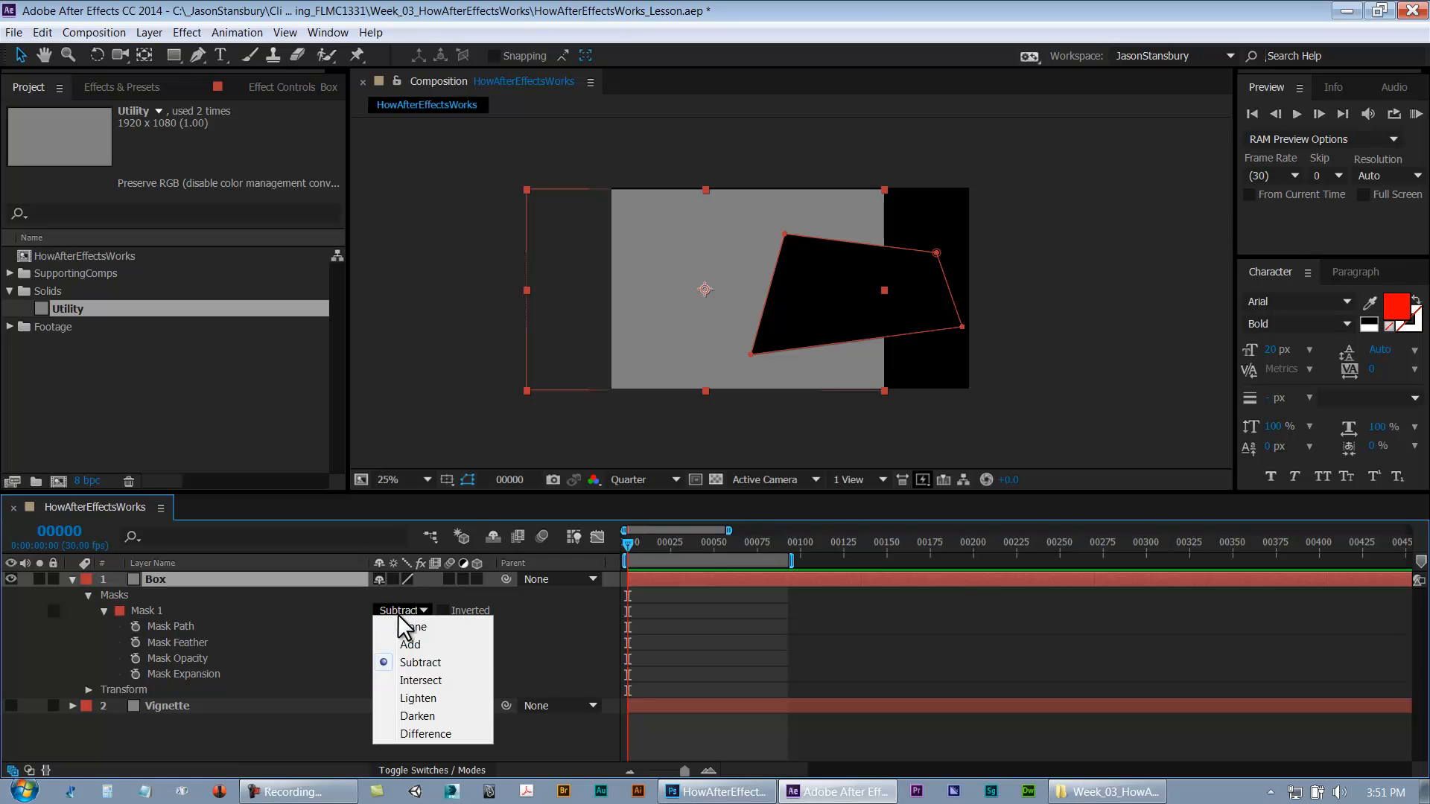
click(395, 634)
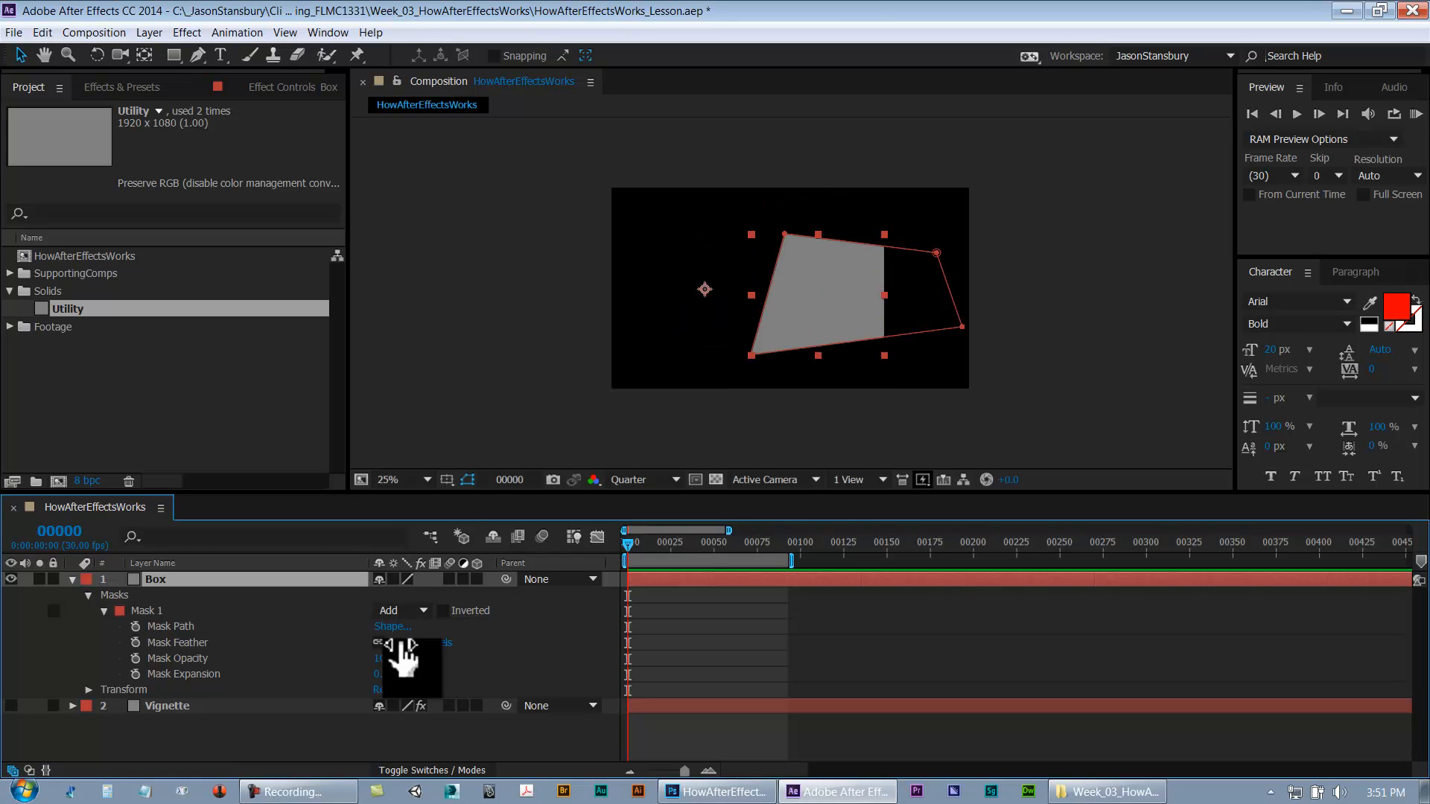
click(418, 611)
click(438, 680)
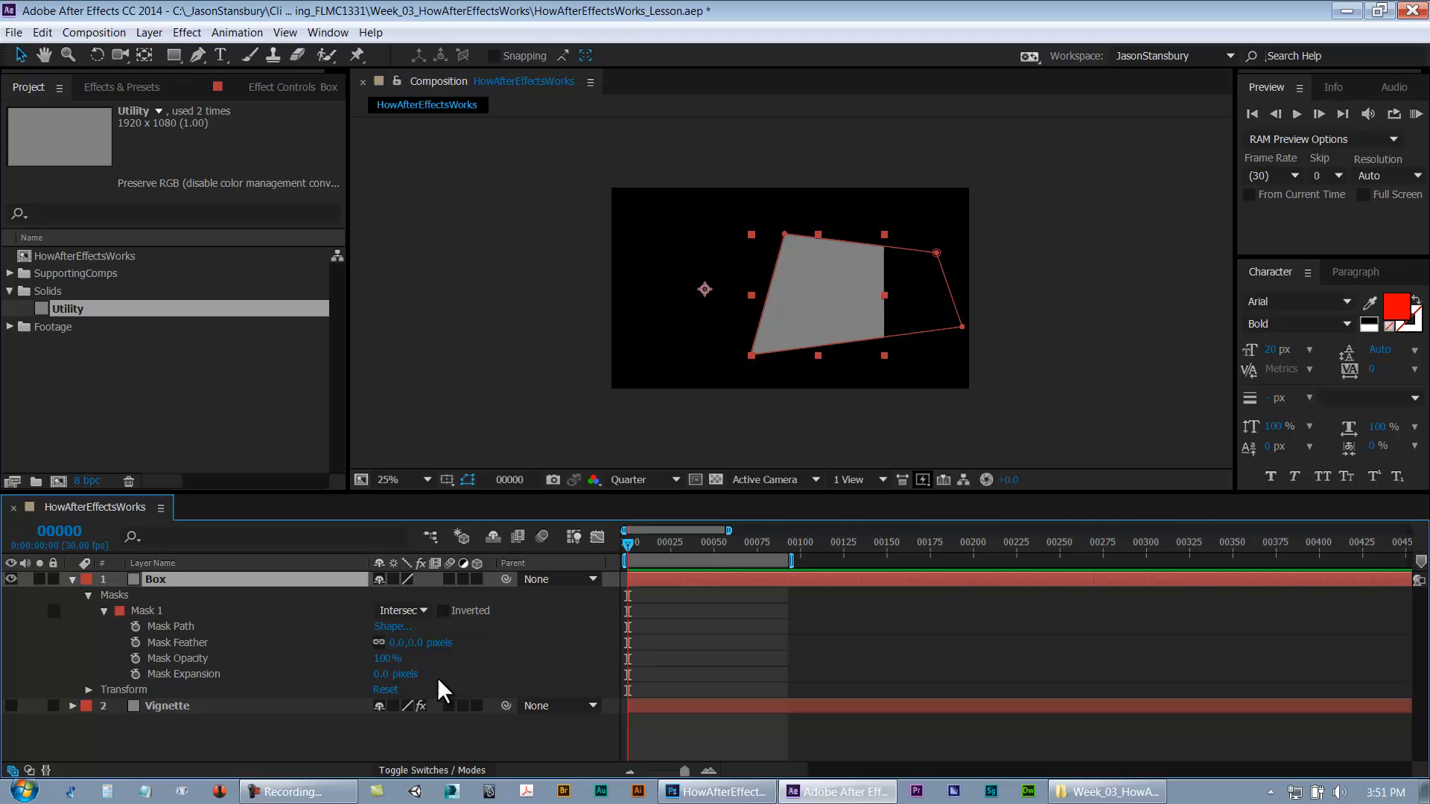
click(406, 611)
click(384, 637)
Set Mask 1's feather to 157 pixels and its expansion to 16 pixels
click(177, 632)
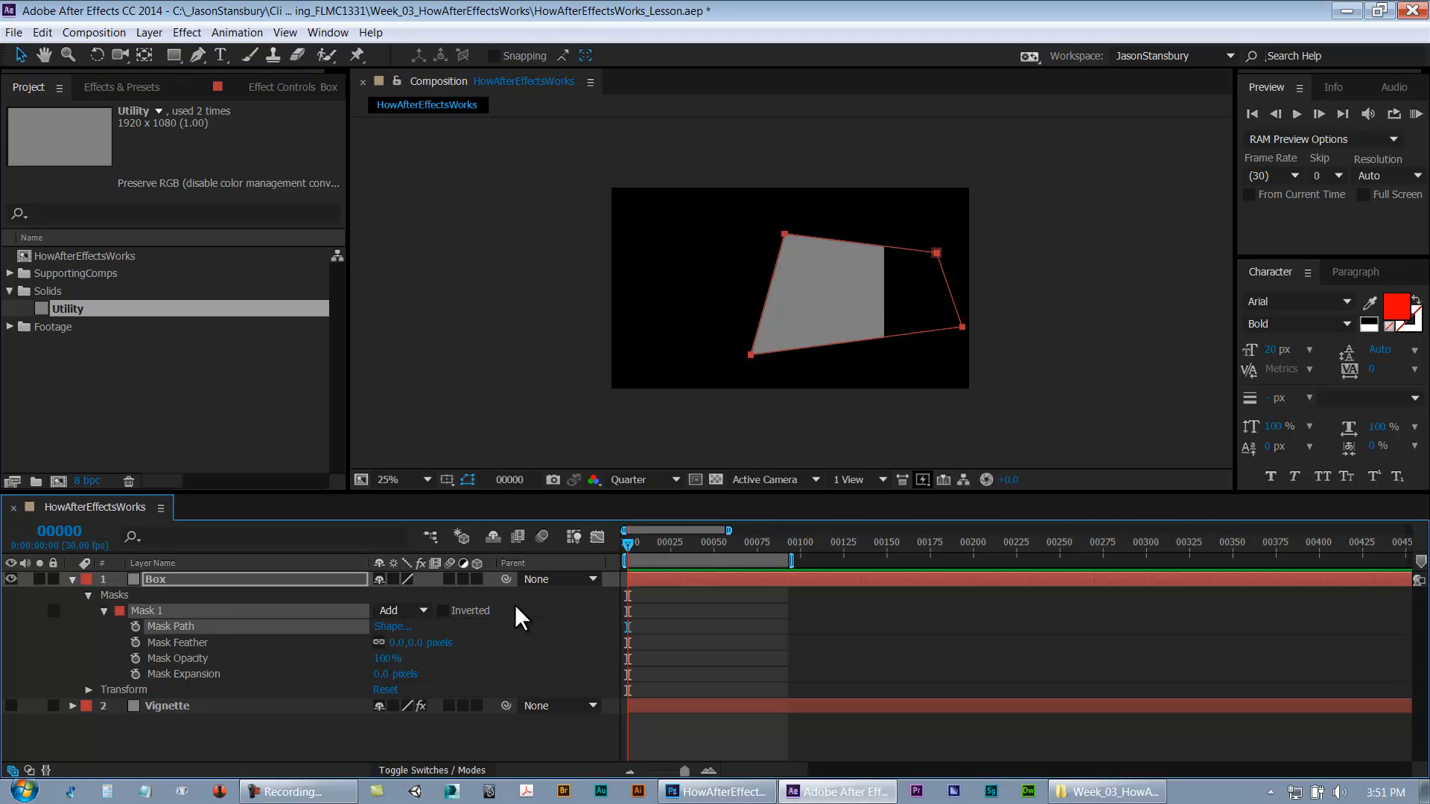
drag(391, 643, 584, 646)
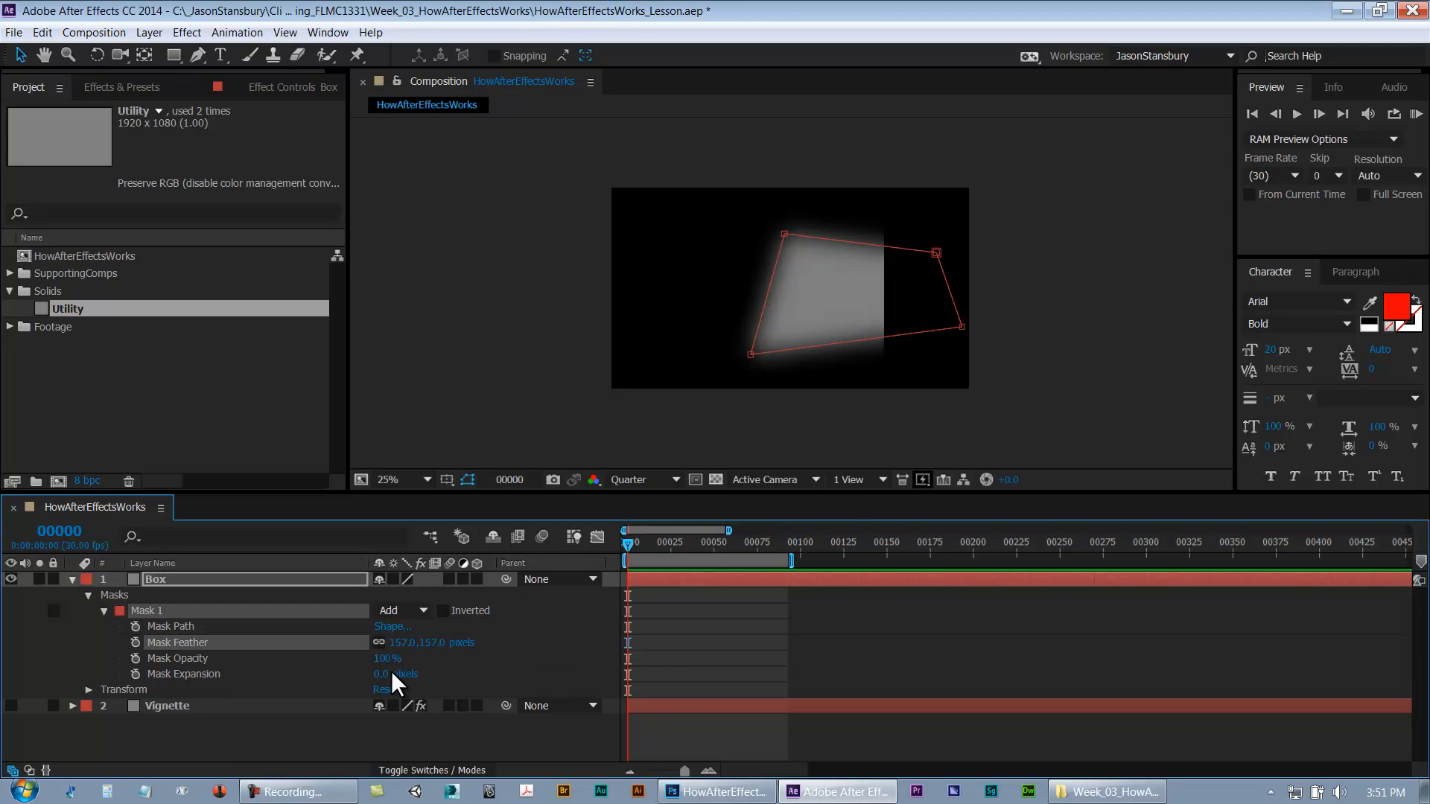
mouse_move(382, 674)
mouse_down()
mouse_move(585, 668)
mouse_move(188, 685)
mouse_move(395, 673)
mouse_up()
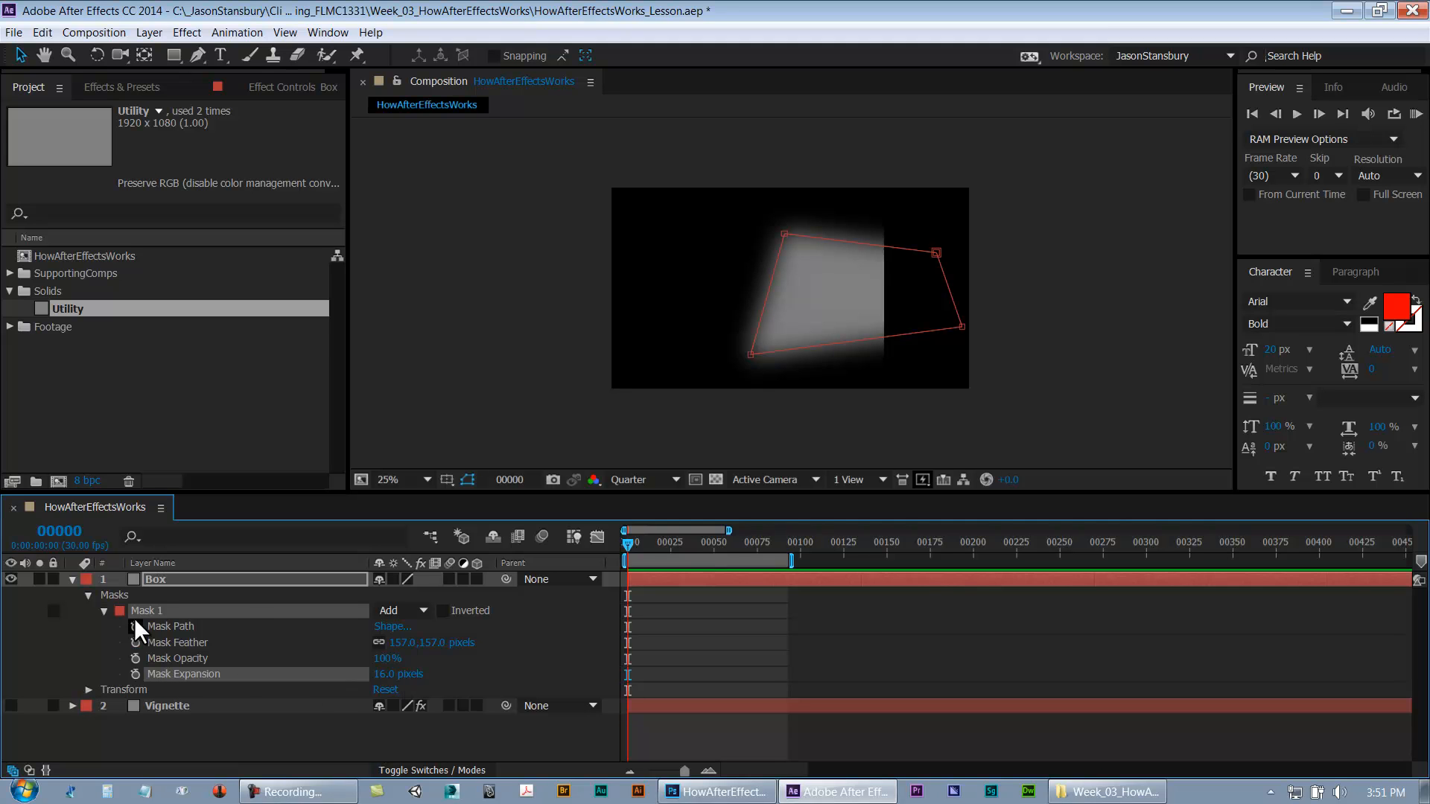
Set Mask 1's mode to None and move the Box layer right until it fills the composition frame
click(402, 610)
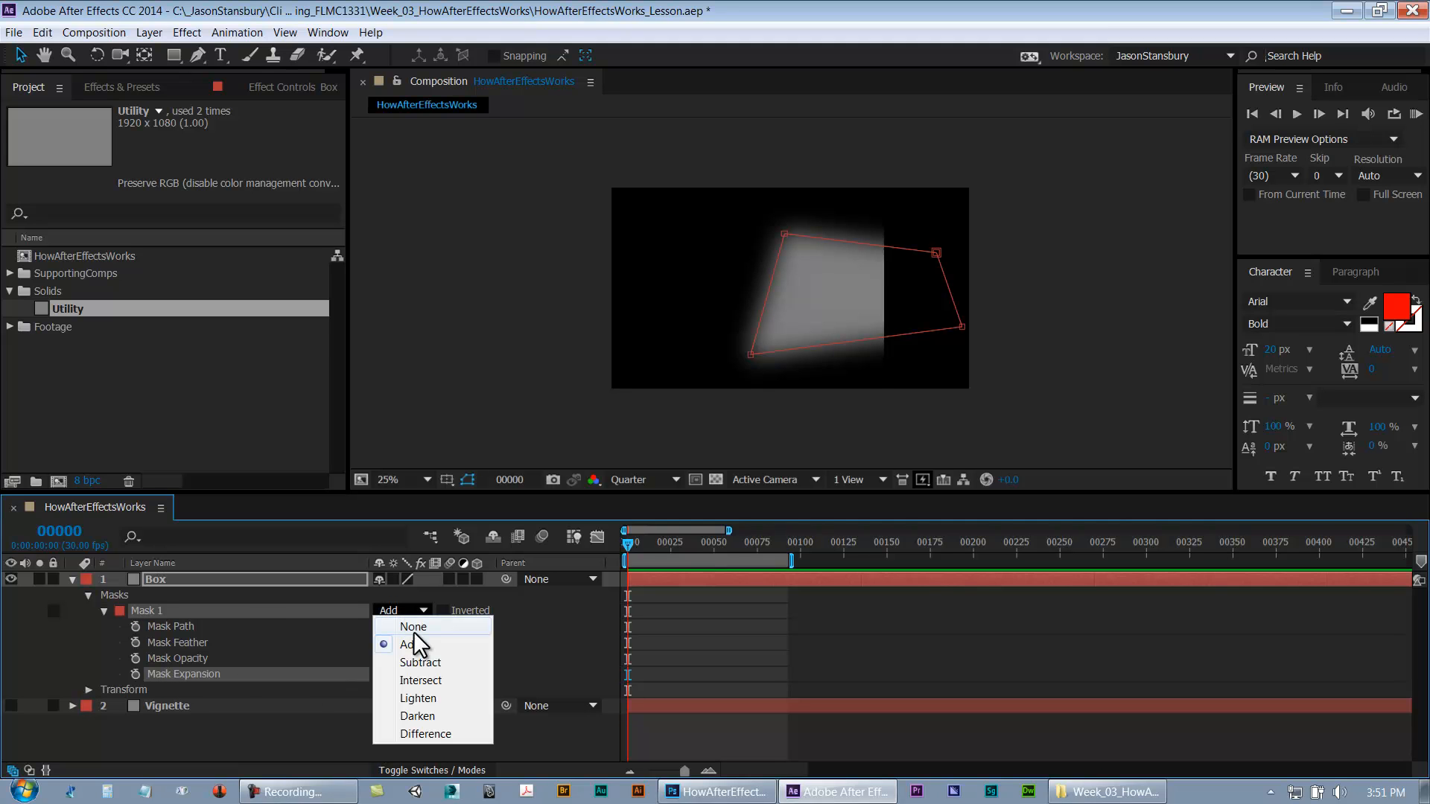
click(406, 601)
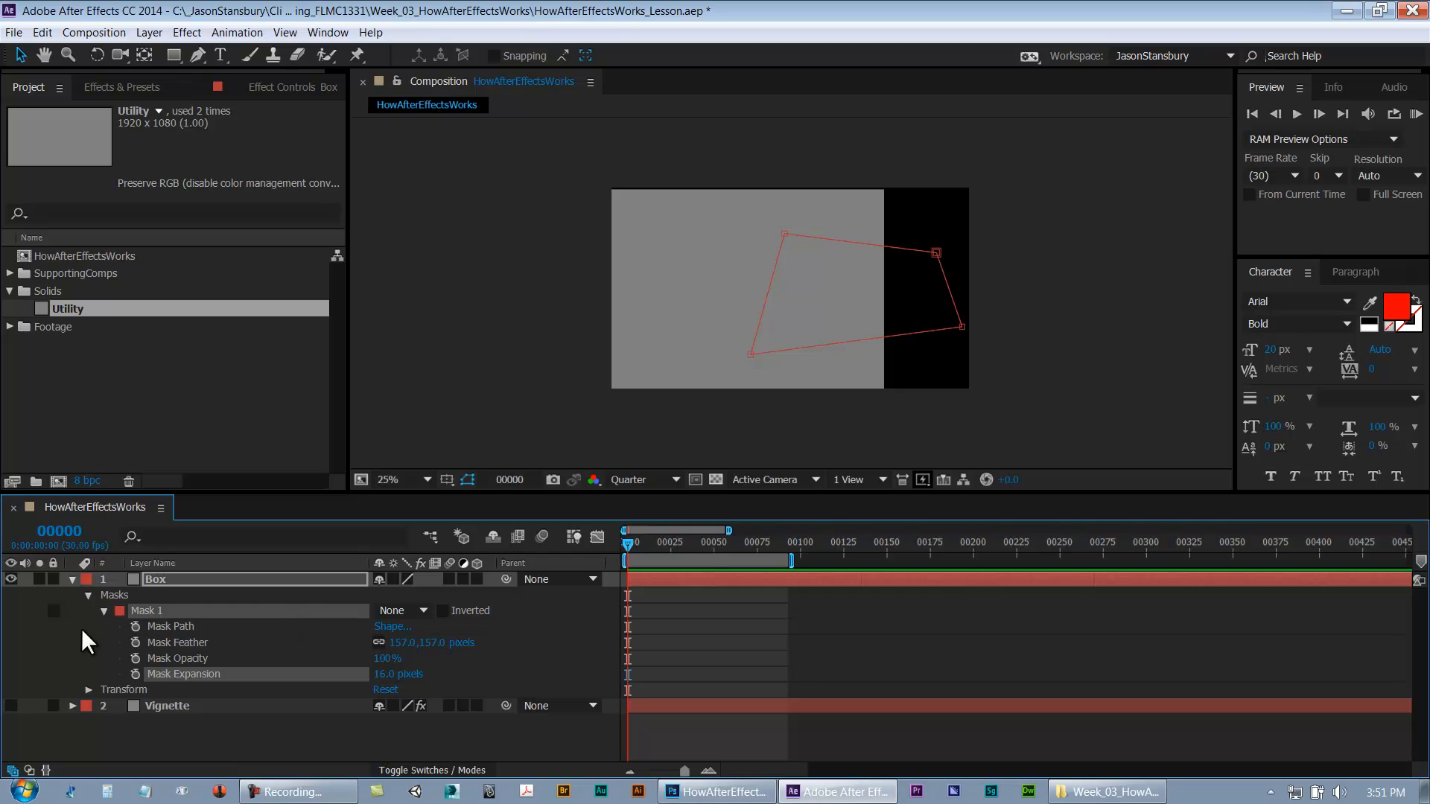
click(165, 580)
drag(594, 328, 679, 325)
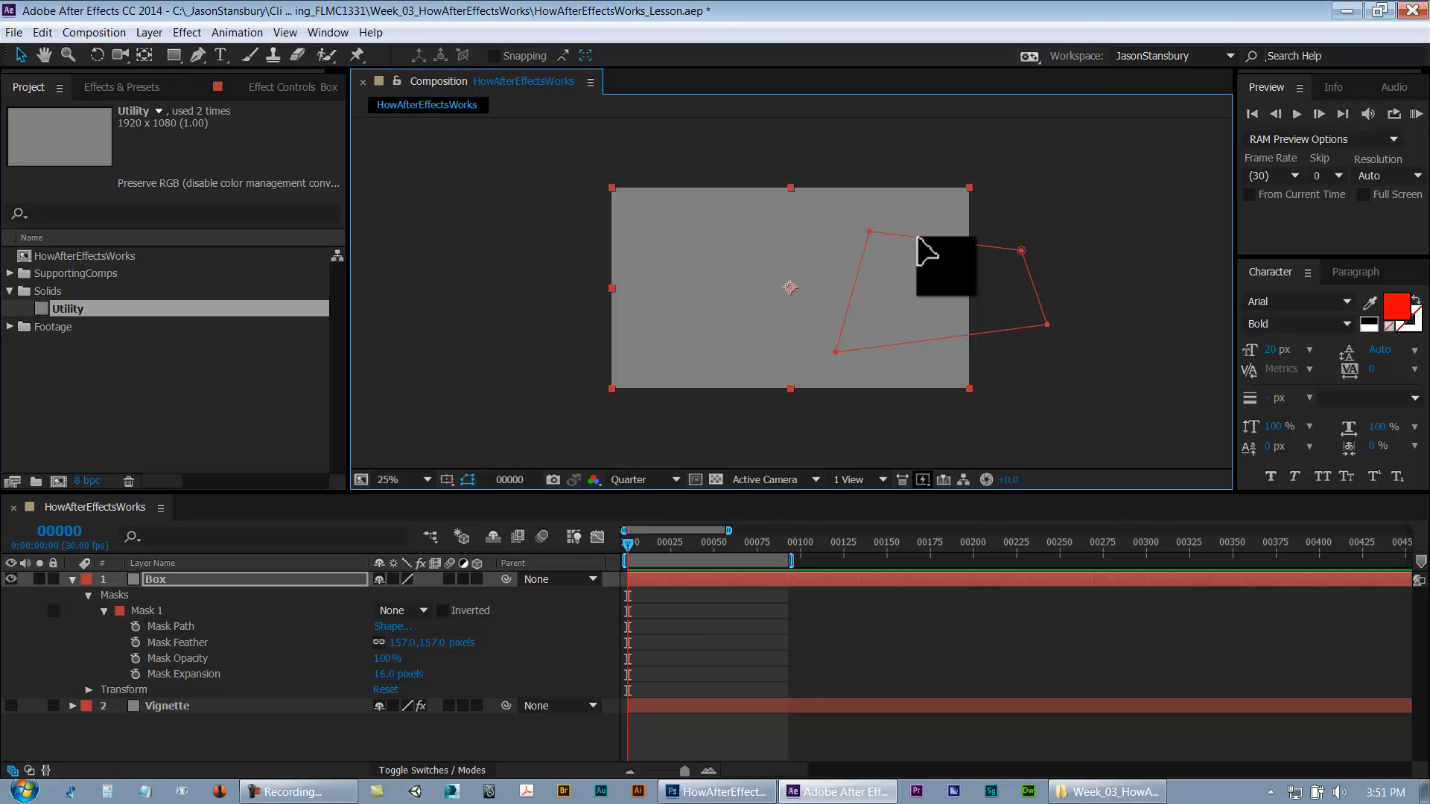
Move the whole mask path left to just left of the Box layer's centre and deselect it
double_click(918, 237)
drag(907, 277, 730, 281)
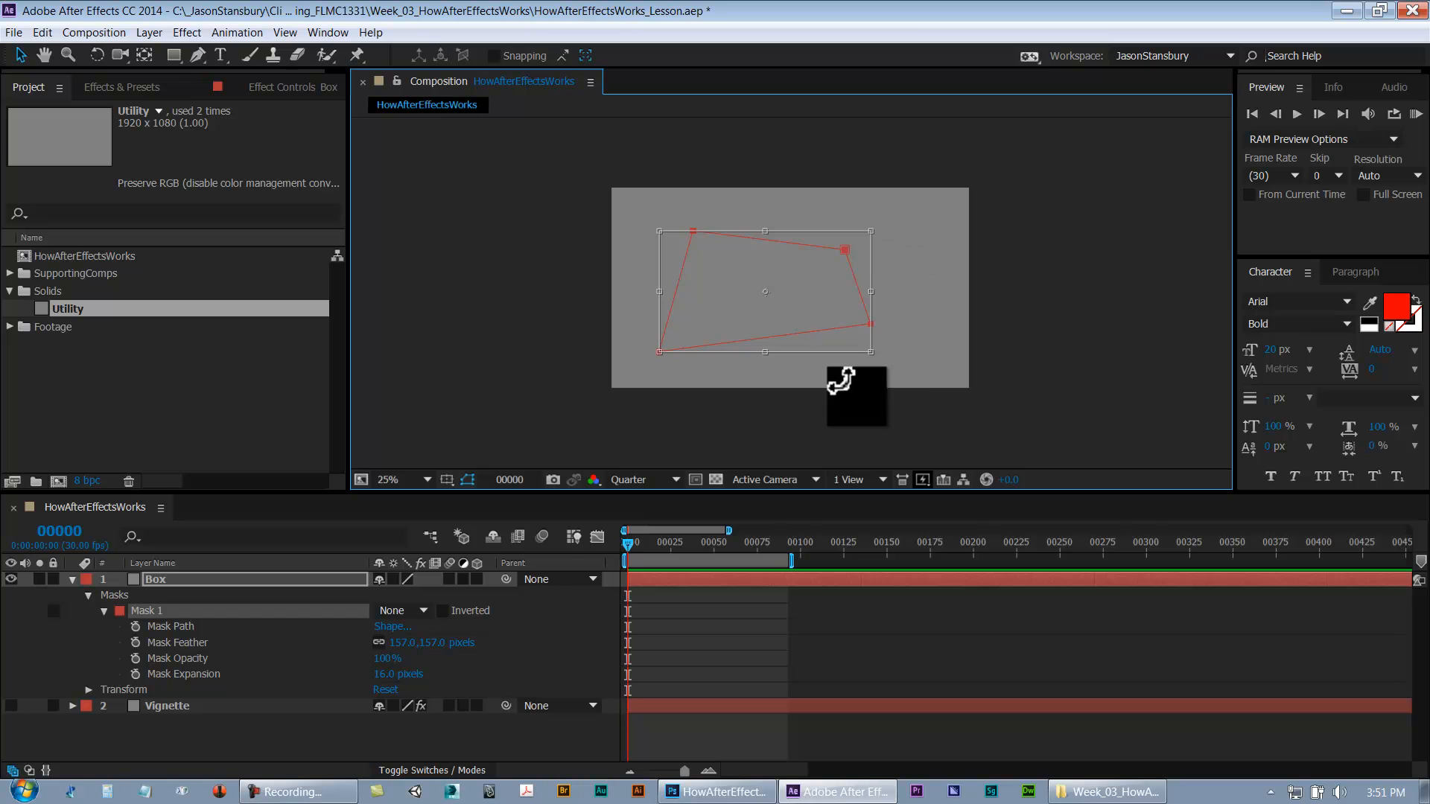
click(393, 747)
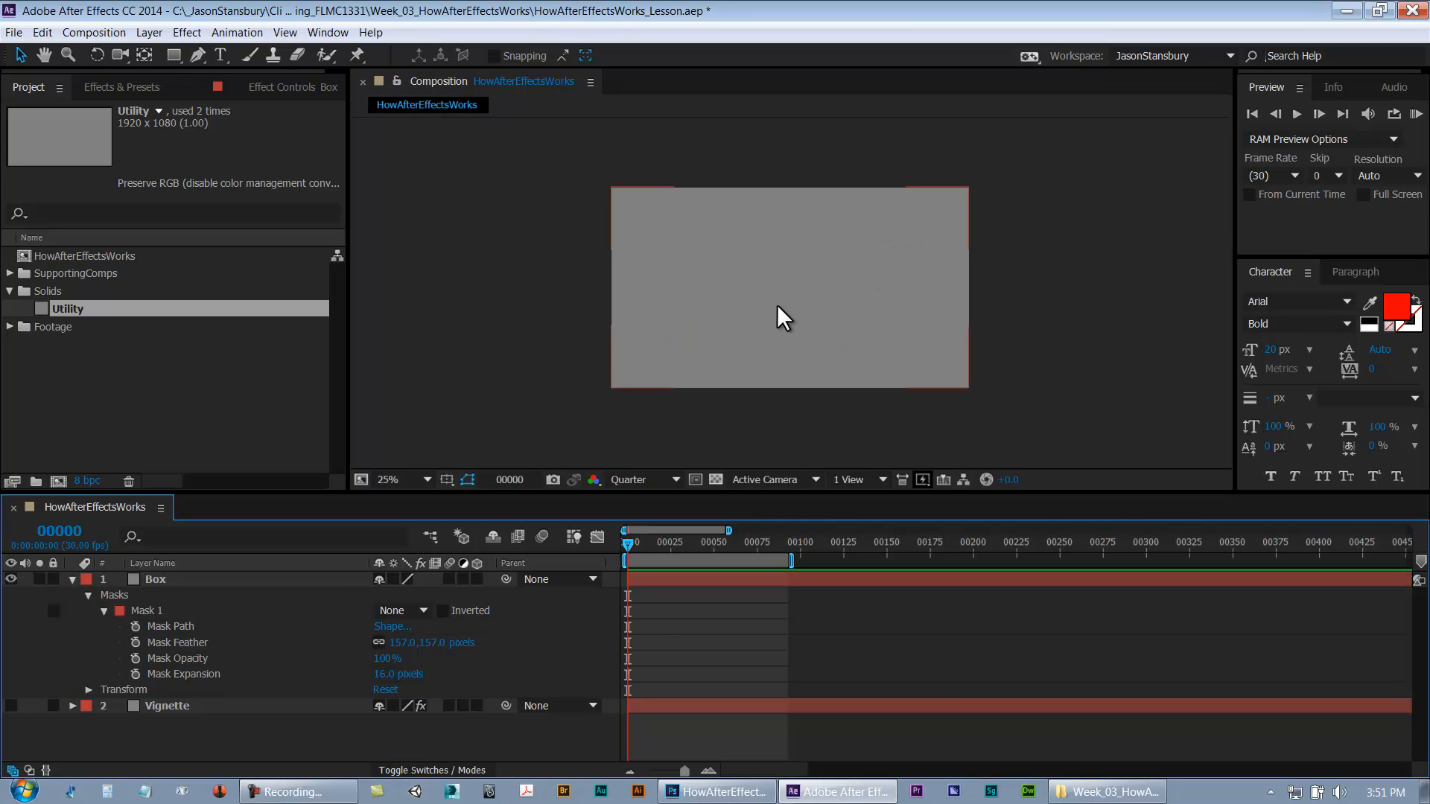
Move the Box layer left past the frame's edge, collapse its properties, and deselect it
click(776, 316)
drag(900, 291, 844, 300)
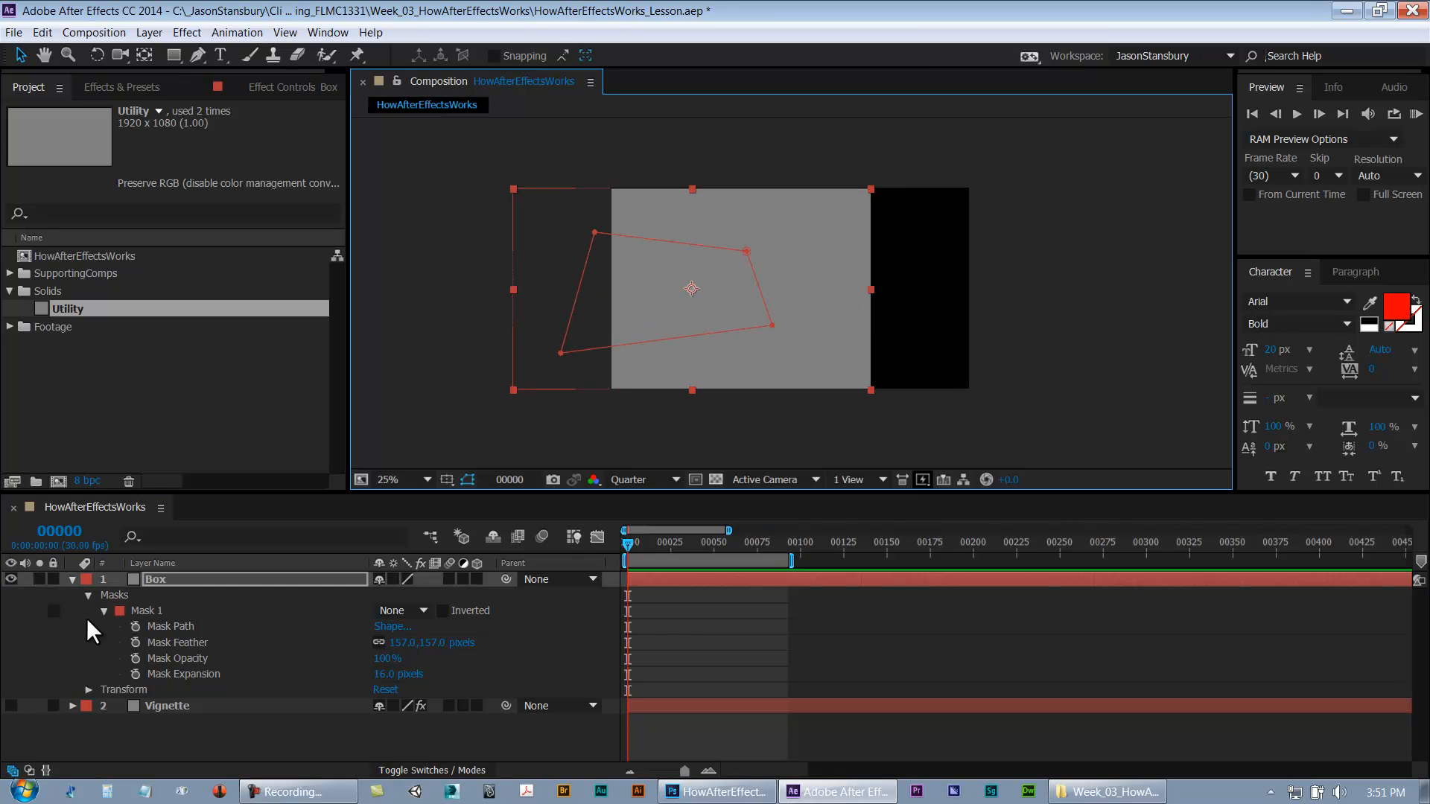
click(72, 579)
click(170, 679)
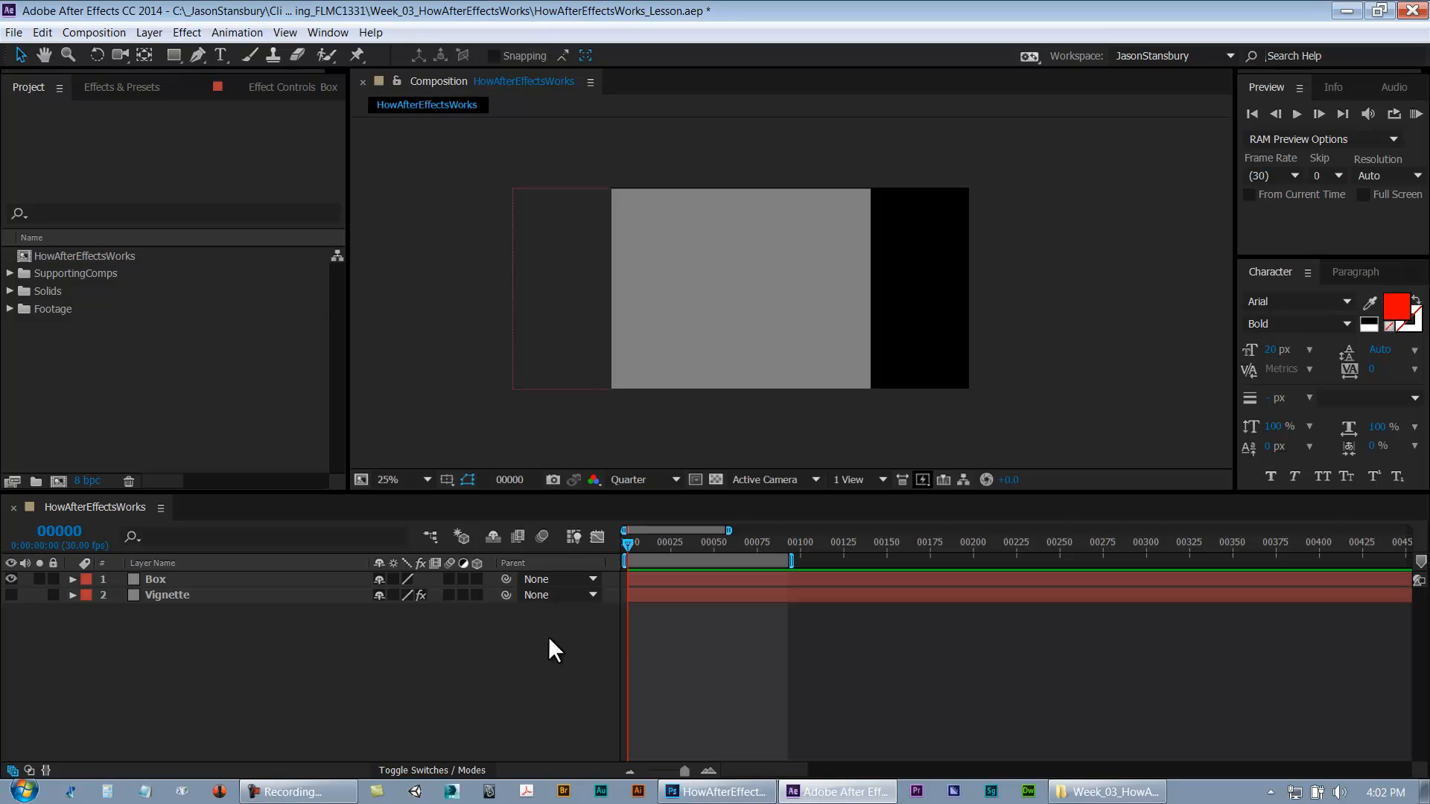
Fit the Box layer to the composition frame and deselect it
click(231, 582)
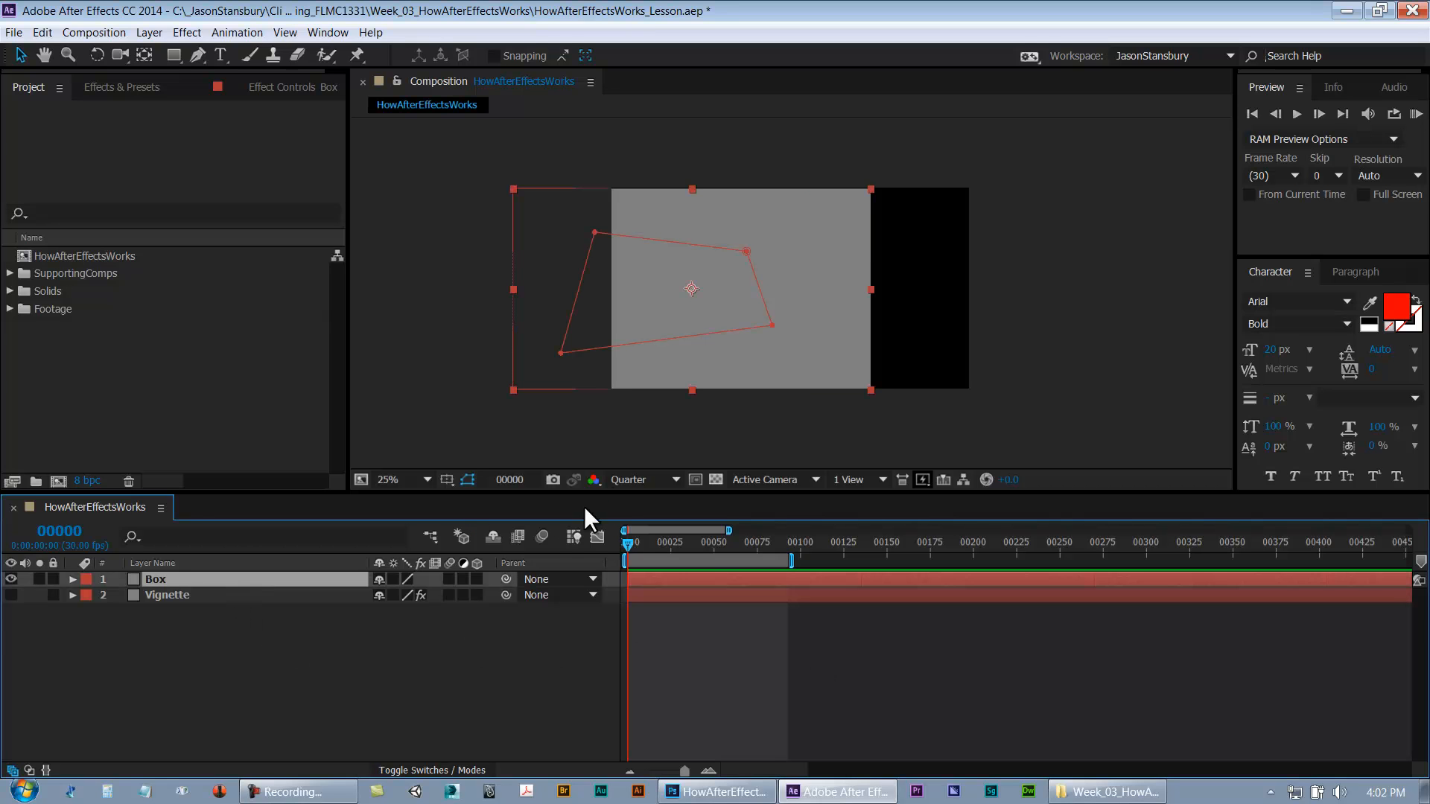
right_click(659, 579)
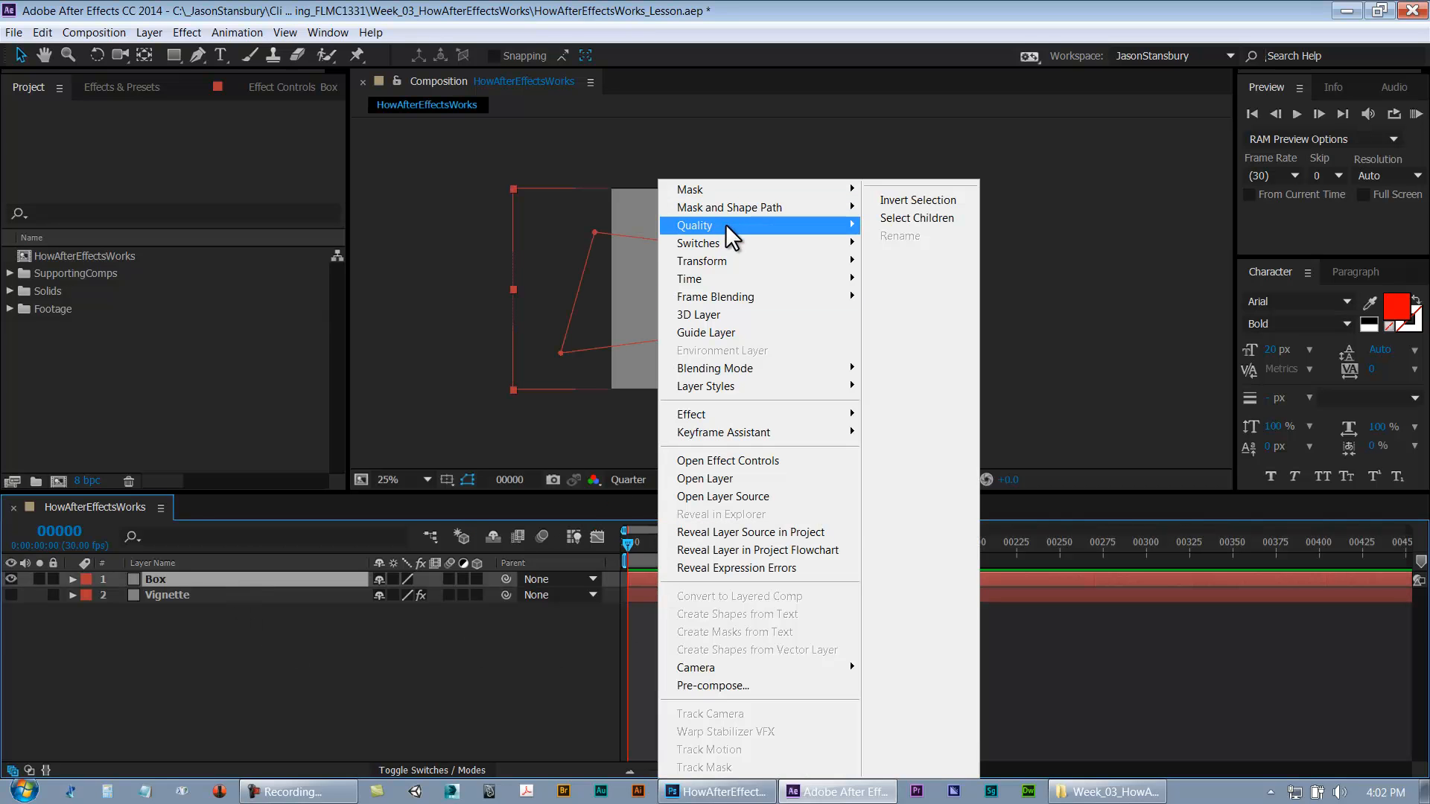
mouse_move(733, 269)
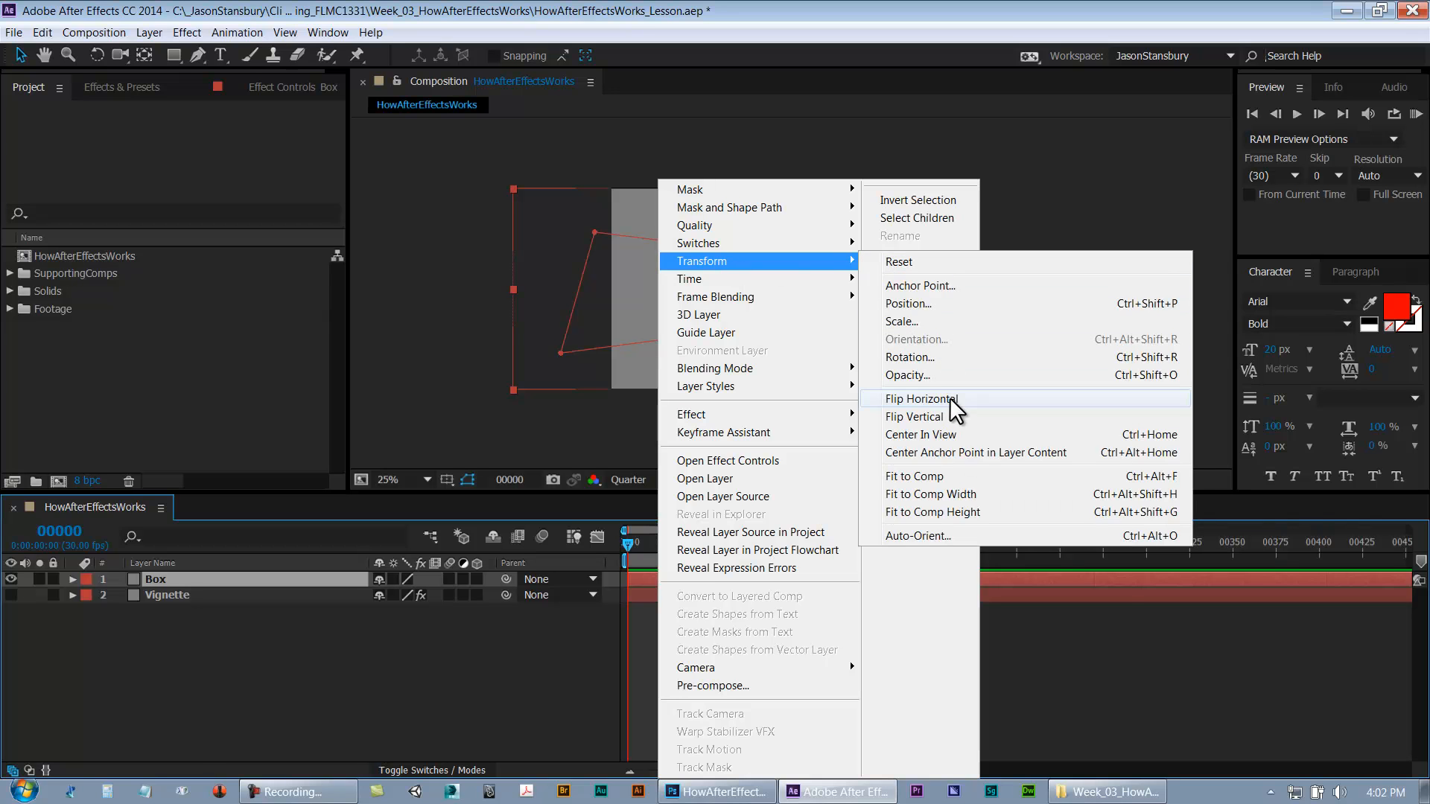
click(955, 481)
click(731, 664)
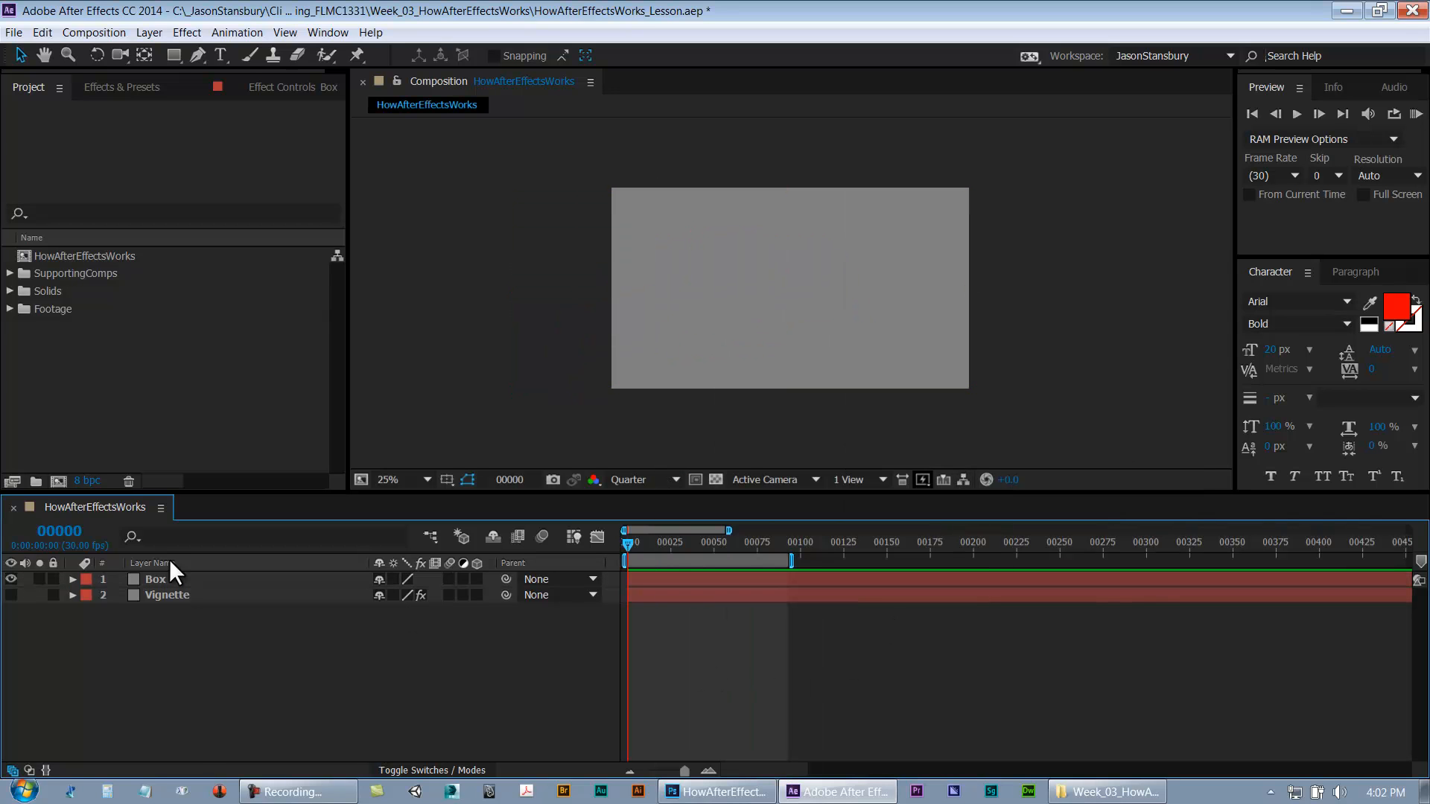
Reveal the Box layer's mask properties and delete Mask 1
click(173, 580)
key(m)
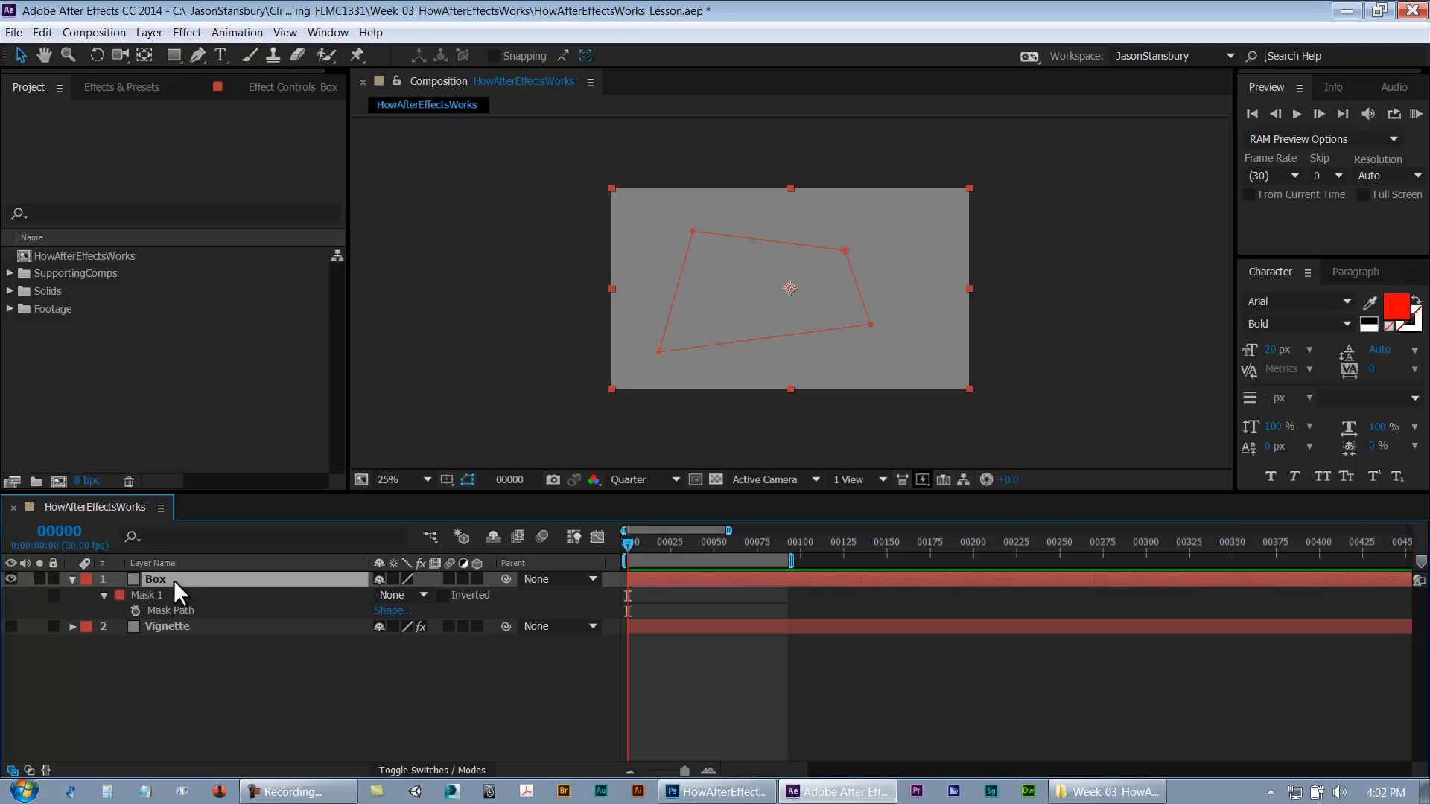
click(155, 596)
key(Delete)
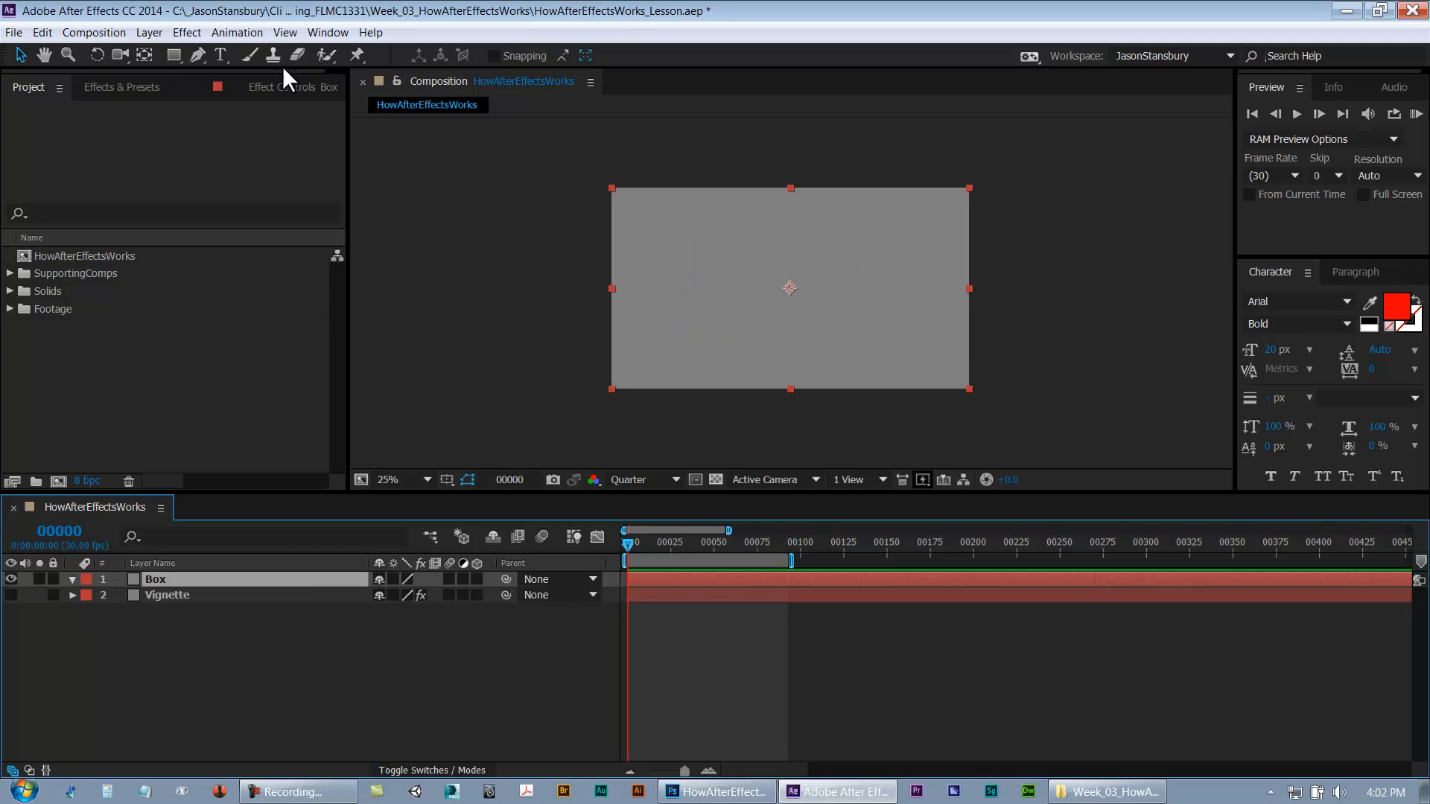
Draw a square mask centred on the Box layer, then deselect the layer and collapse its properties
click(168, 54)
drag(819, 320, 747, 255)
key(period)
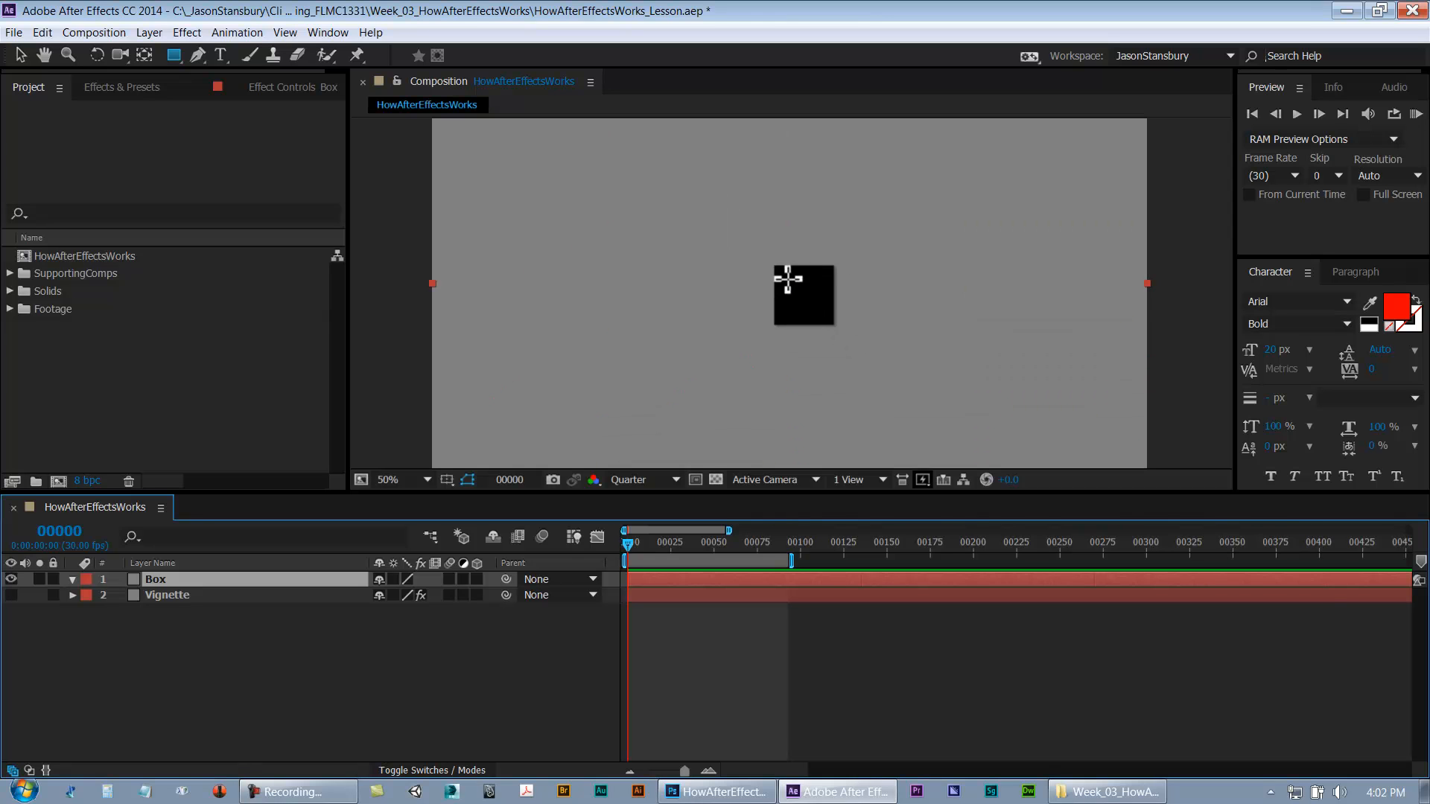
key(comma)
drag(741, 254, 820, 288)
key(v)
double_click(820, 254)
click(707, 667)
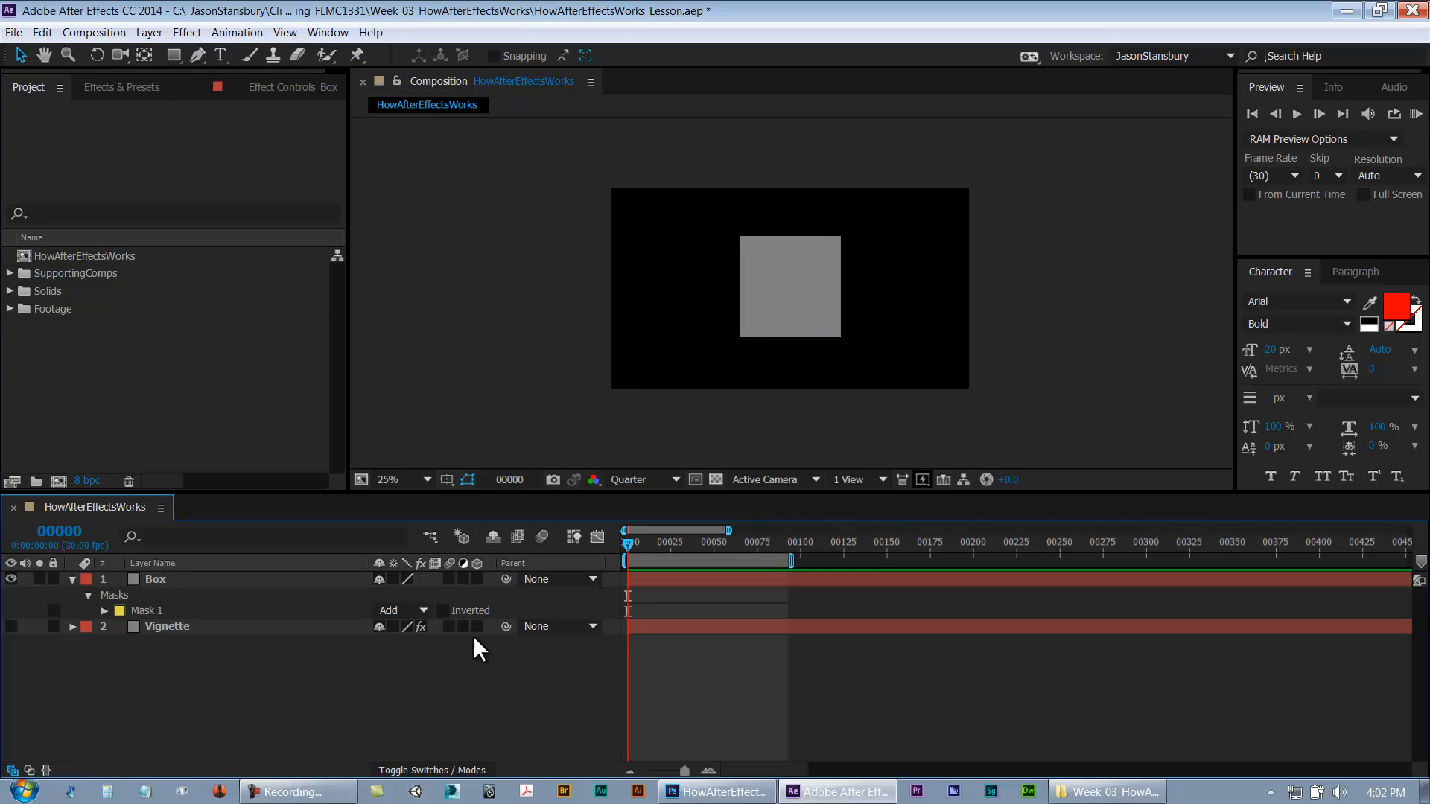
click(72, 579)
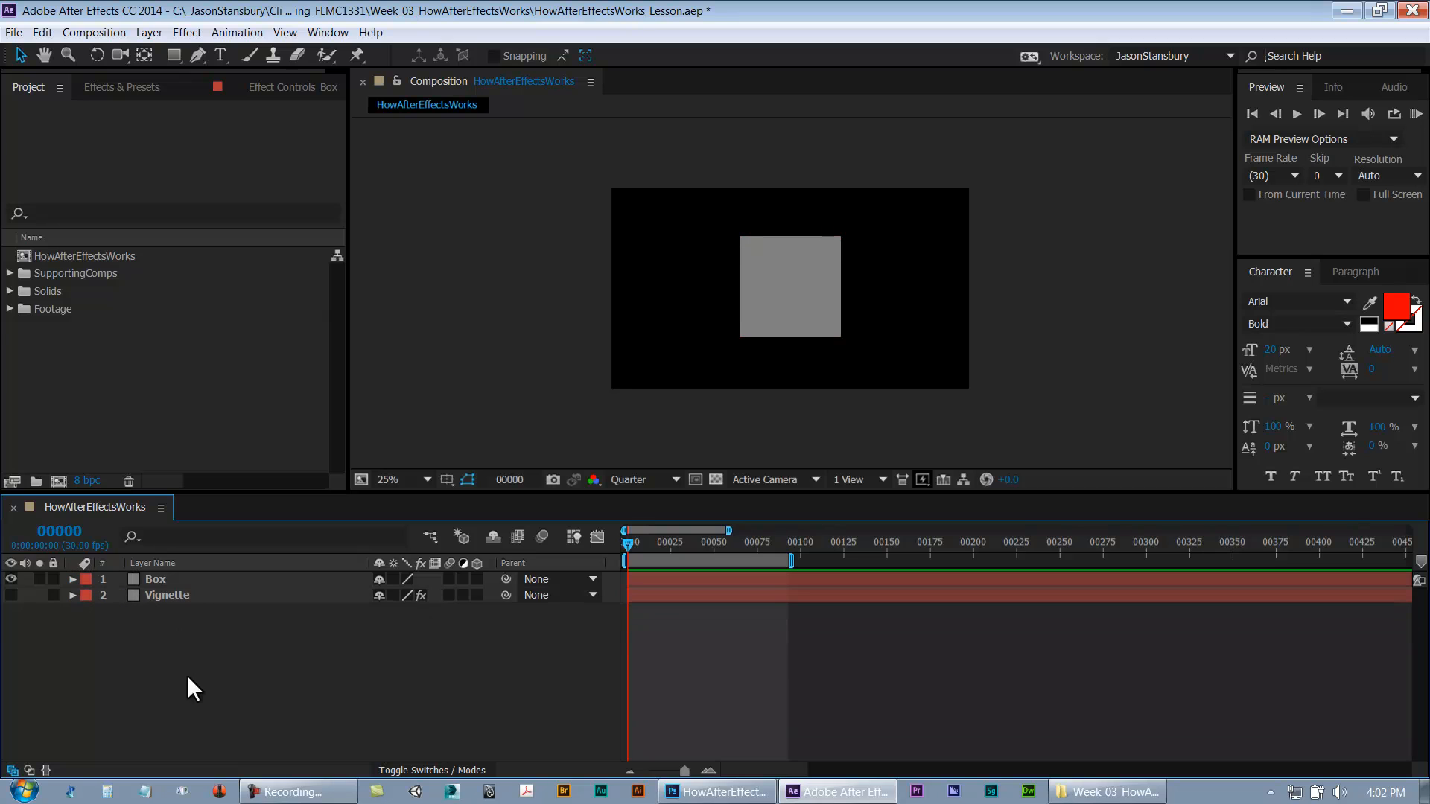
Add the Utility solid from the Solids folder above the Box layer and hide Box
click(9, 291)
click(67, 310)
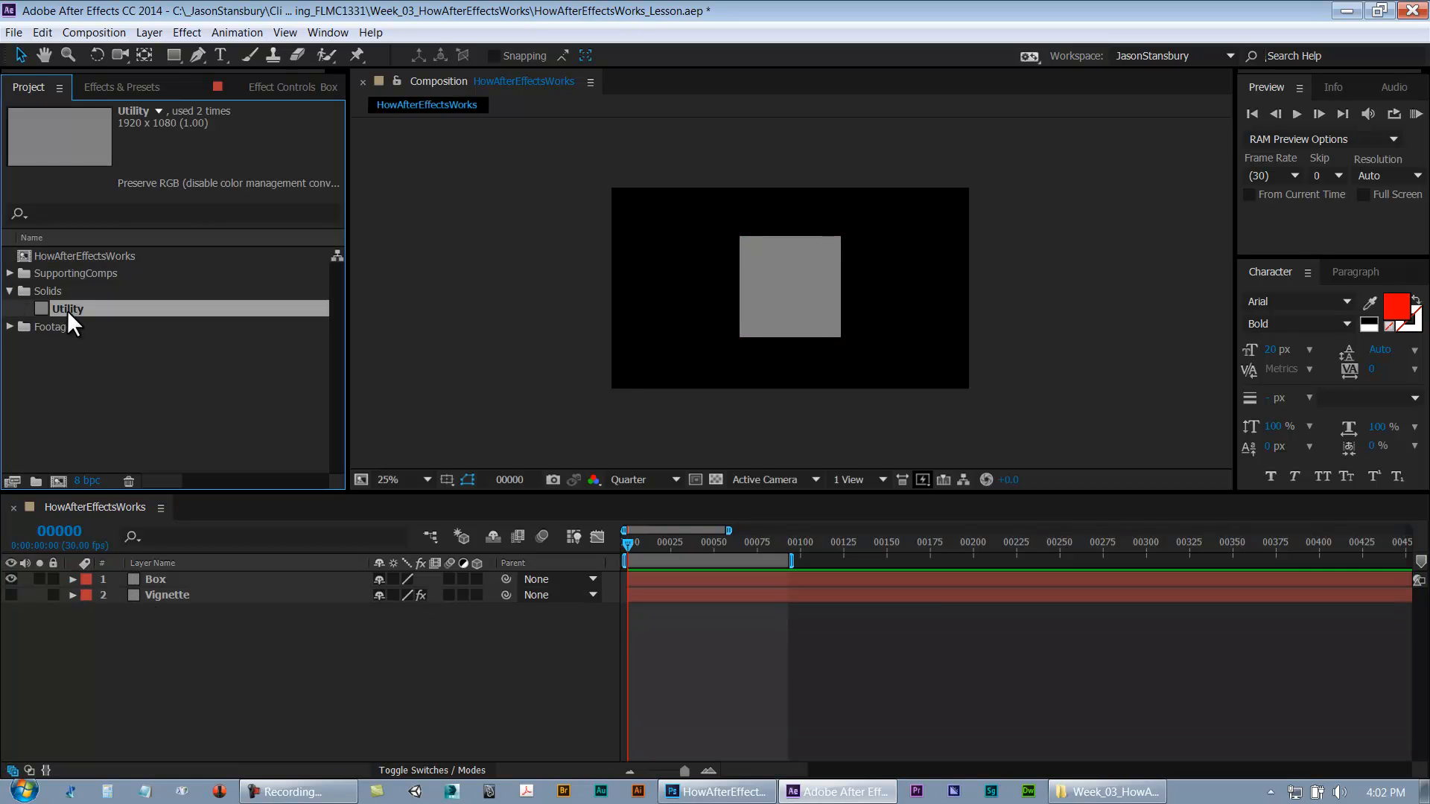
drag(67, 310, 149, 574)
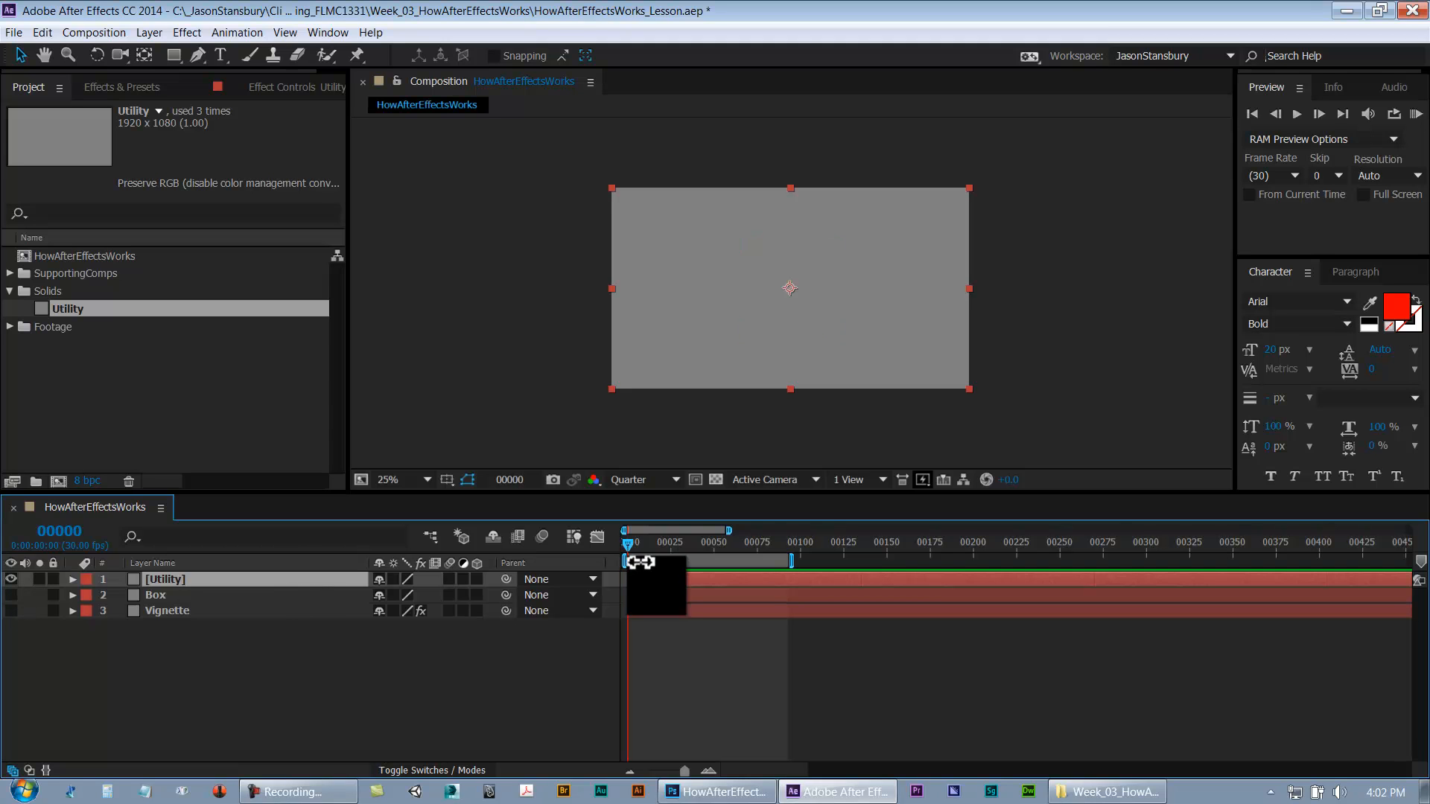
Draw a tall rectangular mask on the Utility layer, around and slightly below the frame's centre
click(174, 56)
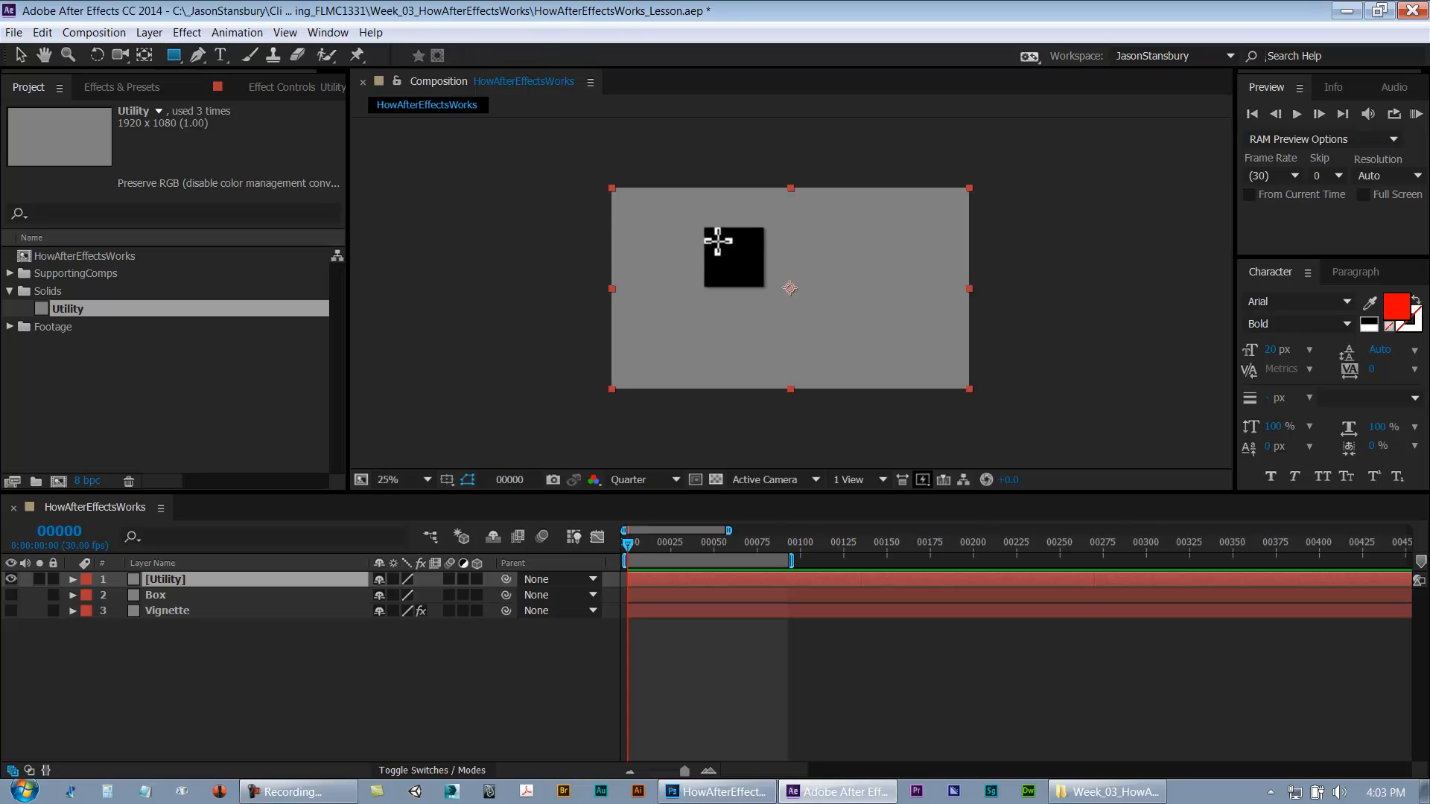
scroll(765, 277, up, 2)
scroll(766, 280, down, 2)
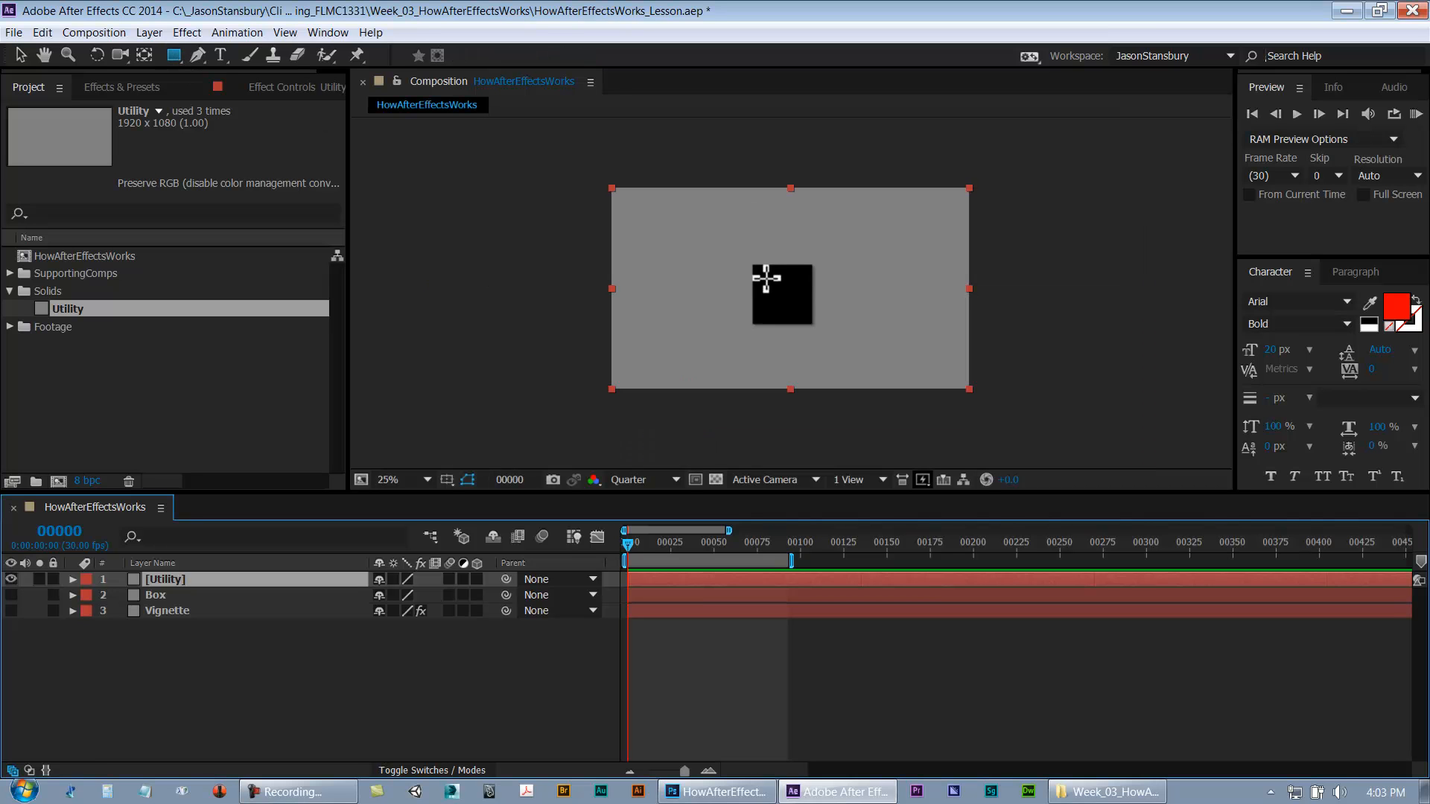
drag(778, 269, 827, 352)
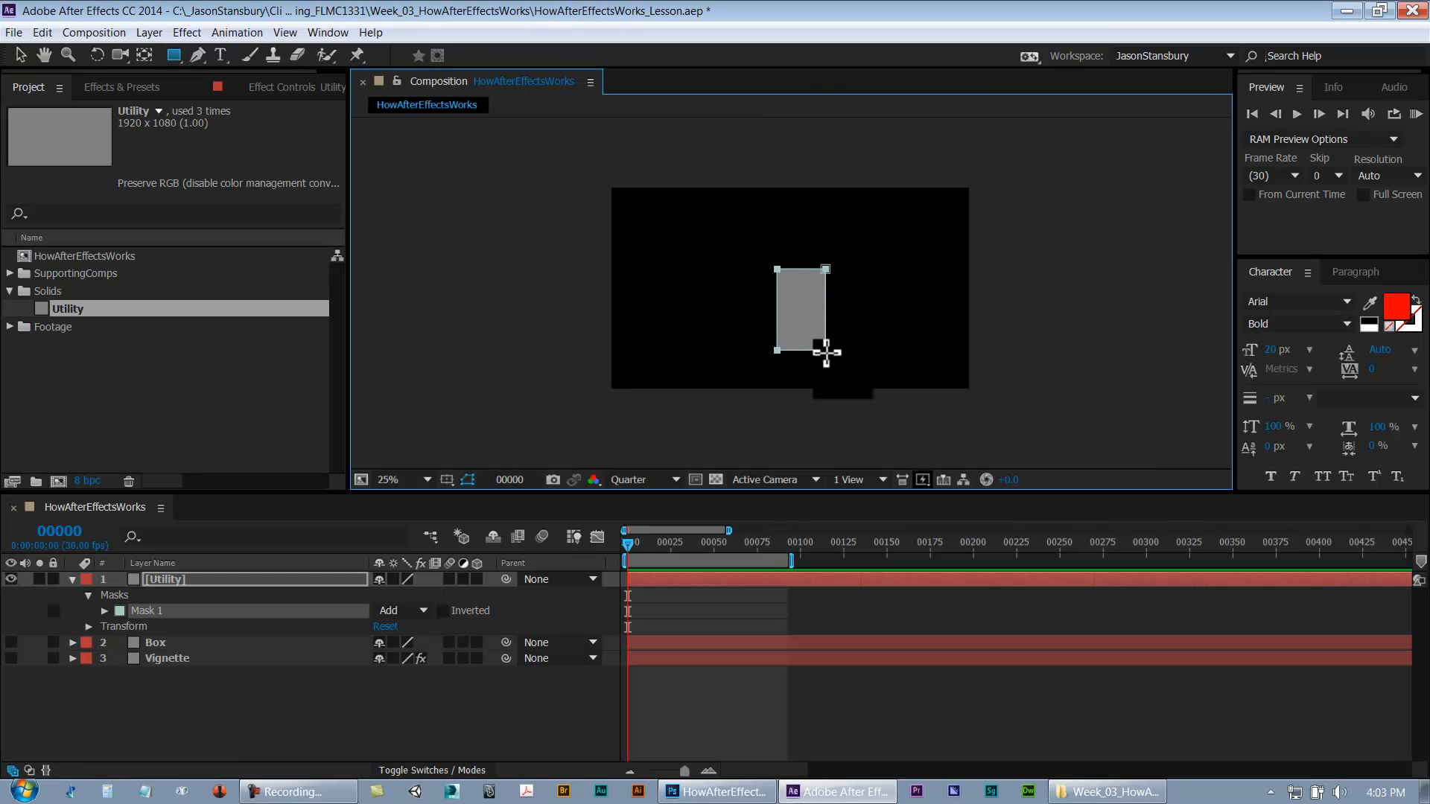
Draw a circular mask with the Ellipse Tool and place it directly above the rectangular mask on the Utility layer
click(168, 53)
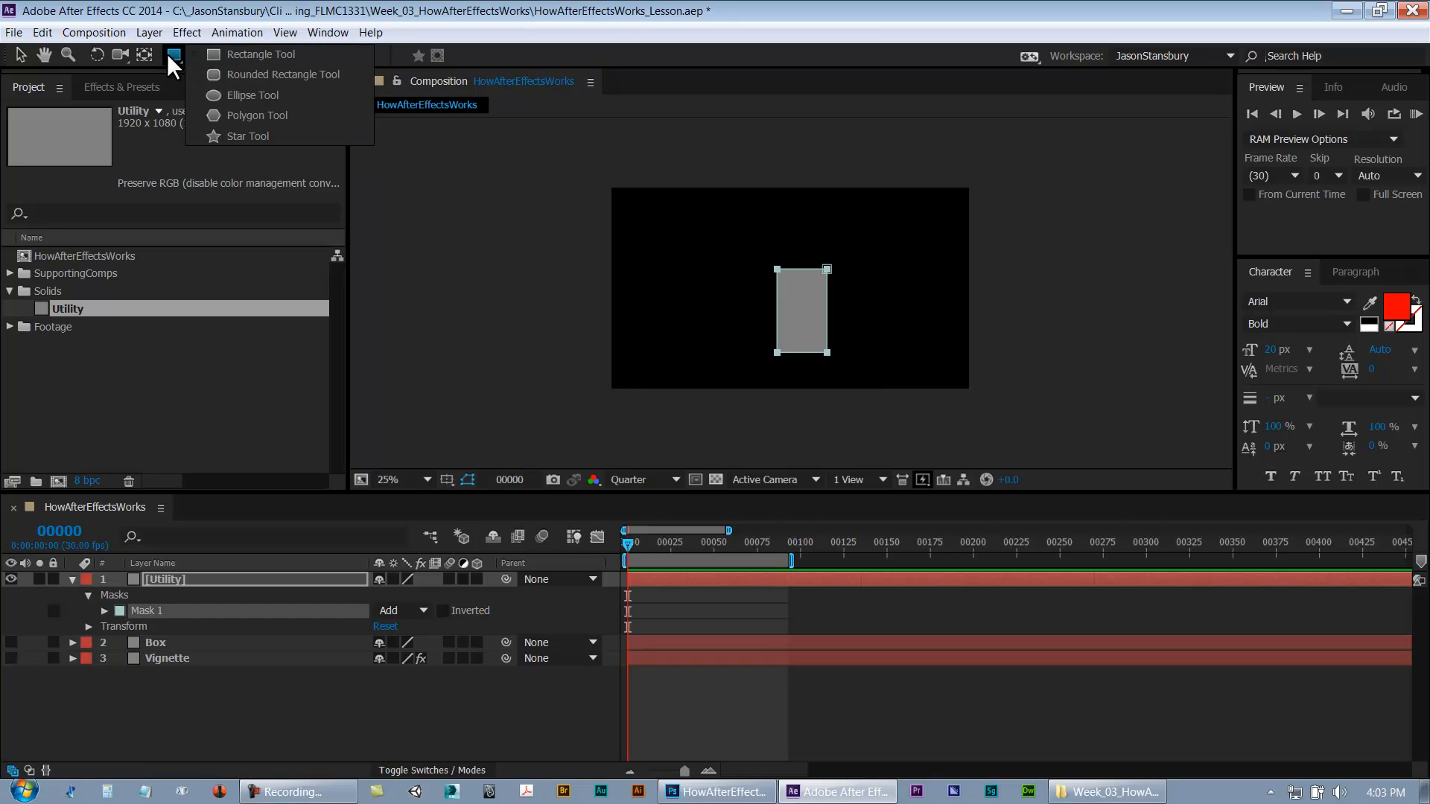
click(221, 93)
mouse_move(738, 213)
mouse_down()
mouse_move(839, 287)
mouse_move(803, 262)
mouse_move(815, 274)
mouse_move(825, 217)
mouse_move(825, 232)
mouse_move(805, 224)
mouse_up()
key(v)
double_click(797, 224)
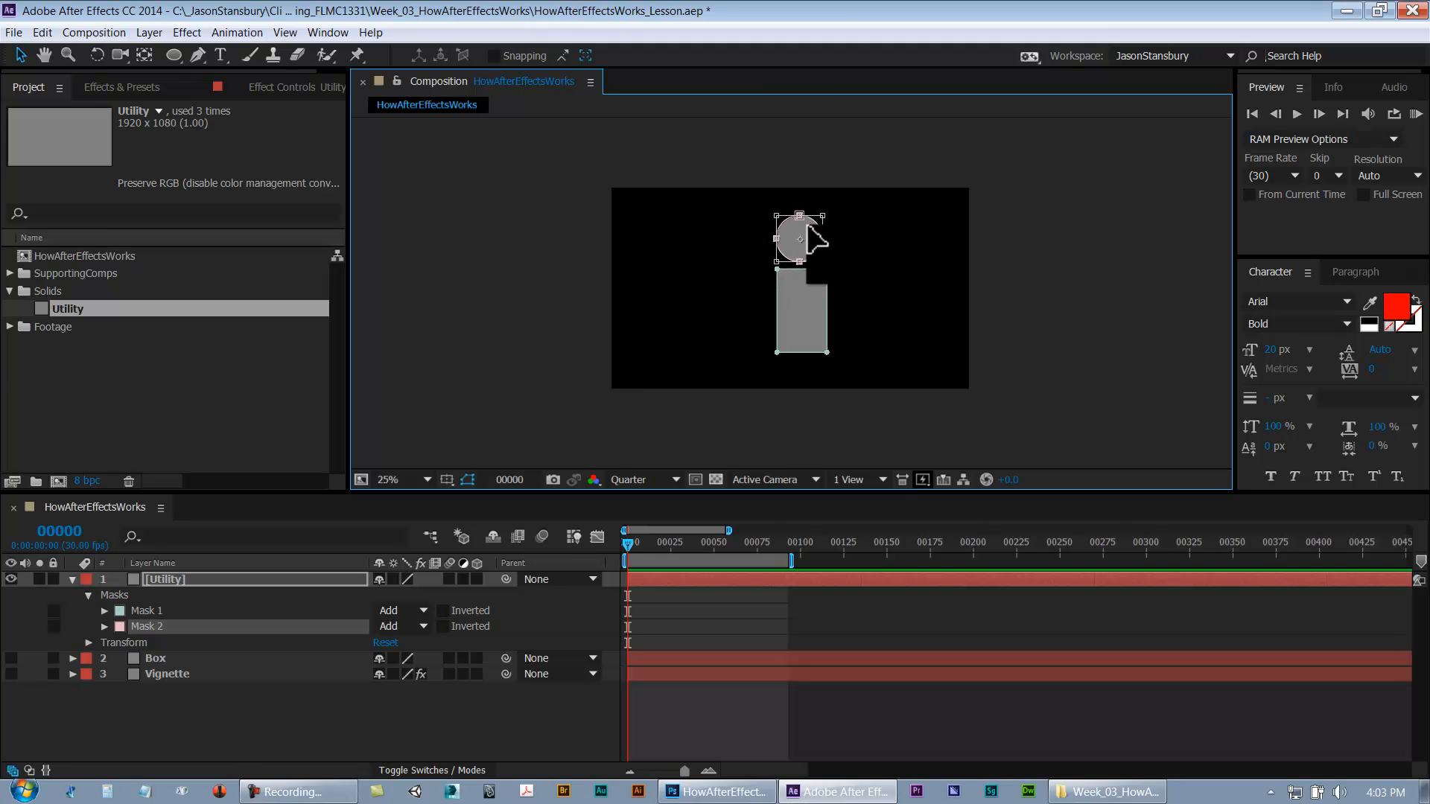
click(173, 54)
click(245, 55)
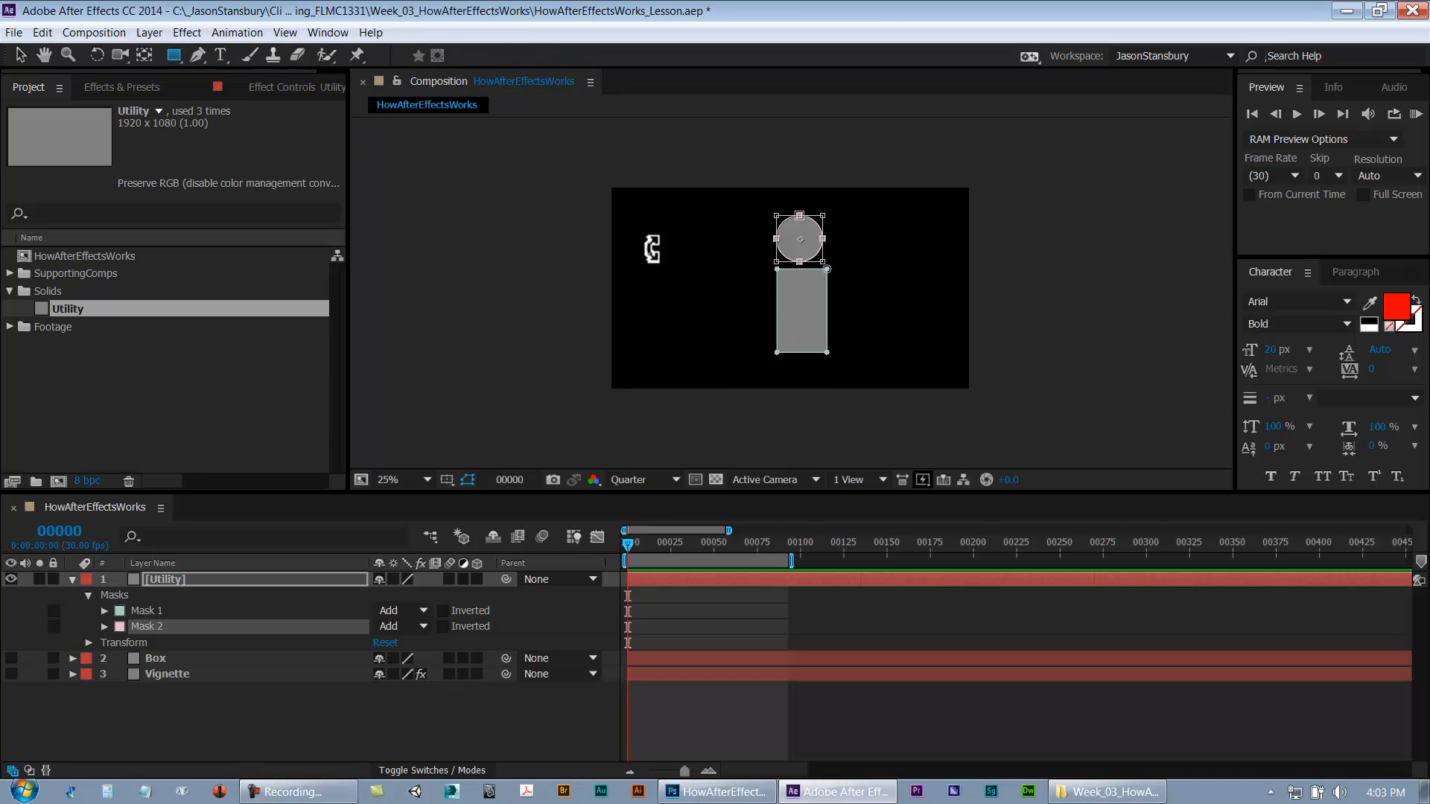
double_click(789, 263)
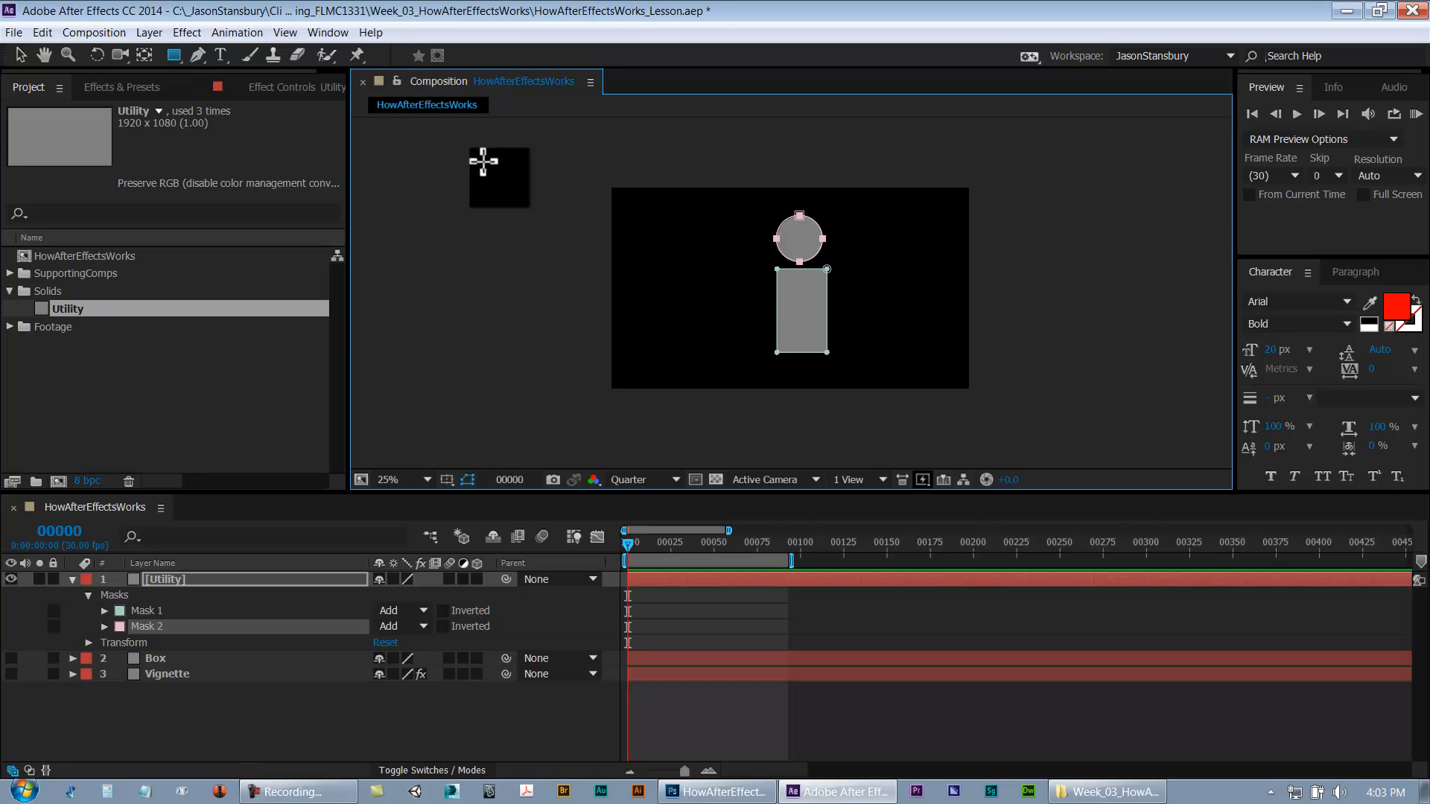
click(21, 55)
click(727, 229)
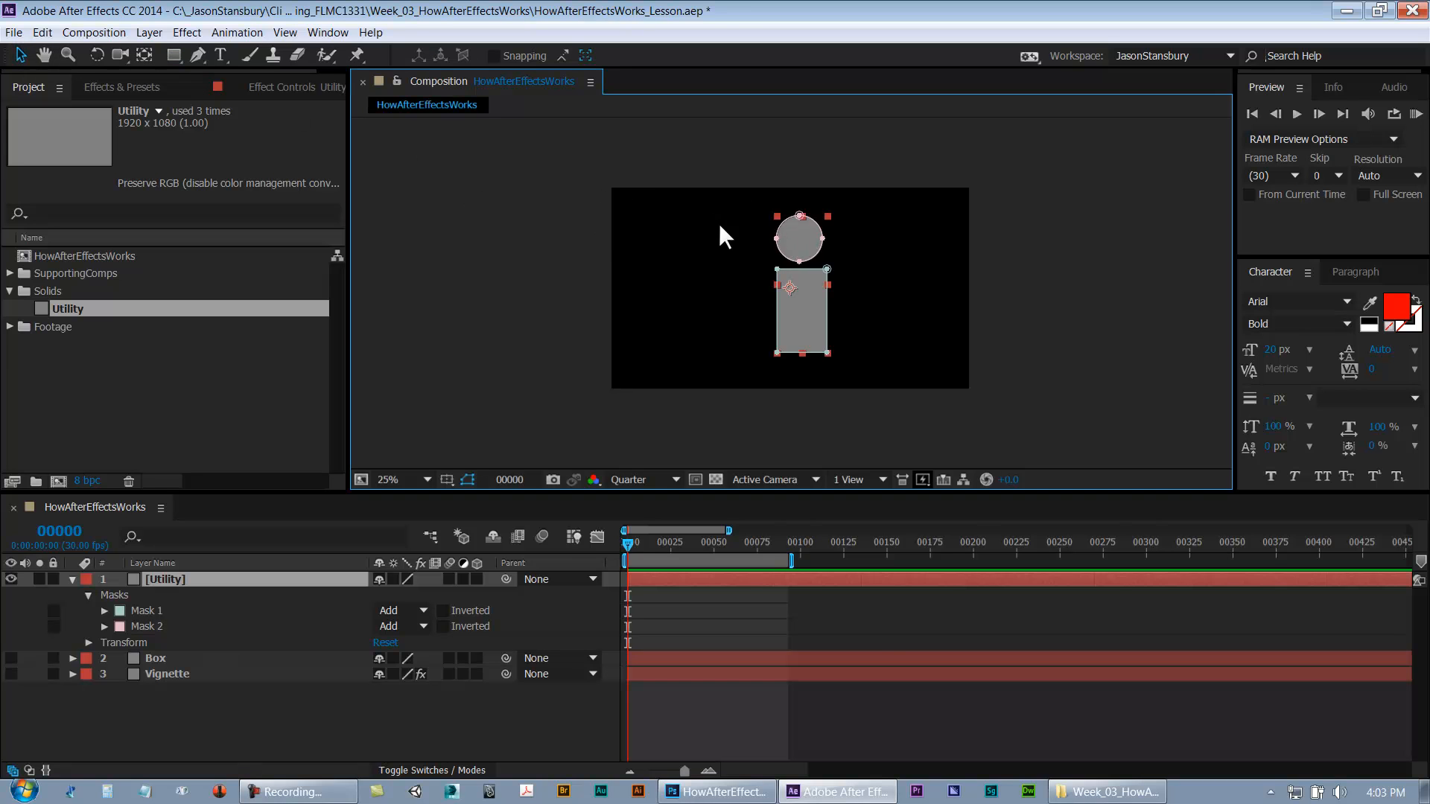
click(730, 610)
click(335, 608)
click(662, 635)
click(668, 581)
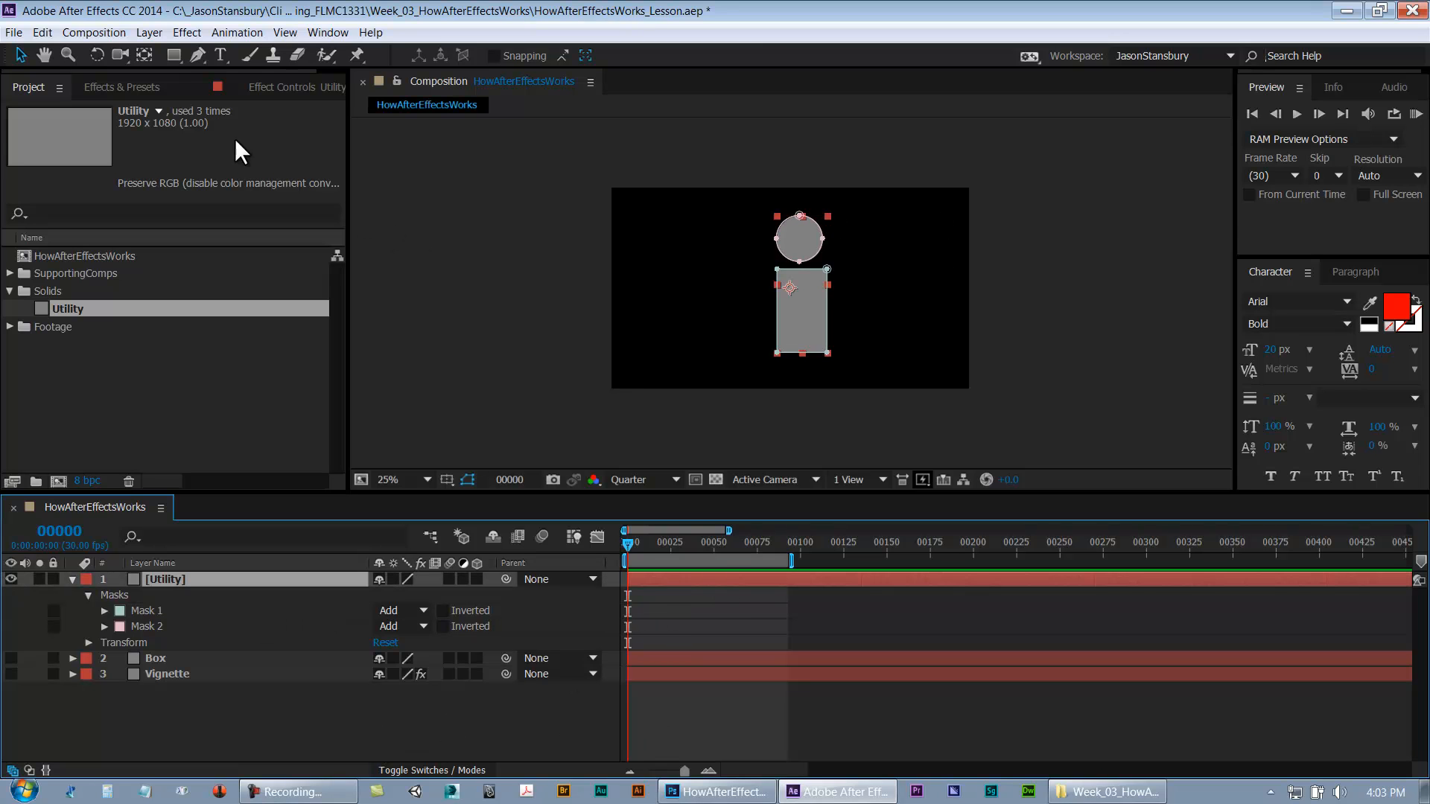
Draw a star-shaped mask on the Utility layer and move it fully inside the frame, to the left of the circle
drag(176, 55, 240, 134)
drag(659, 237, 683, 288)
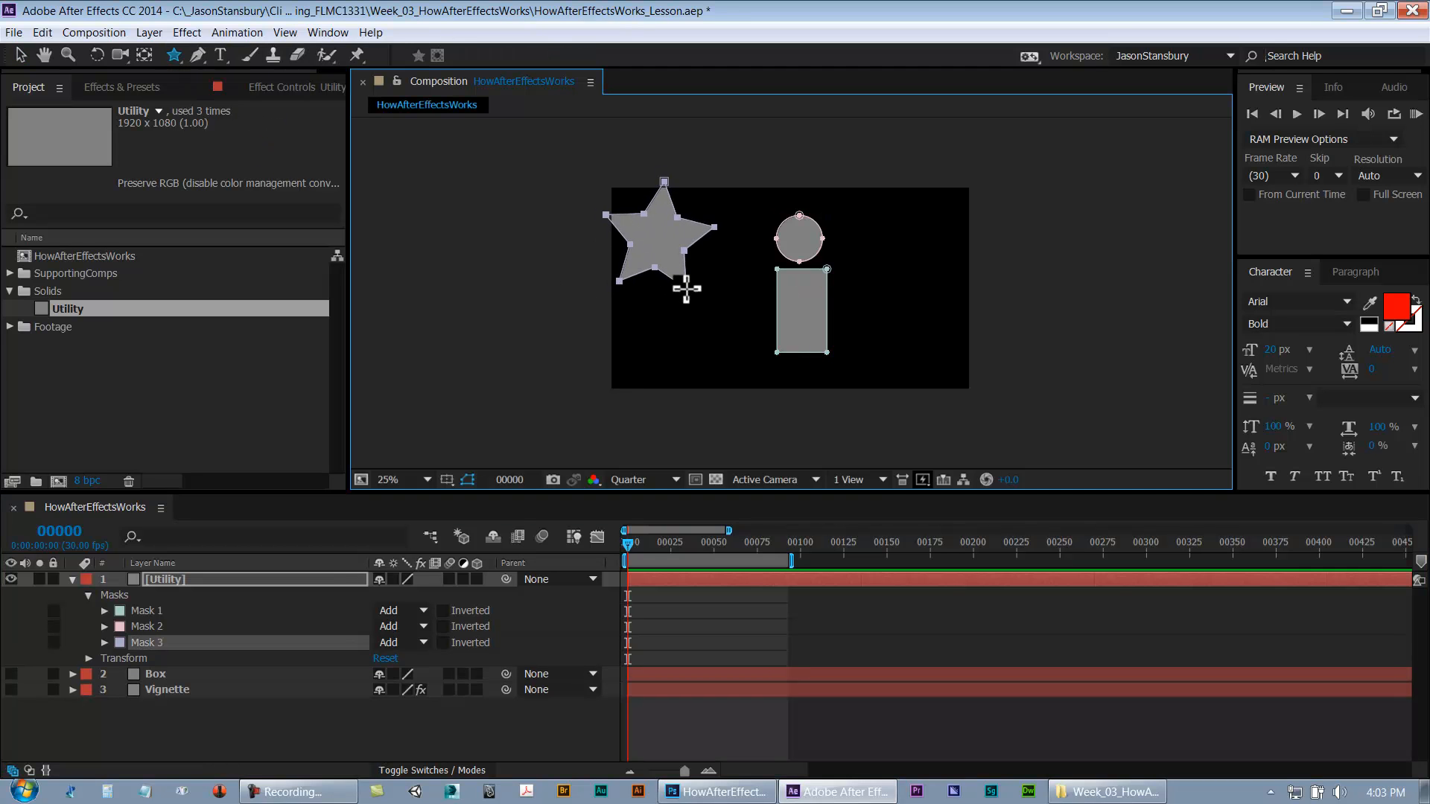
key(v)
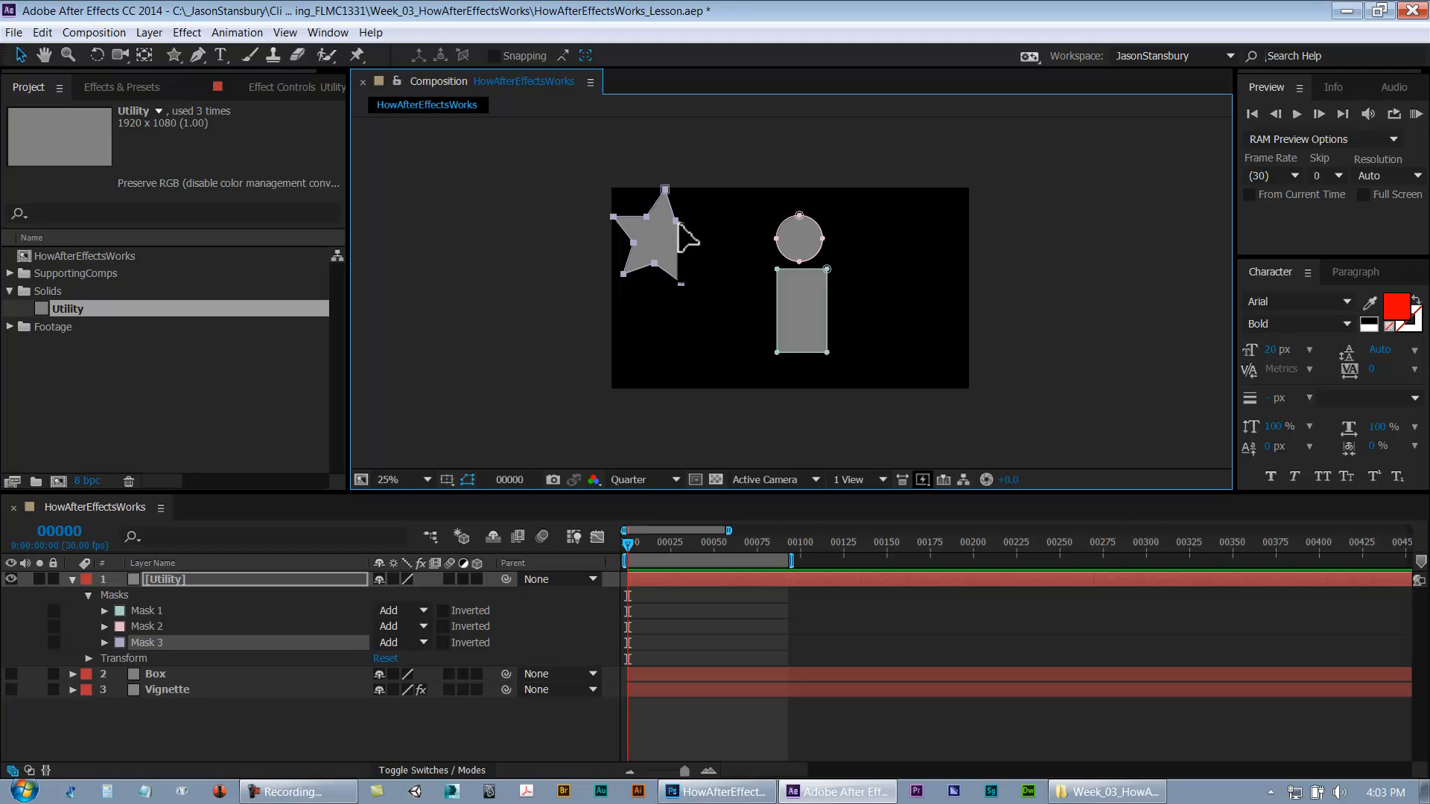
double_click(684, 223)
drag(683, 221, 717, 236)
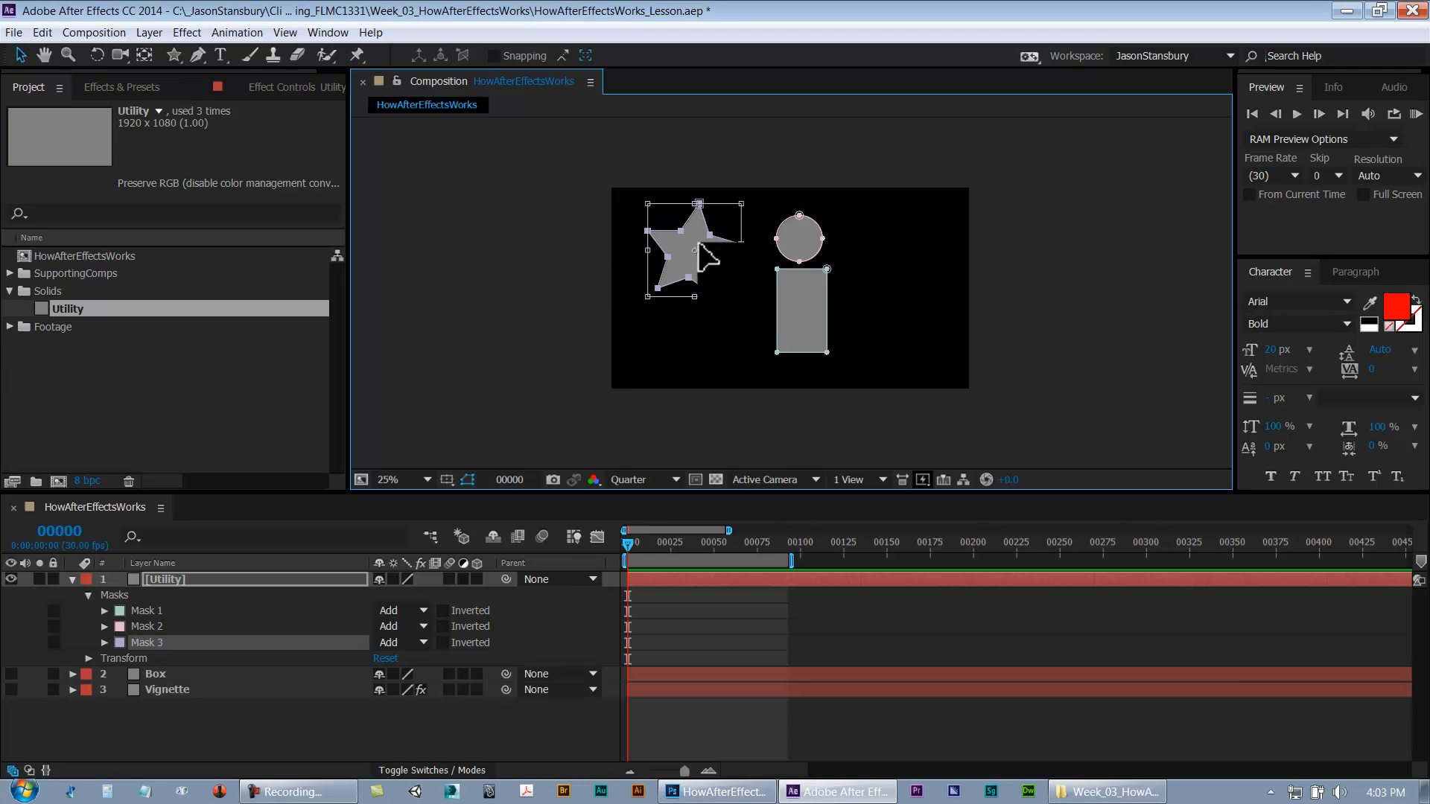
key(Return)
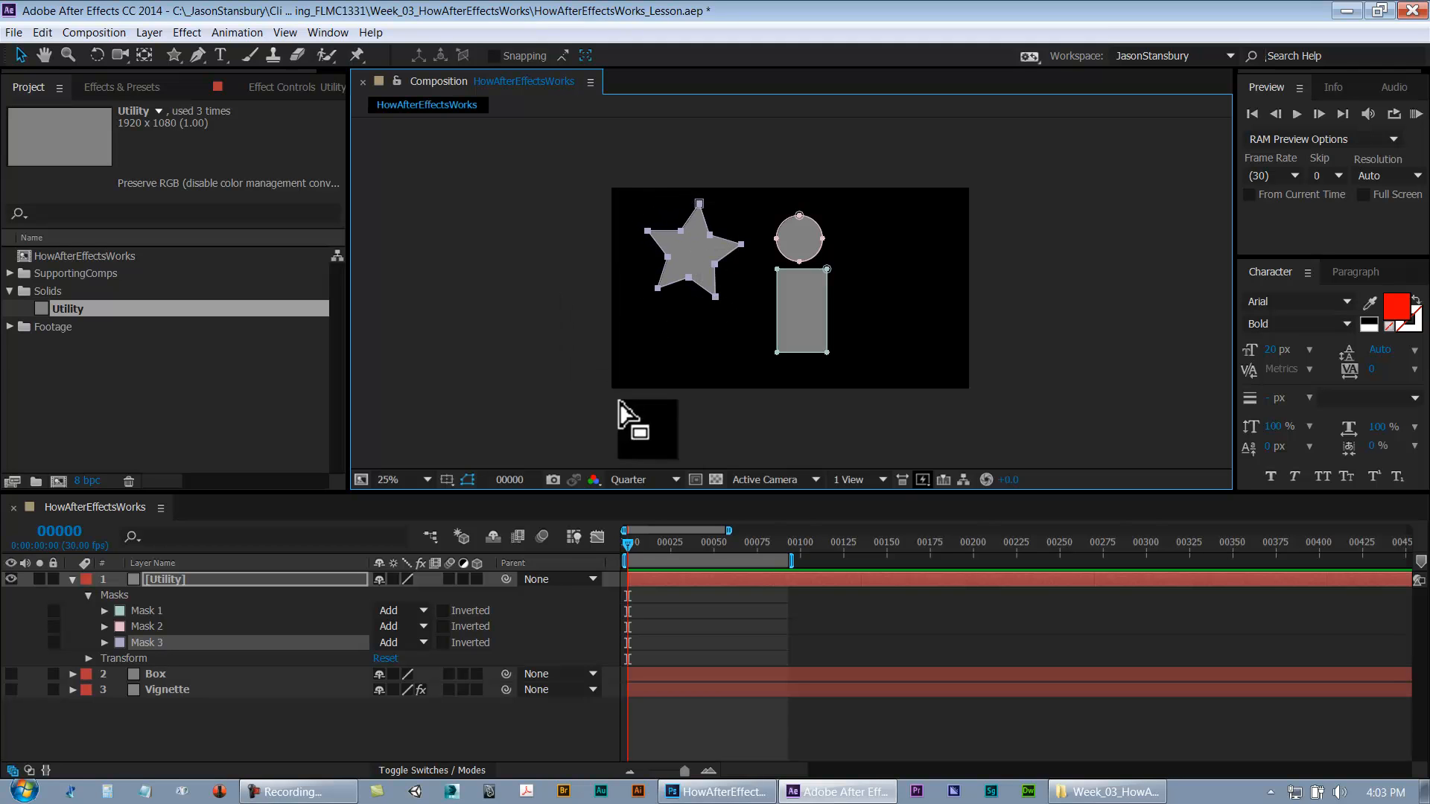
Draw a wide rounded-rectangle mask below the star on the Utility layer and deselect the layer
drag(171, 55, 240, 77)
drag(638, 324, 730, 367)
key(v)
click(581, 336)
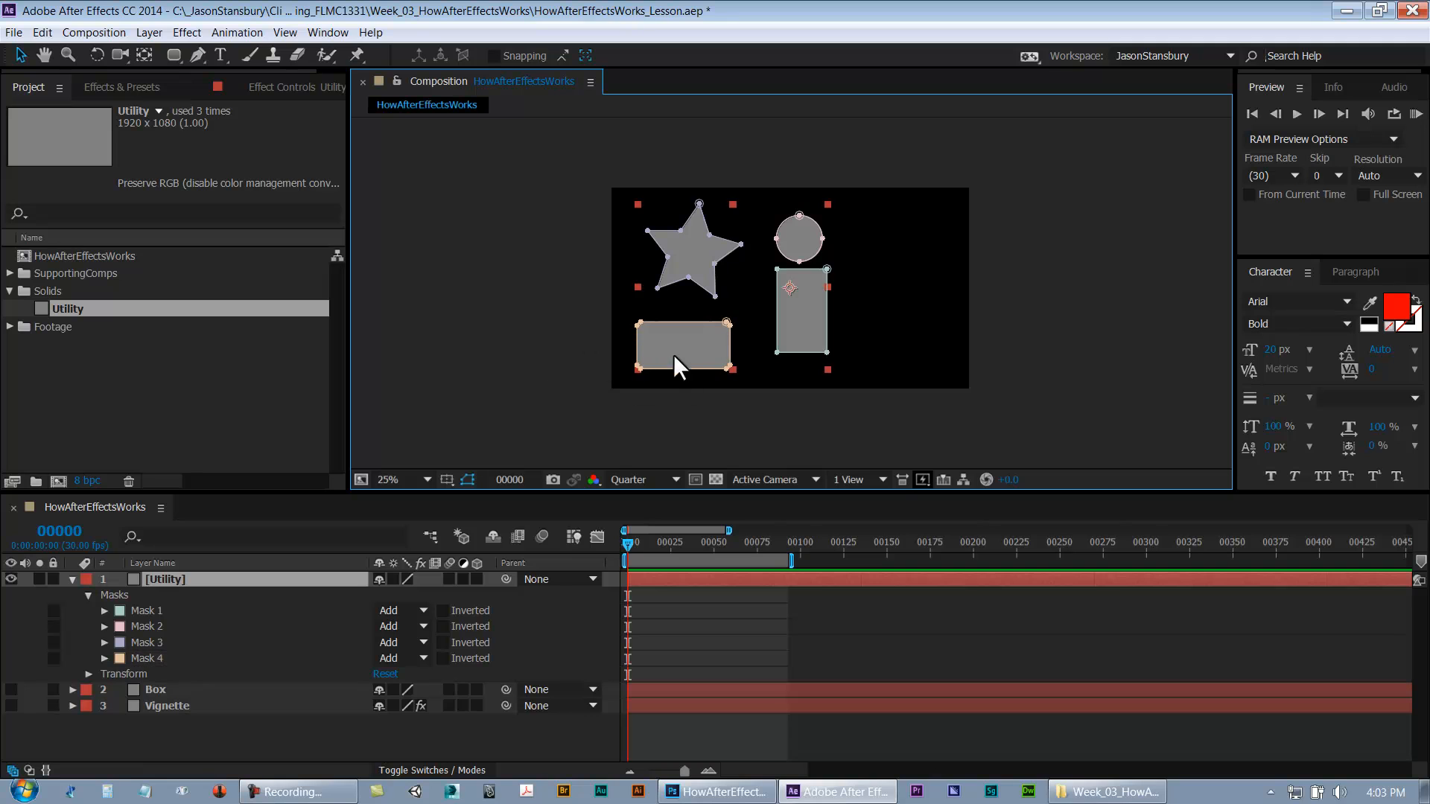
click(622, 383)
scroll(644, 402, up, 2)
key(space)
drag(645, 399, 712, 322)
key(comma)
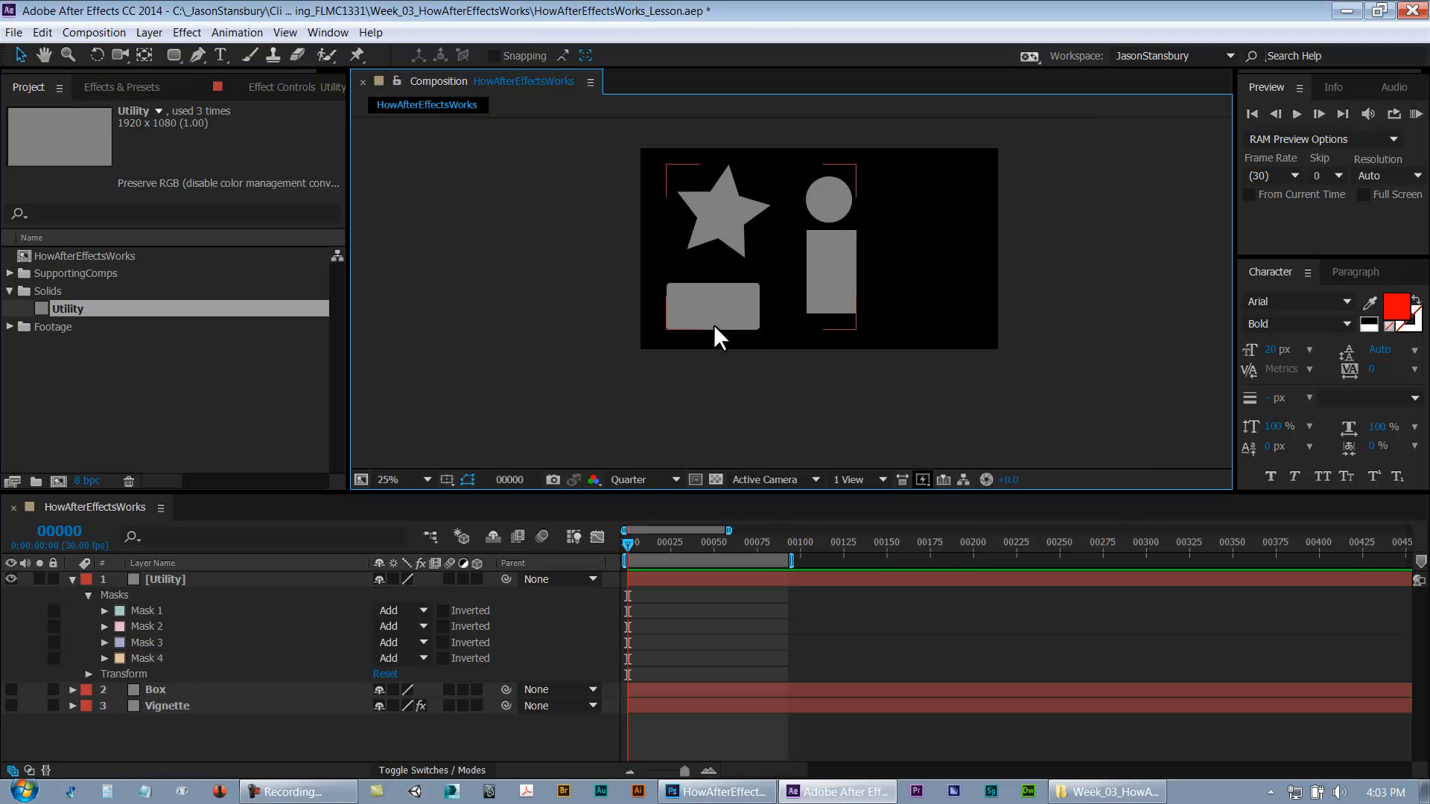
drag(849, 294, 771, 323)
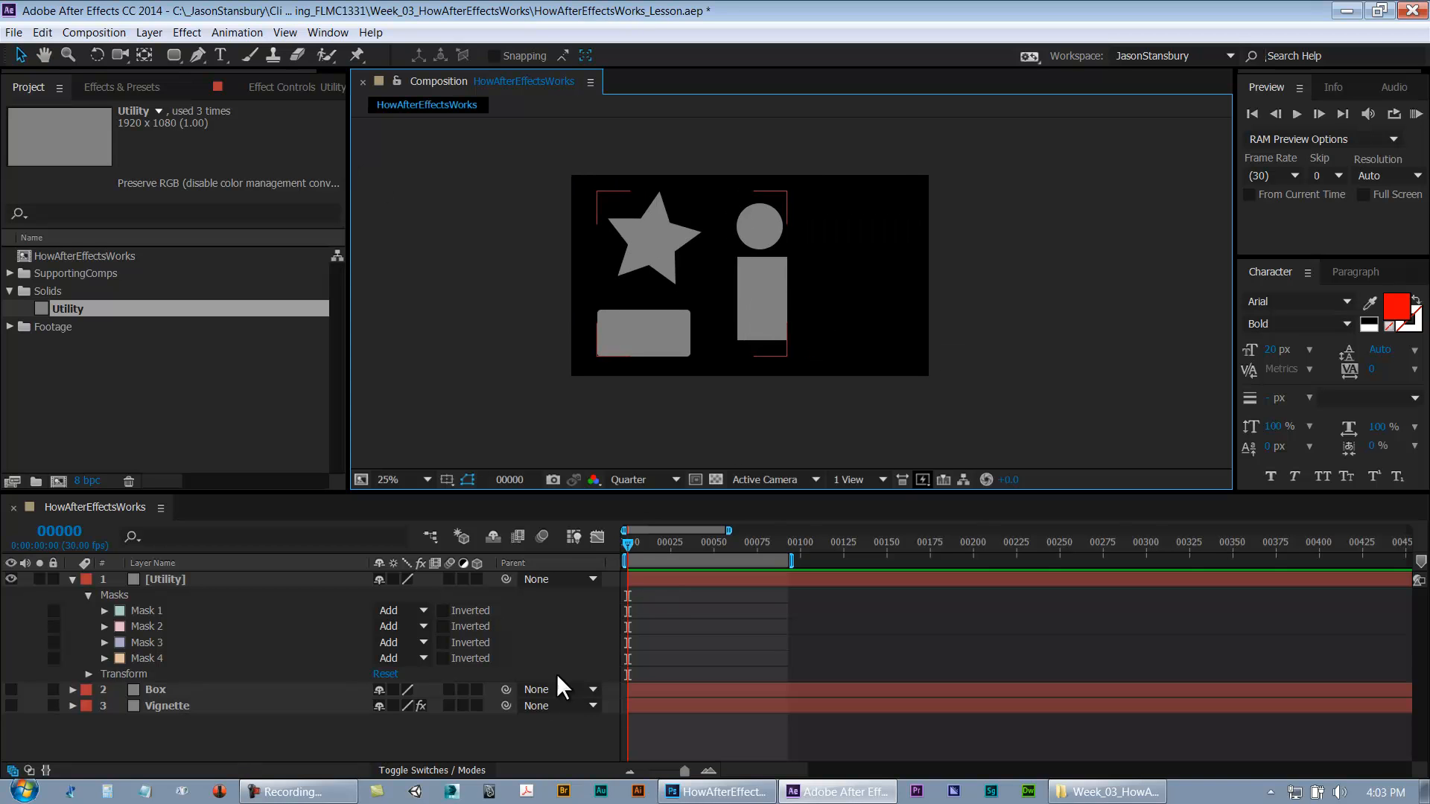
Select the Utility layer, collapse and re-expand its Masks group, and enlarge the timeline area
click(176, 579)
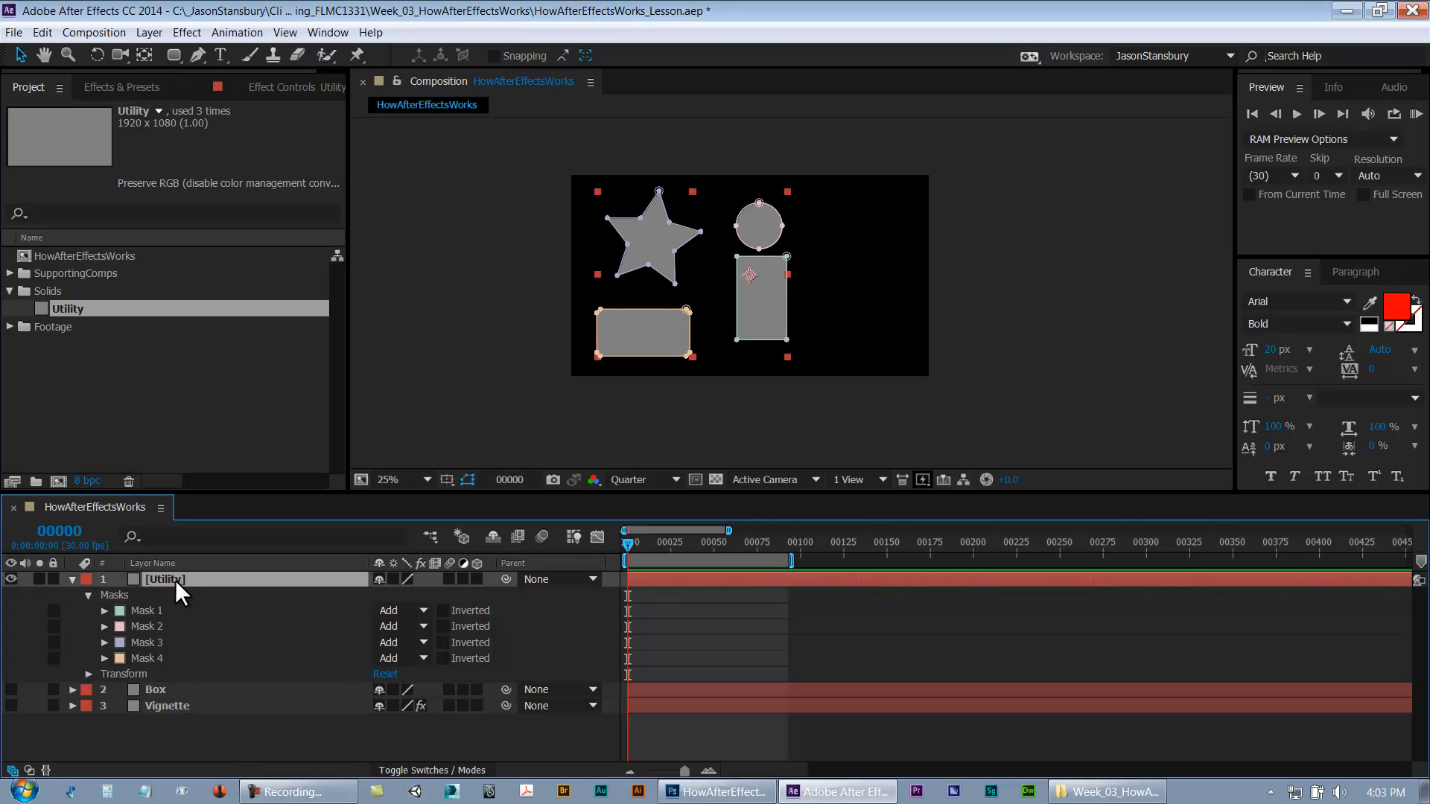
click(73, 580)
click(73, 579)
click(88, 596)
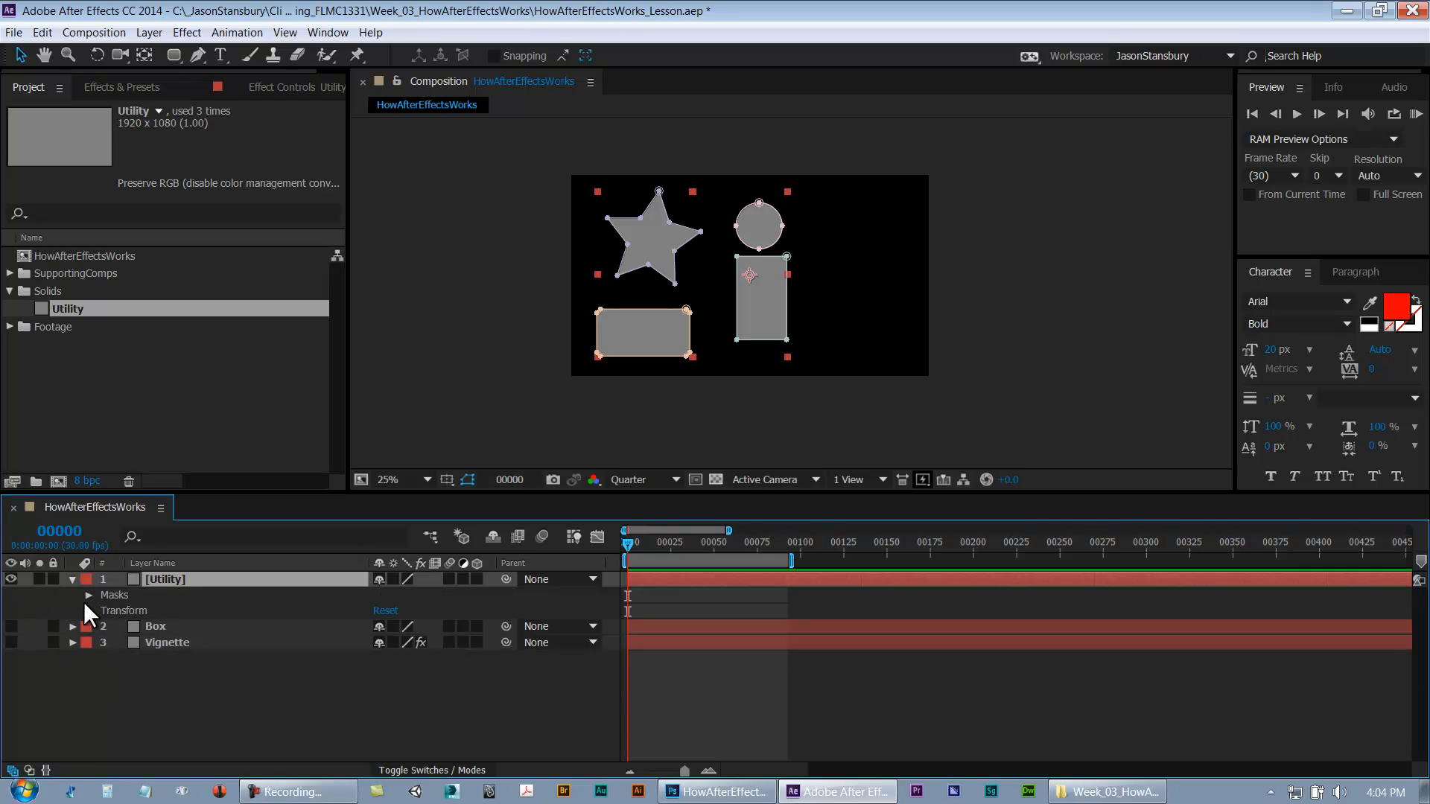
click(88, 596)
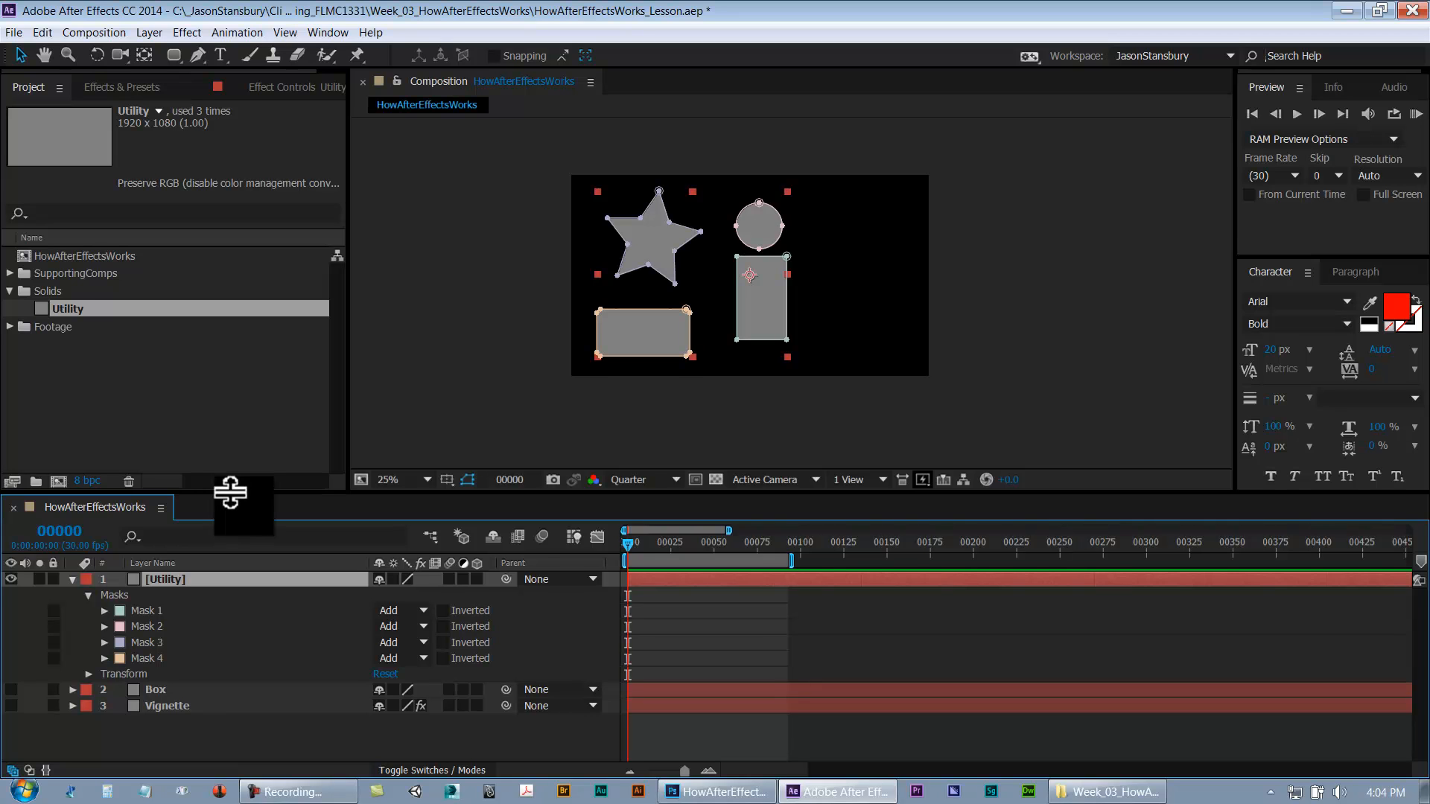
drag(233, 492, 237, 460)
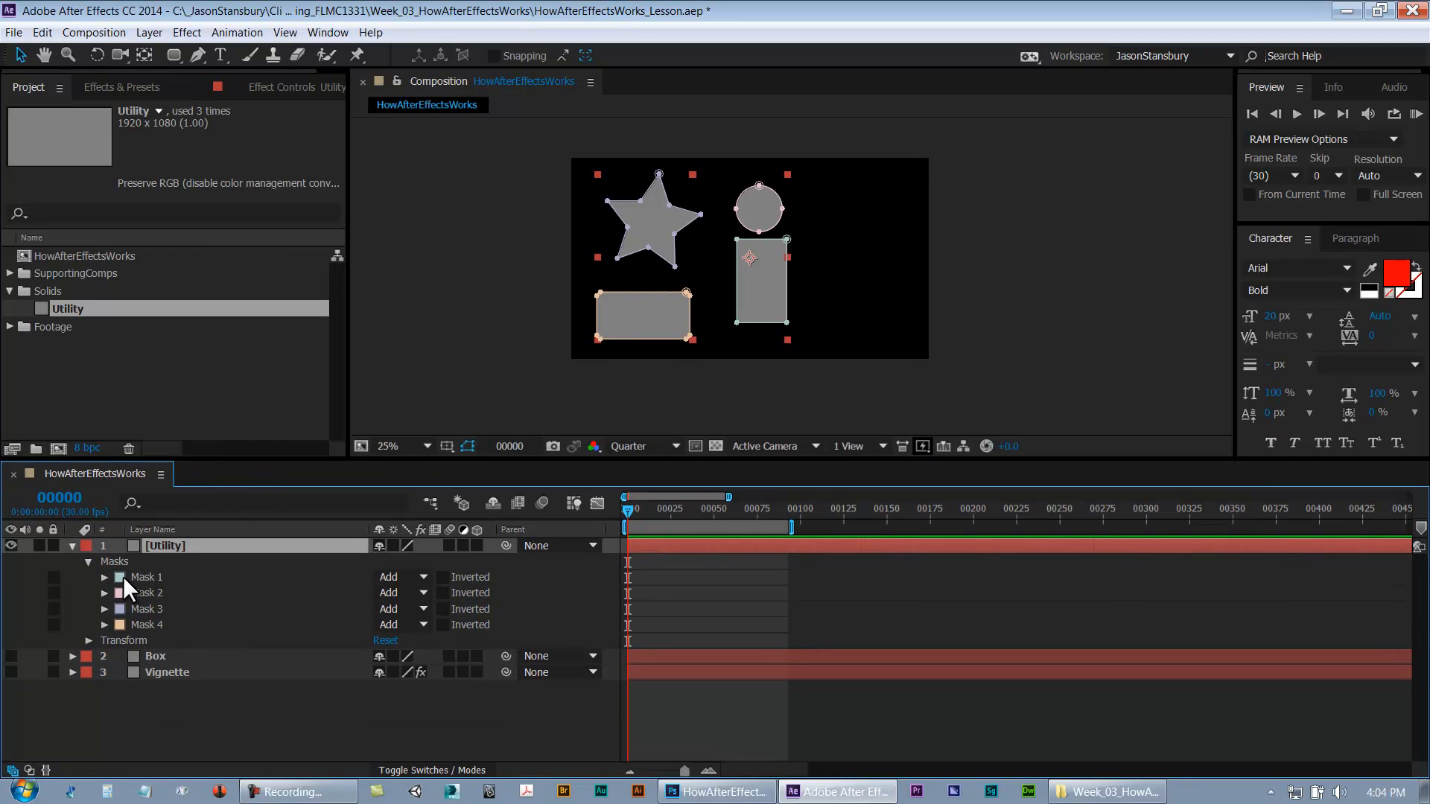
Set the outline colour of the Utility layer's Mask 1 to bright red
scroll(703, 378, up, 2)
drag(650, 314, 760, 340)
click(213, 715)
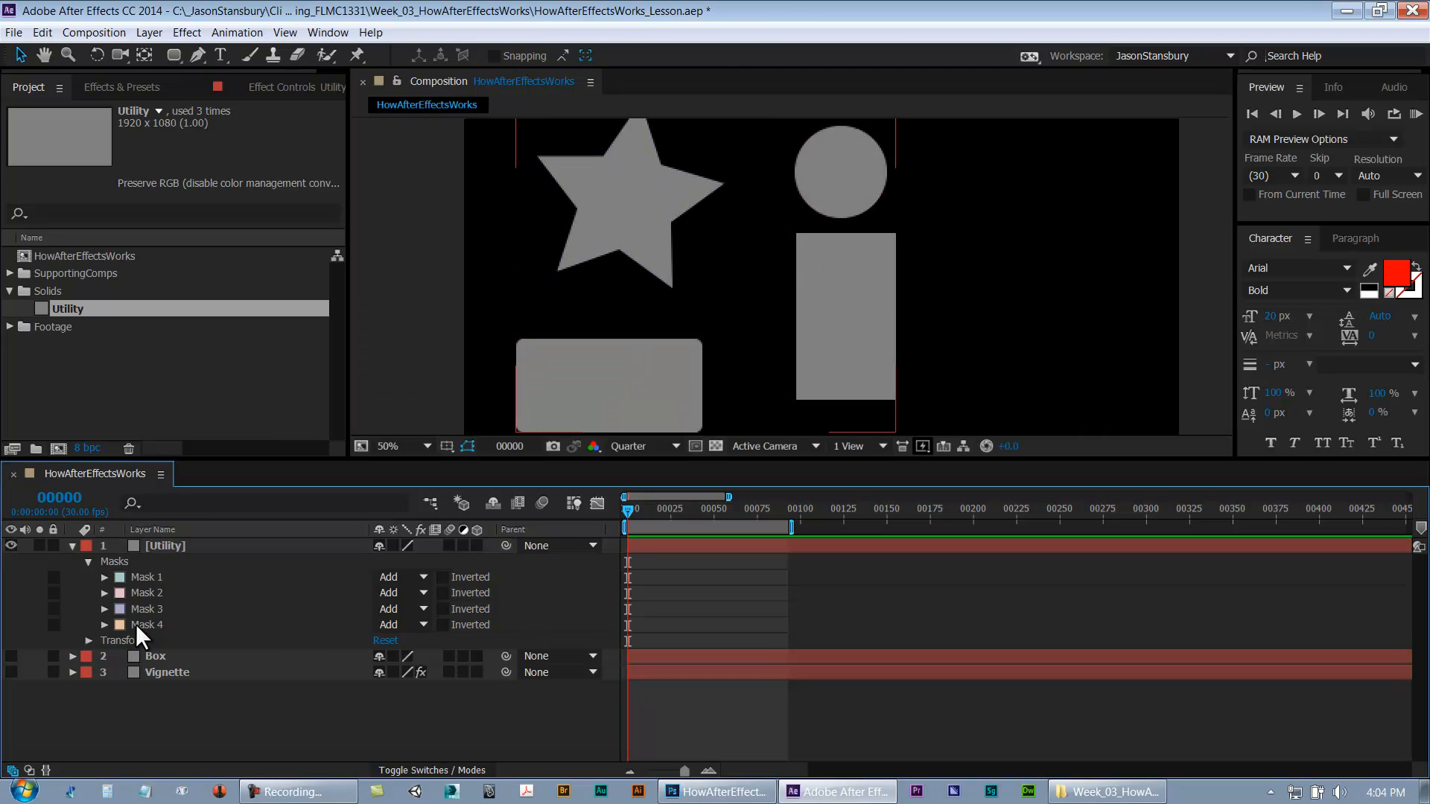
click(134, 578)
click(120, 577)
drag(730, 329, 811, 253)
key(Return)
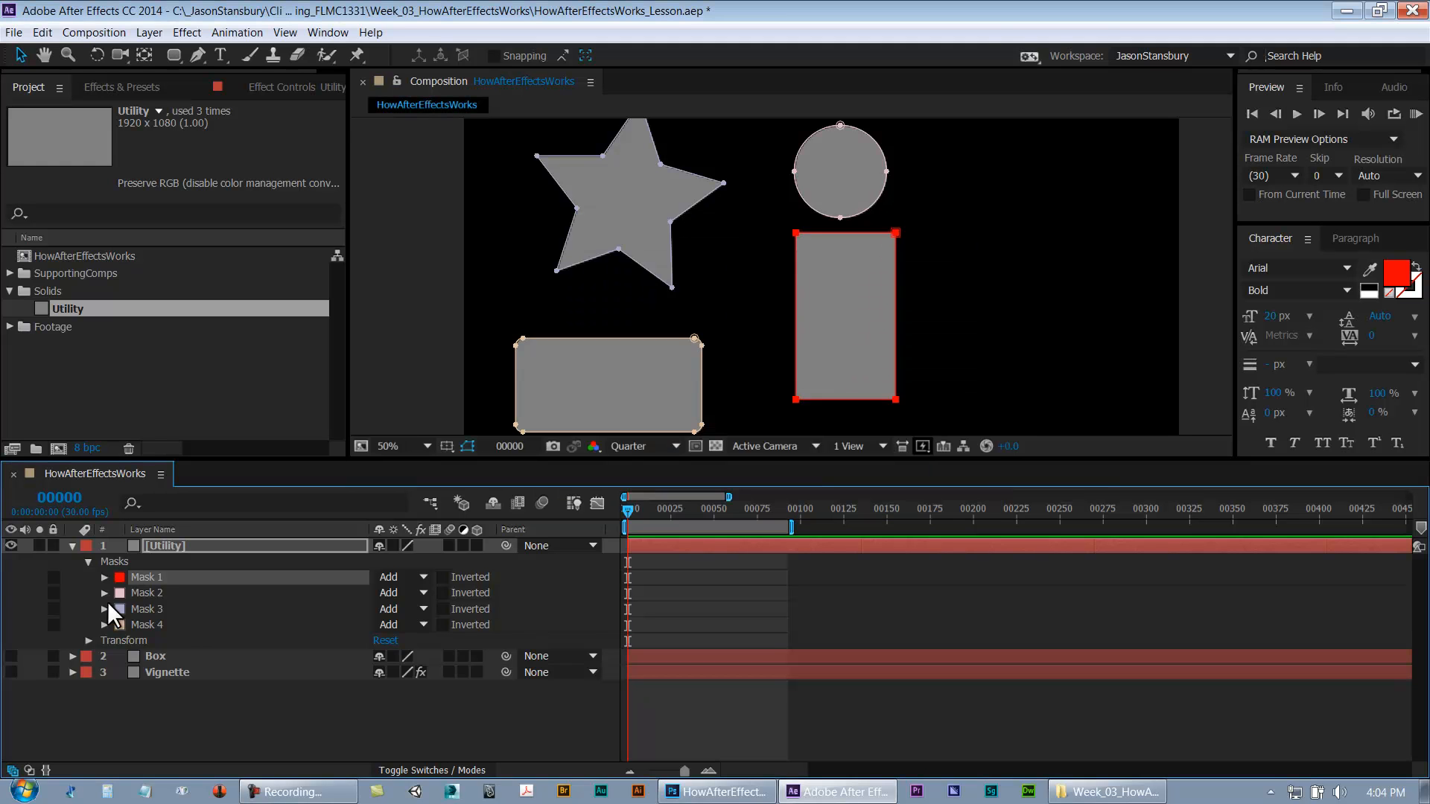
Set the outline colour of Mask 2 to magenta and of Mask 3 to pure blue (0000FF)
click(121, 593)
drag(588, 409, 765, 230)
drag(806, 274, 795, 297)
key(Return)
click(120, 609)
drag(748, 306, 804, 223)
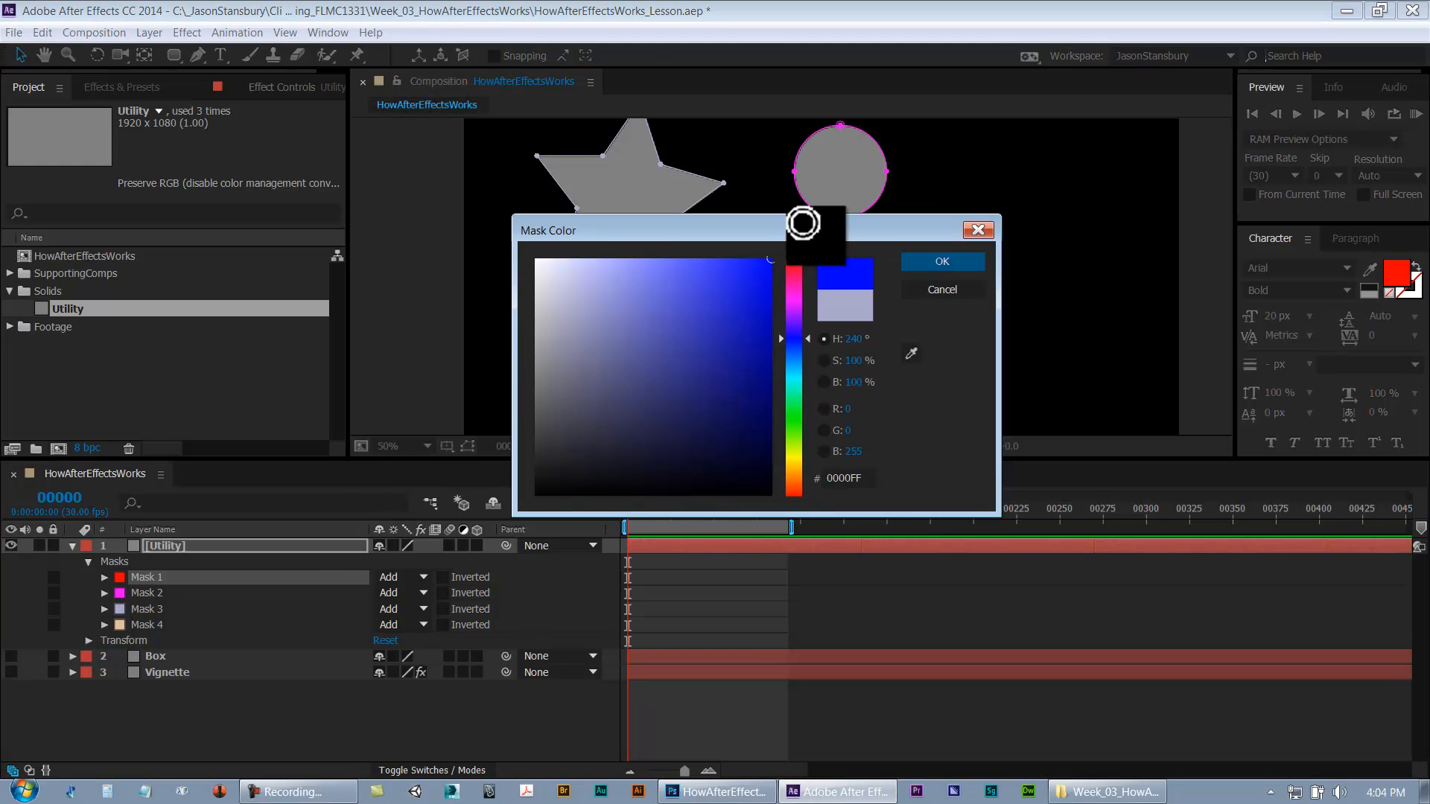
click(940, 261)
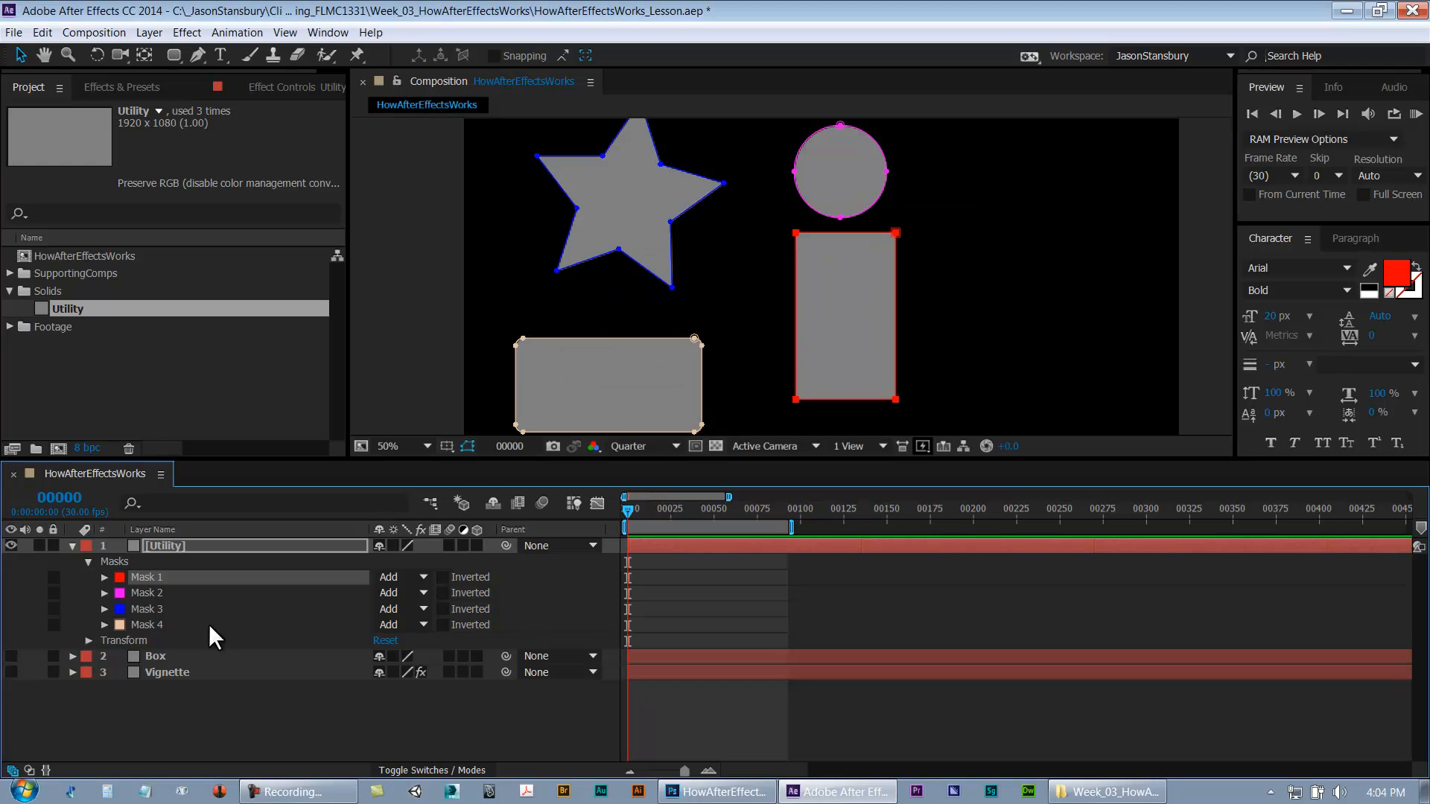
Set the outline colour of the Utility layer's Mask 4 to bright green (4DFF00) and deselect the layer
click(119, 624)
drag(715, 405, 826, 217)
drag(793, 421, 793, 427)
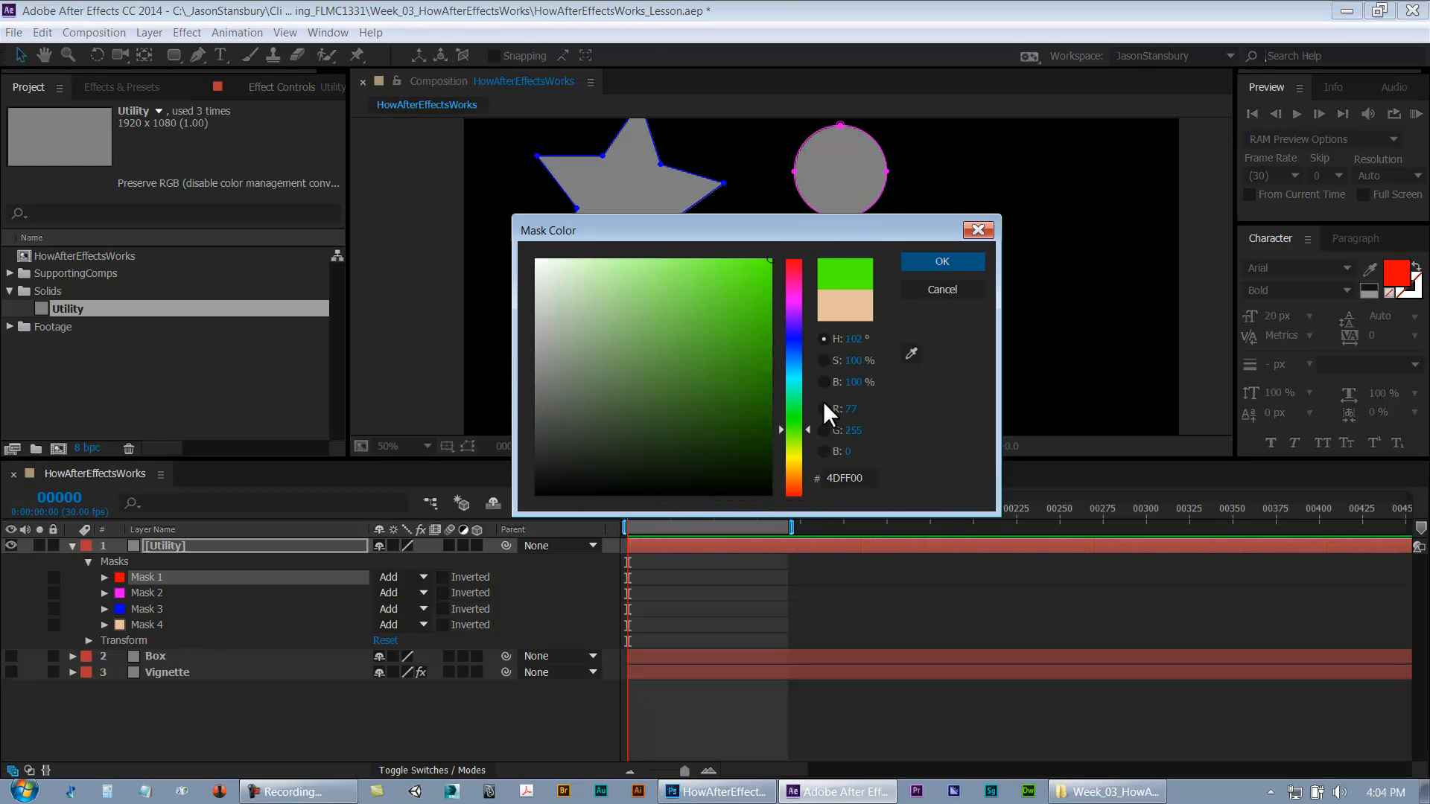
click(940, 261)
click(668, 715)
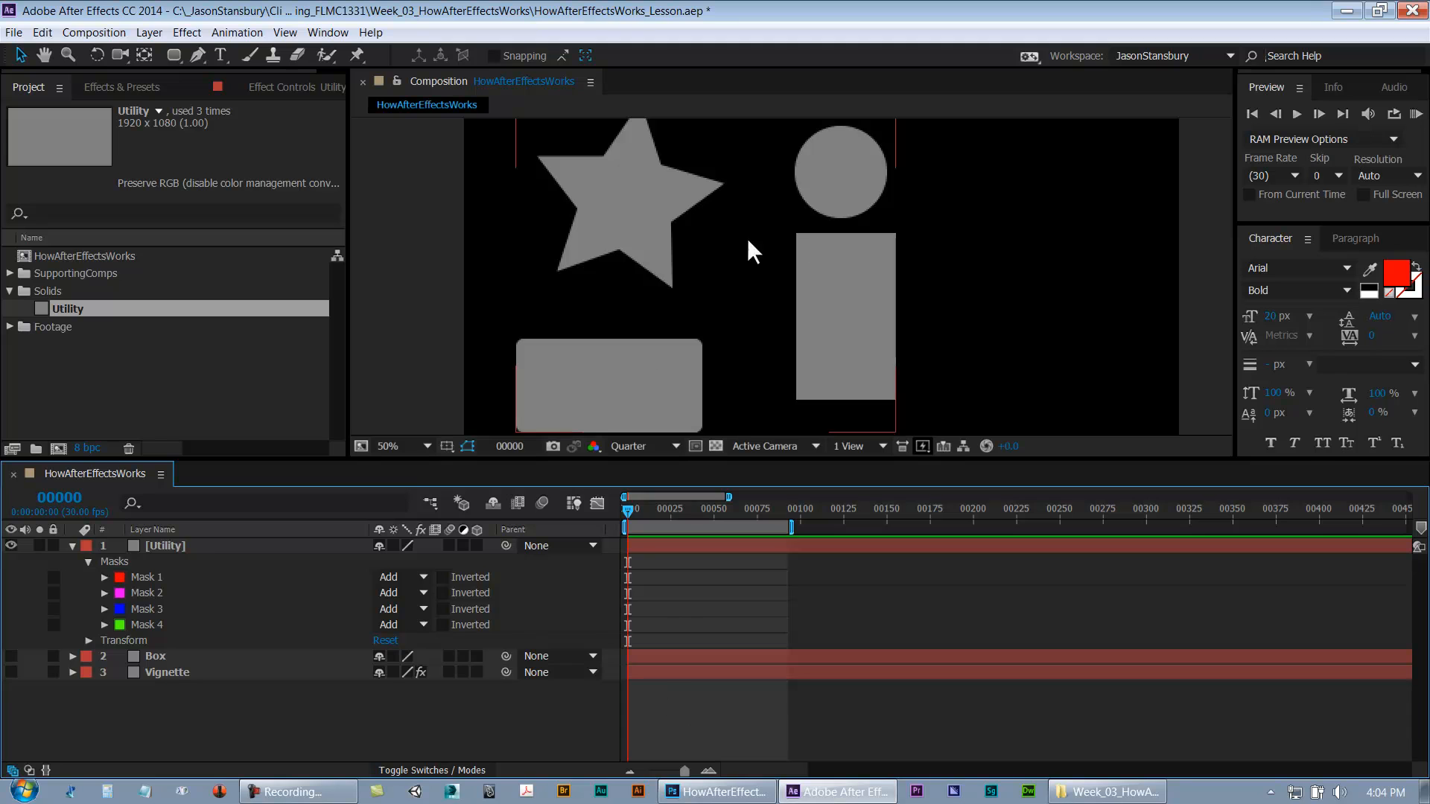
click(199, 545)
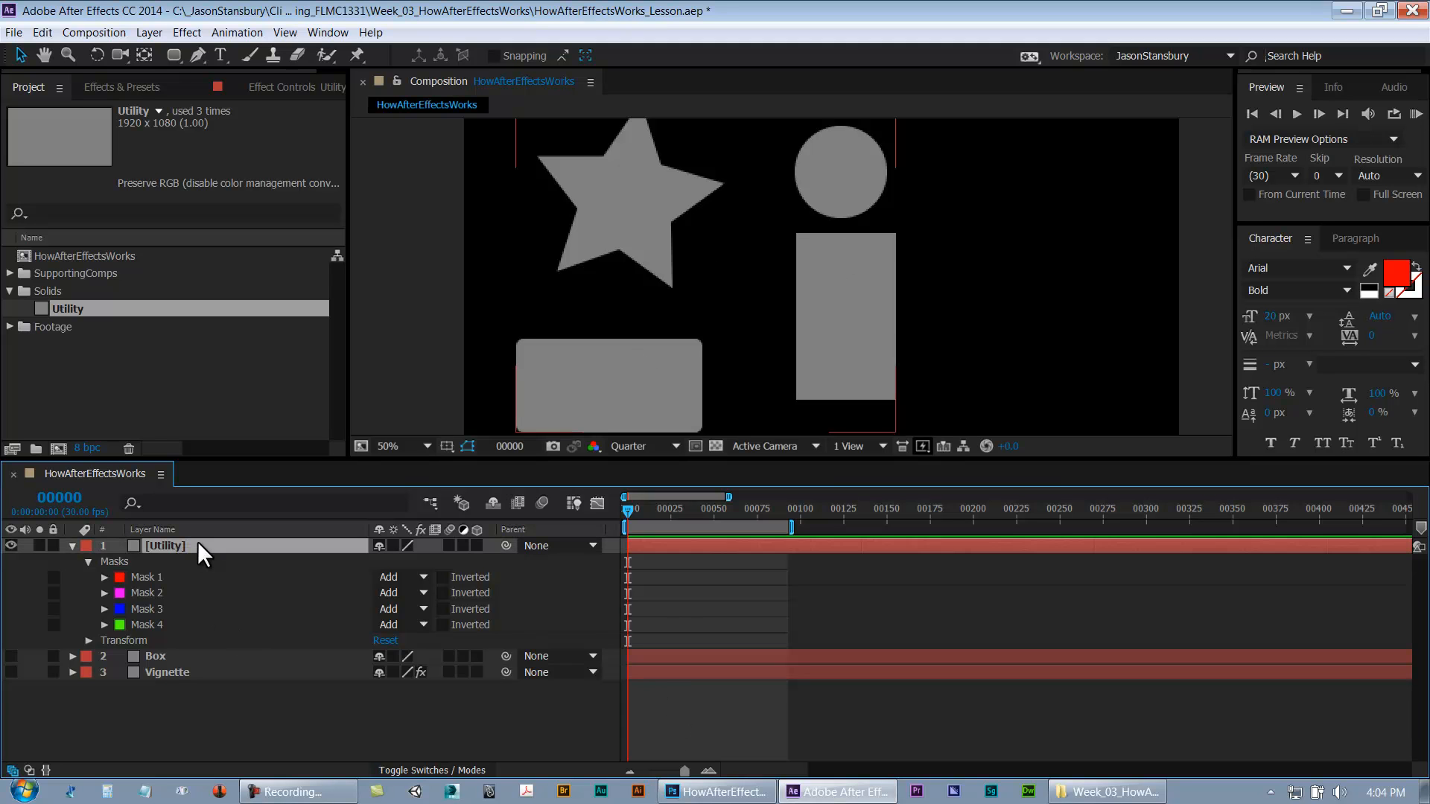
click(227, 715)
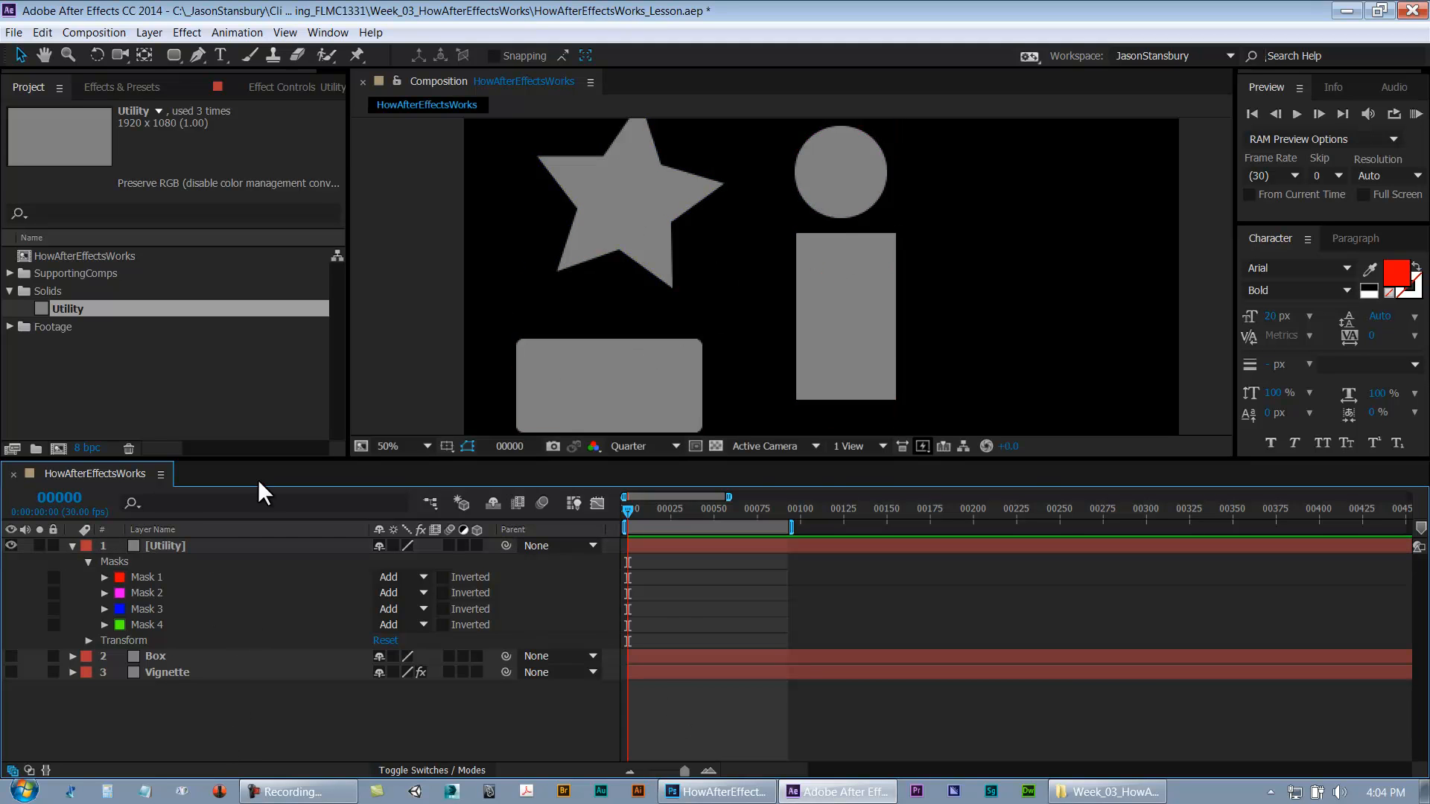
Rename the Utility layer's Mask 1 as Box and its Mask 3 as Star
click(176, 547)
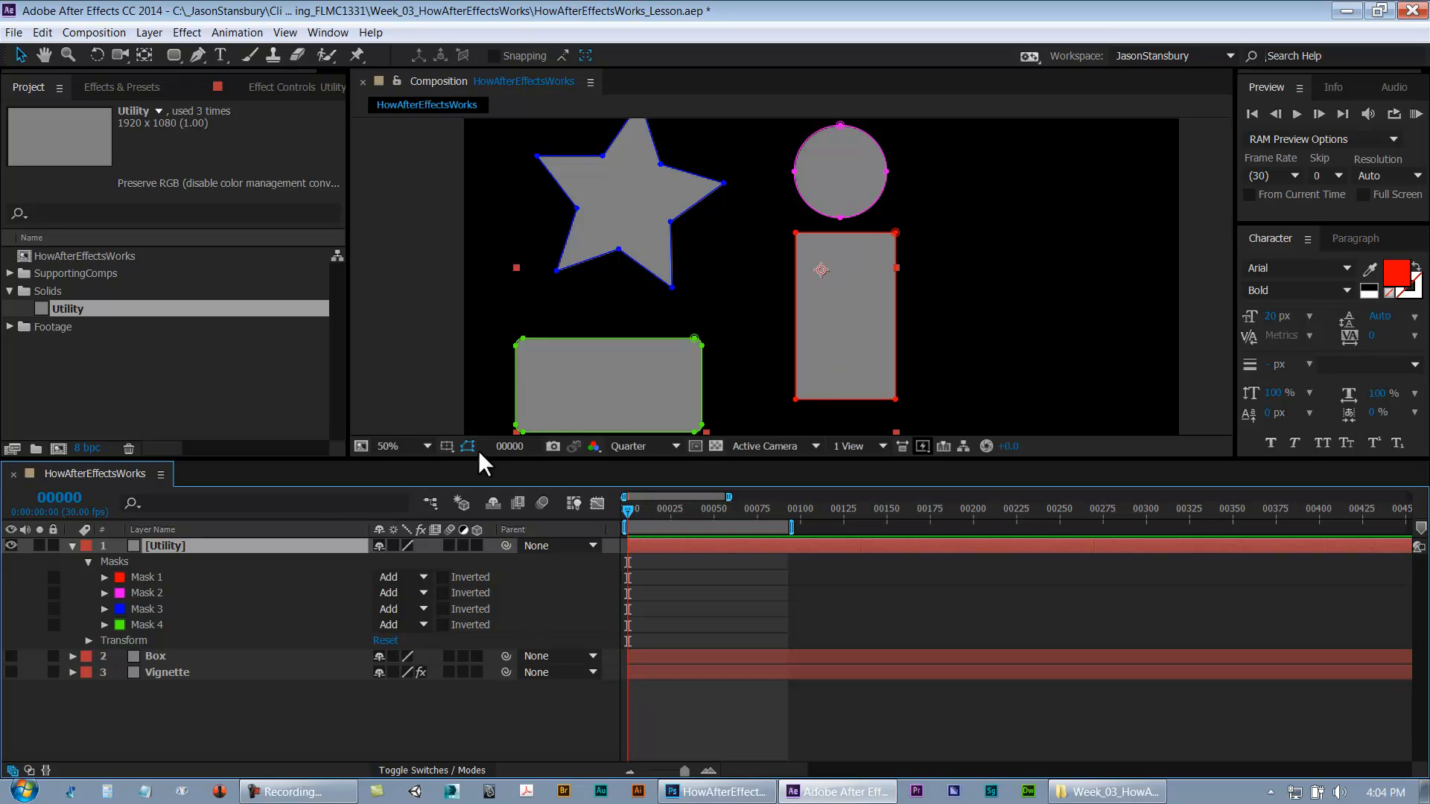
click(159, 578)
key(Return)
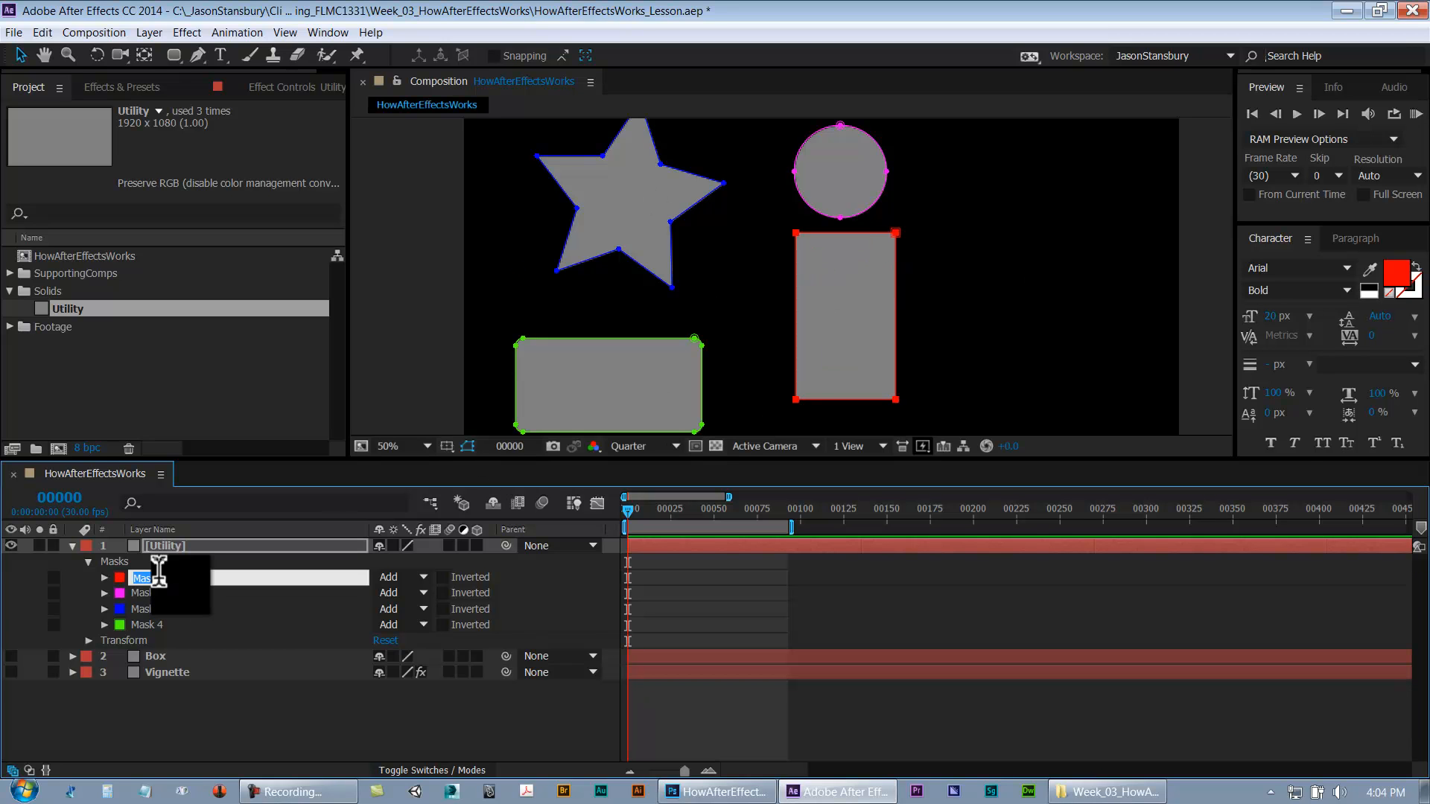
text(Box)
key(Return)
click(147, 602)
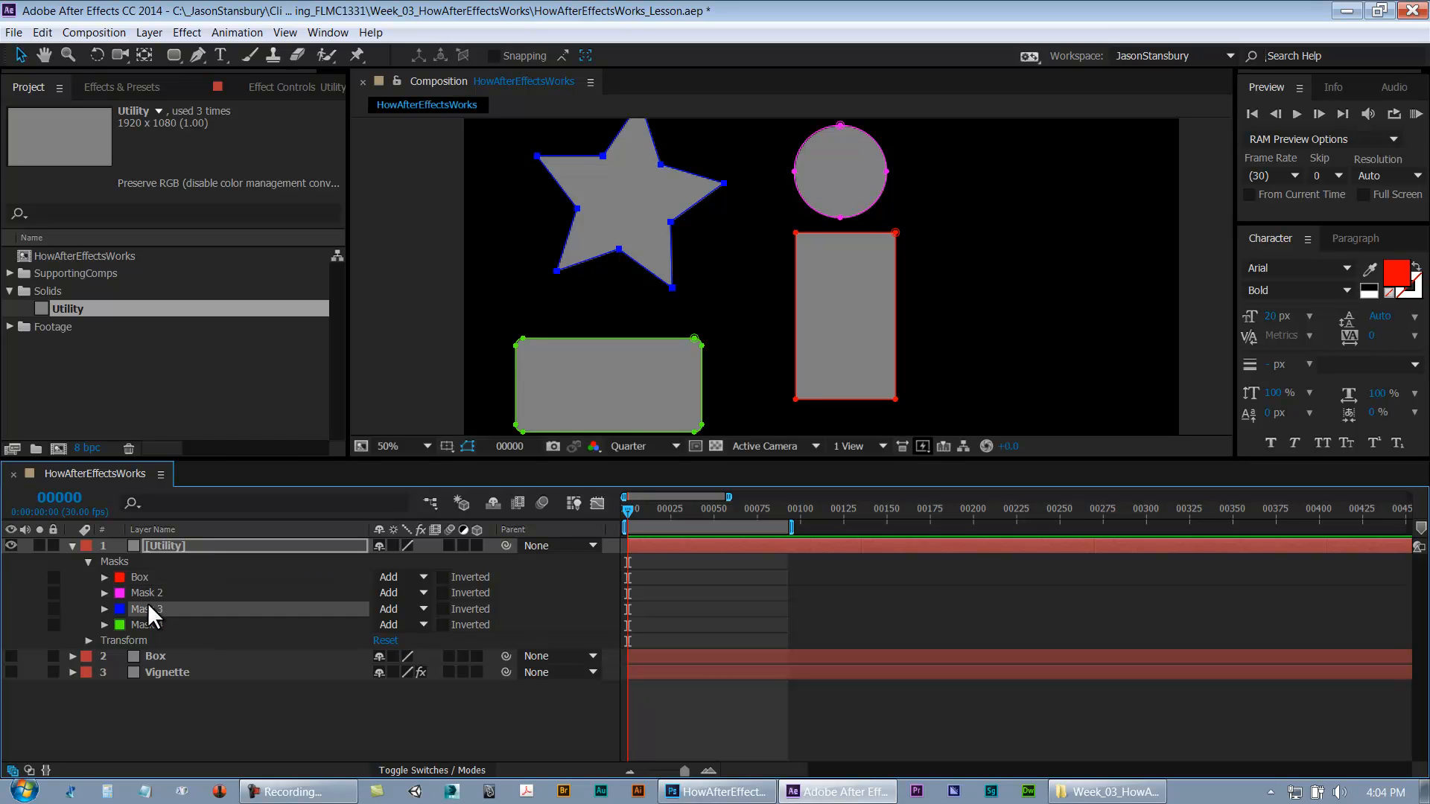
key(Return)
text(Star)
key(Return)
Rename Mask 4 as RoundedBox and Mask 2 as Circle, leaving nothing selected
click(145, 626)
key(Return)
text(R)
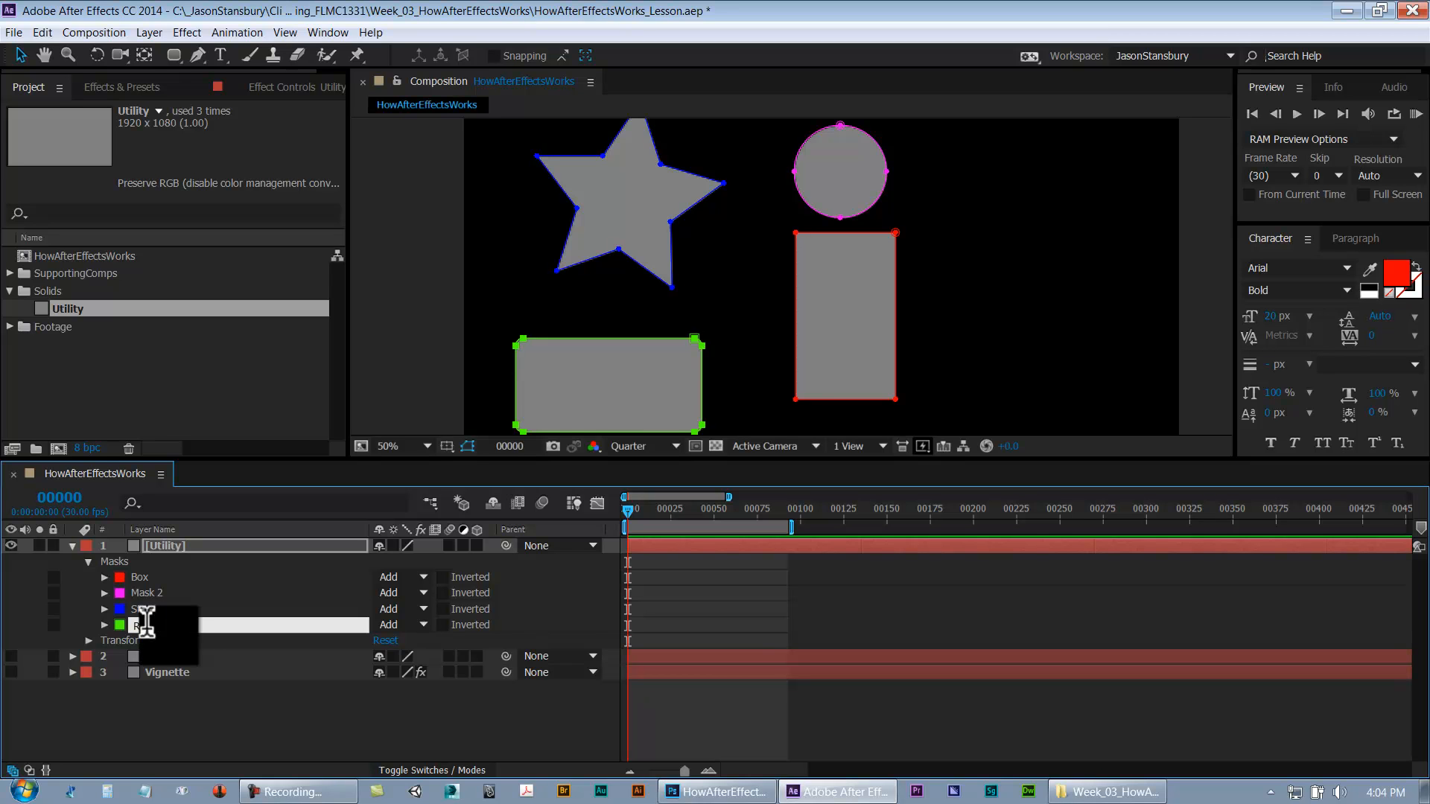
text(oundedBox)
key(Return)
click(154, 595)
key(Return)
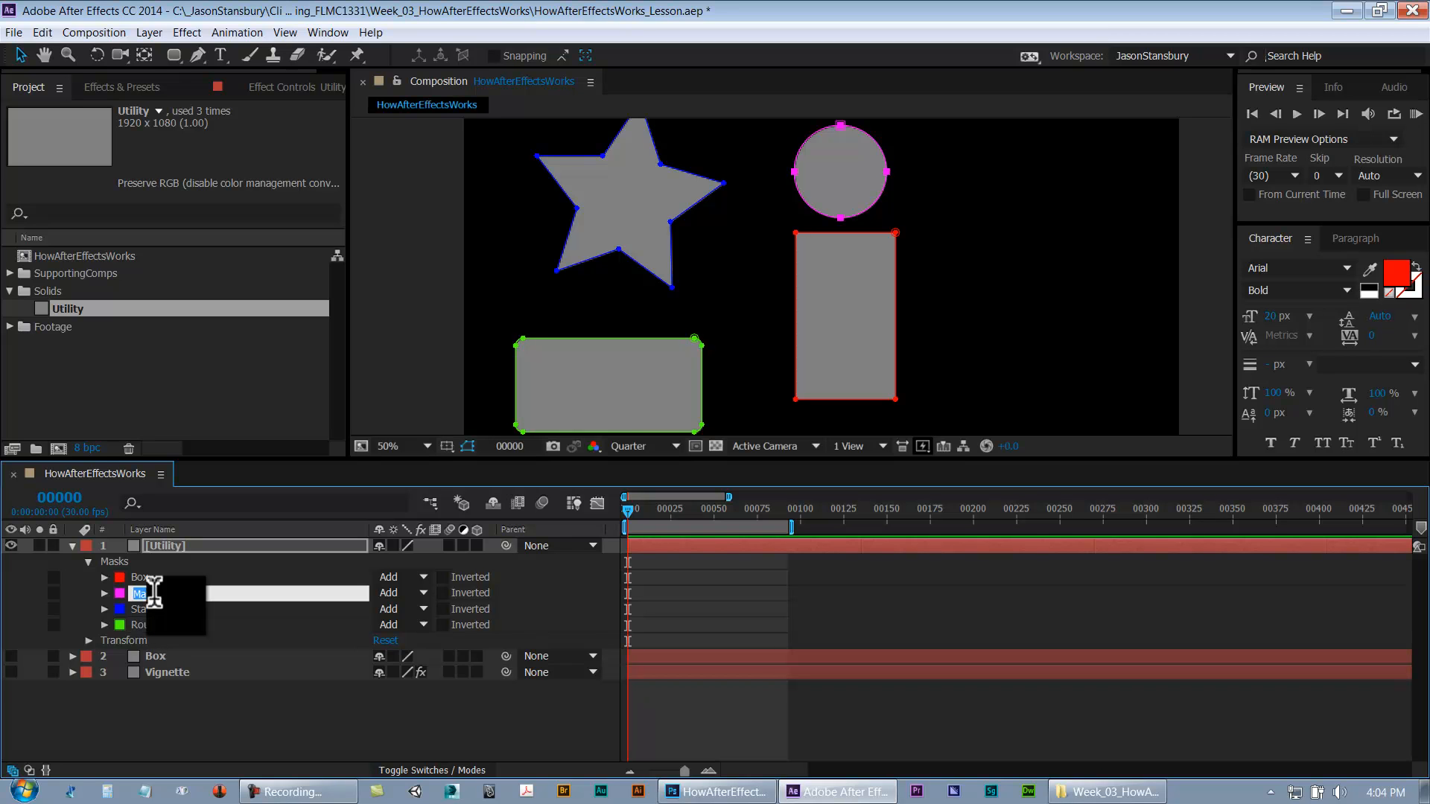
text(Circle)
key(Return)
click(186, 698)
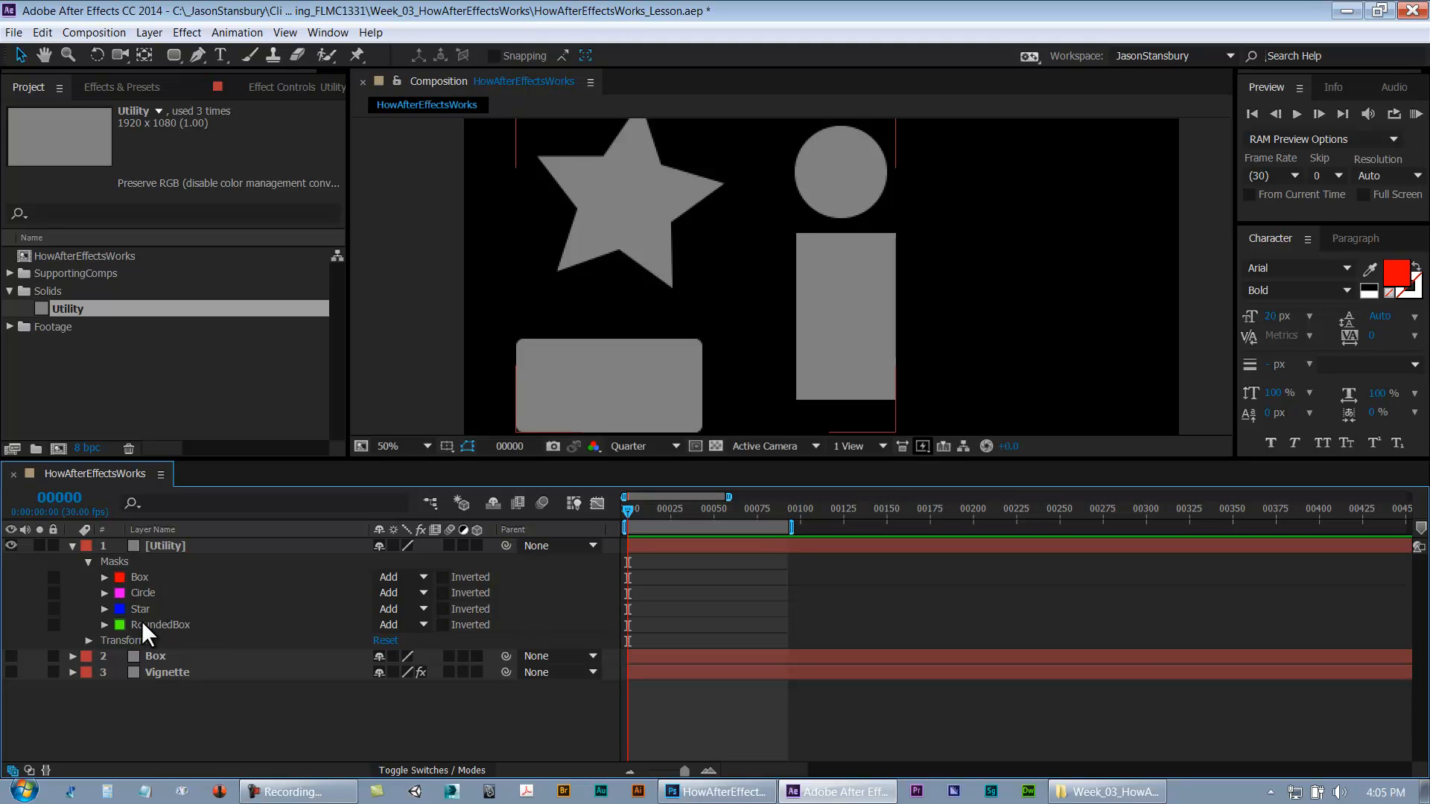
Move the whole Star mask so it overlaps both the Circle and the Box masks
click(134, 578)
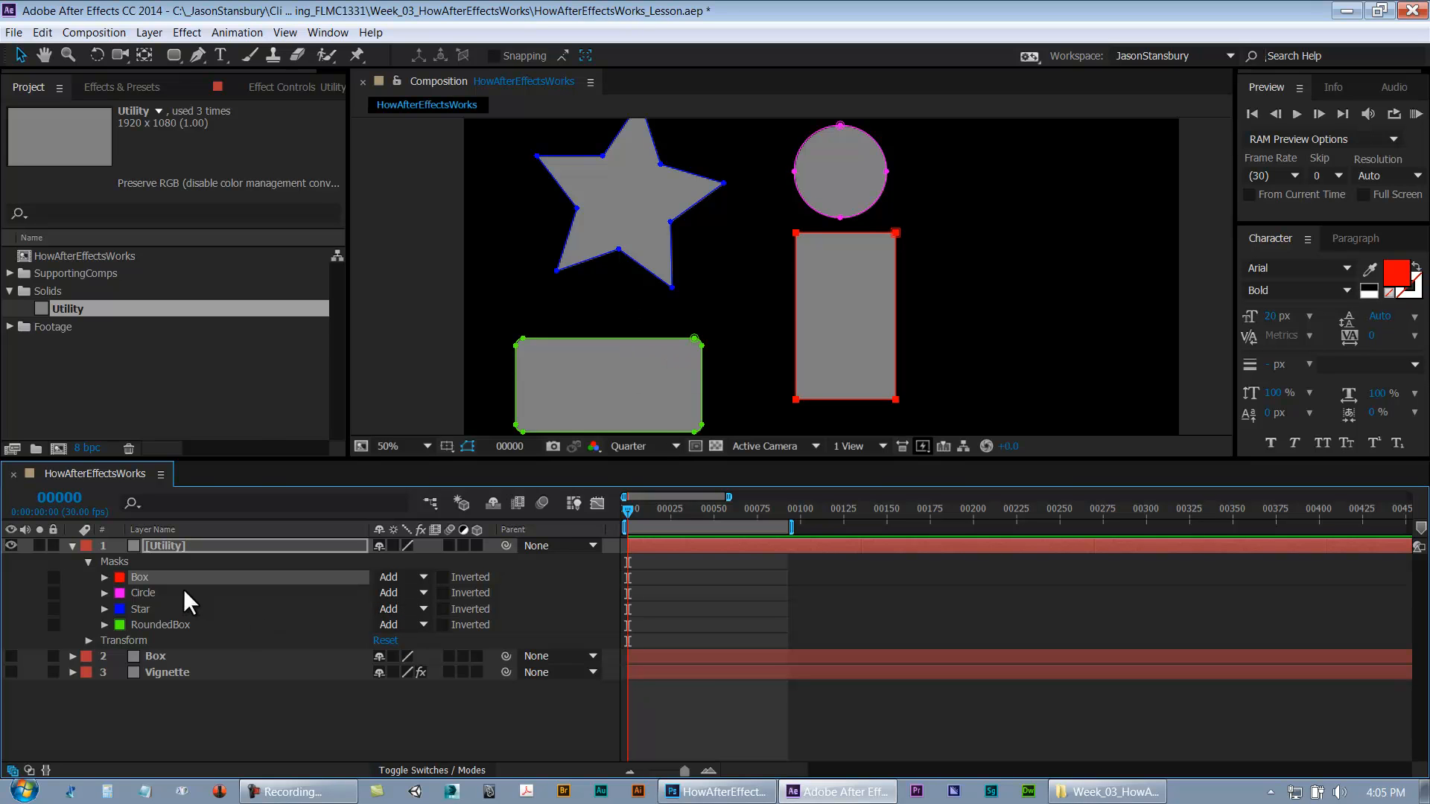
click(243, 593)
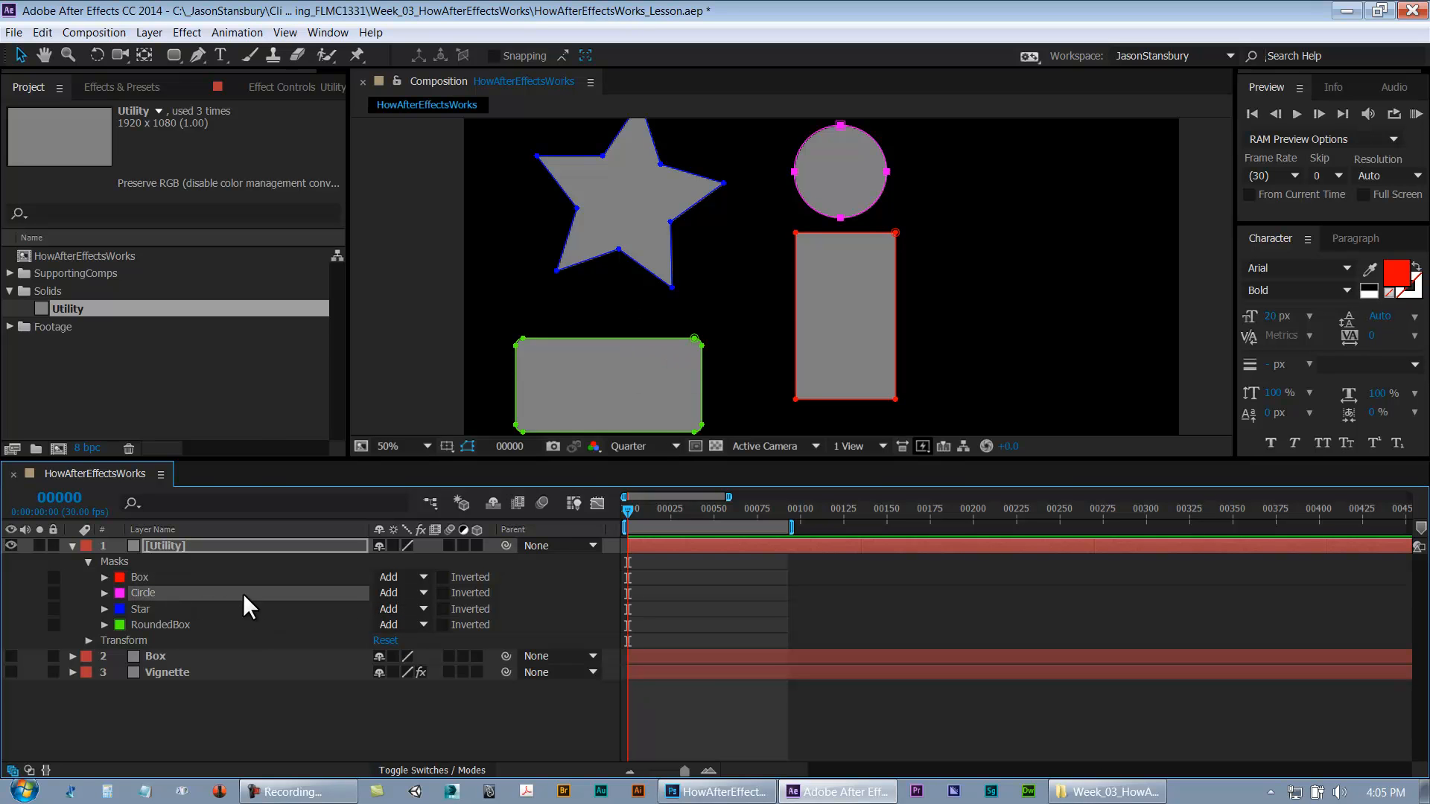
double_click(664, 288)
drag(652, 220, 859, 263)
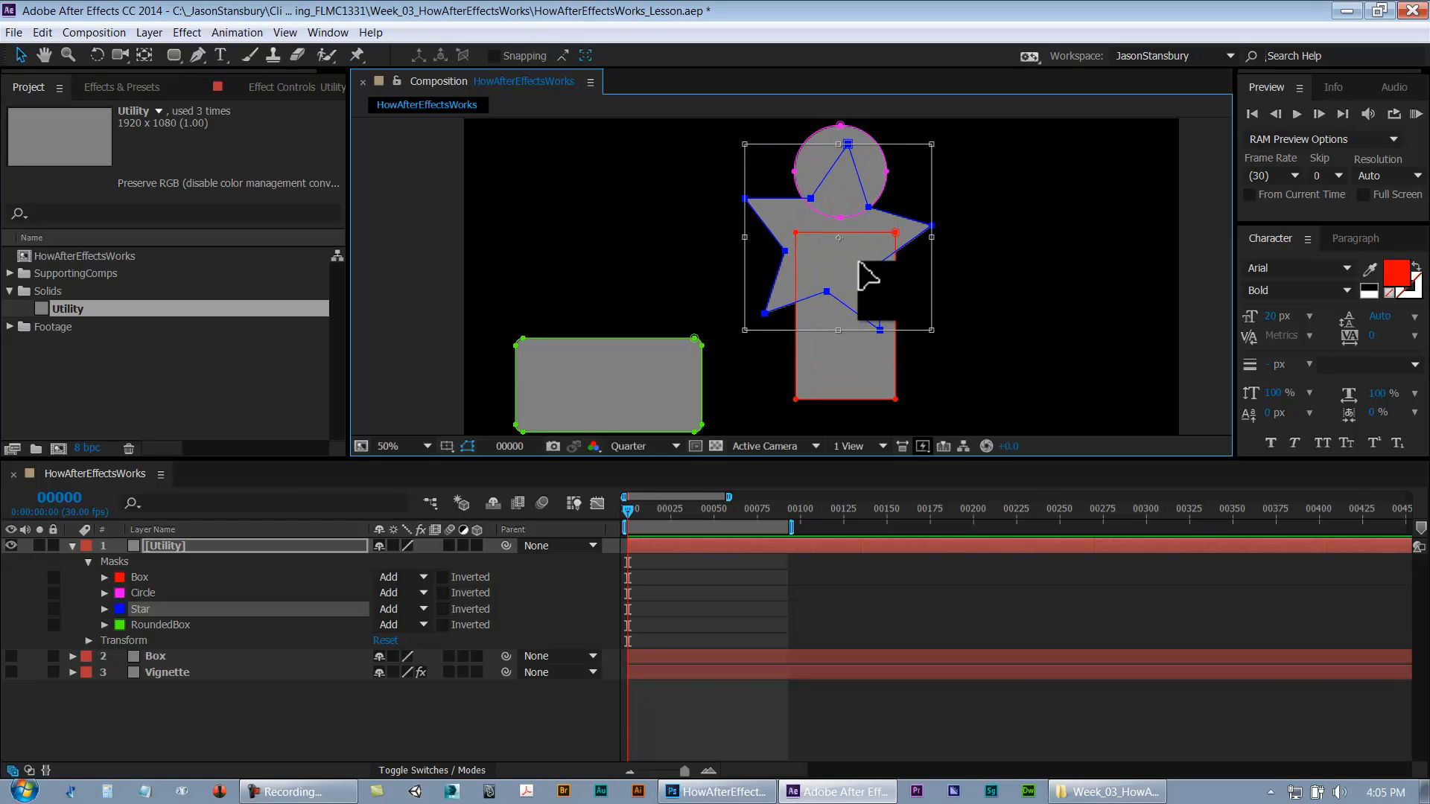
click(712, 713)
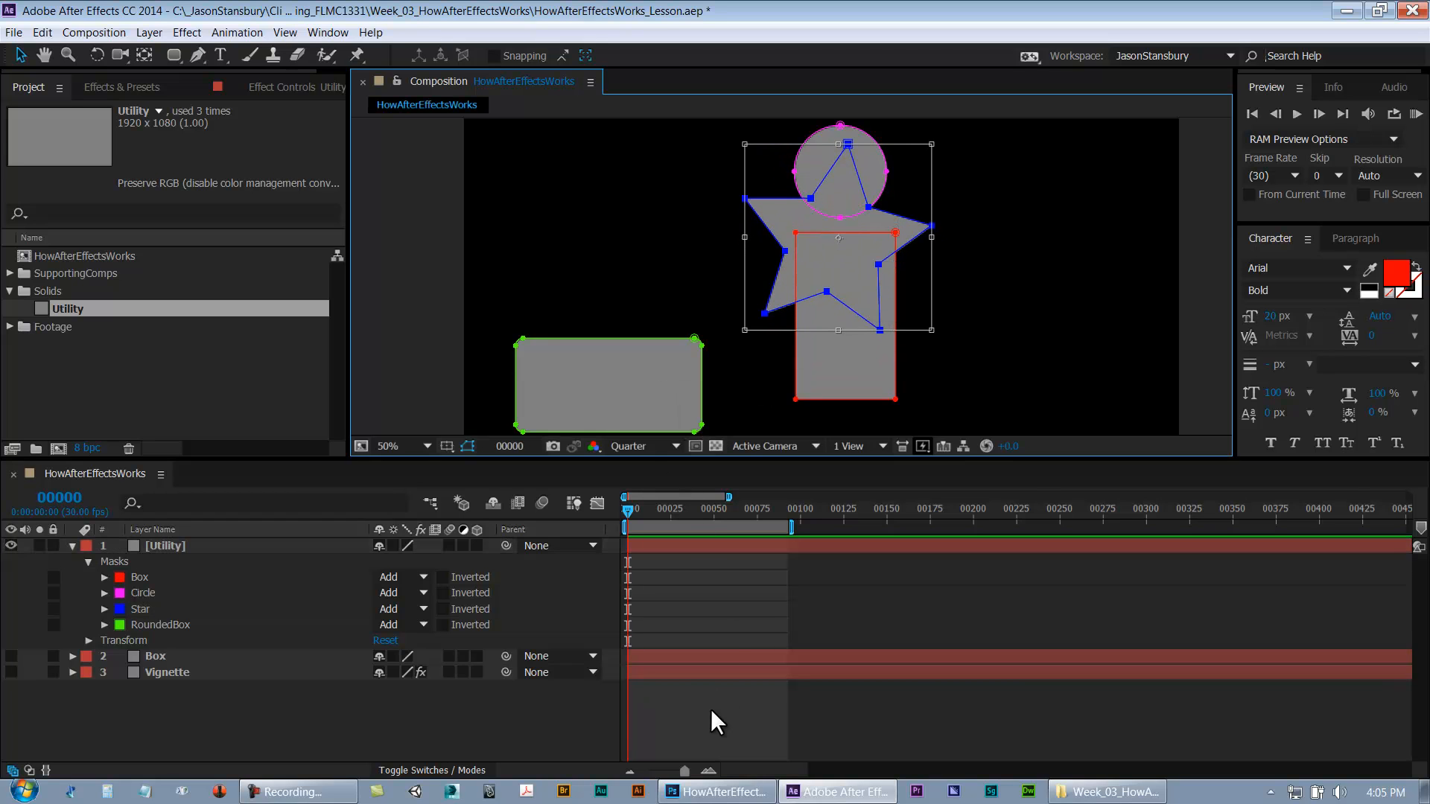
Move the whole RoundedBox mask so it overlaps the Star and Box masks, then deselect the layer
click(674, 337)
double_click(667, 381)
drag(667, 381, 815, 304)
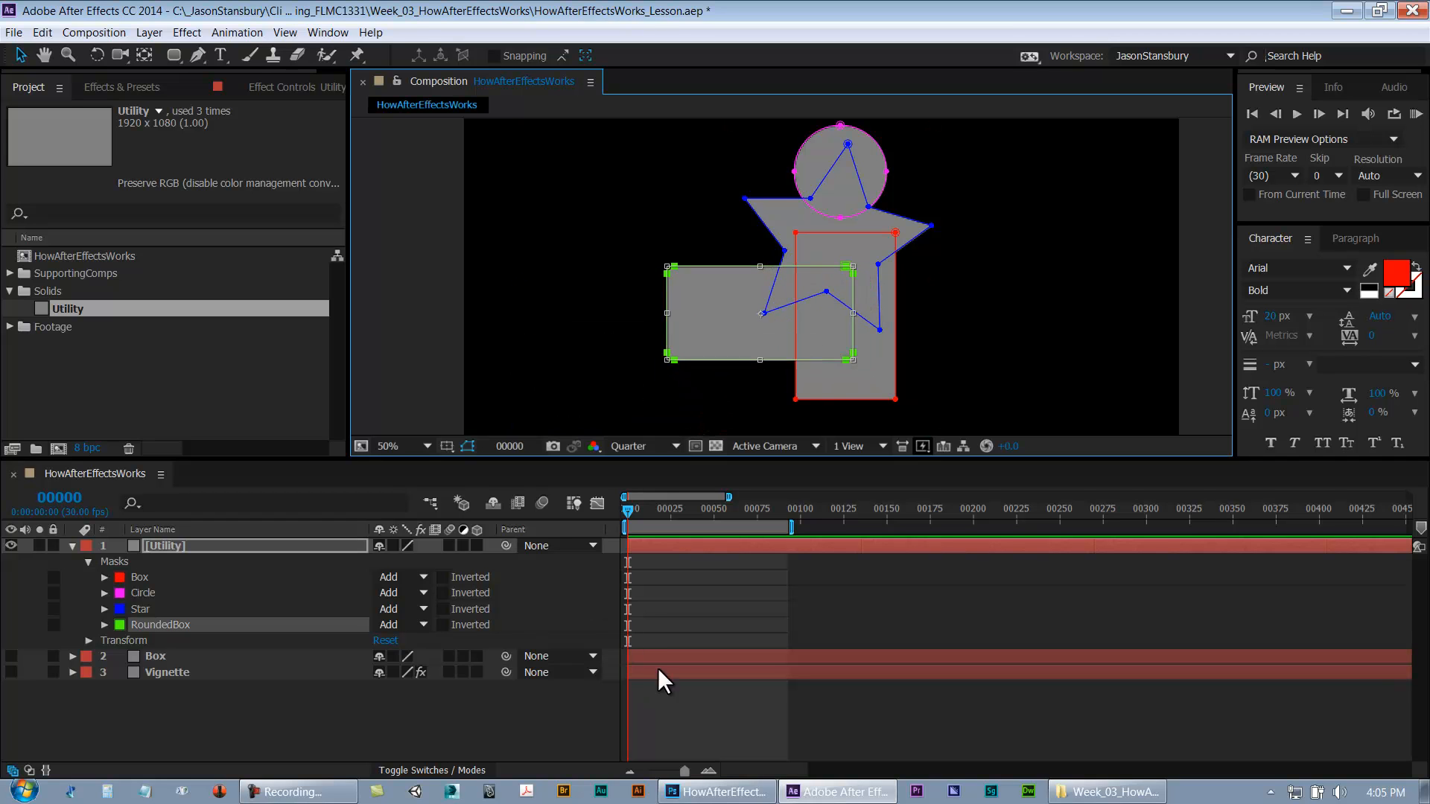
click(731, 719)
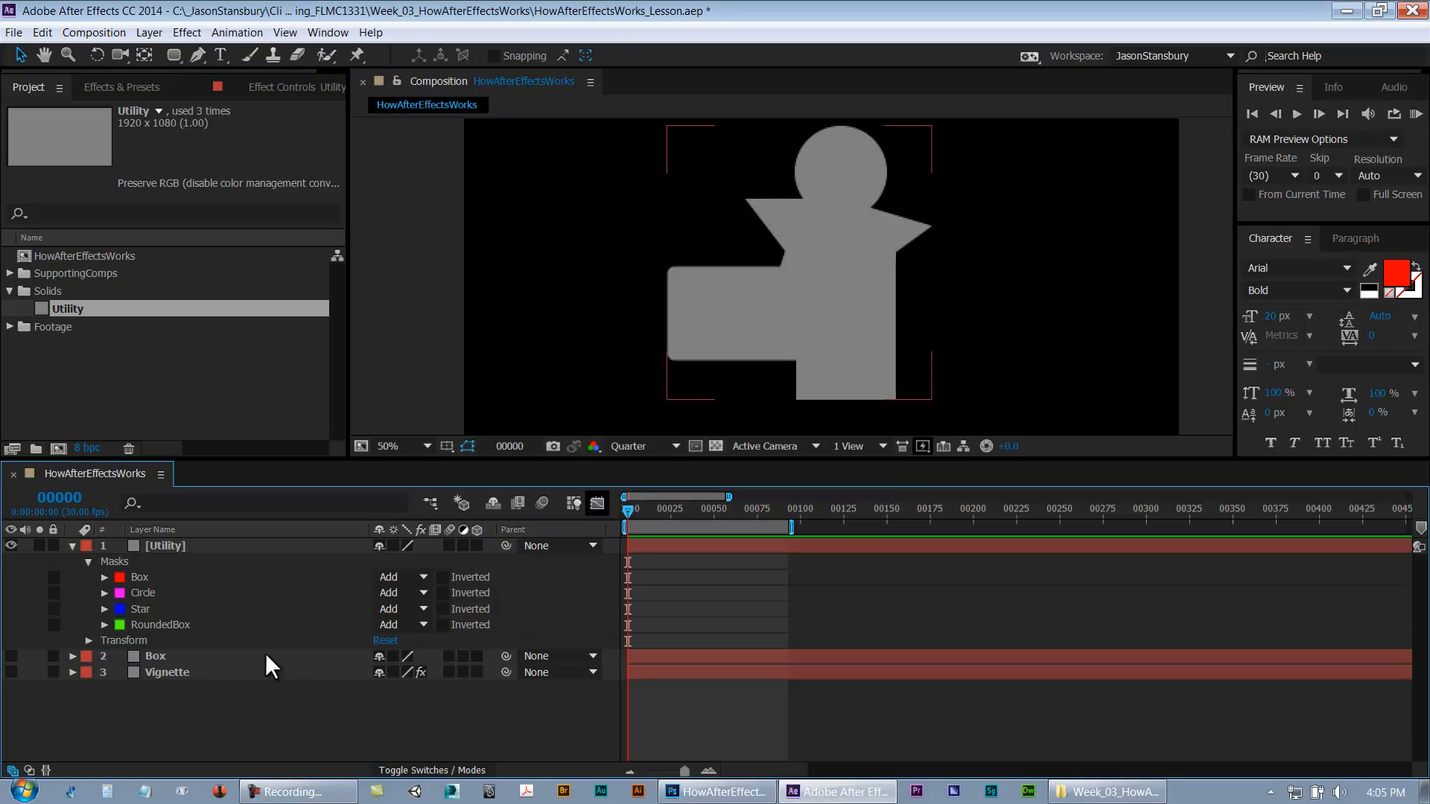
click(158, 545)
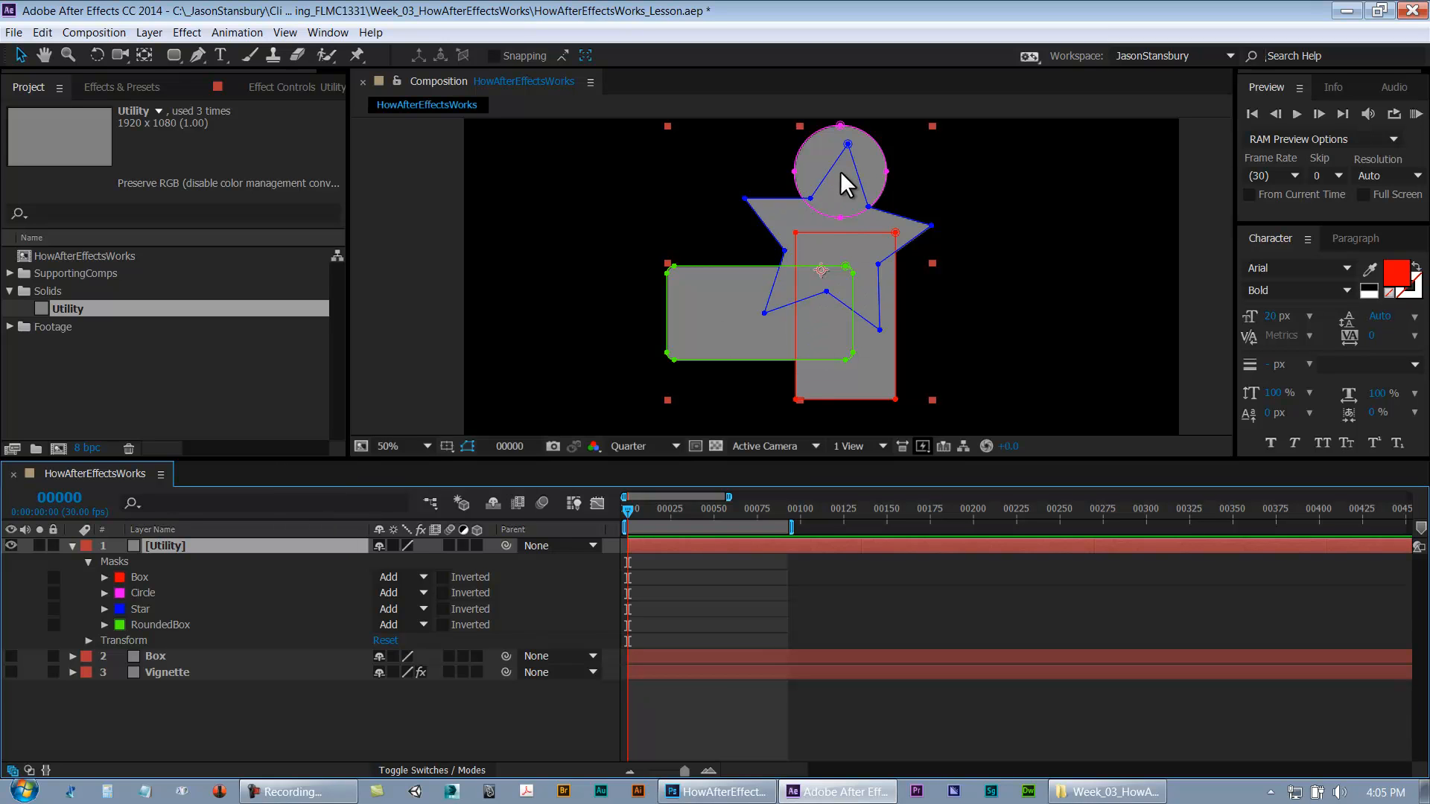
click(221, 717)
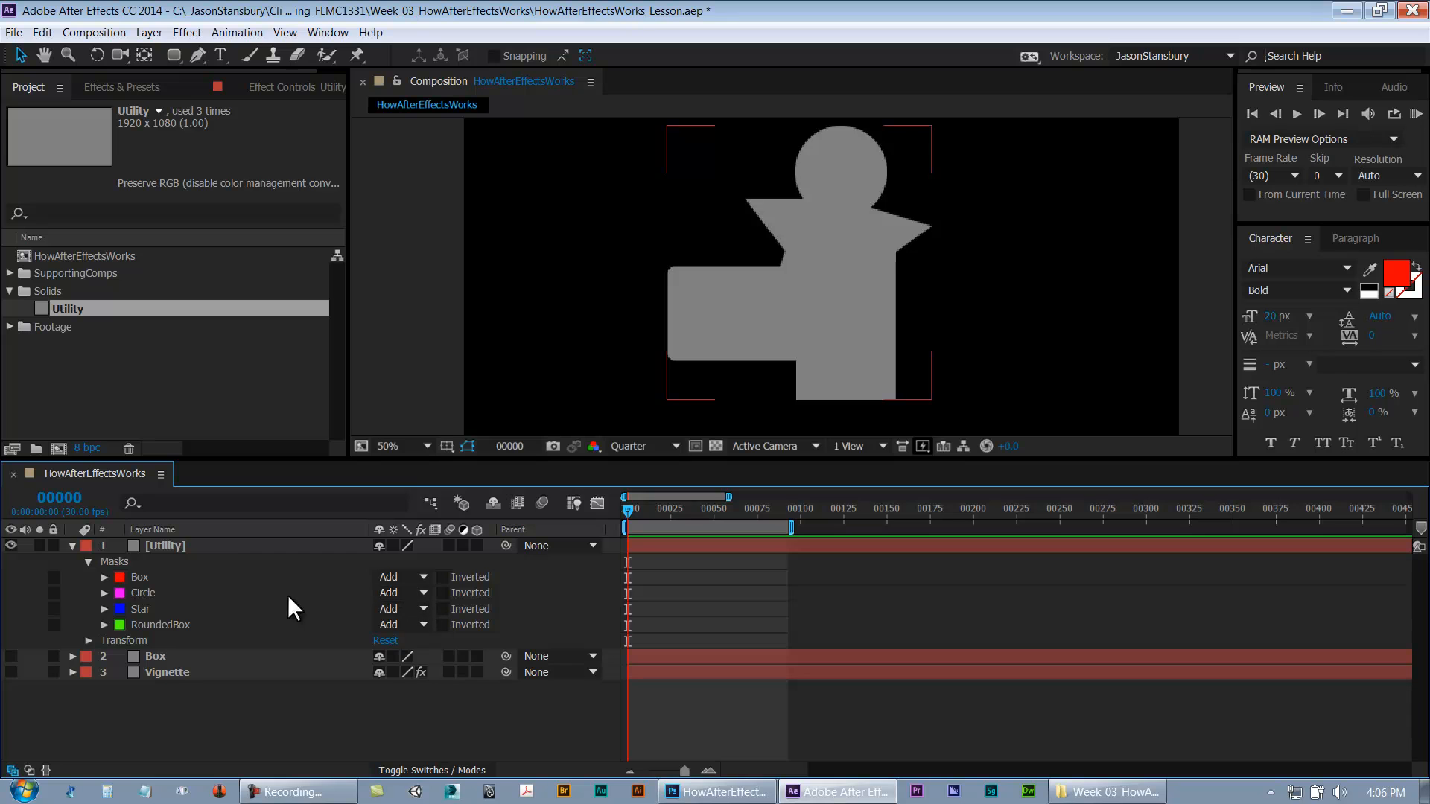
Set the Star mask's mode to Subtract and deselect the layer
click(194, 593)
click(169, 606)
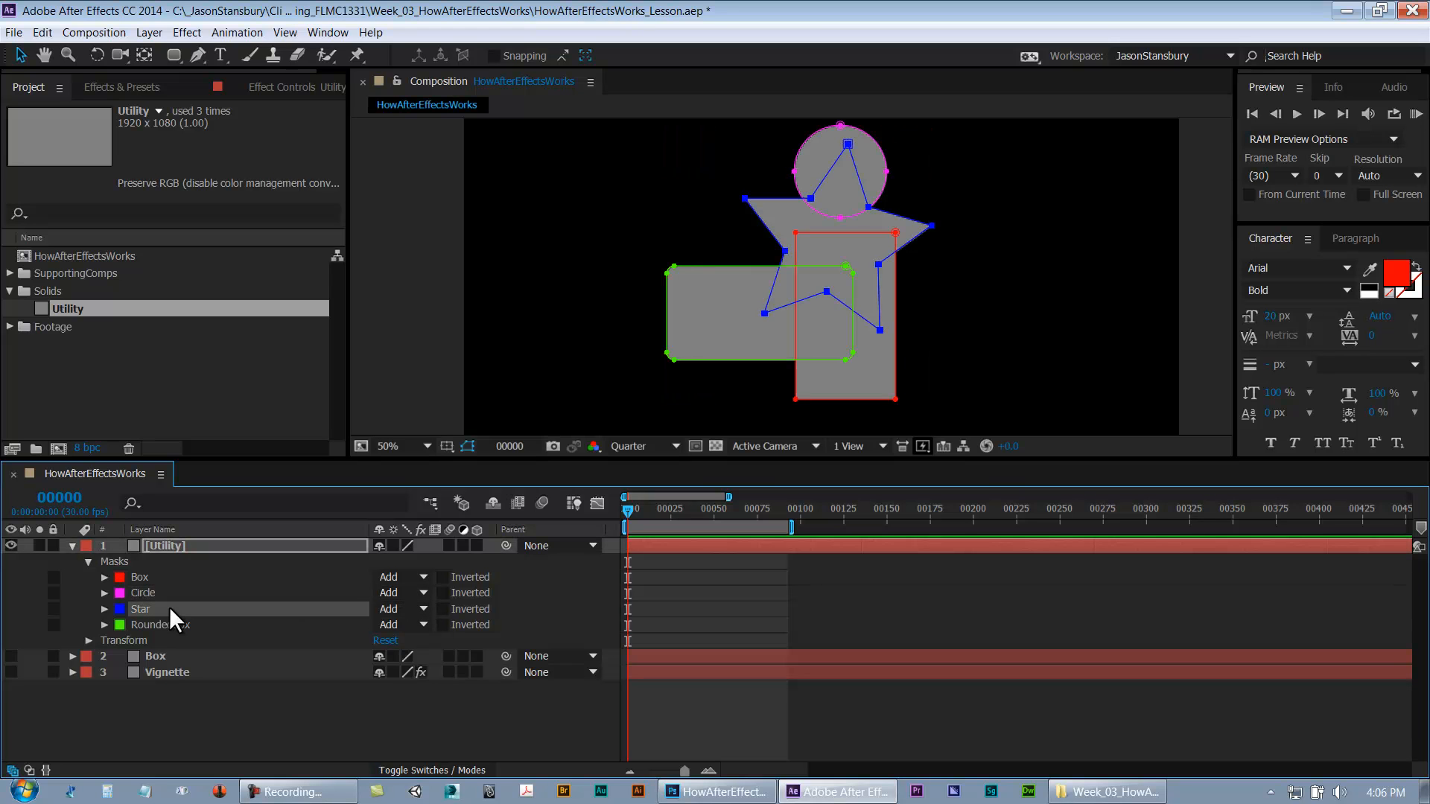
click(398, 607)
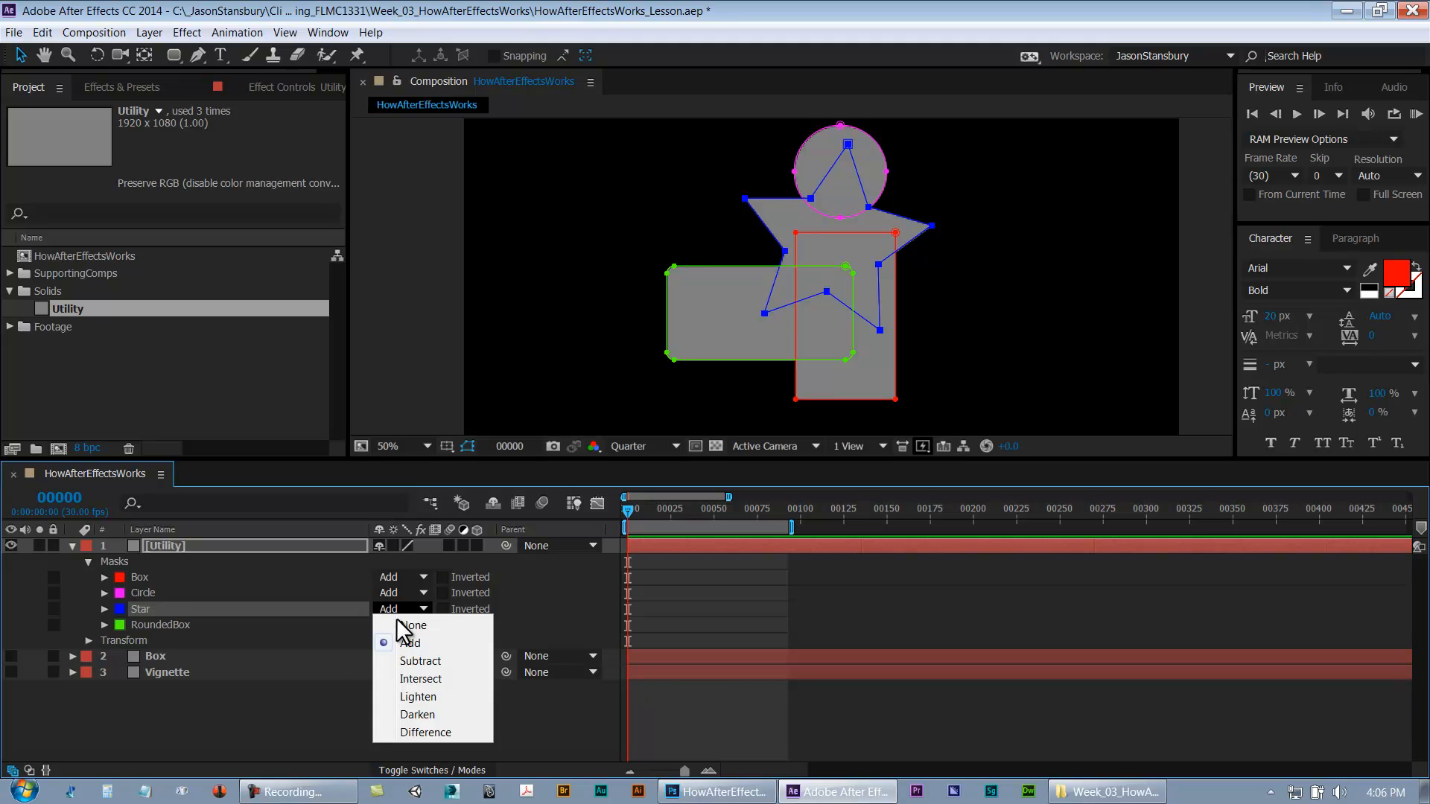
click(405, 664)
click(659, 722)
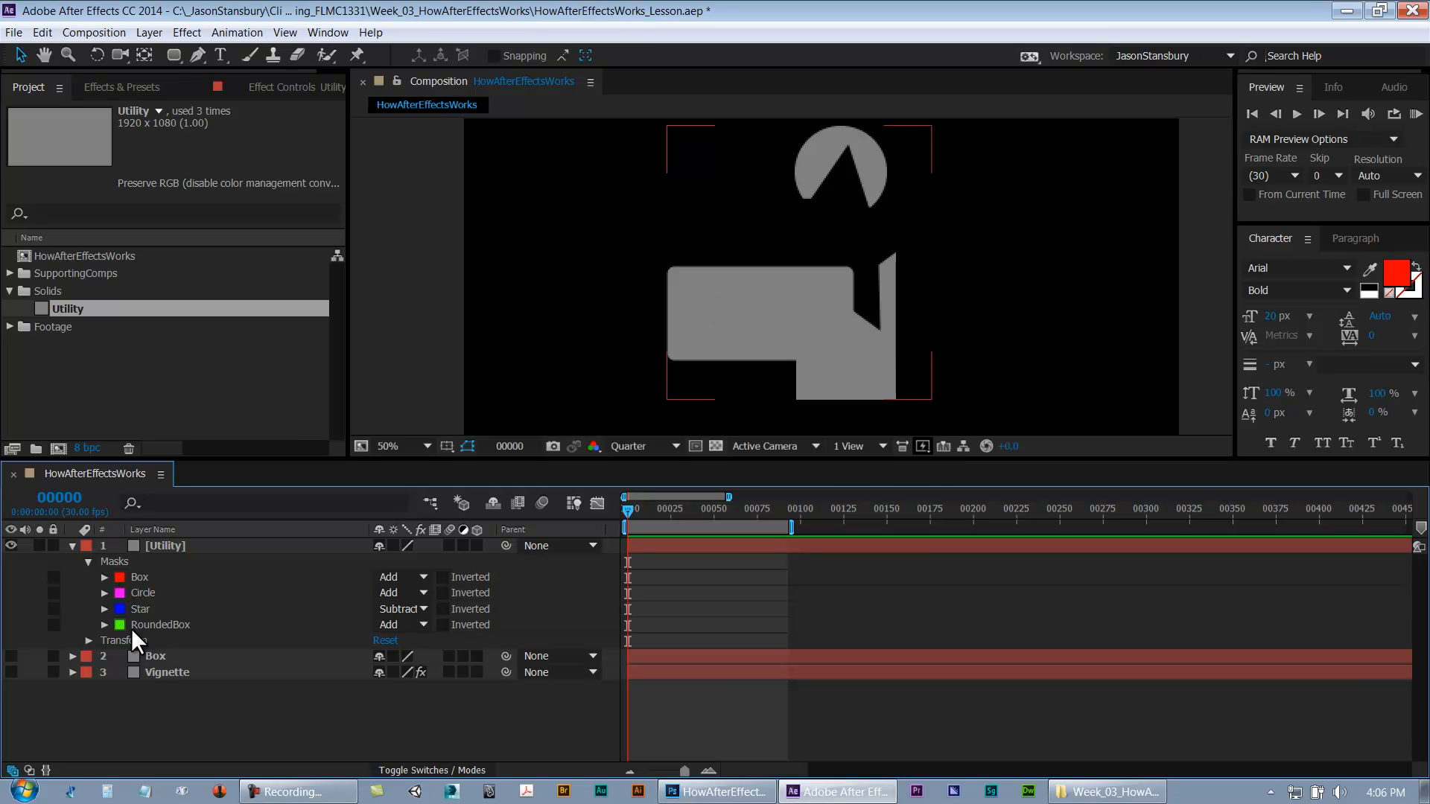
Move the Star mask below RoundedBox in the Utility layer's mask order
mouse_move(140, 611)
mouse_down()
mouse_move(143, 571)
mouse_move(146, 619)
mouse_up()
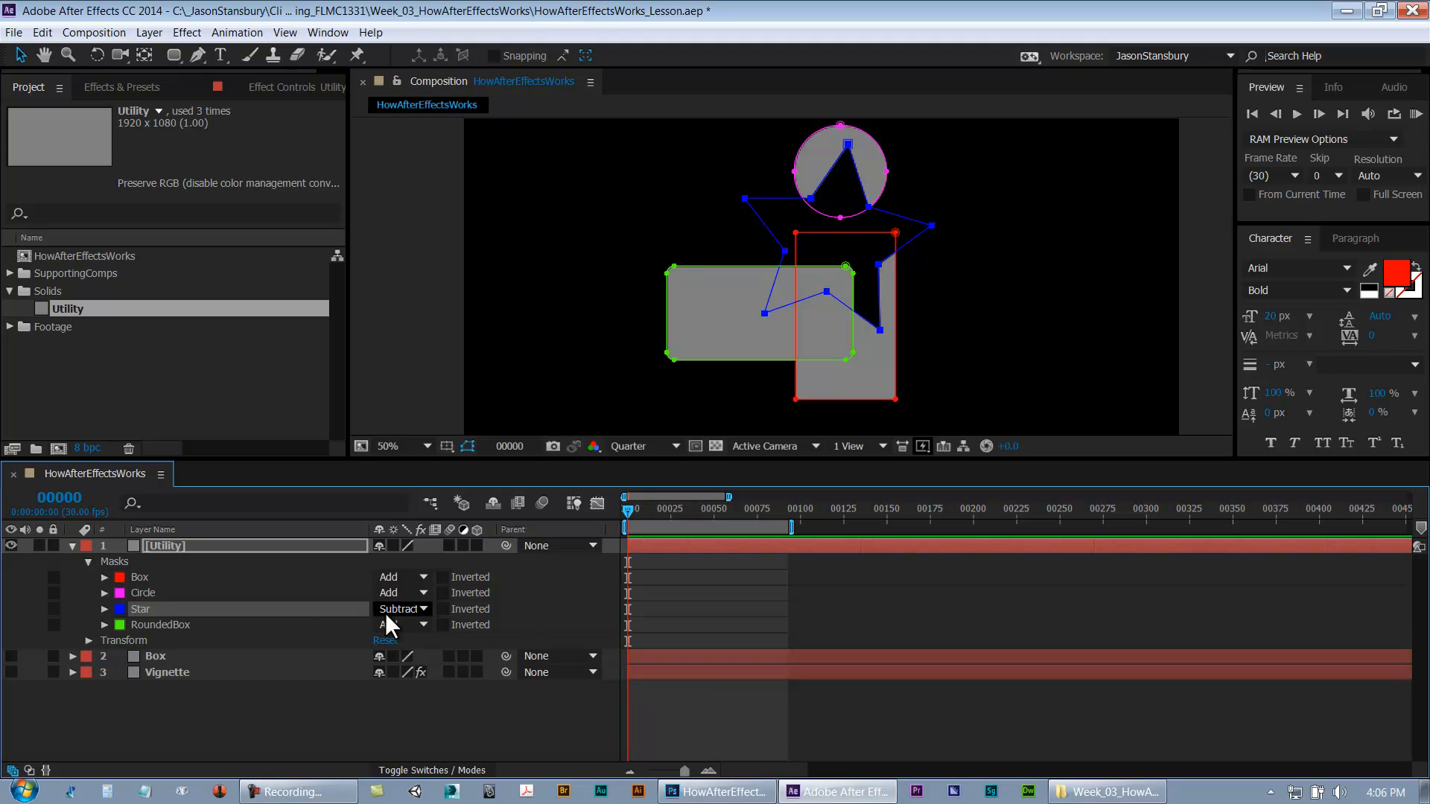
drag(146, 602, 152, 632)
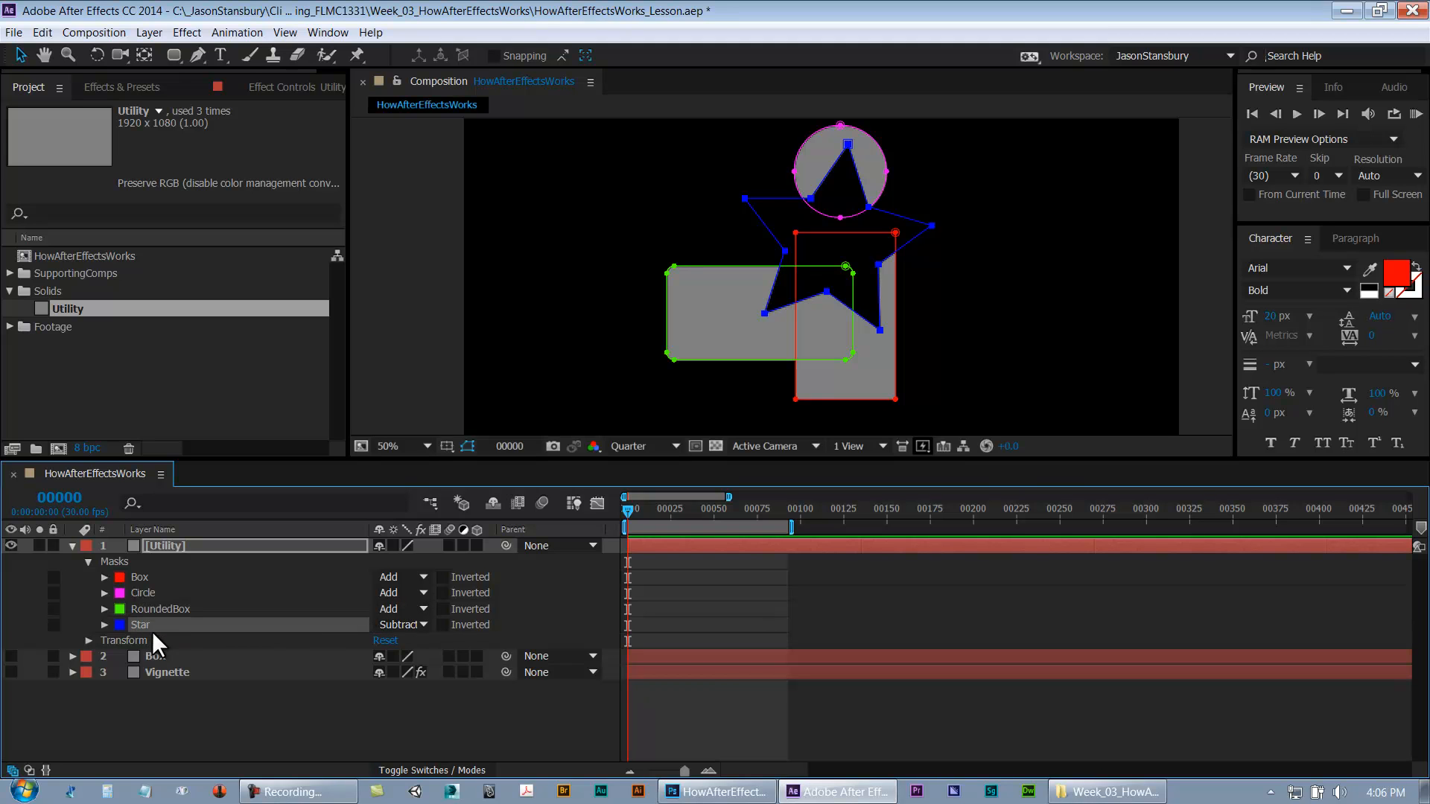
click(198, 722)
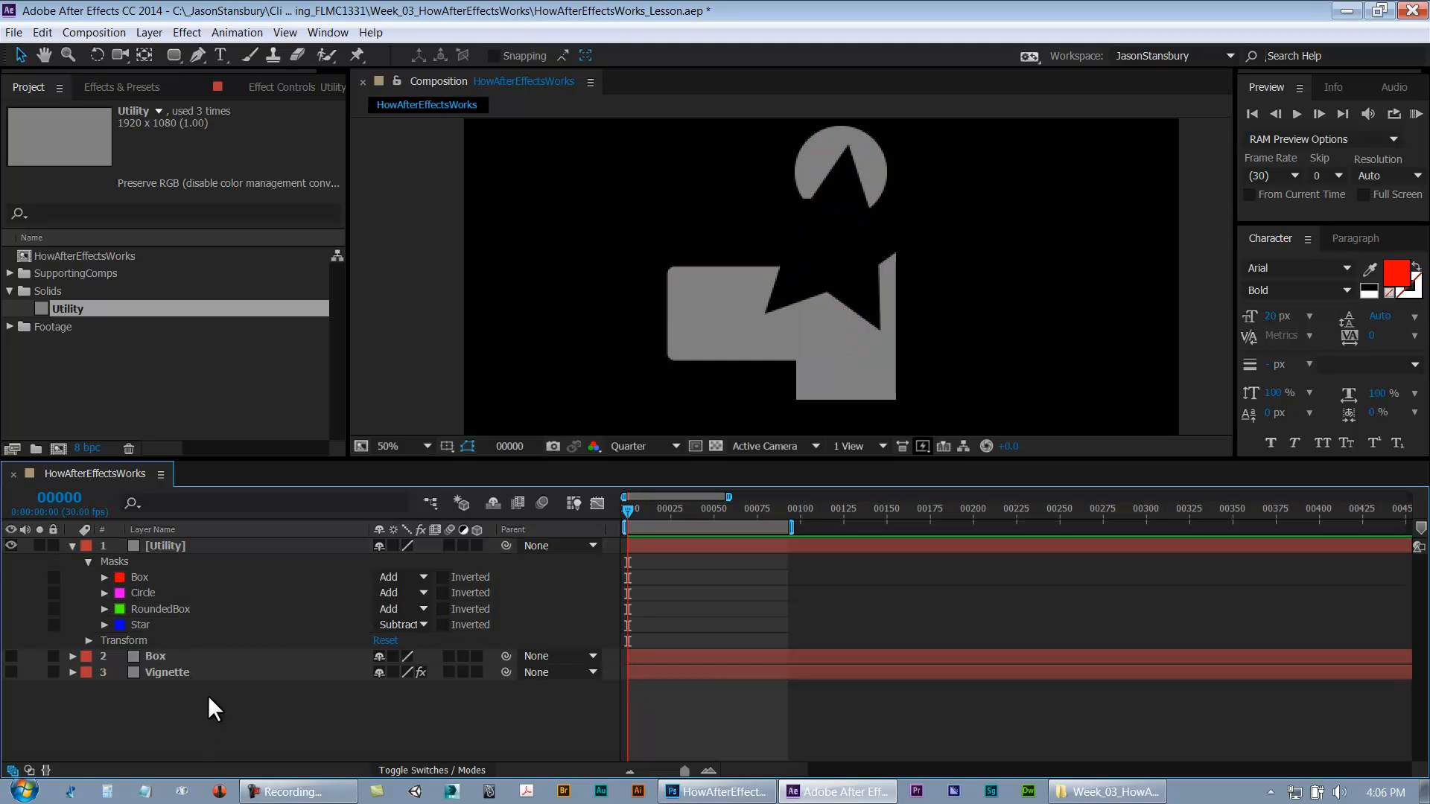
click(140, 579)
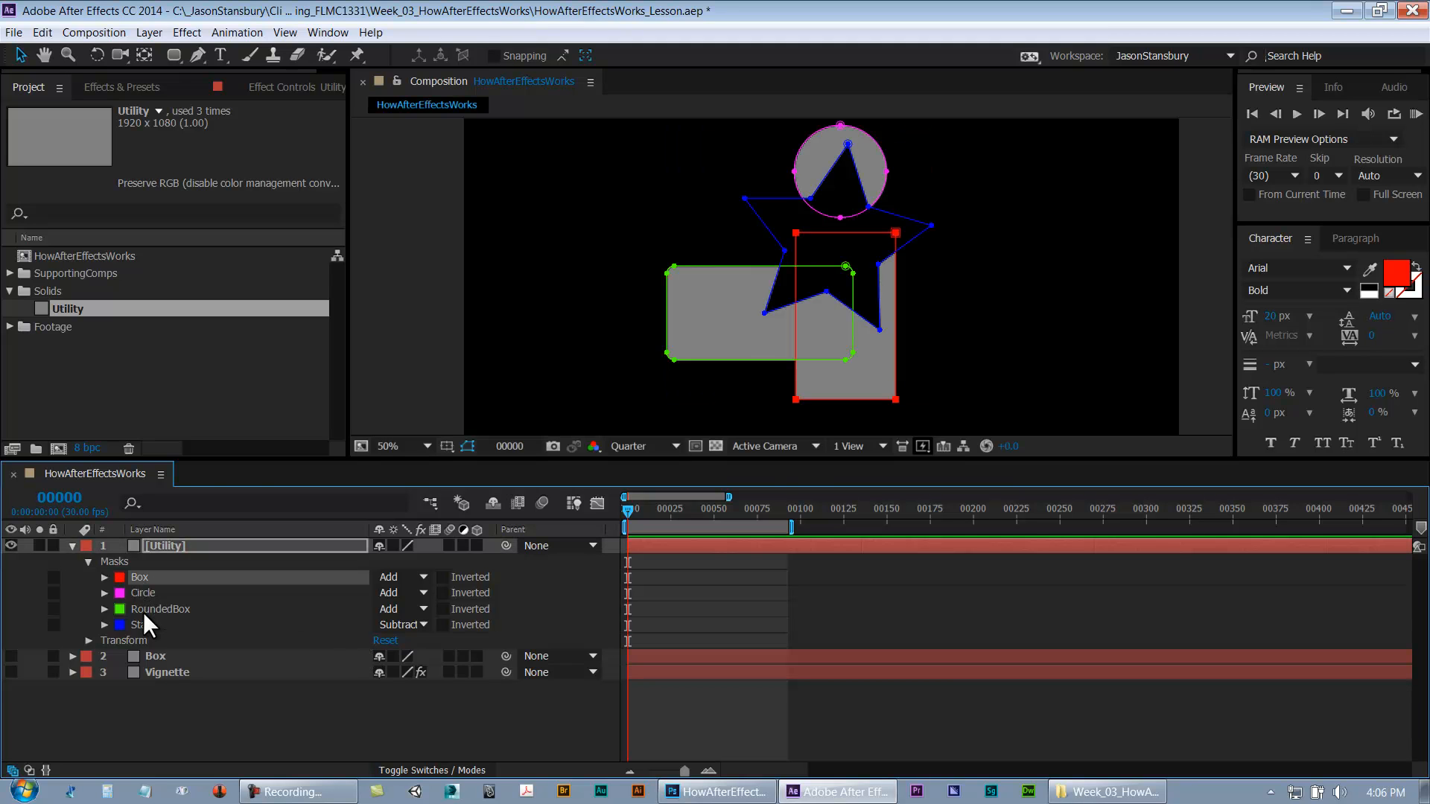
click(154, 624)
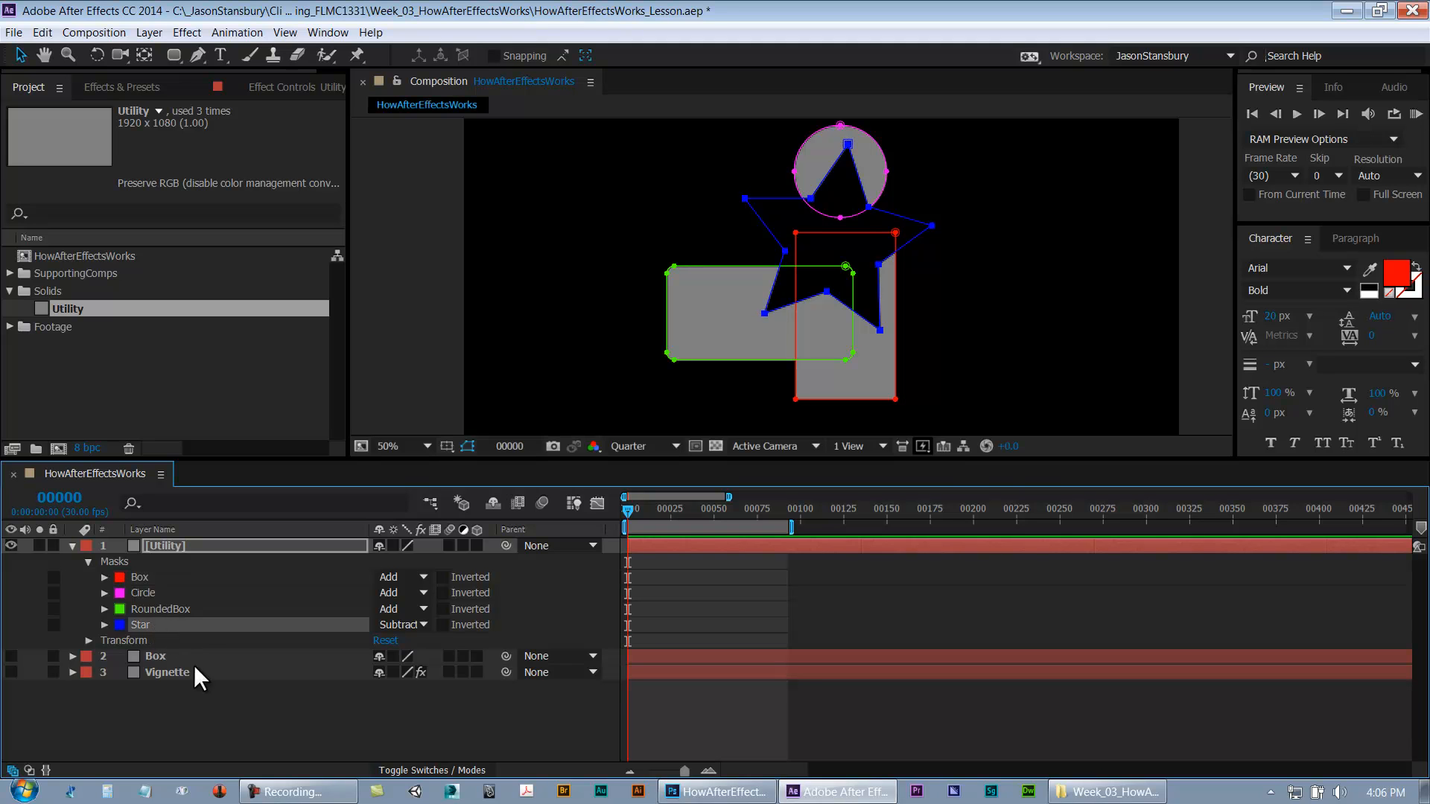
click(221, 713)
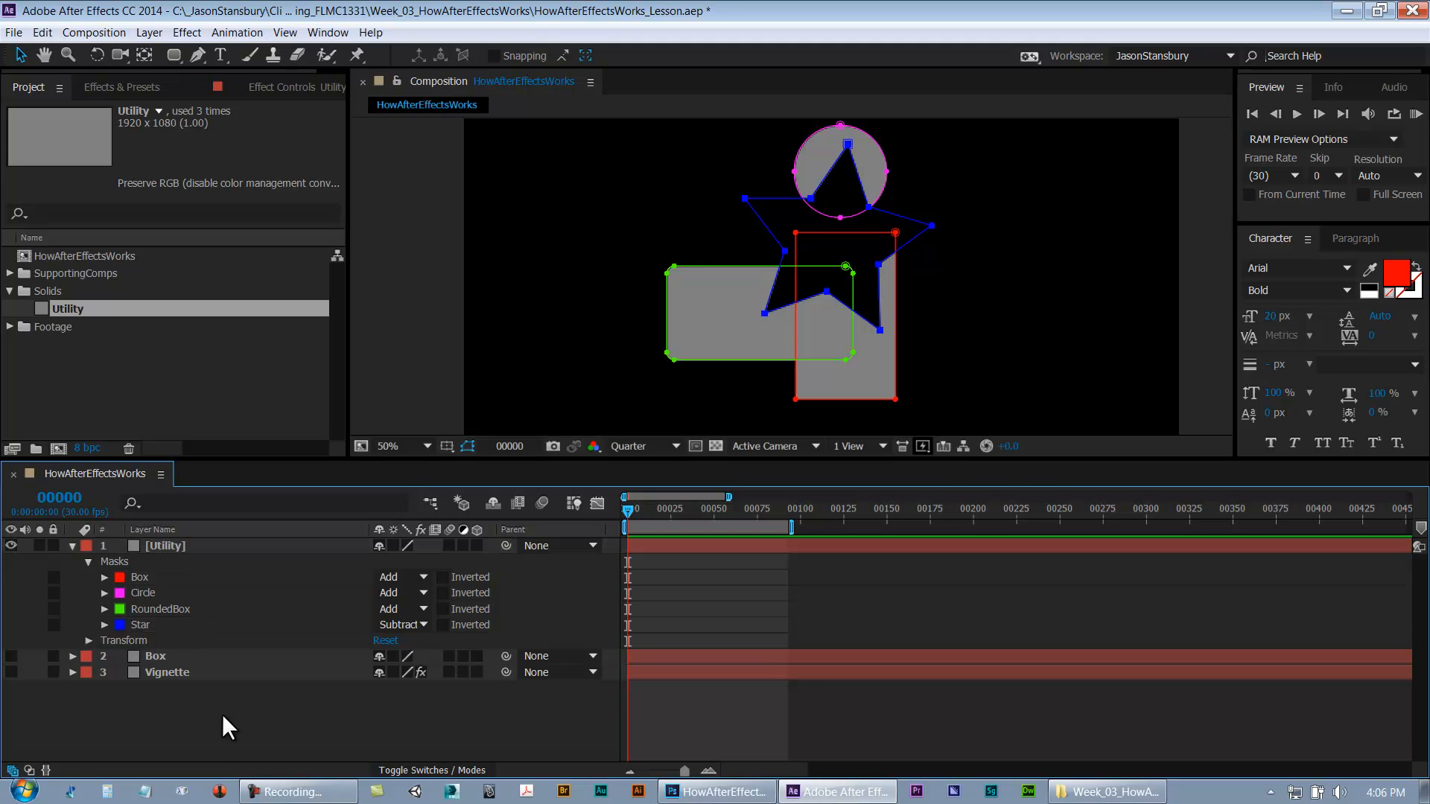
Set the Star mask's mode to Intersect and deselect the layer
click(144, 624)
click(417, 625)
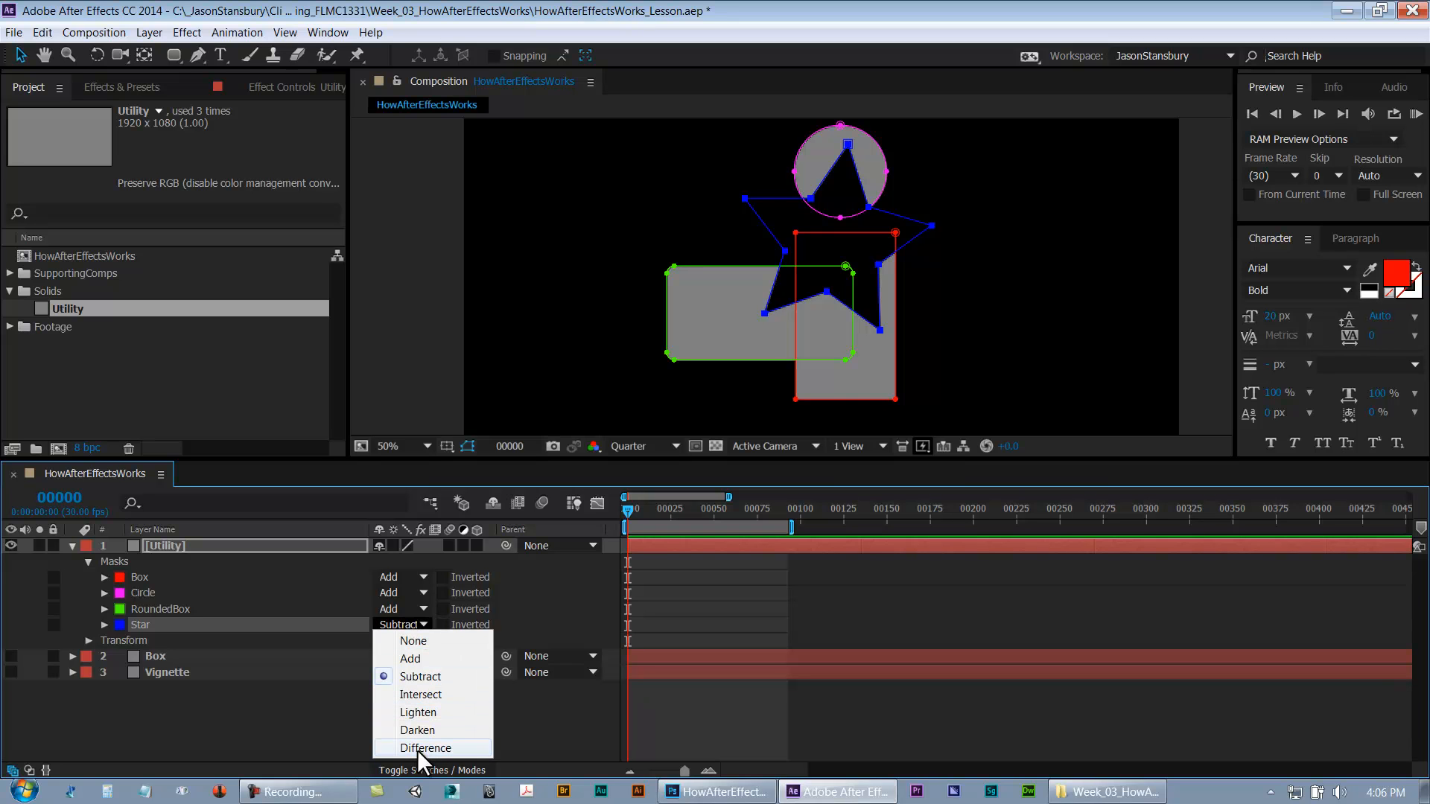
click(426, 693)
click(329, 734)
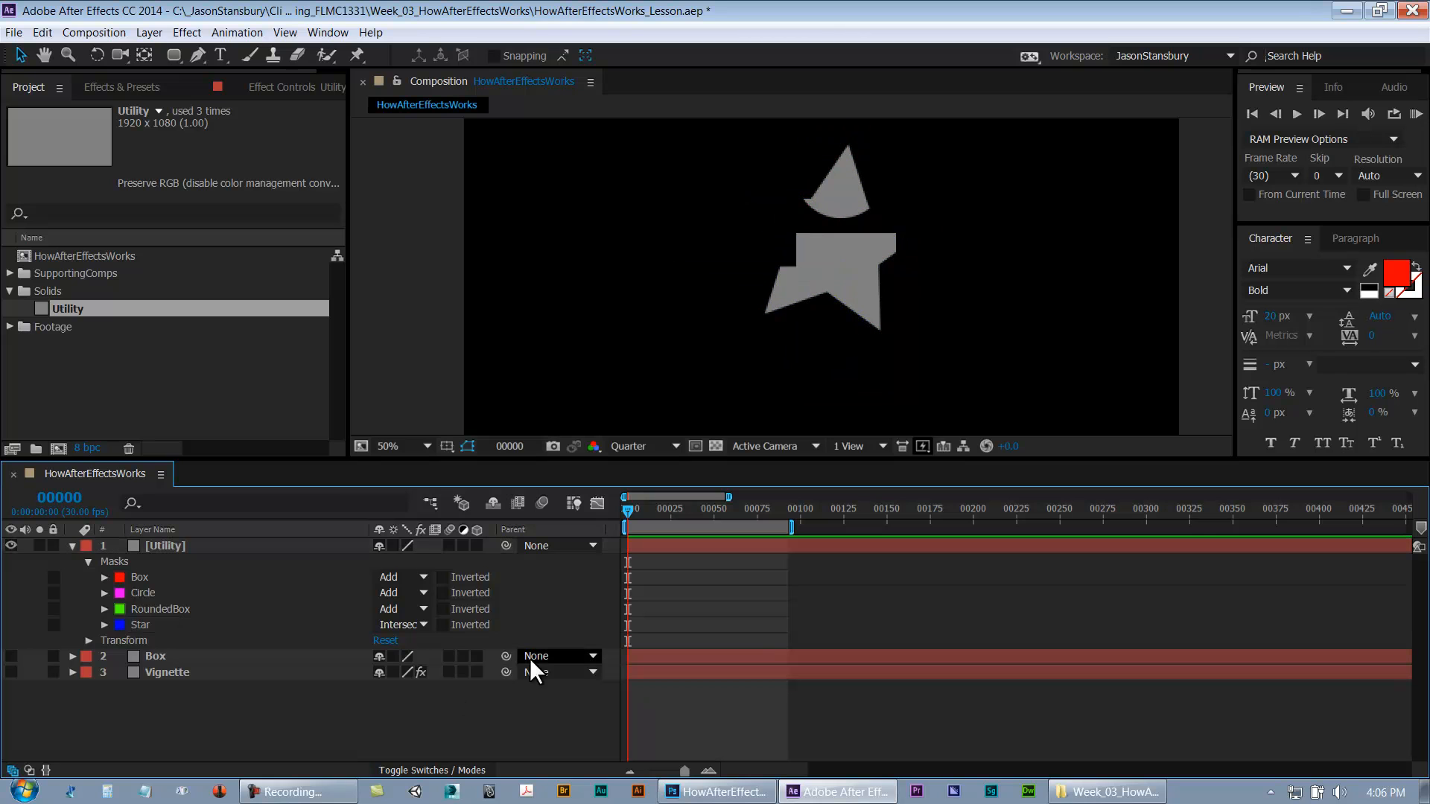
Toggle the composition's transparency grid on and off several times to examine the transparent areas around the masked shapes
click(716, 445)
click(718, 445)
click(718, 445)
click(718, 445)
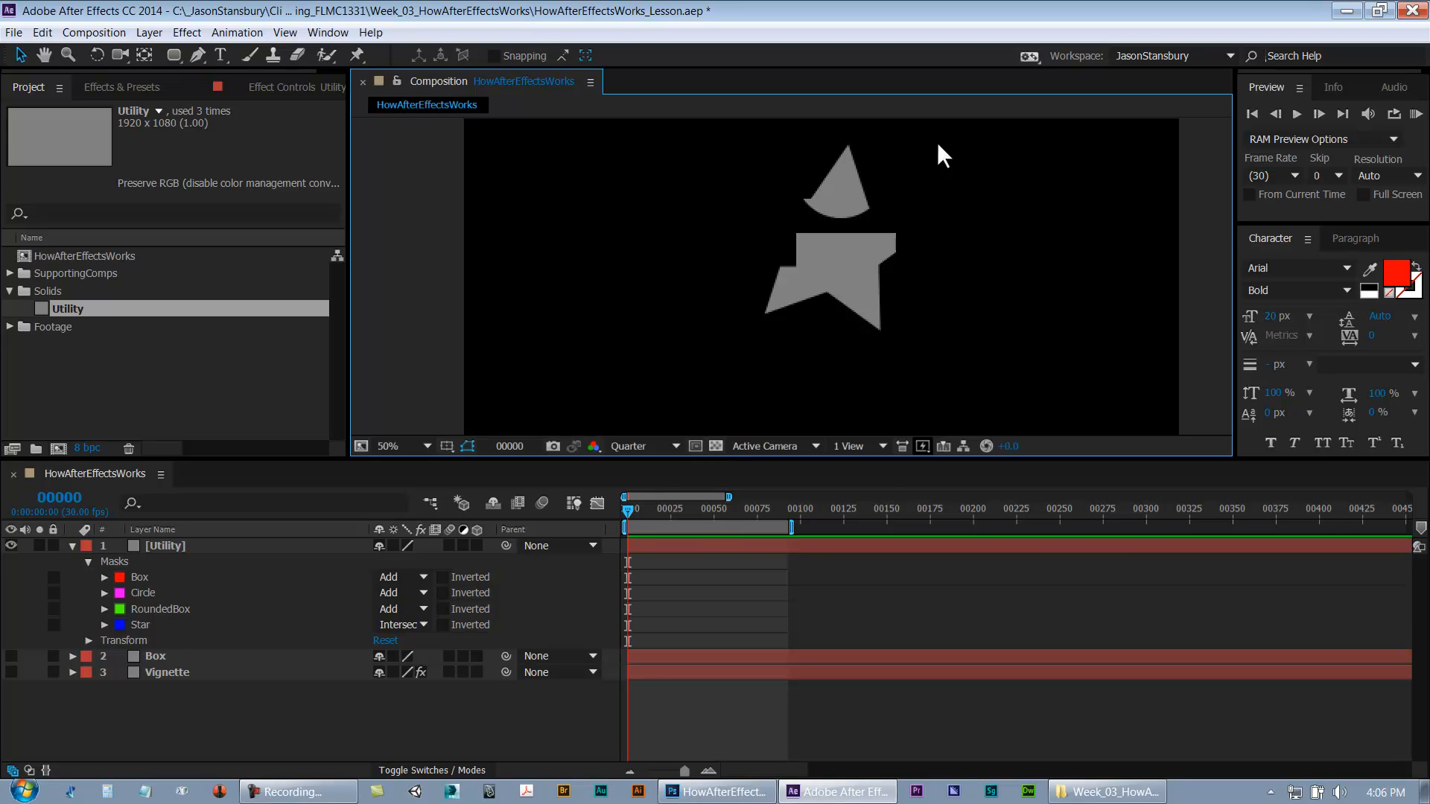
click(718, 445)
click(720, 445)
click(192, 721)
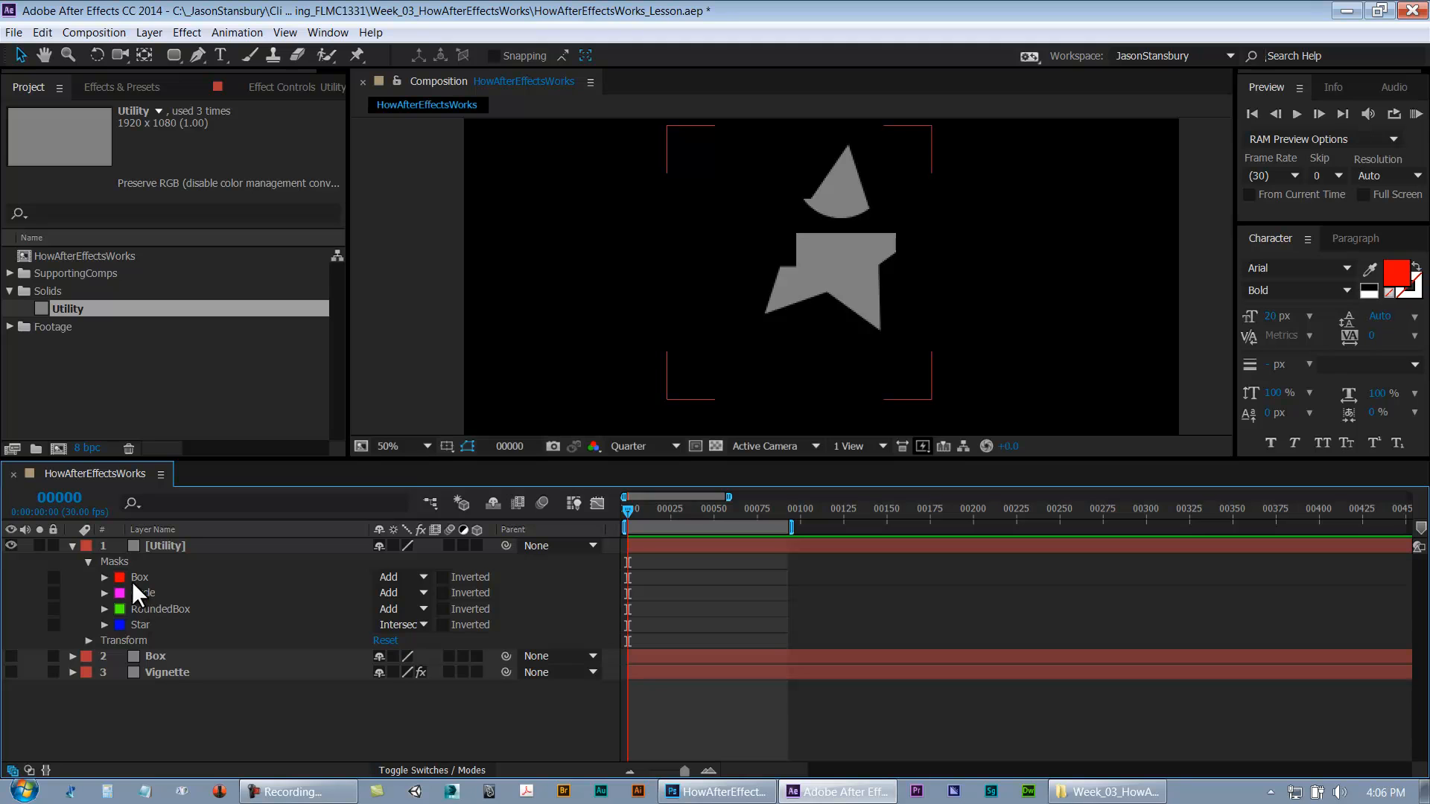
Collapse the Utility layer's properties in the timeline and close the Solids folder in the project
click(73, 545)
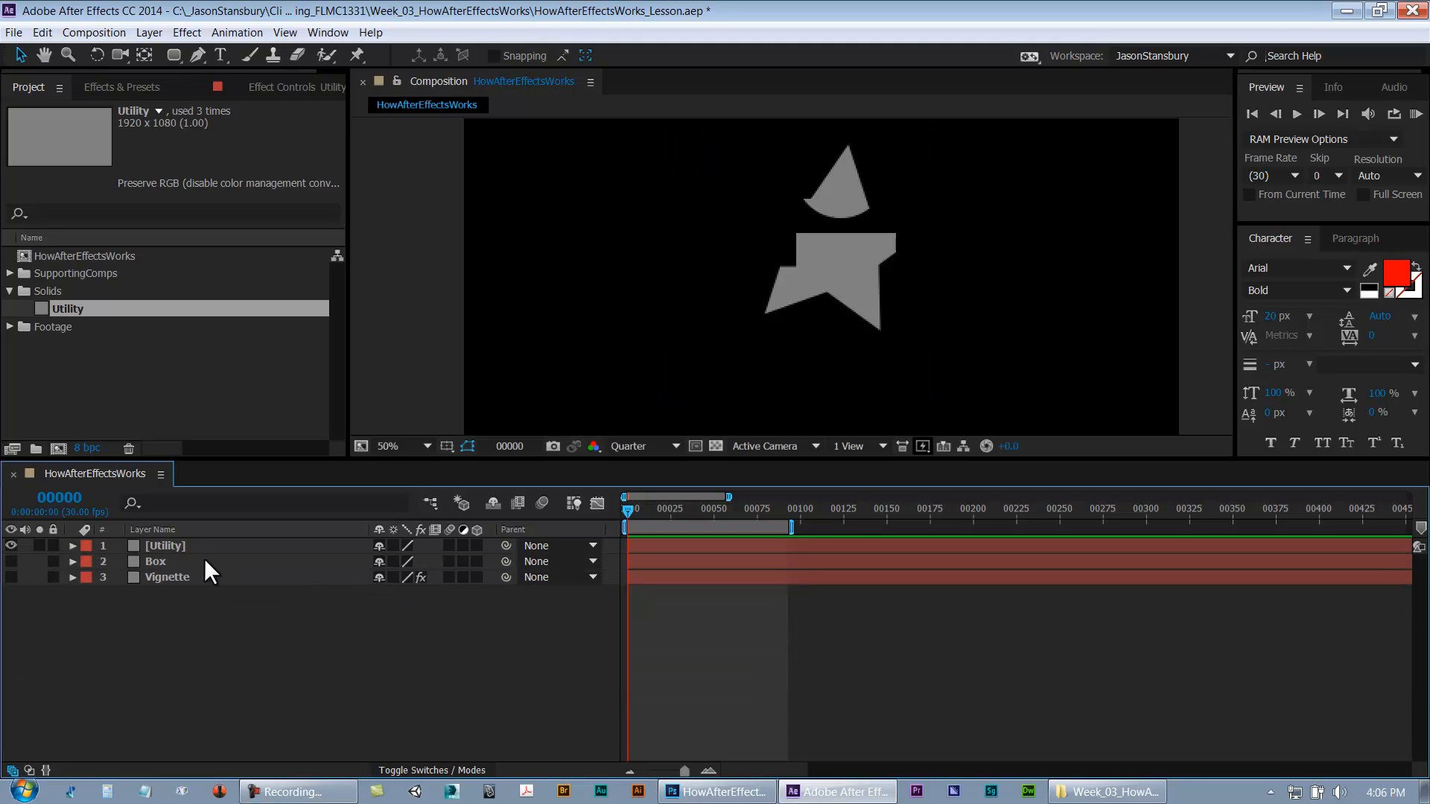
click(9, 292)
click(238, 642)
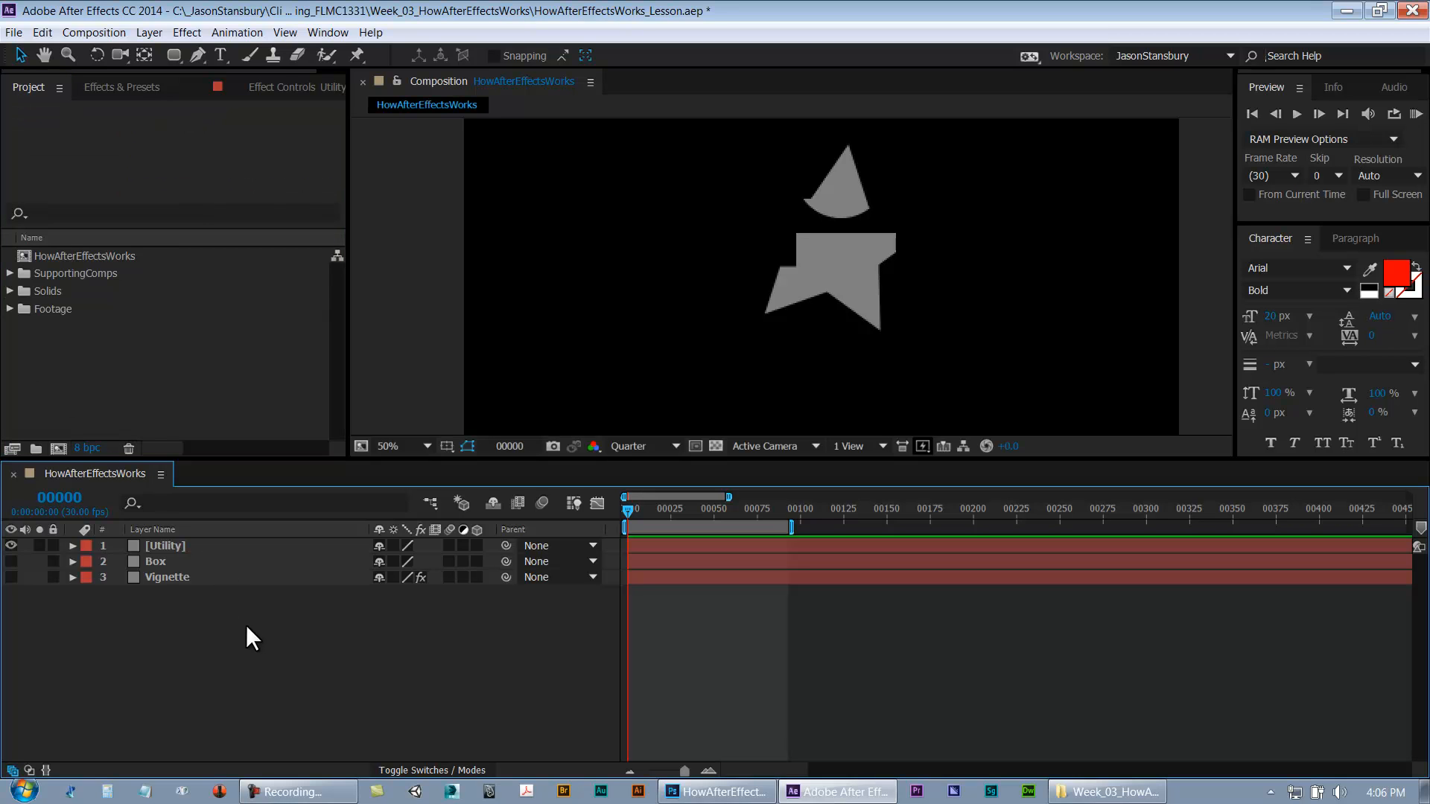
click(158, 547)
click(73, 547)
click(73, 547)
click(185, 605)
Add another copy of the Utility solid above all layers, hide it, and select the masked Utility layer beneath it
click(9, 291)
drag(95, 312, 172, 540)
click(11, 546)
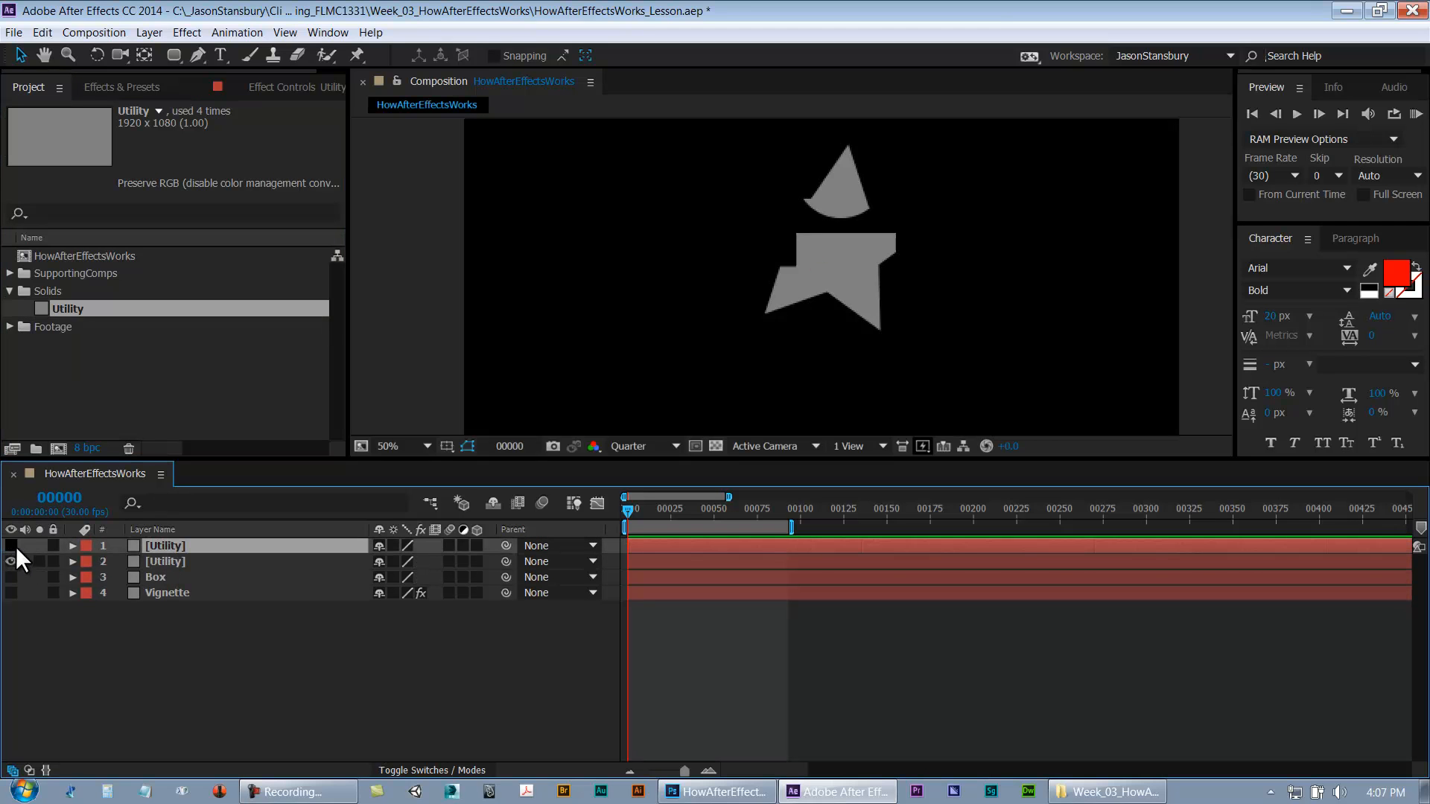
click(170, 562)
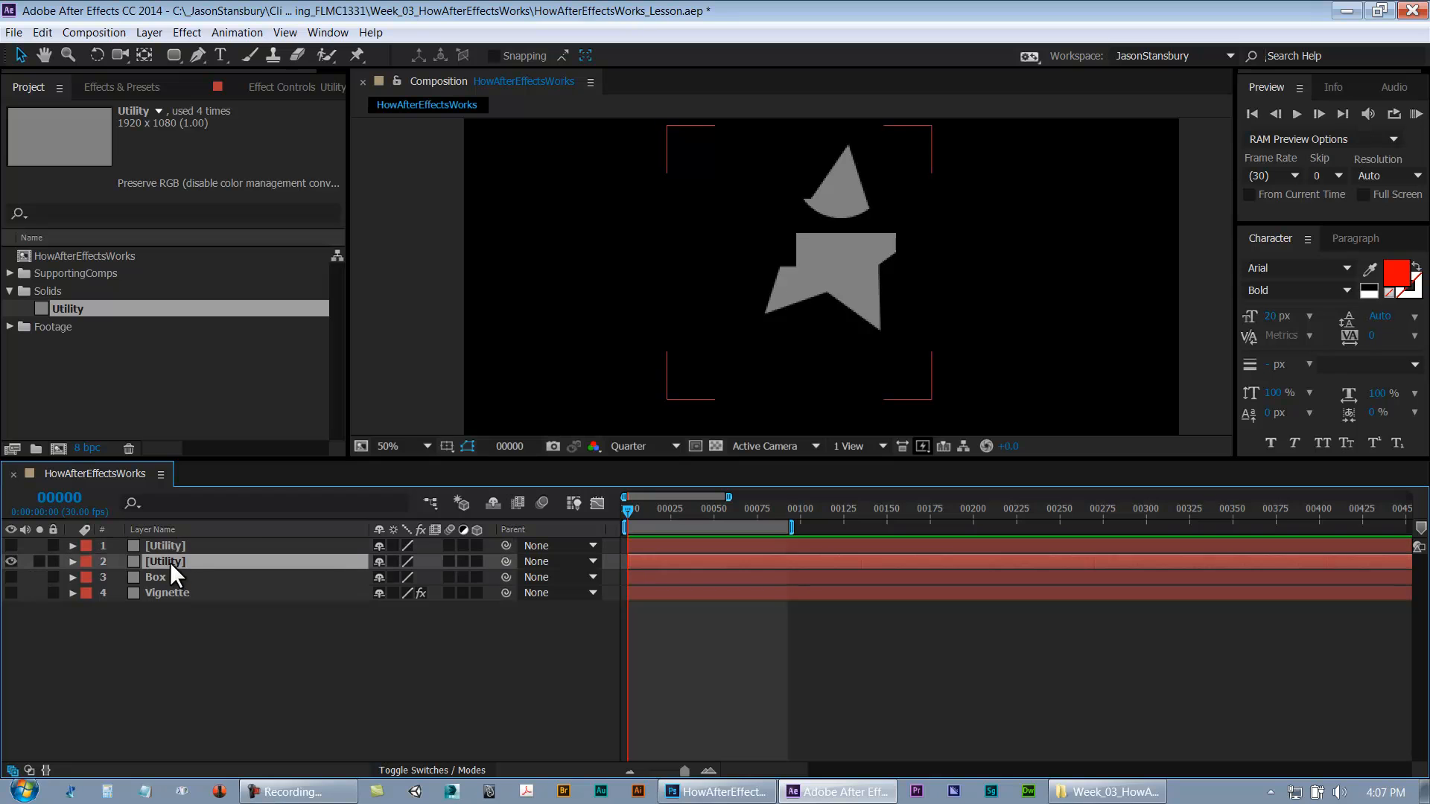
Rename the masked Utility layer as Thing, hide it, and make the top Utility layer visible and selected
key(Return)
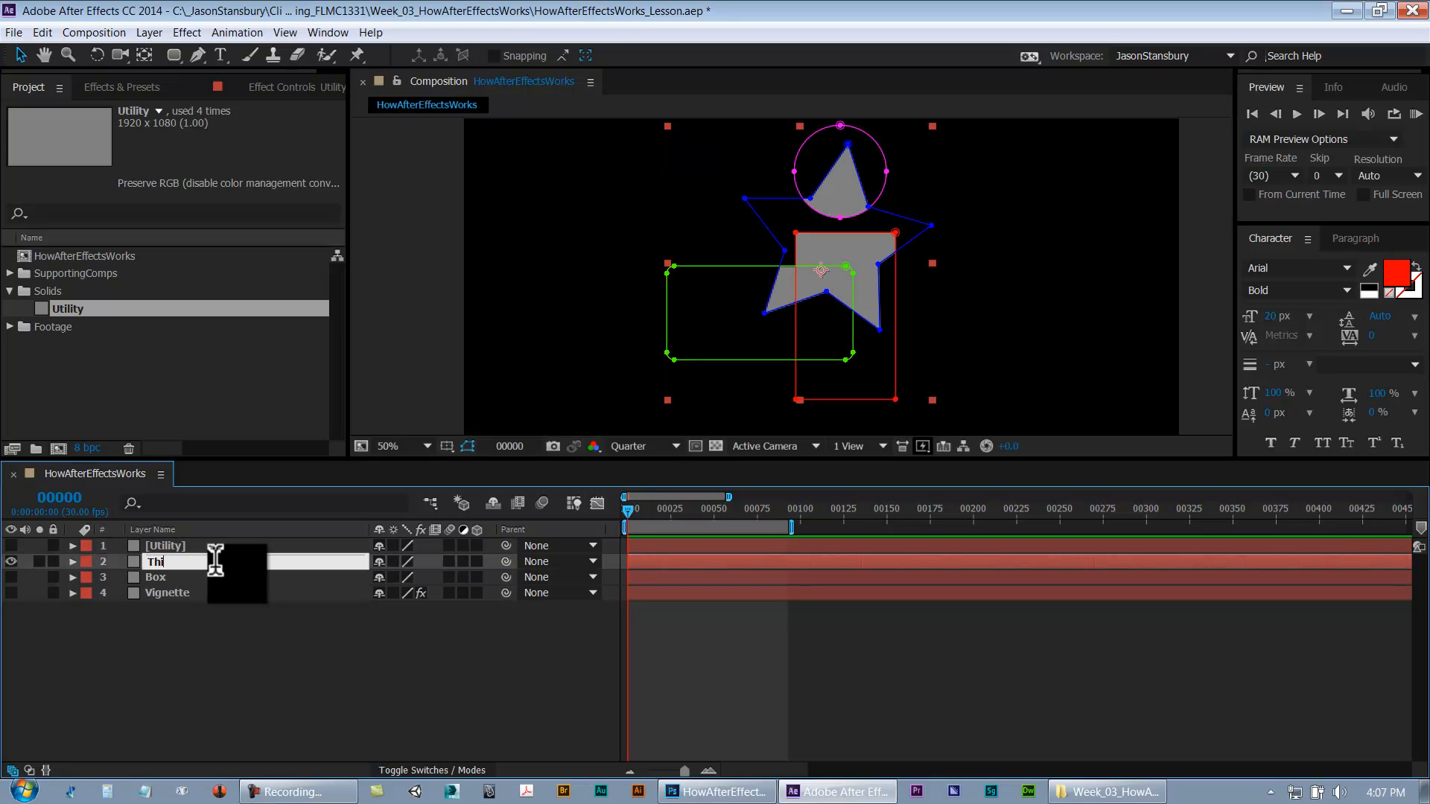
key(Return)
click(74, 644)
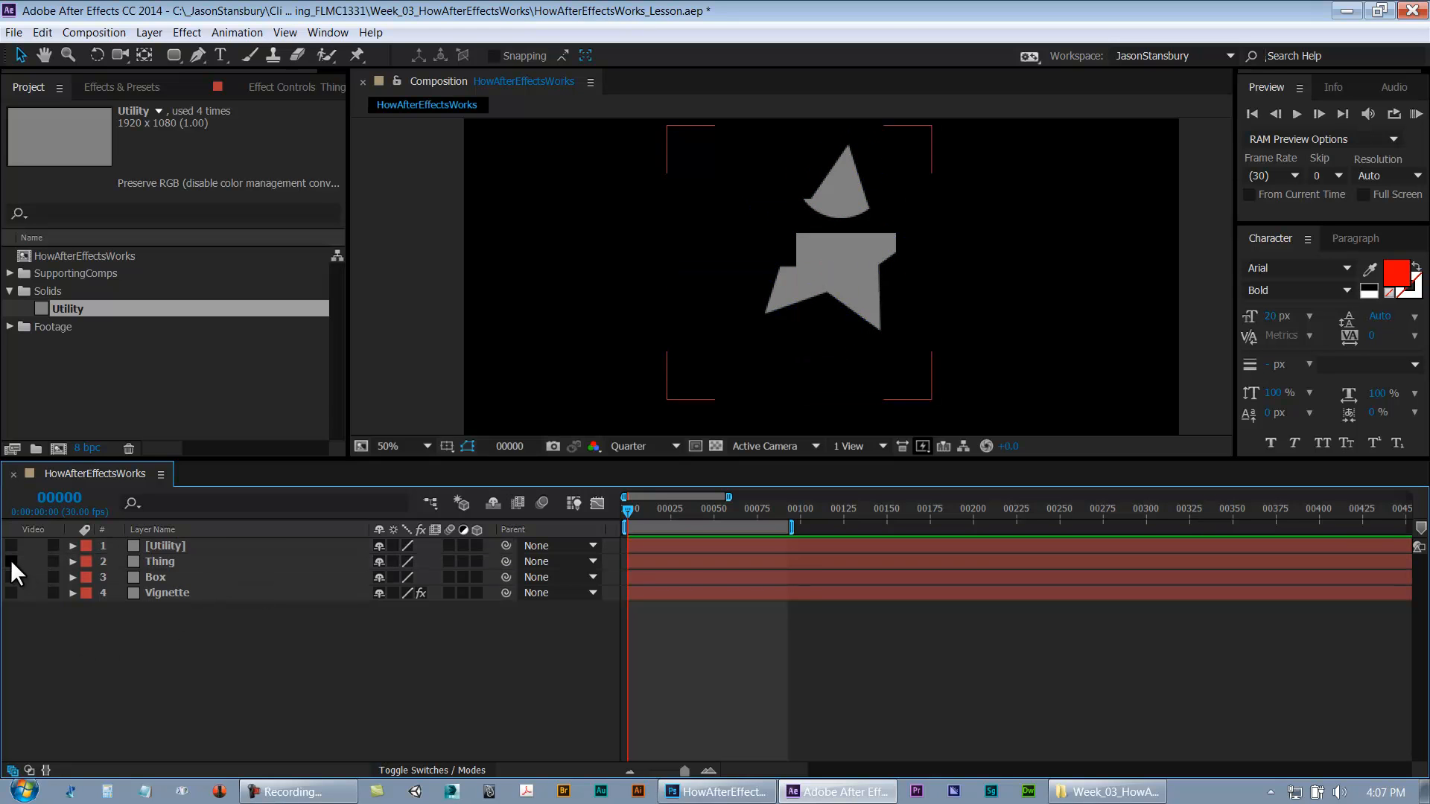
click(10, 561)
click(11, 546)
click(154, 548)
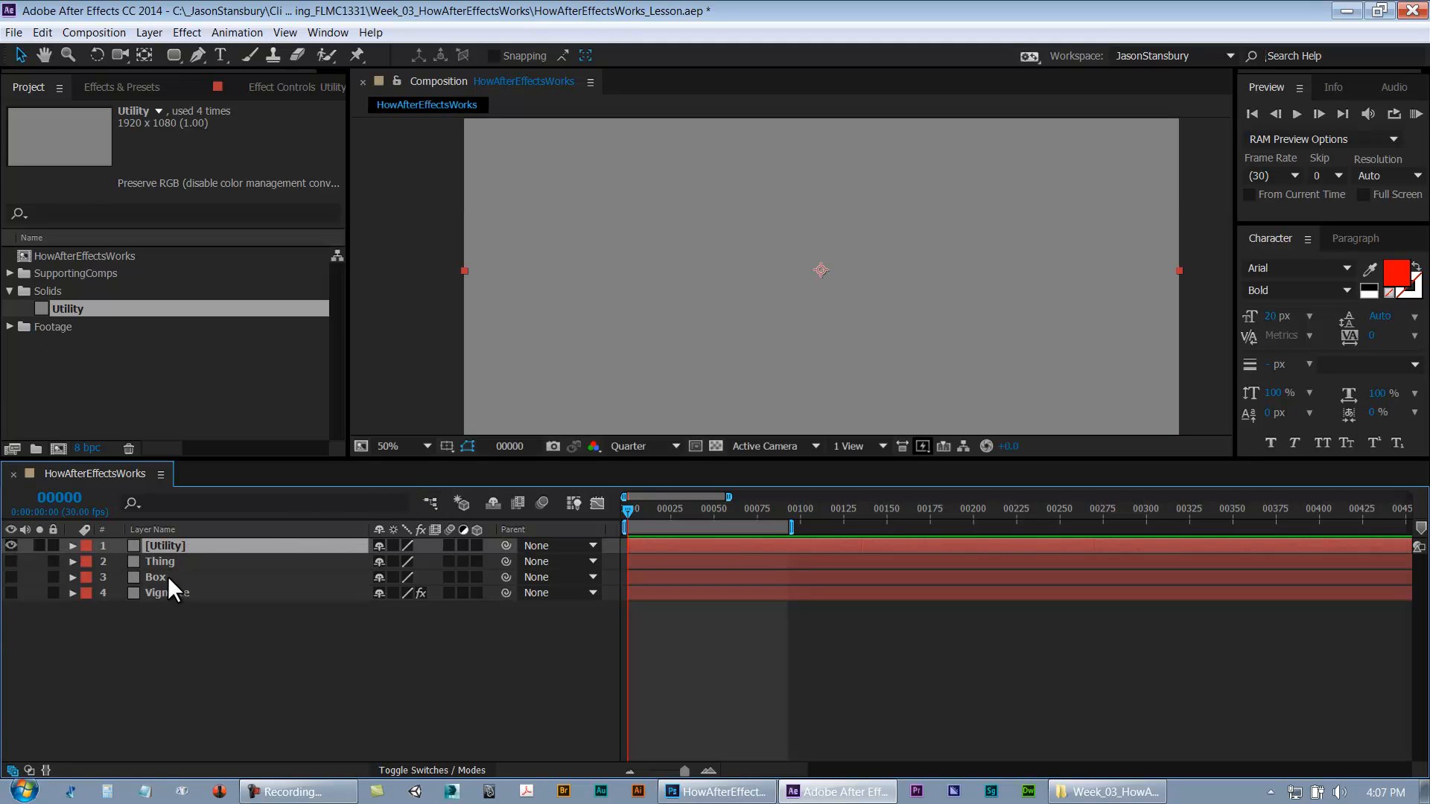
Draw an open, wavy five-point curved path across the top Utility layer with the Pen tool
click(197, 56)
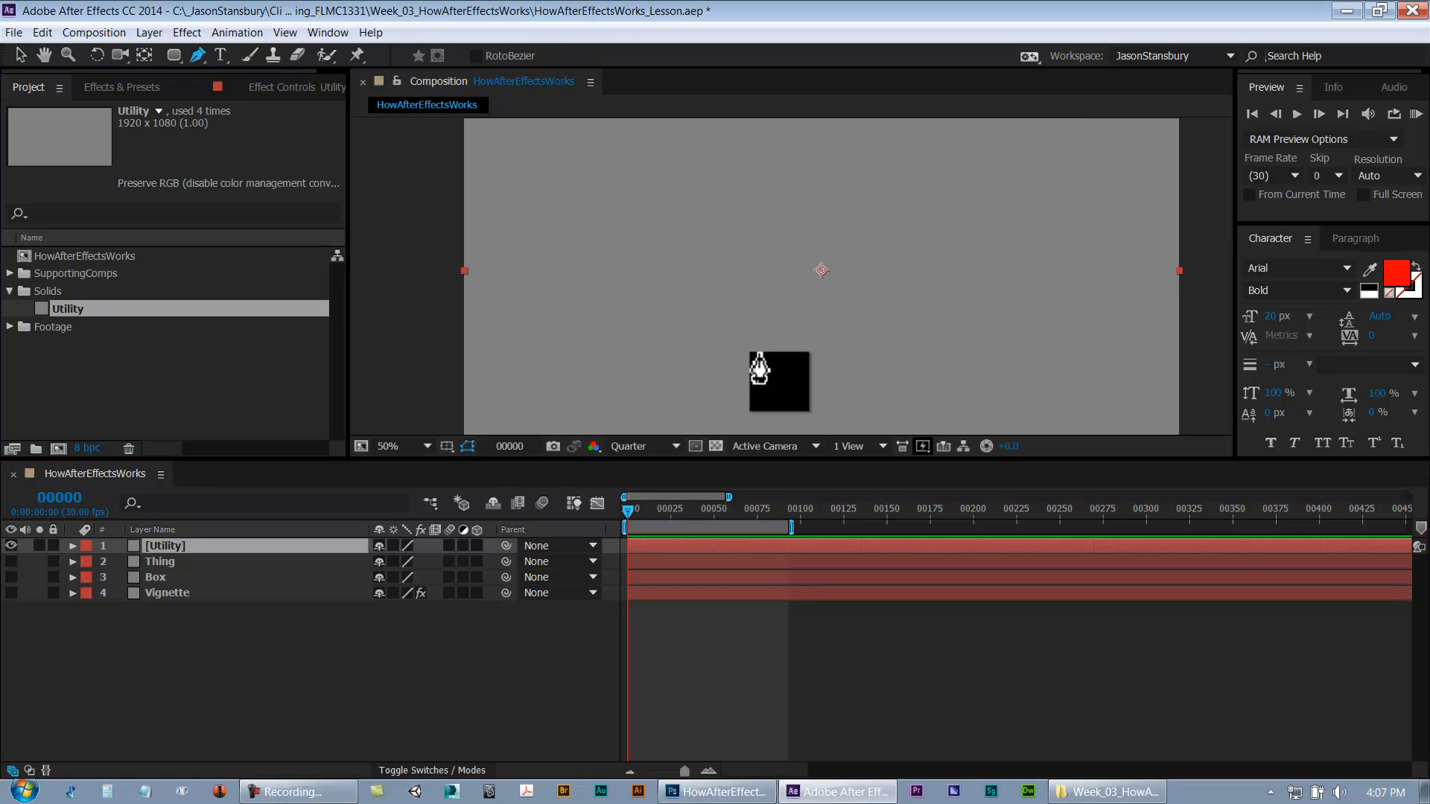
drag(573, 271, 575, 241)
drag(664, 209, 707, 210)
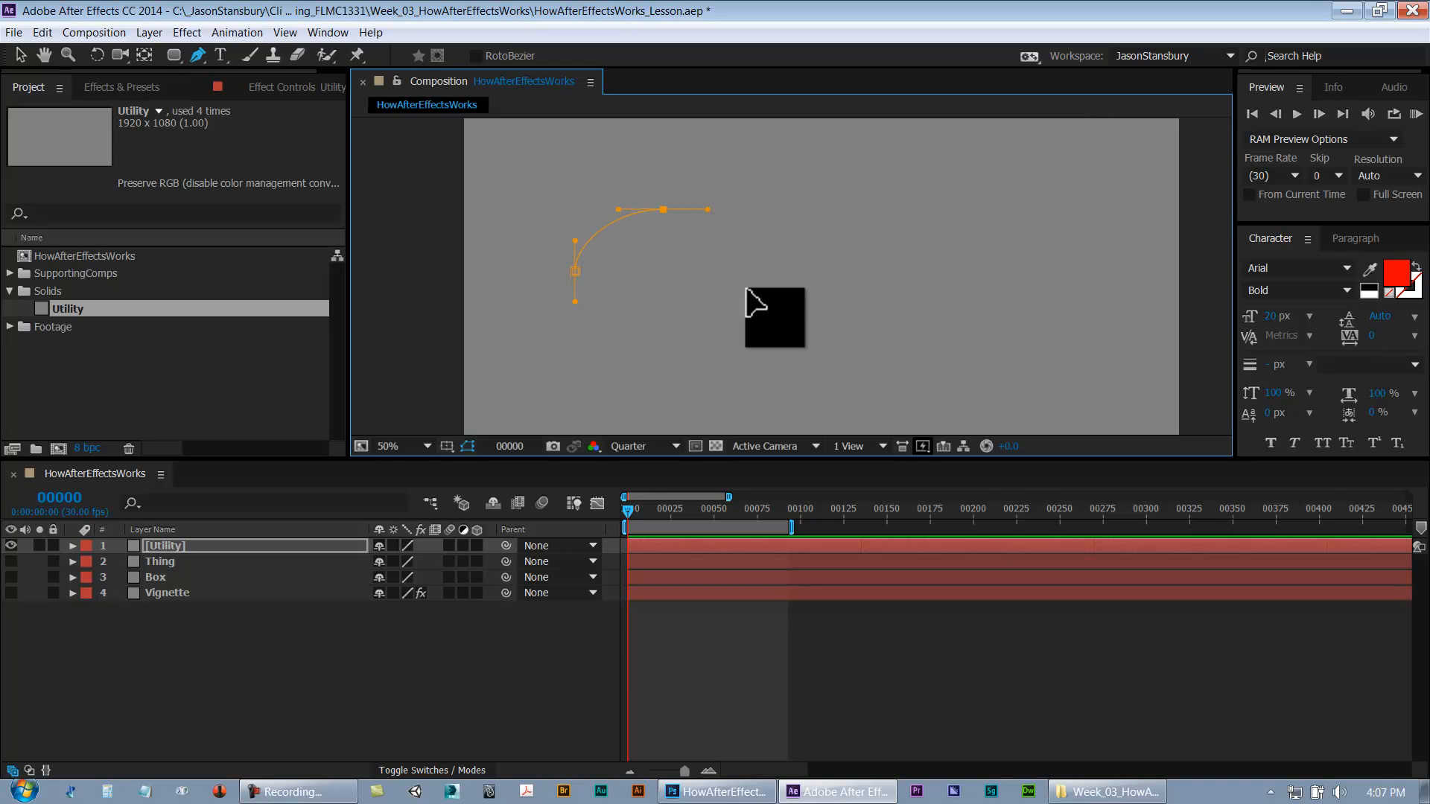
drag(769, 286, 831, 285)
drag(906, 202, 976, 202)
drag(1061, 277, 1063, 314)
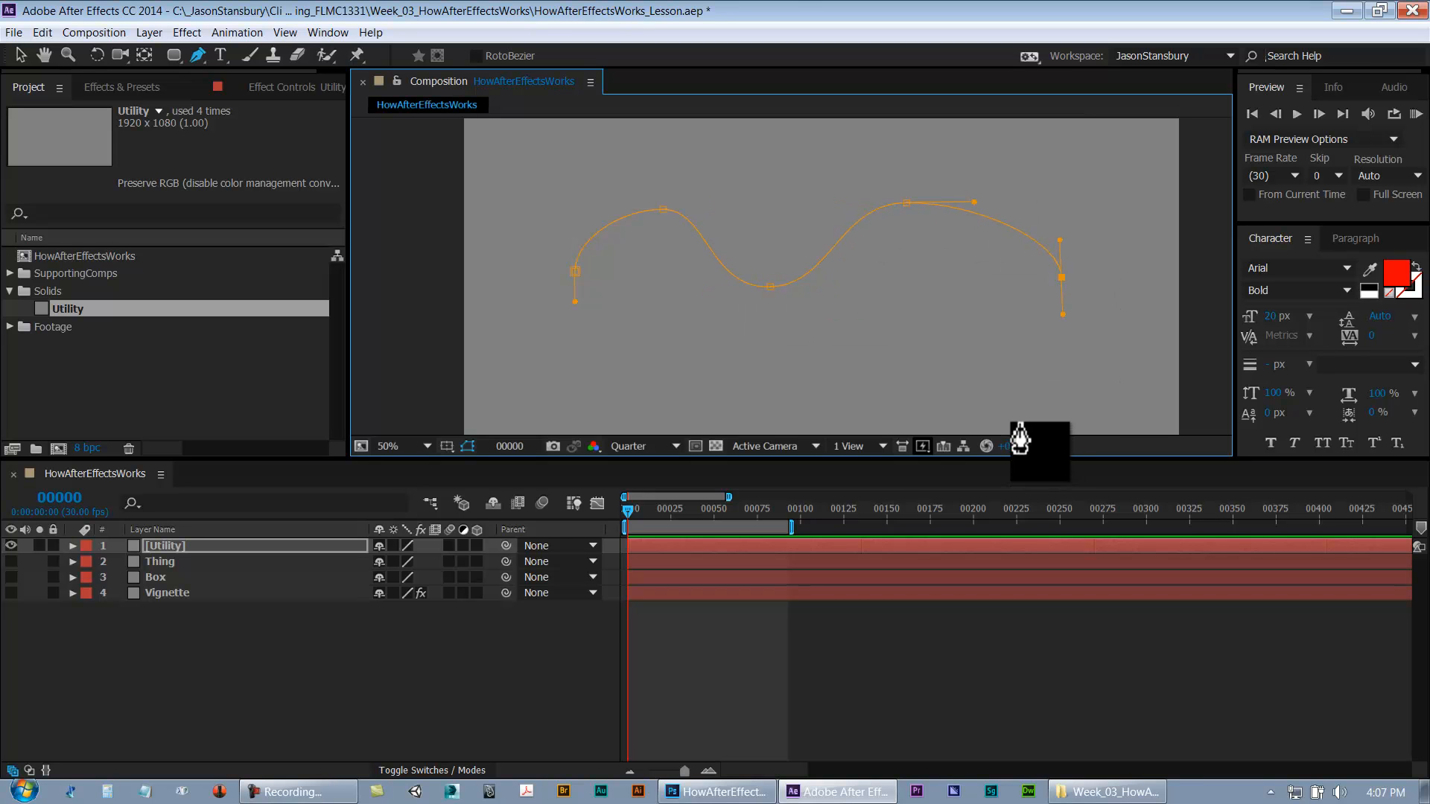
Expand the top Utility layer's open Mask 1 to examine which mask properties it offers
click(320, 678)
click(195, 547)
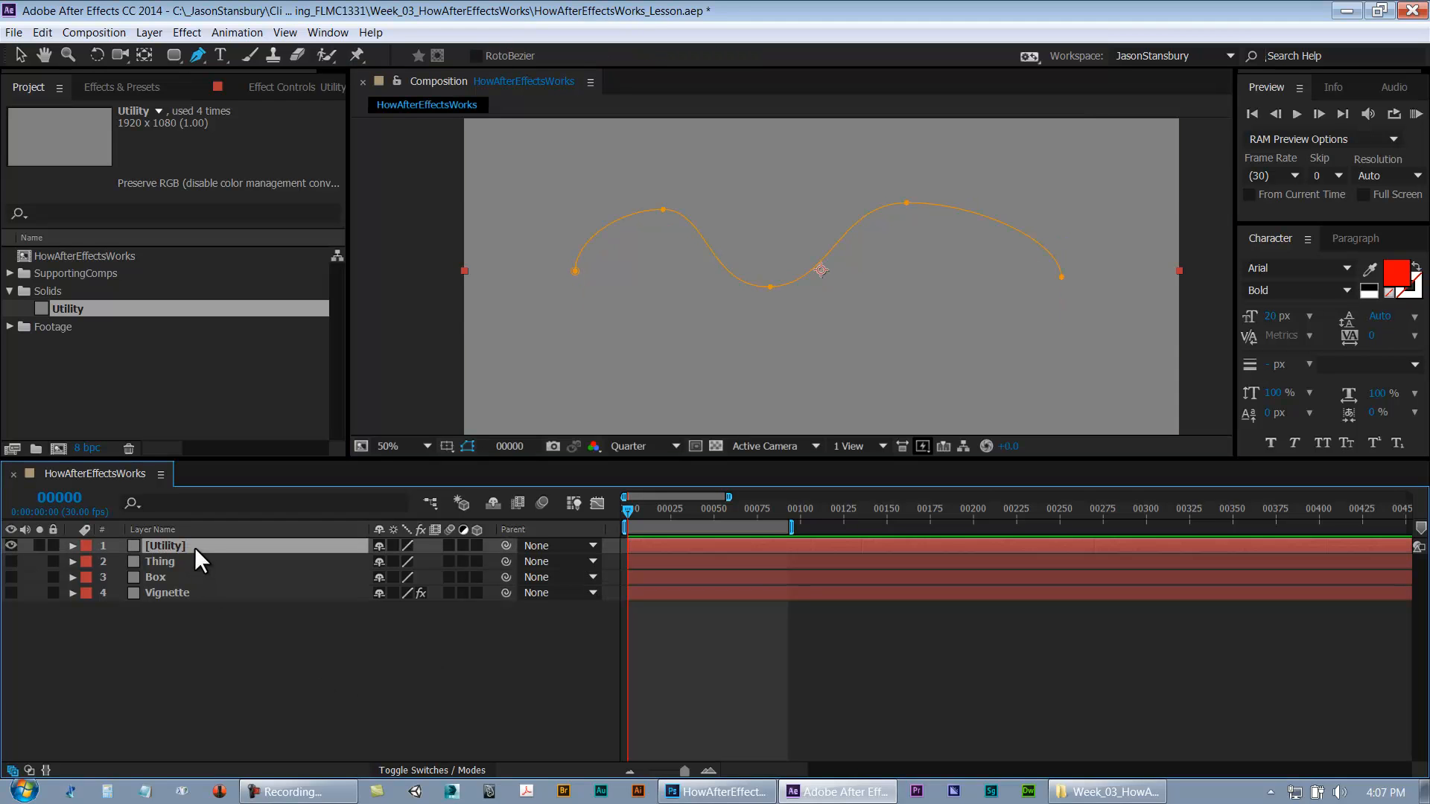
click(72, 546)
click(89, 563)
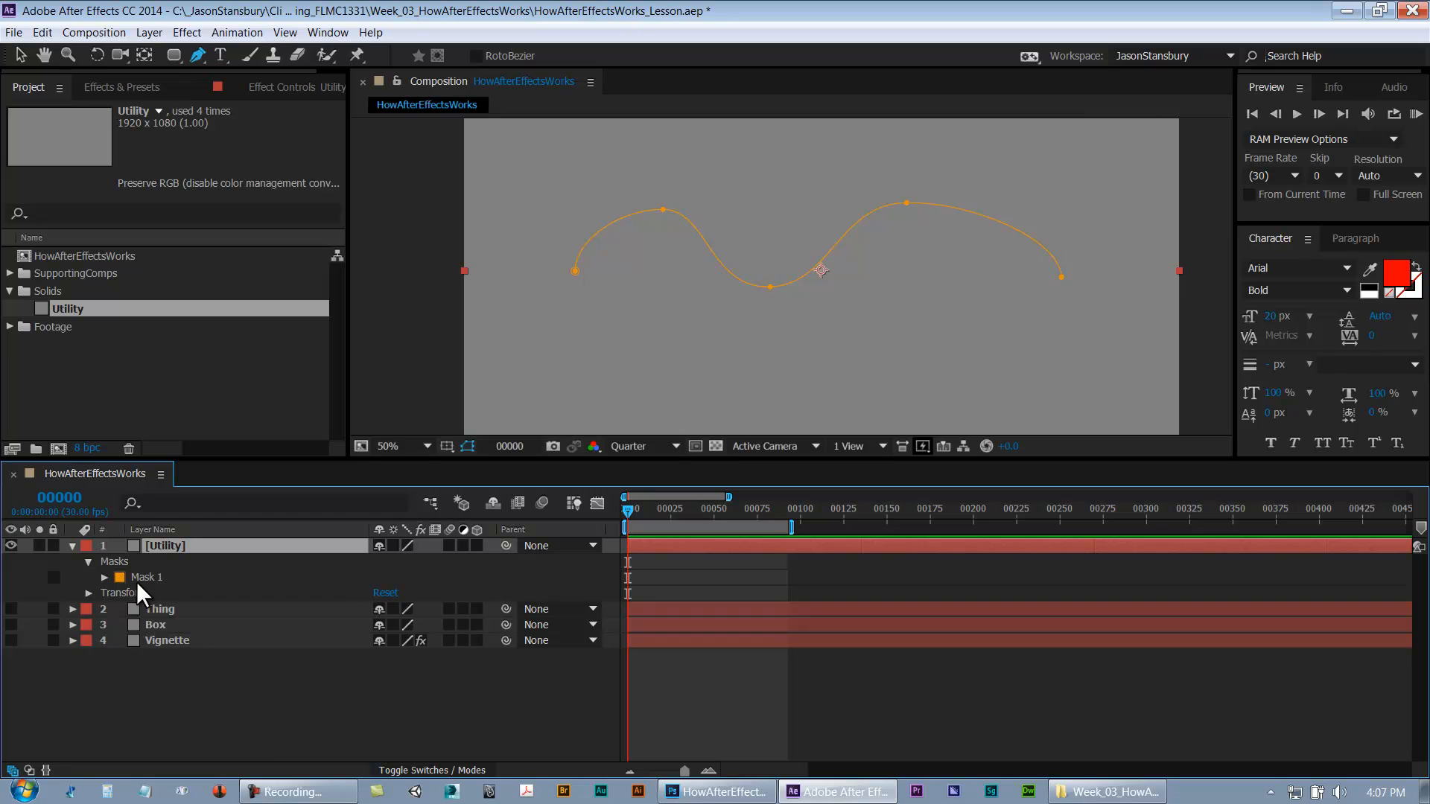
click(139, 580)
click(104, 578)
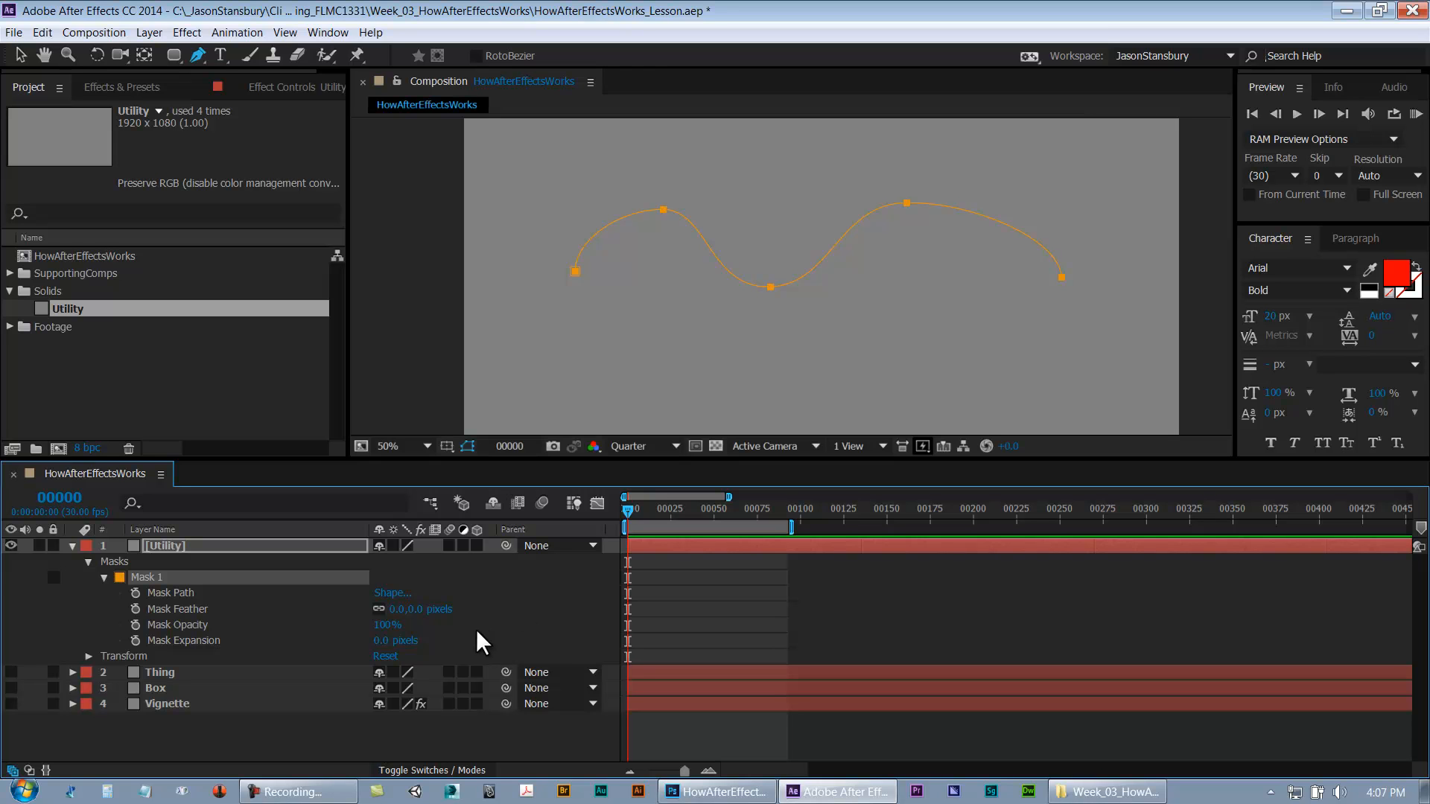
Collapse the open Mask 1 on the top Utility layer and delete it
click(202, 747)
click(176, 579)
click(21, 55)
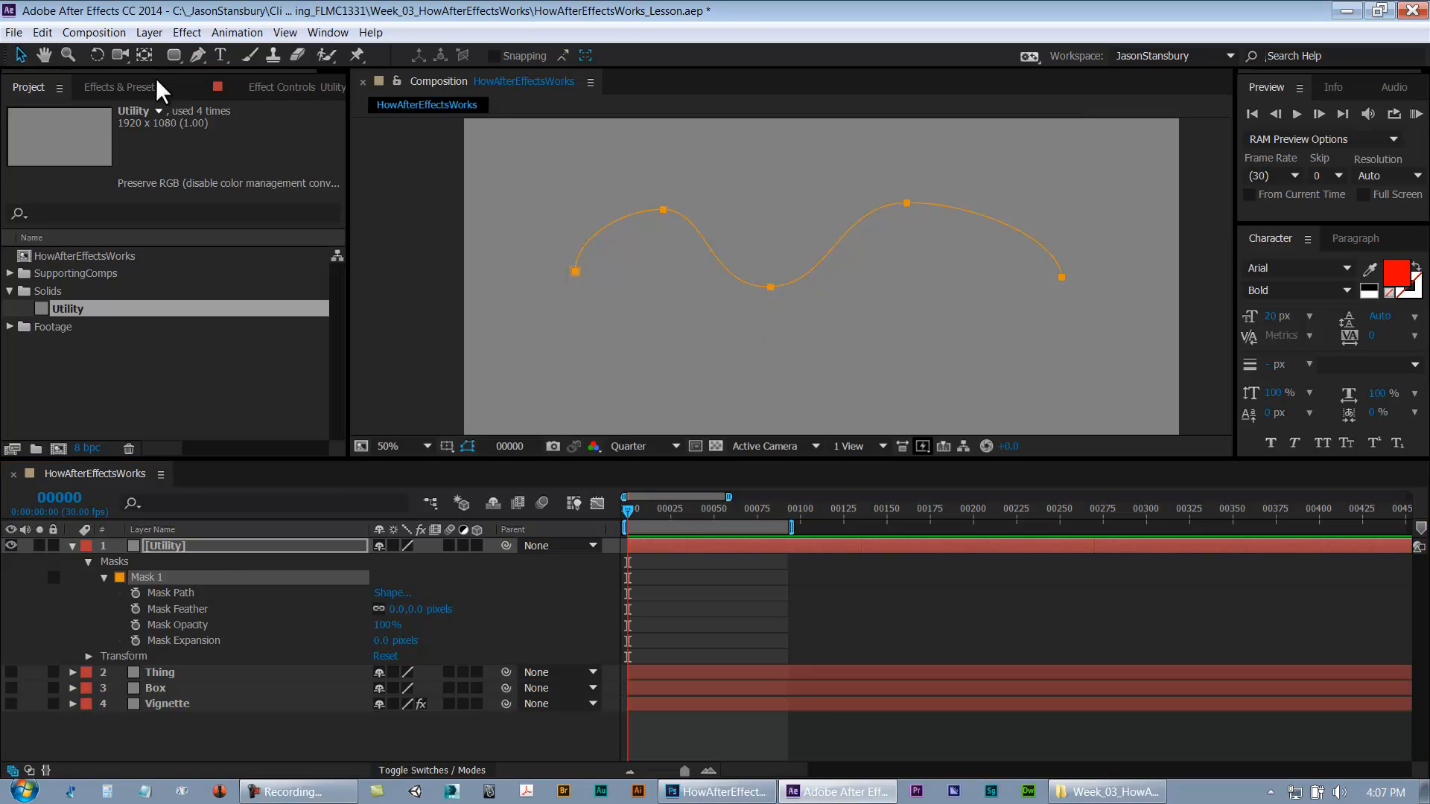
click(127, 600)
click(155, 581)
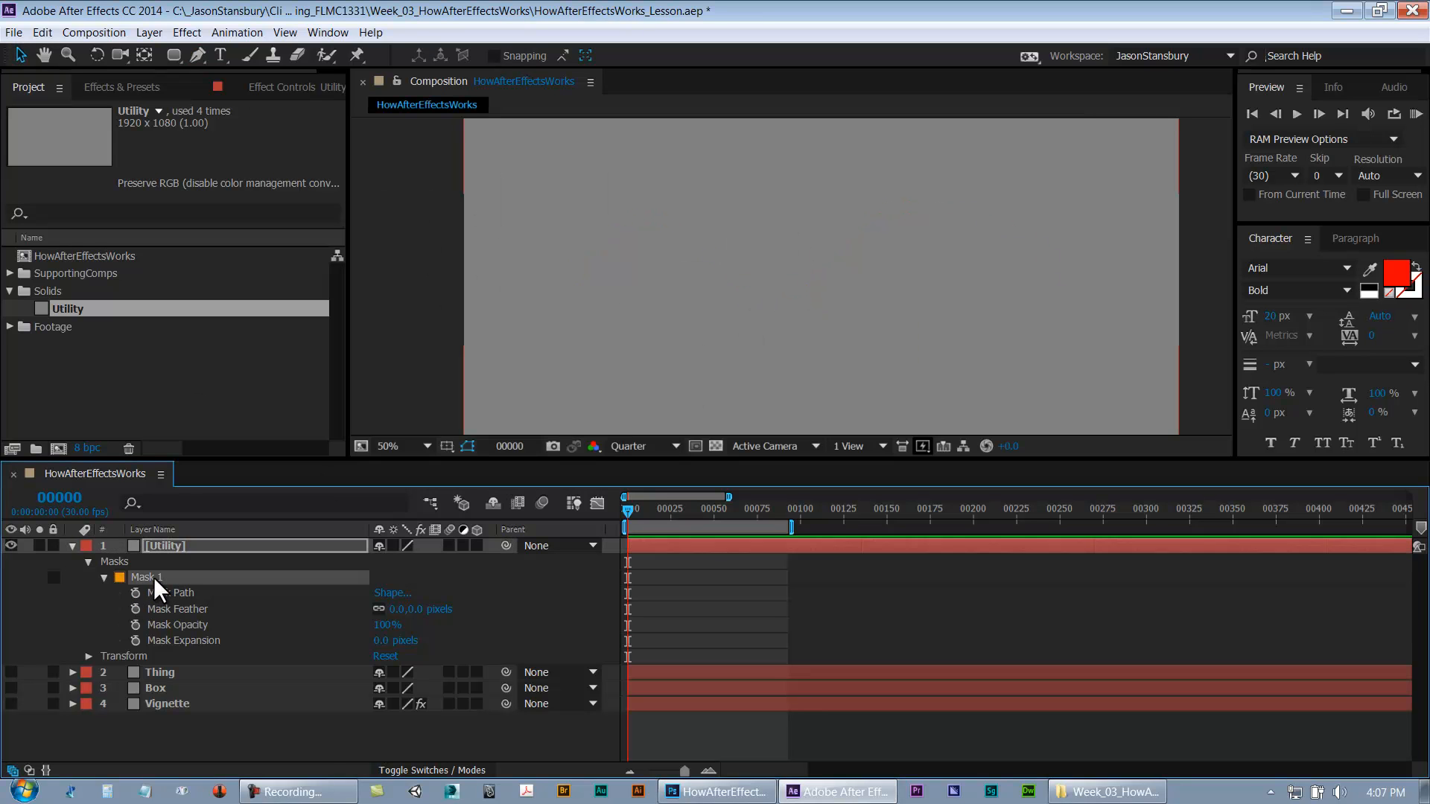
click(104, 578)
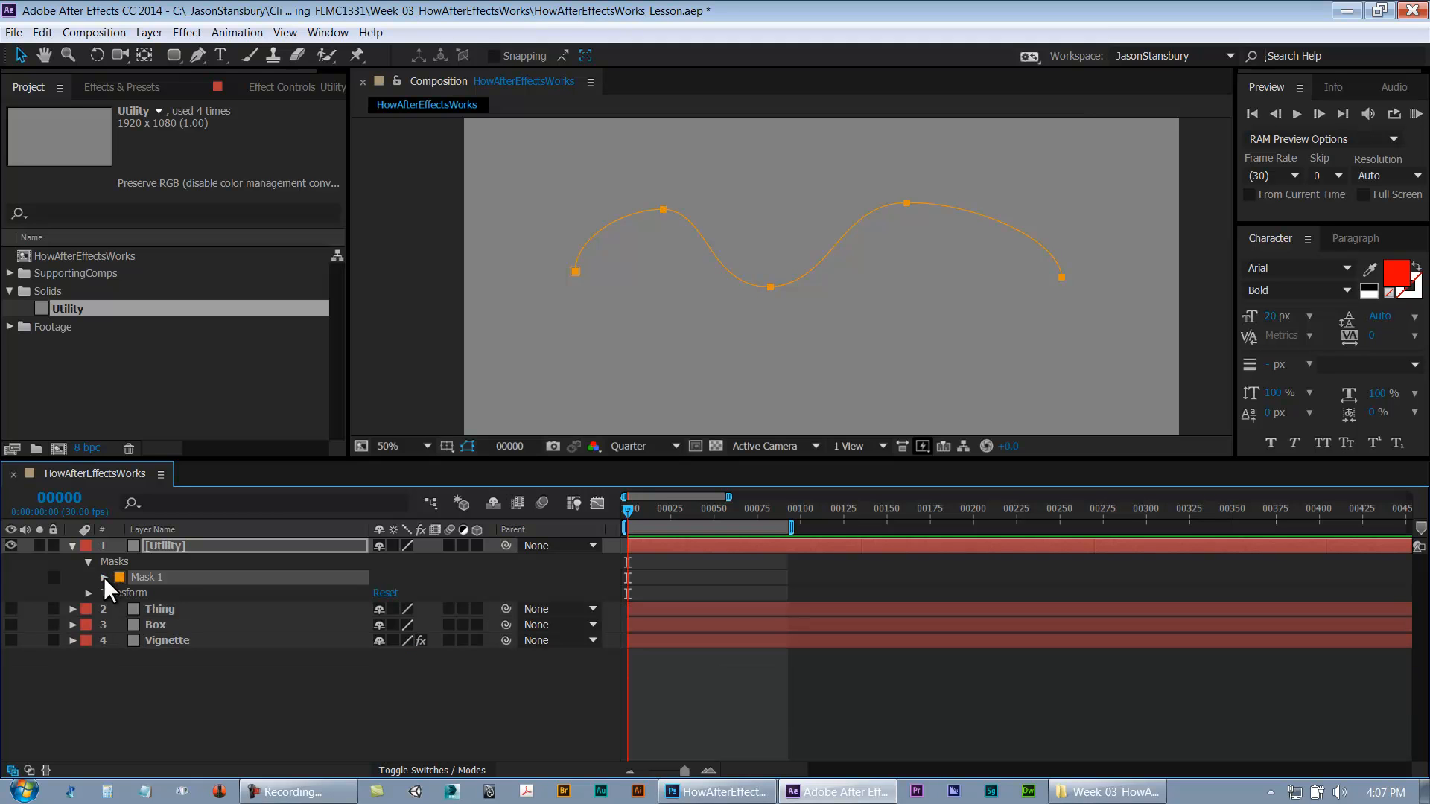
key(Delete)
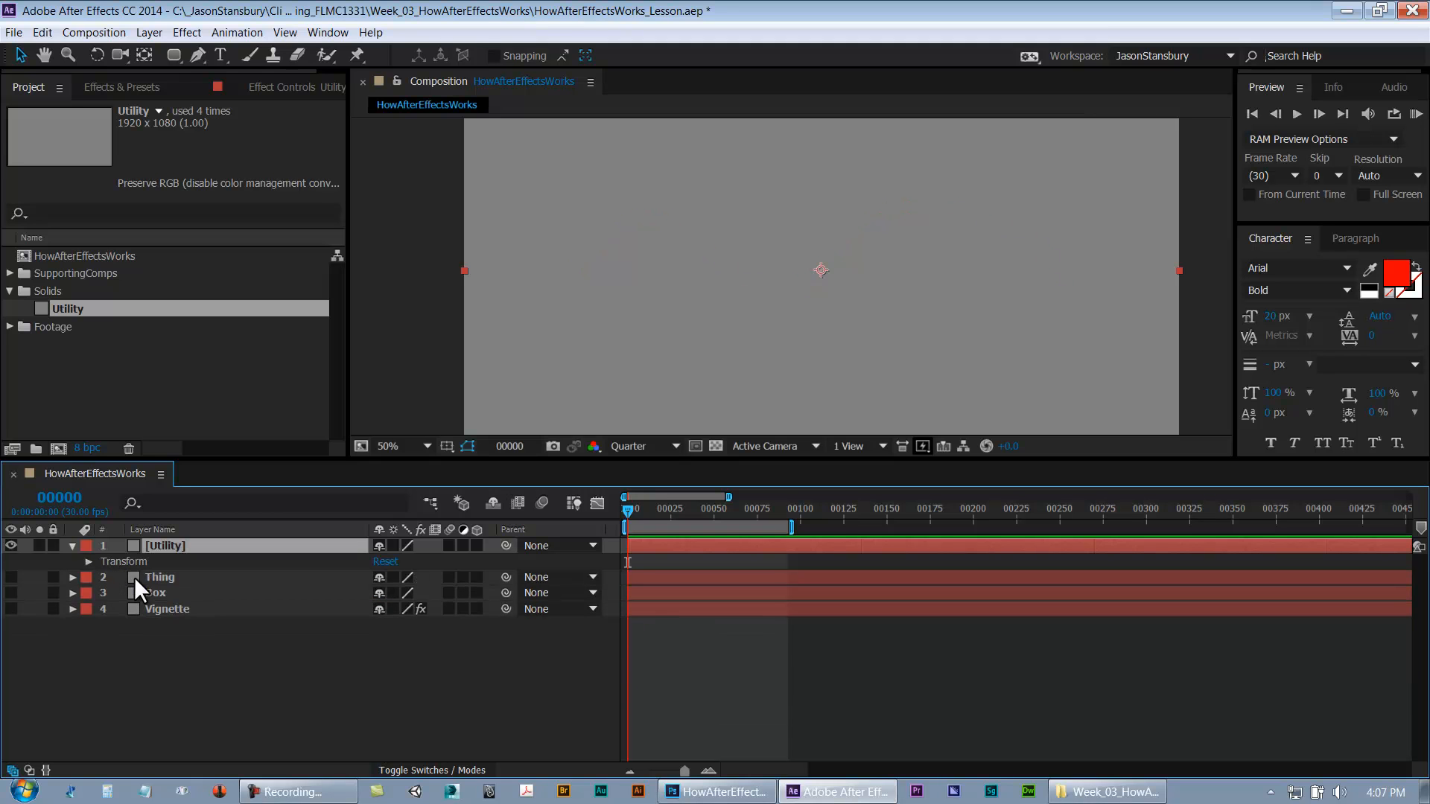
Draw a closed, curved mask in the shape of a head profile and neck on the Utility layer with the Pen tool
click(198, 55)
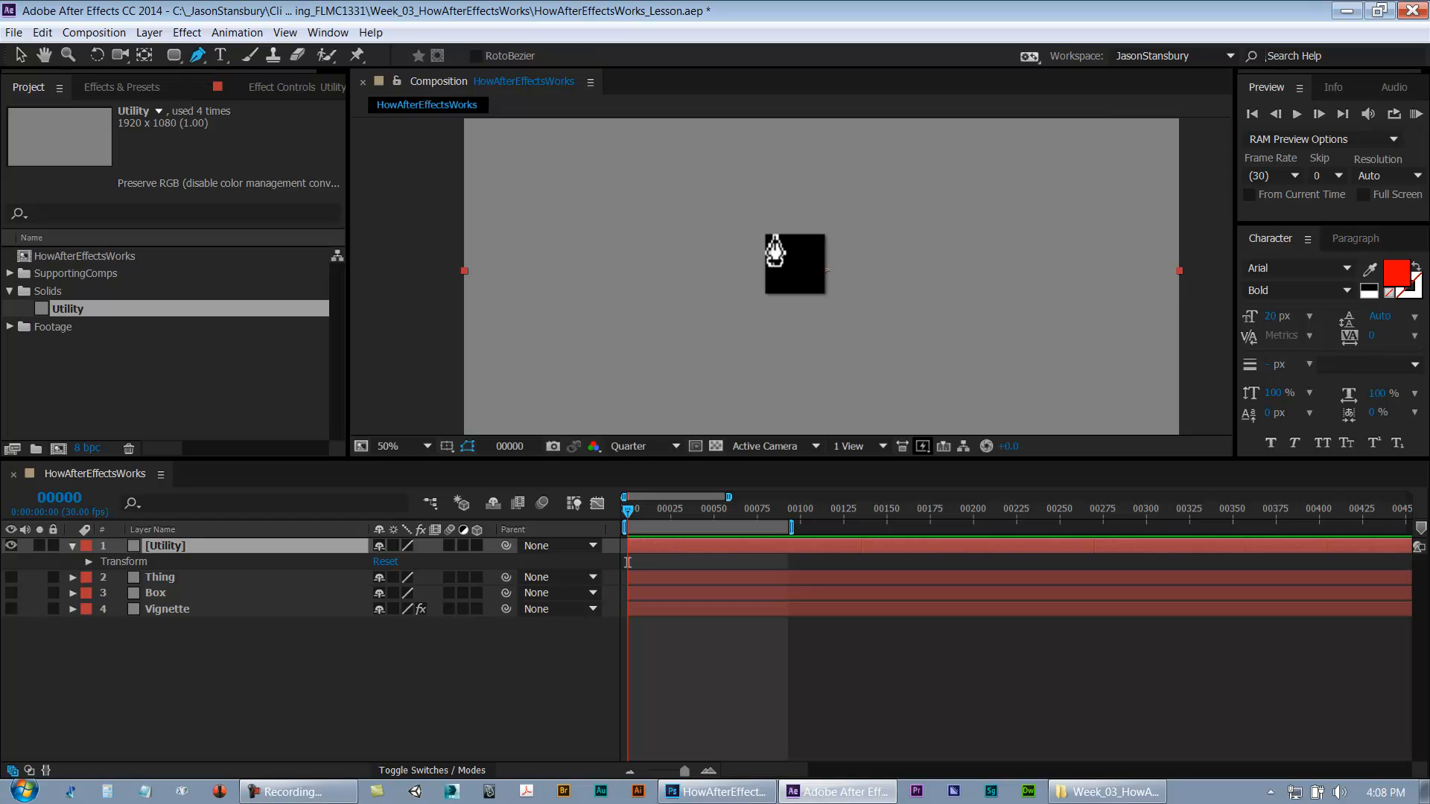
drag(812, 184, 785, 185)
drag(767, 242, 948, 297)
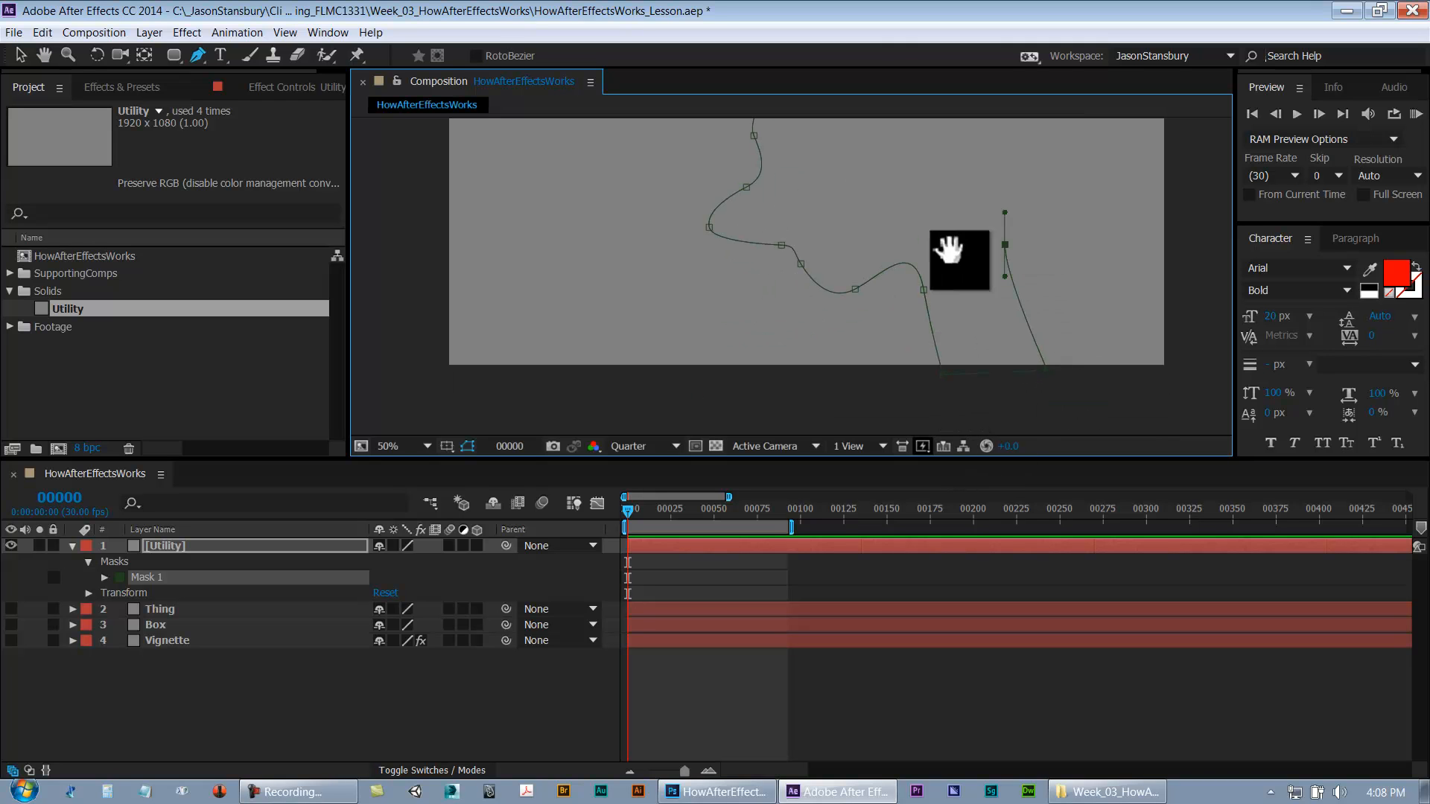
drag(957, 217, 952, 380)
drag(974, 271, 955, 234)
drag(790, 241, 770, 253)
Reshape the head mask's points and curves around the skull, face, nose and mouth, and deselect the layer
key(v)
drag(845, 316, 827, 277)
key(comma)
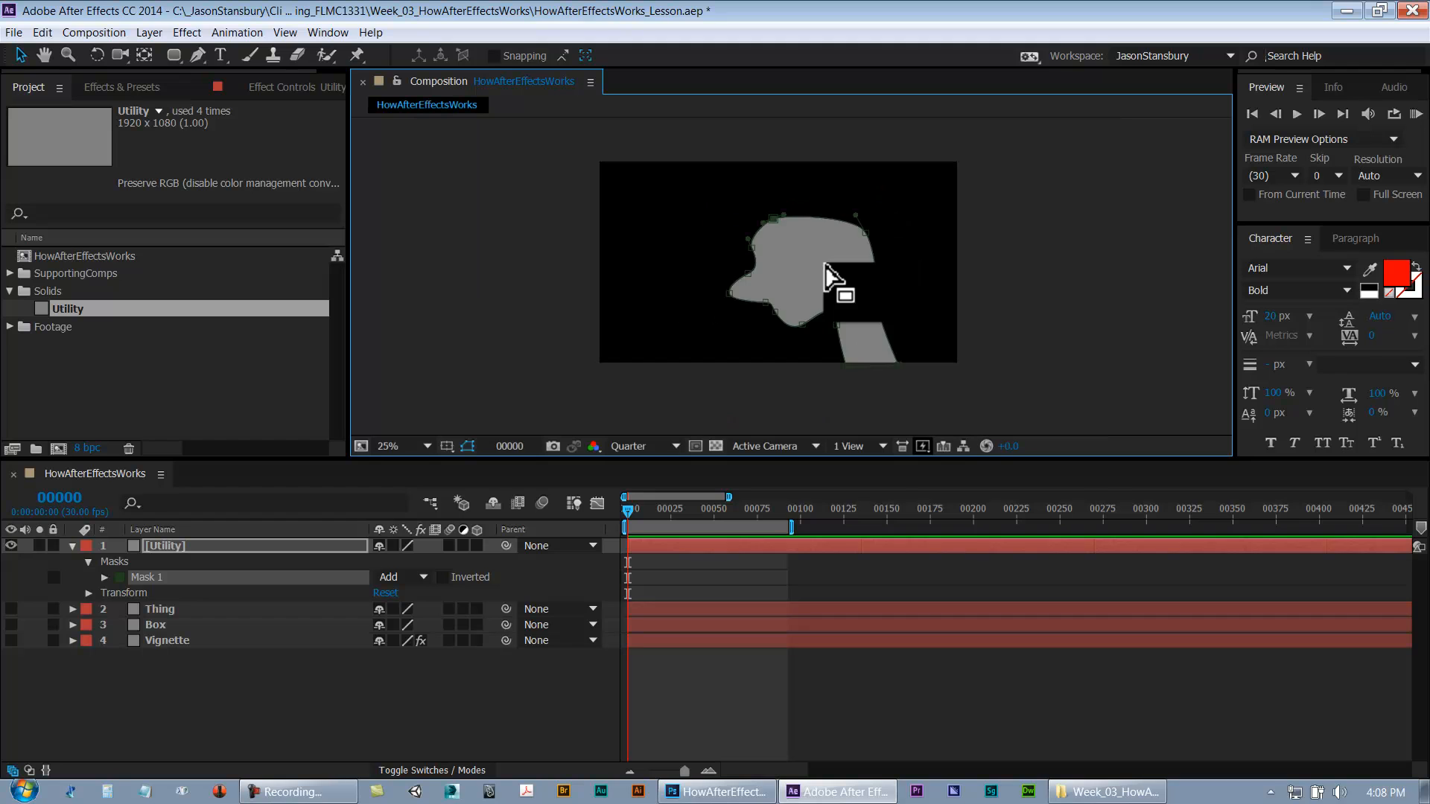
drag(765, 199, 822, 172)
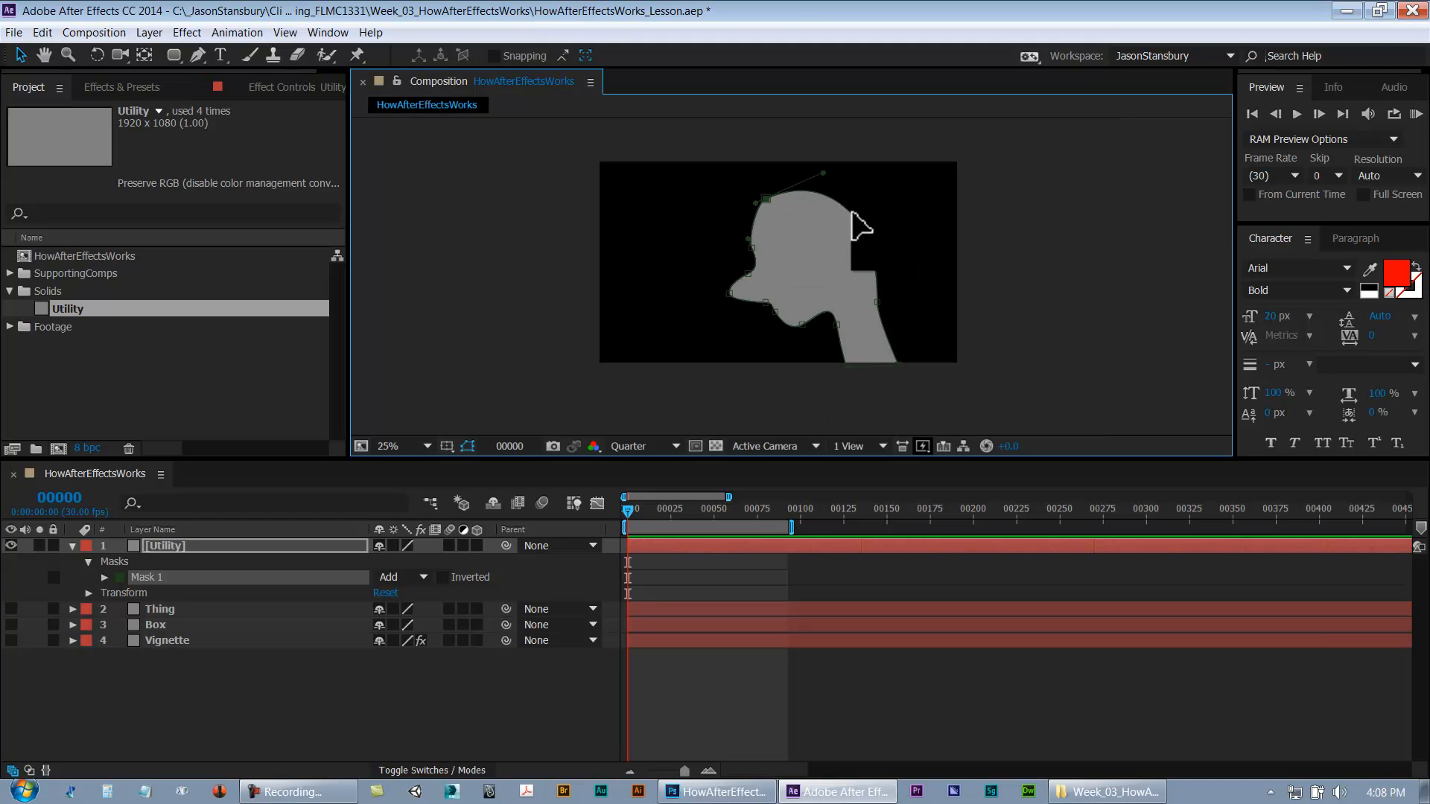
drag(866, 230, 739, 272)
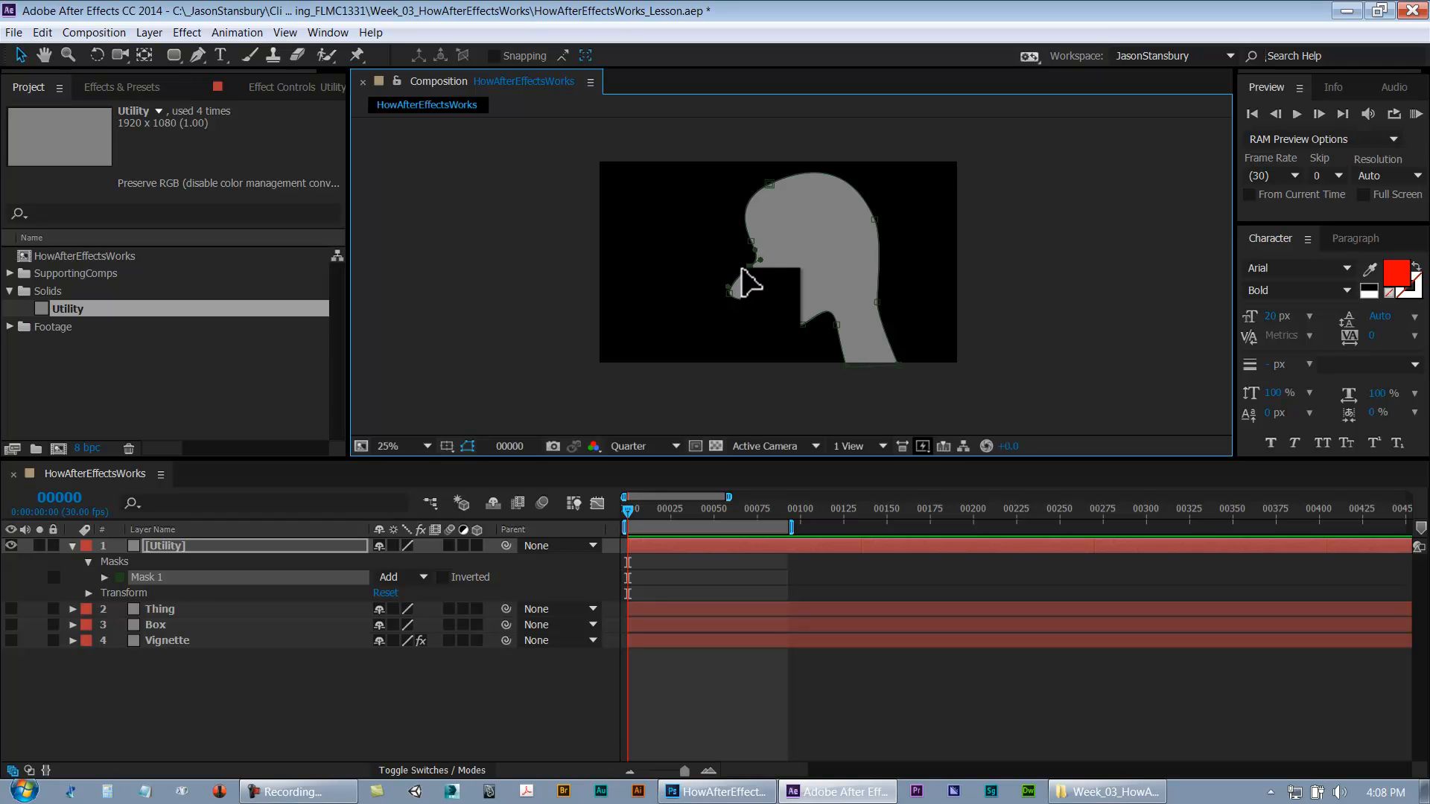
mouse_move(750, 269)
mouse_down()
mouse_move(731, 289)
mouse_move(742, 300)
mouse_move(740, 283)
mouse_up()
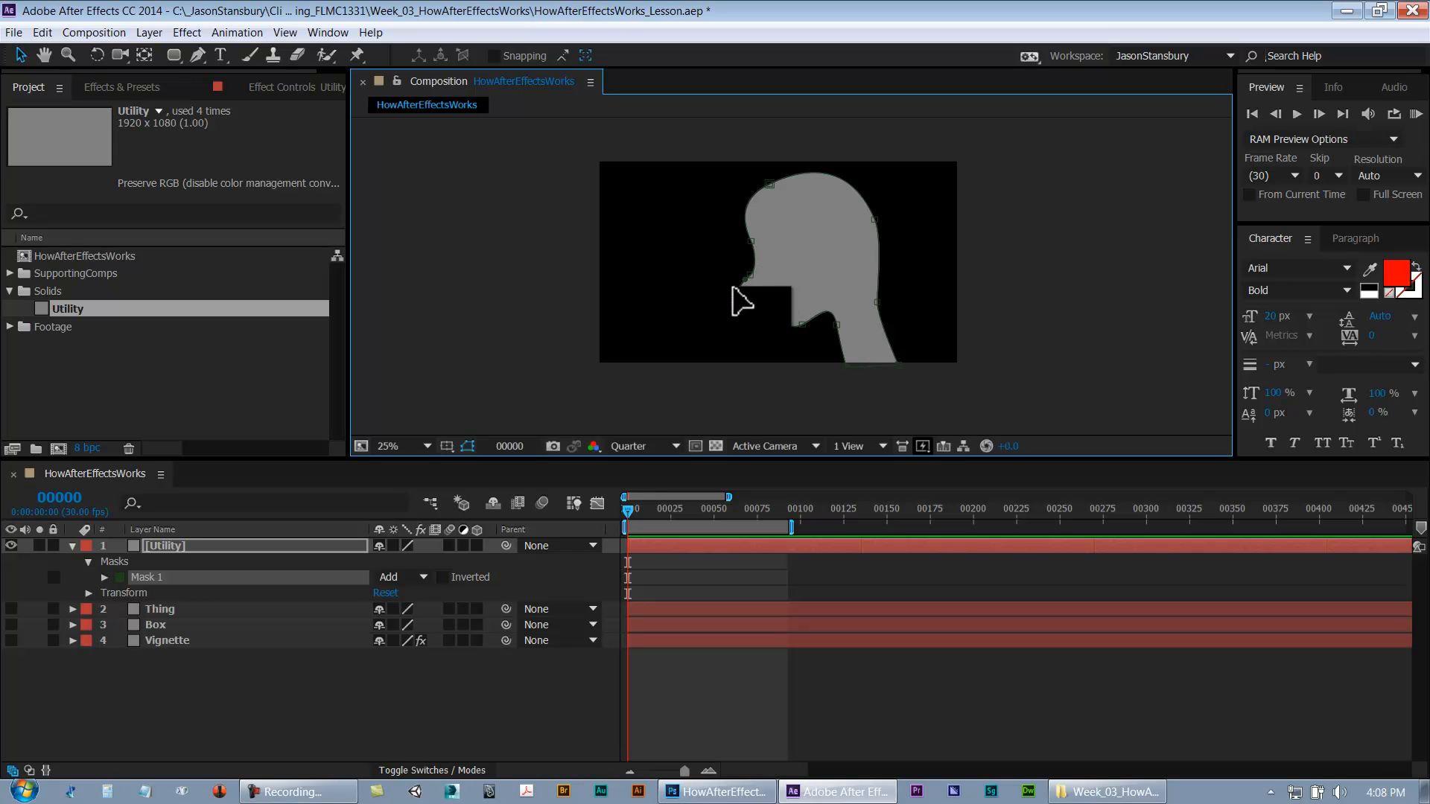
drag(732, 288, 803, 324)
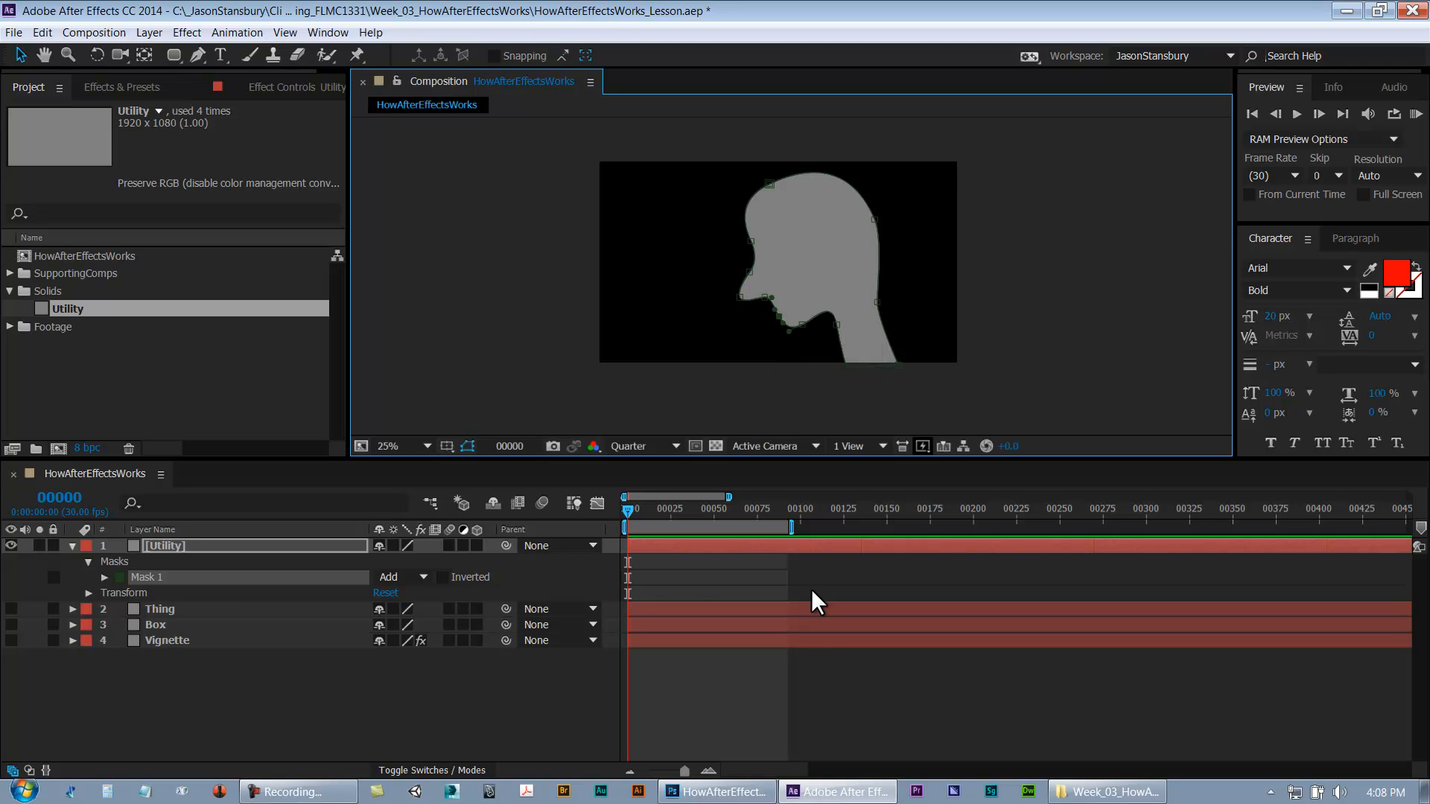
click(820, 680)
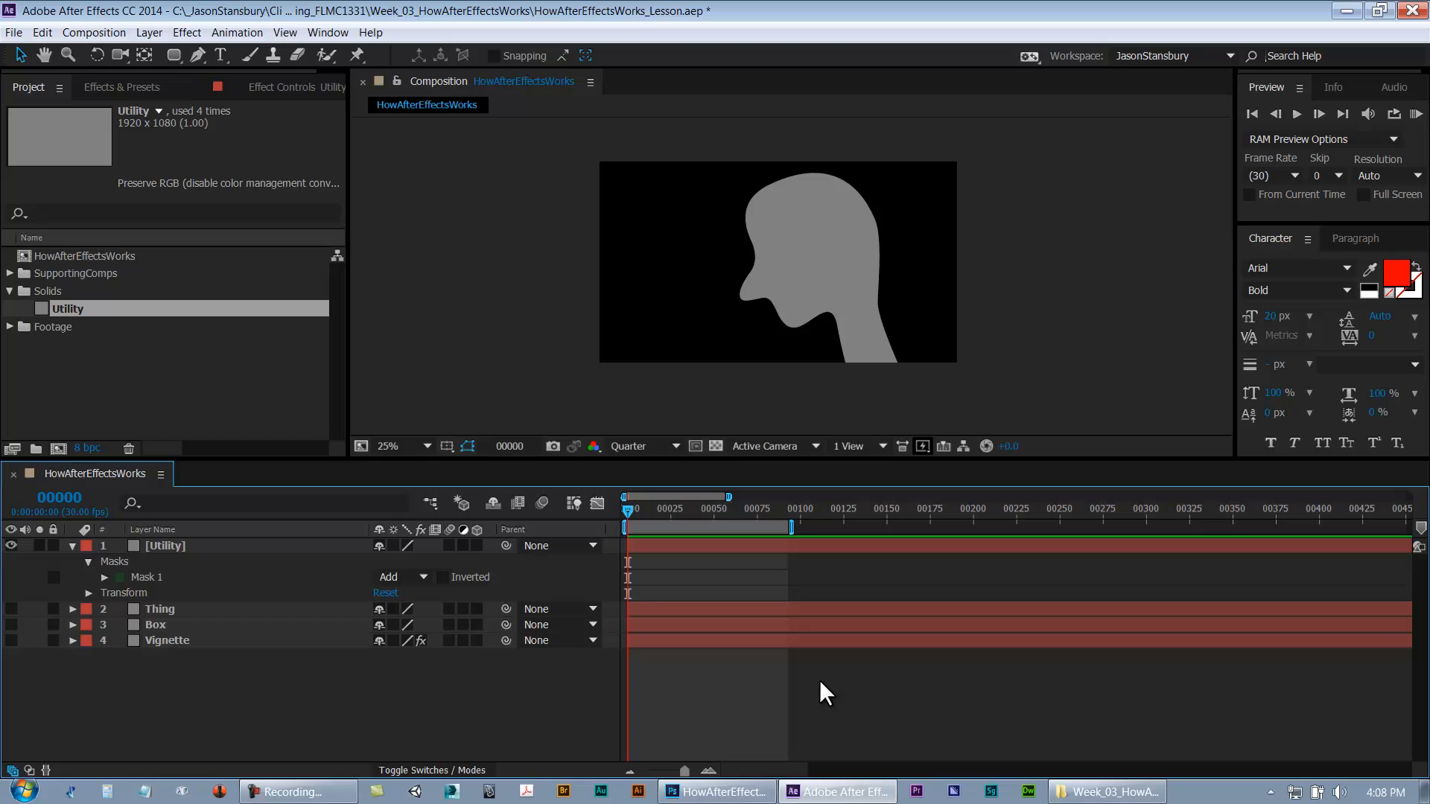
Collapse the top Utility layer's properties and rename the layer as head
click(155, 545)
click(73, 545)
click(406, 704)
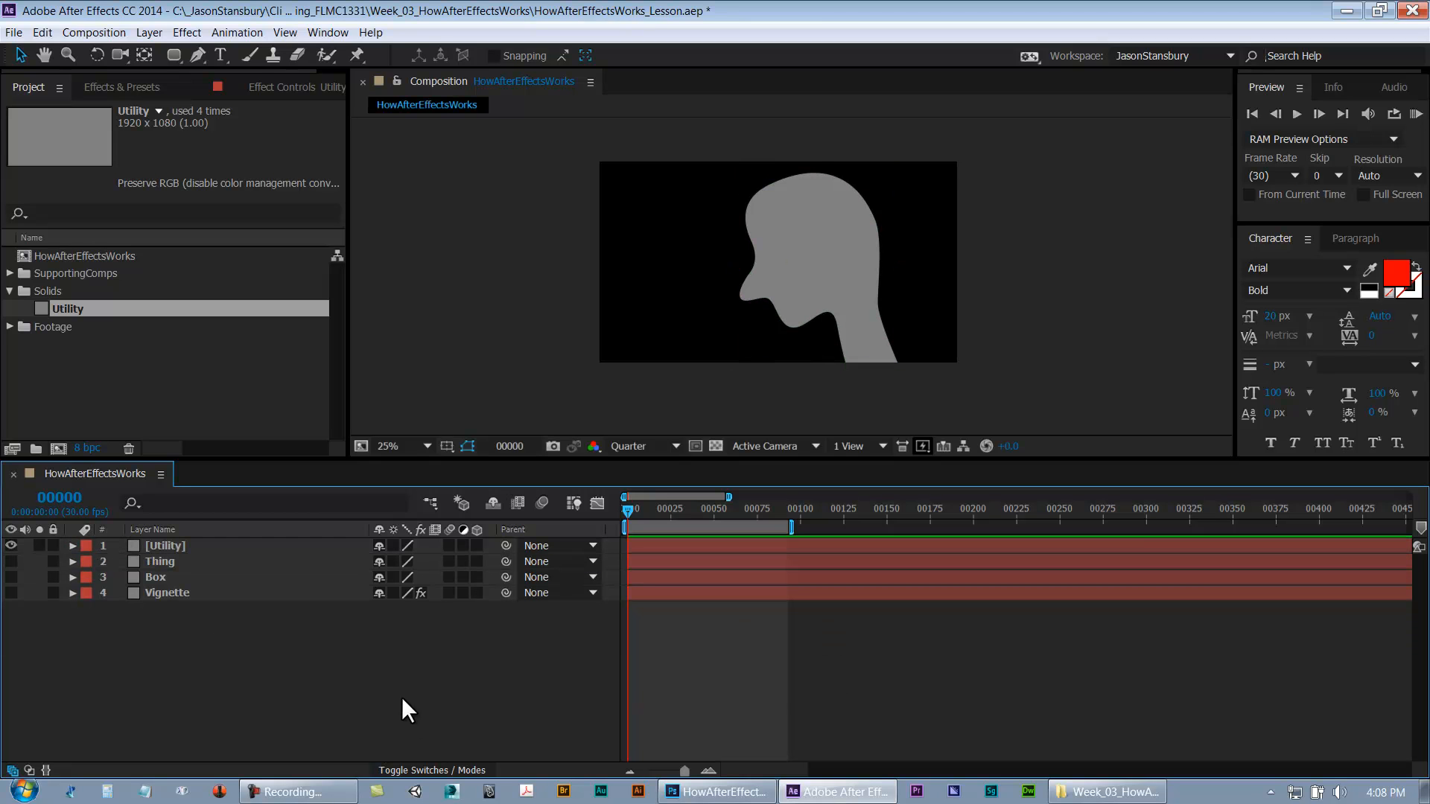
click(187, 548)
text(head)
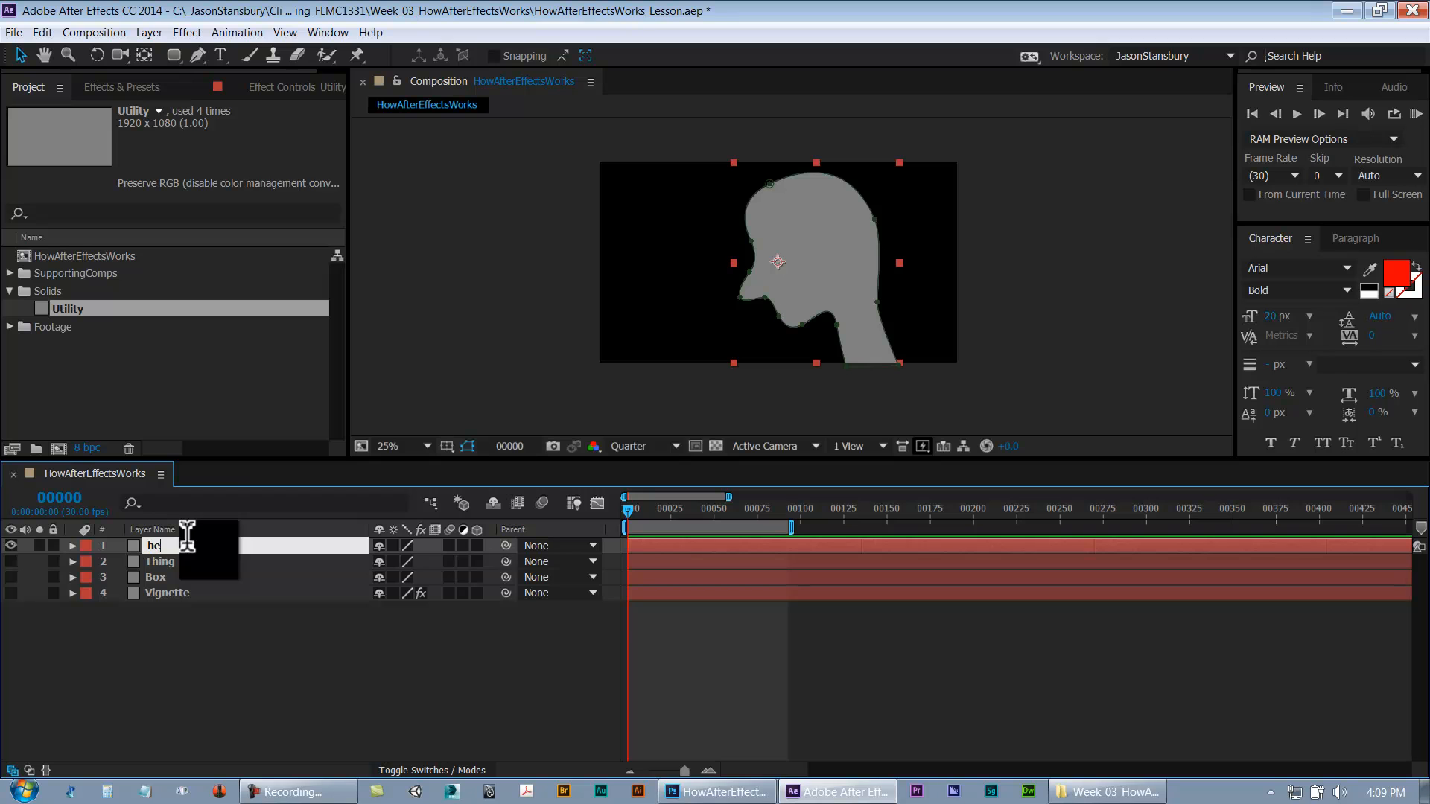
key(Return)
click(190, 645)
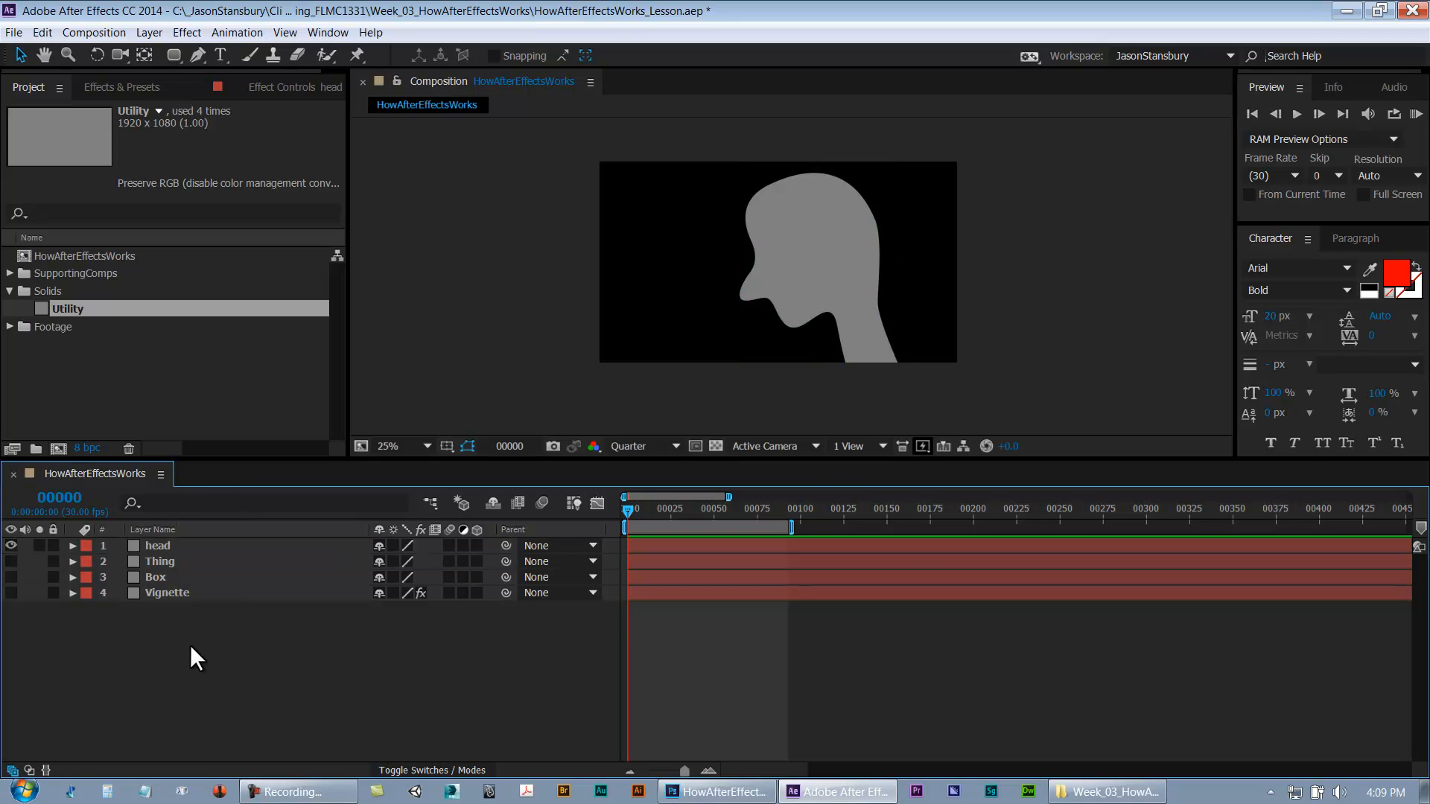
Add a small circular mask for the eye to the head layer with the Ellipse tool
click(186, 548)
drag(168, 54, 216, 91)
drag(762, 236, 788, 261)
click(704, 700)
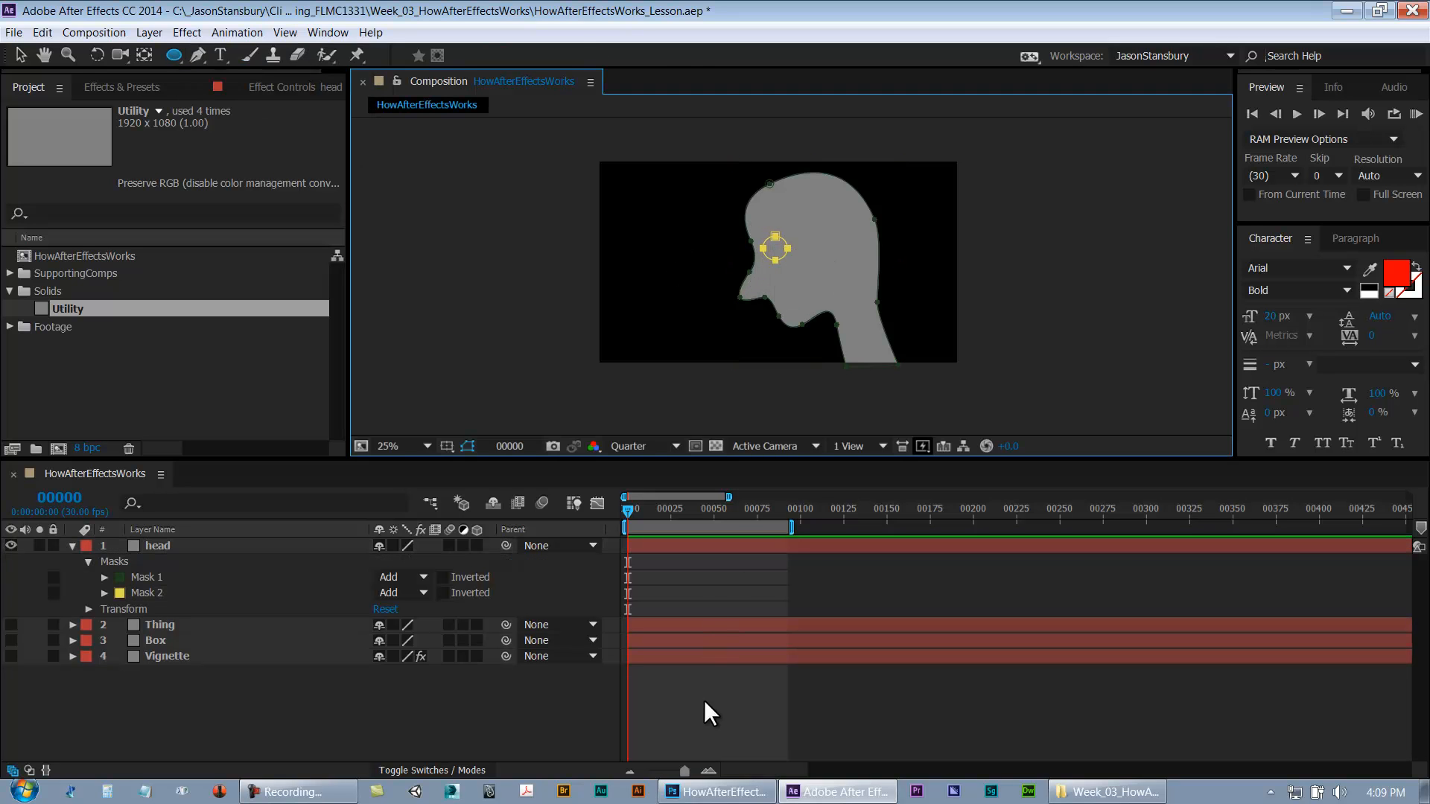
Examine the head layer's mask outlines with the layer selected and deselected
key(period)
key(period)
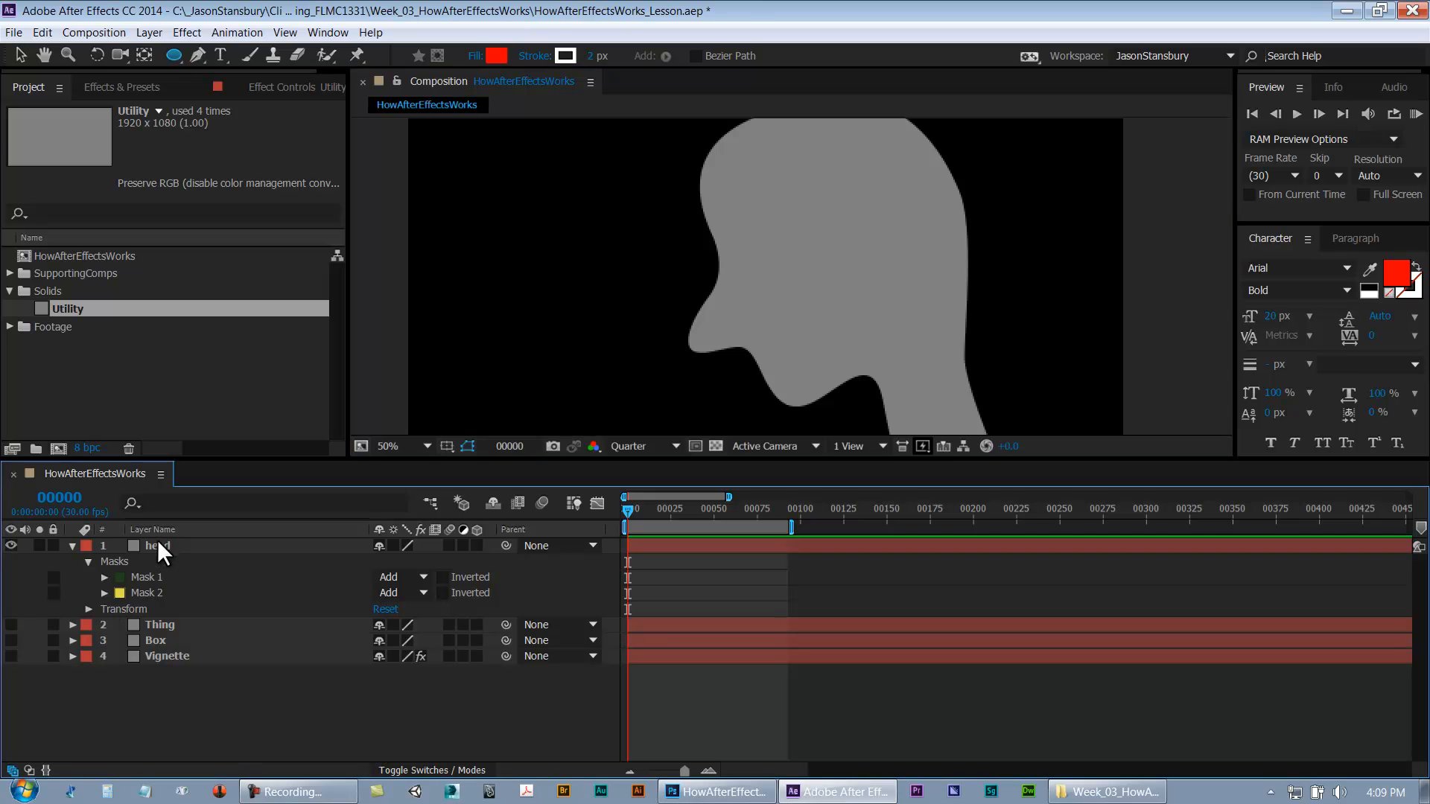
click(158, 536)
click(159, 543)
click(182, 530)
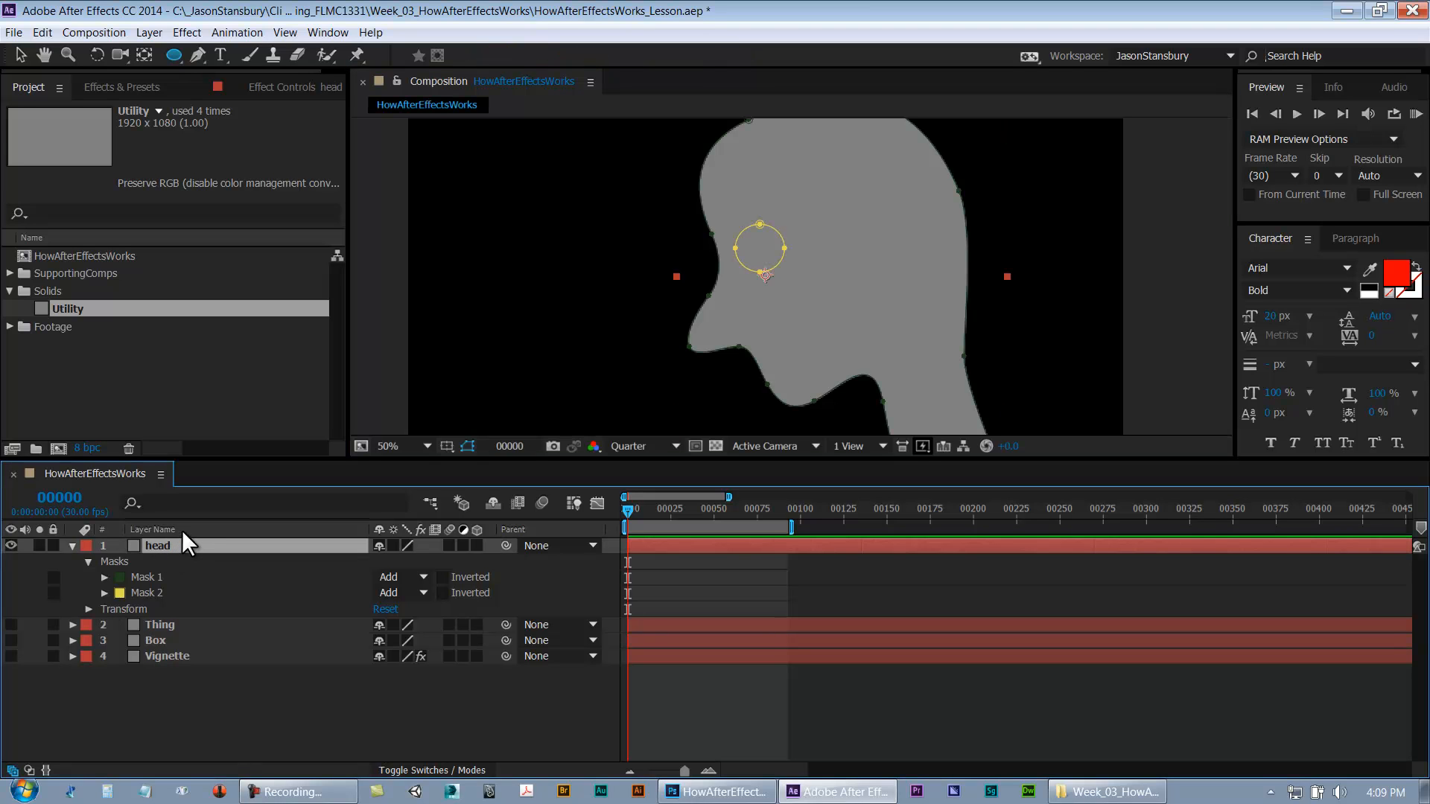
click(206, 530)
click(191, 529)
click(231, 686)
click(189, 527)
click(199, 529)
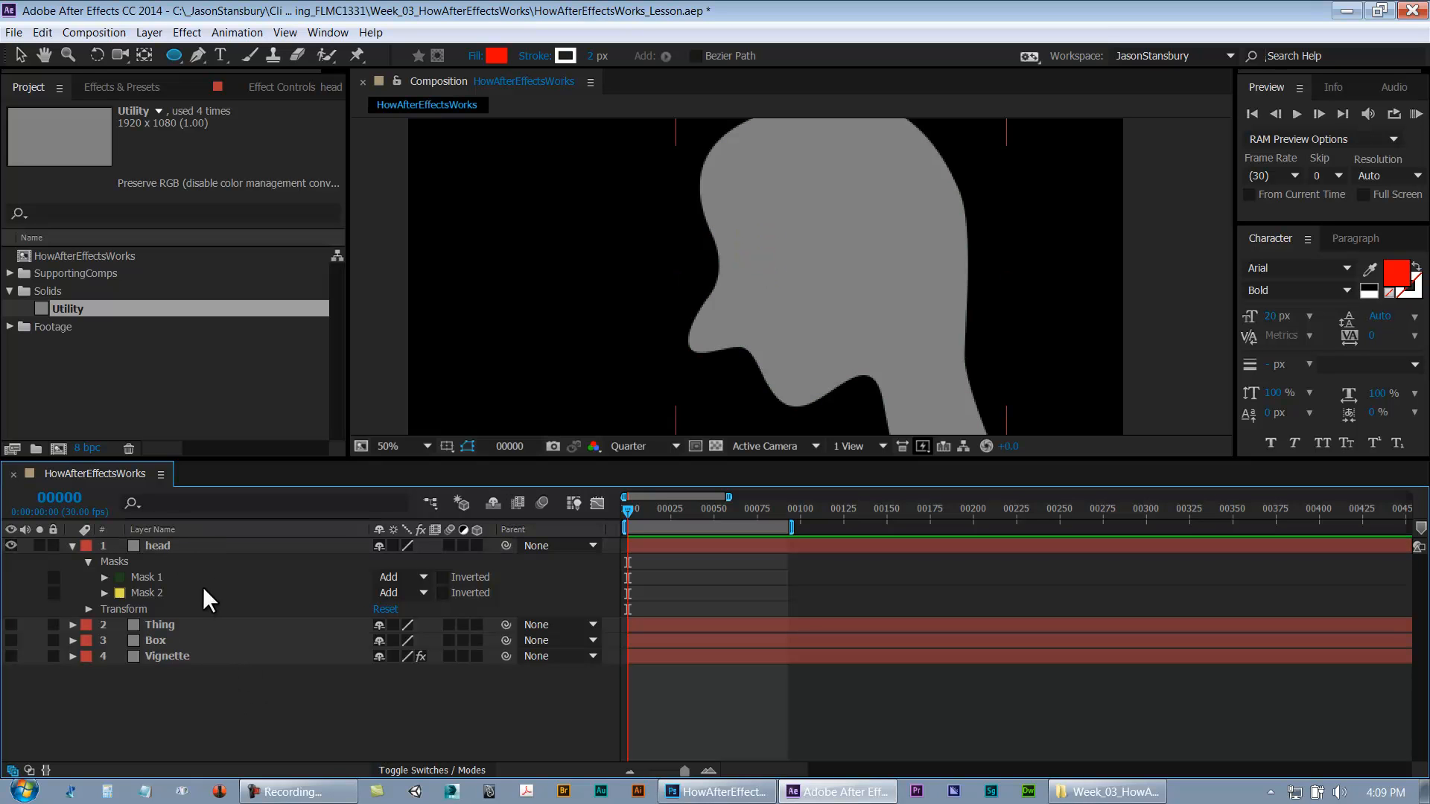
Set the head layer's circular eye mask to Subtract and deselect the layer
click(168, 546)
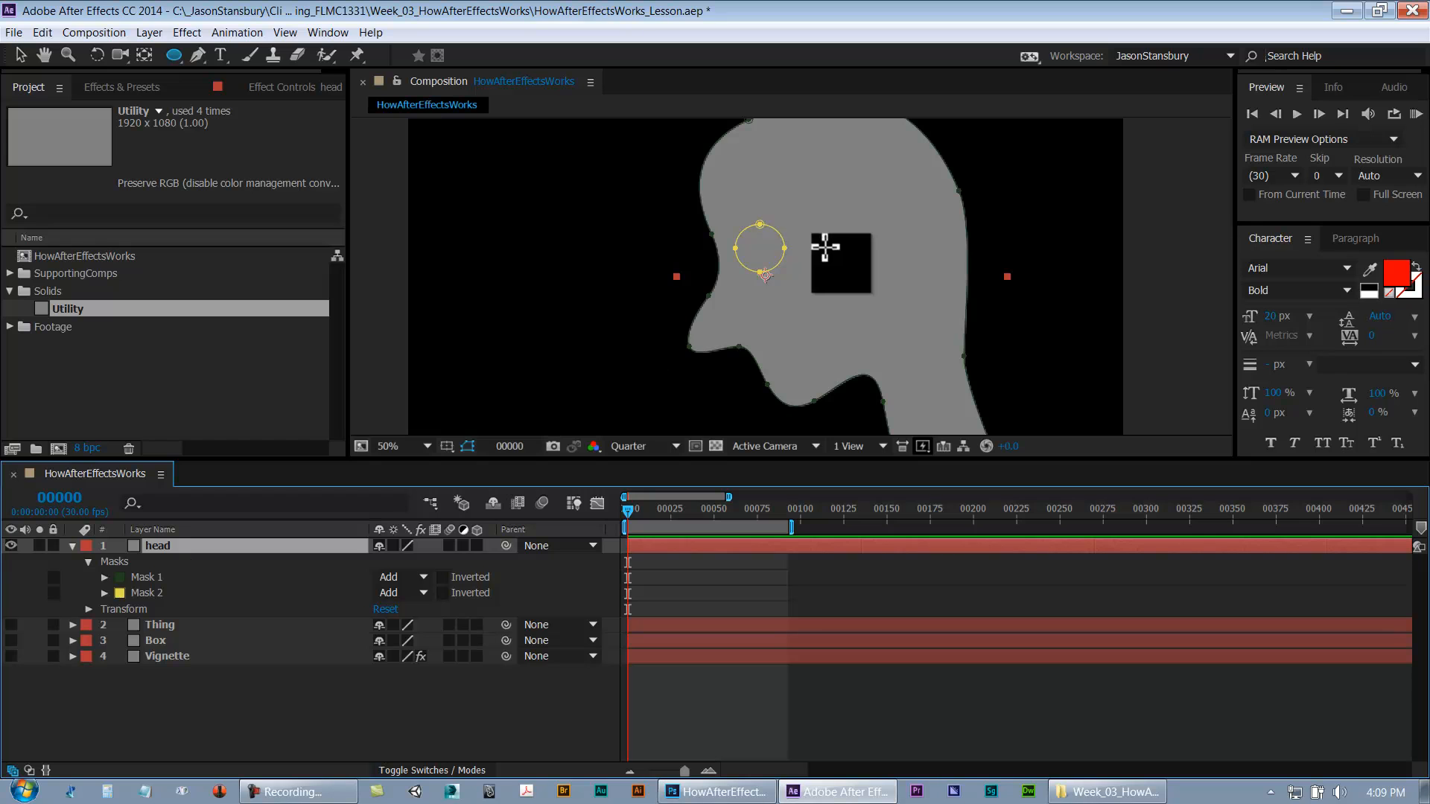
click(145, 595)
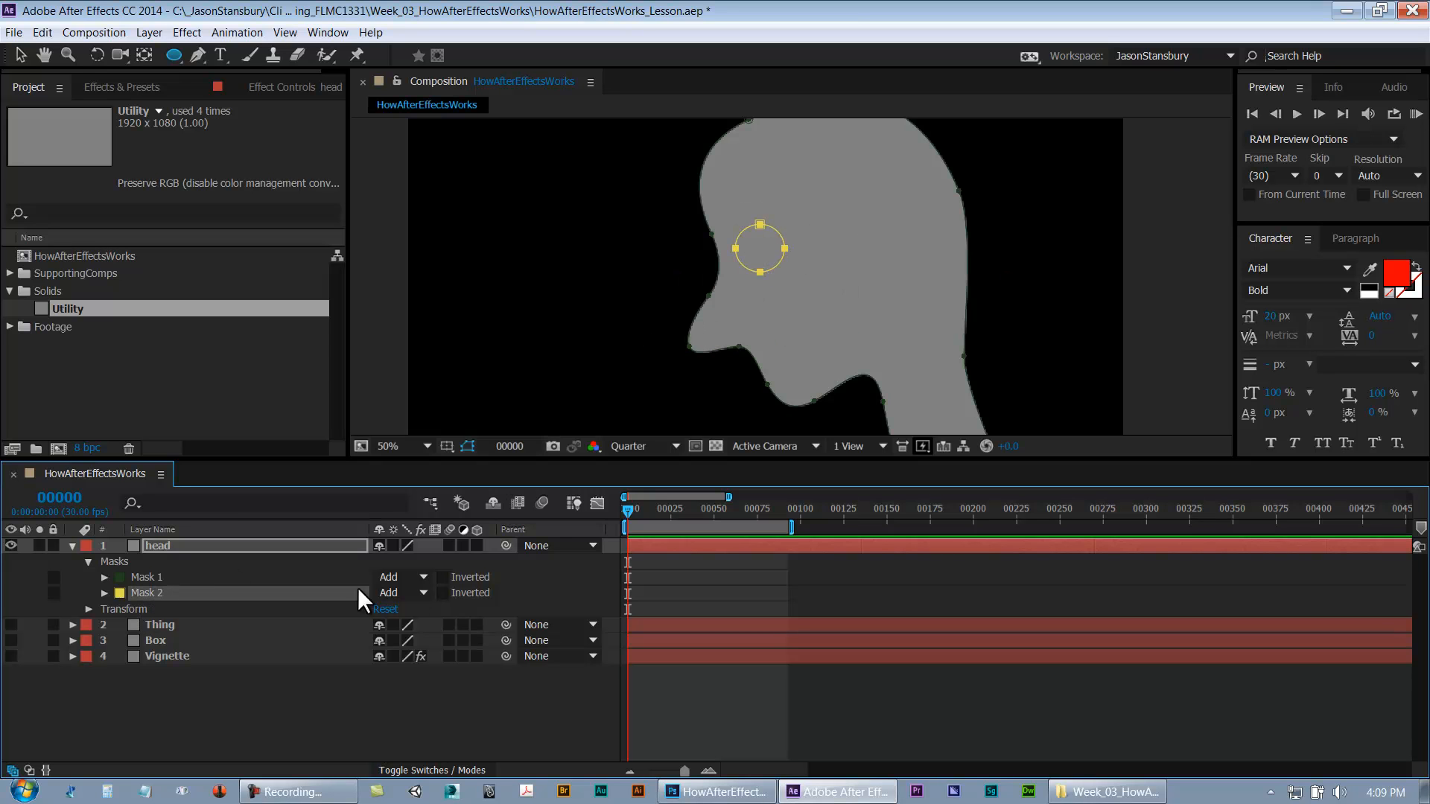
click(414, 589)
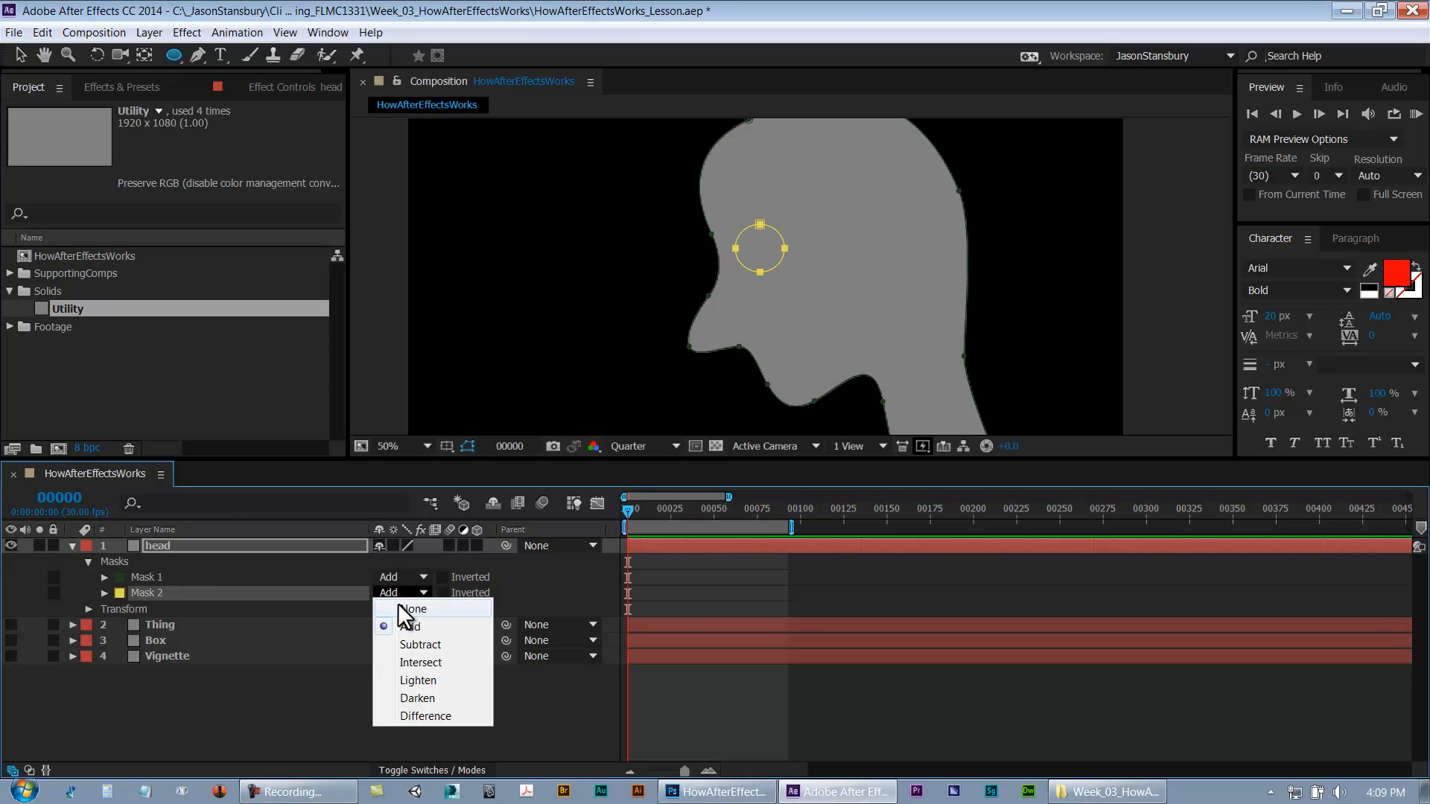
click(417, 645)
click(448, 716)
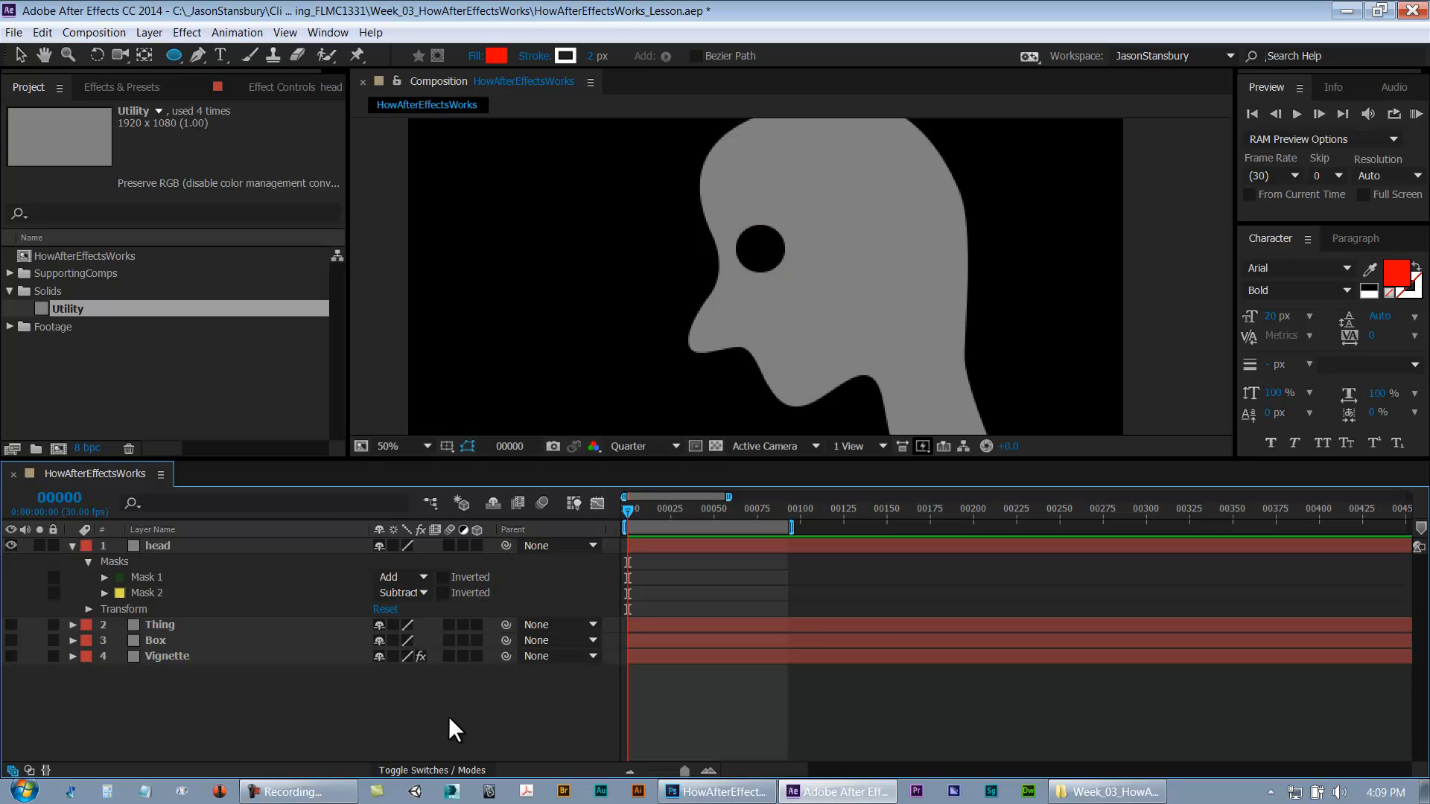
Turn on the composition's transparency grid, then collapse the head layer's properties and select the layer
click(717, 446)
click(717, 445)
key(comma)
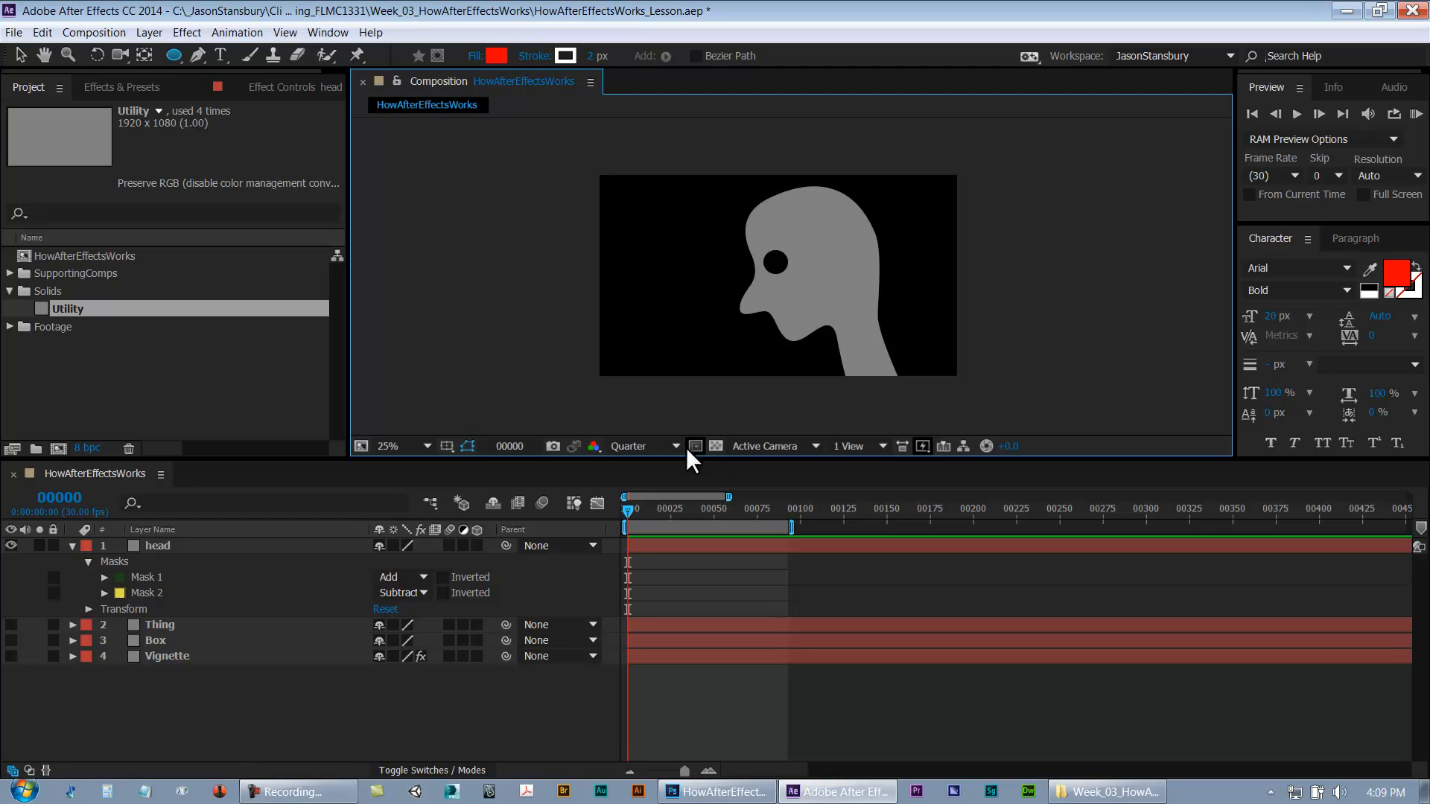
click(715, 445)
click(73, 546)
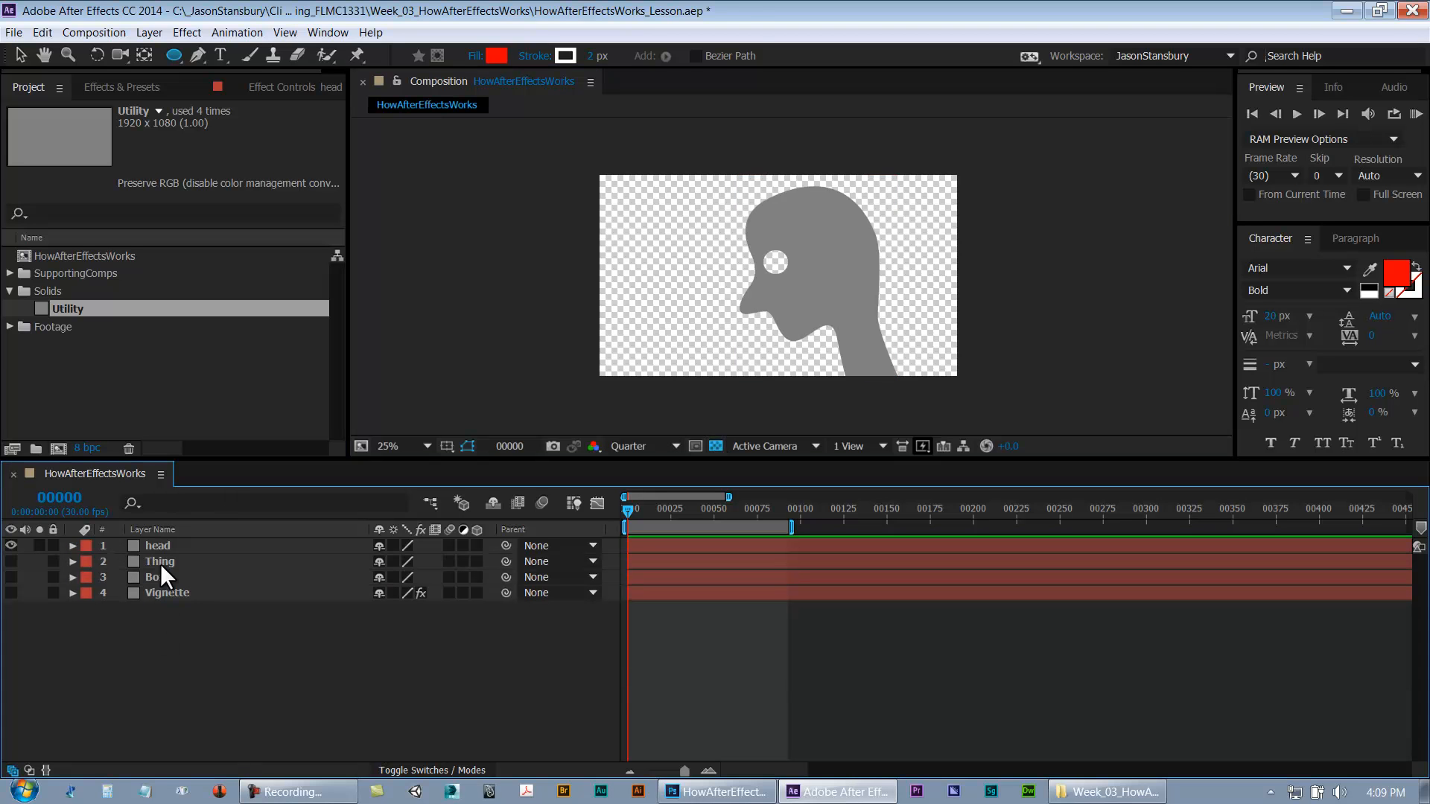
click(221, 547)
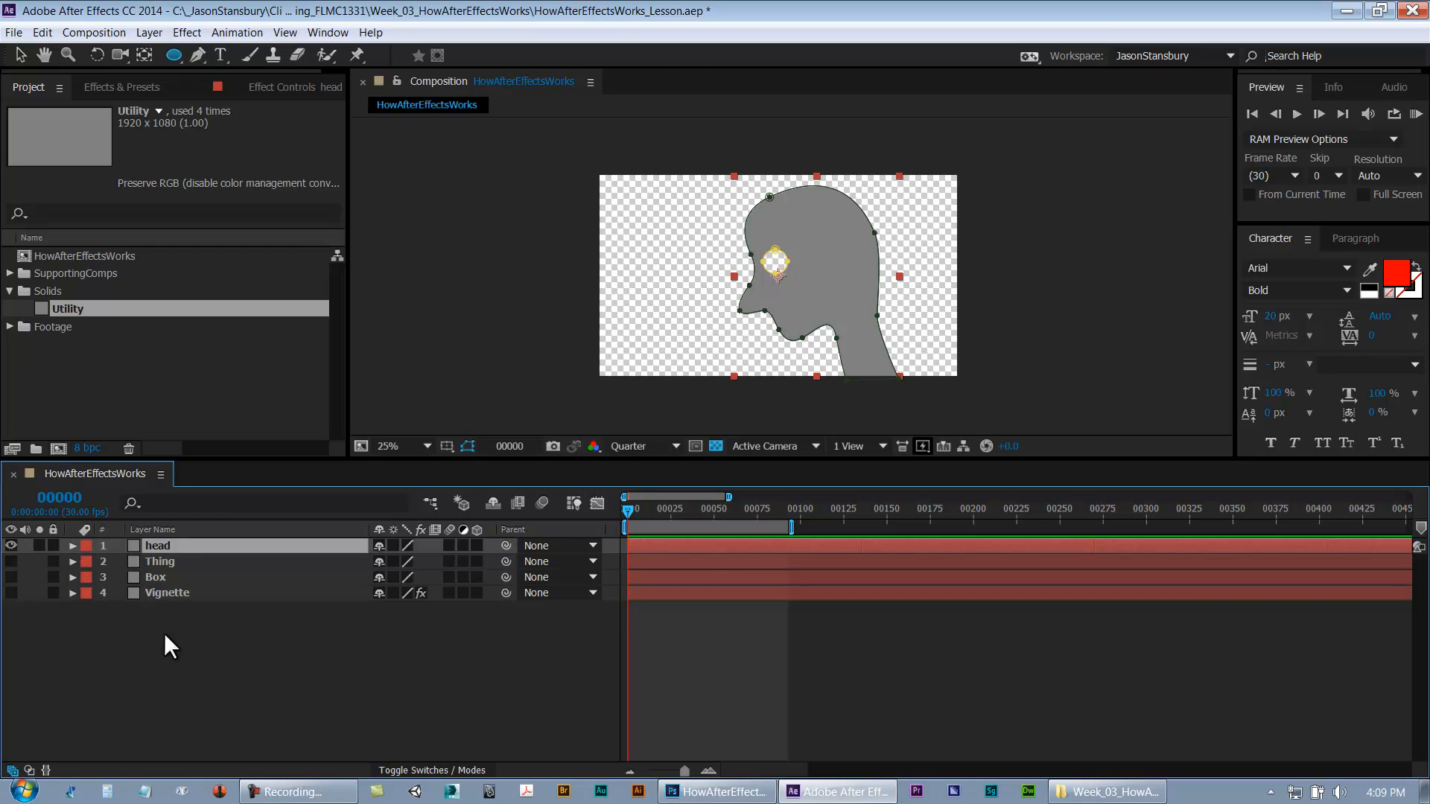
Delete all four Utility-based layers, switch off the transparency grid, and collapse the Solids folder
shift+click(173, 593)
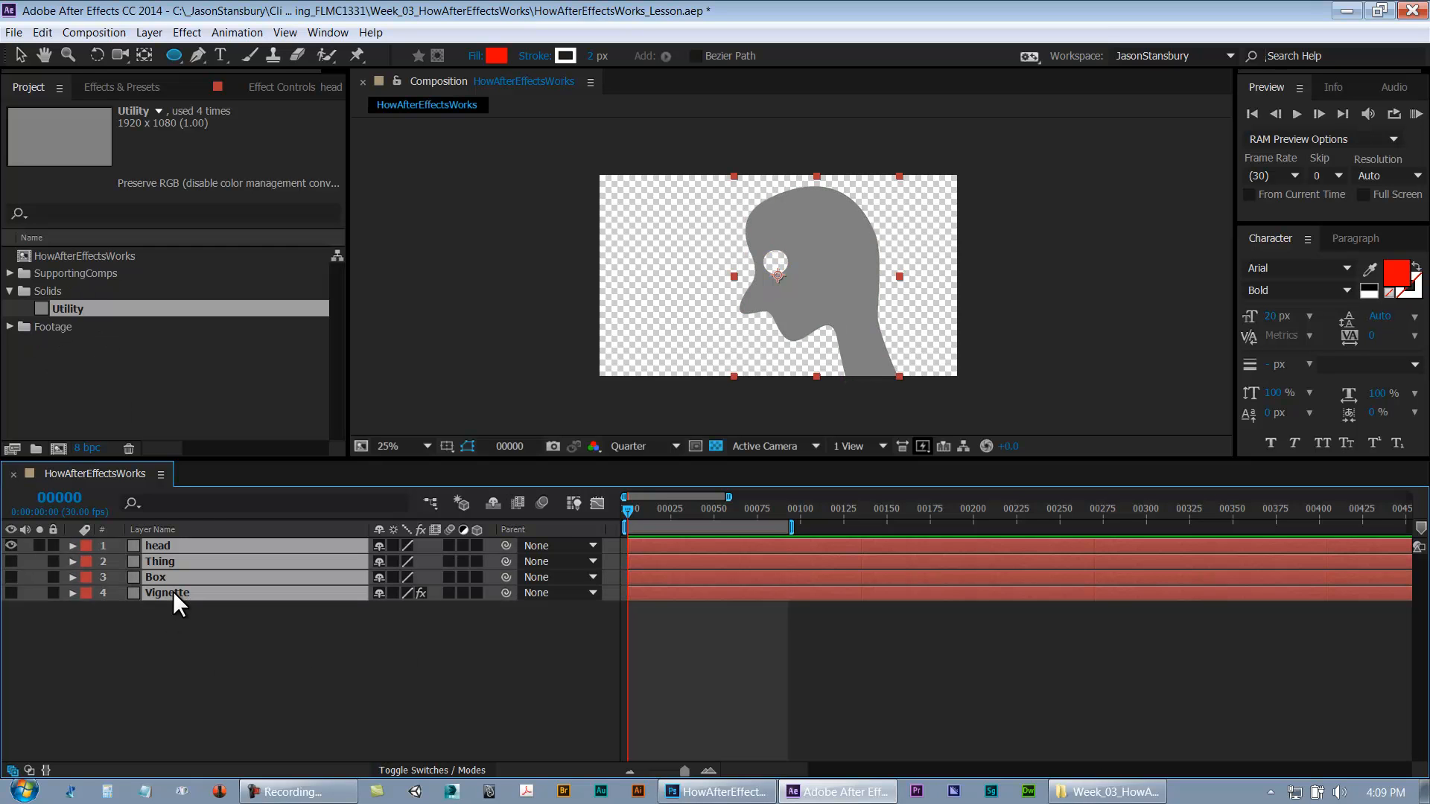
key(Delete)
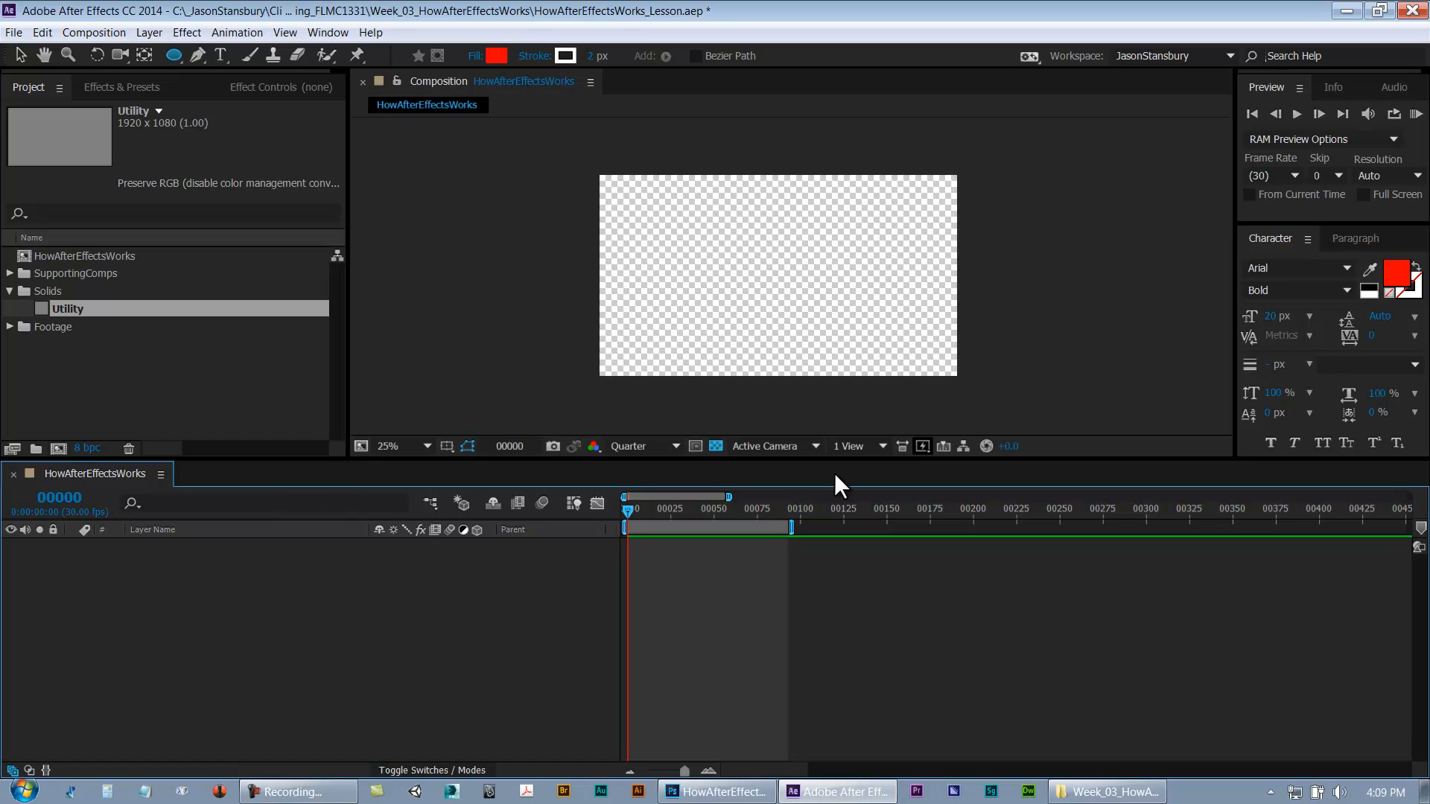
click(716, 446)
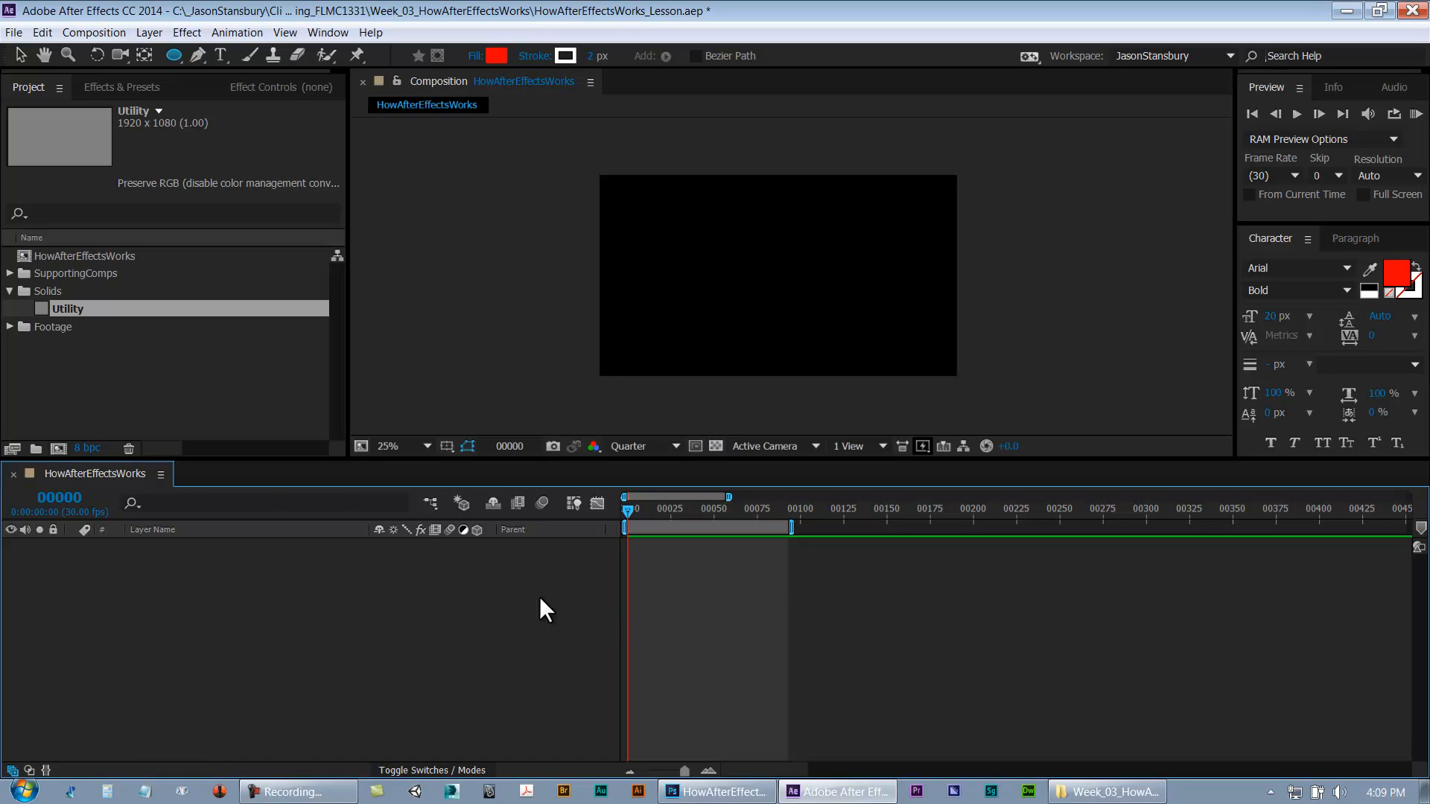
click(9, 291)
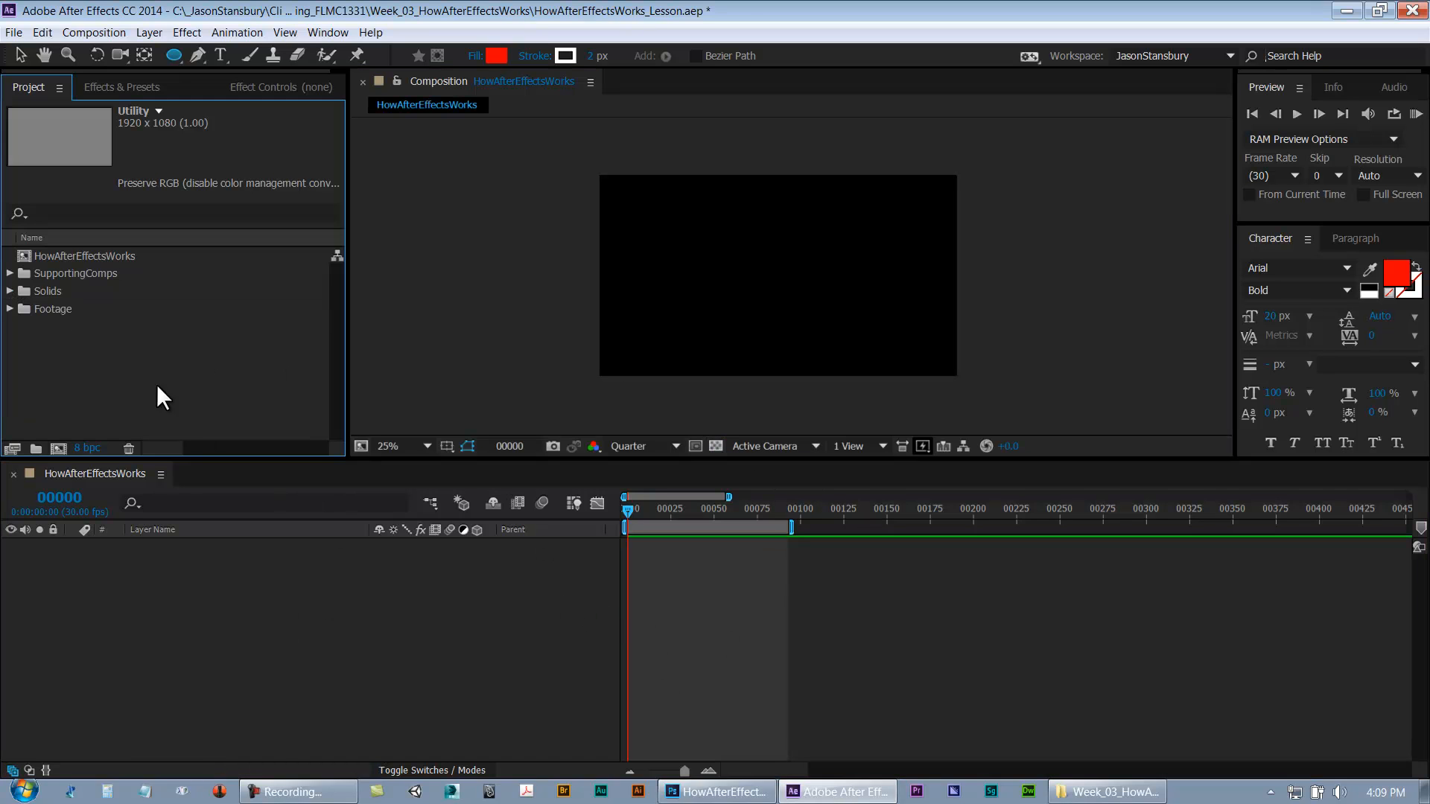
Create a text layer reading "How are you?" near the middle of the composition
click(588, 618)
key(v)
click(220, 55)
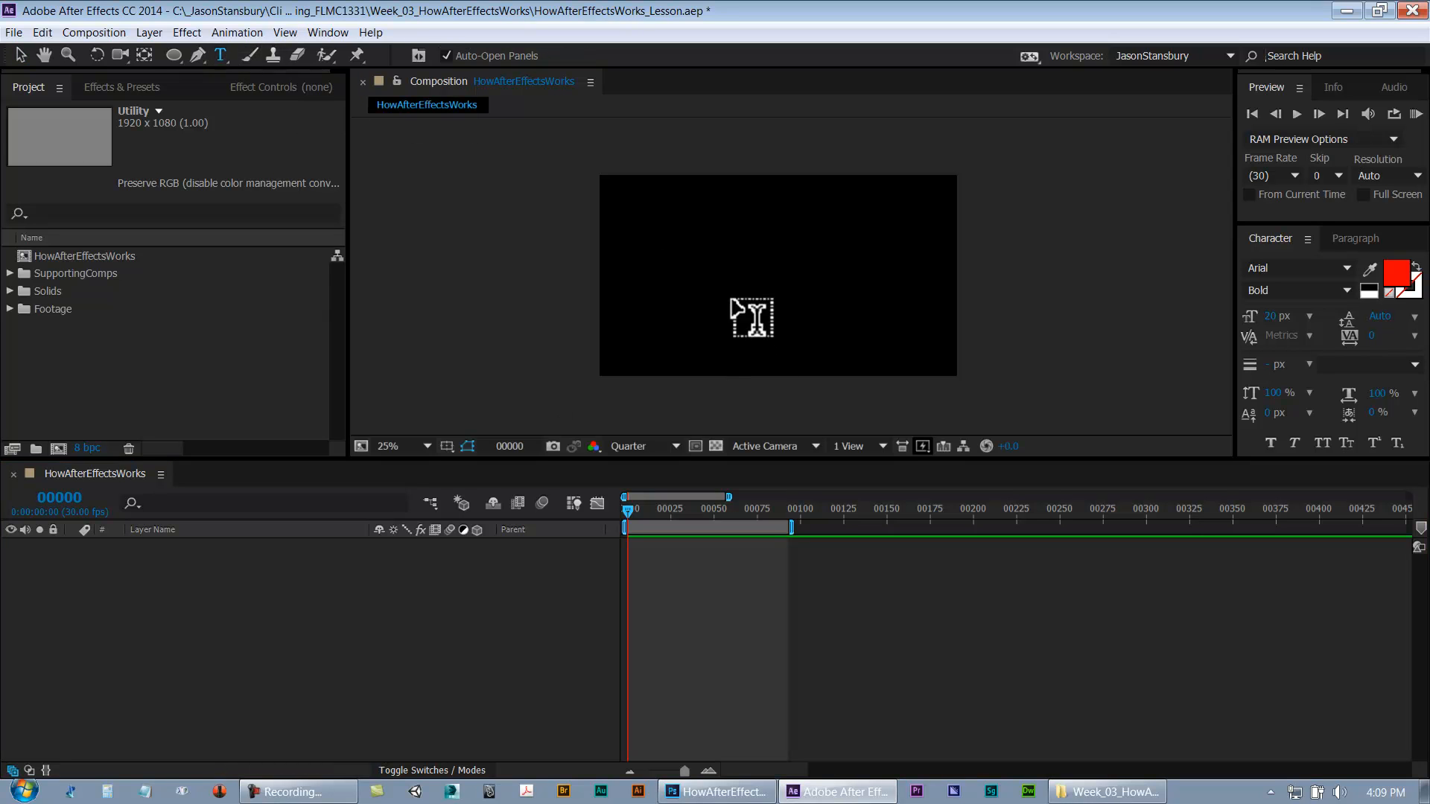
click(727, 286)
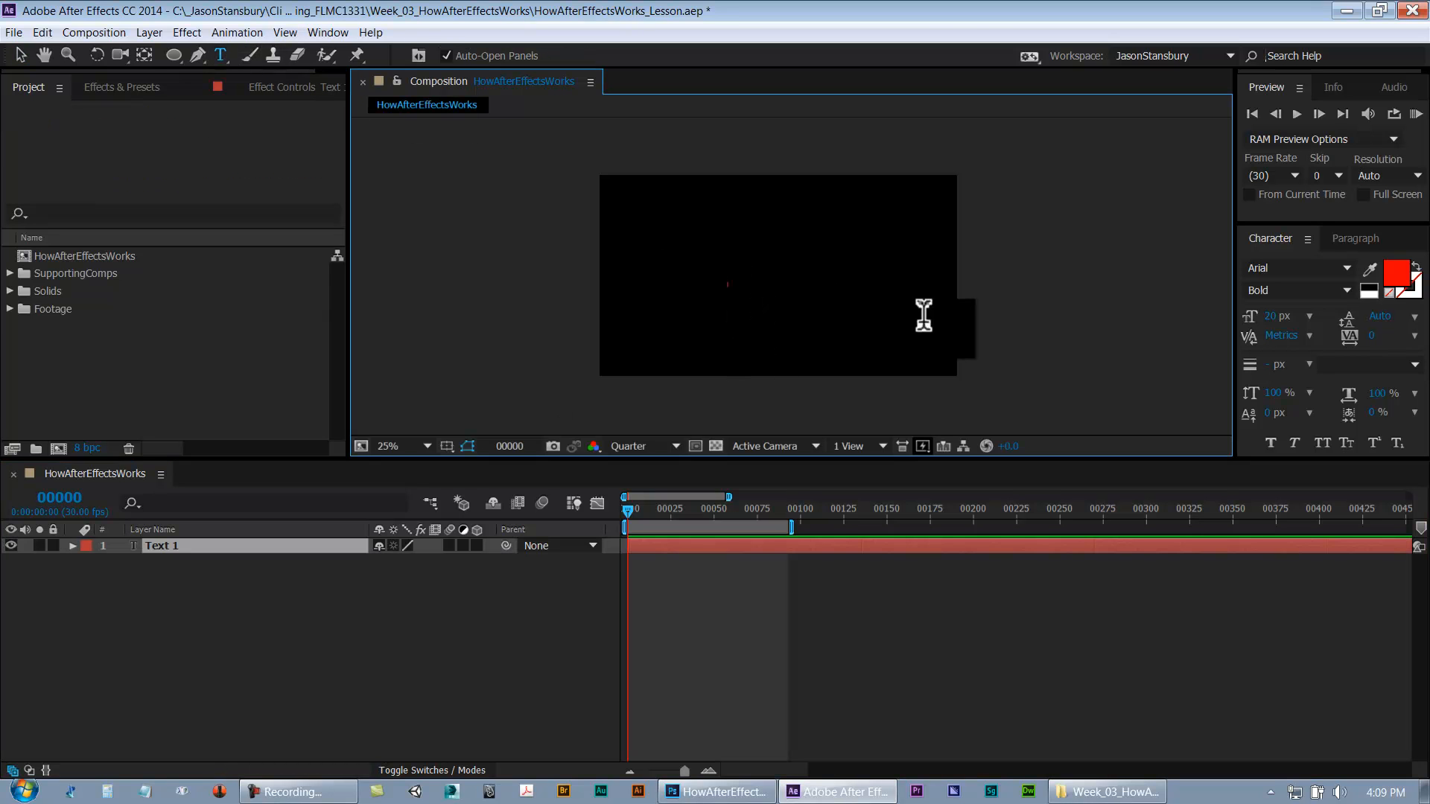
text(How)
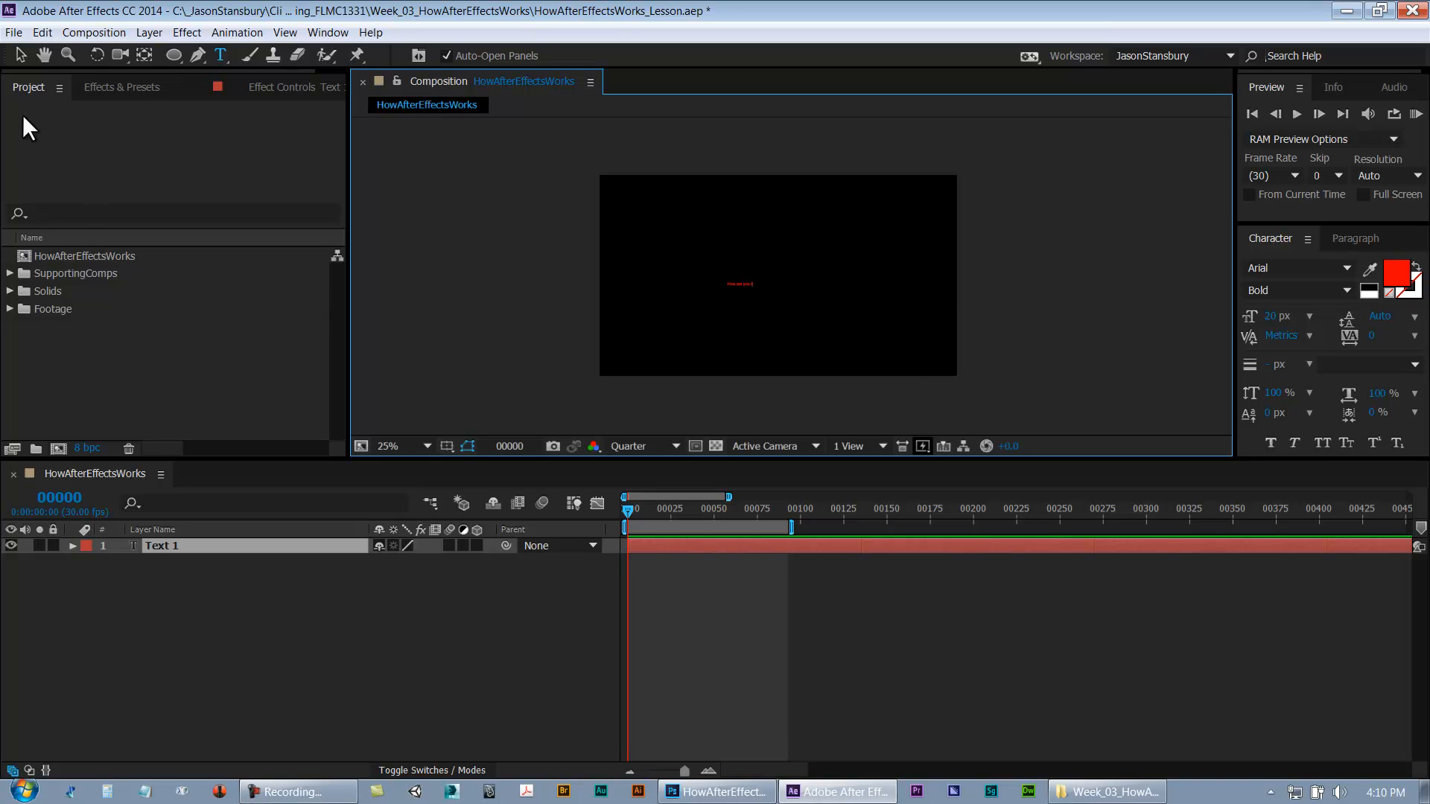
click(20, 55)
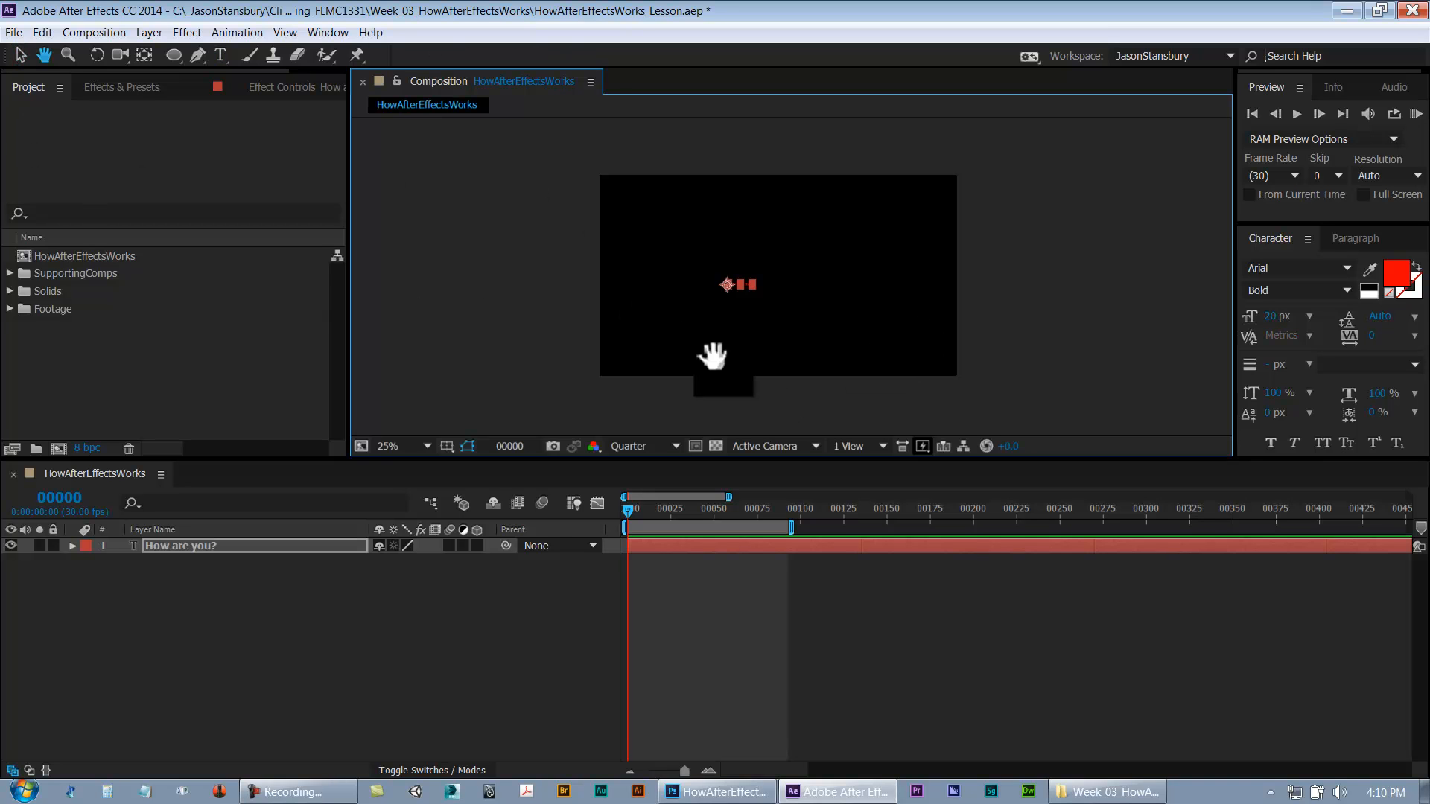
Enlarge the "How are you?" text layer to a font size of 114 px
drag(718, 373, 681, 386)
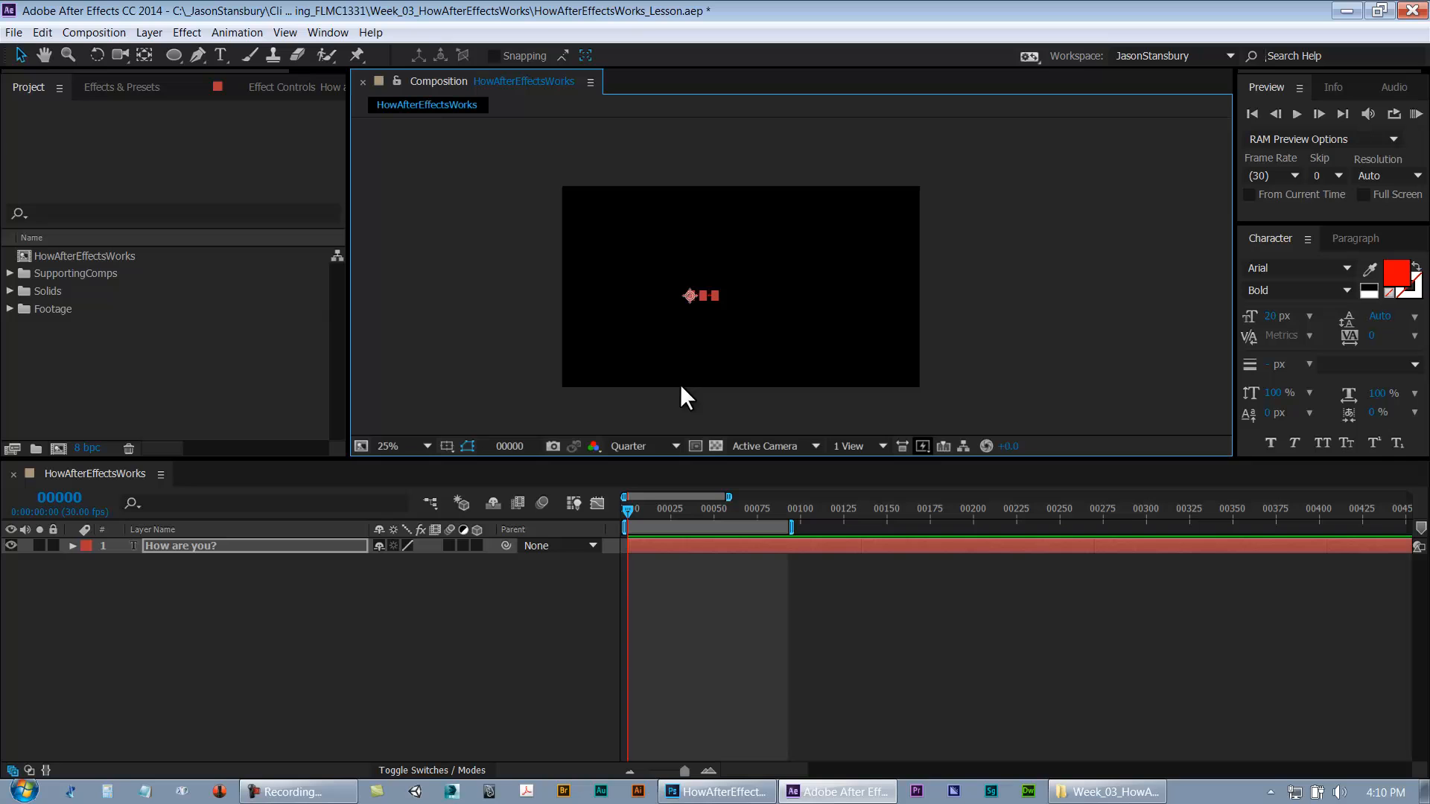
click(708, 566)
key(period)
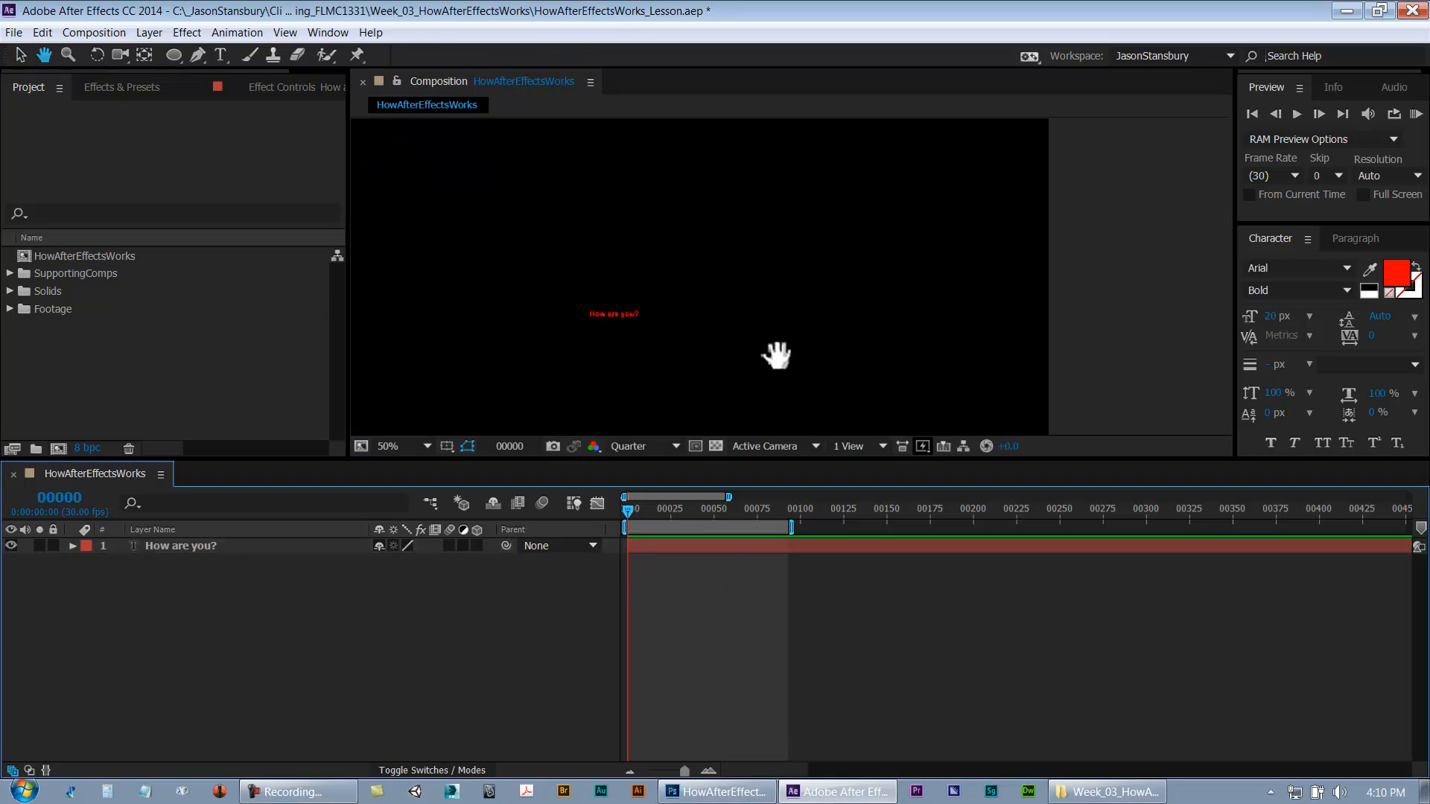
drag(769, 354, 871, 327)
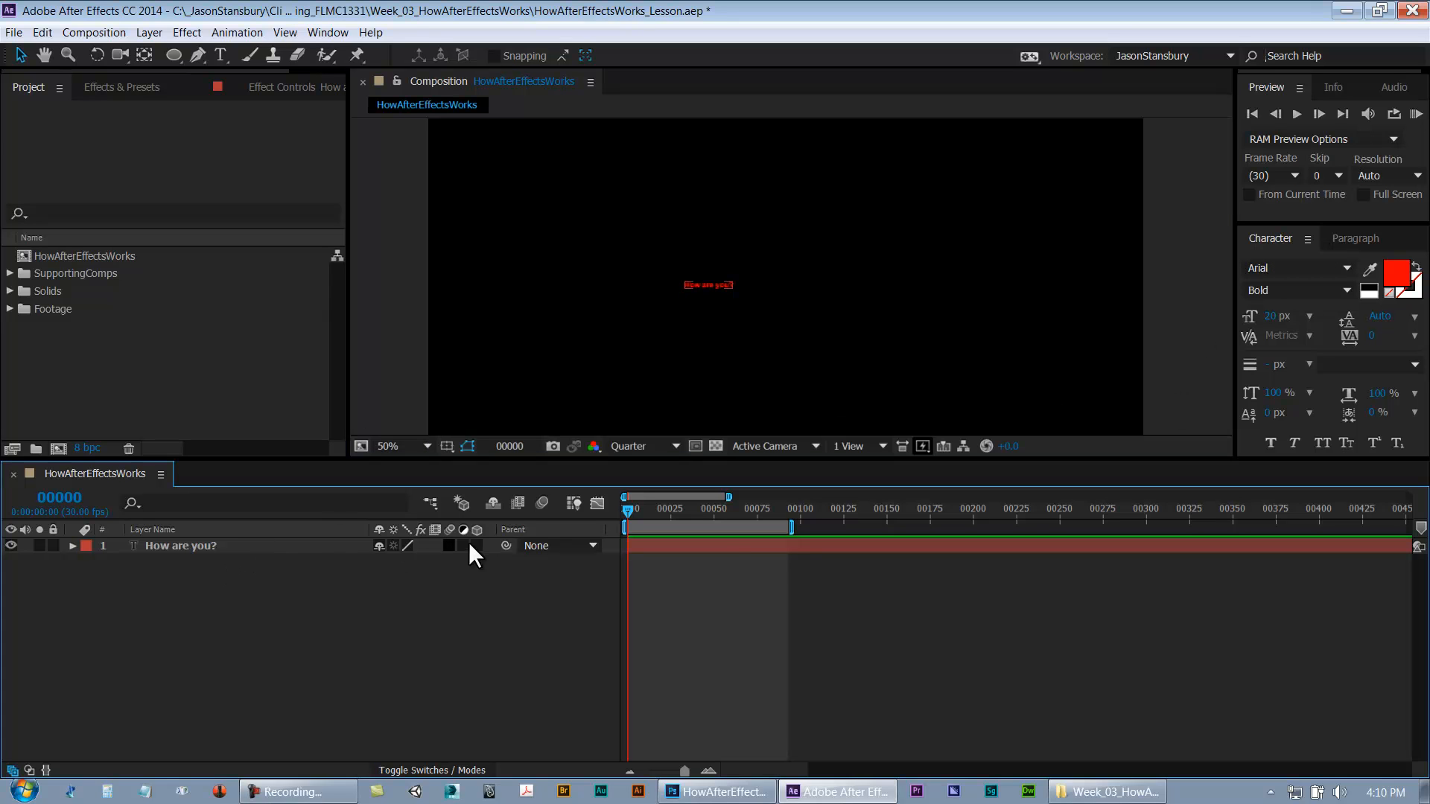
drag(1278, 318, 1318, 318)
click(298, 547)
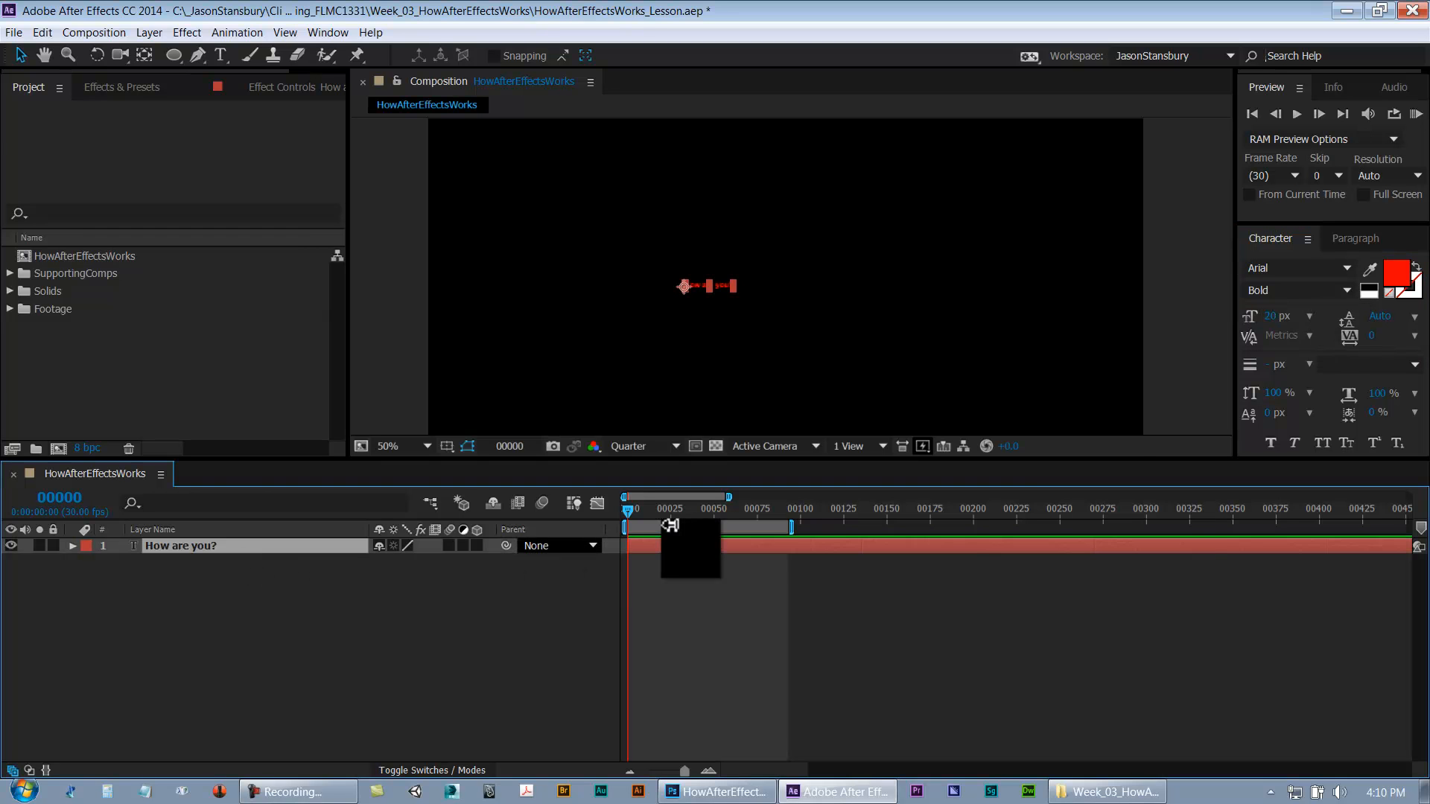
drag(1272, 318, 1373, 309)
drag(1274, 320, 1245, 316)
Locate the Character settings and increase the text's font size to 138 px
click(328, 33)
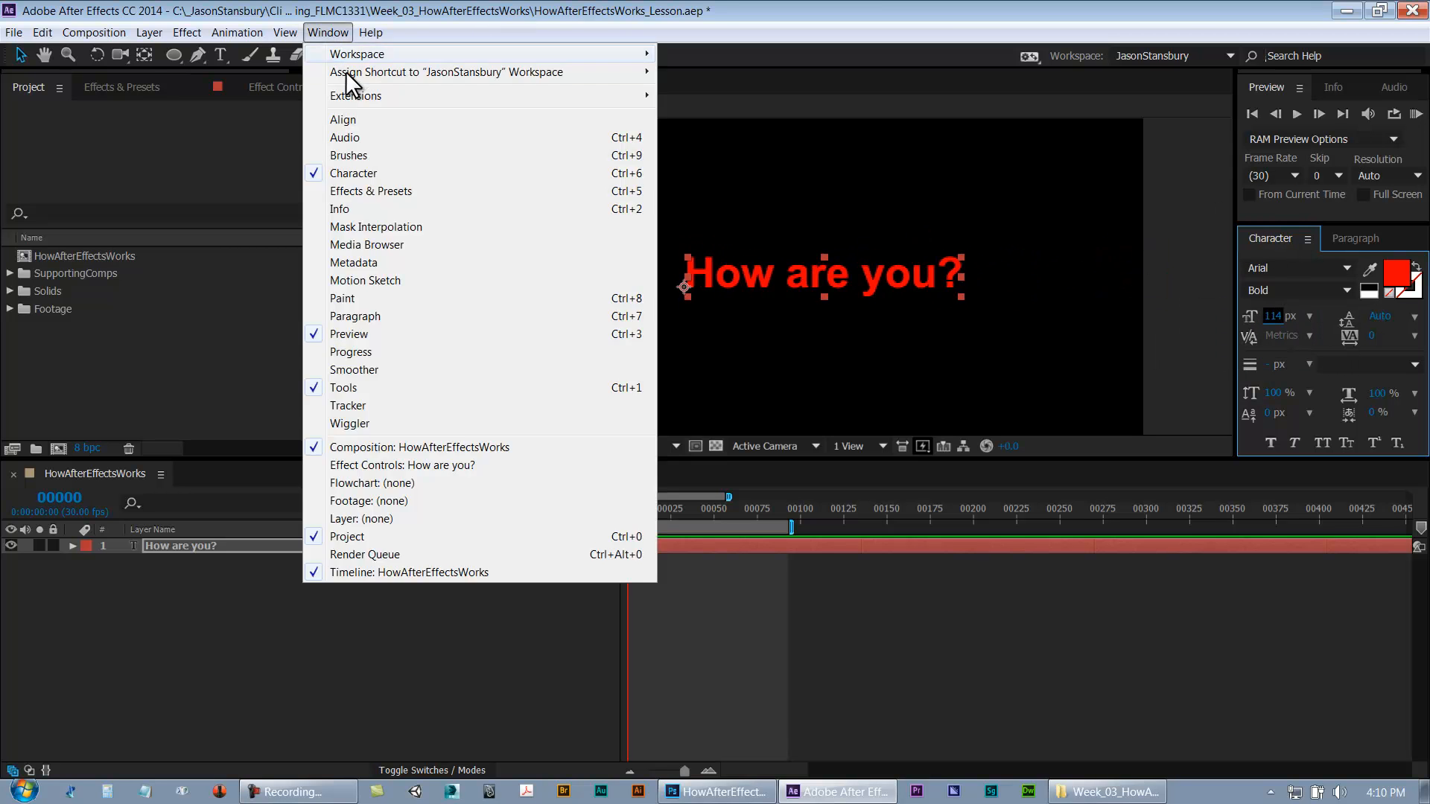
click(346, 176)
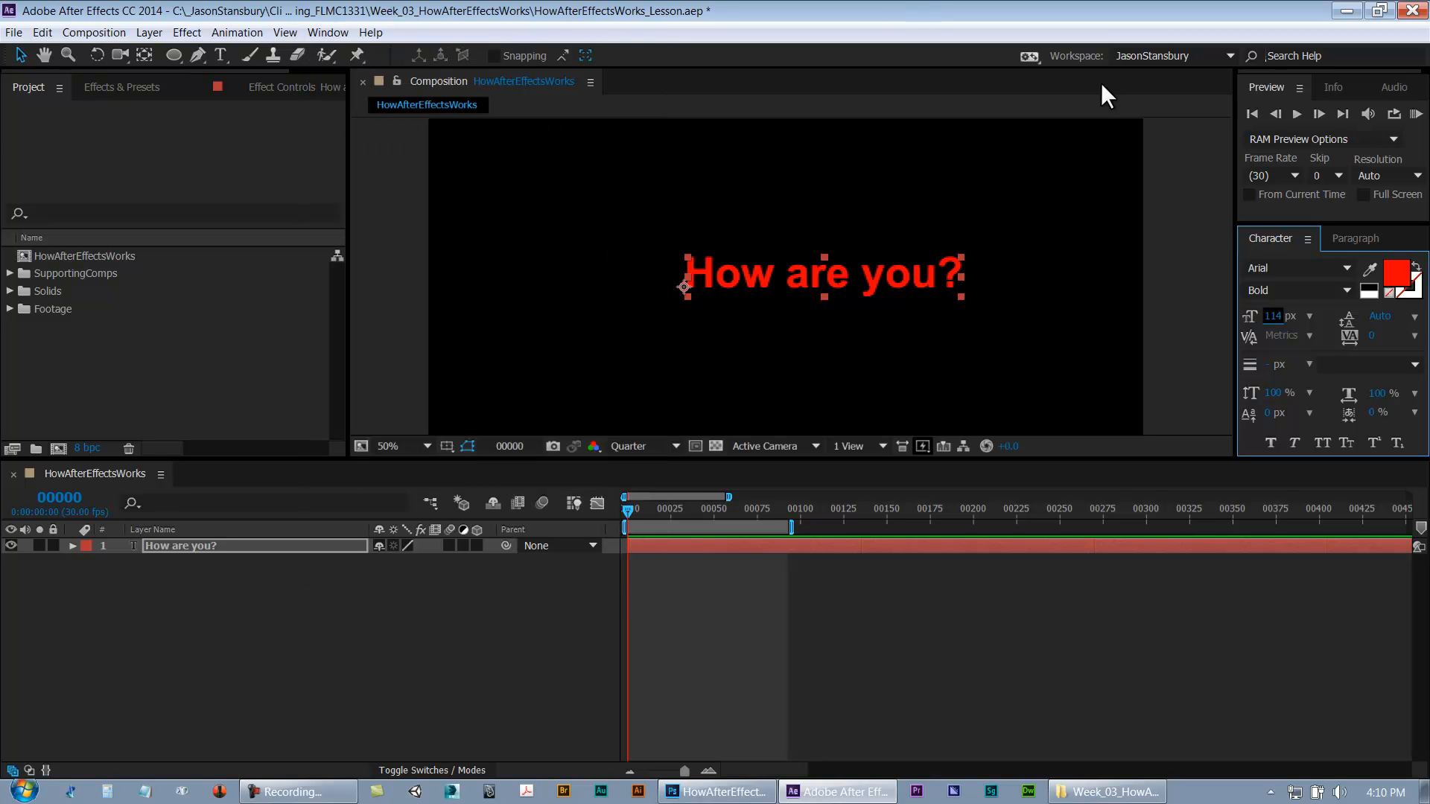
click(1273, 270)
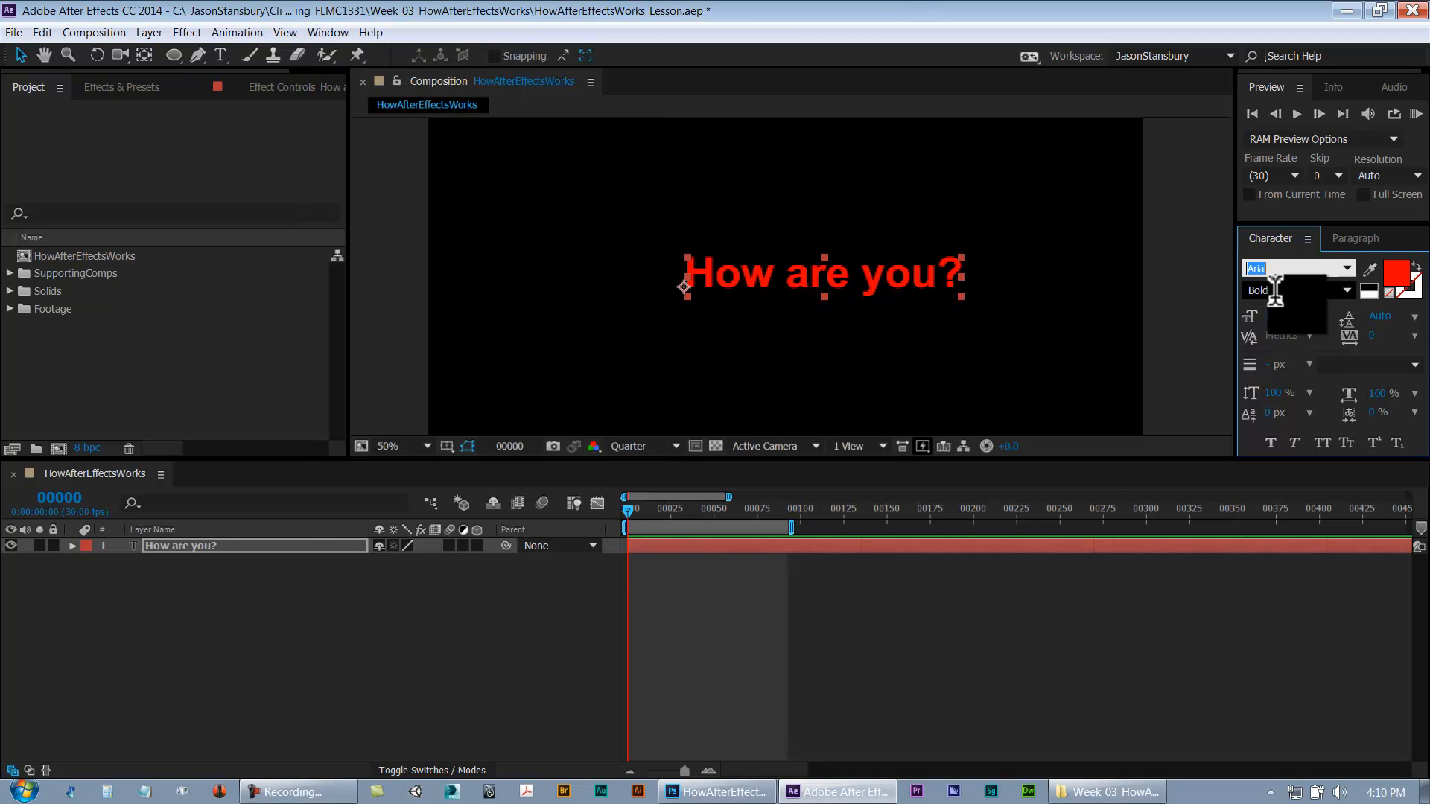
mouse_move(1275, 317)
mouse_down()
mouse_move(1311, 319)
mouse_move(1300, 312)
mouse_up()
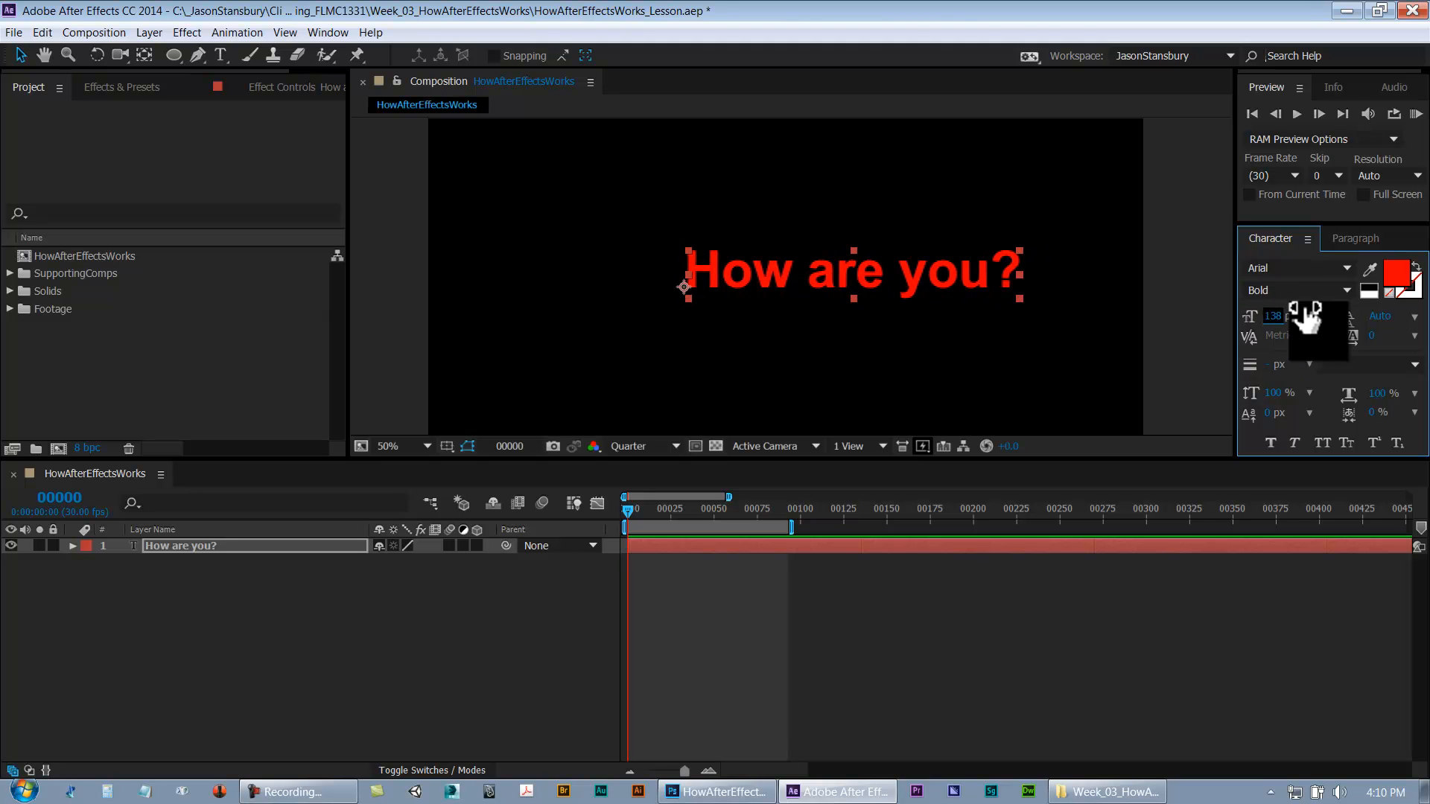
Center-align the text paragraph and enlarge the font size to see it grow from its middle
click(1350, 252)
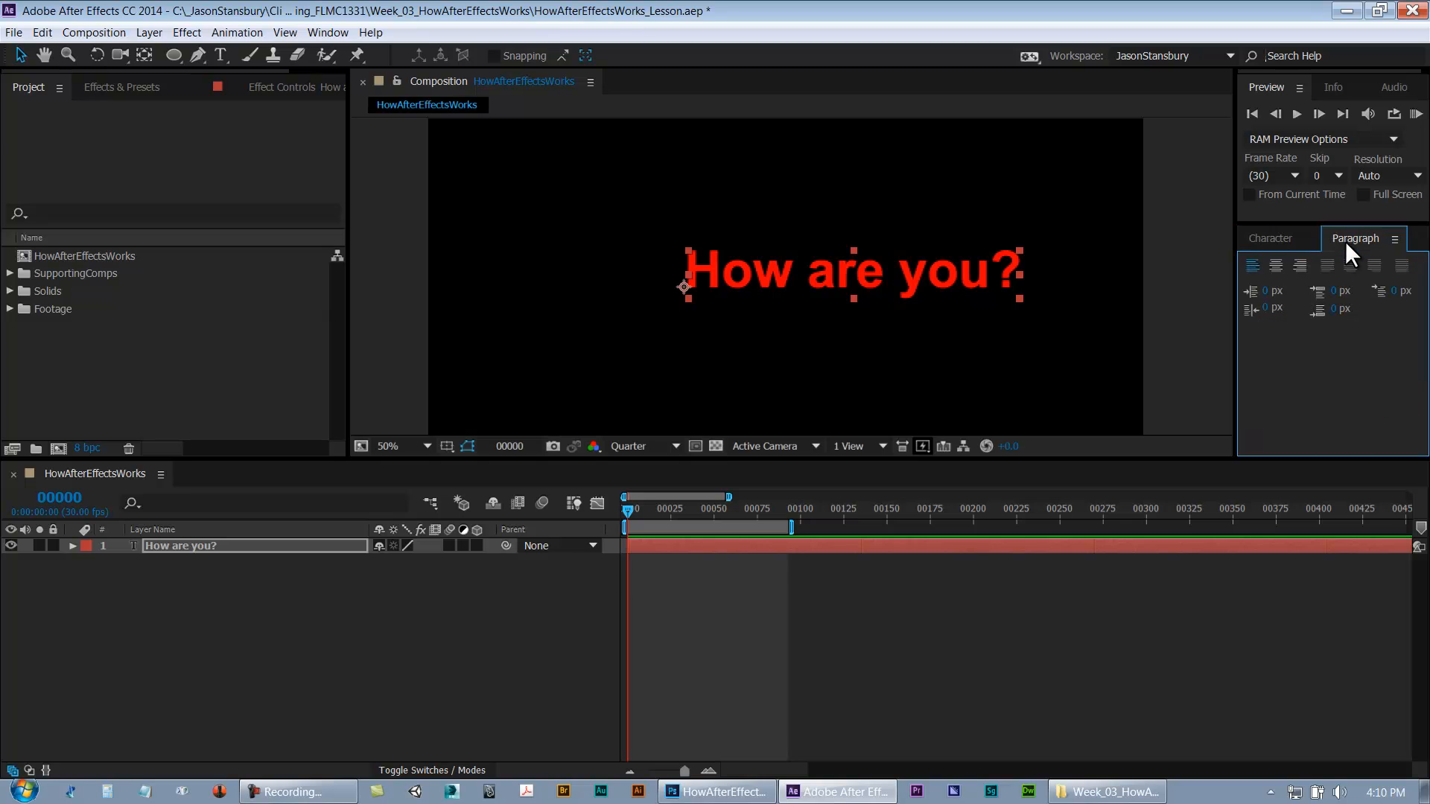
click(1276, 267)
click(1269, 239)
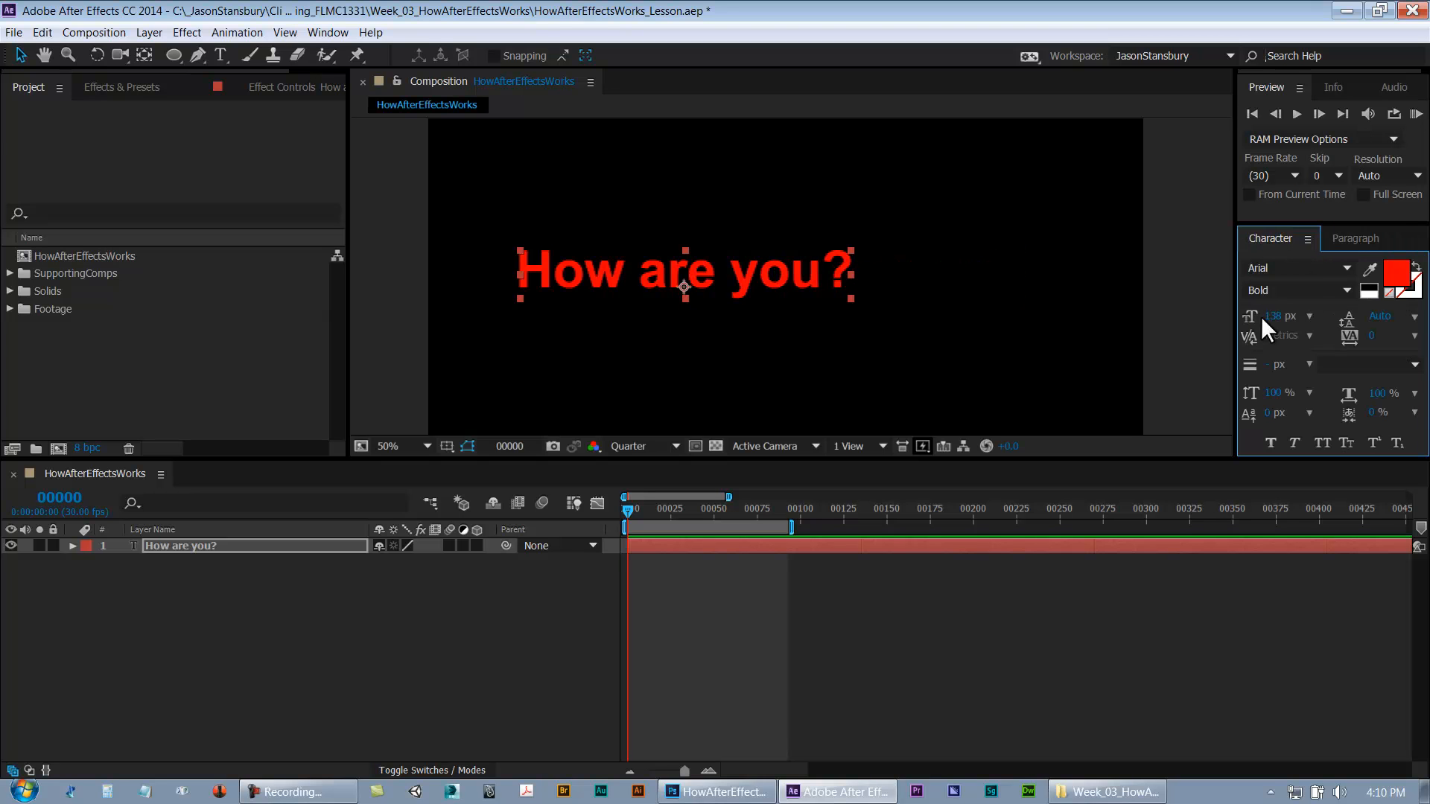
drag(1272, 322, 1299, 310)
Left-align the text paragraph and adjust the font size to see it scale from its left edge
click(1356, 238)
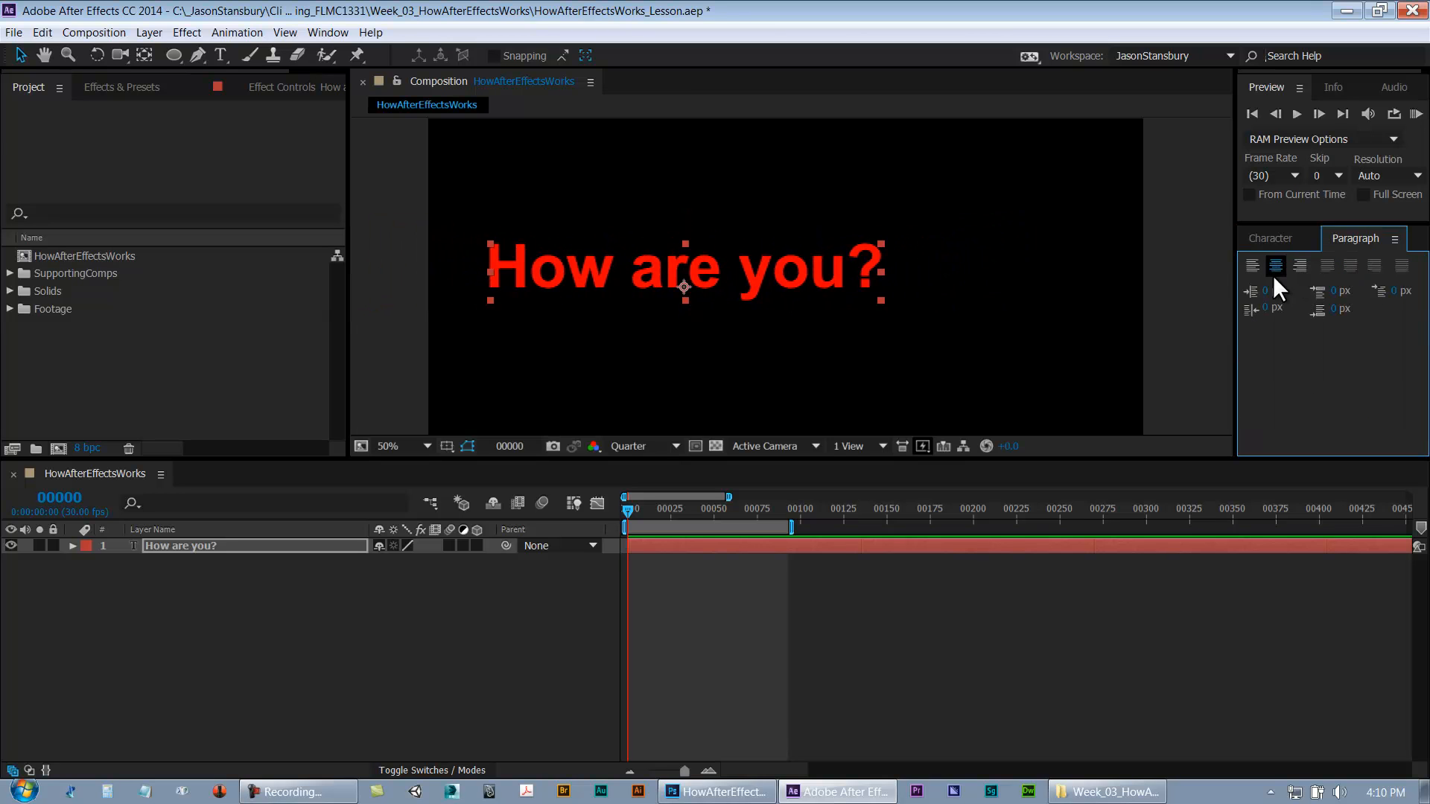
click(1251, 265)
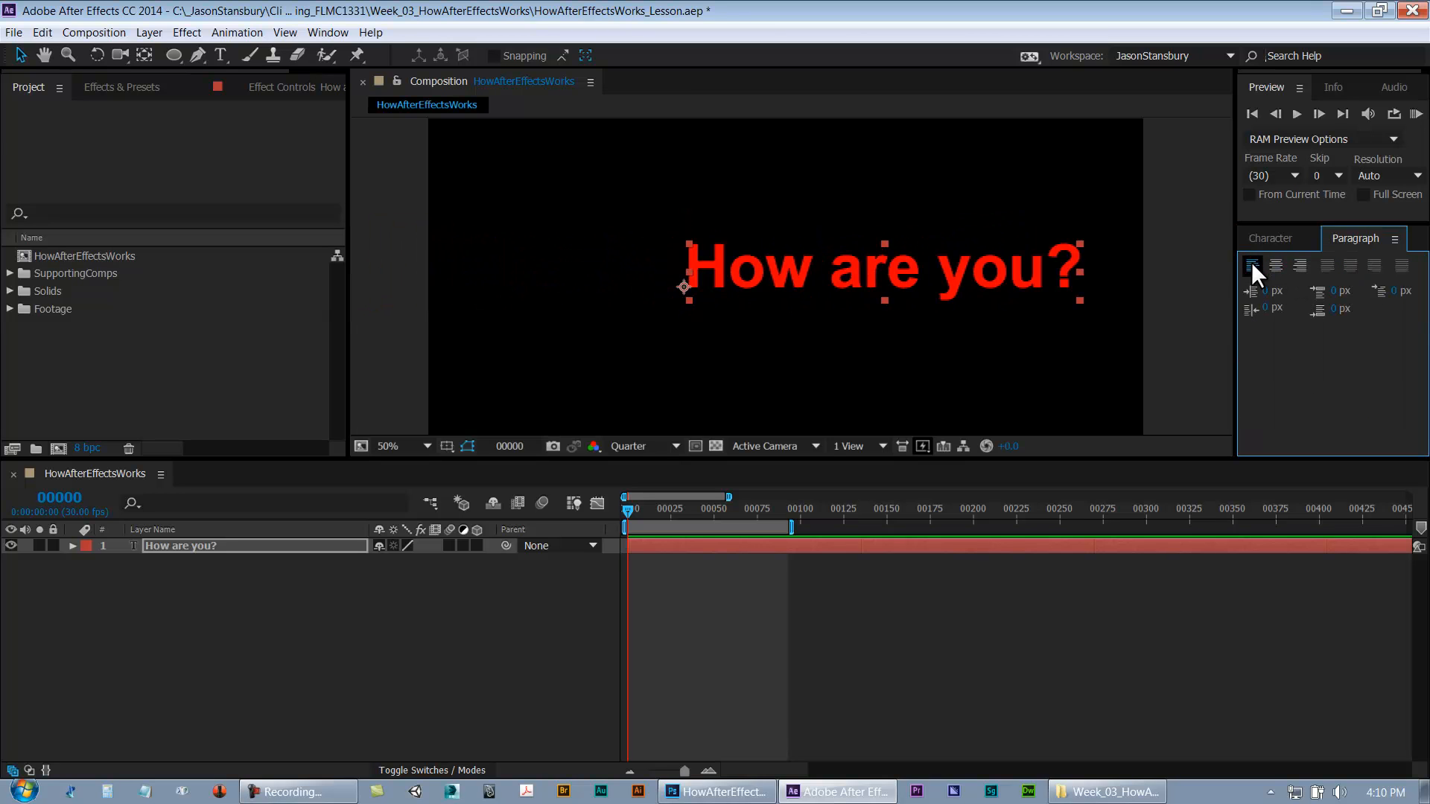
click(1271, 237)
drag(1273, 317, 1313, 323)
Right-align the text paragraph and adjust the font size to see it scale from its right edge
click(1356, 239)
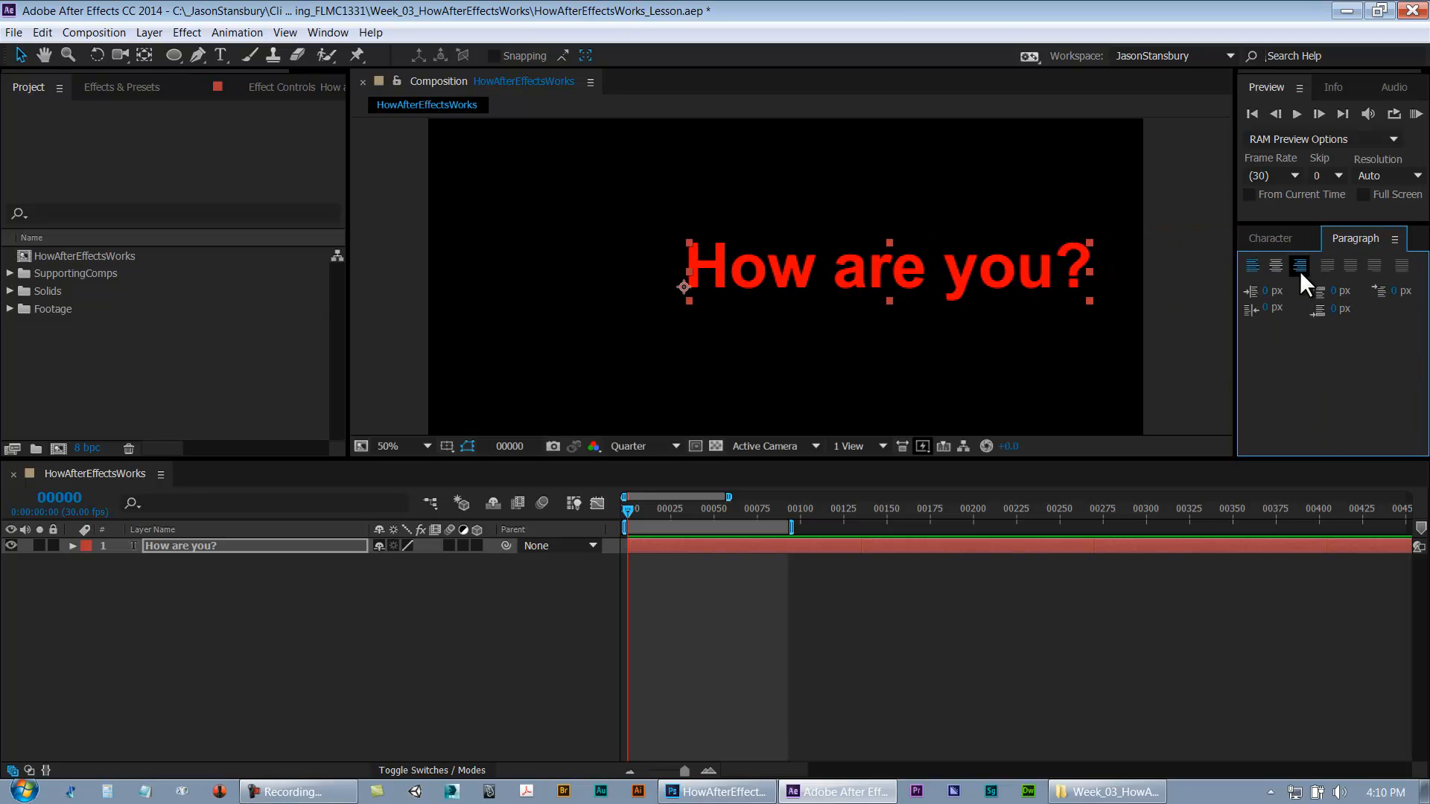
click(1300, 266)
click(1271, 240)
mouse_move(1272, 328)
mouse_down()
mouse_move(1182, 328)
mouse_move(1343, 327)
mouse_move(1269, 328)
mouse_up()
Return the text paragraph to center alignment and set its font size to 142 px
click(1357, 239)
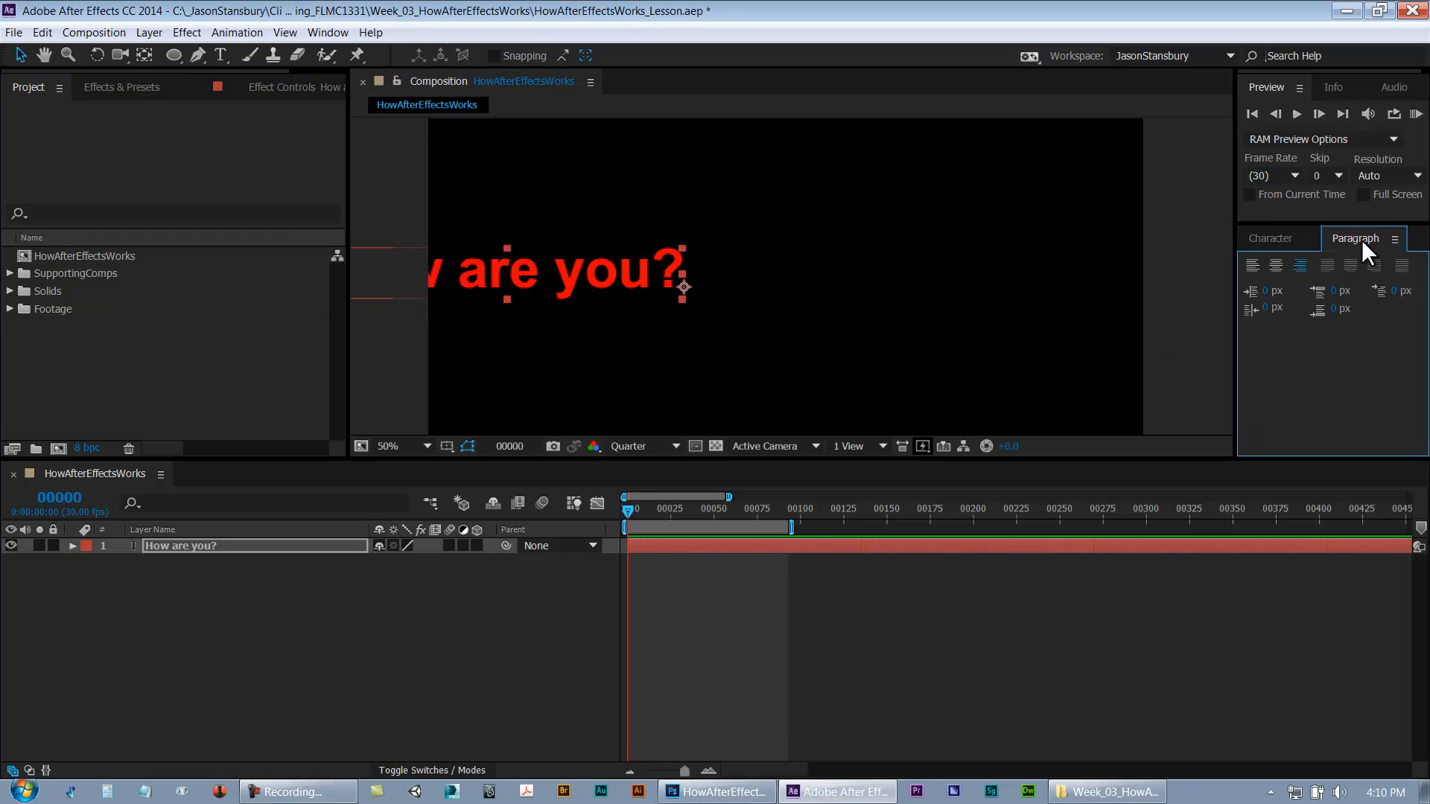
click(1275, 266)
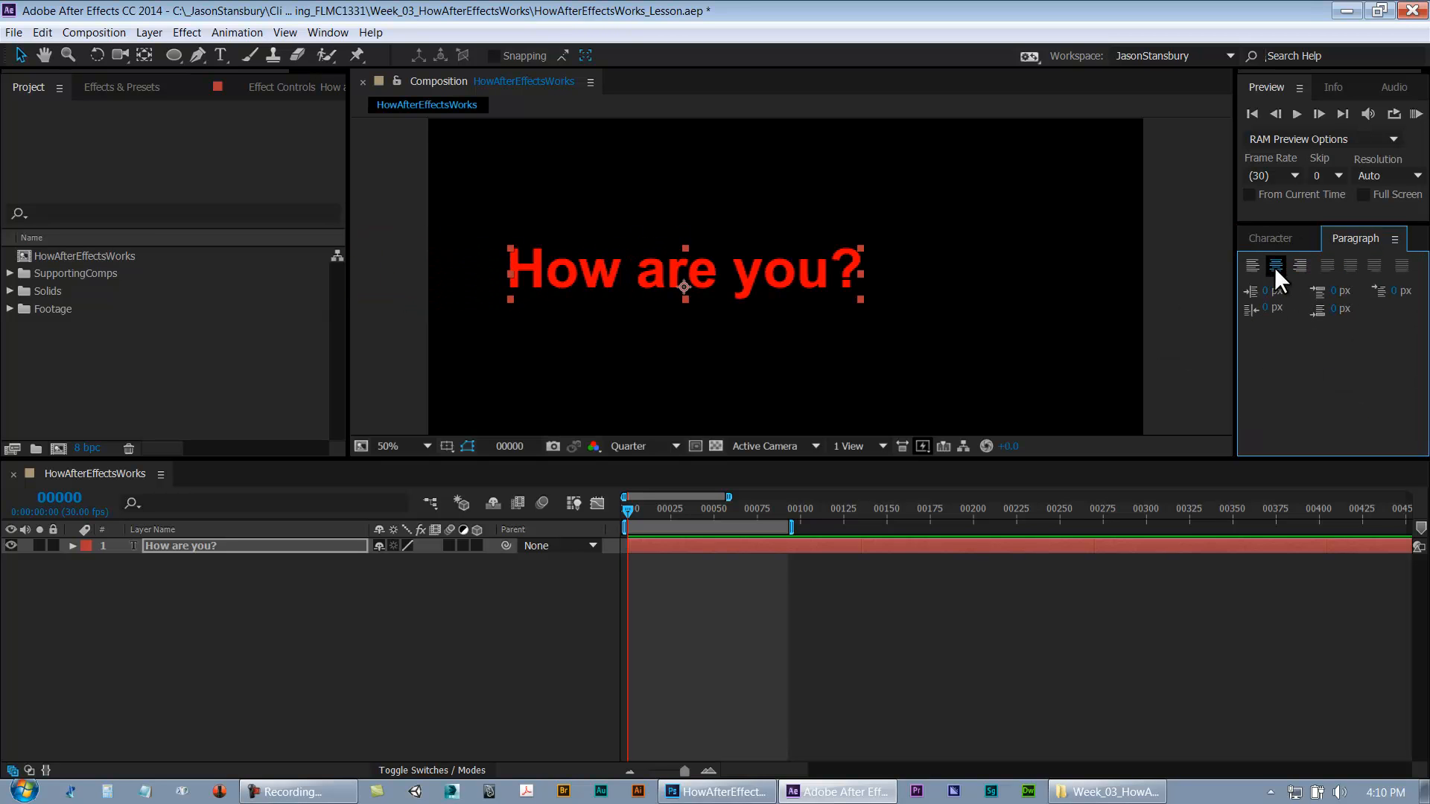
click(1270, 238)
drag(1272, 317, 1317, 320)
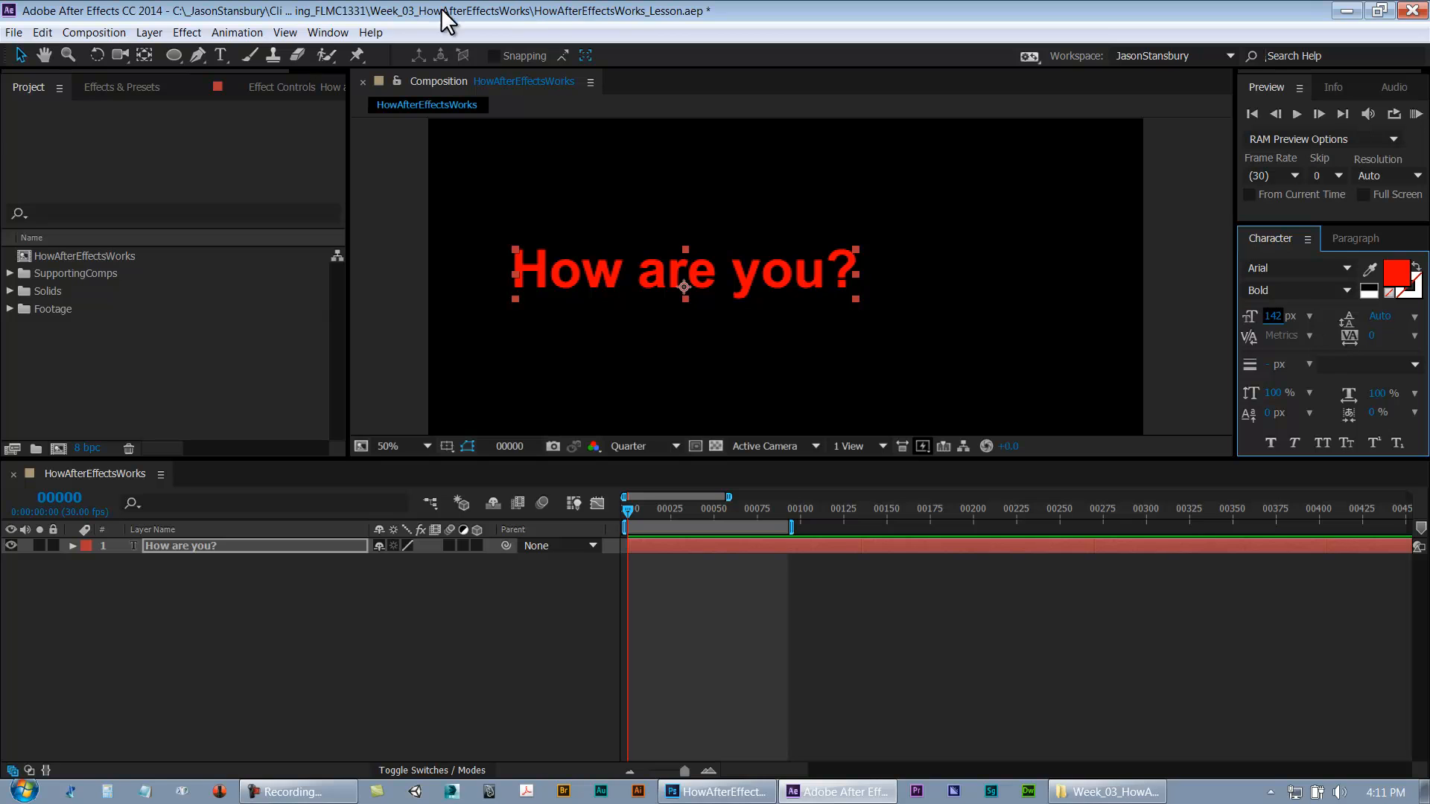
Show the Align panel and dock it between Character and Paragraph
click(328, 32)
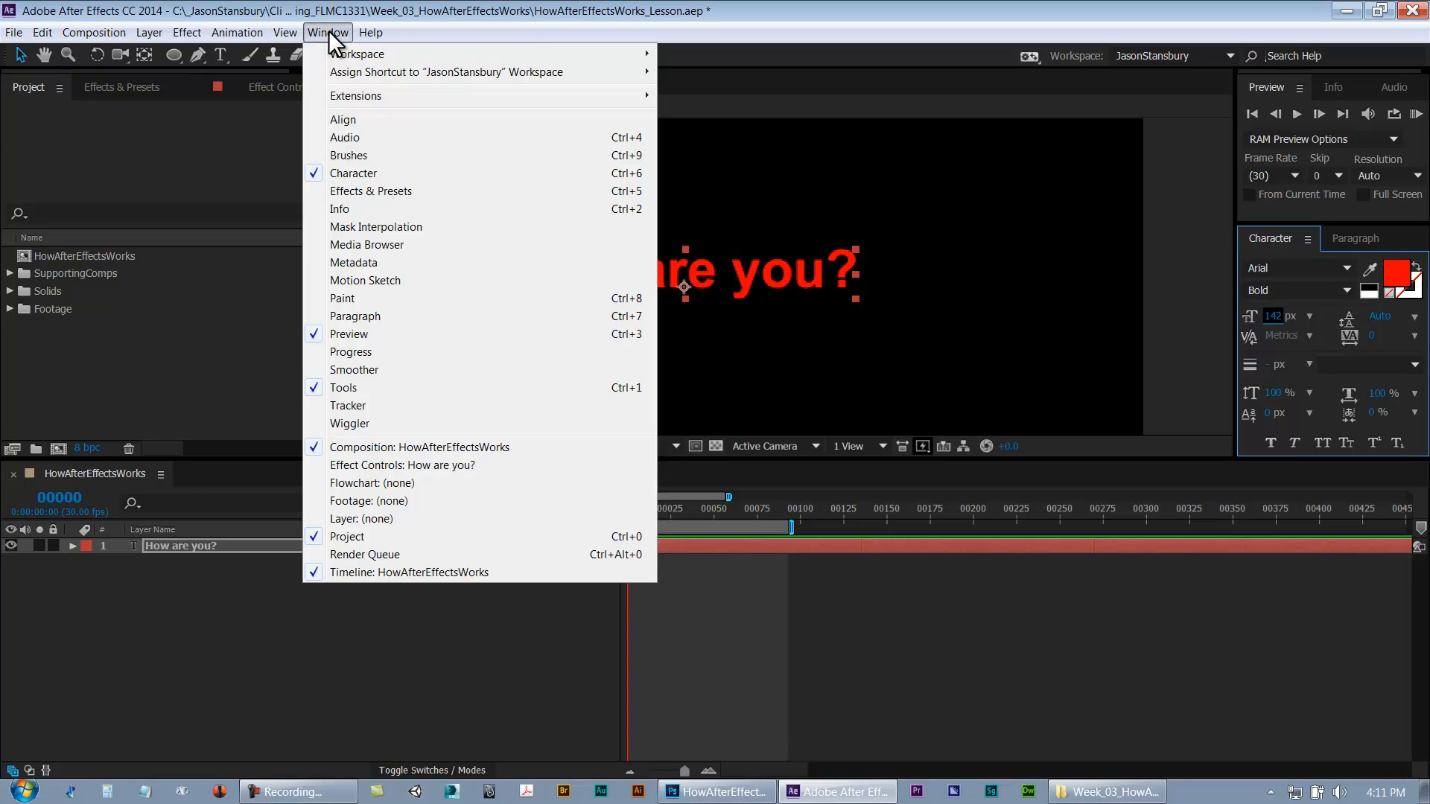
click(371, 111)
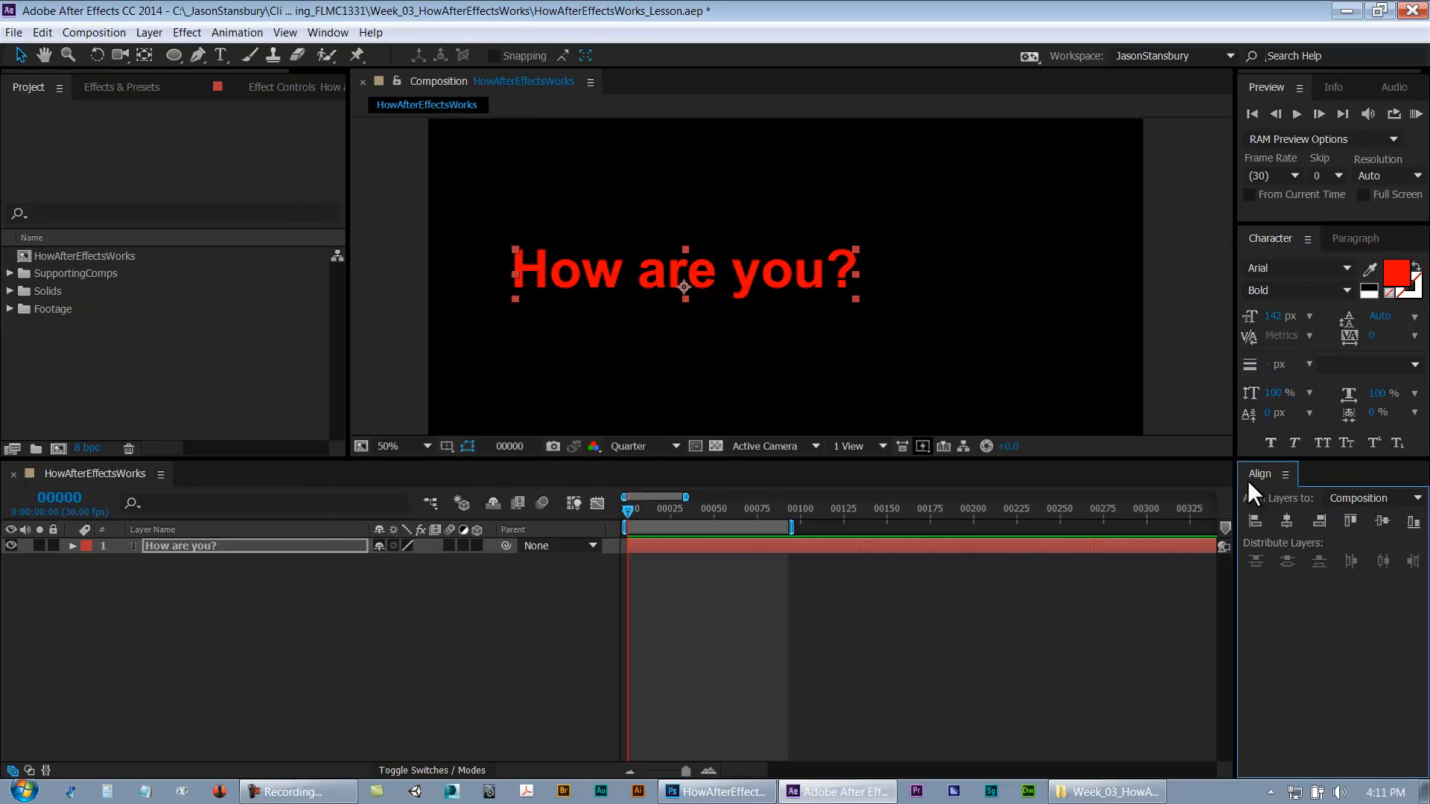
drag(1242, 477, 1397, 244)
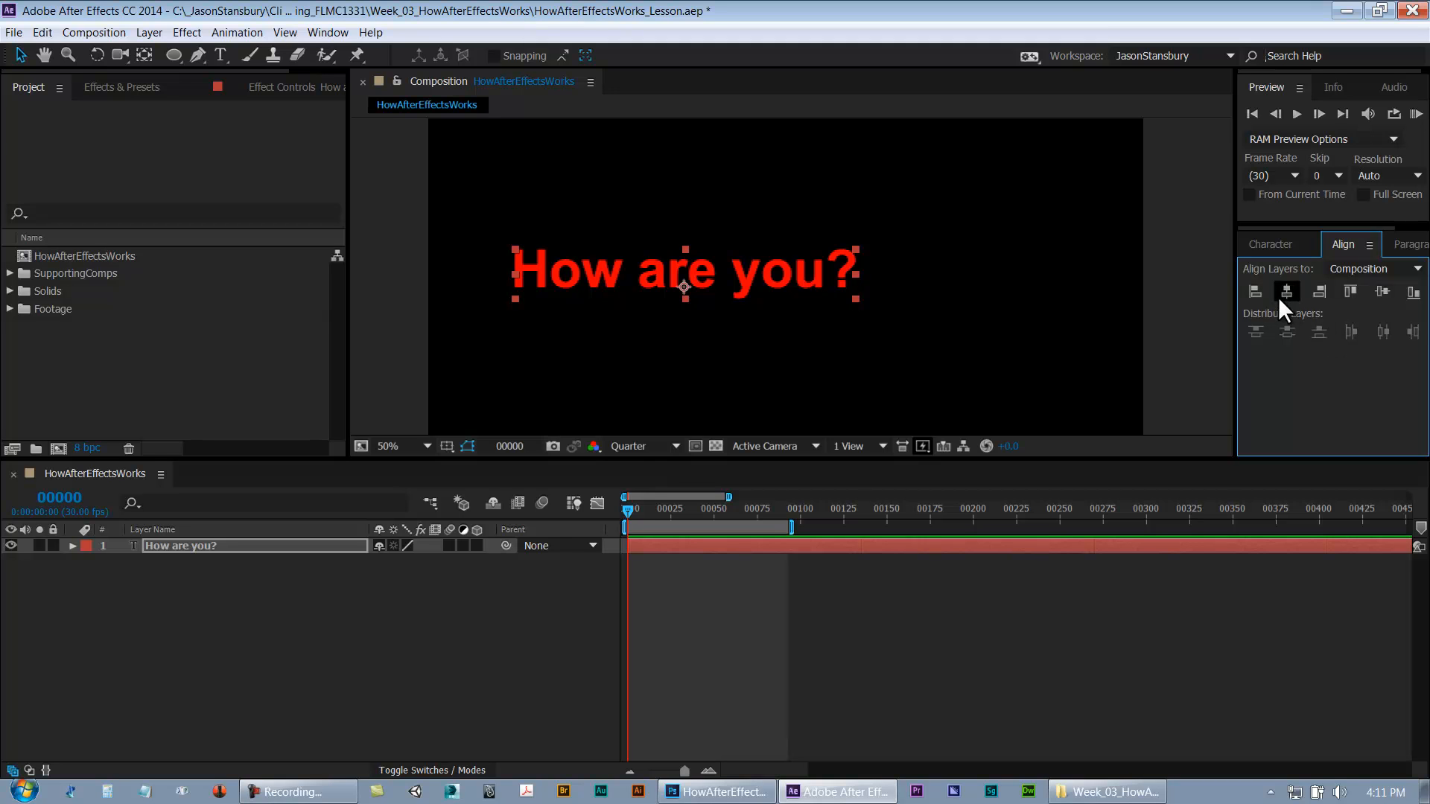
Center the "How are you?" layer horizontally and vertically within the composition
click(355, 592)
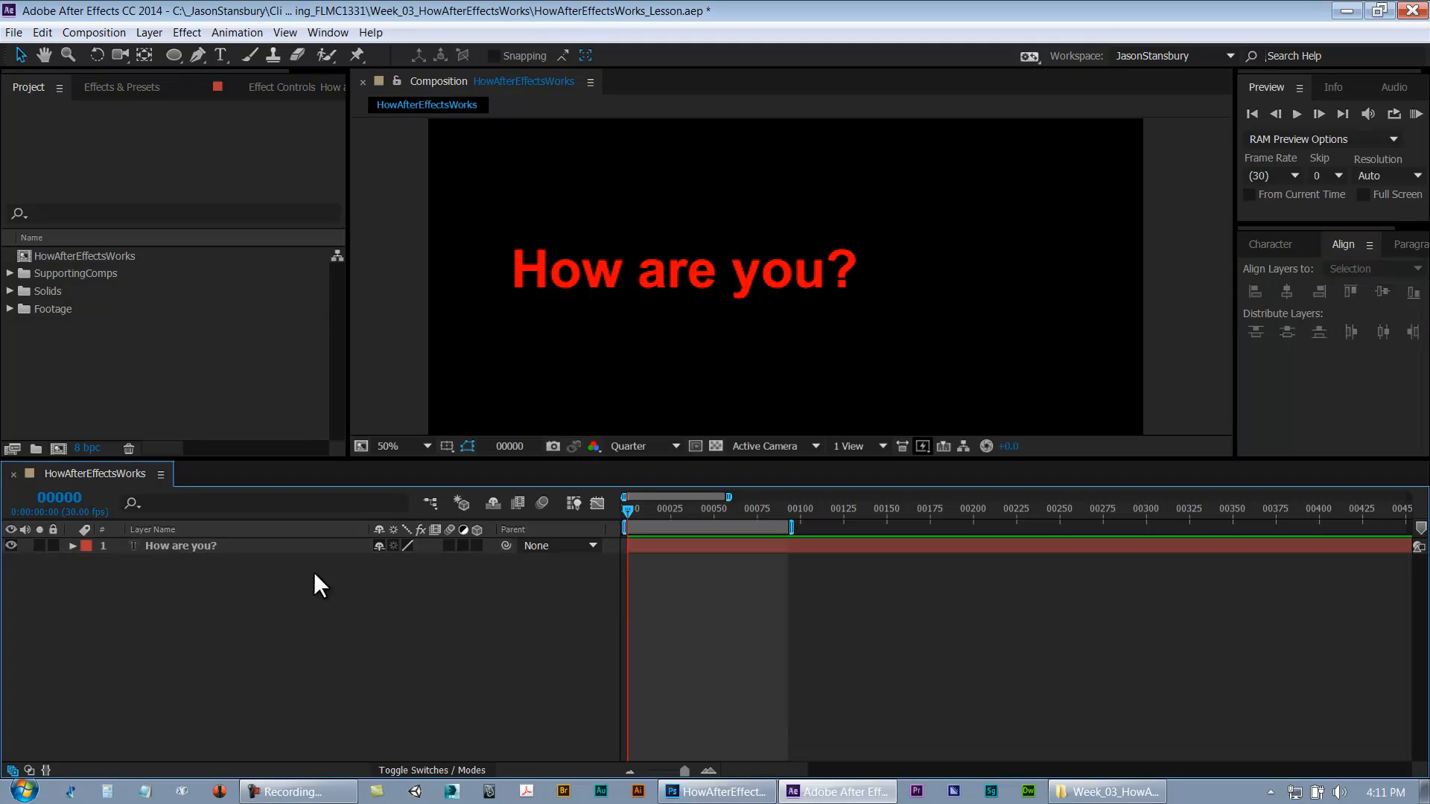
click(229, 551)
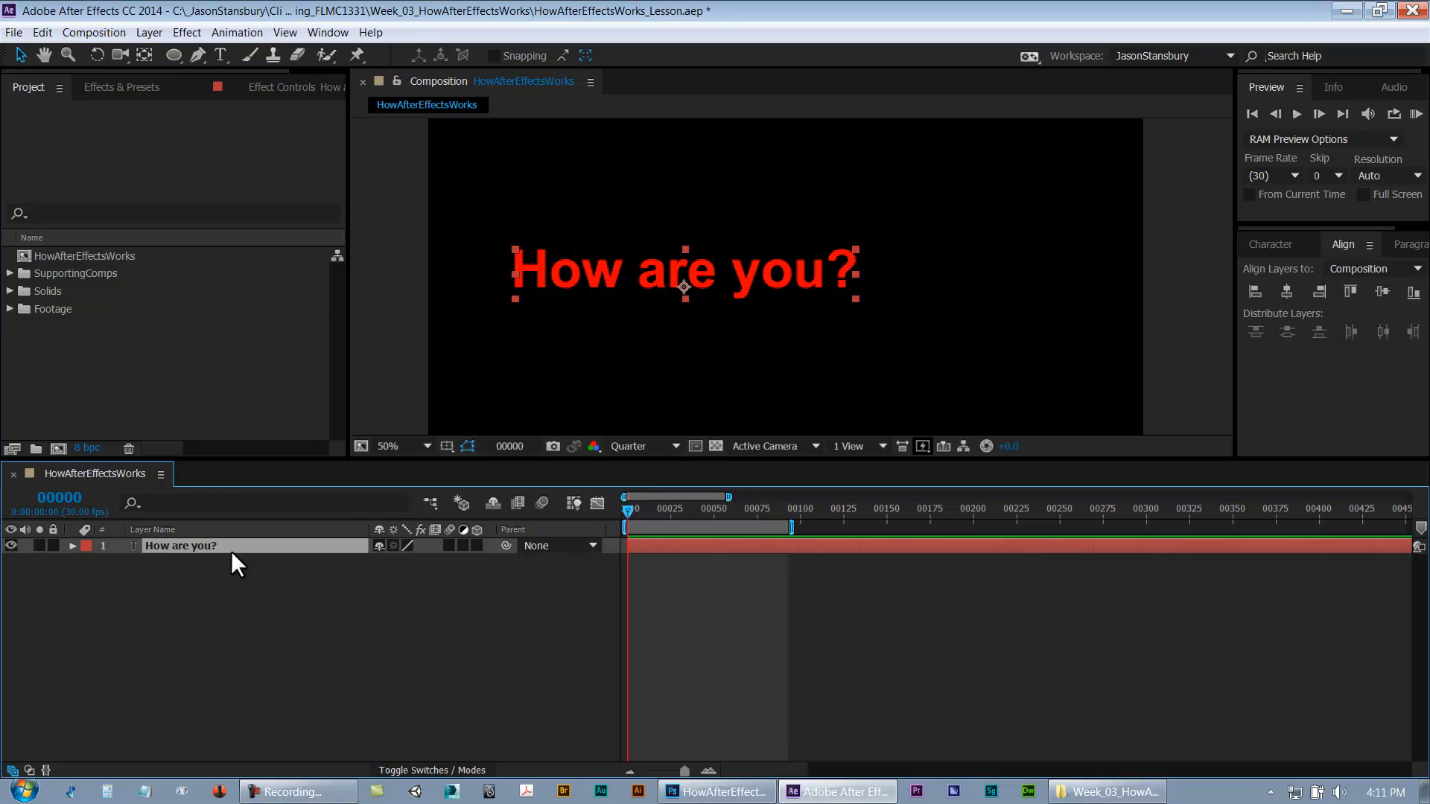
click(1288, 292)
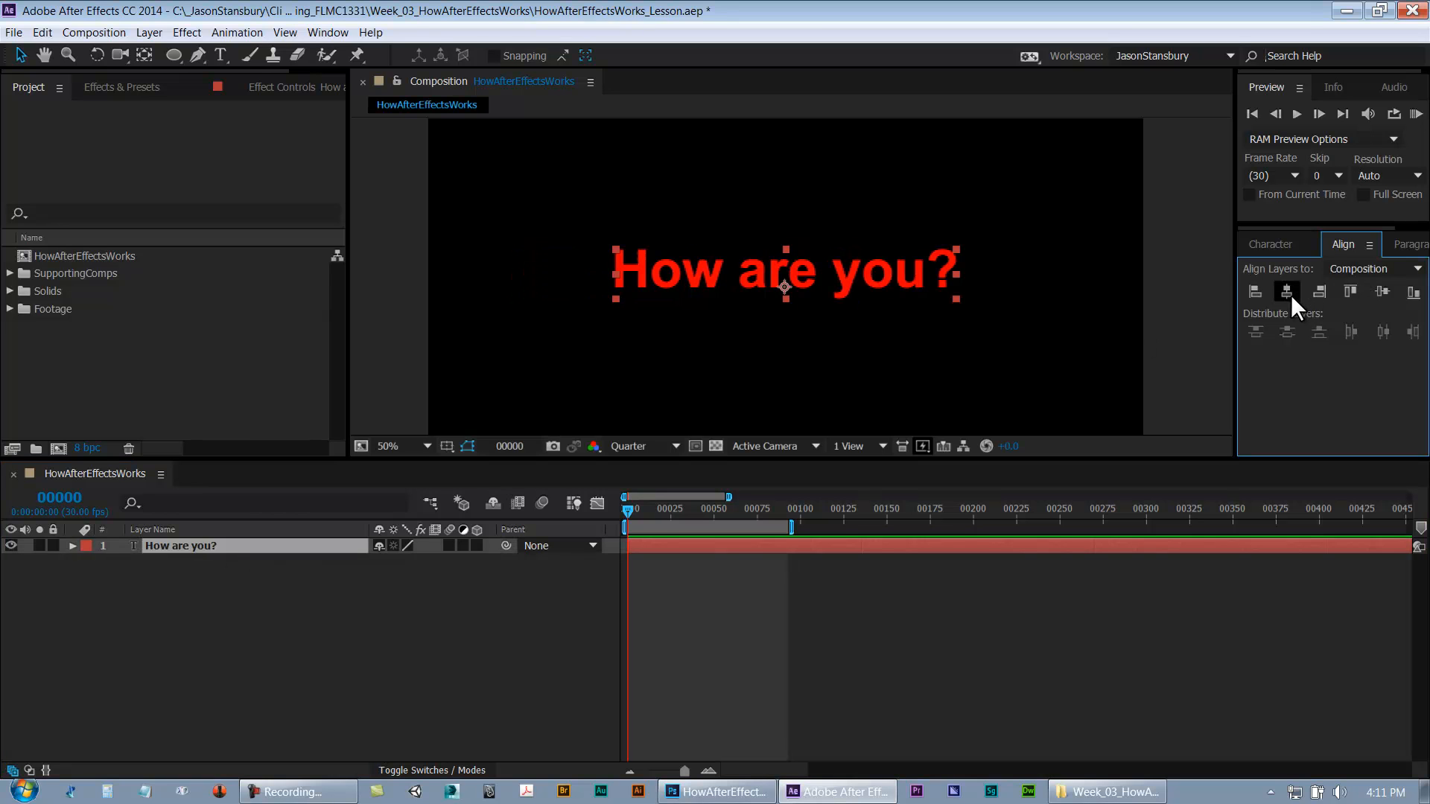
click(1384, 291)
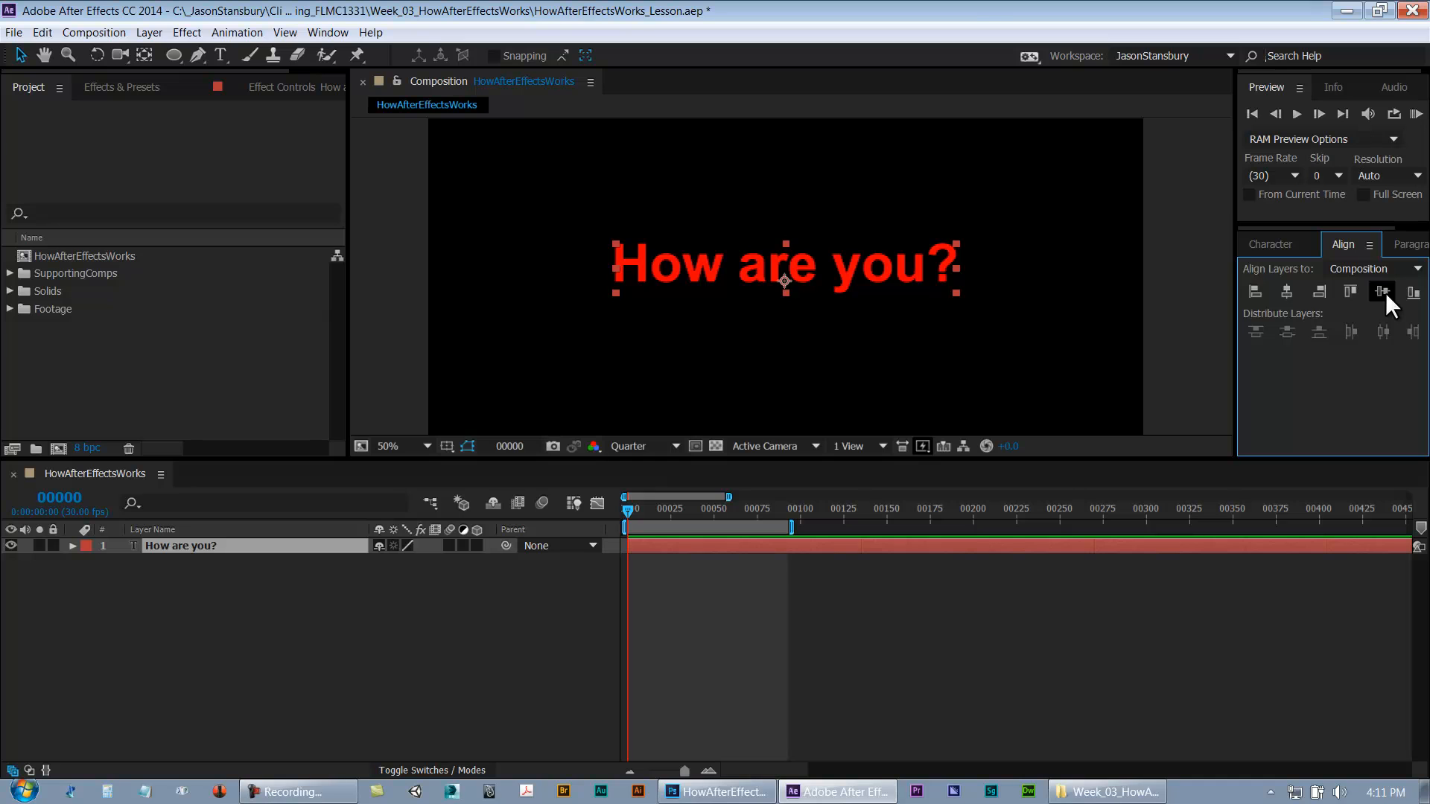
key(comma)
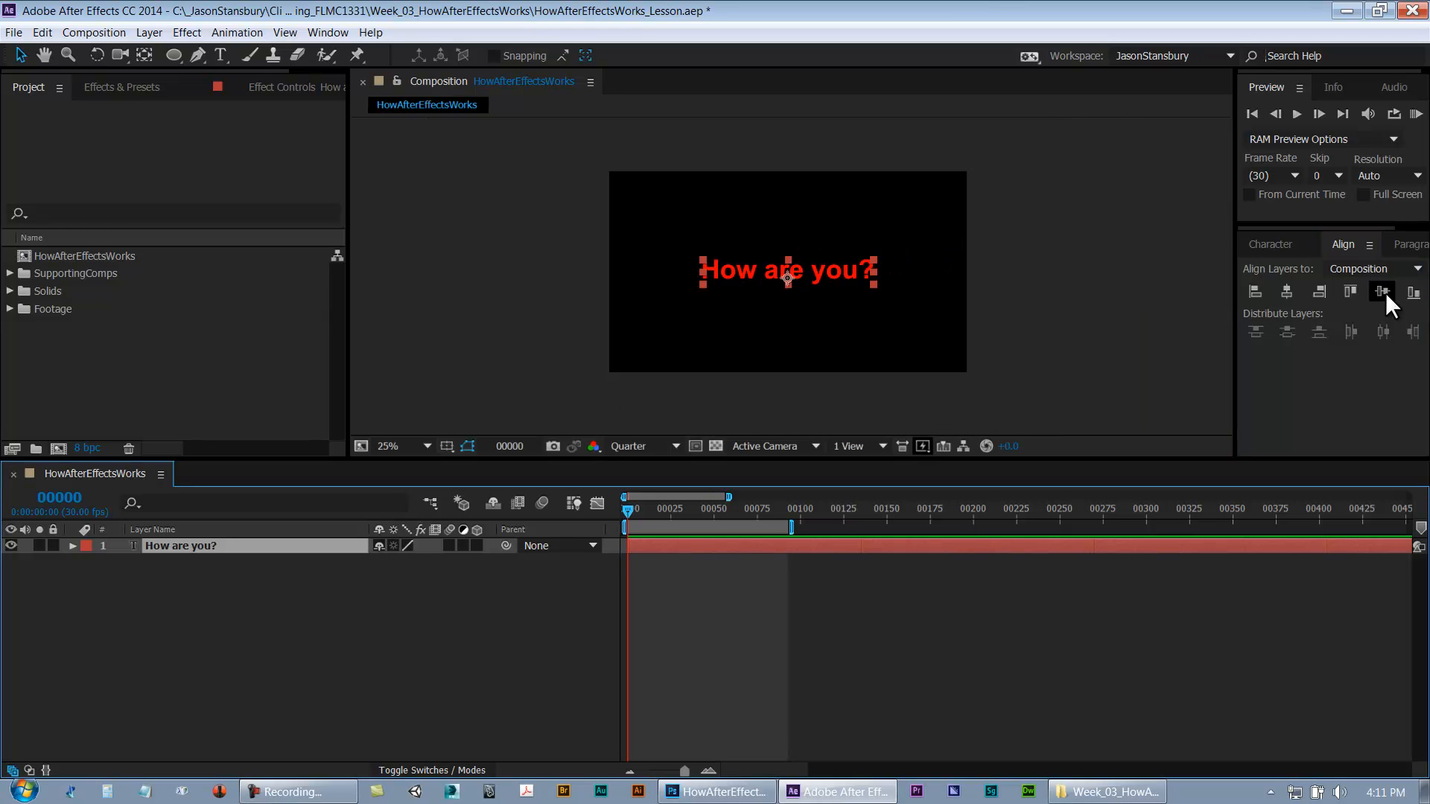
Check the options for what layers align to, then deselect and reselect the text layer
click(1348, 270)
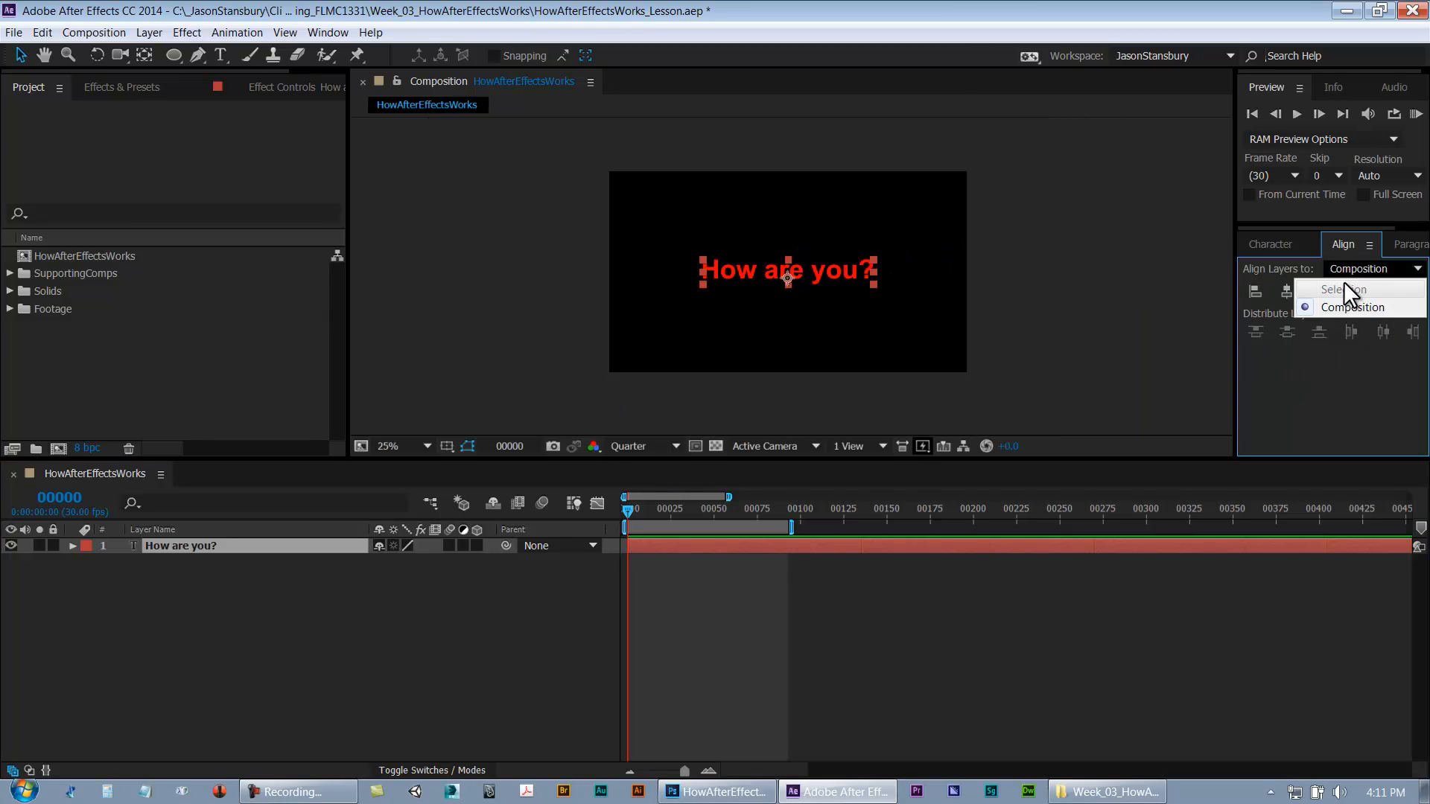
click(812, 657)
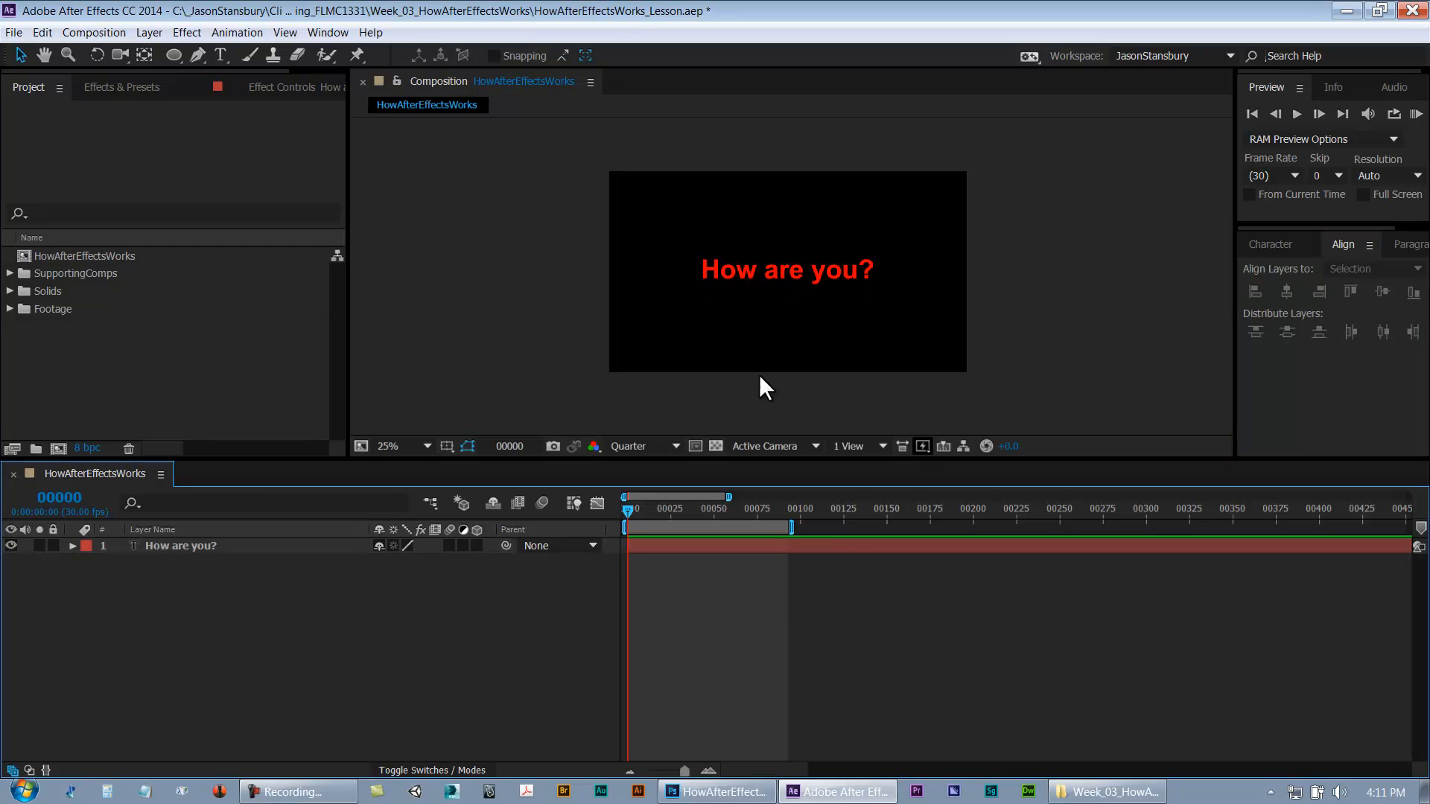
click(751, 274)
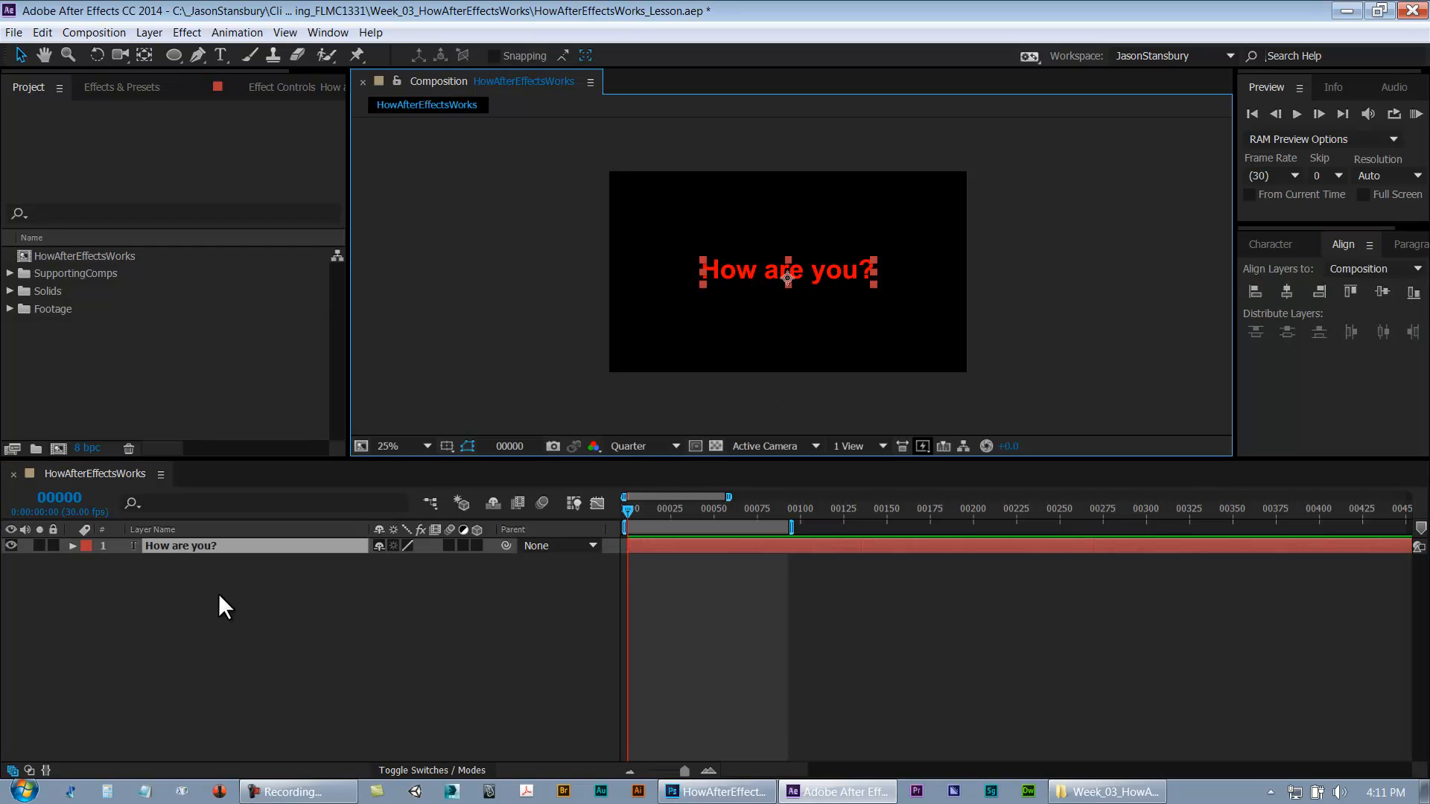
Duplicate the "How are you?" text layer twice and move the copies to staggered positions above the original
key(ctrl+d)
drag(695, 286, 772, 189)
key(ctrl+d)
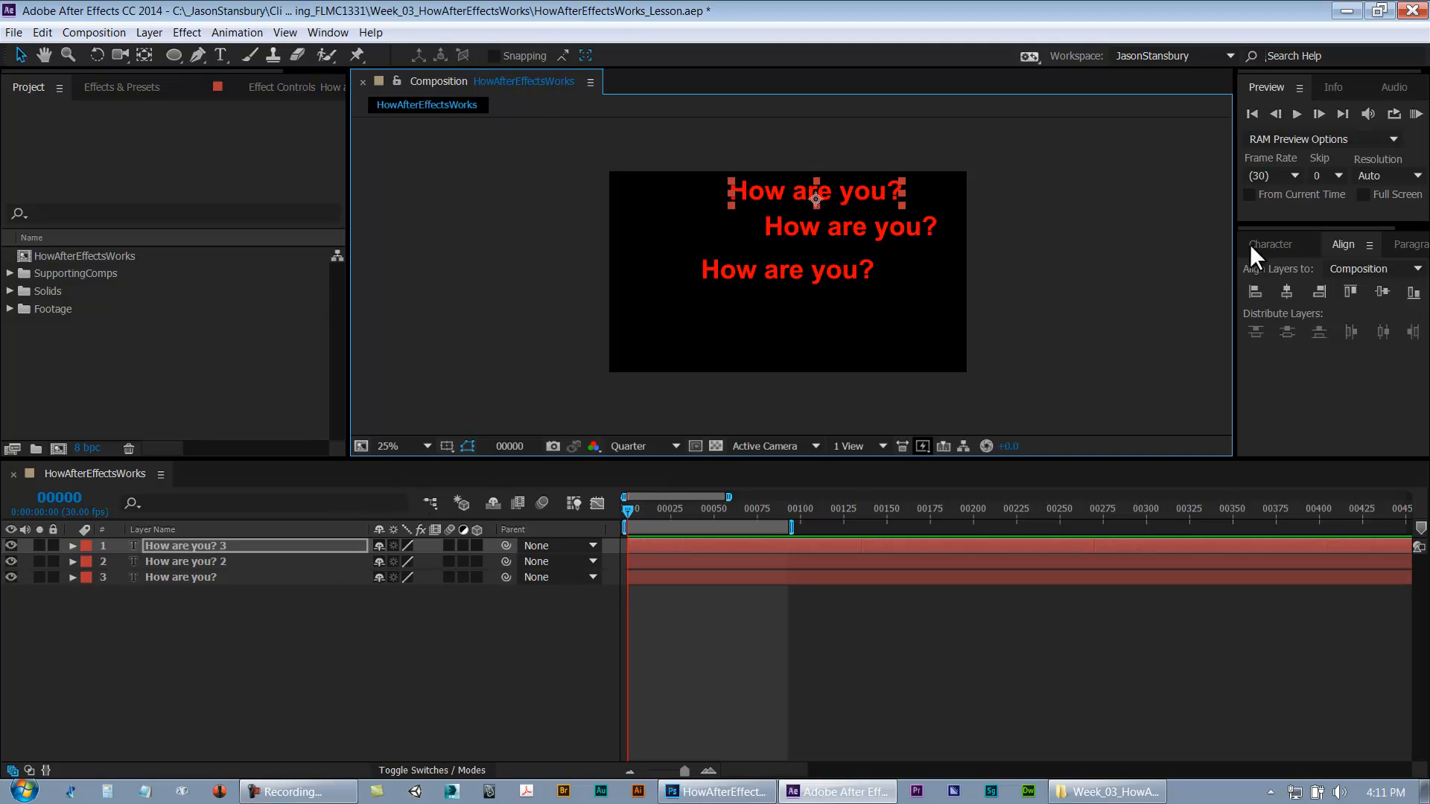
Align the left edges of all three "How are you?" text layers to the selection
shift+click(258, 579)
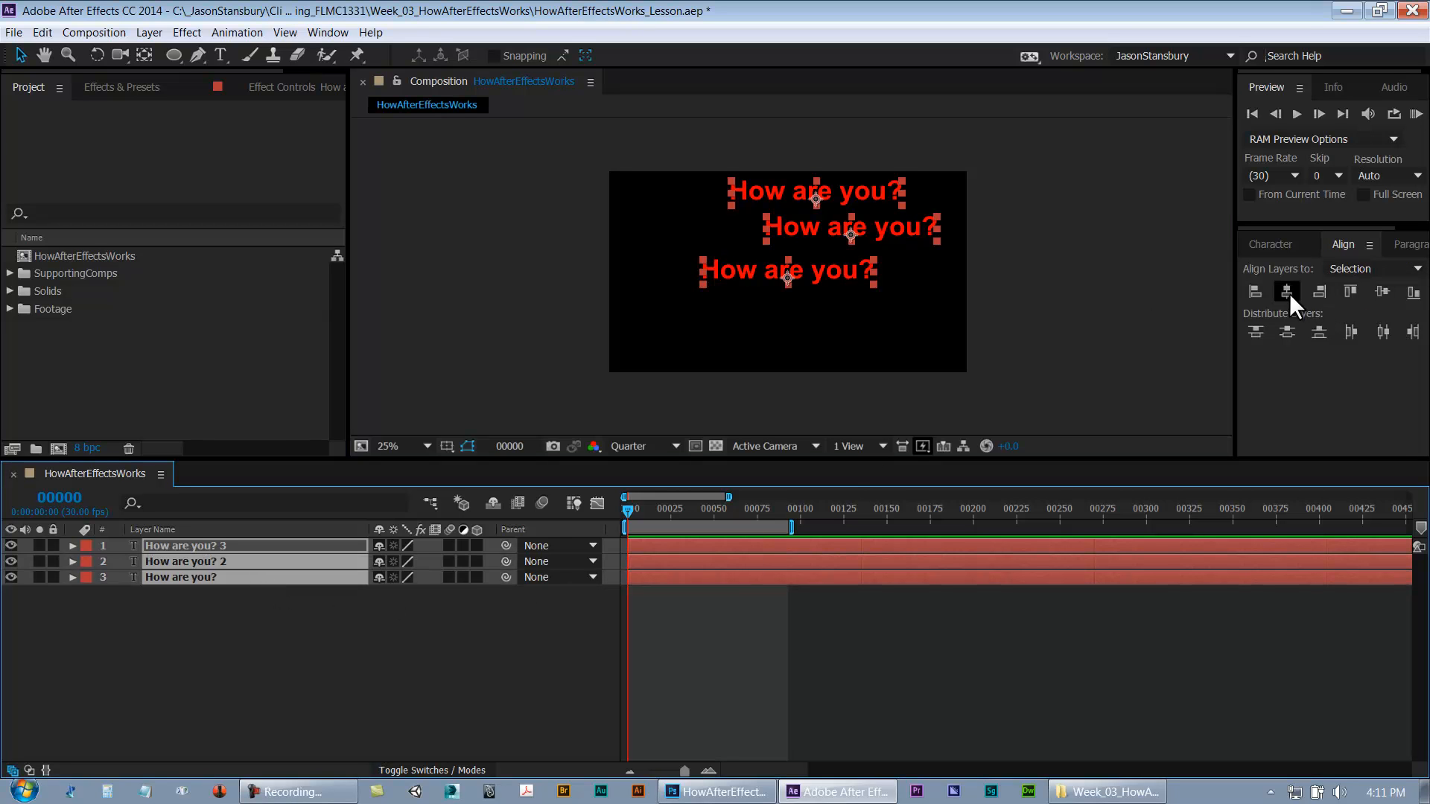
click(1251, 292)
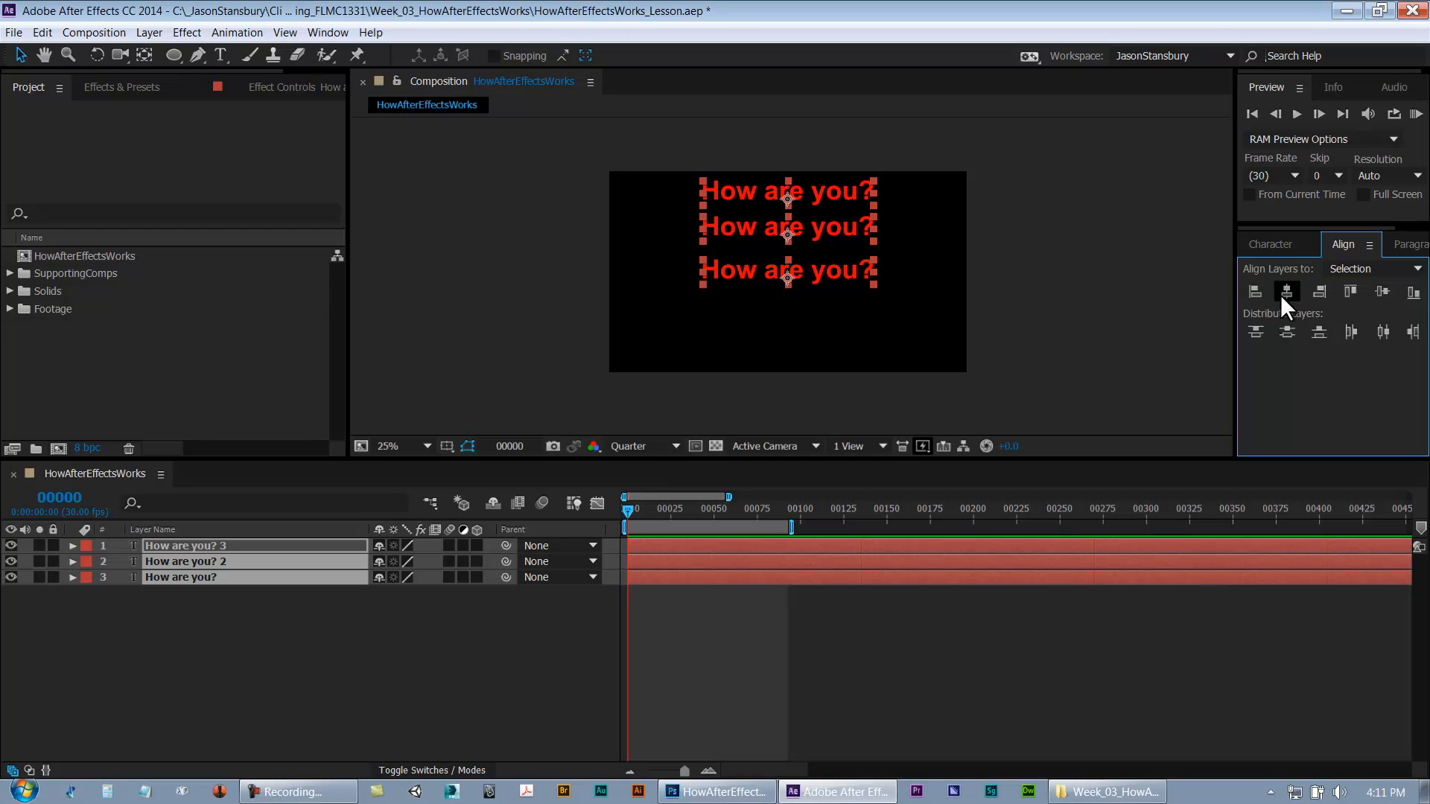
click(701, 609)
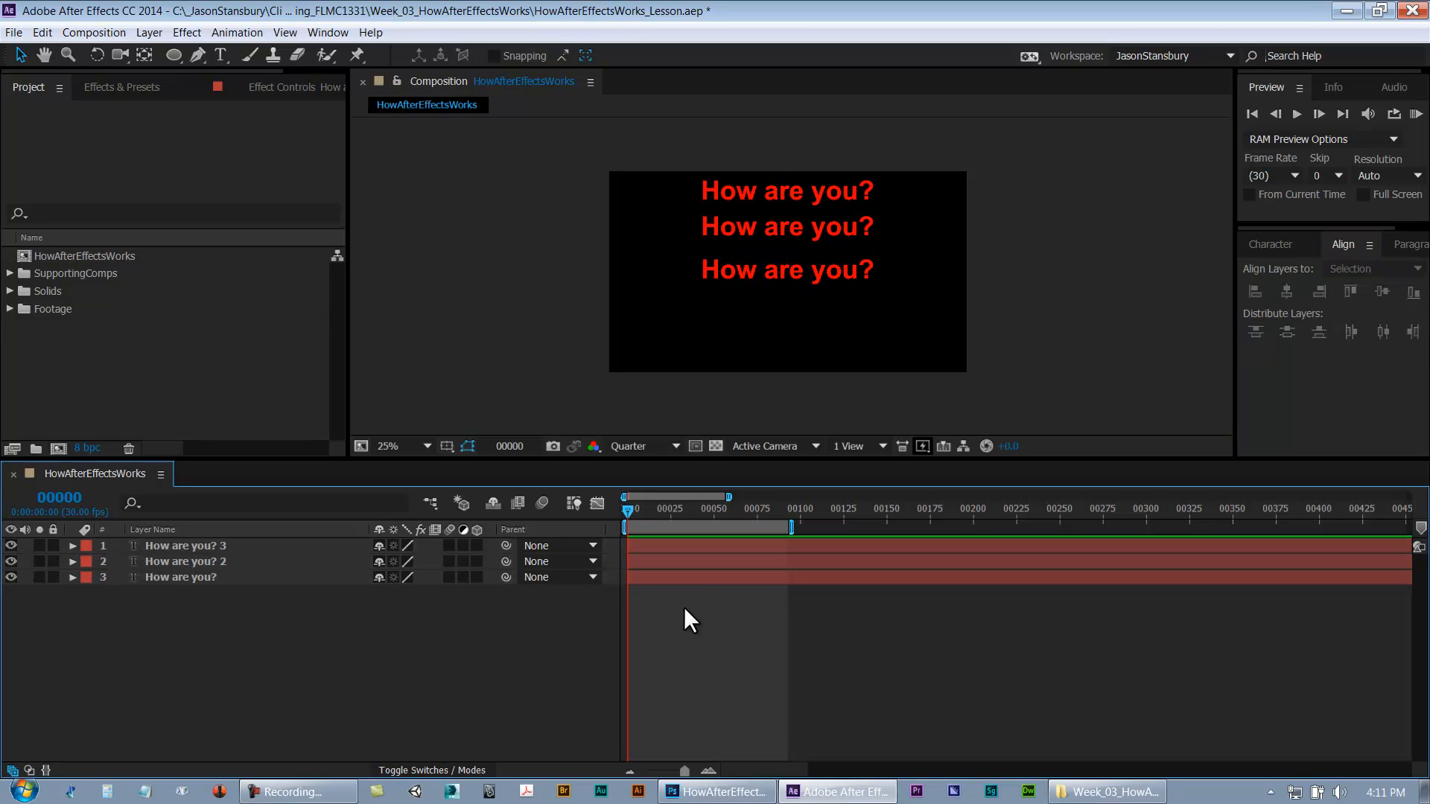
Move the original "How are you?" text straight down and distribute all three text layers vertically by their centers
click(262, 578)
drag(754, 287, 756, 342)
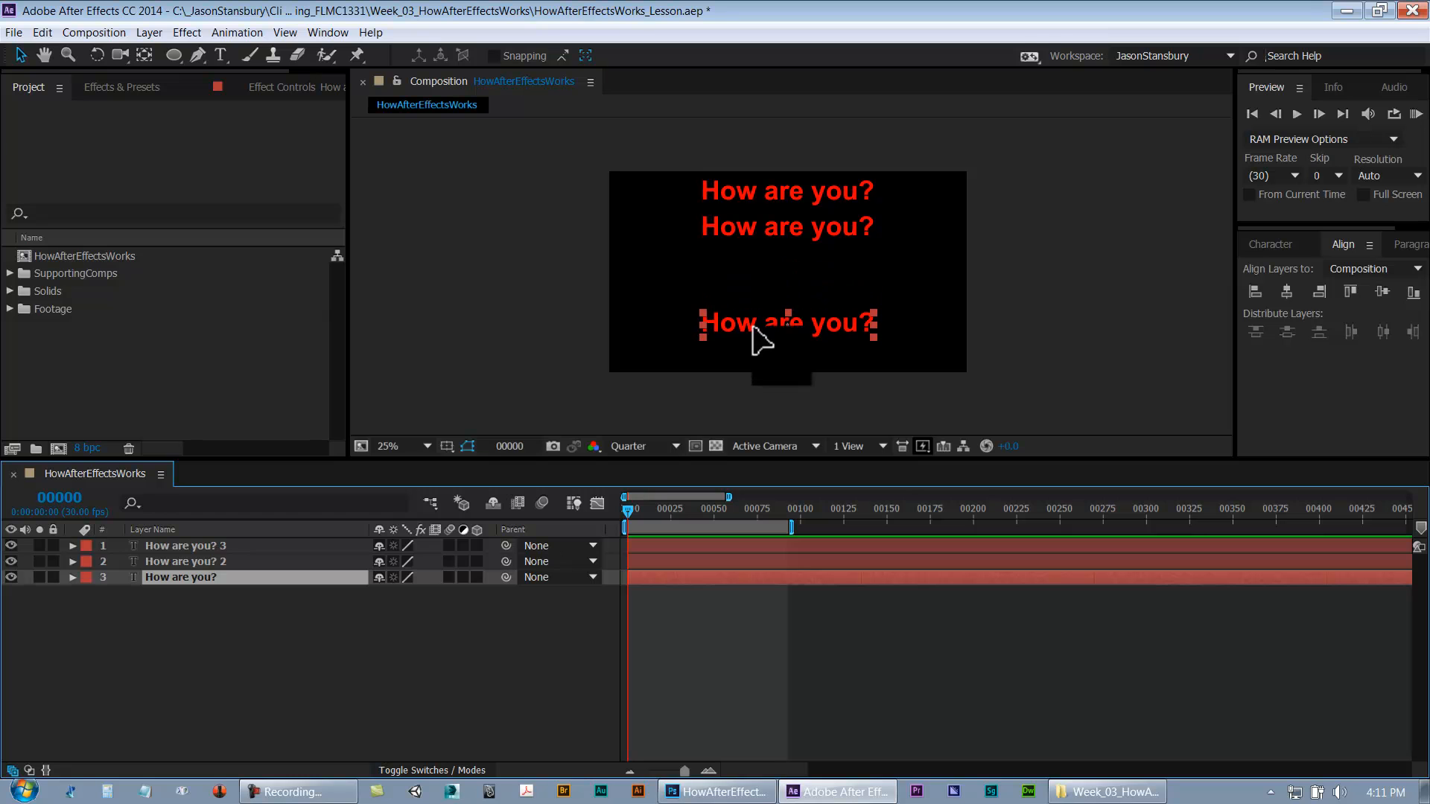
drag(149, 593, 190, 552)
click(191, 596)
click(192, 548)
shift+click(212, 577)
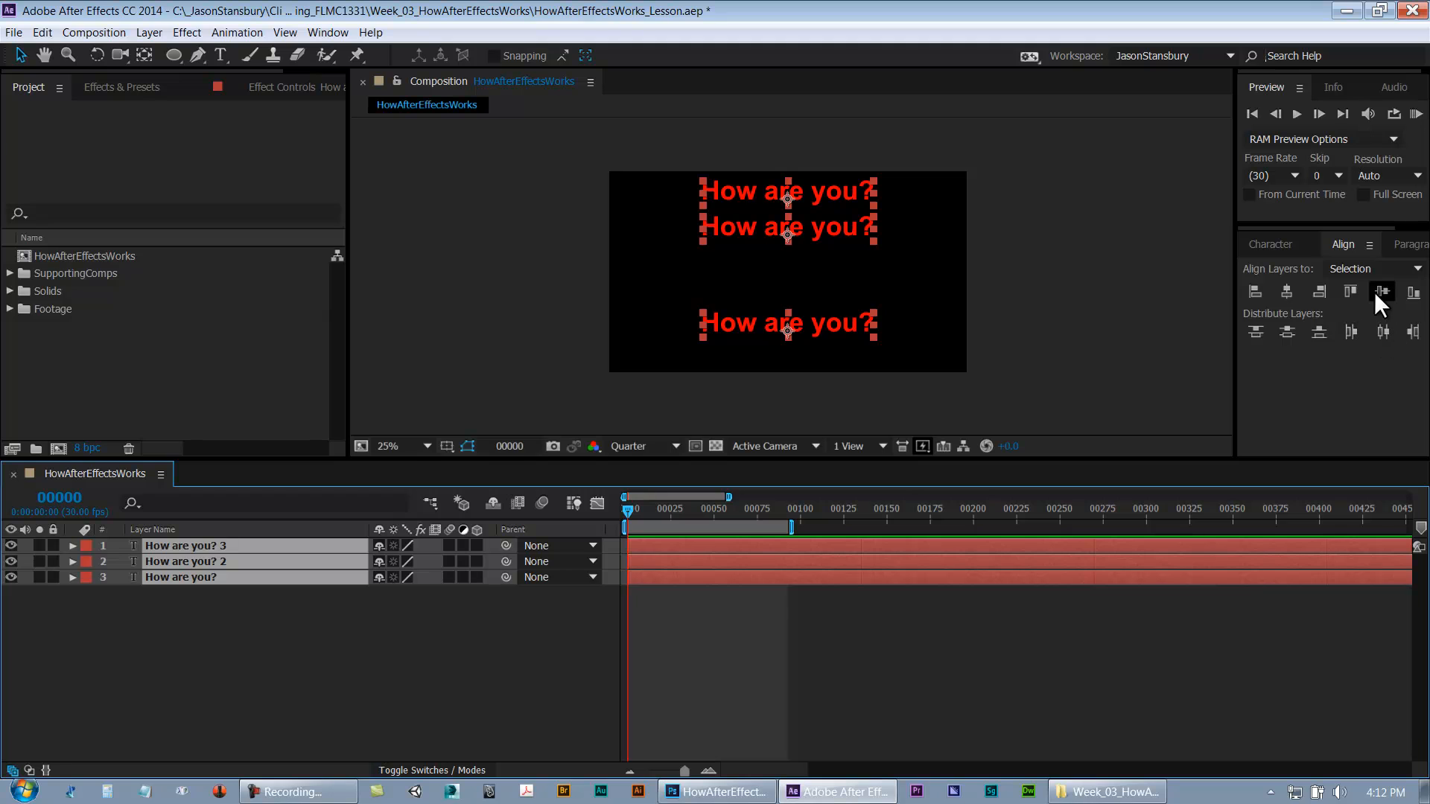
click(1286, 332)
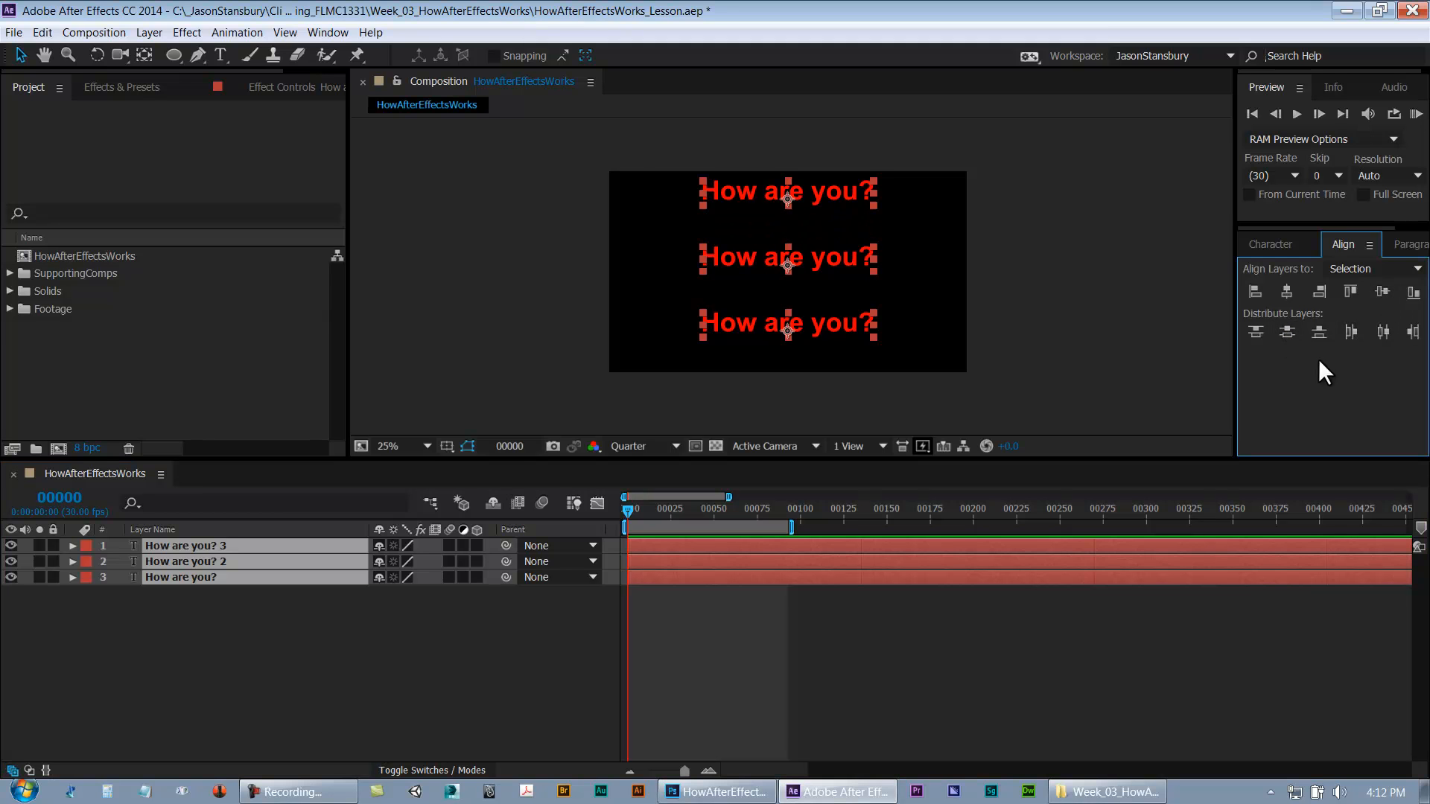
Move the uppermost text line down and nudge the lowest one up, and redistribute the three layers vertically by their centers
click(1160, 609)
drag(785, 188, 785, 218)
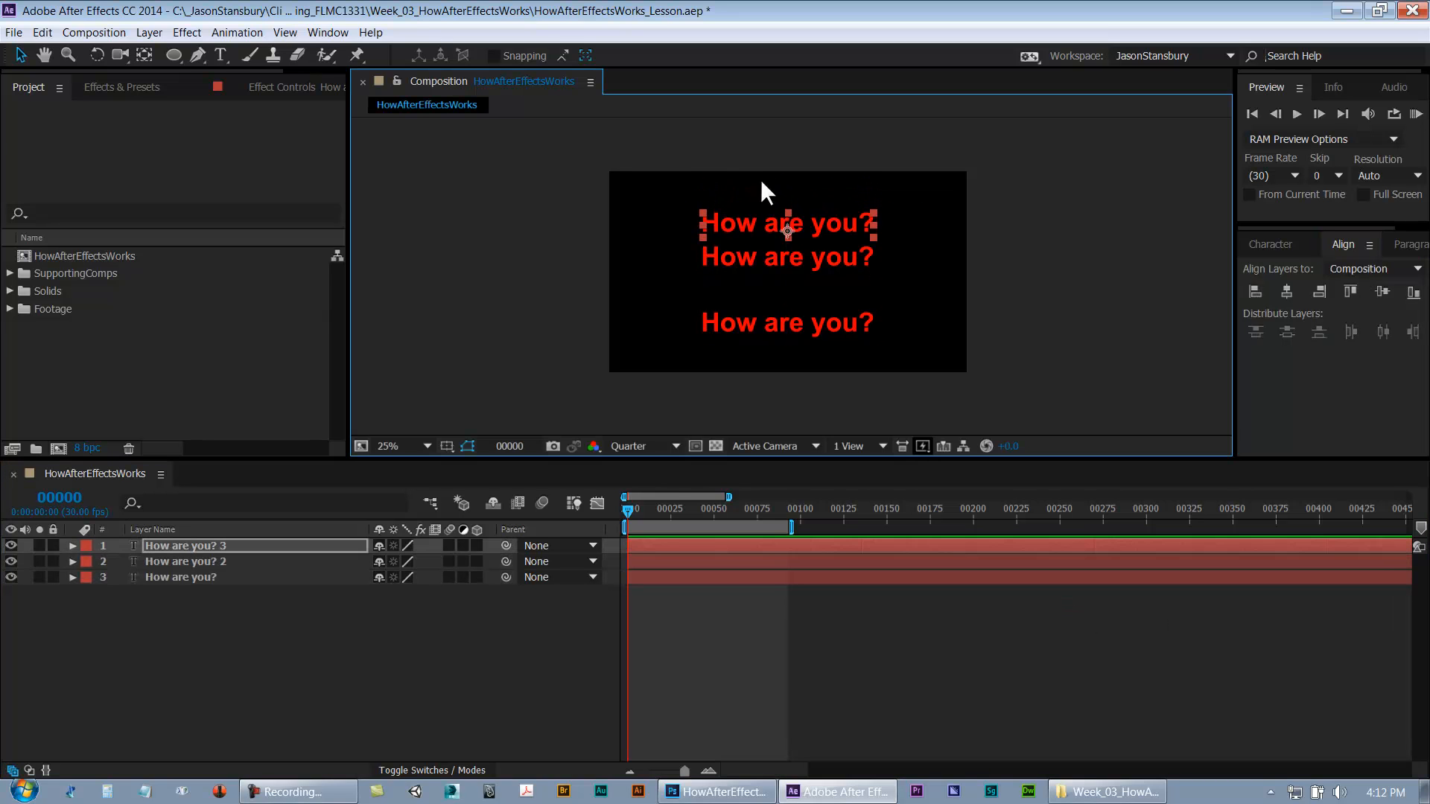
click(756, 321)
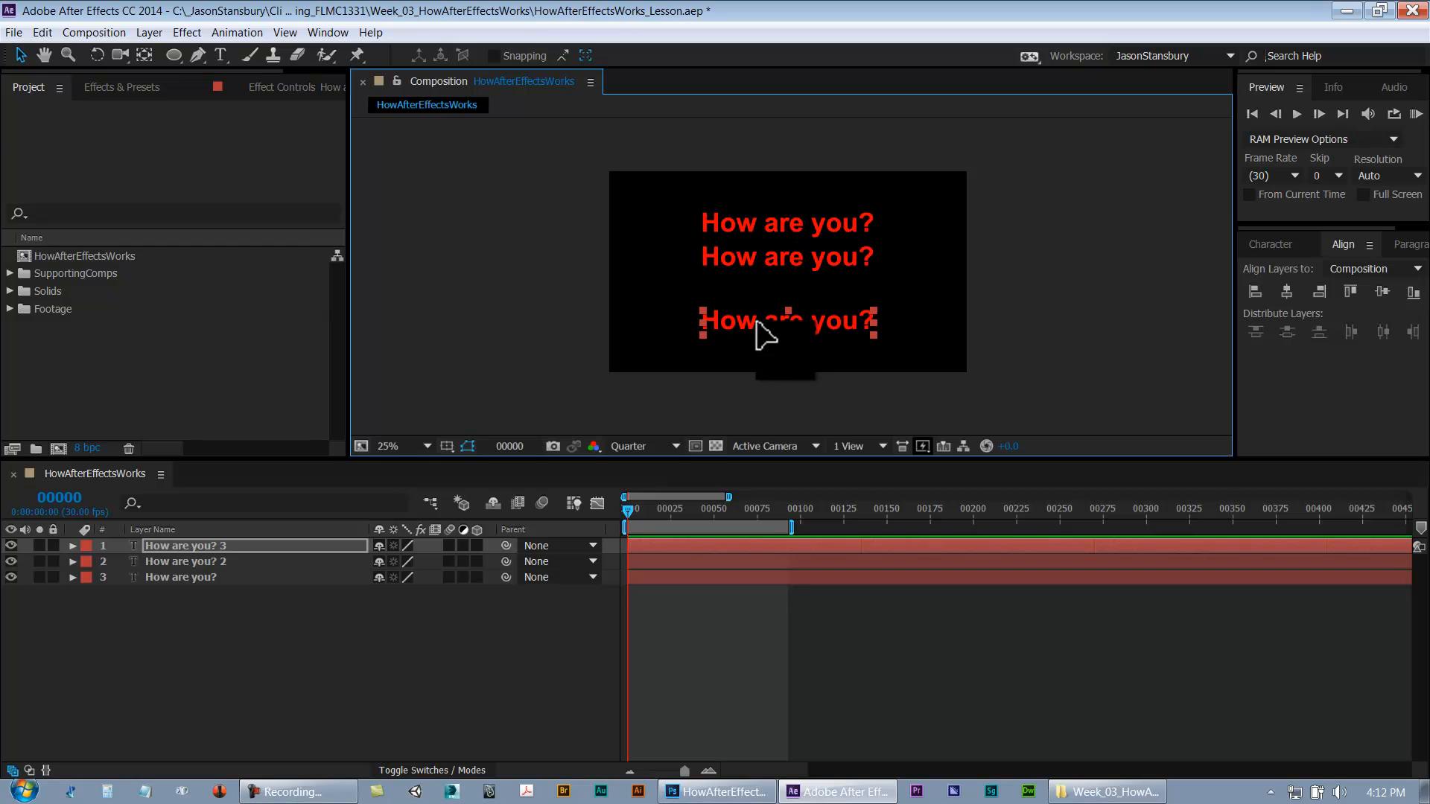
shift+click(272, 560)
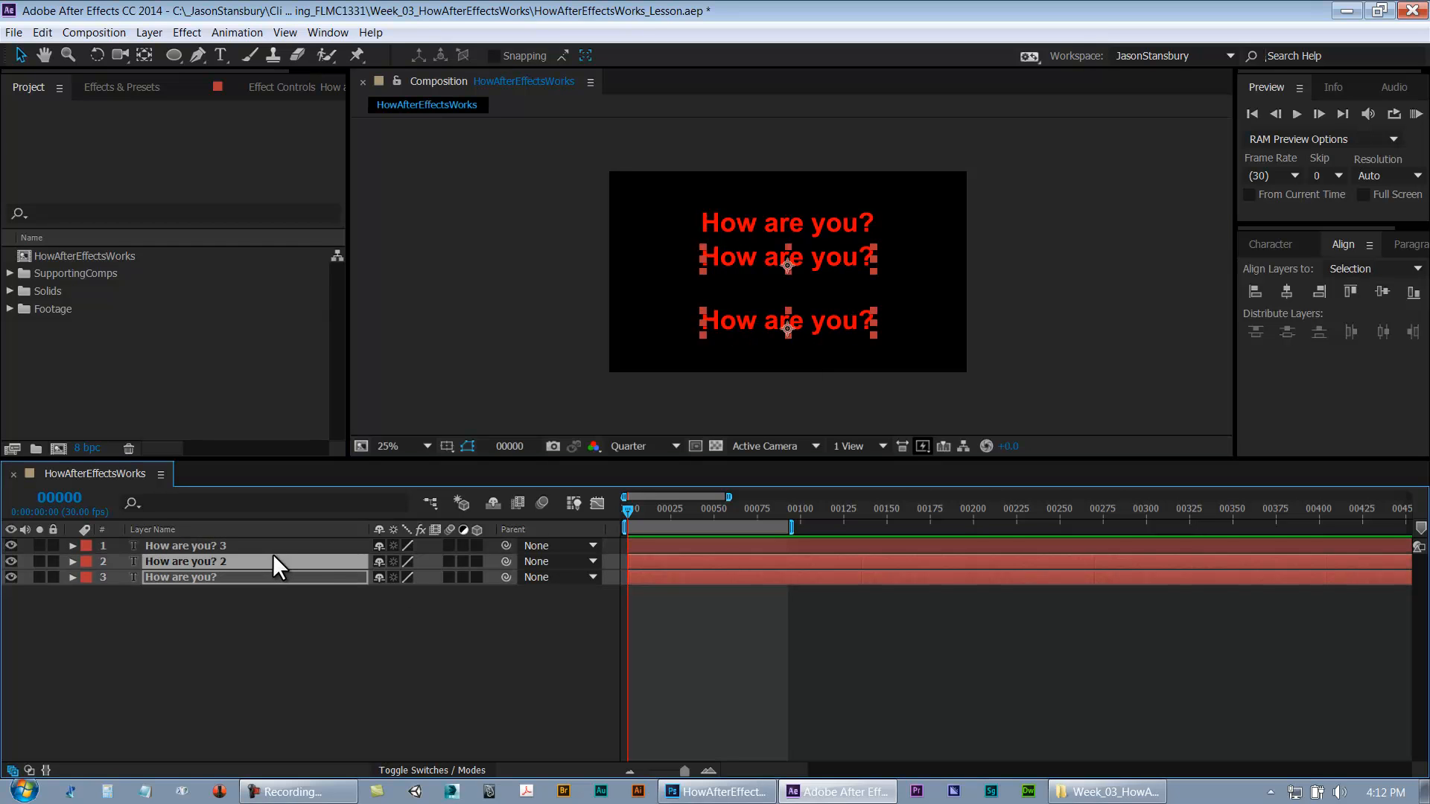
shift+click(278, 547)
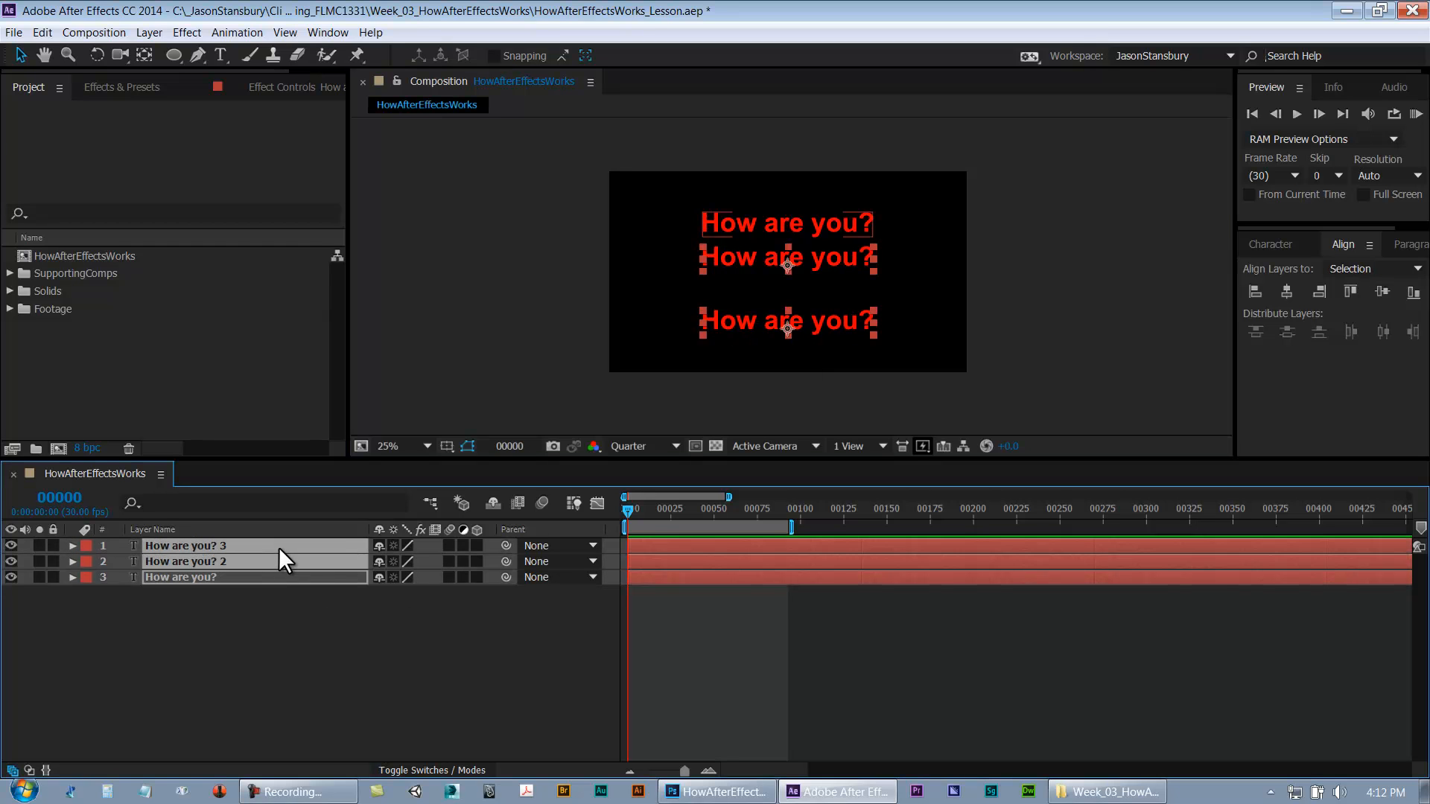
click(1293, 331)
click(820, 637)
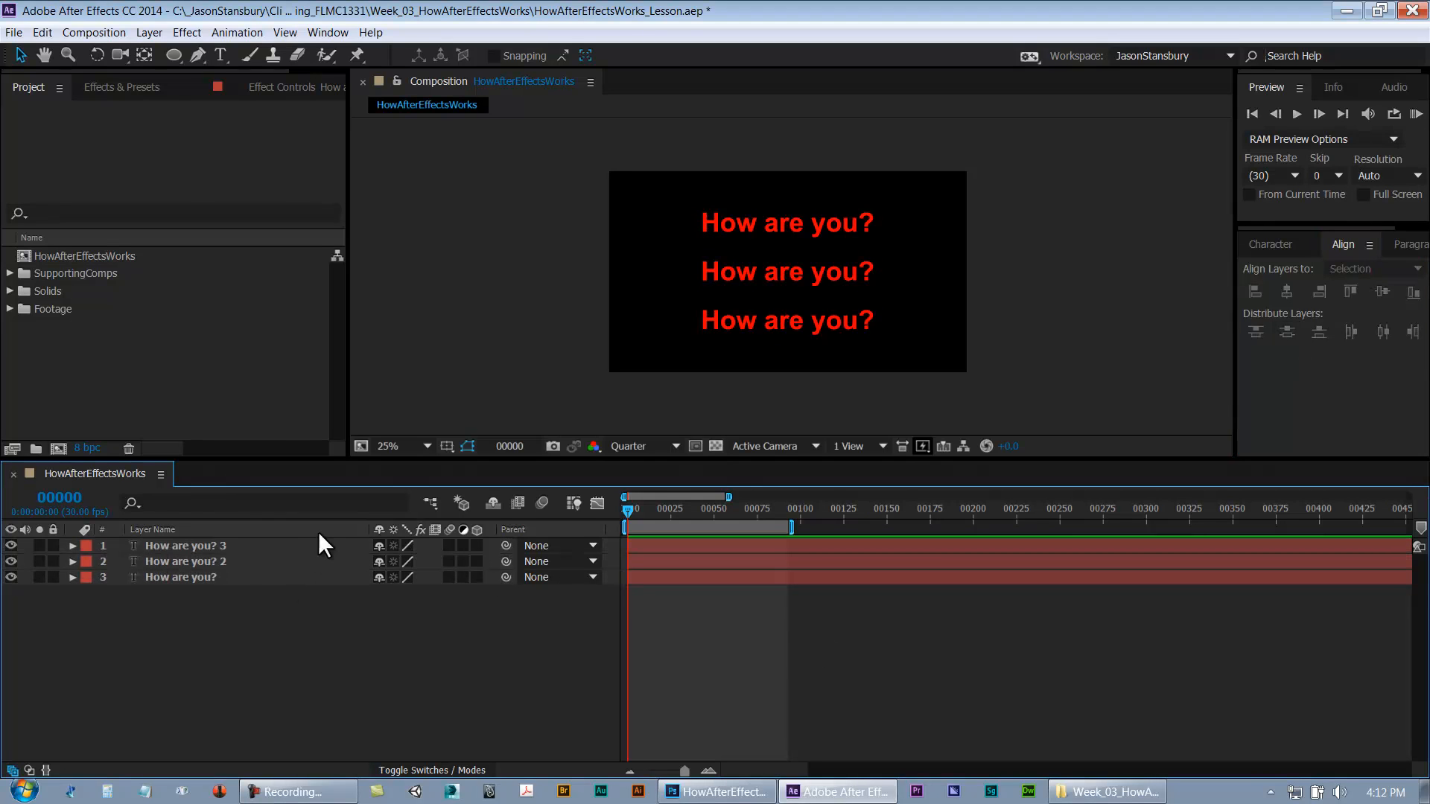
Delete the three text layers and add HowAfterEffectsWorks.psd from the Footage folder to the timeline
drag(227, 547, 228, 582)
key(Delete)
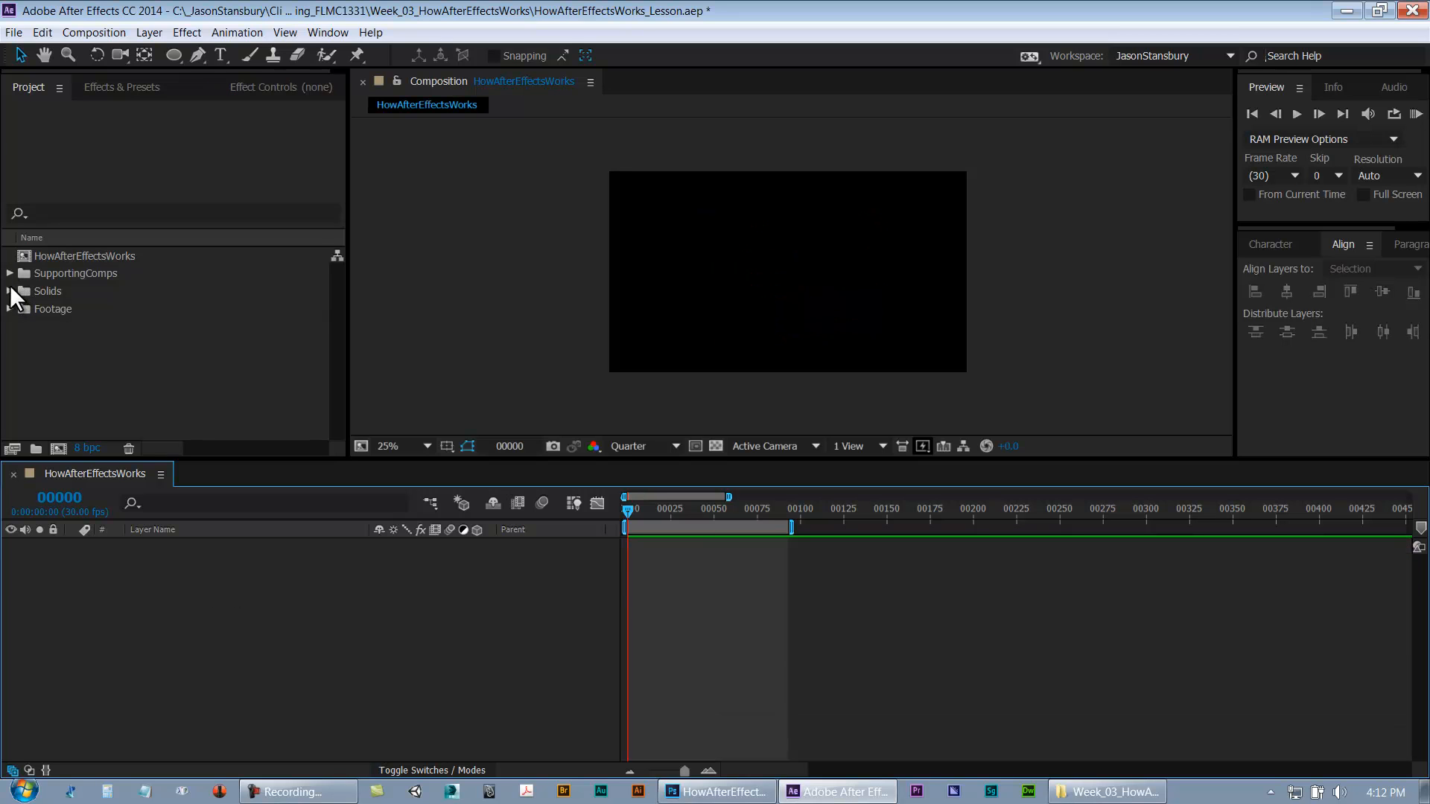
click(10, 309)
drag(84, 327, 148, 689)
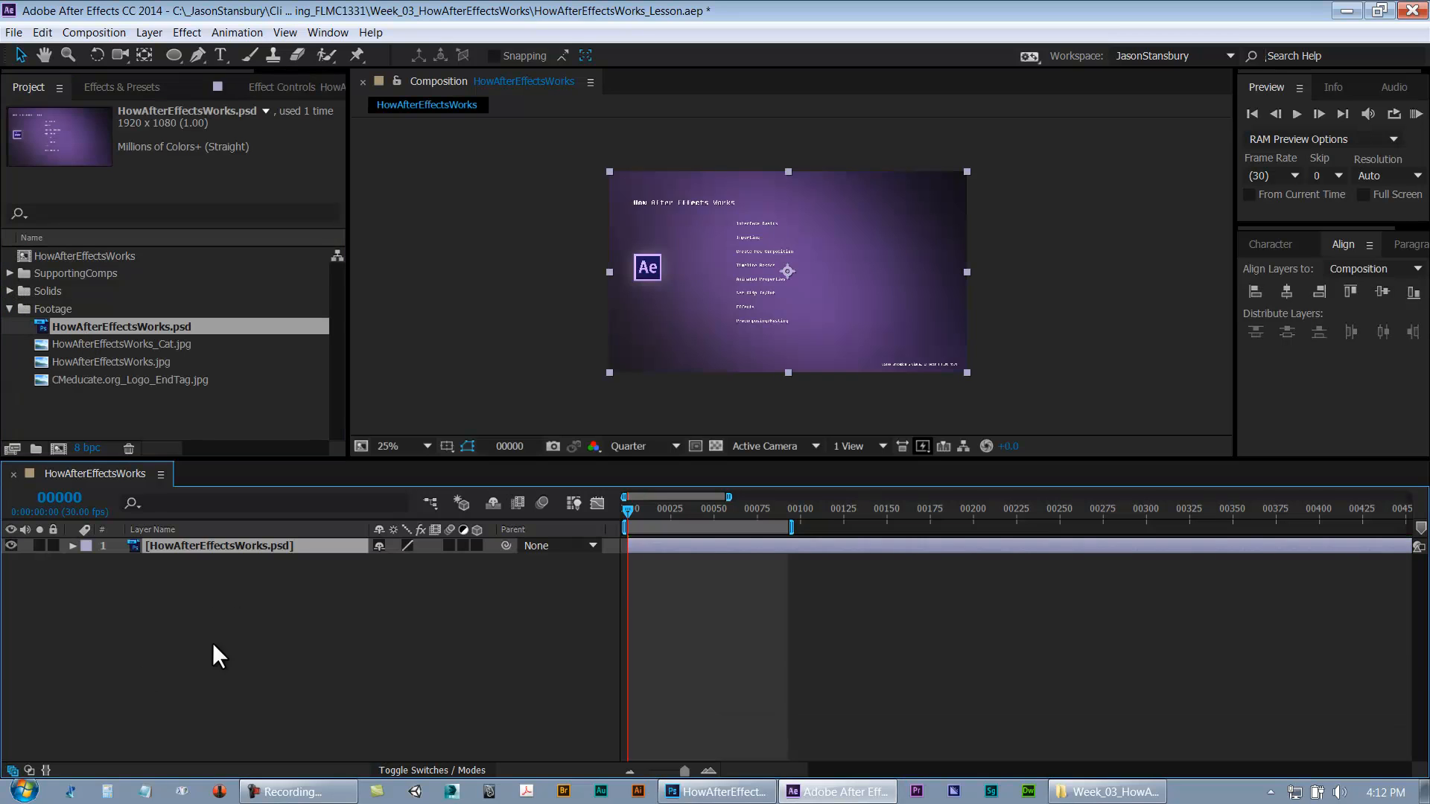
Magnify the composition view to 50% and set its preview resolution to Full
scroll(703, 376, up, 2)
click(648, 444)
click(652, 492)
click(759, 600)
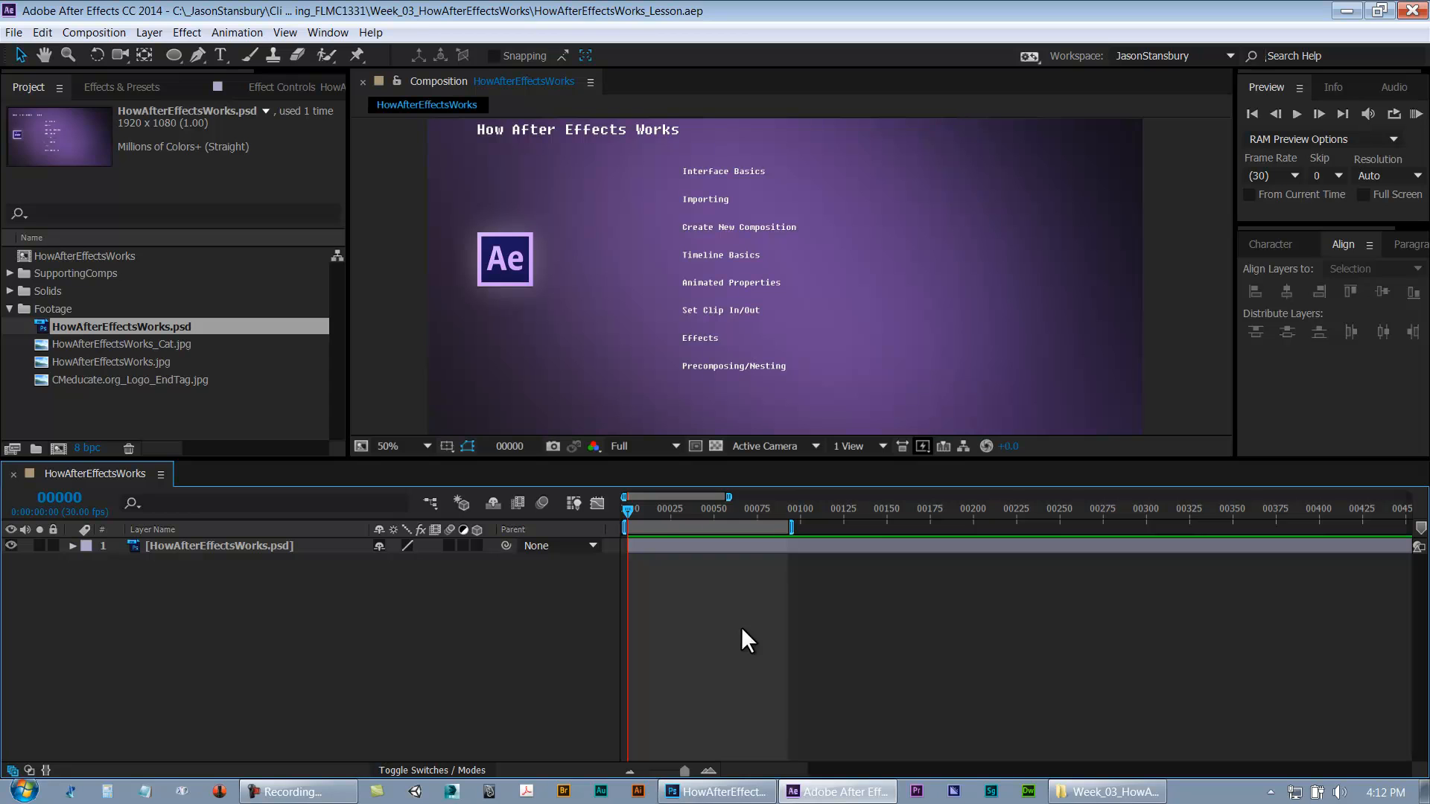
Shorten the work area to end at about frame 50 and show the composition's full duration in the timeline
key(minus)
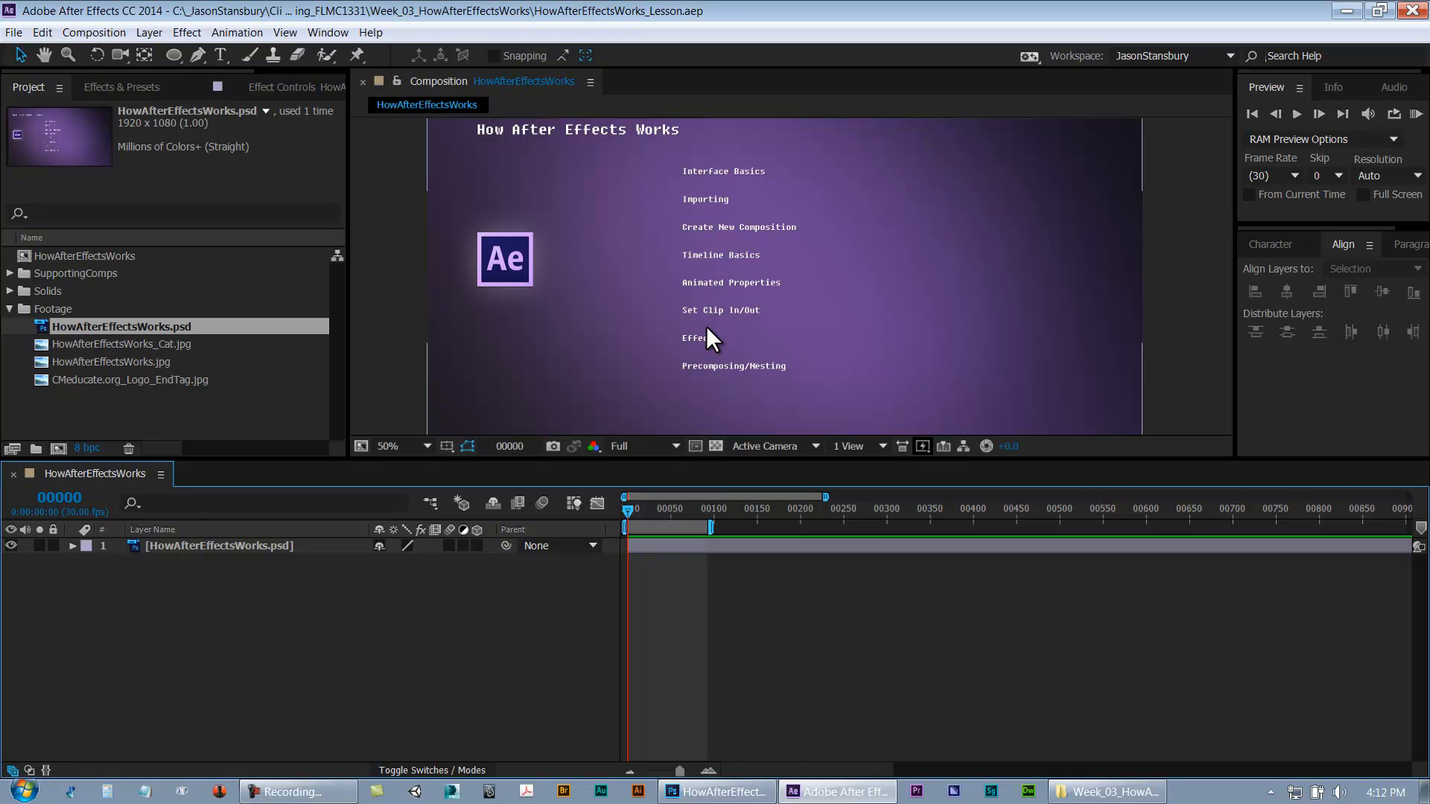
click(660, 547)
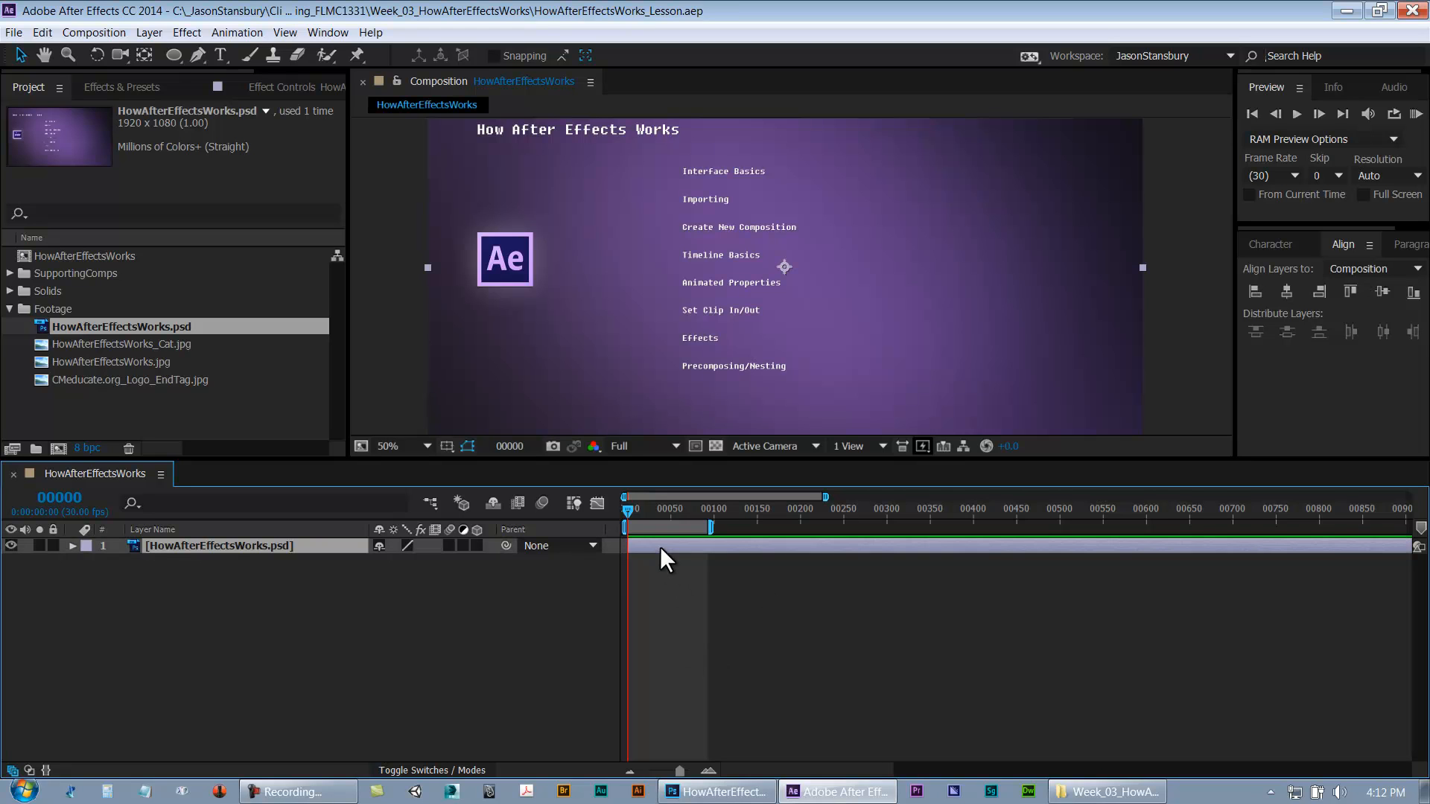
key(minus)
key(minus)
mouse_move(655, 529)
mouse_down()
mouse_move(681, 529)
mouse_move(640, 529)
mouse_up()
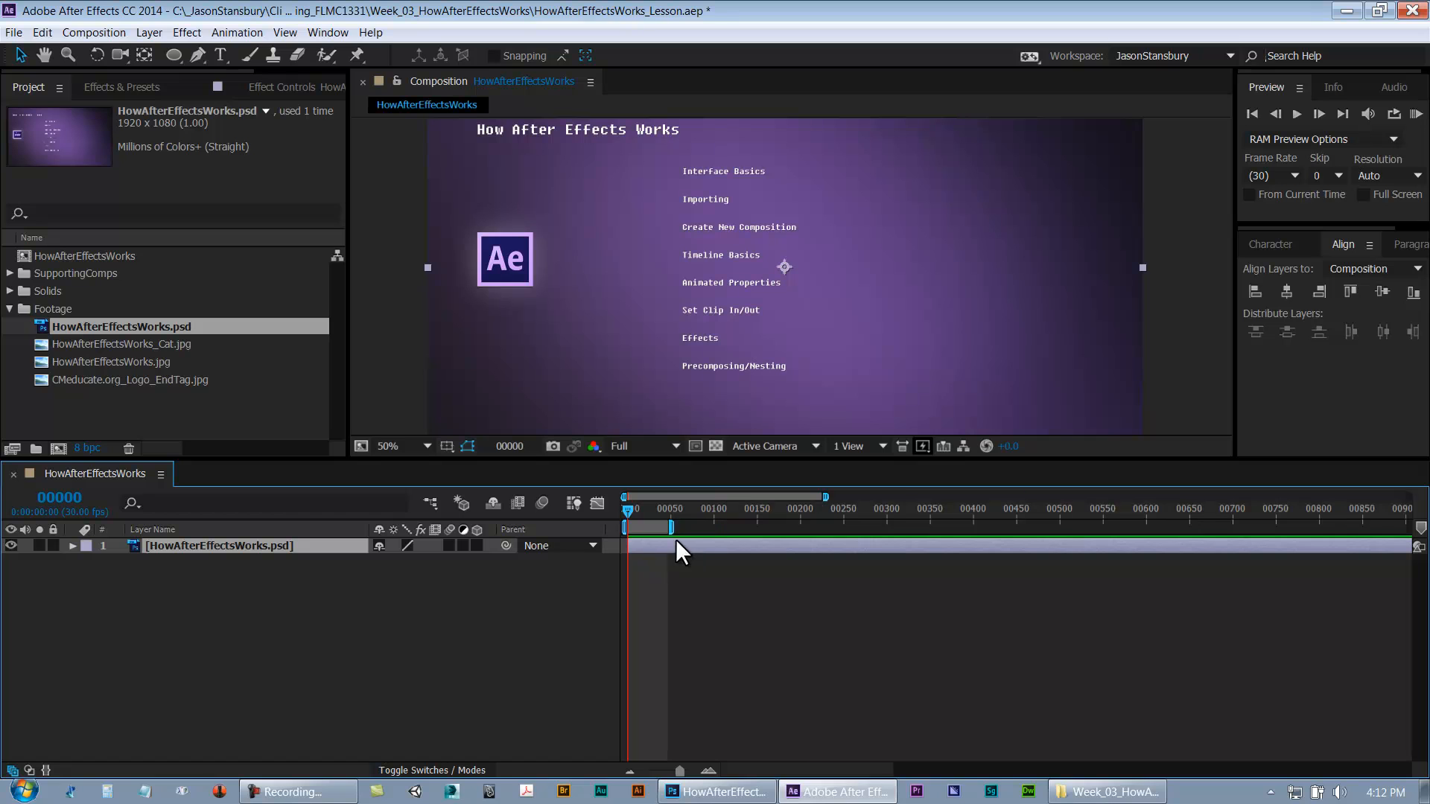
click(399, 654)
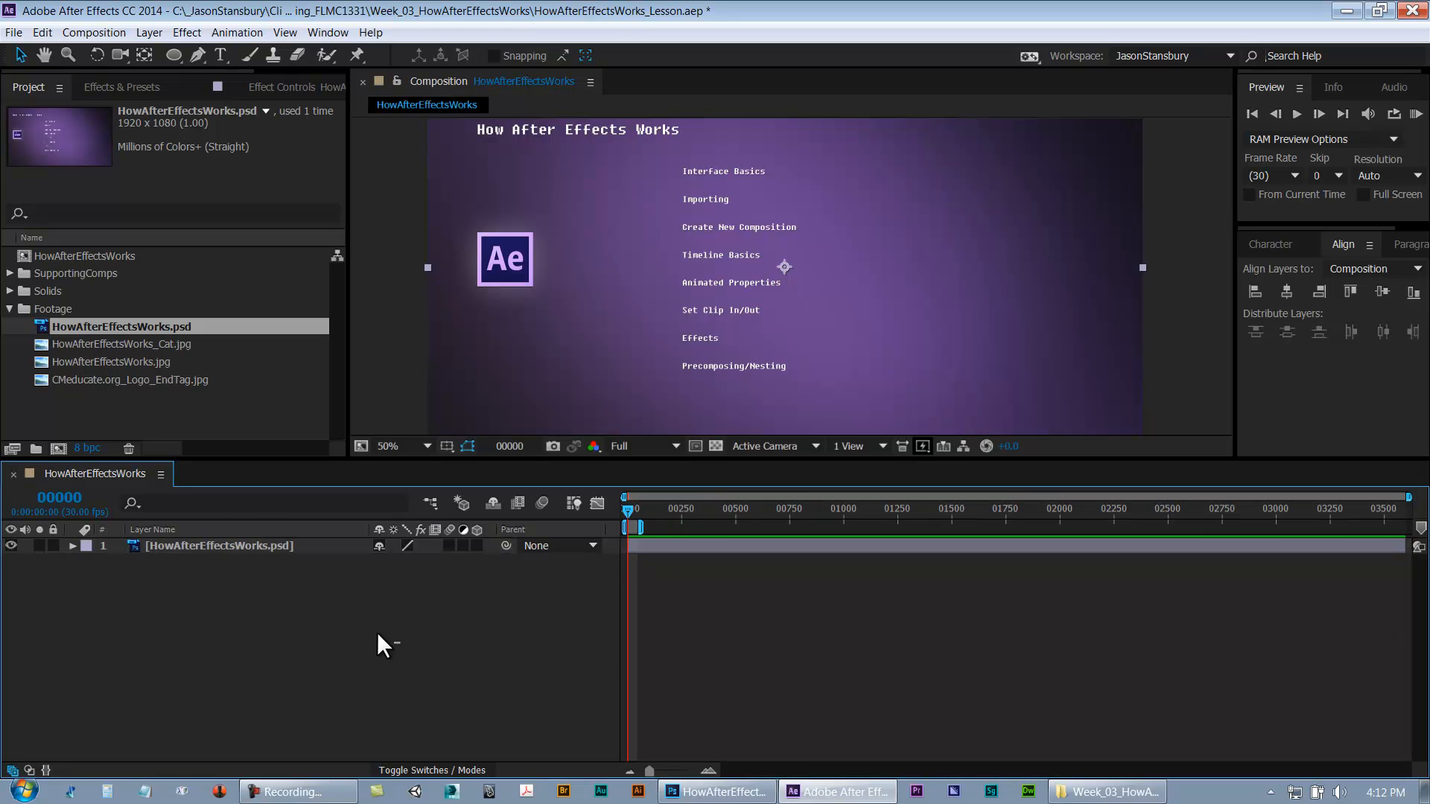
Delete the HowAfterEffectsWorks.psd layer and add HowAfterEffectsWorks_Cat.jpg to the timeline in its place
click(222, 545)
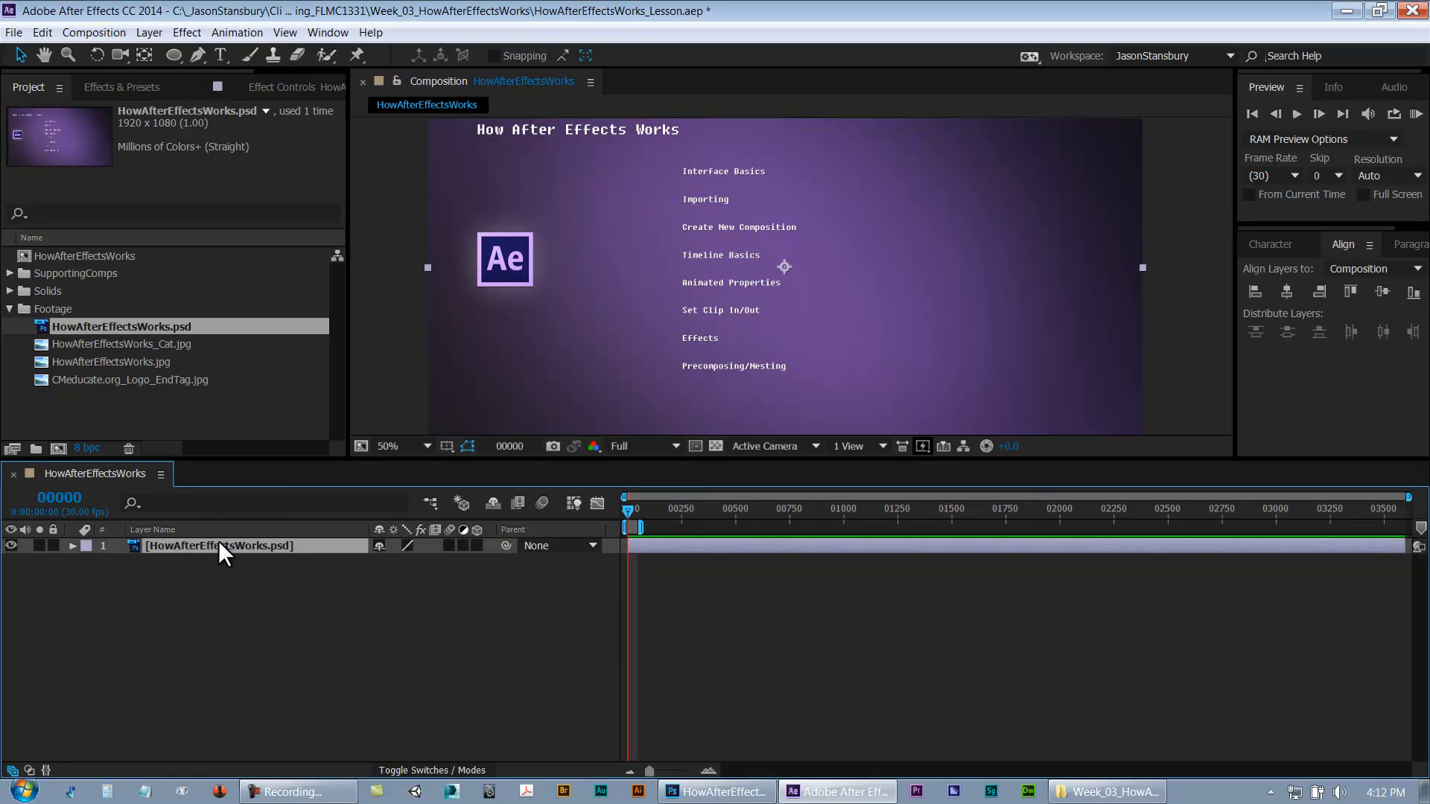
key(Delete)
drag(83, 339, 142, 605)
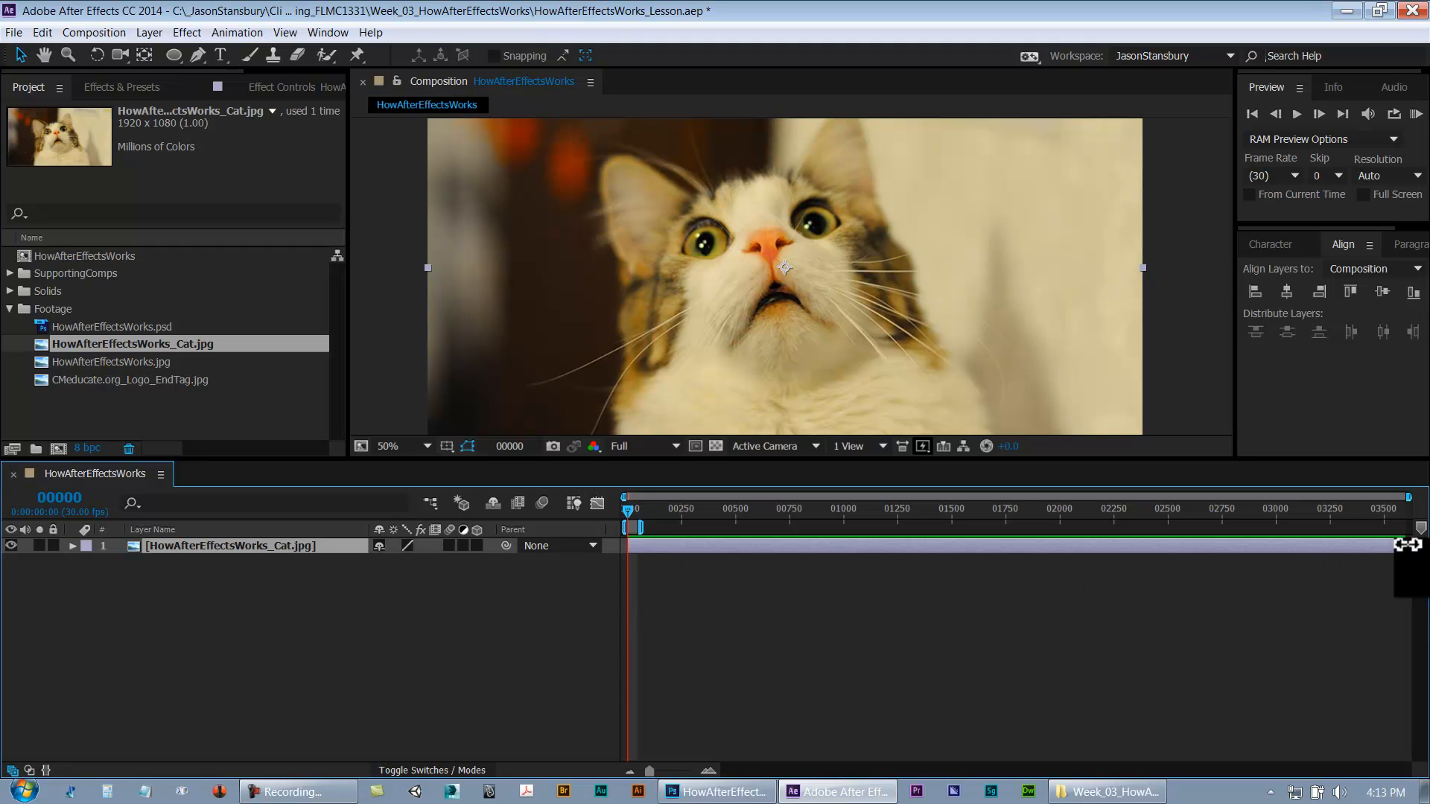
Try trimming the cat image layer's start and end separately, undoing each trim
drag(631, 546, 760, 549)
key(ctrl+z)
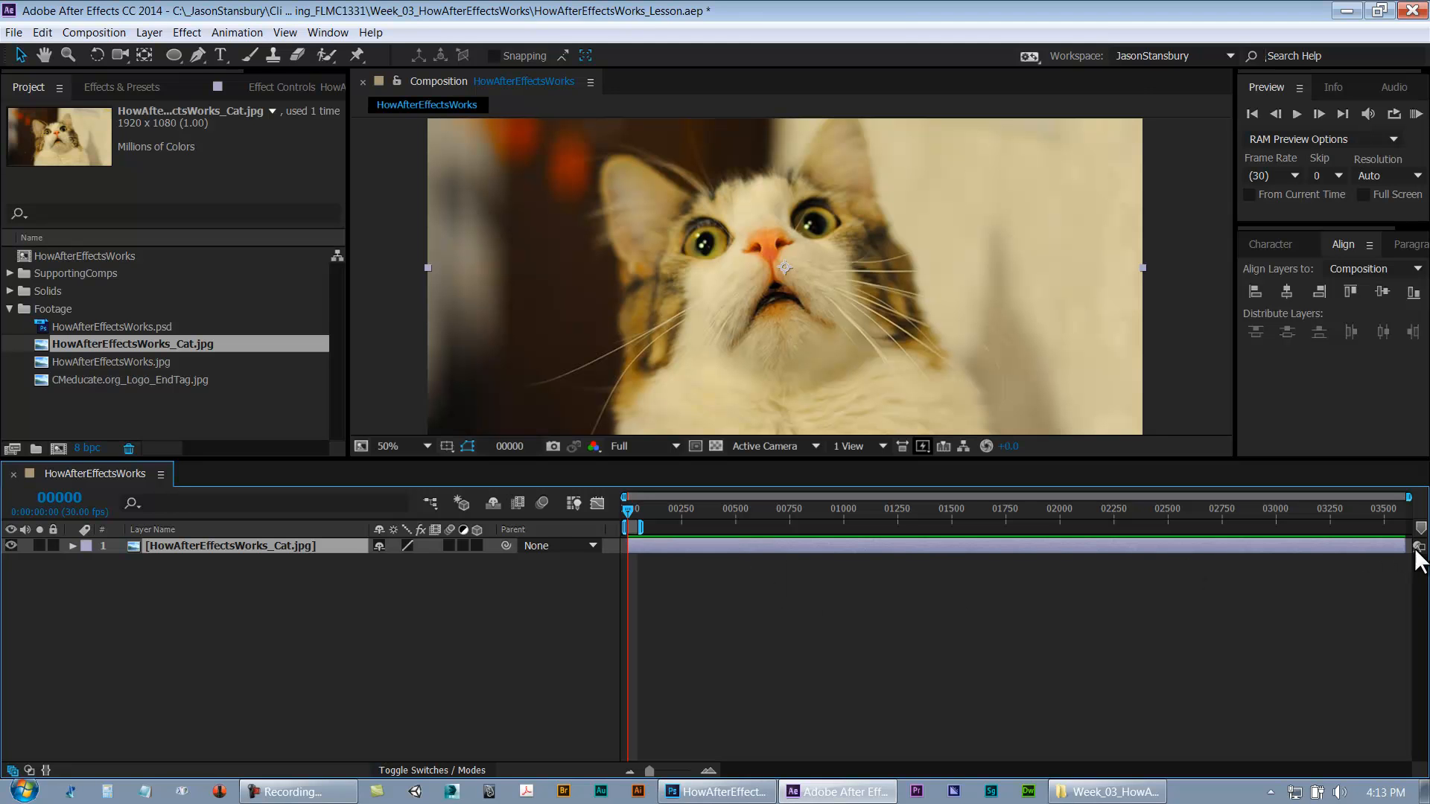
drag(1405, 547, 860, 548)
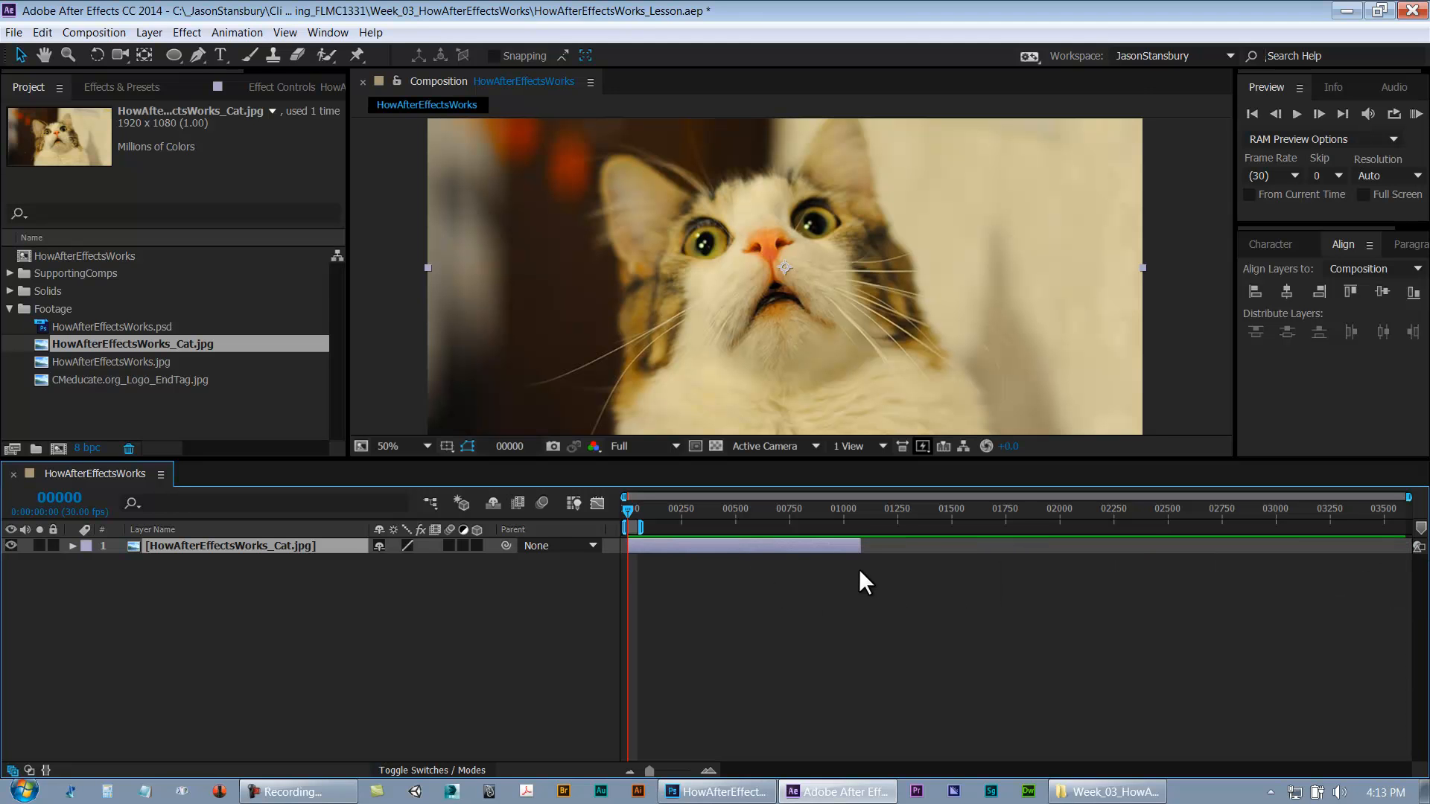
key(ctrl+z)
Trim the cat image layer at both ends and extend it back across the whole composition duration
drag(631, 546, 708, 549)
drag(1407, 545, 850, 549)
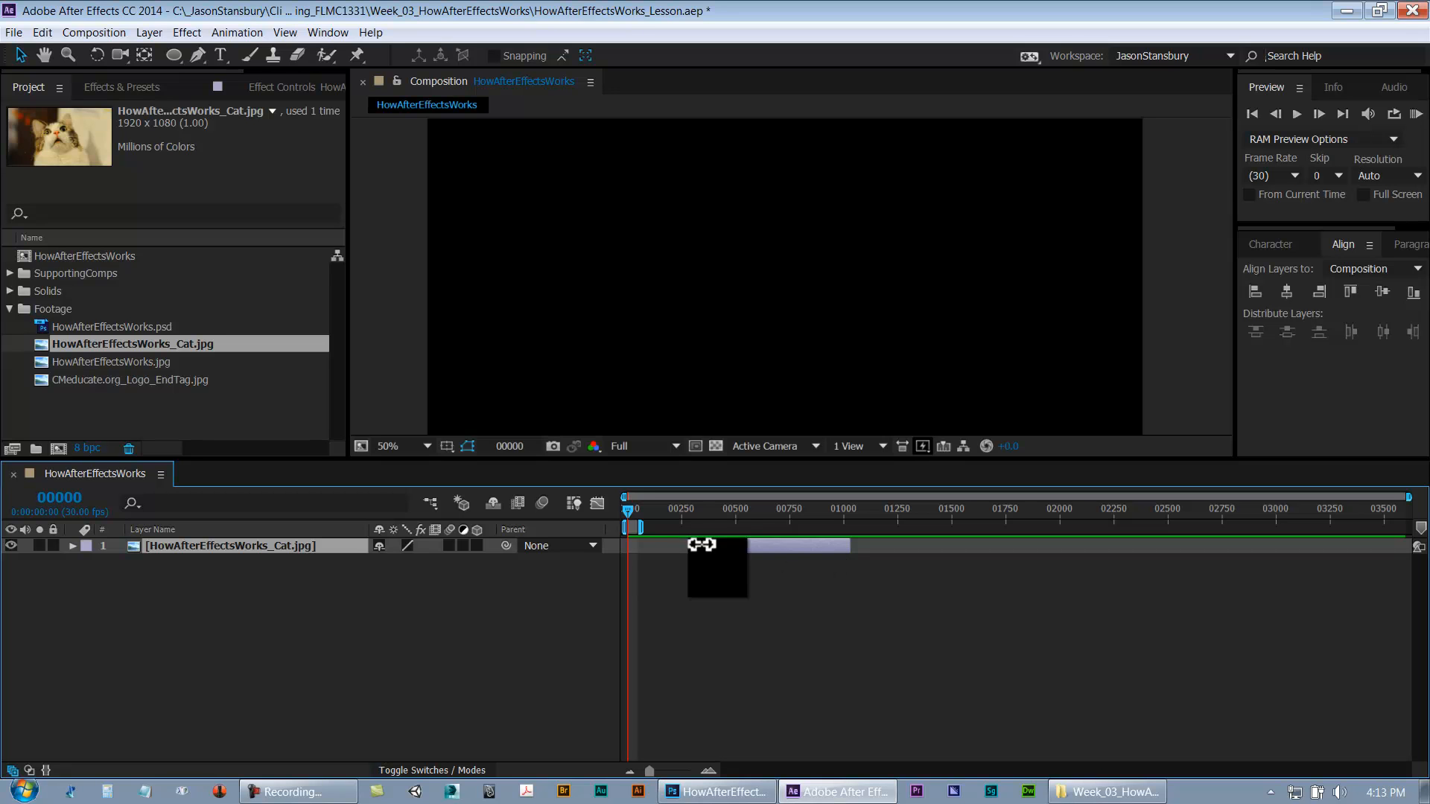
drag(698, 549, 559, 559)
drag(858, 540, 1416, 549)
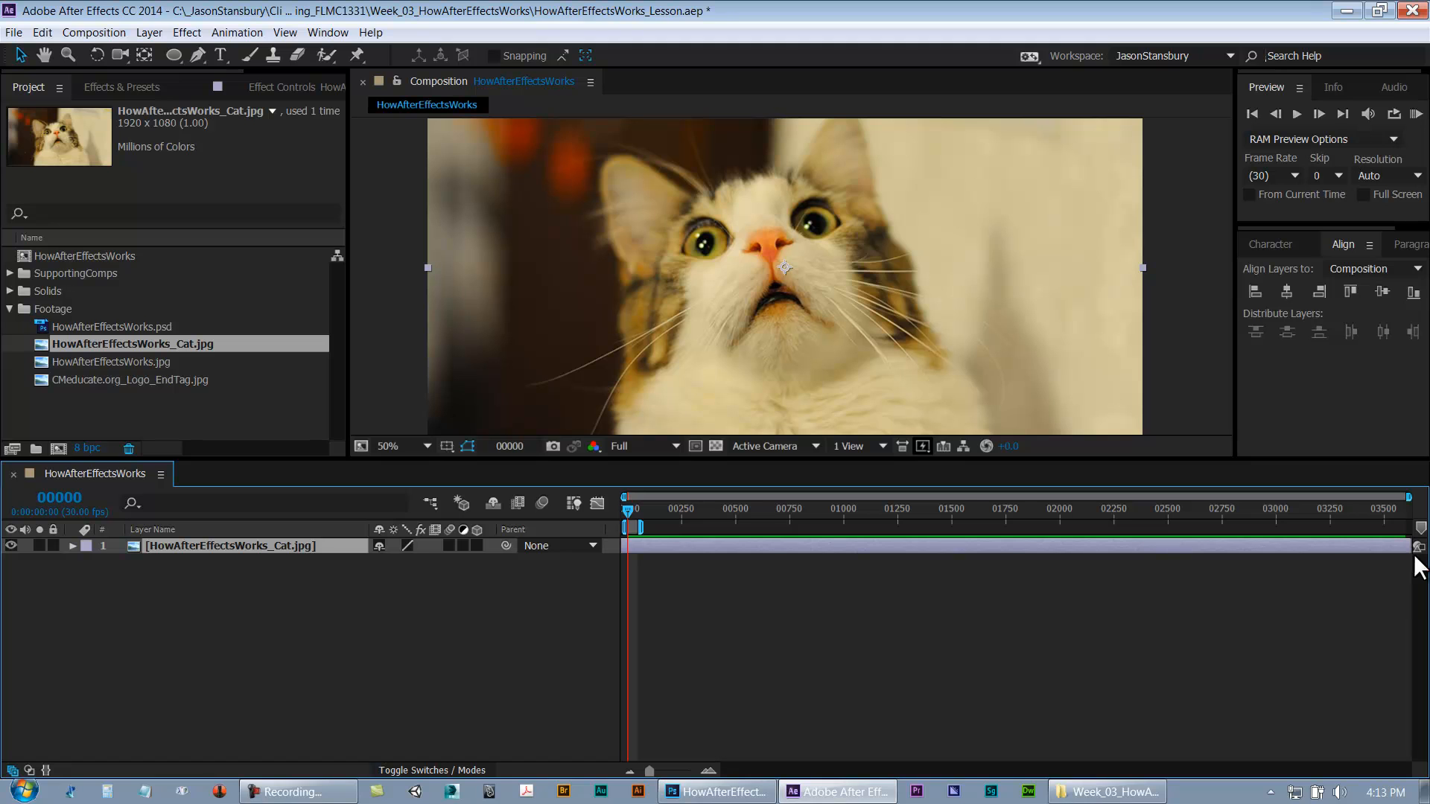
Set the work area to start at frame 115 and end at frame 217
key(equal)
key(equal)
key(equal)
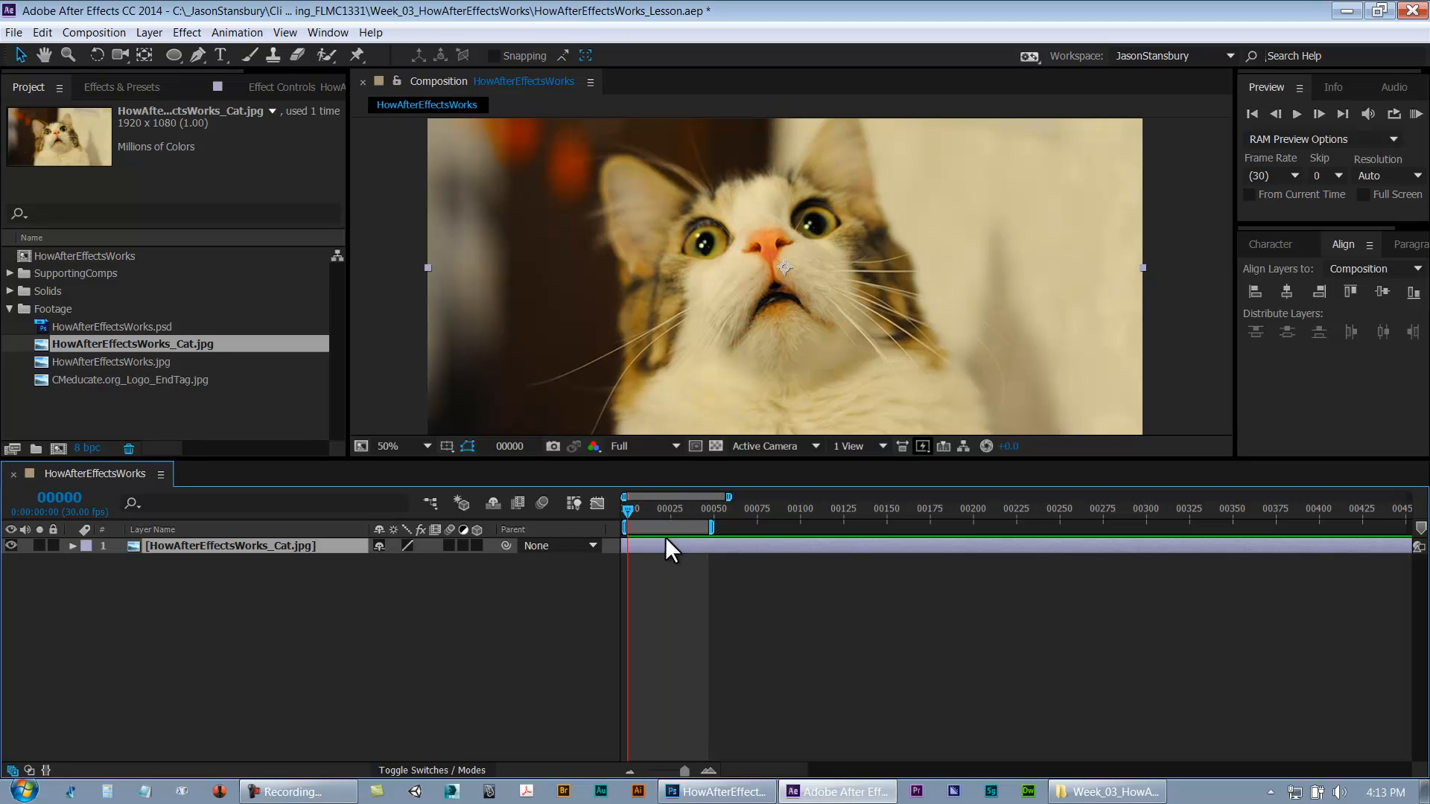
drag(648, 508, 826, 544)
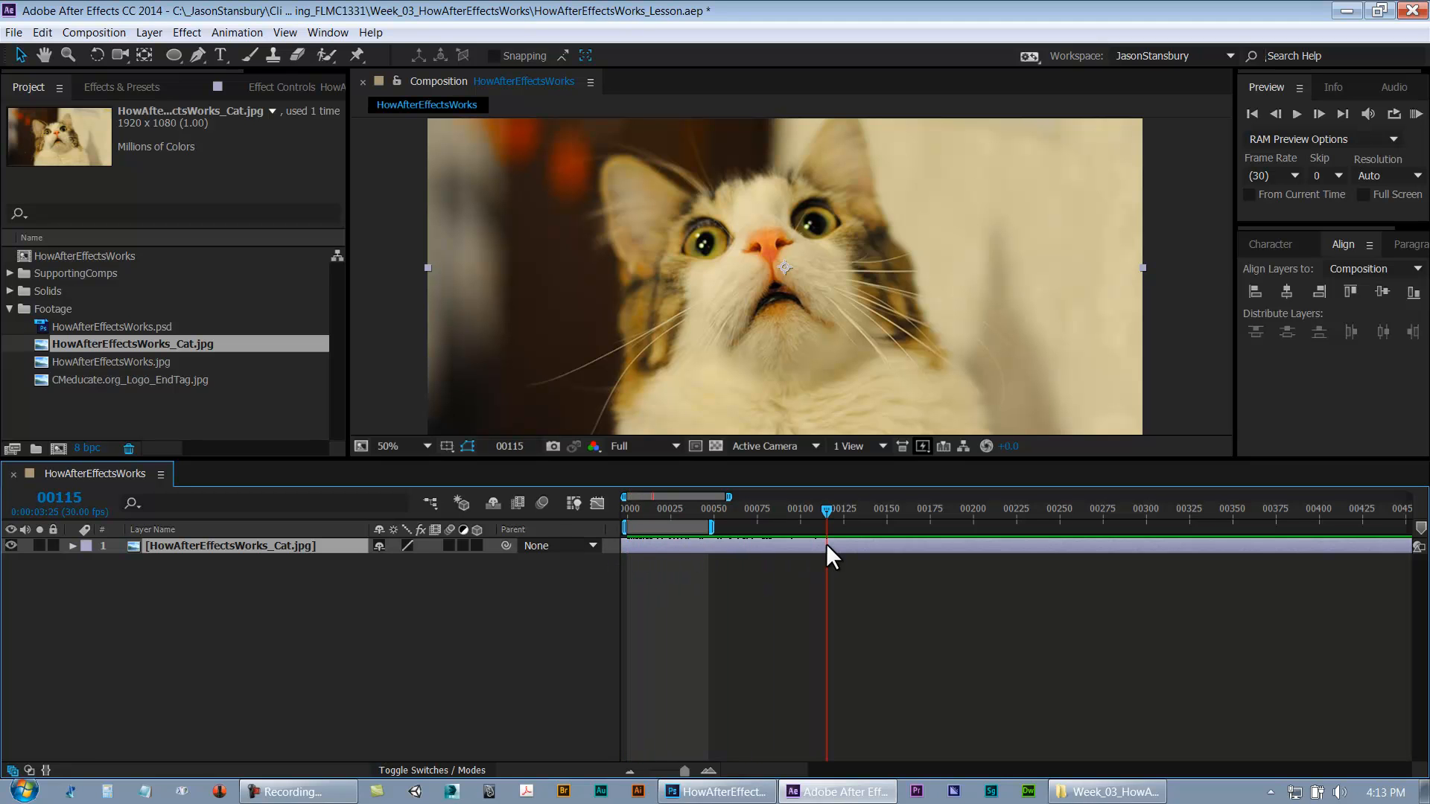
key(b)
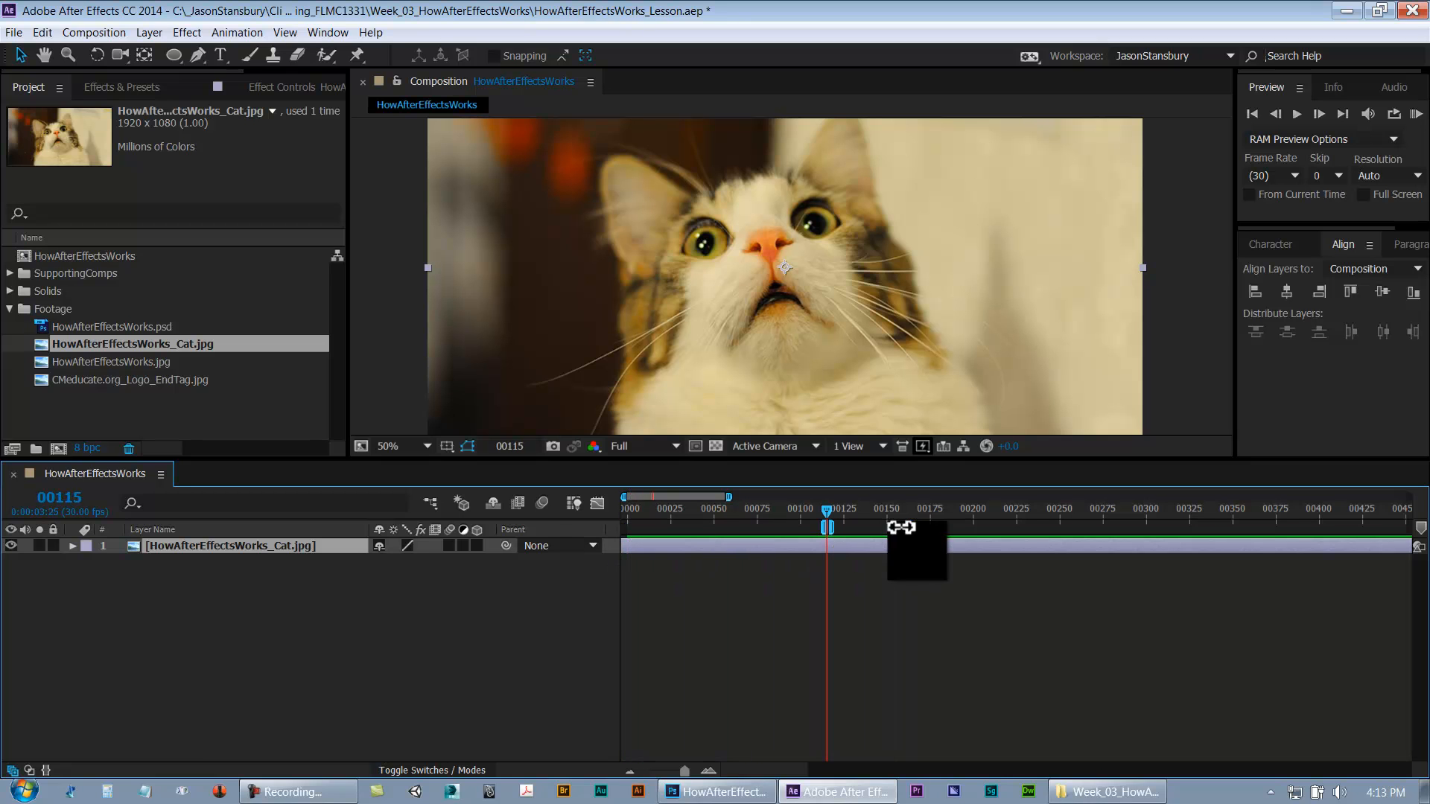
click(1002, 516)
key(n)
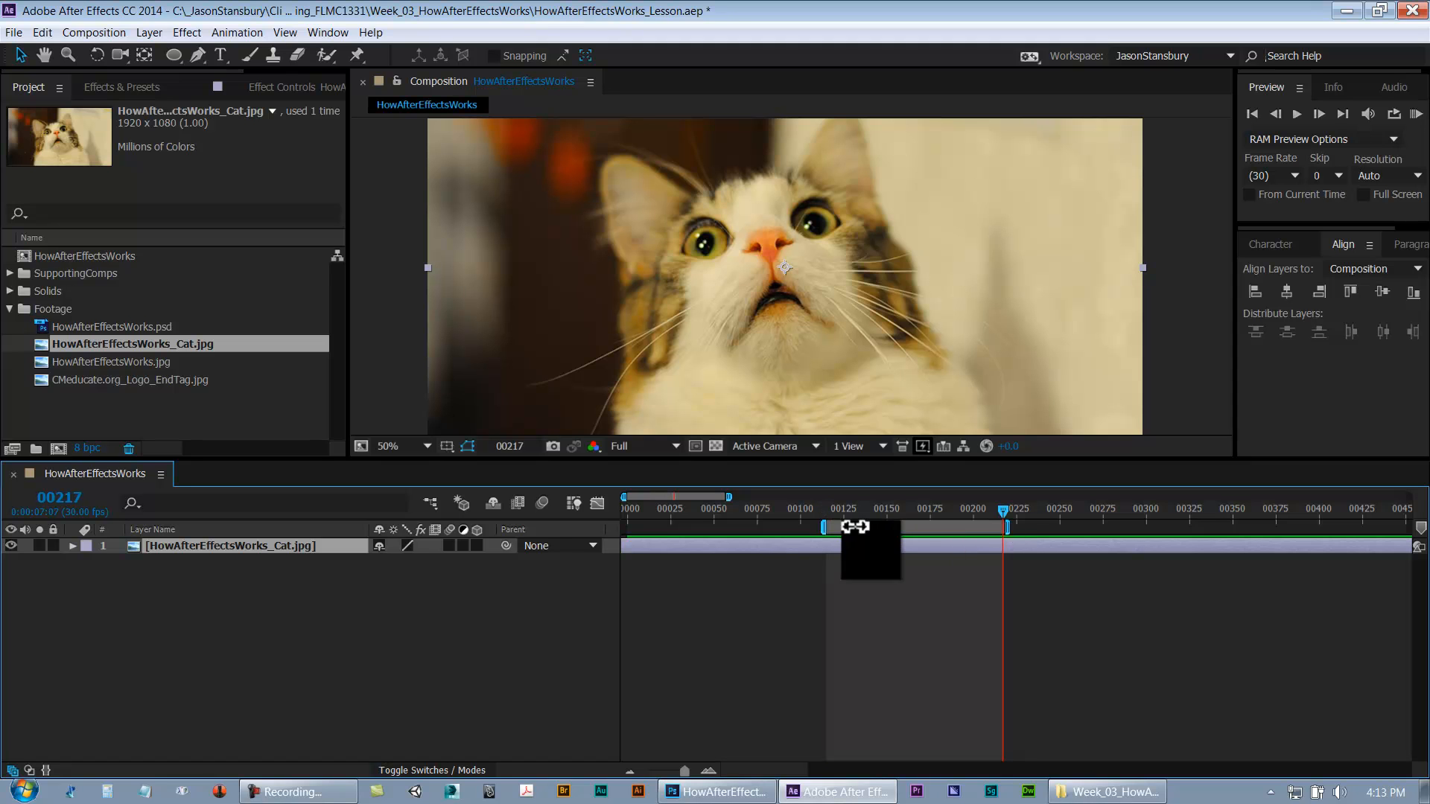
Reset the work area to run from frame 47 to frame 156
drag(823, 527, 708, 514)
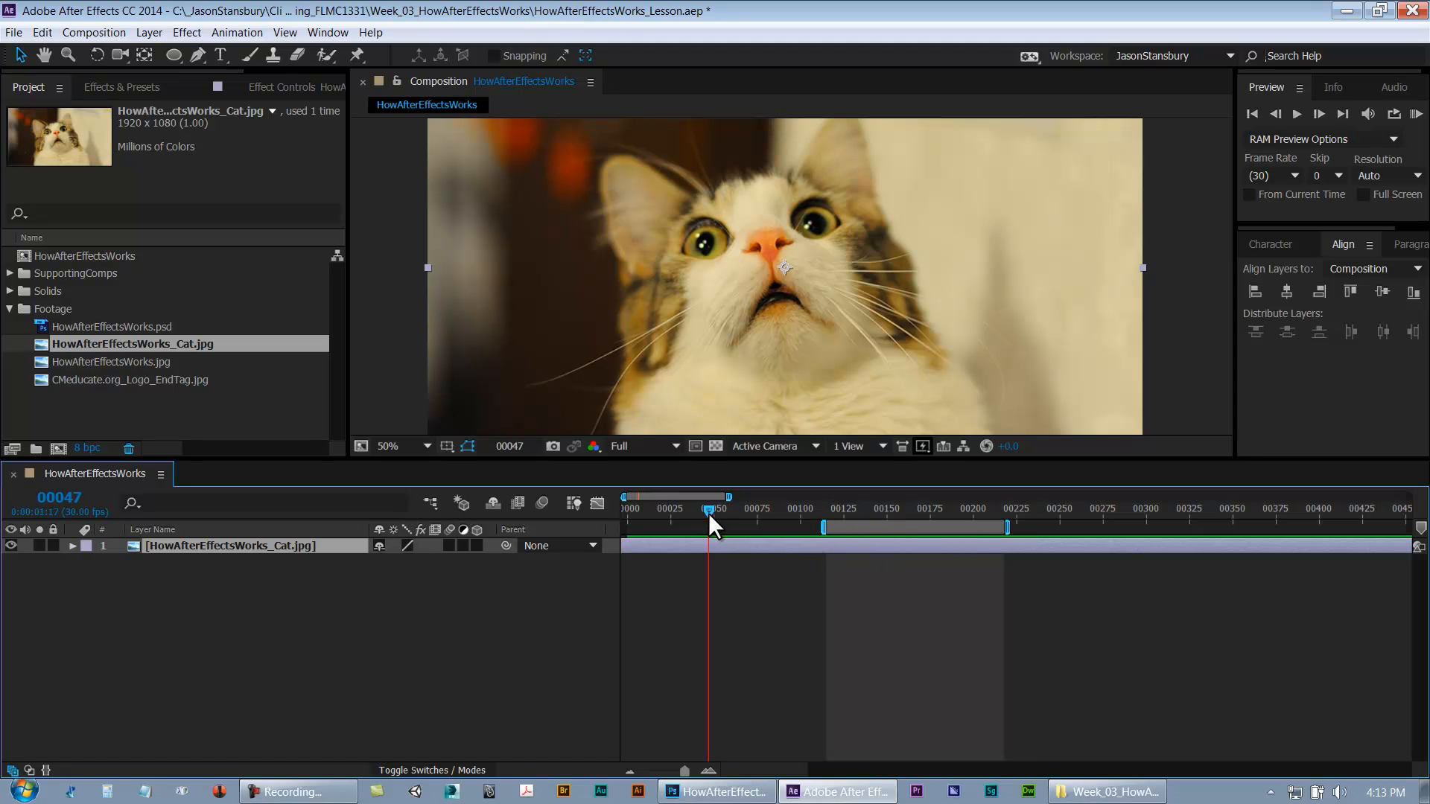
click(897, 513)
key(n)
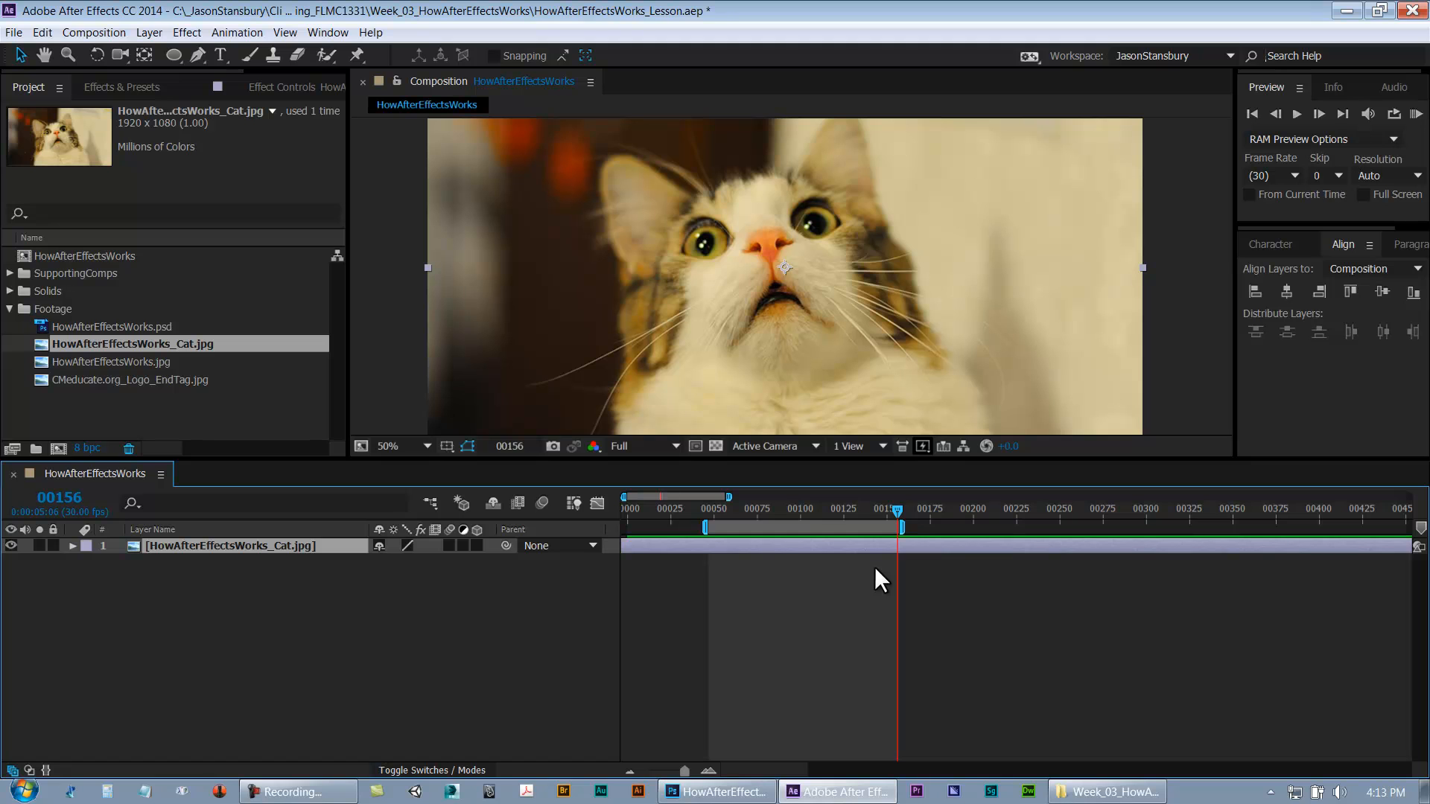
Trim the cat image layer's in point to frame 47 and its out point to frame 156
drag(702, 512, 709, 517)
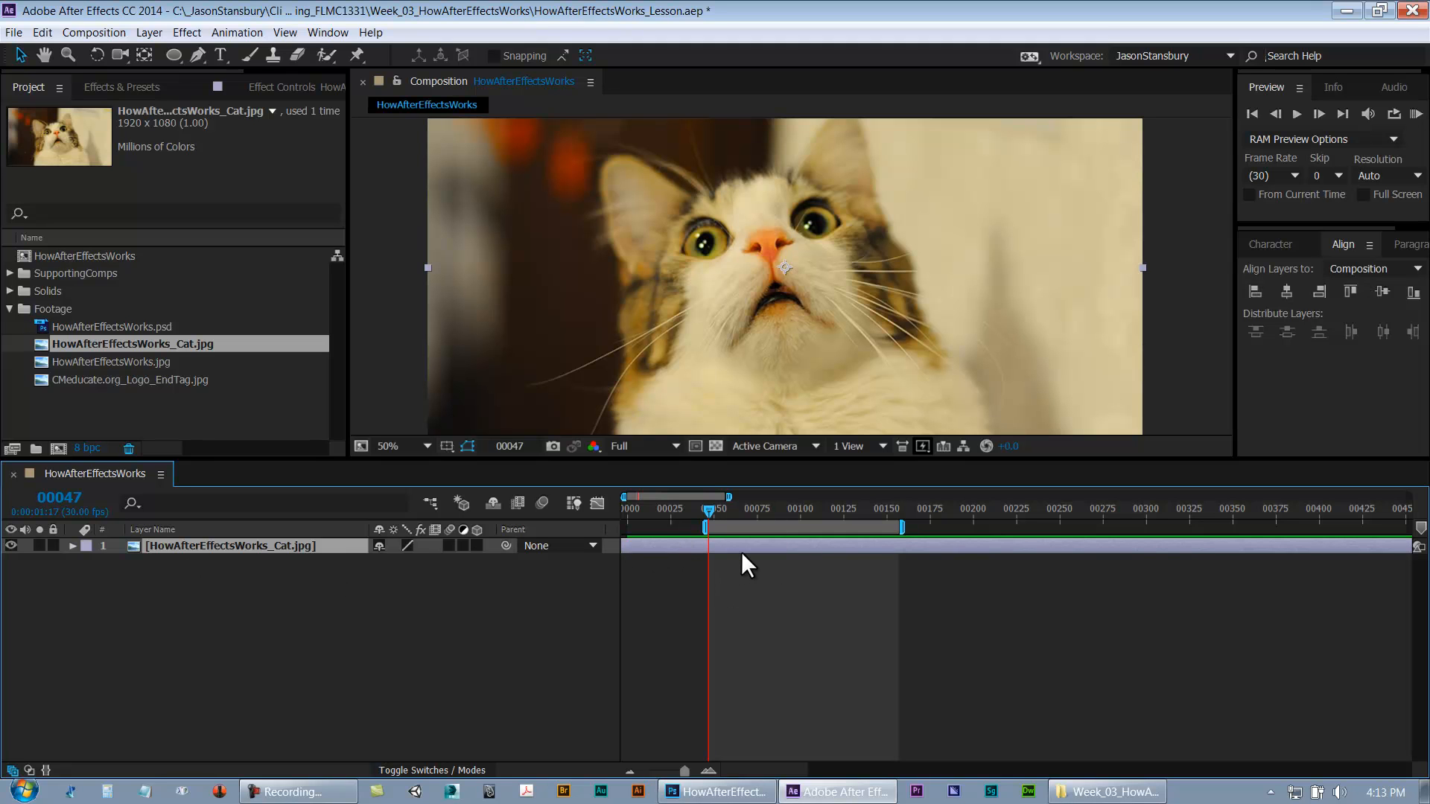
key(alt+bracketleft)
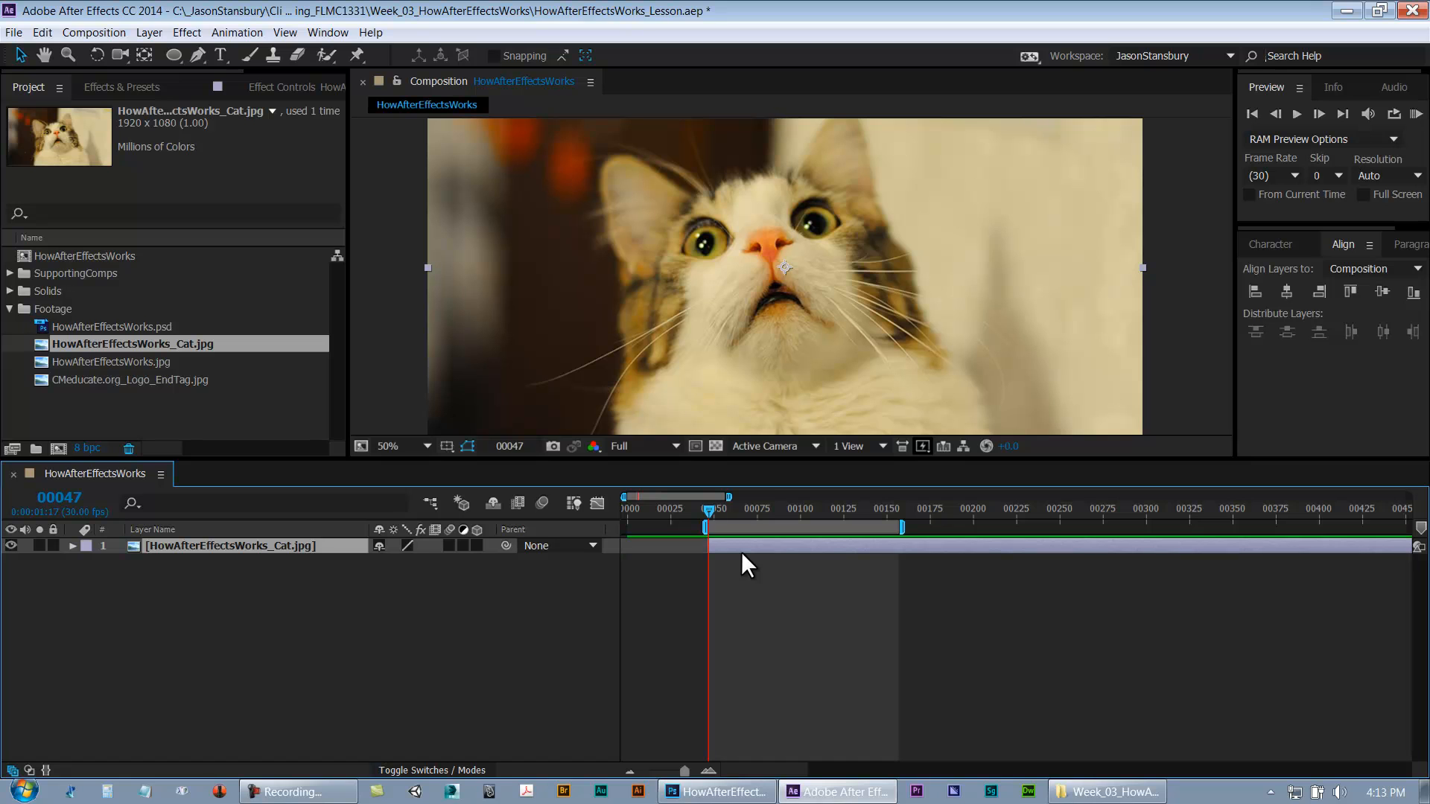
click(898, 505)
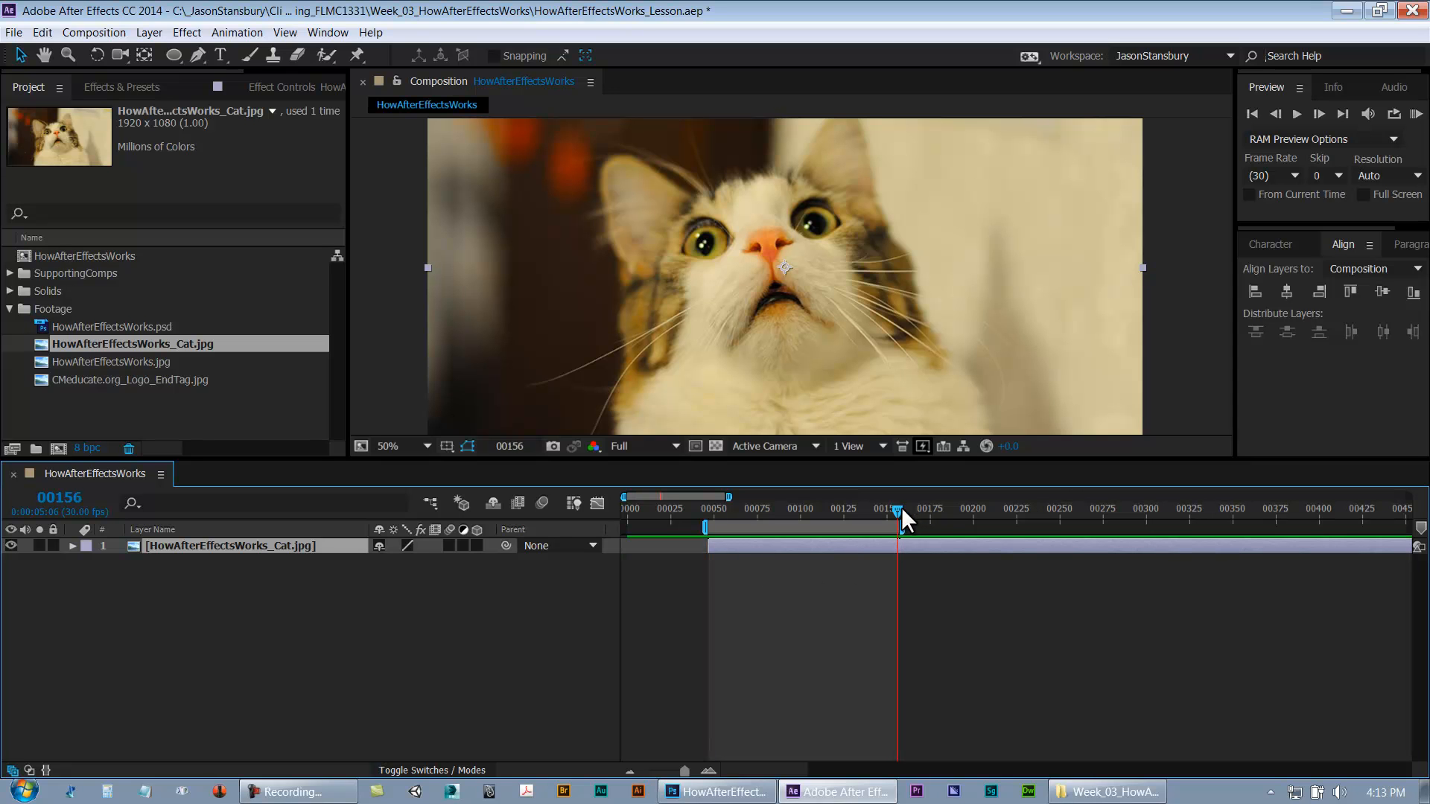
key(alt+bracketright)
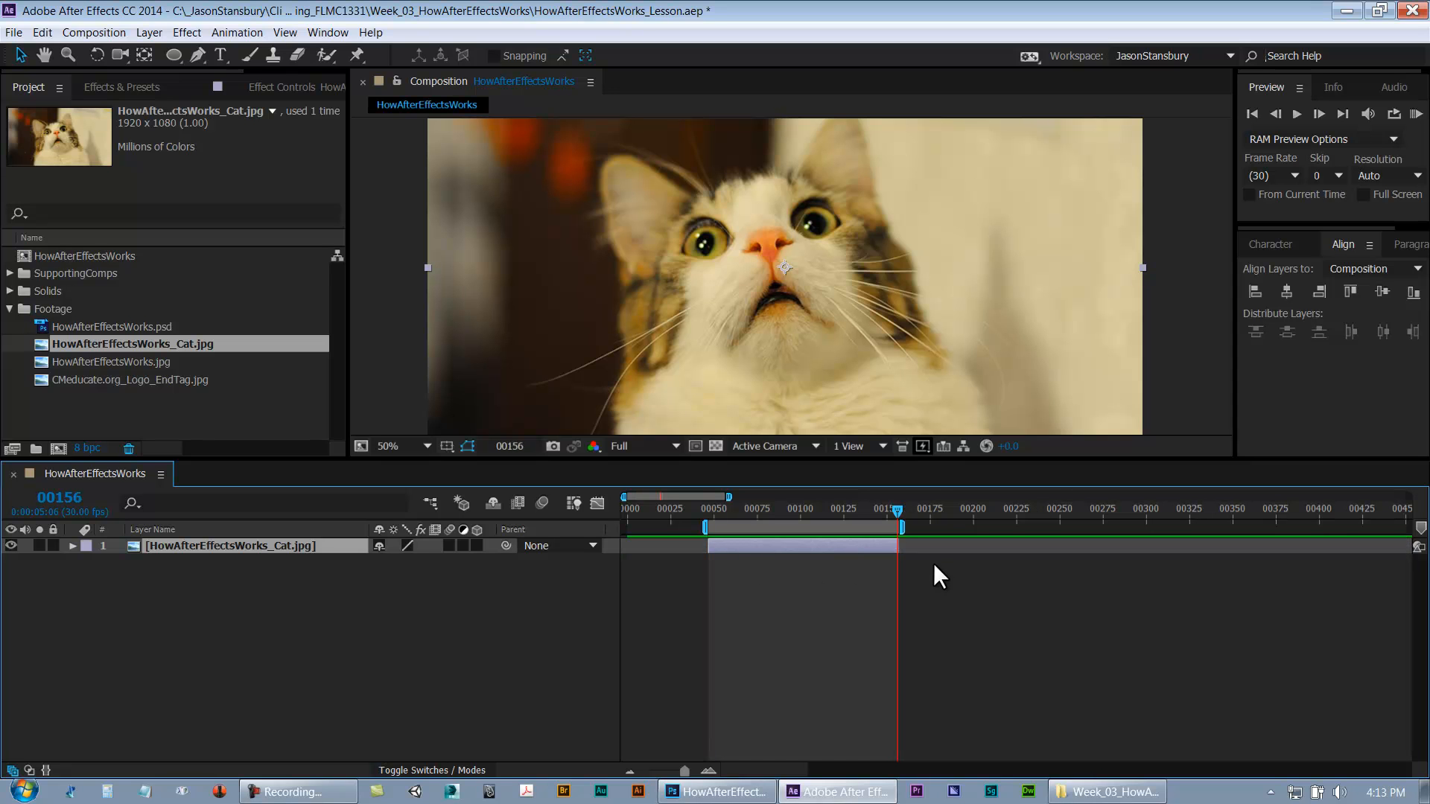
Reset the work area to run from frame 0 to about frame 244
drag(723, 511, 882, 547)
drag(706, 529, 530, 531)
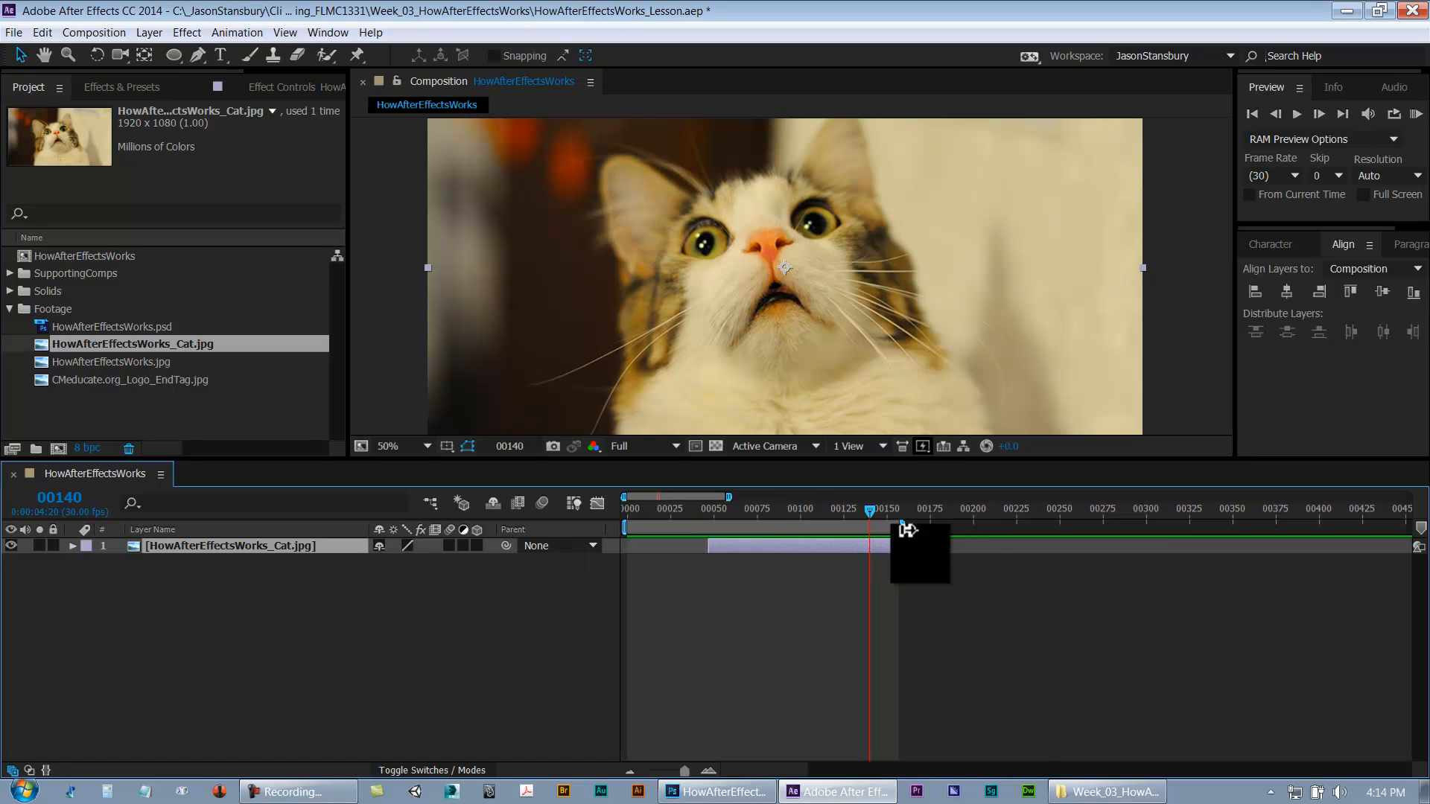
drag(903, 529, 1050, 529)
Trim the cat image layer to start at frame 34 and end at about frame 124
drag(704, 545, 668, 551)
click(687, 512)
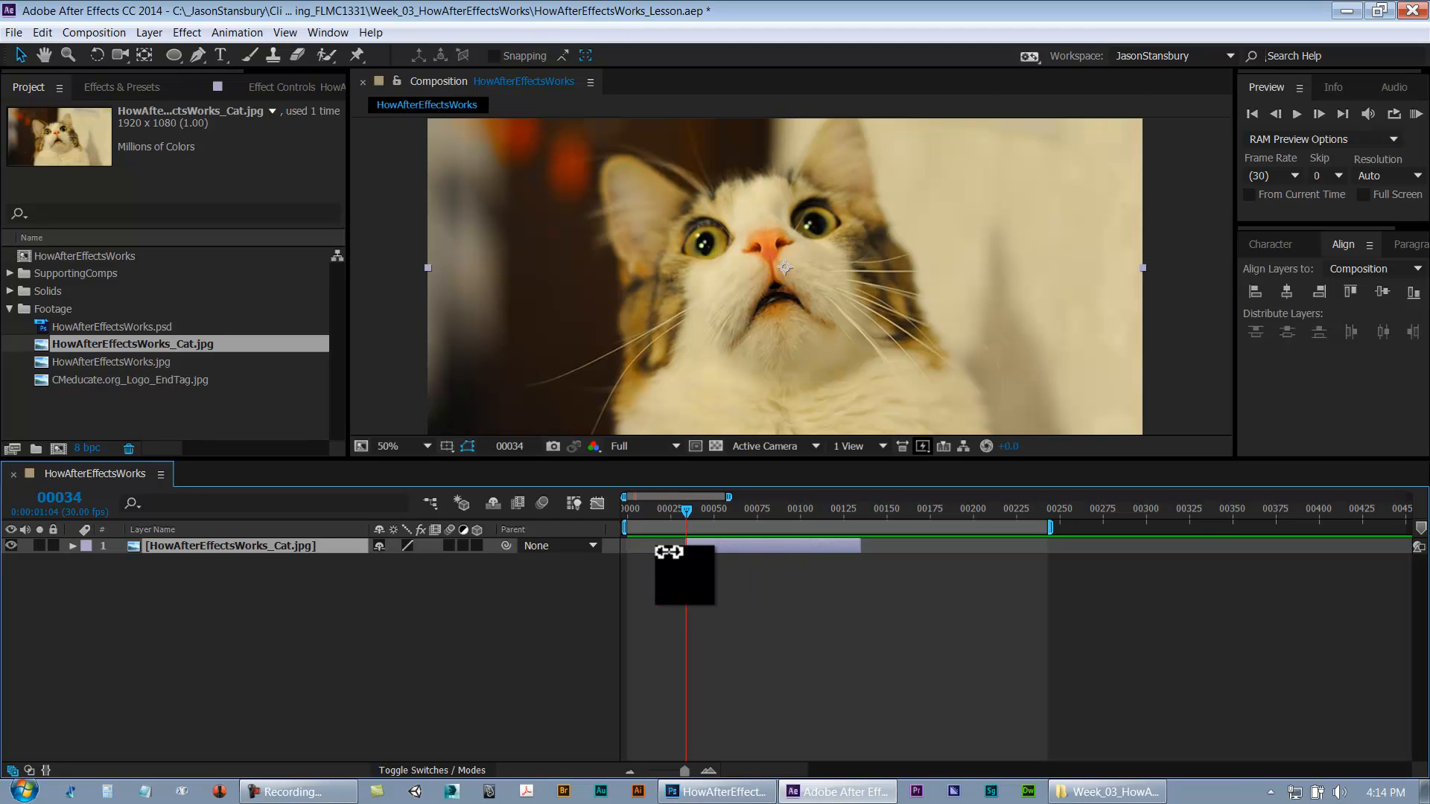
click(842, 511)
drag(858, 546, 842, 546)
Trim the cat image layer's in point to frame 16 and its out point to frame 90
drag(760, 516, 655, 527)
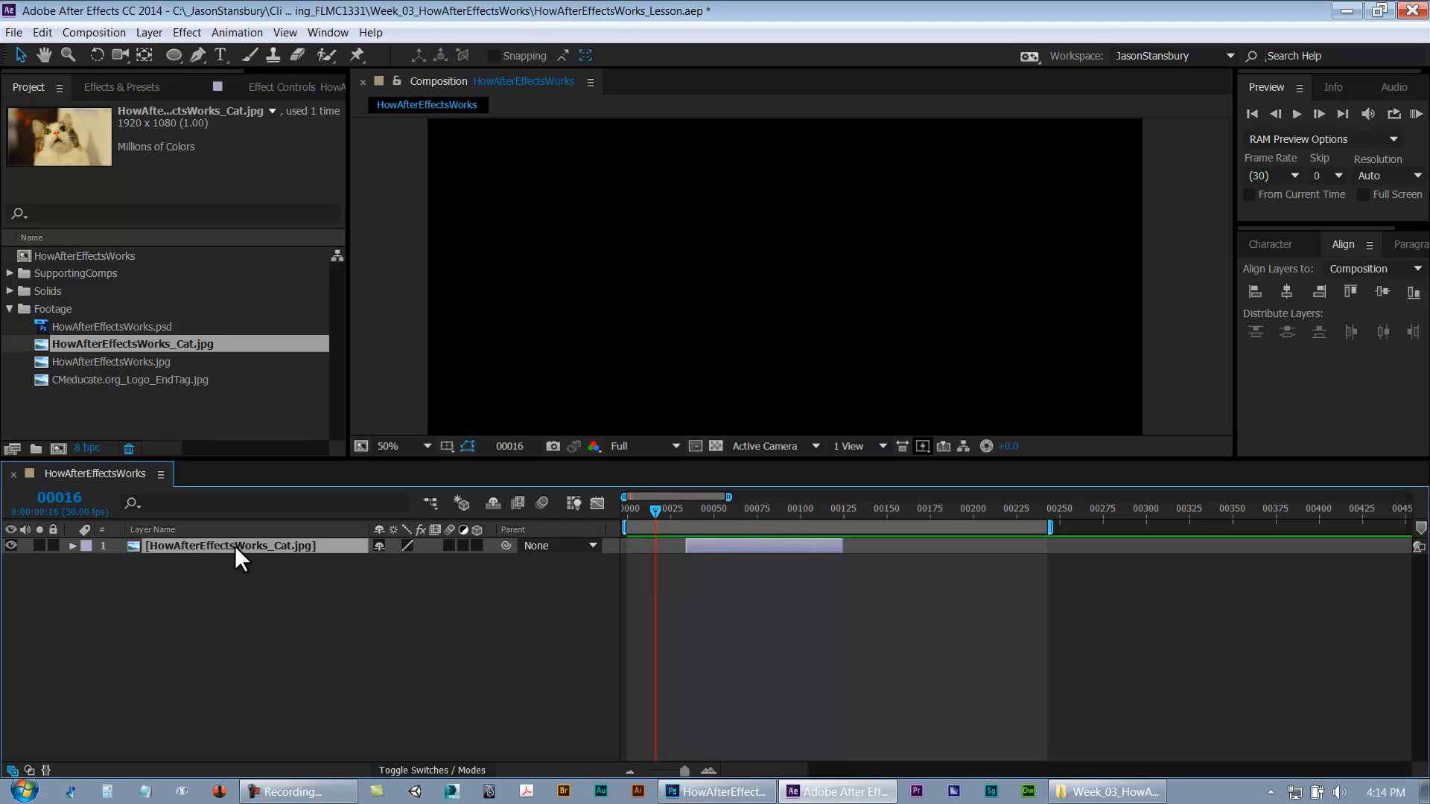
key(alt+bracketleft)
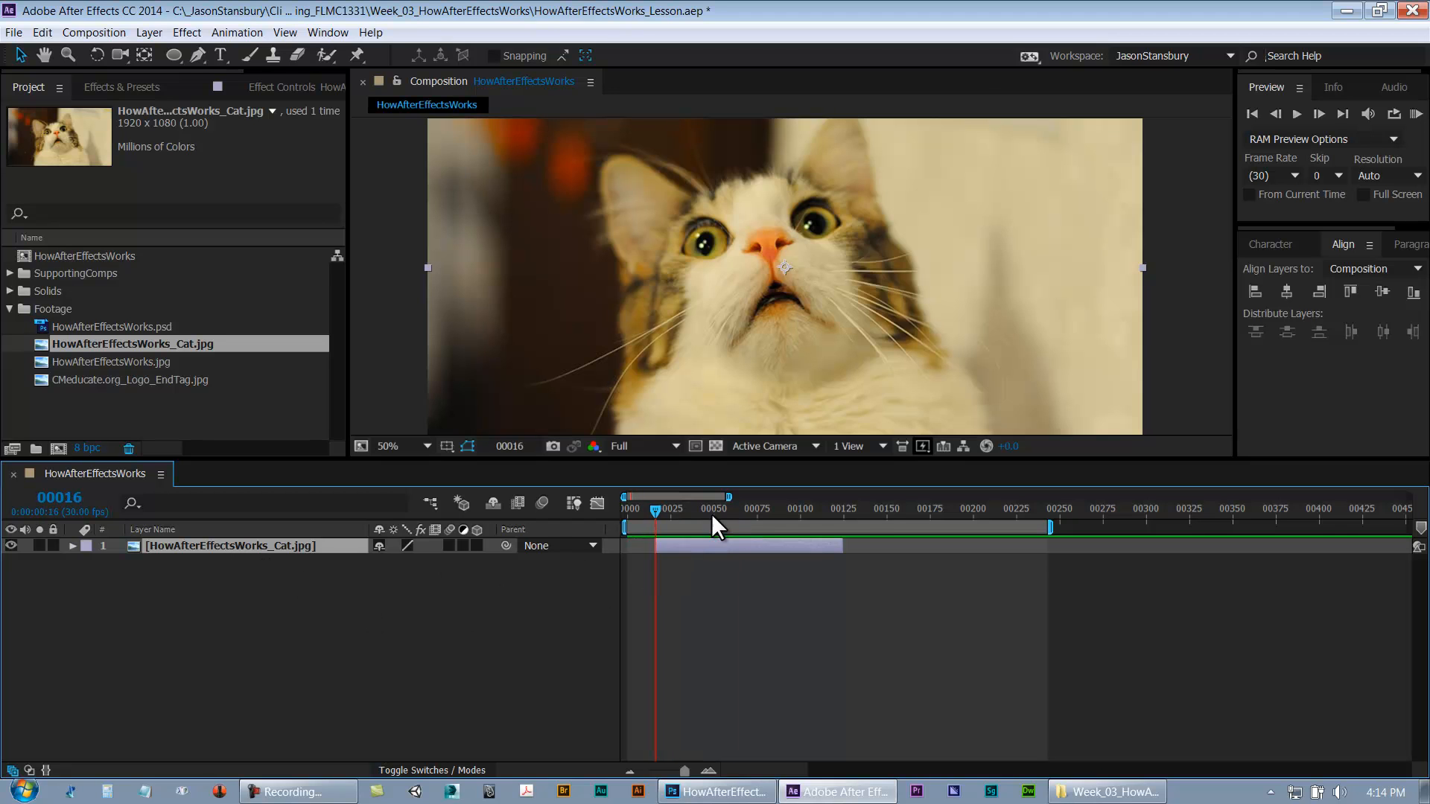
click(784, 517)
key(alt+bracketright)
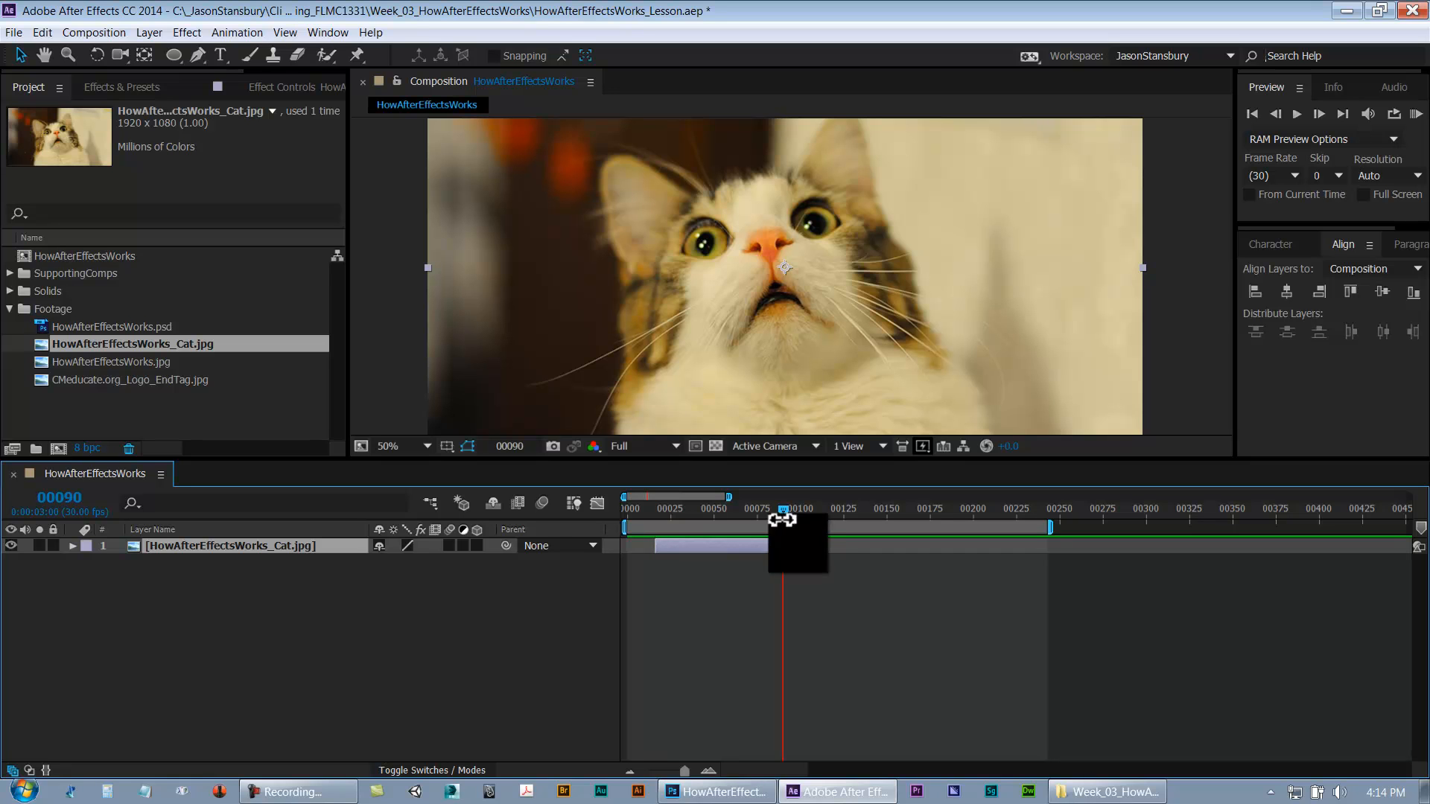
Shift the cat image layer to start at frame 0 and extend its out point to frame 168
drag(784, 522, 592, 519)
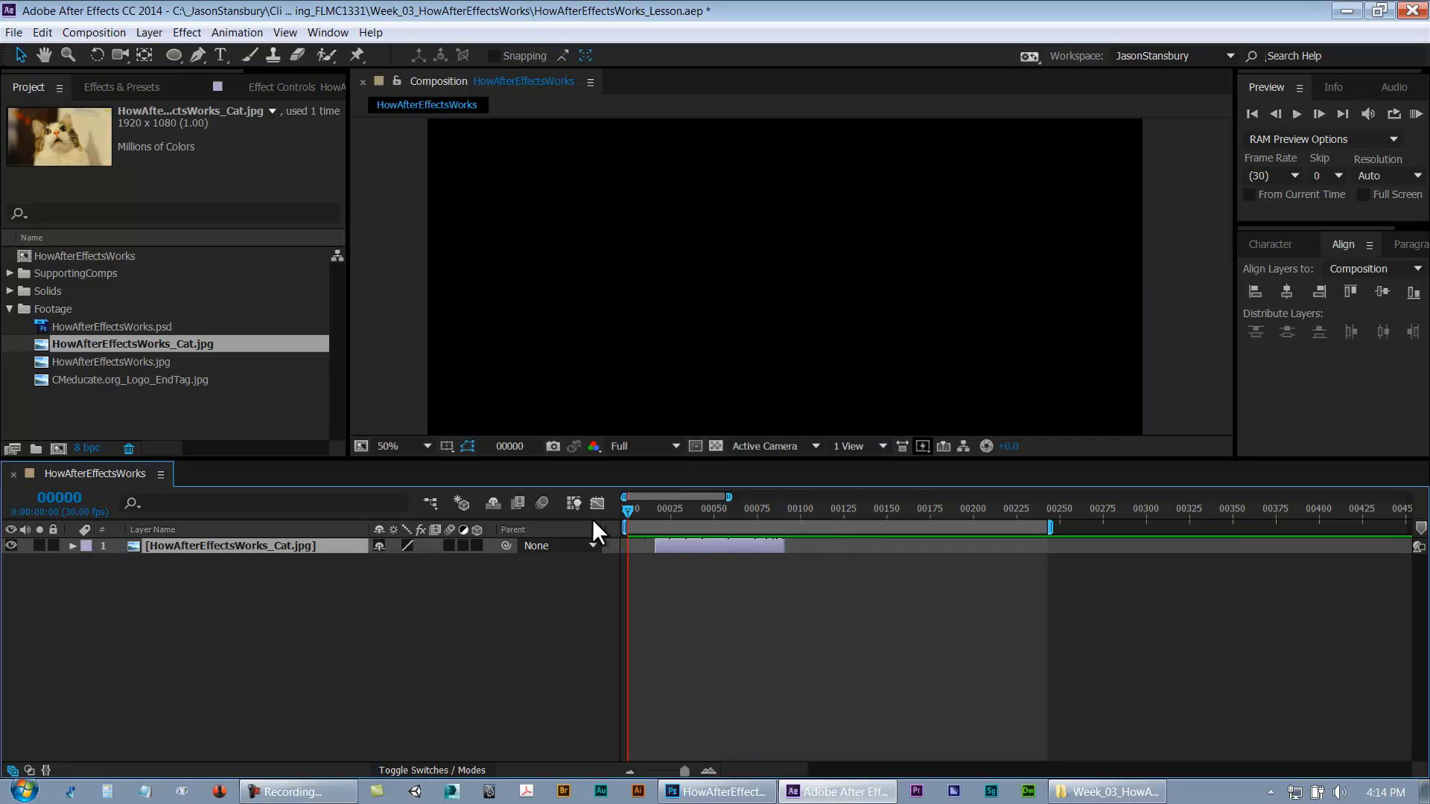
key(bracketleft)
click(918, 511)
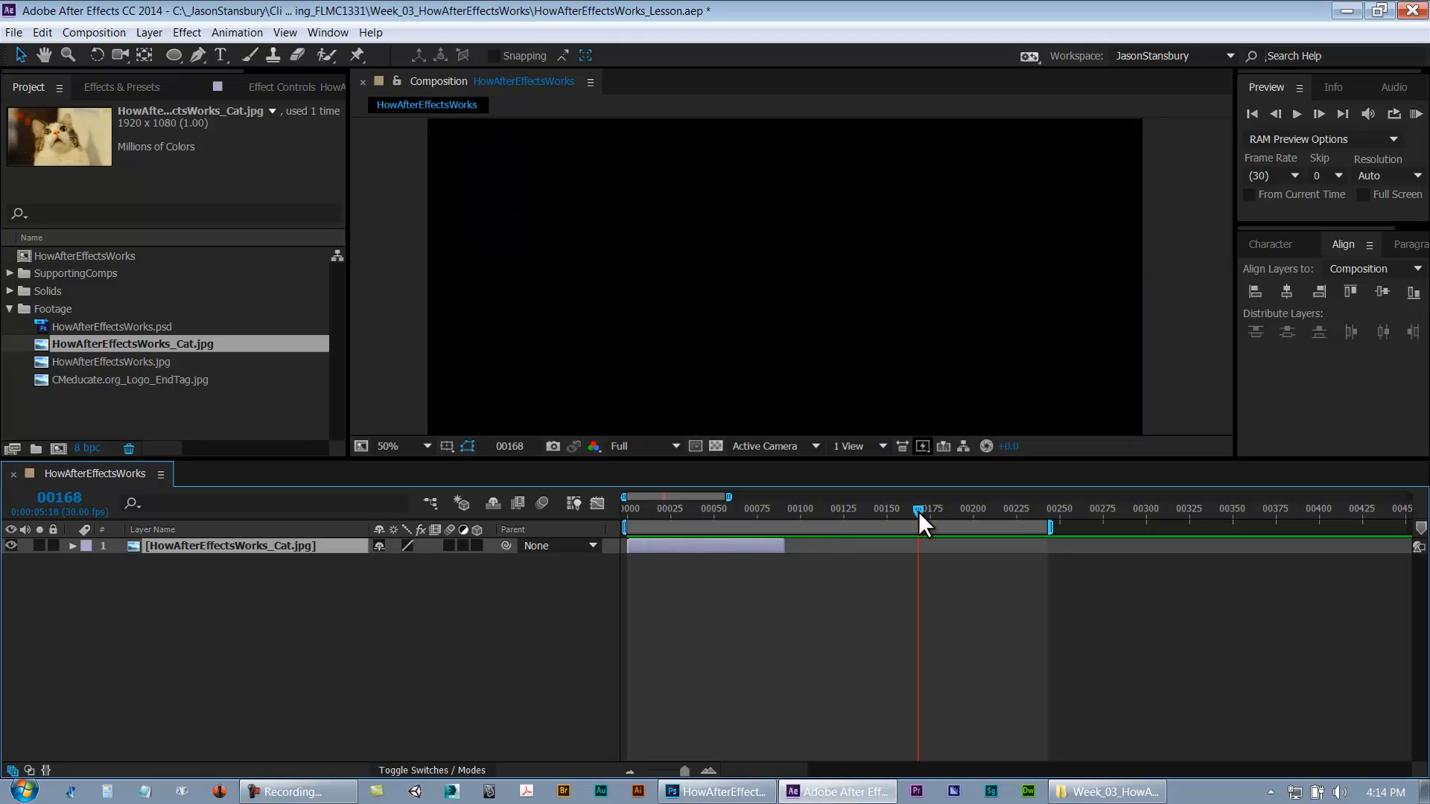
key(alt+bracketright)
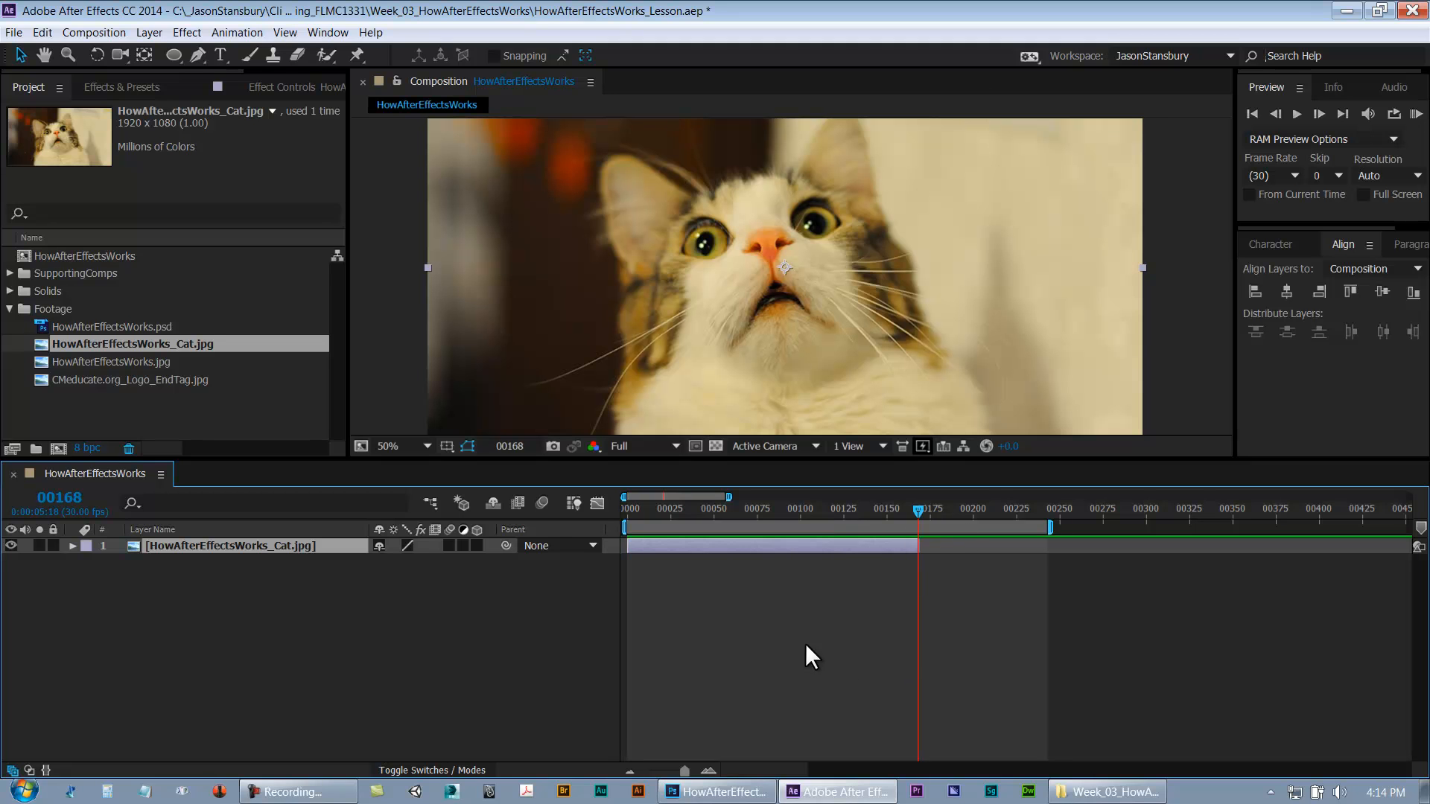
Slide the whole cat image layer along the timeline to start at frame 57
click(845, 650)
mouse_move(739, 546)
mouse_down()
mouse_move(1069, 547)
mouse_move(686, 555)
mouse_move(843, 547)
mouse_move(748, 535)
mouse_up()
click(726, 513)
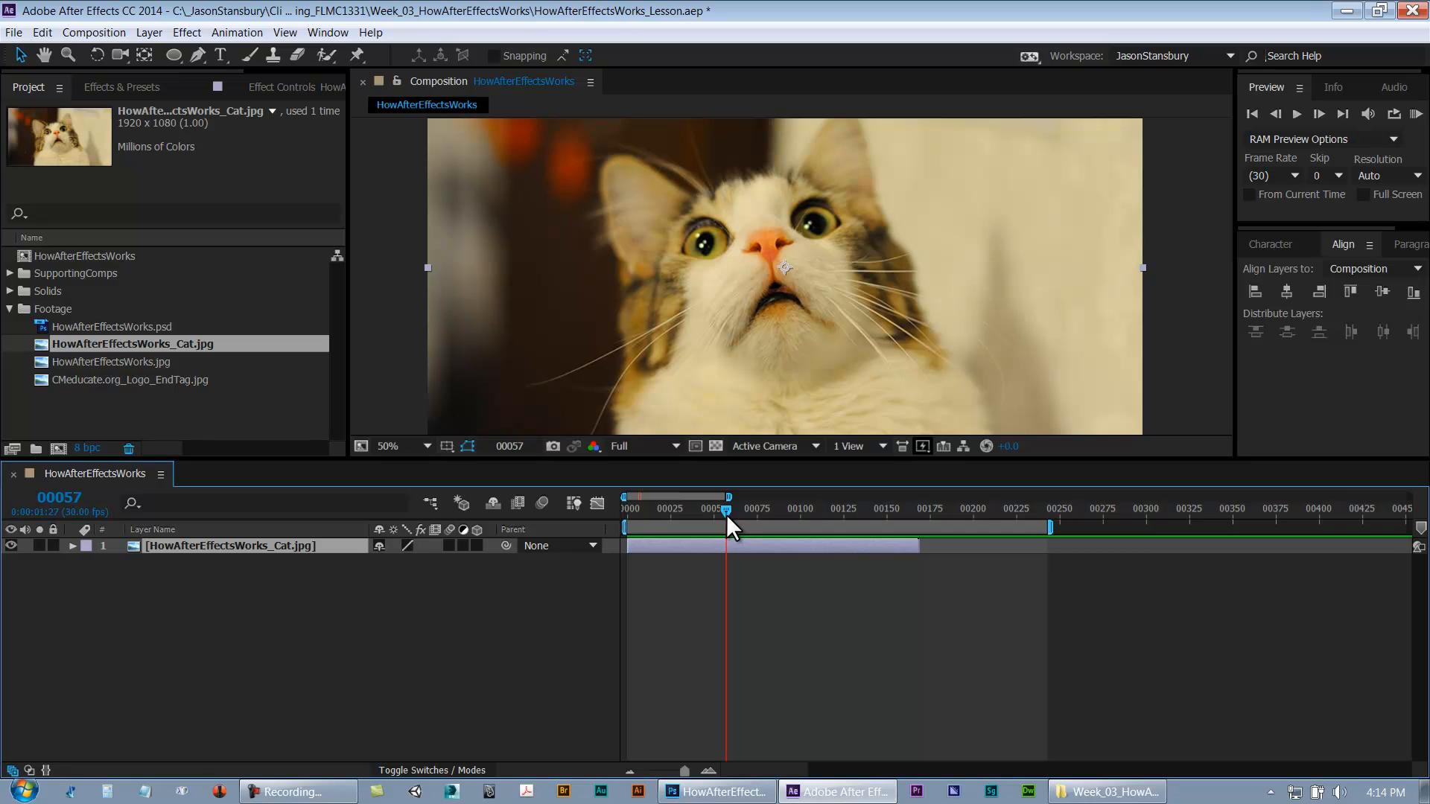
drag(815, 548, 894, 556)
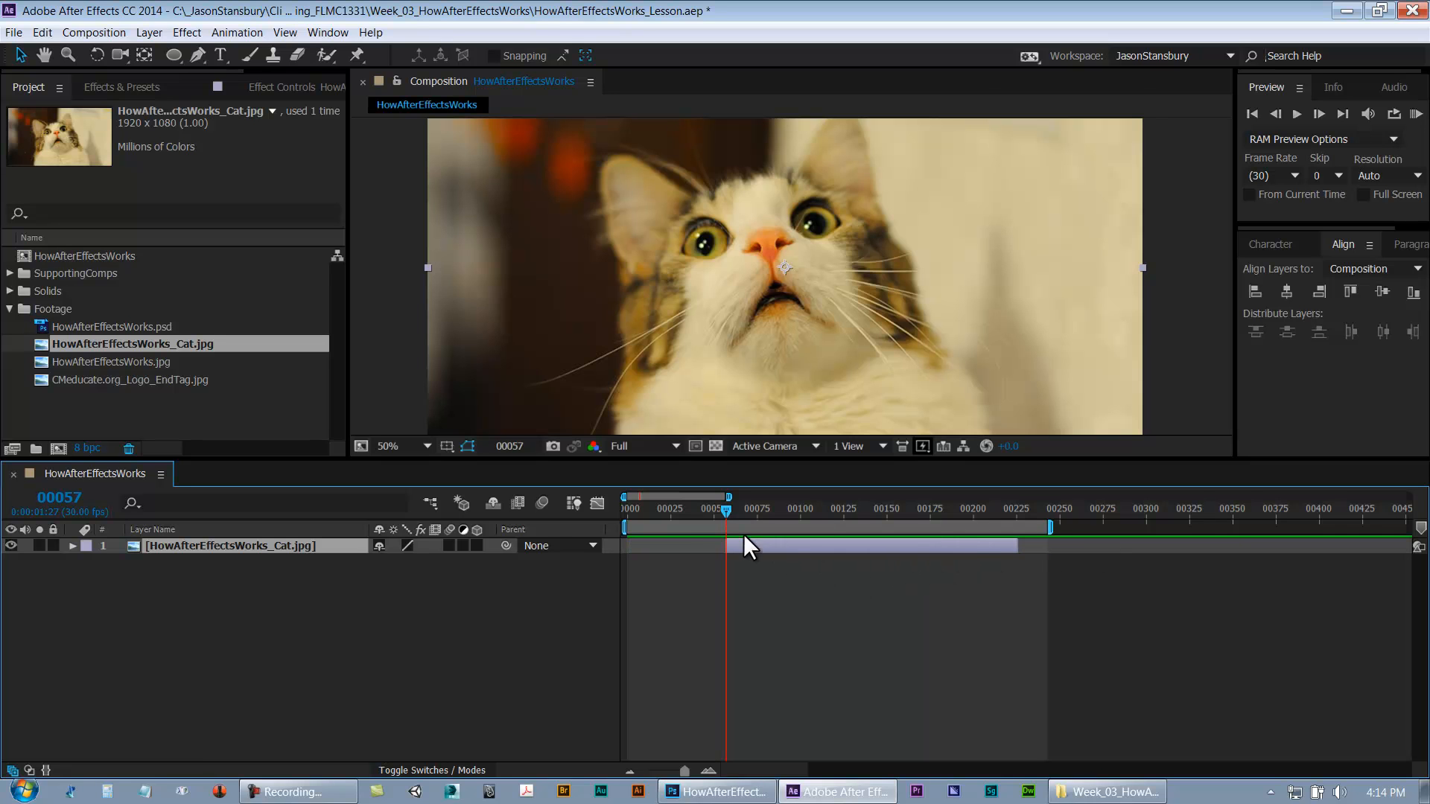
Set the current time to frame 50 and slide the cat image layer to start there
mouse_move(720, 512)
mouse_down()
mouse_move(695, 526)
mouse_move(711, 526)
mouse_up()
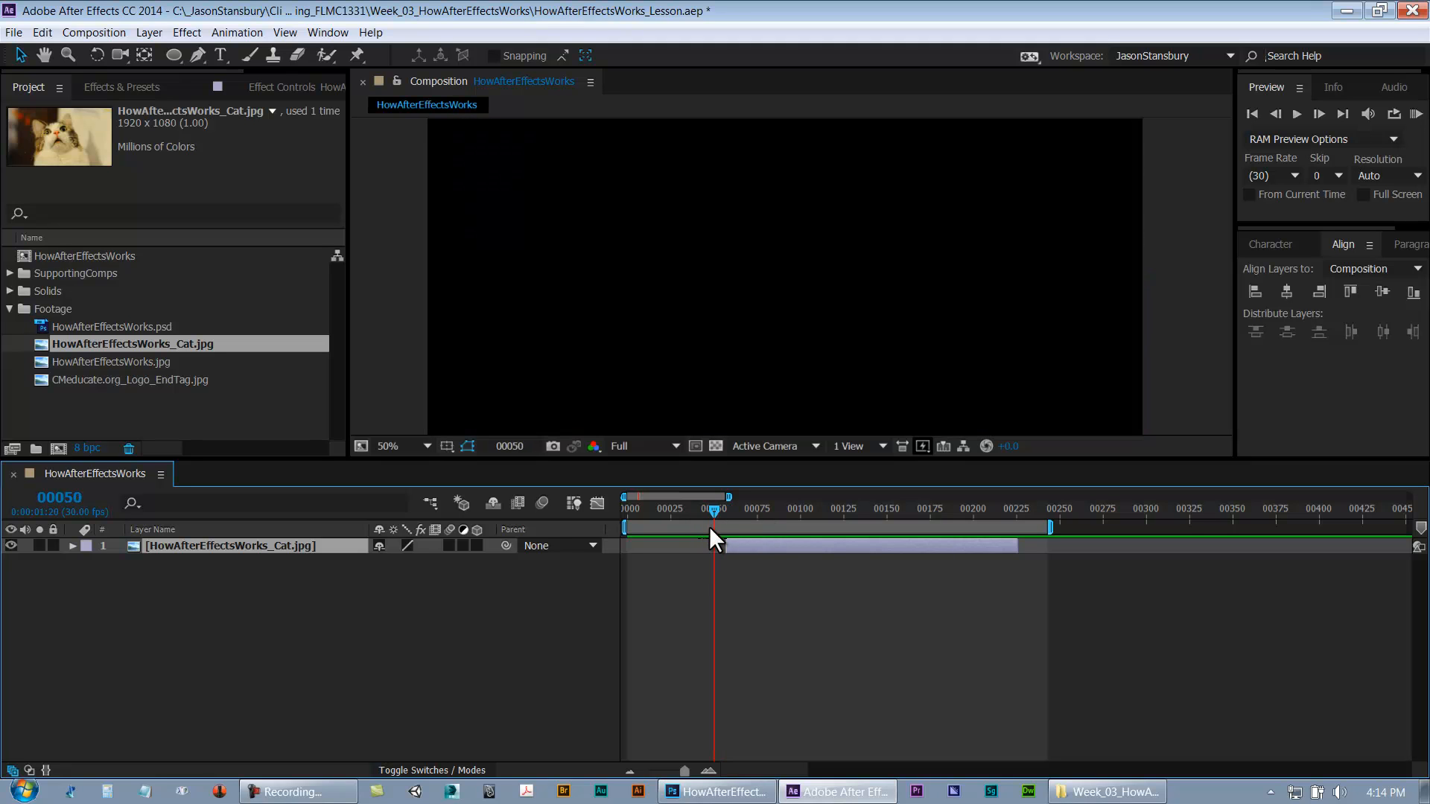
click(58, 501)
text(50)
key(Return)
mouse_move(745, 547)
mouse_down()
mouse_move(733, 548)
mouse_move(825, 551)
mouse_move(753, 550)
mouse_up()
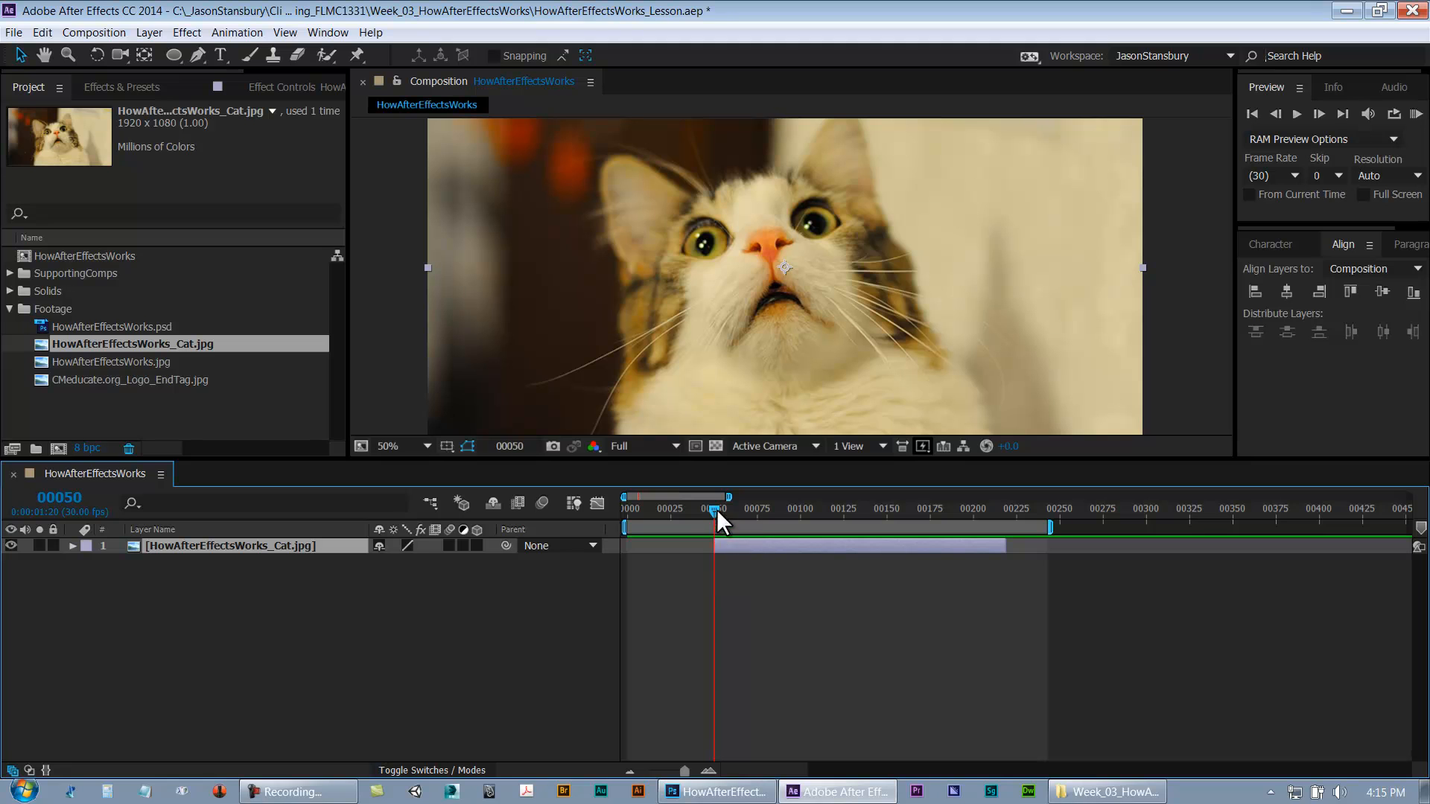
Slide the cat image layer further along the timeline and align its start with frame 100
drag(830, 548, 942, 553)
click(813, 514)
drag(813, 520, 801, 517)
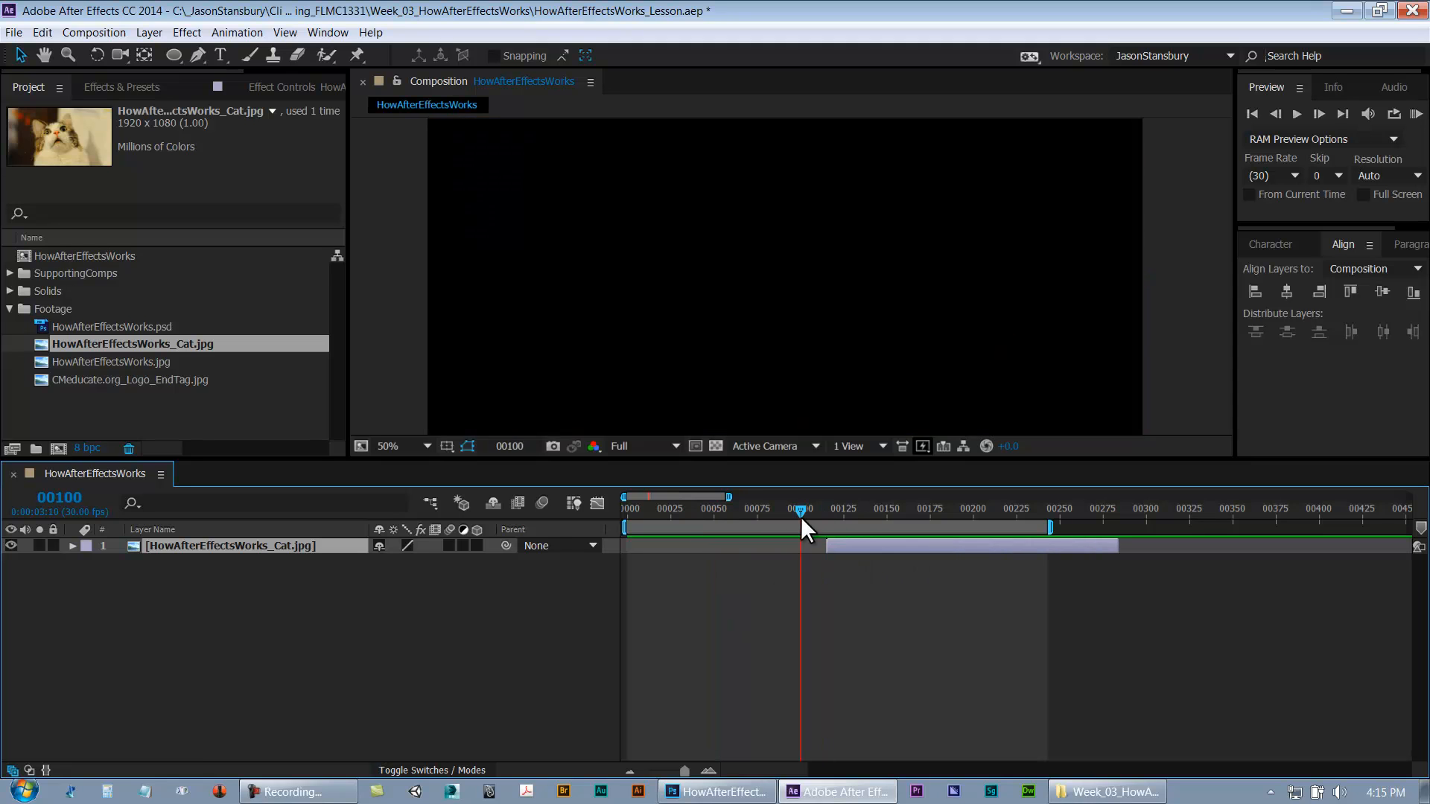
mouse_move(893, 547)
mouse_down()
mouse_move(853, 555)
mouse_move(925, 561)
mouse_move(837, 560)
mouse_move(877, 560)
mouse_up()
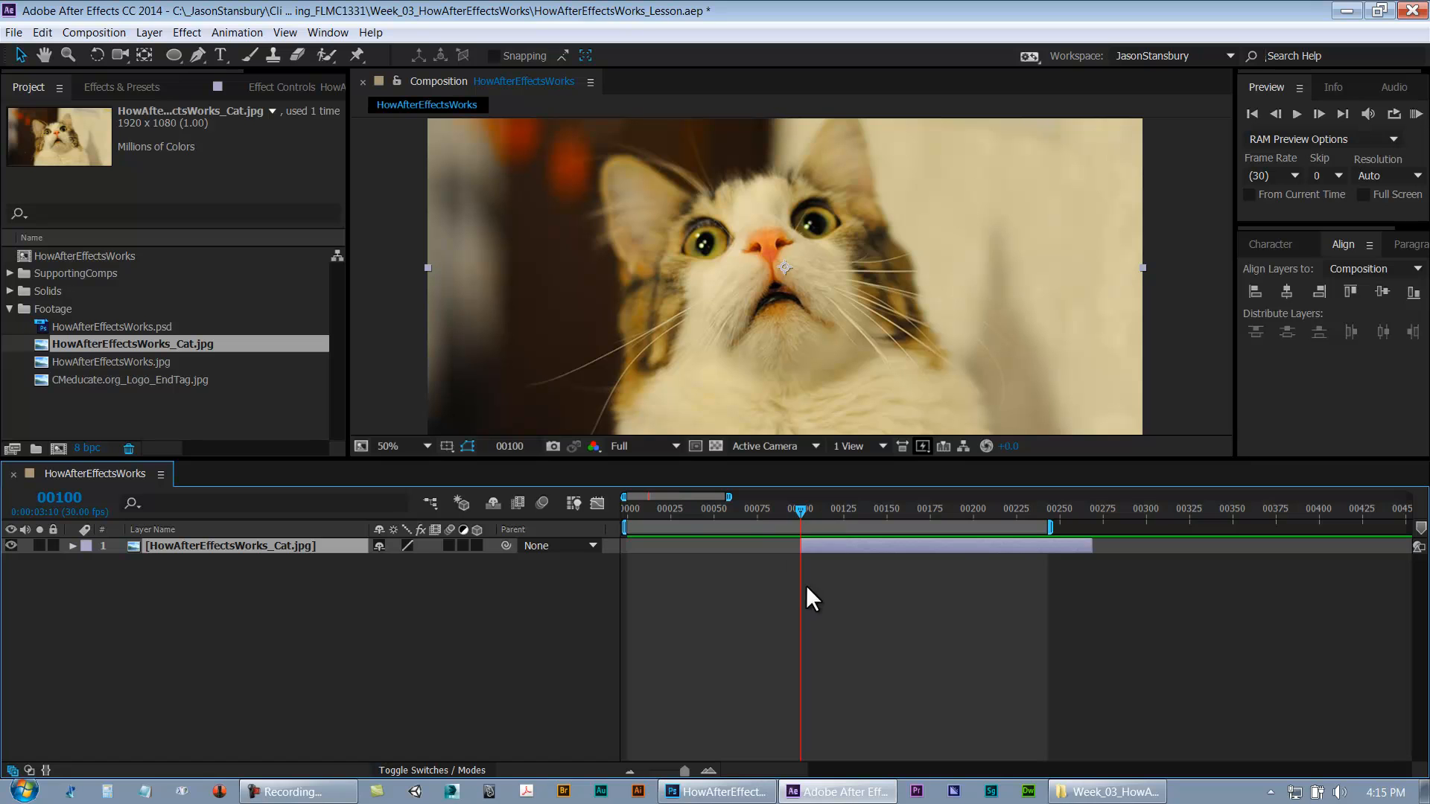
Snap the cat image layer's start to the current time at frames 24, 150, 90, 182 and 21 in turn
click(669, 512)
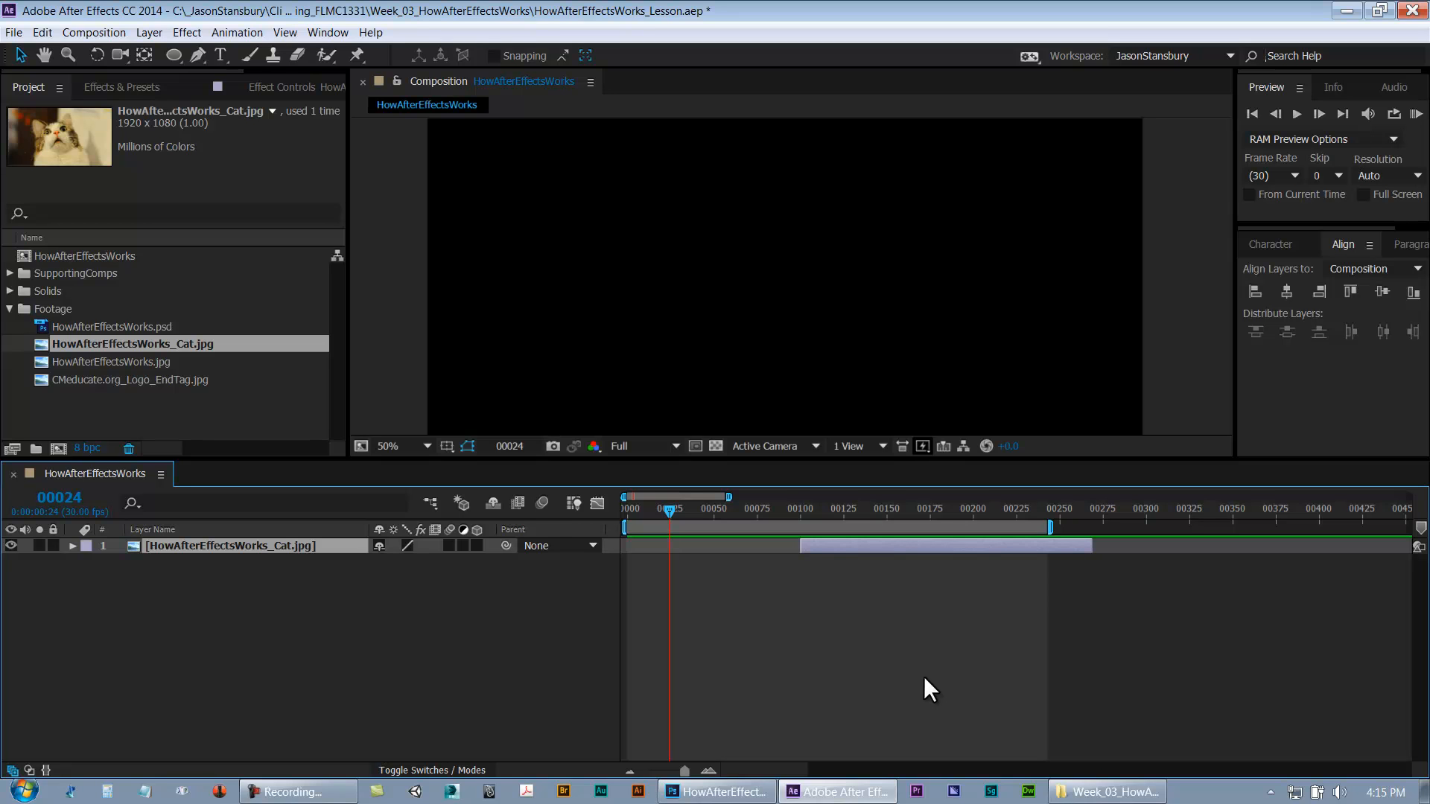
key(bracketleft)
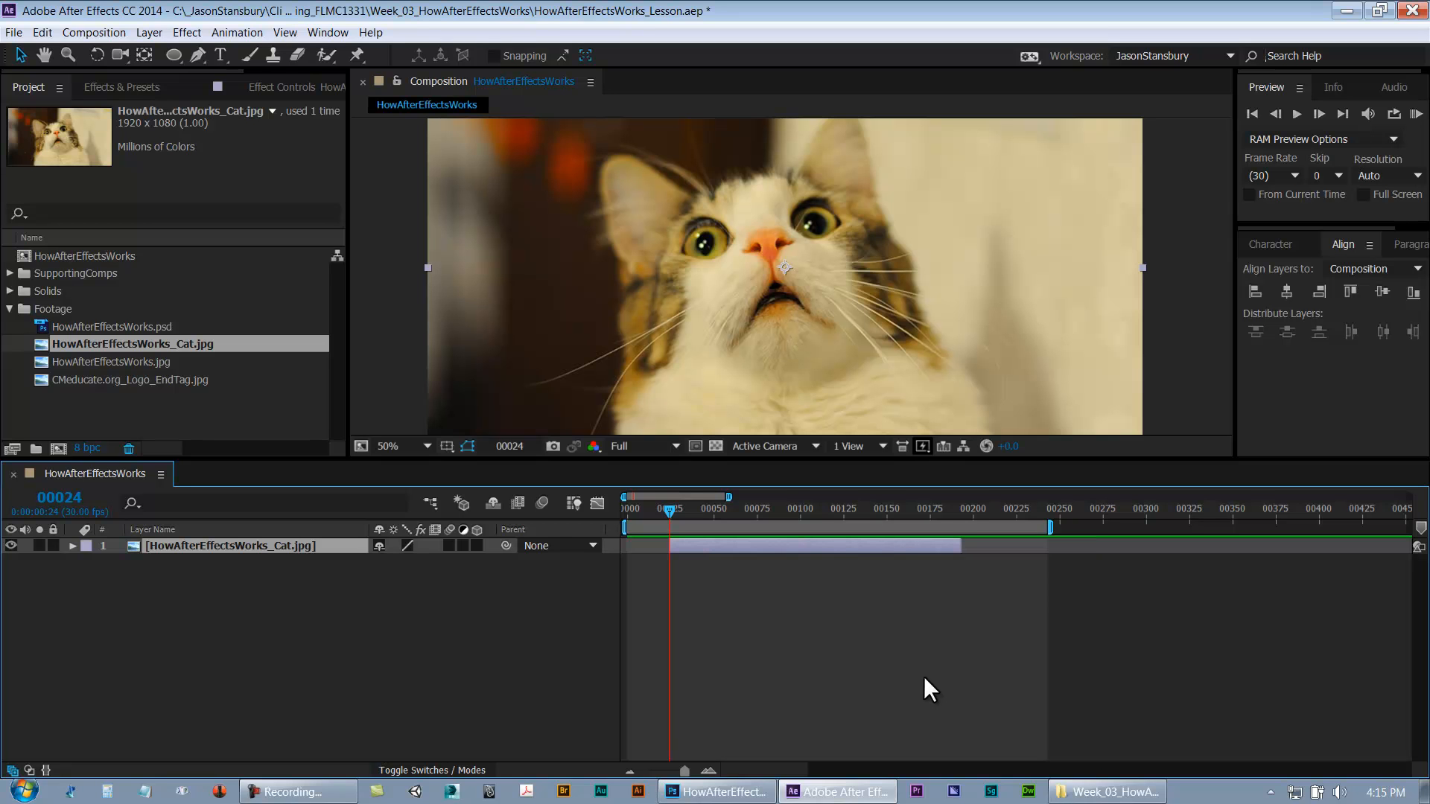
click(886, 515)
key(bracketleft)
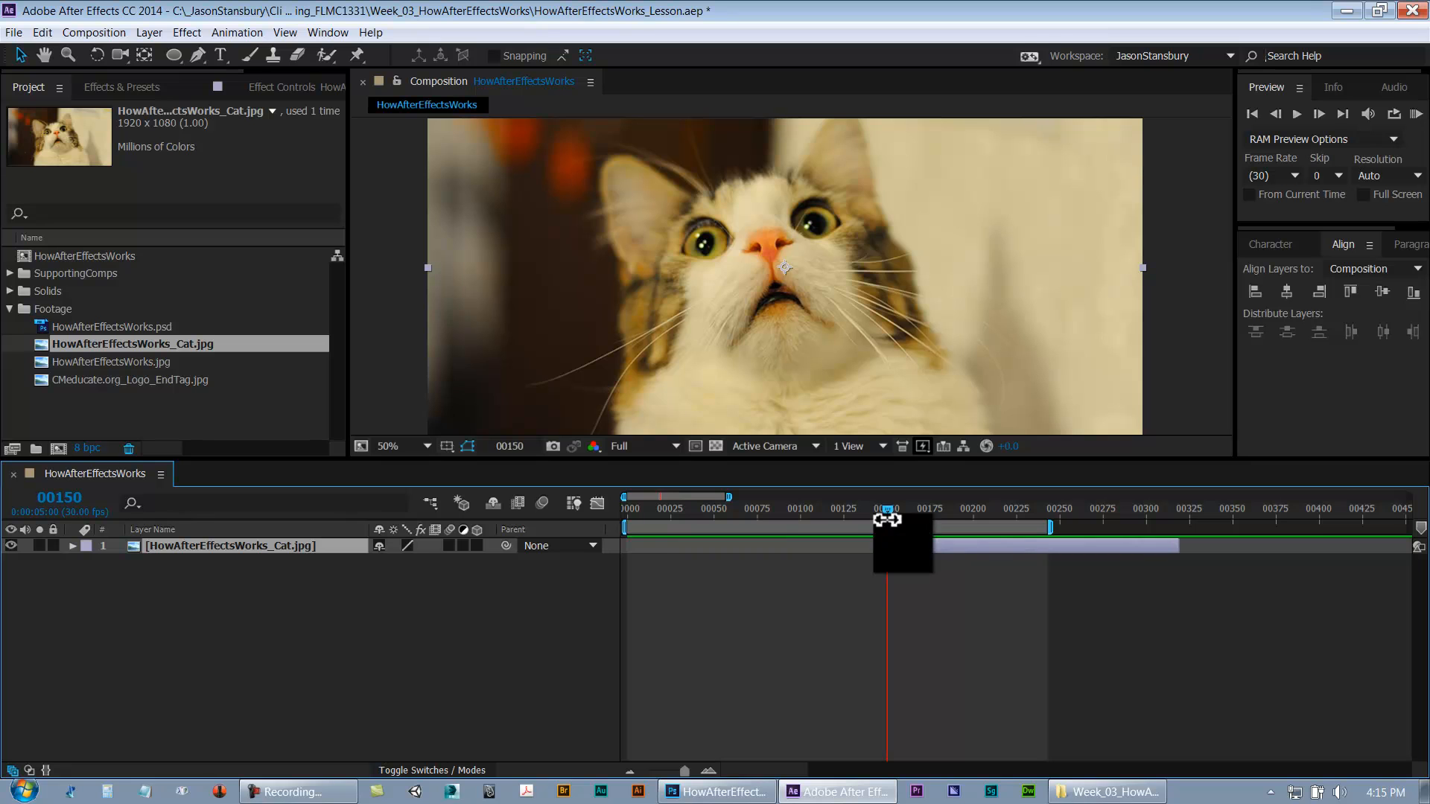
click(783, 511)
key(bracketleft)
click(943, 512)
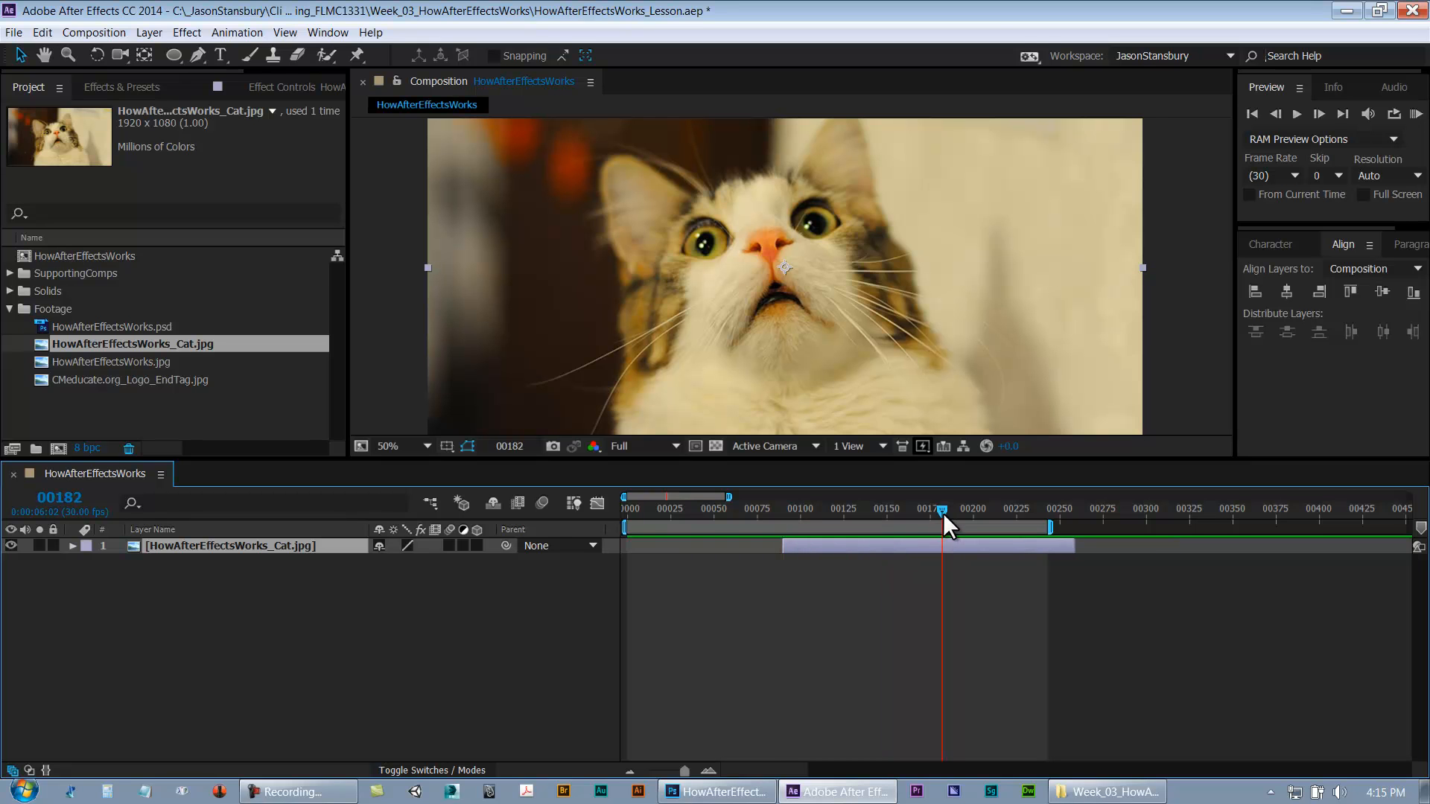
key(bracketleft)
click(664, 515)
key(bracketleft)
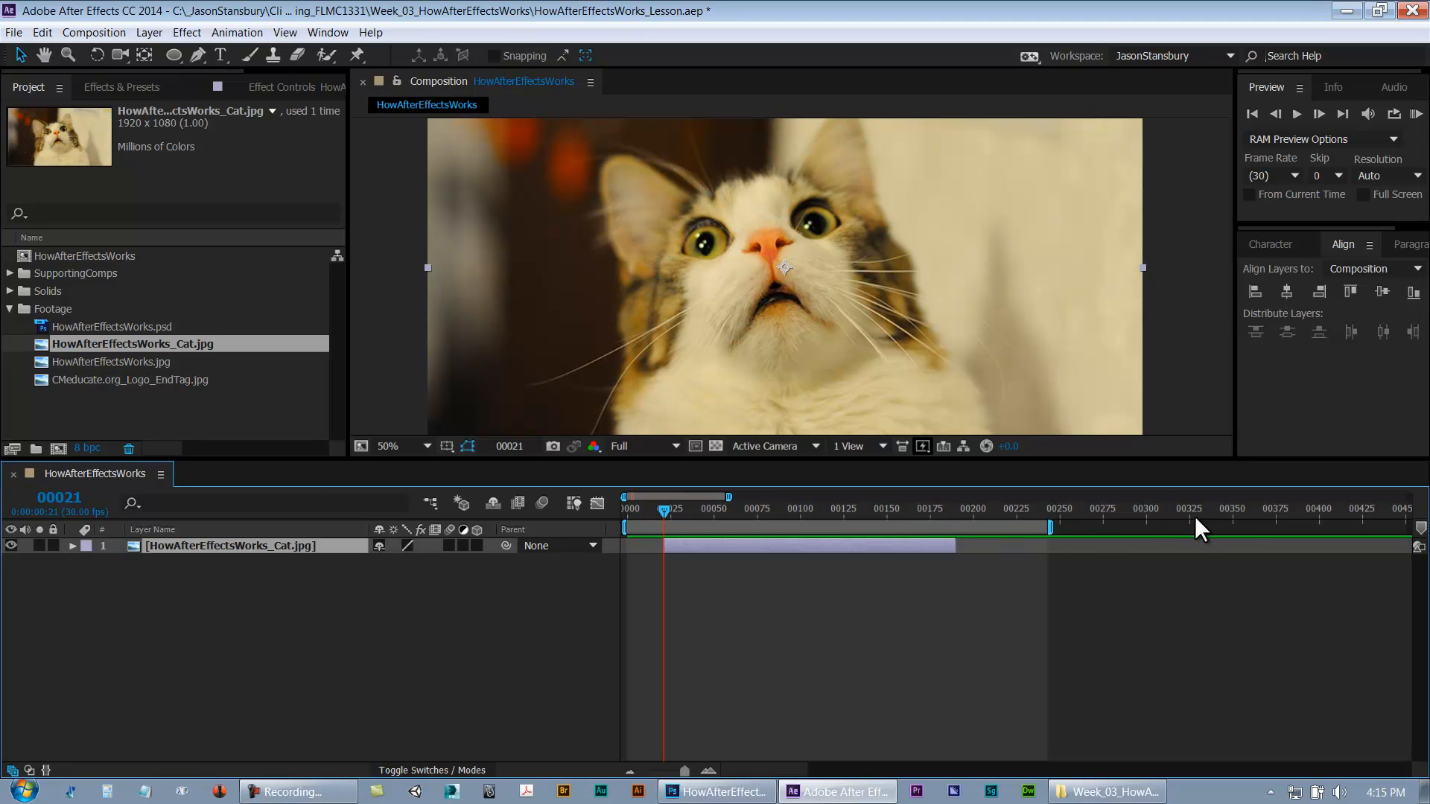
Shift the cat image layer to end at frame 300, and retrim it to span frame 0 to about frame 290
click(1147, 520)
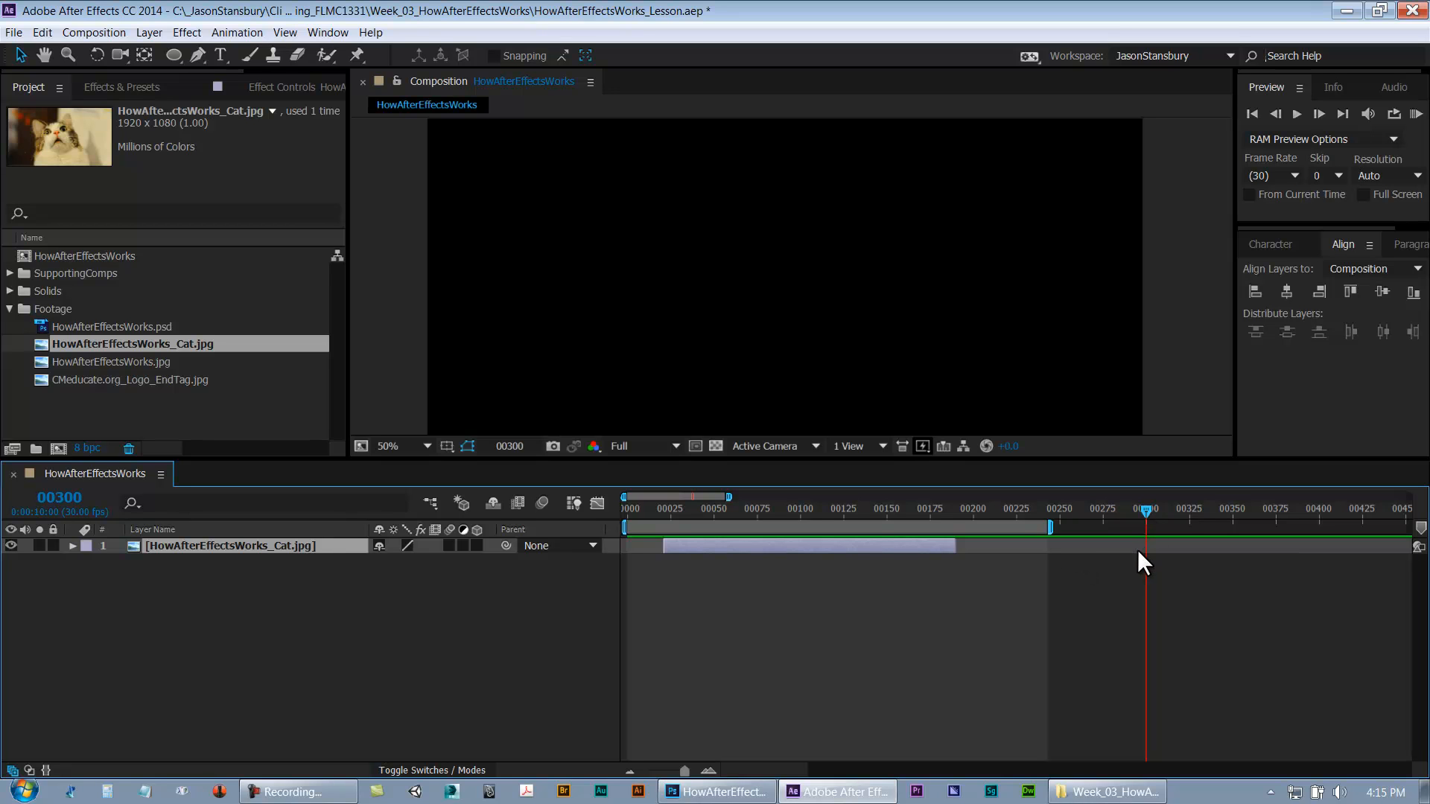
key(bracketright)
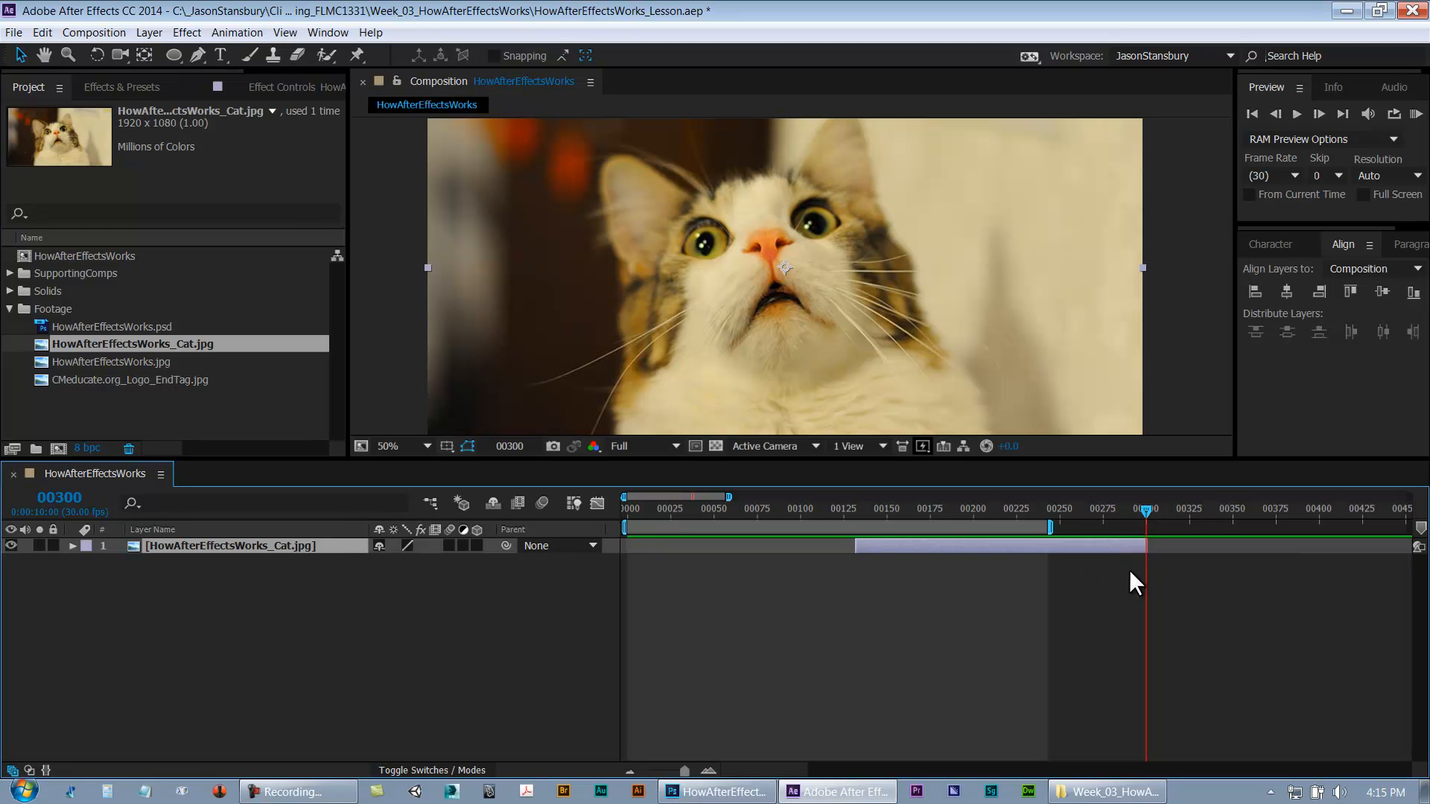
mouse_move(1144, 547)
mouse_down()
mouse_move(873, 552)
mouse_move(766, 507)
mouse_move(605, 516)
mouse_move(1128, 546)
mouse_up()
key(bracketright)
key(bracketleft)
key(bracketleft)
click(649, 512)
key(bracketleft)
key(bracketleft)
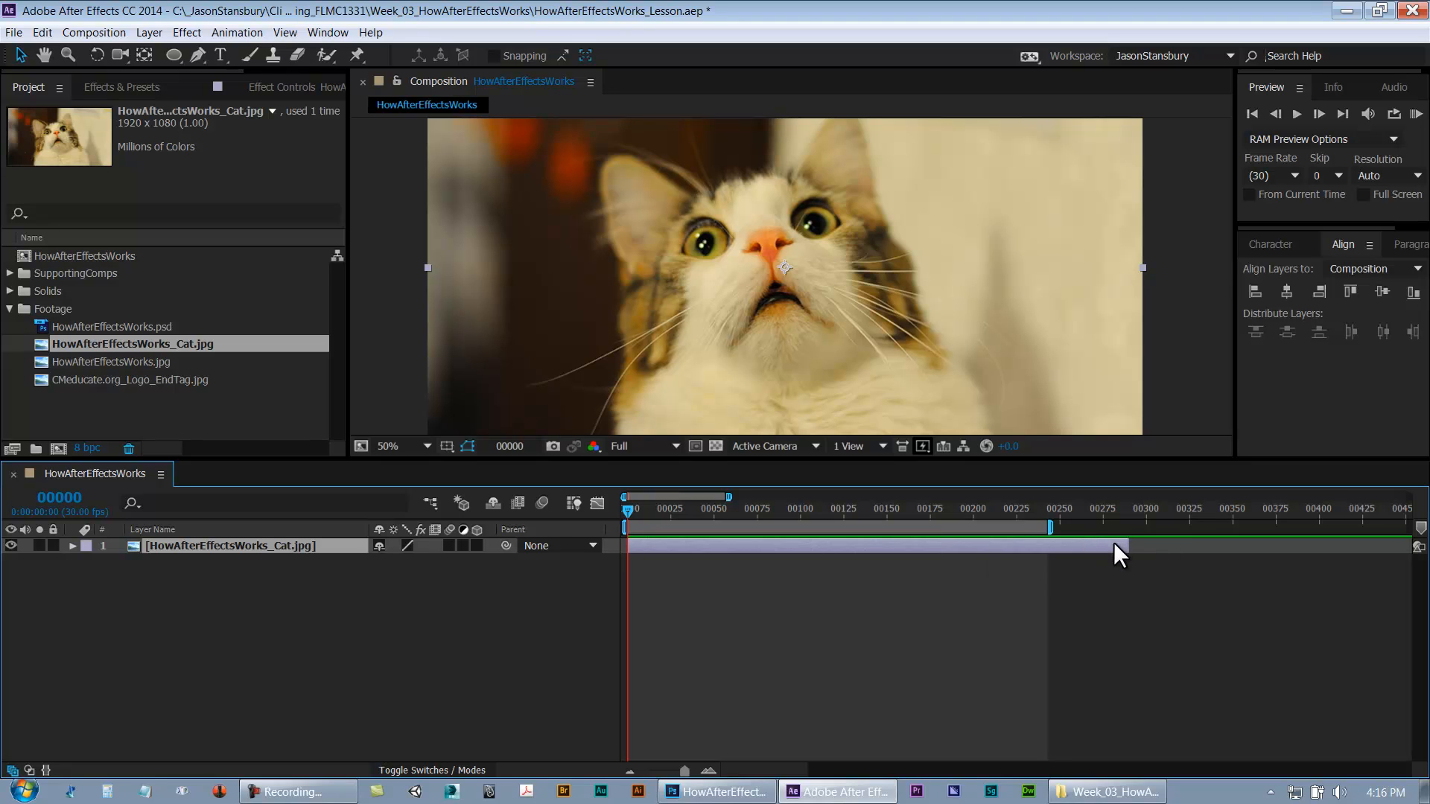
Undo the last cat image layer change and extend its out point to the composition's end at frame 3599
key(ctrl+z)
drag(627, 511, 546, 536)
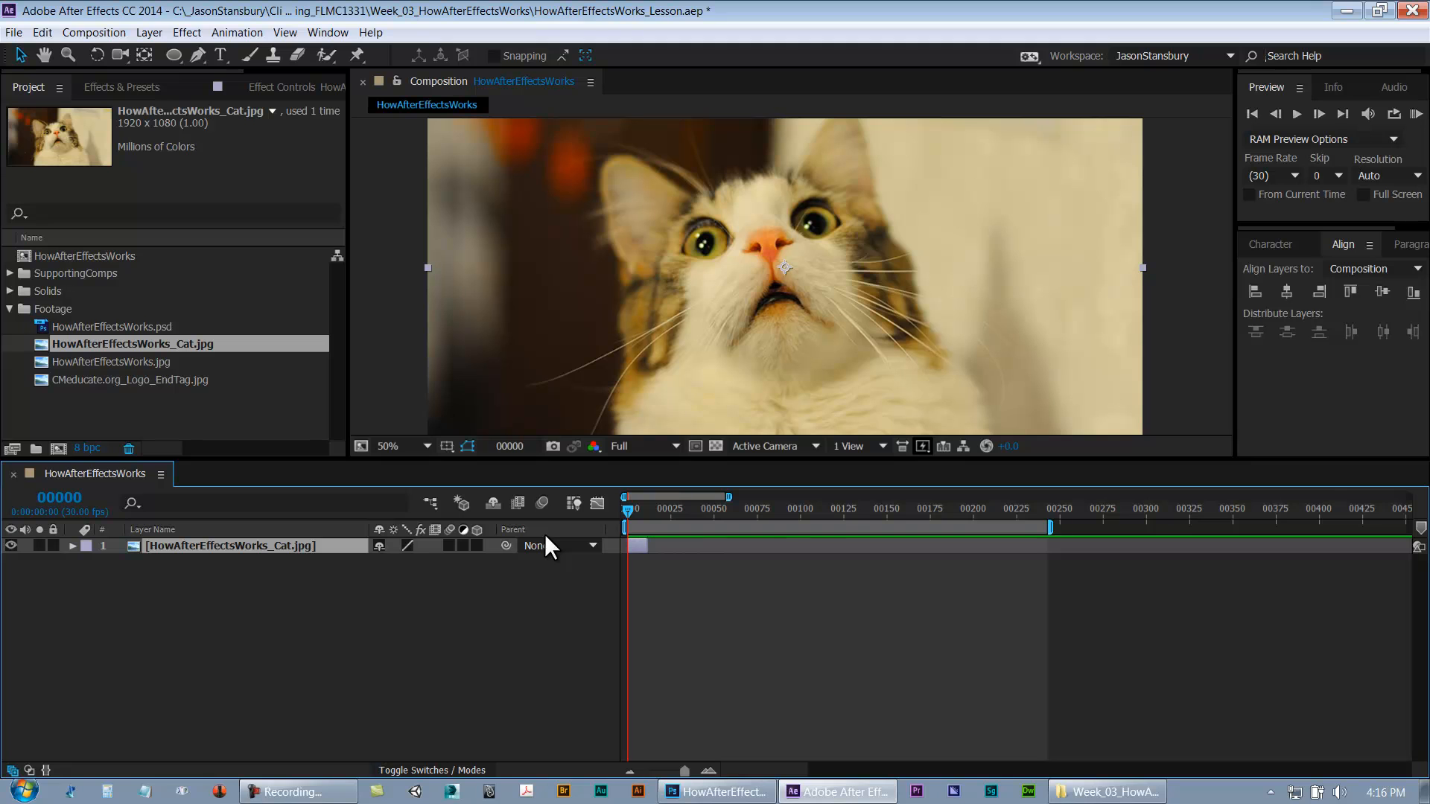
key(minus)
key(minus)
key(minus)
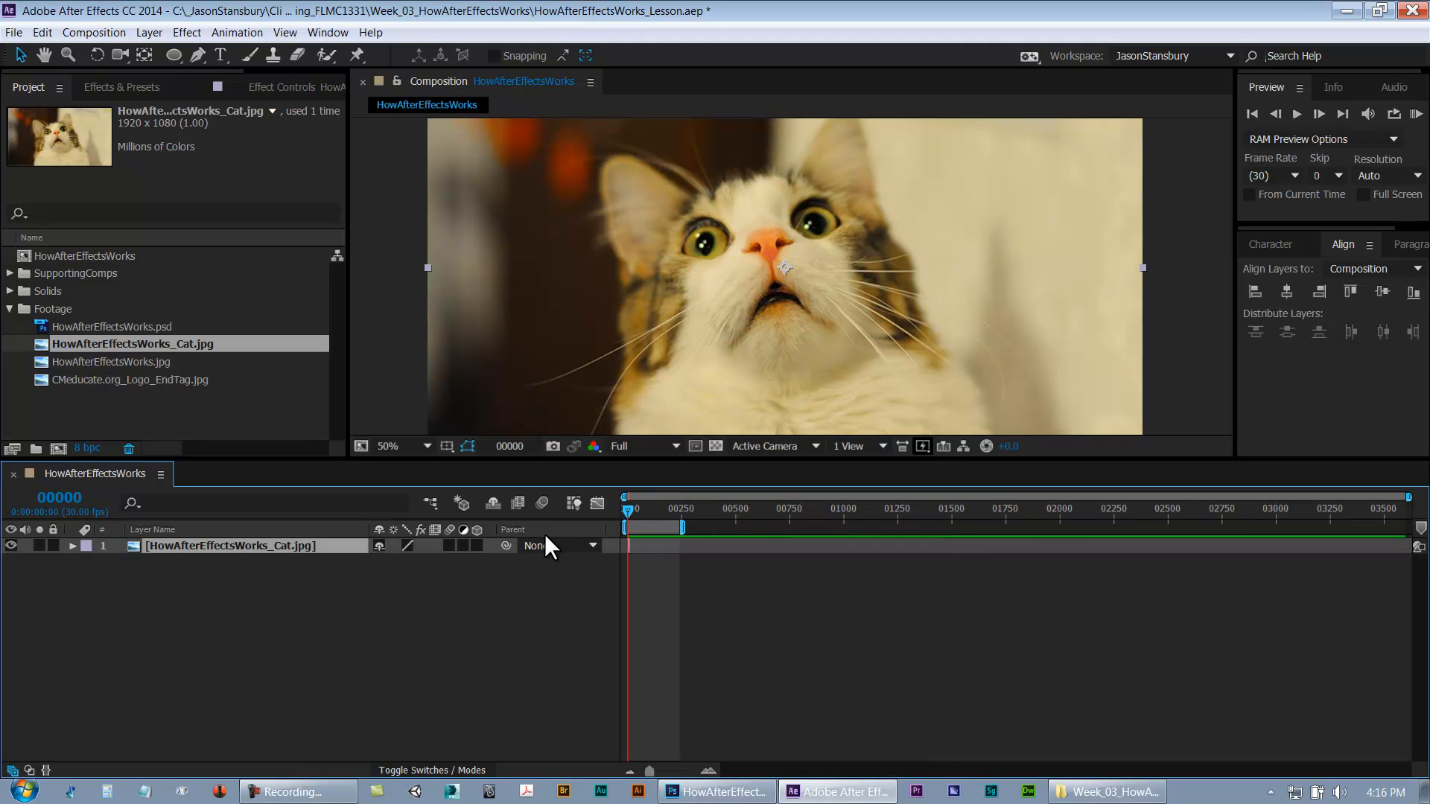
key(End)
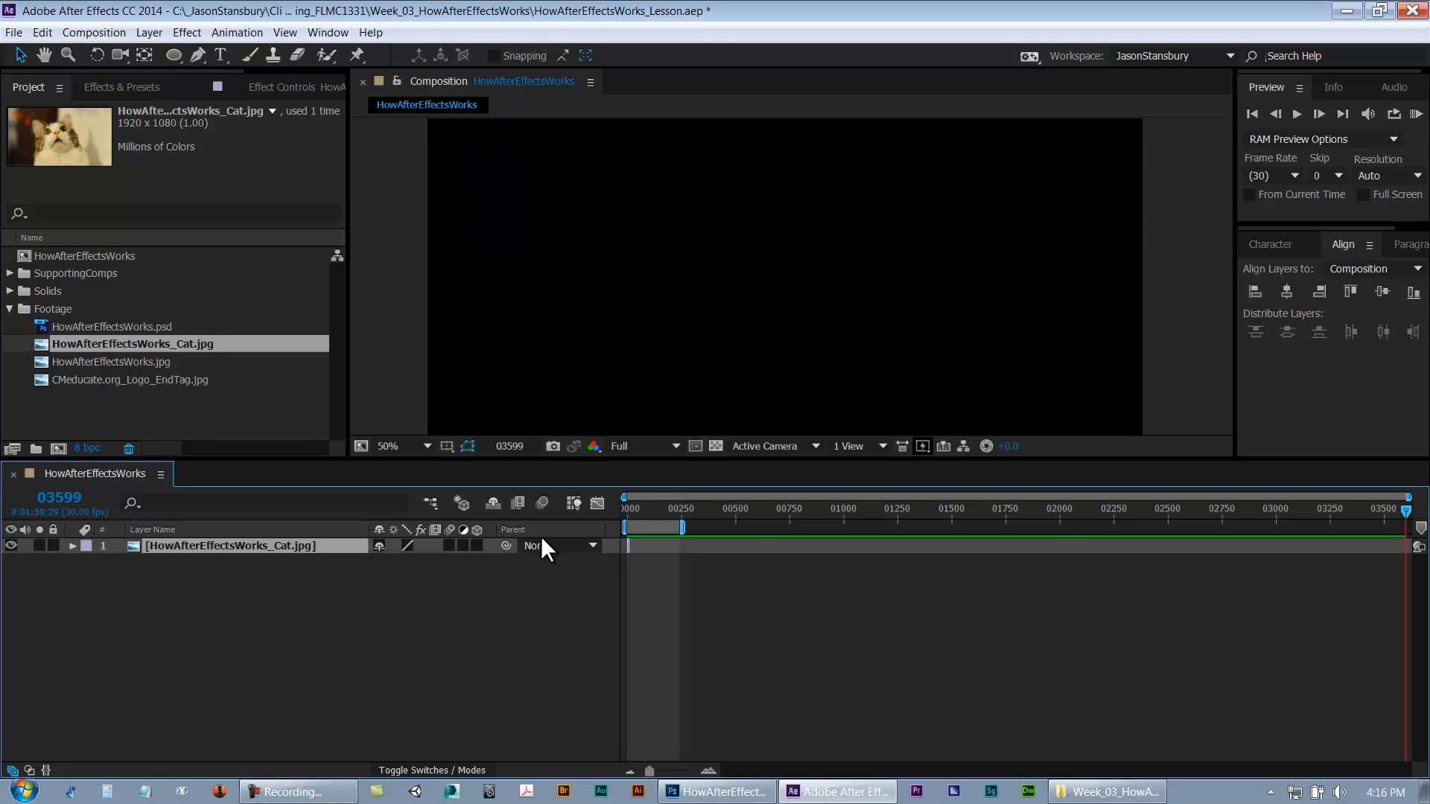
click(281, 562)
click(275, 548)
key(alt+bracketright)
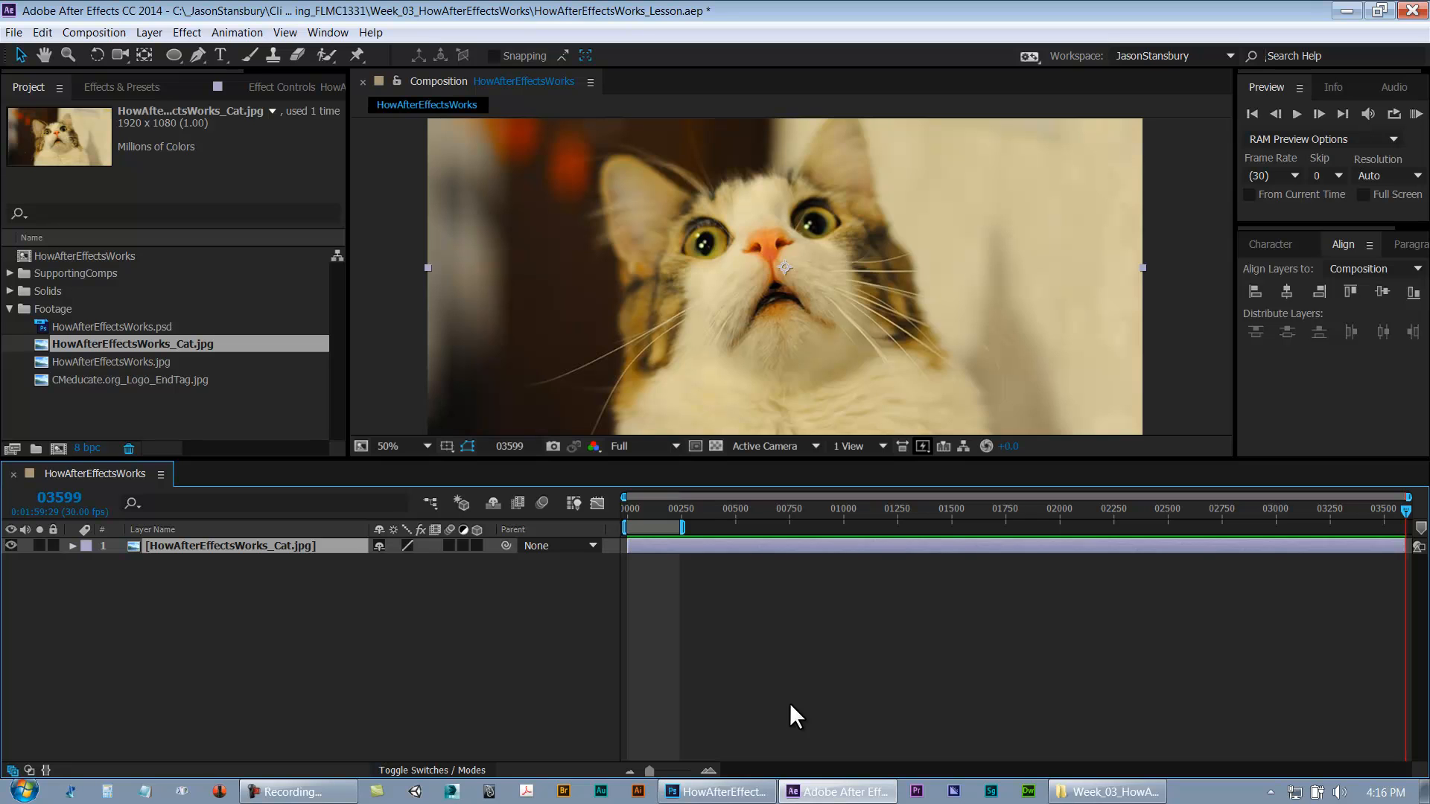
Return the current time to frame 0, deselect the layer and save the project
key(Home)
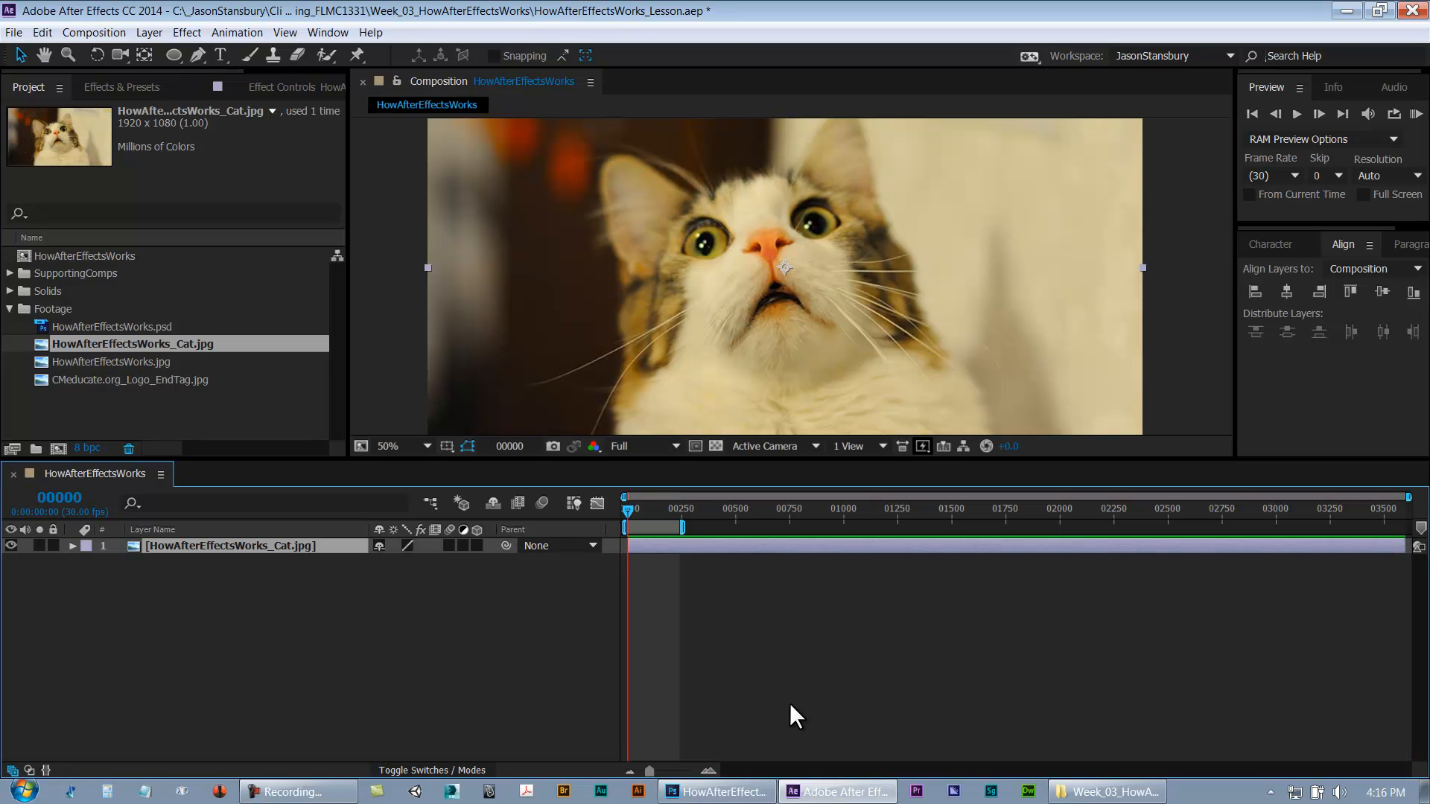
drag(655, 509, 480, 534)
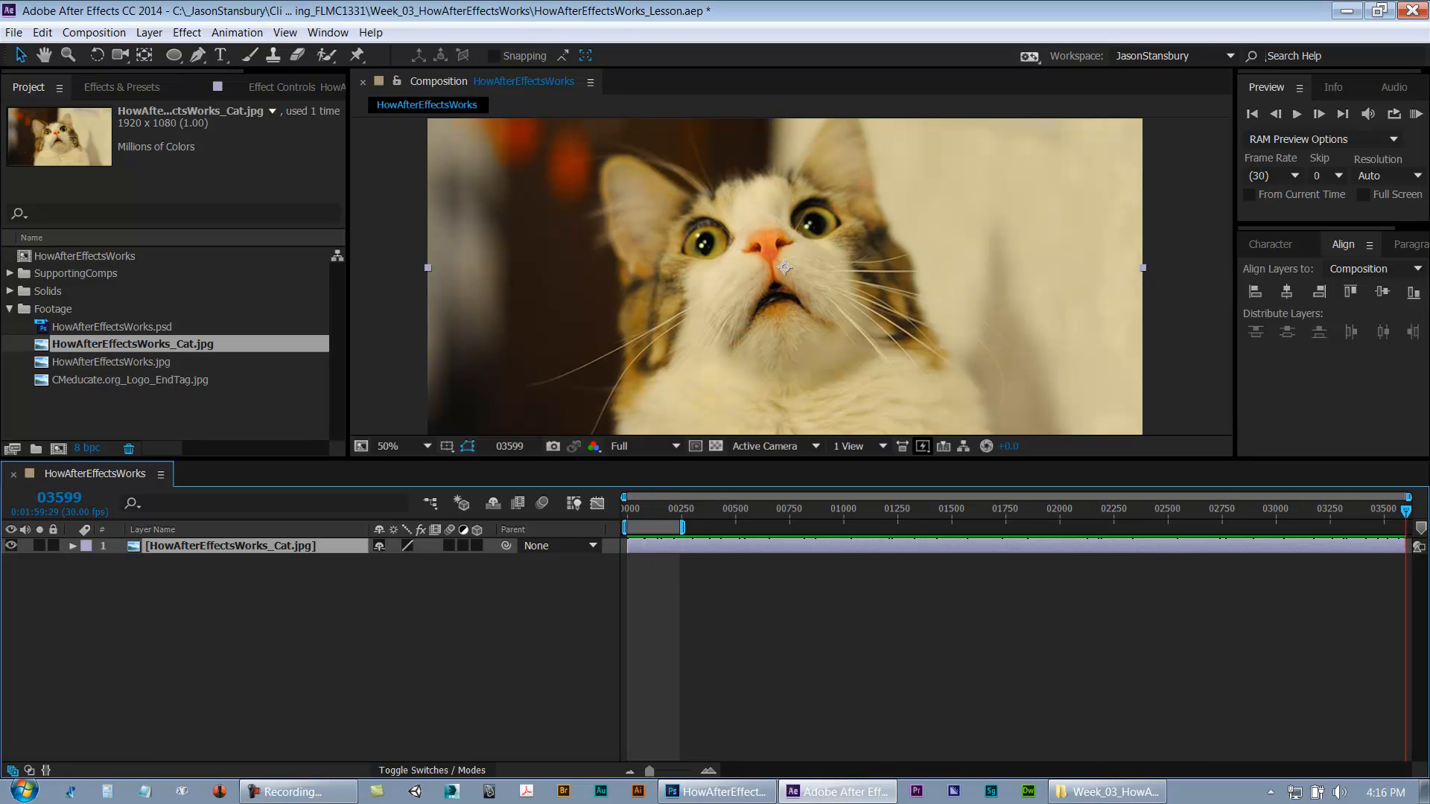
key(equal)
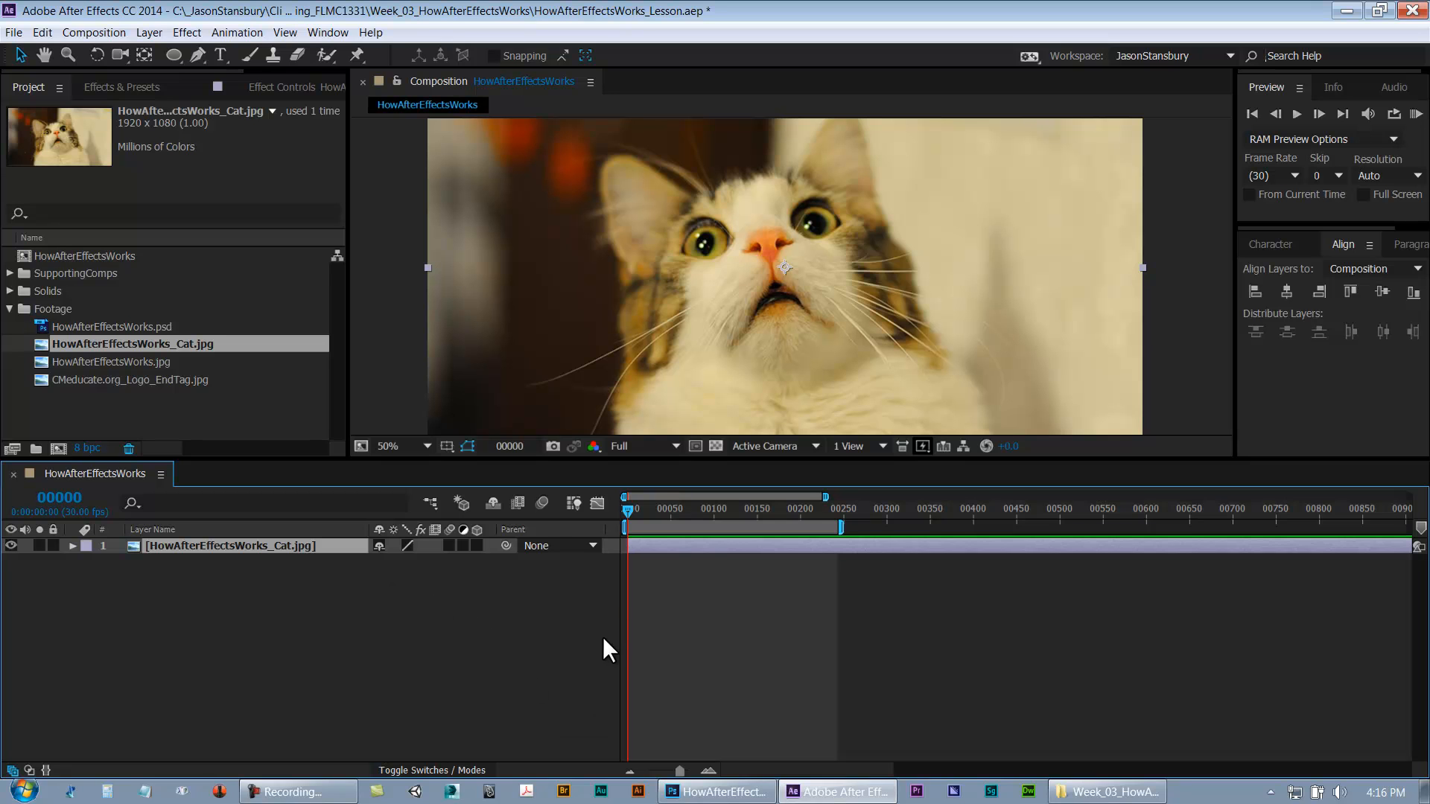
click(651, 630)
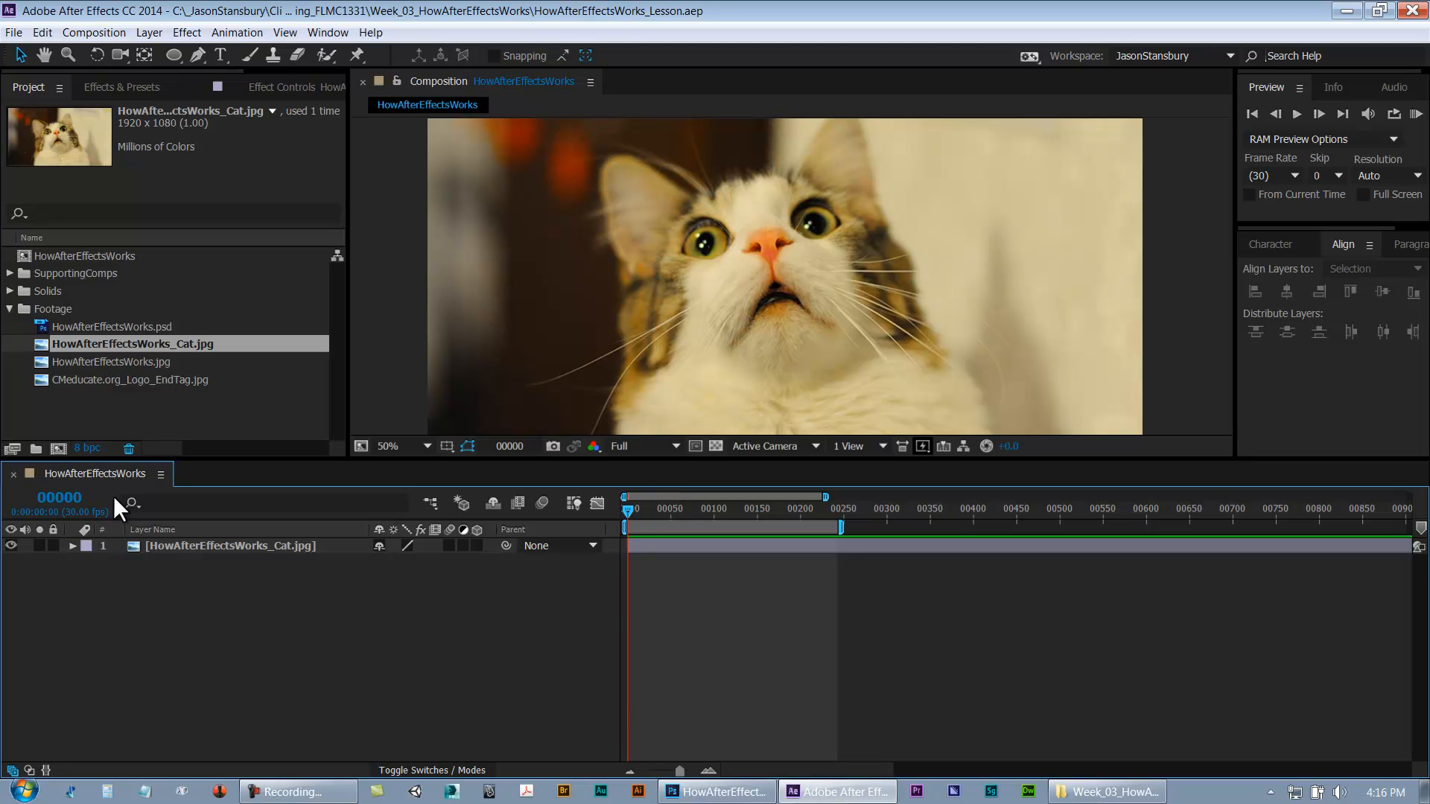
Add HowAfterEffectsWorks.psd as a layer beneath the cat image layer and hide the cat image layer
drag(47, 325, 45, 551)
click(40, 546)
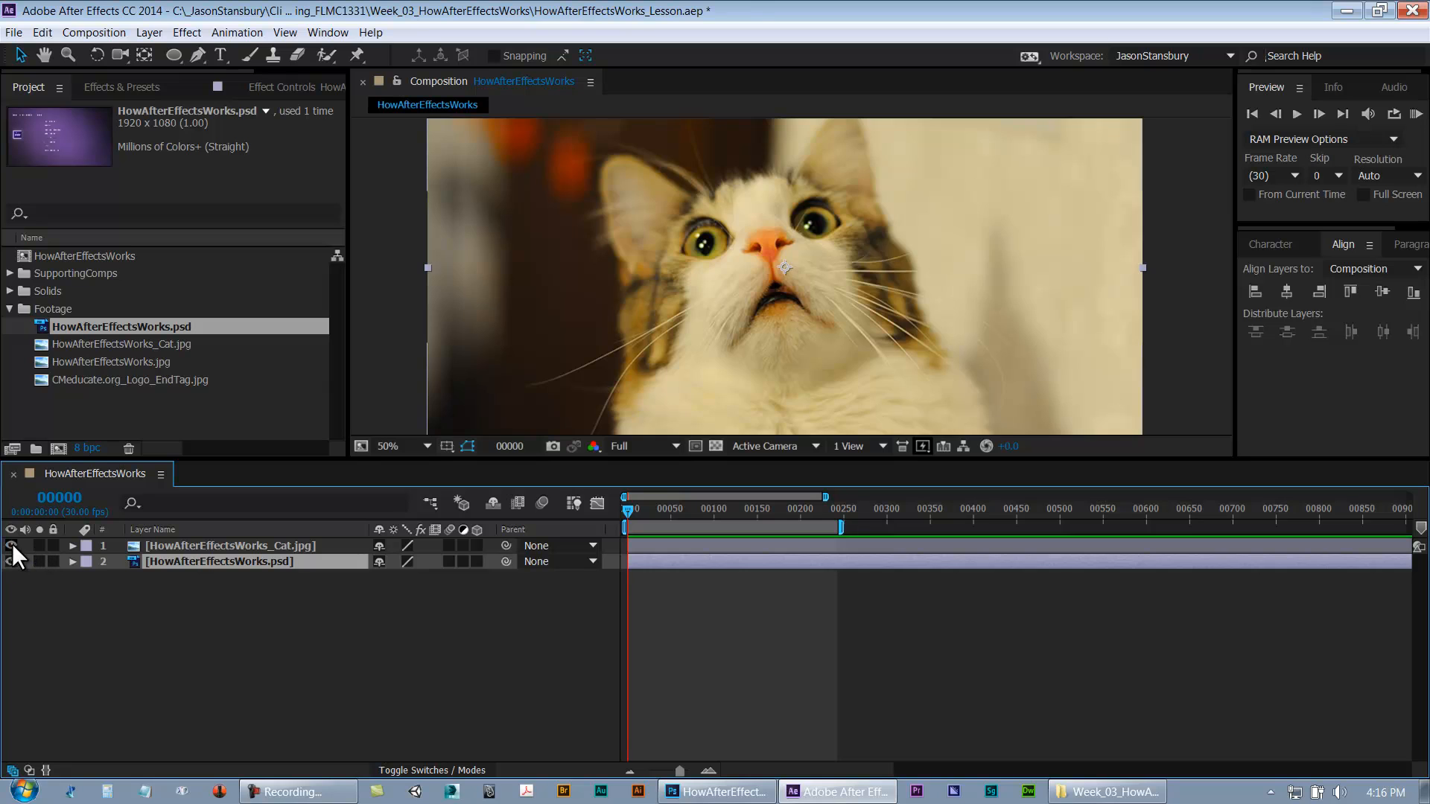
click(10, 546)
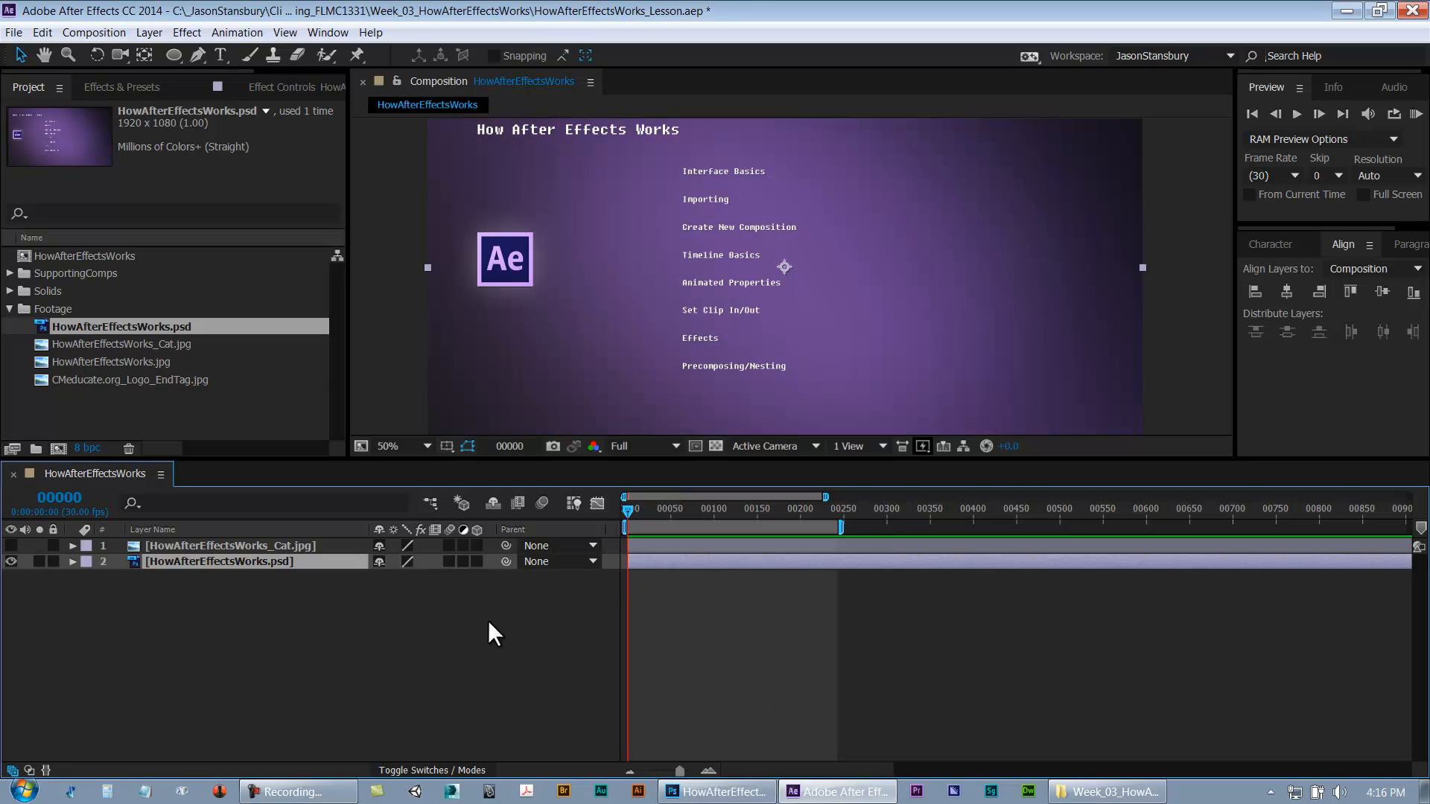
Collapse the Footage folder and delete the cat image layer from the composition
click(9, 310)
click(163, 663)
click(182, 547)
key(Delete)
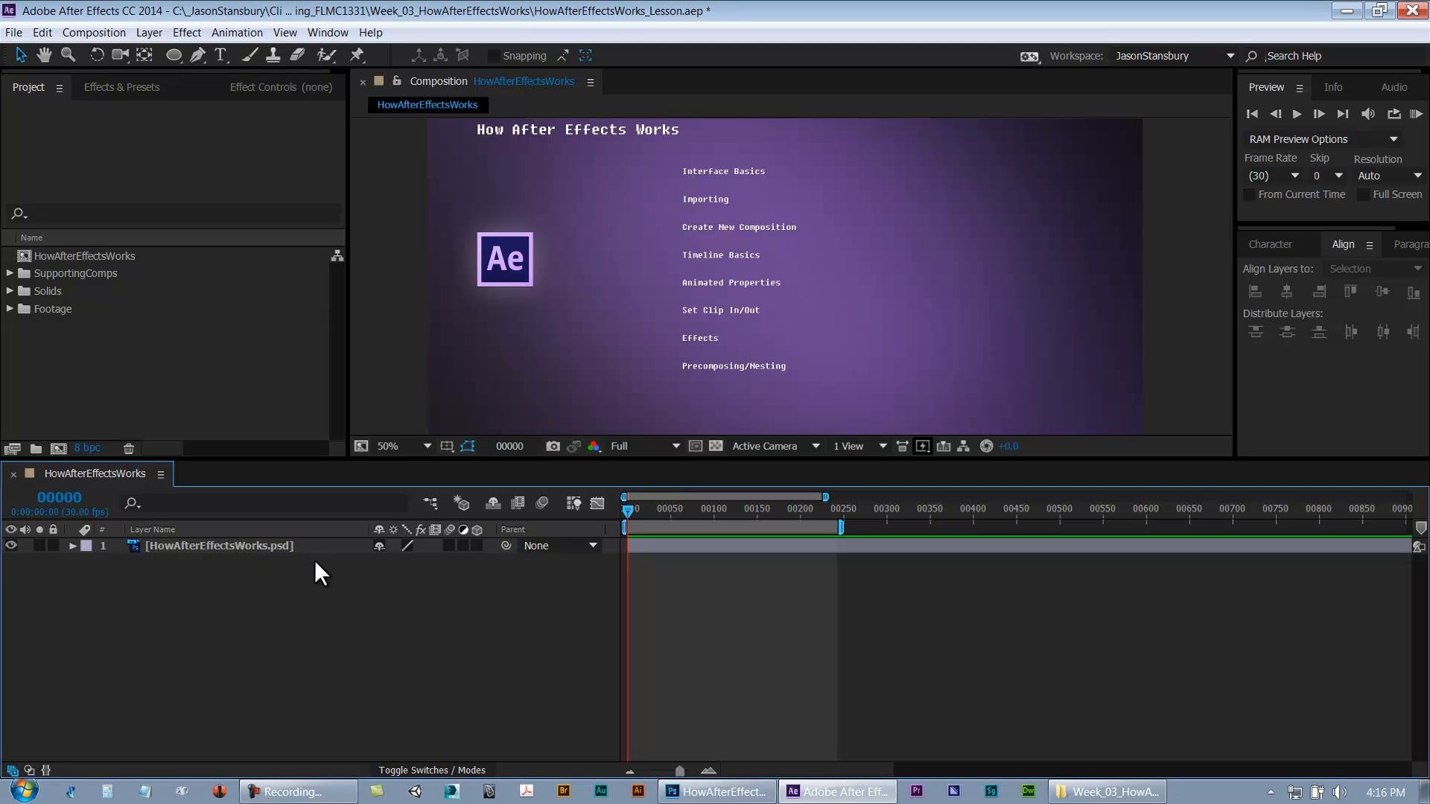
click(244, 547)
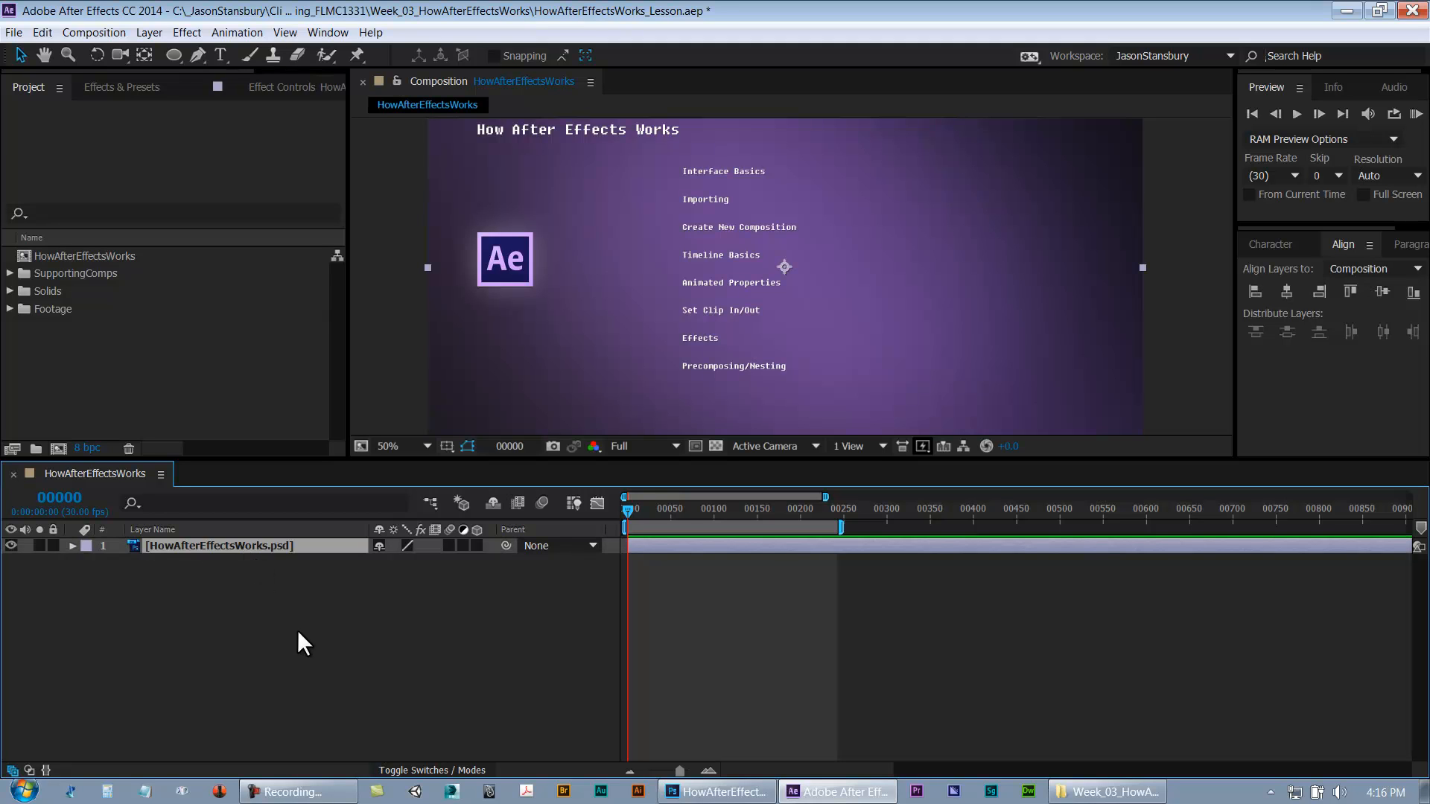
click(297, 632)
click(255, 542)
click(154, 561)
click(172, 546)
Add the three JPG images from the Footage folder as layers beneath the HowAfterEffectsWorks.psd layer, and select the PSD layer
click(11, 309)
click(76, 345)
shift+click(81, 379)
drag(92, 347, 105, 652)
click(108, 649)
click(189, 547)
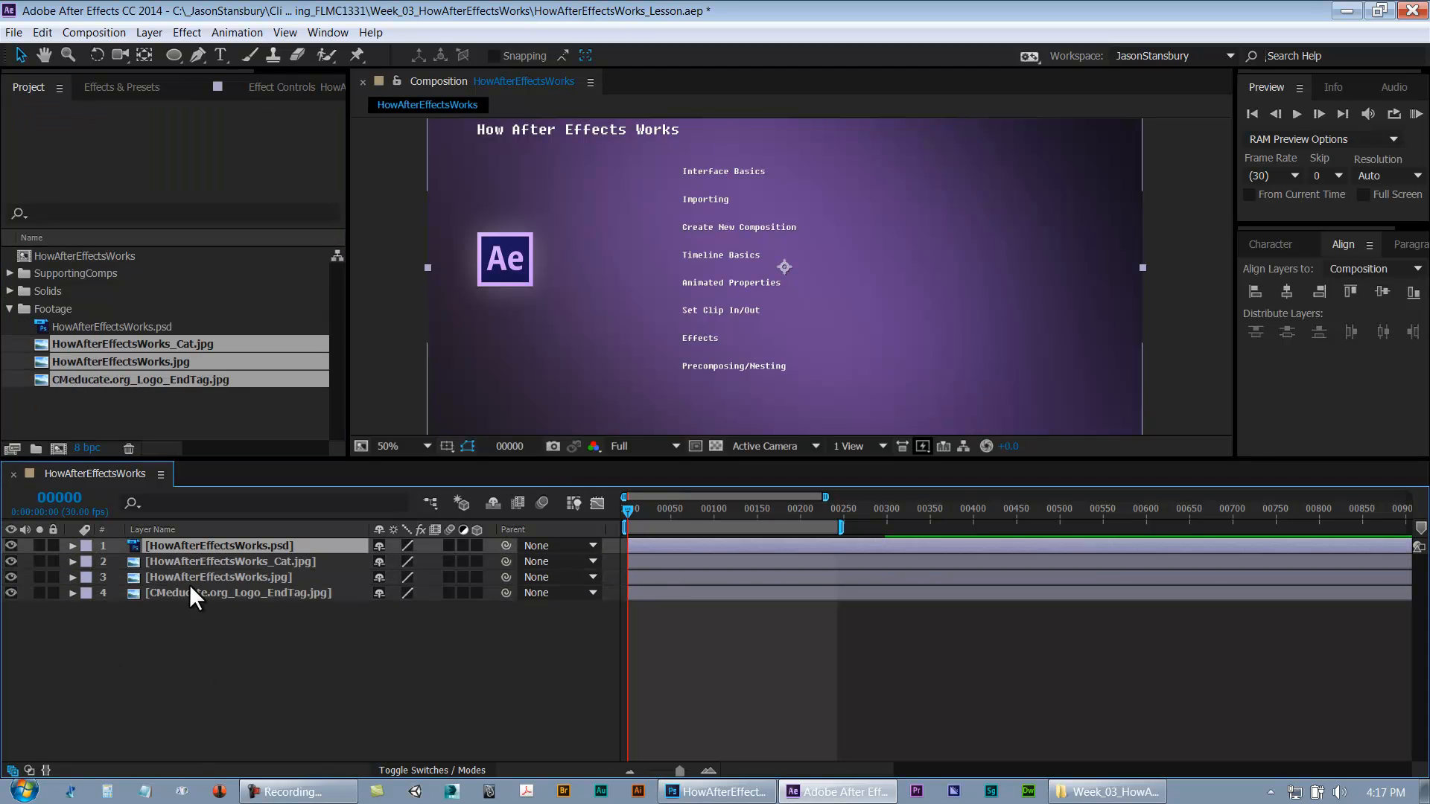
Pre-compose all four footage layers into a new composition named PreComp_Example, moving all attributes into it, and deselect the resulting layer
shift+click(192, 594)
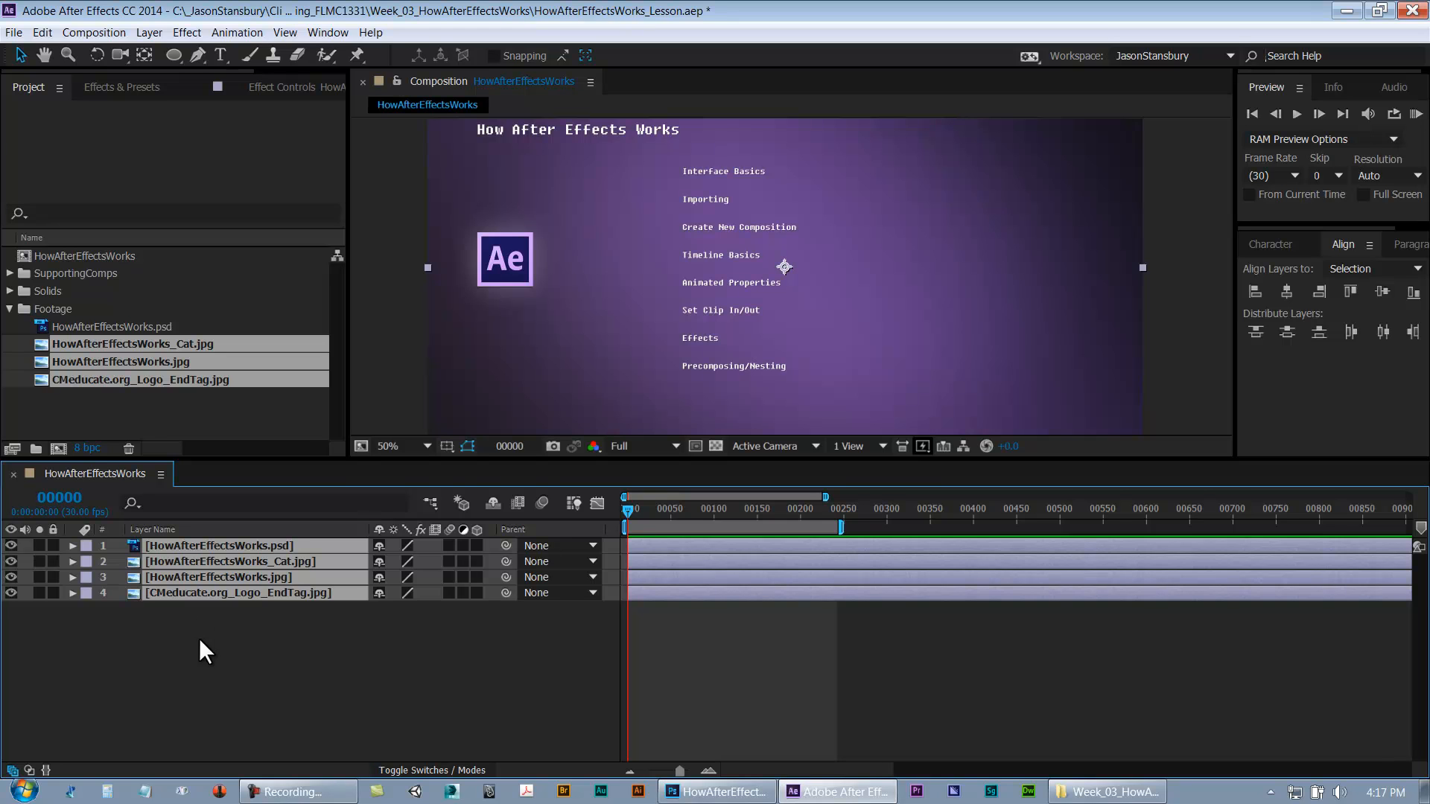
click(198, 631)
click(210, 548)
shift+click(220, 596)
key(ctrl+shift+c)
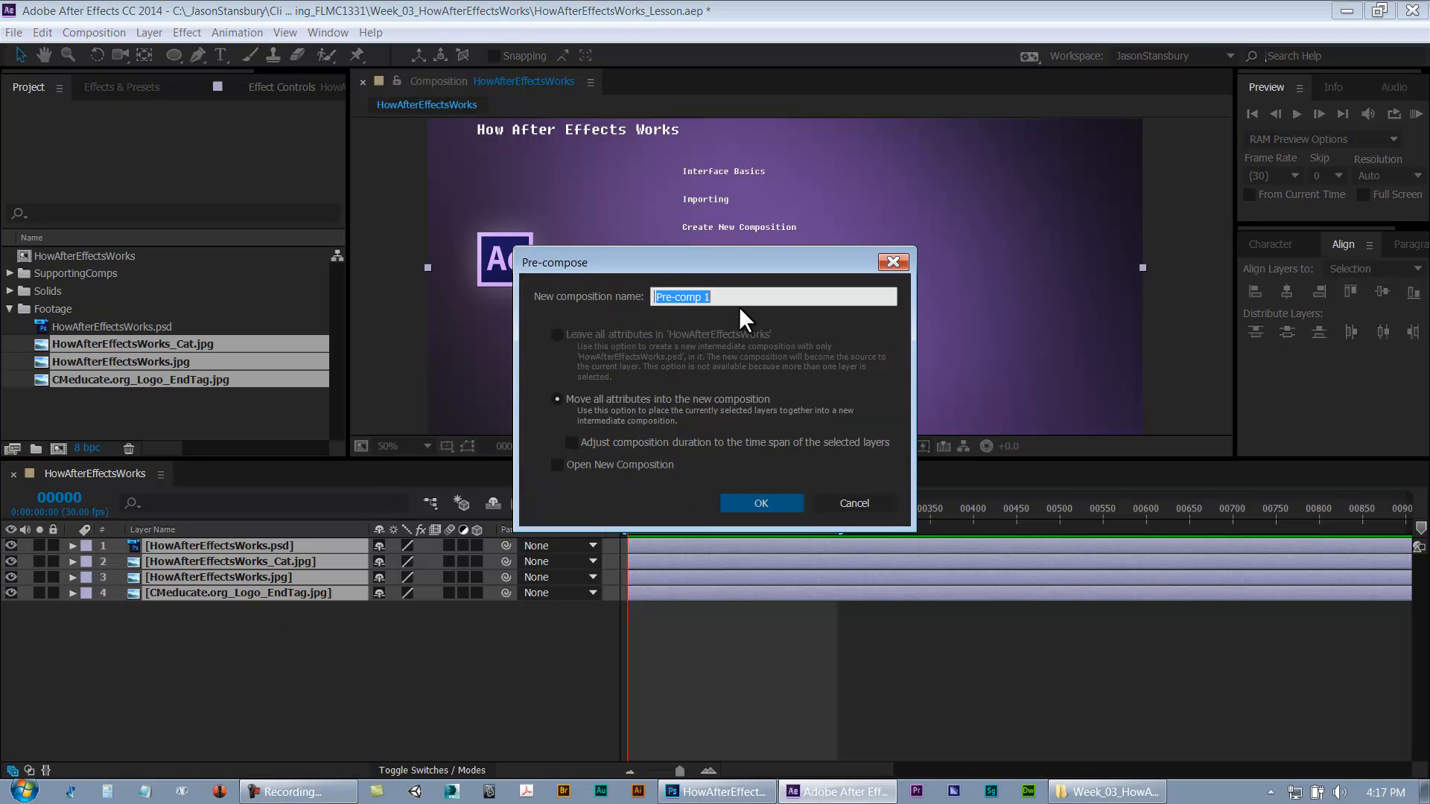
text(PreComp_Example)
click(745, 498)
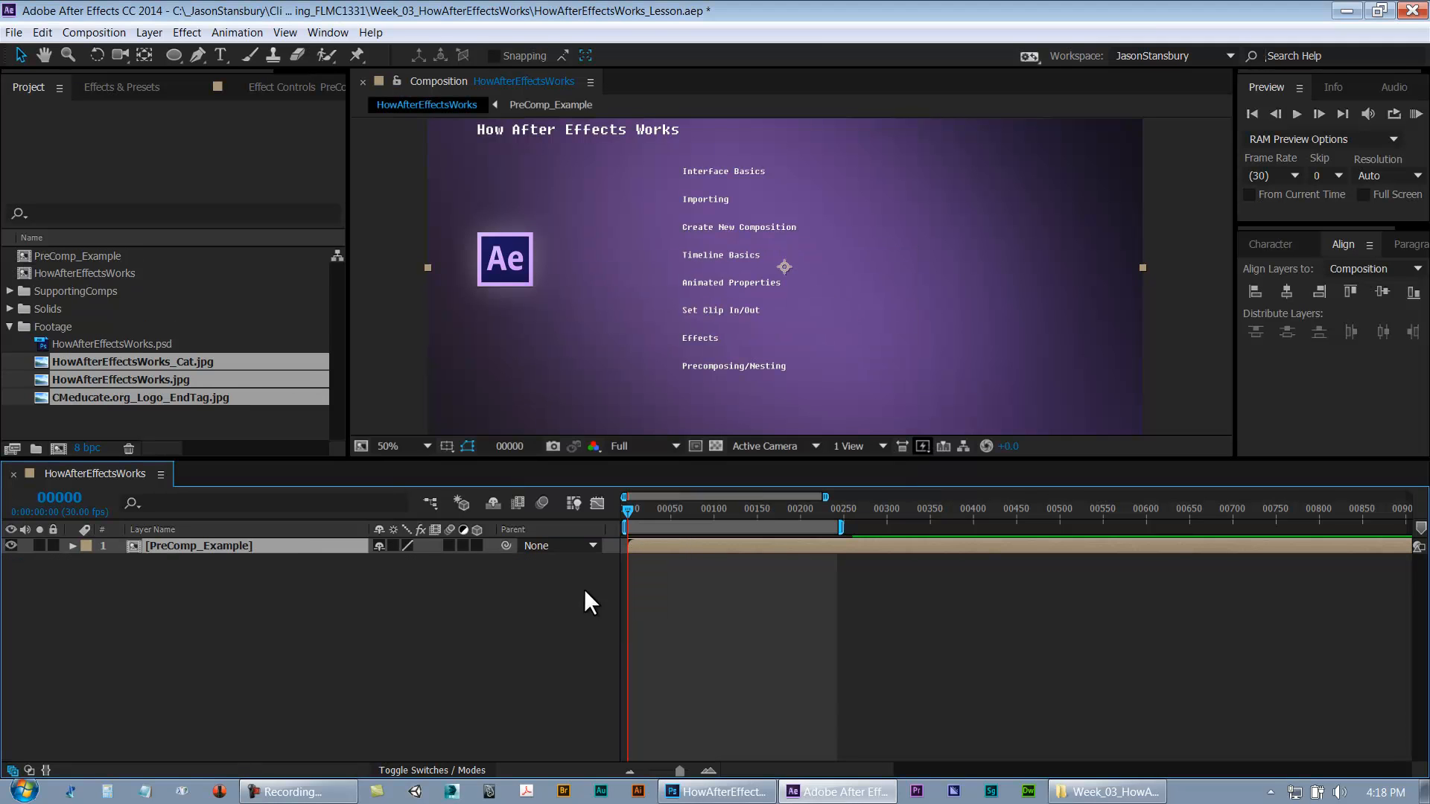
click(211, 607)
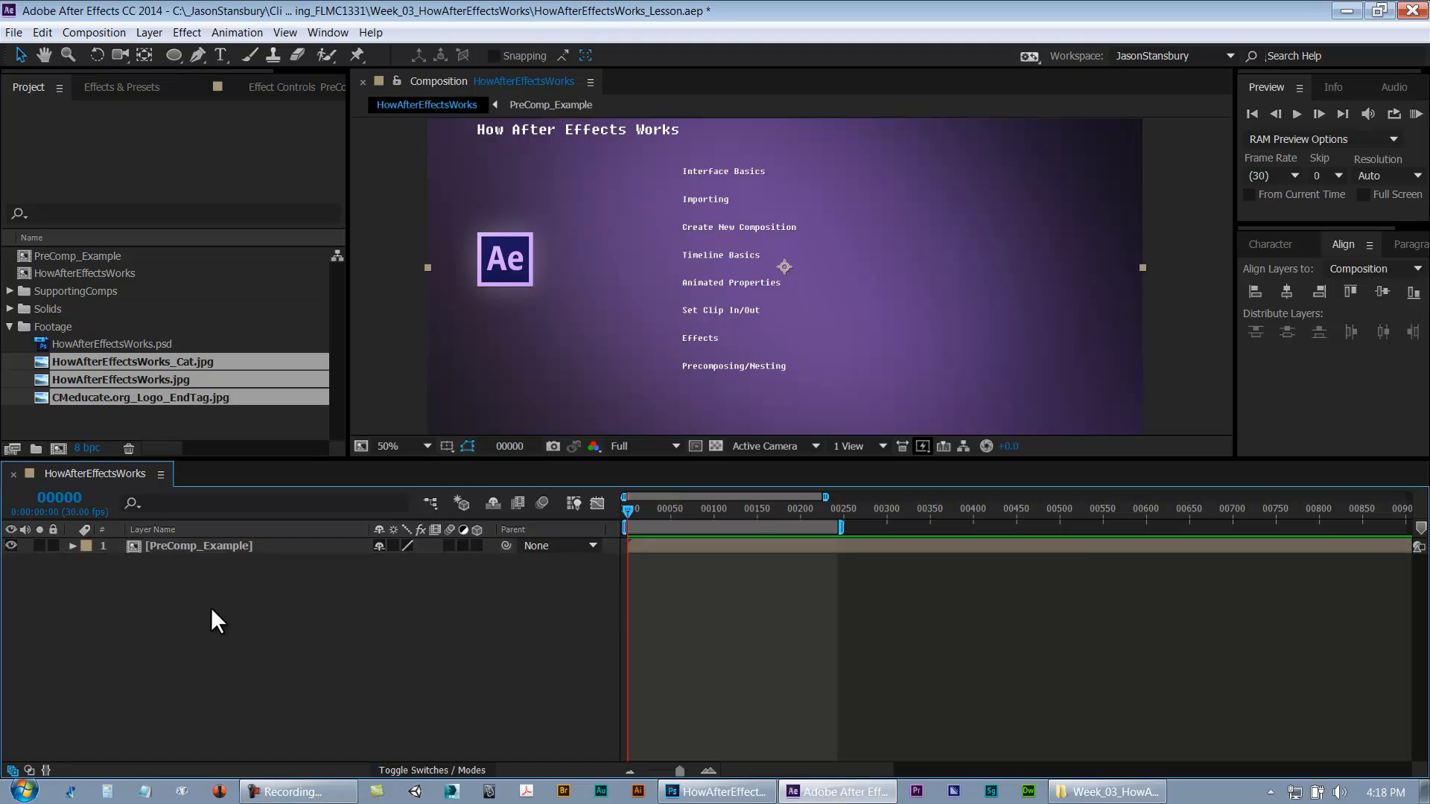
Collapse the Footage folder and move the PreComp_Example composition into the SupportingComps folder
click(164, 544)
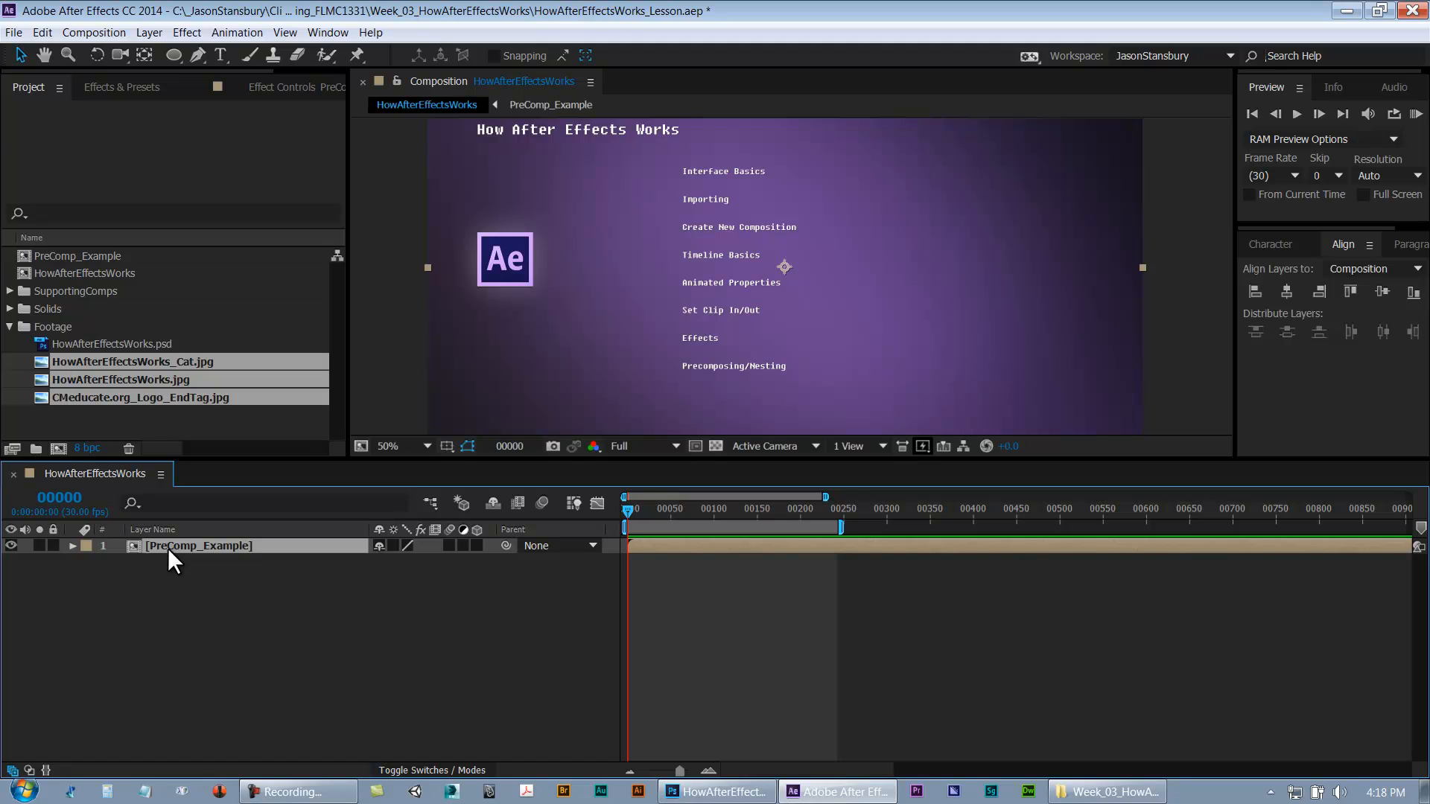
click(166, 560)
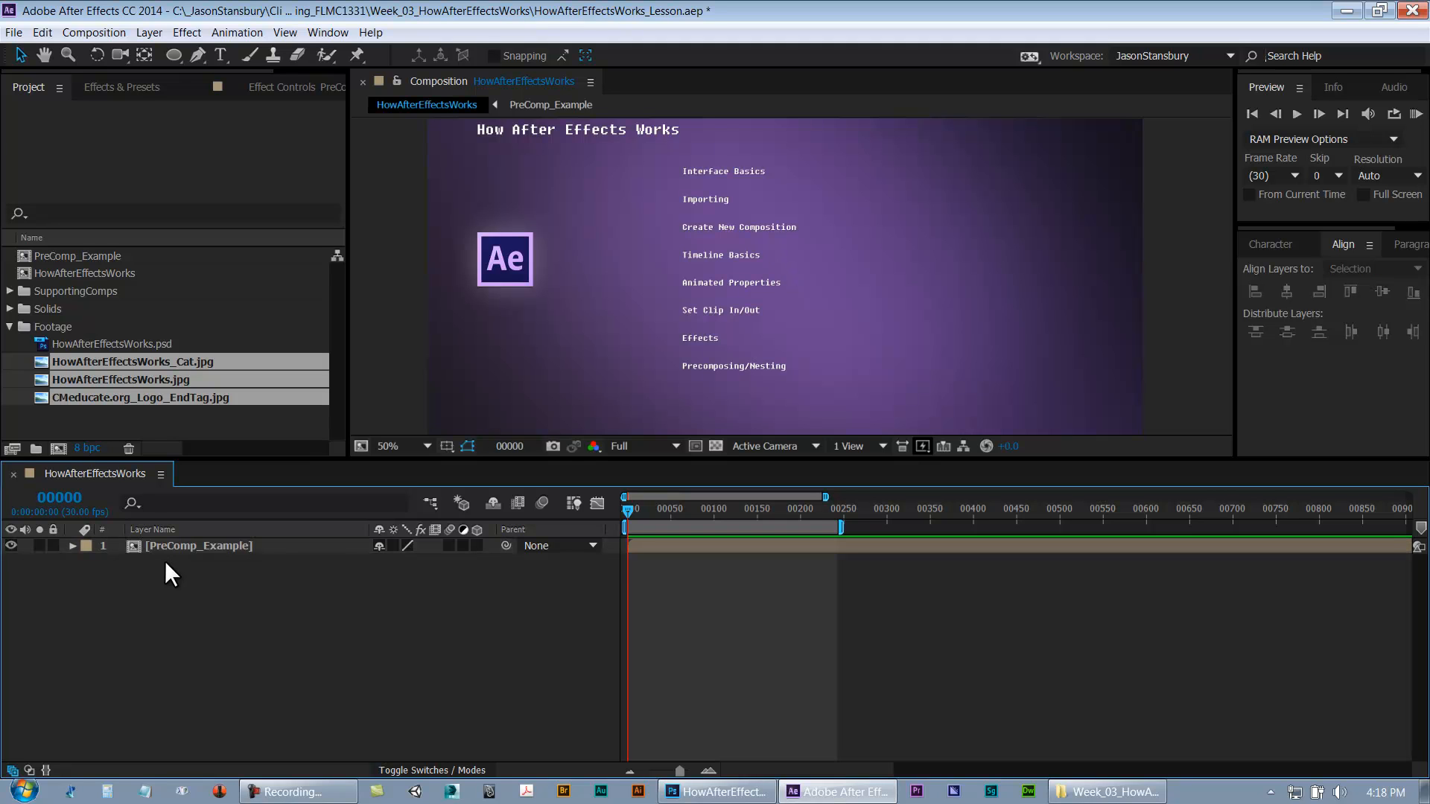
click(9, 326)
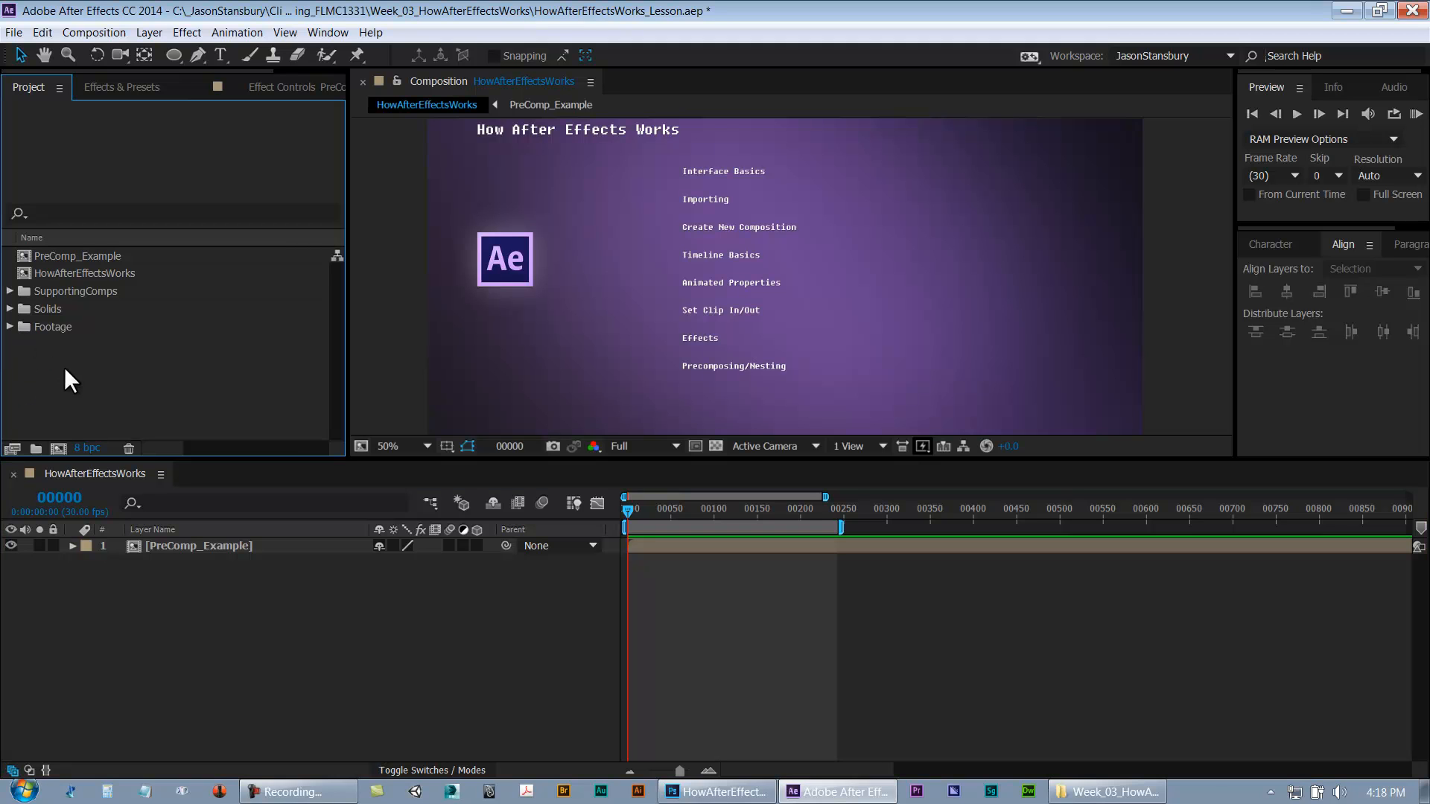
click(203, 548)
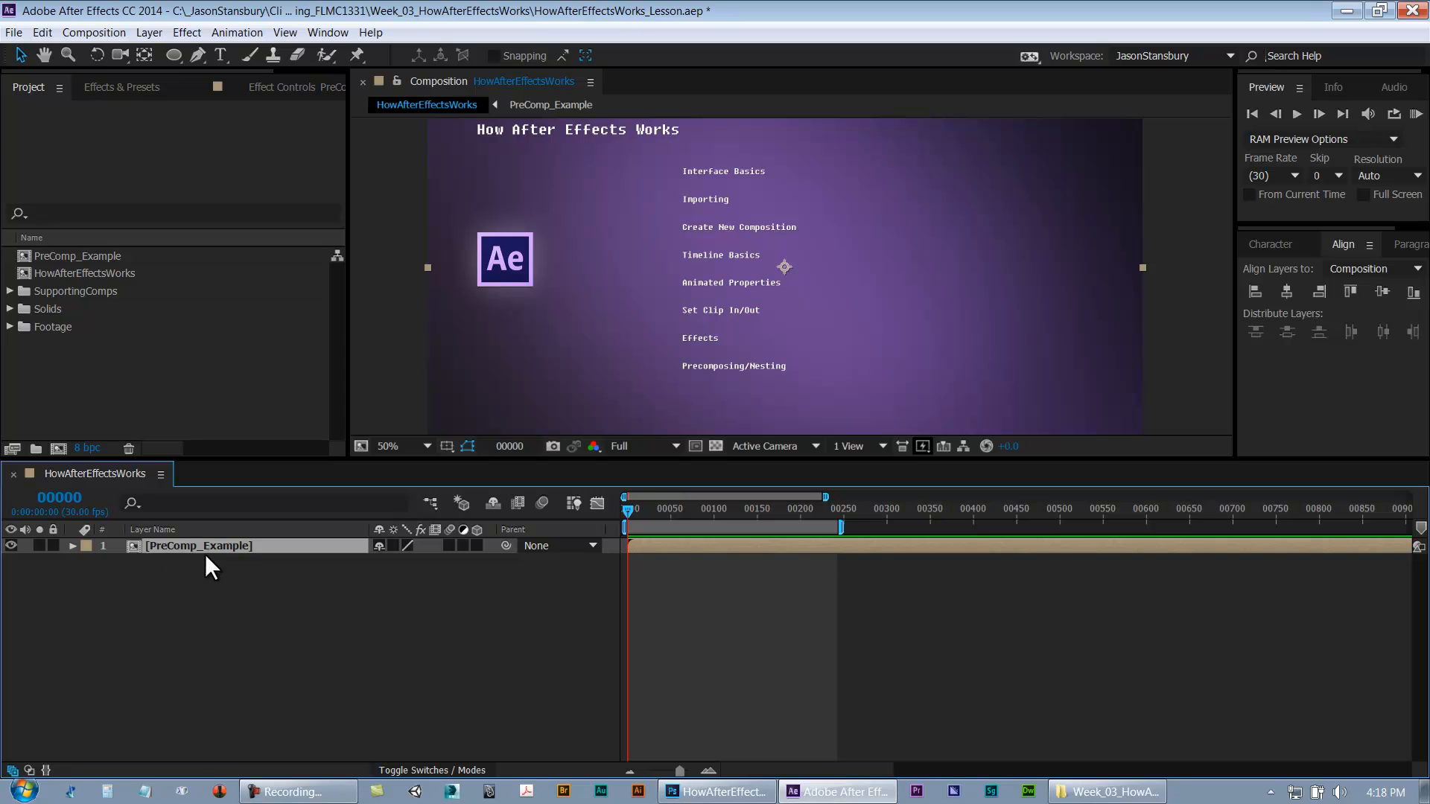
click(60, 255)
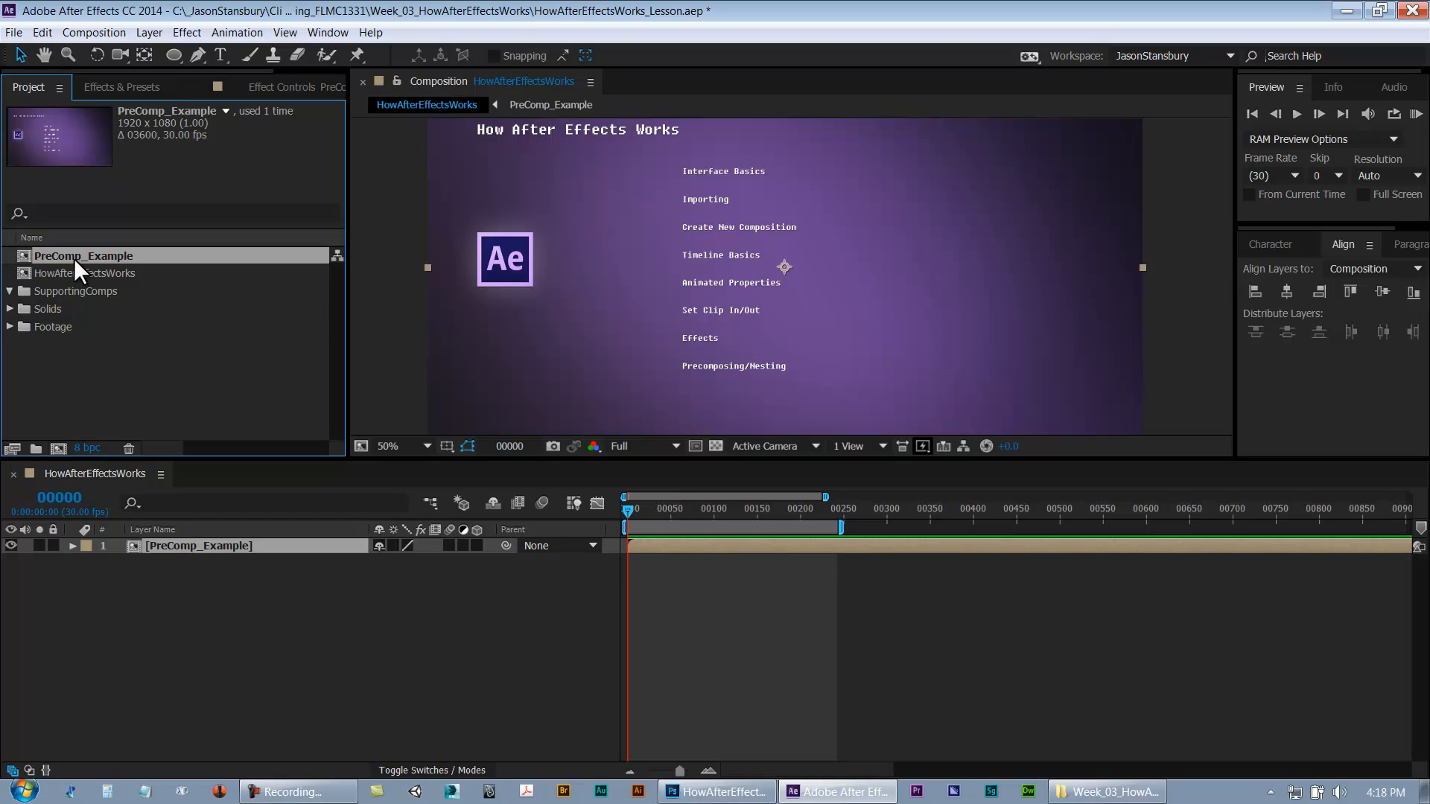
click(73, 289)
click(204, 405)
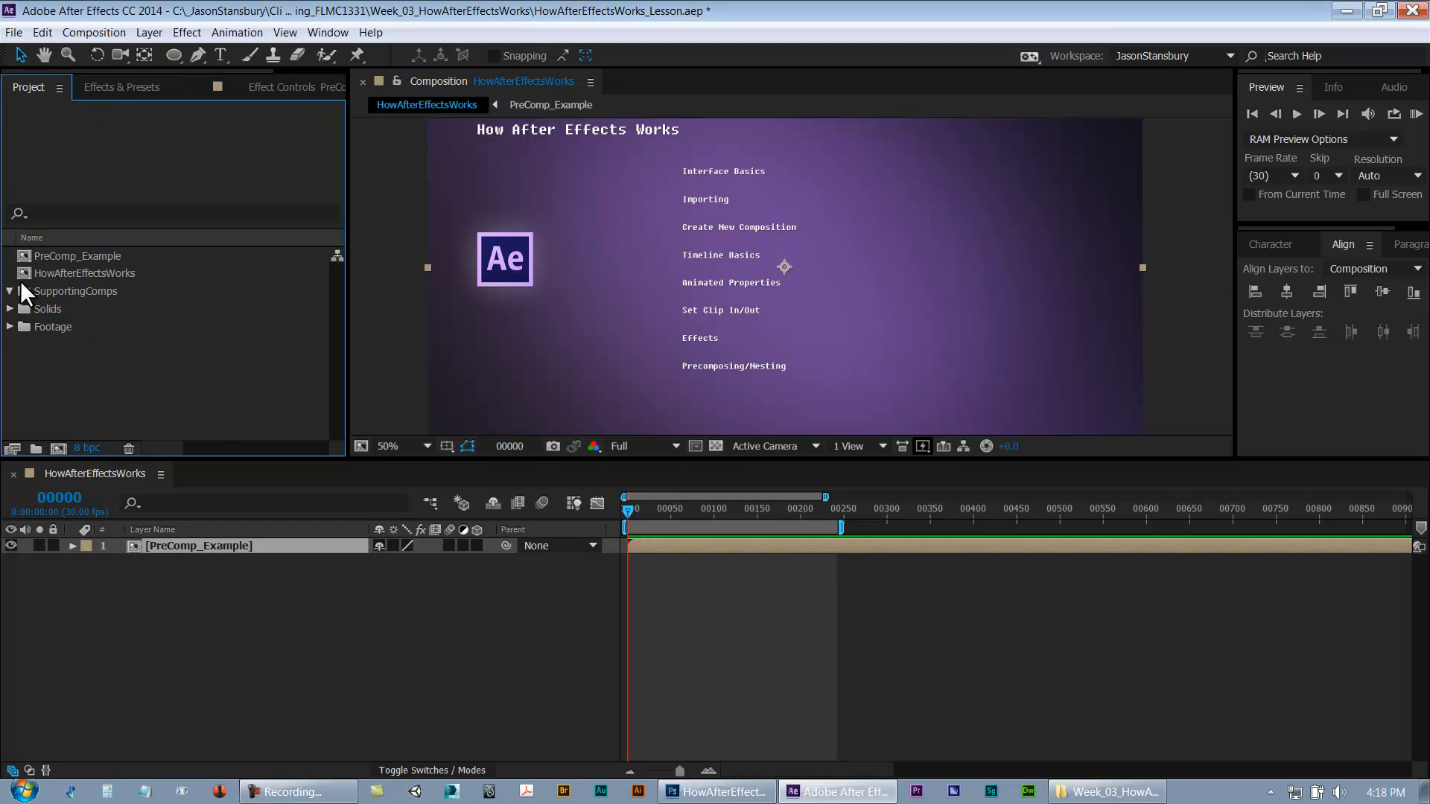
drag(56, 252, 62, 287)
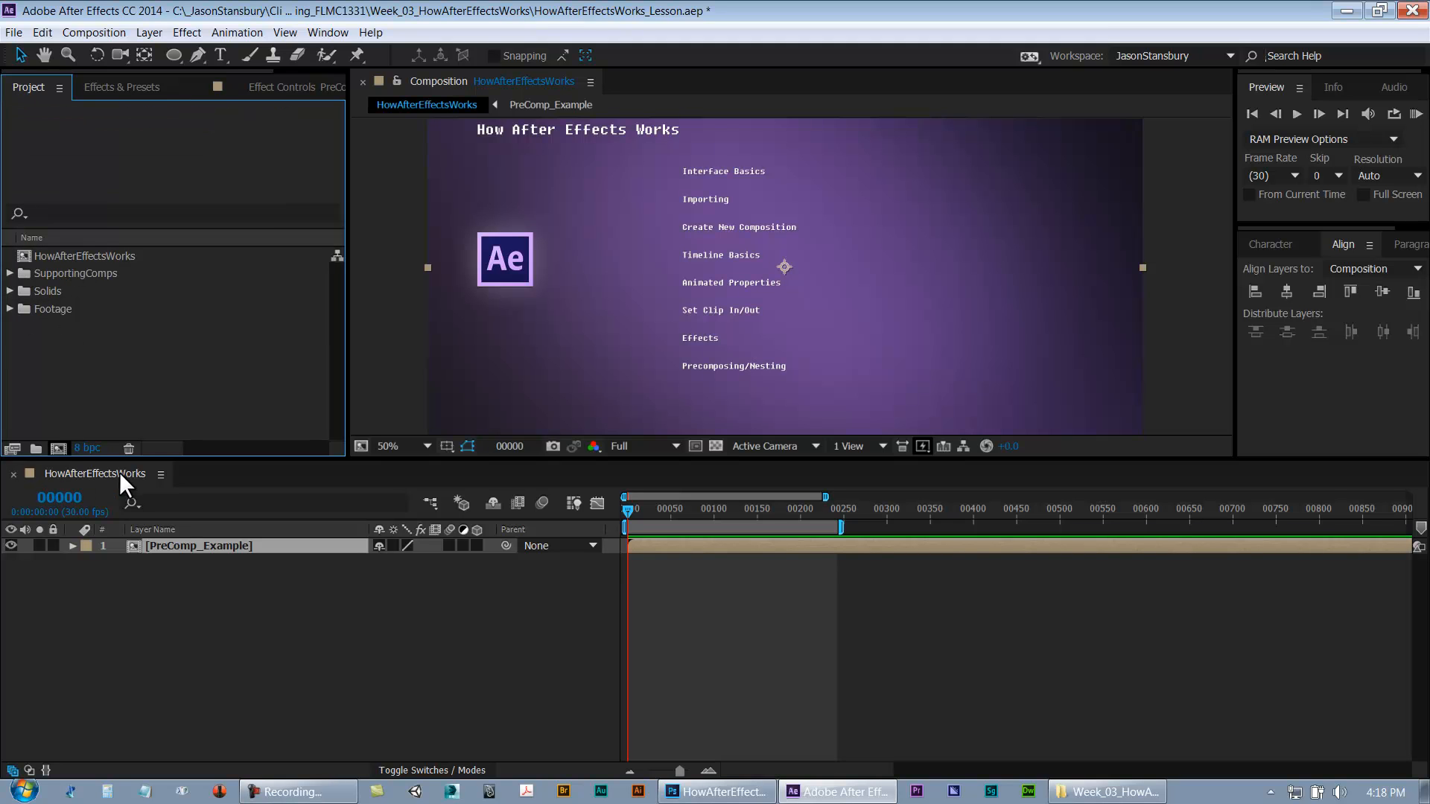
Open the PreComp_Example composition to examine its nested layers, and return to the HowAfterEffectsWorks composition
click(188, 556)
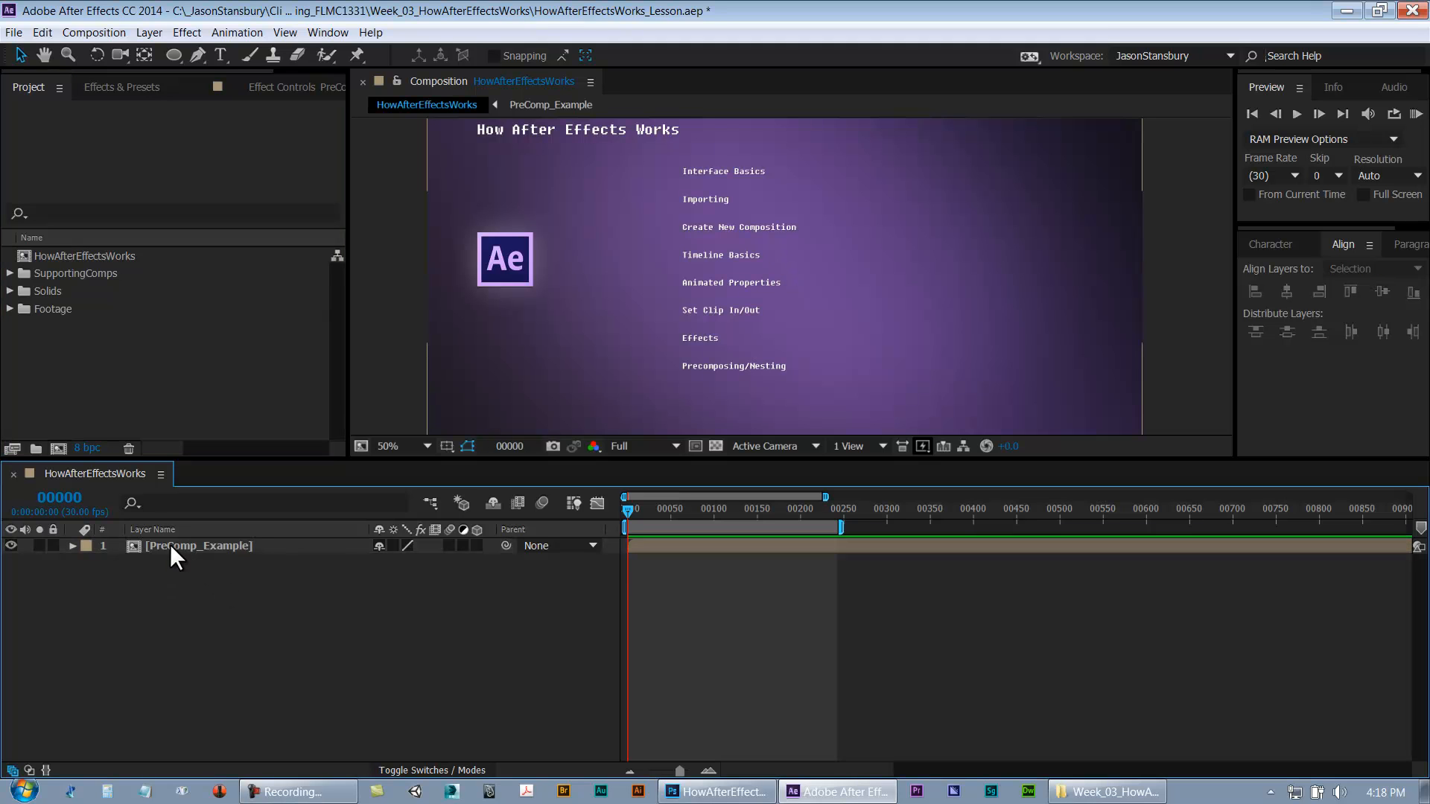
double_click(180, 548)
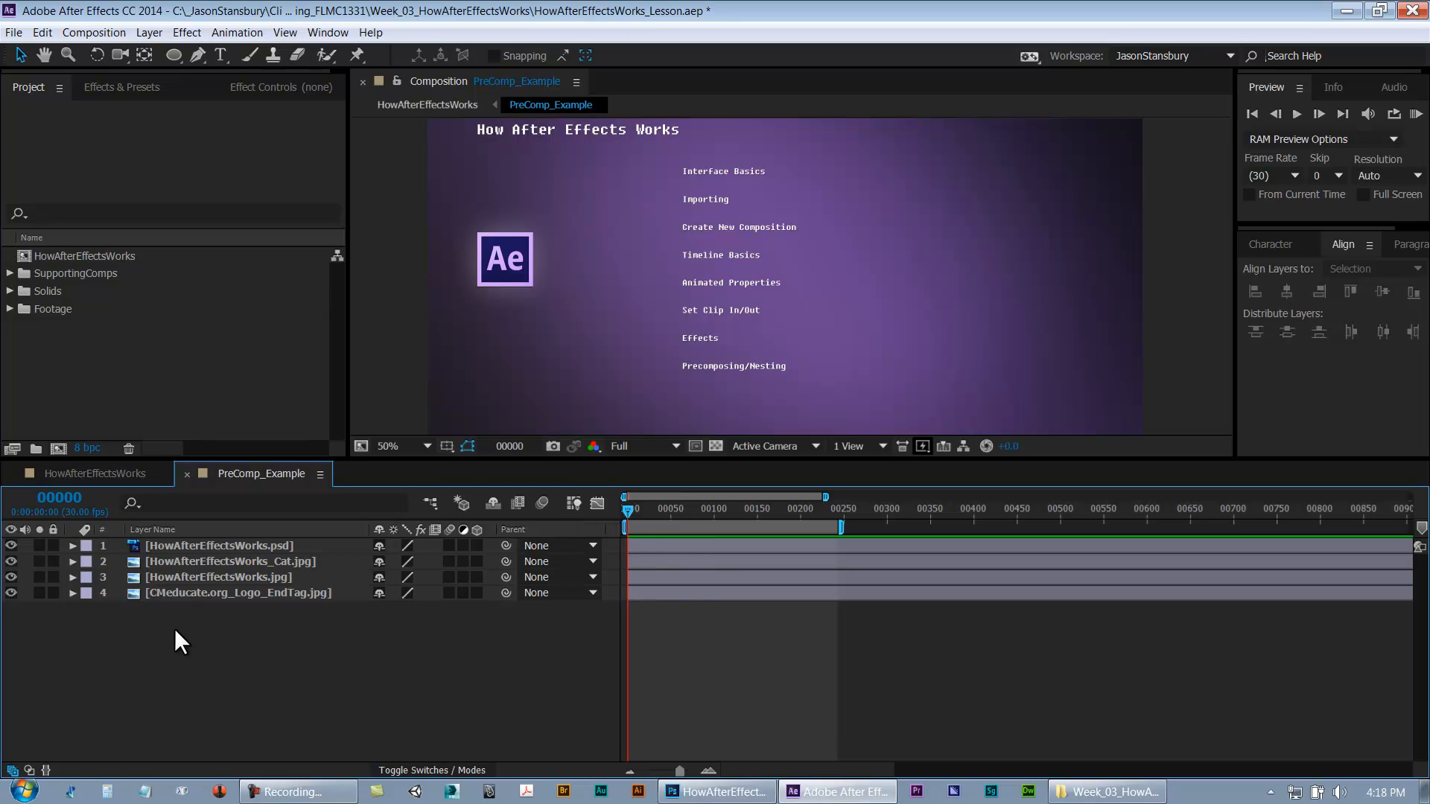
click(200, 548)
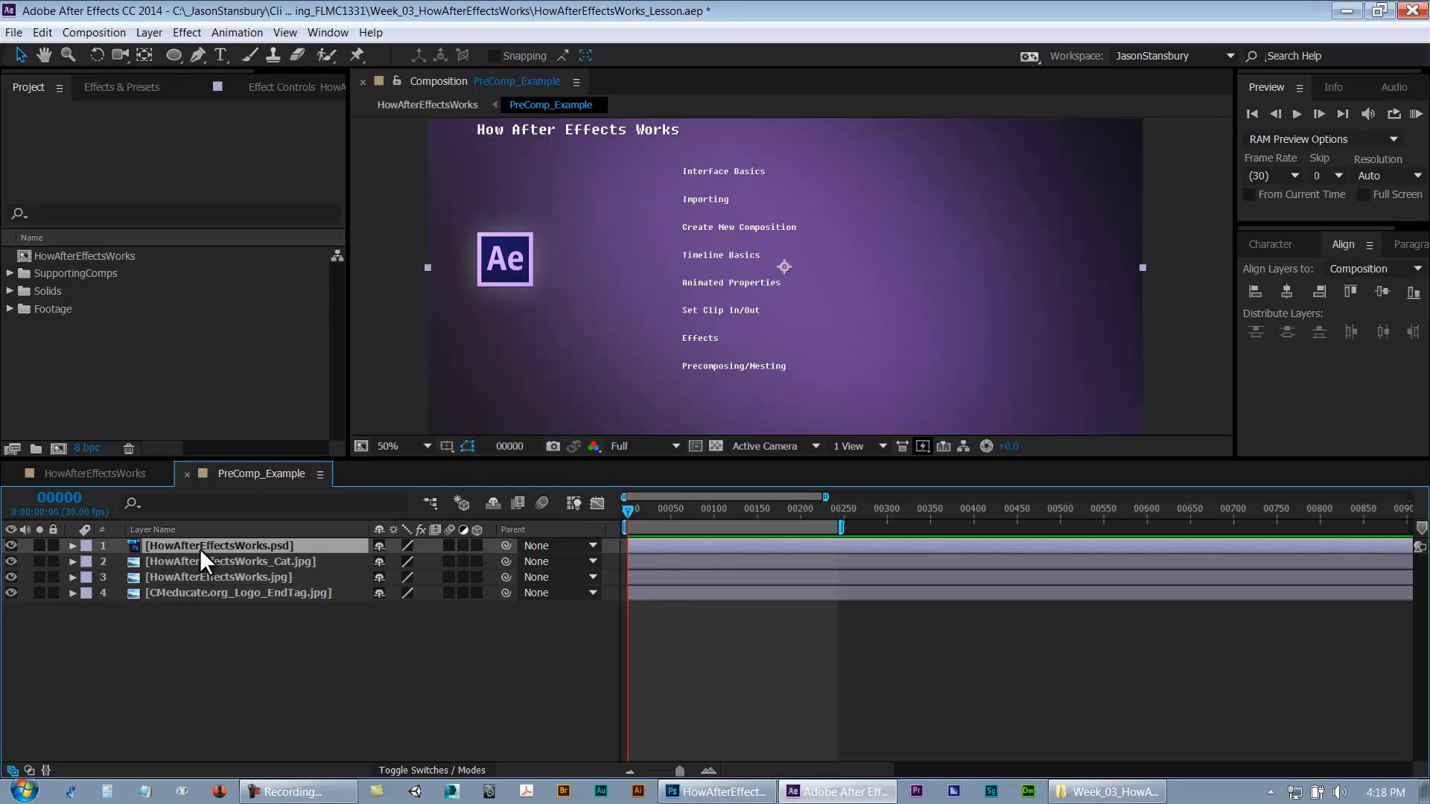
shift+click(181, 589)
click(781, 615)
drag(655, 514, 619, 519)
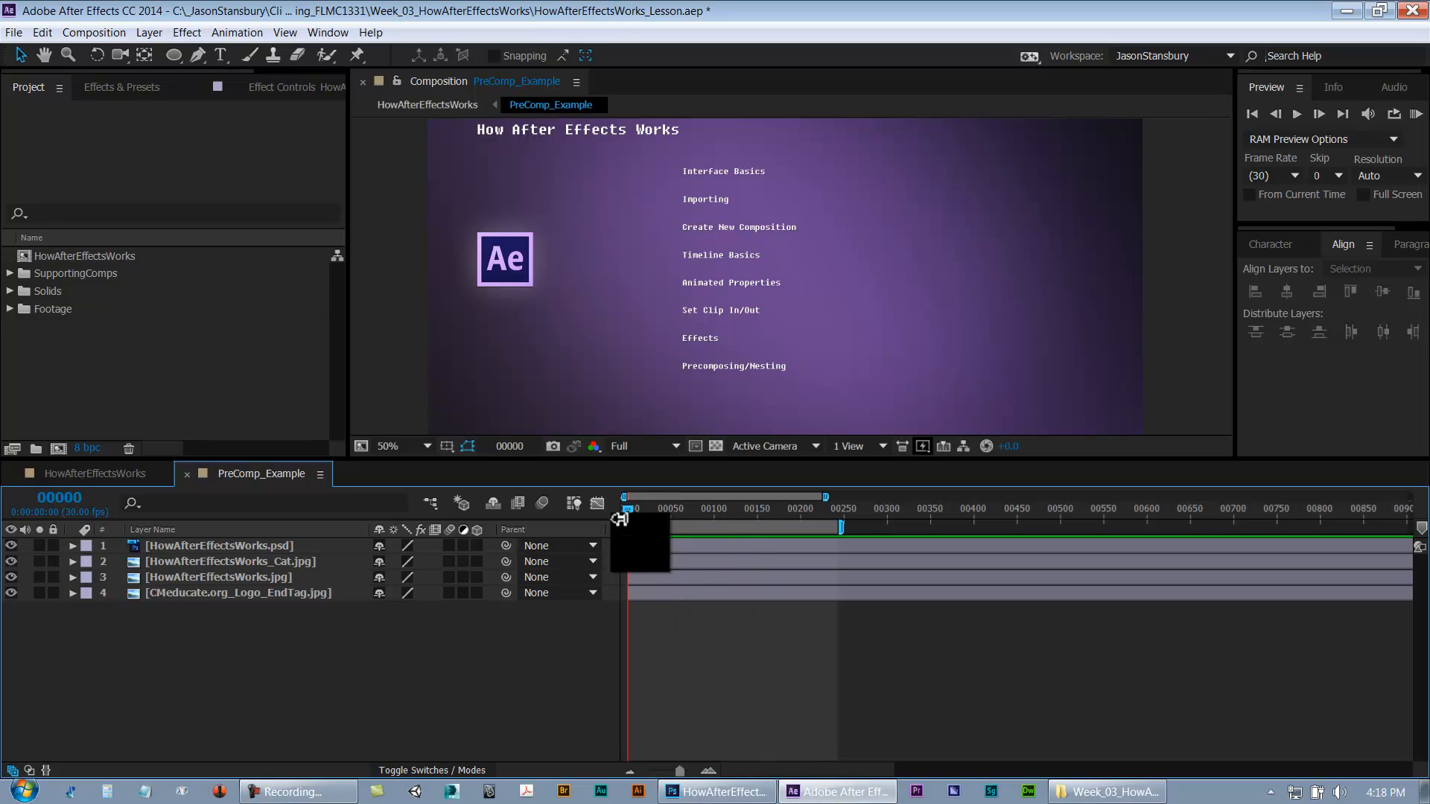
click(125, 476)
click(168, 569)
click(181, 544)
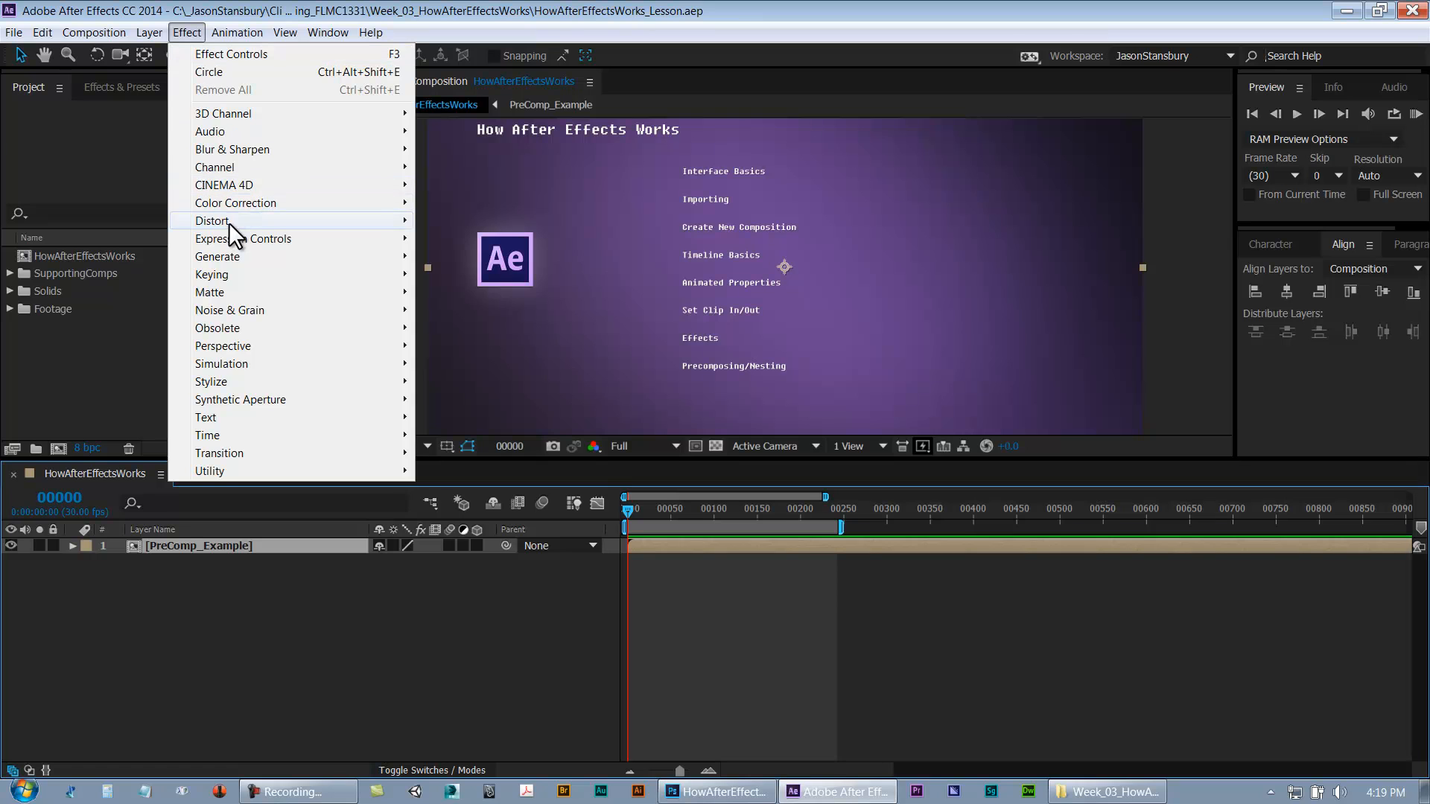
mouse_move(229, 261)
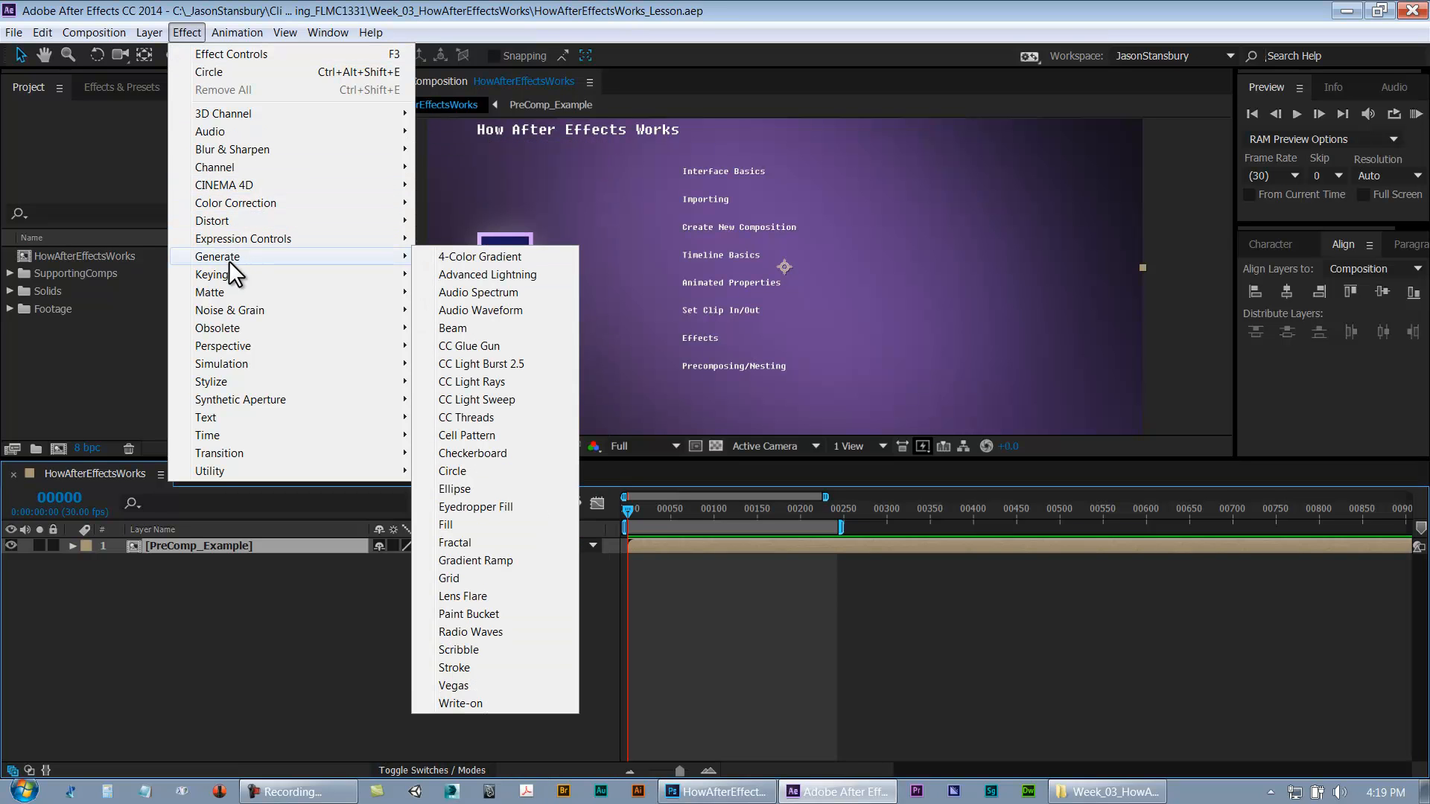
click(190, 591)
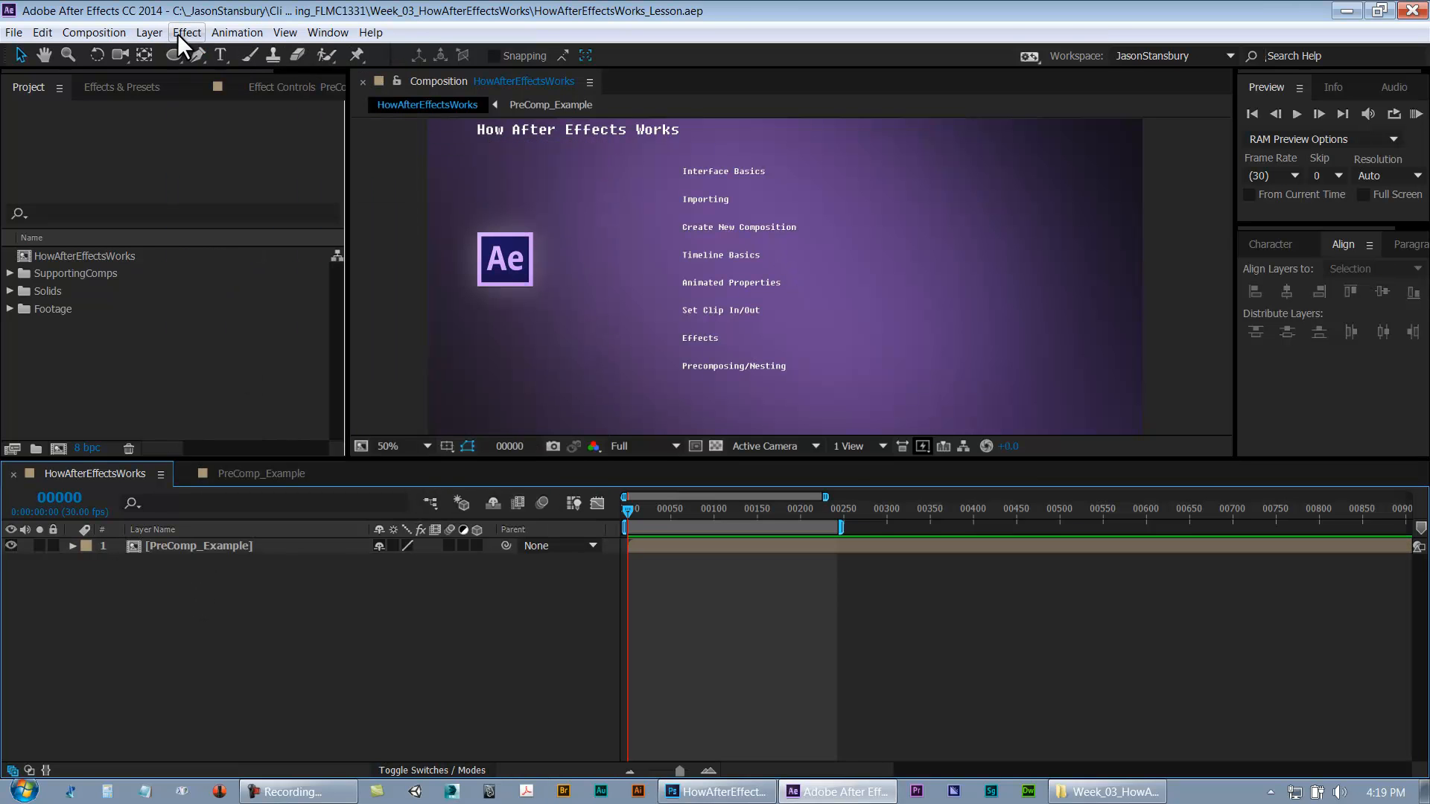
Search the effects for "blur" and apply Fast Blur to the PreComp_Example layer
click(115, 86)
click(100, 110)
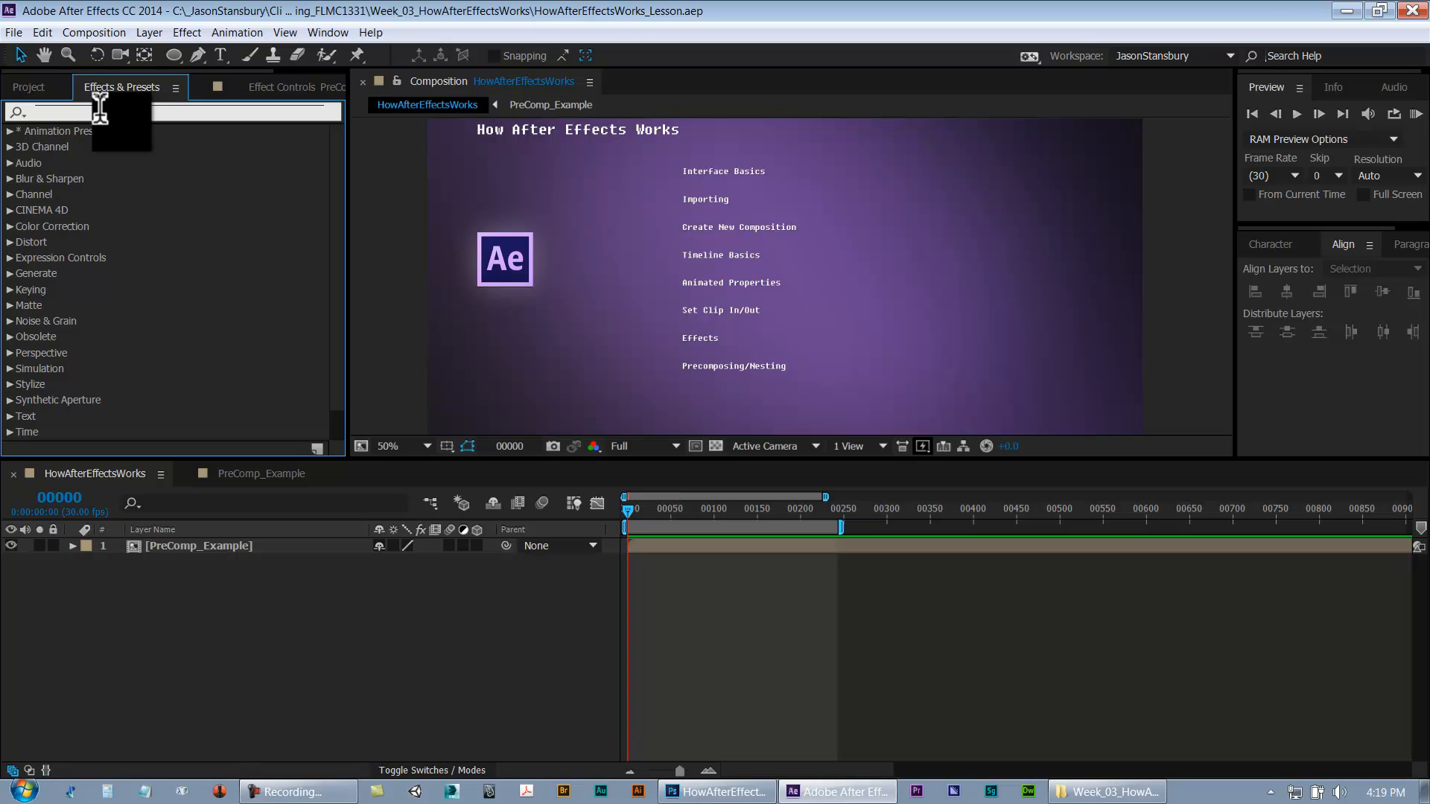
text(blur)
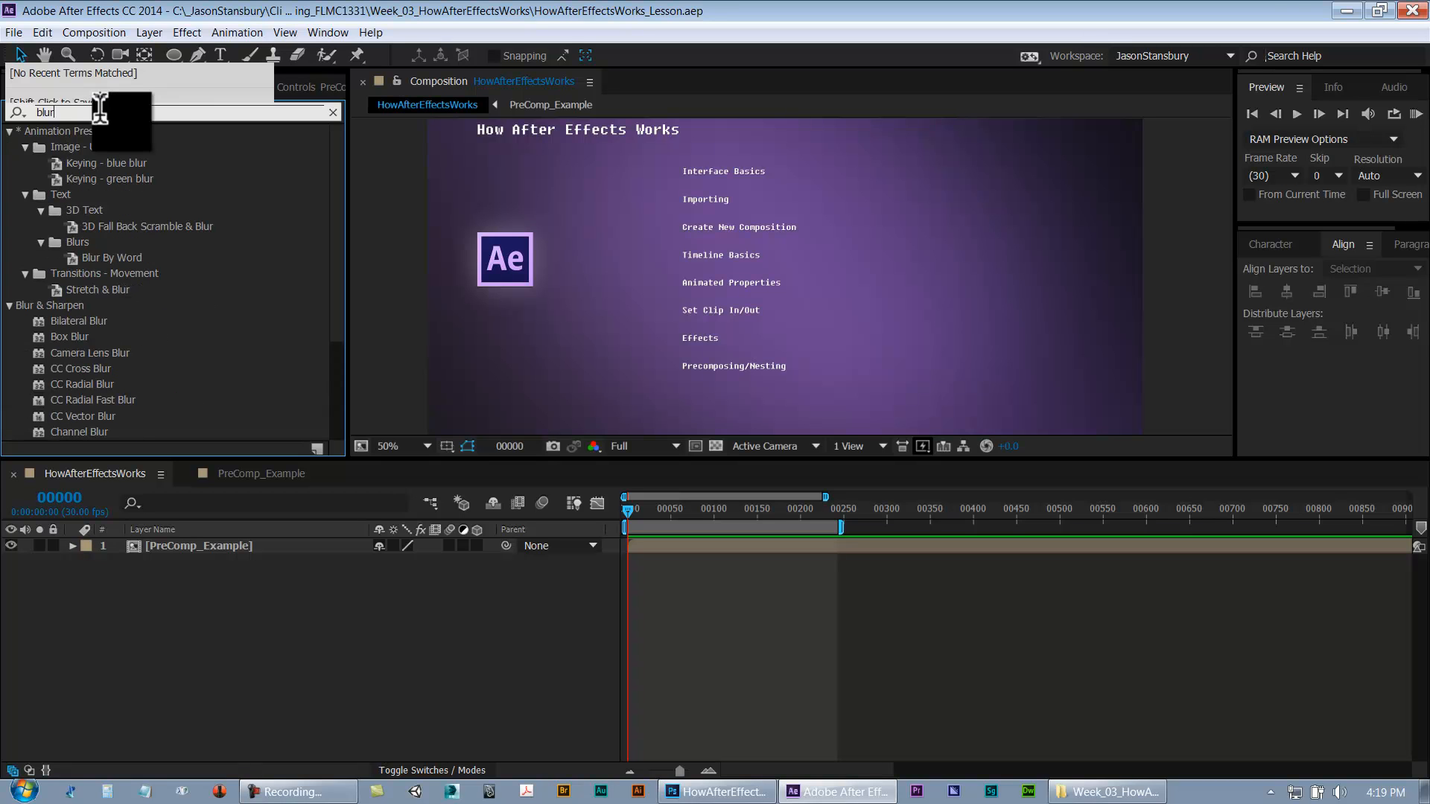
click(90, 368)
scroll(96, 381, down, 3)
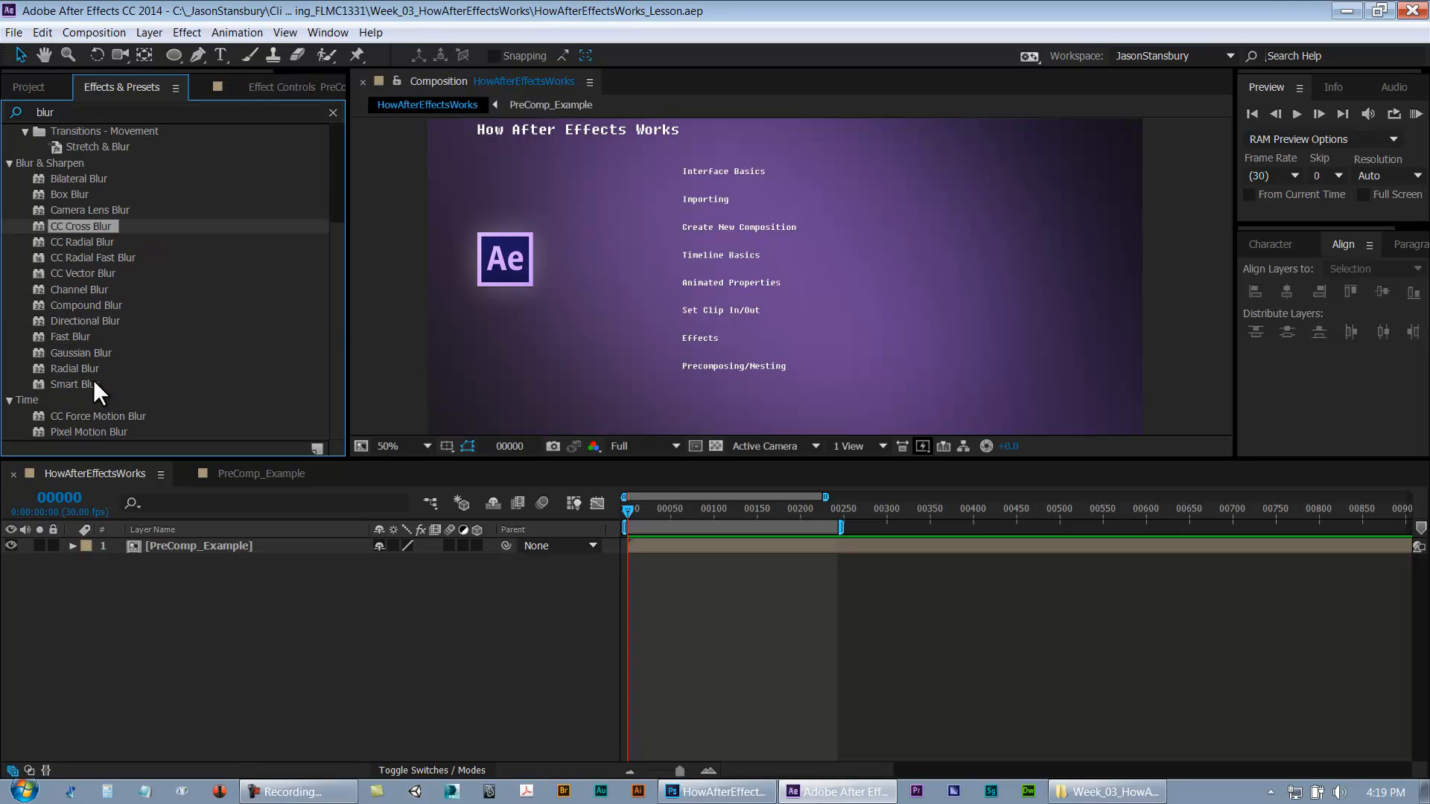
click(72, 337)
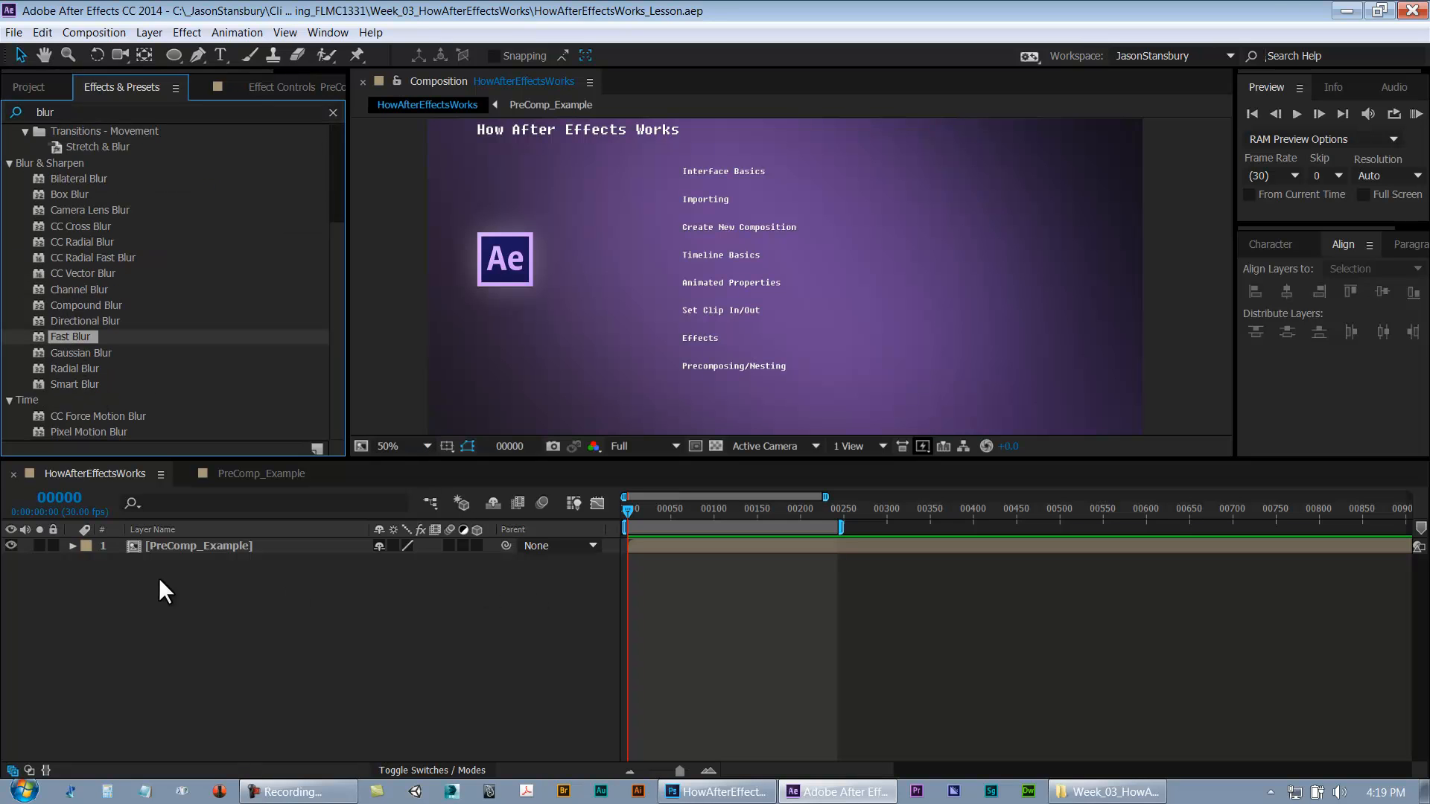
drag(82, 344, 179, 546)
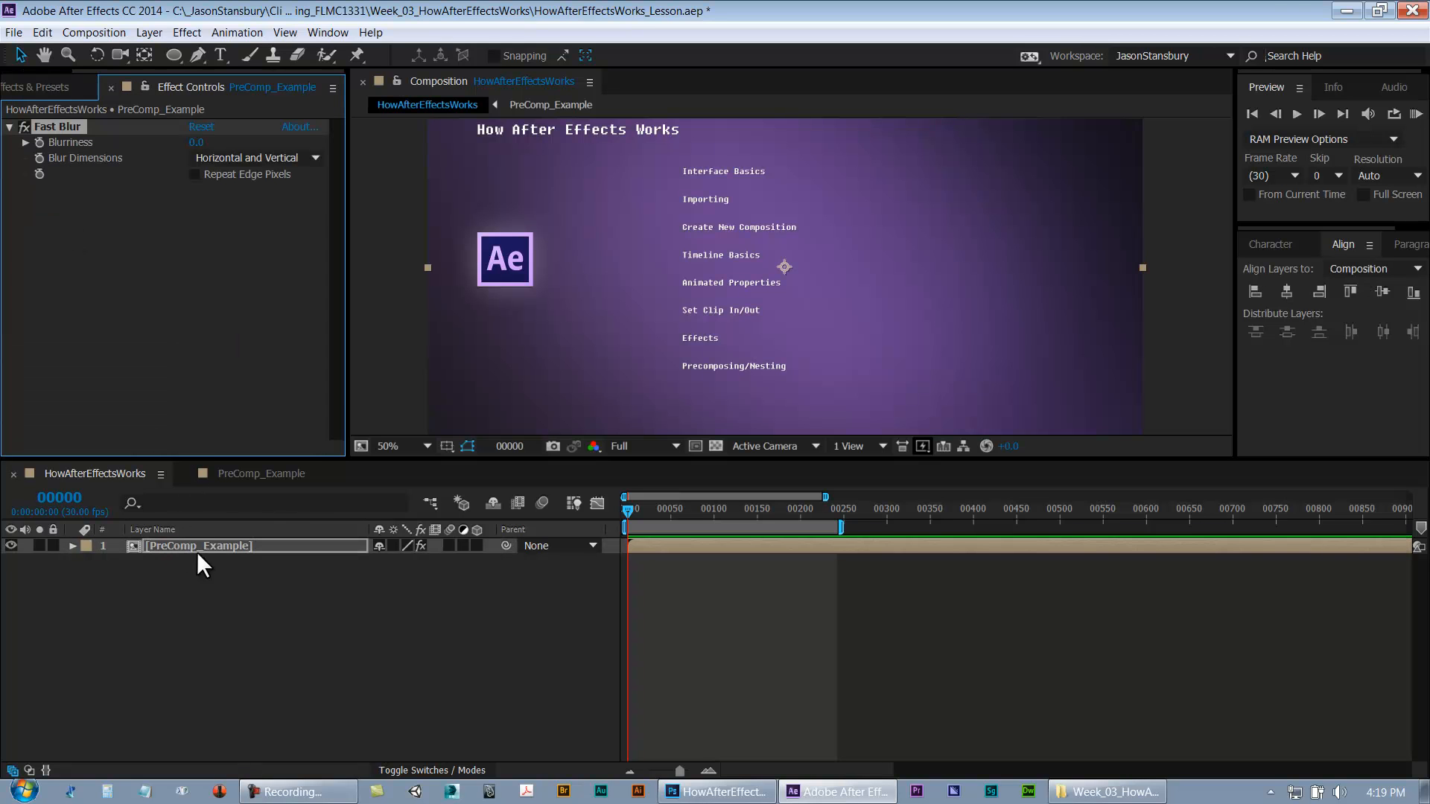
Raise Fast Blur's Blurriness to 36 and turn on Repeat Edge Pixels
drag(197, 142, 237, 146)
click(218, 173)
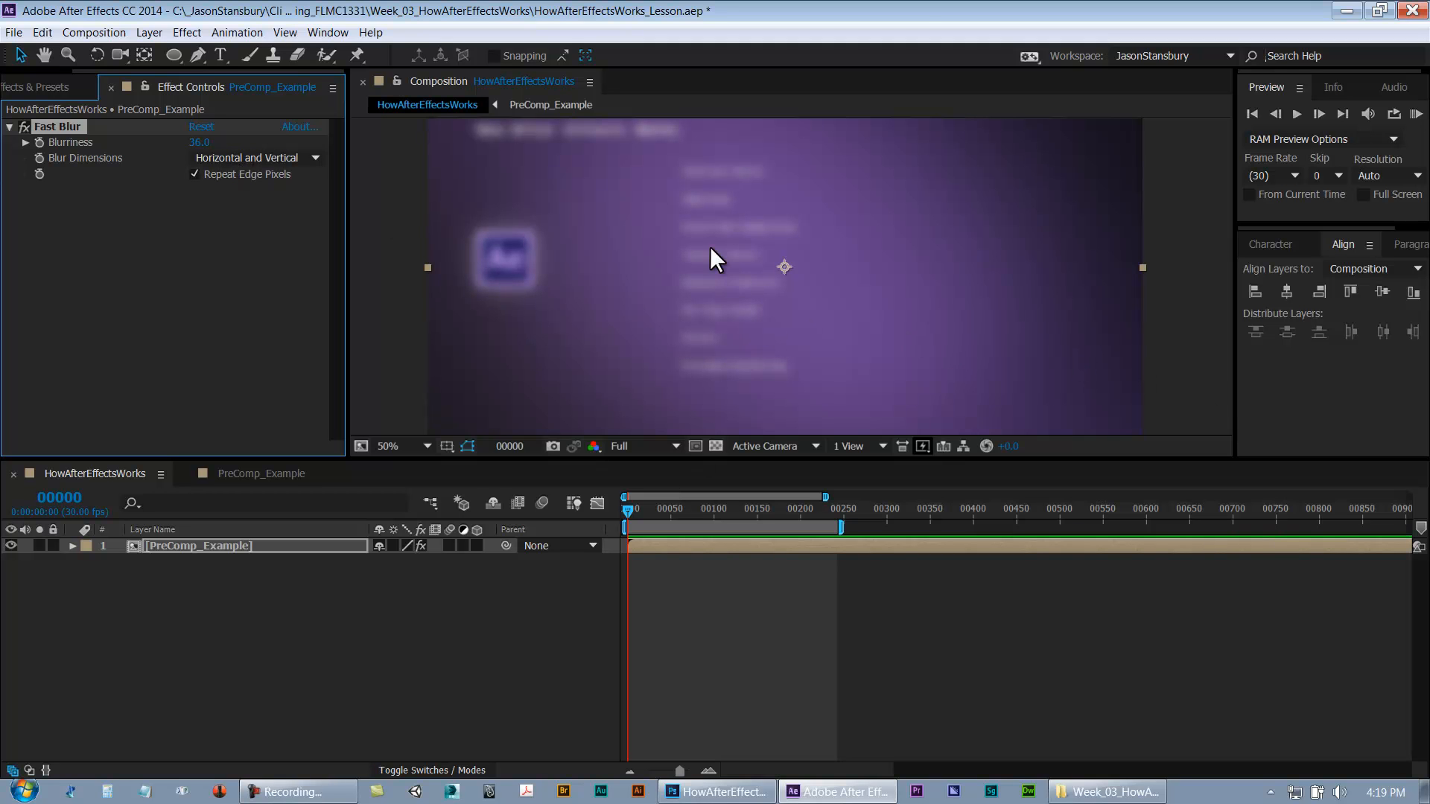
Shift the PreComp_Example layer slightly to the left in the frame and set Fast Blur's Blurriness to 60, leaving the layer deselected
mouse_move(706, 329)
mouse_down()
mouse_move(696, 377)
mouse_move(705, 281)
mouse_move(706, 303)
mouse_up()
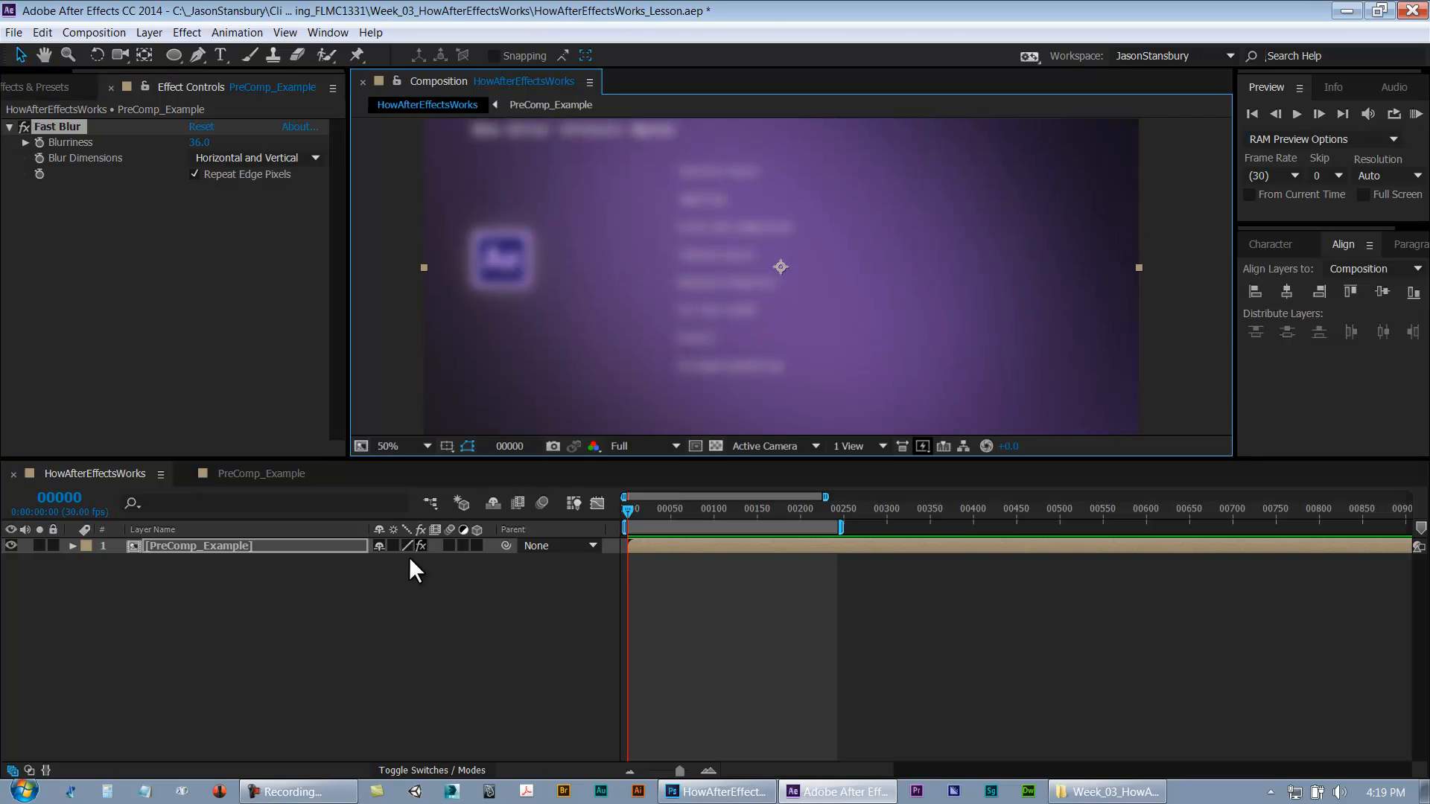
mouse_move(200, 142)
mouse_down()
mouse_move(177, 145)
mouse_move(223, 144)
mouse_up()
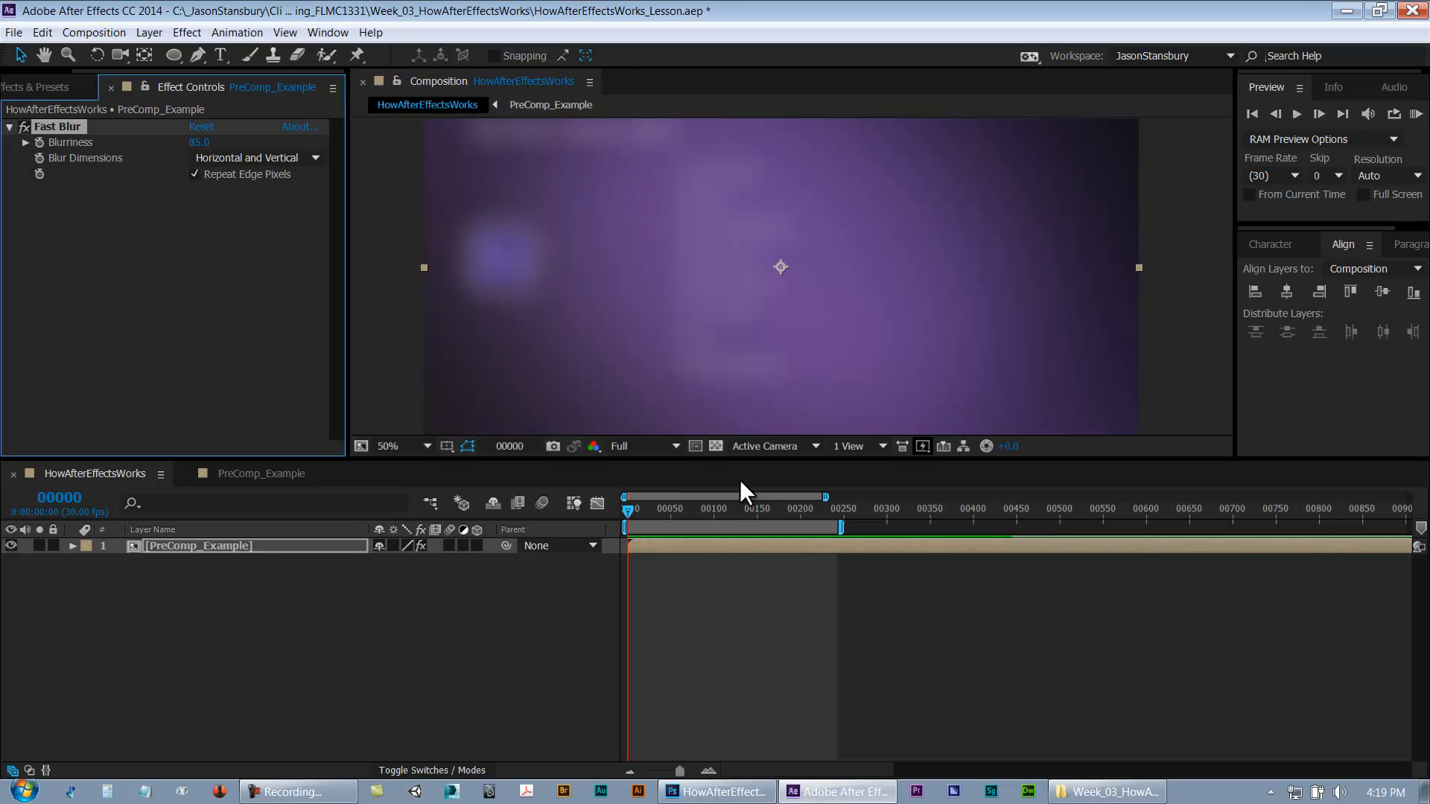
click(206, 140)
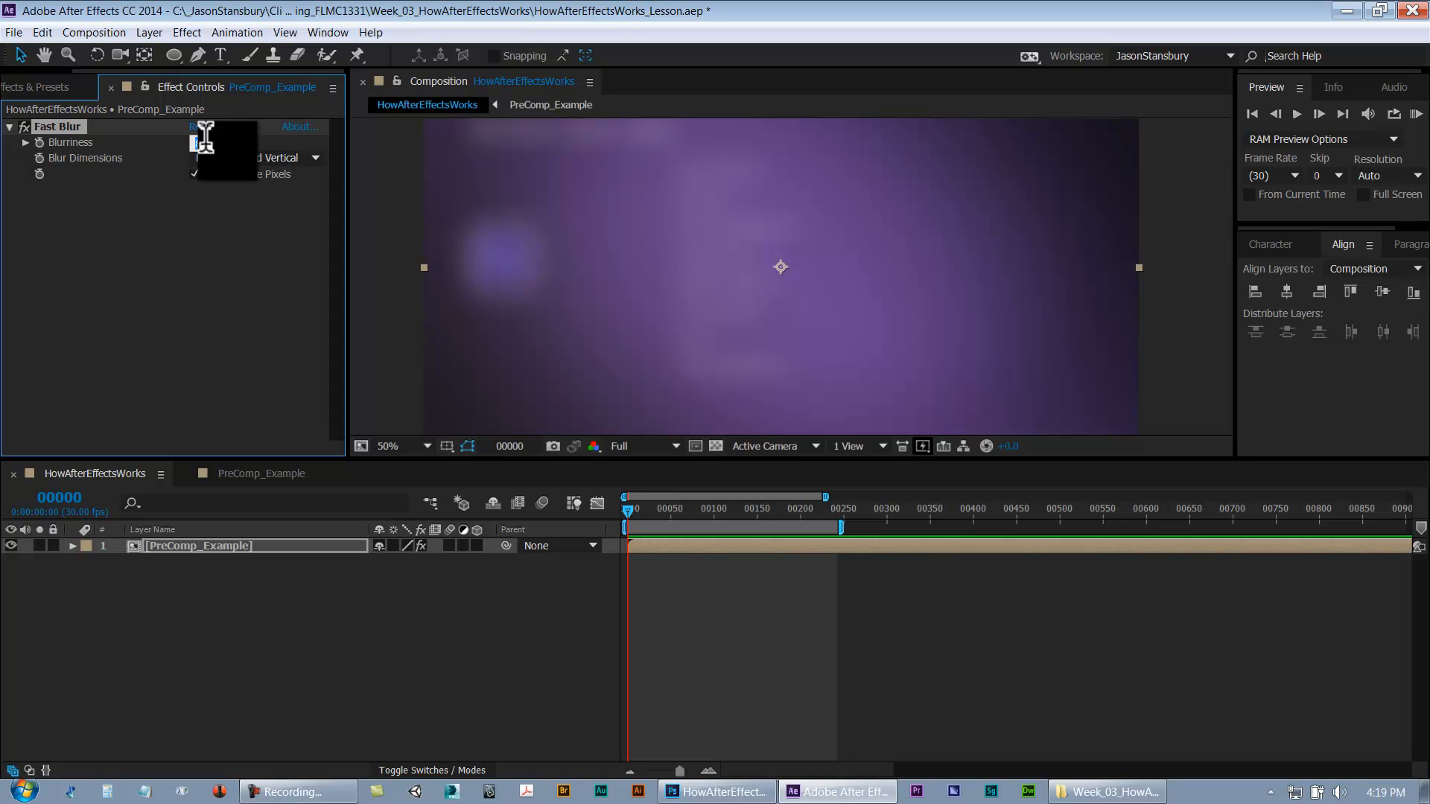
text(60)
key(Return)
click(715, 641)
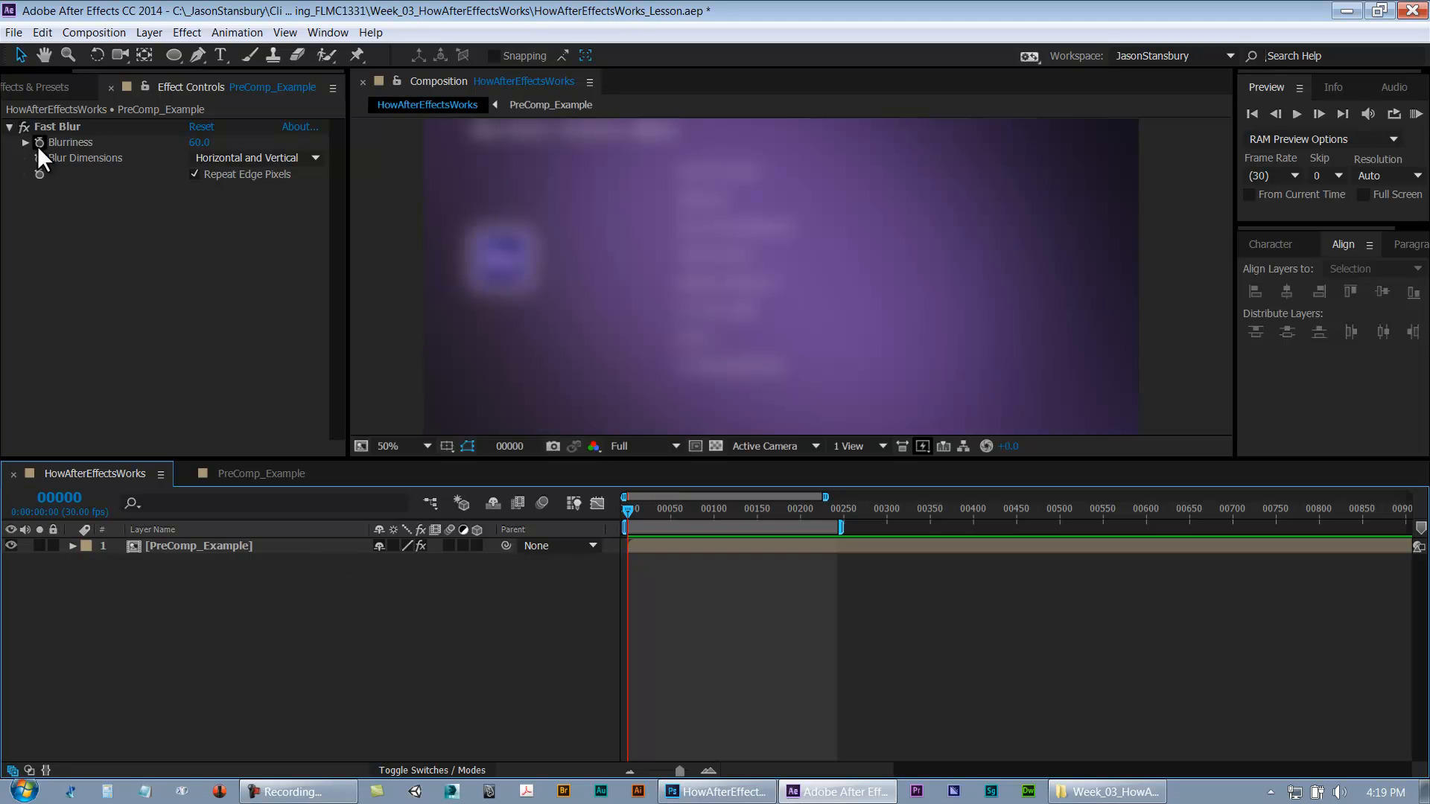
Show the project items with the Footage folder expanded and reveal the effects applied to the PreComp_Example layer
drag(78, 73, 2, 75)
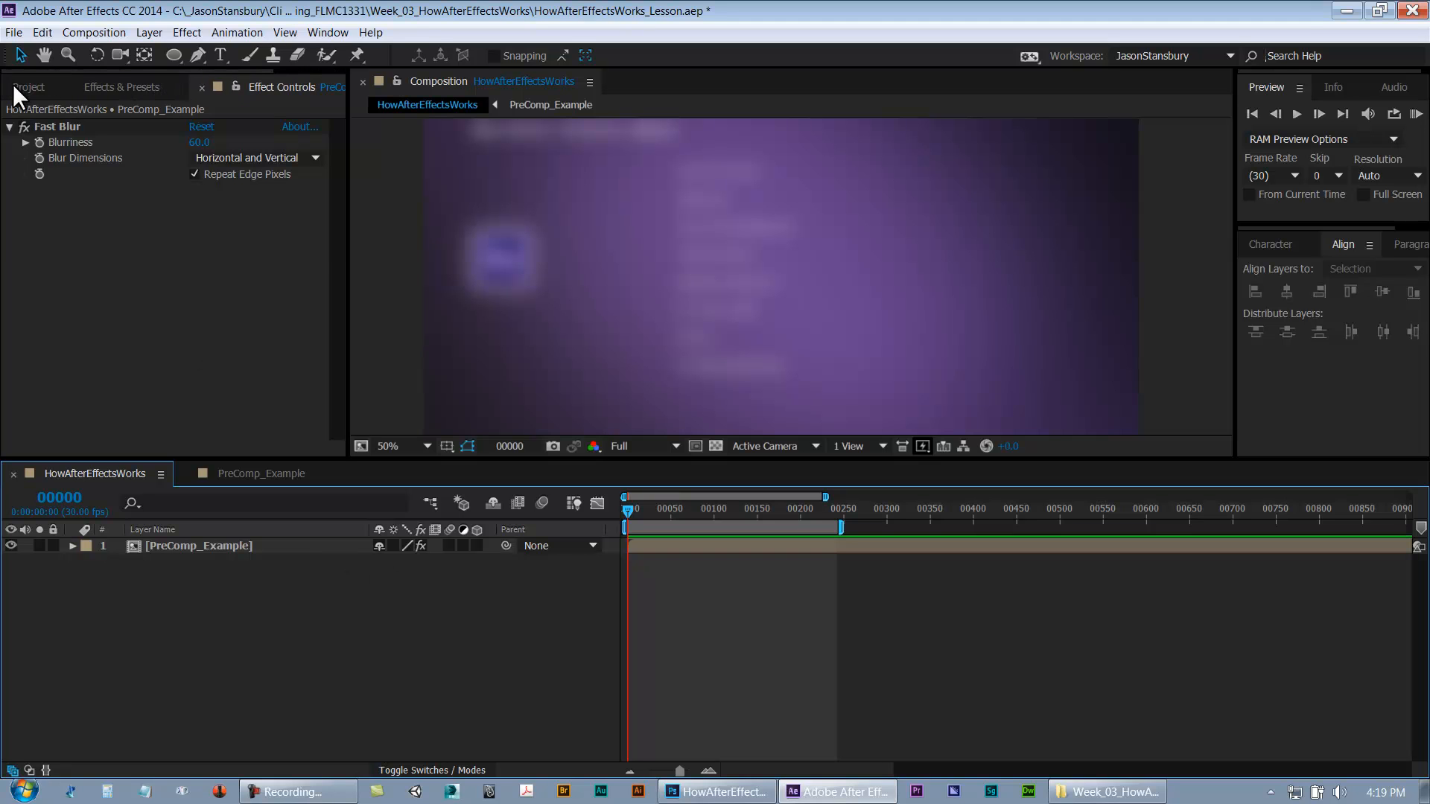
click(16, 86)
click(8, 309)
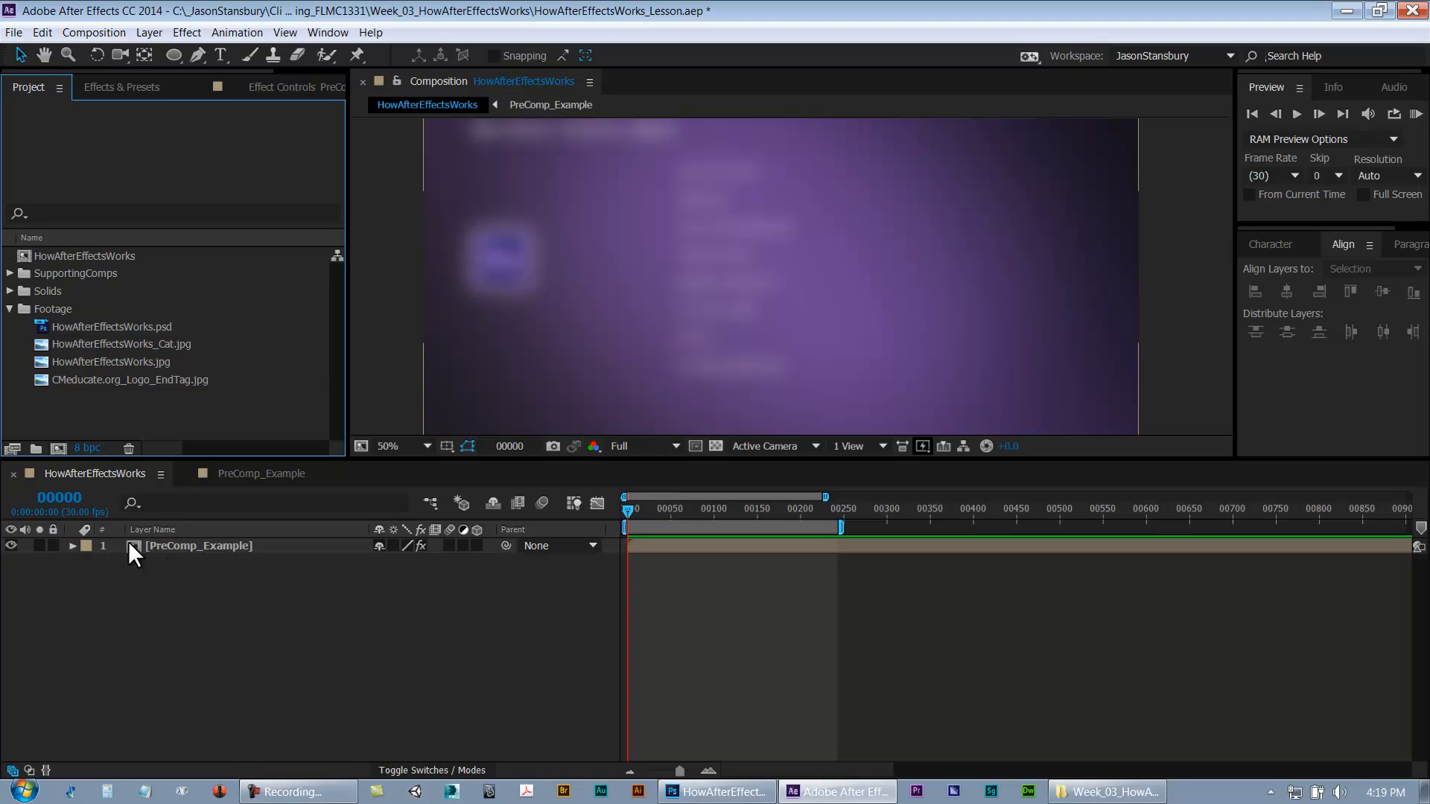
click(194, 547)
key(e)
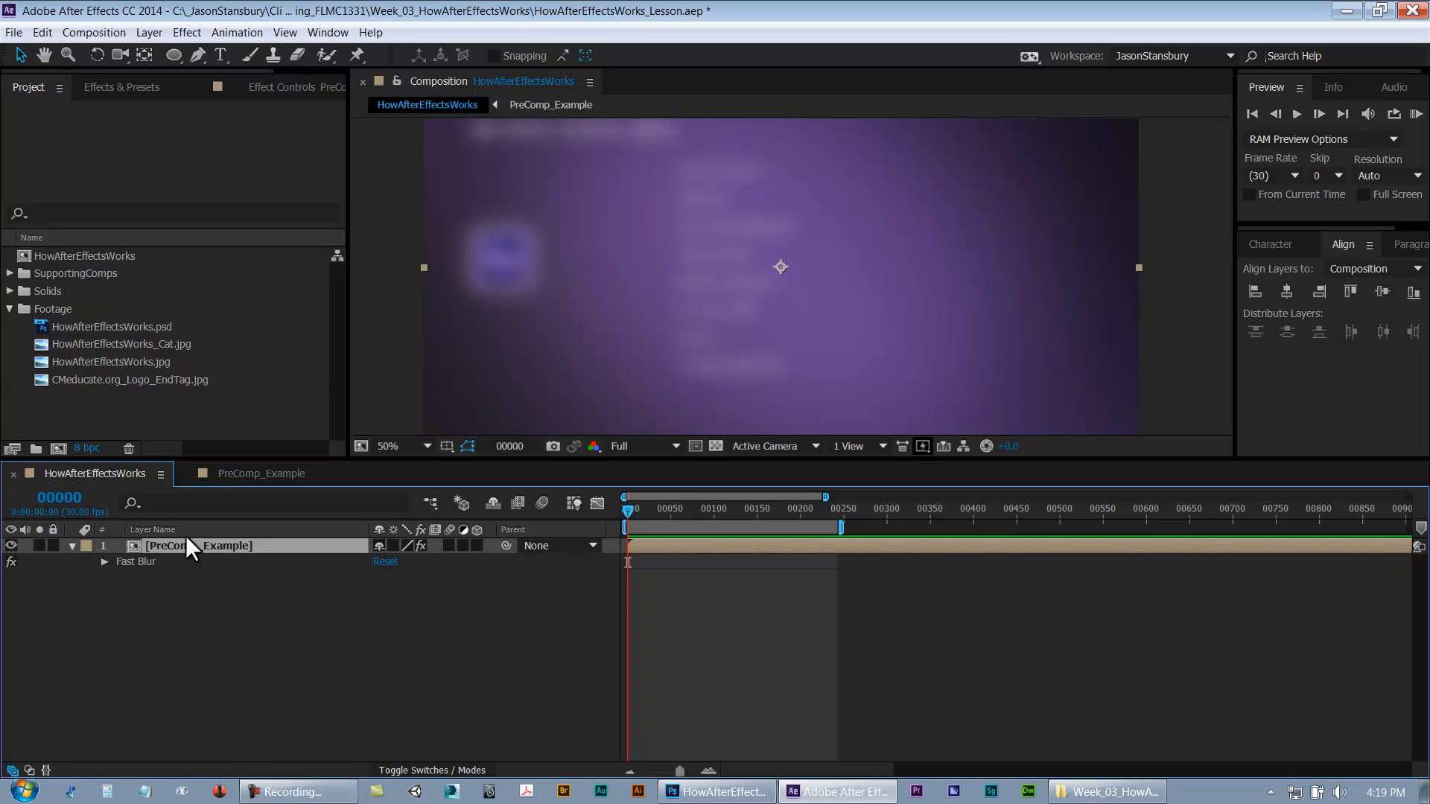
Compare the unblurred contents of PreComp_Example with the main composition, switching Fast Blur off and back on there
double_click(141, 547)
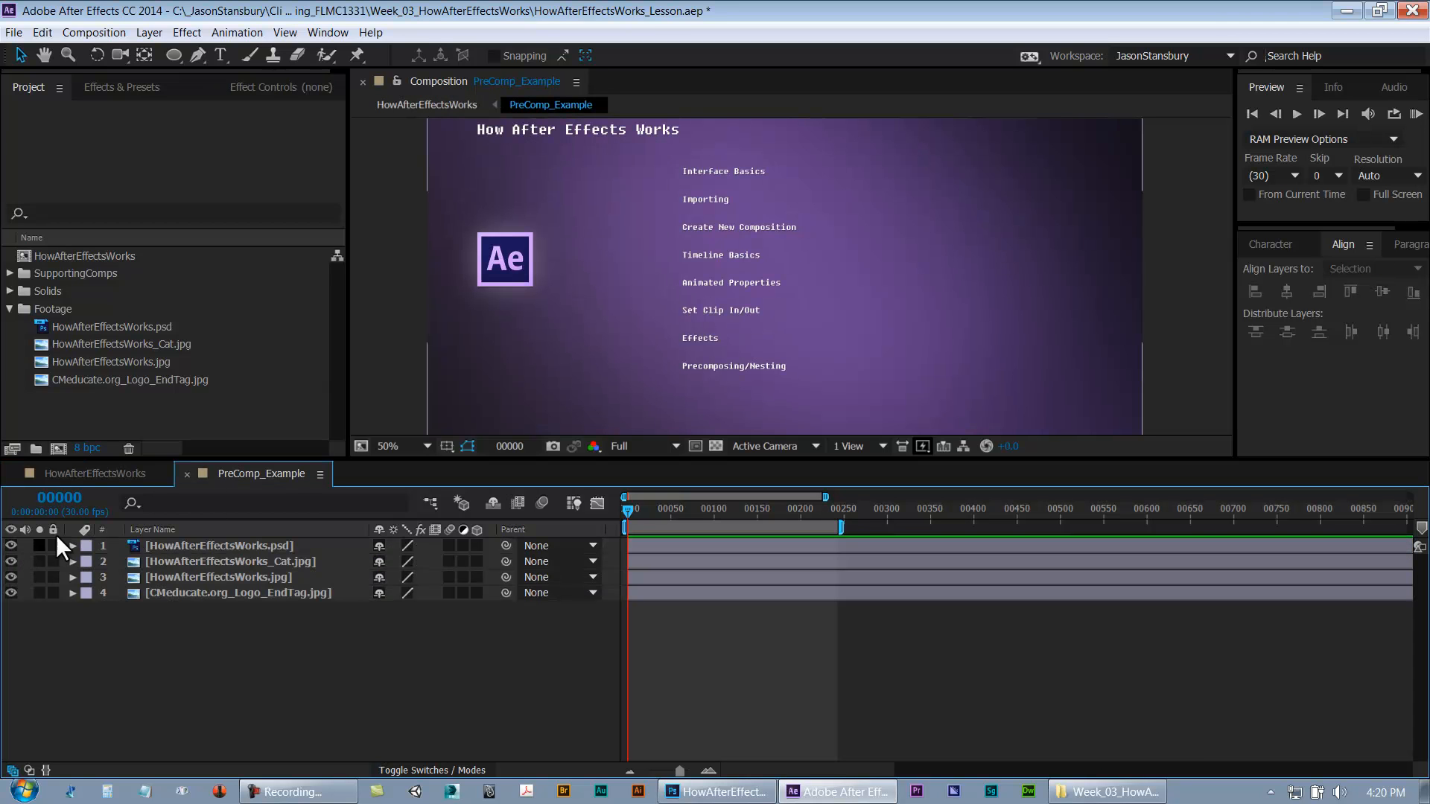
click(135, 473)
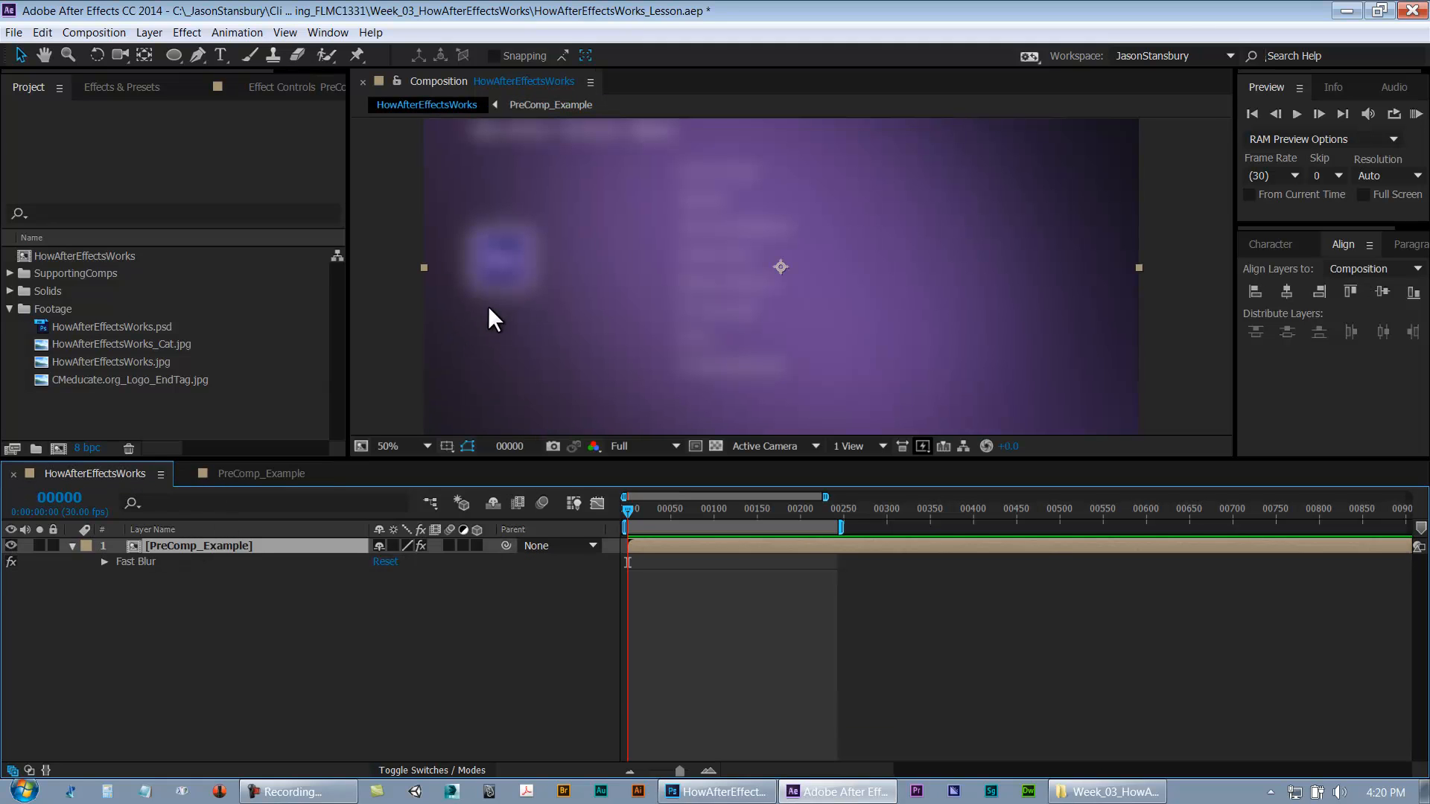
click(10, 562)
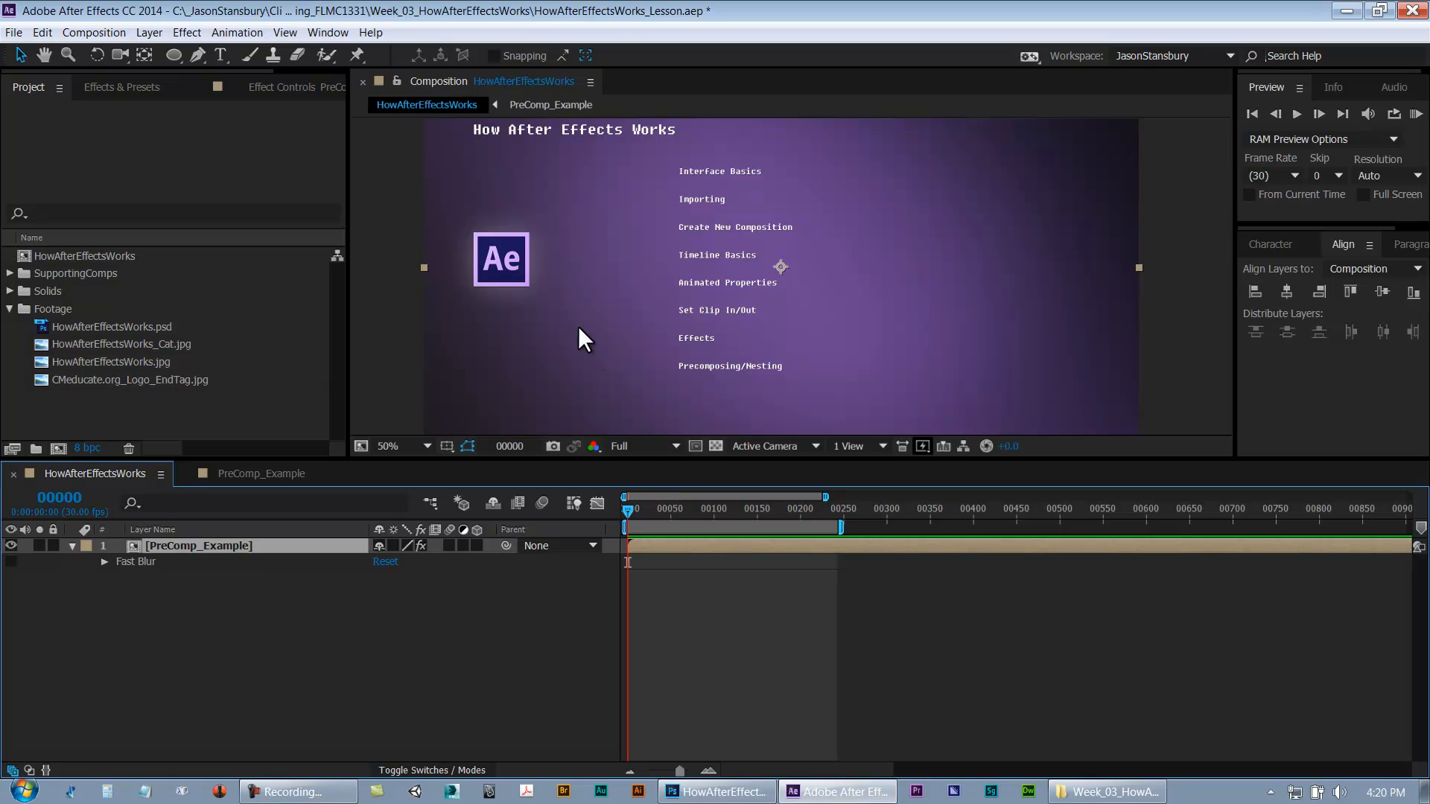
click(11, 562)
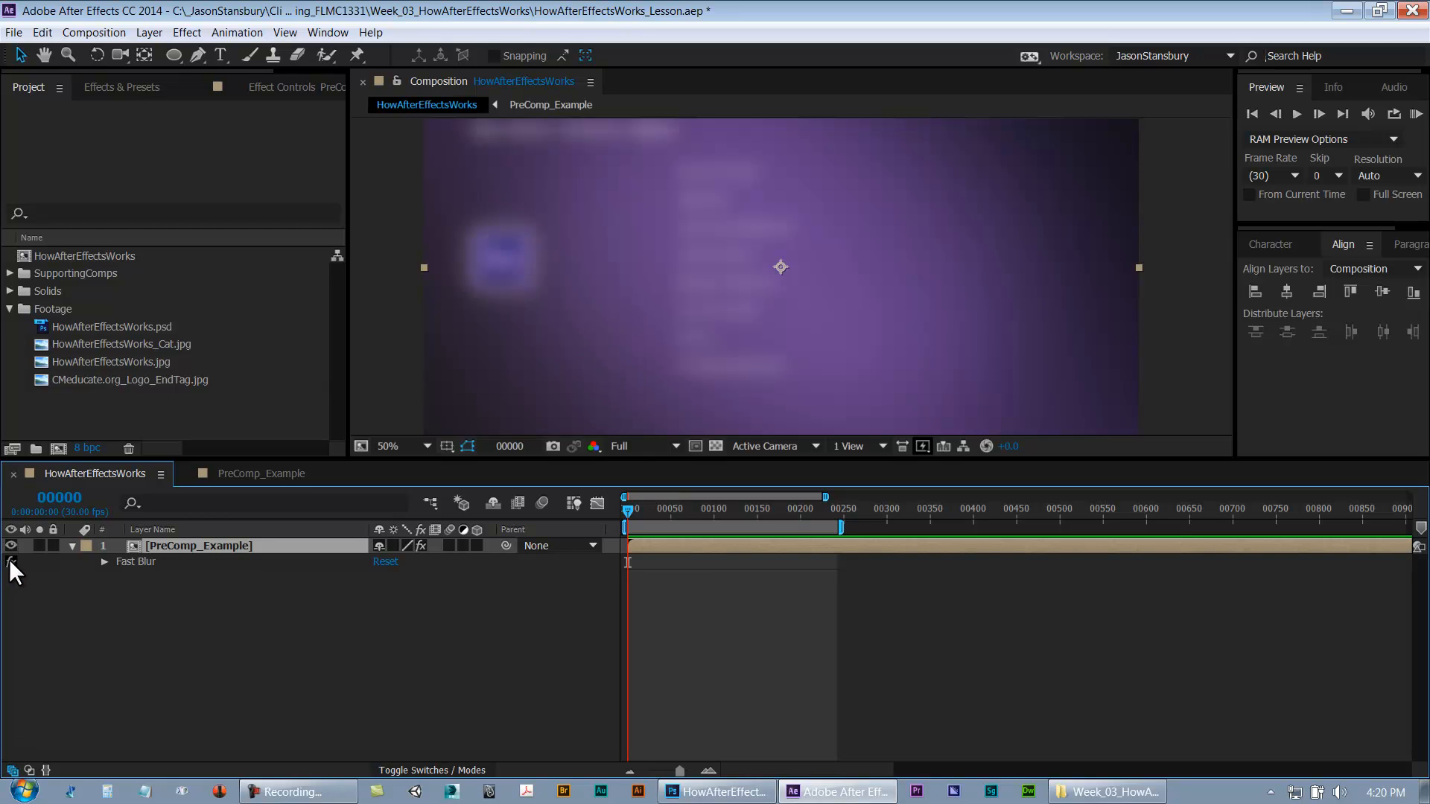
Hide the top three layers of PreComp_Example in turn, checking the blurred picture in the HowAfterEffectsWorks composition between changes
click(245, 480)
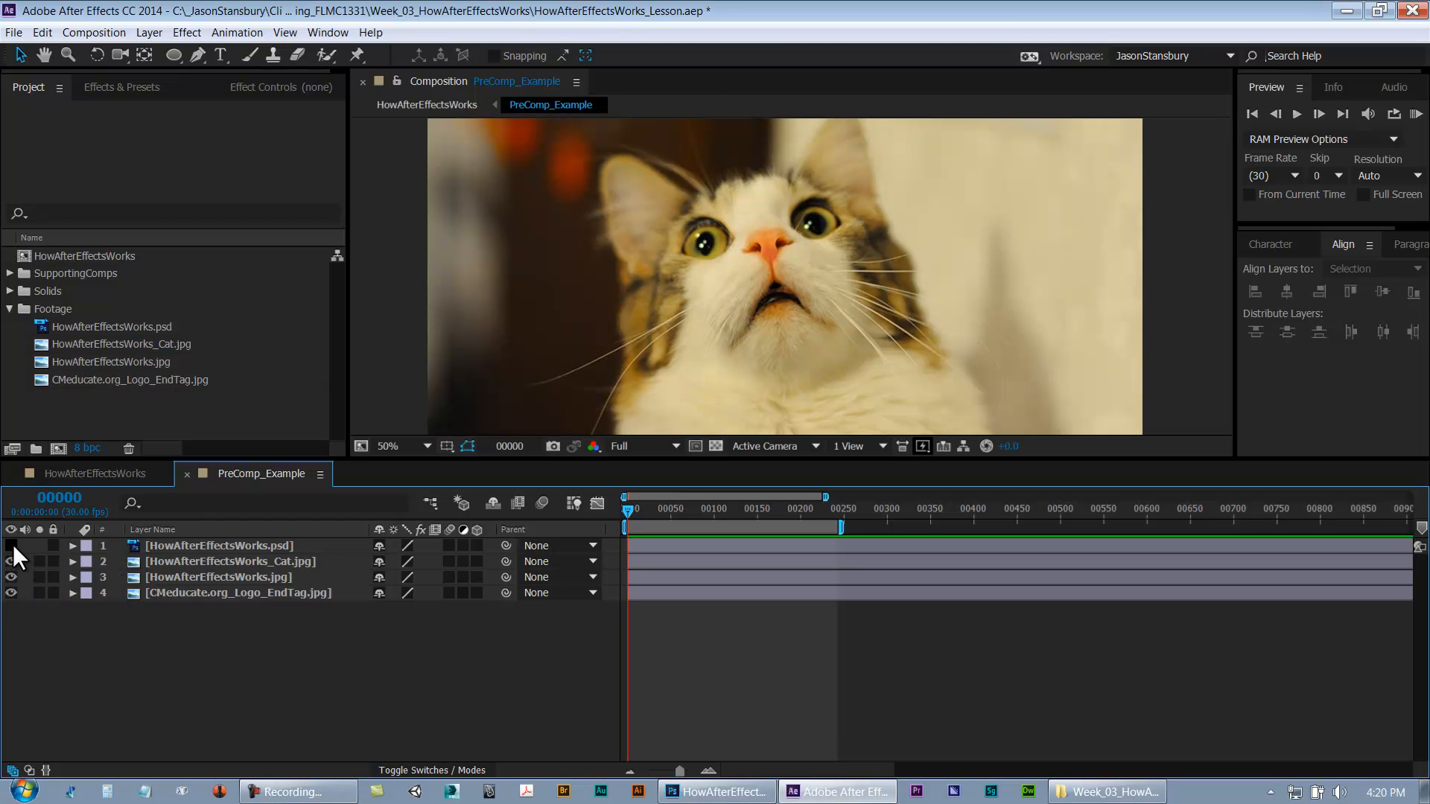
click(79, 472)
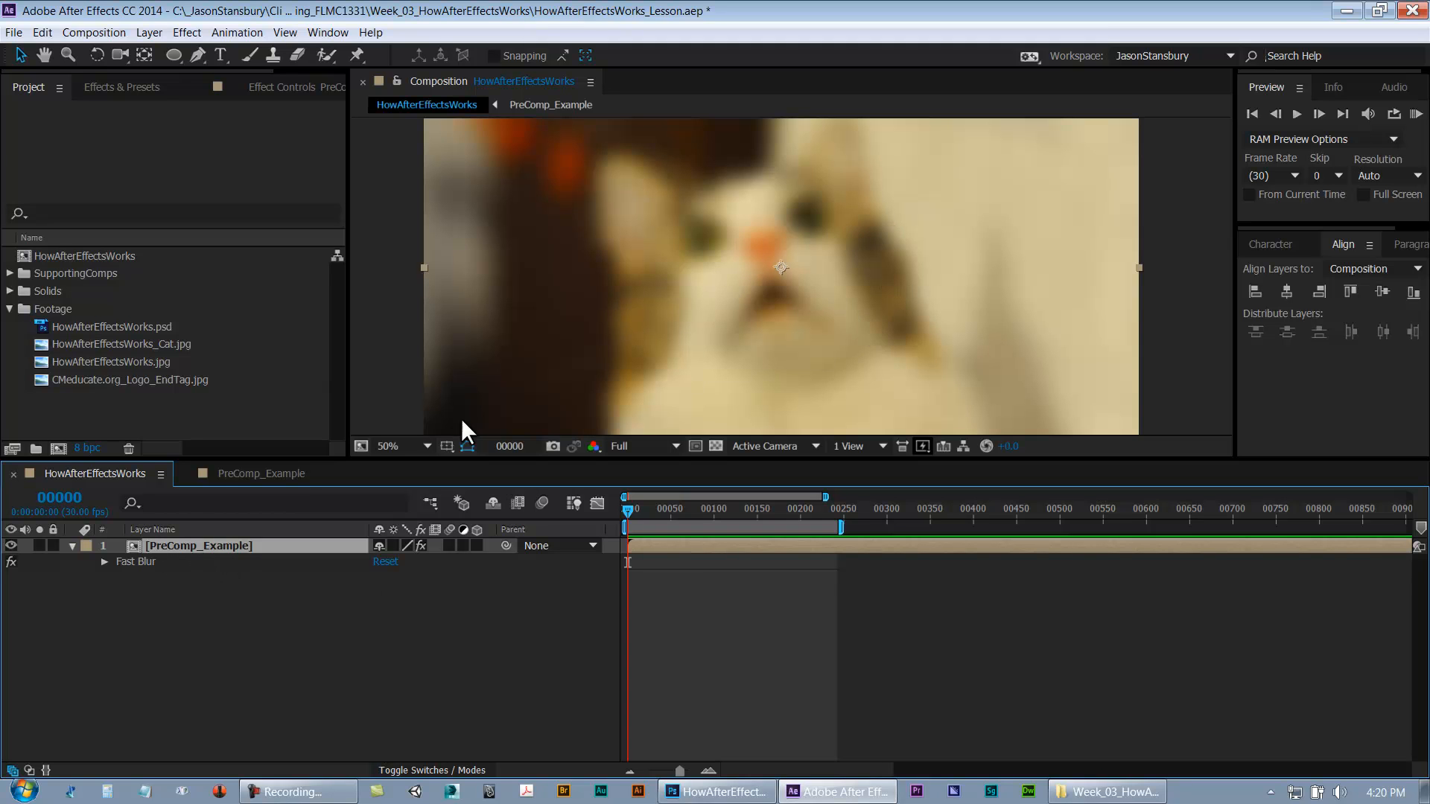
click(262, 474)
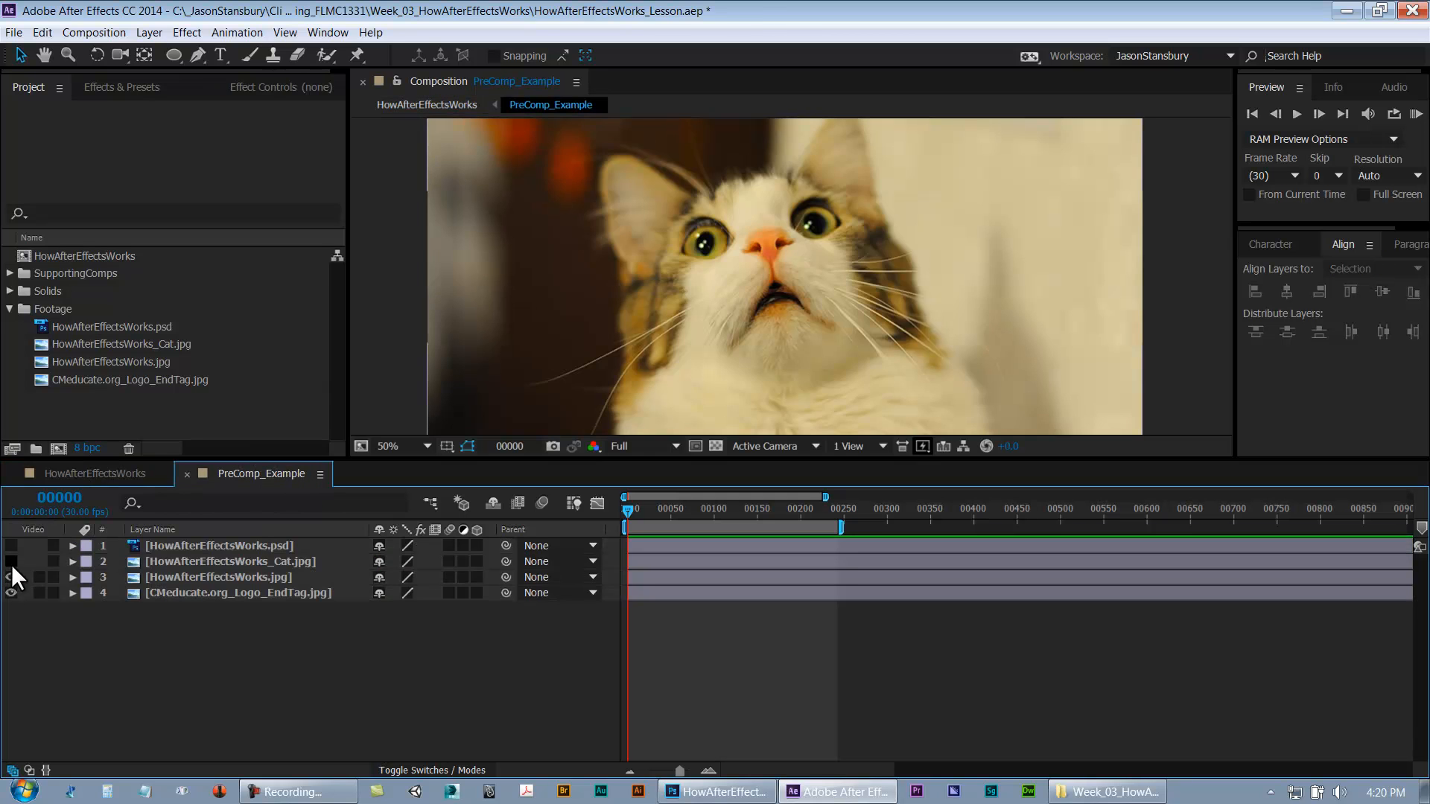
click(11, 561)
click(11, 577)
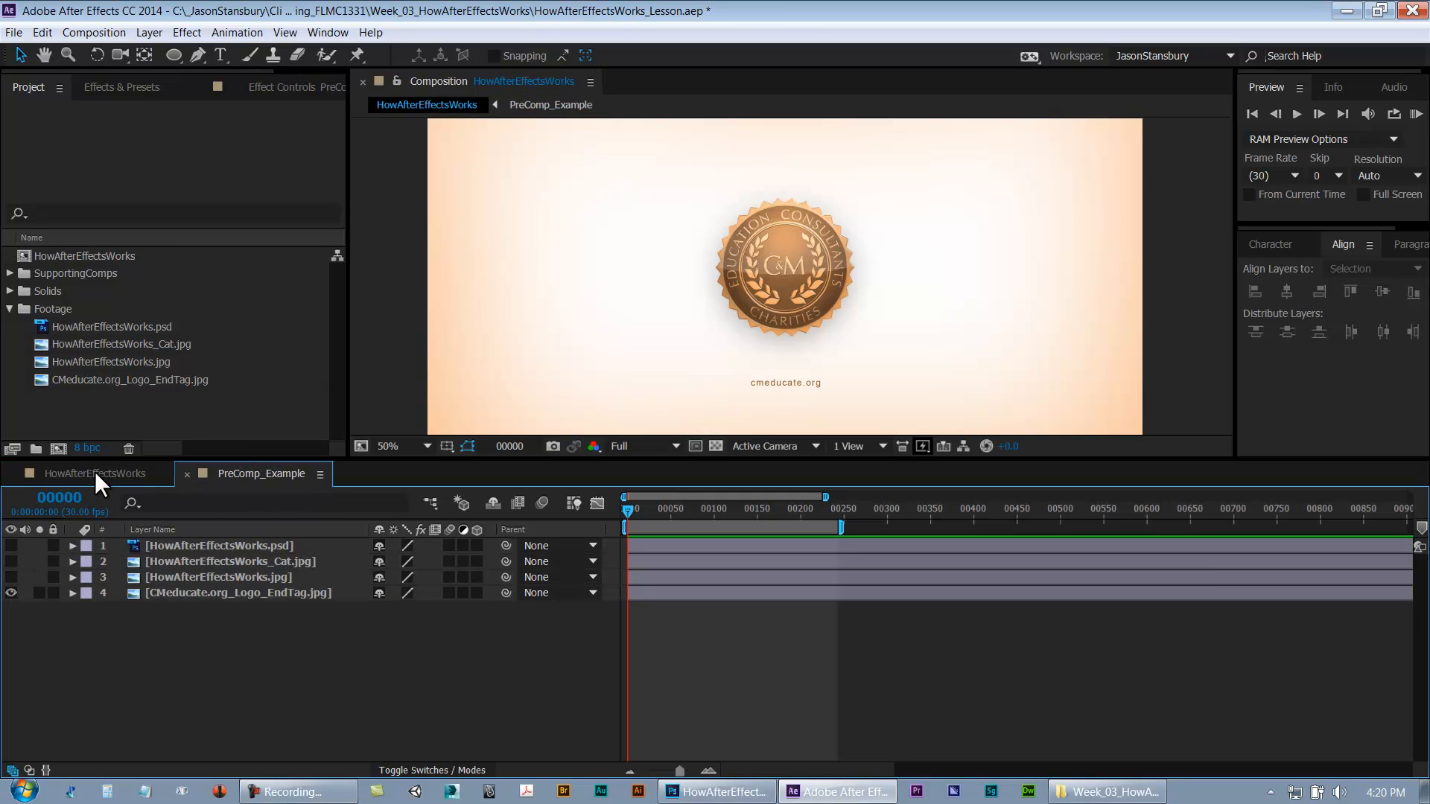
click(95, 474)
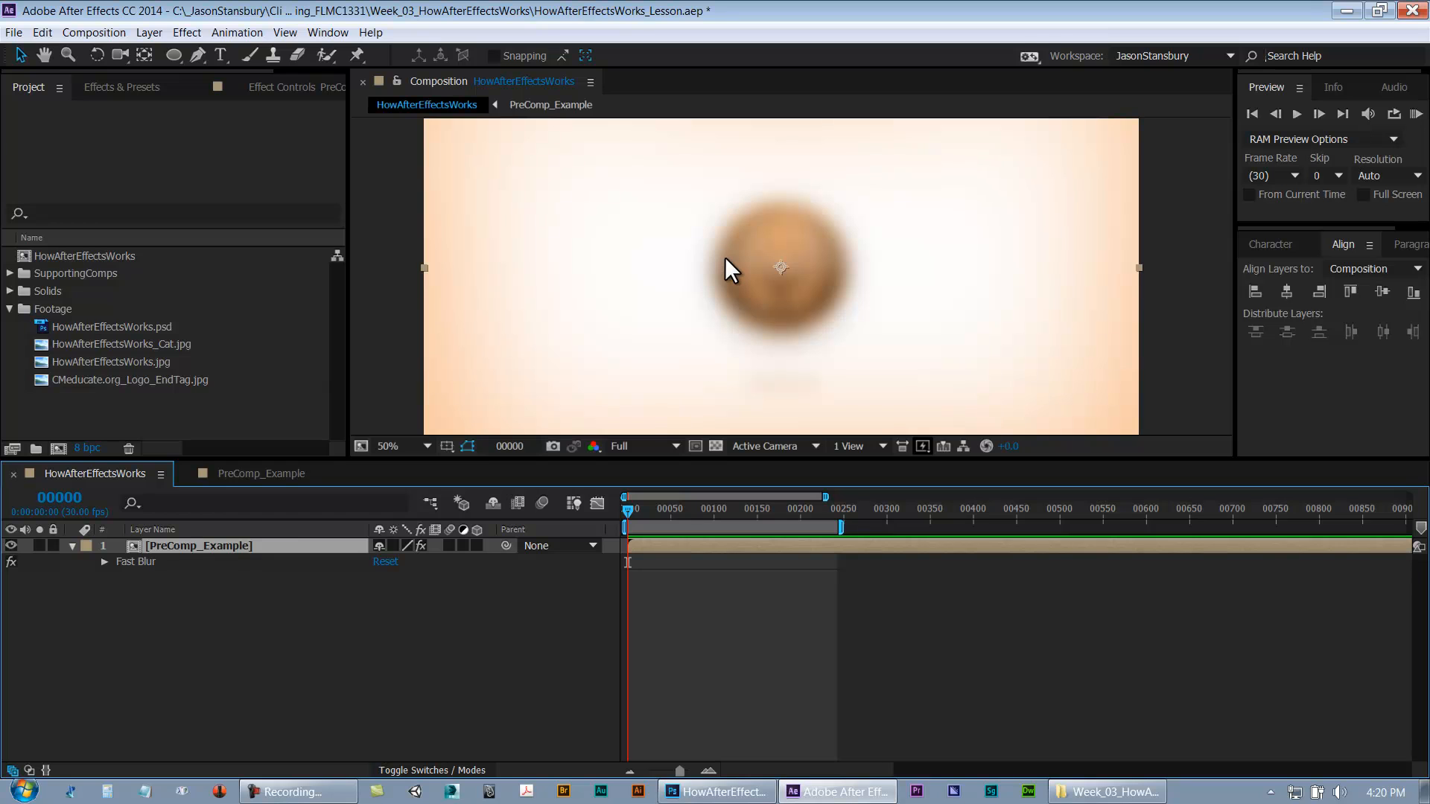
Reopen PreComp_Example from its layer in the main composition and make its three hidden layers visible again
double_click(213, 546)
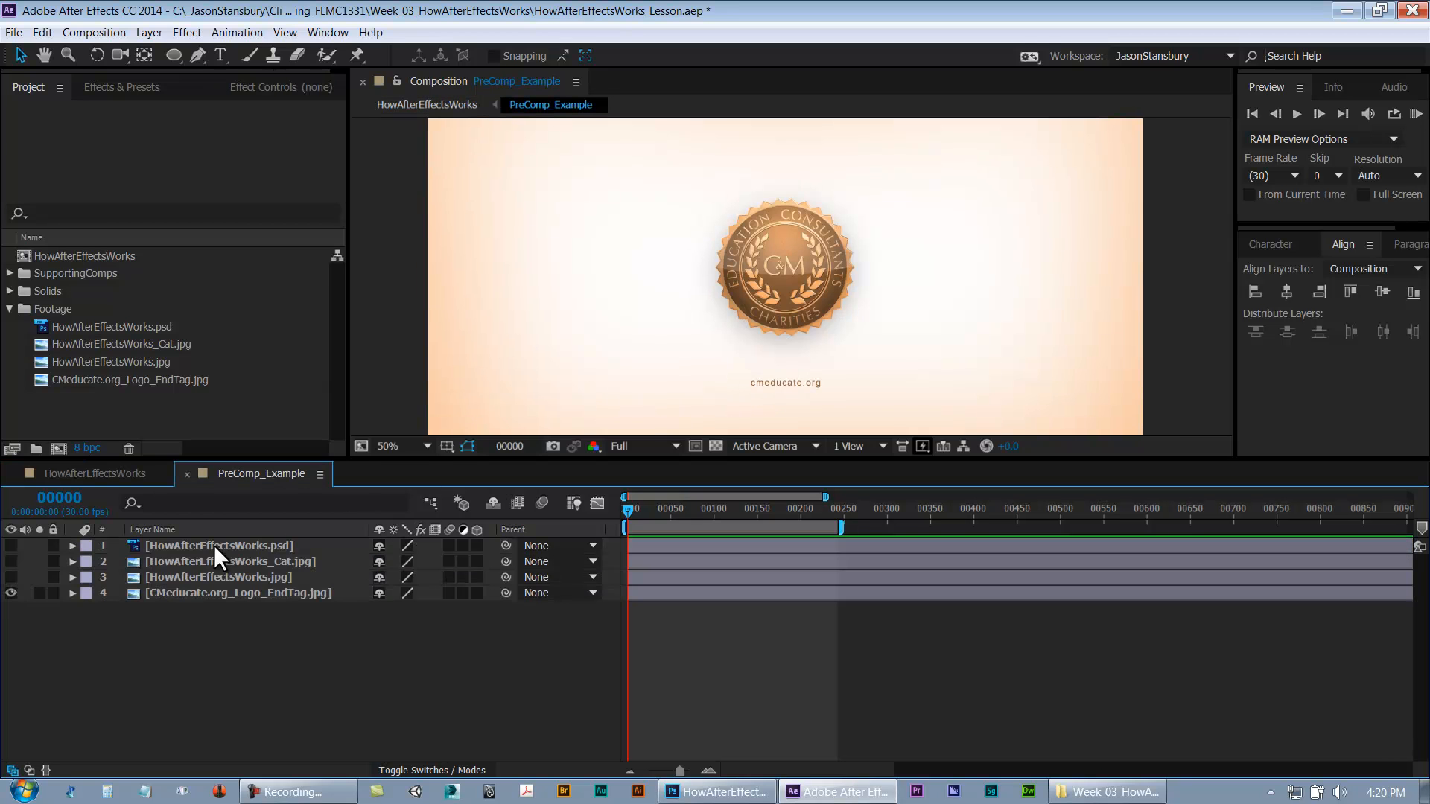
click(11, 545)
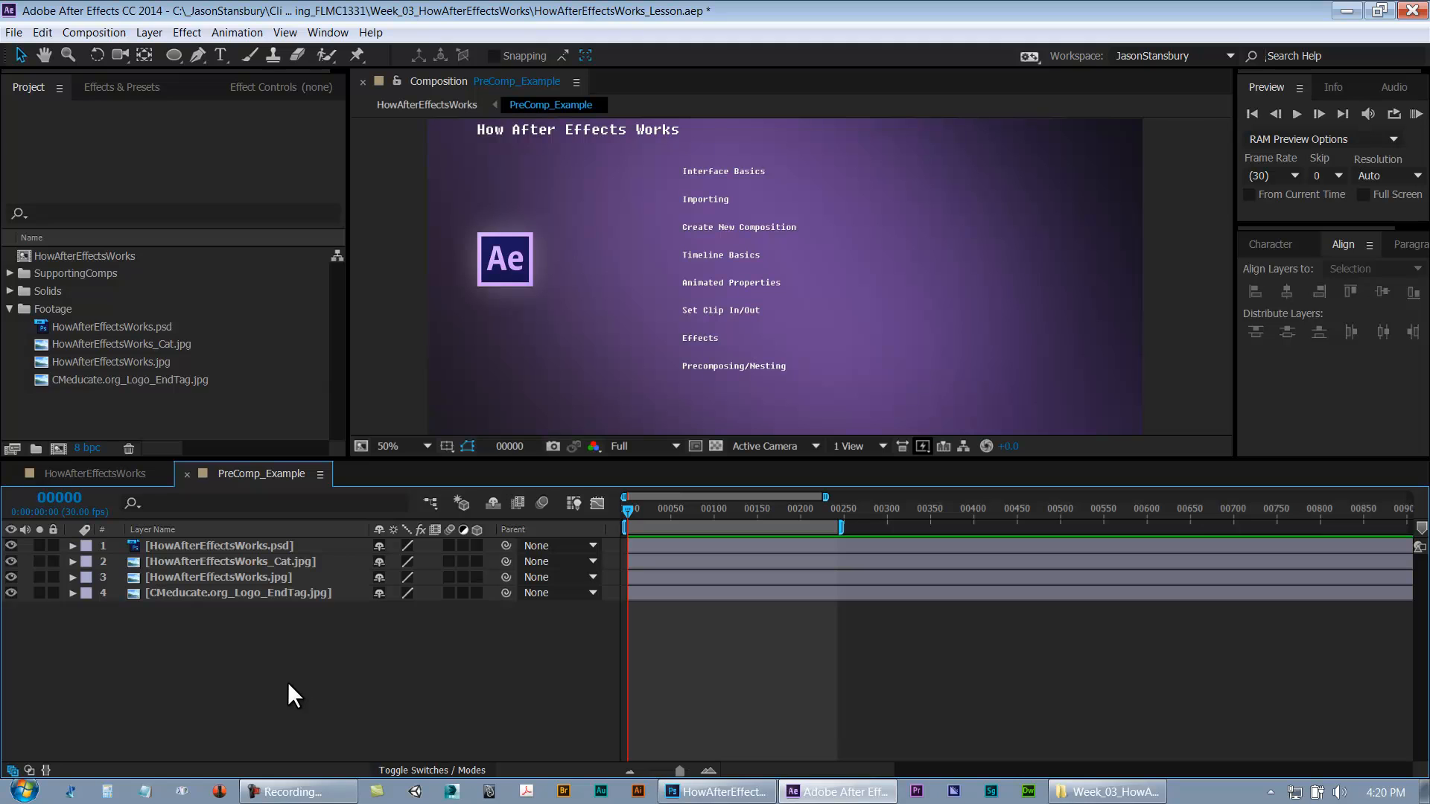
Collapse the Footage folder among the project items and save the project
click(9, 310)
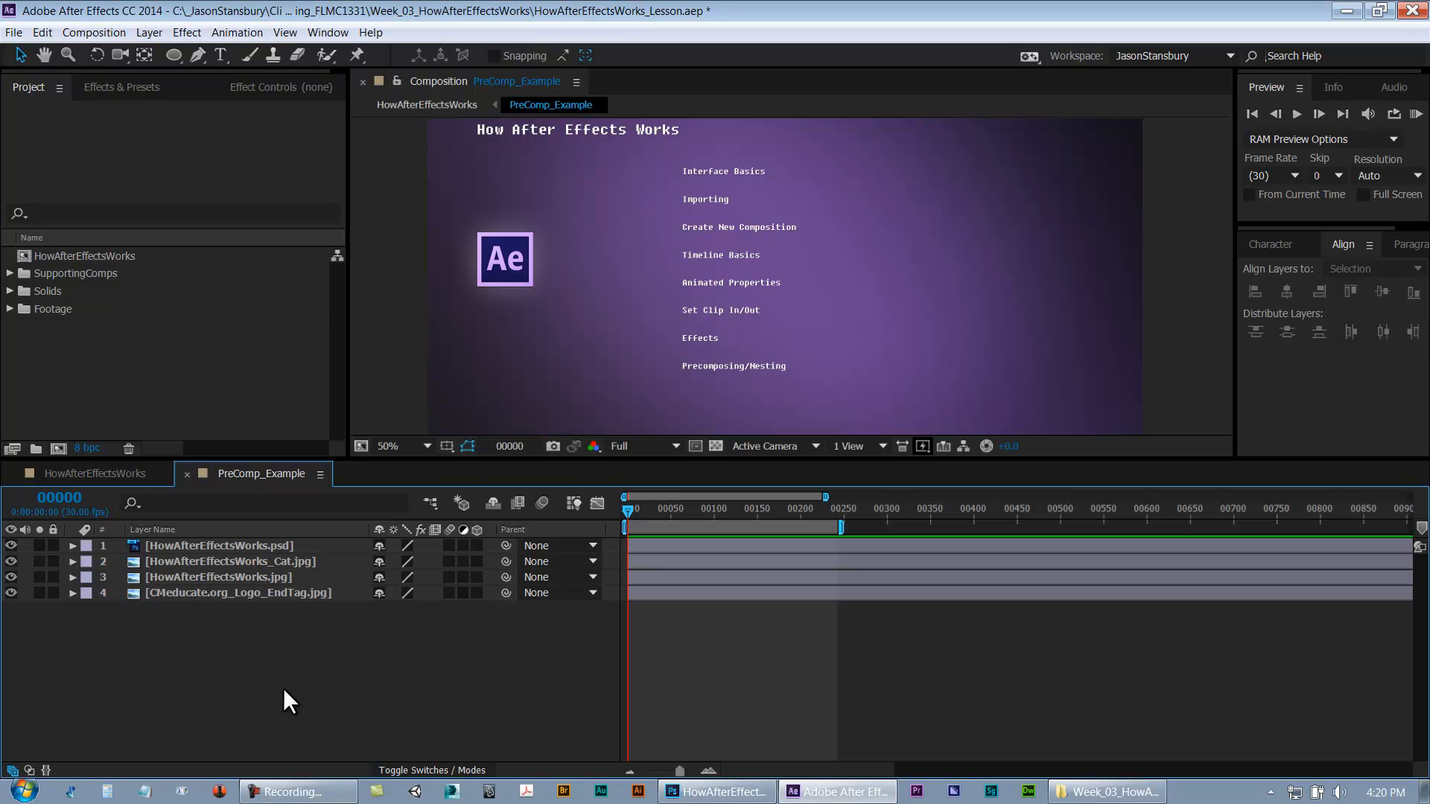
key(ctrl+s)
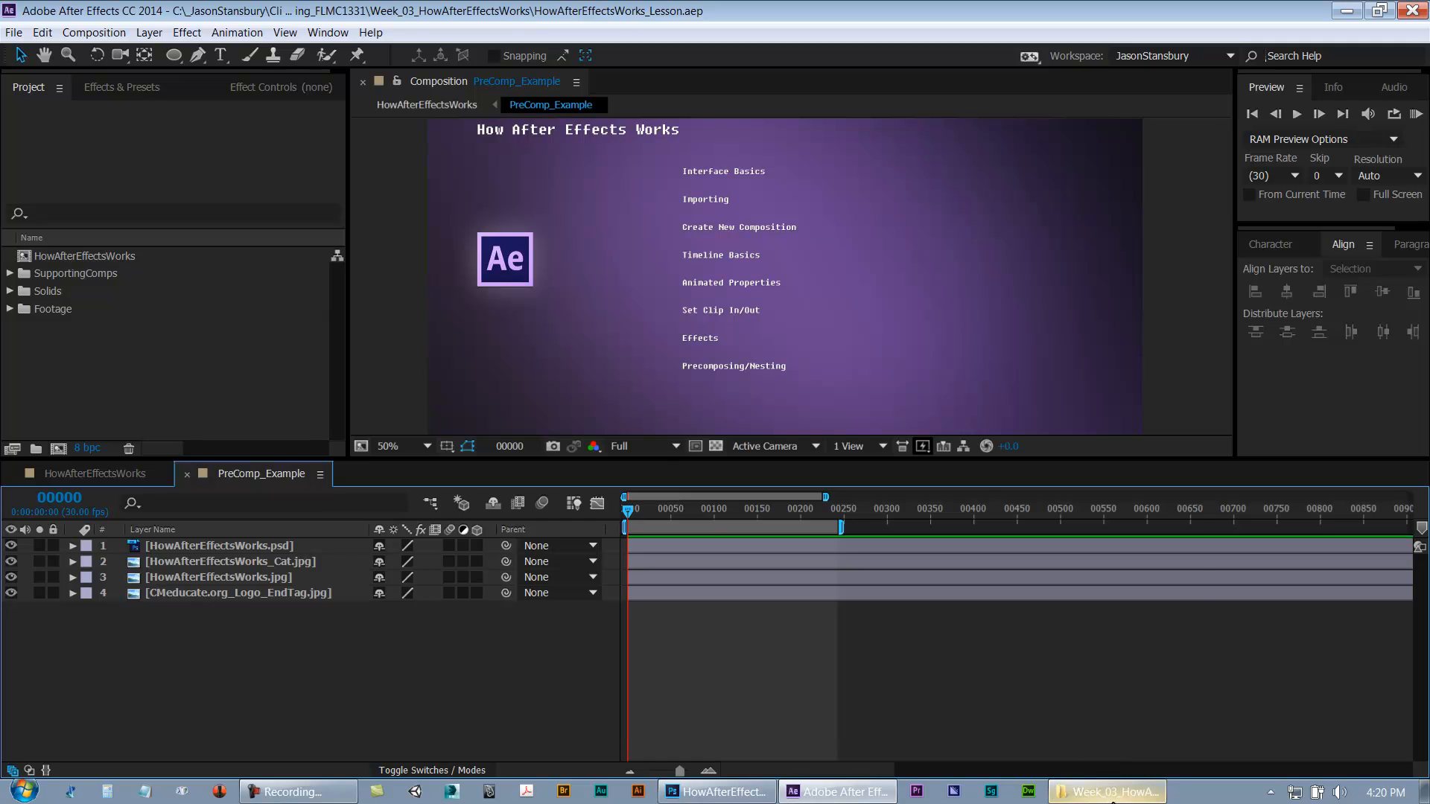
Play HowAfterEffectsWorks.wmv from the Week_03_HowAfterEffectsWorks folder, close the player and return to After Effects
click(1121, 793)
double_click(476, 310)
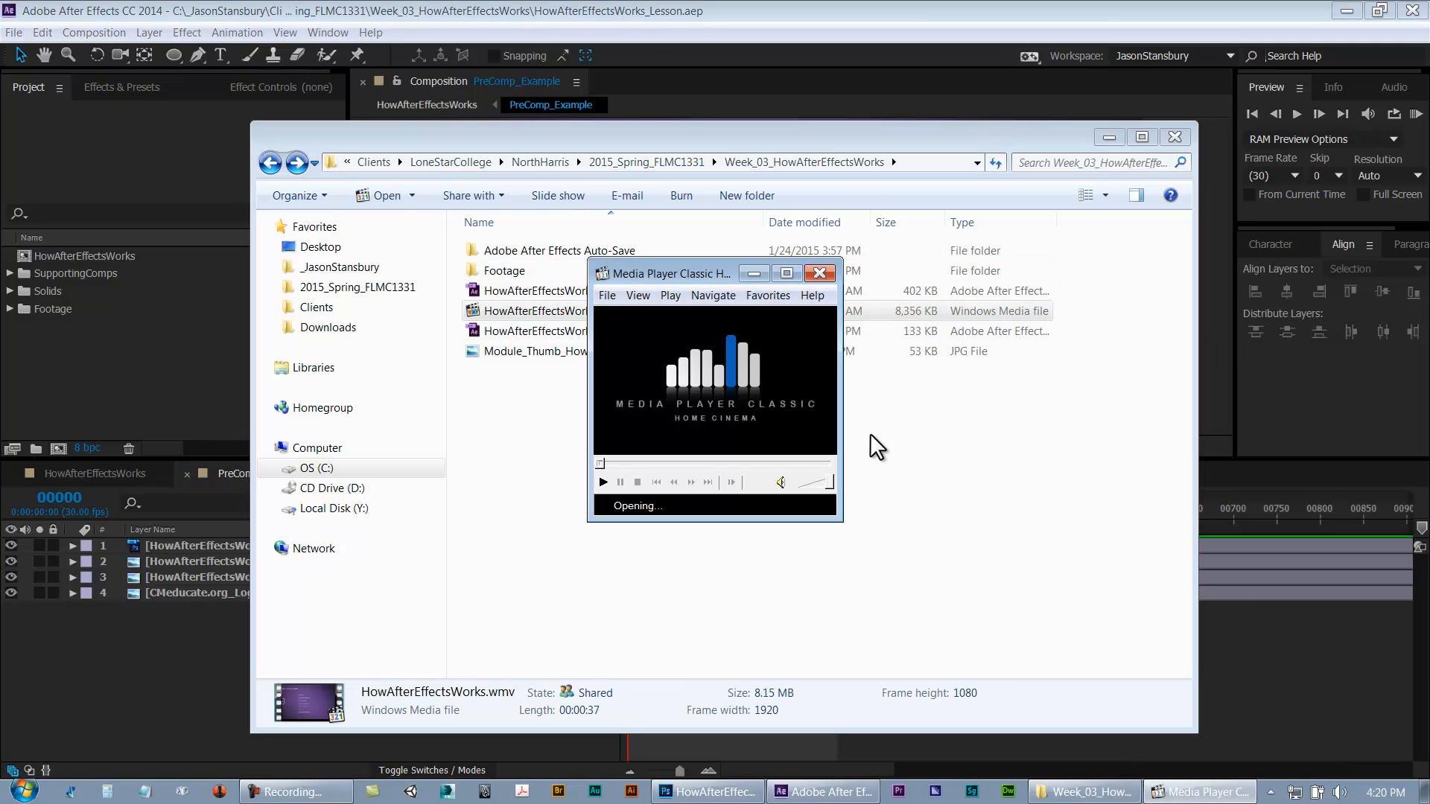
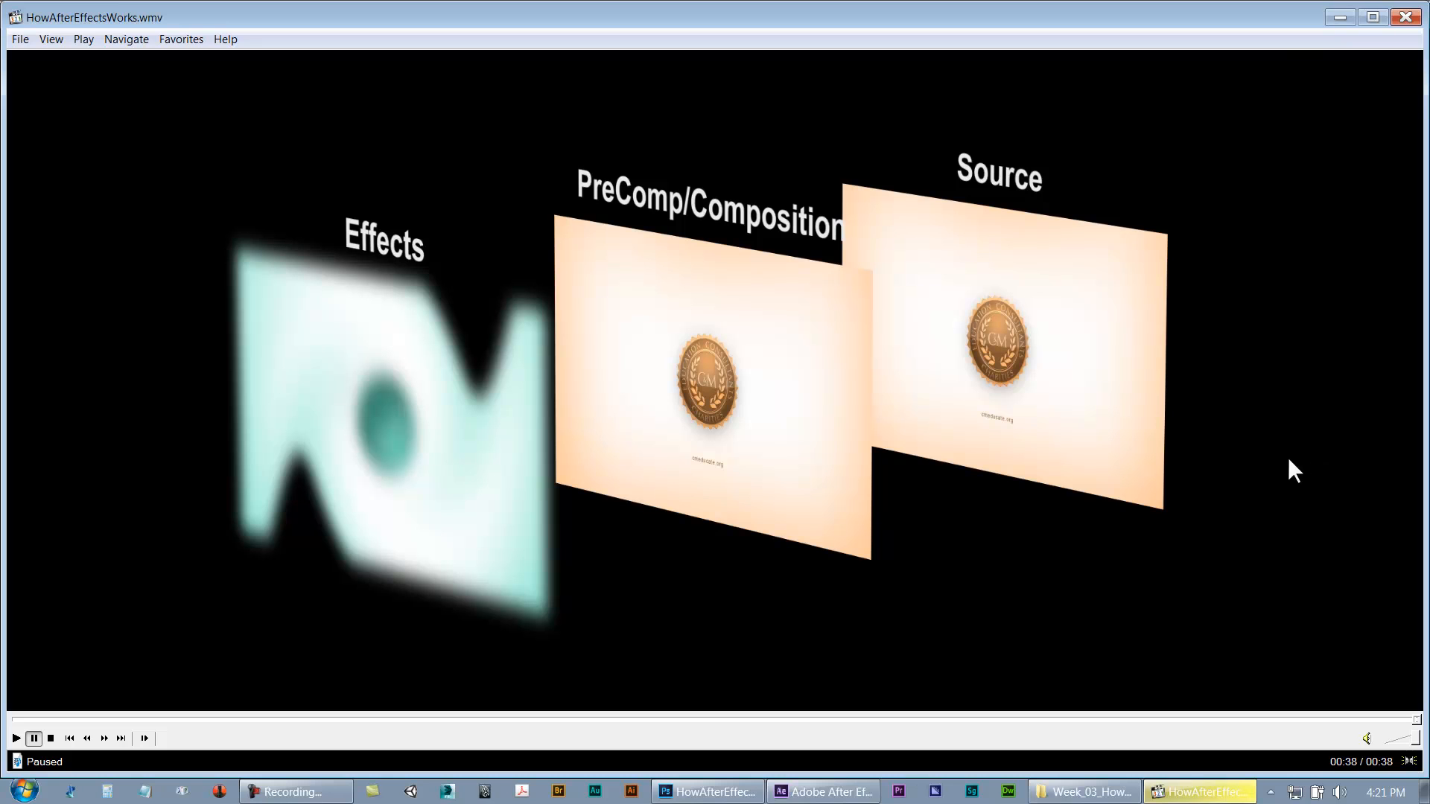
click(1406, 17)
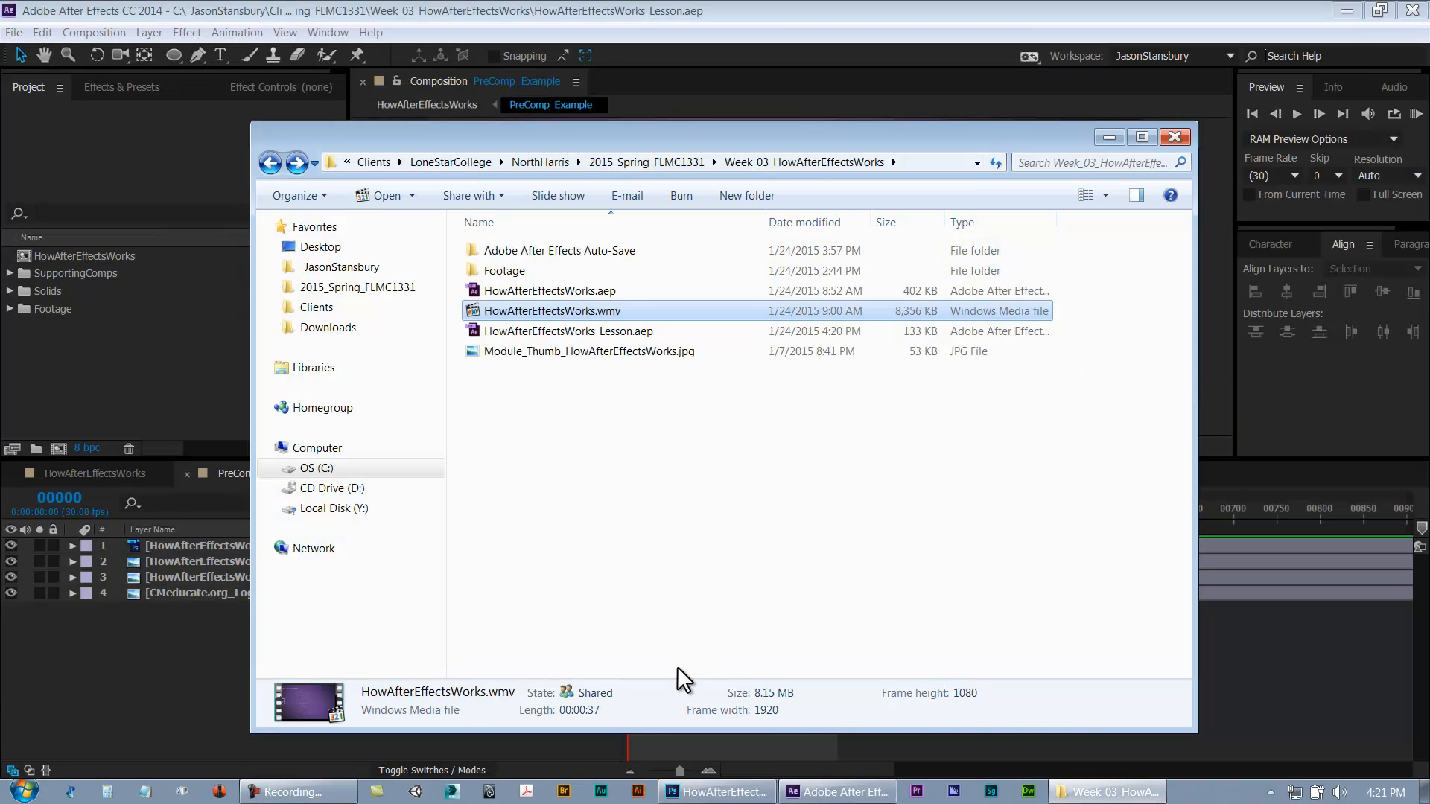
click(104, 626)
right_click(216, 610)
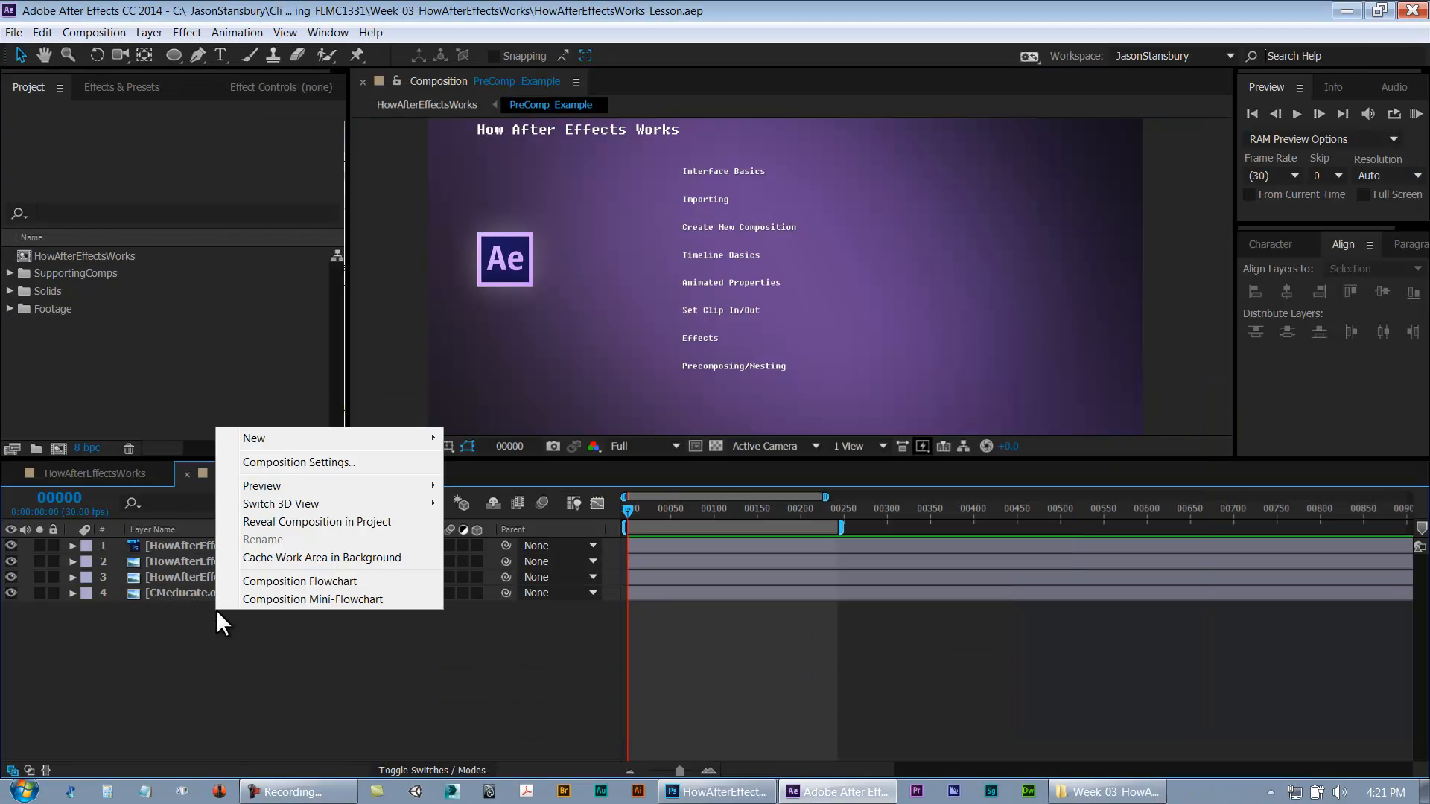
right_click(198, 545)
click(124, 686)
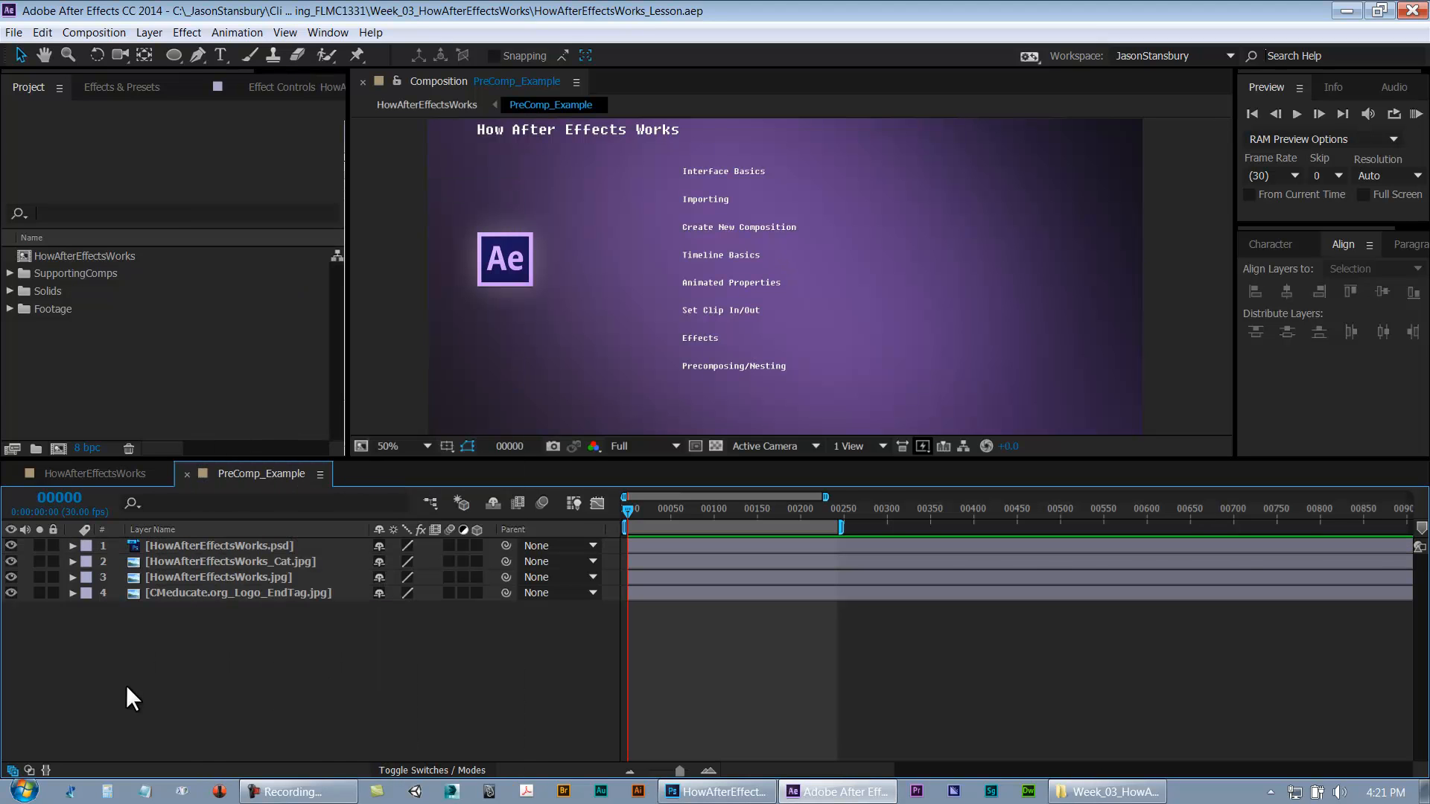
Open the Flowchart panel, try its flow direction options and select the HowAfterEffectsWorks.jpg layer in PreComp_Example
click(346, 32)
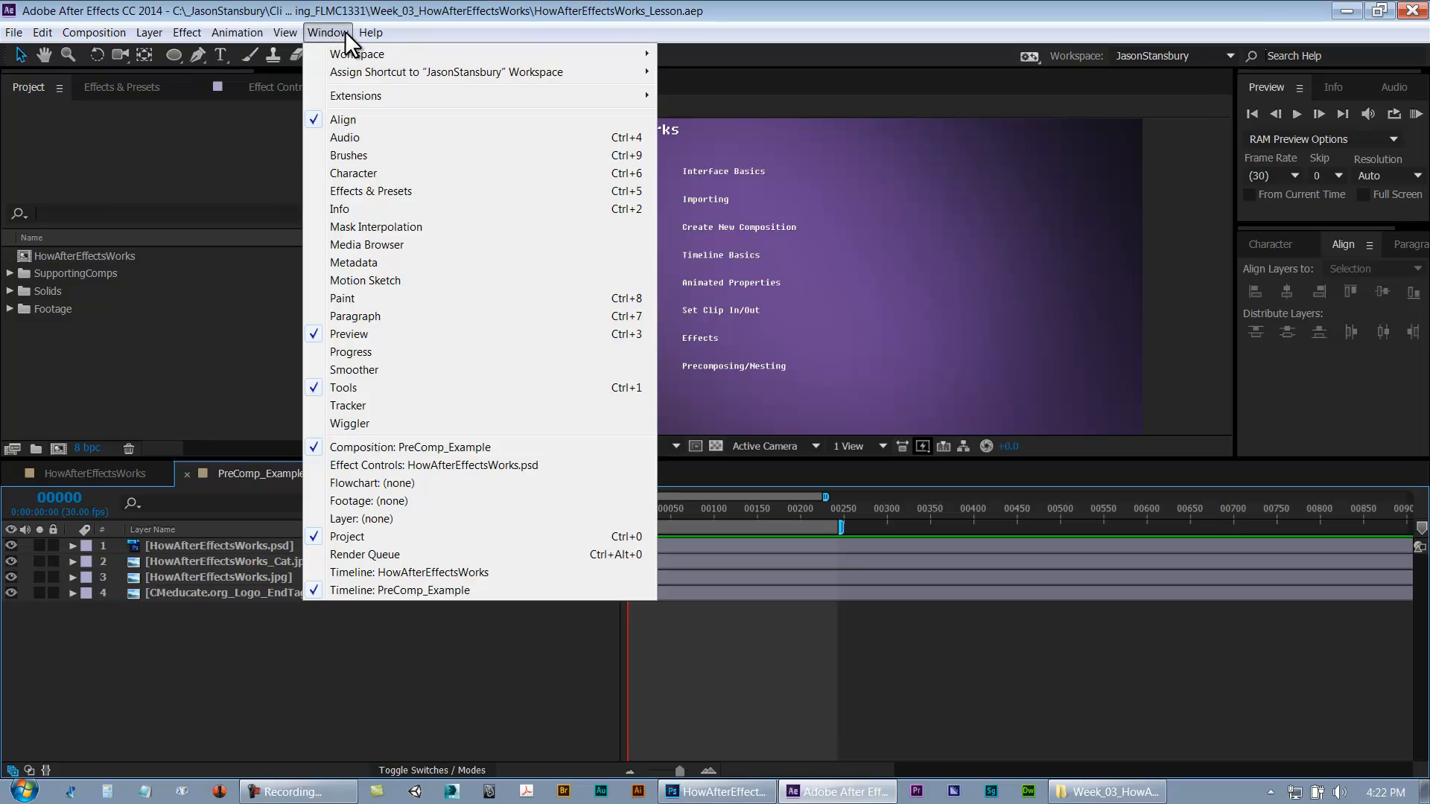
click(402, 483)
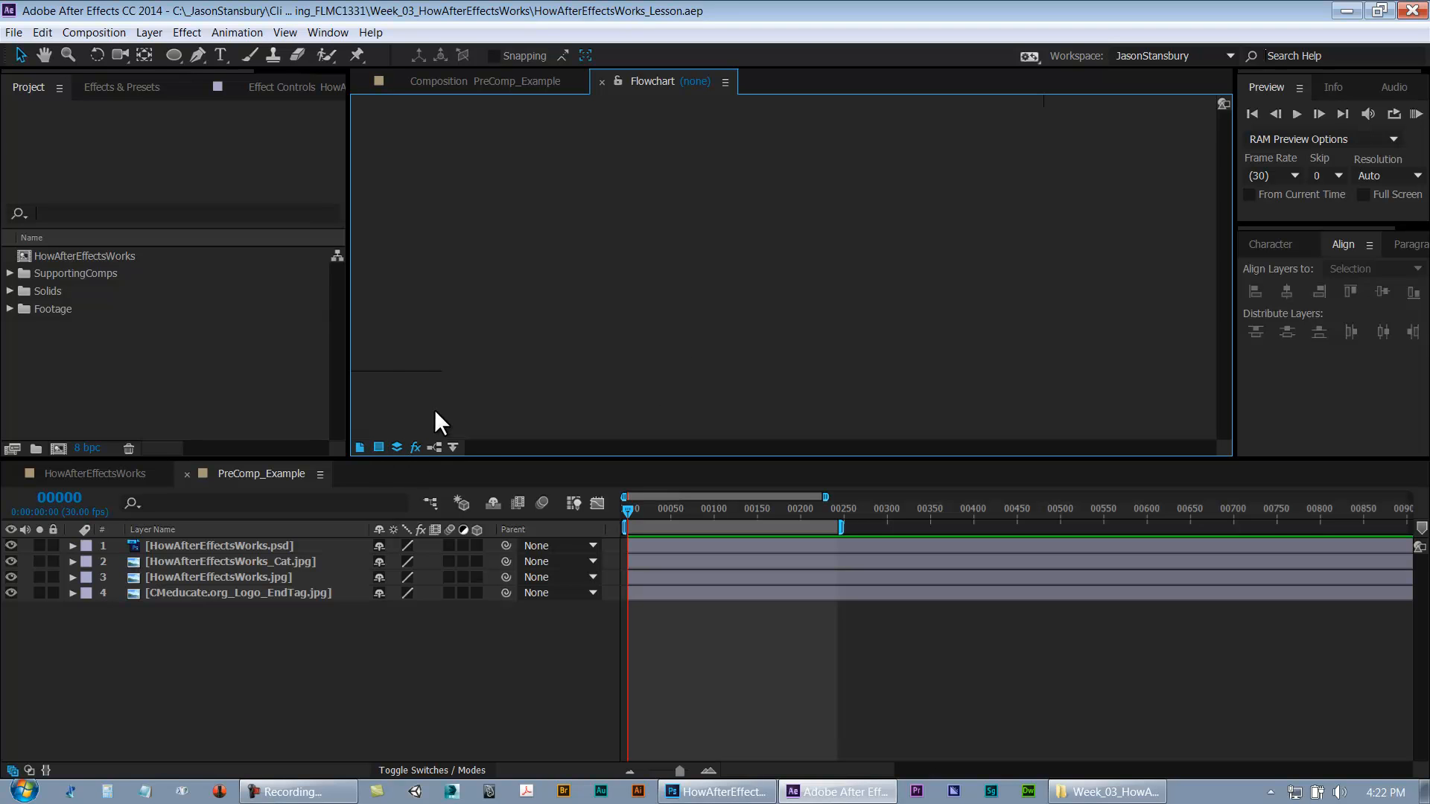
click(452, 448)
click(478, 466)
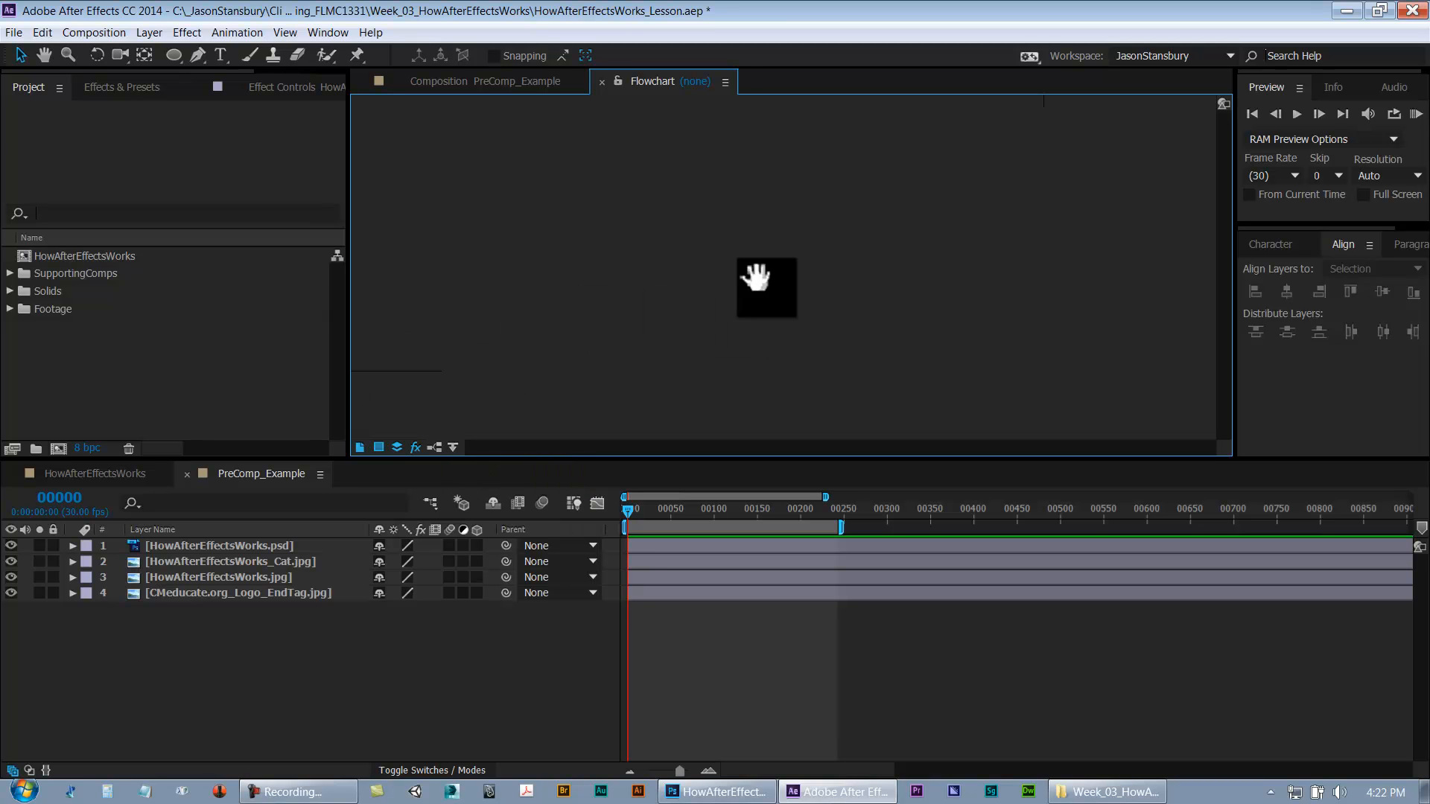
click(638, 549)
click(642, 578)
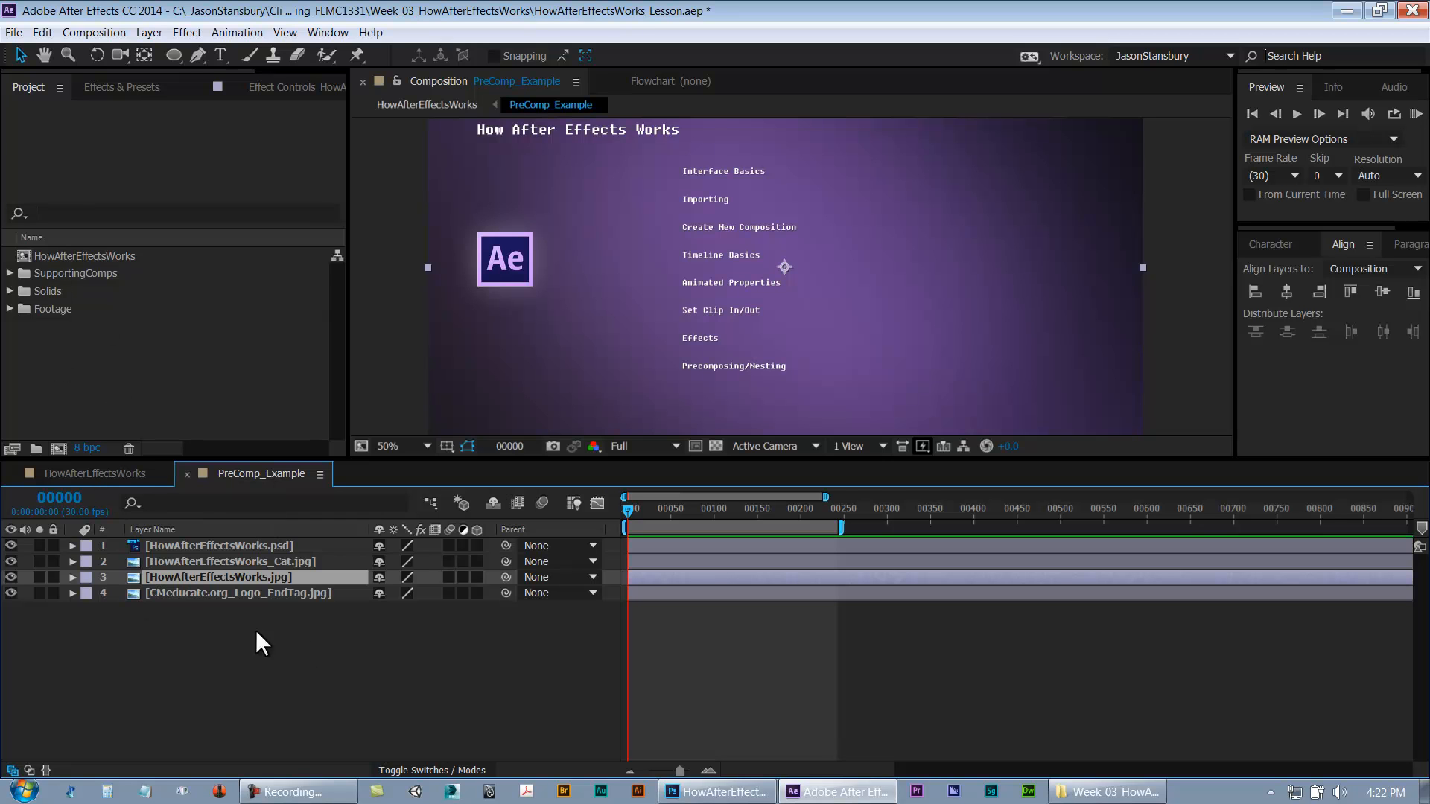
Check the Flowchart panel again with the HowAfterEffectsWorks composition active and close the panel
click(128, 480)
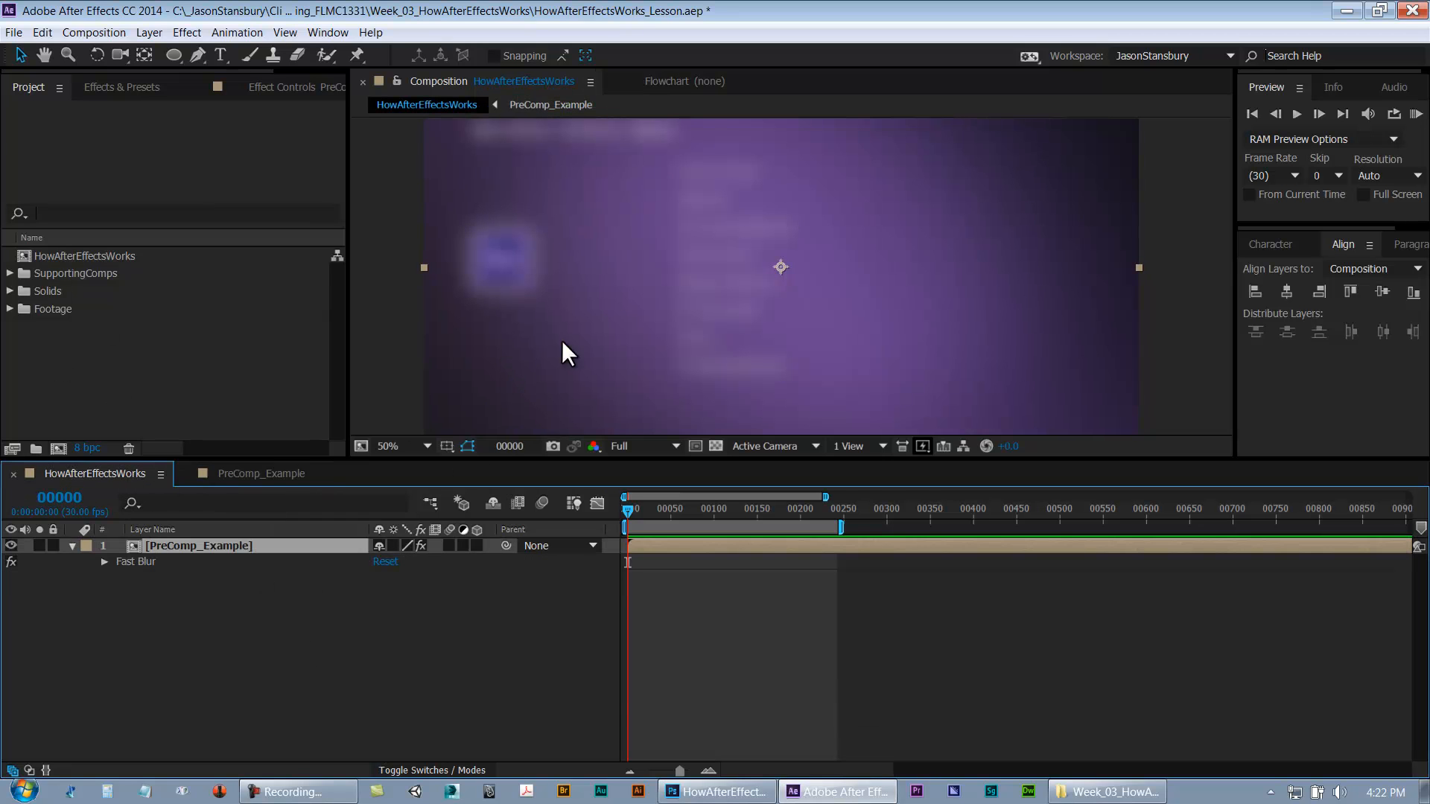
click(704, 79)
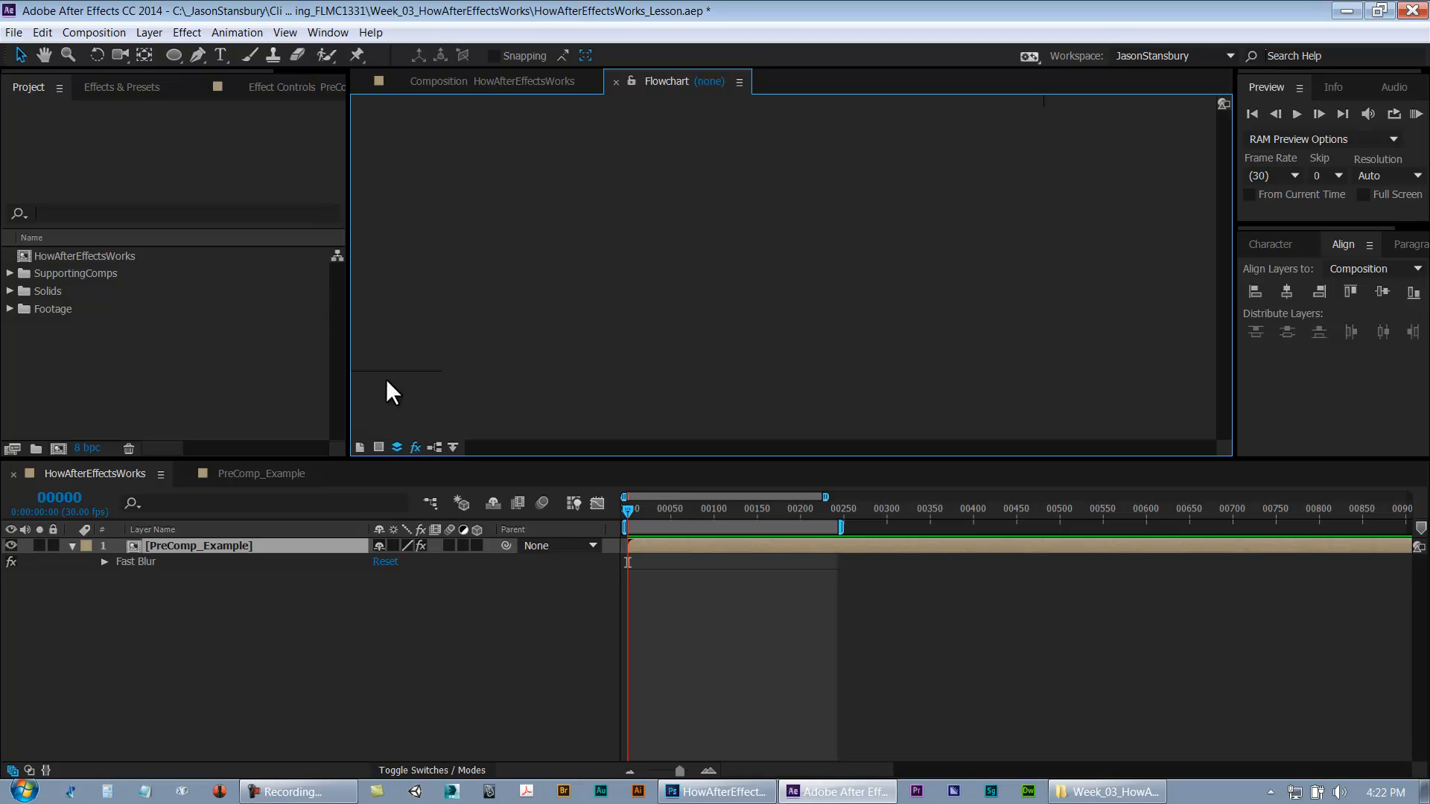
click(615, 81)
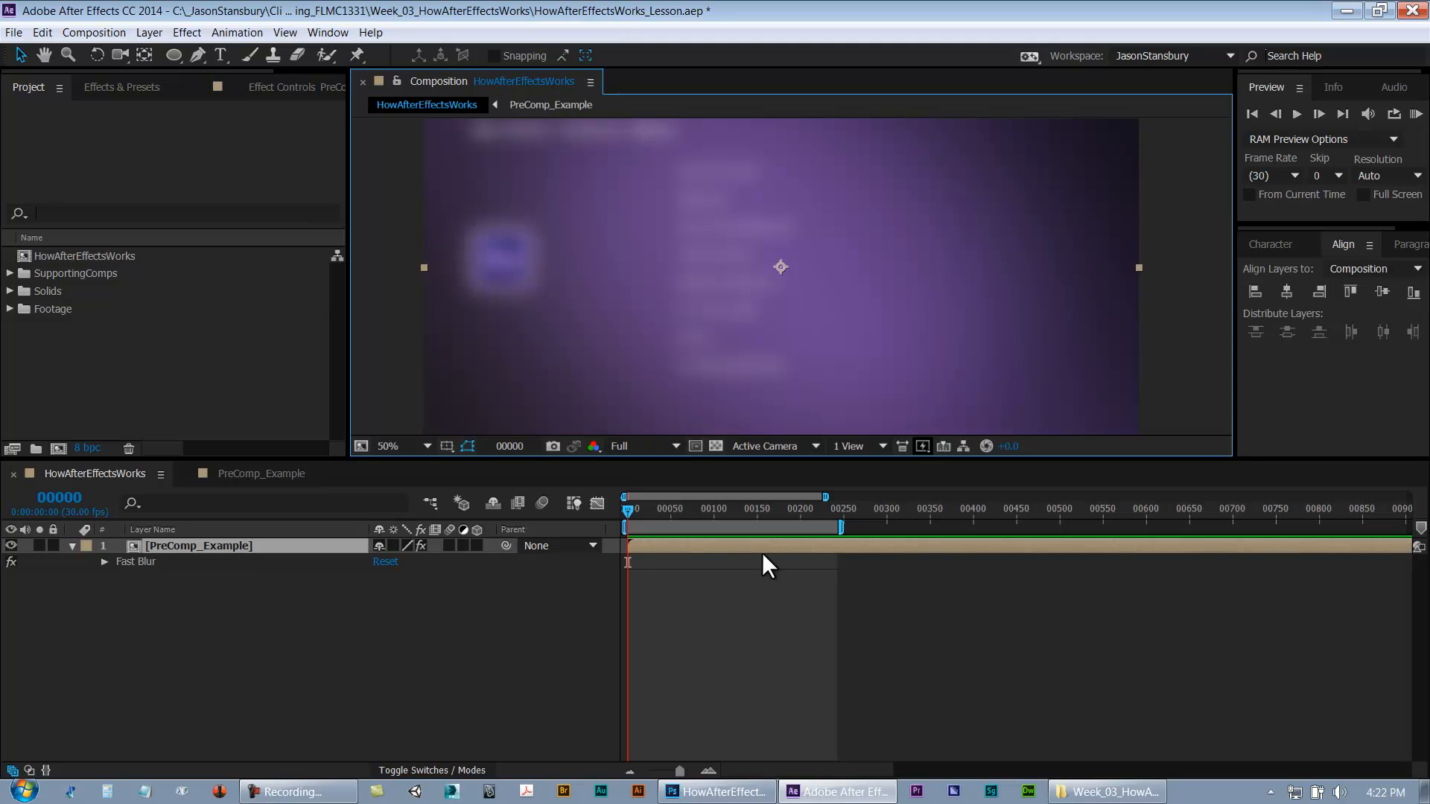
Return to the PreComp_Example timeline, deselect its layers and move the current-time indicator to frame 86
click(755, 634)
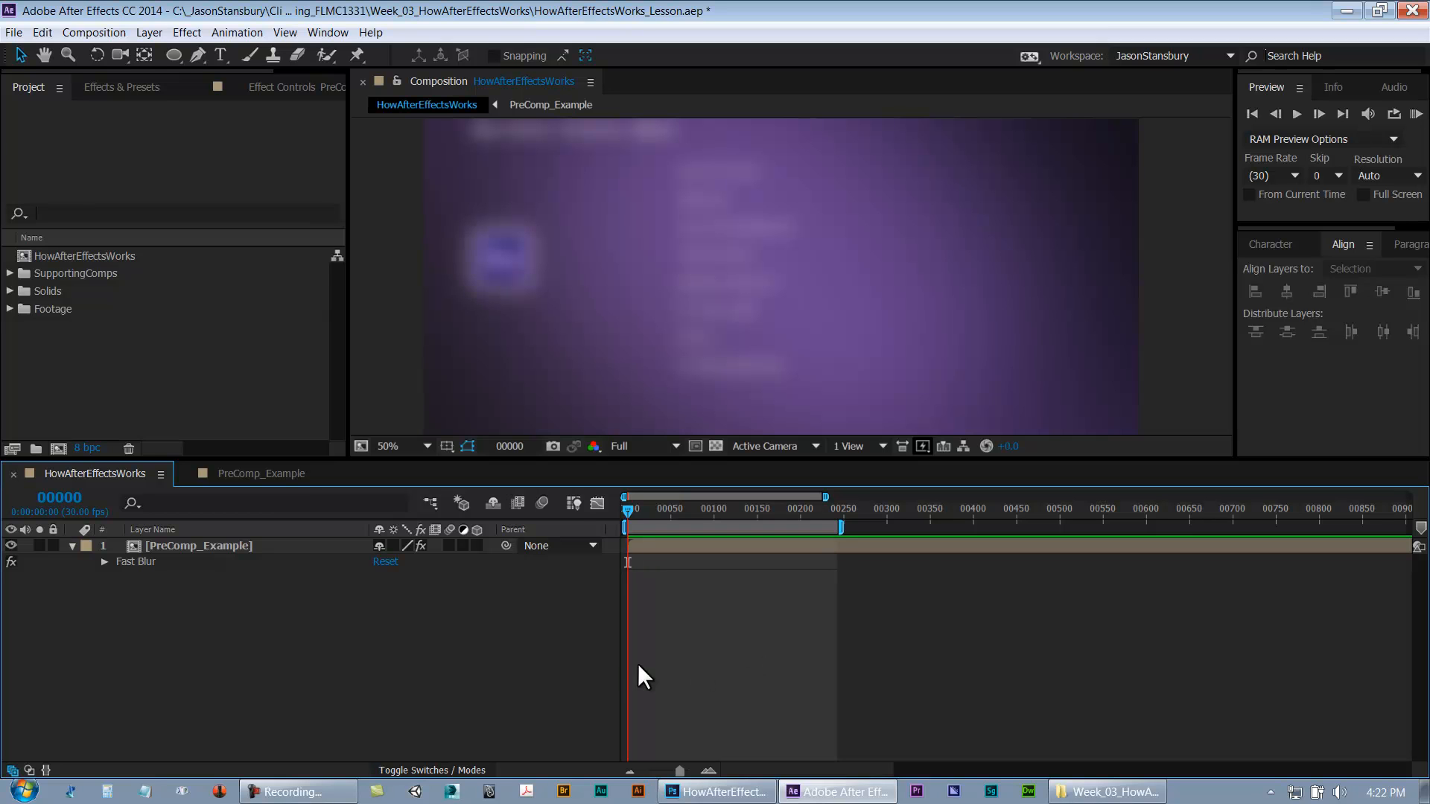
click(191, 548)
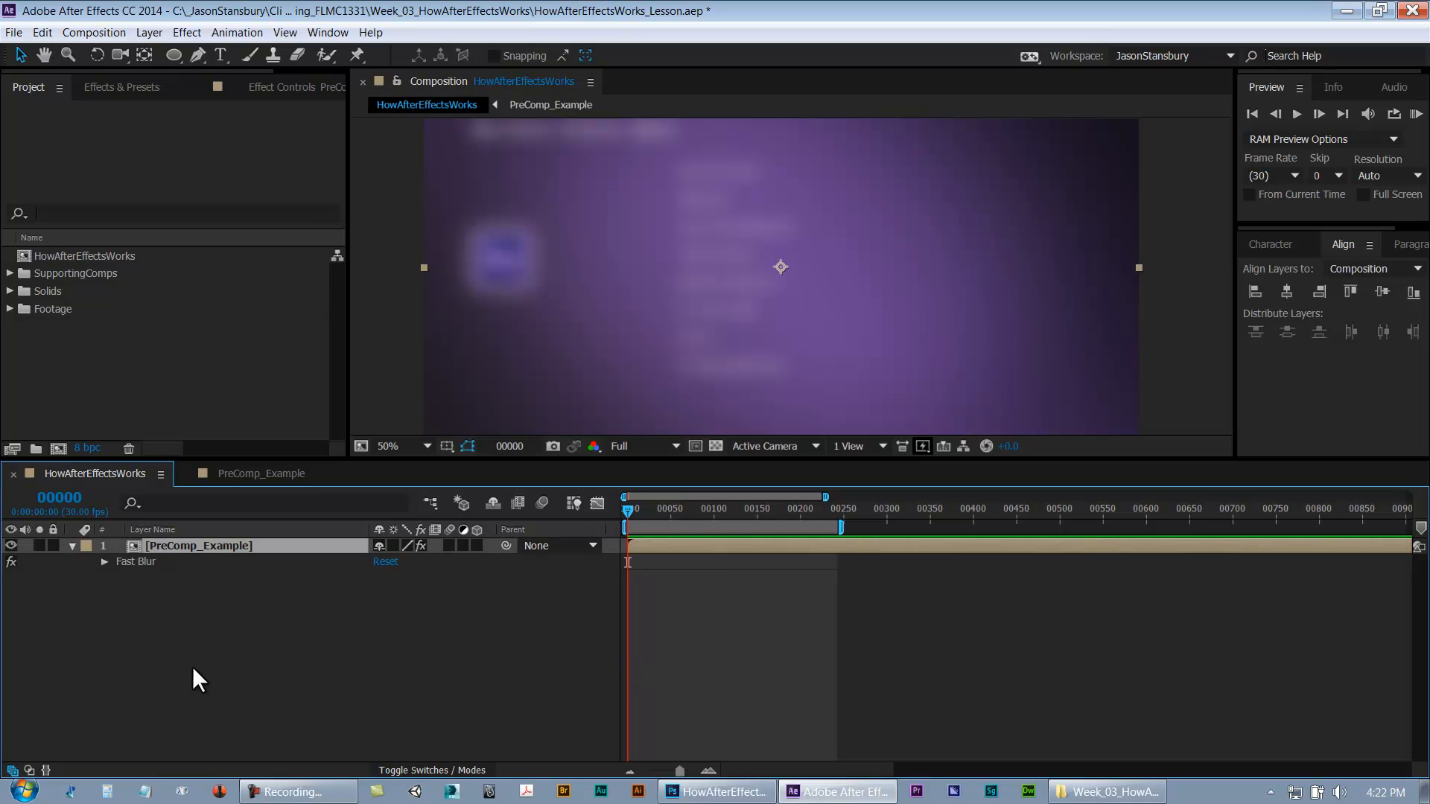
click(246, 475)
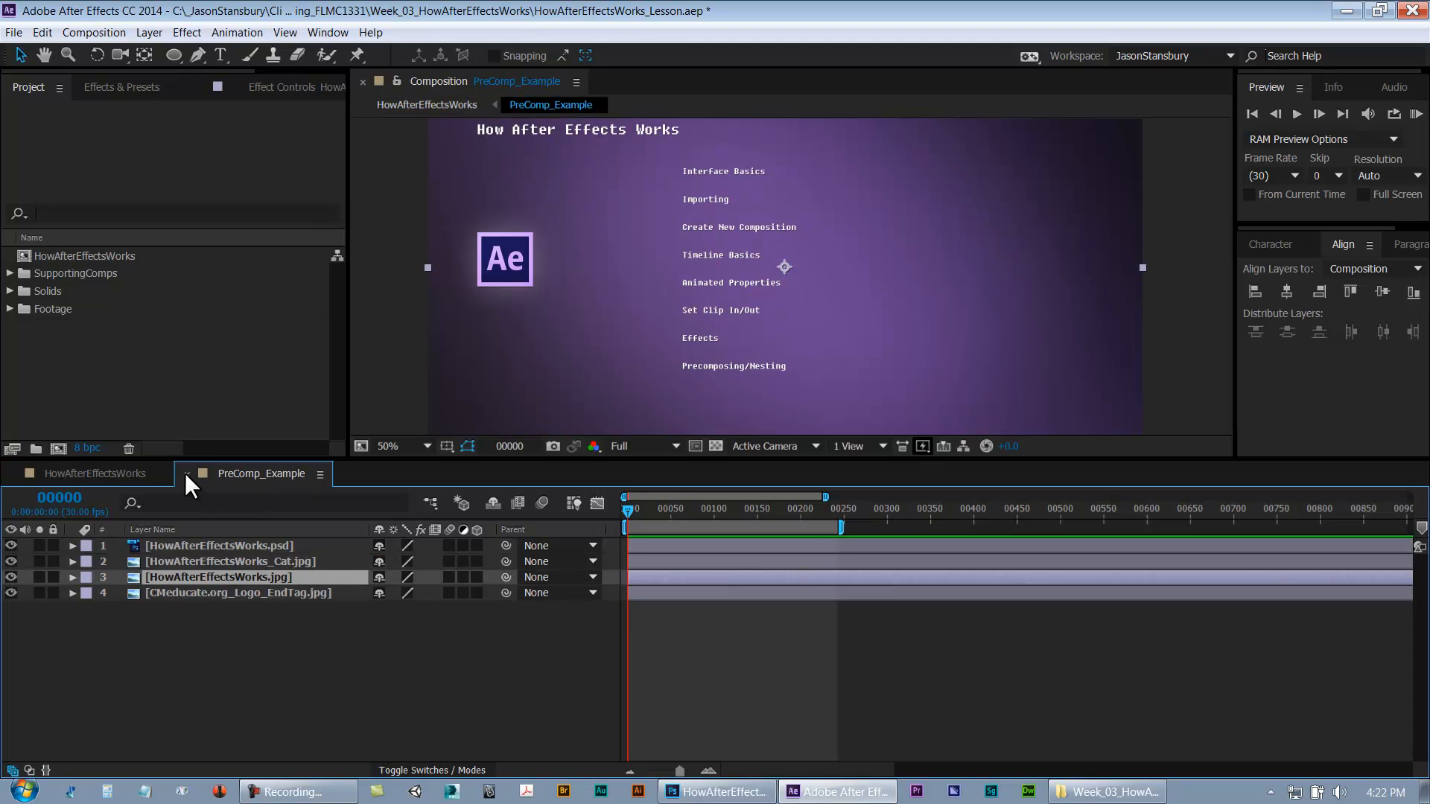
click(339, 36)
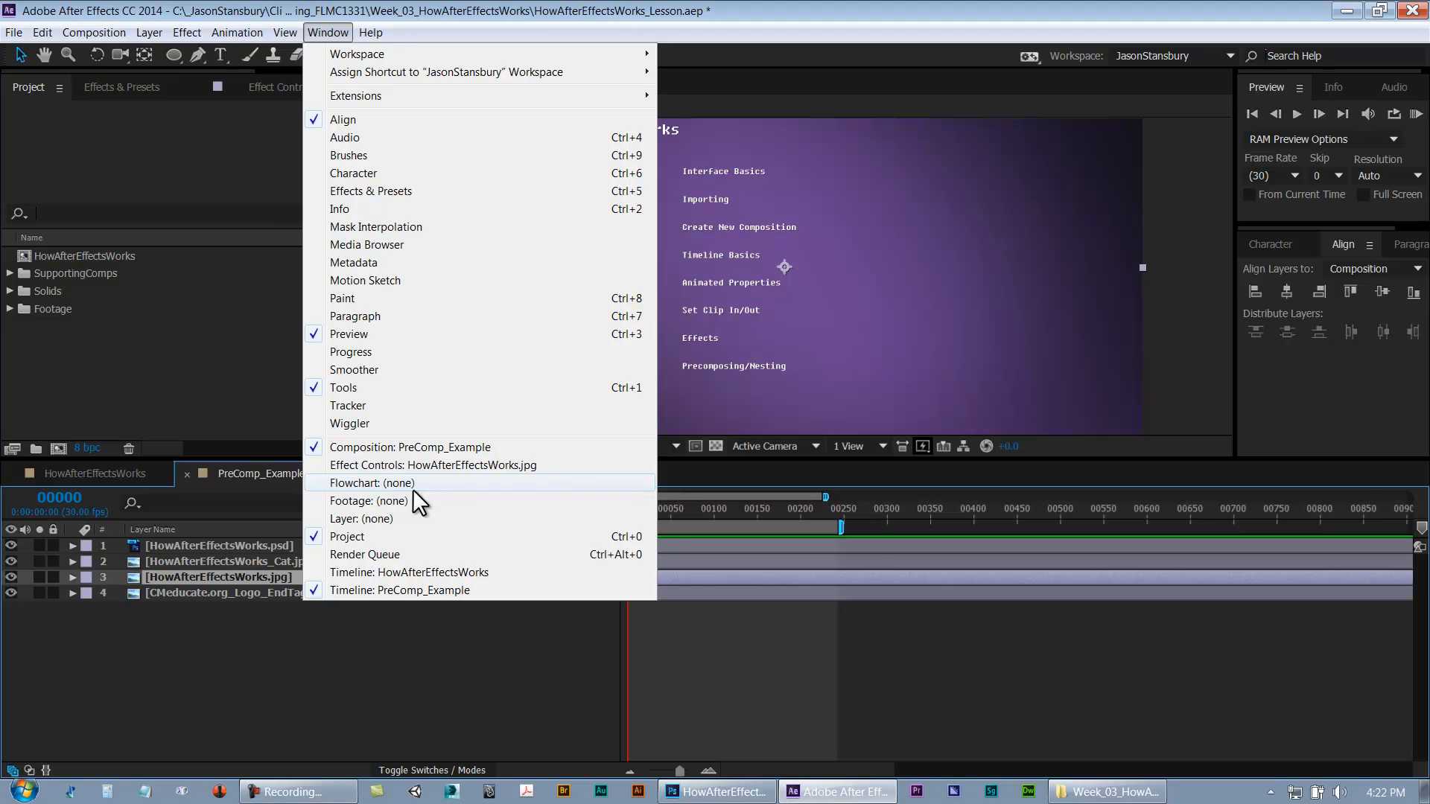
click(763, 616)
drag(669, 508, 701, 536)
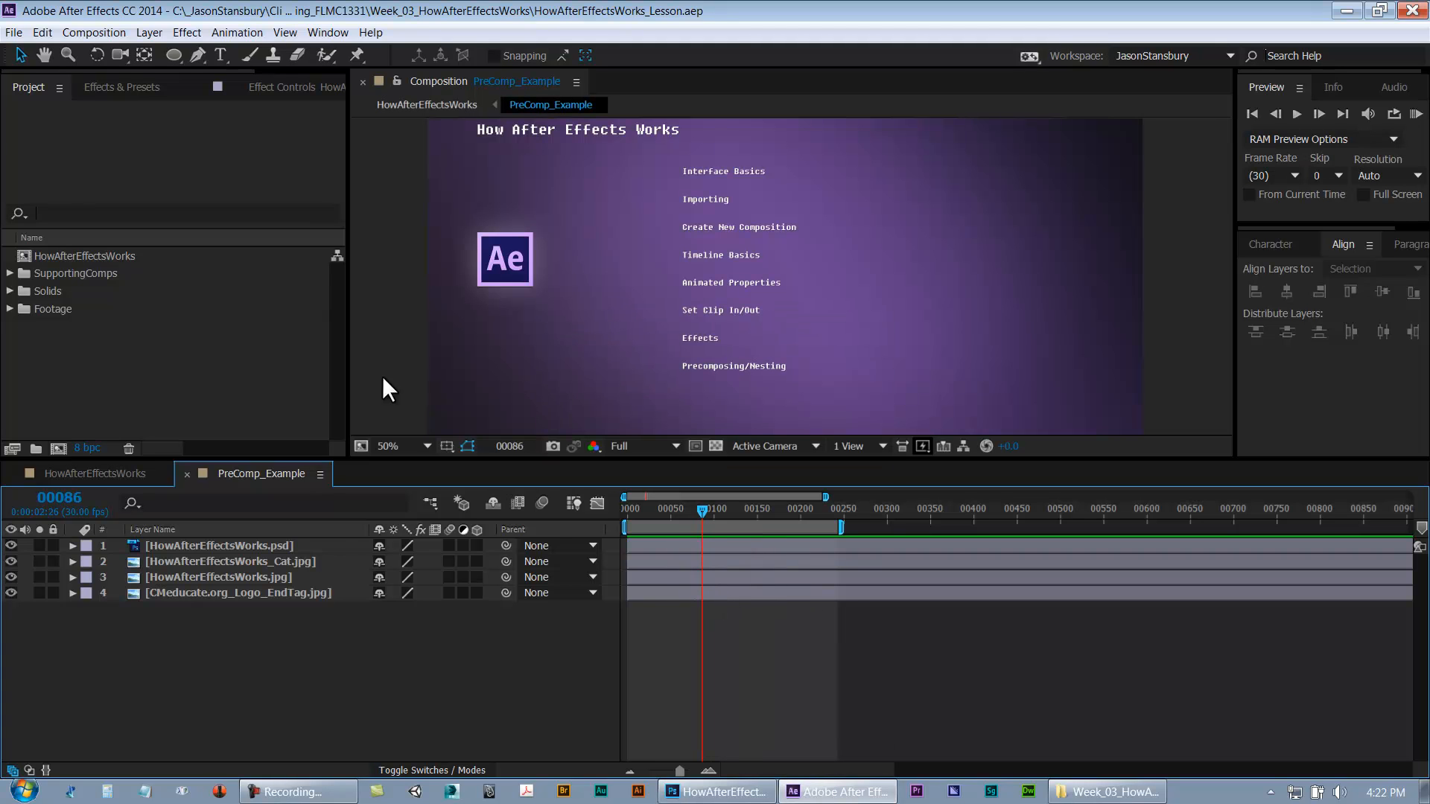